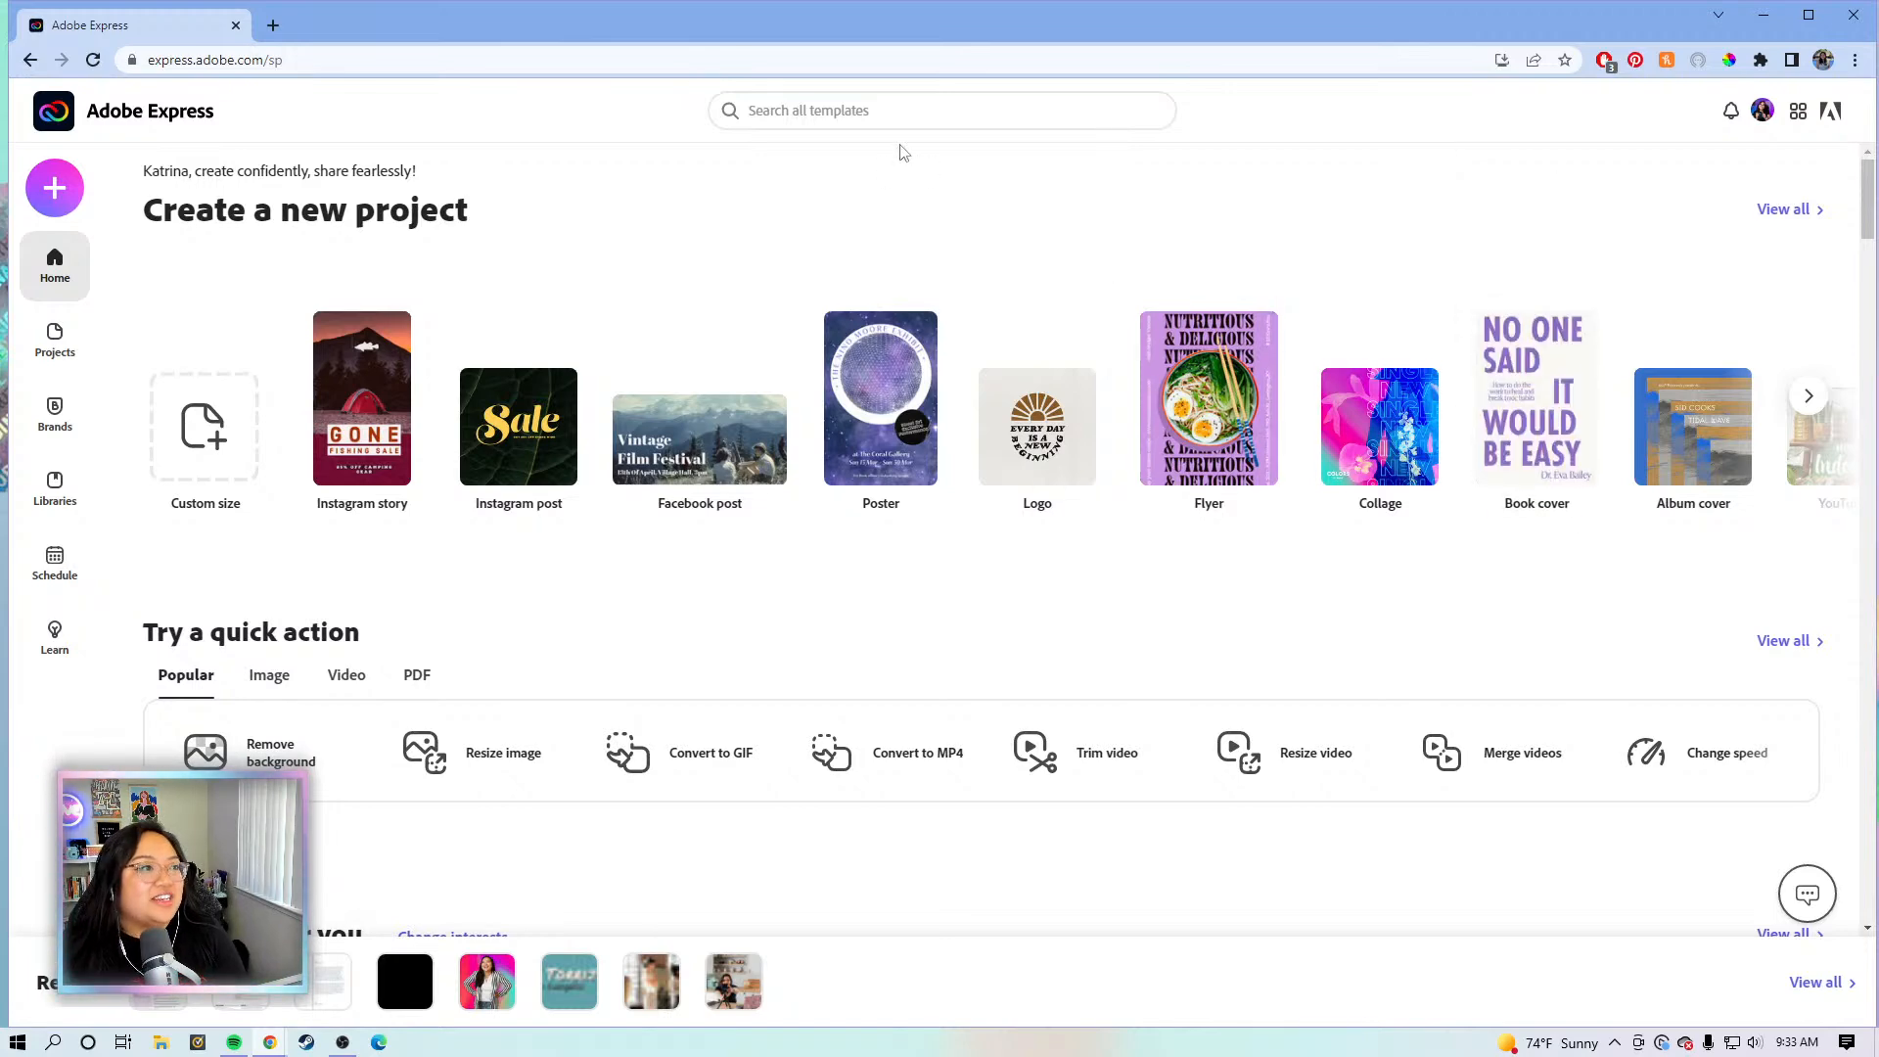
- Search the templates for 'resume' to list the 522 resume templates
{"action": "left_click", "coordinate": [810, 113]}
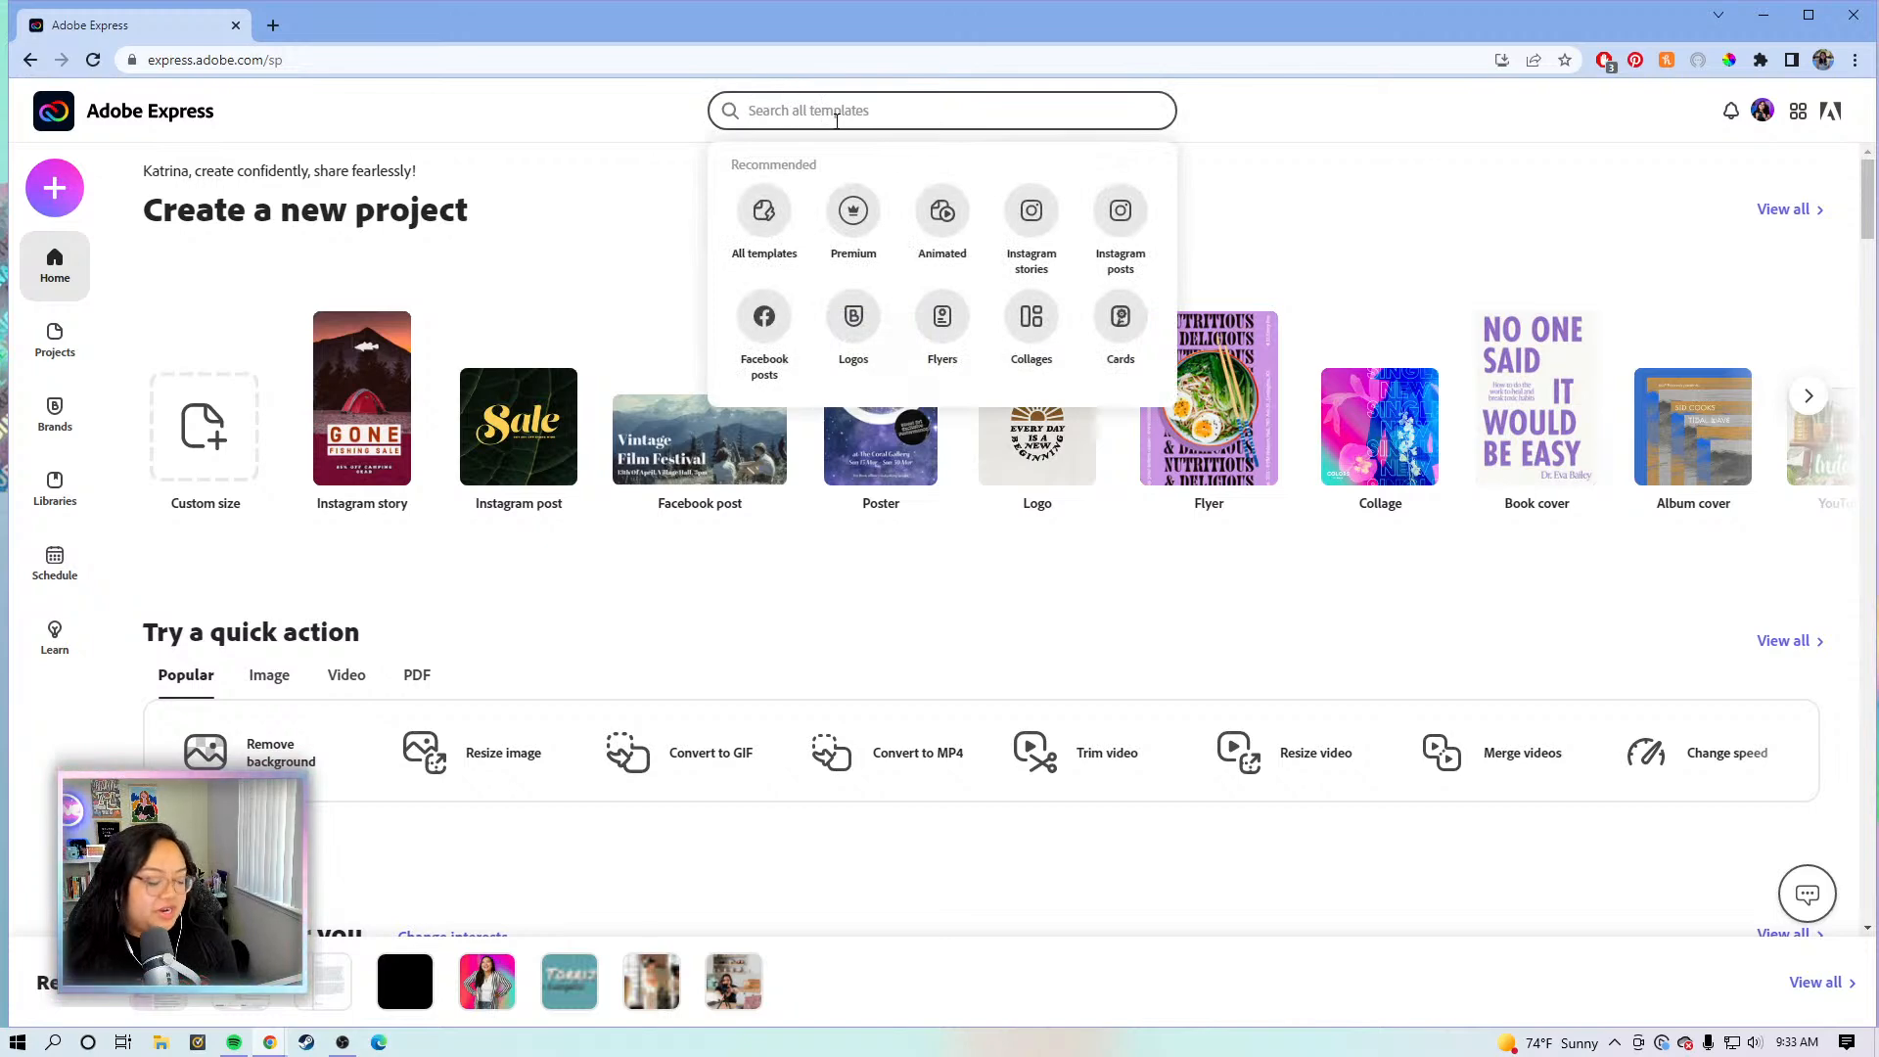
{"action": "type", "text": "t"}
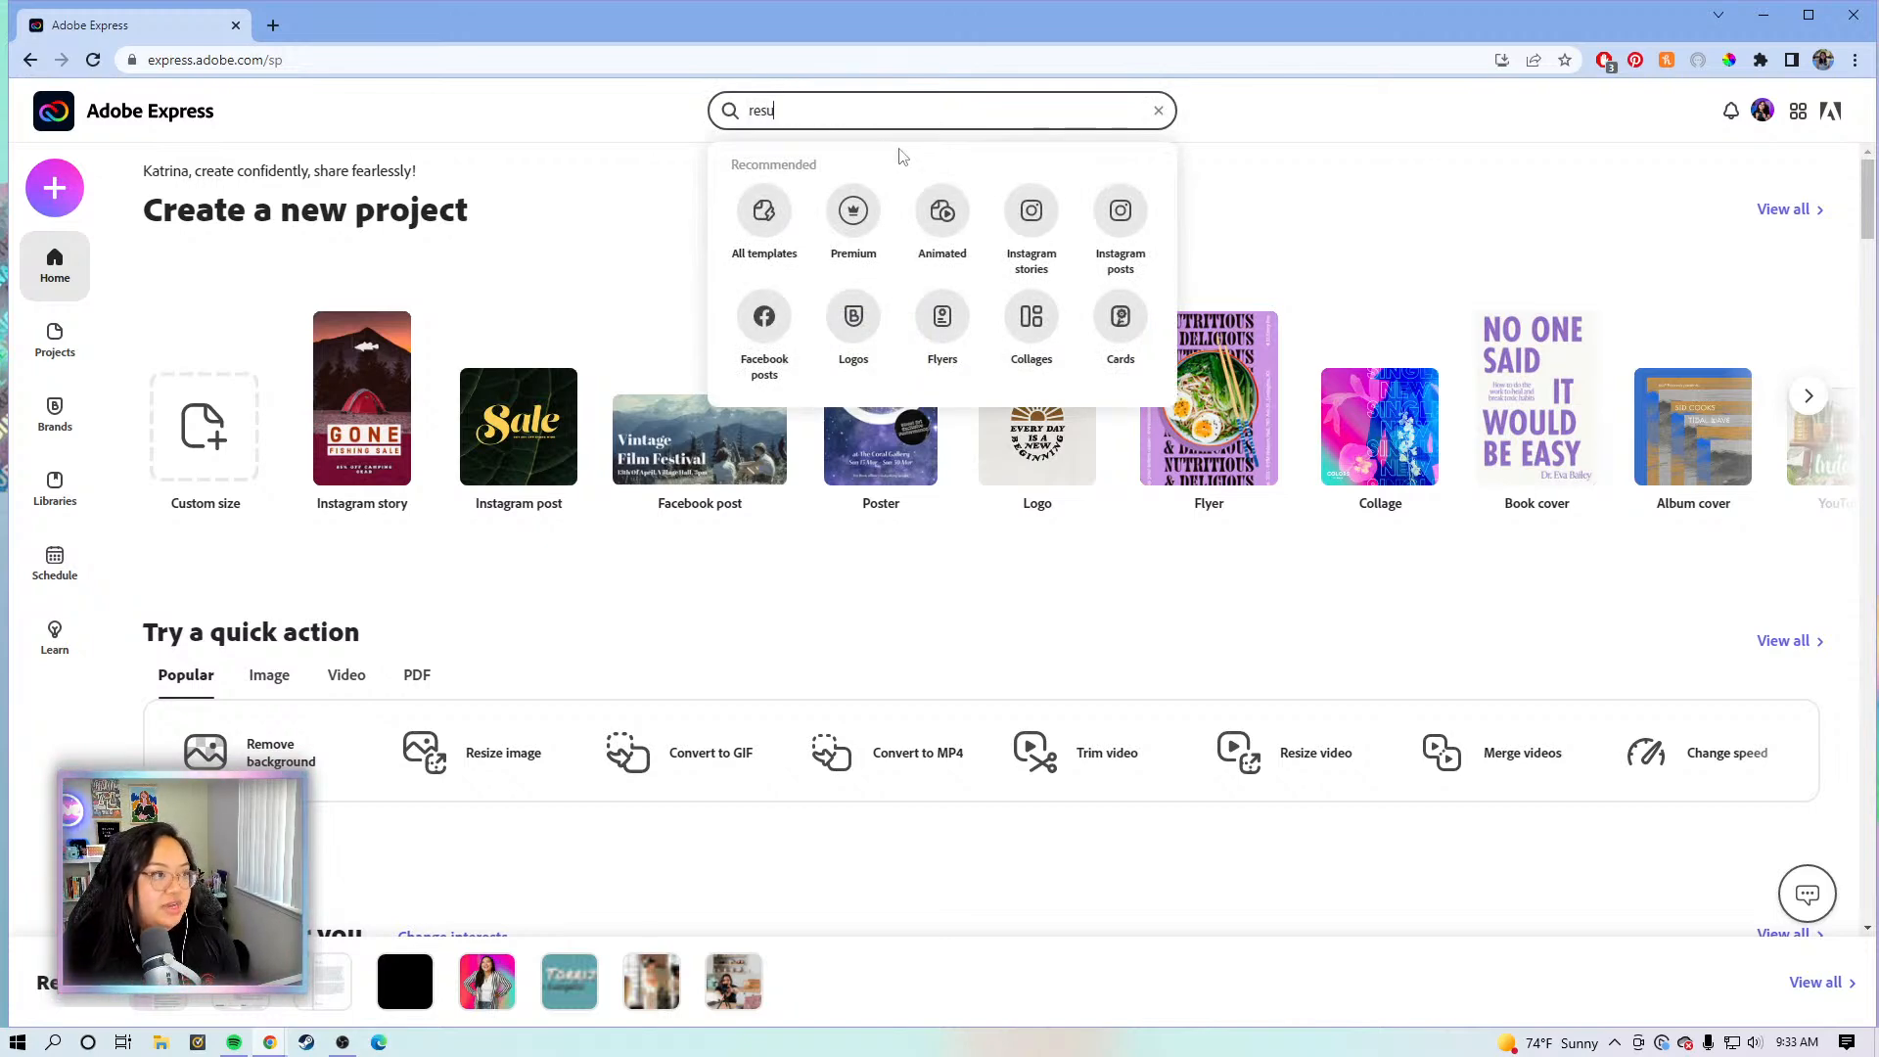
{"action": "key", "text": "Return"}
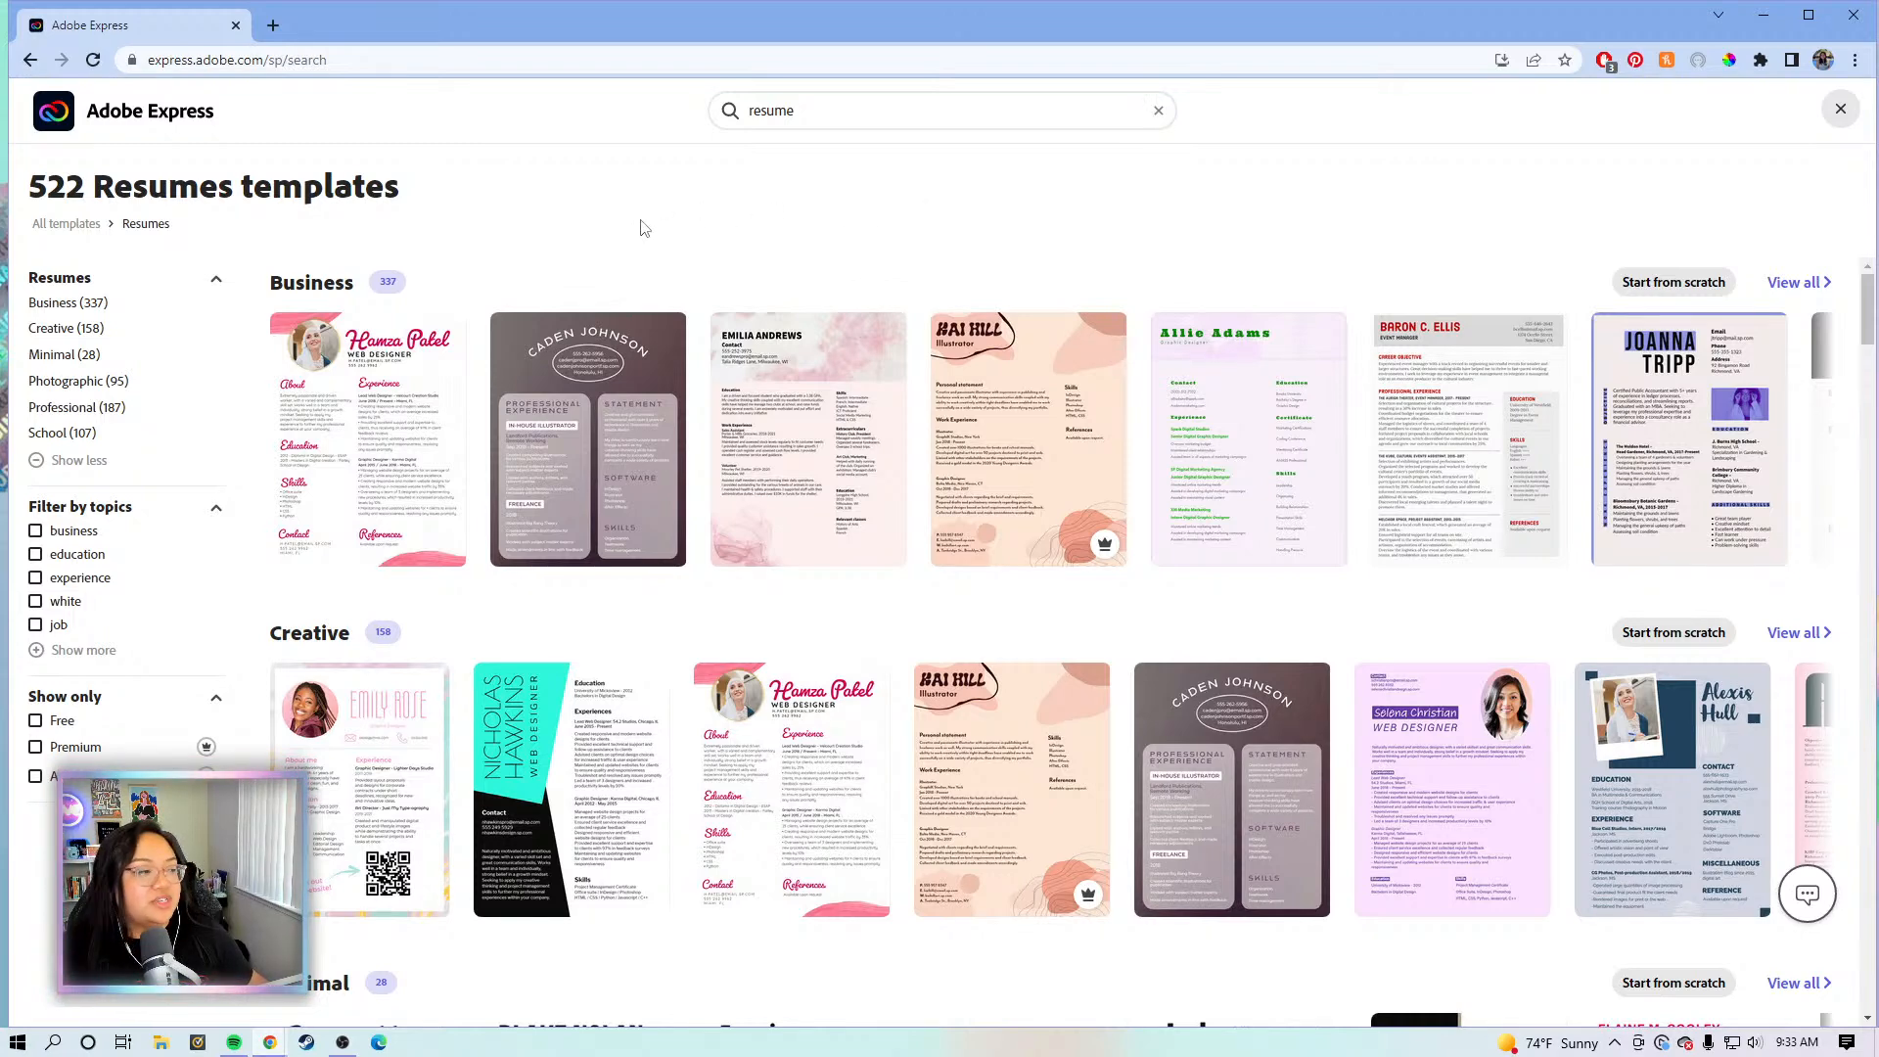
- Browse the resume rows and preview the black-and-white Community Manager template in the Professional row
{"action": "scroll", "coordinate": [364, 272], "scroll_direction": "down", "scroll_amount": 1}
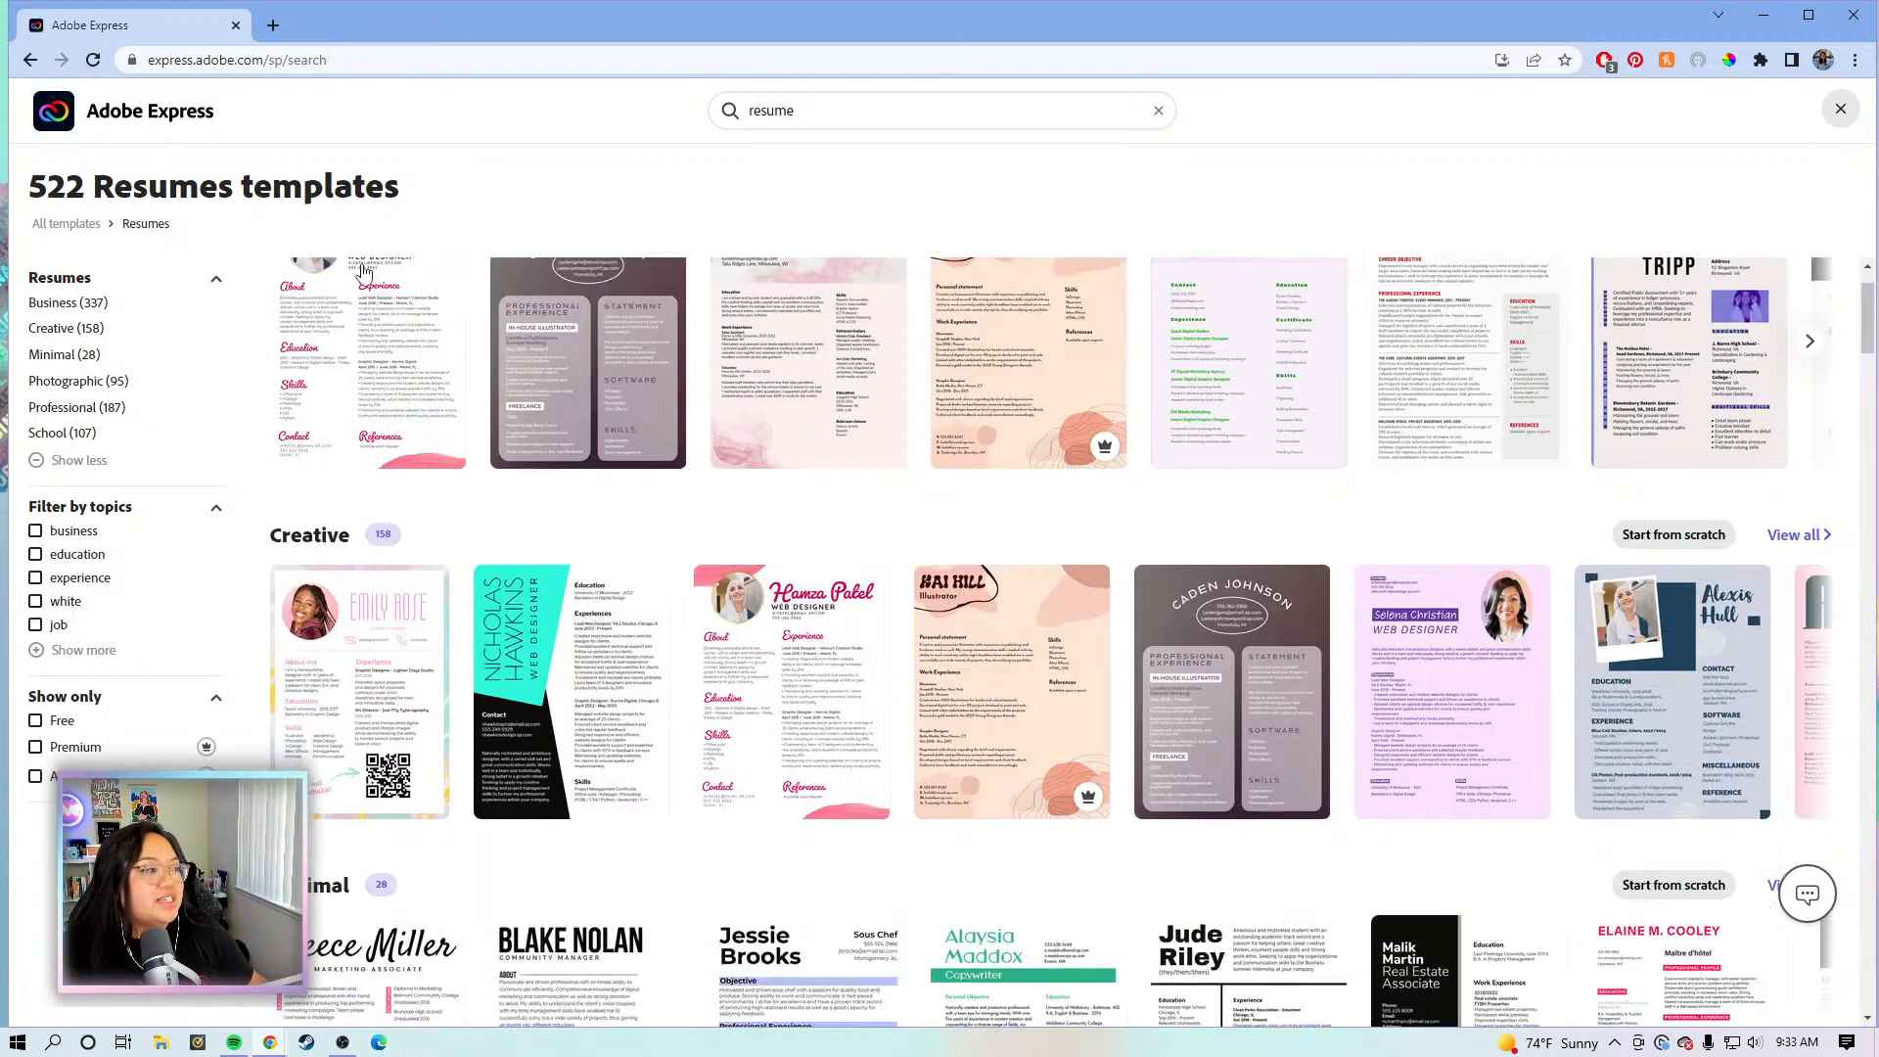
{"action": "scroll", "coordinate": [323, 372], "scroll_direction": "down", "scroll_amount": 1}
{"action": "scroll", "coordinate": [333, 470], "scroll_direction": "down", "scroll_amount": 2}
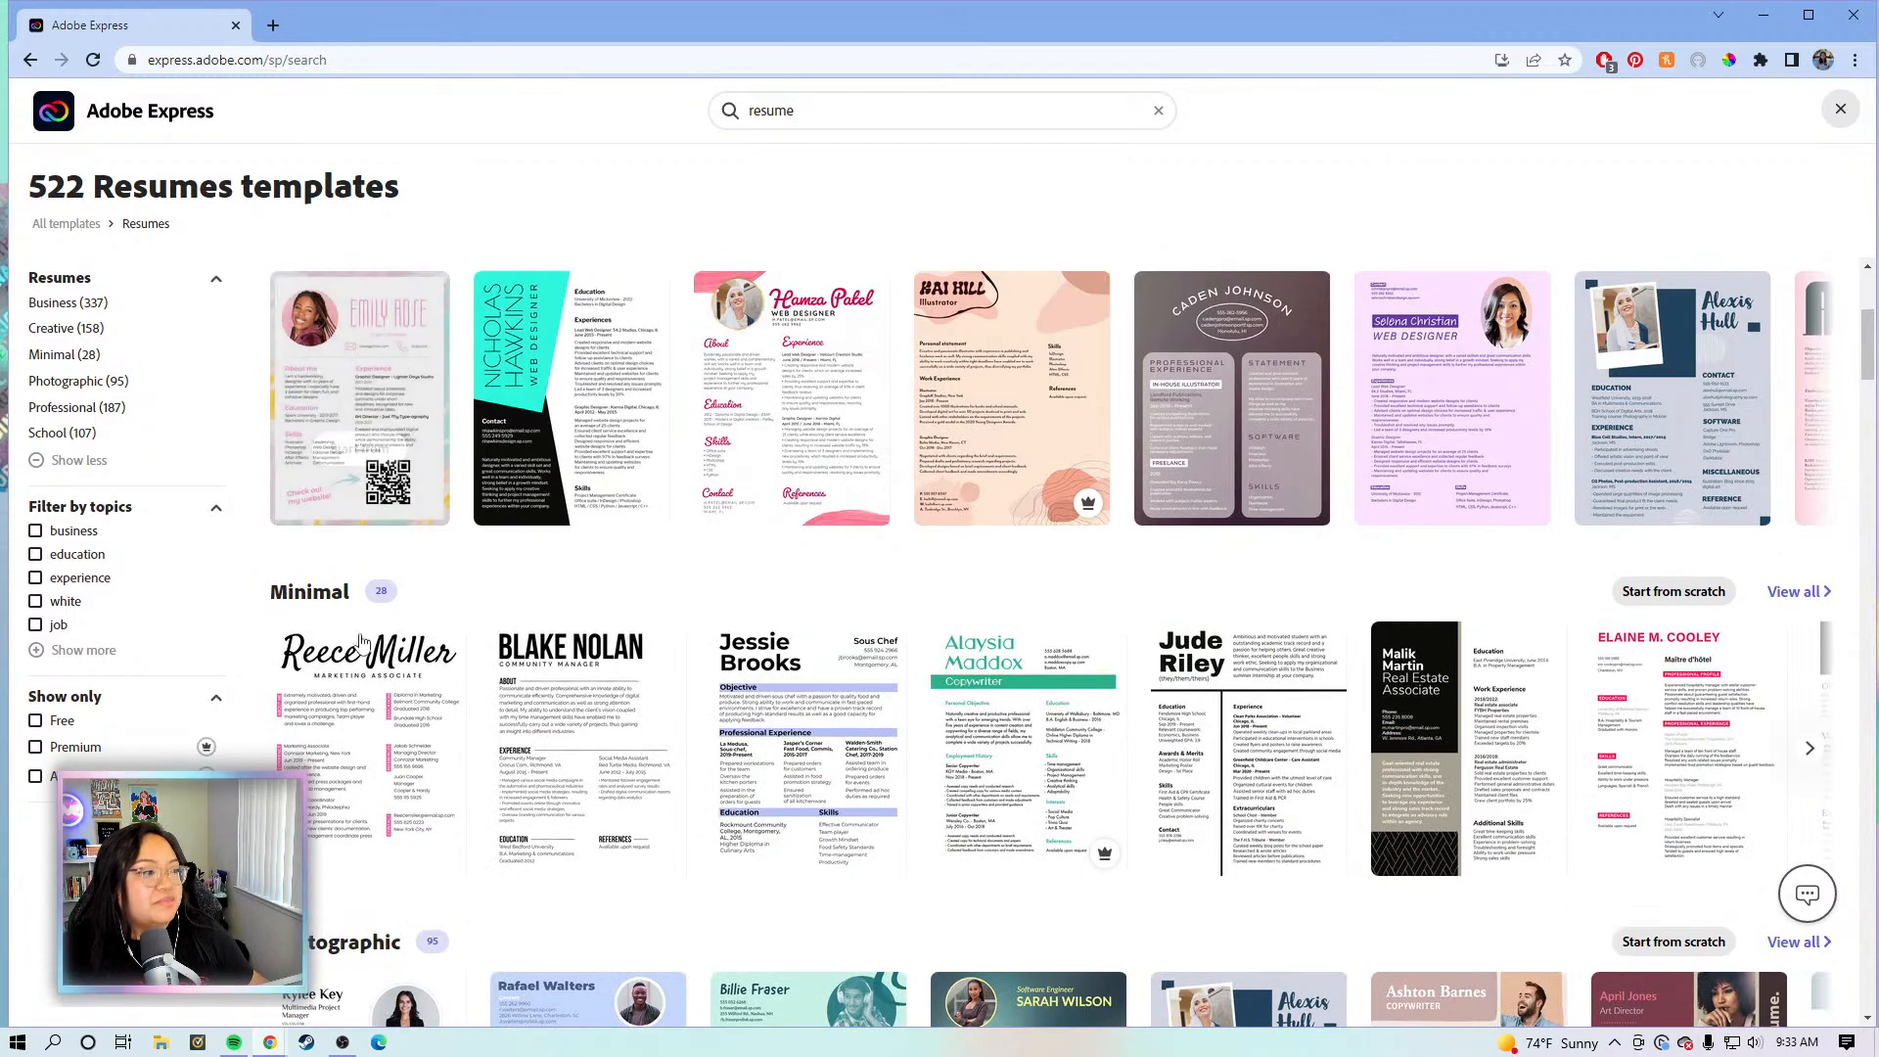
{"action": "scroll", "coordinate": [352, 651], "scroll_direction": "down", "scroll_amount": 5}
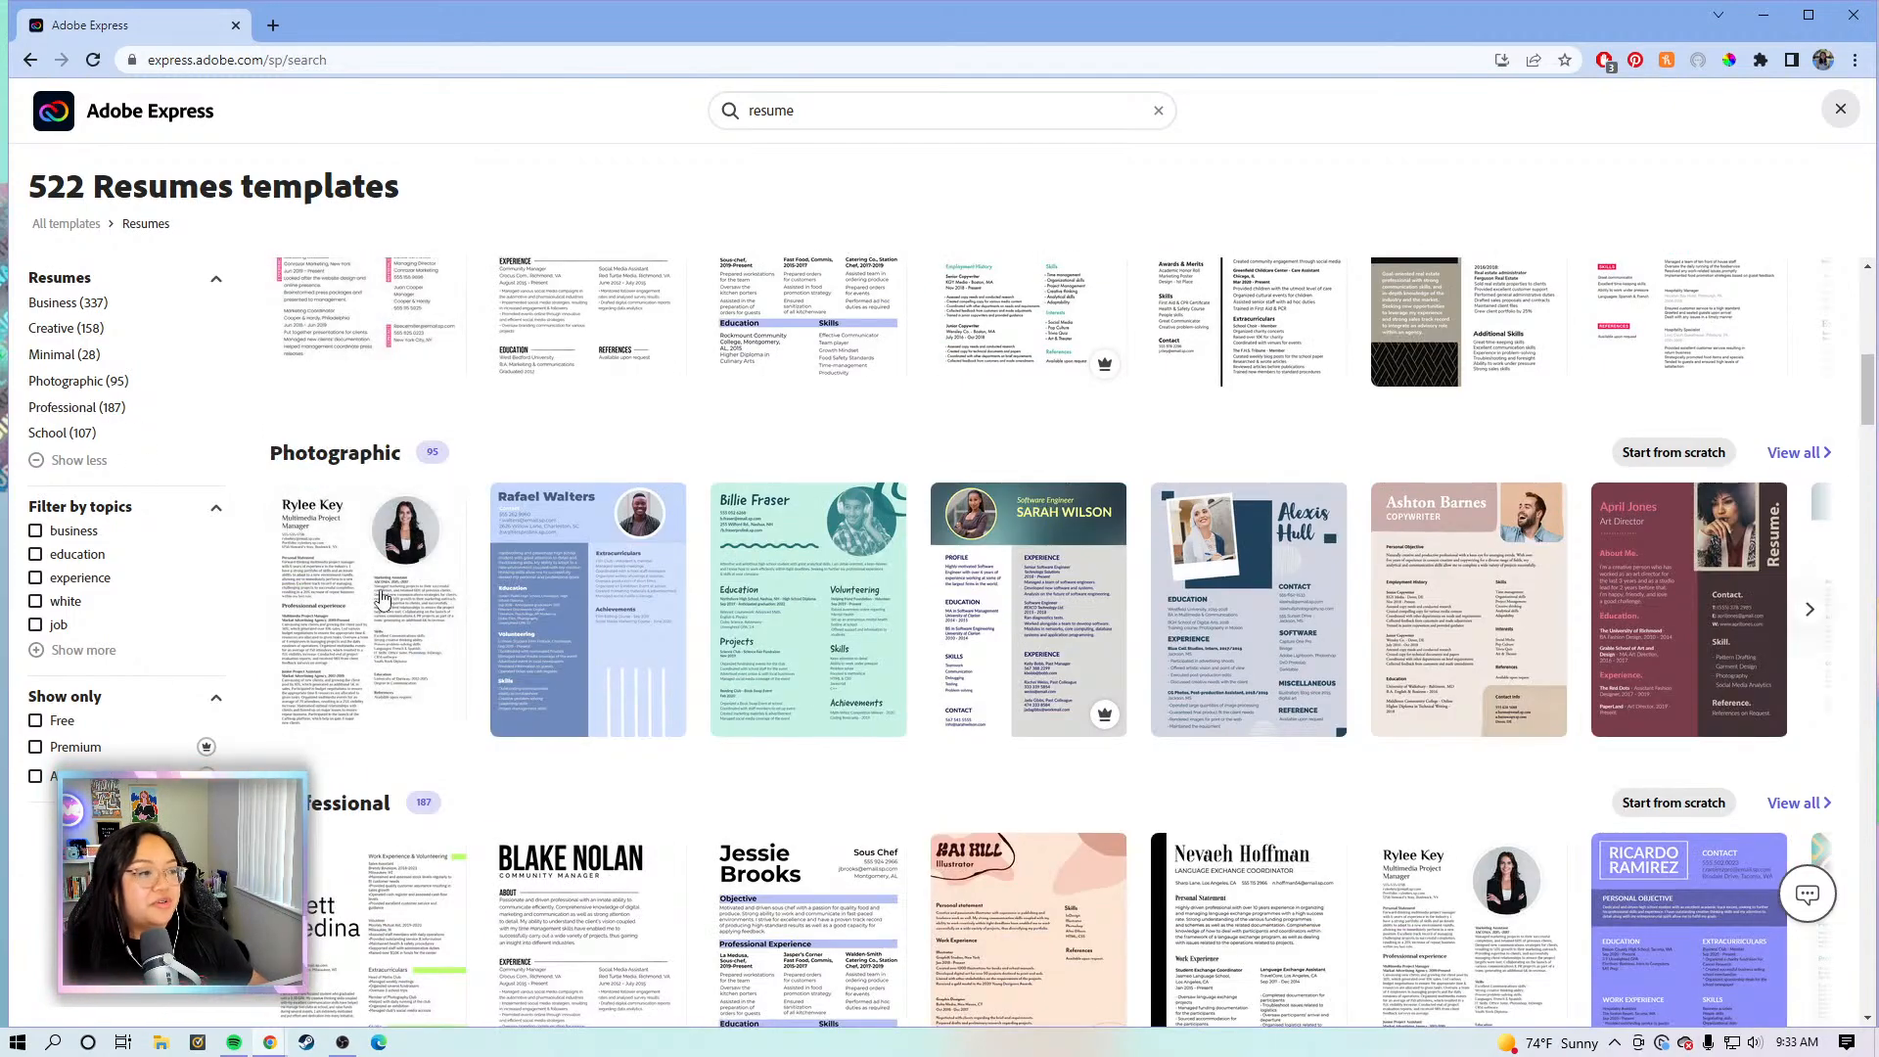
{"action": "scroll", "coordinate": [381, 593], "scroll_direction": "down", "scroll_amount": 2}
{"action": "scroll", "coordinate": [430, 685], "scroll_direction": "down", "scroll_amount": 4}
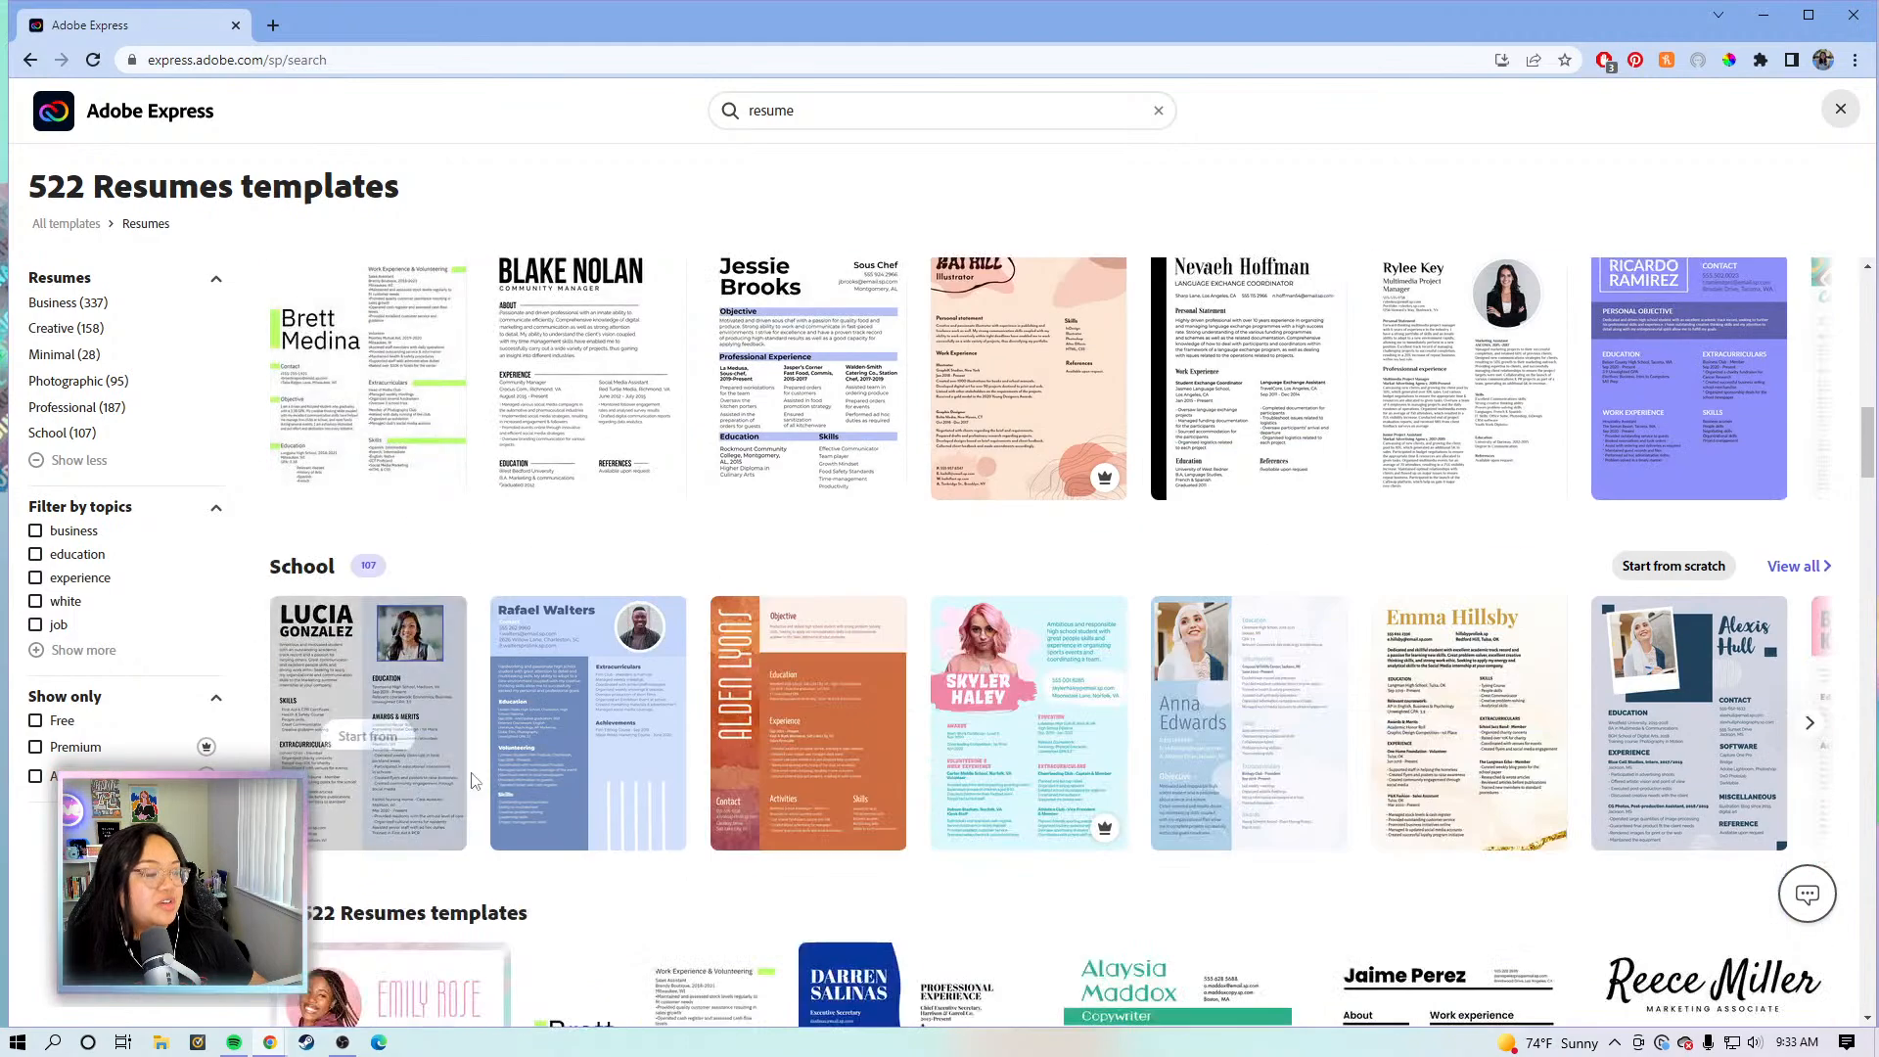
{"action": "scroll", "coordinate": [474, 780], "scroll_direction": "down", "scroll_amount": 1}
{"action": "scroll", "coordinate": [440, 509], "scroll_direction": "down", "scroll_amount": 2}
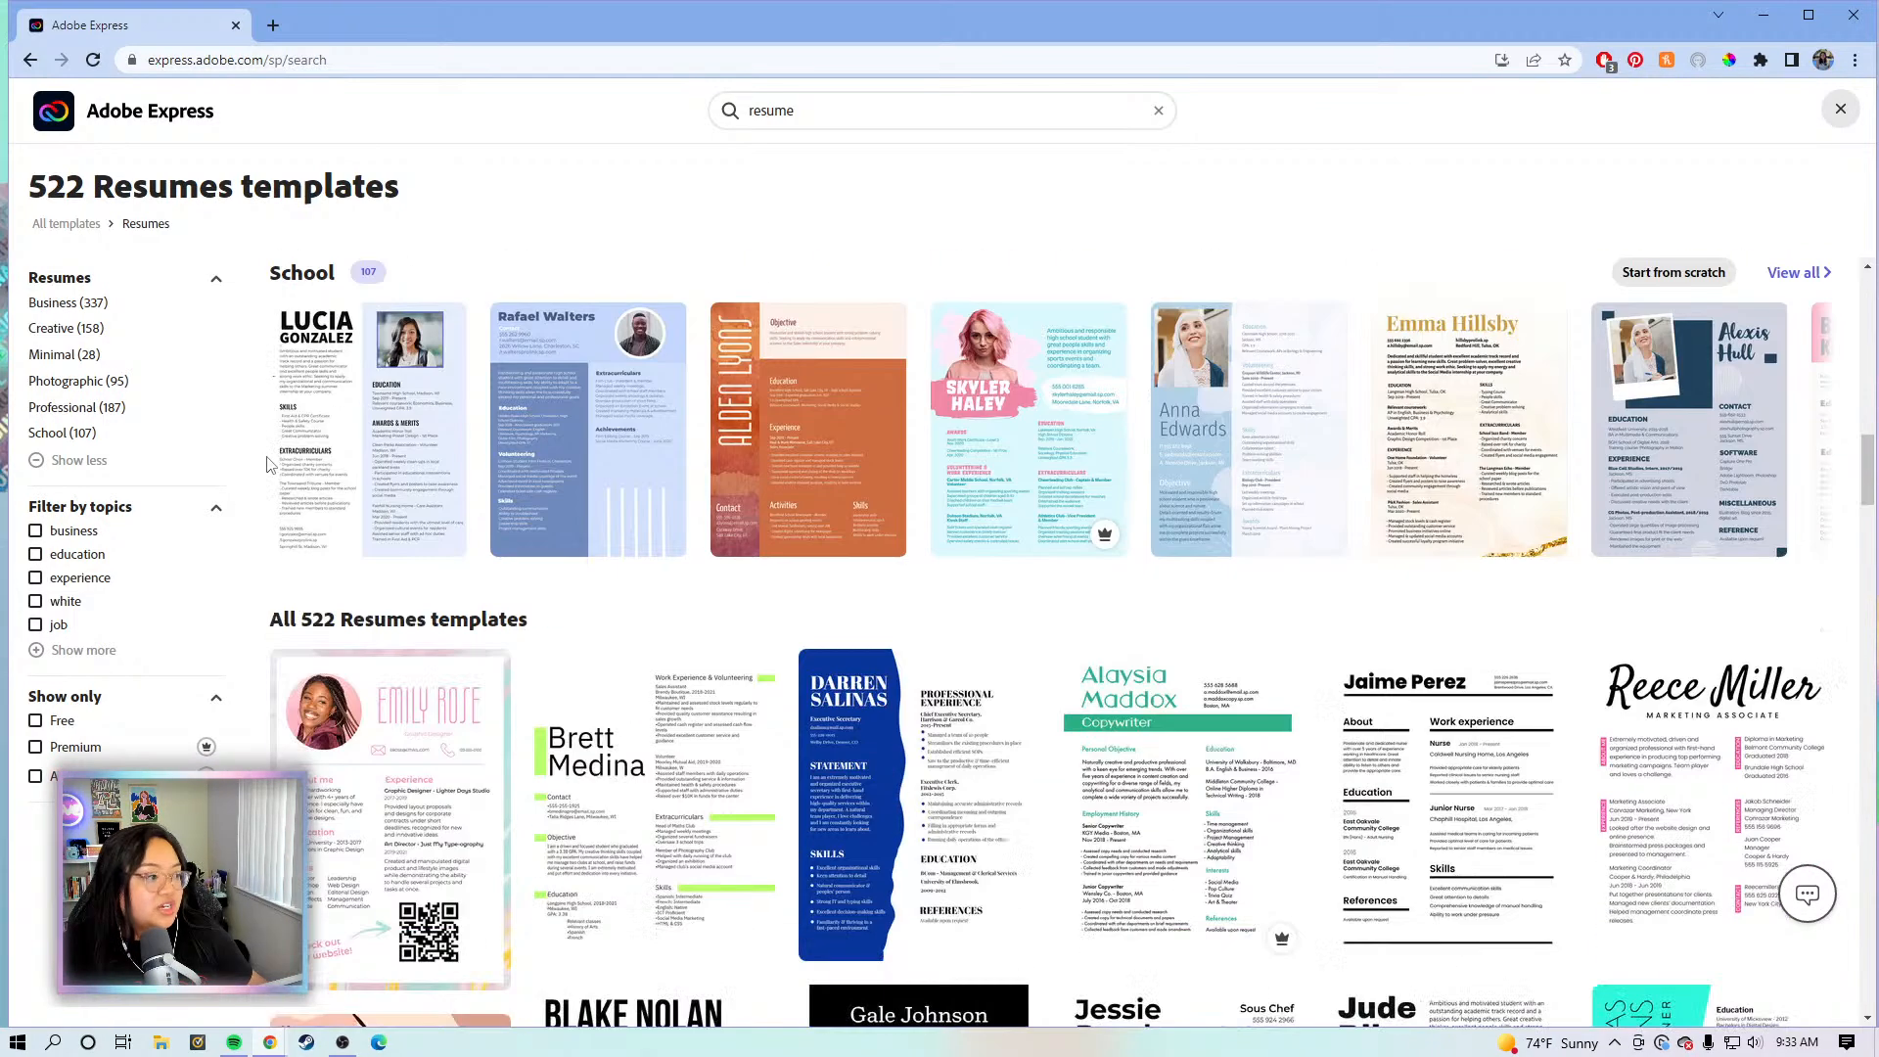
{"action": "scroll", "coordinate": [743, 509], "scroll_direction": "up", "scroll_amount": 3}
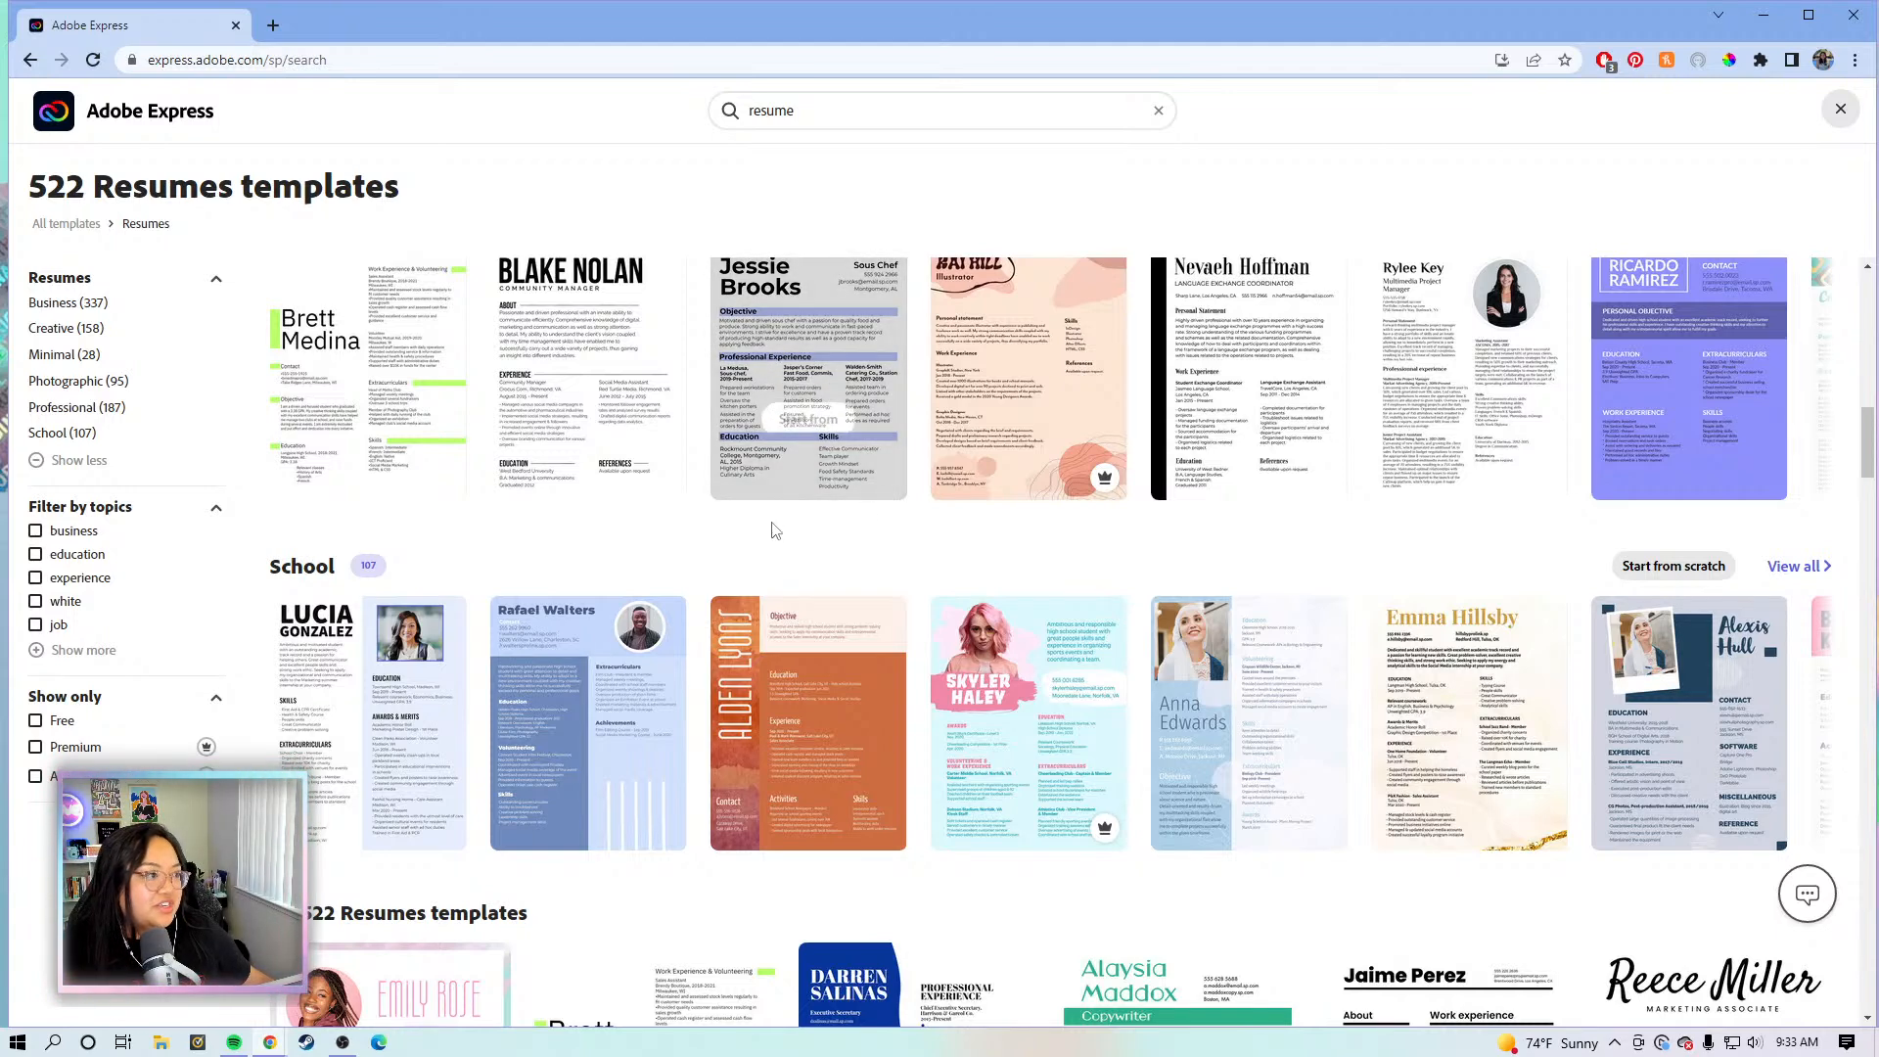
{"action": "scroll", "coordinate": [583, 423], "scroll_direction": "up", "scroll_amount": 2}
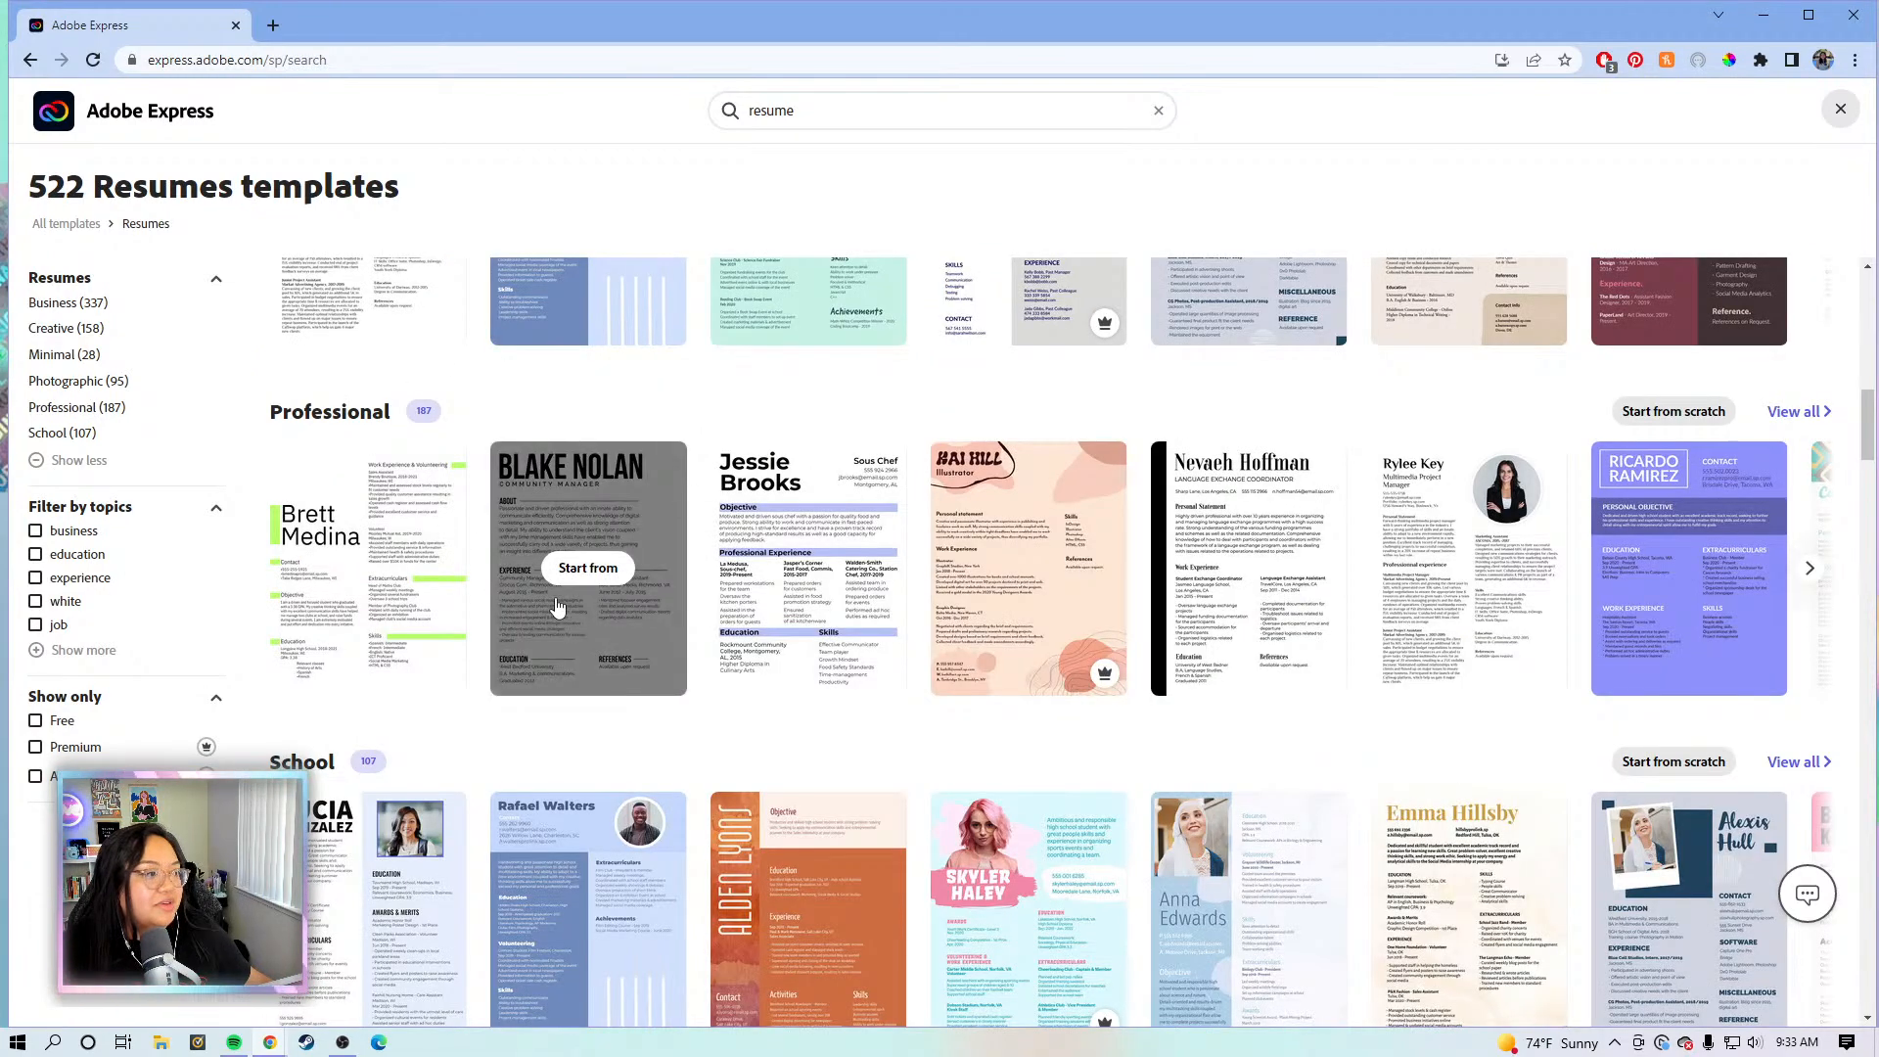
{"action": "left_click", "coordinate": [599, 570]}
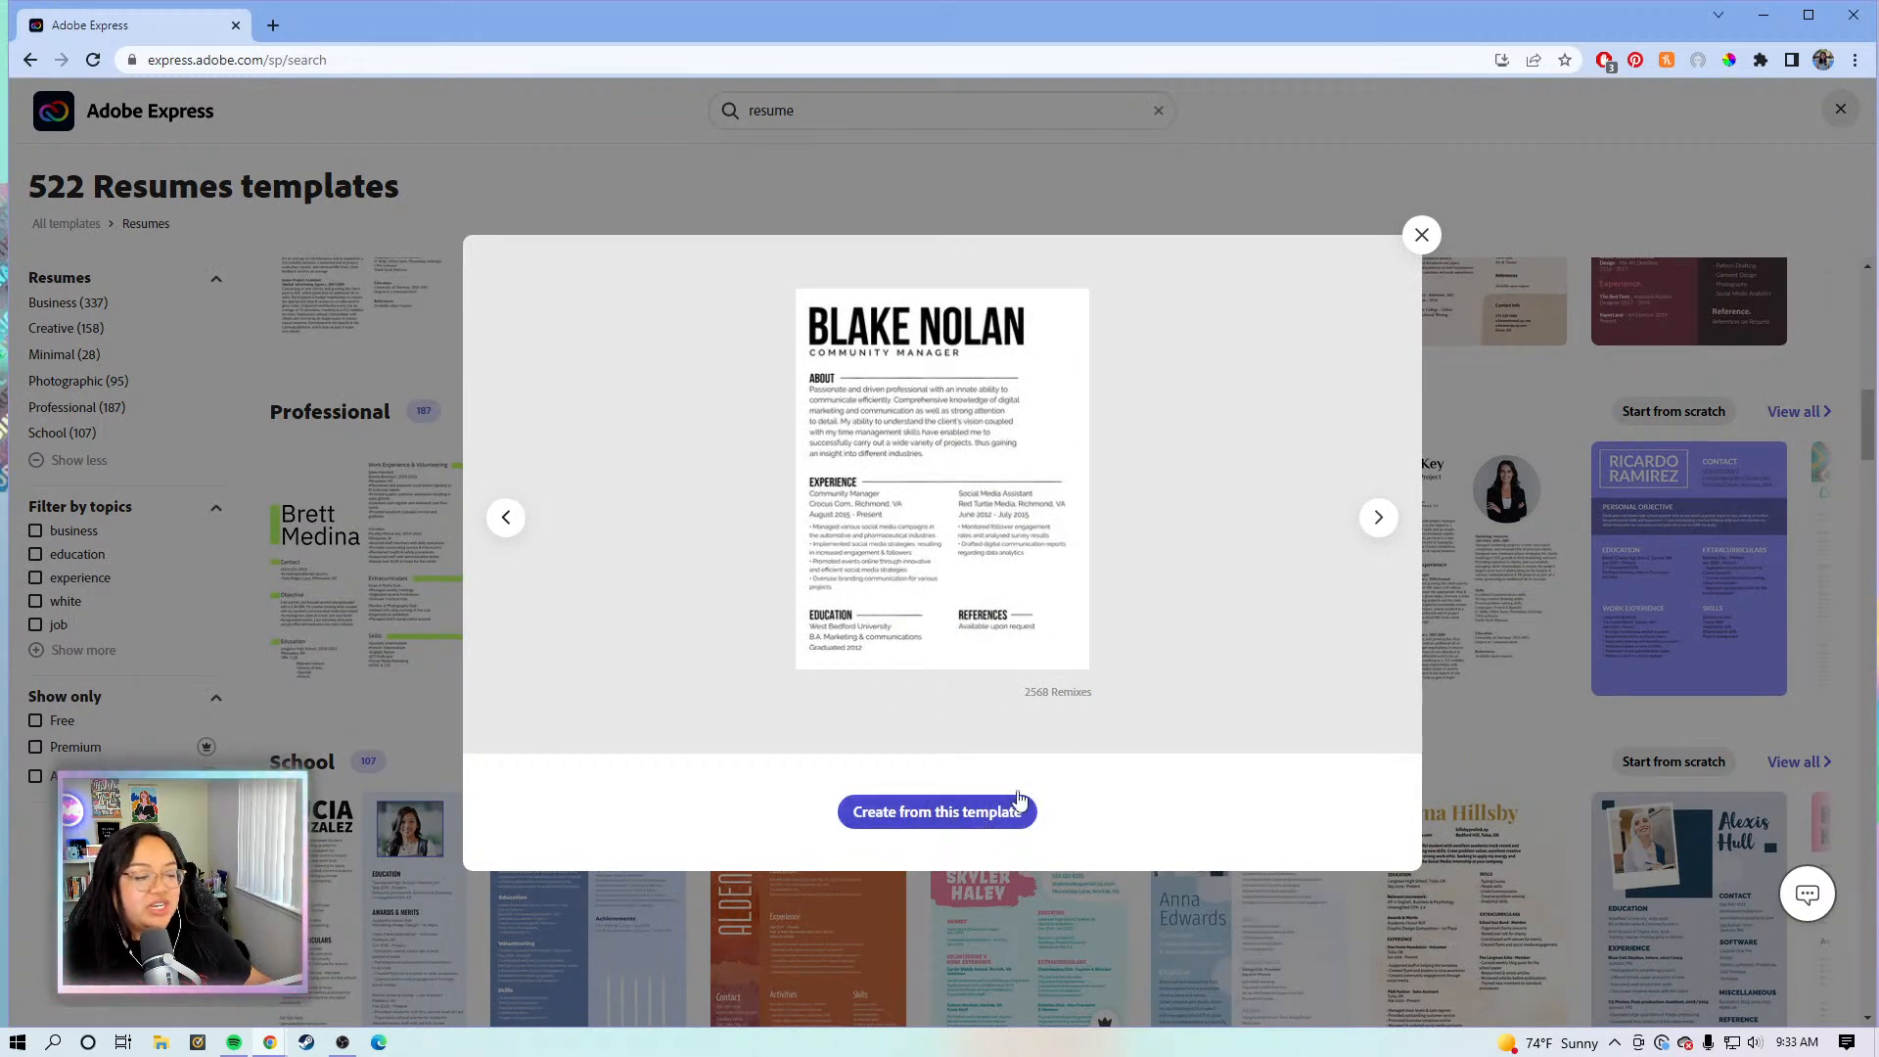
- Create a new project from the Community Manager resume template
{"action": "left_click", "coordinate": [1000, 825]}
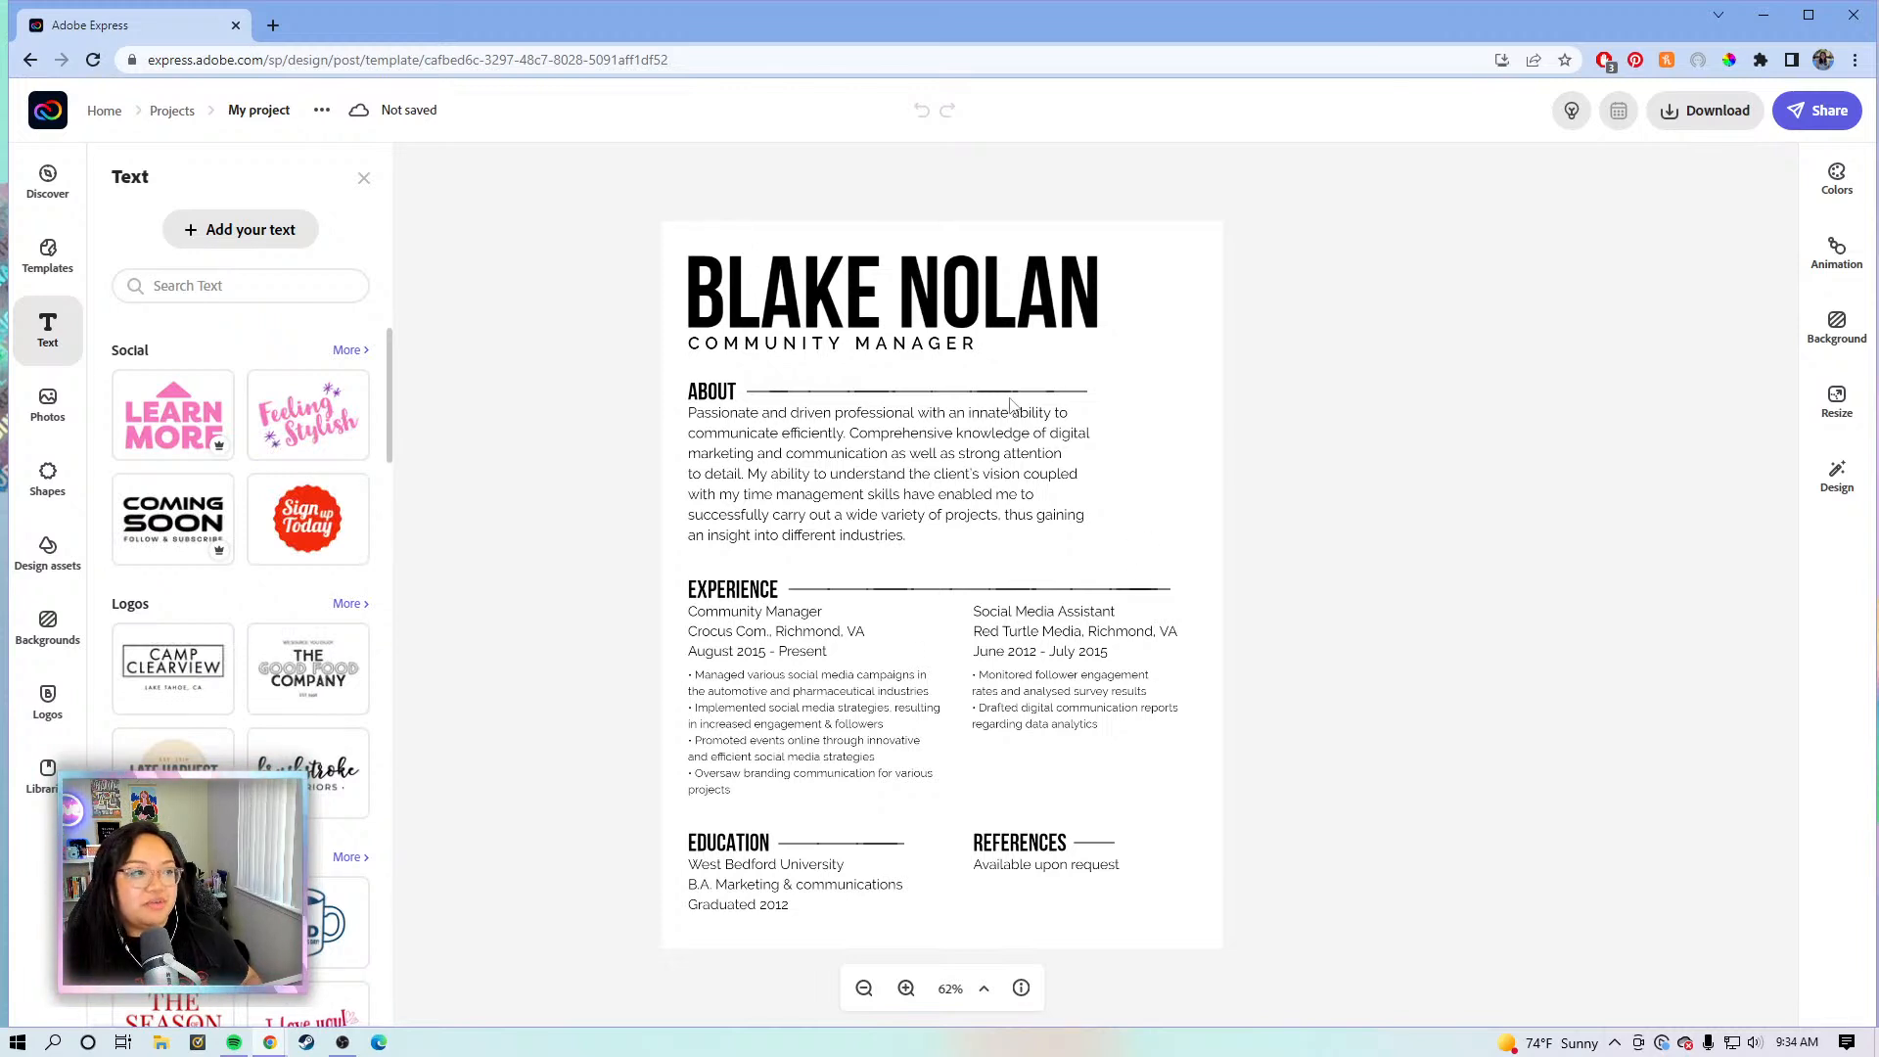
{"action": "left_click", "coordinate": [1477, 313]}
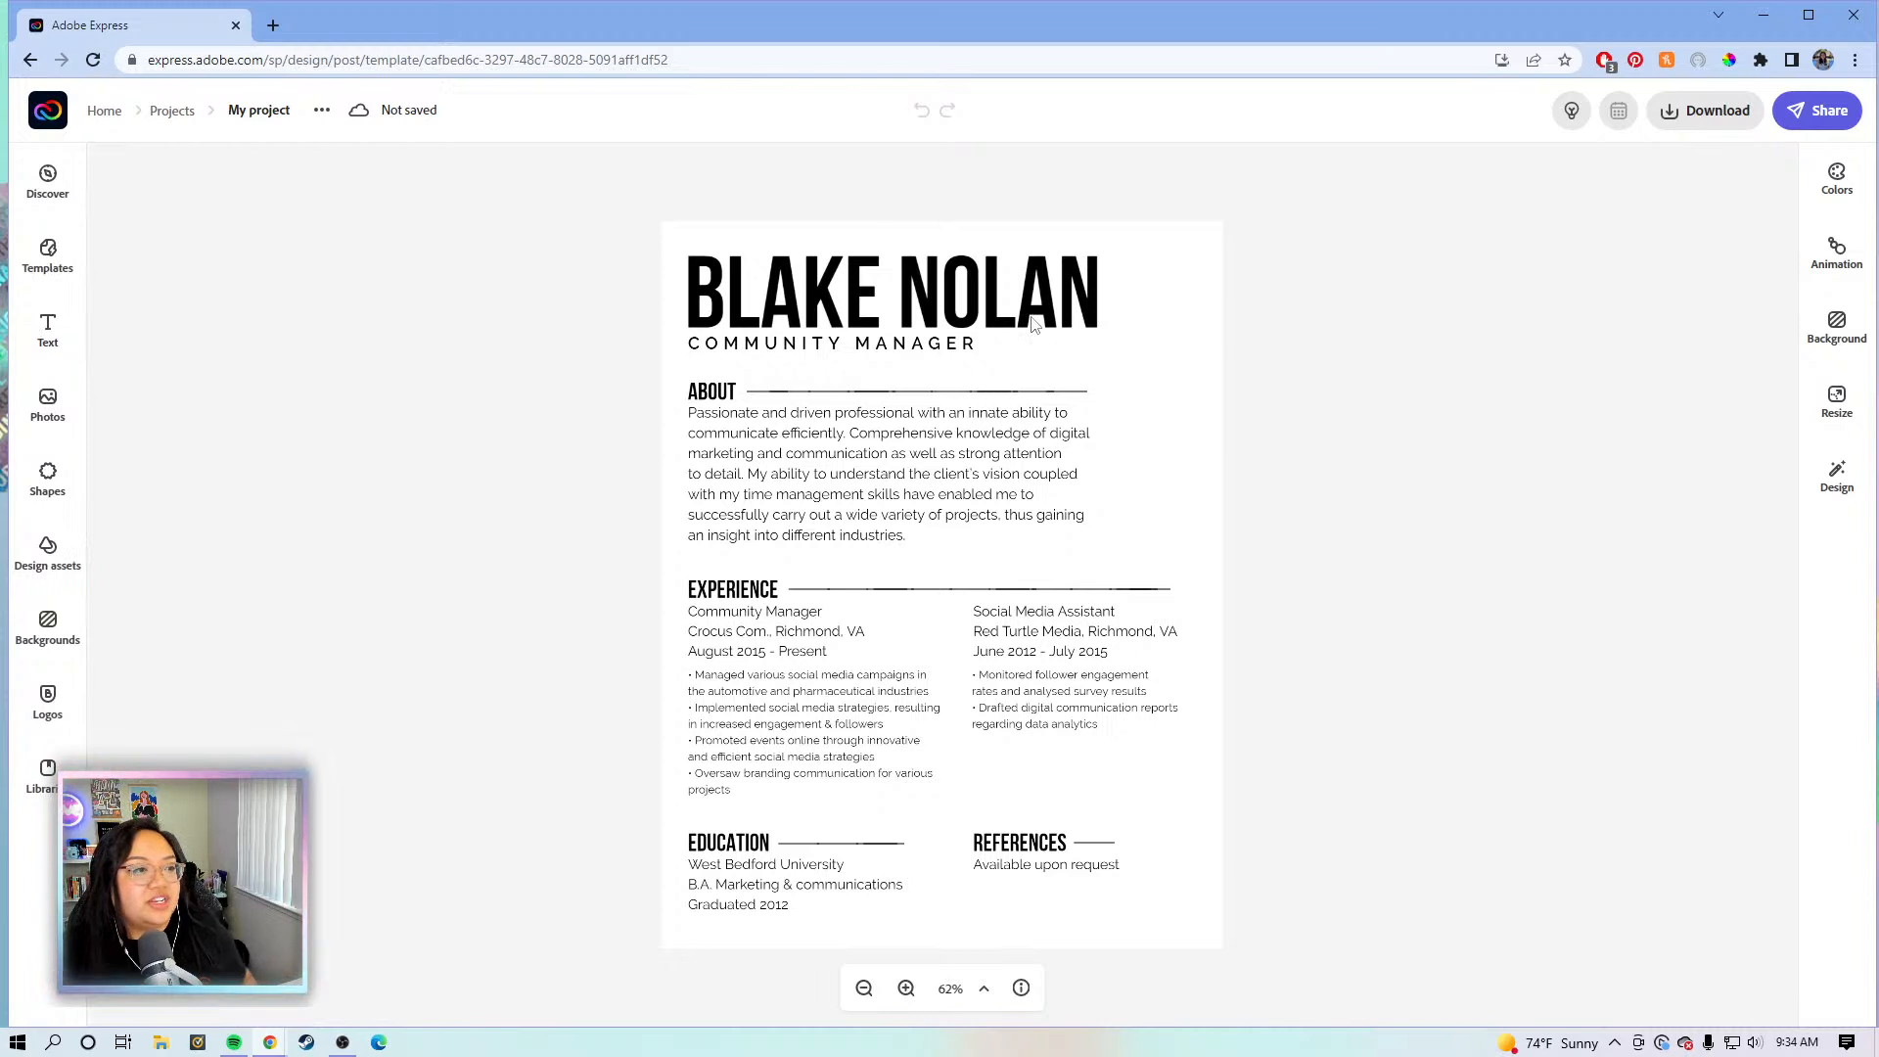
{"action": "left_click", "coordinate": [976, 318]}
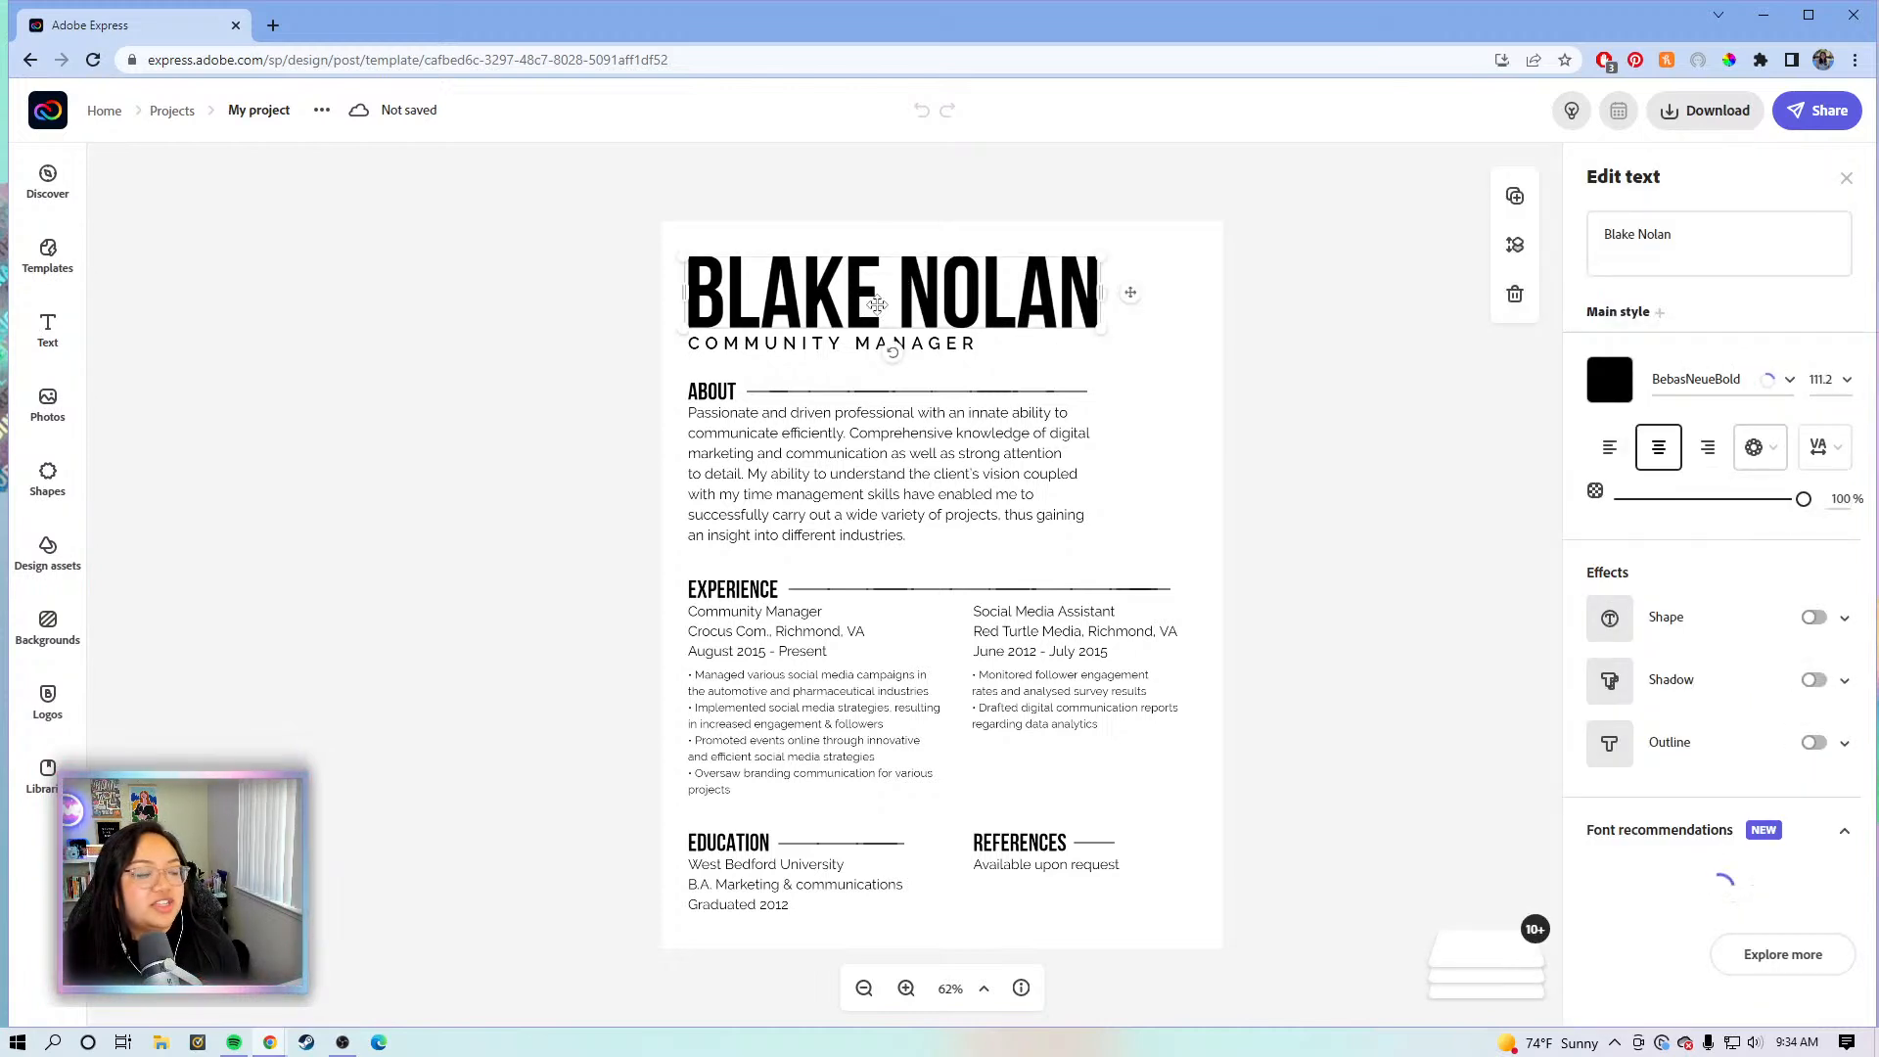
{"action": "left_click", "coordinate": [908, 508]}
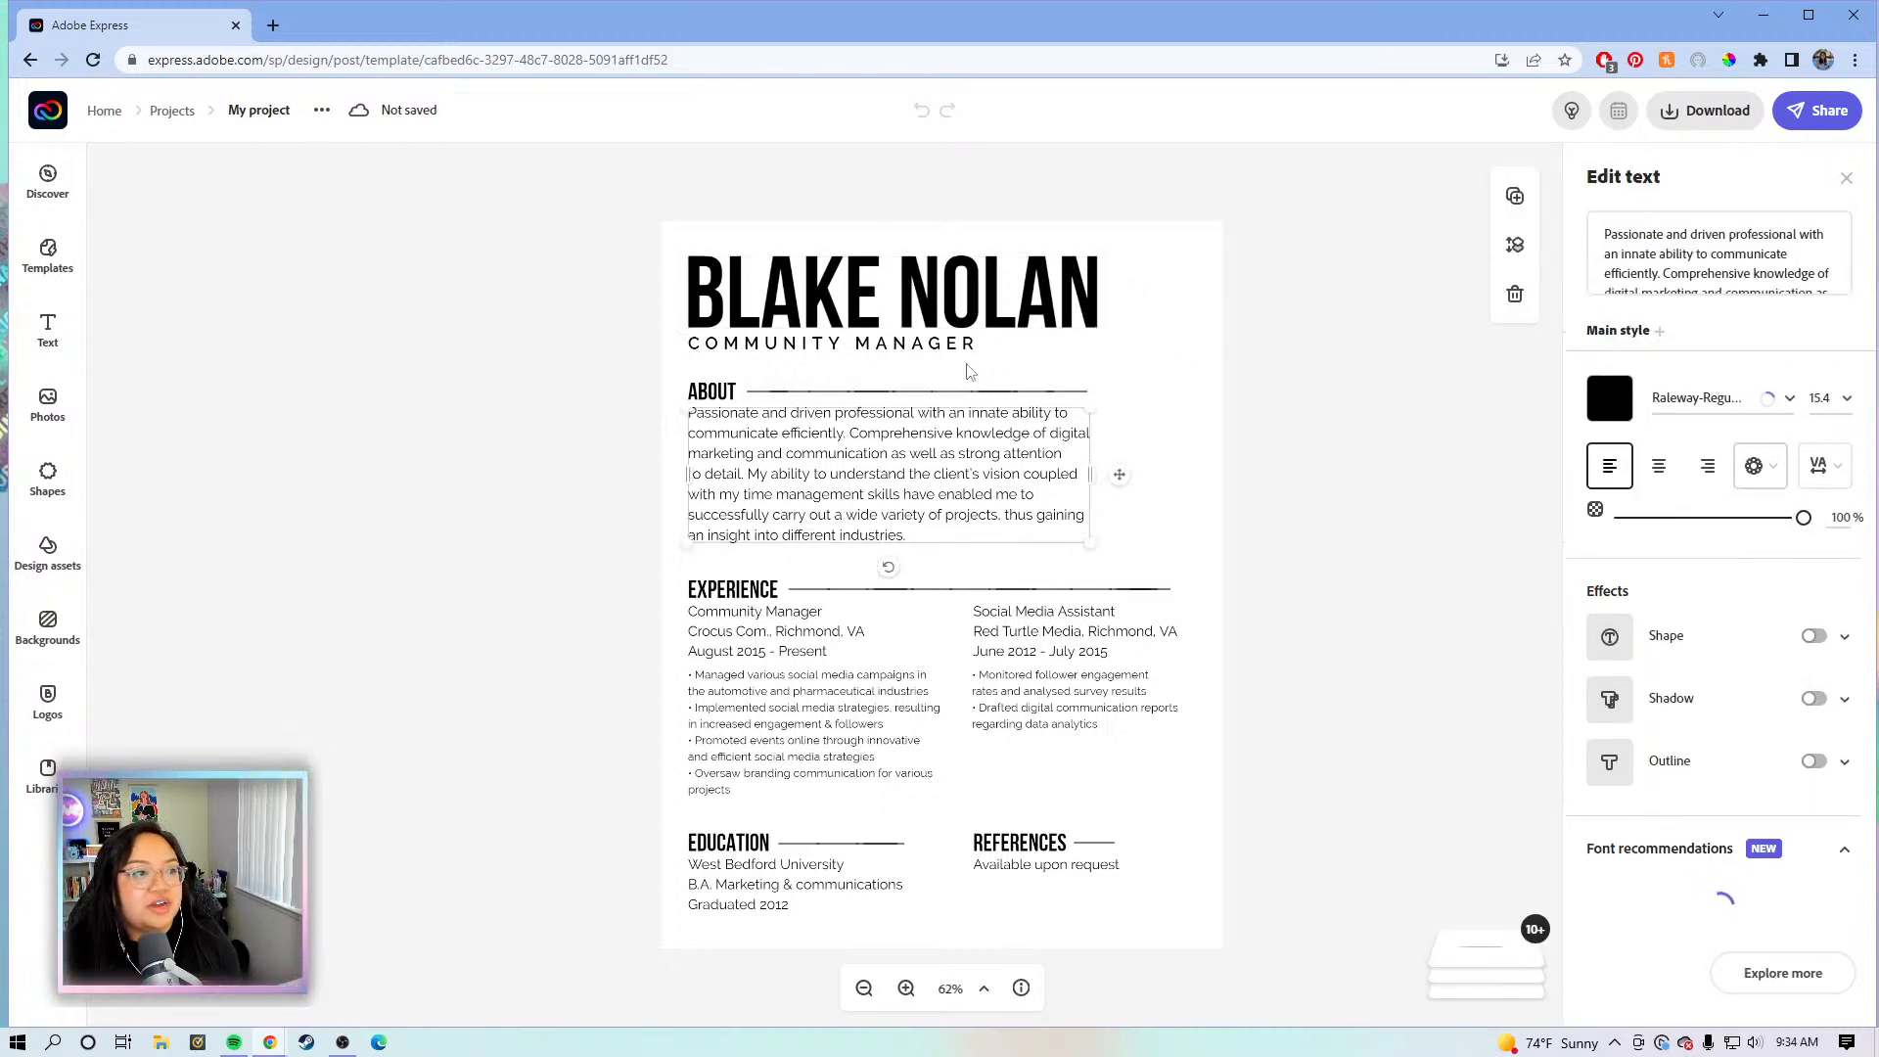
{"action": "left_click", "coordinate": [1020, 682]}
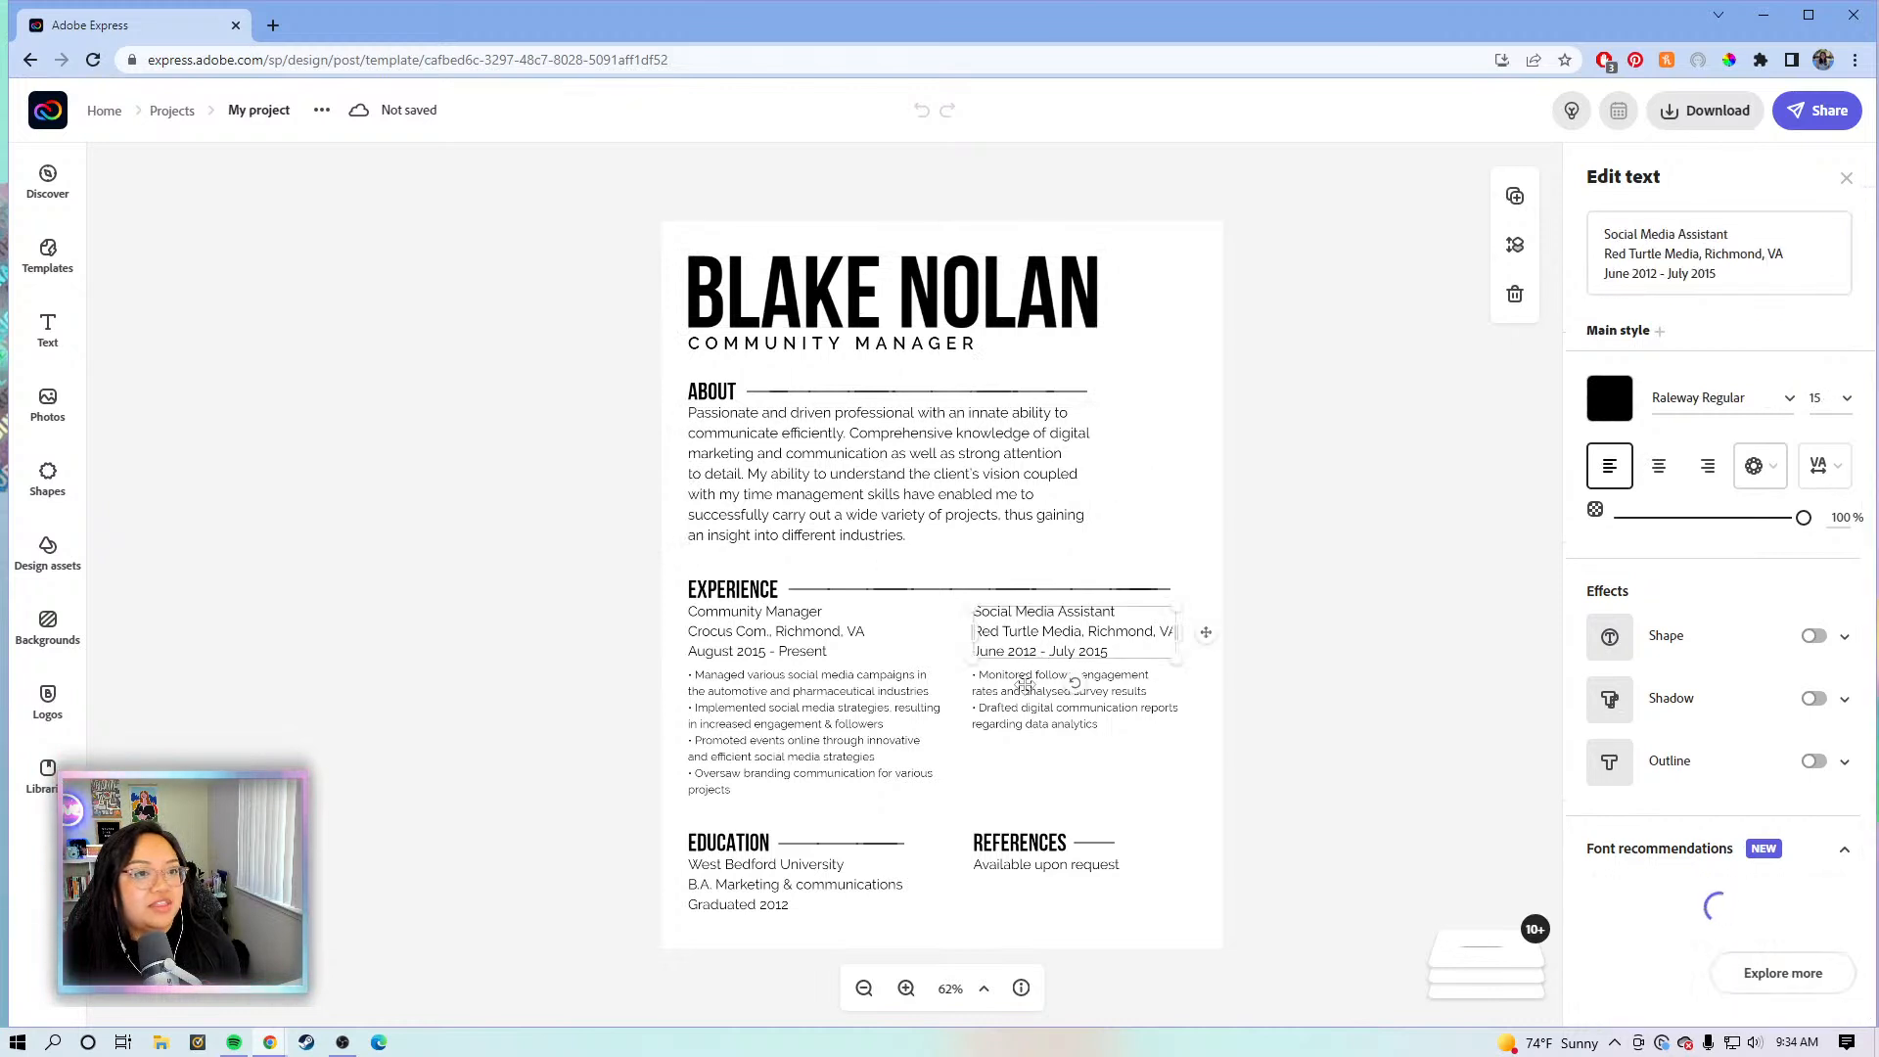
{"action": "left_click", "coordinate": [1032, 704]}
{"action": "left_click", "coordinate": [795, 681]}
{"action": "left_click", "coordinate": [783, 641]}
{"action": "left_click", "coordinate": [758, 871]}
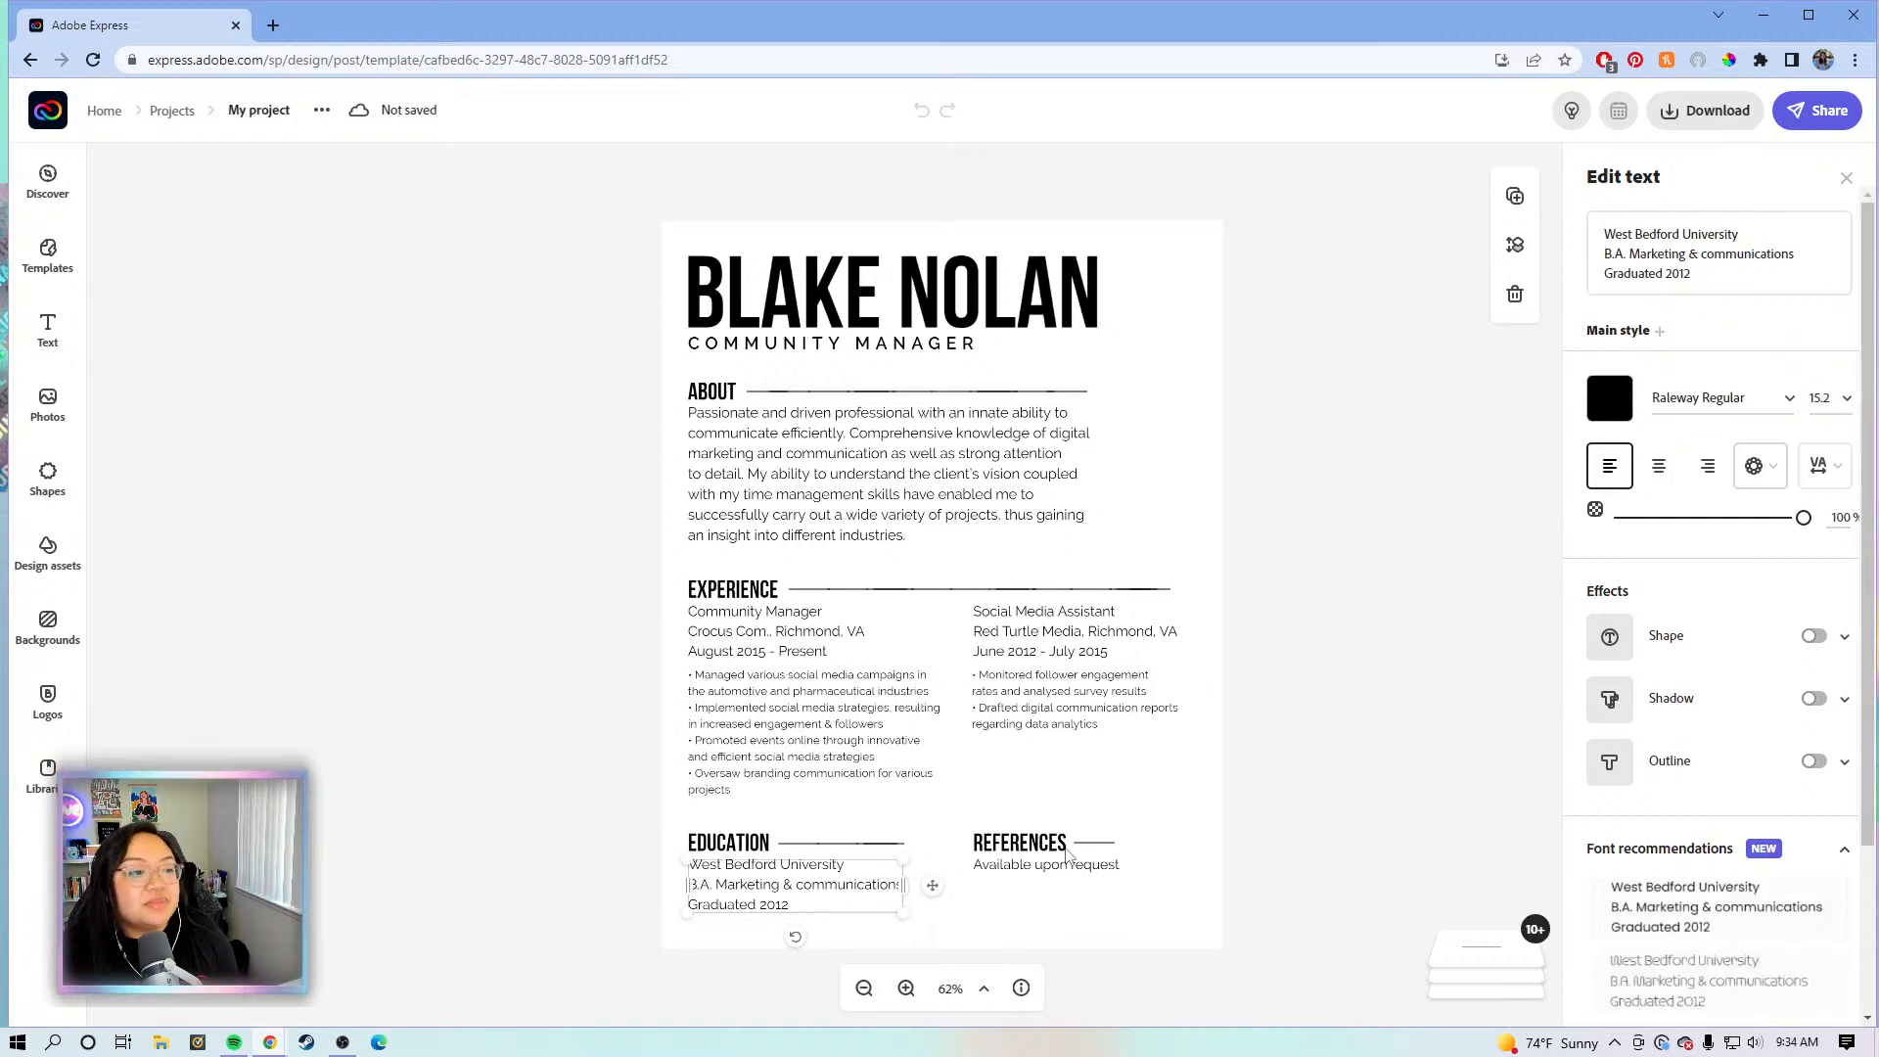
{"action": "left_click", "coordinate": [1073, 870]}
{"action": "left_click", "coordinate": [1291, 746]}
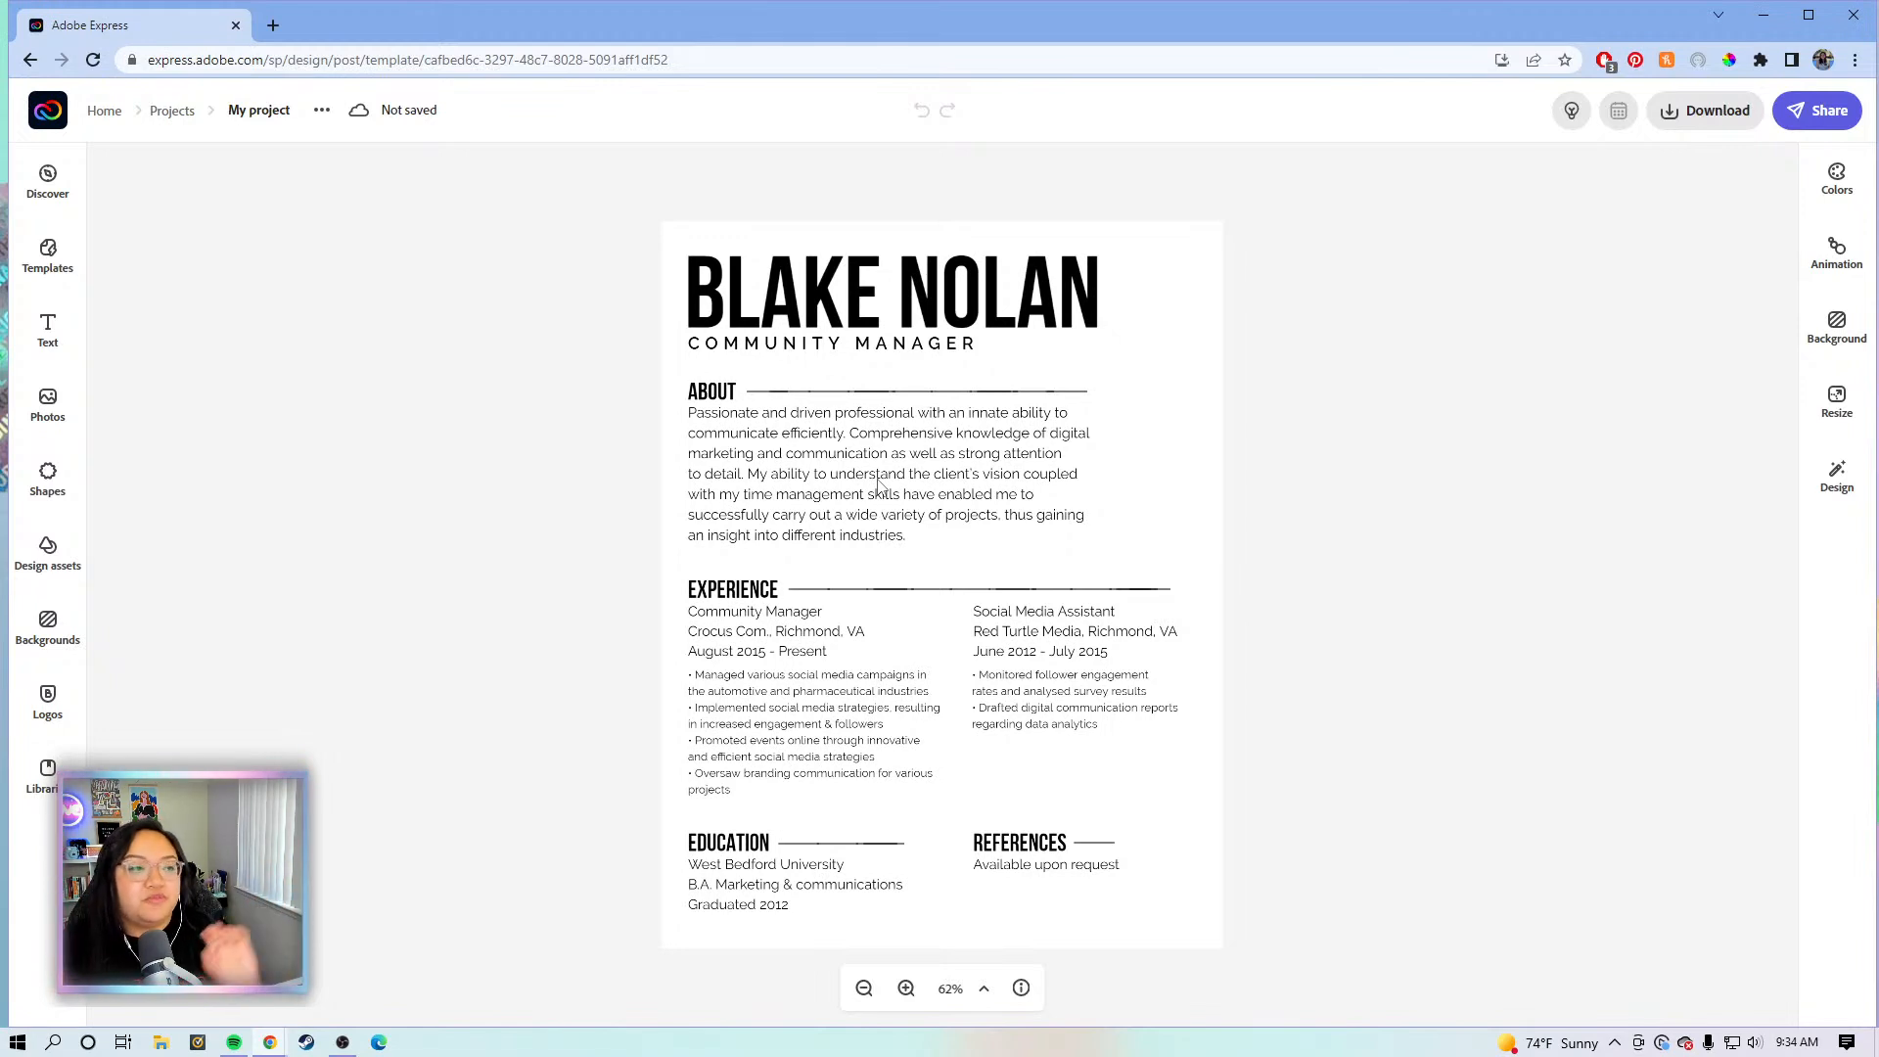
{"action": "left_click", "coordinate": [1011, 311]}
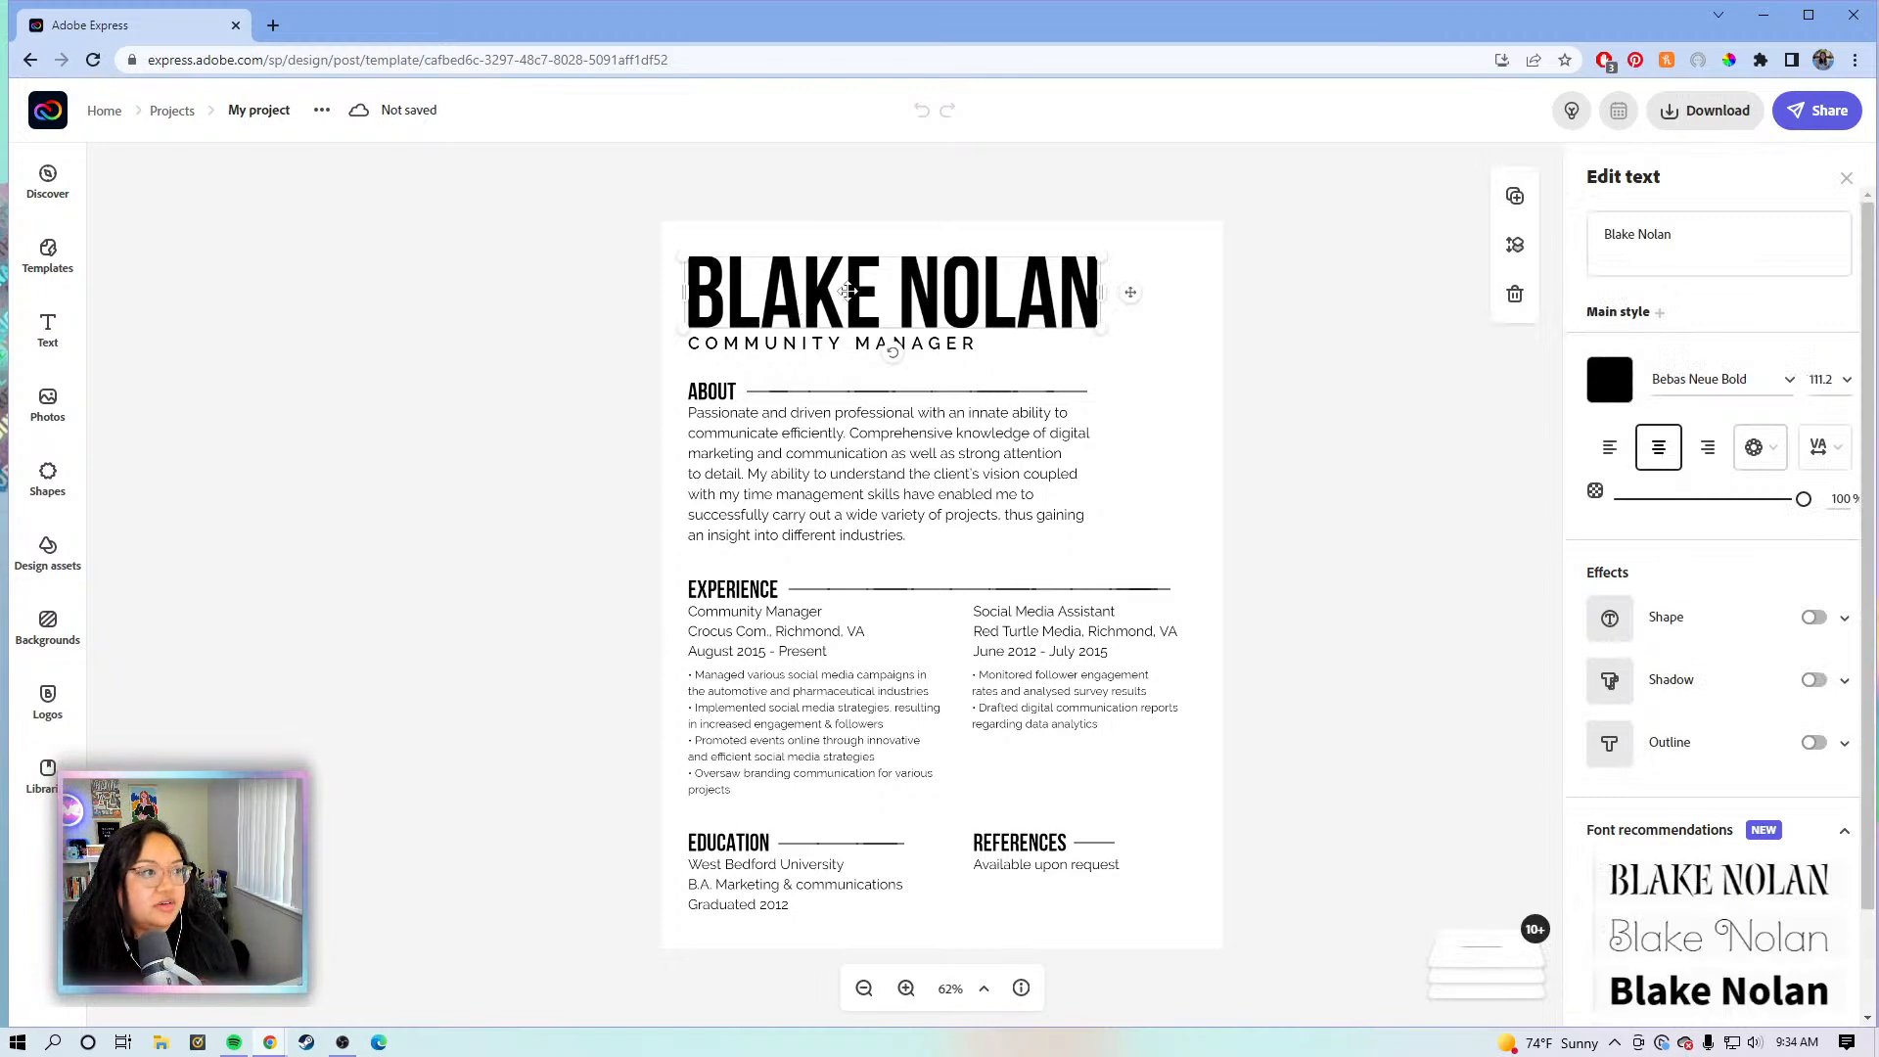
- Replace the placeholder name in the heading with the resume owner's full name
{"action": "left_click", "coordinate": [1722, 252]}
{"action": "left_click_drag", "start_coordinate": [1686, 234], "coordinate": [1598, 230]}
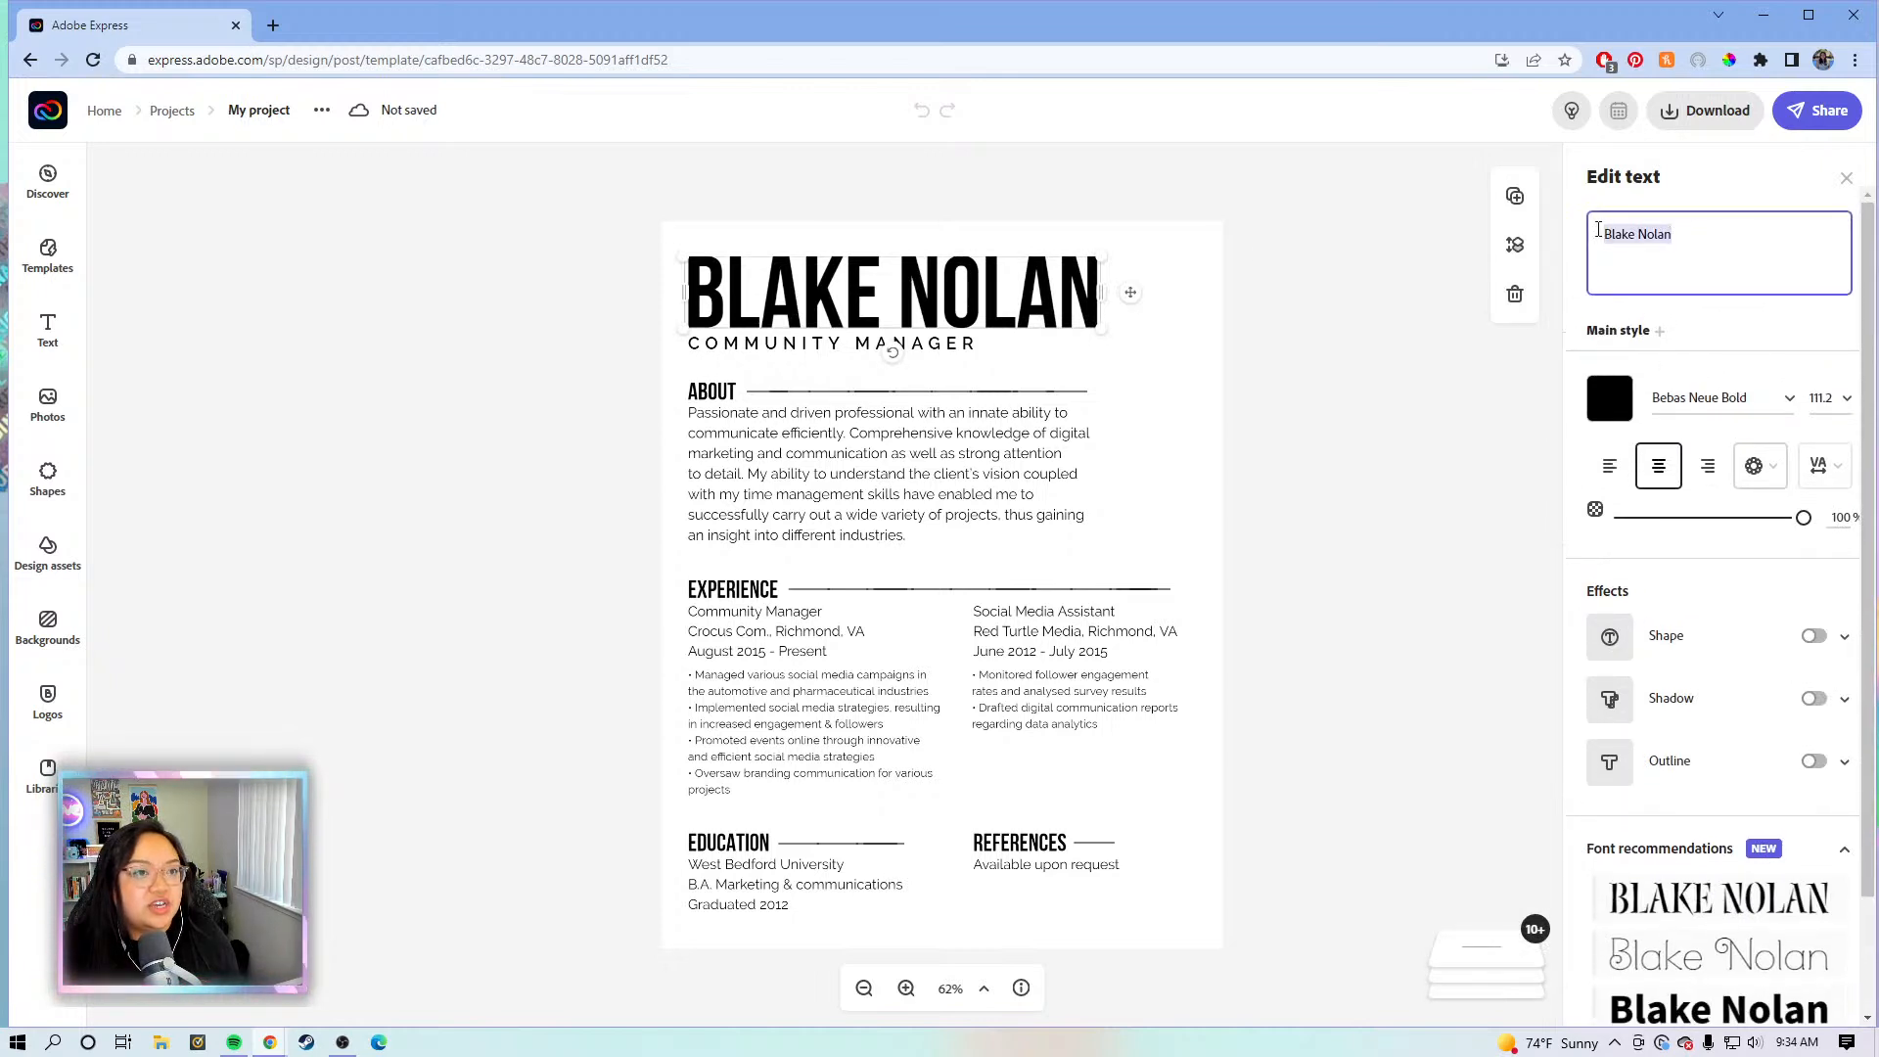
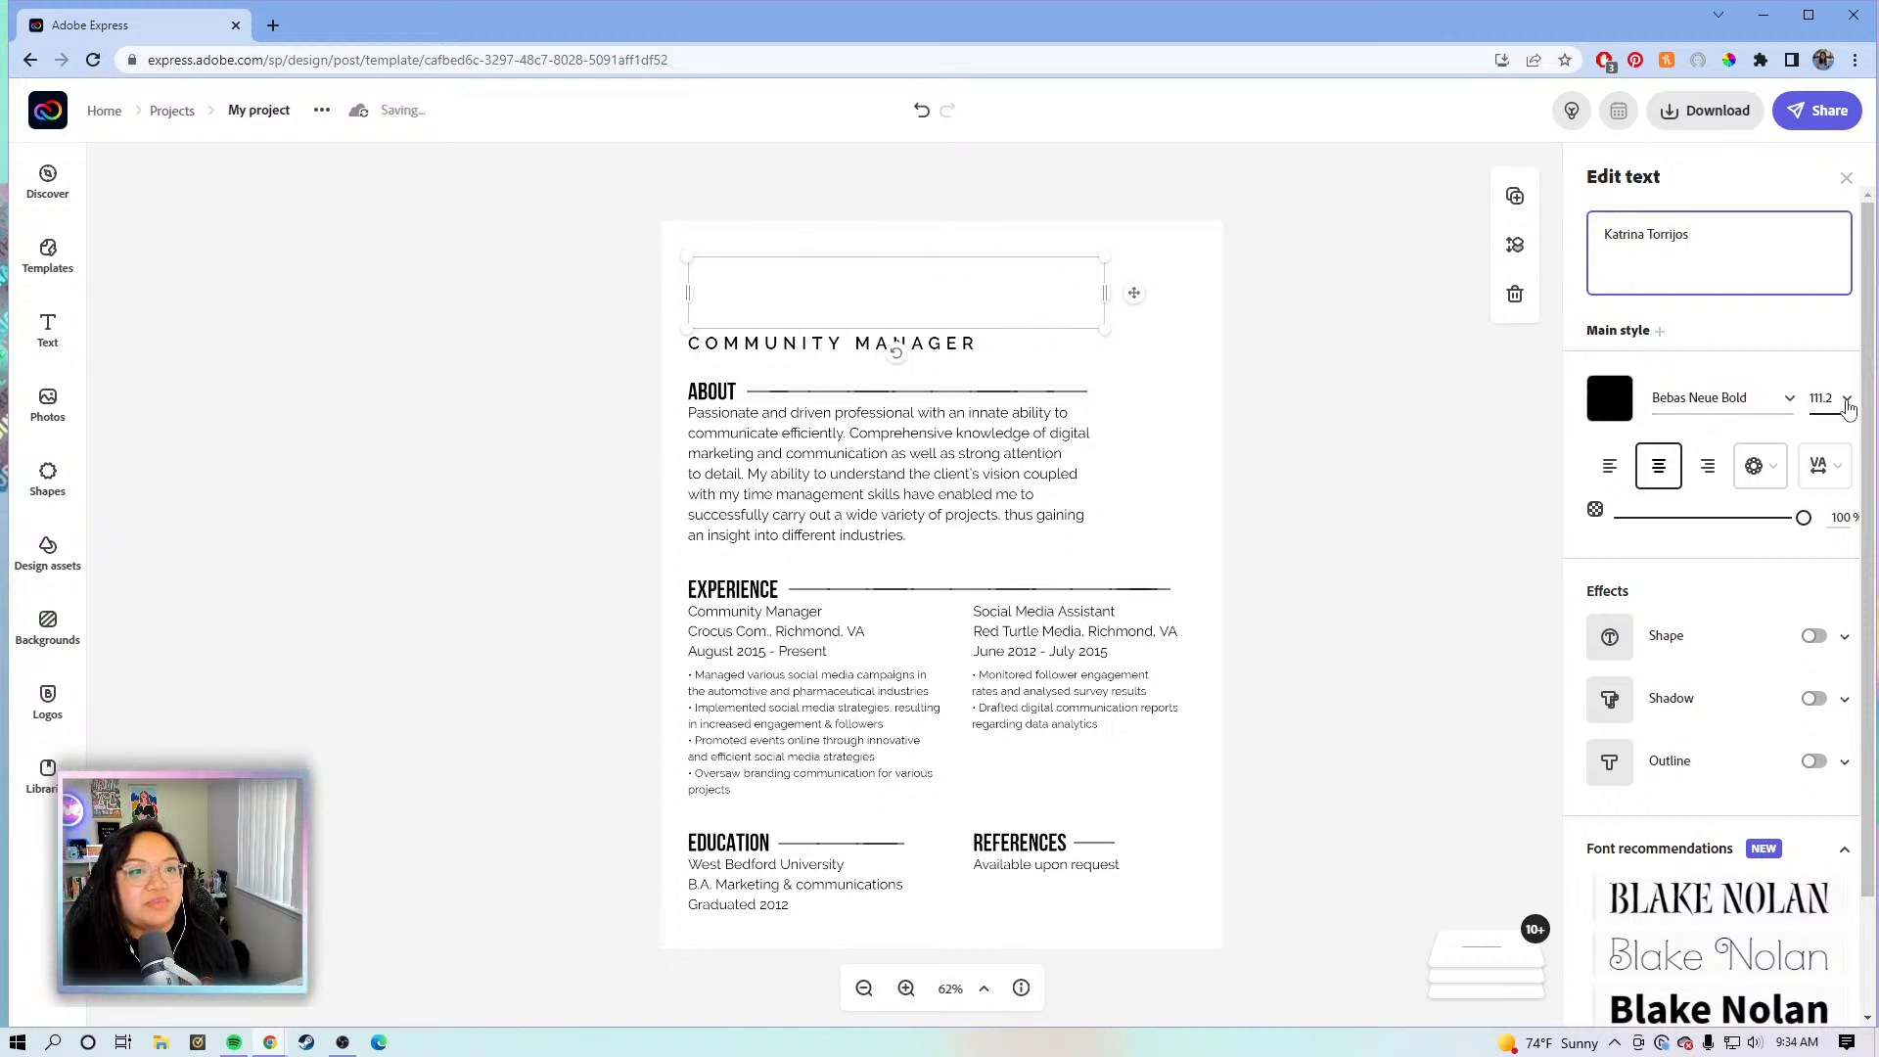
- Lower the name heading's font size, then reposition and enlarge it across the page top
{"action": "left_click", "coordinate": [1846, 403]}
{"action": "left_click_drag", "start_coordinate": [1844, 462], "coordinate": [1846, 579]}
{"action": "left_click", "coordinate": [1827, 565]}
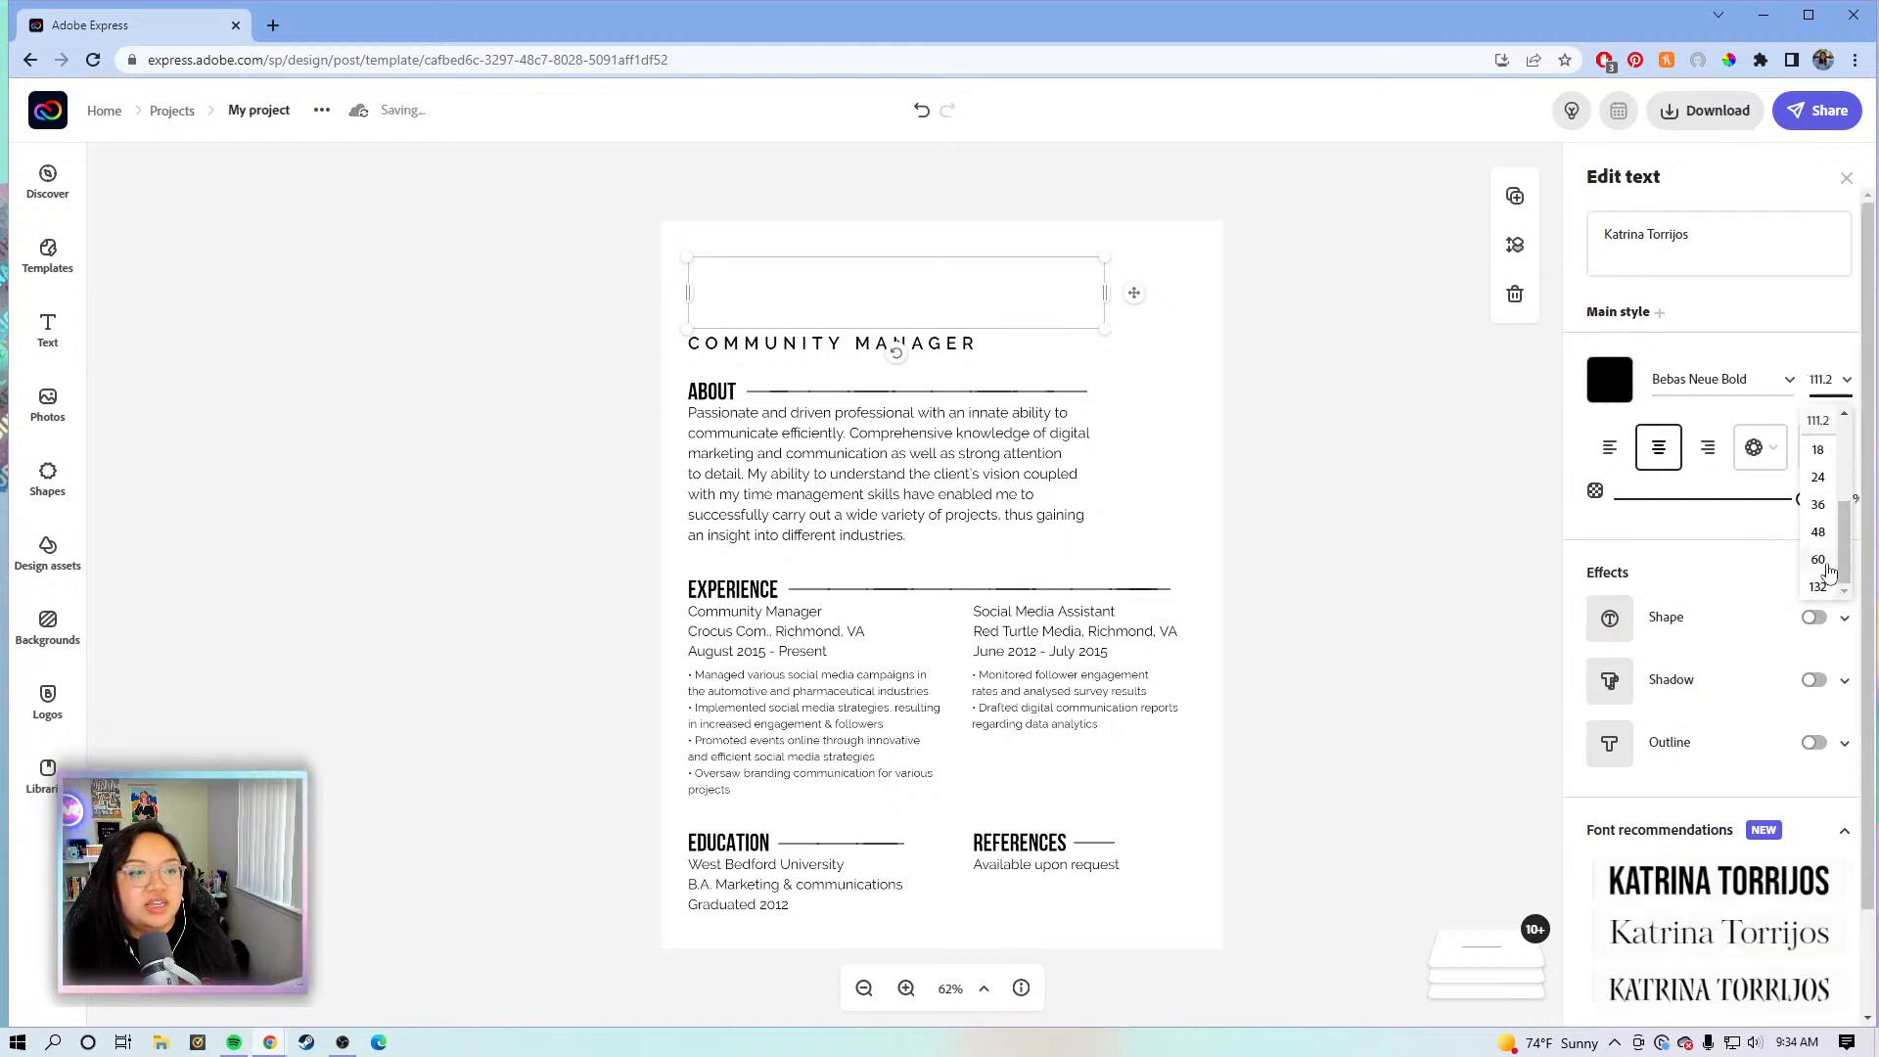
{"action": "left_click_drag", "start_coordinate": [1093, 315], "coordinate": [1171, 321]}
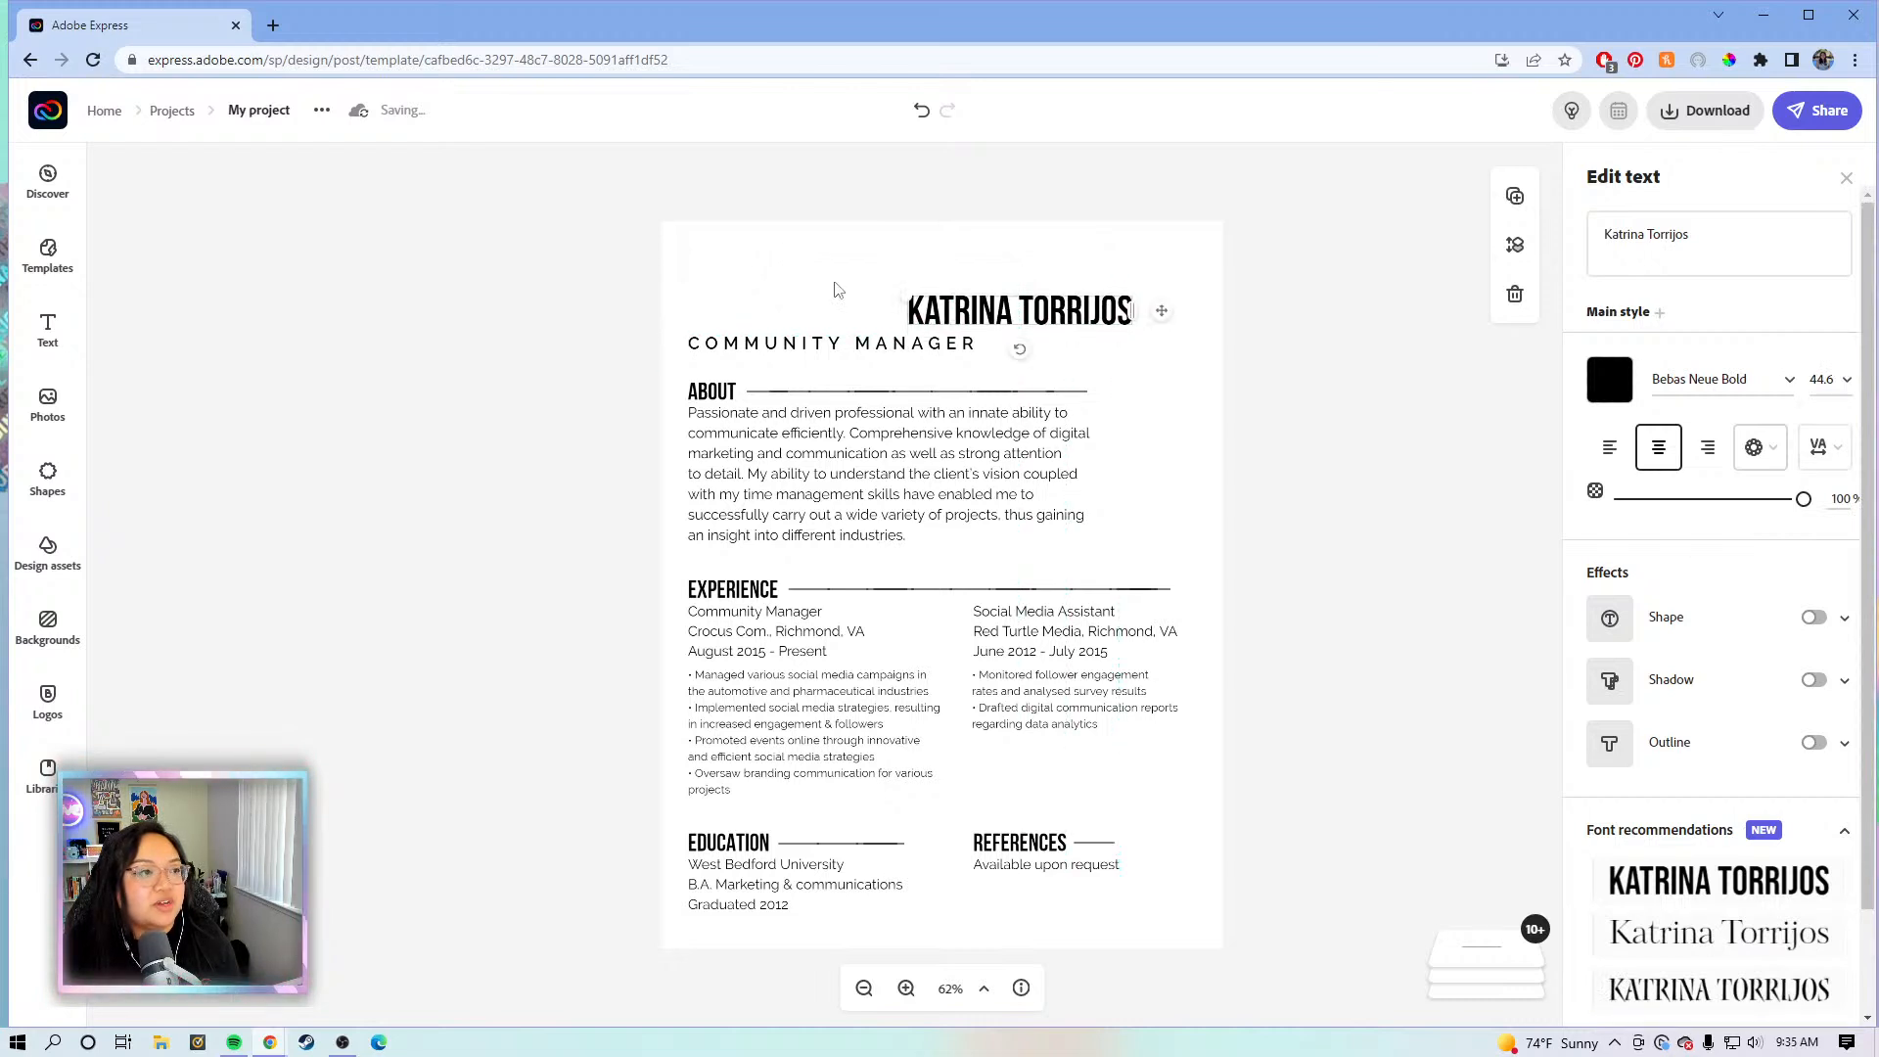
{"action": "left_click_drag", "start_coordinate": [903, 298], "coordinate": [684, 258]}
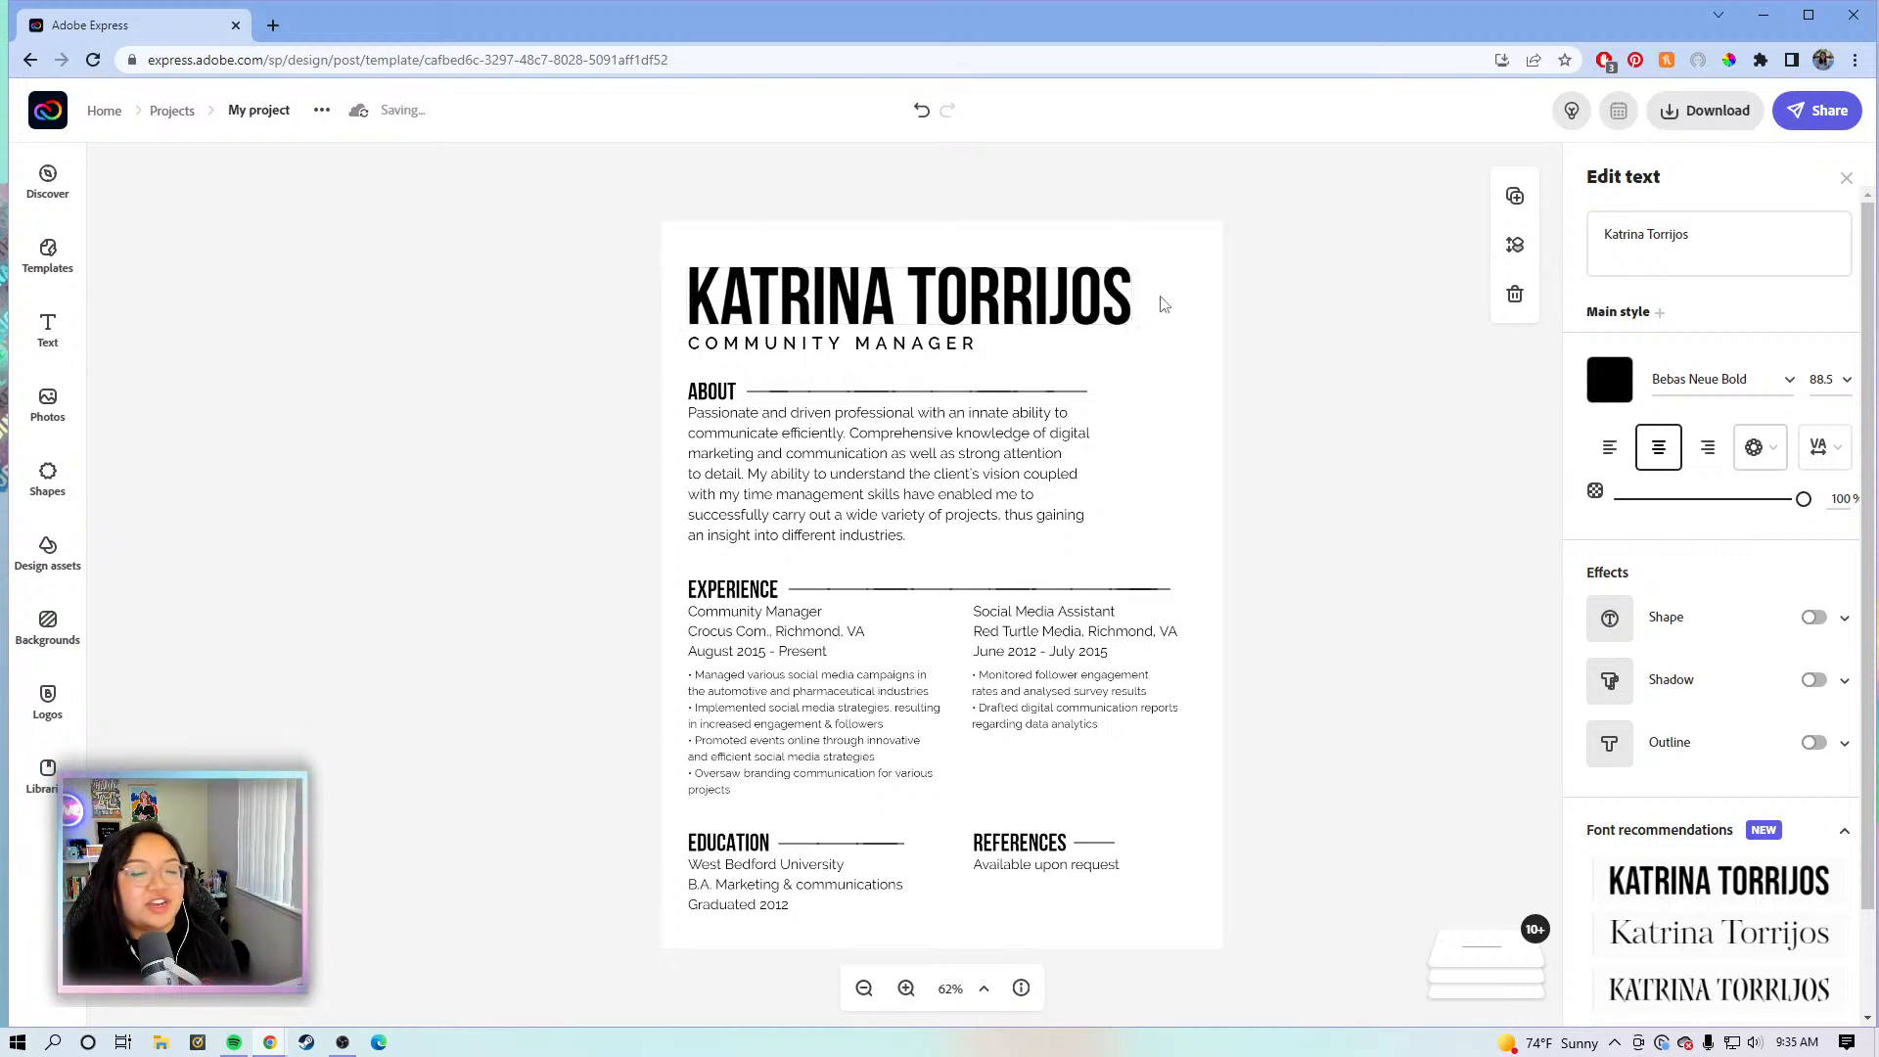
{"action": "left_click", "coordinate": [1304, 274]}
{"action": "left_click", "coordinate": [964, 360]}
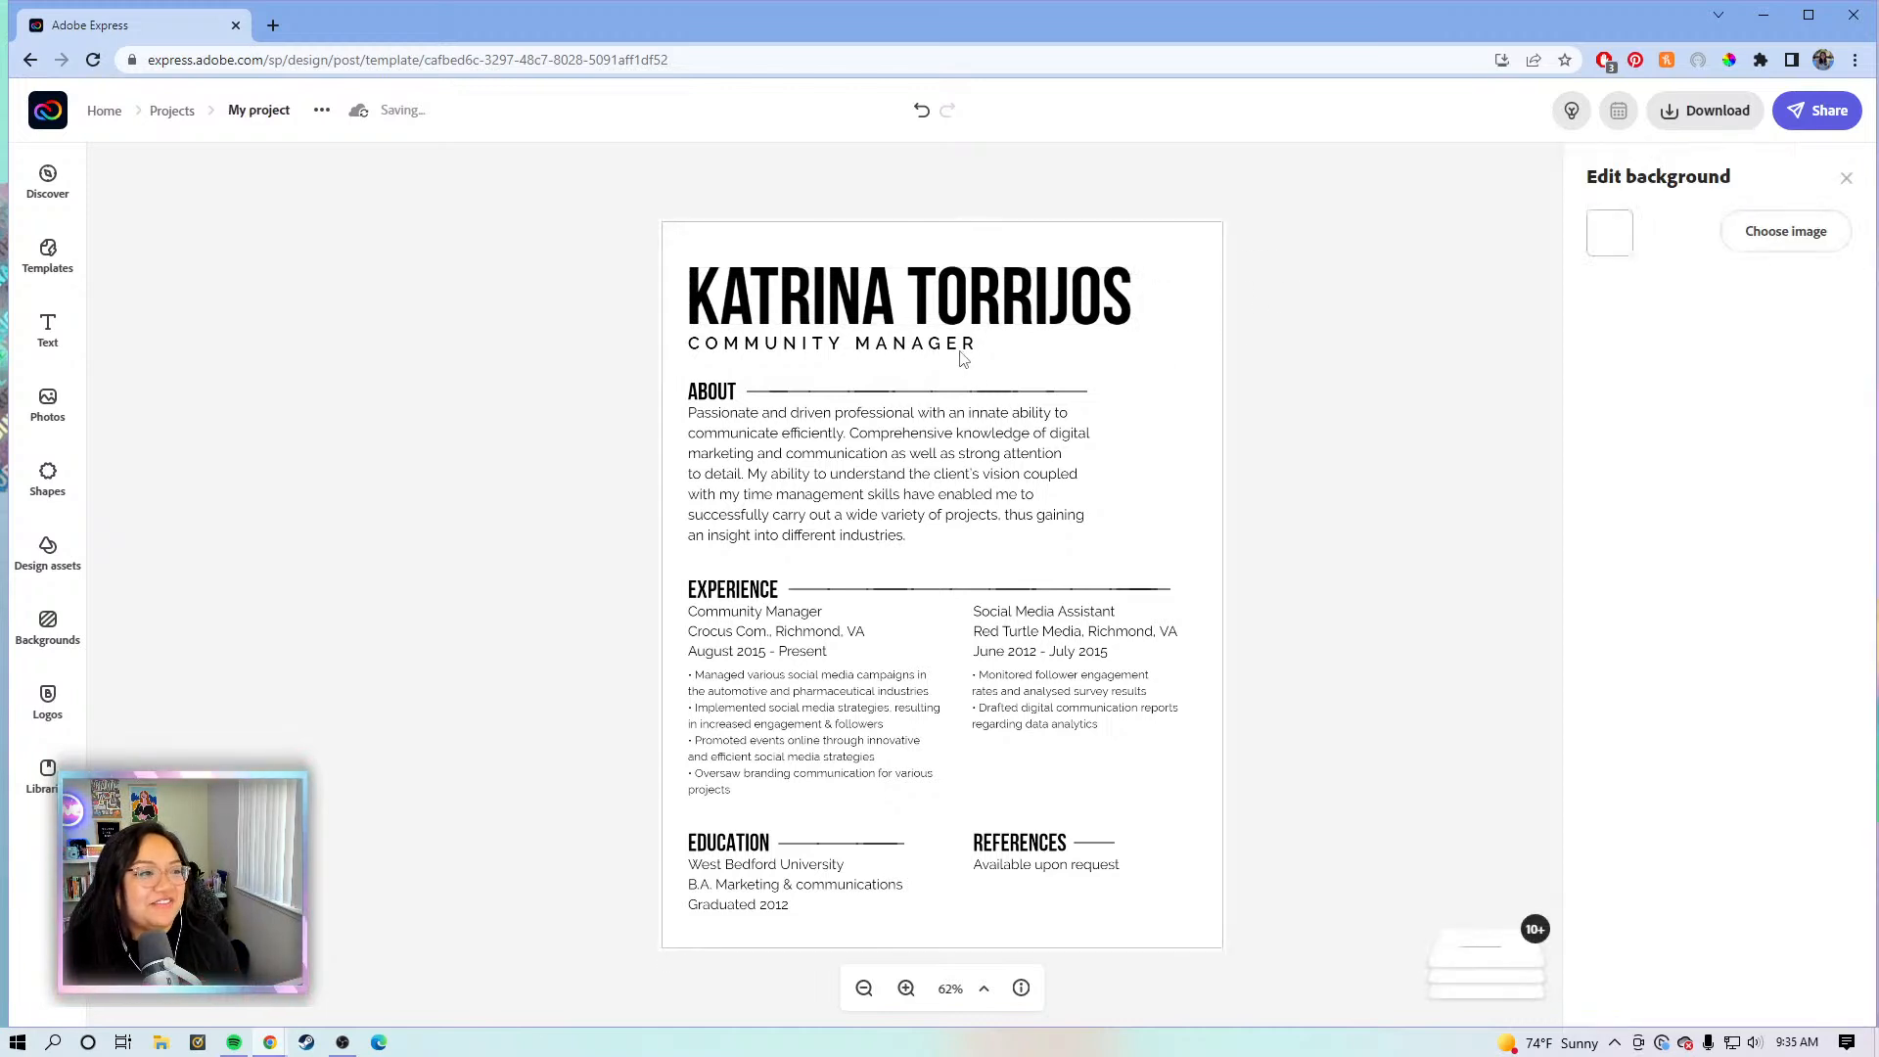
{"action": "left_click", "coordinate": [973, 354]}
{"action": "left_click", "coordinate": [1375, 520]}
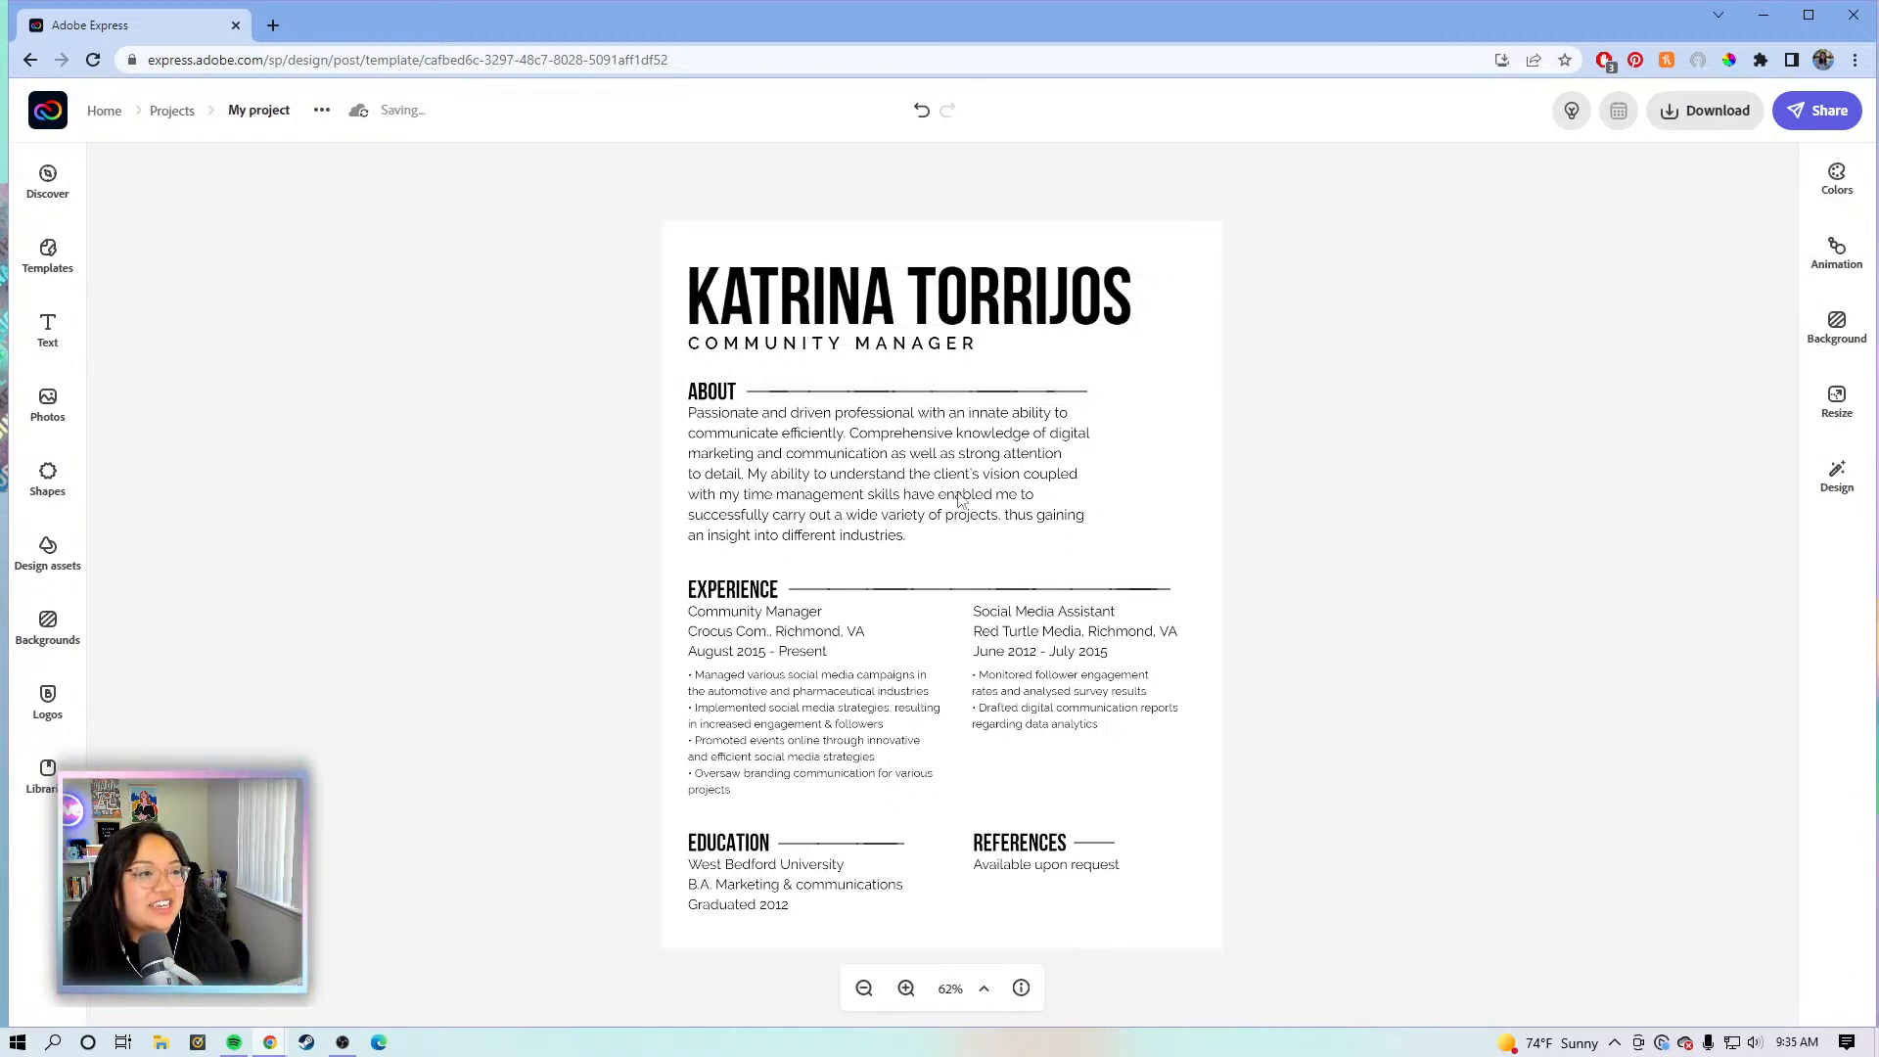
{"action": "left_click", "coordinate": [913, 451]}
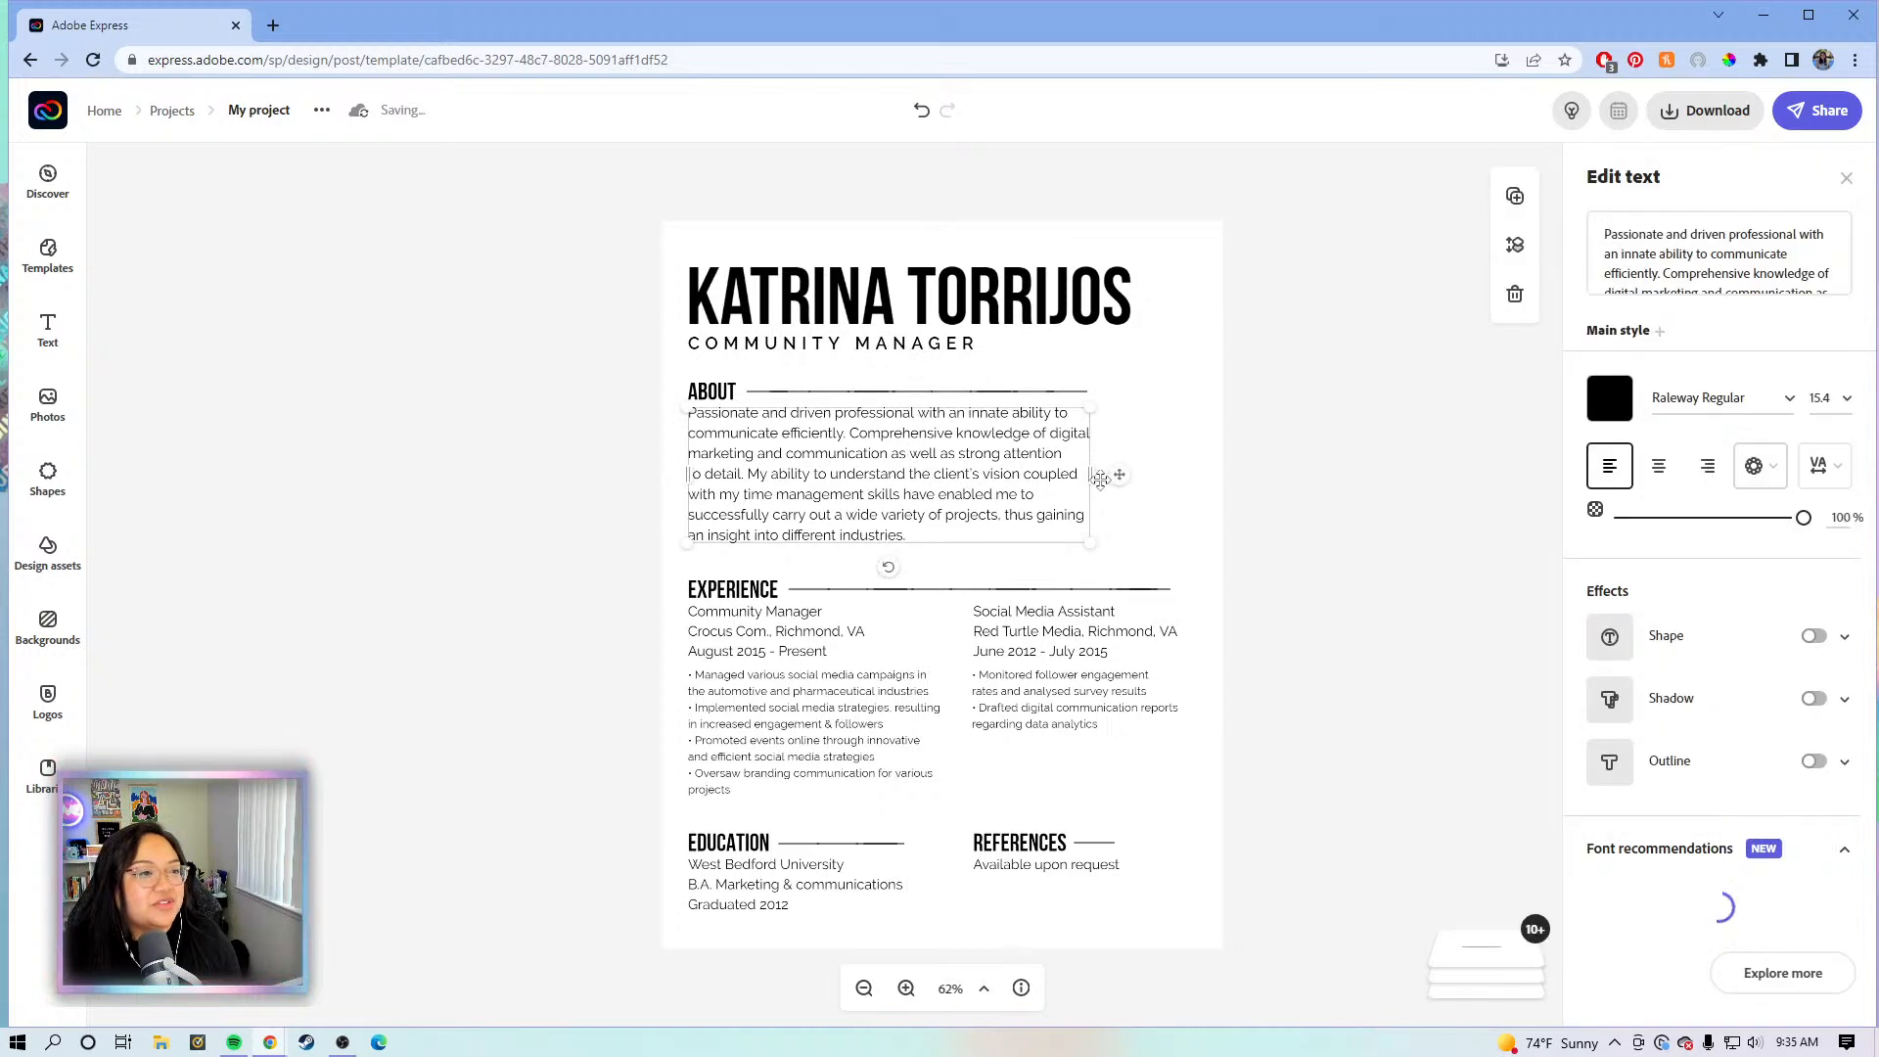
{"action": "left_click_drag", "start_coordinate": [1089, 473], "coordinate": [1168, 471]}
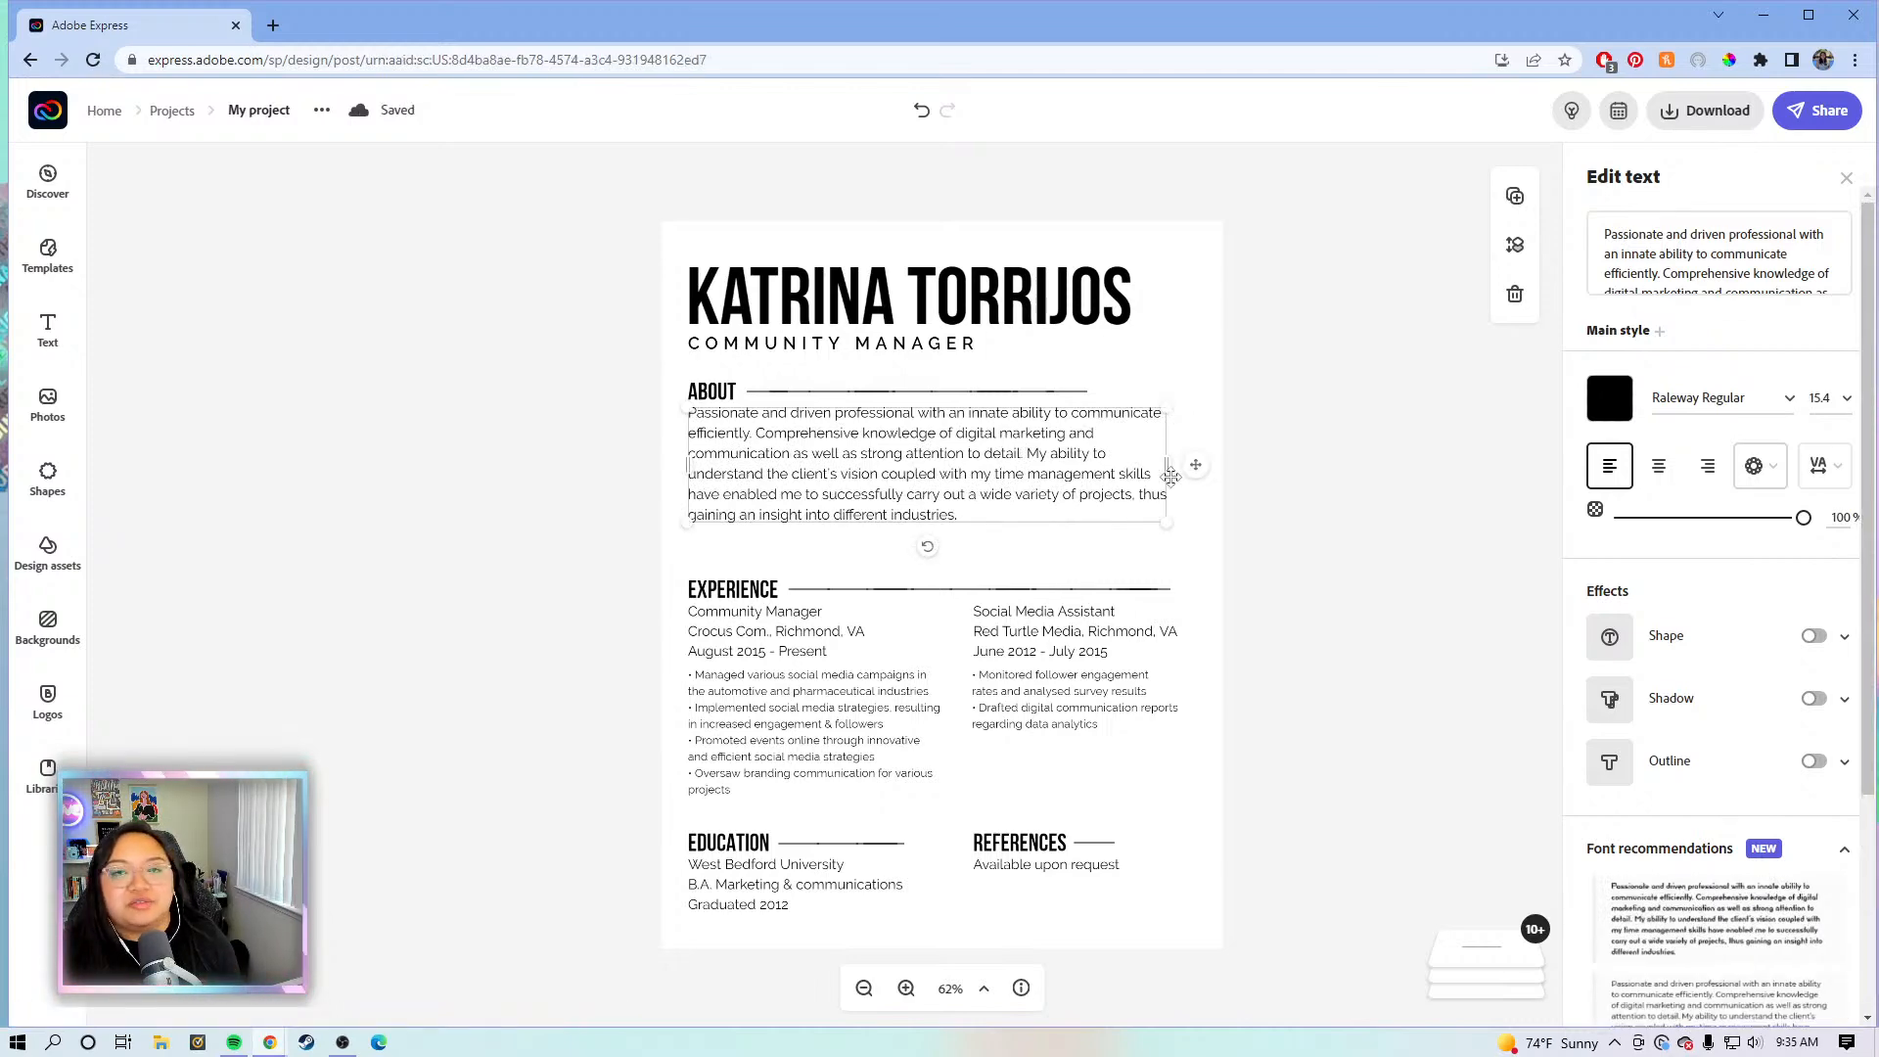
{"action": "left_click", "coordinate": [1689, 248]}
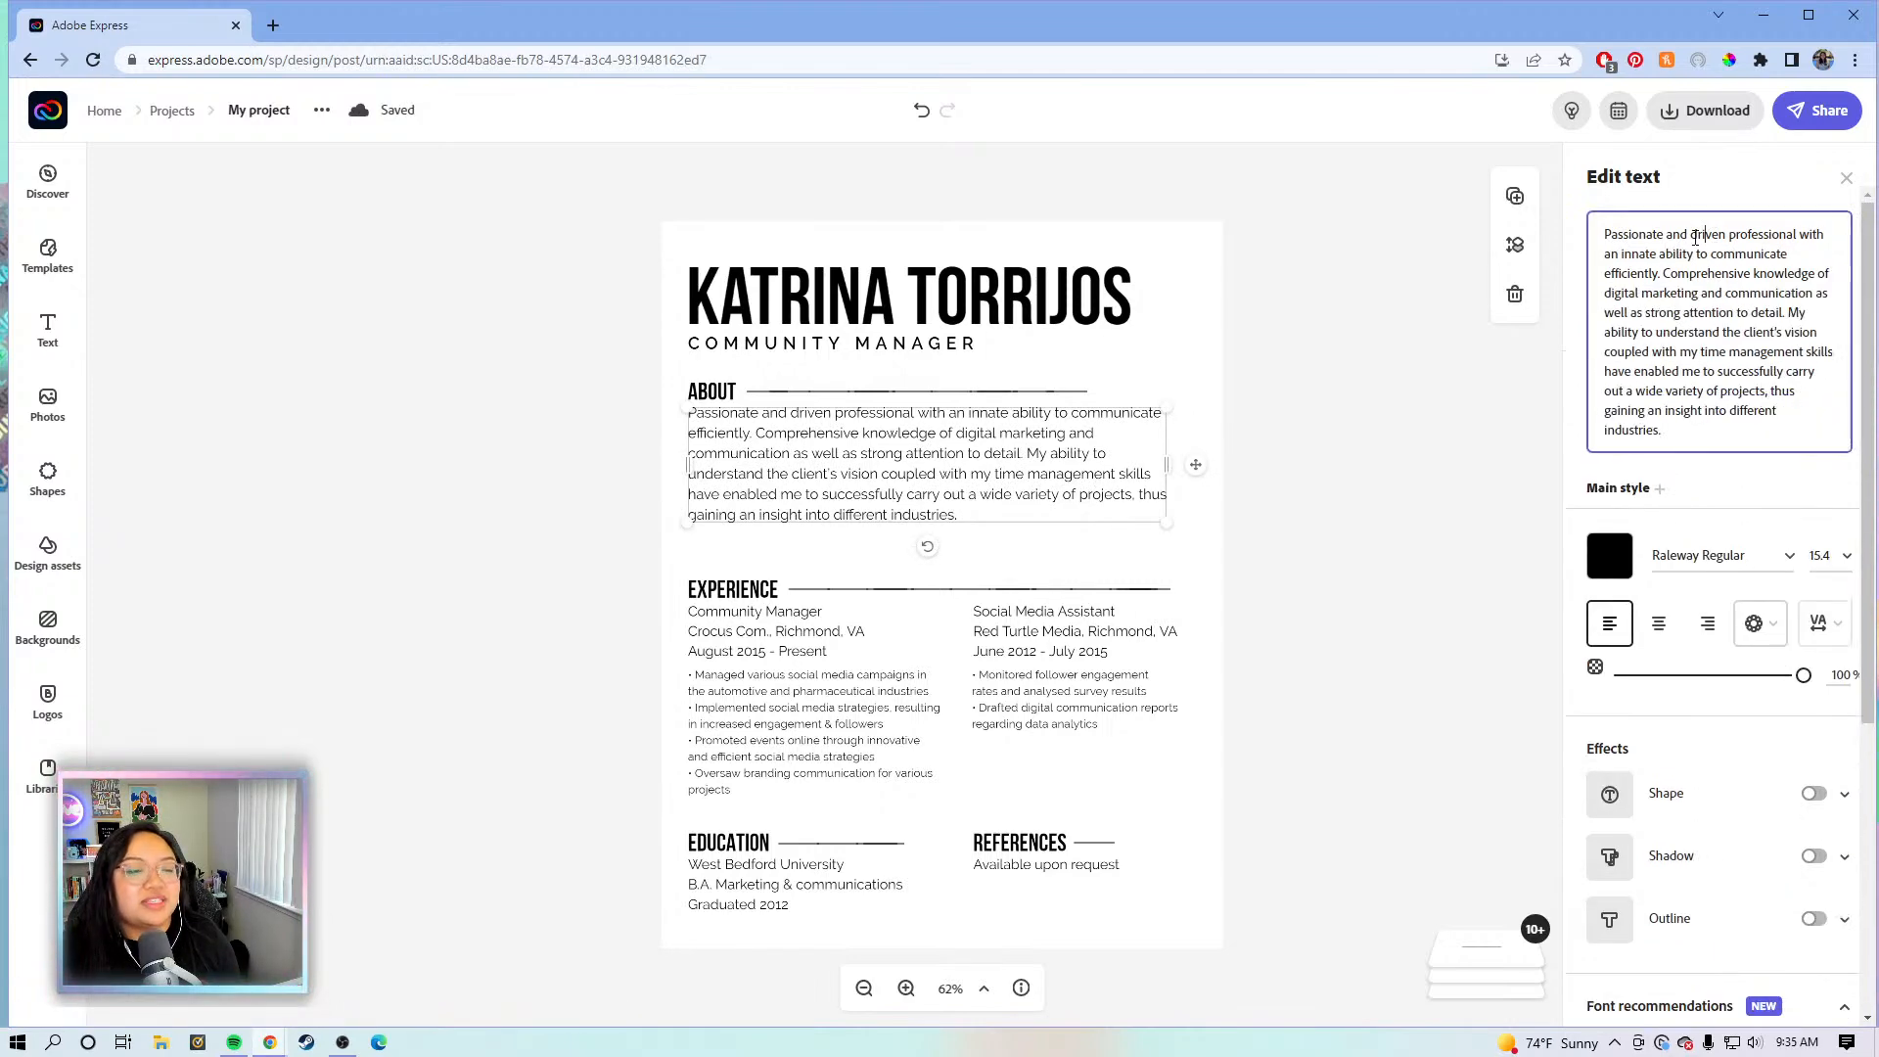
{"action": "scroll", "coordinate": [1689, 249], "scroll_direction": "up", "scroll_amount": 2}
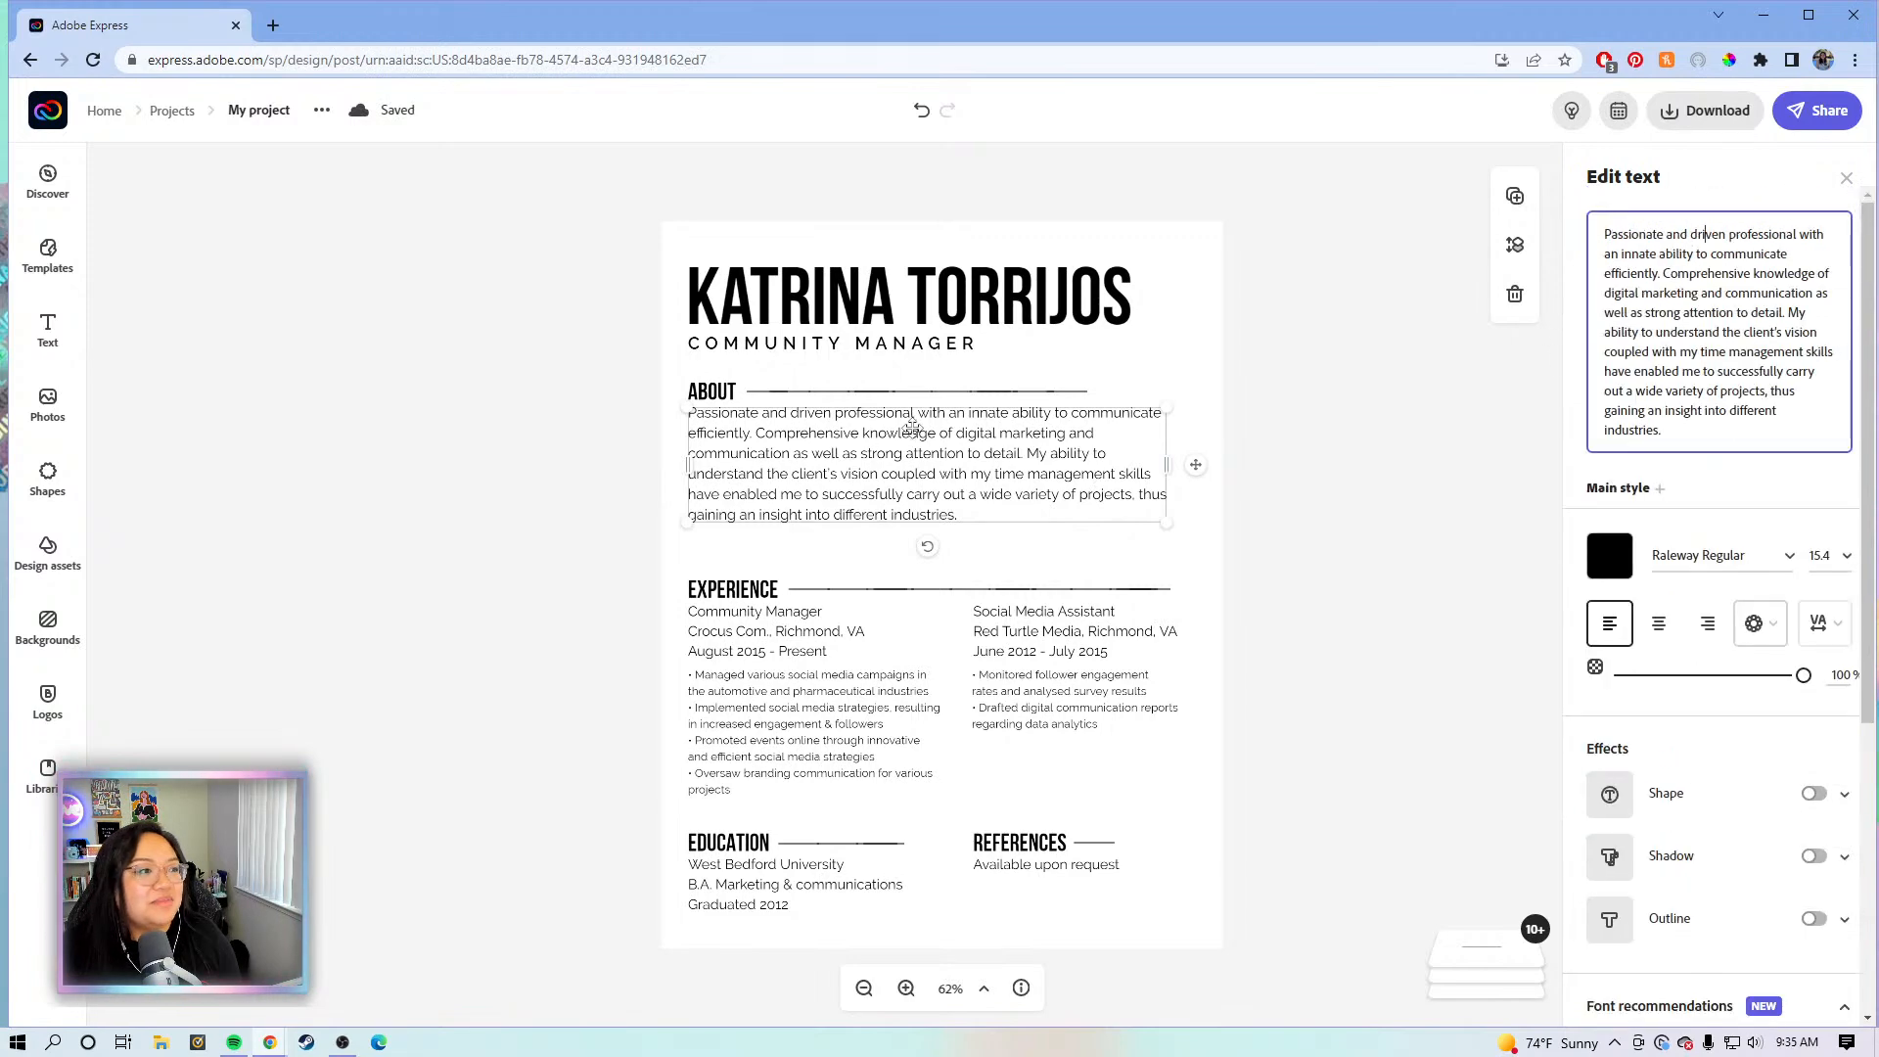
{"action": "left_click", "coordinate": [1710, 239]}
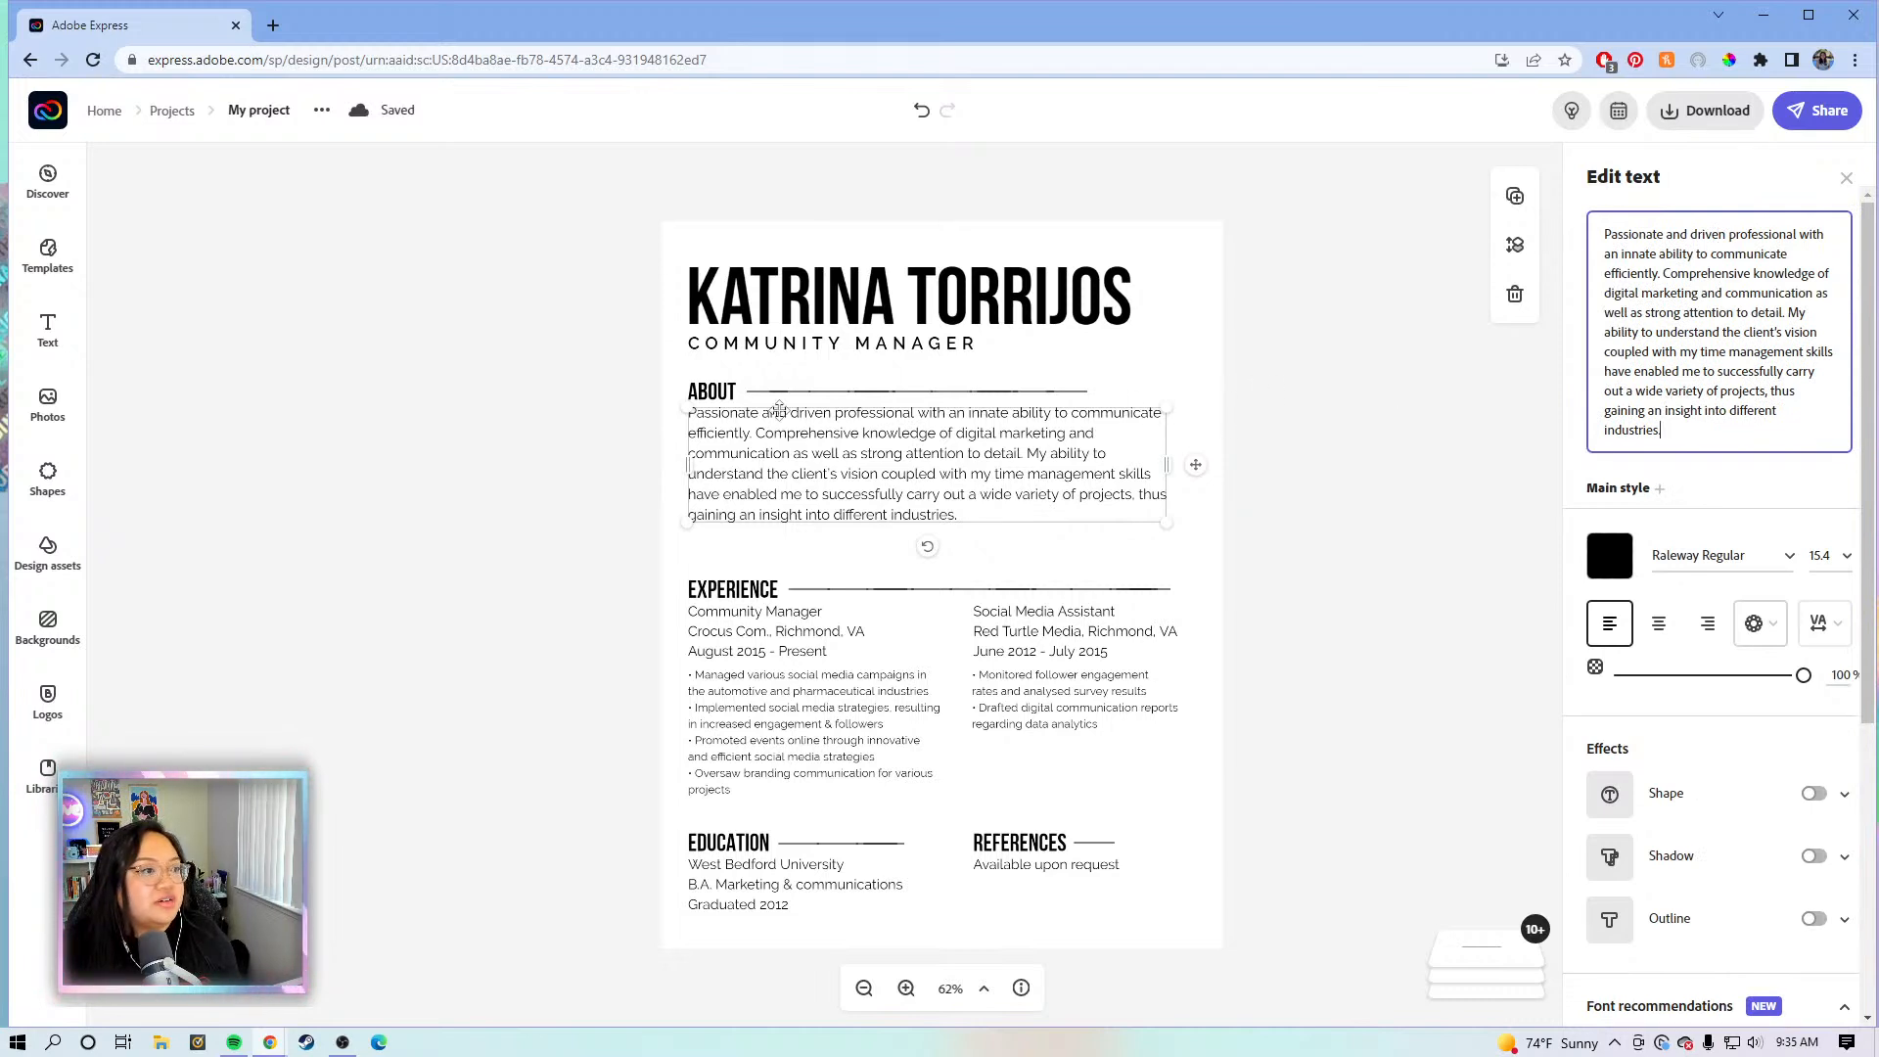
{"action": "left_click", "coordinate": [1272, 501]}
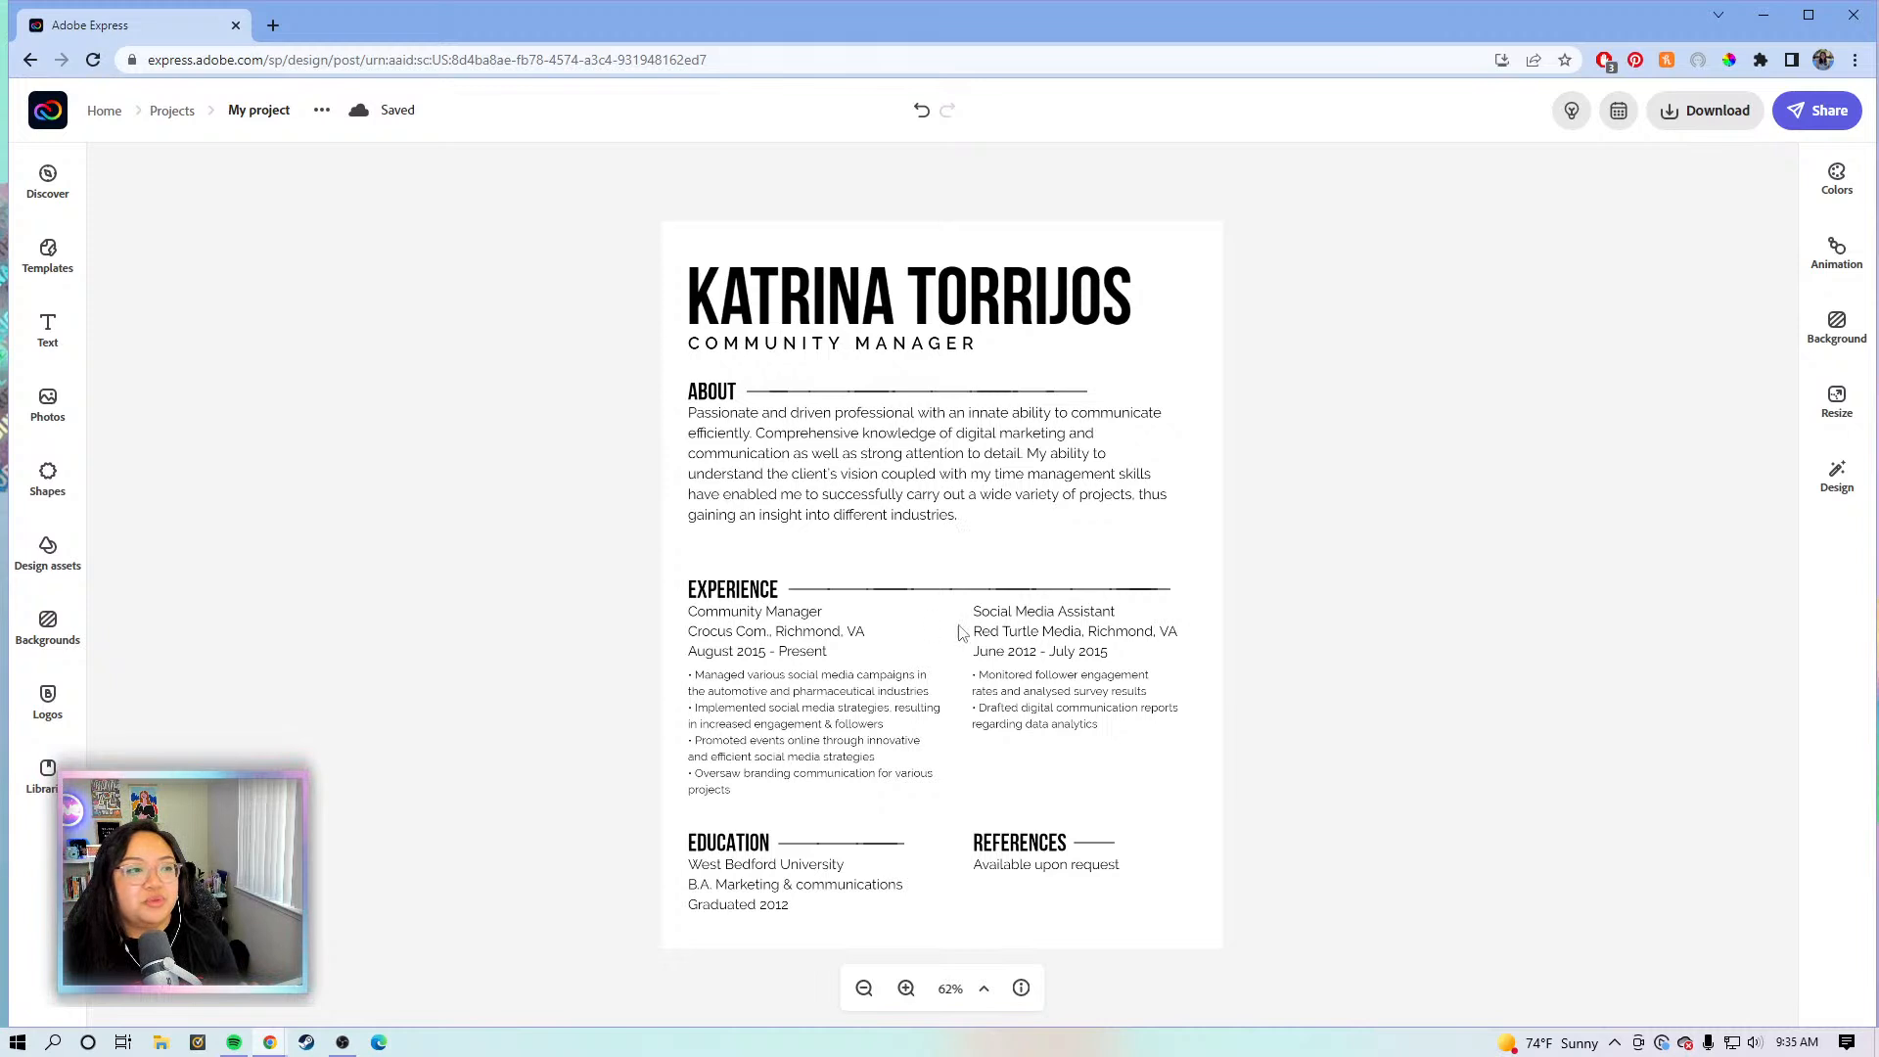
{"action": "left_click", "coordinate": [978, 453]}
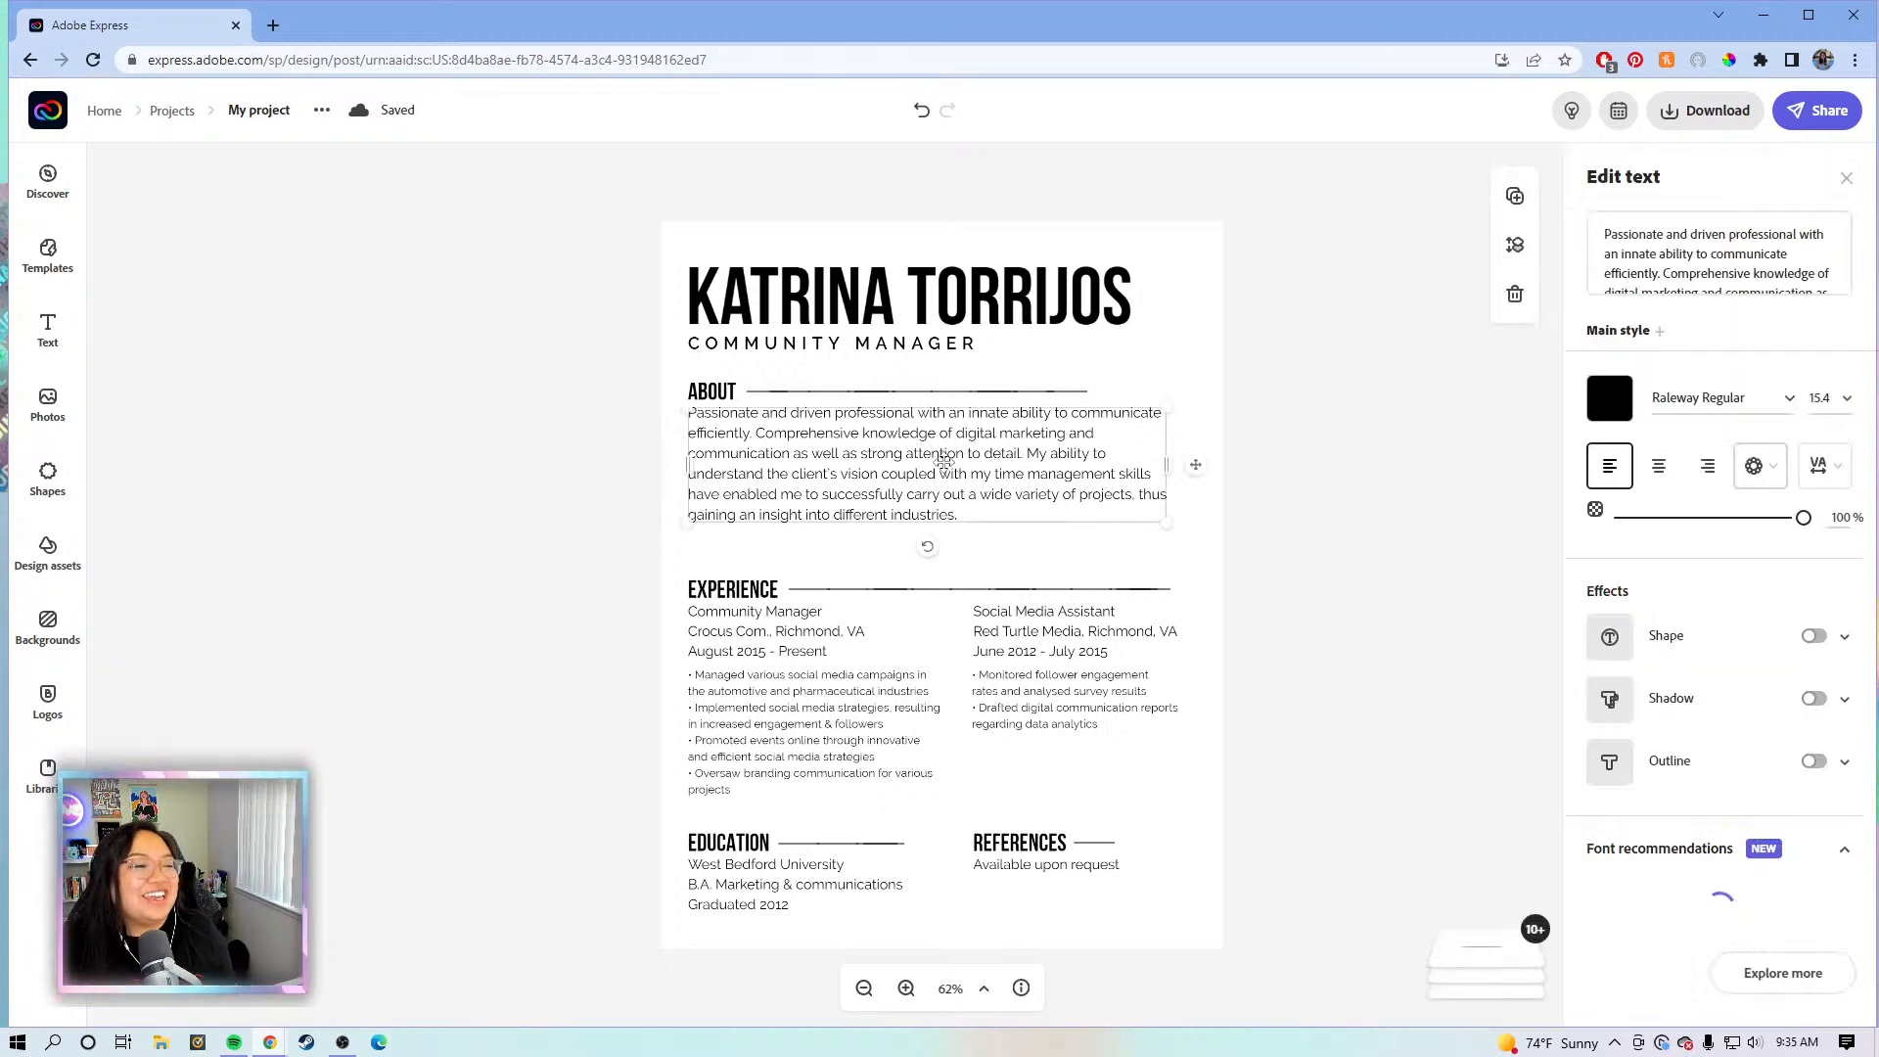
{"action": "left_click", "coordinate": [1207, 661]}
- Select the EXPERIENCE heading with its divider line and move both up beneath the About paragraph
{"action": "left_click_drag", "start_coordinate": [1256, 592], "coordinate": [649, 602]}
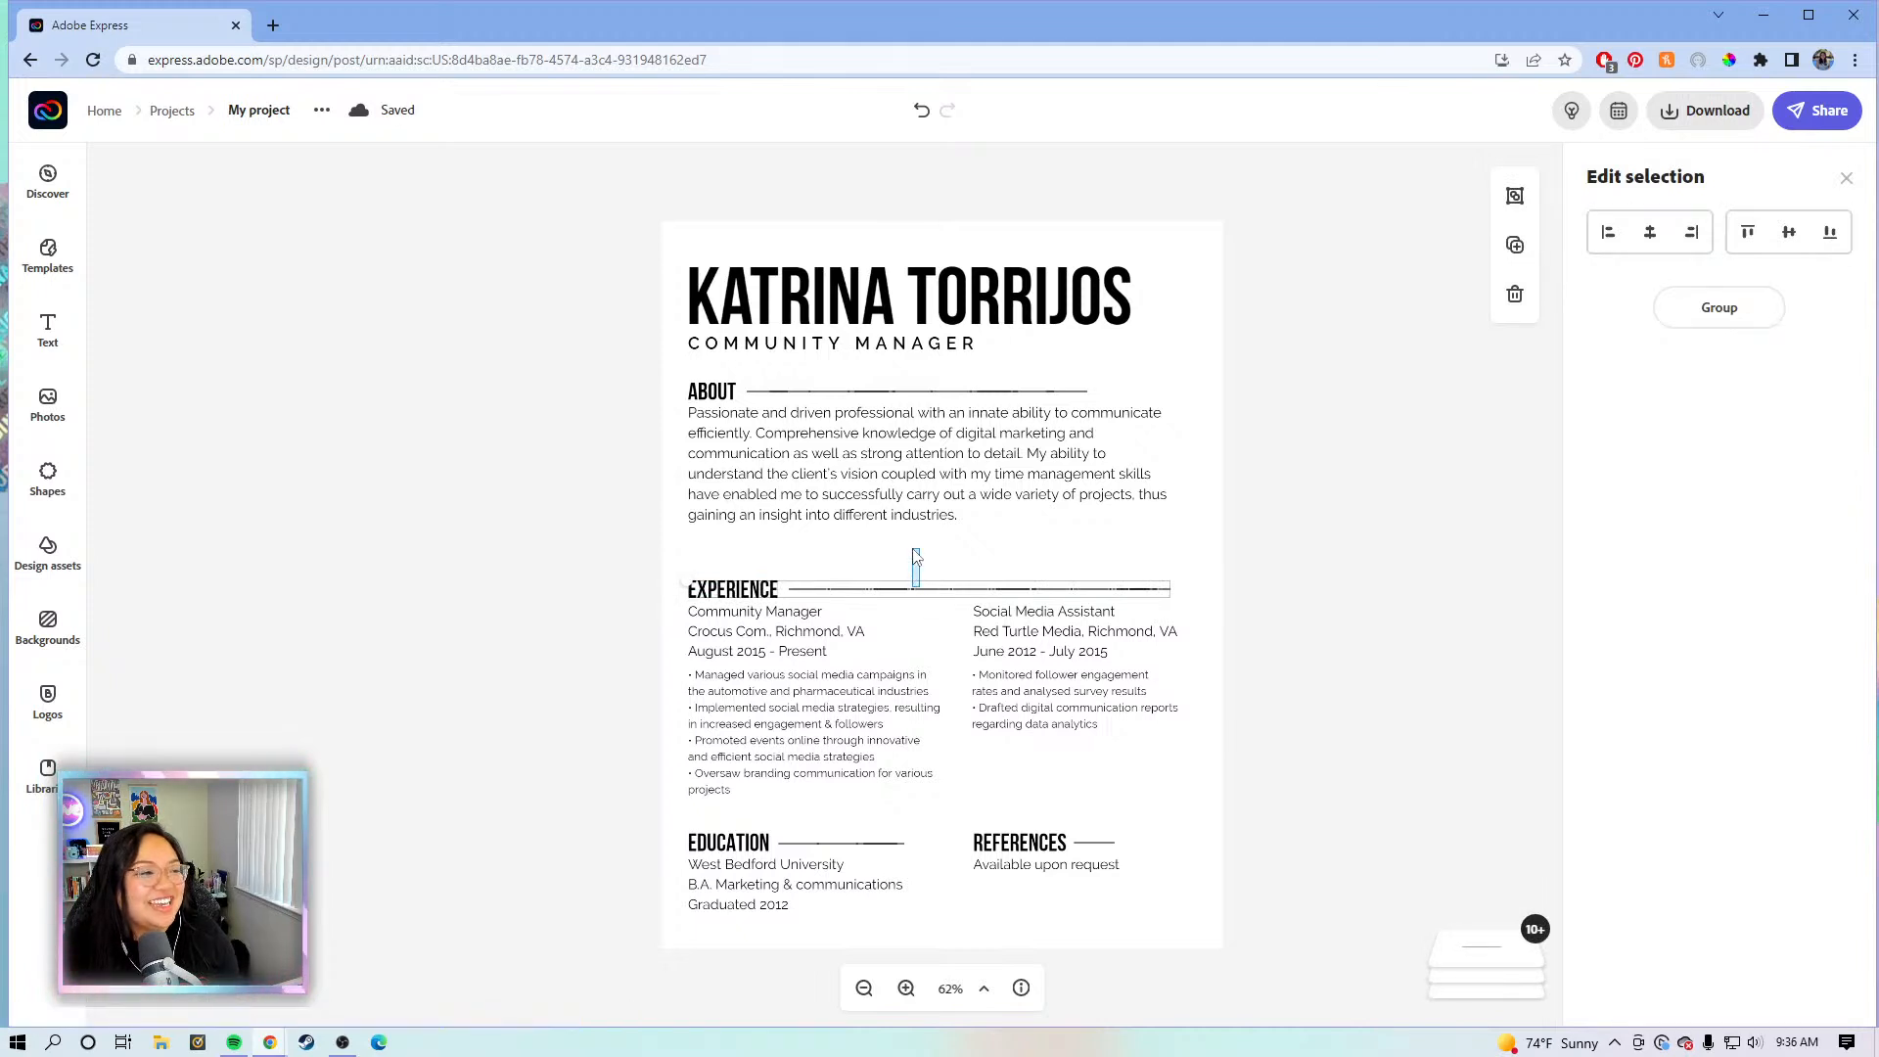
{"action": "key", "text": "Escape"}
{"action": "left_click", "coordinate": [750, 594]}
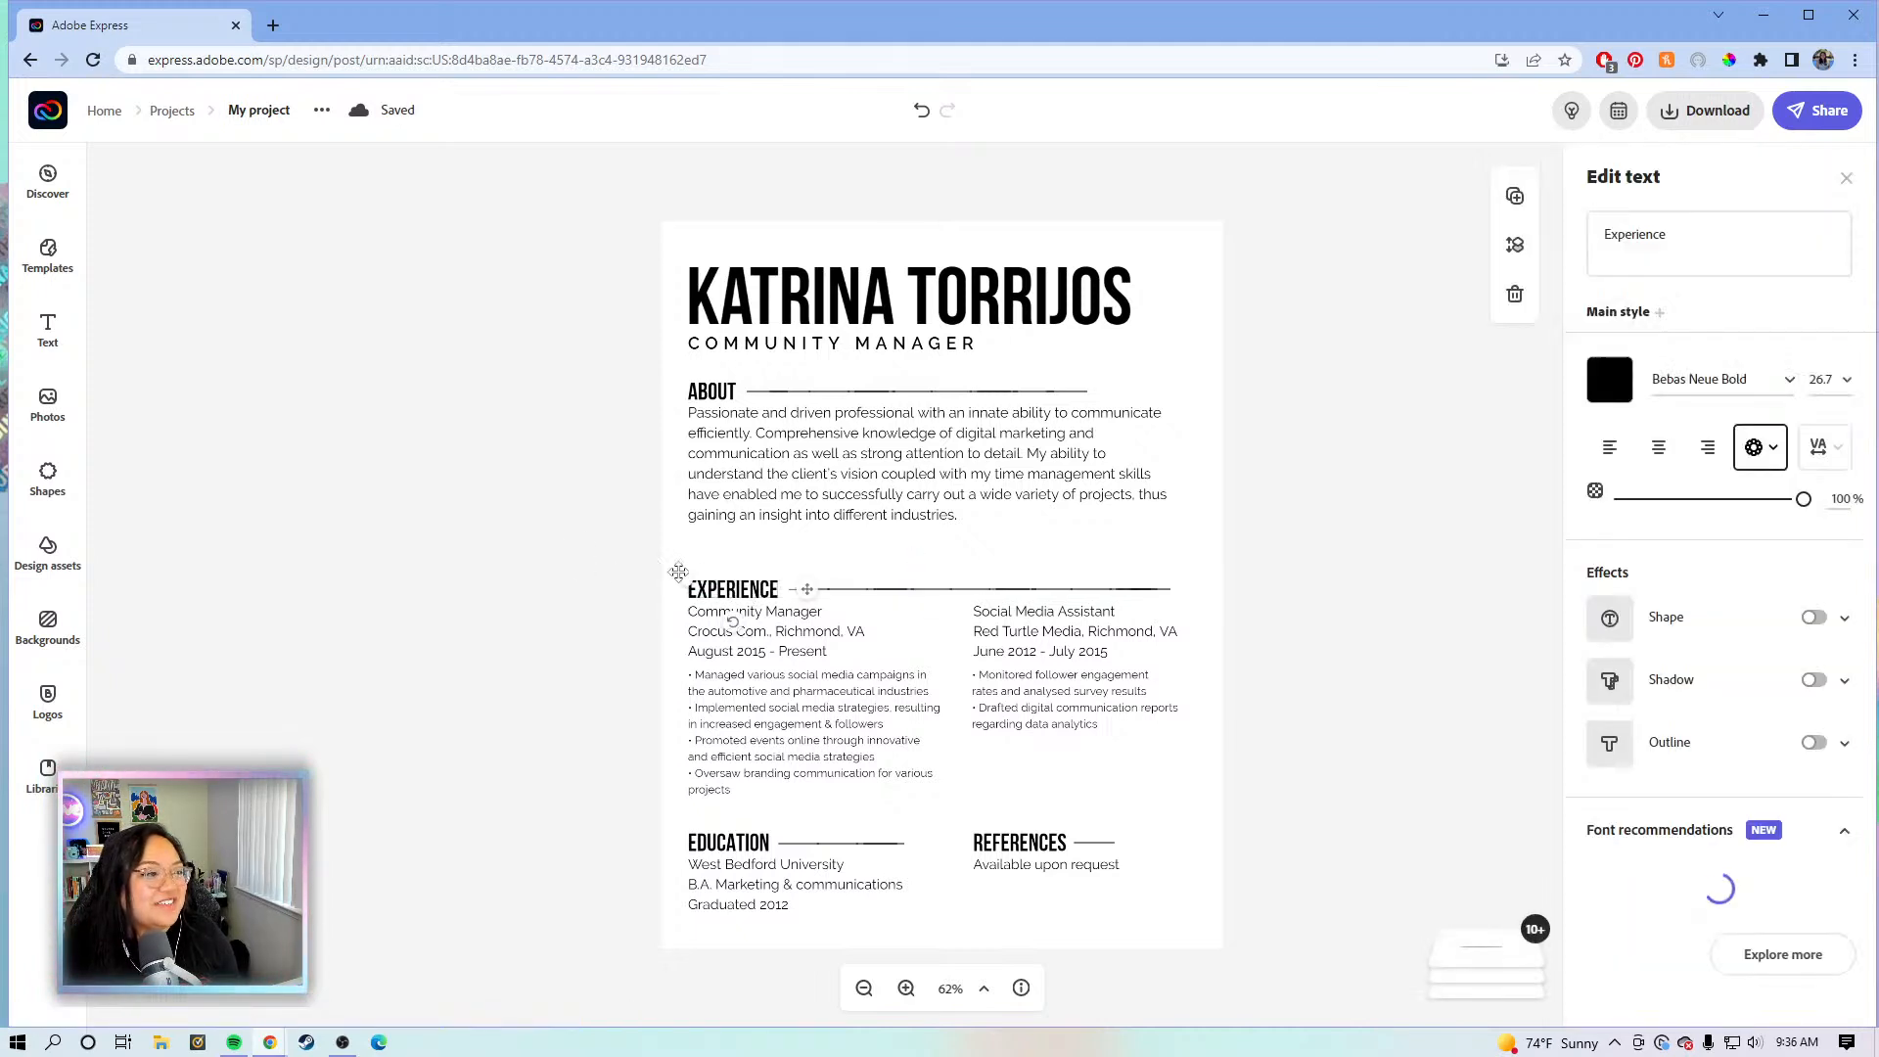
{"action": "left_click", "coordinate": [1212, 591]}
{"action": "left_click_drag", "start_coordinate": [1326, 593], "coordinate": [692, 581]}
{"action": "left_click_drag", "start_coordinate": [721, 588], "coordinate": [719, 558]}
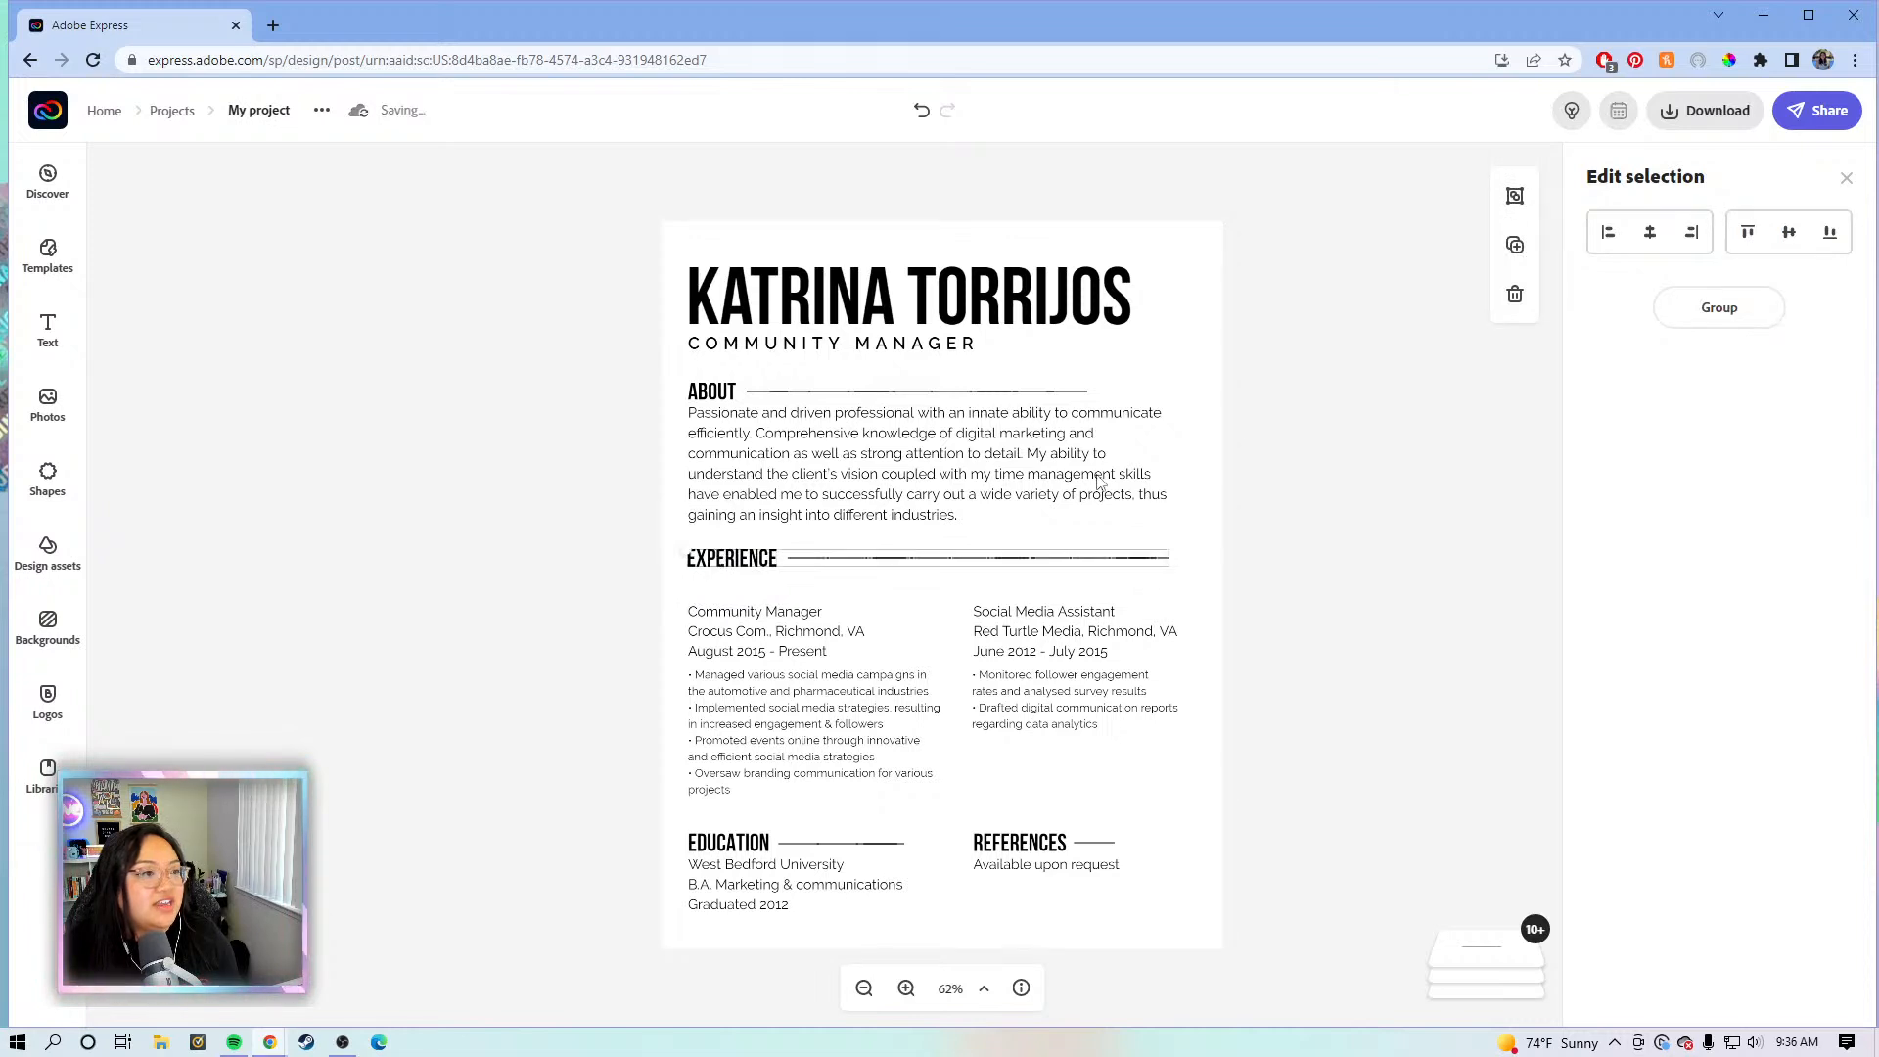
{"action": "left_click", "coordinate": [1354, 562]}
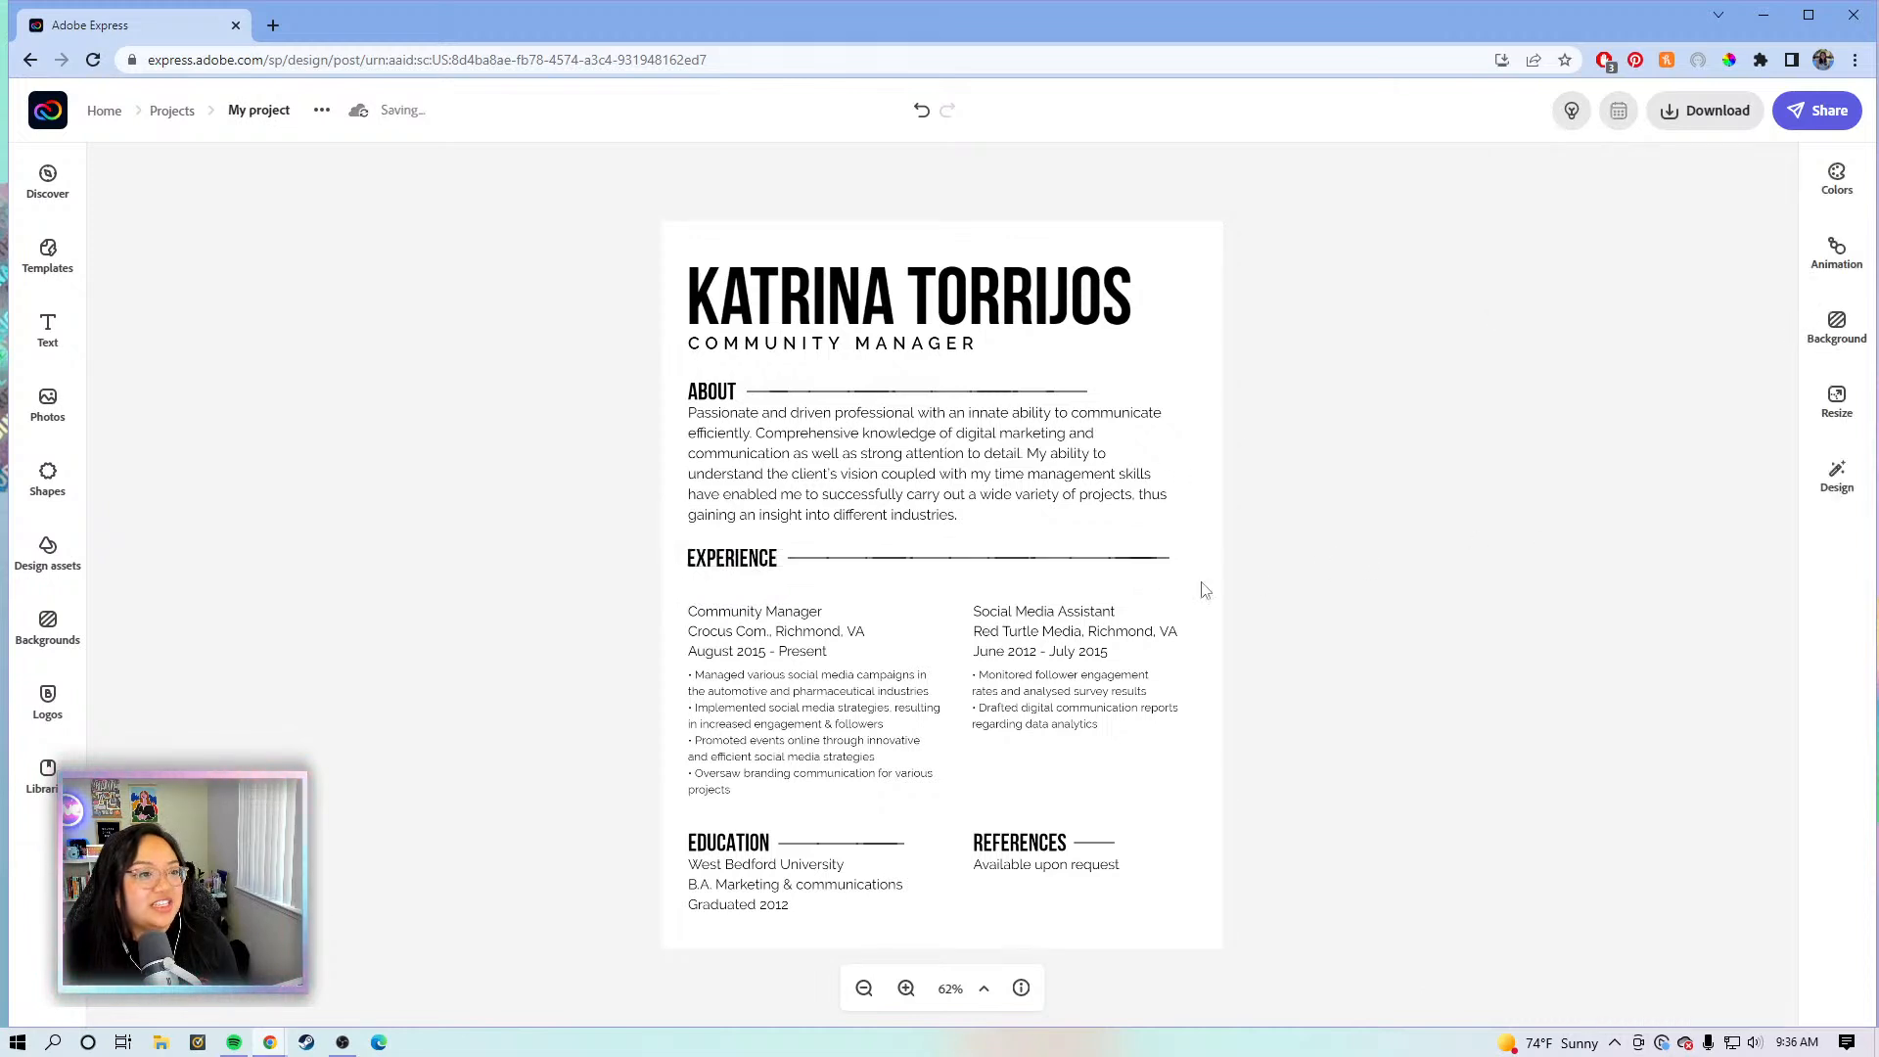
{"action": "left_click", "coordinate": [1018, 565]}
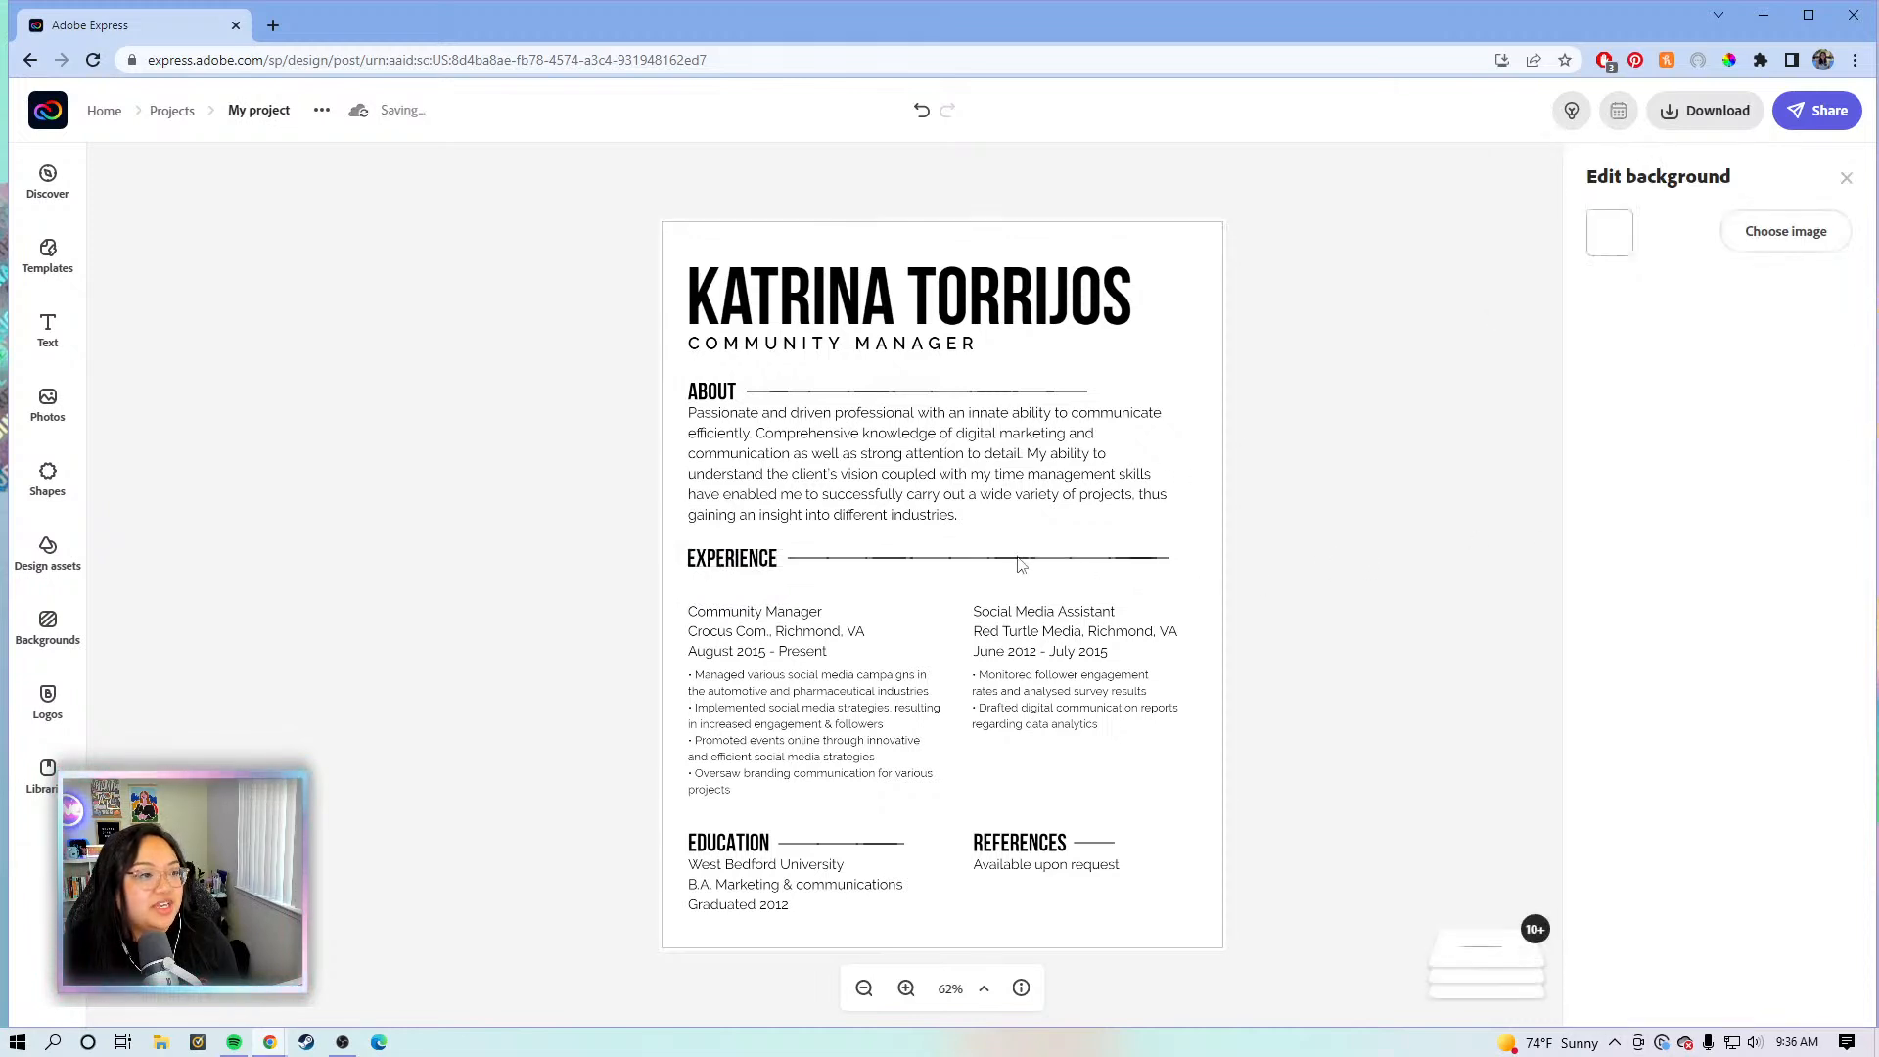
{"action": "left_click", "coordinate": [883, 568]}
{"action": "left_click", "coordinate": [906, 988]}
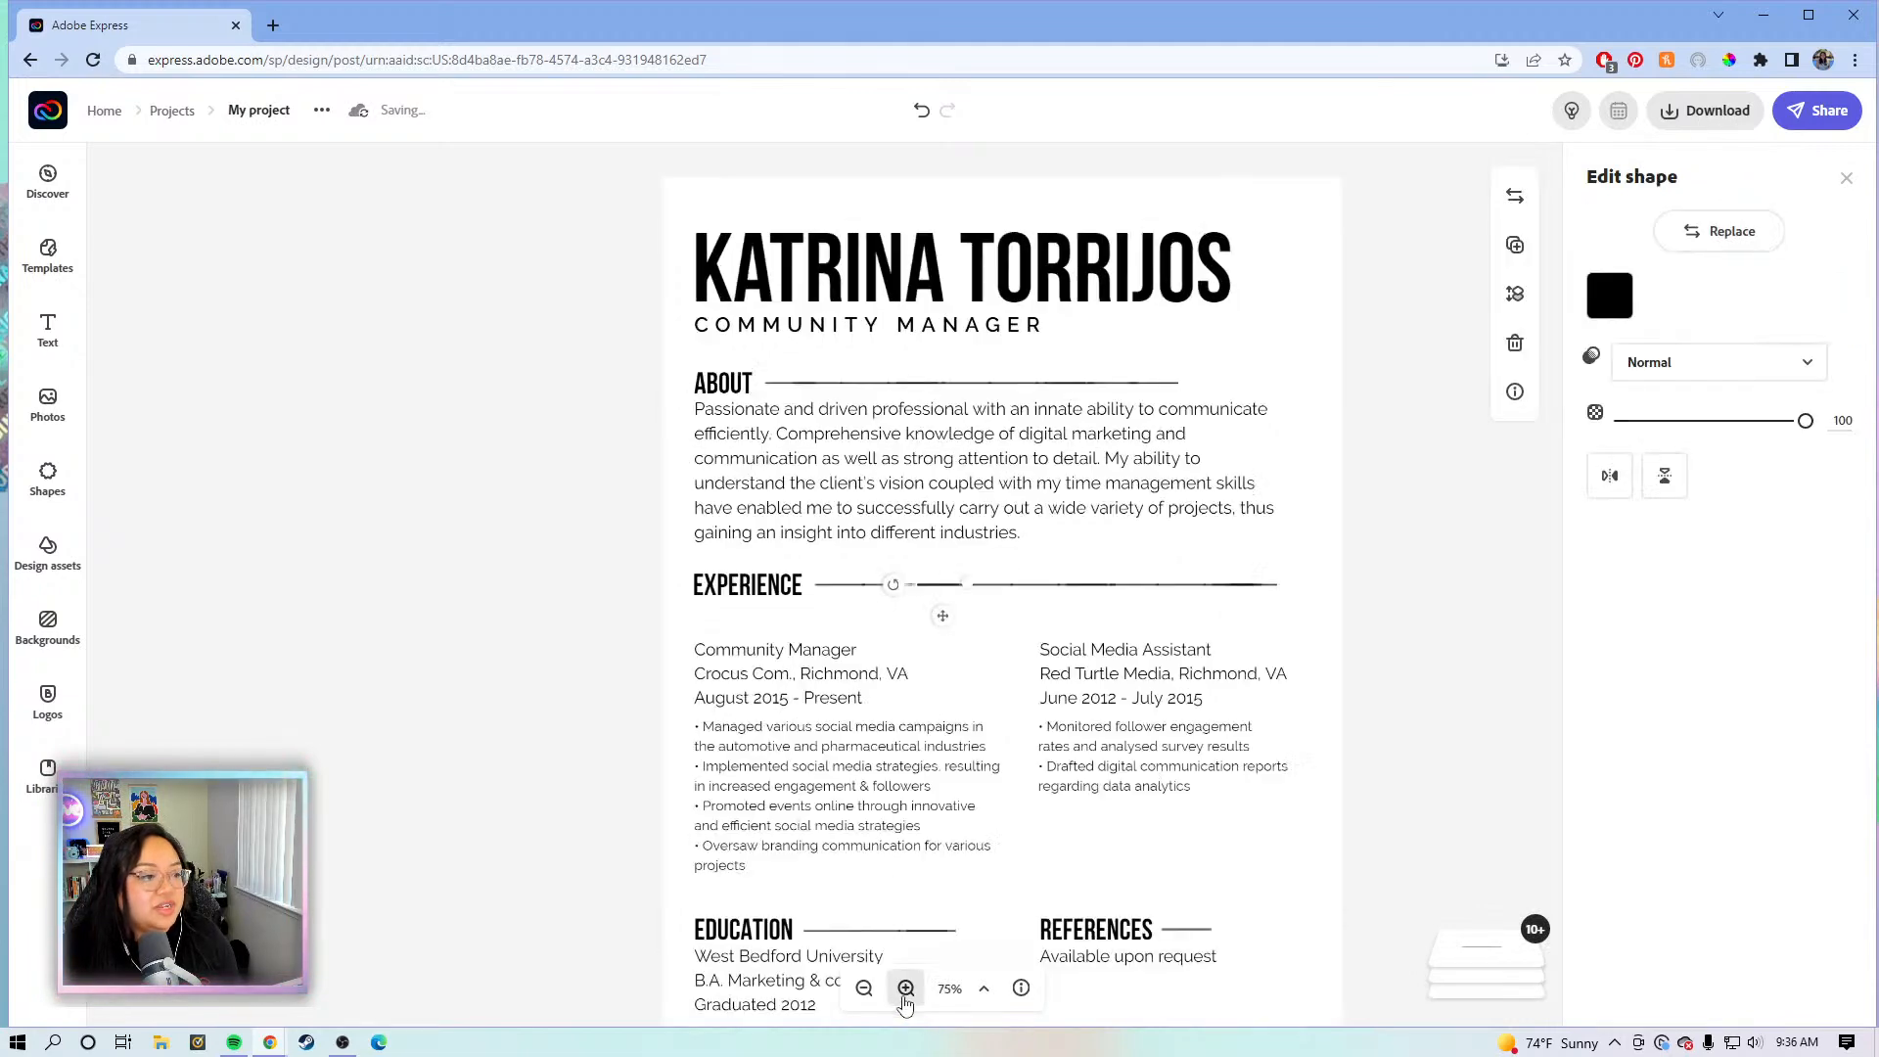
{"action": "left_click", "coordinate": [905, 988]}
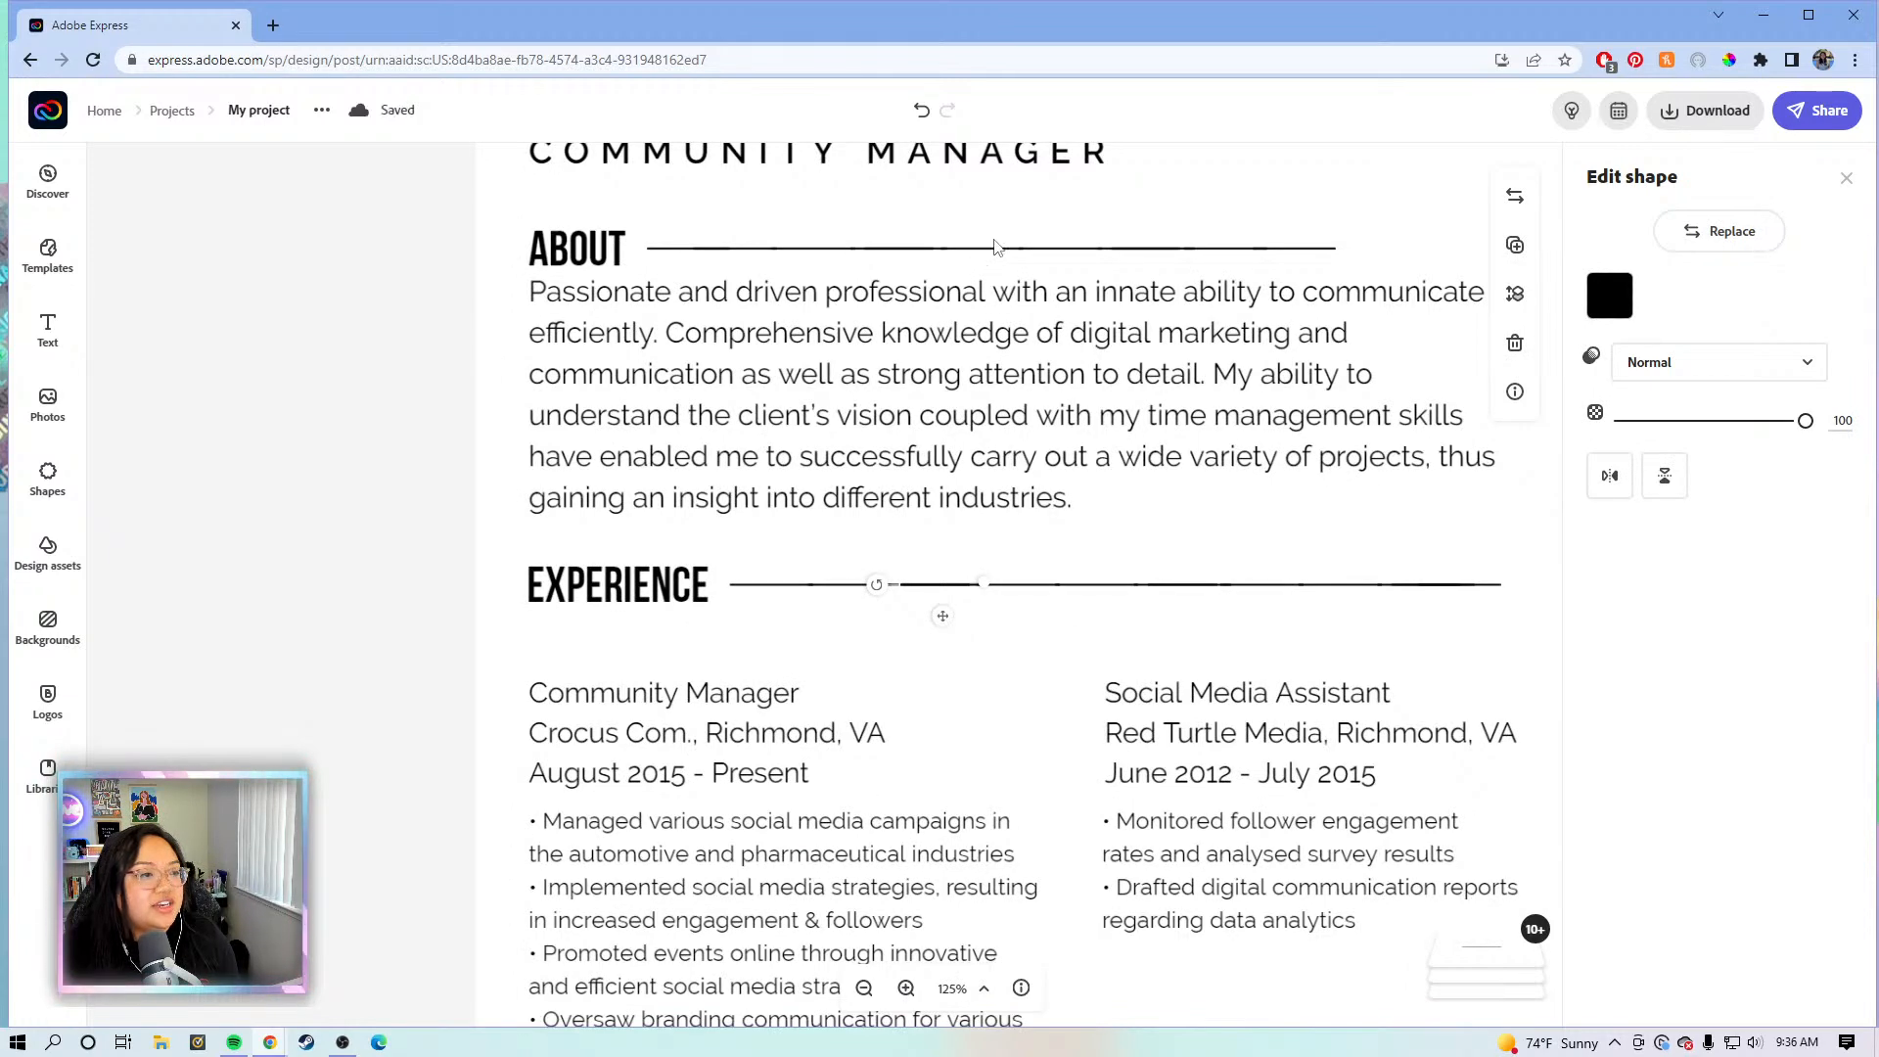
{"action": "left_click", "coordinate": [1003, 259]}
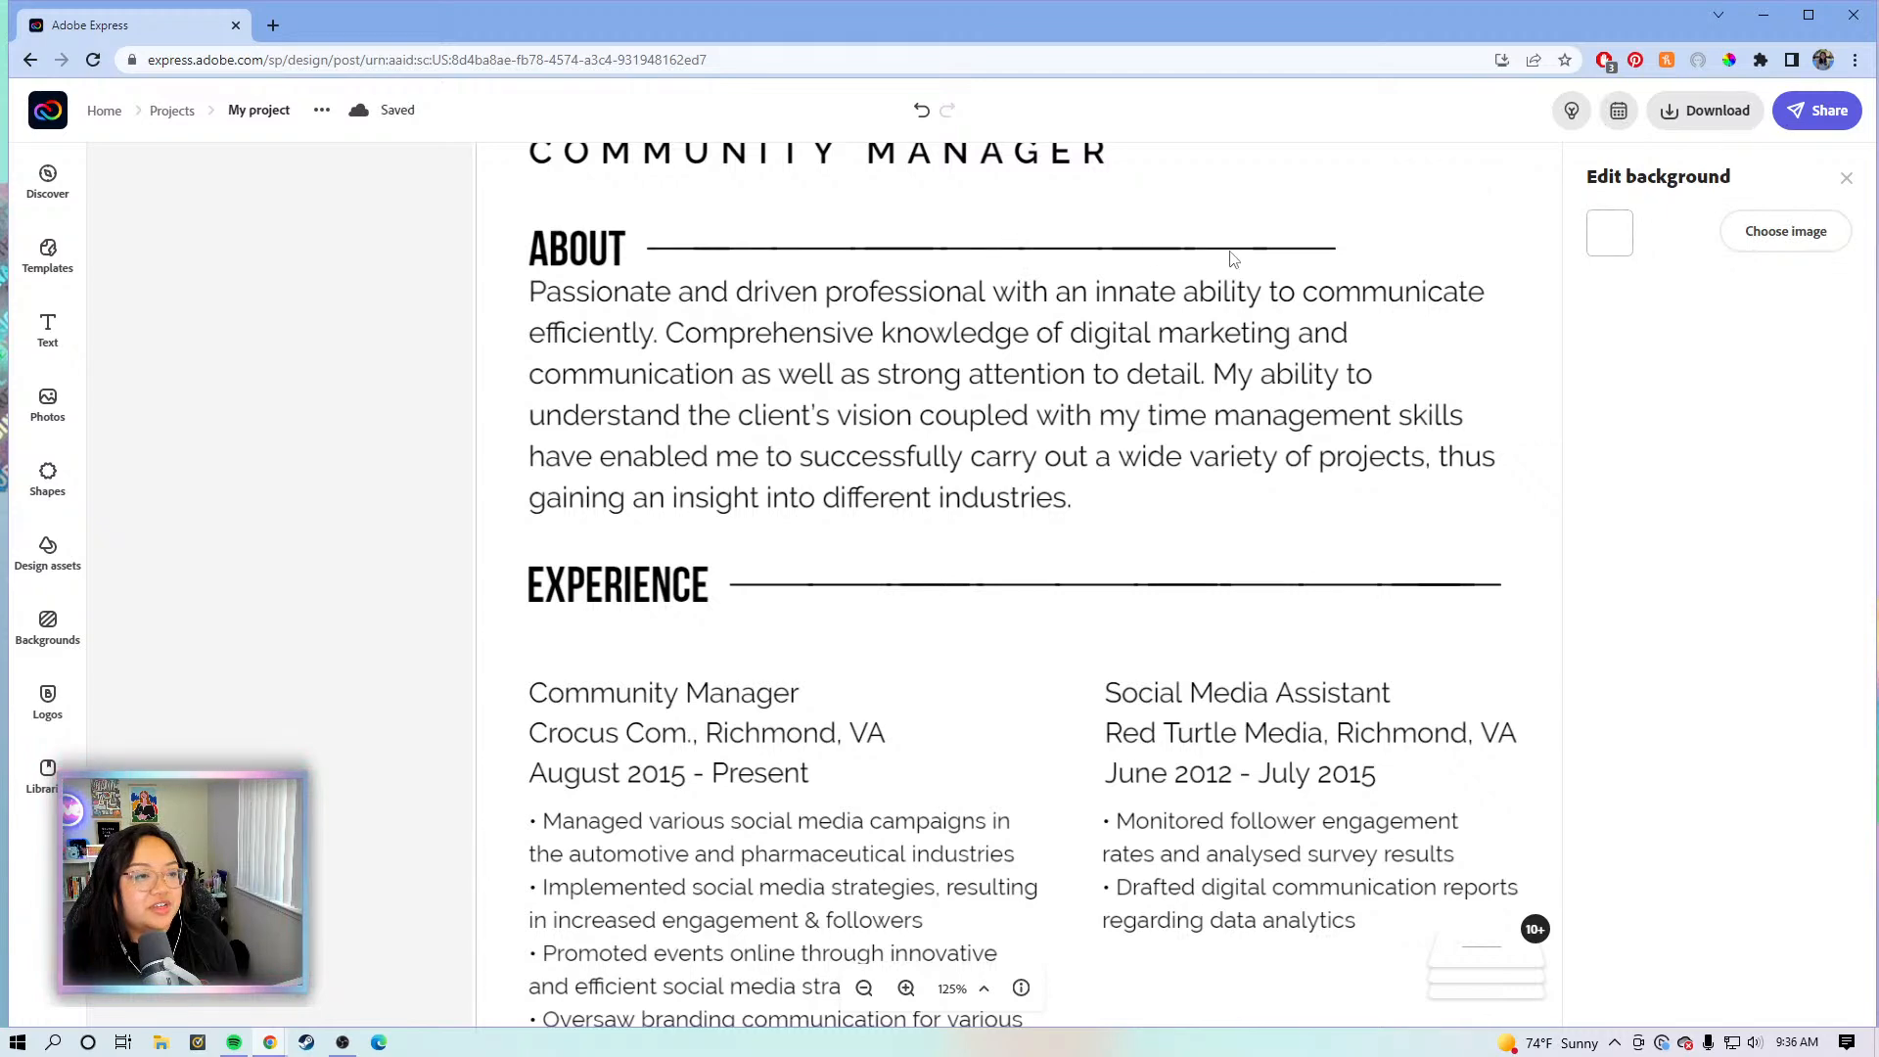
{"action": "left_click", "coordinate": [1148, 587]}
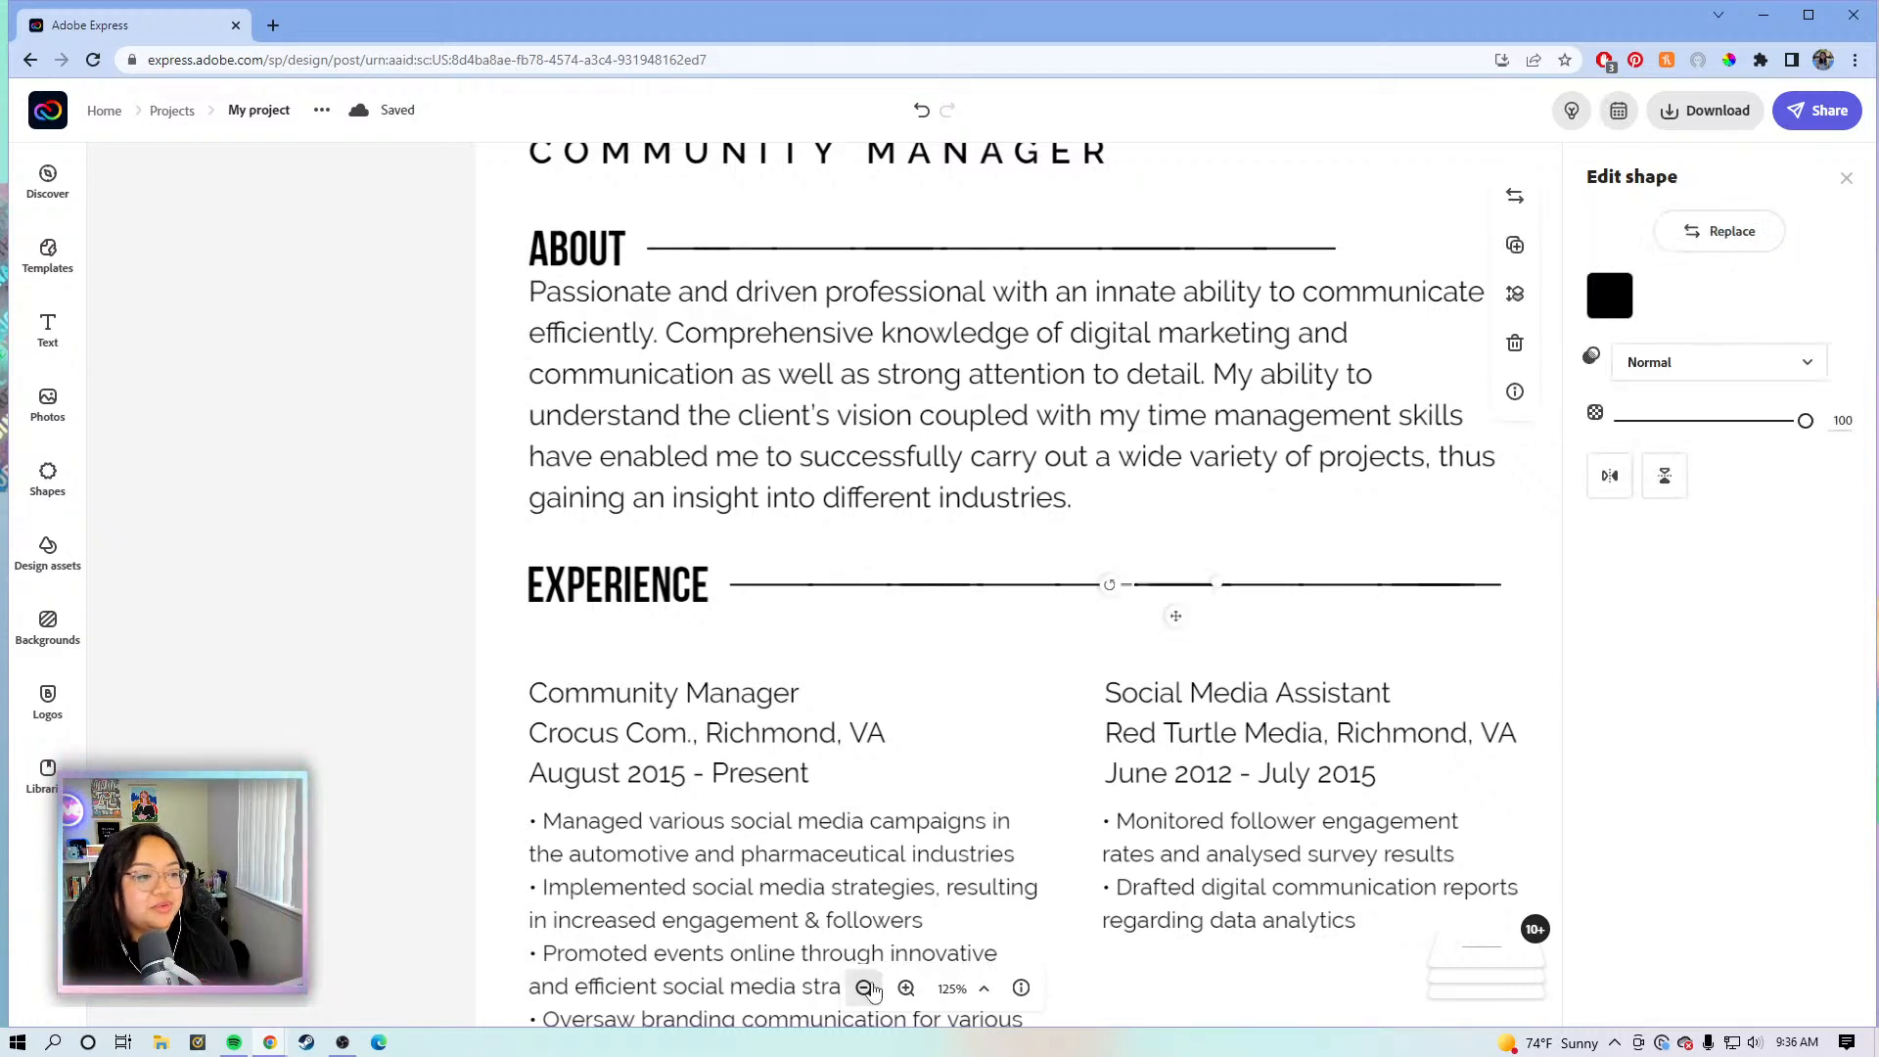
{"action": "left_click", "coordinate": [865, 989]}
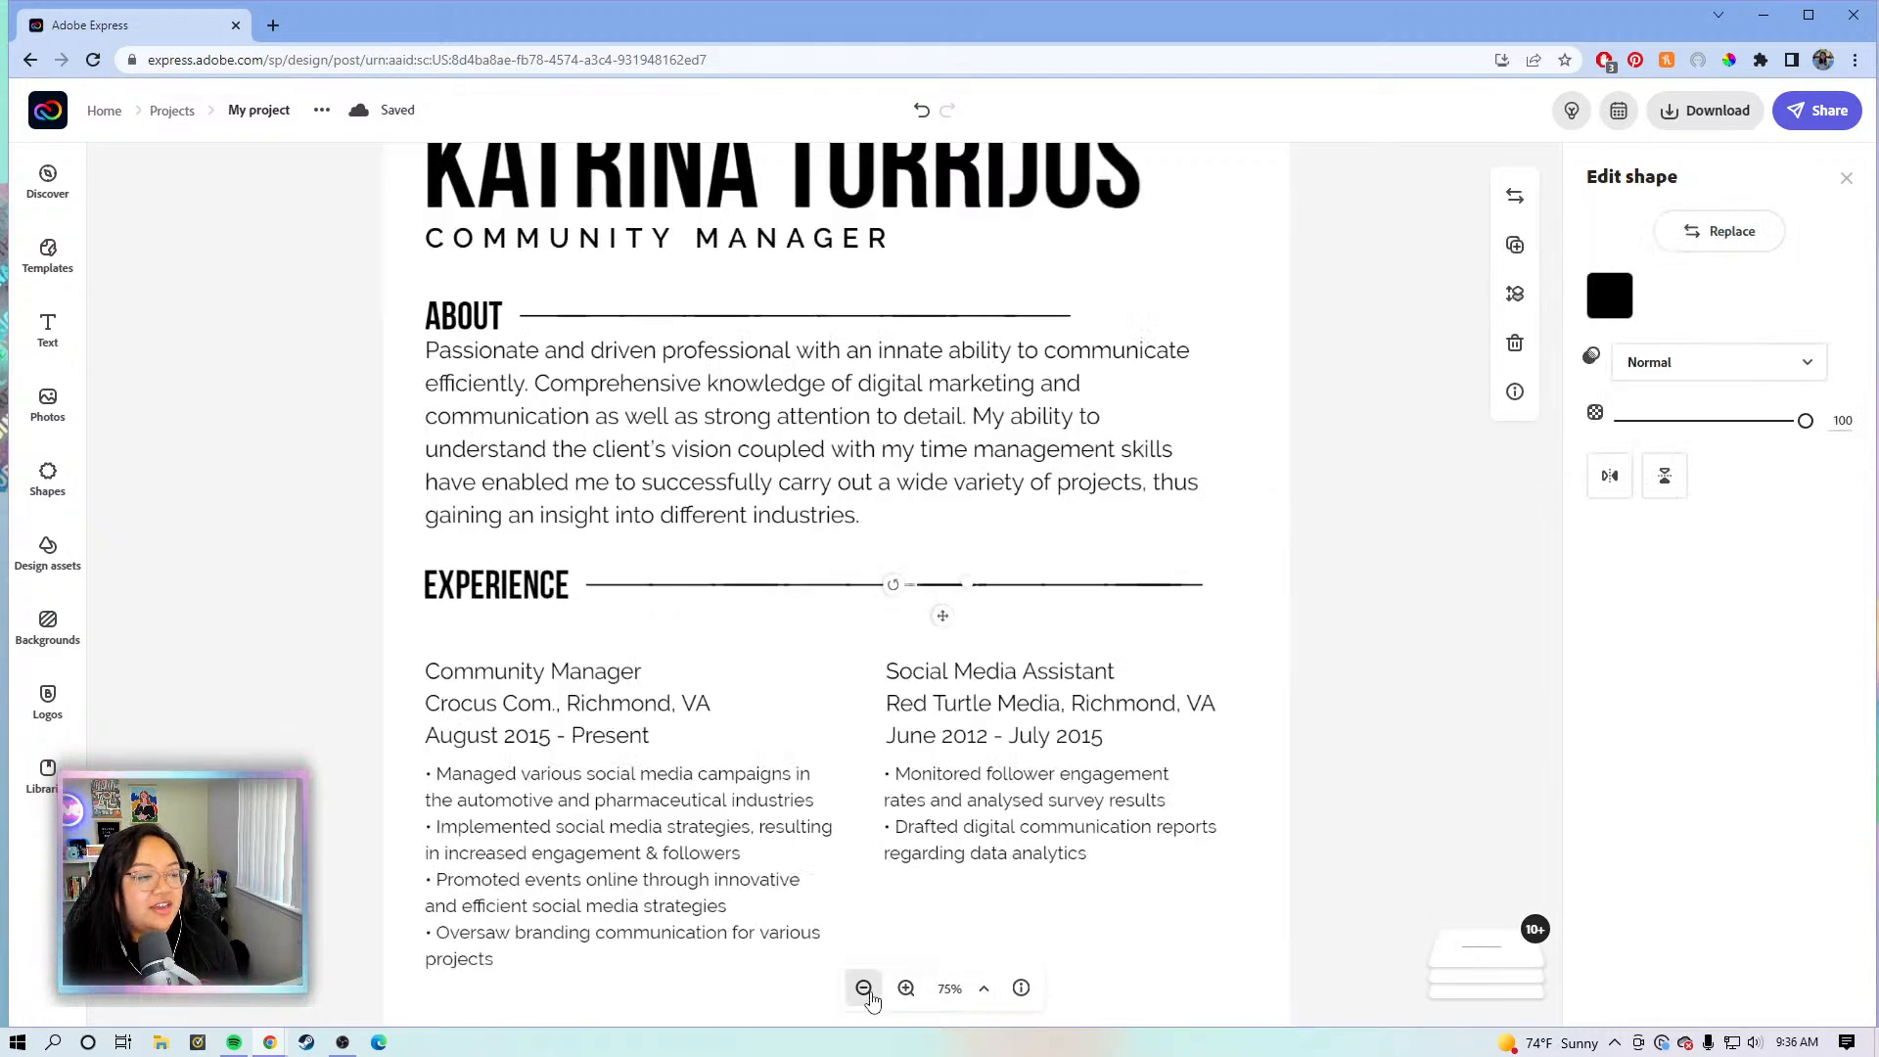
{"action": "left_click", "coordinate": [865, 990]}
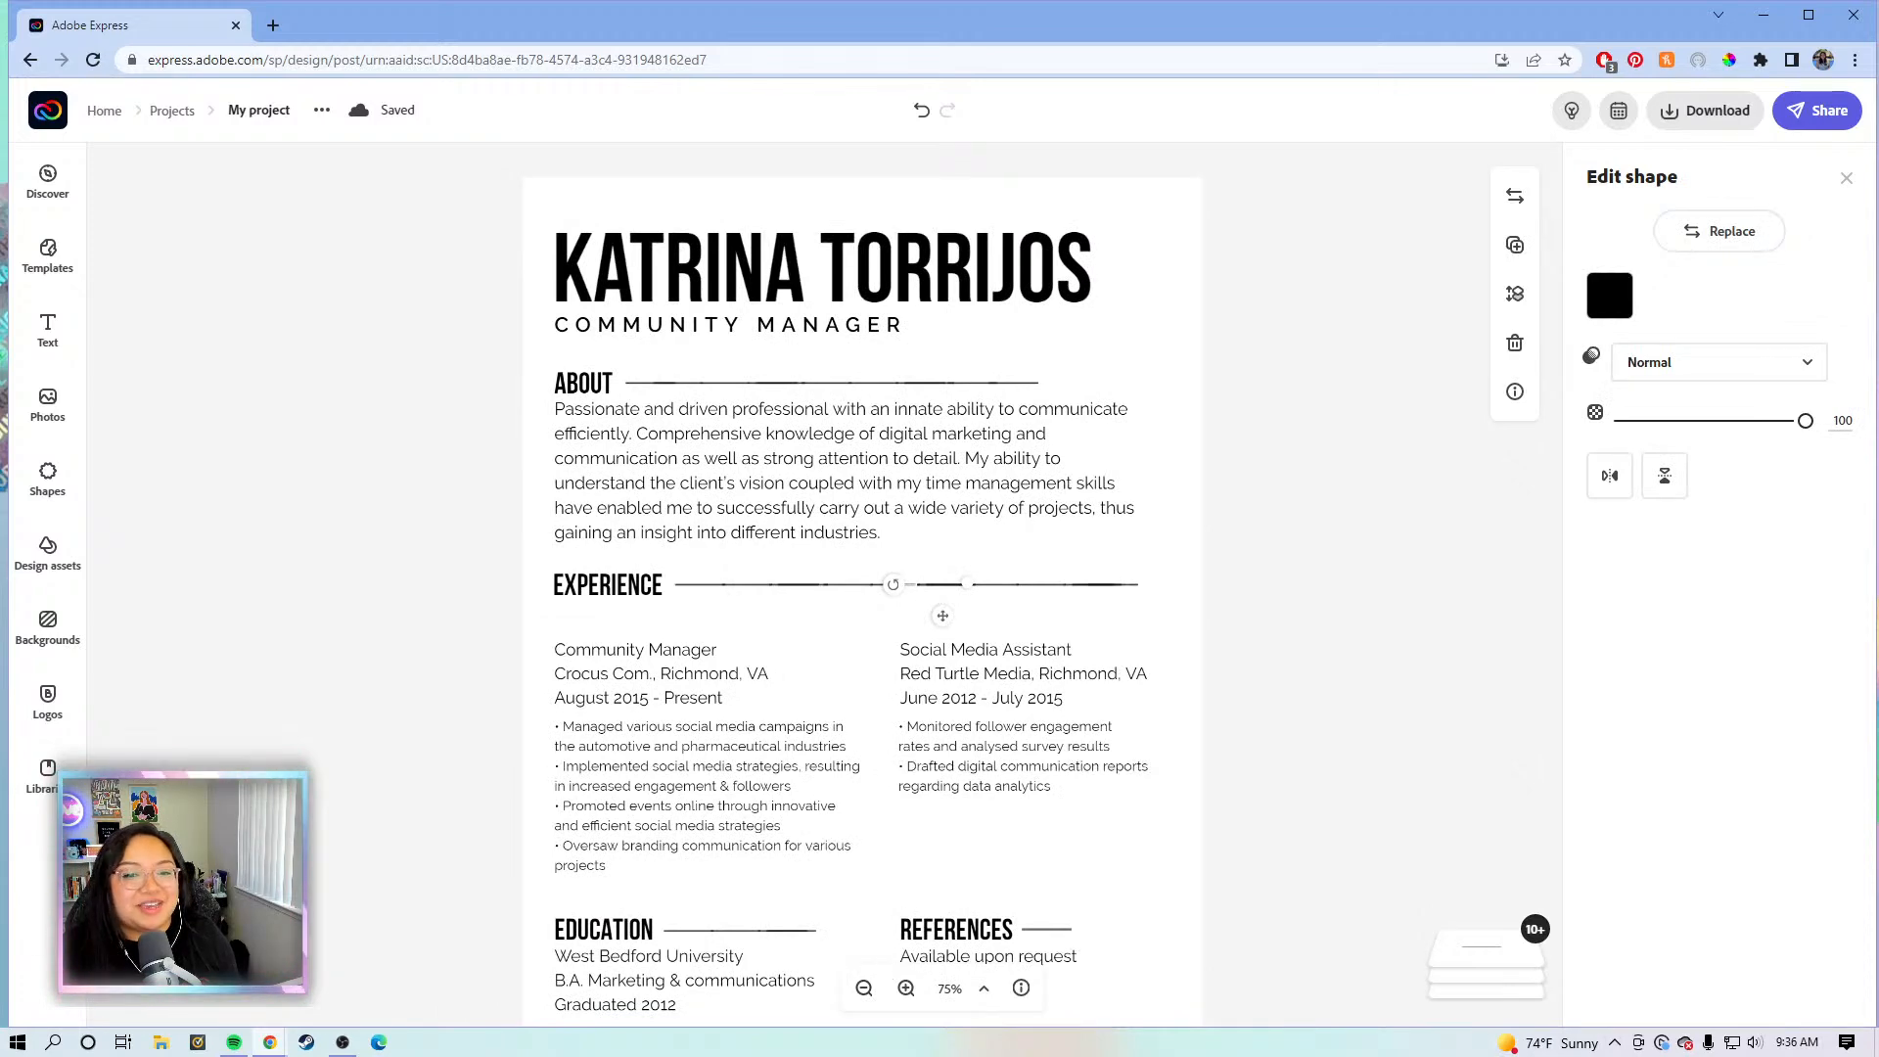
{"action": "scroll", "coordinate": [769, 708], "scroll_direction": "down", "scroll_amount": 1}
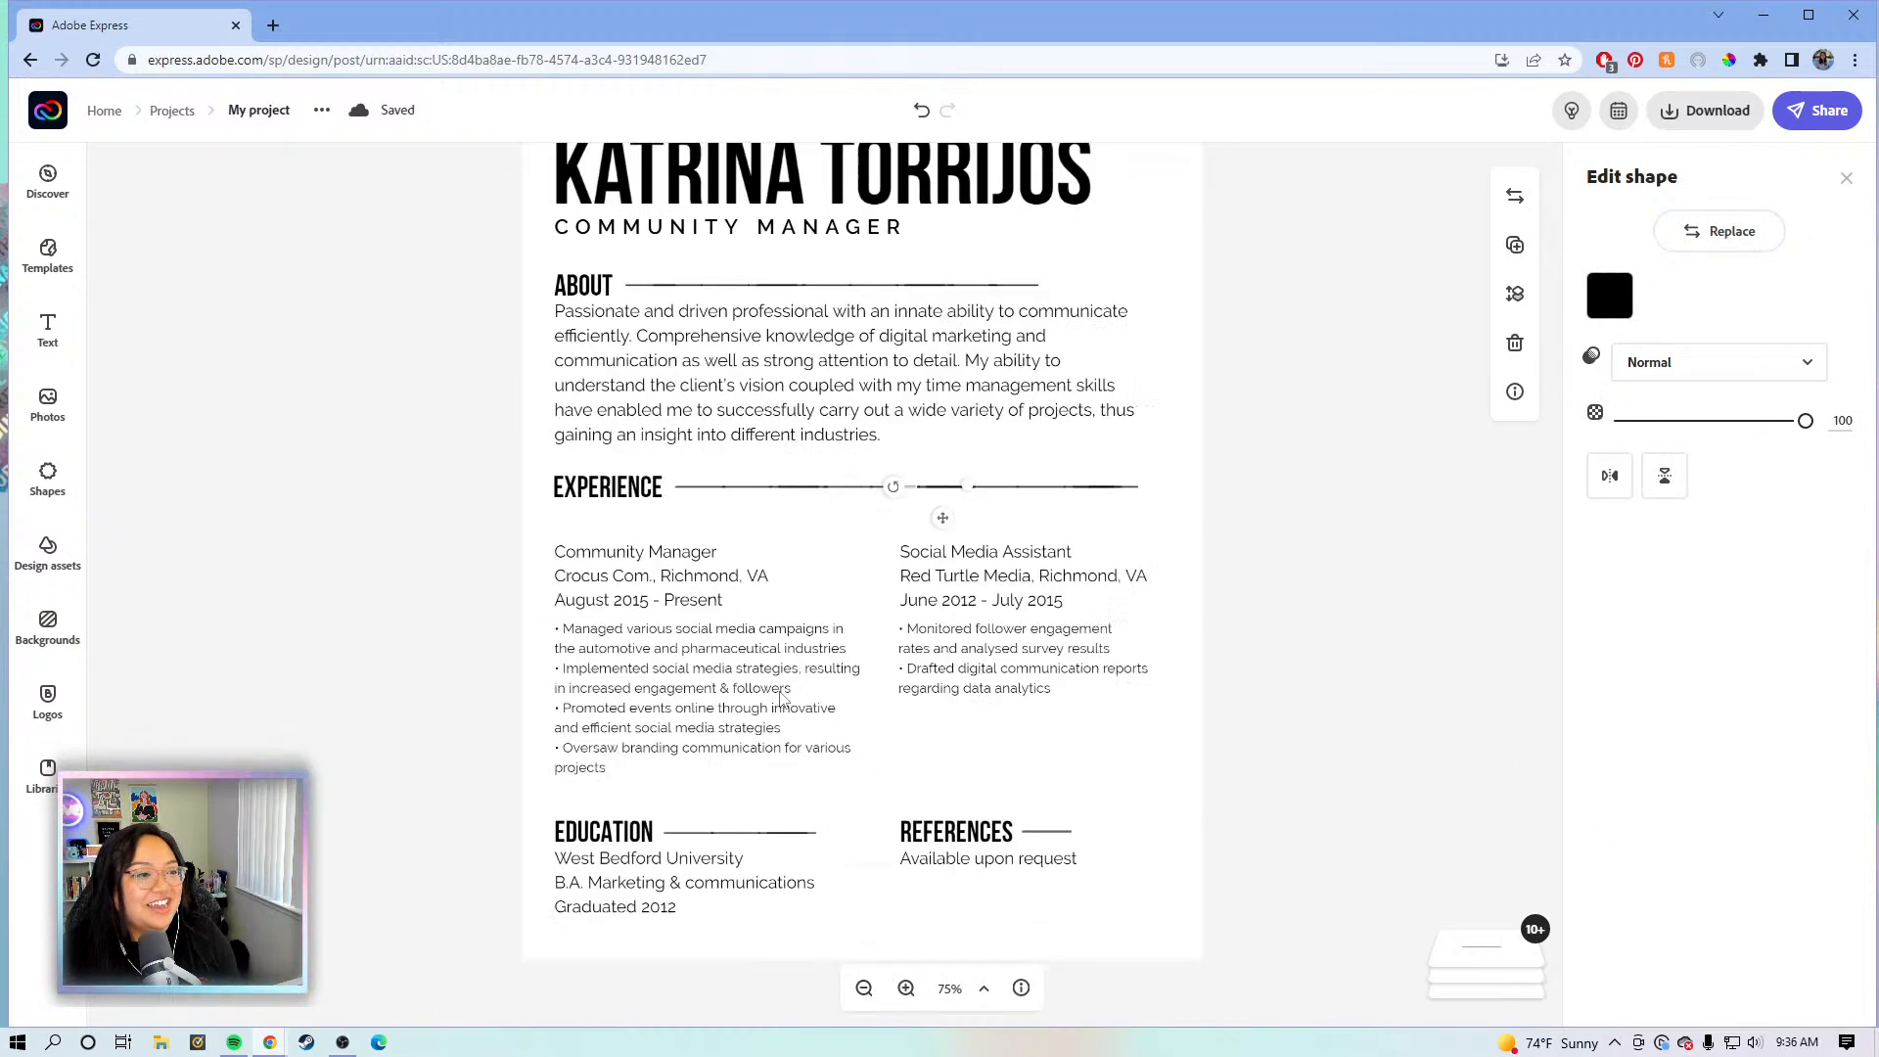
{"action": "left_click", "coordinate": [1057, 725]}
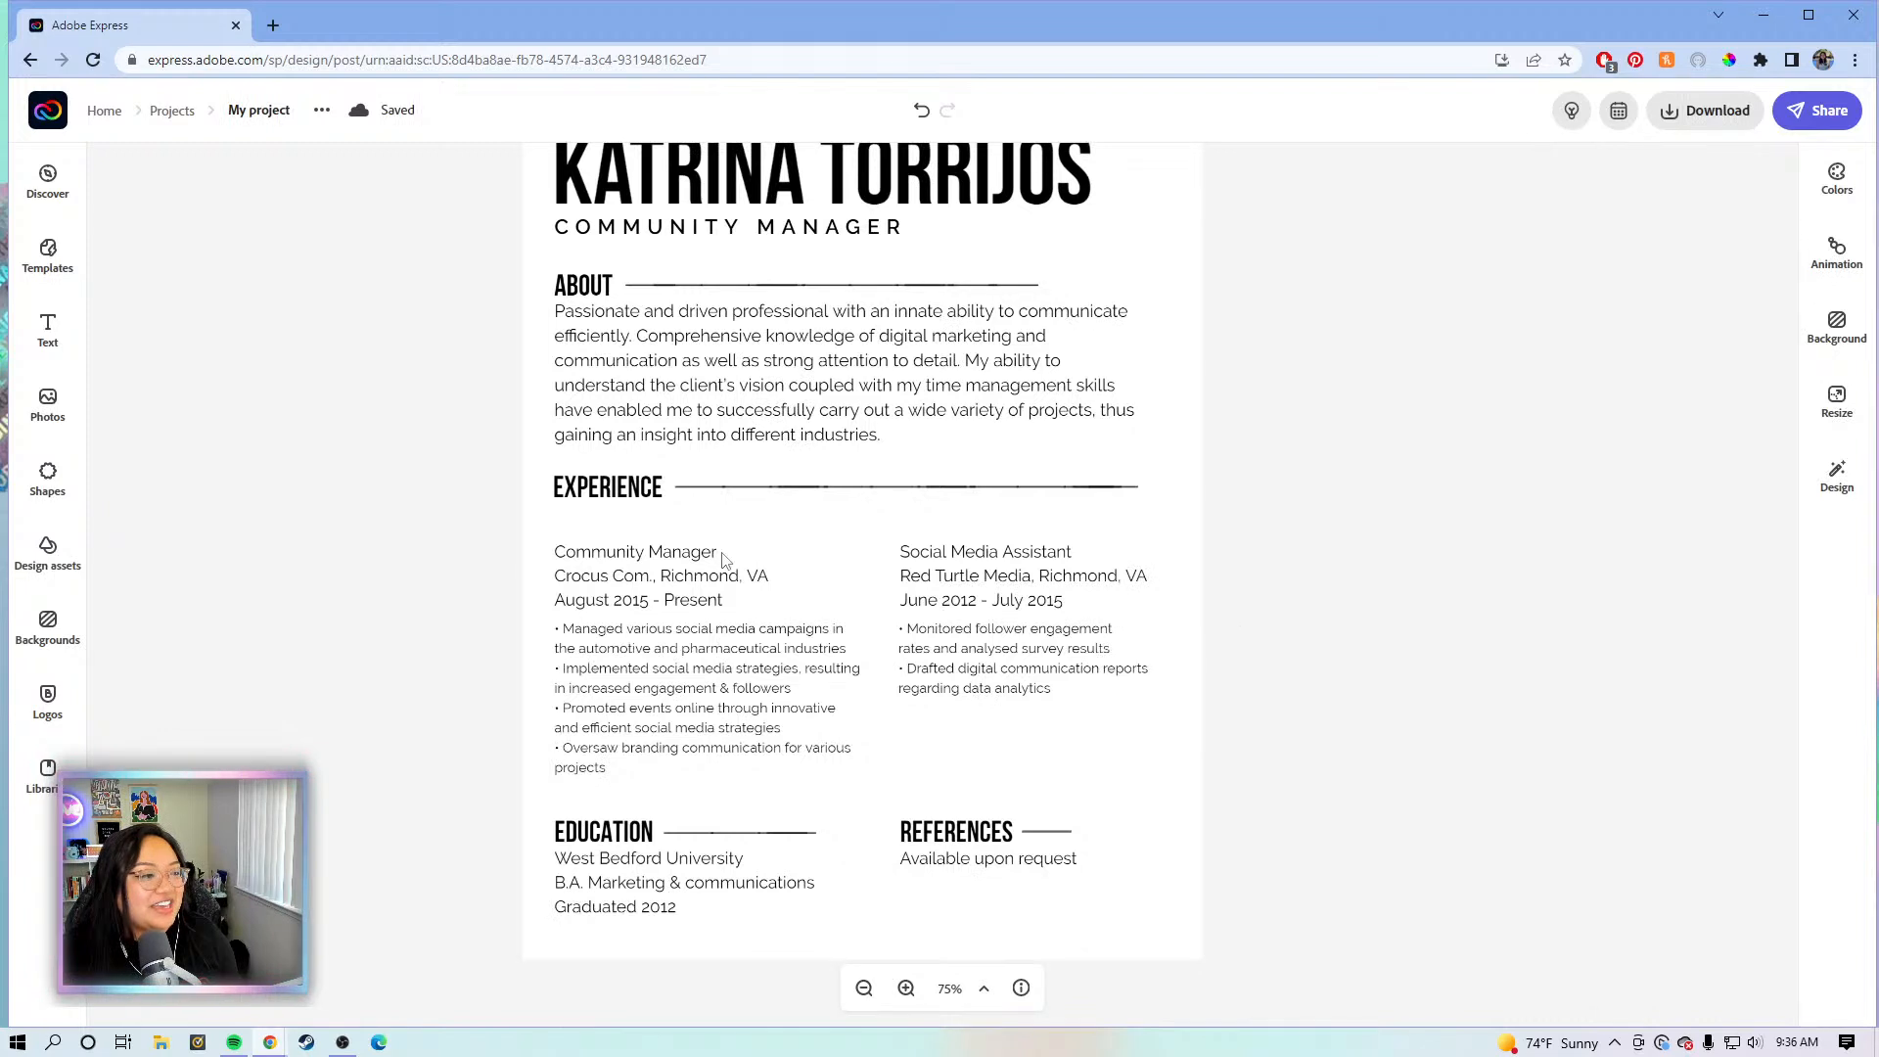
- Move the Community Manager job details under EXPERIENCE and place its bullets beside them
{"action": "left_click", "coordinate": [676, 581]}
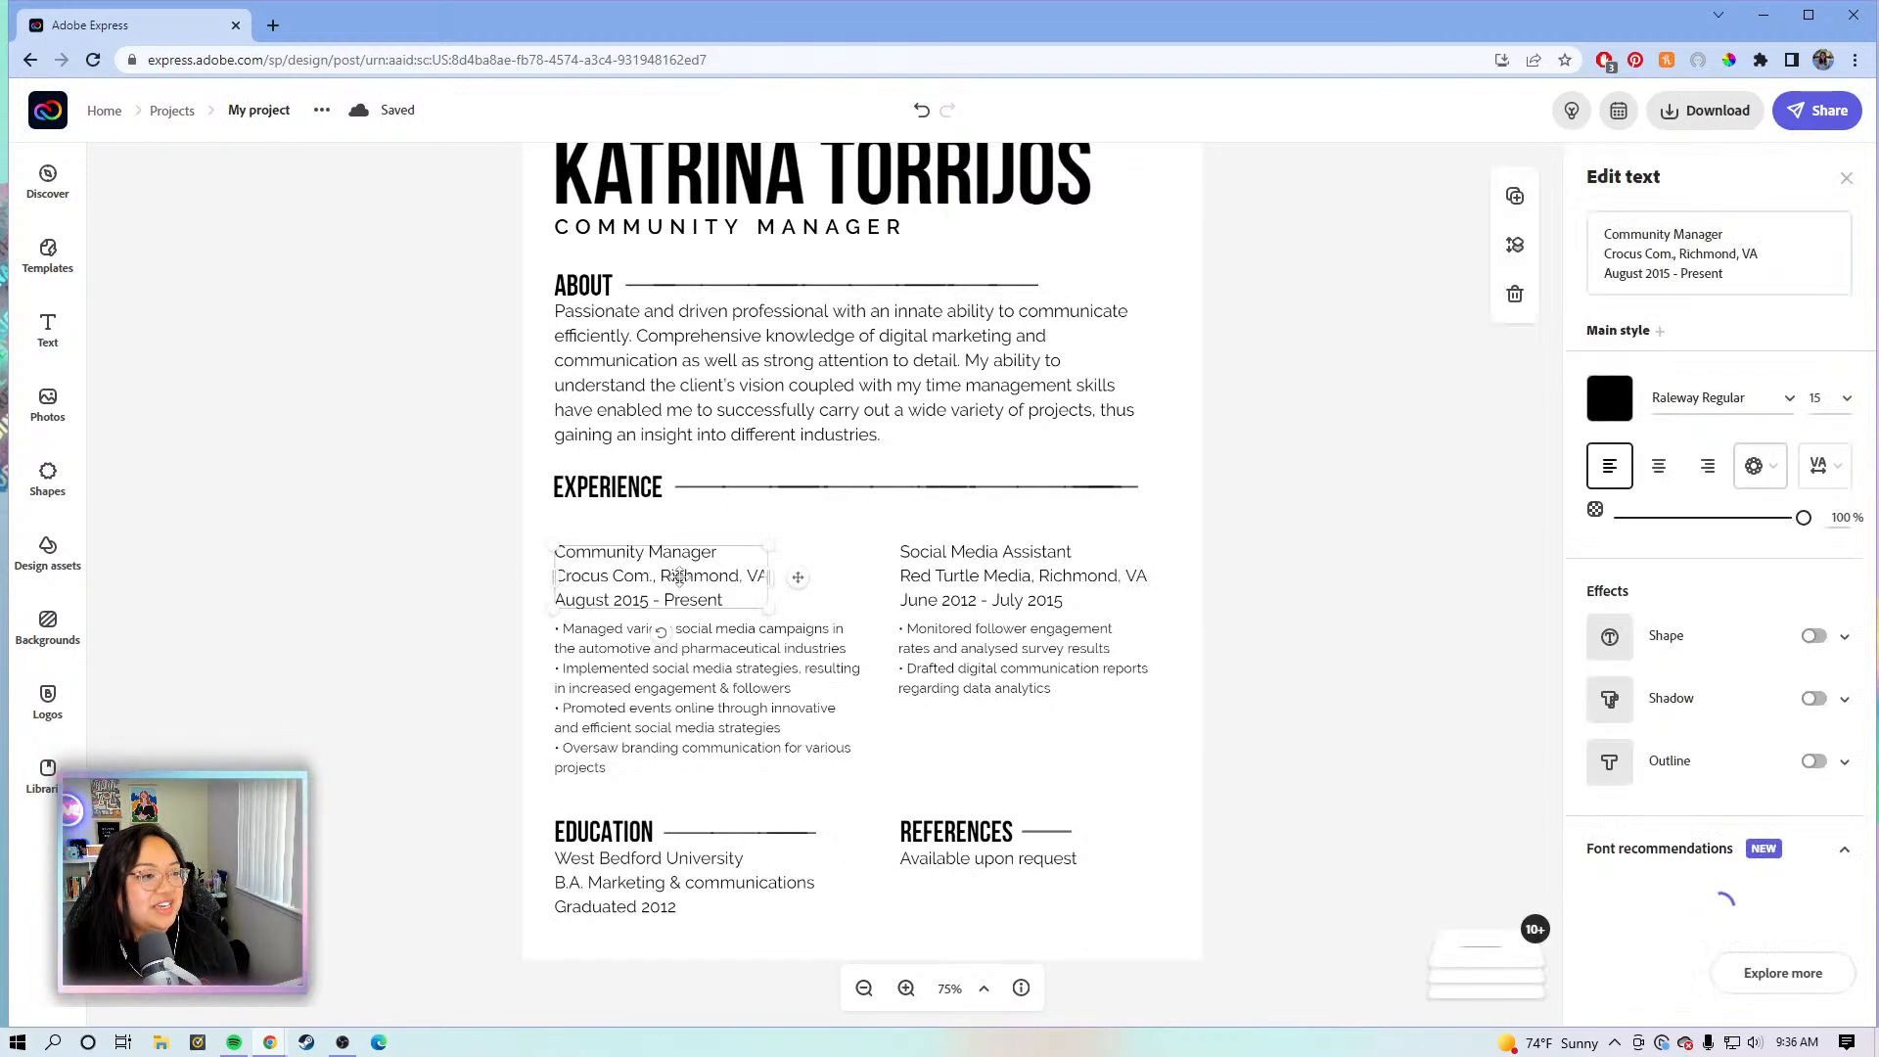
{"action": "left_click_drag", "start_coordinate": [679, 576], "coordinate": [682, 561]}
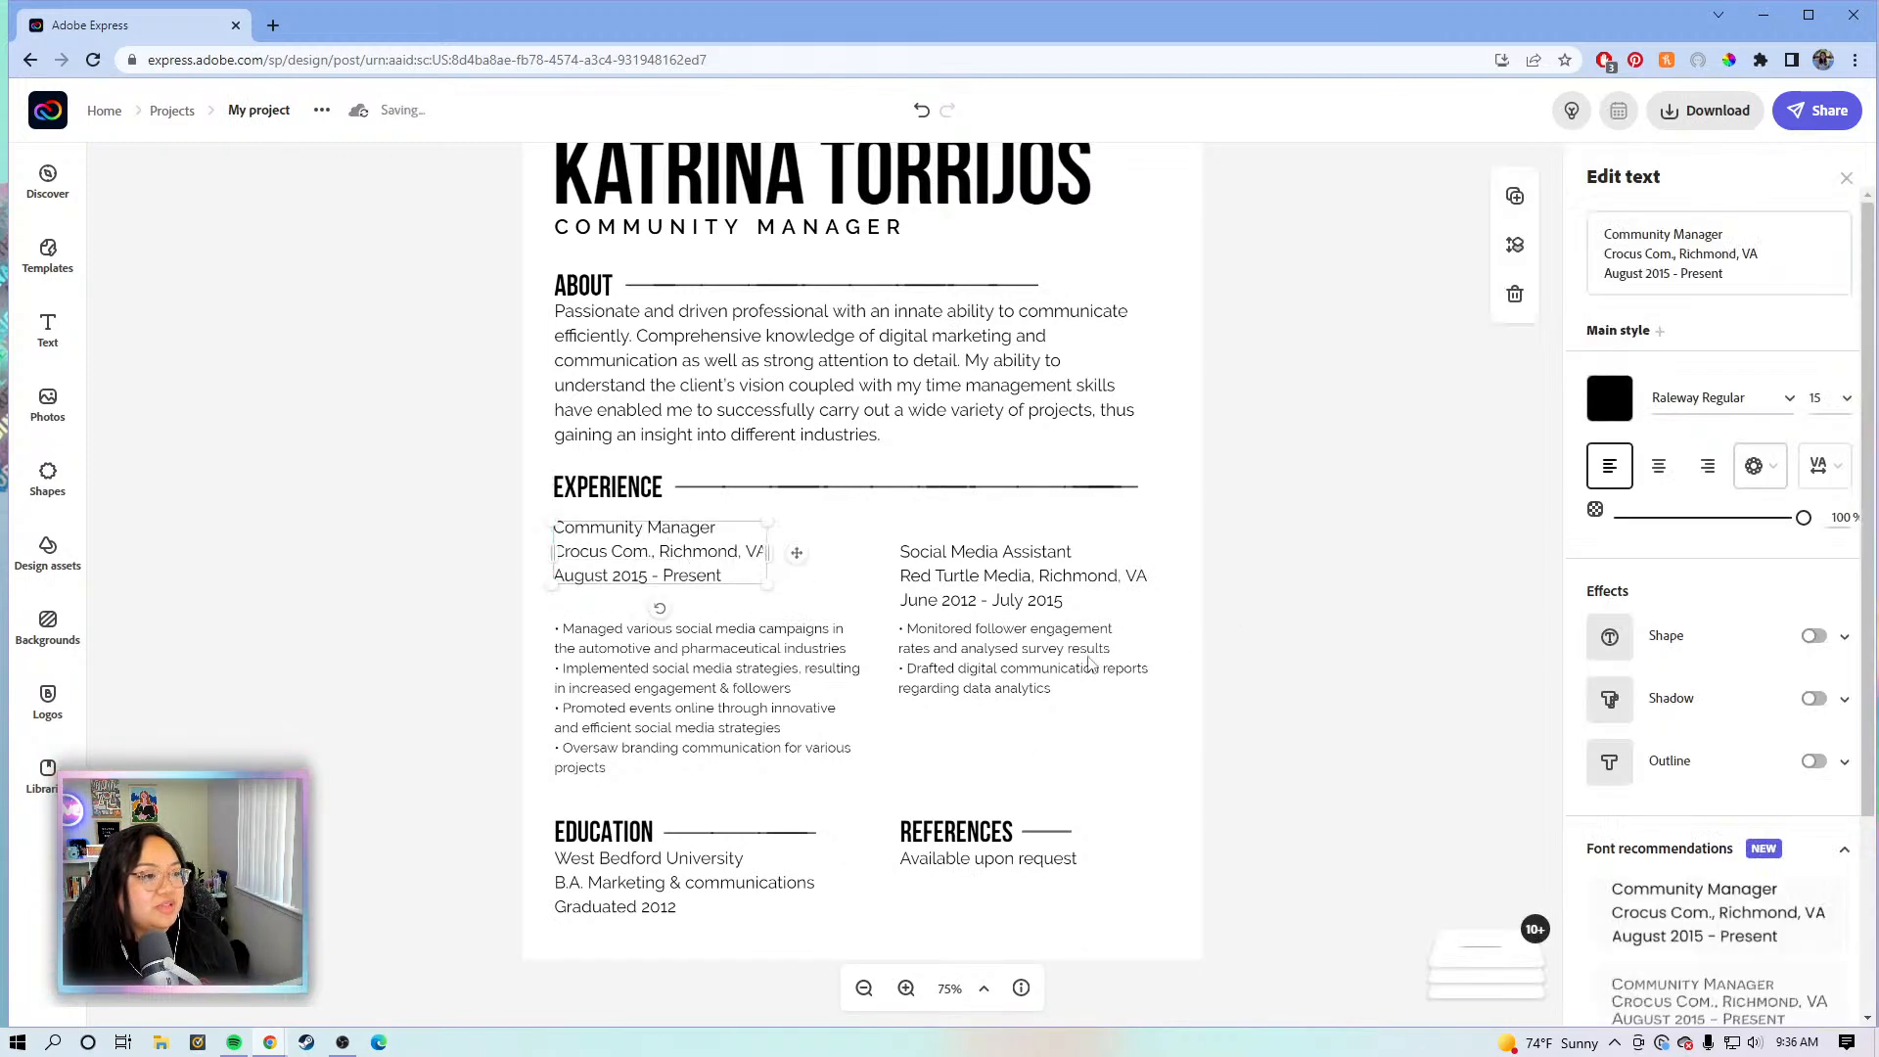
{"action": "left_click", "coordinate": [1262, 698]}
{"action": "left_click_drag", "start_coordinate": [1266, 701], "coordinate": [975, 676]}
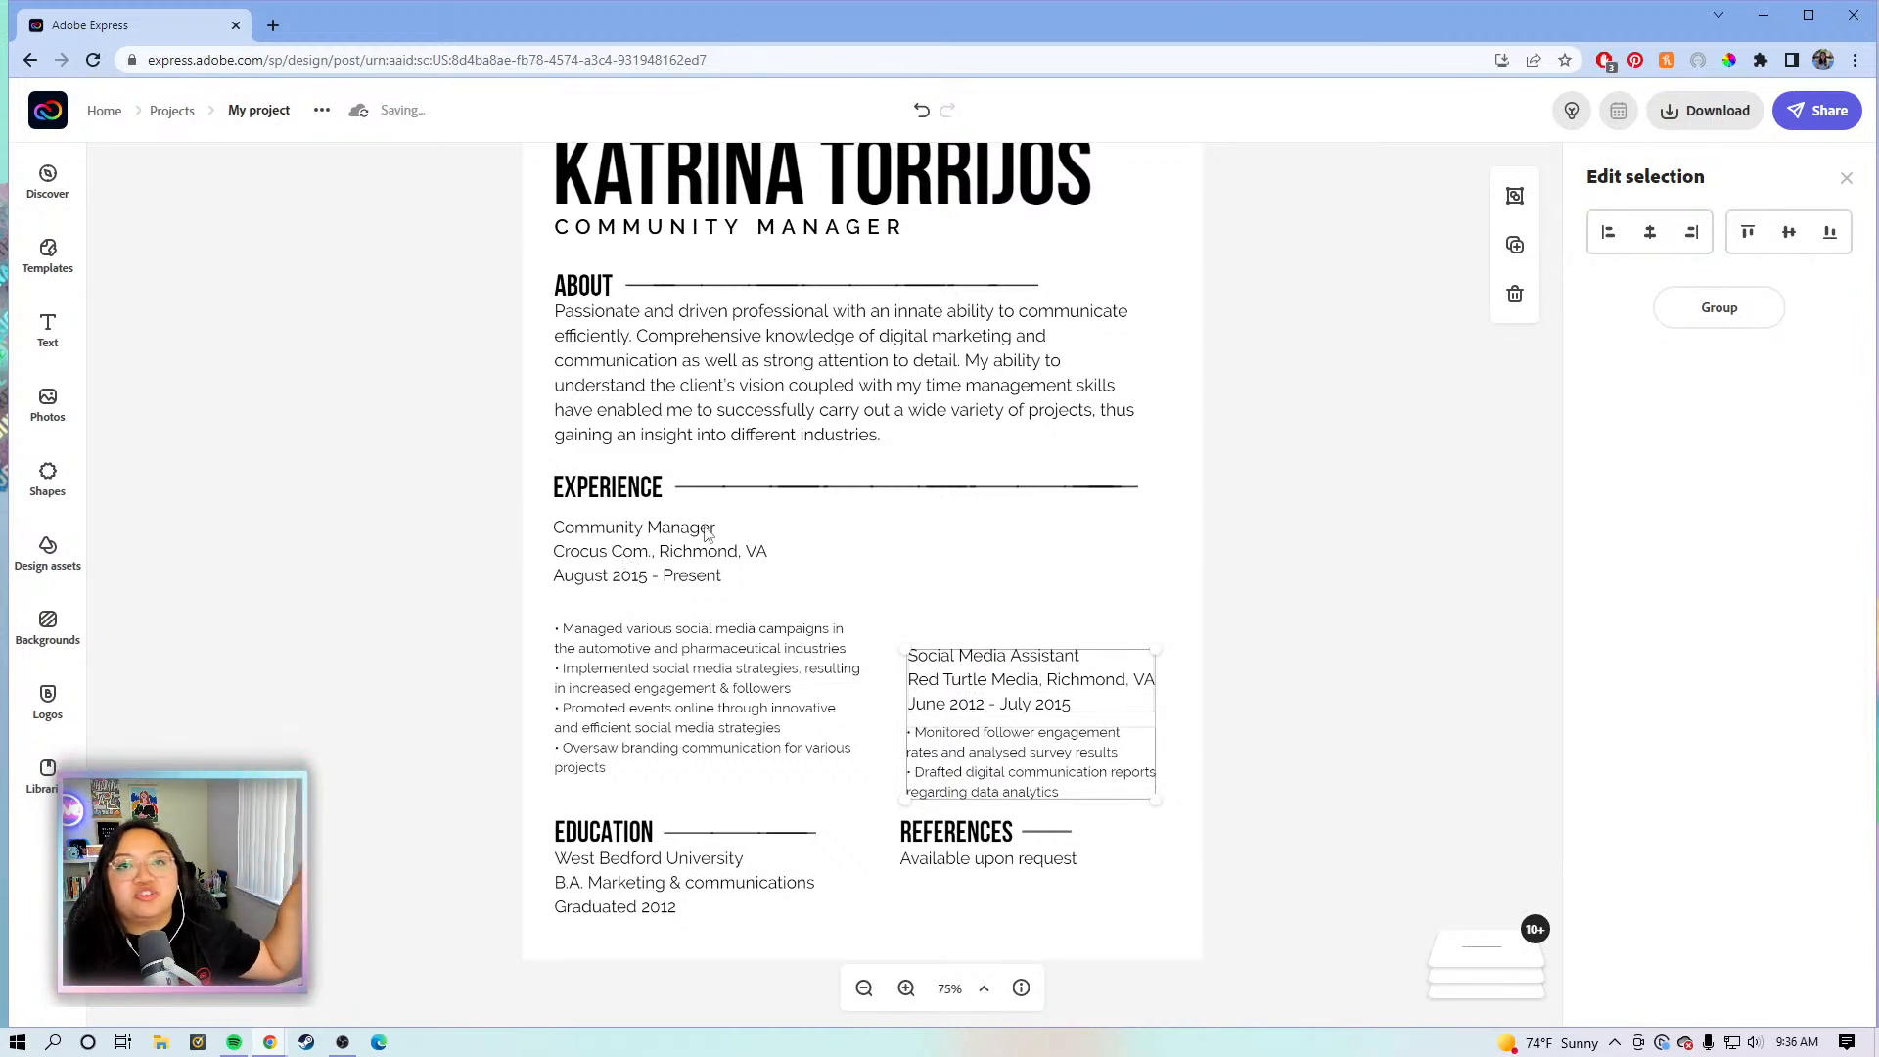
{"action": "left_click_drag", "start_coordinate": [643, 691], "coordinate": [952, 579]}
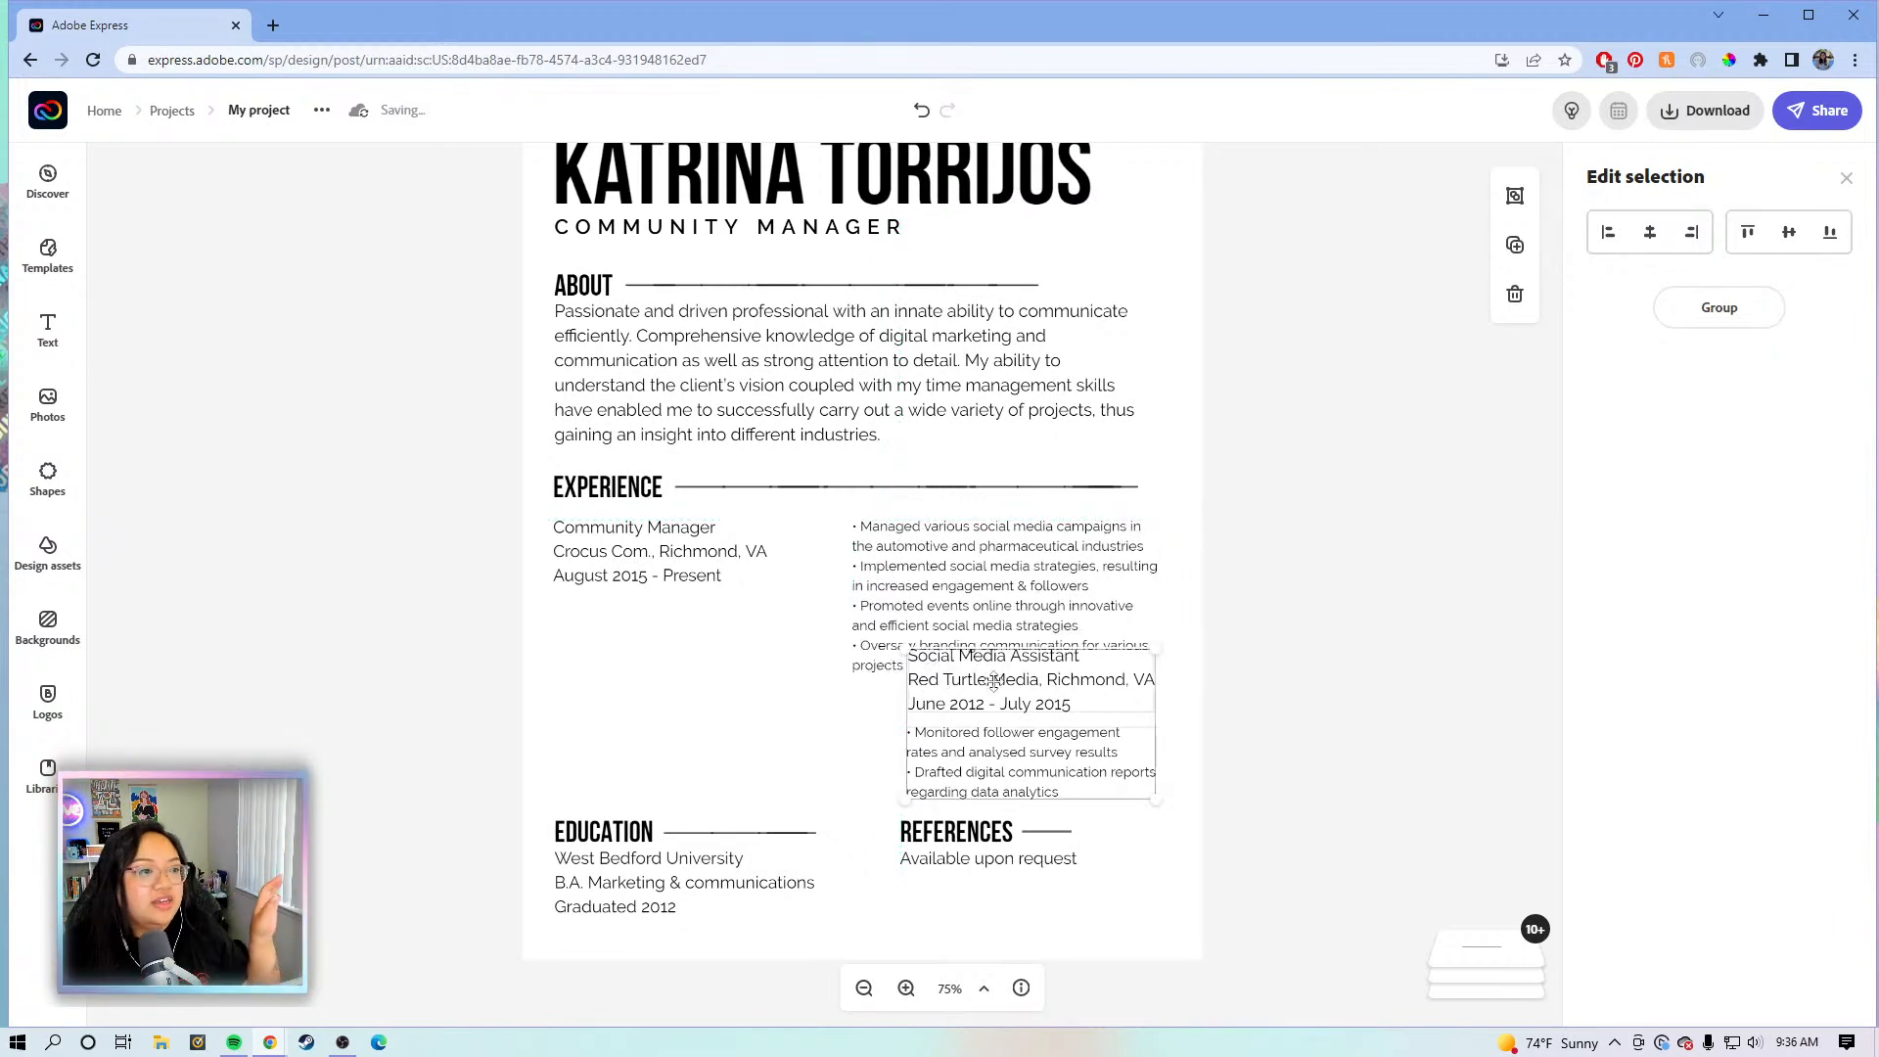
{"action": "left_click", "coordinate": [1319, 675]}
- Put the Social Media Assistant details in the left column with its bullets beside them
{"action": "left_click", "coordinate": [1015, 697]}
{"action": "left_click_drag", "start_coordinate": [984, 702], "coordinate": [629, 742]}
{"action": "left_click_drag", "start_coordinate": [926, 739], "coordinate": [885, 726]}
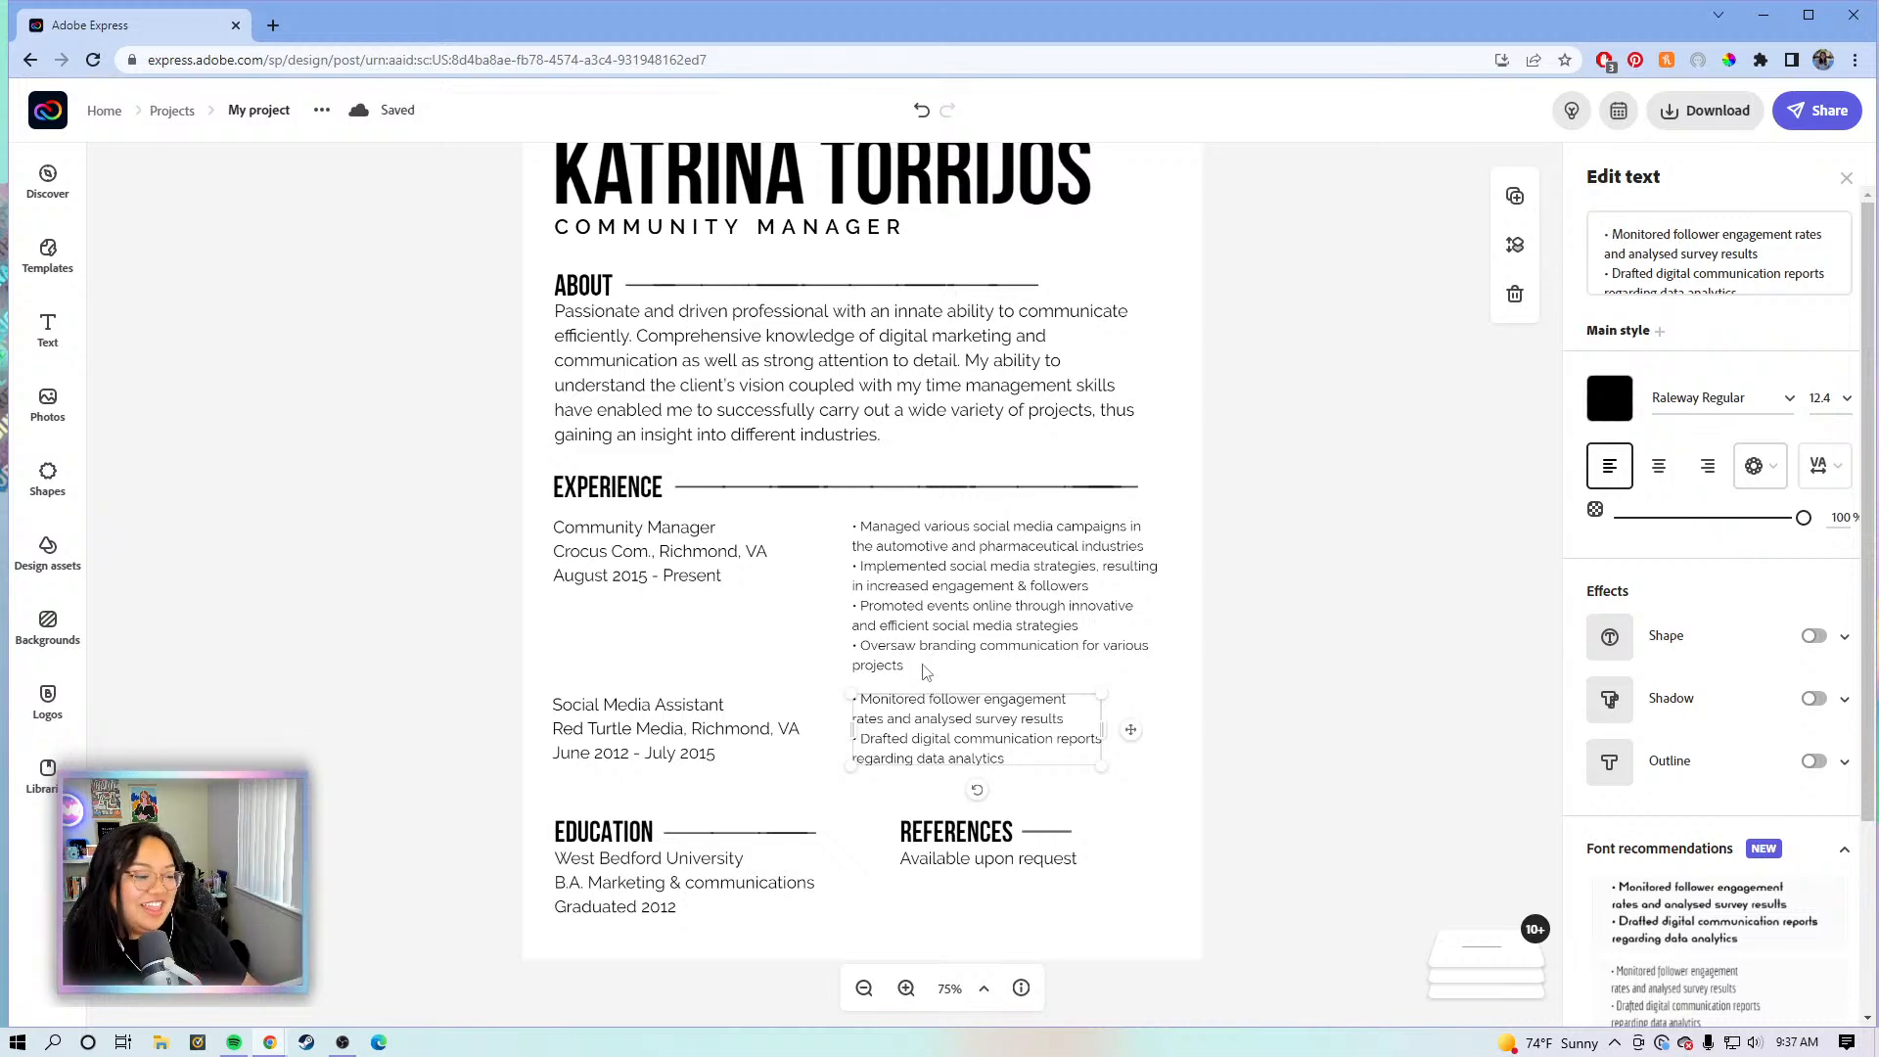
{"action": "left_click", "coordinate": [1370, 732]}
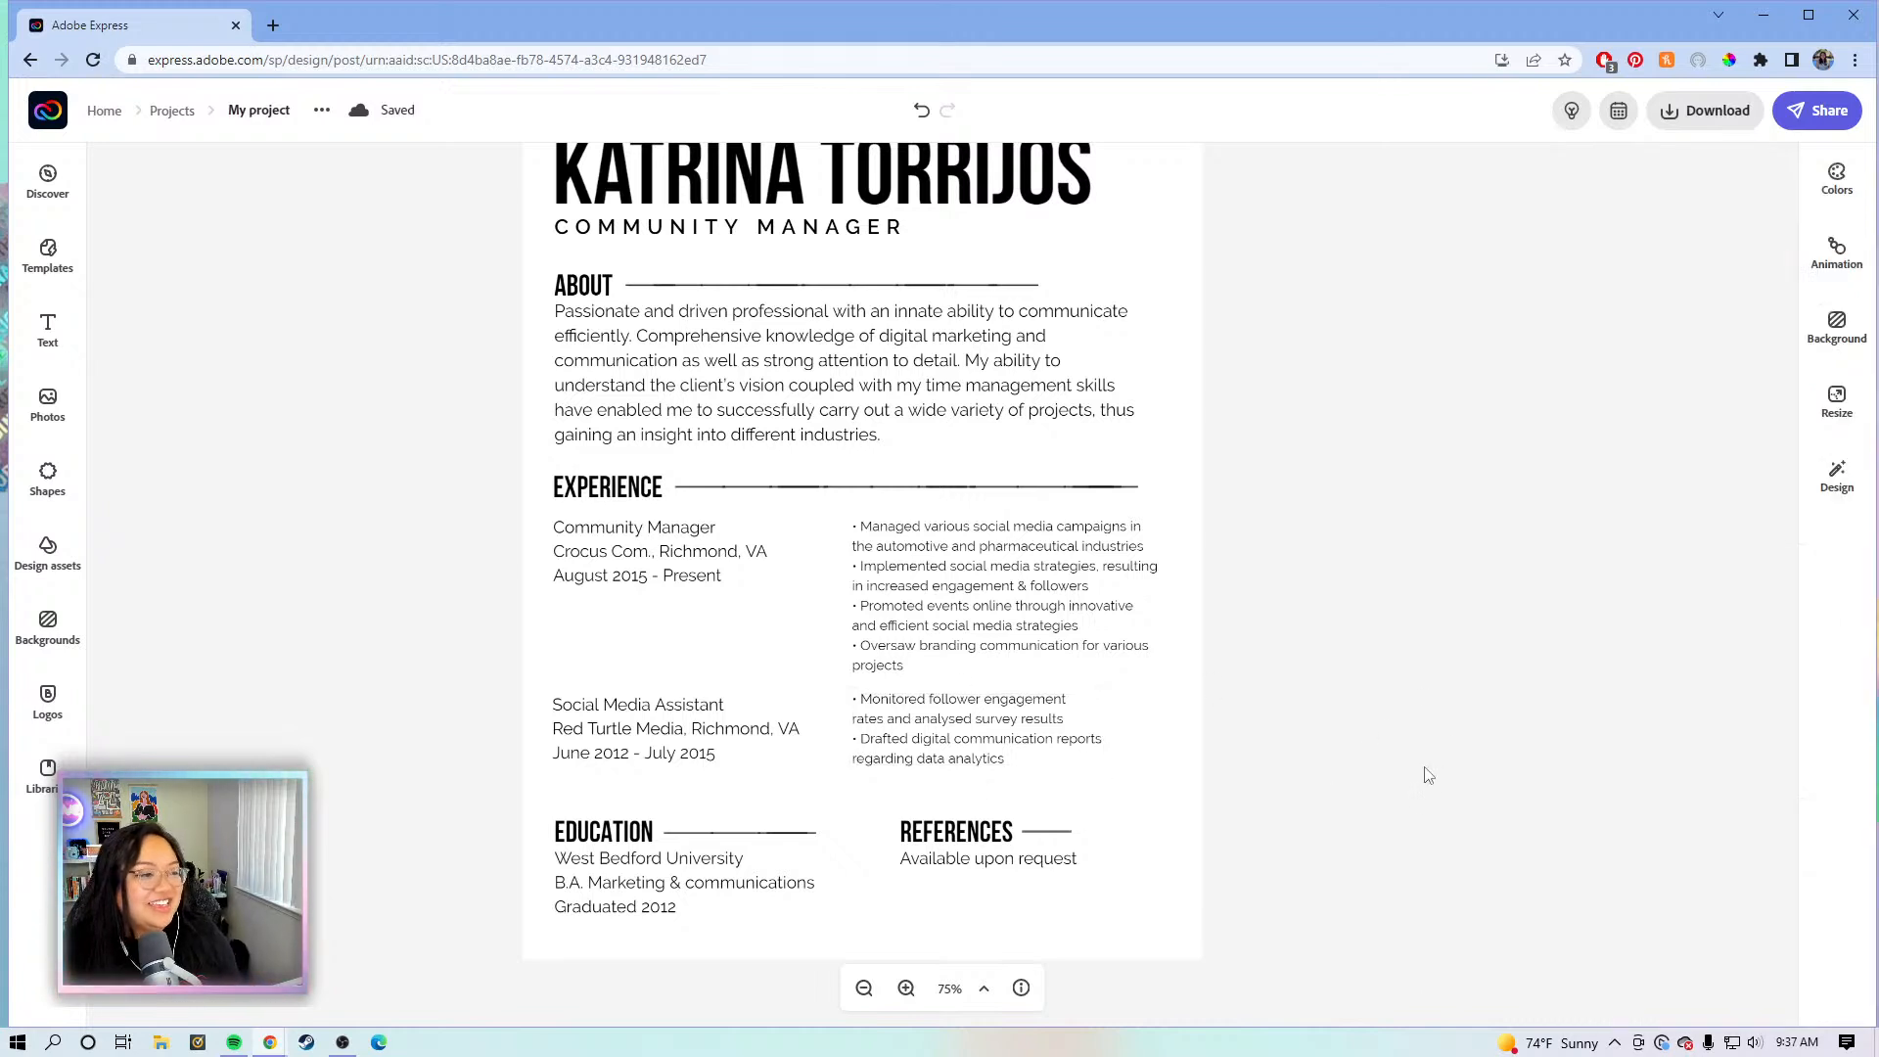
- Shift the REFERENCES section left to align with the Experience bullet column
{"action": "left_click_drag", "start_coordinate": [1238, 891], "coordinate": [905, 834]}
{"action": "left_click", "coordinate": [1455, 785]}
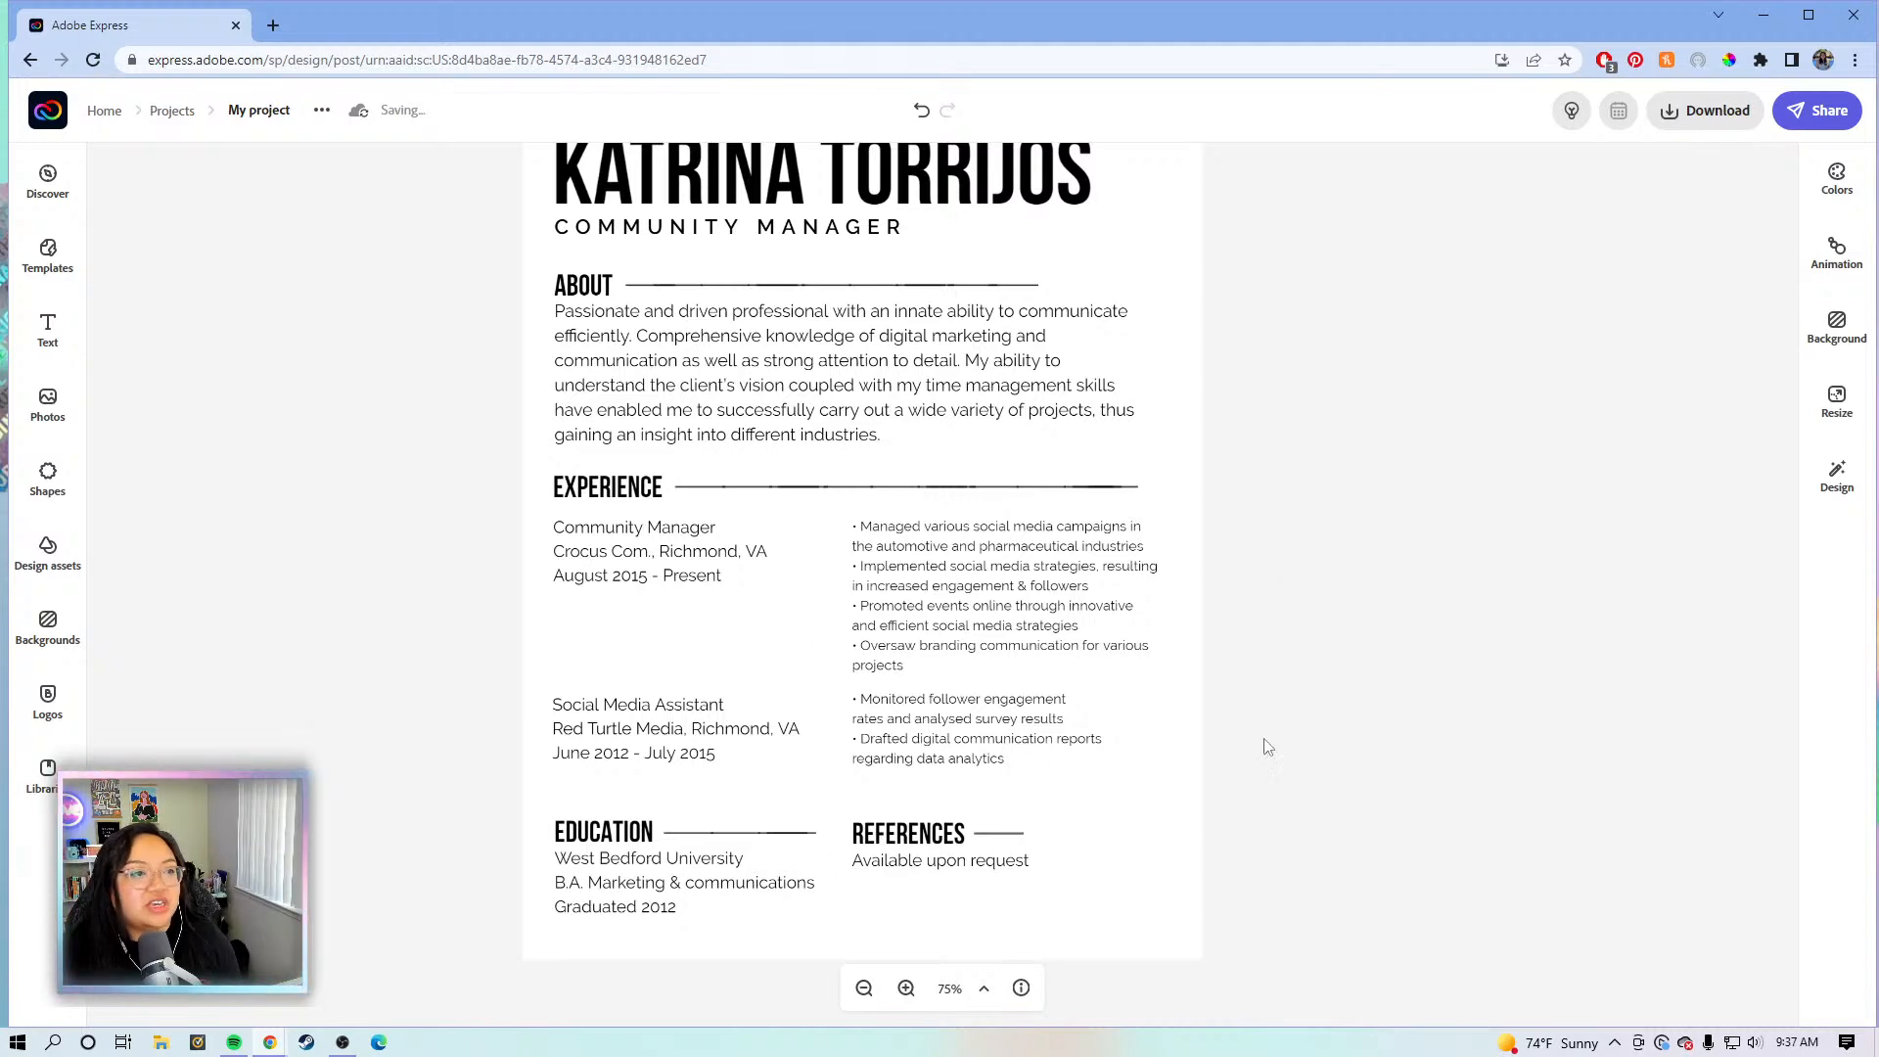
{"action": "scroll", "coordinate": [1241, 699], "scroll_direction": "up", "scroll_amount": 2}
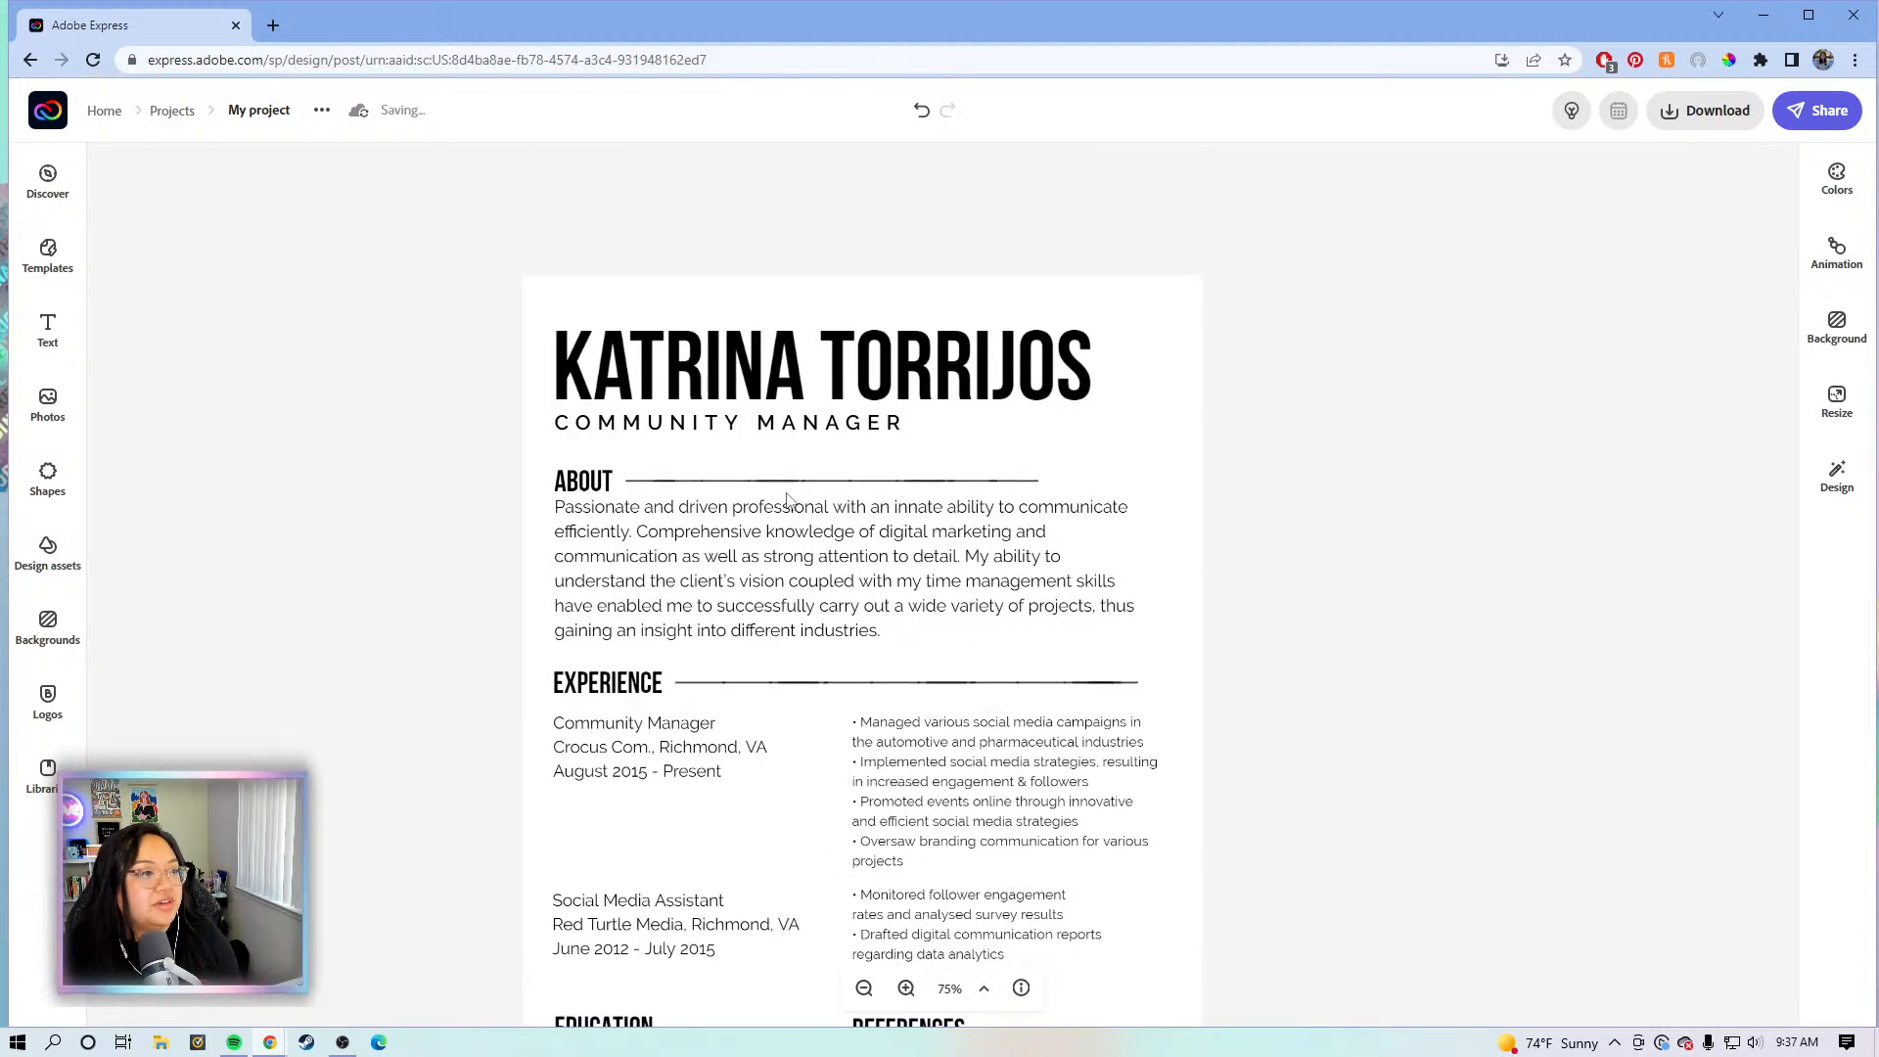
- Delete the divider line beside the ABOUT heading
{"action": "left_click", "coordinate": [800, 488]}
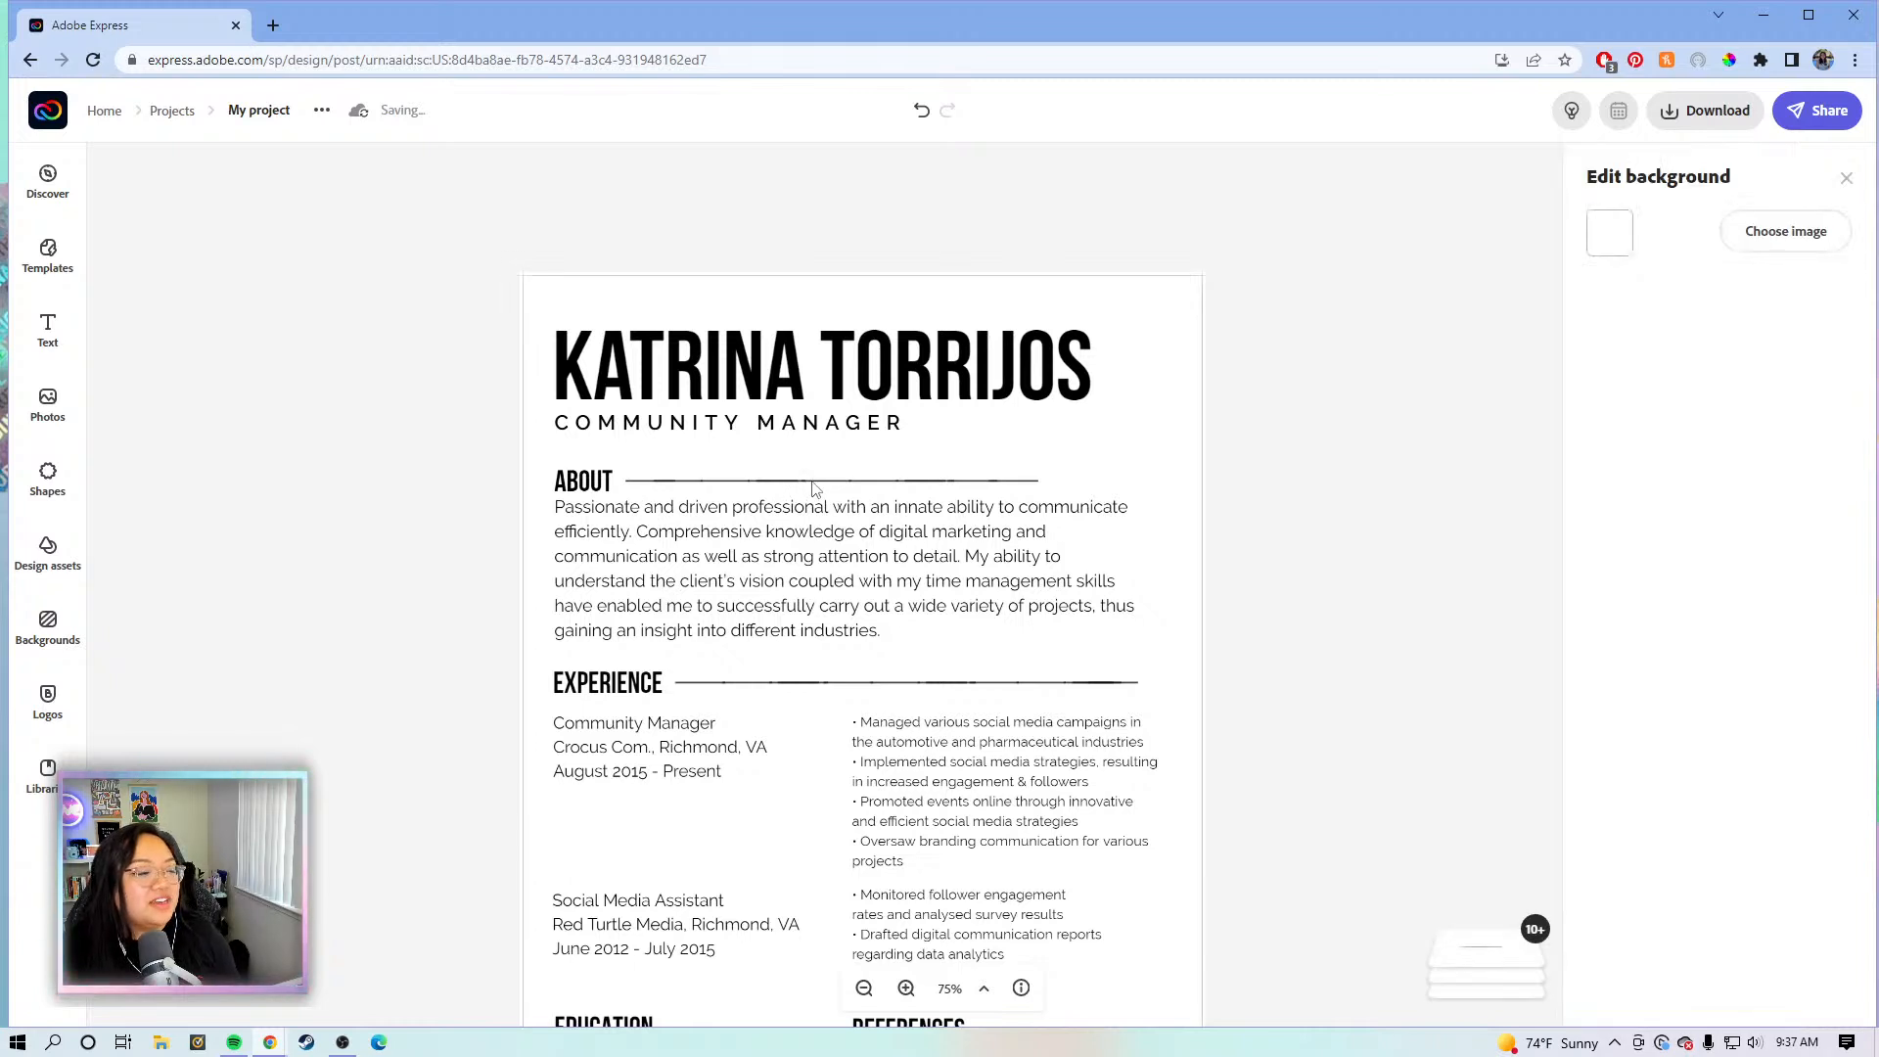
{"action": "left_click", "coordinate": [815, 482]}
{"action": "left_click", "coordinate": [936, 493]}
{"action": "left_click", "coordinate": [935, 482]}
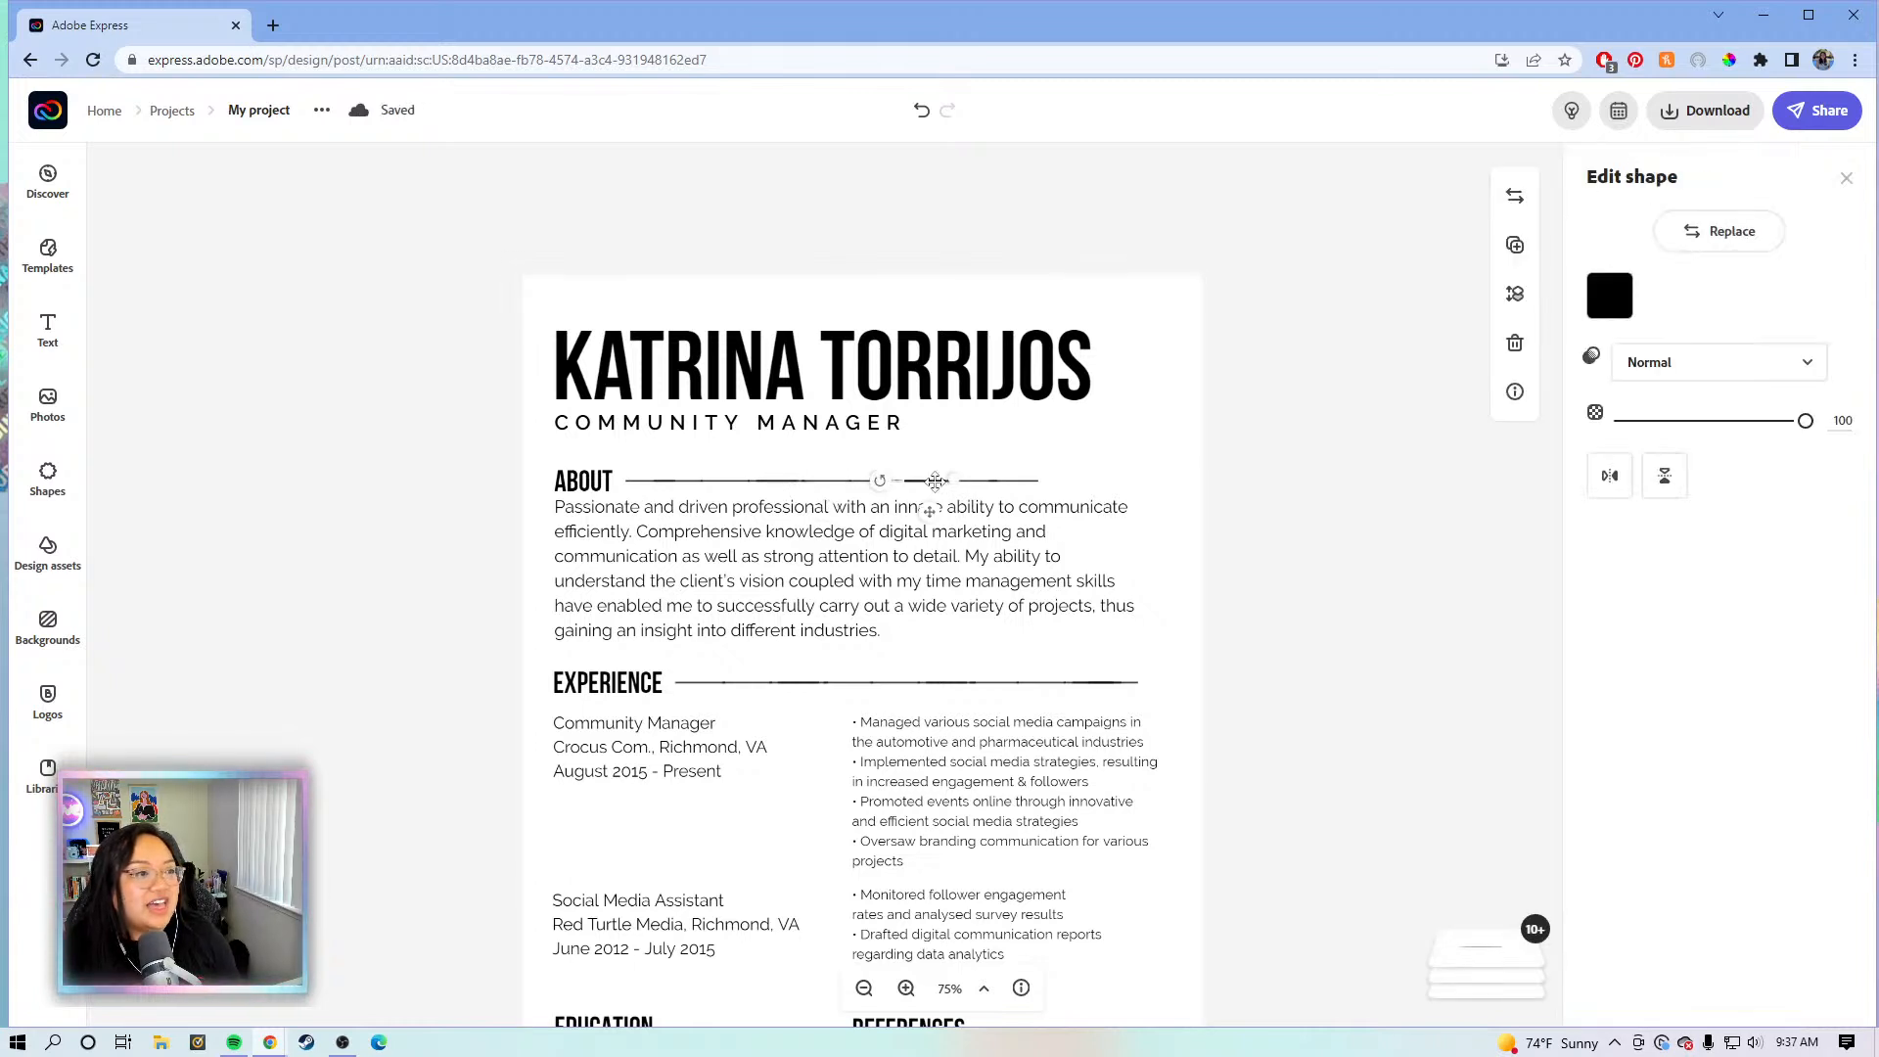
{"action": "left_click", "coordinate": [1014, 495]}
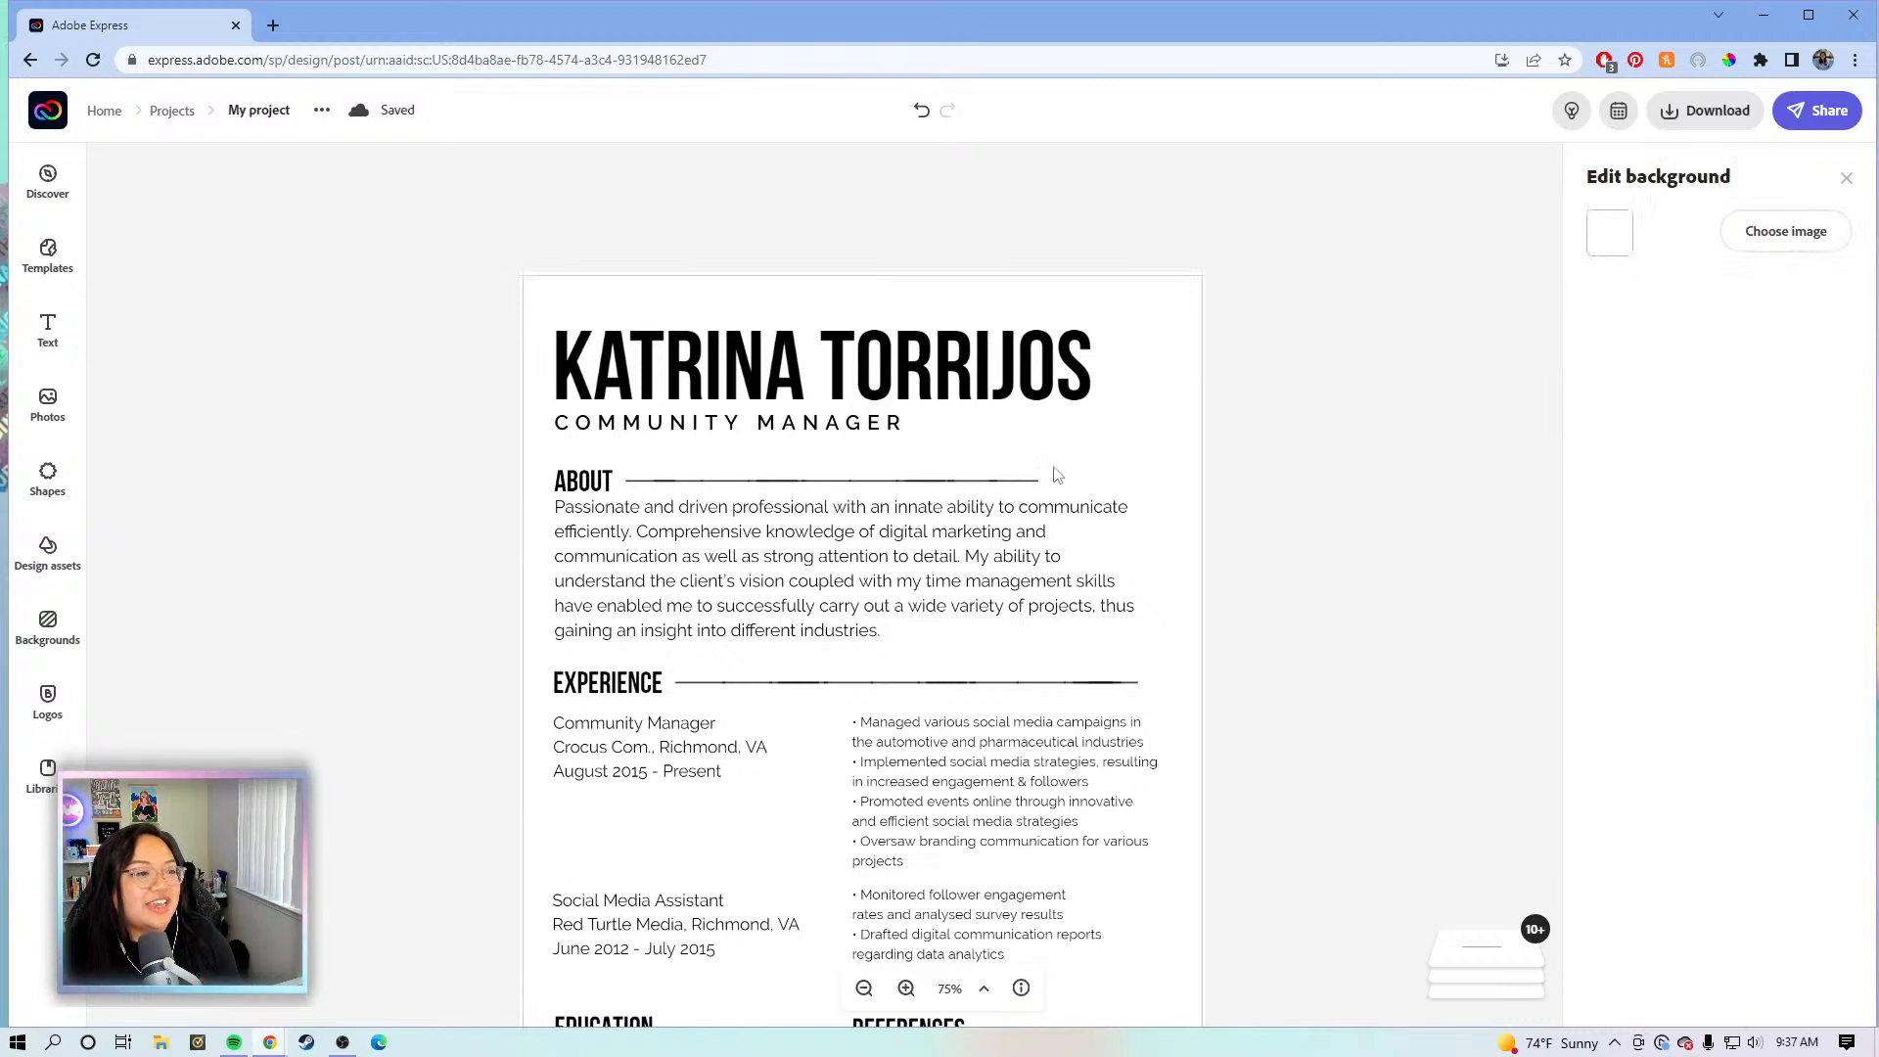
{"action": "left_click", "coordinate": [1345, 514]}
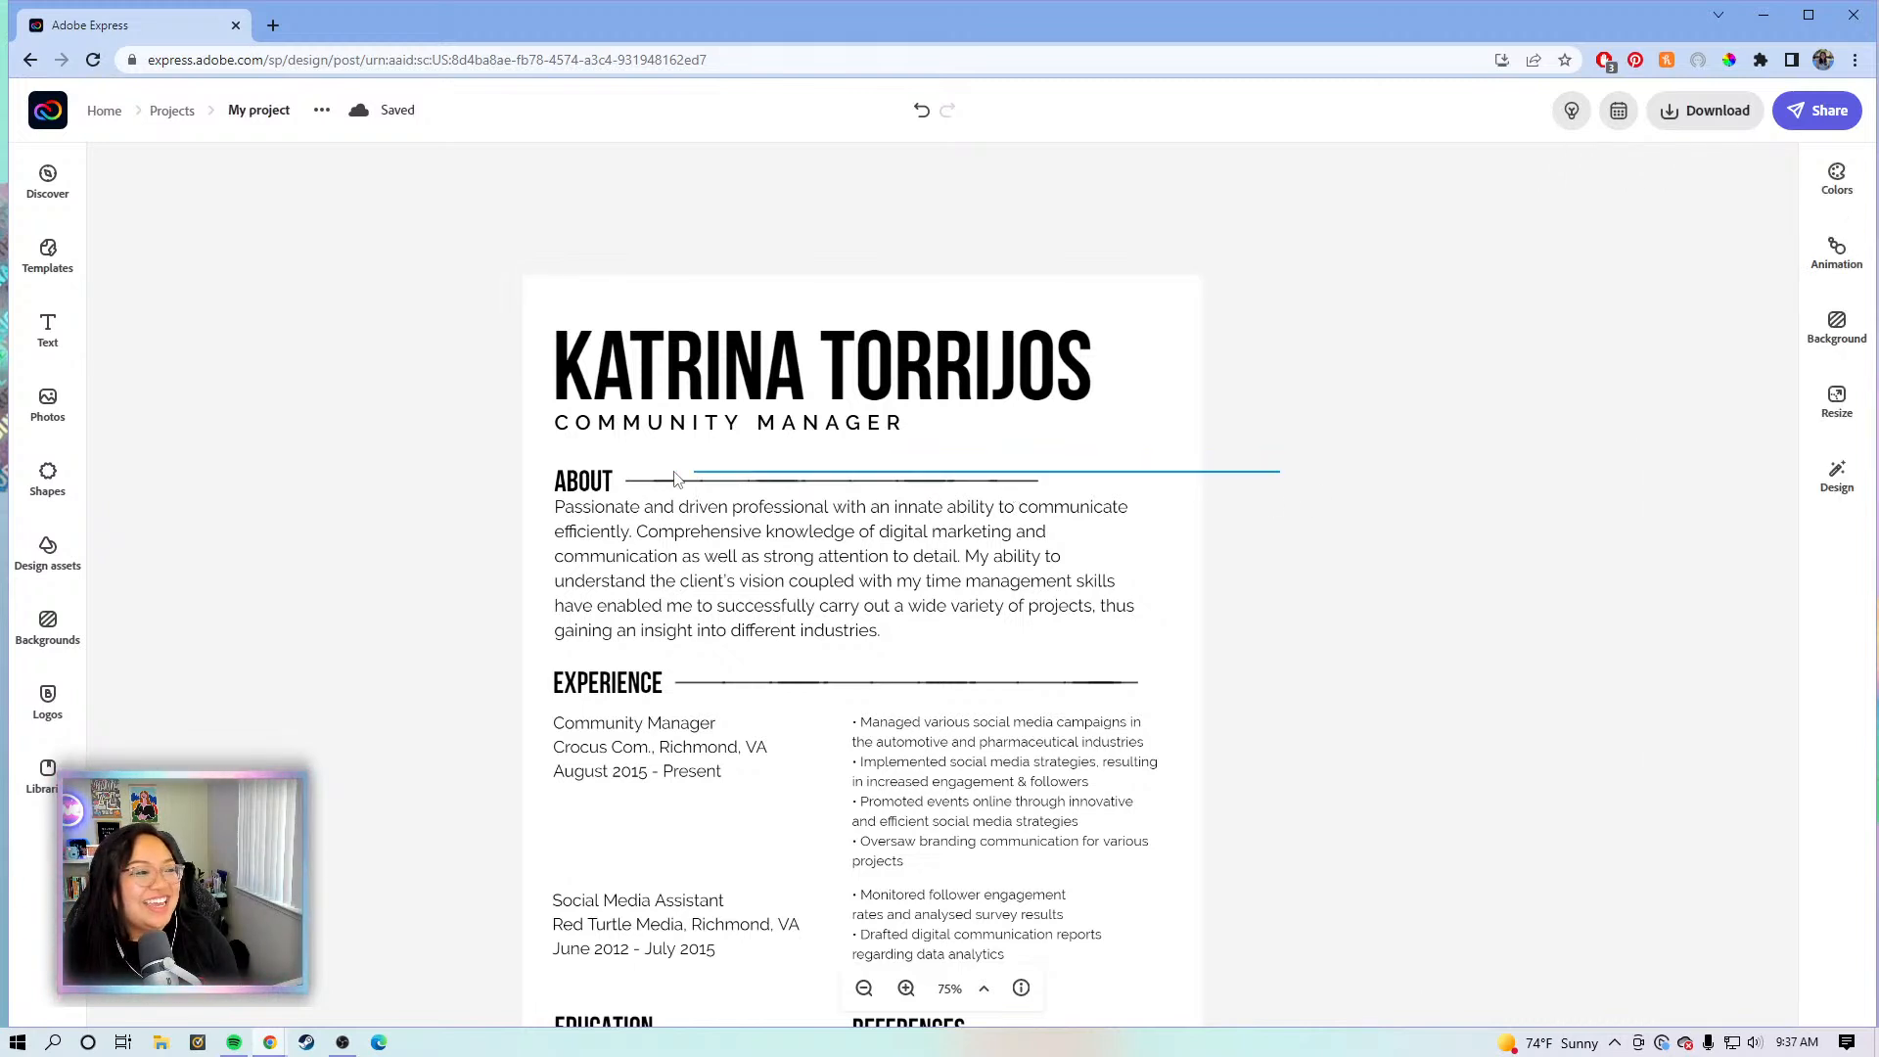
{"action": "left_click", "coordinate": [634, 487]}
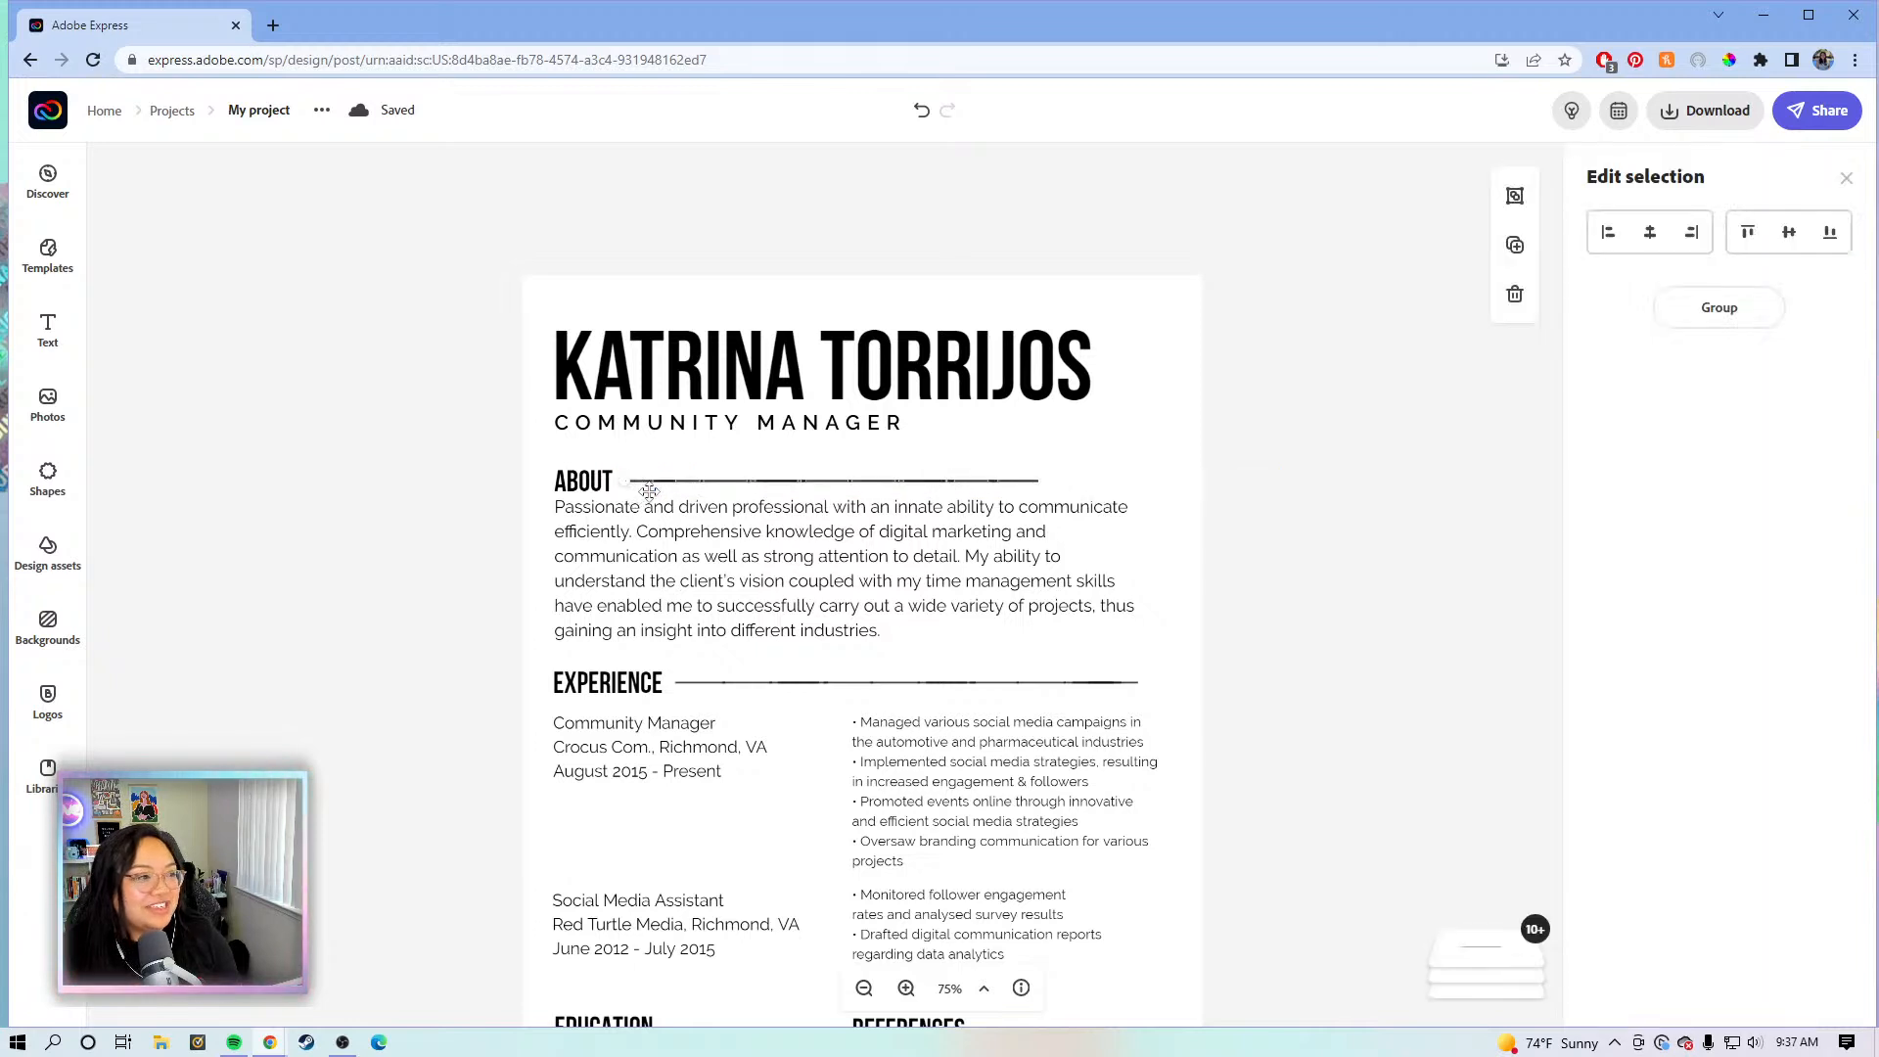
{"action": "key", "text": "Delete"}
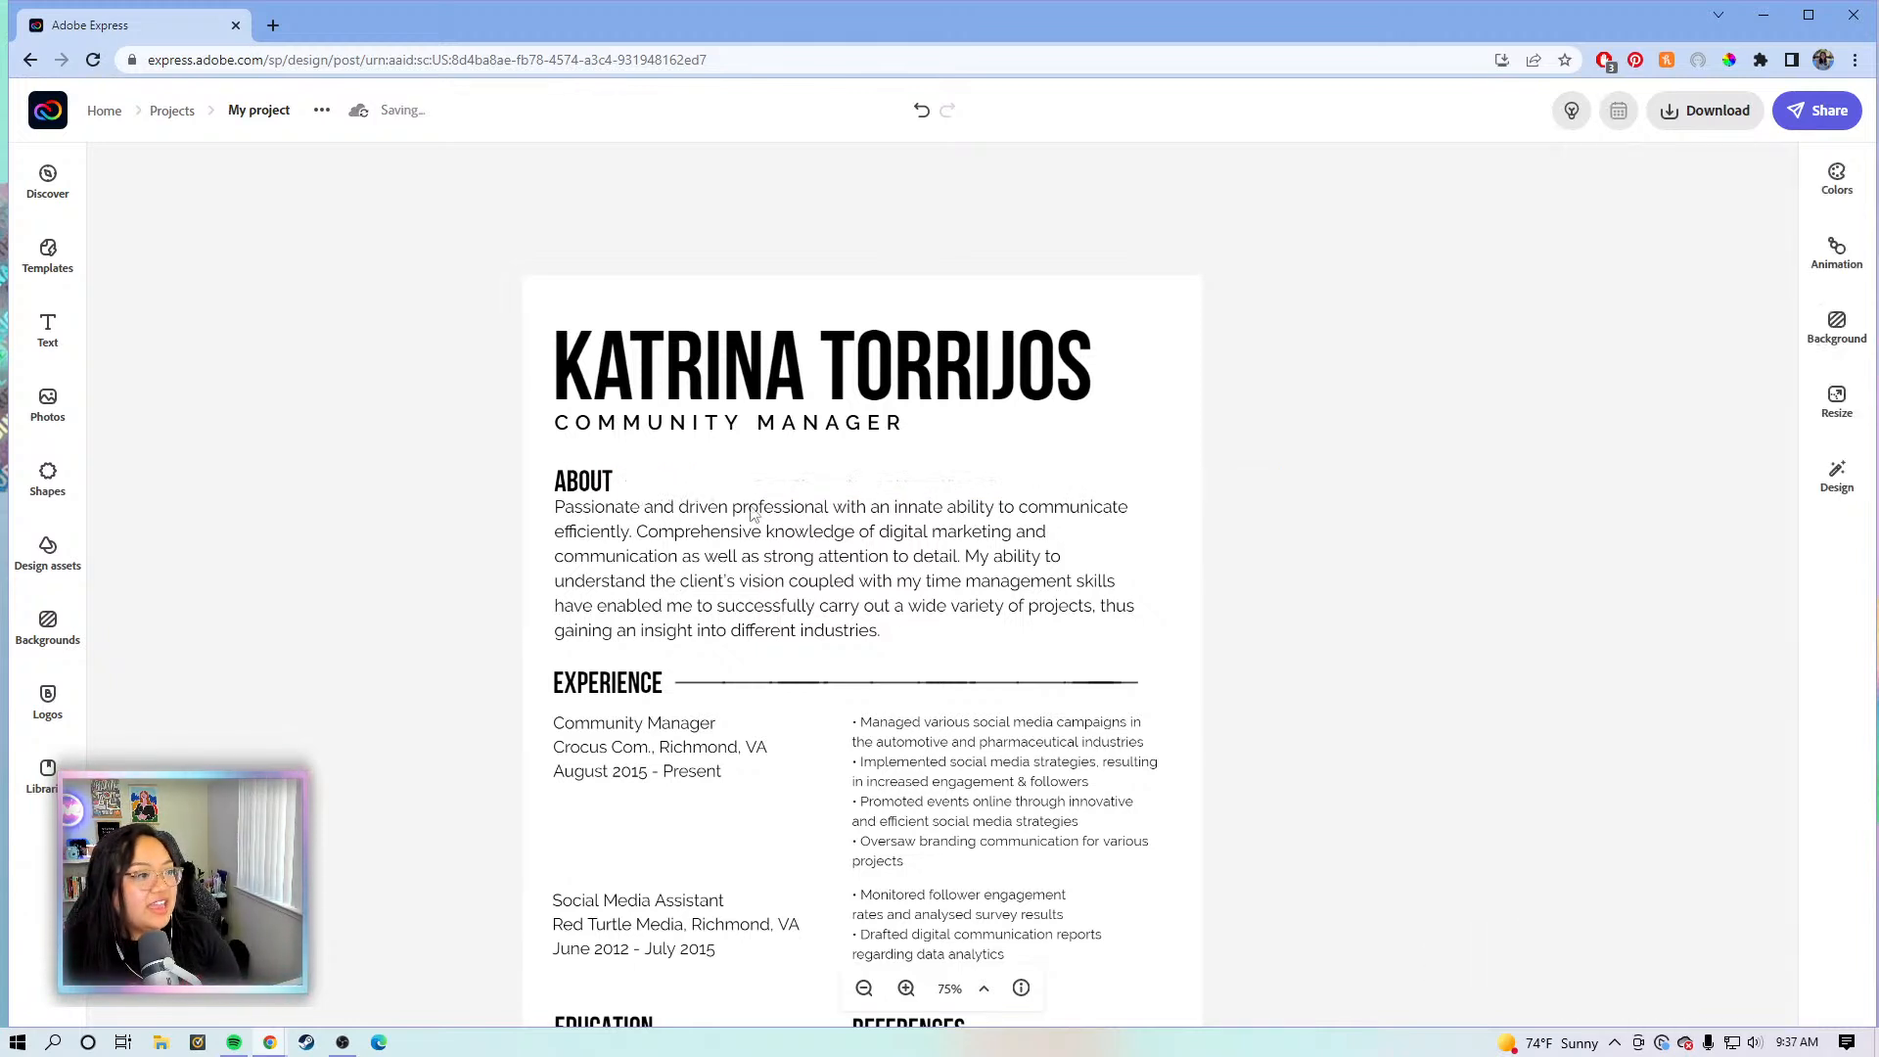
- Delete the divider lines beside the EXPERIENCE and REFERENCES headings
{"action": "left_click", "coordinate": [688, 683]}
{"action": "key", "text": "Delete"}
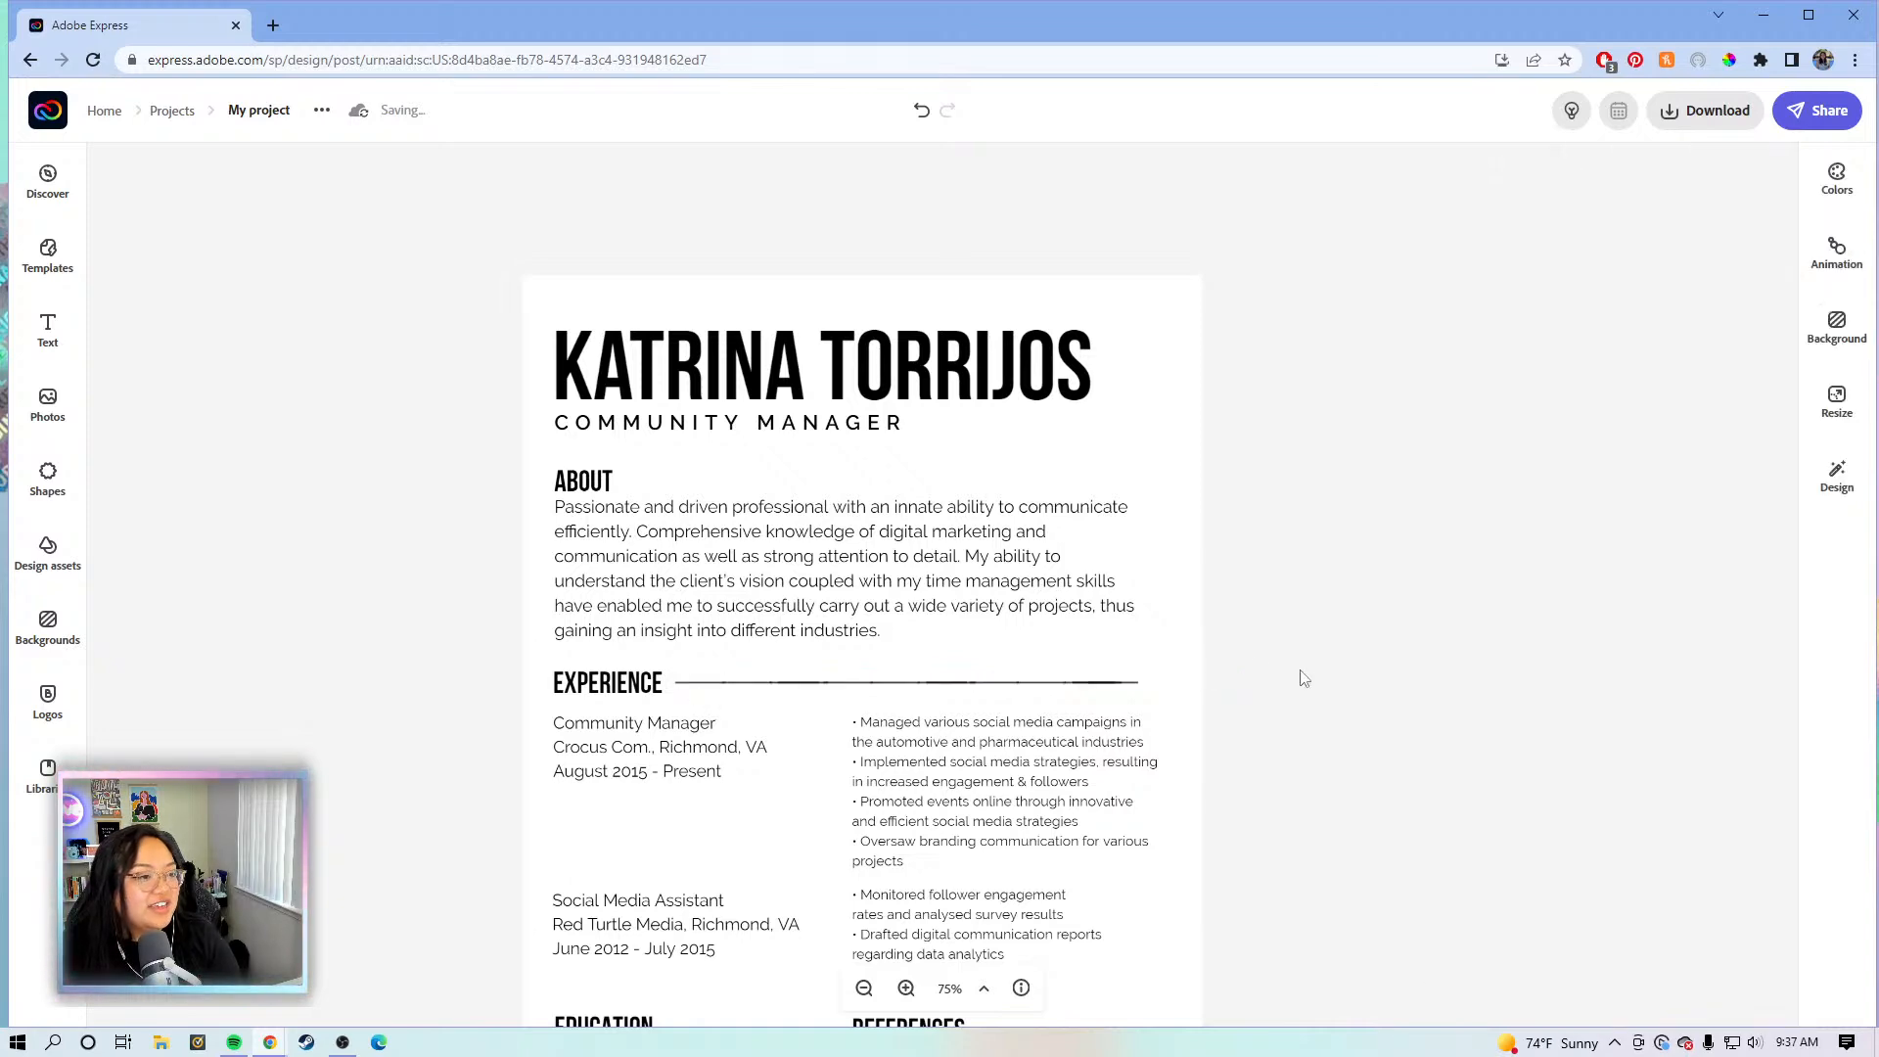
{"action": "scroll", "coordinate": [1256, 664], "scroll_direction": "down", "scroll_amount": 4}
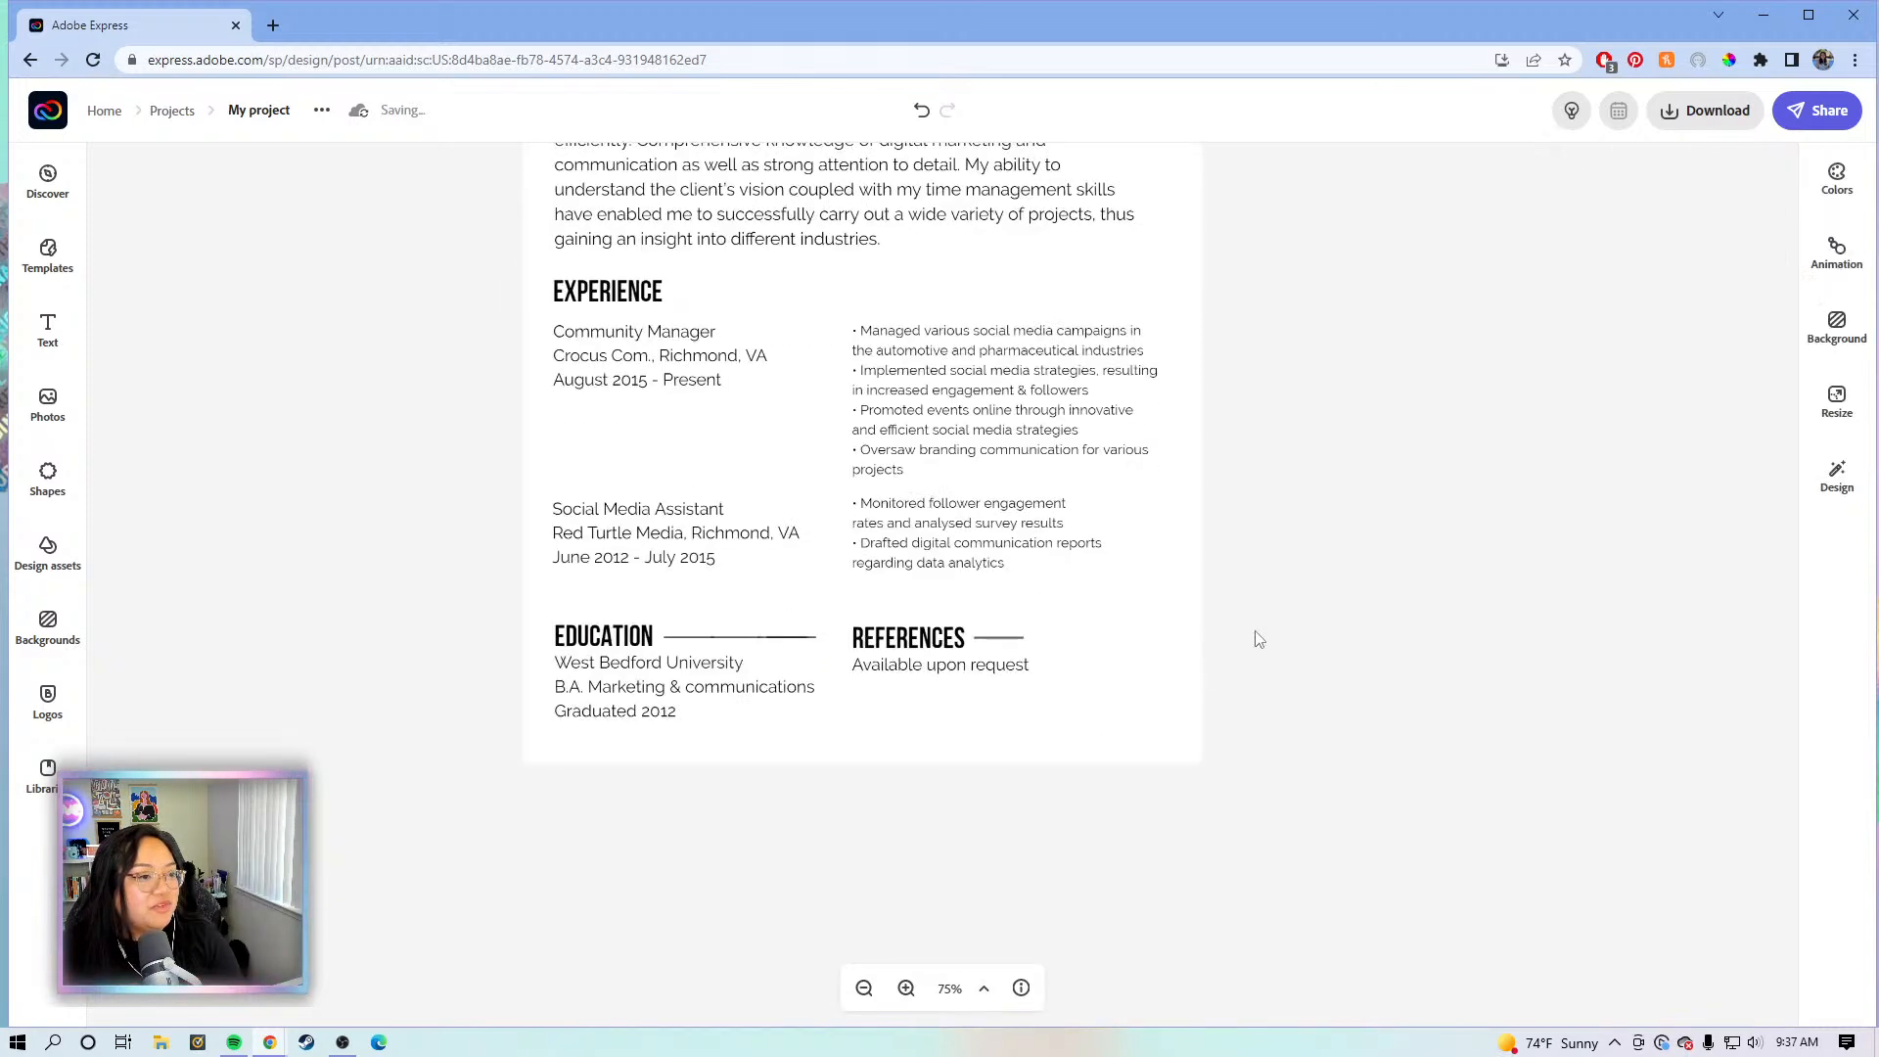
{"action": "left_click", "coordinate": [977, 643]}
{"action": "key", "text": "Delete"}
- Move the EDUCATION heading aside and delete both pieces of its divider line
{"action": "left_click", "coordinate": [750, 642]}
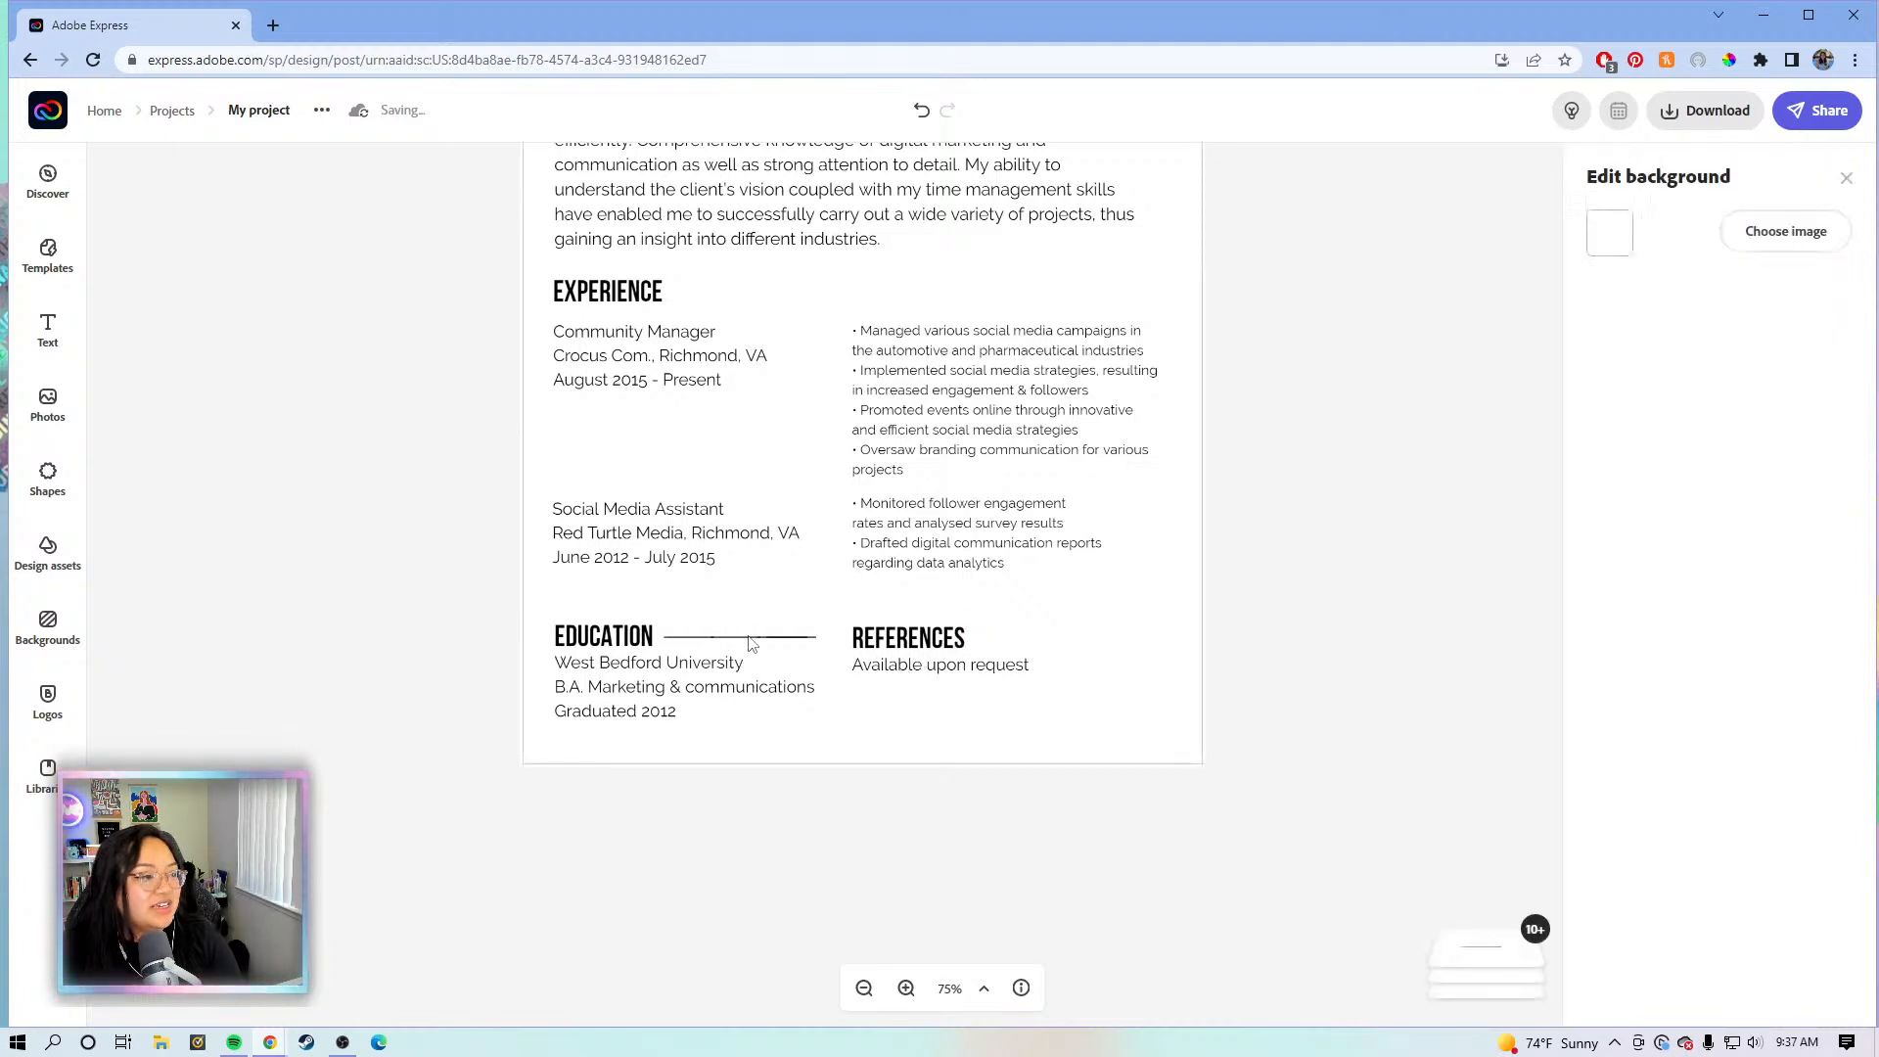
{"action": "left_click_drag", "start_coordinate": [631, 638], "coordinate": [604, 593]}
{"action": "left_click_drag", "start_coordinate": [496, 629], "coordinate": [759, 651]}
{"action": "key", "text": "Delete"}
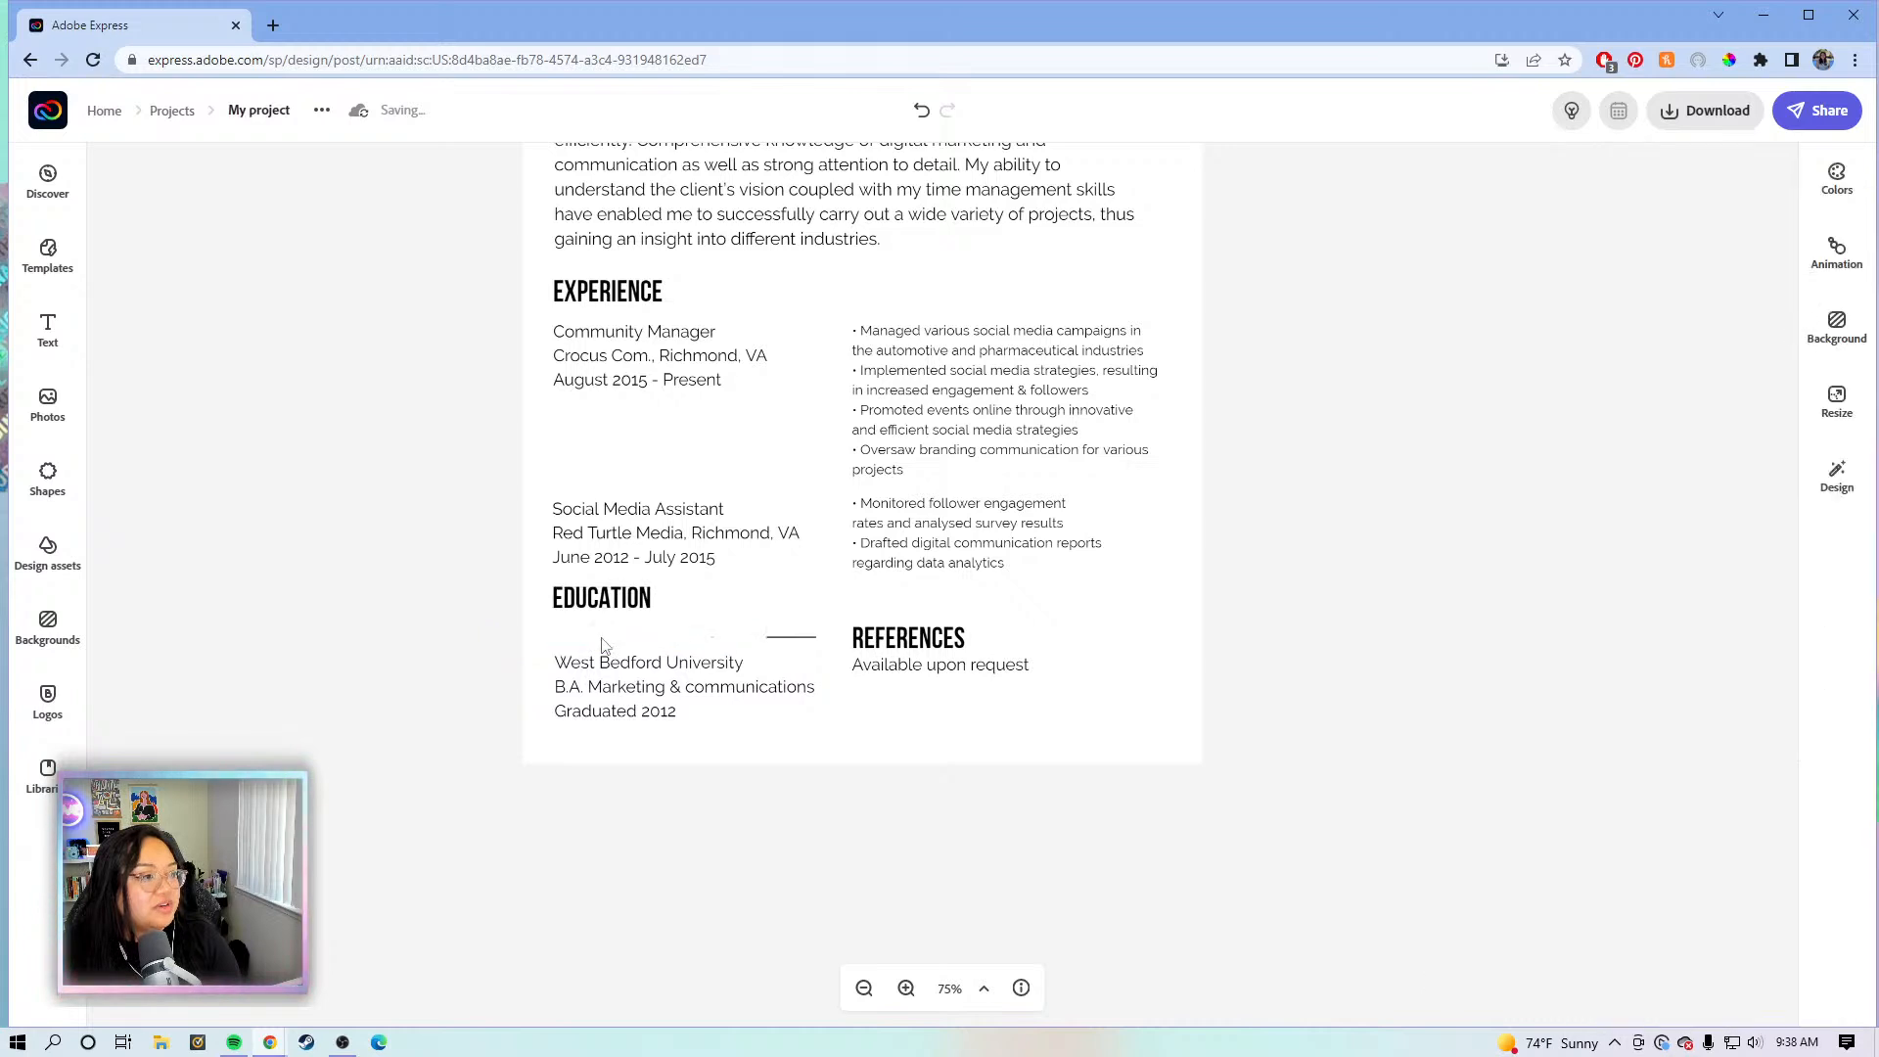
{"action": "left_click", "coordinate": [786, 641]}
{"action": "key", "text": "Delete"}
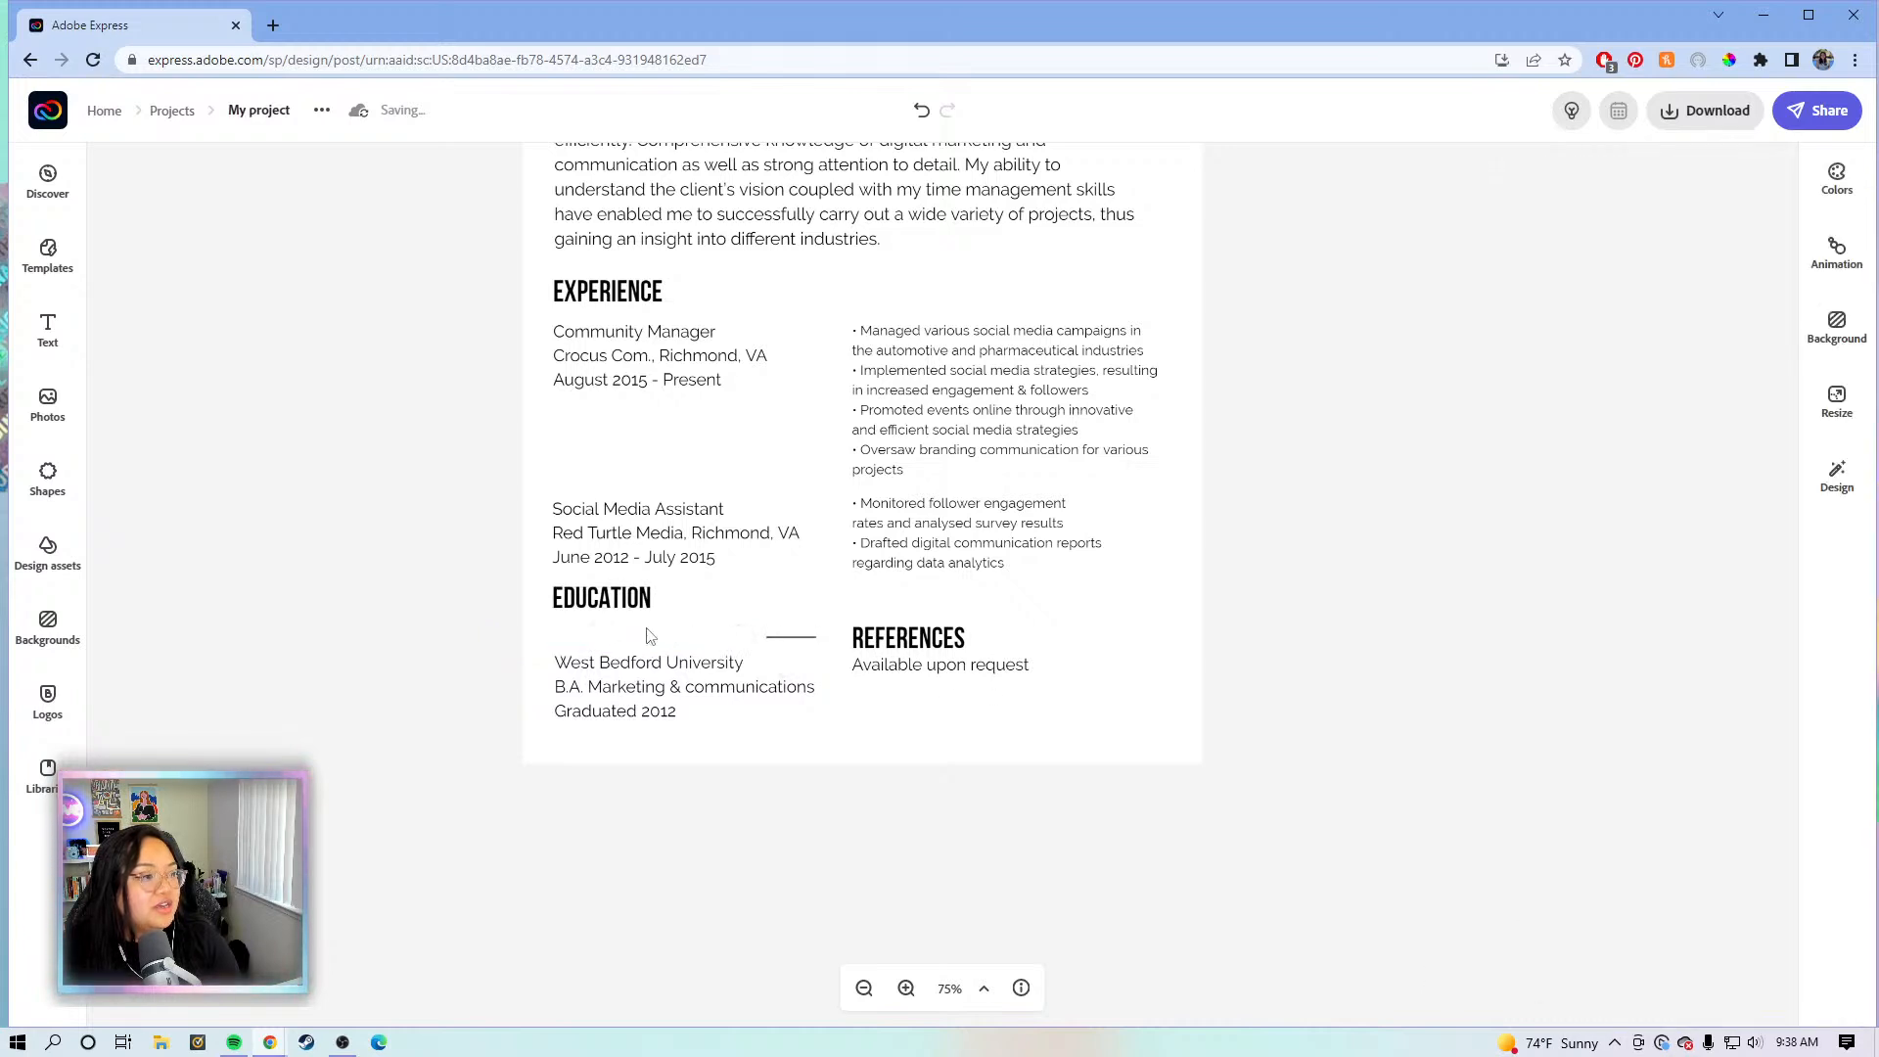
- Place EDUCATION back above its text and align REFERENCES level with it
{"action": "left_click", "coordinate": [609, 612]}
{"action": "left_click_drag", "start_coordinate": [608, 612], "coordinate": [614, 646]}
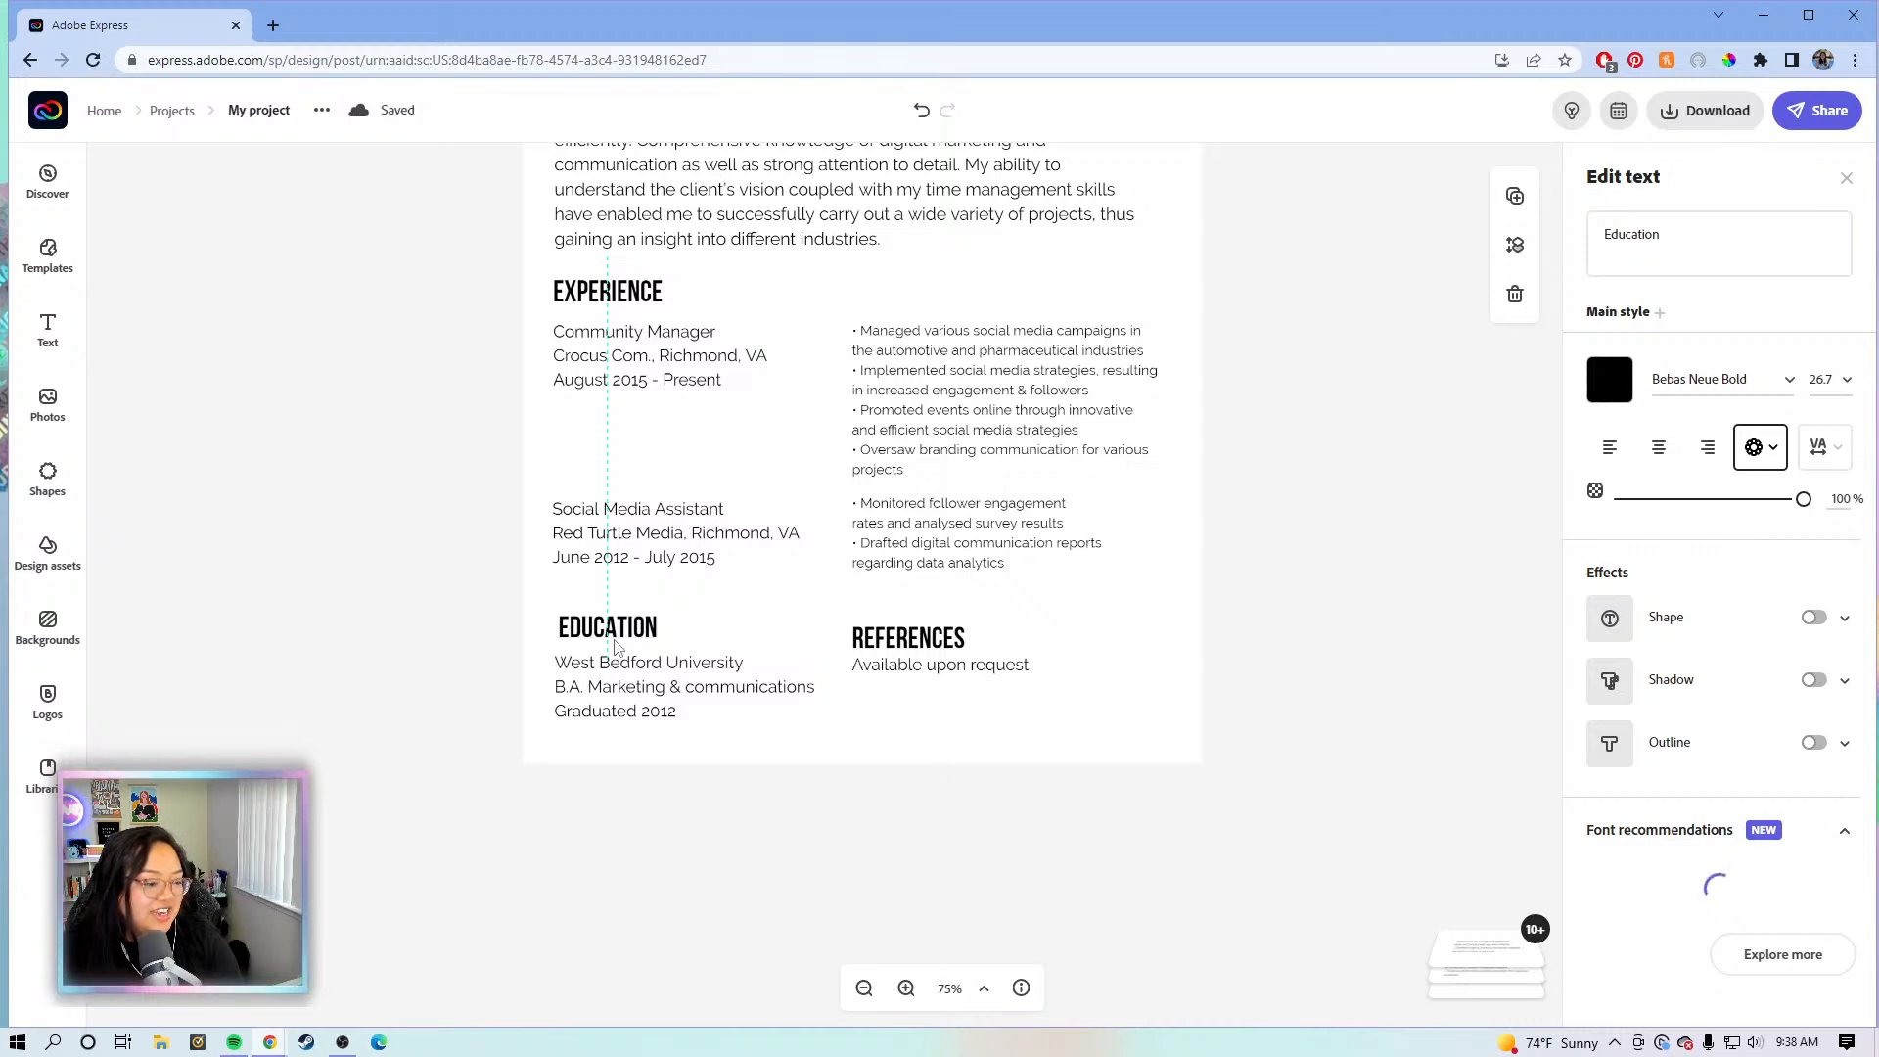
{"action": "key", "text": "Down"}
{"action": "key", "text": "Down"}
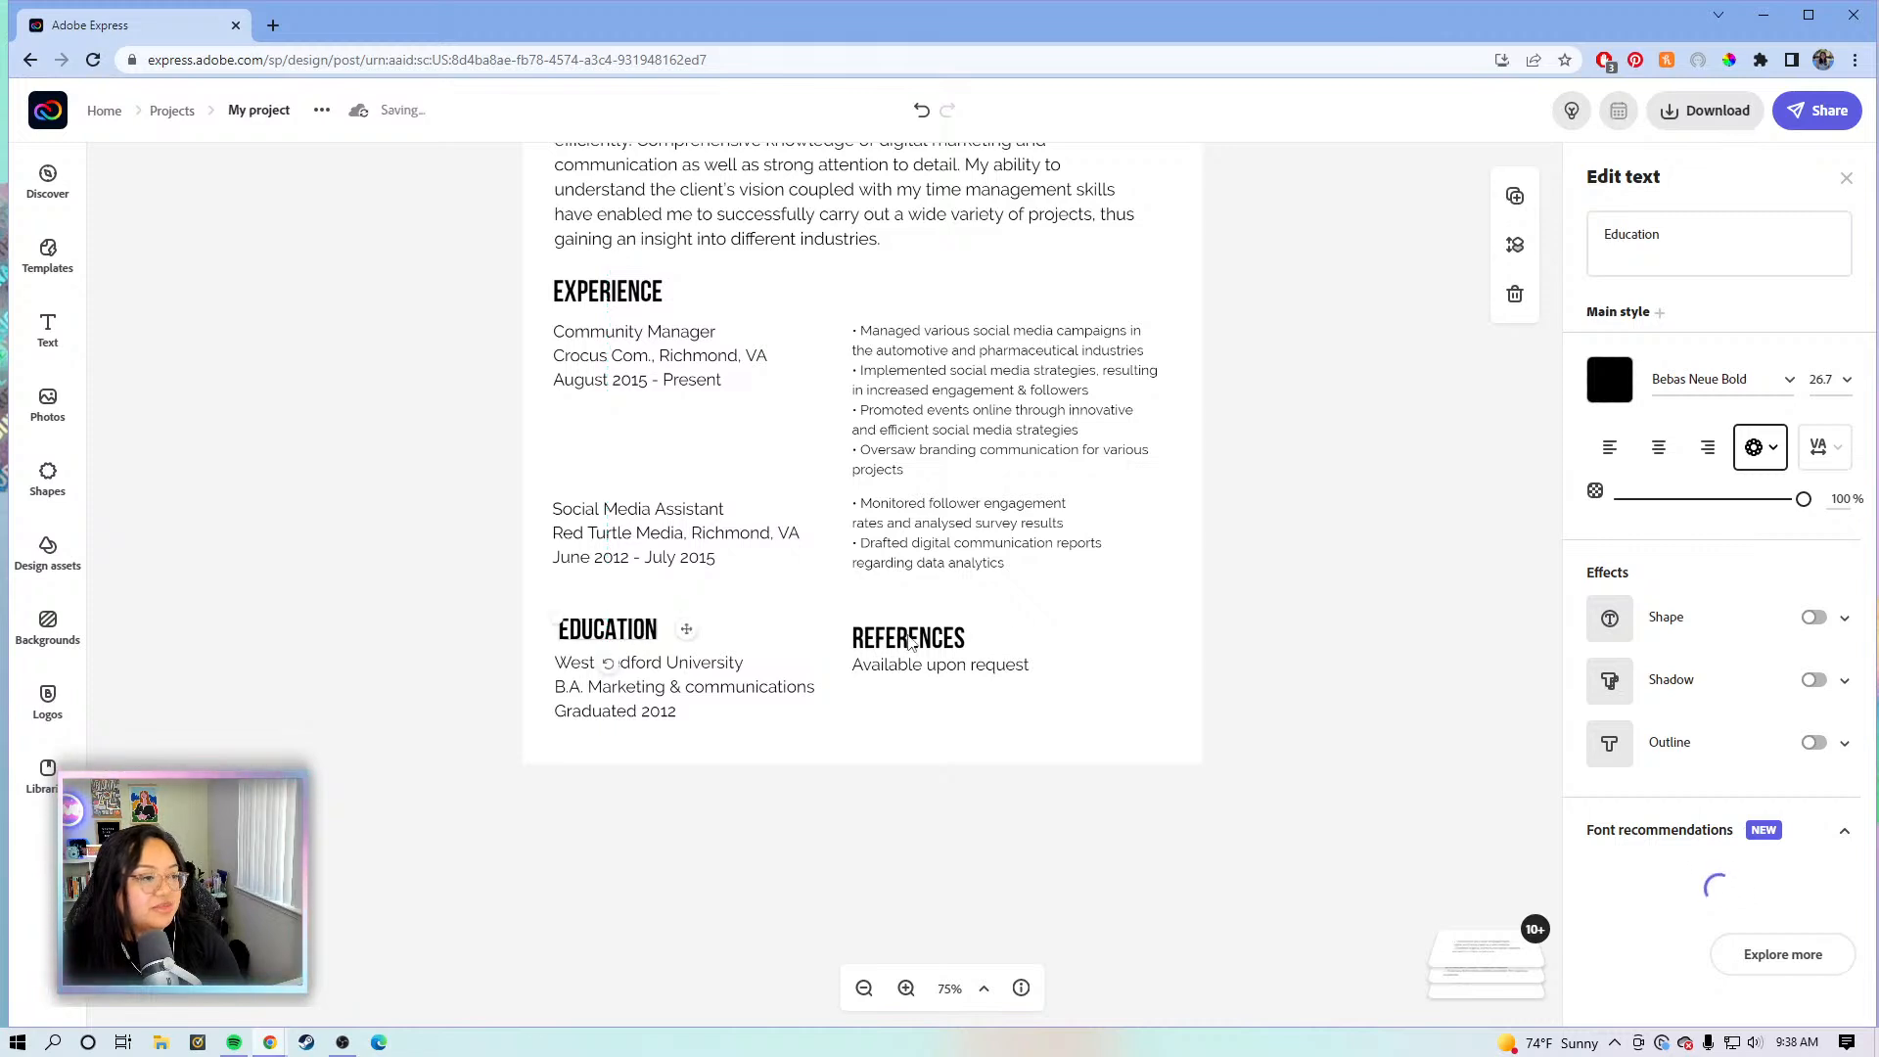
{"action": "left_click", "coordinate": [910, 642]}
{"action": "left_click_drag", "start_coordinate": [907, 627], "coordinate": [987, 635]}
{"action": "left_click", "coordinate": [1307, 610]}
- Nudge the ABOUT heading slightly up and left into alignment
{"action": "scroll", "coordinate": [1301, 609], "scroll_direction": "up", "scroll_amount": 1}
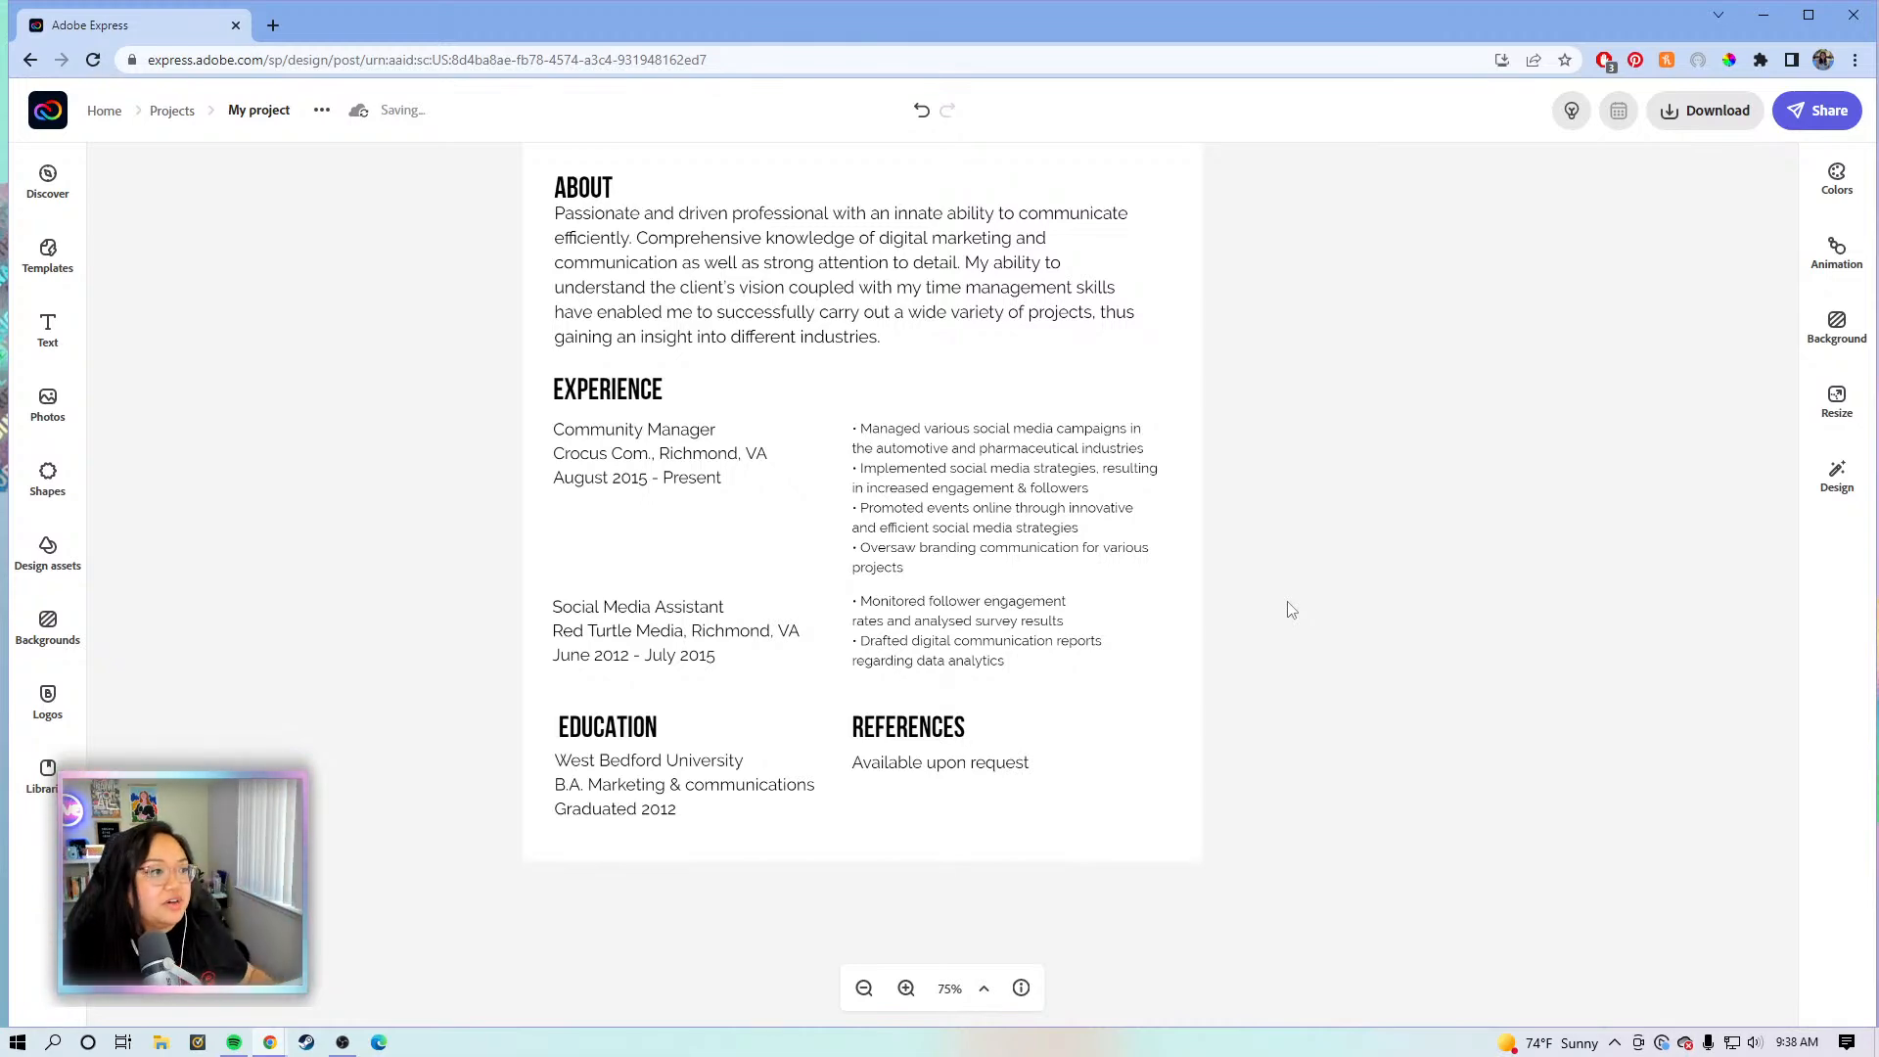
{"action": "scroll", "coordinate": [1289, 609], "scroll_direction": "up", "scroll_amount": 2}
{"action": "scroll", "coordinate": [1273, 599], "scroll_direction": "down", "scroll_amount": 1}
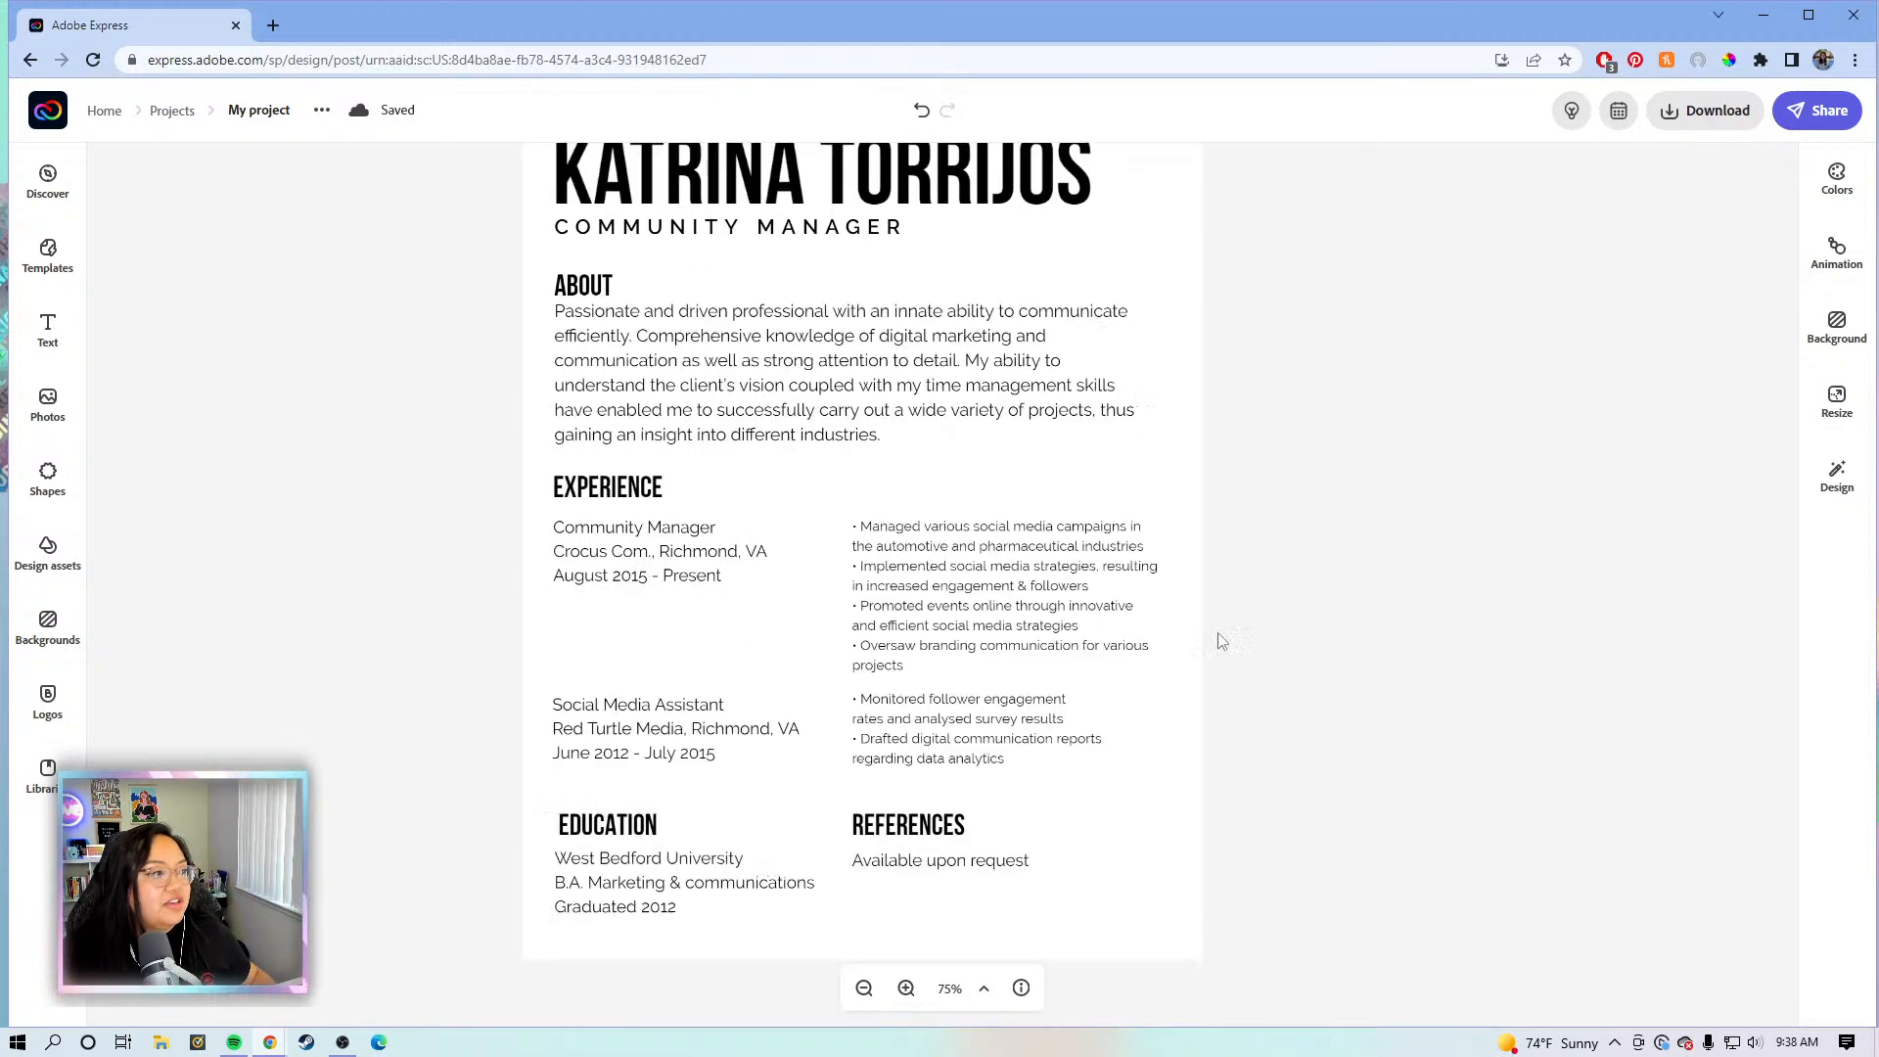
{"action": "left_click", "coordinate": [588, 287]}
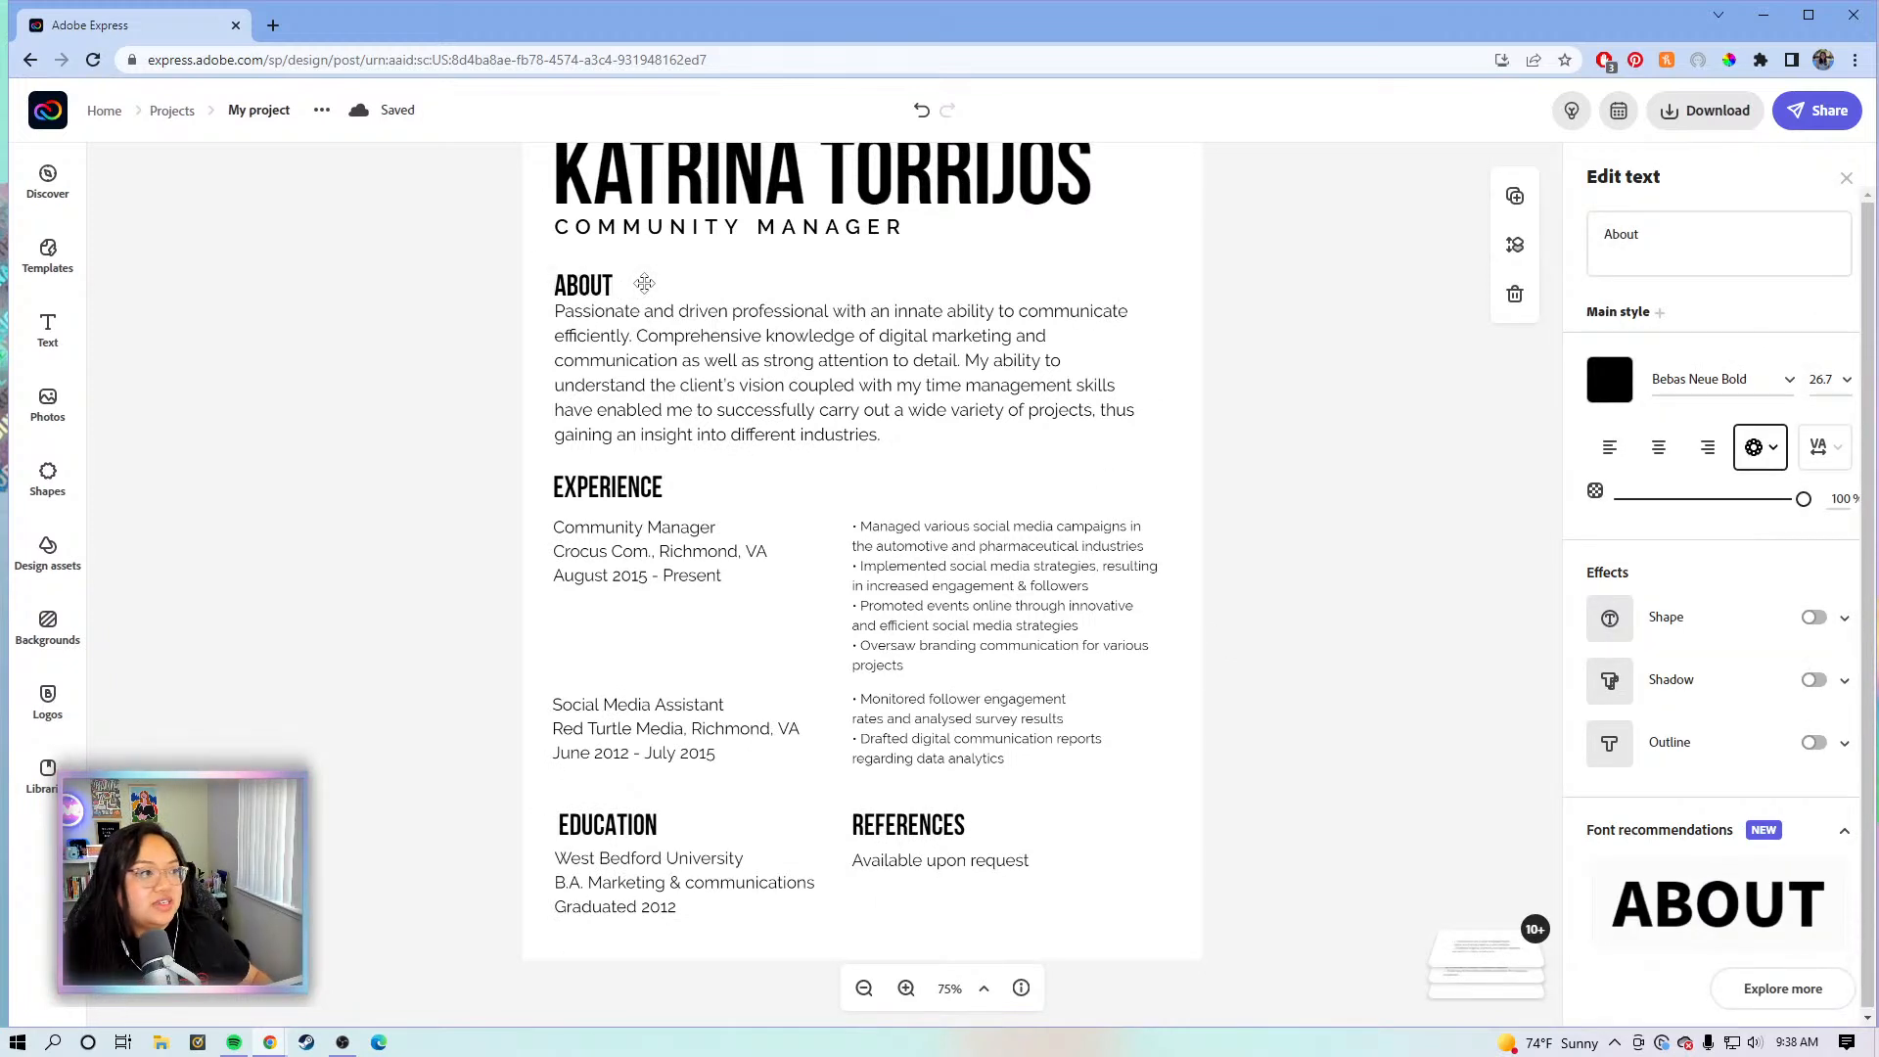
{"action": "left_click_drag", "start_coordinate": [642, 281], "coordinate": [648, 284]}
{"action": "left_click", "coordinate": [1300, 384]}
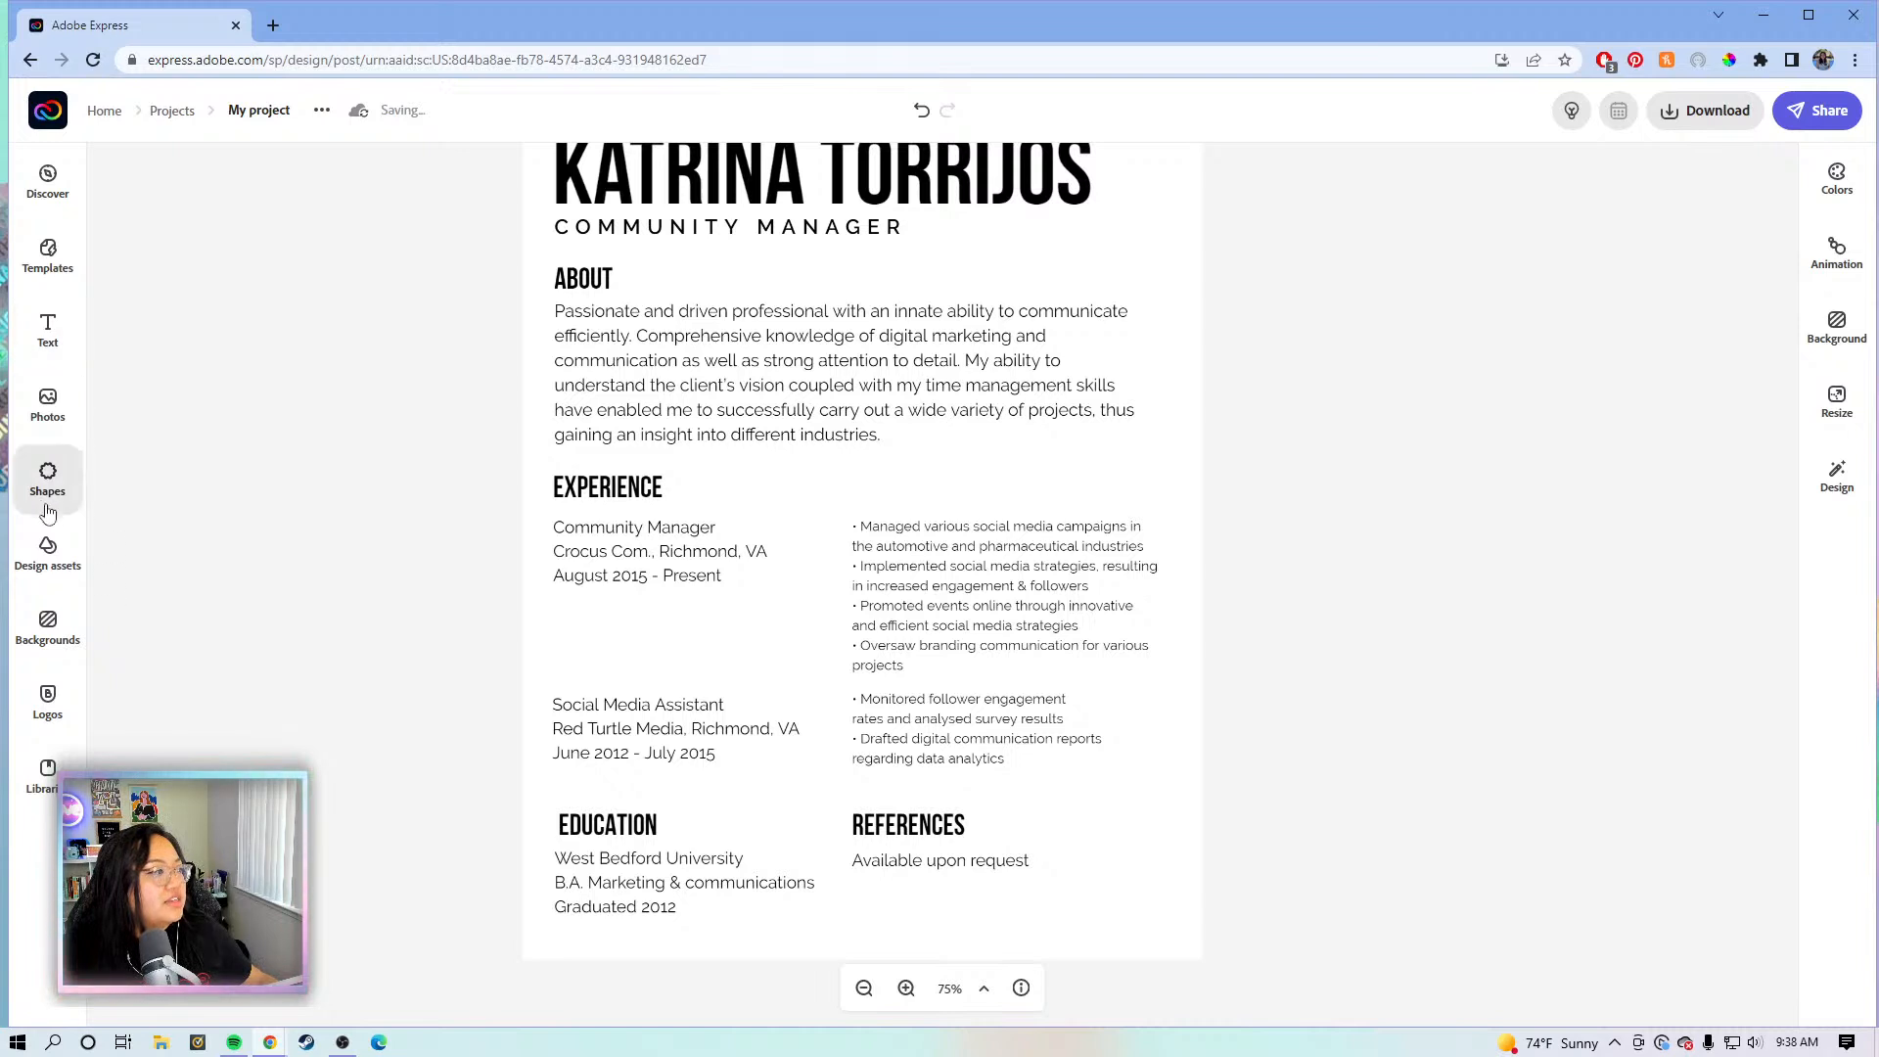
- Add a straight line shape at 100% zoom and place it beside the ABOUT heading
{"action": "left_click", "coordinate": [57, 476]}
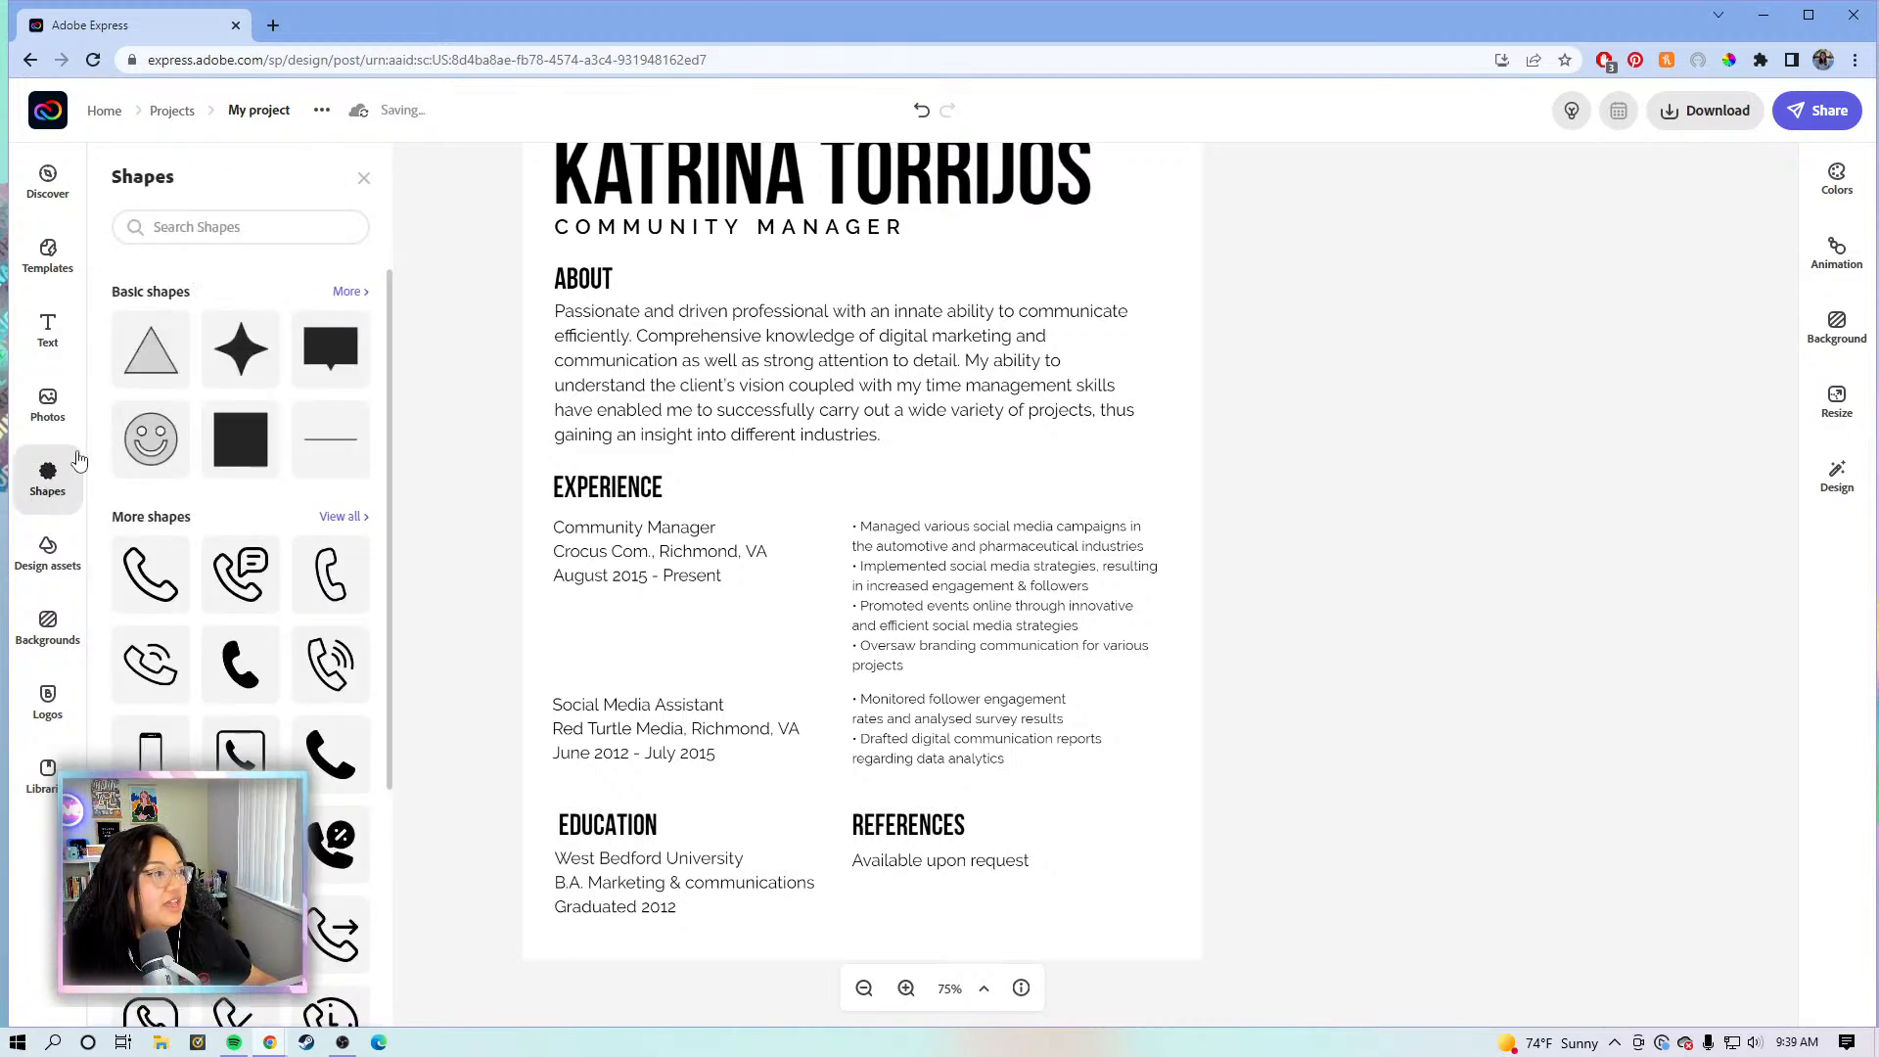
{"action": "left_click", "coordinate": [319, 449]}
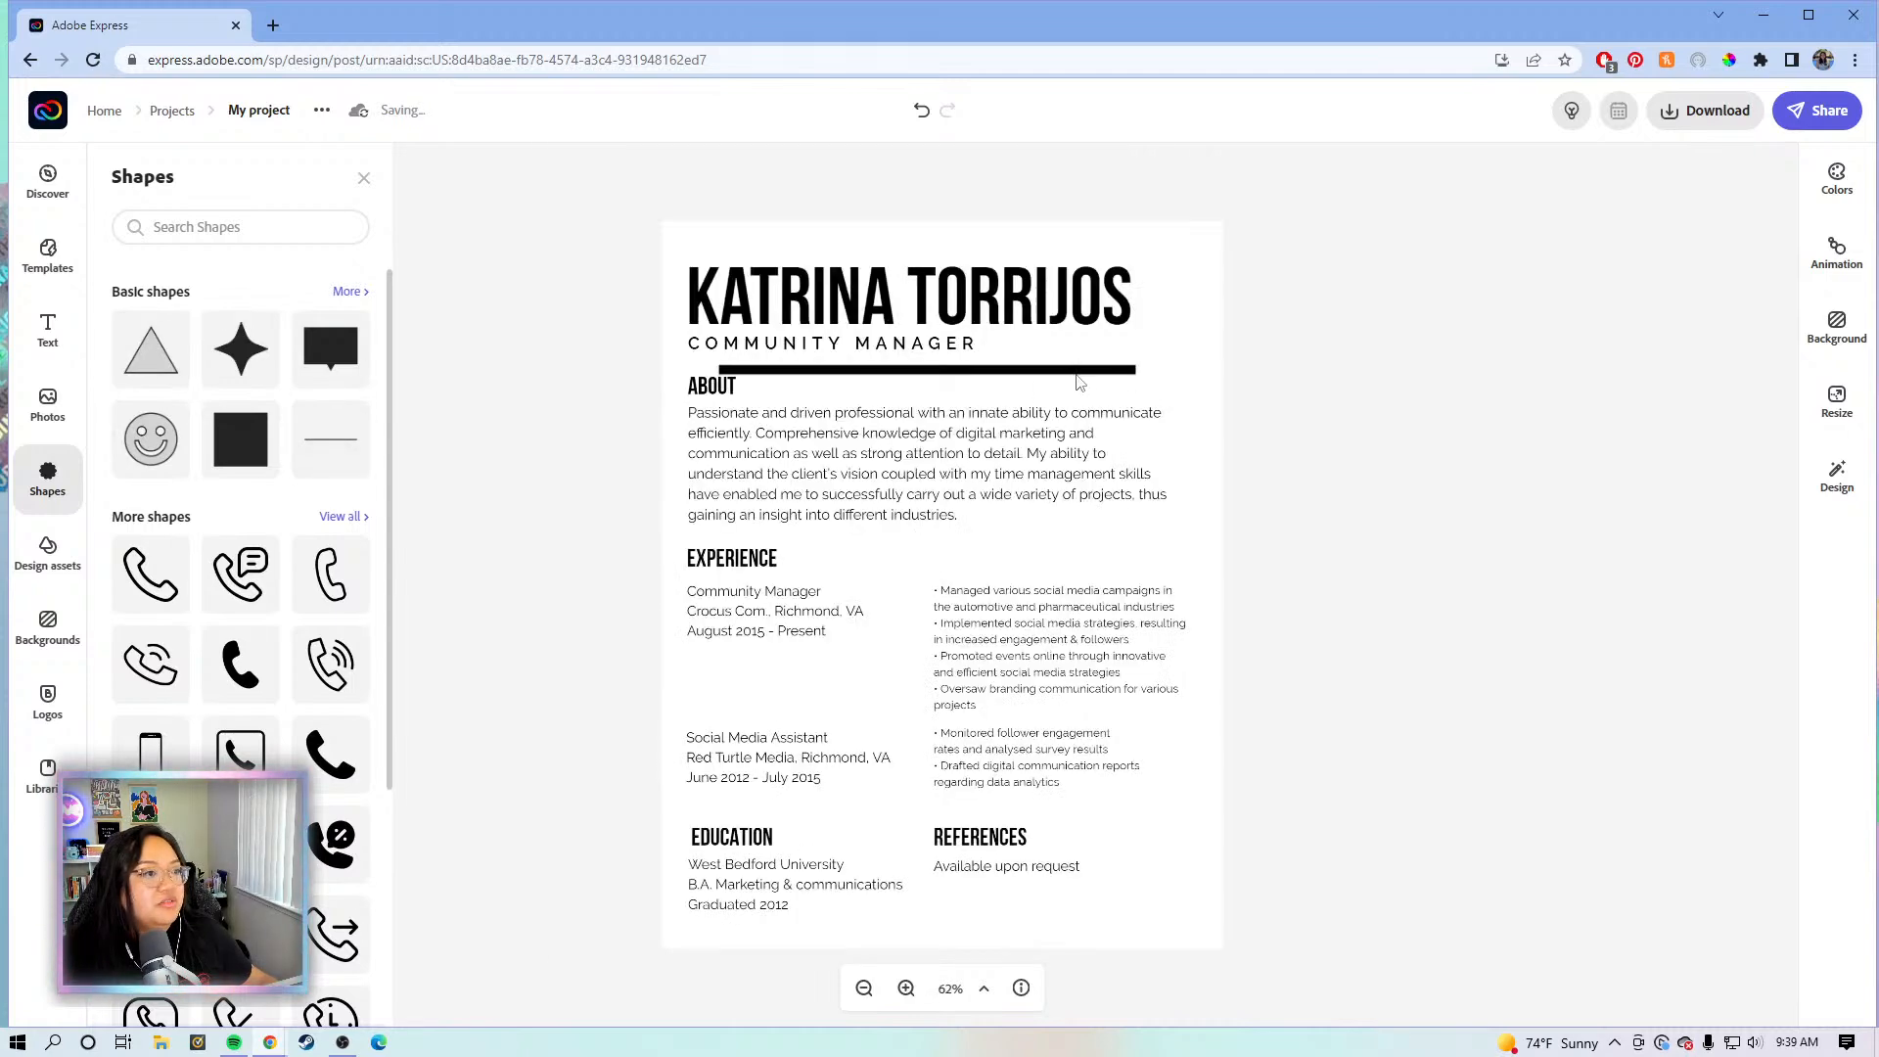
{"action": "left_click", "coordinate": [1085, 380]}
{"action": "left_click", "coordinate": [906, 988]}
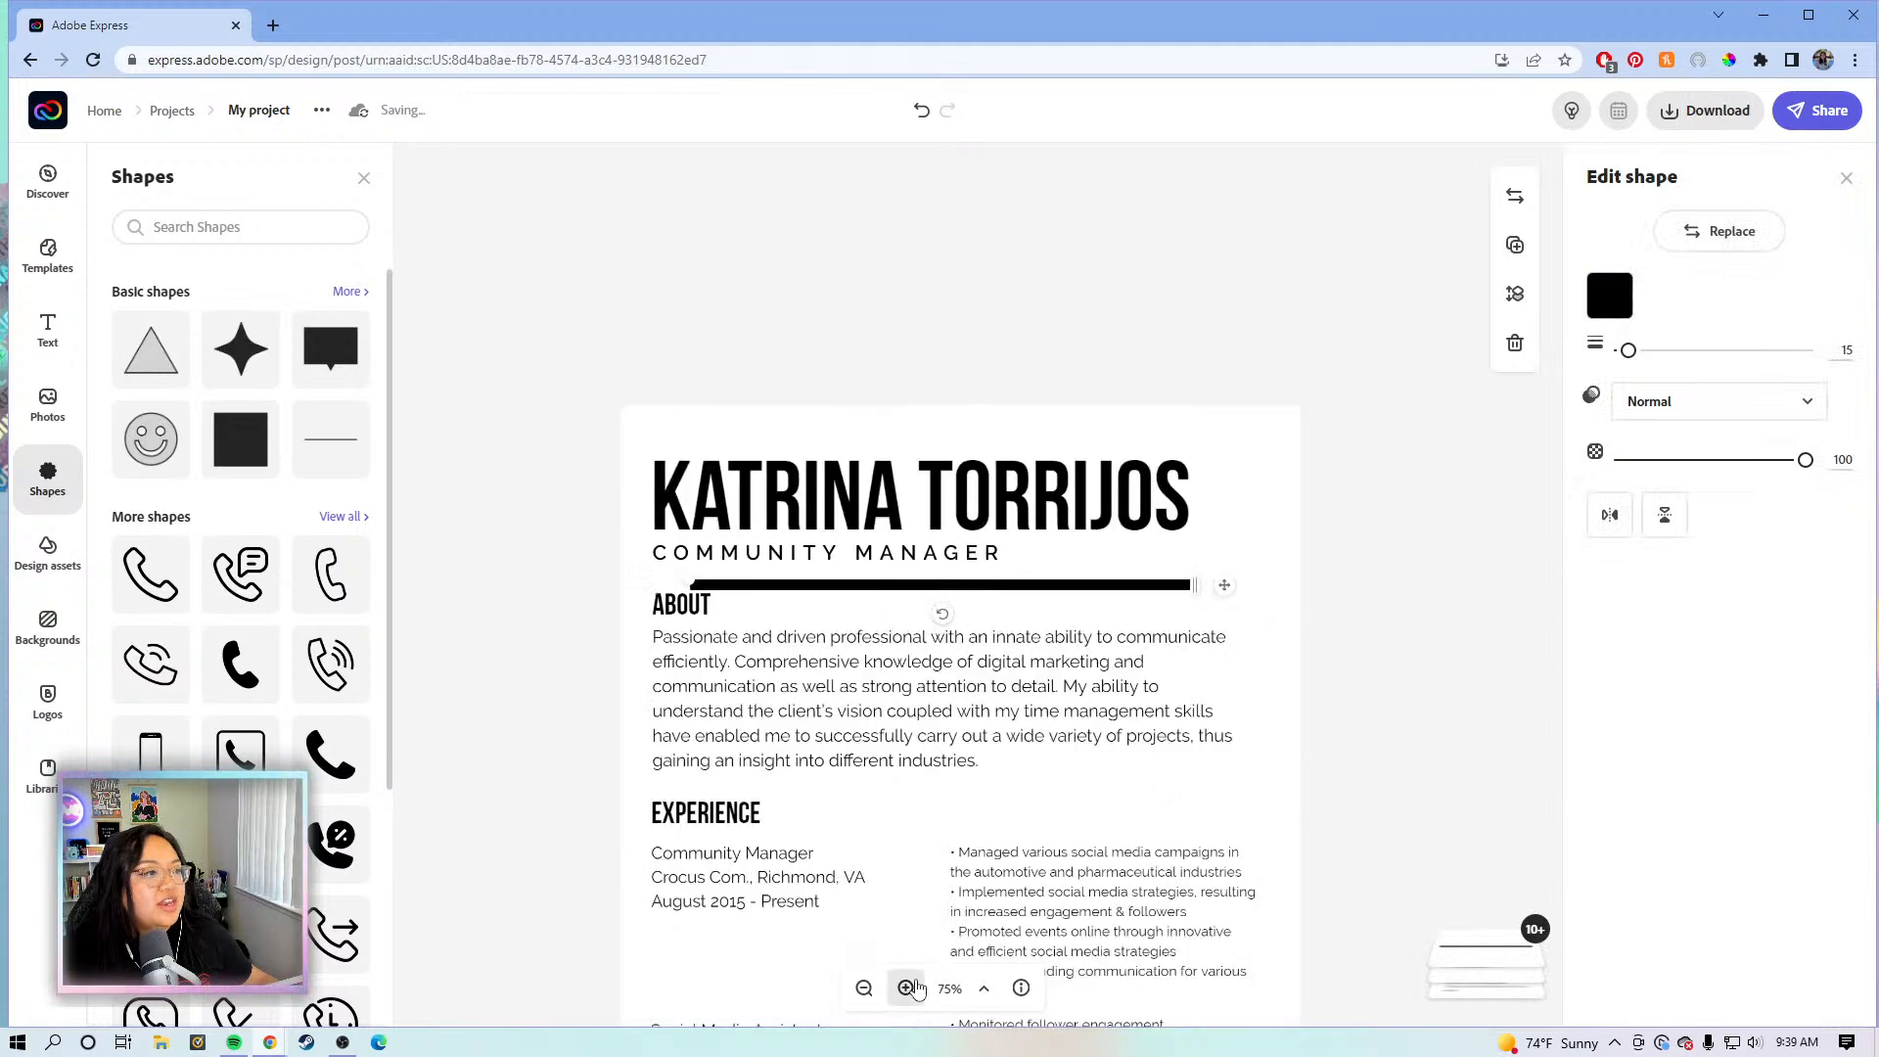
{"action": "left_click_drag", "start_coordinate": [1309, 601], "coordinate": [1350, 638]}
- Set the ABOUT line's weight to 4 and lengthen it to the text's right edge
{"action": "left_click_drag", "start_coordinate": [1628, 350], "coordinate": [1615, 352]}
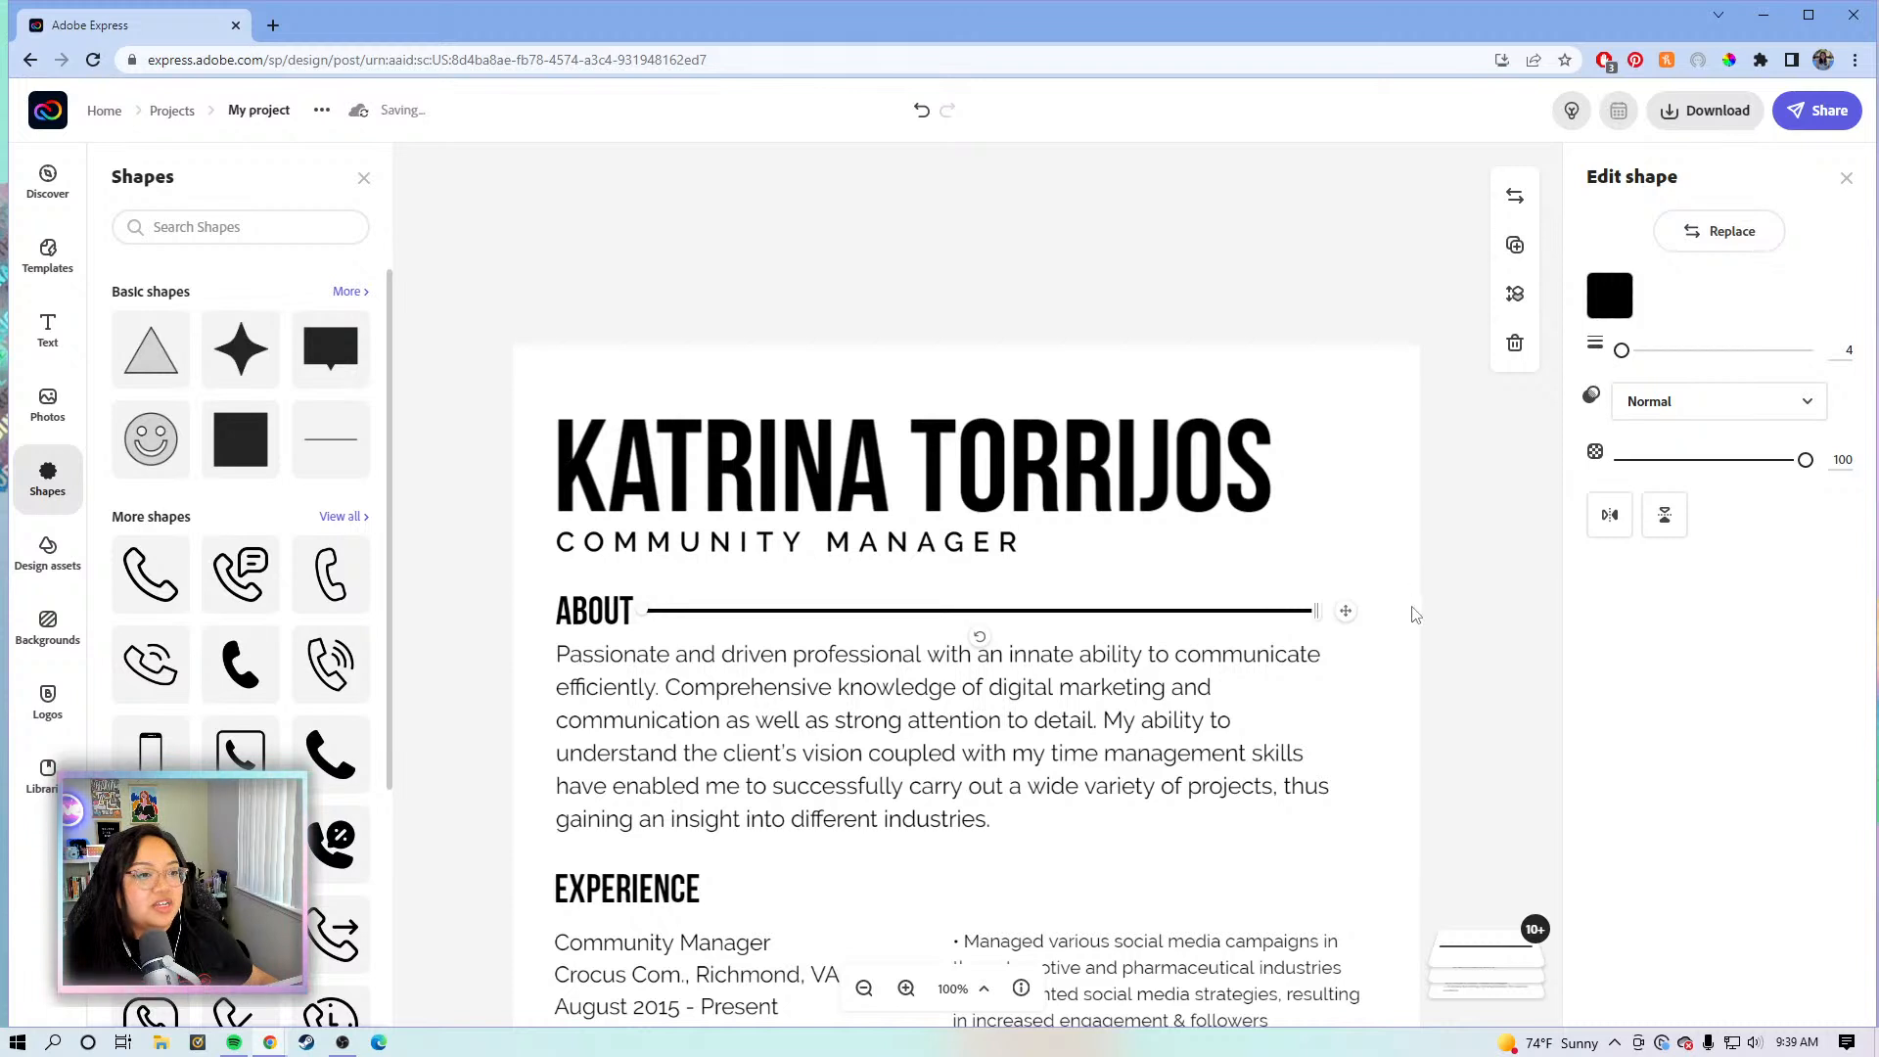
{"action": "left_click", "coordinate": [1299, 607]}
{"action": "left_click", "coordinate": [1313, 616]}
{"action": "left_click_drag", "start_coordinate": [1317, 614], "coordinate": [1349, 614]}
{"action": "scroll", "coordinate": [1448, 592], "scroll_direction": "down", "scroll_amount": 3}
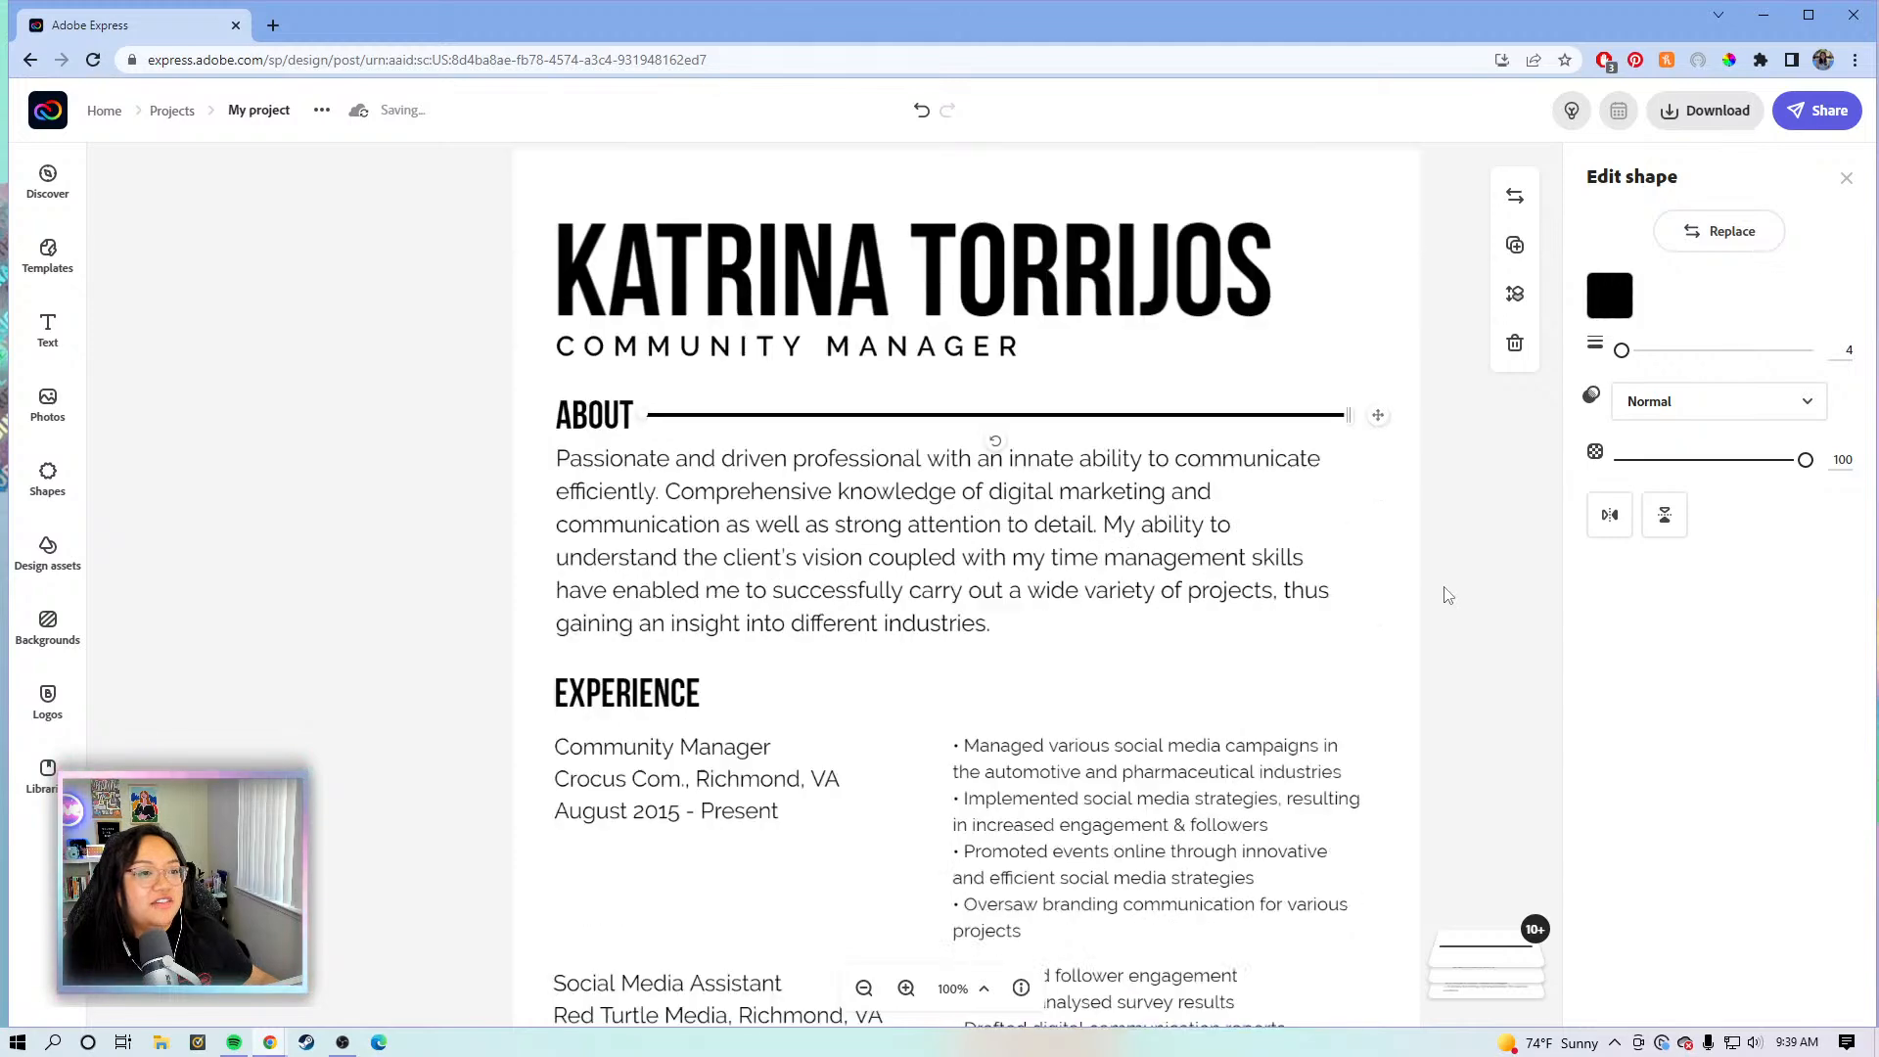
{"action": "scroll", "coordinate": [1447, 587], "scroll_direction": "down", "scroll_amount": 1}
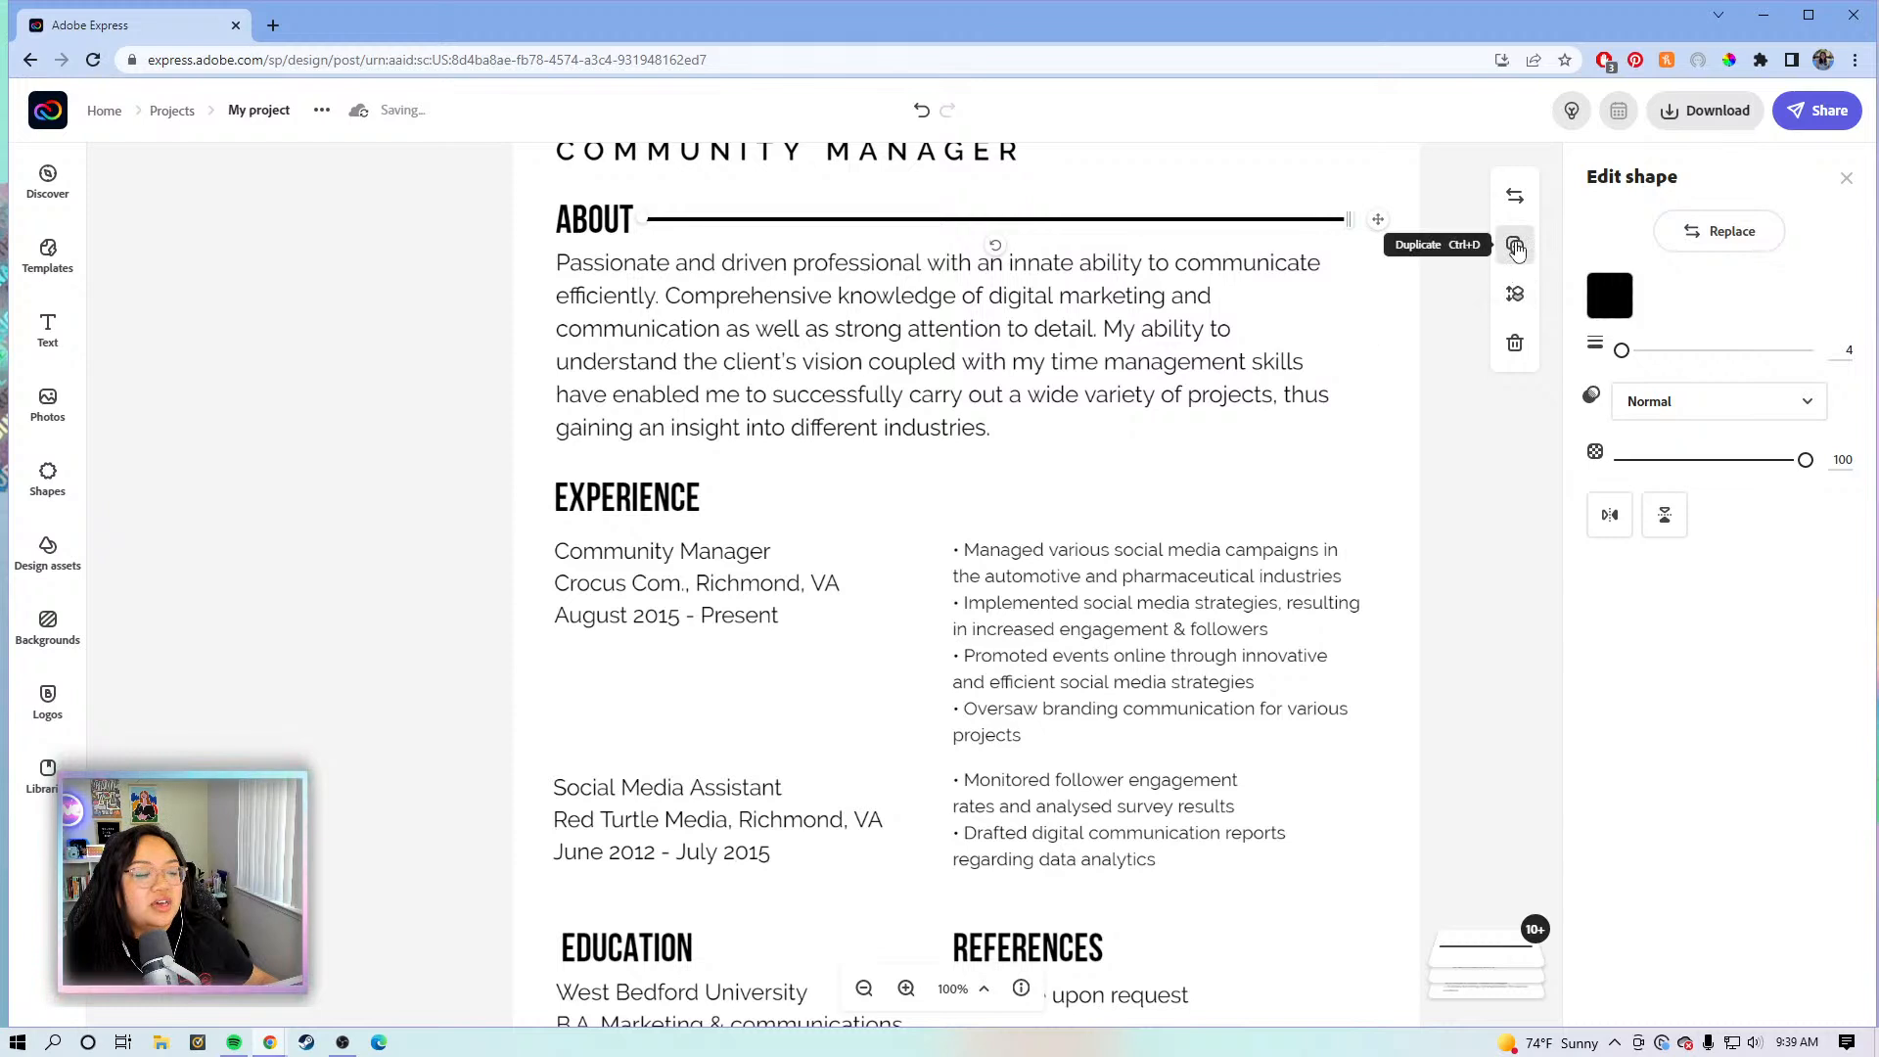
- Duplicate the ABOUT line beside EXPERIENCE and shorten it to the text width
{"action": "left_click", "coordinate": [1515, 246]}
{"action": "left_click_drag", "start_coordinate": [1419, 474], "coordinate": [1444, 501]}
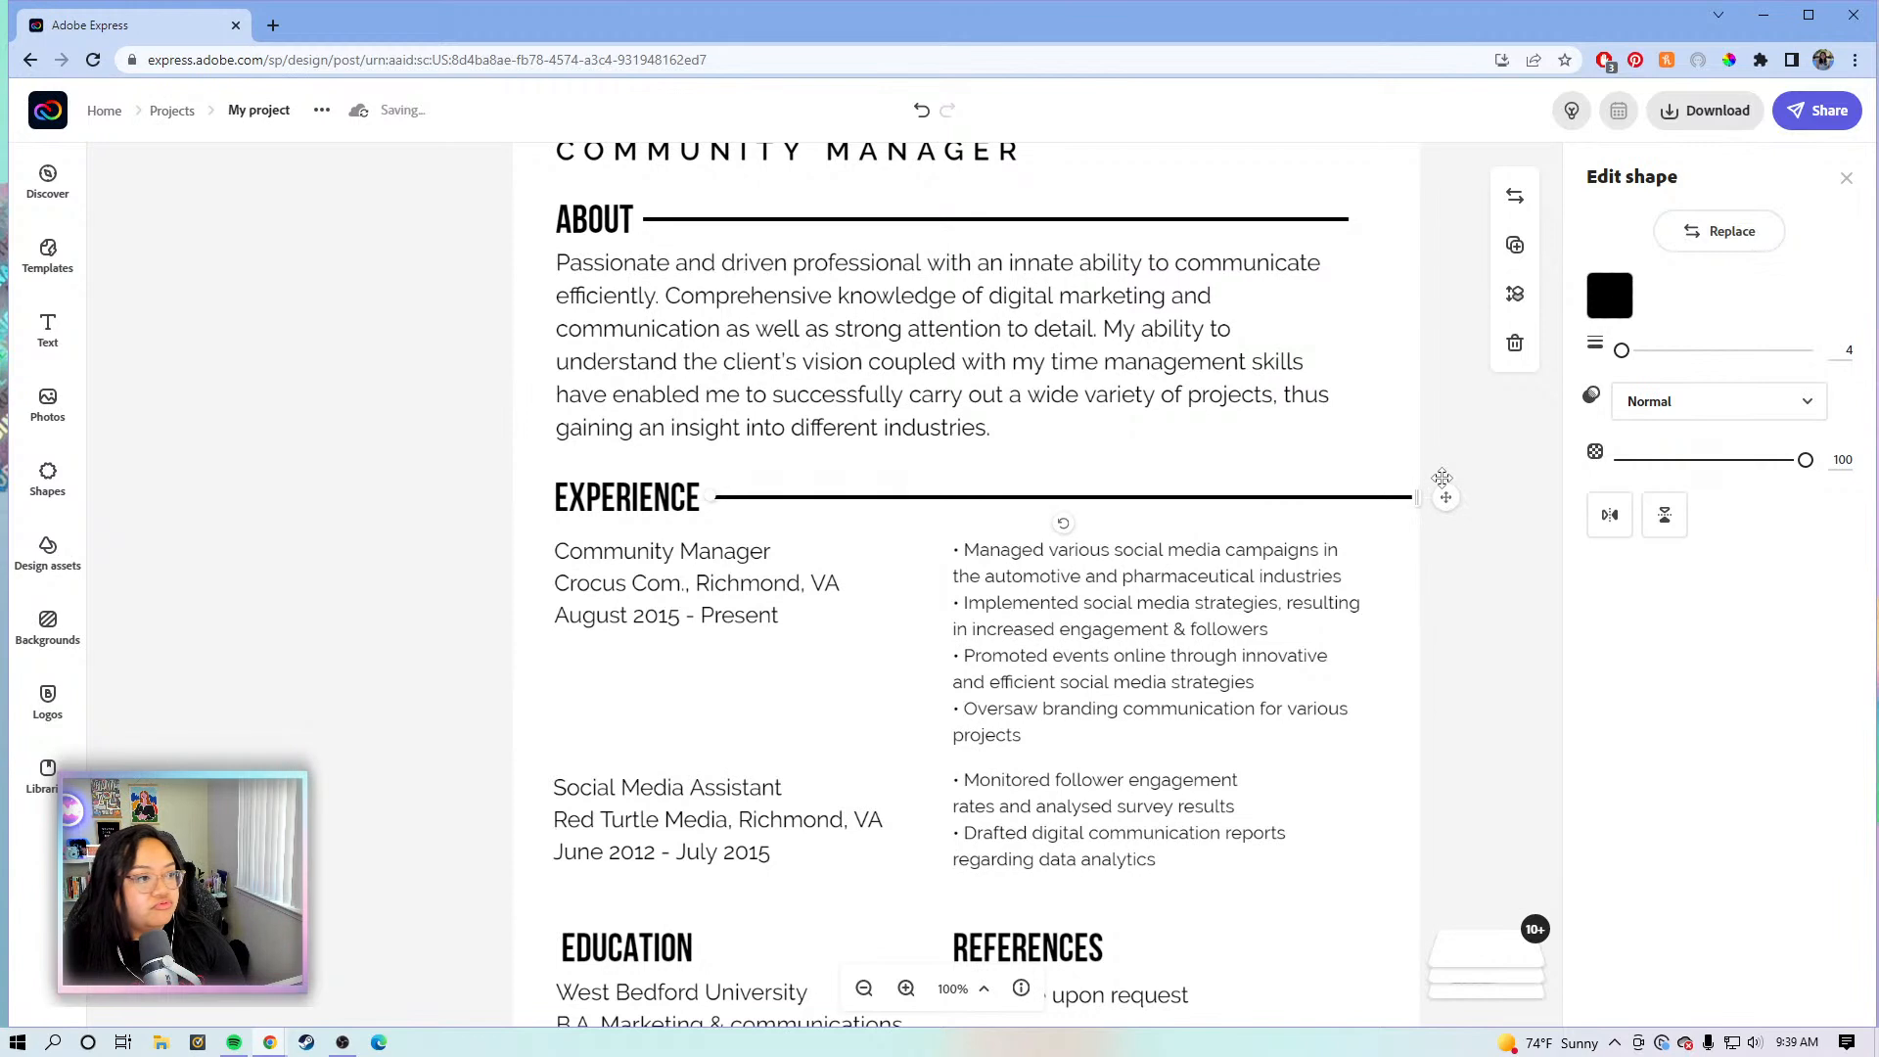
{"action": "left_click_drag", "start_coordinate": [1419, 498], "coordinate": [1347, 493]}
{"action": "scroll", "coordinate": [1405, 432], "scroll_direction": "down", "scroll_amount": 3}
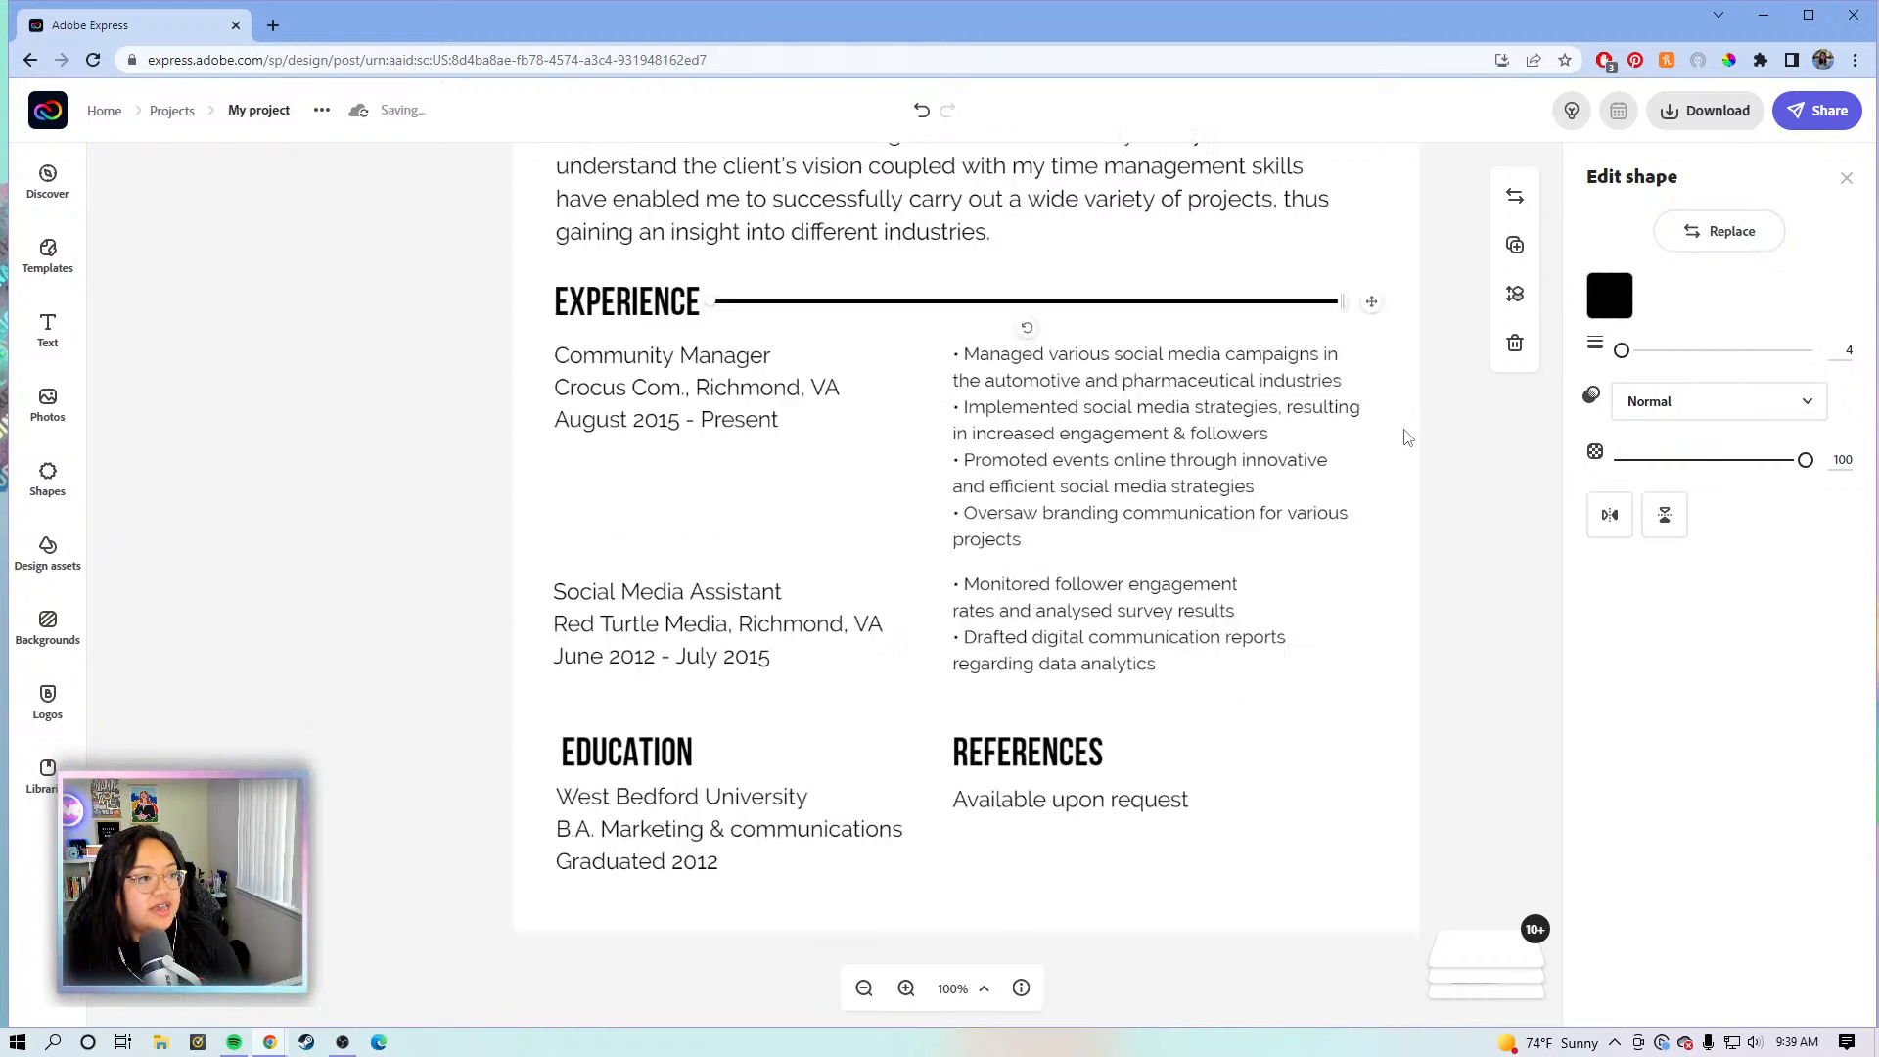
- Add duplicated divider lines beside EDUCATION and REFERENCES, sized to fit each column
{"action": "left_click", "coordinate": [1515, 245]}
{"action": "left_click_drag", "start_coordinate": [1367, 229], "coordinate": [919, 656]}
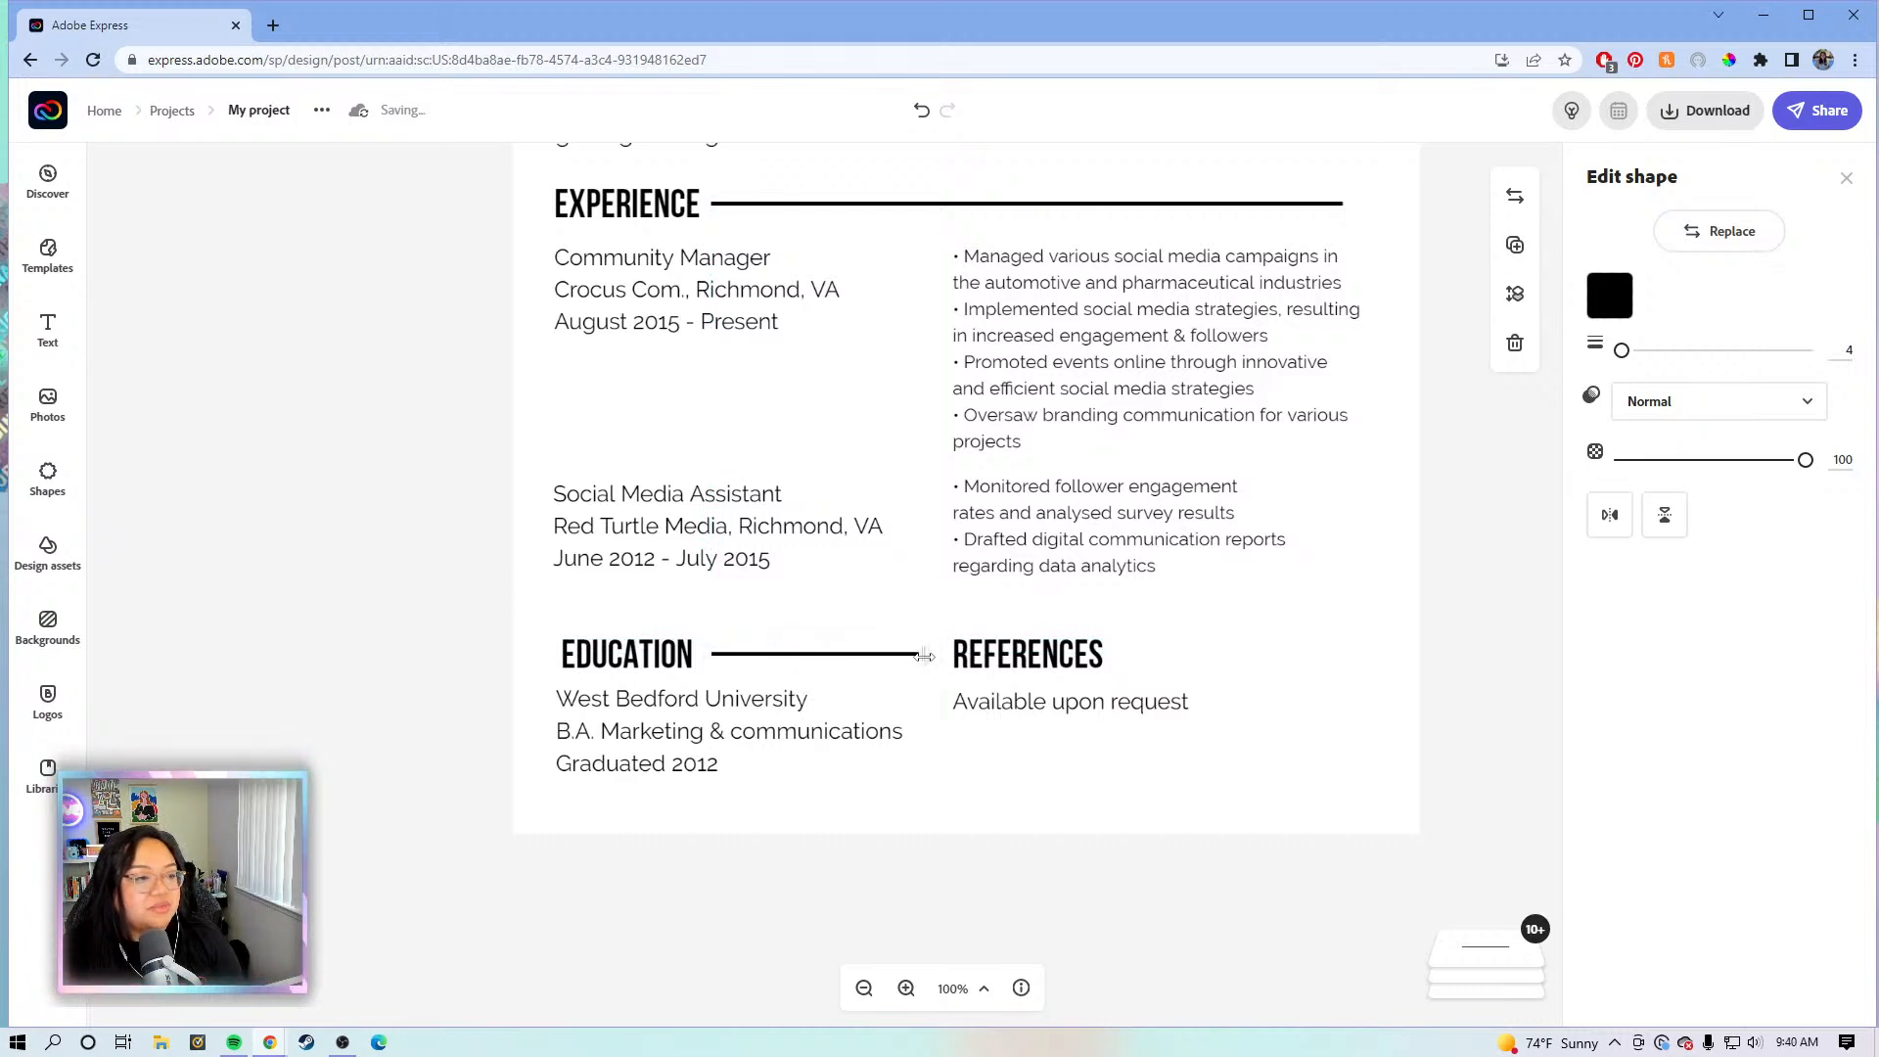
{"action": "left_click", "coordinate": [1515, 245]}
{"action": "left_click_drag", "start_coordinate": [984, 672], "coordinate": [1366, 664]}
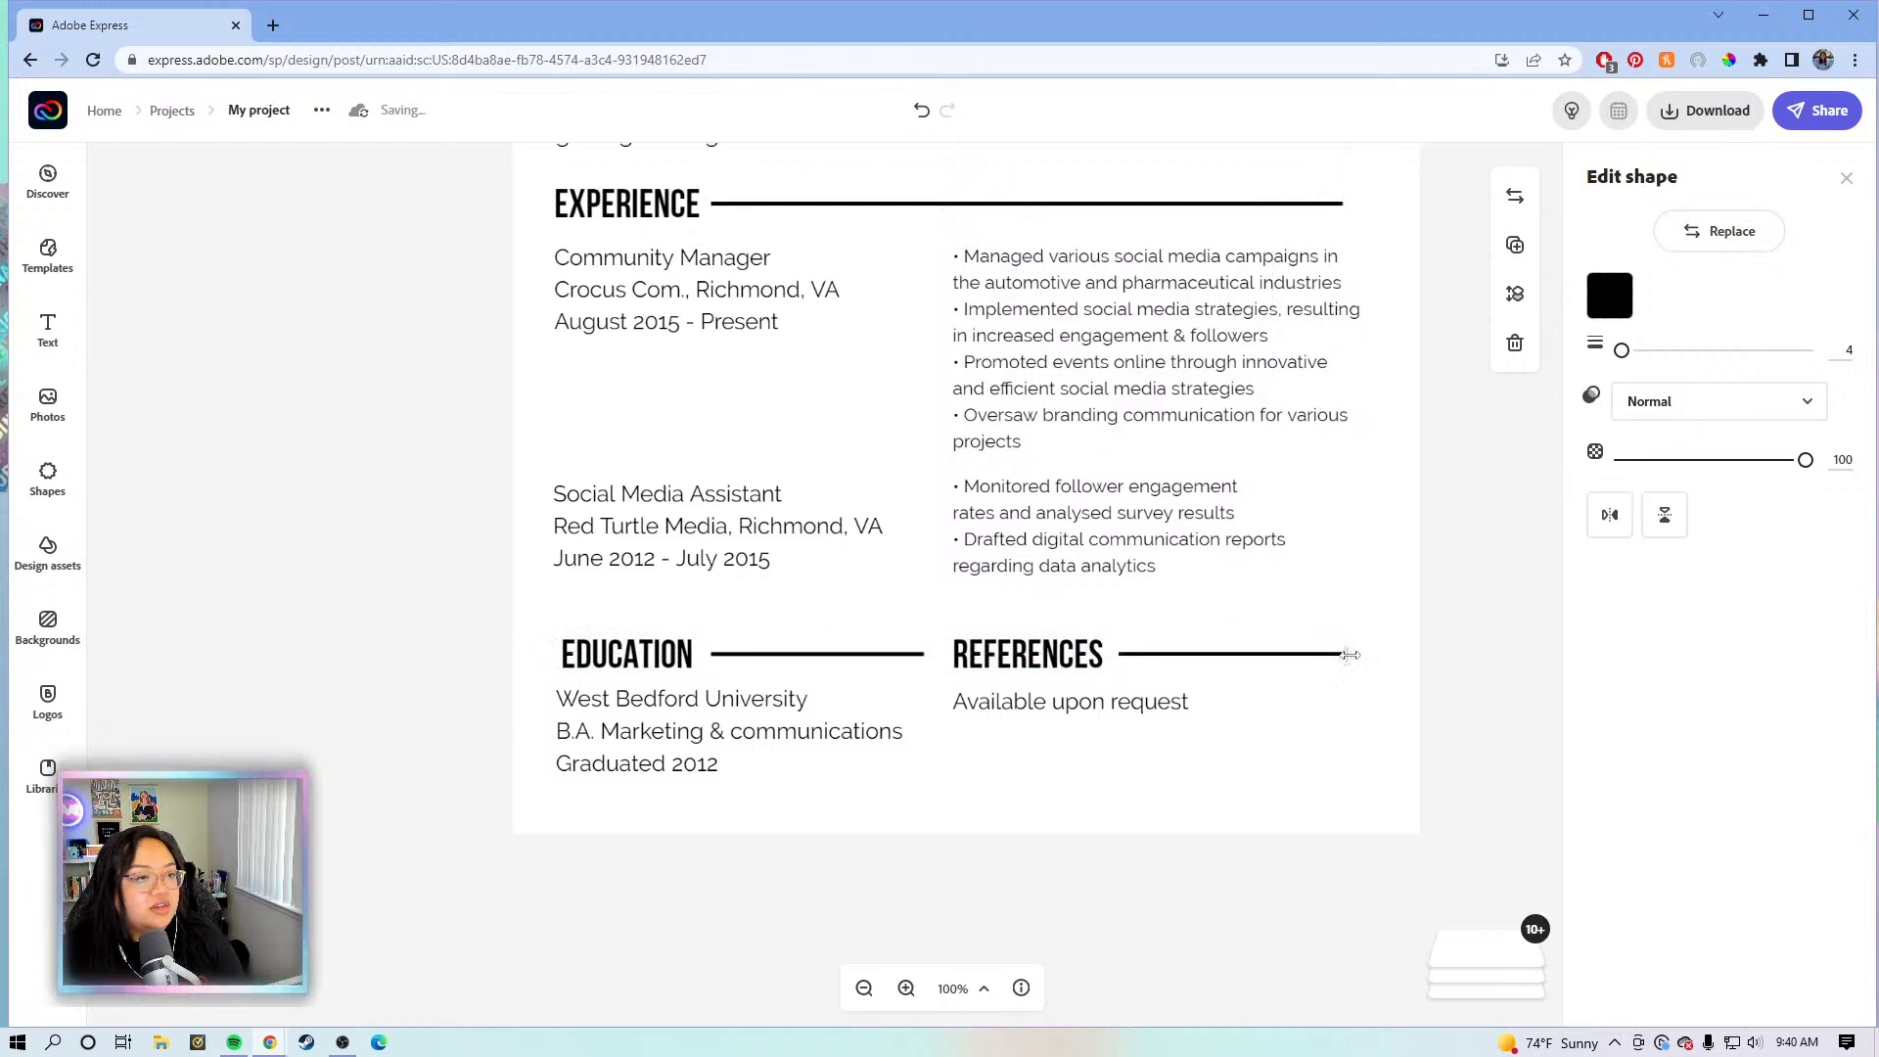
{"action": "left_click_drag", "start_coordinate": [1339, 655], "coordinate": [1365, 655]}
{"action": "left_click", "coordinate": [1449, 568]}
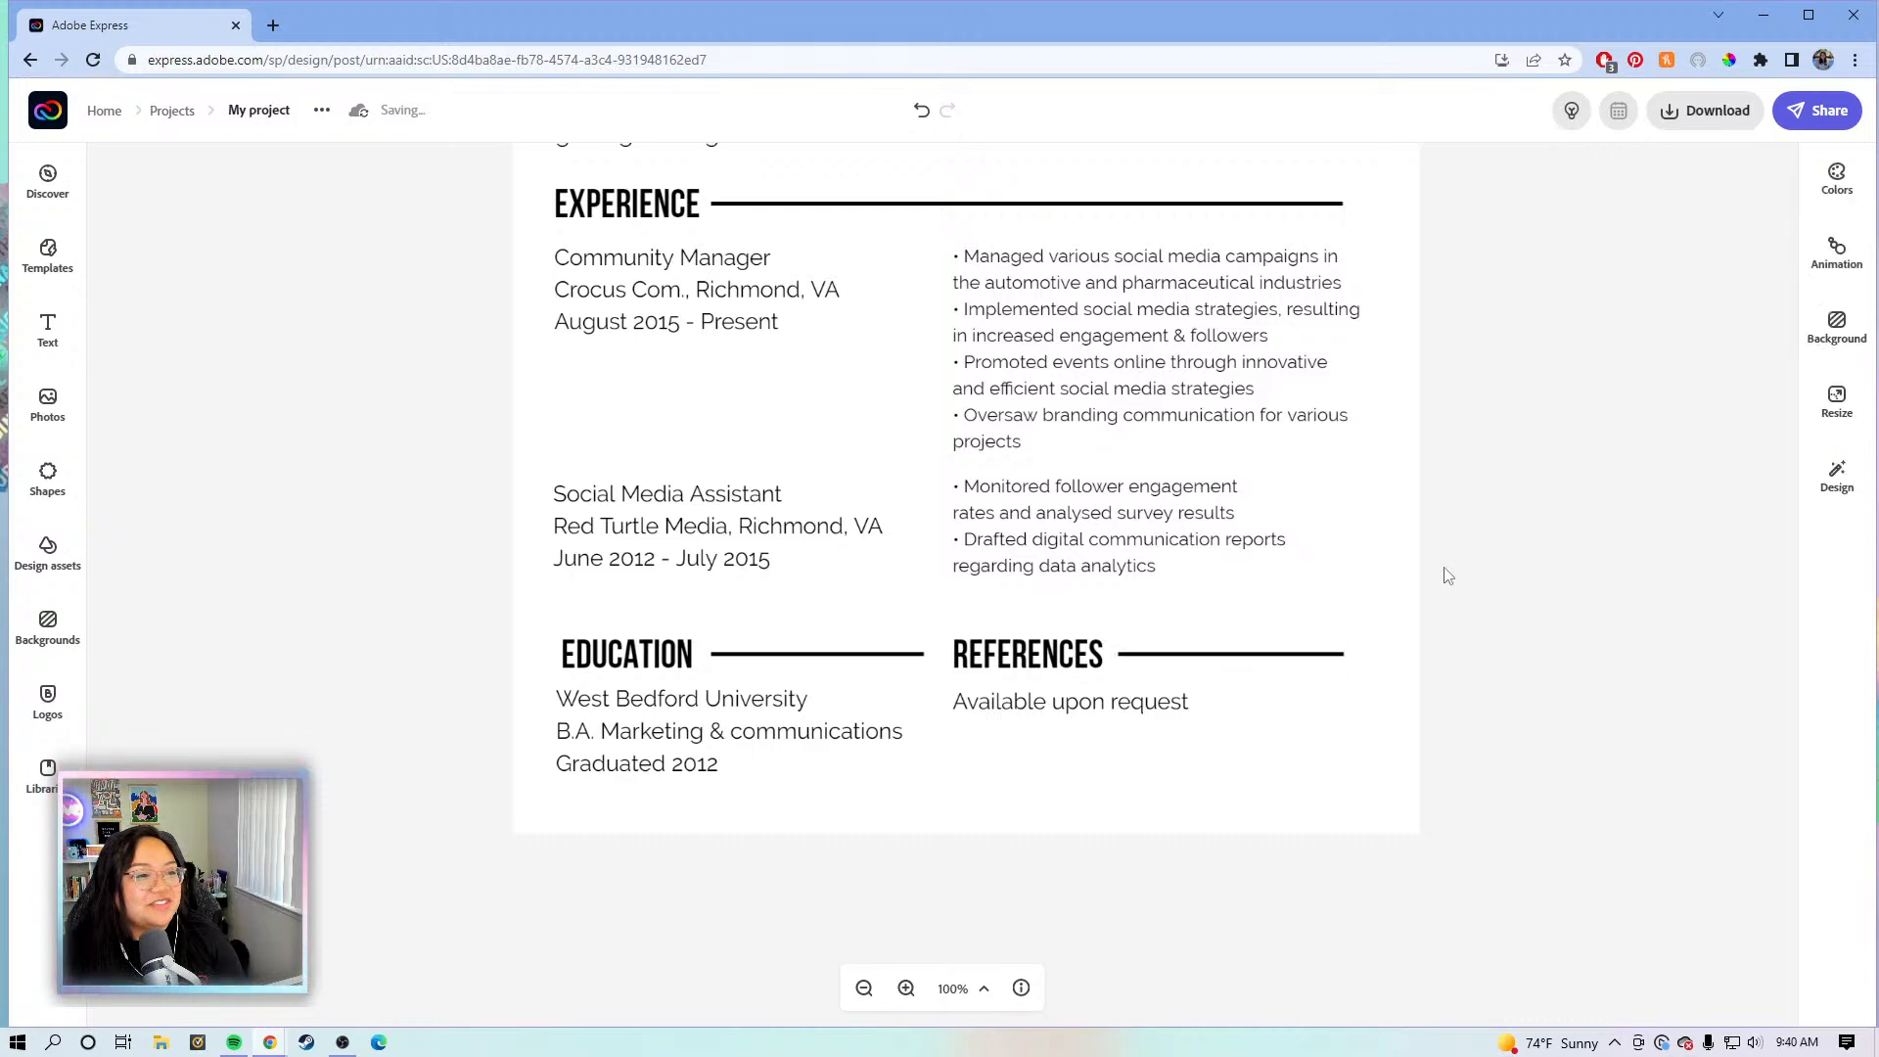
{"action": "scroll", "coordinate": [1451, 560], "scroll_direction": "up", "scroll_amount": 5}
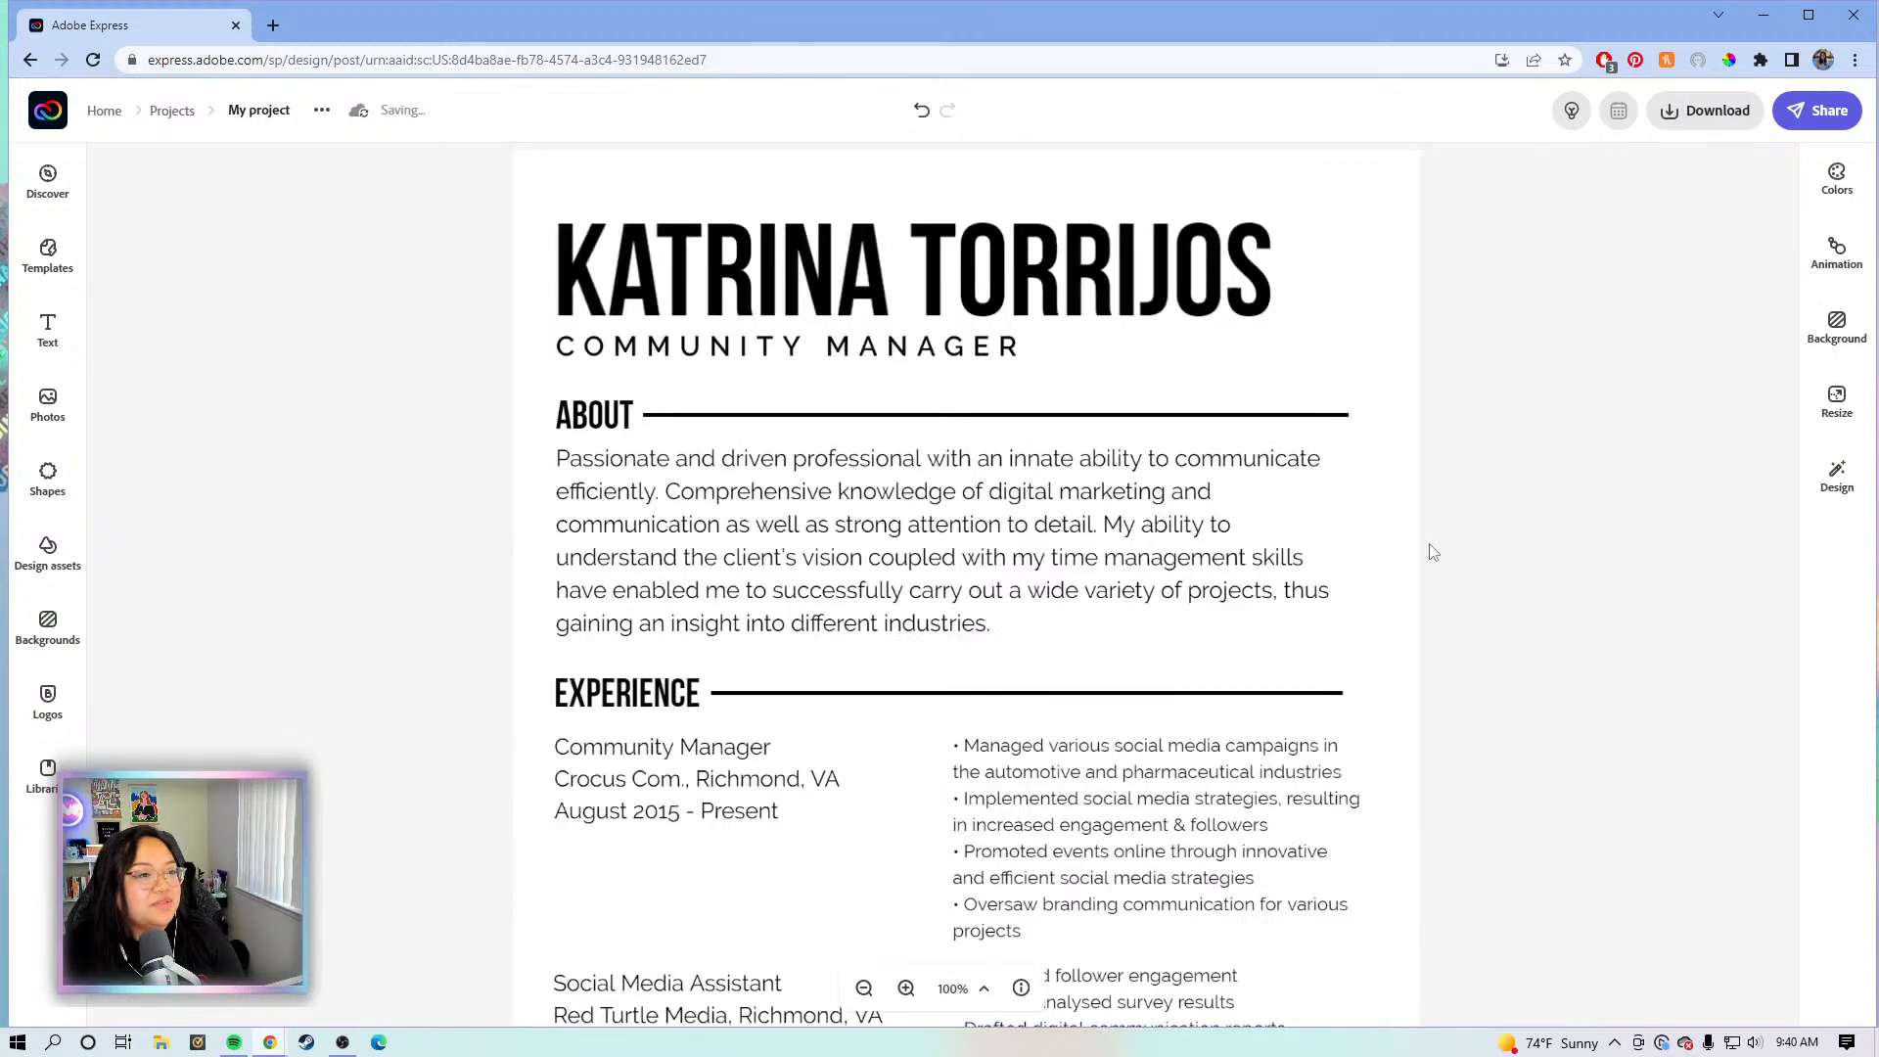
{"action": "scroll", "coordinate": [1455, 530], "scroll_direction": "down", "scroll_amount": 1}
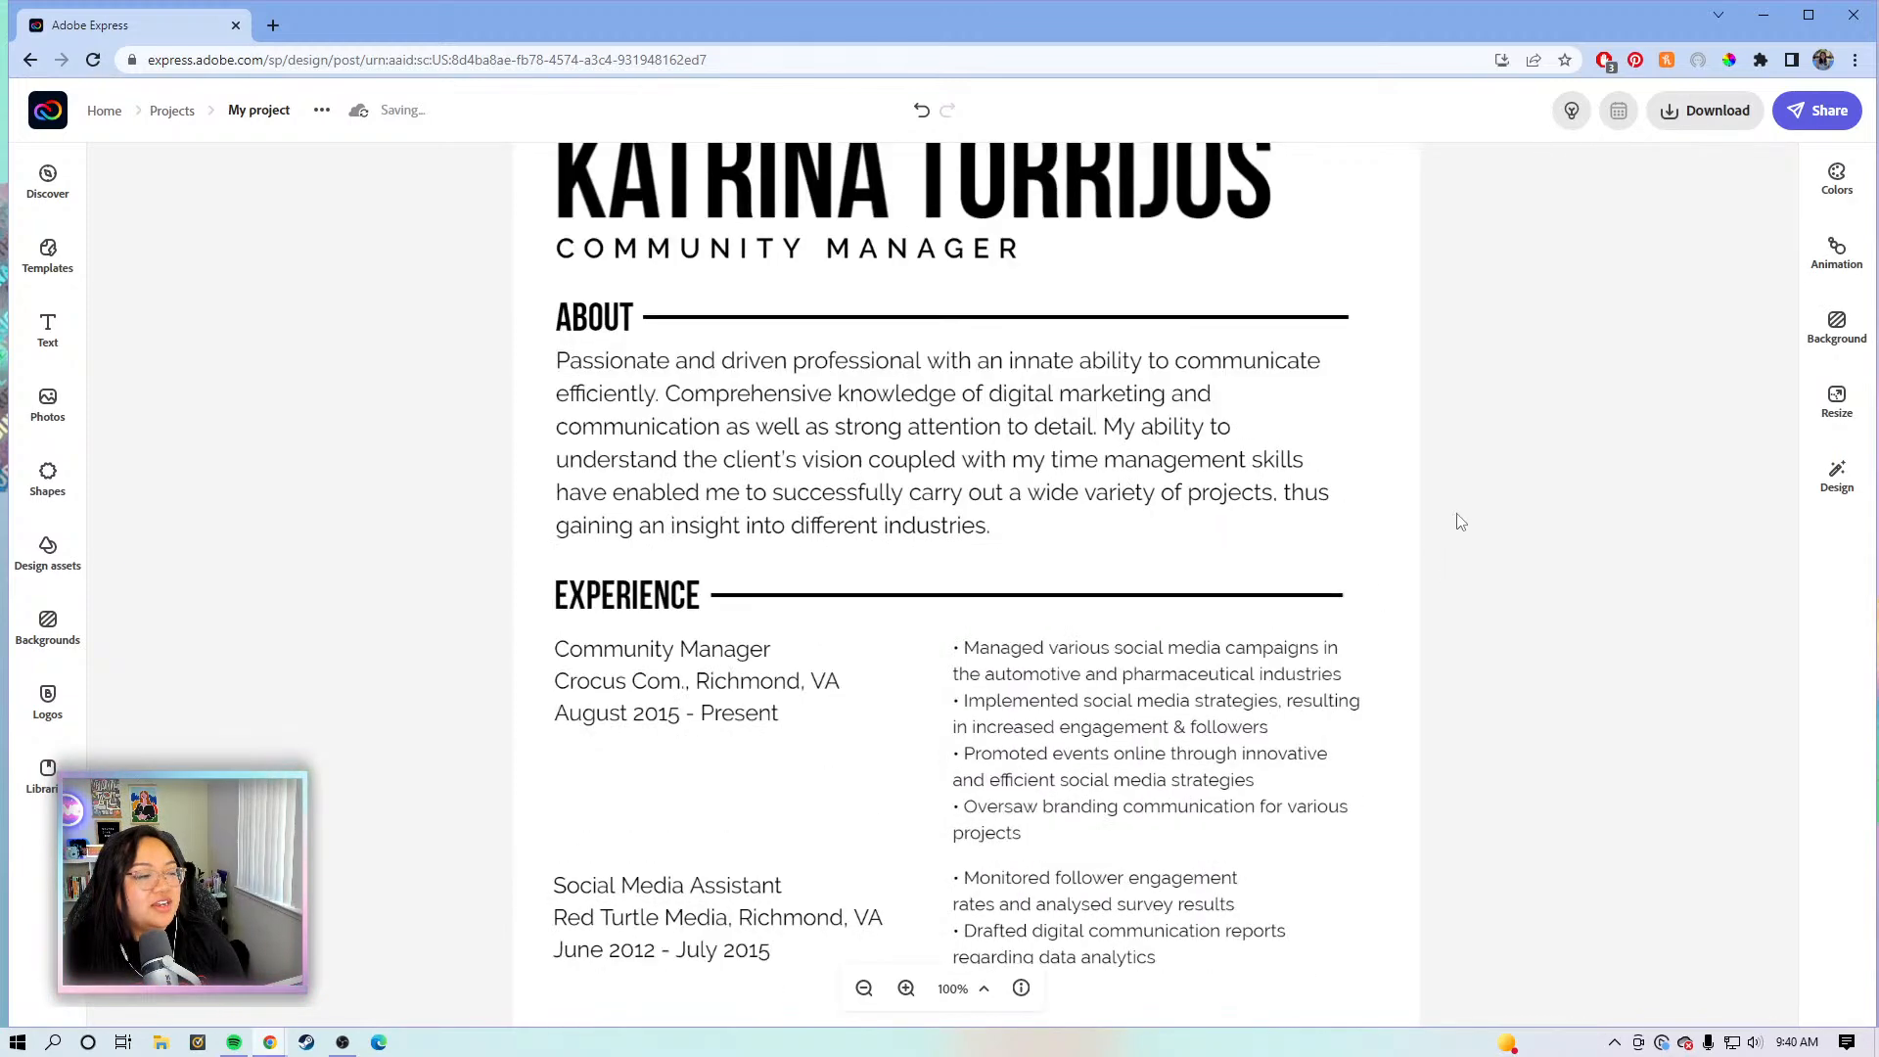
{"action": "scroll", "coordinate": [1459, 521], "scroll_direction": "down", "scroll_amount": 1}
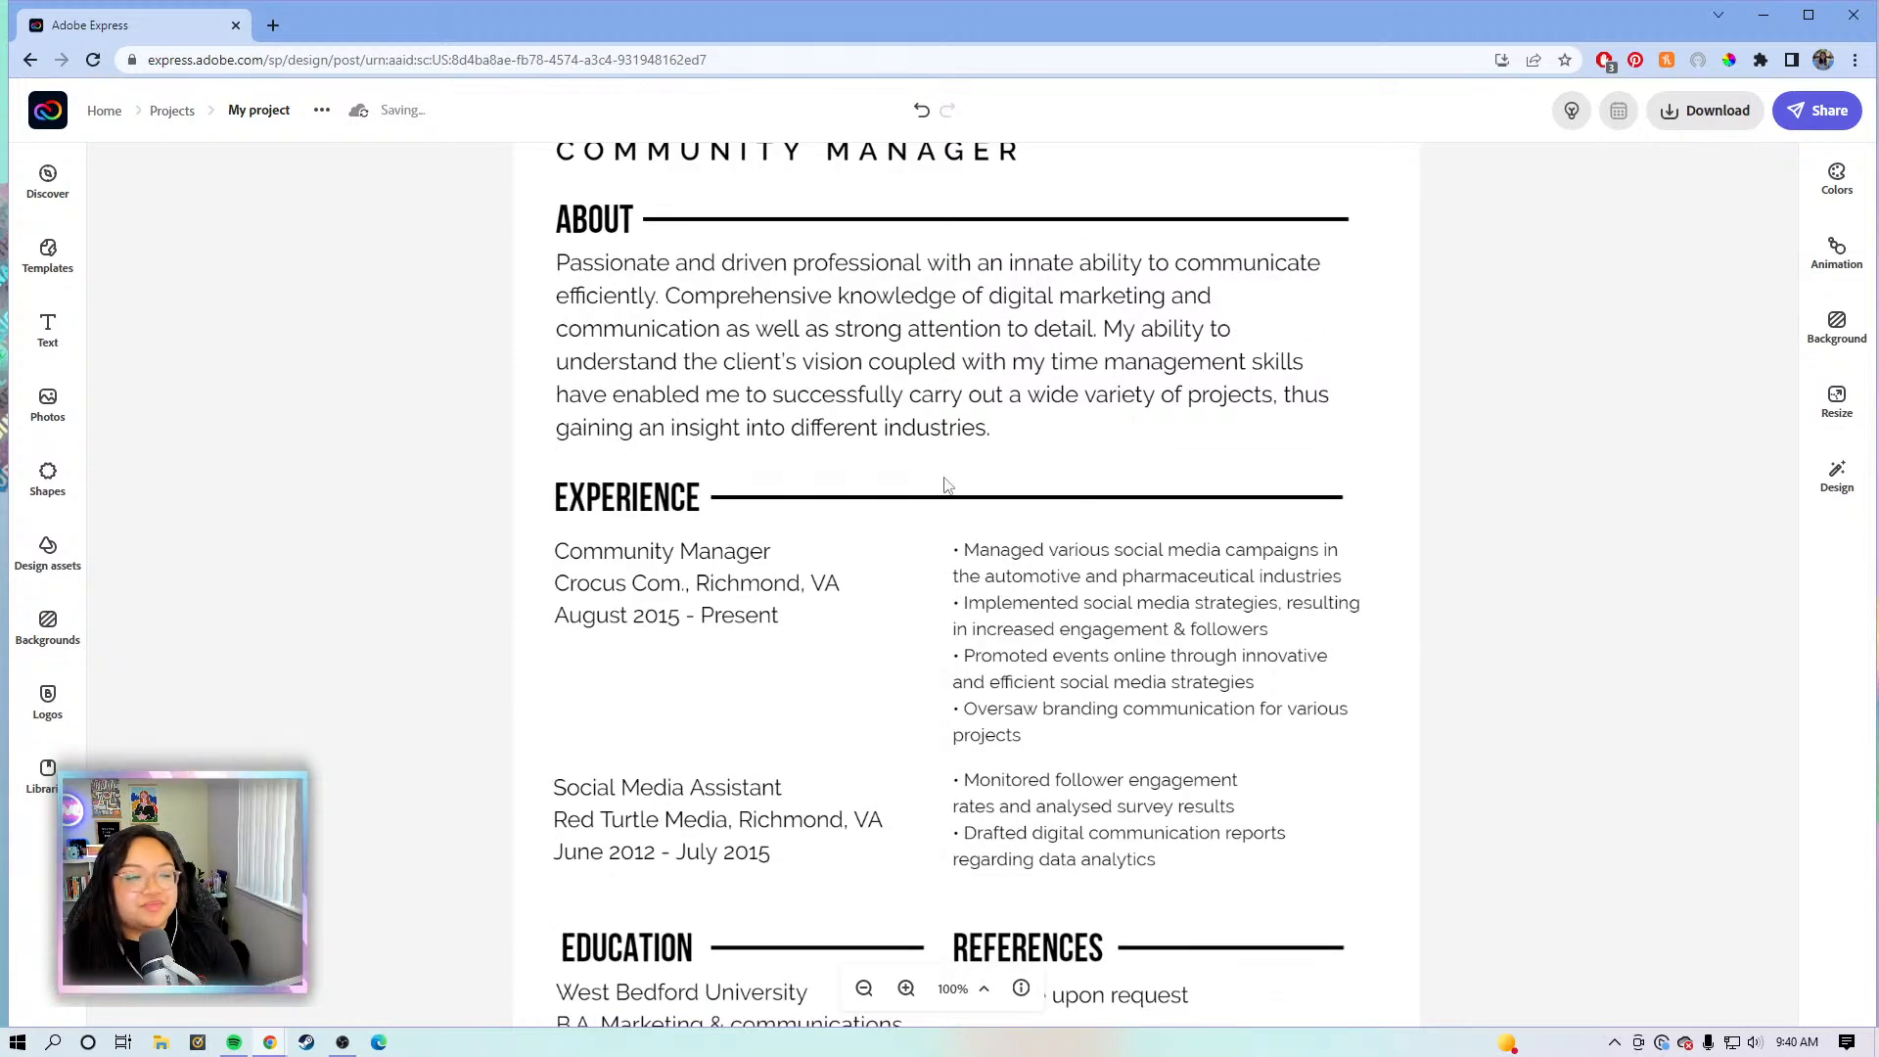
{"action": "scroll", "coordinate": [1465, 494], "scroll_direction": "down", "scroll_amount": 1}
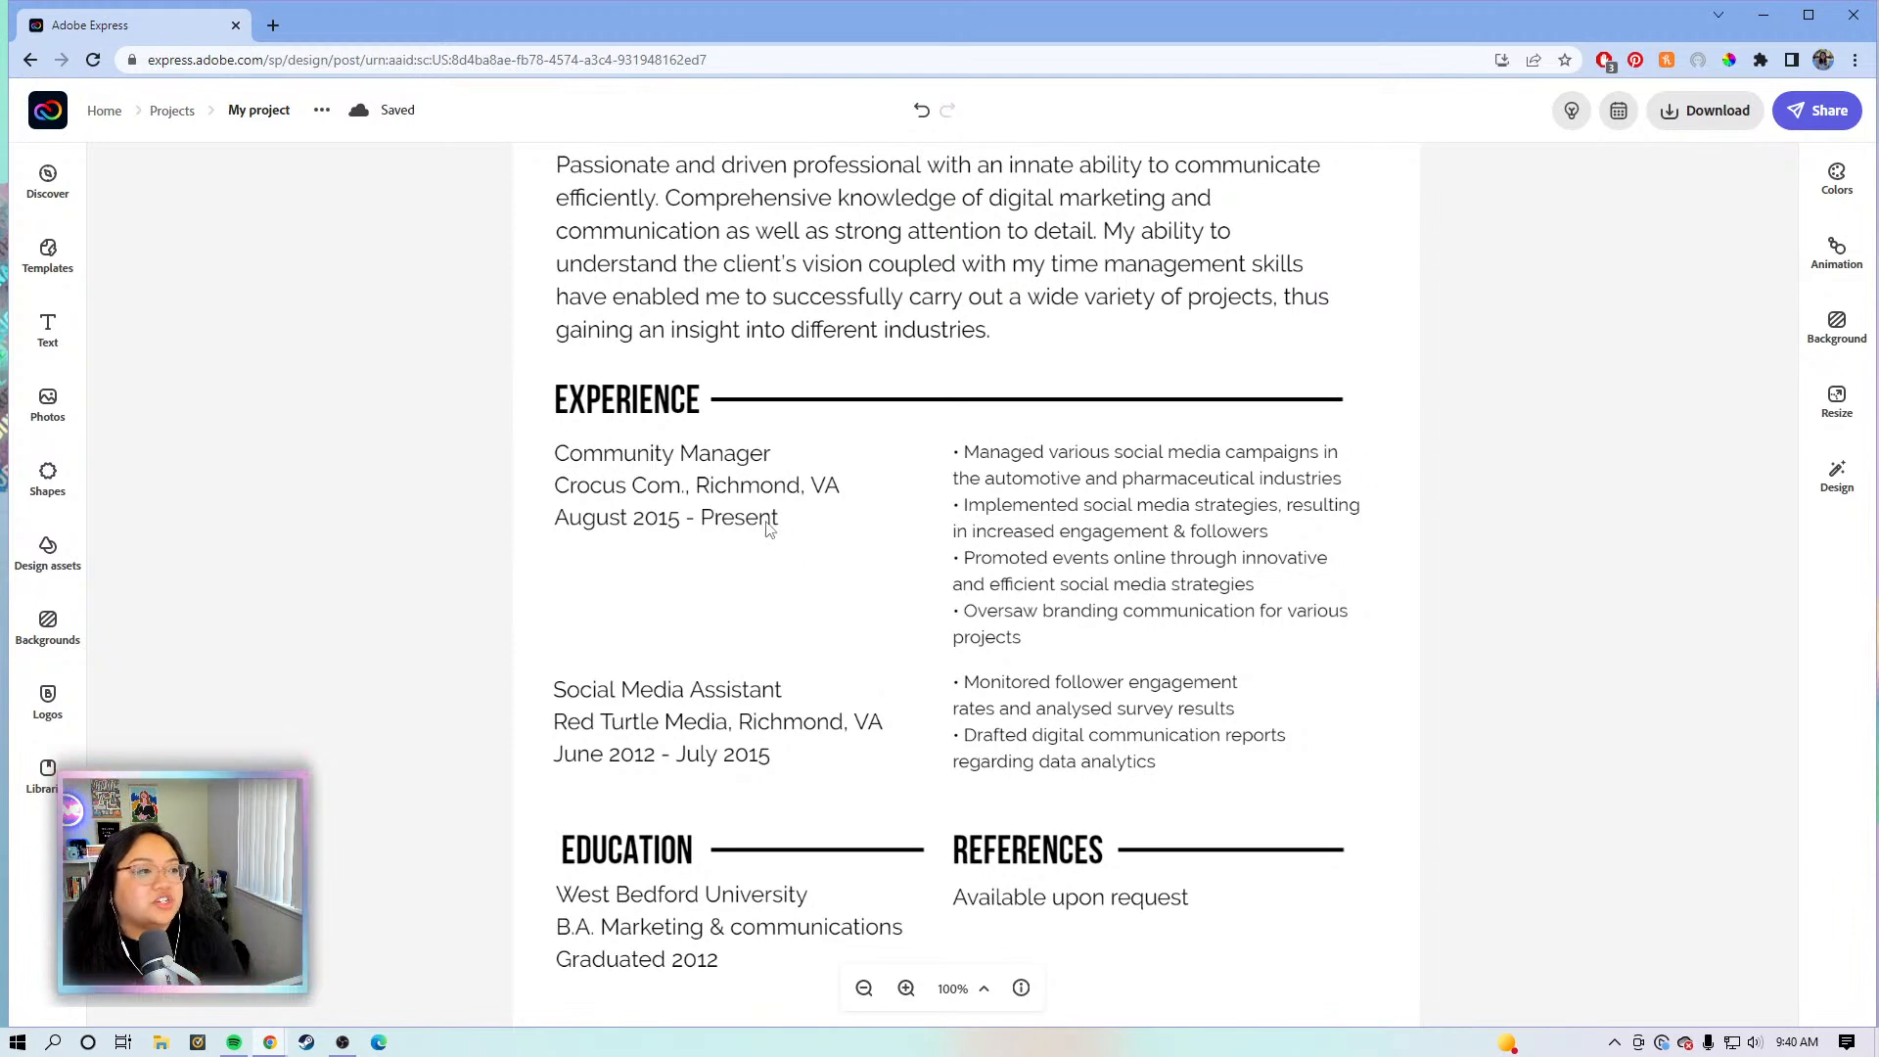
{"action": "left_click", "coordinate": [731, 511]}
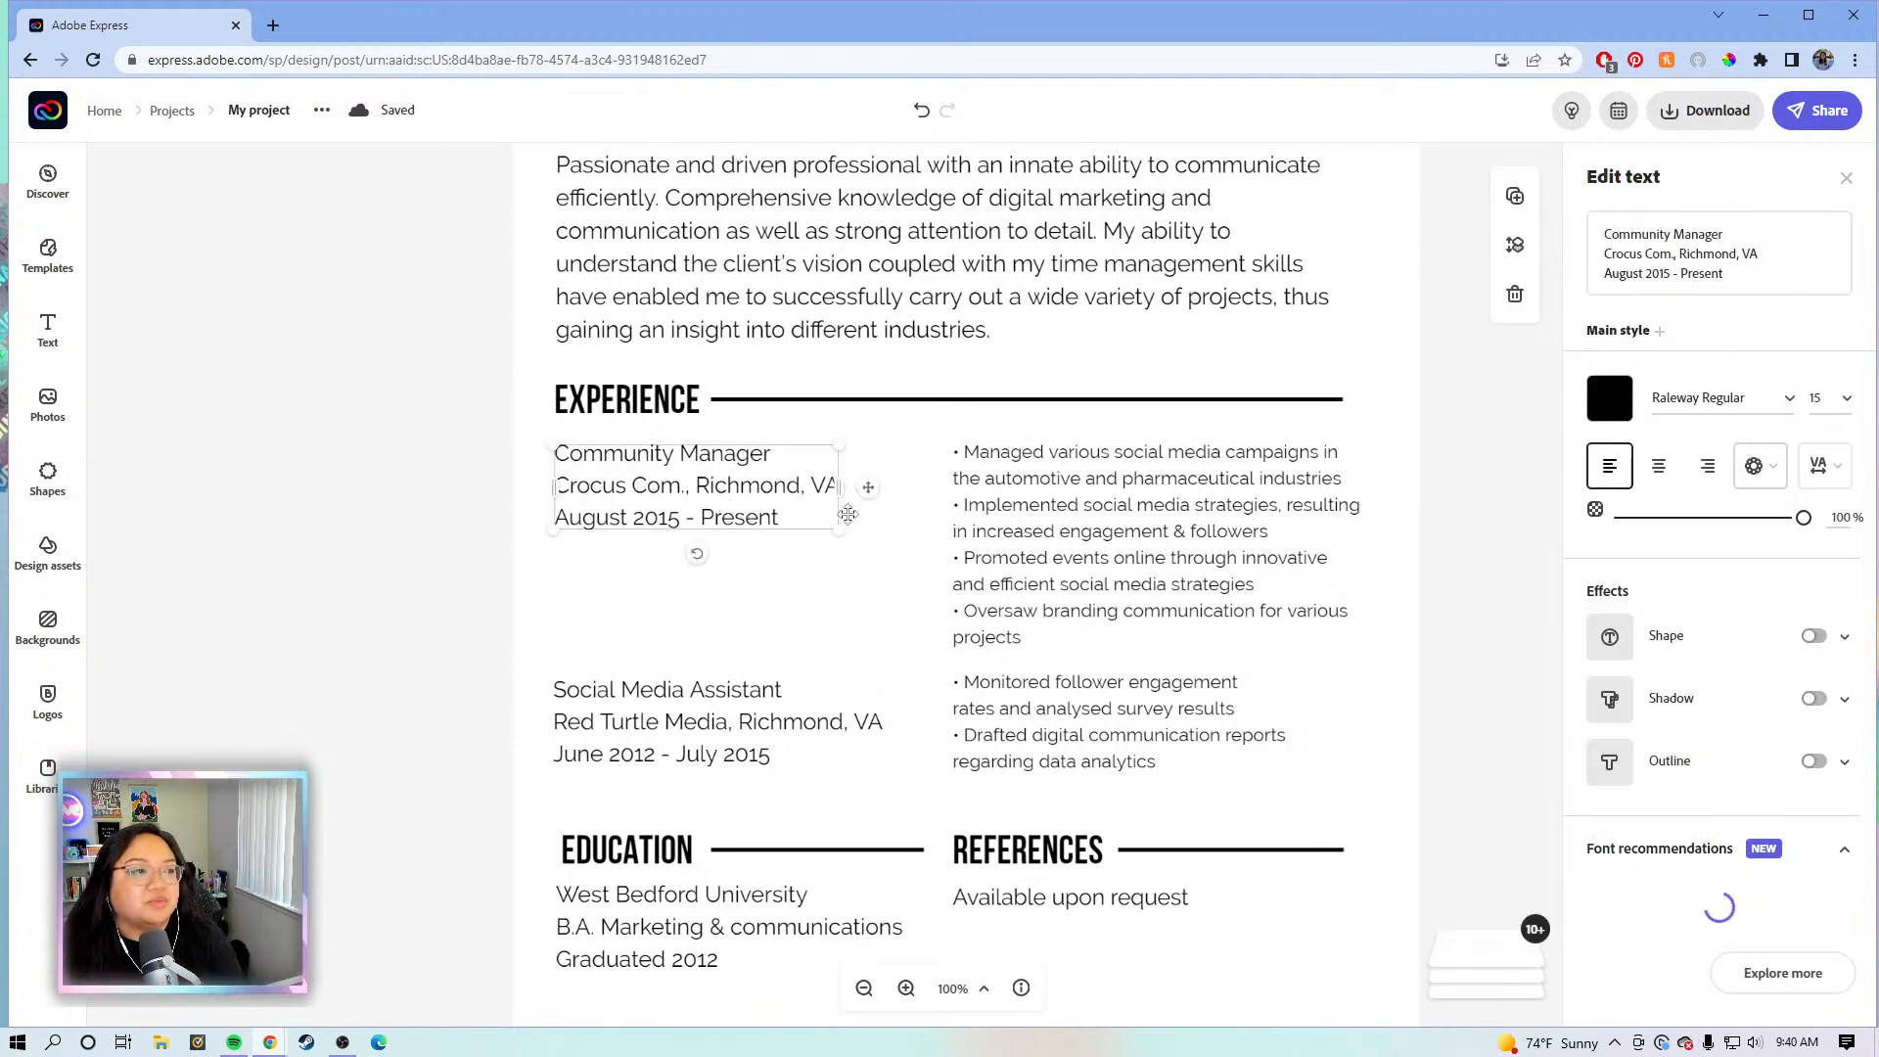
{"action": "left_click", "coordinate": [1427, 492]}
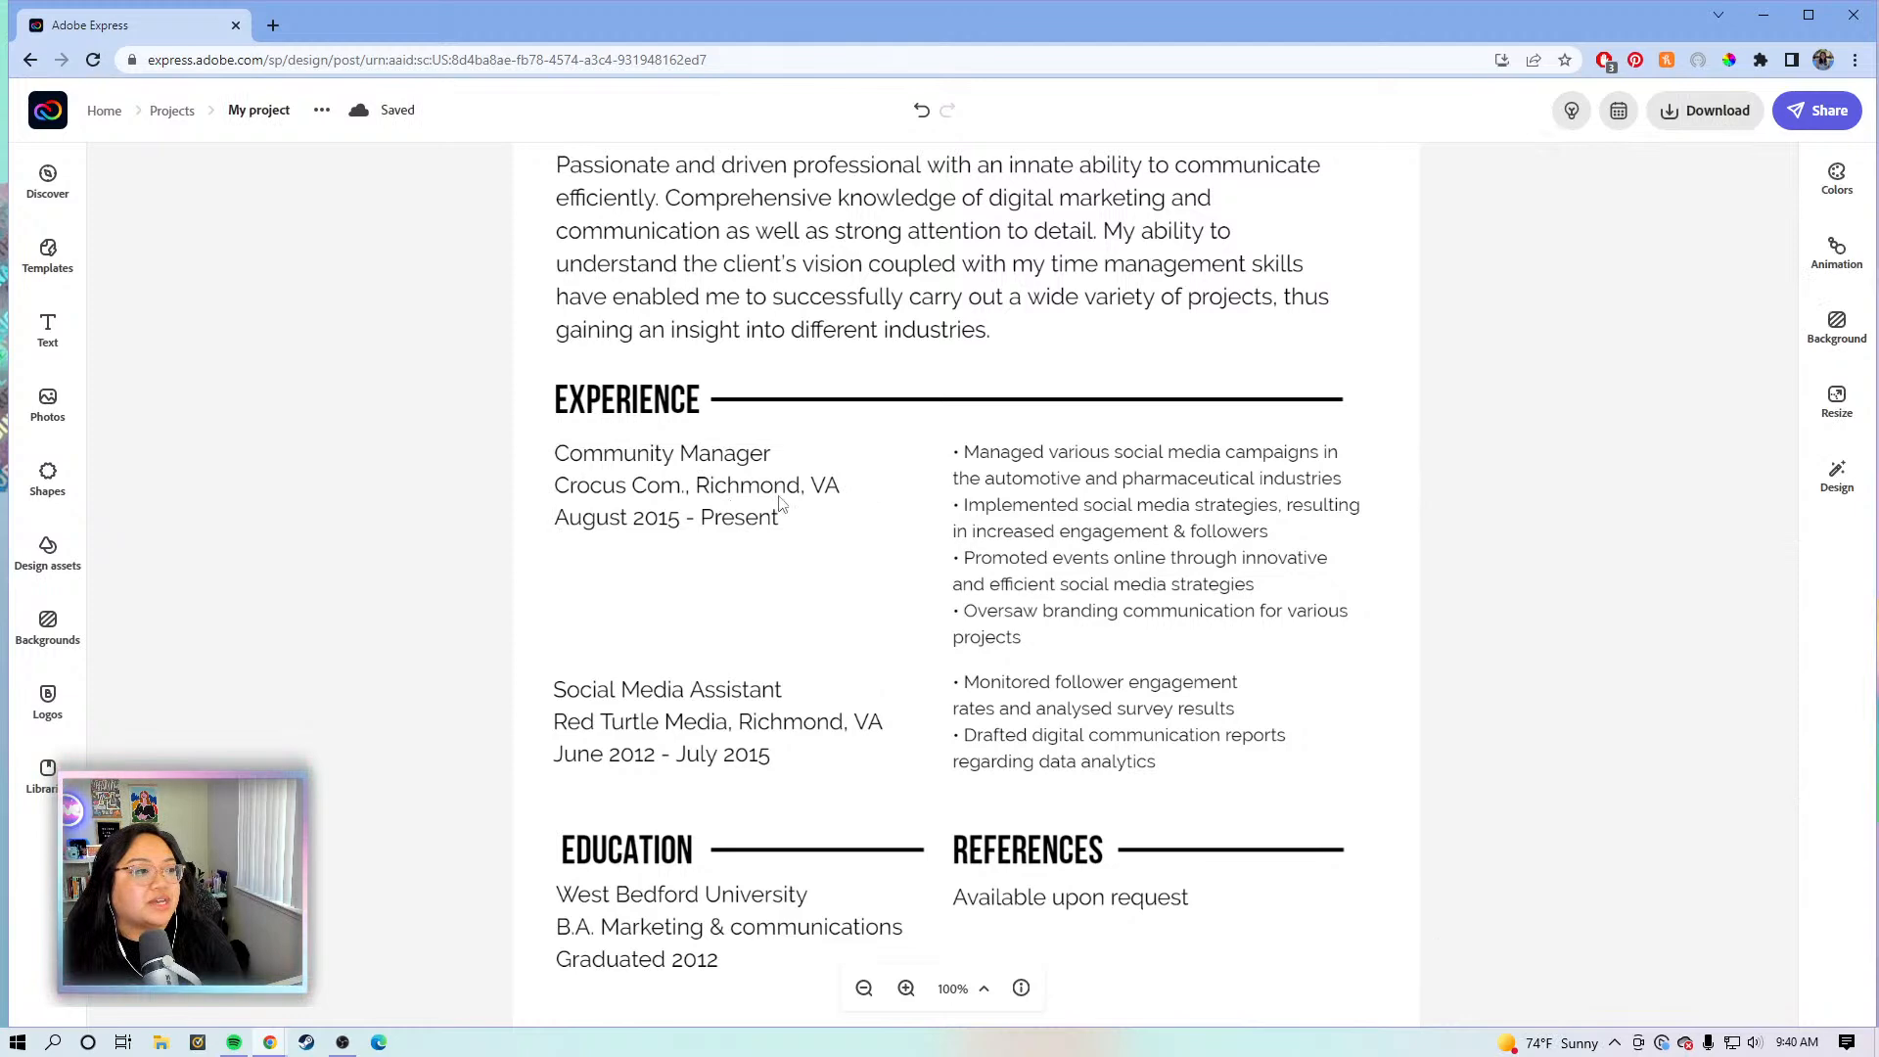
{"action": "left_click", "coordinate": [788, 504]}
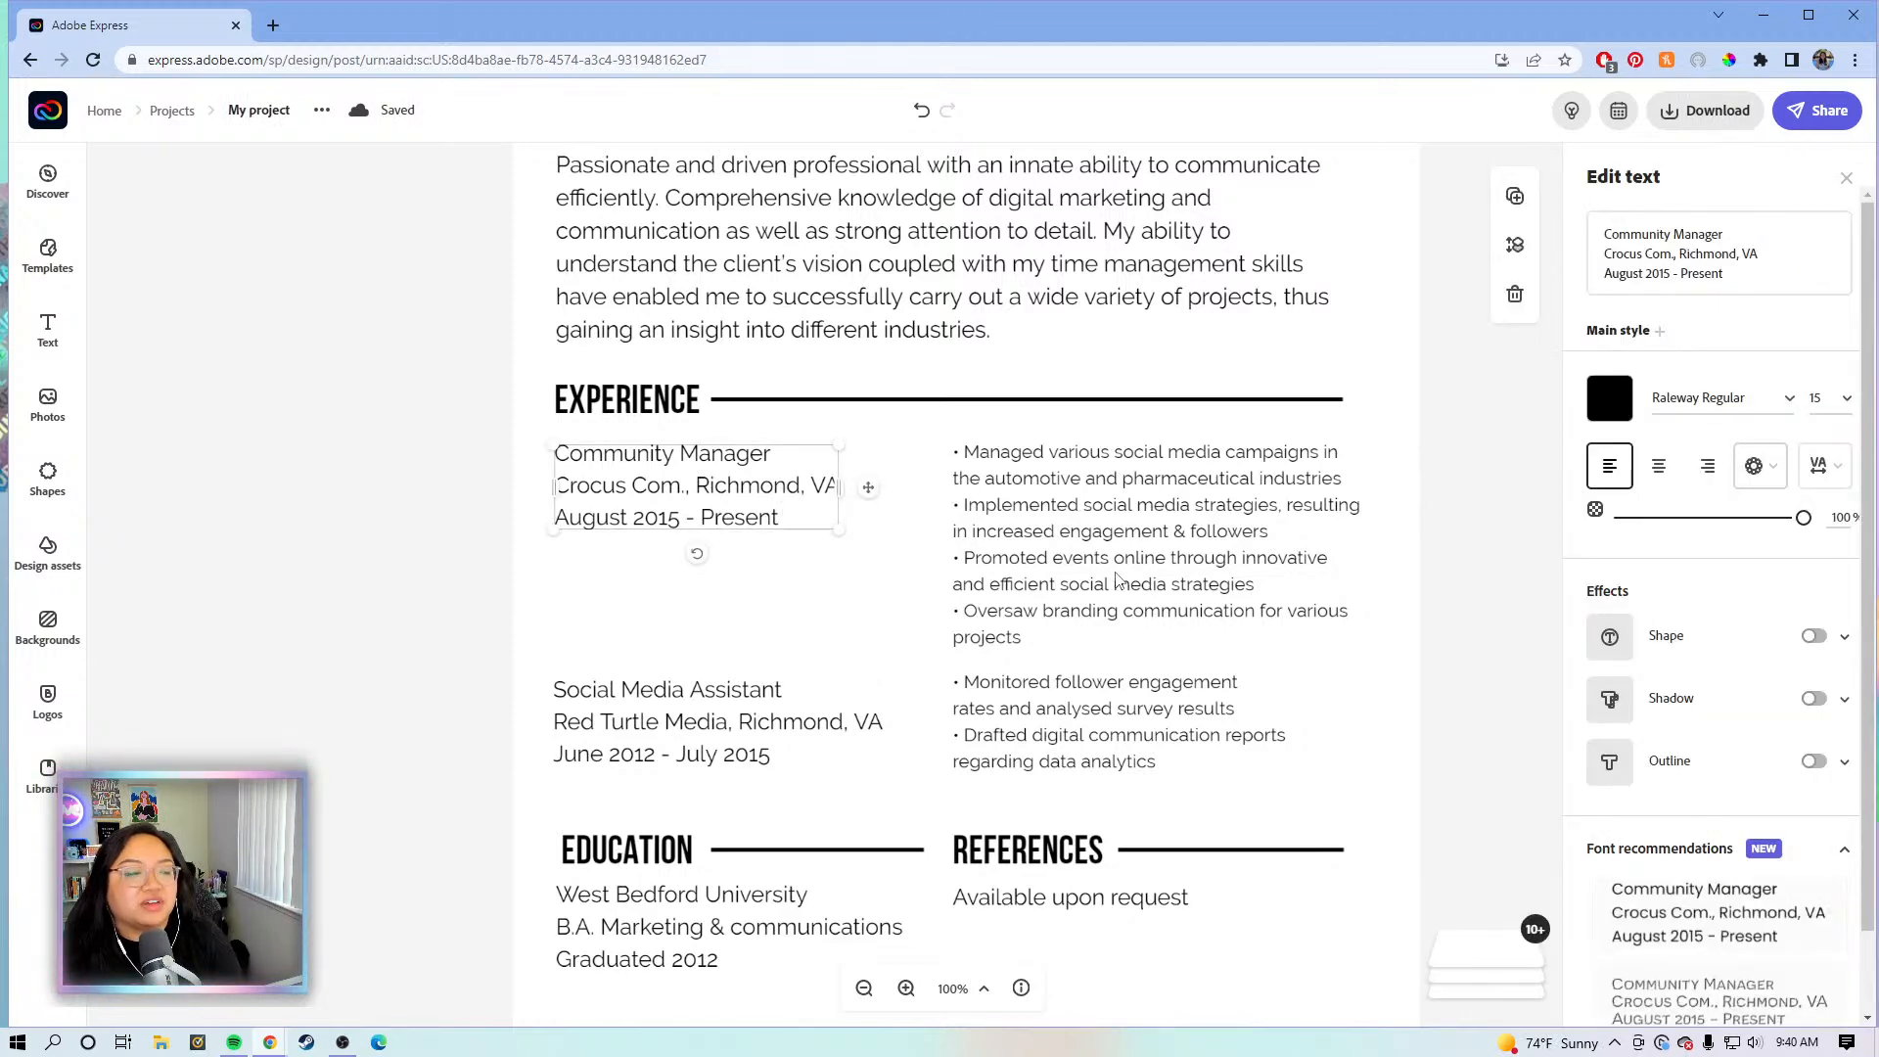
{"action": "scroll", "coordinate": [1021, 709], "scroll_direction": "down", "scroll_amount": 1}
{"action": "scroll", "coordinate": [1018, 707], "scroll_direction": "down", "scroll_amount": 2}
{"action": "scroll", "coordinate": [1015, 704], "scroll_direction": "up", "scroll_amount": 2}
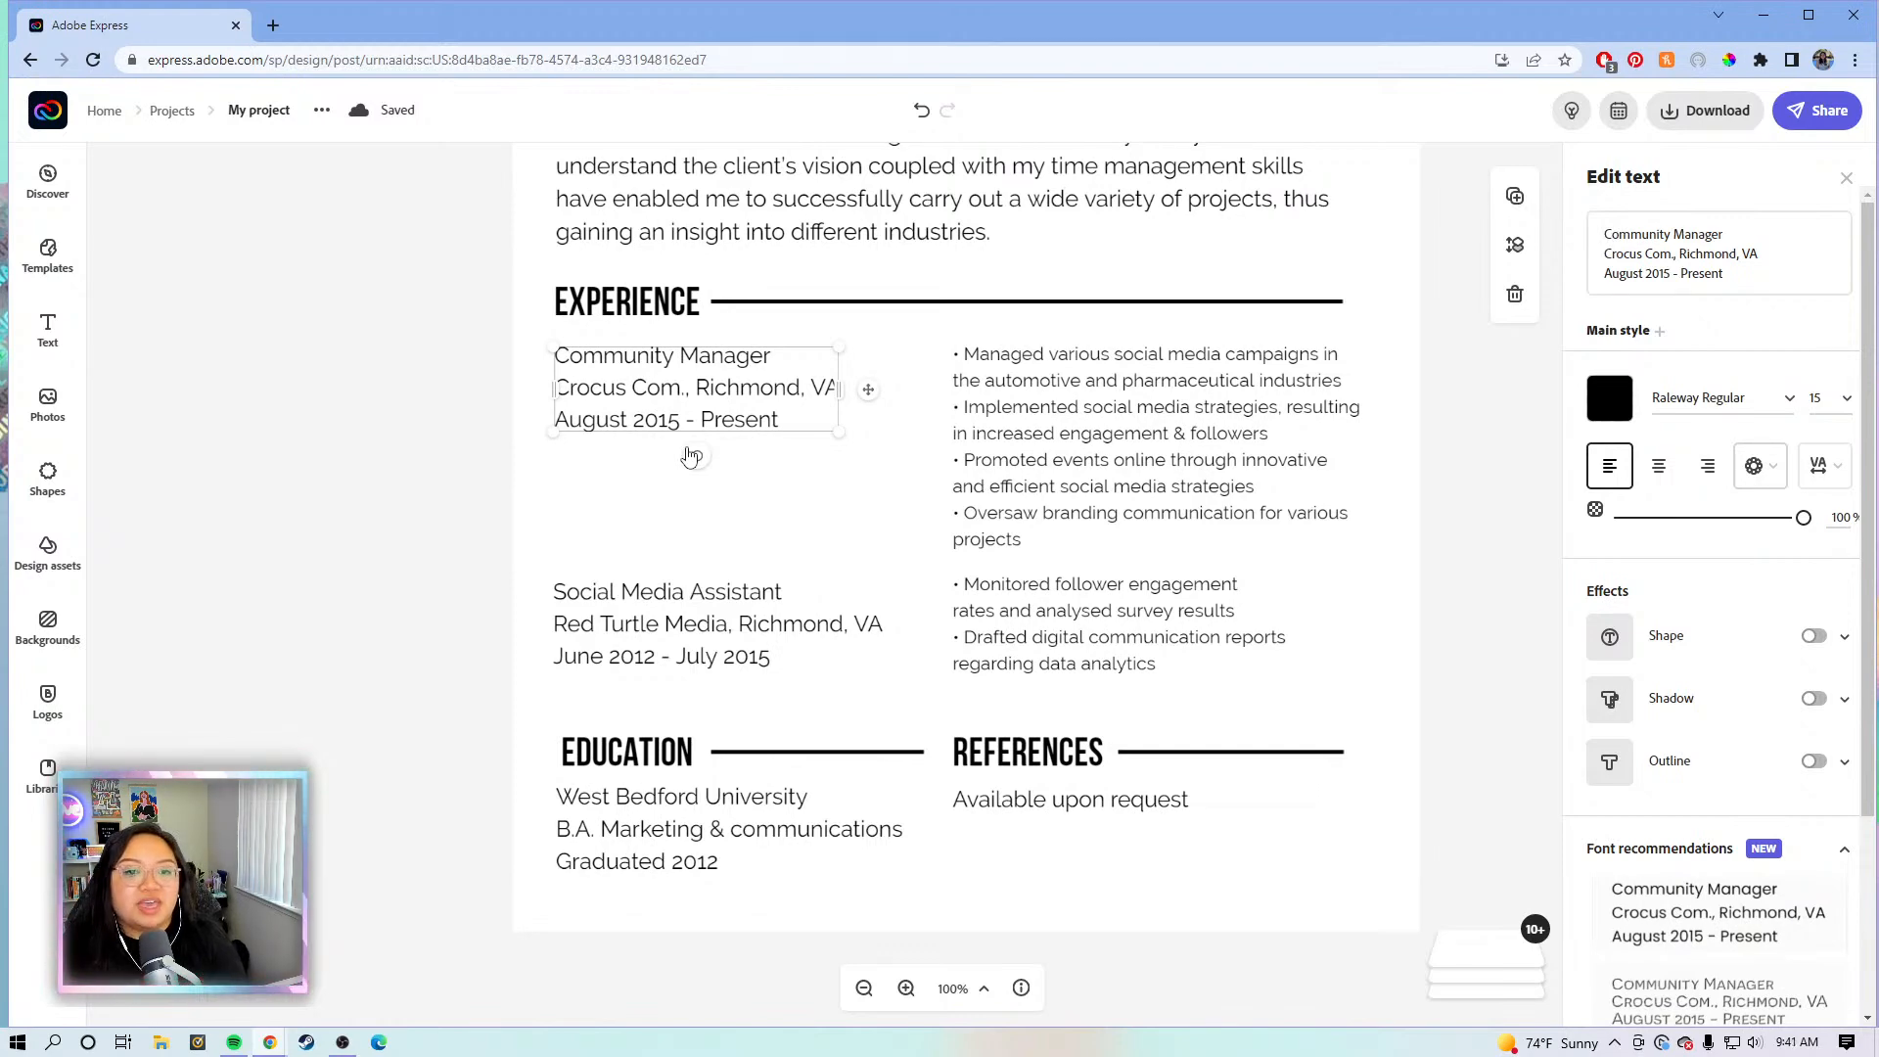
{"action": "scroll", "coordinate": [530, 464], "scroll_direction": "up", "scroll_amount": 3}
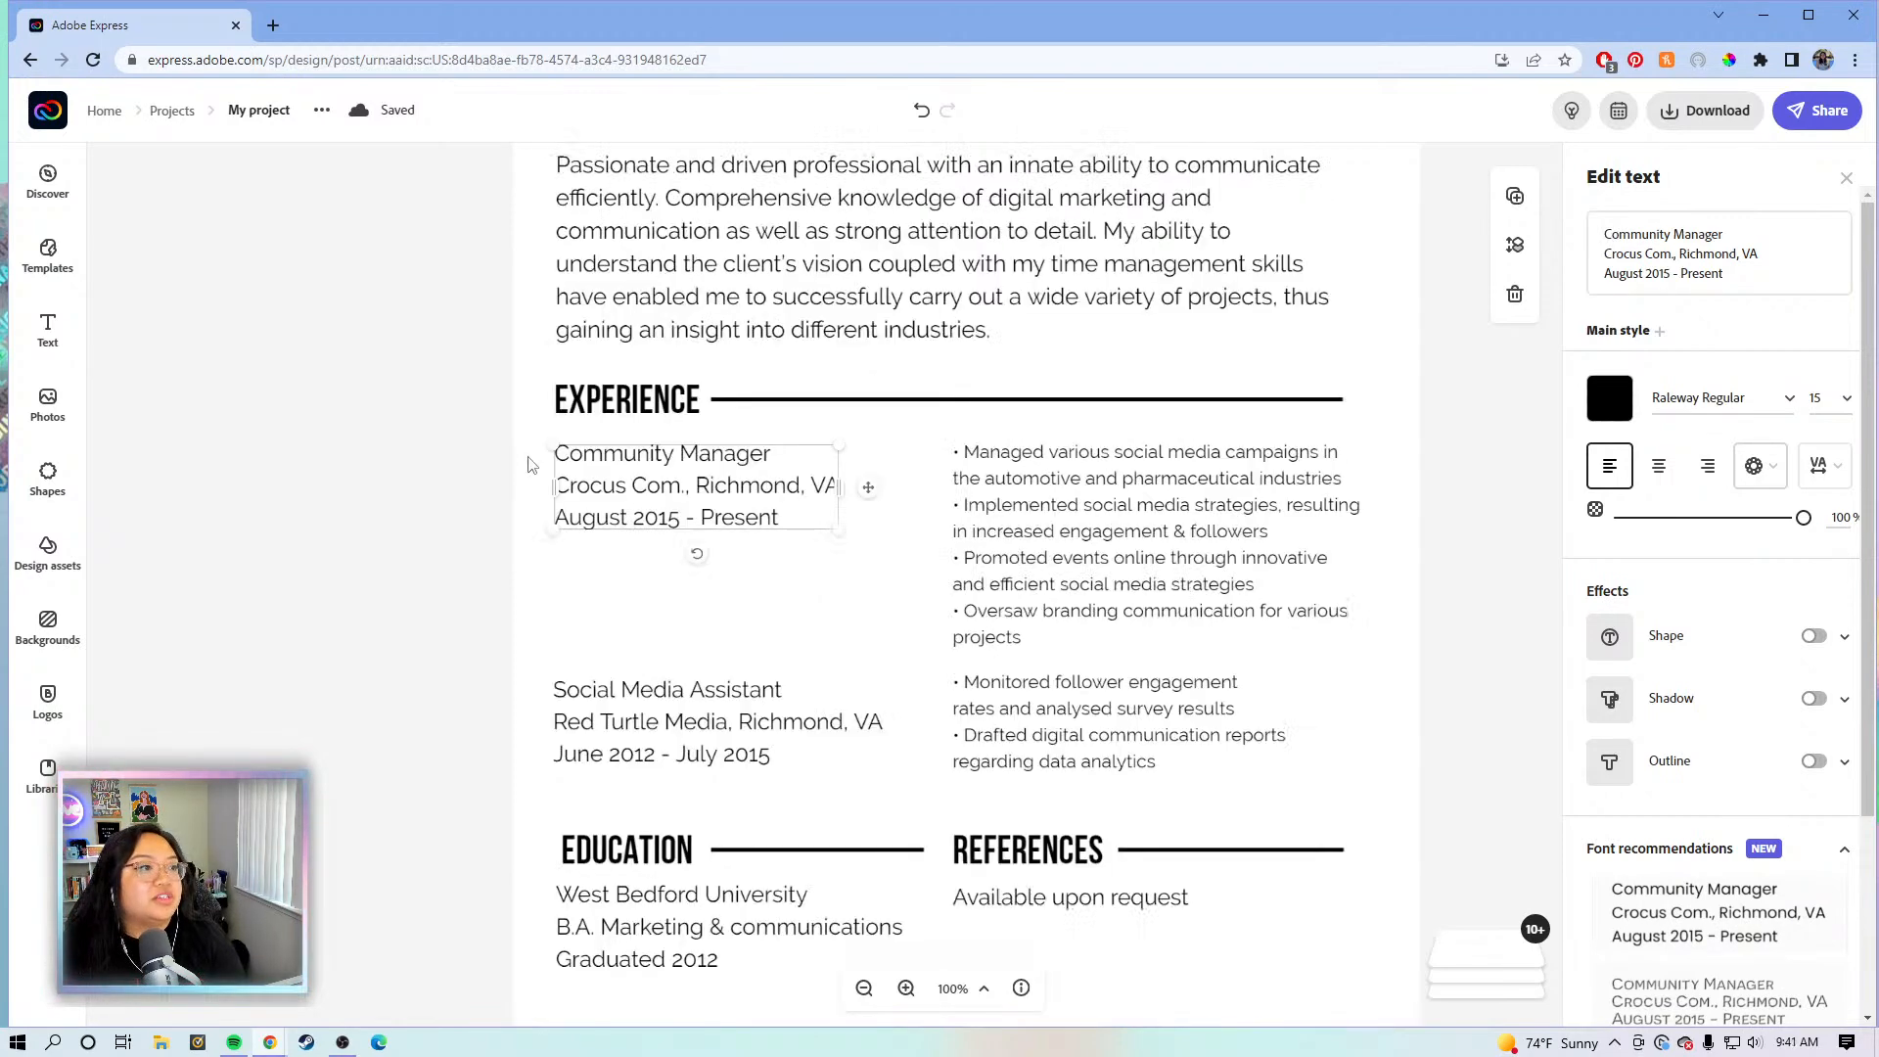
{"action": "scroll", "coordinate": [529, 464], "scroll_direction": "up", "scroll_amount": 2}
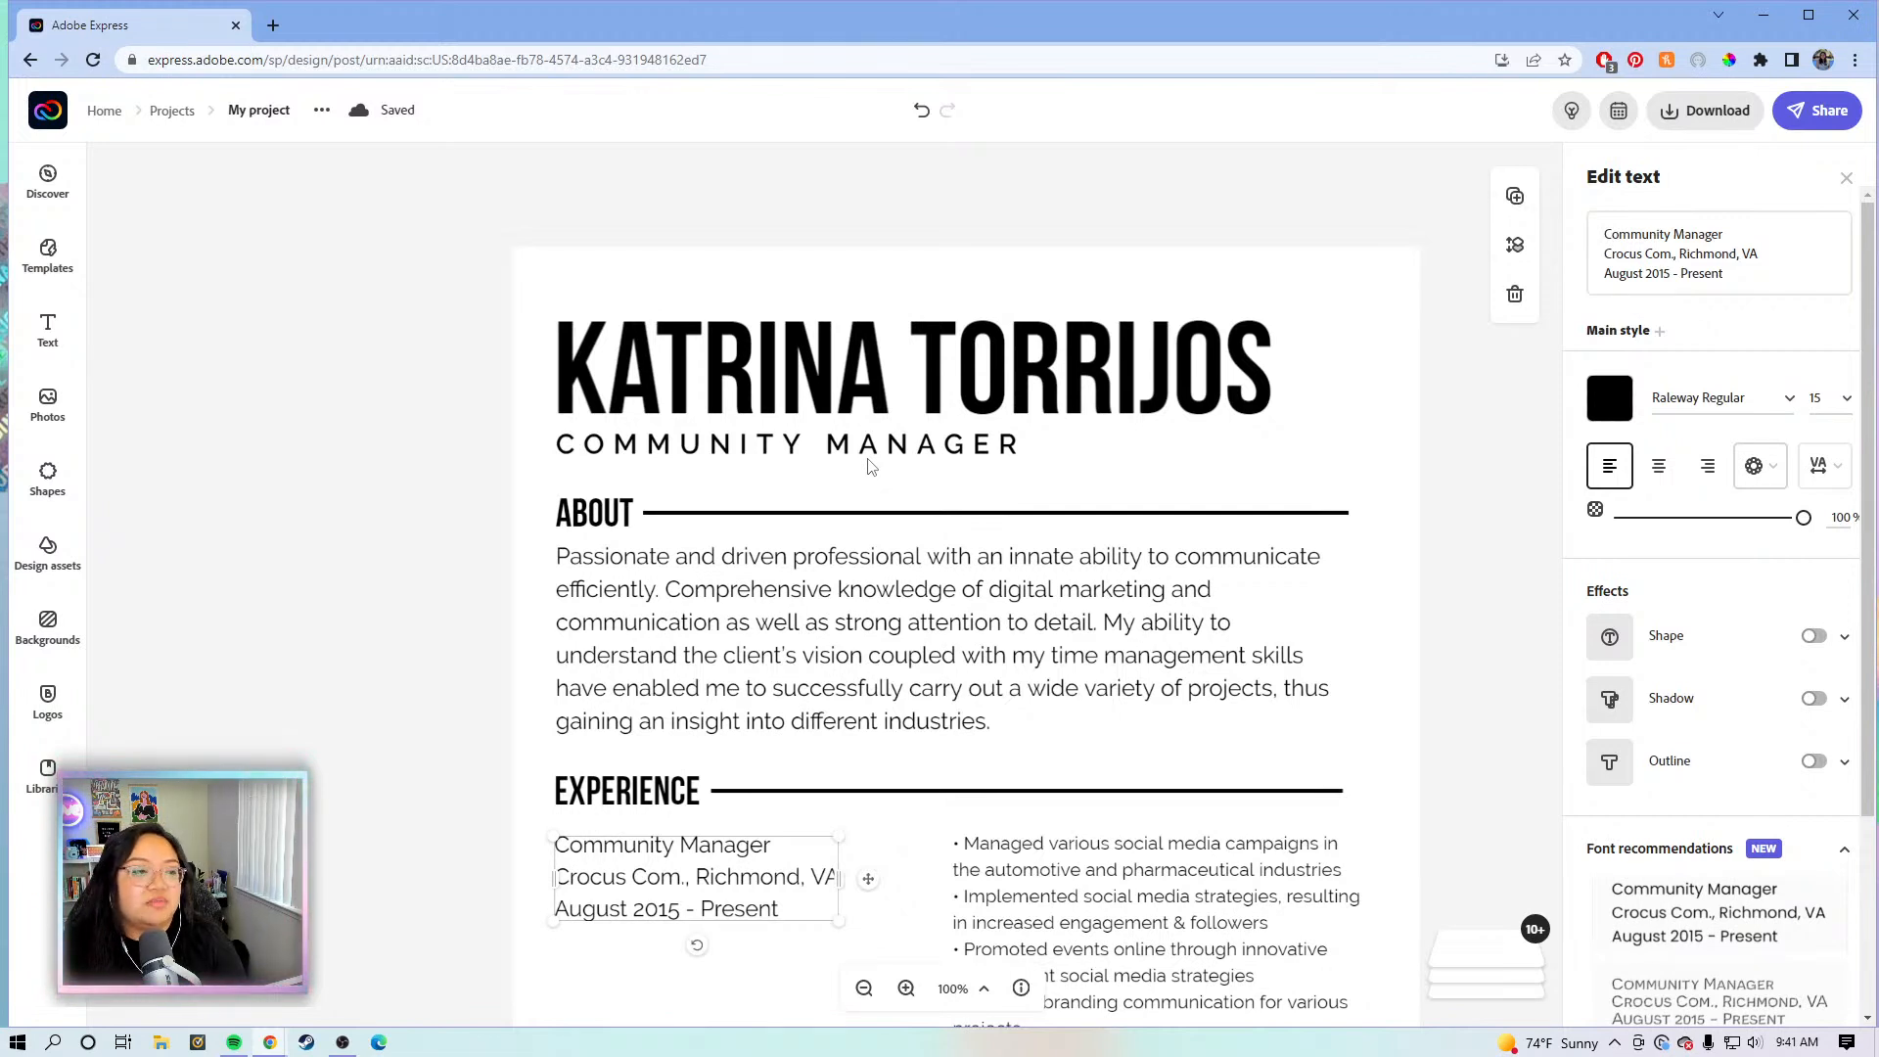
{"action": "left_click", "coordinate": [964, 409]}
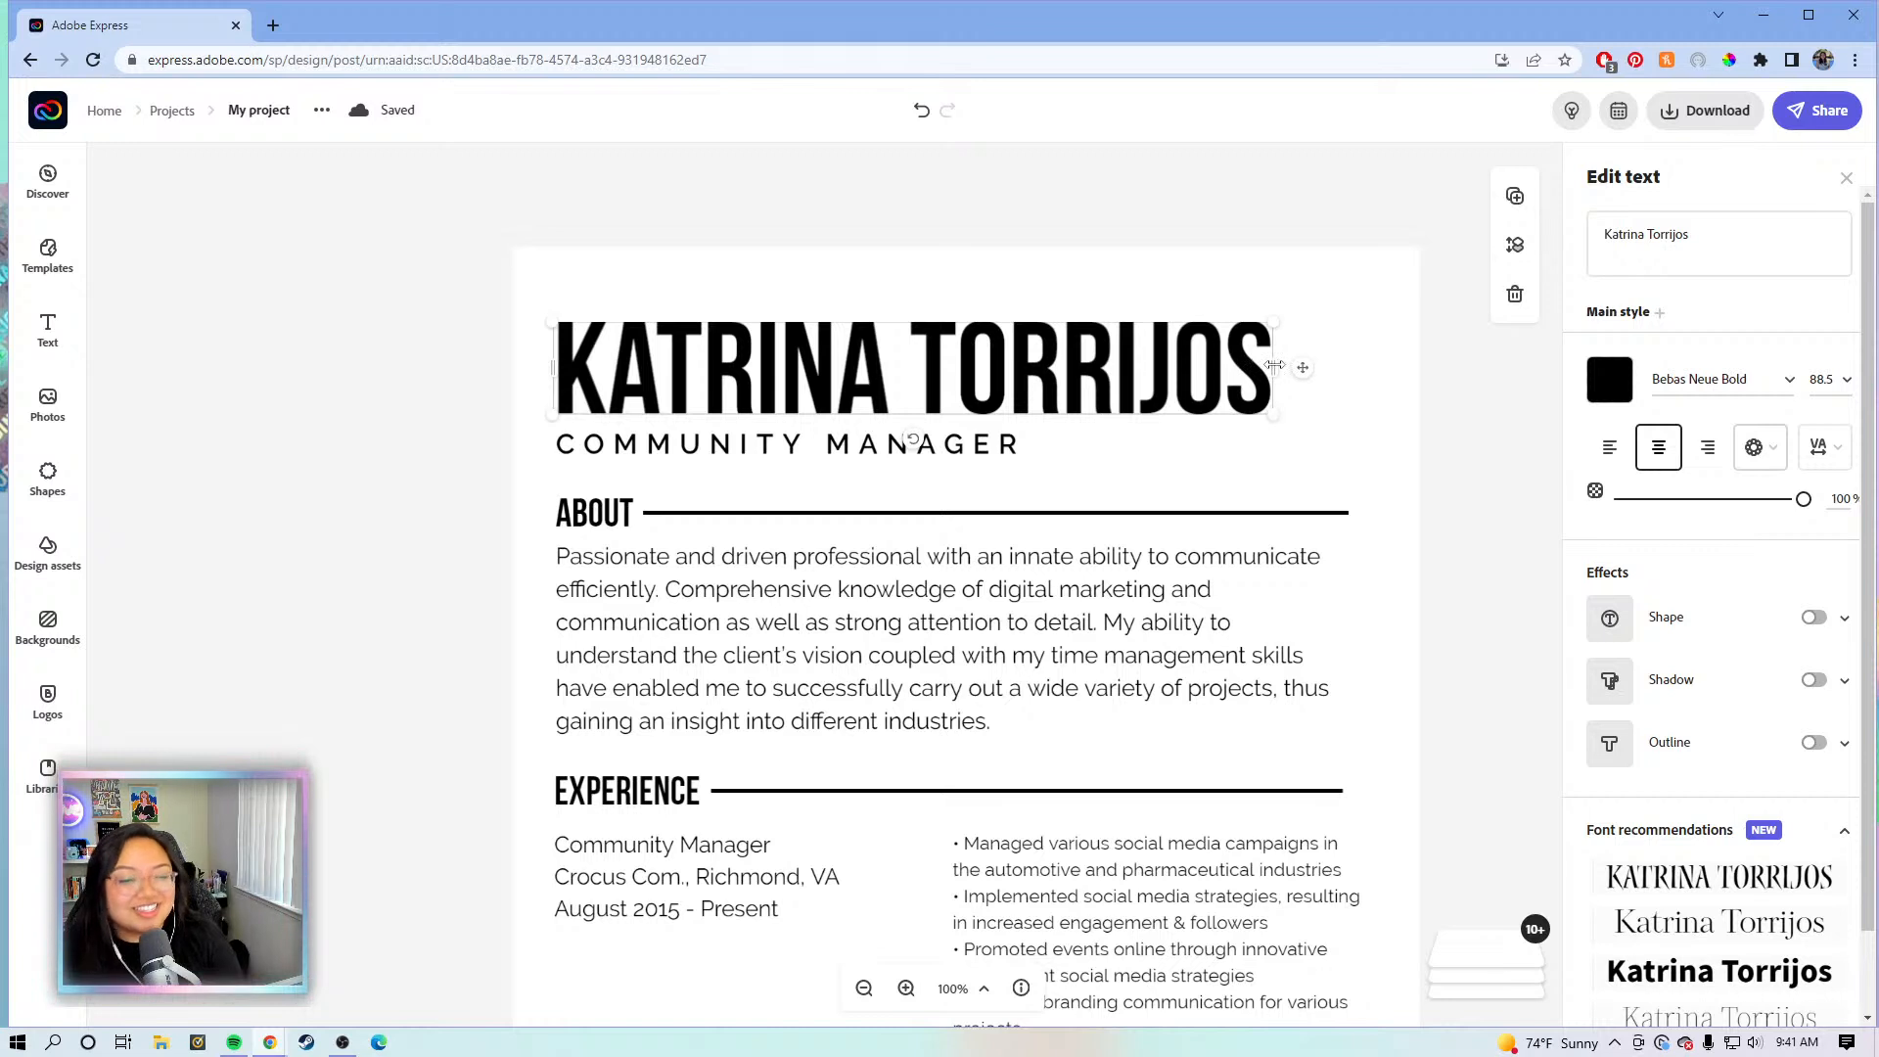
{"action": "left_click_drag", "start_coordinate": [1274, 368], "coordinate": [1439, 384]}
{"action": "left_click", "coordinate": [1472, 390]}
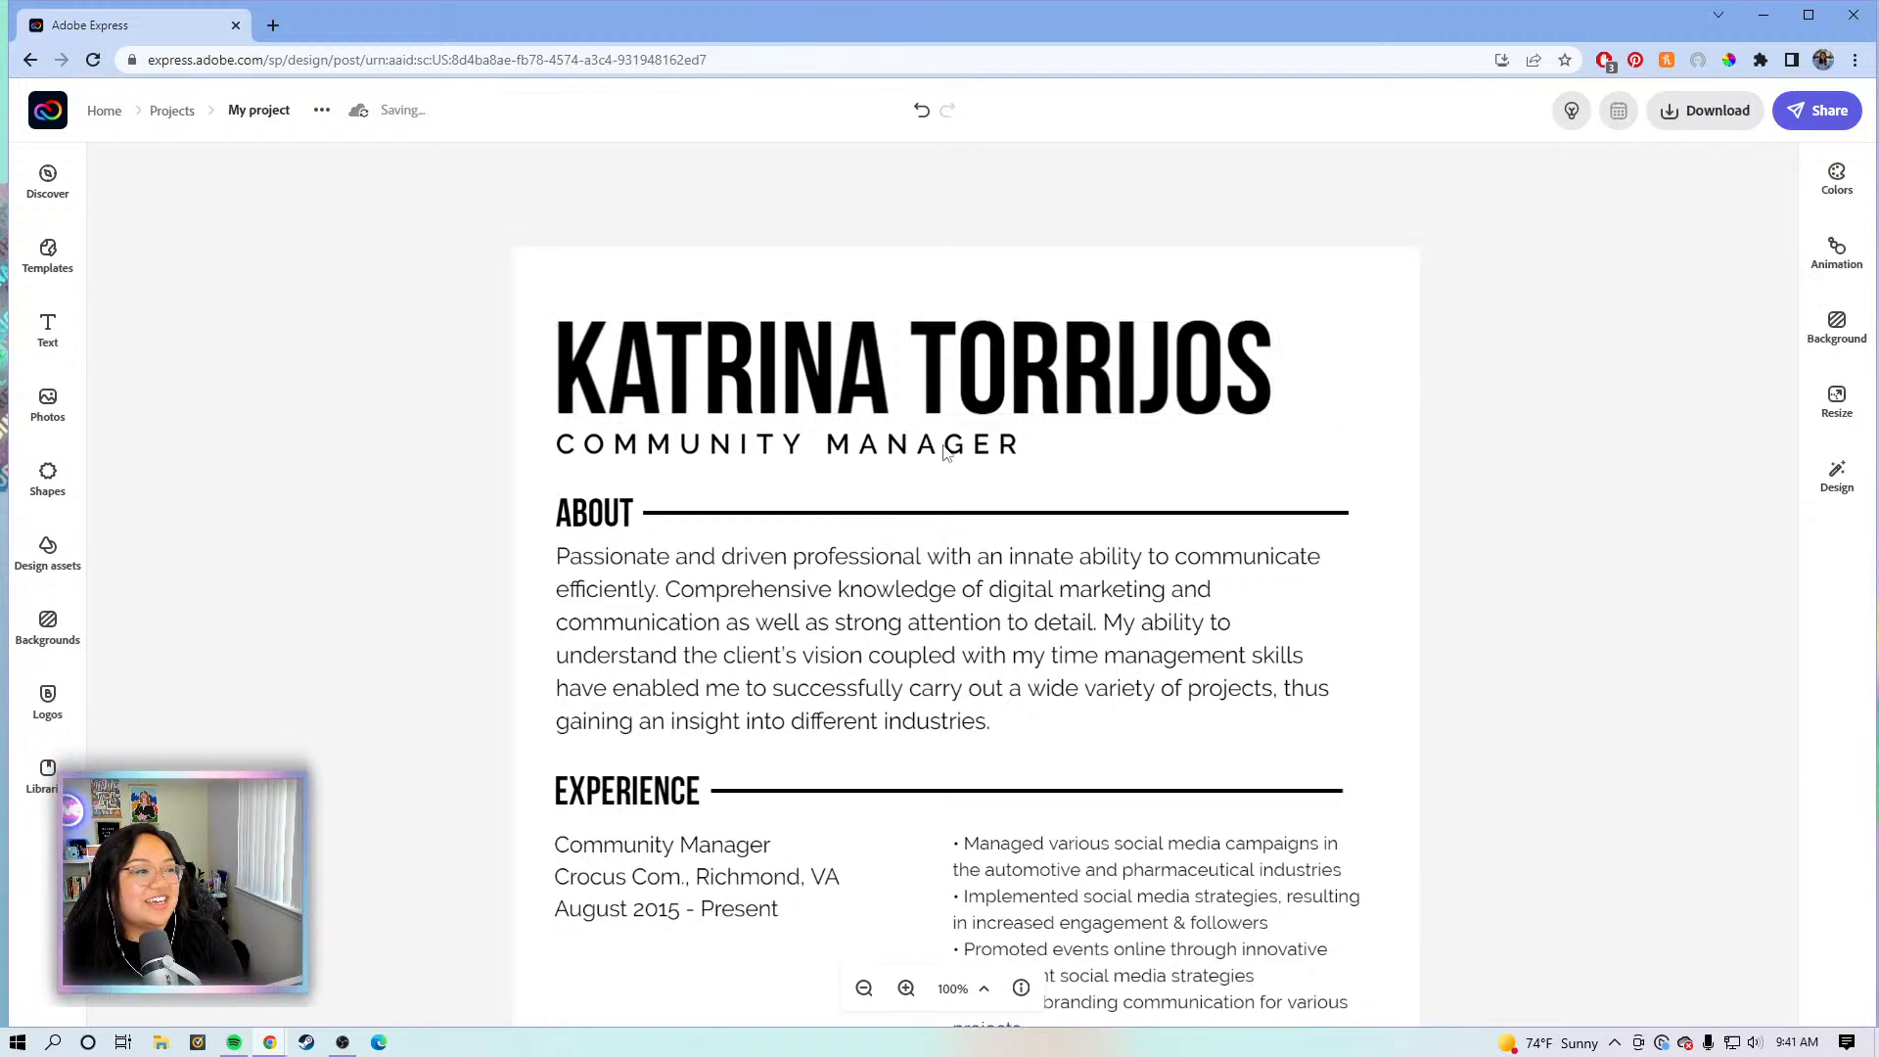
- Select the About paragraph and open its text for editing
{"action": "left_click", "coordinate": [945, 450]}
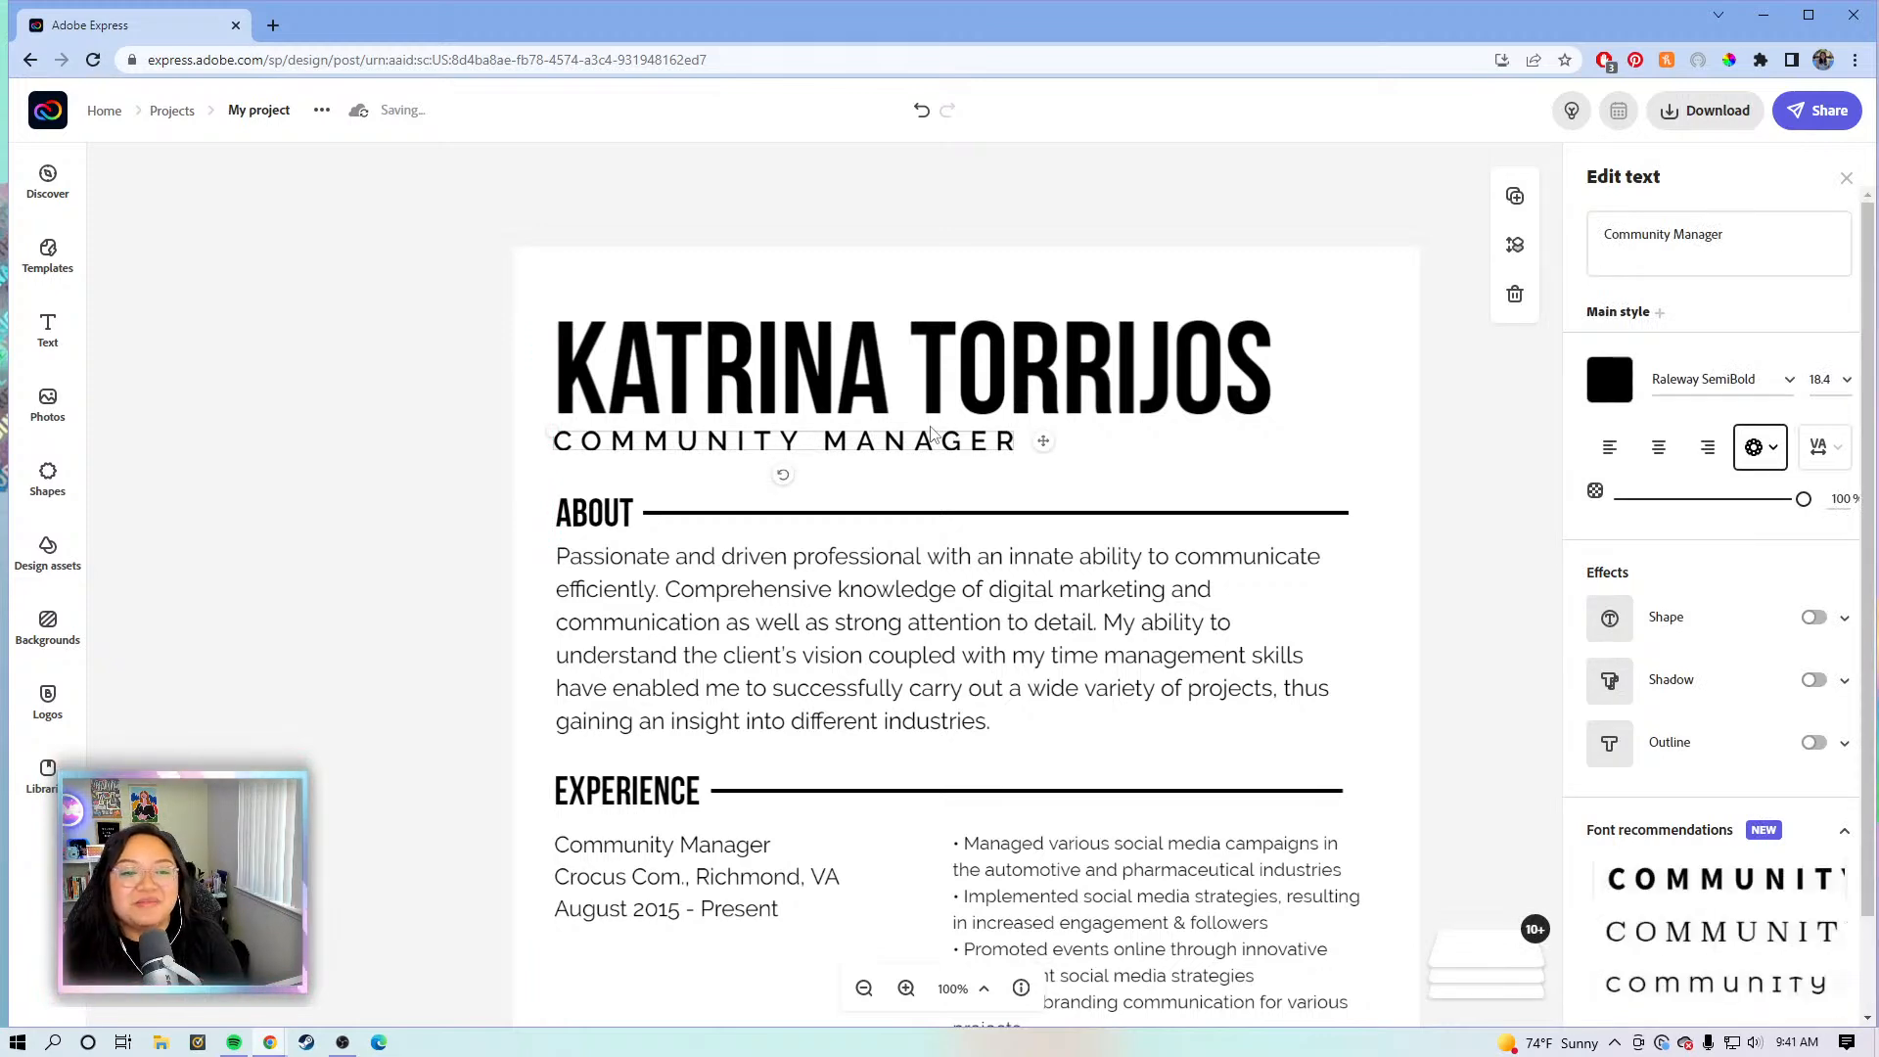
{"action": "scroll", "coordinate": [1008, 676], "scroll_direction": "down", "scroll_amount": 2}
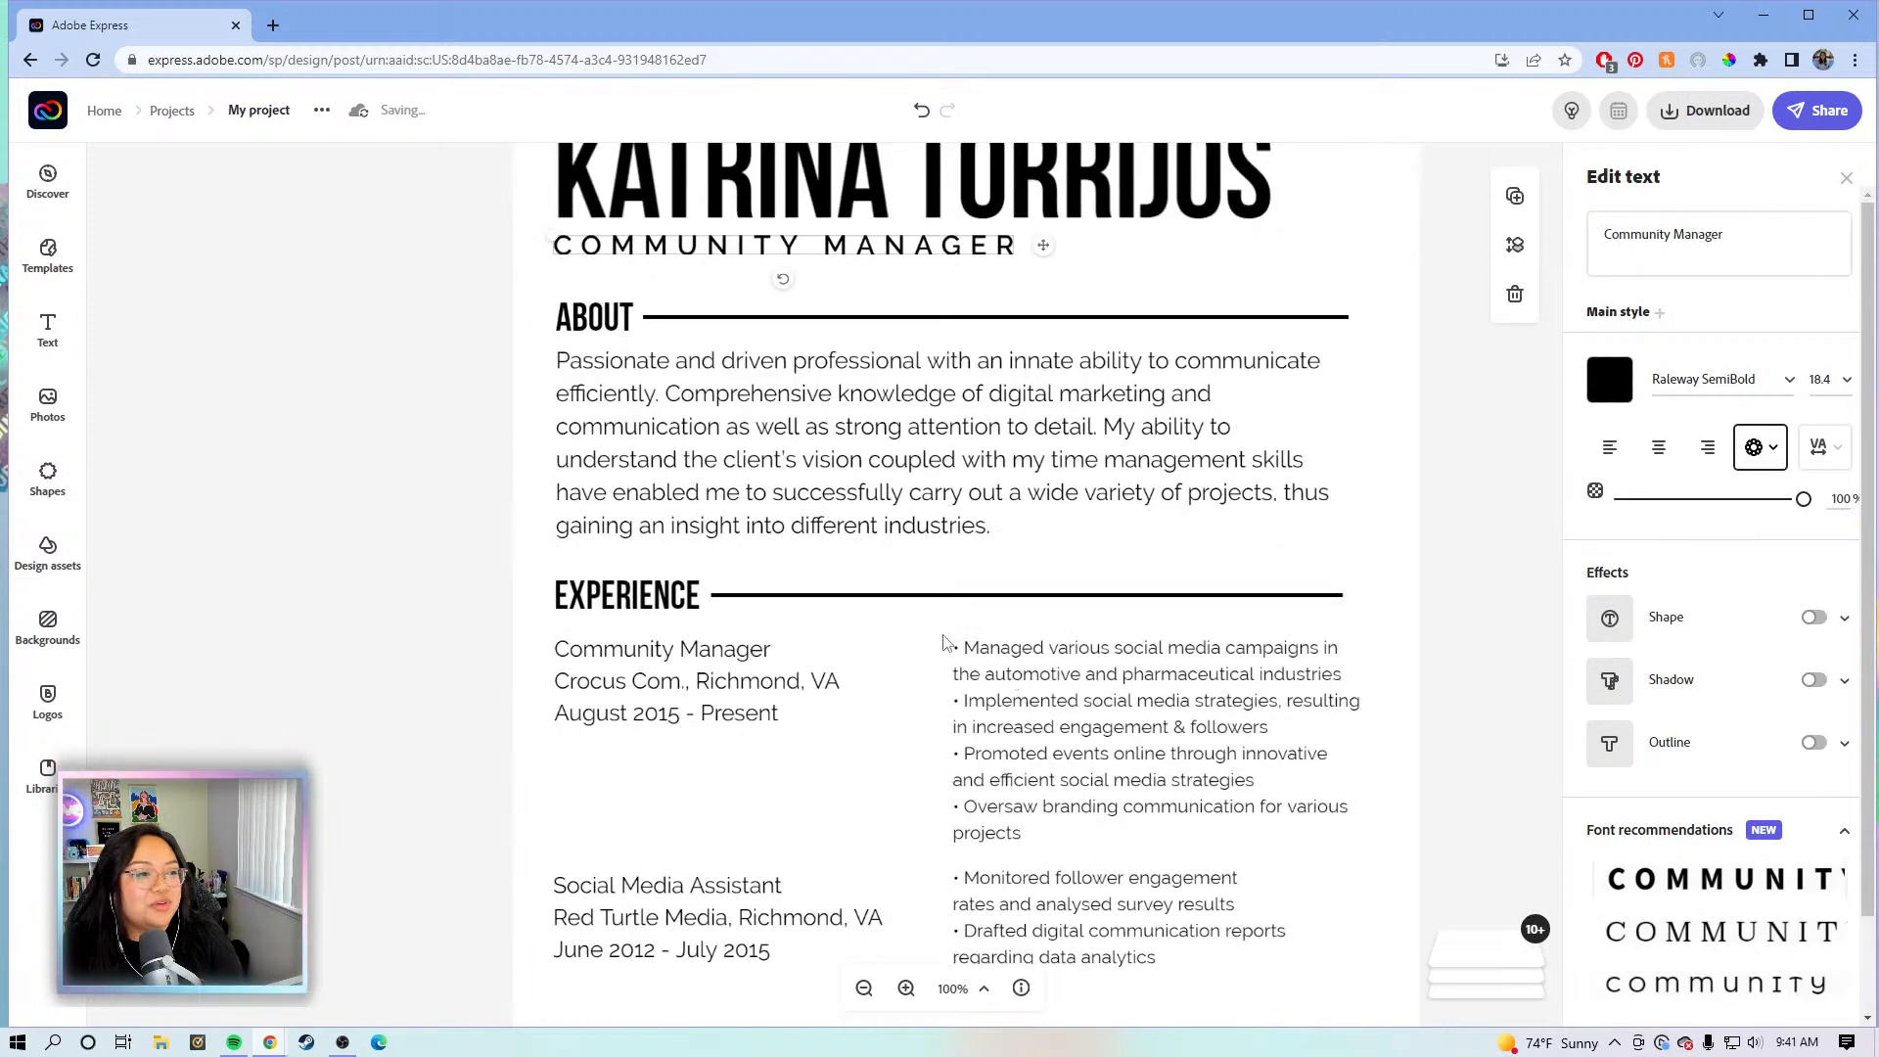
{"action": "scroll", "coordinate": [1003, 783], "scroll_direction": "down", "scroll_amount": 2}
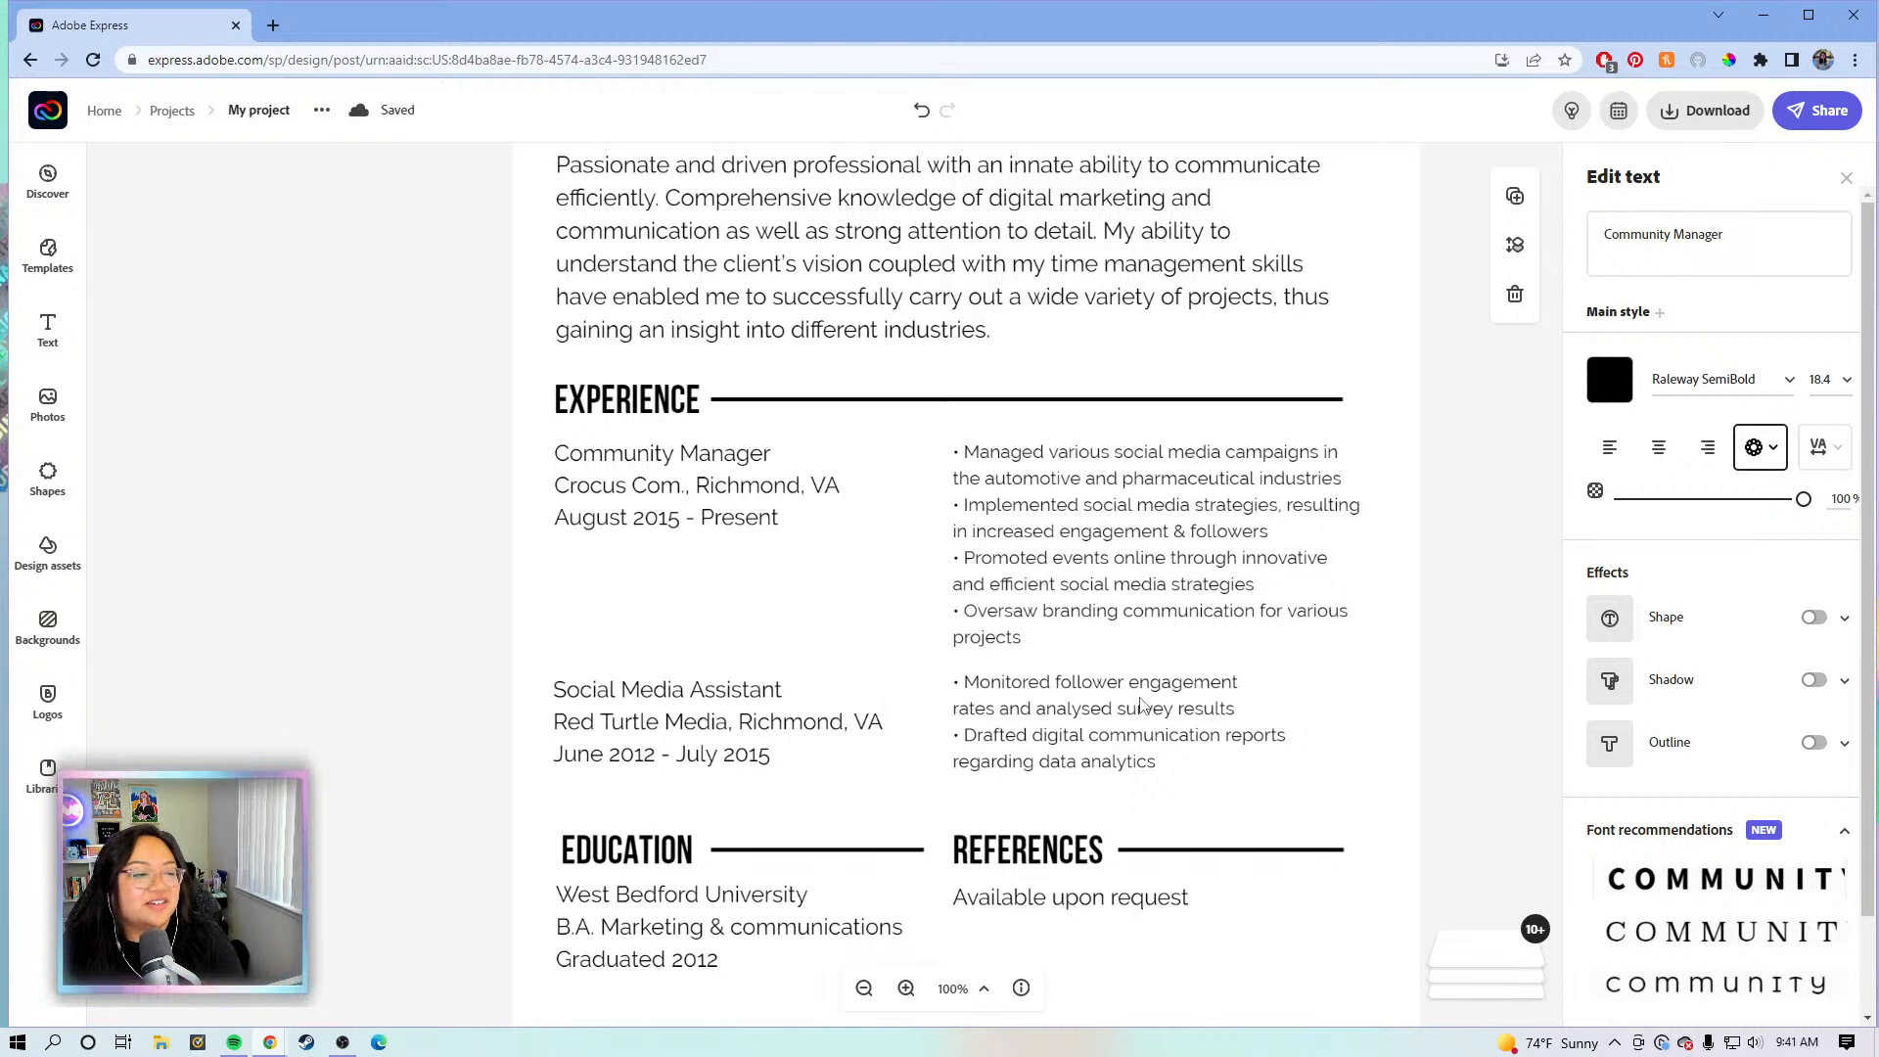
{"action": "scroll", "coordinate": [1135, 695], "scroll_direction": "up", "scroll_amount": 4}
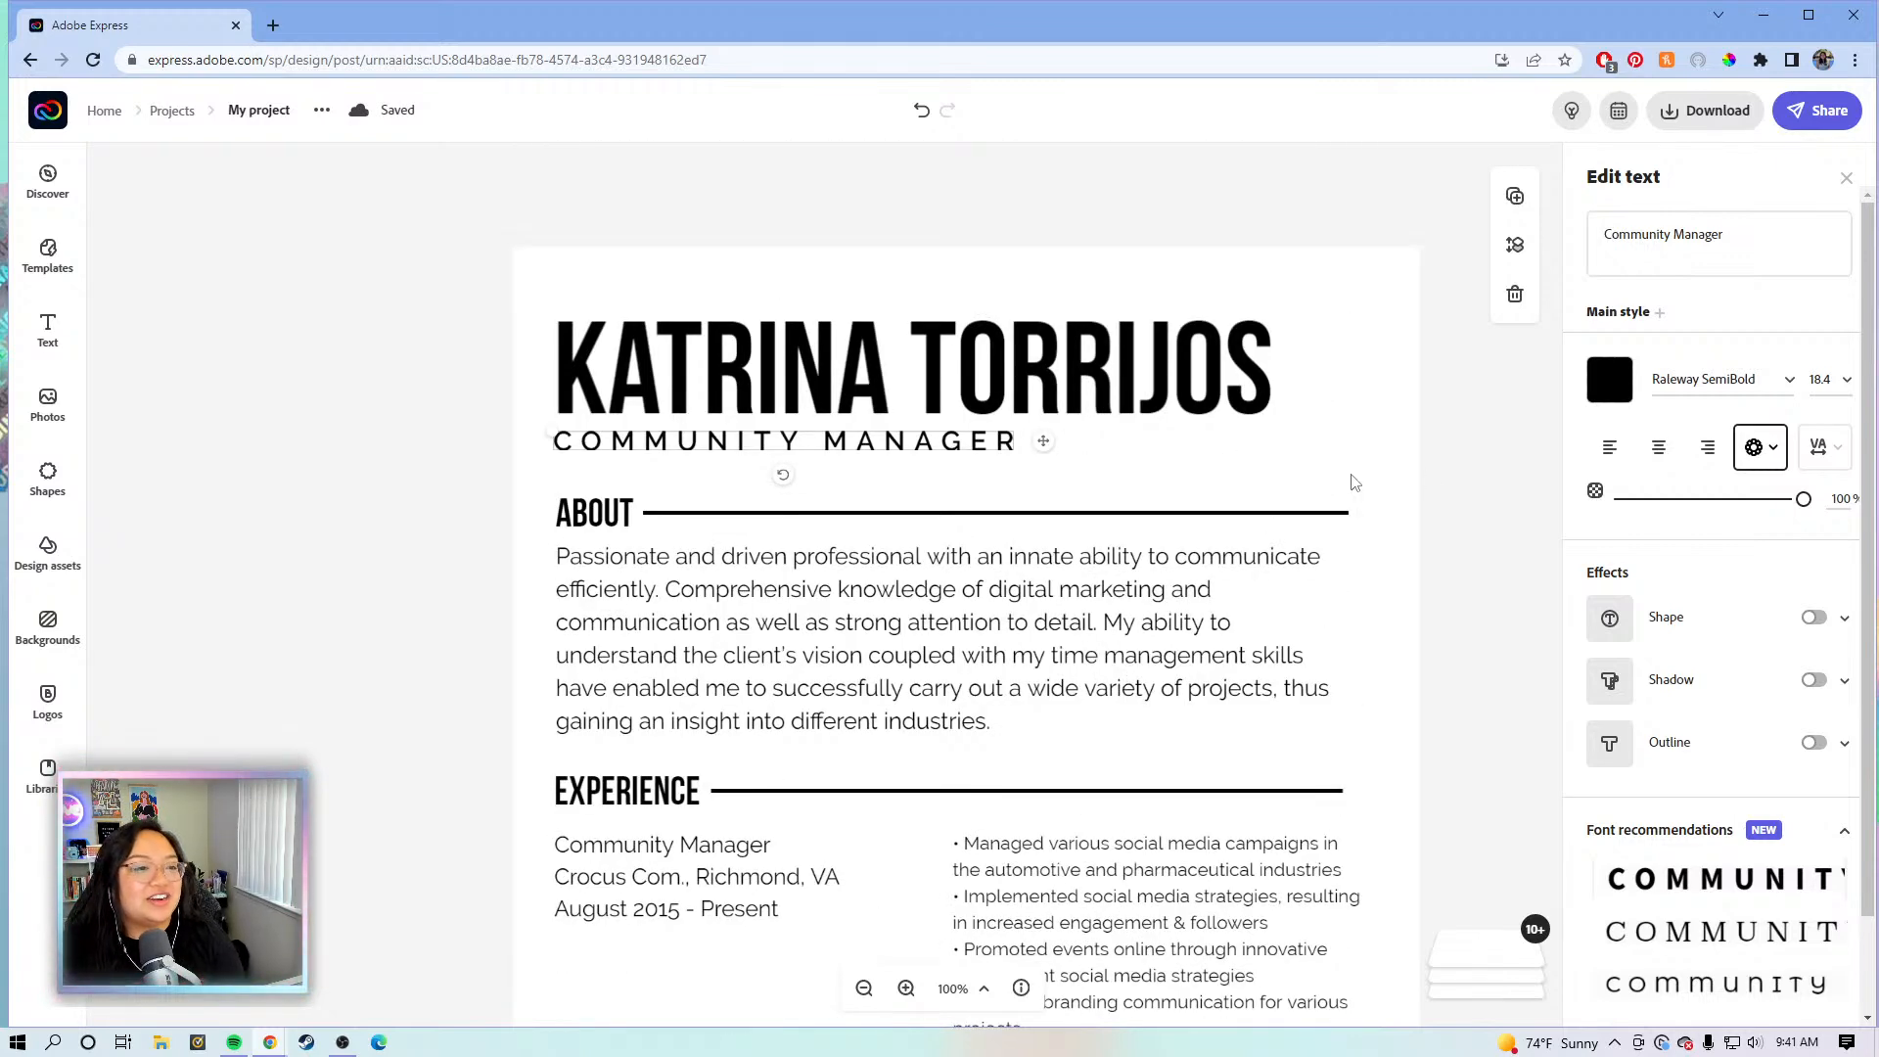
{"action": "left_click", "coordinate": [1433, 483]}
{"action": "scroll", "coordinate": [1473, 497], "scroll_direction": "down", "scroll_amount": 1}
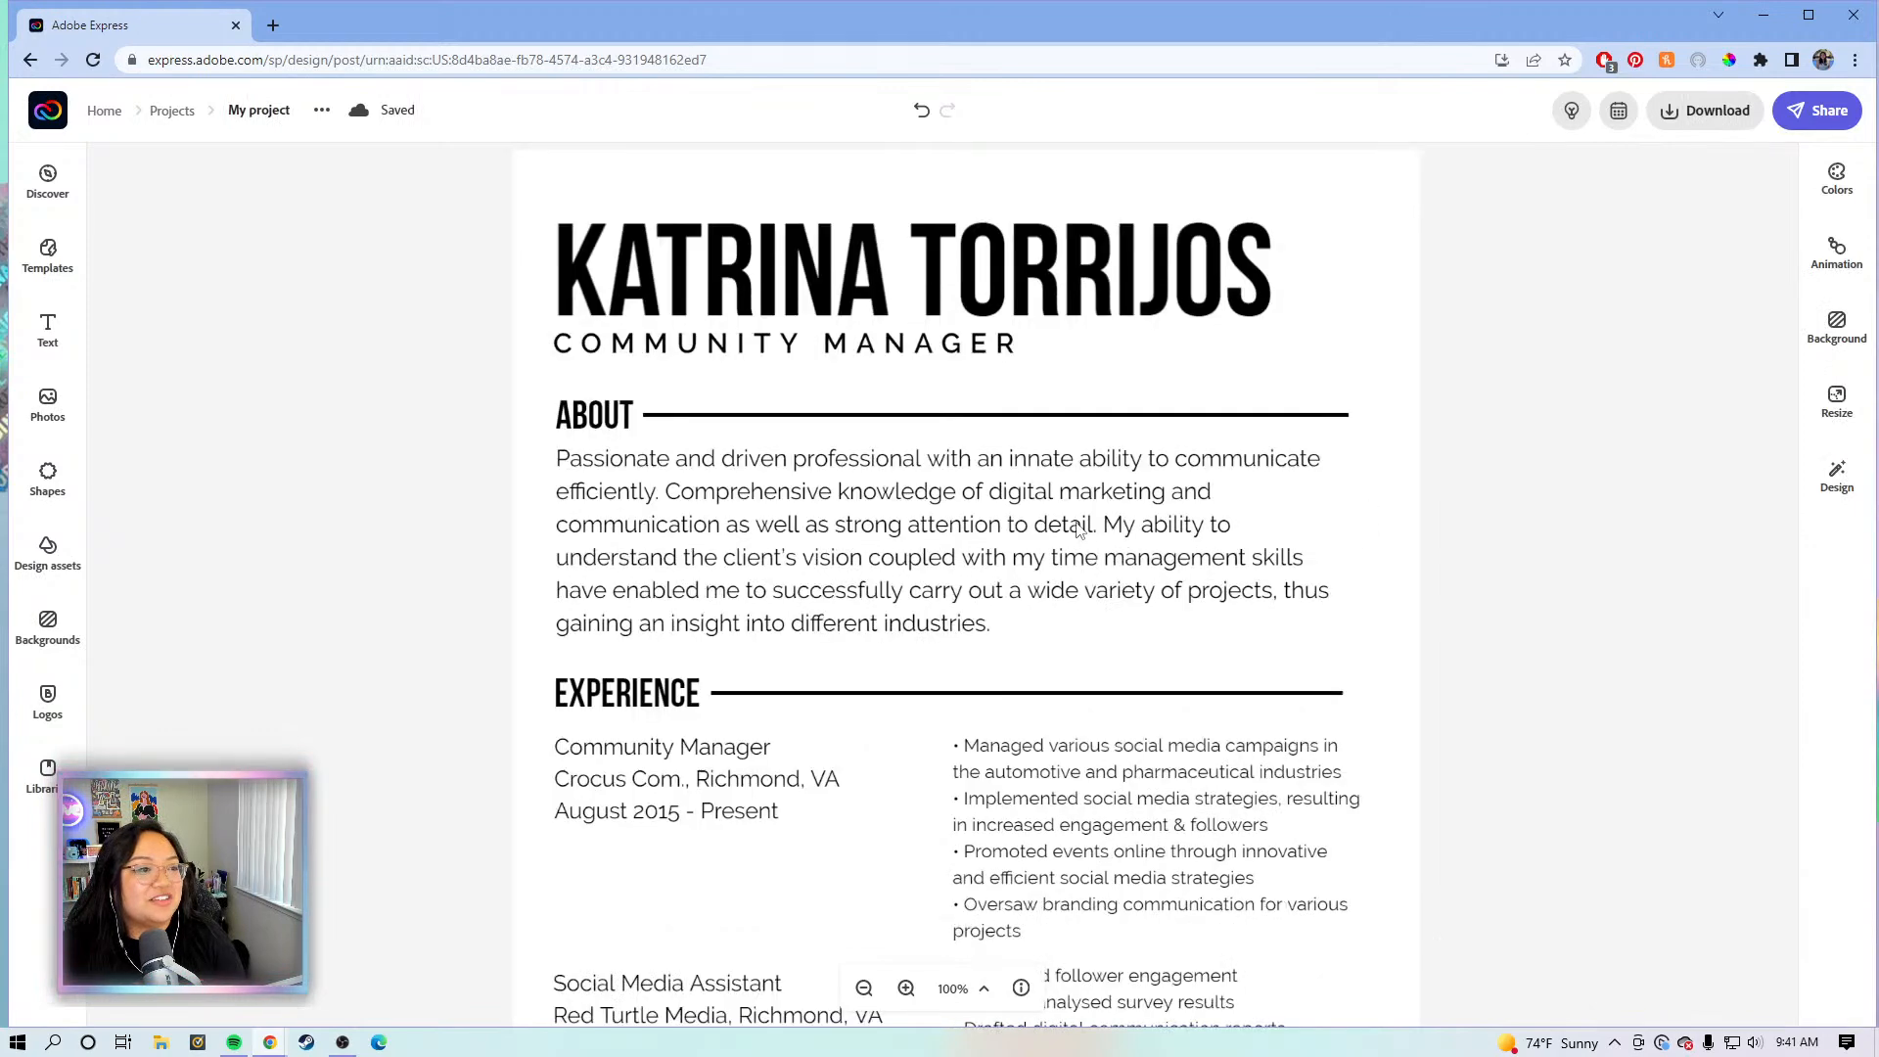
{"action": "left_click", "coordinate": [1081, 529]}
{"action": "left_click", "coordinate": [1741, 251]}
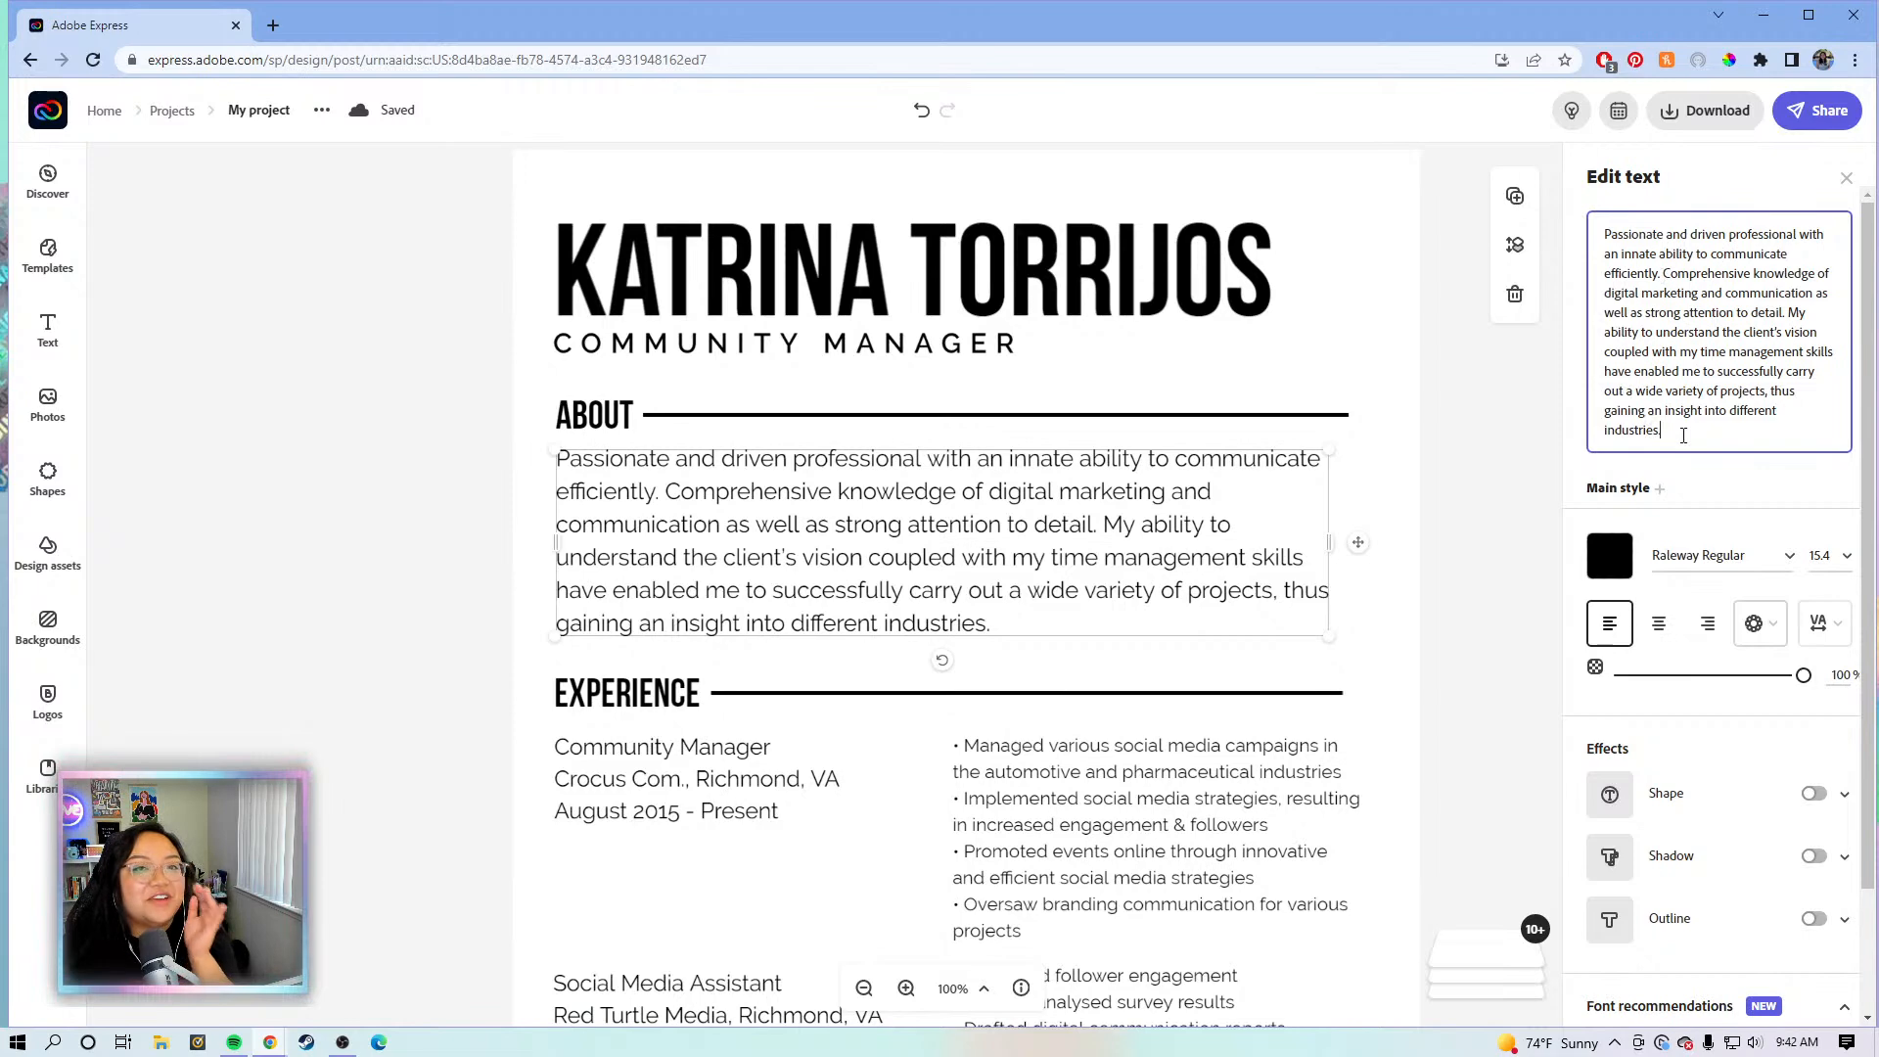
- Set the About paragraph's font size to 12
{"action": "left_click", "coordinate": [1510, 433]}
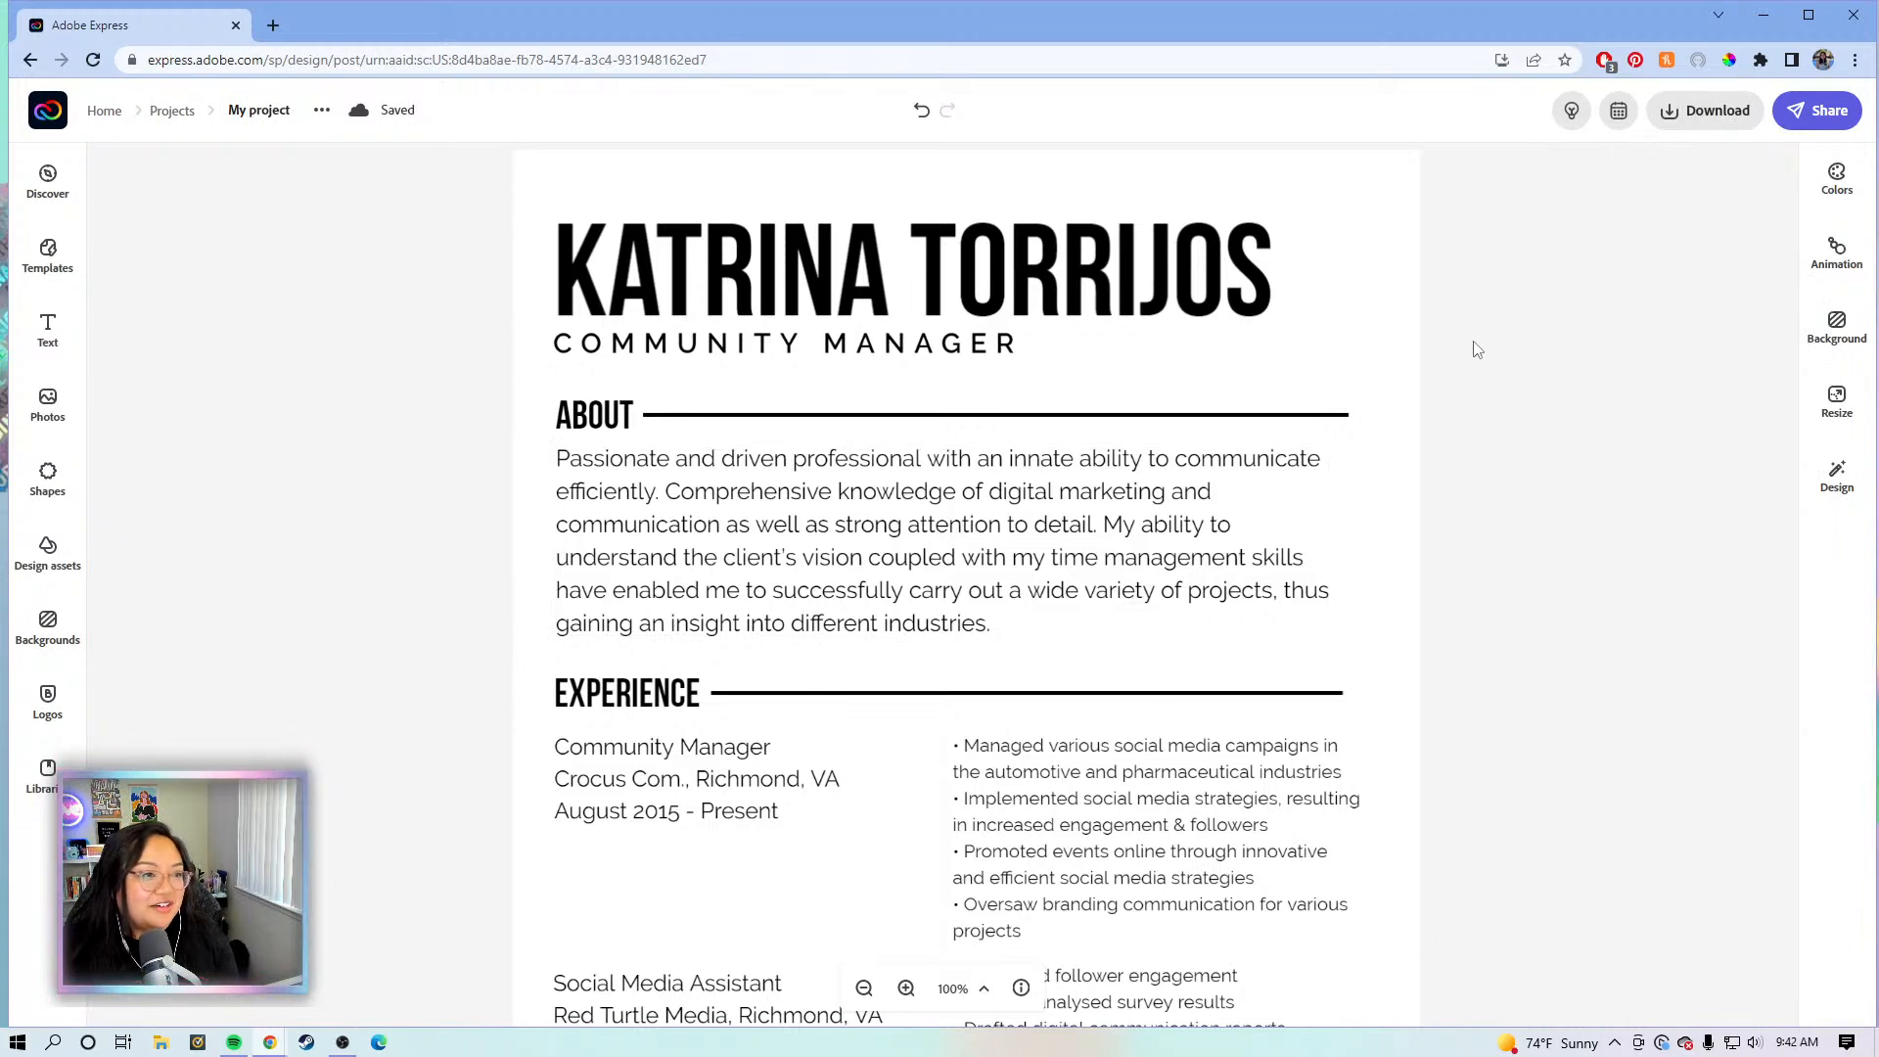
{"action": "left_click", "coordinate": [1231, 464]}
{"action": "left_click", "coordinate": [1397, 419]}
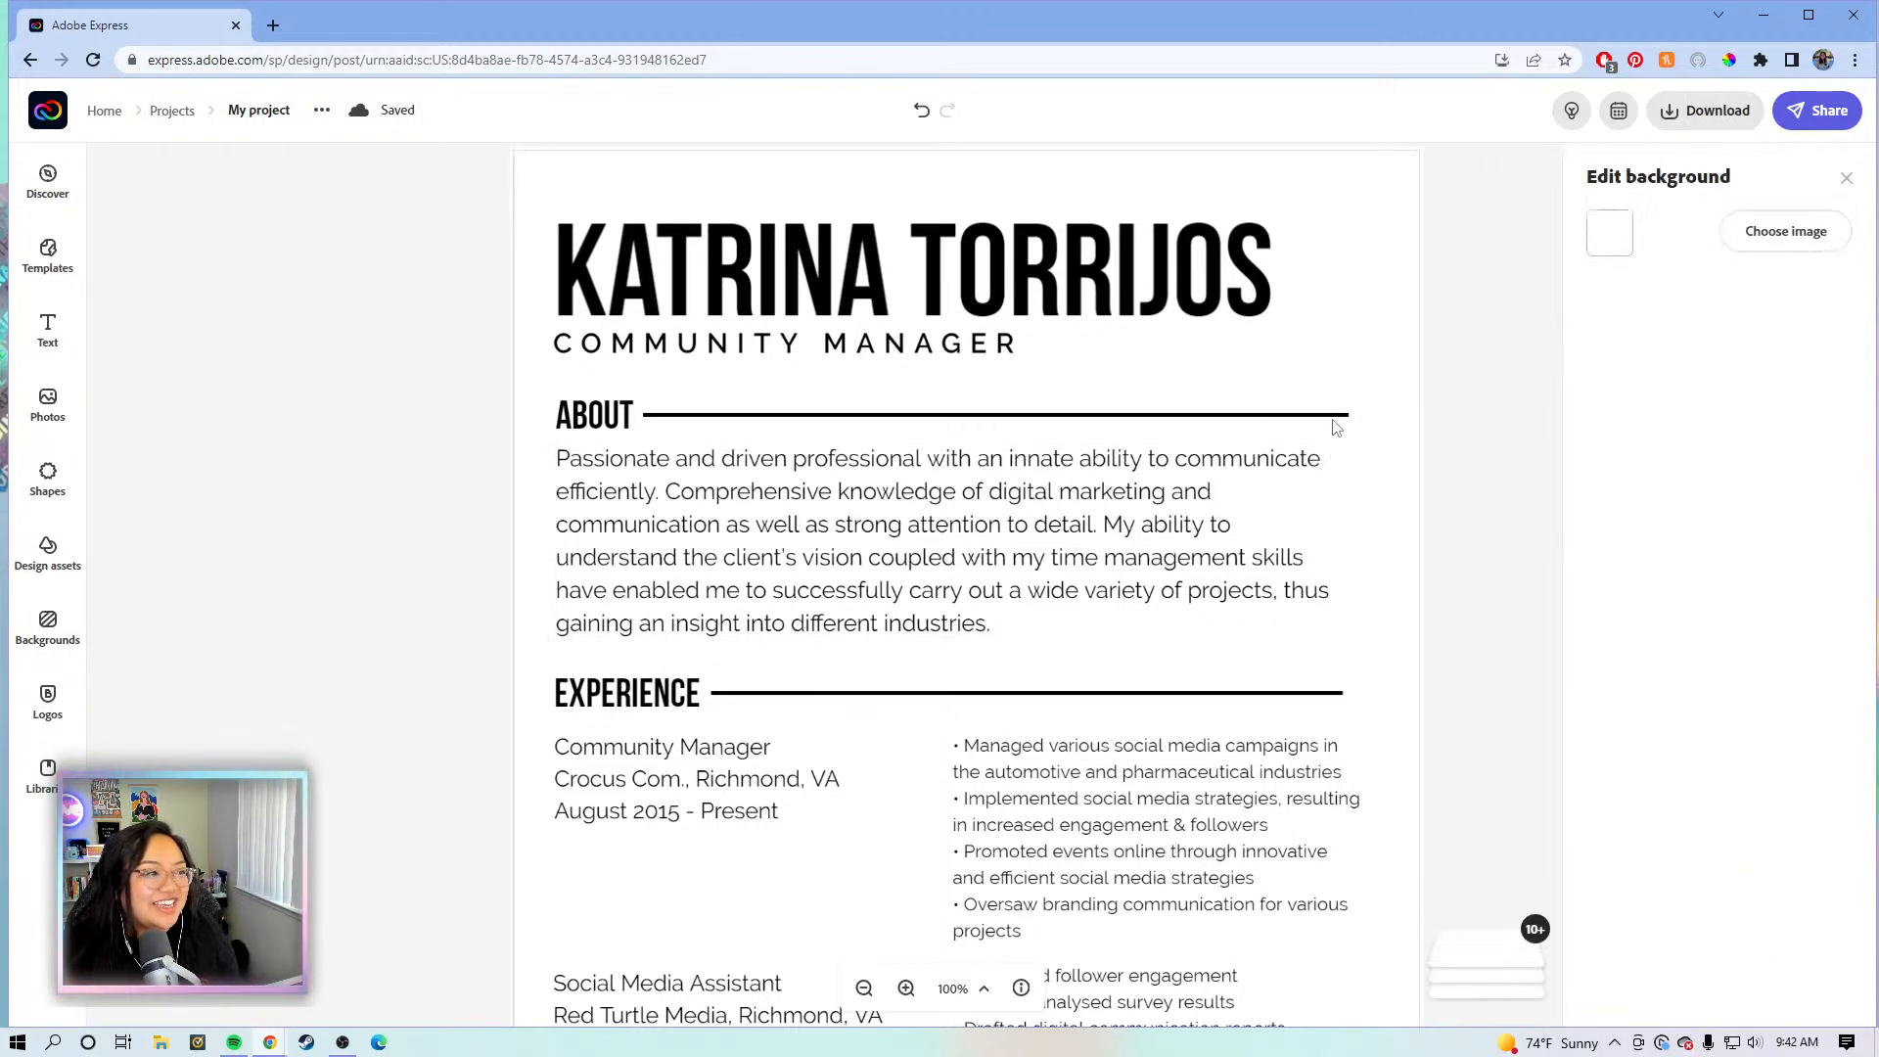
{"action": "left_click", "coordinate": [1067, 501]}
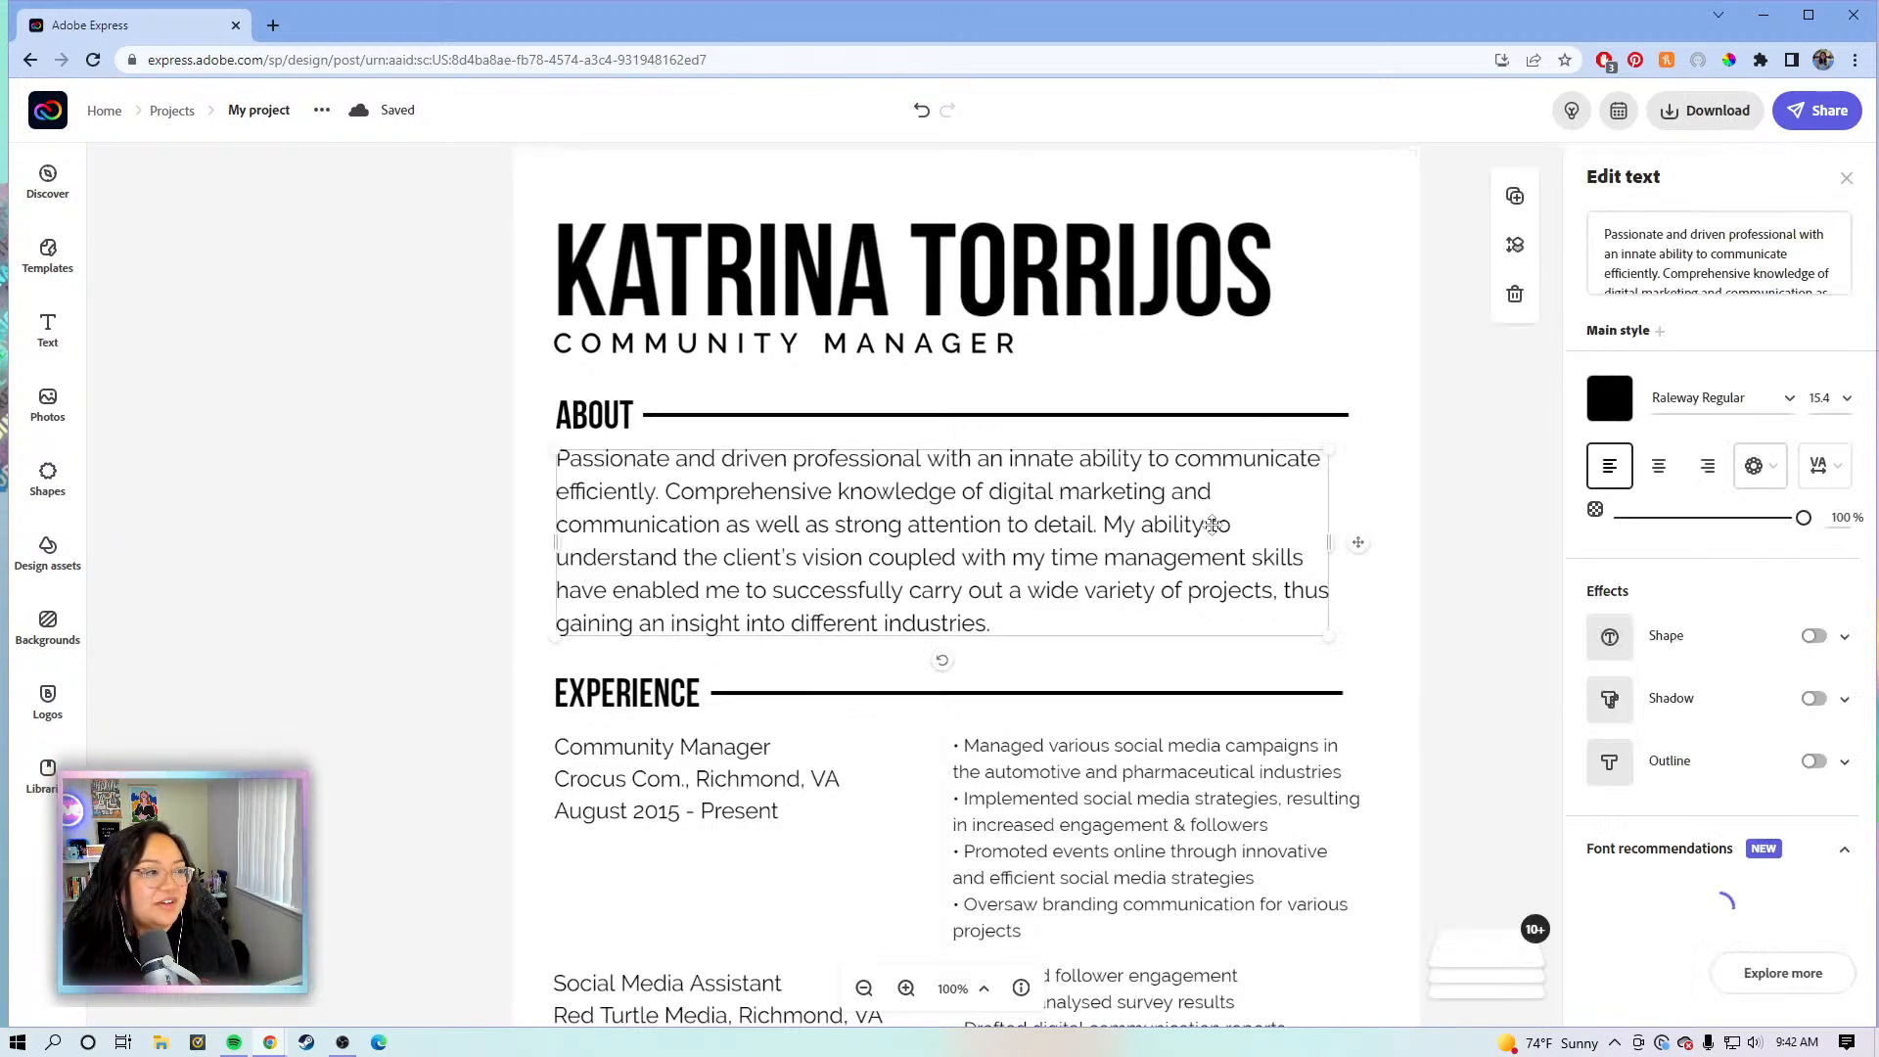
{"action": "scroll", "coordinate": [1214, 526], "scroll_direction": "down", "scroll_amount": 2}
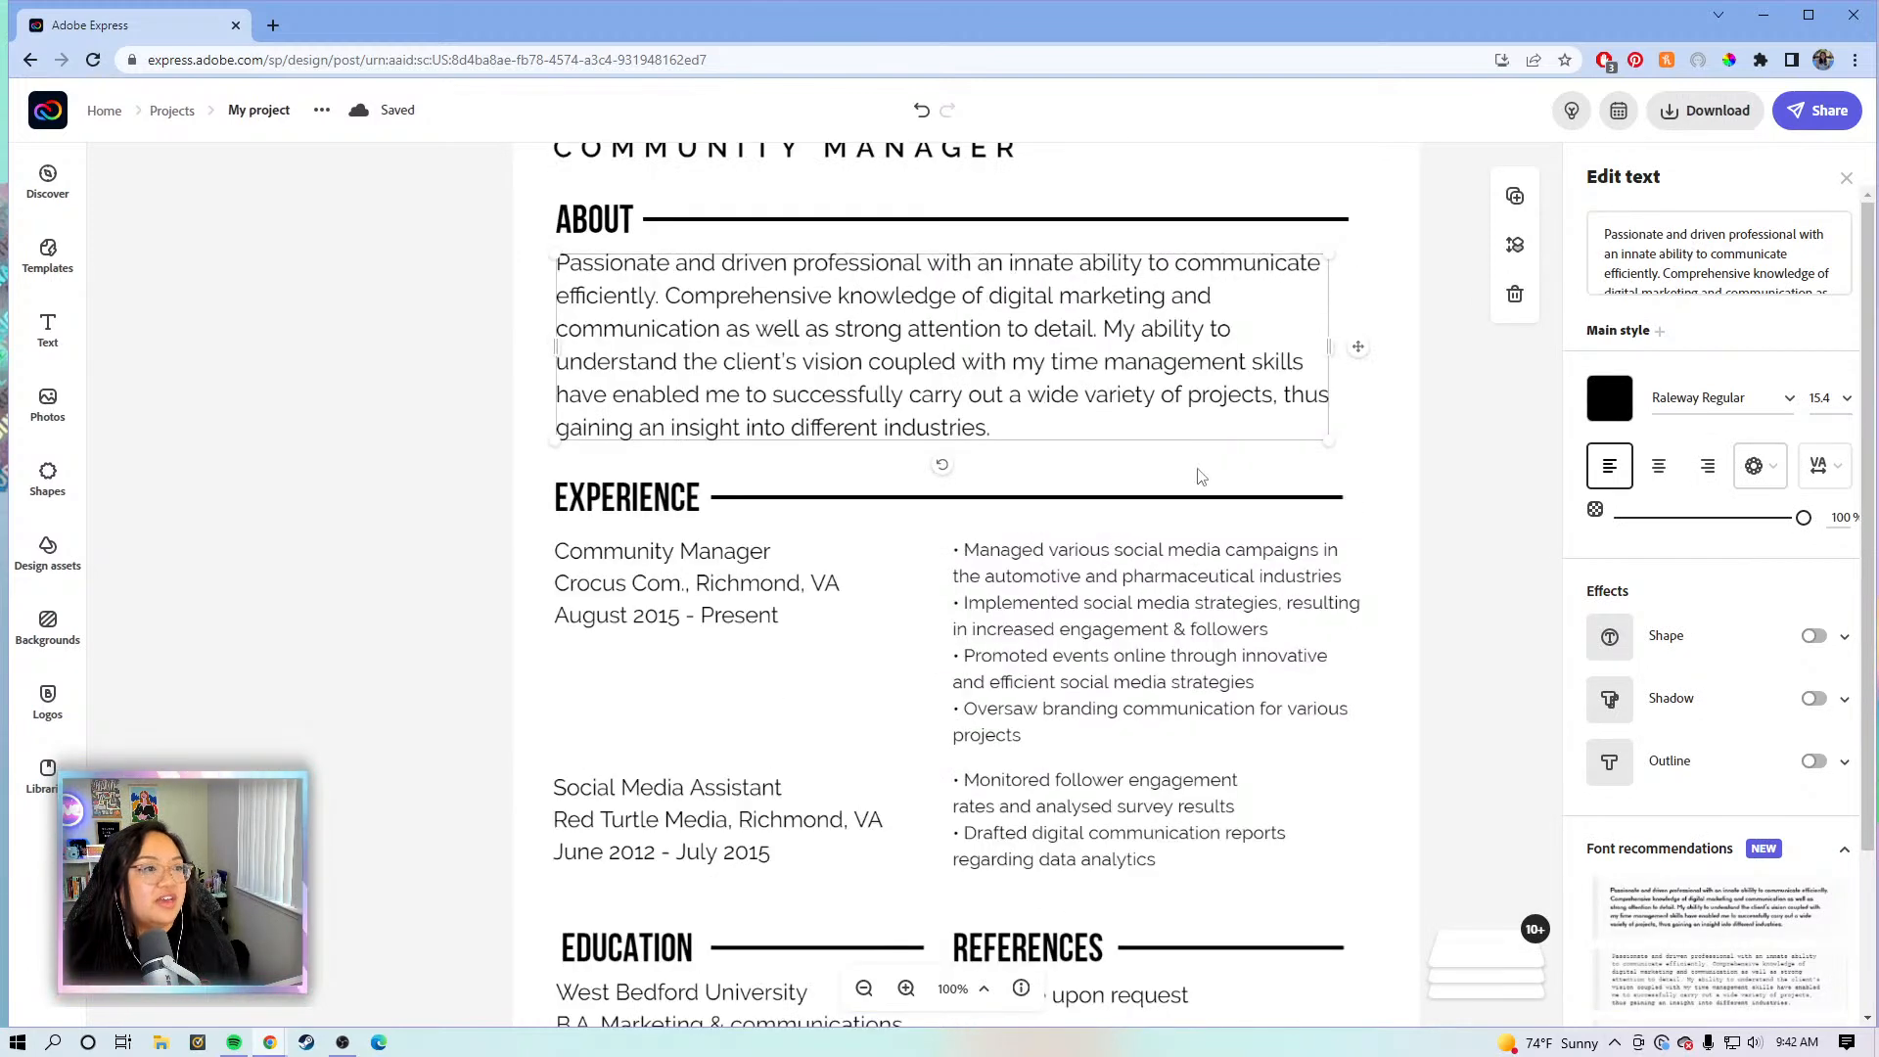
{"action": "scroll", "coordinate": [1311, 367], "scroll_direction": "up", "scroll_amount": 2}
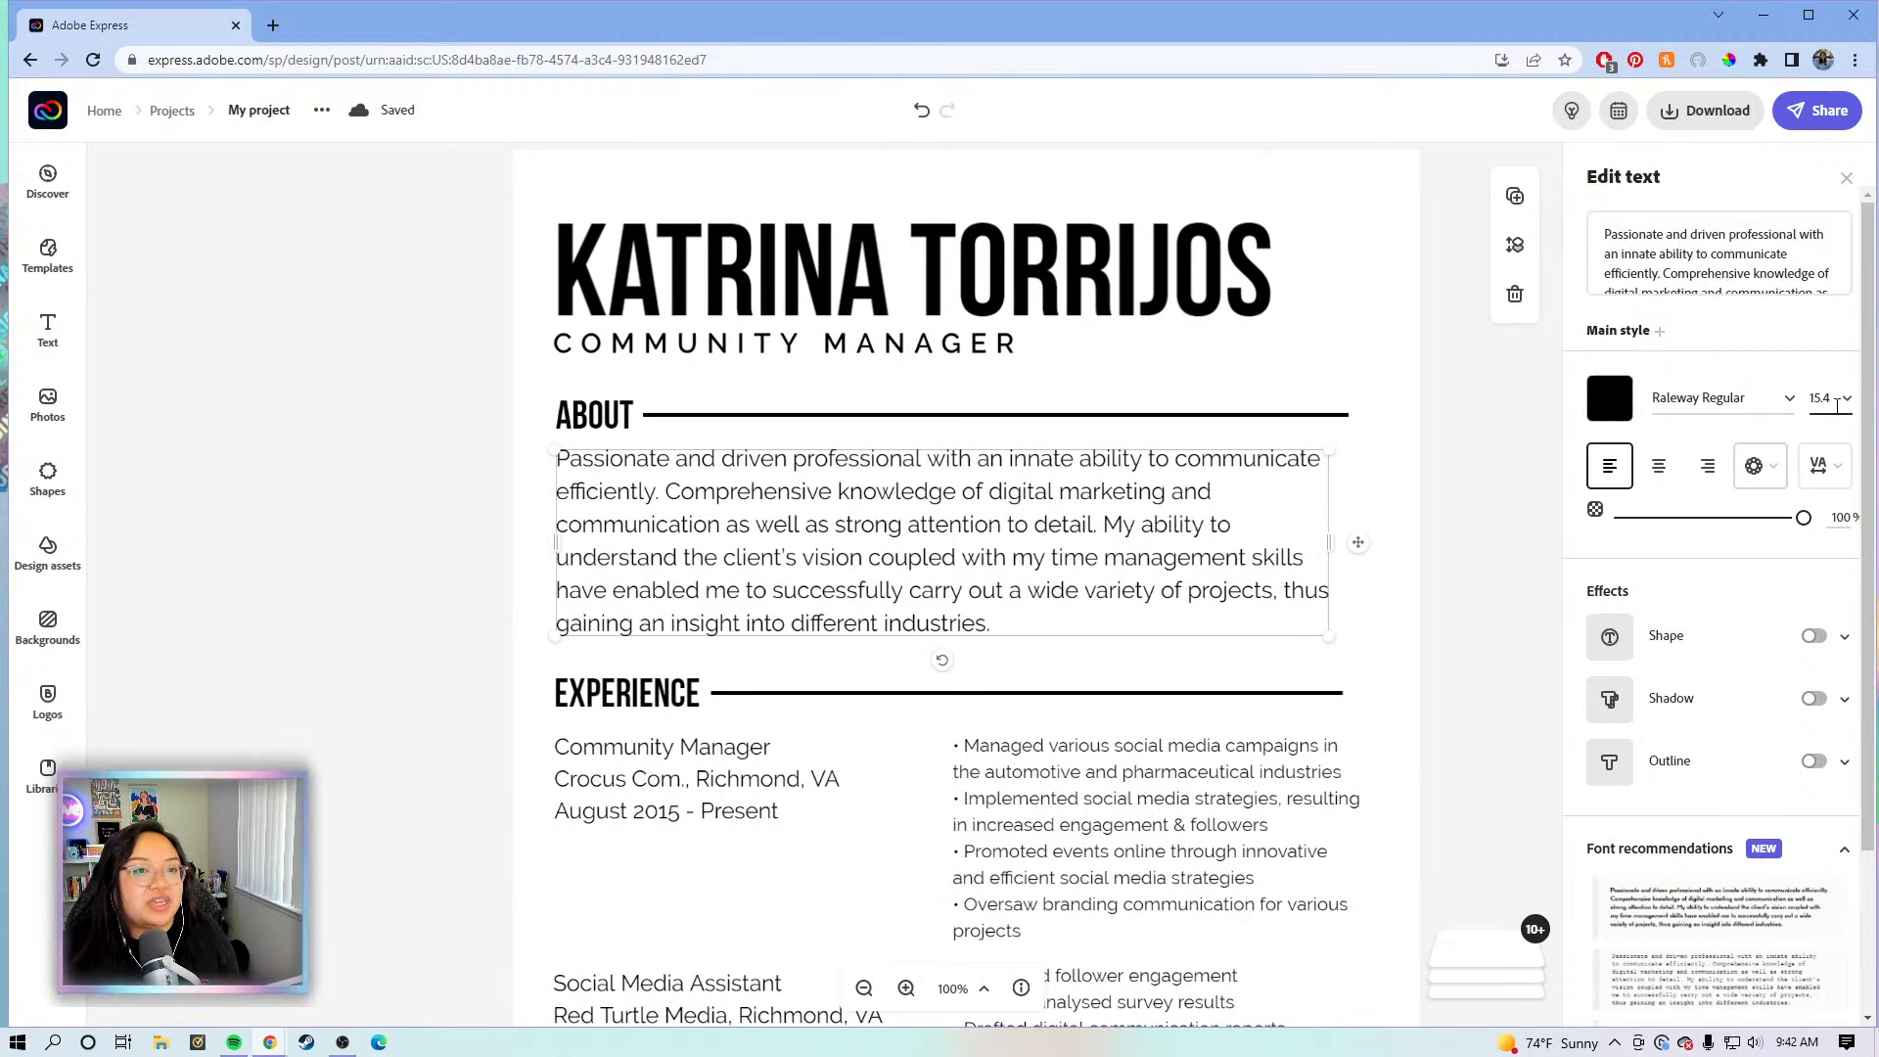
{"action": "left_click", "coordinate": [1848, 399]}
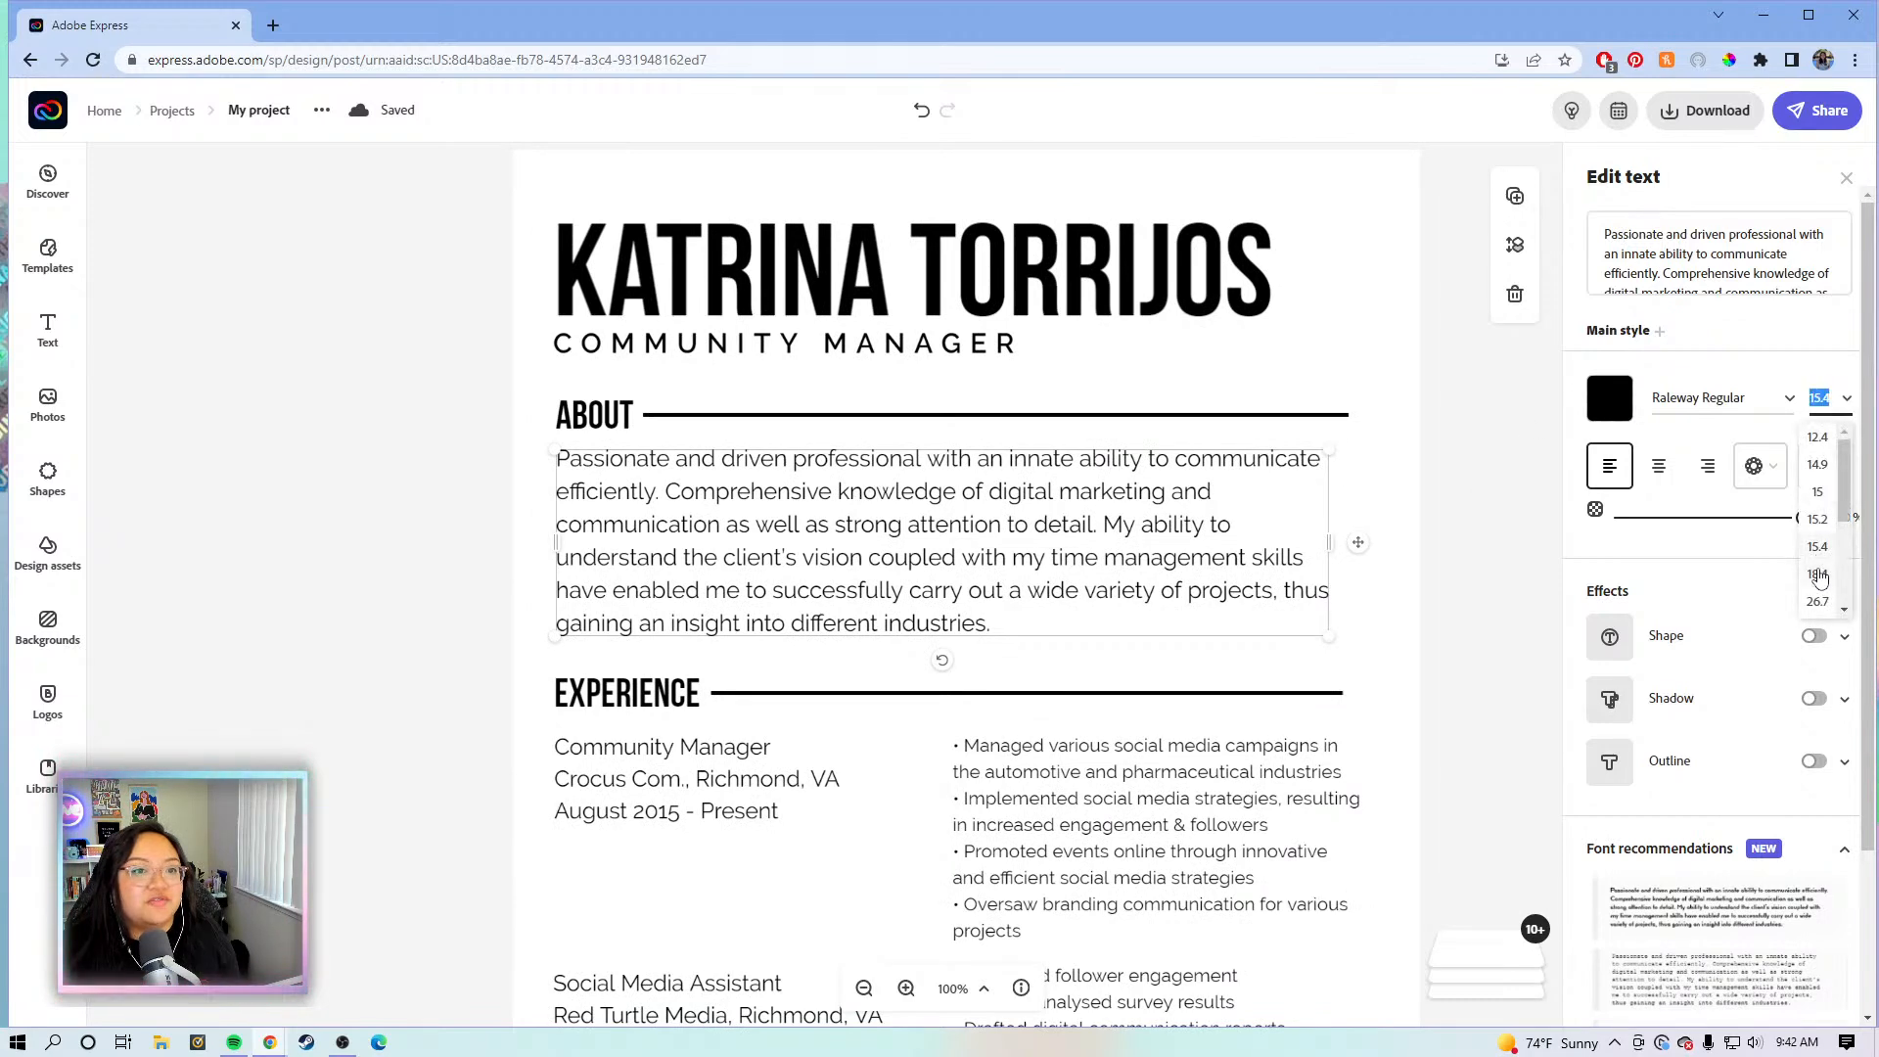
{"action": "type", "text": "12"}
{"action": "key", "text": "Return"}
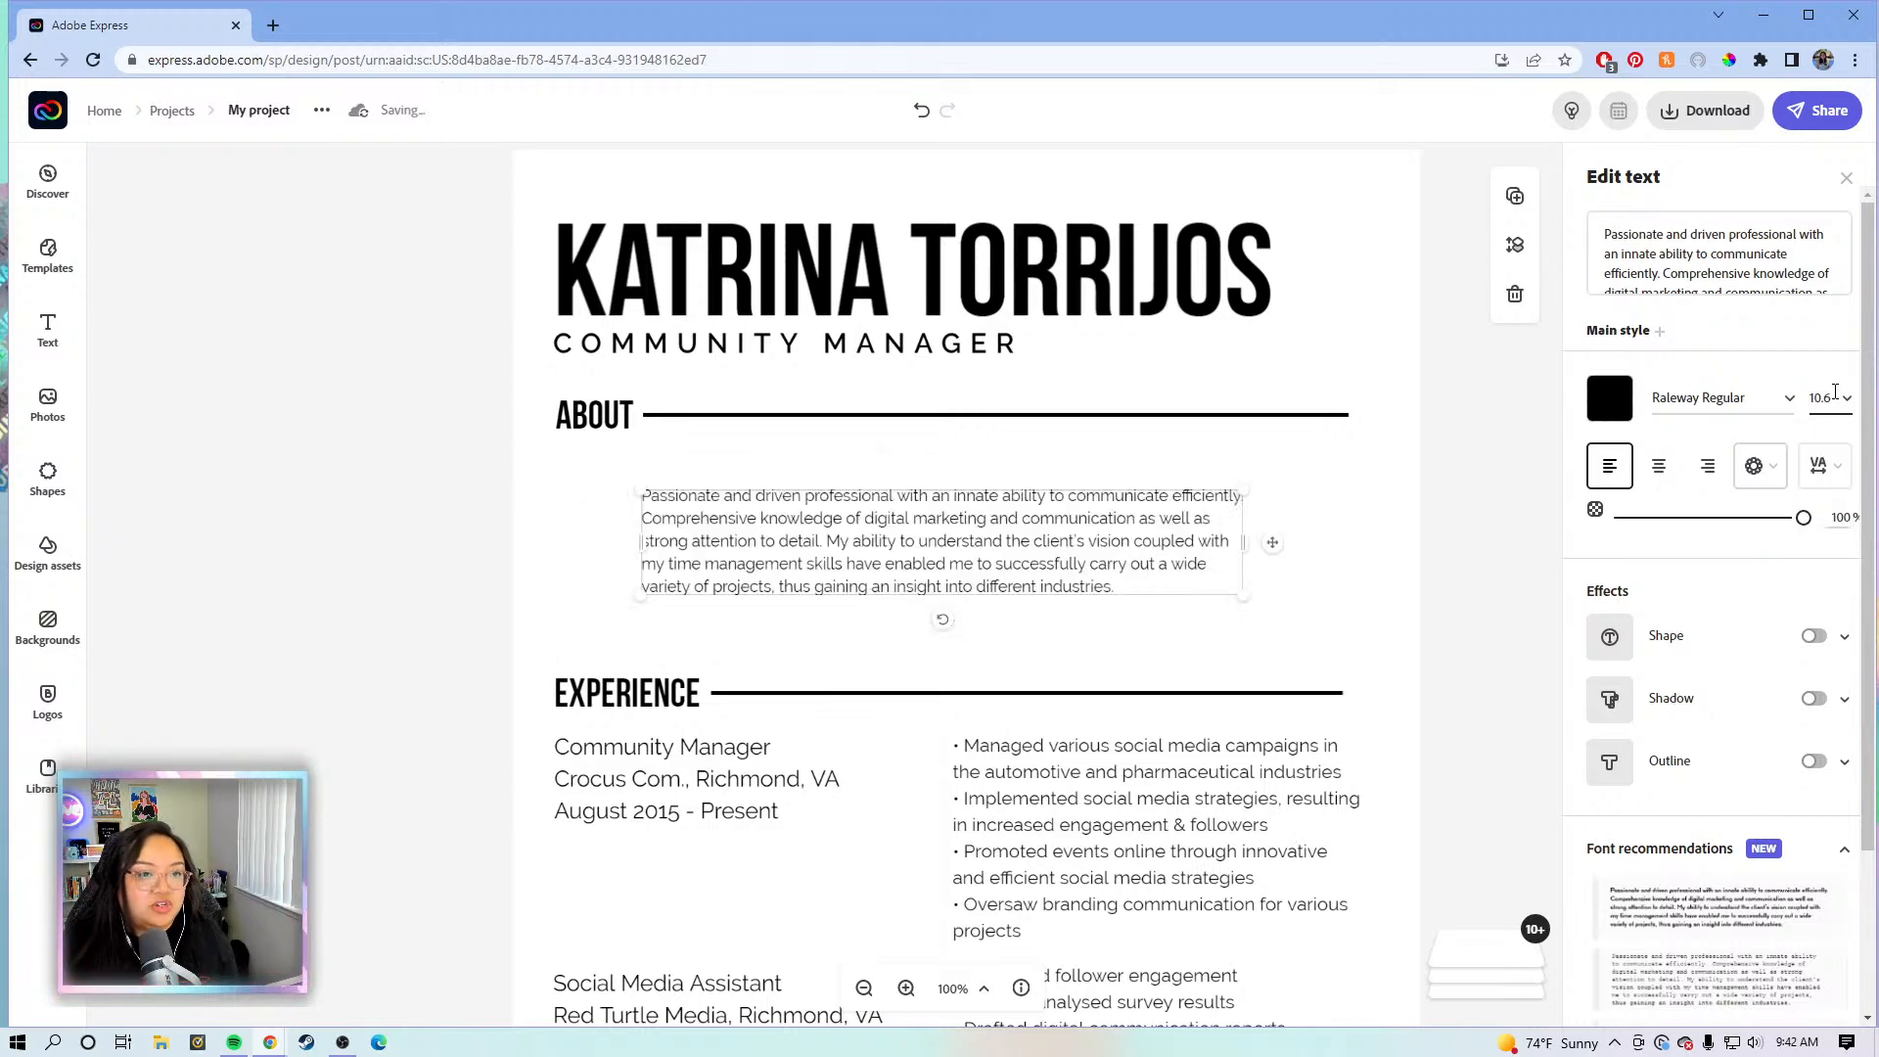
{"action": "left_click", "coordinate": [1835, 391]}
{"action": "type", "text": "12"}
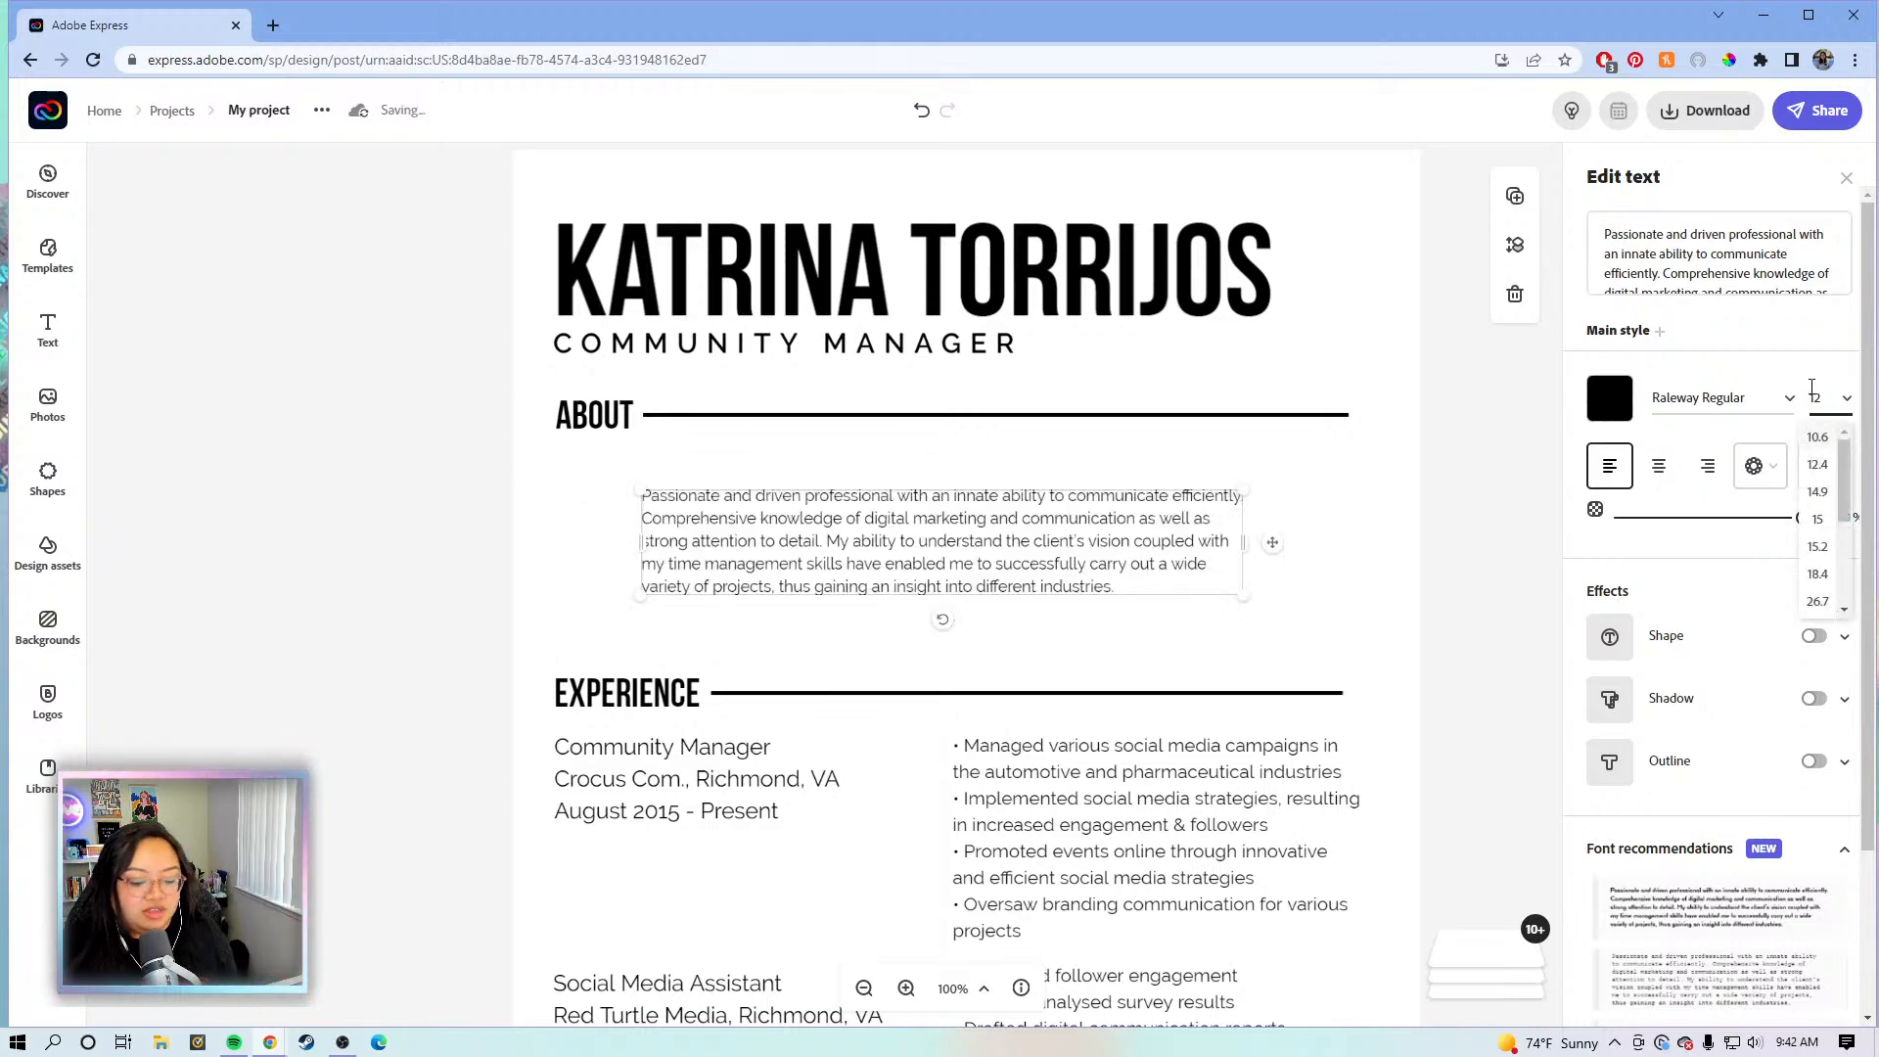
{"action": "key", "text": "Return"}
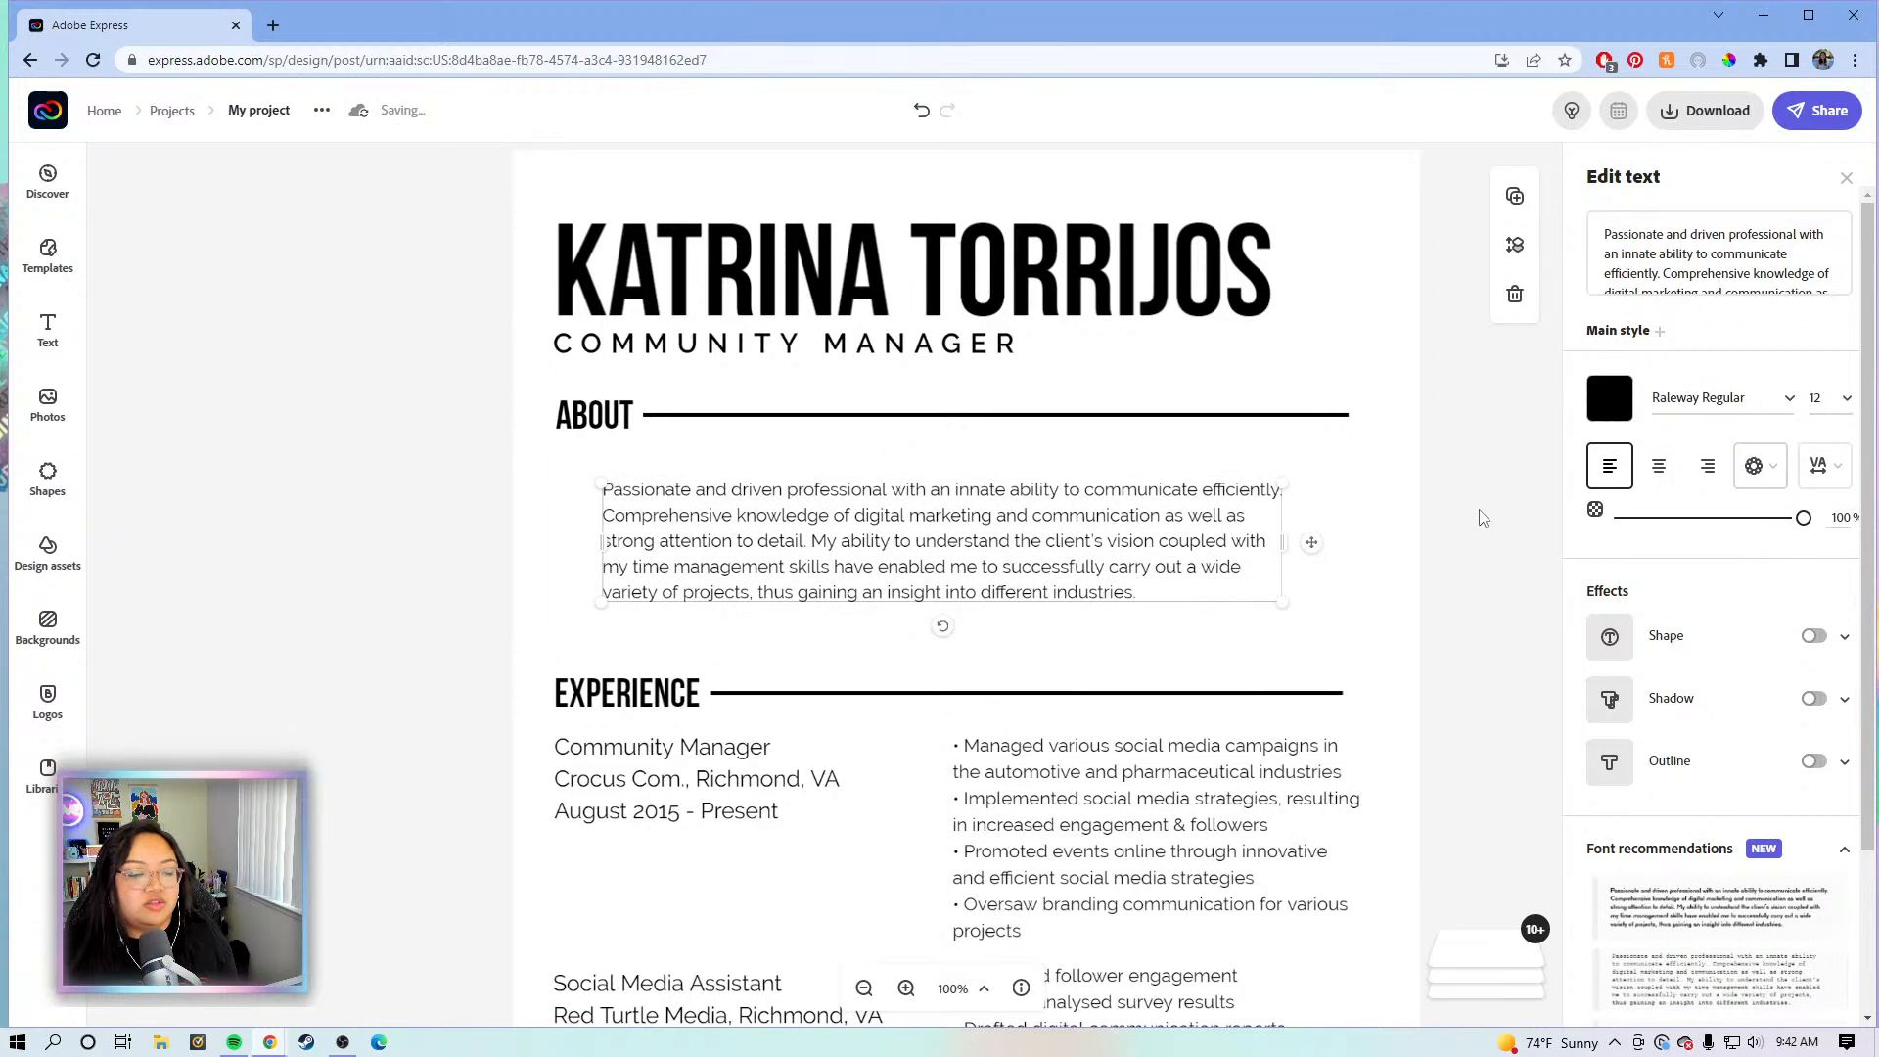
- Move the About paragraph to the left margin, widen it, and select the EXPERIENCE heading row
{"action": "left_click", "coordinate": [1438, 495]}
{"action": "left_click", "coordinate": [969, 534]}
{"action": "left_click_drag", "start_coordinate": [968, 534], "coordinate": [951, 505]}
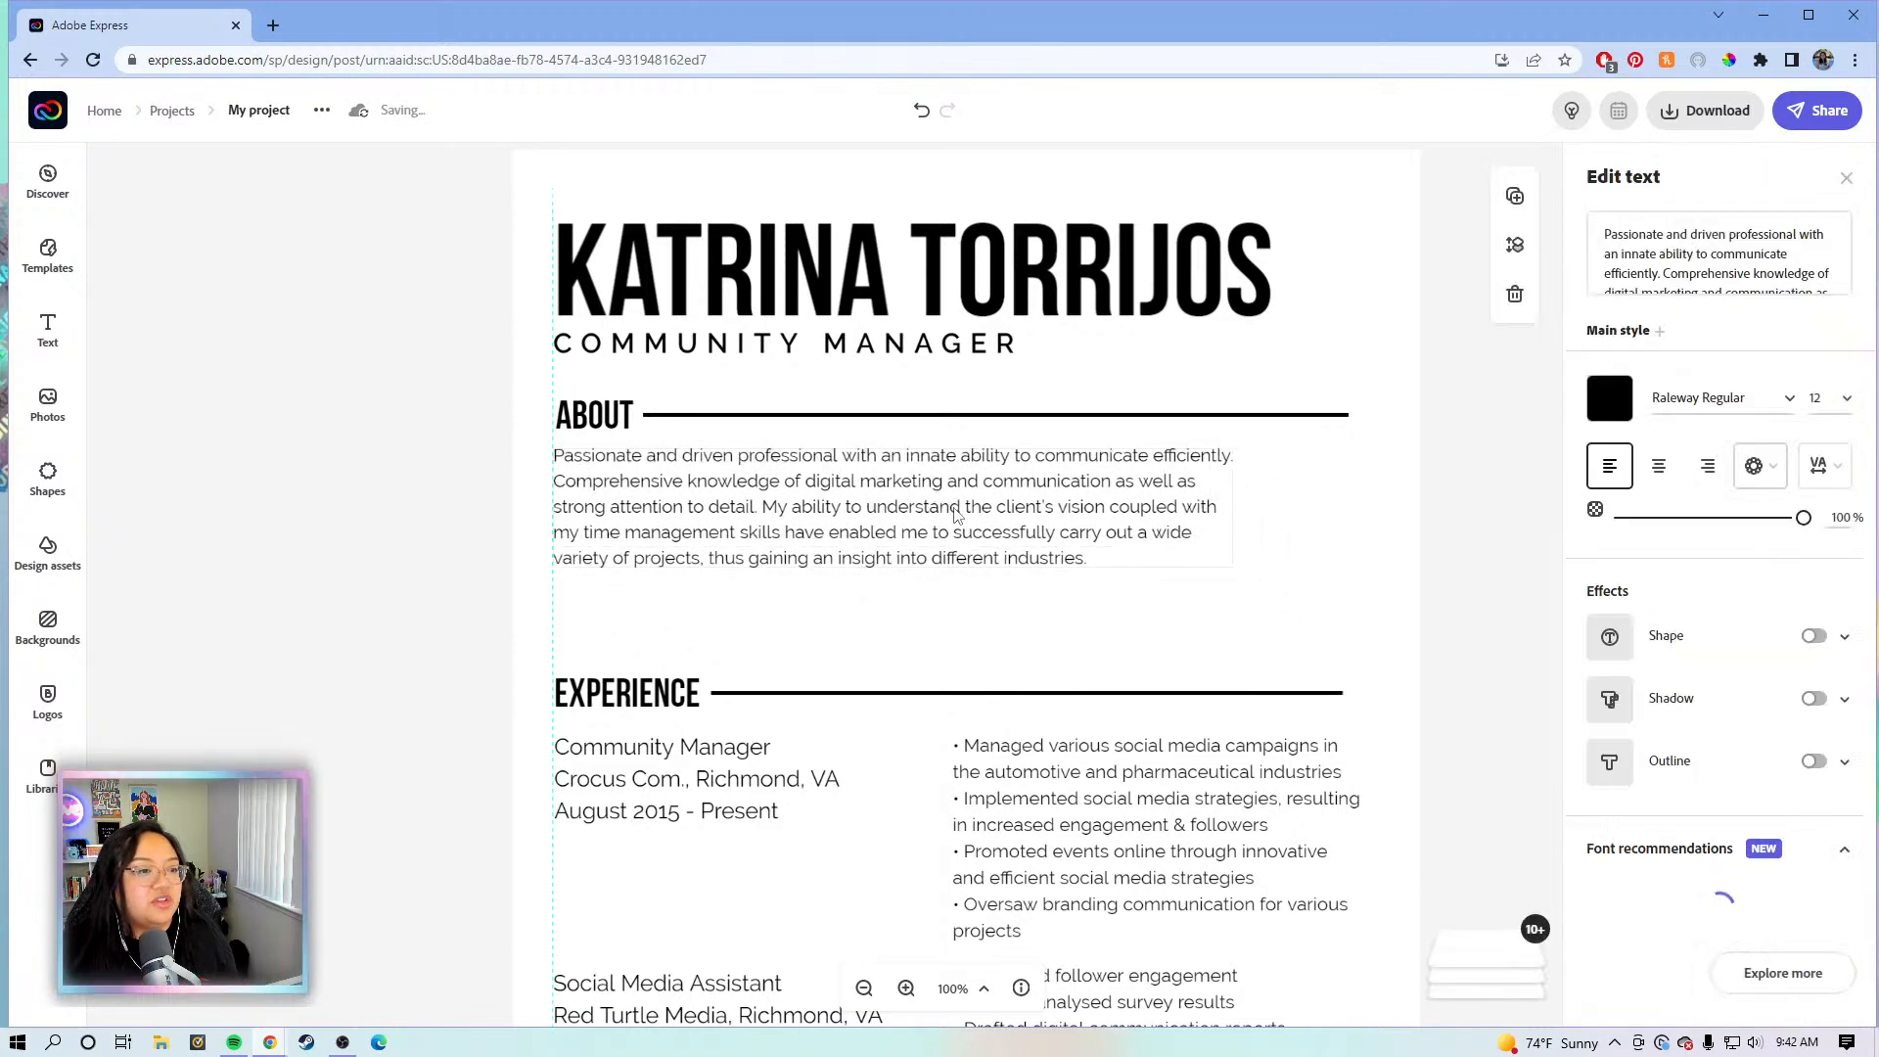
{"action": "left_click_drag", "start_coordinate": [1235, 507], "coordinate": [1354, 517]}
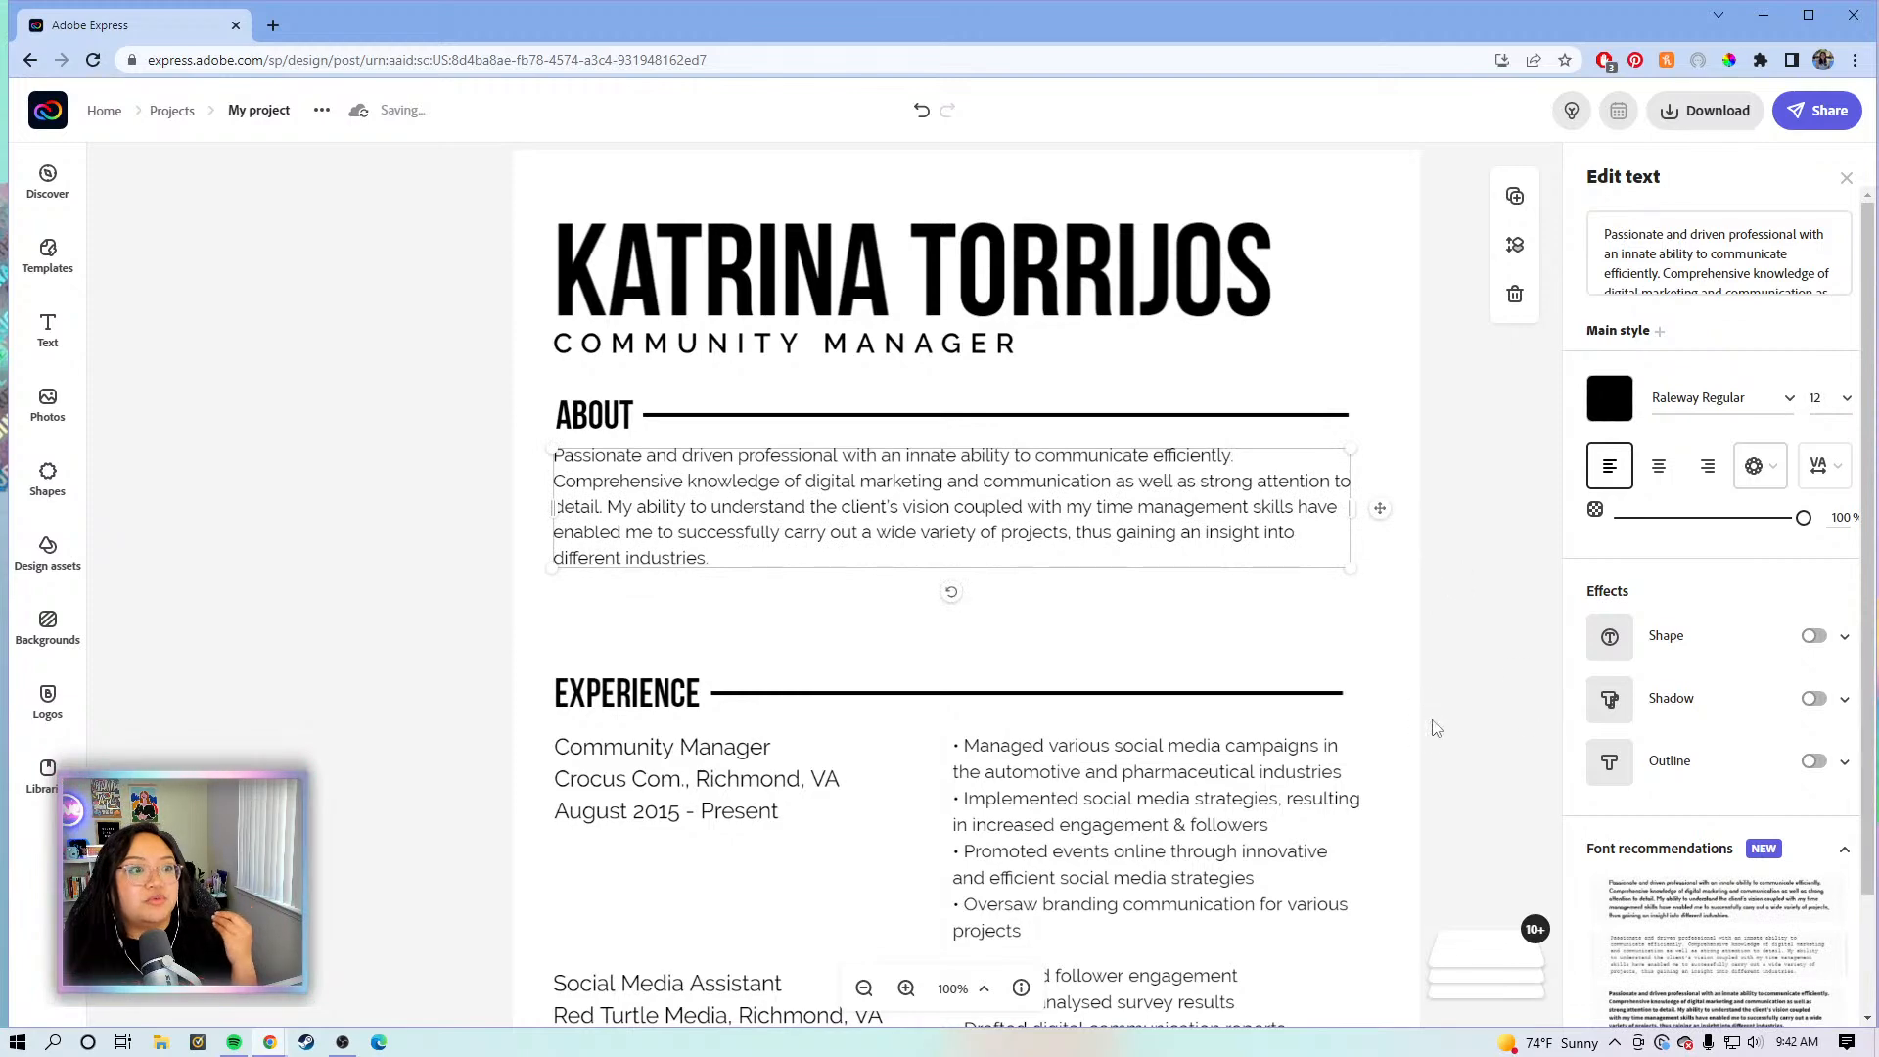
{"action": "left_click", "coordinate": [1458, 709]}
{"action": "left_click_drag", "start_coordinate": [525, 692], "coordinate": [623, 612]}
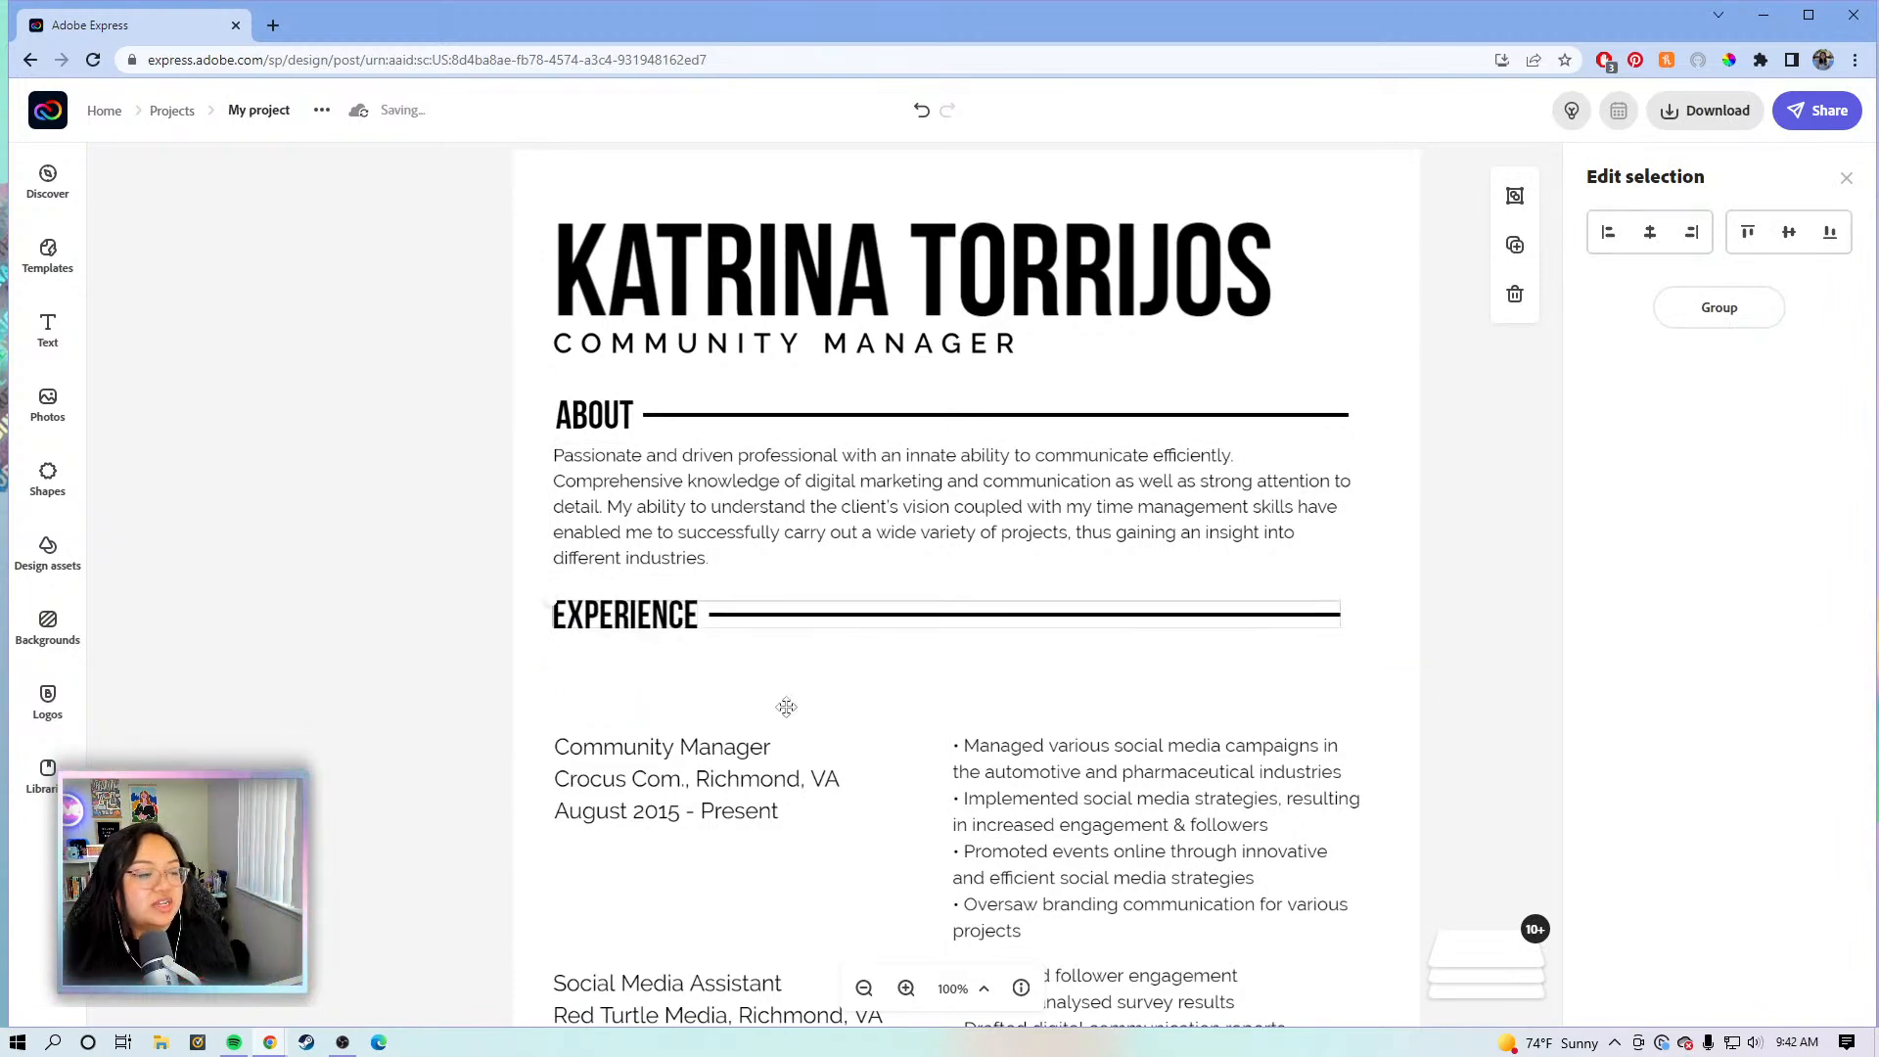
- Set the Community Manager entry and its bullet list of duties to size 12
{"action": "scroll", "coordinate": [685, 665], "scroll_direction": "down", "scroll_amount": 1}
{"action": "left_click", "coordinate": [711, 665]}
{"action": "left_click", "coordinate": [1828, 398]}
{"action": "left_click", "coordinate": [1818, 439]}
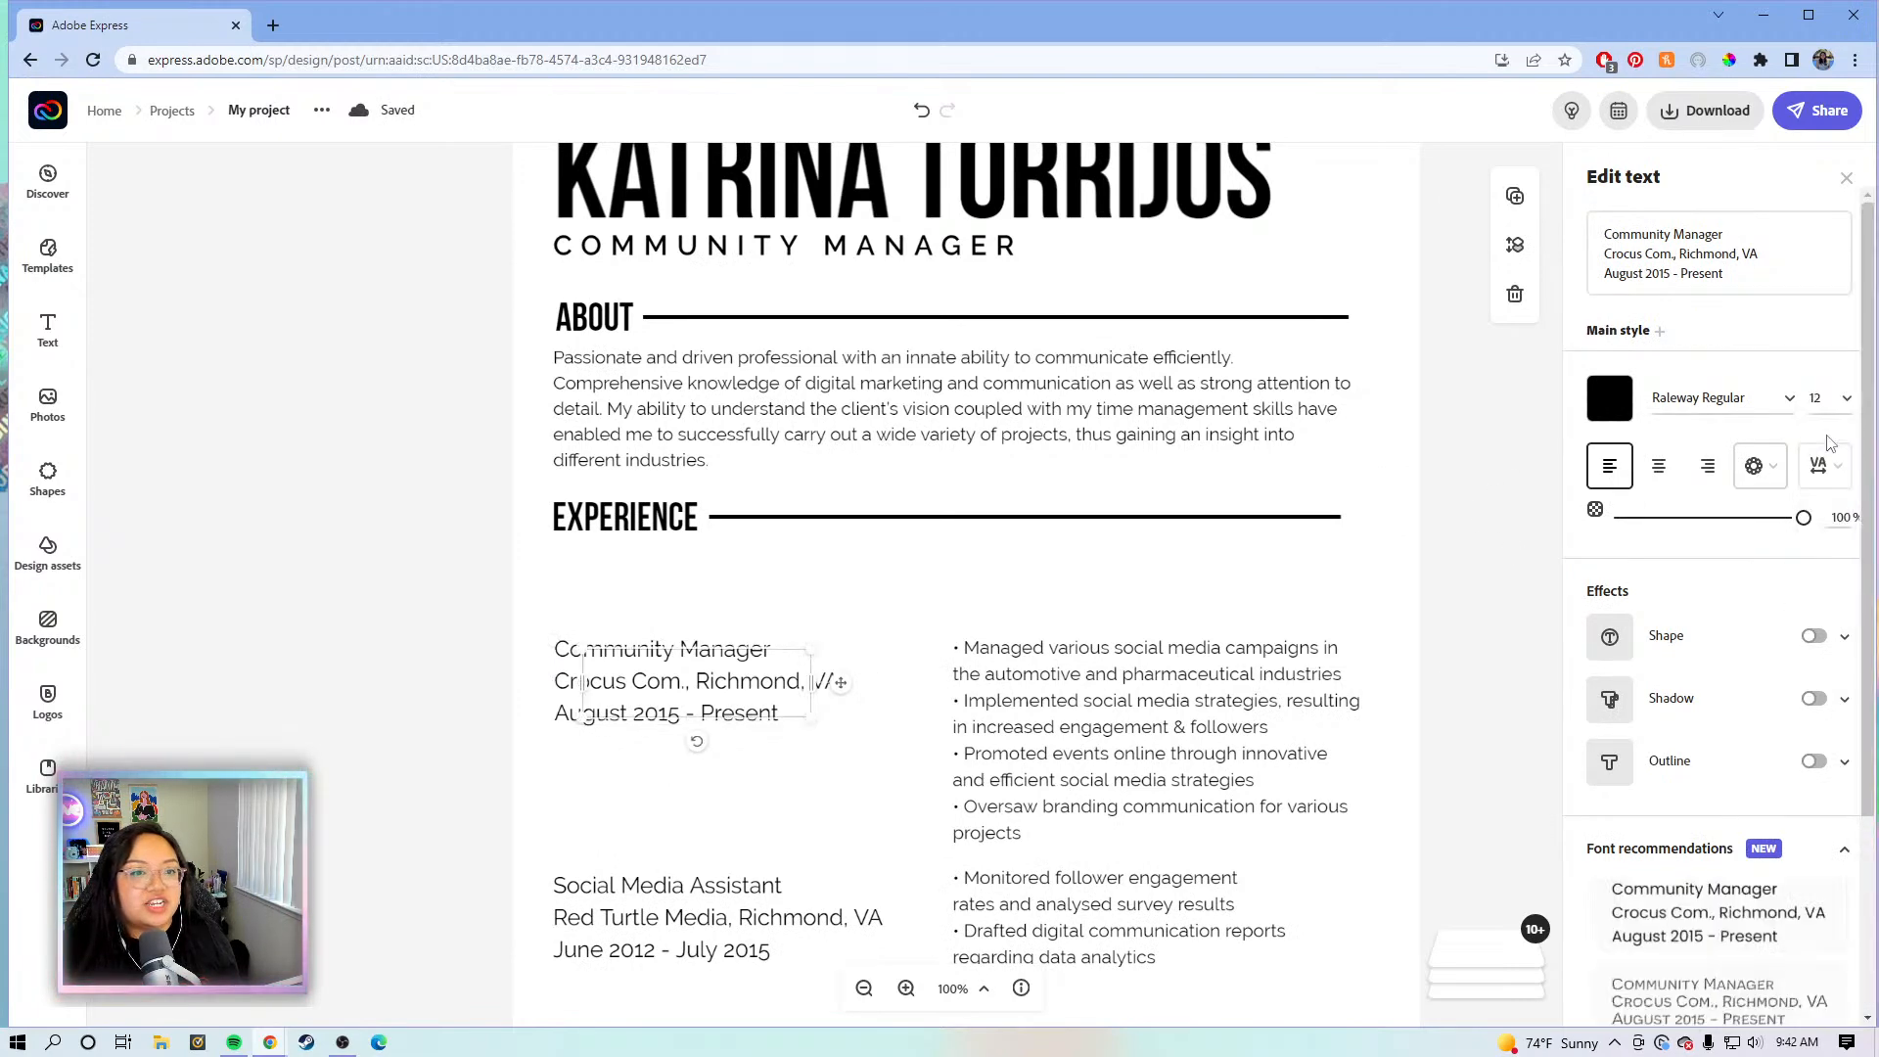
{"action": "left_click", "coordinate": [1172, 647]}
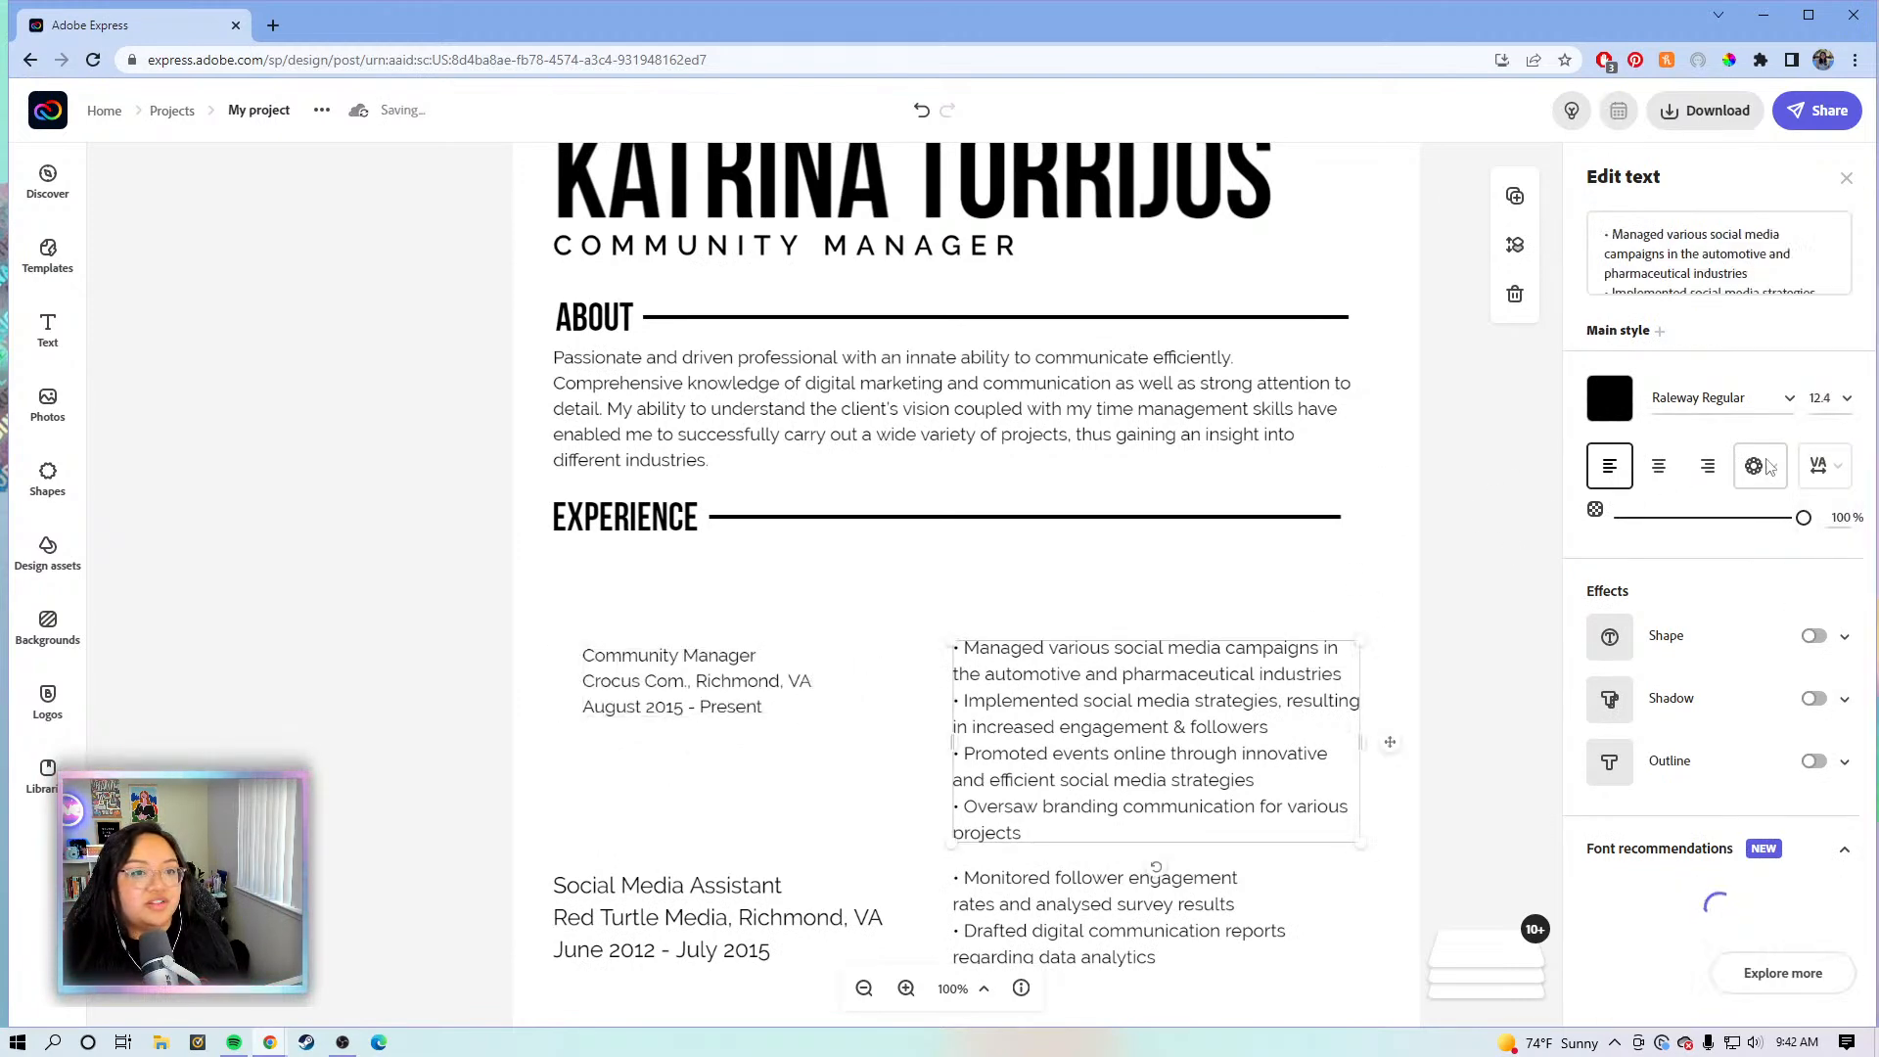
{"action": "left_click", "coordinate": [1837, 392]}
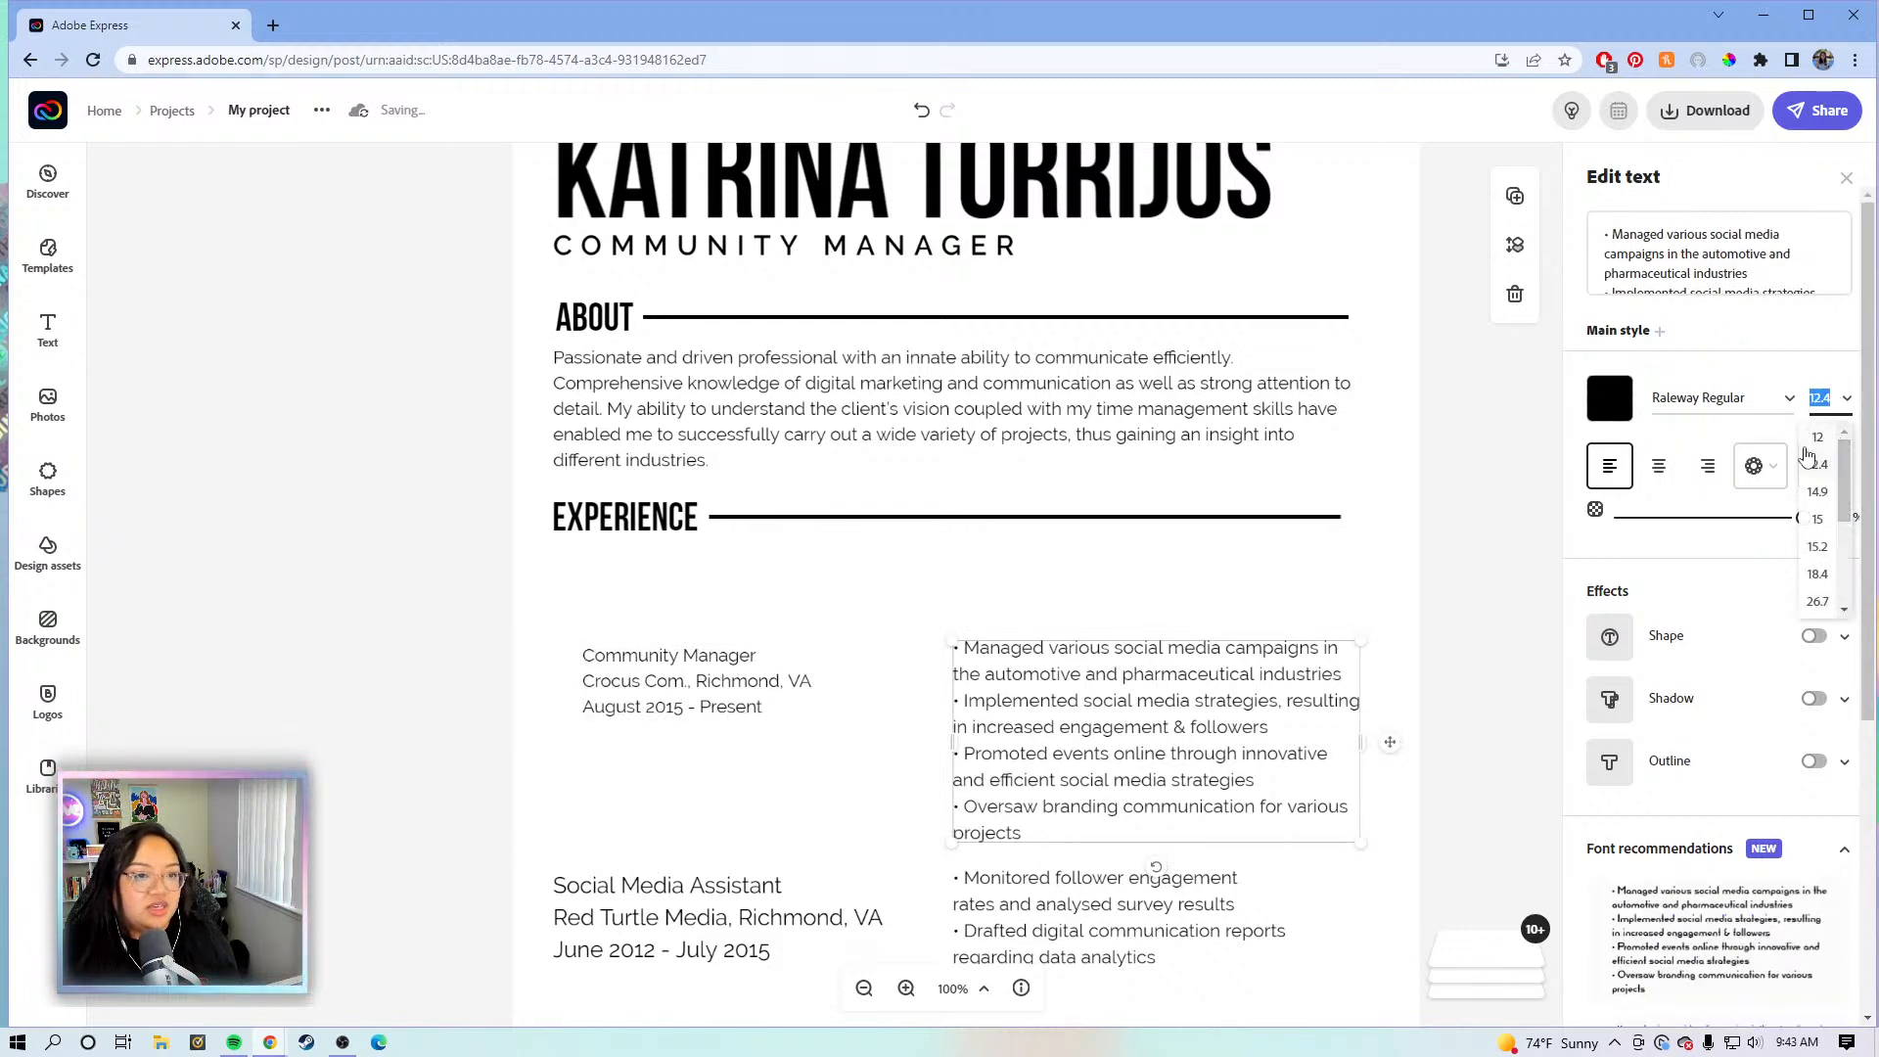
{"action": "left_click", "coordinate": [1831, 437]}
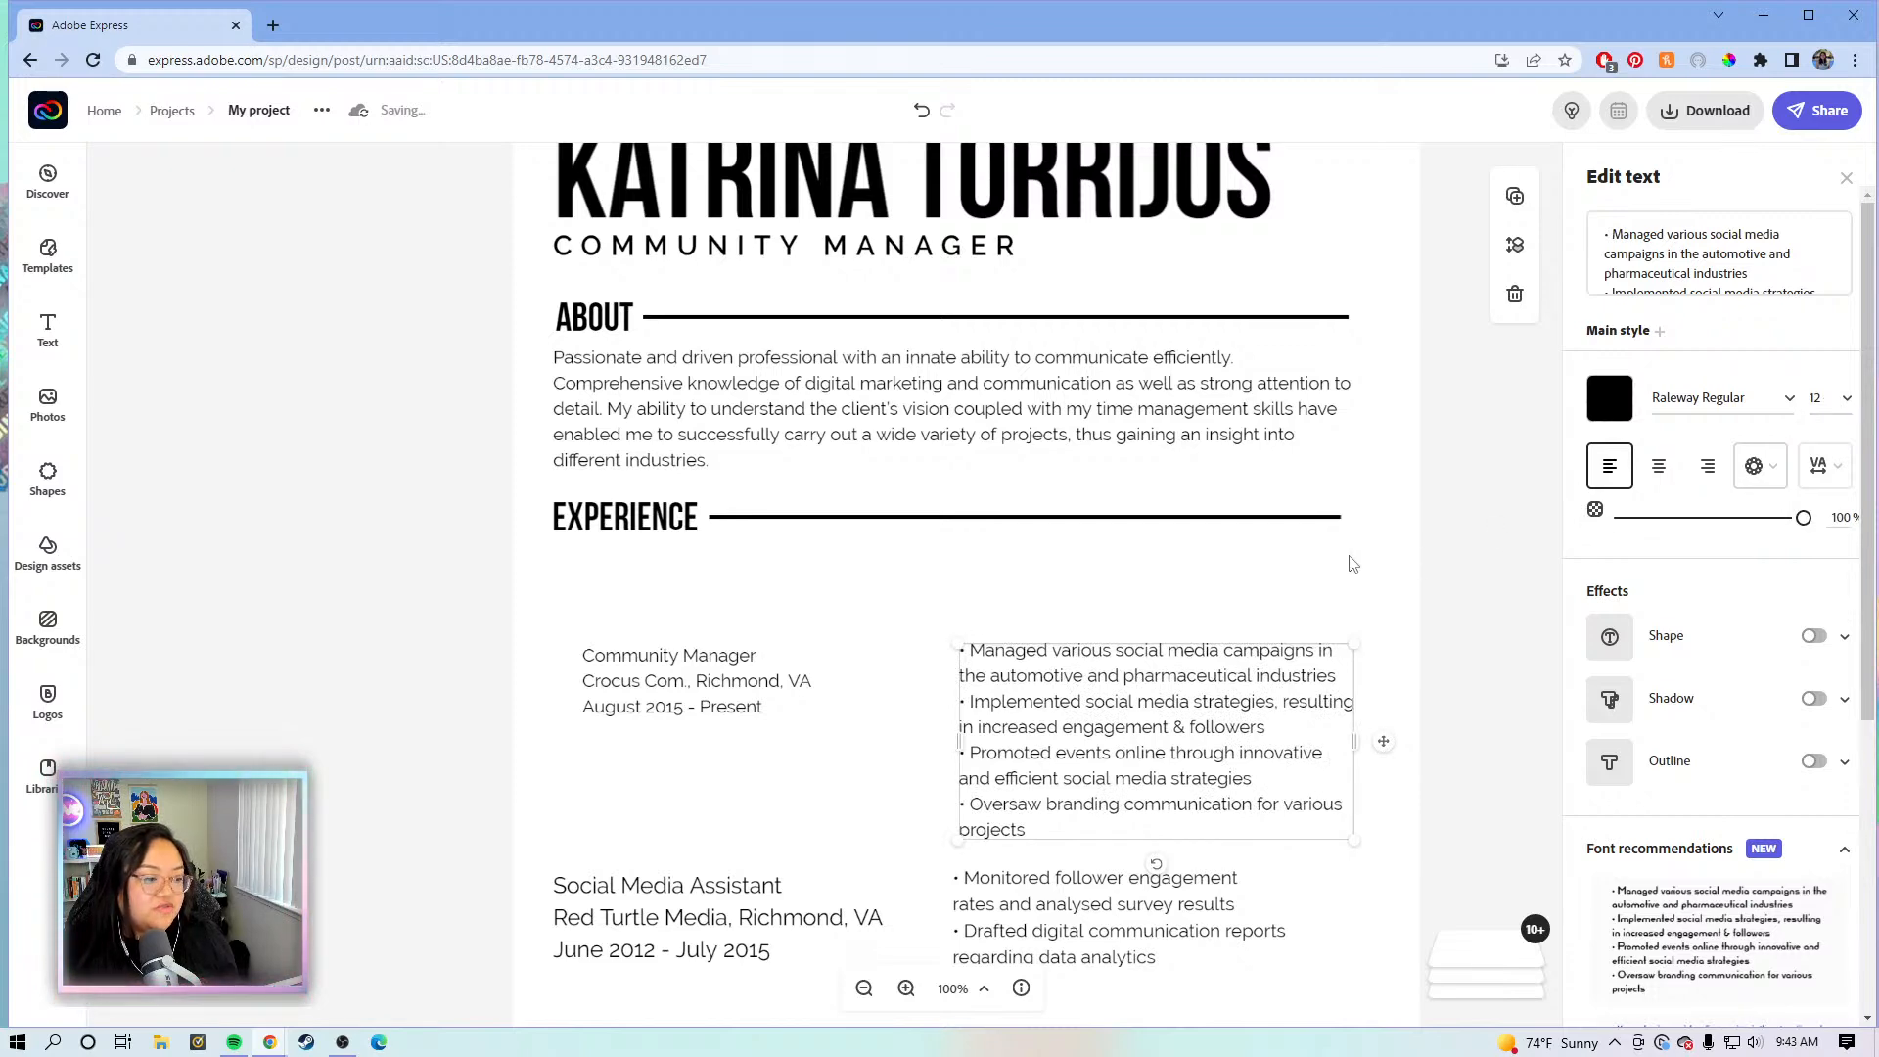
- Move the Community Manager block and bullets up under EXPERIENCE, then raise the Social Media Assistant entry
{"action": "left_click_drag", "start_coordinate": [646, 663], "coordinate": [642, 595]}
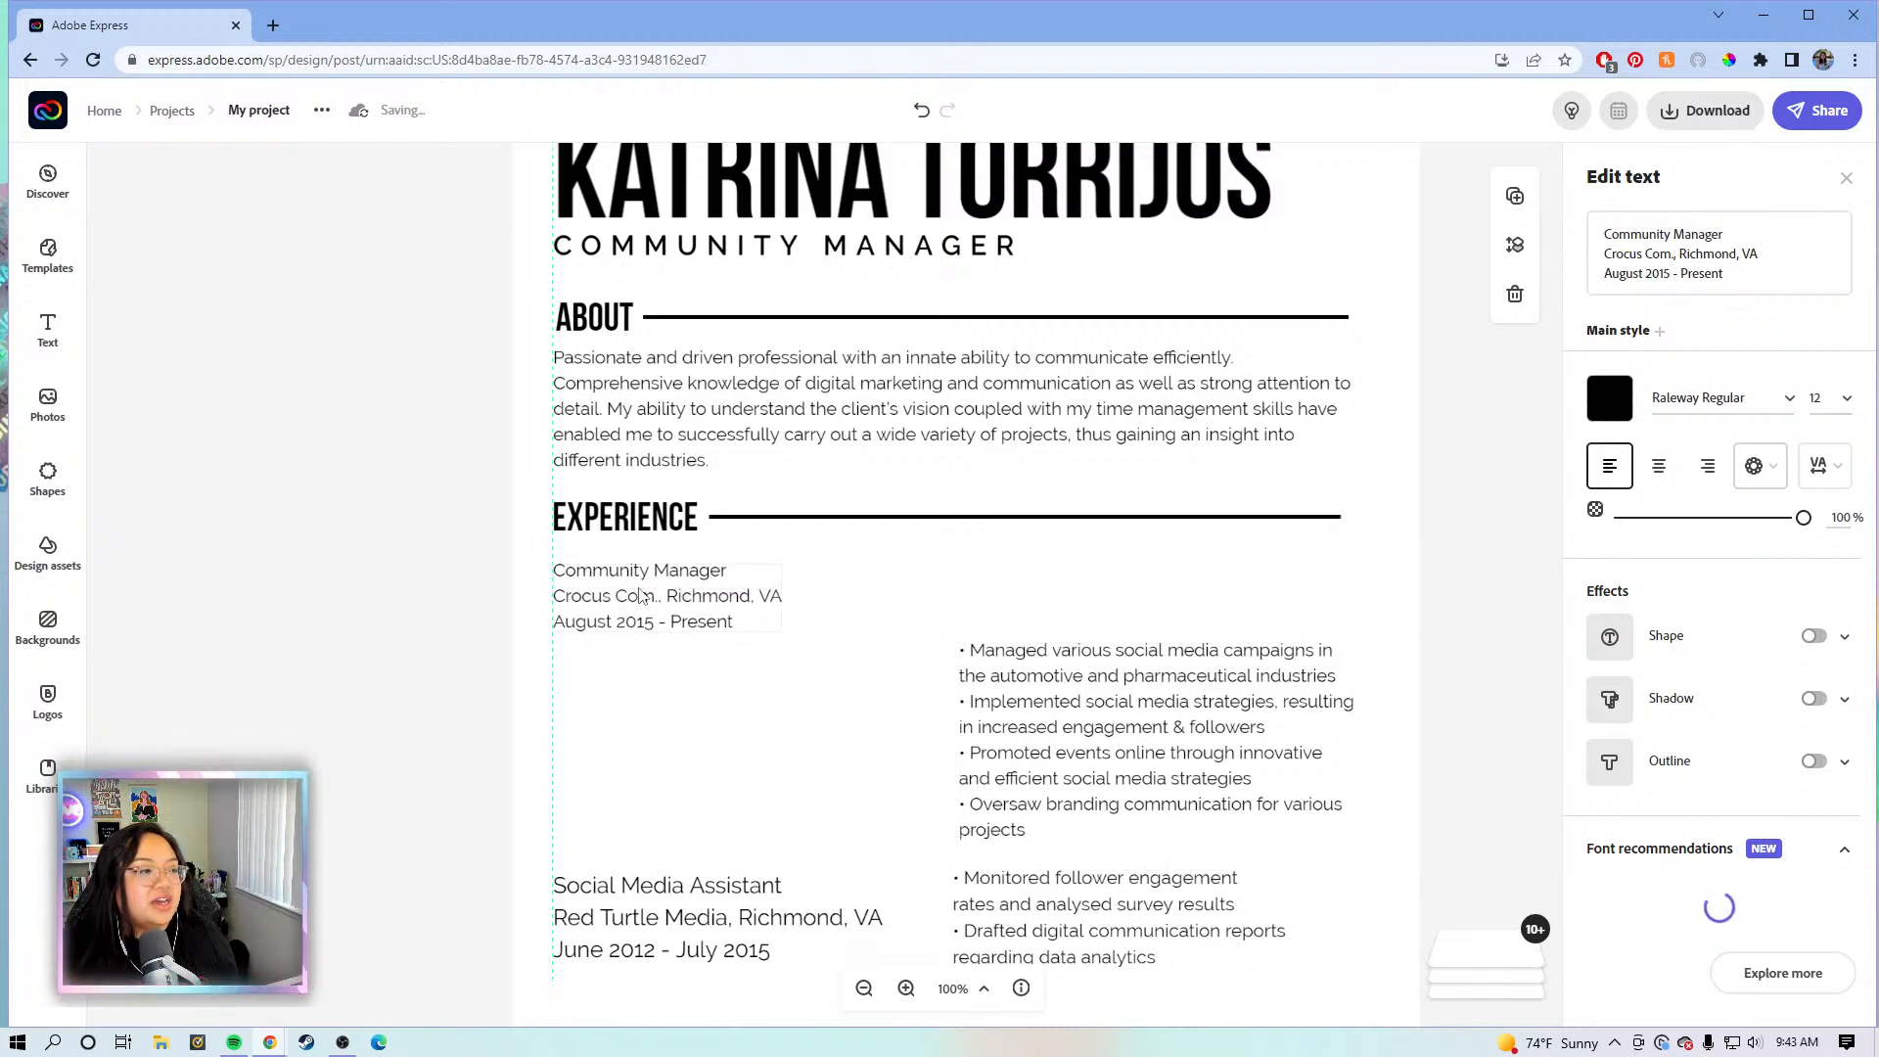
{"action": "left_click_drag", "start_coordinate": [1101, 707], "coordinate": [1049, 649]}
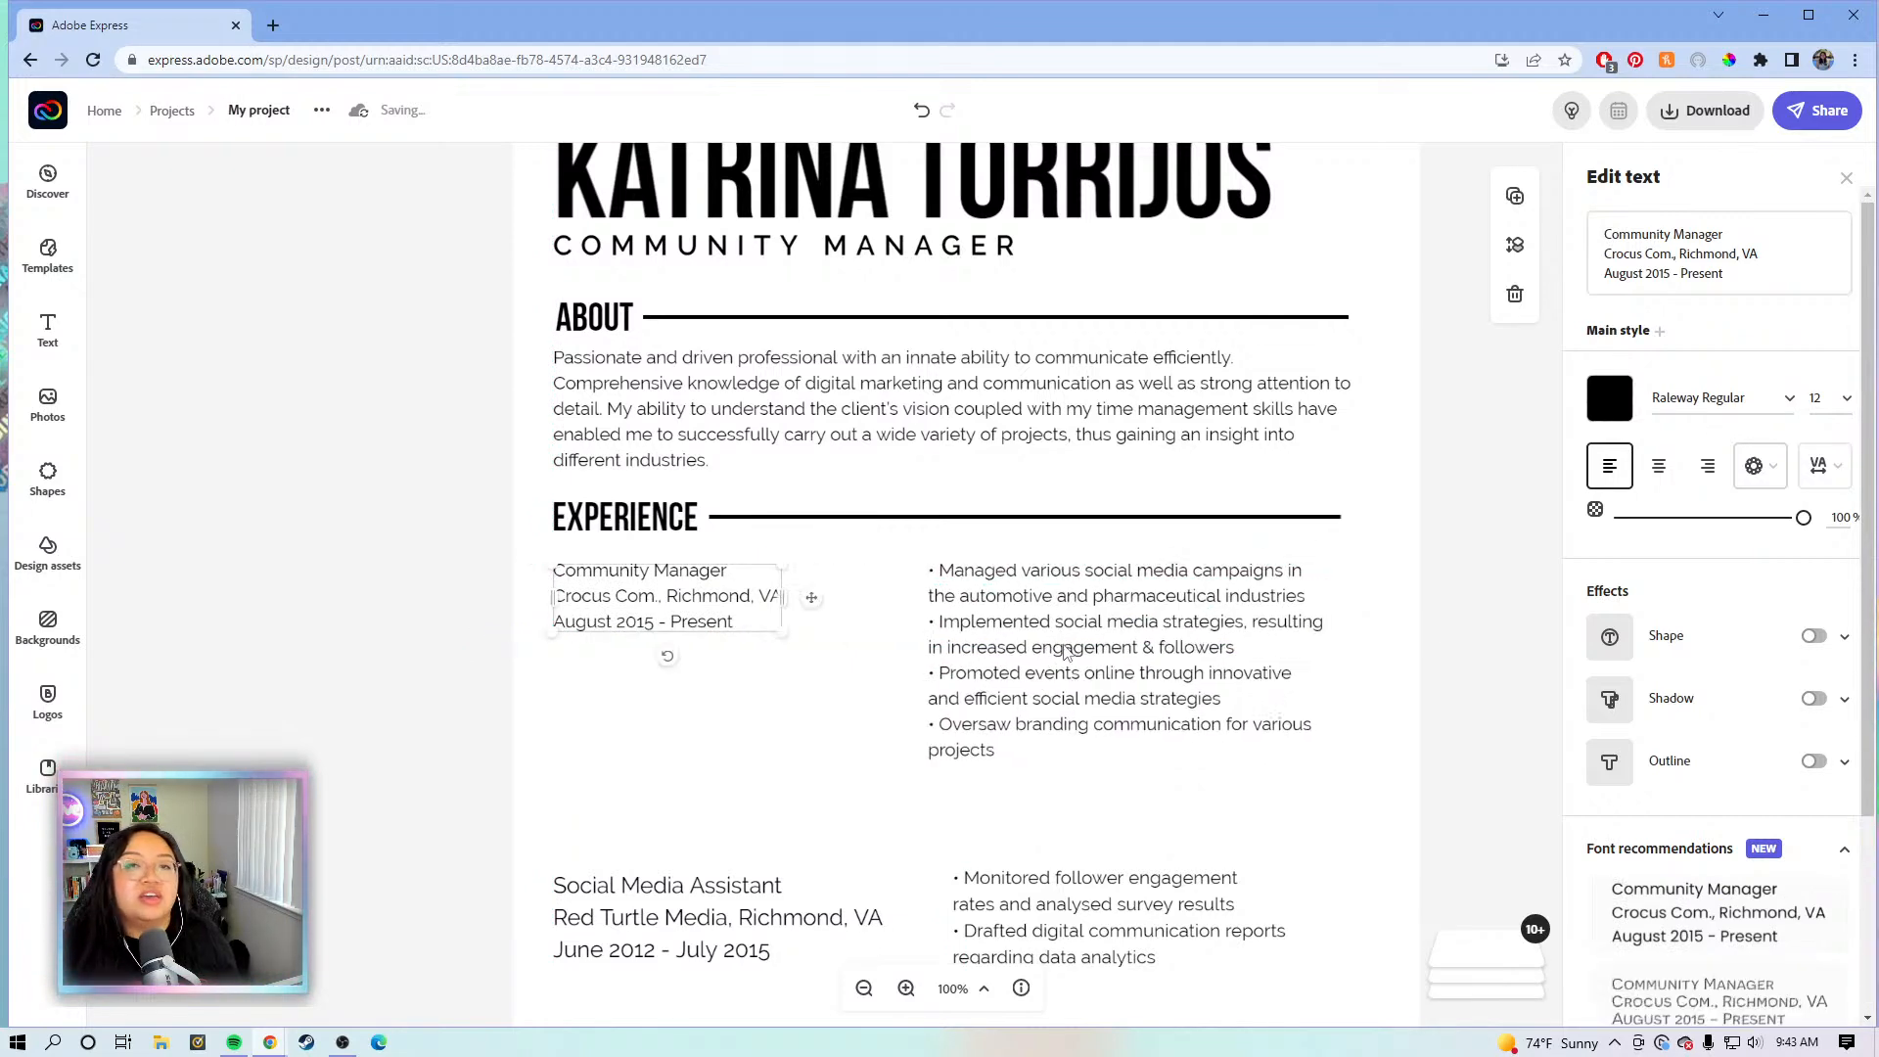
{"action": "scroll", "coordinate": [1043, 637], "scroll_direction": "down", "scroll_amount": 2}
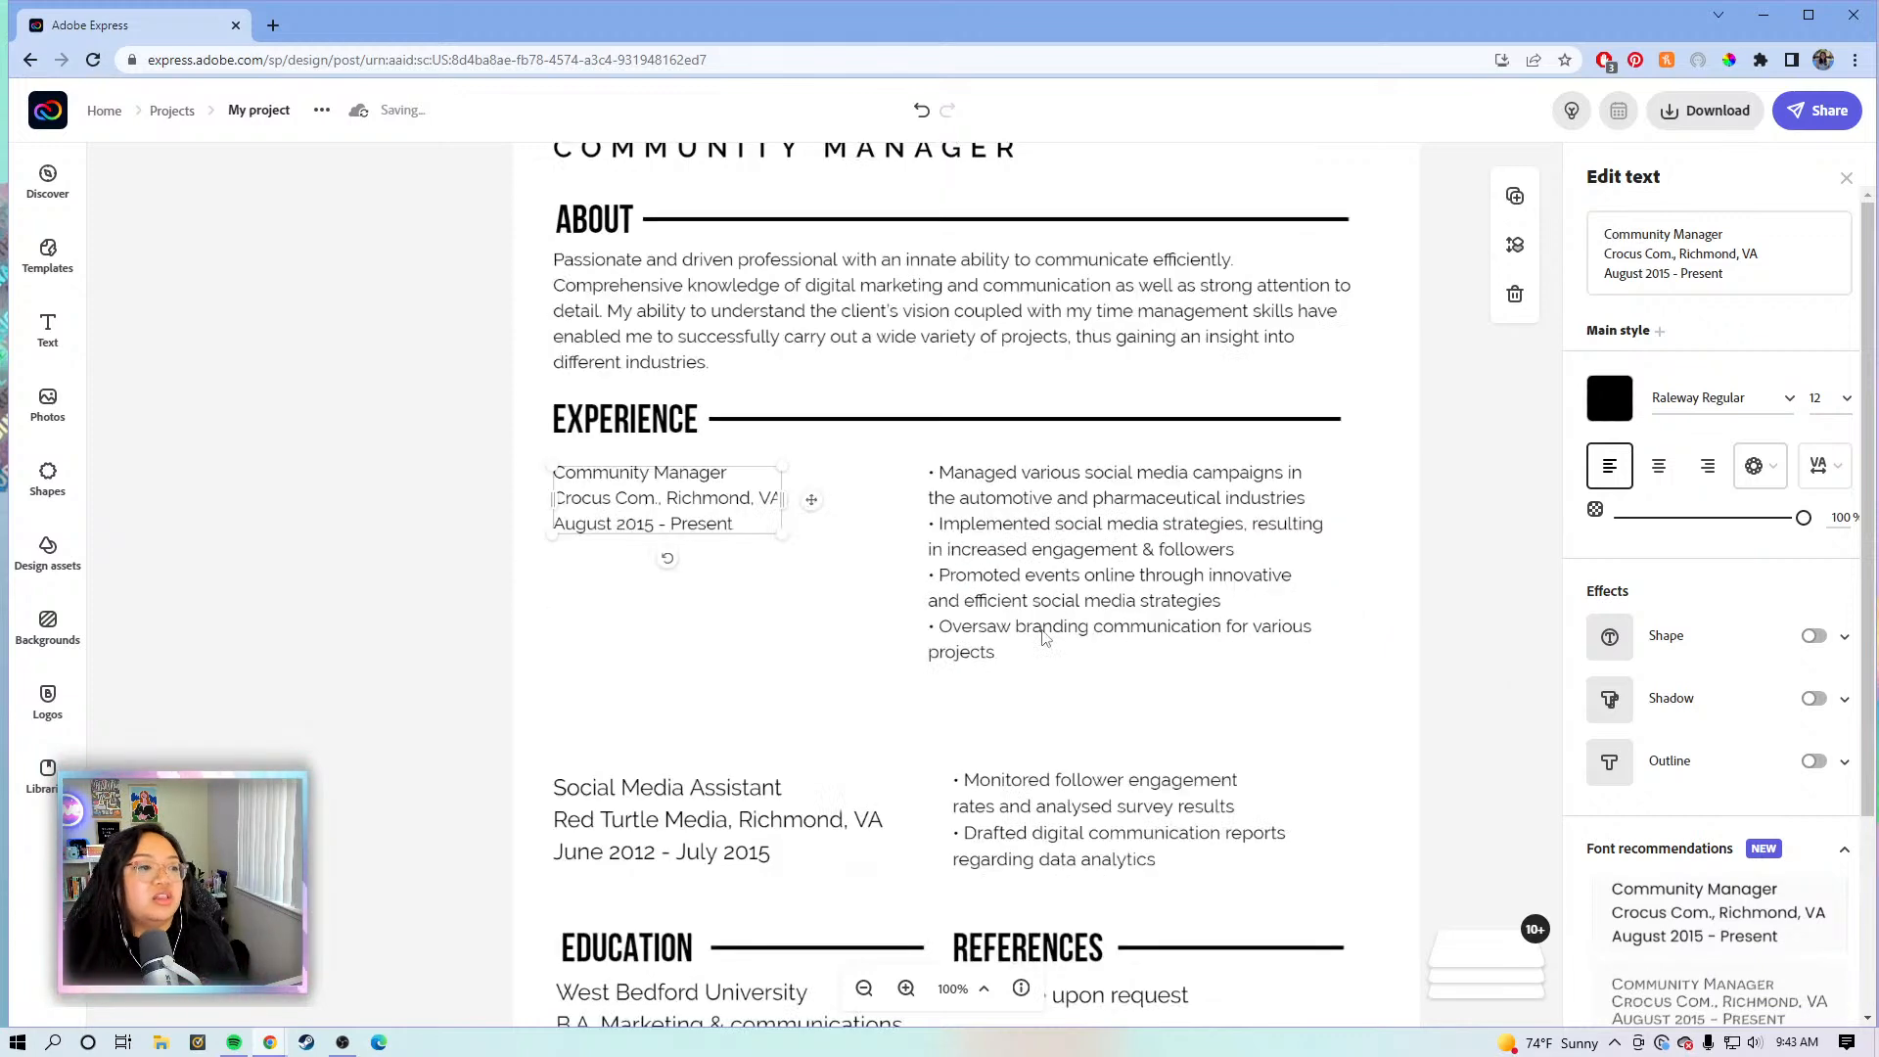
{"action": "left_click_drag", "start_coordinate": [674, 709], "coordinate": [677, 648]}
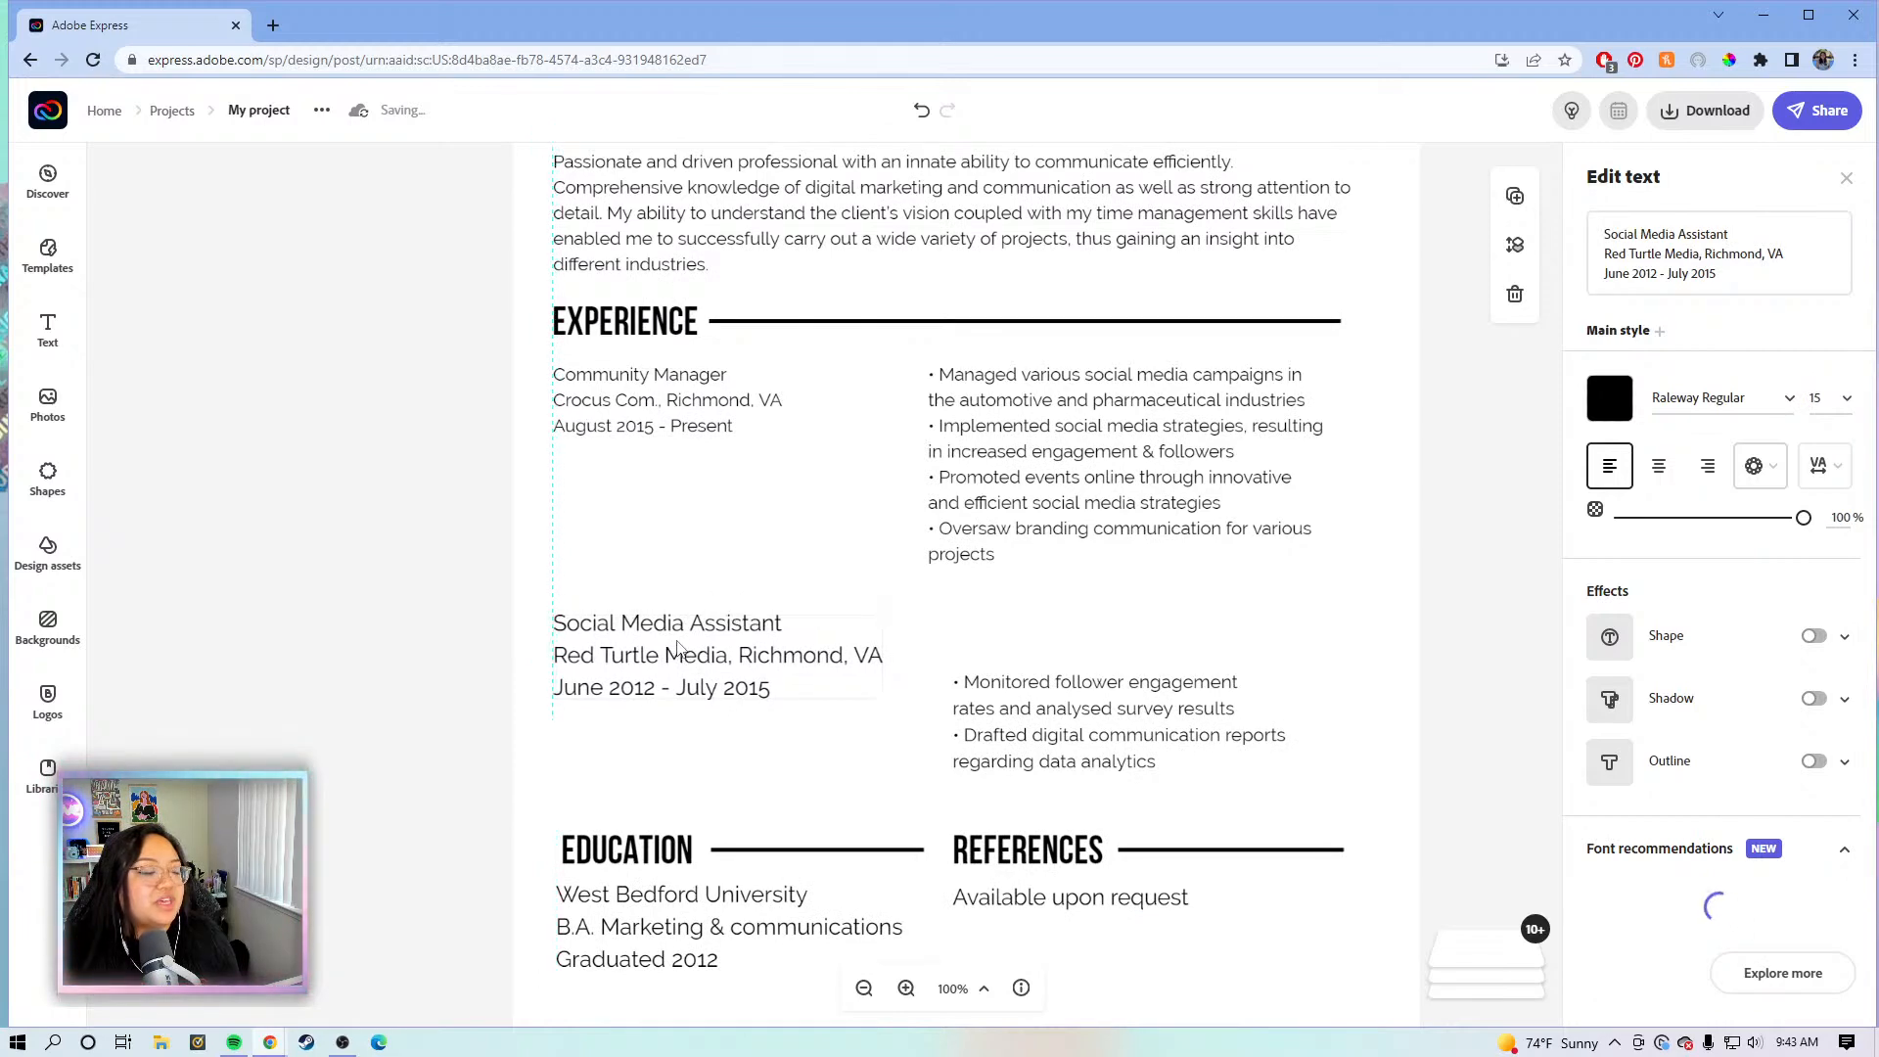
- Set the Social Media Assistant entry and its bullets to size 12 and line them up
{"action": "left_click_drag", "start_coordinate": [1040, 732], "coordinate": [1001, 691]}
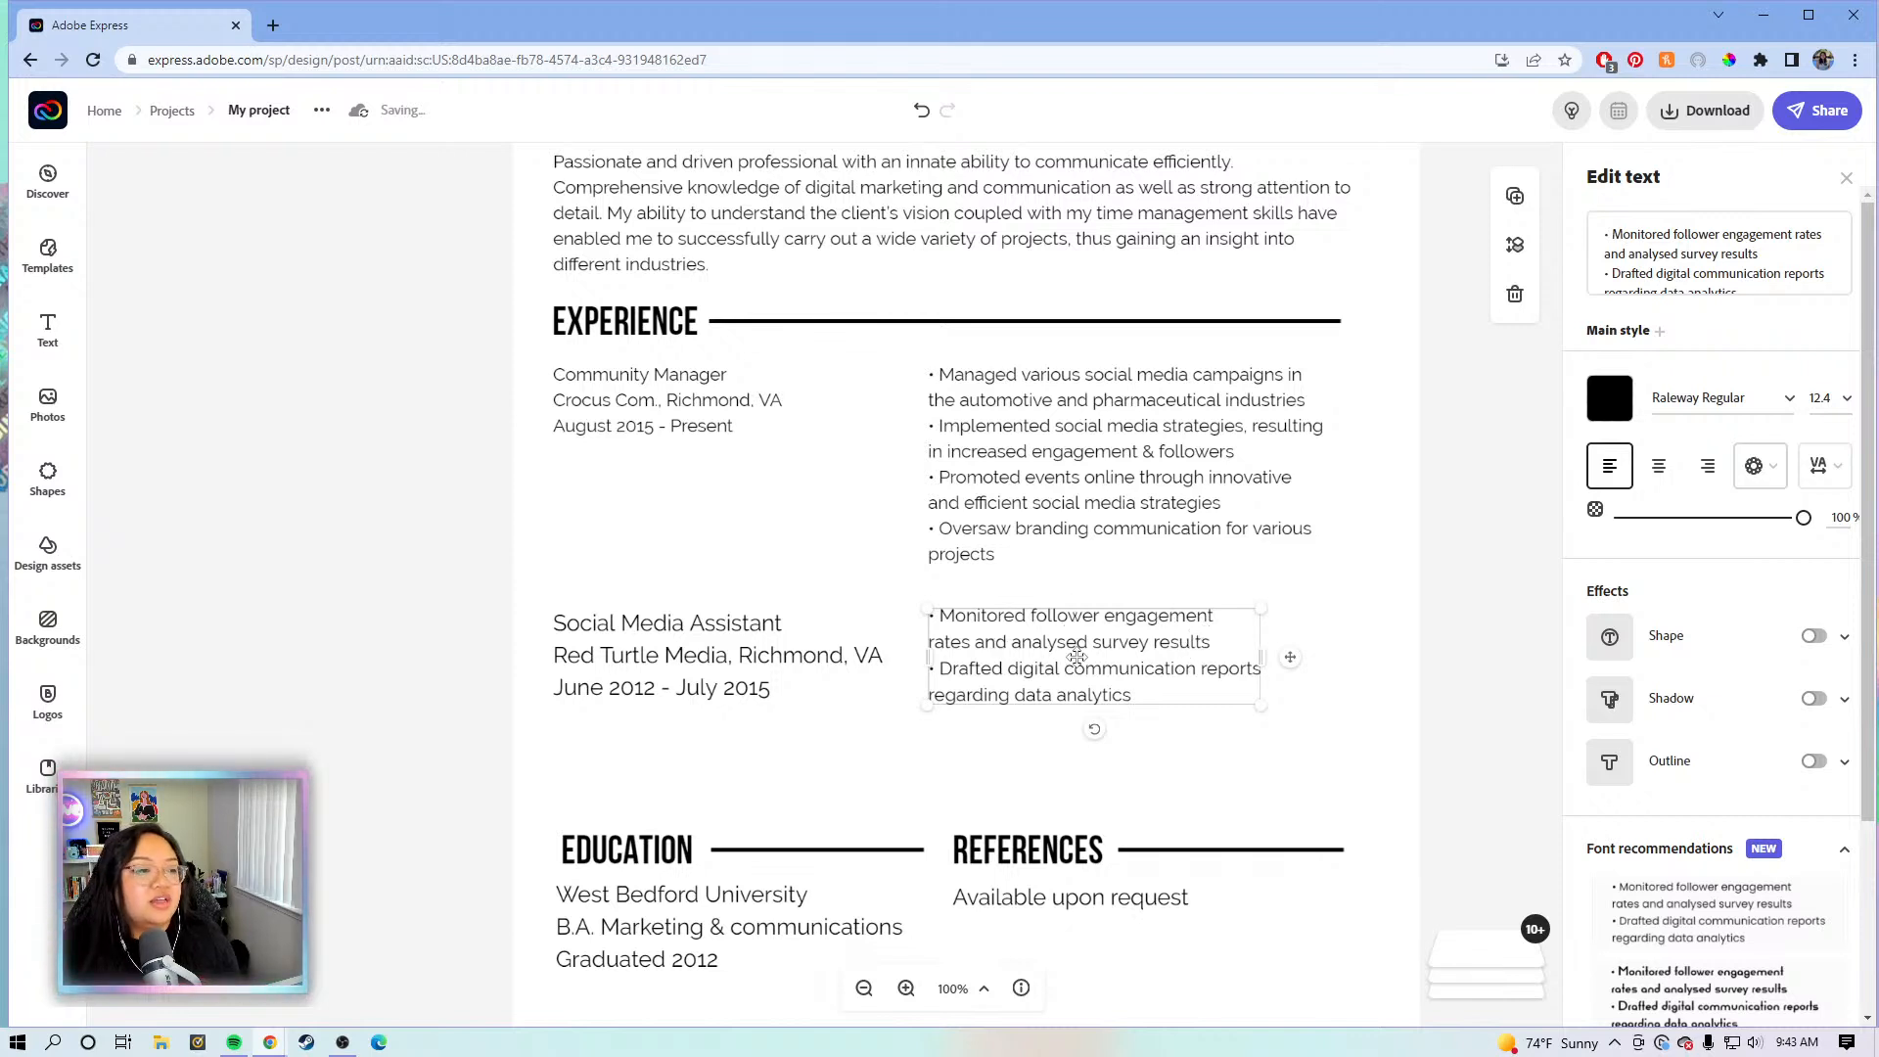
{"action": "left_click", "coordinate": [1818, 397]}
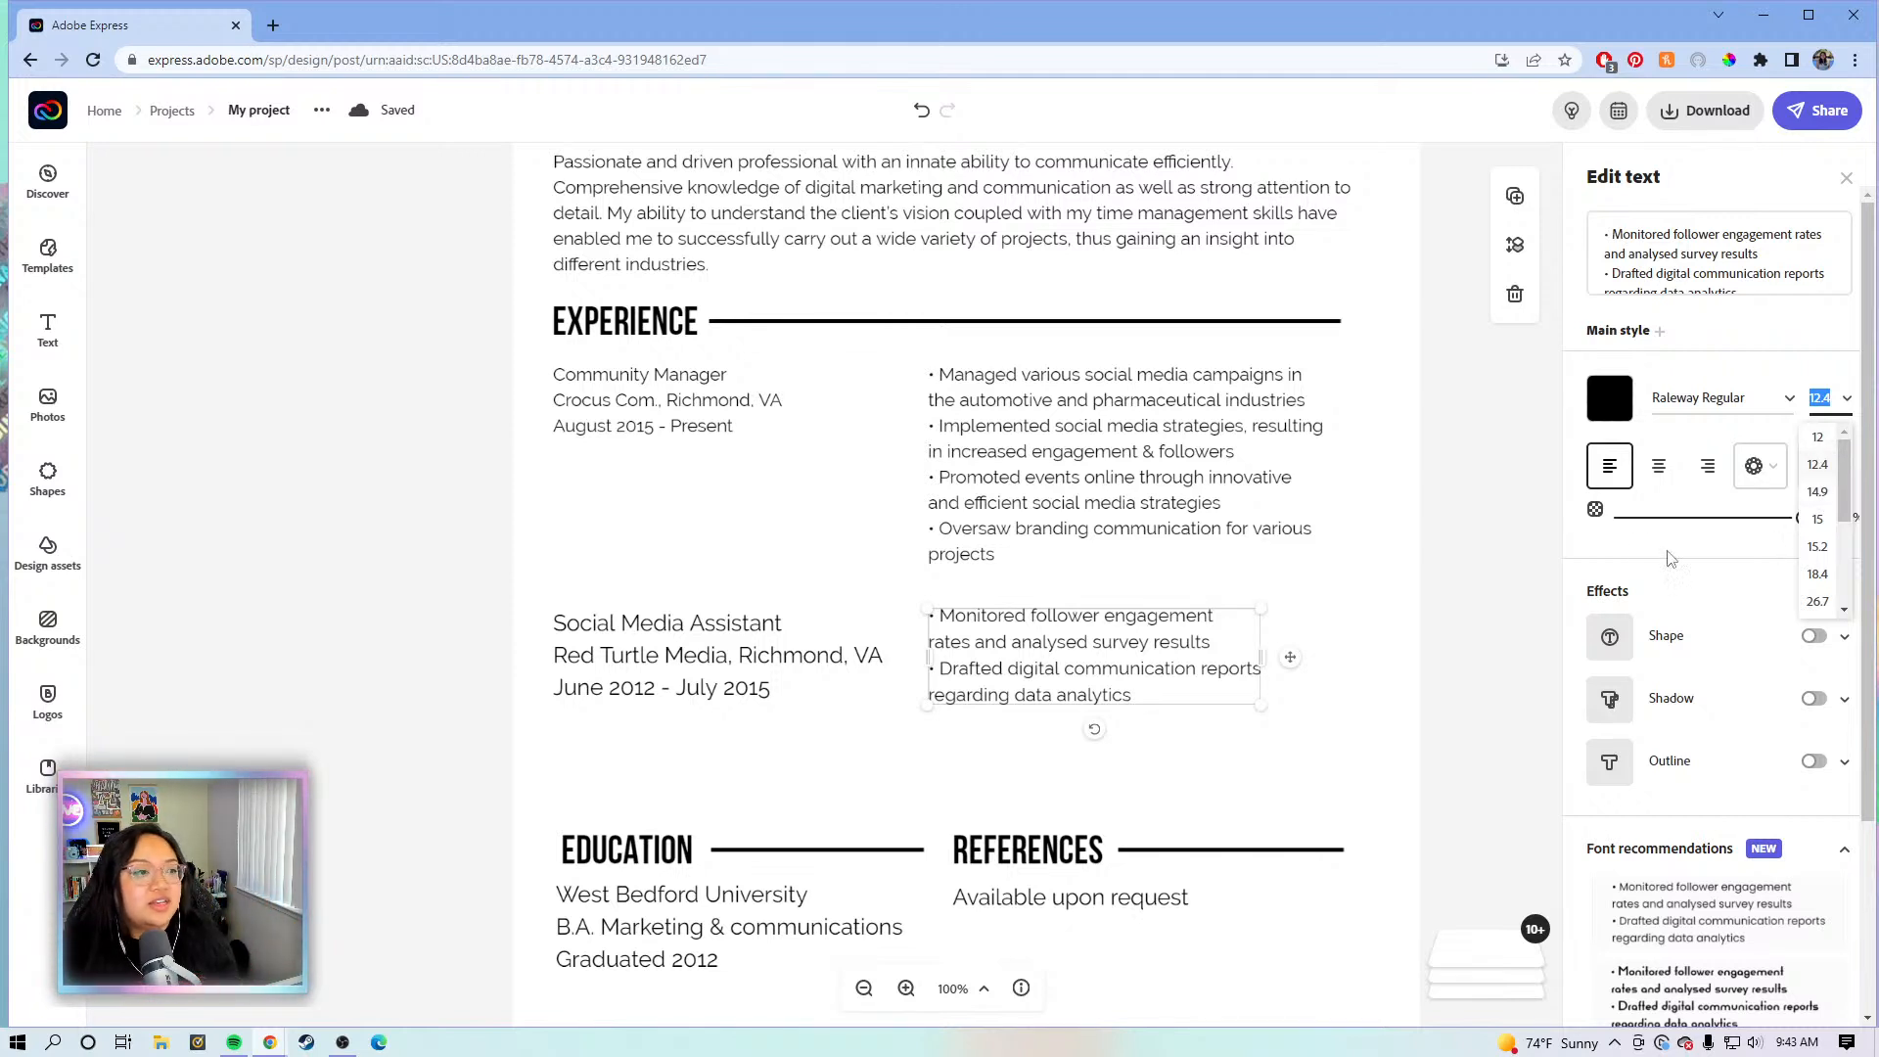
{"action": "left_click", "coordinate": [1803, 445]}
{"action": "left_click", "coordinate": [1807, 441]}
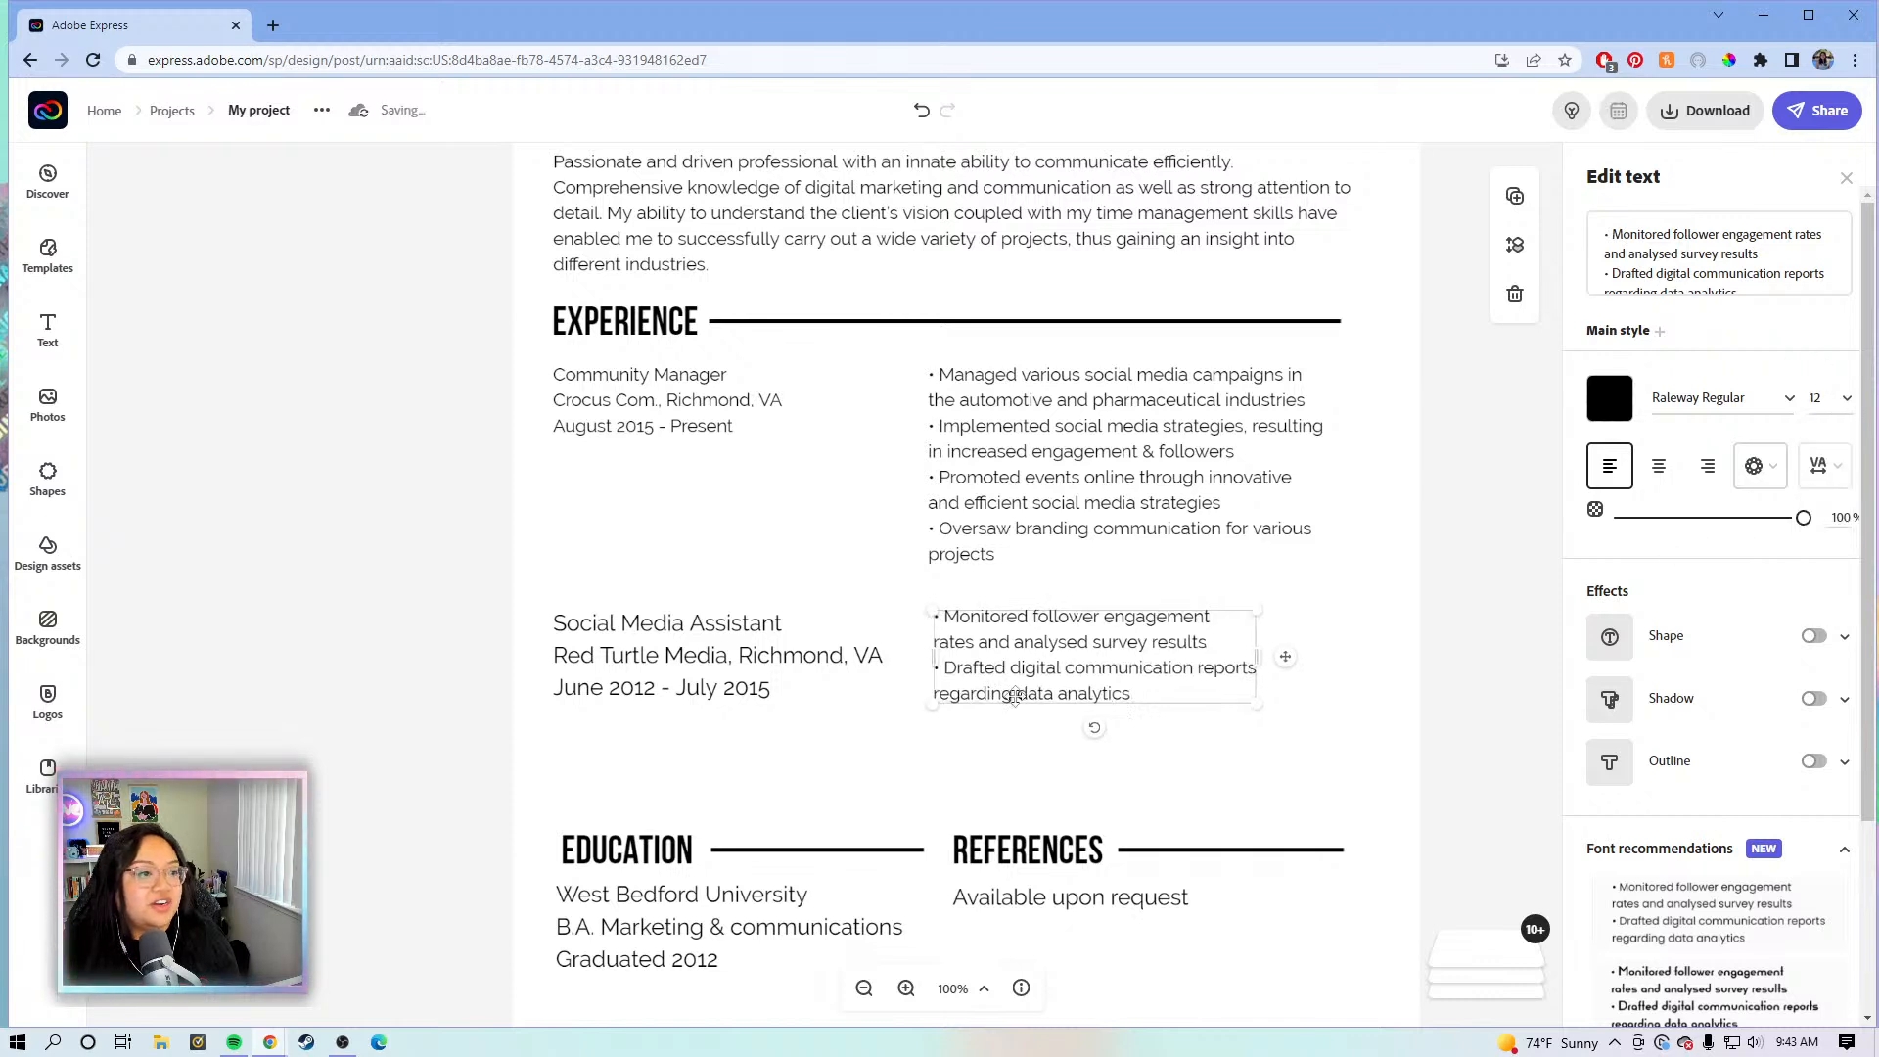
{"action": "left_click", "coordinate": [712, 654]}
{"action": "left_click", "coordinate": [1818, 397]}
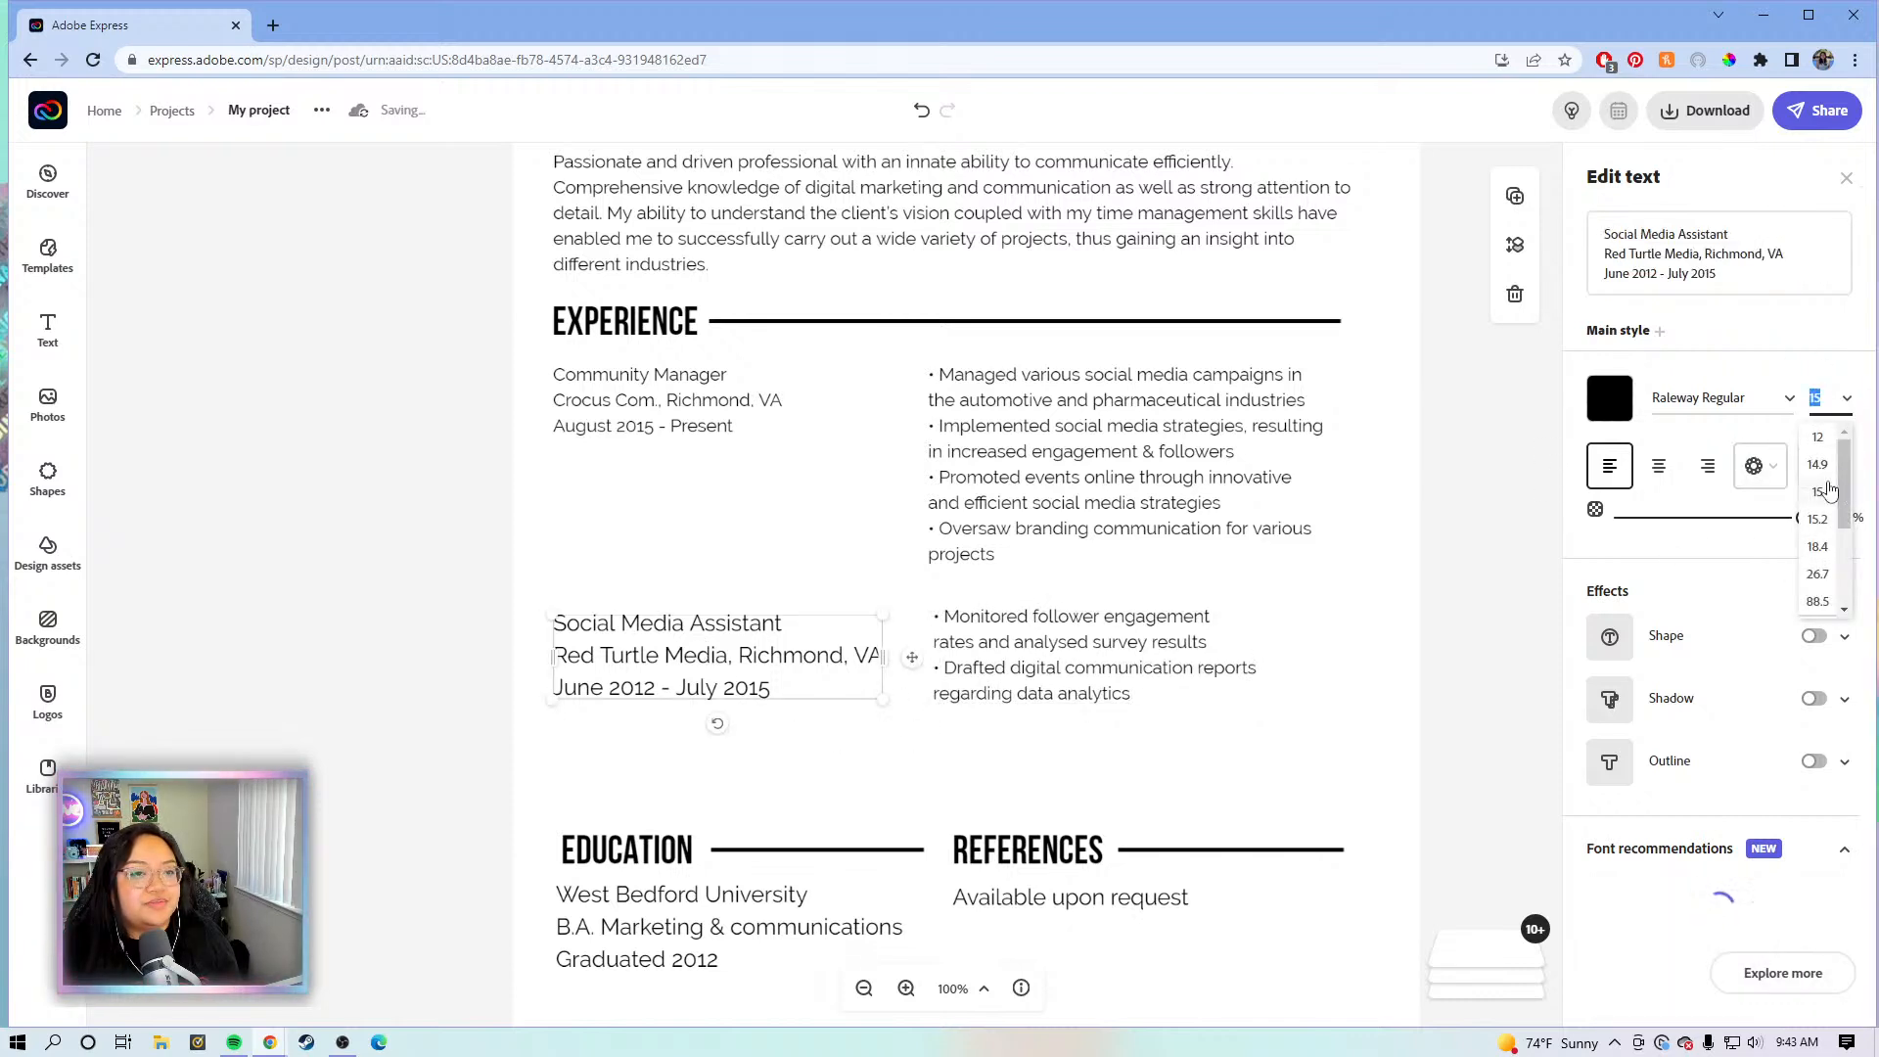
{"action": "left_click", "coordinate": [1817, 436]}
{"action": "left_click_drag", "start_coordinate": [749, 658], "coordinate": [719, 645]}
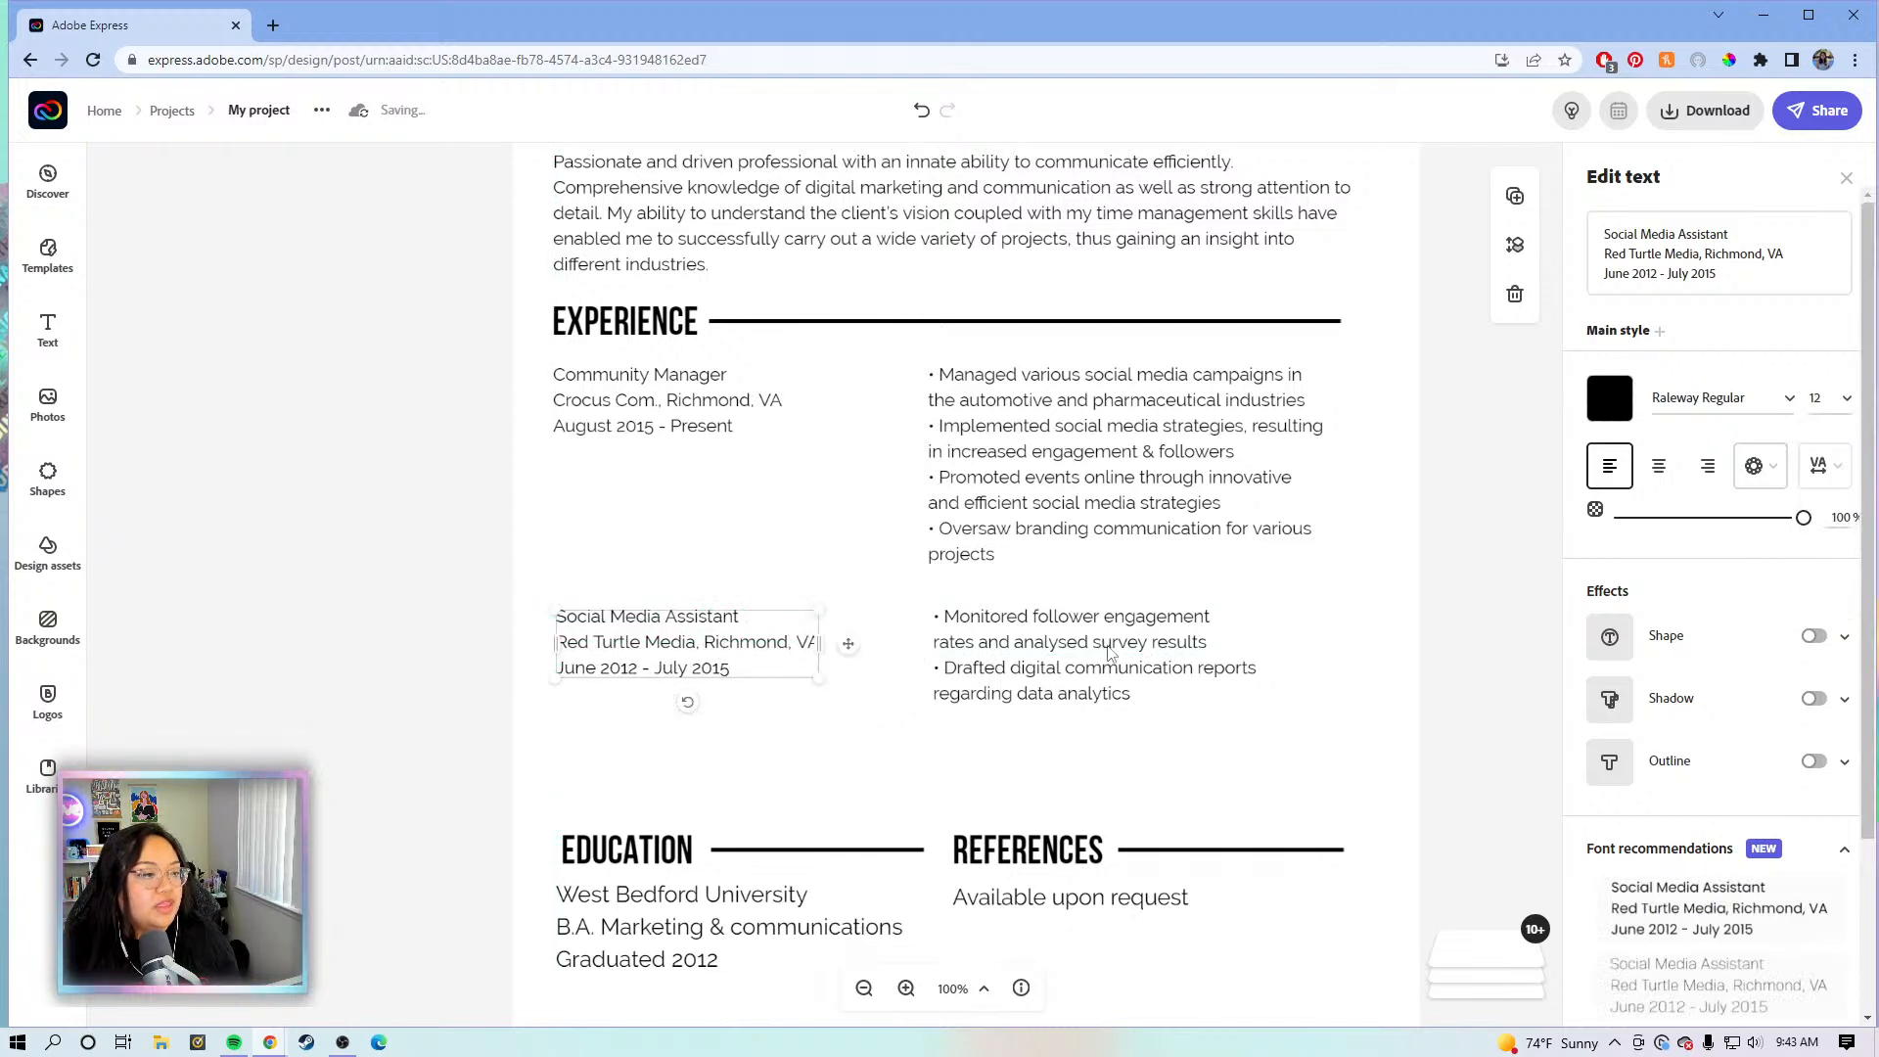
{"action": "left_click", "coordinate": [1269, 659]}
- Move the Education and References sections up together
{"action": "scroll", "coordinate": [1406, 671], "scroll_direction": "down", "scroll_amount": 2}
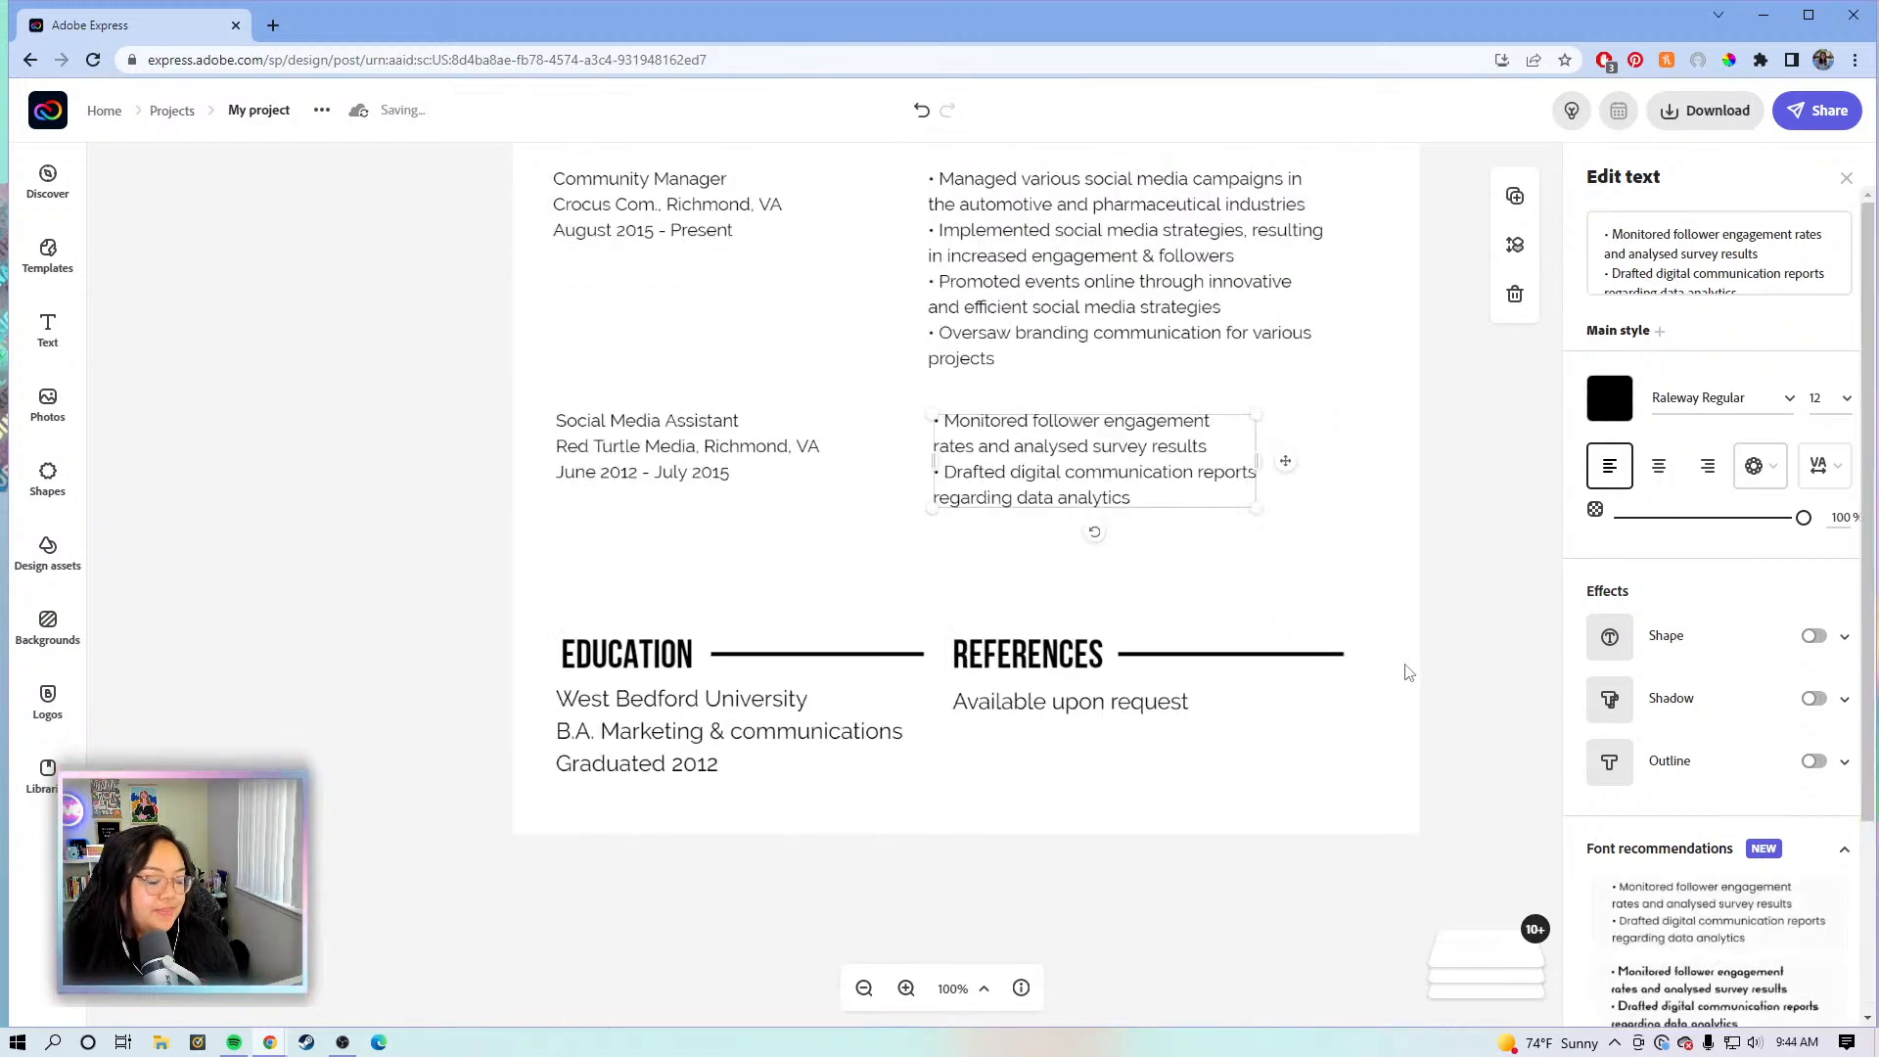
{"action": "scroll", "coordinate": [1406, 665], "scroll_direction": "down", "scroll_amount": 1}
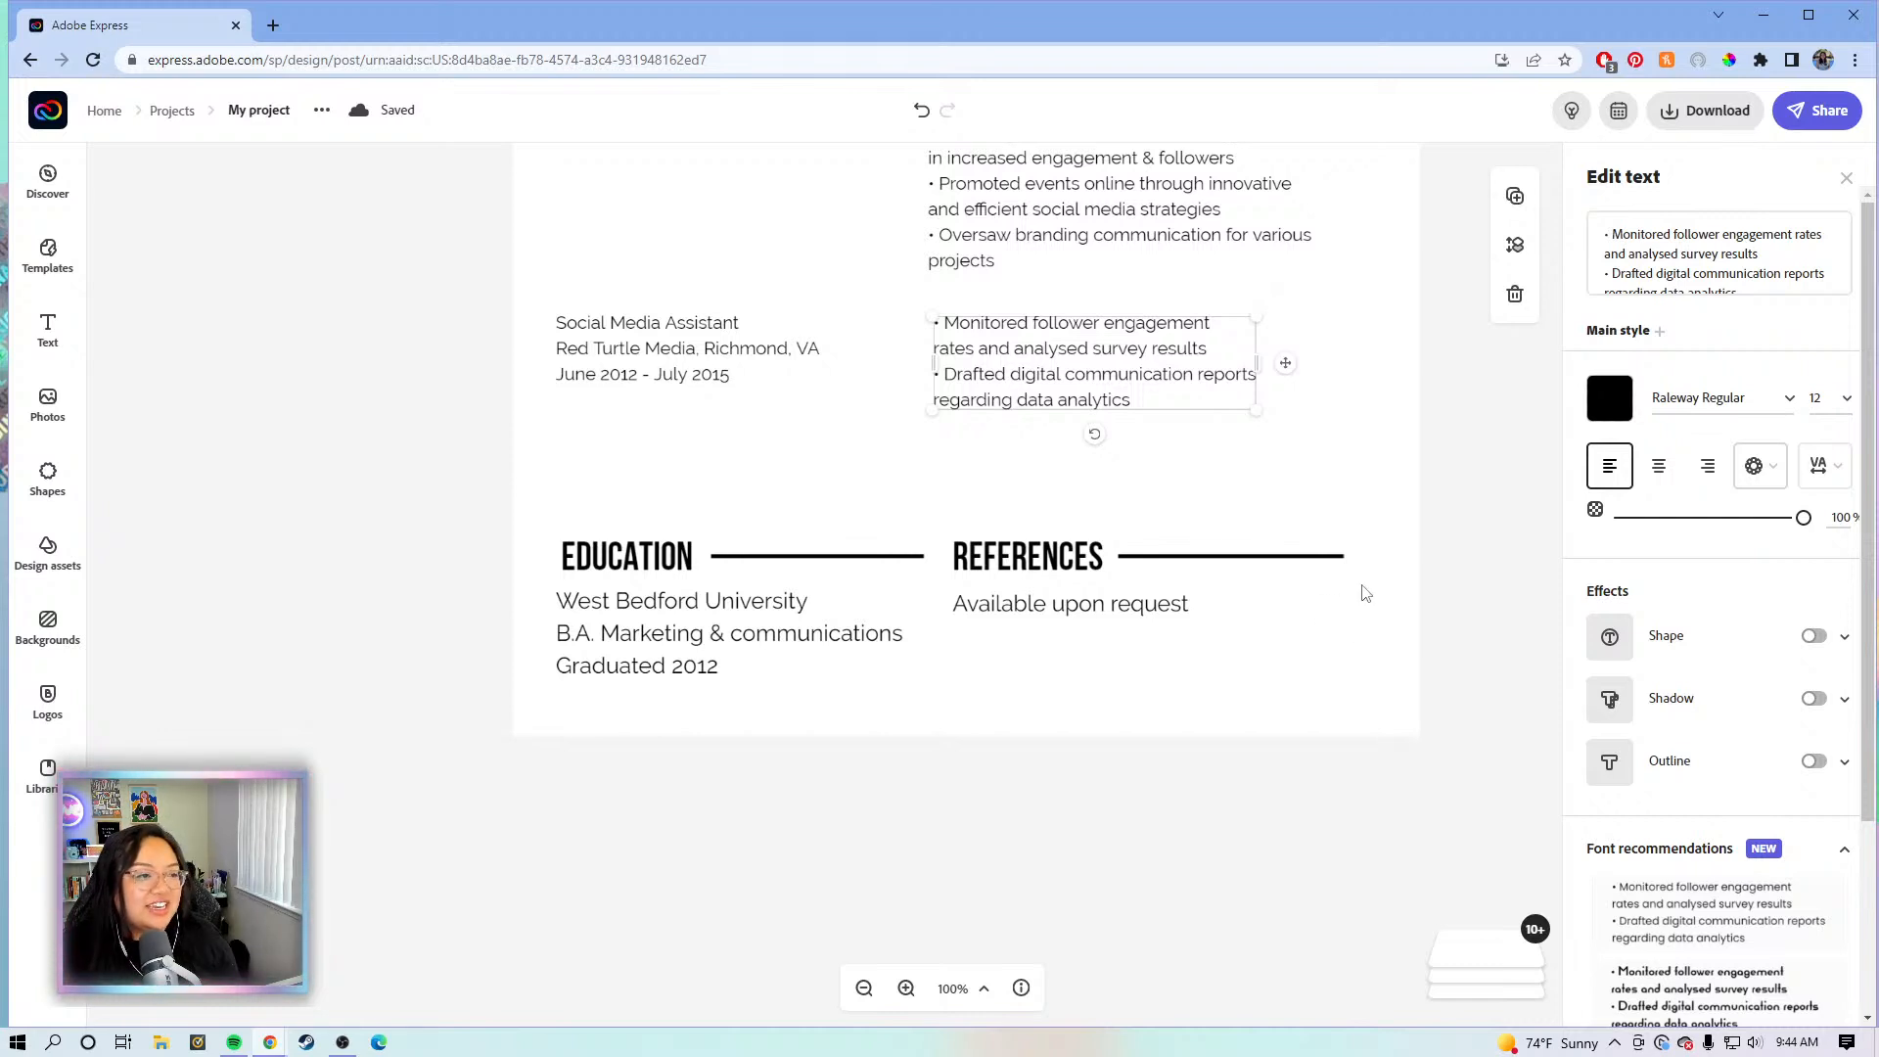
{"action": "scroll", "coordinate": [1312, 631], "scroll_direction": "up", "scroll_amount": 1}
{"action": "left_click_drag", "start_coordinate": [1464, 779], "coordinate": [521, 609]}
{"action": "left_click_drag", "start_coordinate": [637, 673], "coordinate": [698, 623]}
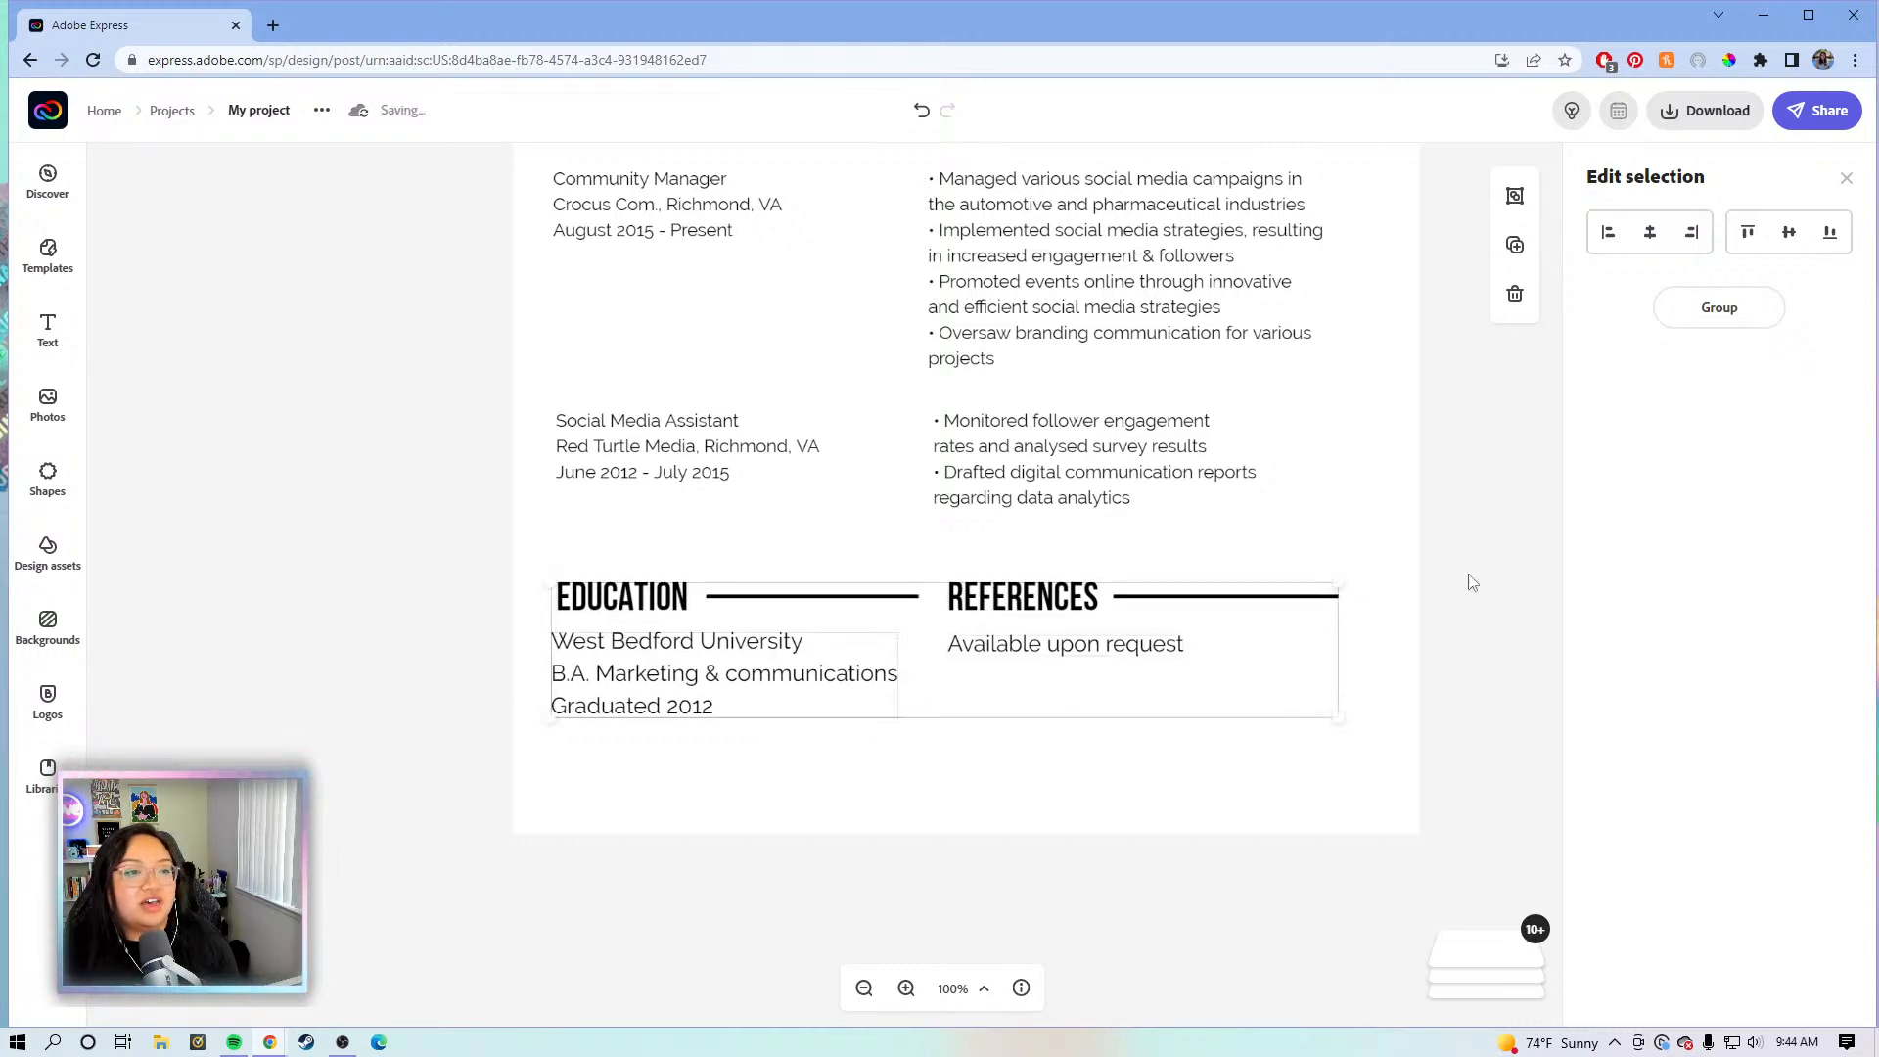
{"action": "left_click", "coordinate": [1473, 583]}
{"action": "scroll", "coordinate": [1472, 582], "scroll_direction": "up", "scroll_amount": 2}
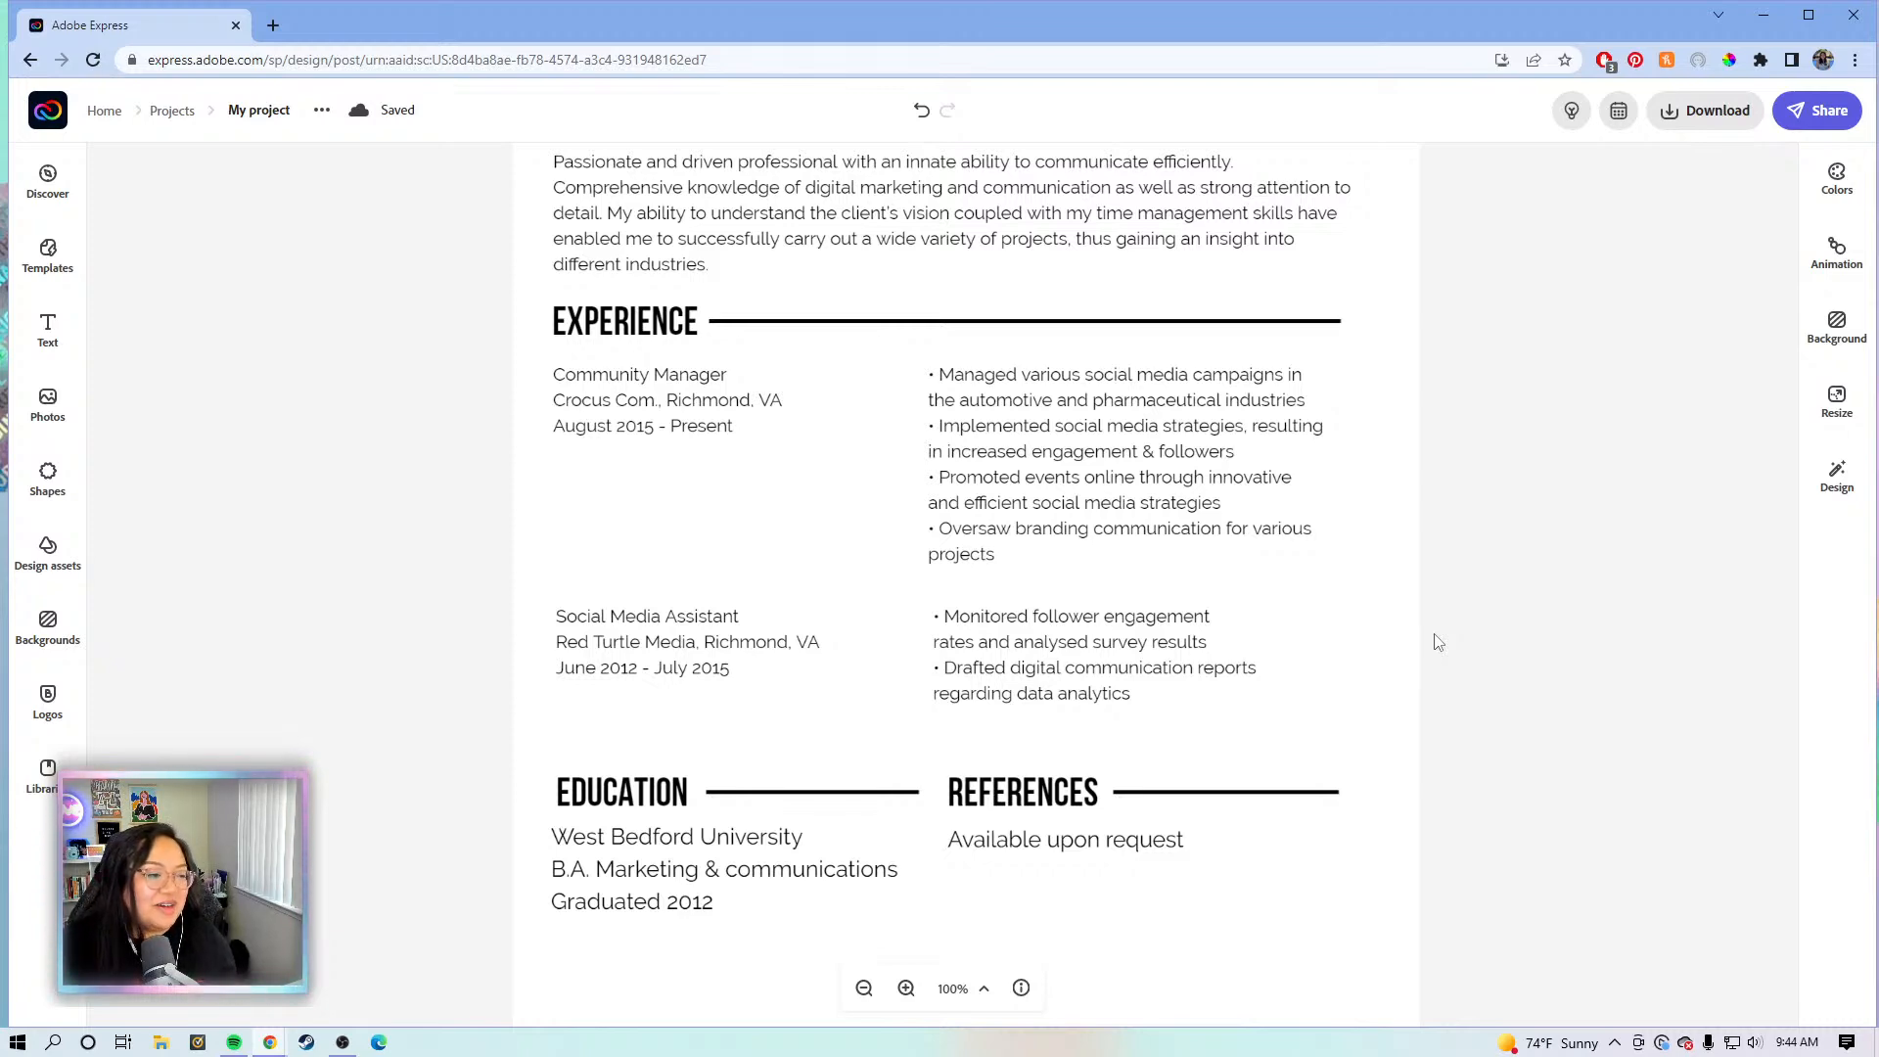
{"action": "scroll", "coordinate": [1645, 626], "scroll_direction": "up", "scroll_amount": 2}
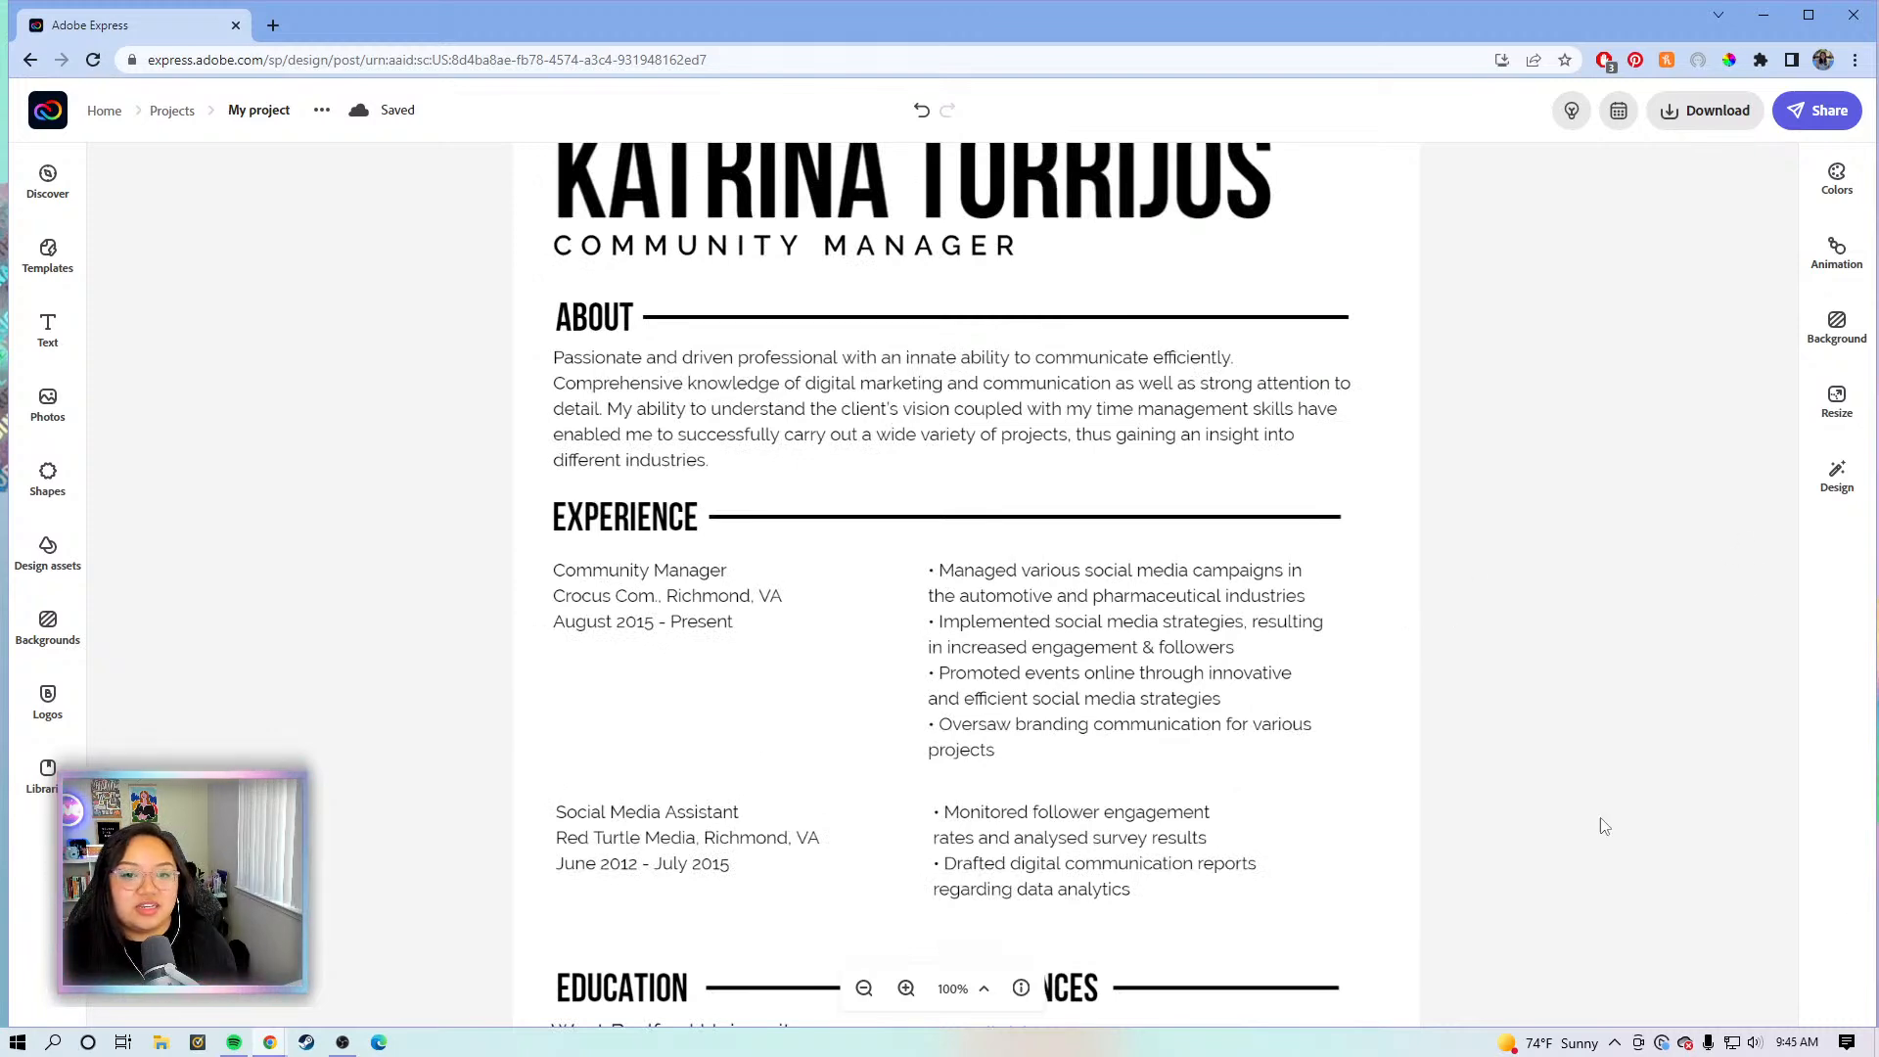
{"action": "scroll", "coordinate": [1560, 637], "scroll_direction": "down", "scroll_amount": 4}
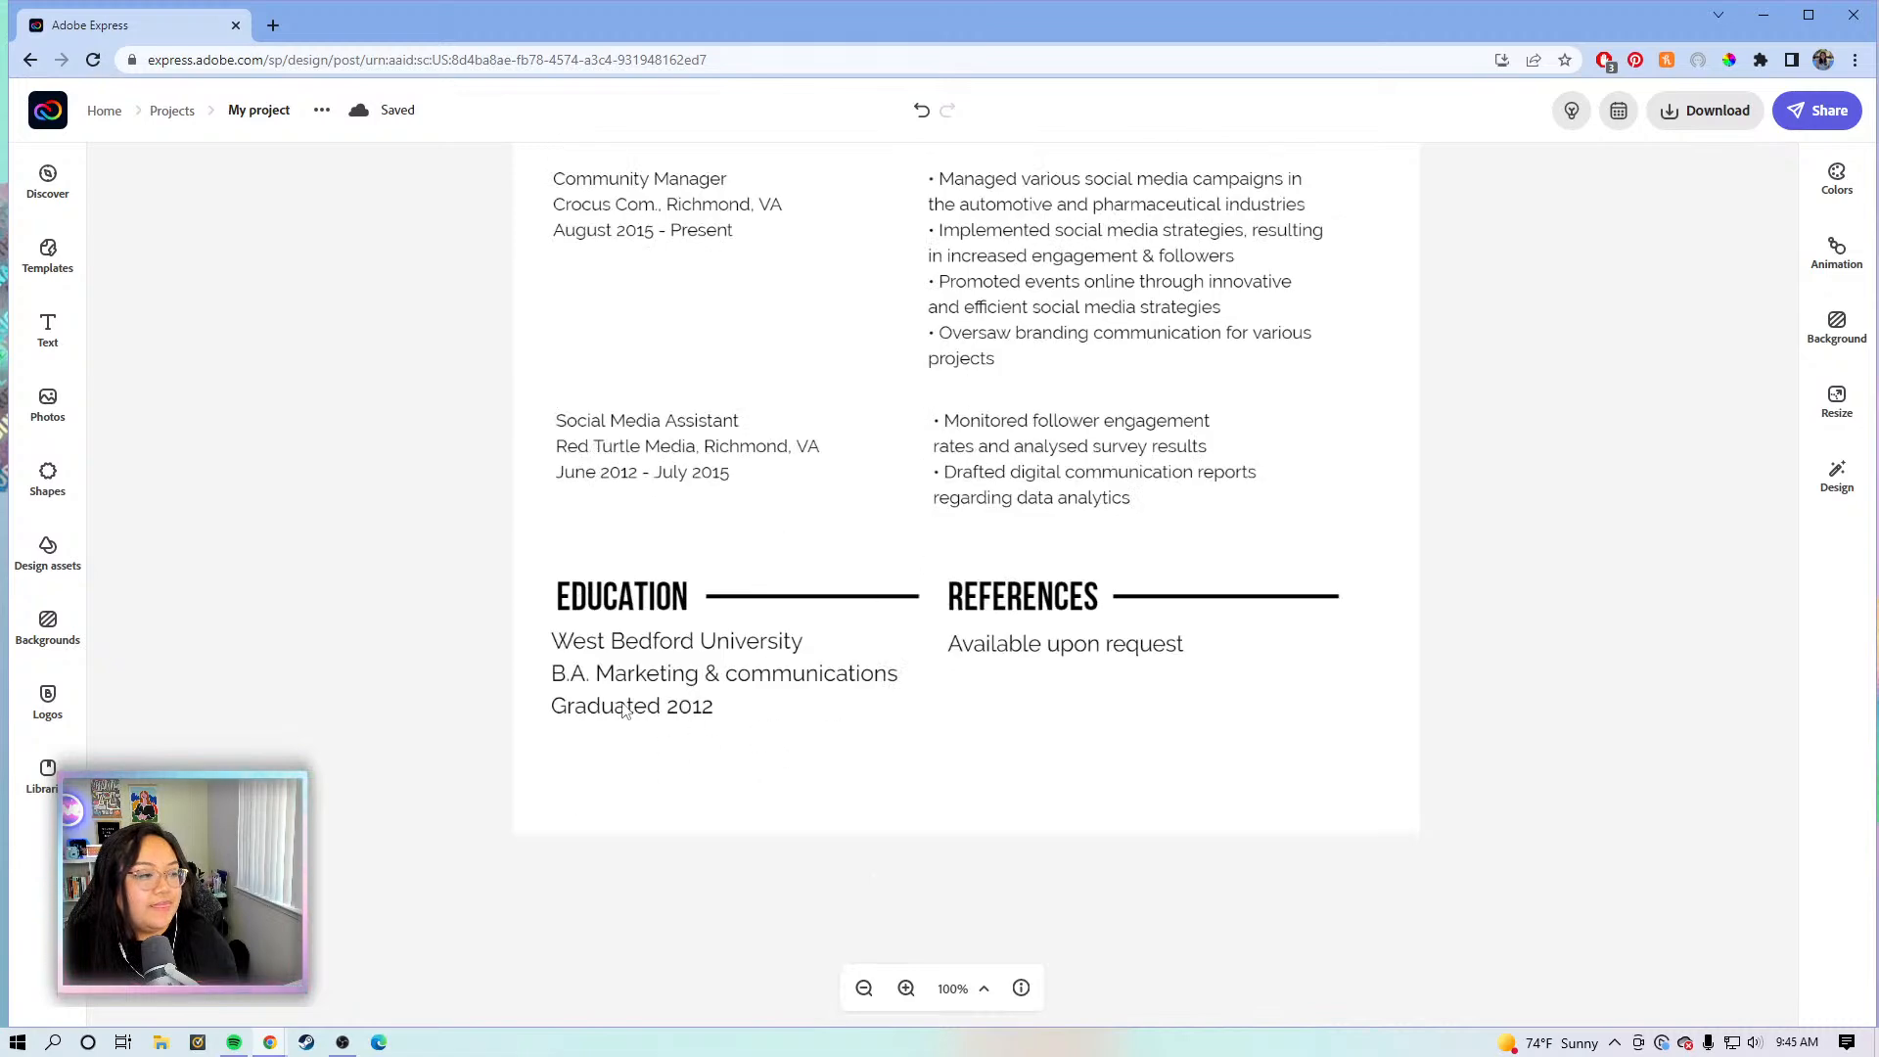
- Replace the school name West Bedford University with 'Adobe Express University'
{"action": "left_click", "coordinate": [601, 673]}
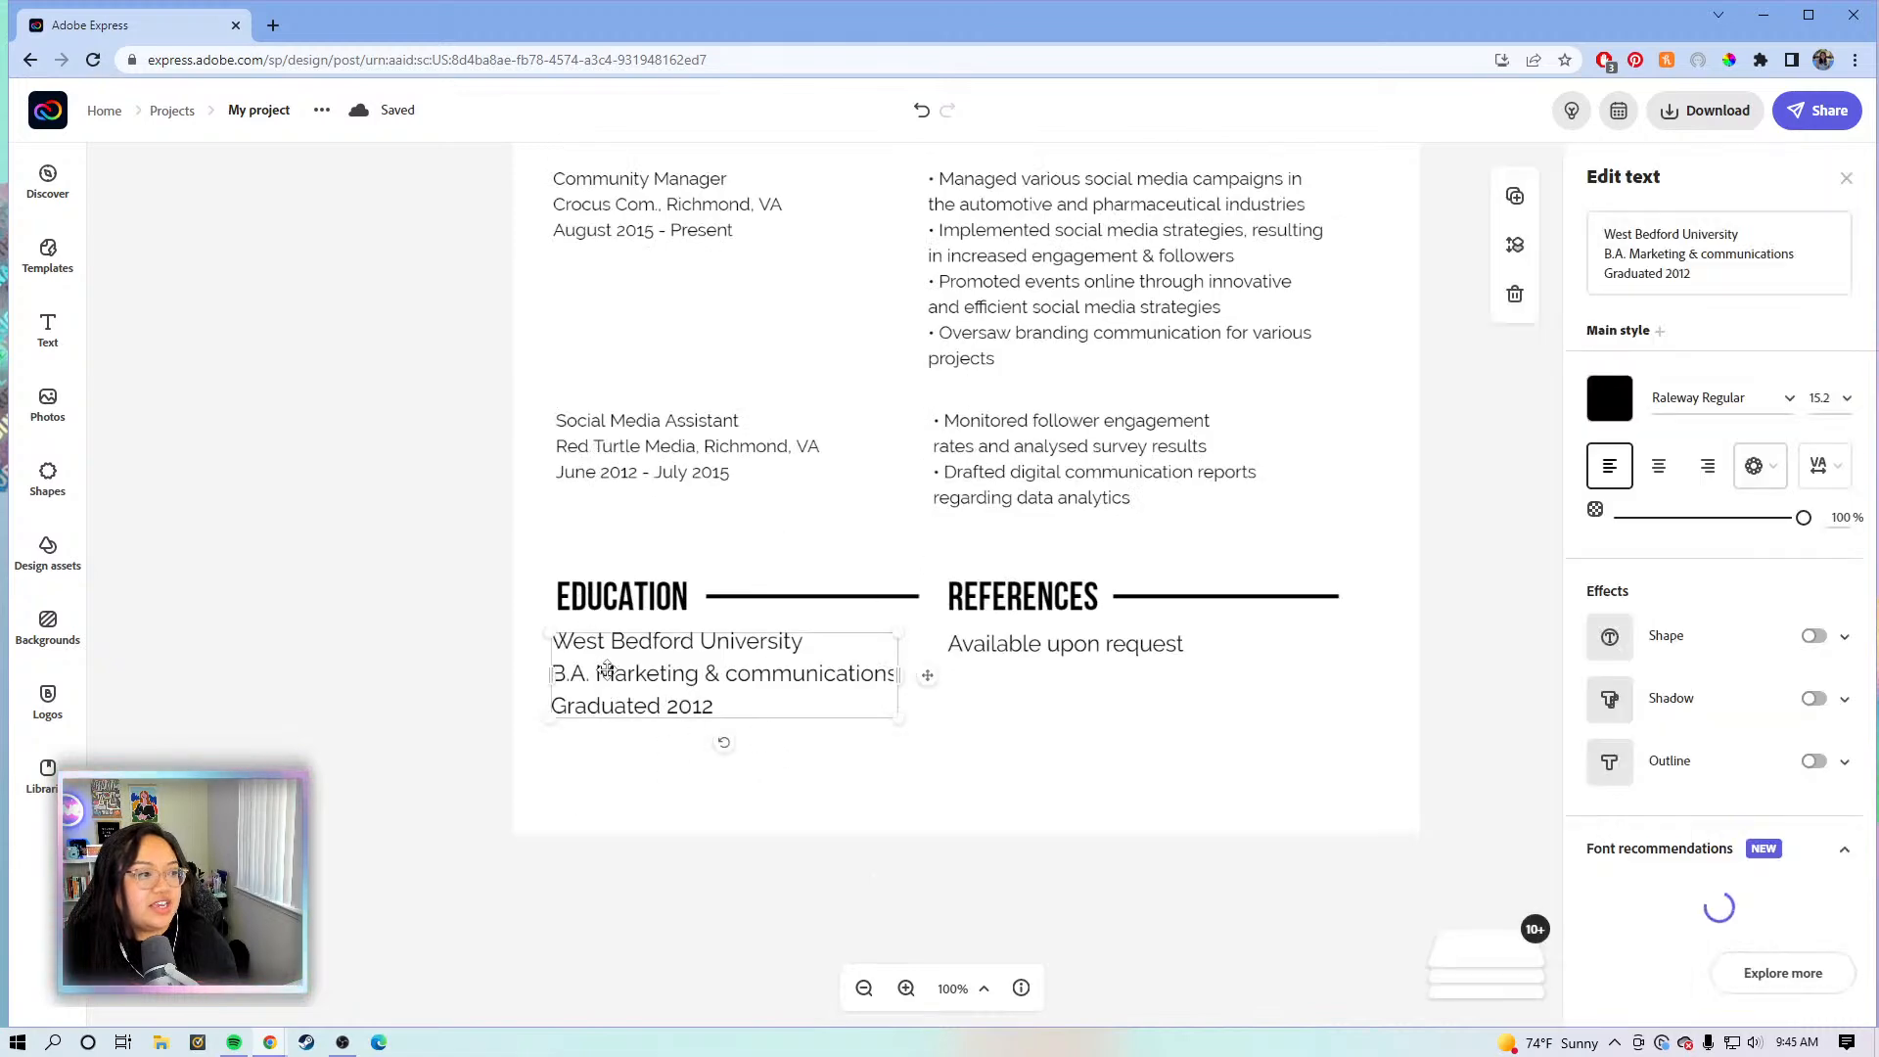
{"action": "left_click", "coordinate": [1684, 283]}
{"action": "left_click", "coordinate": [1747, 233]}
{"action": "left_click_drag", "start_coordinate": [1747, 233], "coordinate": [1601, 235]}
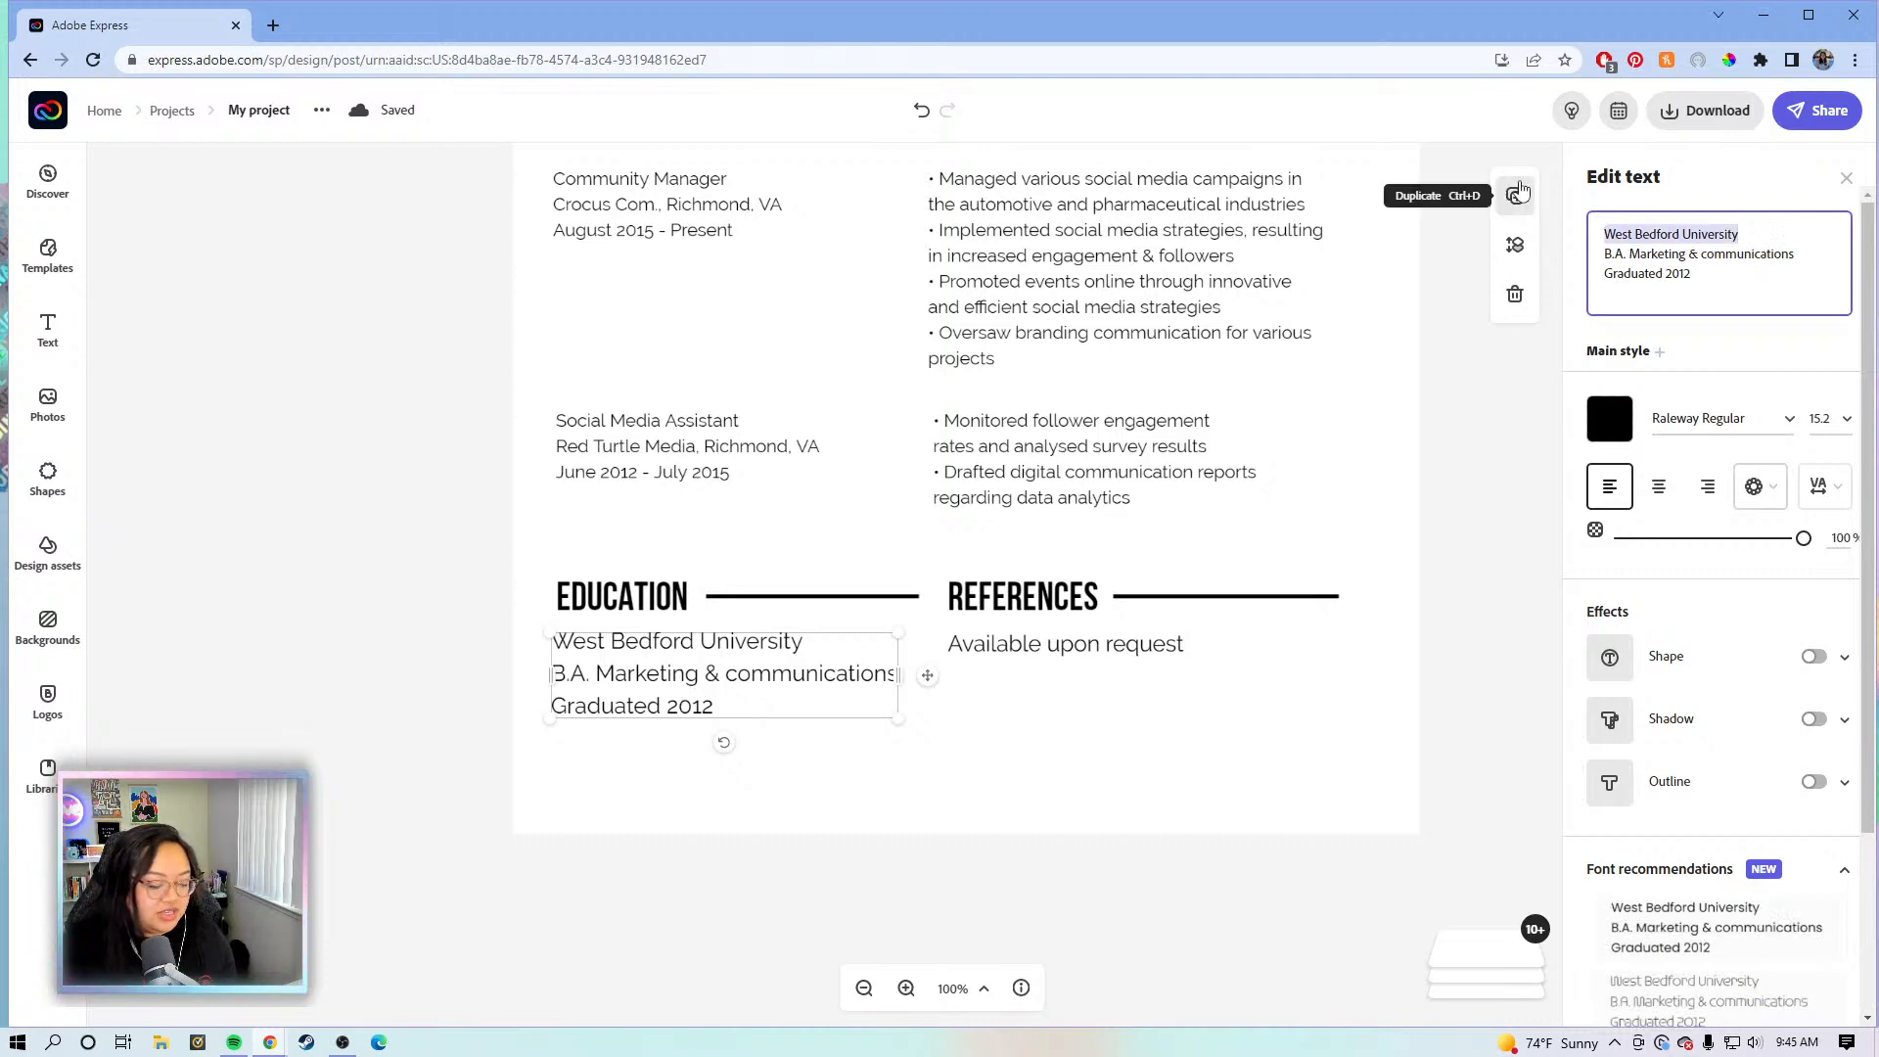
{"action": "key", "text": "BackSpace"}
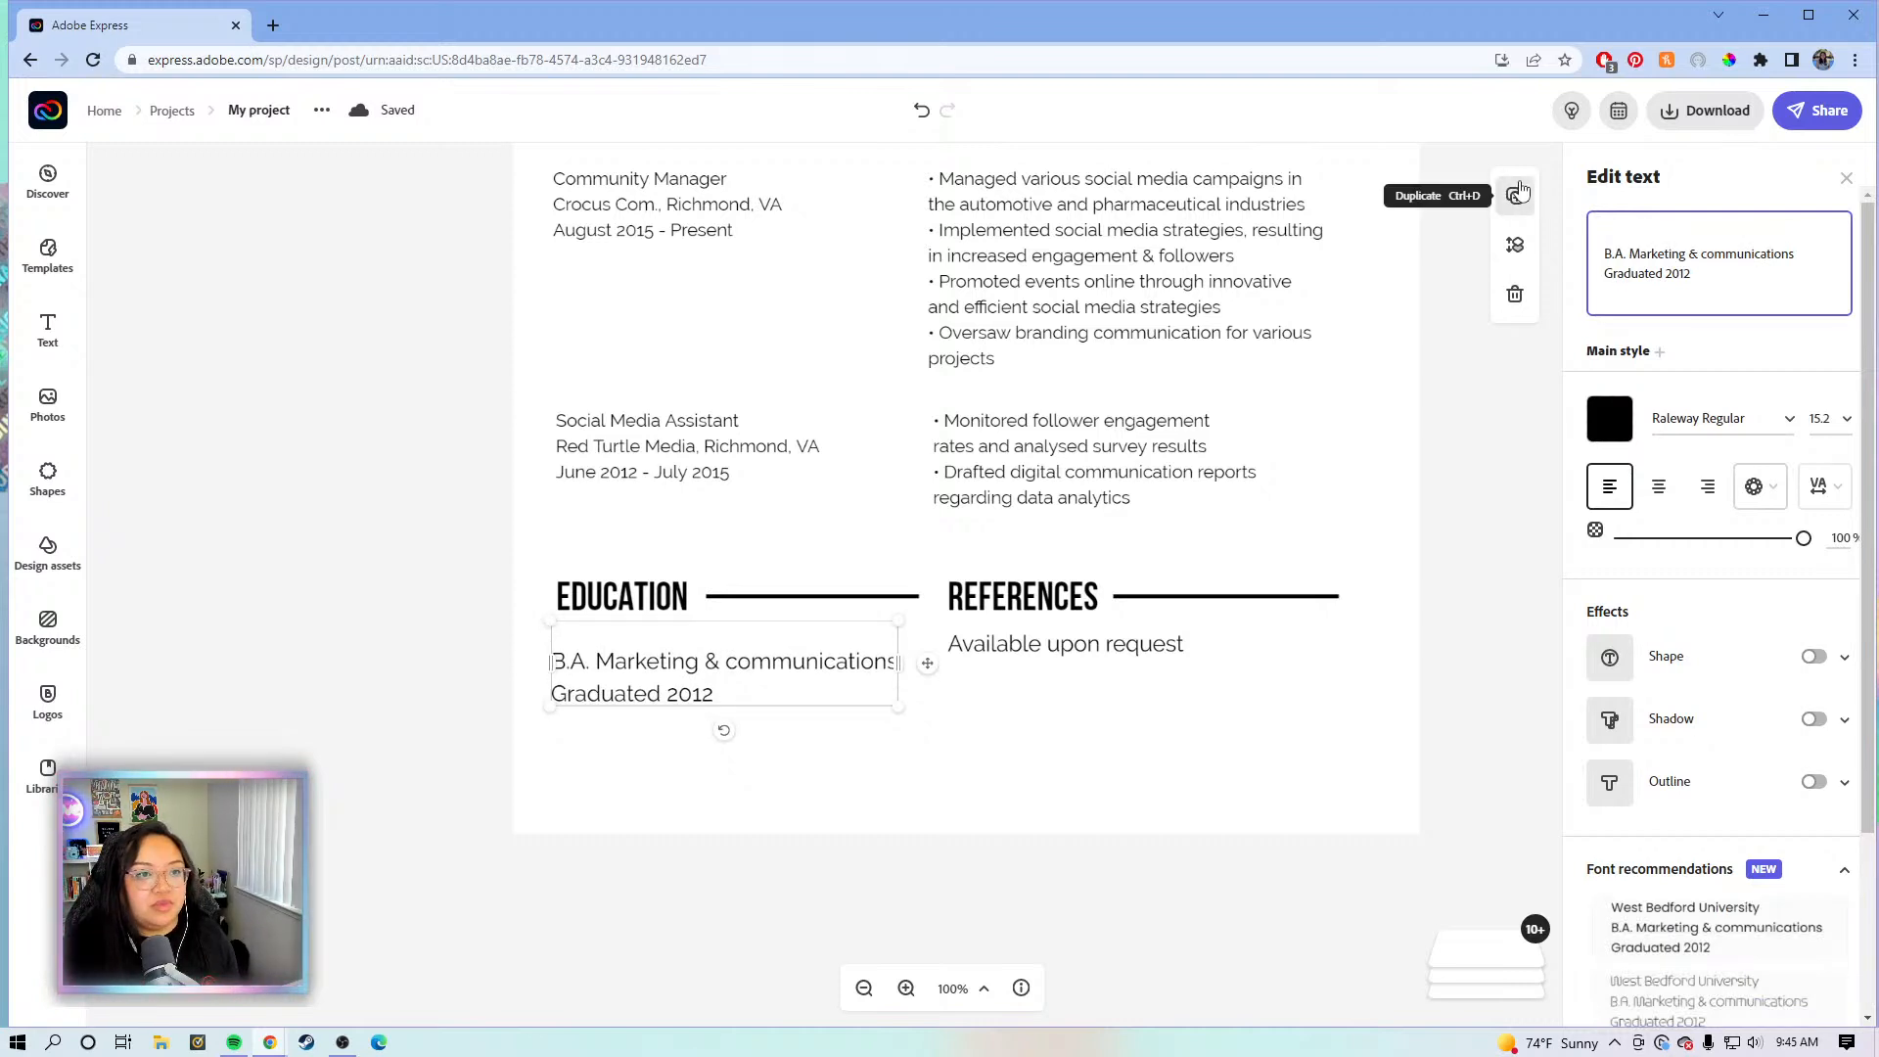
{"action": "type", "text": "Adobe "}
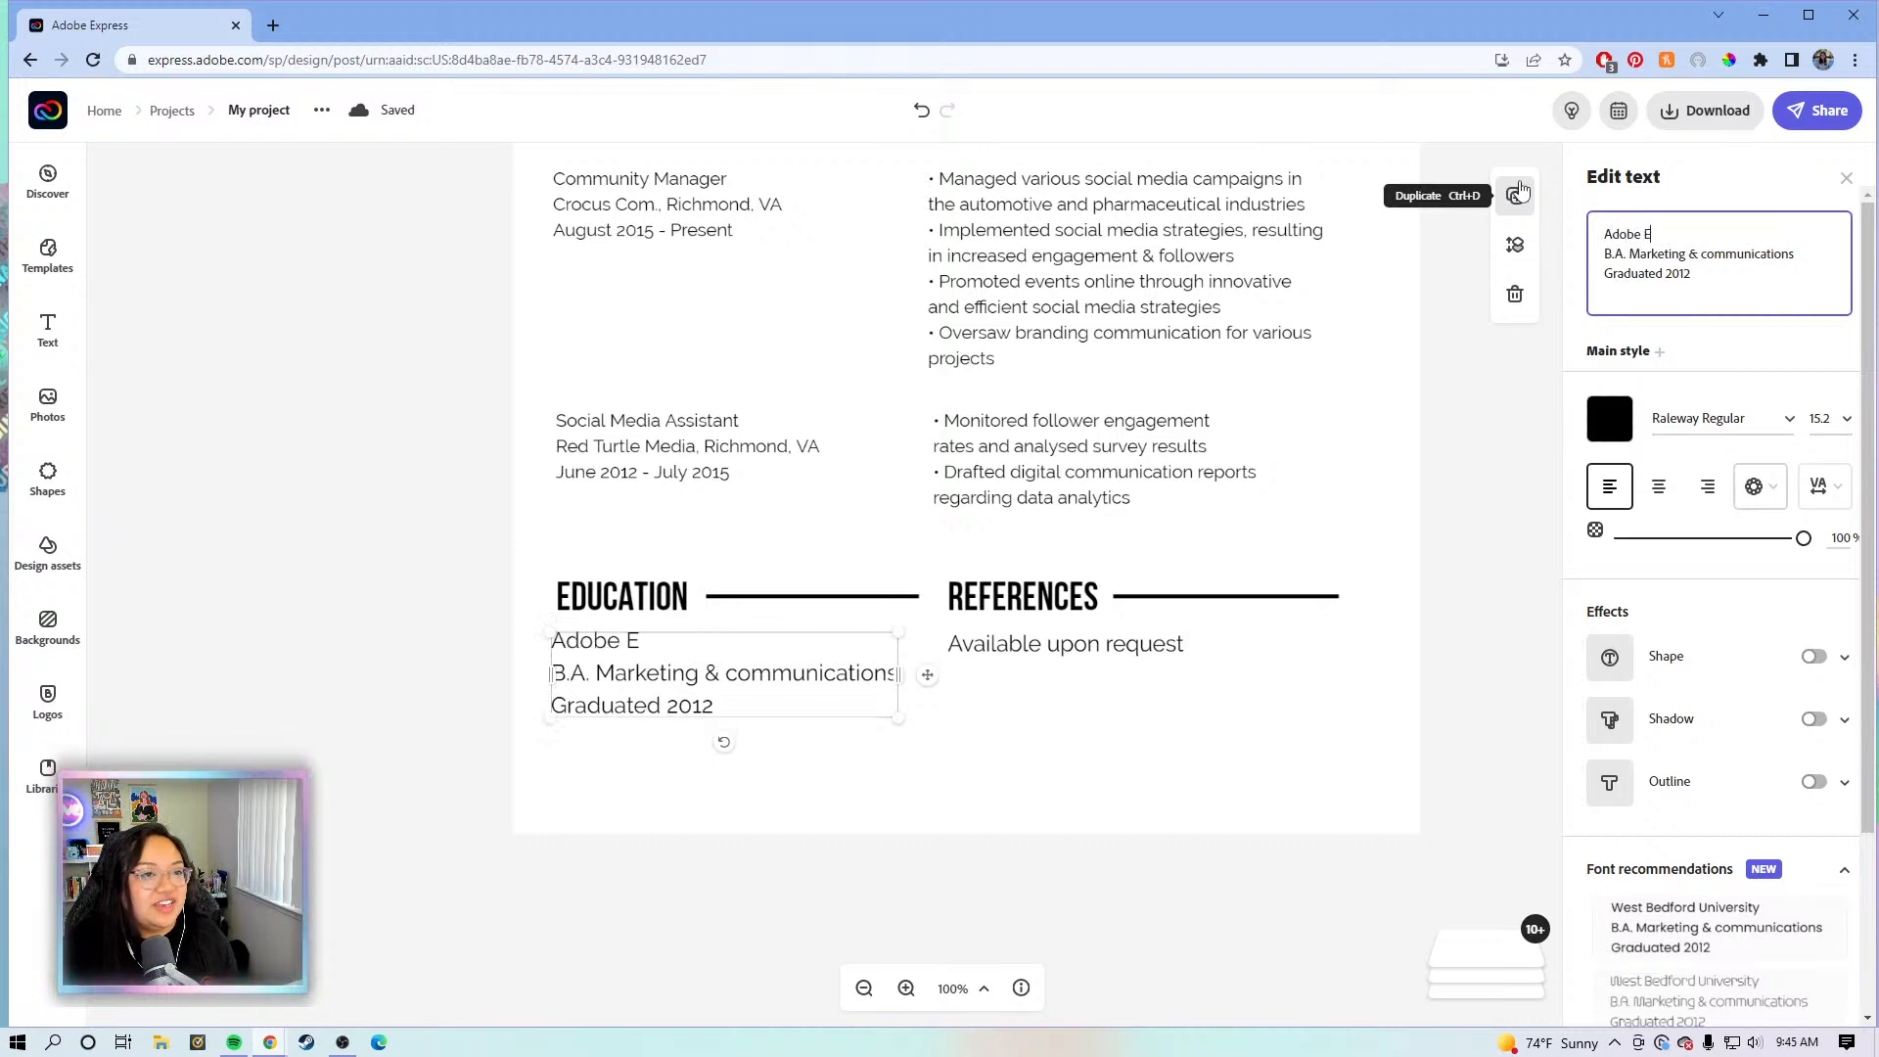
{"action": "type", "text": "Express"}
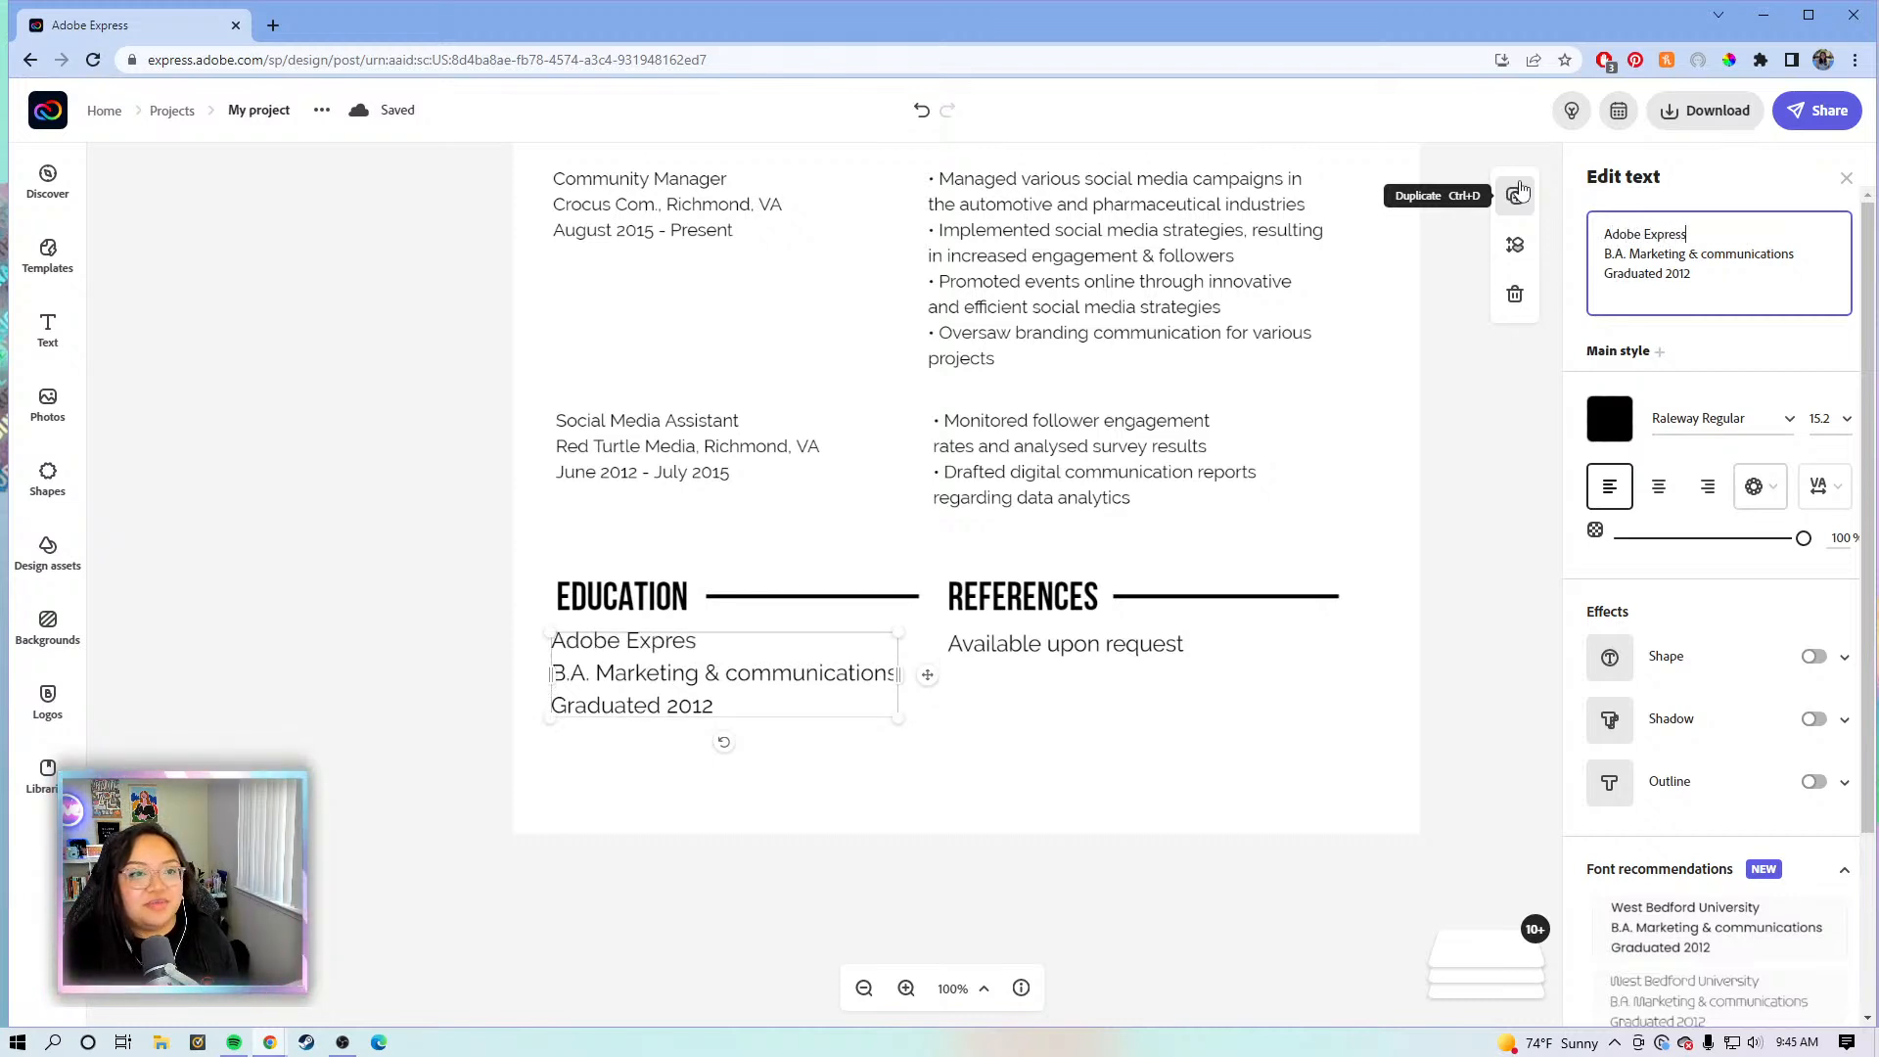
{"action": "type", "text": " University"}
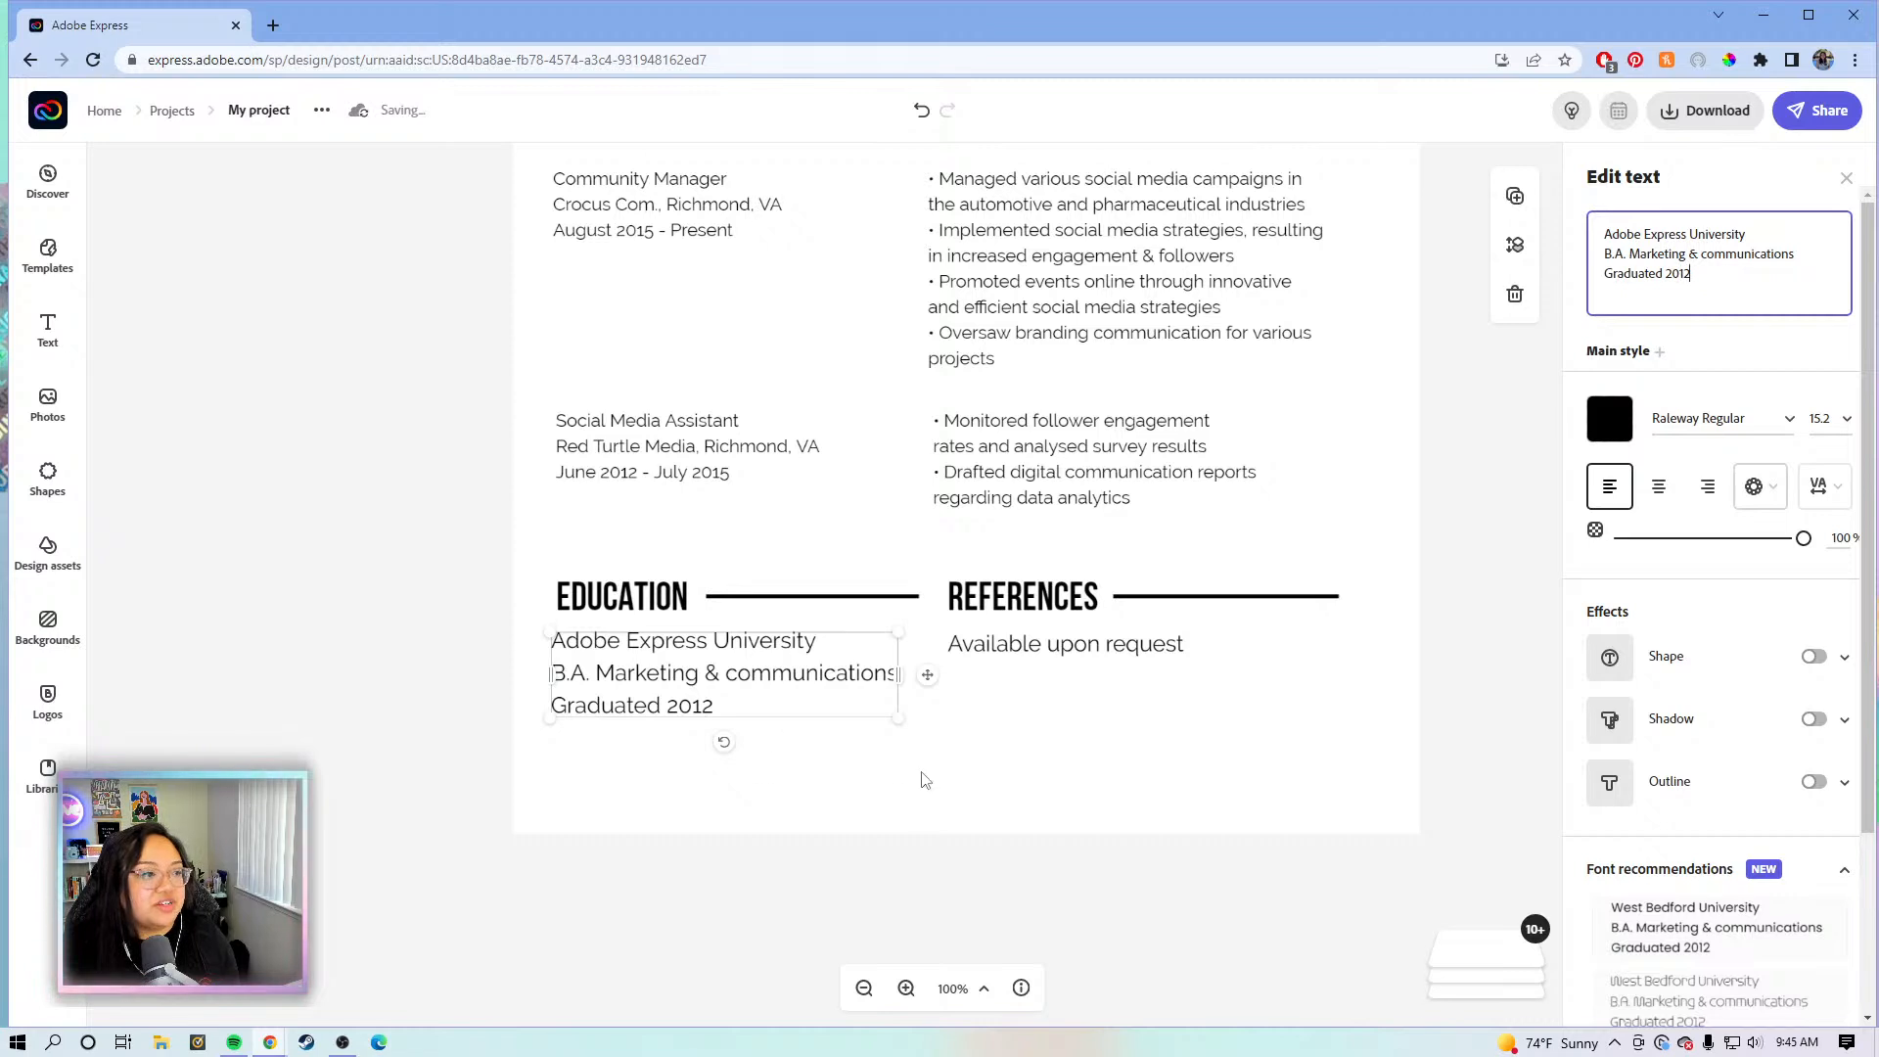
- Set the education details to size 12 and align them left under the heading
{"action": "left_click", "coordinate": [796, 707]}
{"action": "left_click", "coordinate": [768, 690]}
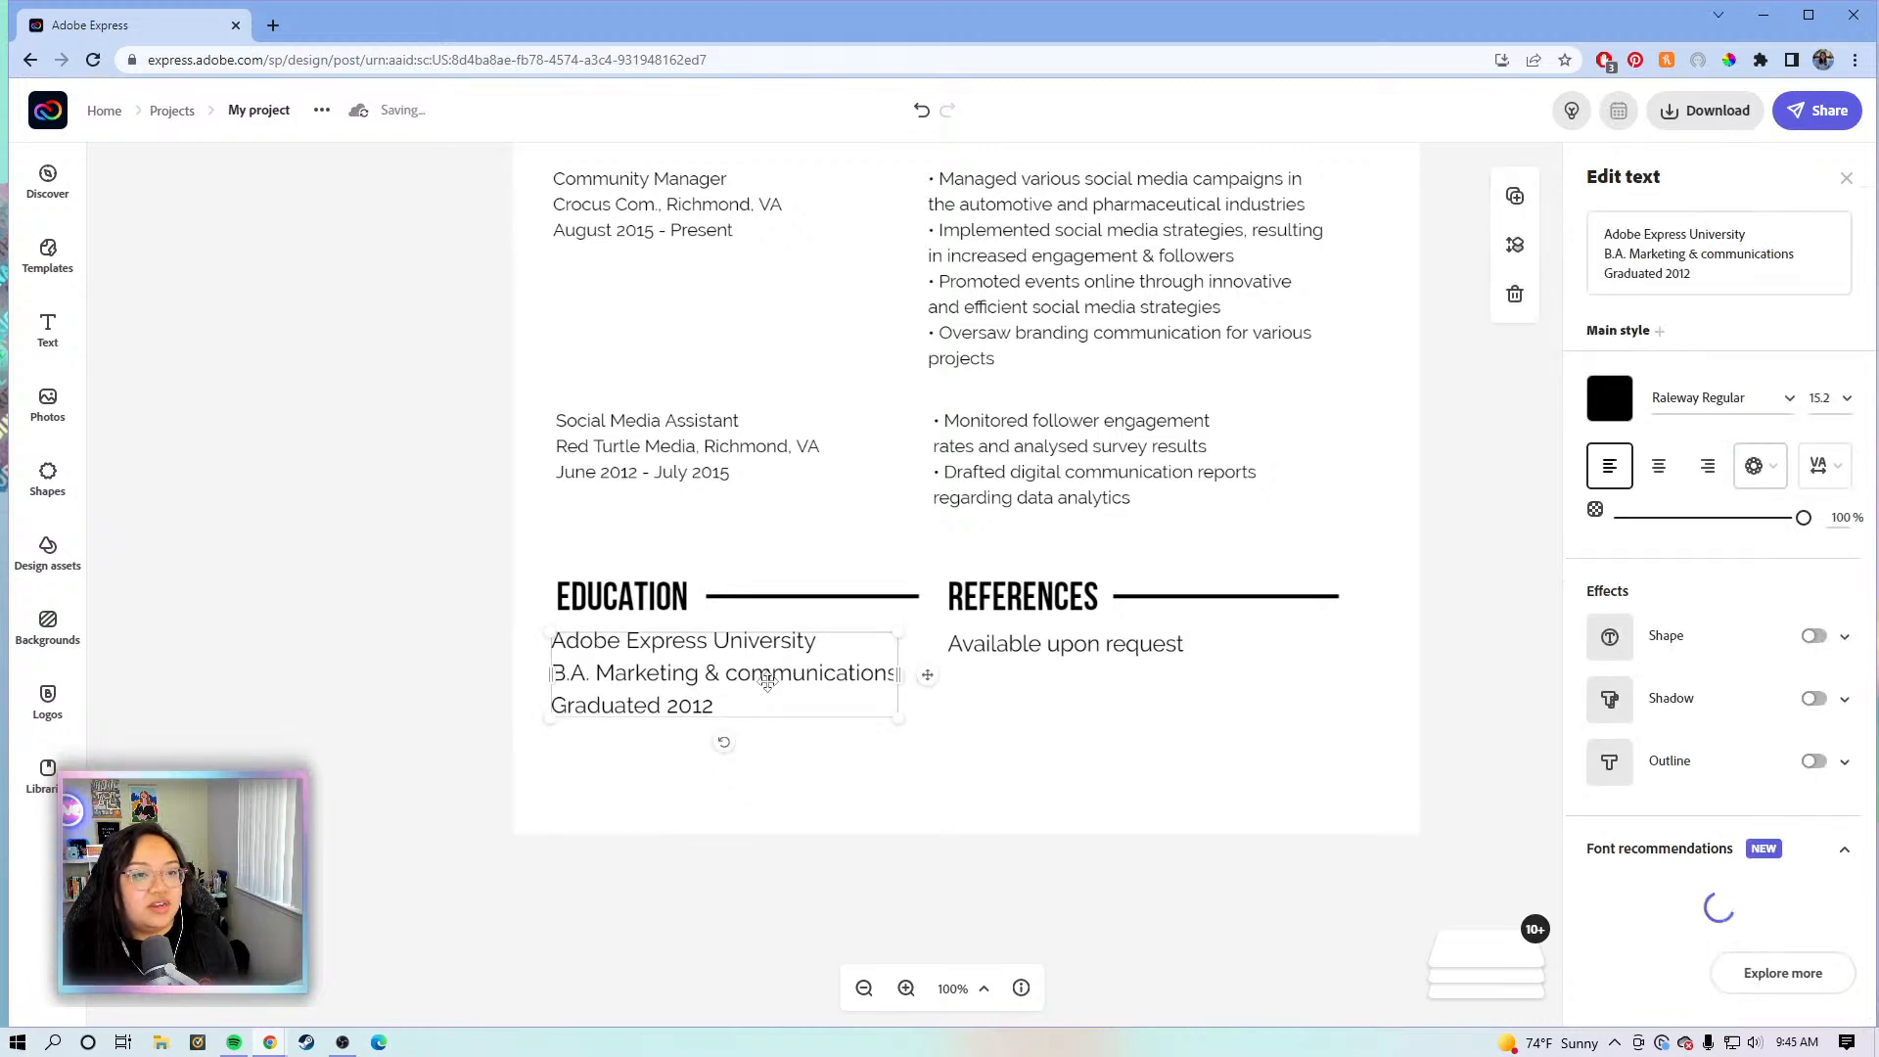
{"action": "left_click", "coordinate": [1844, 402]}
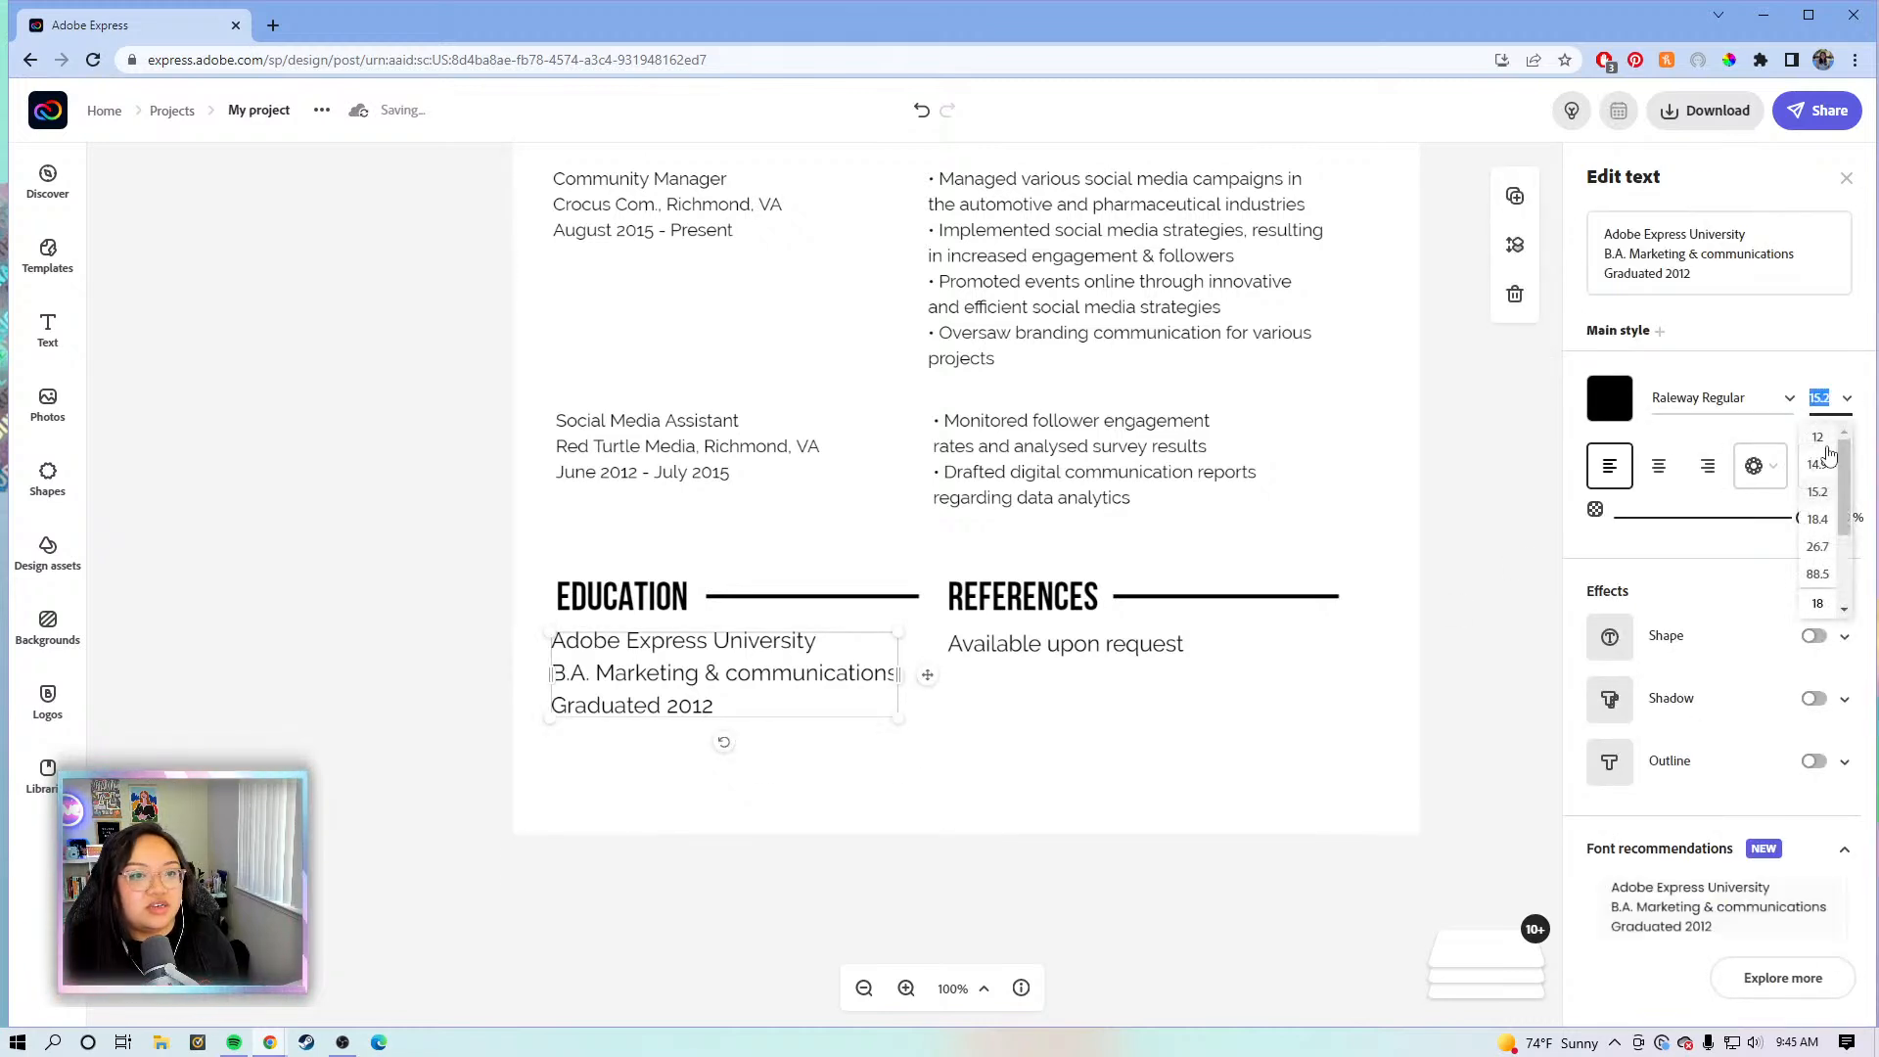
{"action": "left_click", "coordinate": [1816, 455]}
{"action": "left_click_drag", "start_coordinate": [889, 676], "coordinate": [856, 683]}
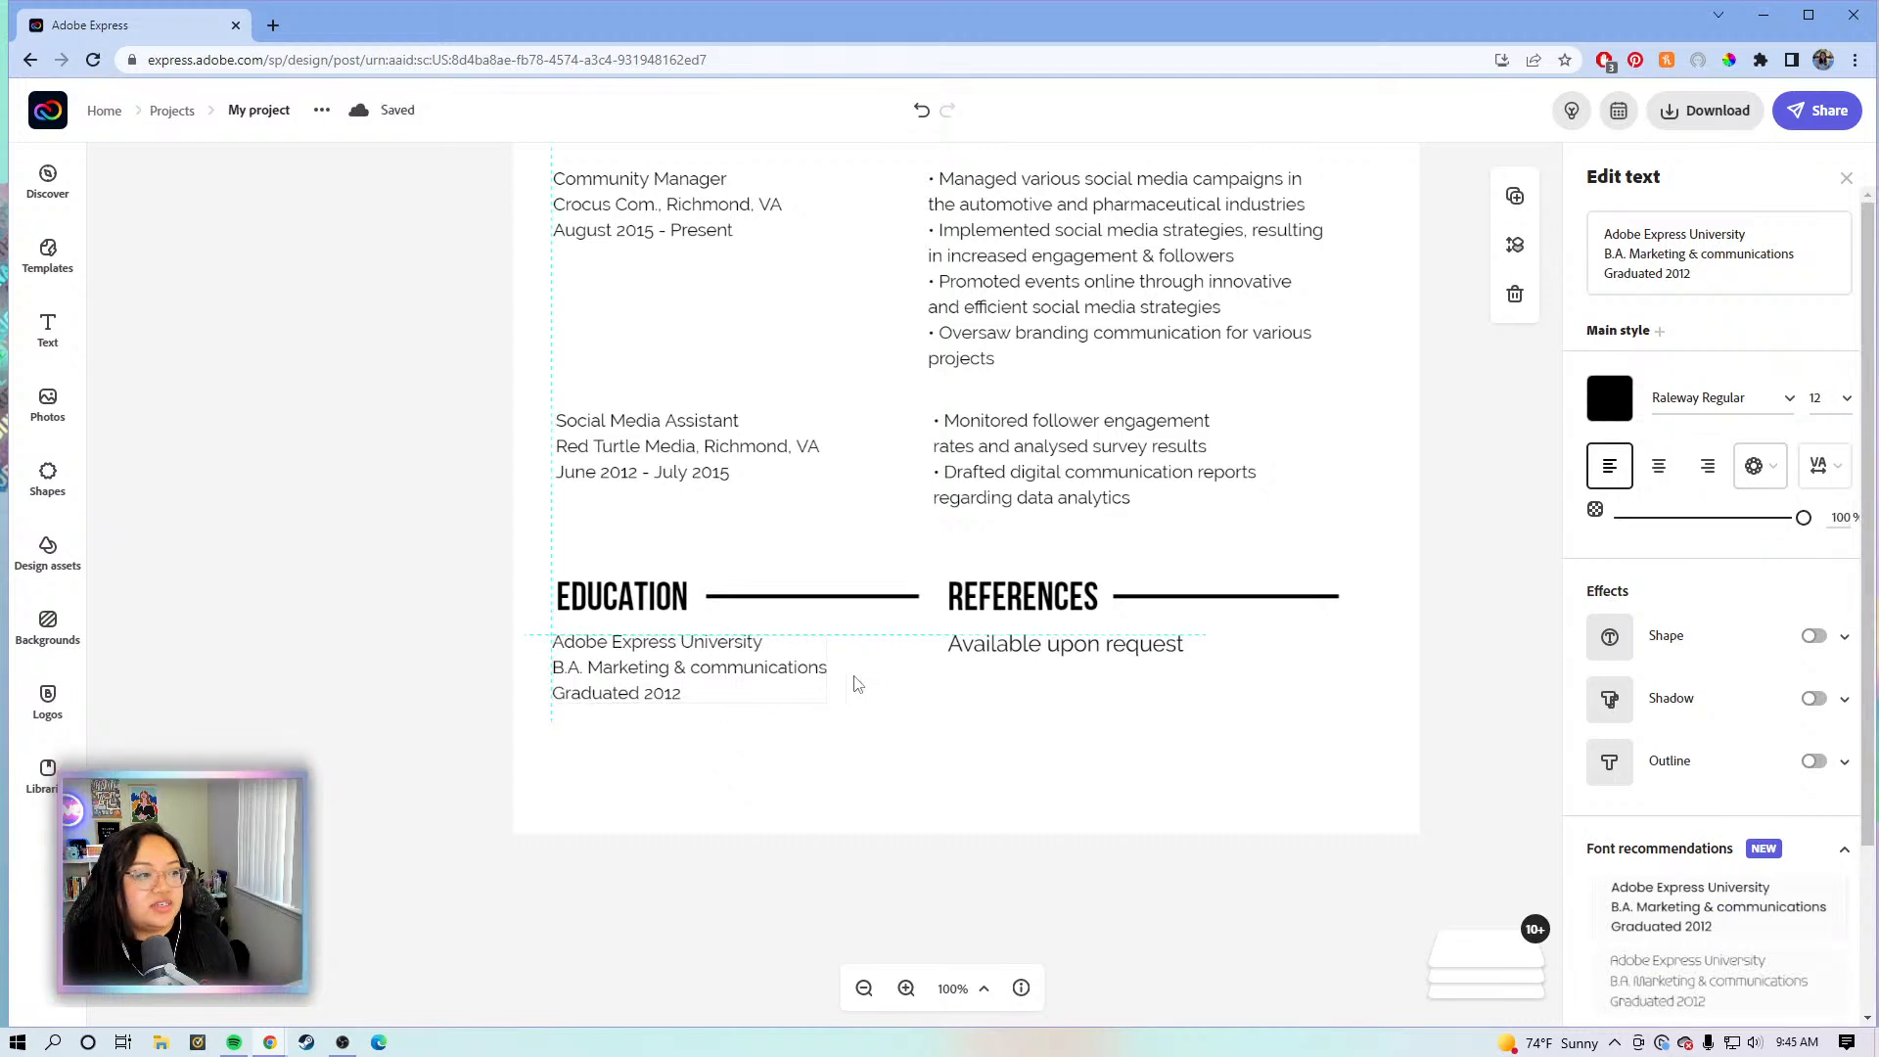
- Rename the REFERENCES heading to 'SKILLS'
{"action": "left_click", "coordinate": [1043, 597]}
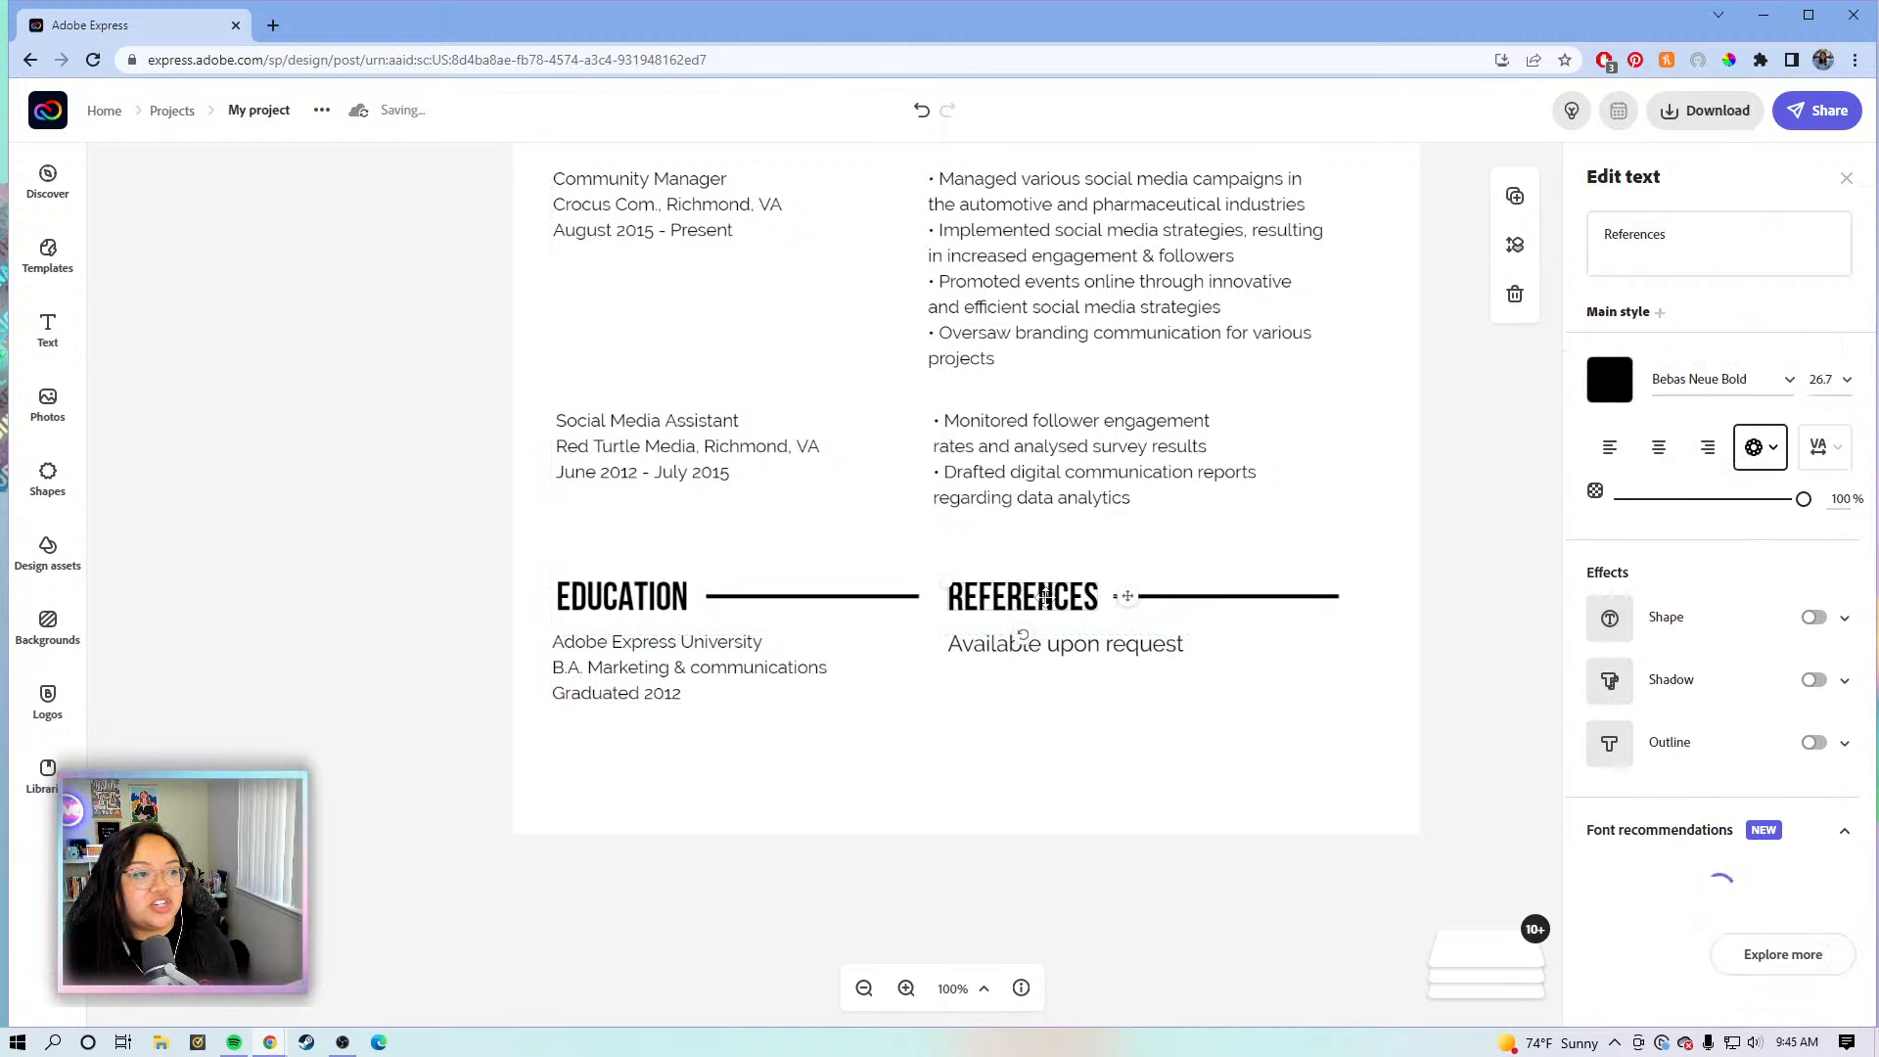
{"action": "left_click", "coordinate": [1720, 233]}
{"action": "left_click_drag", "start_coordinate": [1719, 233], "coordinate": [1610, 233]}
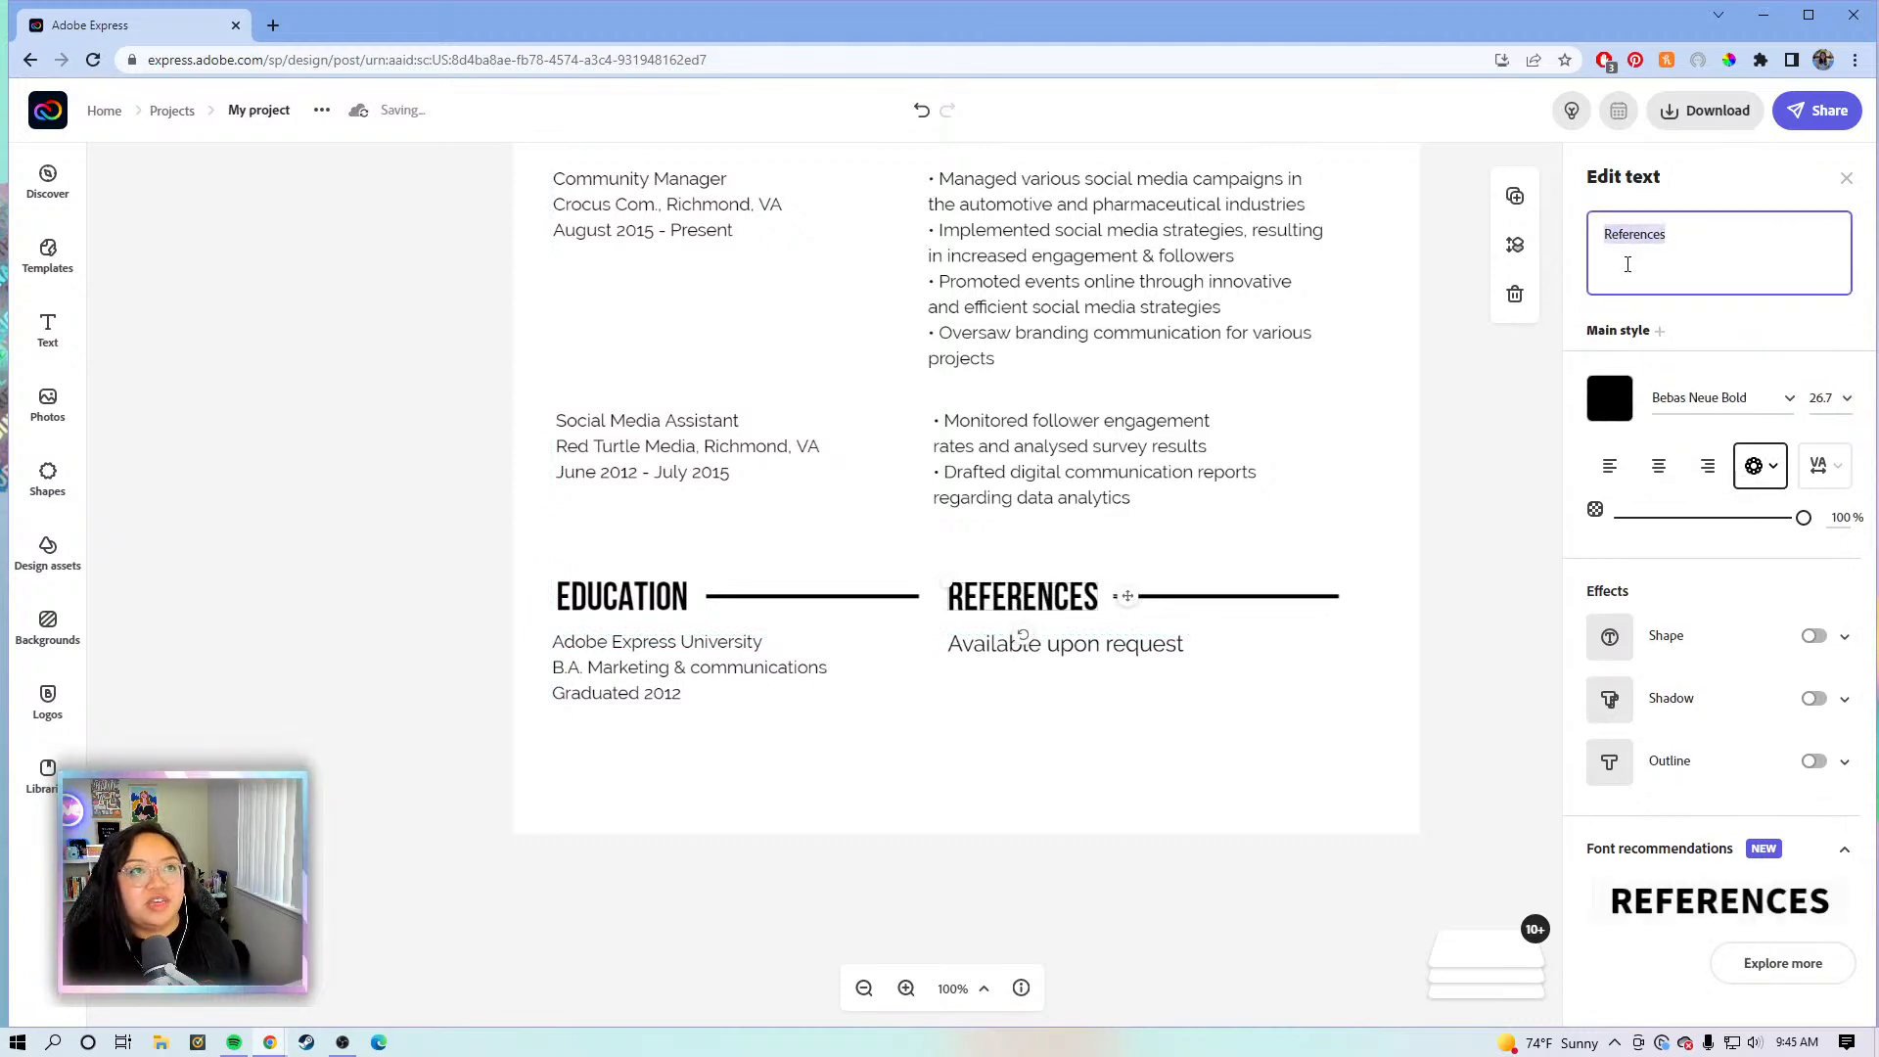
{"action": "key", "text": "BackSpace"}
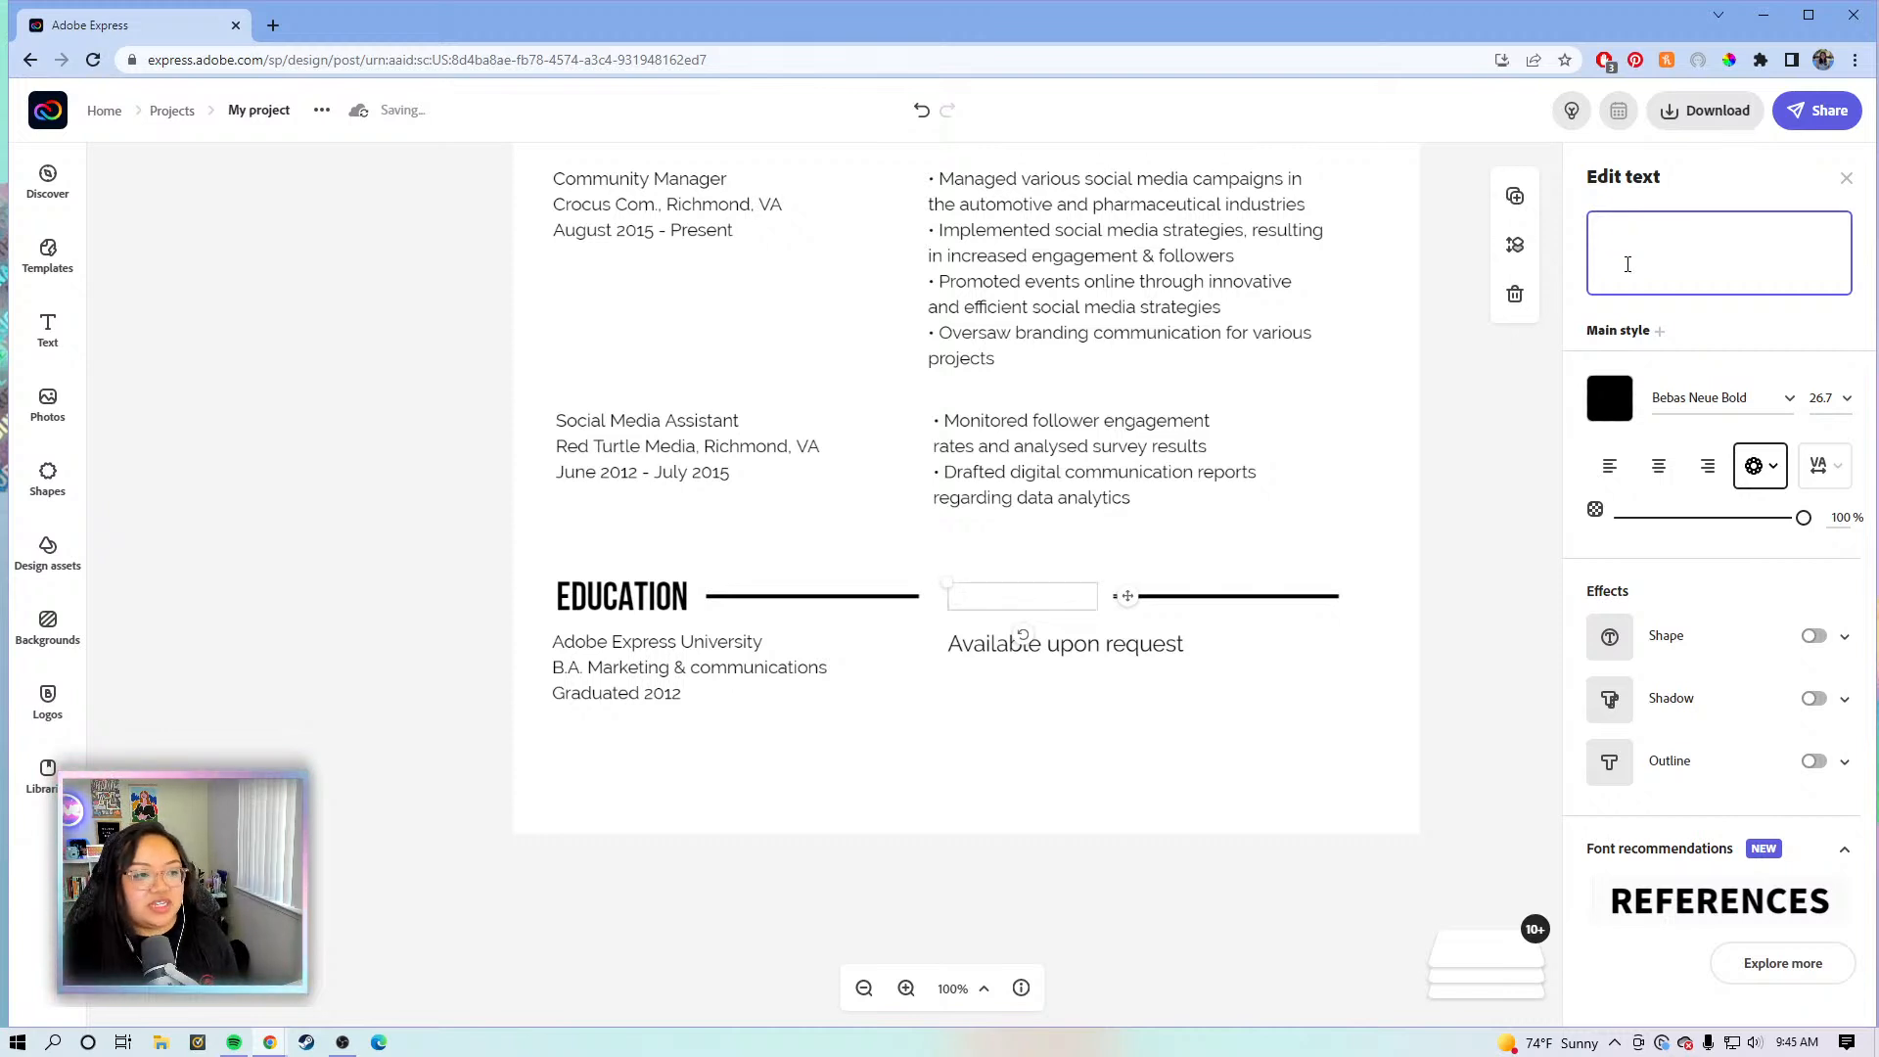
{"action": "type", "text": "SKILLS"}
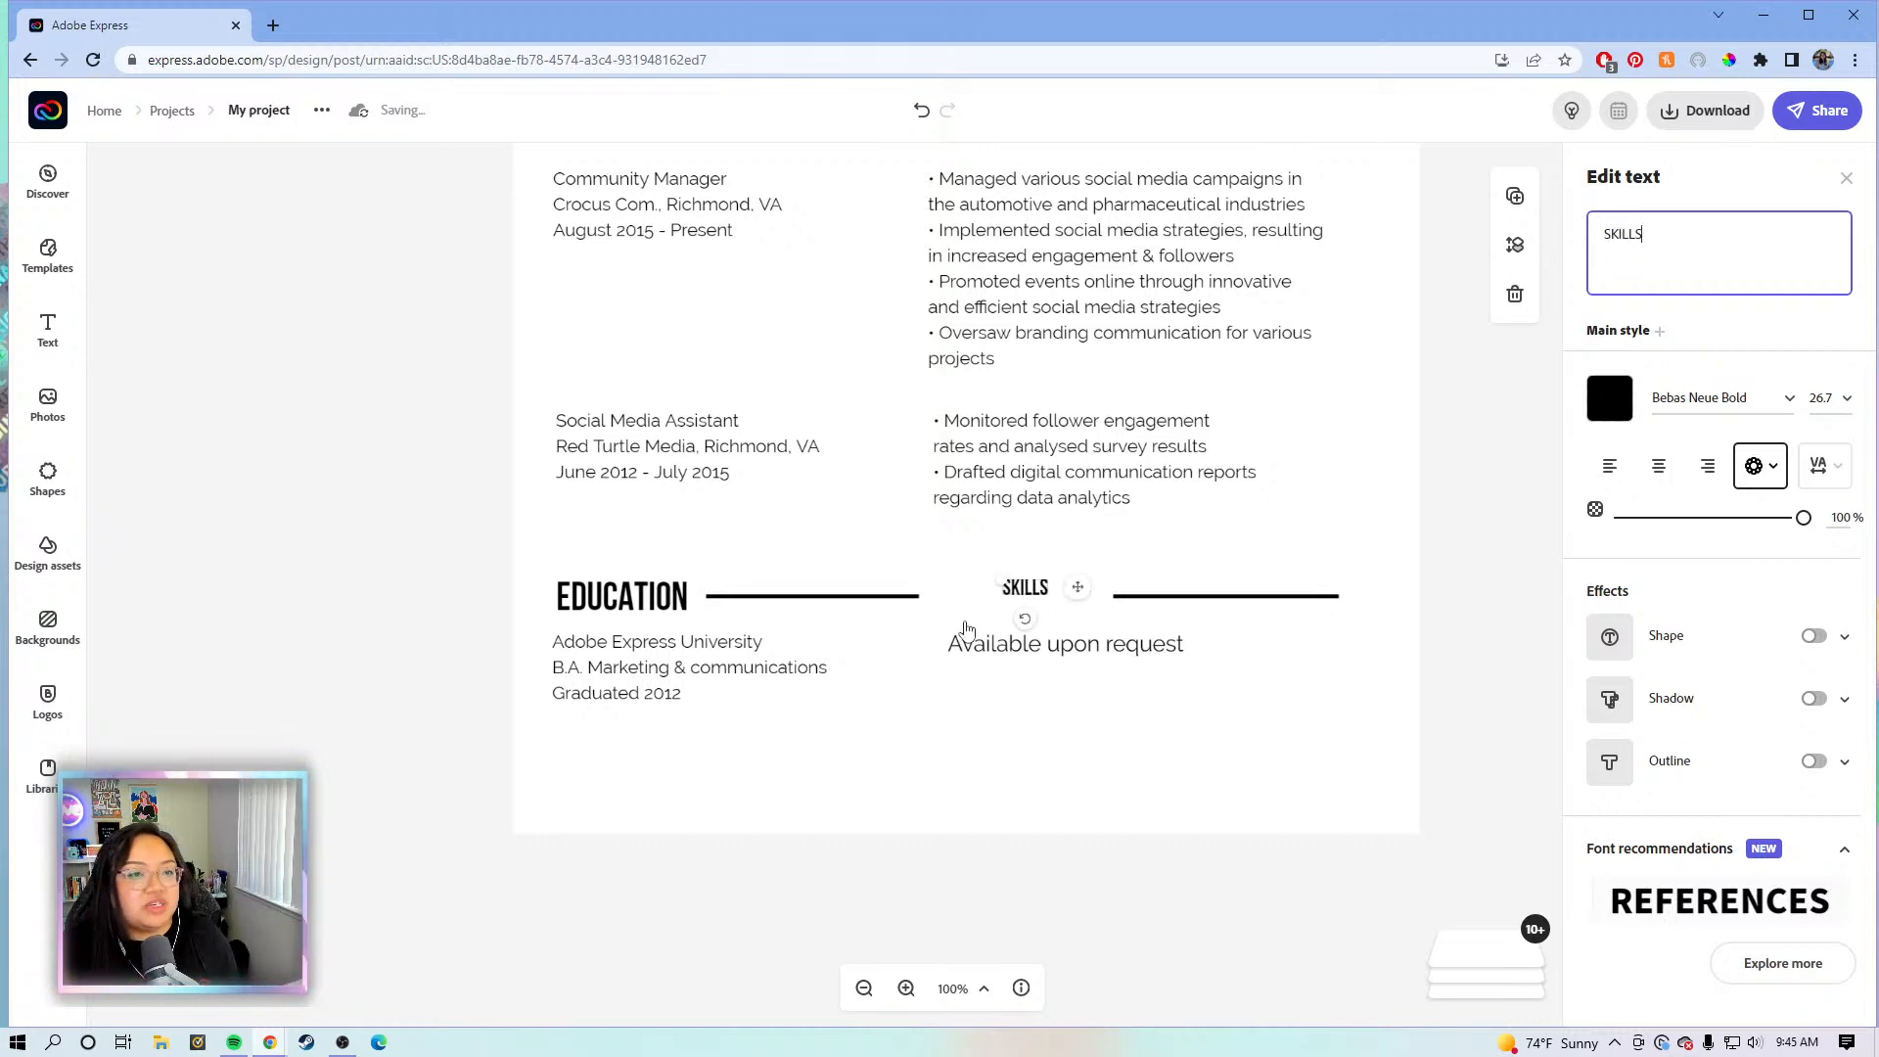
- Make the SKILLS heading size 26.7 to match EDUCATION and align it with the column
{"action": "left_click", "coordinate": [1421, 597]}
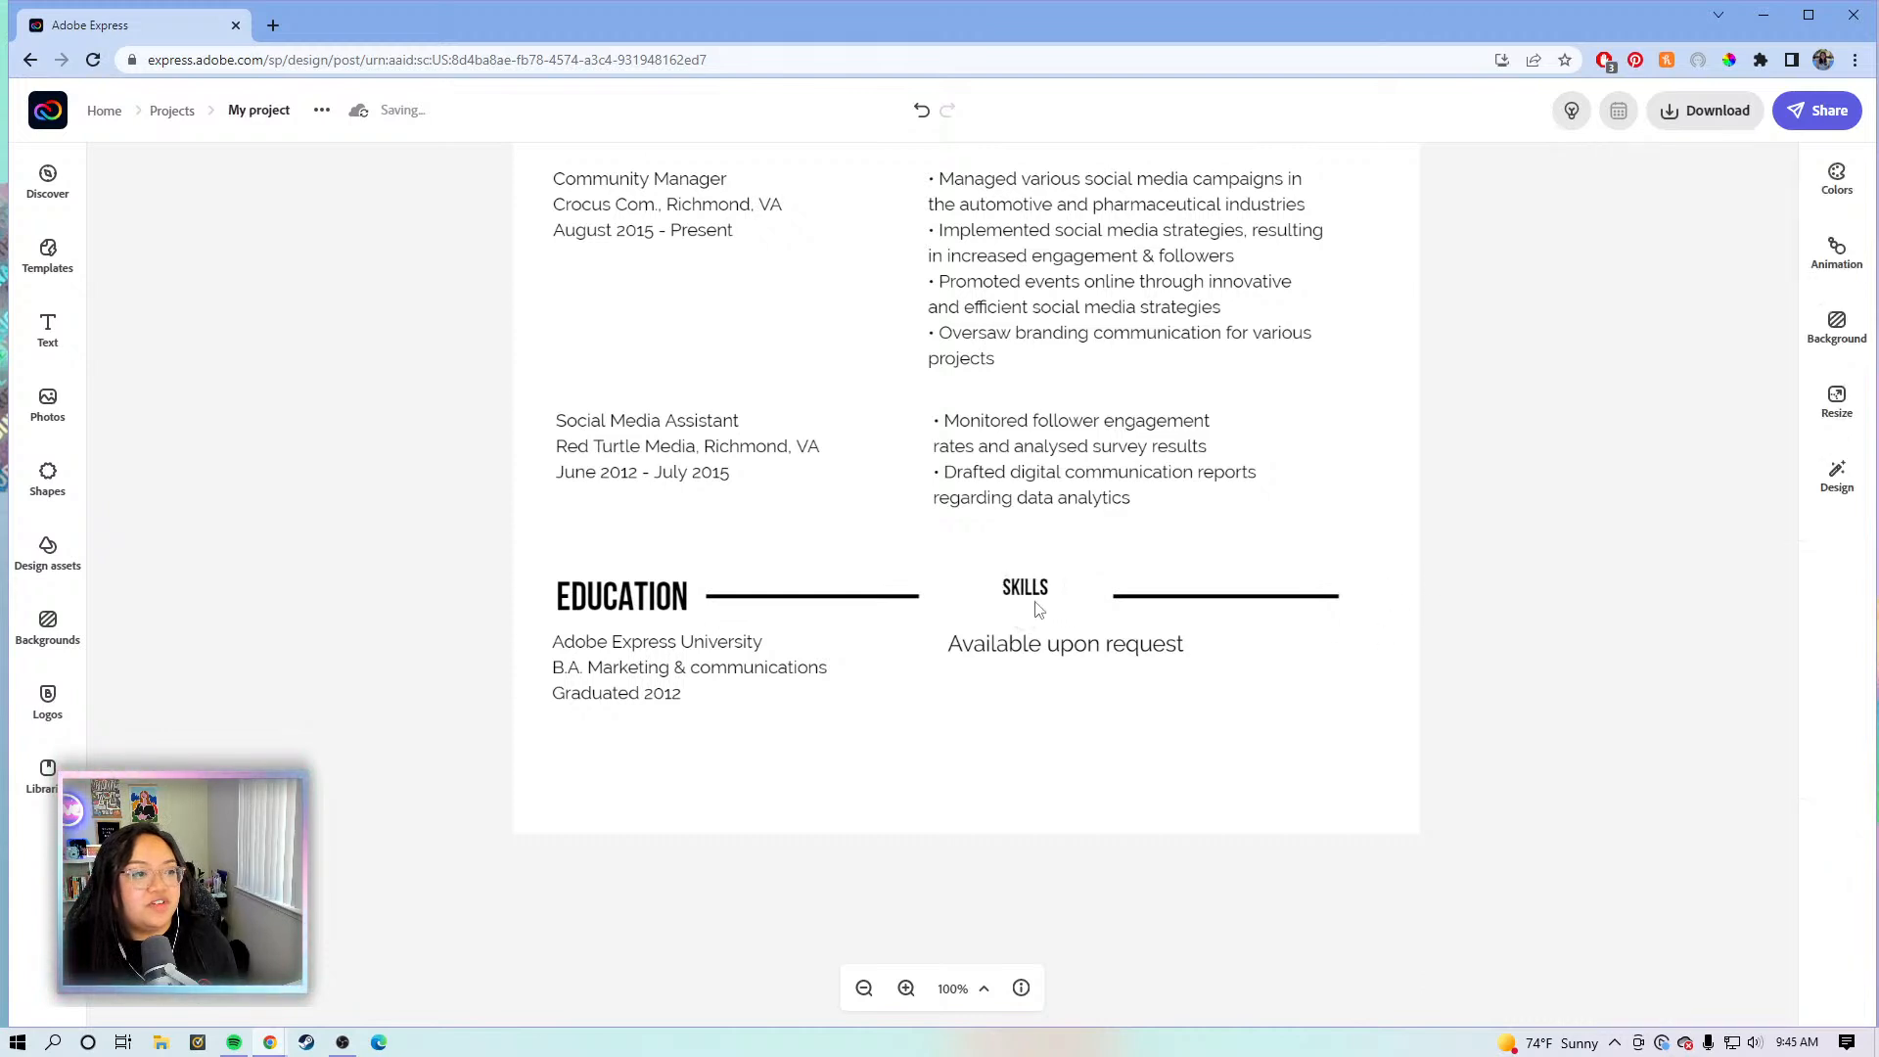
{"action": "left_click", "coordinate": [1035, 602]}
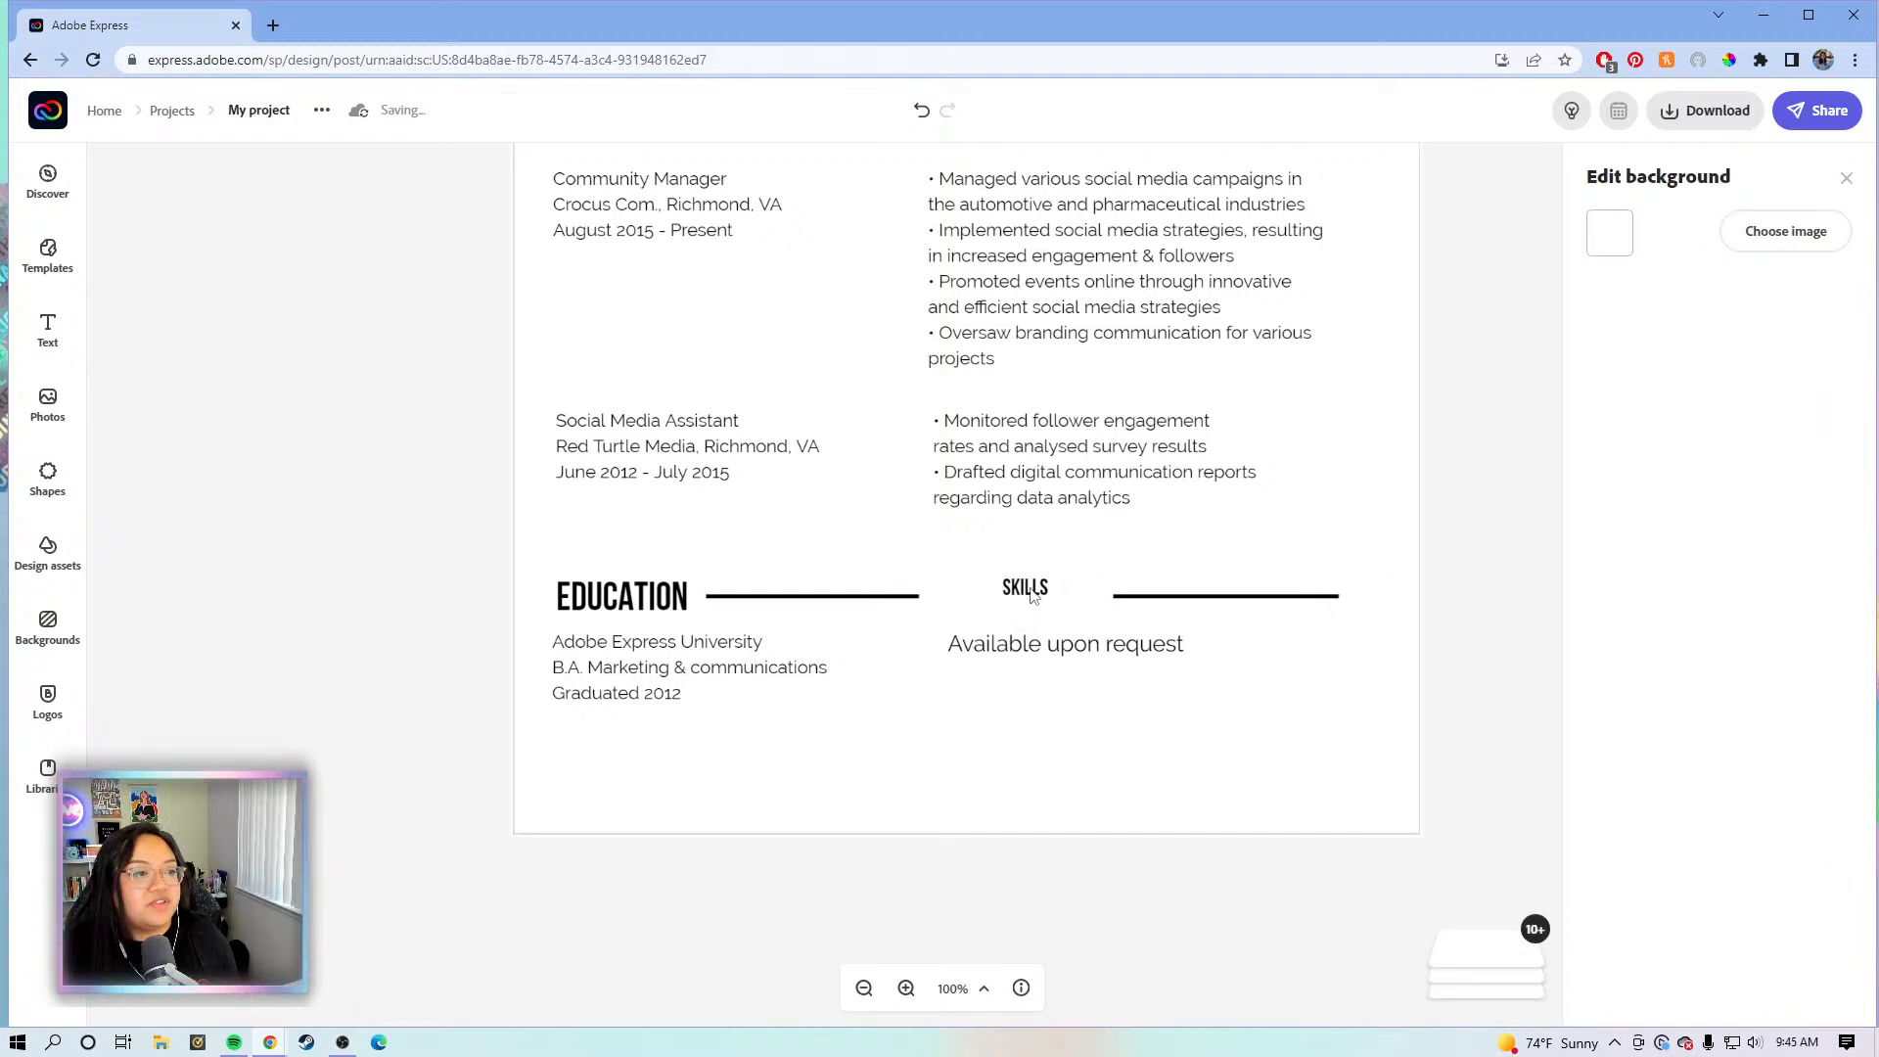
{"action": "left_click", "coordinate": [1028, 593]}
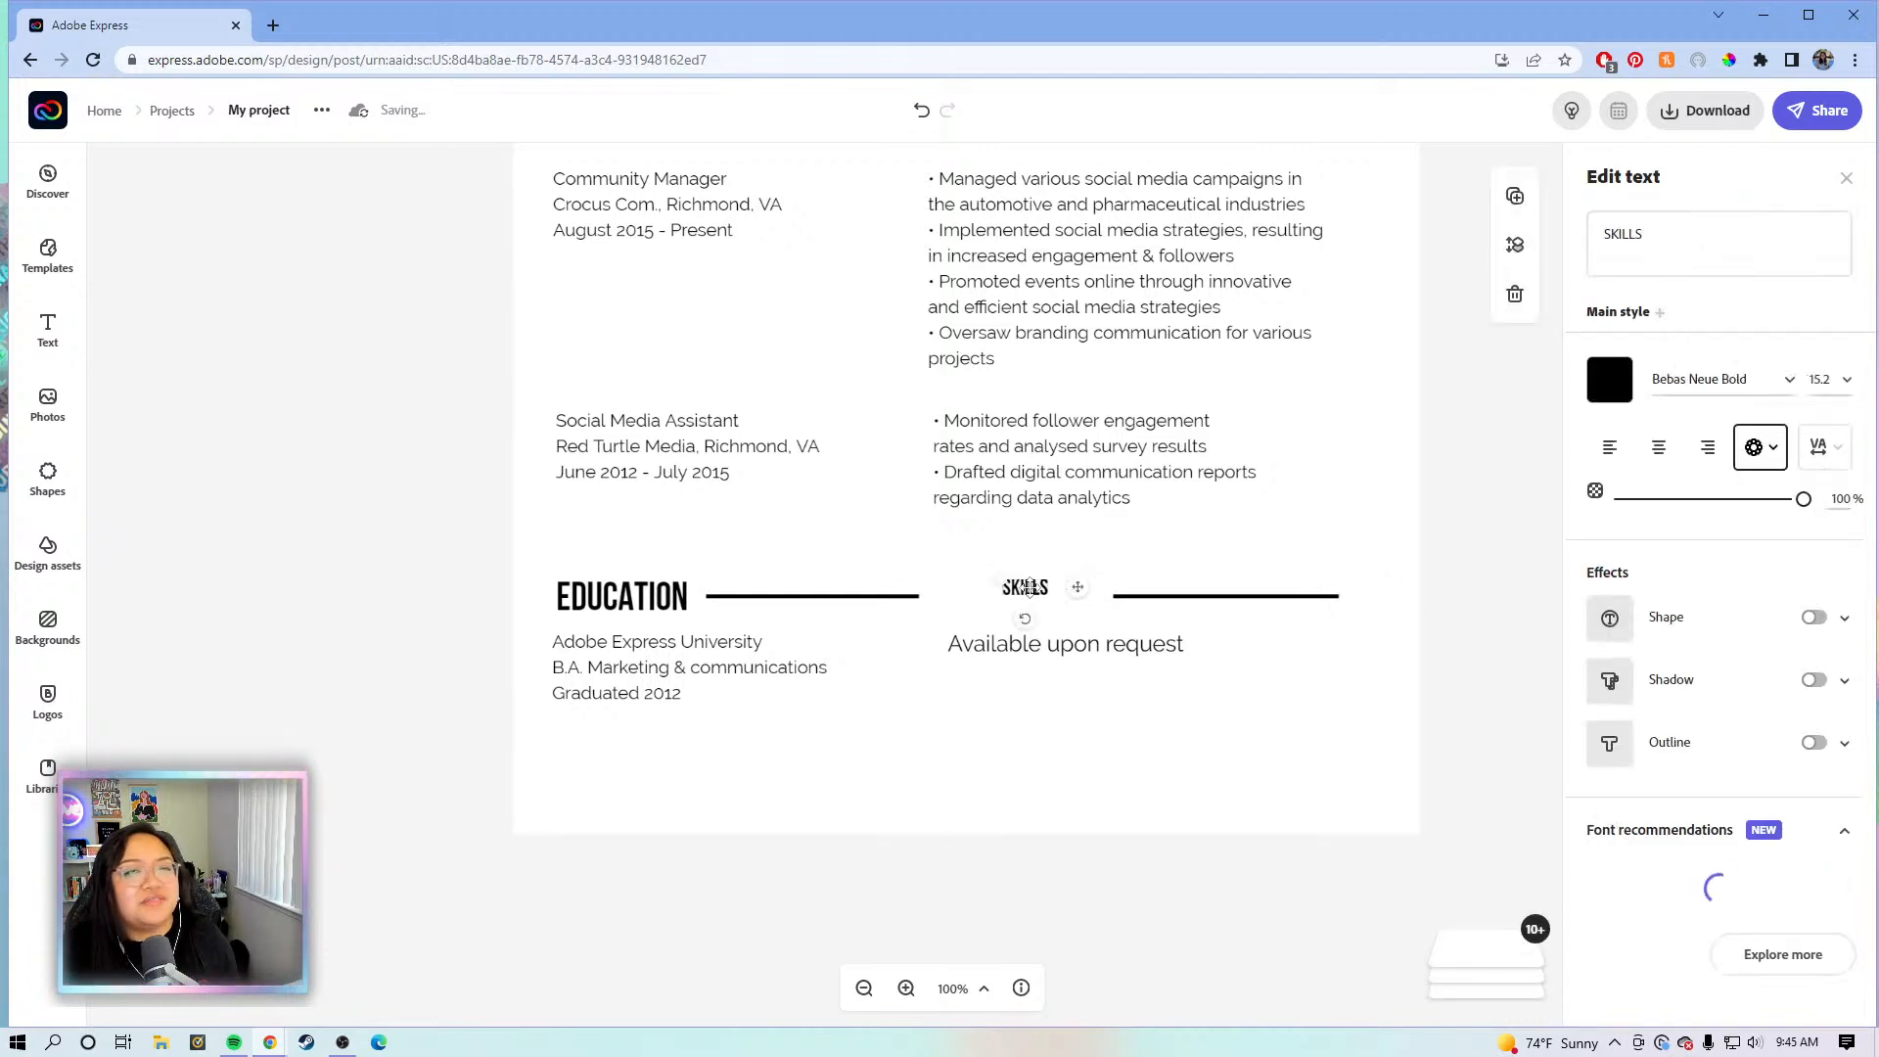
{"action": "left_click", "coordinate": [660, 598]}
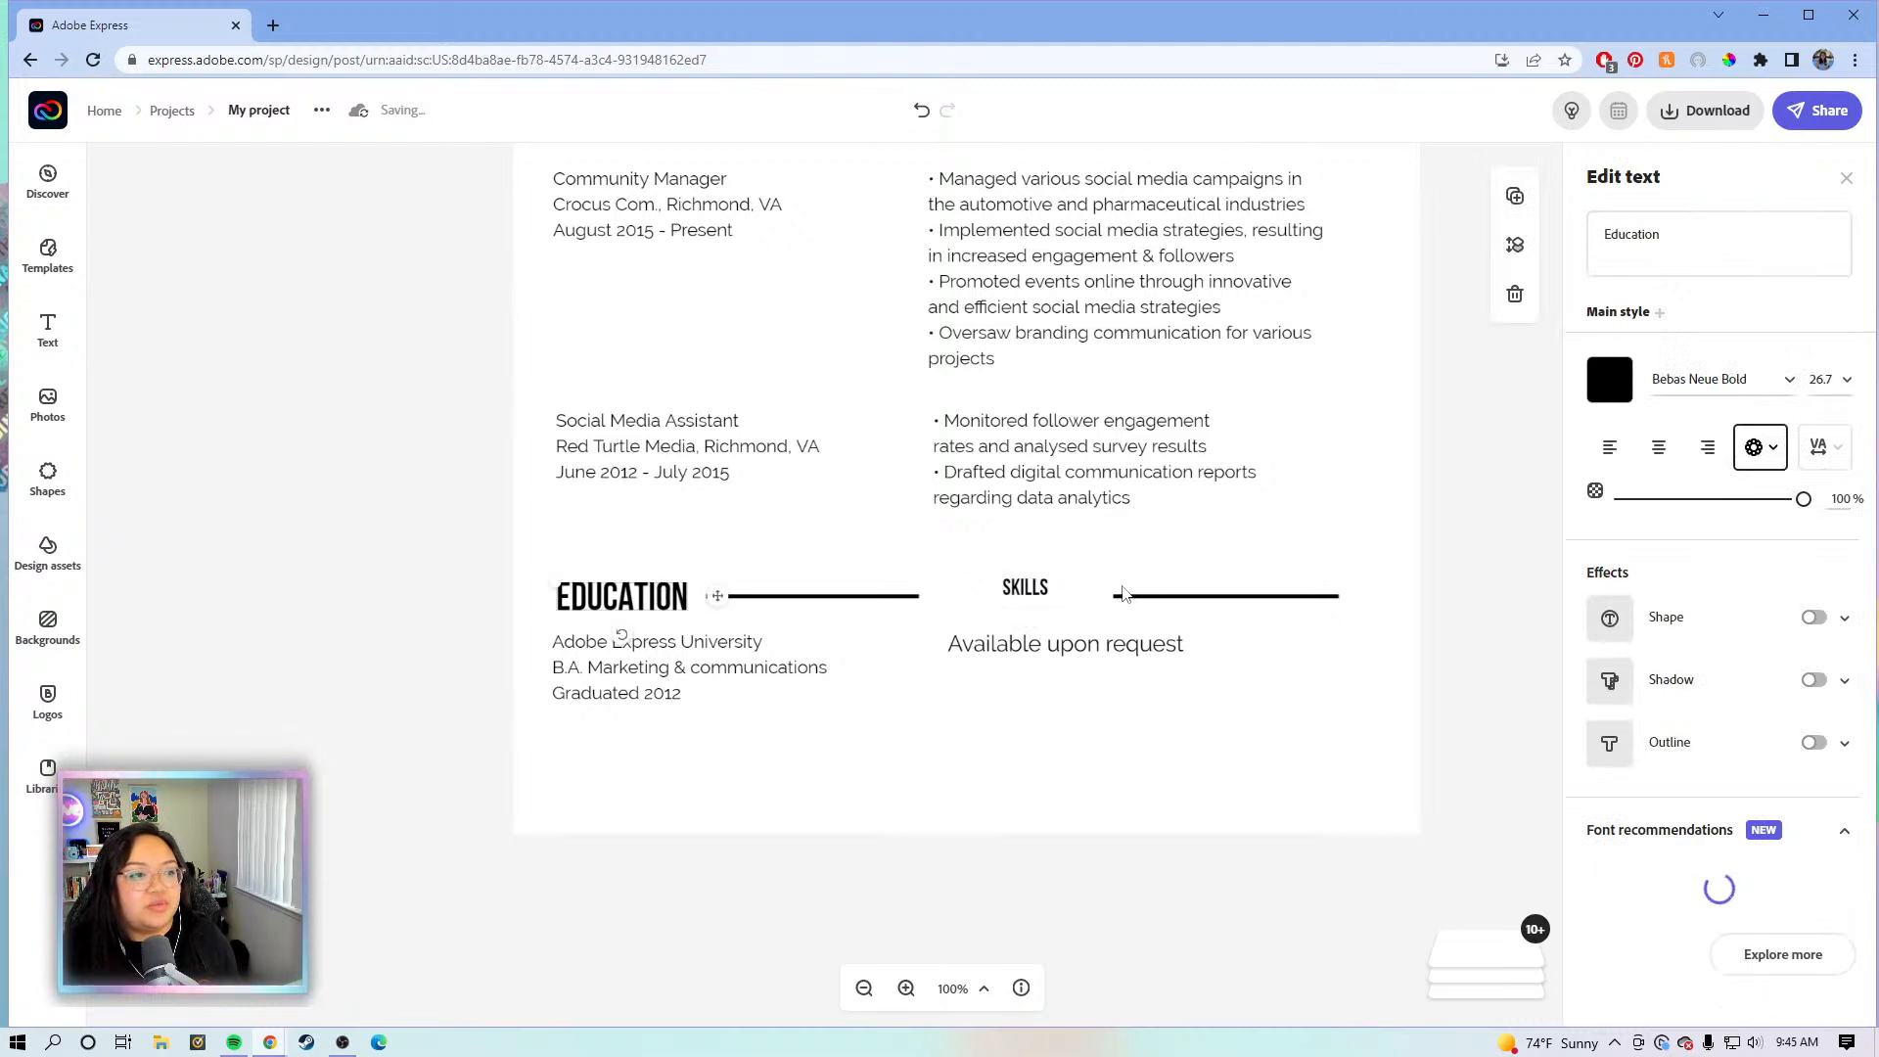
{"action": "left_click", "coordinate": [1026, 587]}
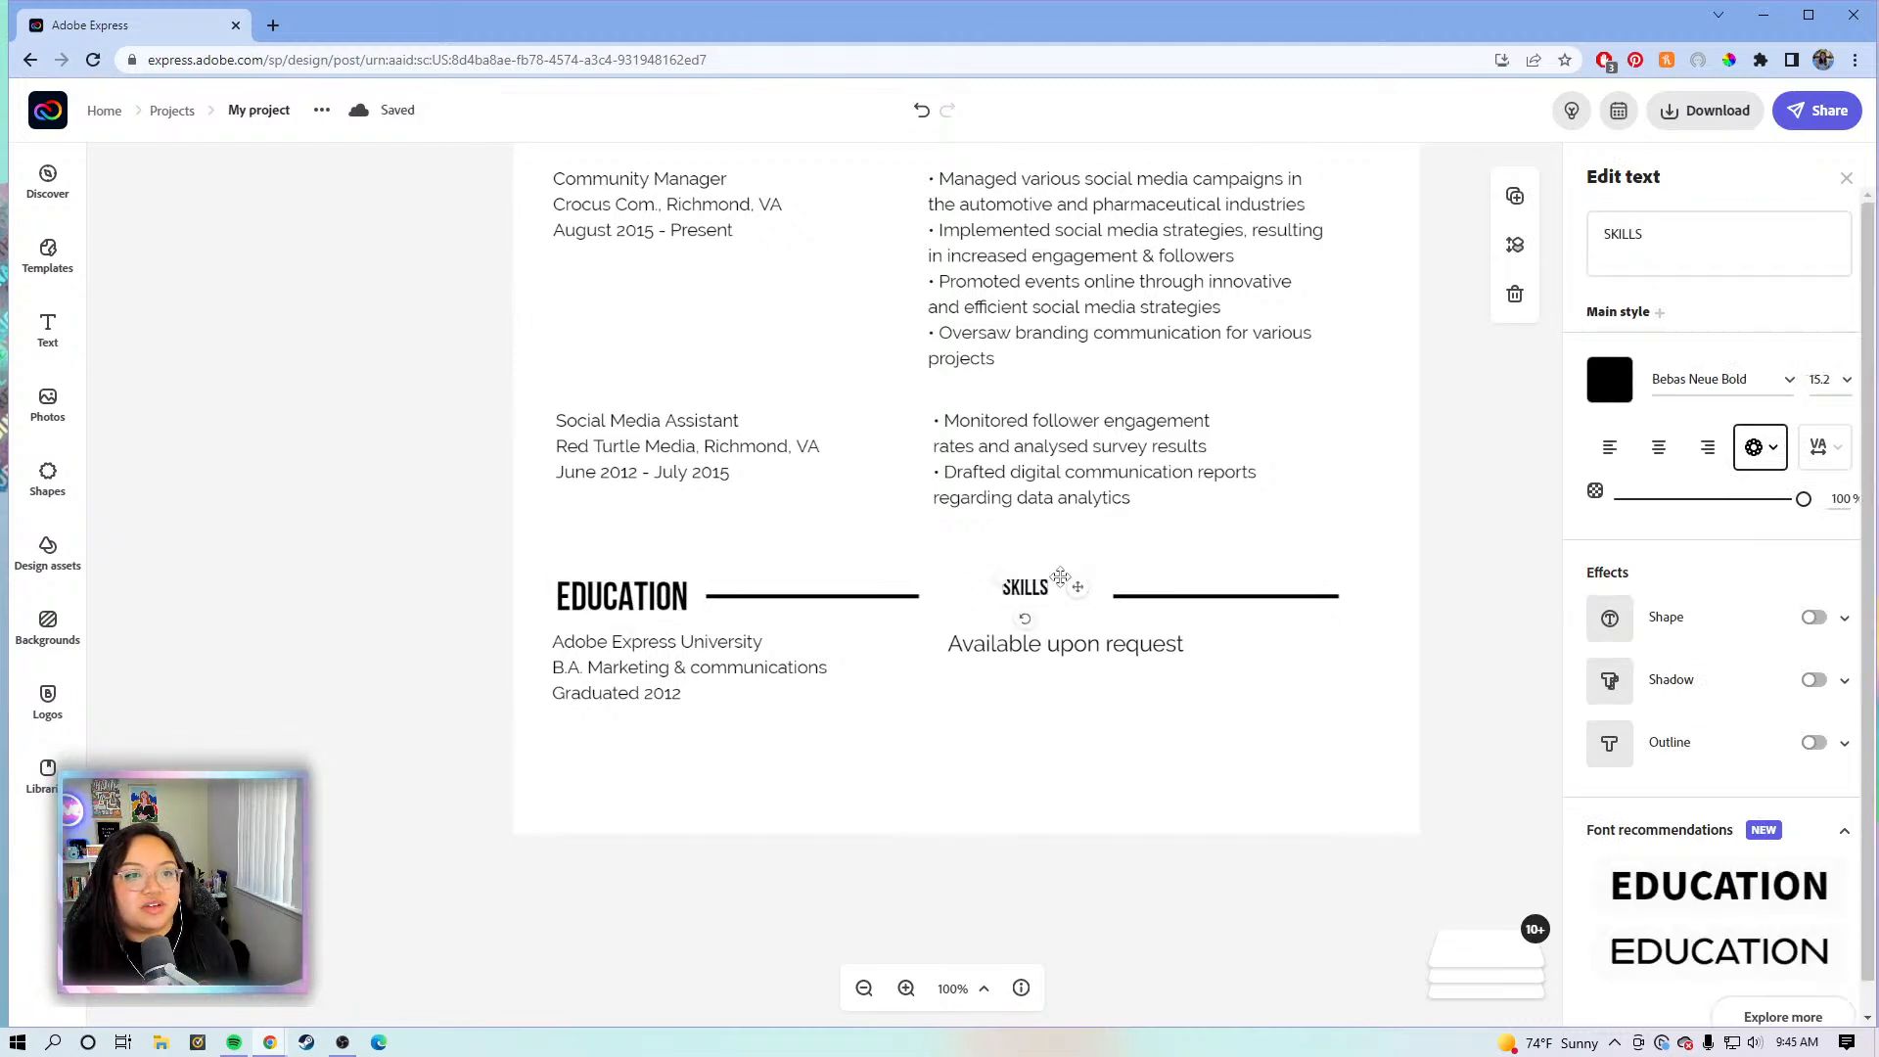
{"action": "left_click", "coordinate": [1835, 379]}
{"action": "left_click", "coordinate": [1820, 533]}
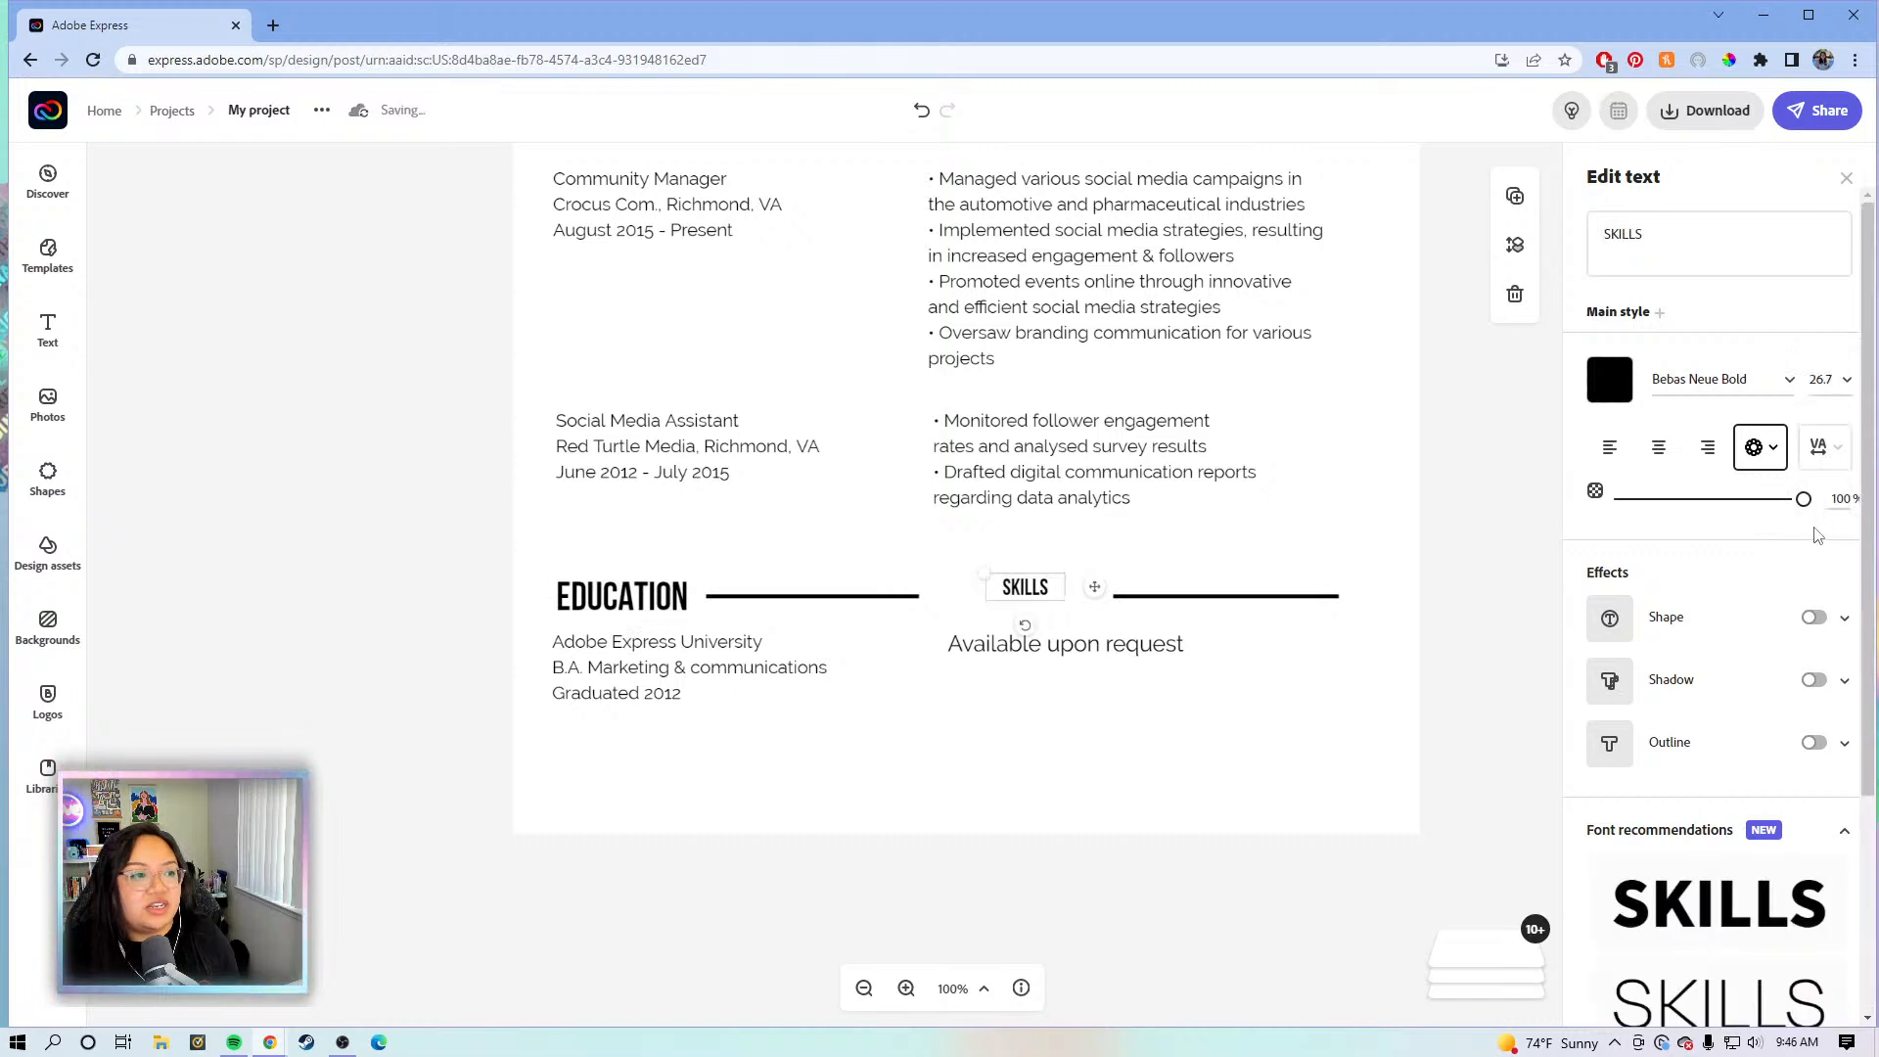
{"action": "left_click_drag", "start_coordinate": [1096, 594], "coordinate": [1077, 607]}
{"action": "left_click_drag", "start_coordinate": [1061, 609], "coordinate": [1054, 608]}
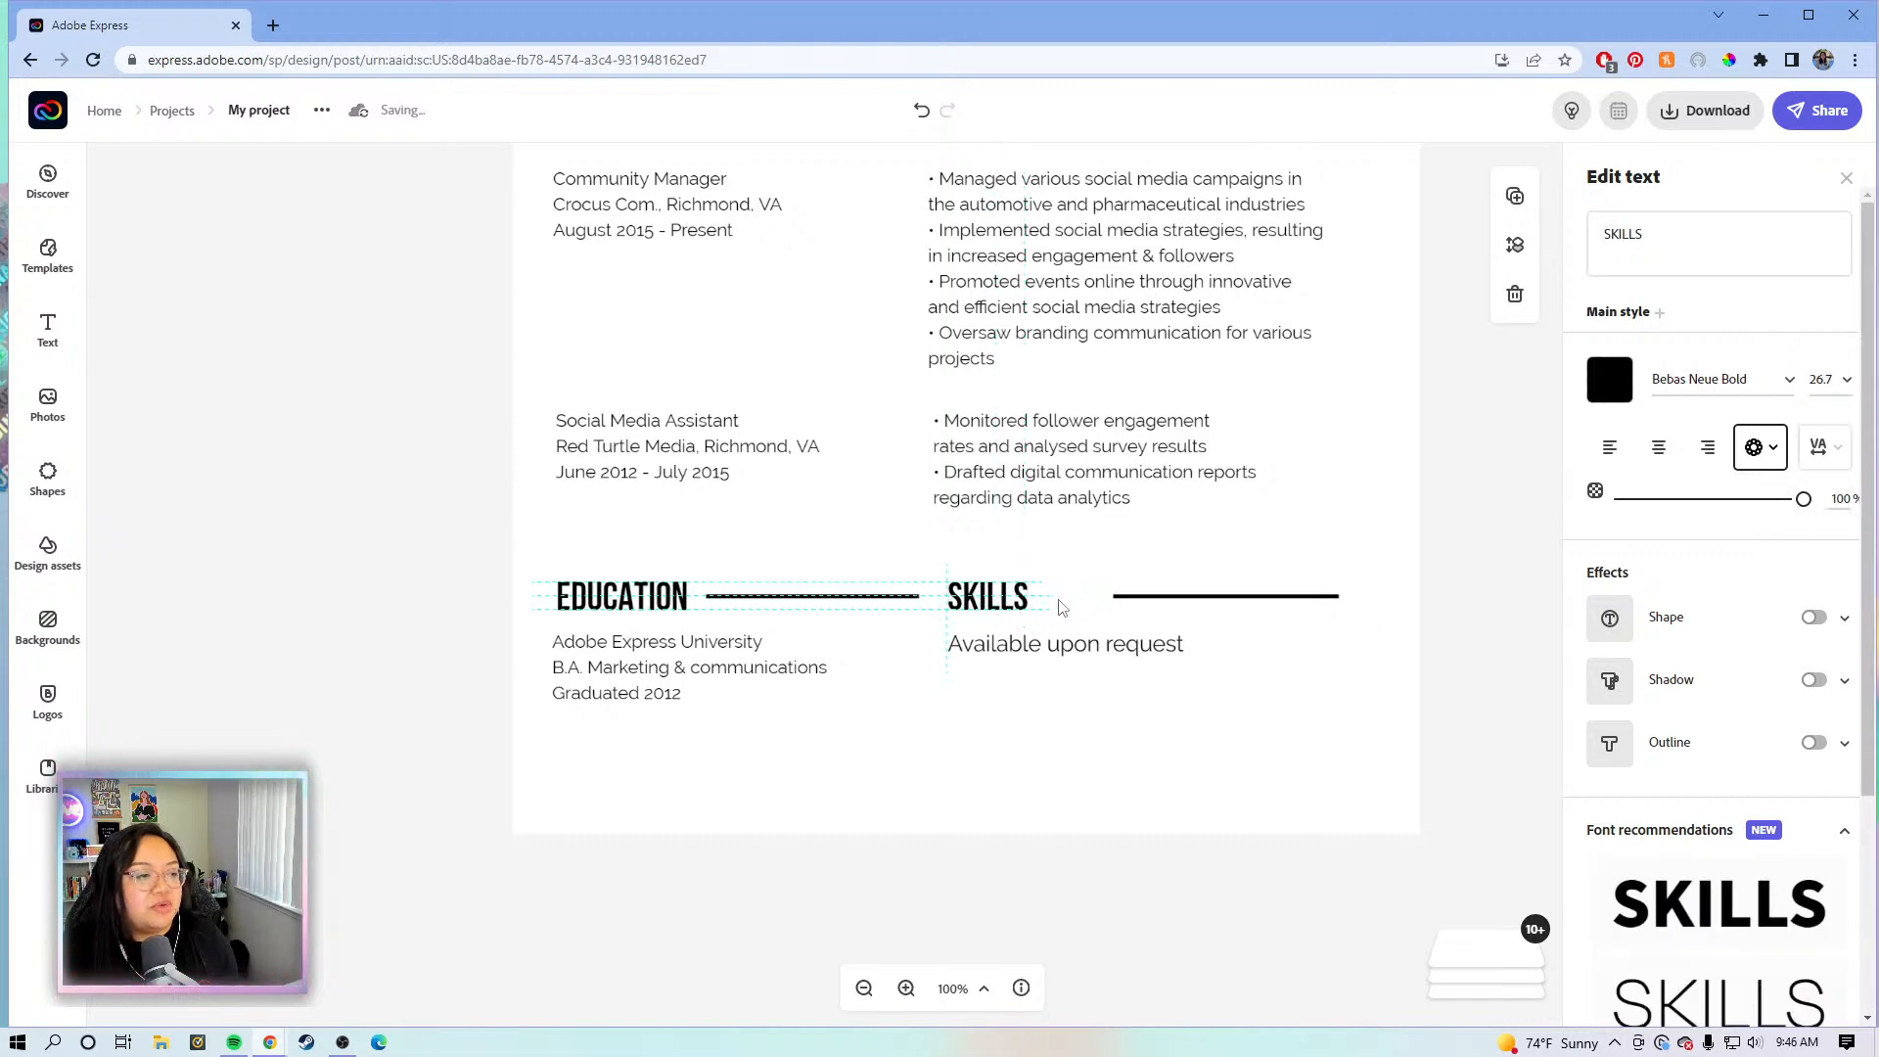
- Move the divider line next to SKILLS and stretch it to the right margin
{"action": "left_click", "coordinate": [1155, 601]}
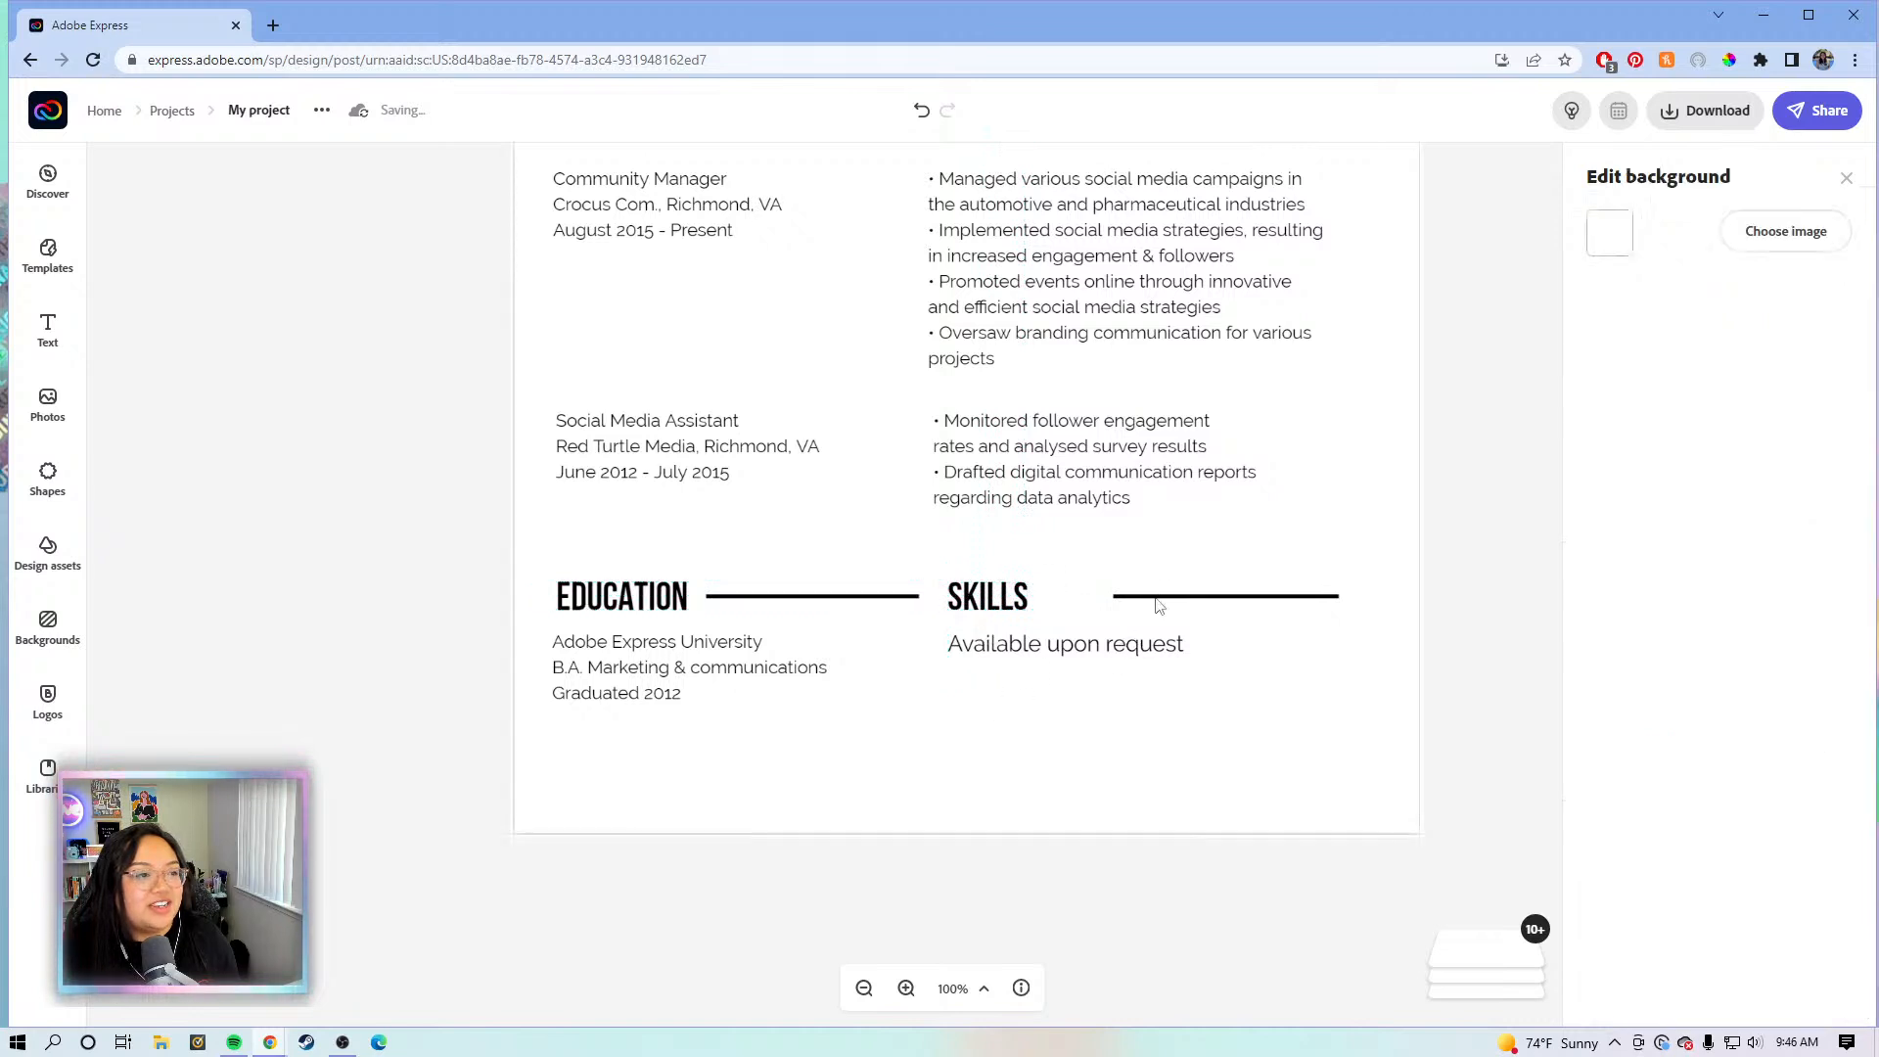
{"action": "left_click", "coordinate": [1153, 596]}
{"action": "left_click_drag", "start_coordinate": [1154, 596], "coordinate": [1077, 600]}
{"action": "left_click_drag", "start_coordinate": [1274, 598], "coordinate": [1350, 595]}
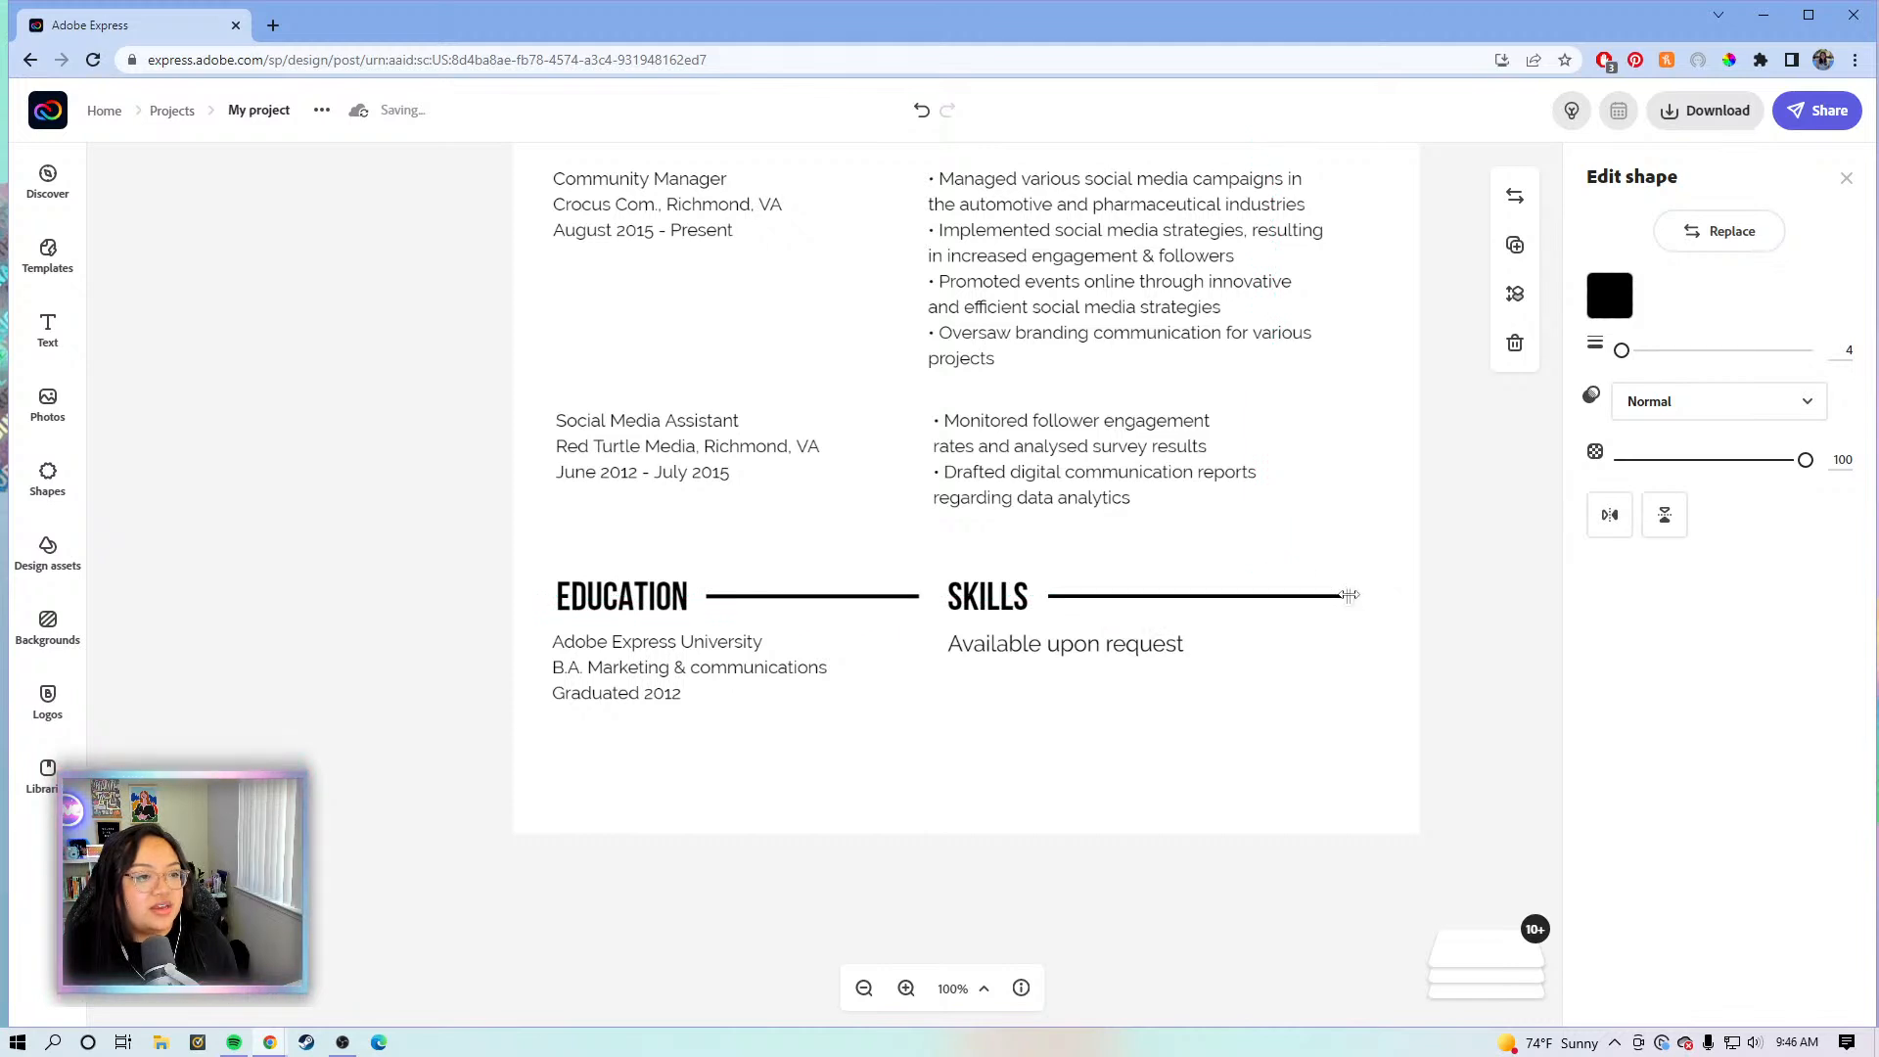
- Set the 'Available upon request' text to size 12 and align it under SKILLS
{"action": "left_click", "coordinate": [1116, 648]}
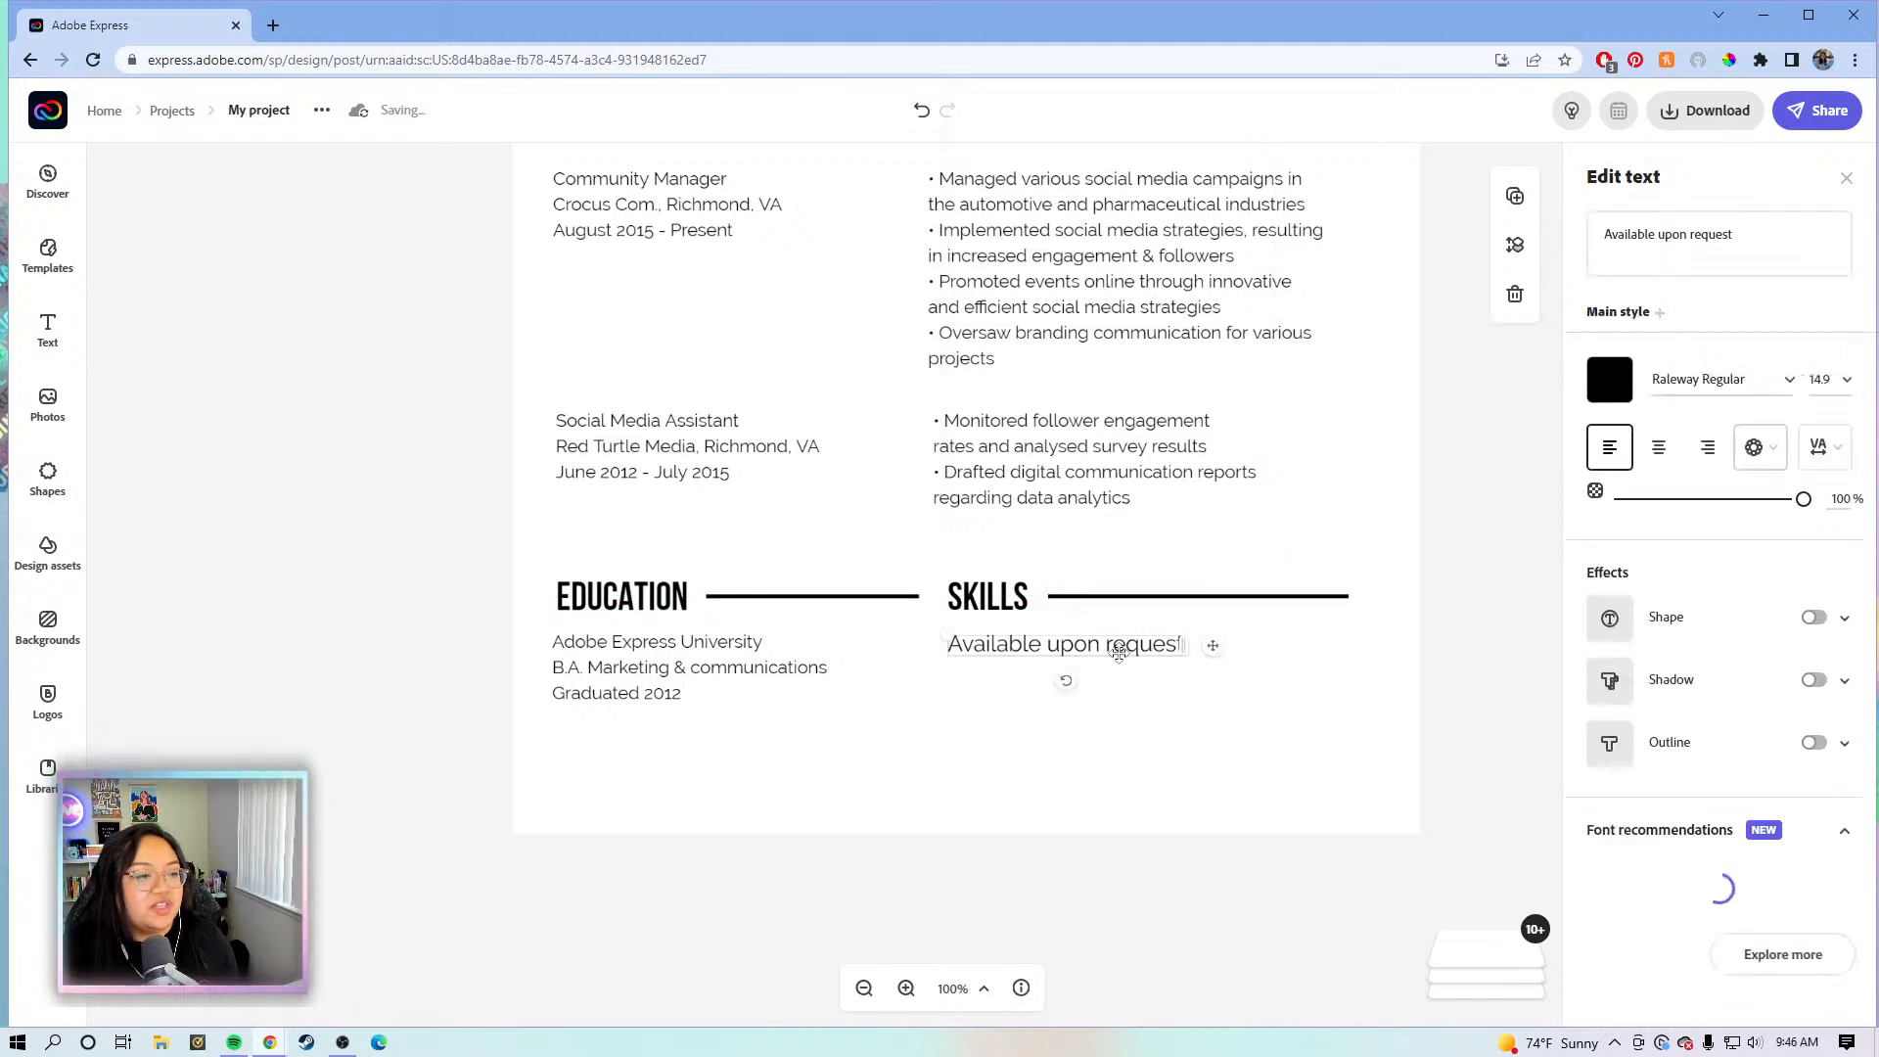
{"action": "left_click", "coordinate": [1820, 379]}
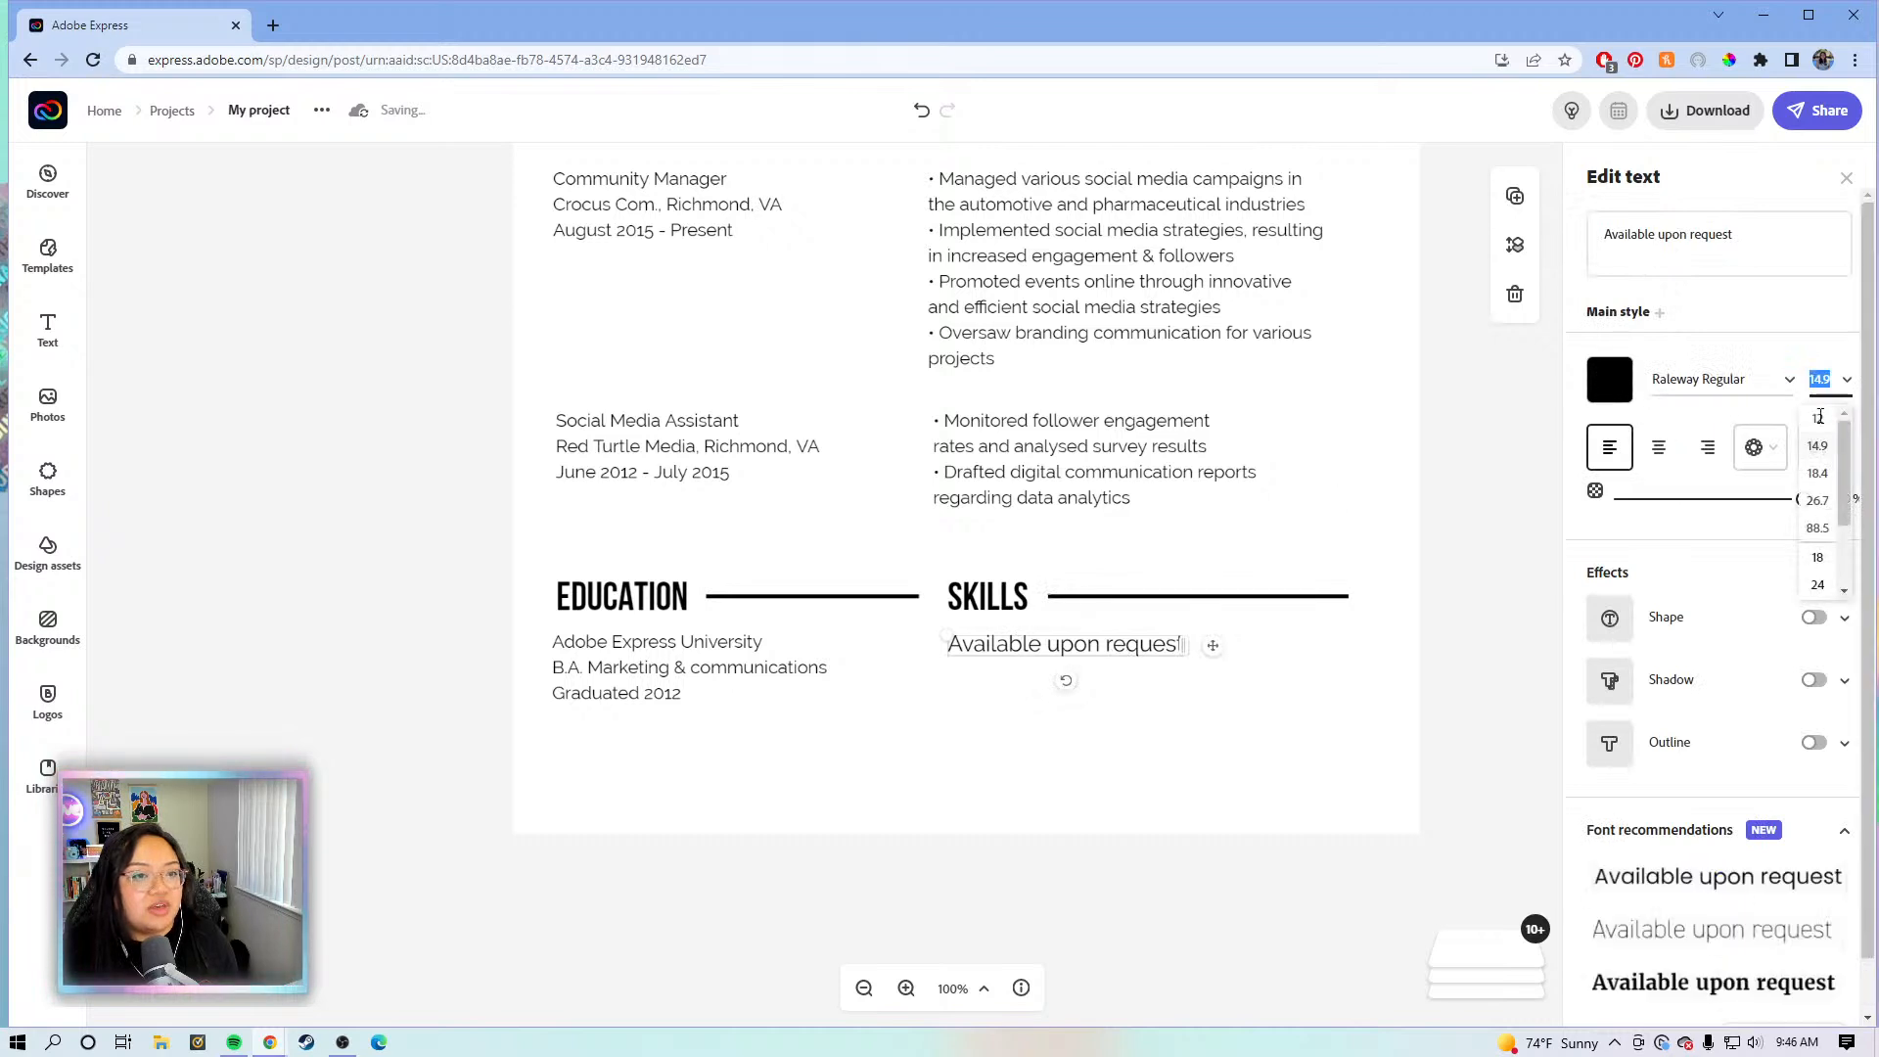
{"action": "left_click", "coordinate": [1816, 421]}
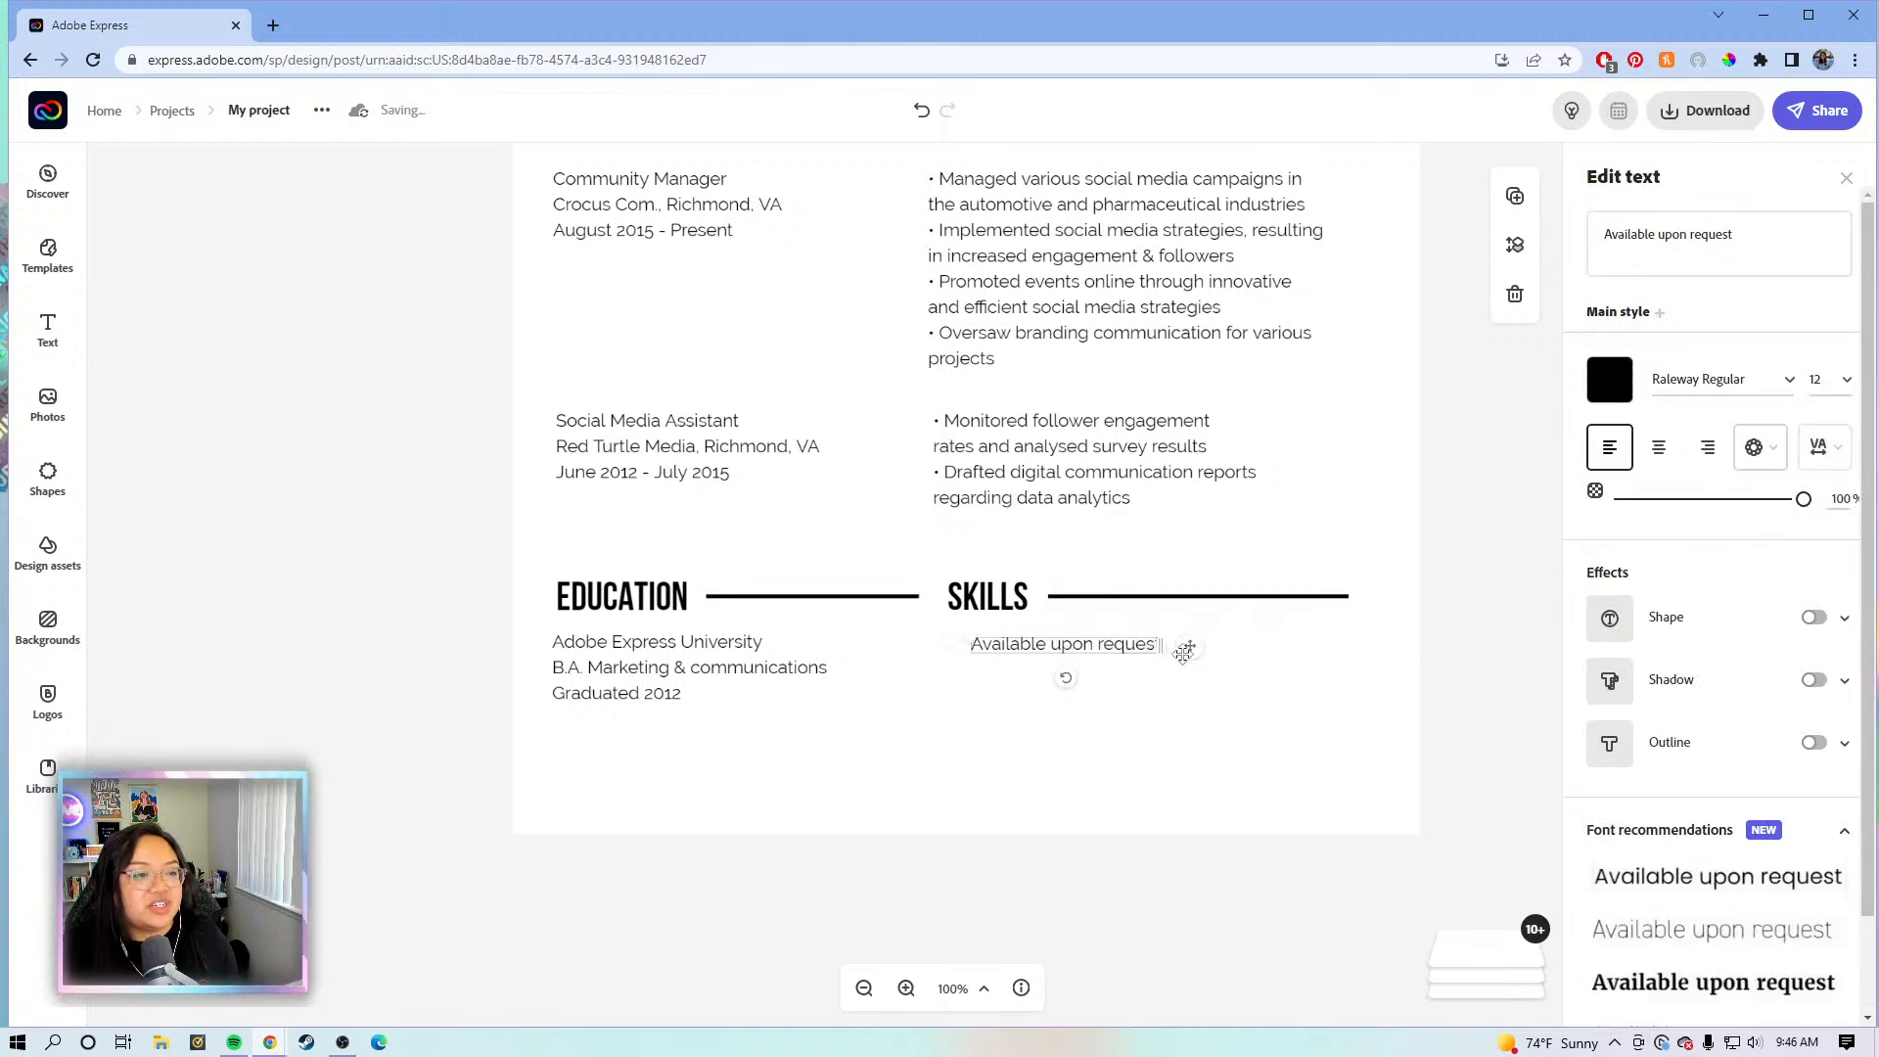
{"action": "left_click_drag", "start_coordinate": [1183, 652], "coordinate": [1163, 650]}
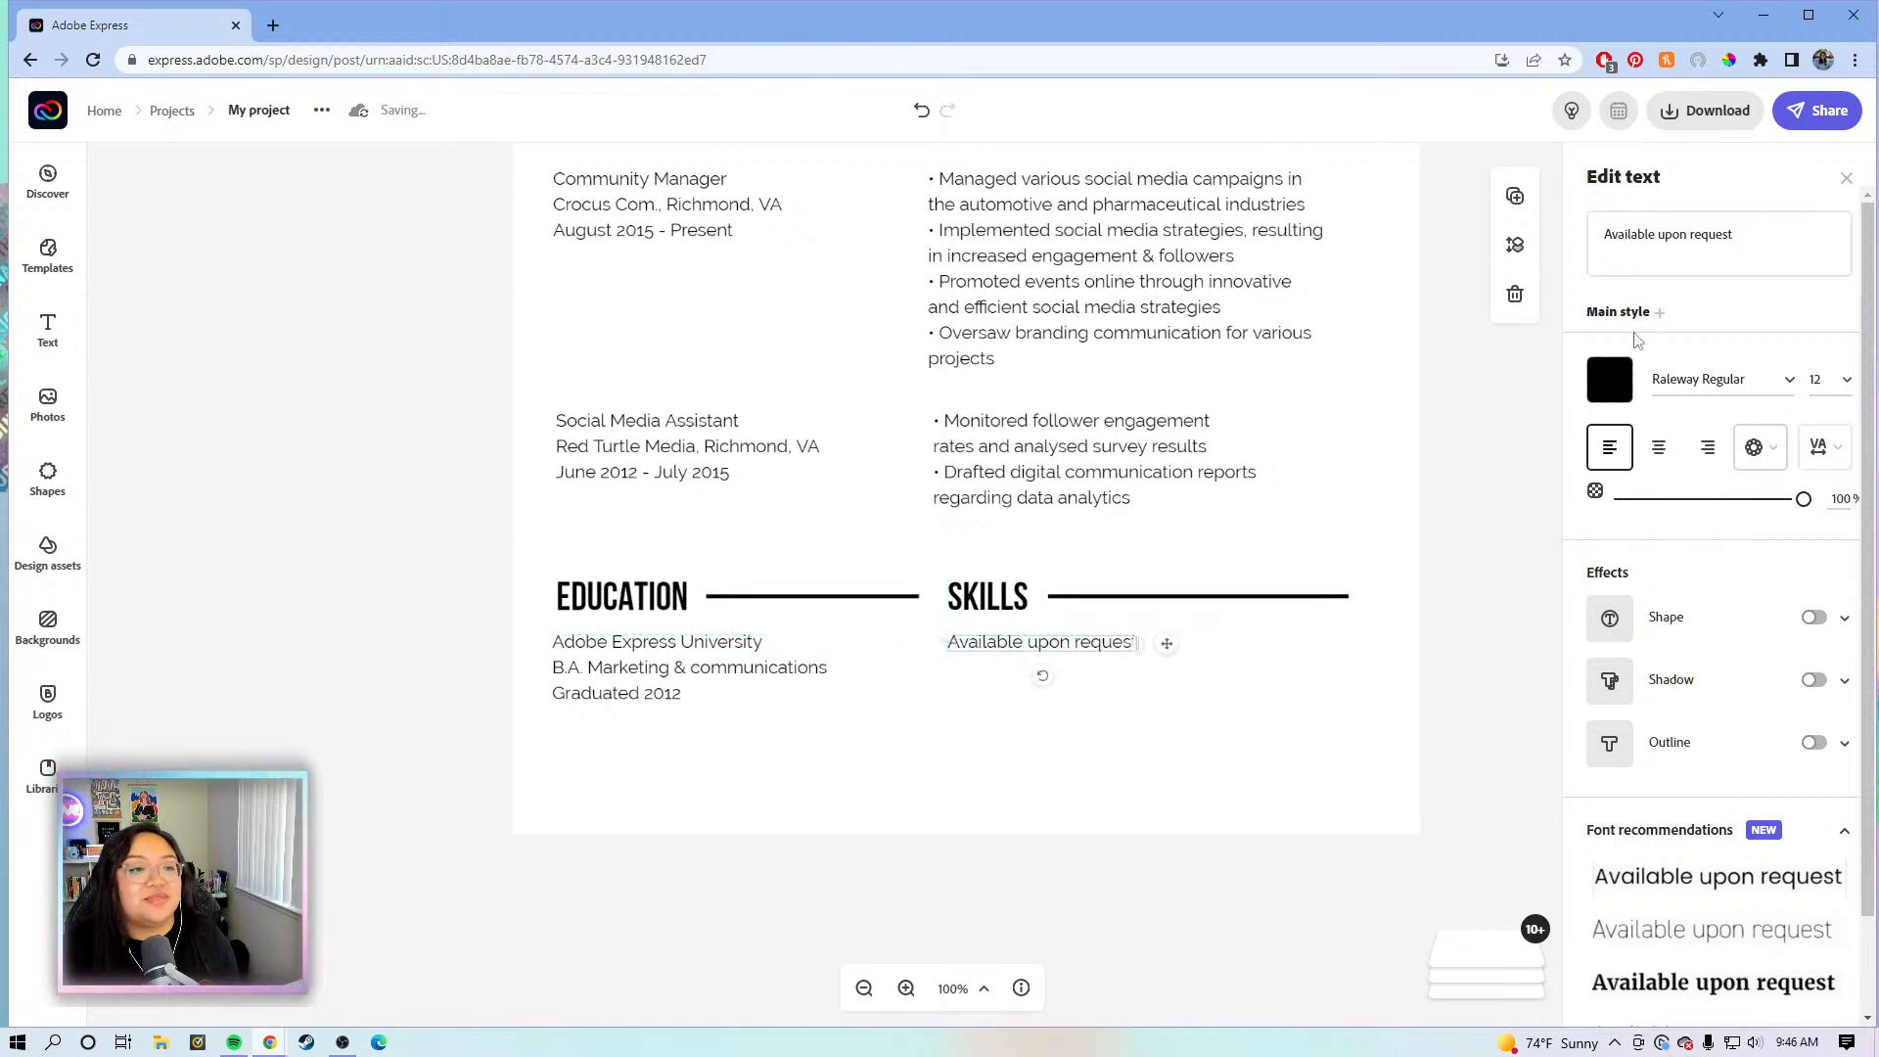
- Delete the 'Available upon request' placeholder text
{"action": "left_click", "coordinate": [1727, 235]}
{"action": "left_click_drag", "start_coordinate": [1734, 235], "coordinate": [1607, 216]}
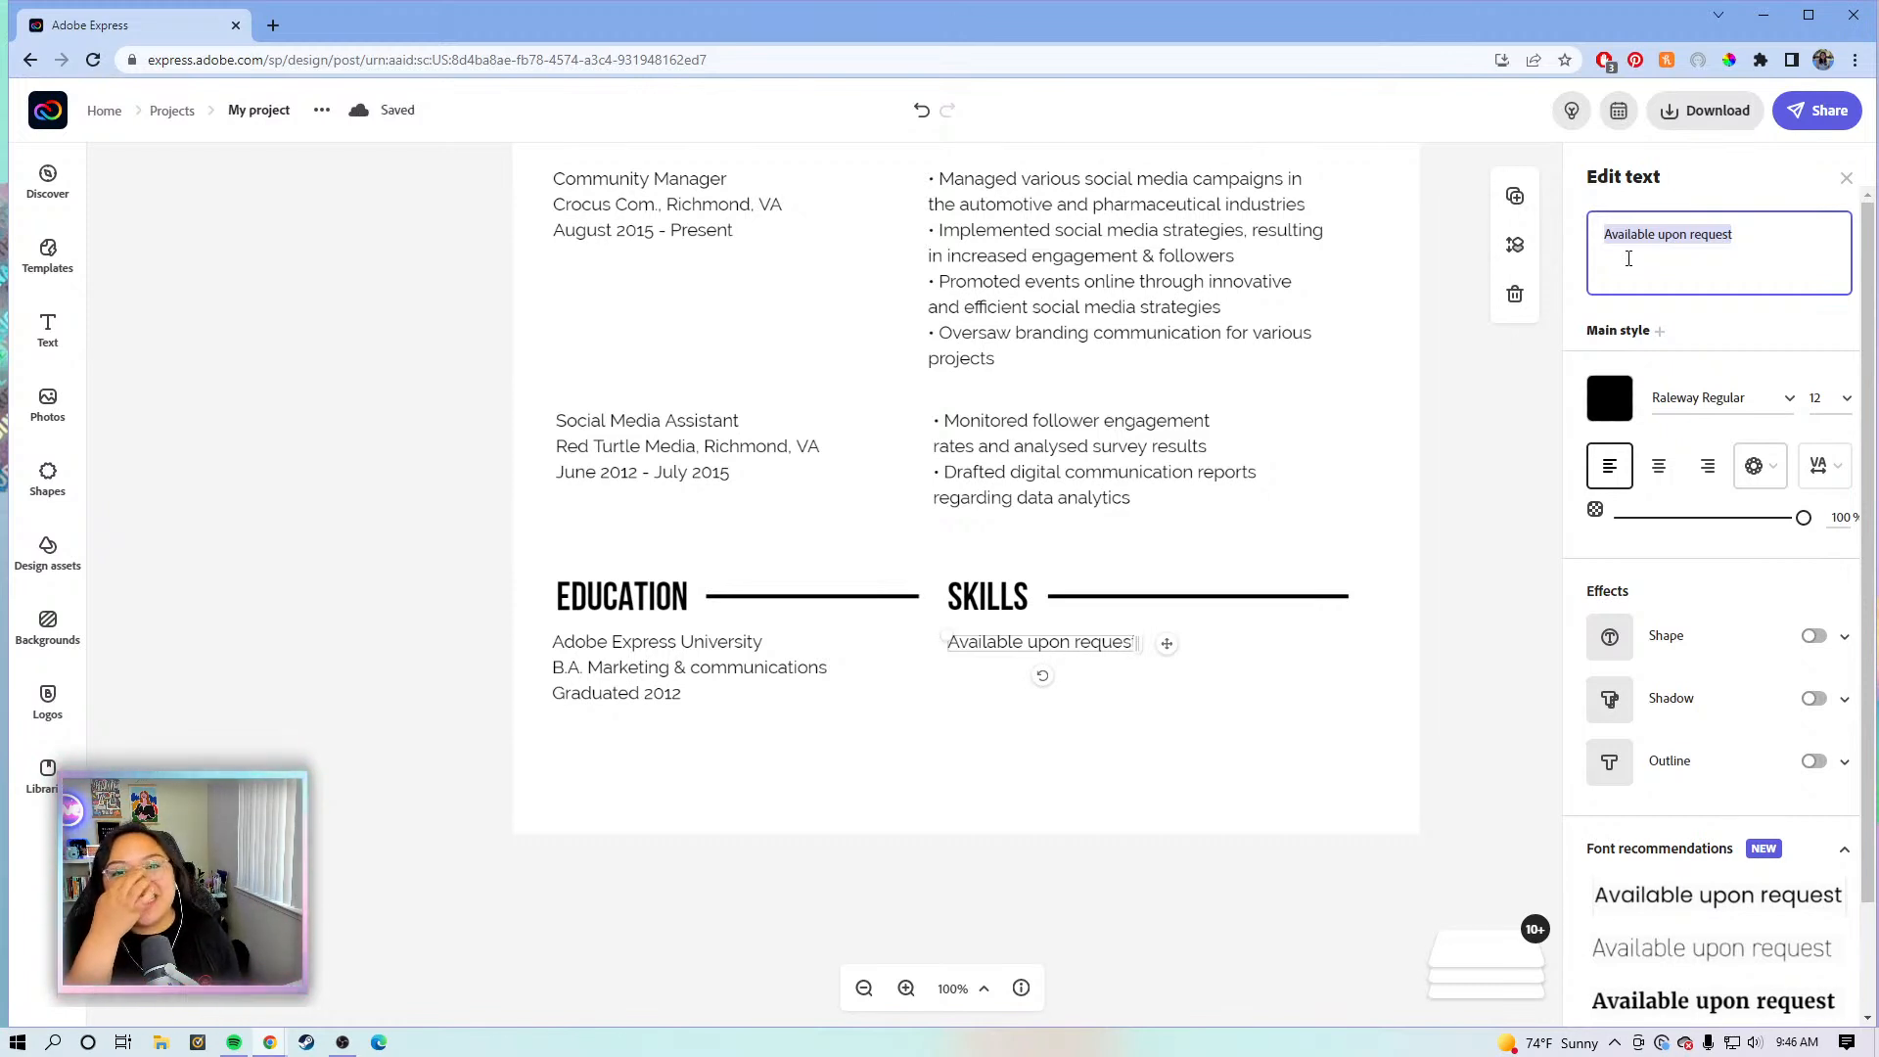
{"action": "left_click_drag", "start_coordinate": [1736, 253], "coordinate": [1601, 233]}
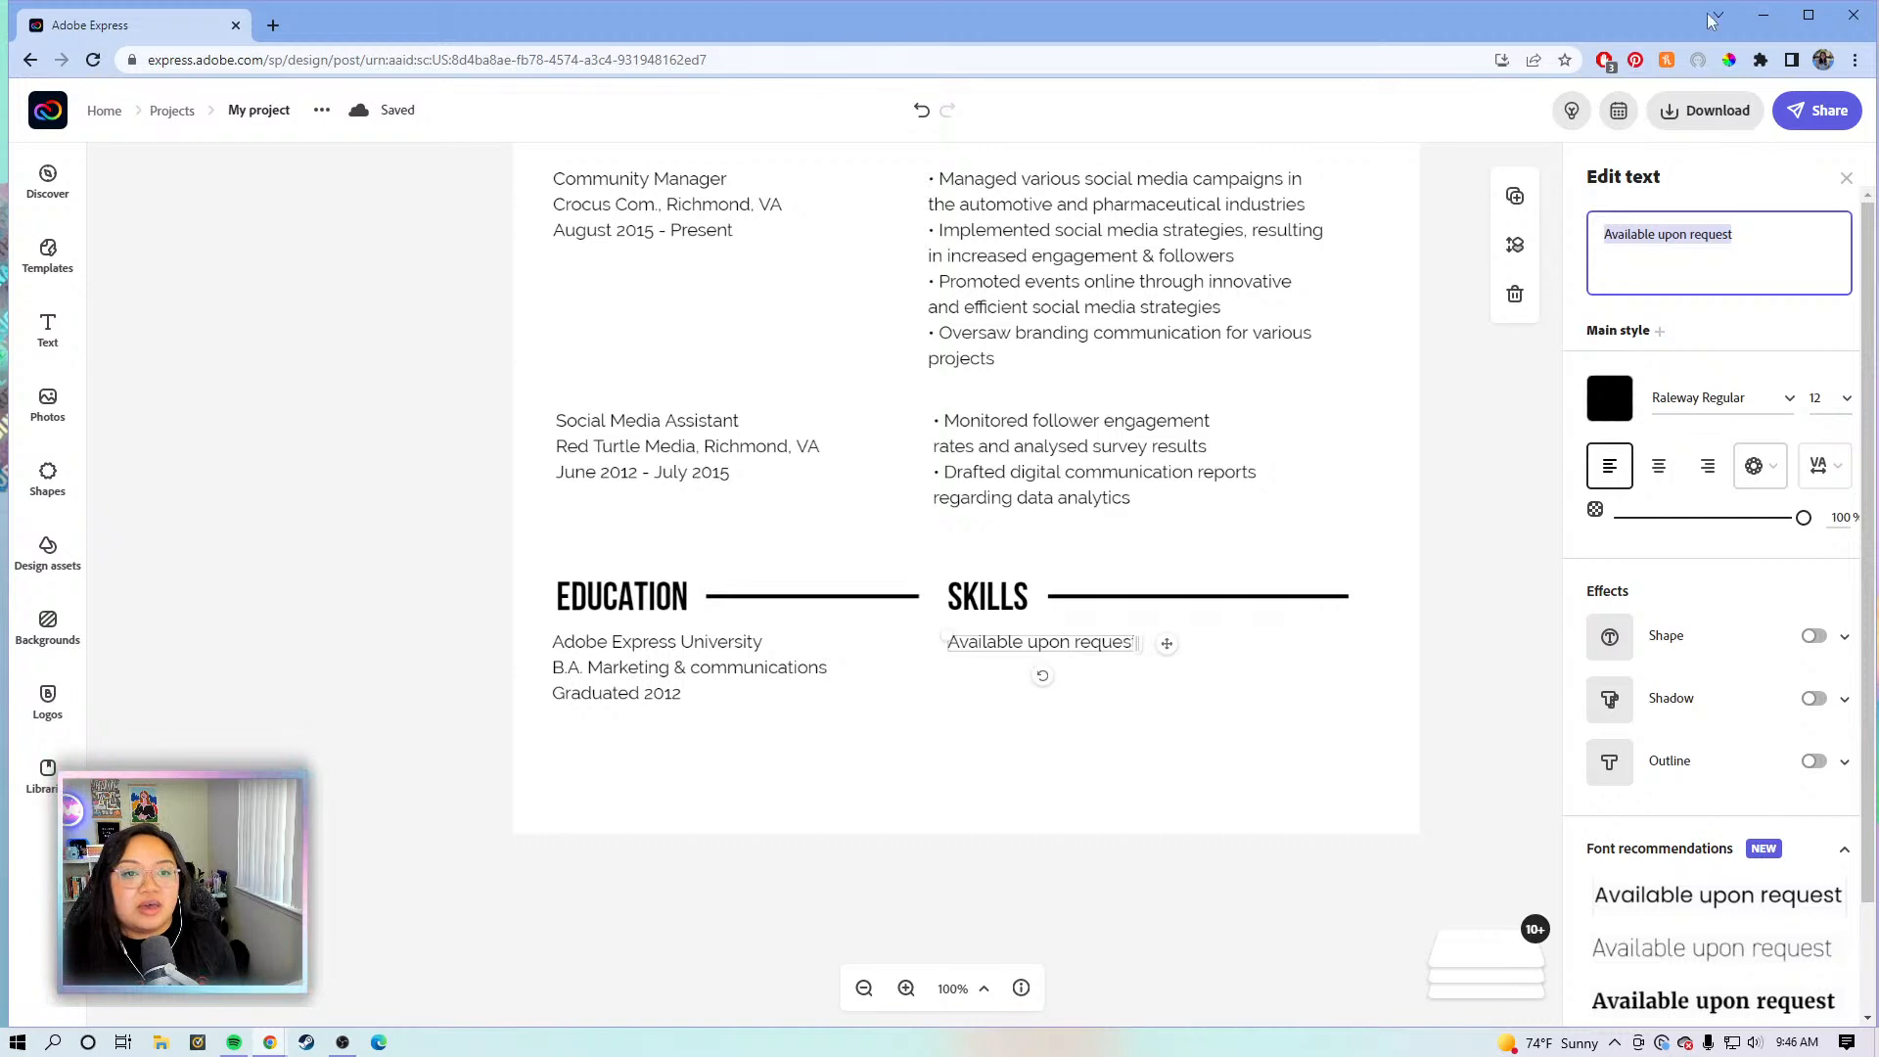
{"action": "left_click", "coordinate": [1740, 233]}
{"action": "left_click_drag", "start_coordinate": [1751, 224], "coordinate": [1605, 232]}
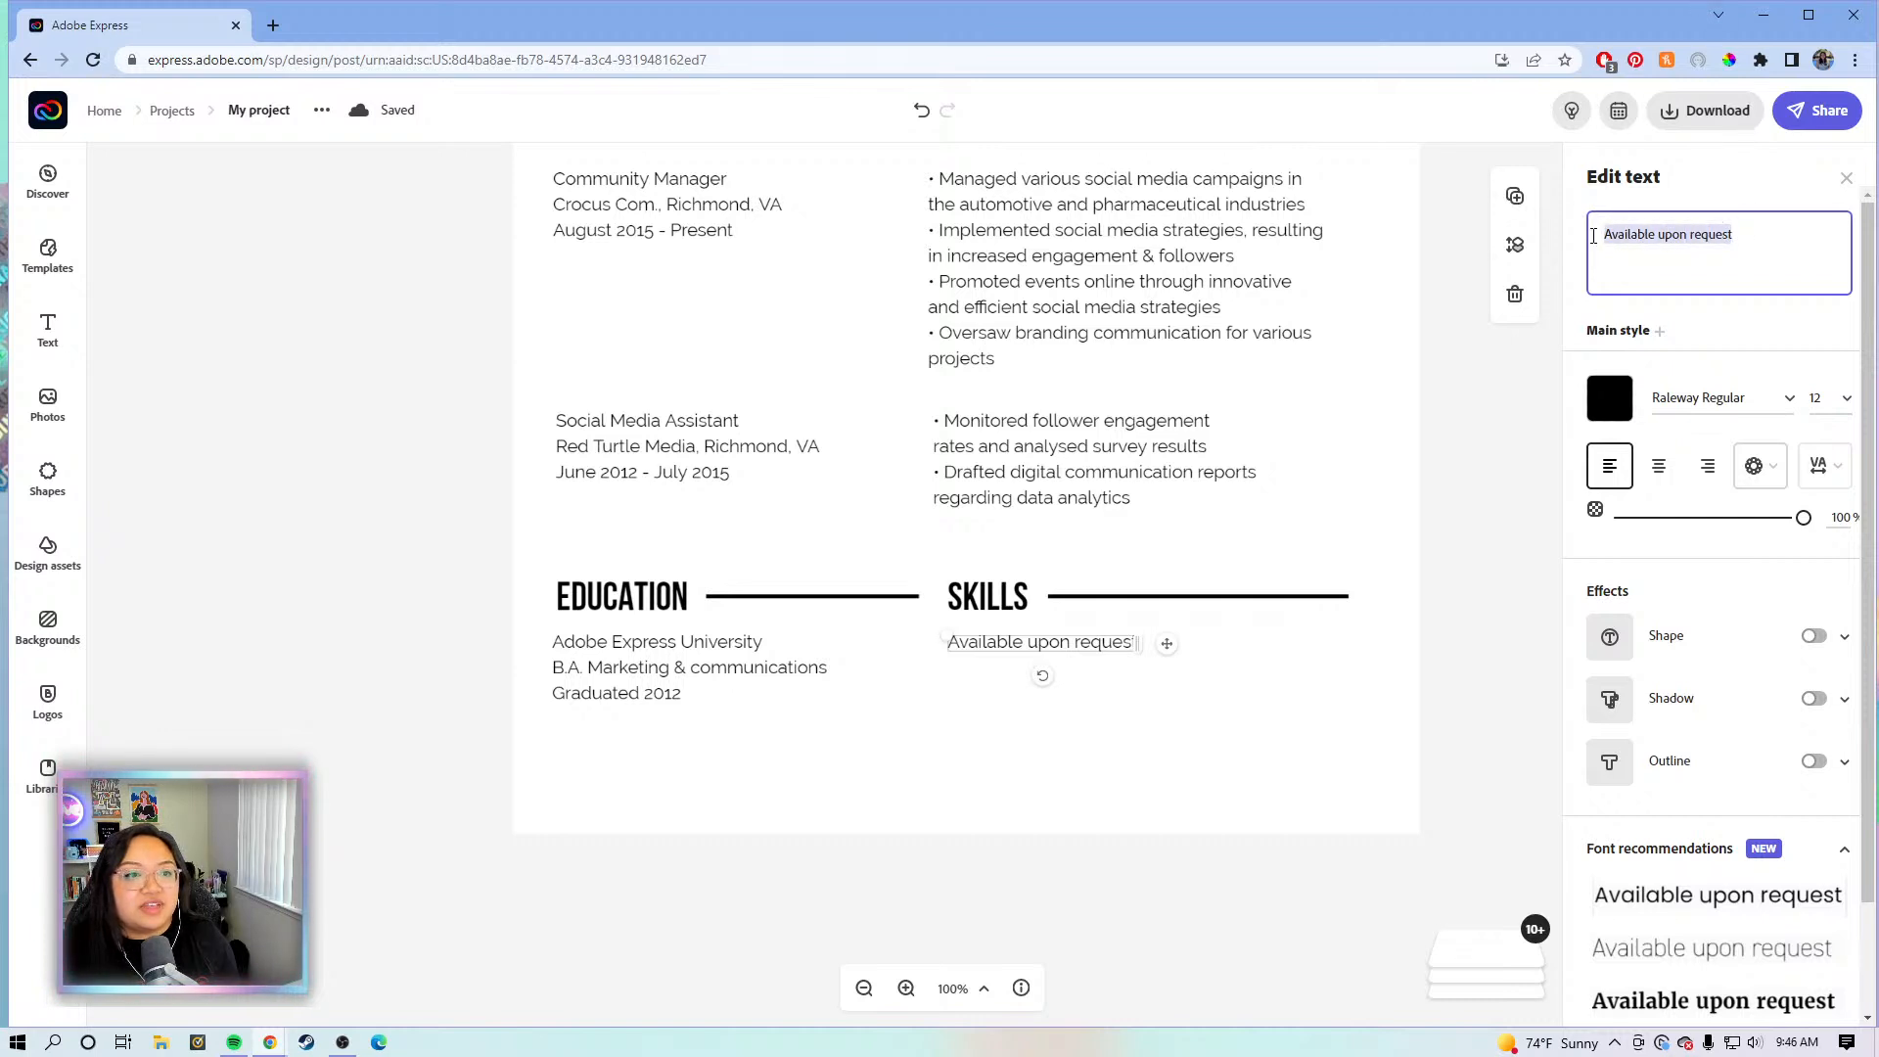
{"action": "left_click", "coordinate": [1650, 221]}
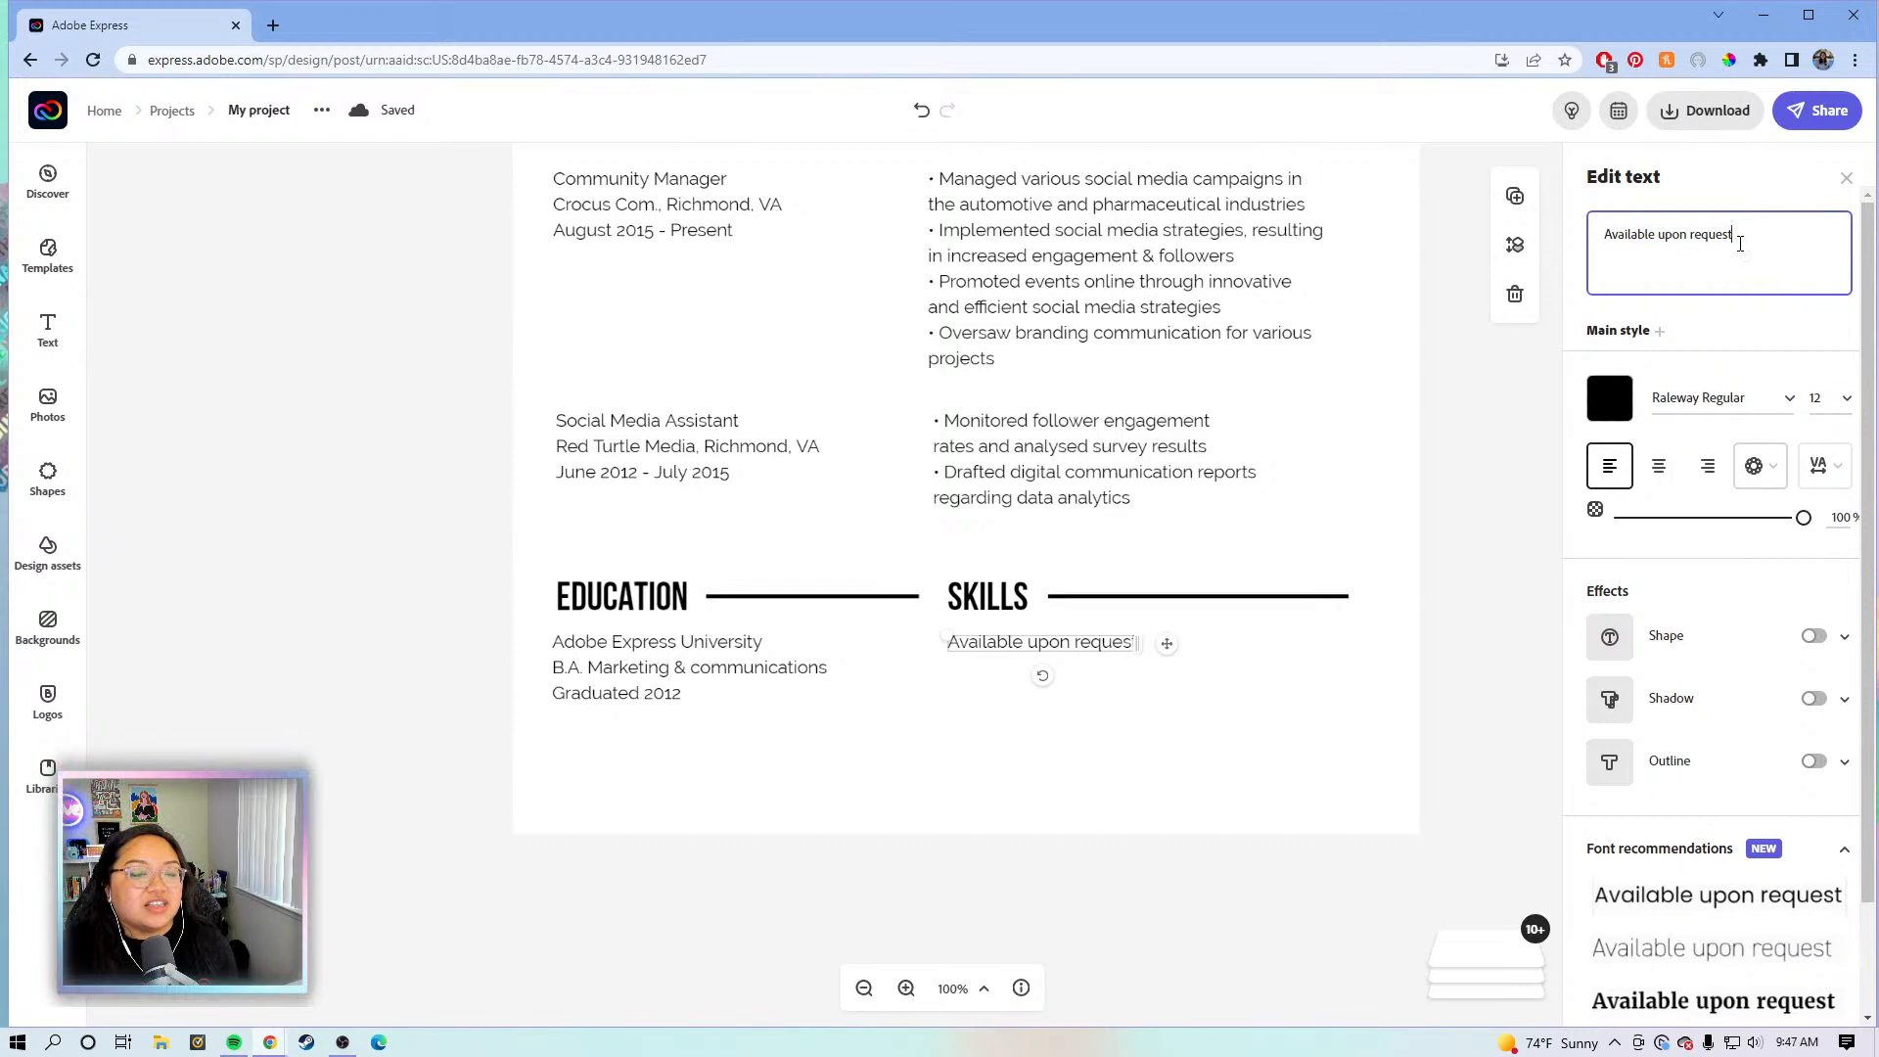
{"action": "left_click_drag", "start_coordinate": [1738, 235], "coordinate": [1605, 242]}
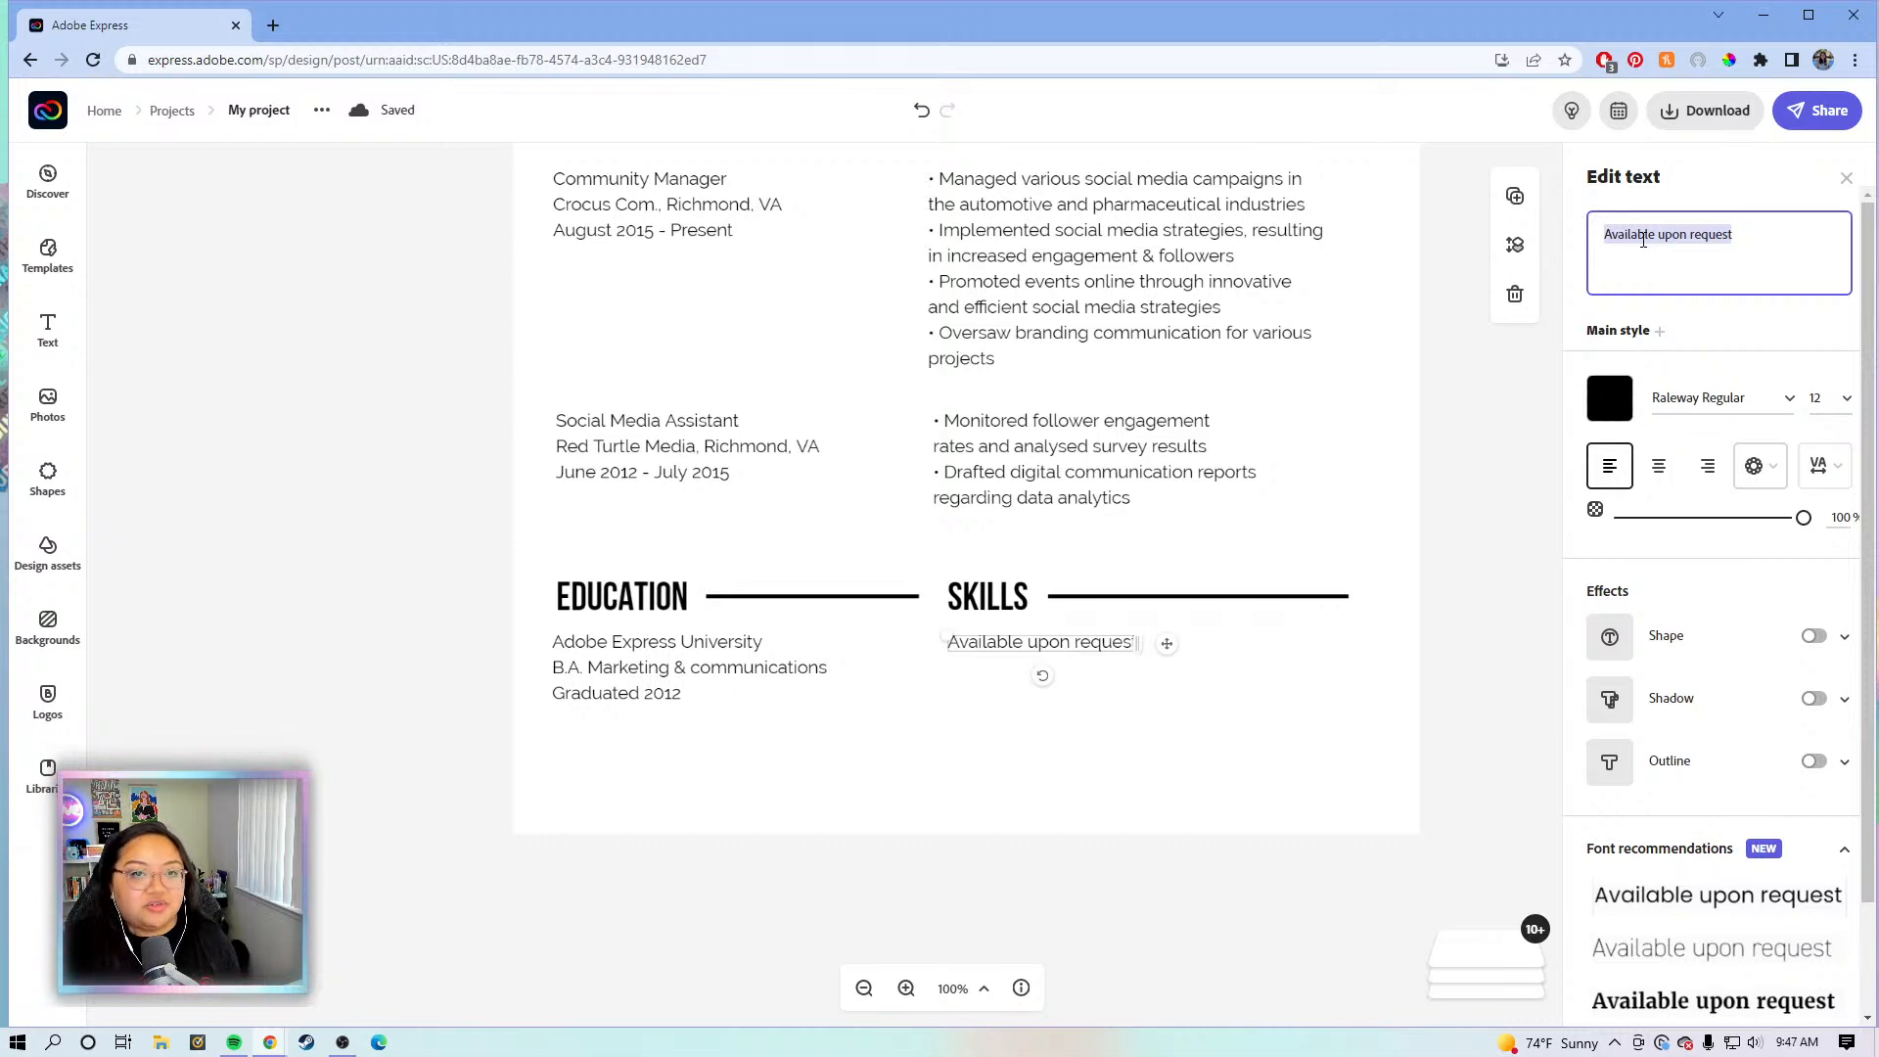
{"action": "key", "text": "BackSpace"}
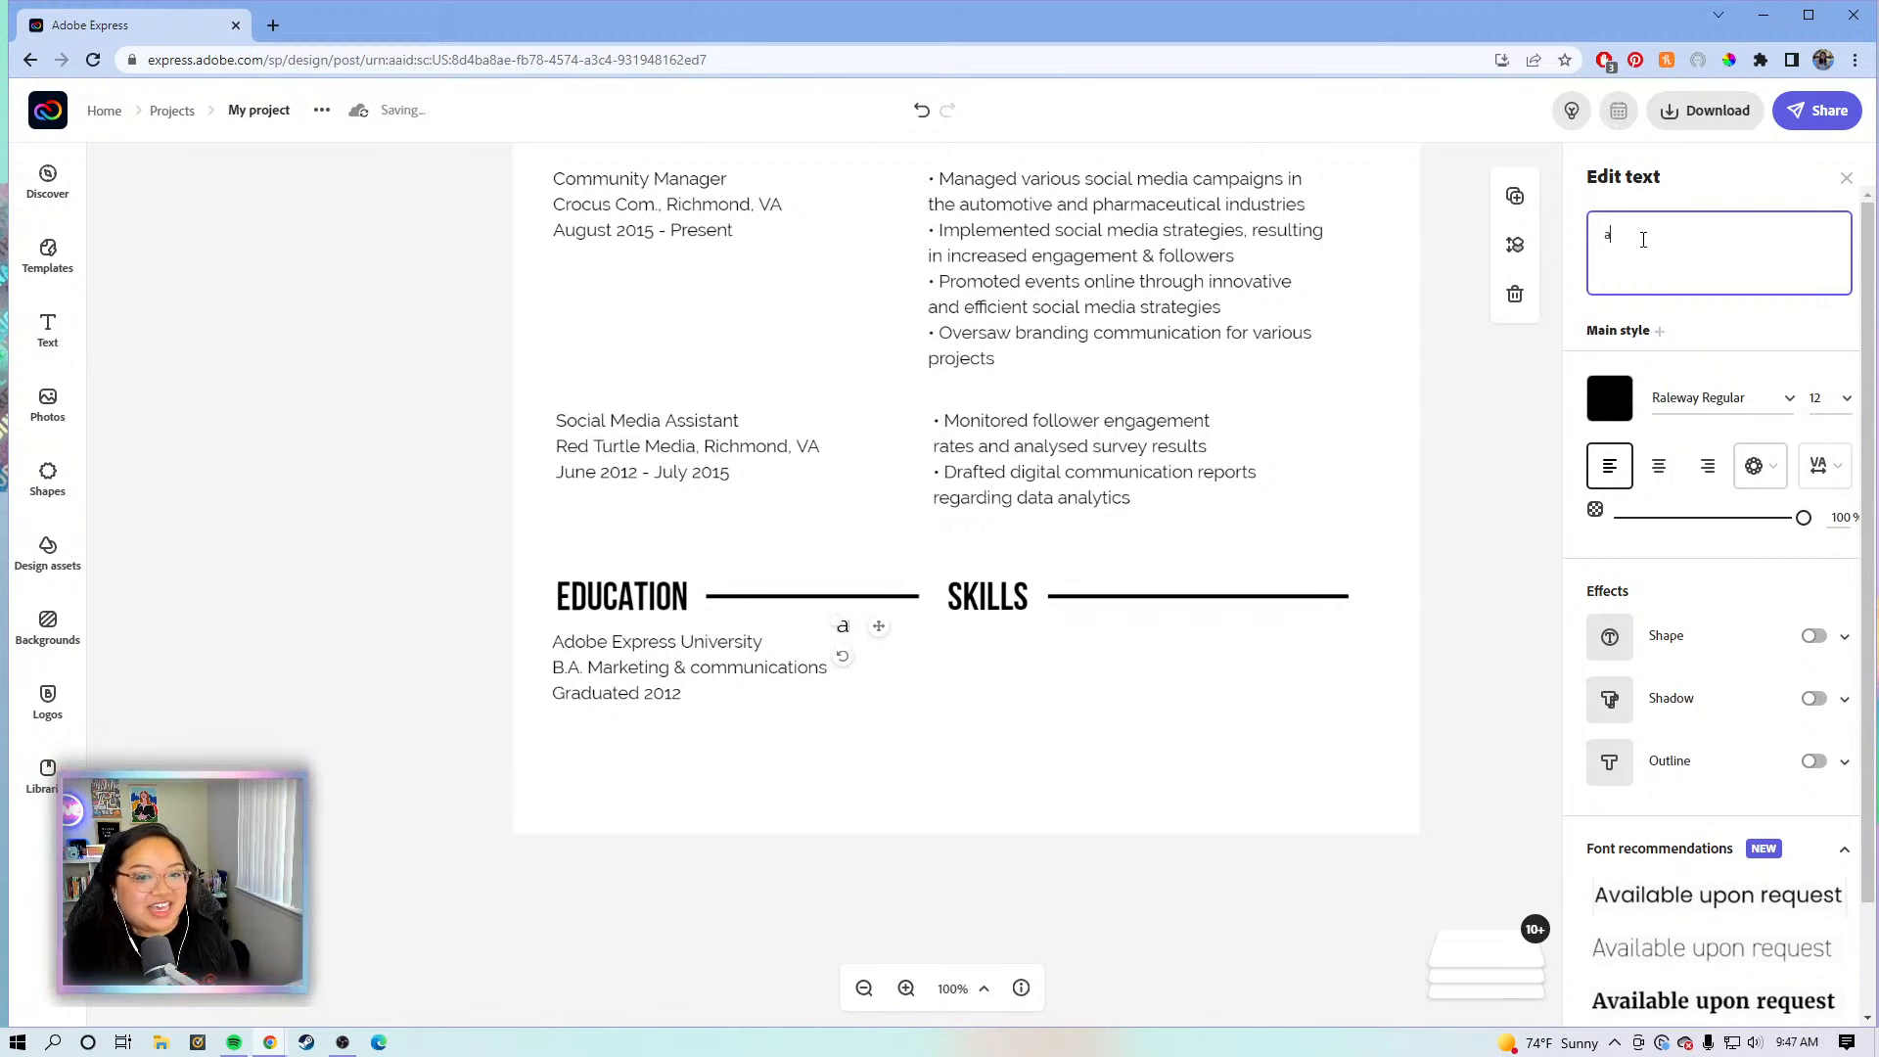
- Type skills lines: Livestreaming Software: OBS, Restream; Social Media: Instagram, Tiktok, YouTube; Creativity Tools: Adobe Express, Adobe Lightroom
{"action": "type", "text": "L"}
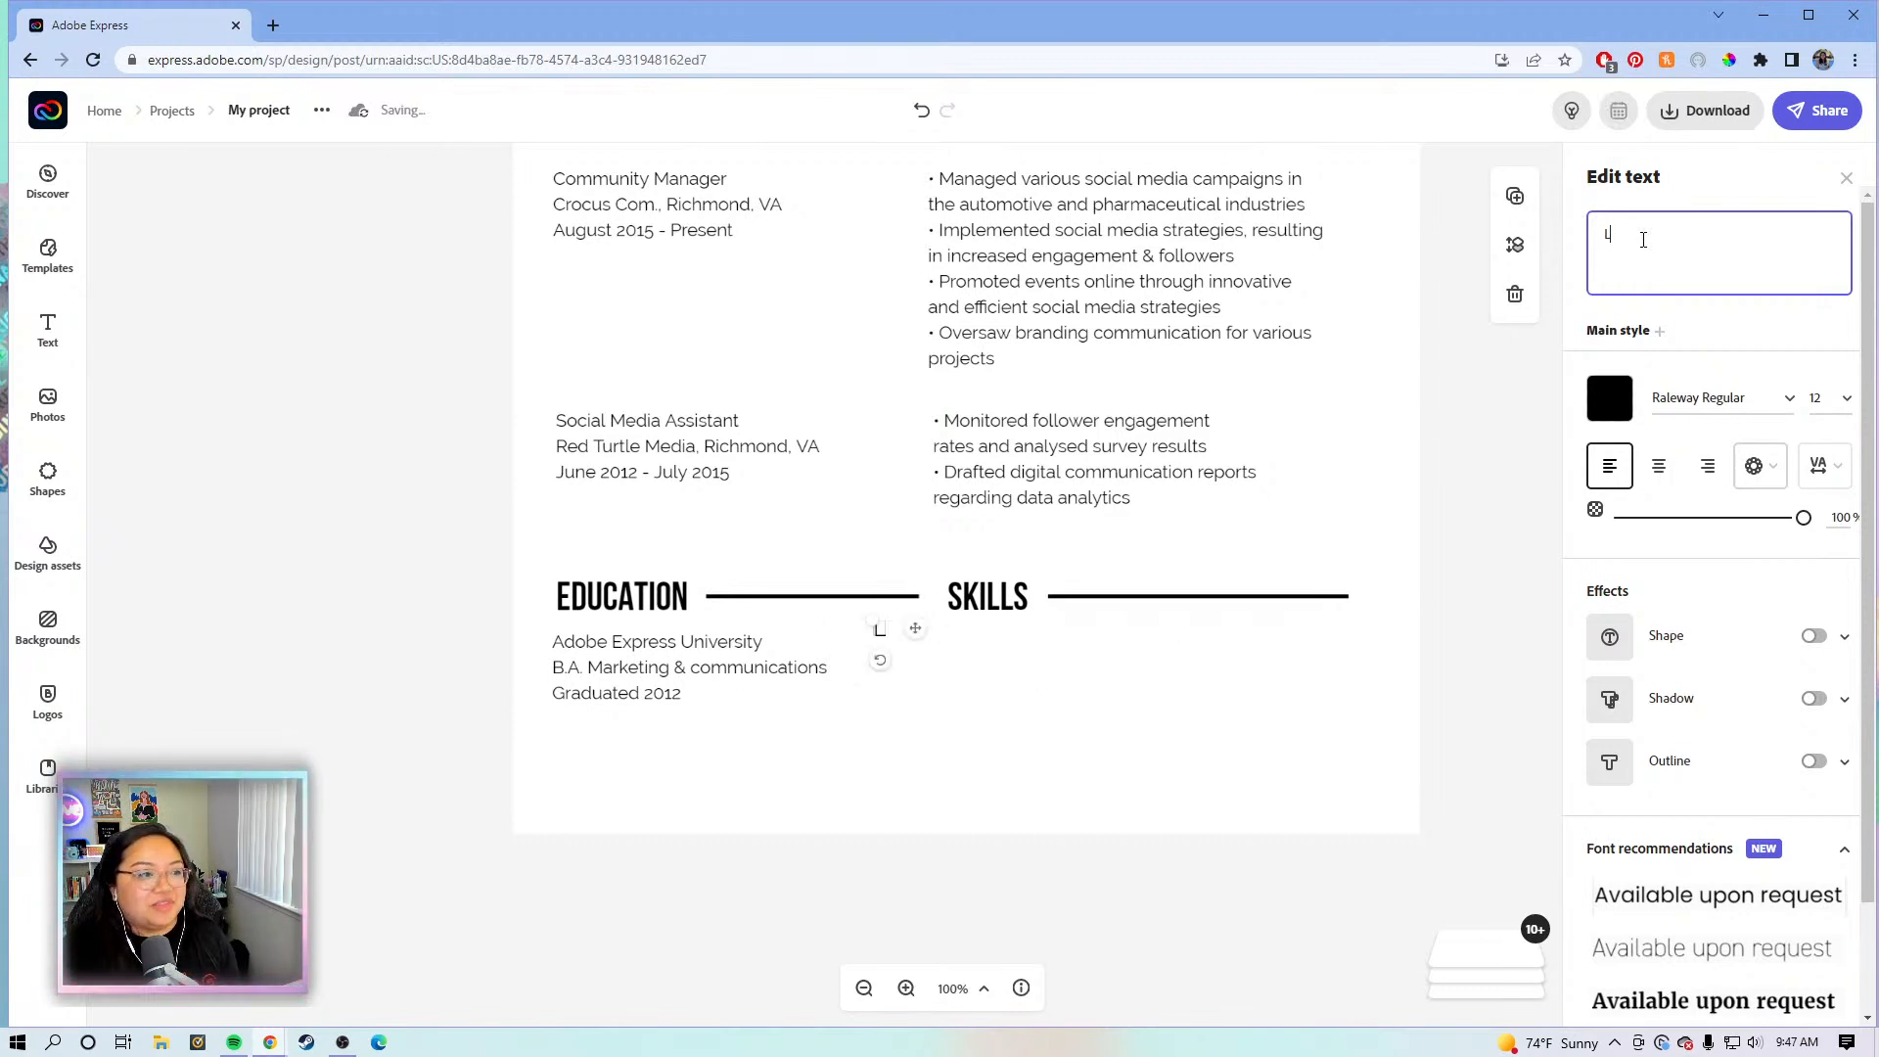
{"action": "type", "text": "ives"}
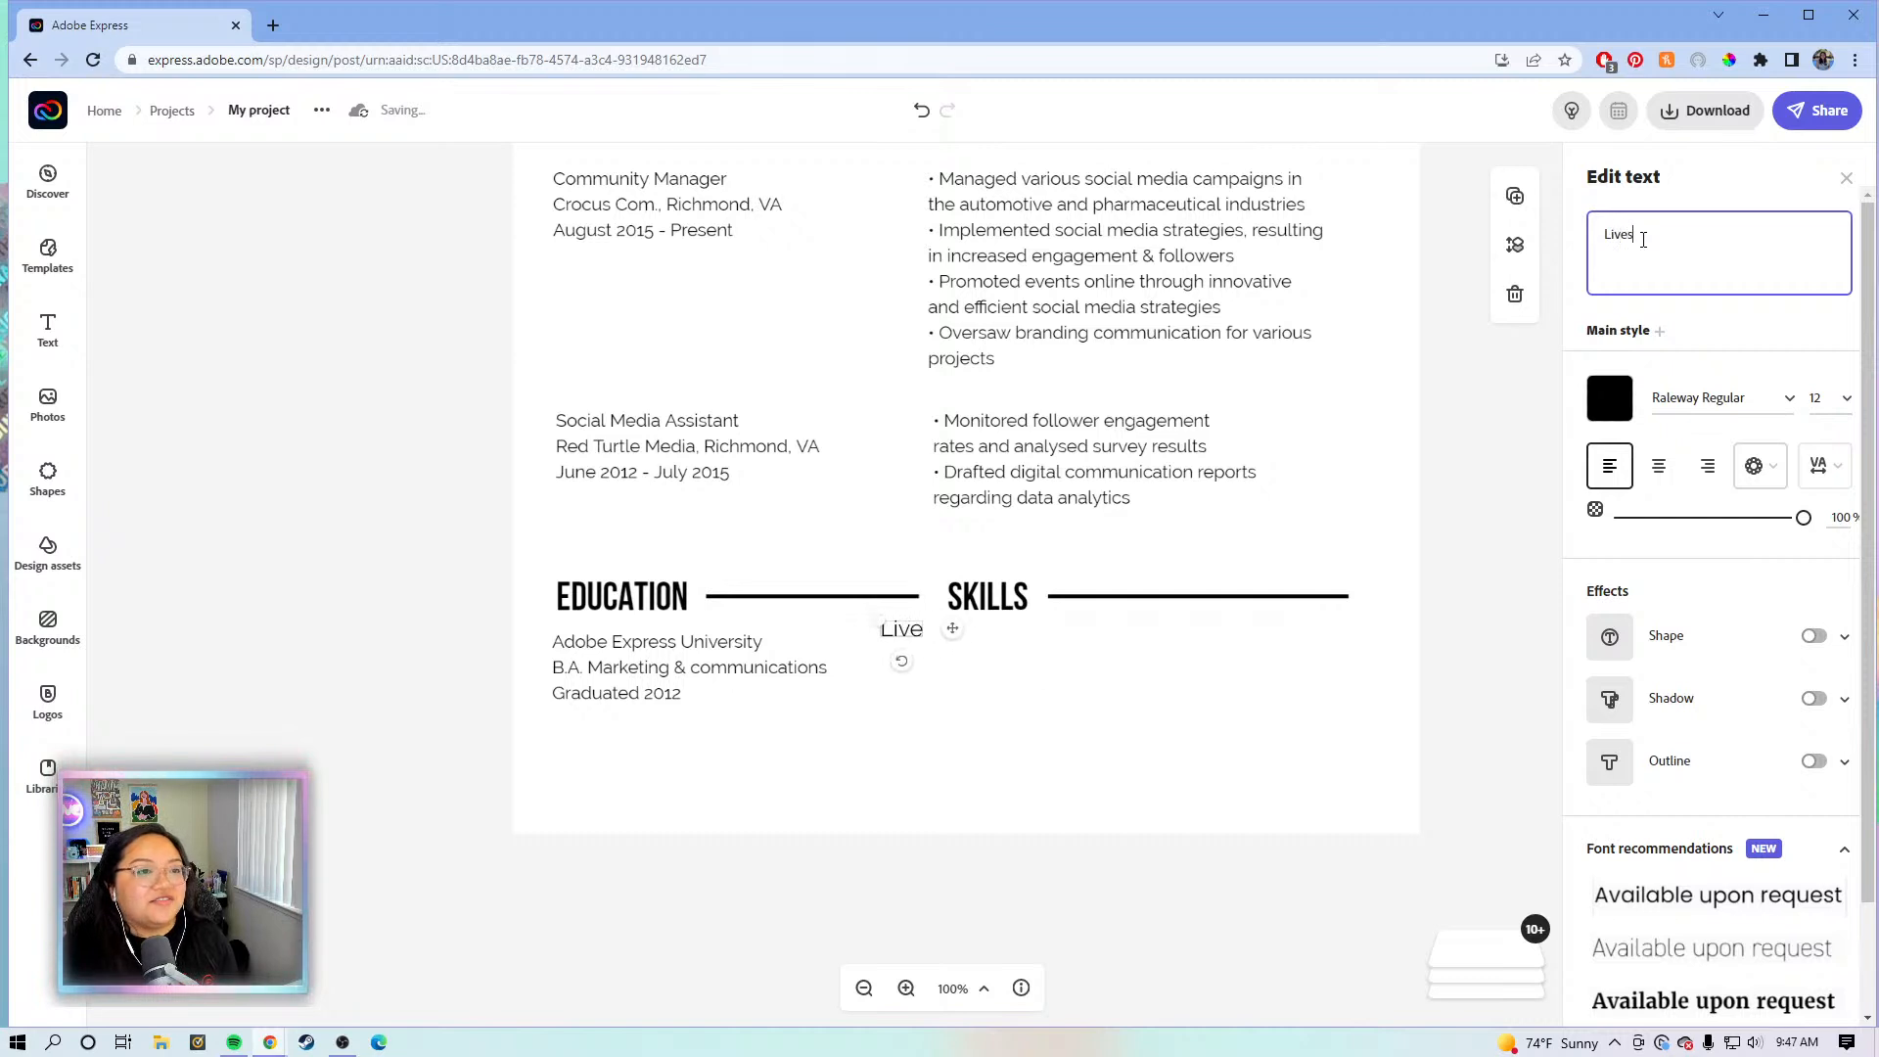
{"action": "type", "text": "treaming "}
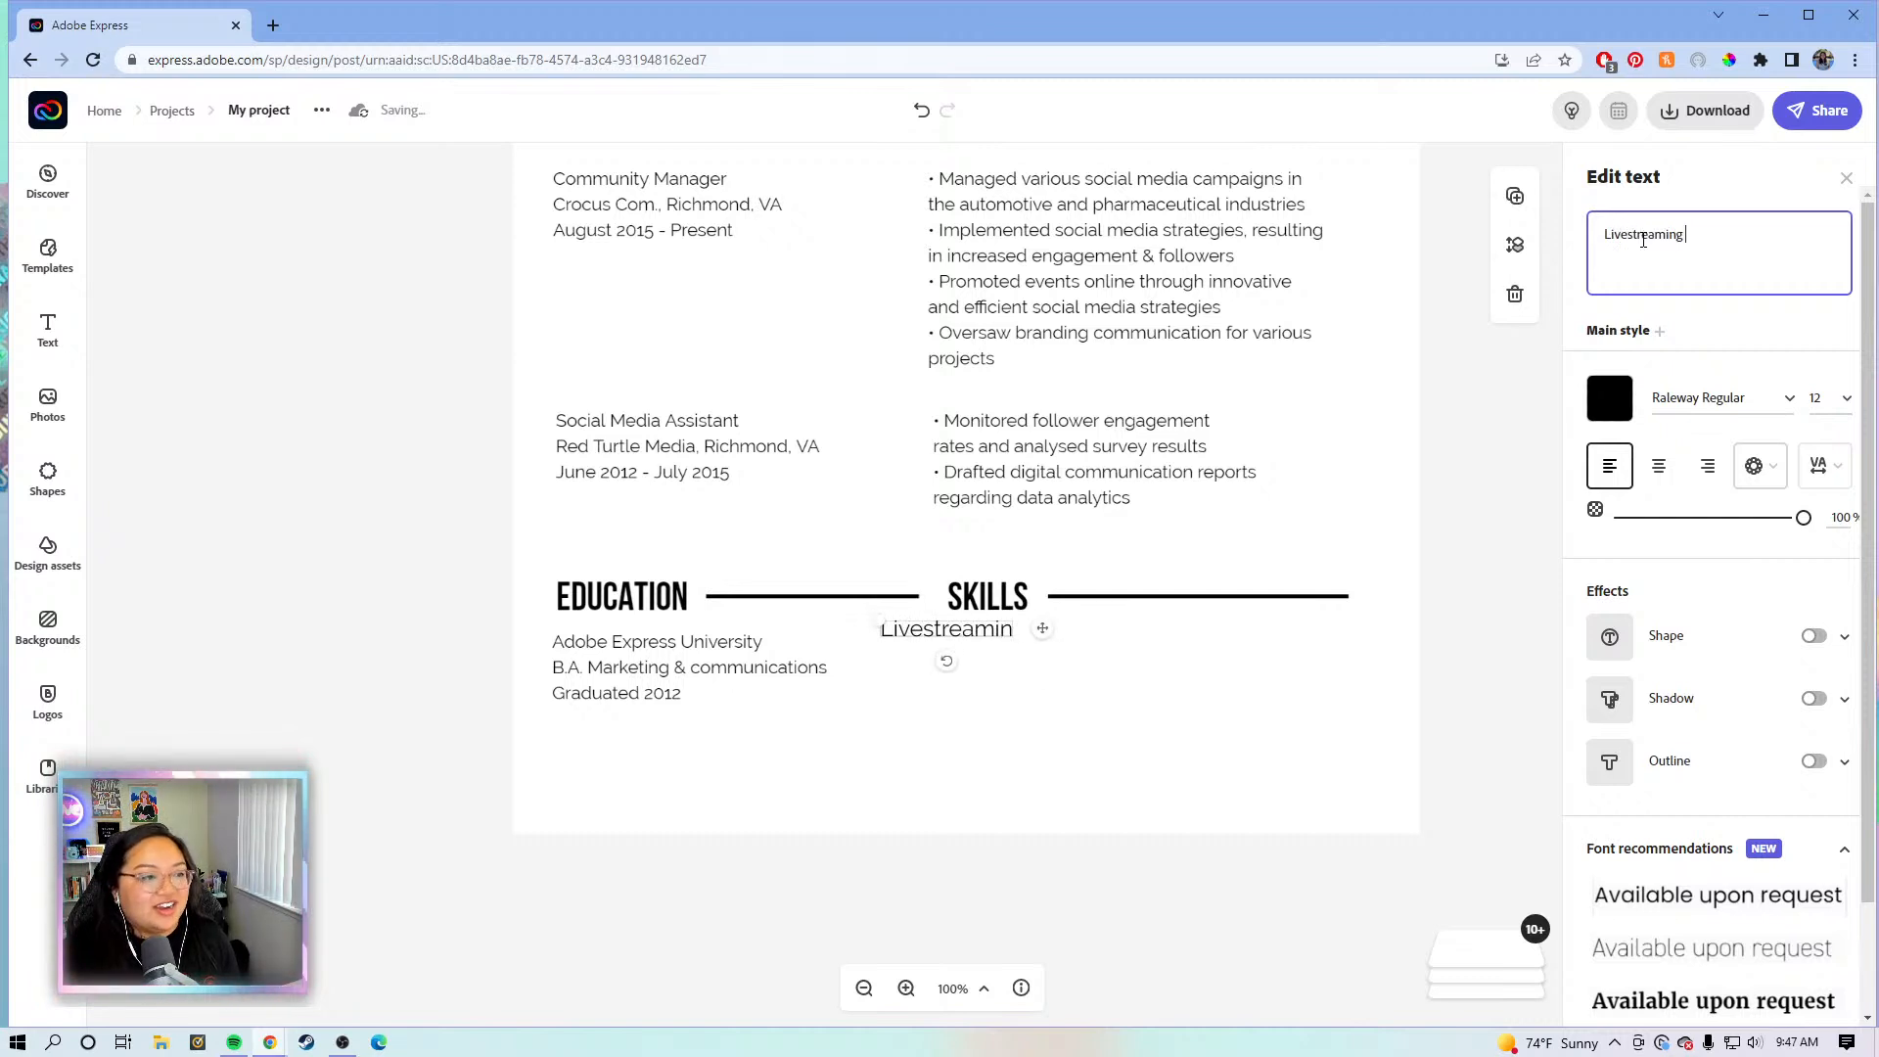
{"action": "type", "text": "Softwar"}
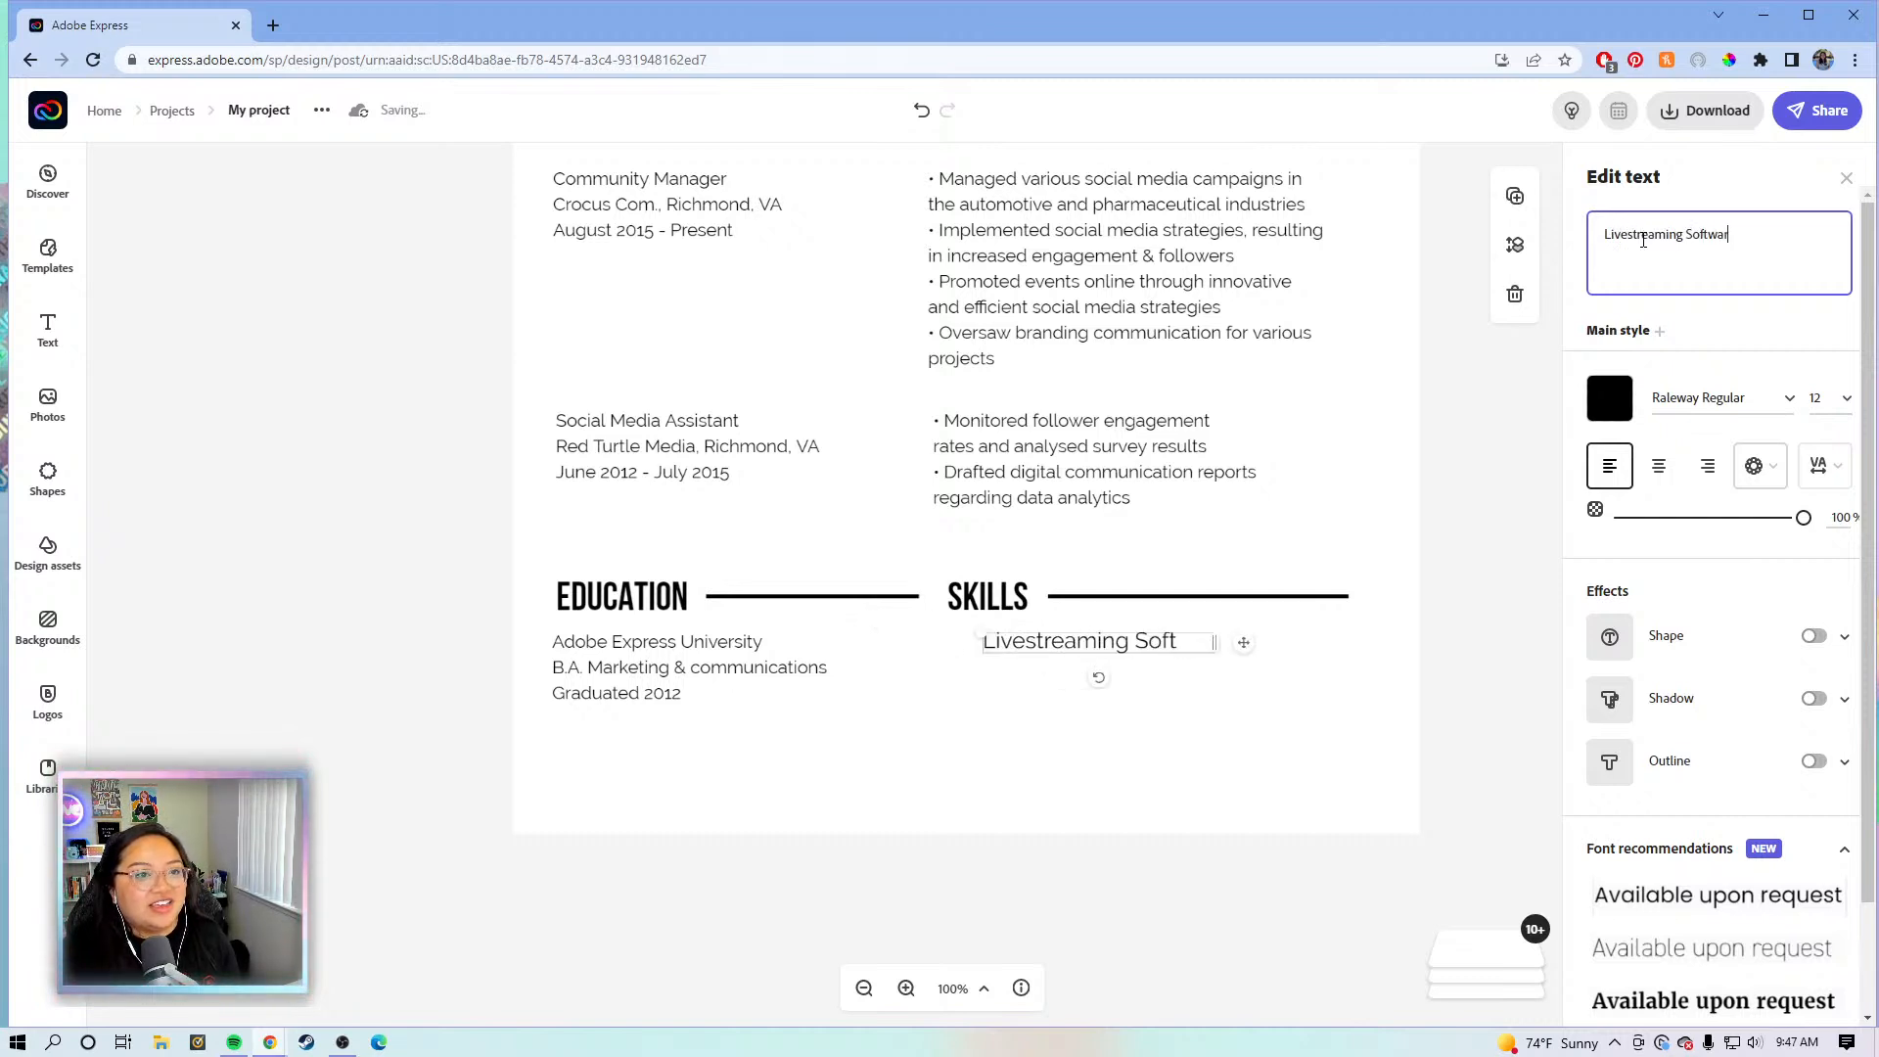
{"action": "type", "text": "e: "}
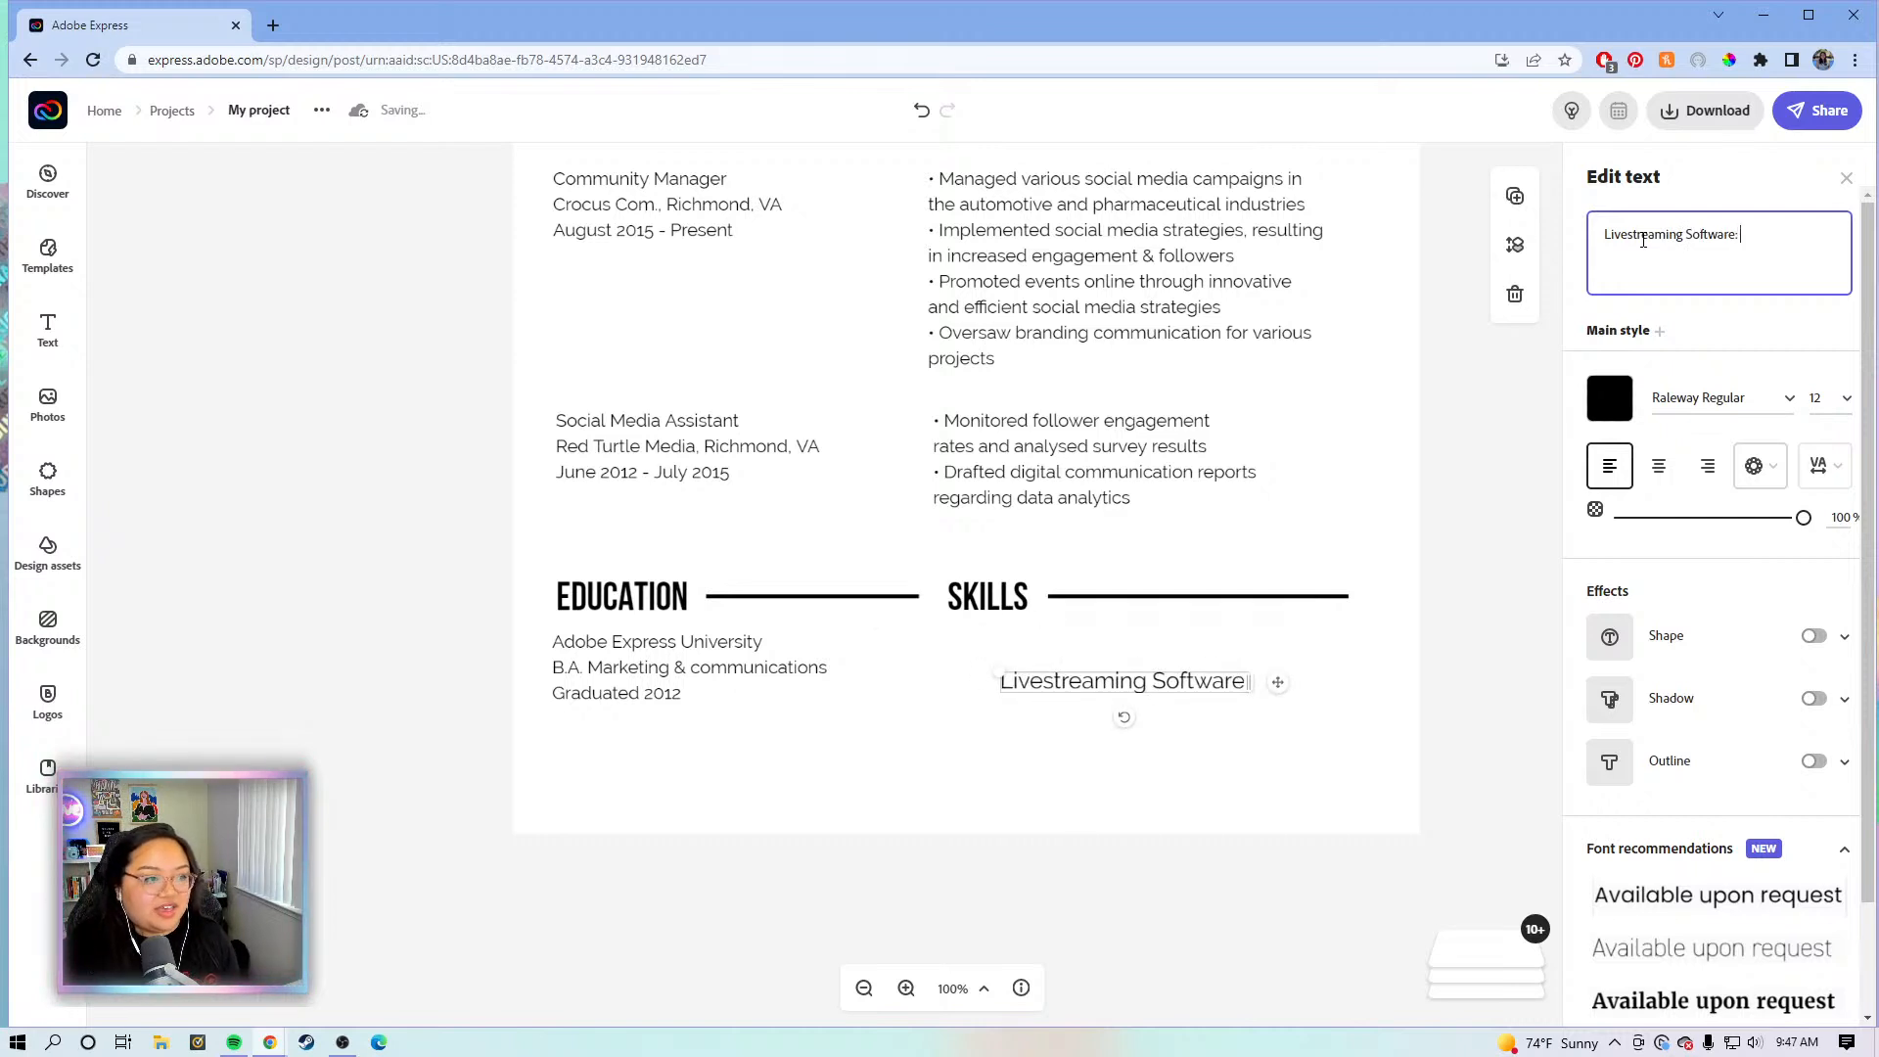
{"action": "type", "text": "OBS"}
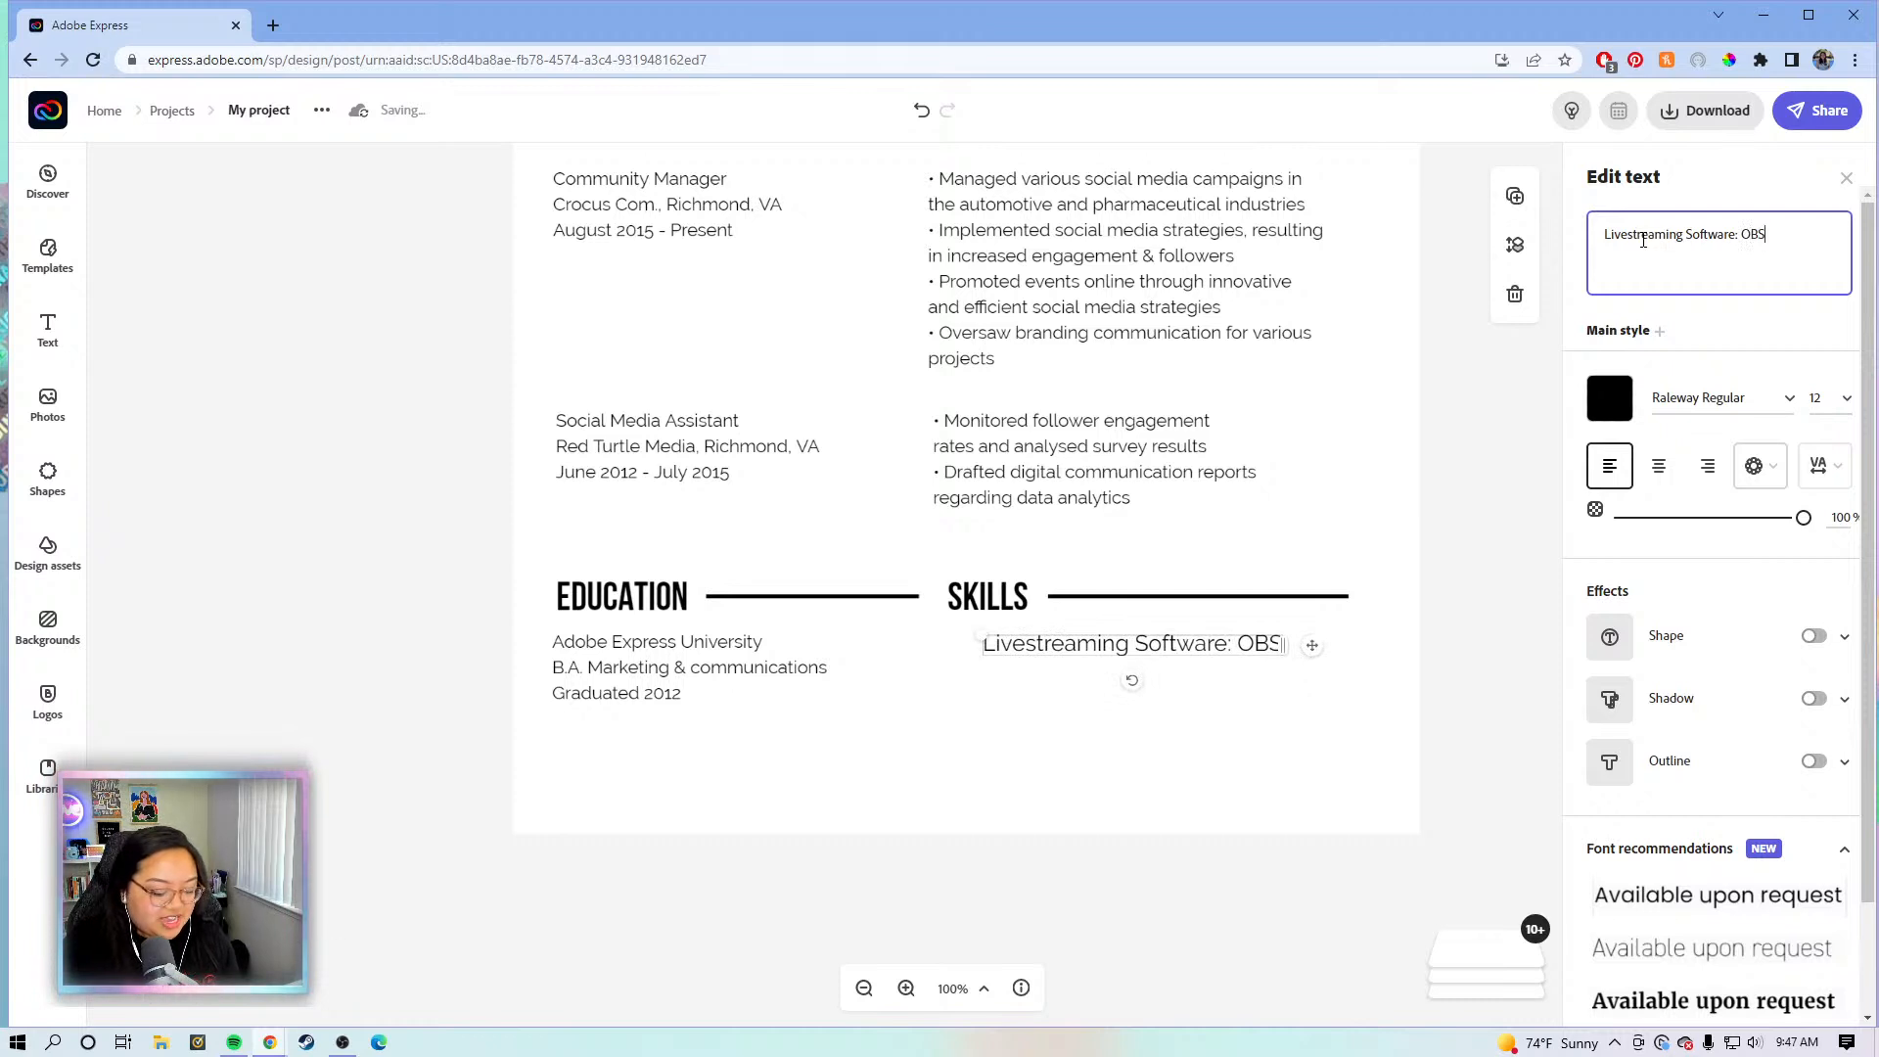
{"action": "type", "text": ", R"}
{"action": "type", "text": "estream"}
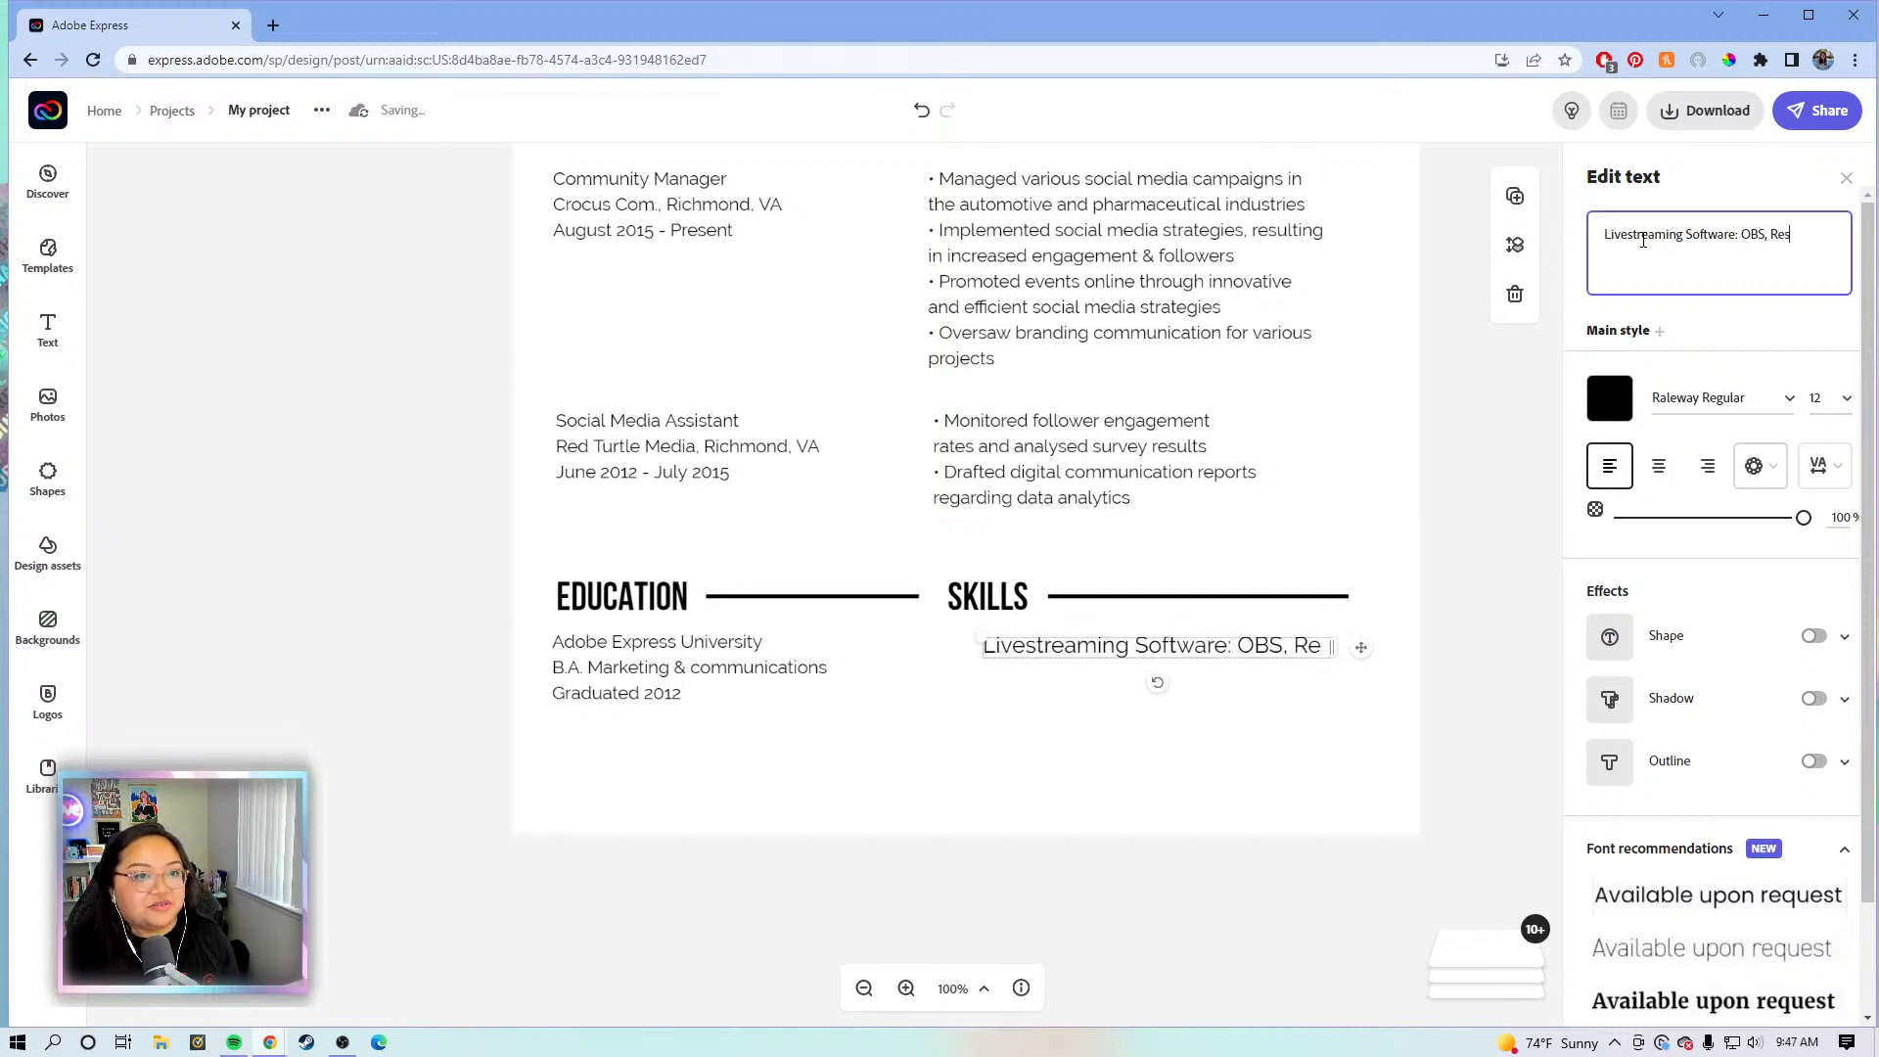
{"action": "key", "text": "Return"}
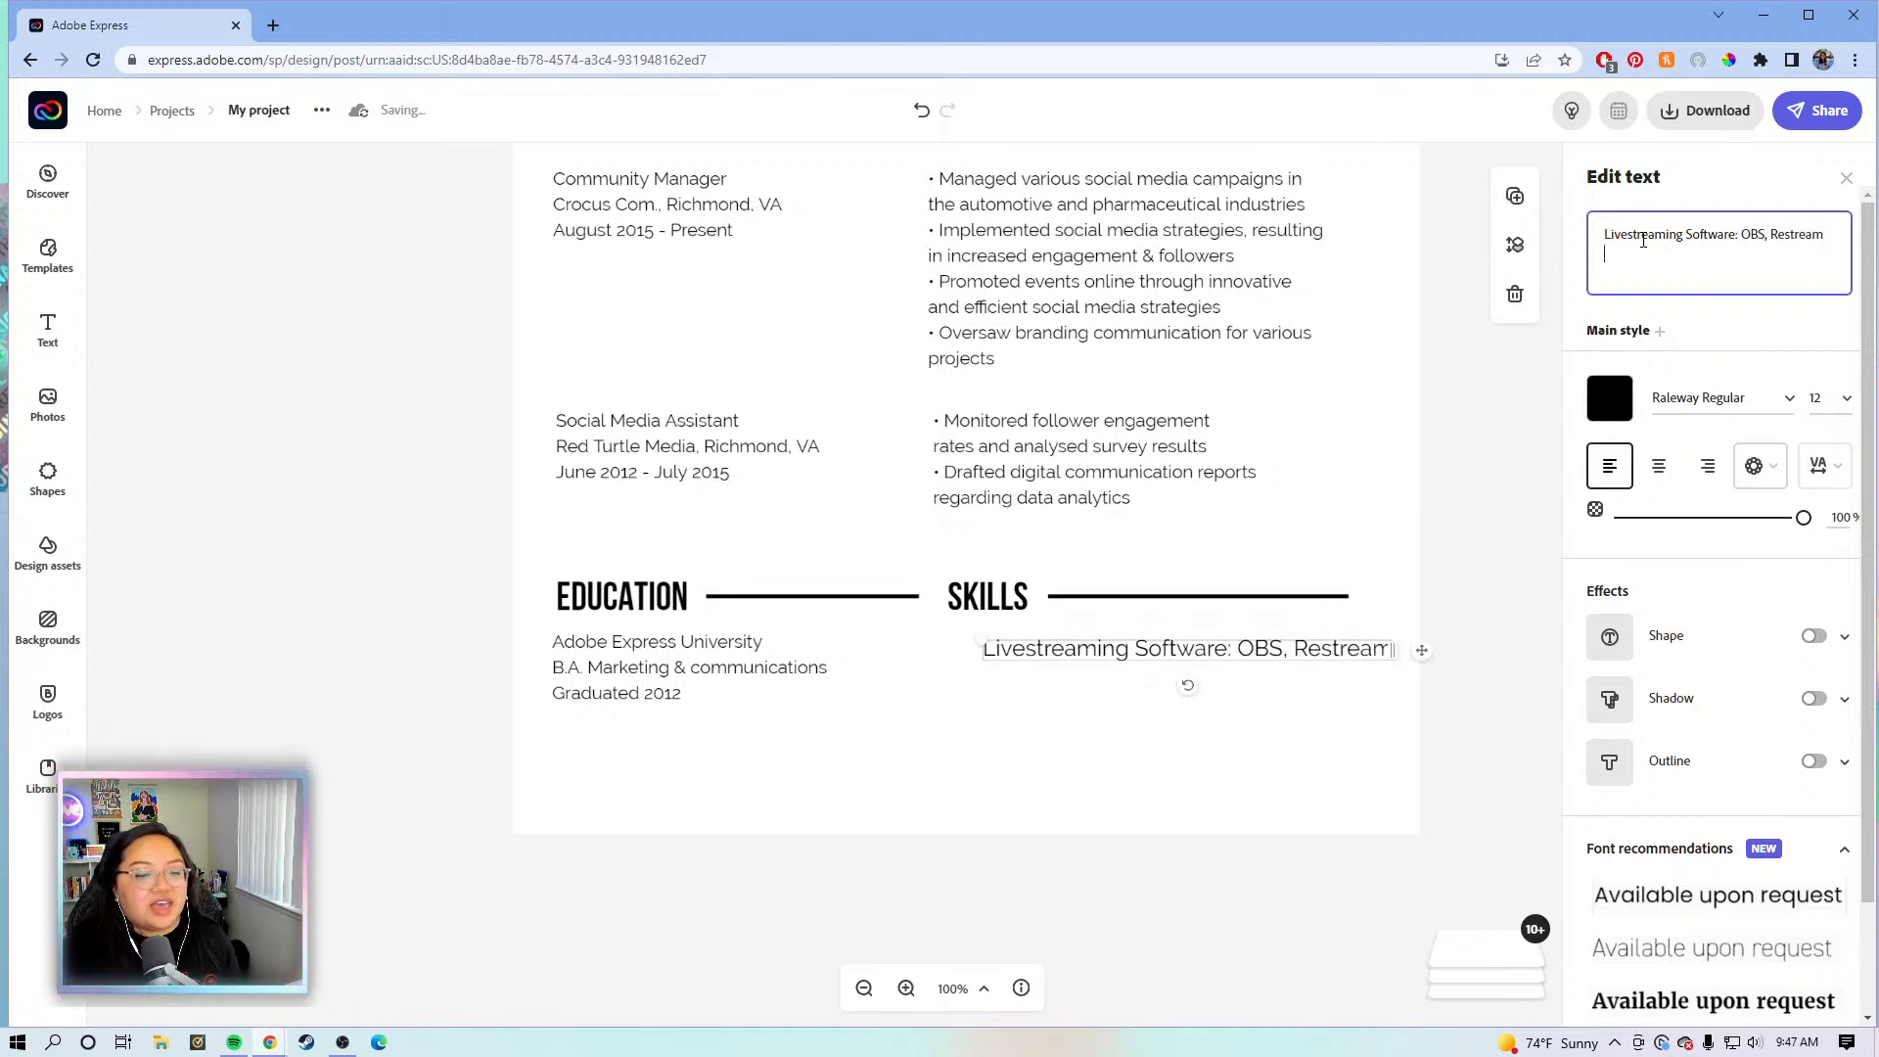
{"action": "type", "text": "S"}
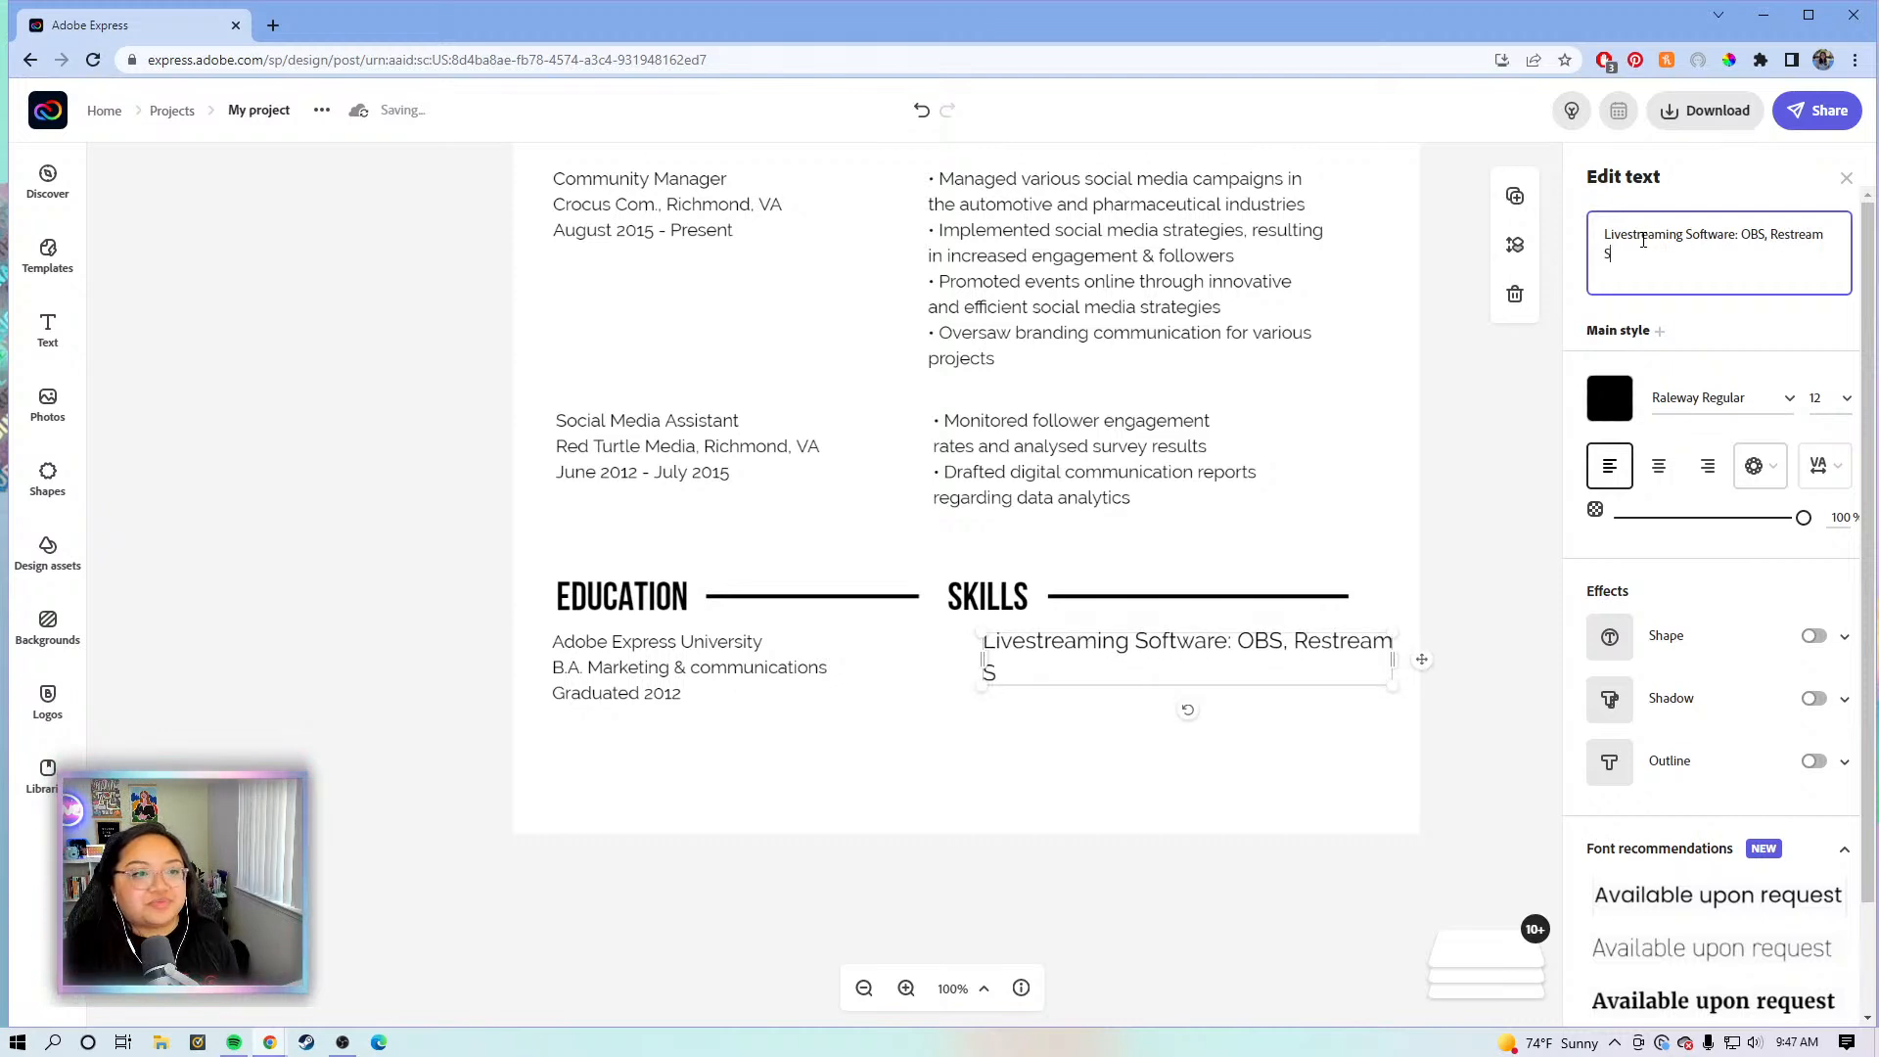
{"action": "type", "text": "ocial "}
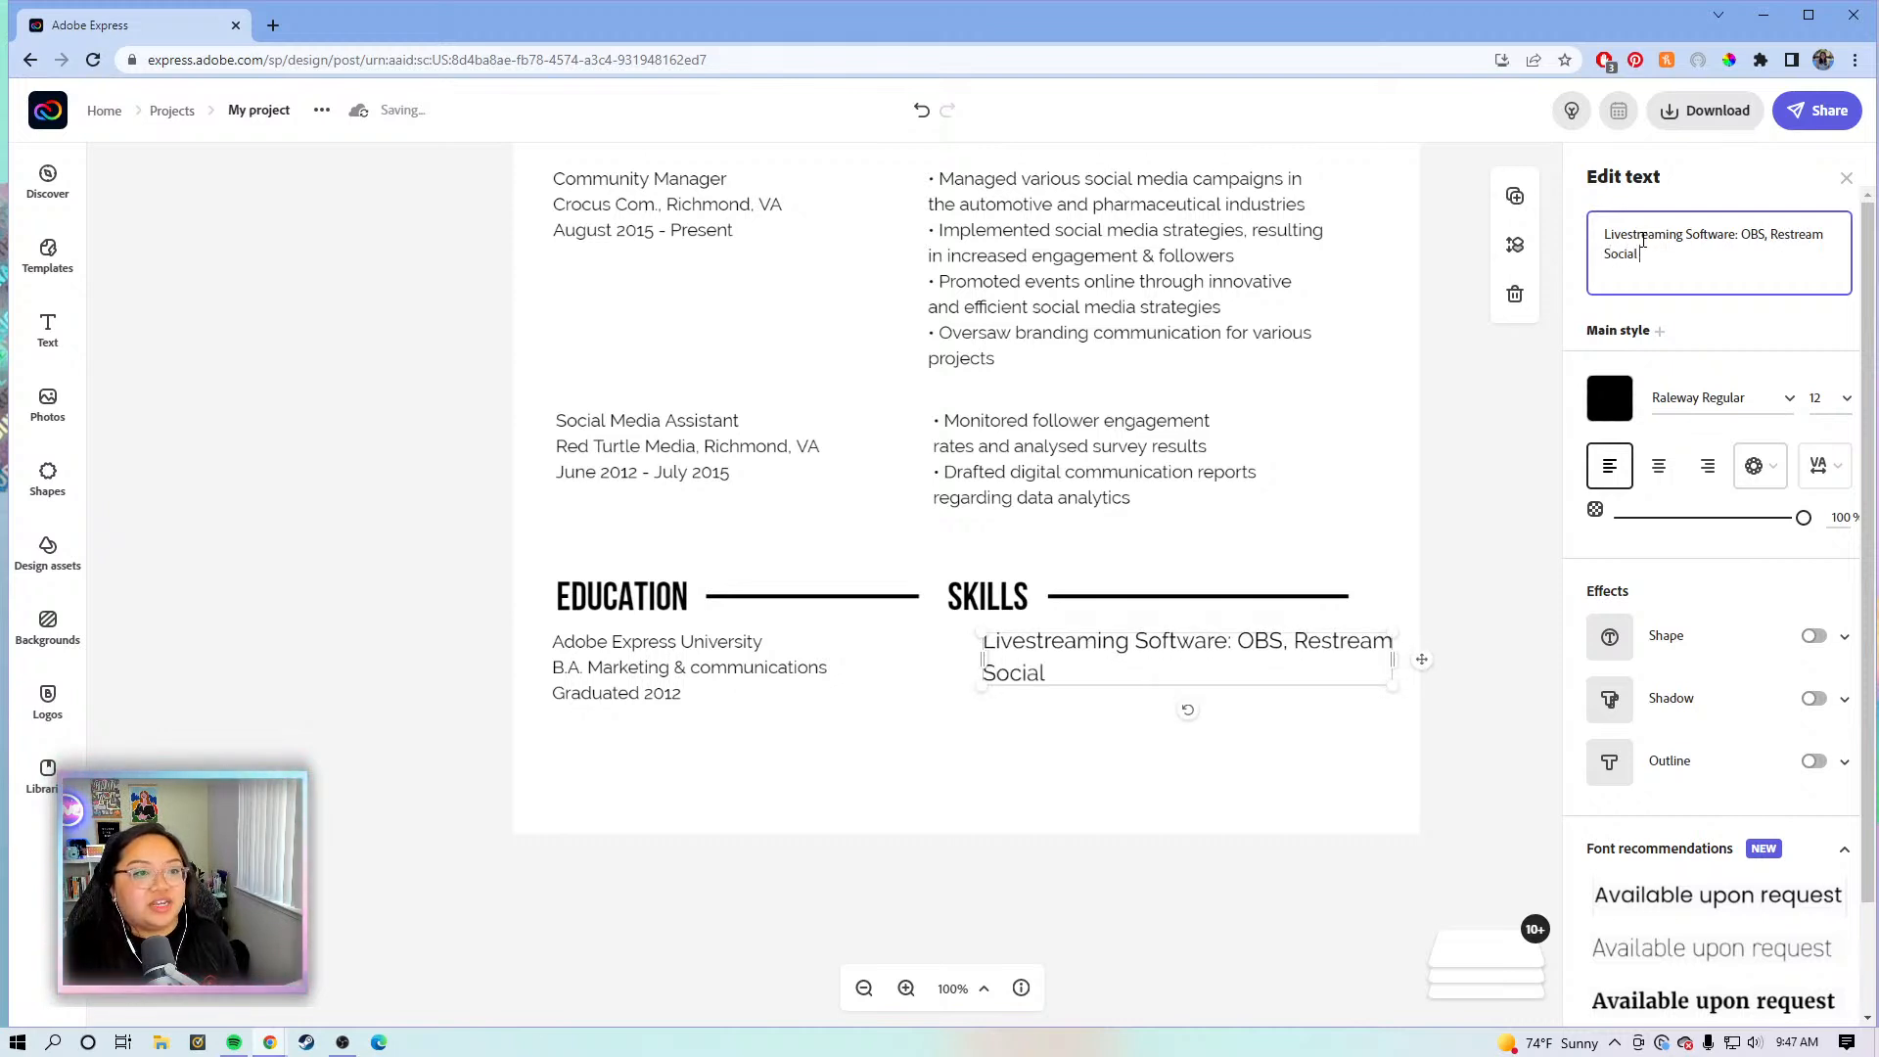
{"action": "type", "text": "Media:"}
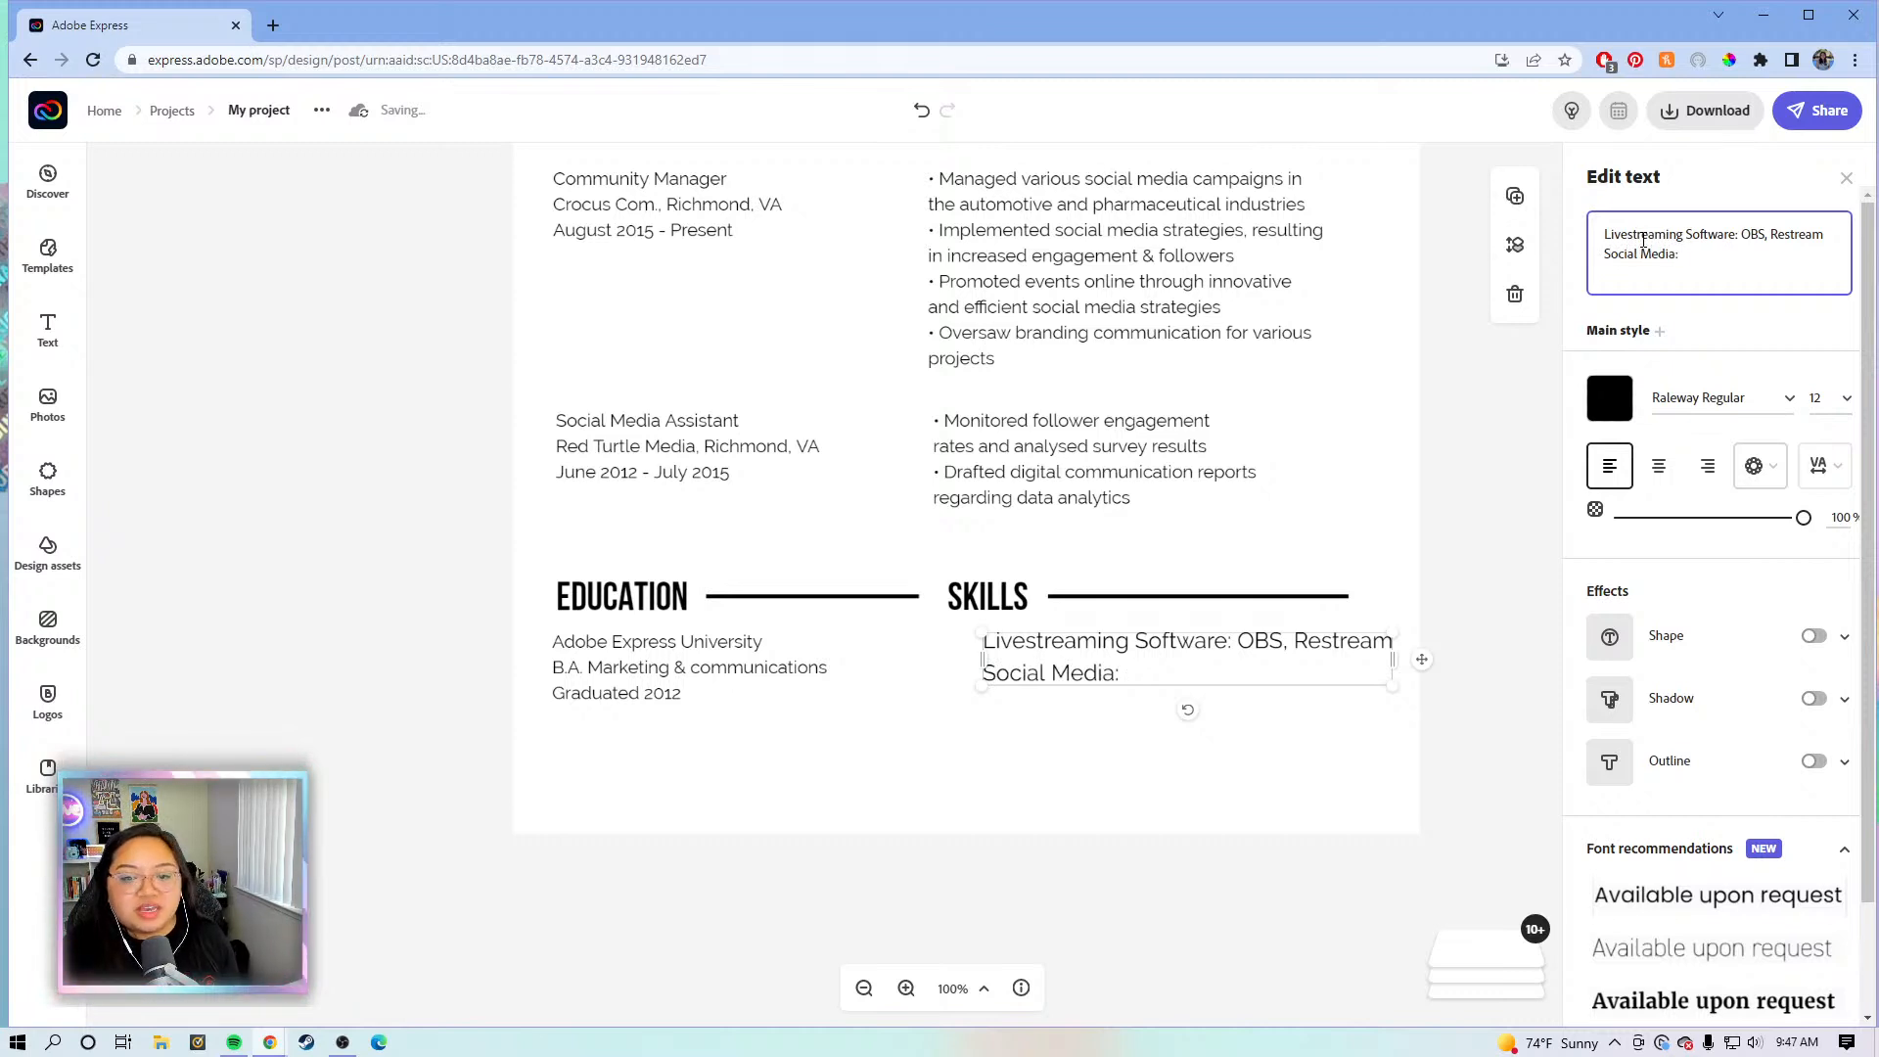
{"action": "type", "text": " Instagram, Tiktok"}
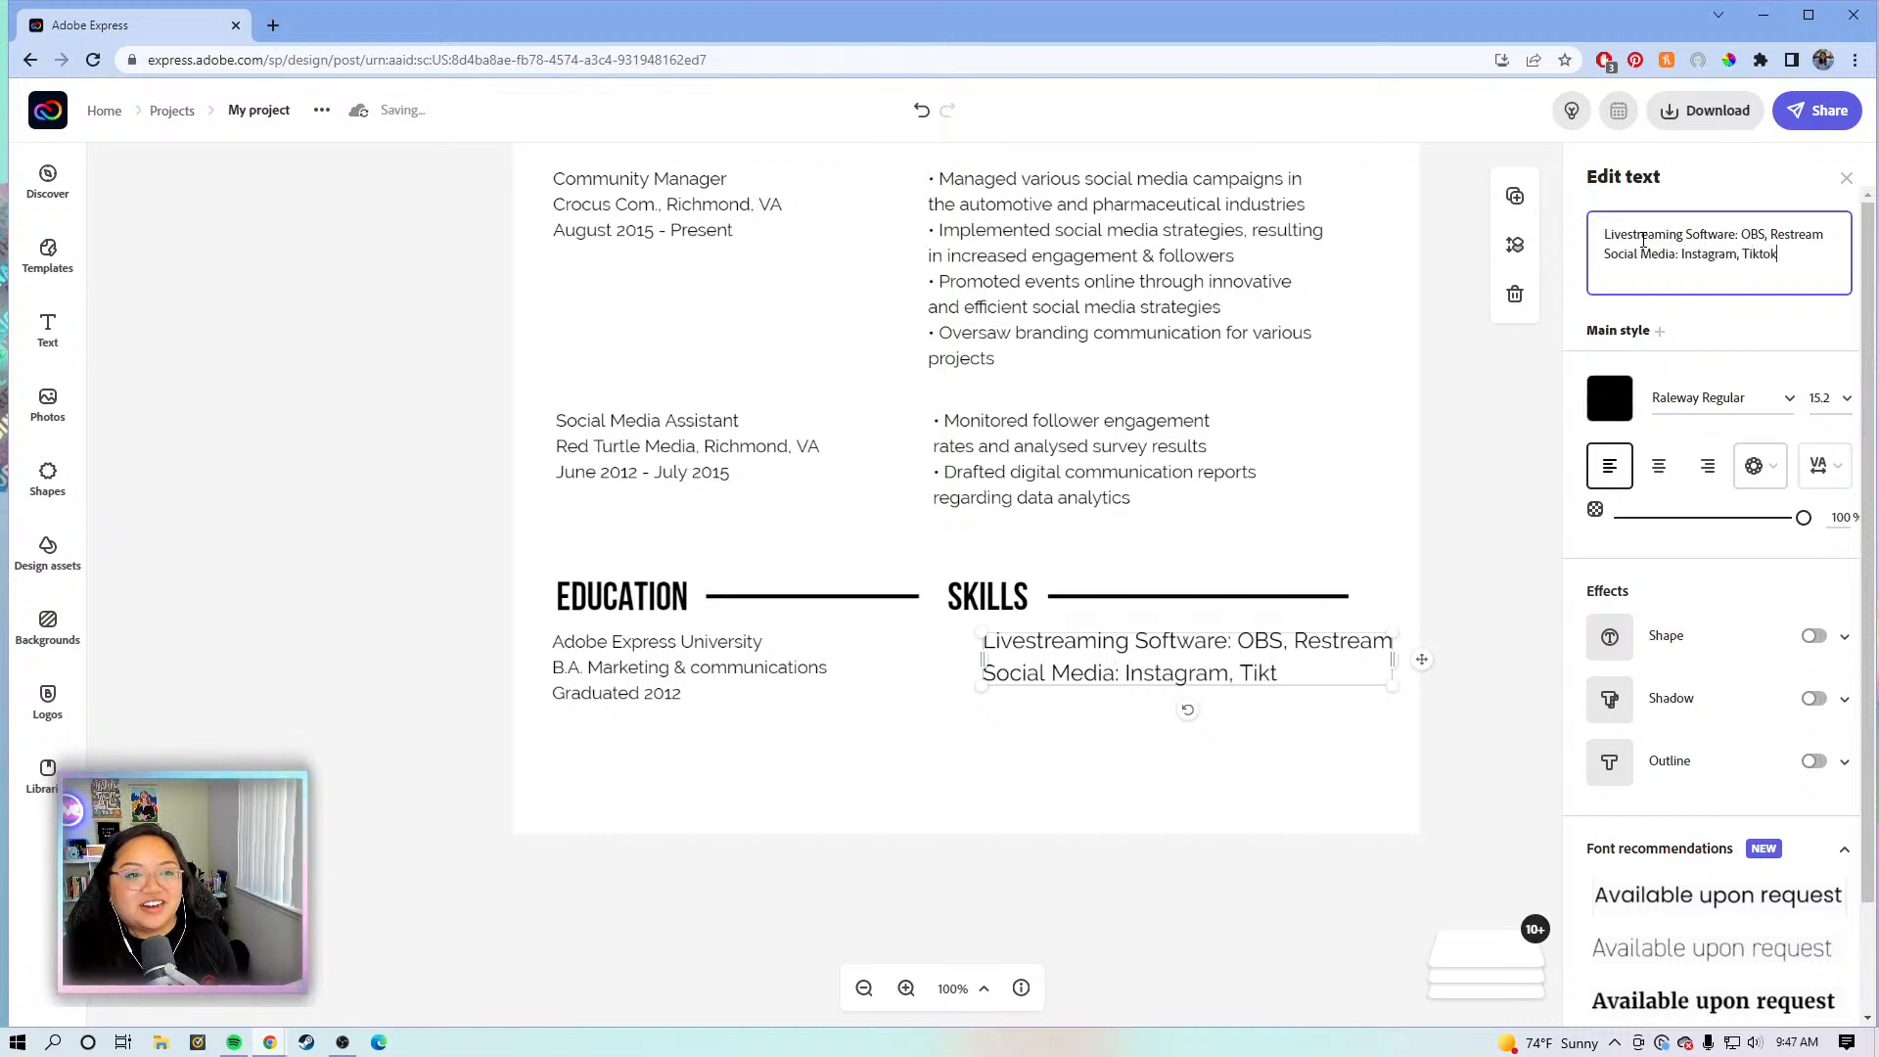
{"action": "type", "text": ", You"}
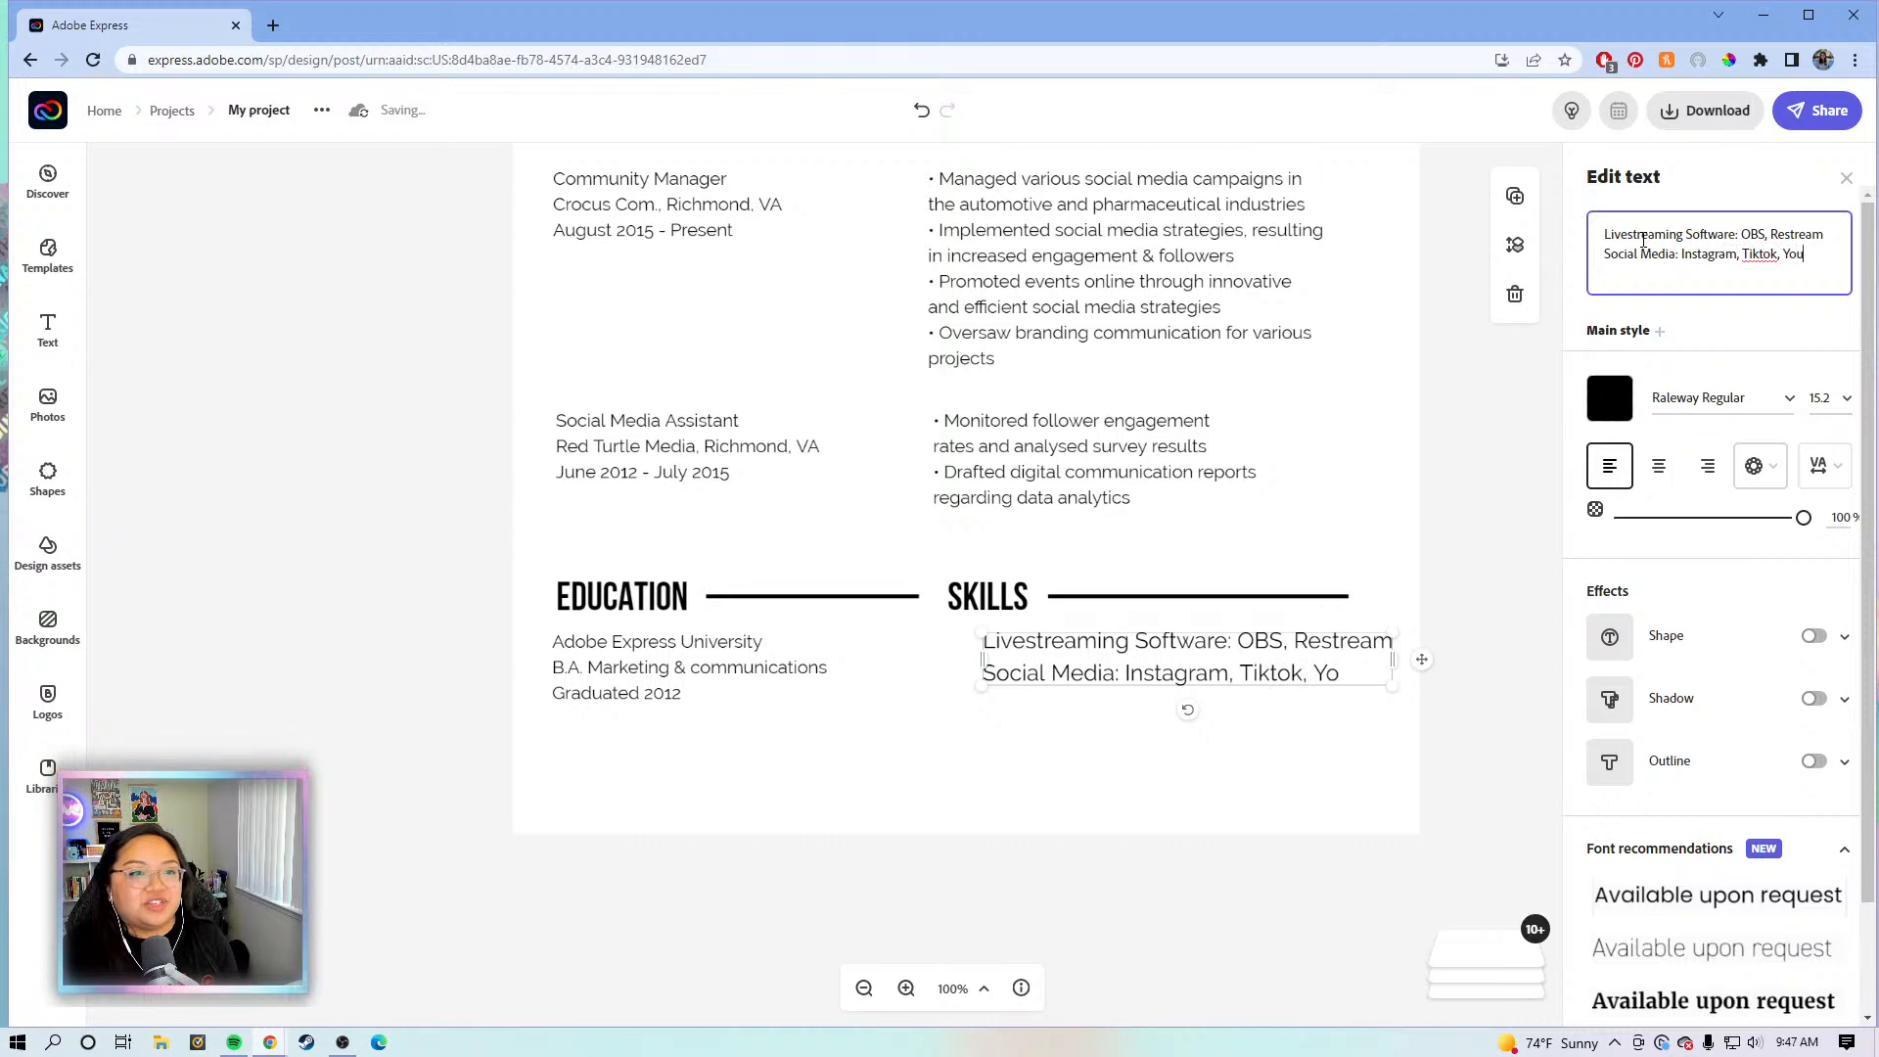
{"action": "type", "text": "Tube"}
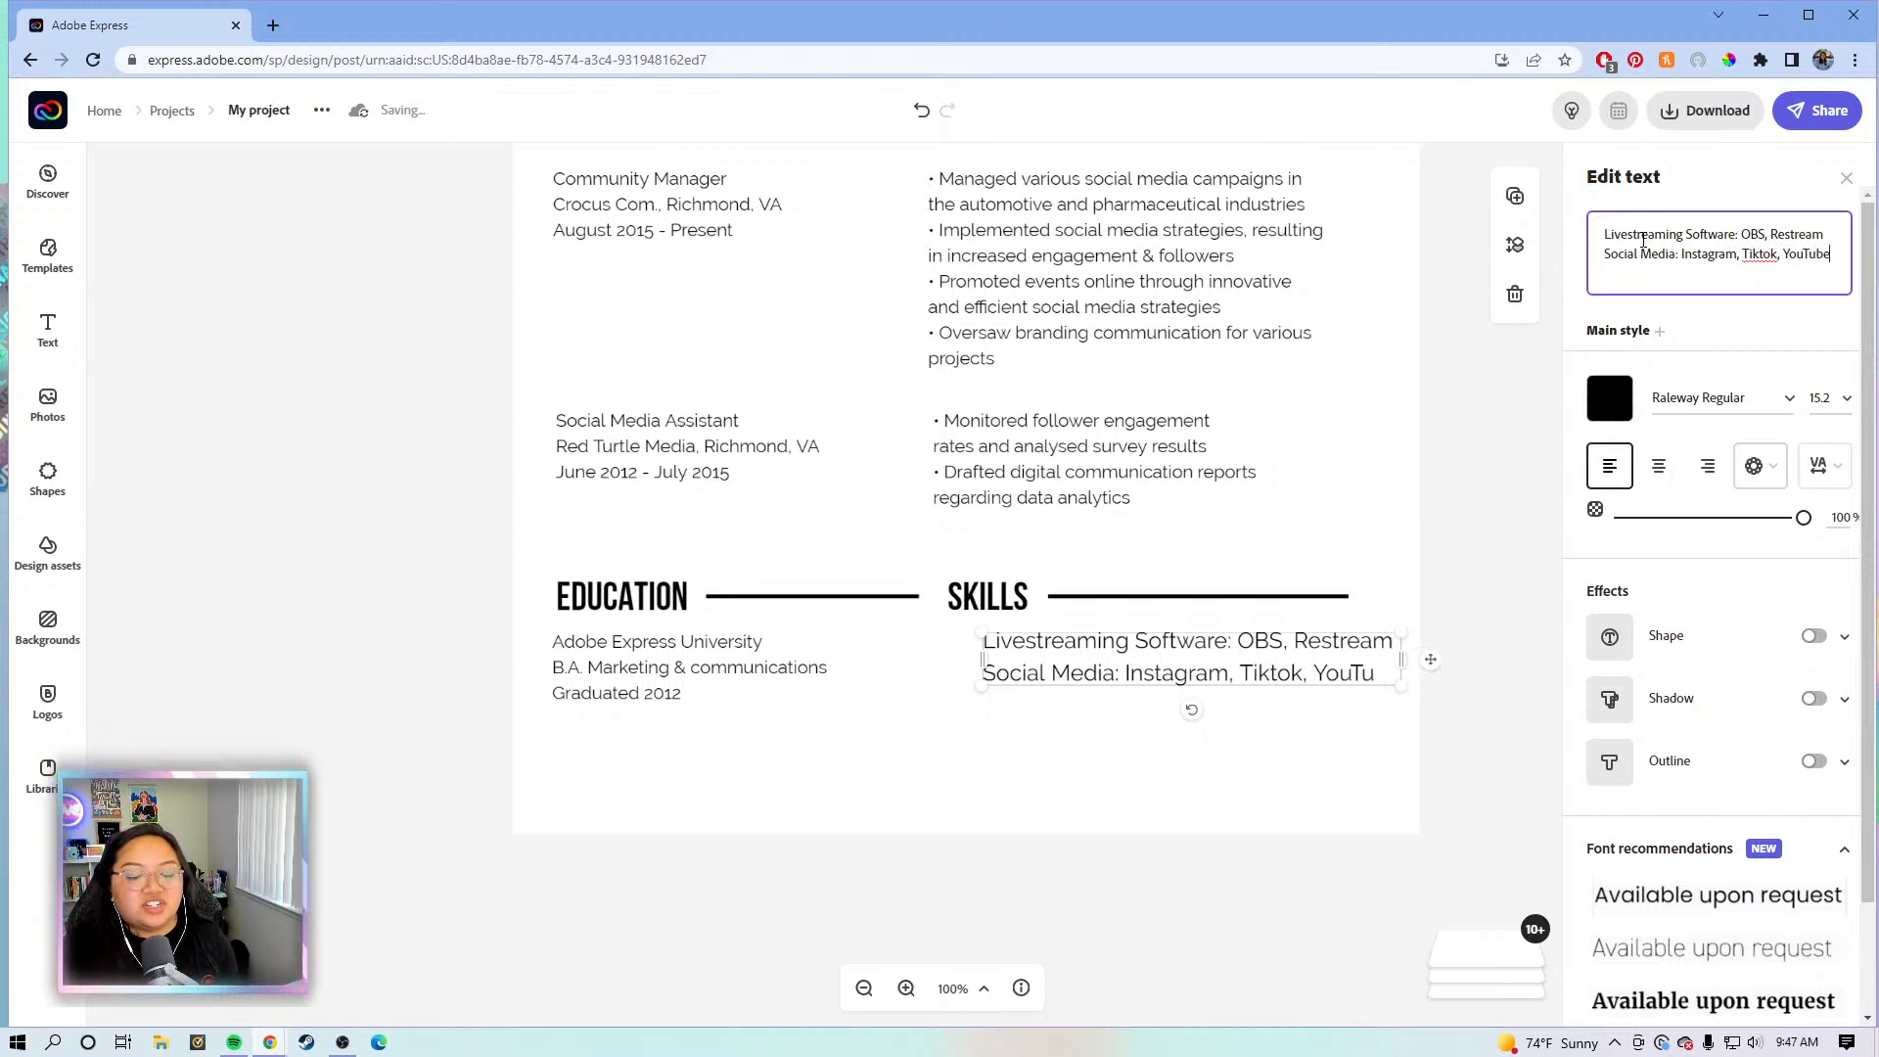
{"action": "key", "text": "Return"}
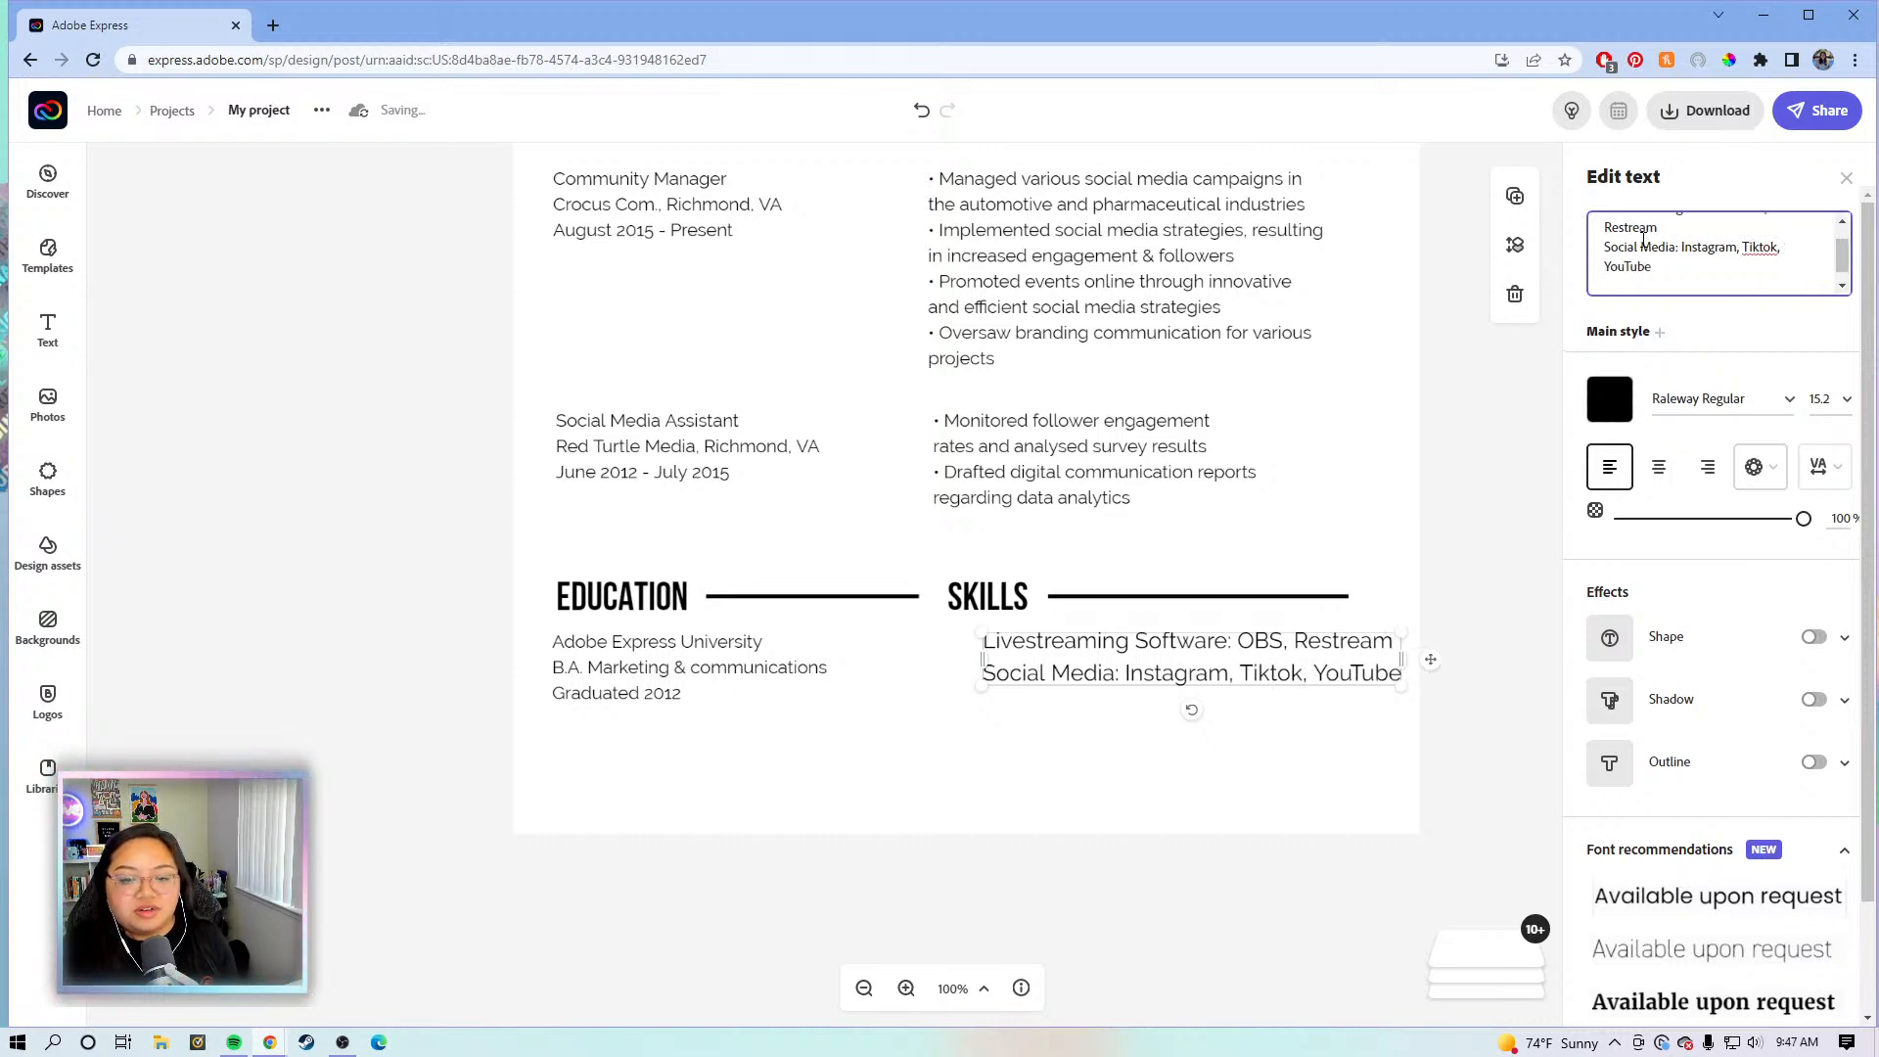
{"action": "type", "text": "Creat"}
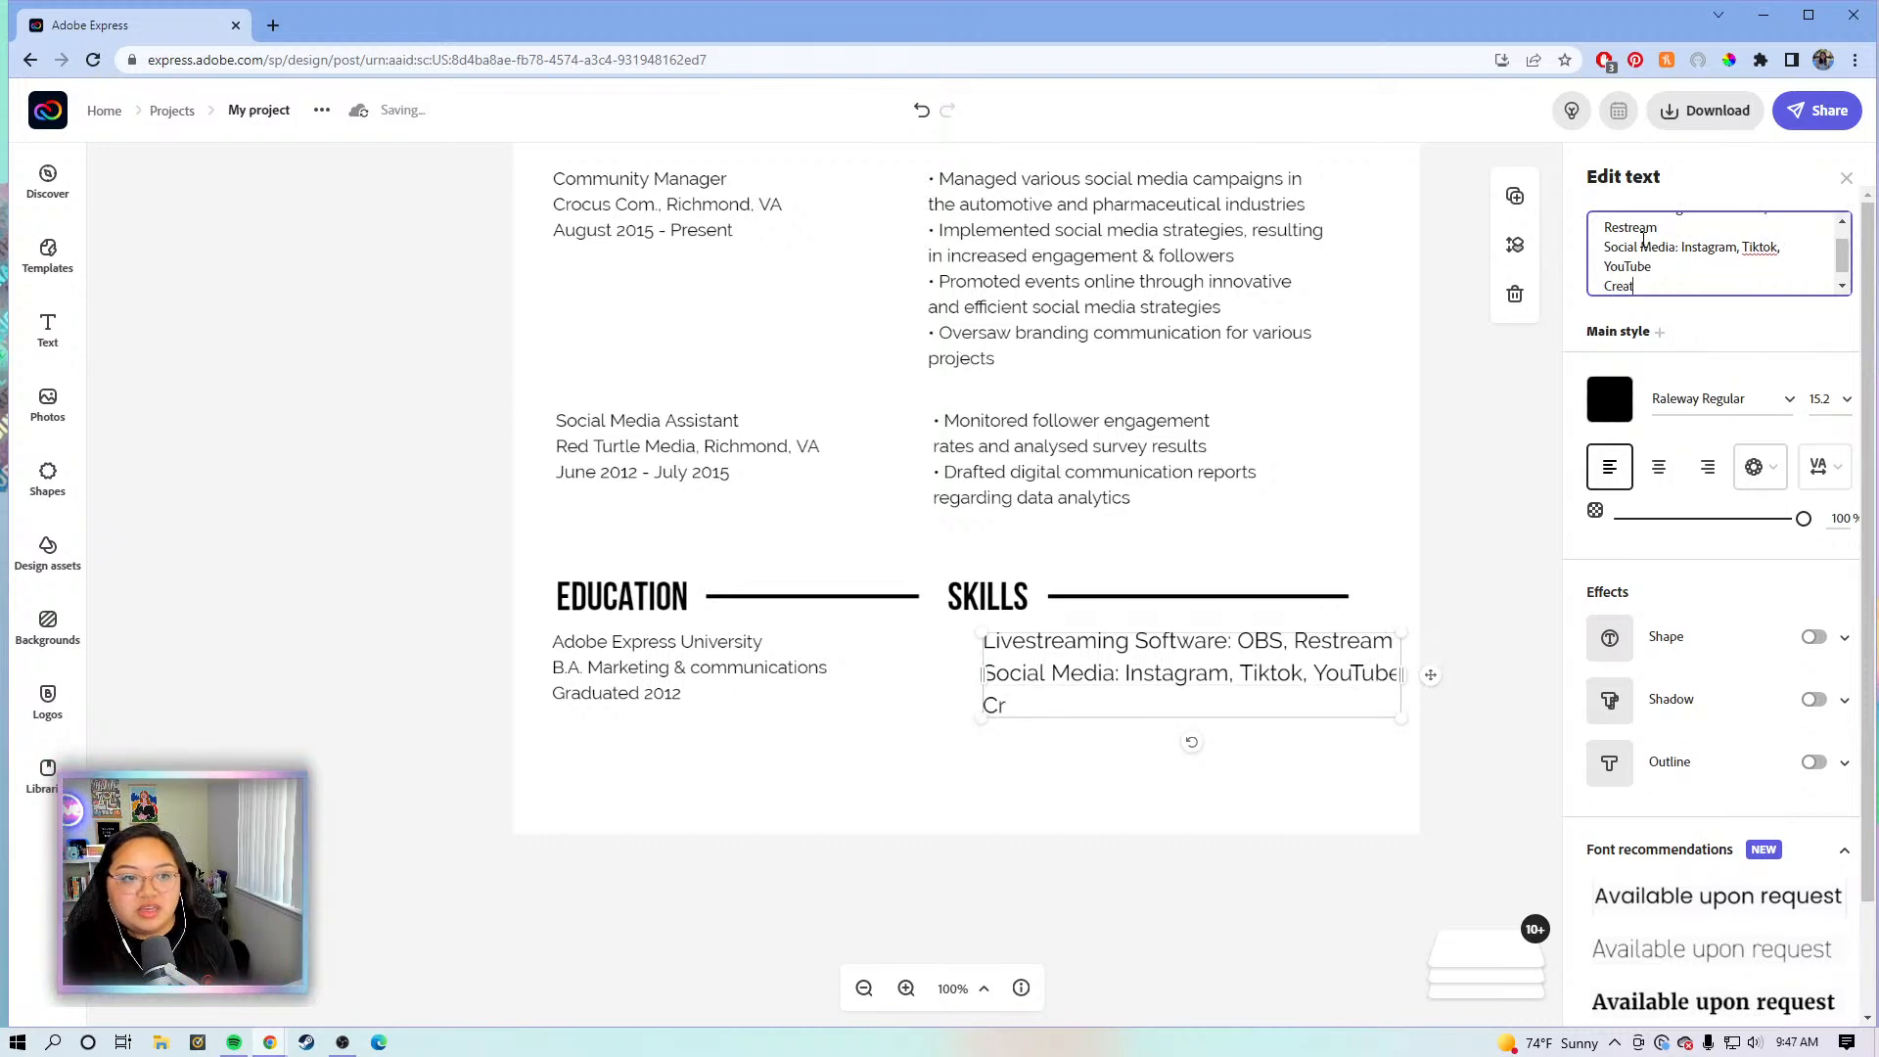
{"action": "type", "text": "ivity Tools"}
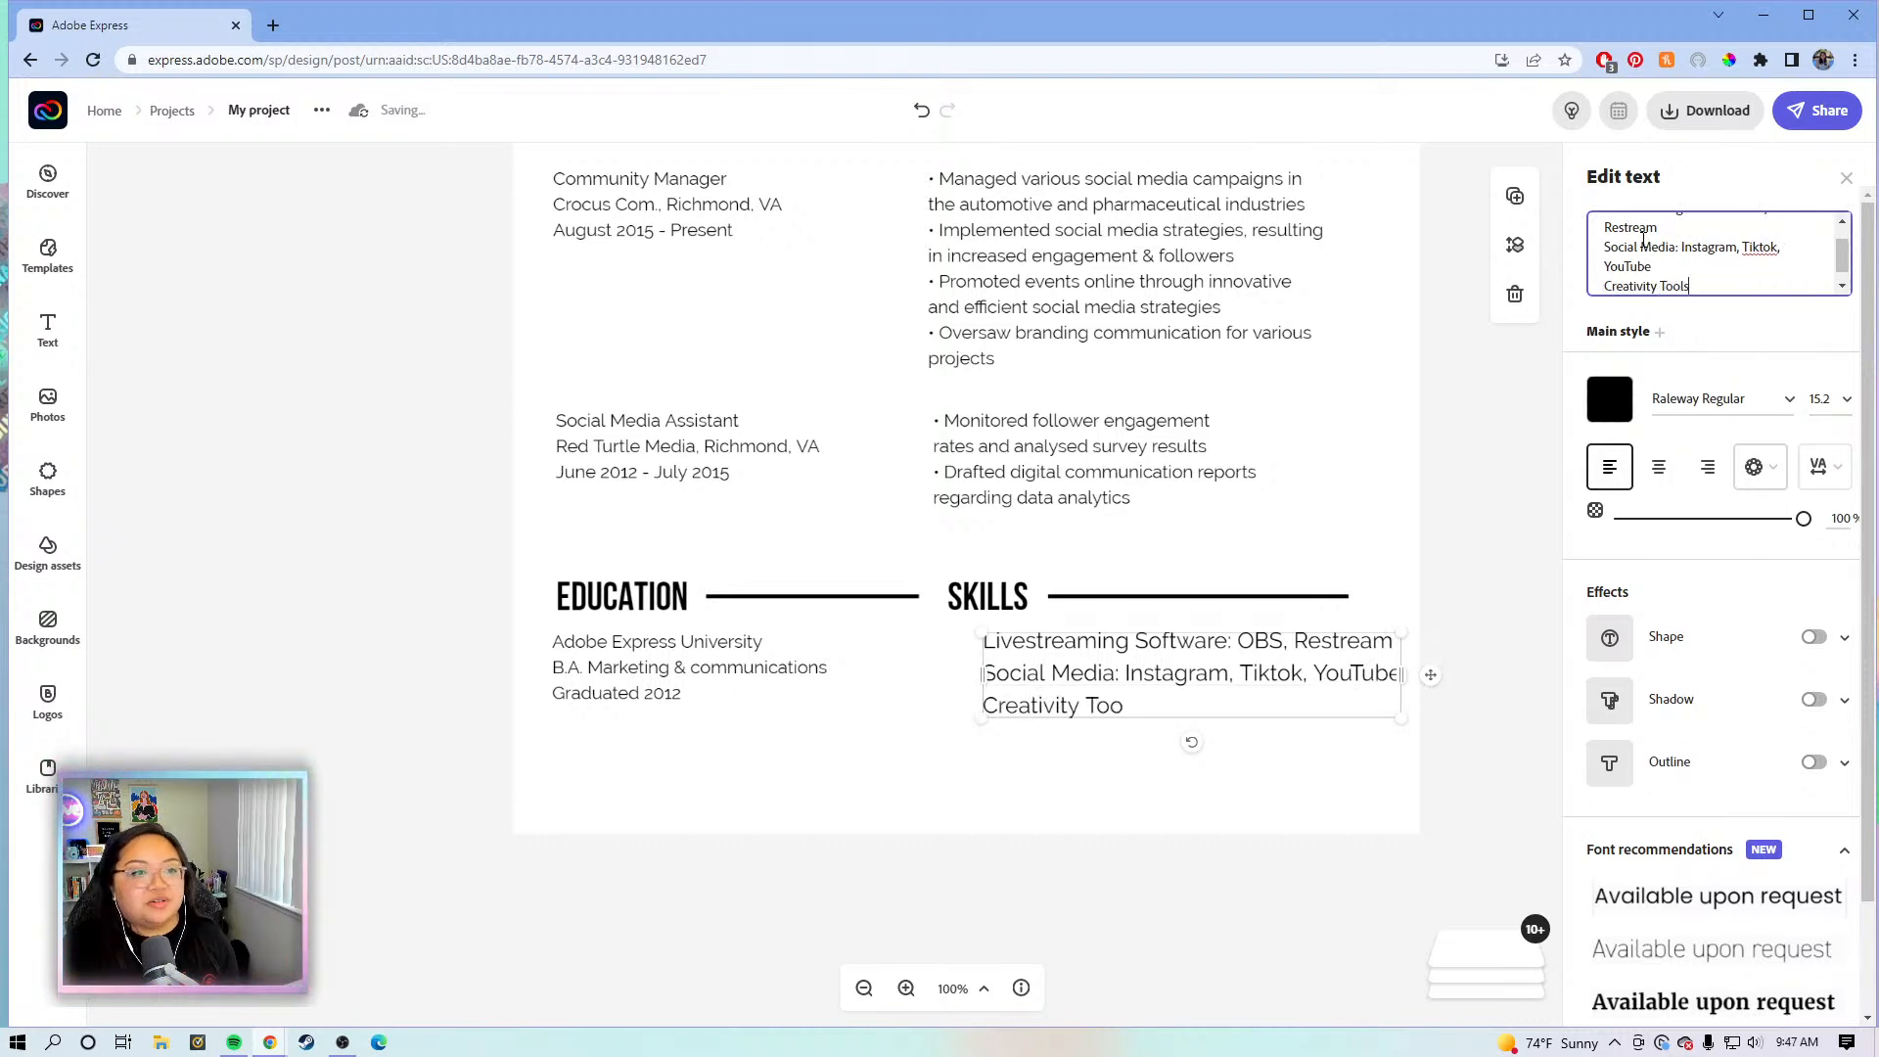
{"action": "type", "text": ",: A"}
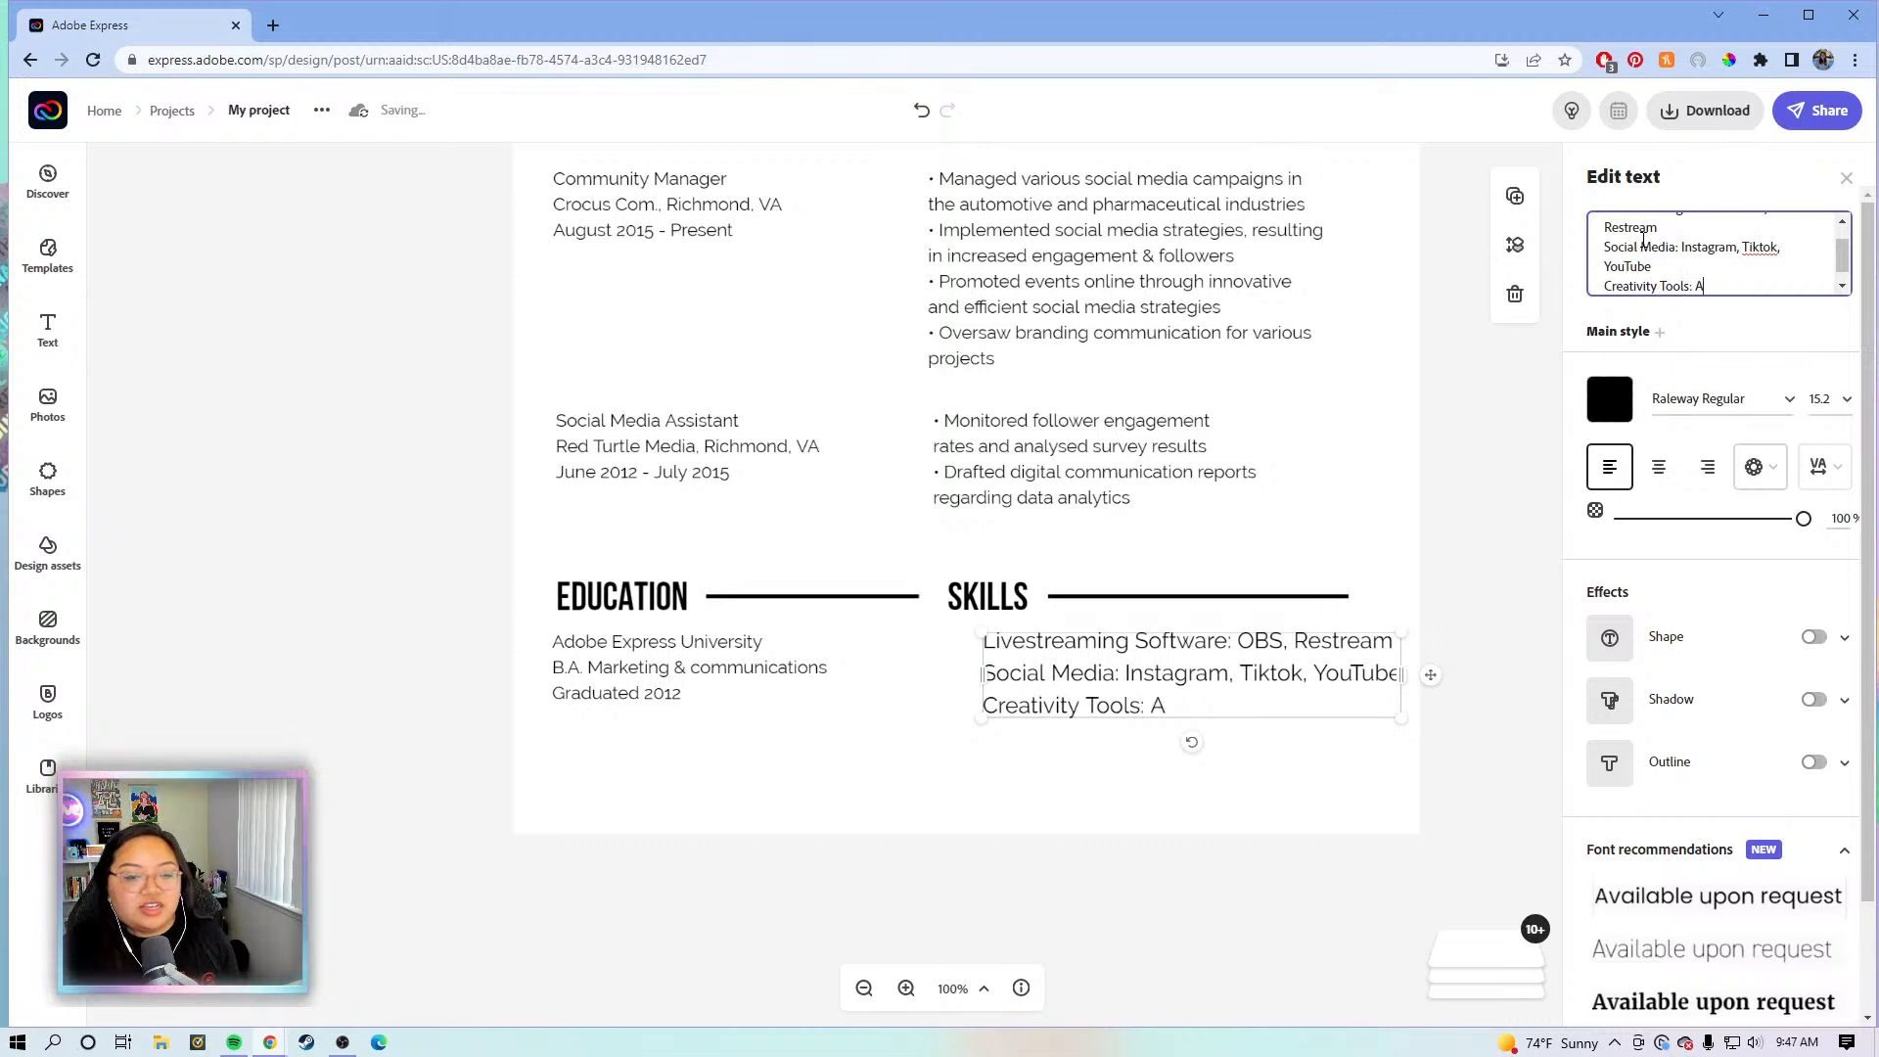
{"action": "type", "text": "dobe E"}
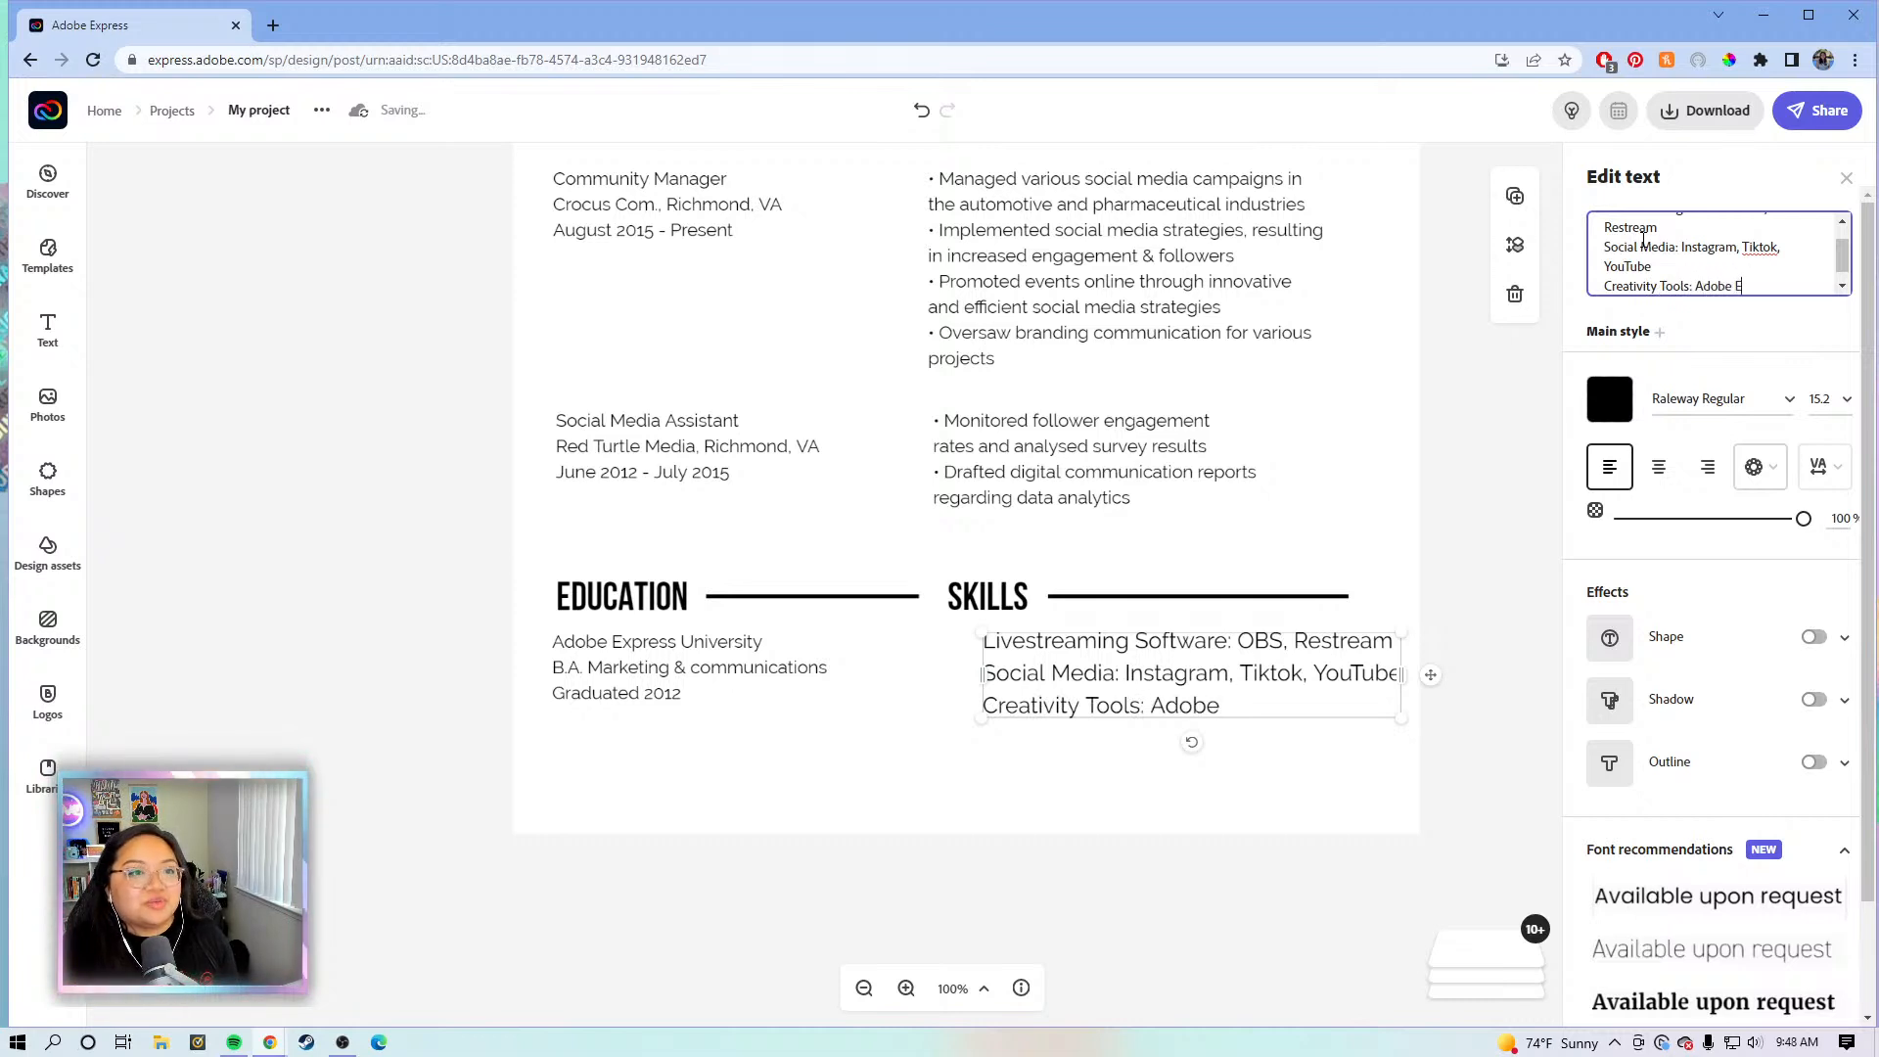
{"action": "type", "text": "xpres"}
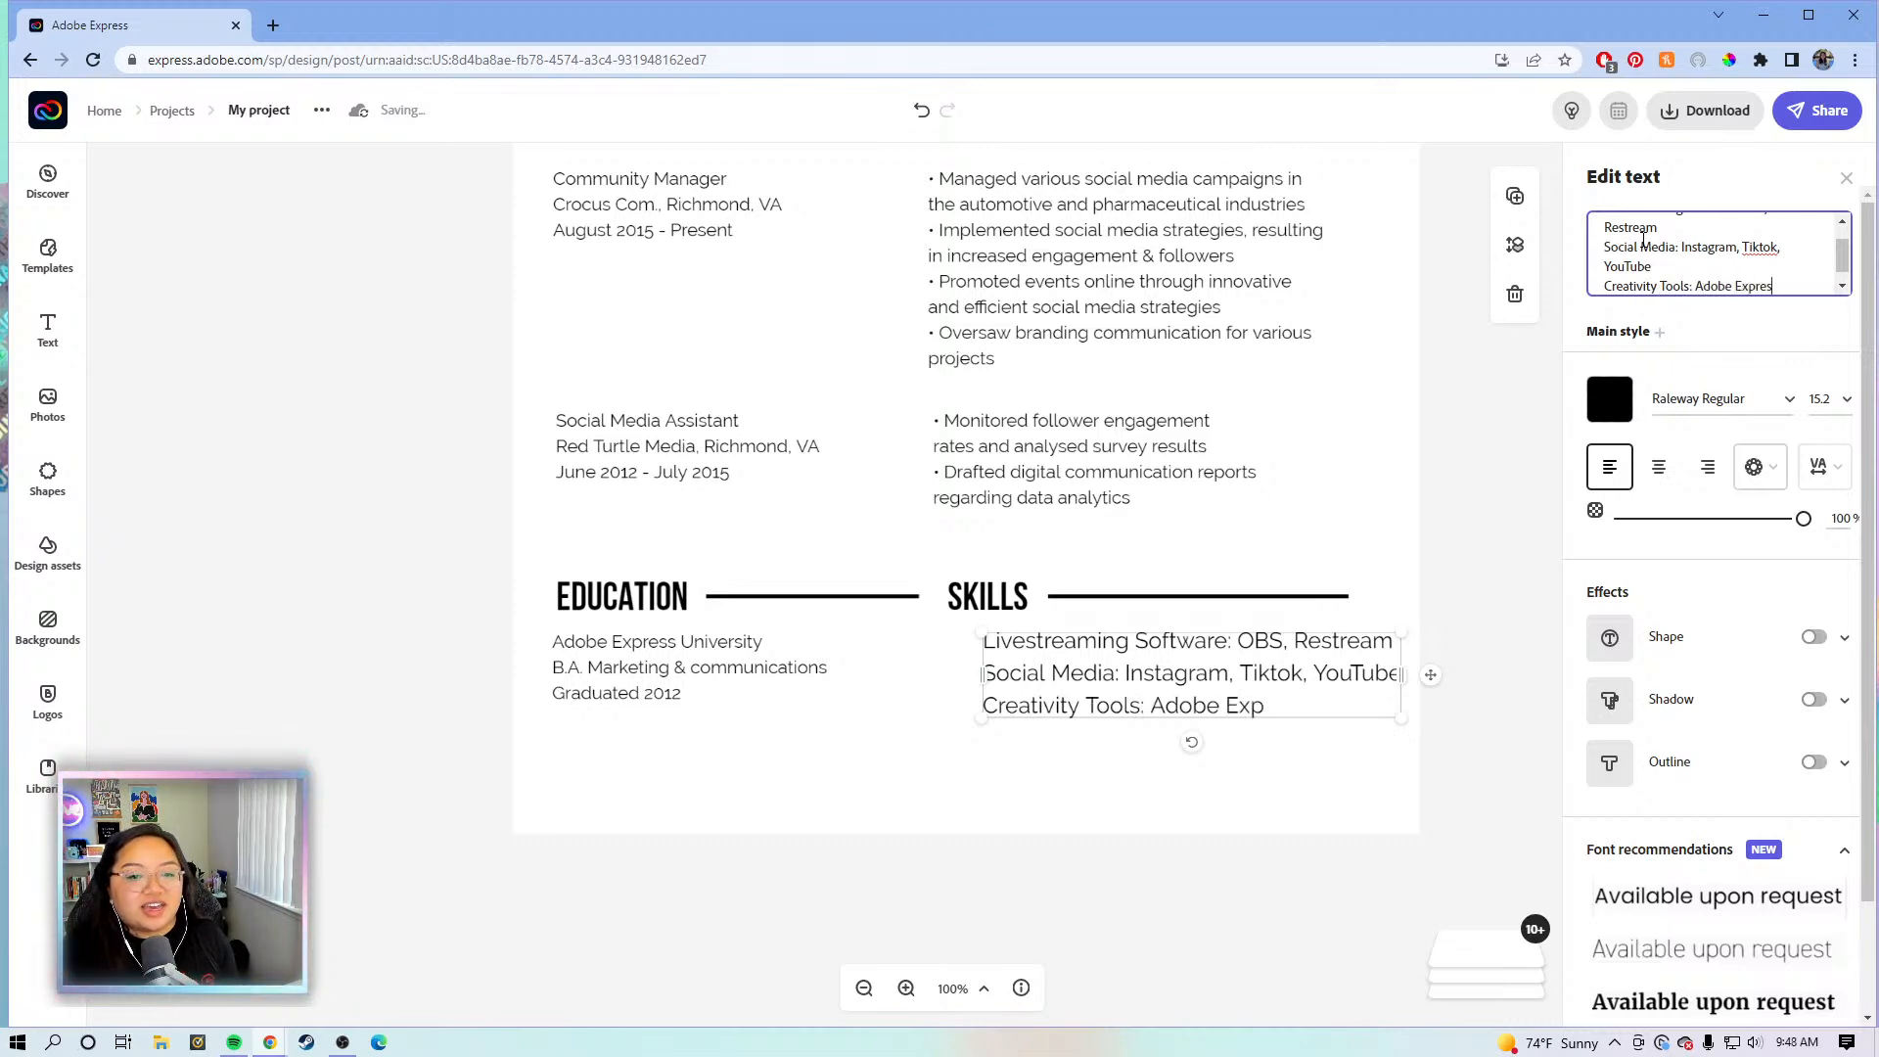
{"action": "type", "text": "s, Adob"}
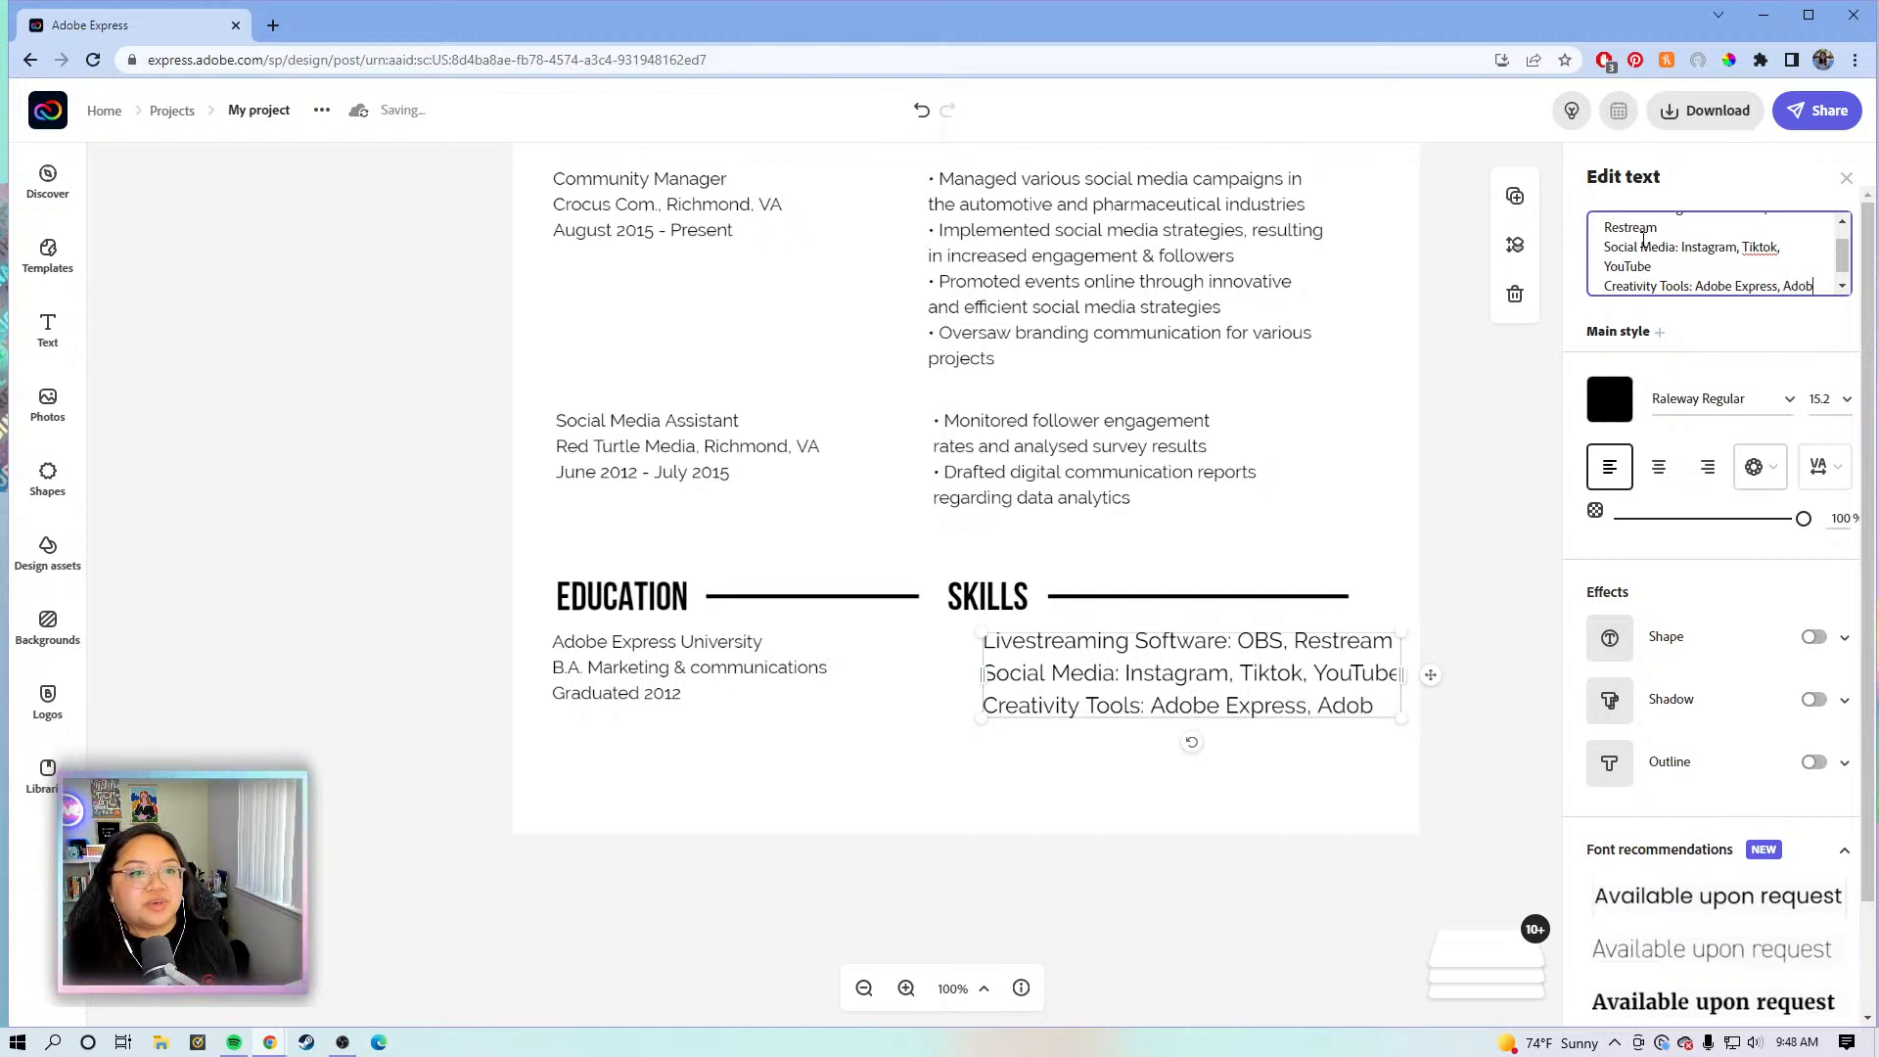
{"action": "key", "text": "BackSpace"}
{"action": "key", "text": "BackSpace"}
{"action": "key", "text": "BackSpace"}
{"action": "type", "text": "dobe Lightroo"}
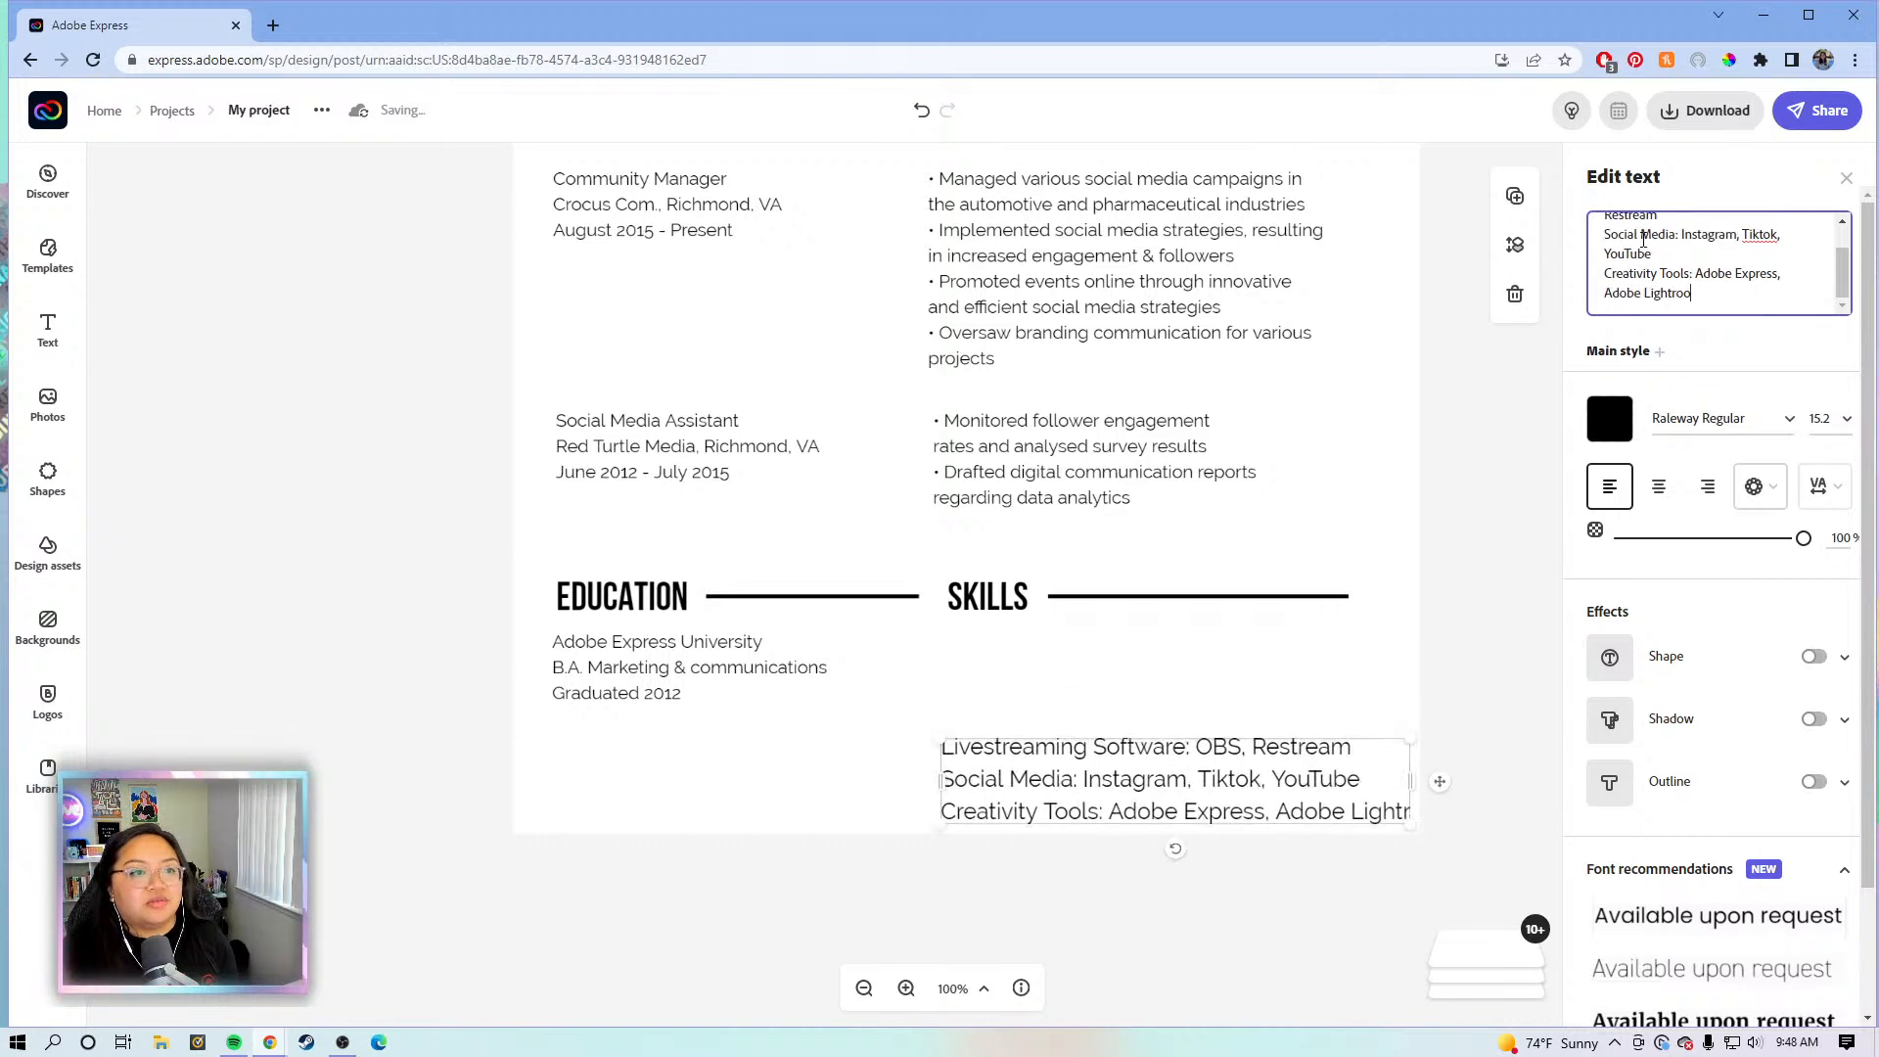
{"action": "type", "text": "m"}
- Move the Skills text under its heading, set it to size 12, and align it with Education
{"action": "left_click_drag", "start_coordinate": [1039, 776], "coordinate": [1124, 646]}
{"action": "left_click", "coordinate": [1845, 397]}
{"action": "left_click", "coordinate": [1811, 456]}
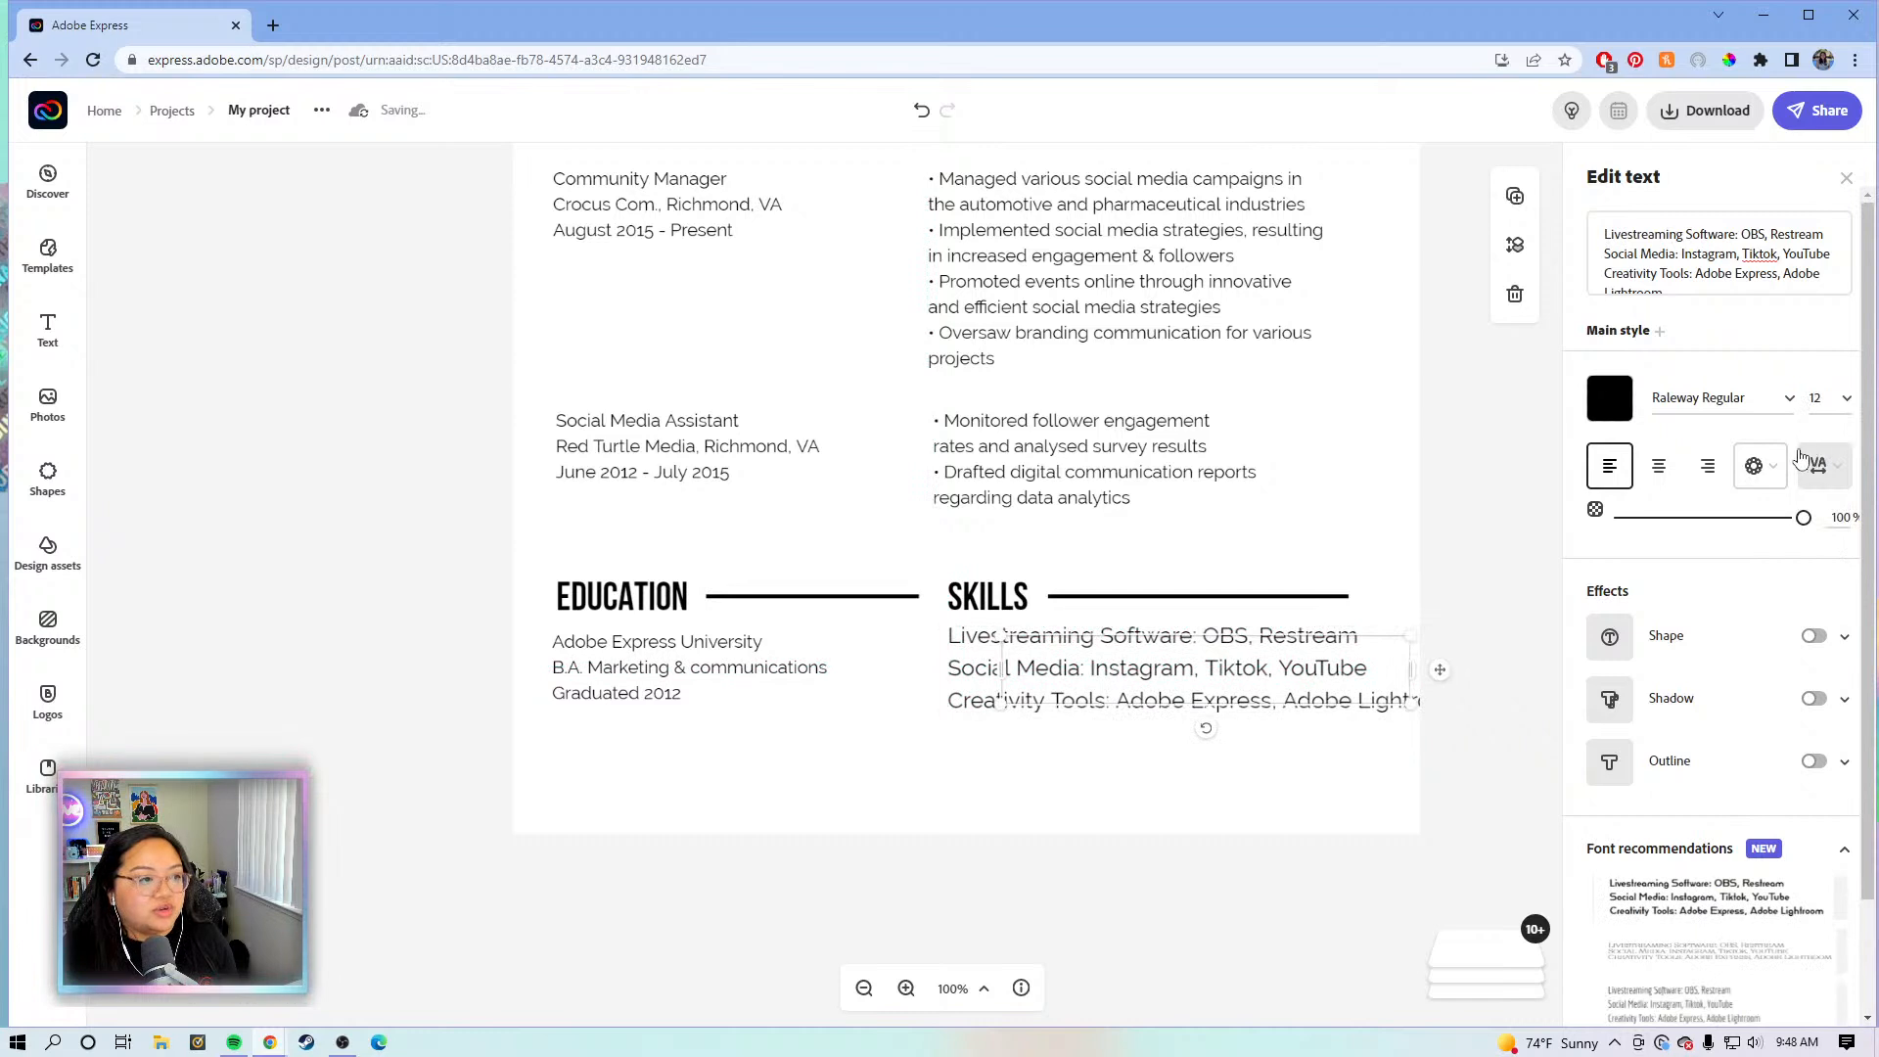
{"action": "left_click_drag", "start_coordinate": [1162, 680], "coordinate": [1114, 693]}
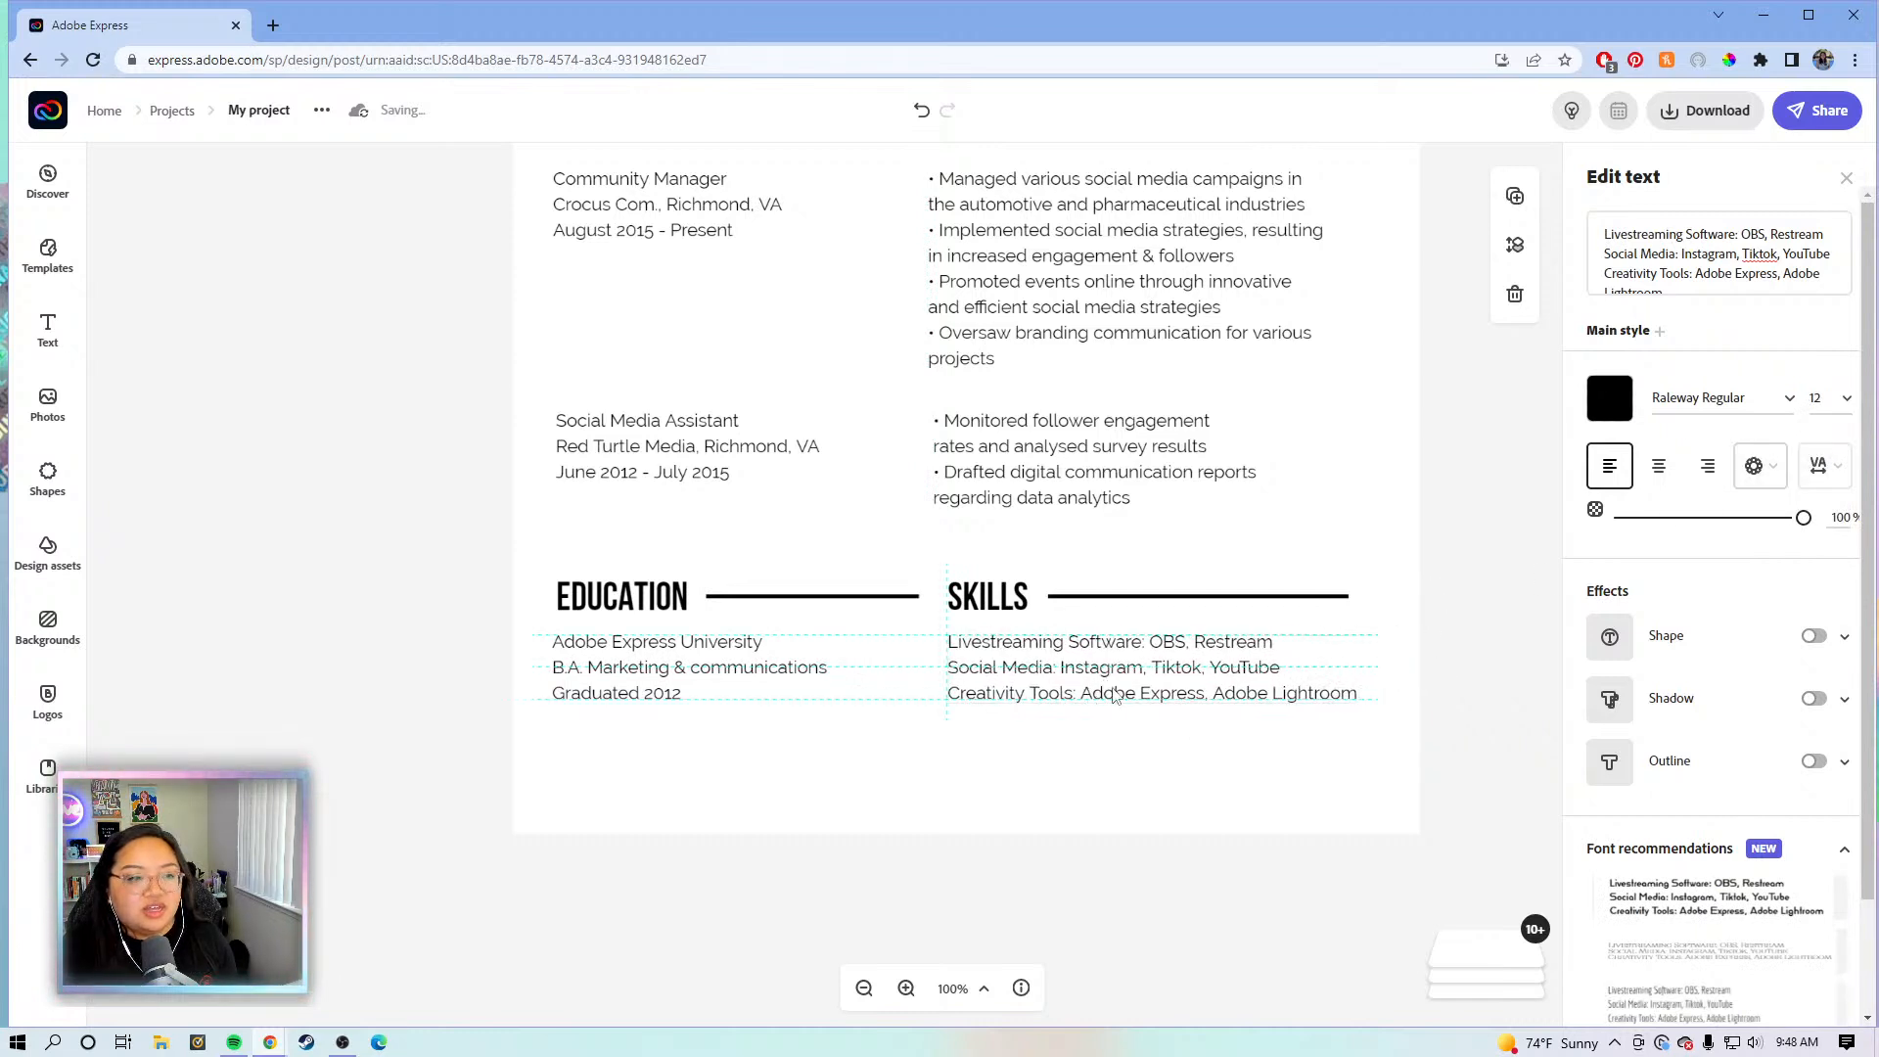
{"action": "left_click", "coordinate": [1439, 529]}
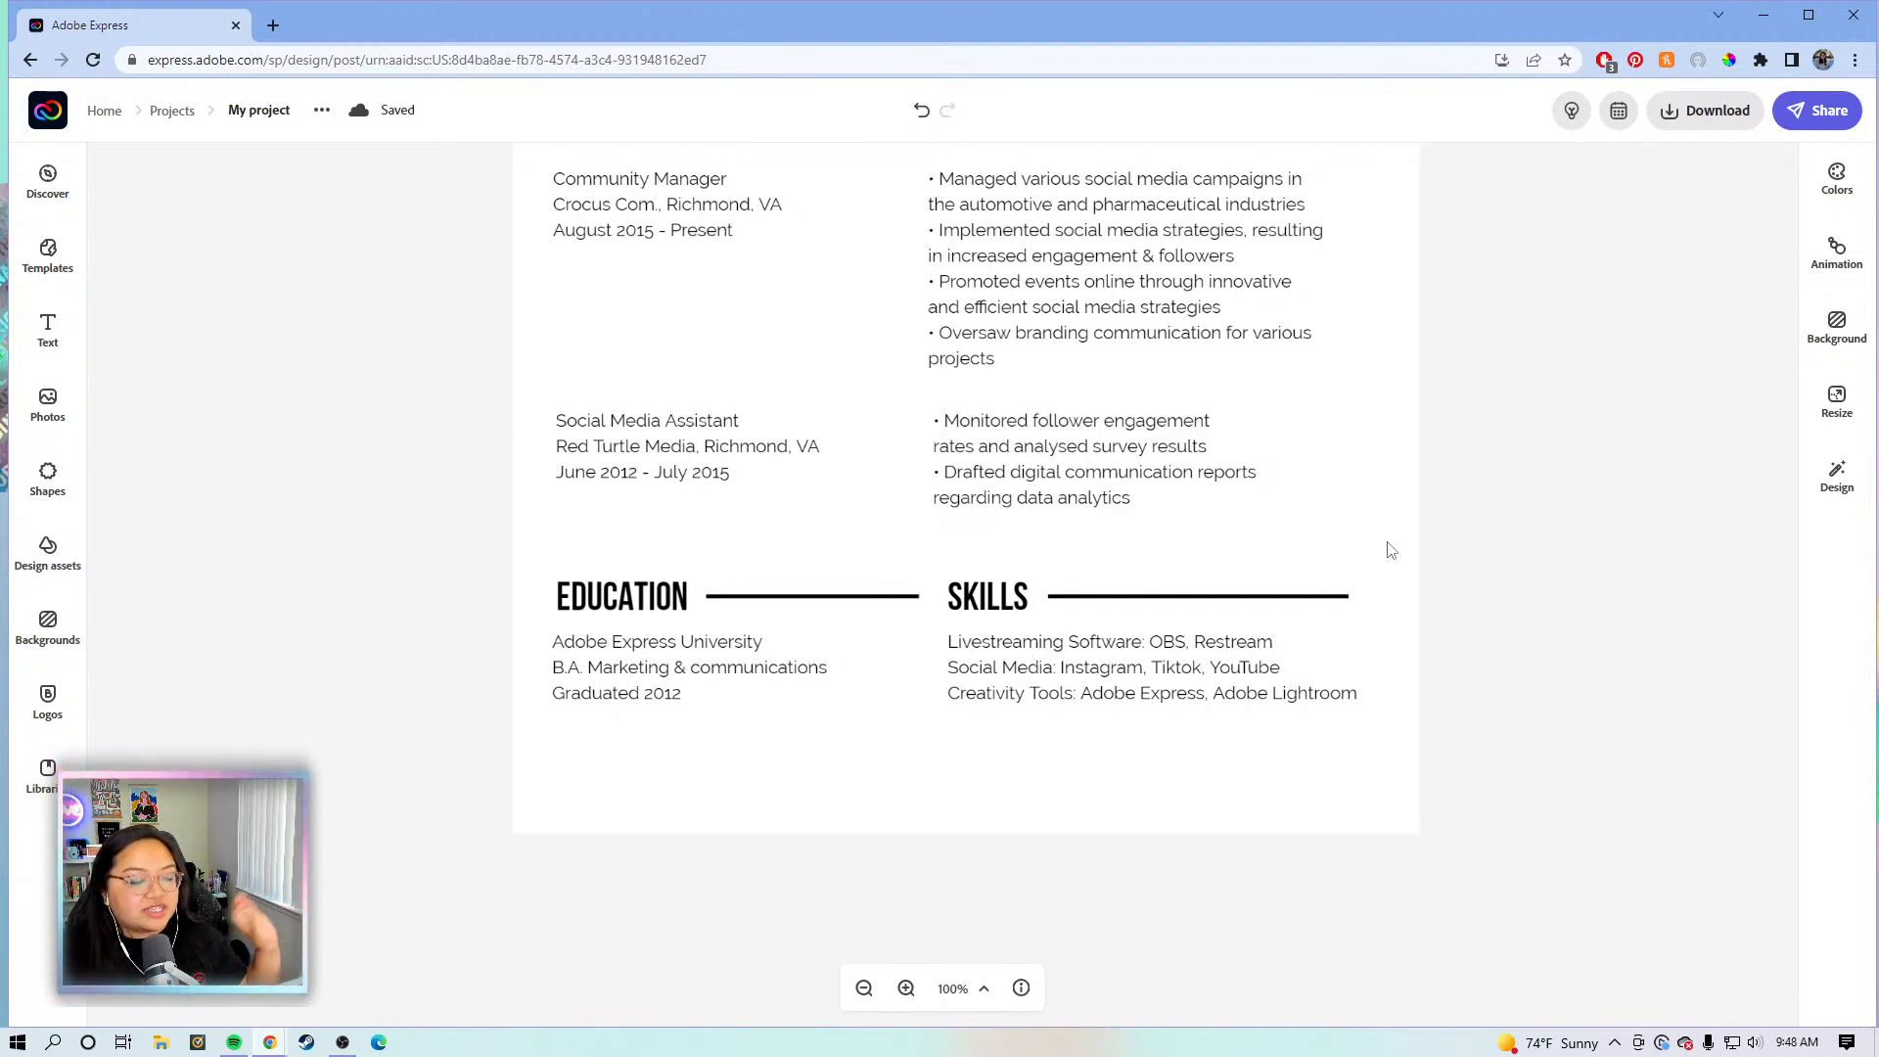
- Duplicate the Community Manager job details block and move the copy near the header
{"action": "scroll", "coordinate": [1390, 541], "scroll_direction": "up", "scroll_amount": 5}
{"action": "scroll", "coordinate": [1425, 530], "scroll_direction": "up", "scroll_amount": 1}
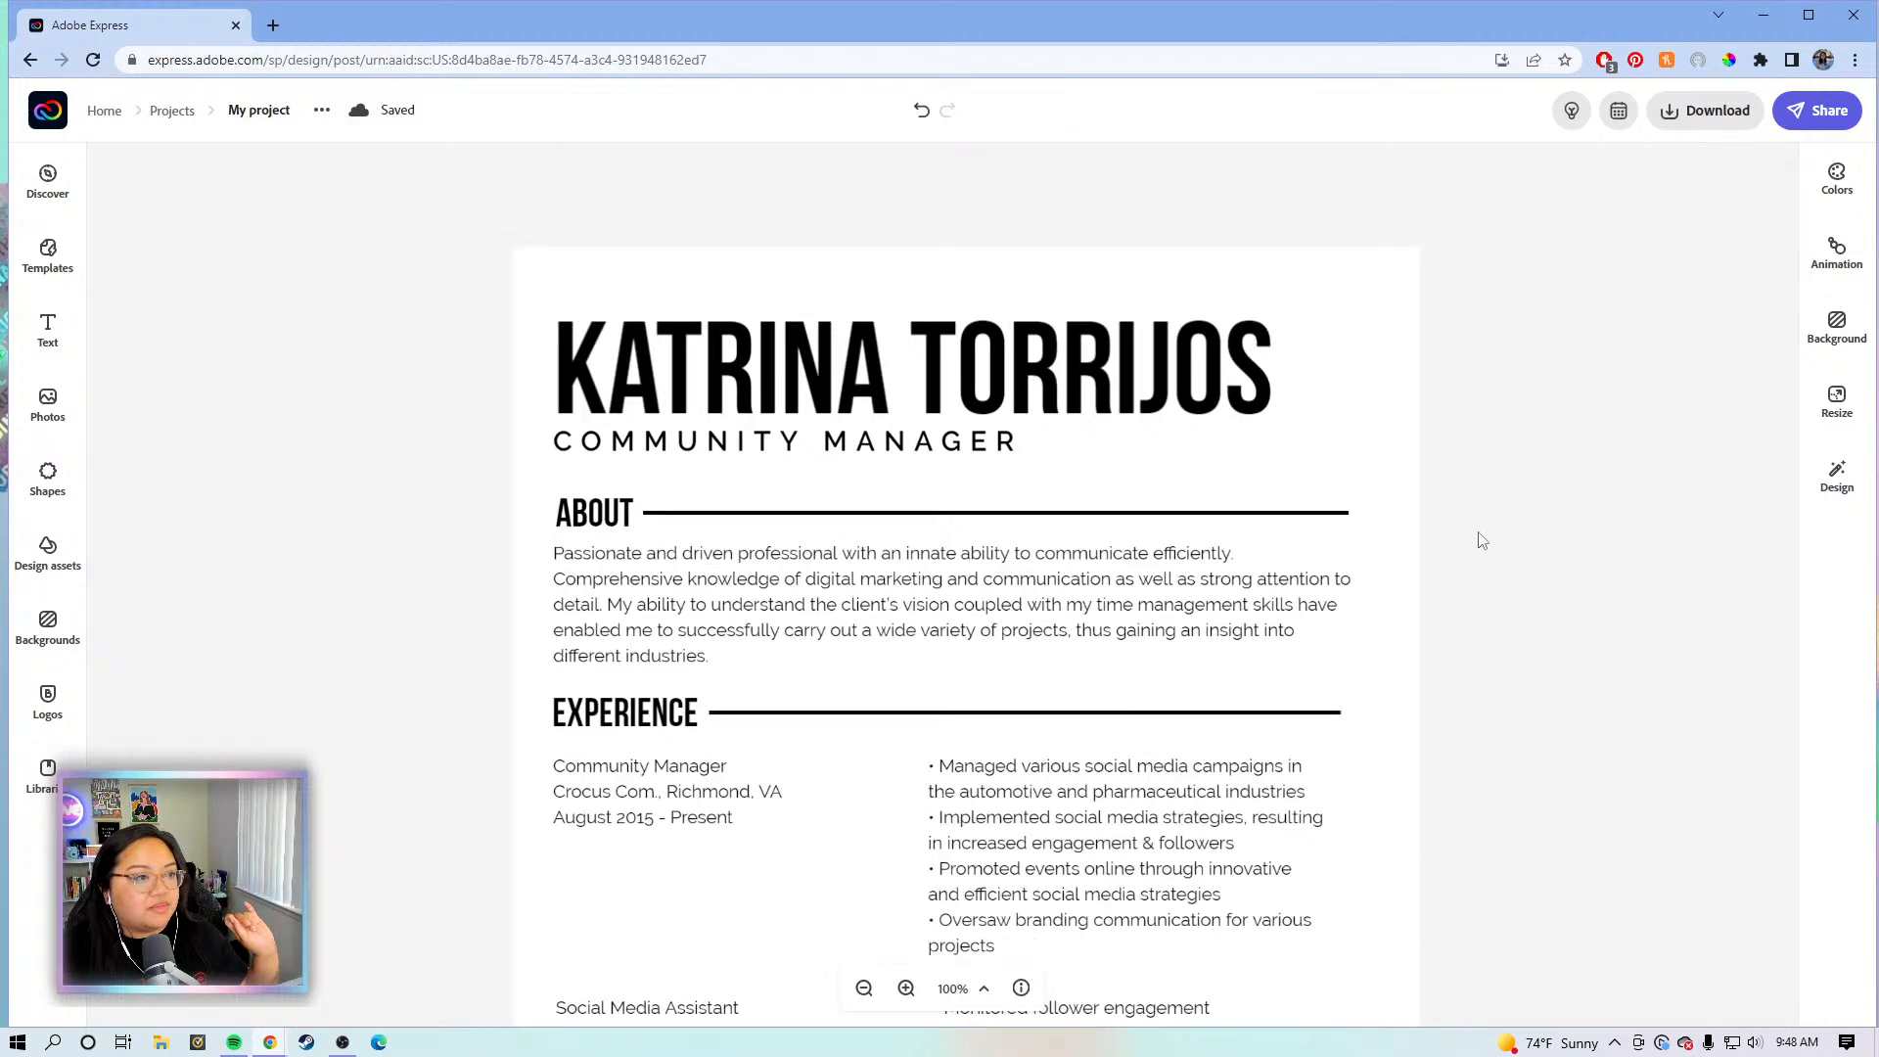
{"action": "scroll", "coordinate": [1430, 629], "scroll_direction": "down", "scroll_amount": 3}
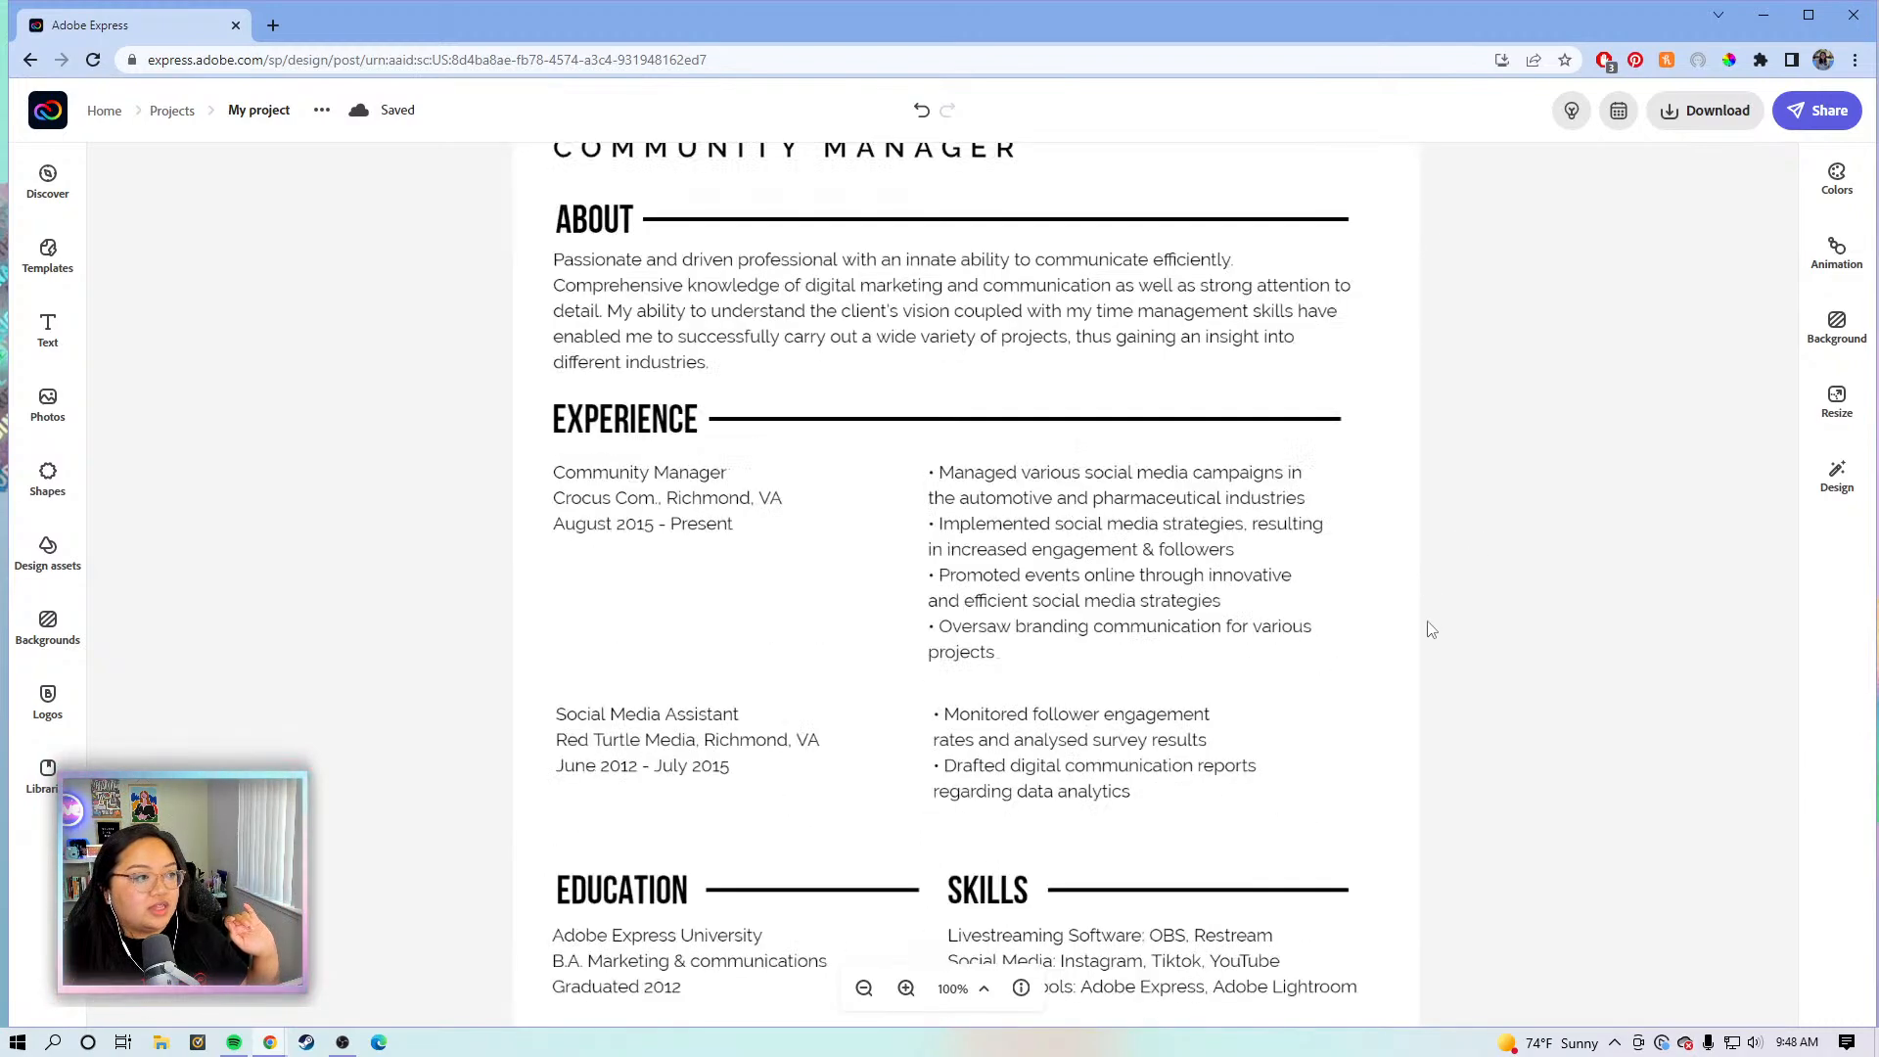
{"action": "scroll", "coordinate": [1430, 630], "scroll_direction": "up", "scroll_amount": 1}
{"action": "scroll", "coordinate": [813, 556], "scroll_direction": "up", "scroll_amount": 1}
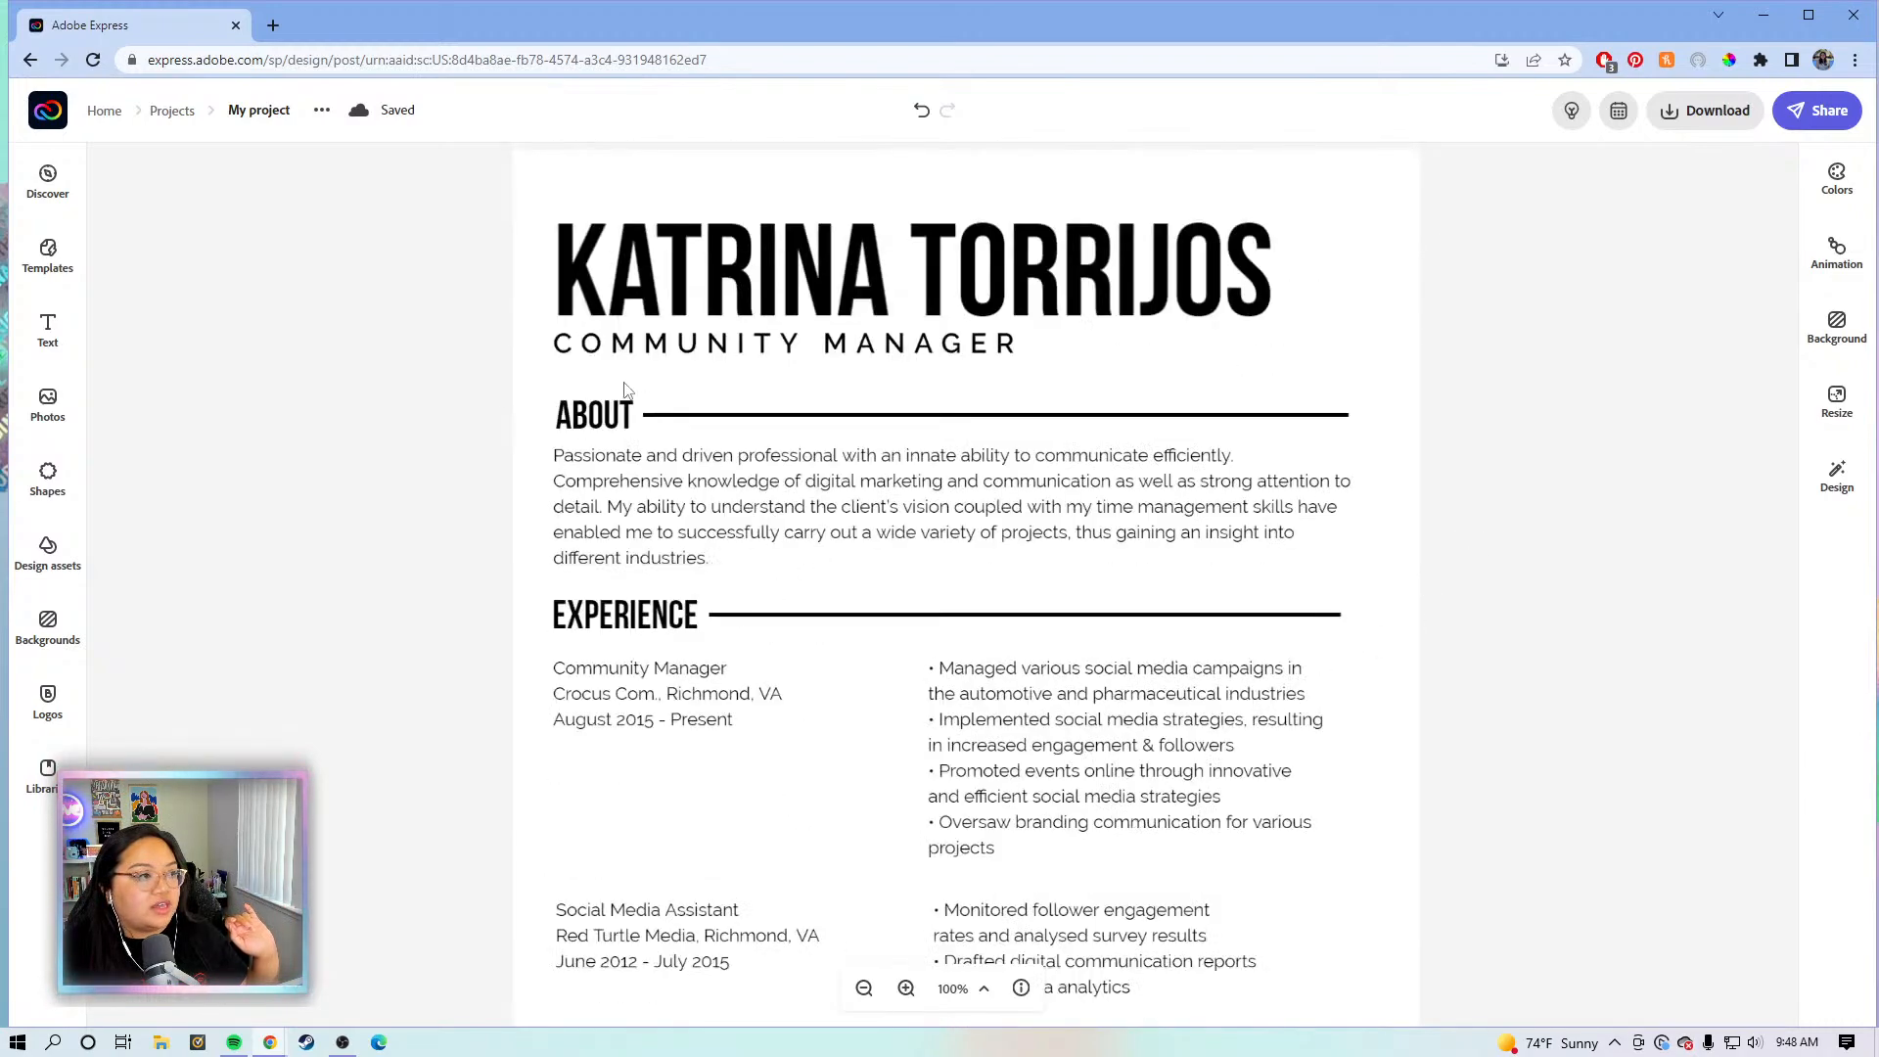
{"action": "left_click", "coordinate": [673, 707]}
{"action": "left_click", "coordinate": [1514, 198]}
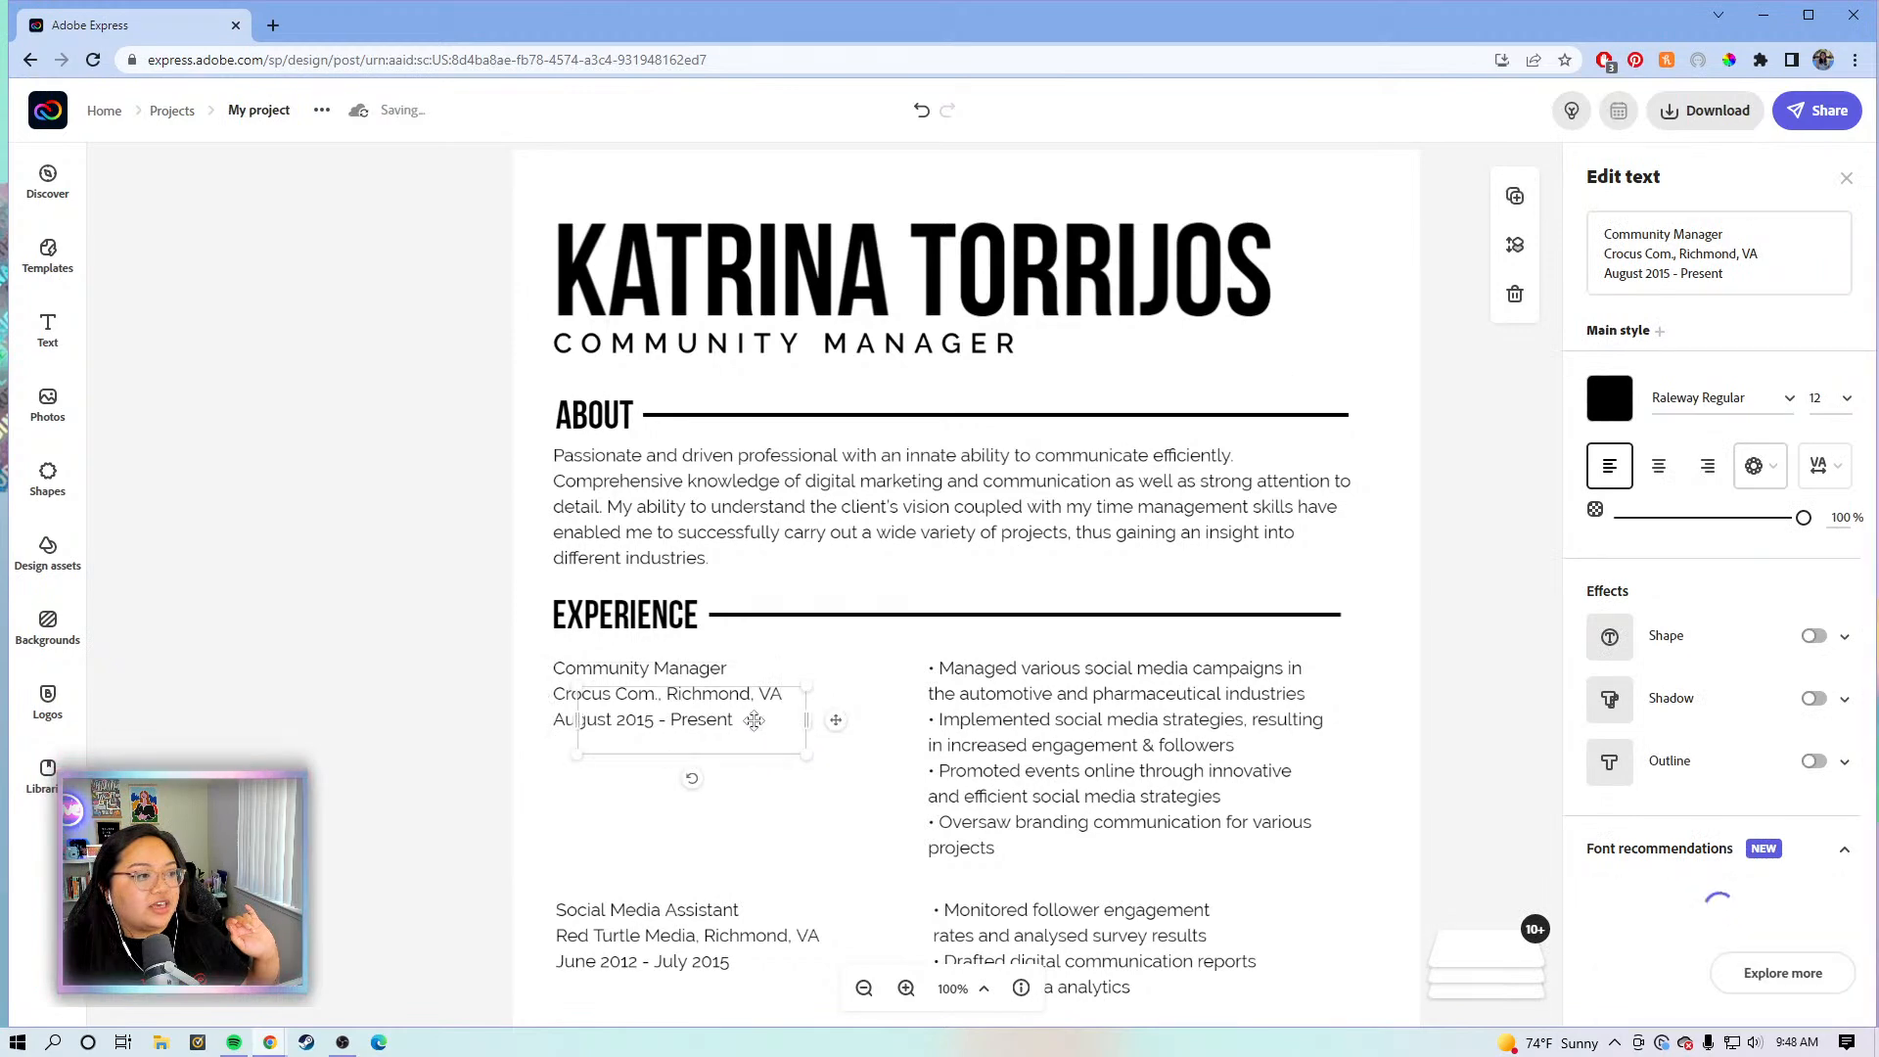
{"action": "left_click_drag", "start_coordinate": [768, 719], "coordinate": [841, 566]}
{"action": "left_click_drag", "start_coordinate": [840, 466], "coordinate": [855, 291]}
- Replace the copy's text with the e-mail address and phone number on one line under COMMUNITY MANAGER
{"action": "left_click_drag", "start_coordinate": [1724, 275], "coordinate": [1576, 218]}
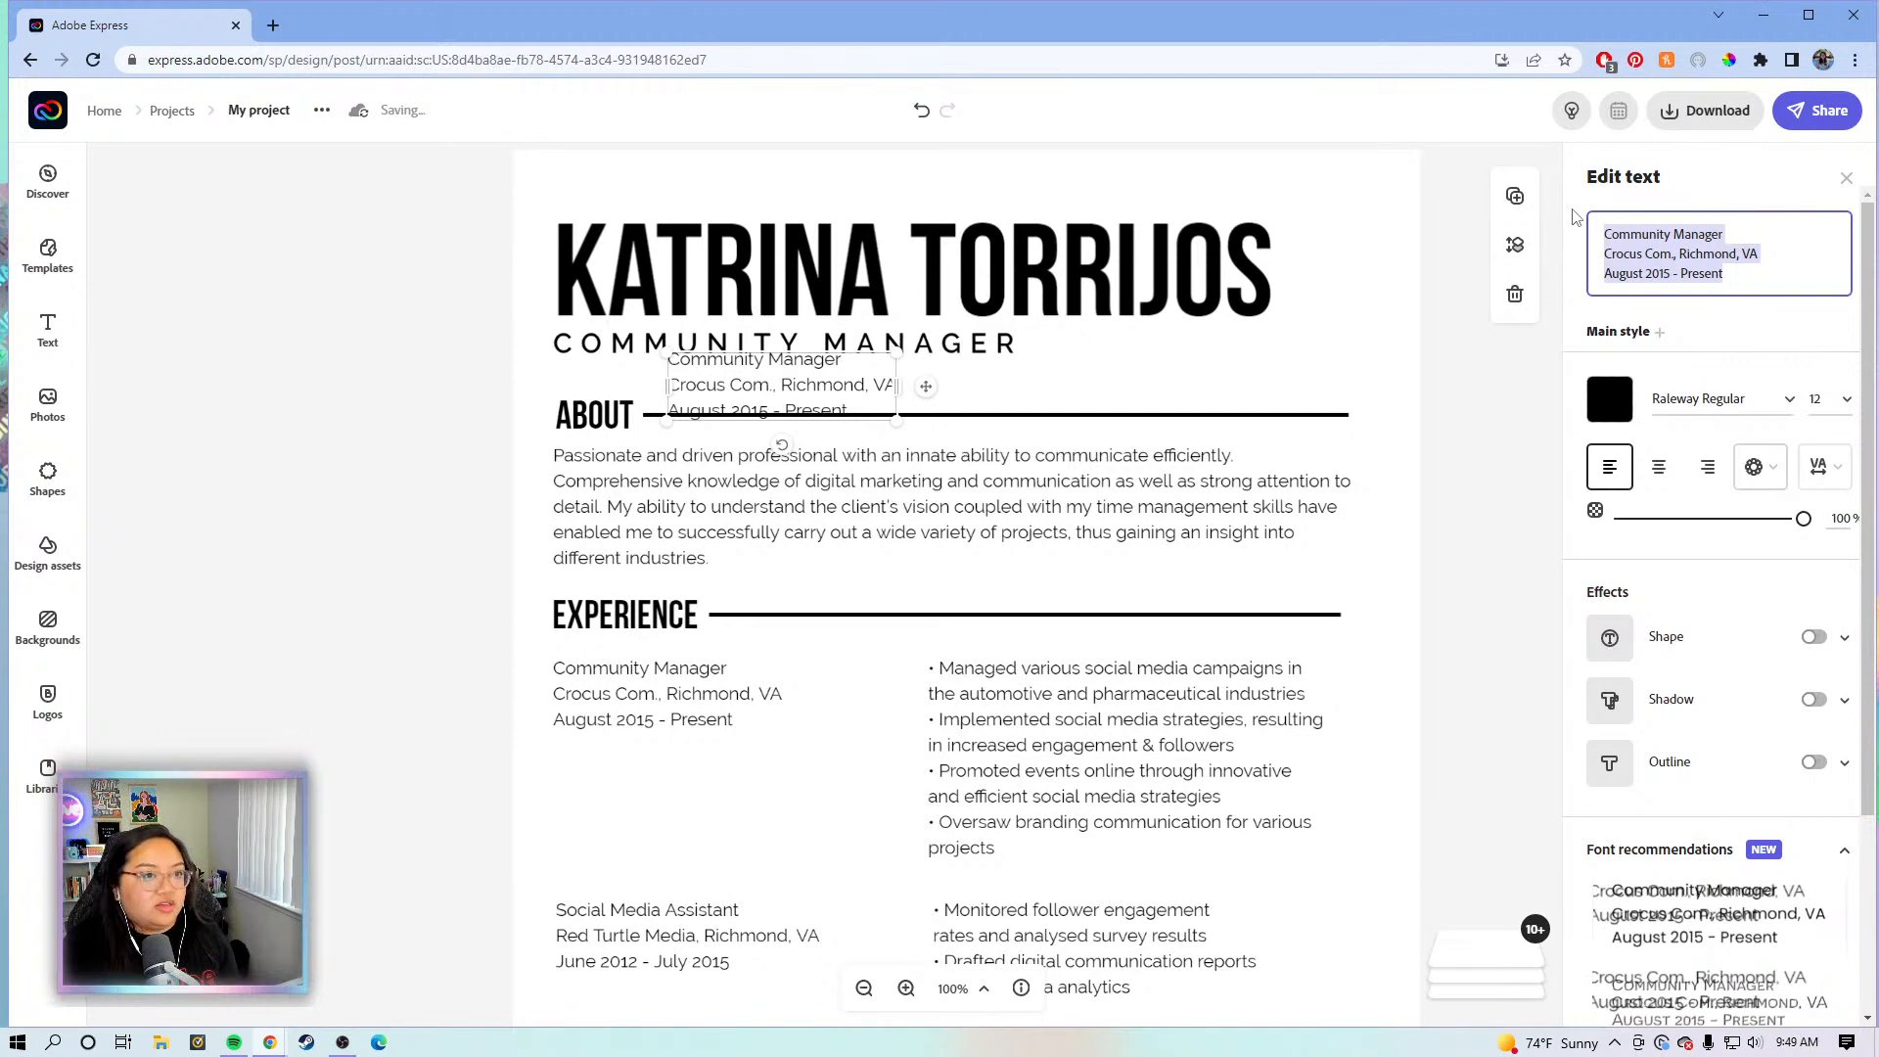
{"action": "key", "text": "BackSpace"}
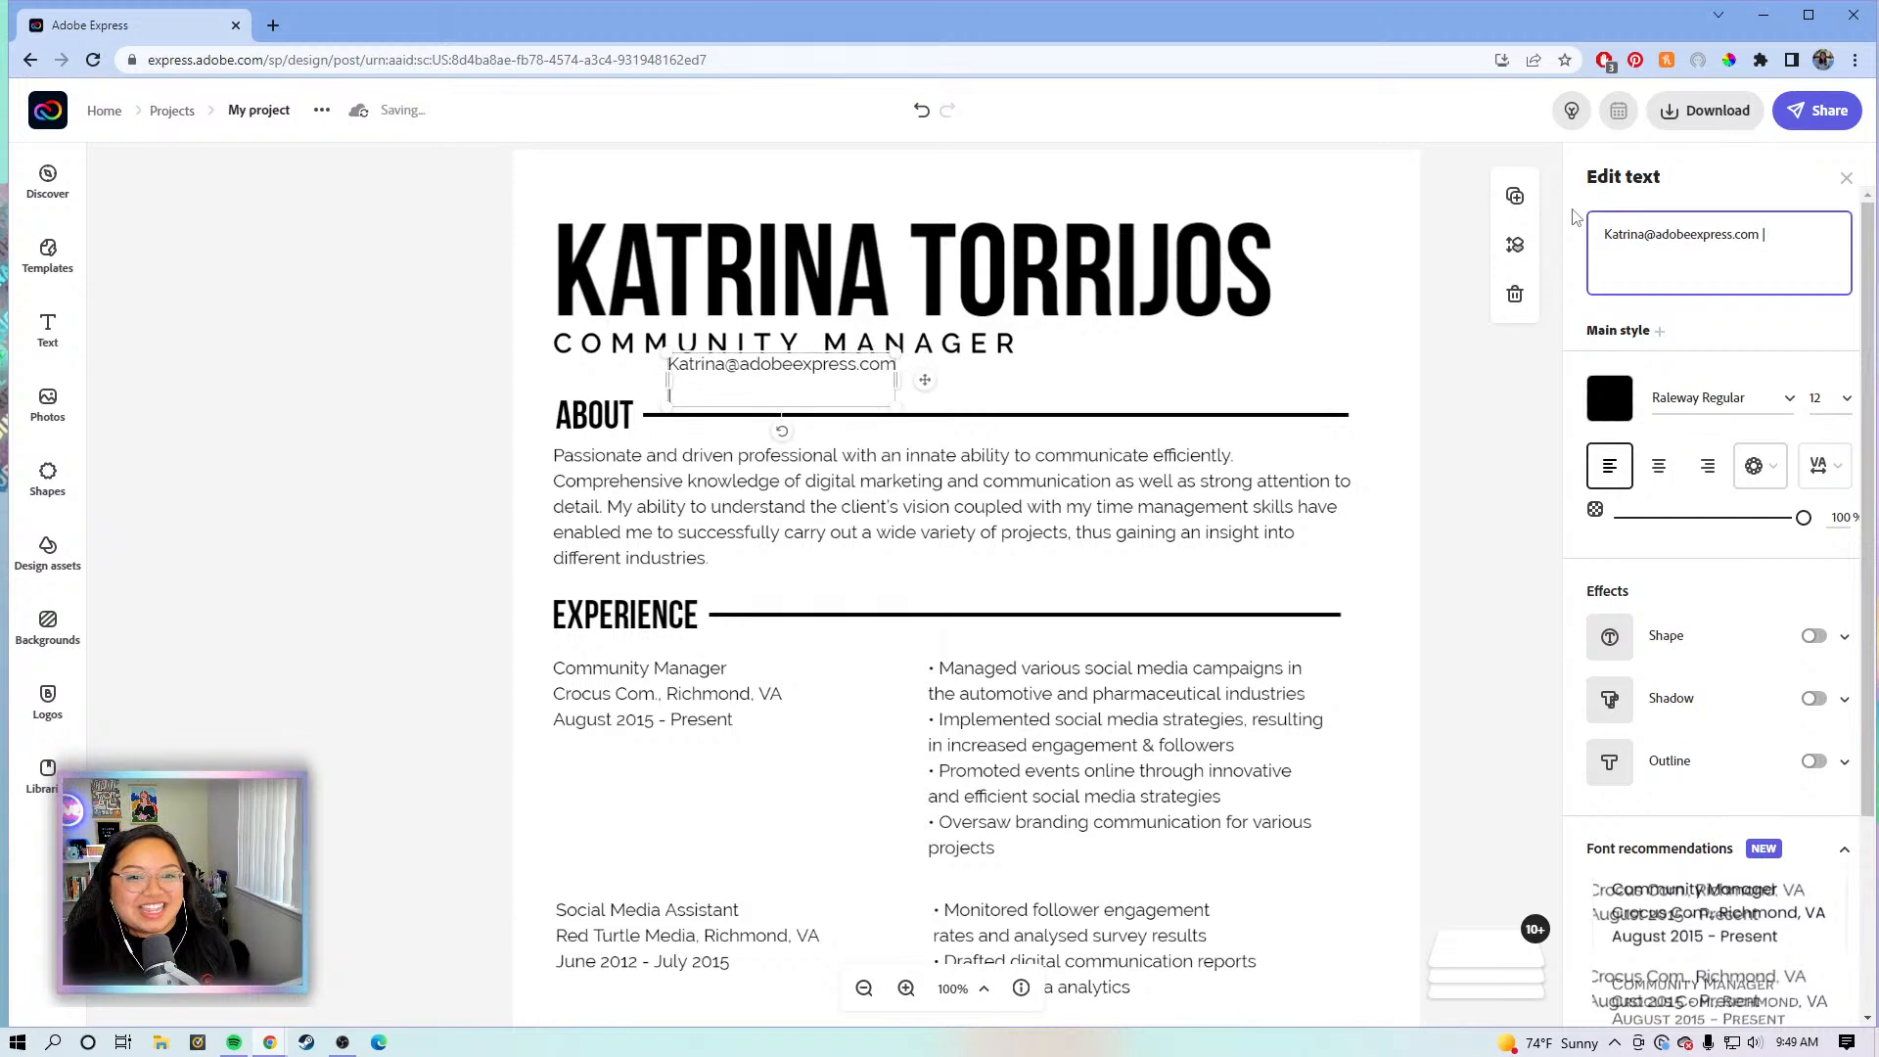
{"action": "type", "text": " 123-"}
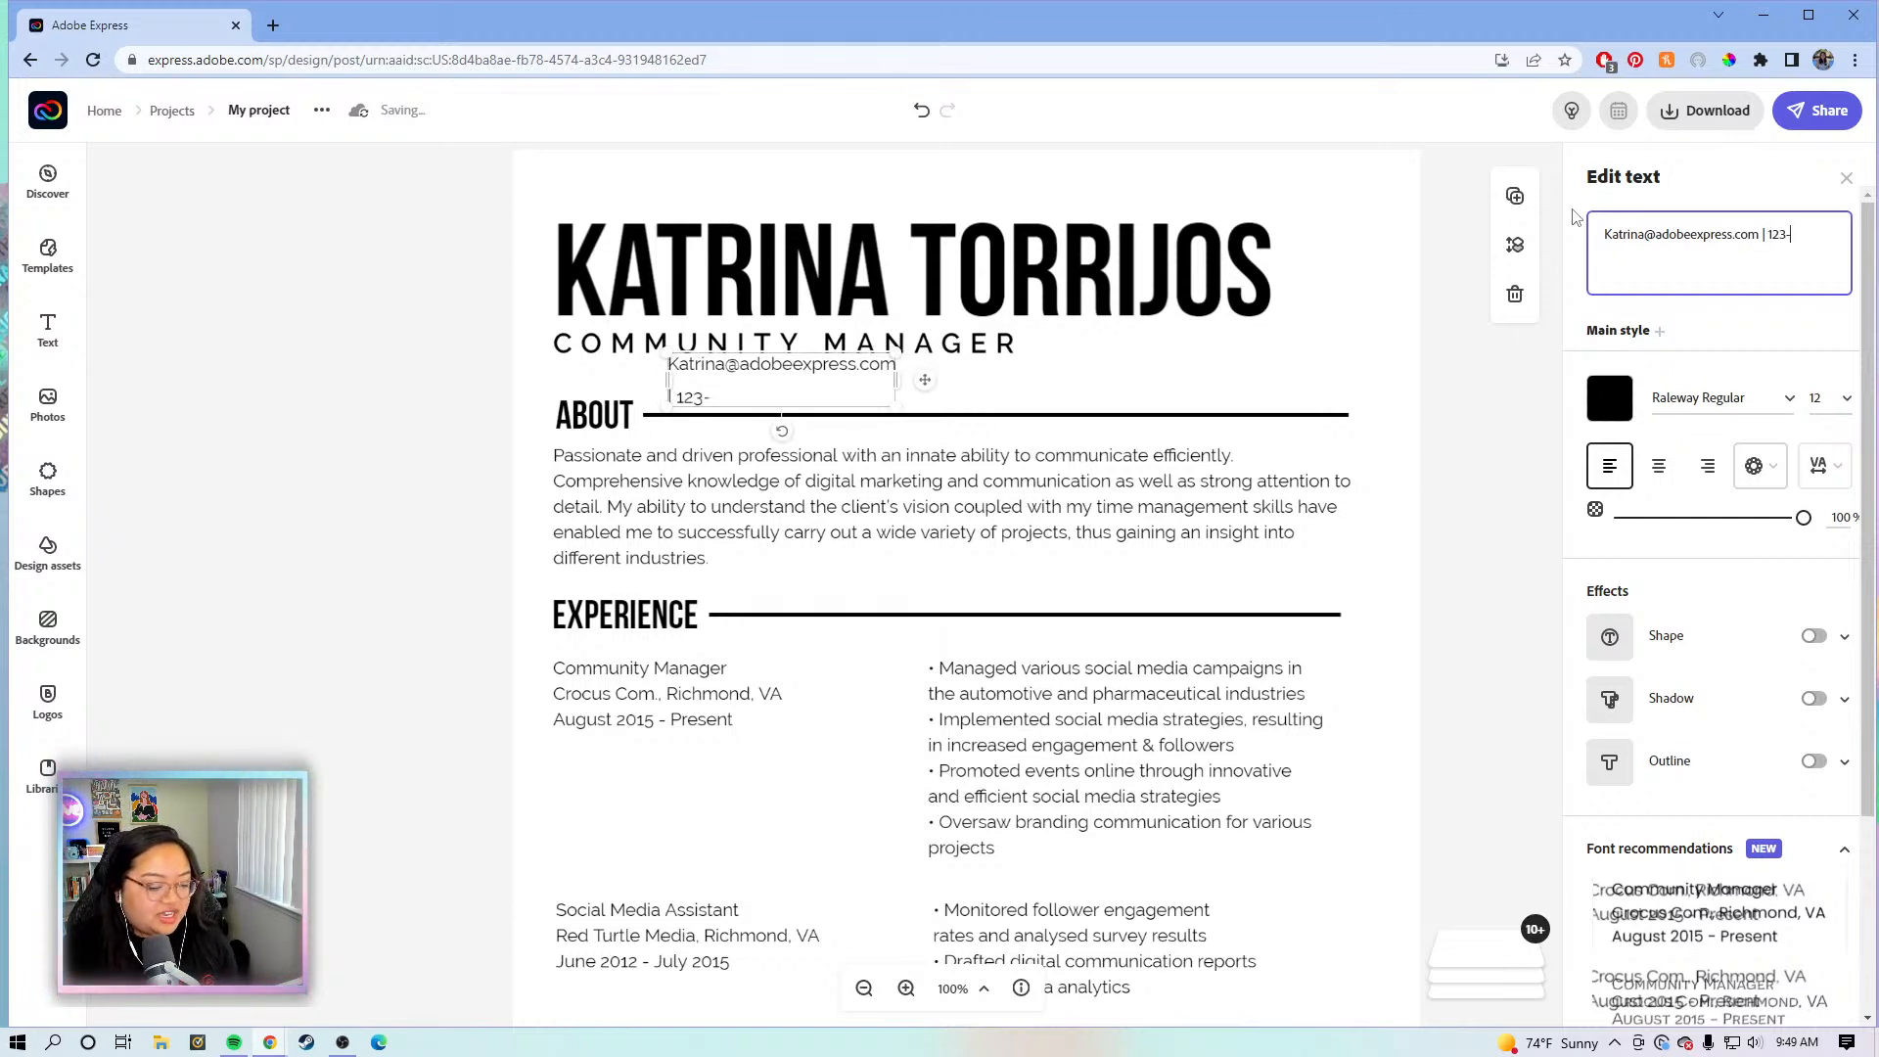
{"action": "type", "text": "456-7890"}
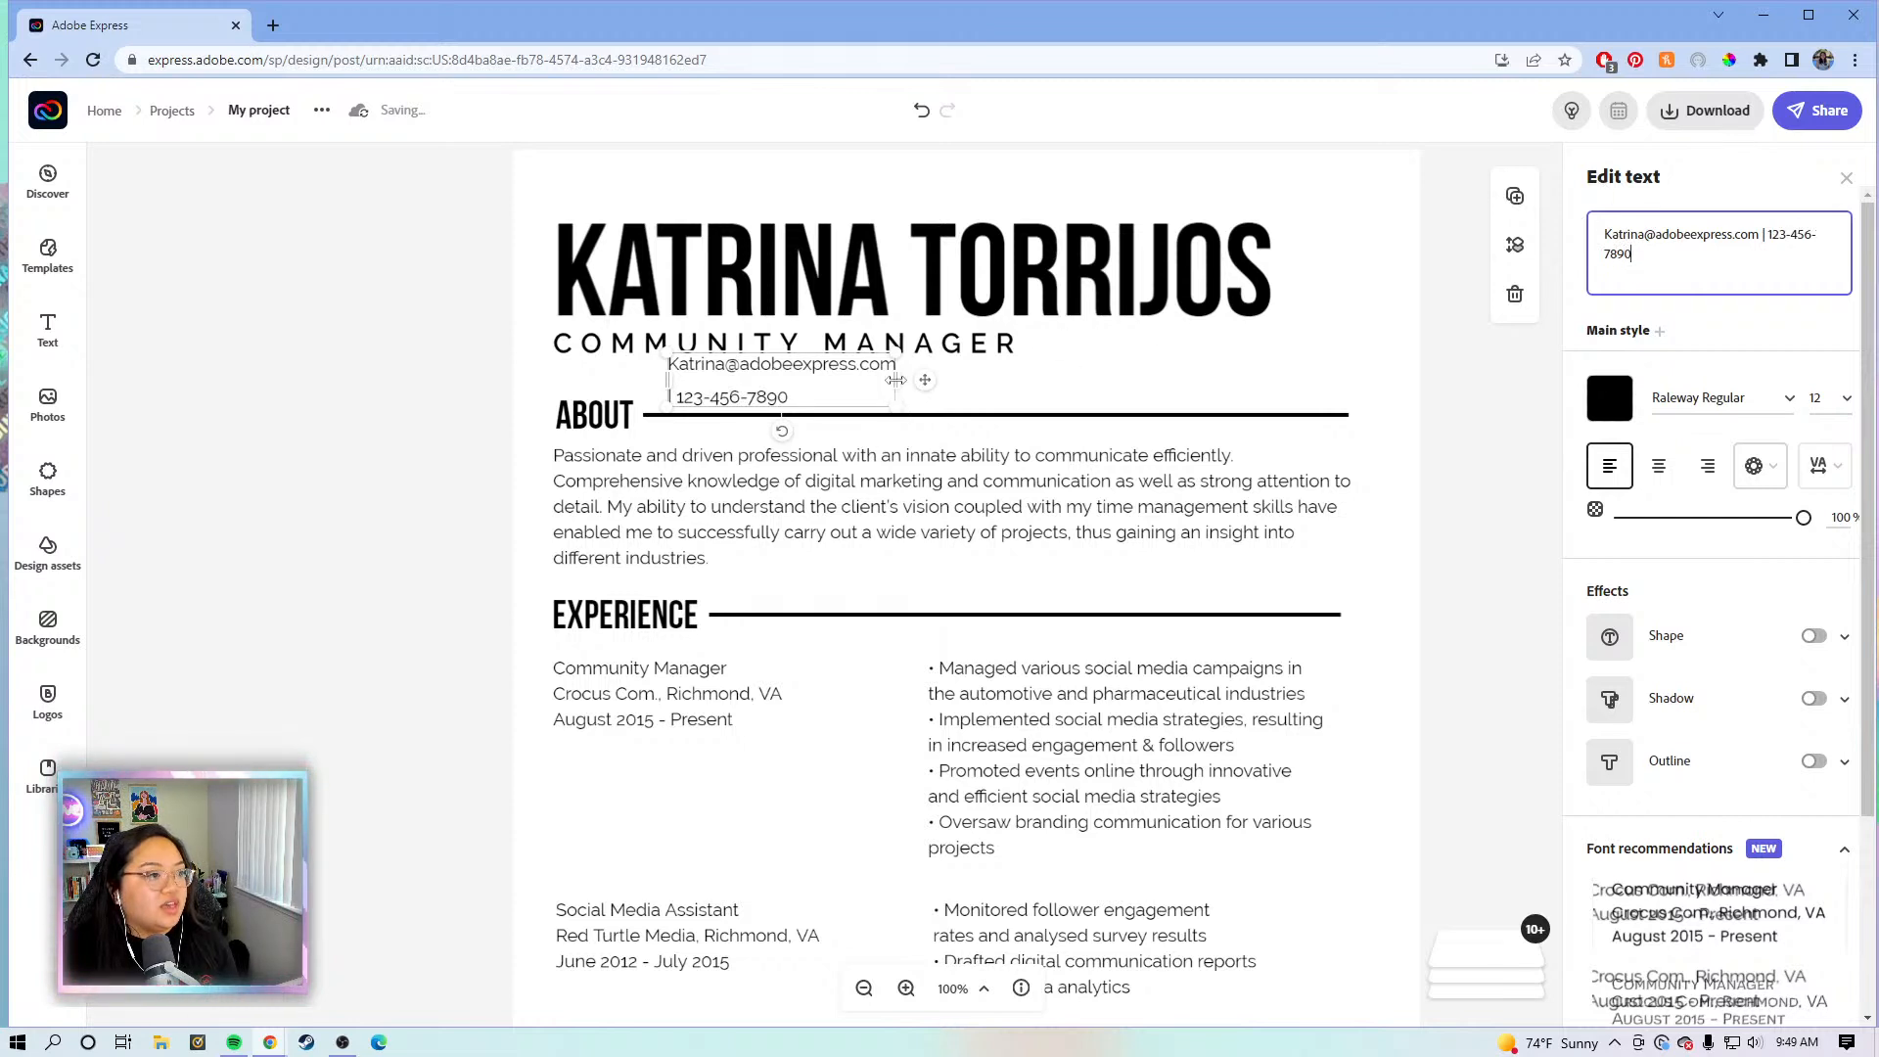
{"action": "left_click_drag", "start_coordinate": [1146, 350], "coordinate": [1199, 360]}
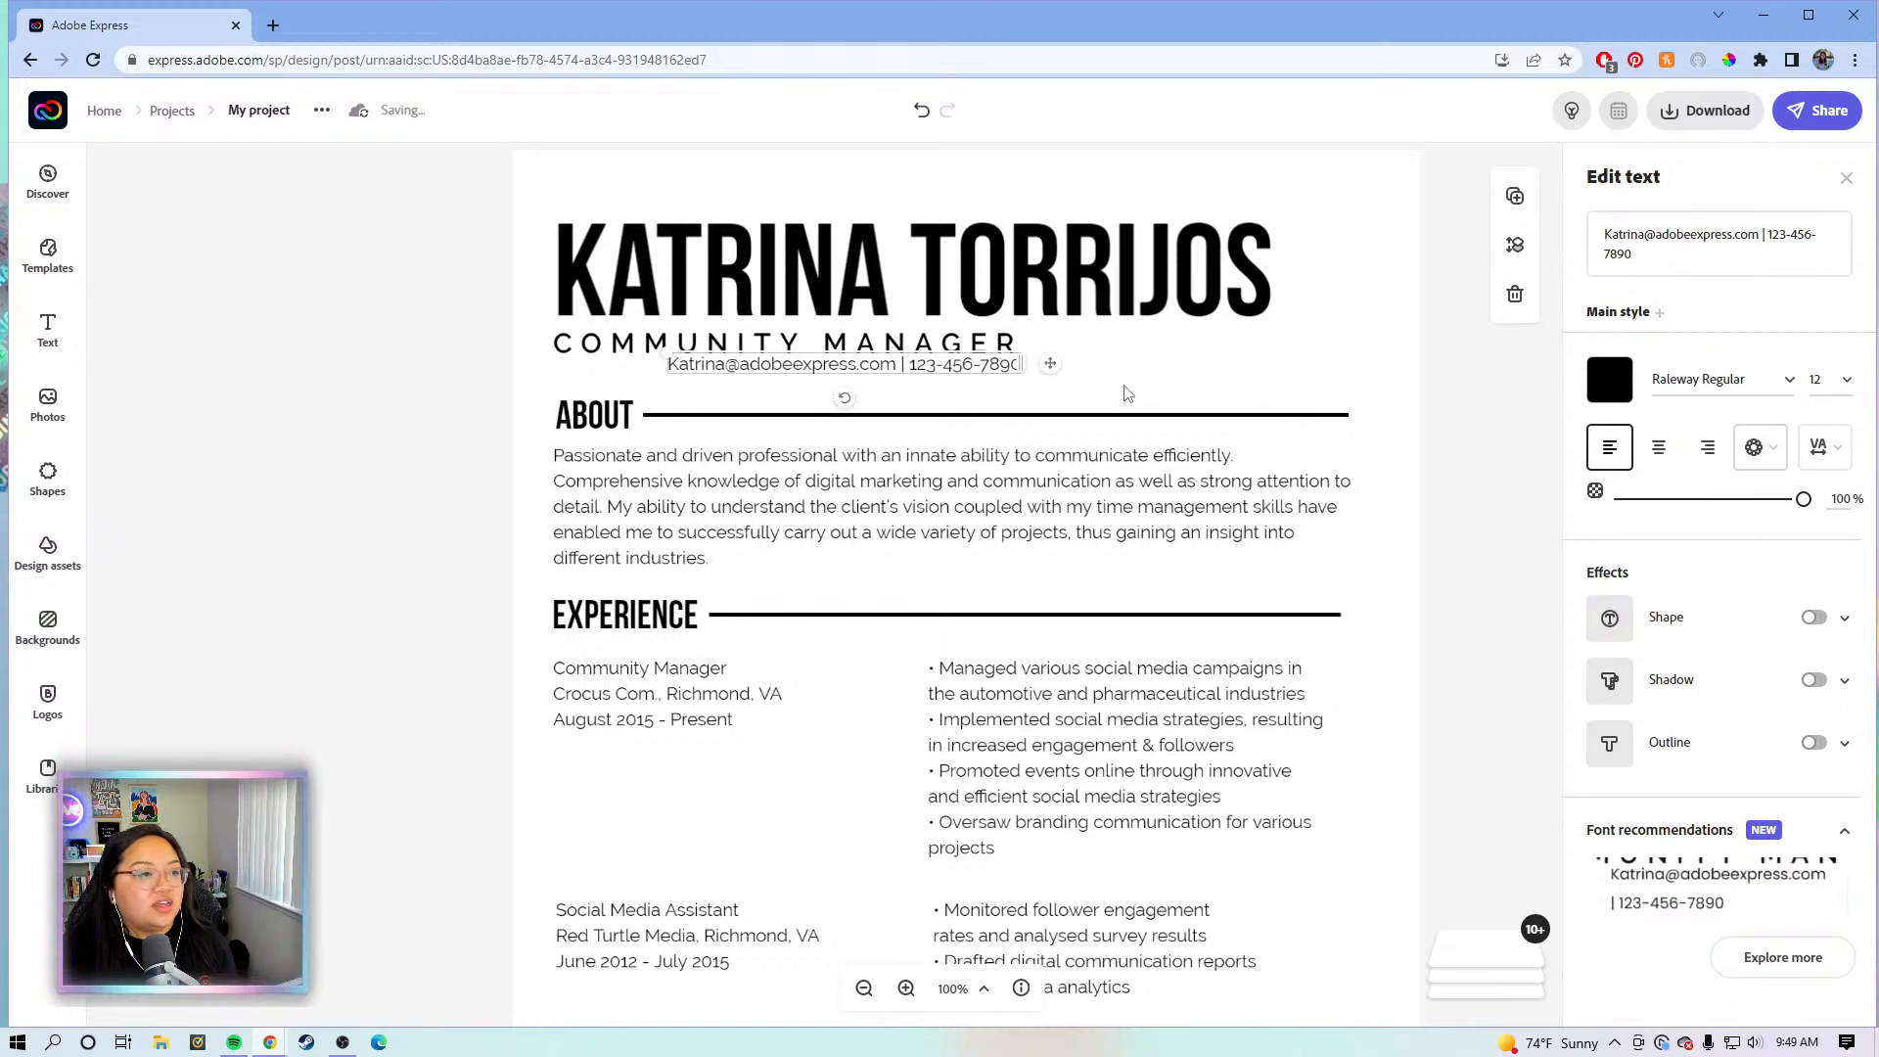
{"action": "left_click_drag", "start_coordinate": [1008, 397], "coordinate": [938, 384]}
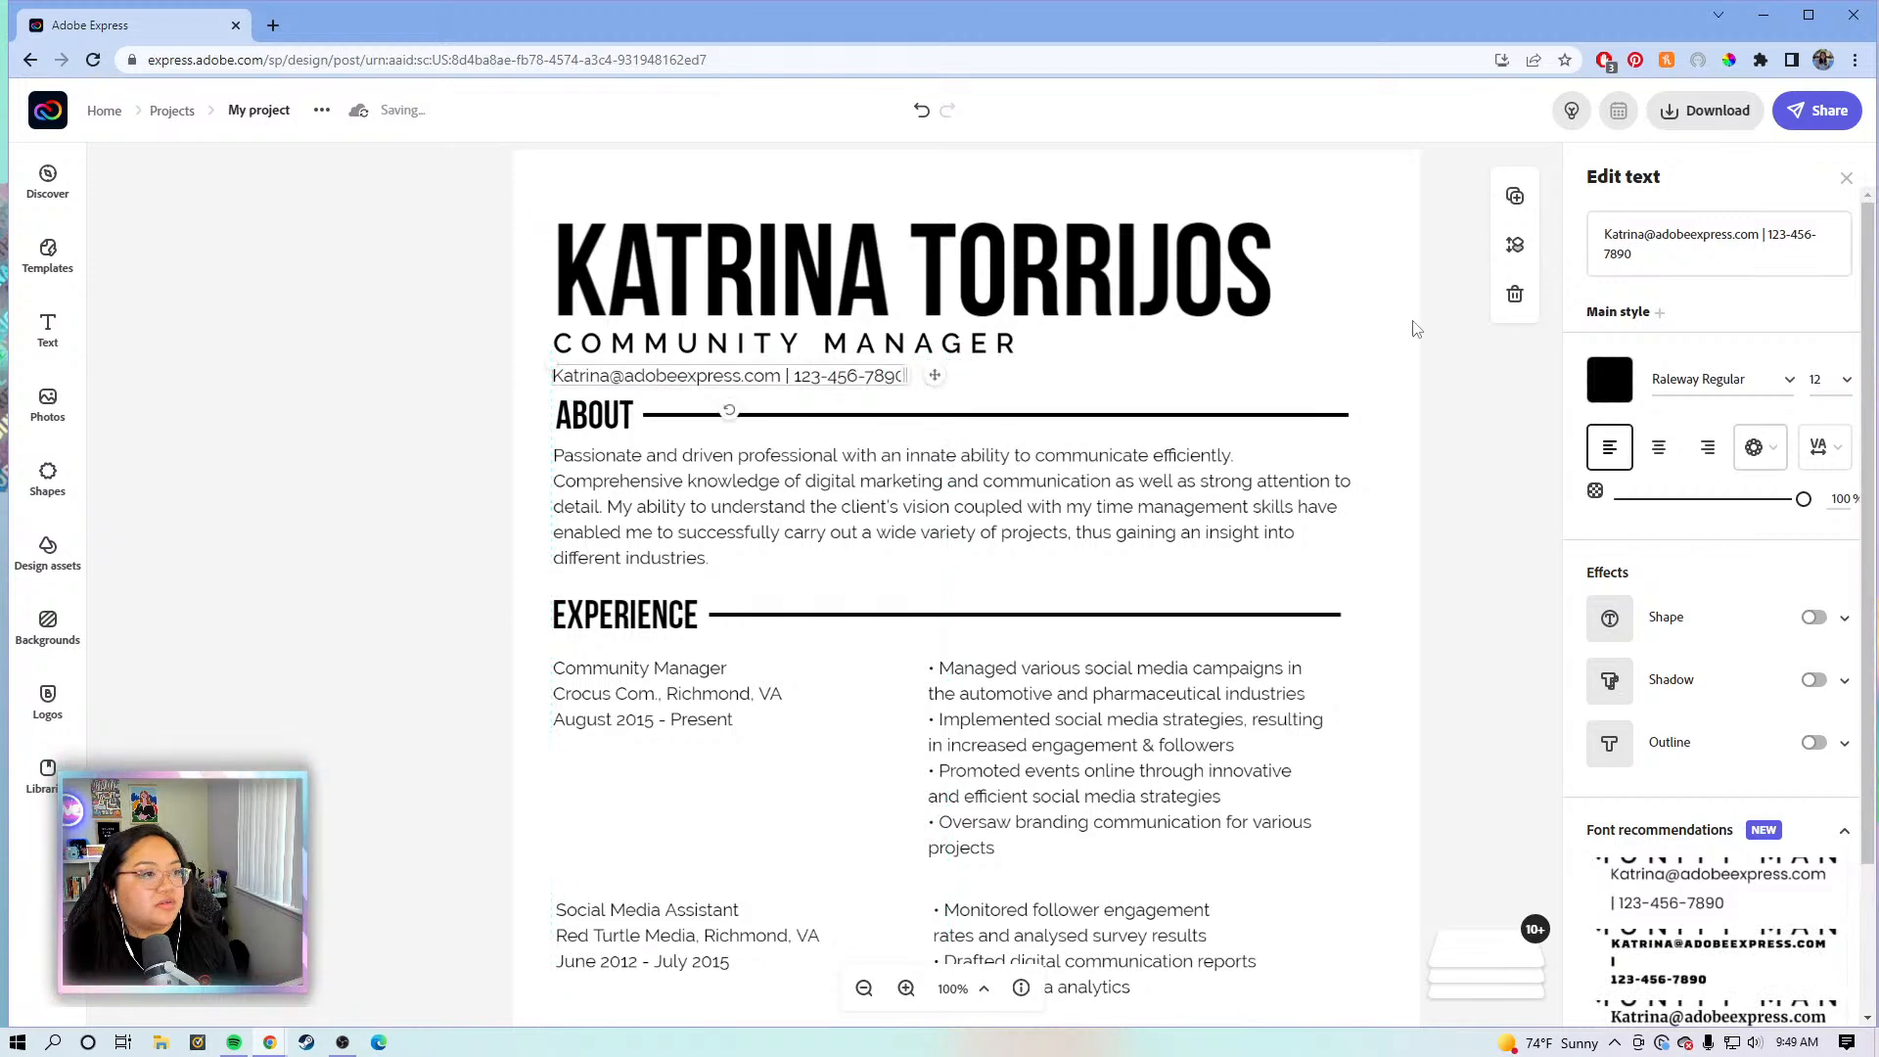
{"action": "left_click", "coordinate": [1441, 432]}
- Select all sections from About downward and nudge them down slightly
{"action": "scroll", "coordinate": [1440, 432], "scroll_direction": "down", "scroll_amount": 1}
{"action": "scroll", "coordinate": [1439, 432], "scroll_direction": "down", "scroll_amount": 4}
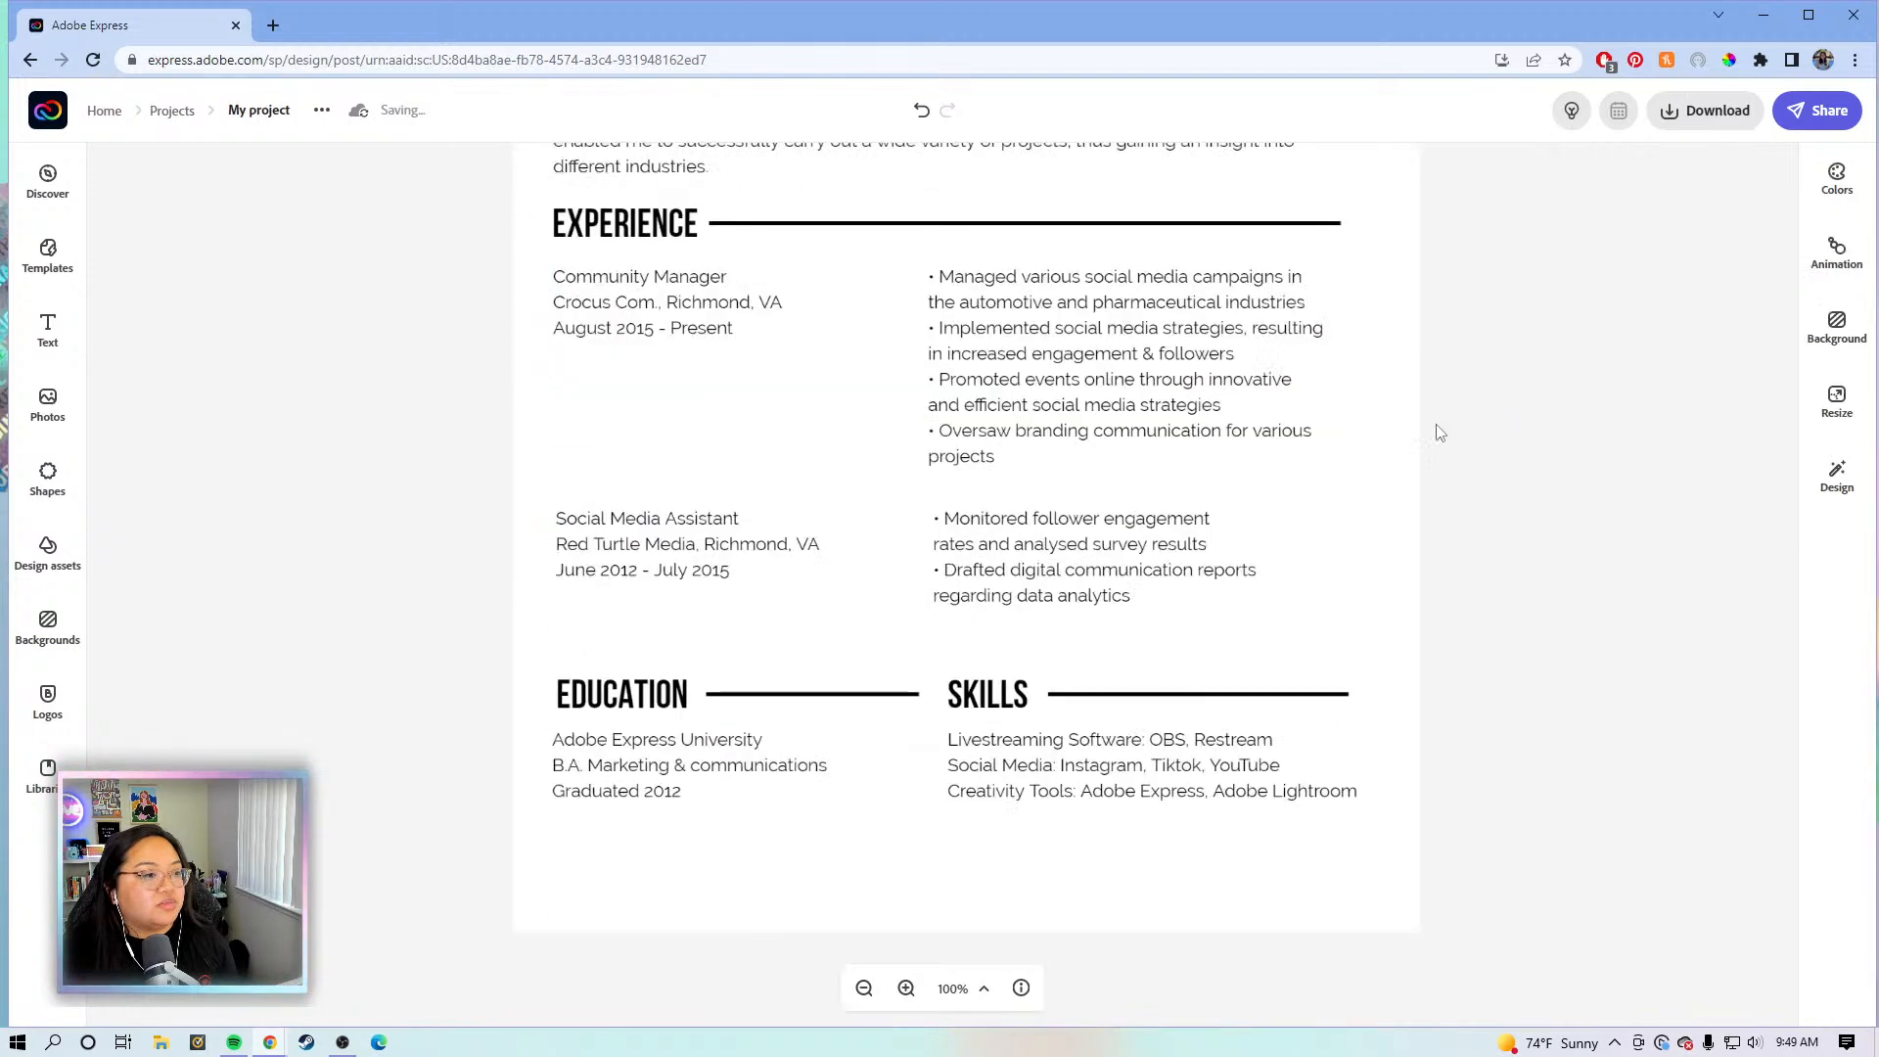
{"action": "scroll", "coordinate": [1370, 489], "scroll_direction": "up", "scroll_amount": 1}
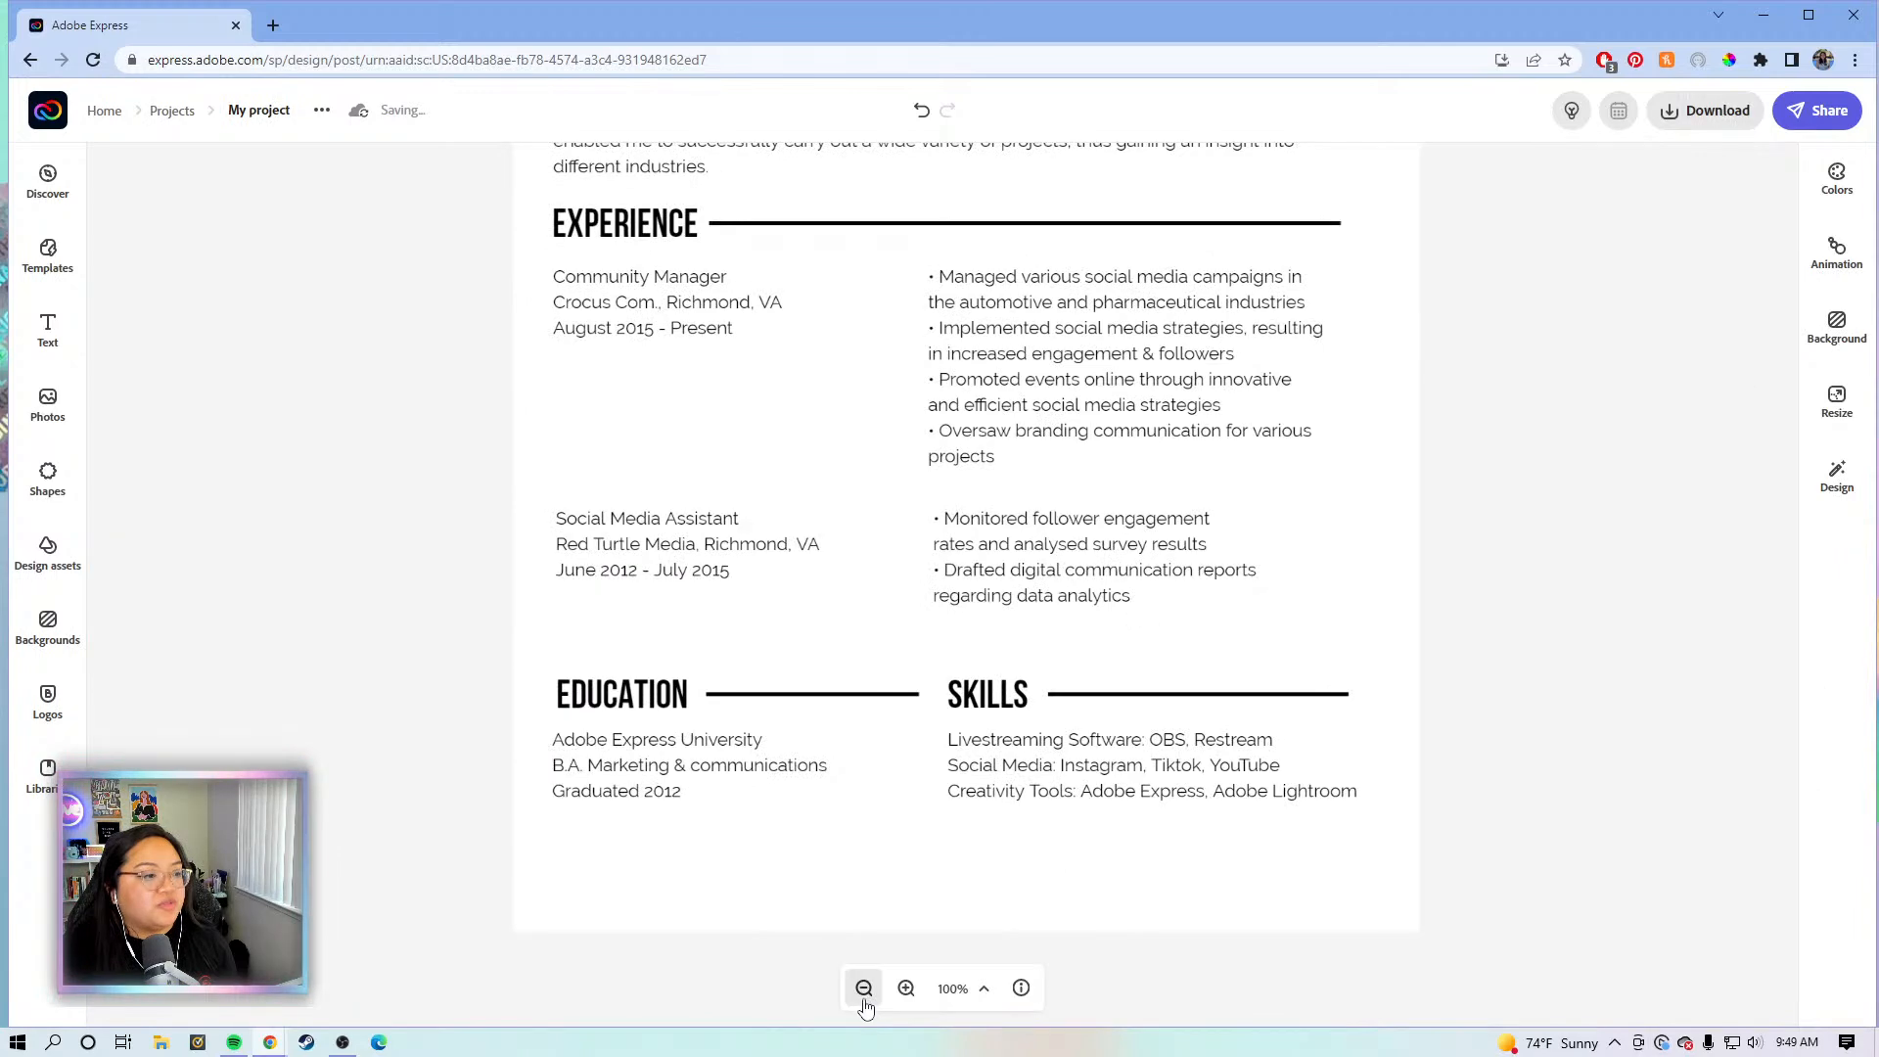
{"action": "scroll", "coordinate": [1448, 666], "scroll_direction": "up", "scroll_amount": 1}
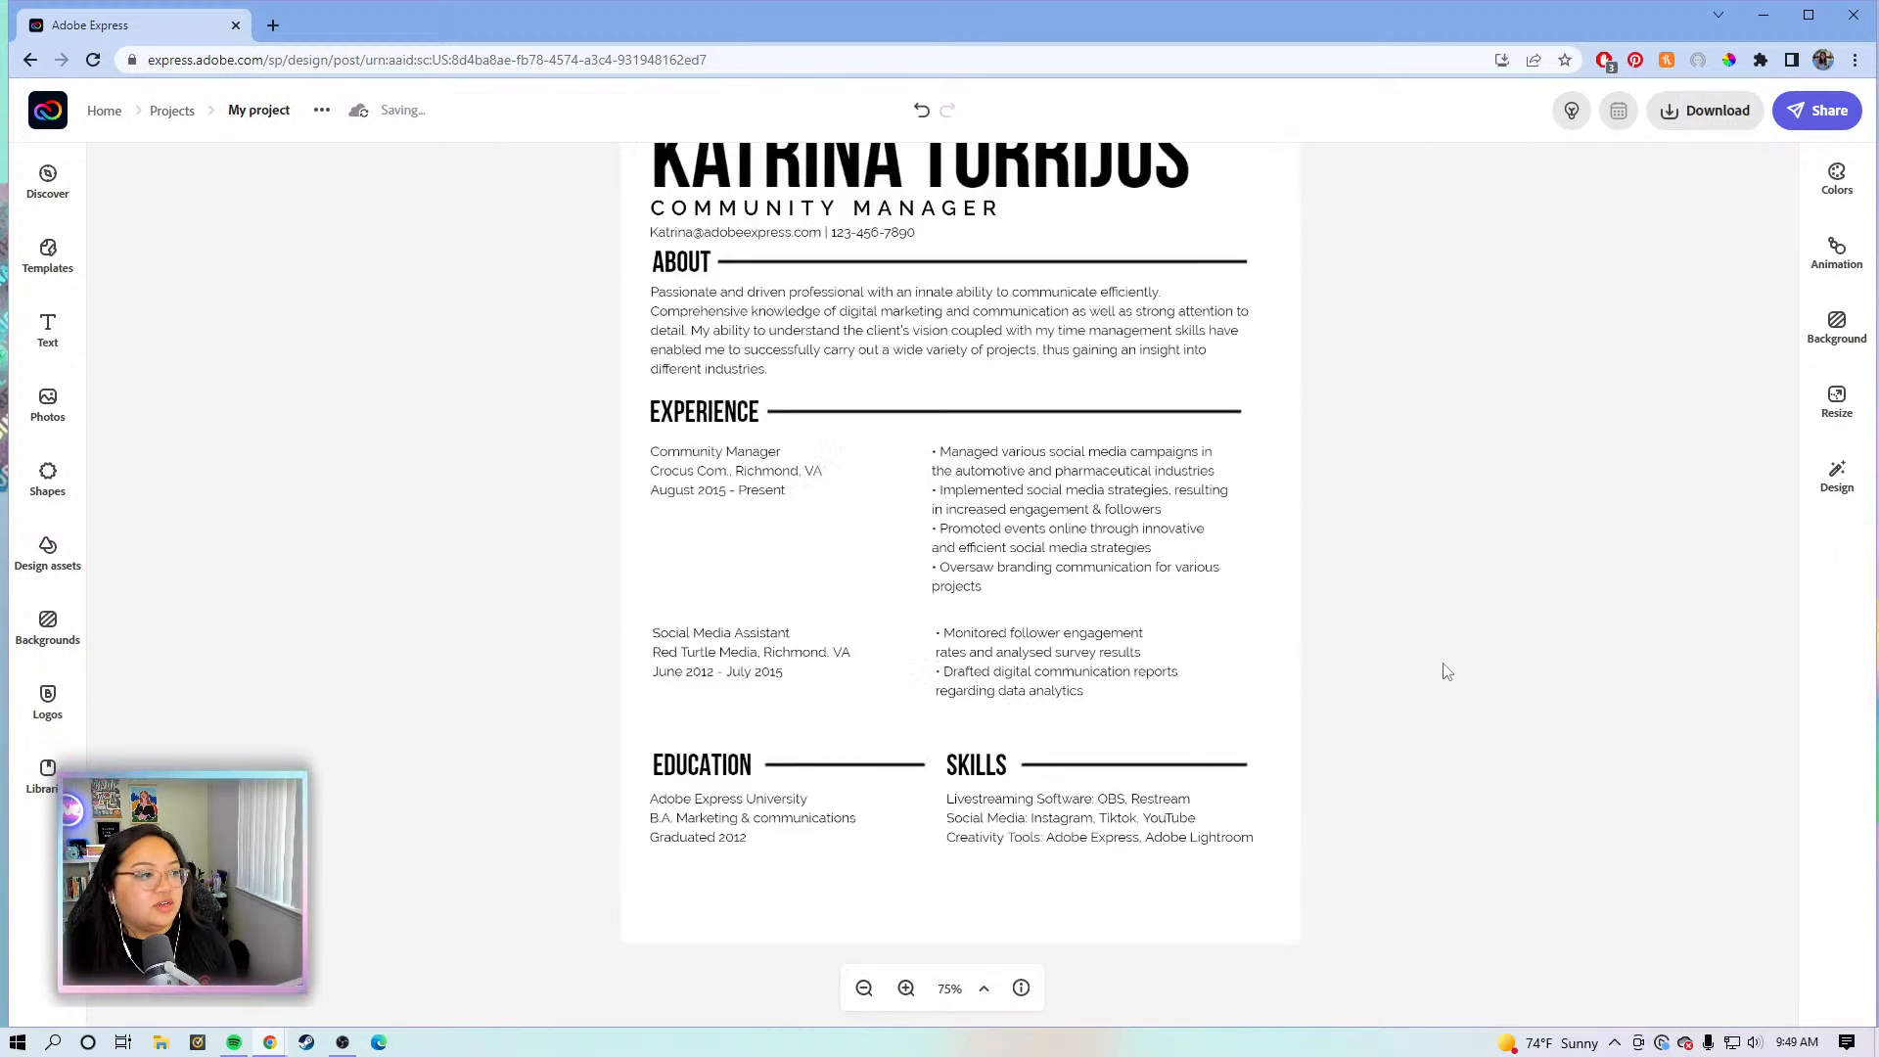
{"action": "left_click_drag", "start_coordinate": [1371, 852], "coordinate": [641, 262]}
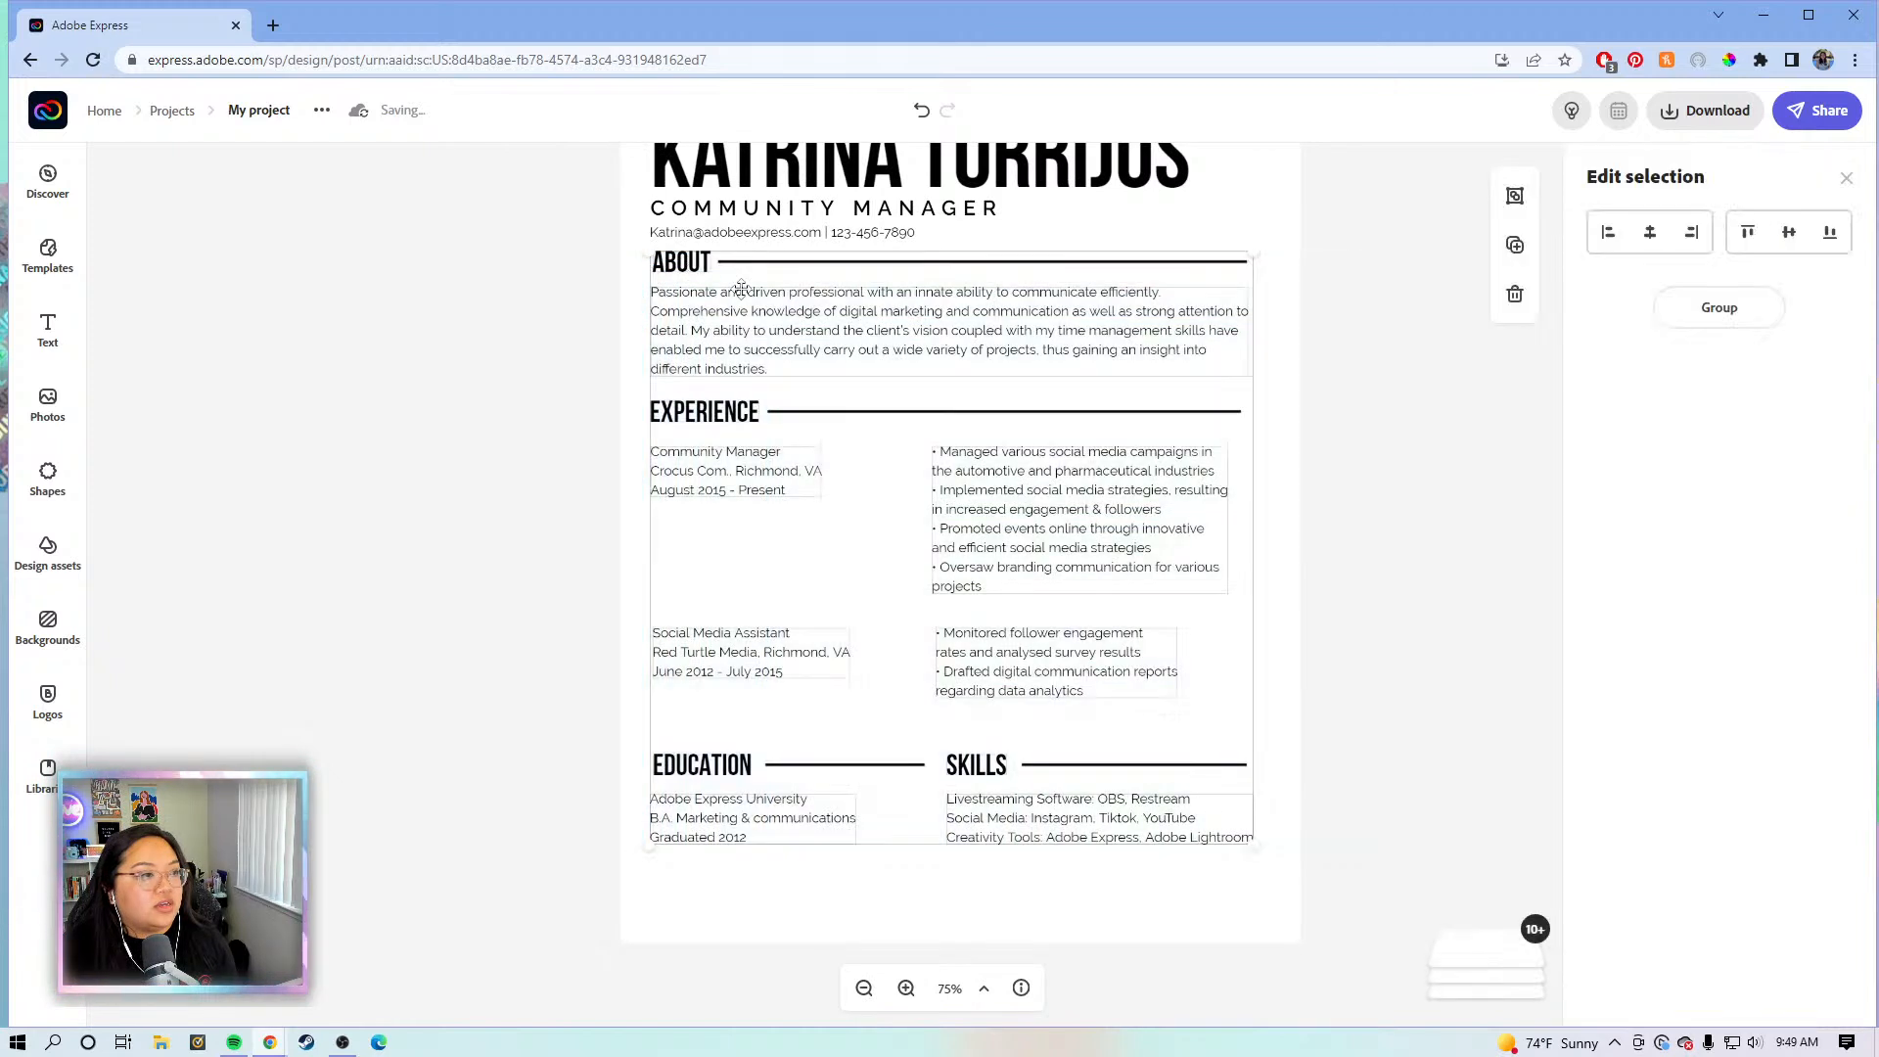
{"action": "key", "text": "Down"}
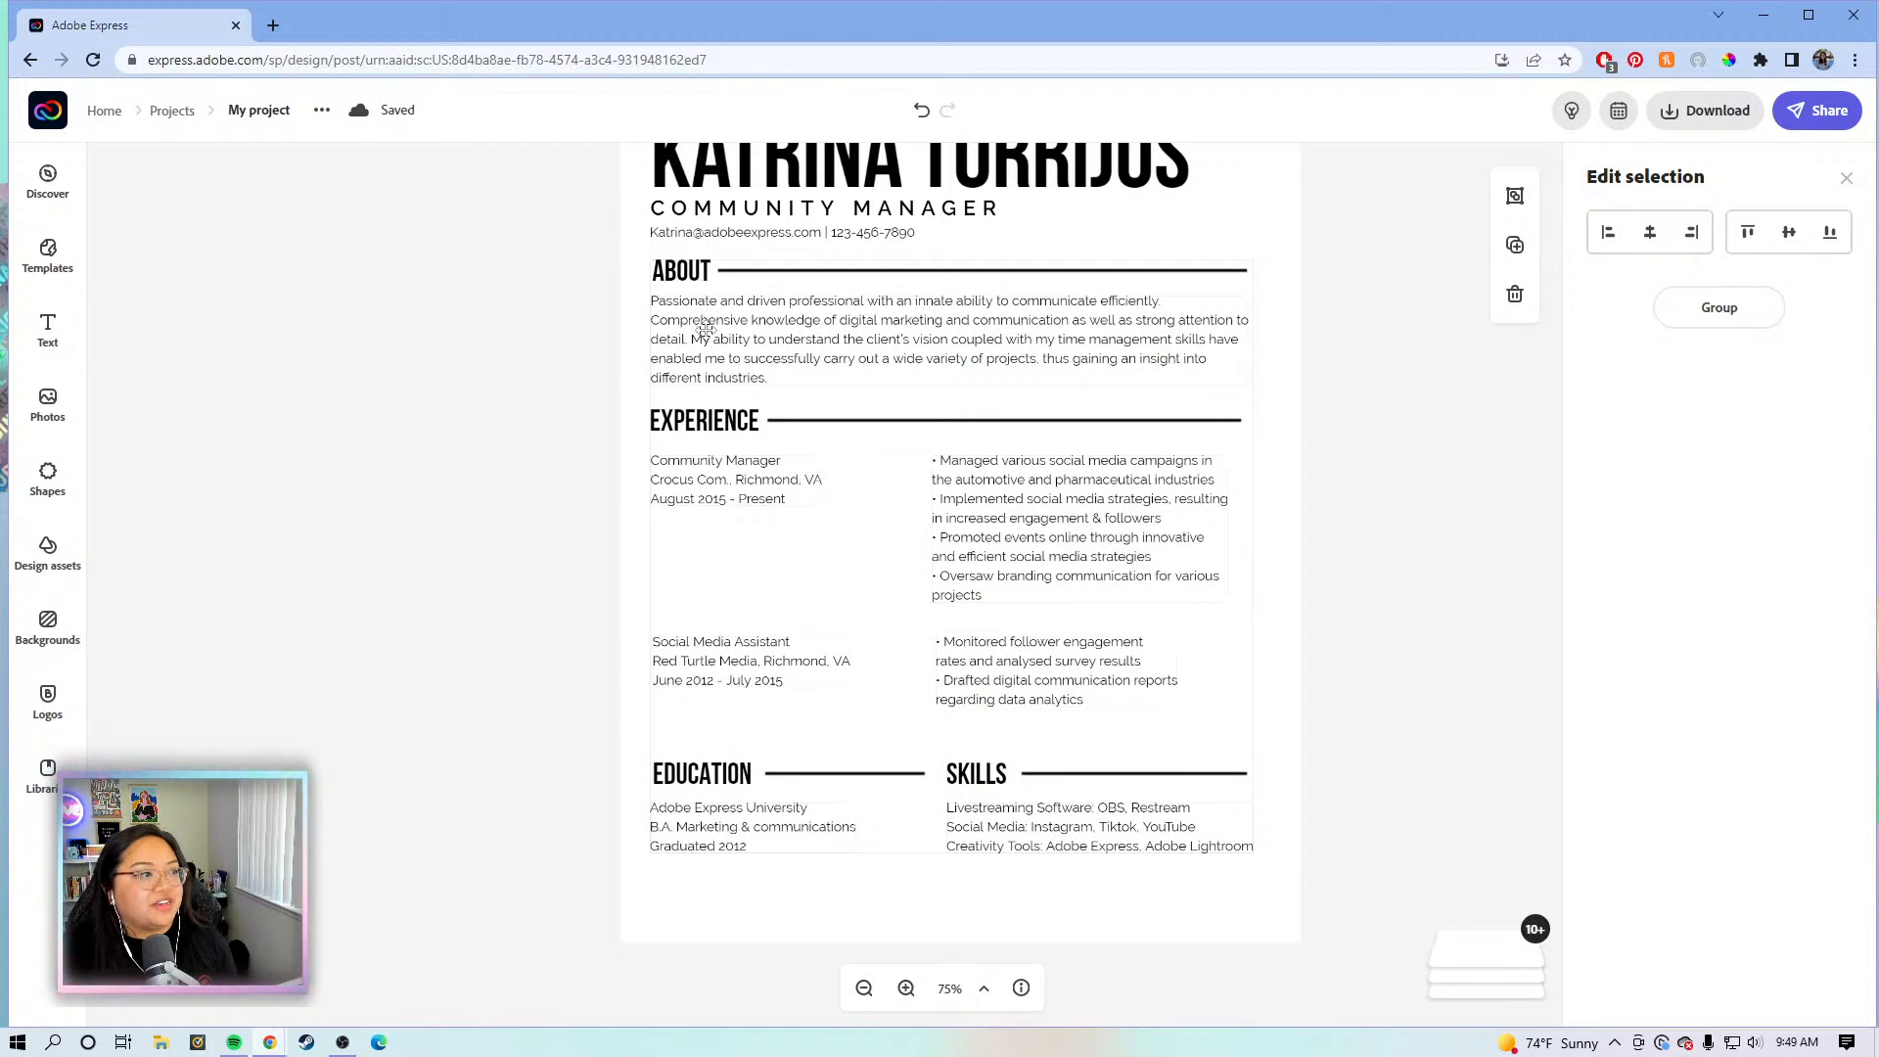
{"action": "left_click", "coordinate": [1245, 557]}
{"action": "left_click", "coordinate": [1382, 509]}
- Move the Experience, Education and Skills sections a little lower on the page
{"action": "left_click_drag", "start_coordinate": [1418, 862], "coordinate": [566, 399]}
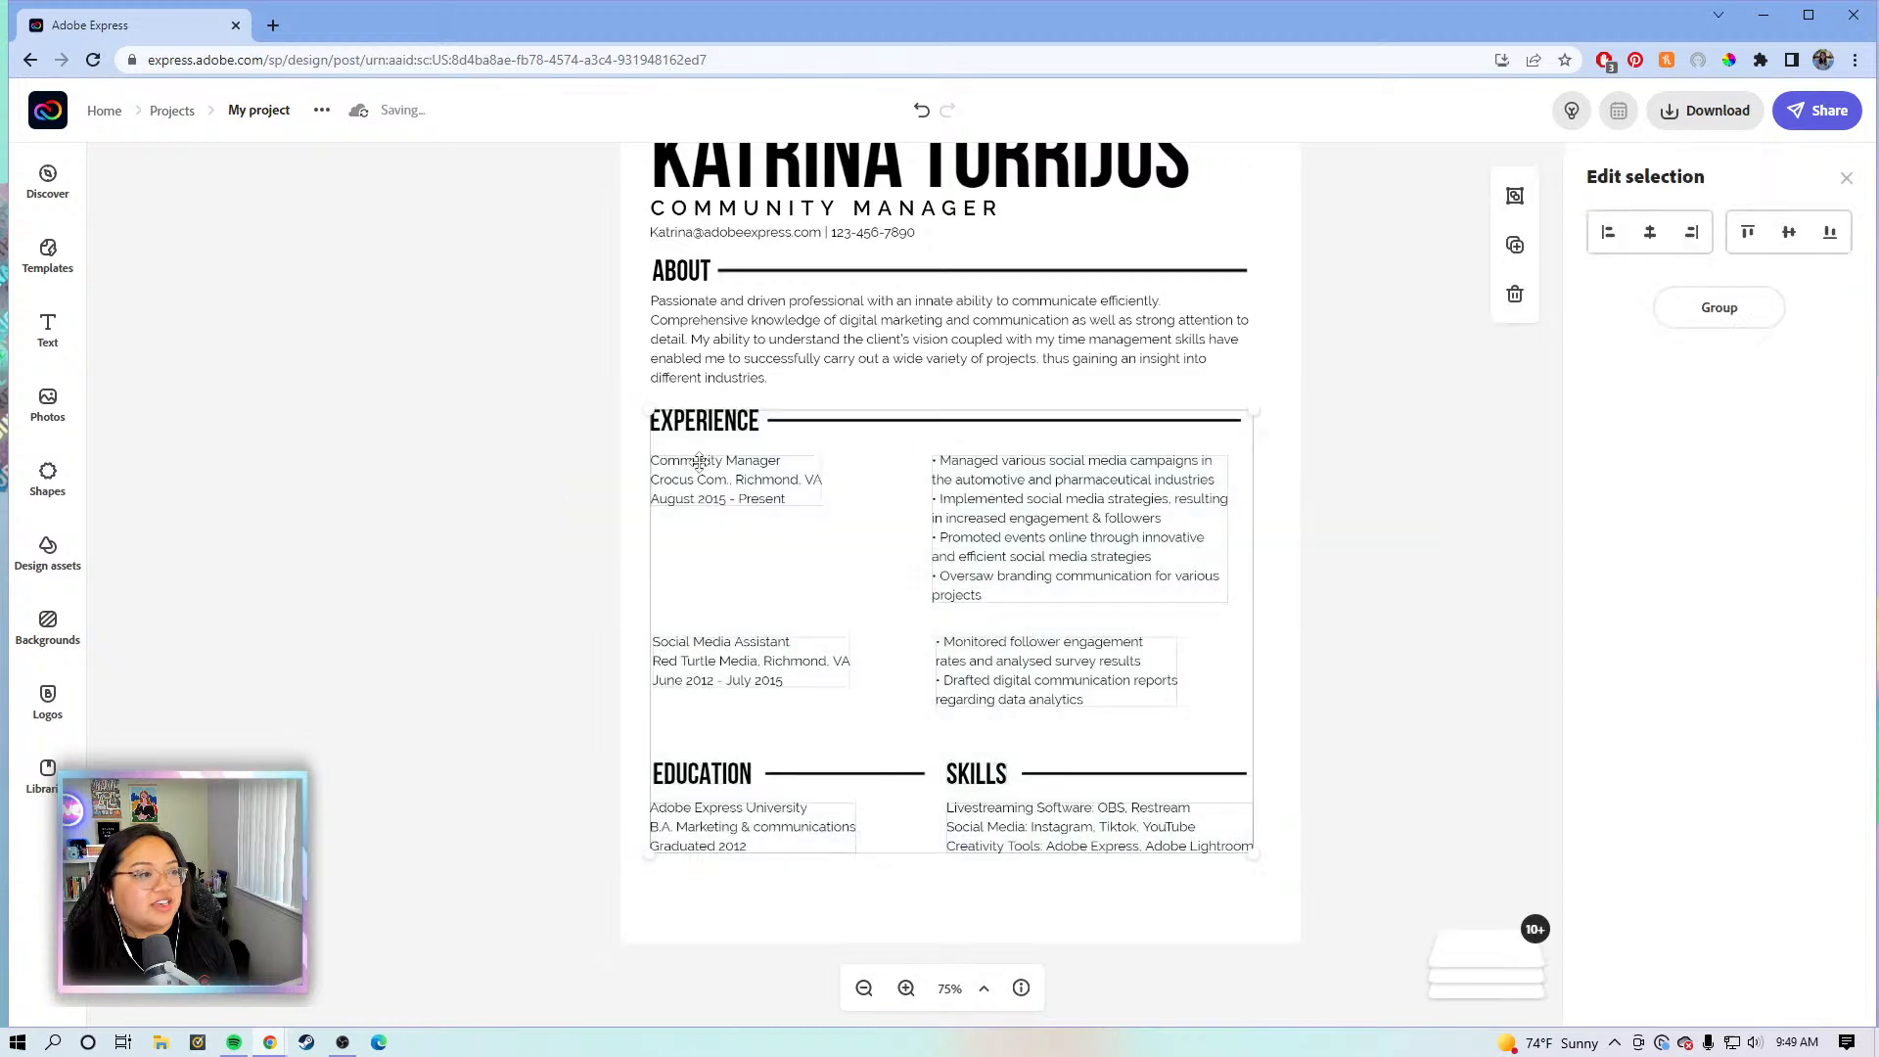
{"action": "left_click_drag", "start_coordinate": [699, 459], "coordinate": [702, 472]}
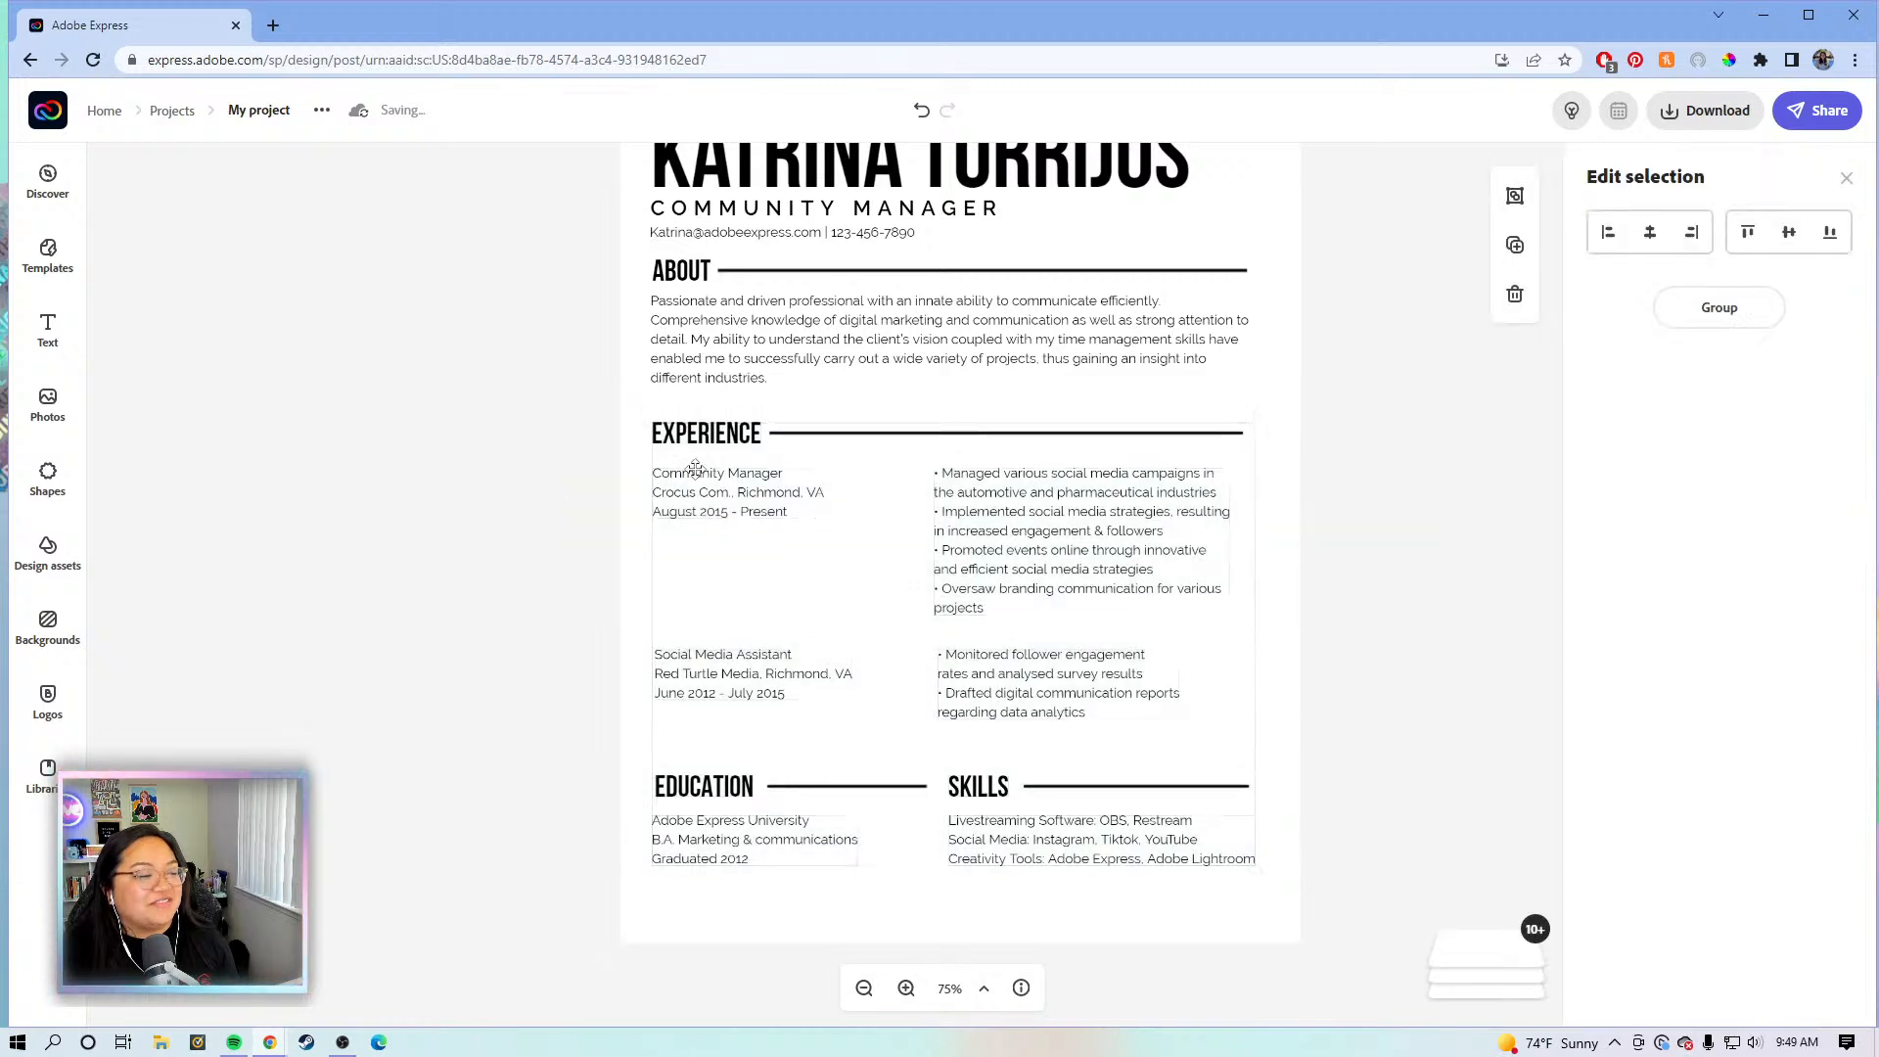
{"action": "left_click", "coordinate": [1372, 701]}
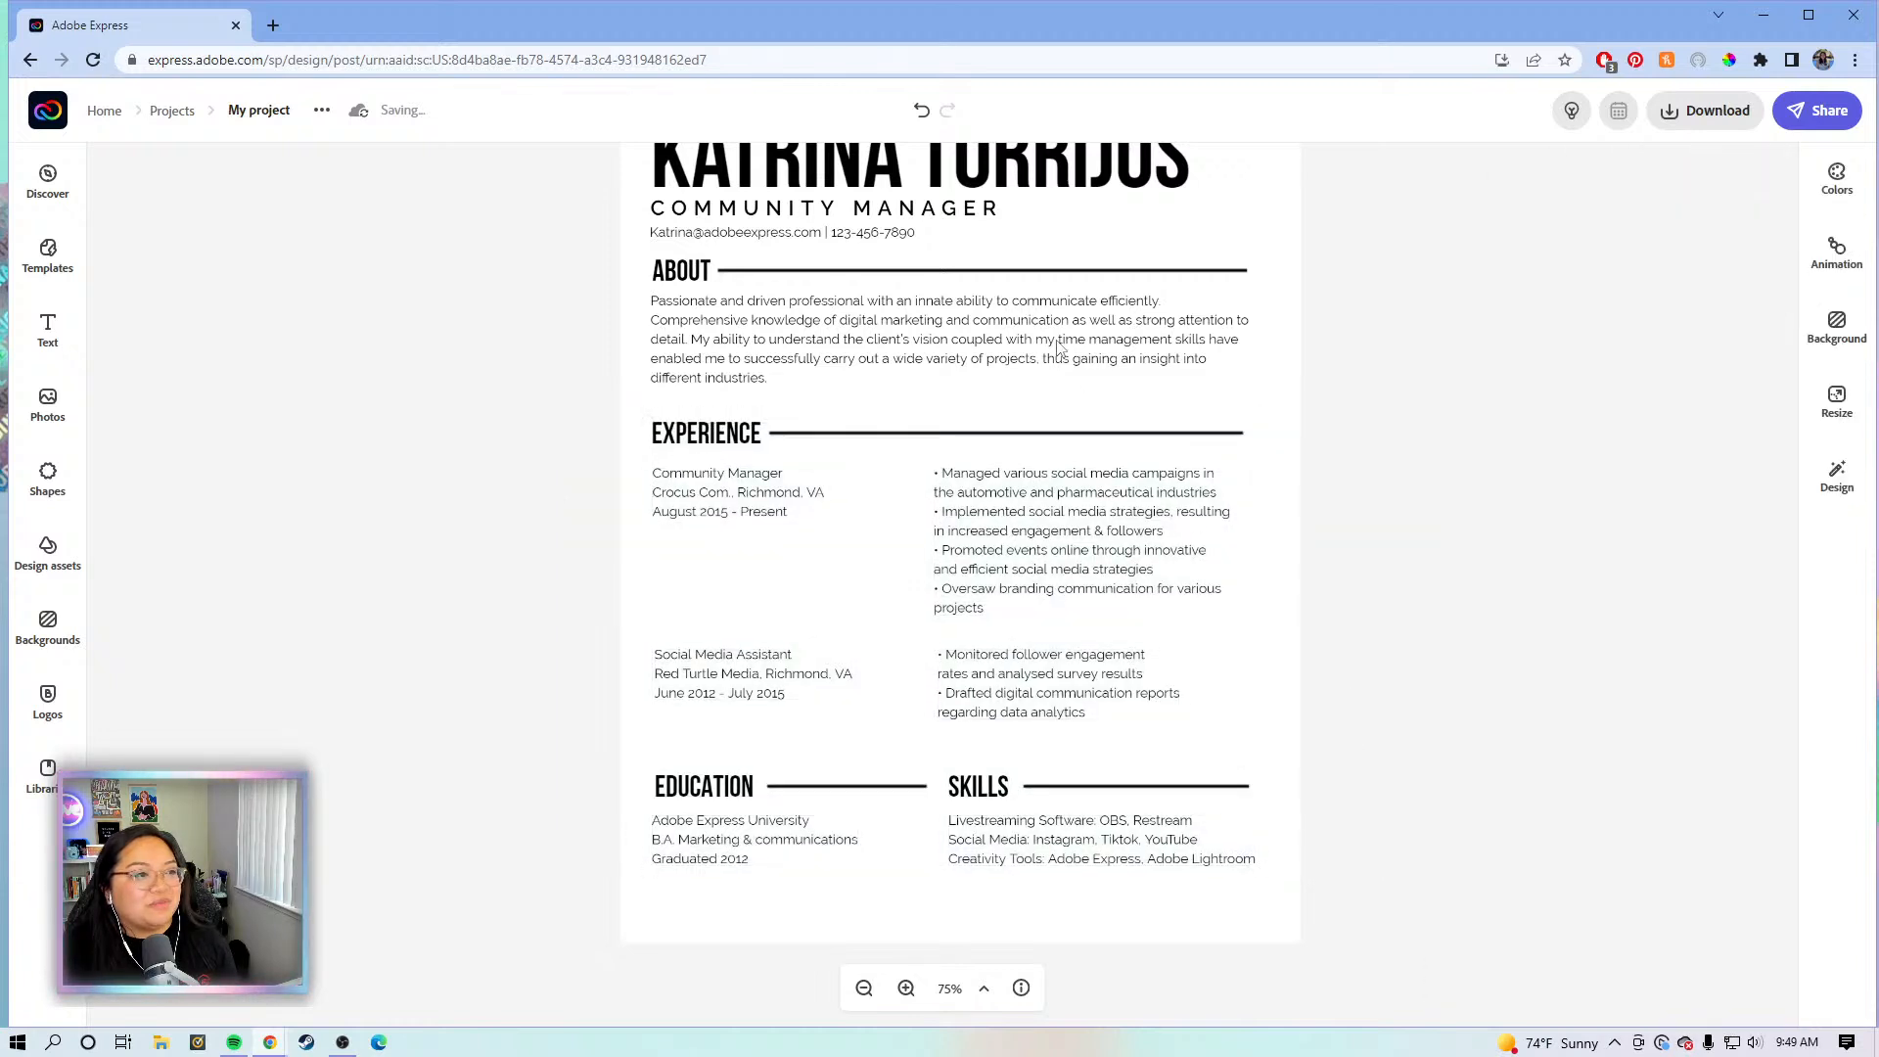
{"action": "left_click", "coordinate": [1076, 530]}
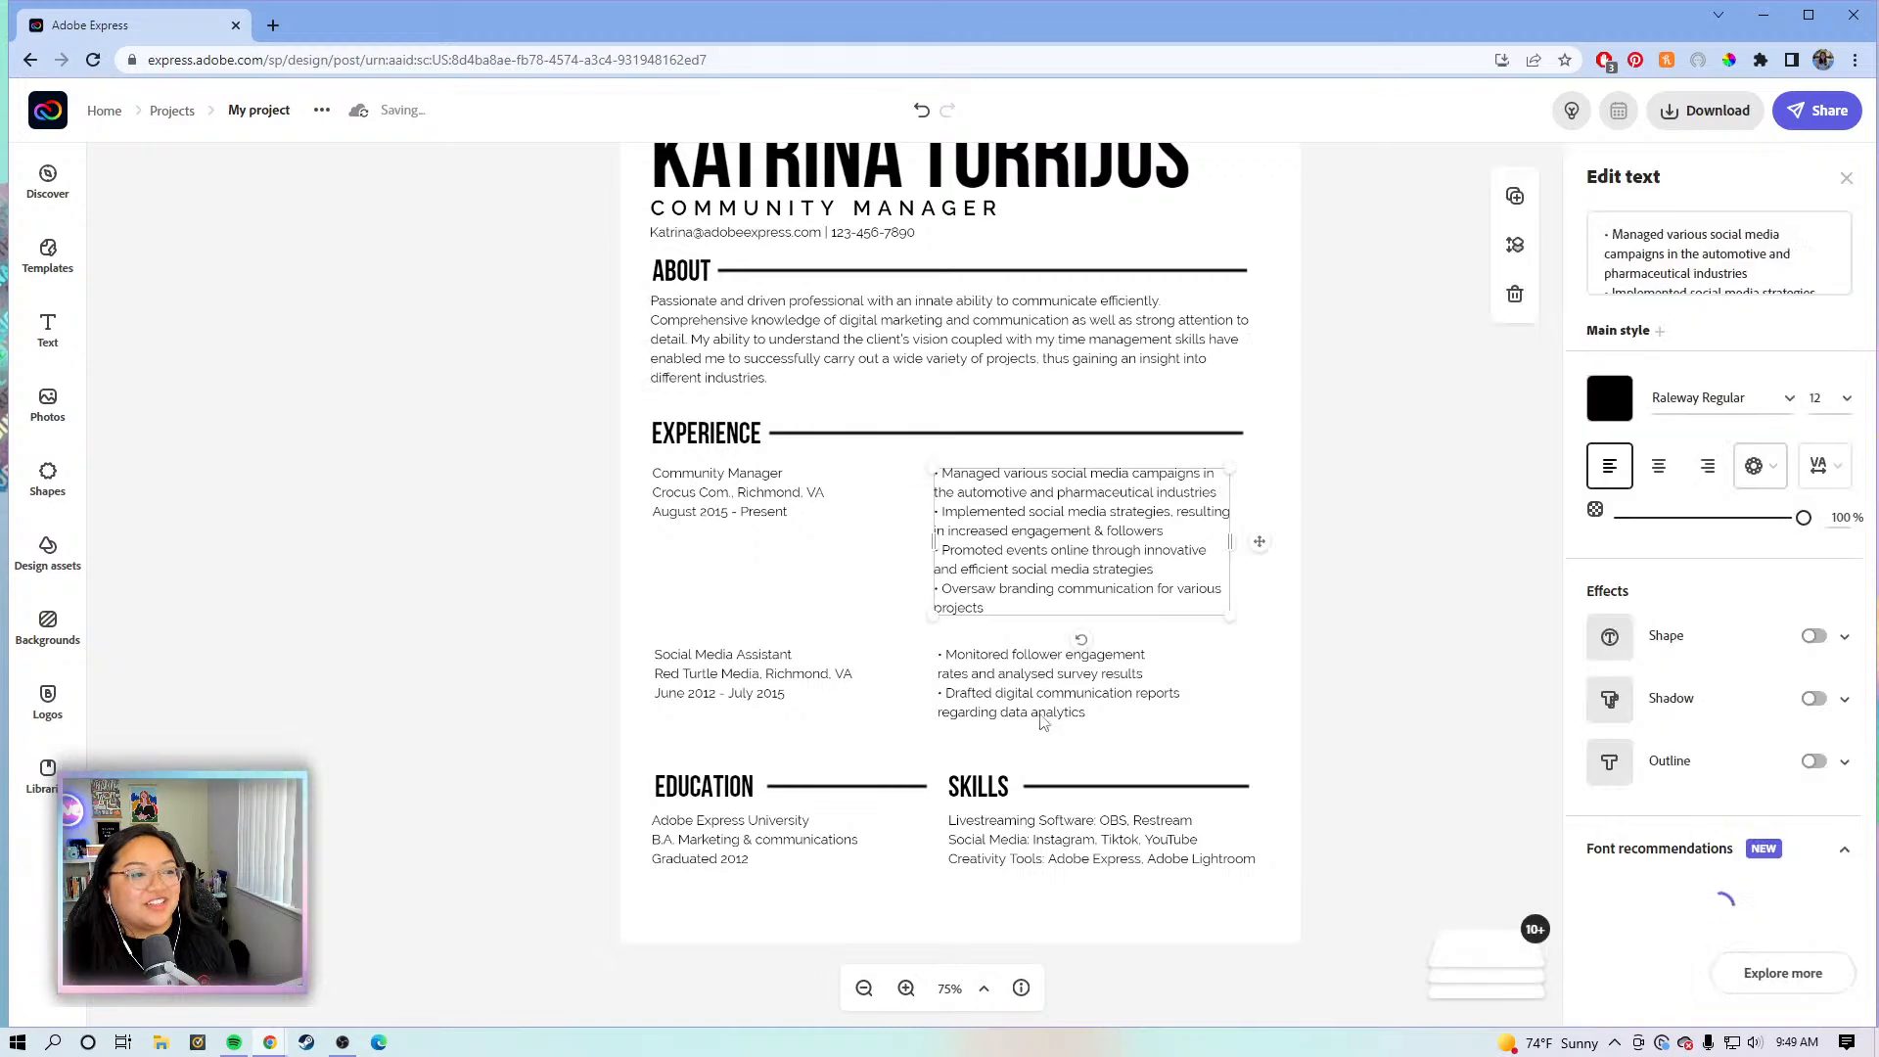
{"action": "left_click", "coordinate": [700, 823]}
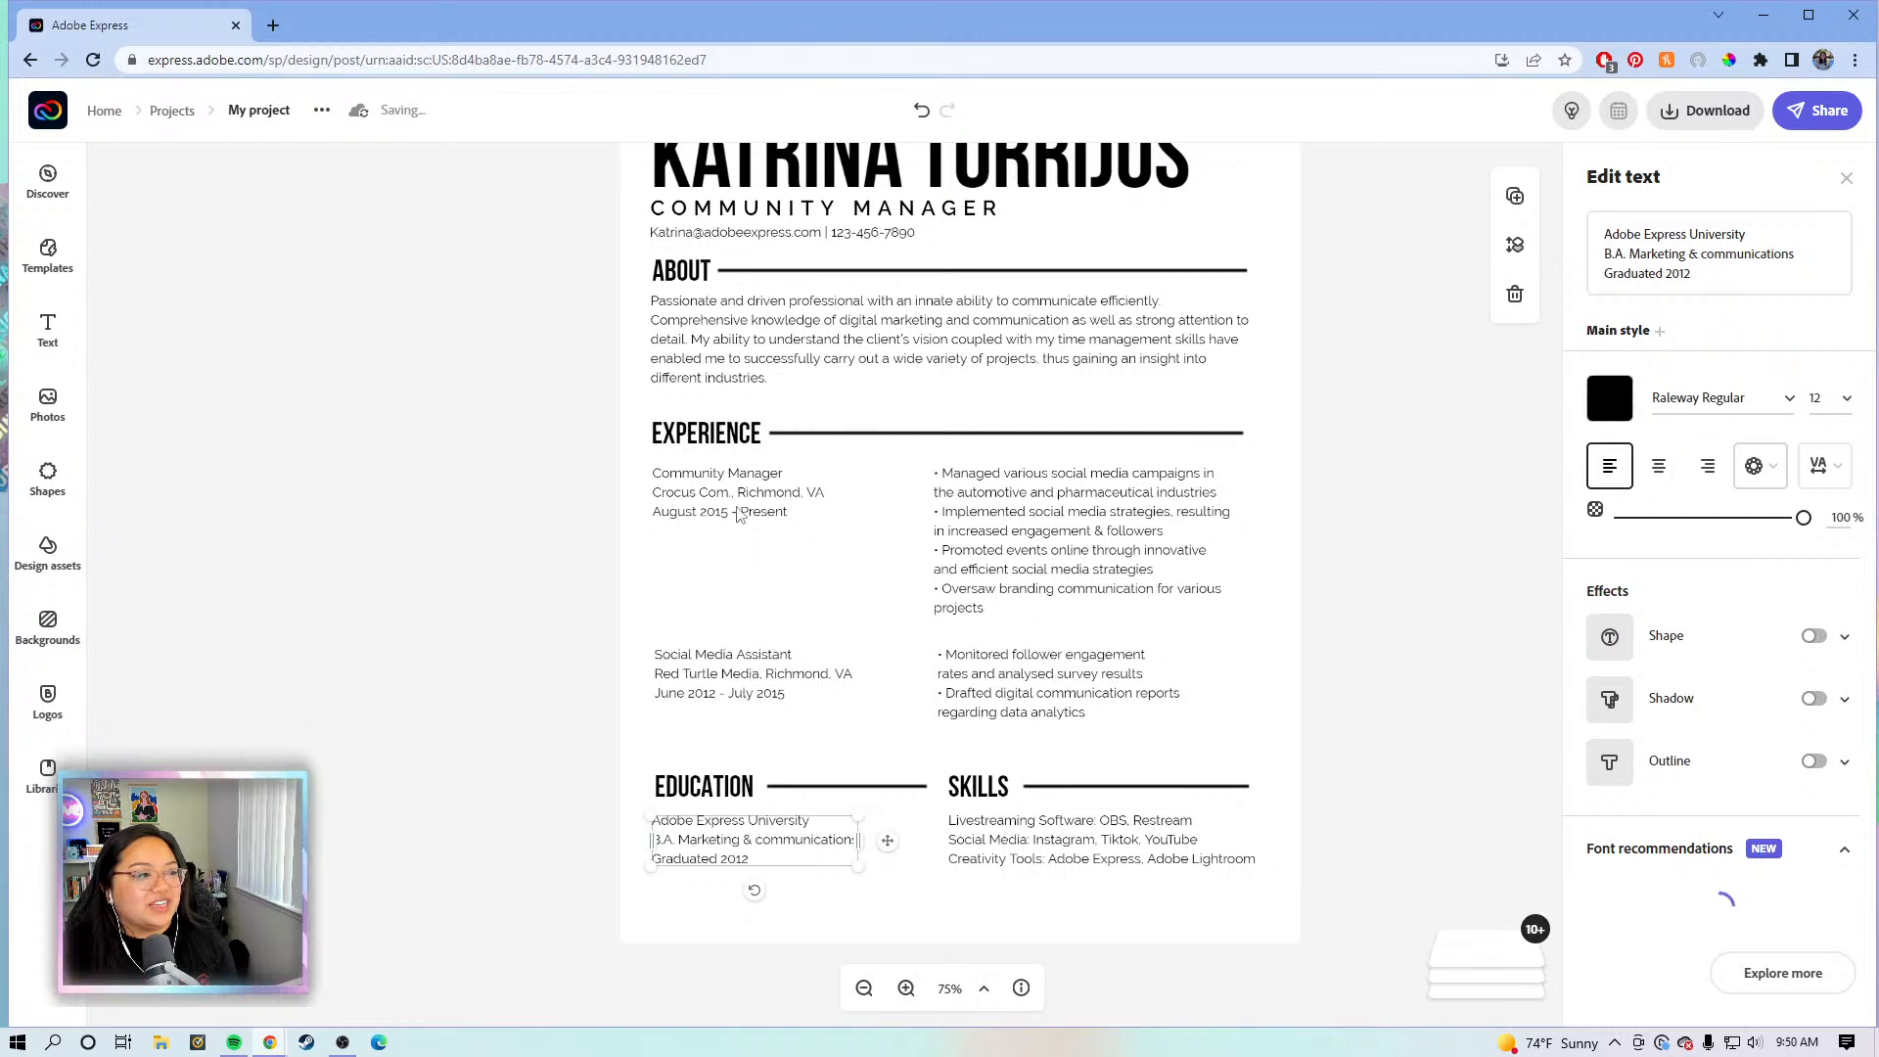
- Nudge the About paragraph slightly lower under the ABOUT heading to even the spacing above Experience
{"action": "left_click", "coordinate": [1421, 384]}
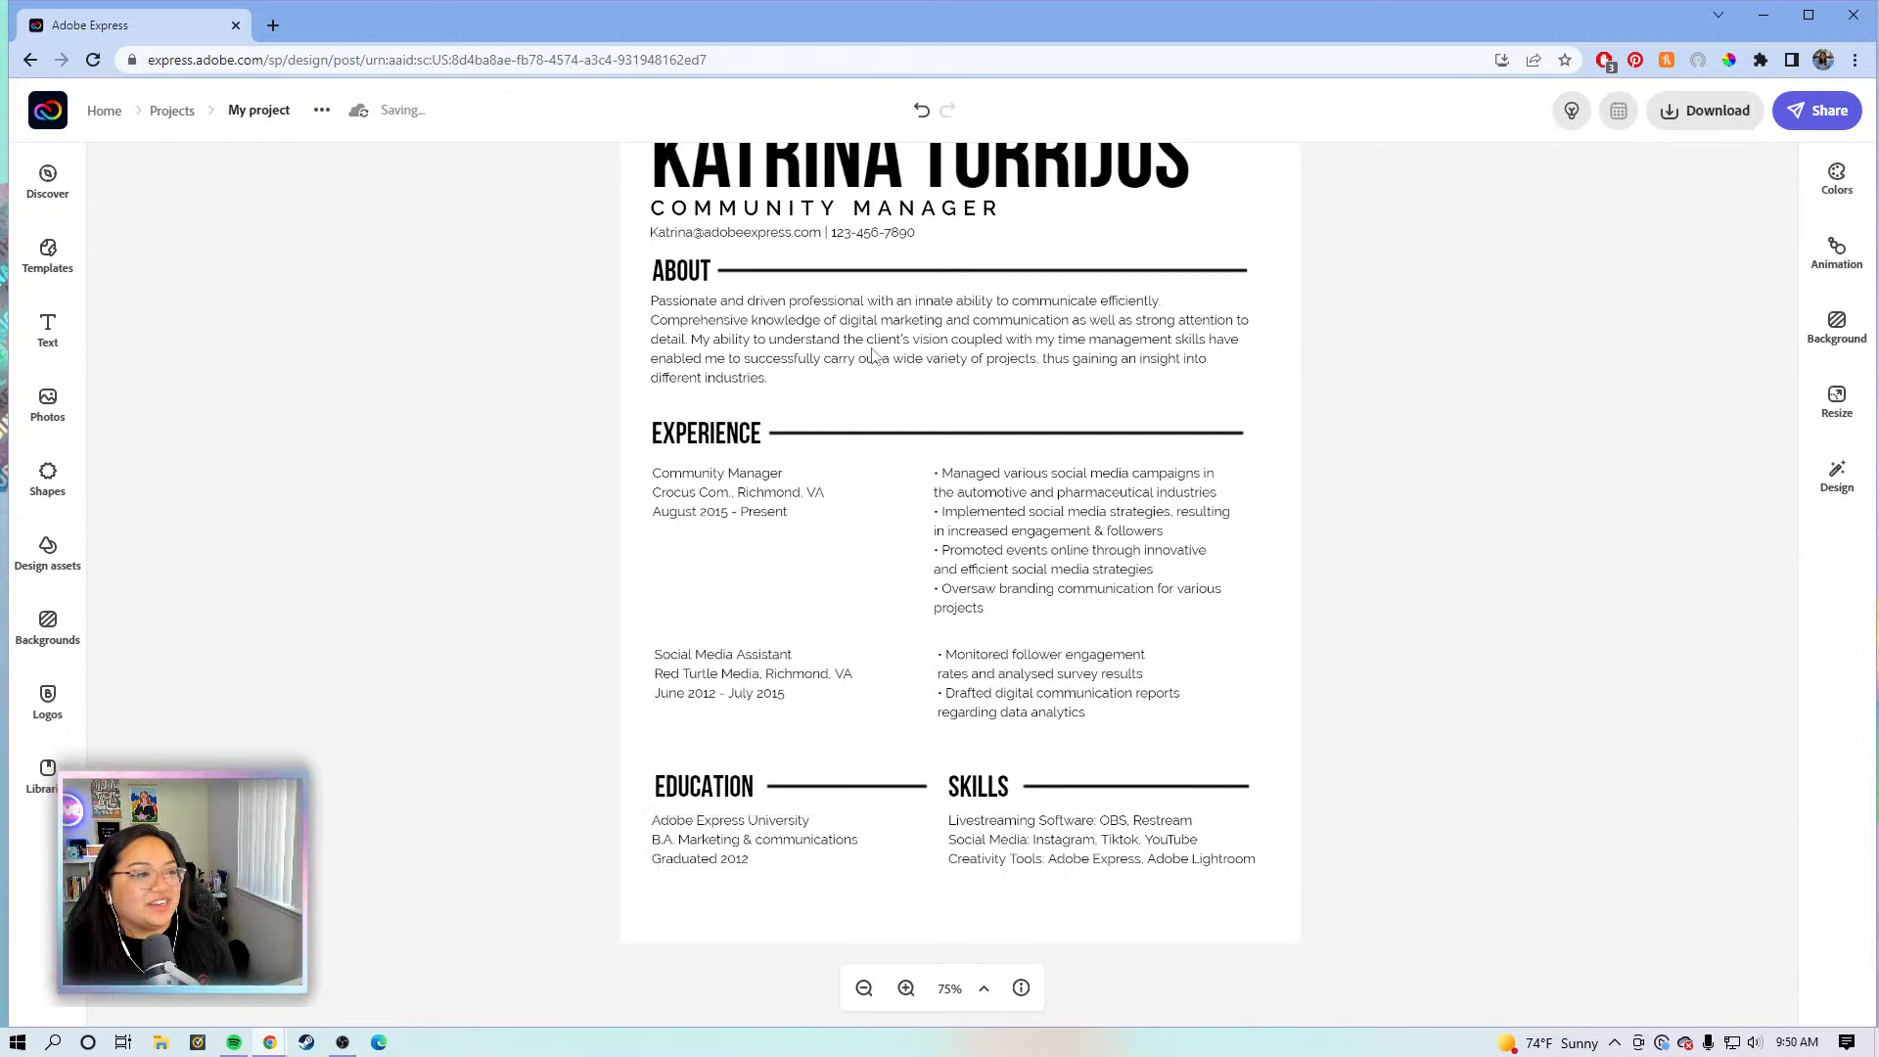
{"action": "left_click", "coordinate": [846, 338]}
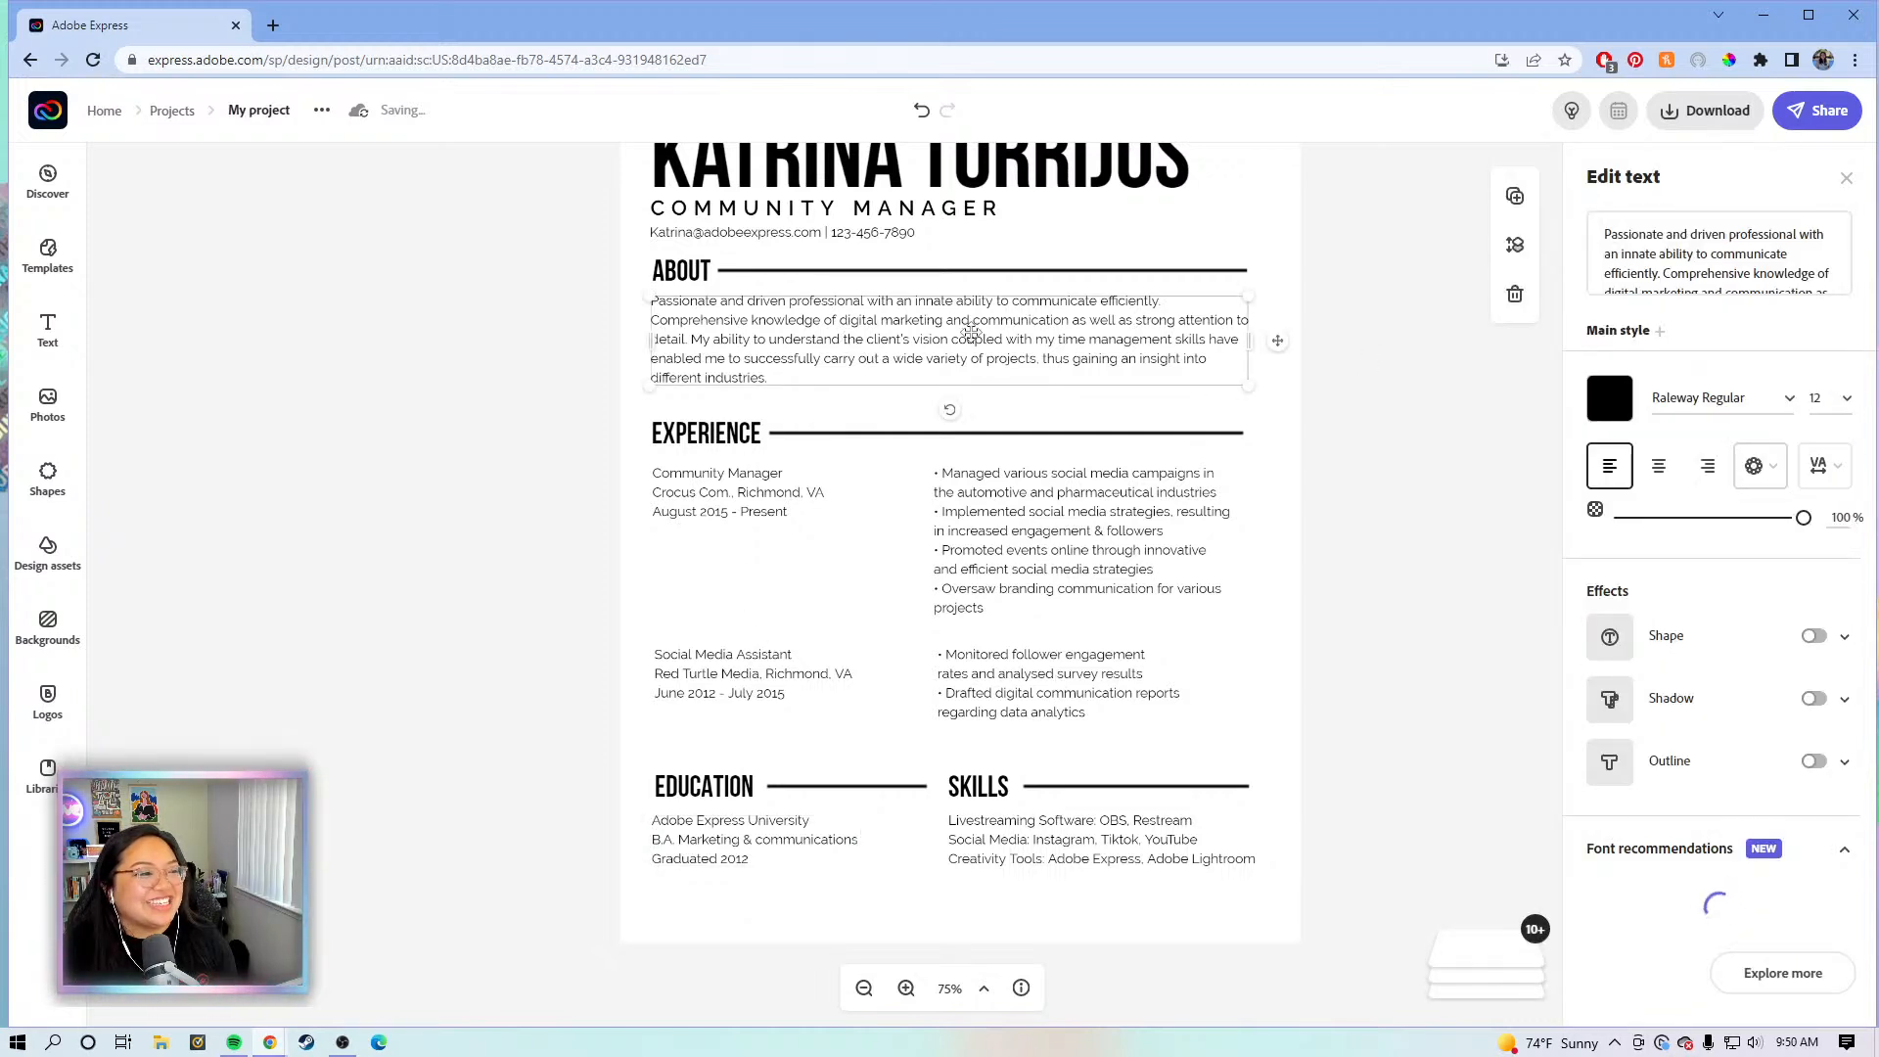
{"action": "left_click_drag", "start_coordinate": [965, 339], "coordinate": [965, 349]}
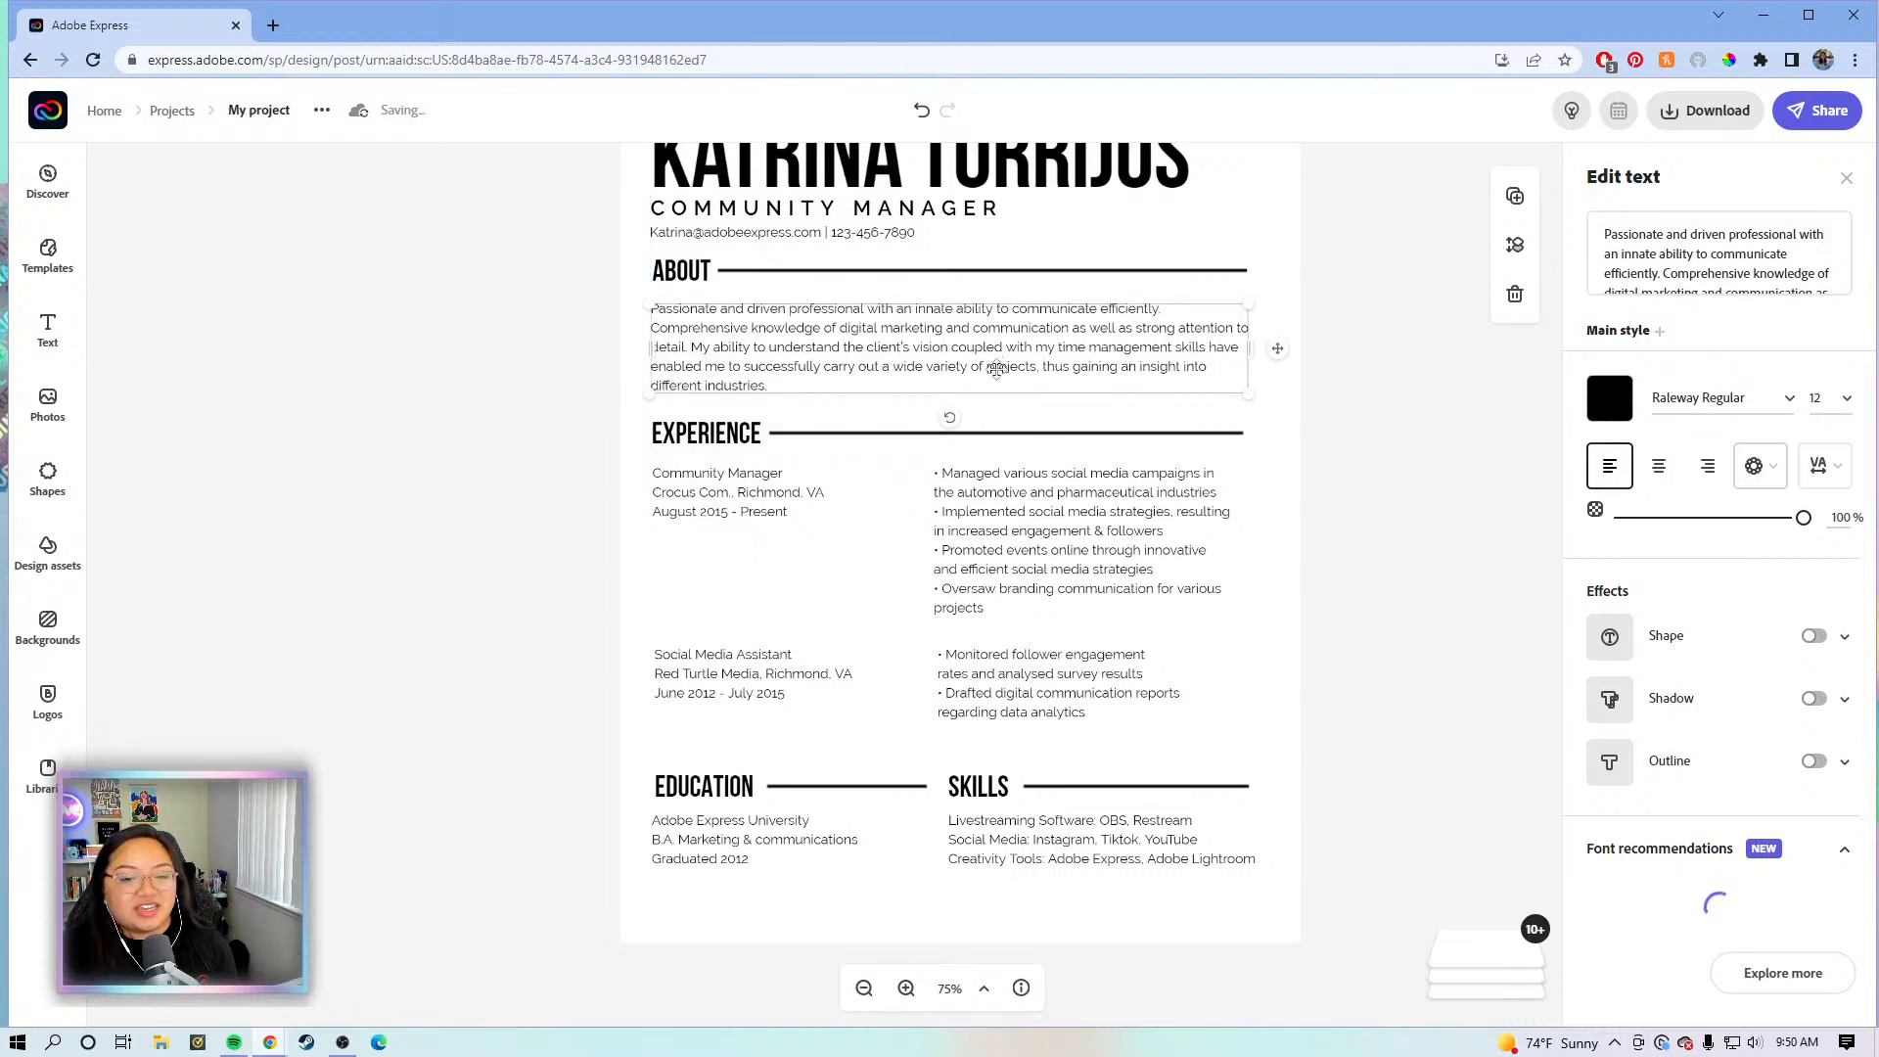
{"action": "left_click", "coordinate": [1270, 538]}
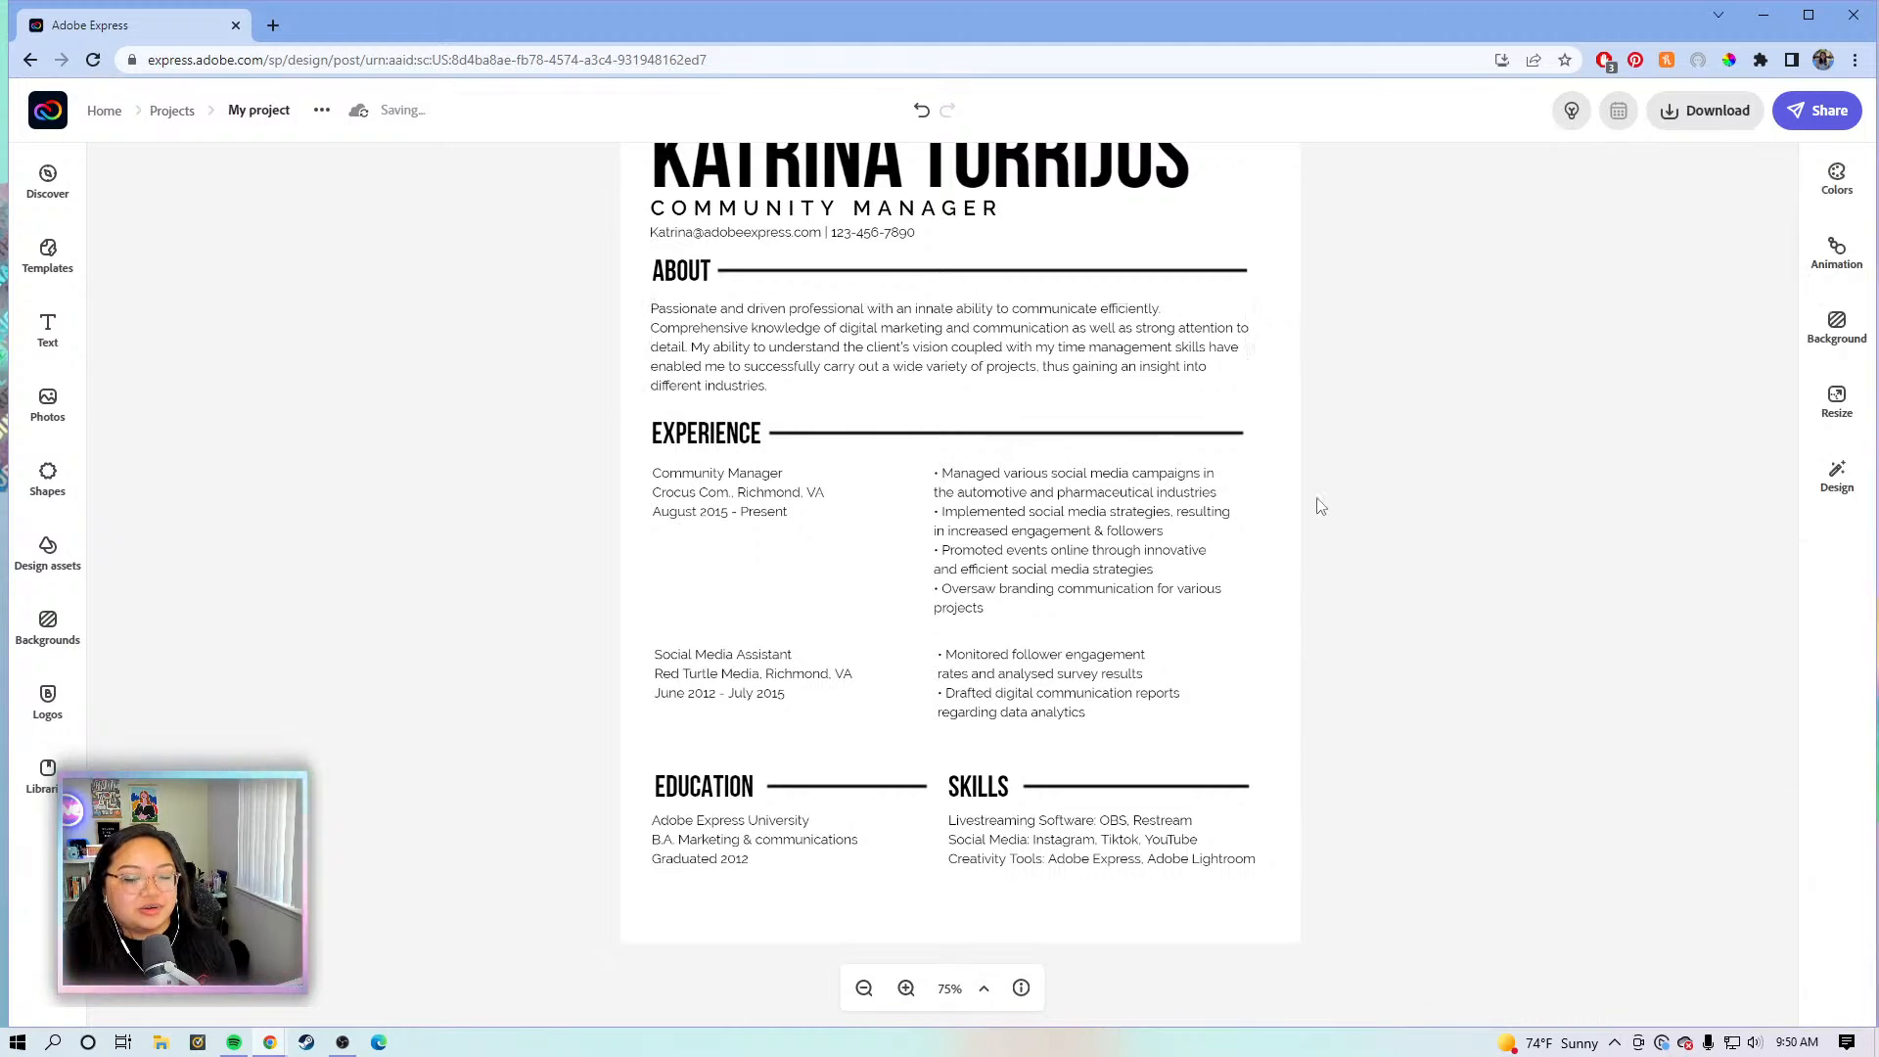
{"action": "scroll", "coordinate": [941, 585], "scroll_direction": "down", "scroll_amount": 1}
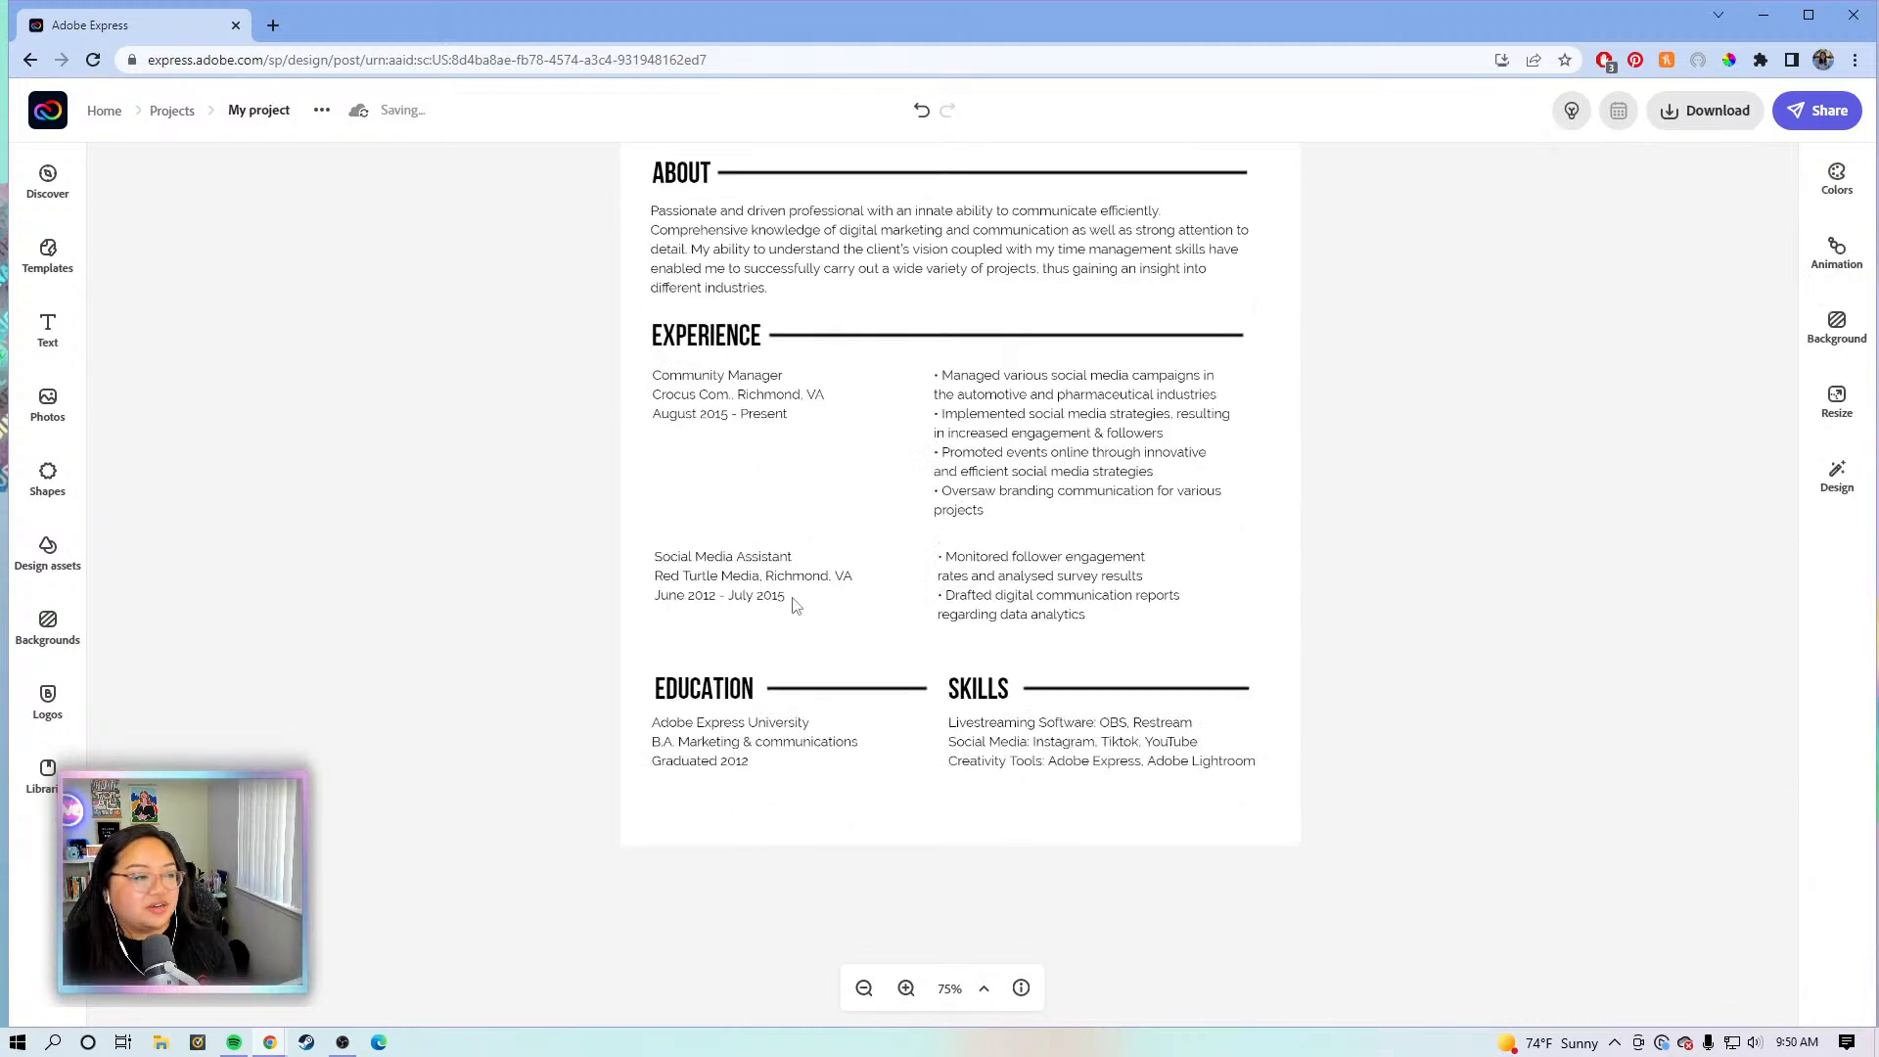
{"action": "scroll", "coordinate": [844, 551], "scroll_direction": "up", "scroll_amount": 1}
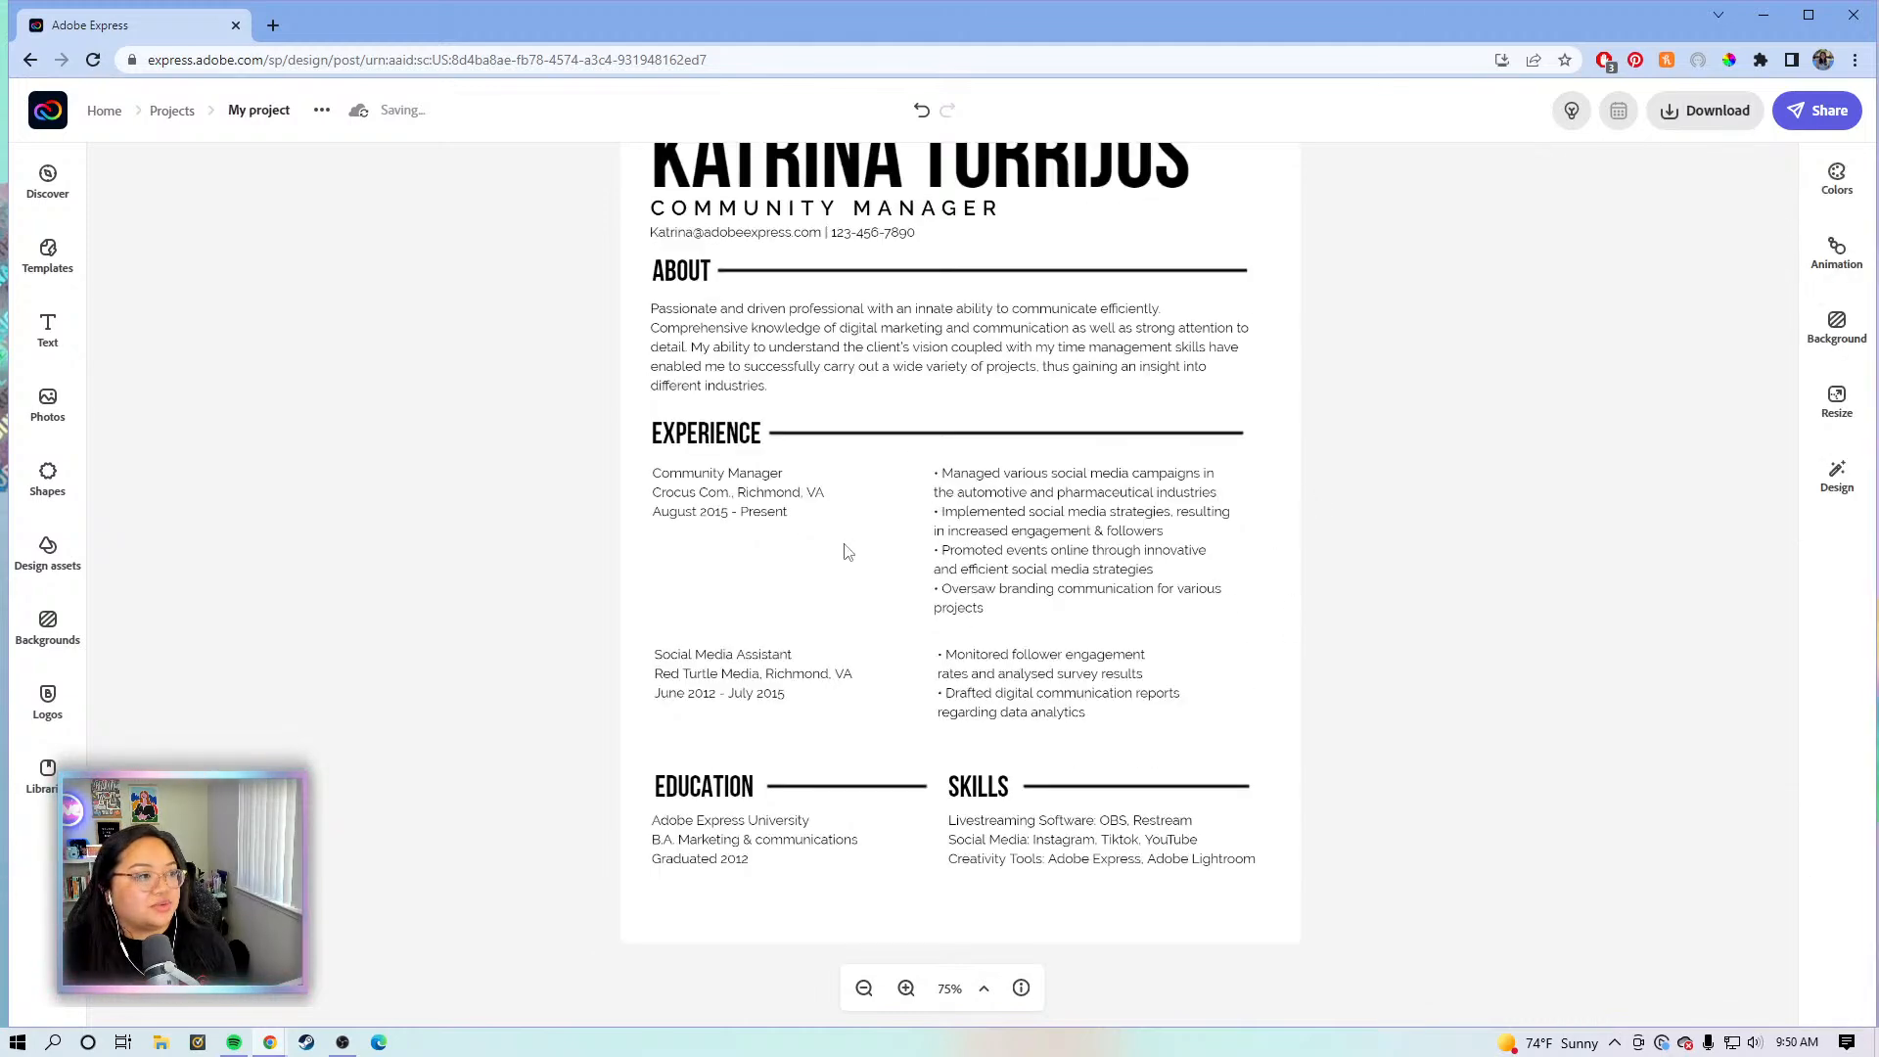
{"action": "left_click", "coordinate": [757, 524]}
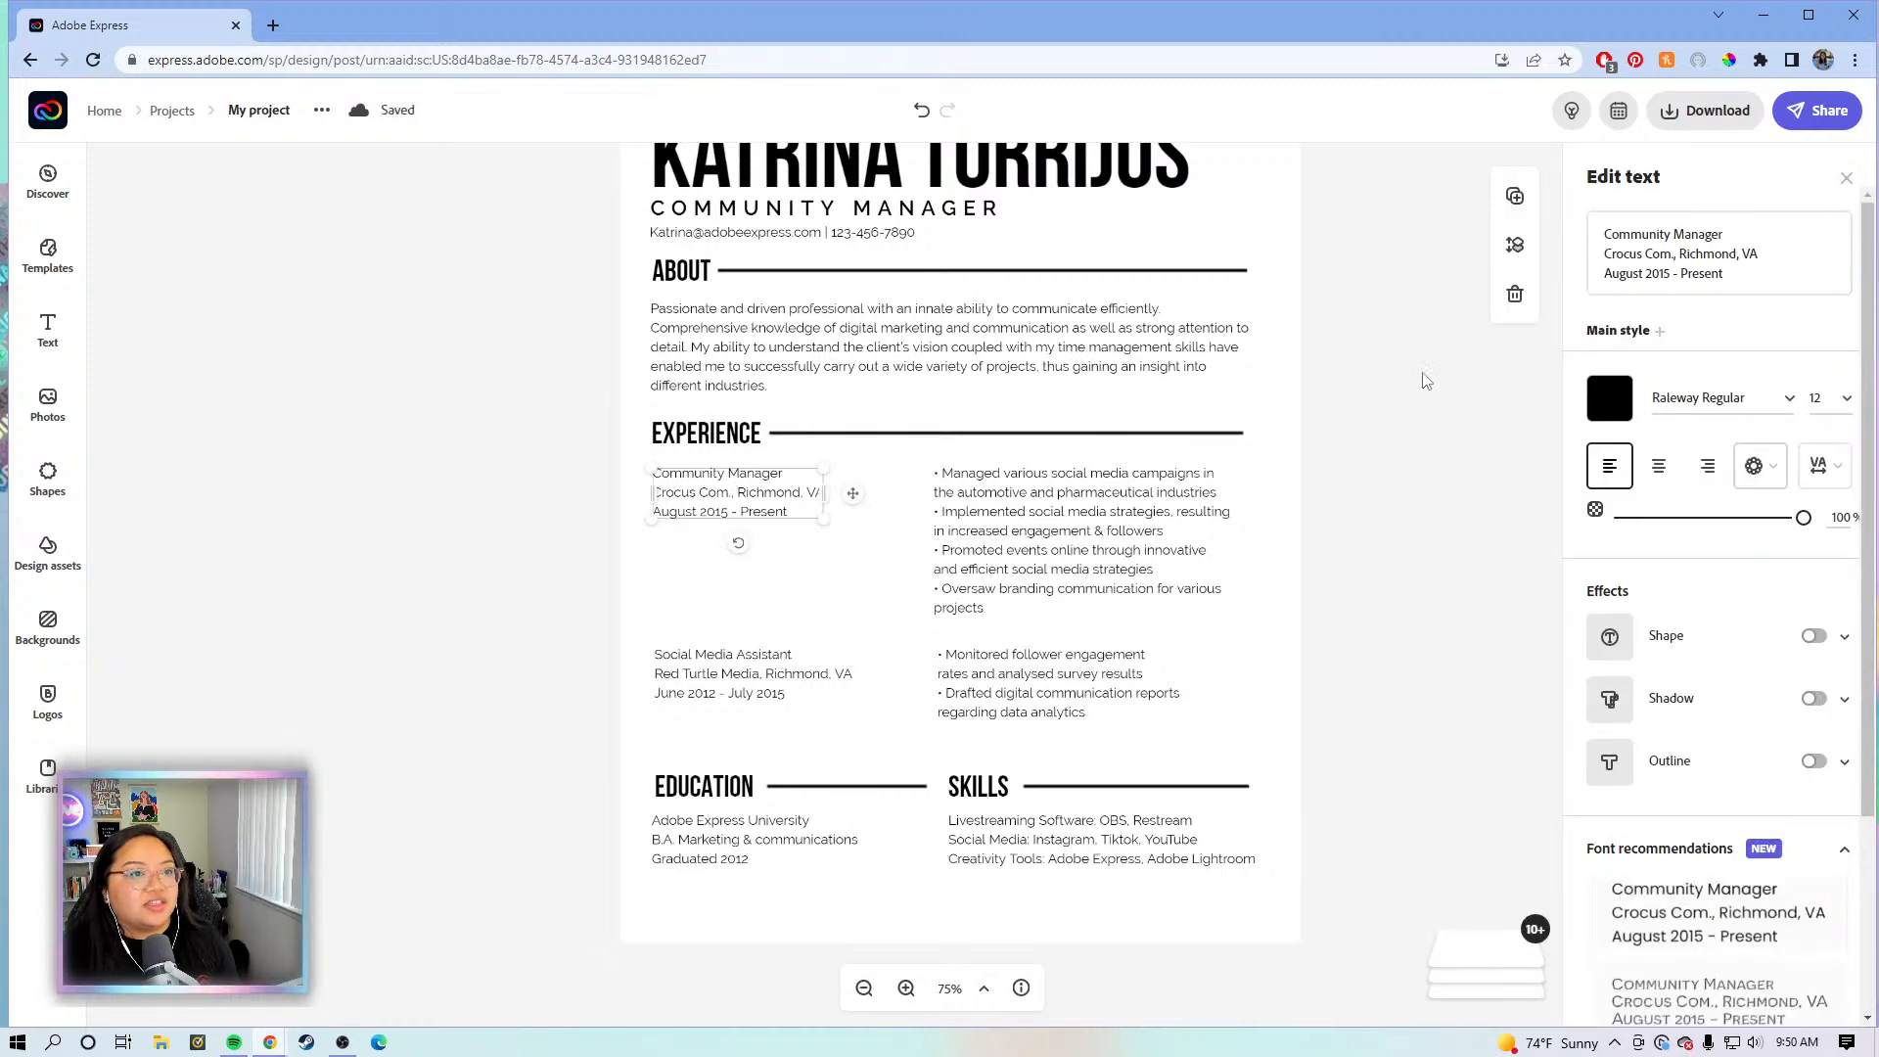
- In the Community Manager details, drop the comma after Crocus Com. and put Richmond, VA on its own line
{"action": "left_click", "coordinate": [747, 693]}
{"action": "left_click", "coordinate": [733, 499]}
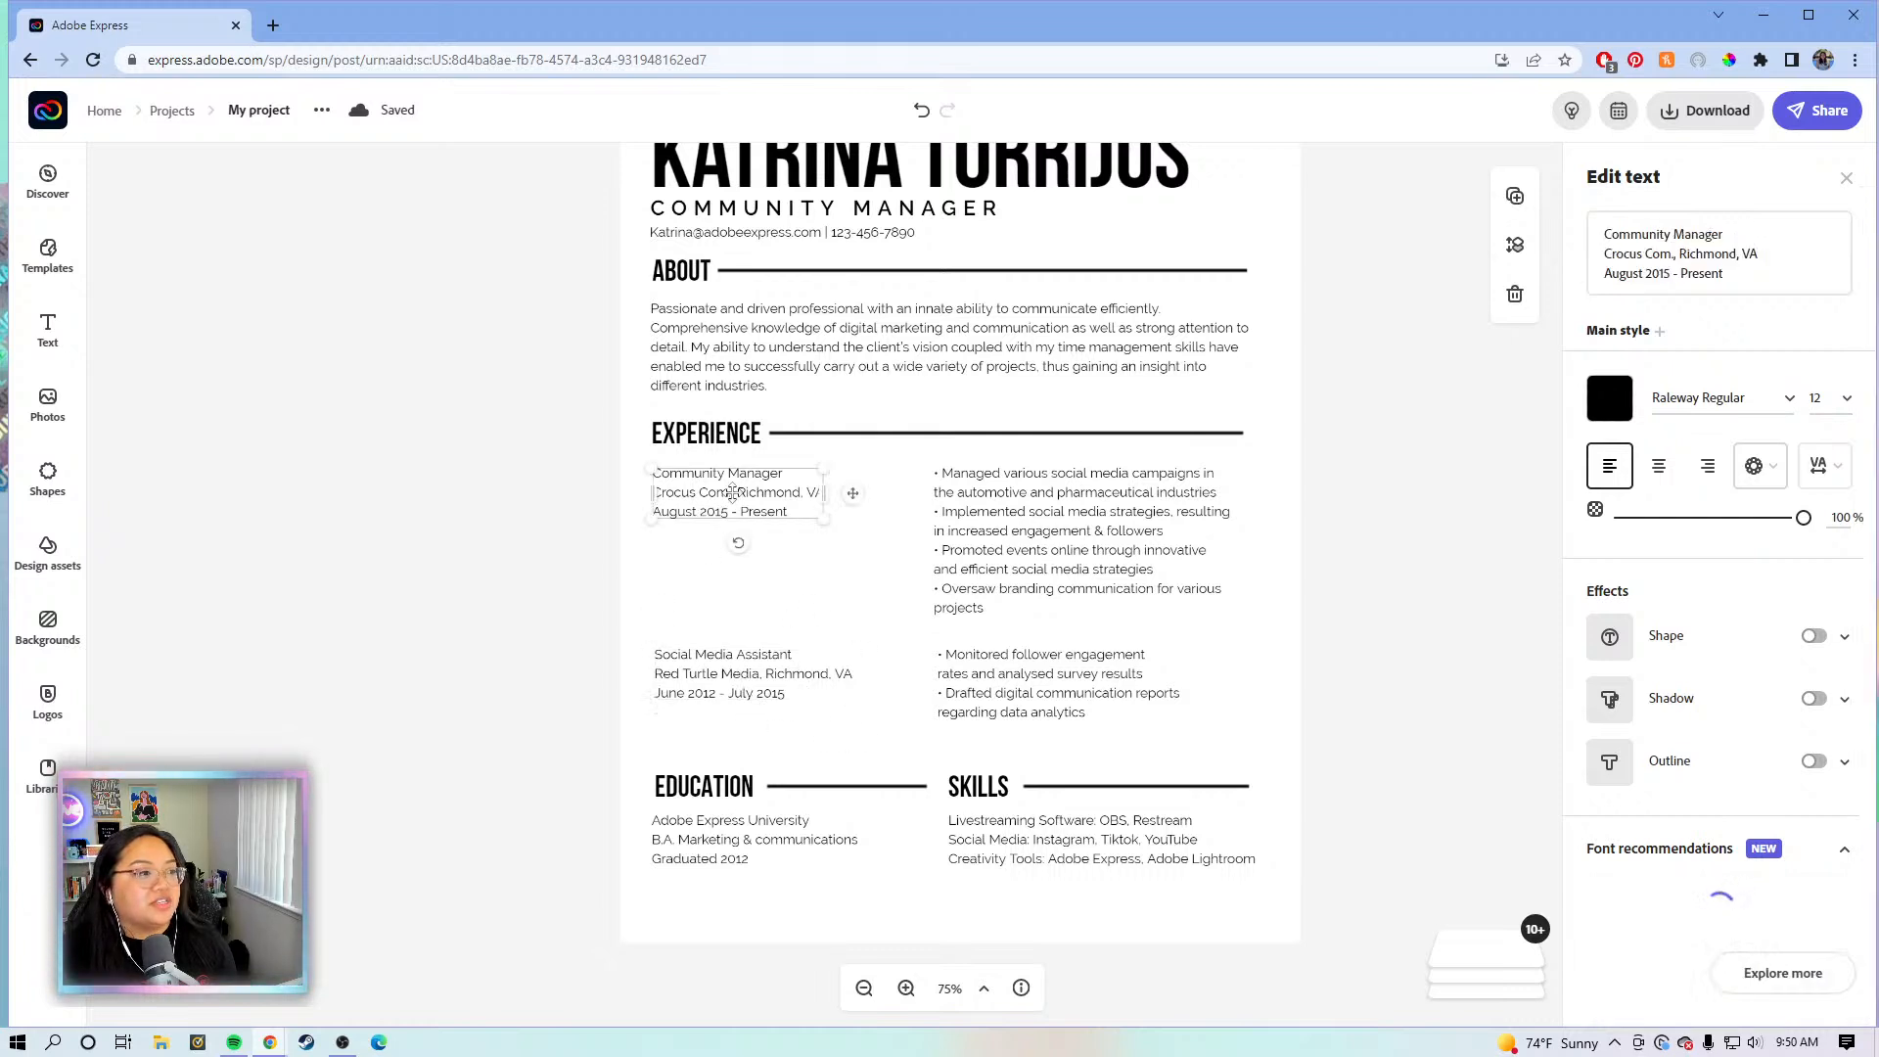
{"action": "left_click", "coordinate": [1662, 259]}
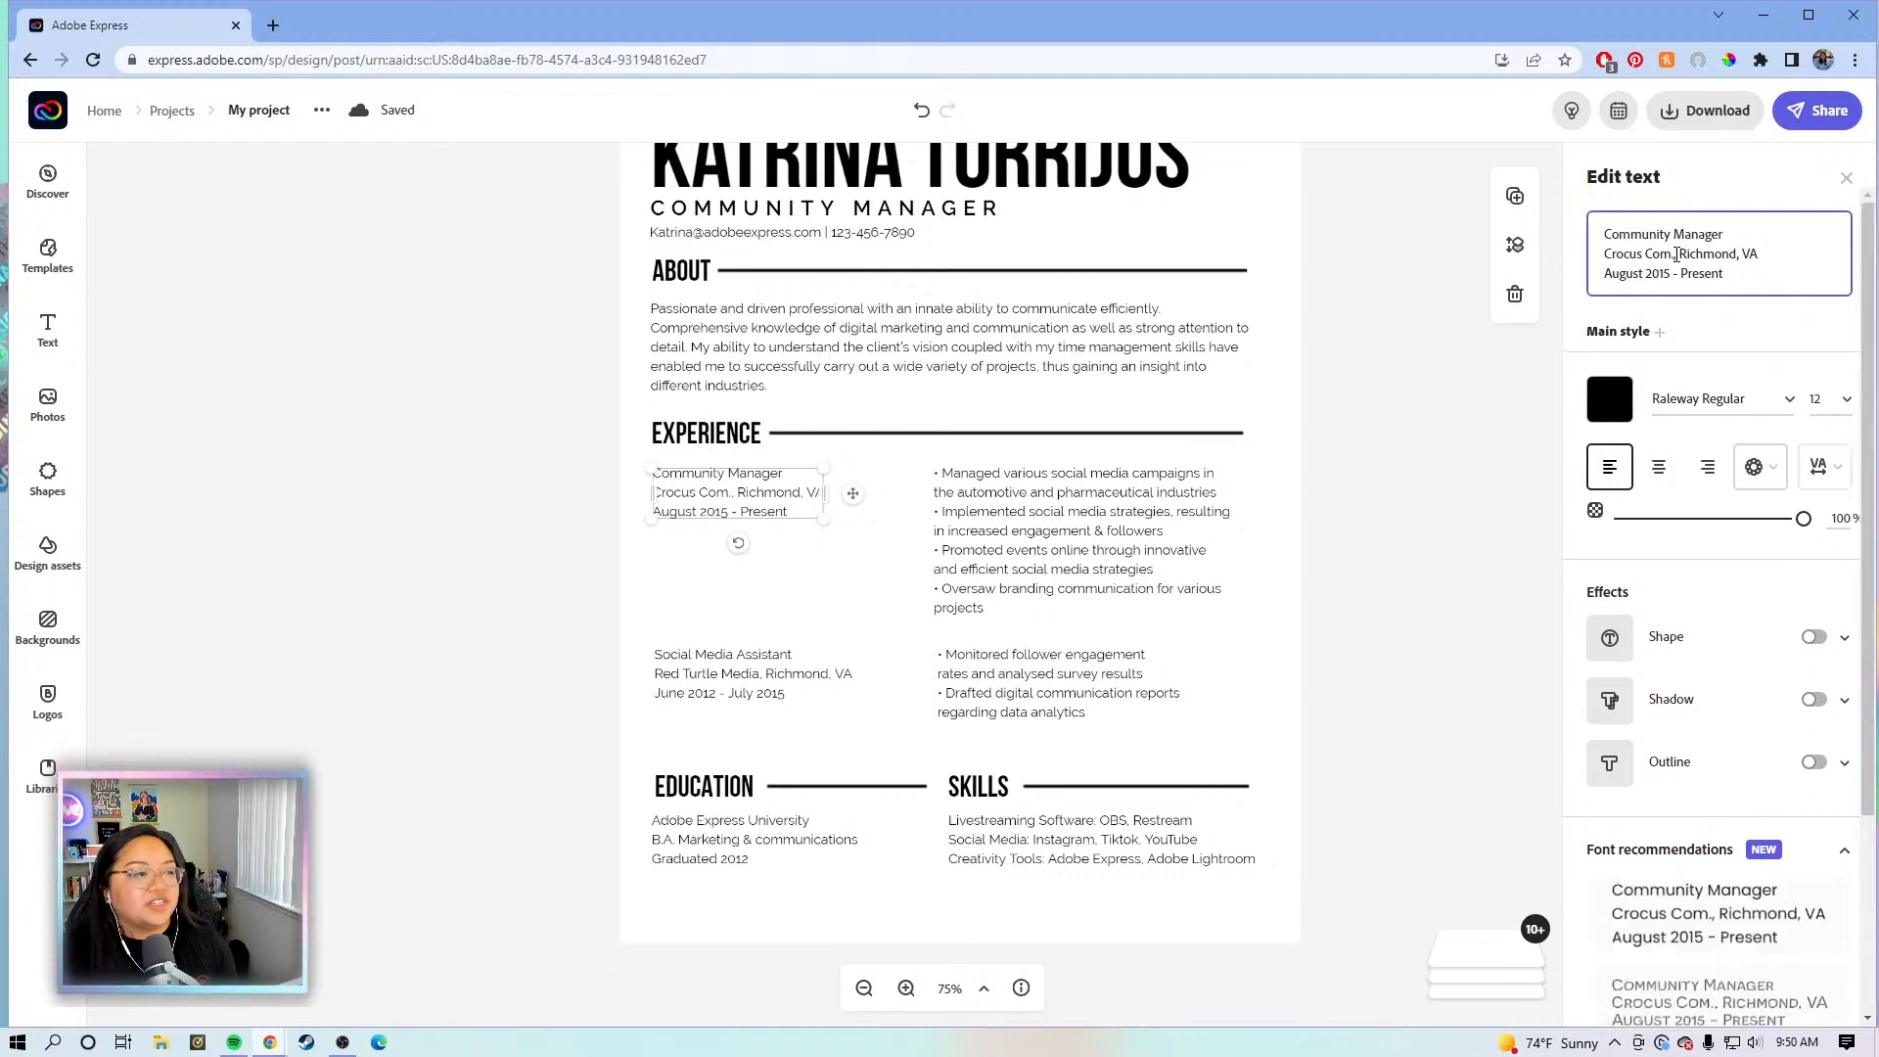
{"action": "double_click", "coordinate": [1681, 255]}
{"action": "left_click_drag", "start_coordinate": [1682, 254], "coordinate": [1615, 255]}
{"action": "left_click", "coordinate": [1662, 258]}
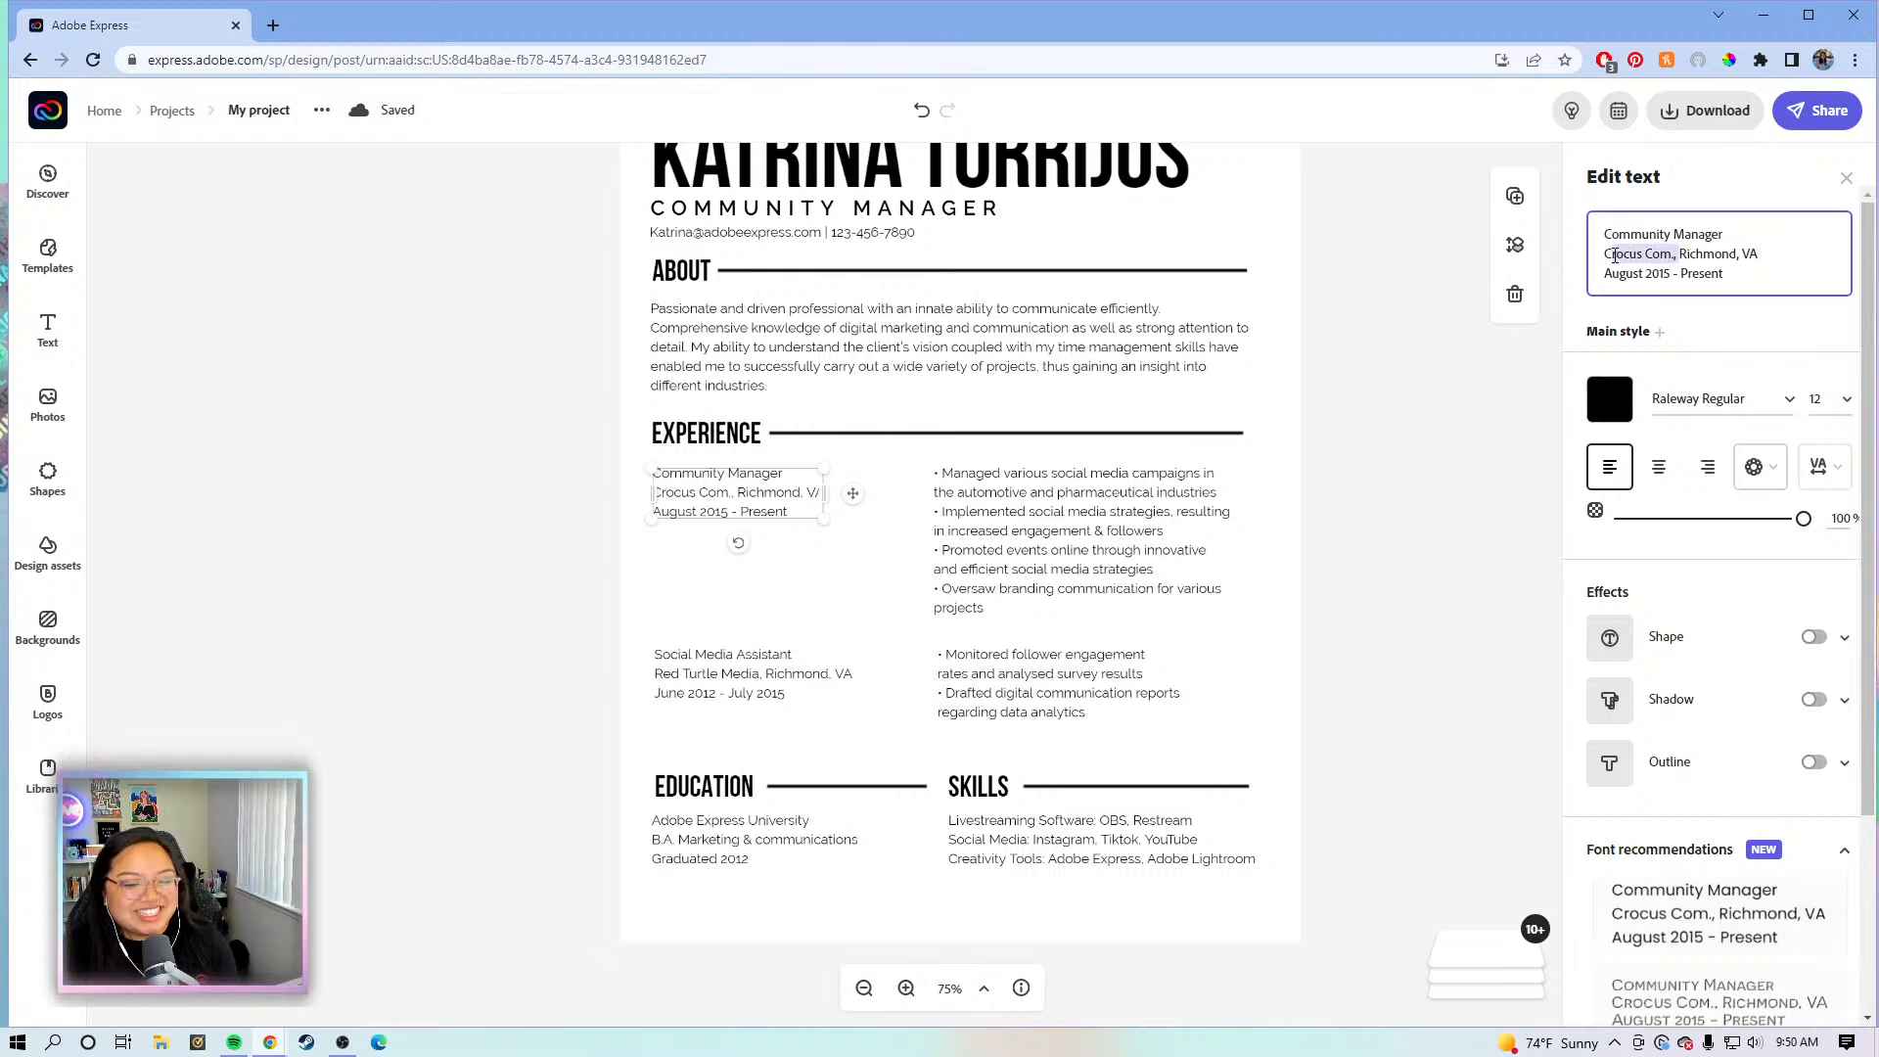
{"action": "left_click", "coordinate": [1679, 255]}
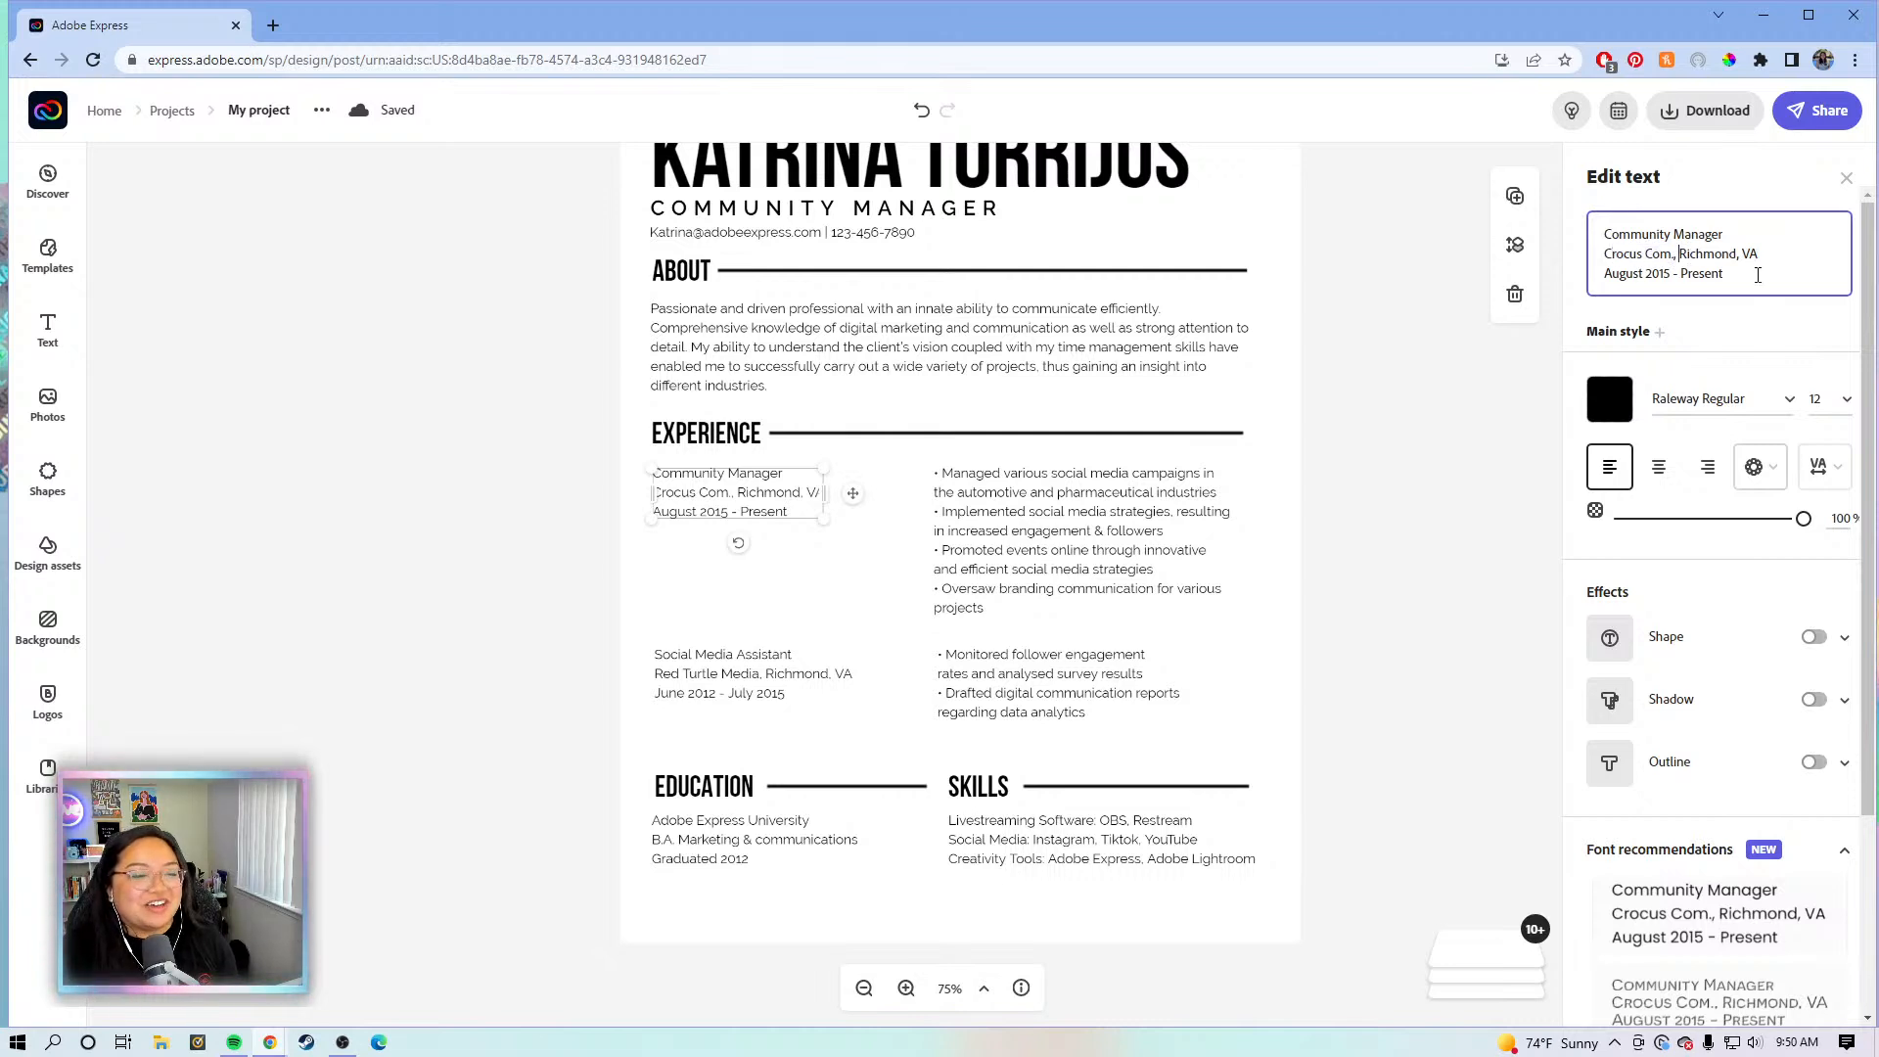
{"action": "key", "text": "BackSpace"}
{"action": "key", "text": "BackSpace"}
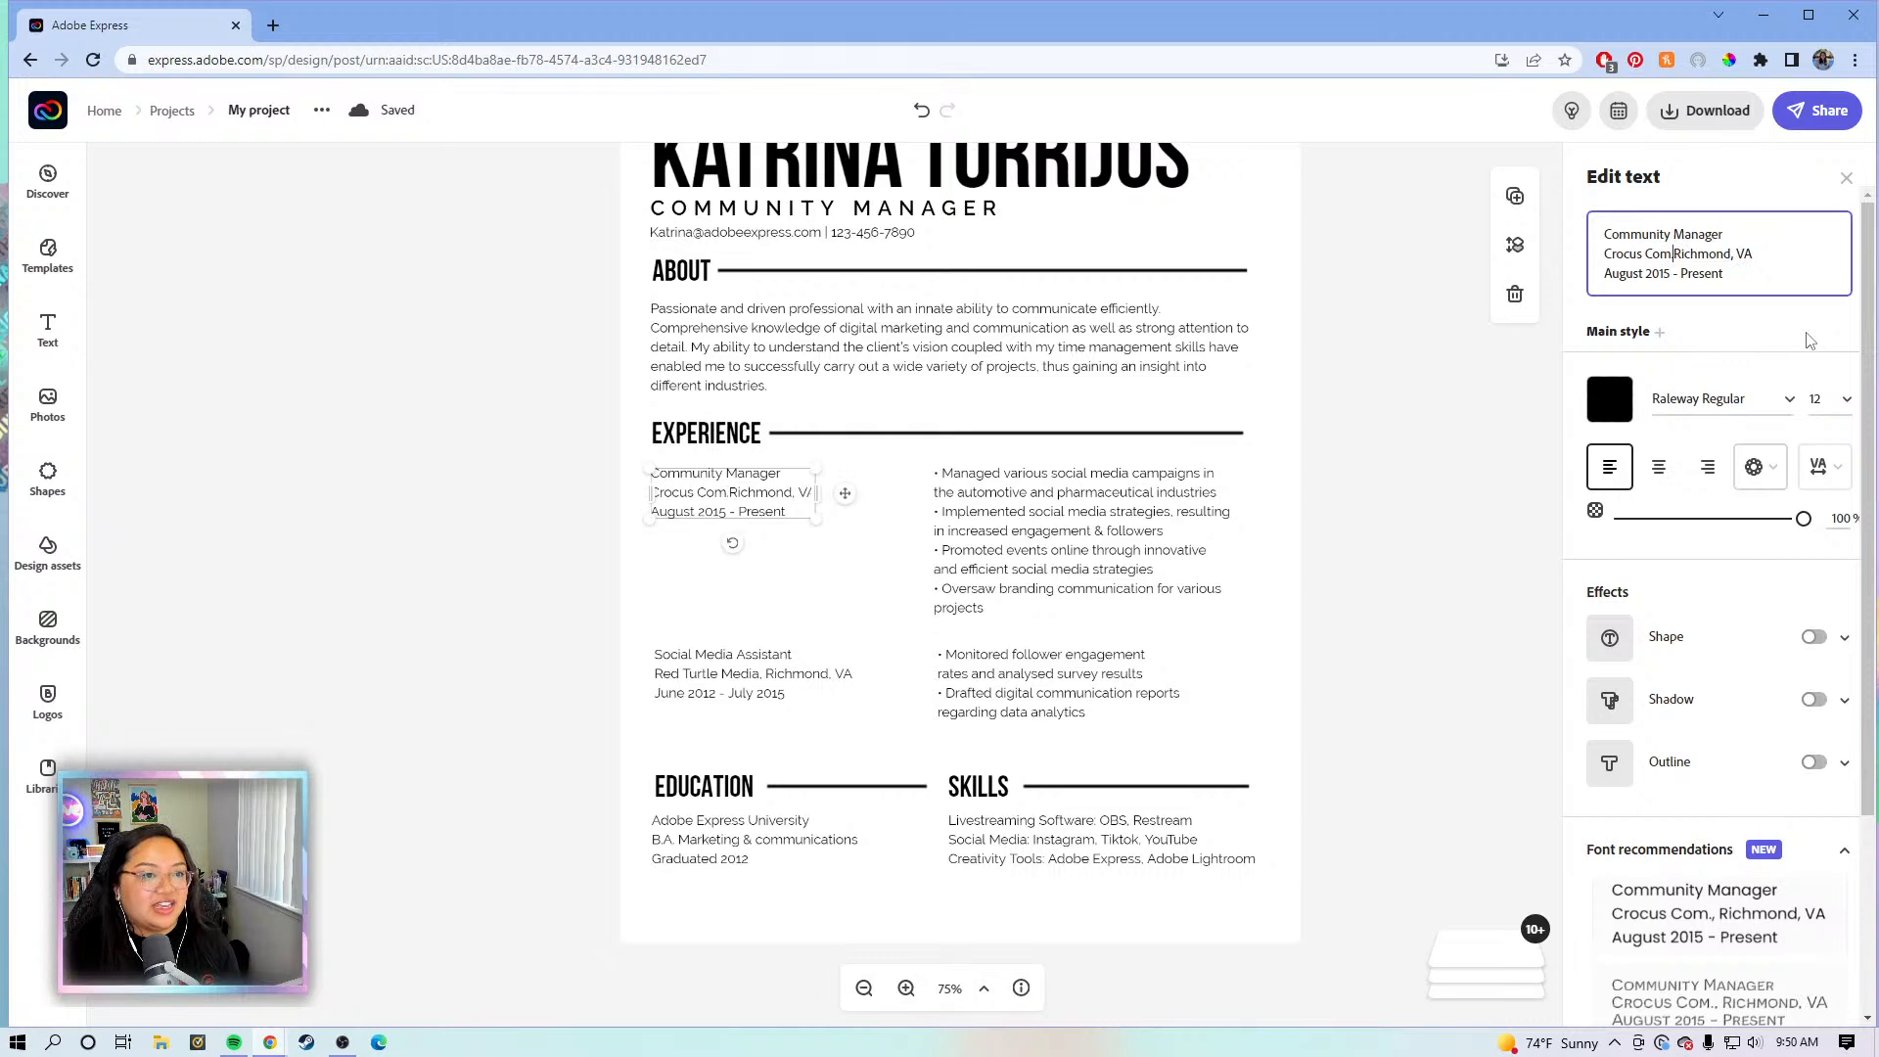
{"action": "key", "text": "Return"}
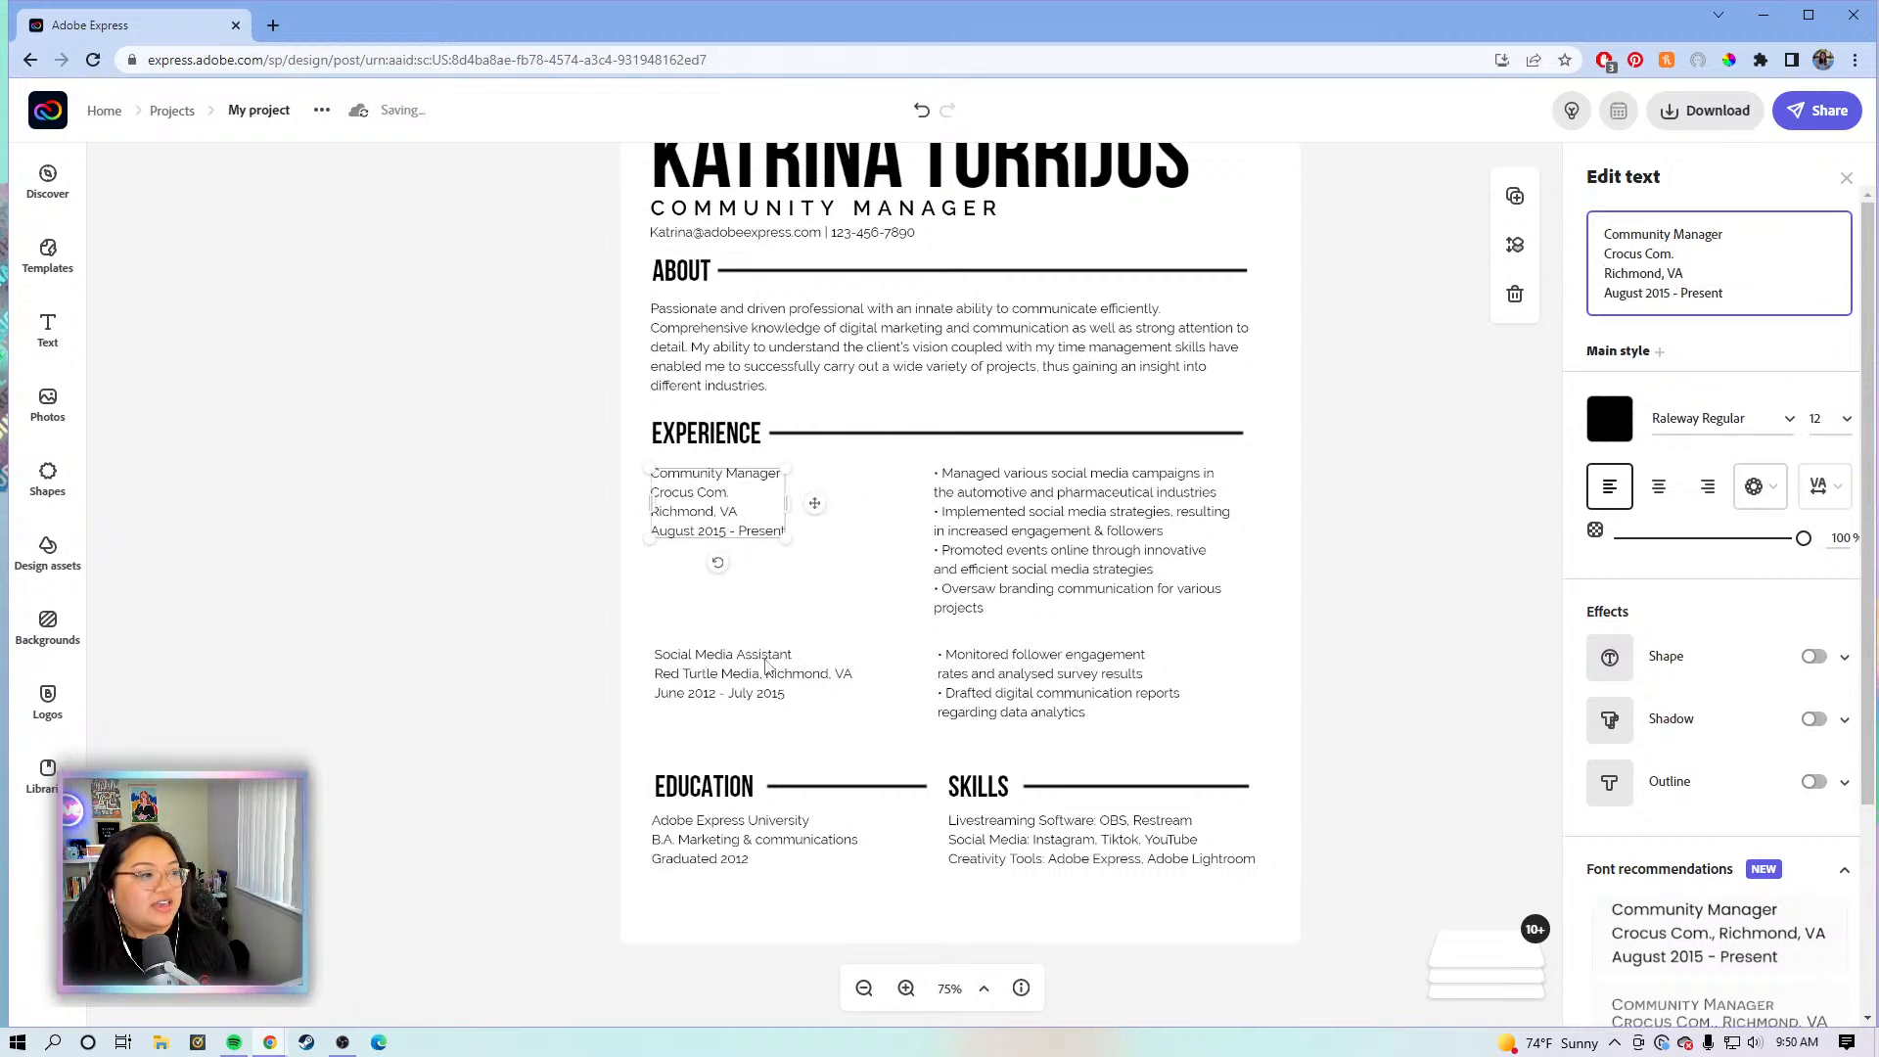
{"action": "key", "text": "Escape"}
- In the Social Media Assistant details, put Richmond, VA on its own line below Red Turtle Media
{"action": "left_click", "coordinate": [757, 671]}
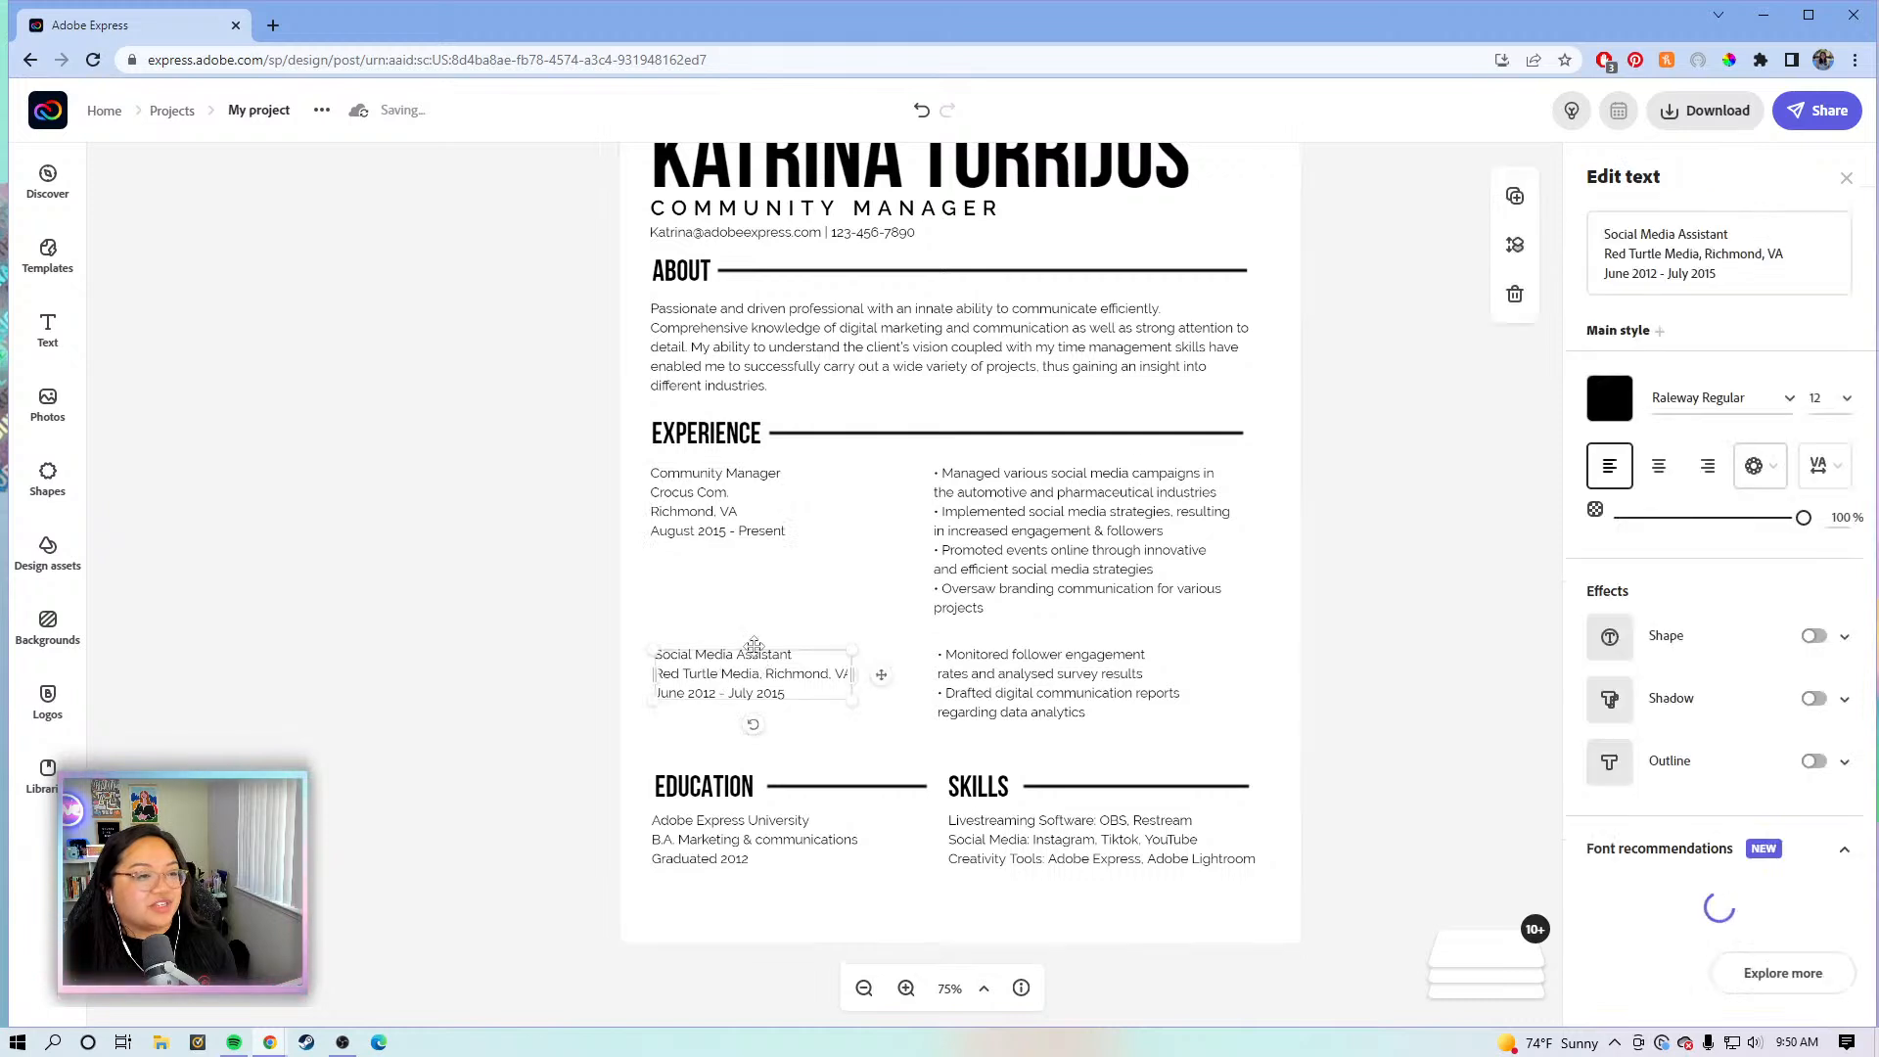
{"action": "left_click", "coordinate": [1701, 253]}
{"action": "key", "text": "Delete"}
{"action": "key", "text": "Return"}
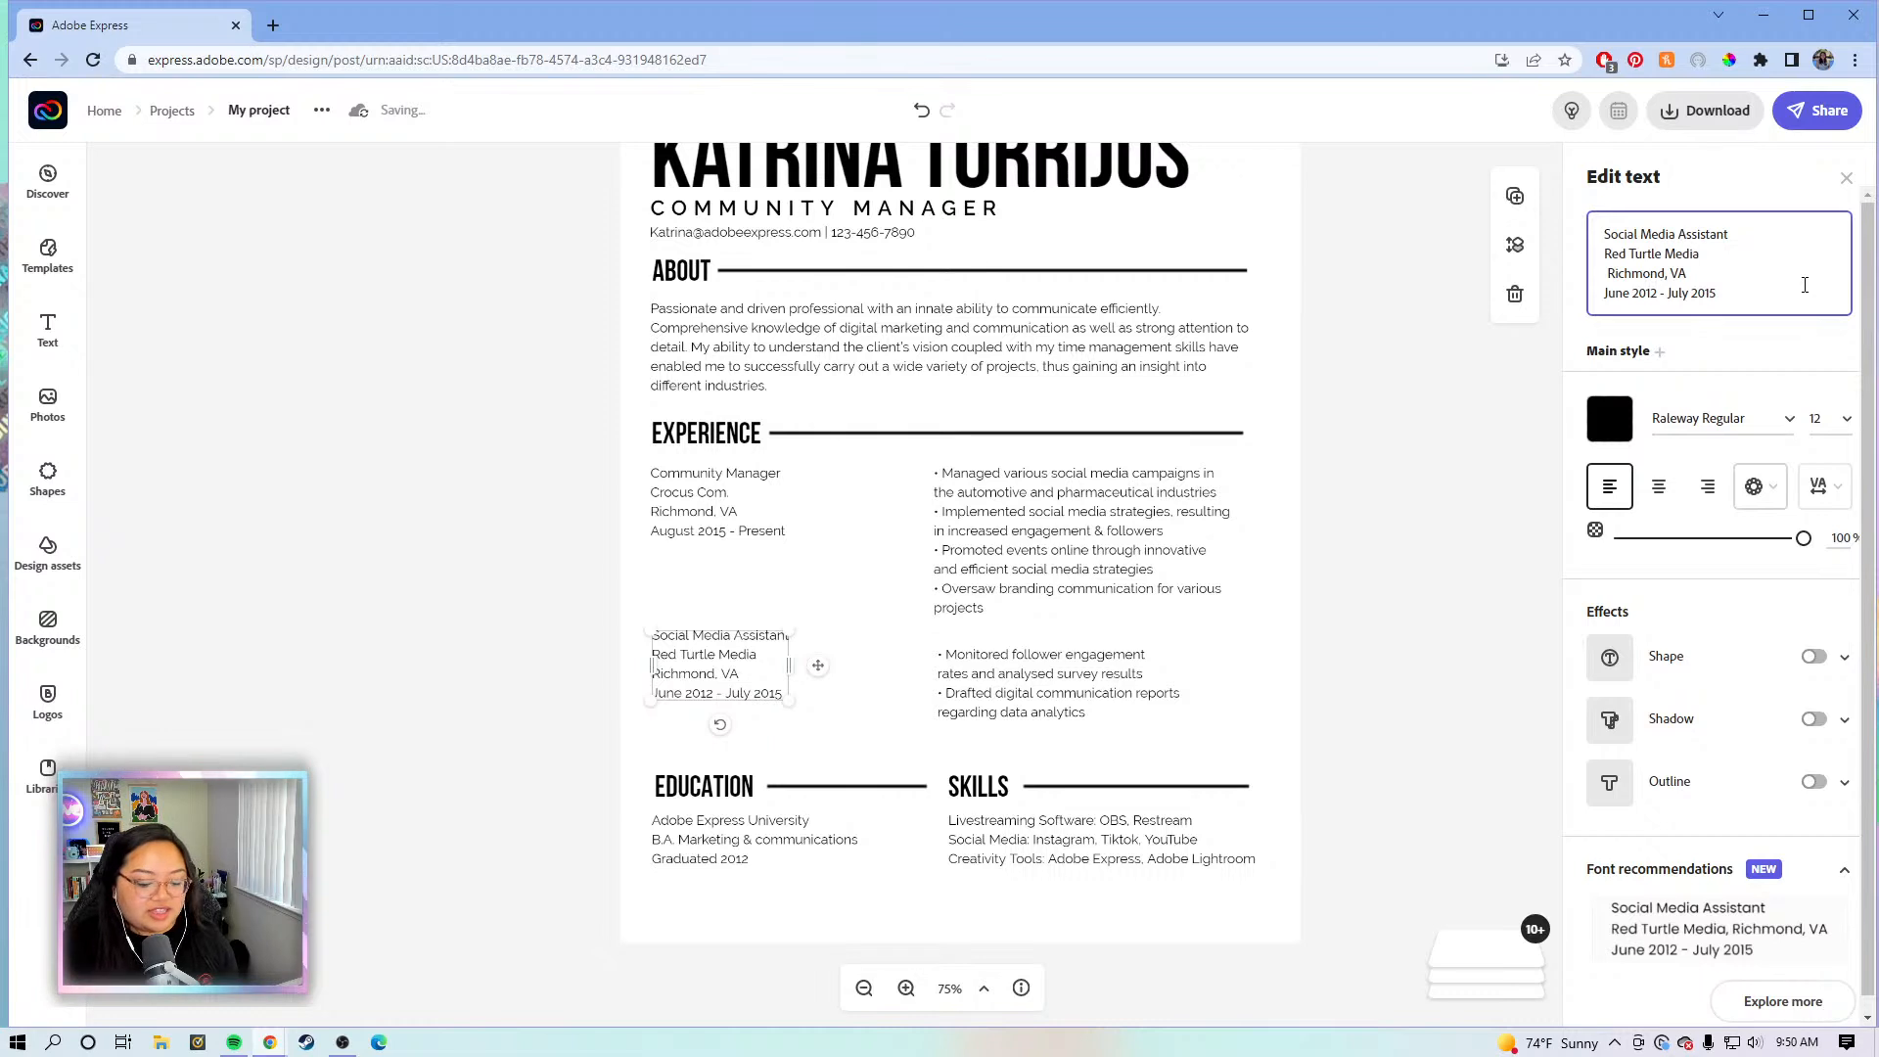
{"action": "key", "text": "Delete"}
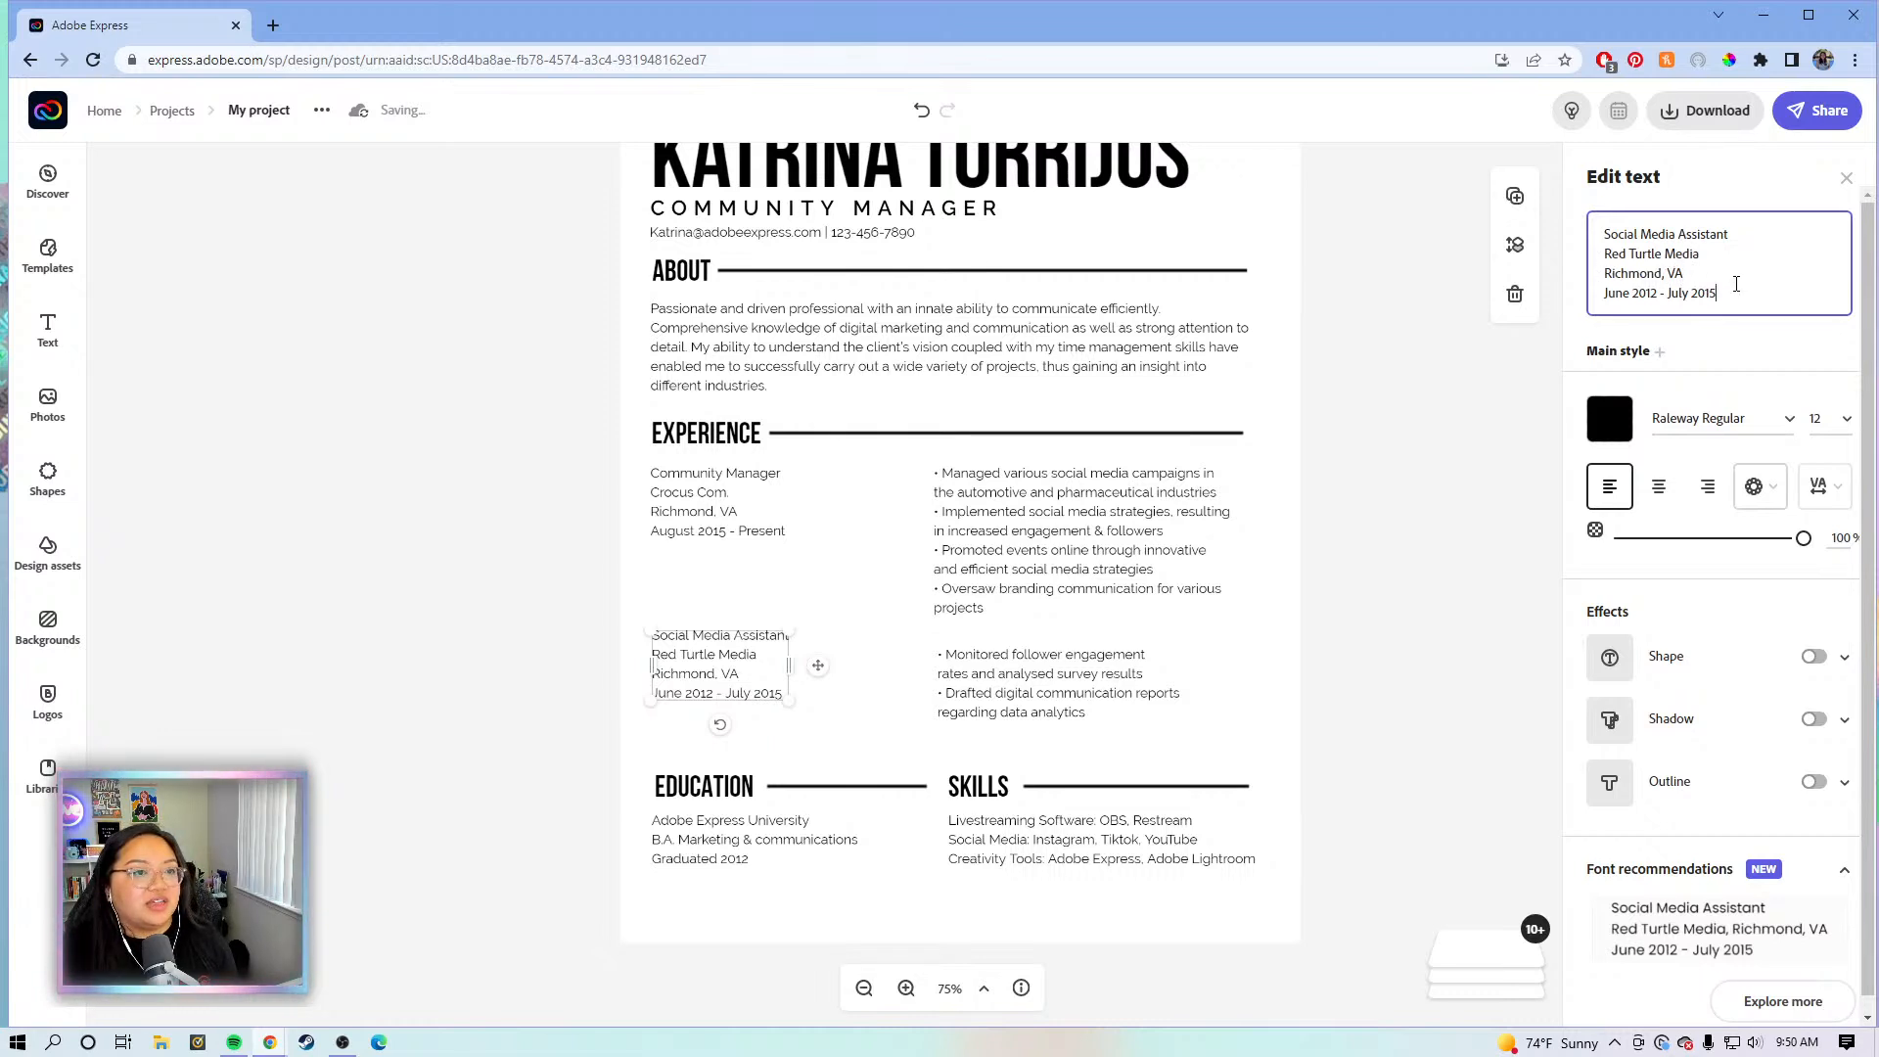
{"action": "left_click", "coordinate": [713, 682]}
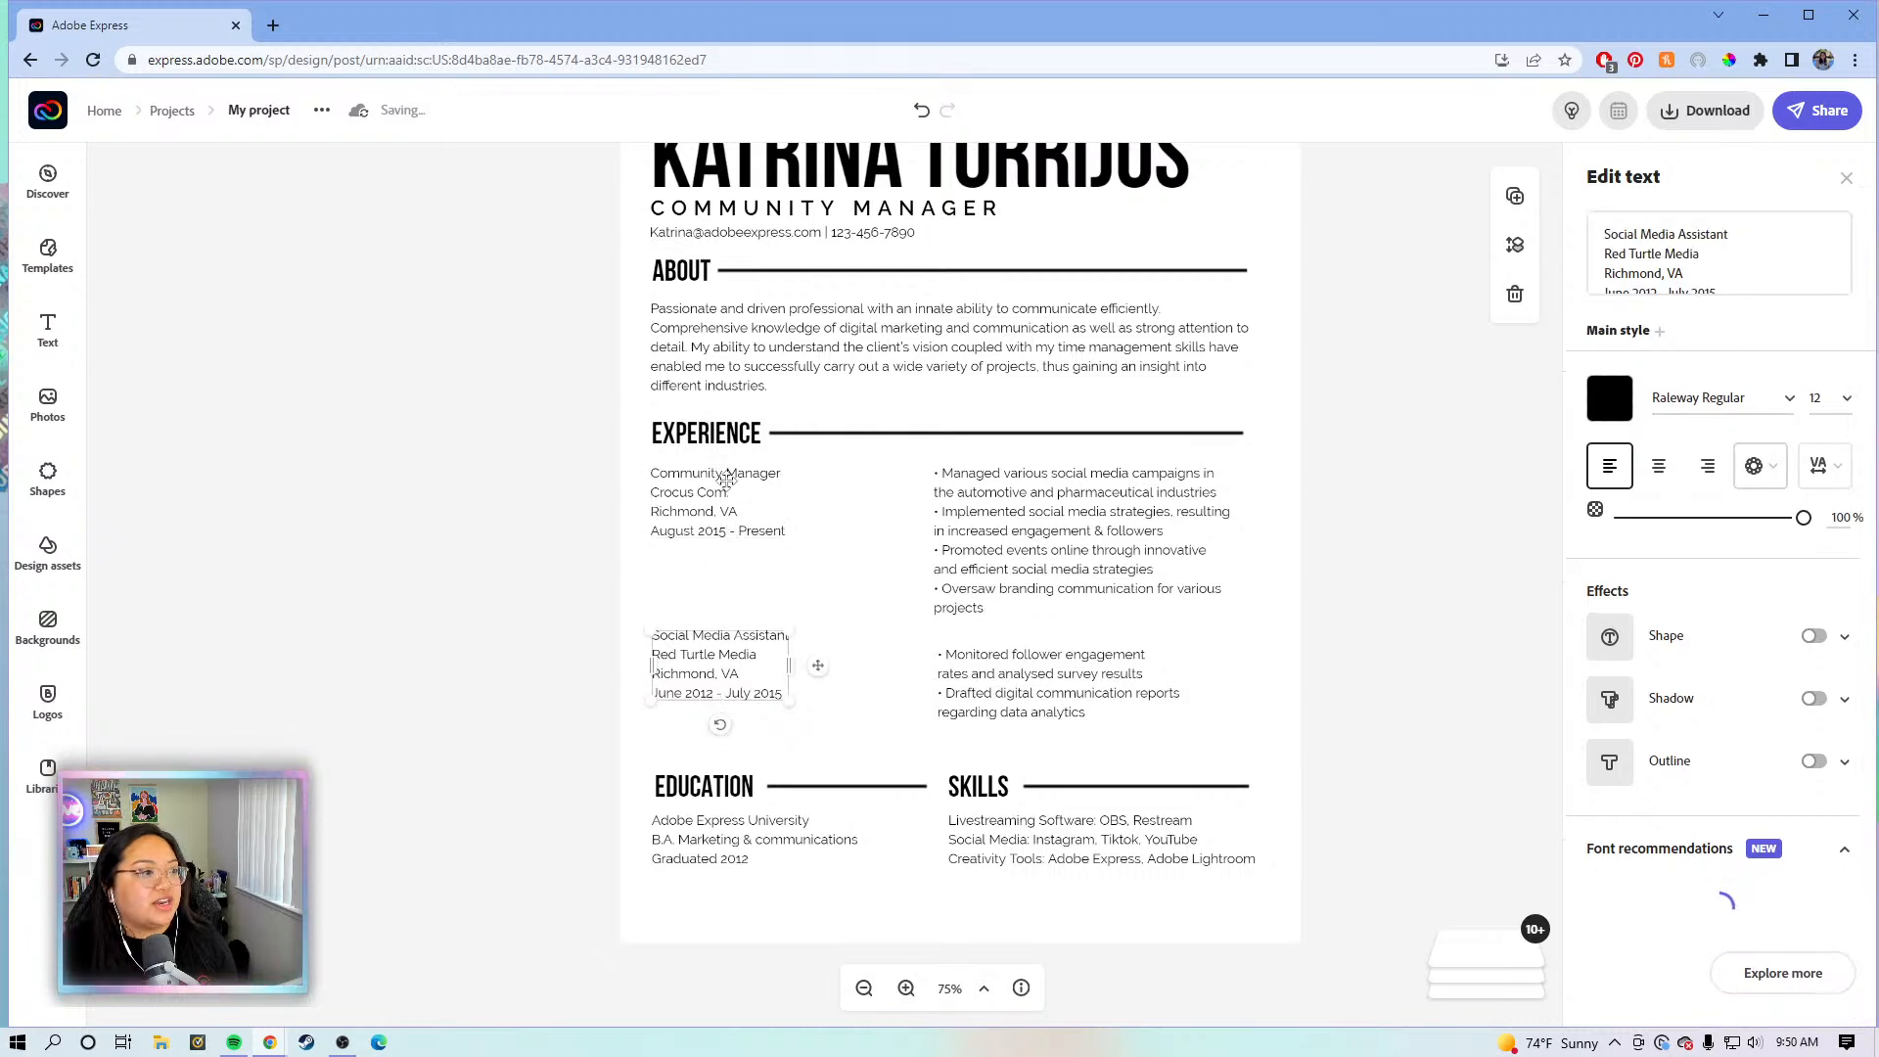
{"action": "left_click", "coordinate": [972, 519]}
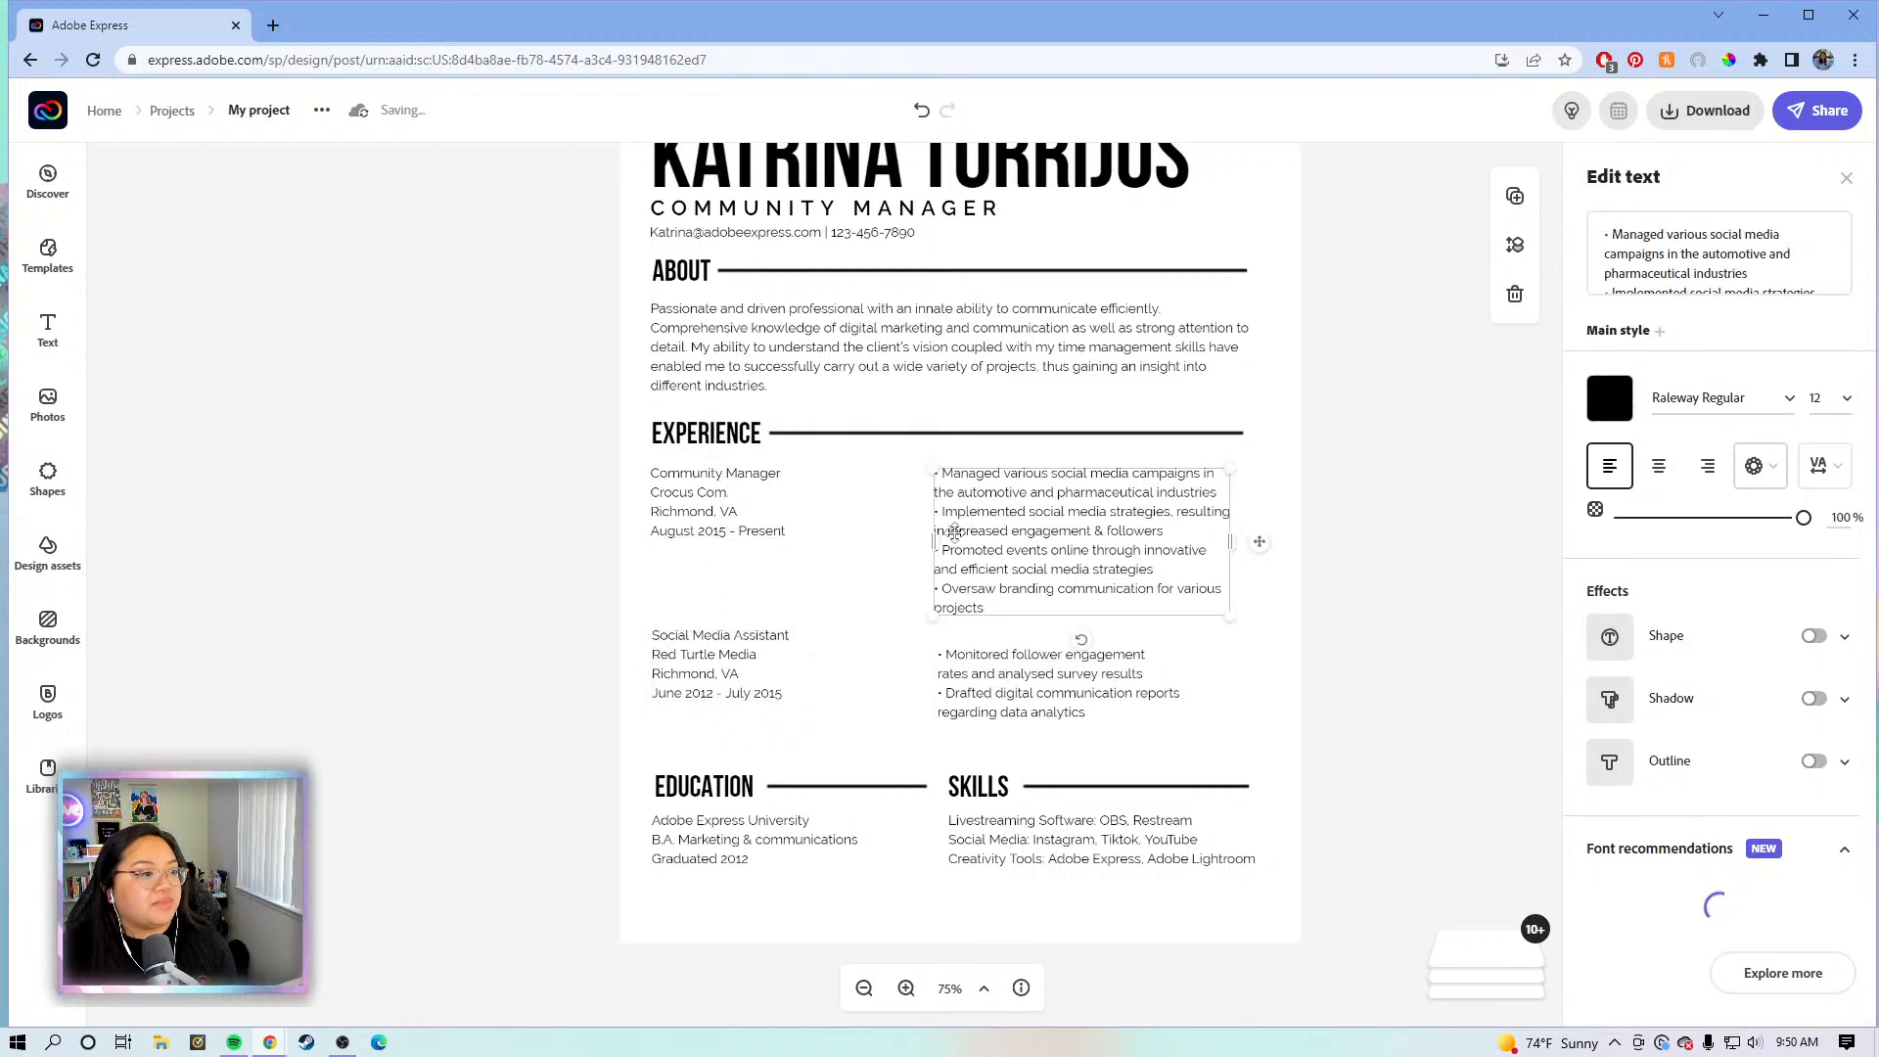
{"action": "left_click", "coordinate": [764, 526]}
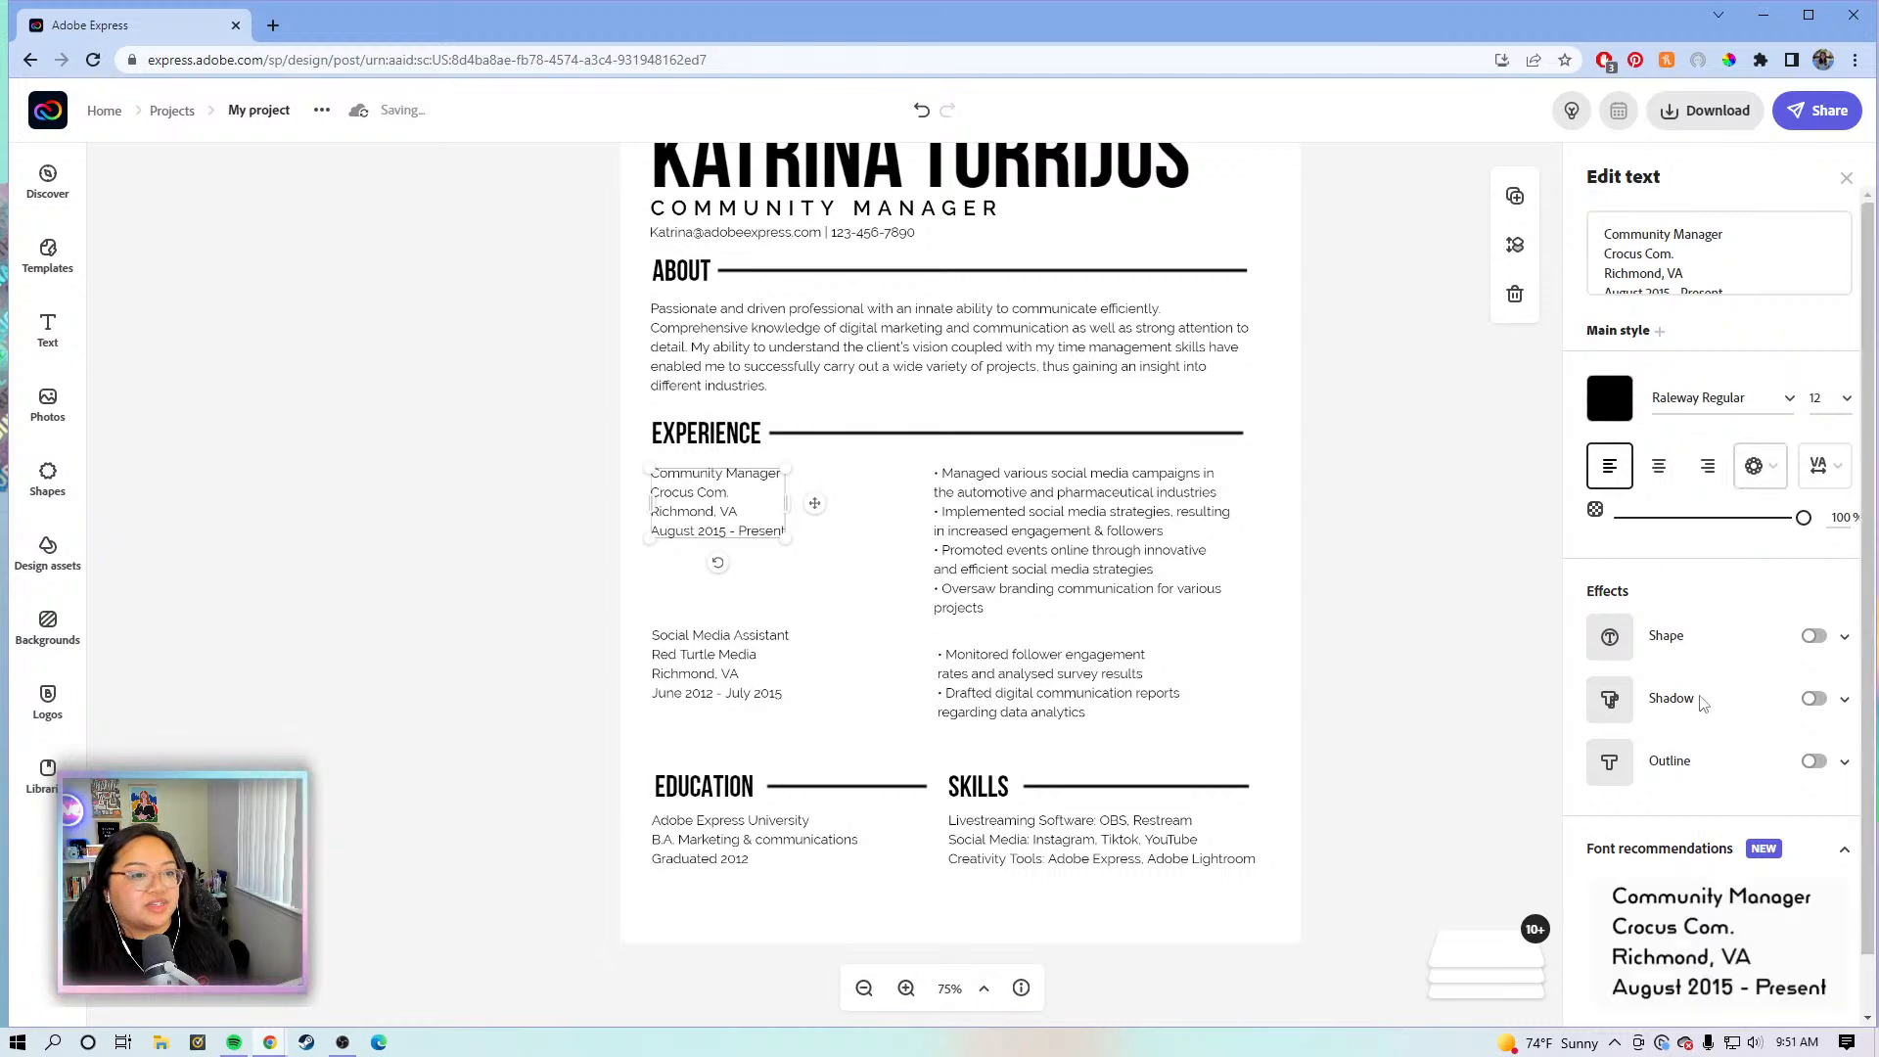
- Set the Community Manager and Social Media Assistant detail text to Raleway SemiBold
{"action": "left_click", "coordinate": [1795, 397]}
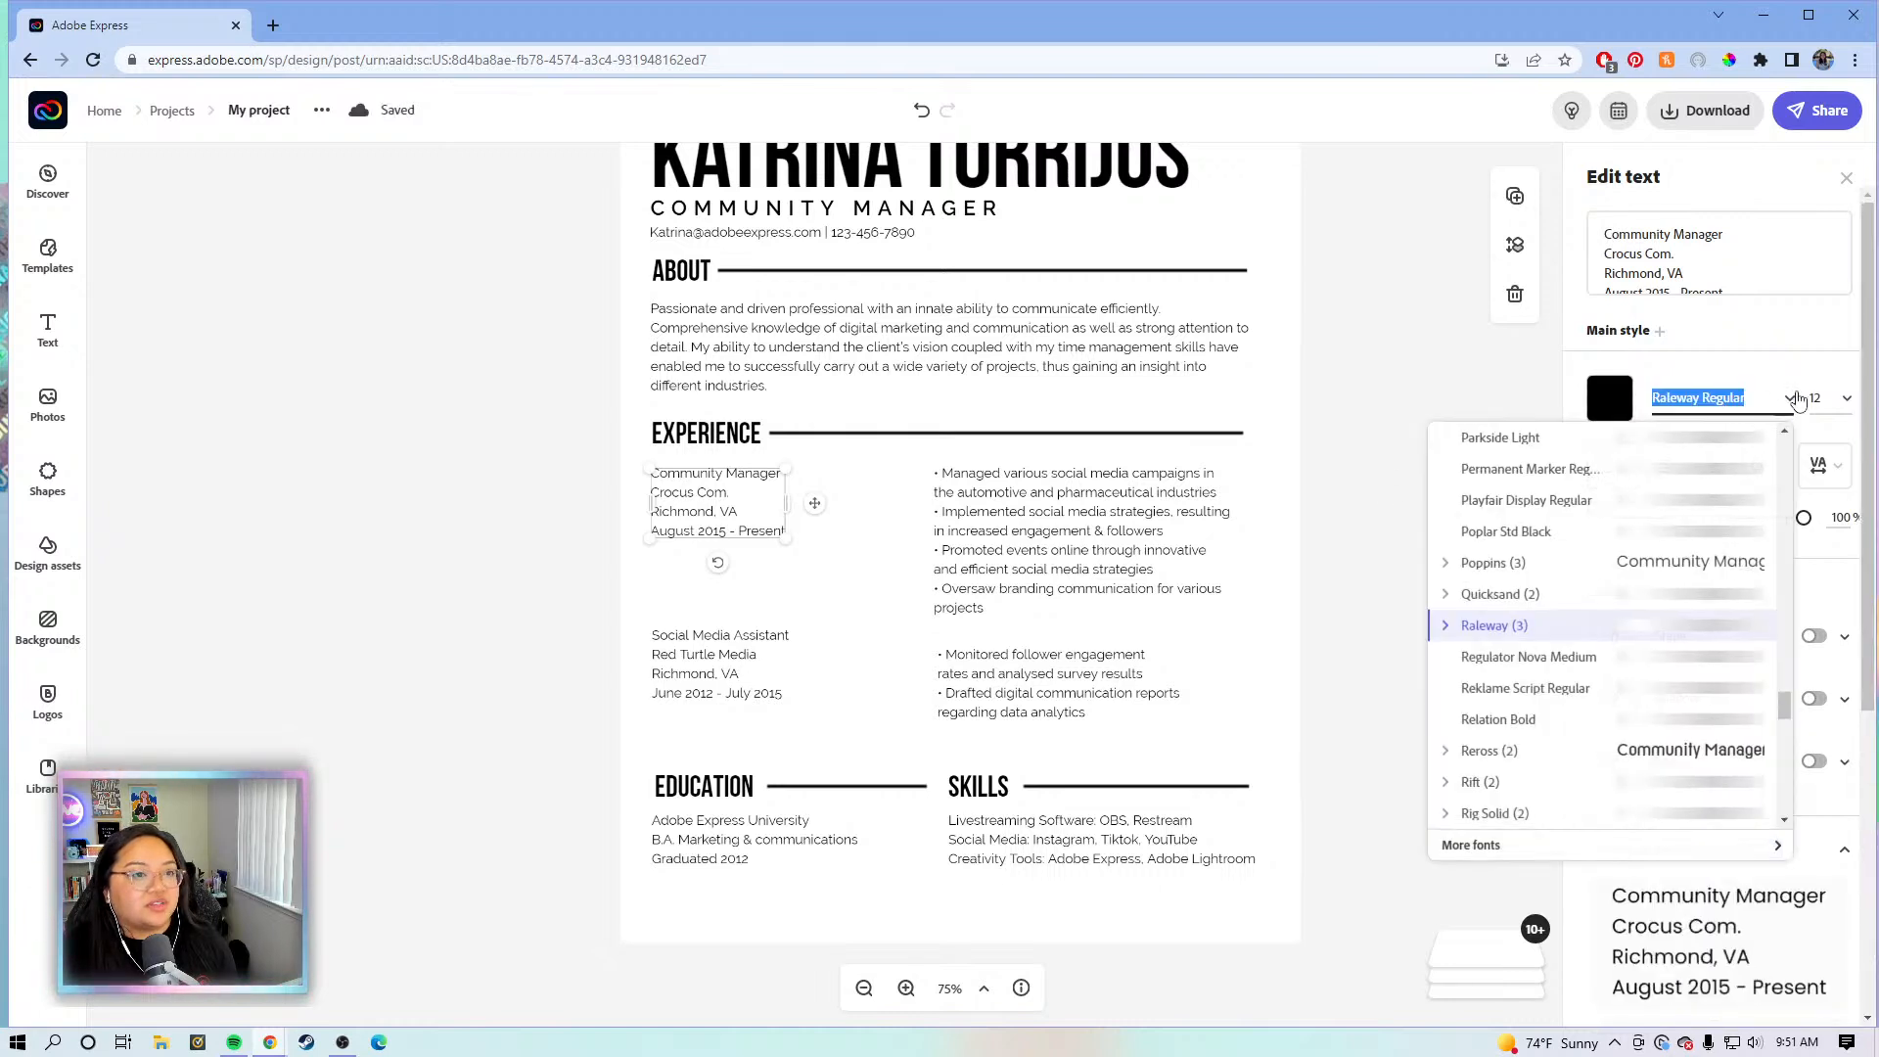
{"action": "left_click", "coordinate": [1446, 629]}
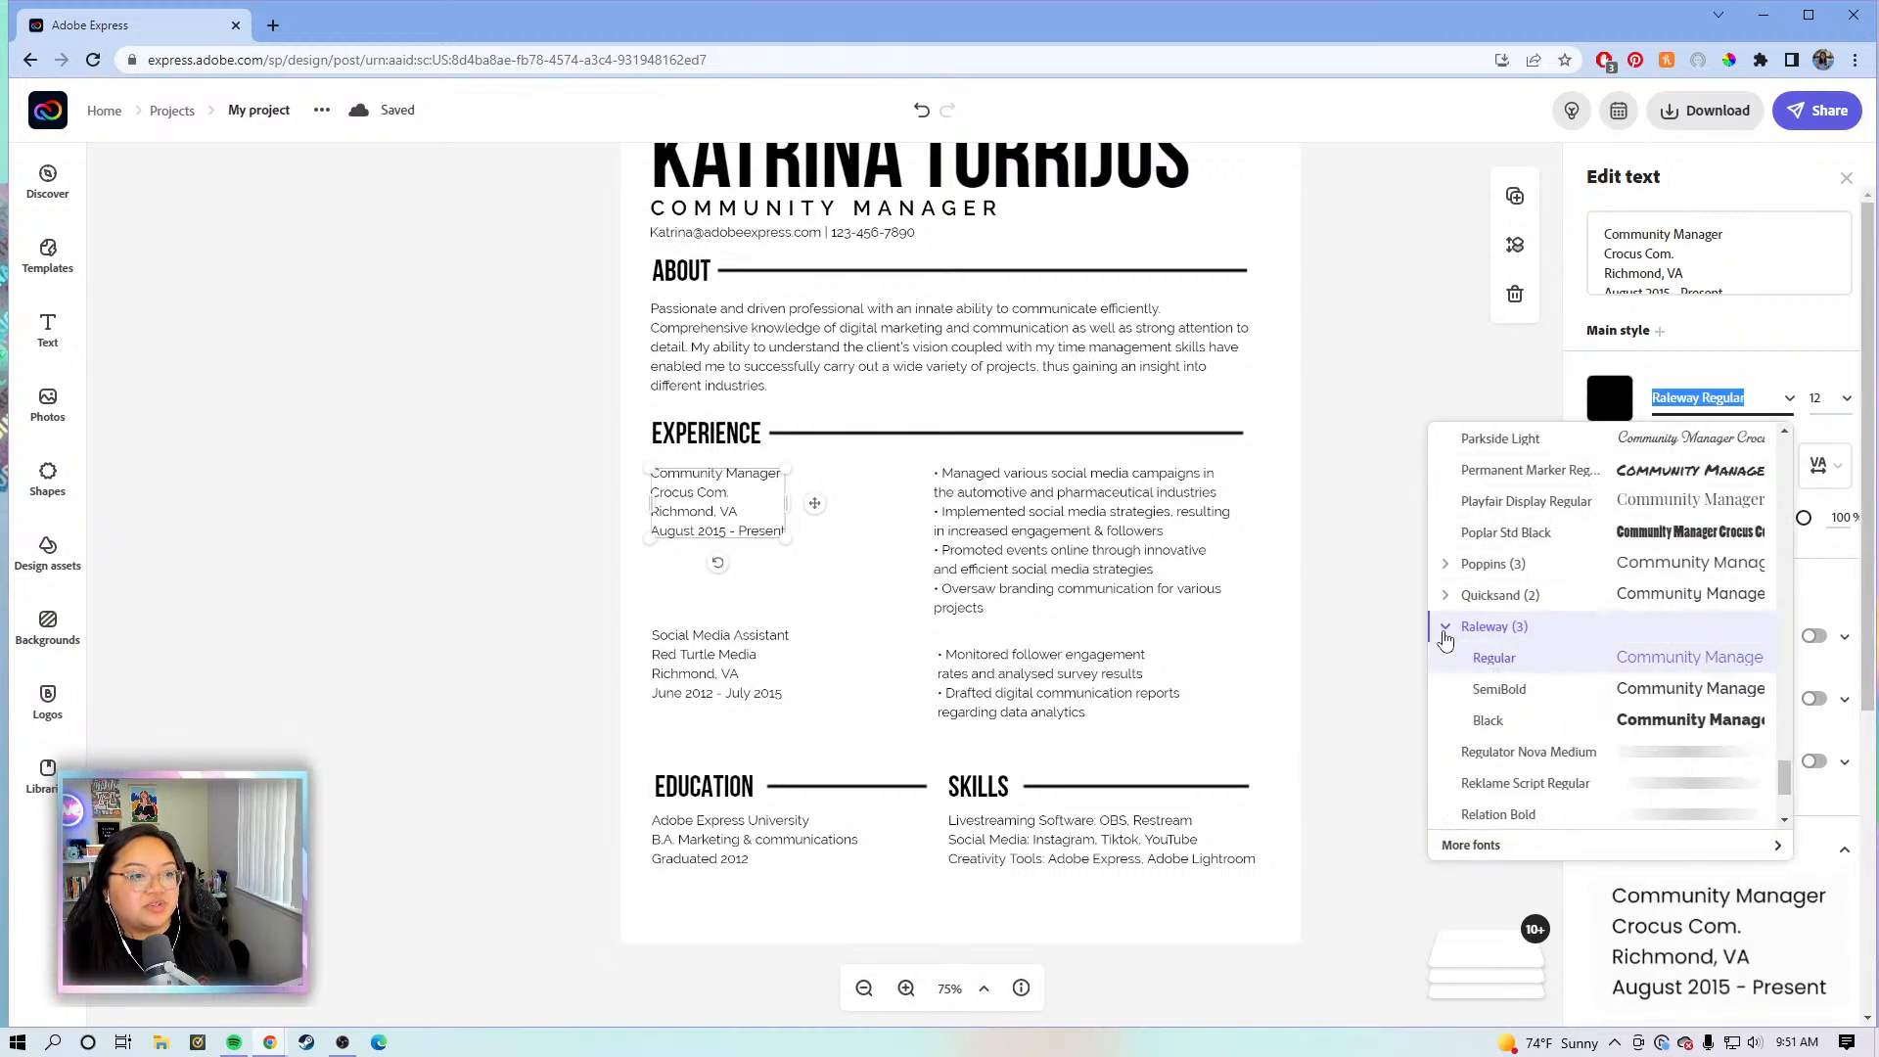
{"action": "left_click", "coordinate": [1513, 692]}
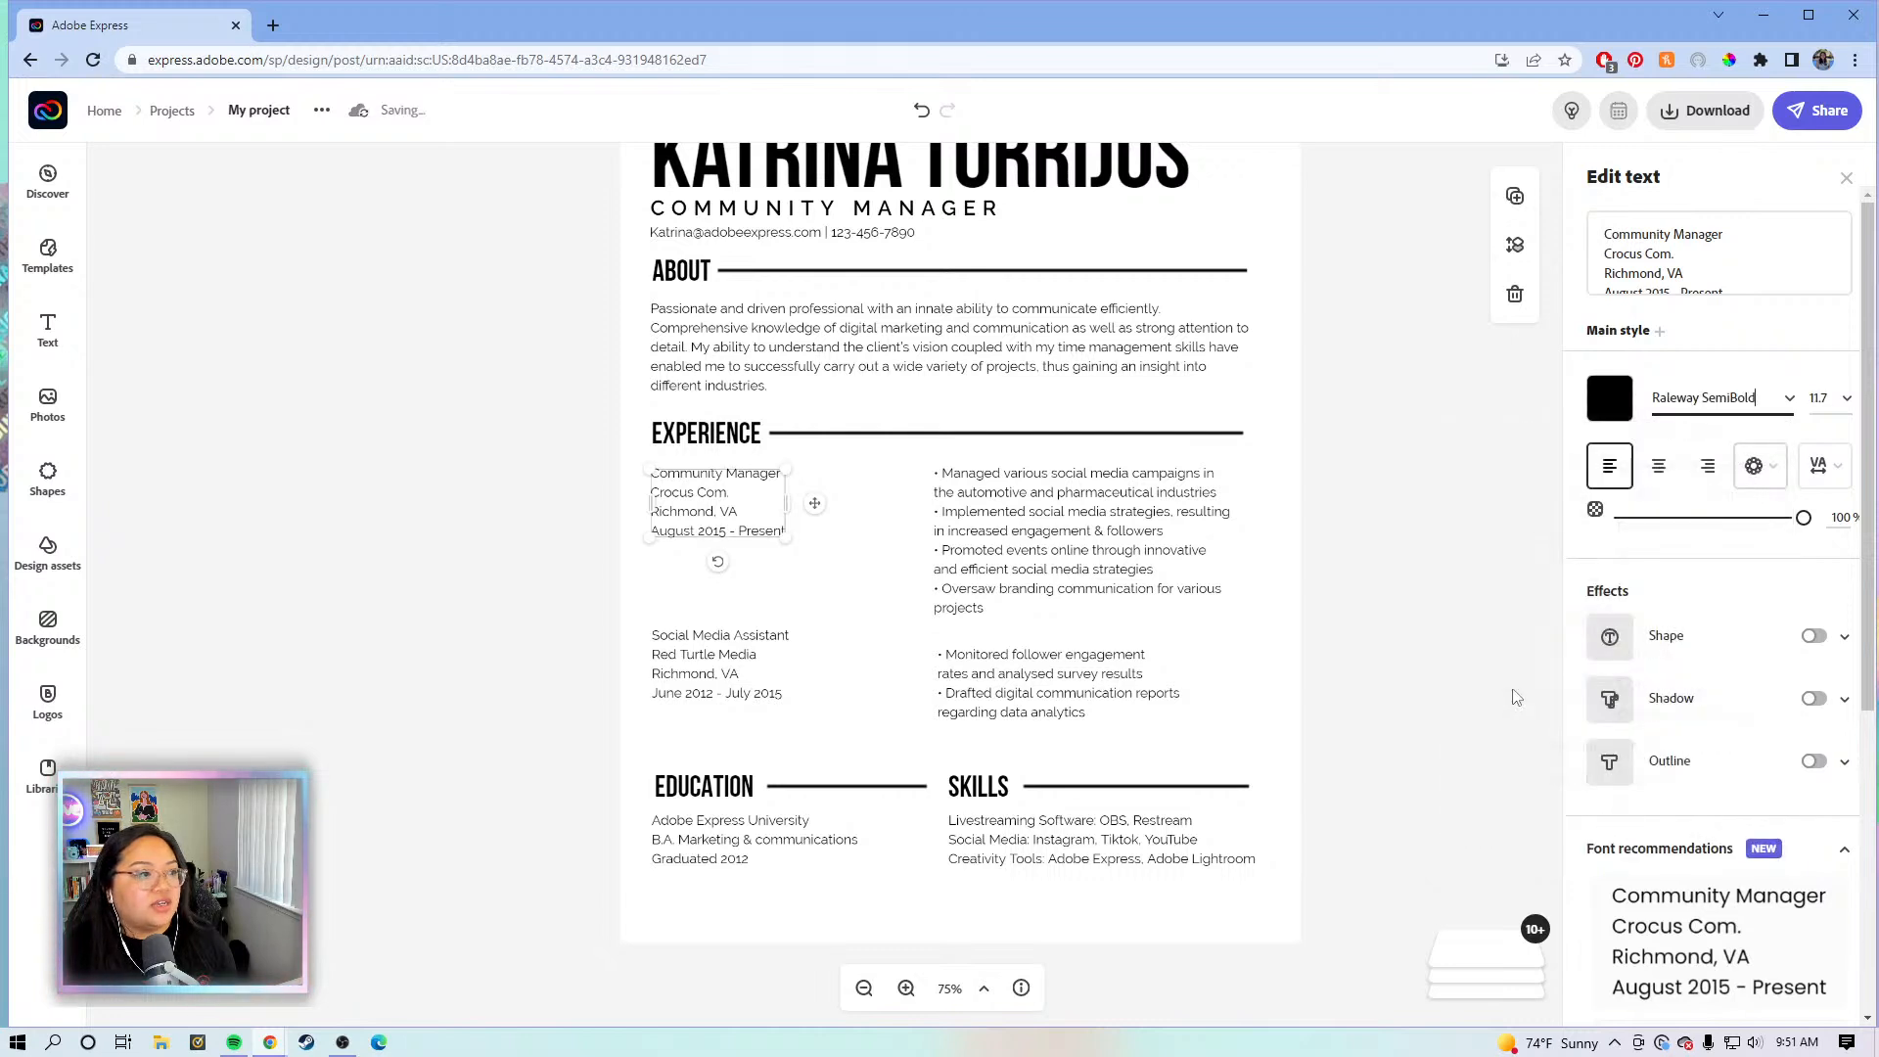
{"action": "left_click", "coordinate": [710, 665]}
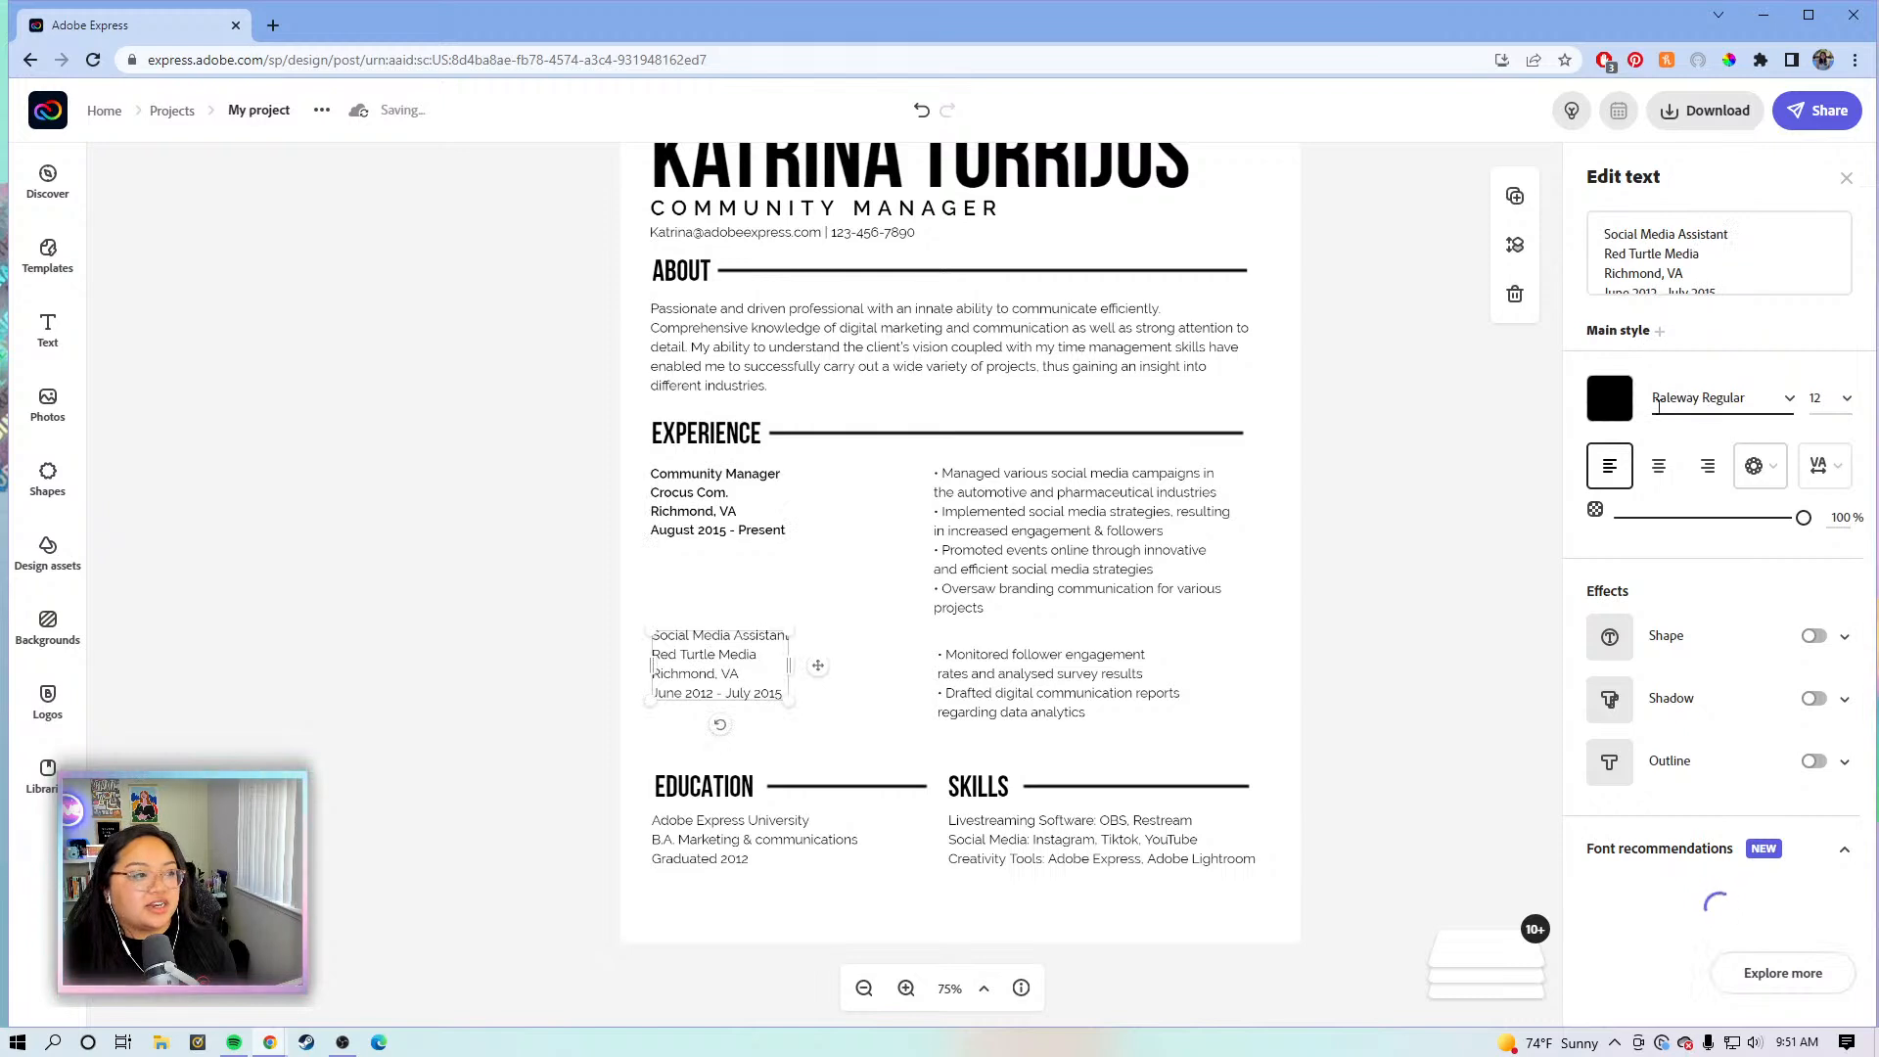
{"action": "left_click", "coordinate": [1790, 399]}
{"action": "left_click", "coordinate": [1445, 626]}
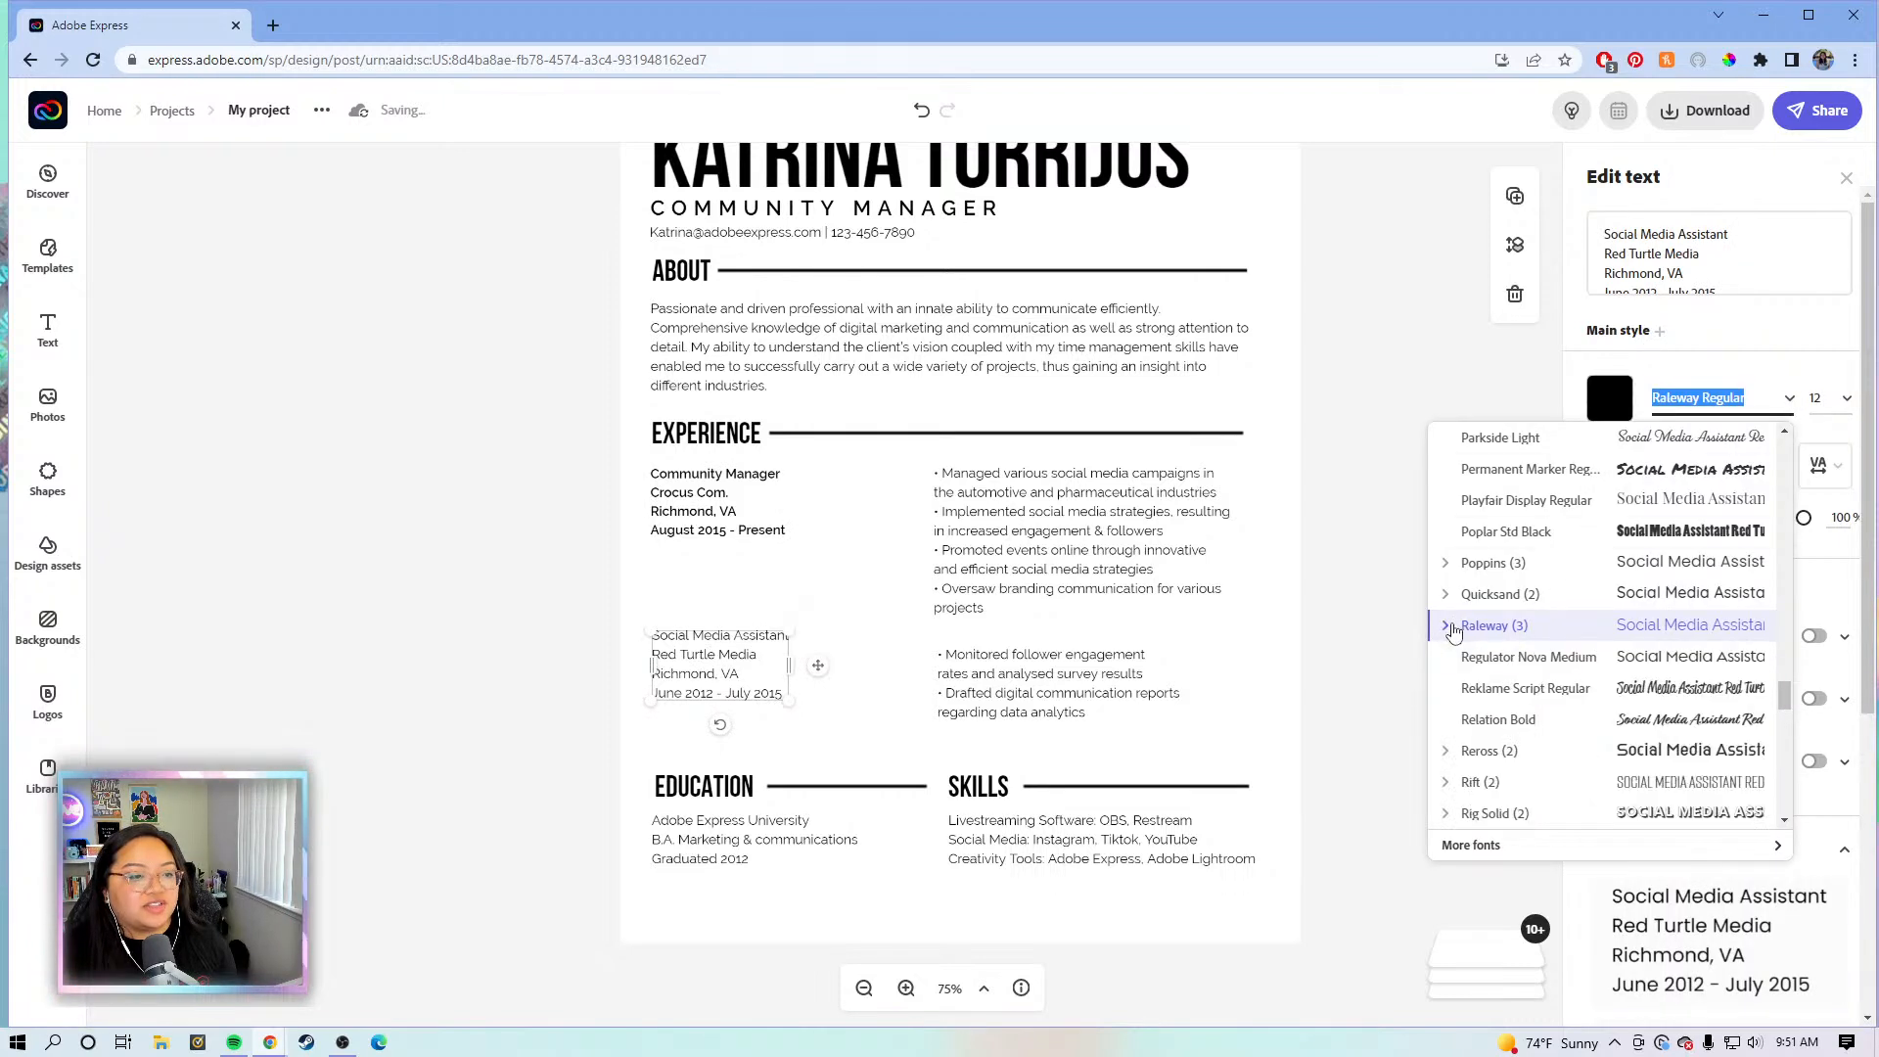
{"action": "left_click", "coordinate": [1443, 627]}
{"action": "left_click", "coordinate": [1497, 688]}
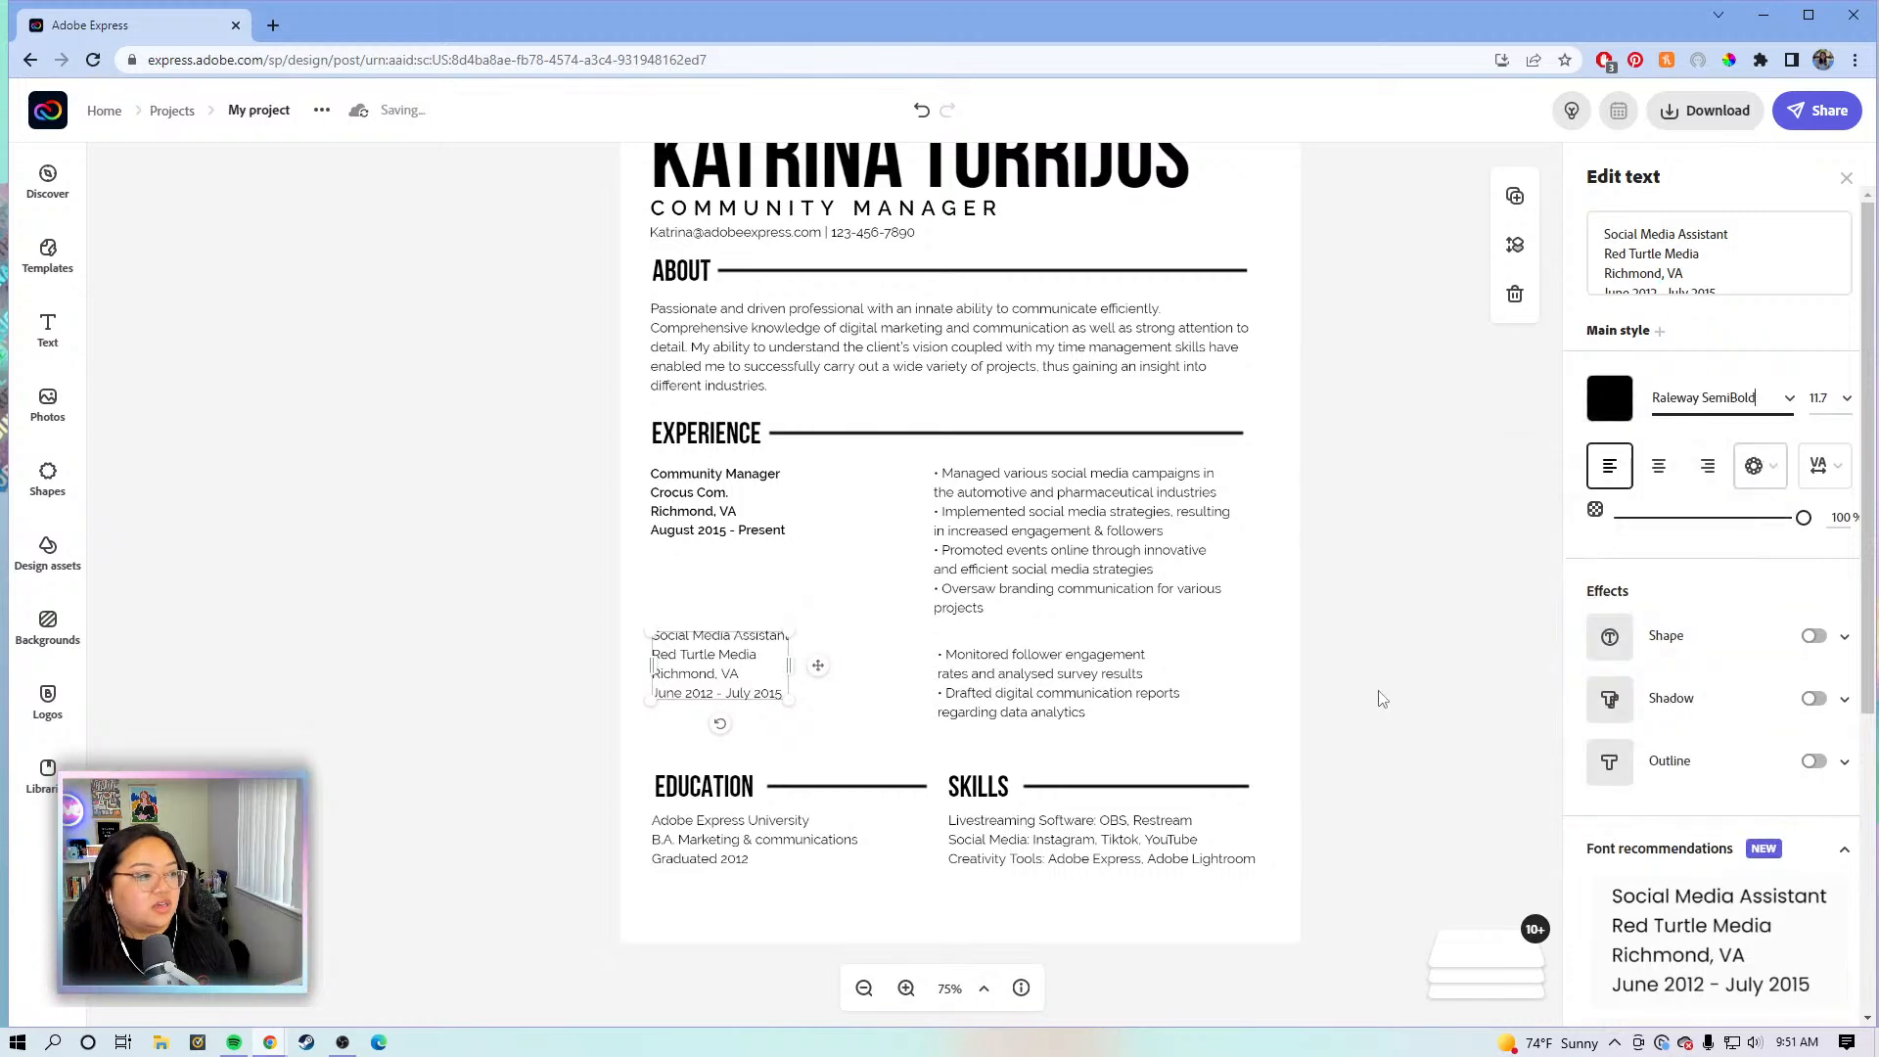
{"action": "left_click", "coordinate": [1397, 689]}
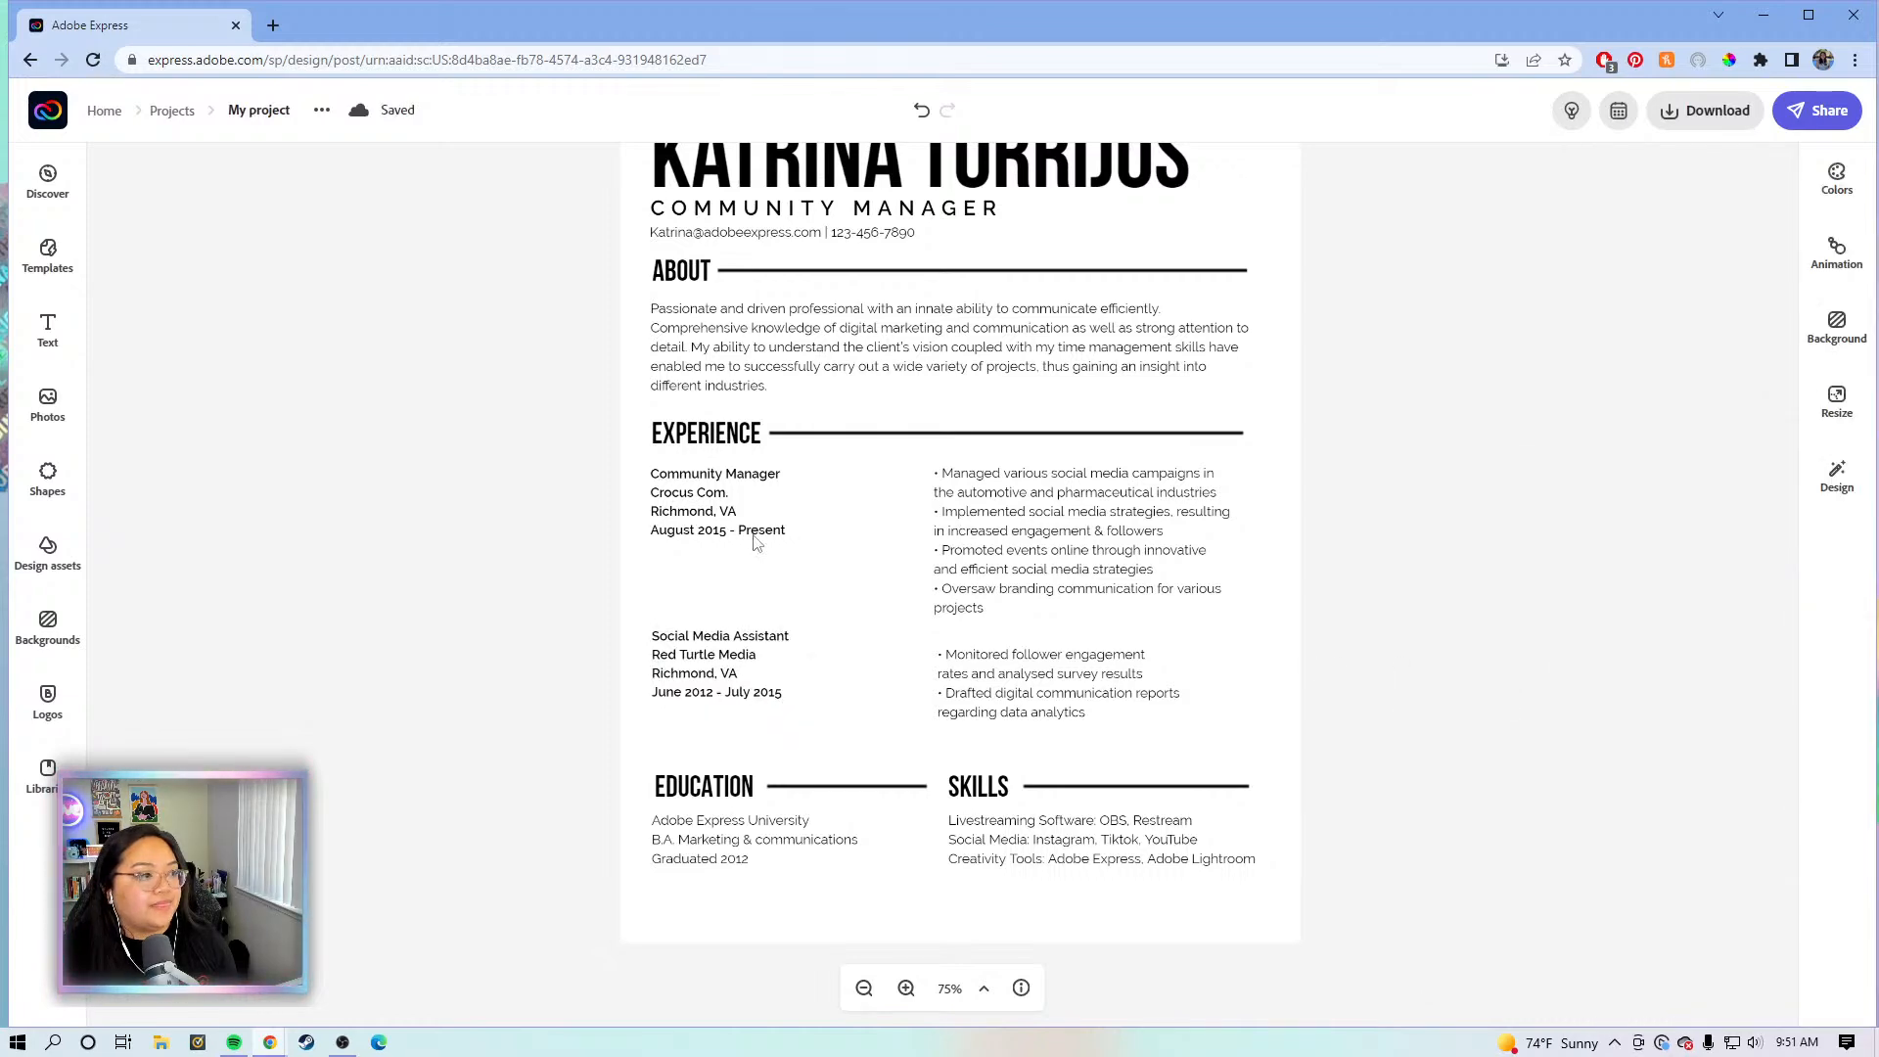
{"action": "left_click", "coordinate": [733, 513]}
{"action": "left_click", "coordinate": [1034, 549]}
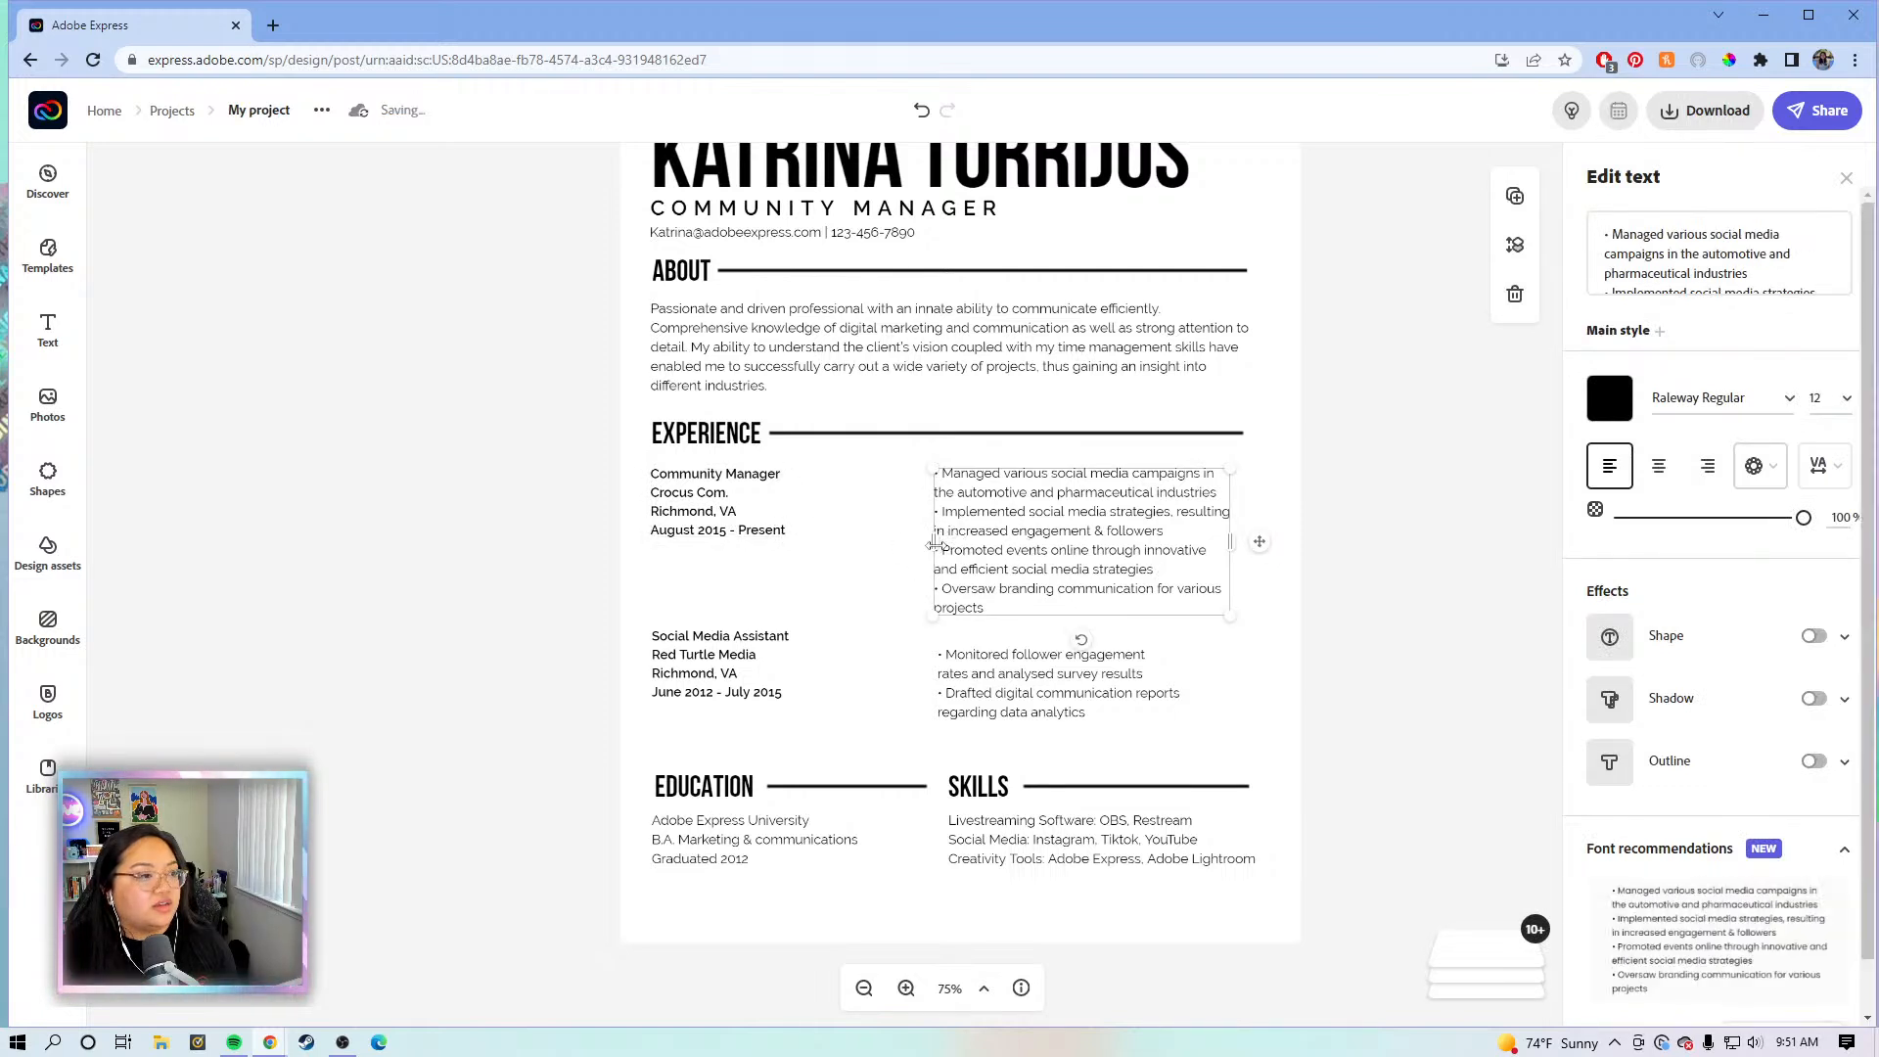
{"action": "left_click_drag", "start_coordinate": [930, 540], "coordinate": [832, 523]}
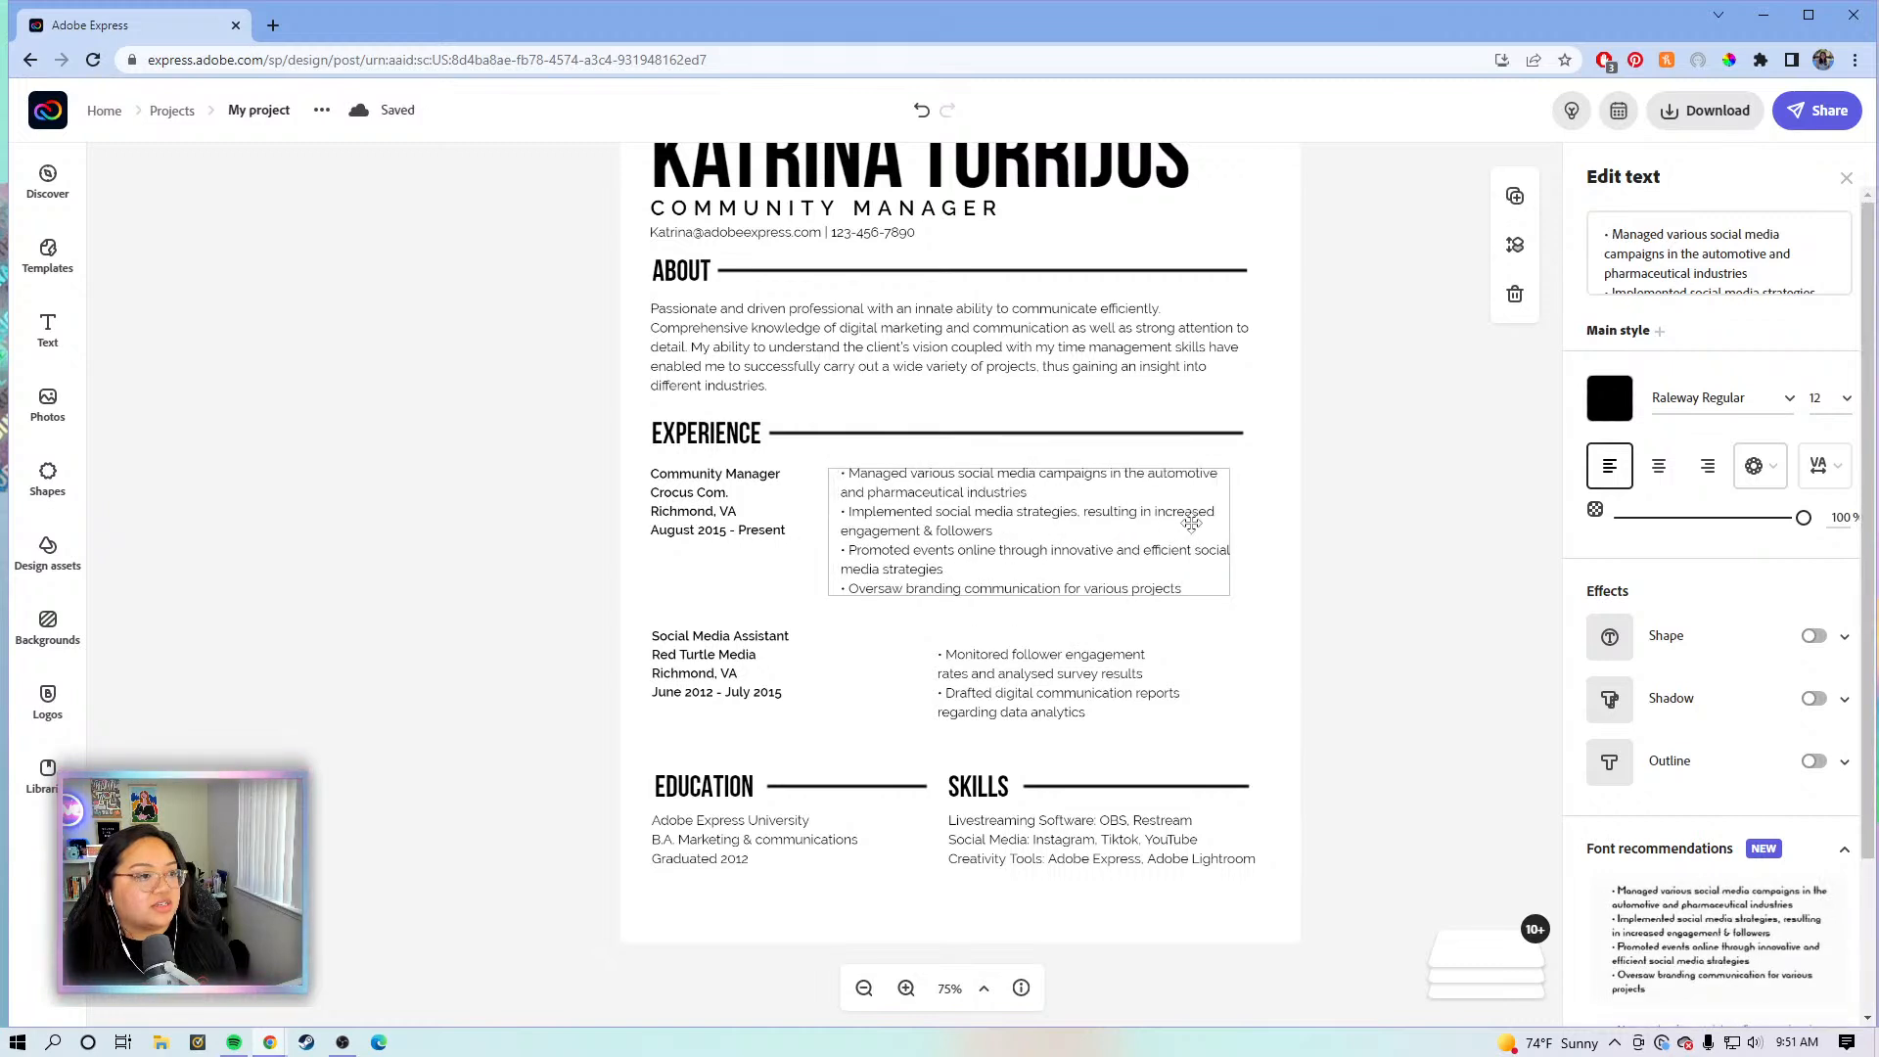
{"action": "left_click_drag", "start_coordinate": [1231, 530], "coordinate": [1256, 533]}
{"action": "left_click", "coordinate": [1076, 682]}
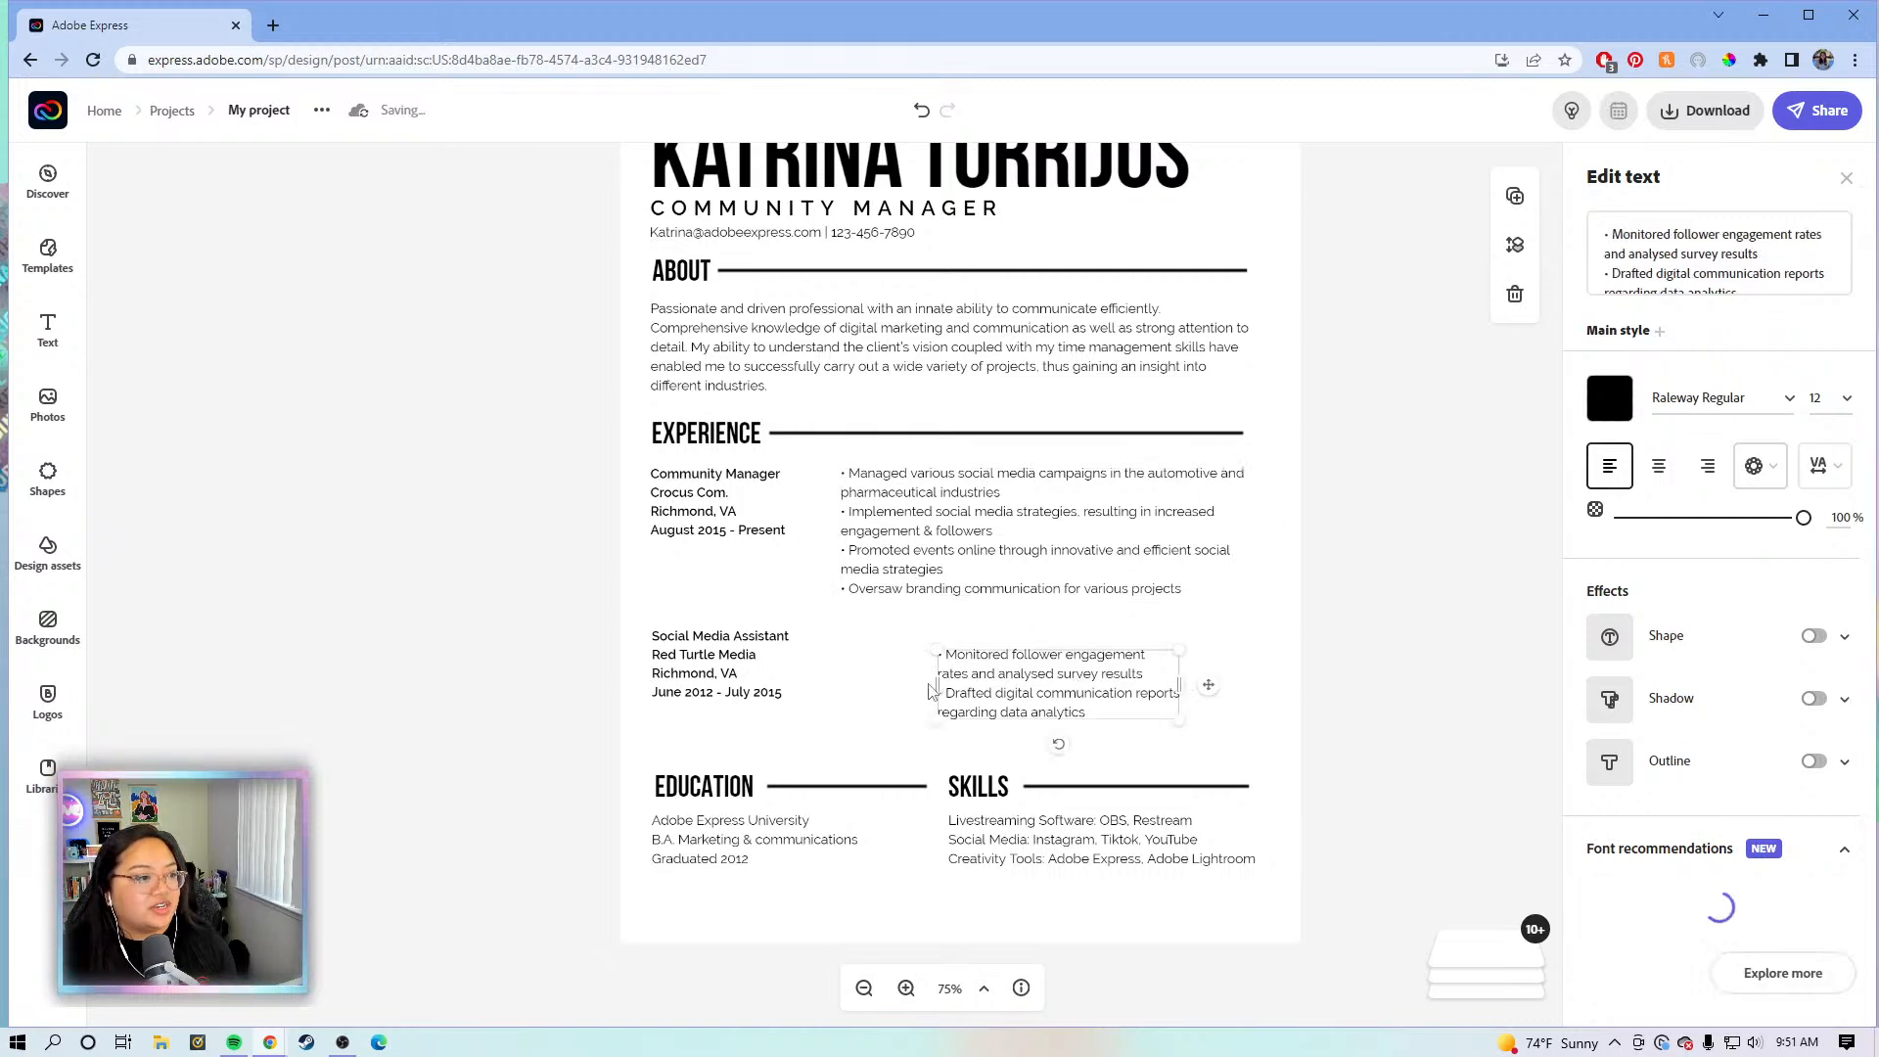
{"action": "left_click_drag", "start_coordinate": [937, 683], "coordinate": [840, 678]}
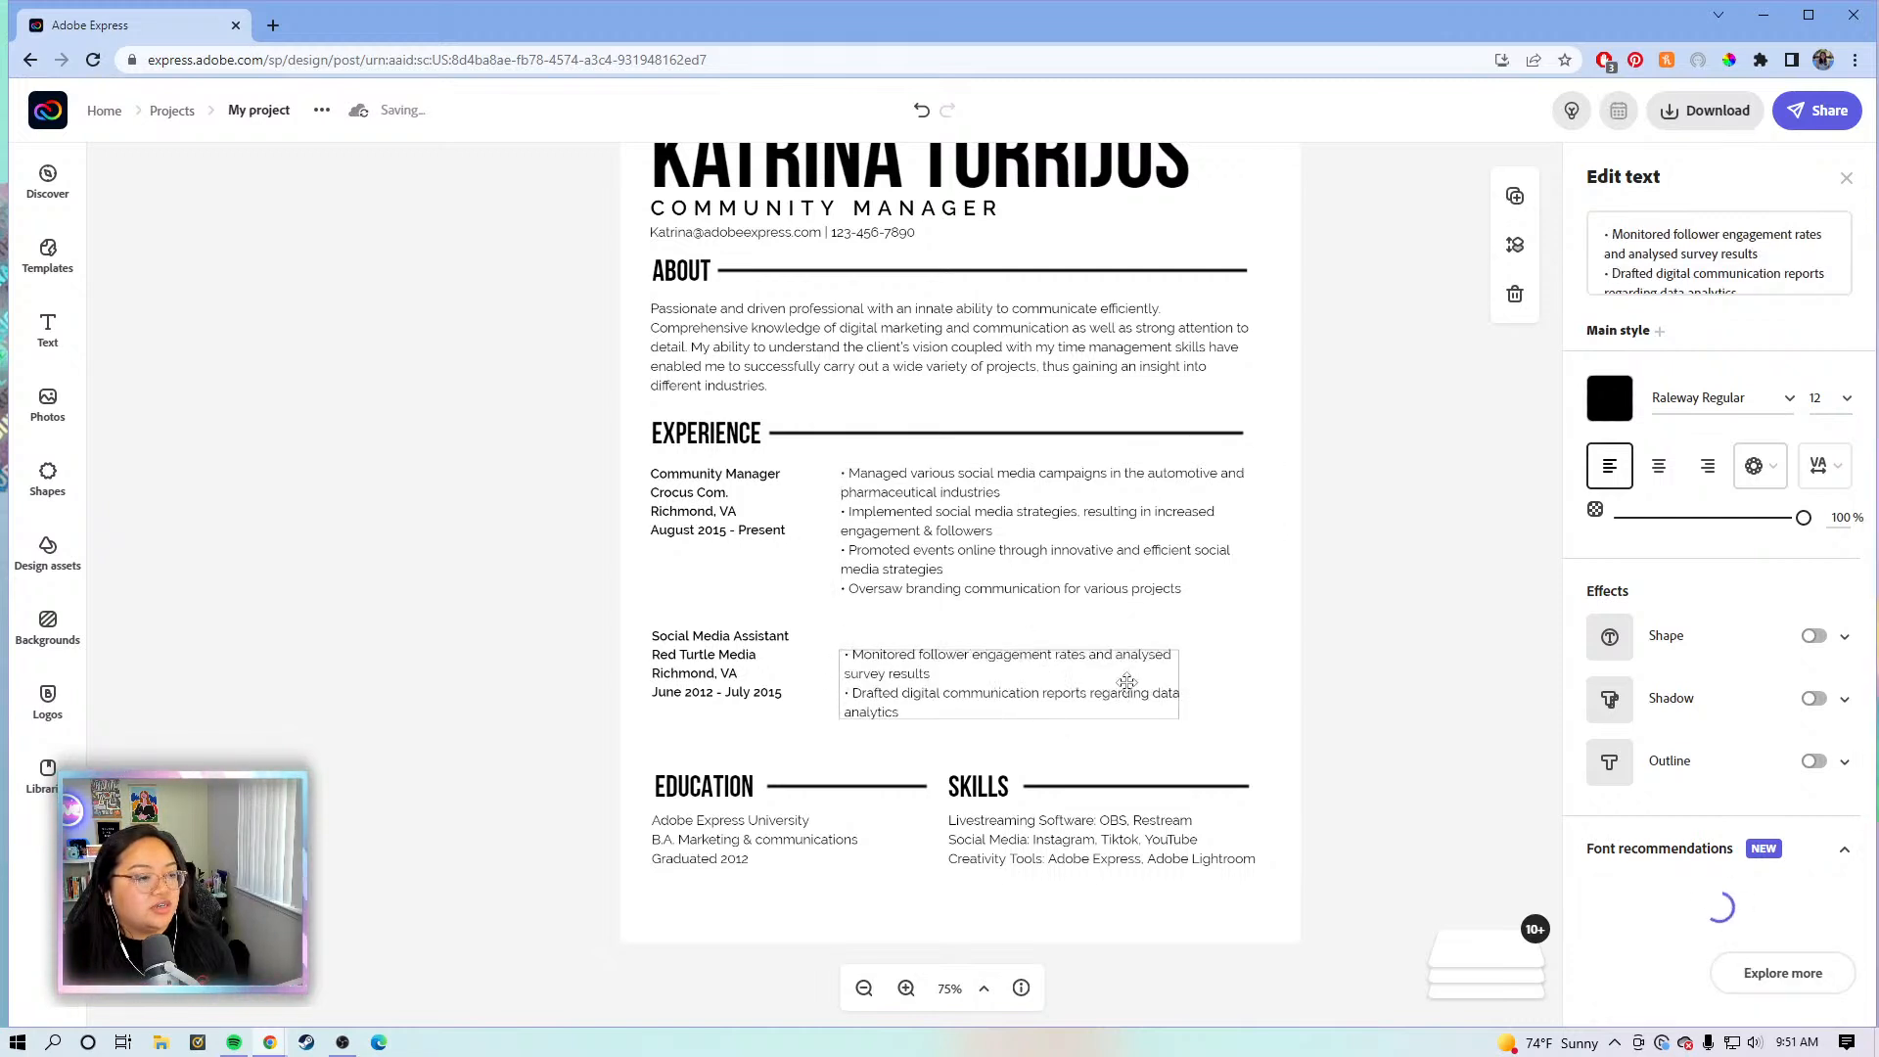
{"action": "left_click_drag", "start_coordinate": [1195, 692], "coordinate": [1239, 693]}
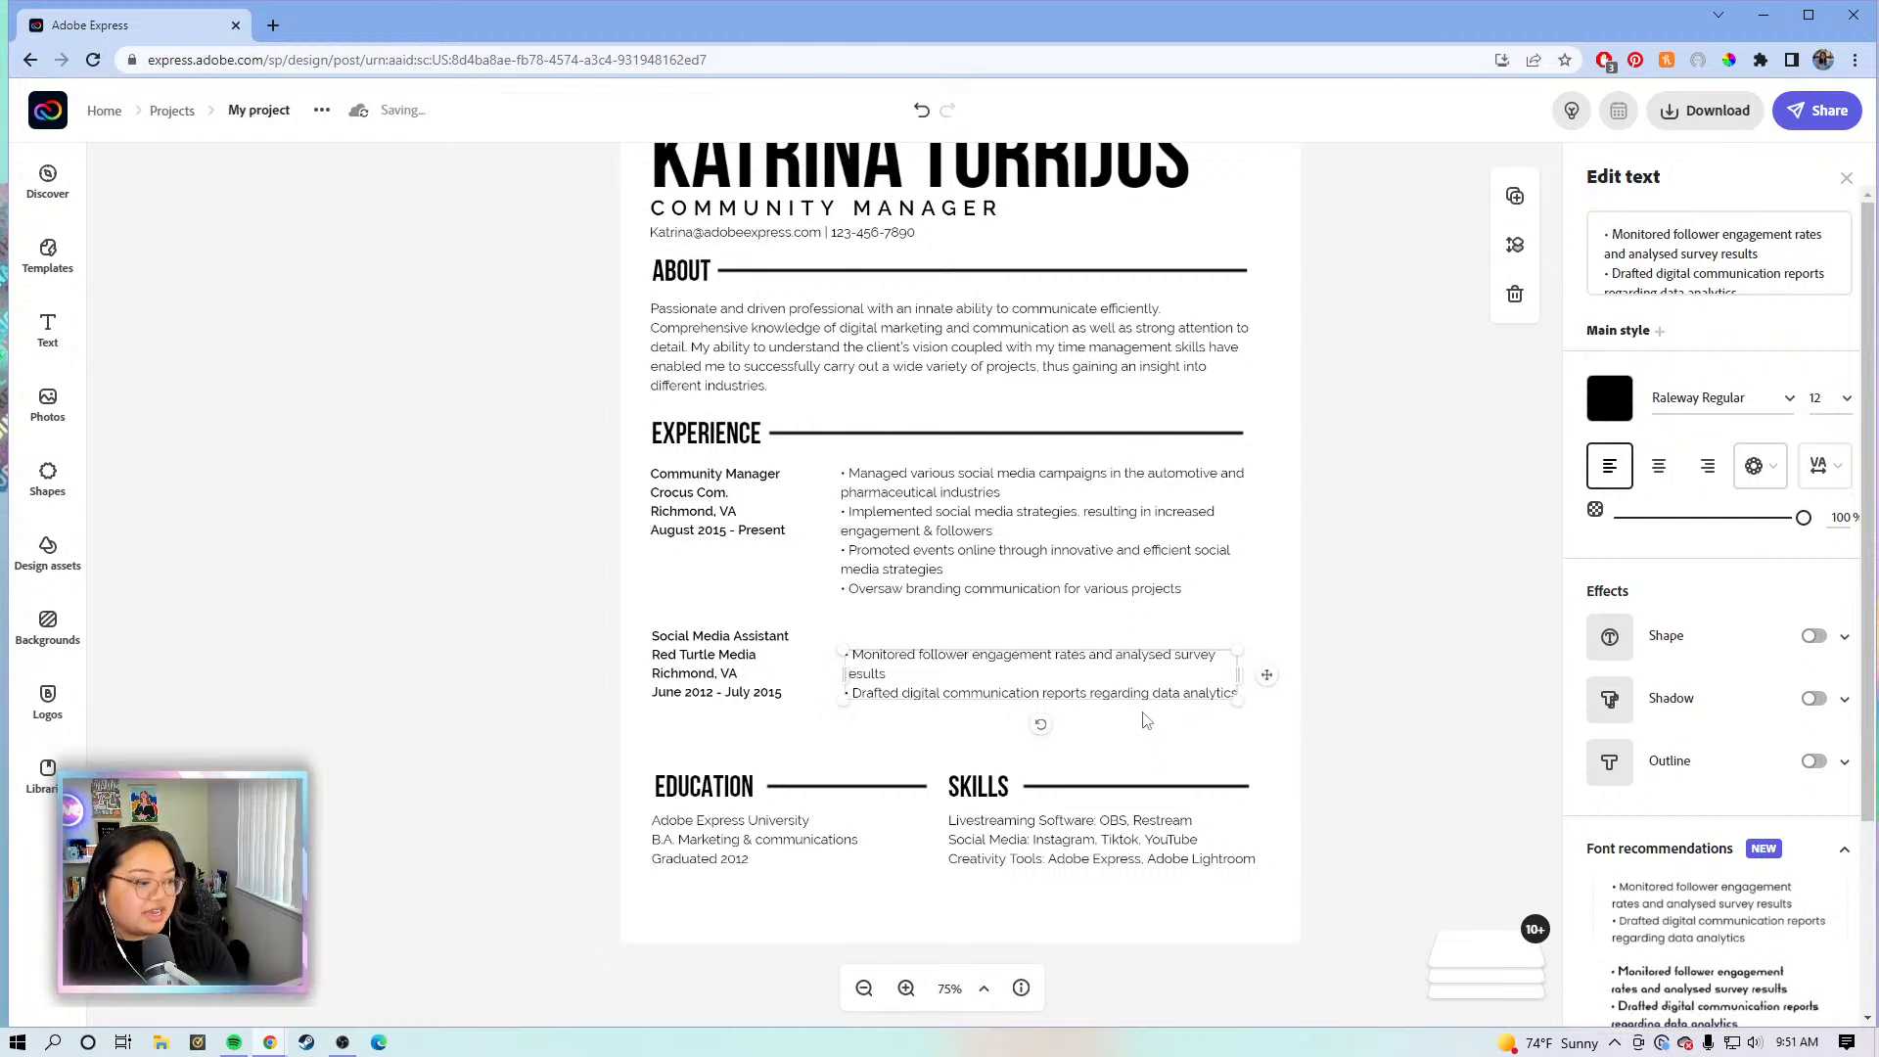
{"action": "left_click", "coordinate": [1278, 613]}
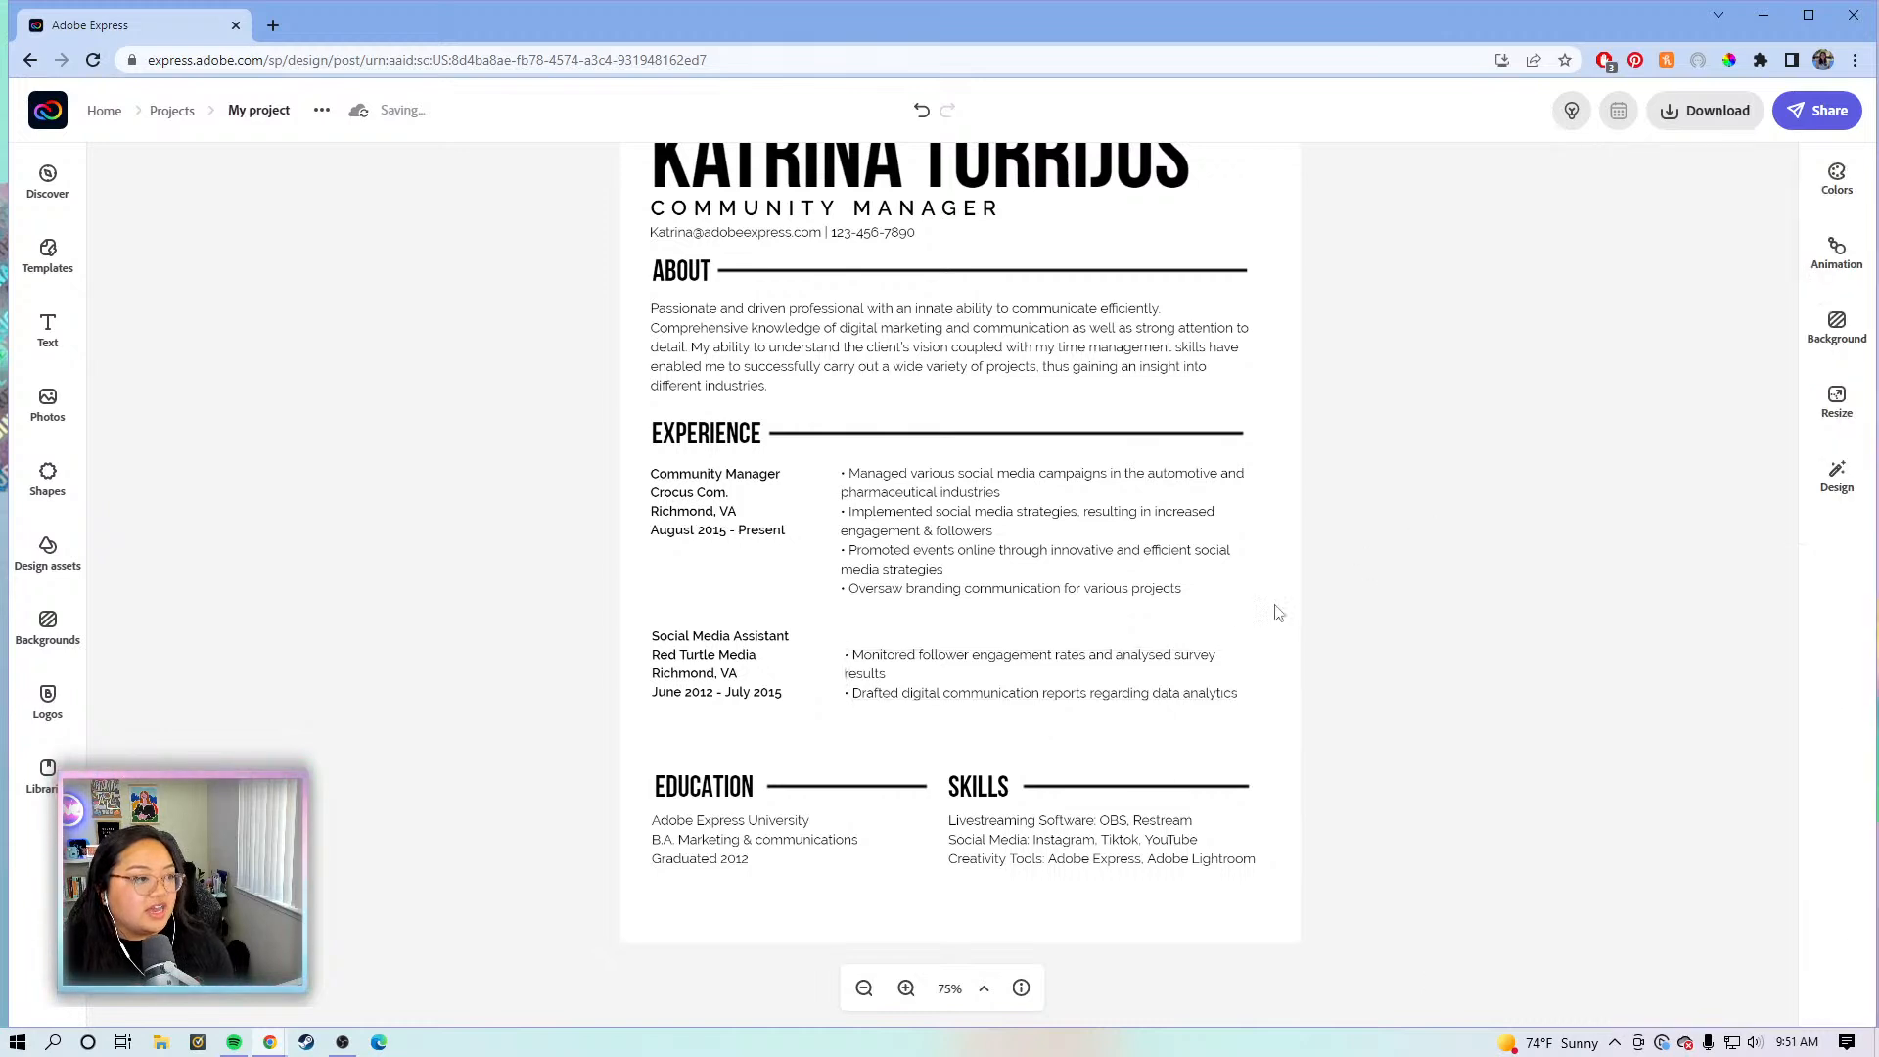
{"action": "left_click", "coordinate": [964, 538]}
{"action": "left_click", "coordinate": [1349, 489]}
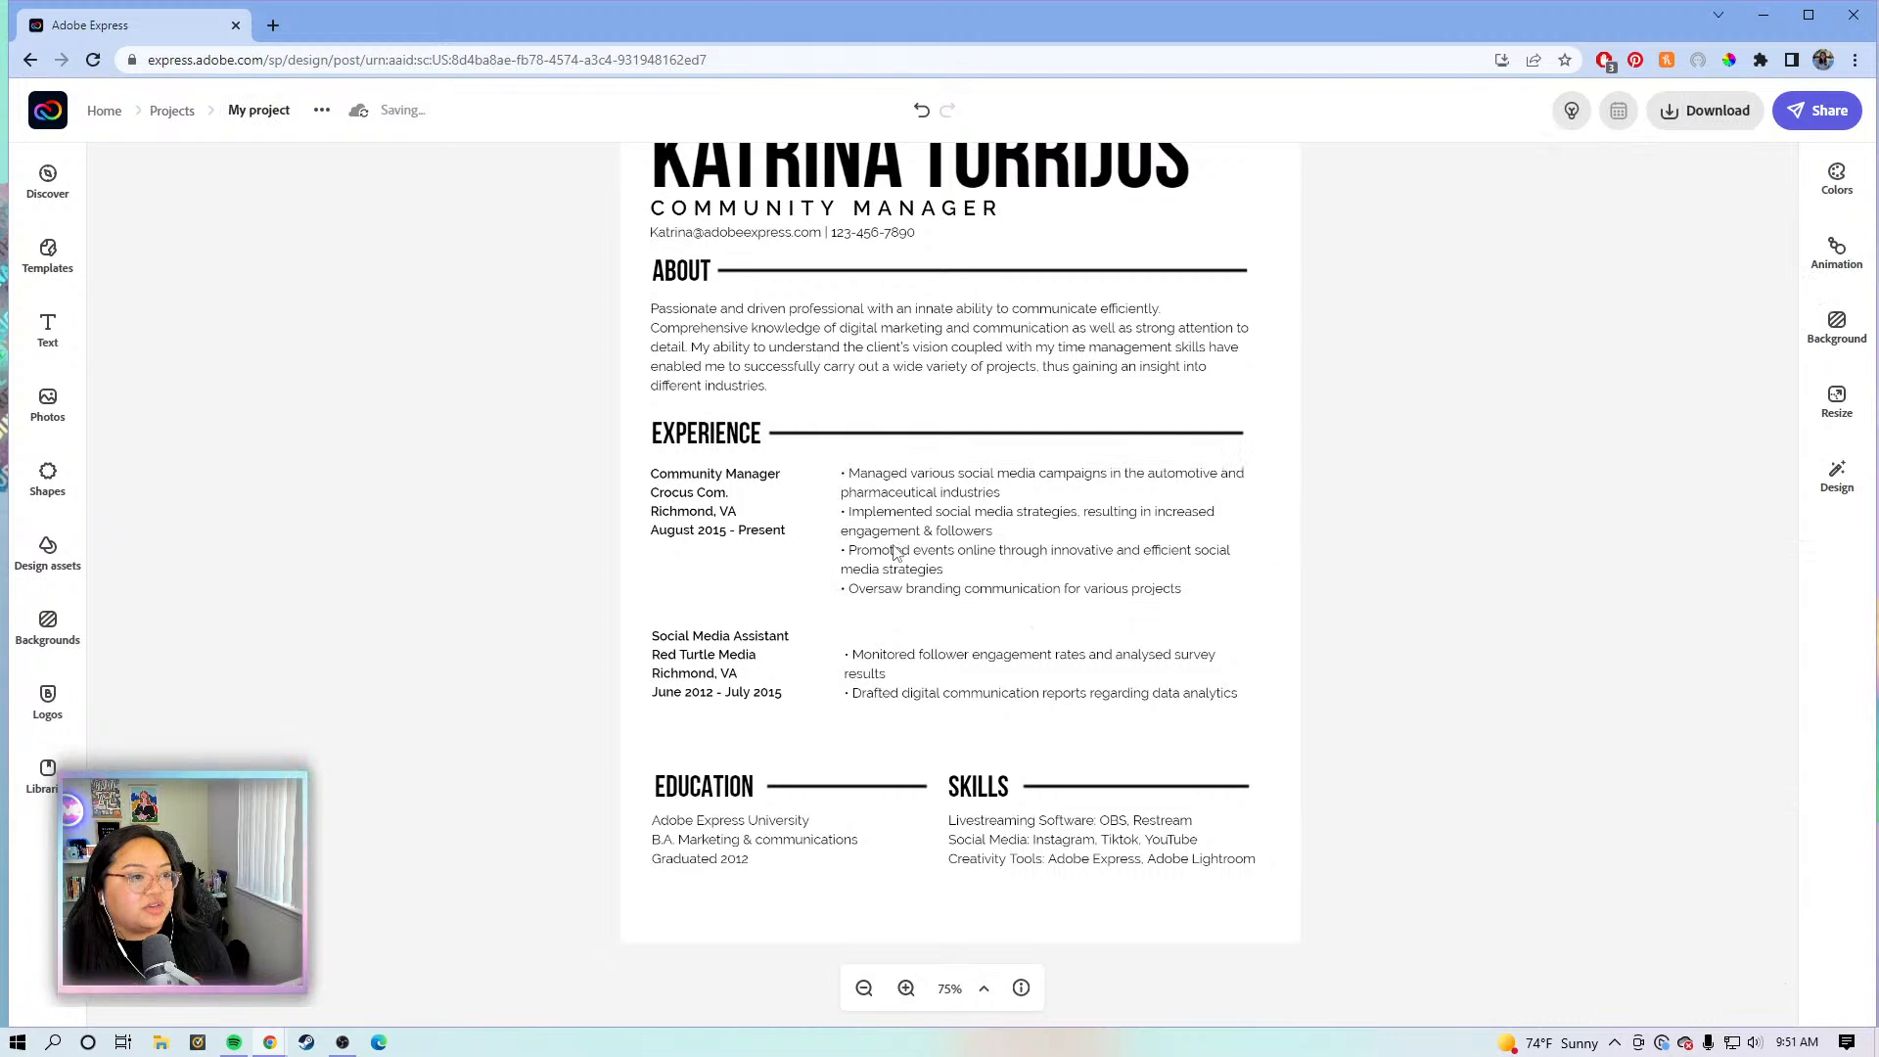
{"action": "left_click", "coordinate": [896, 553]}
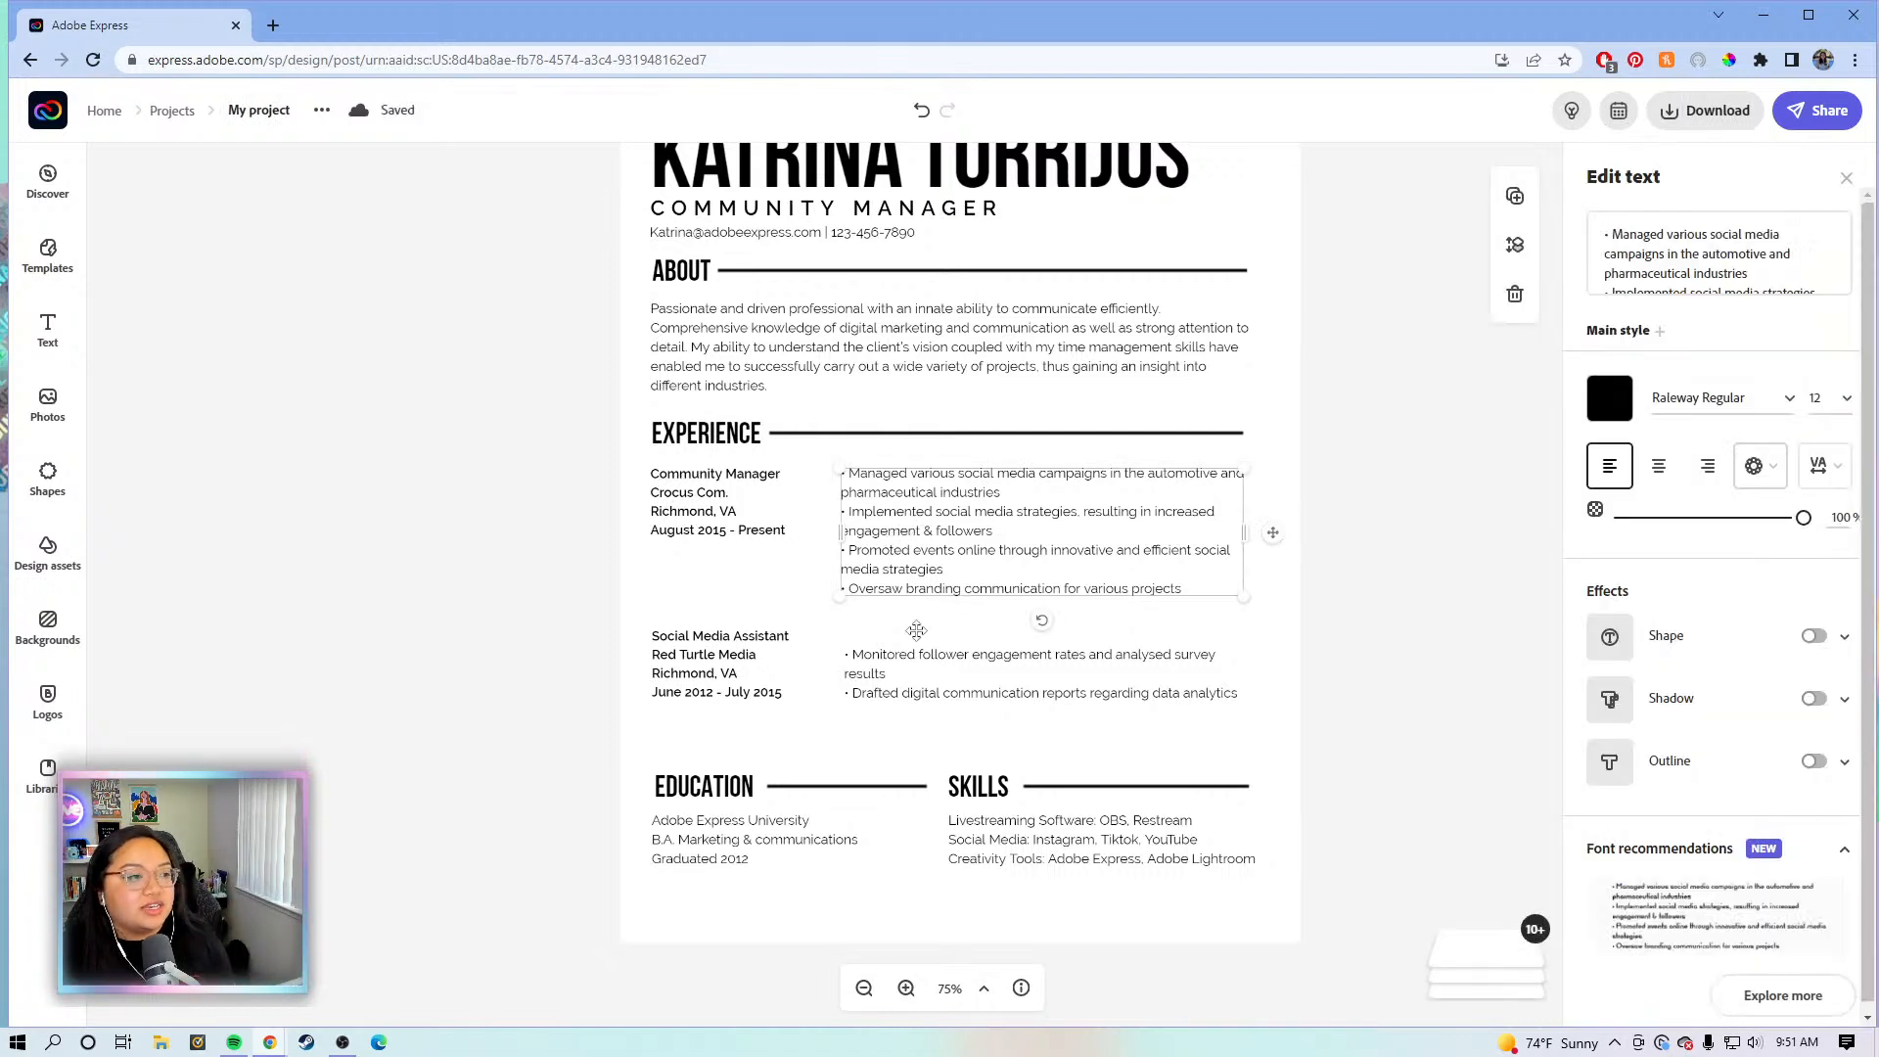
{"action": "left_click", "coordinate": [918, 692]}
{"action": "left_click", "coordinate": [901, 591]}
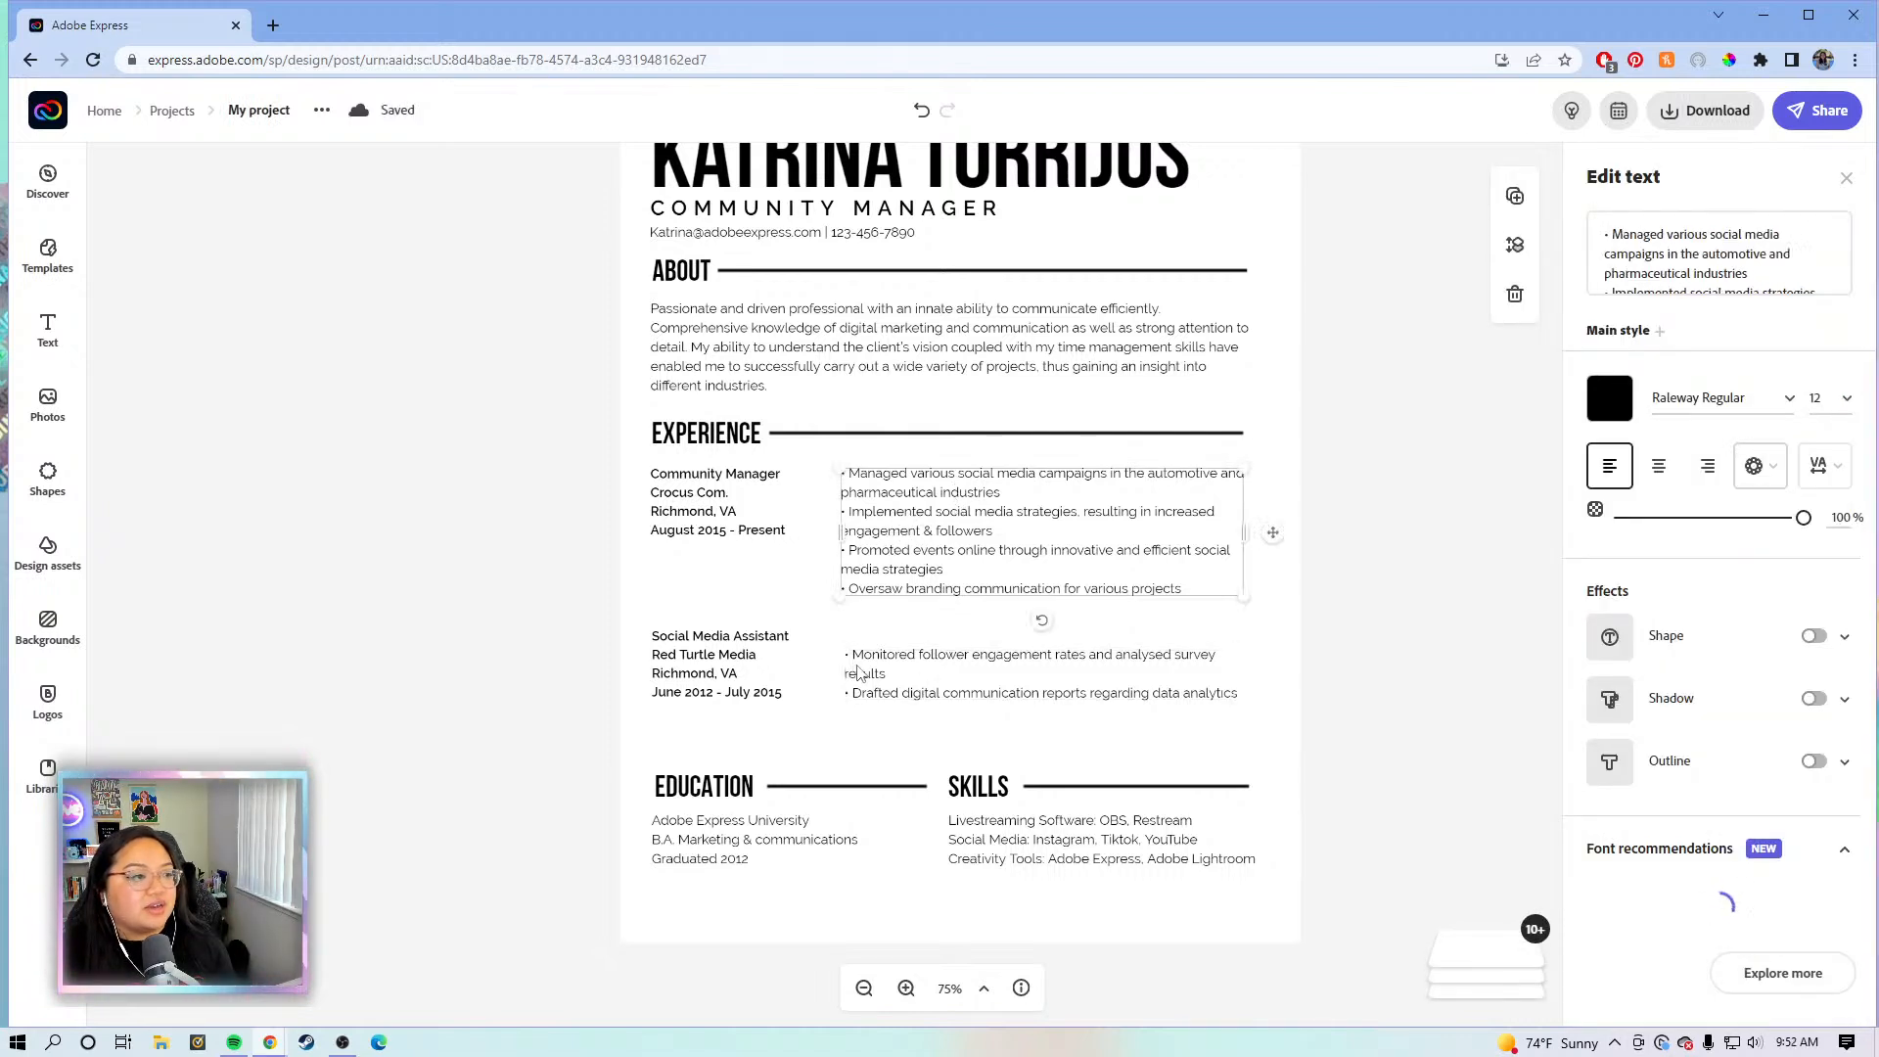
{"action": "left_click", "coordinate": [884, 533]}
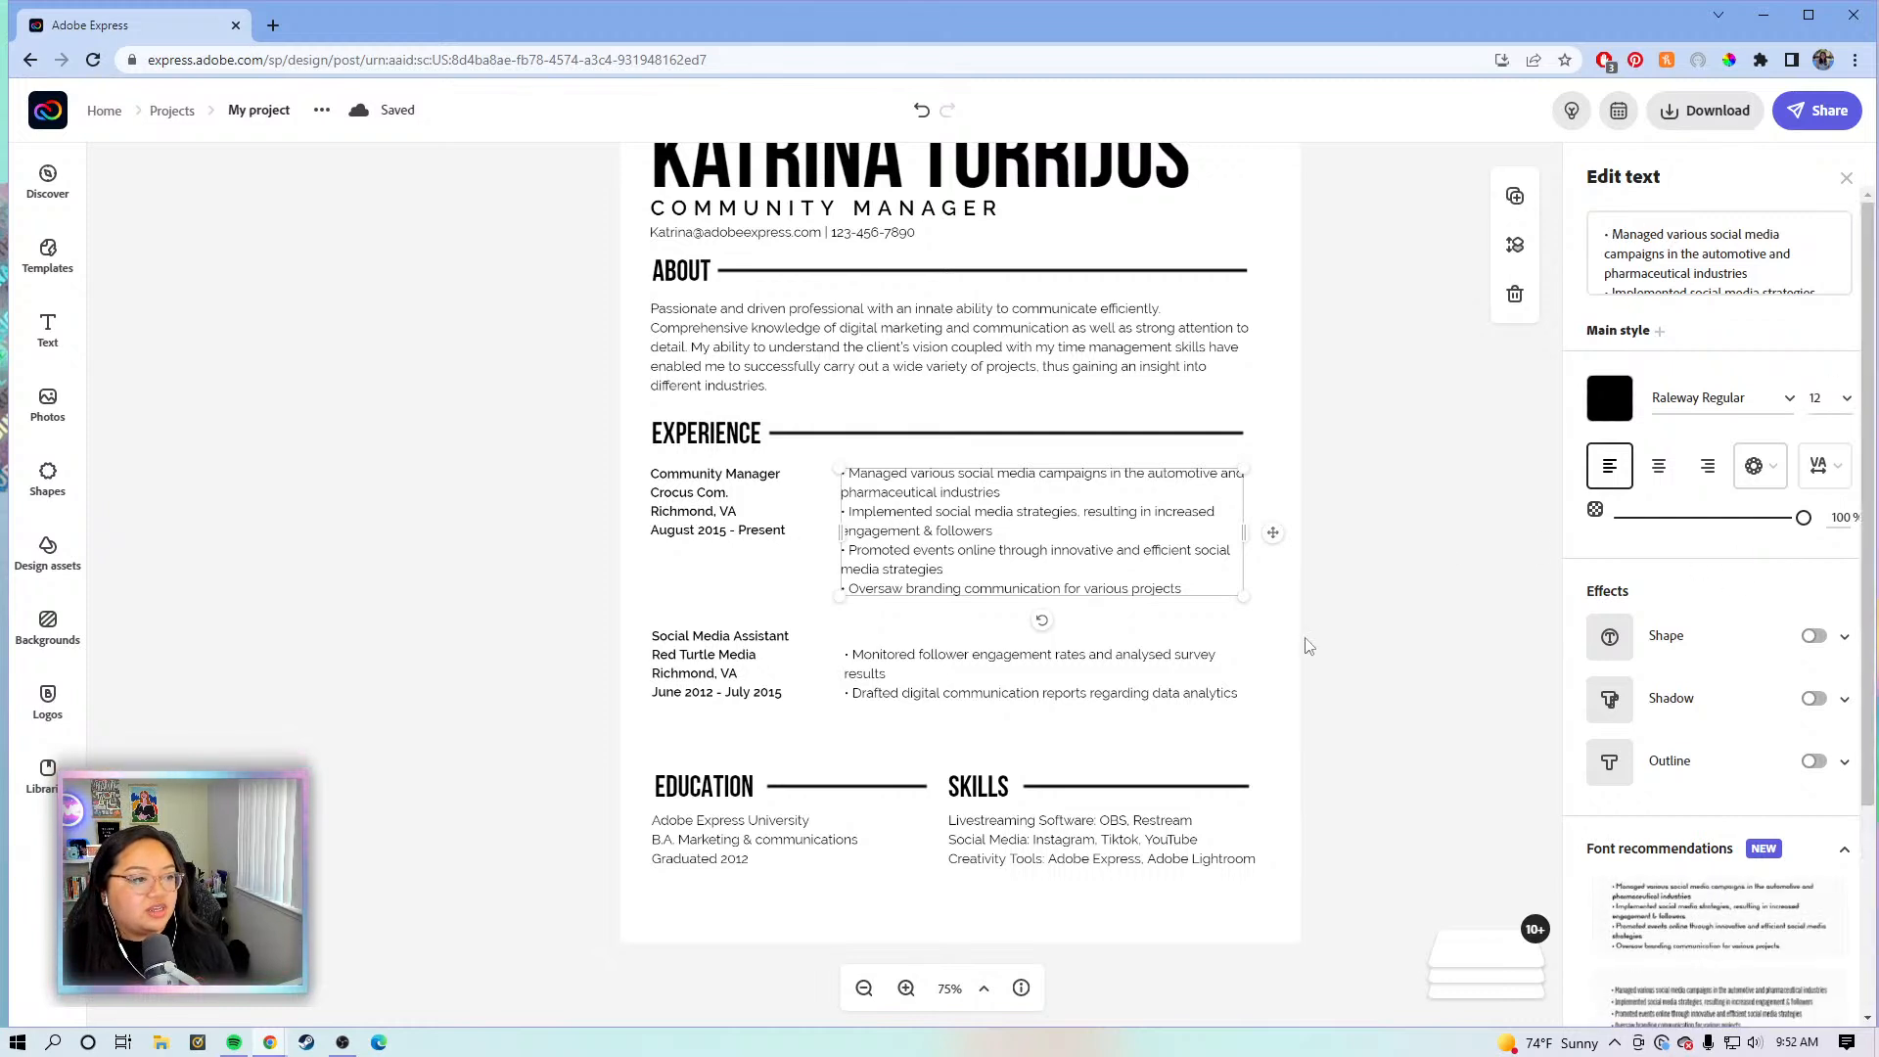
{"action": "left_click", "coordinate": [1326, 698]}
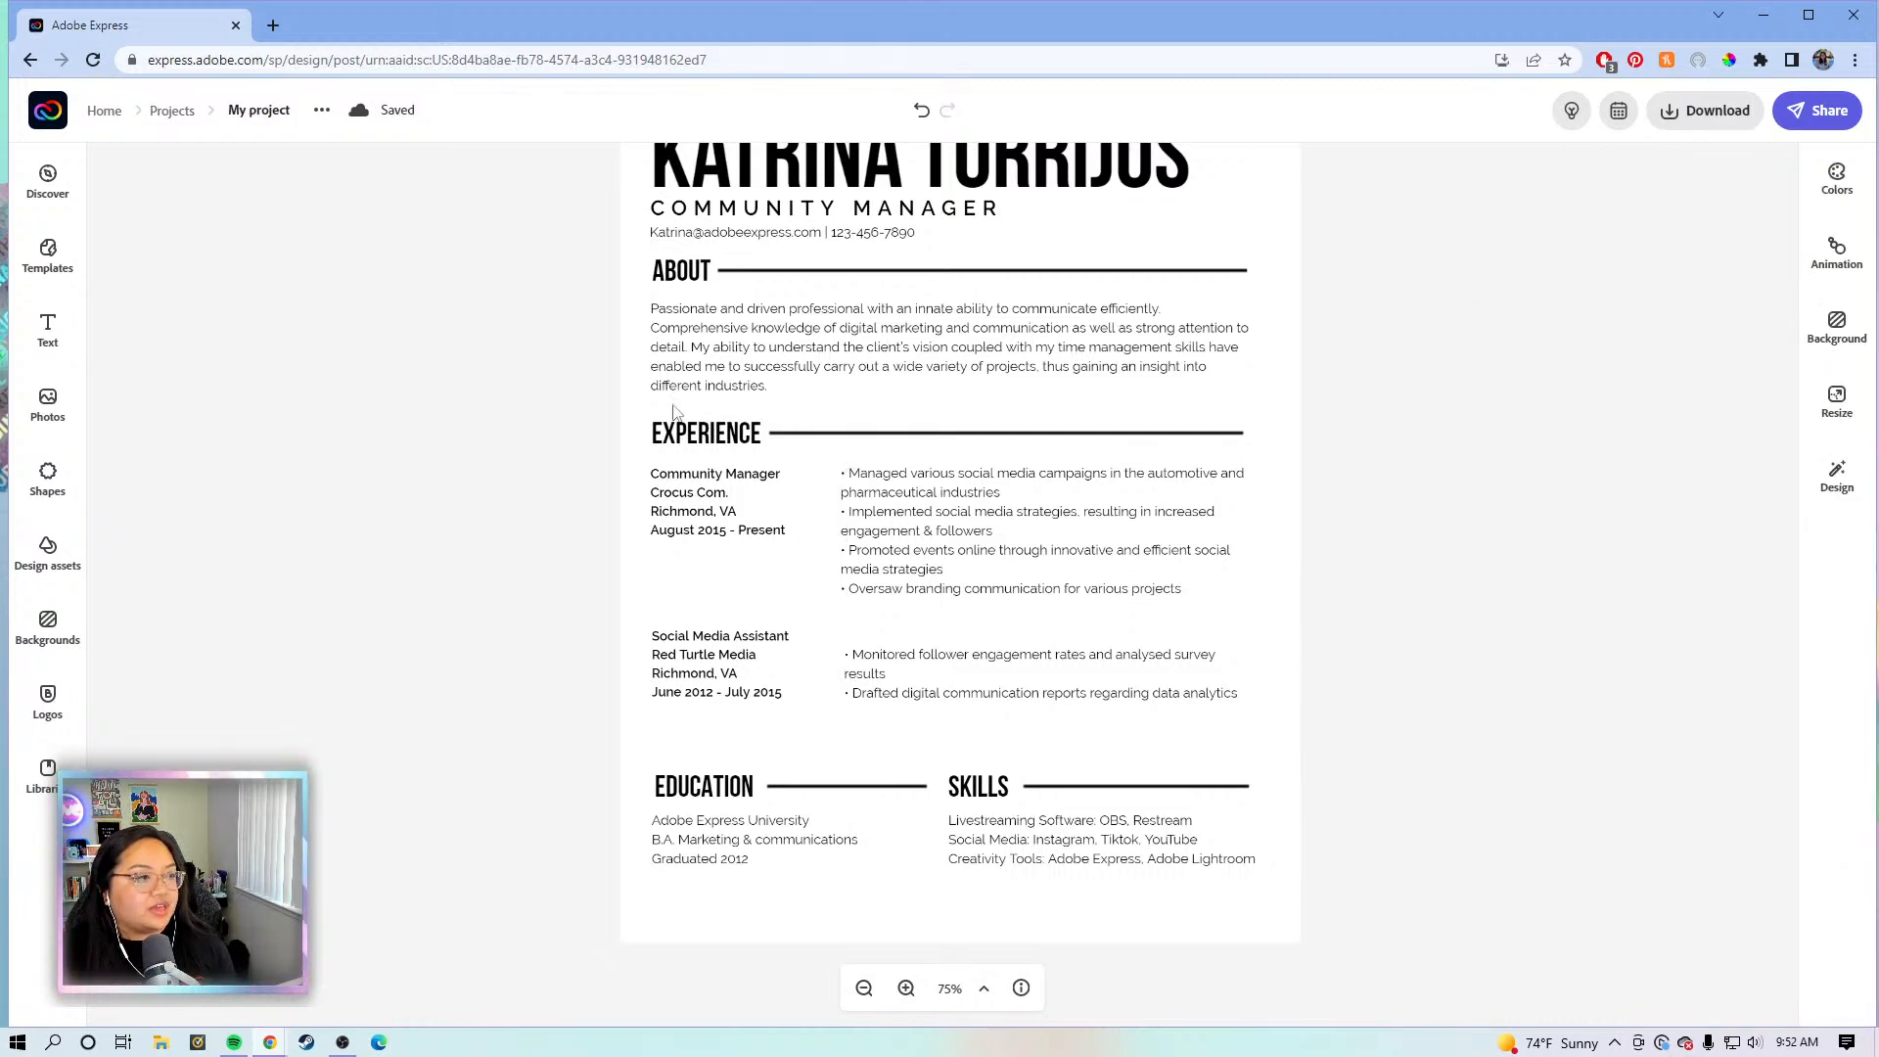
- Raise the Social Media Assistant bullet points so they sit level with the job title
{"action": "left_click", "coordinate": [744, 344]}
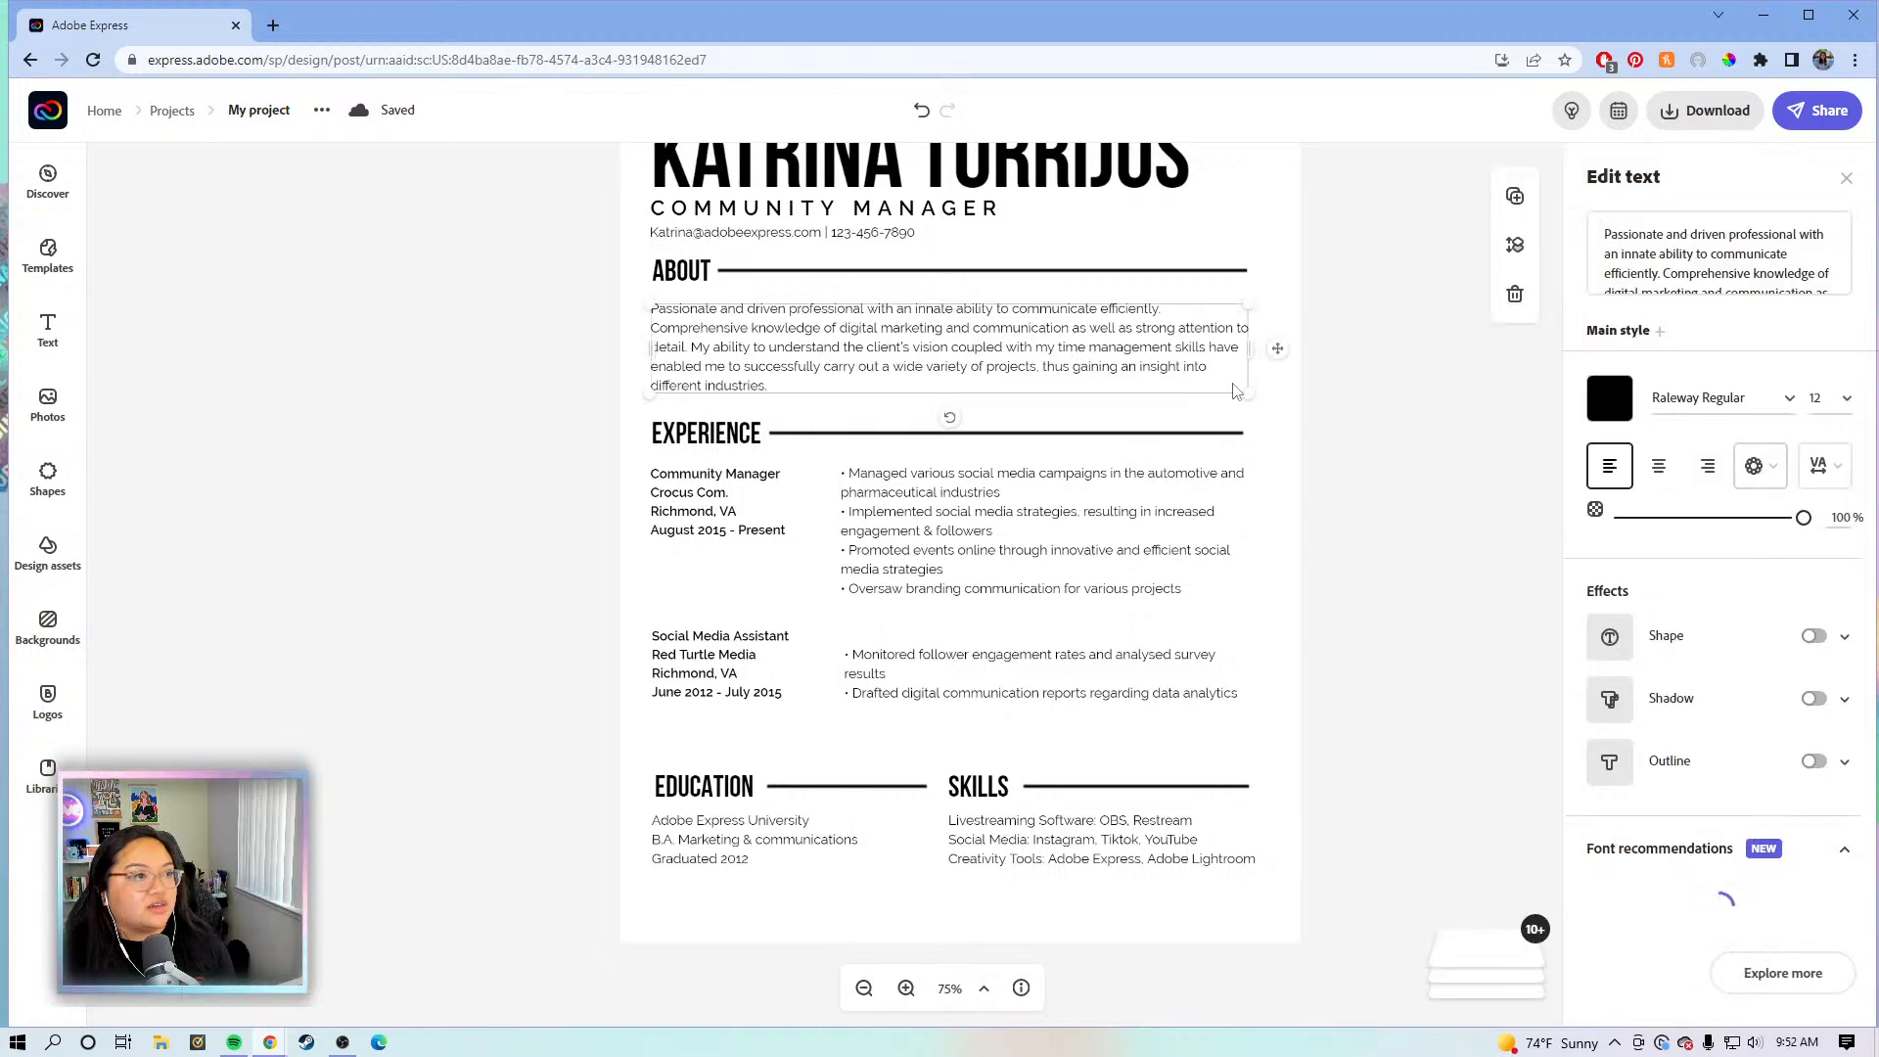
{"action": "scroll", "coordinate": [1329, 564], "scroll_direction": "up", "scroll_amount": 1}
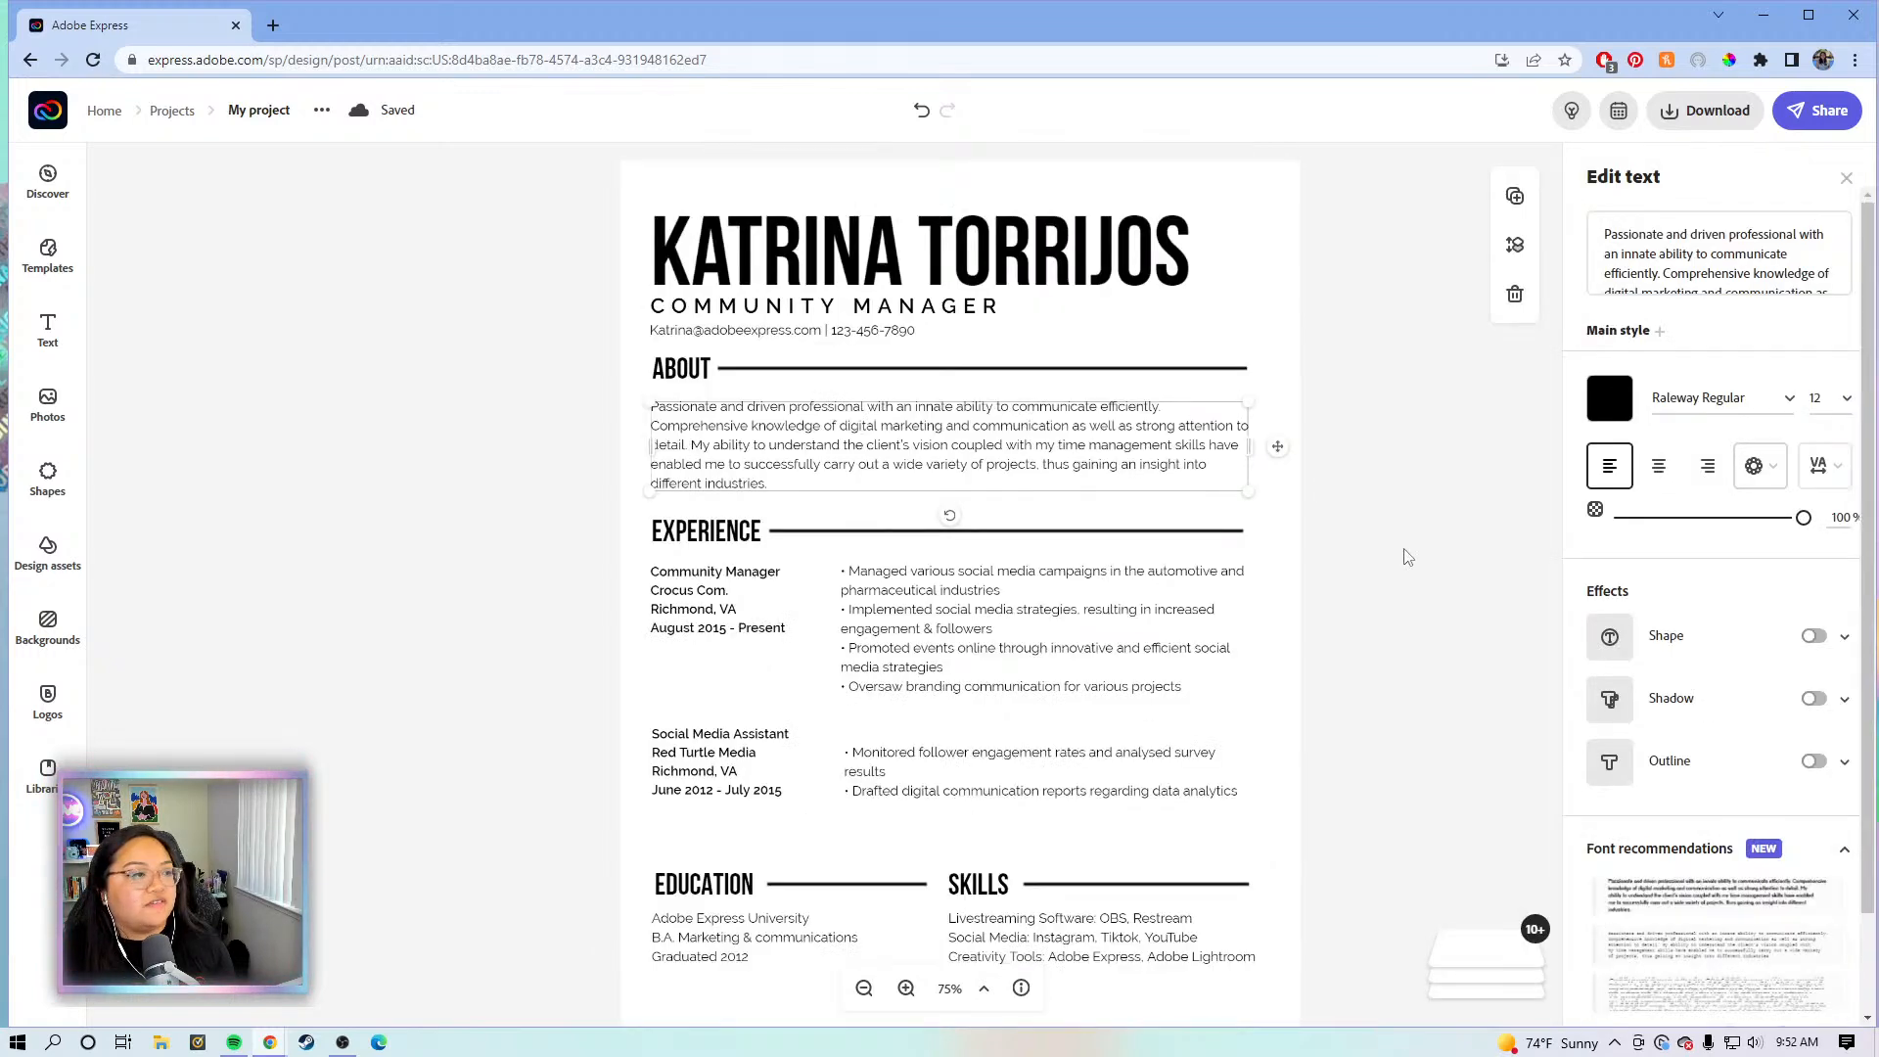
{"action": "left_click", "coordinate": [1390, 554]}
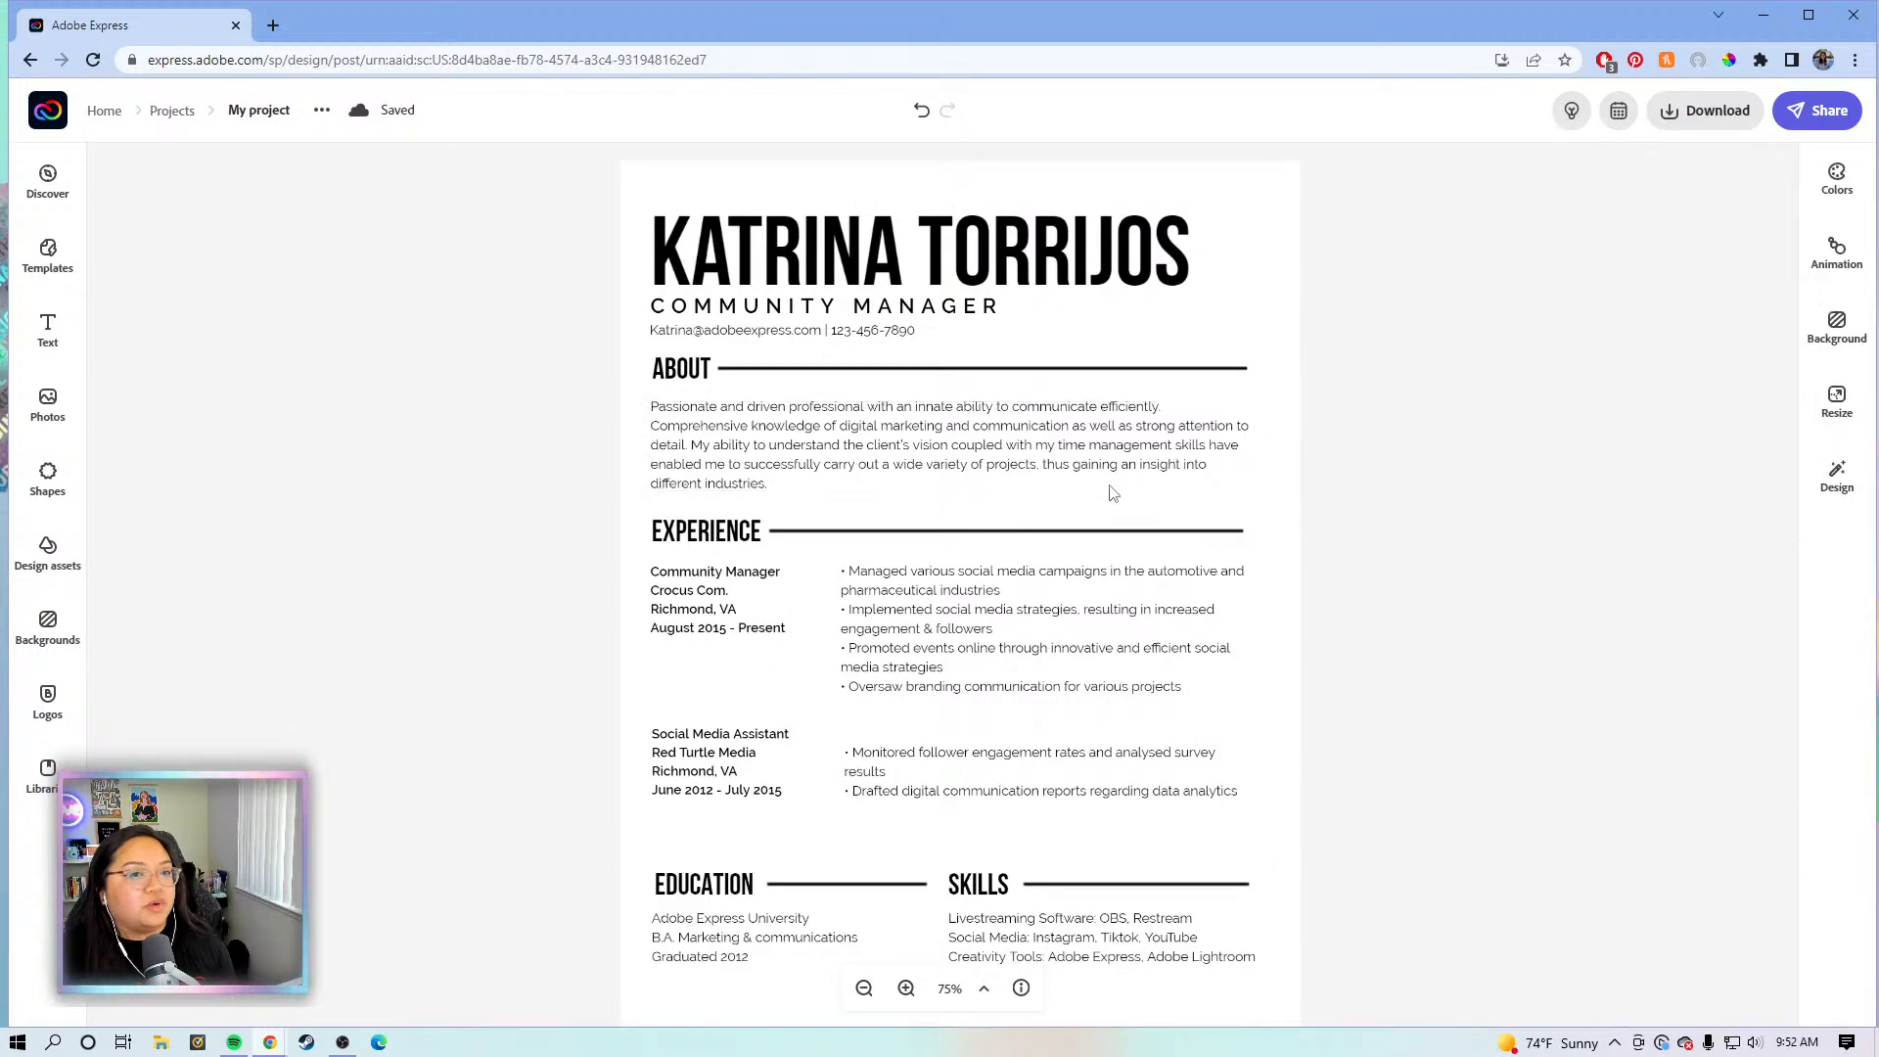
{"action": "left_click", "coordinate": [903, 381]}
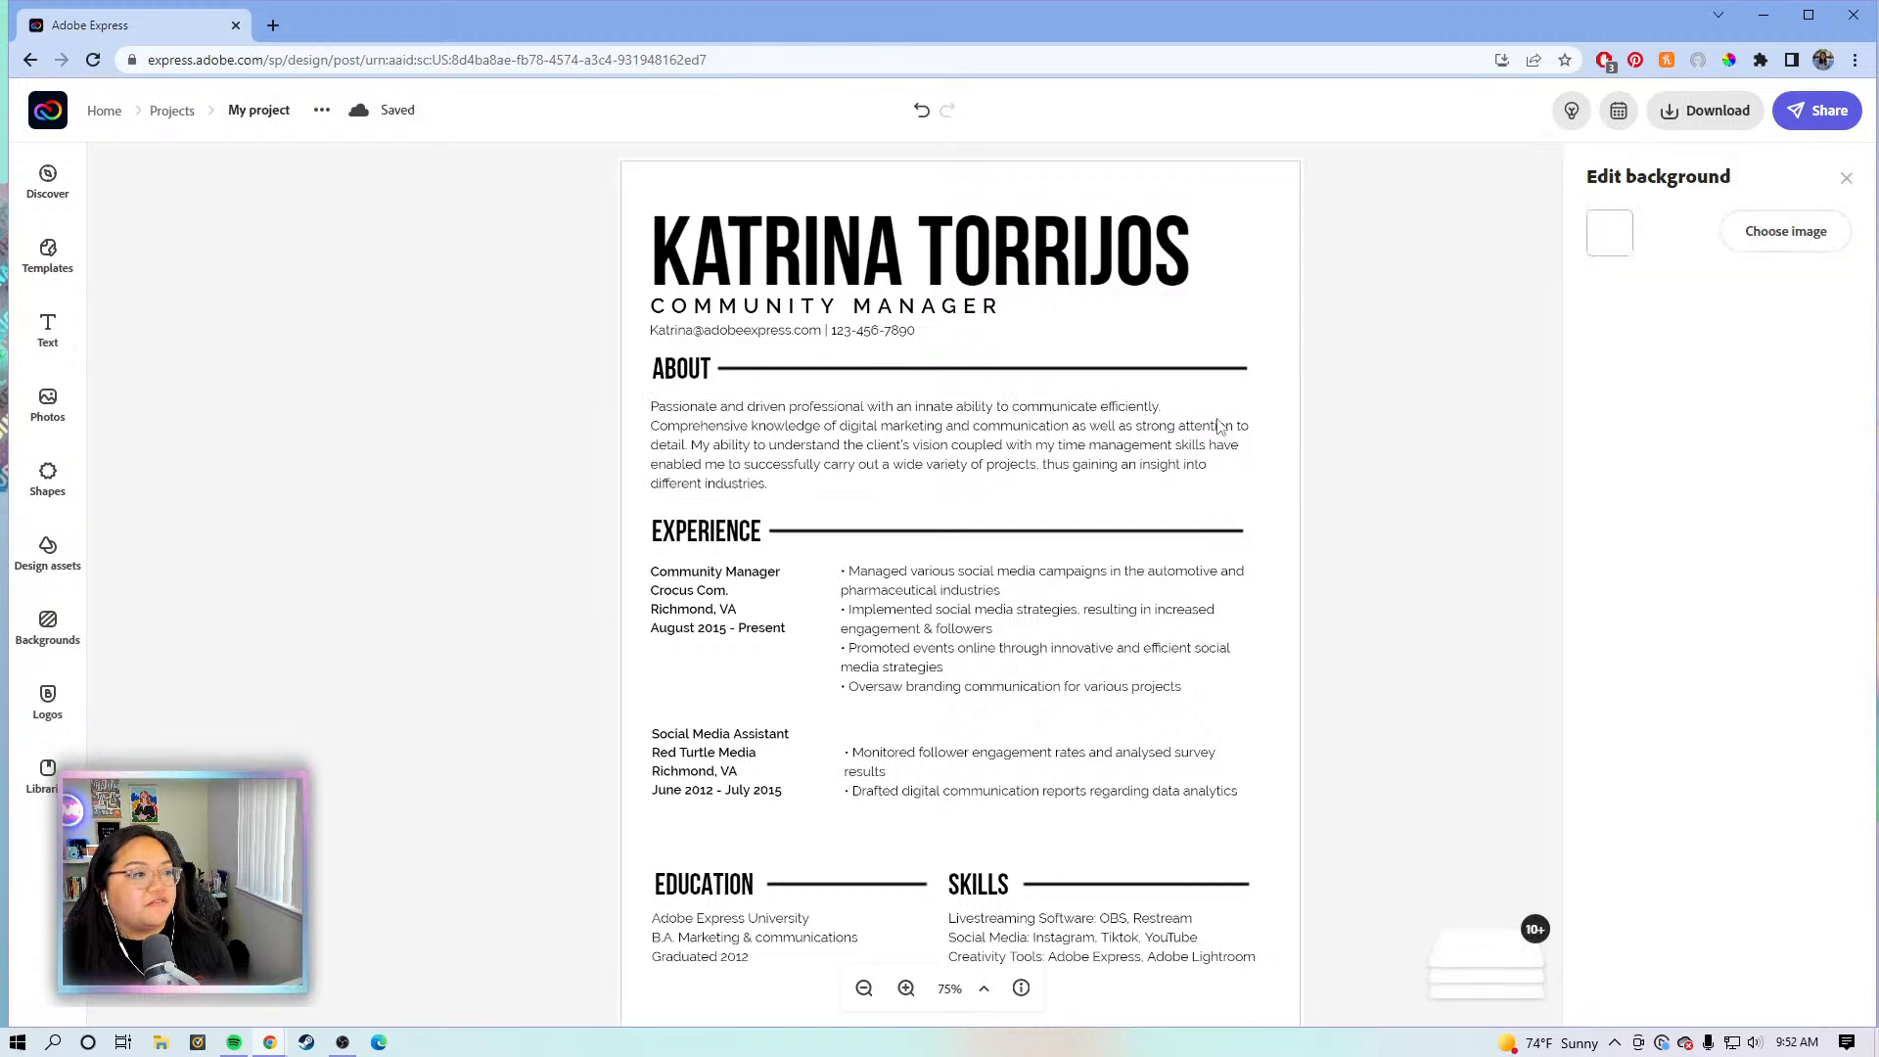
{"action": "scroll", "coordinate": [1219, 426], "scroll_direction": "down", "scroll_amount": 1}
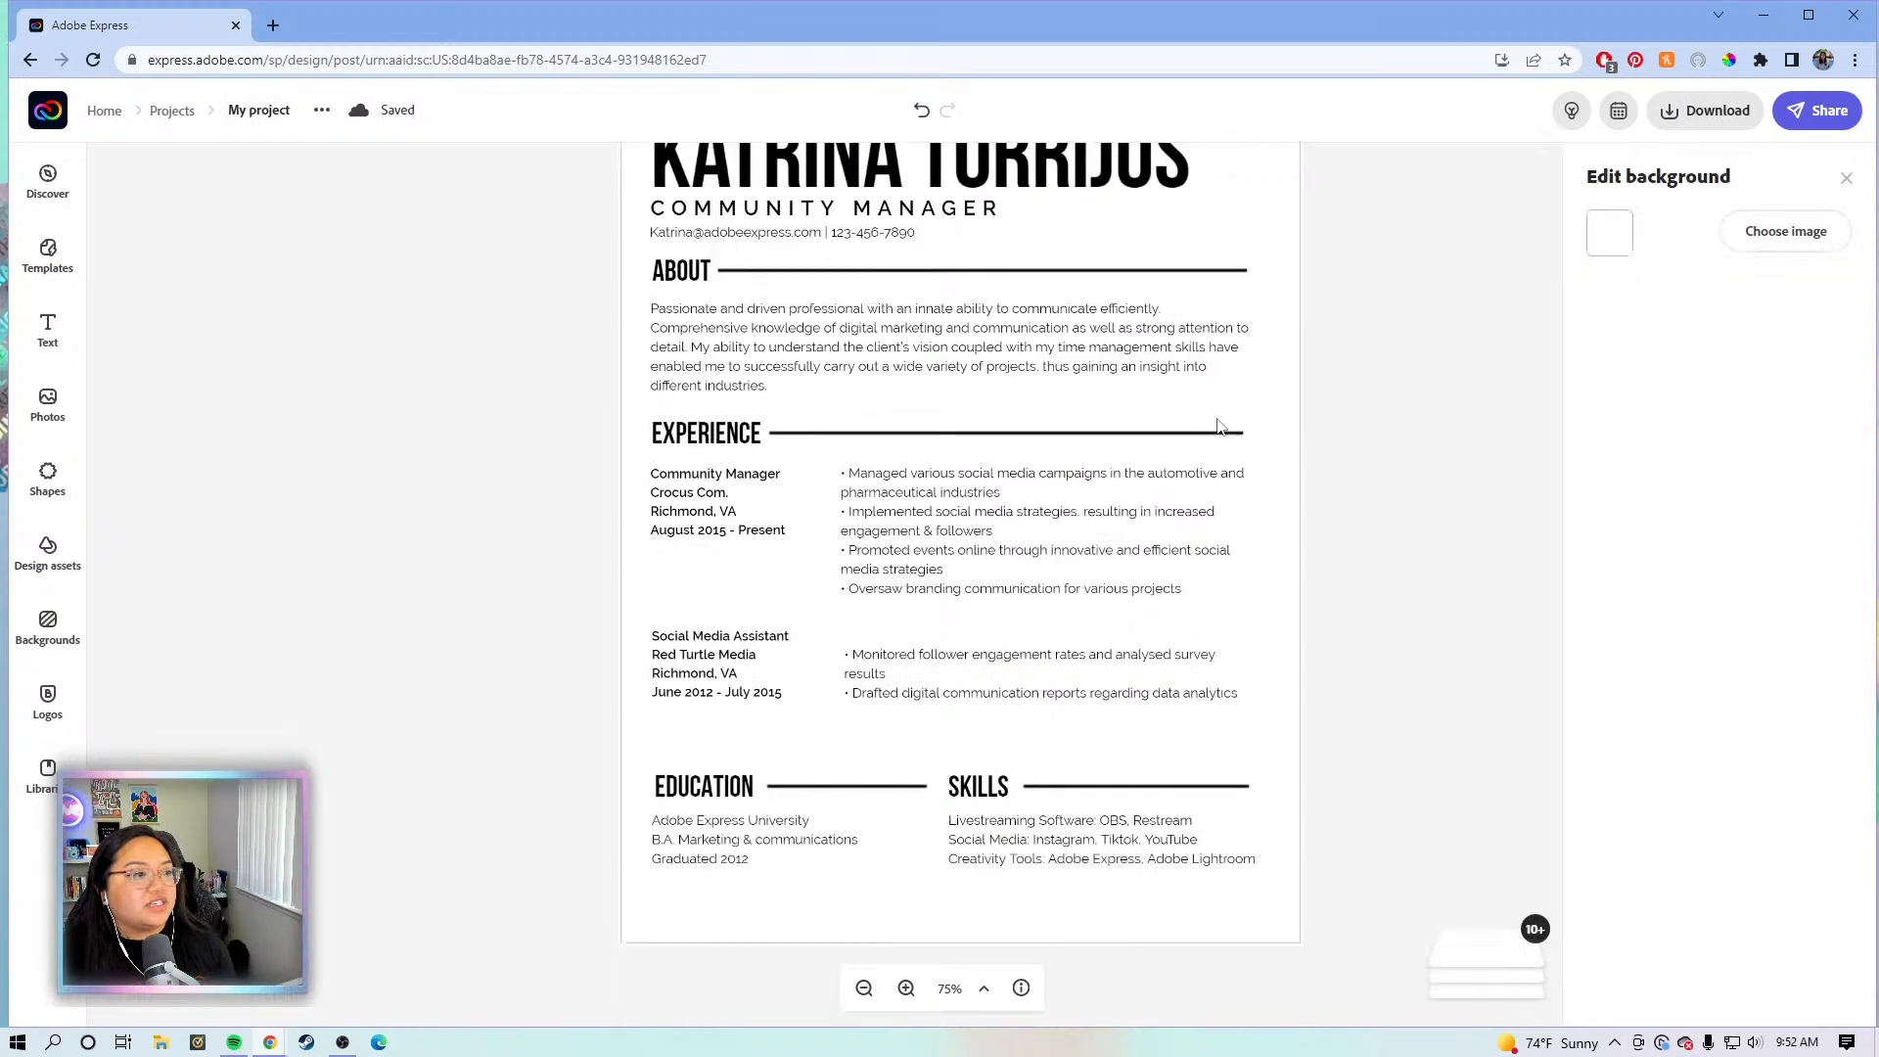
{"action": "left_click", "coordinate": [954, 664]}
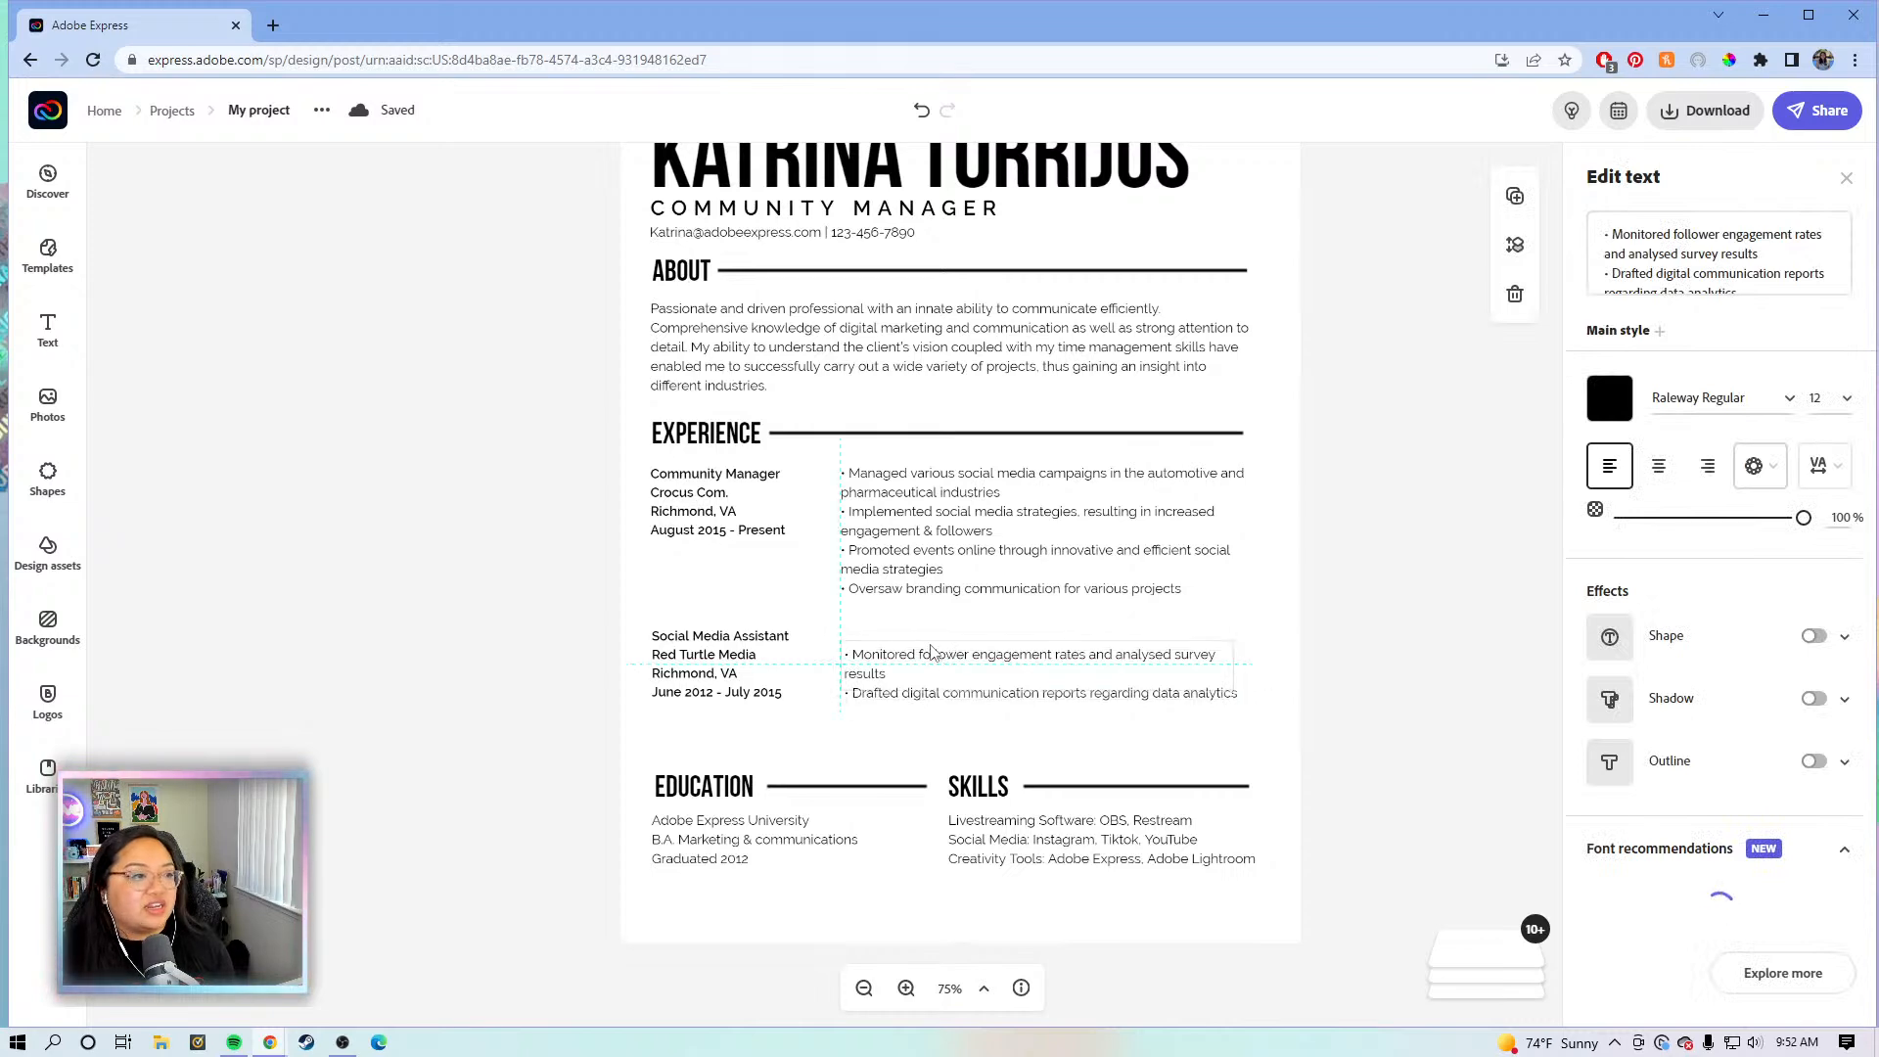
{"action": "left_click_drag", "start_coordinate": [931, 653], "coordinate": [927, 635]}
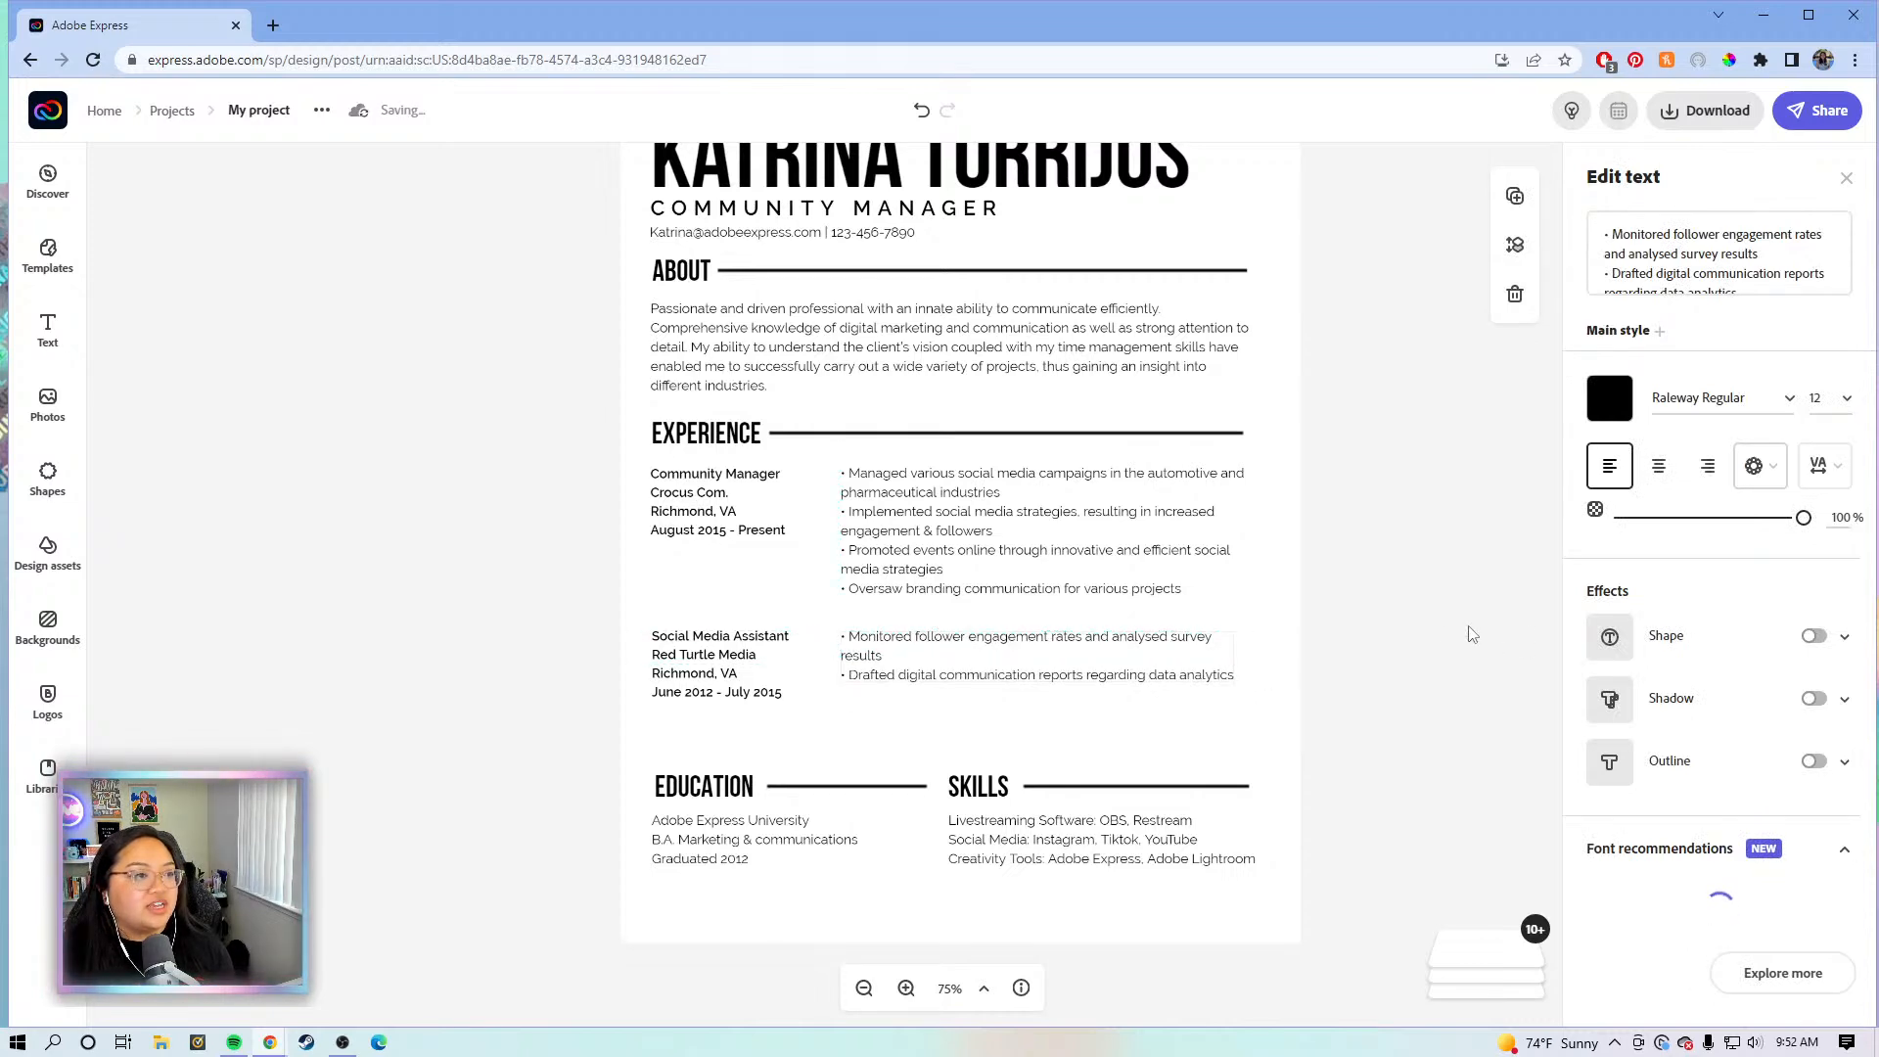
{"action": "left_click", "coordinate": [1331, 638]}
{"action": "scroll", "coordinate": [1318, 576], "scroll_direction": "up", "scroll_amount": 1}
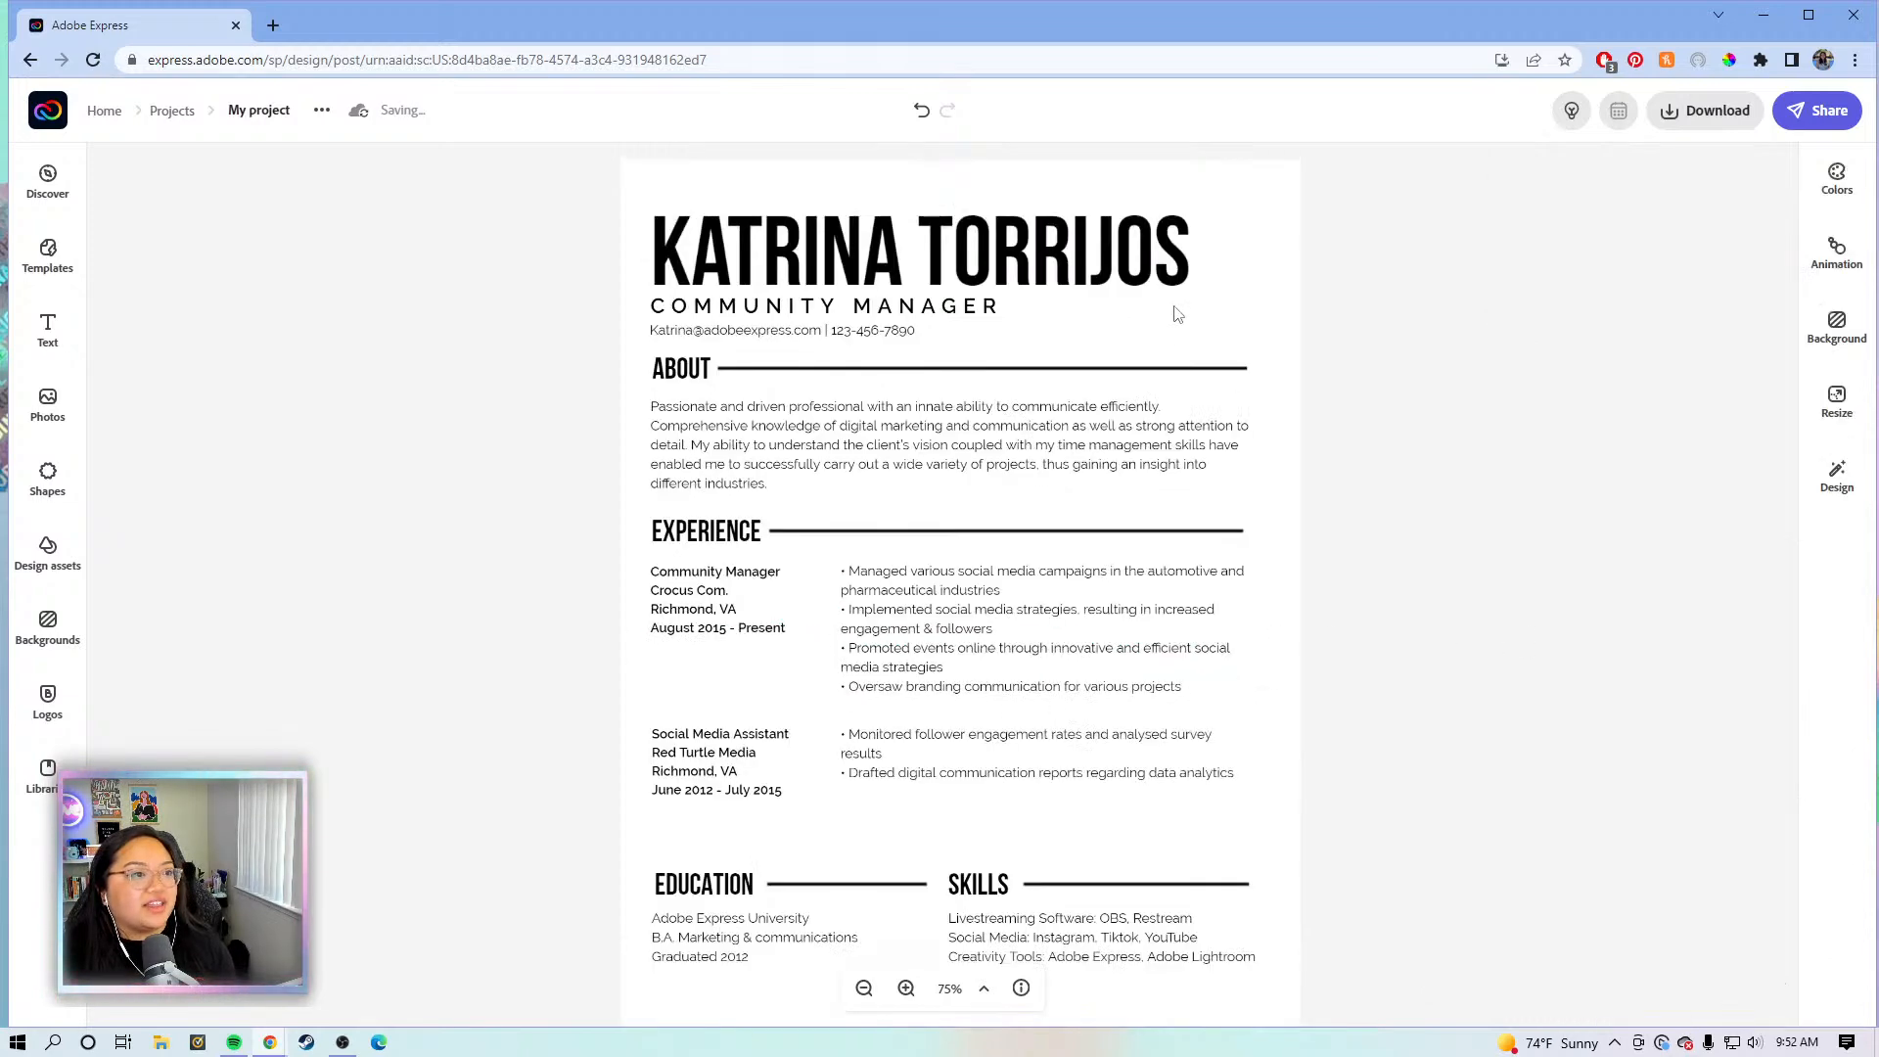
{"action": "left_click", "coordinate": [1192, 371]}
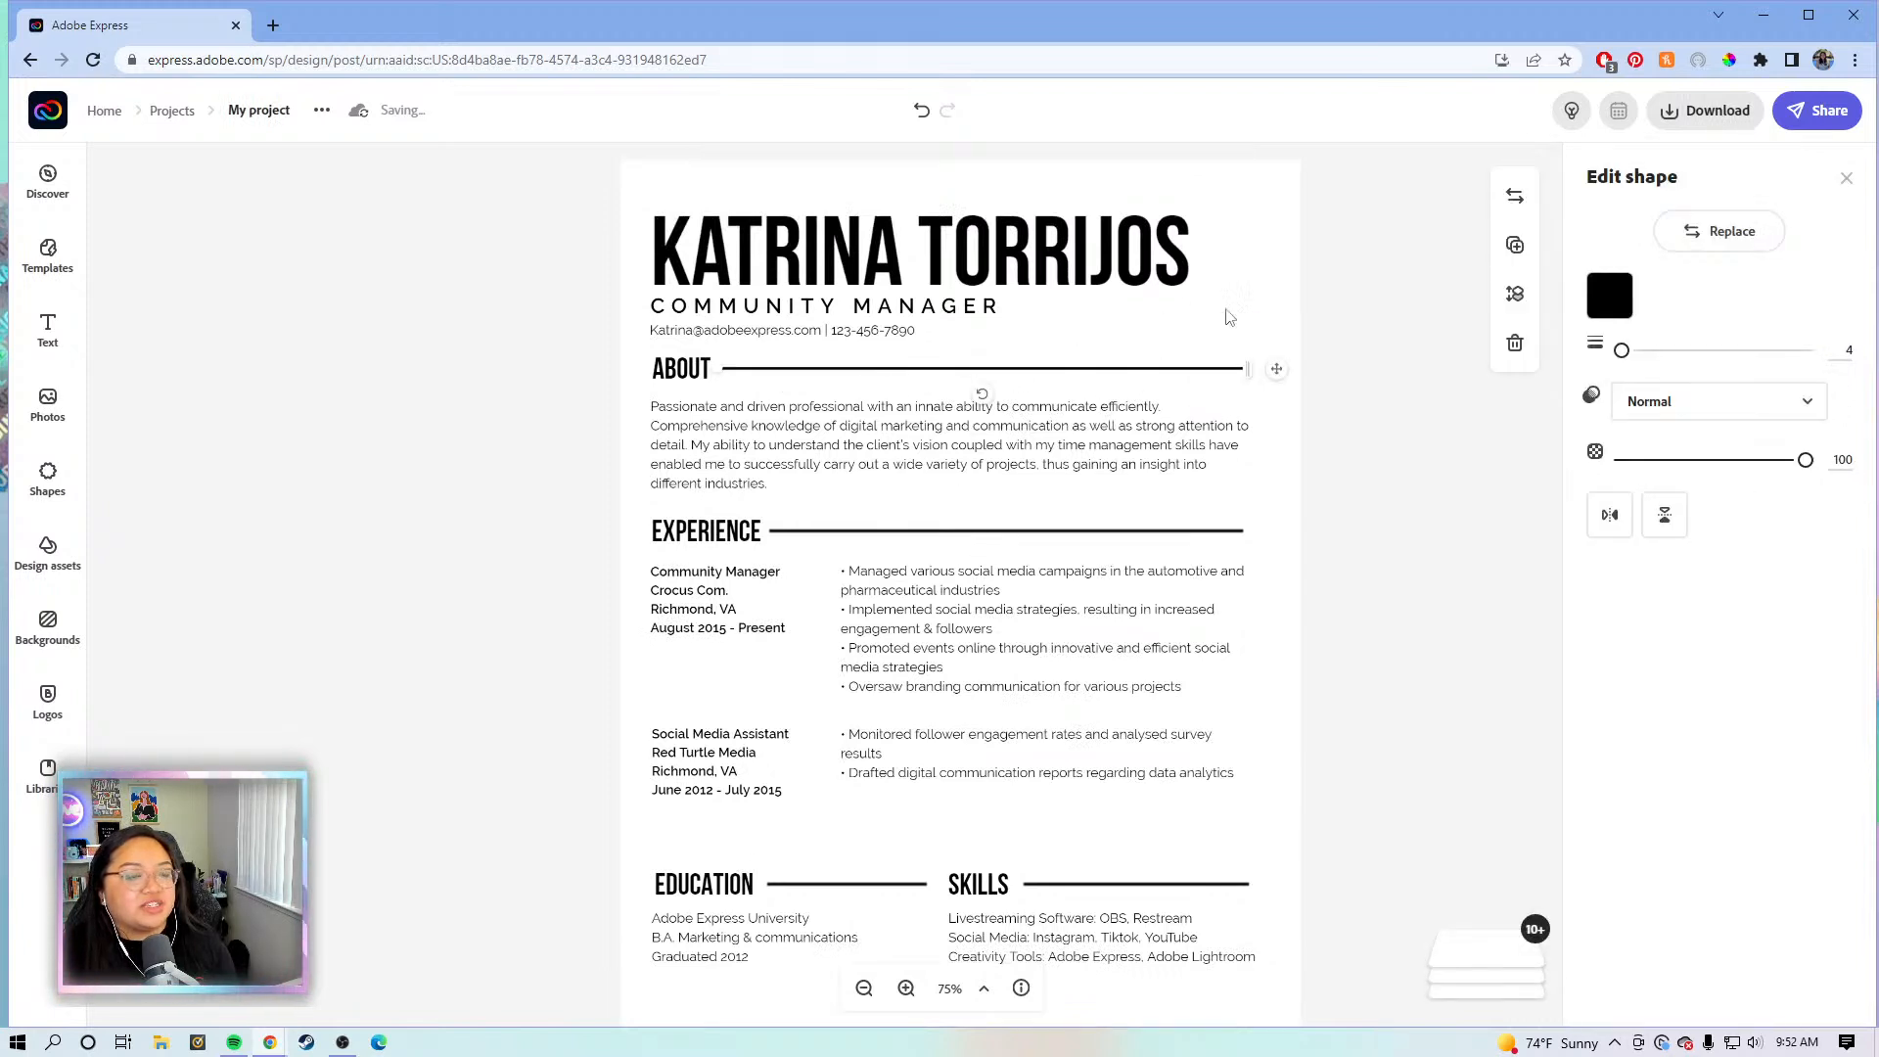
- Try light pink and dusty rose on the About divider line, ending at a greyish brown
{"action": "left_click", "coordinate": [1621, 309]}
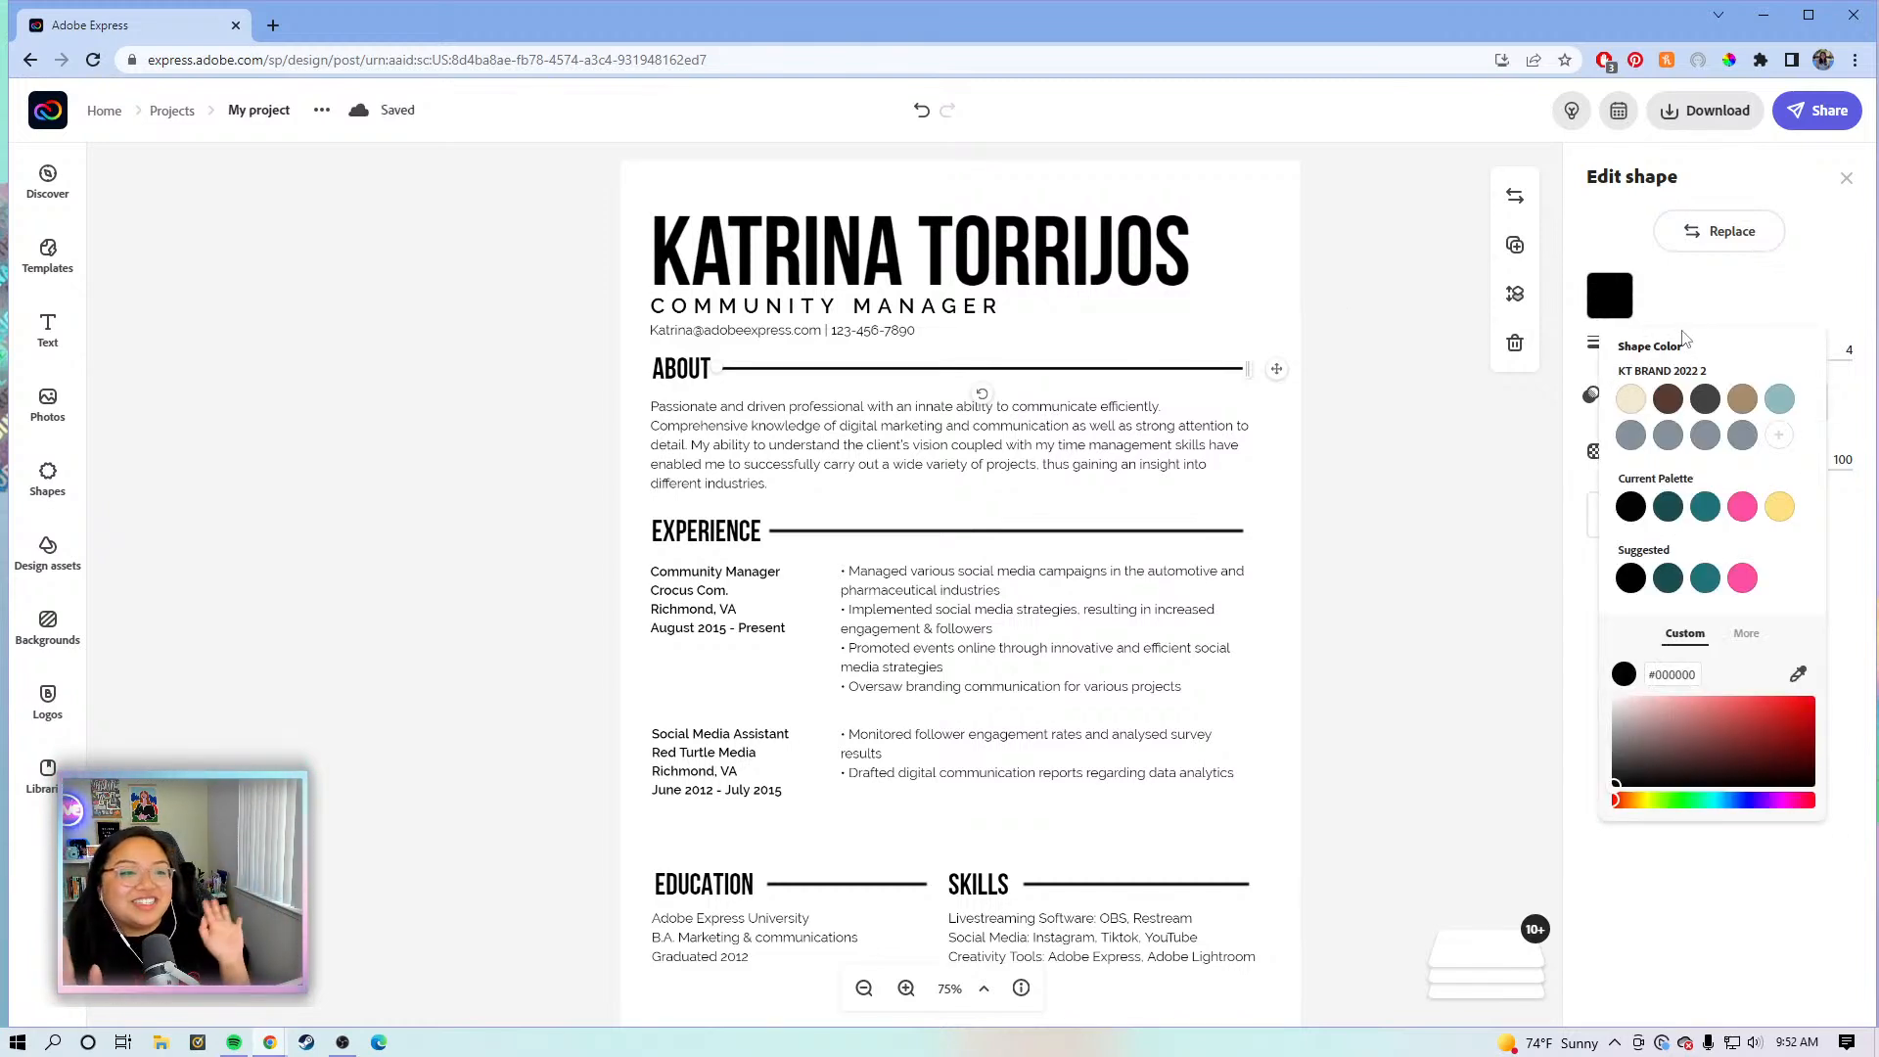
{"action": "left_click", "coordinate": [1657, 710]}
{"action": "left_click_drag", "start_coordinate": [1657, 711], "coordinate": [1675, 693]}
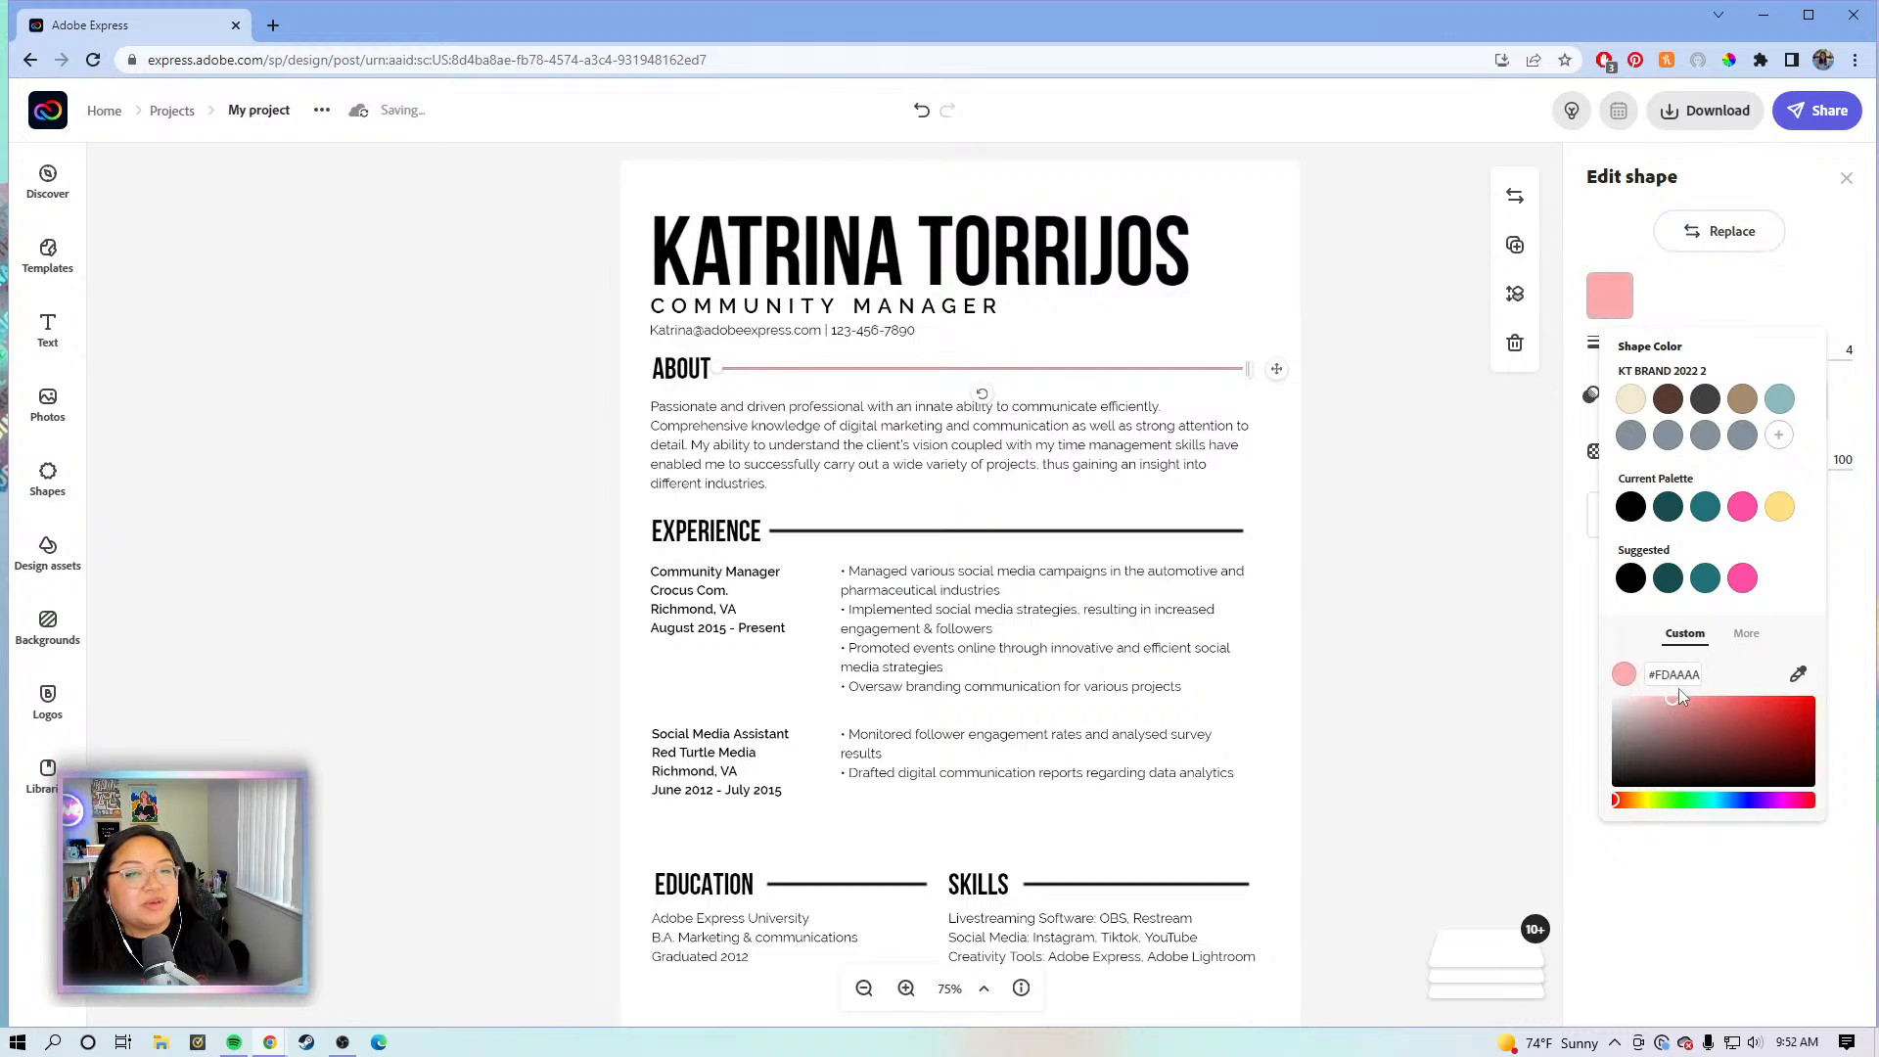
{"action": "left_click_drag", "start_coordinate": [1684, 705], "coordinate": [1676, 728]}
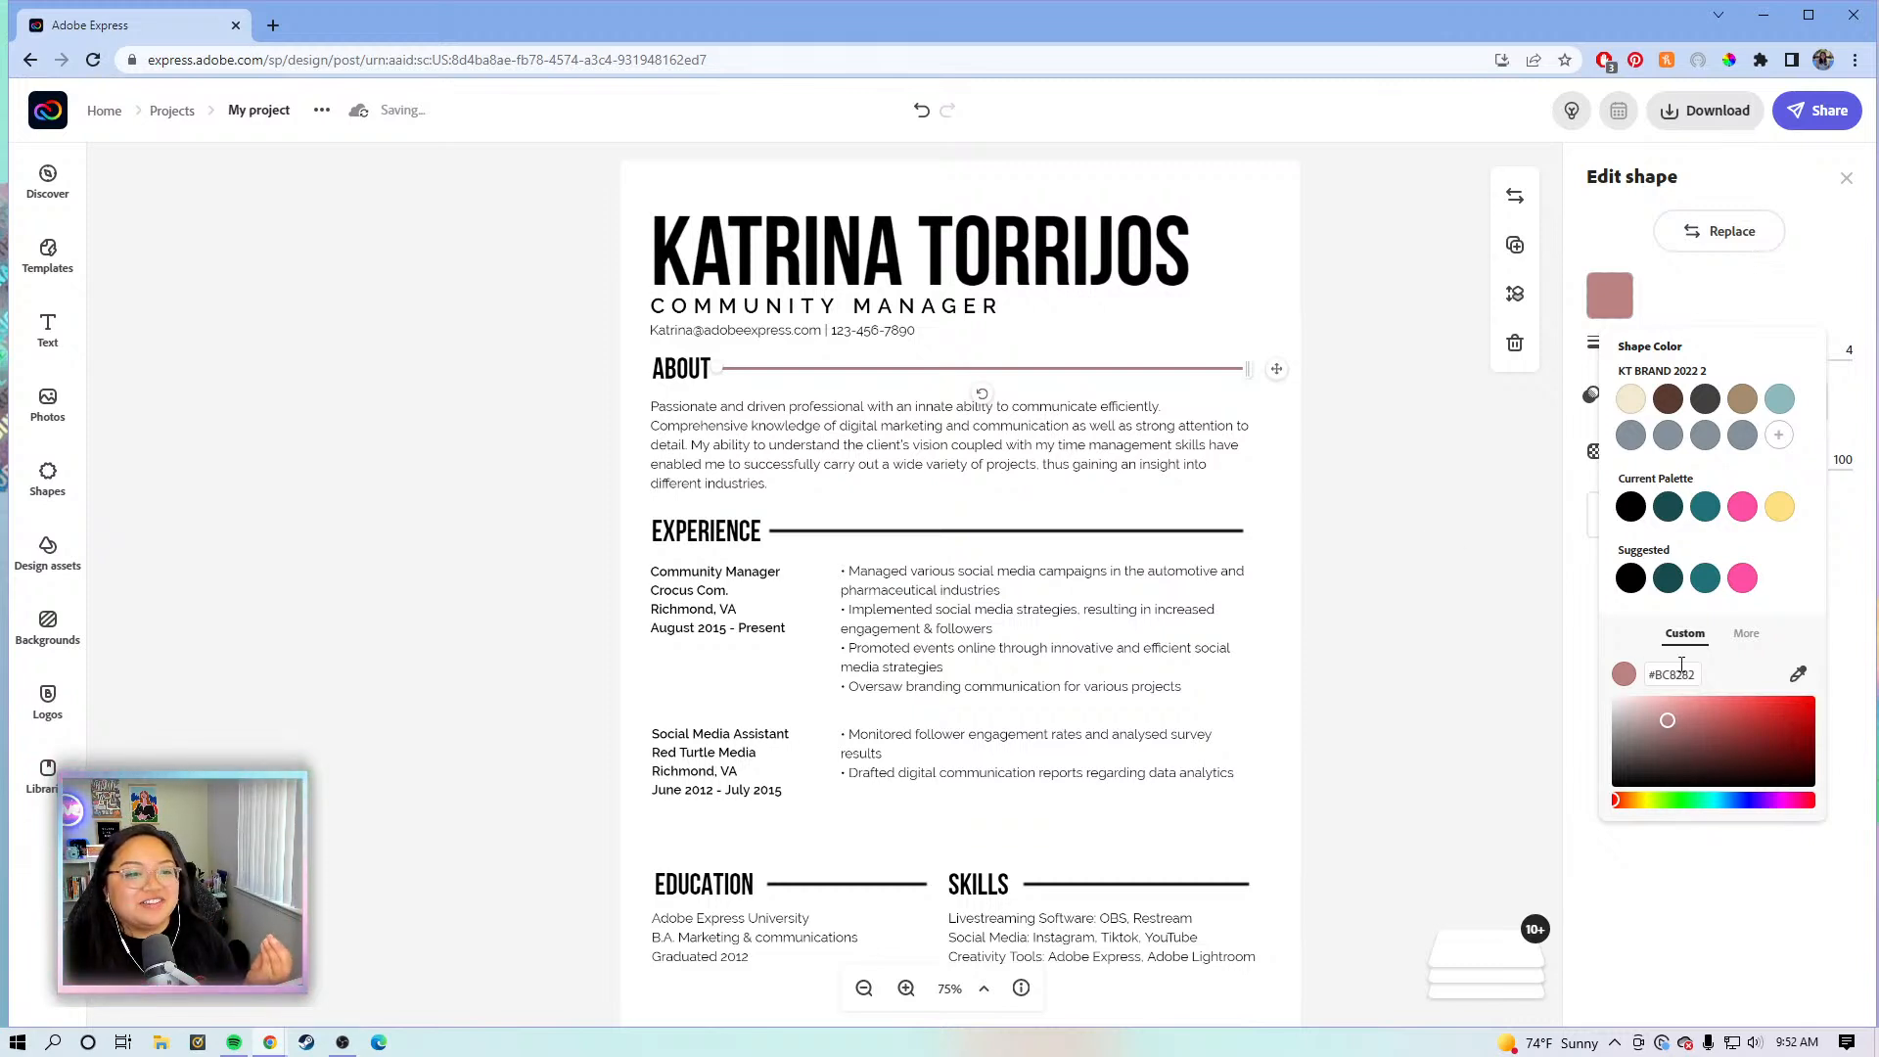
{"action": "left_click_drag", "start_coordinate": [1722, 745], "coordinate": [1605, 741]}
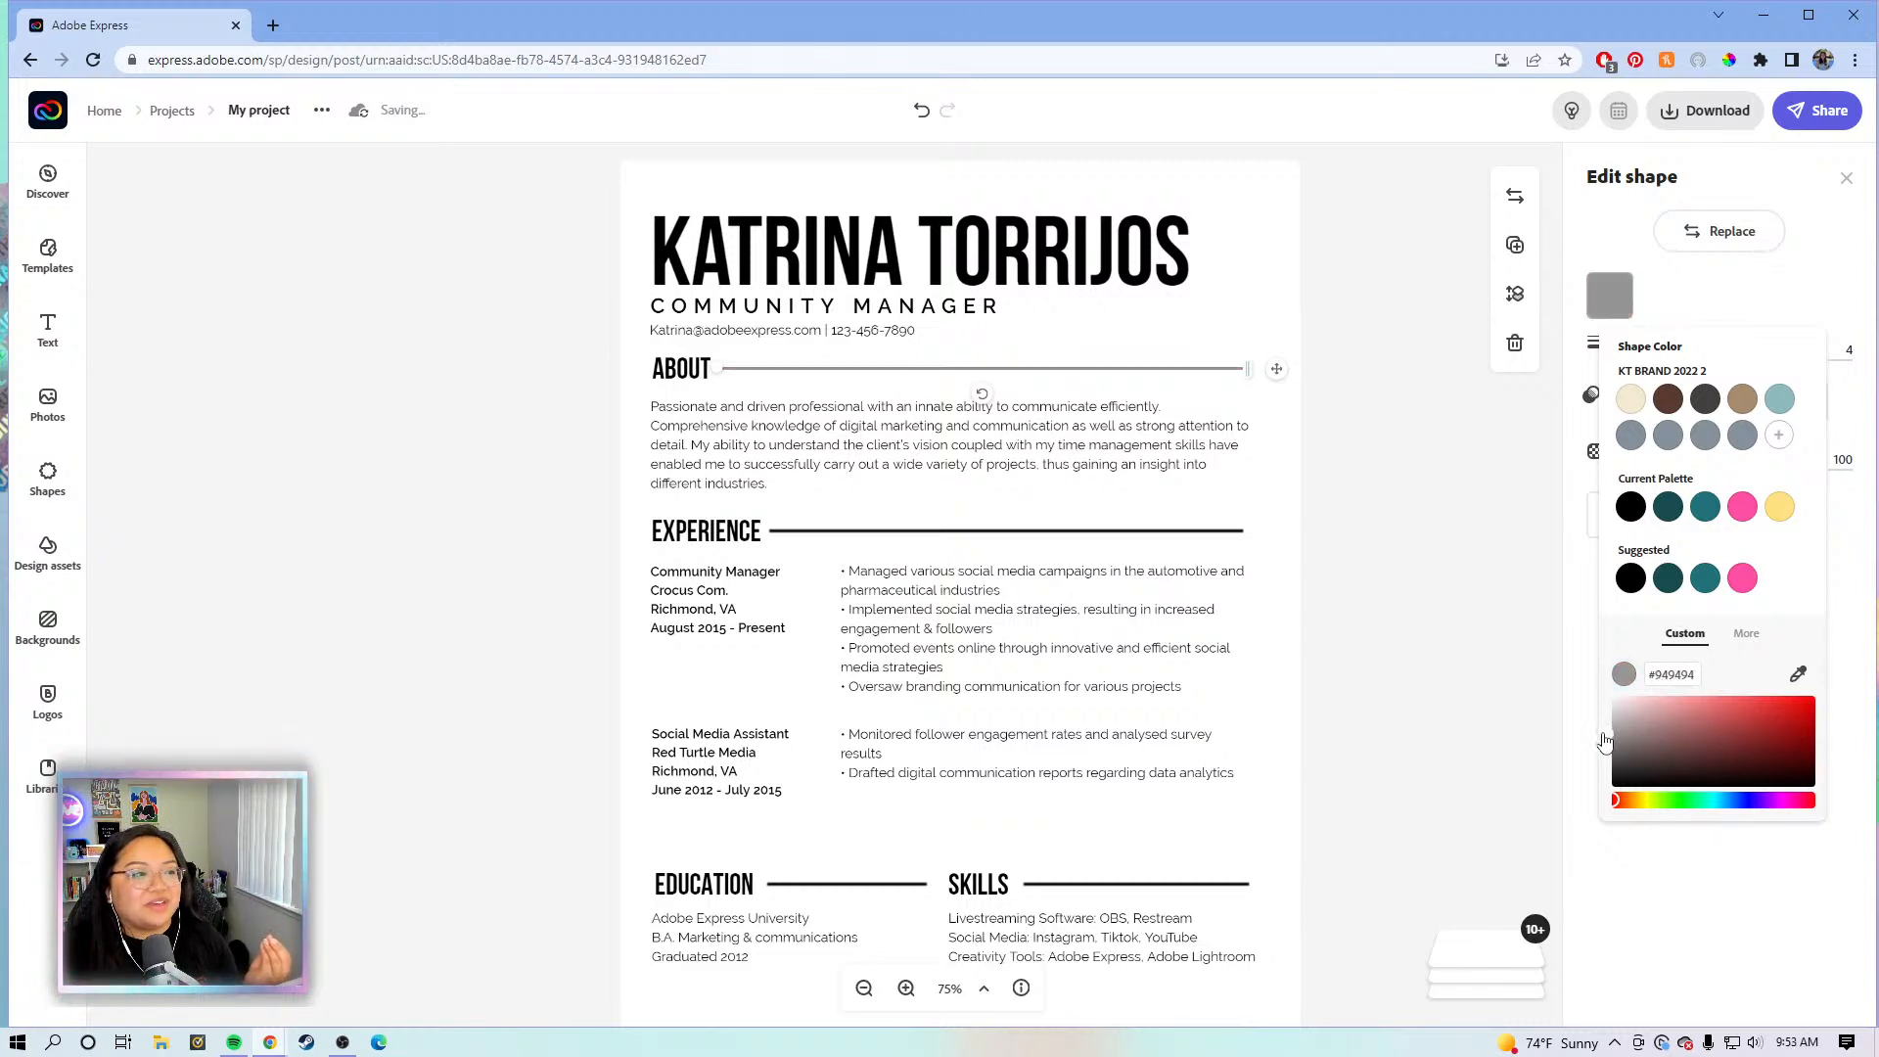
{"action": "left_click", "coordinate": [1214, 541]}
{"action": "left_click", "coordinate": [1207, 373]}
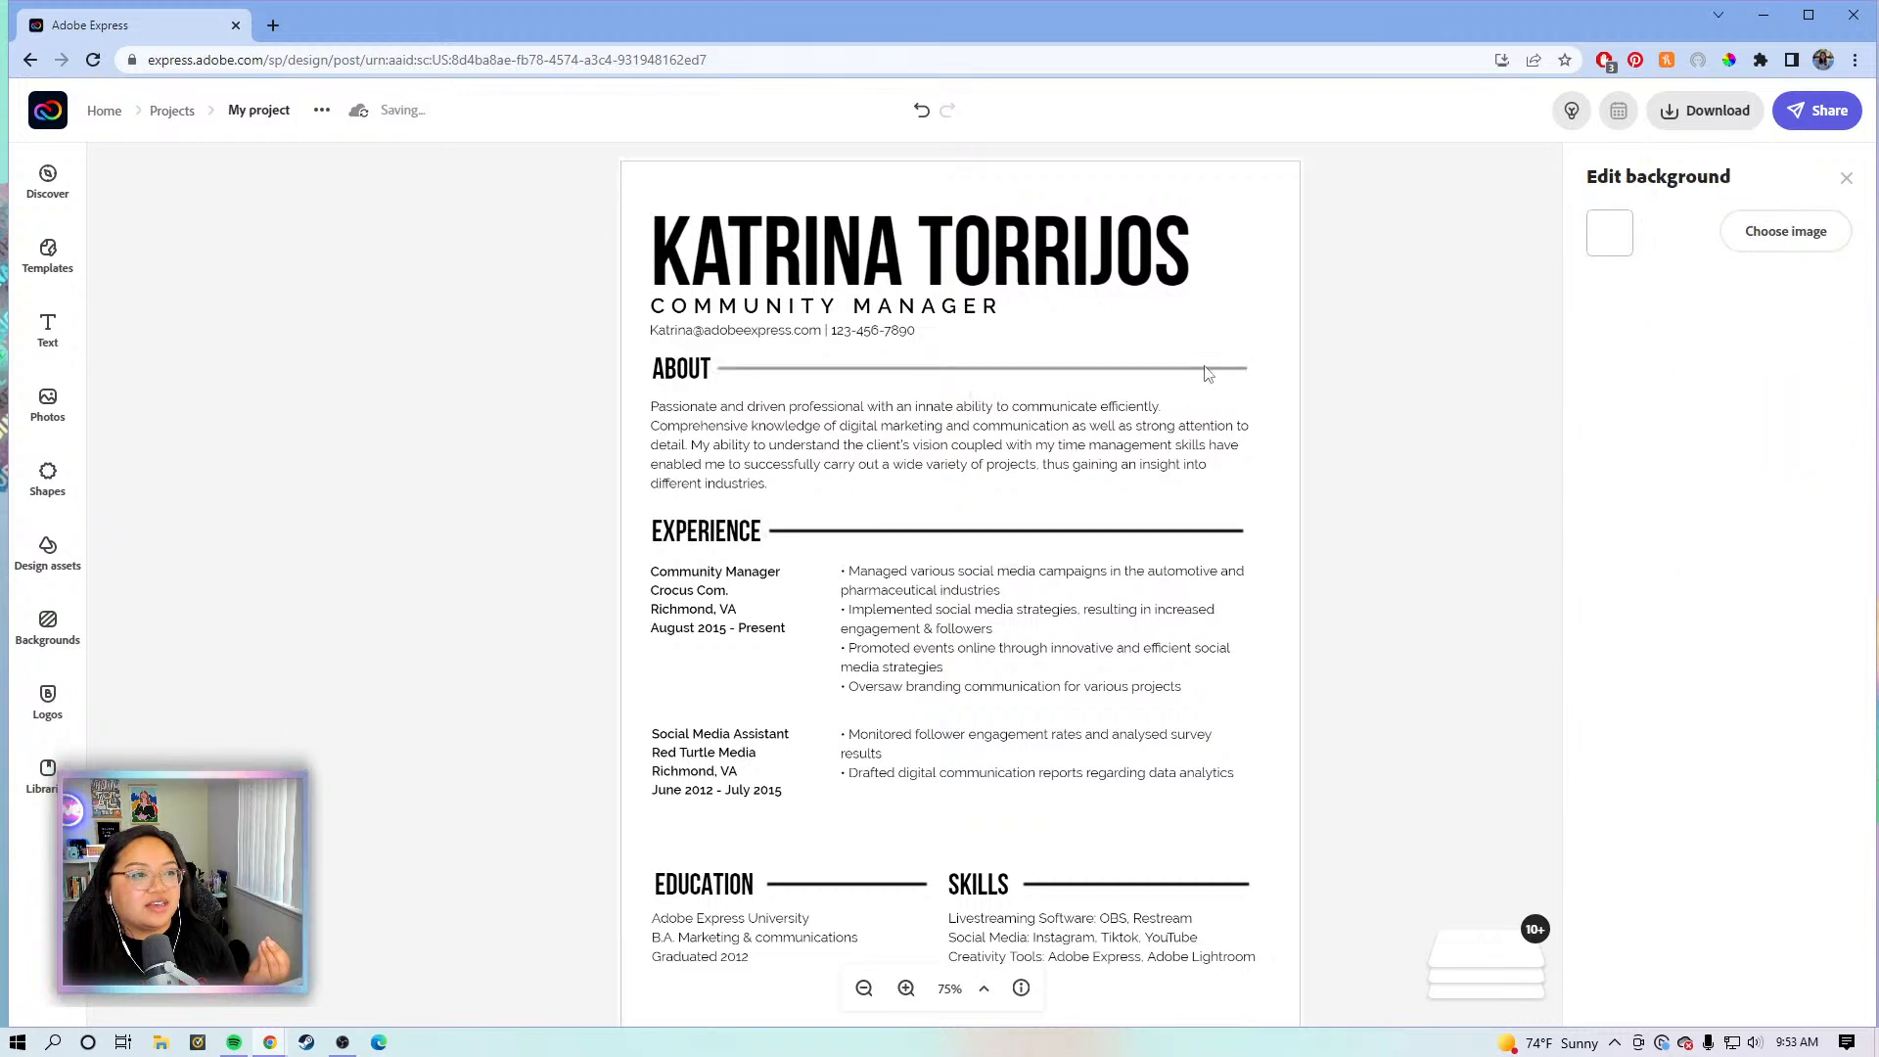
{"action": "left_click", "coordinate": [1203, 369]}
- Recolour the About divider line to a soft lilac purple, #AB8FBC, and select its hex code
{"action": "left_click", "coordinate": [1610, 294]}
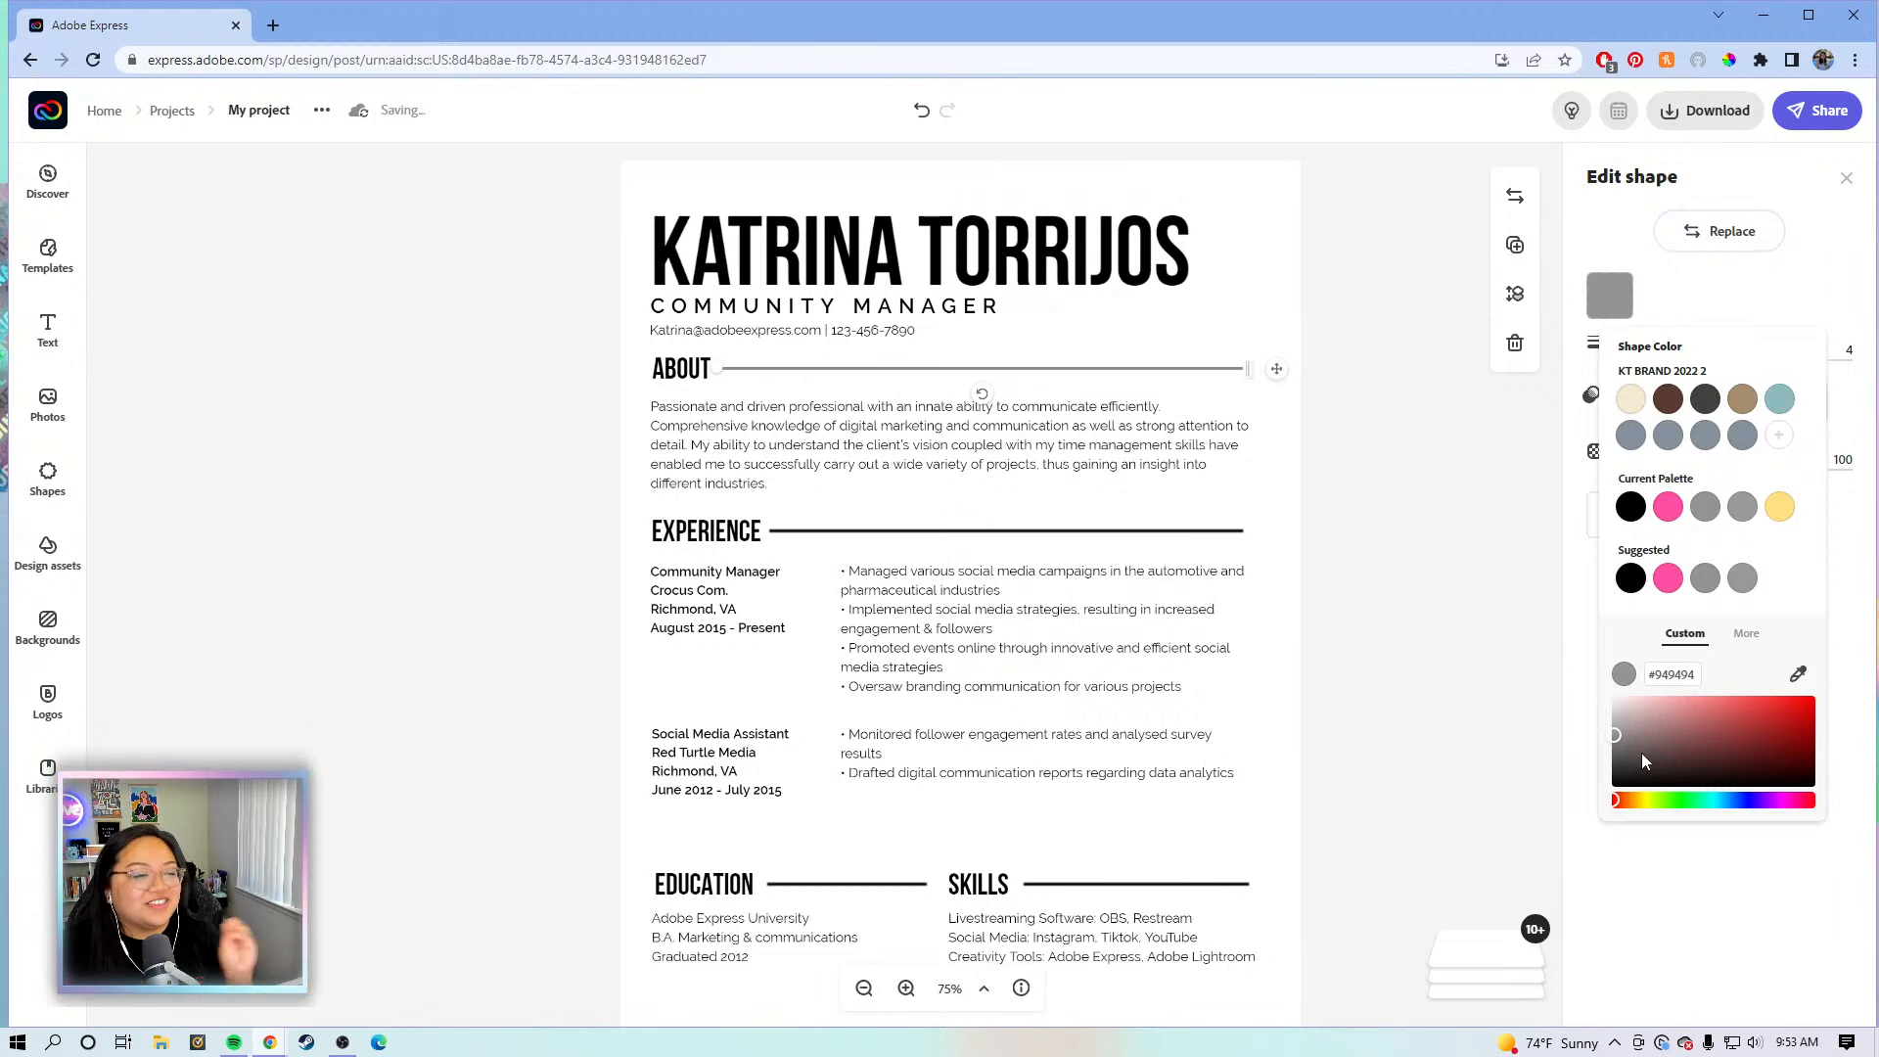
{"action": "left_click", "coordinate": [1732, 710]}
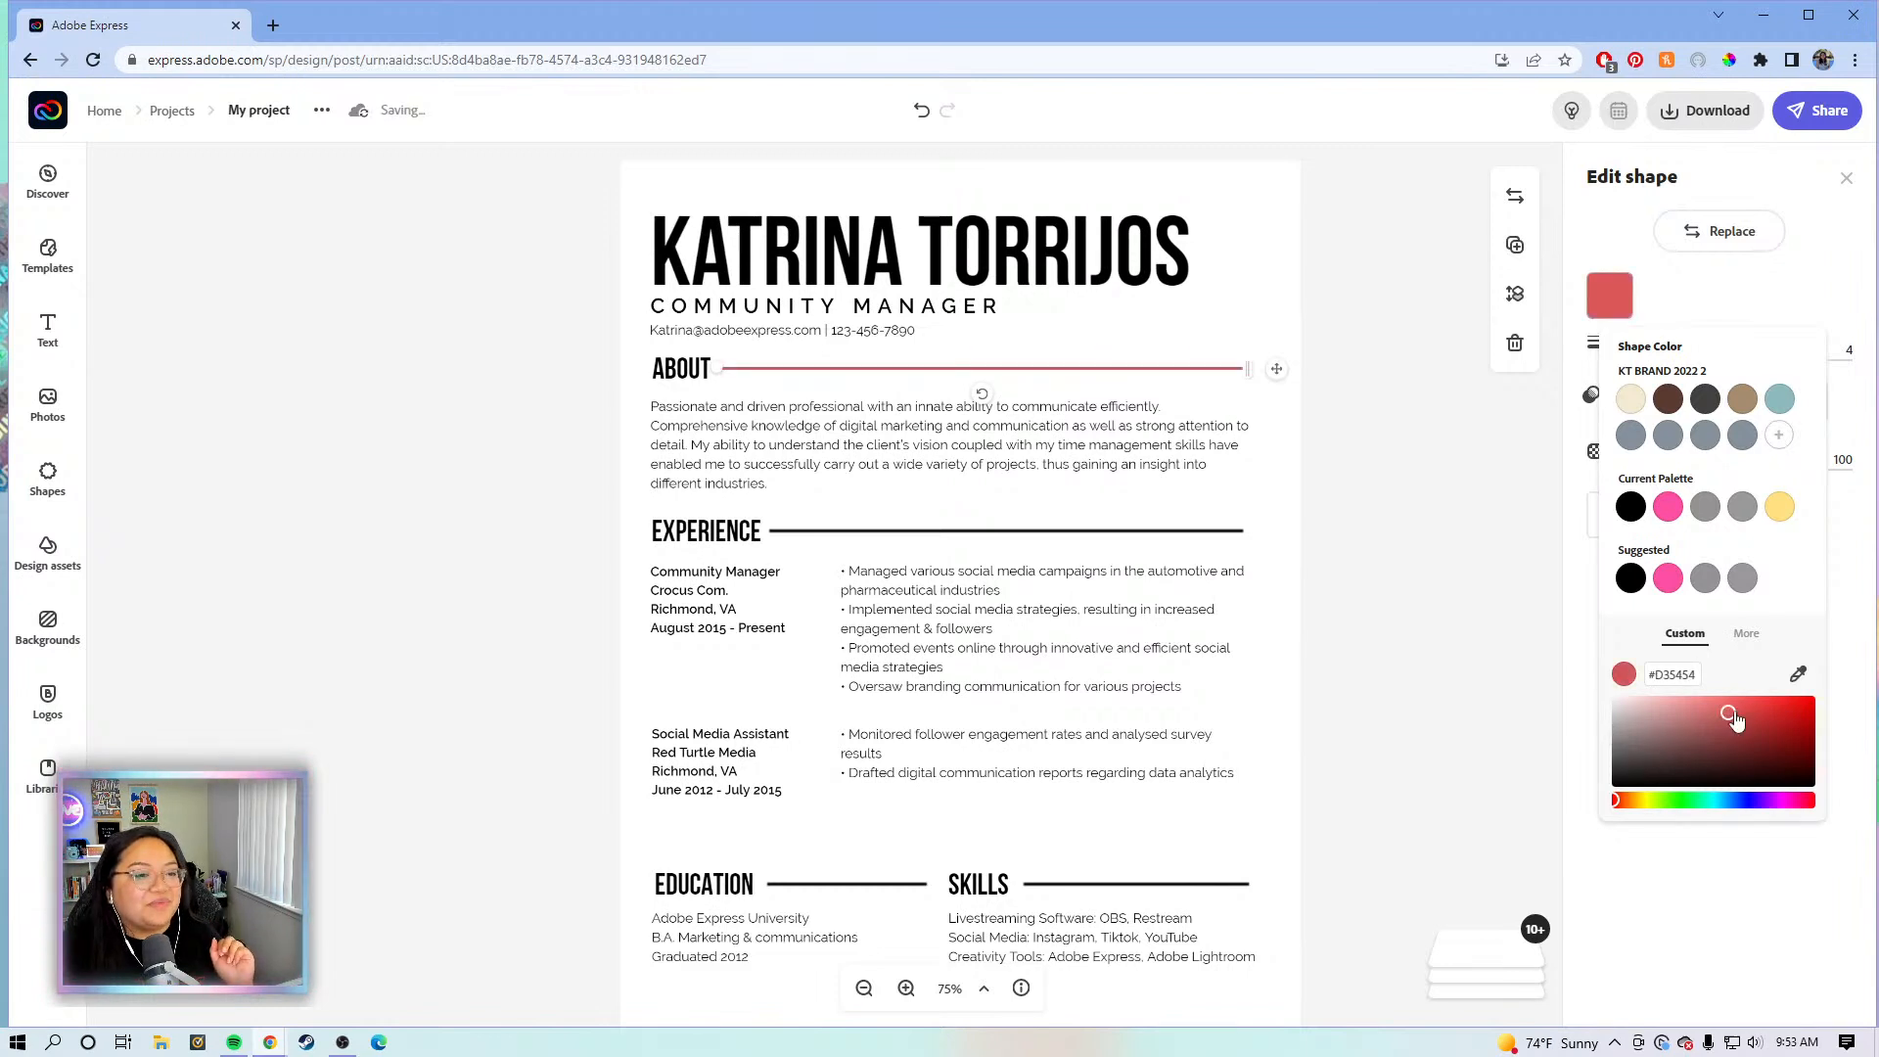
{"action": "left_click_drag", "start_coordinate": [1743, 706], "coordinate": [1822, 685]}
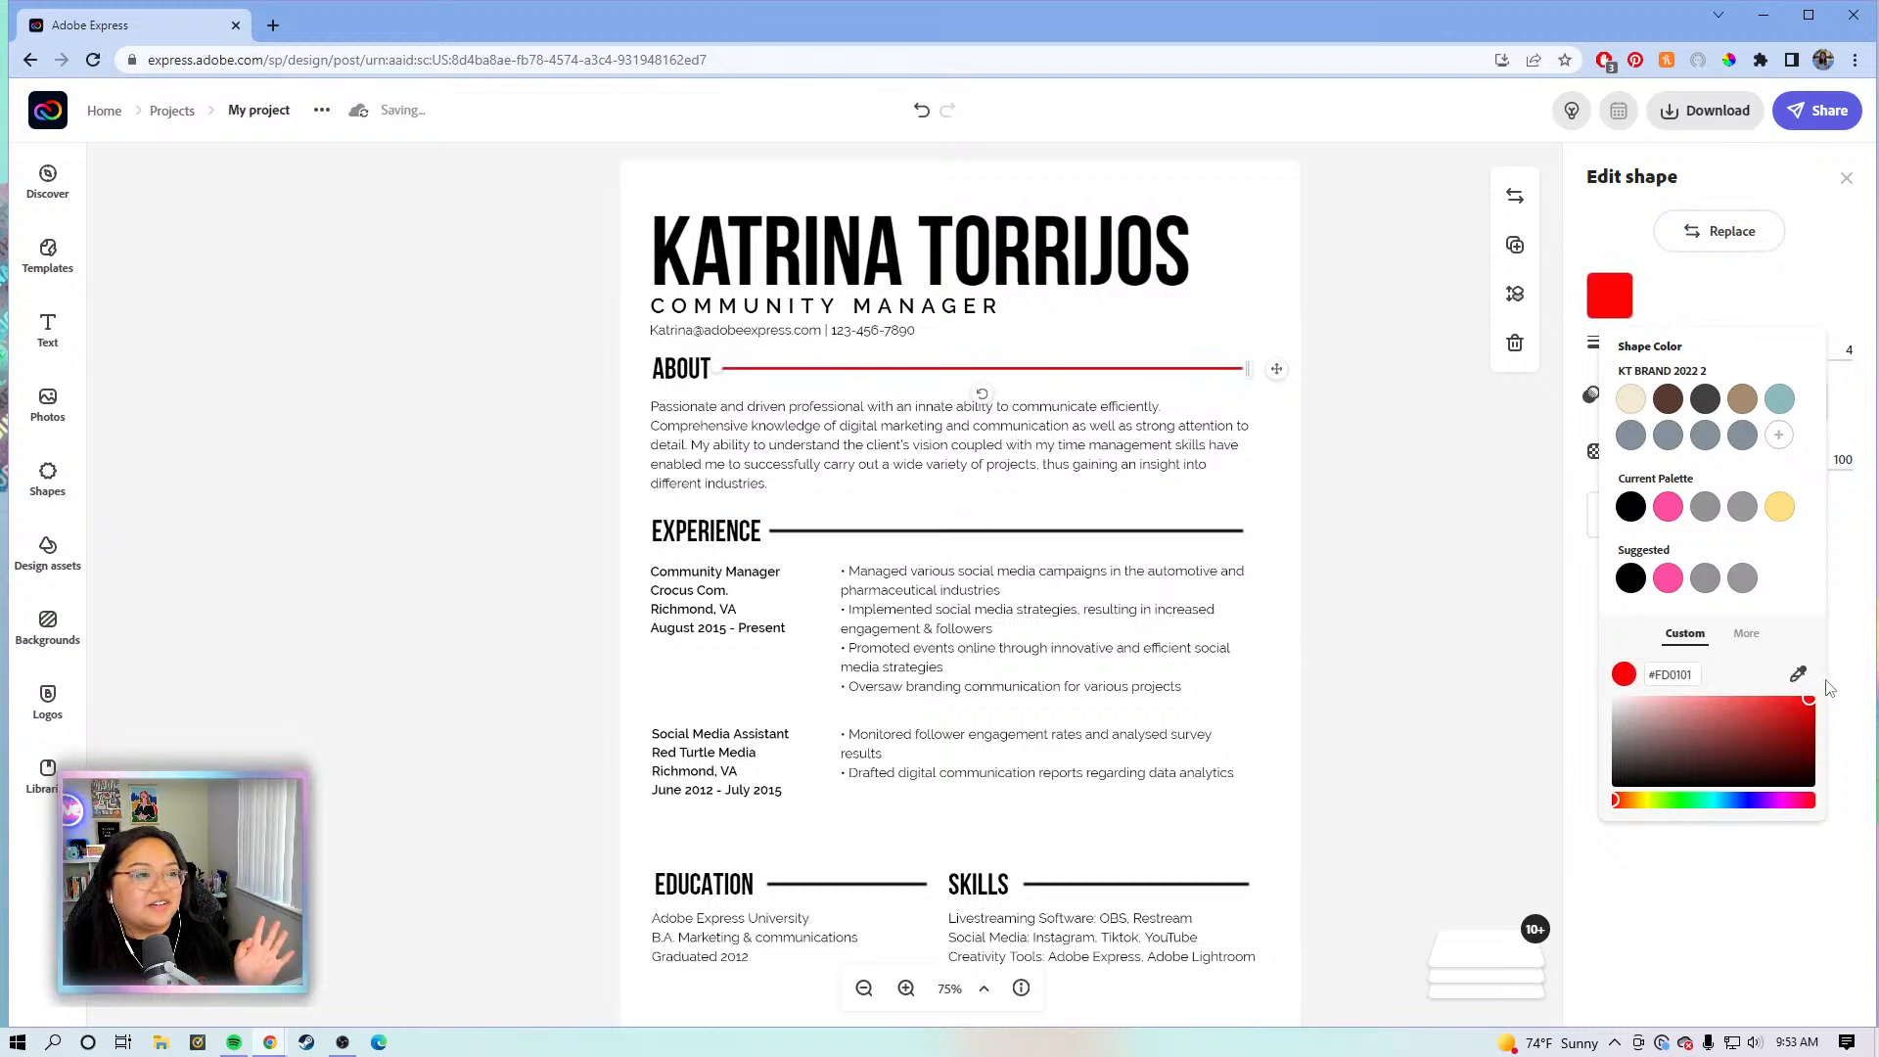
{"action": "left_click_drag", "start_coordinate": [1742, 736], "coordinate": [1689, 715]}
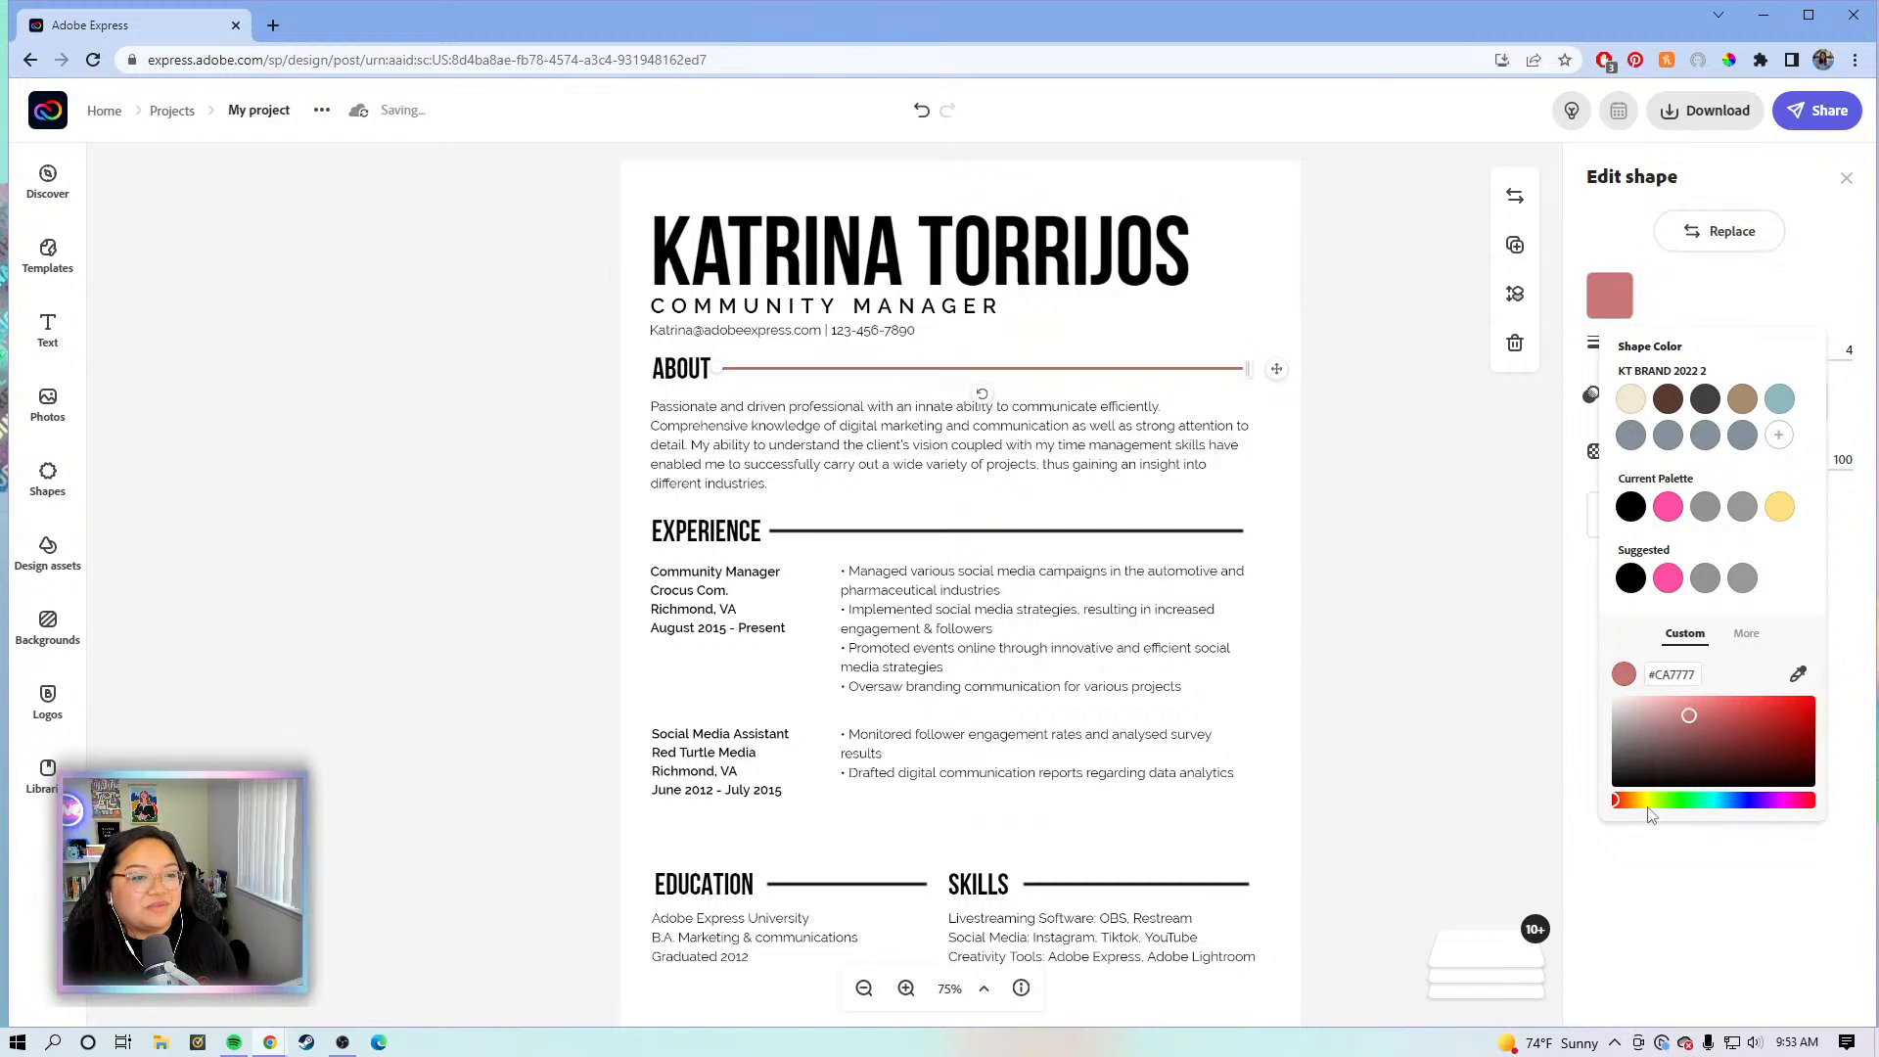
{"action": "left_click", "coordinate": [1619, 801]}
{"action": "left_click_drag", "start_coordinate": [1619, 802], "coordinate": [1767, 801]}
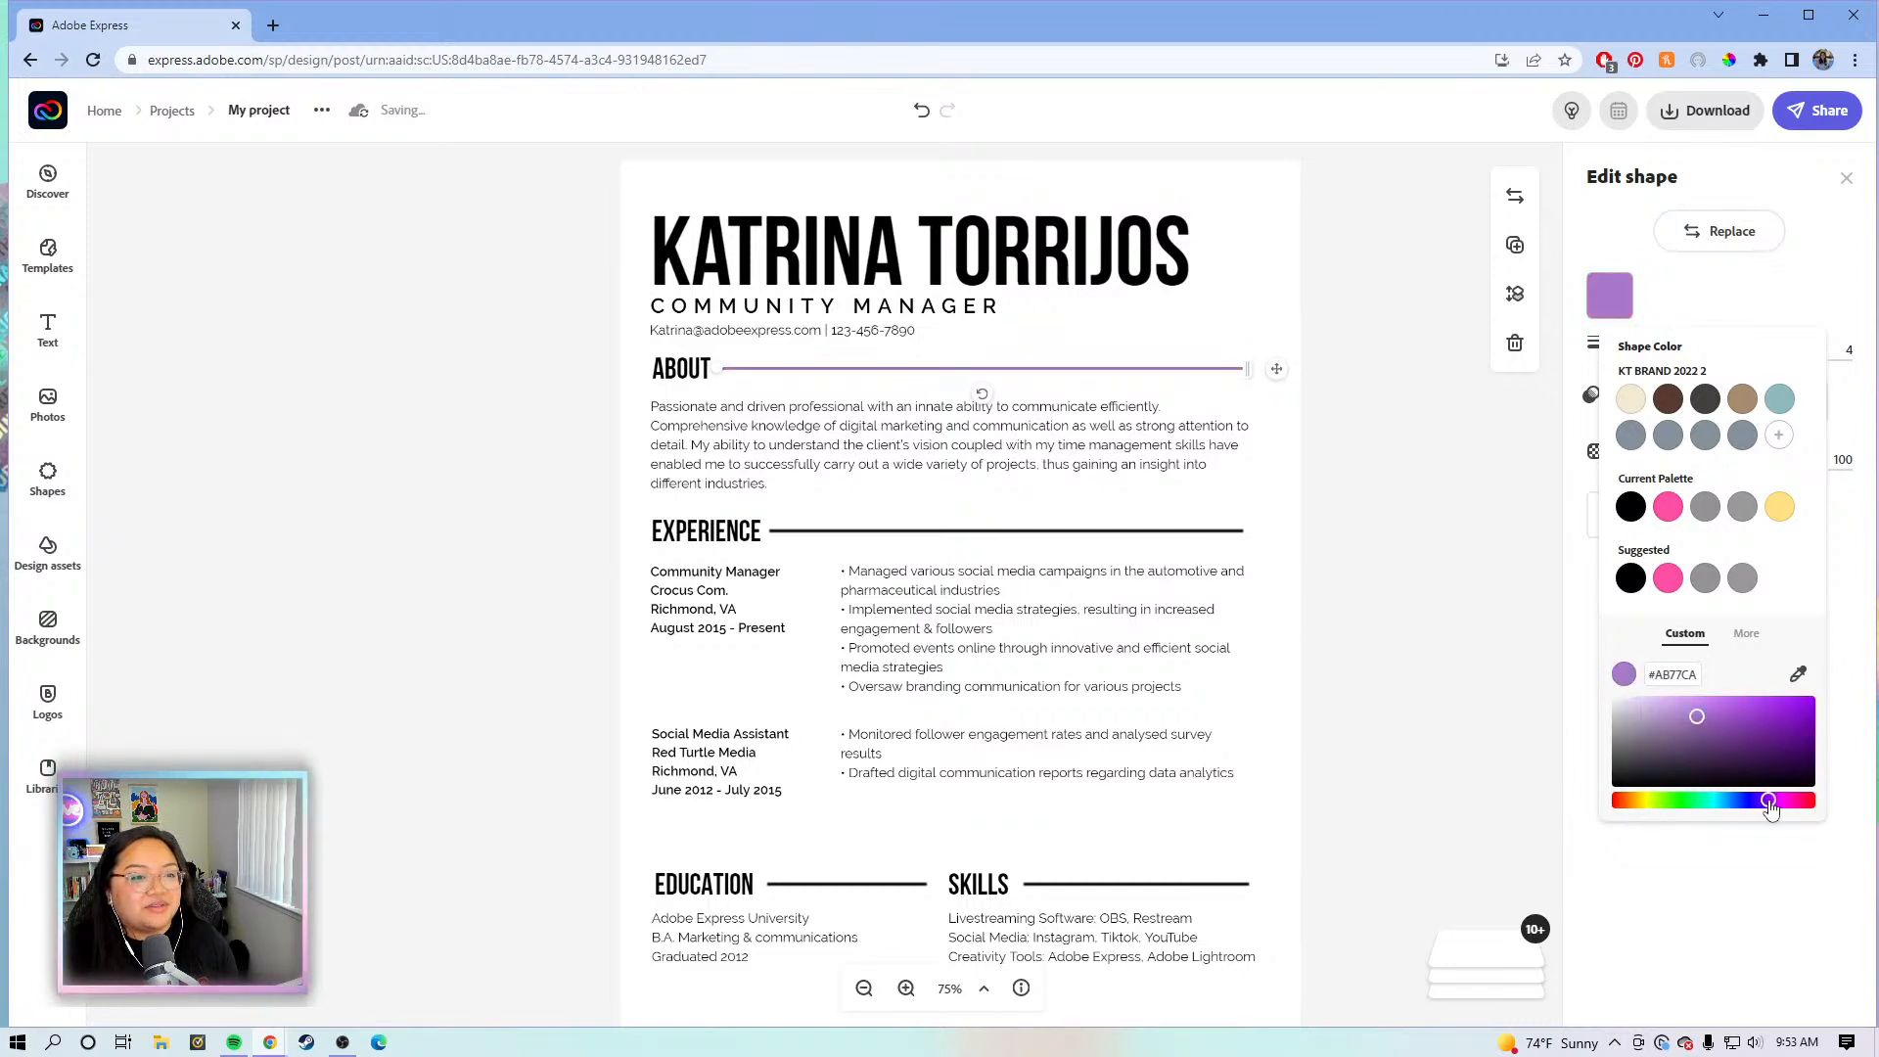
{"action": "left_click", "coordinate": [1663, 717]}
{"action": "left_click_drag", "start_coordinate": [1666, 722], "coordinate": [1651, 723]}
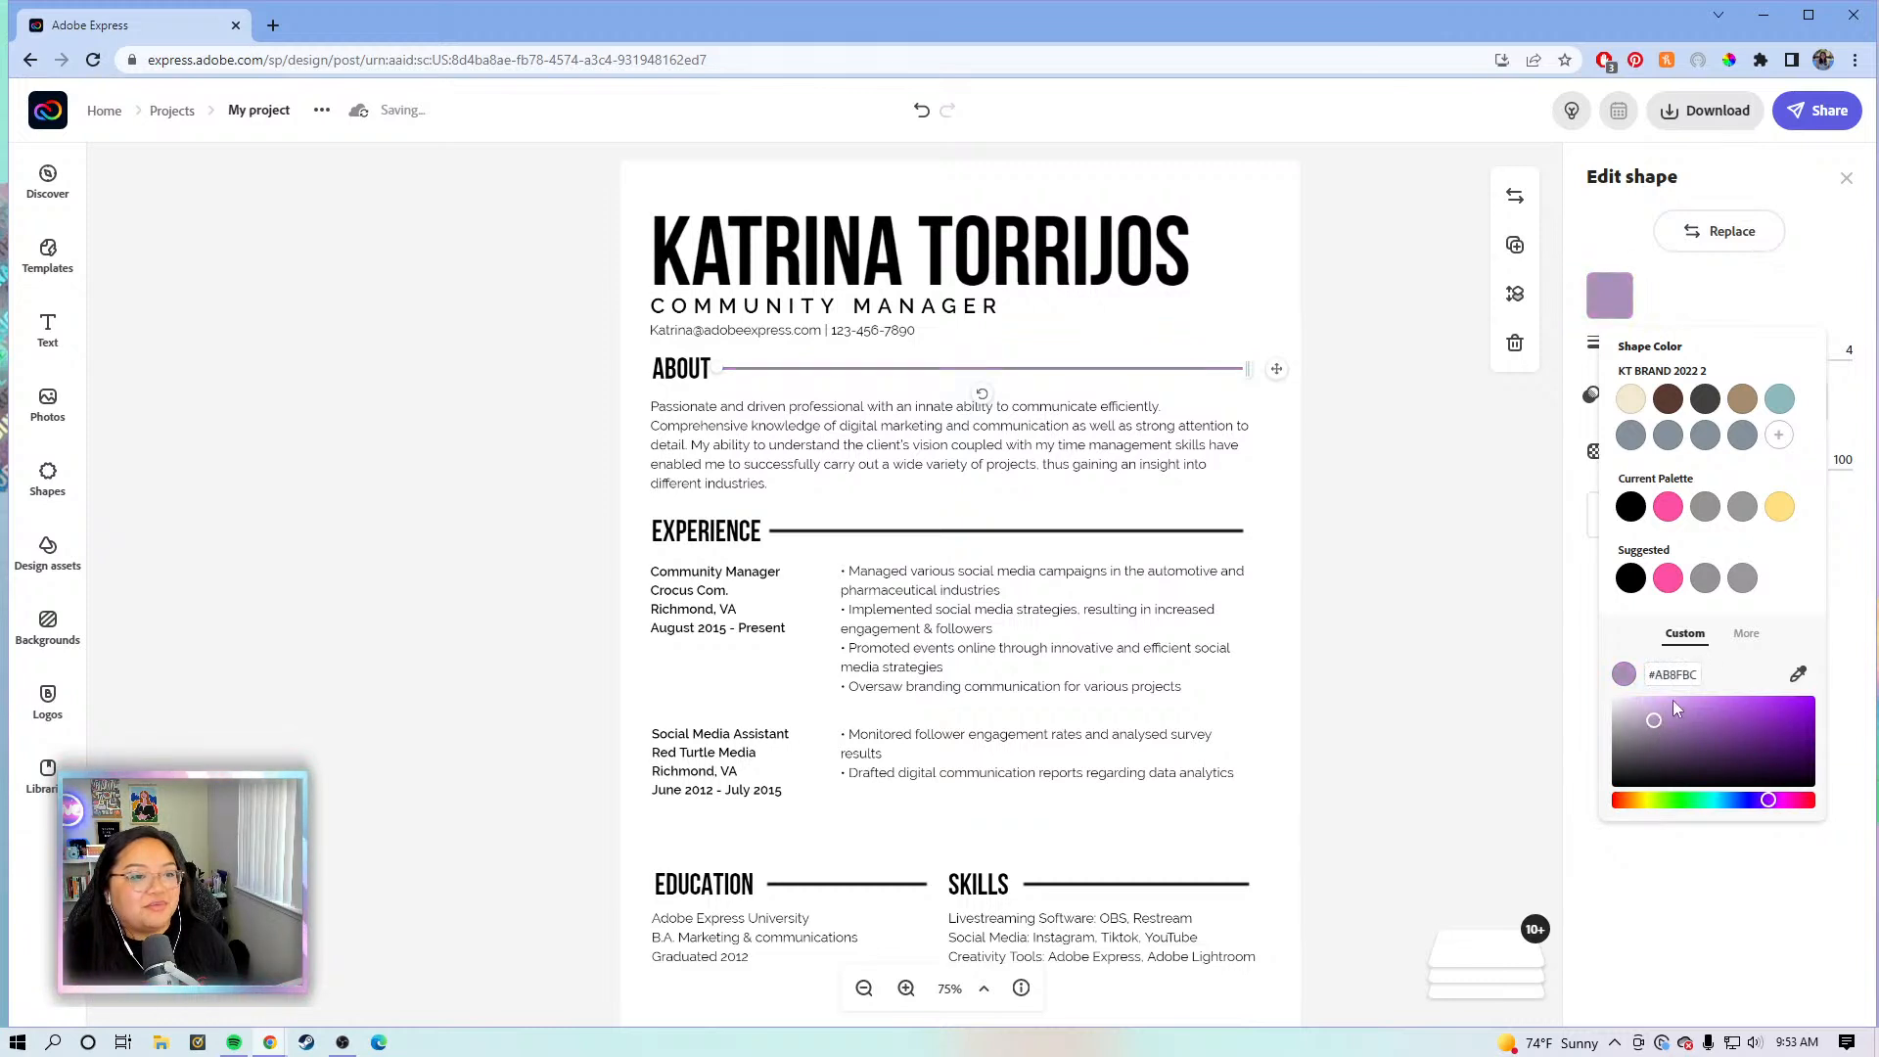
{"action": "left_click_drag", "start_coordinate": [1699, 681], "coordinate": [1645, 684]}
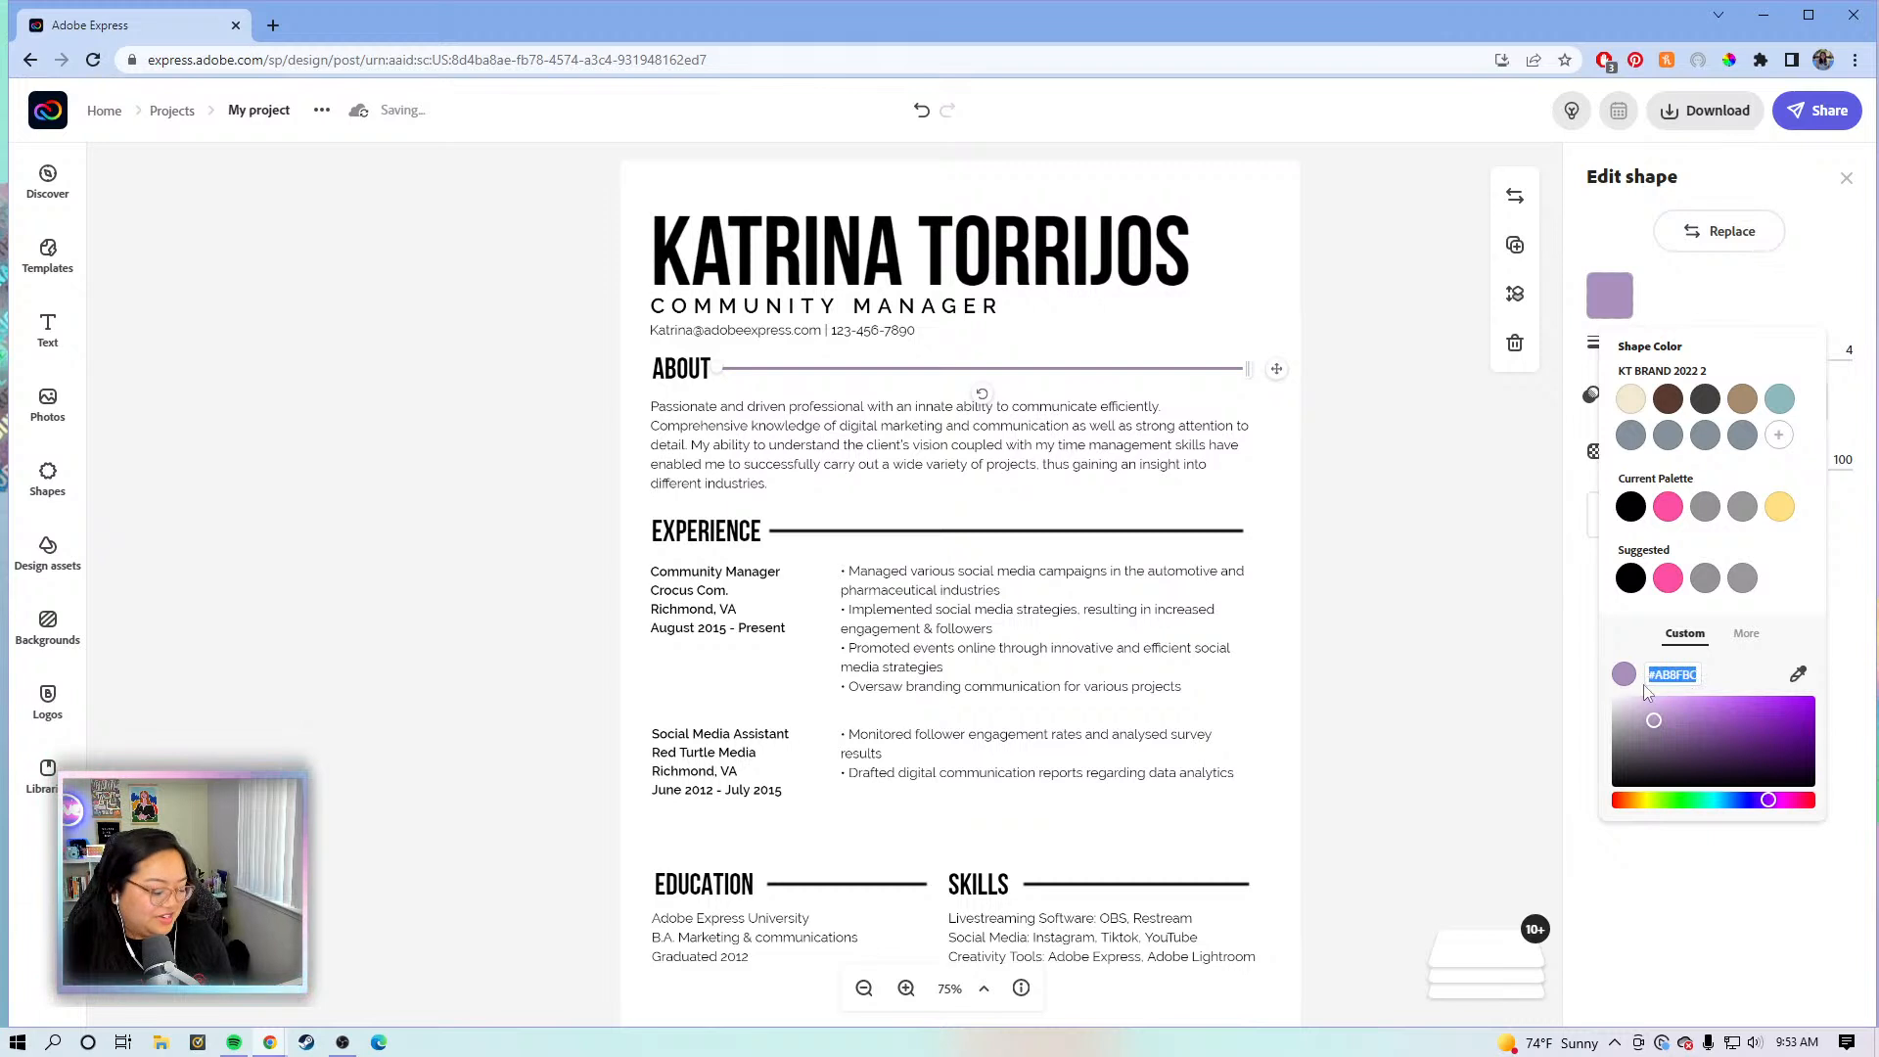
- Colour the Experience and Education divider lines purple #A78DB6
{"action": "left_click", "coordinate": [1149, 532]}
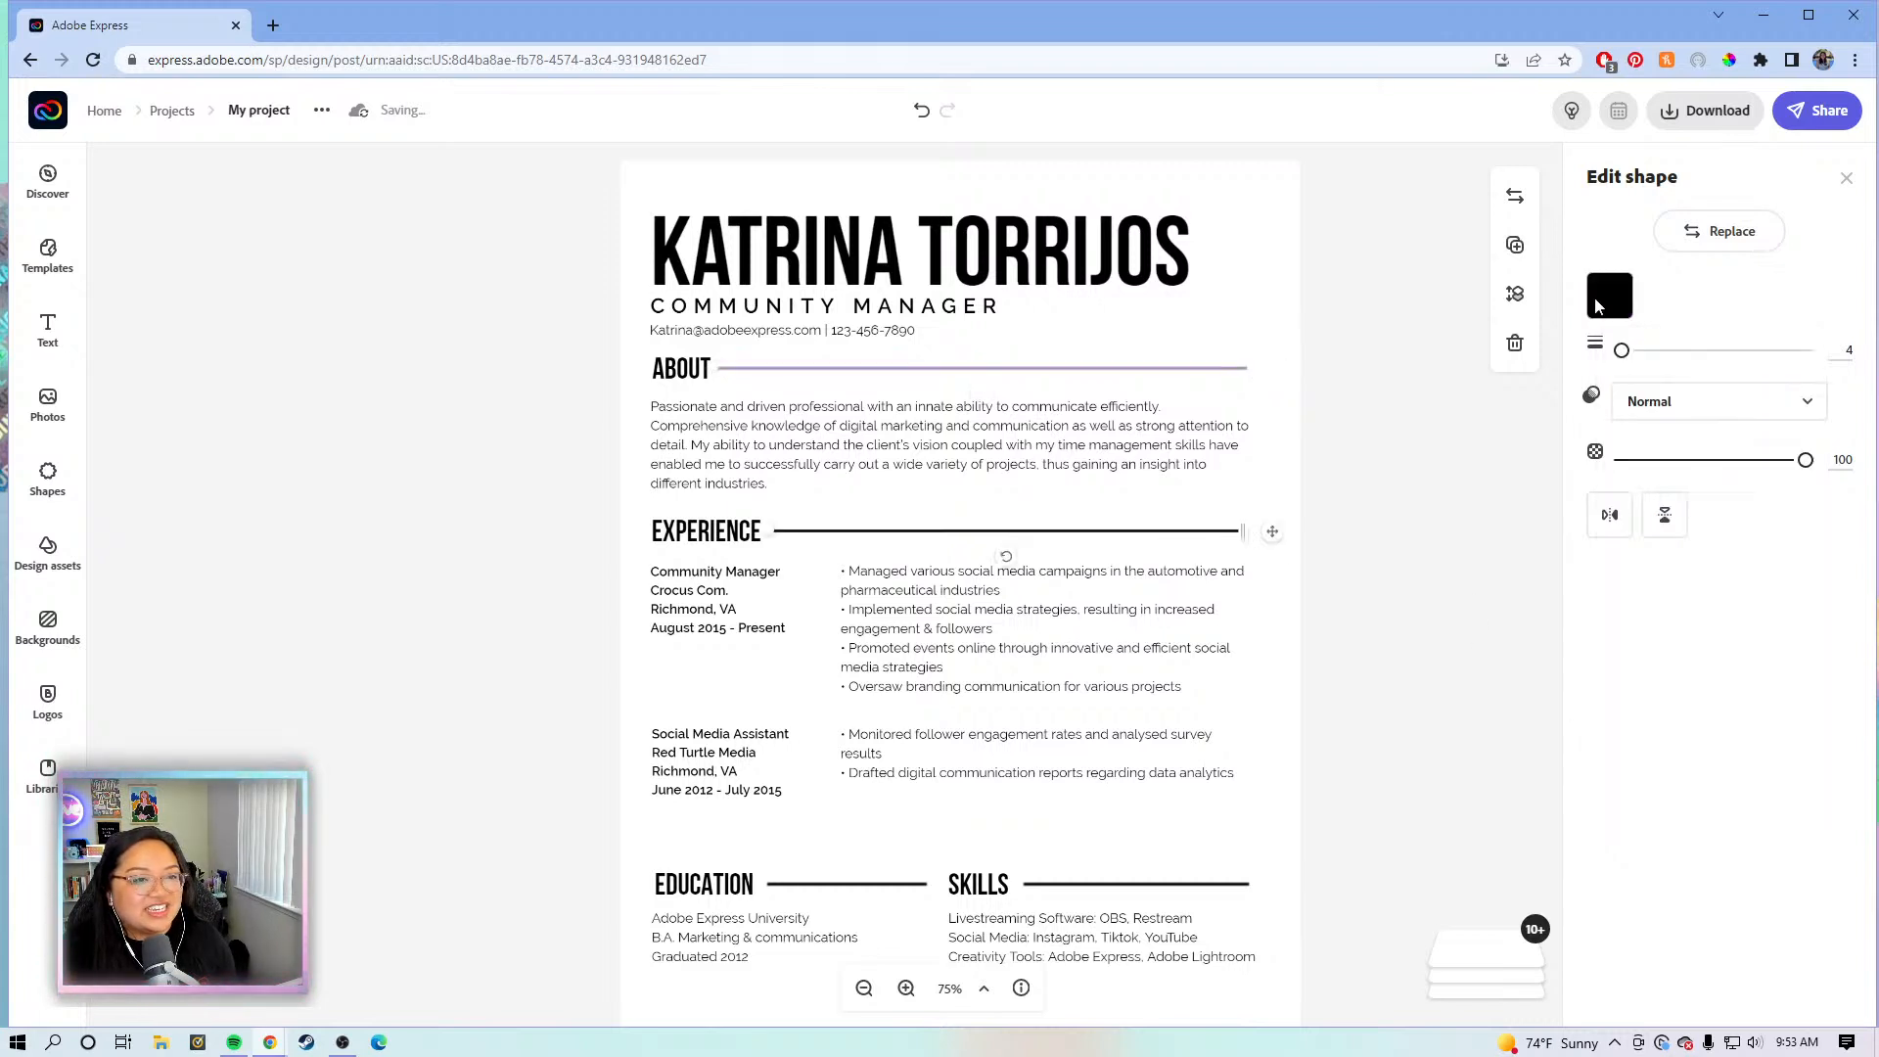
{"action": "left_click", "coordinate": [1610, 294]}
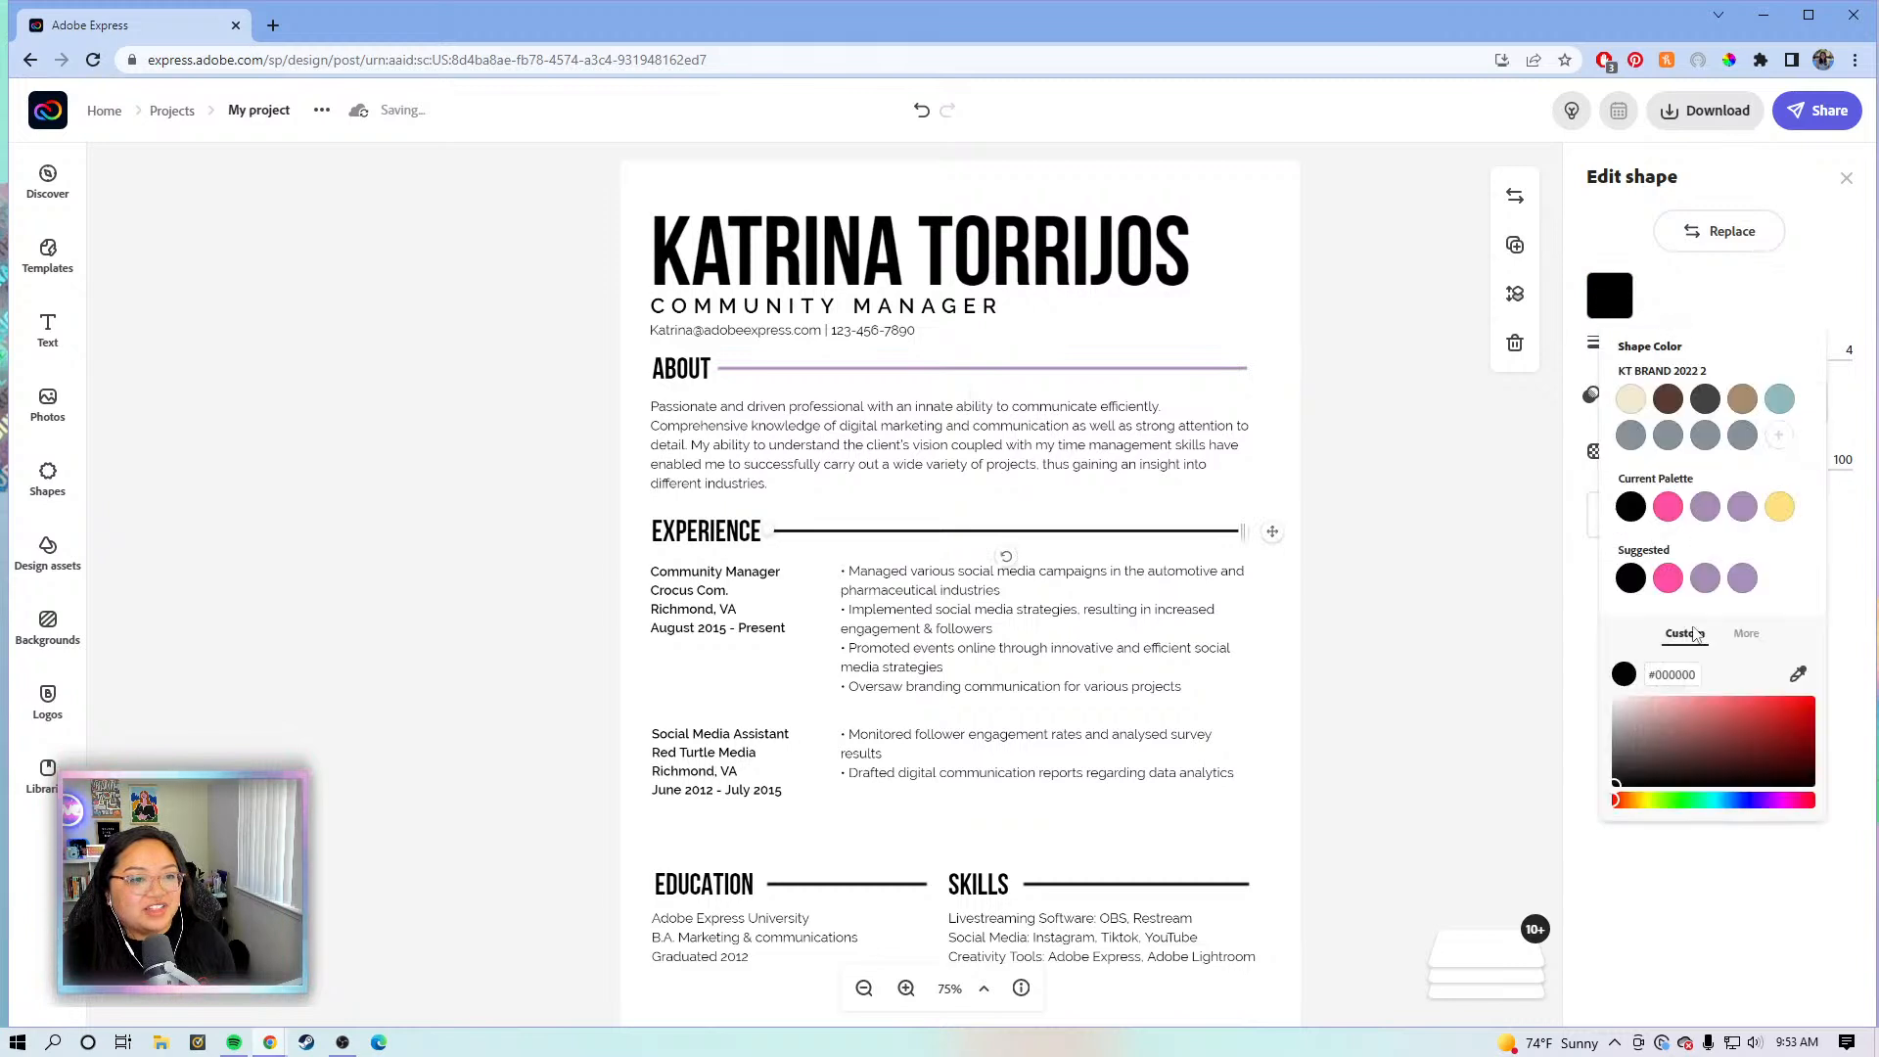
{"action": "left_click", "coordinate": [1704, 578]}
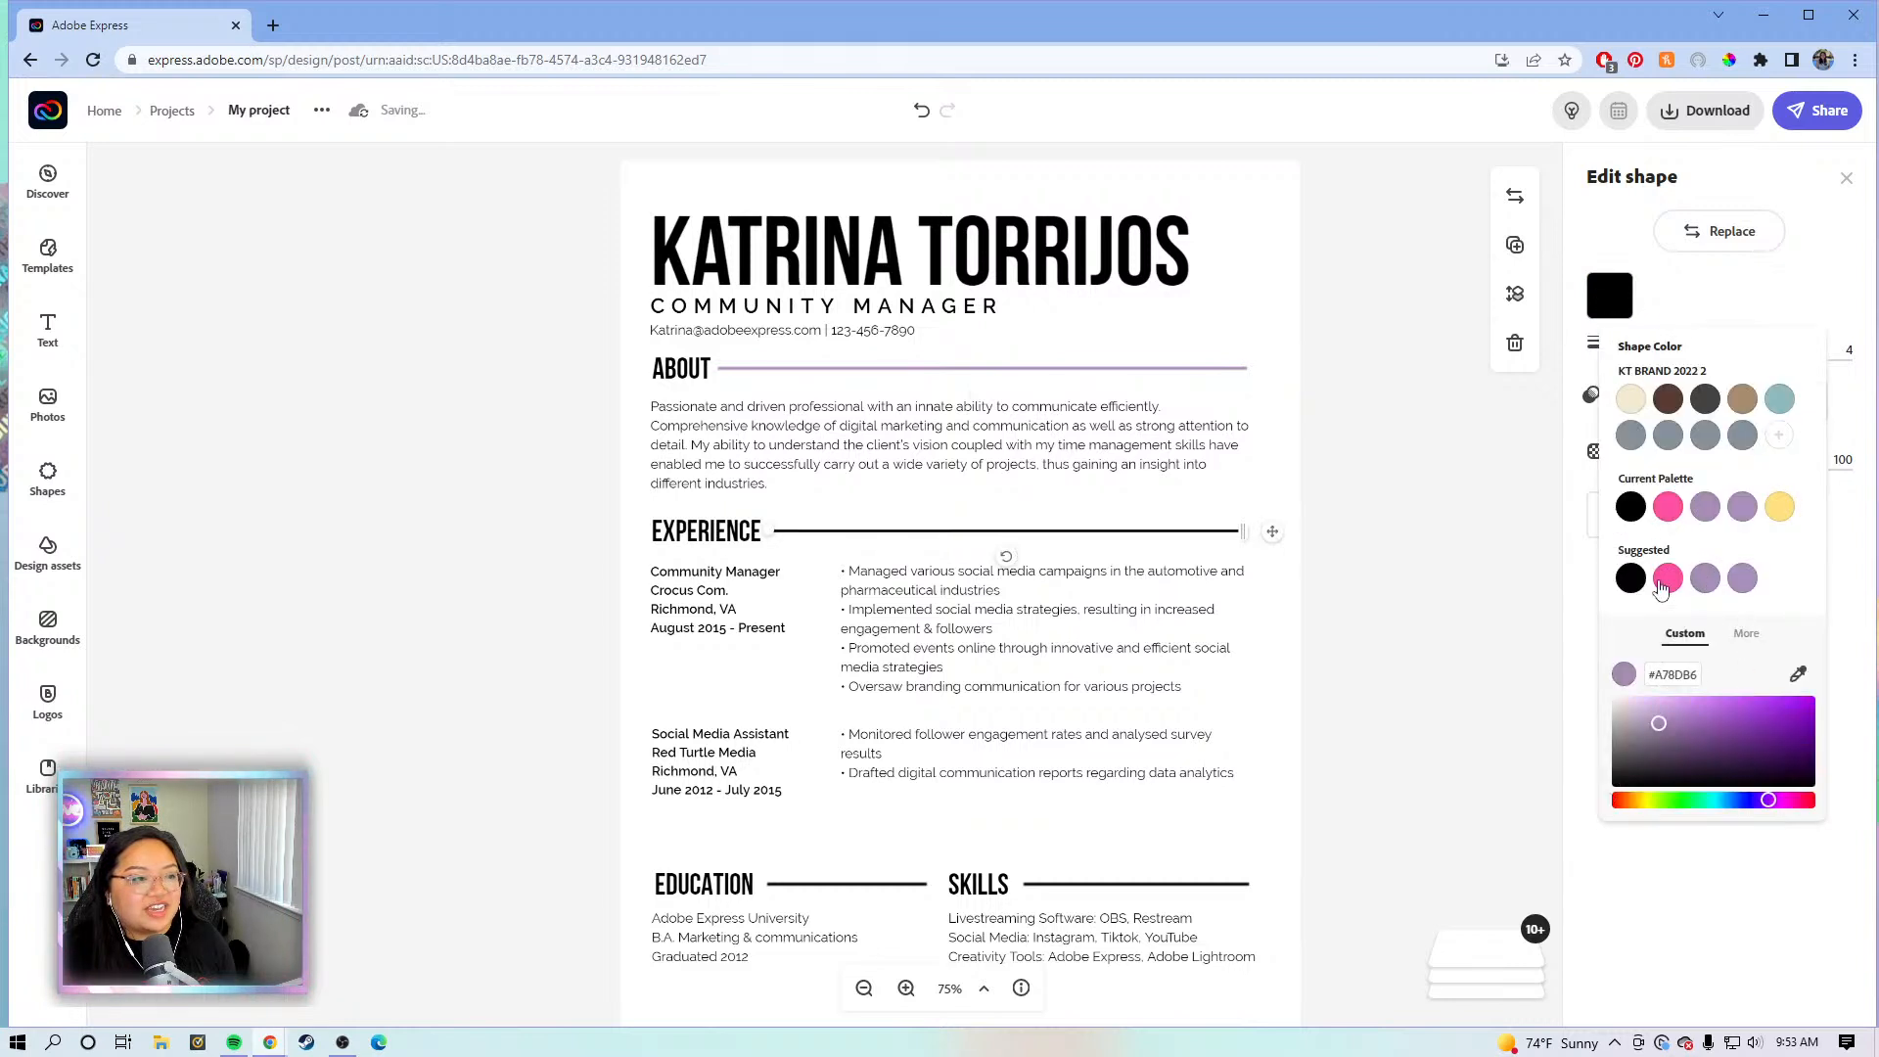
{"action": "left_click", "coordinate": [1390, 626]}
{"action": "left_click", "coordinate": [871, 886]}
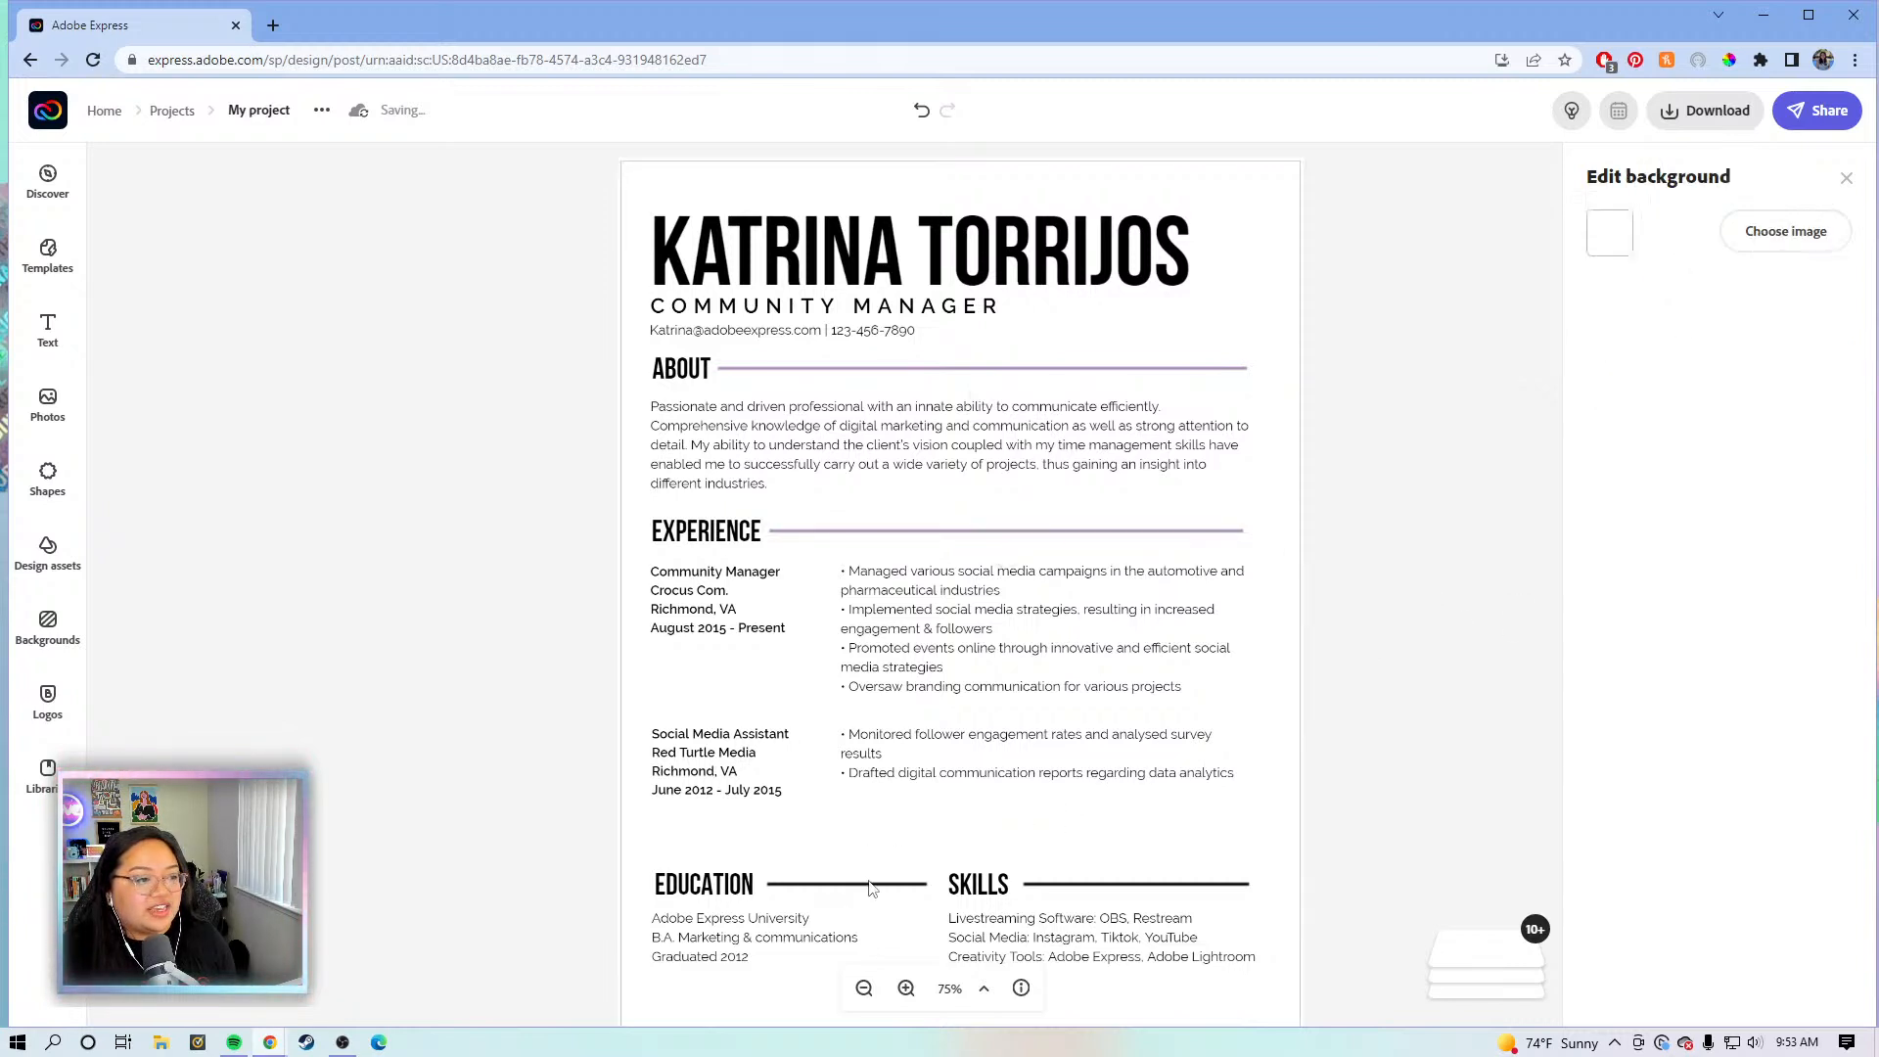
{"action": "left_click", "coordinate": [875, 886]}
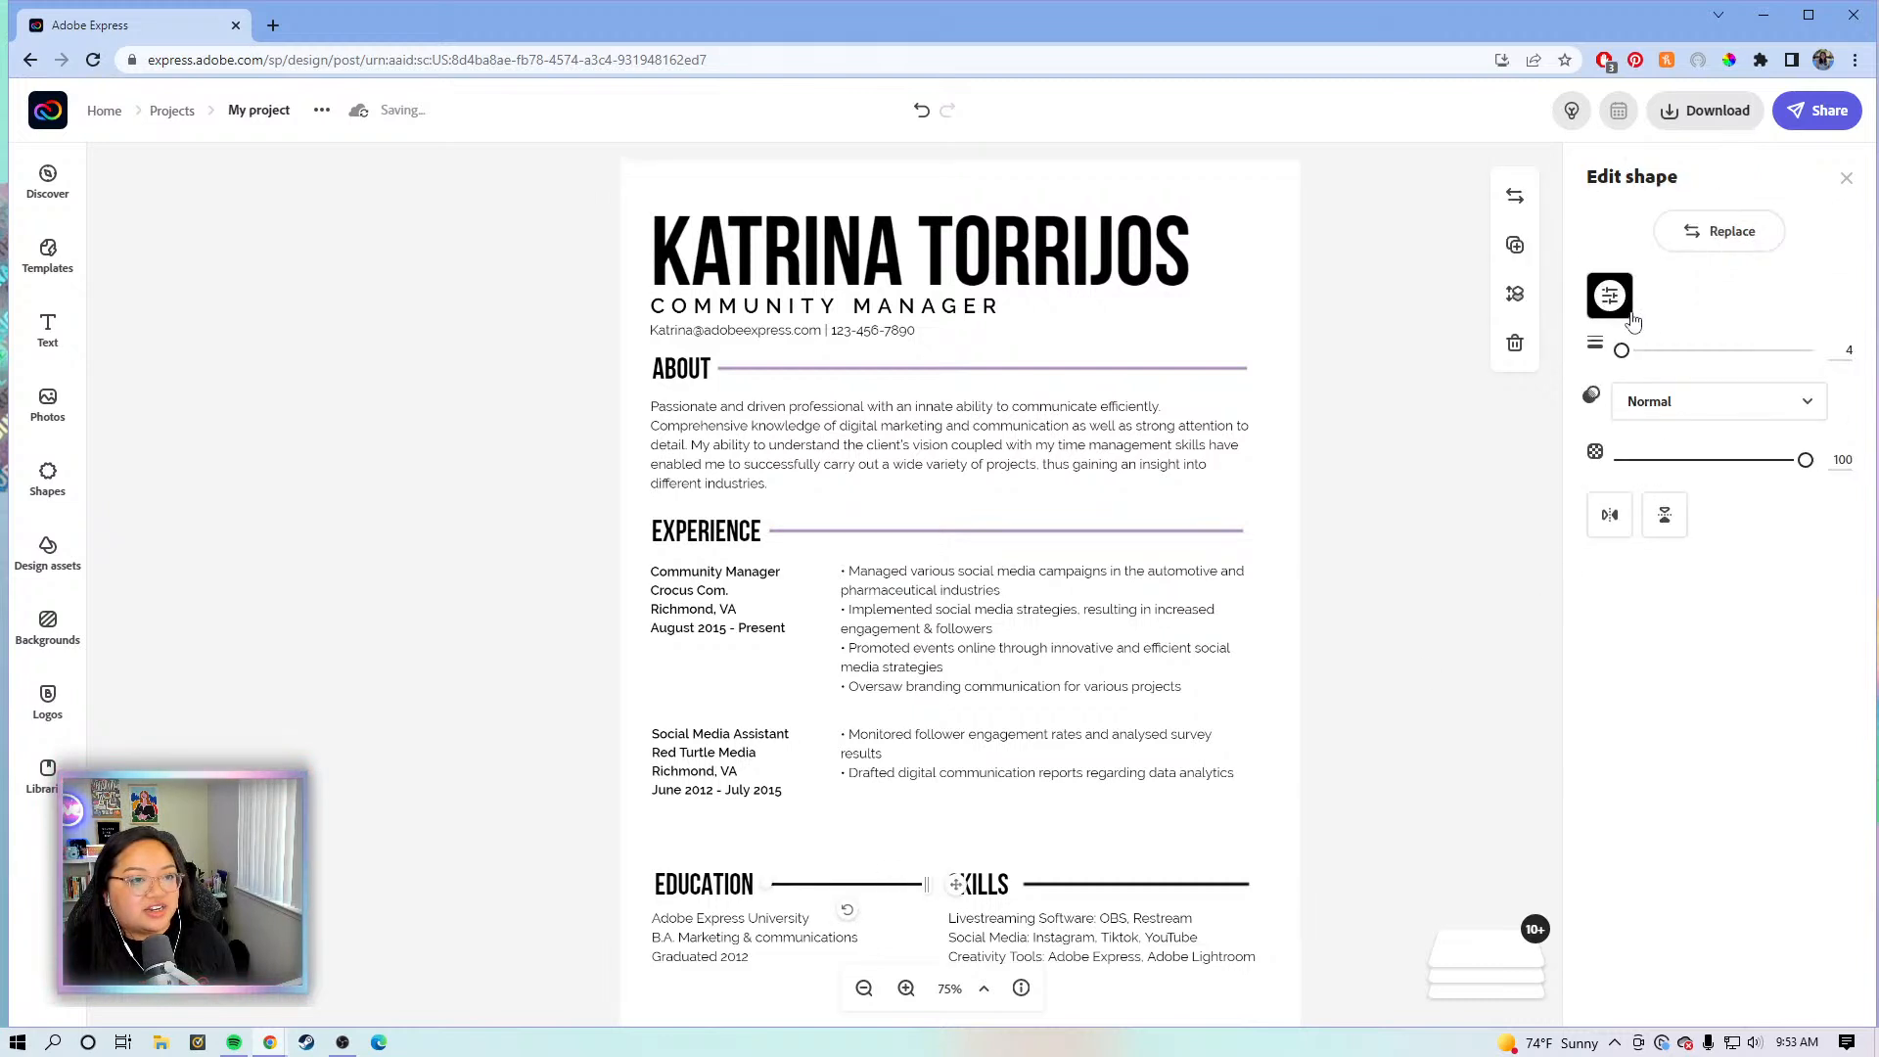
{"action": "left_click", "coordinate": [1608, 296]}
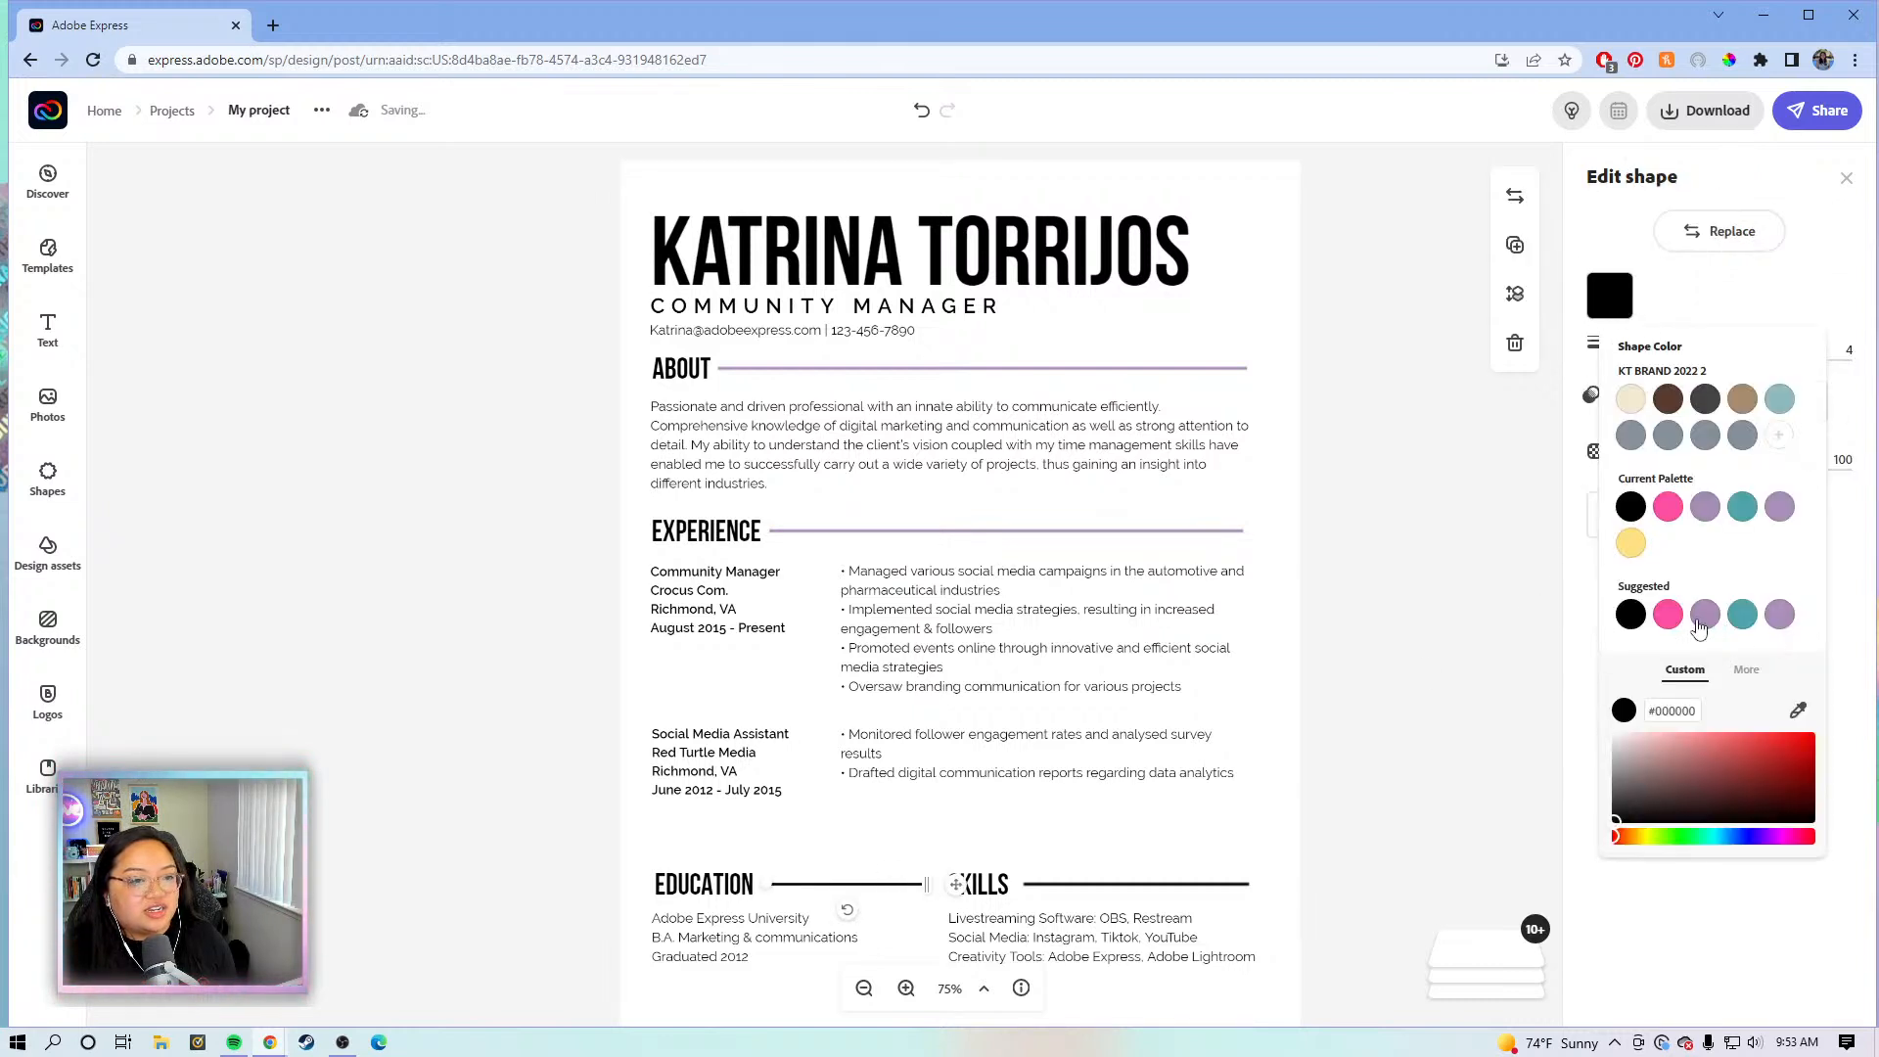
{"action": "left_click", "coordinate": [1705, 615]}
{"action": "left_click", "coordinate": [1438, 738]}
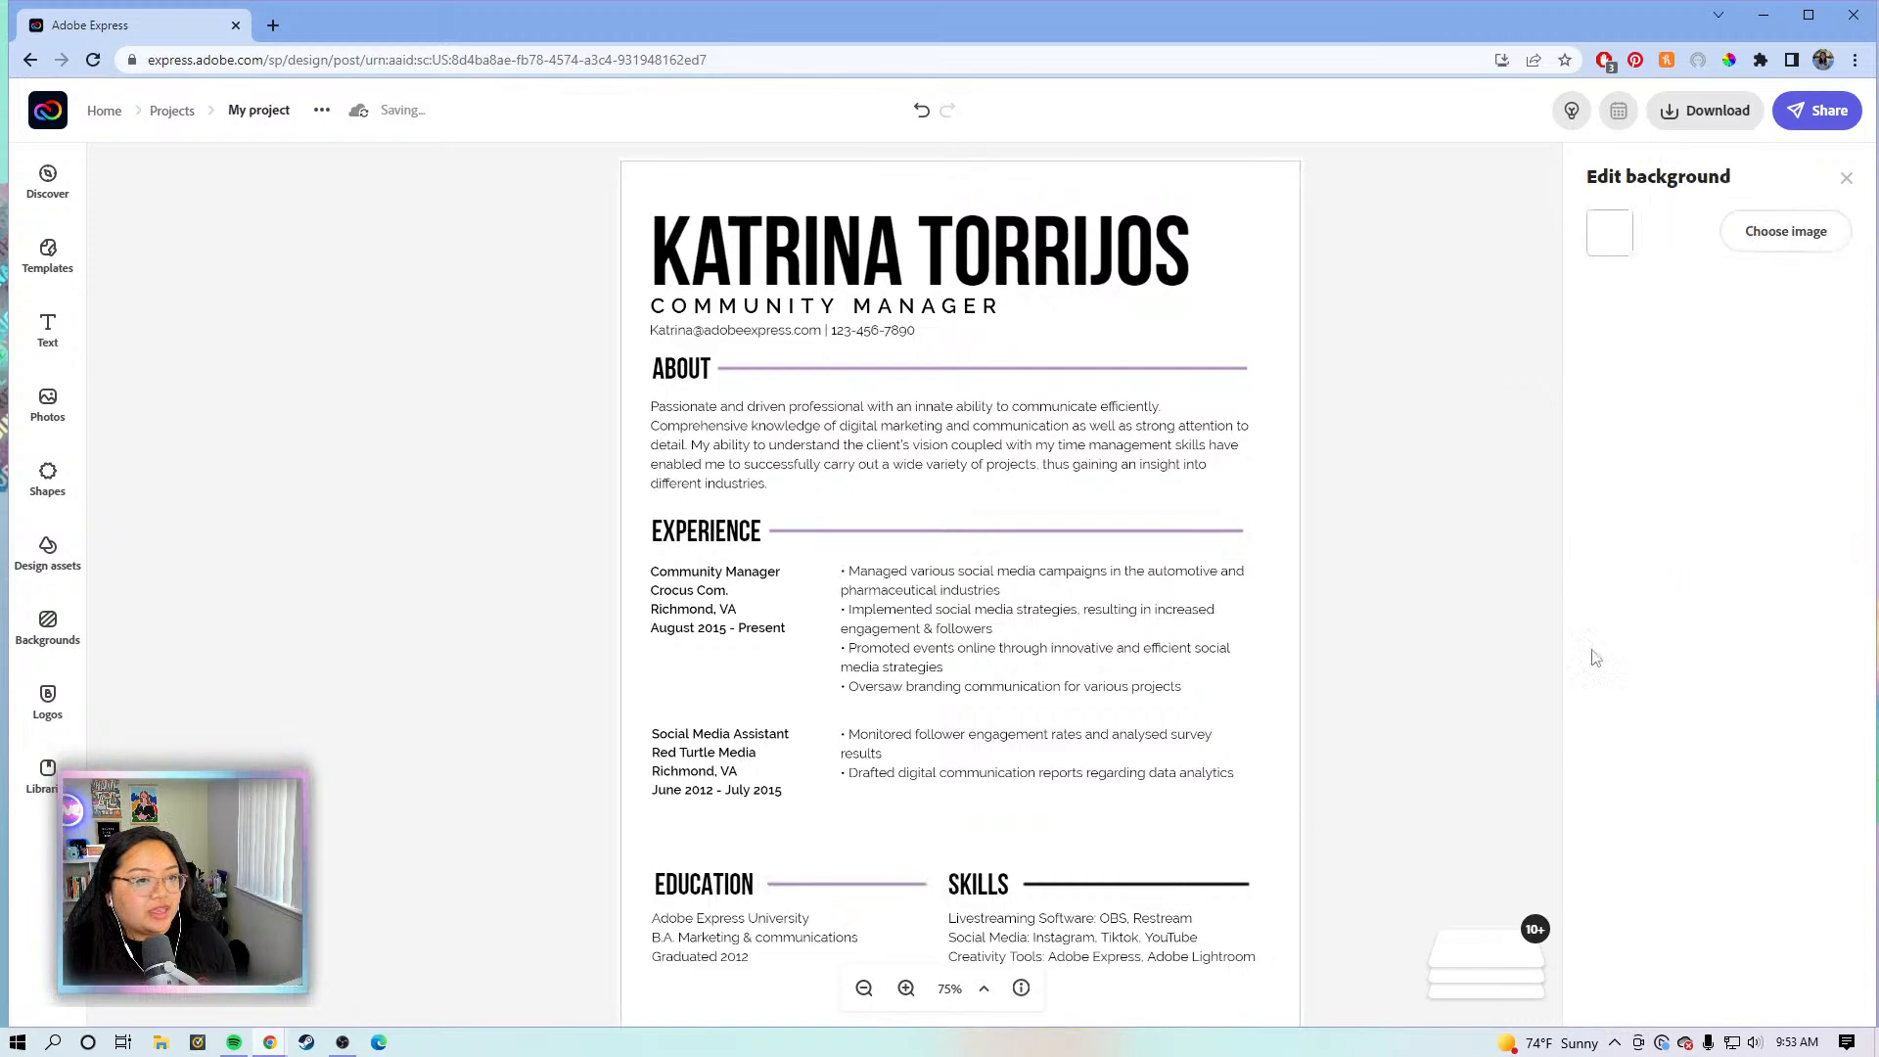
- Undo an accidental purple page background and give the Skills divider line the same purple
{"action": "left_click", "coordinate": [1605, 237]}
{"action": "left_click", "coordinate": [1705, 554]}
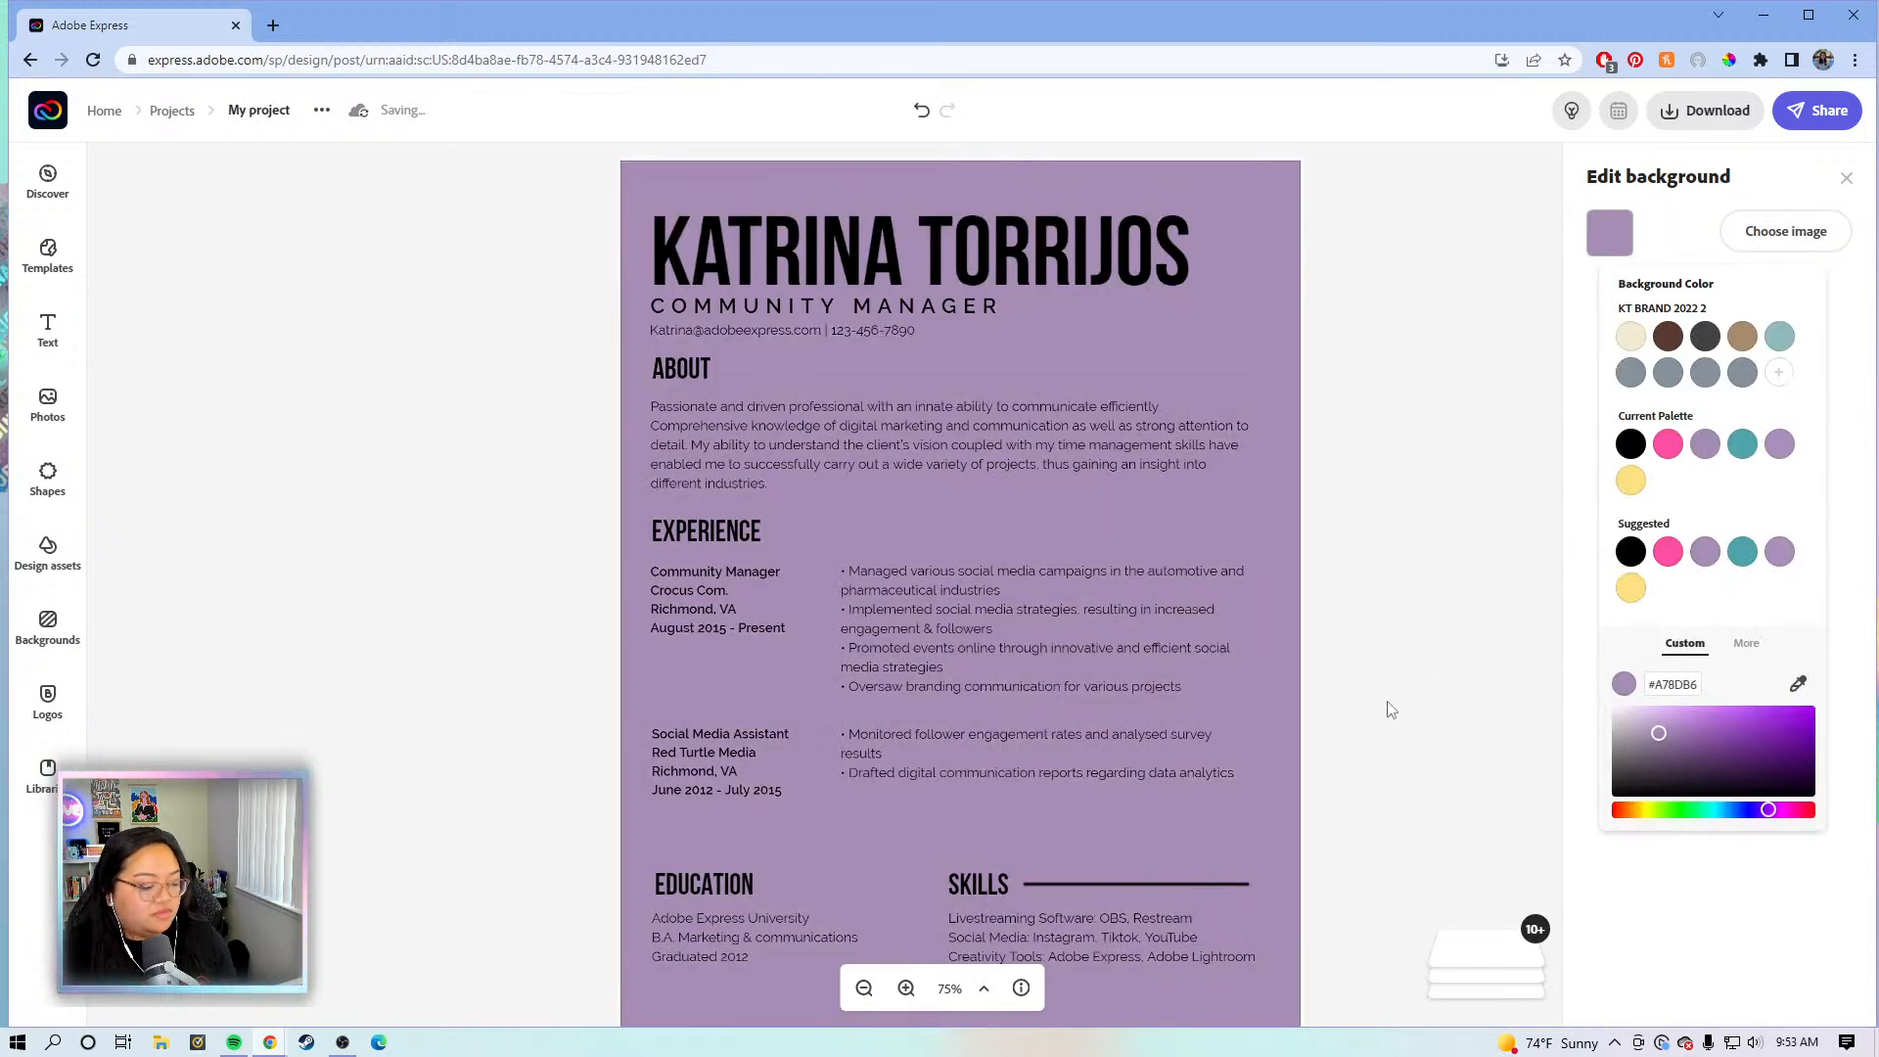
{"action": "key", "text": "ctrl+z"}
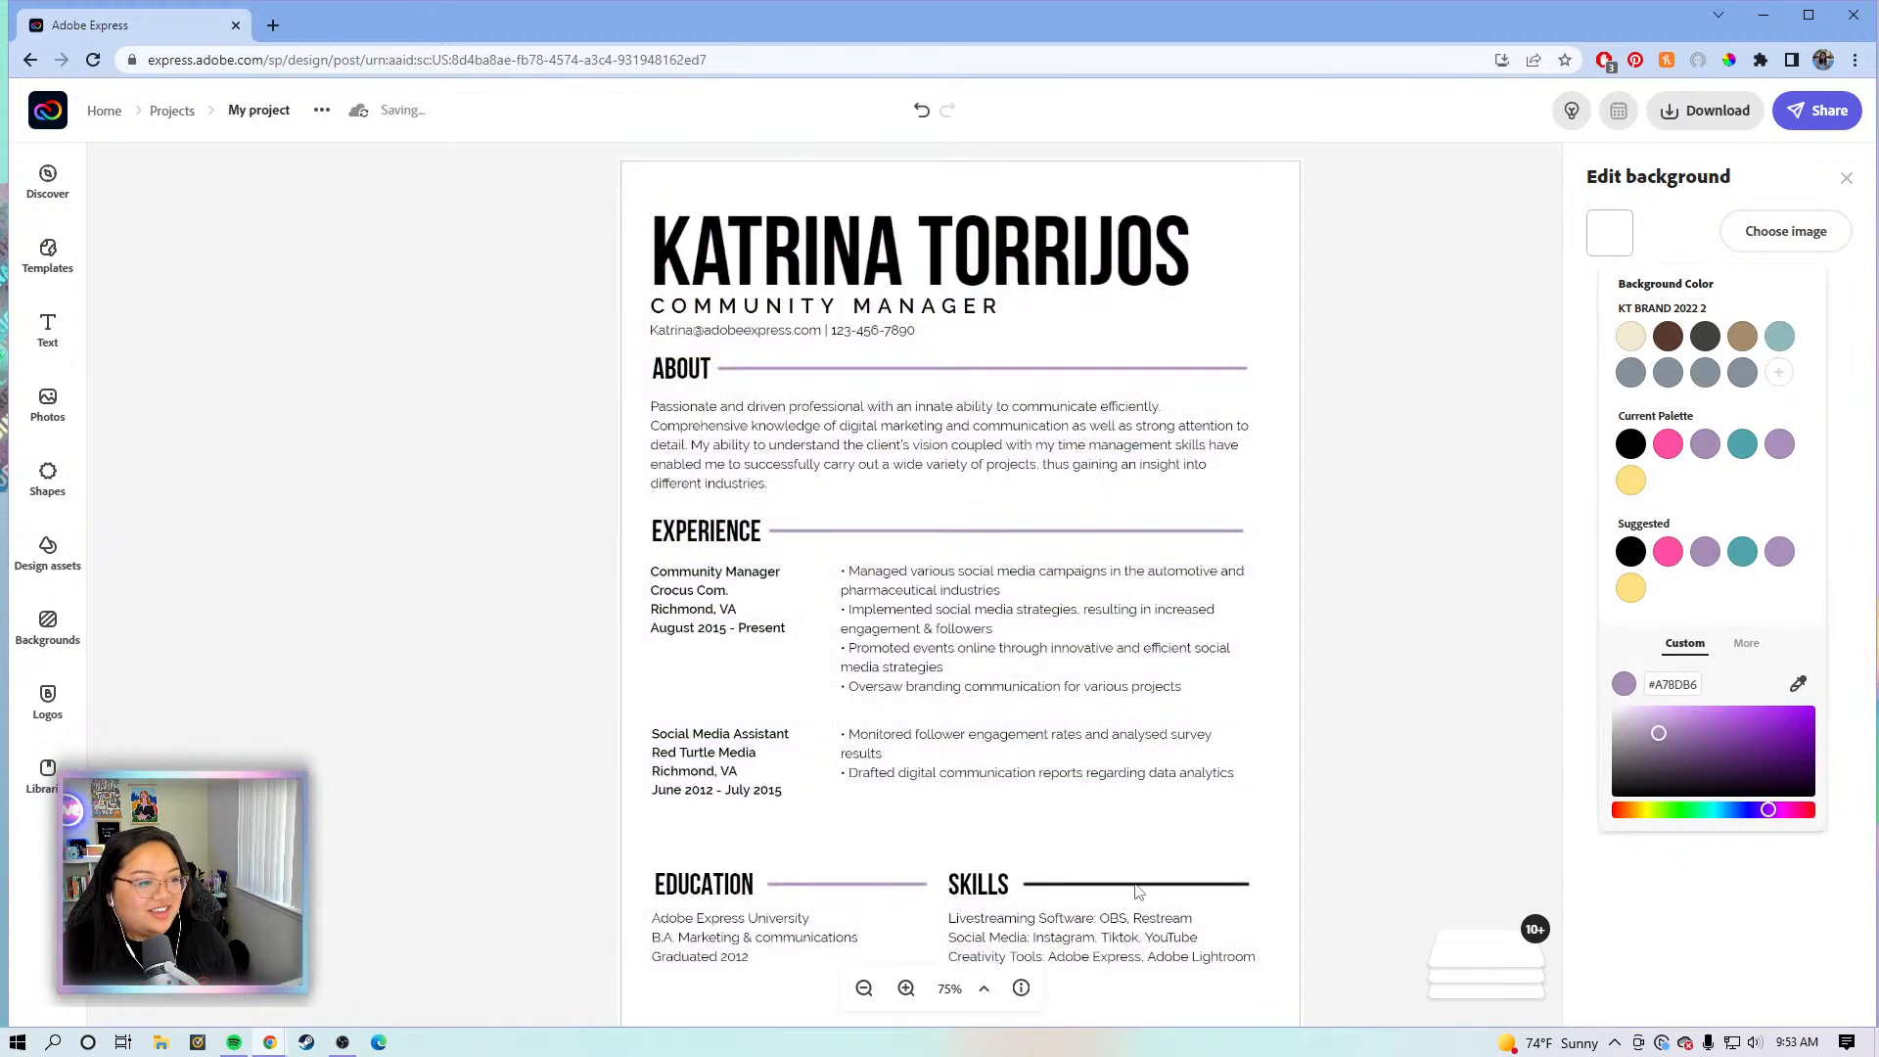
{"action": "left_click", "coordinate": [1136, 886]}
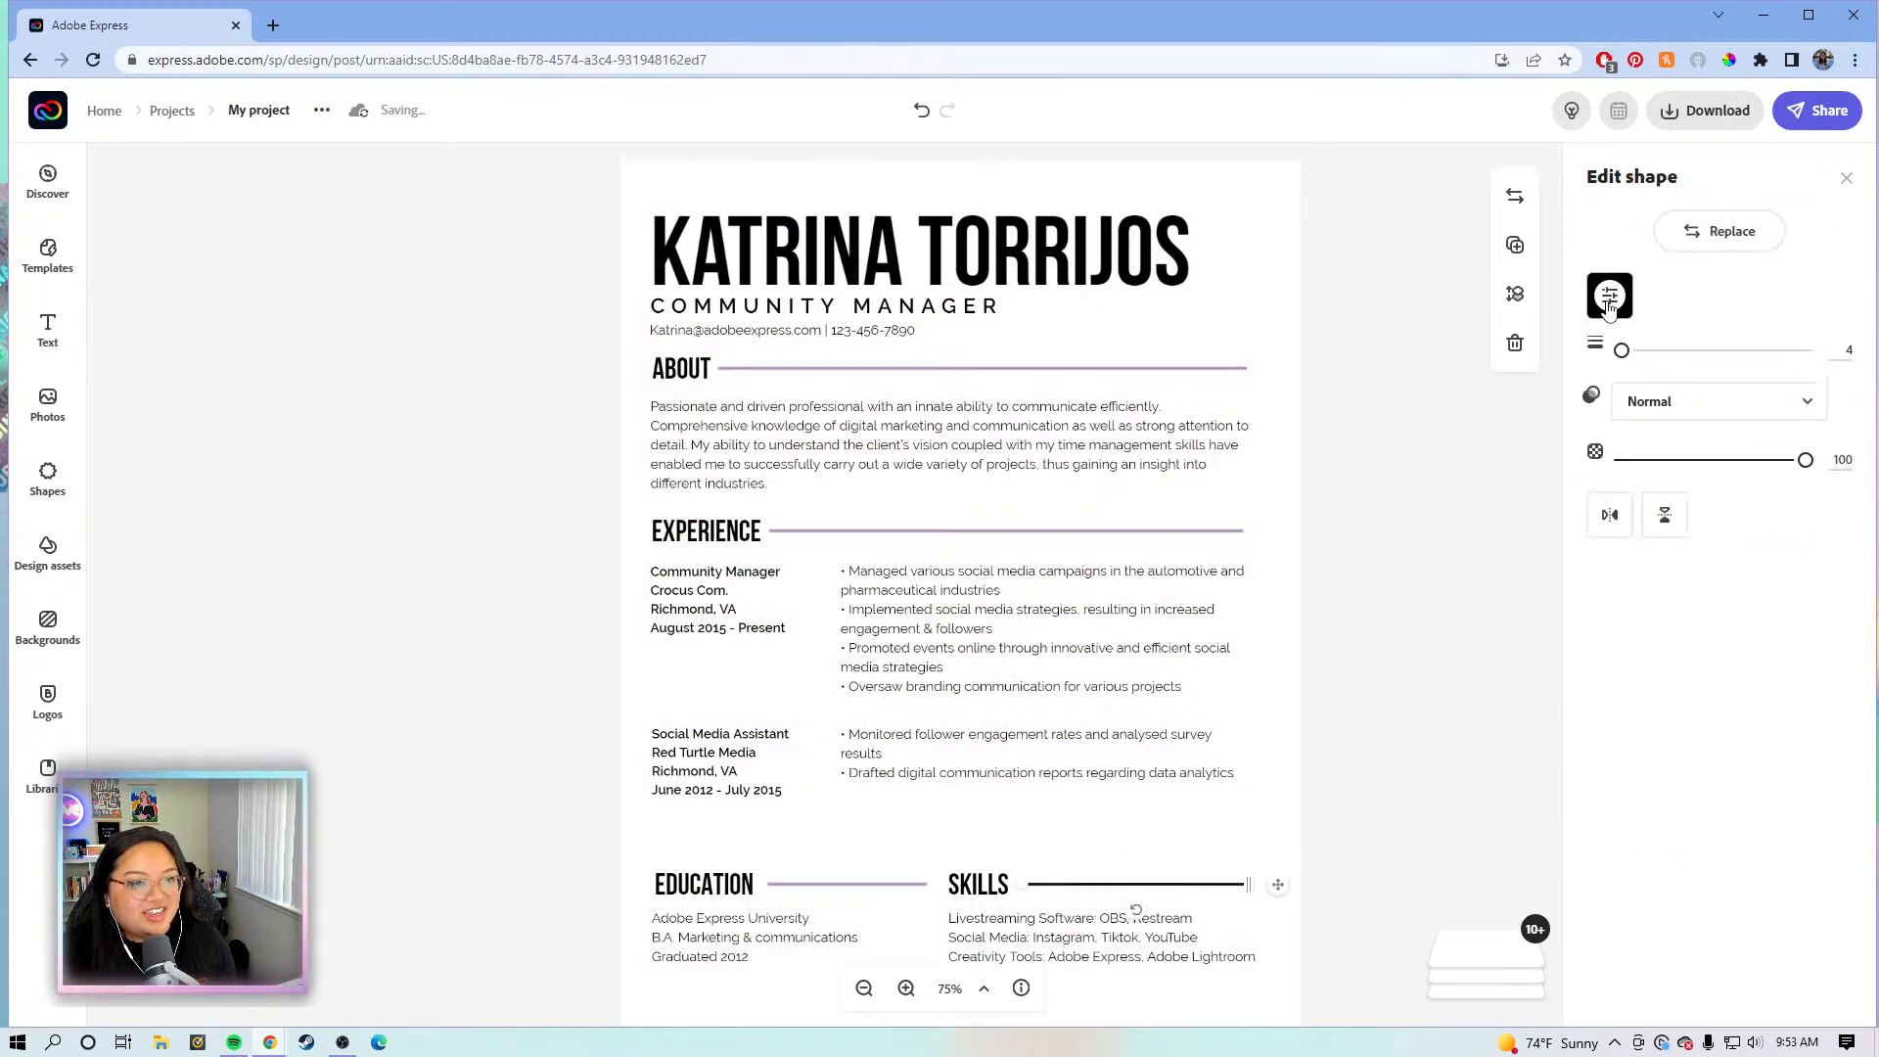
{"action": "left_click", "coordinate": [1608, 294]}
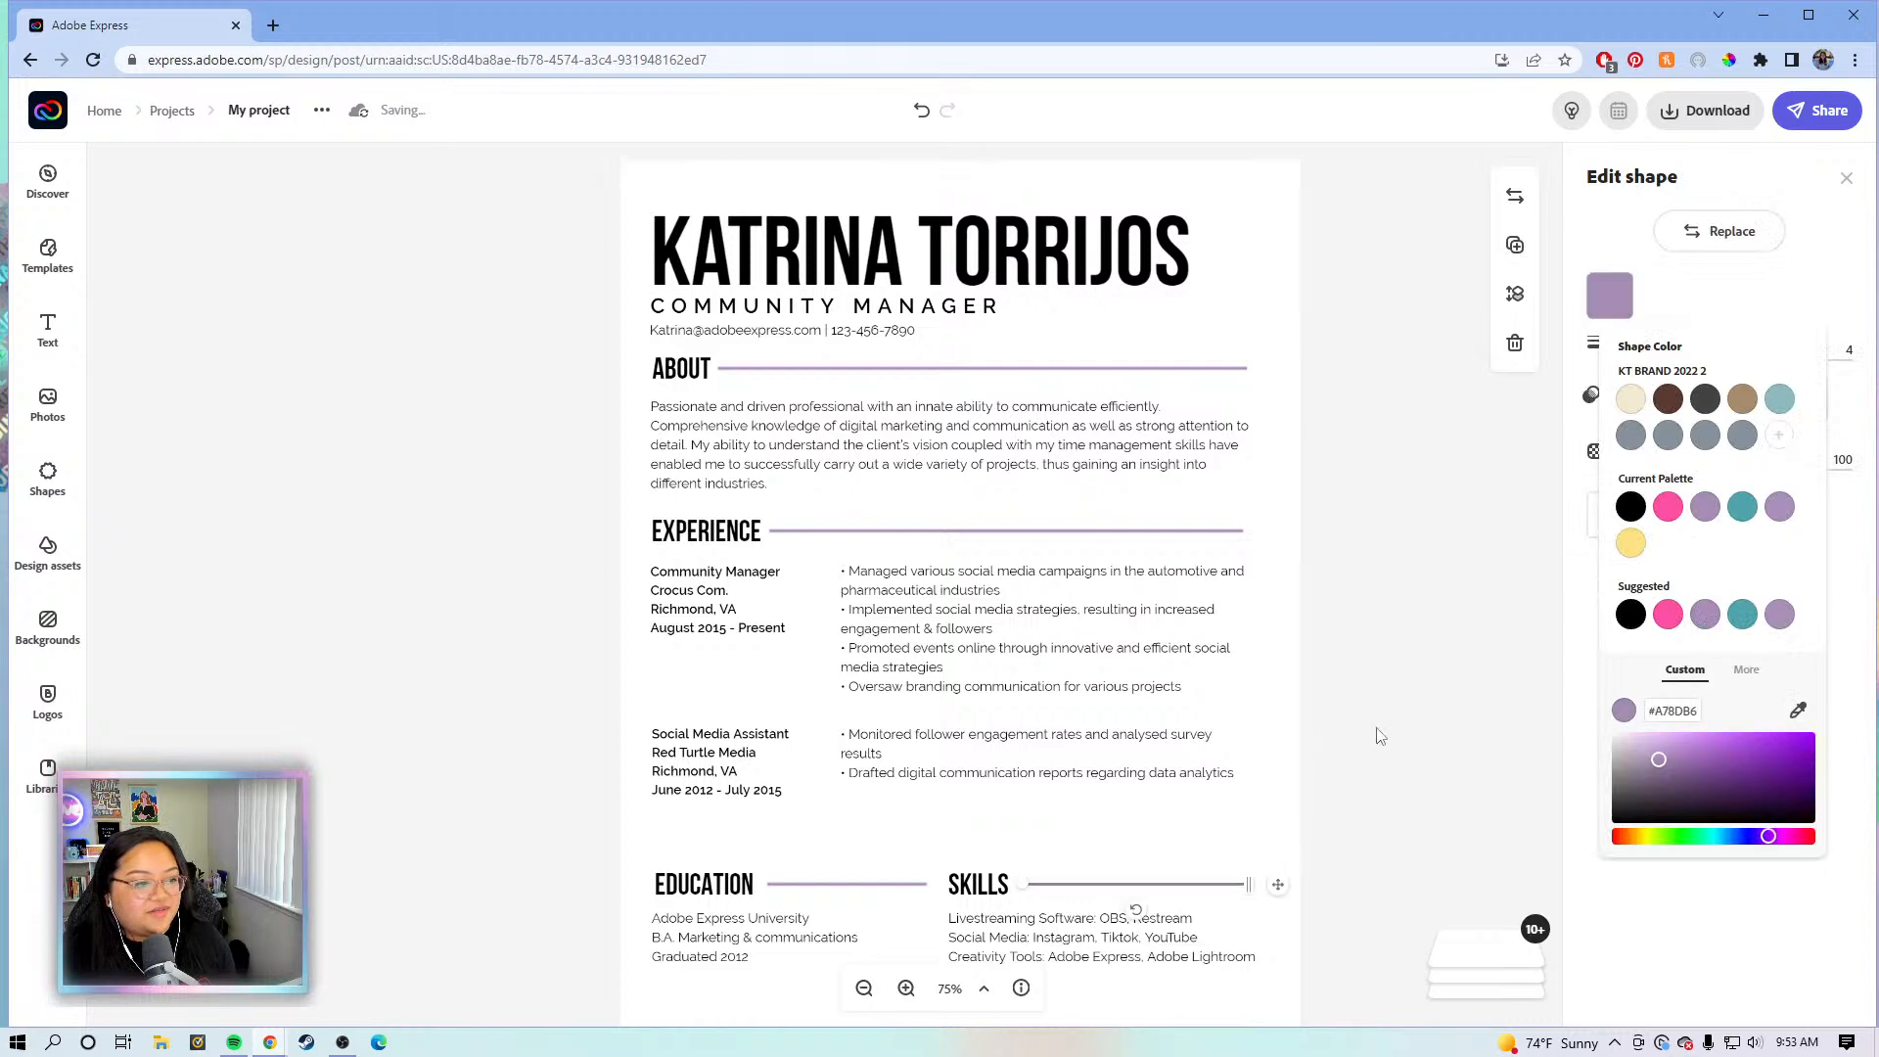
{"action": "left_click", "coordinate": [1434, 685]}
{"action": "left_click", "coordinate": [1450, 685]}
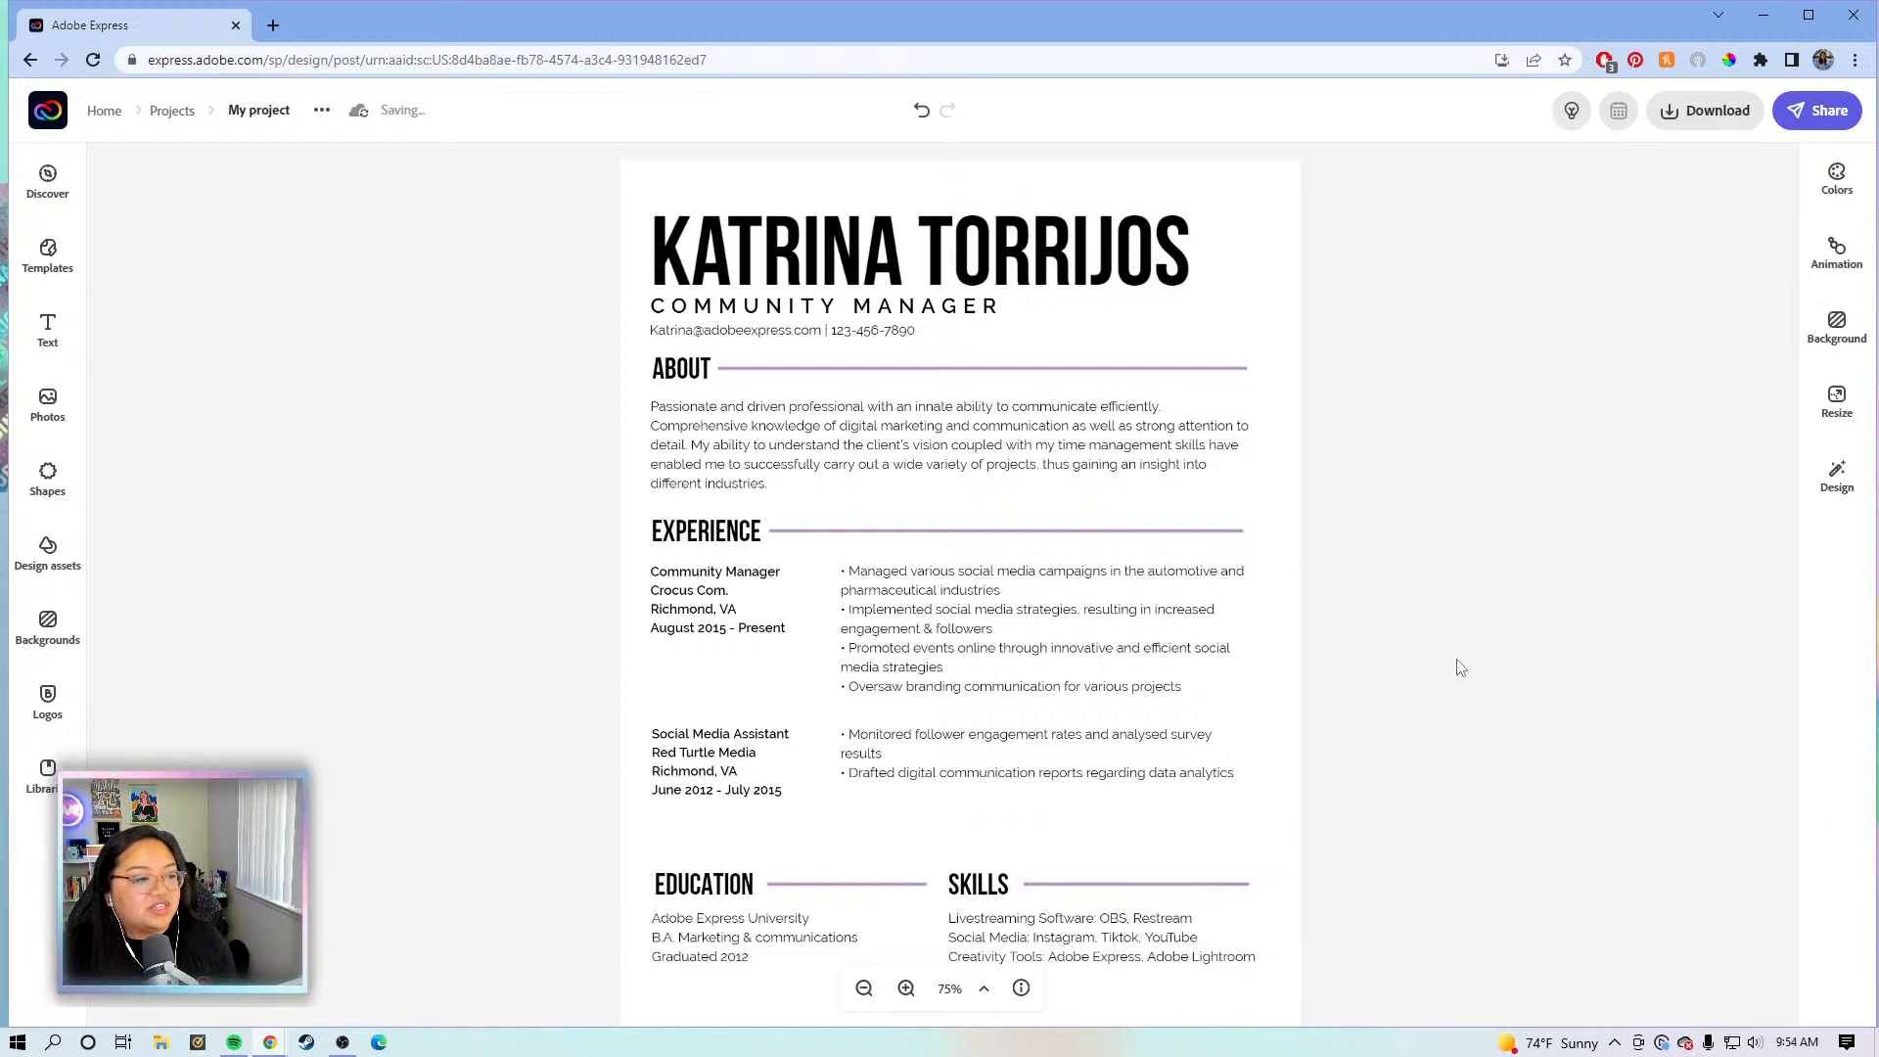
- Zoom out to 62% to view the whole resume page and clear the 'My project' title
{"action": "scroll", "coordinate": [1458, 674], "scroll_direction": "down", "scroll_amount": 1}
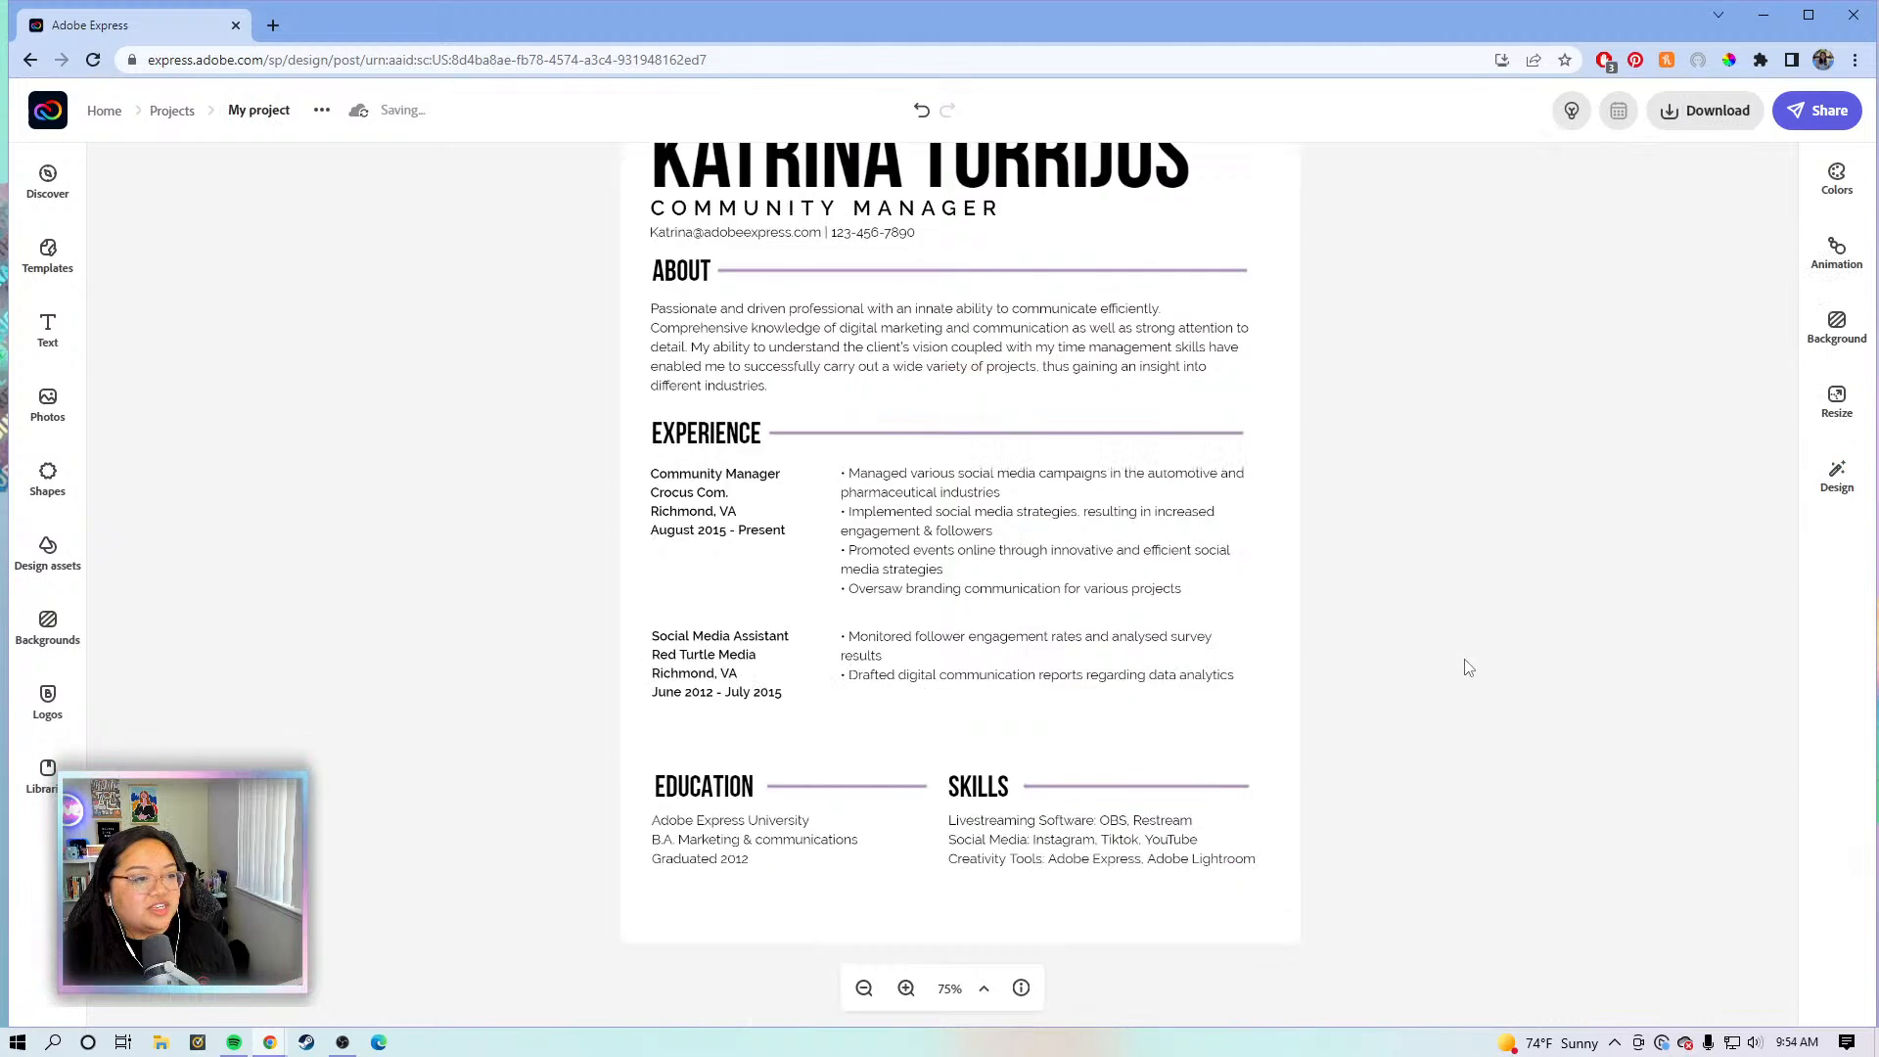
{"action": "left_click", "coordinate": [866, 991]}
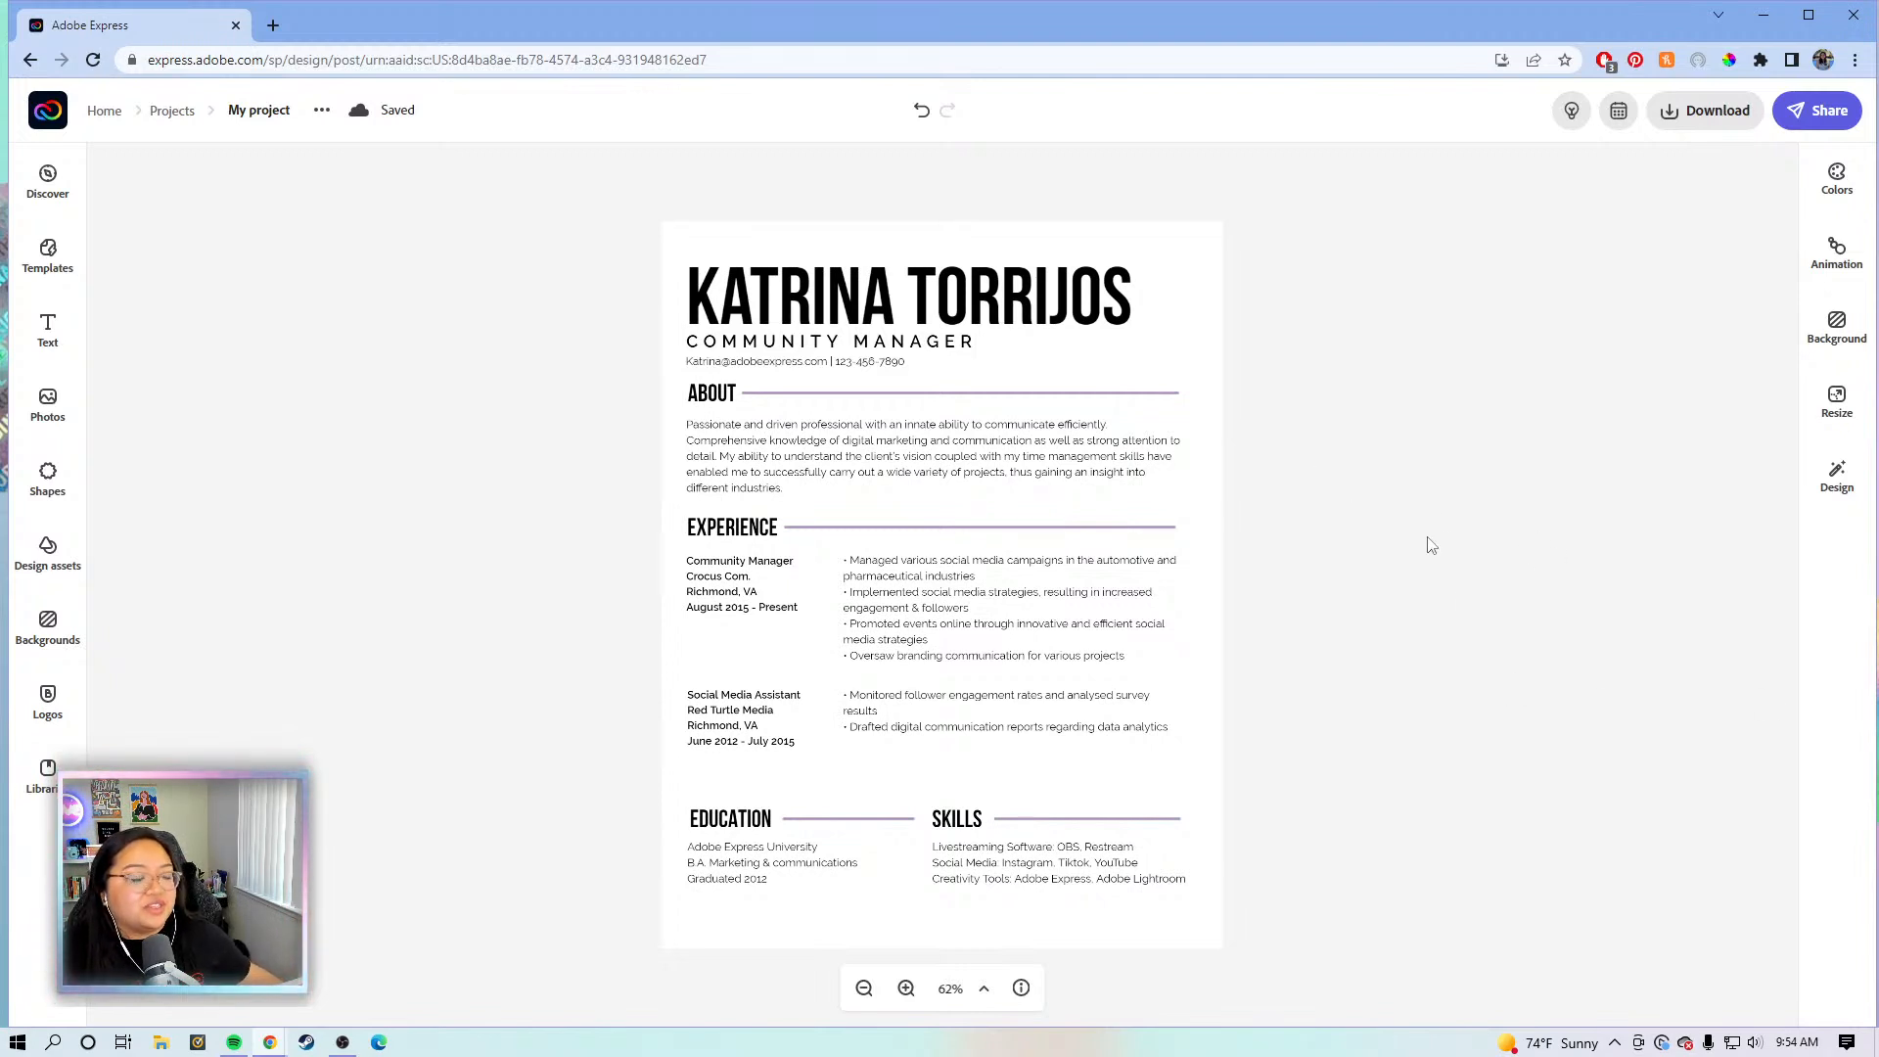
{"action": "left_click", "coordinate": [1691, 113]}
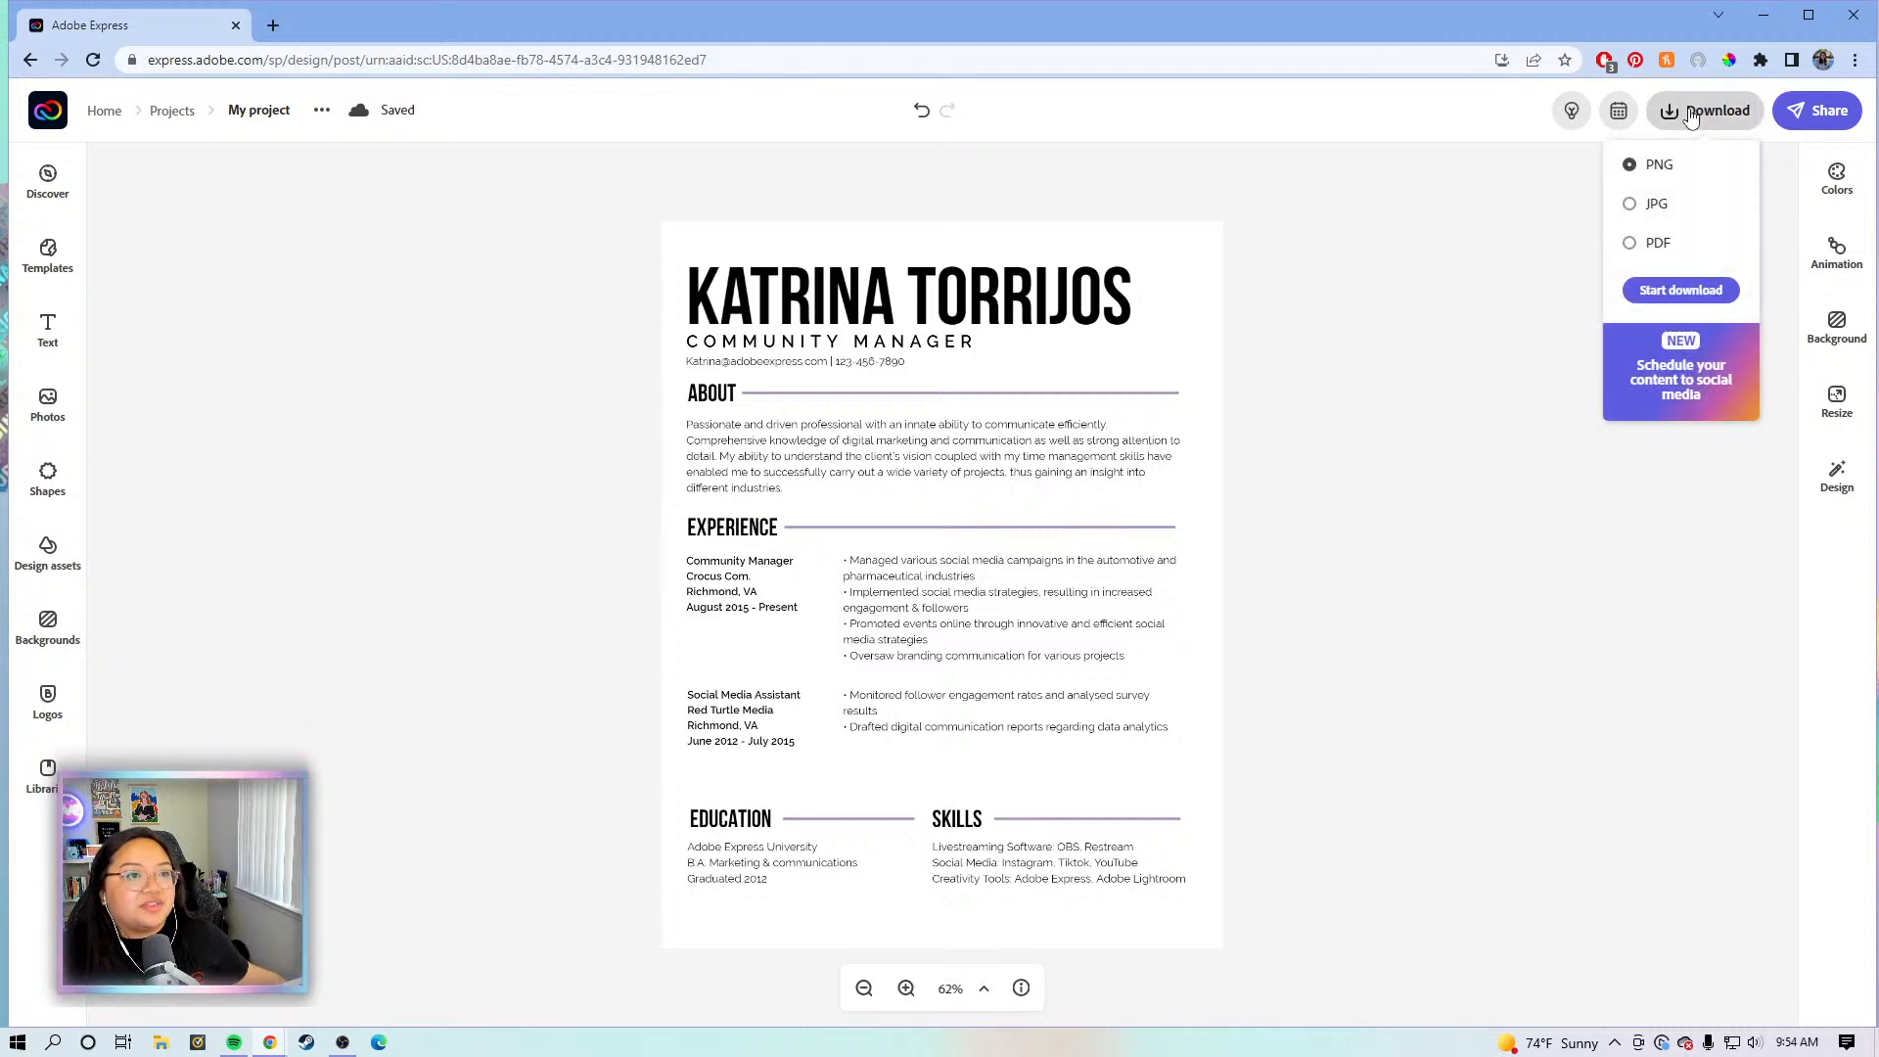
{"action": "left_click", "coordinate": [1691, 114]}
{"action": "left_click", "coordinate": [272, 119]}
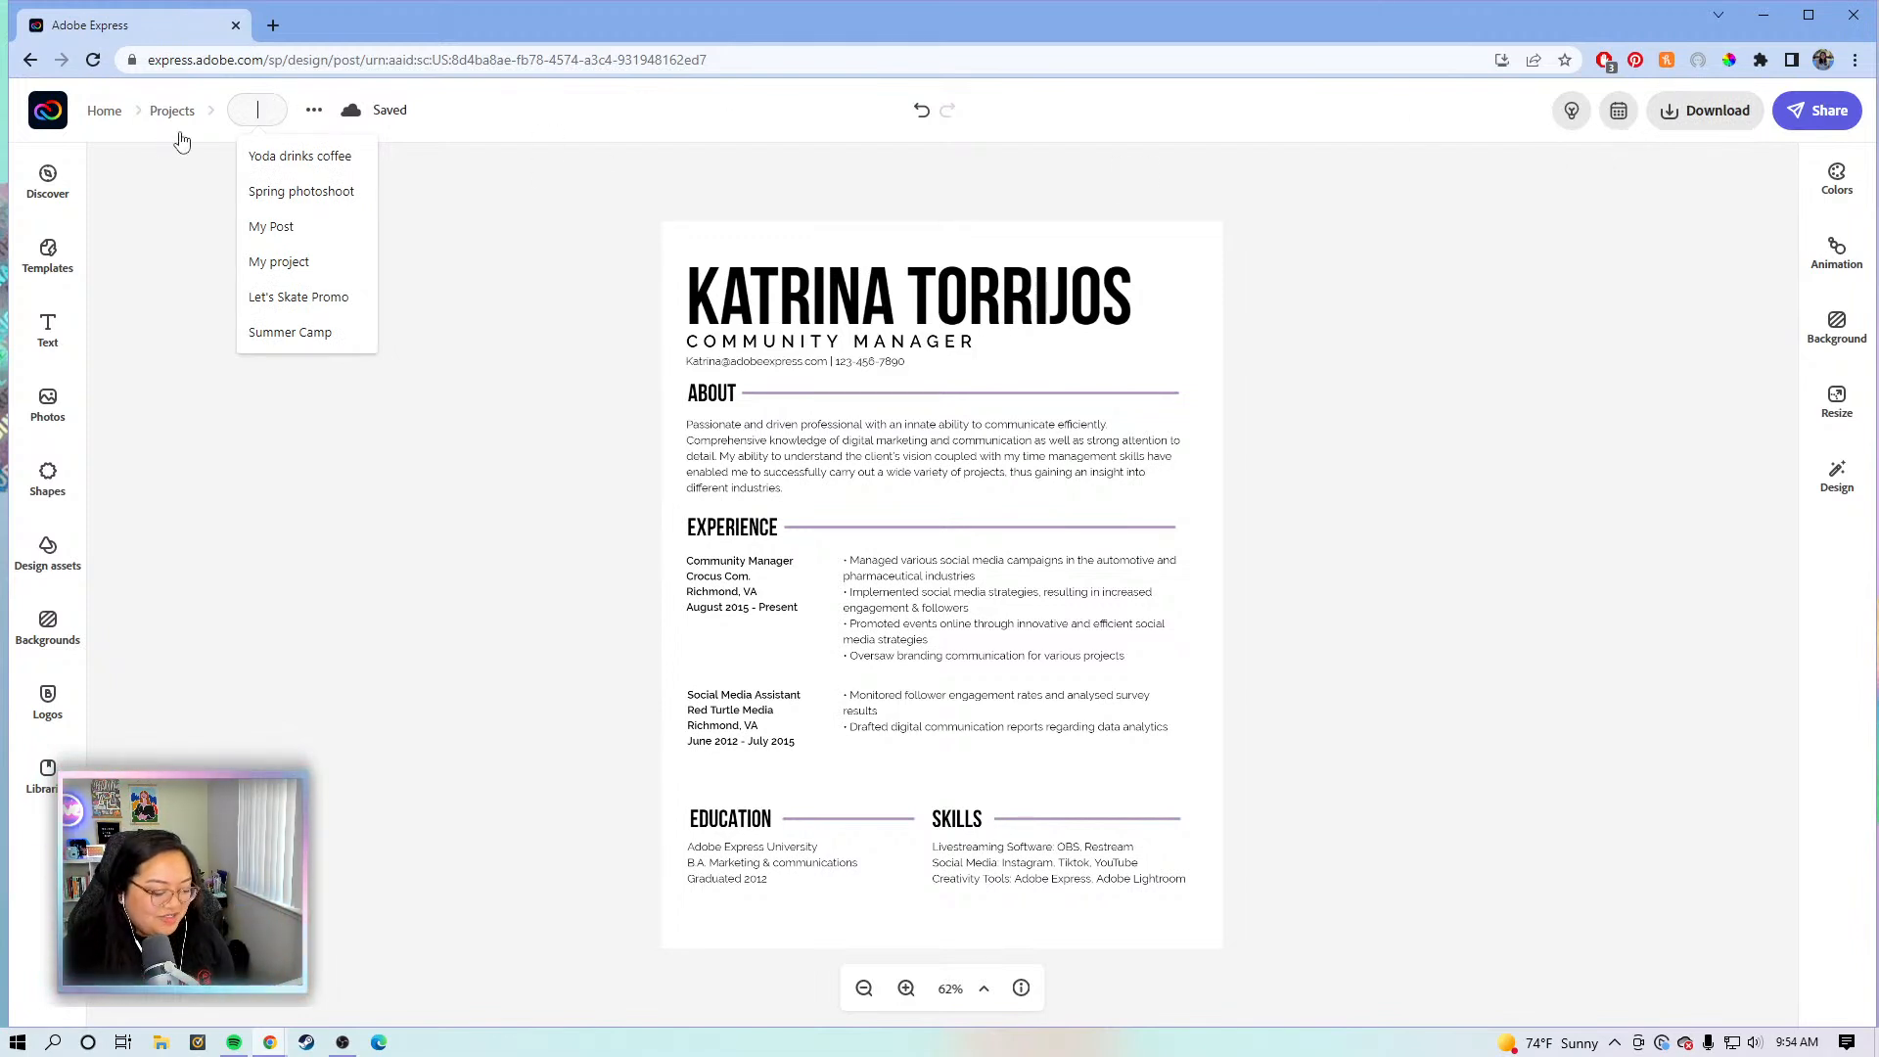
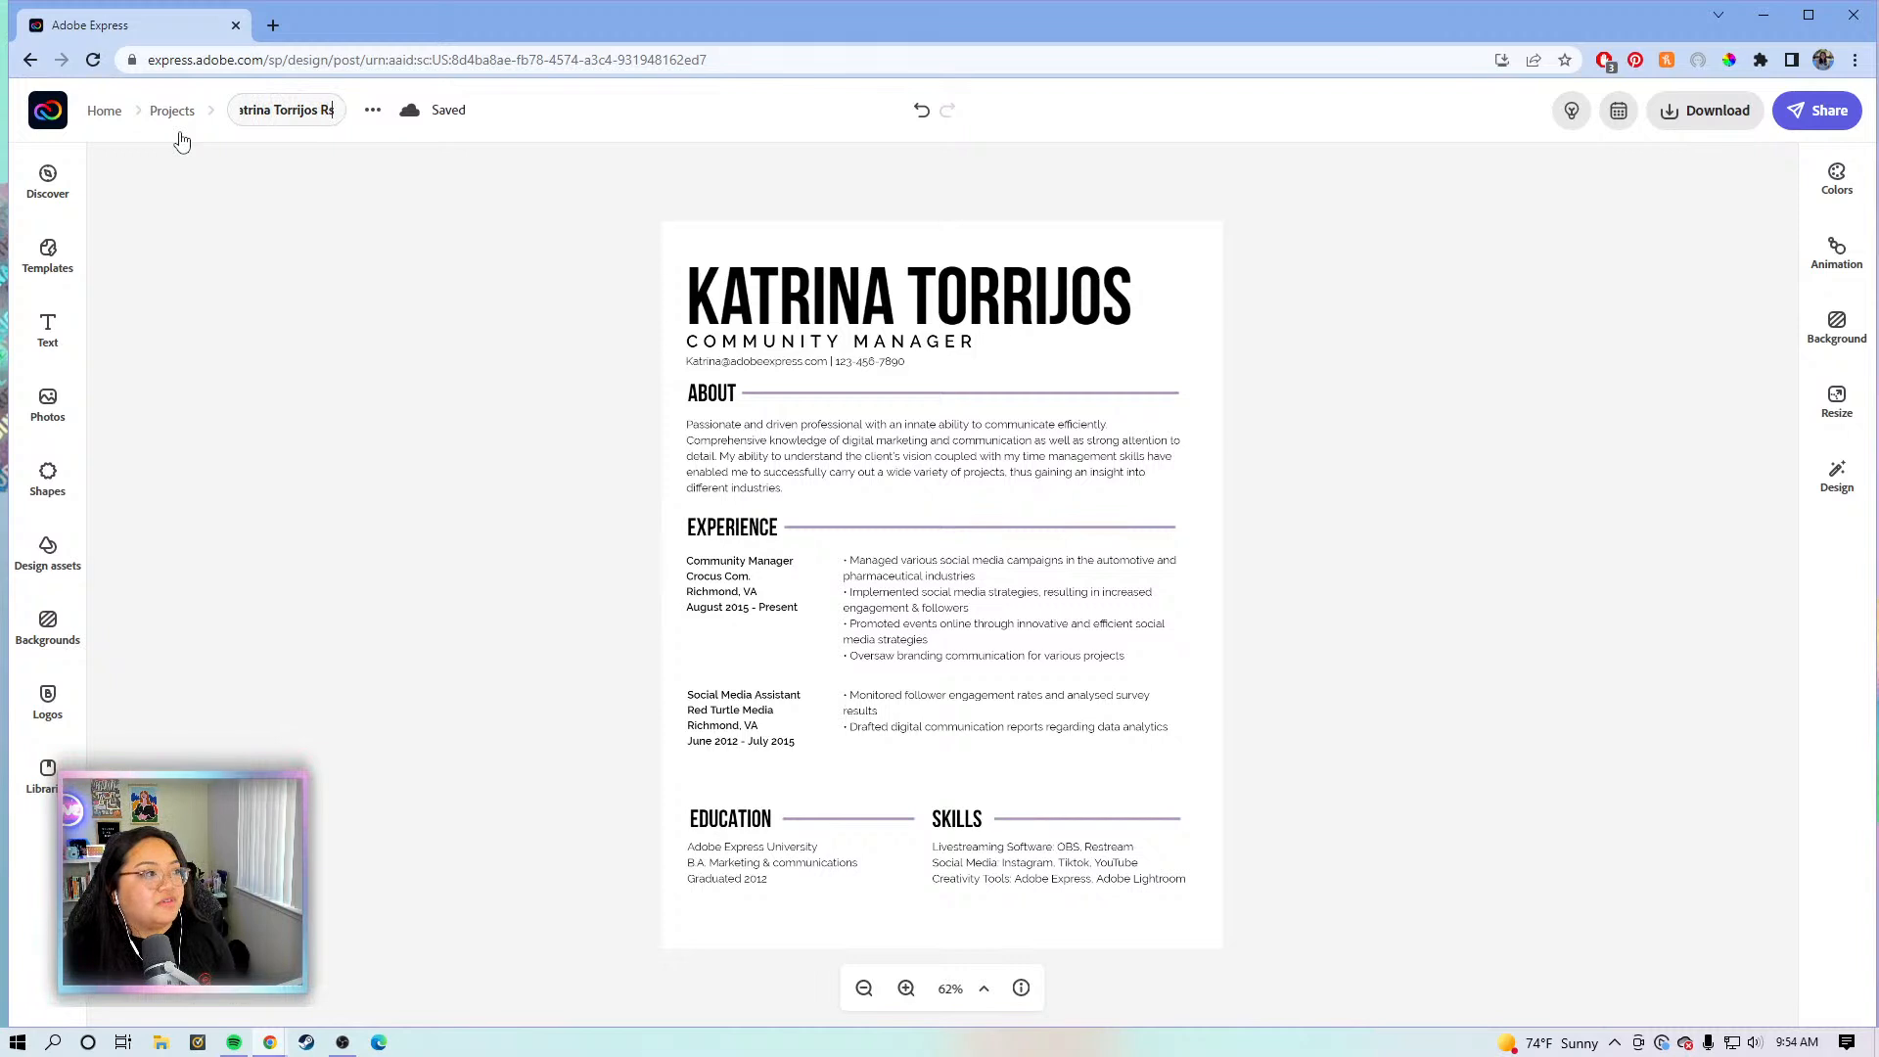
- Name the project with the resume owner's full name followed by 'Resume v1', correcting the typo
{"action": "type", "text": "esu"}
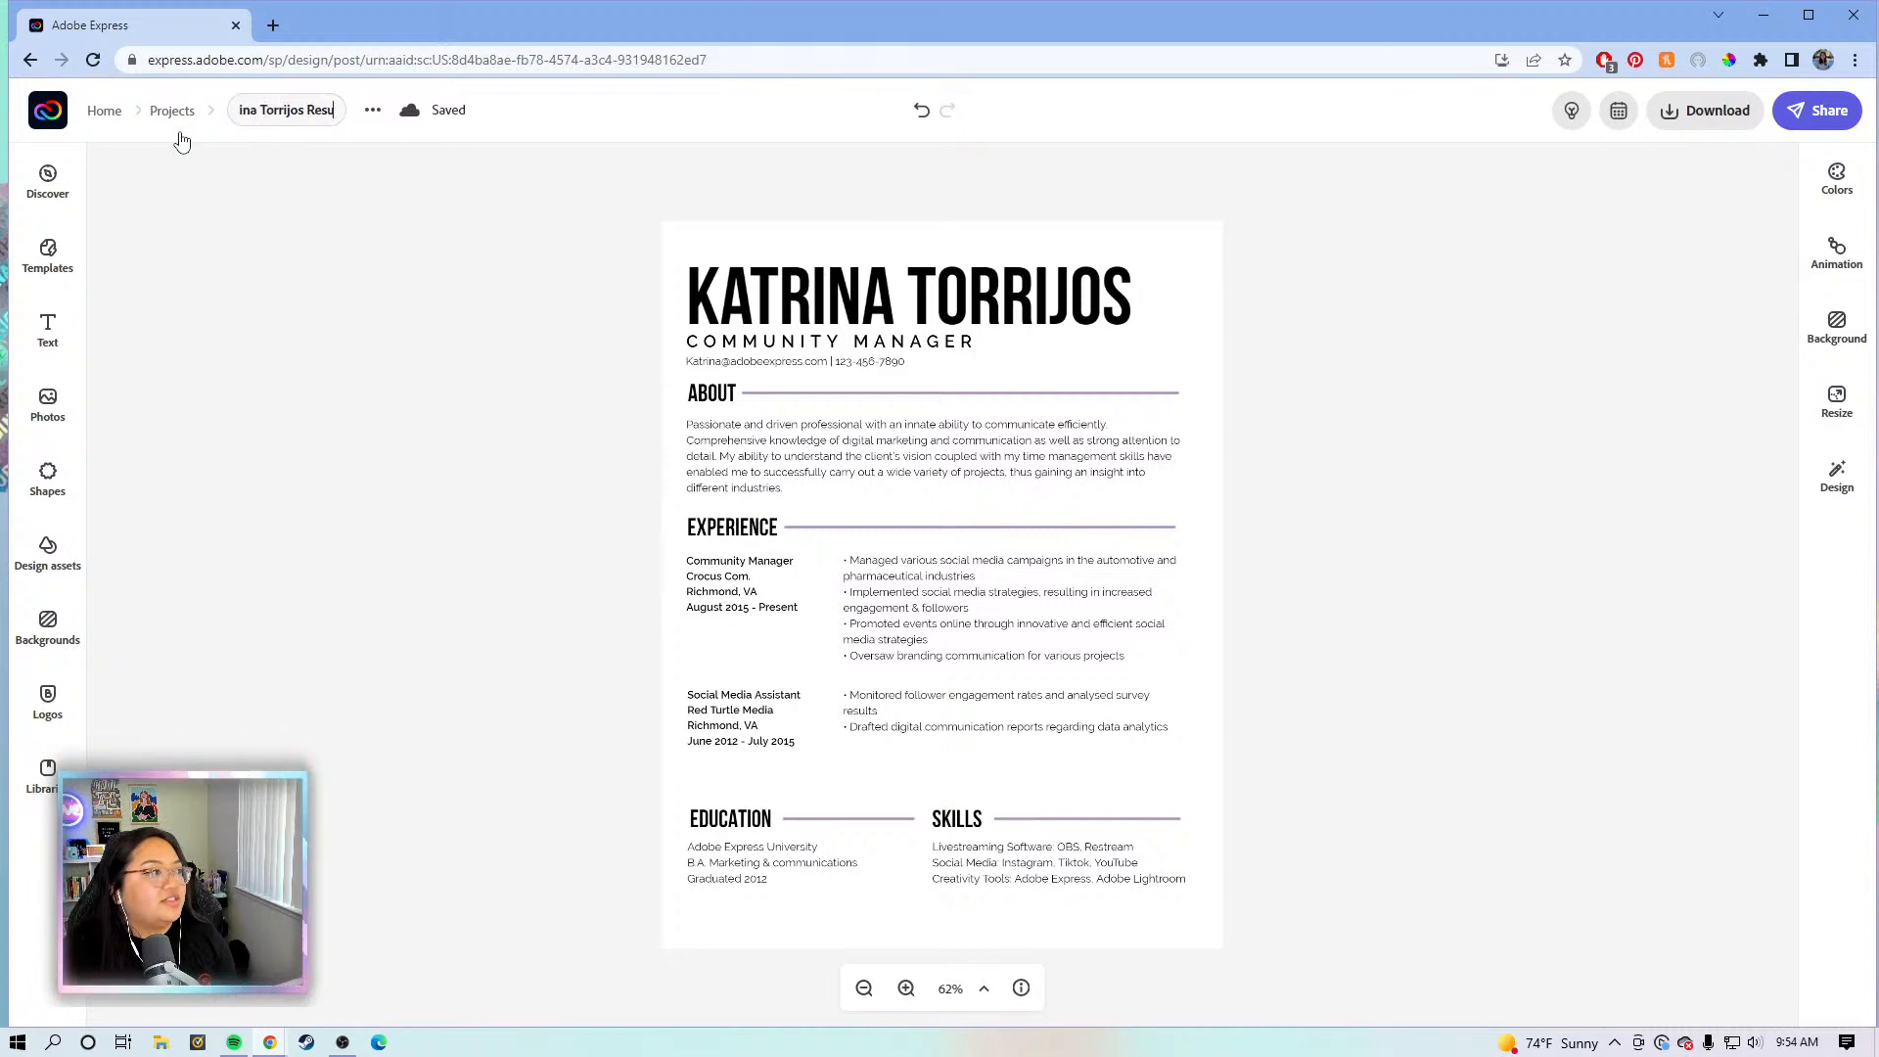
{"action": "type", "text": "me v1"}
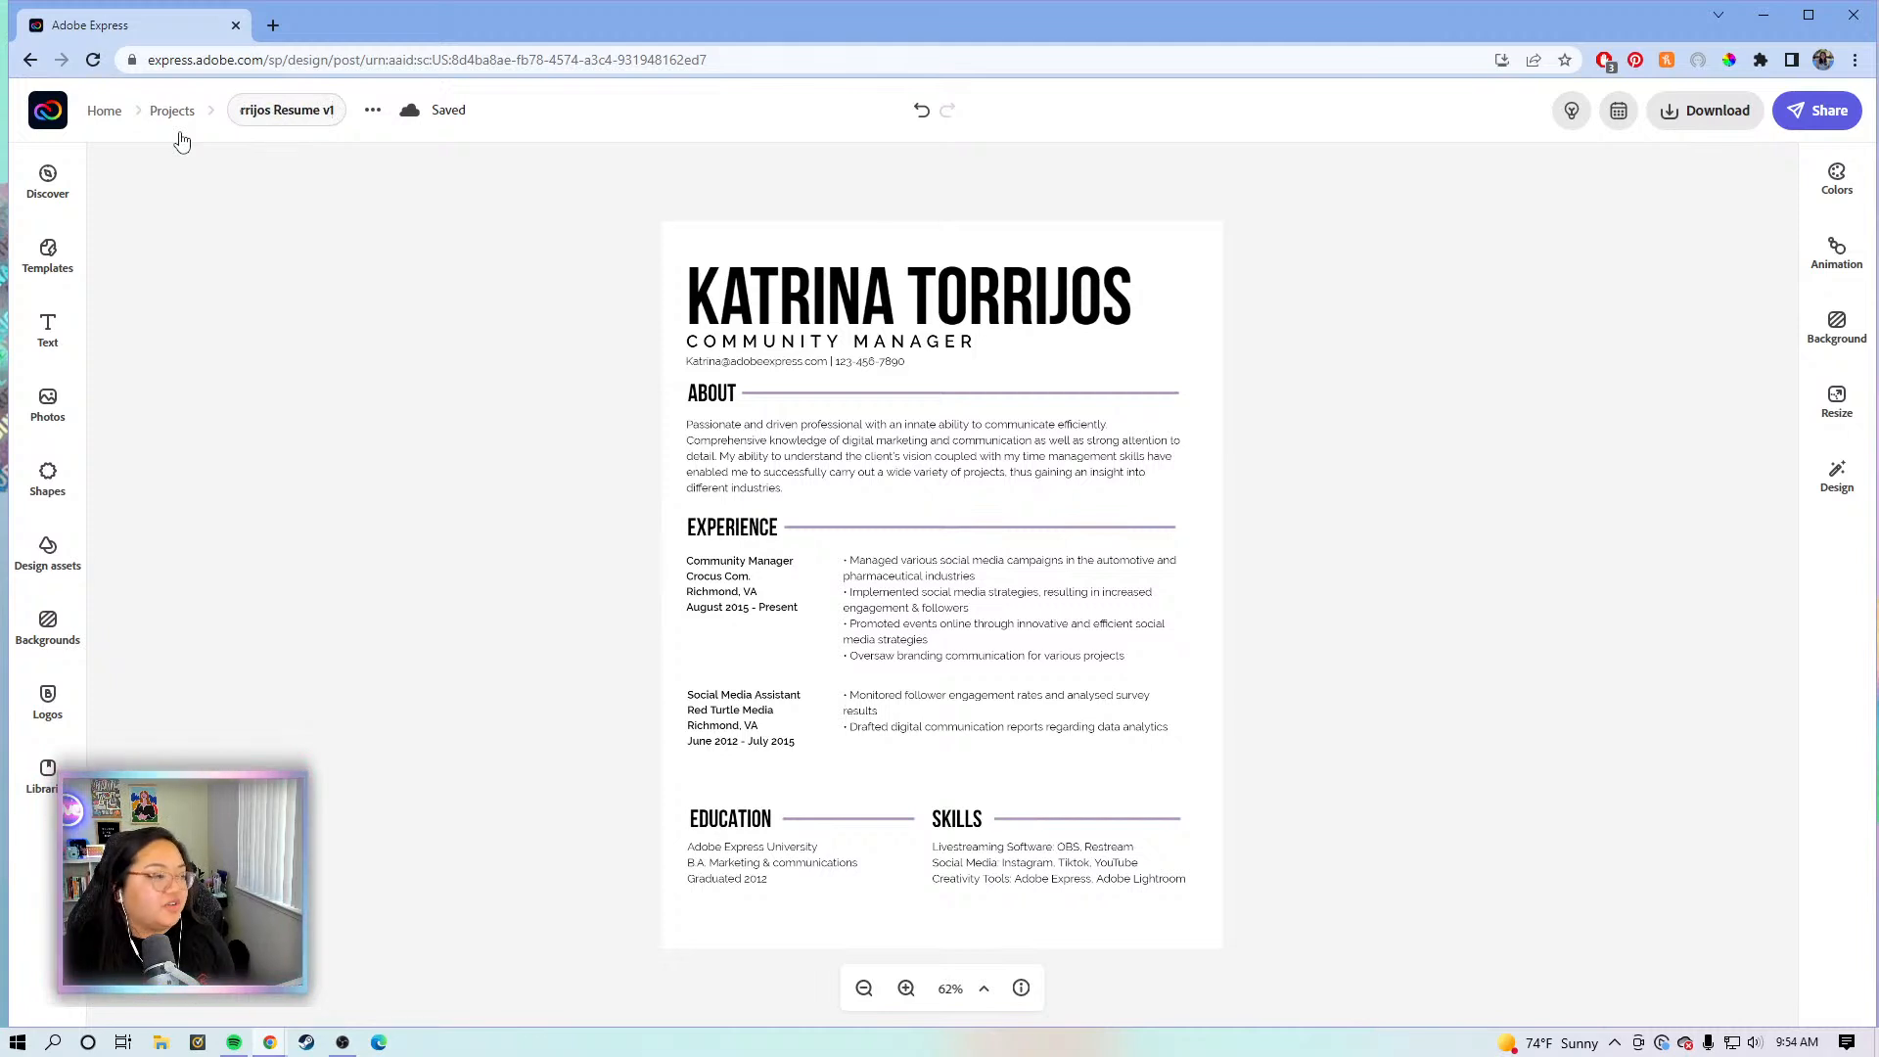
{"action": "key", "text": "Return"}
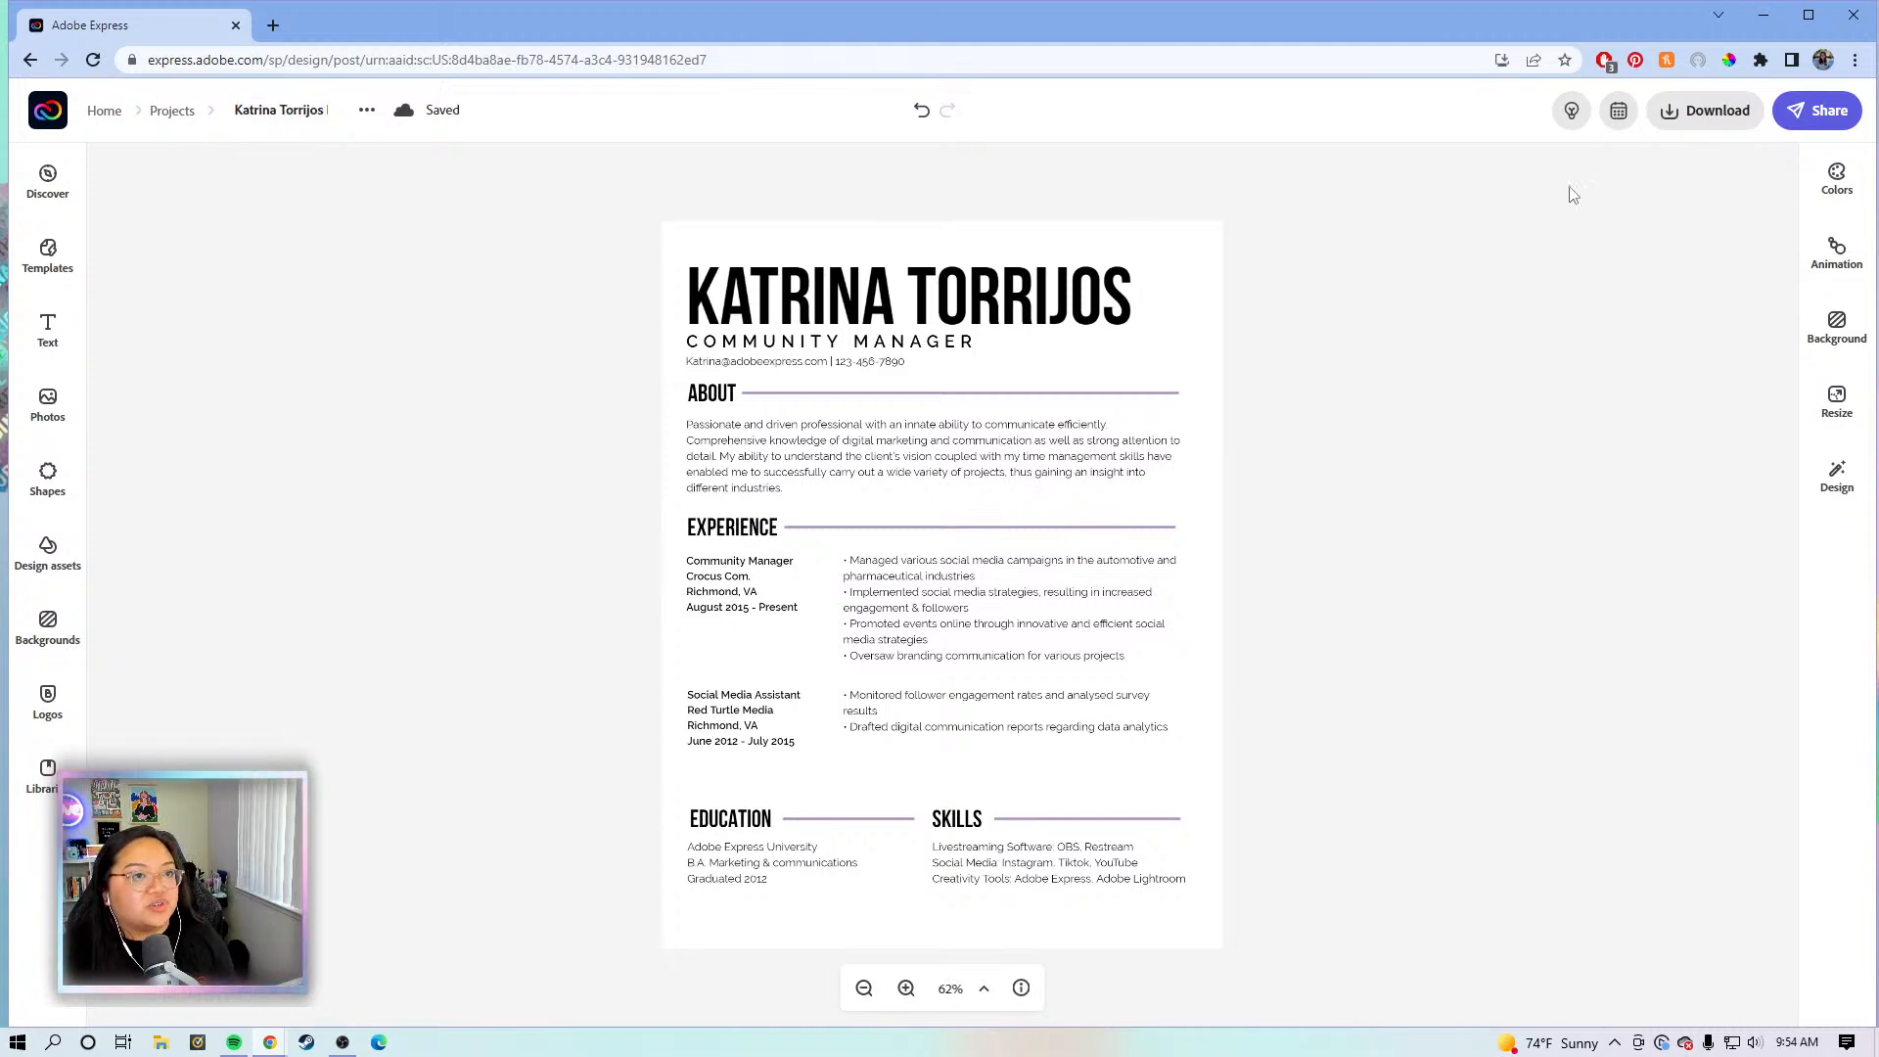
- Download the resume in PDF format
{"action": "left_click", "coordinate": [1701, 116]}
{"action": "left_click", "coordinate": [1657, 246]}
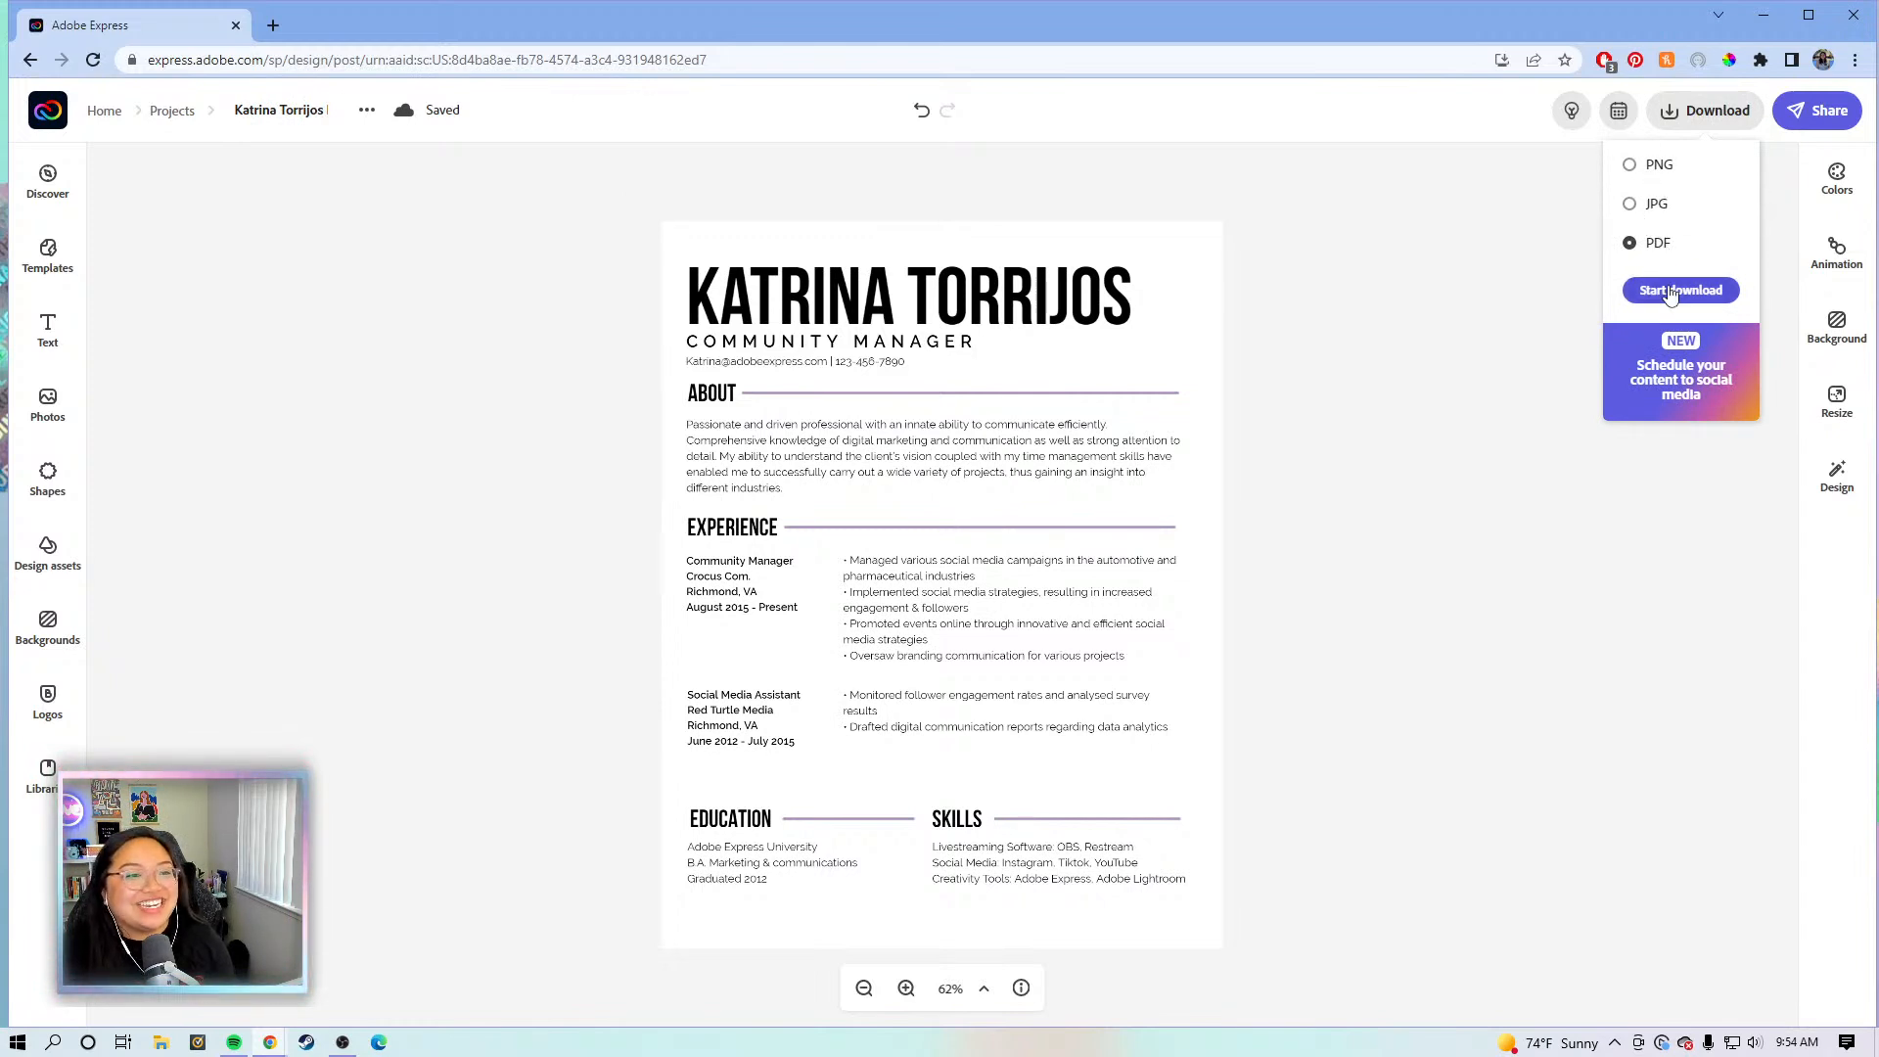
{"action": "left_click", "coordinate": [1671, 290]}
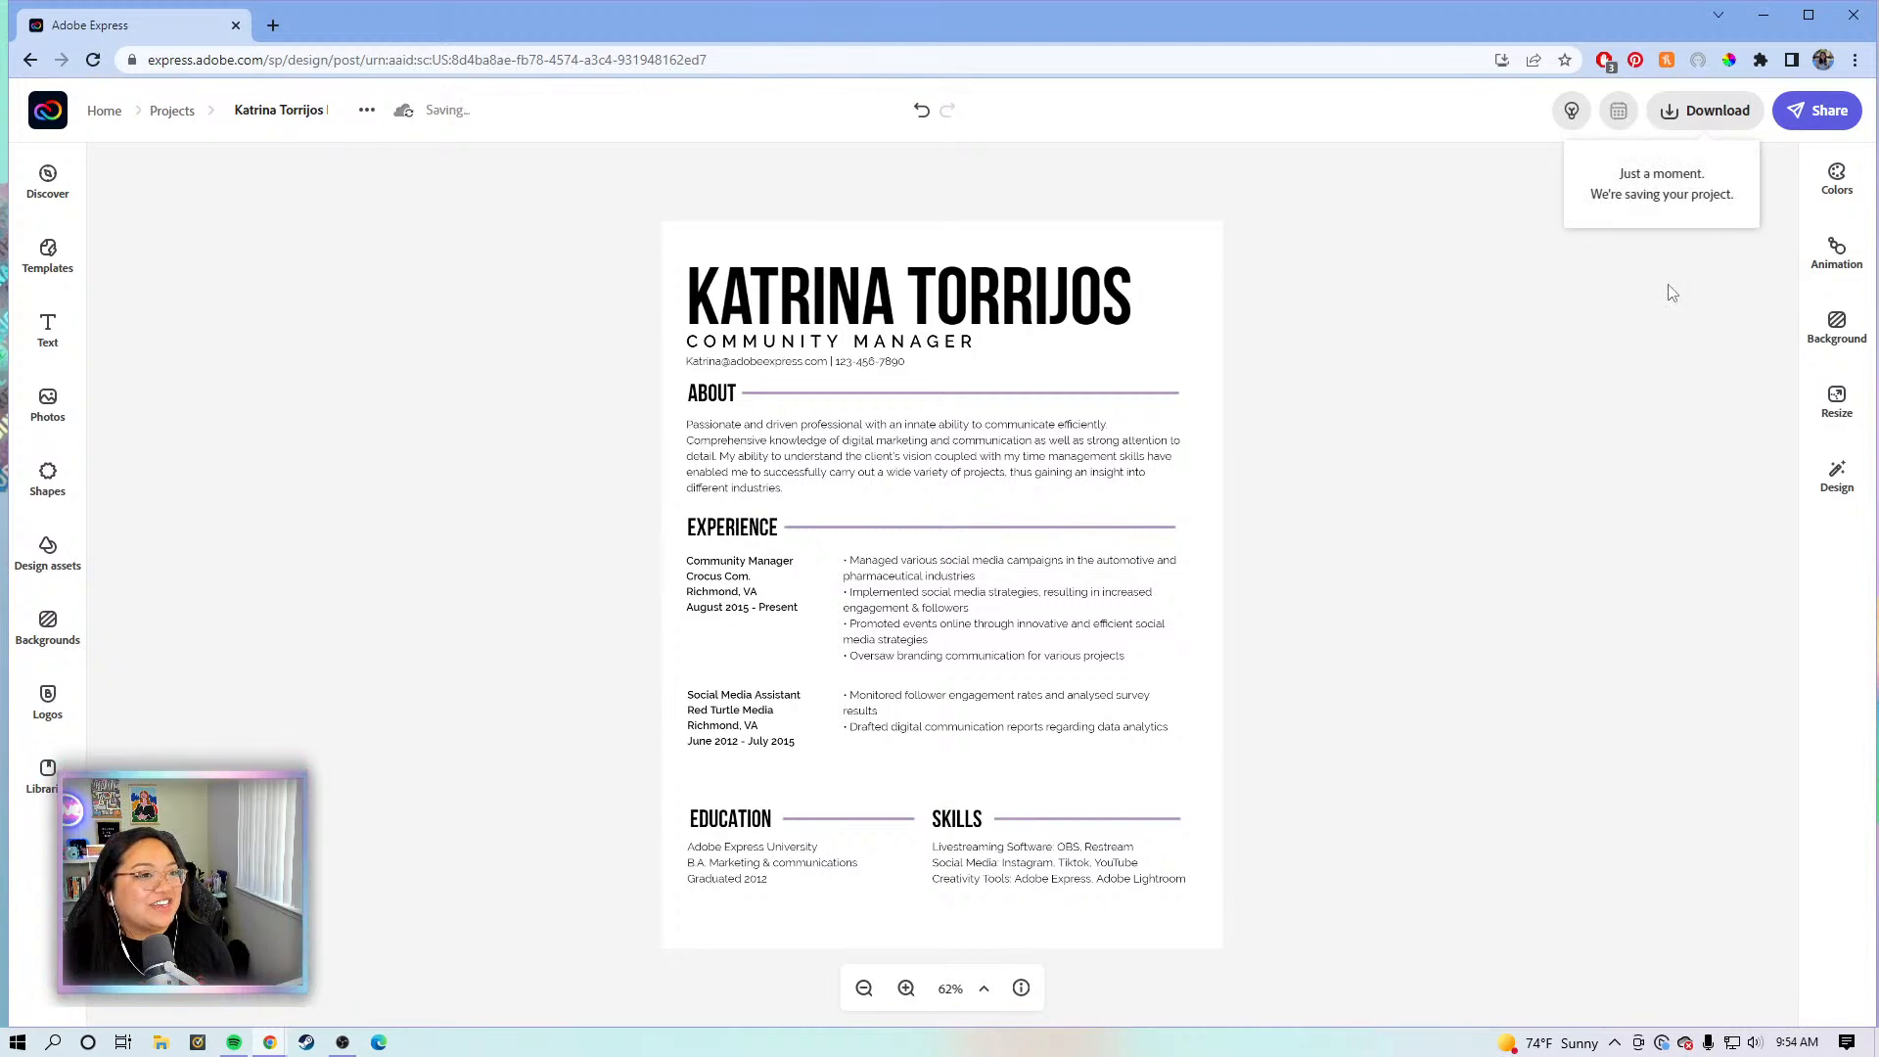
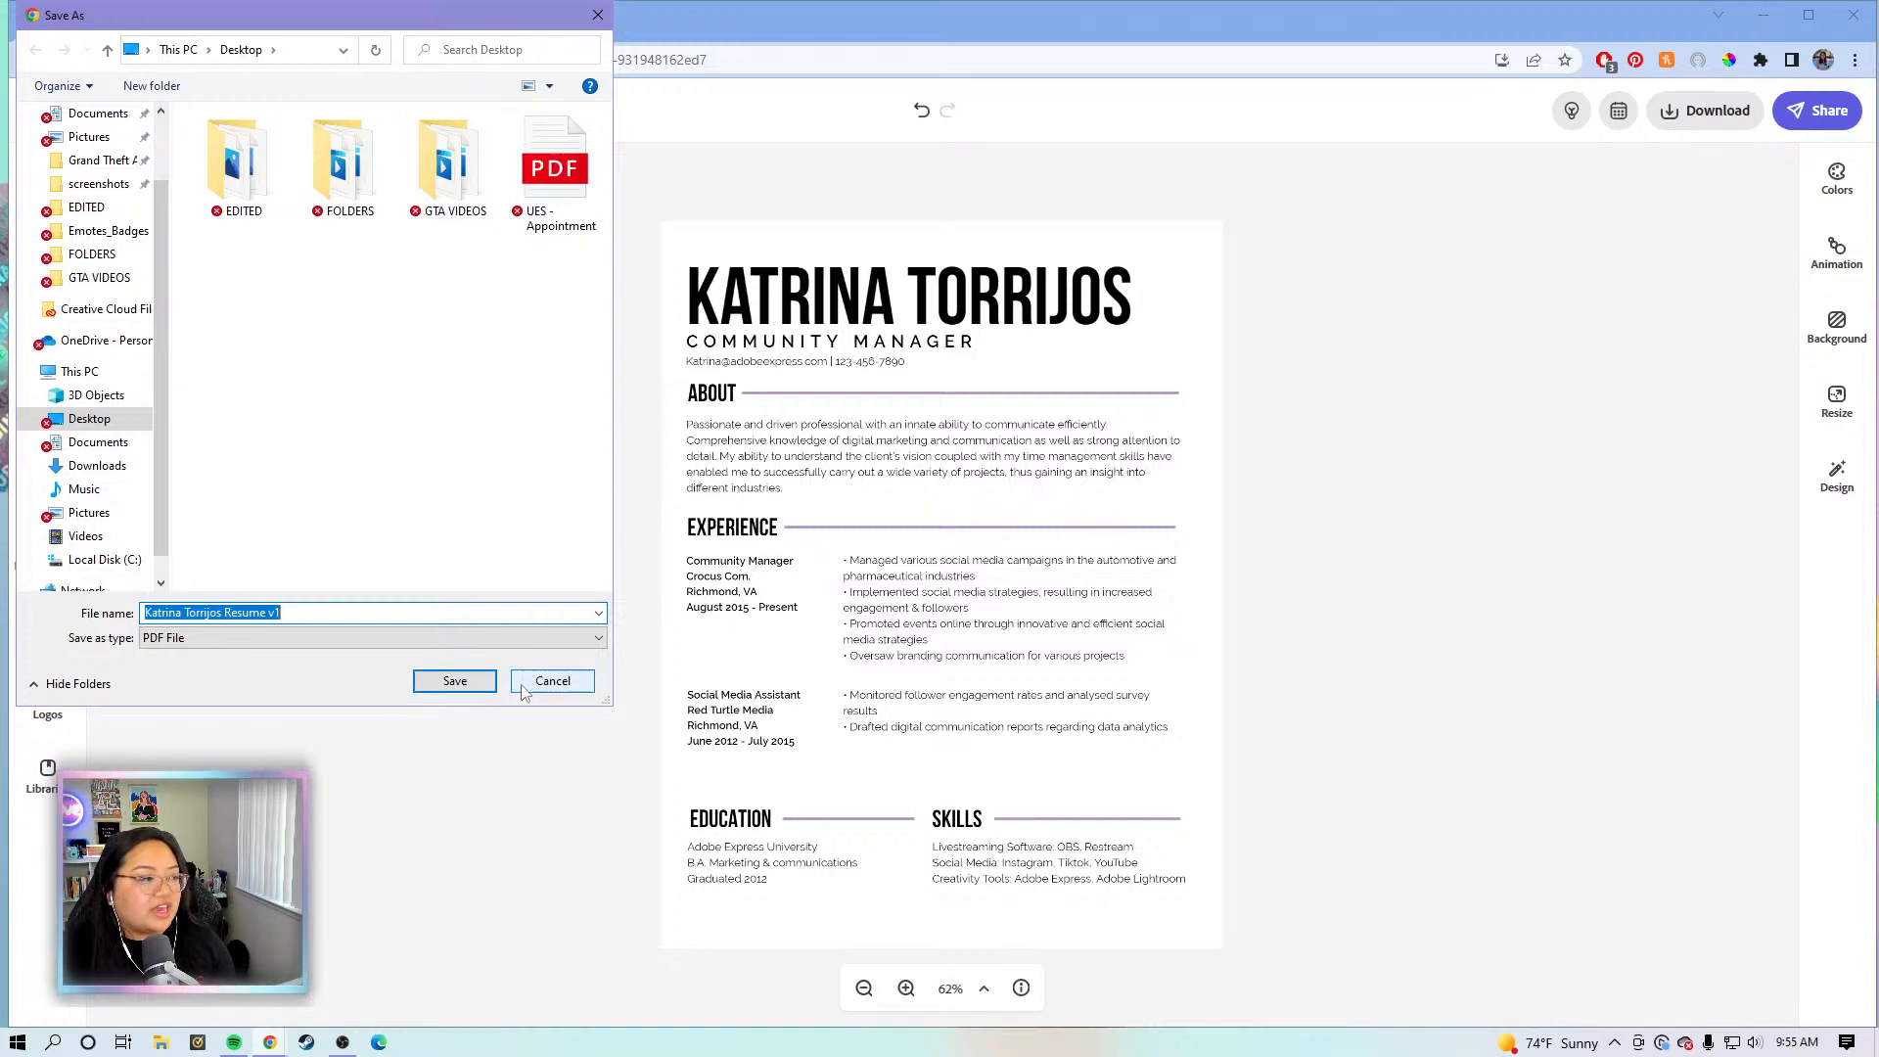
- Save the resume PDF to the Desktop, dismiss the download notice and return to the home page
{"action": "left_click", "coordinate": [447, 684]}
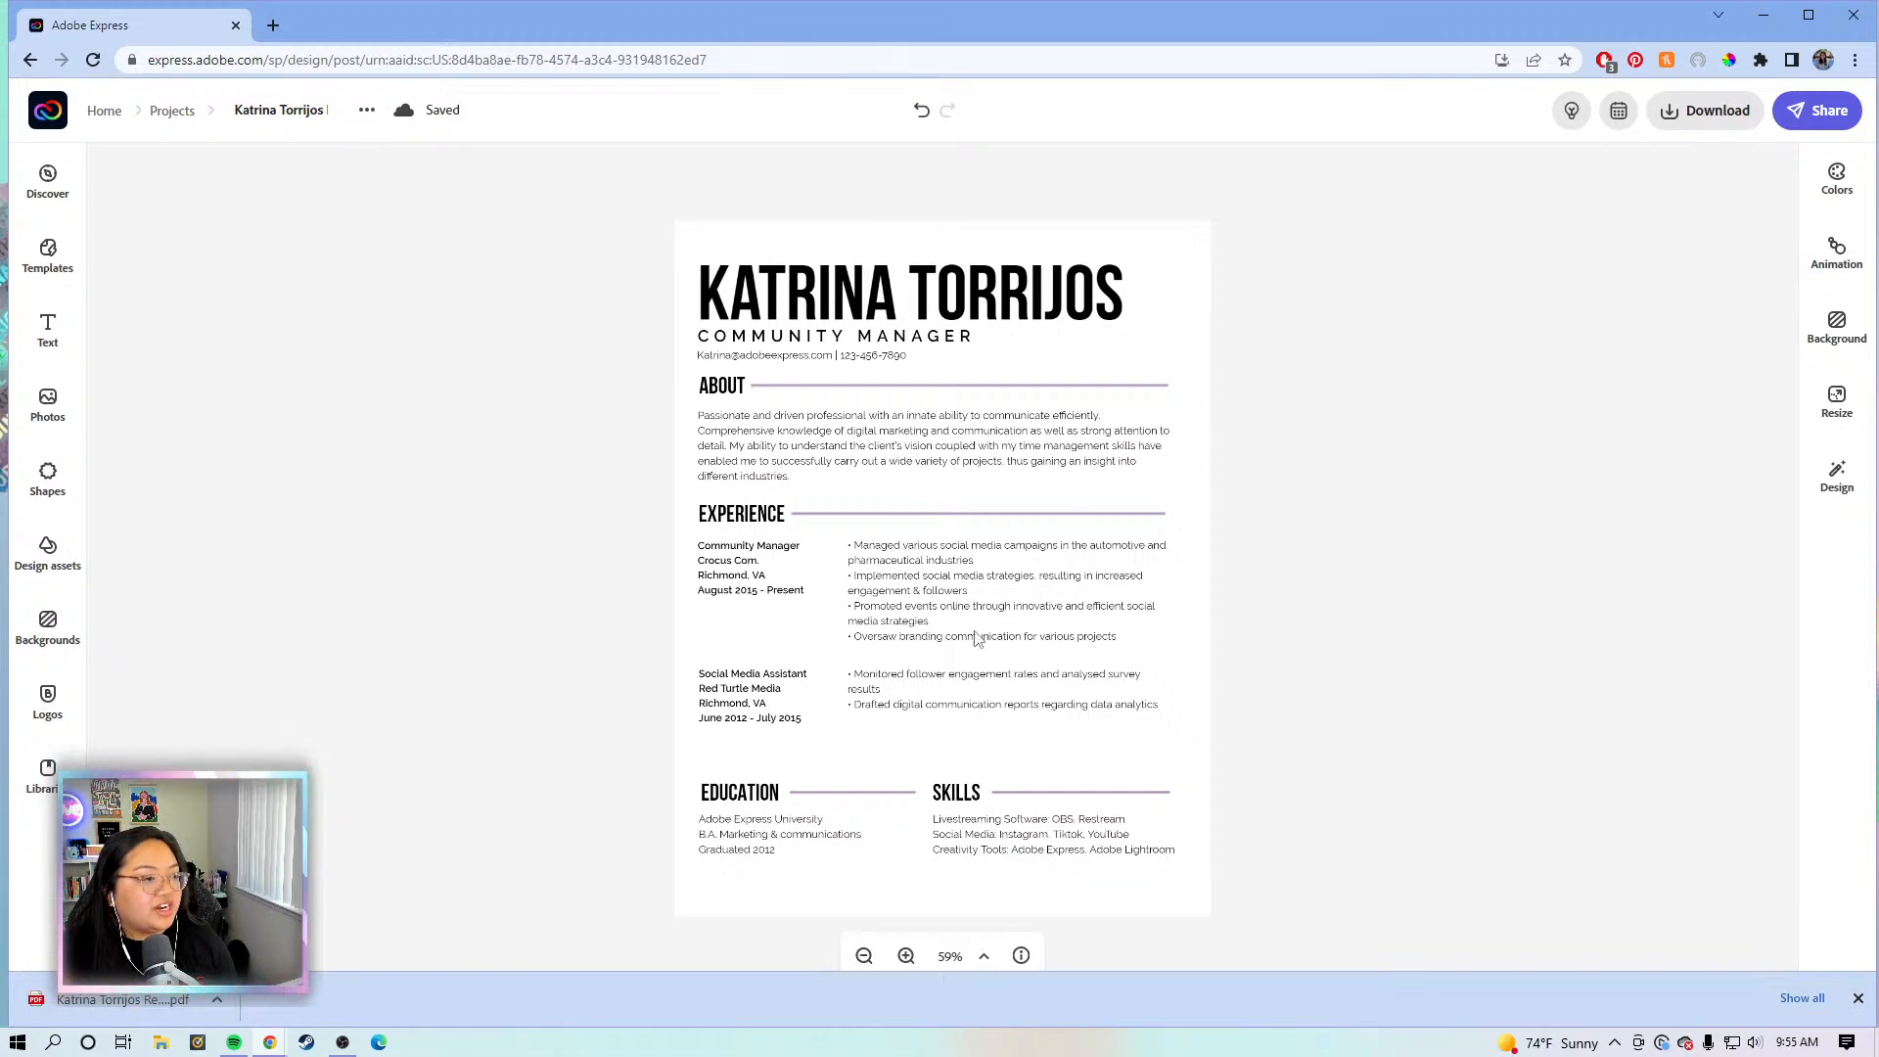
{"action": "left_click", "coordinate": [1858, 998]}
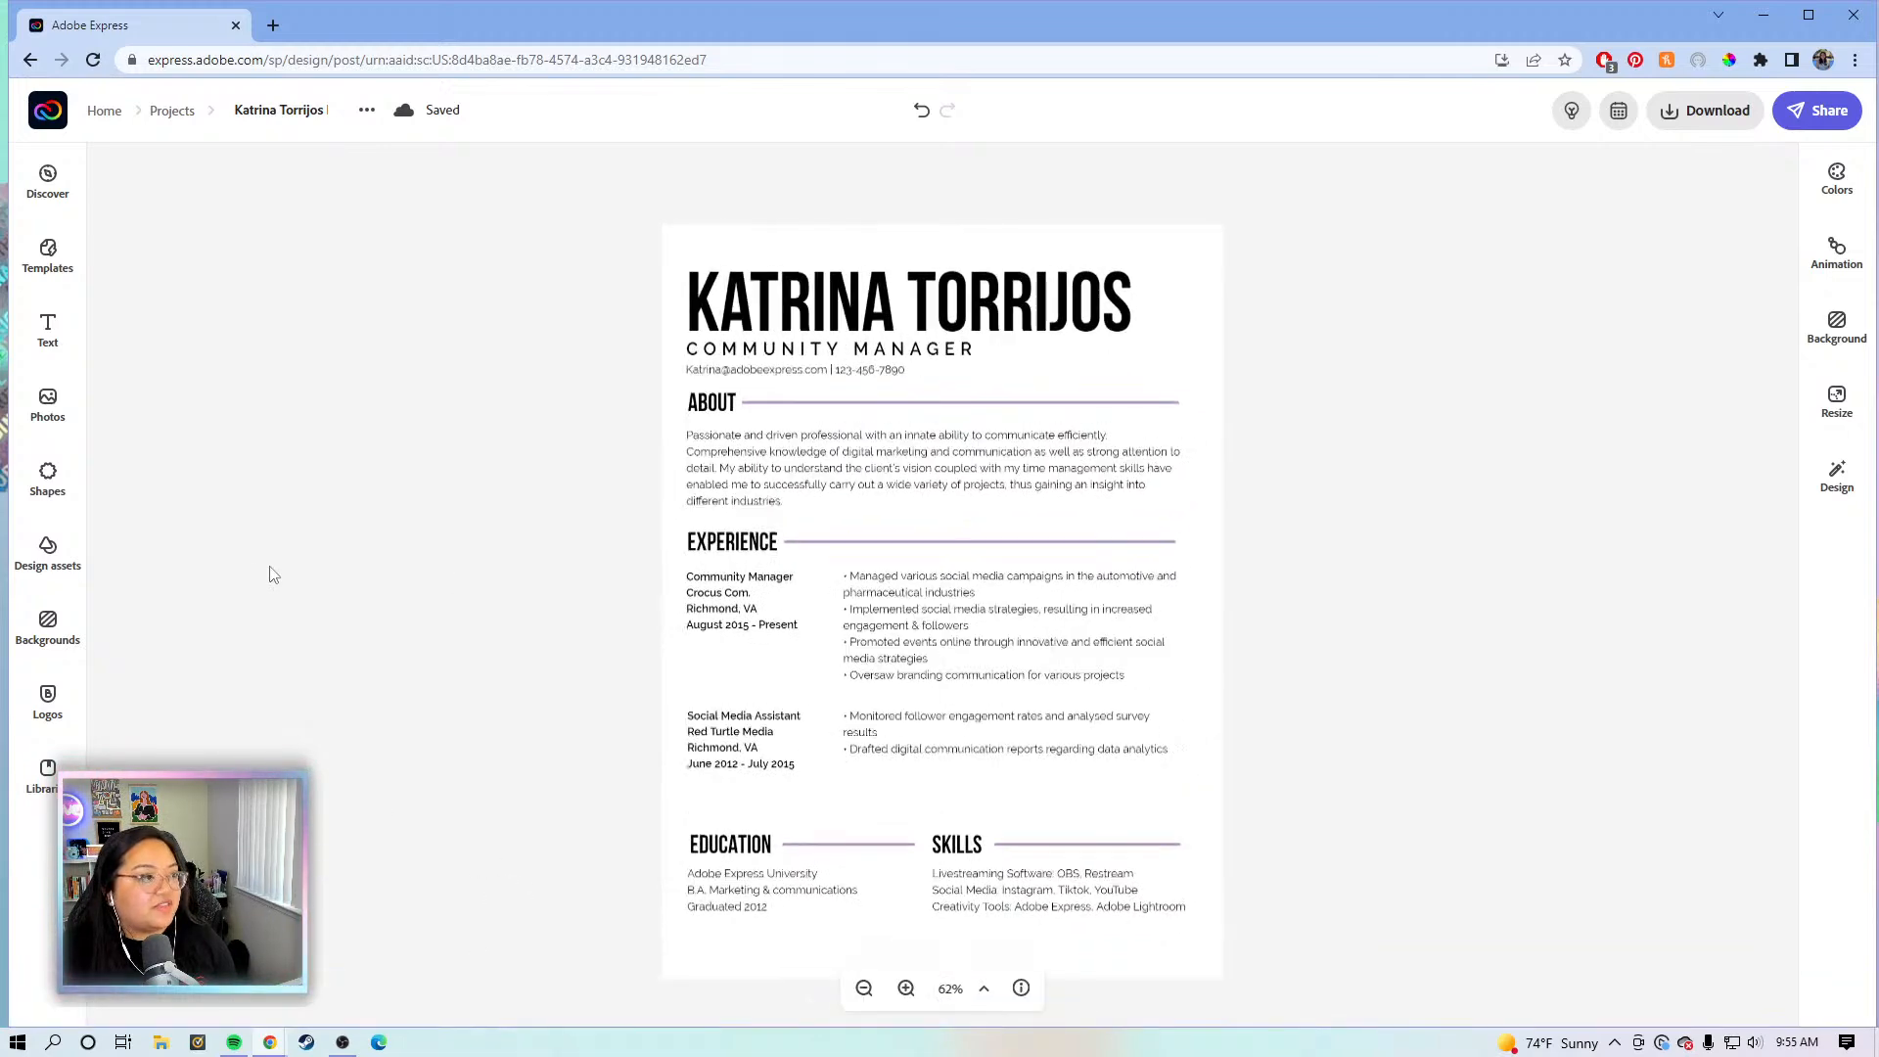
{"action": "left_click", "coordinate": [30, 115]}
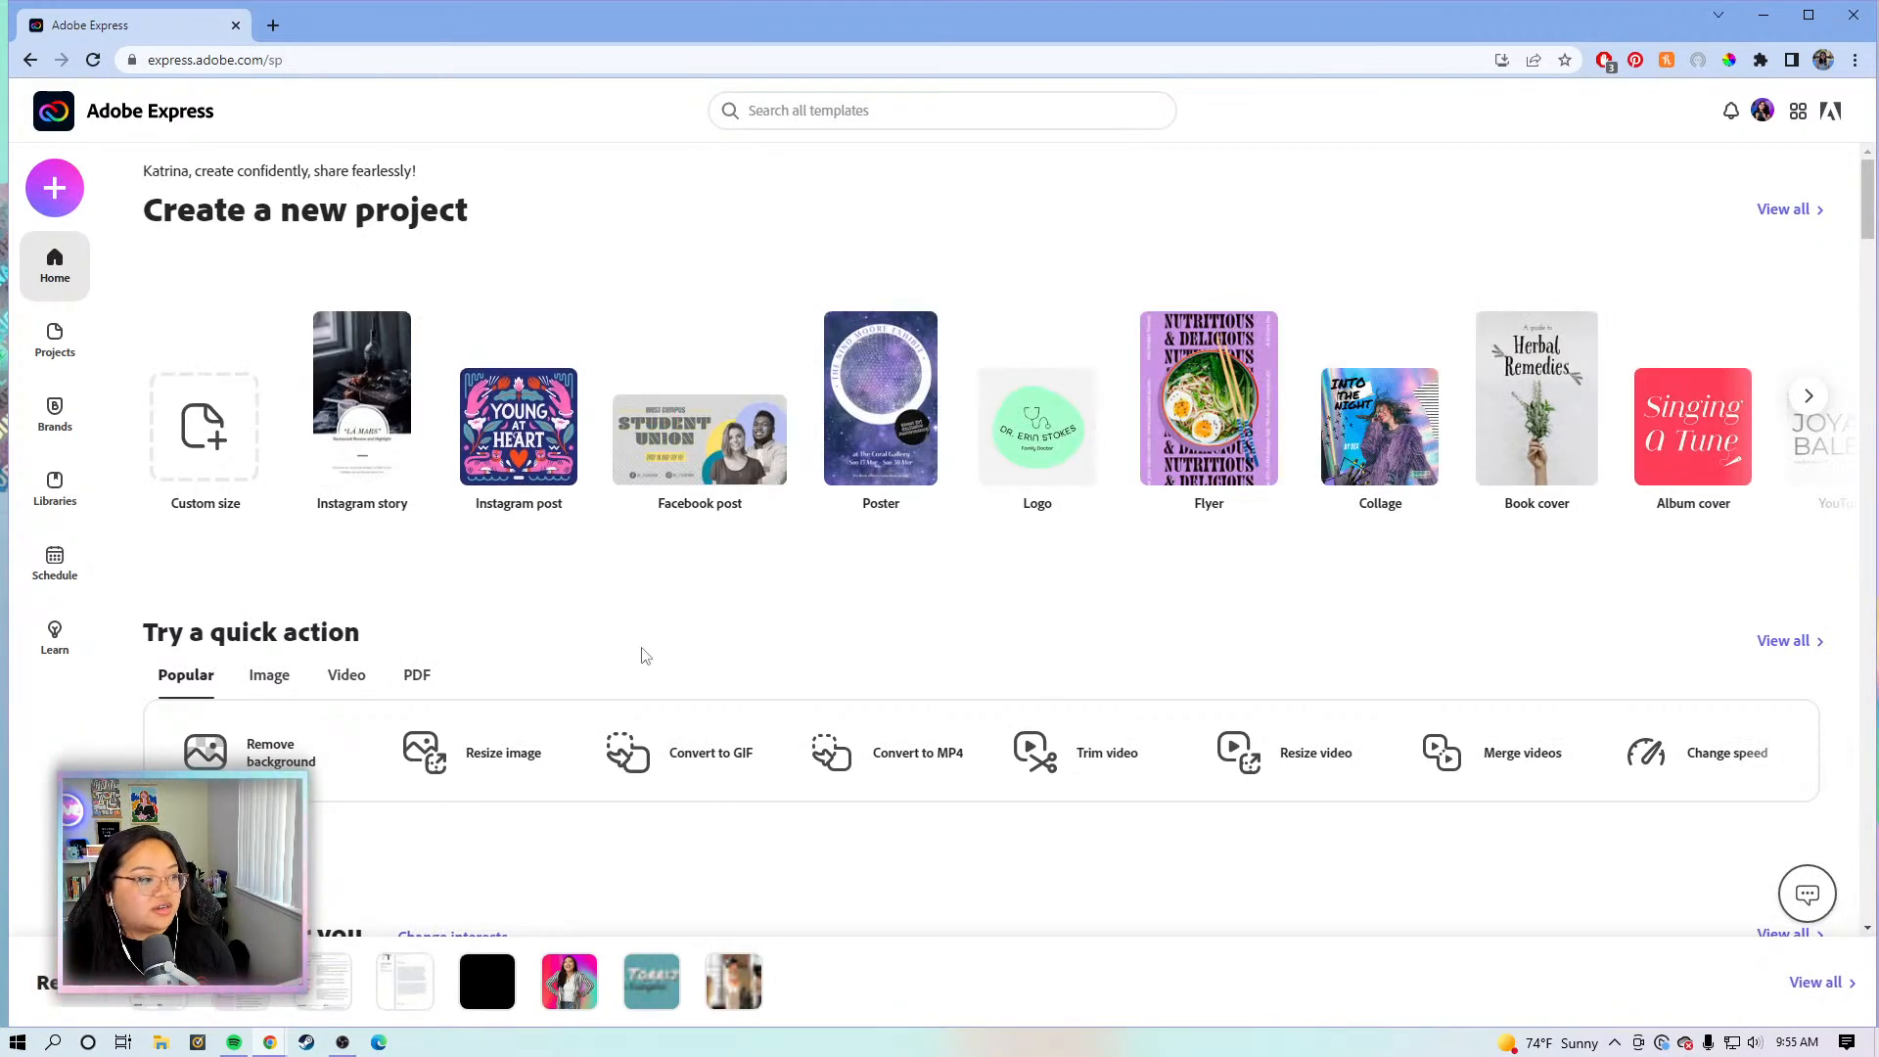
- Search the template library for 'resume'
{"action": "left_click", "coordinate": [955, 108]}
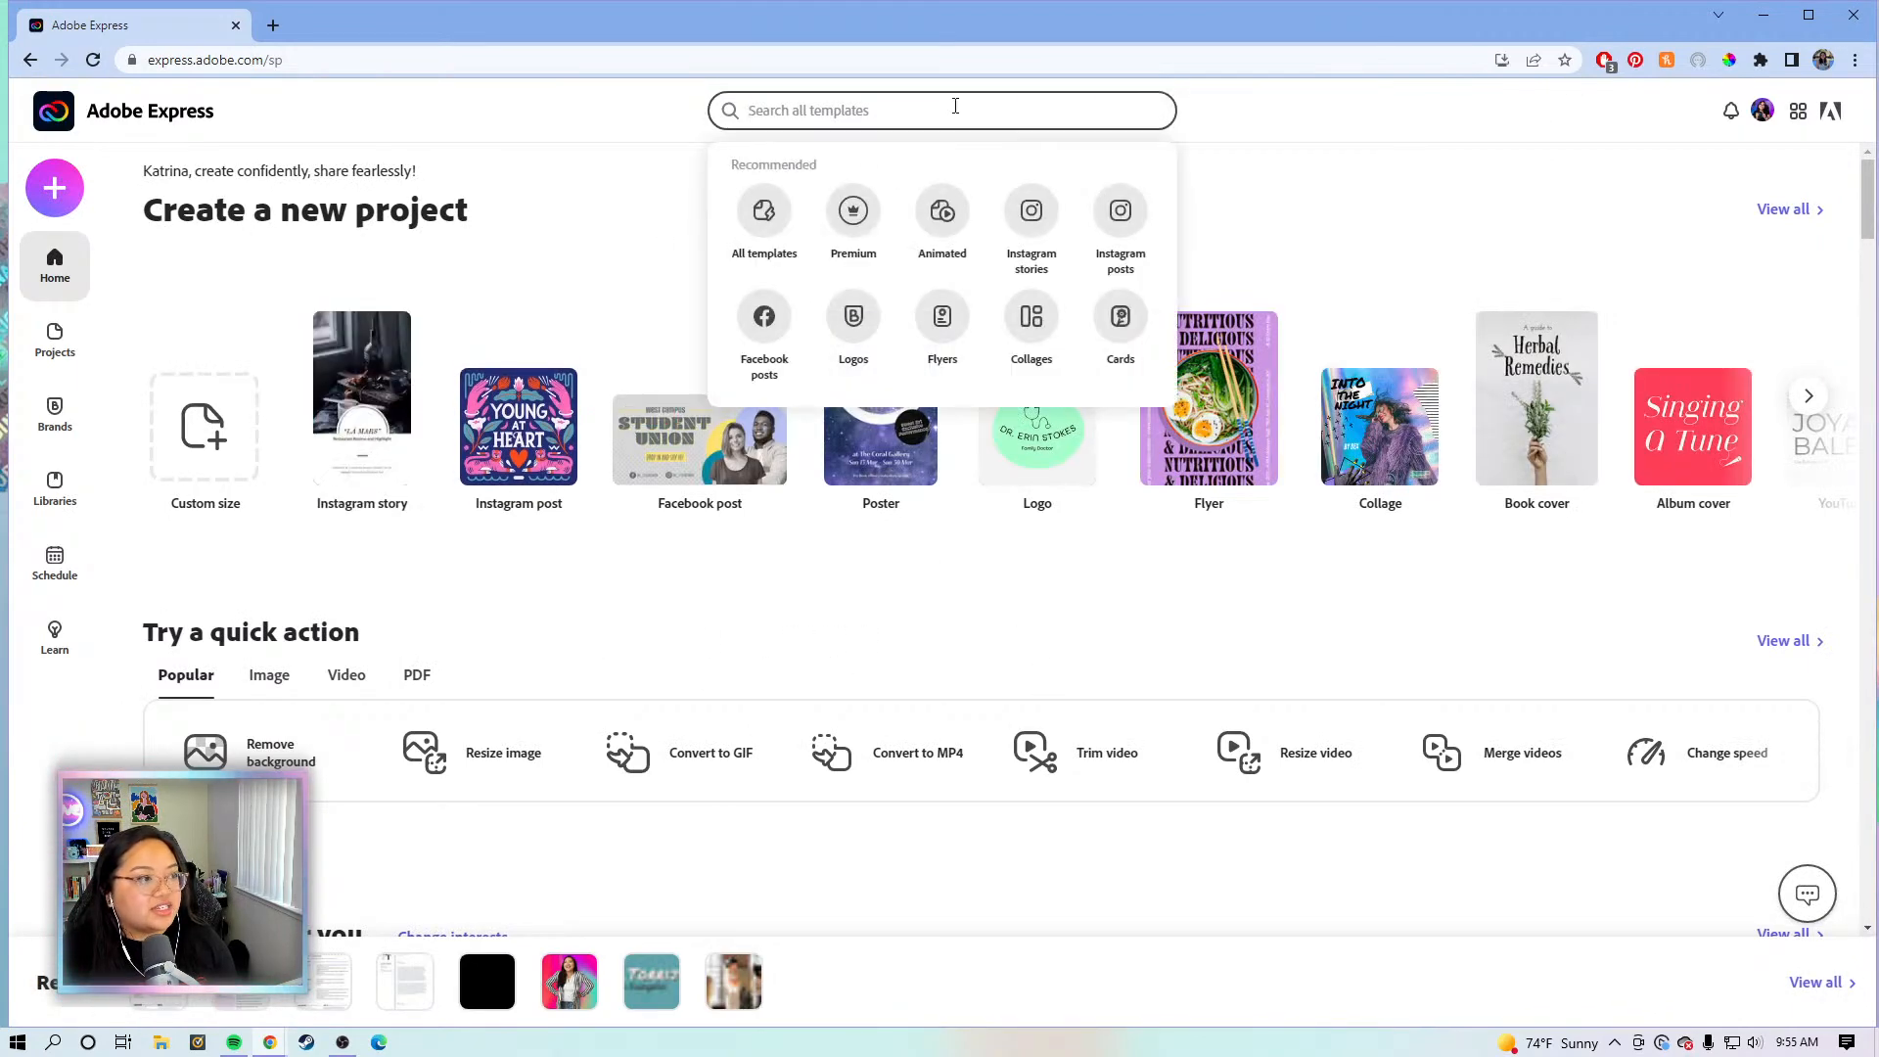
{"action": "type", "text": "resu"}
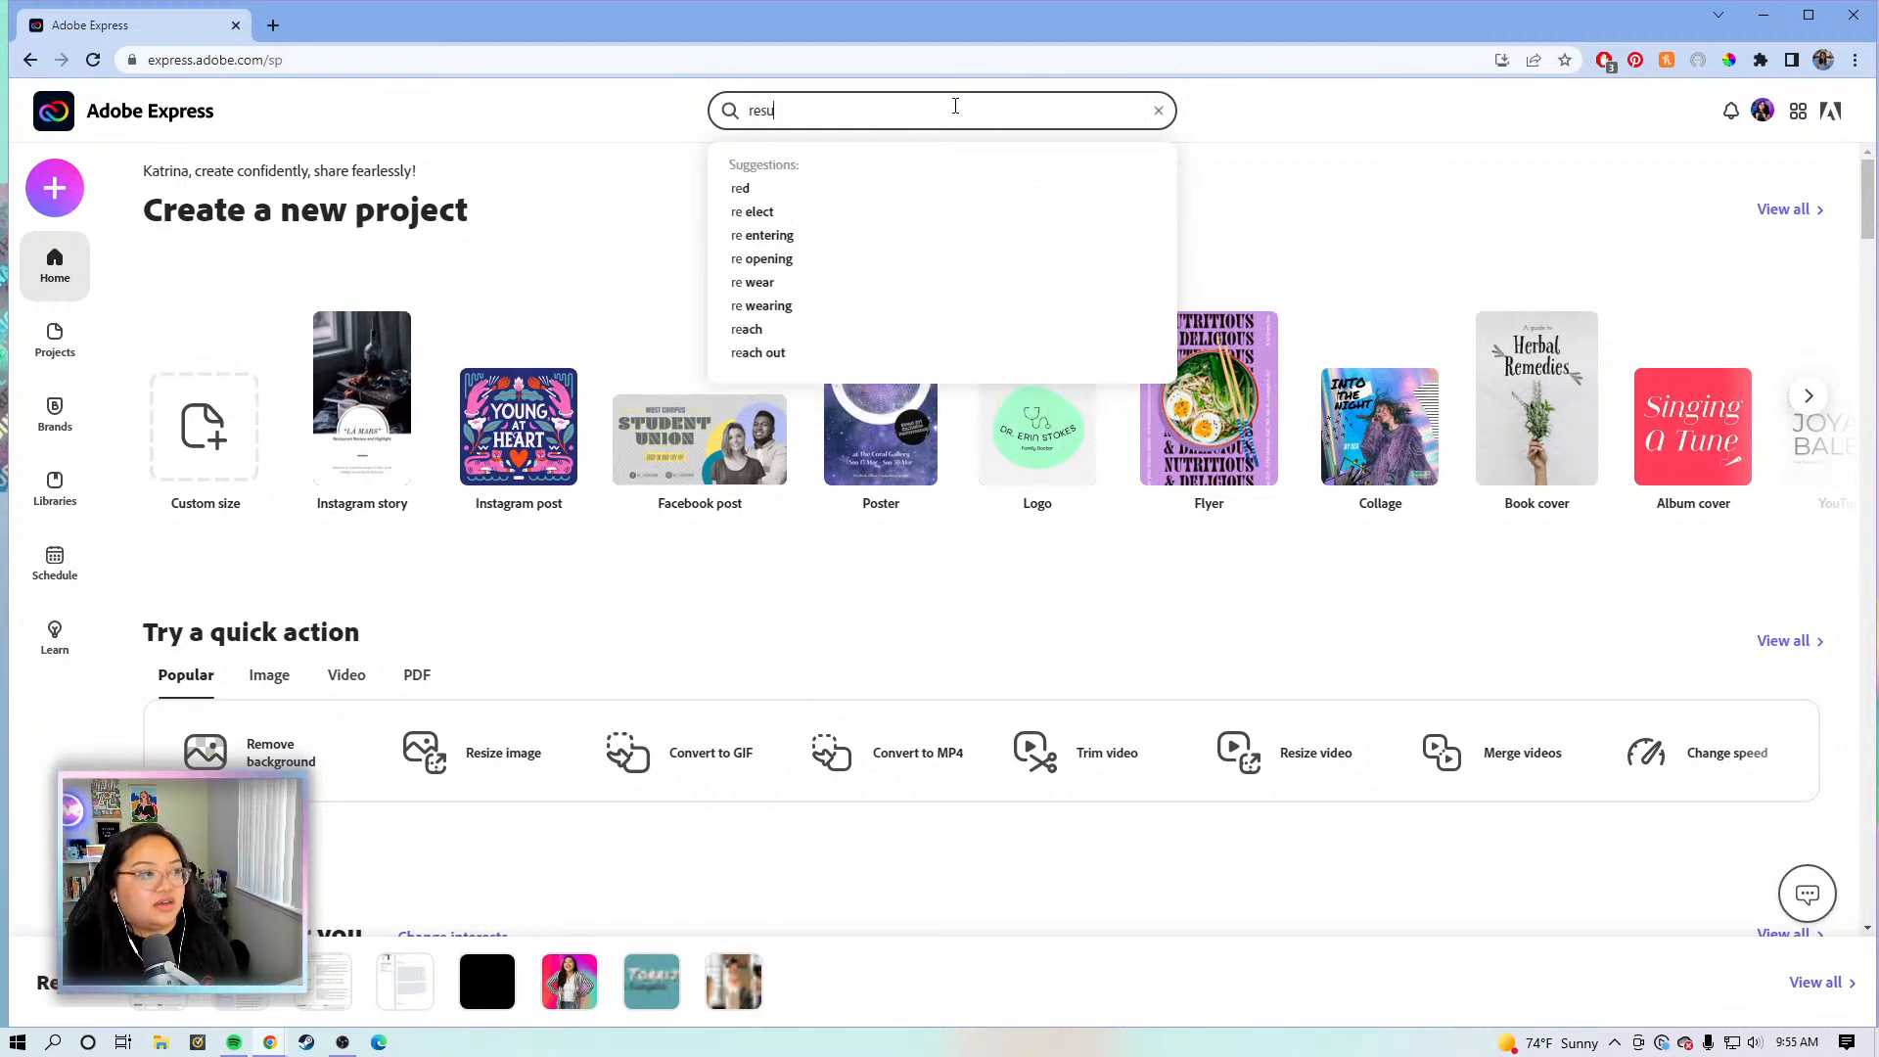
{"action": "type", "text": "me"}
{"action": "key", "text": "Return"}
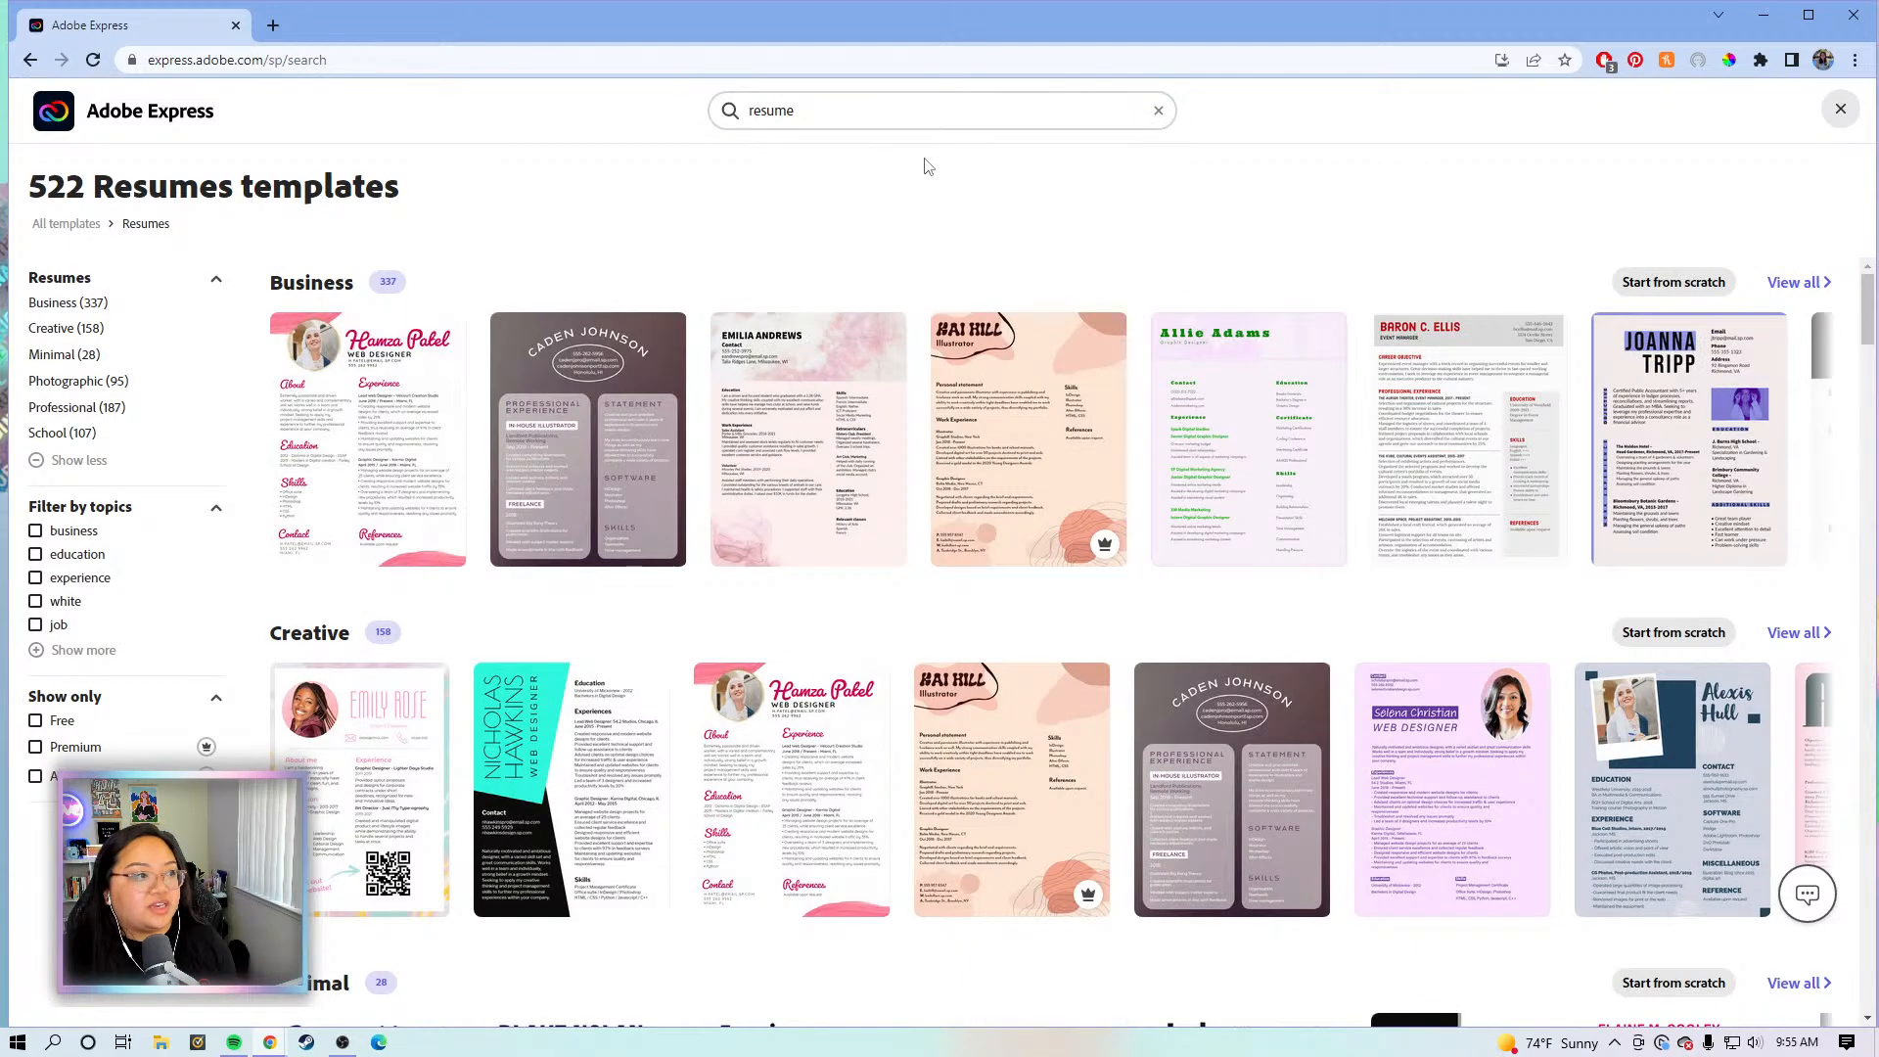
- Browse the 522 resume results and preview the Leigh Cole template
{"action": "scroll", "coordinate": [885, 629], "scroll_direction": "down", "scroll_amount": 10}
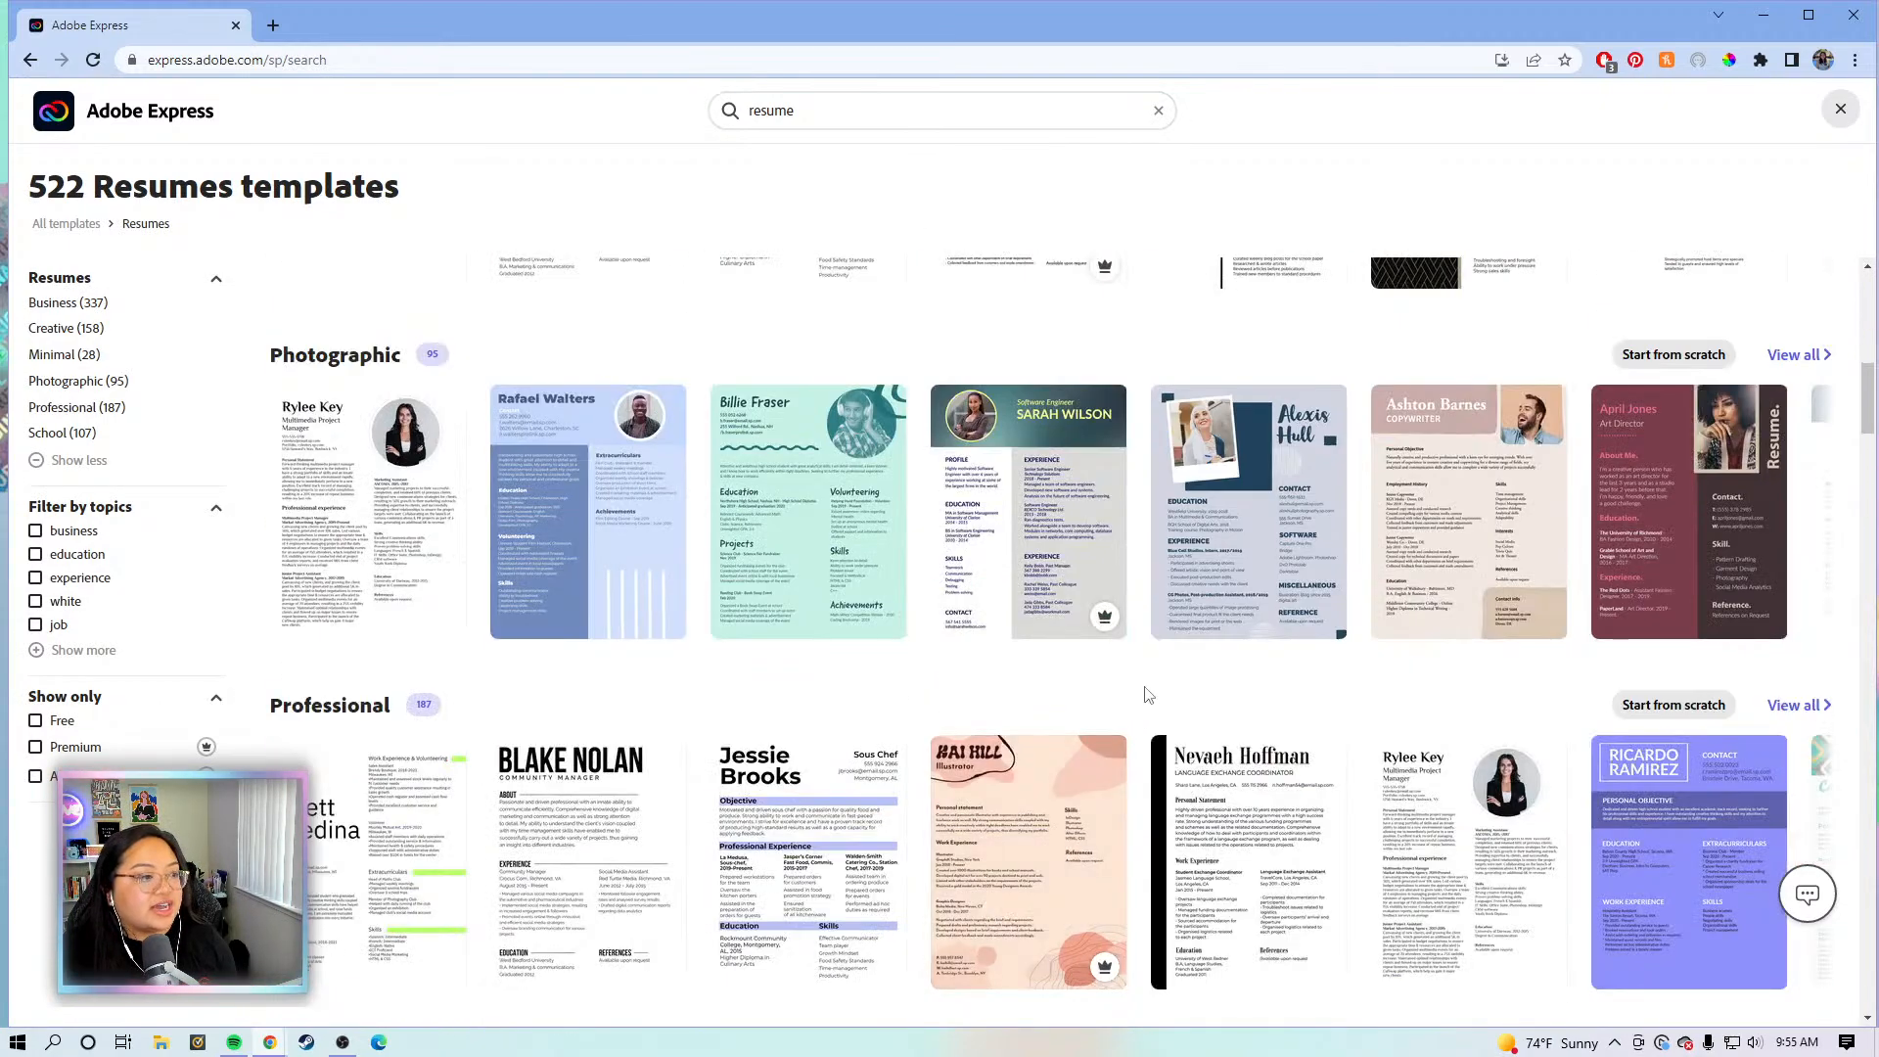
{"action": "scroll", "coordinate": [1143, 695], "scroll_direction": "down", "scroll_amount": 3}
{"action": "scroll", "coordinate": [1147, 693], "scroll_direction": "down", "scroll_amount": 2}
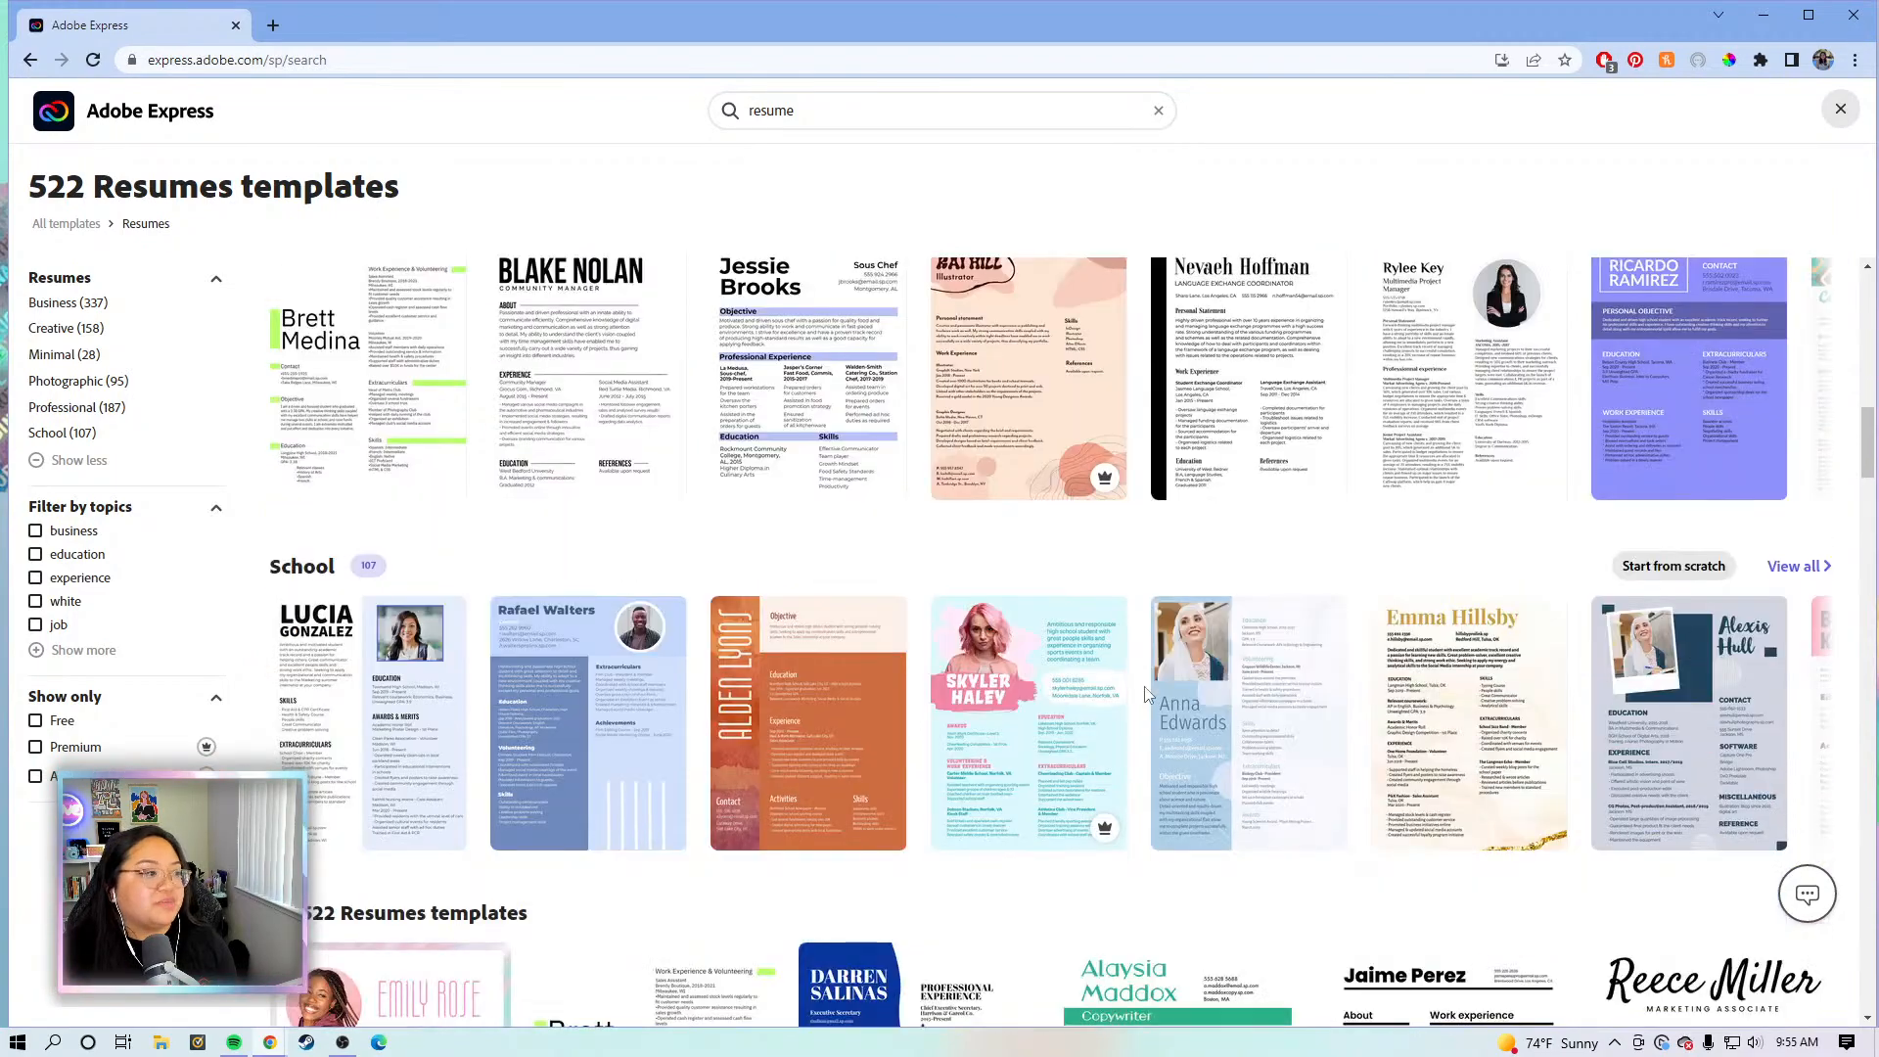
{"action": "scroll", "coordinate": [1146, 693], "scroll_direction": "down", "scroll_amount": 15}
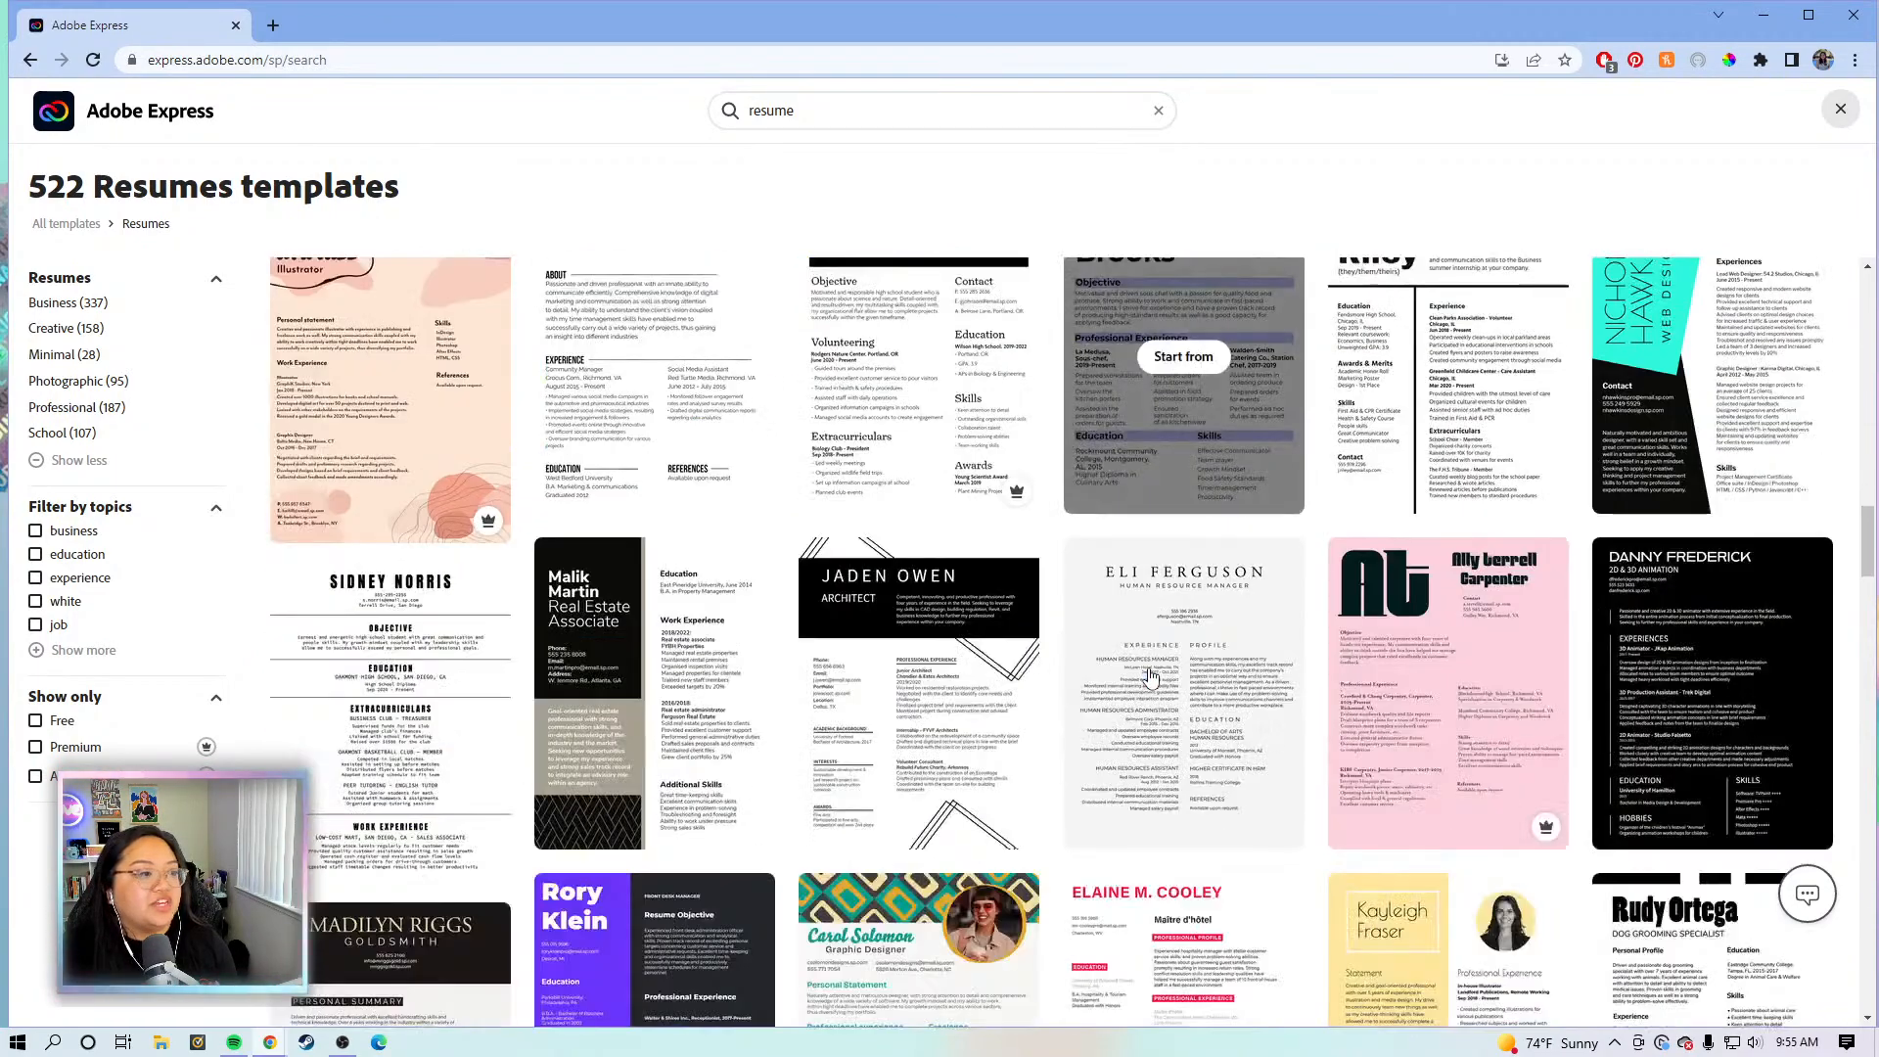
{"action": "scroll", "coordinate": [1150, 675], "scroll_direction": "down", "scroll_amount": 9}
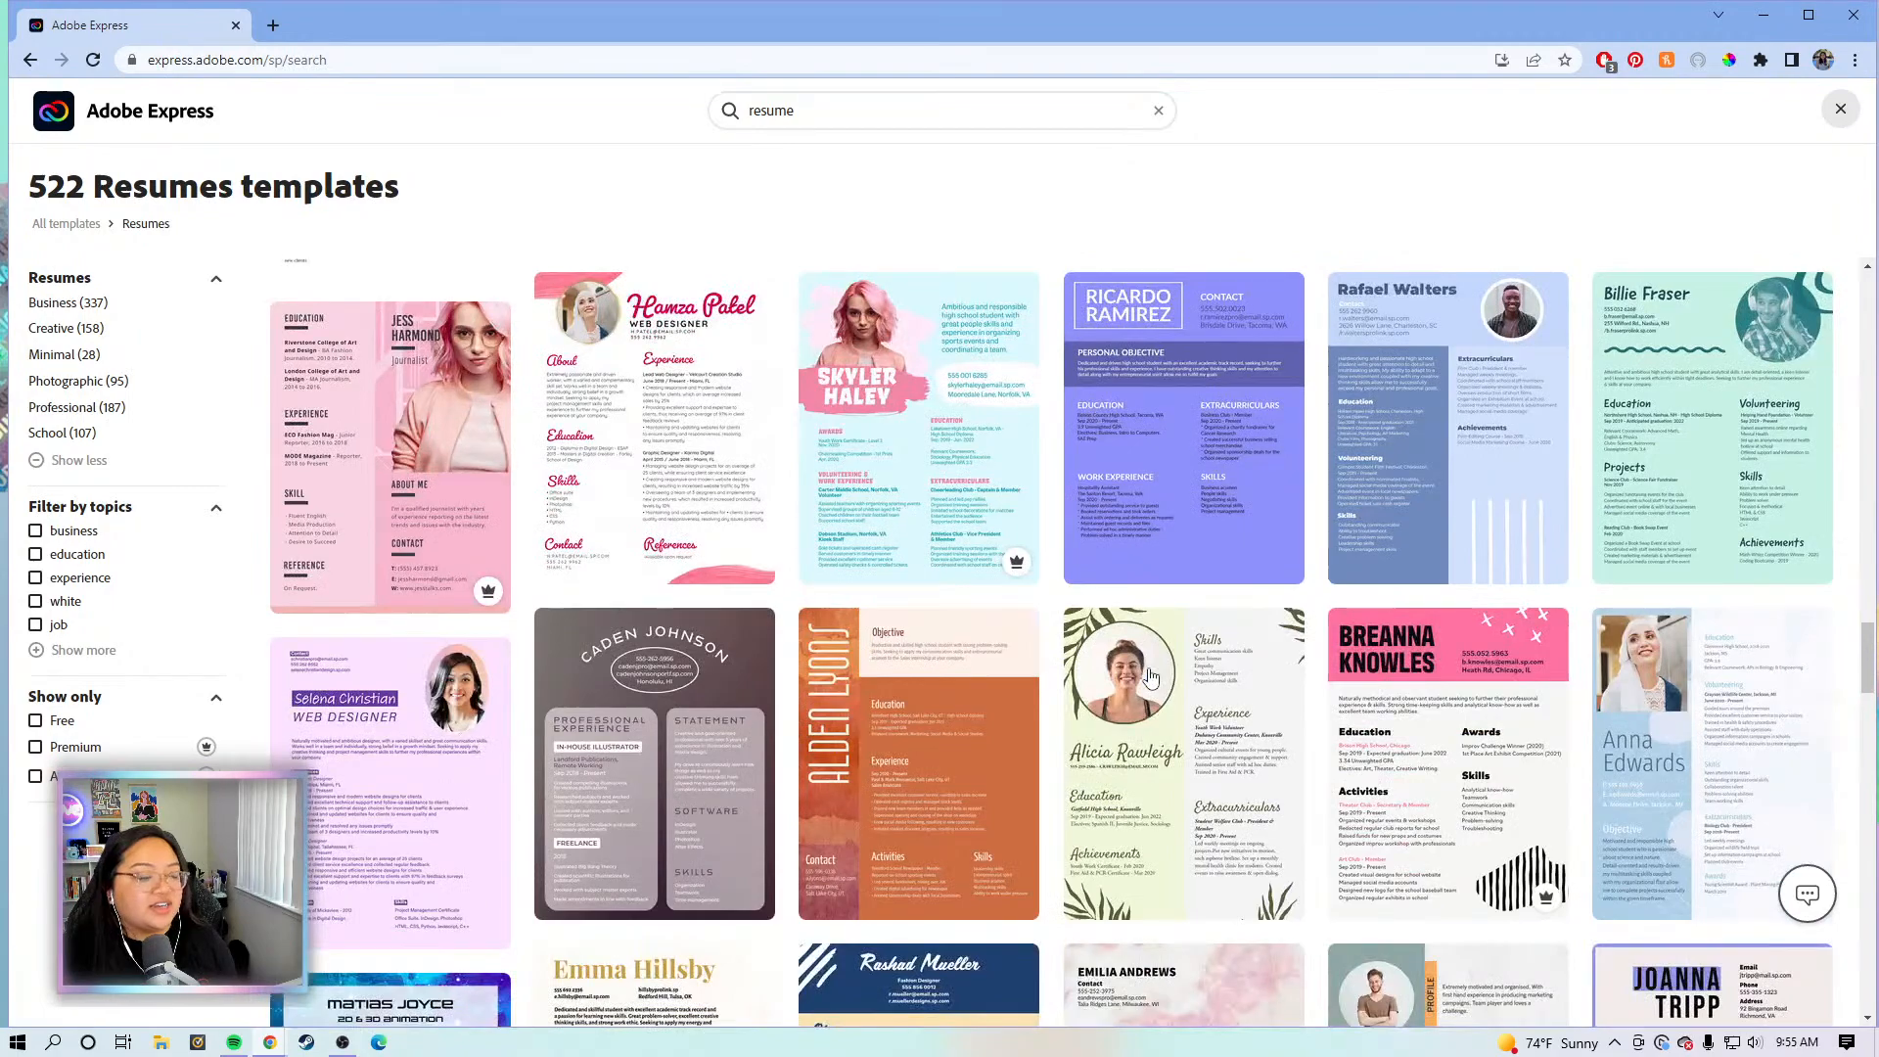
{"action": "scroll", "coordinate": [1150, 676], "scroll_direction": "down", "scroll_amount": 11}
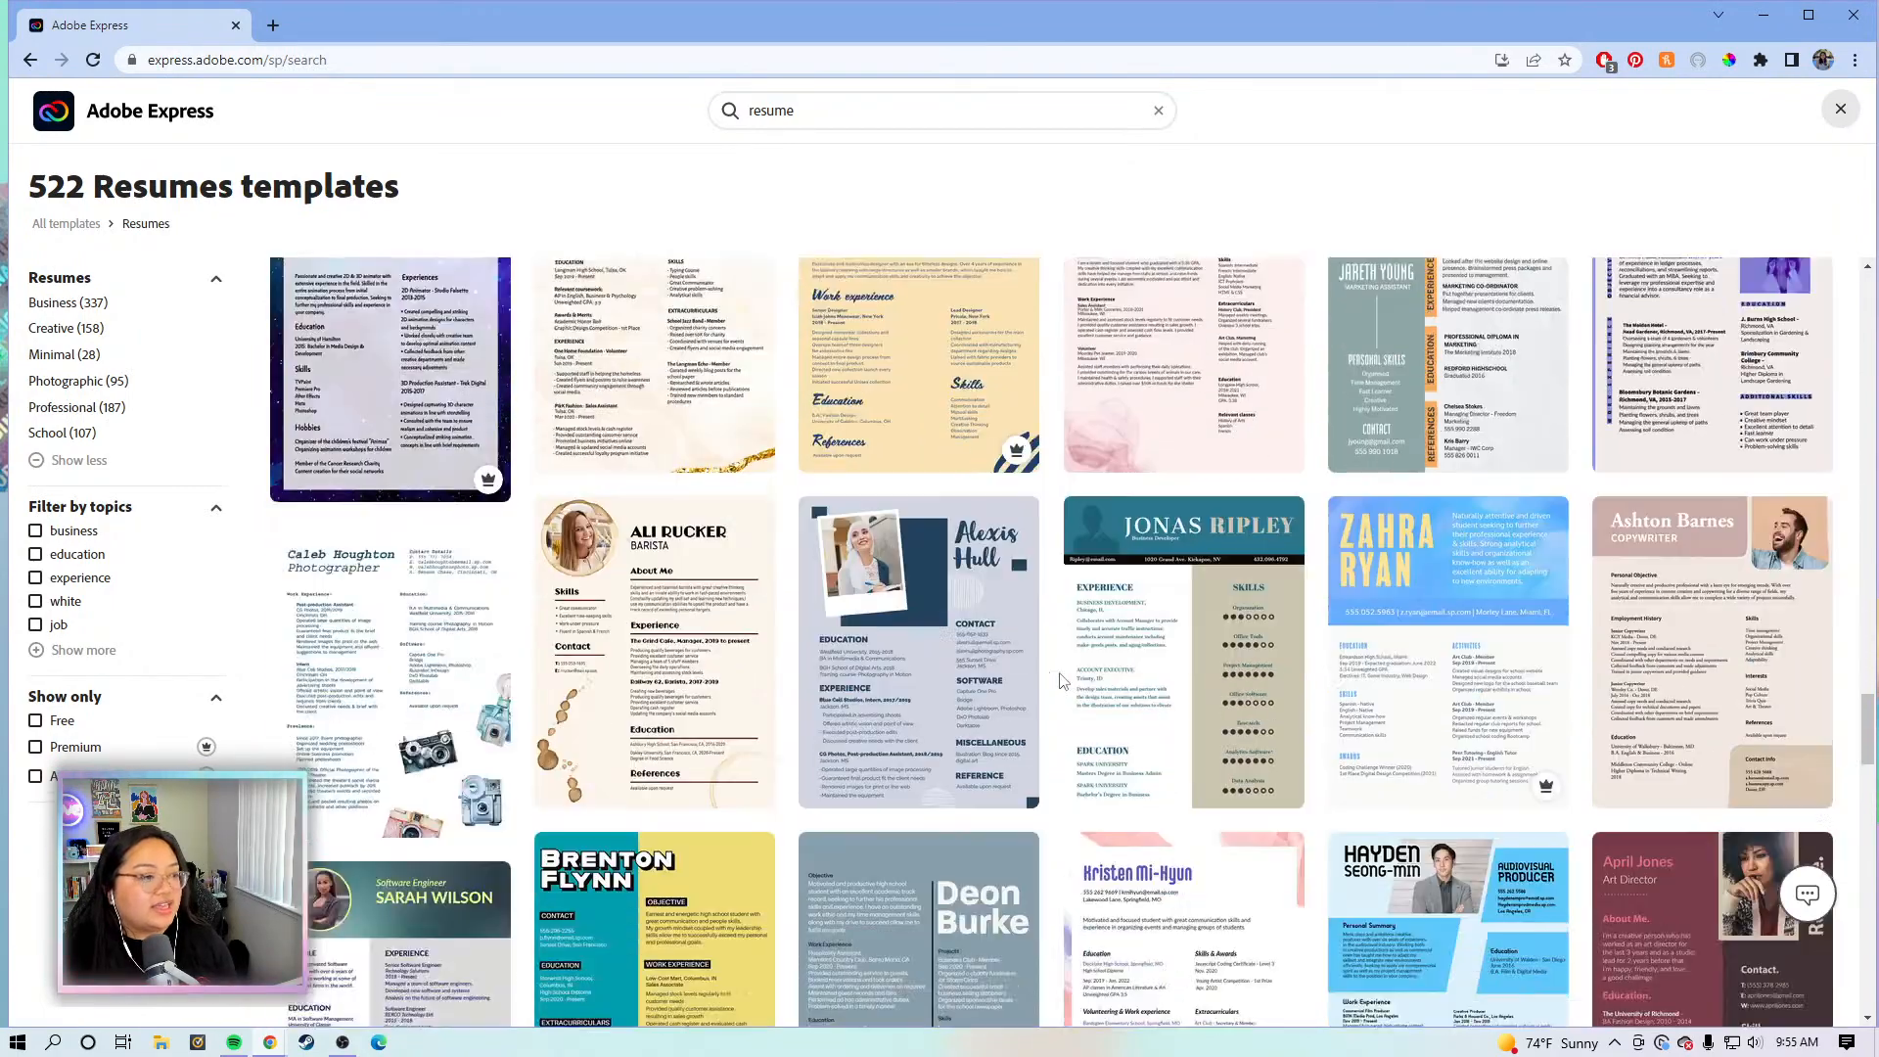
{"action": "scroll", "coordinate": [1062, 680], "scroll_direction": "up", "scroll_amount": 2}
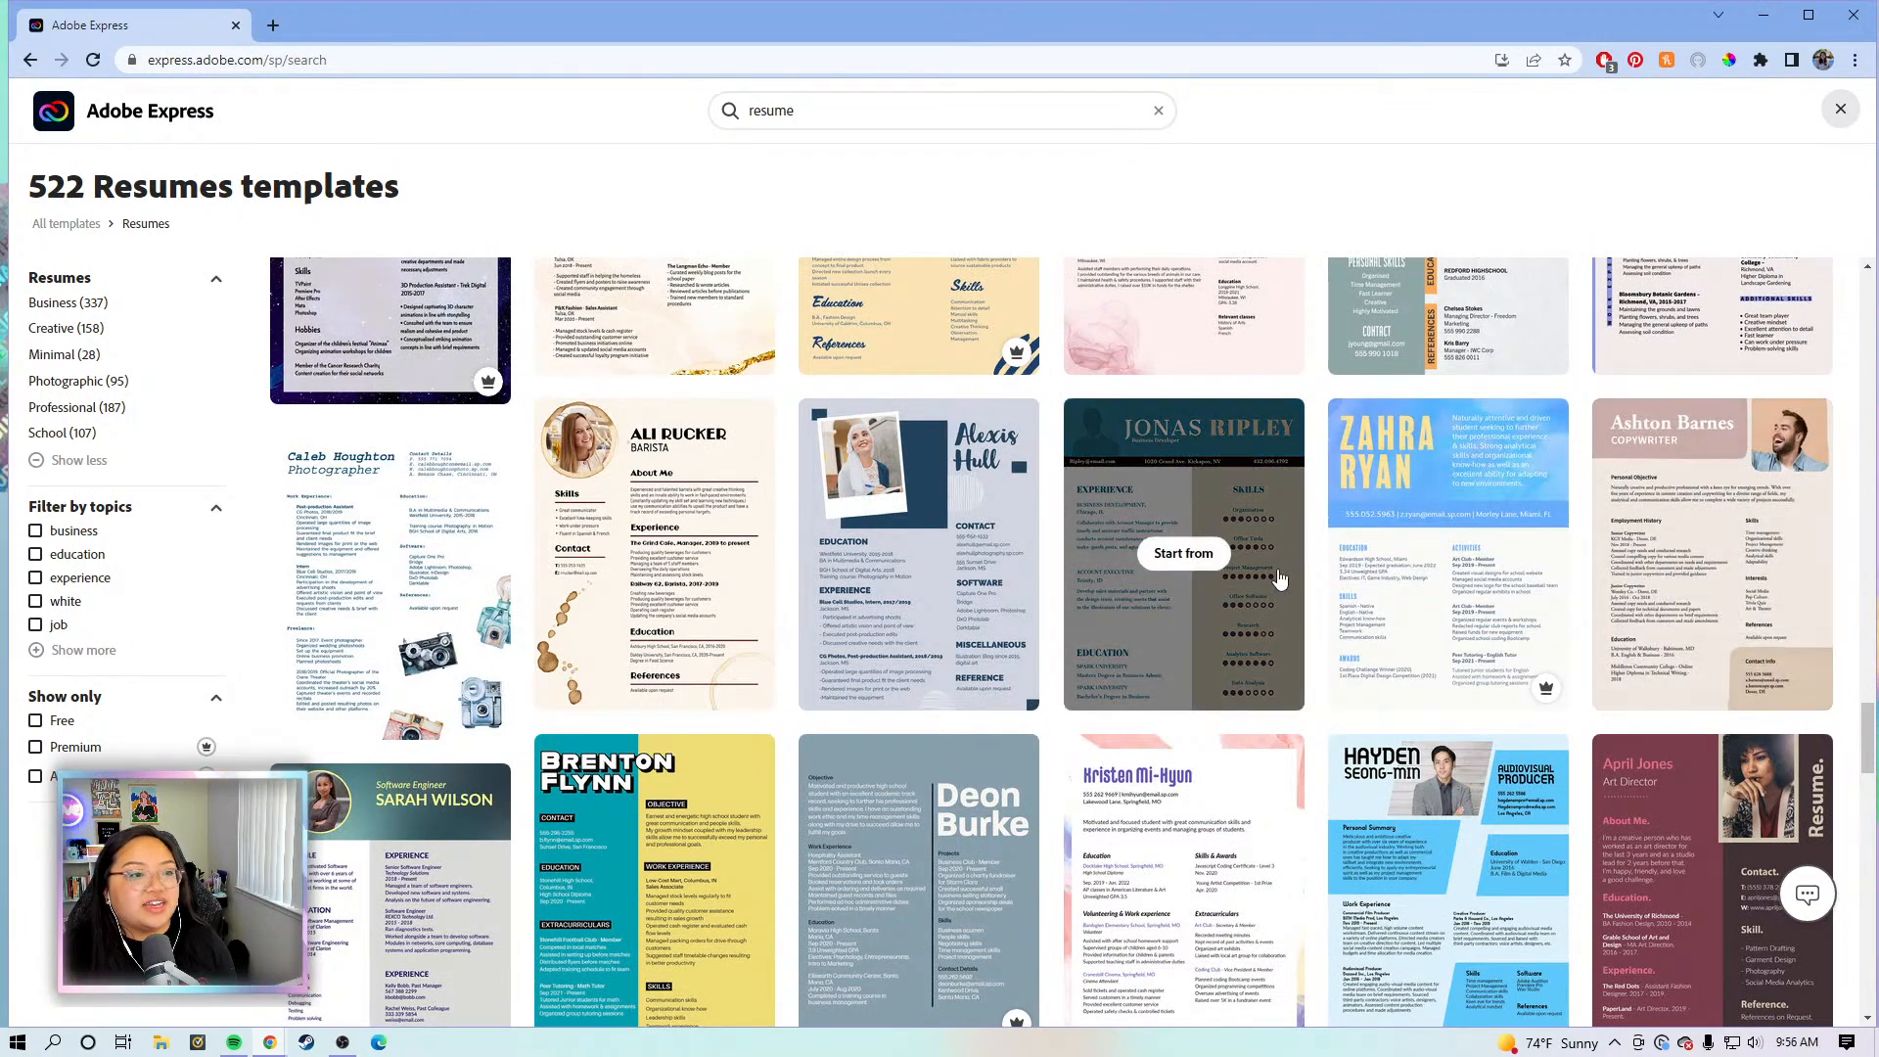
{"action": "scroll", "coordinate": [1313, 527], "scroll_direction": "down", "scroll_amount": 3}
{"action": "scroll", "coordinate": [1313, 526], "scroll_direction": "down", "scroll_amount": 2}
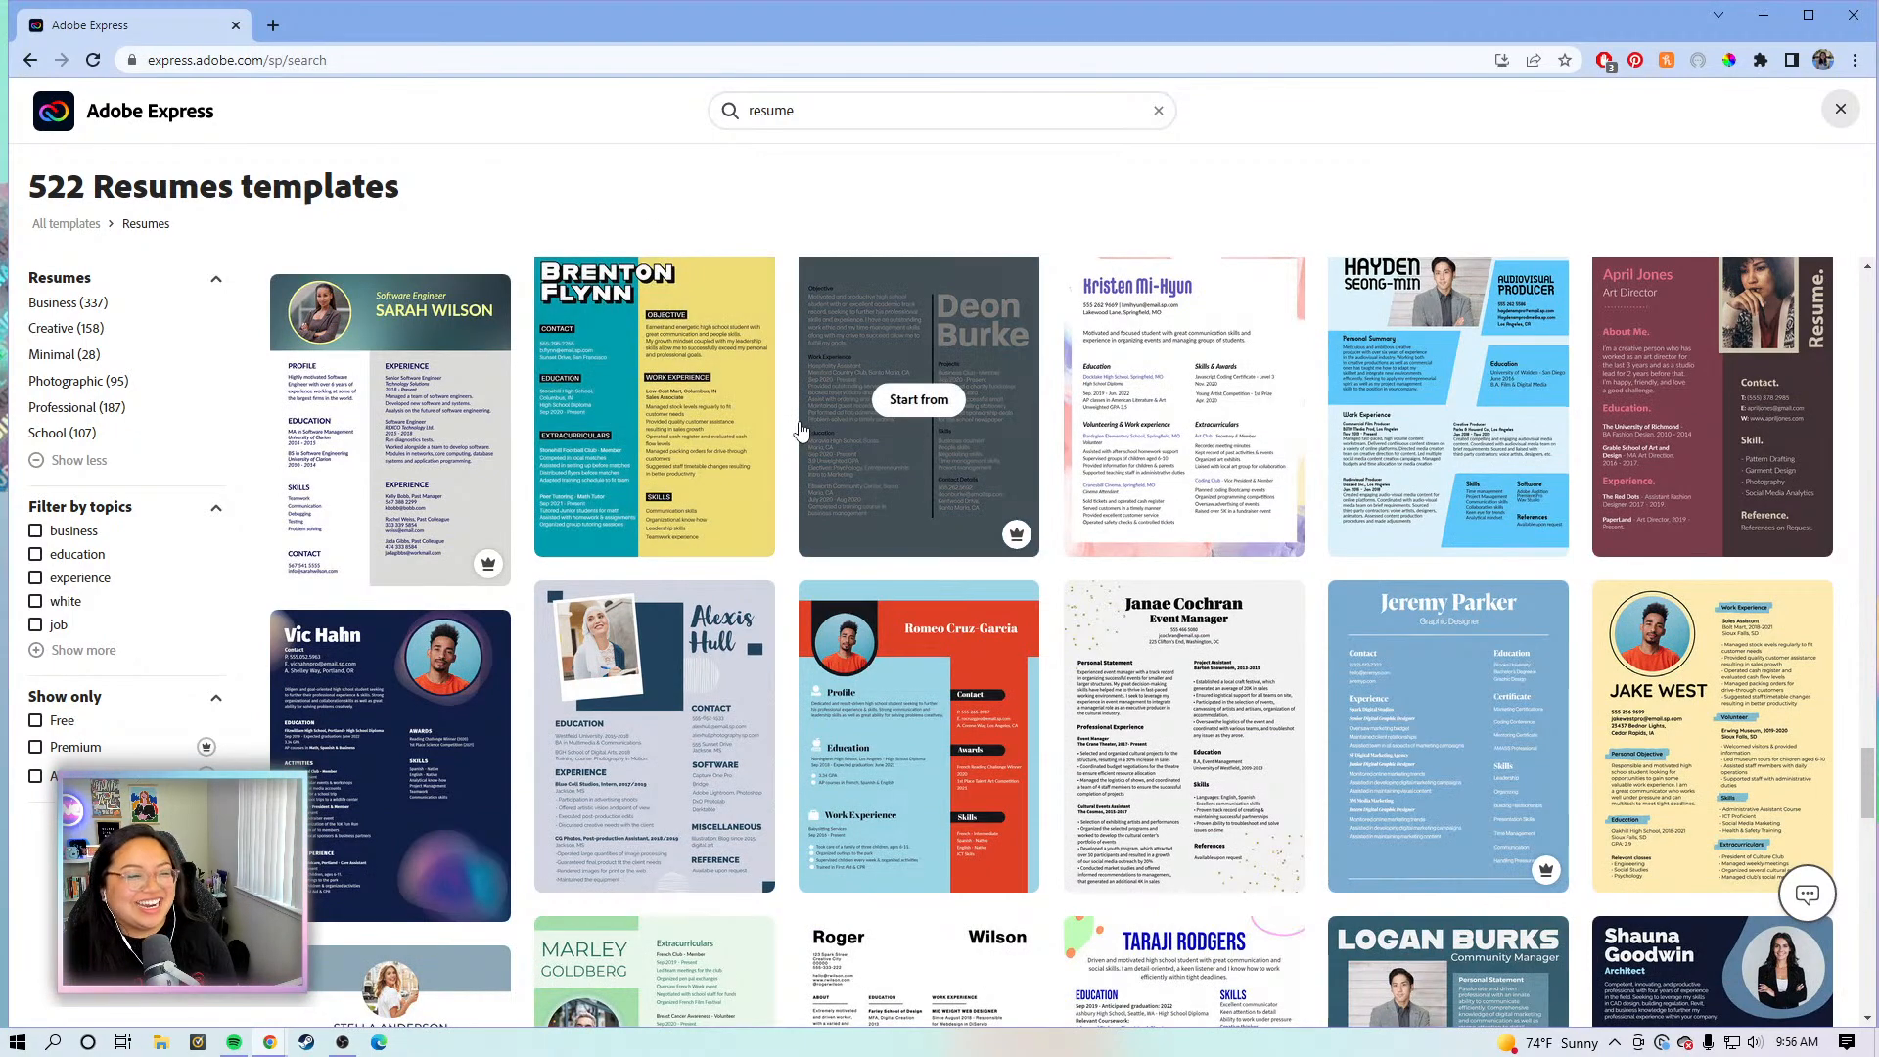
{"action": "scroll", "coordinate": [783, 411], "scroll_direction": "up", "scroll_amount": 2}
{"action": "scroll", "coordinate": [783, 411], "scroll_direction": "up", "scroll_amount": 3}
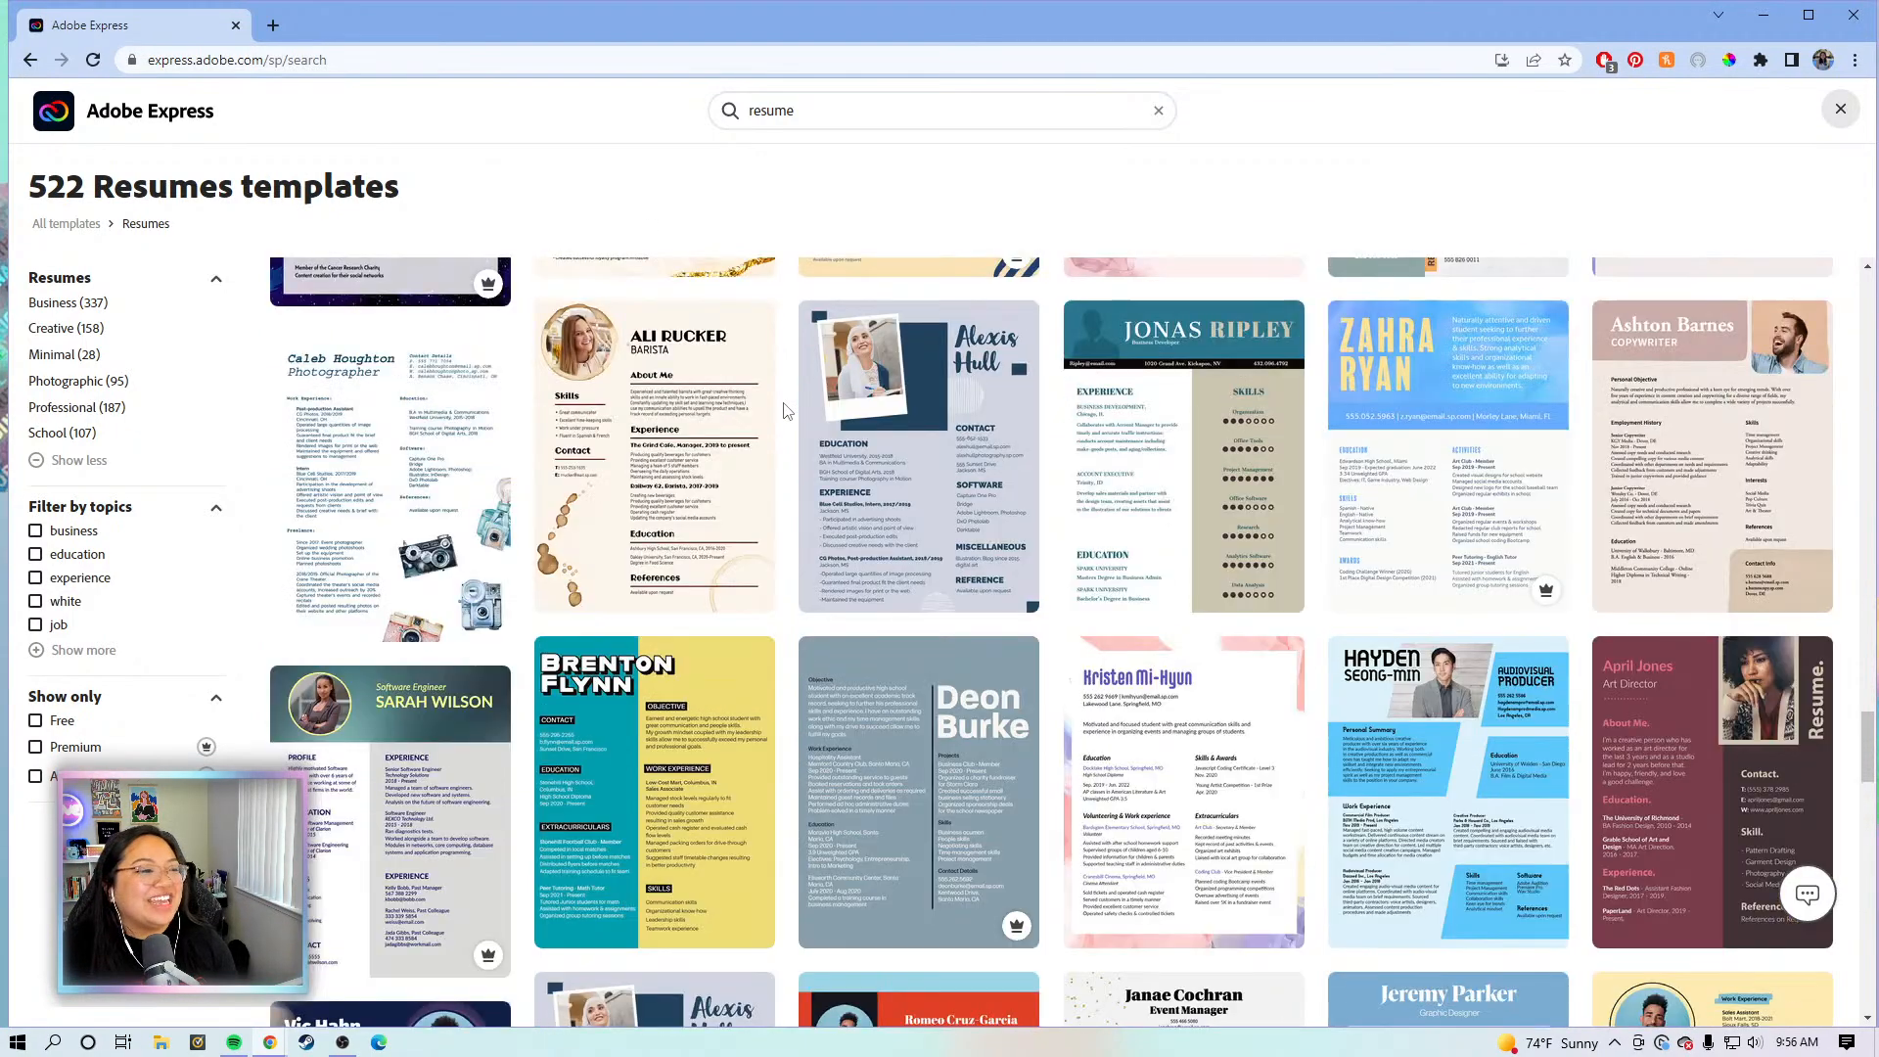
{"action": "scroll", "coordinate": [783, 411], "scroll_direction": "down", "scroll_amount": 4}
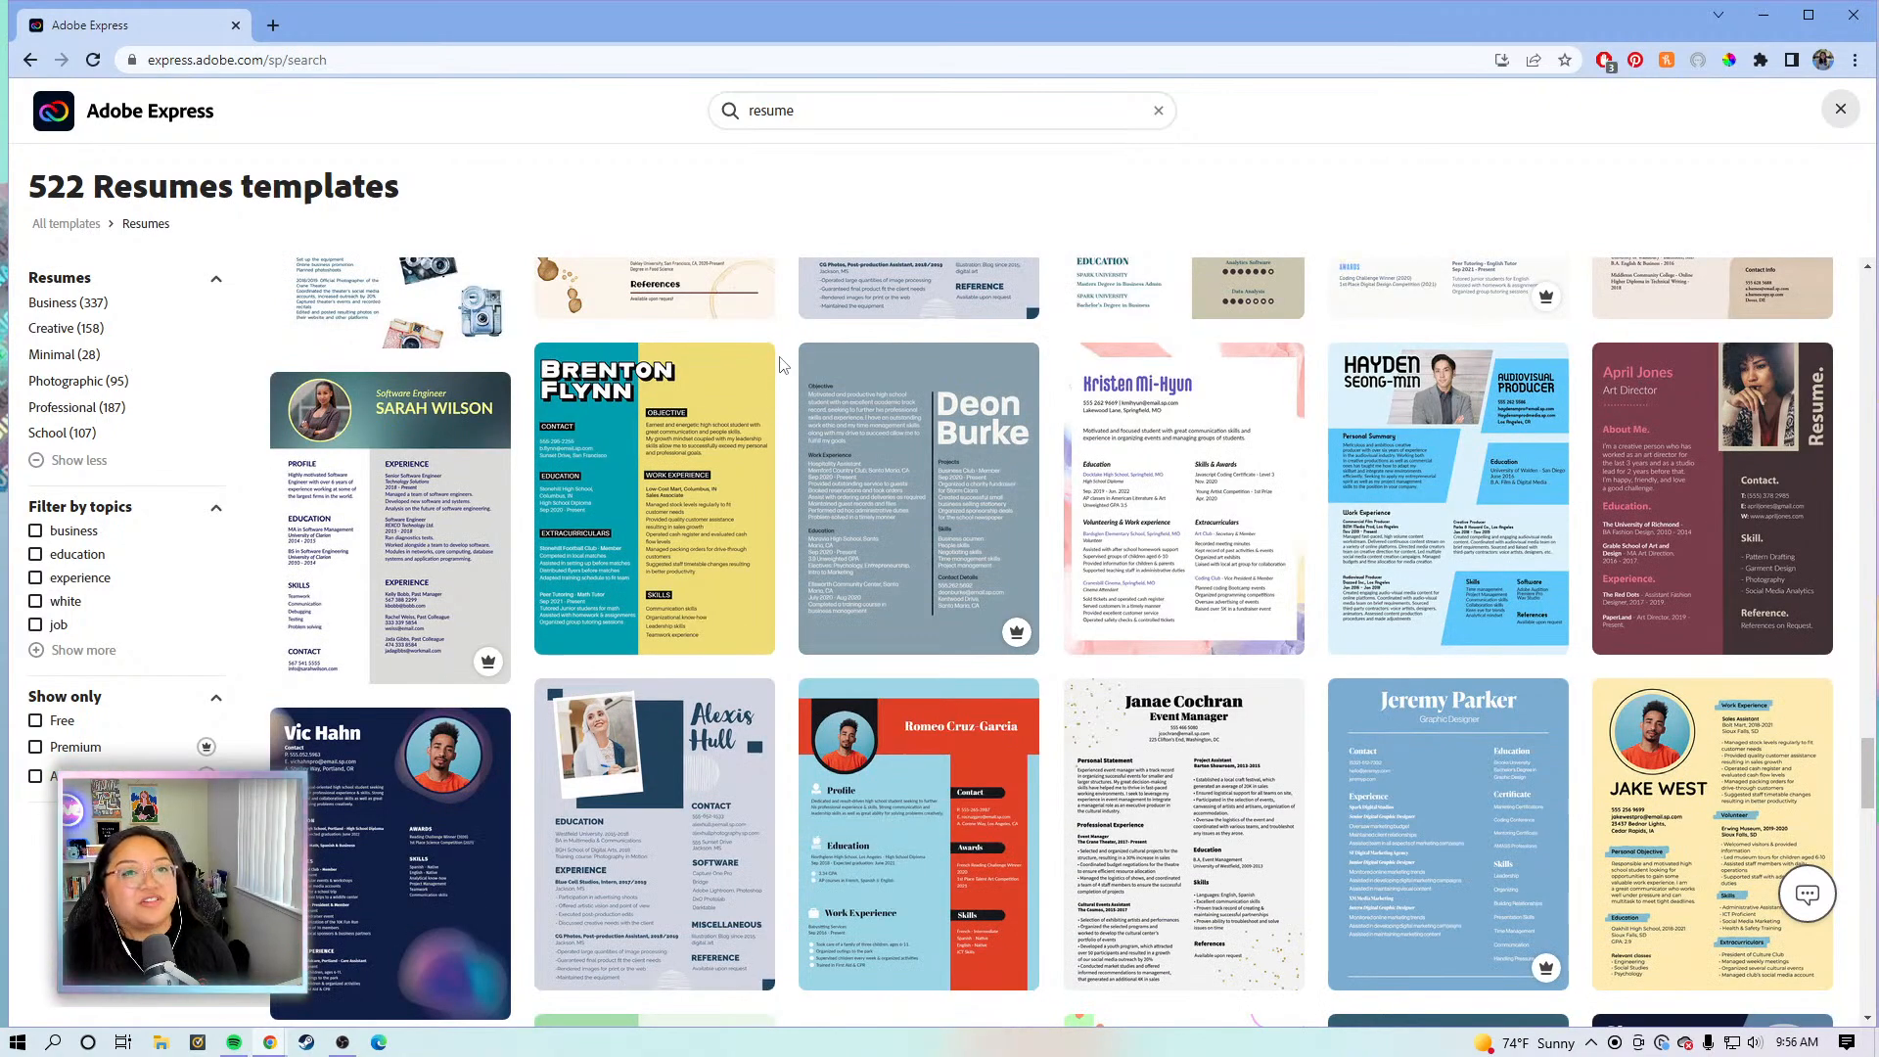
{"action": "scroll", "coordinate": [783, 372], "scroll_direction": "down", "scroll_amount": 3}
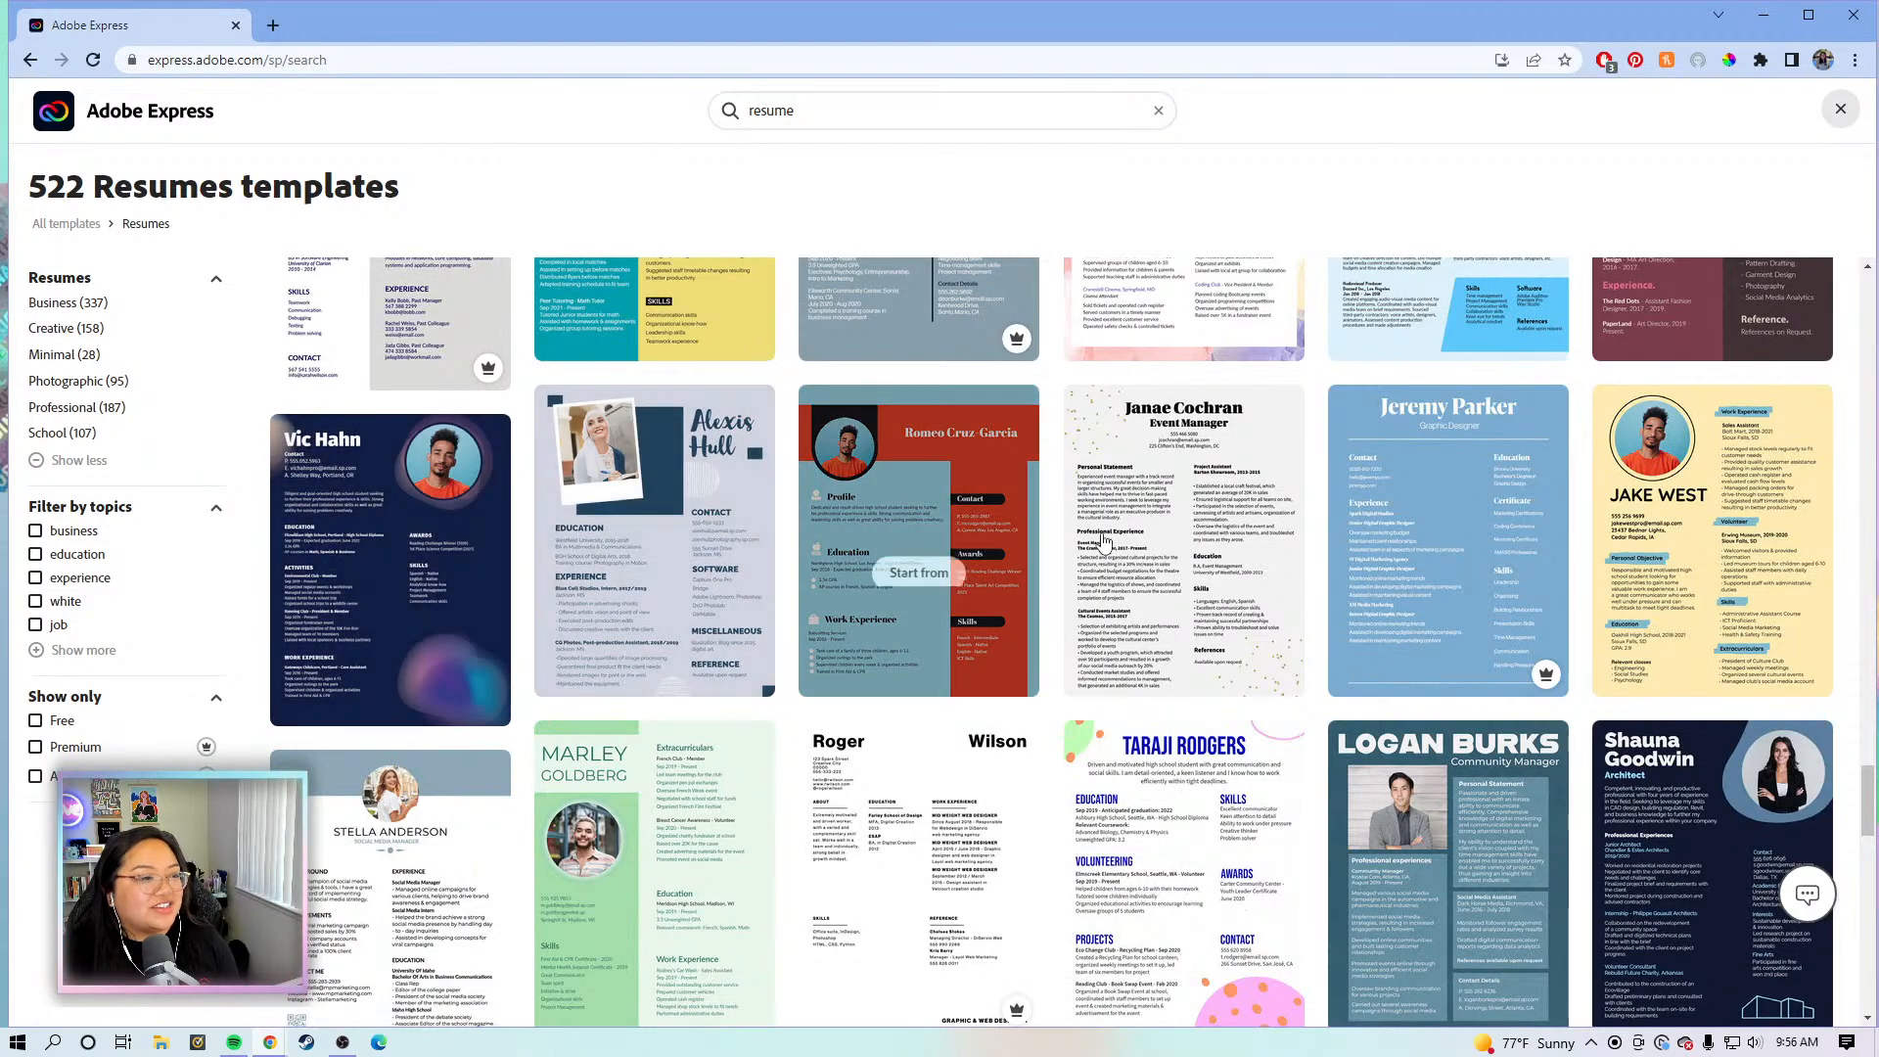
{"action": "scroll", "coordinate": [753, 548], "scroll_direction": "down", "scroll_amount": 10}
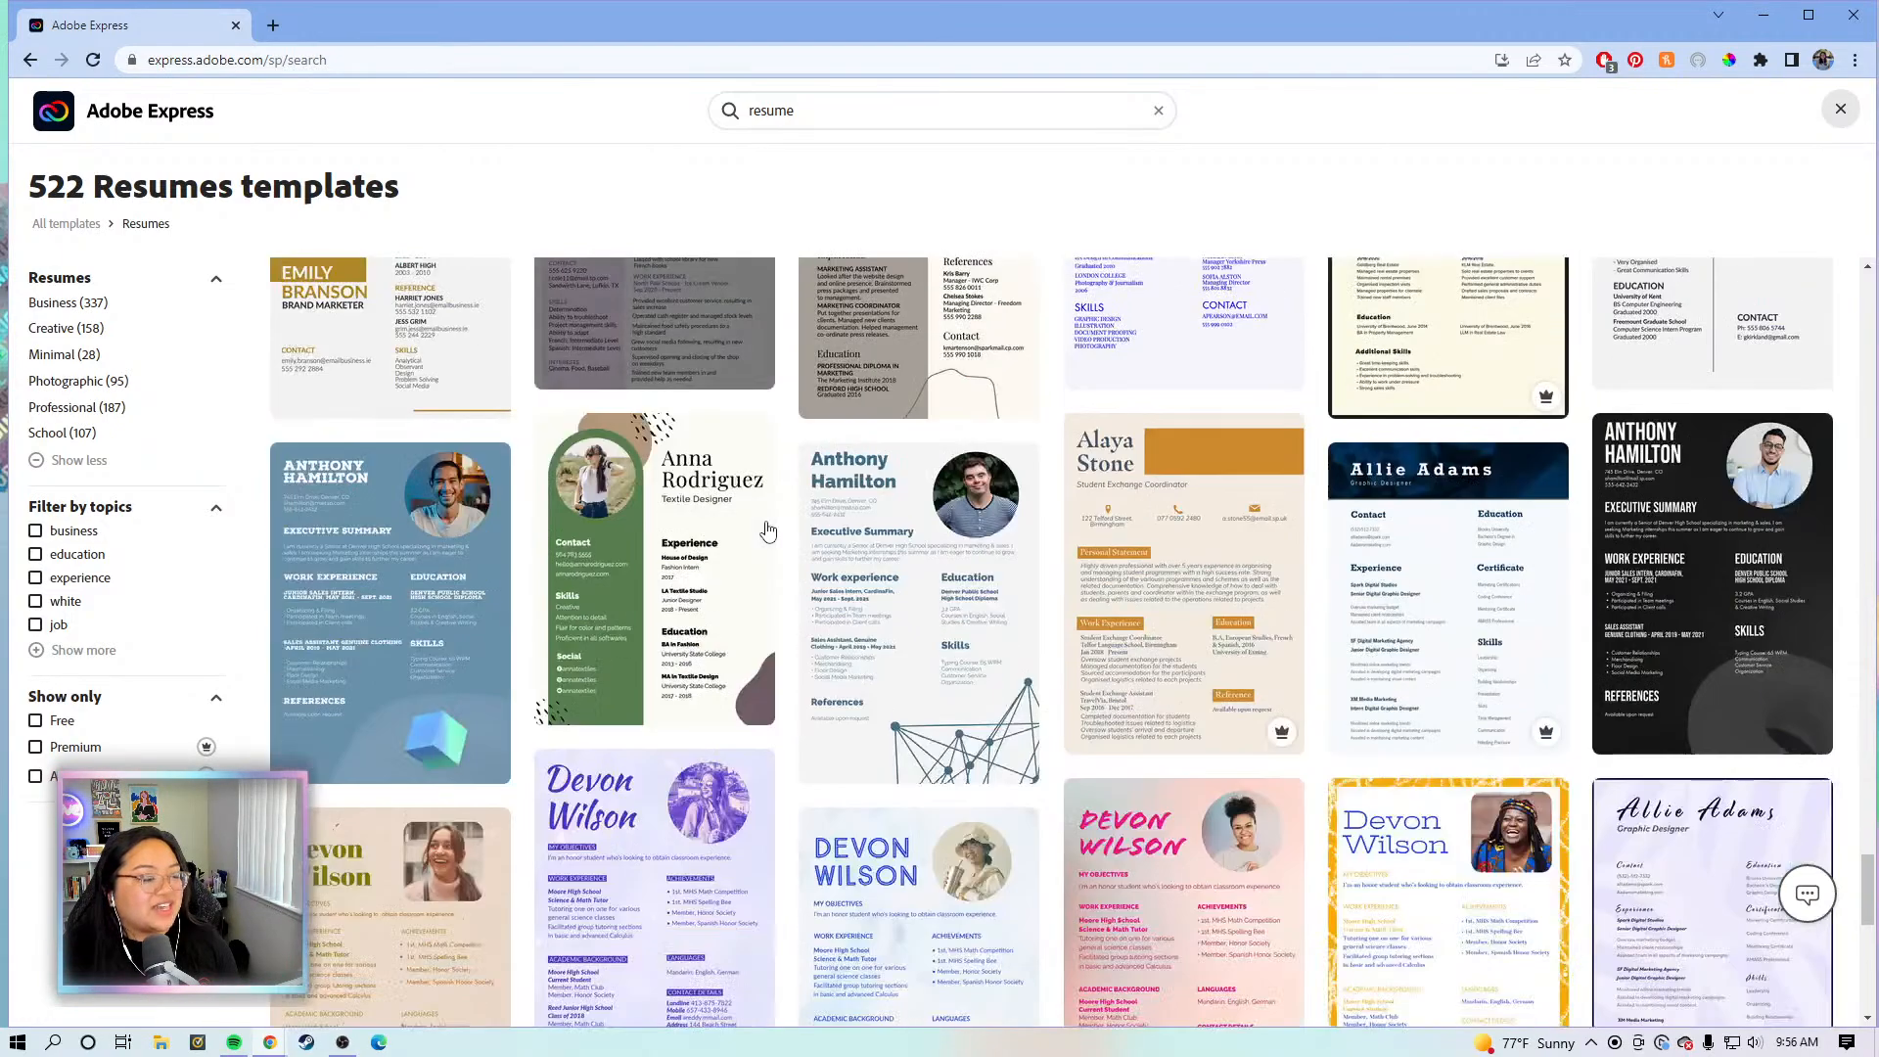
{"action": "scroll", "coordinate": [769, 544], "scroll_direction": "up", "scroll_amount": 4}
{"action": "scroll", "coordinate": [769, 544], "scroll_direction": "up", "scroll_amount": 2}
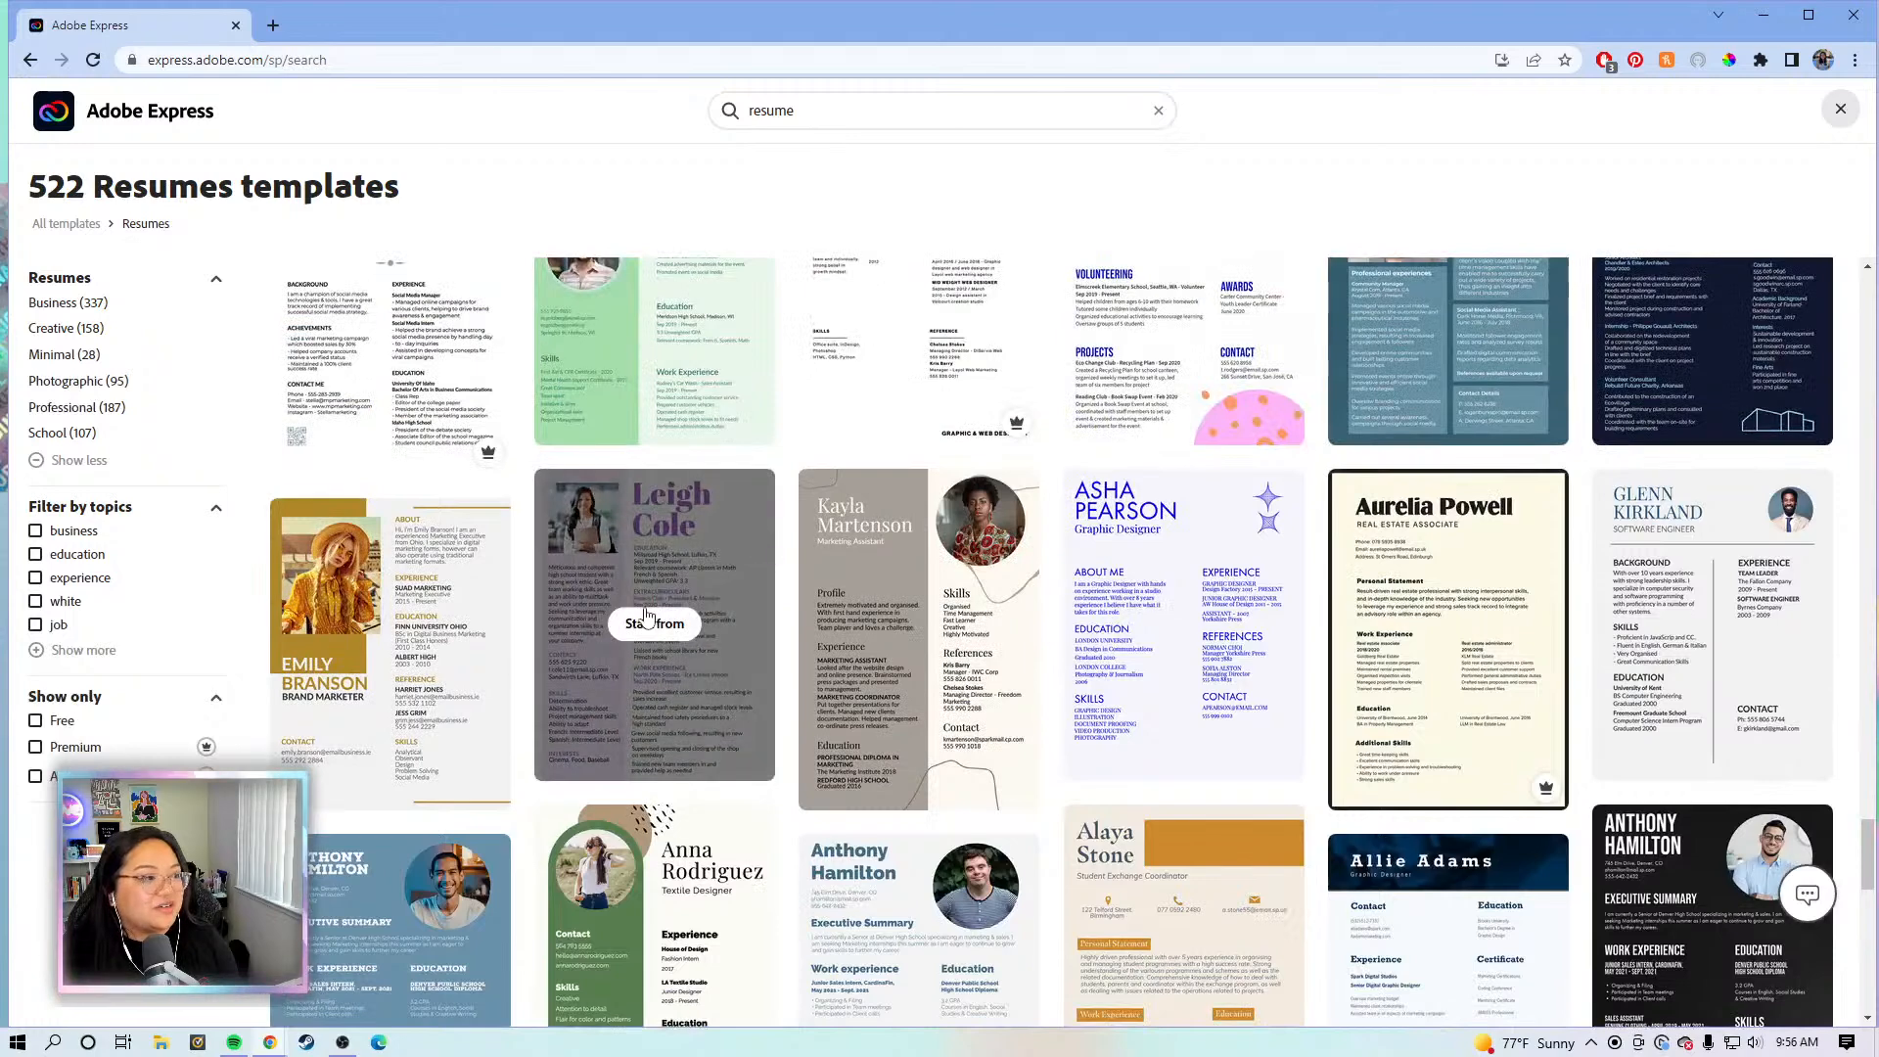
{"action": "left_click", "coordinate": [675, 636]}
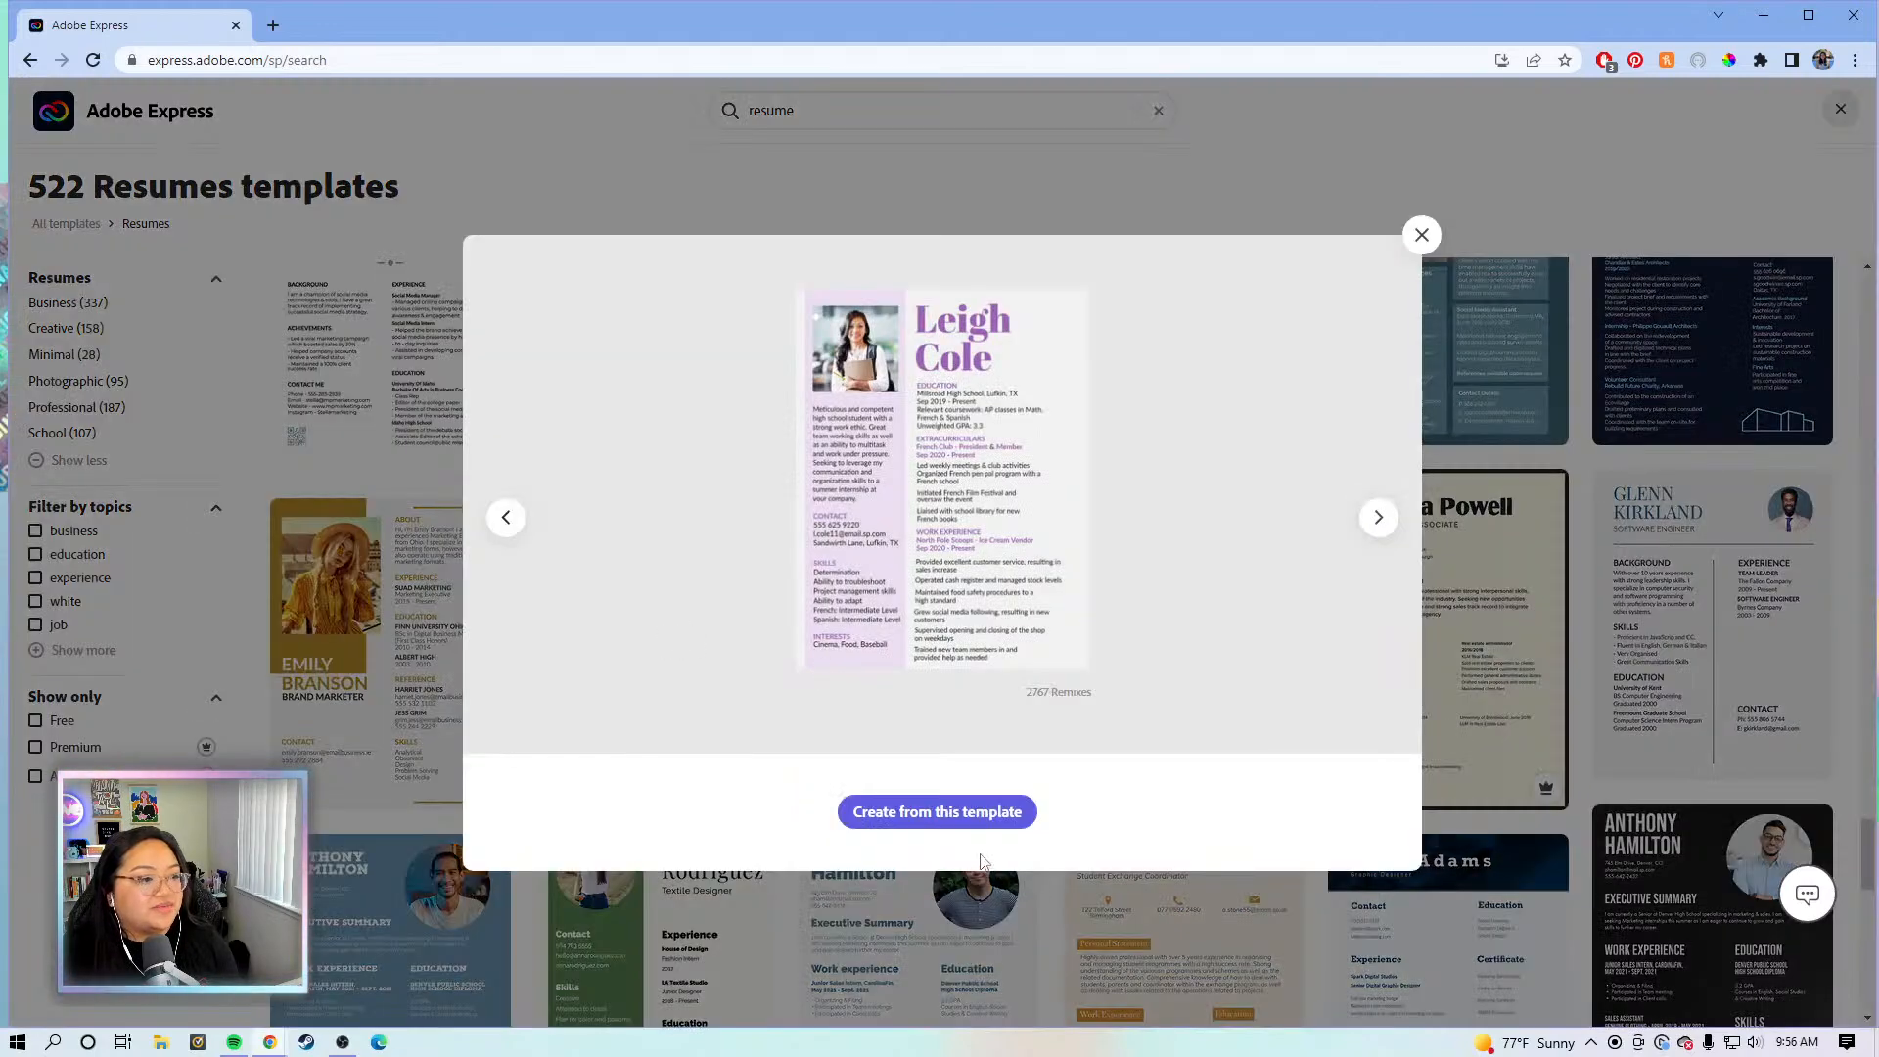
- Start a new project from the Leigh Cole template and clear the Text panel away
{"action": "left_click", "coordinate": [998, 820]}
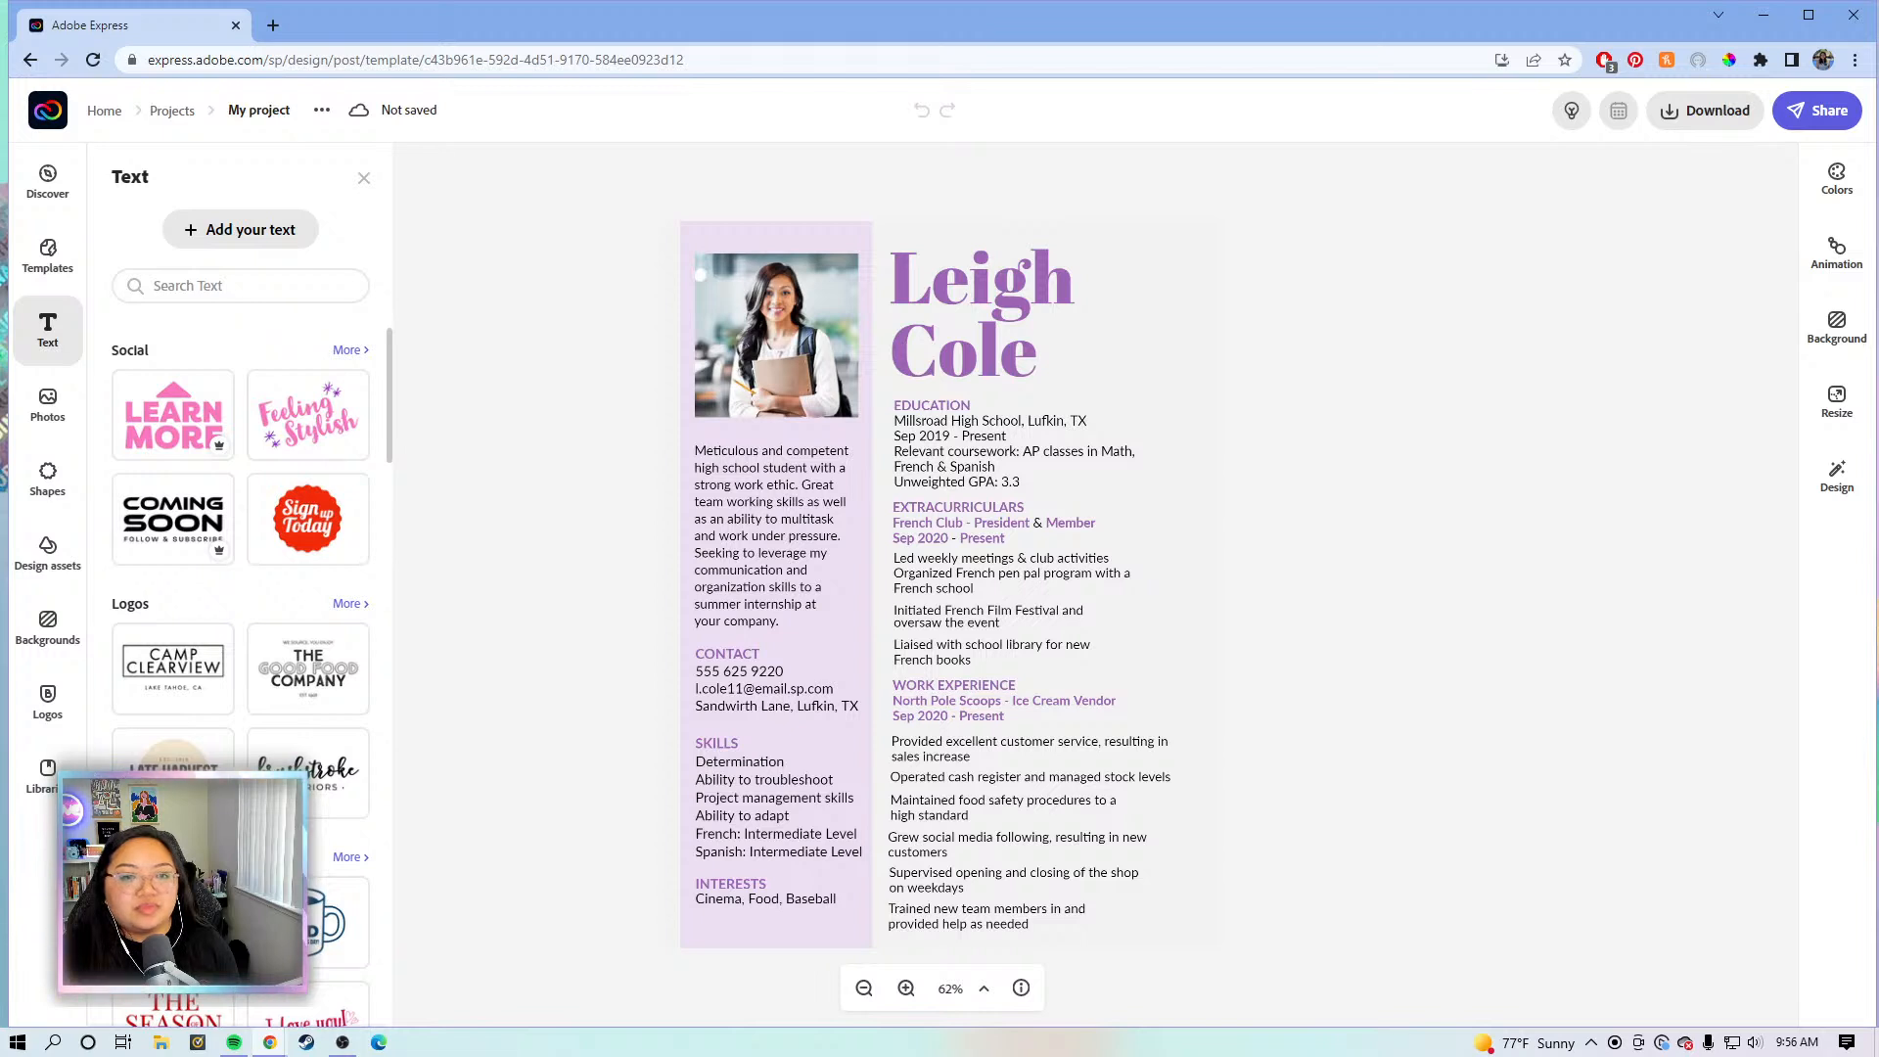
{"action": "left_click", "coordinate": [1332, 554]}
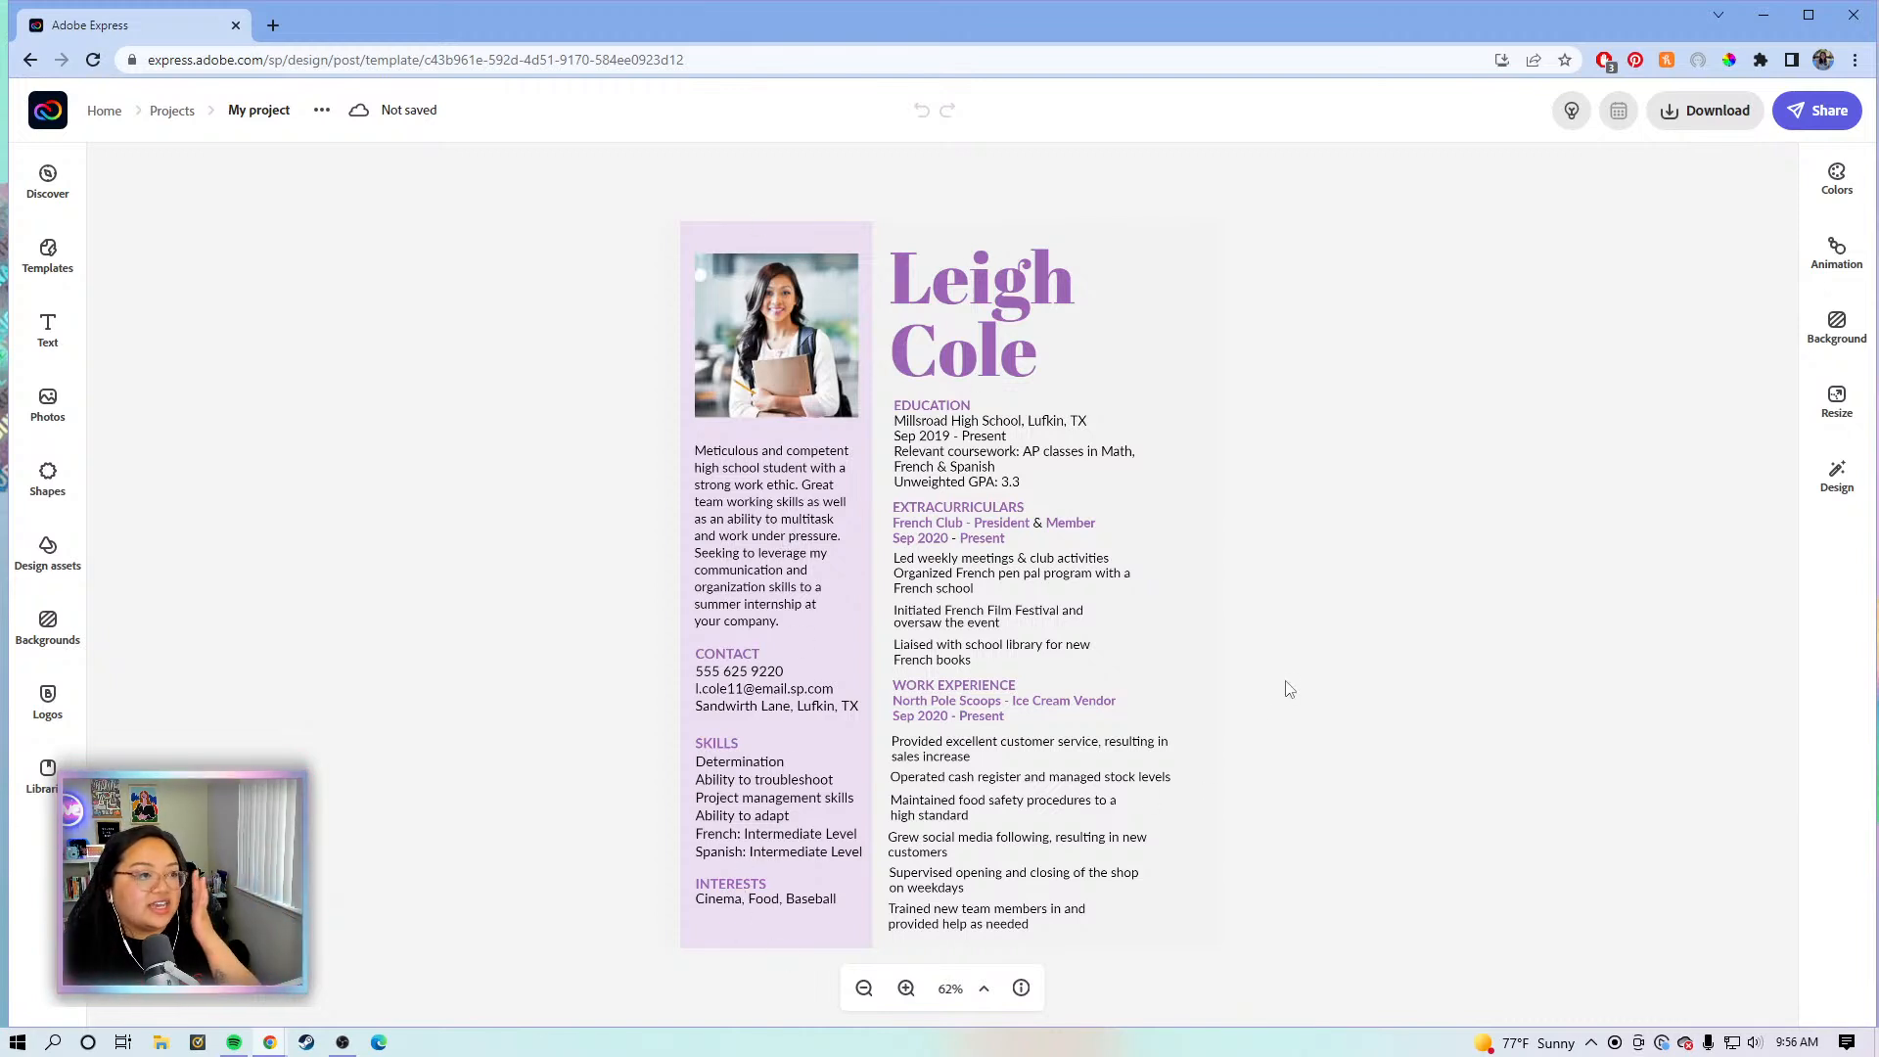
{"action": "left_click", "coordinate": [1052, 315]}
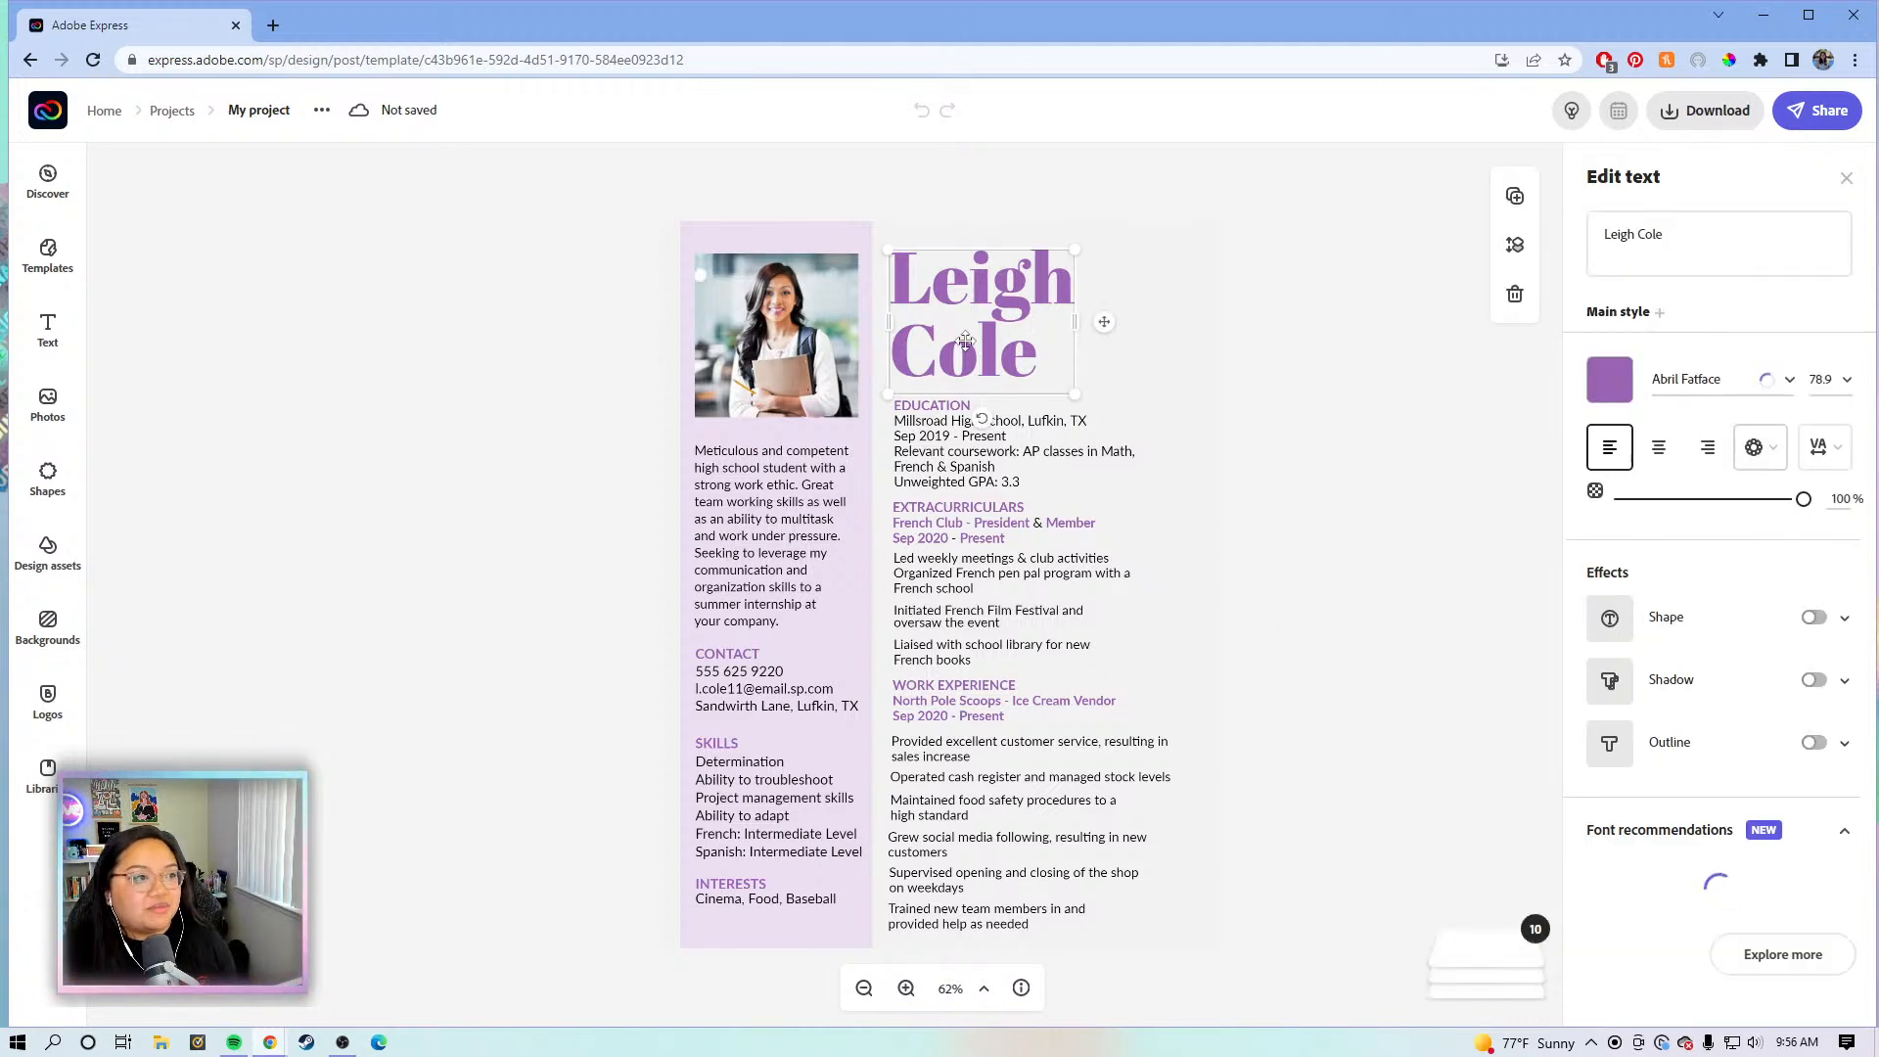
{"action": "left_click", "coordinate": [1696, 242]}
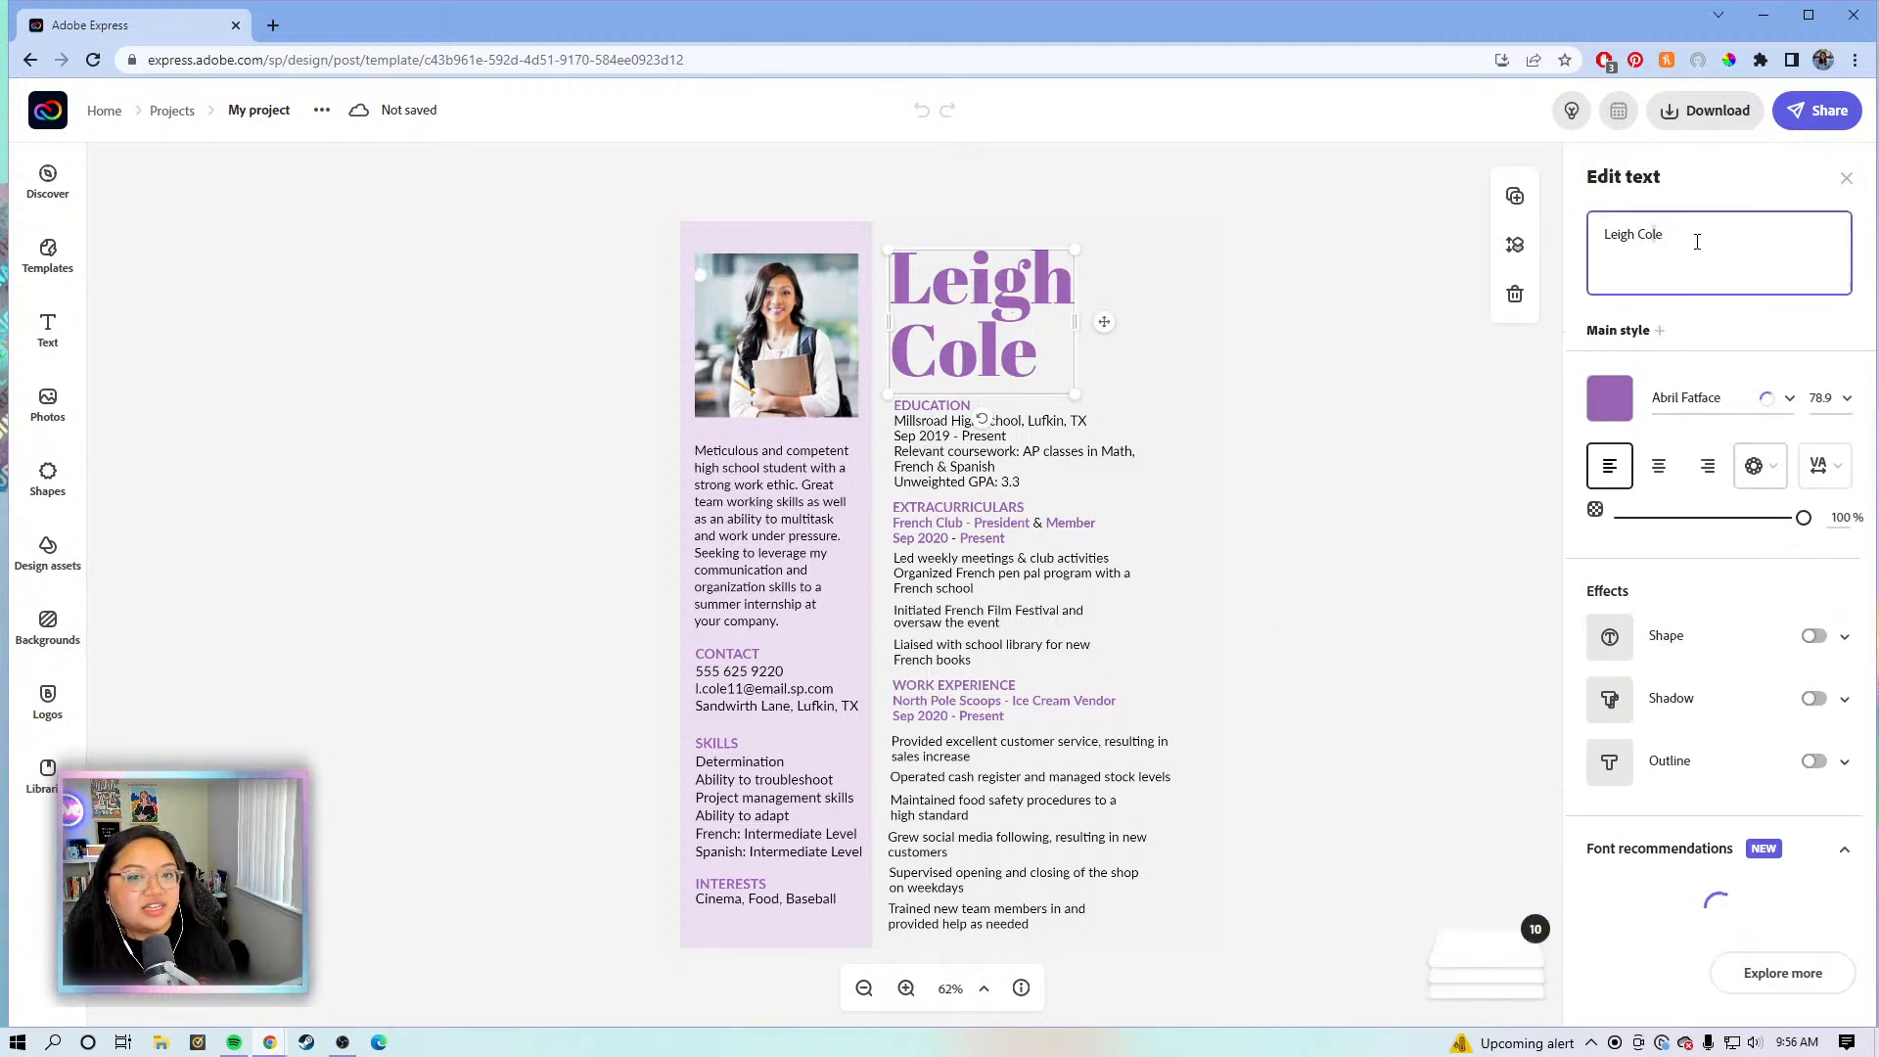
{"action": "left_click_drag", "start_coordinate": [1689, 248], "coordinate": [1603, 244]}
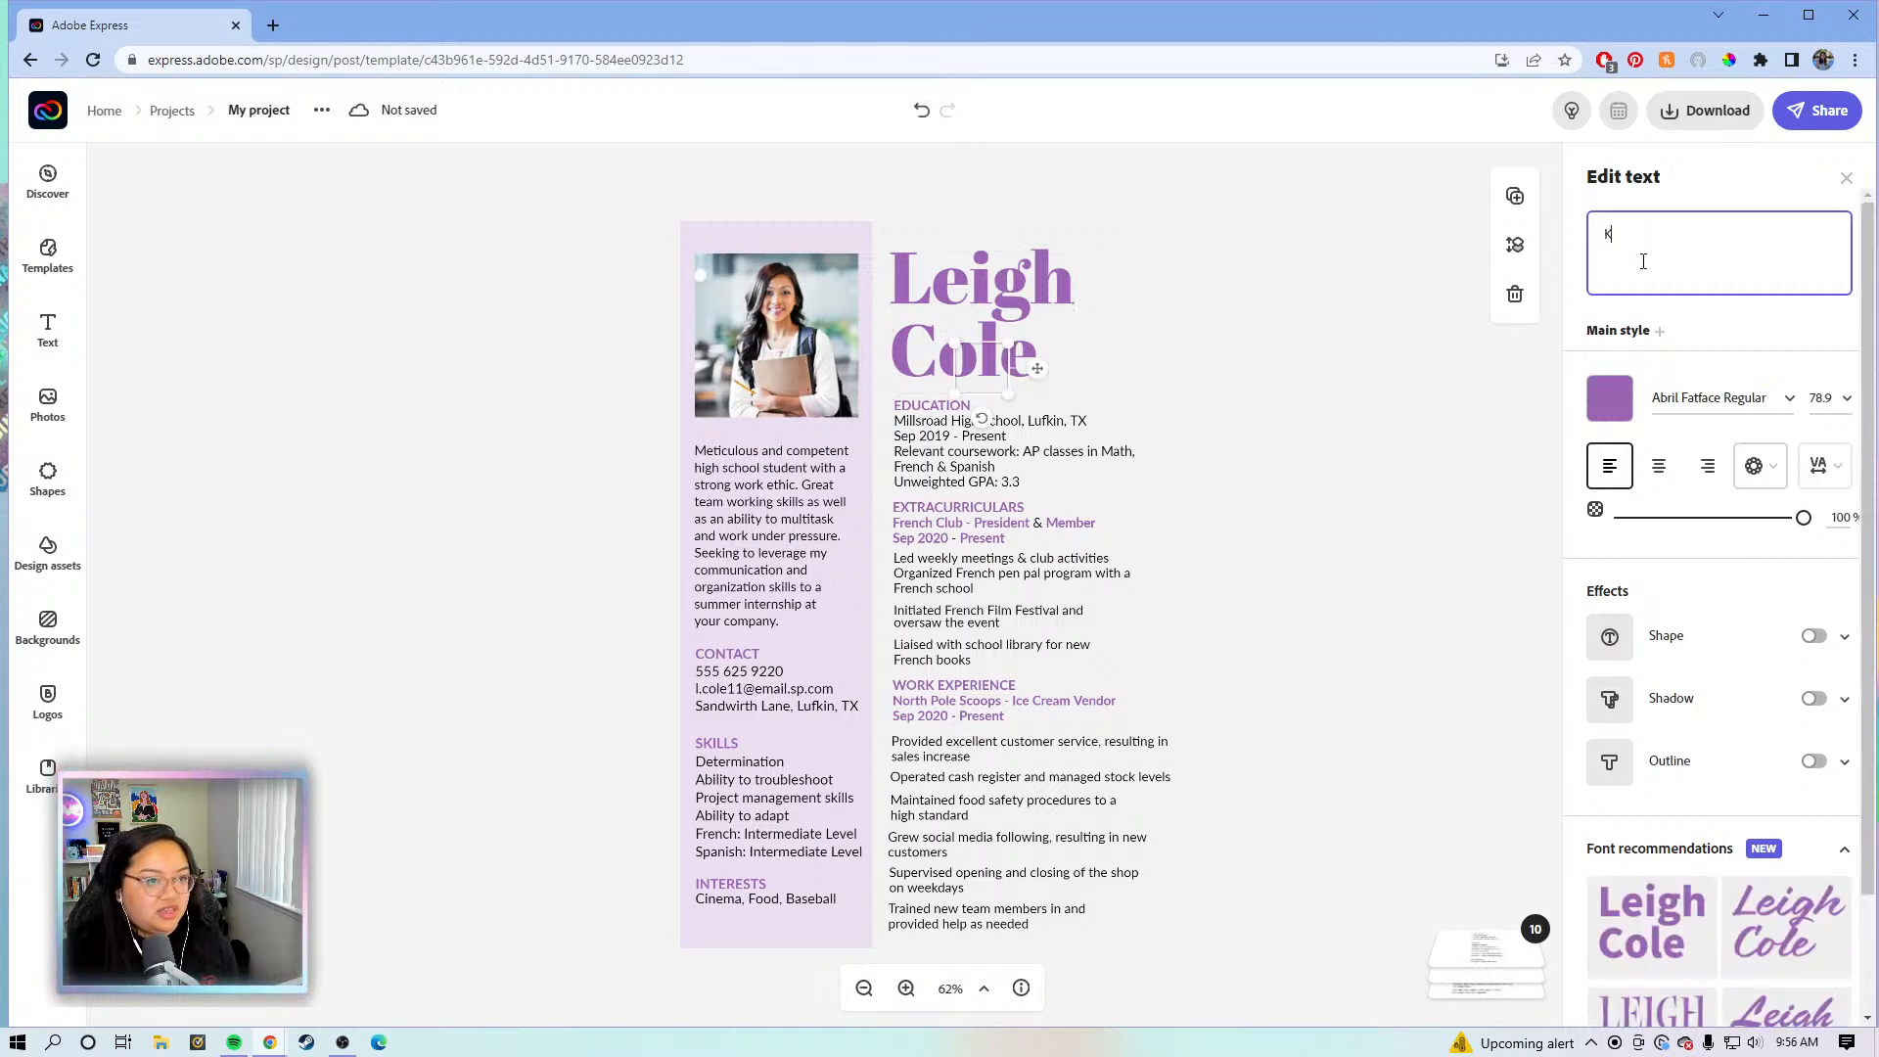
{"action": "key", "text": "Return"}
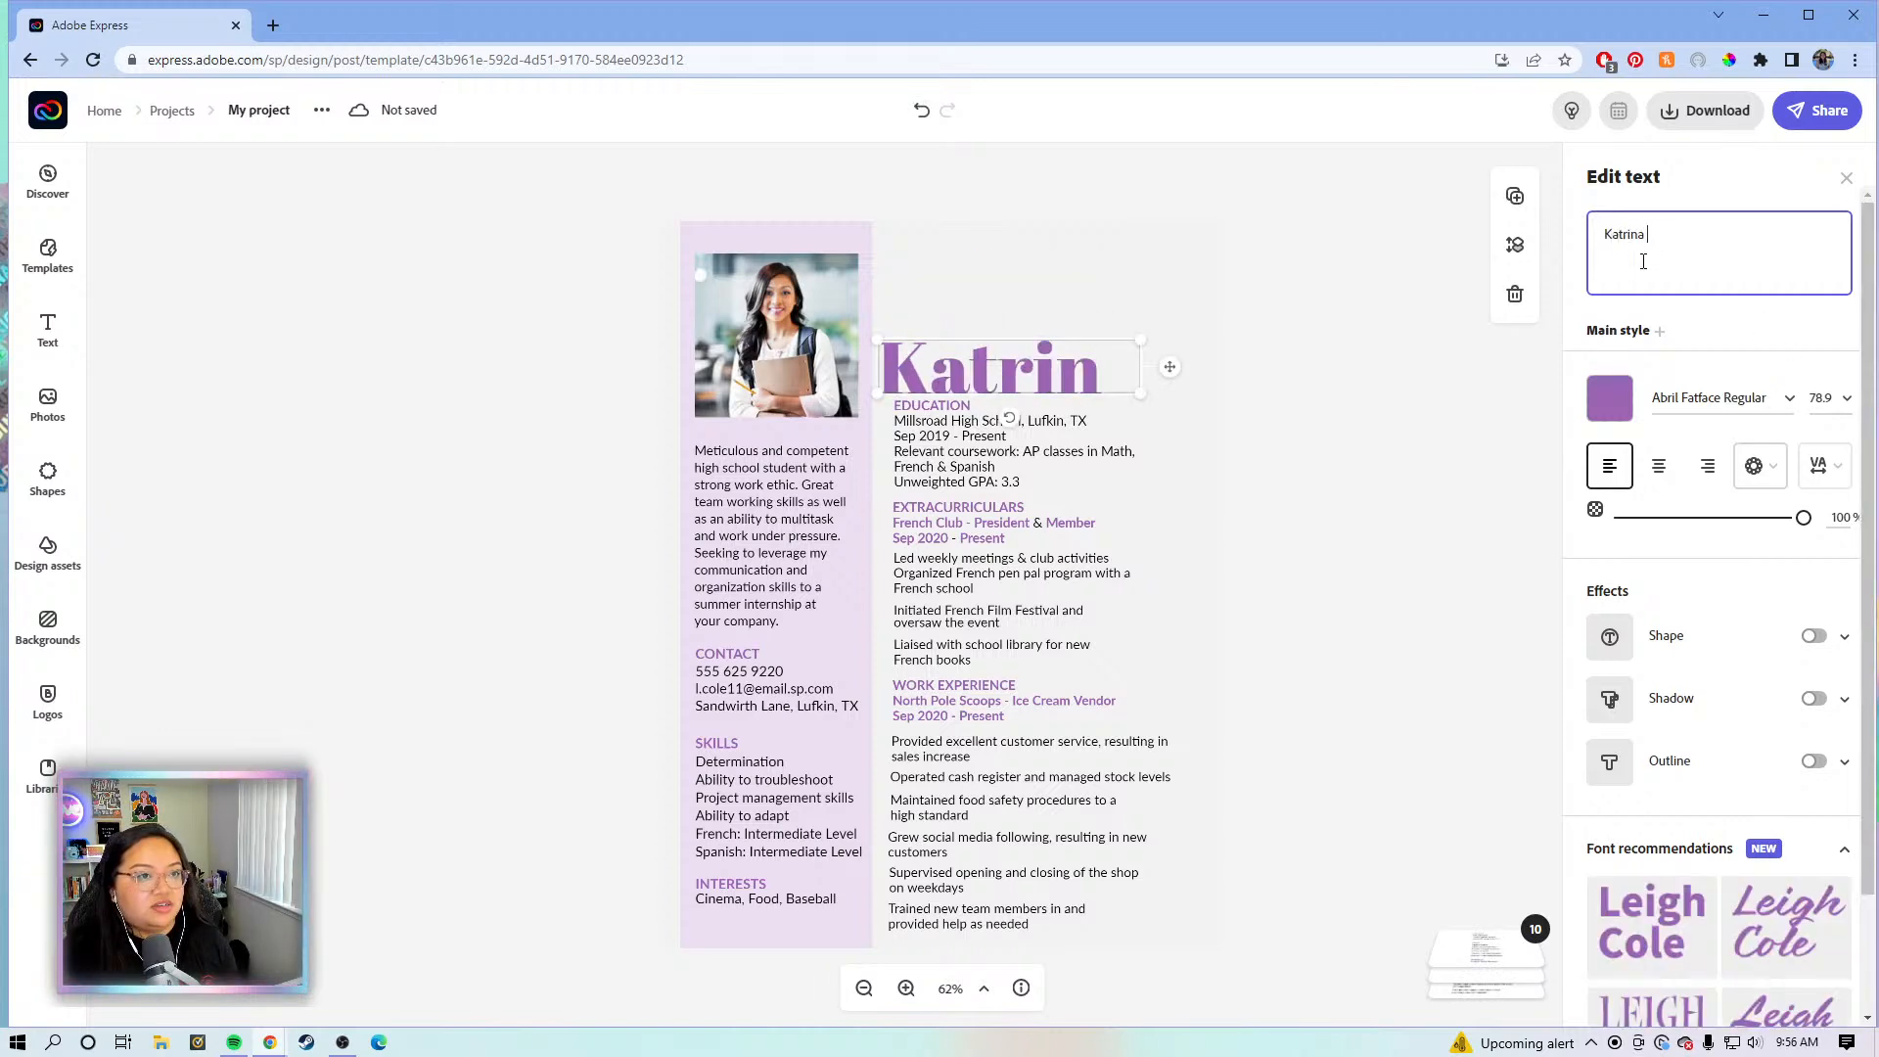
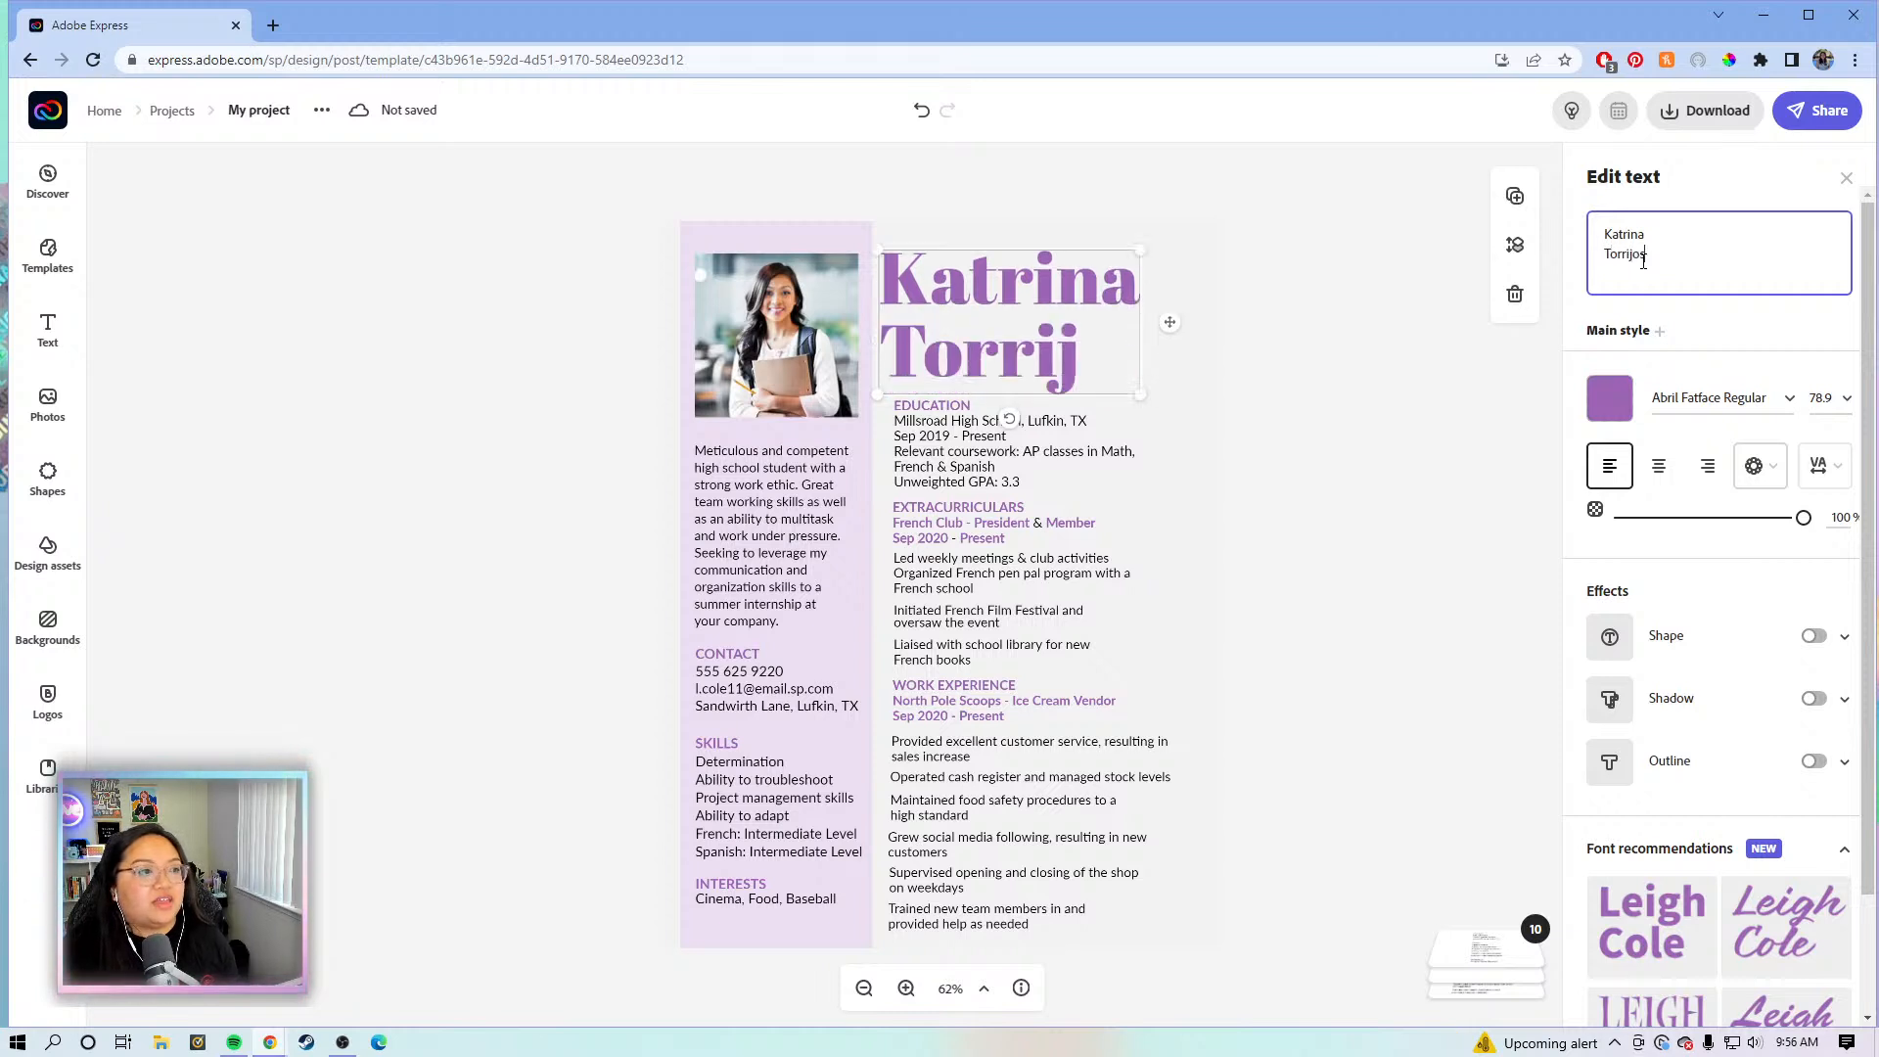
{"action": "left_click_drag", "start_coordinate": [1027, 291], "coordinate": [1043, 289]}
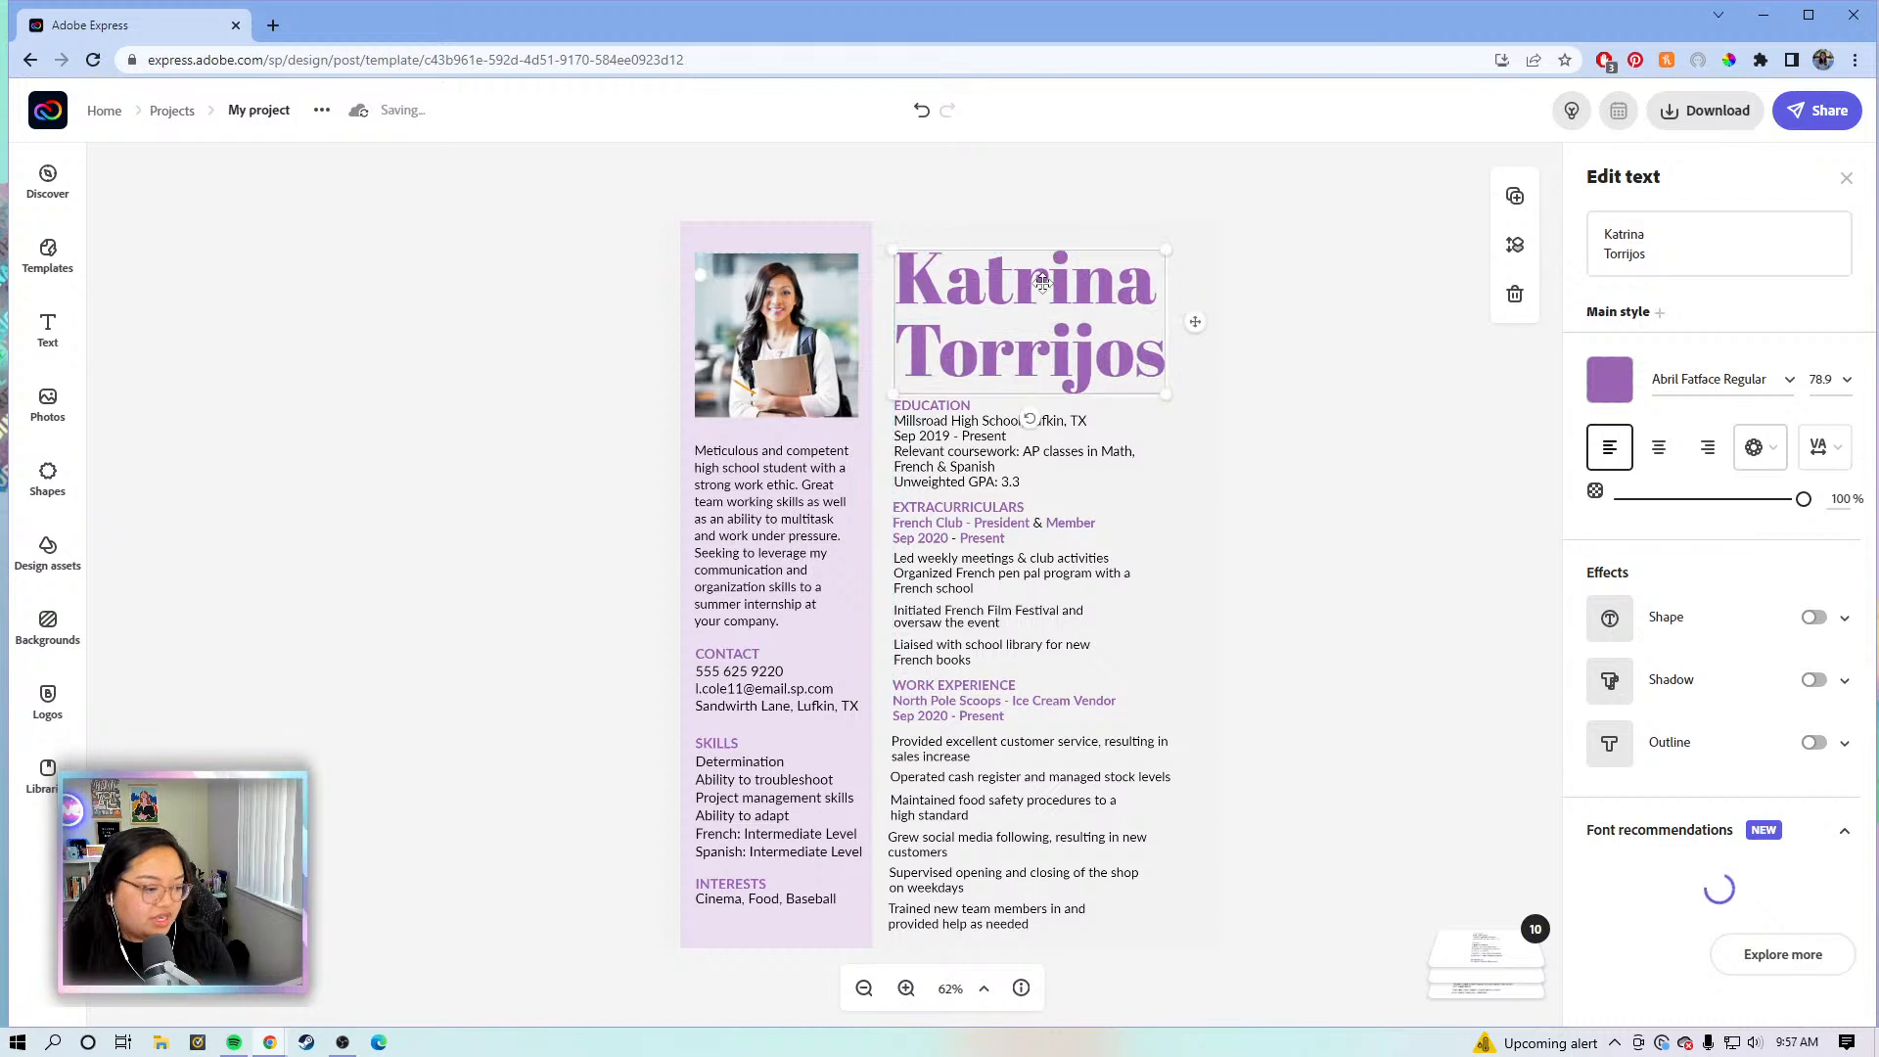
{"action": "left_click", "coordinate": [681, 546]}
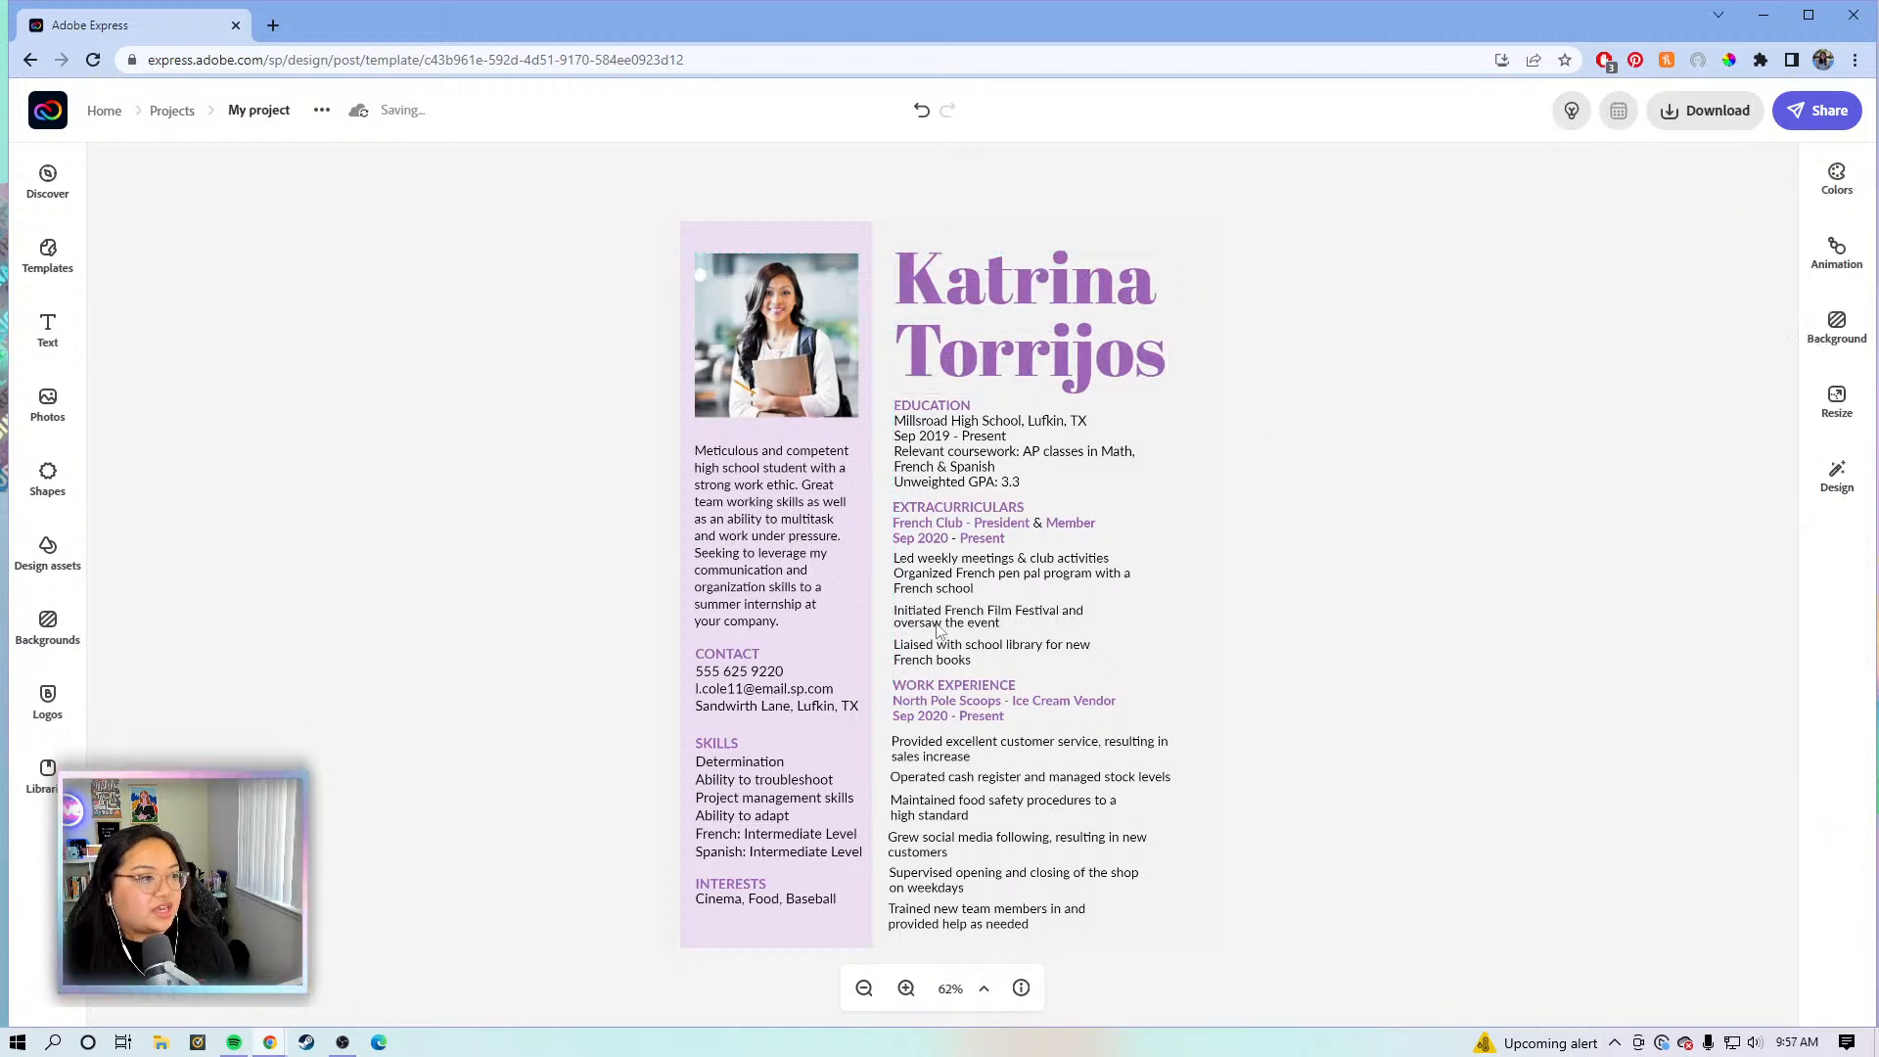
{"action": "left_click", "coordinate": [912, 452]}
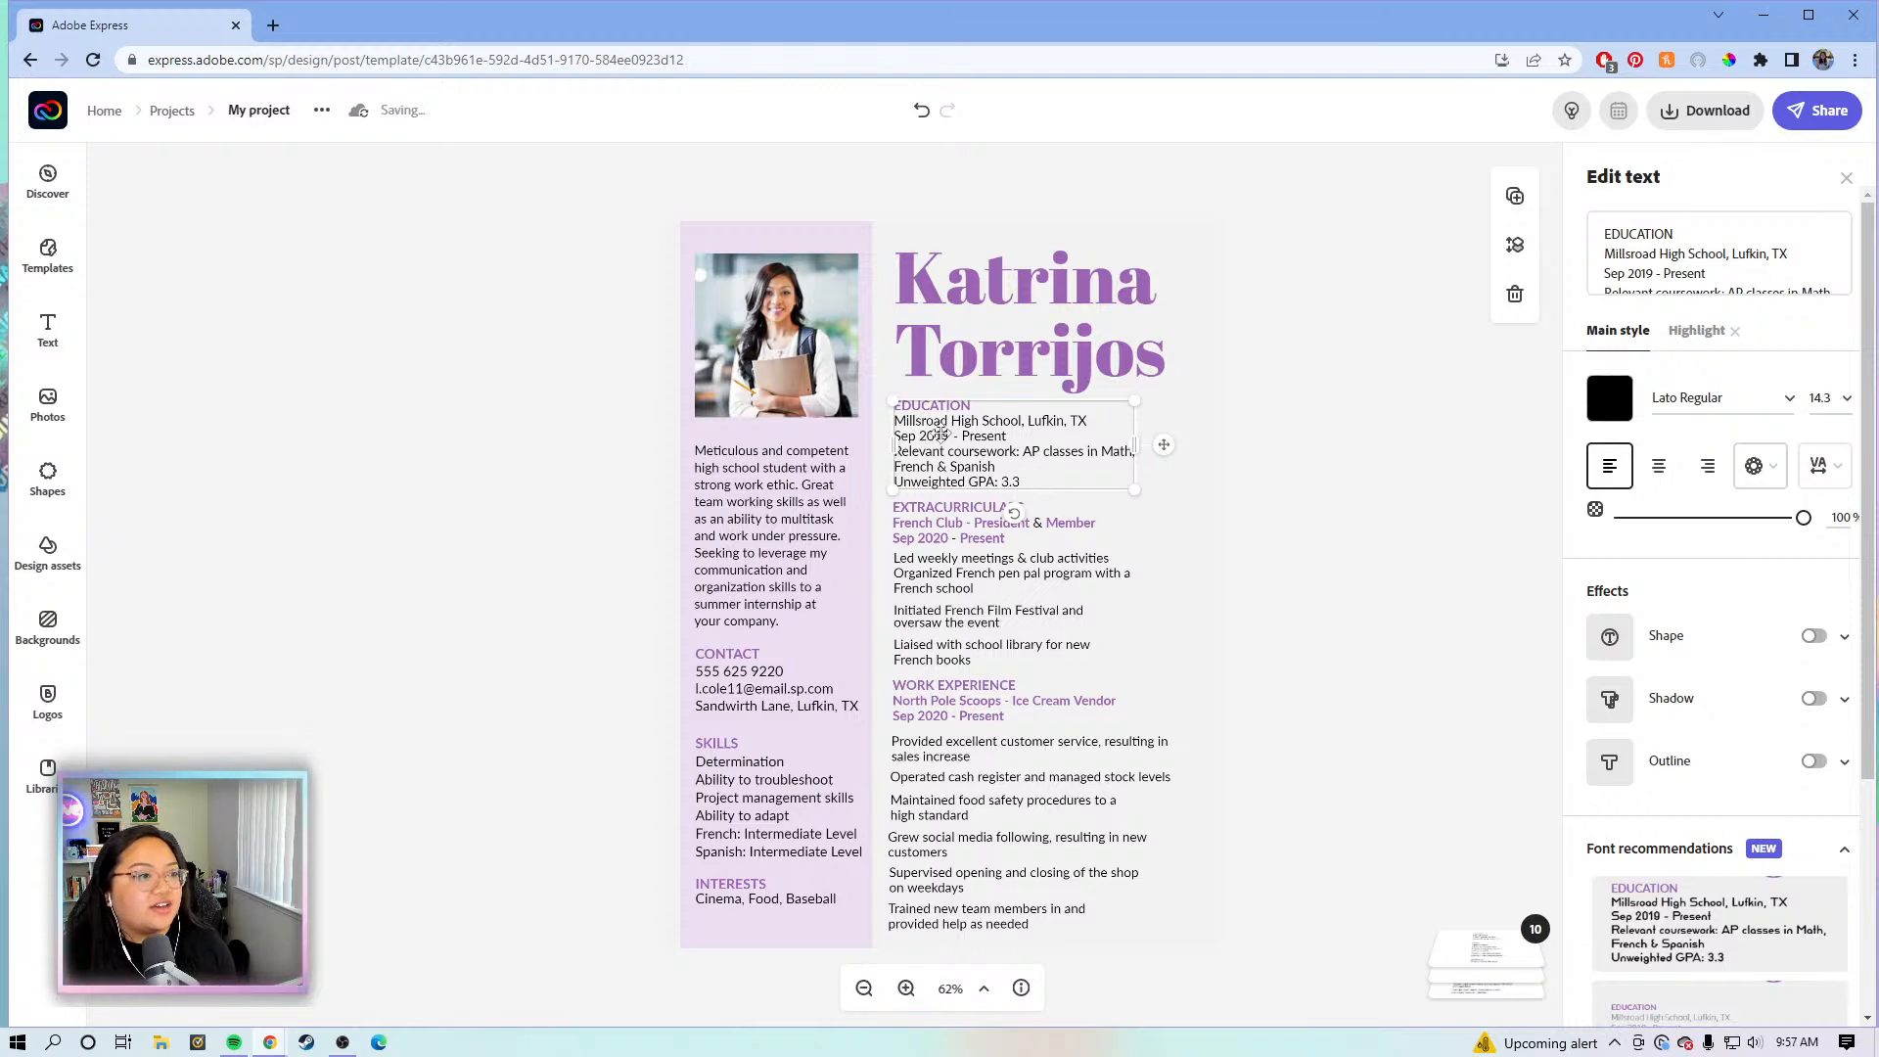
{"action": "left_click", "coordinate": [1260, 515]}
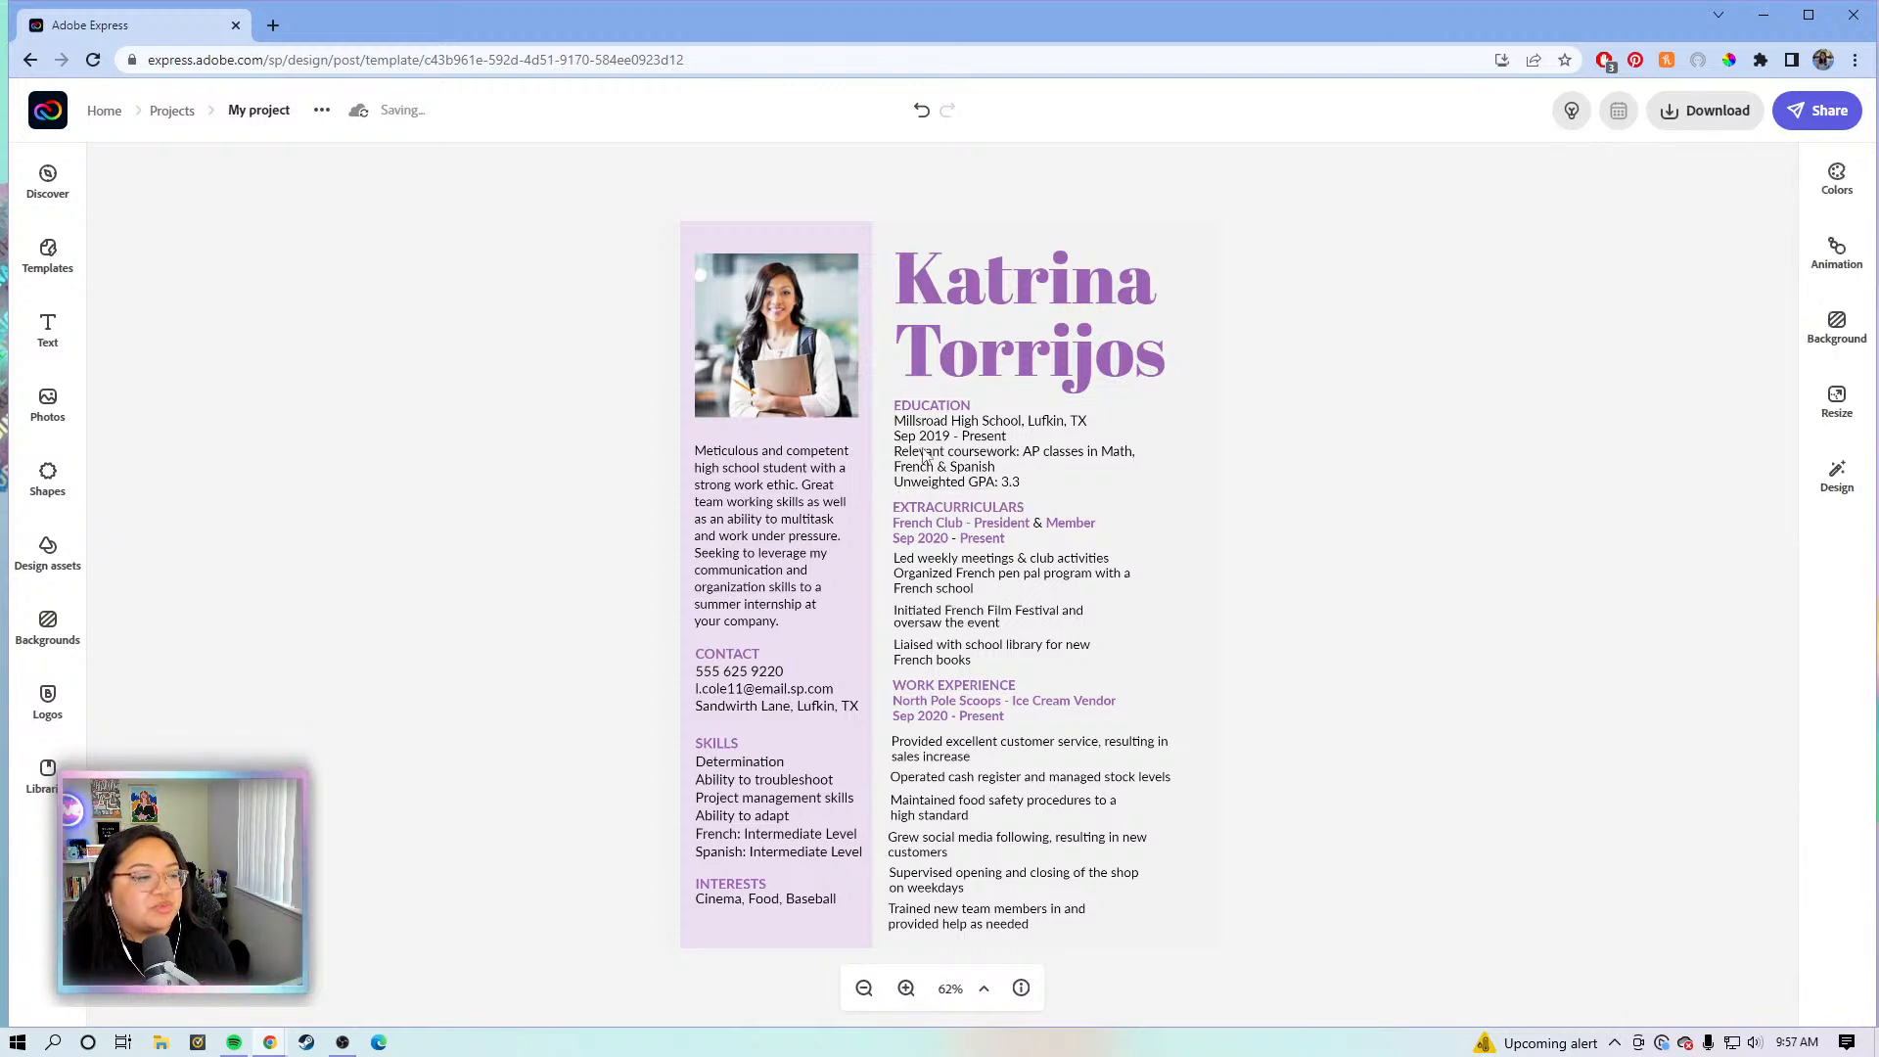
{"action": "left_click", "coordinate": [980, 419]}
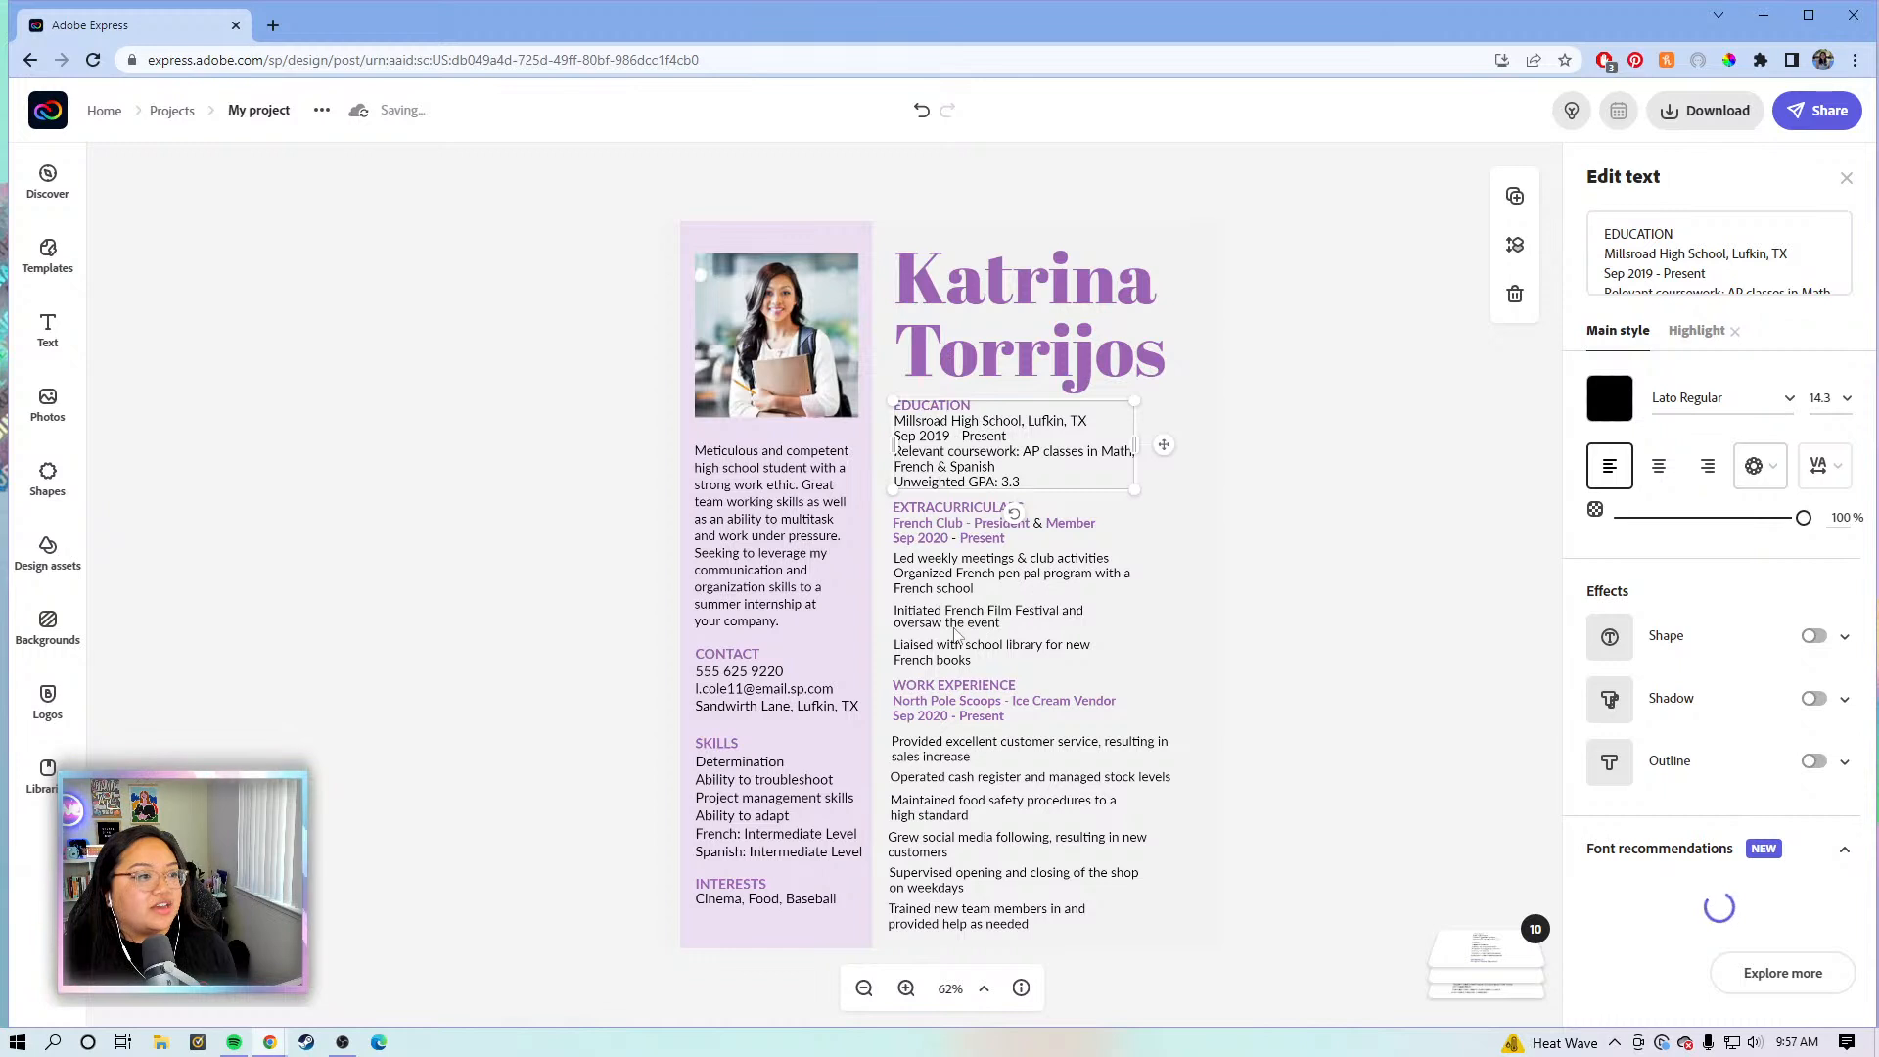
{"action": "left_click", "coordinate": [987, 556]}
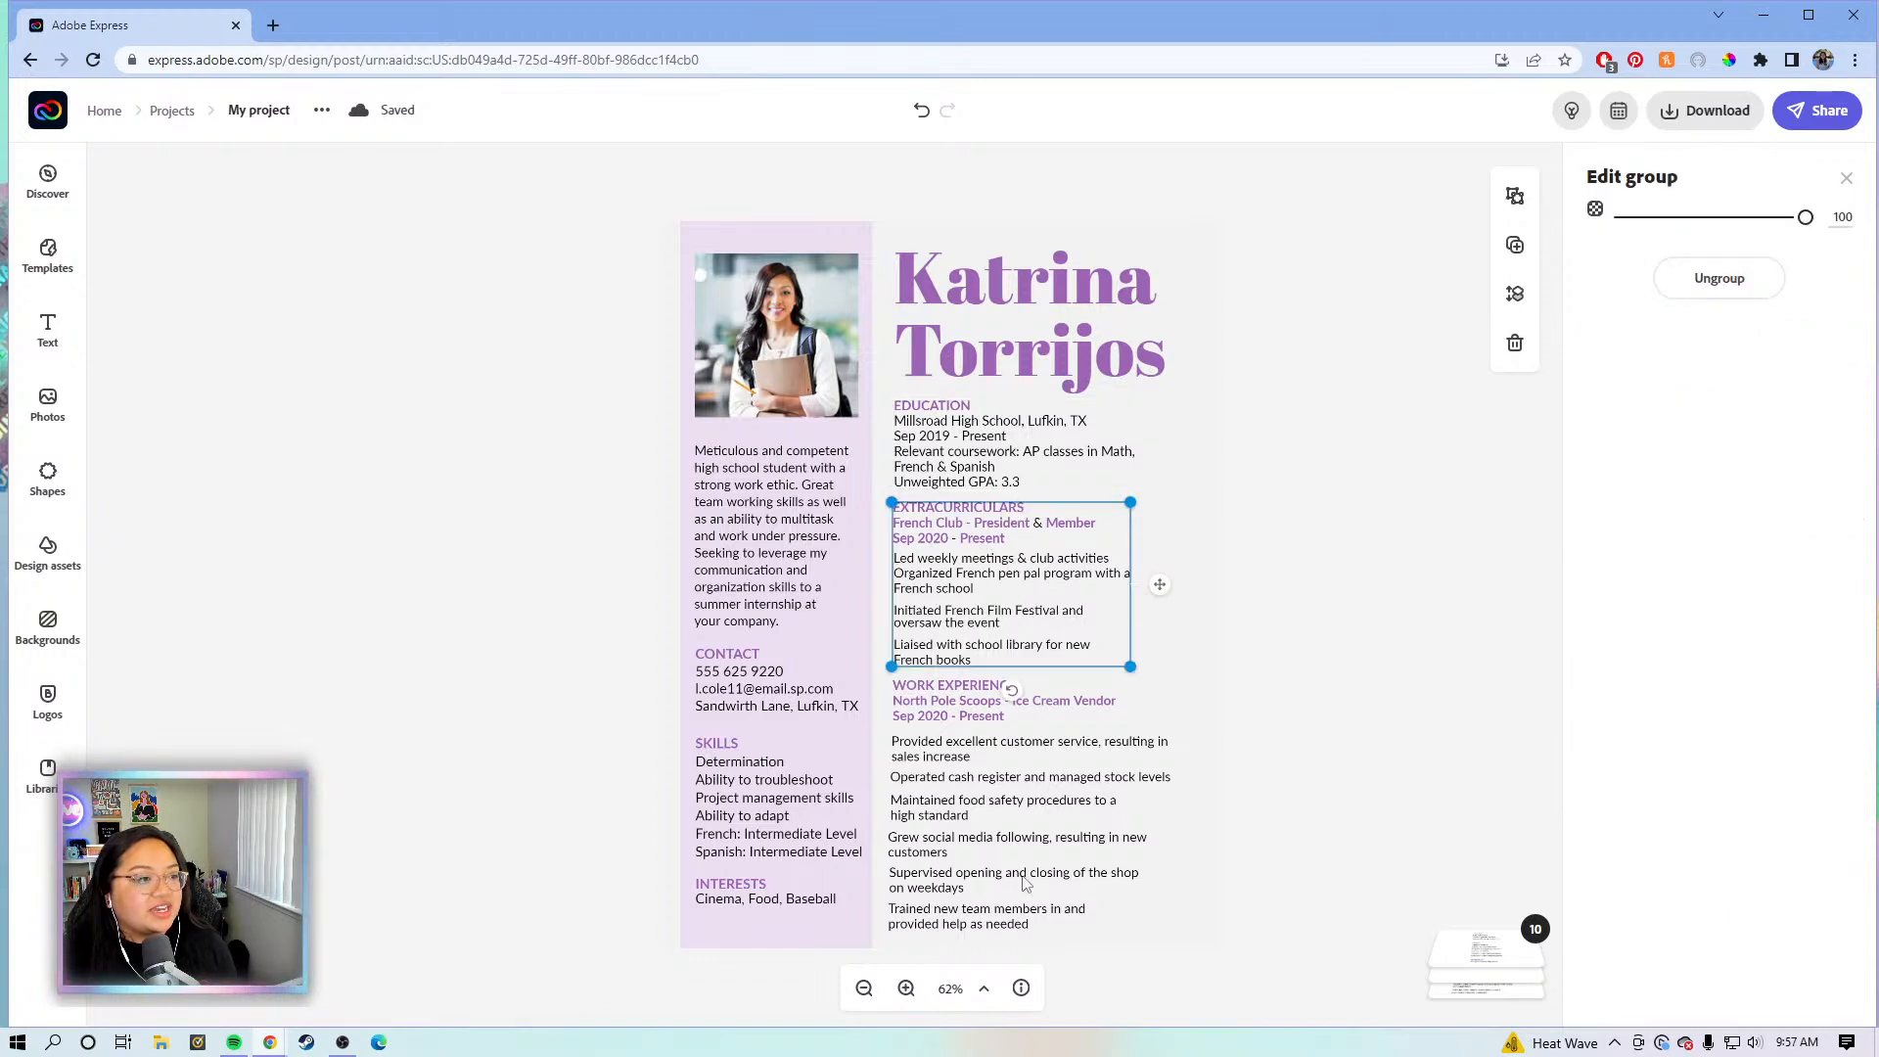
{"action": "left_click", "coordinate": [1006, 808]}
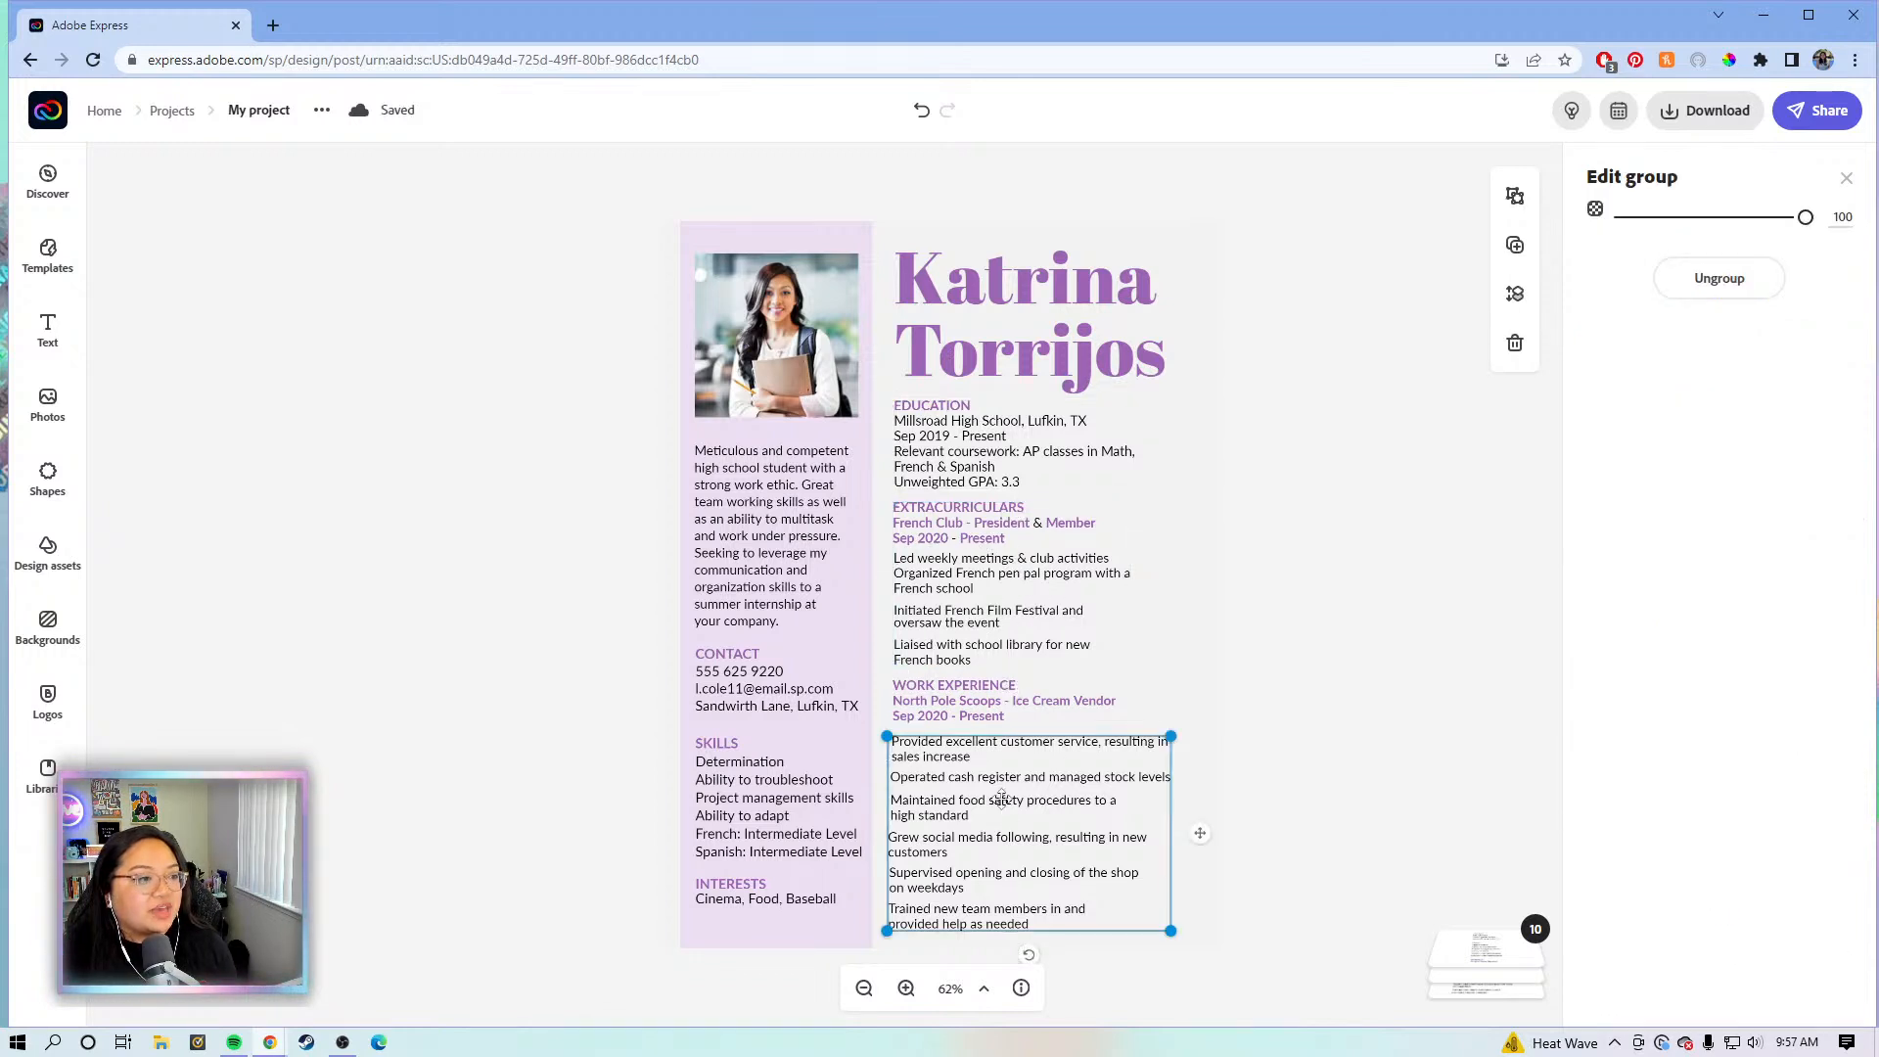
{"action": "left_click", "coordinate": [924, 777]}
{"action": "left_click", "coordinate": [940, 804]}
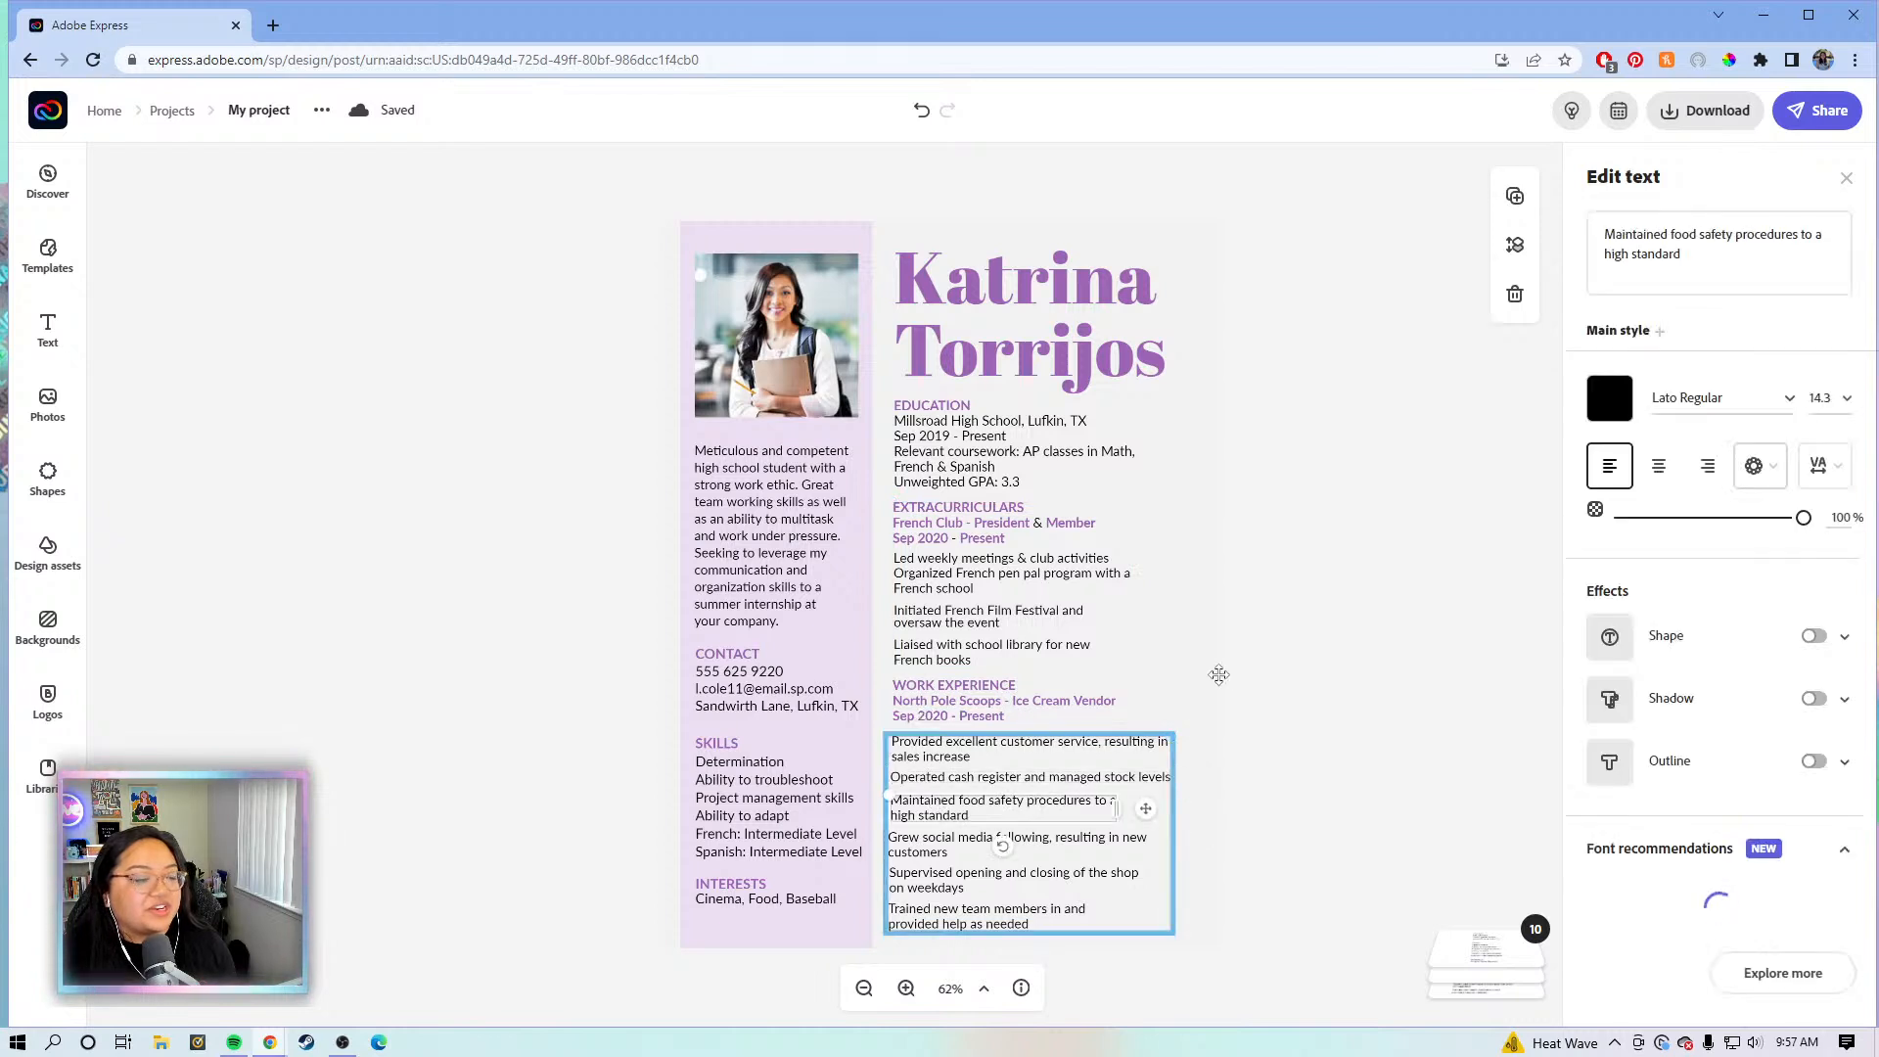
{"action": "left_click", "coordinate": [1008, 579]}
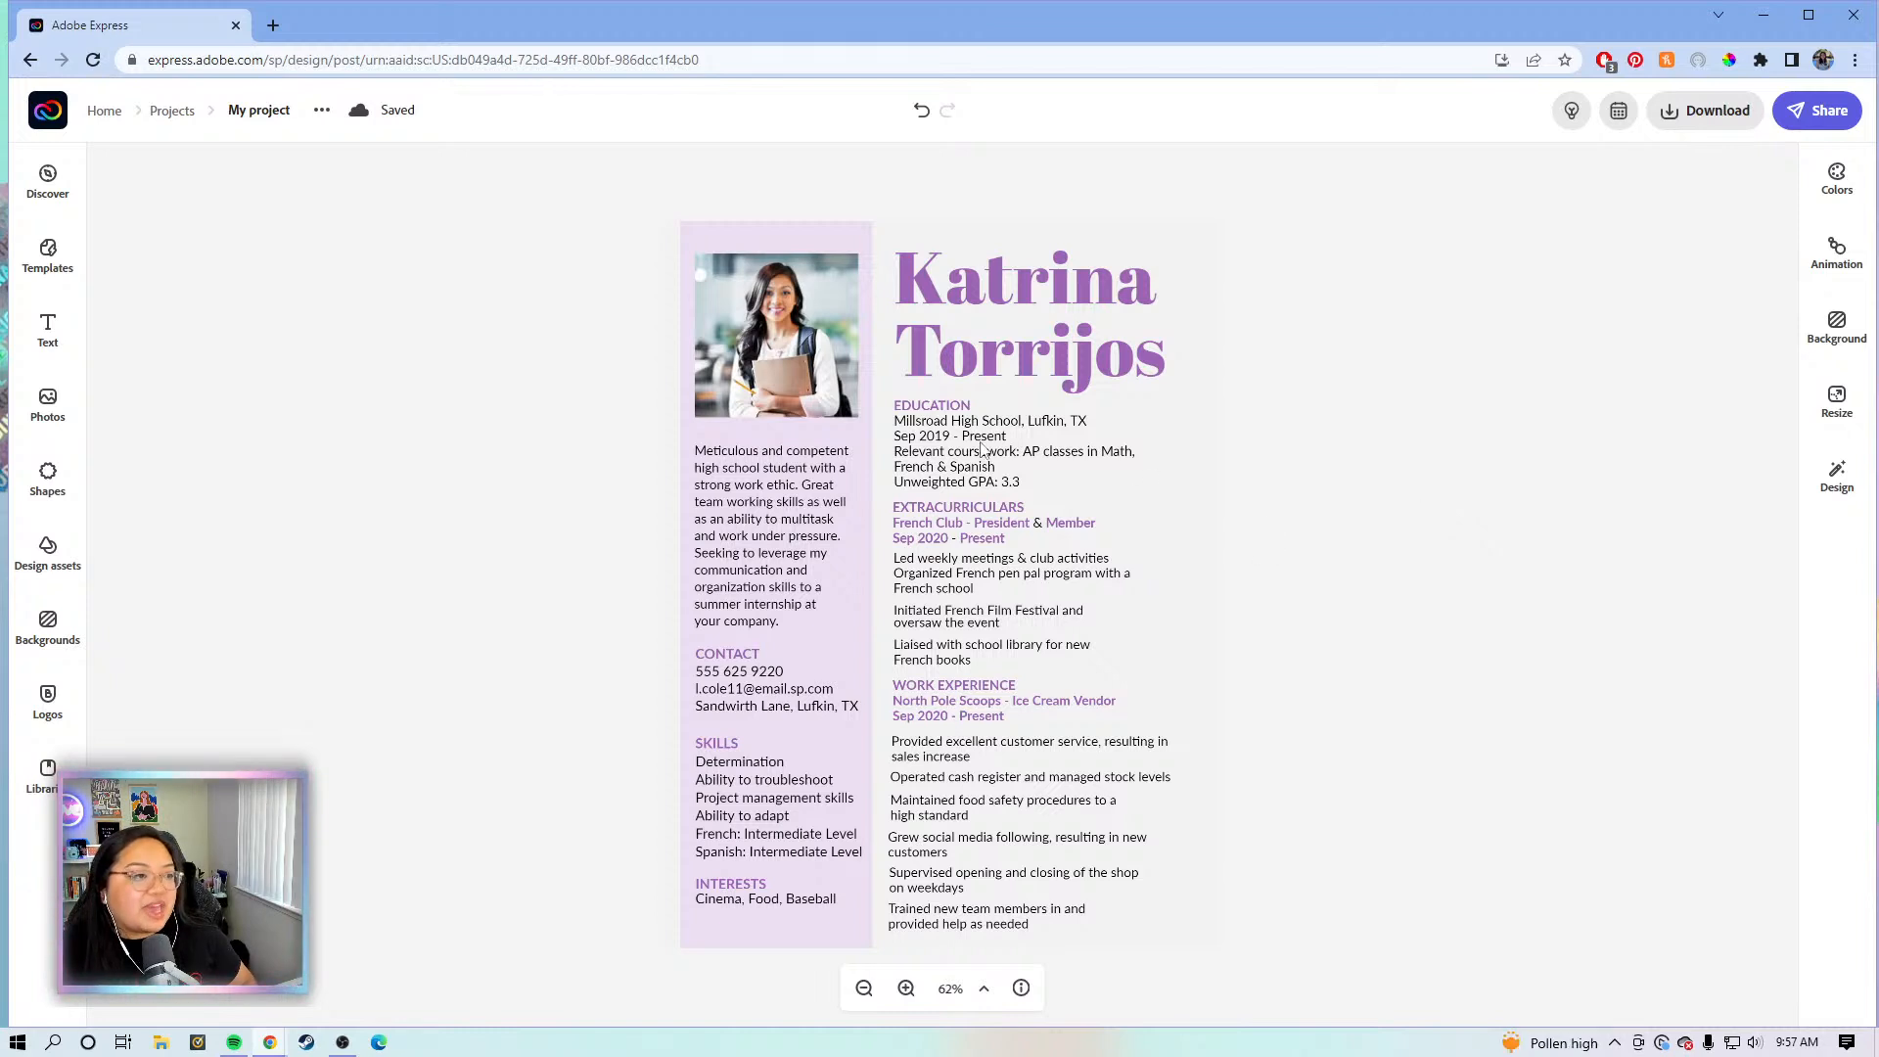
{"action": "left_click", "coordinate": [964, 443]}
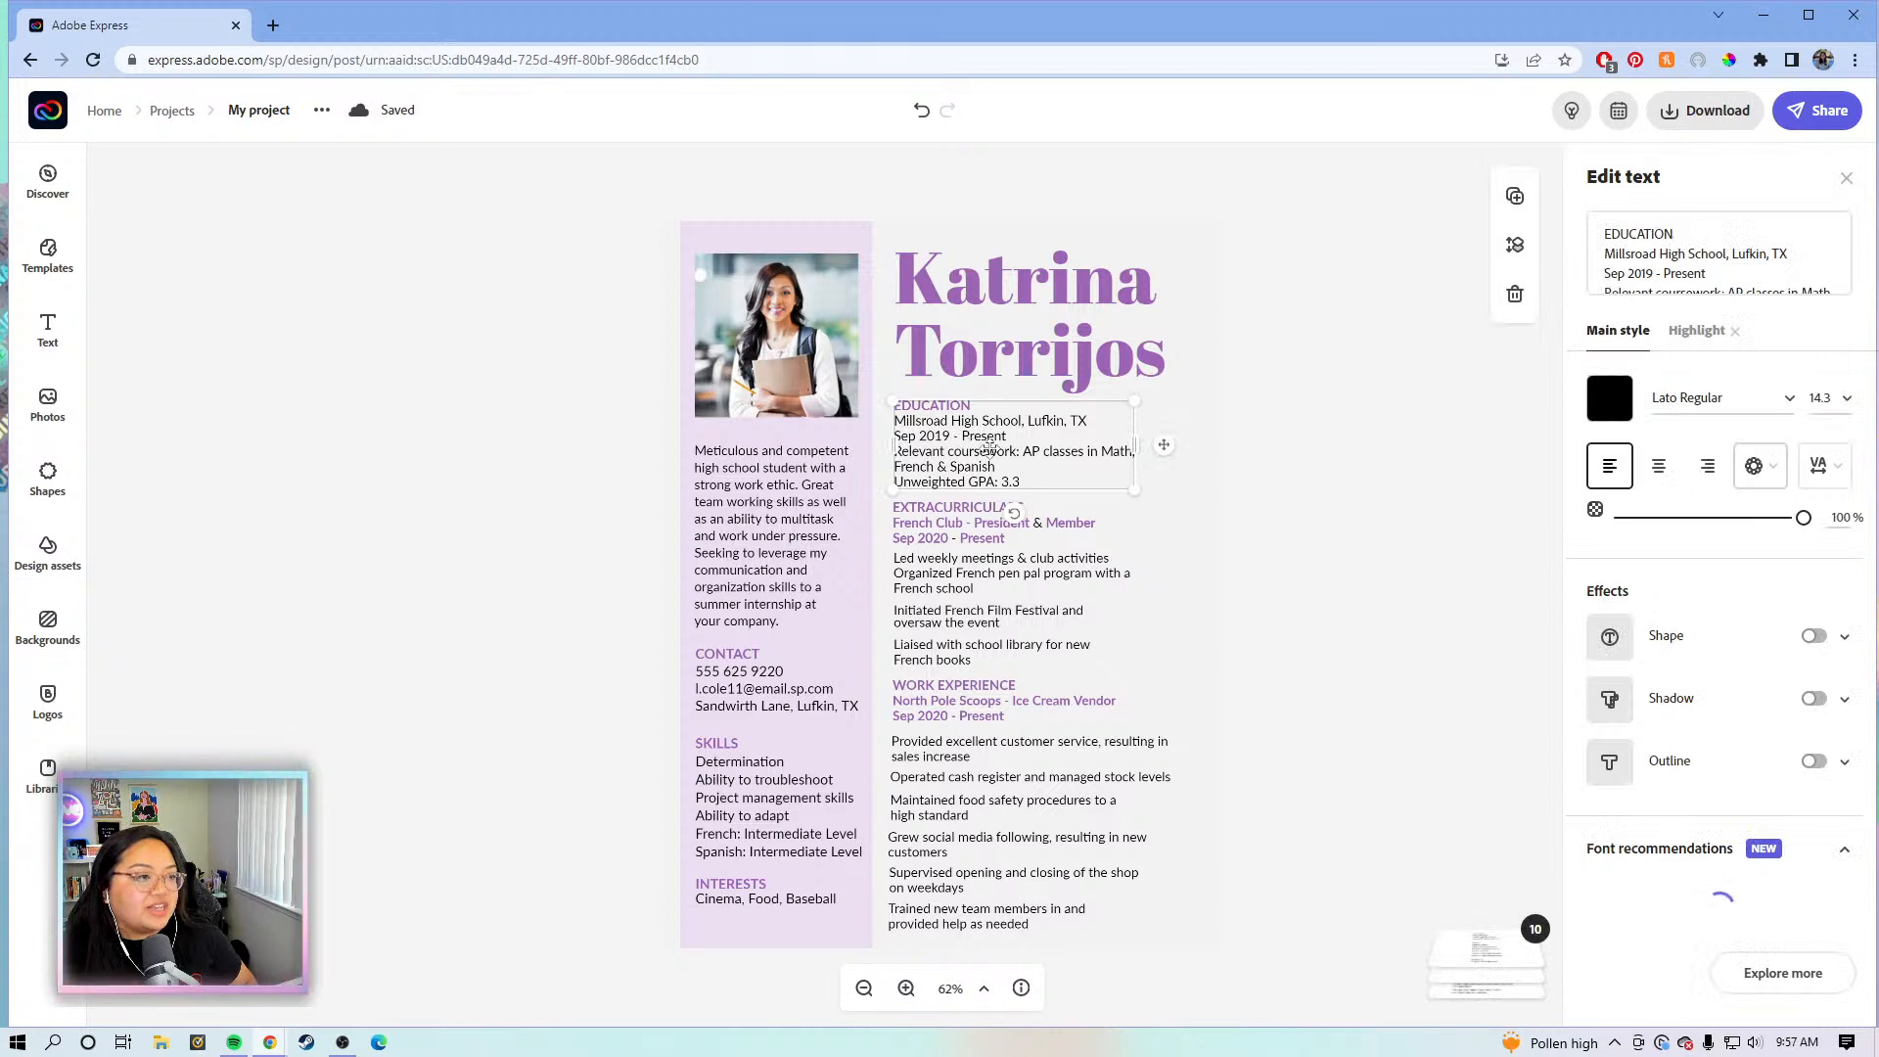
{"action": "left_click", "coordinate": [1008, 589]}
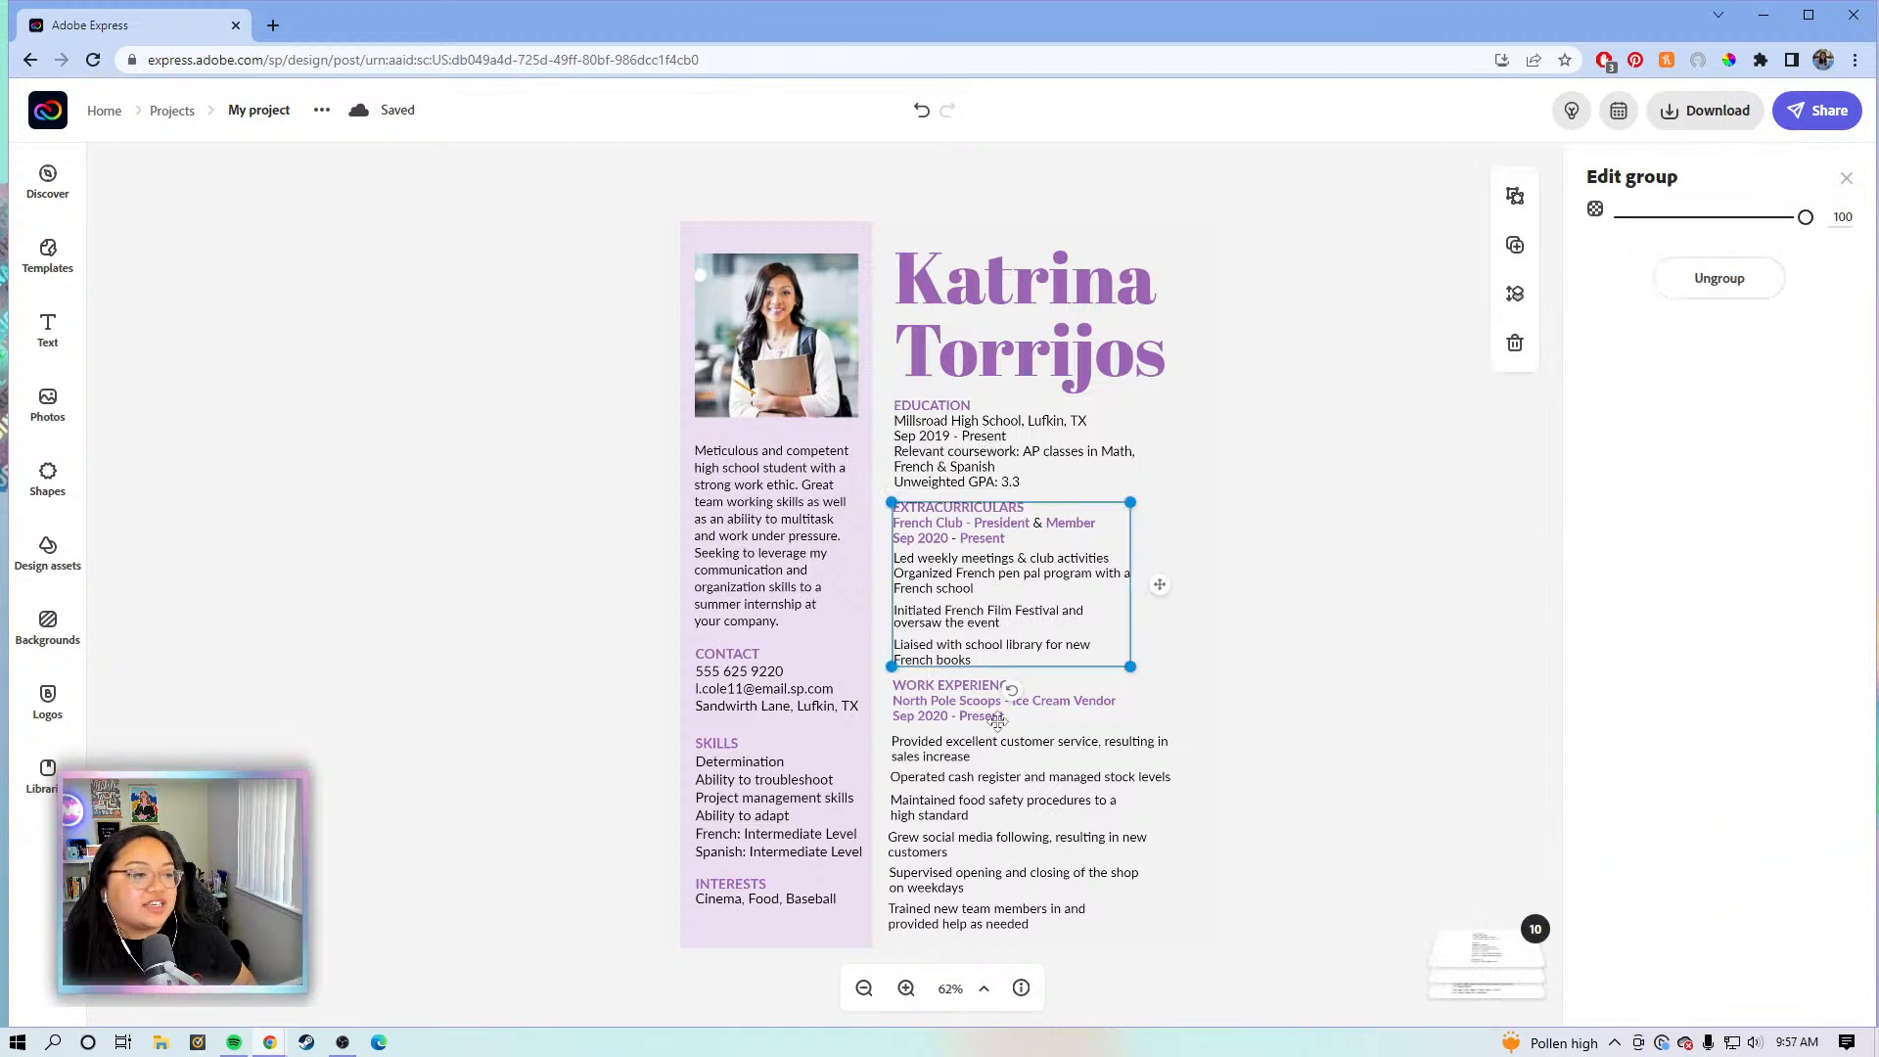
{"action": "left_click", "coordinate": [972, 643]}
{"action": "left_click", "coordinate": [937, 824]}
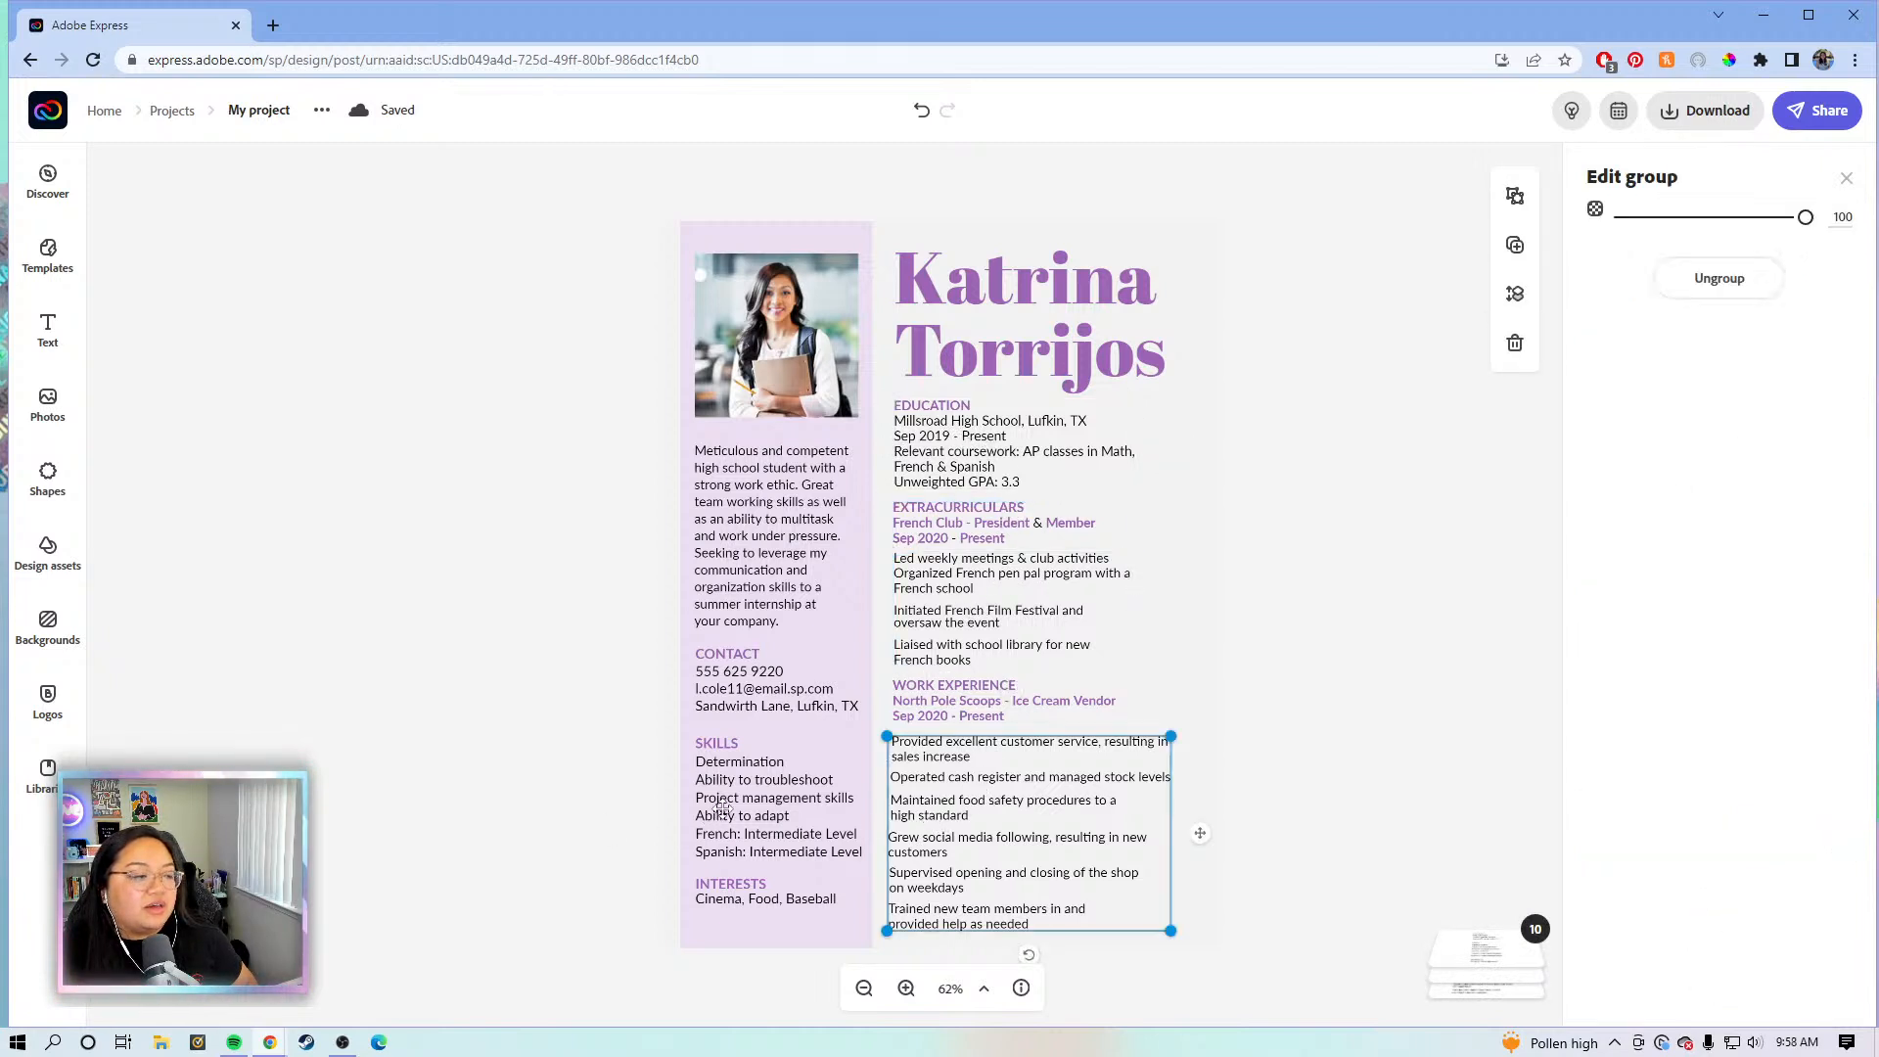
{"action": "left_click", "coordinate": [769, 680]}
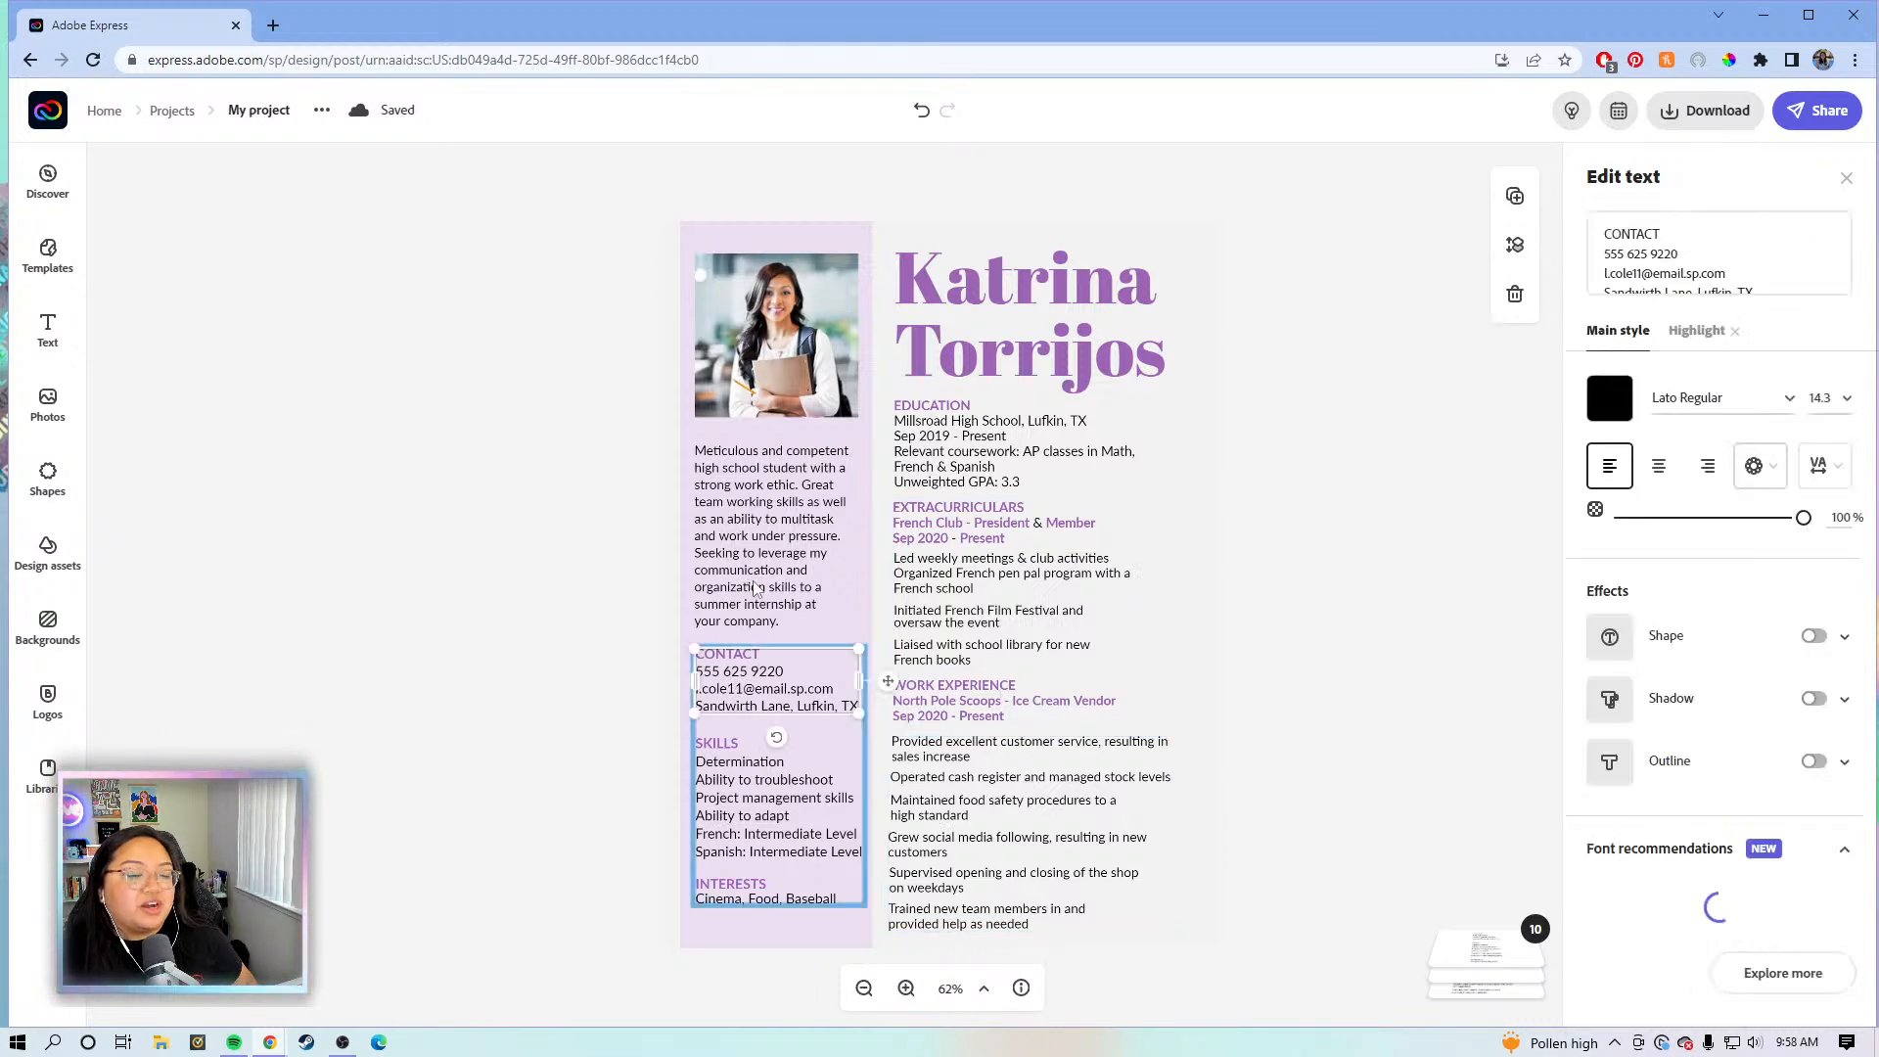
{"action": "left_click", "coordinate": [758, 516]}
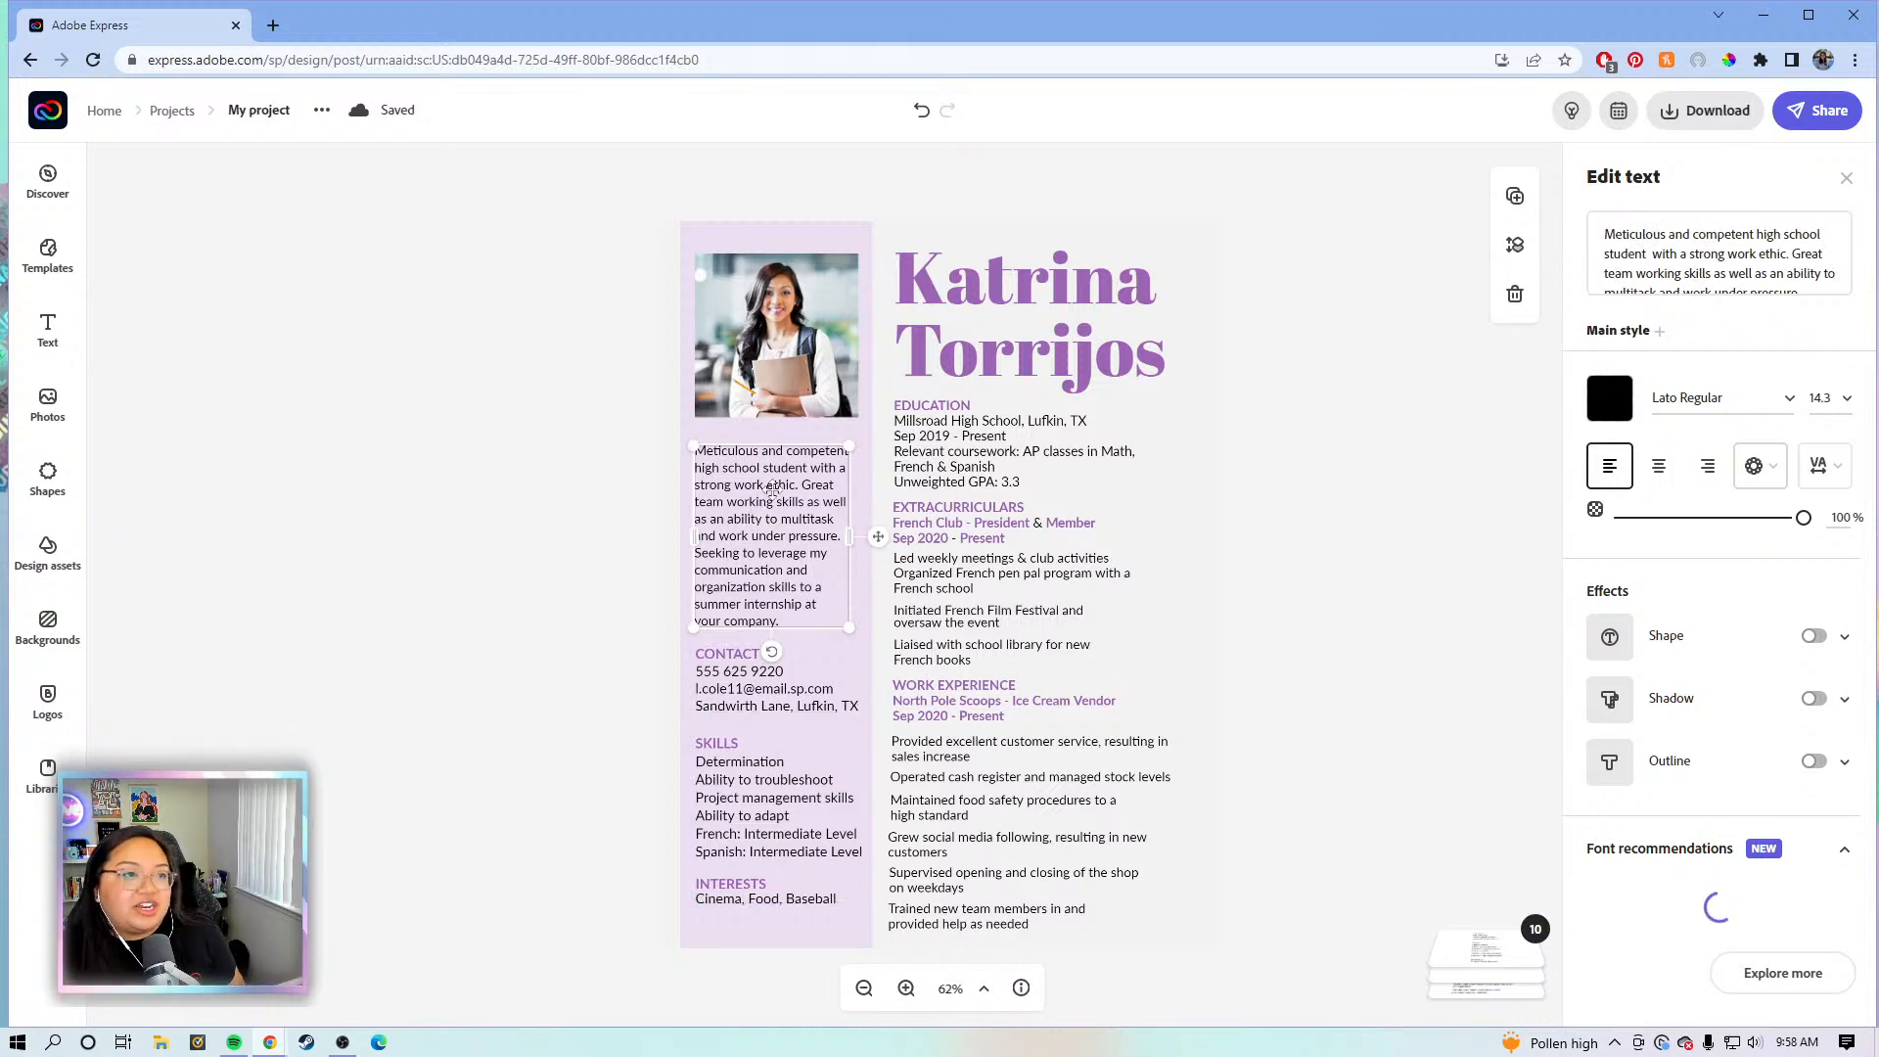
{"action": "left_click", "coordinate": [1283, 510]}
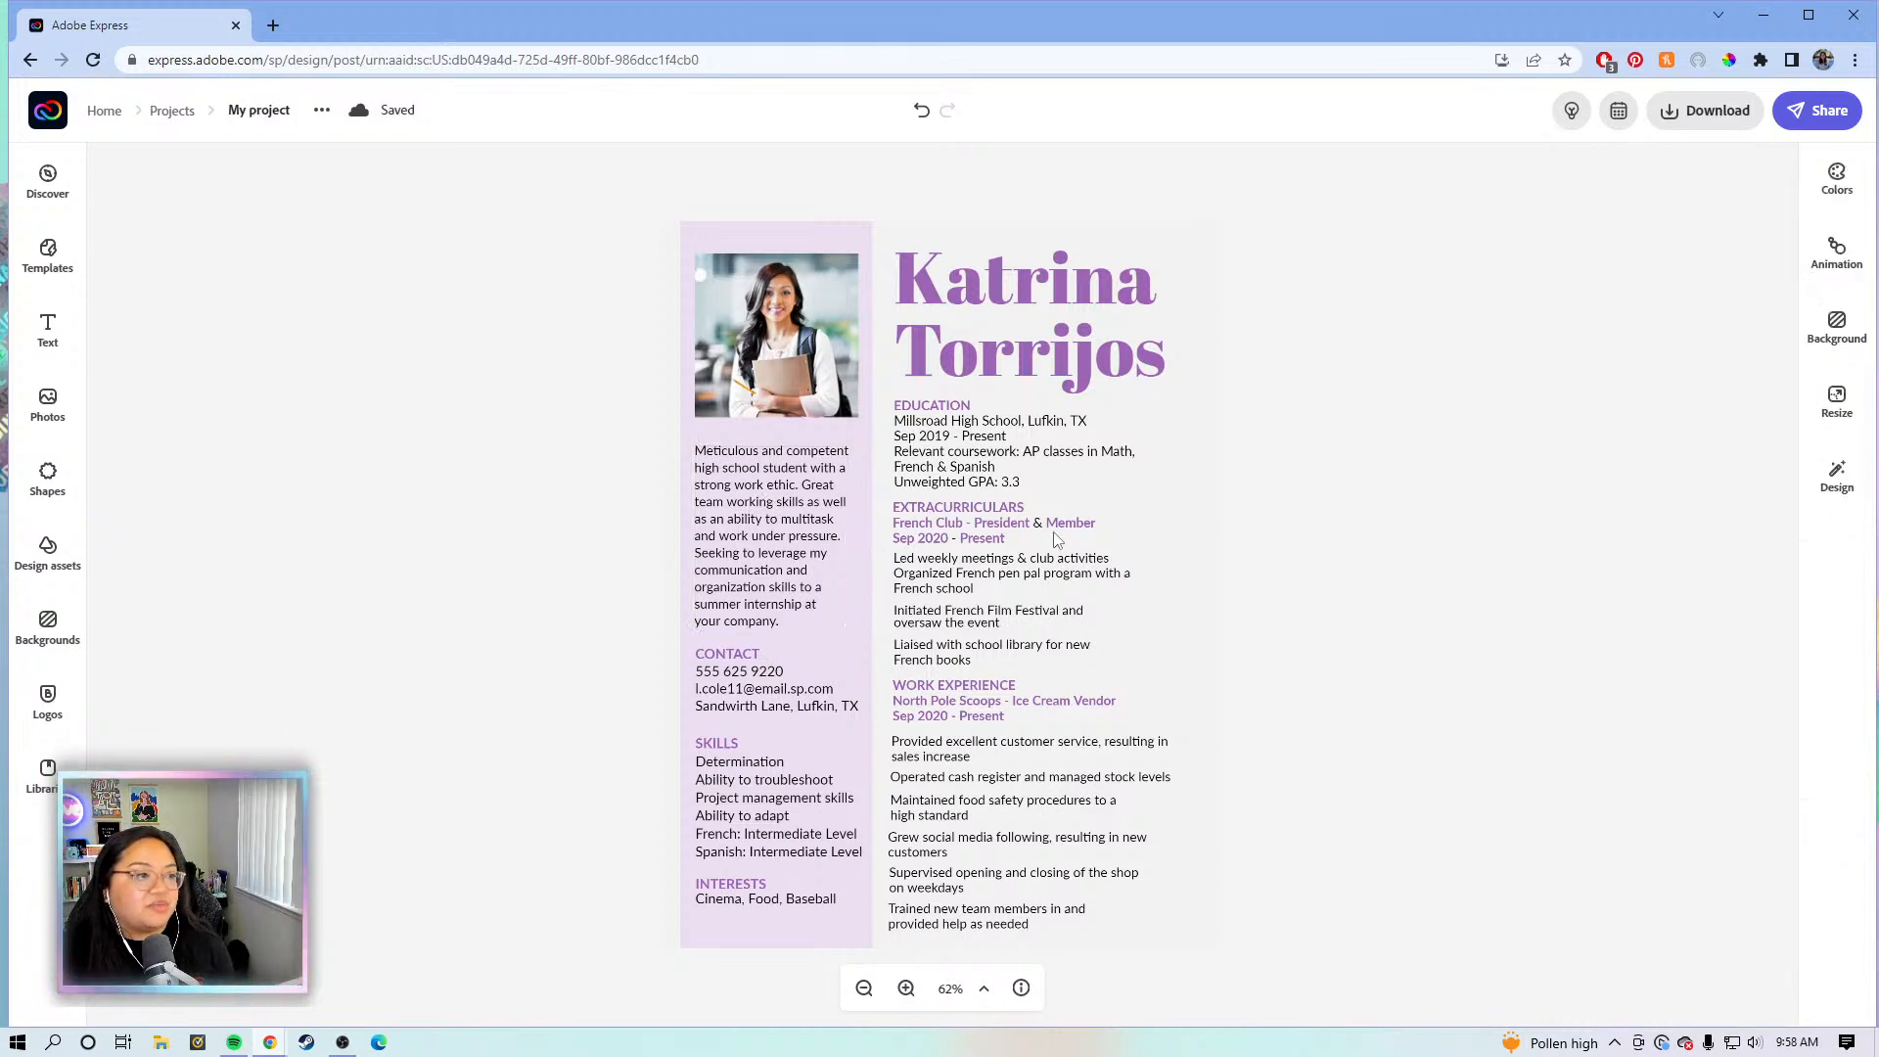
{"action": "left_click", "coordinate": [746, 515]}
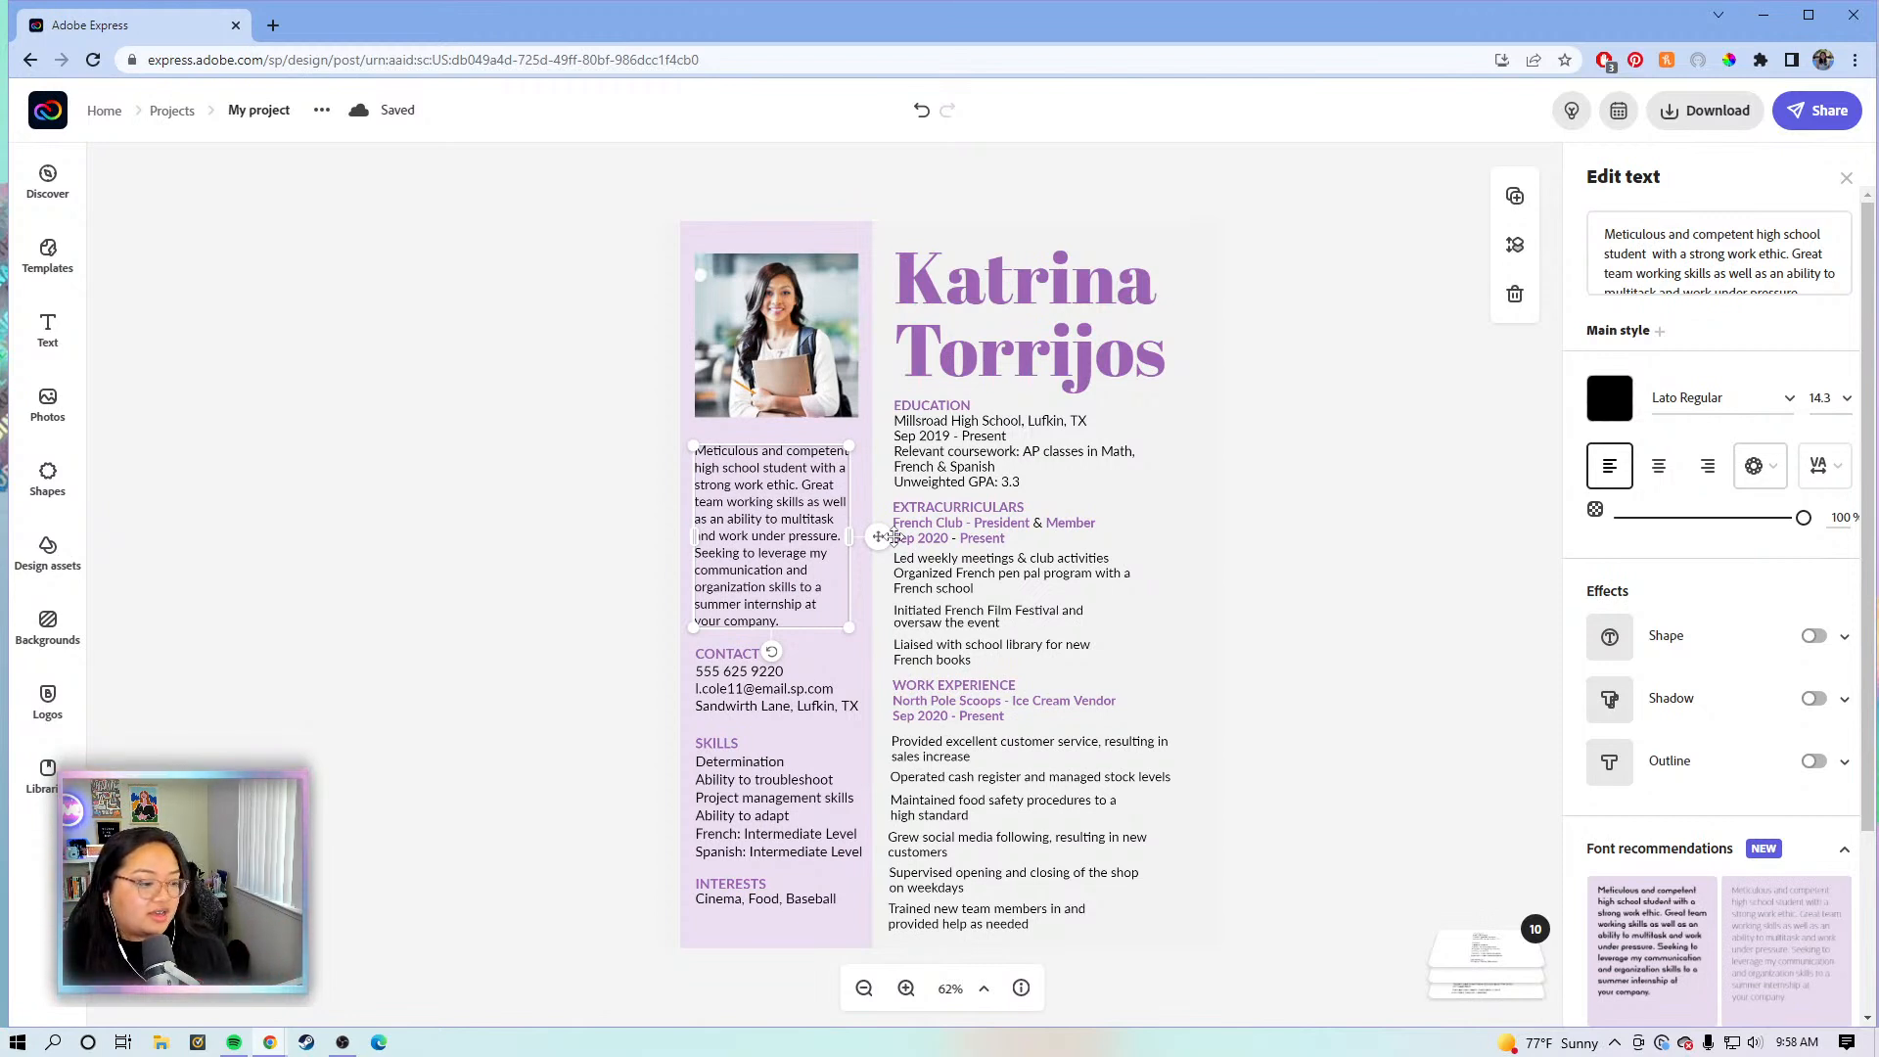
{"action": "left_click", "coordinate": [1250, 636]}
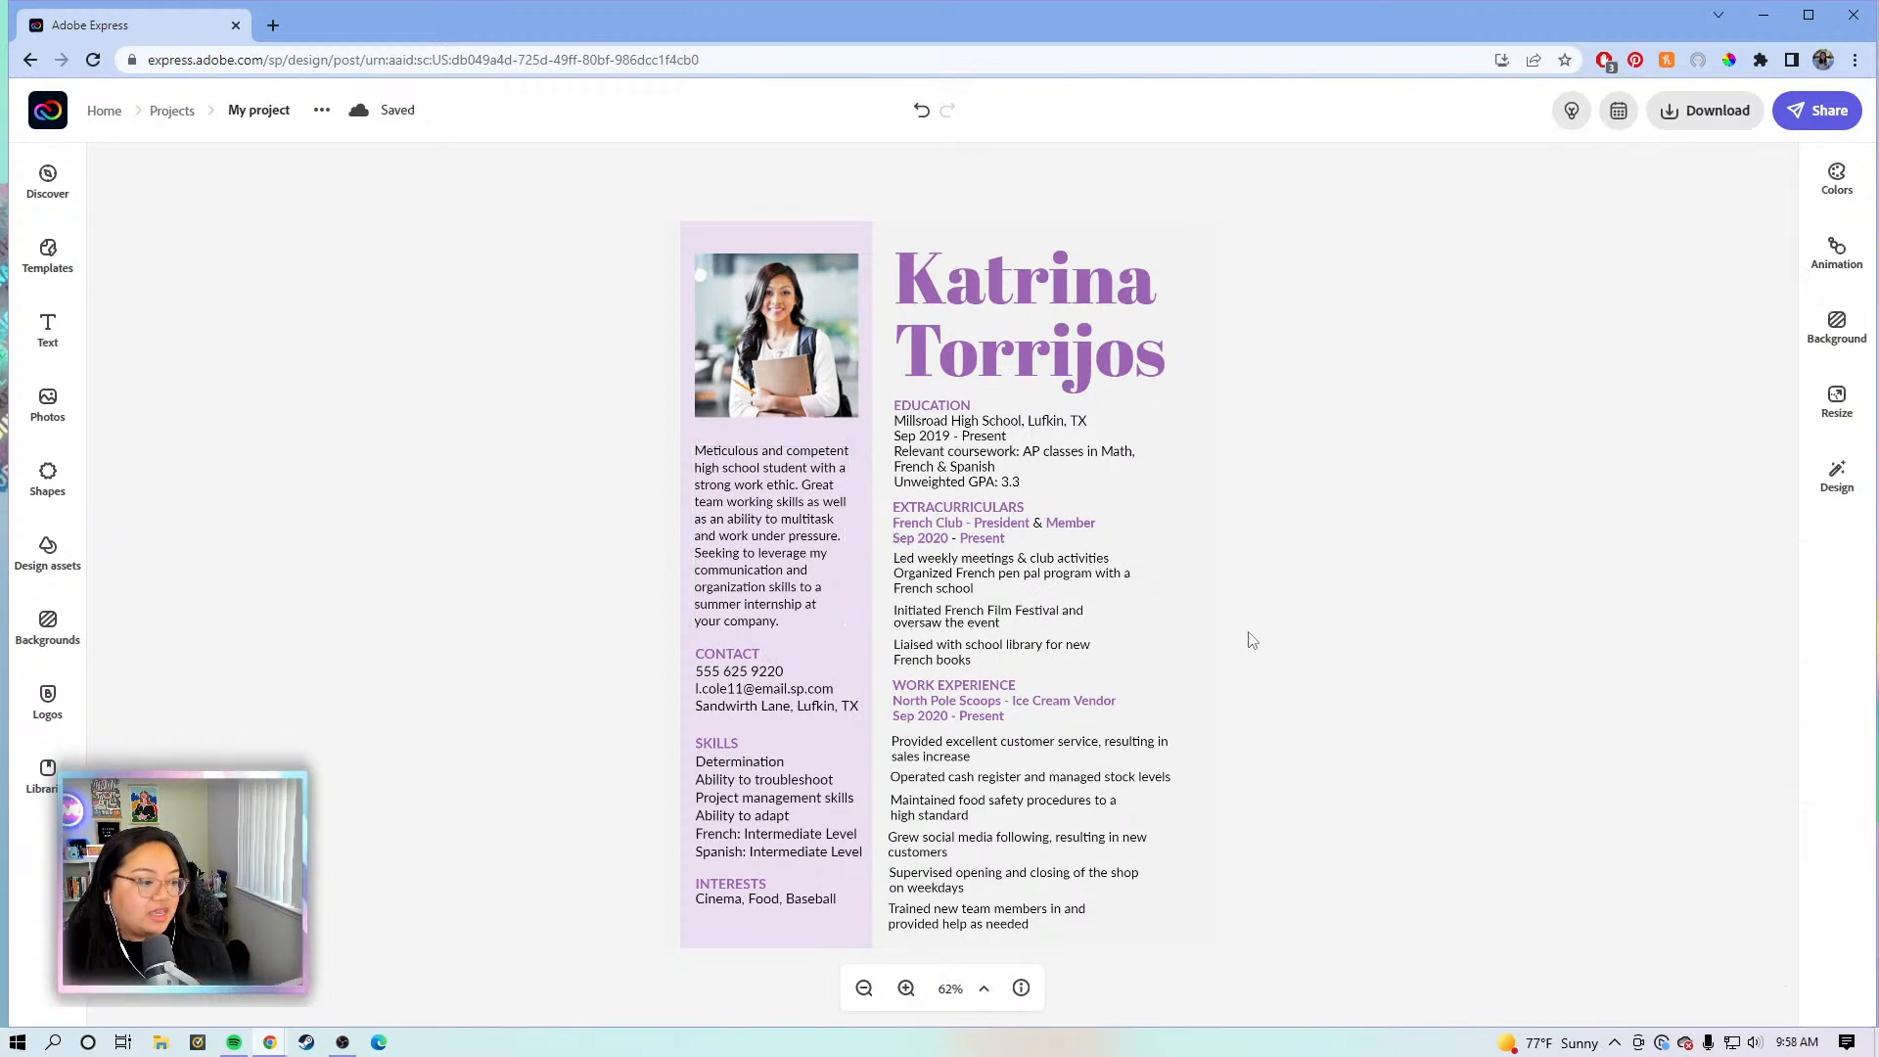
{"action": "left_click", "coordinate": [1103, 634]}
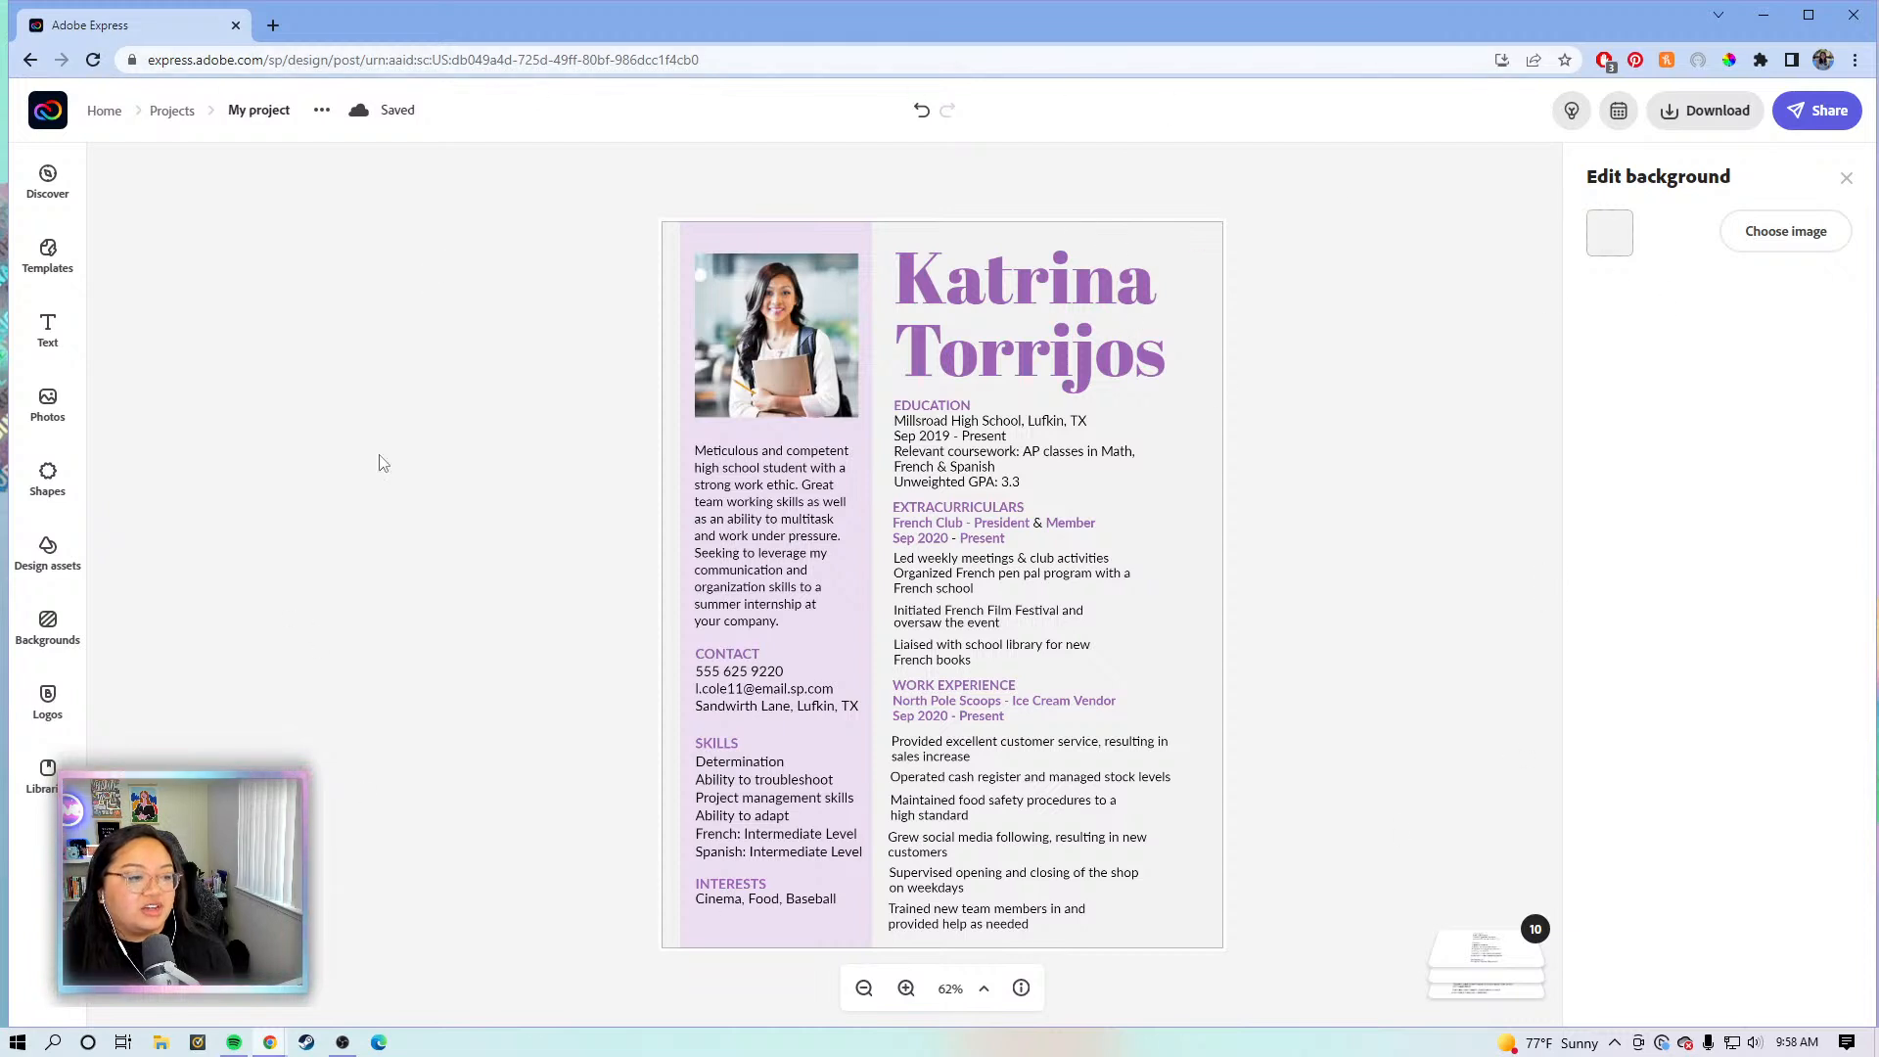
{"action": "left_click", "coordinate": [1366, 491]}
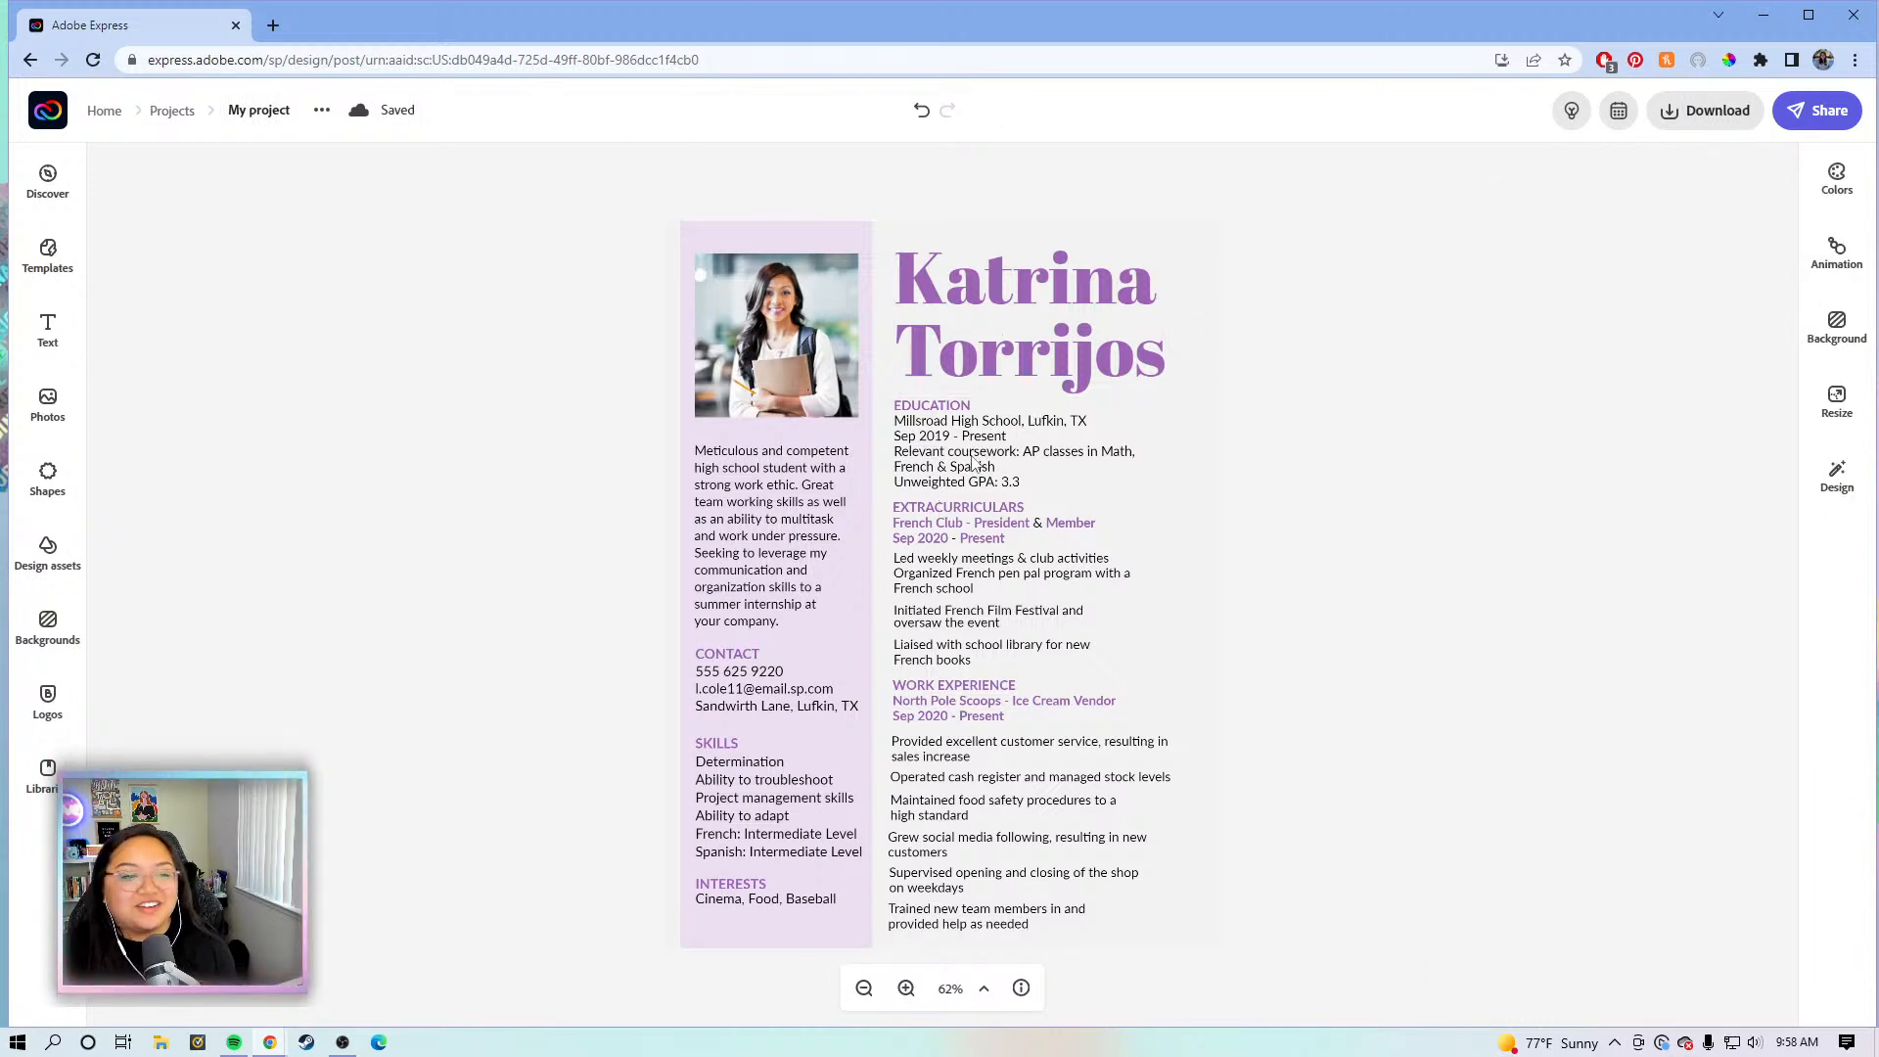
- Change the Education lines to 'Adobe Express University' and 'August 2012- June 2016'
{"action": "left_click", "coordinate": [962, 423]}
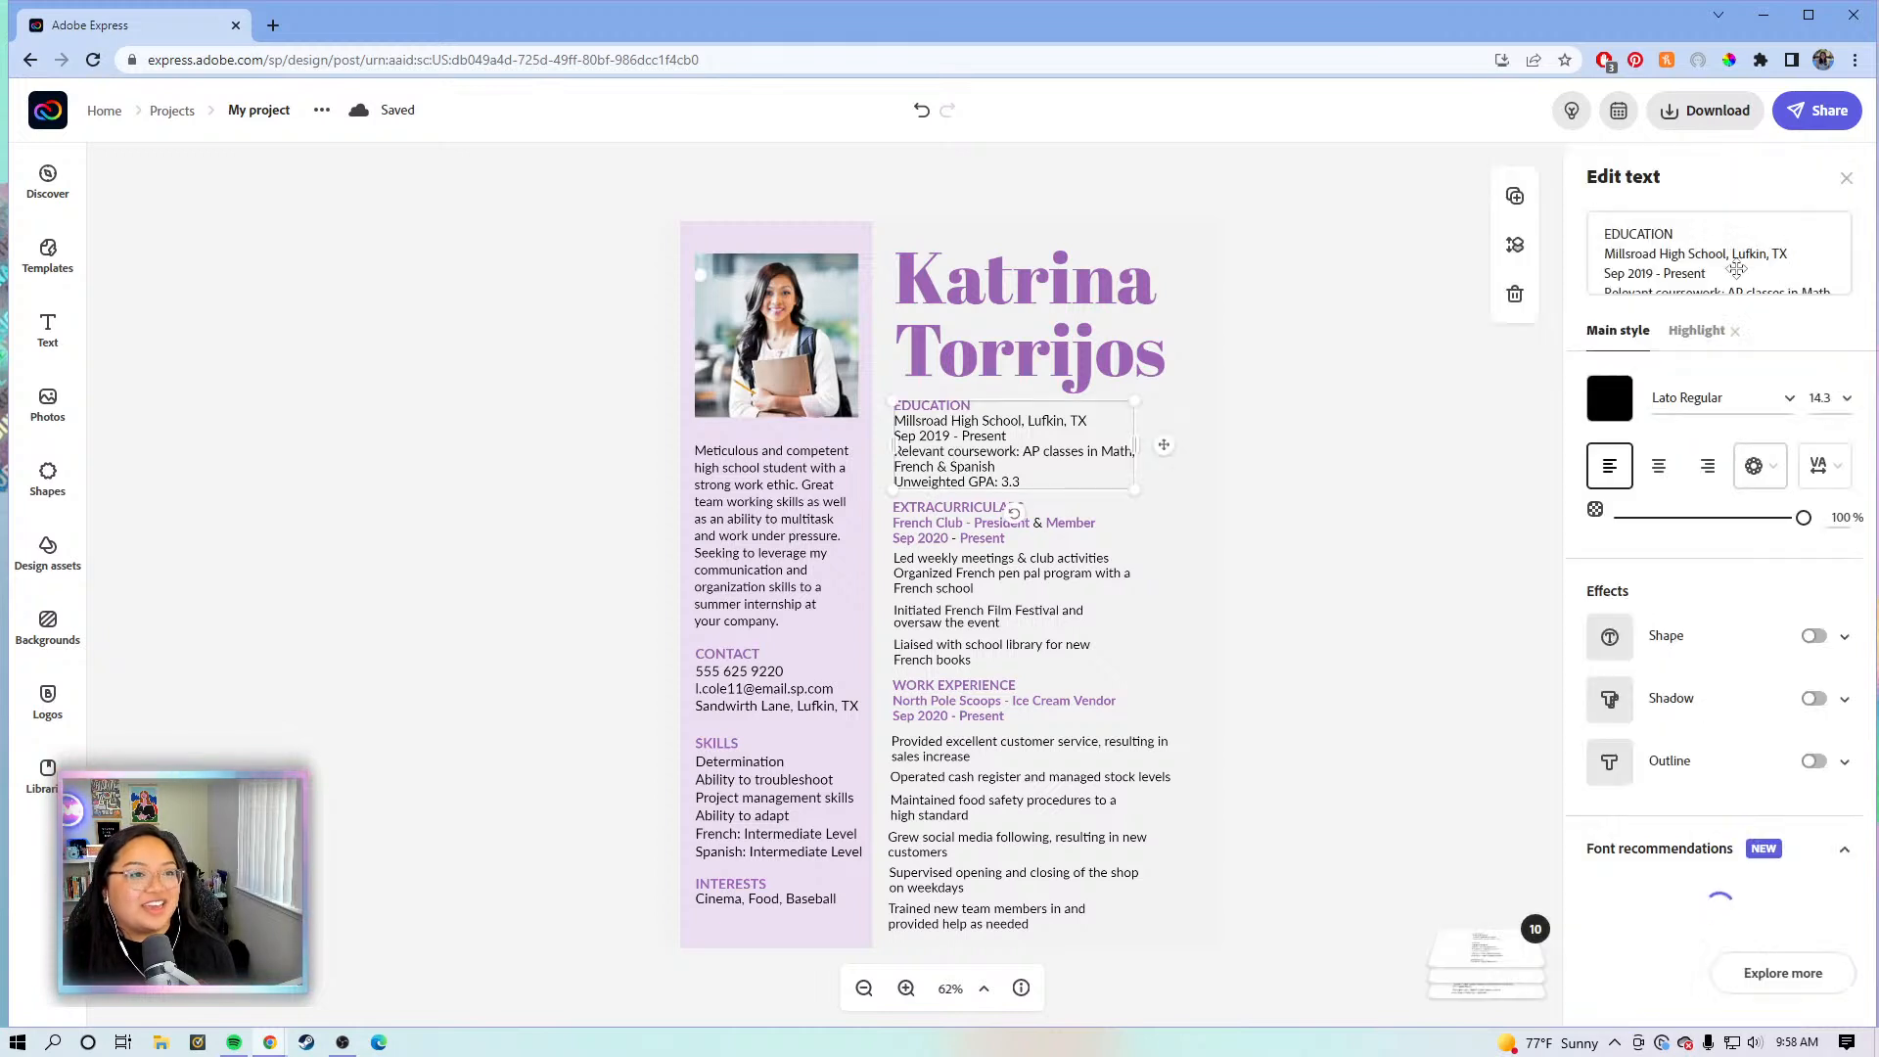
{"action": "left_click", "coordinate": [1749, 326]}
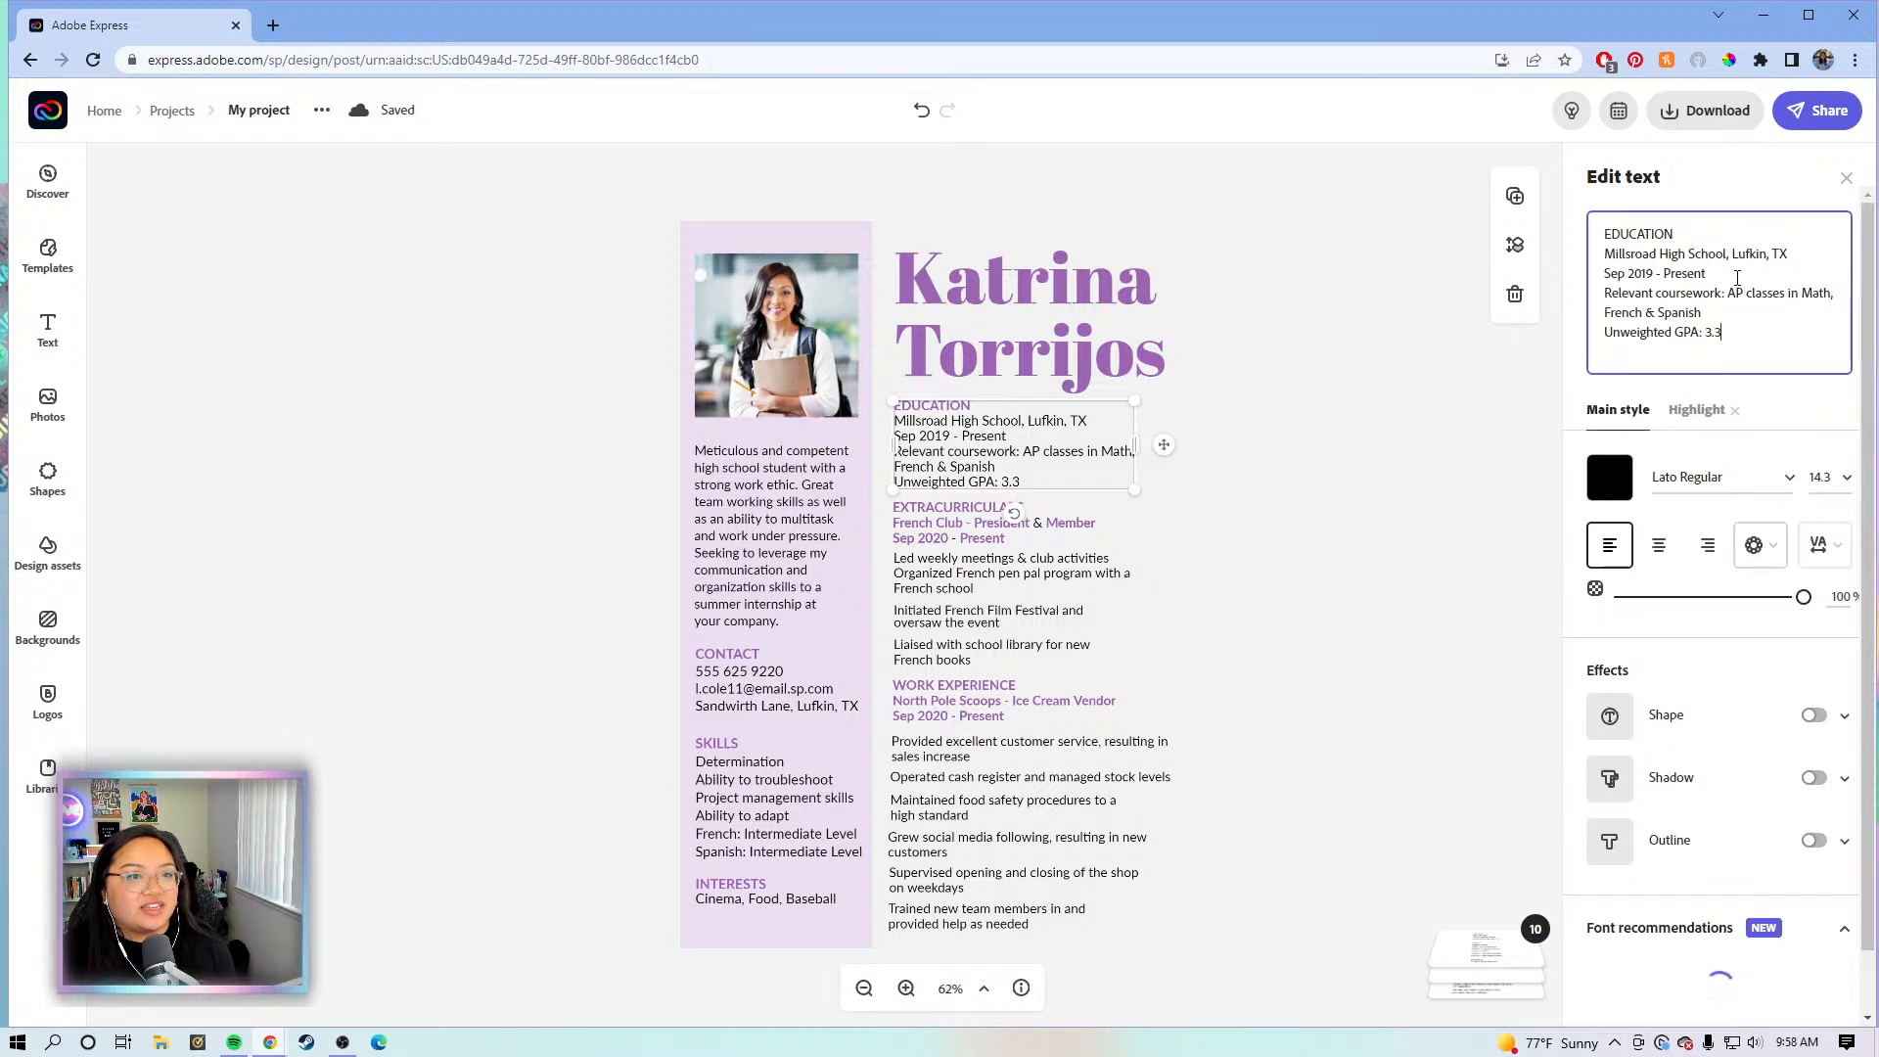
{"action": "left_click_drag", "start_coordinate": [1768, 343], "coordinate": [1606, 254]}
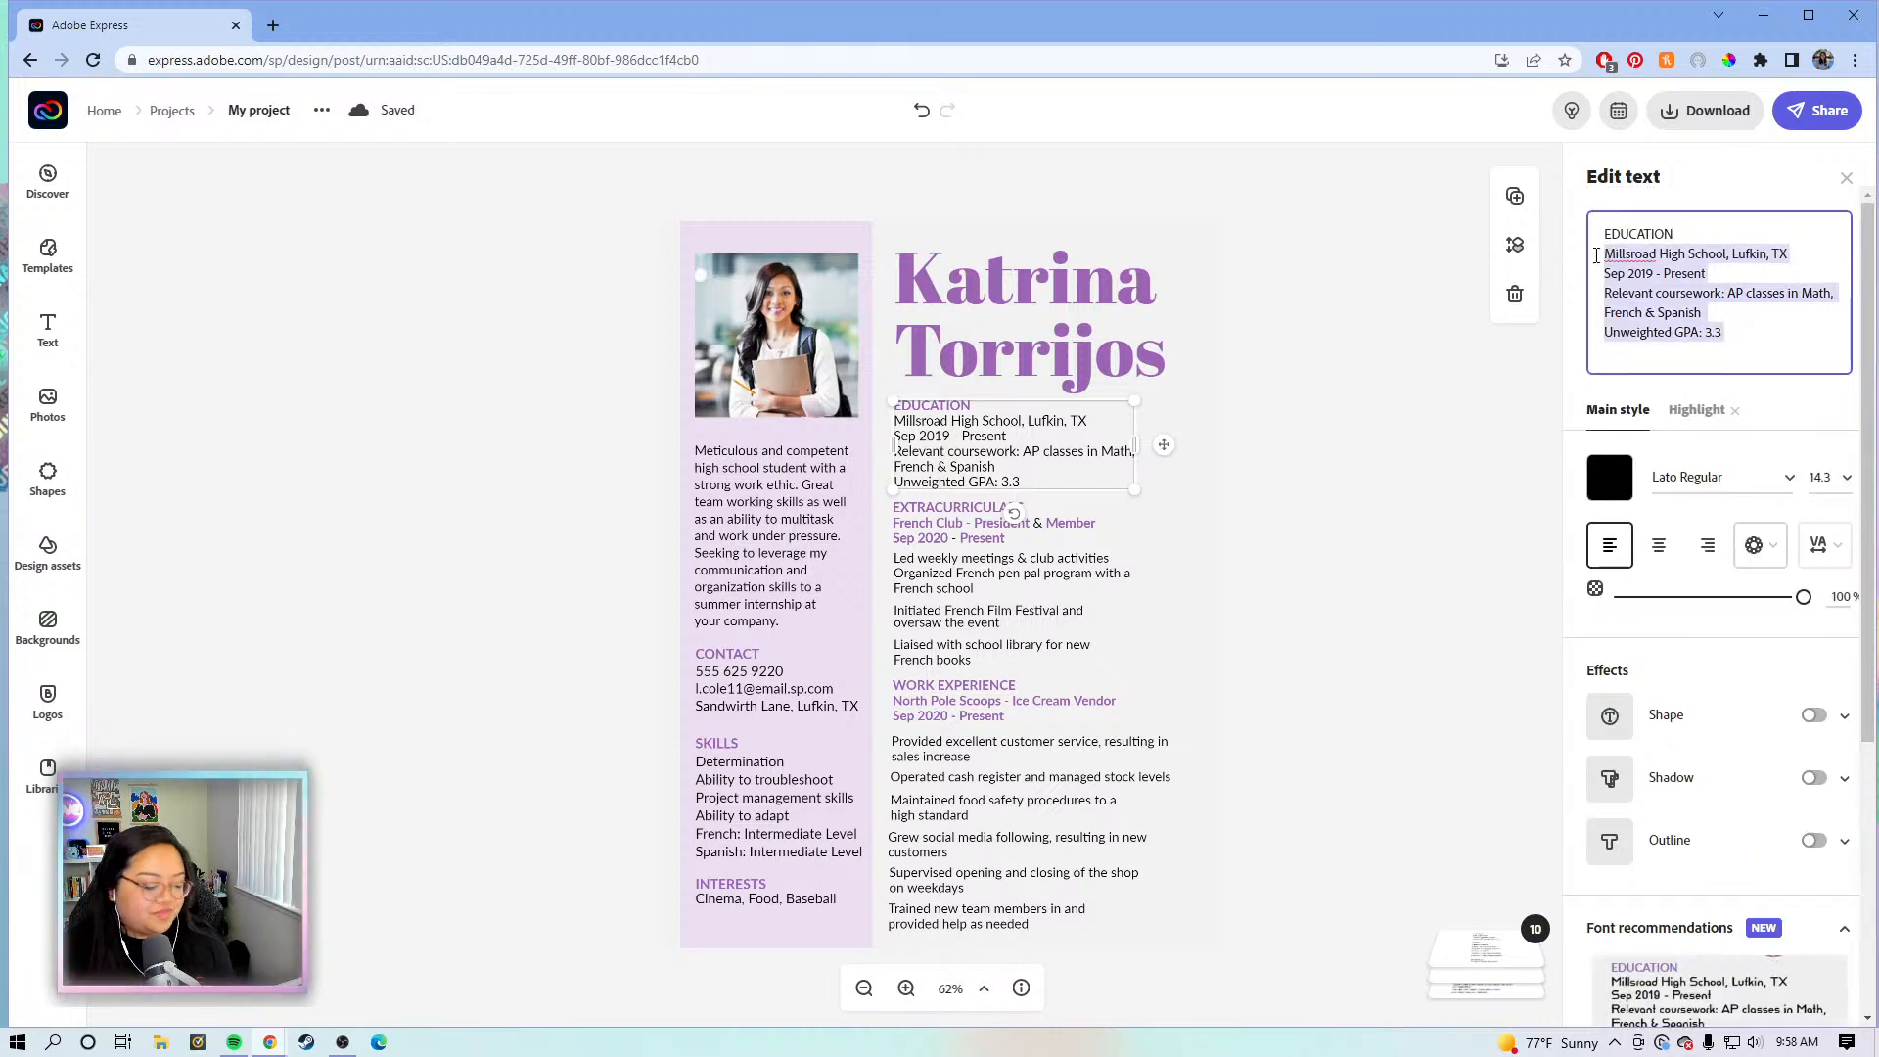
{"action": "type", "text": "Adobe Expres"}
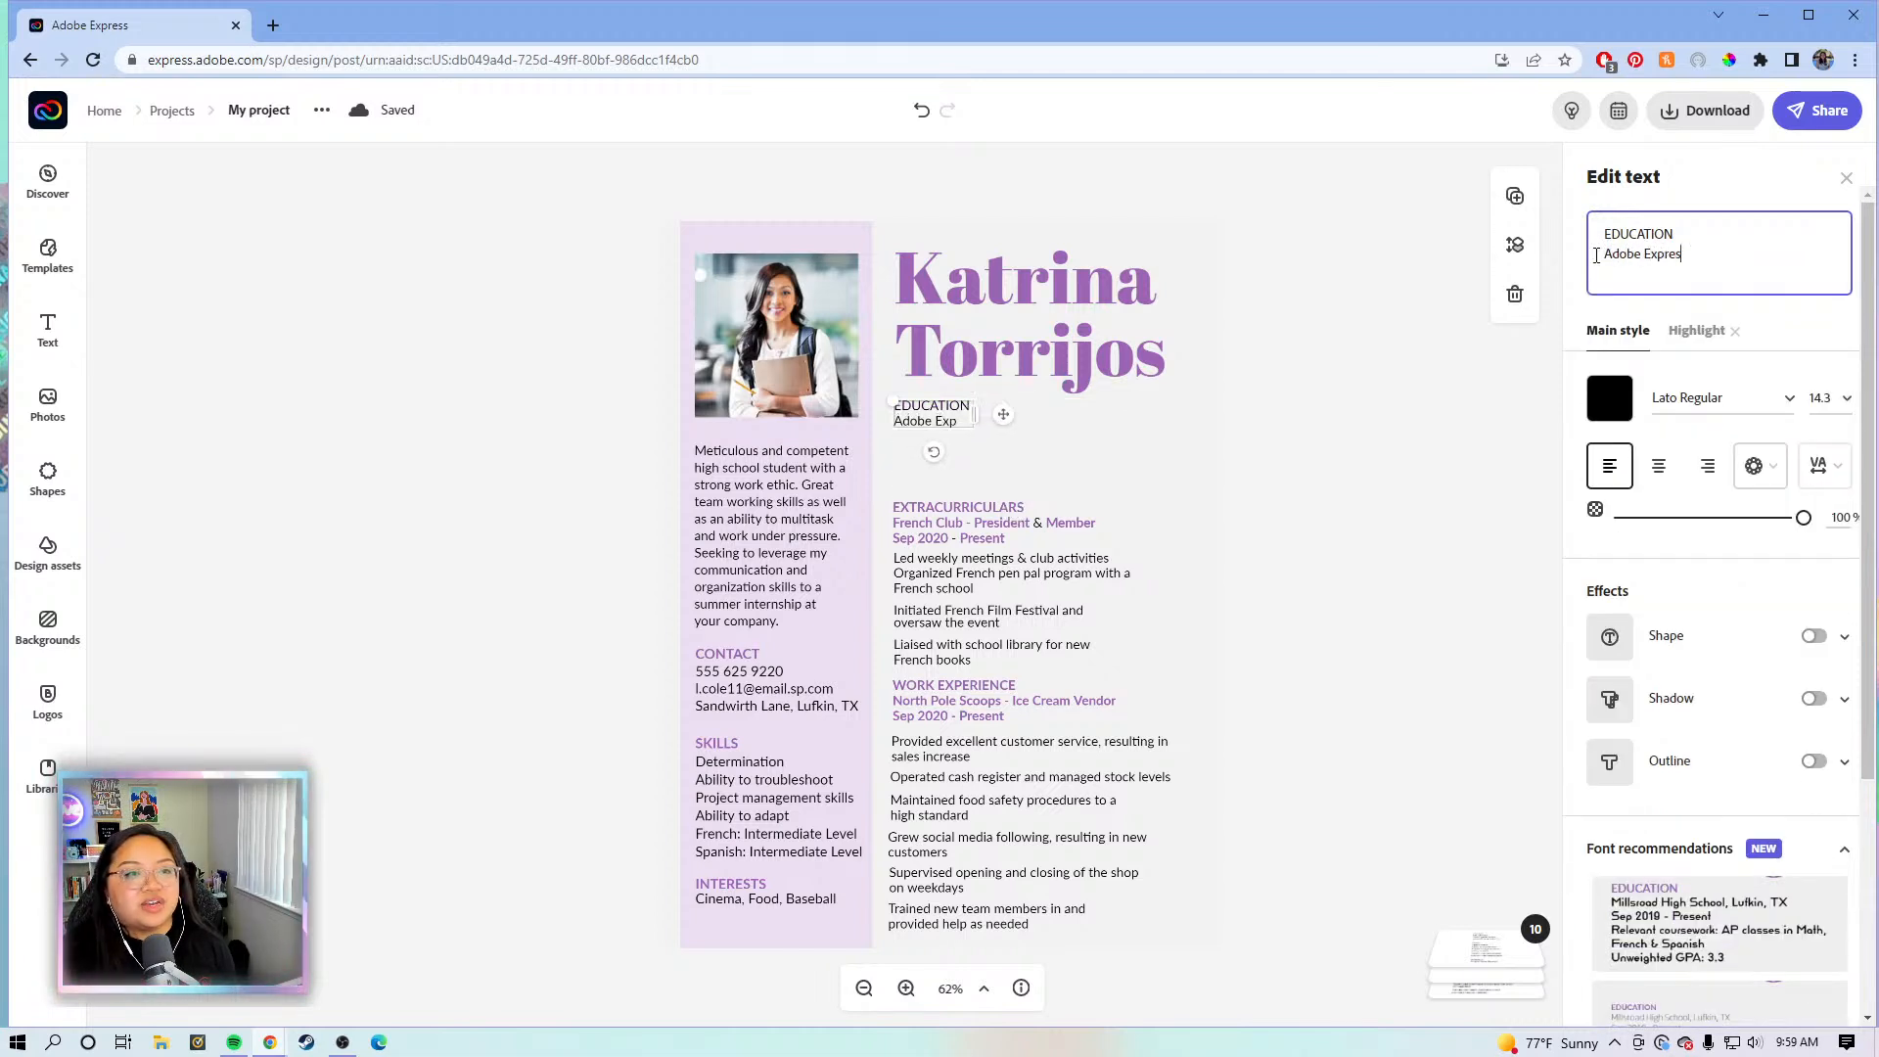
{"action": "type", "text": "s University"}
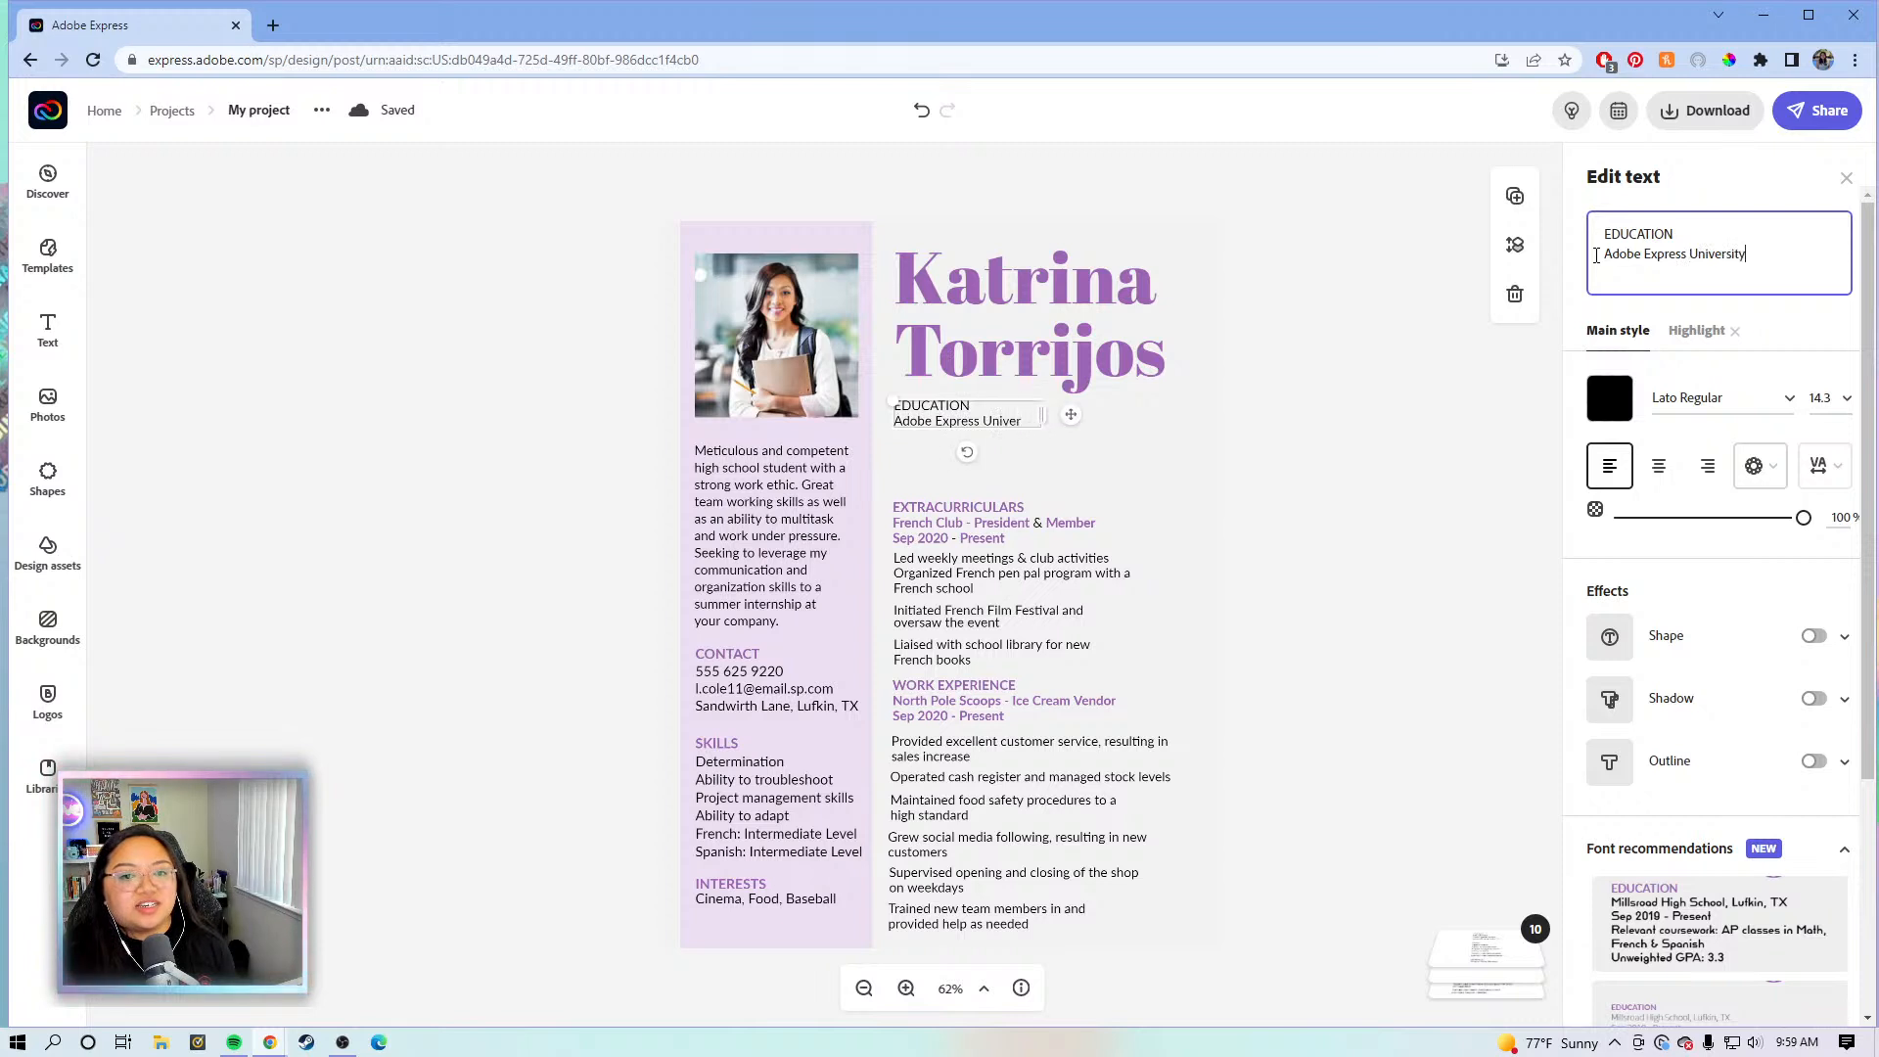
{"action": "key", "text": "Return"}
{"action": "type", "text": "August 2012-2016"}
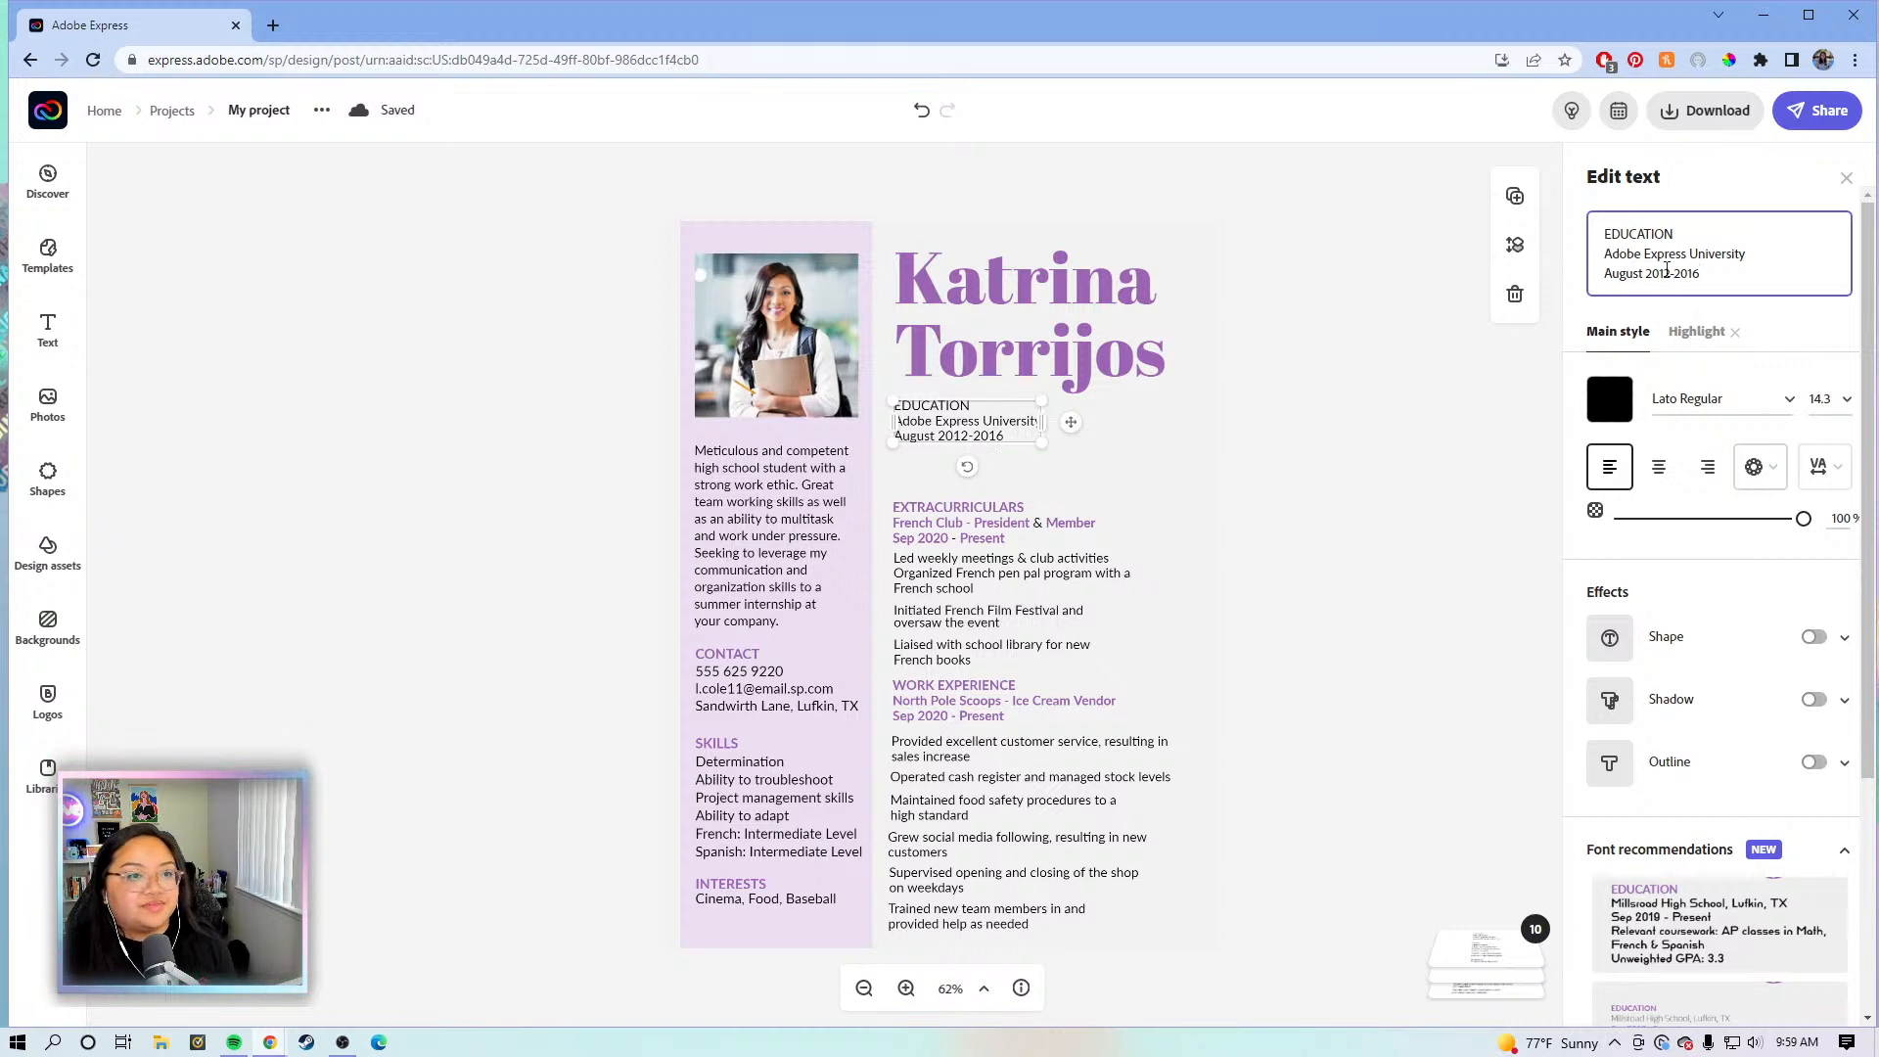
{"action": "left_click", "coordinate": [1667, 271]}
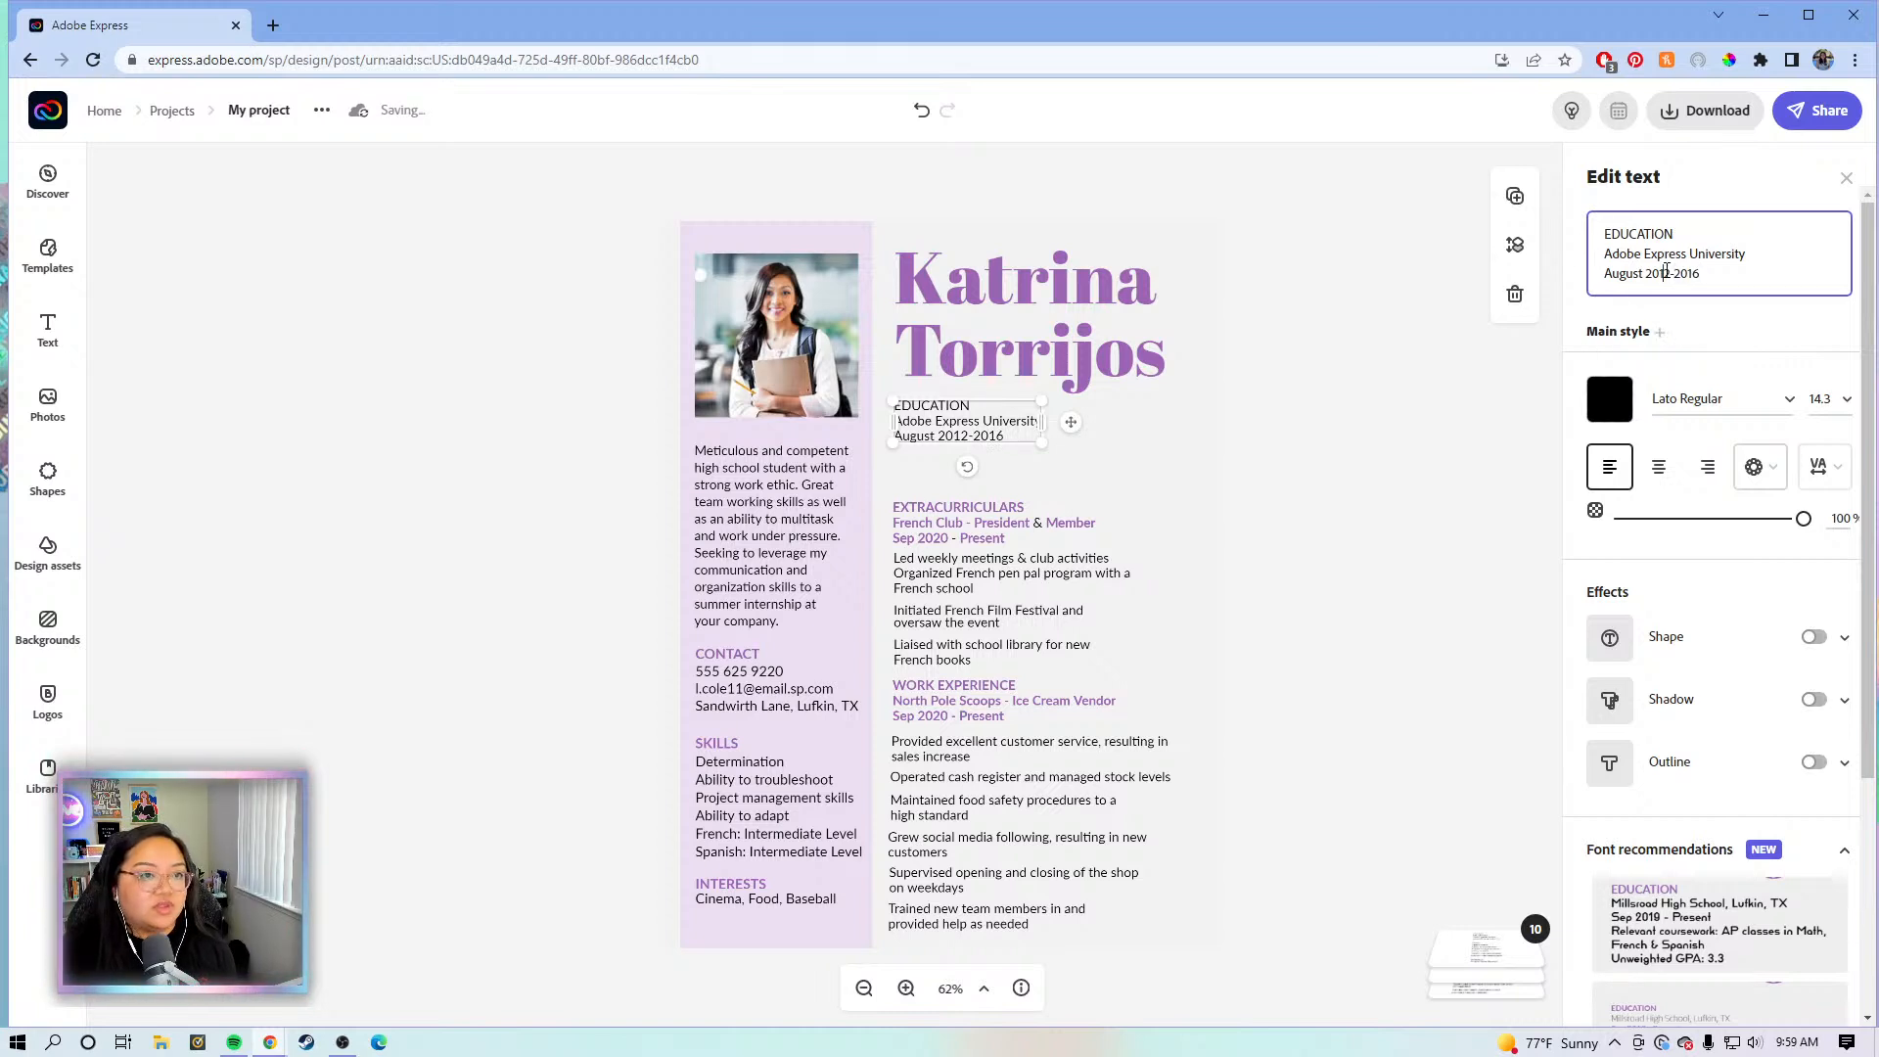
{"action": "type", "text": "June"}
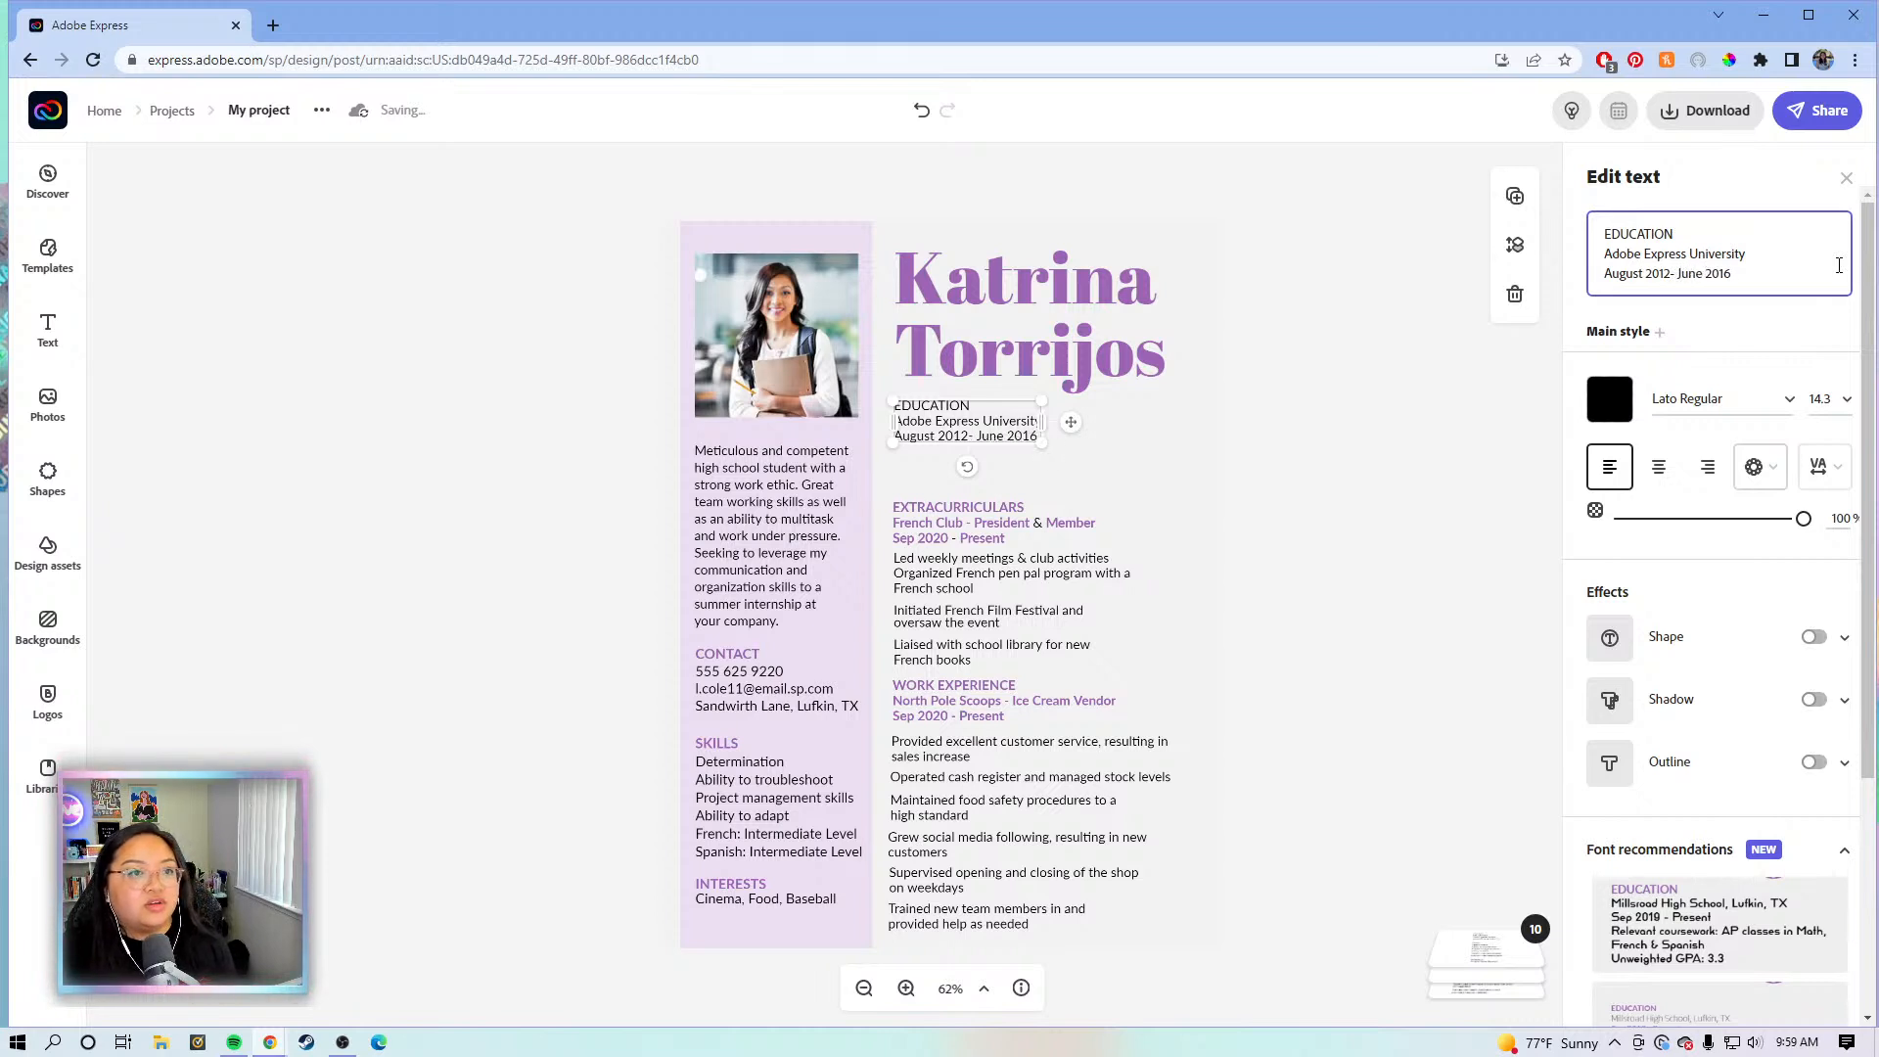
{"action": "left_click", "coordinate": [1104, 480]}
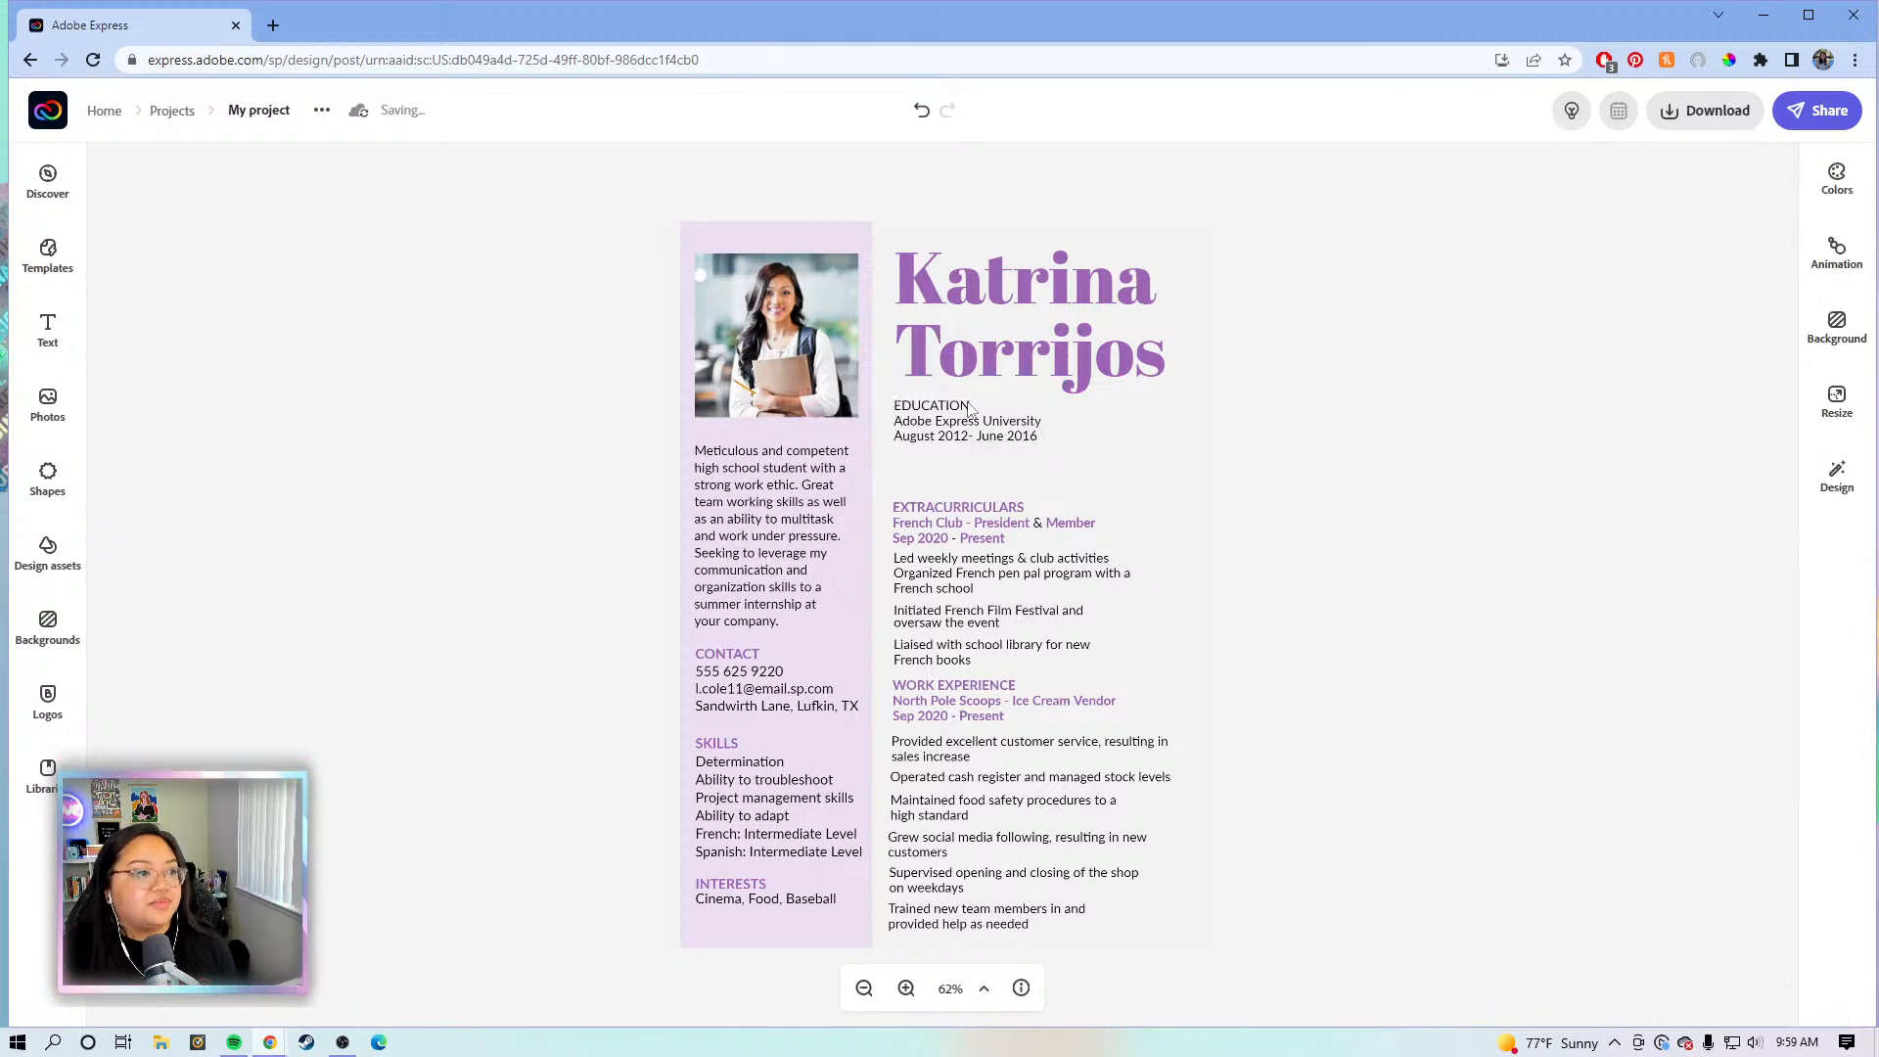
{"action": "left_click", "coordinate": [969, 409]}
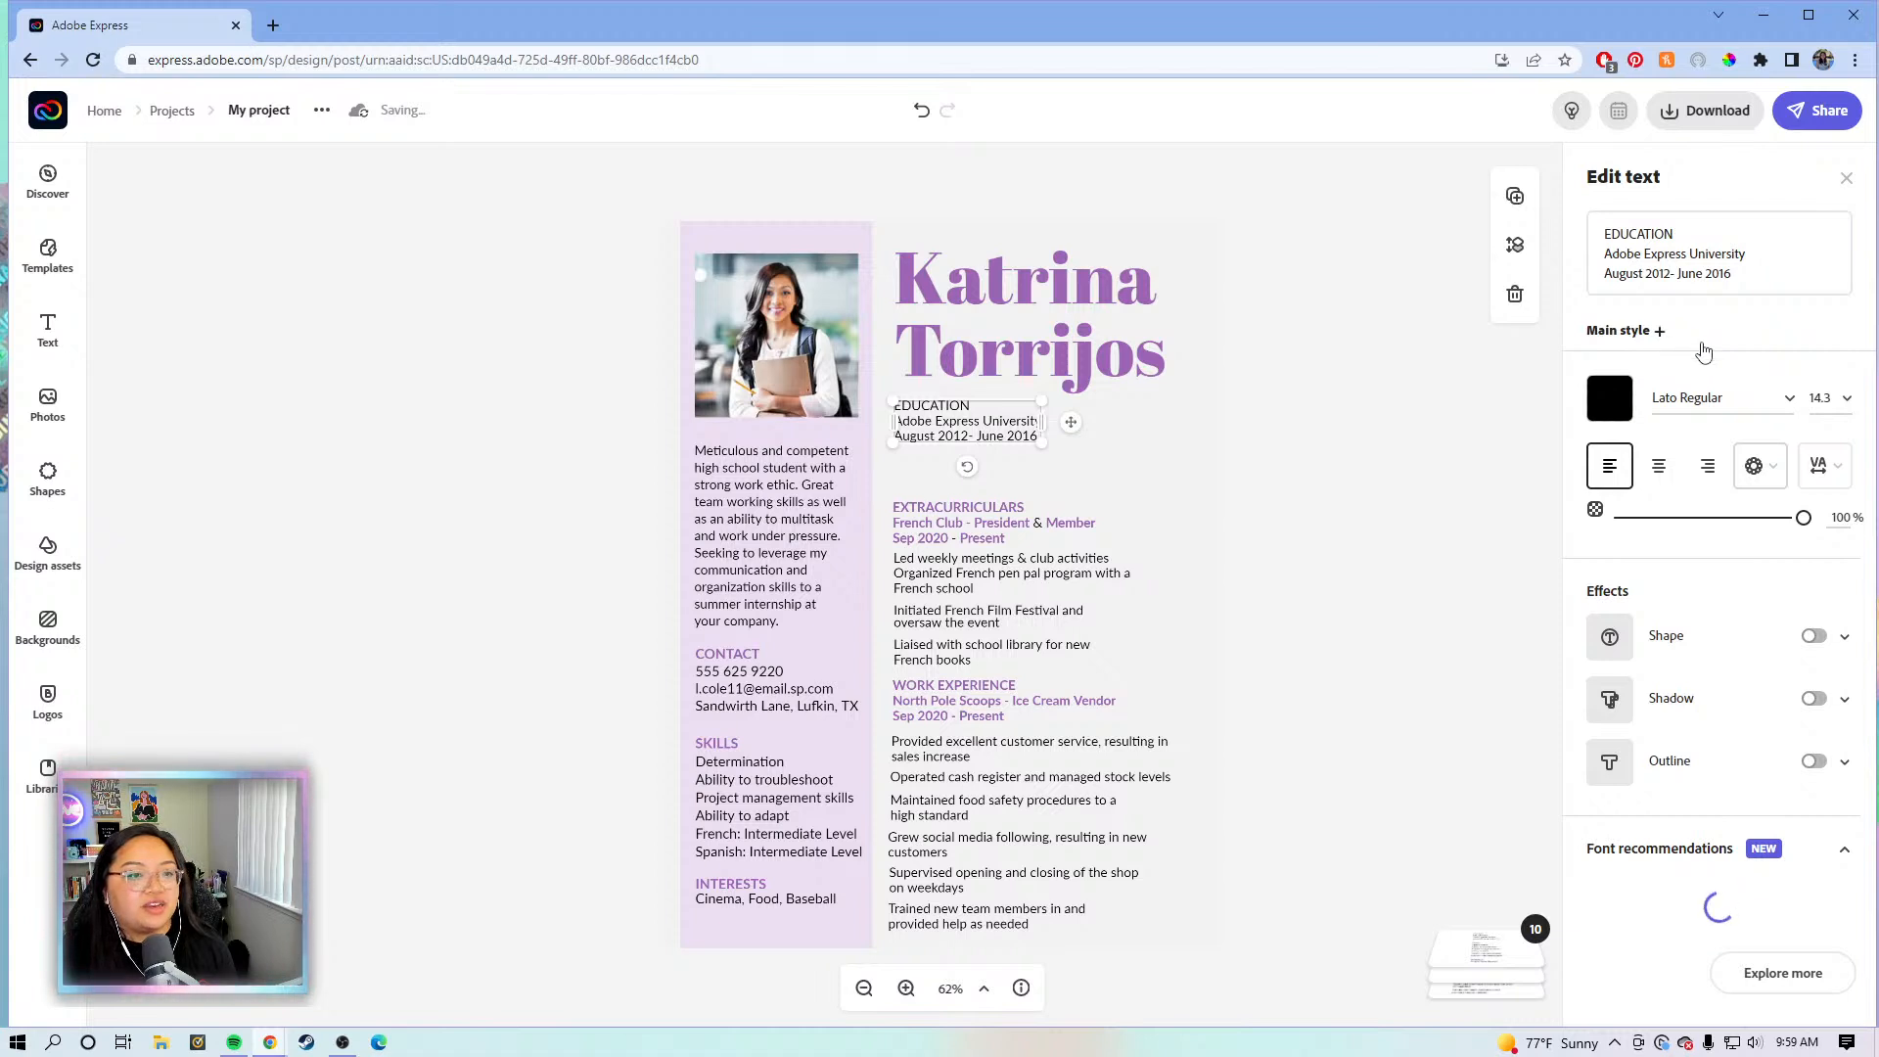
- Give the EDUCATION heading a purple bold Highlight style like the other headings
{"action": "left_click", "coordinate": [1659, 331]}
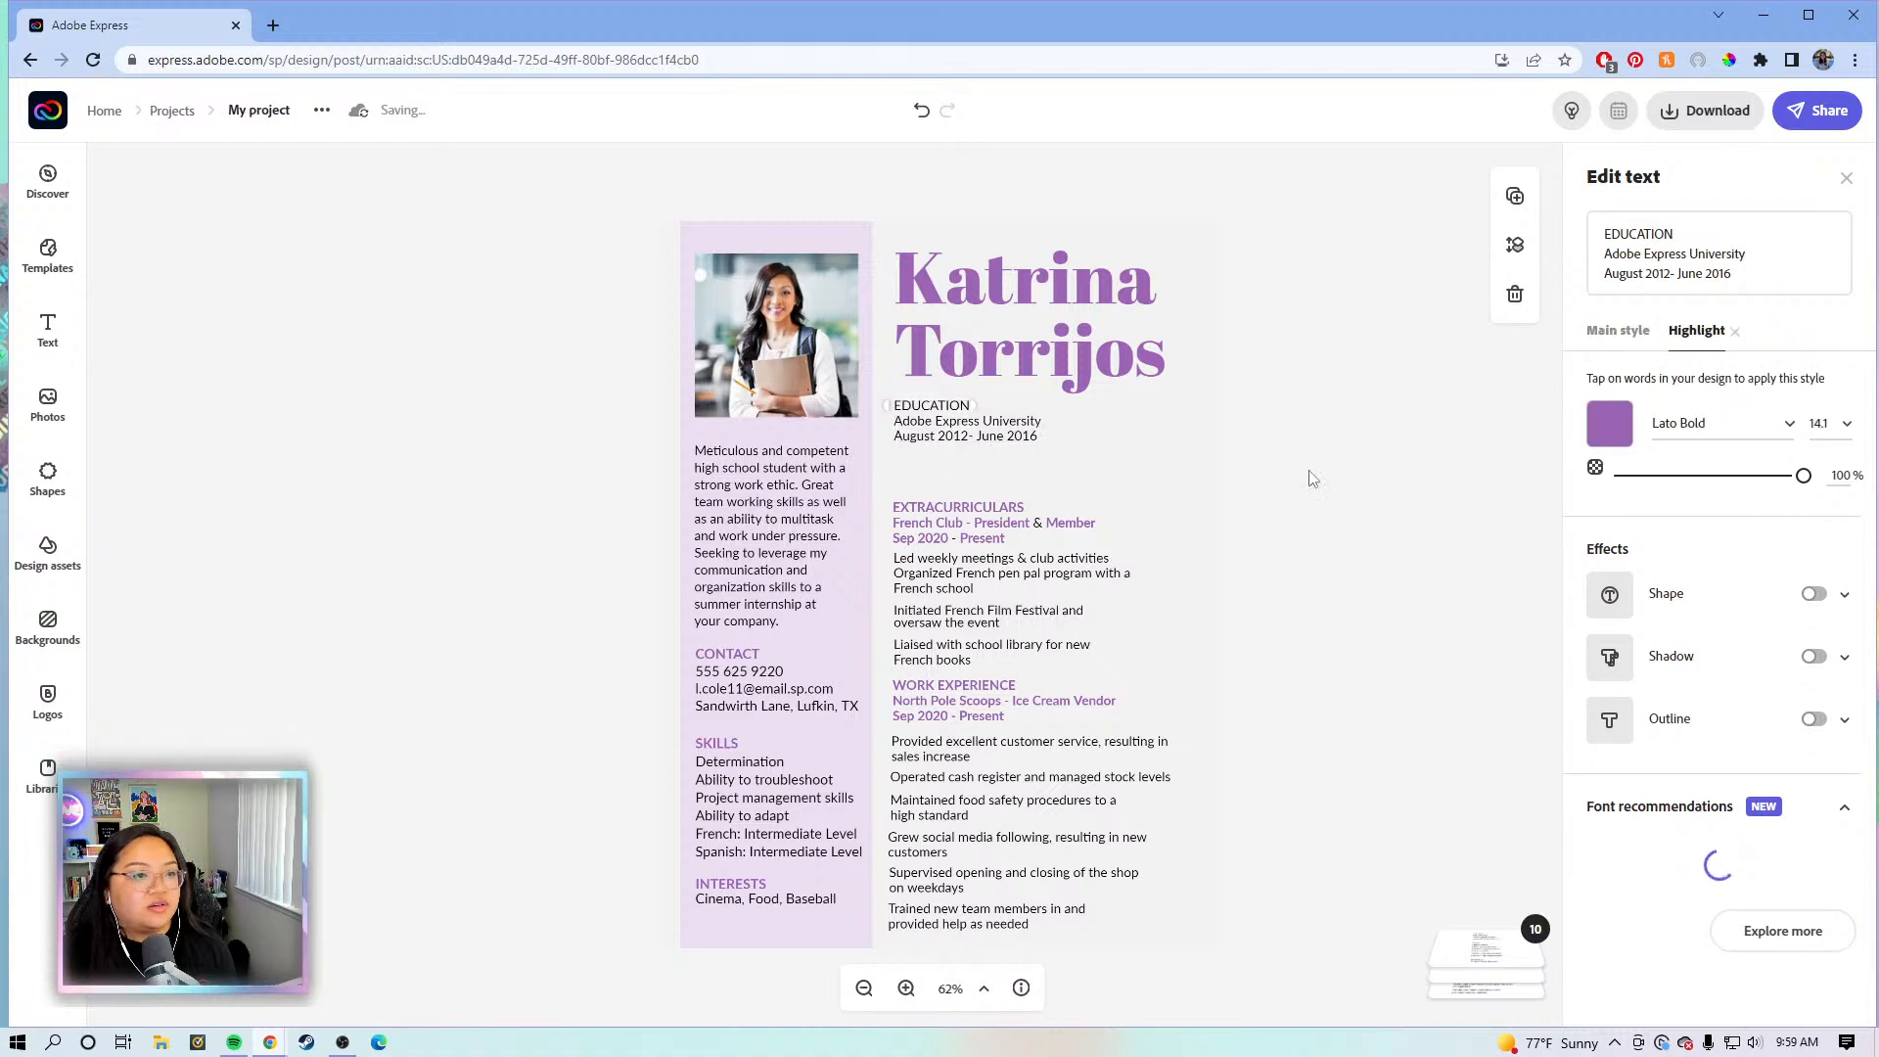
{"action": "left_click", "coordinate": [930, 406]}
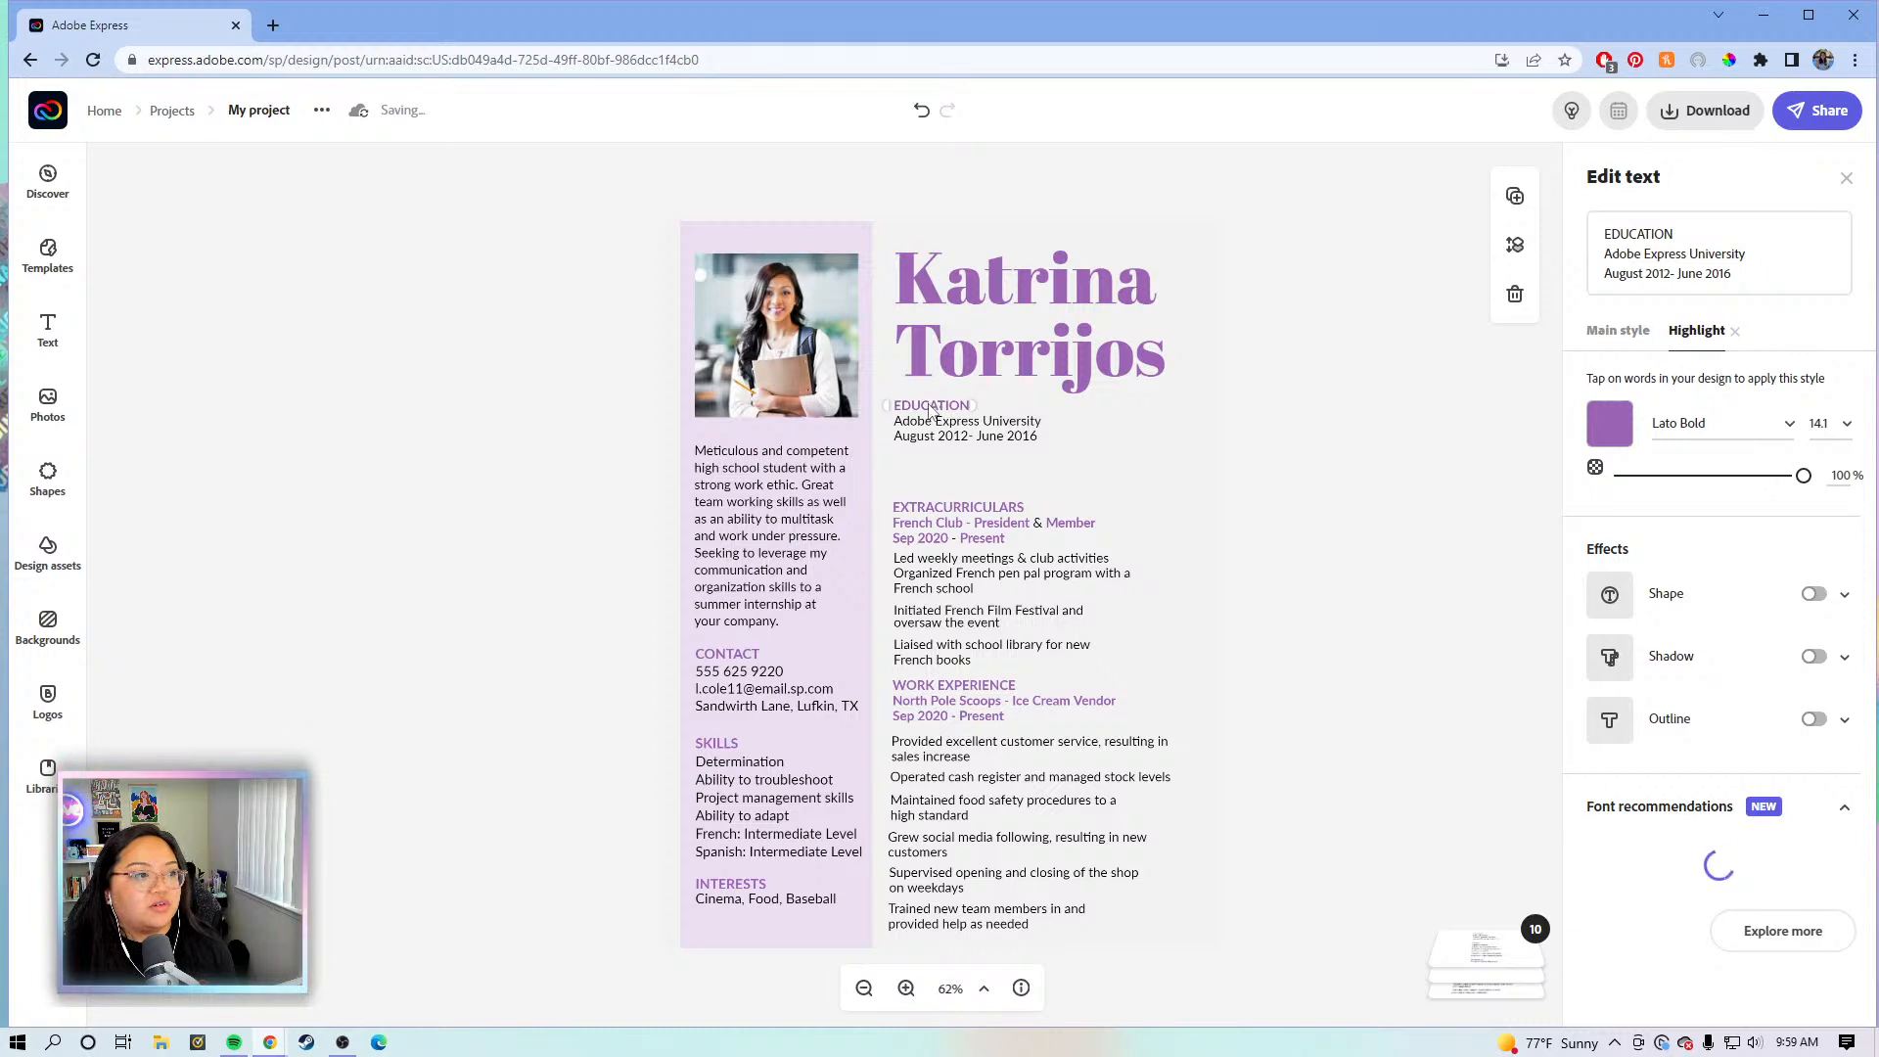
{"action": "left_click", "coordinate": [934, 412]}
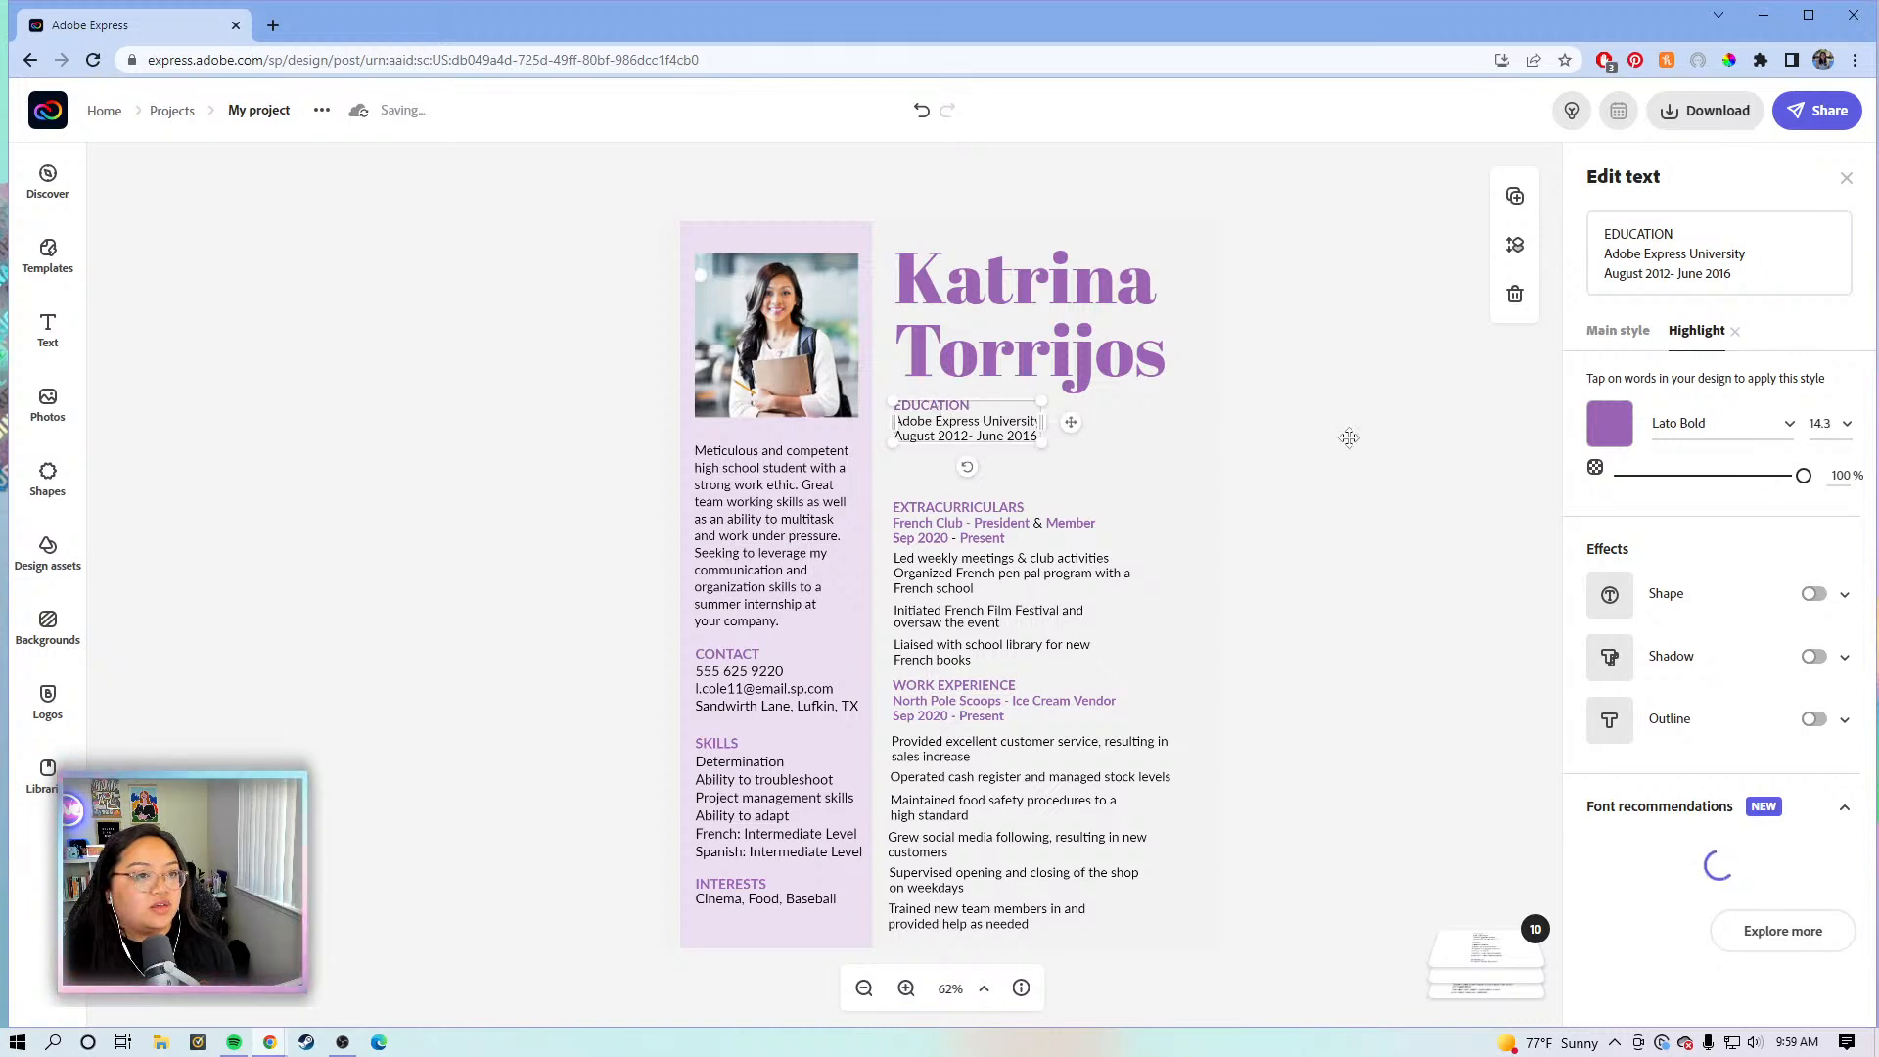
{"action": "left_click", "coordinate": [930, 411]}
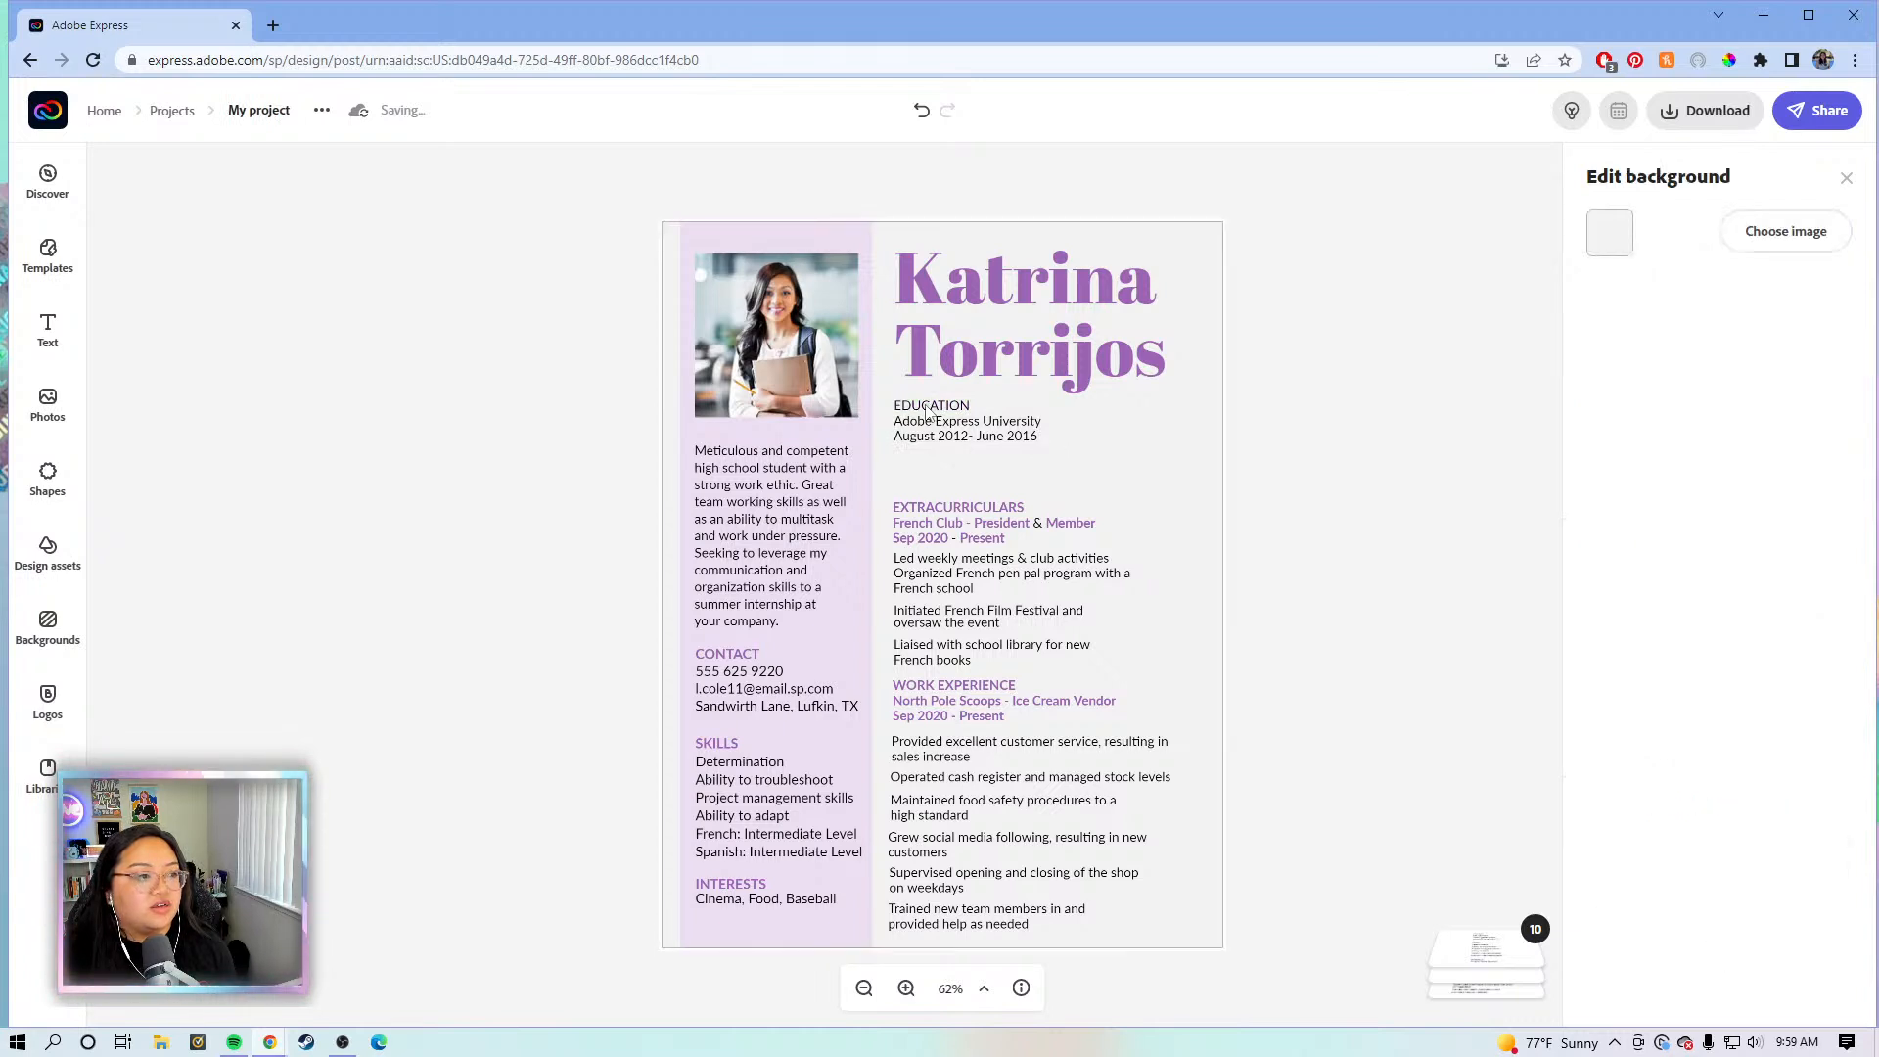
{"action": "left_click", "coordinate": [927, 431]}
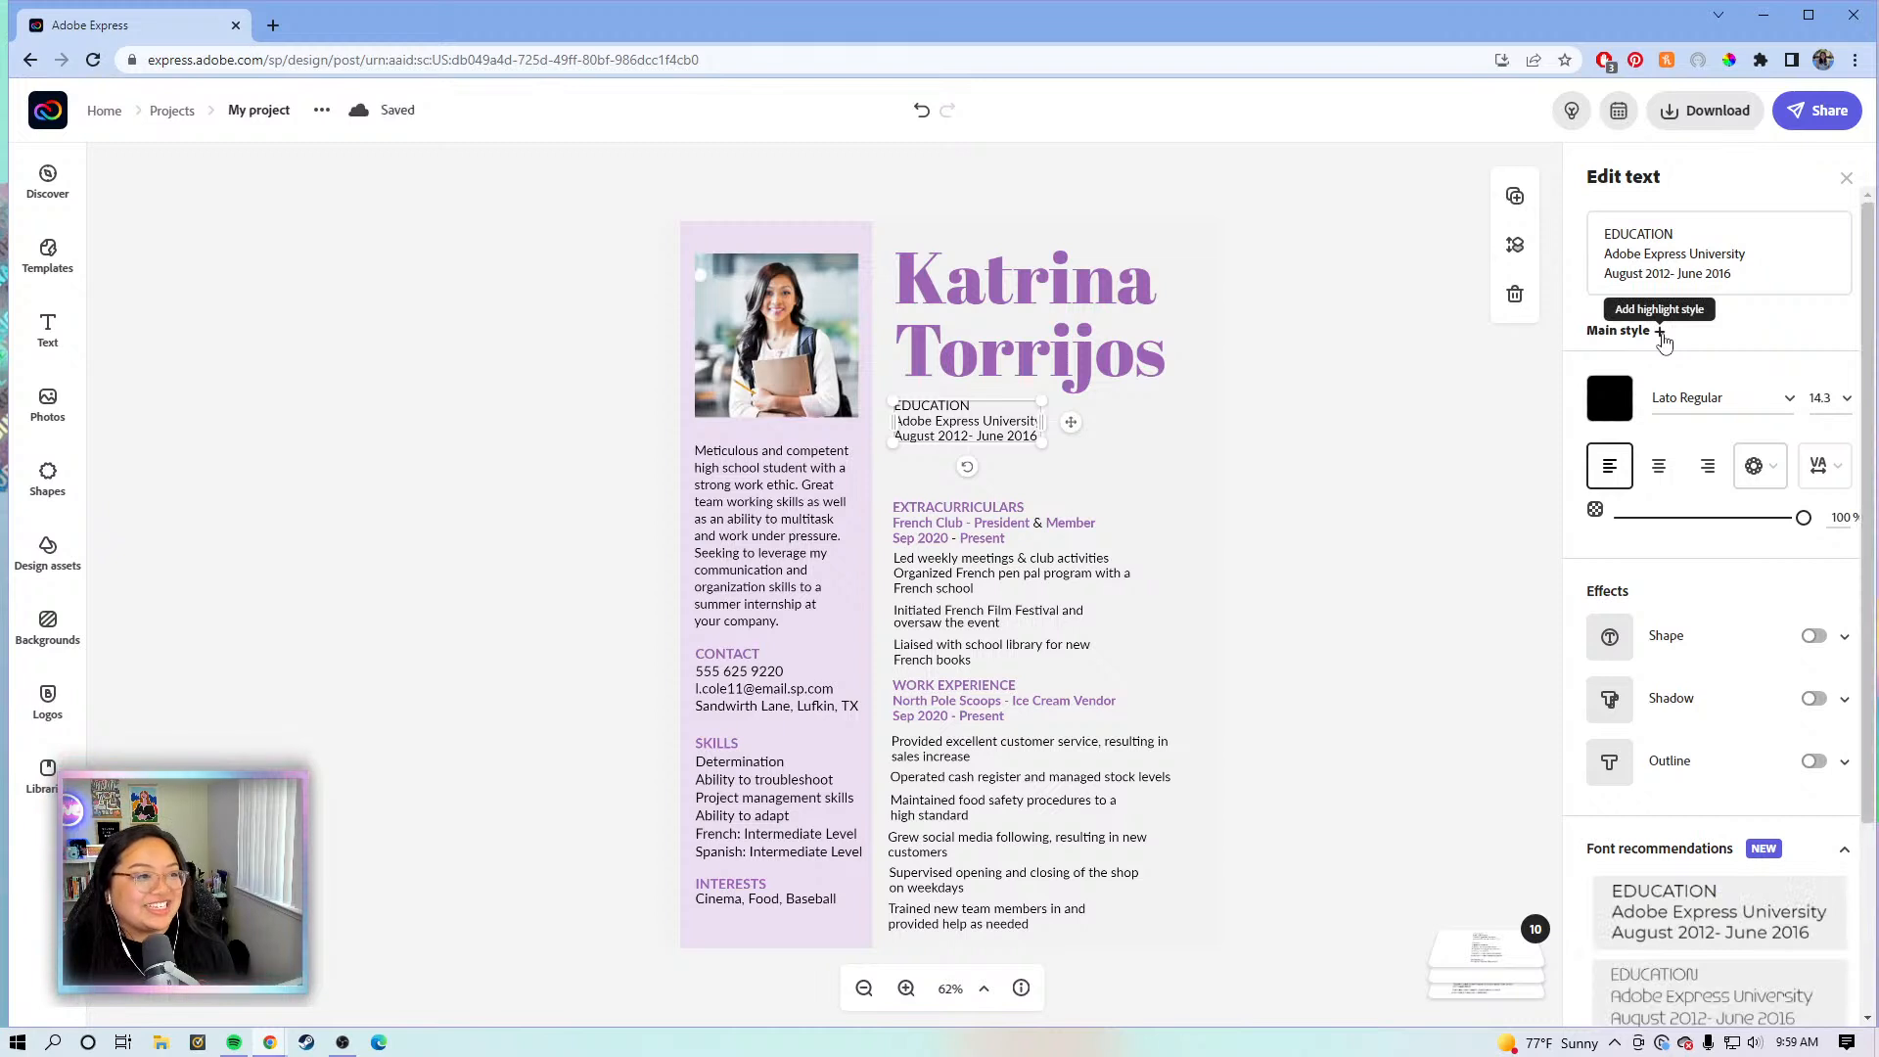
{"action": "left_click", "coordinate": [1660, 333]}
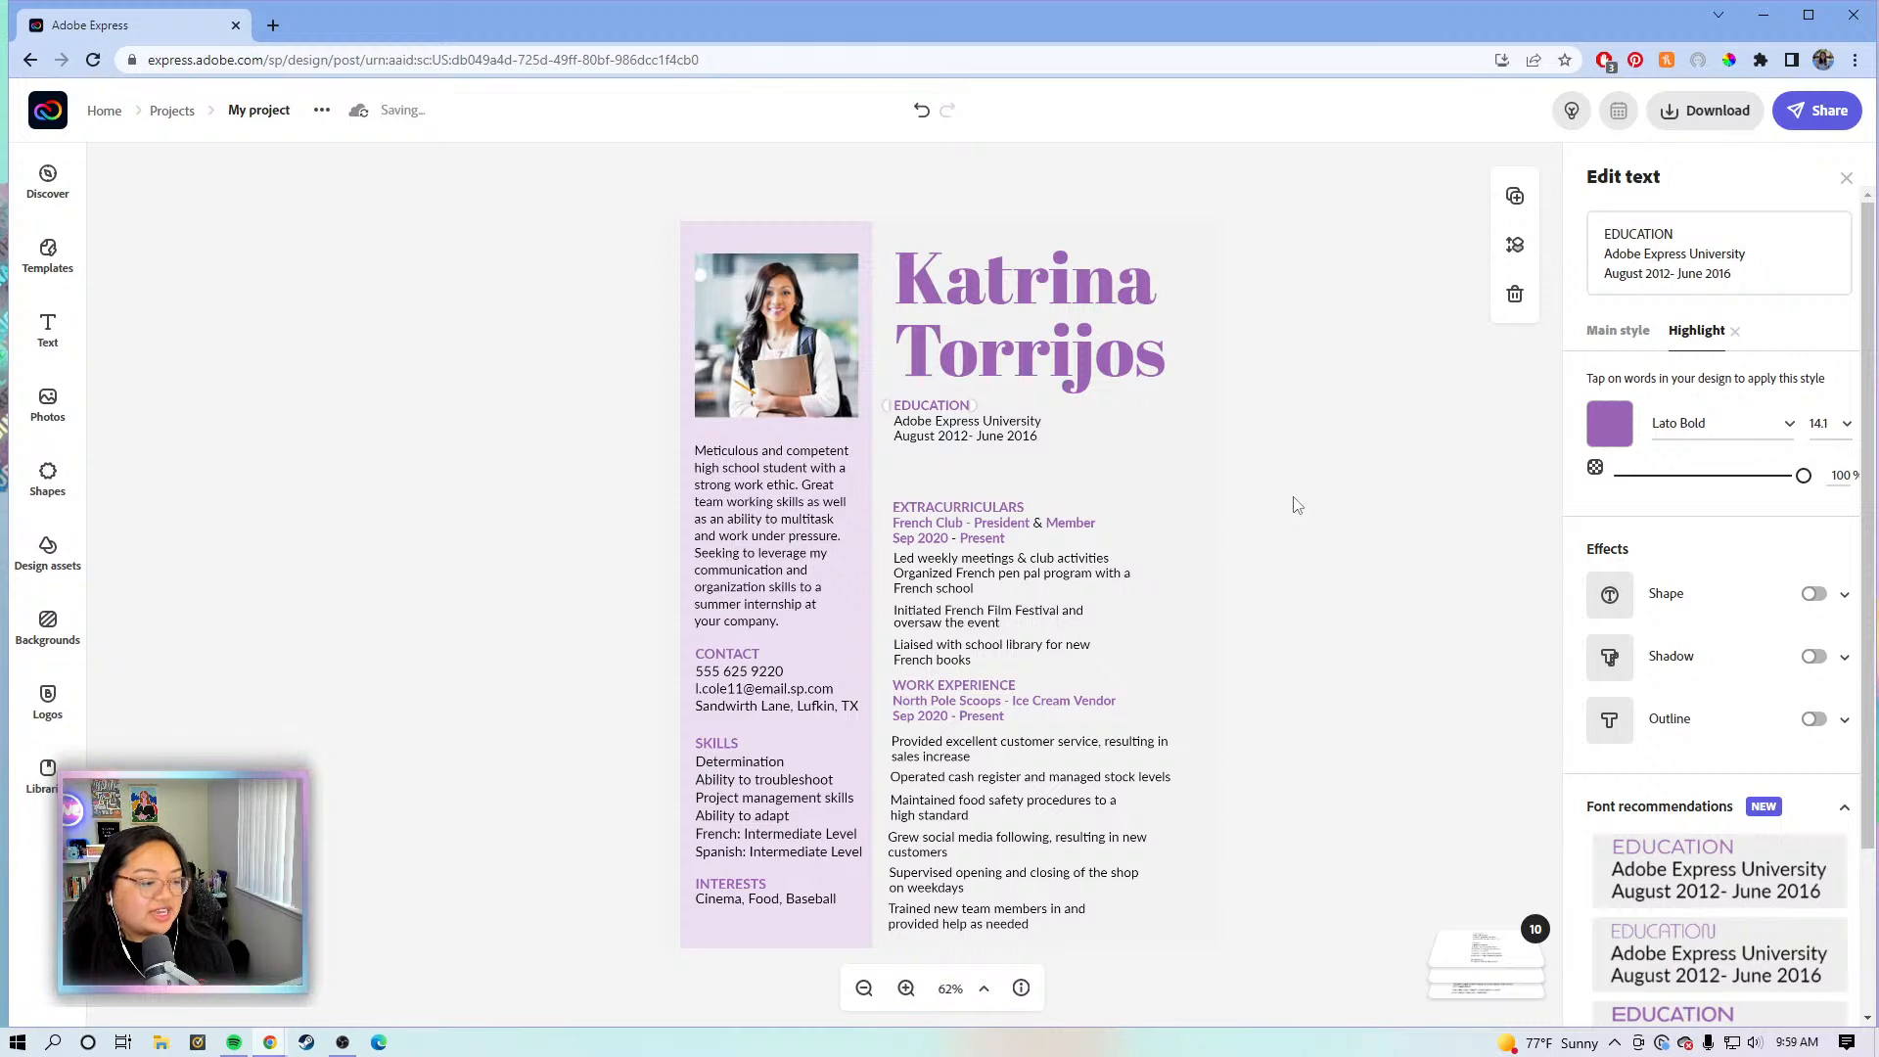
- Nudge the Education text block slightly lower on the page
{"action": "left_click", "coordinate": [1296, 505]}
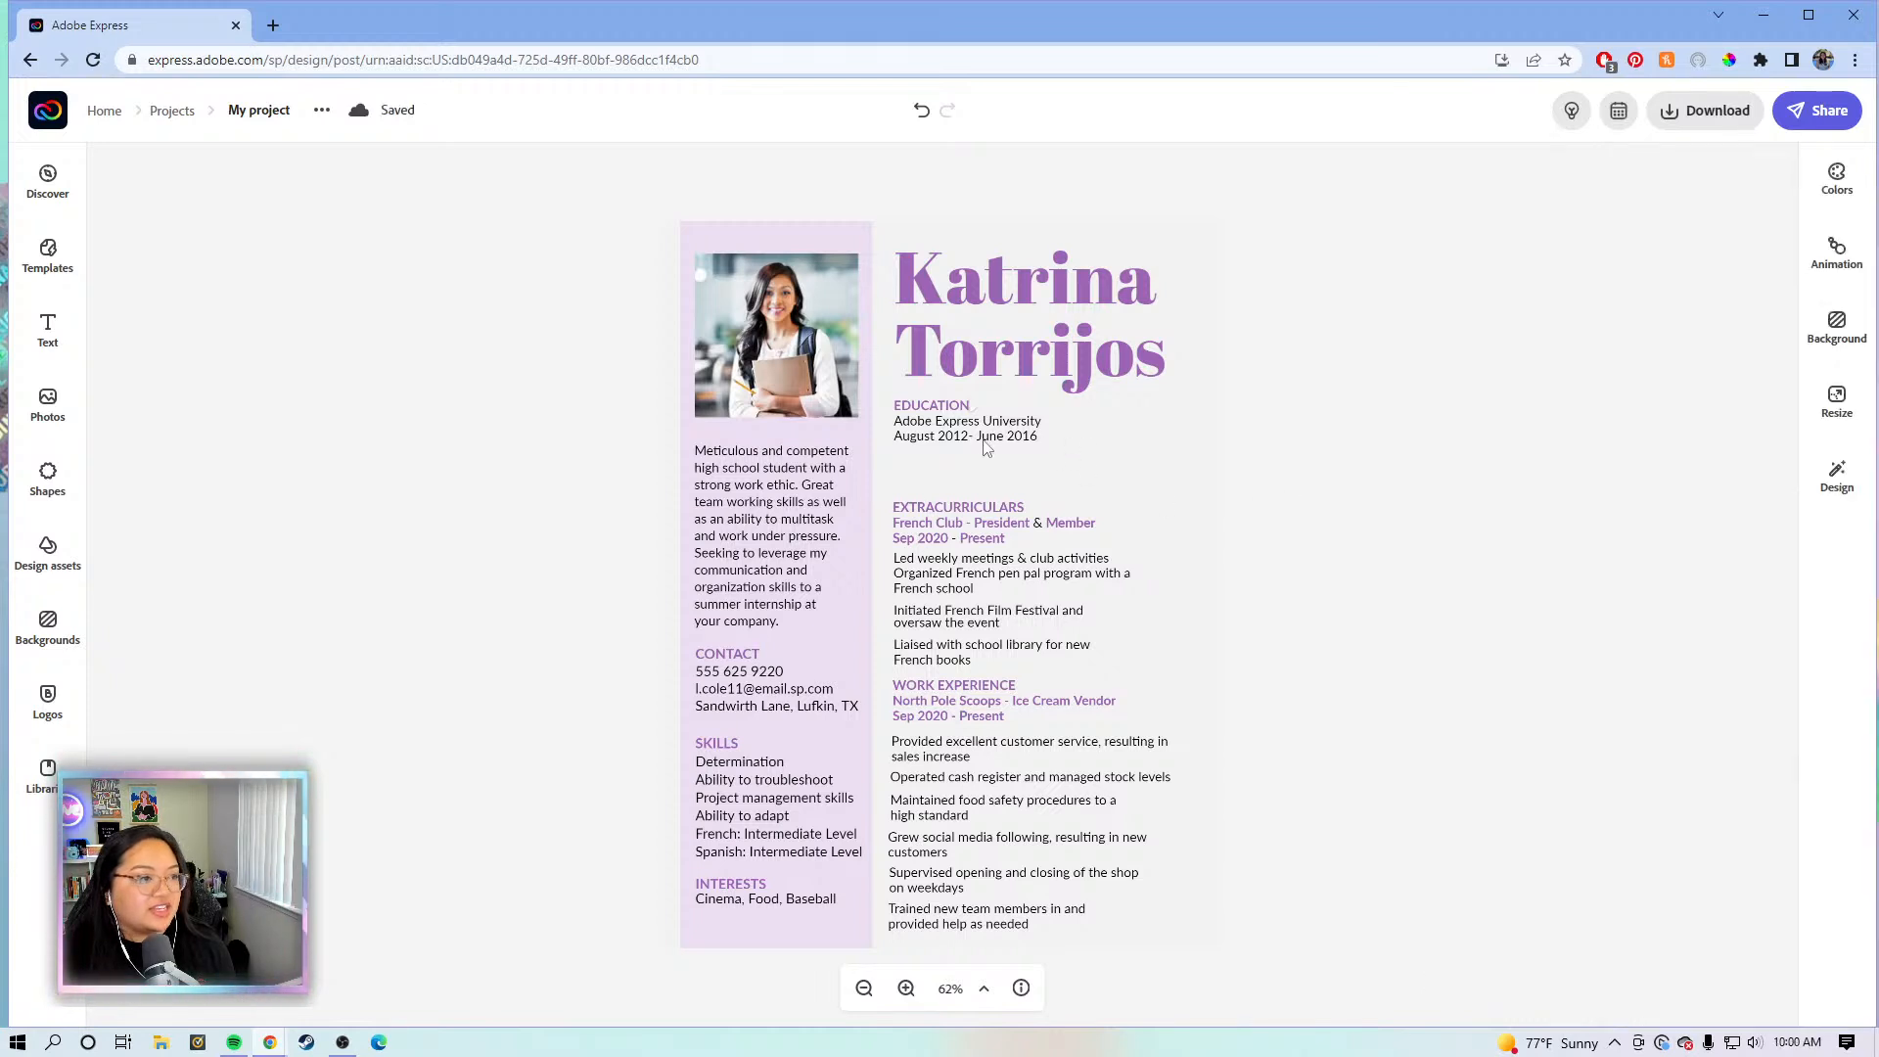
{"action": "left_click", "coordinate": [1217, 259]}
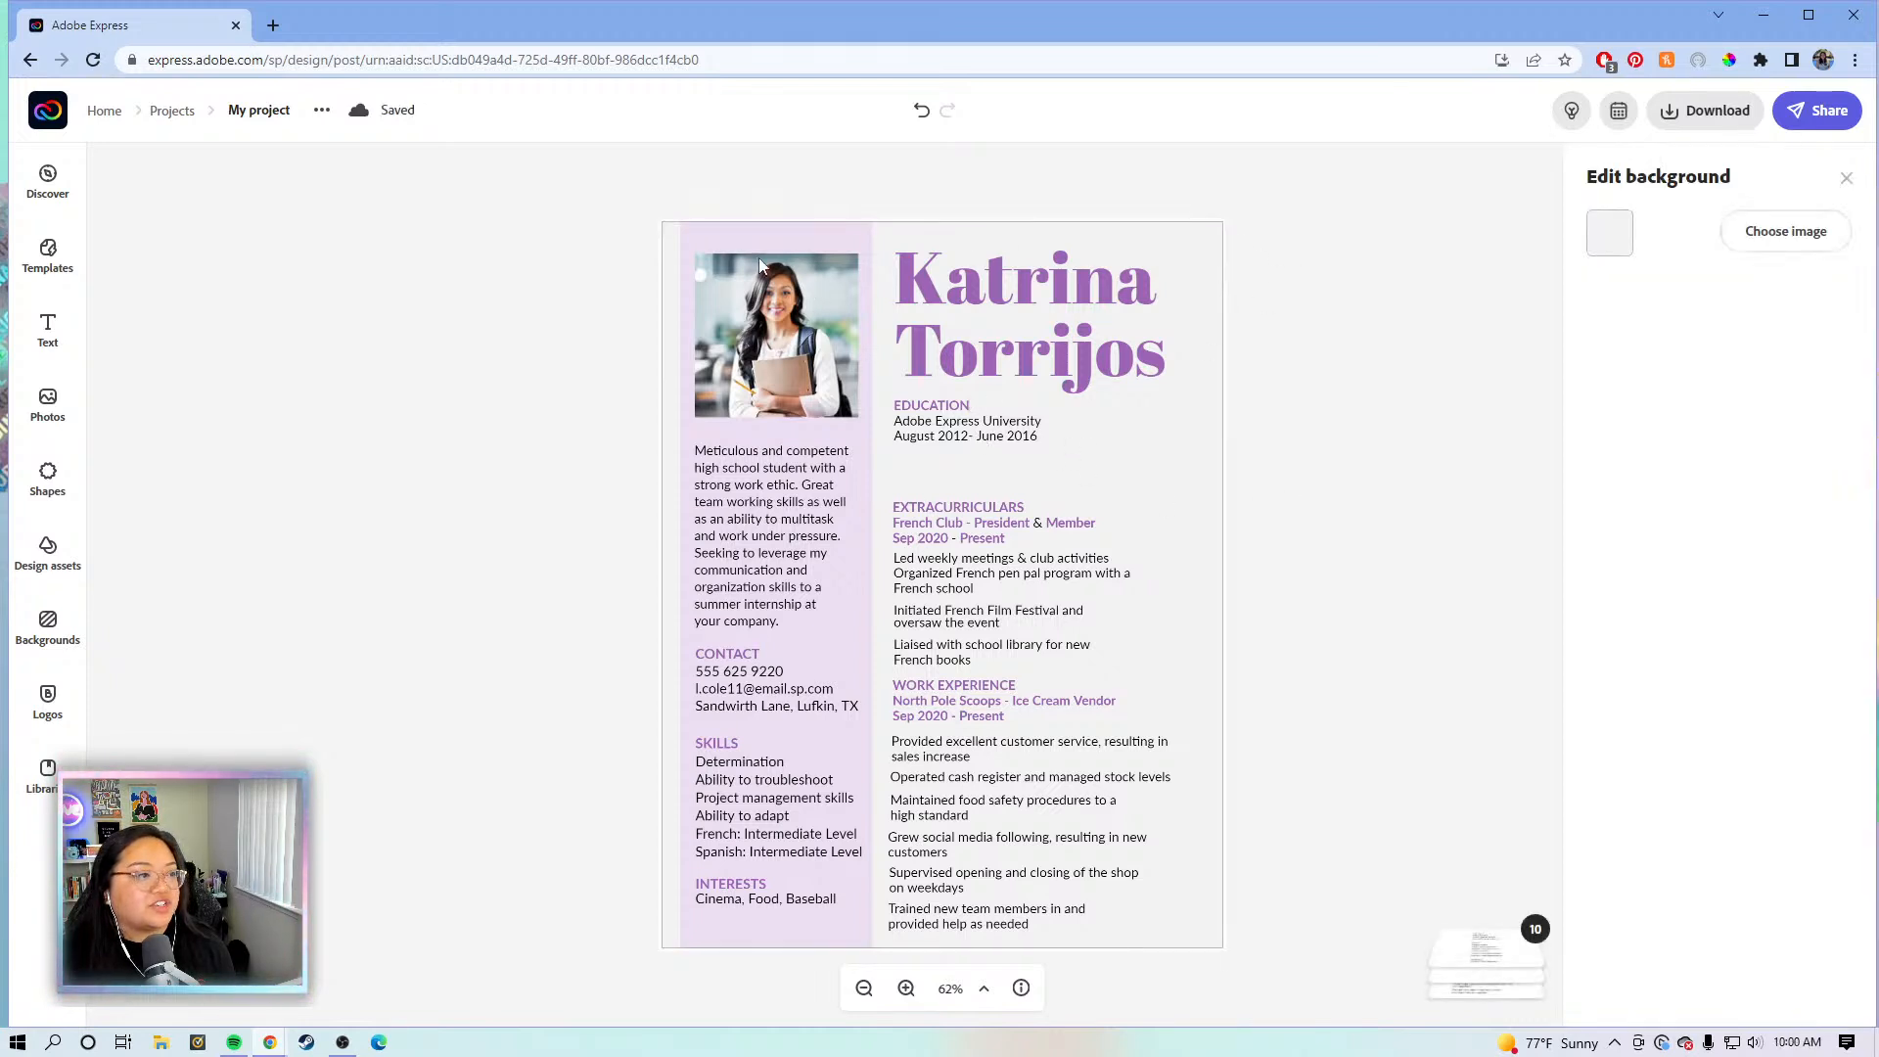
{"action": "left_click", "coordinate": [933, 438]}
{"action": "left_click_drag", "start_coordinate": [944, 449], "coordinate": [944, 465]}
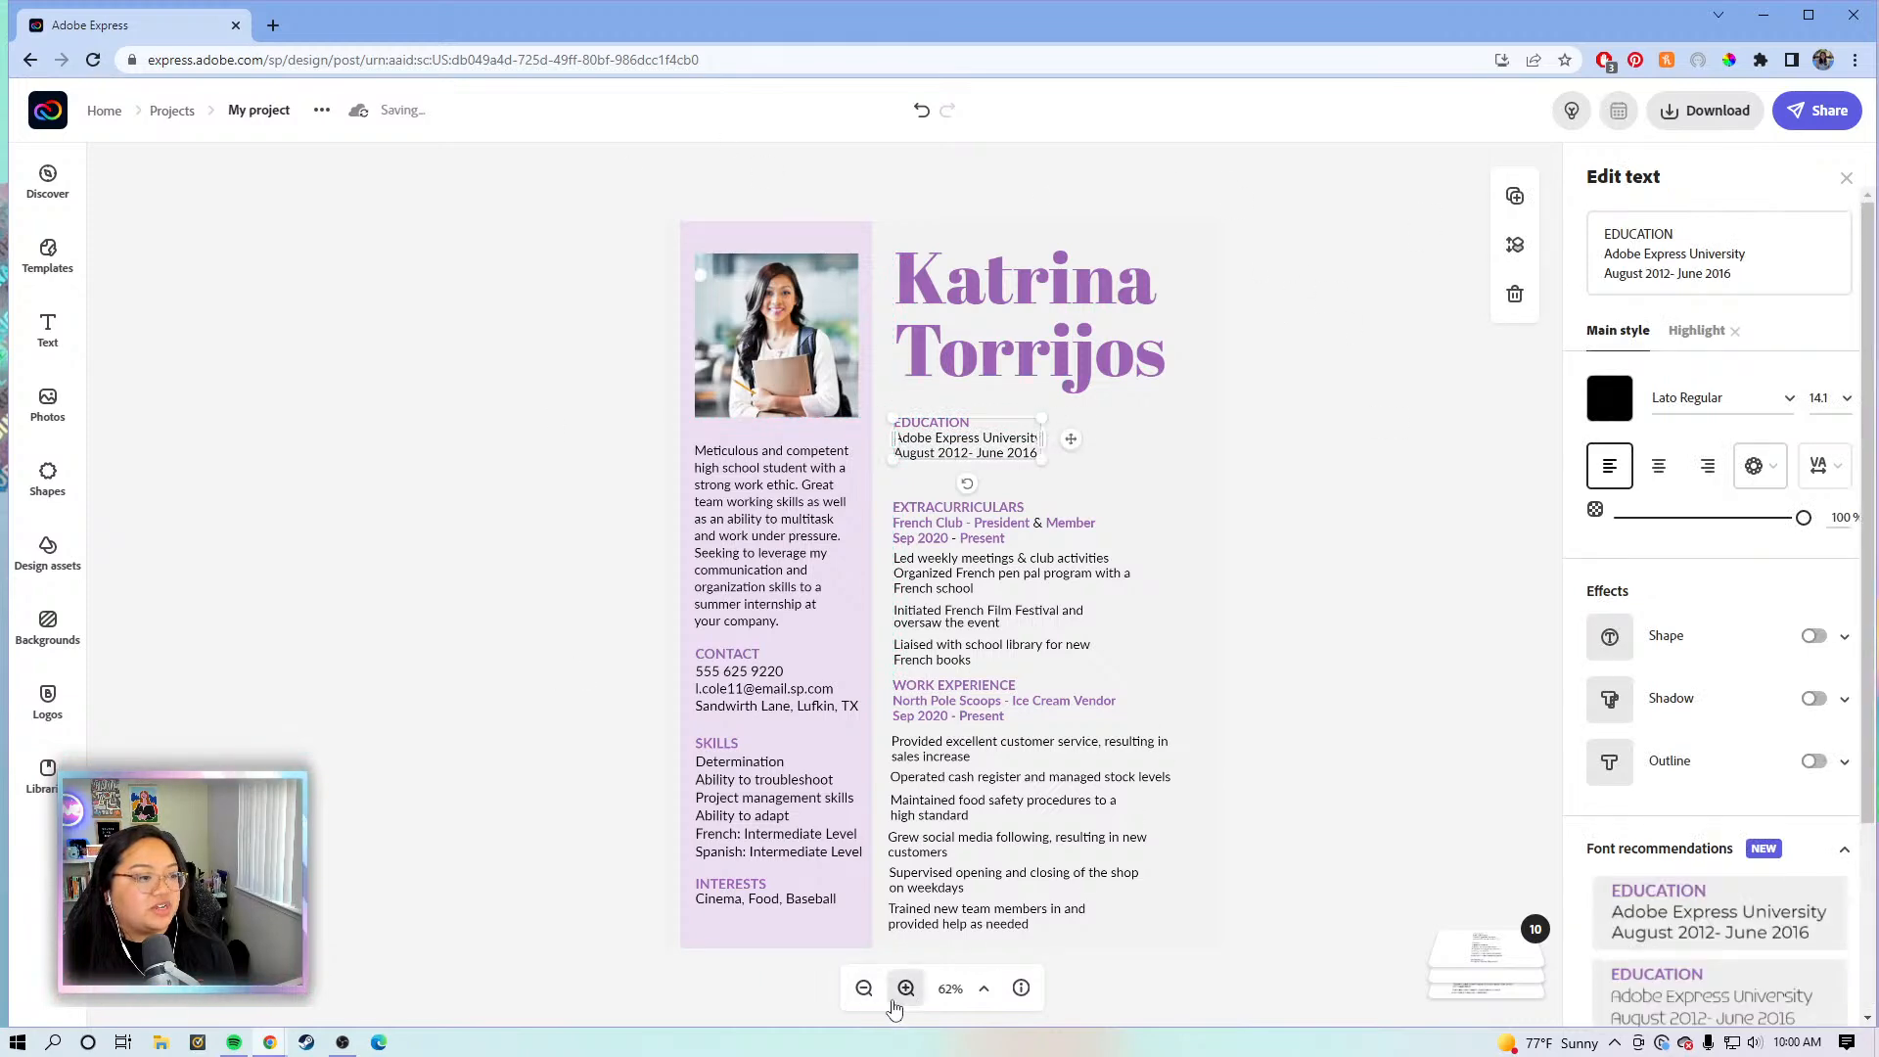
- Zoom to 75% and raise the Extracurriculars section beneath Education
{"action": "left_click", "coordinate": [905, 988]}
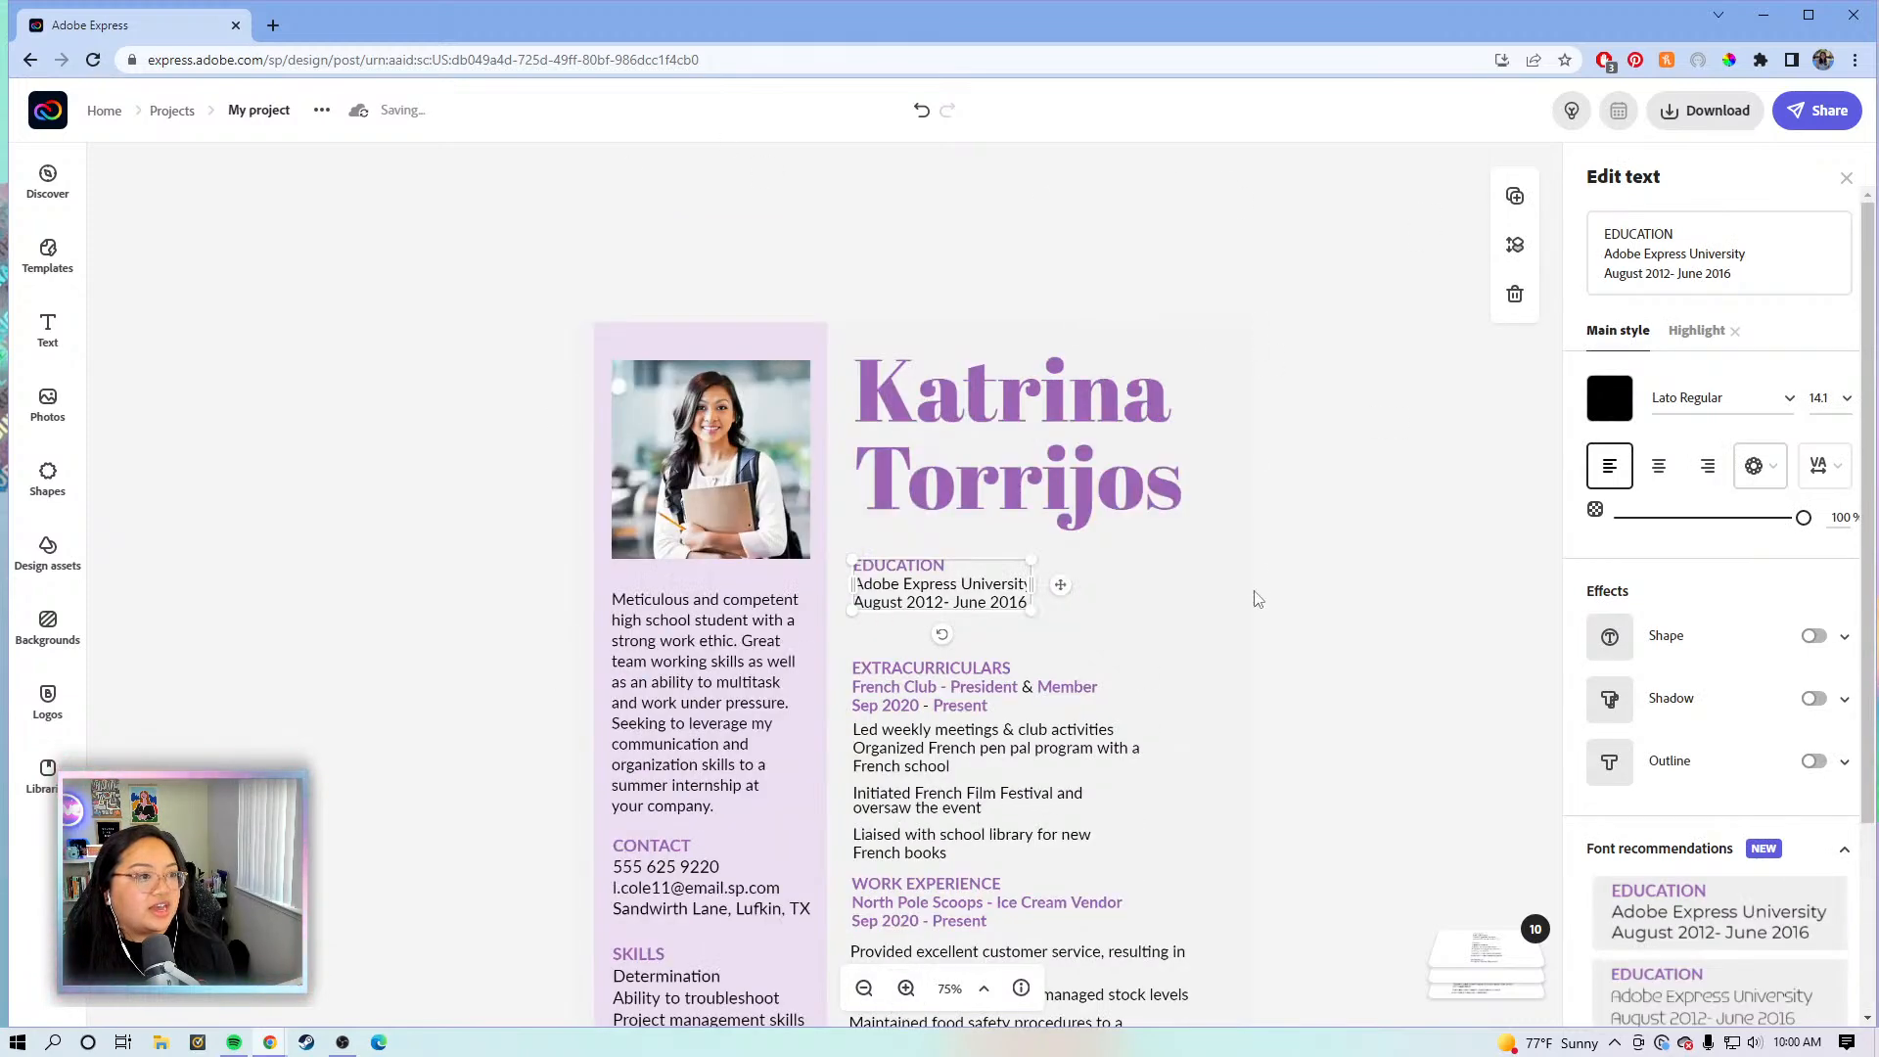
{"action": "scroll", "coordinate": [1245, 637], "scroll_direction": "down", "scroll_amount": 1}
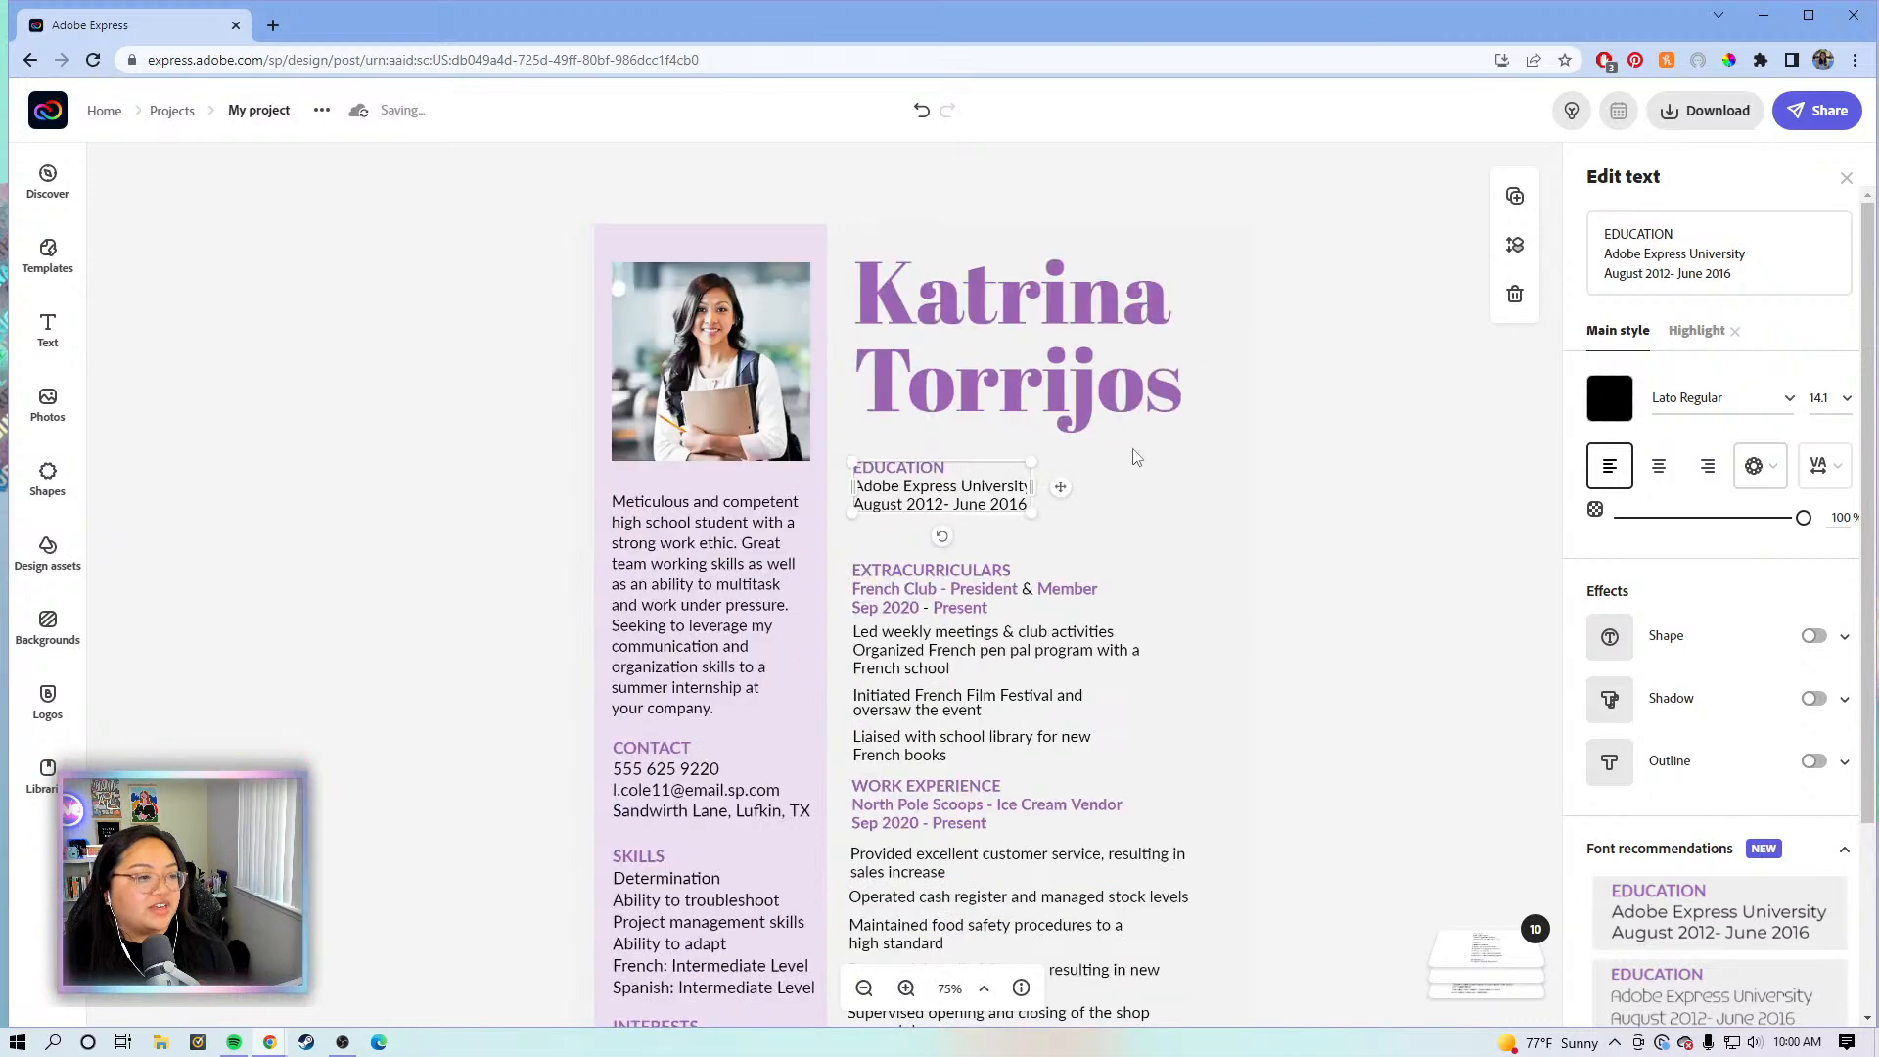
{"action": "scroll", "coordinate": [1145, 546], "scroll_direction": "down", "scroll_amount": 2}
{"action": "mouse_move", "coordinate": [982, 455]}
{"action": "left_mouse_down"}
{"action": "mouse_move", "coordinate": [982, 400]}
{"action": "mouse_move", "coordinate": [982, 476]}
{"action": "left_mouse_up"}
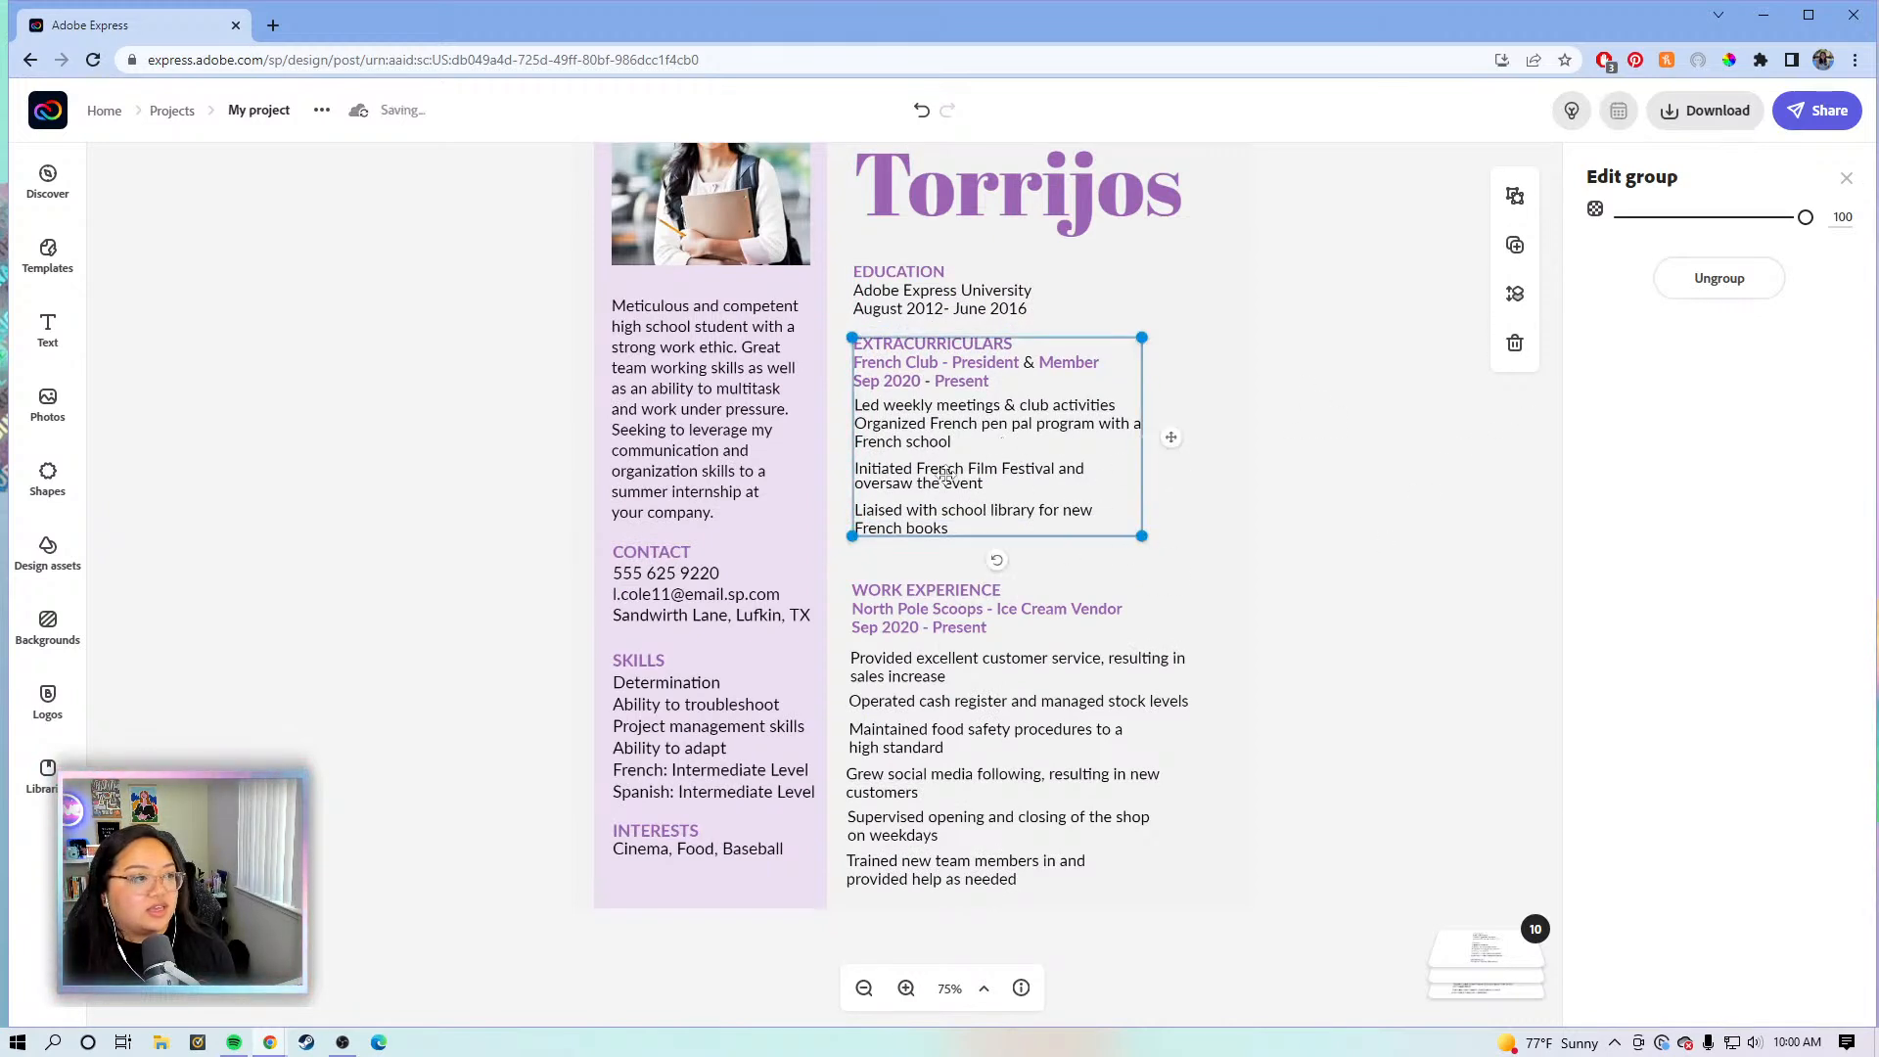
- Move the Work Experience heading and its bullet list up beneath Extracurriculars
{"action": "left_click", "coordinate": [963, 678]}
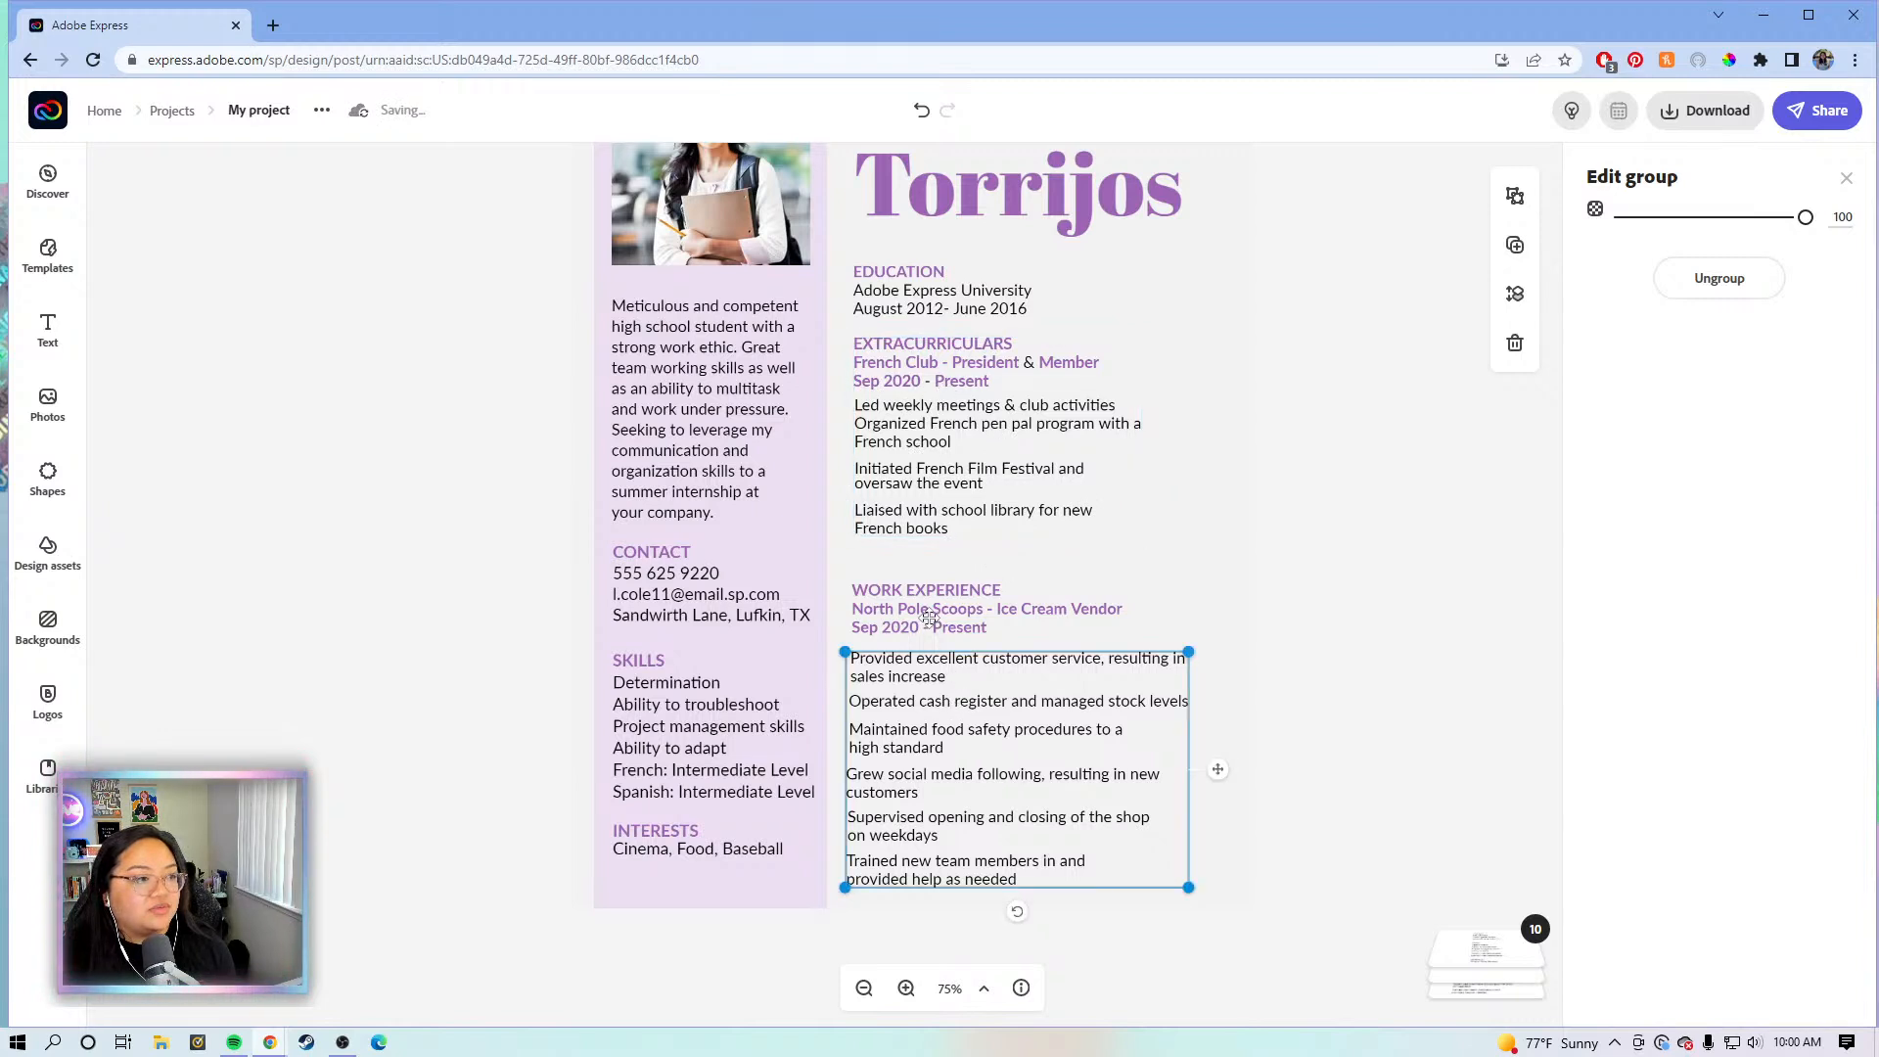
{"action": "left_click", "coordinate": [901, 603]}
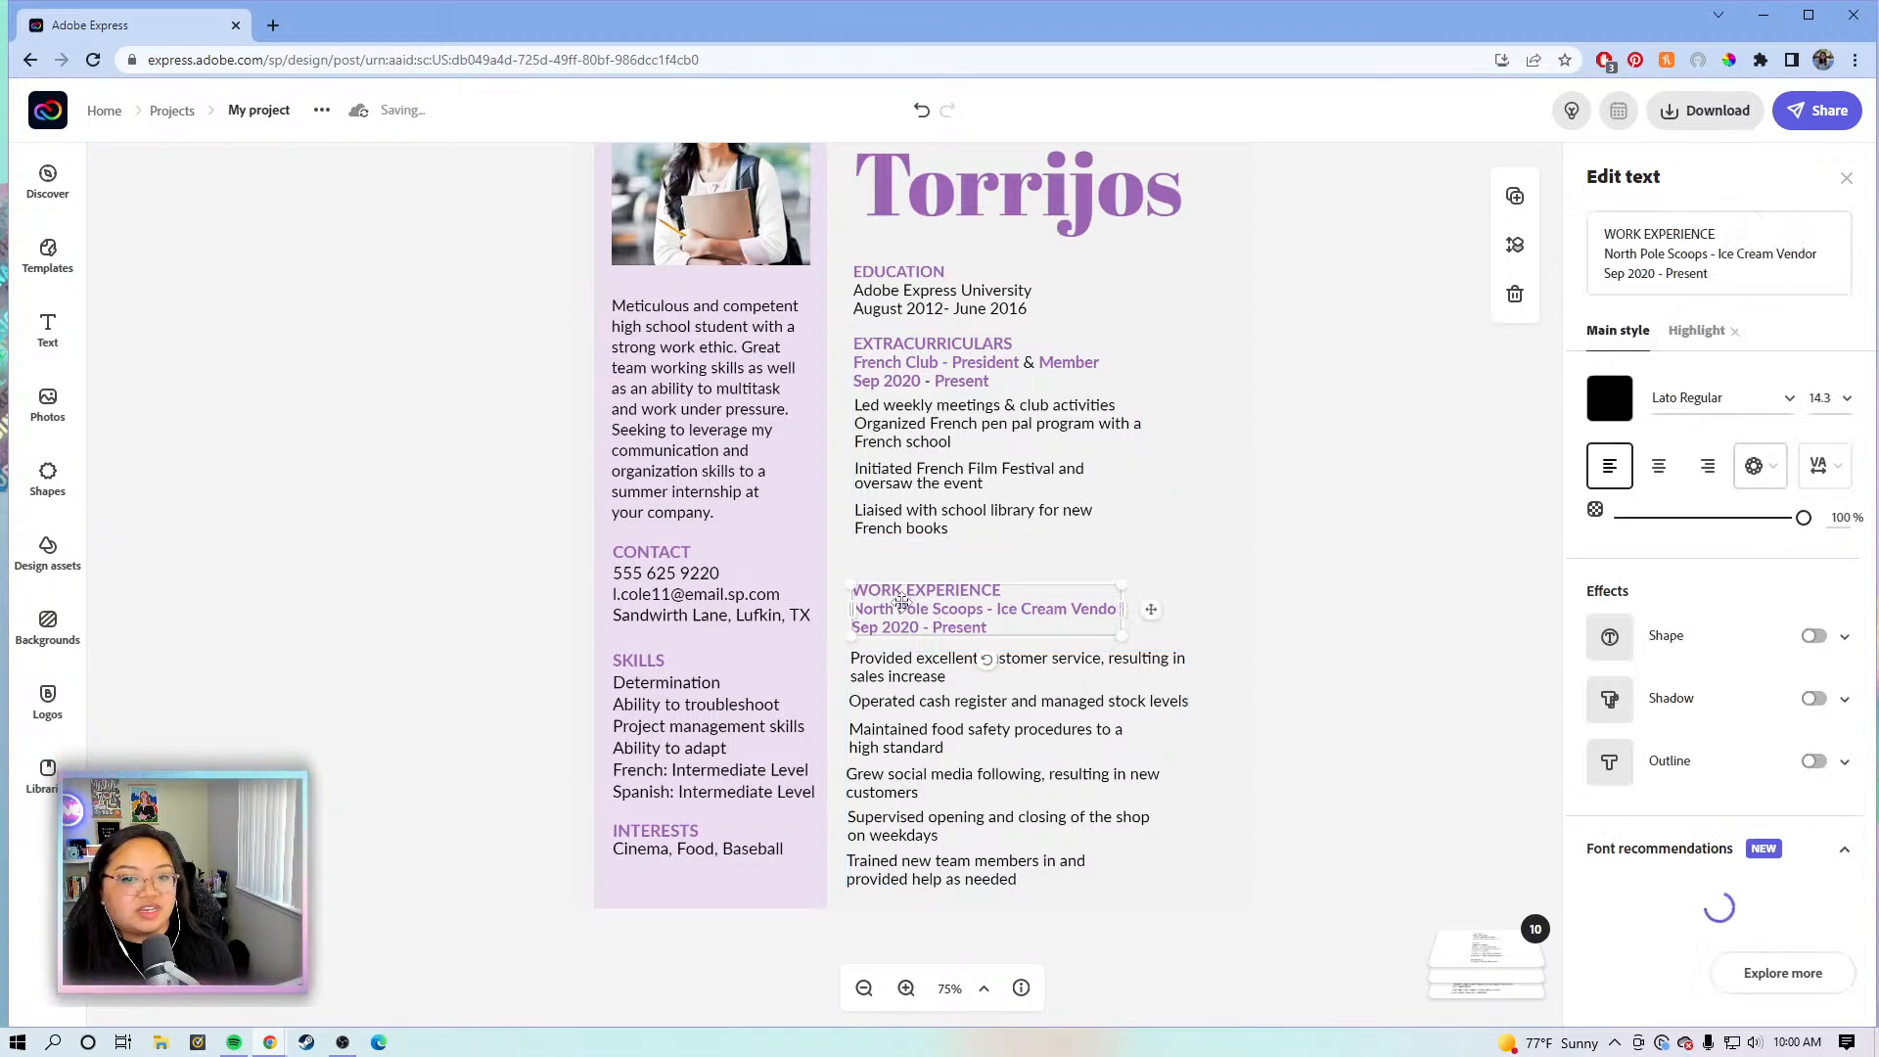
{"action": "left_click_drag", "start_coordinate": [901, 603], "coordinate": [905, 566]}
{"action": "left_click", "coordinate": [912, 699]}
{"action": "left_click_drag", "start_coordinate": [912, 699], "coordinate": [910, 723]}
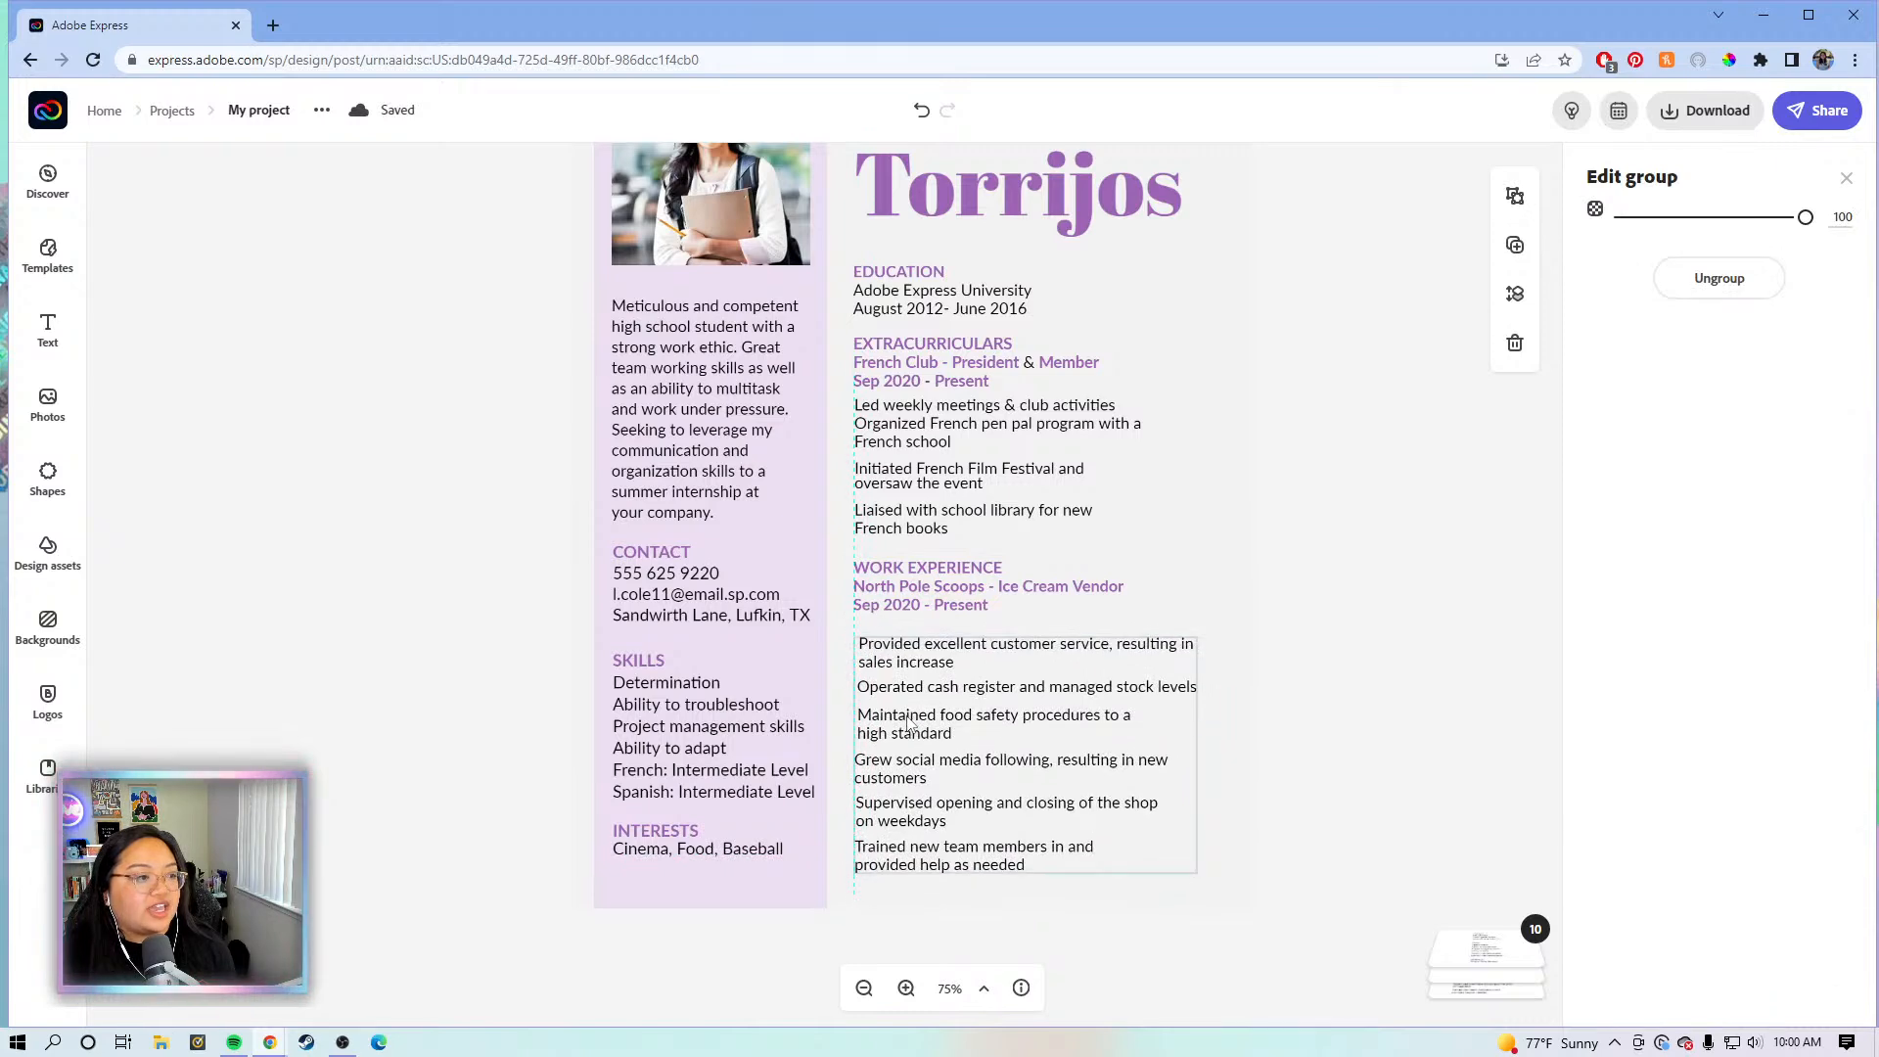
{"action": "left_click", "coordinate": [469, 569]}
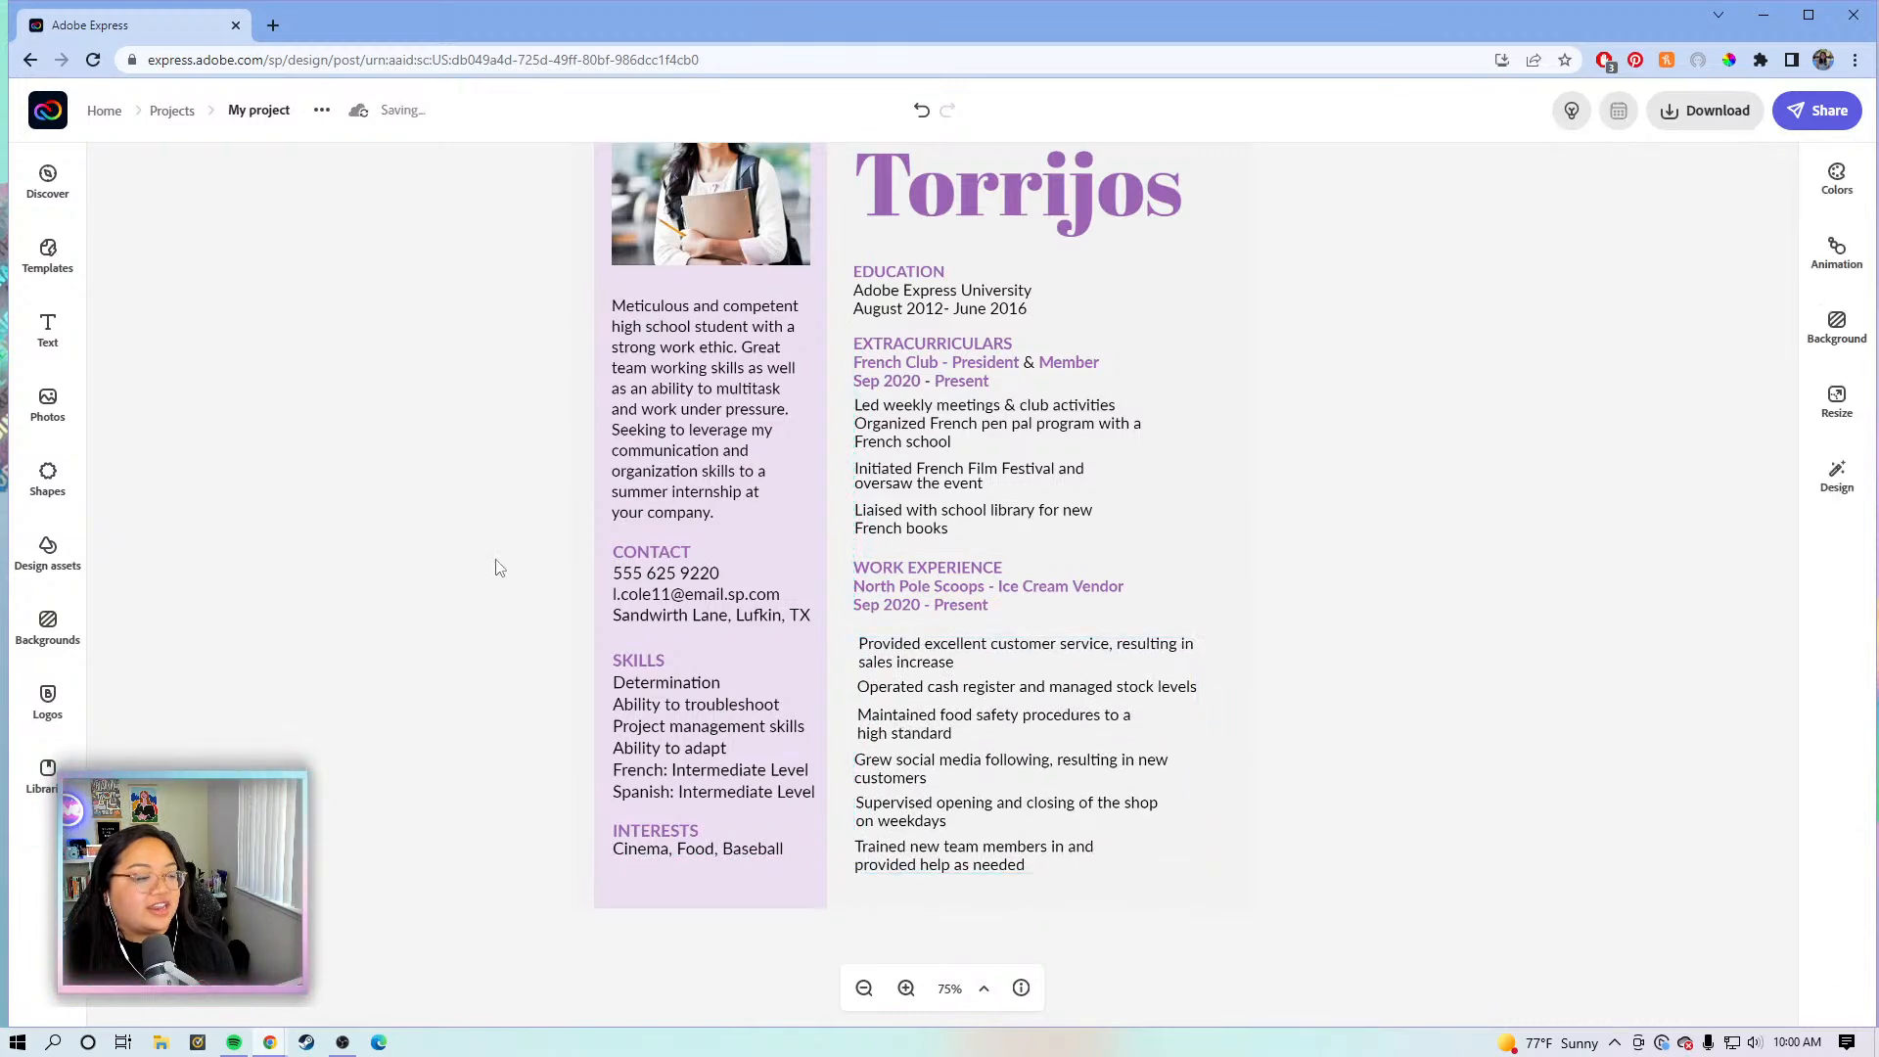
{"action": "scroll", "coordinate": [506, 558], "scroll_direction": "up", "scroll_amount": 4}
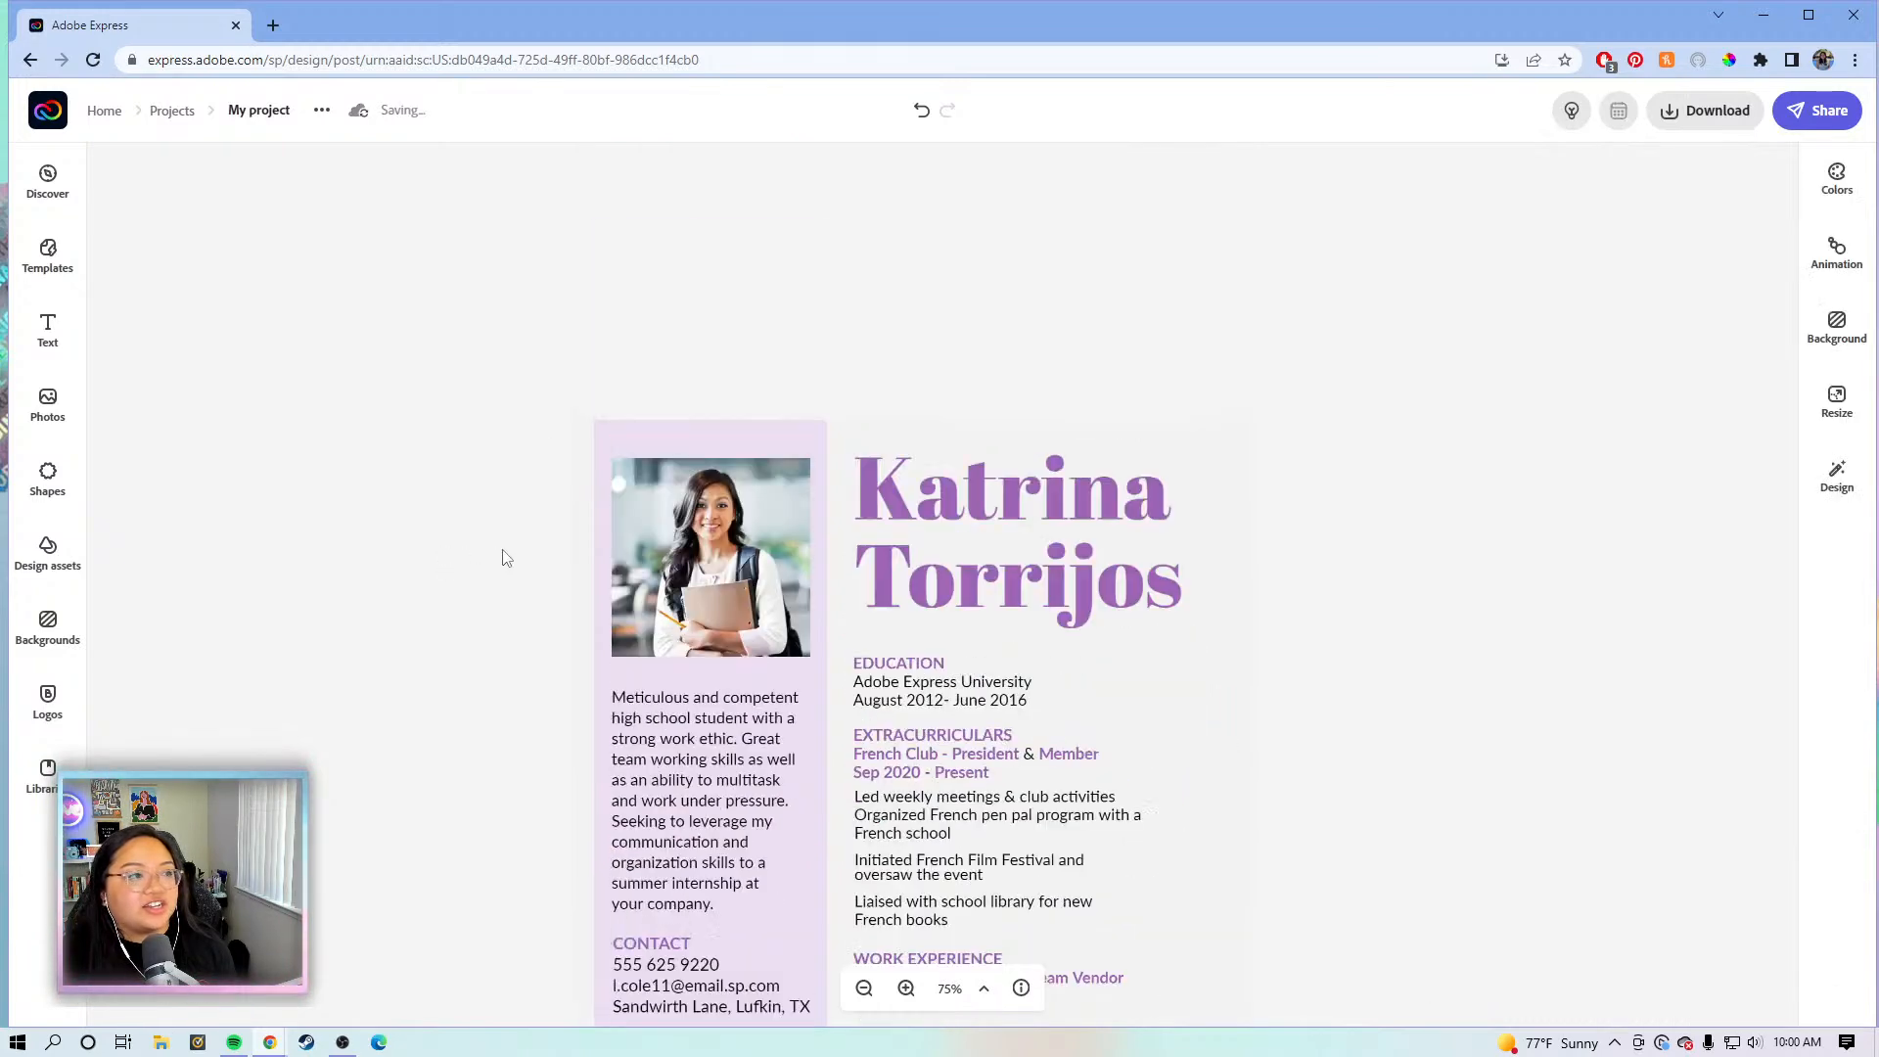
- Delete the profile photo, leaving its frame empty, and show the saved brand Logos
{"action": "left_click", "coordinate": [752, 537]}
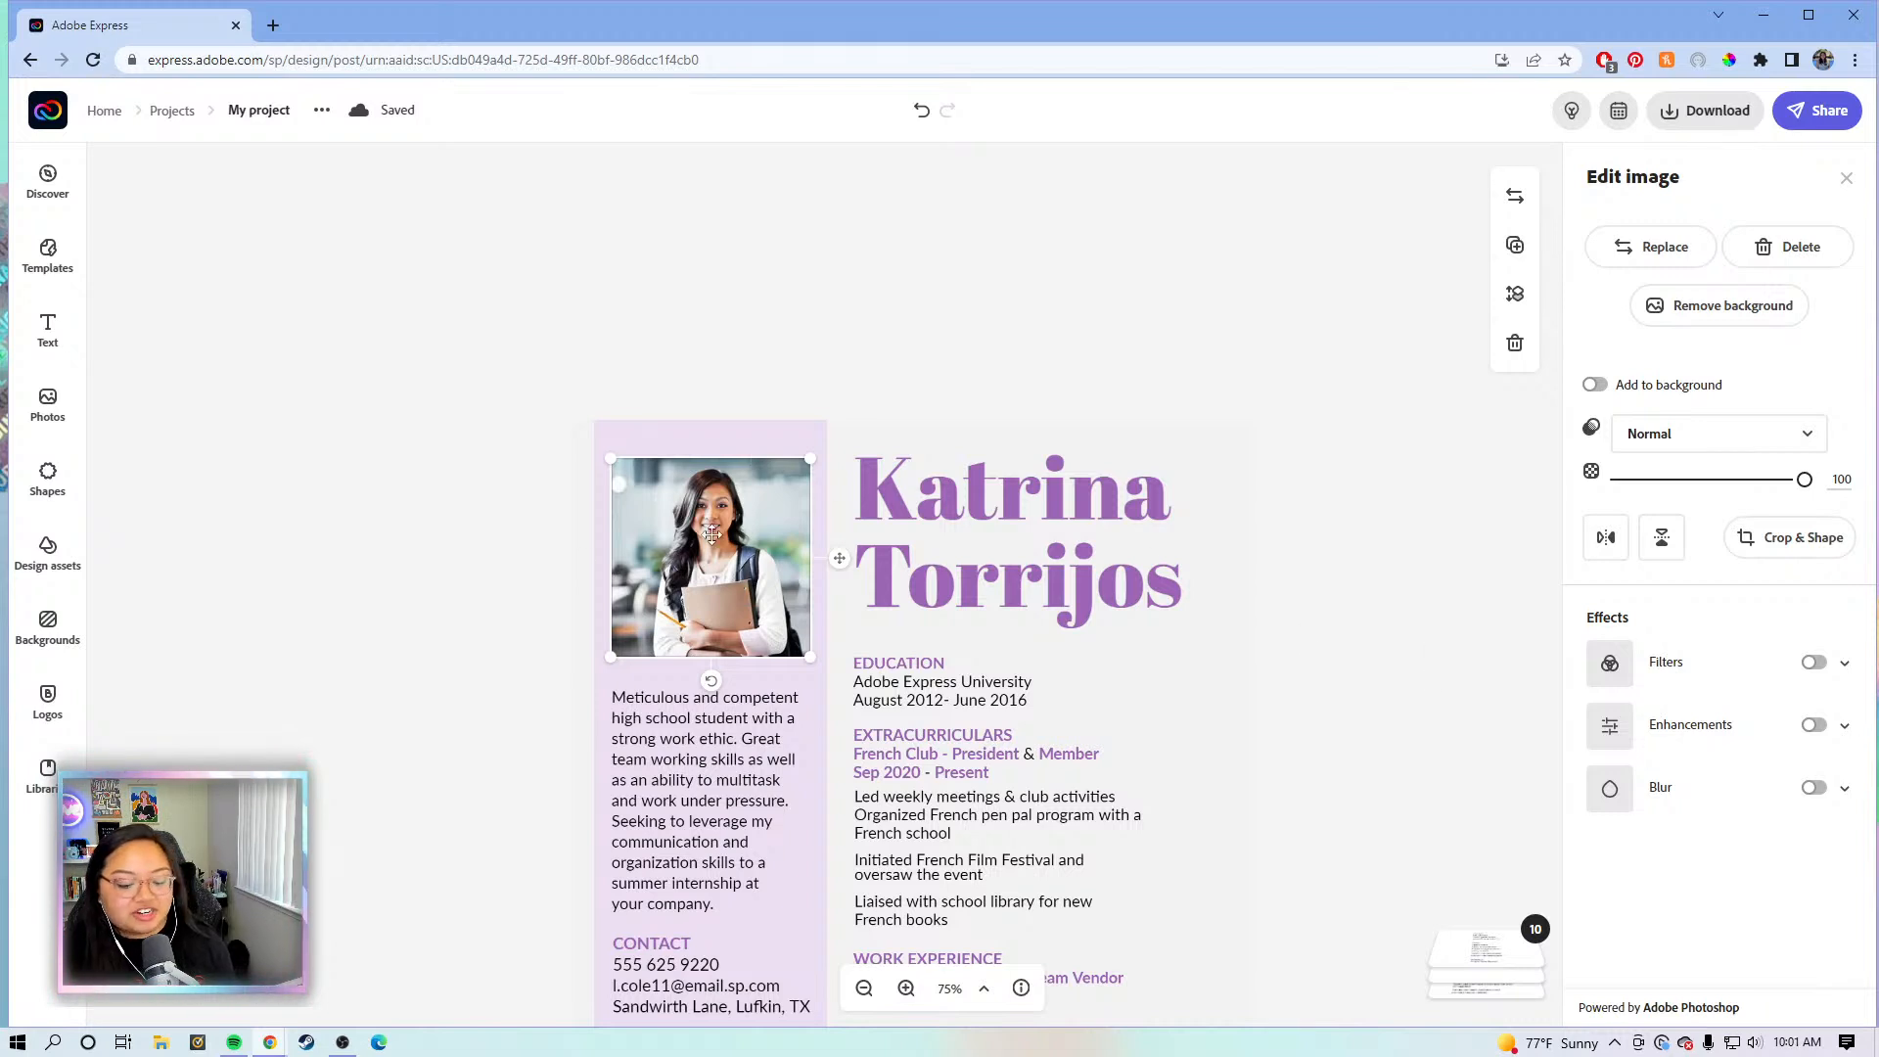
{"action": "key", "text": "Escape"}
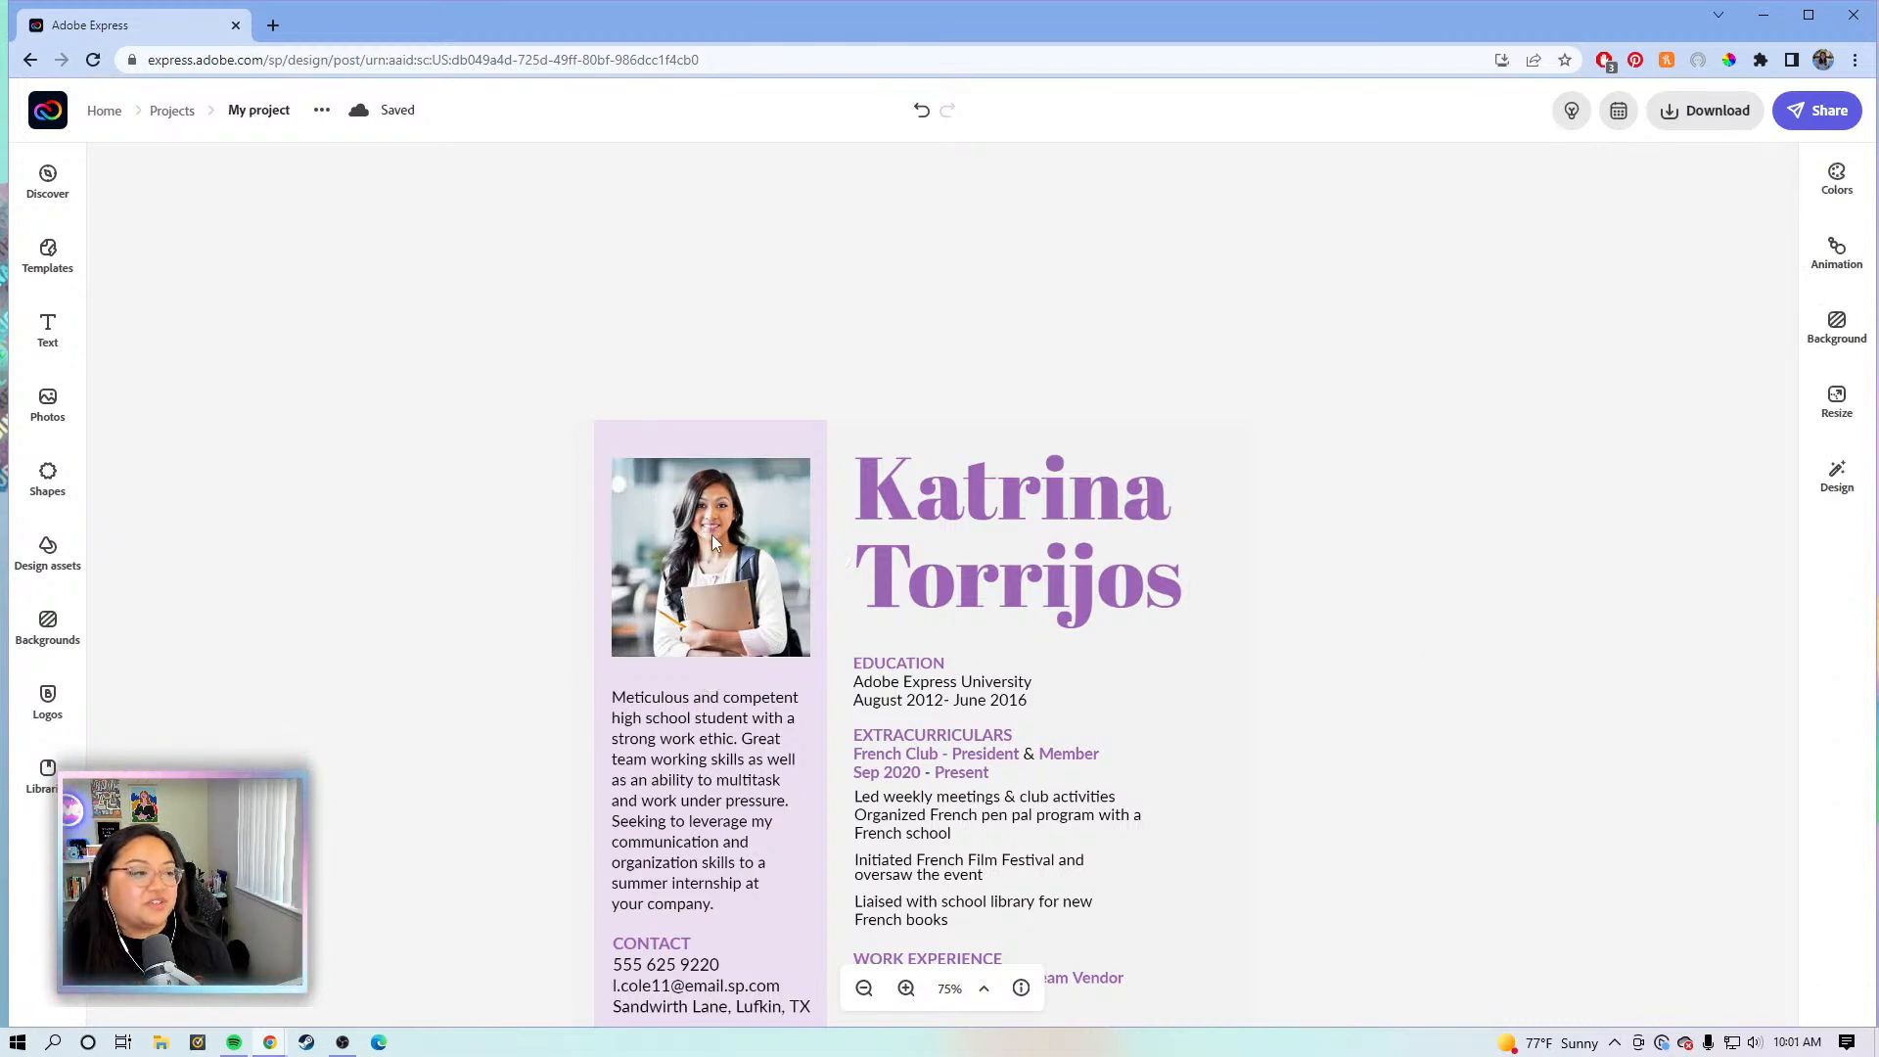
{"action": "left_click", "coordinate": [713, 534]}
{"action": "key", "text": "Delete"}
{"action": "key", "text": "Escape"}
{"action": "left_click", "coordinate": [44, 717]}
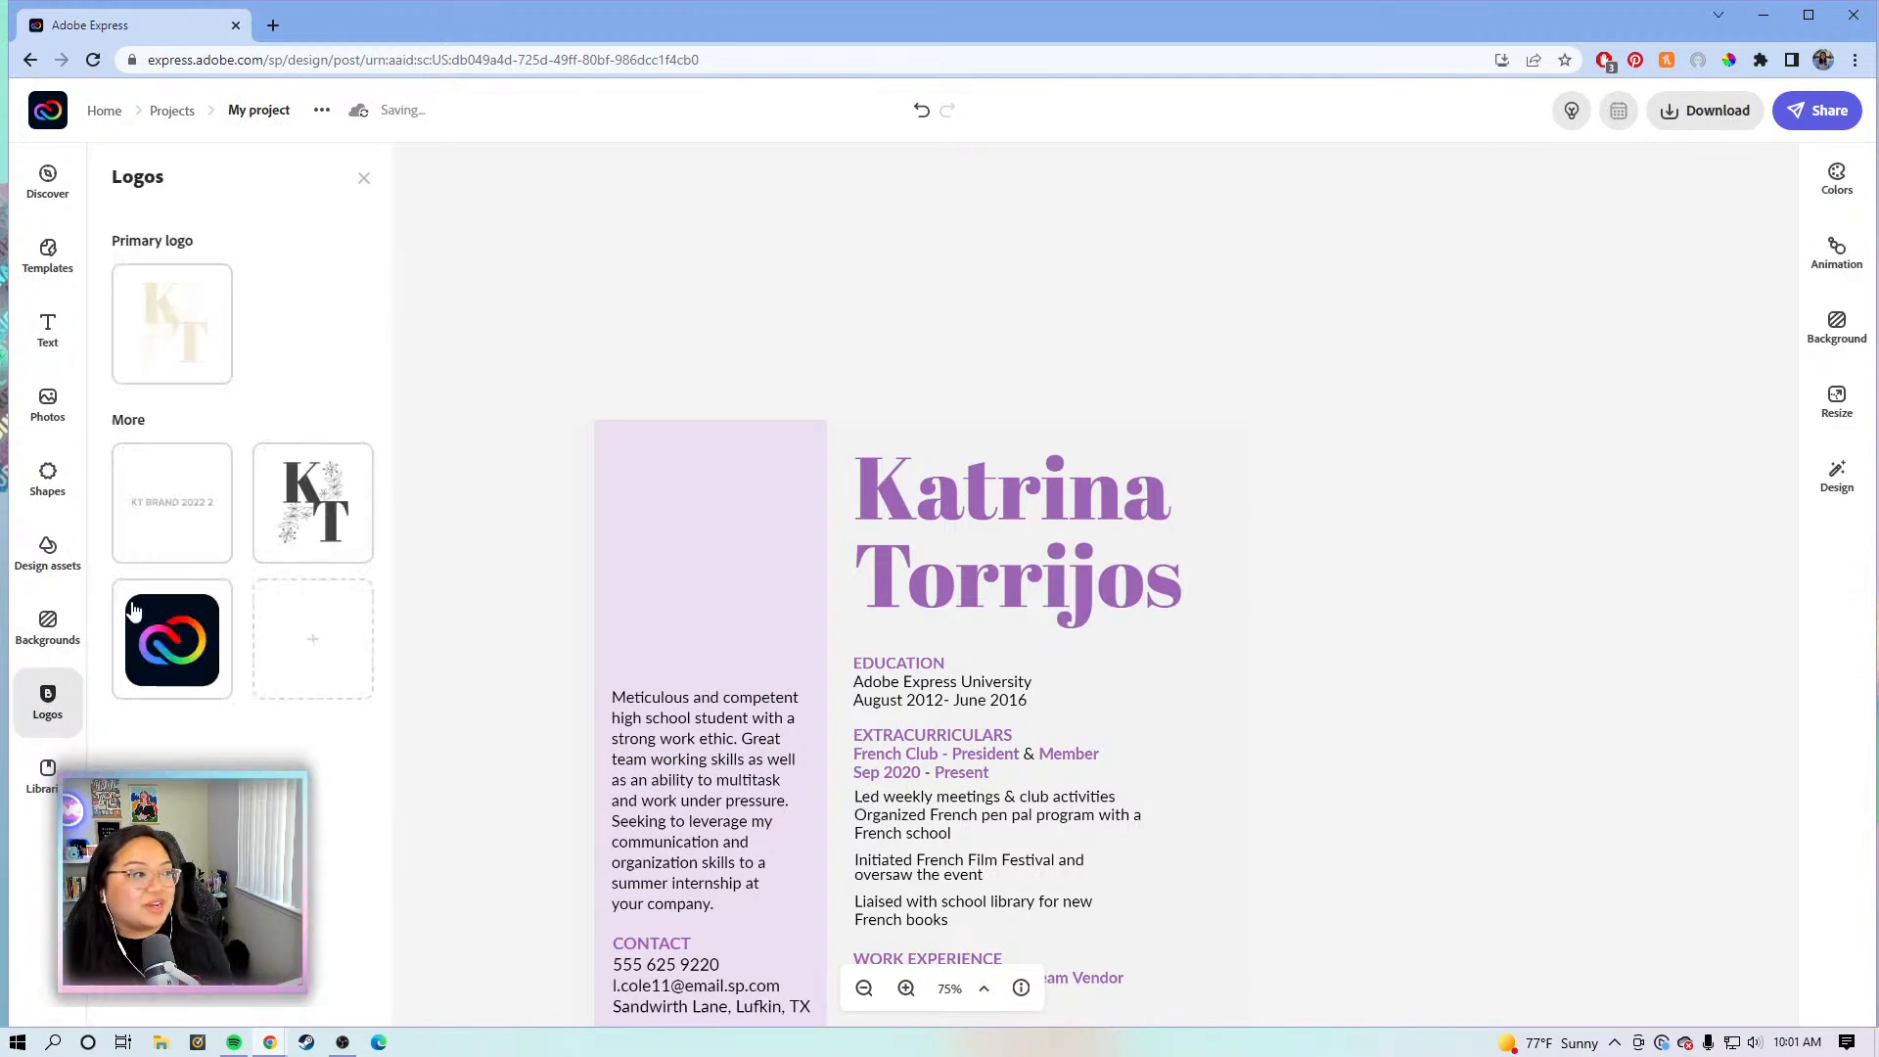
- Place the floral KT monogram logo in the photo's spot, sized and centred in the purple column
{"action": "left_click", "coordinate": [286, 515]}
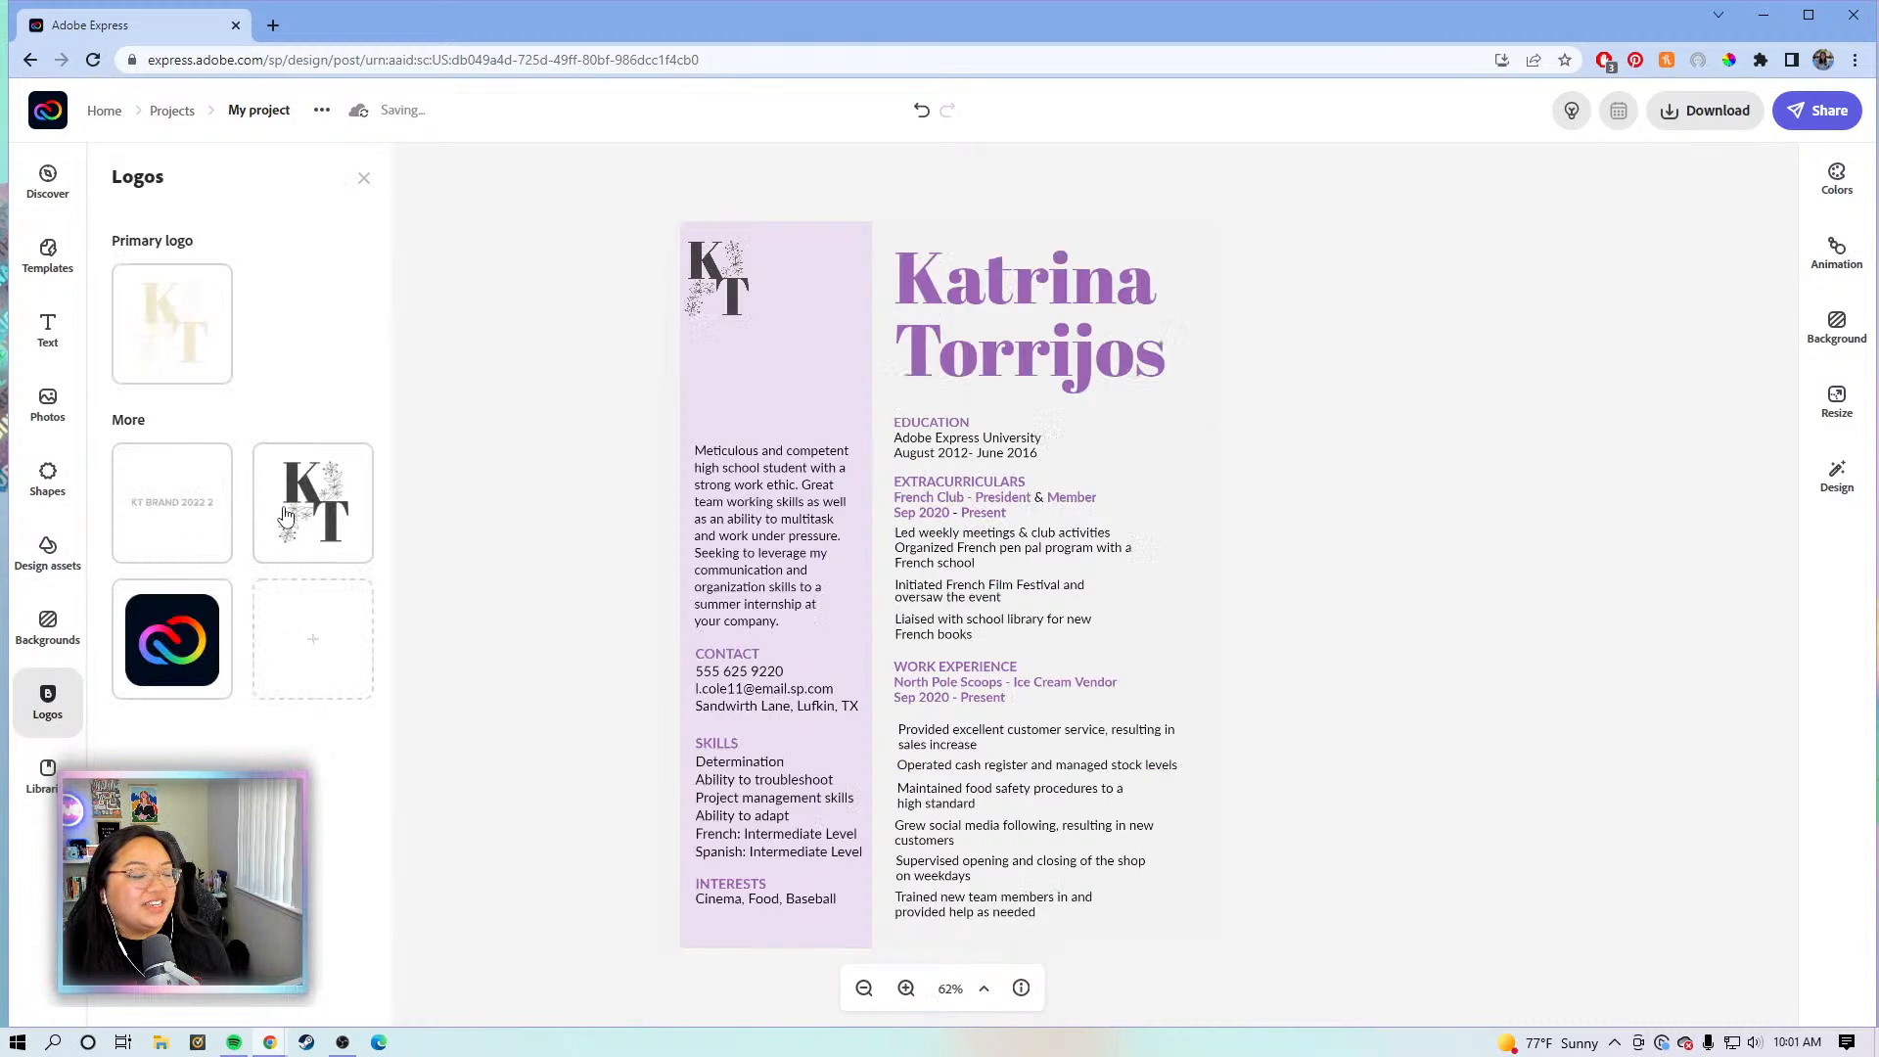
{"action": "mouse_move", "coordinate": [739, 296]}
{"action": "left_mouse_down"}
{"action": "mouse_move", "coordinate": [748, 311]}
{"action": "mouse_move", "coordinate": [720, 307]}
{"action": "left_mouse_up"}
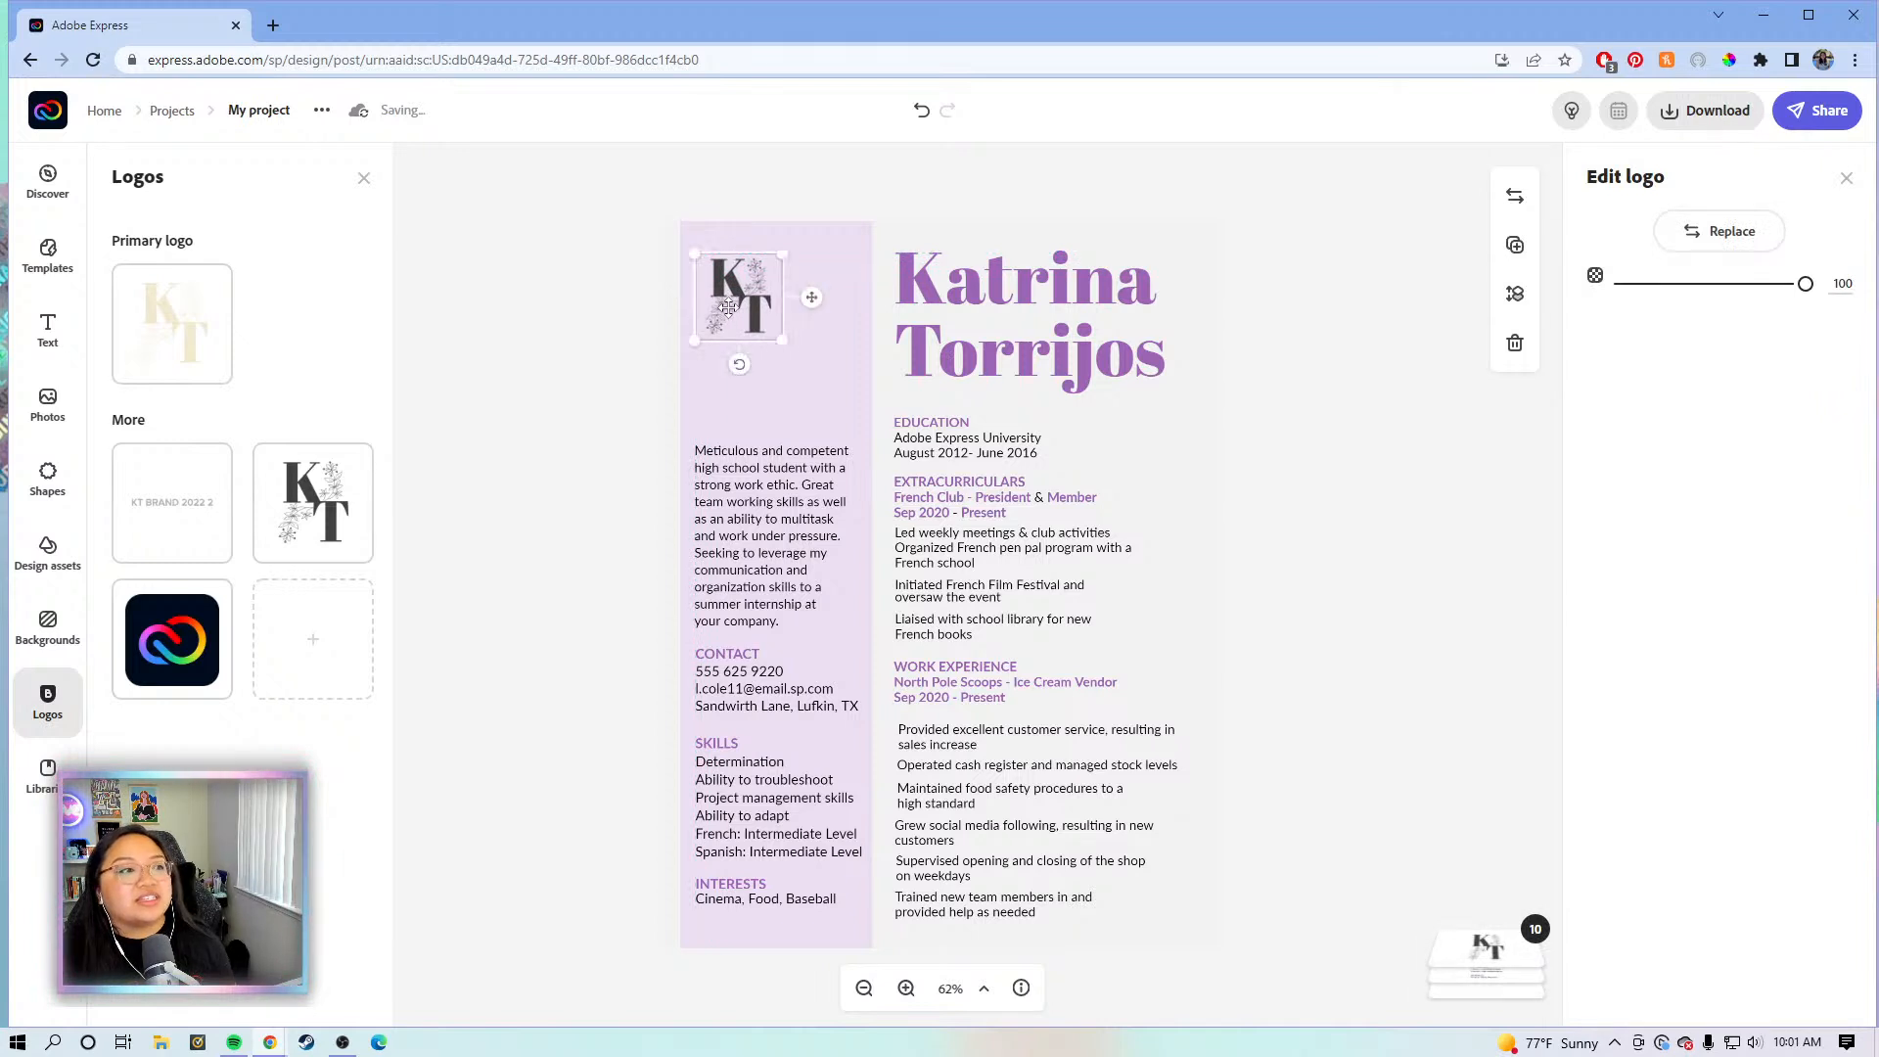
{"action": "left_click_drag", "start_coordinate": [788, 345], "coordinate": [848, 398]}
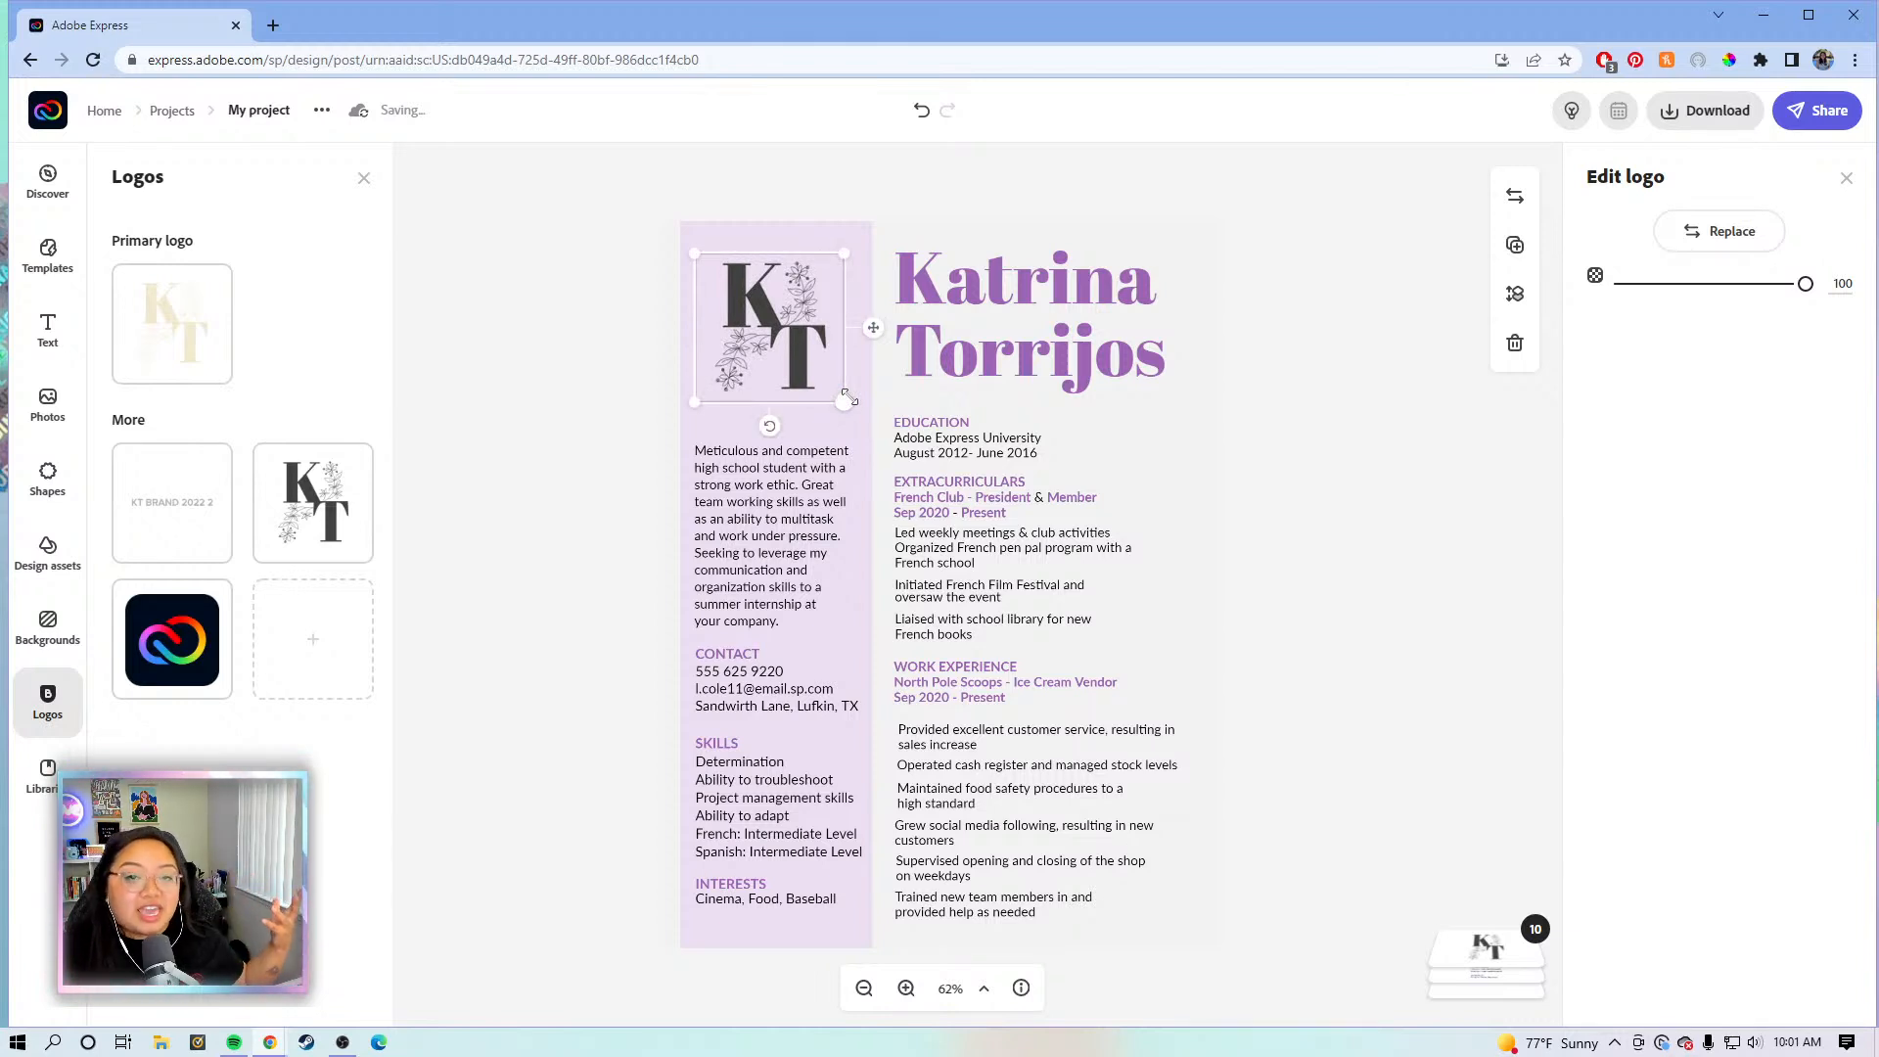
{"action": "left_click", "coordinate": [906, 988]}
{"action": "left_click", "coordinate": [905, 988]}
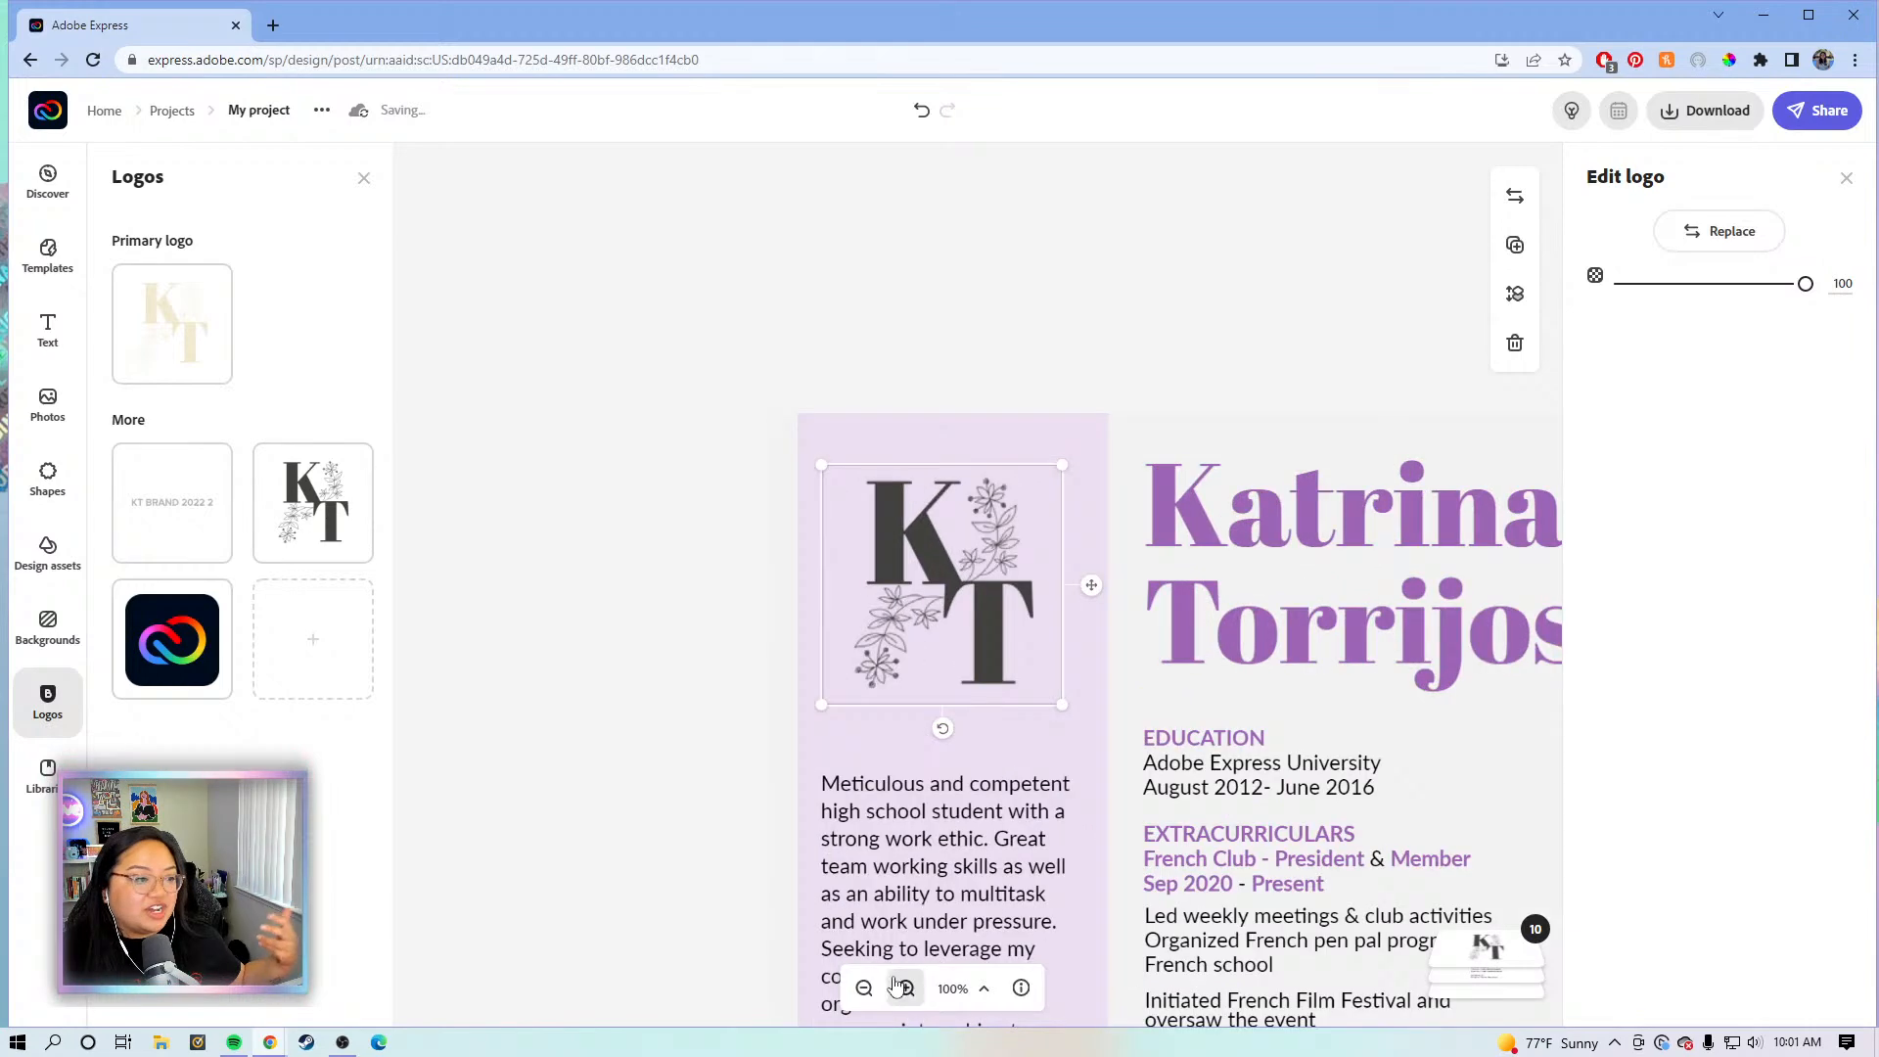
{"action": "left_click_drag", "start_coordinate": [704, 708], "coordinate": [421, 496]}
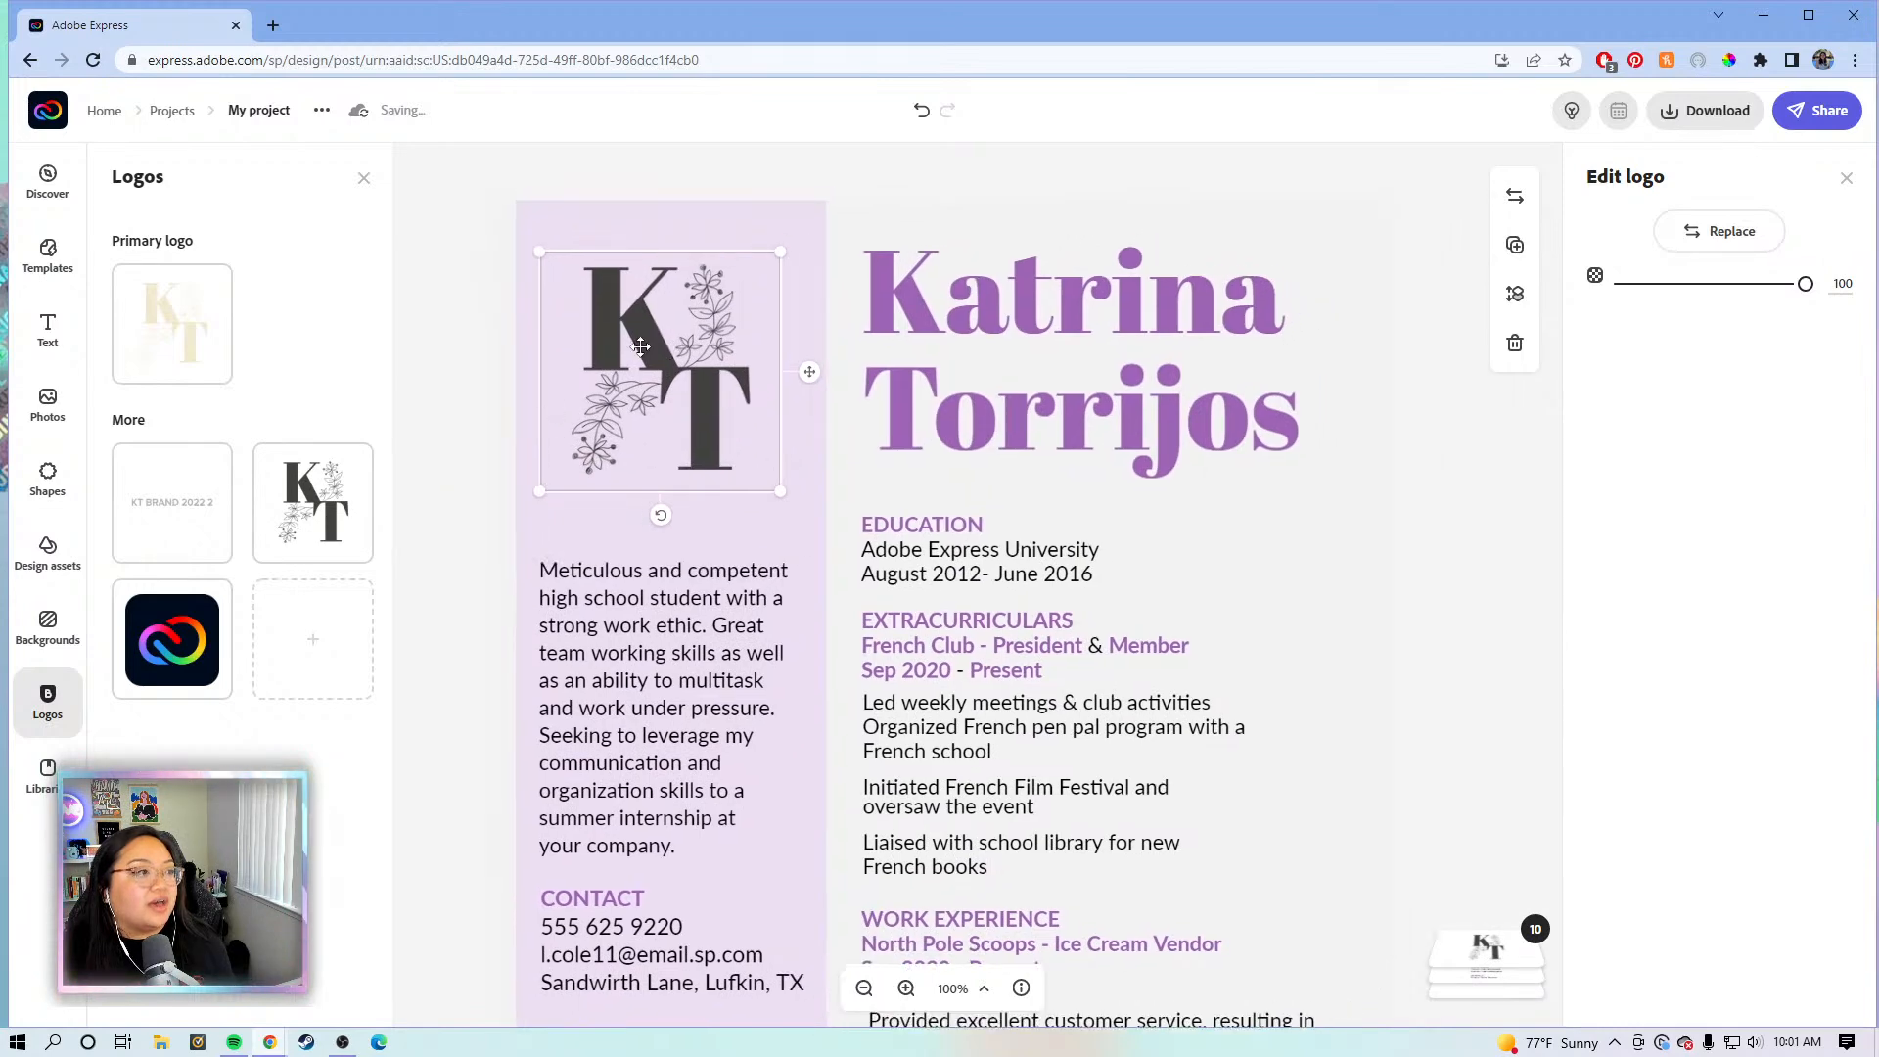
{"action": "left_click_drag", "start_coordinate": [648, 349], "coordinate": [648, 345]}
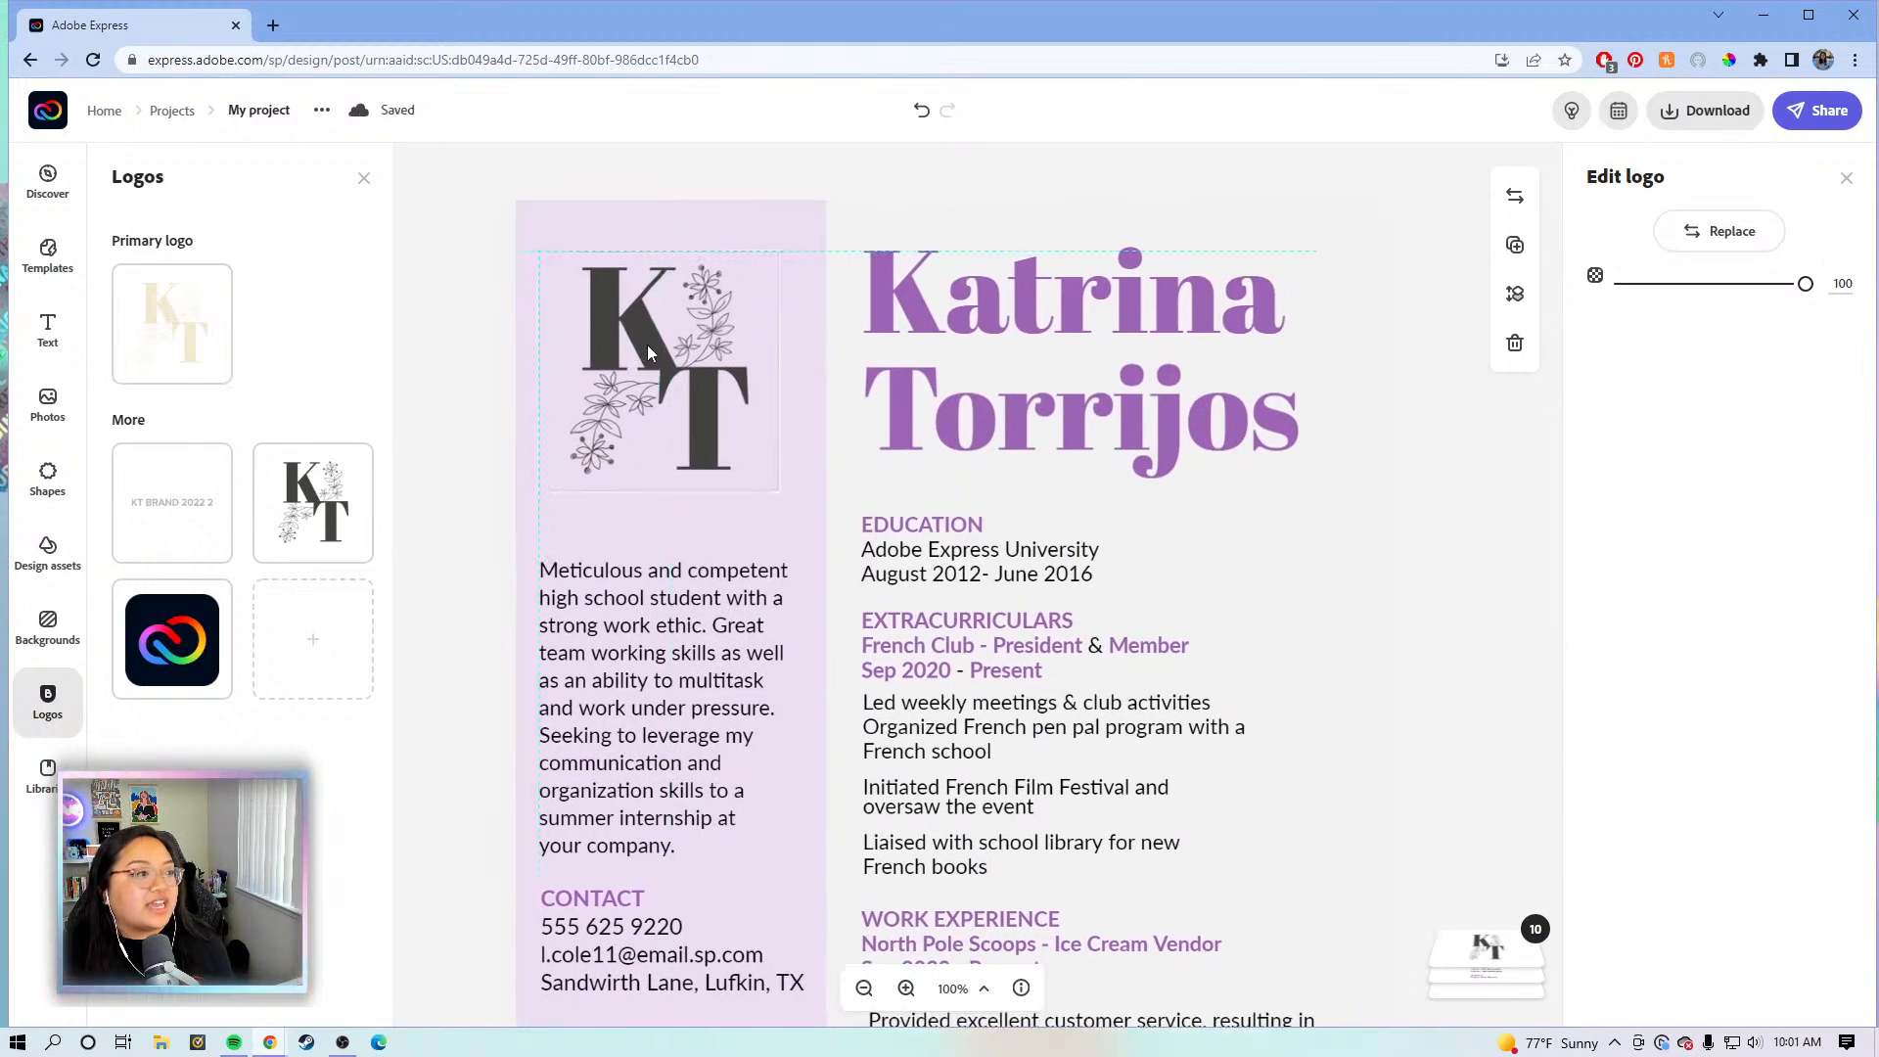
{"action": "left_click_drag", "start_coordinate": [776, 489], "coordinate": [762, 479]}
{"action": "left_click_drag", "start_coordinate": [685, 416], "coordinate": [709, 426]}
- Align the intro paragraph directly beneath the KT logo
{"action": "scroll", "coordinate": [504, 564], "scroll_direction": "down", "scroll_amount": 1}
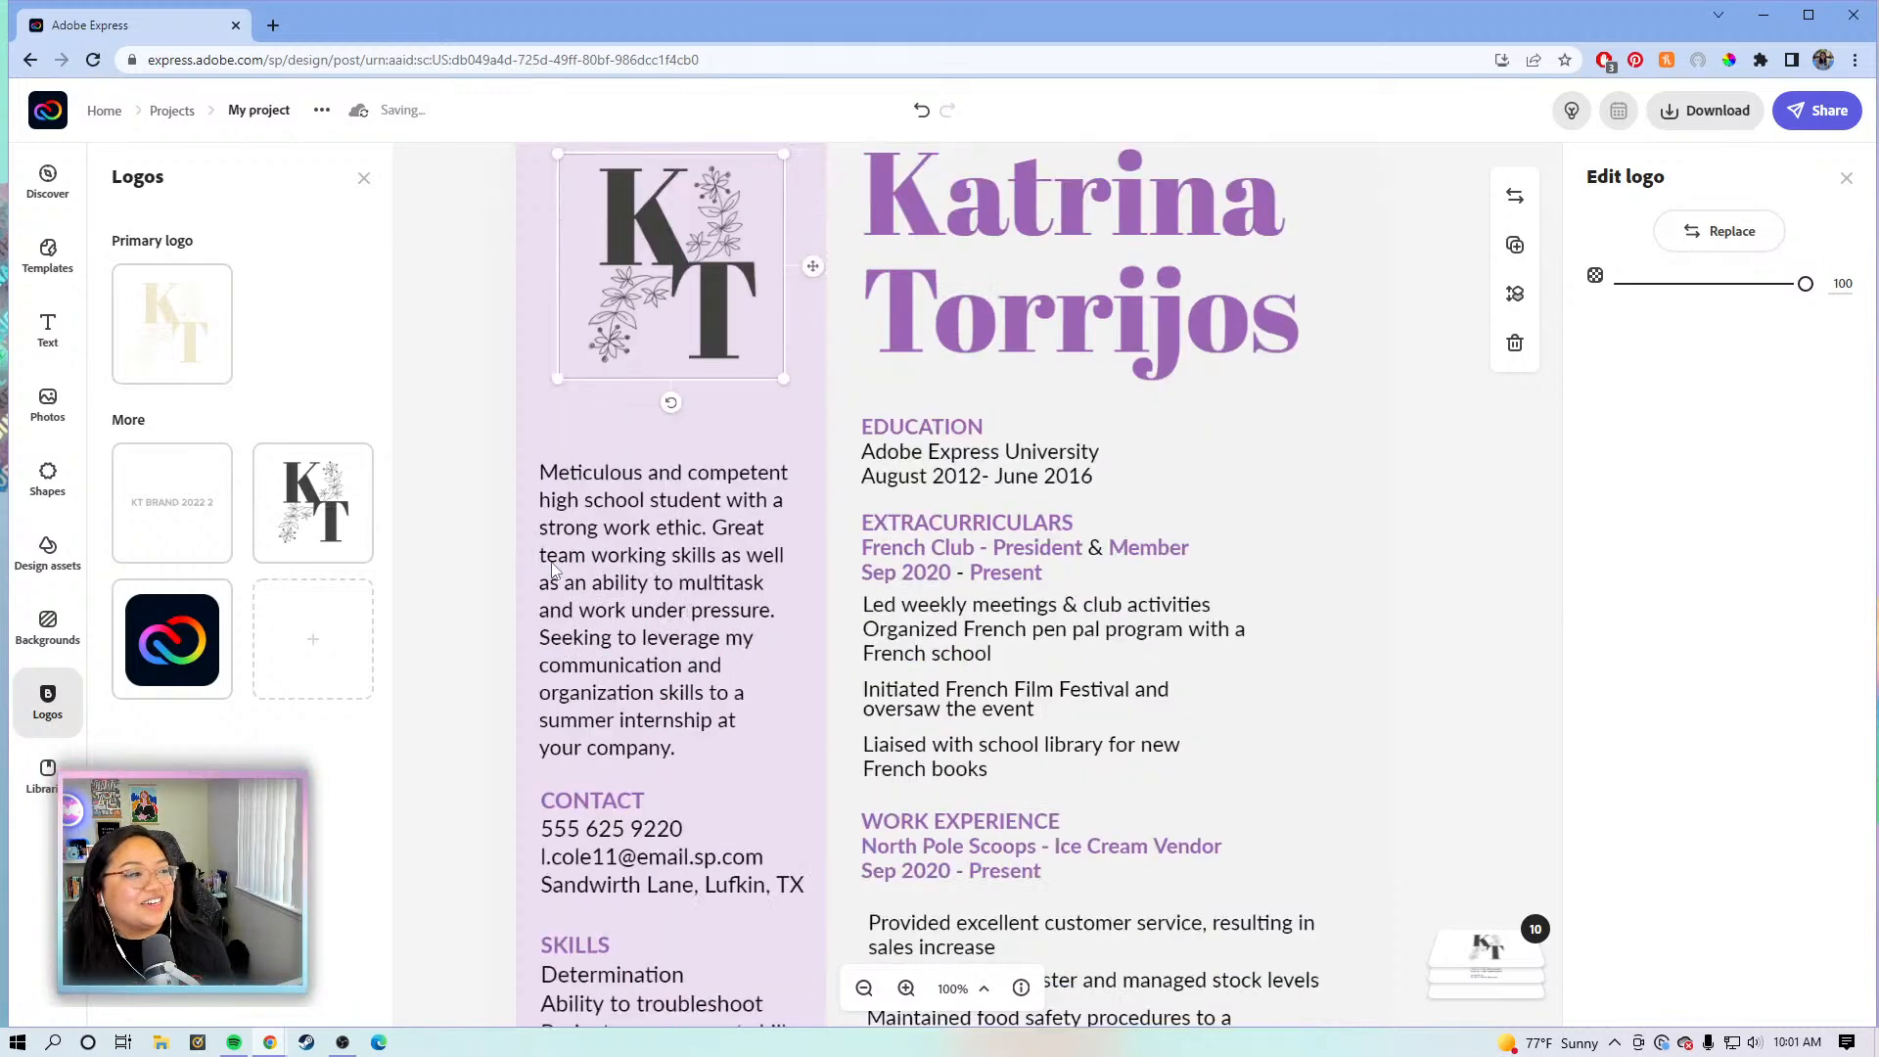
{"action": "left_click", "coordinate": [599, 538]}
{"action": "left_click_drag", "start_coordinate": [618, 487], "coordinate": [588, 507]}
{"action": "left_click", "coordinate": [492, 597]}
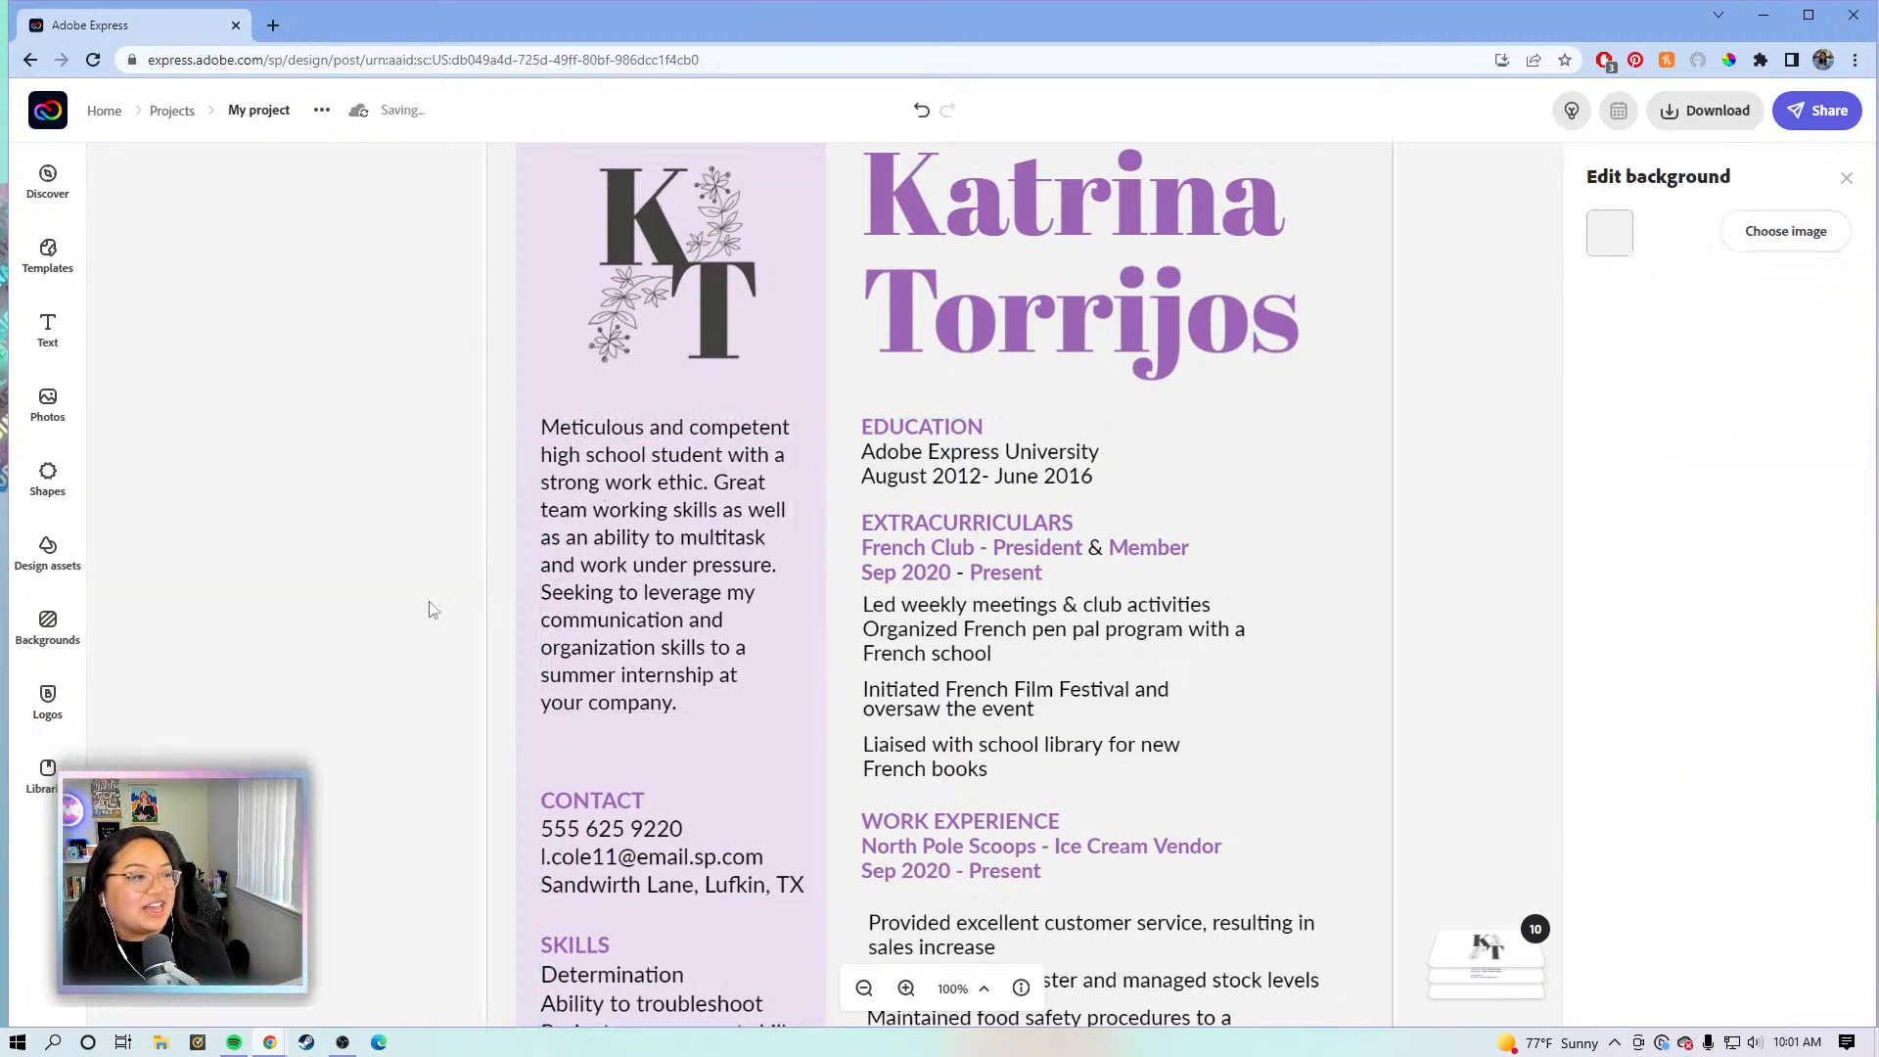
{"action": "scroll", "coordinate": [421, 627], "scroll_direction": "down", "scroll_amount": 4}
- Raise the Contact, Skills and Interests group in the left column
{"action": "left_click_drag", "start_coordinate": [421, 553], "coordinate": [410, 550]}
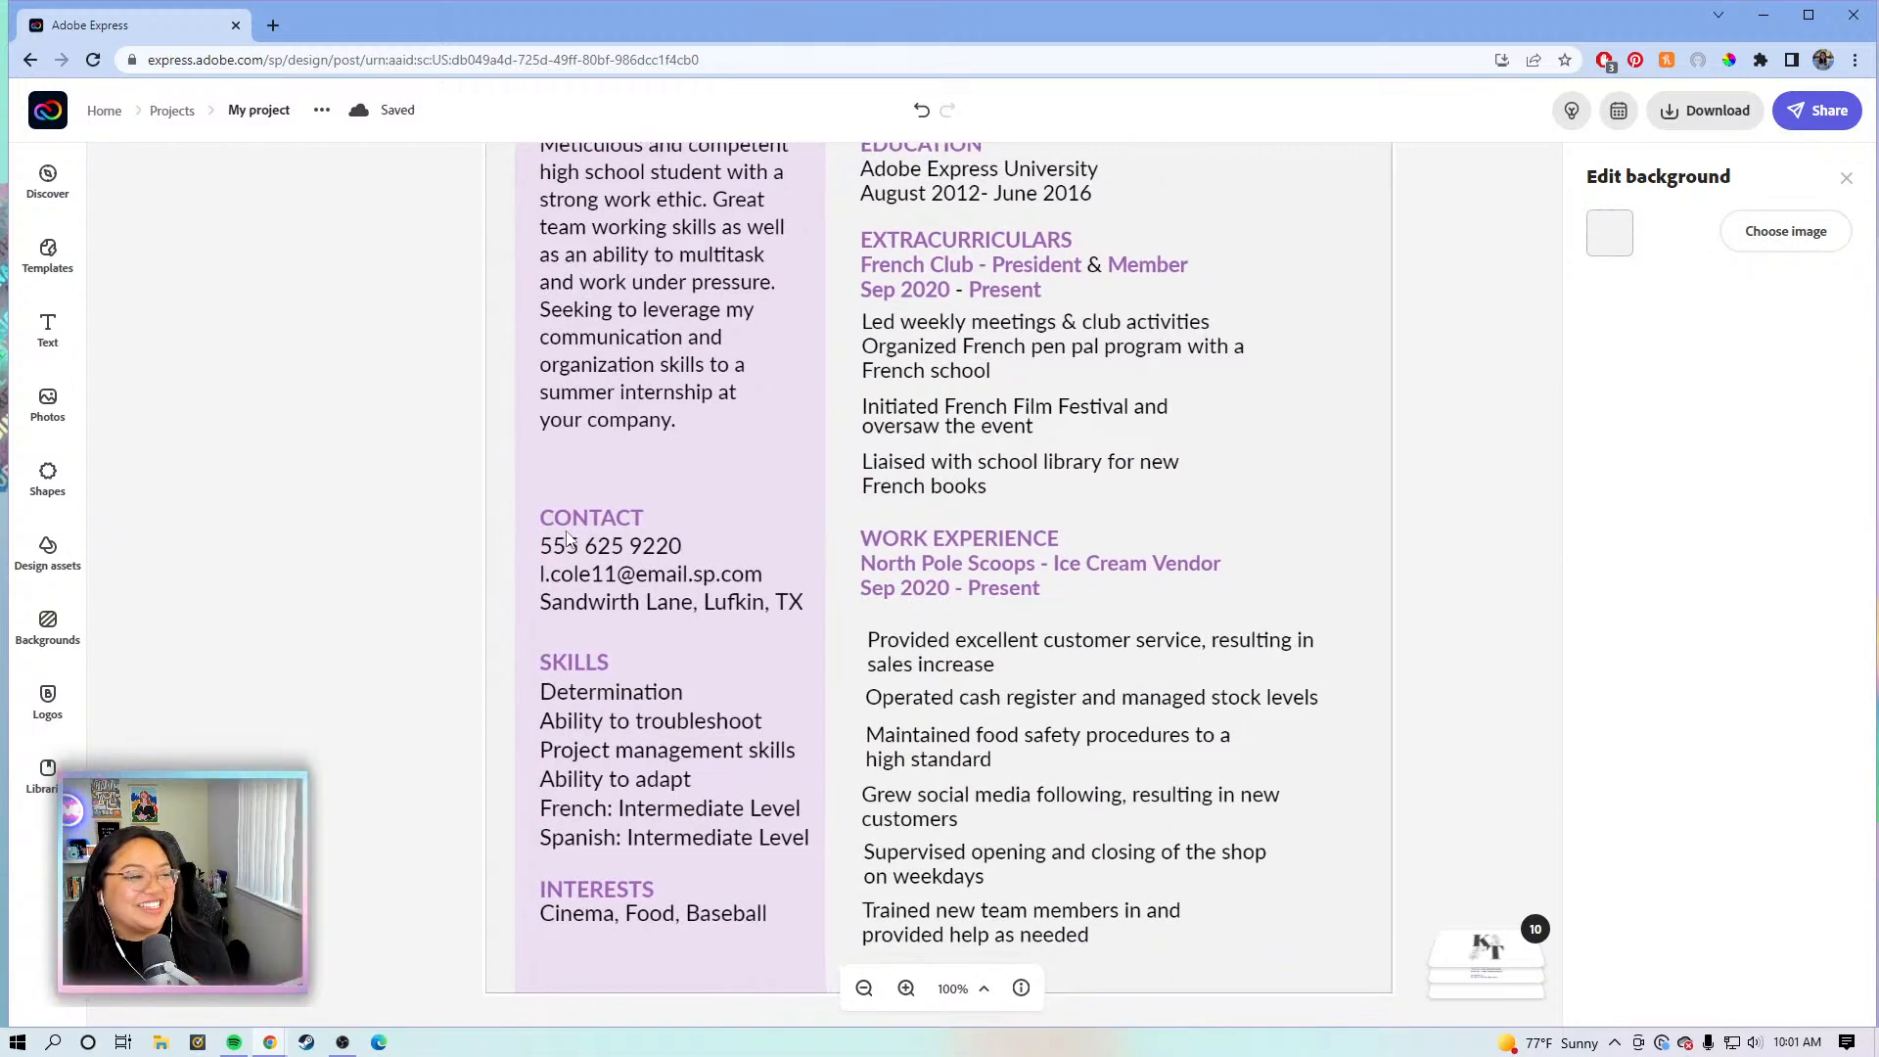
{"action": "left_click", "coordinate": [551, 534]}
{"action": "left_click_drag", "start_coordinate": [590, 562], "coordinate": [579, 503]}
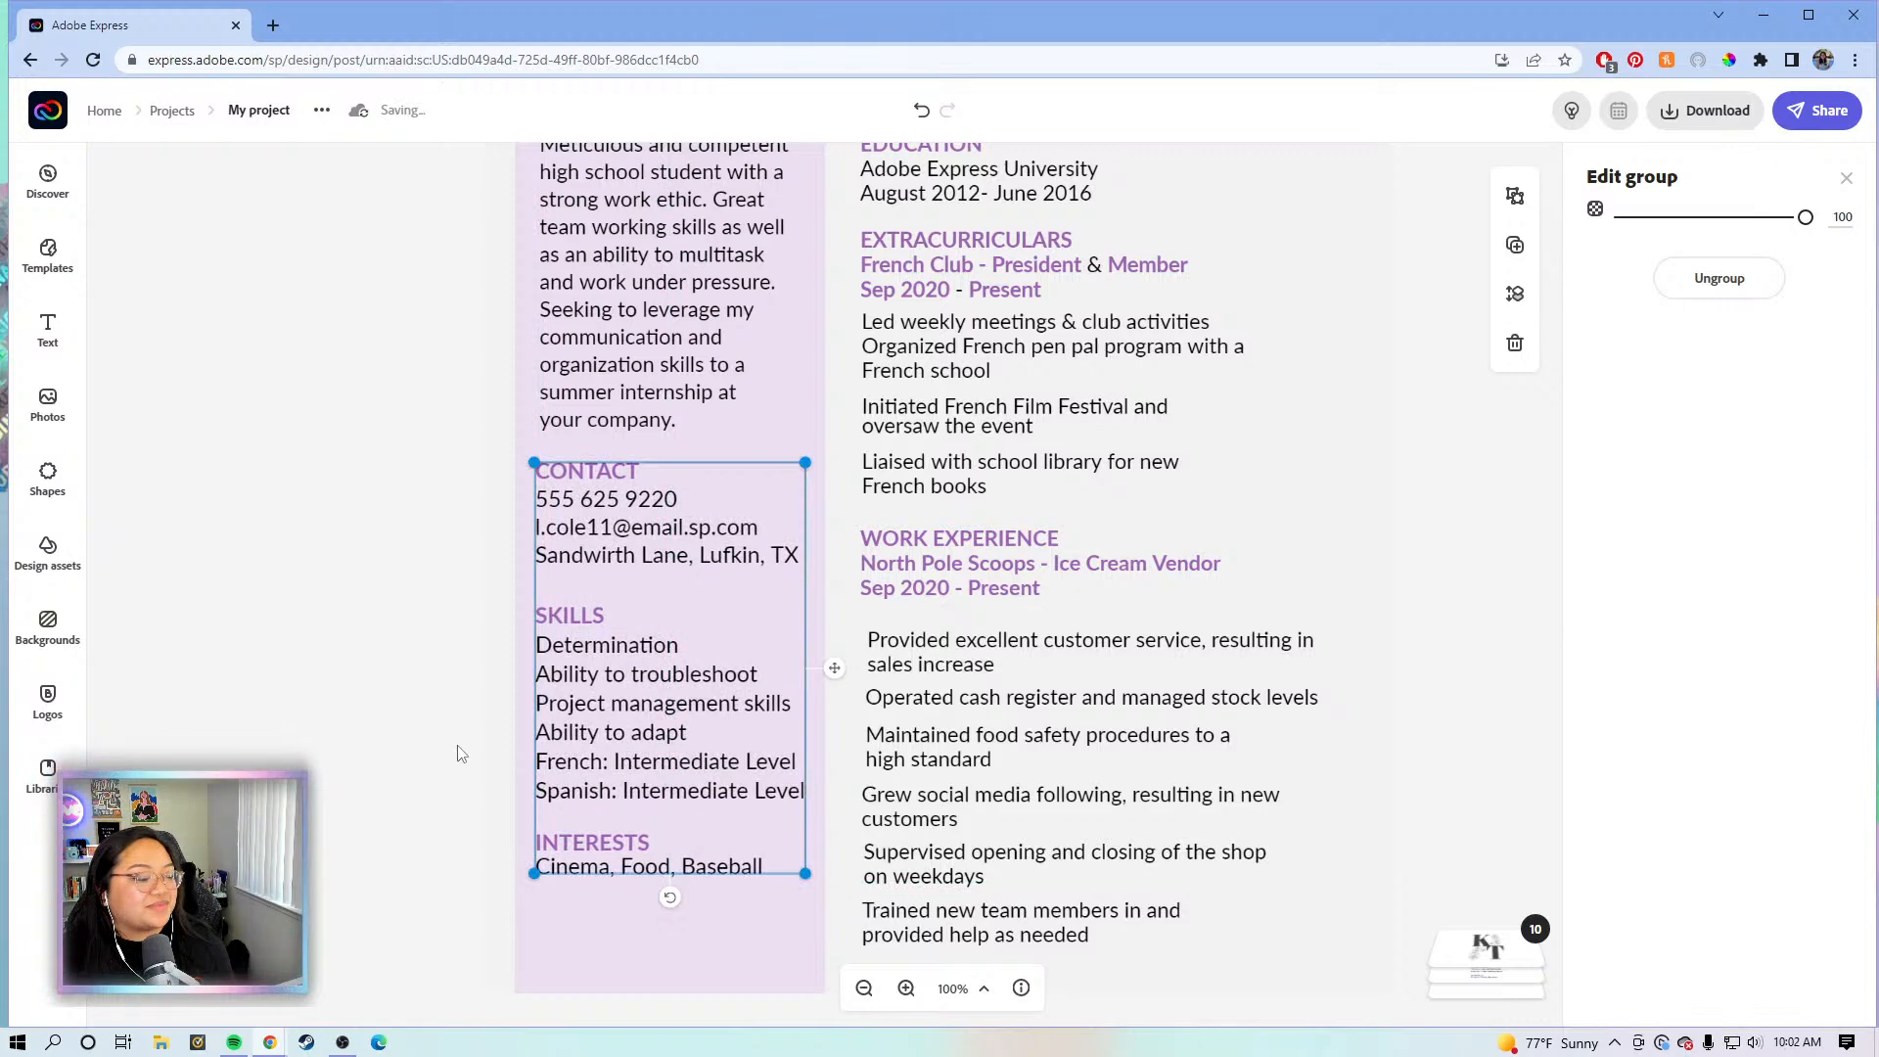
{"action": "left_click", "coordinate": [453, 738]}
{"action": "scroll", "coordinate": [464, 734], "scroll_direction": "down", "scroll_amount": 1}
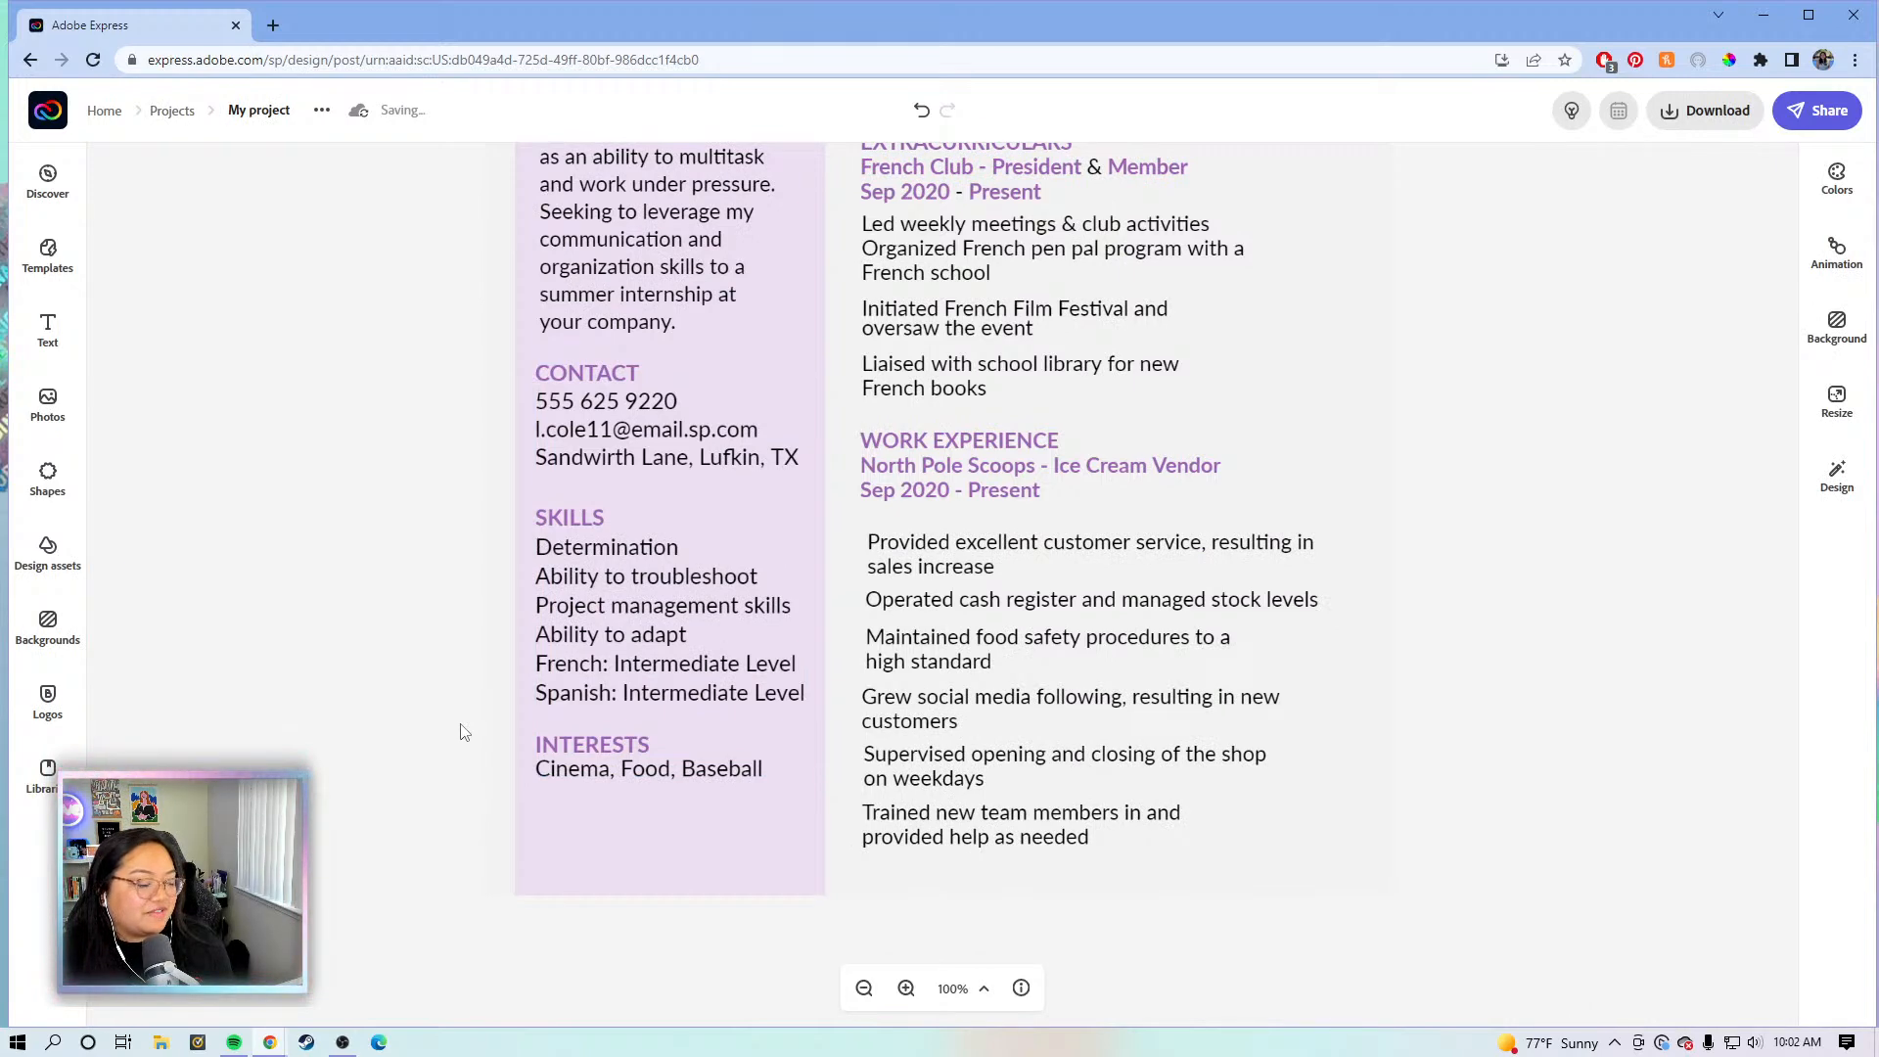
{"action": "scroll", "coordinate": [464, 732], "scroll_direction": "up", "scroll_amount": 1}
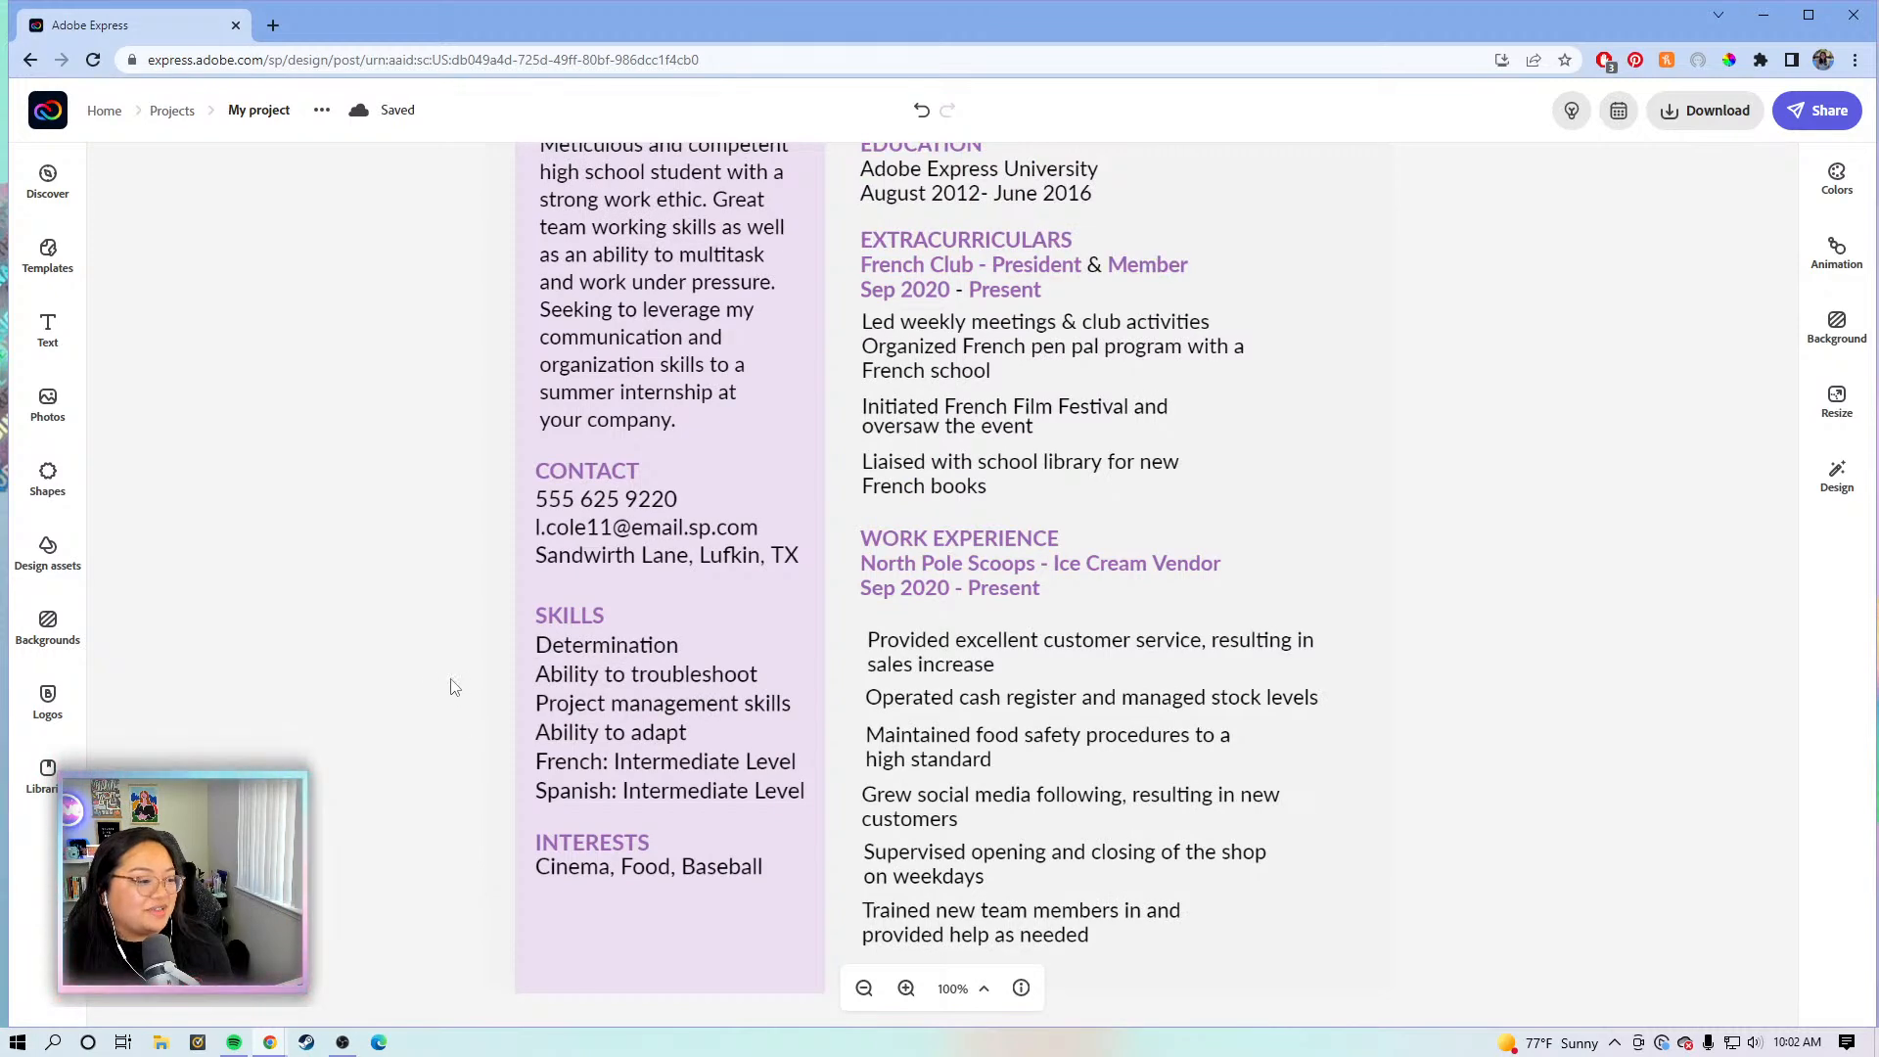
- Ungroup the sidebar text boxes and select the INTERESTS section for editing
{"action": "left_click", "coordinate": [637, 746]}
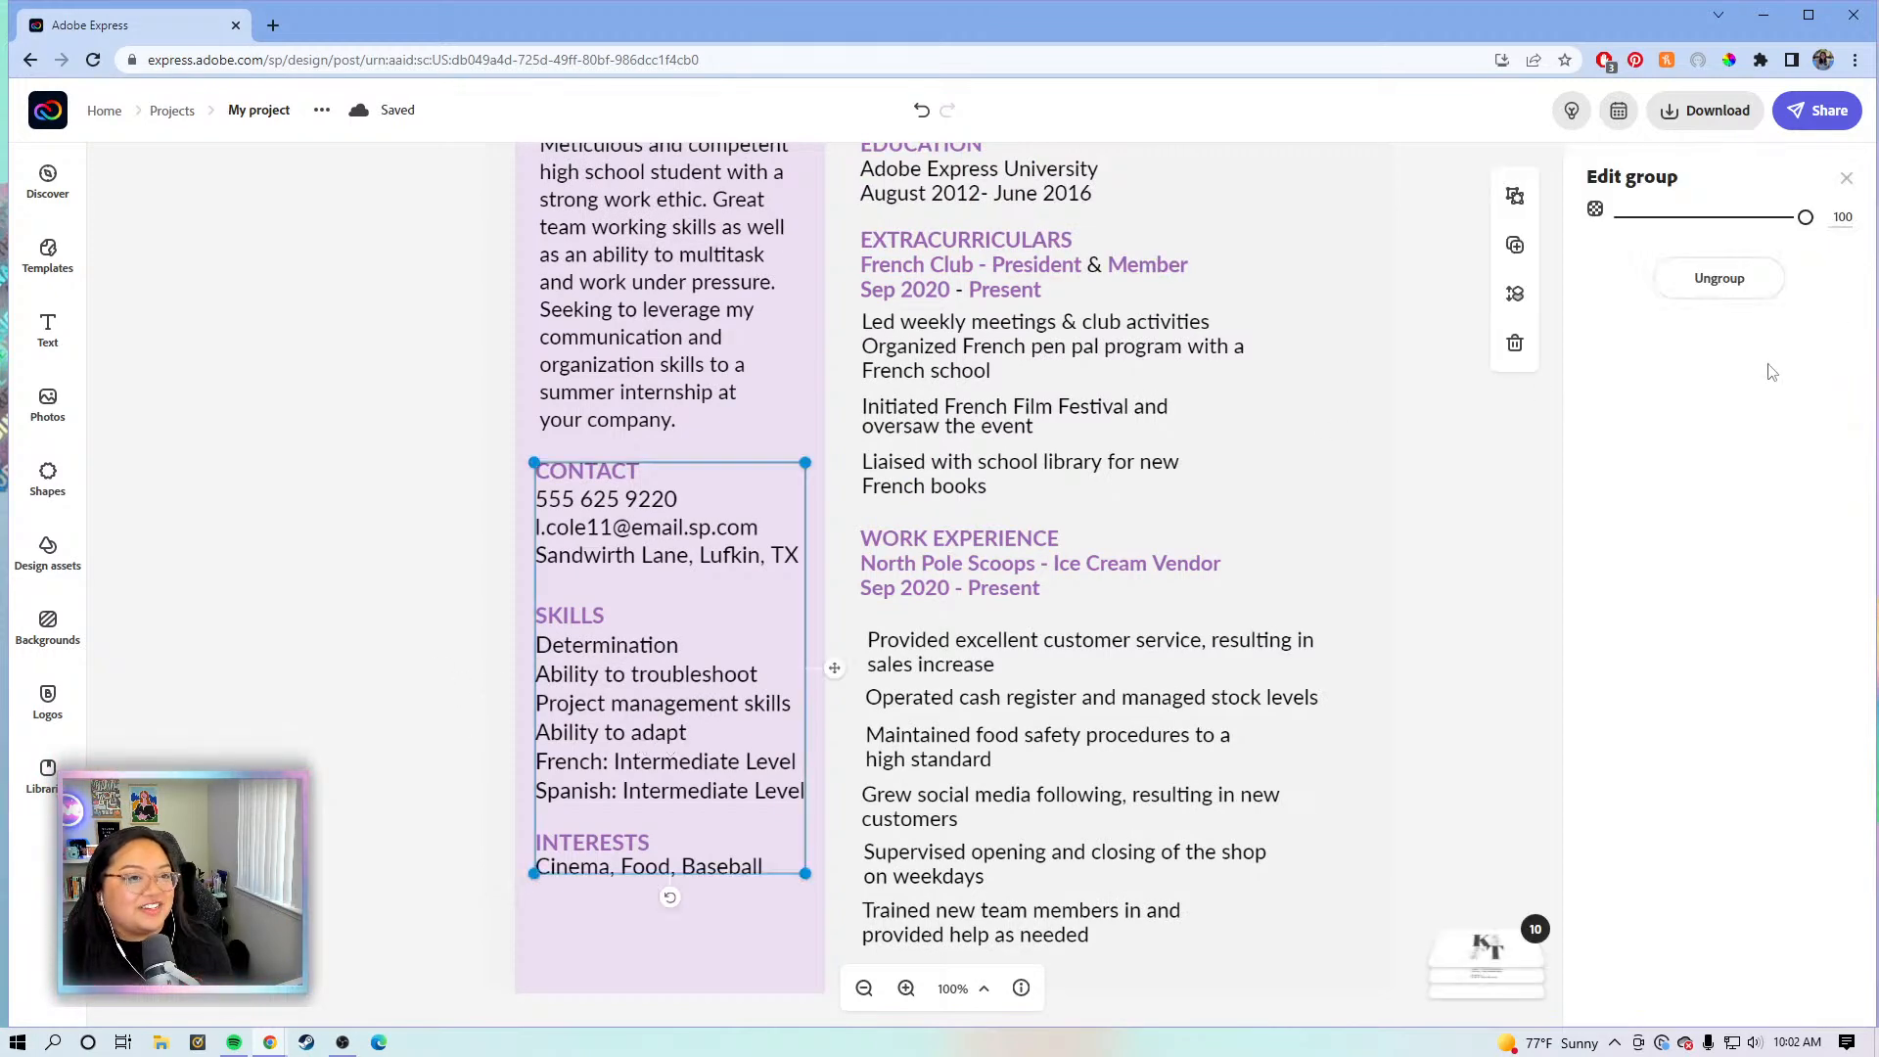
{"action": "left_click", "coordinate": [1719, 278]}
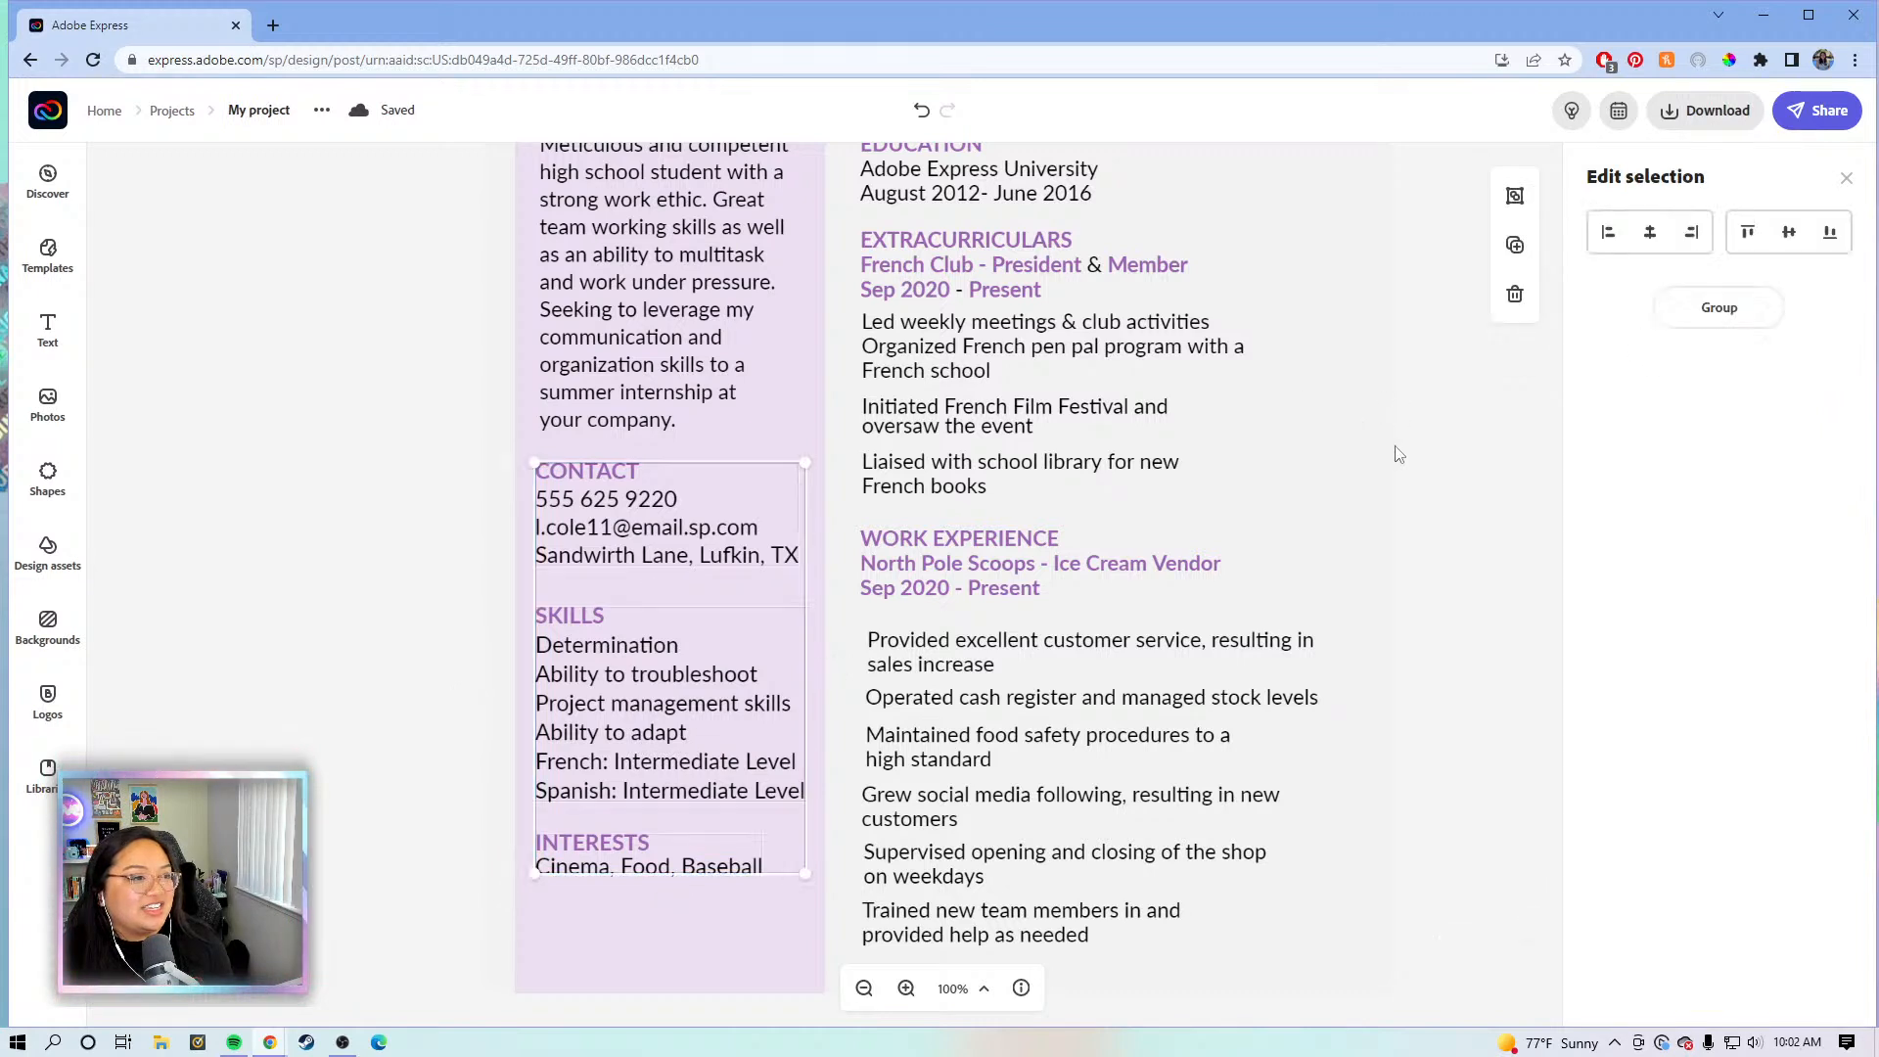
{"action": "left_click", "coordinate": [1489, 450]}
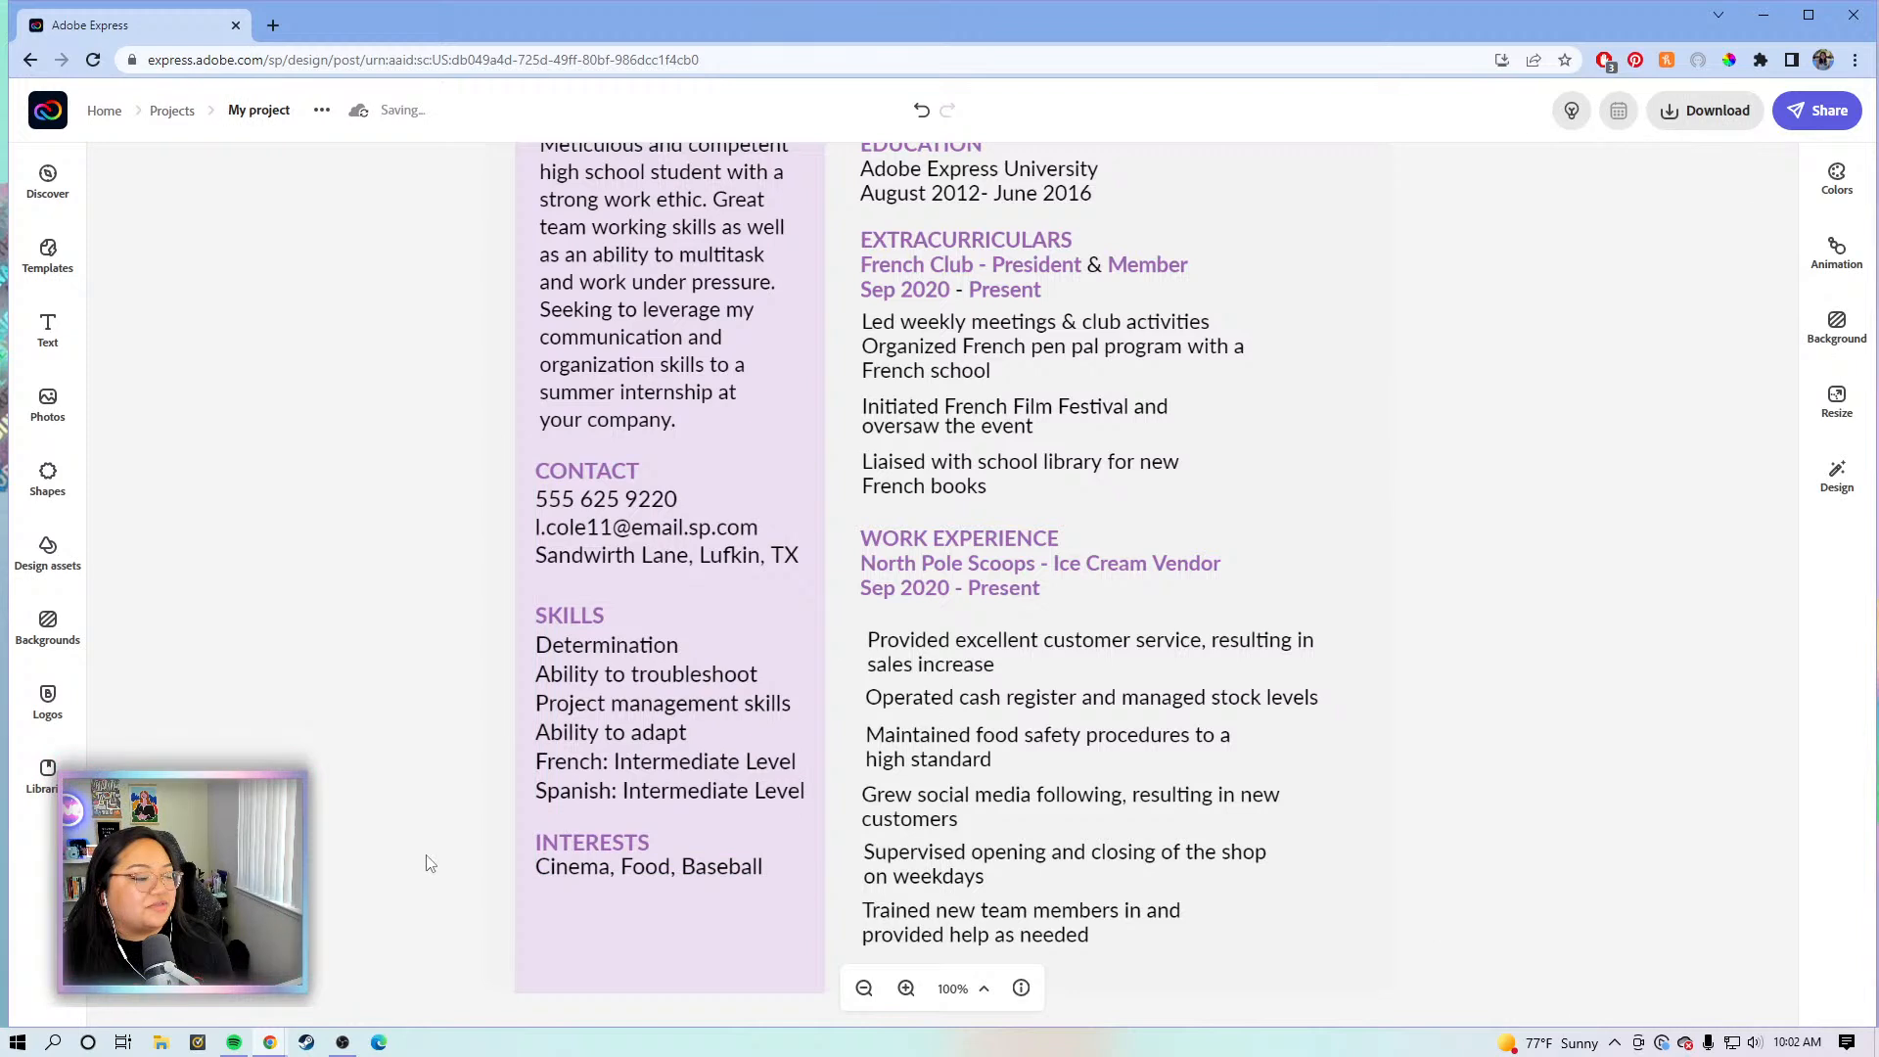
{"action": "left_click", "coordinate": [591, 857]}
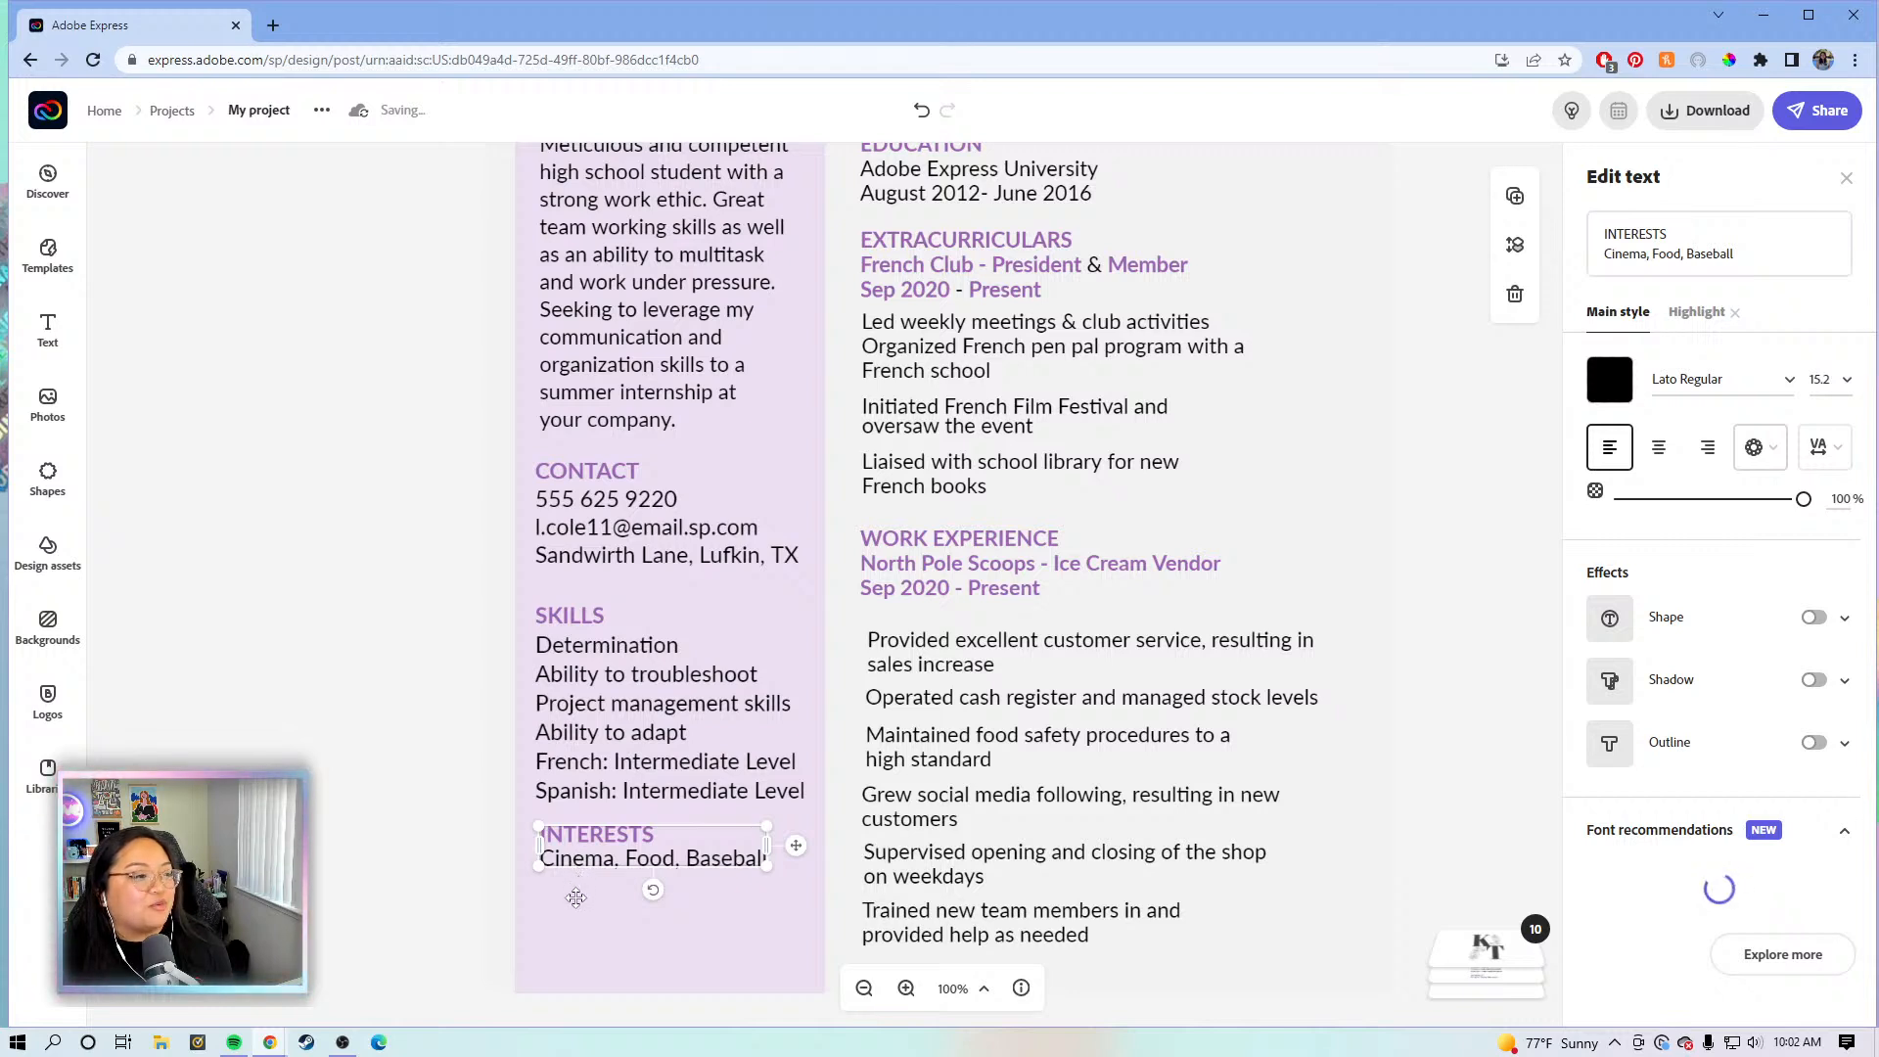
- Move the INTERESTS section lower and select all the old SKILLS lines in the edit field
{"action": "left_click_drag", "start_coordinate": [577, 897], "coordinate": [577, 898]}
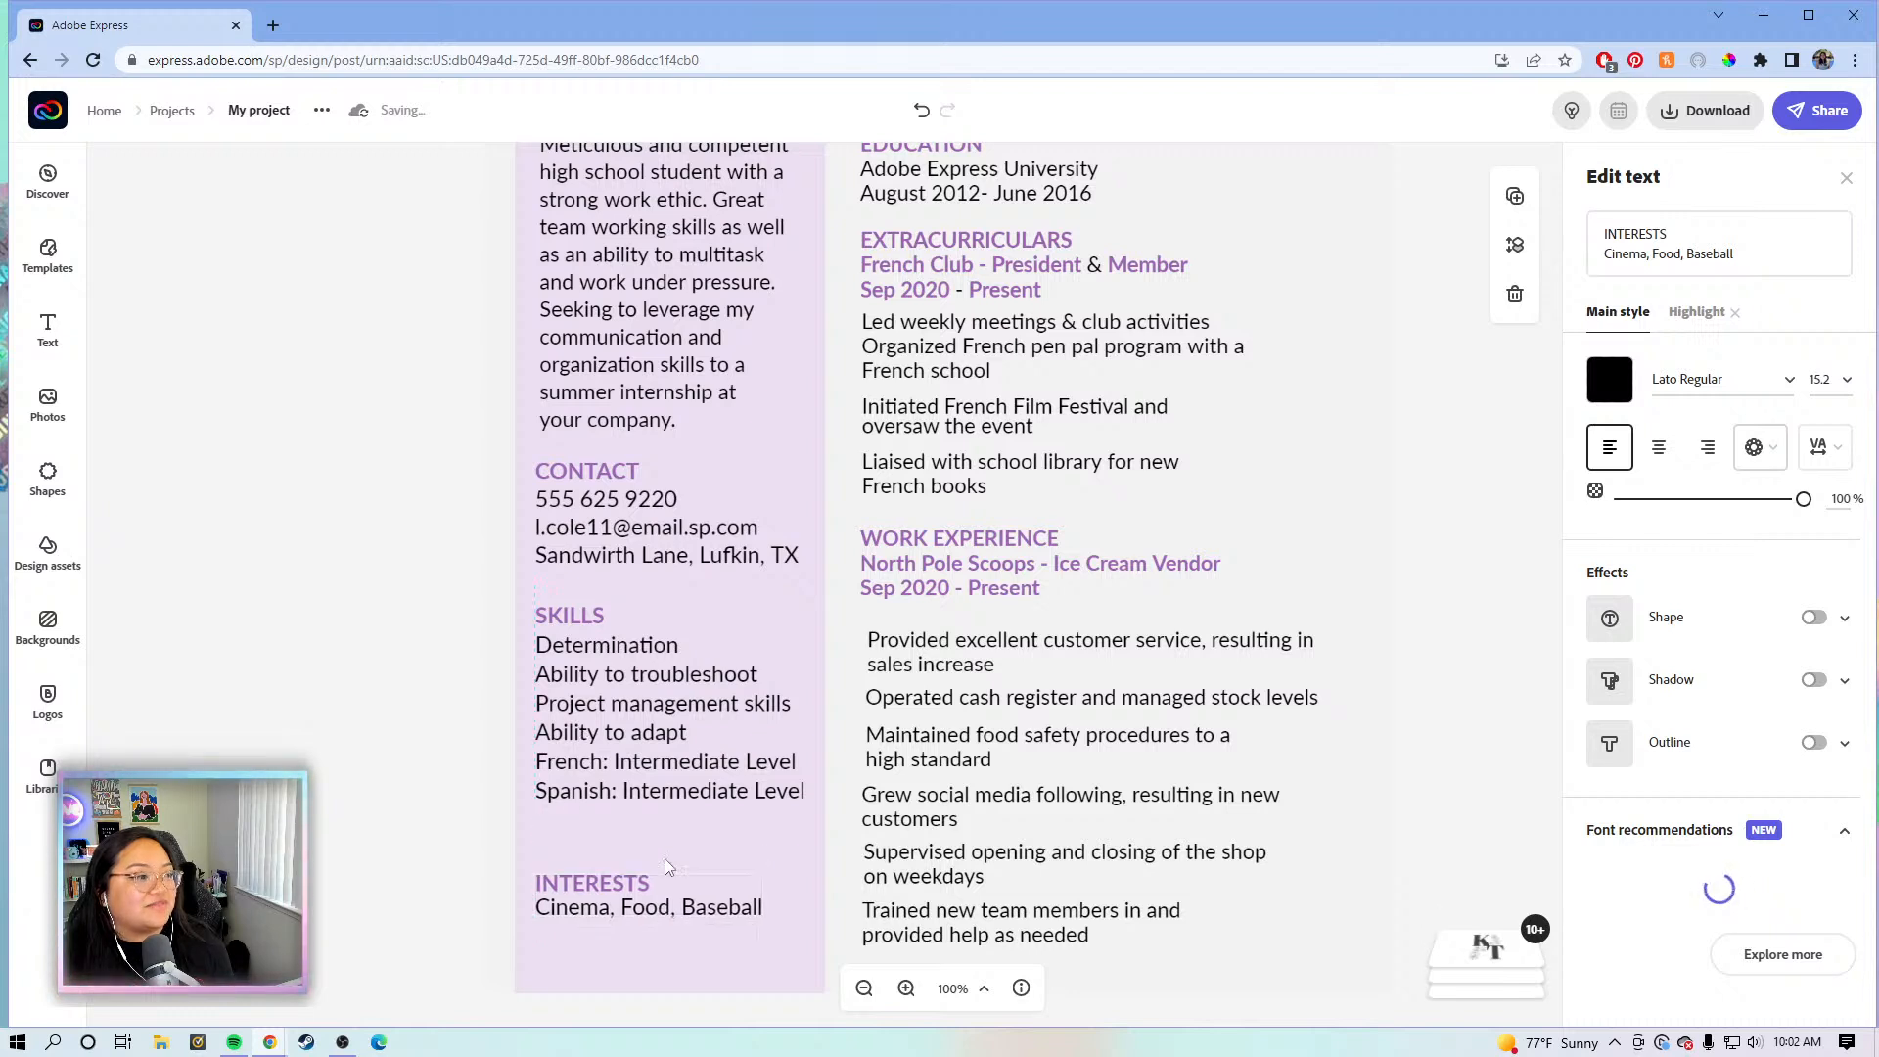
{"action": "left_click", "coordinate": [619, 734]}
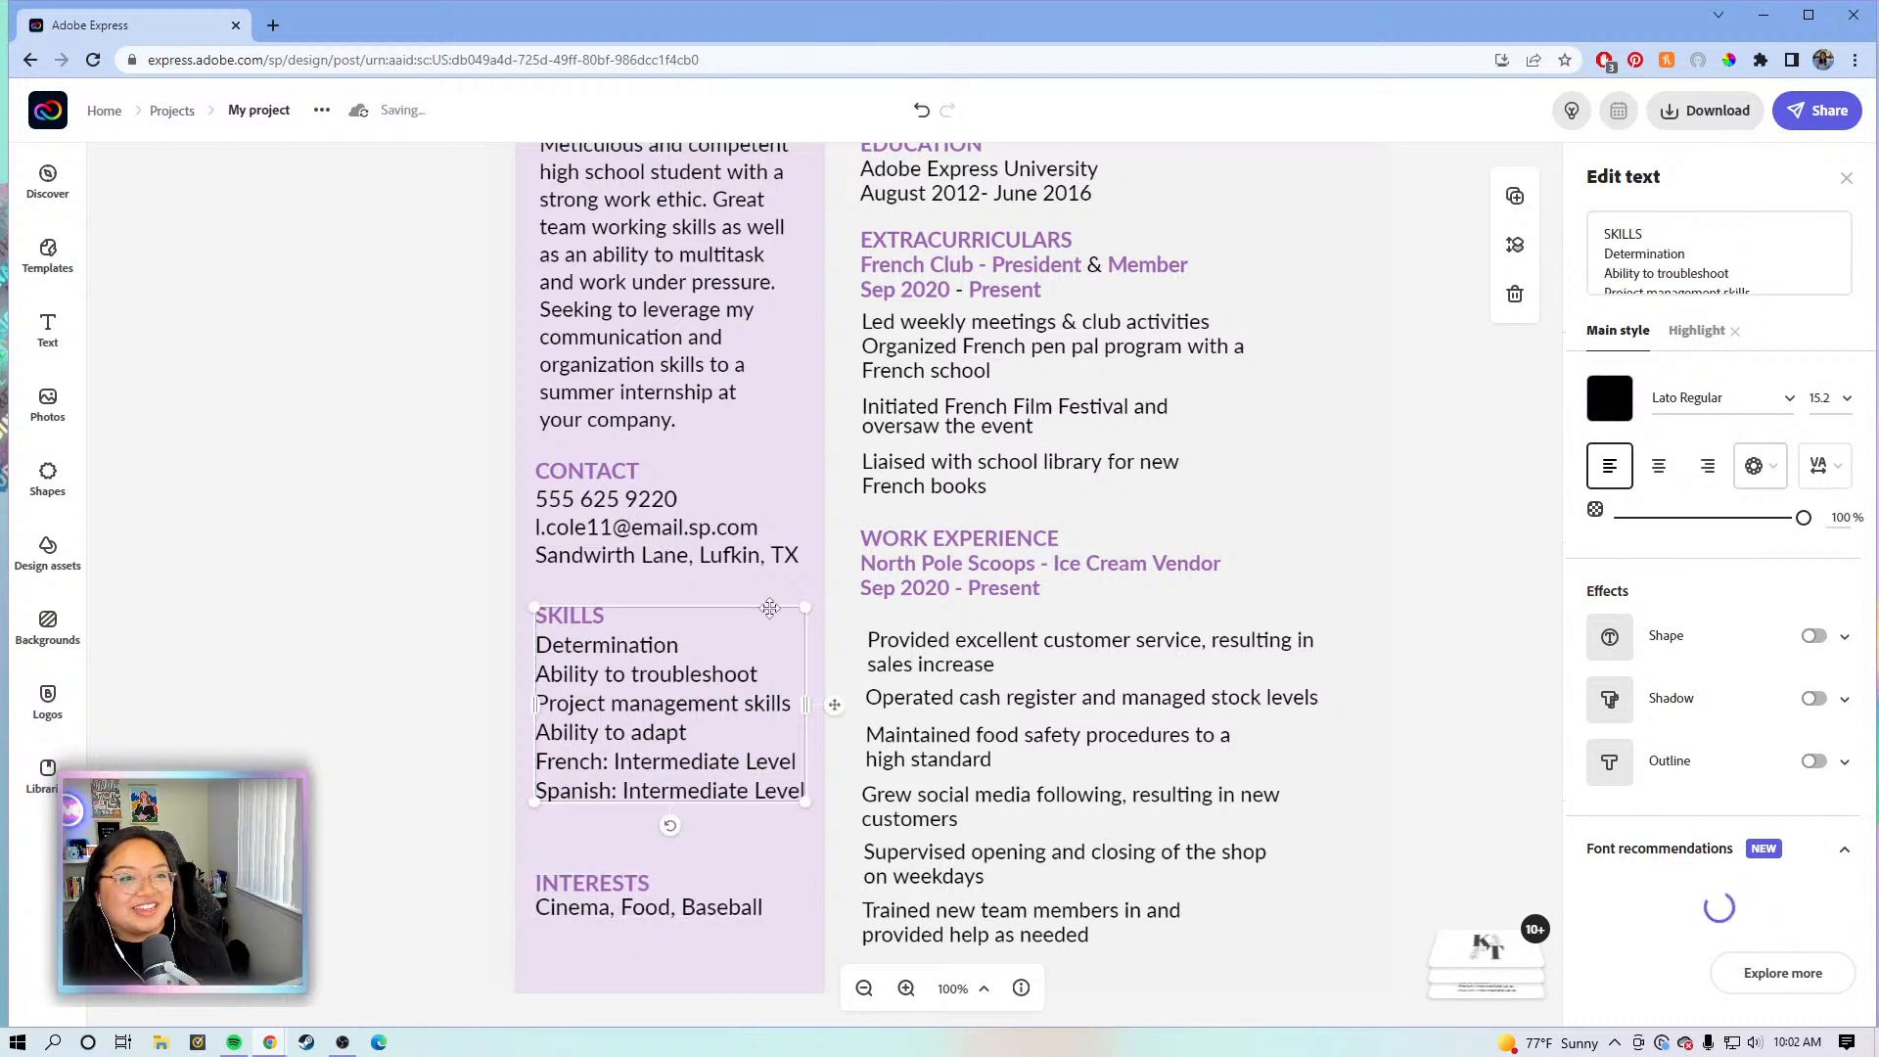
{"action": "left_click", "coordinate": [1643, 273]}
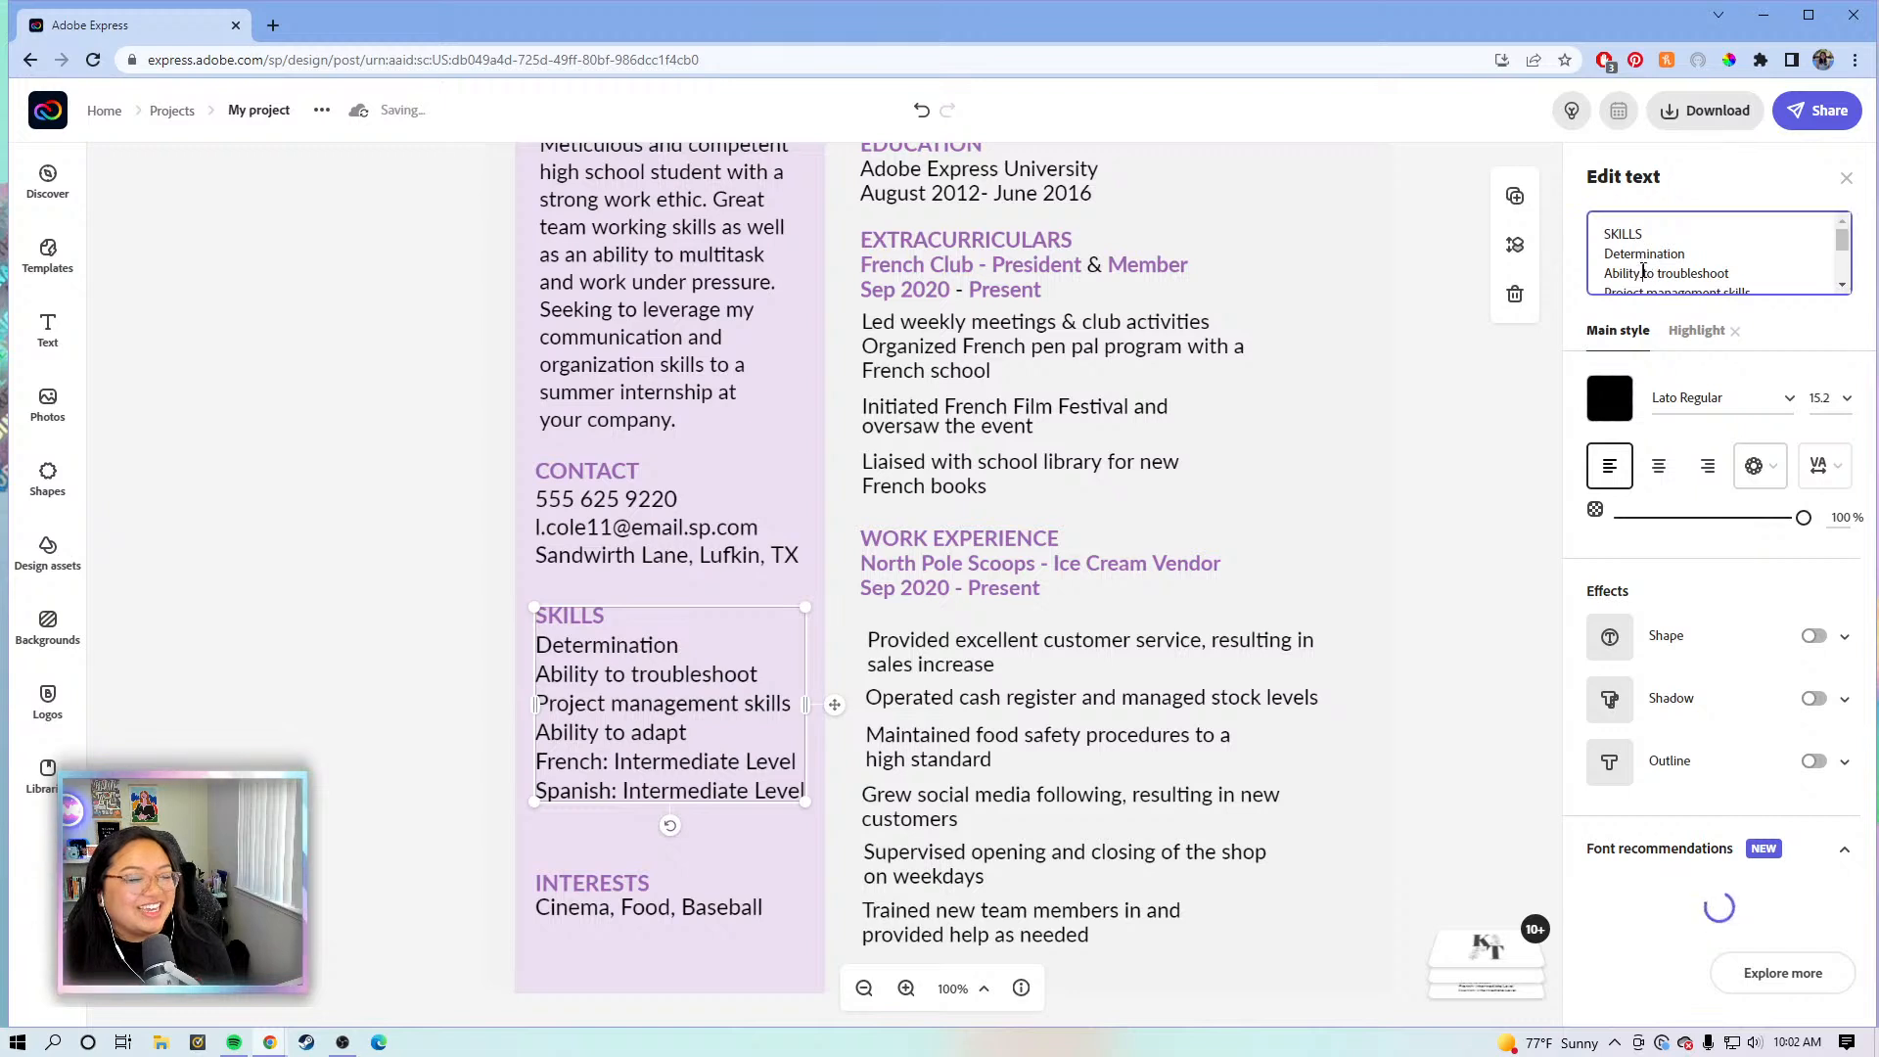
{"action": "left_click", "coordinate": [1762, 352]}
{"action": "scroll", "coordinate": [1761, 357], "scroll_direction": "down", "scroll_amount": 1}
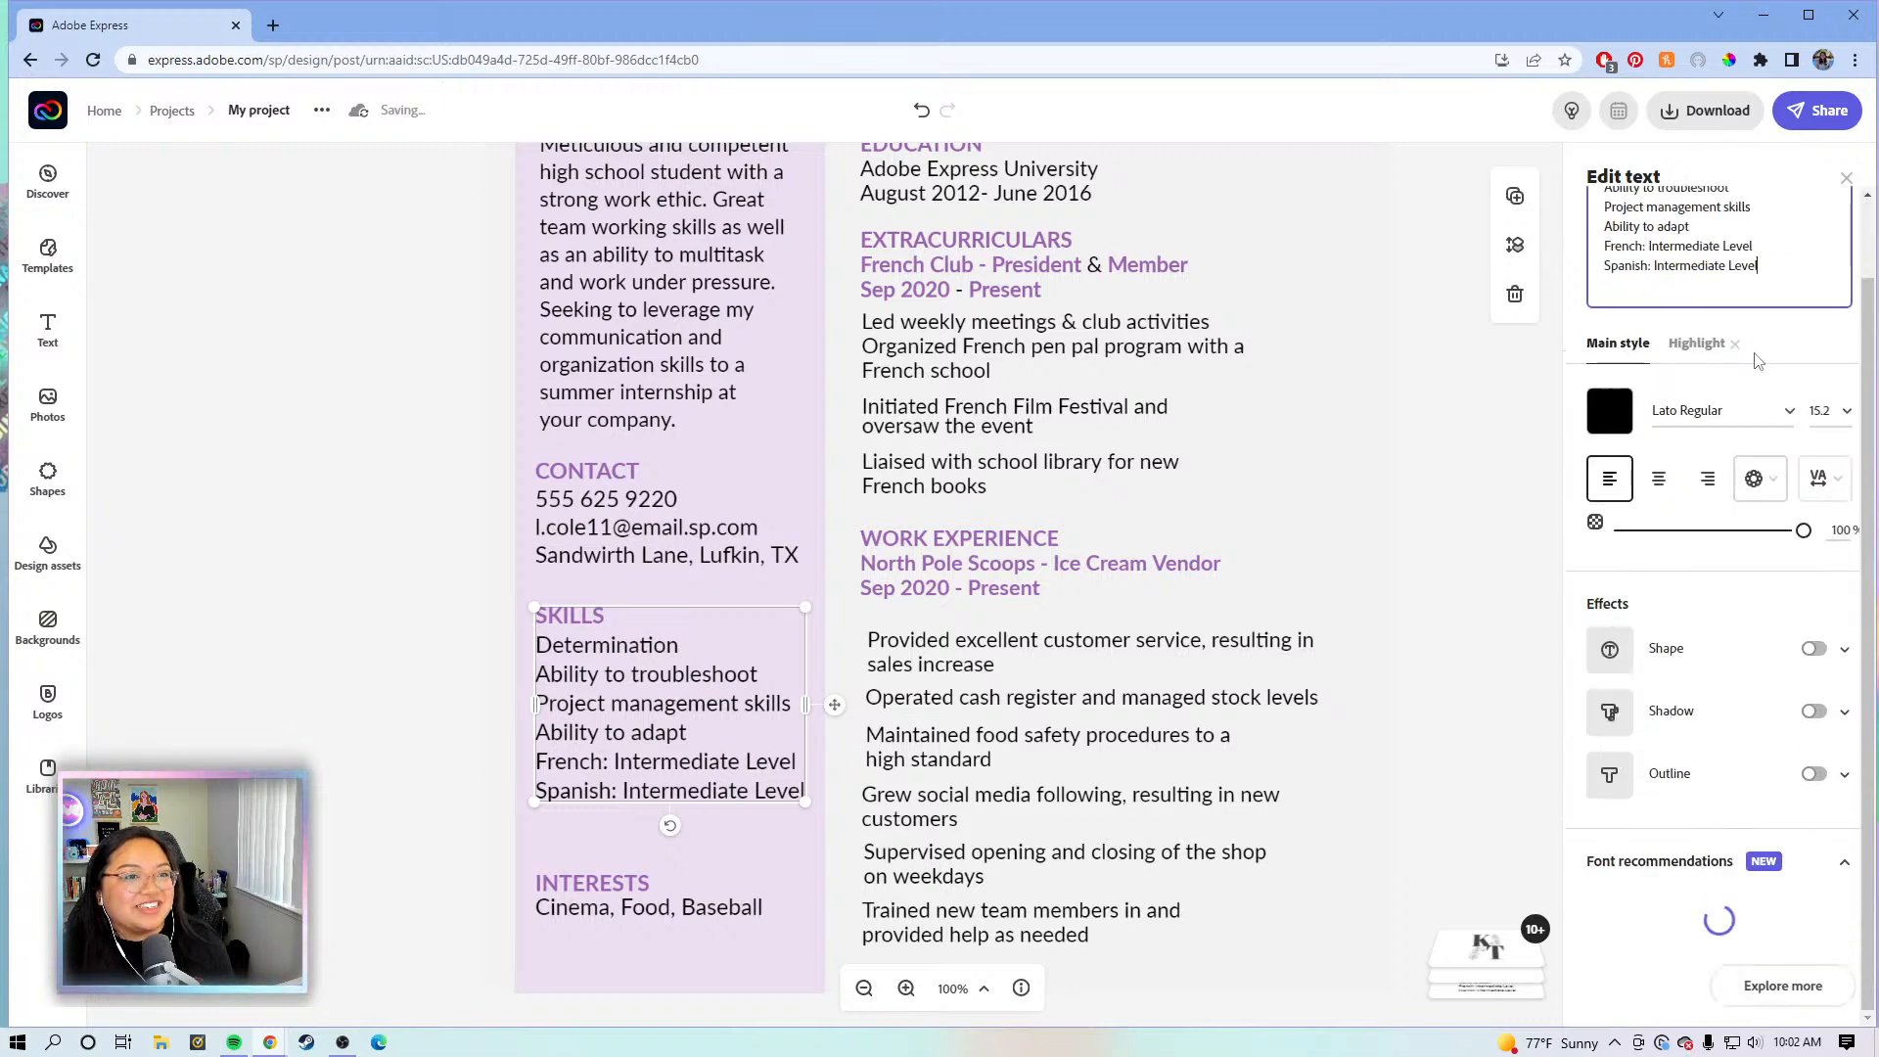
{"action": "left_click_drag", "start_coordinate": [1767, 267], "coordinate": [1603, 226]}
{"action": "left_click_drag", "start_coordinate": [1597, 199], "coordinate": [1601, 244]}
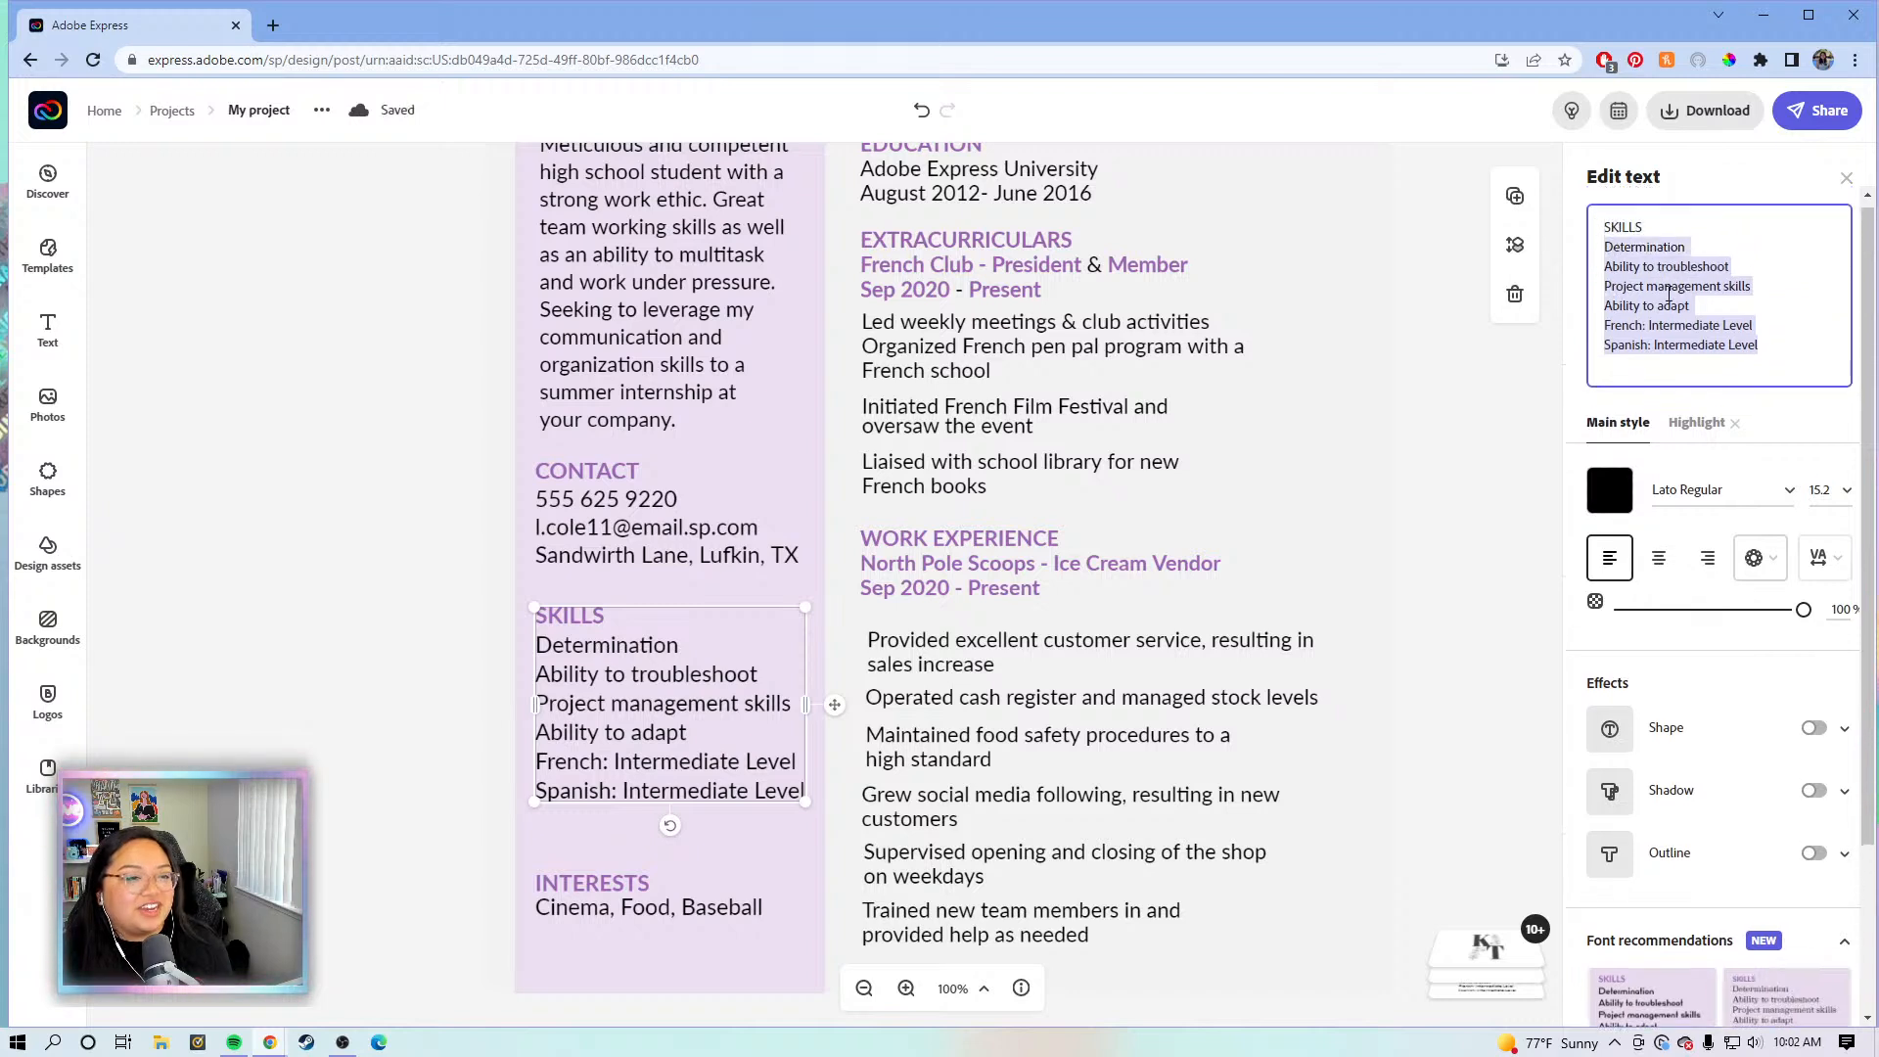
- Enter the skills on separate lines: Google Suite, Microsoft Office, Adobe Express, Adobe Rush, Adobe Lightroom
{"action": "type", "text": "G"}
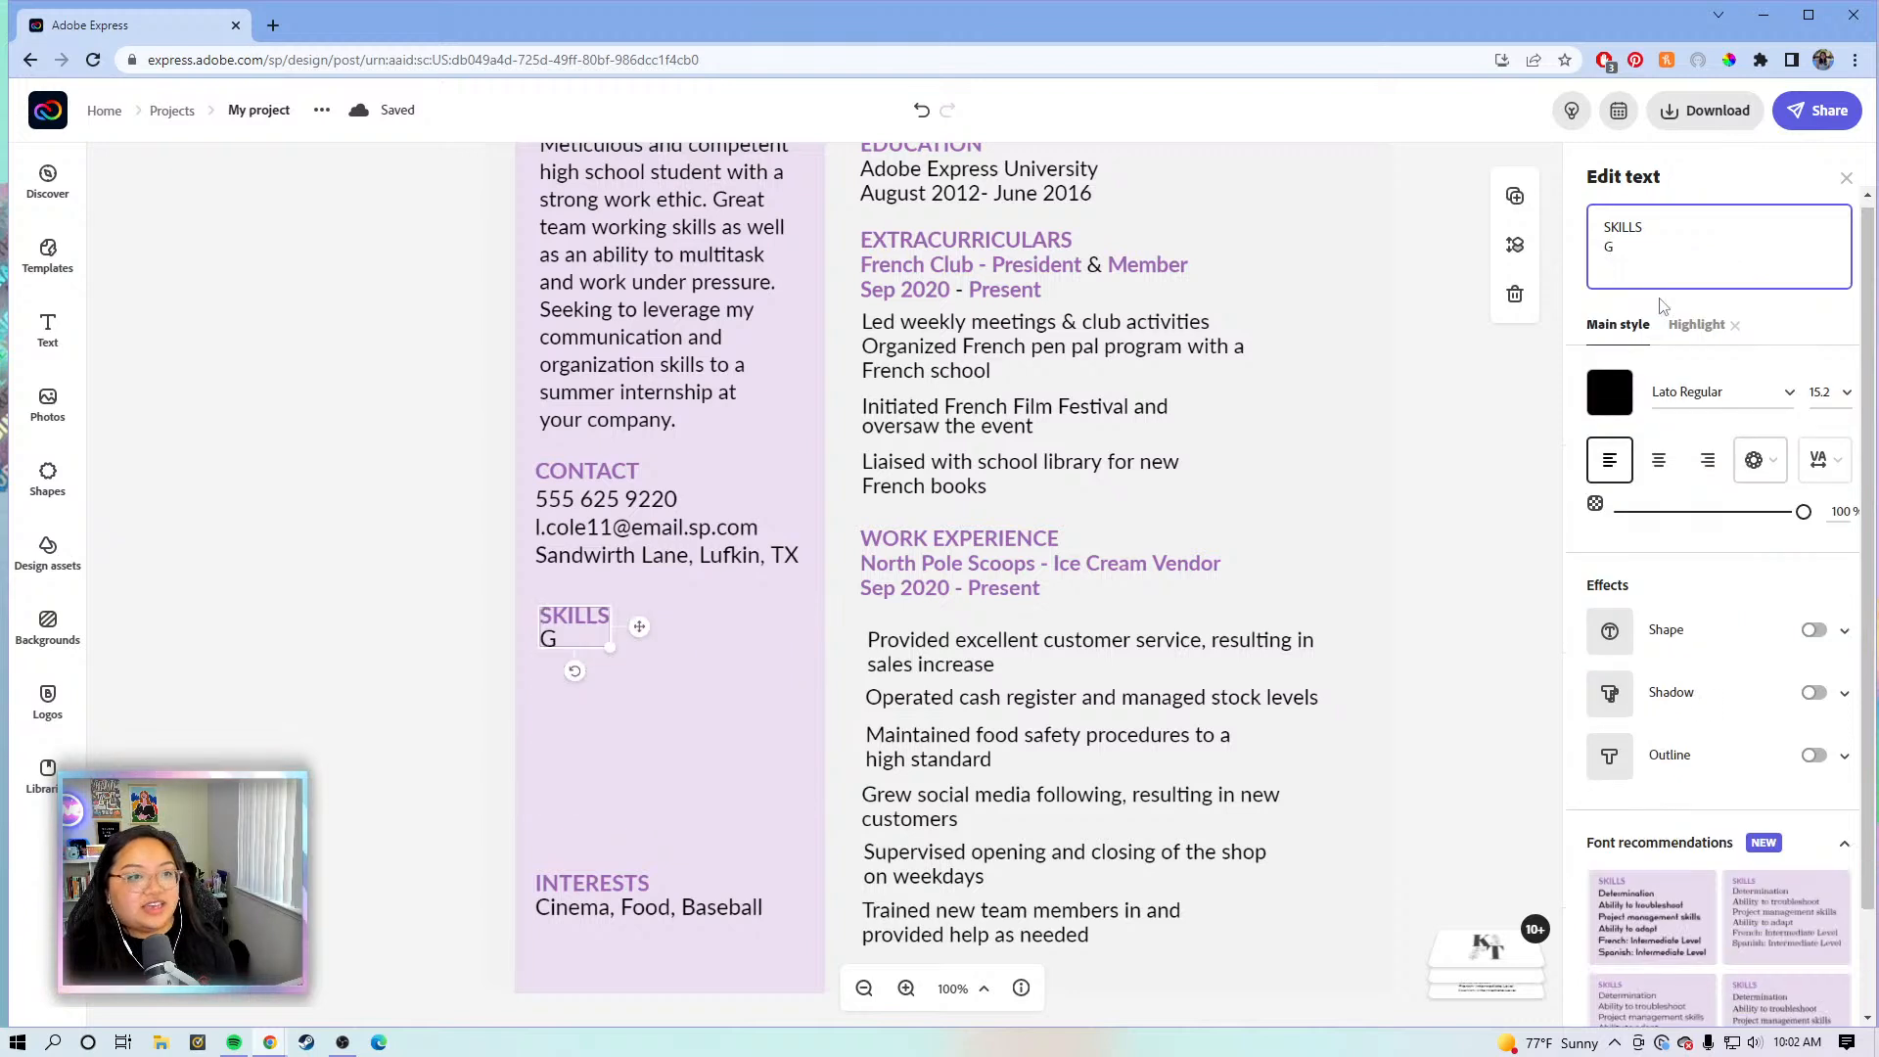
{"action": "type", "text": "oogle Suite"}
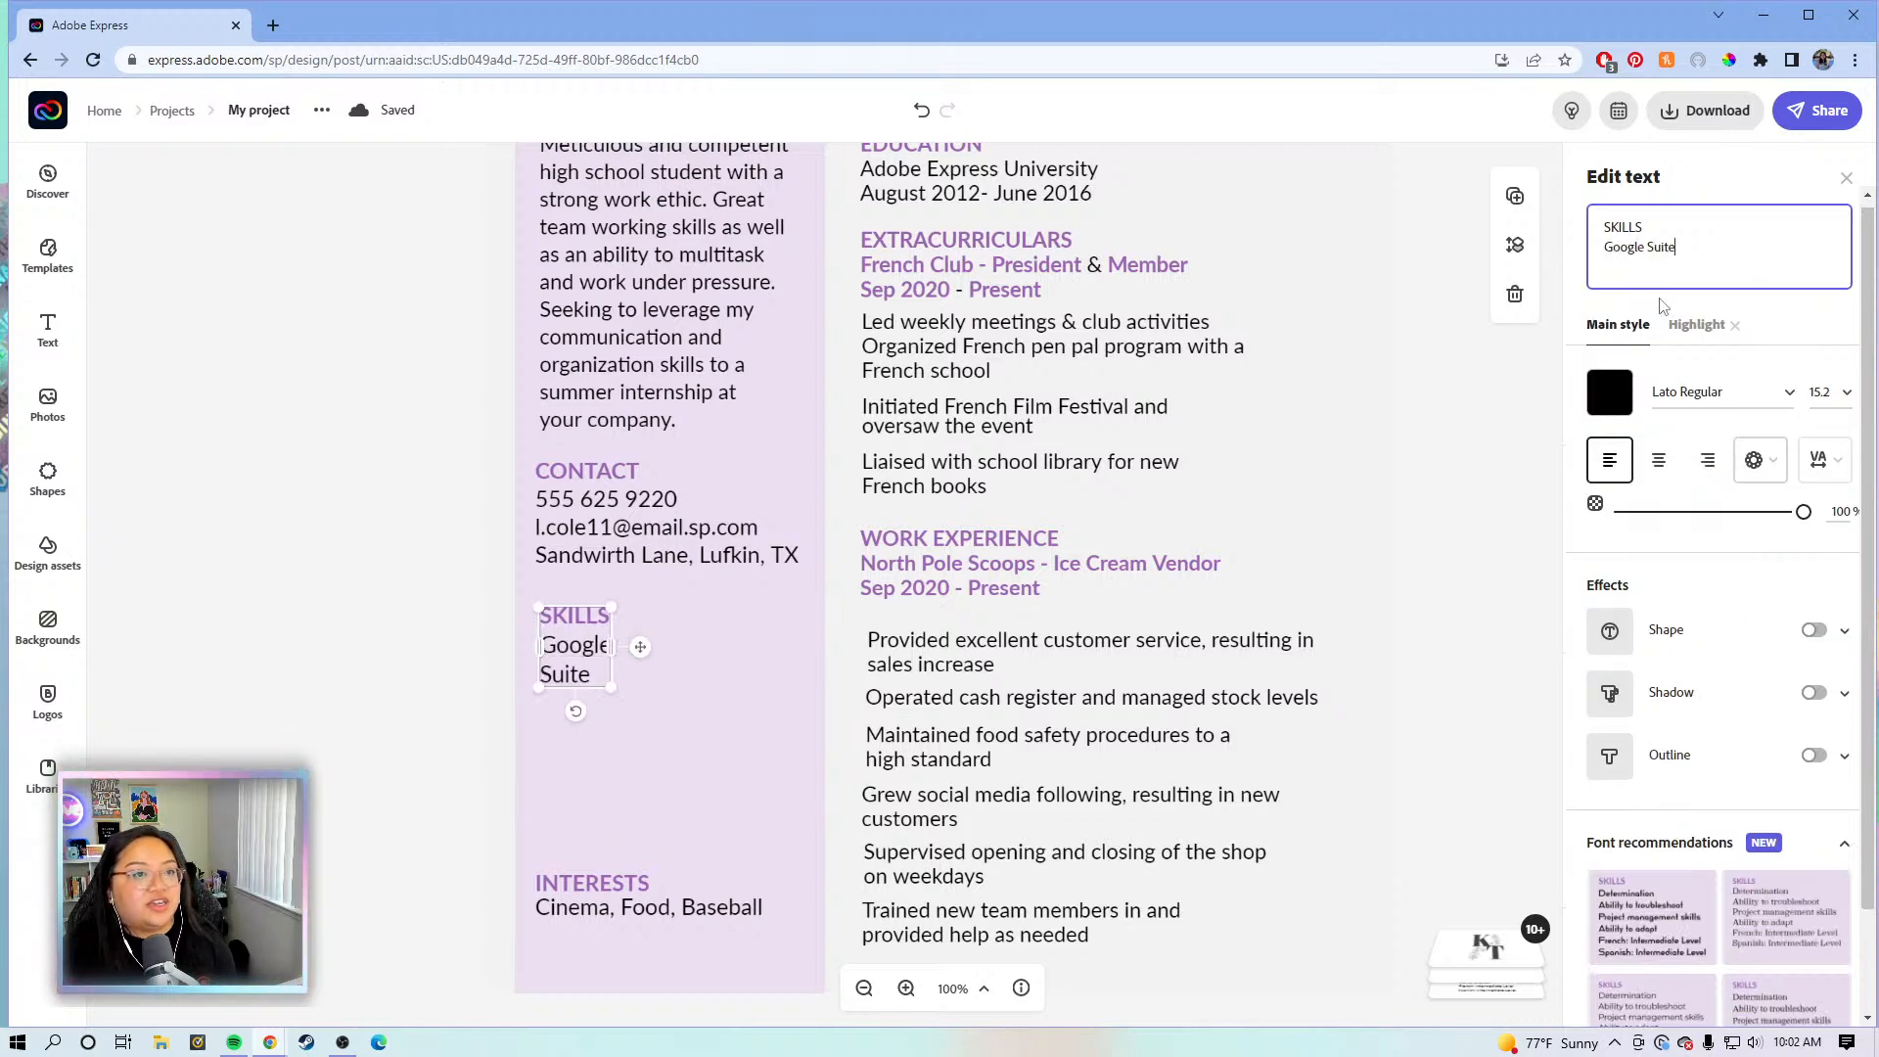
{"action": "key", "text": "Return"}
{"action": "type", "text": "Micros"}
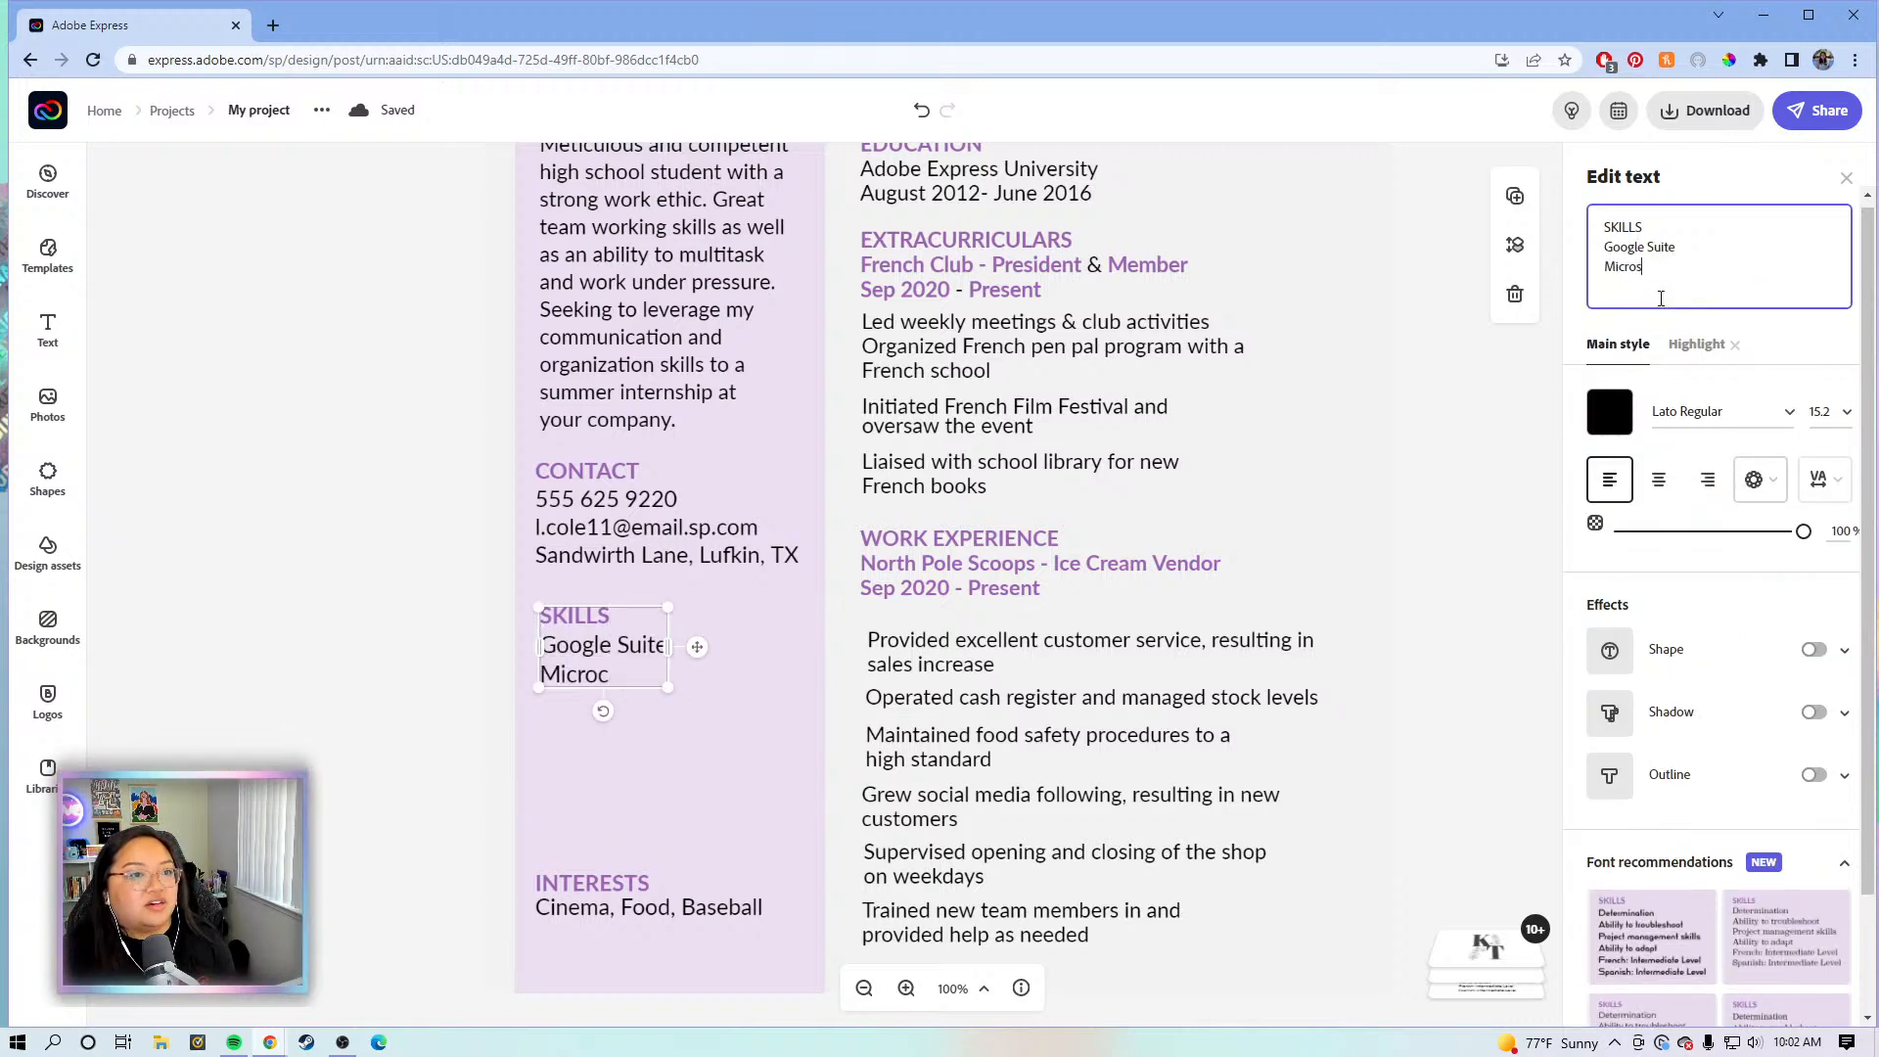
{"action": "type", "text": "oft Office"}
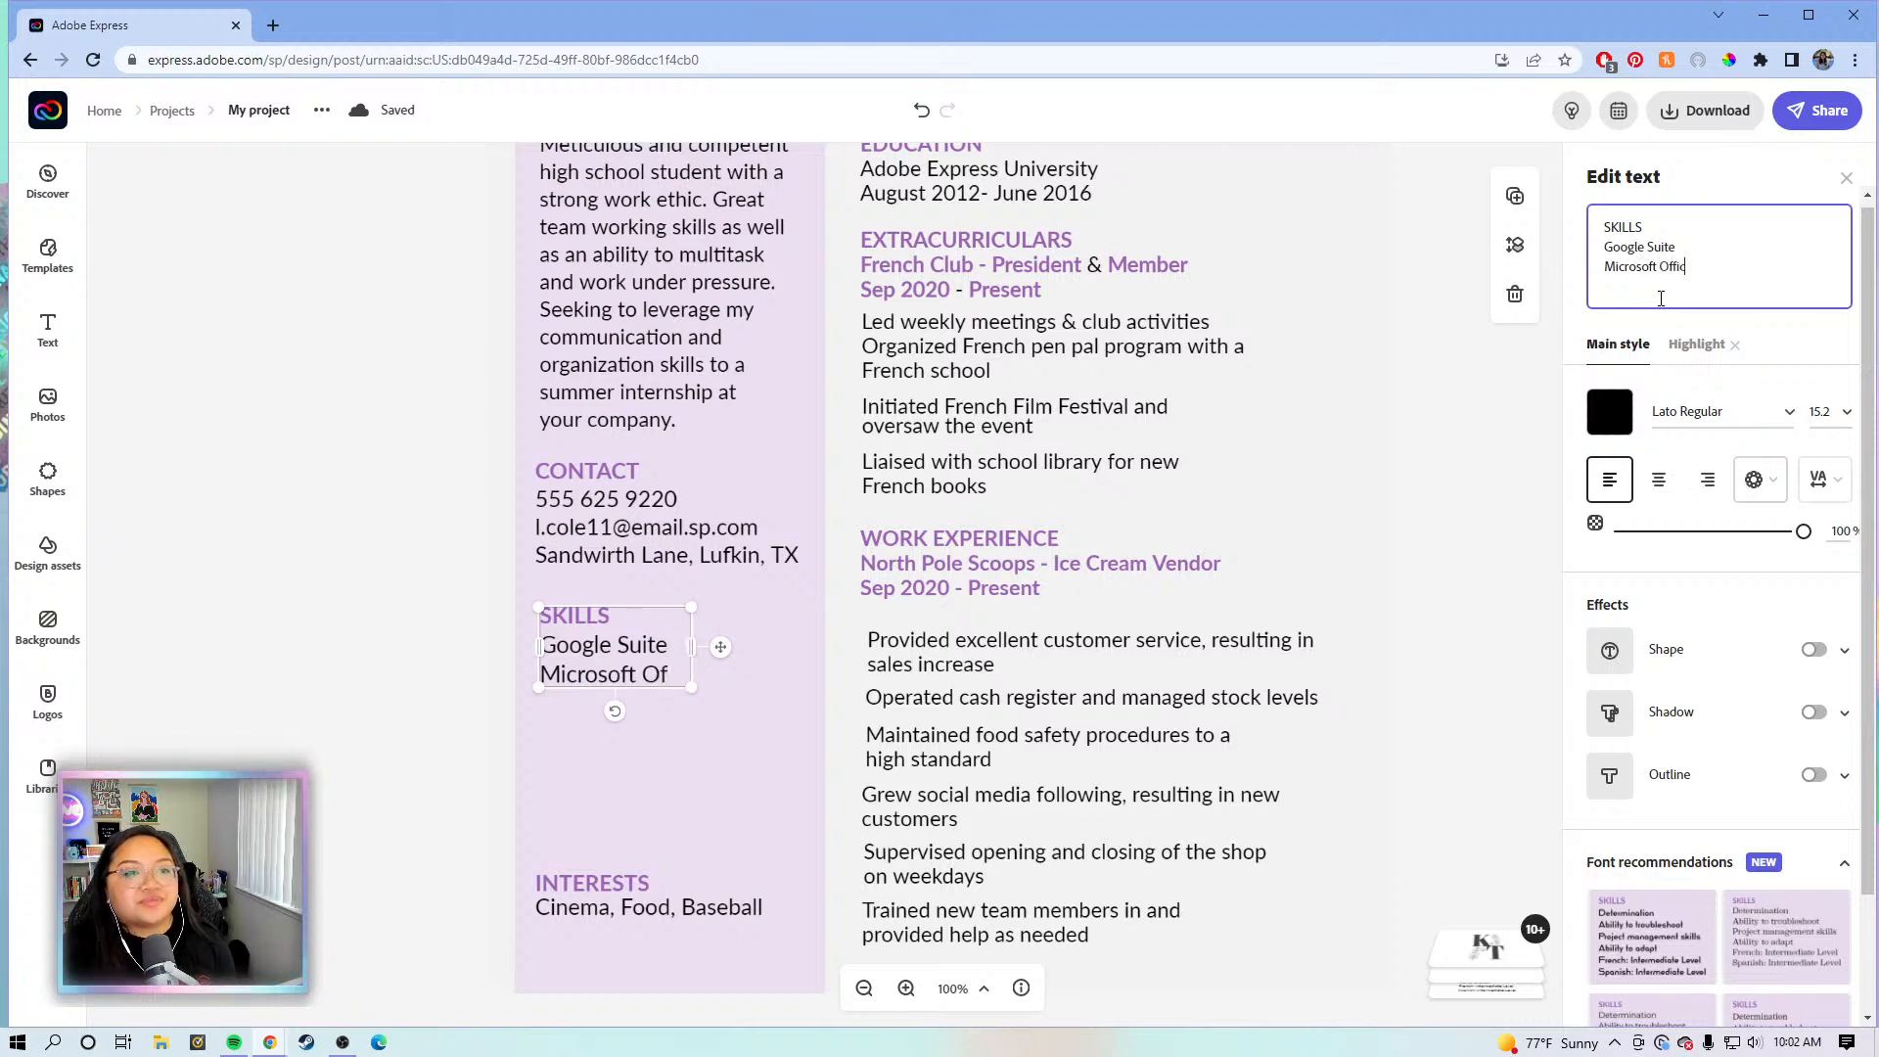
{"action": "key", "text": "Return"}
{"action": "type", "text": "Adobe"}
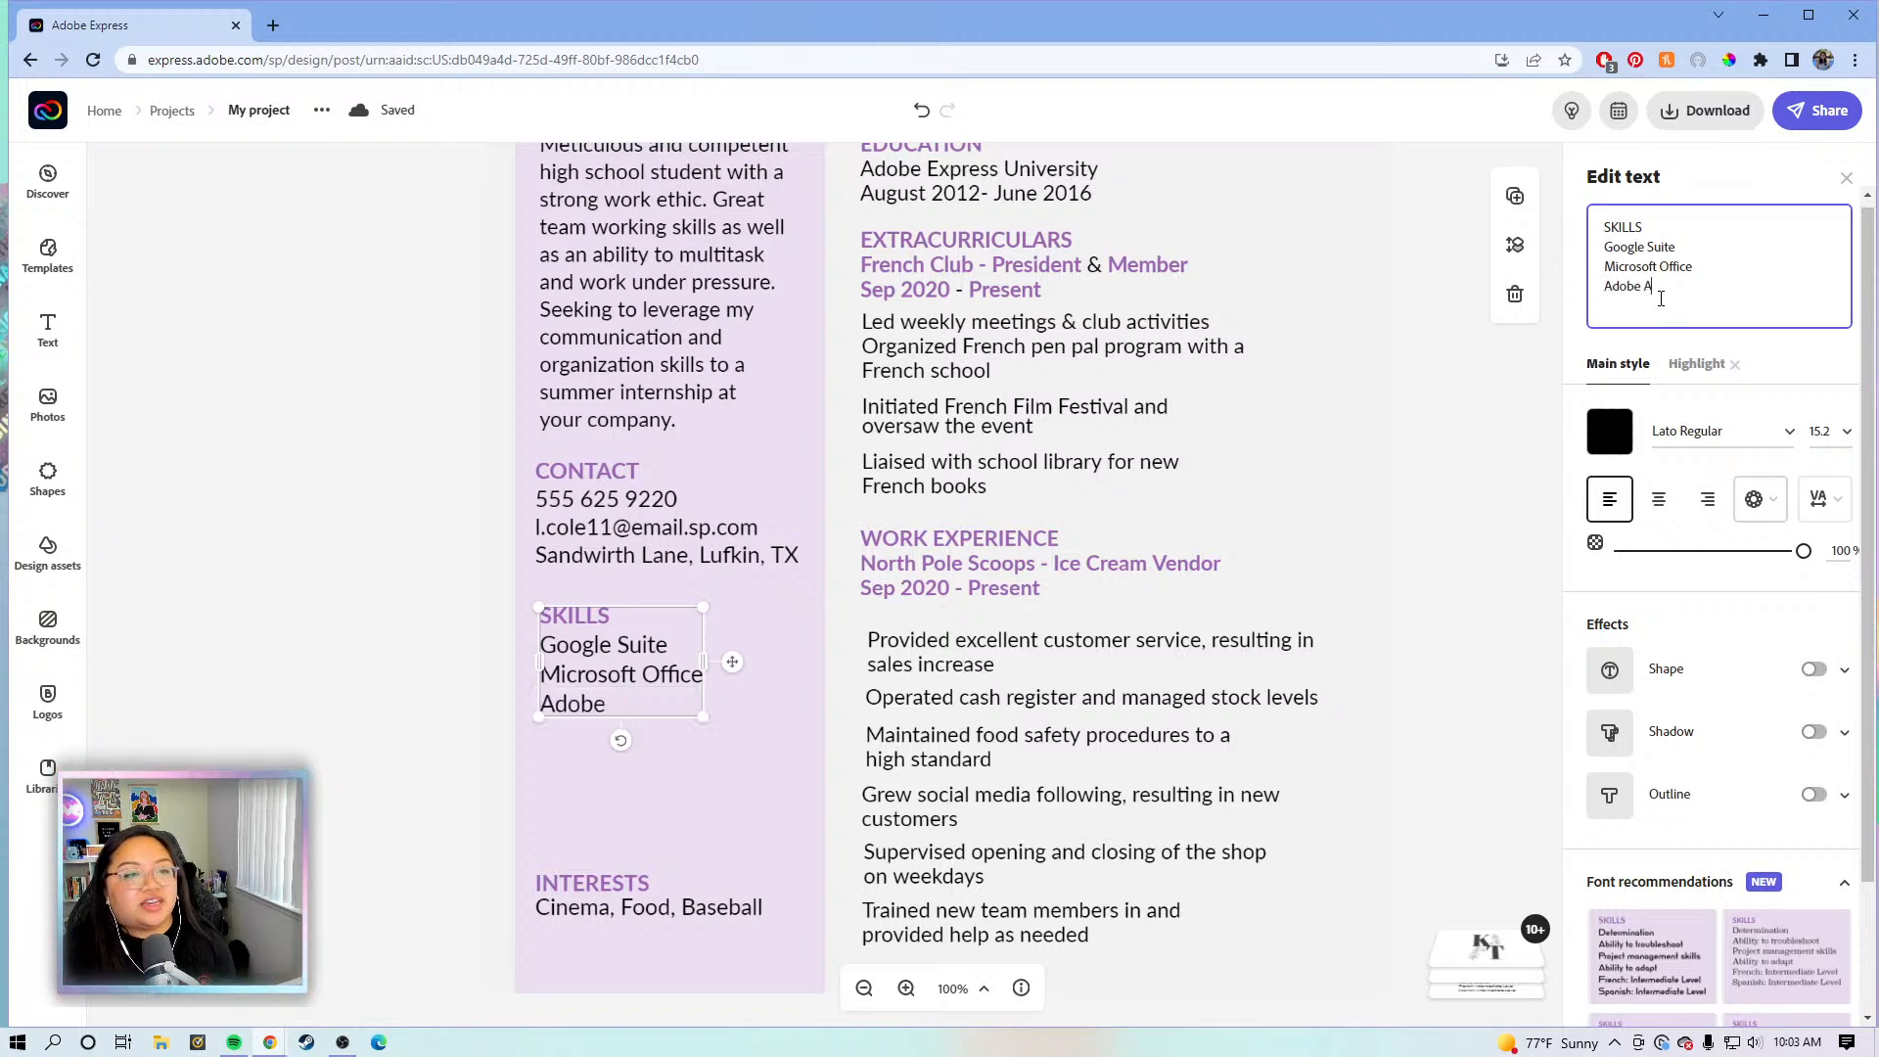
{"action": "type", "text": " Express"}
{"action": "key", "text": "Return"}
{"action": "type", "text": "Adobe Rush"}
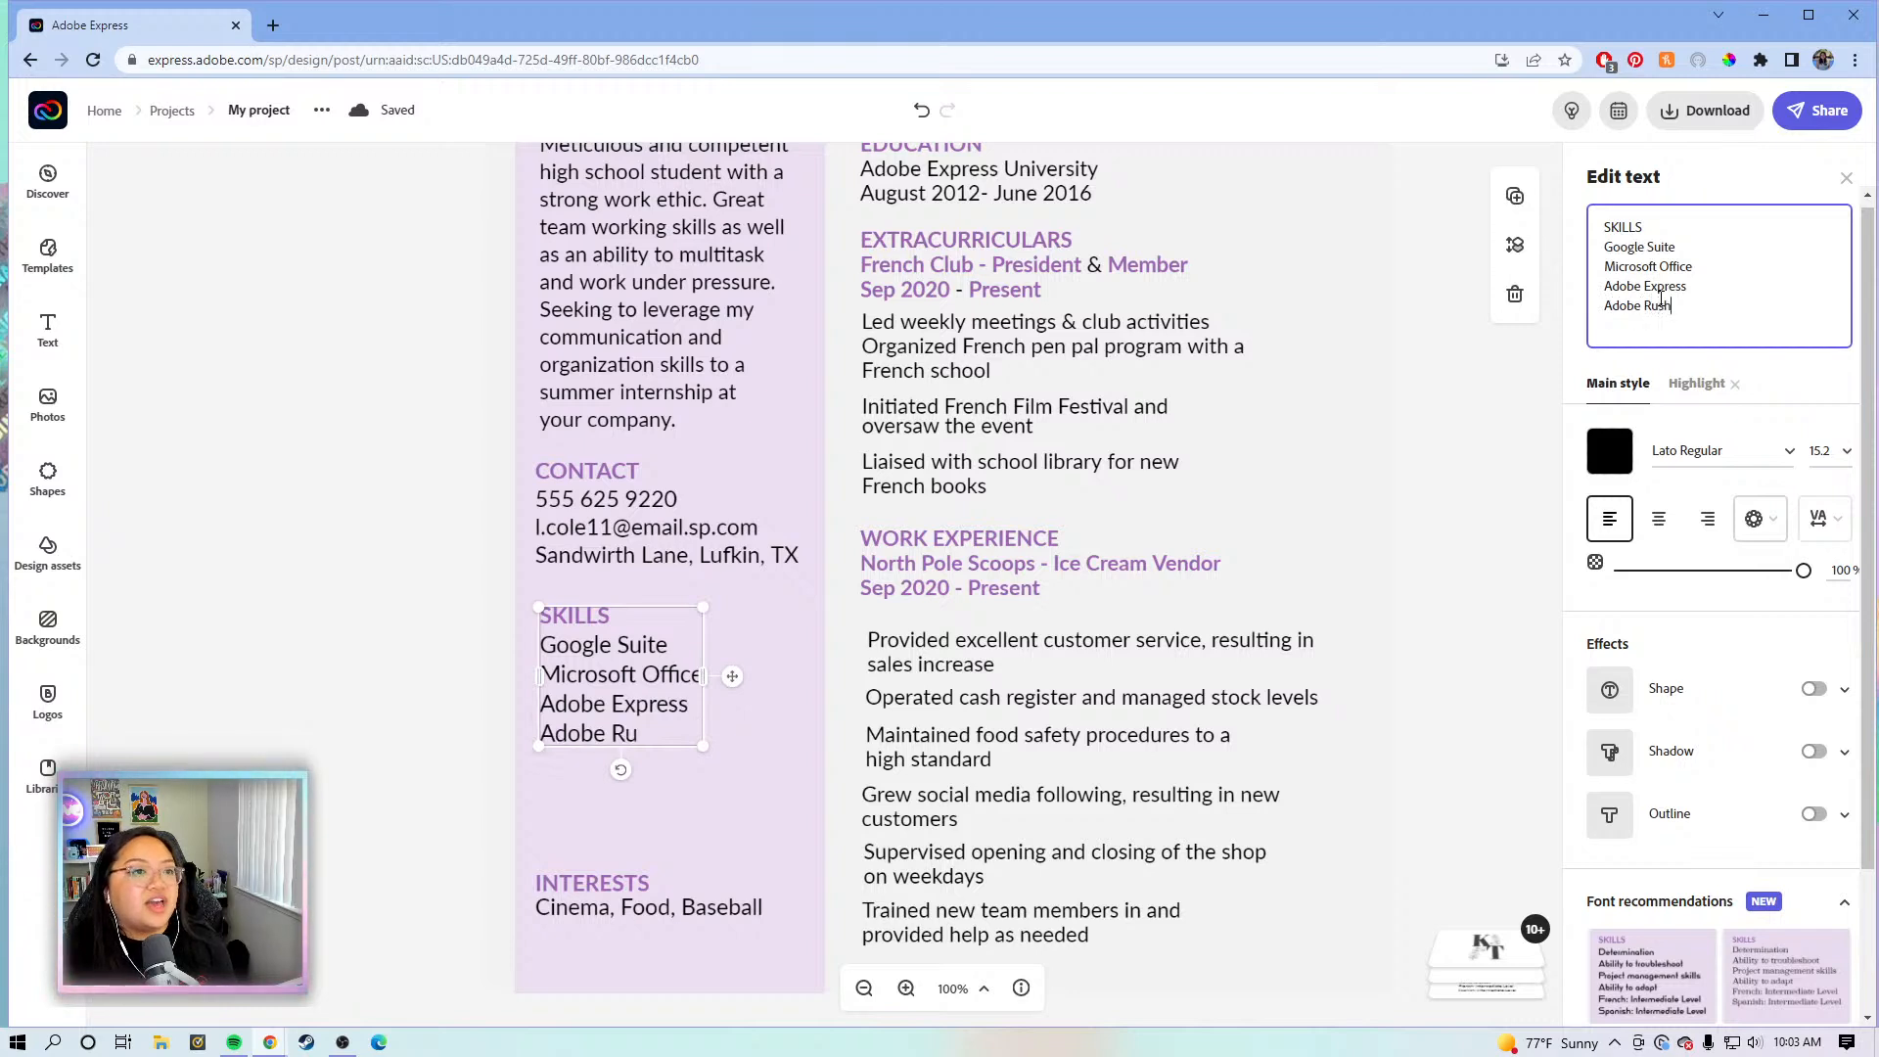
{"action": "key", "text": "Return"}
{"action": "type", "text": "Adobe L"}
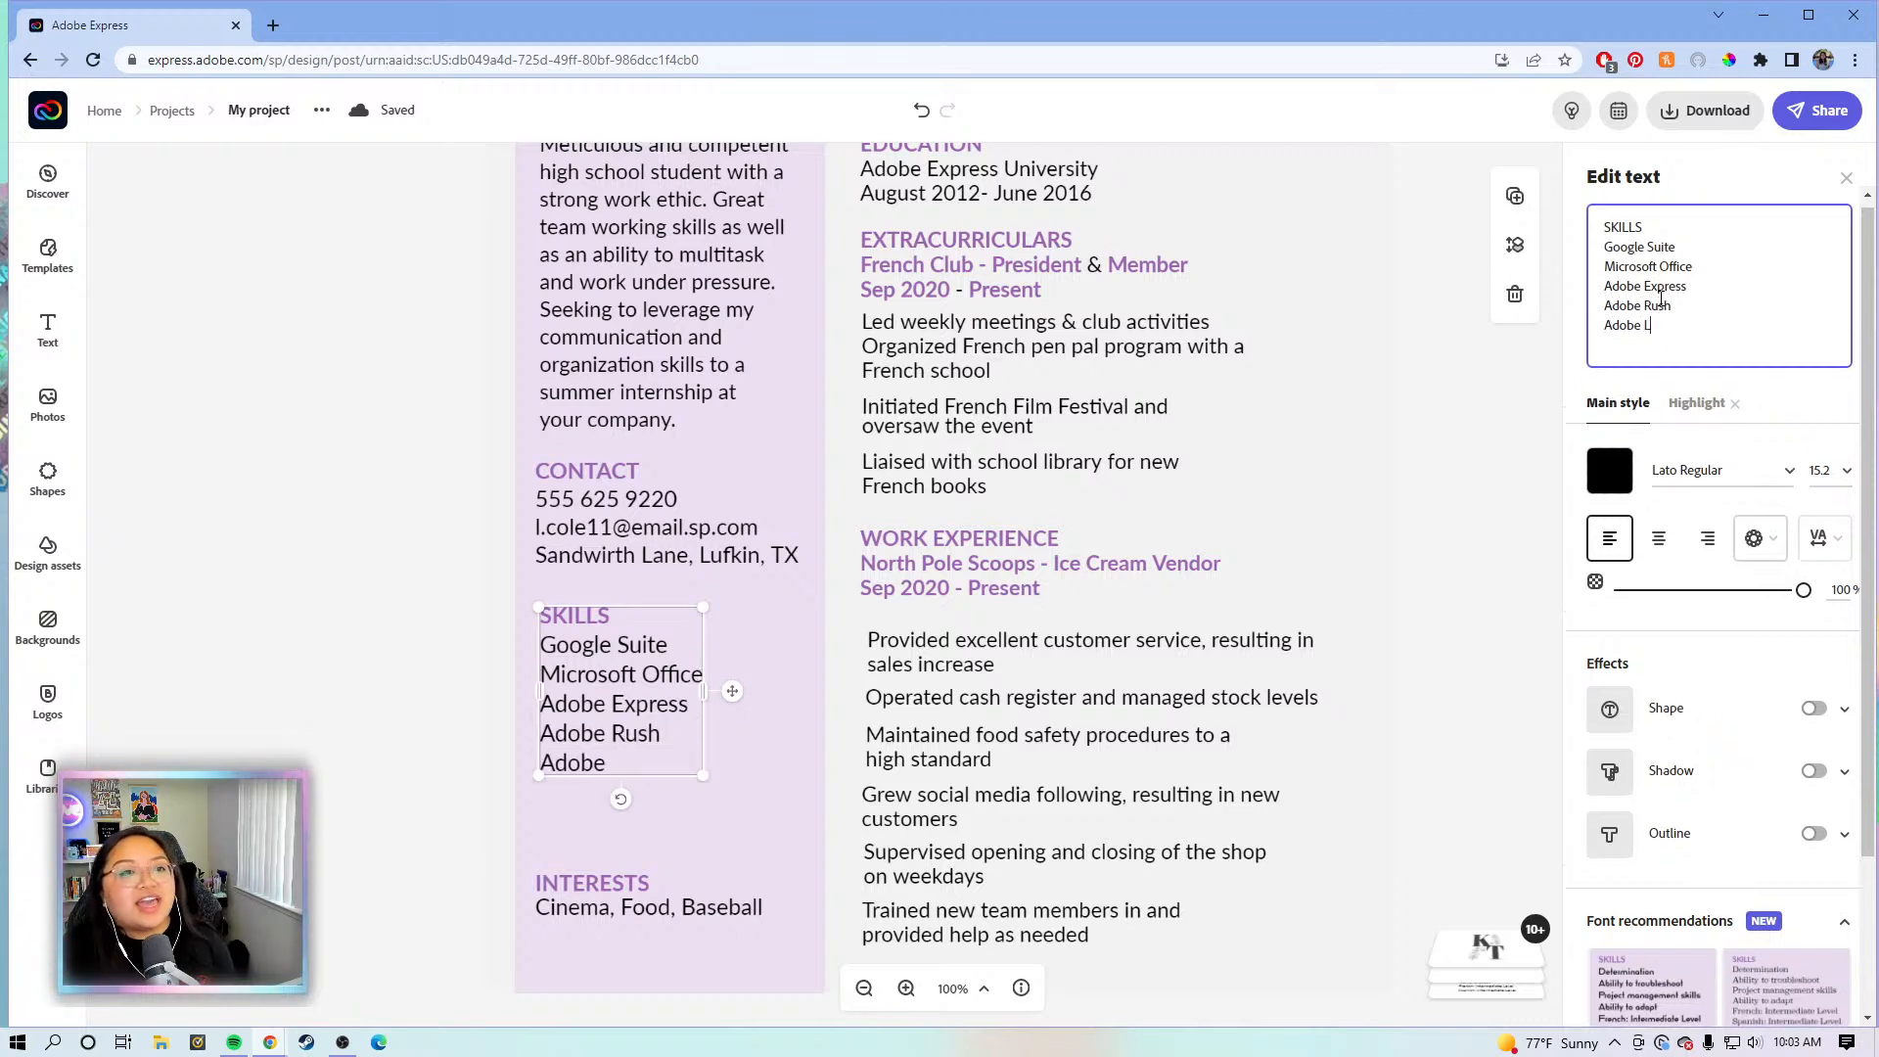
{"action": "type", "text": "ight"}
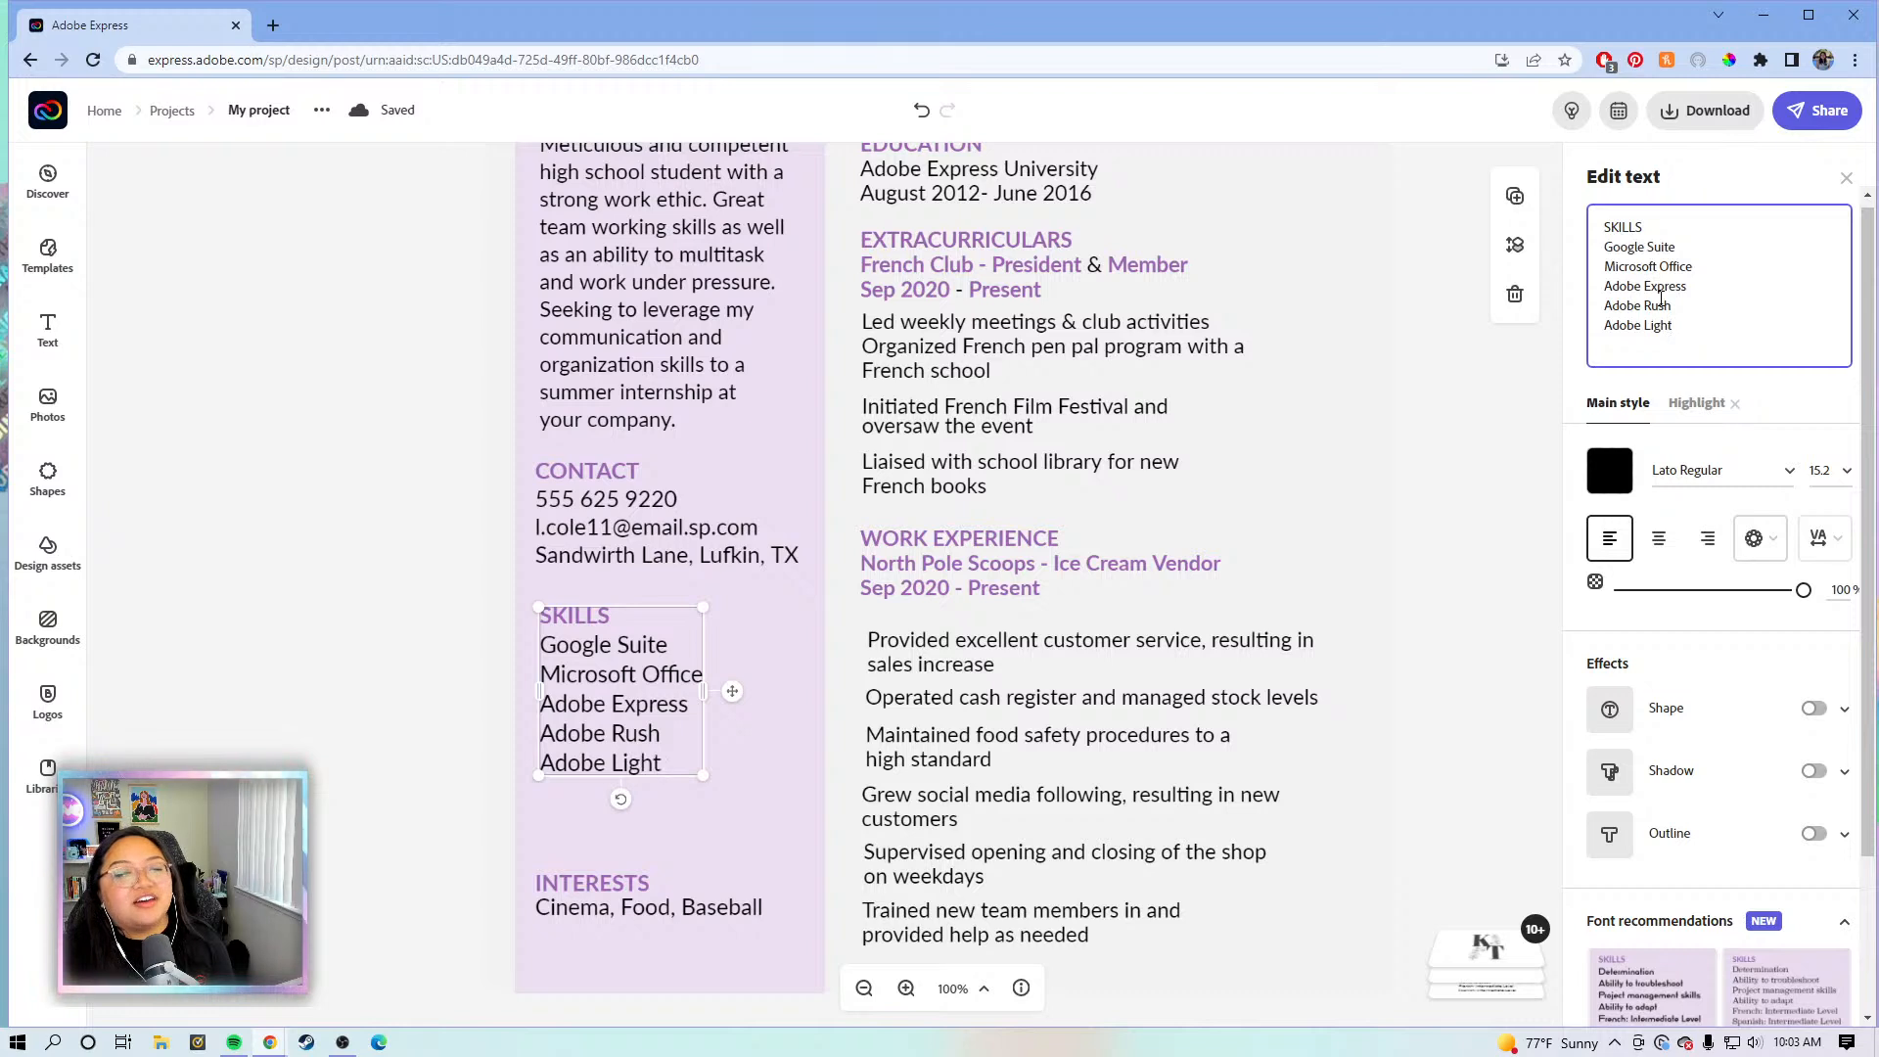
{"action": "type", "text": "room"}
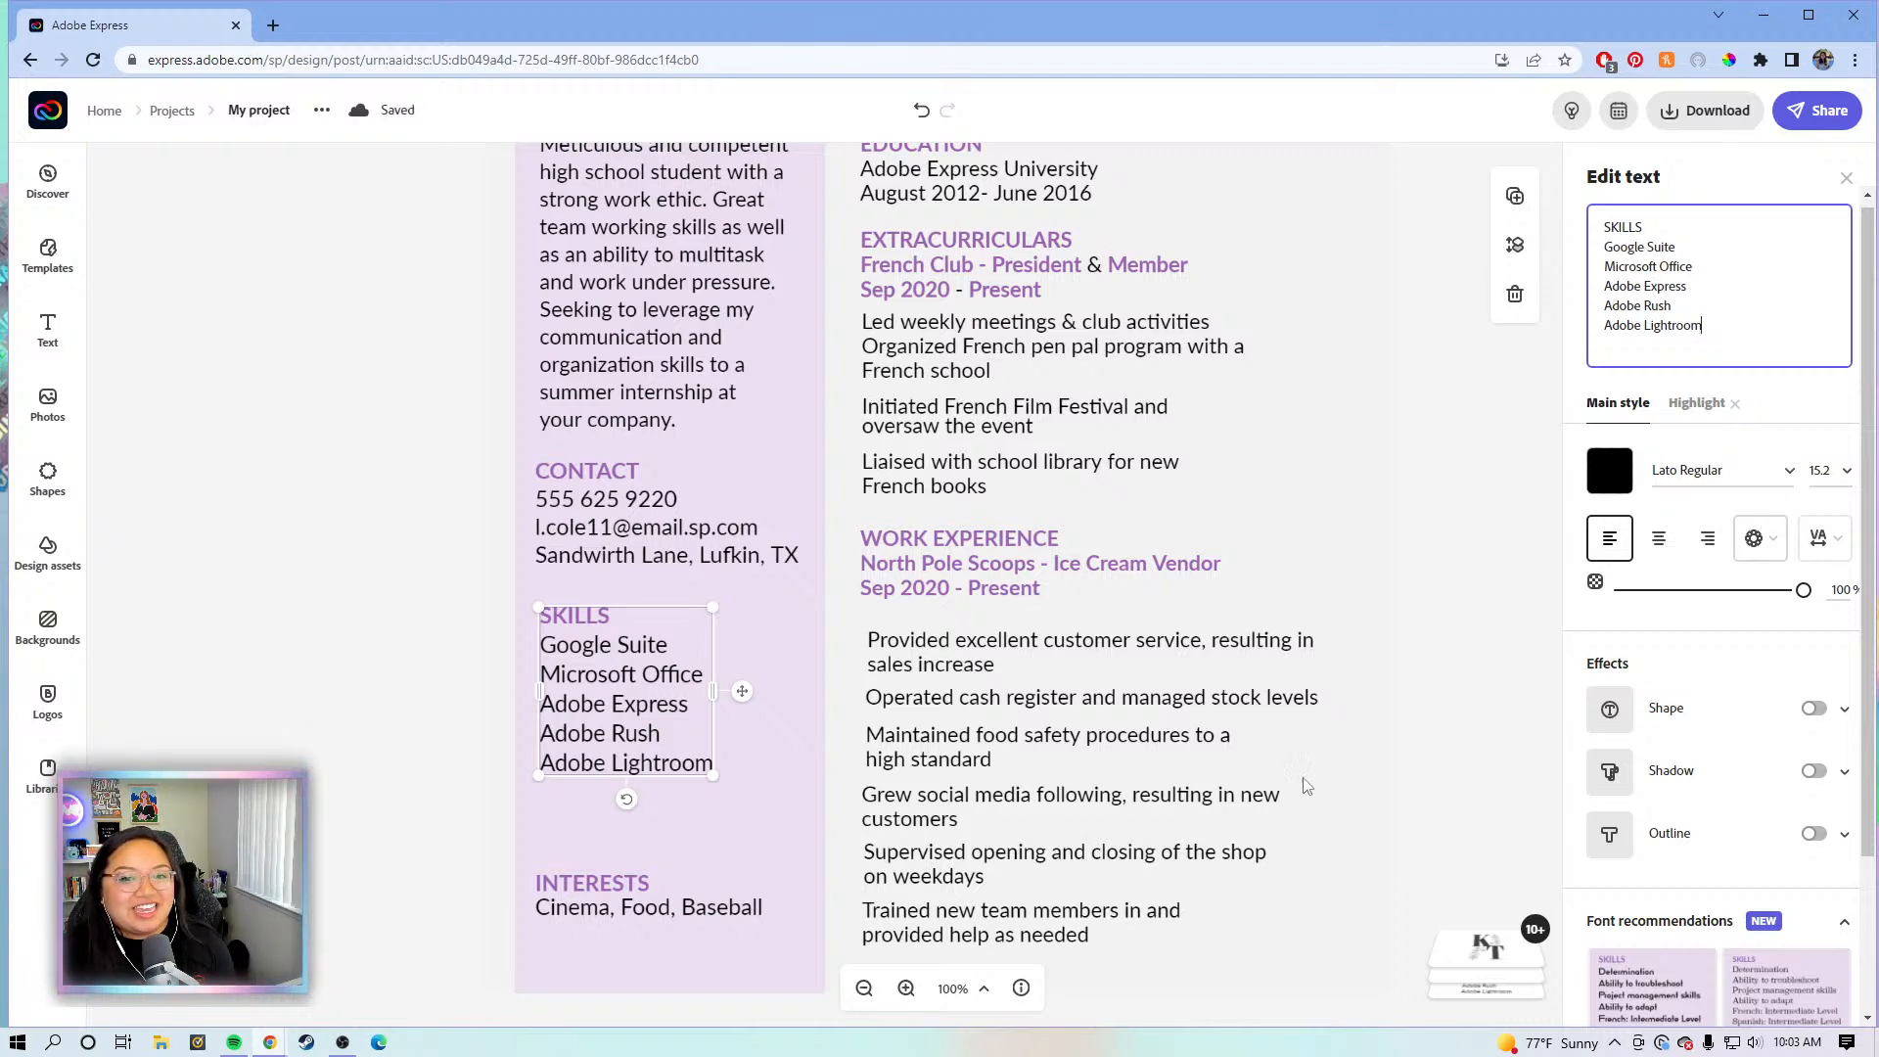
{"action": "left_click", "coordinate": [382, 747]}
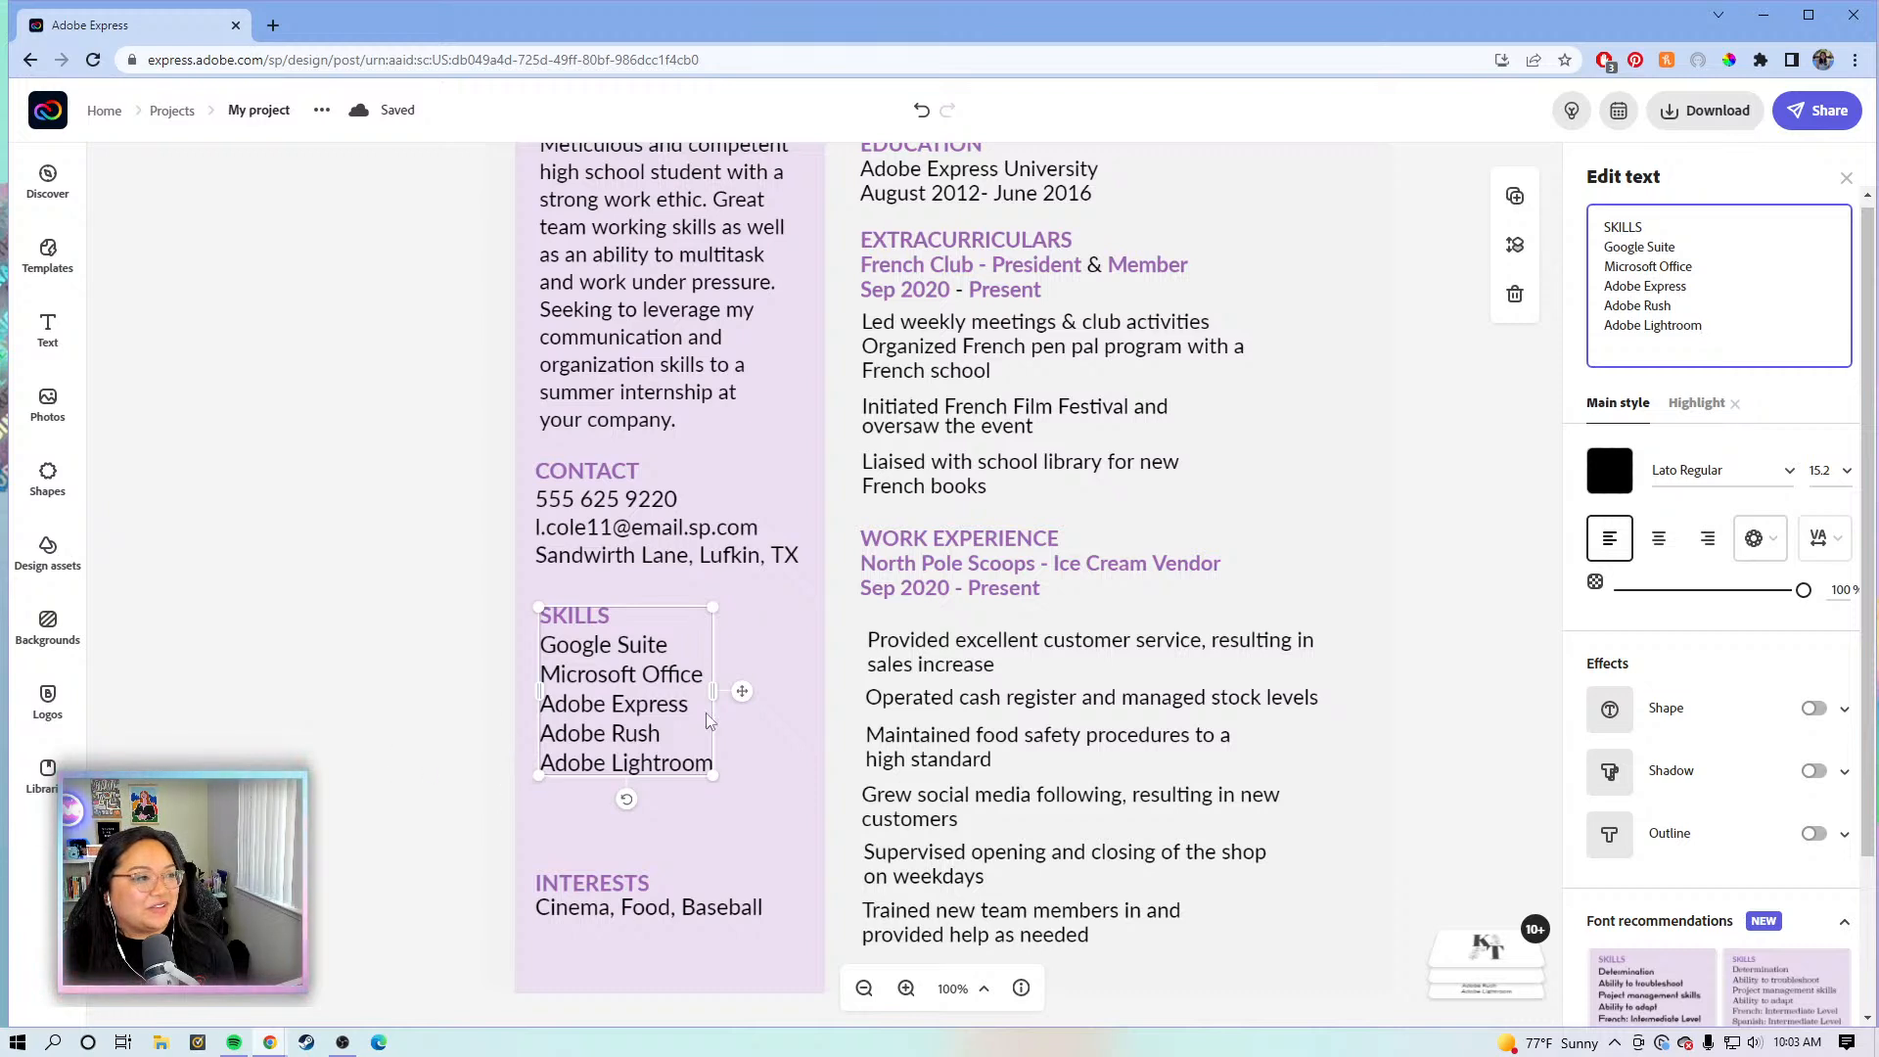
{"action": "left_click", "coordinate": [601, 884]}
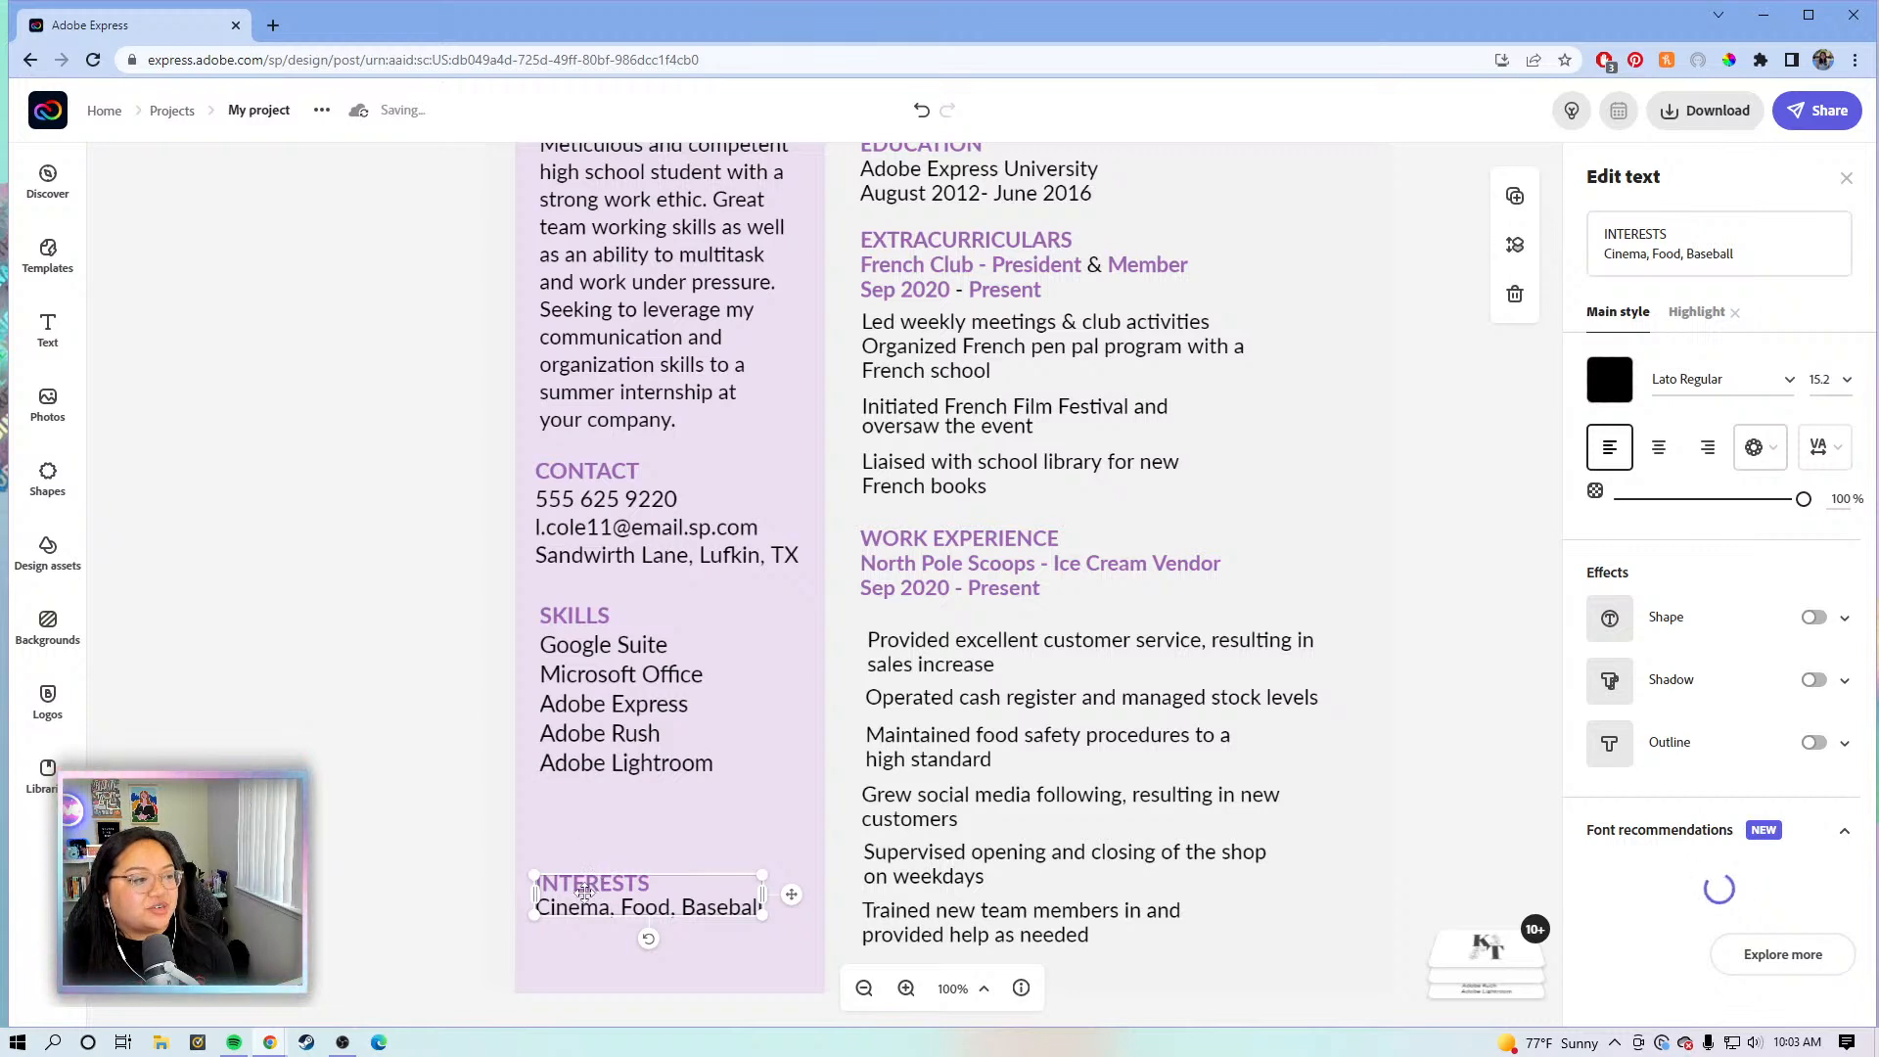
- Undo the accidental purple-column change, delete the INTERESTS section, and zoom out to 75%
{"action": "left_click", "coordinate": [580, 843]}
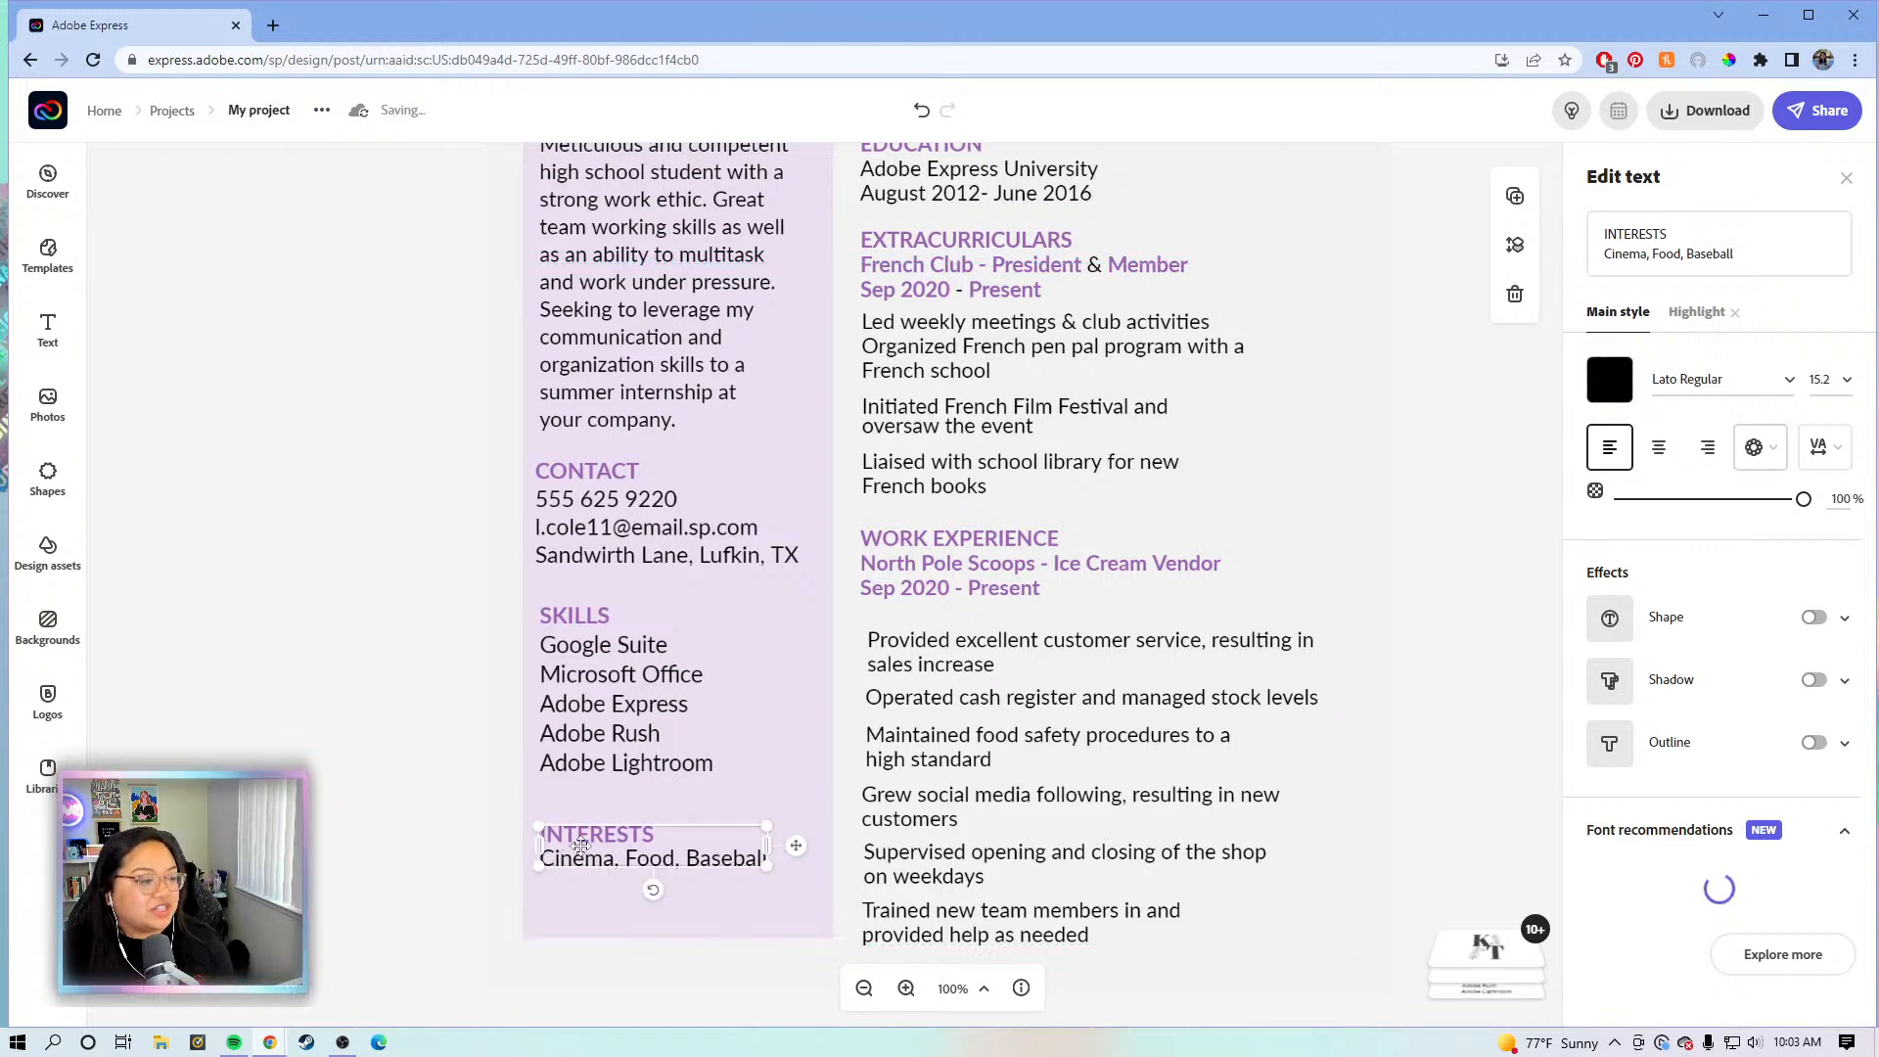
{"action": "key", "text": "ctrl+z"}
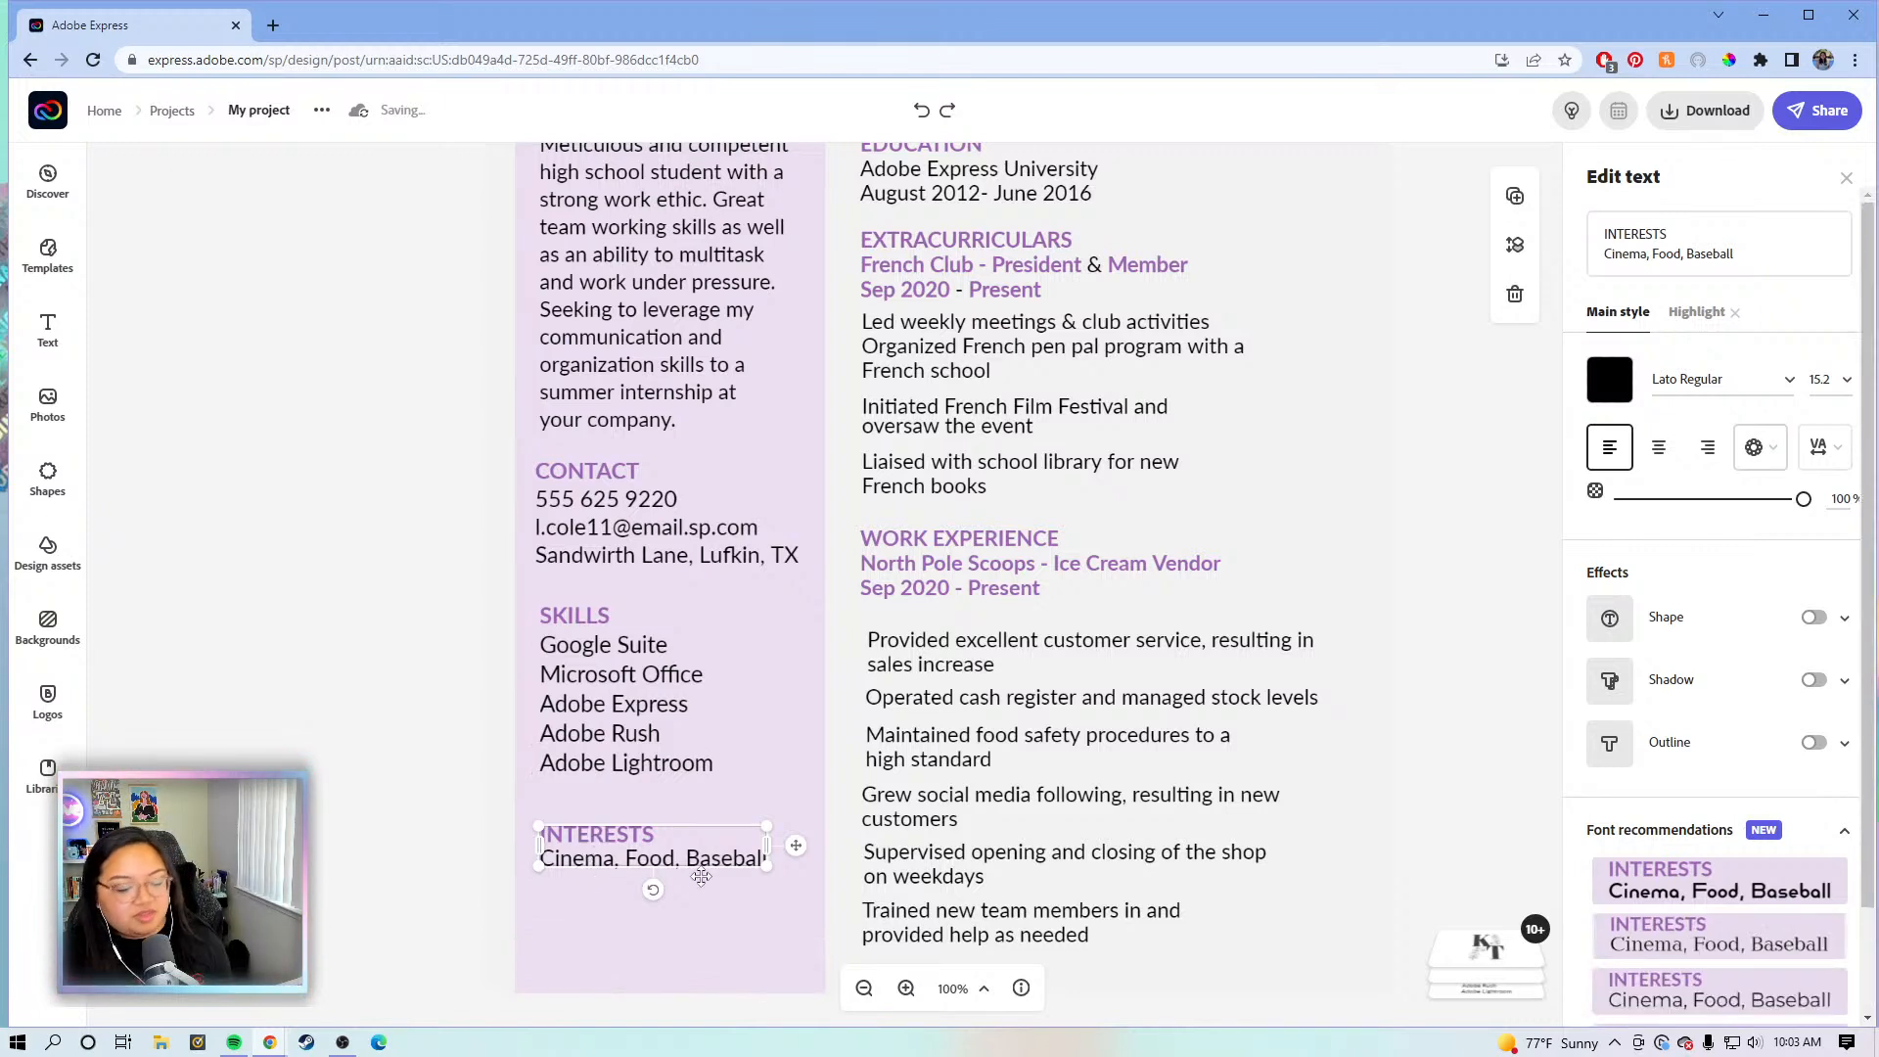
{"action": "key", "text": "Delete"}
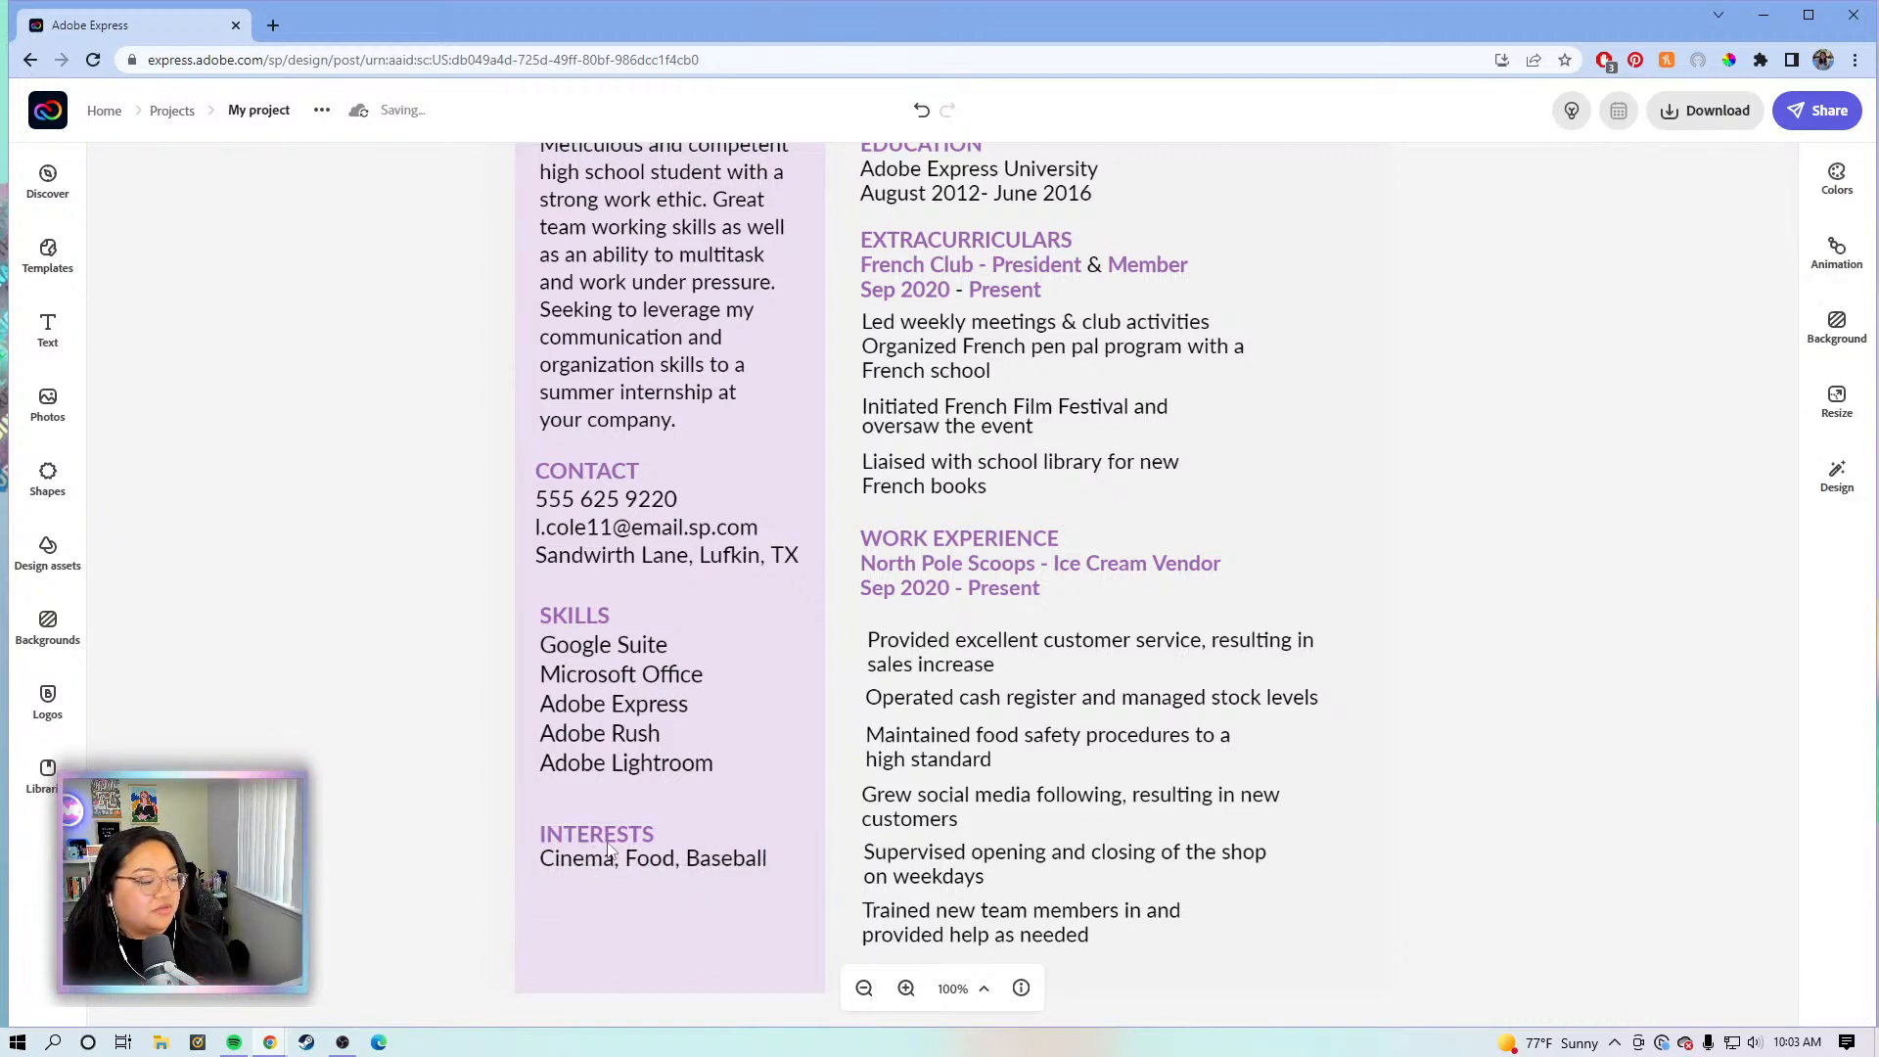
{"action": "left_click", "coordinate": [863, 988]}
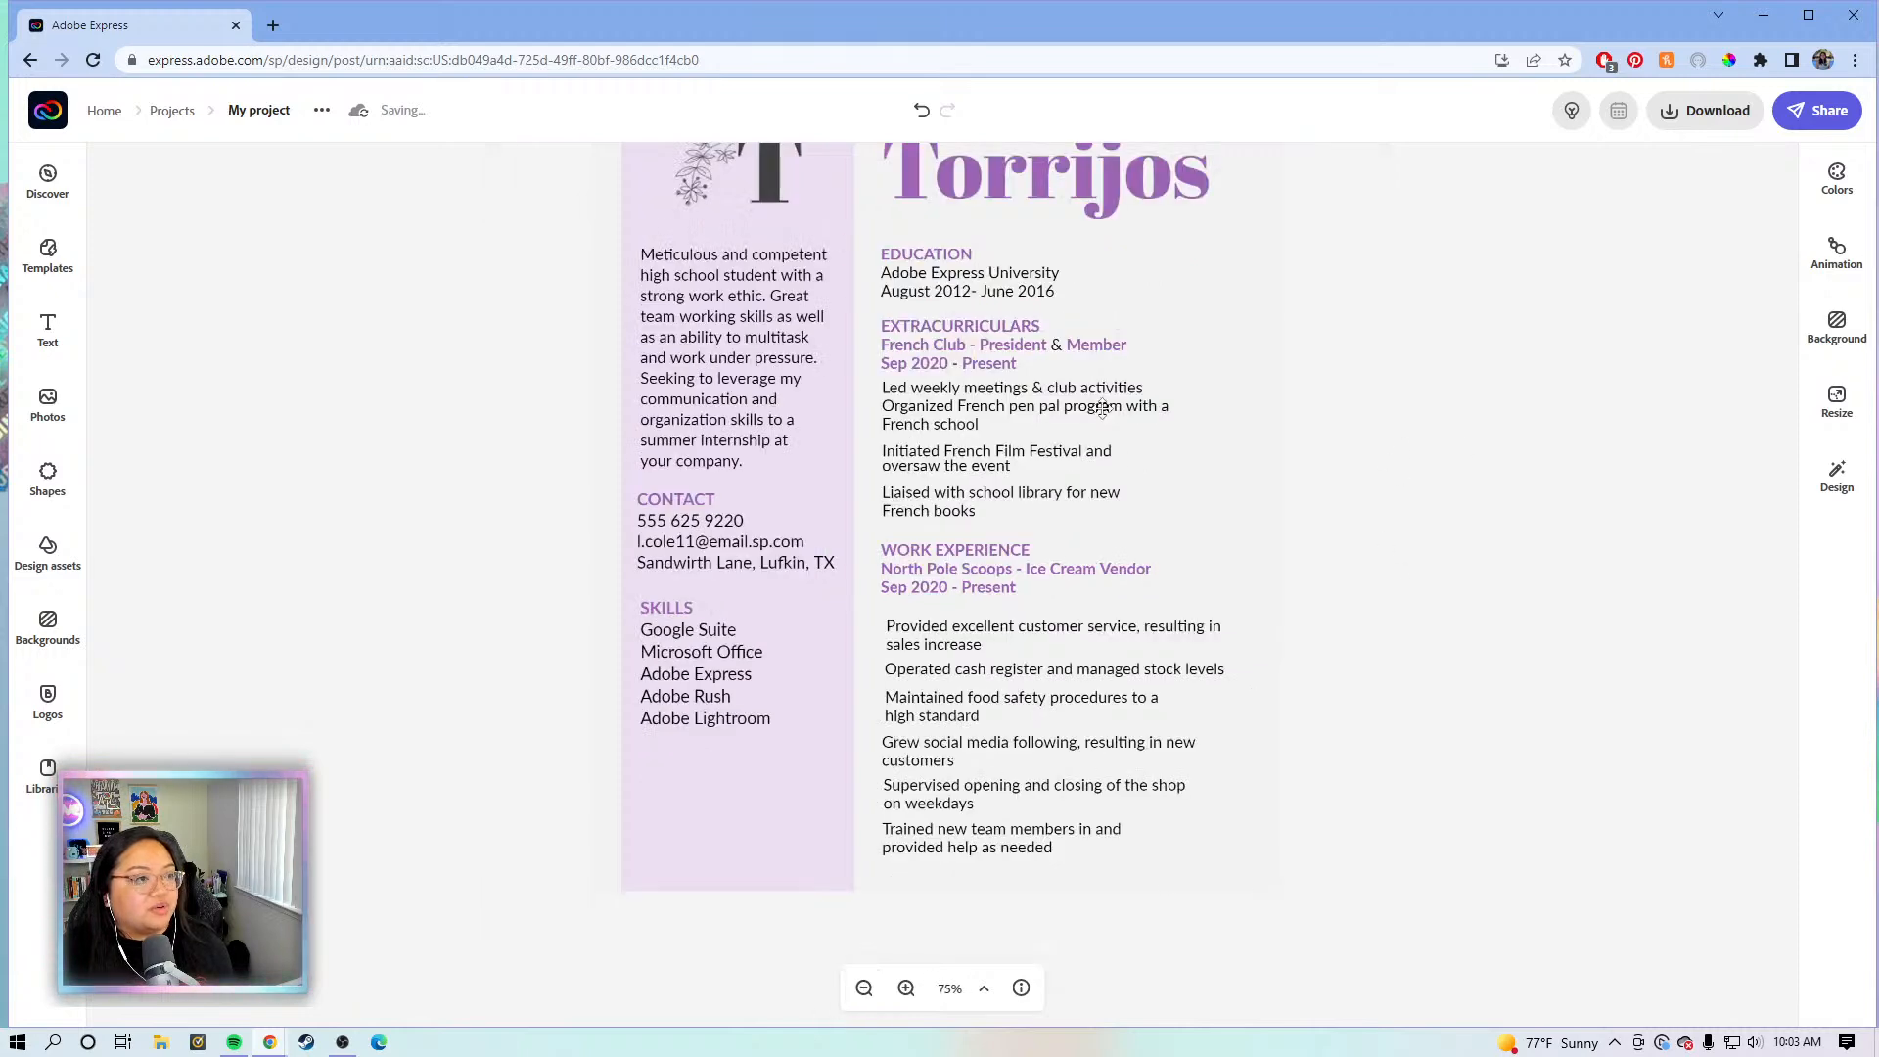
- Ungroup the Extracurriculars and Work Experience bullet groups into individual text boxes
{"action": "left_click", "coordinate": [1105, 416]}
{"action": "left_click", "coordinate": [1715, 296]}
{"action": "left_click", "coordinate": [1011, 634]}
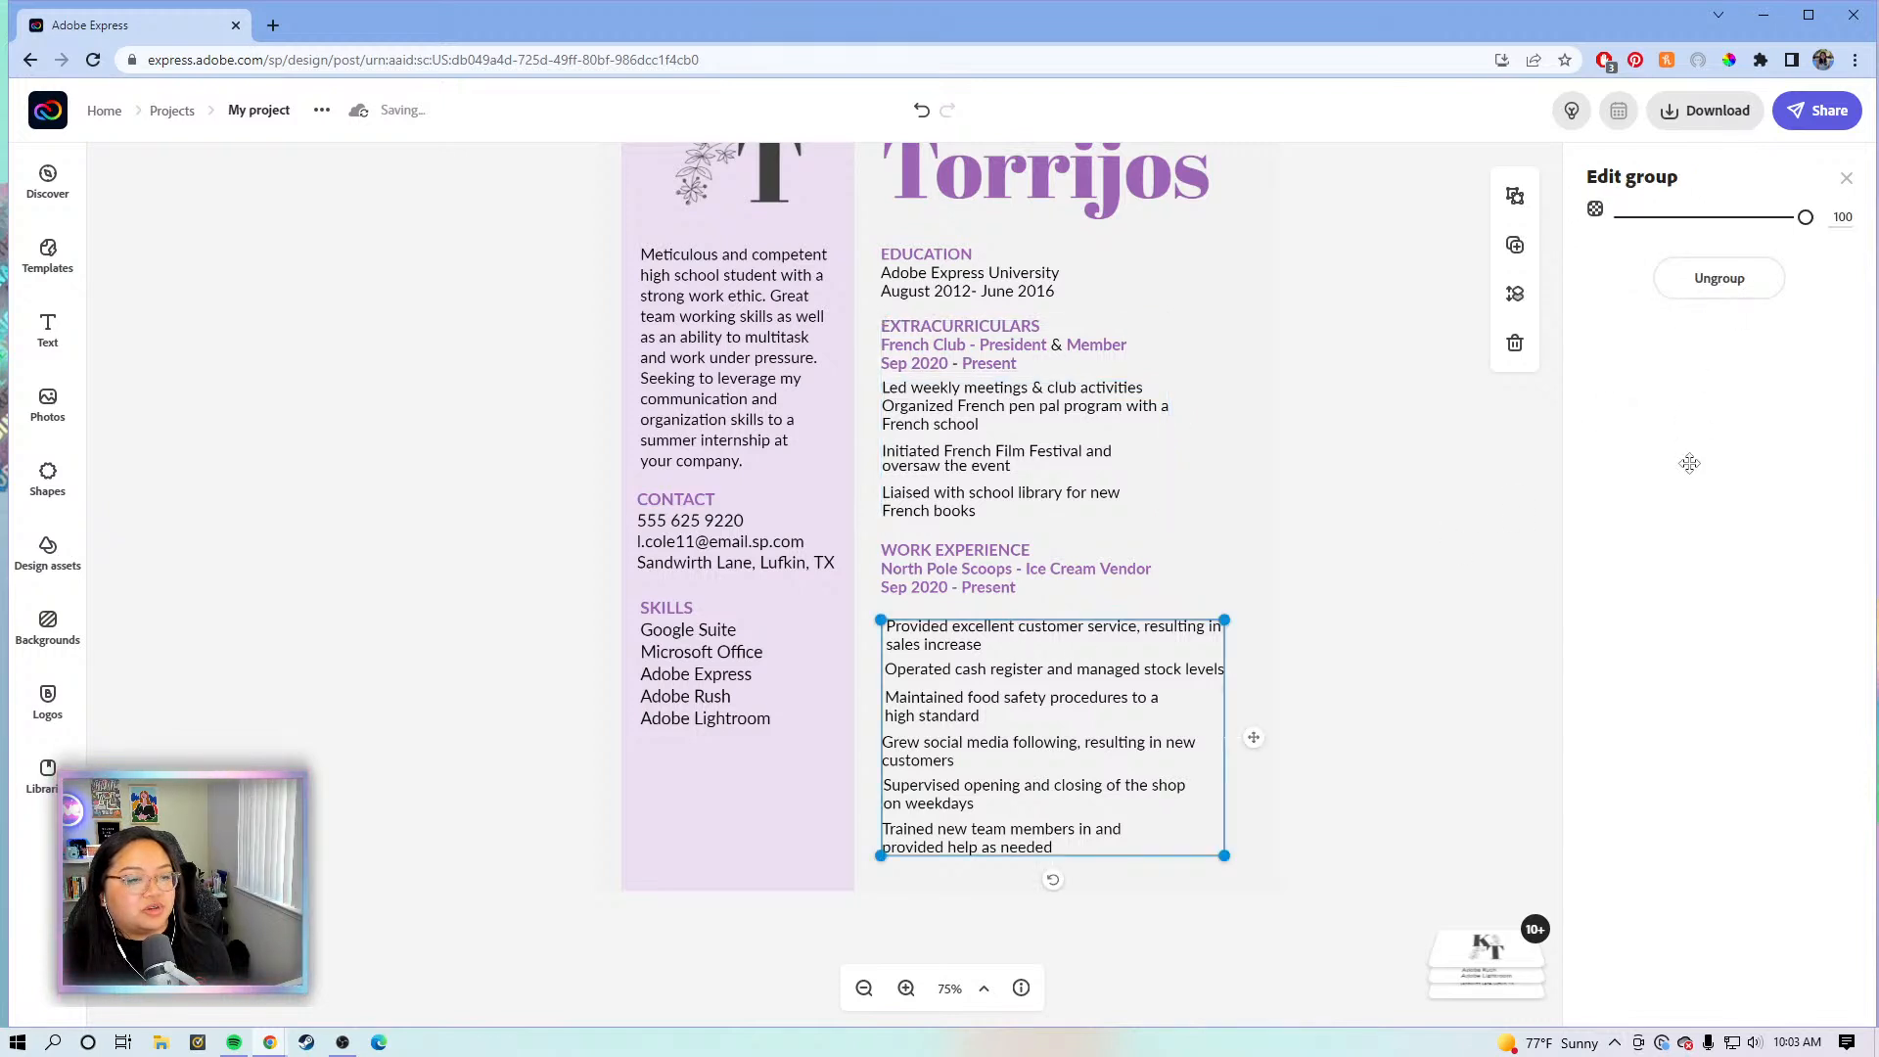
{"action": "left_click", "coordinate": [1720, 278]}
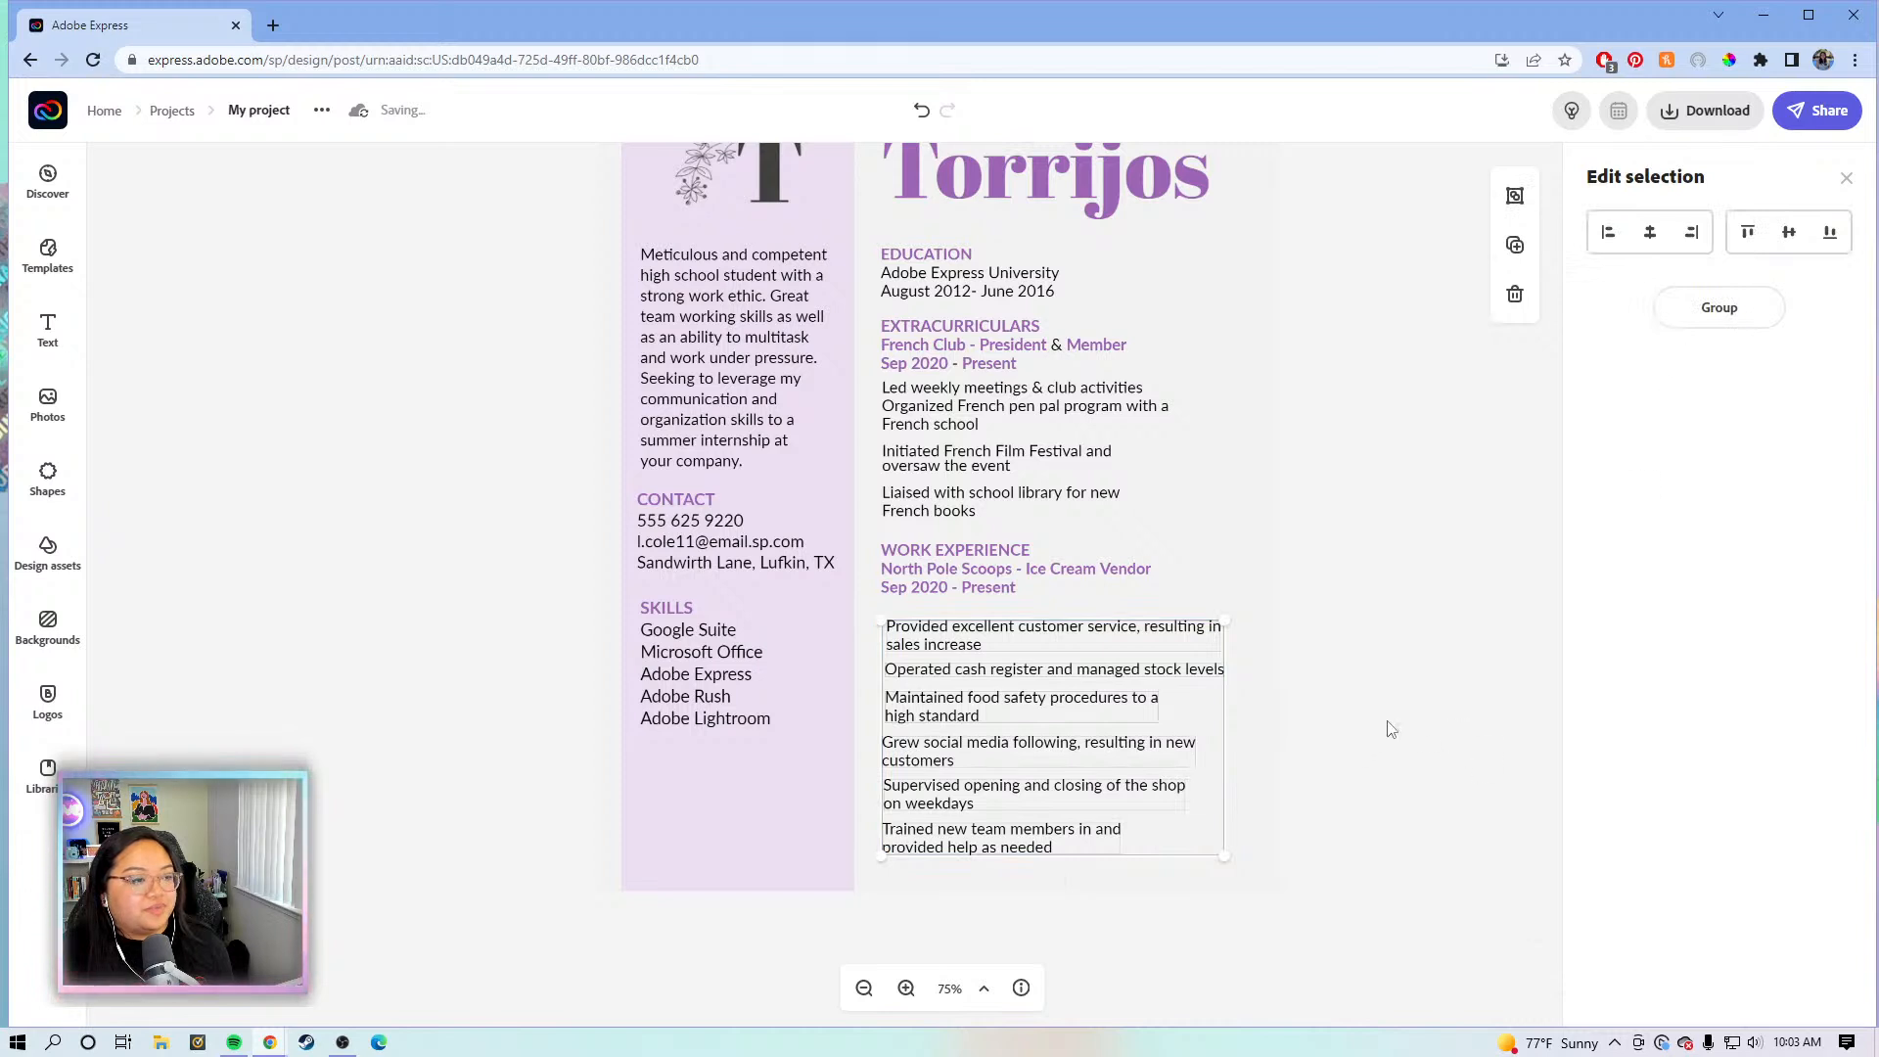
{"action": "left_click", "coordinate": [1213, 650]}
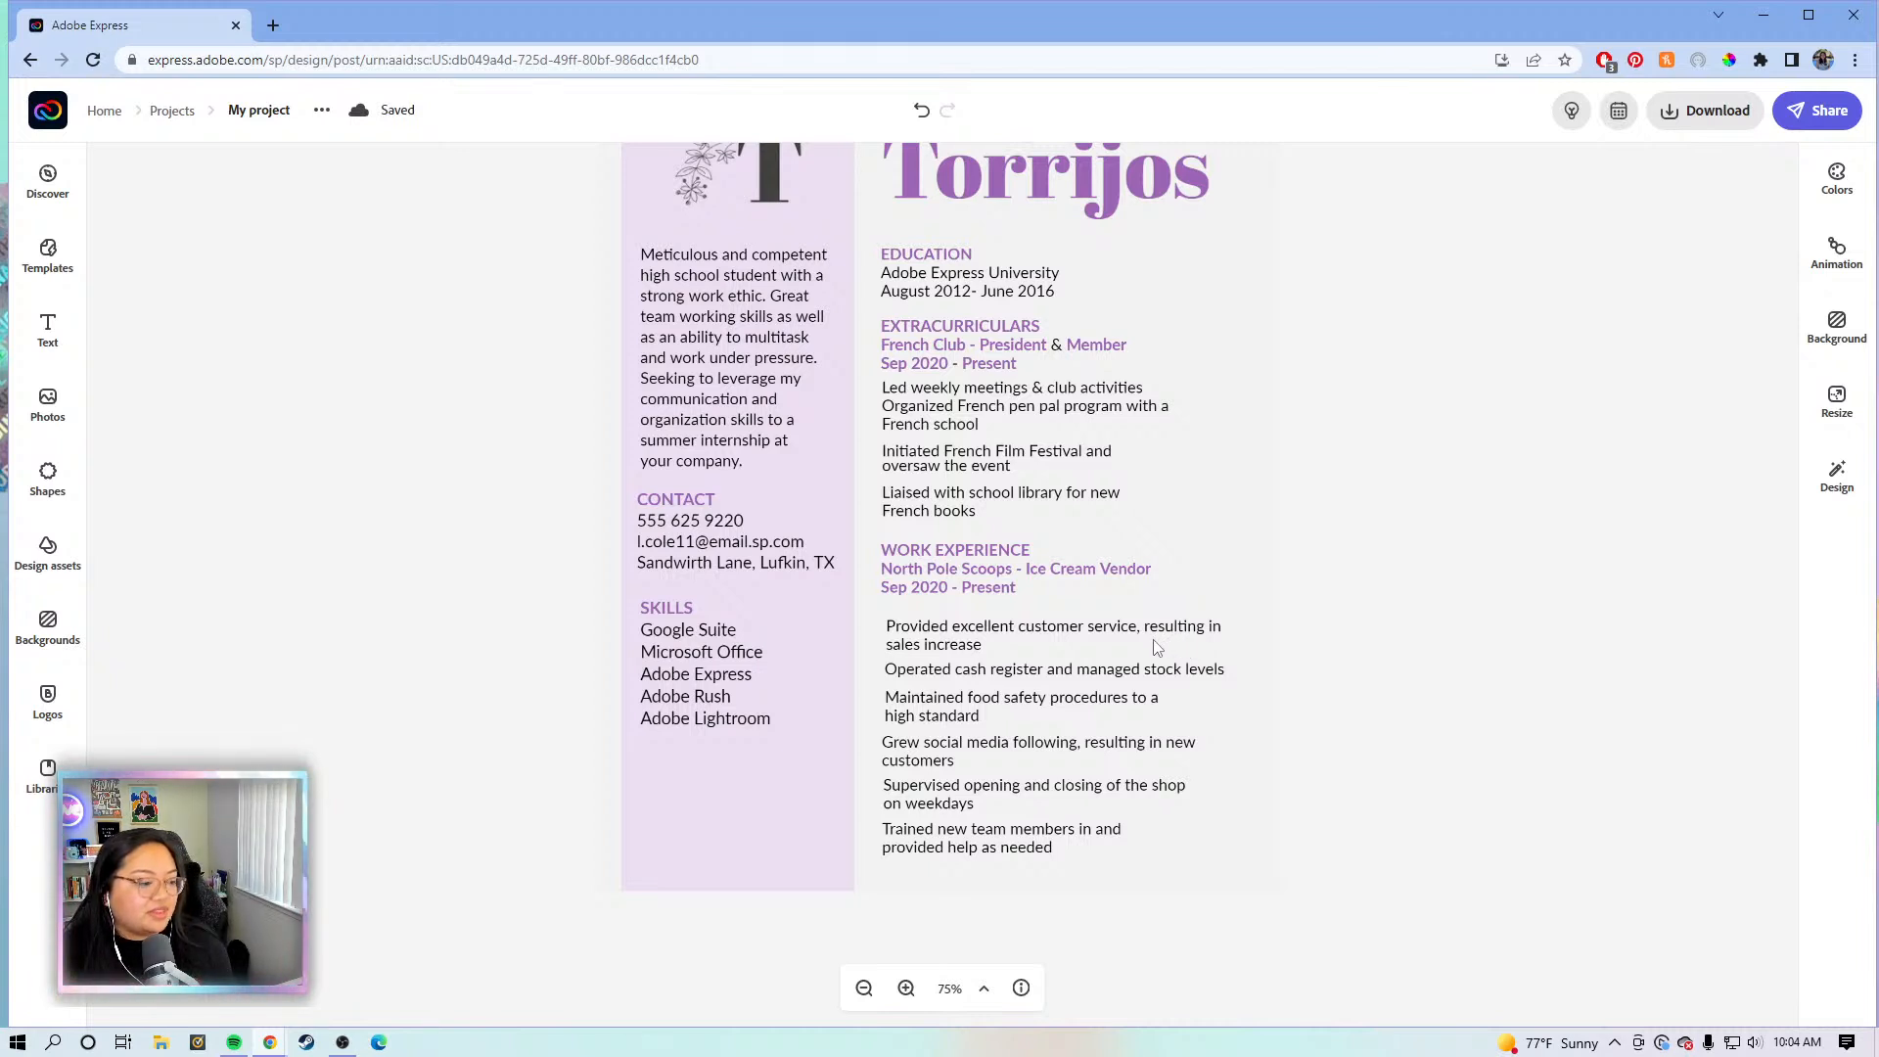
{"action": "left_click", "coordinate": [1014, 400]}
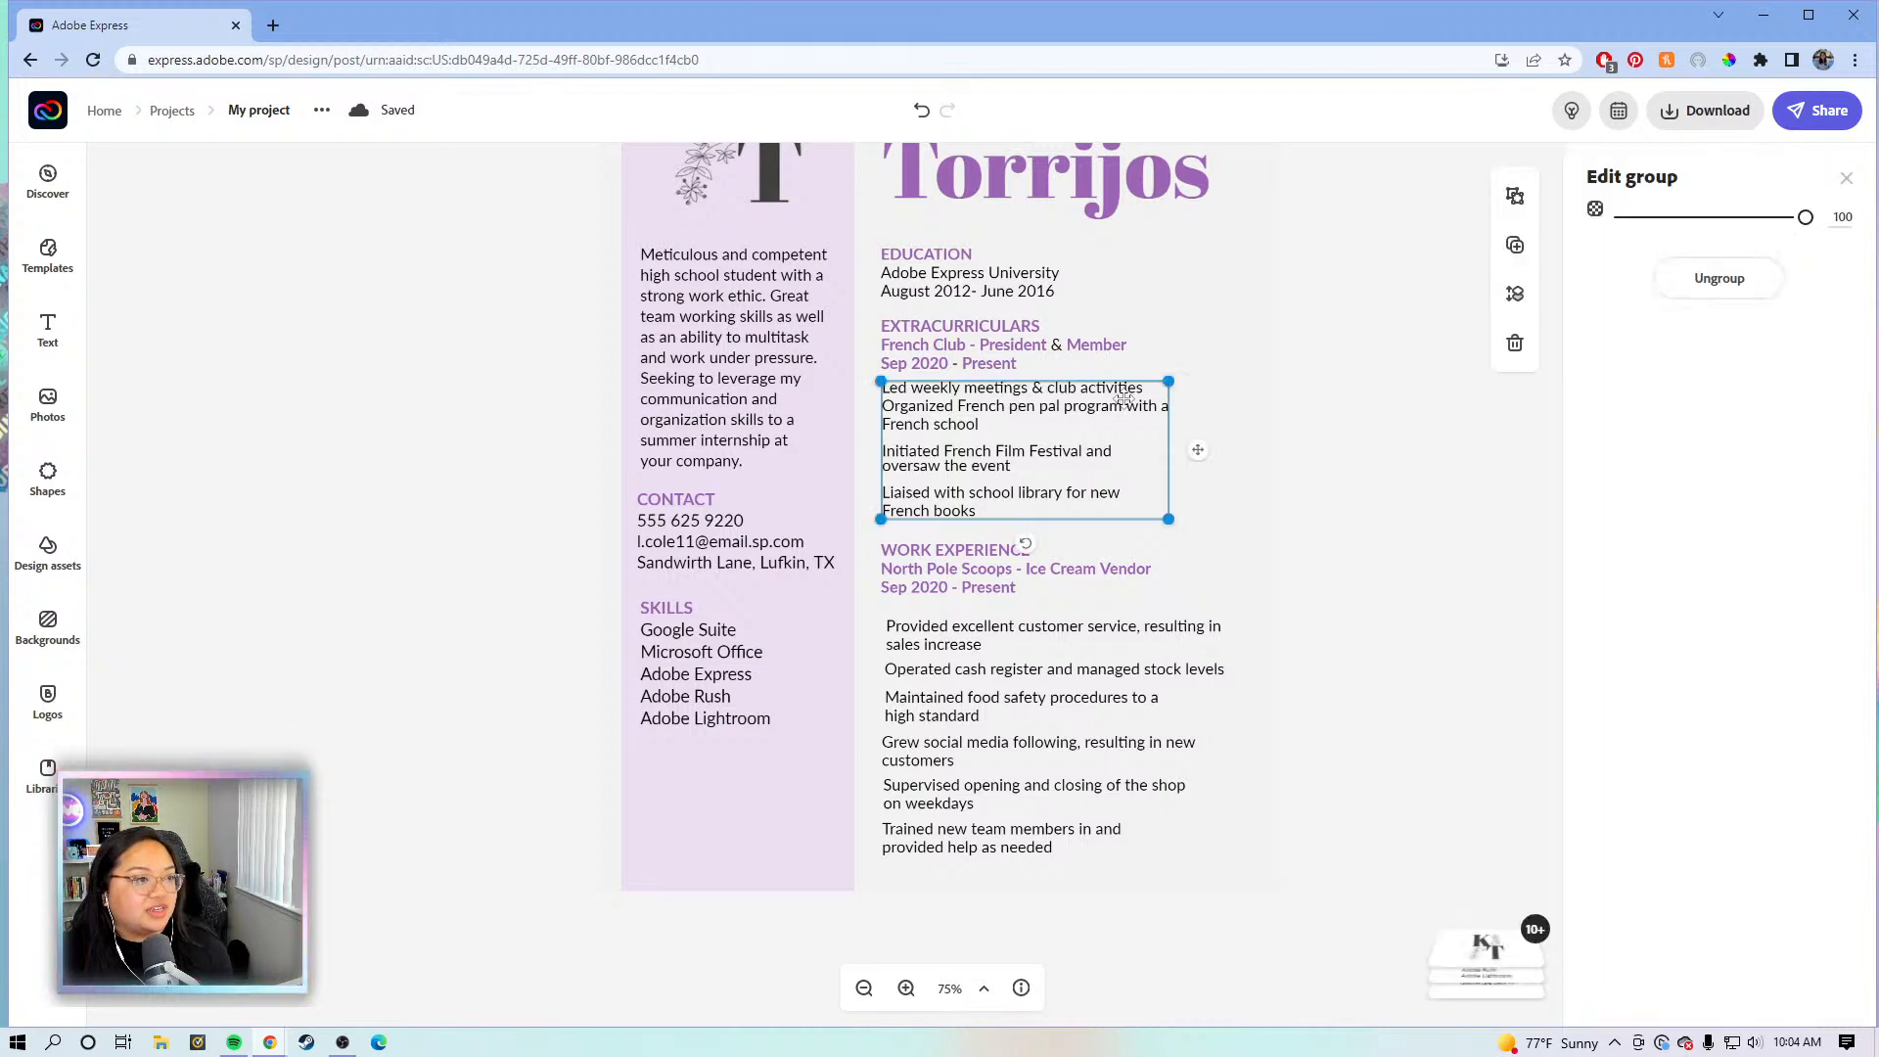
{"action": "left_click", "coordinate": [1741, 280]}
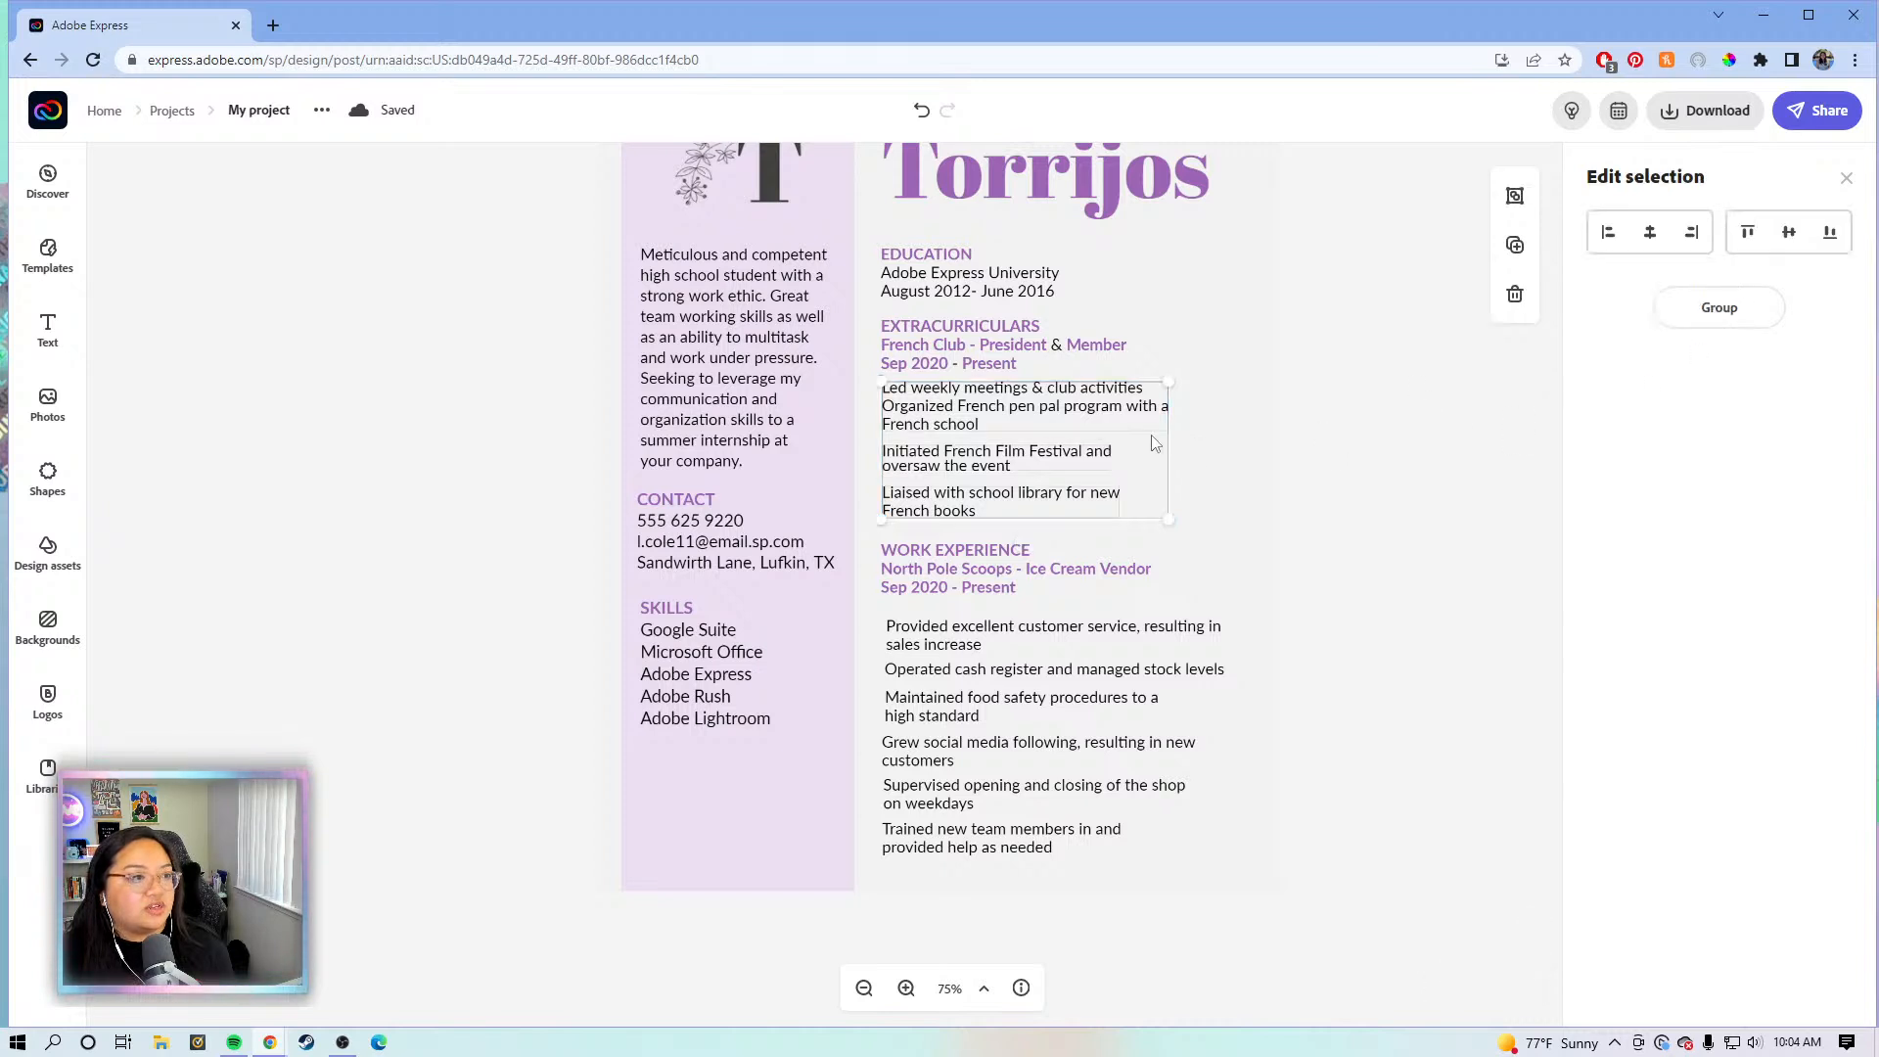
{"action": "left_click", "coordinate": [1202, 443]}
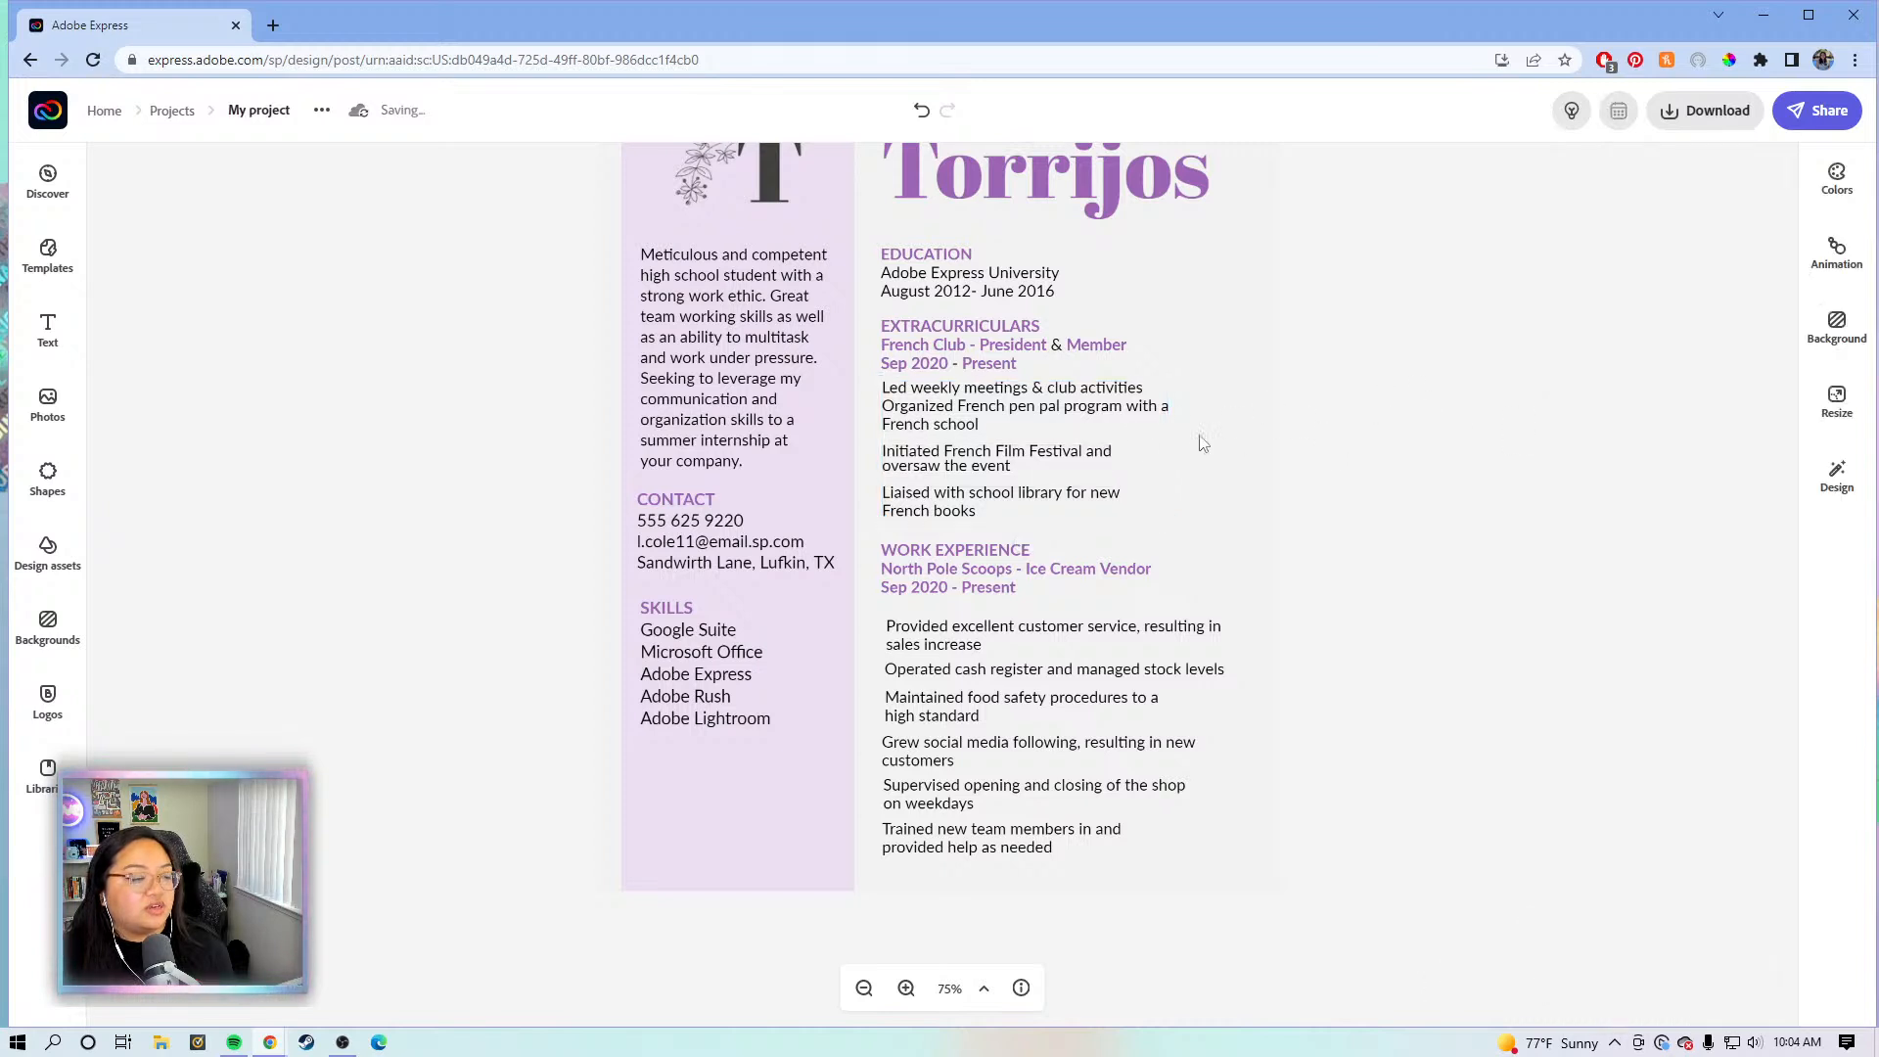
- Slightly widen the first extracurricular bullet box, then reload the Adobe Express editor page
{"action": "left_click", "coordinate": [1143, 403]}
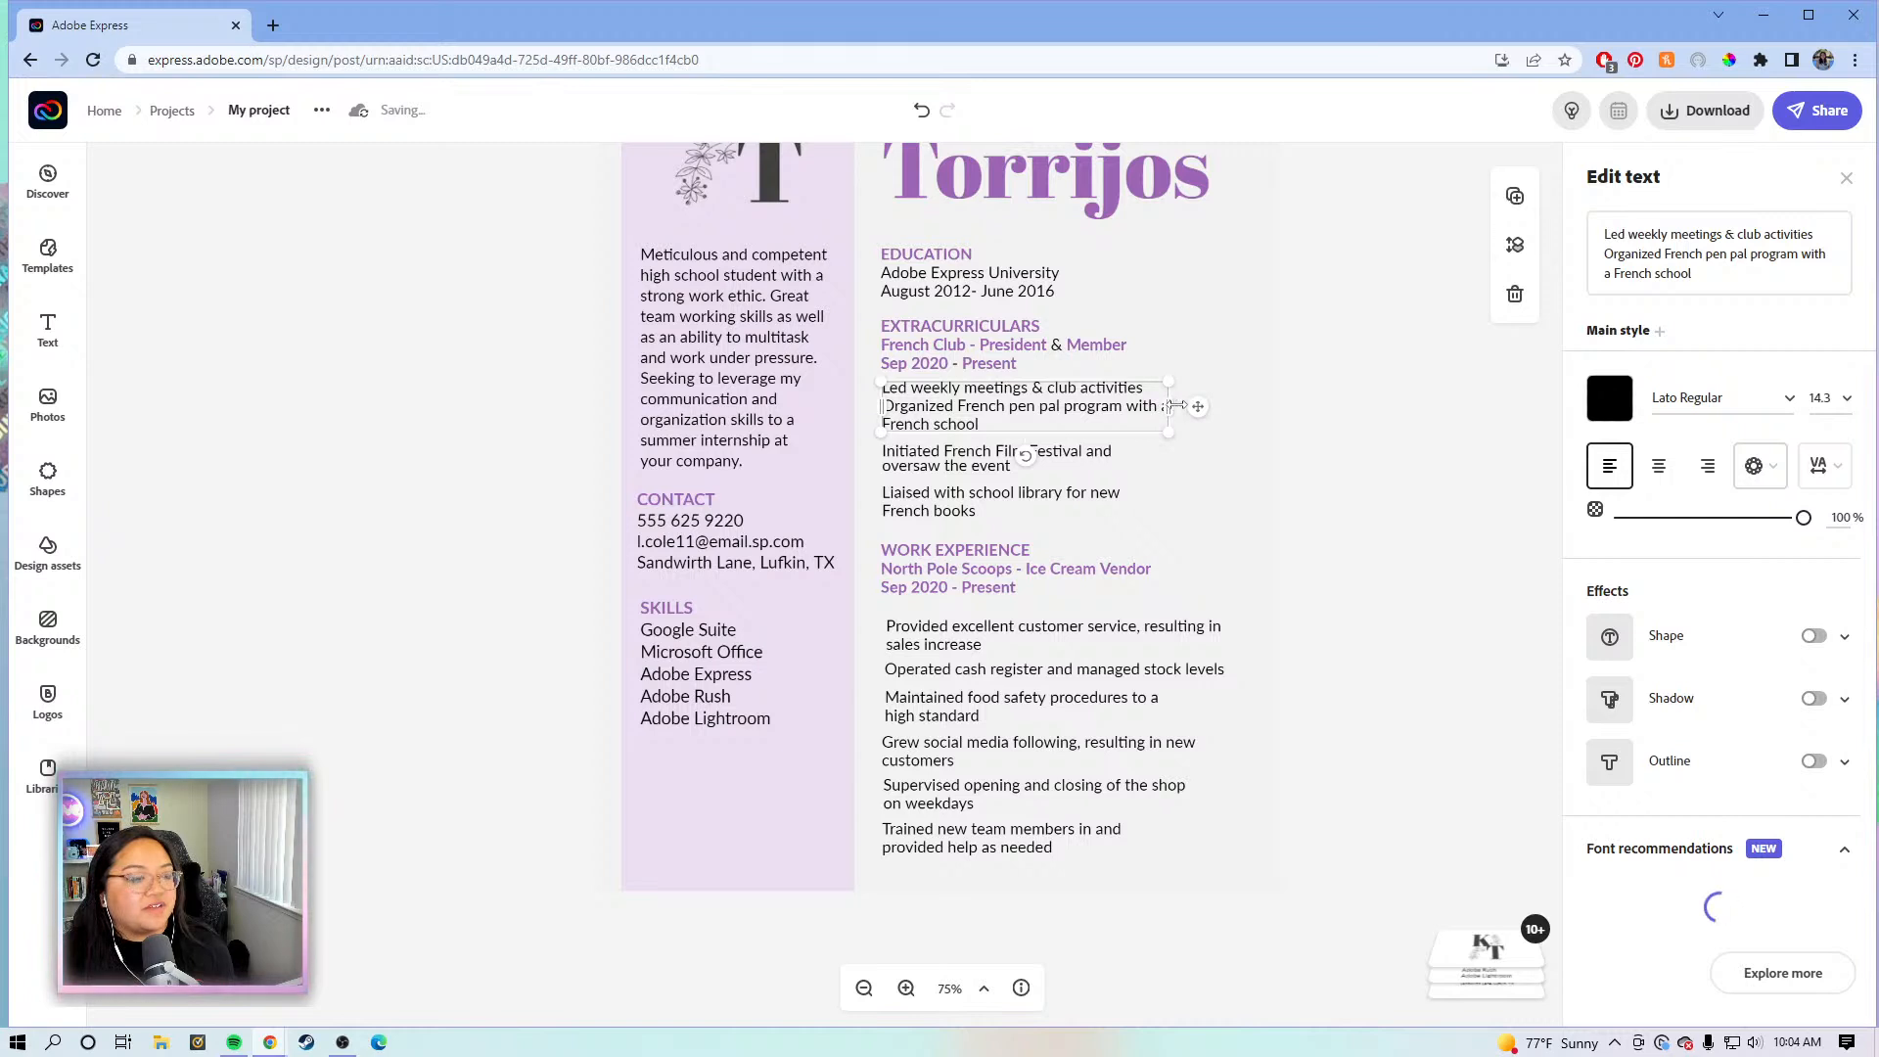
{"action": "left_click_drag", "start_coordinate": [1236, 397], "coordinate": [1251, 401]}
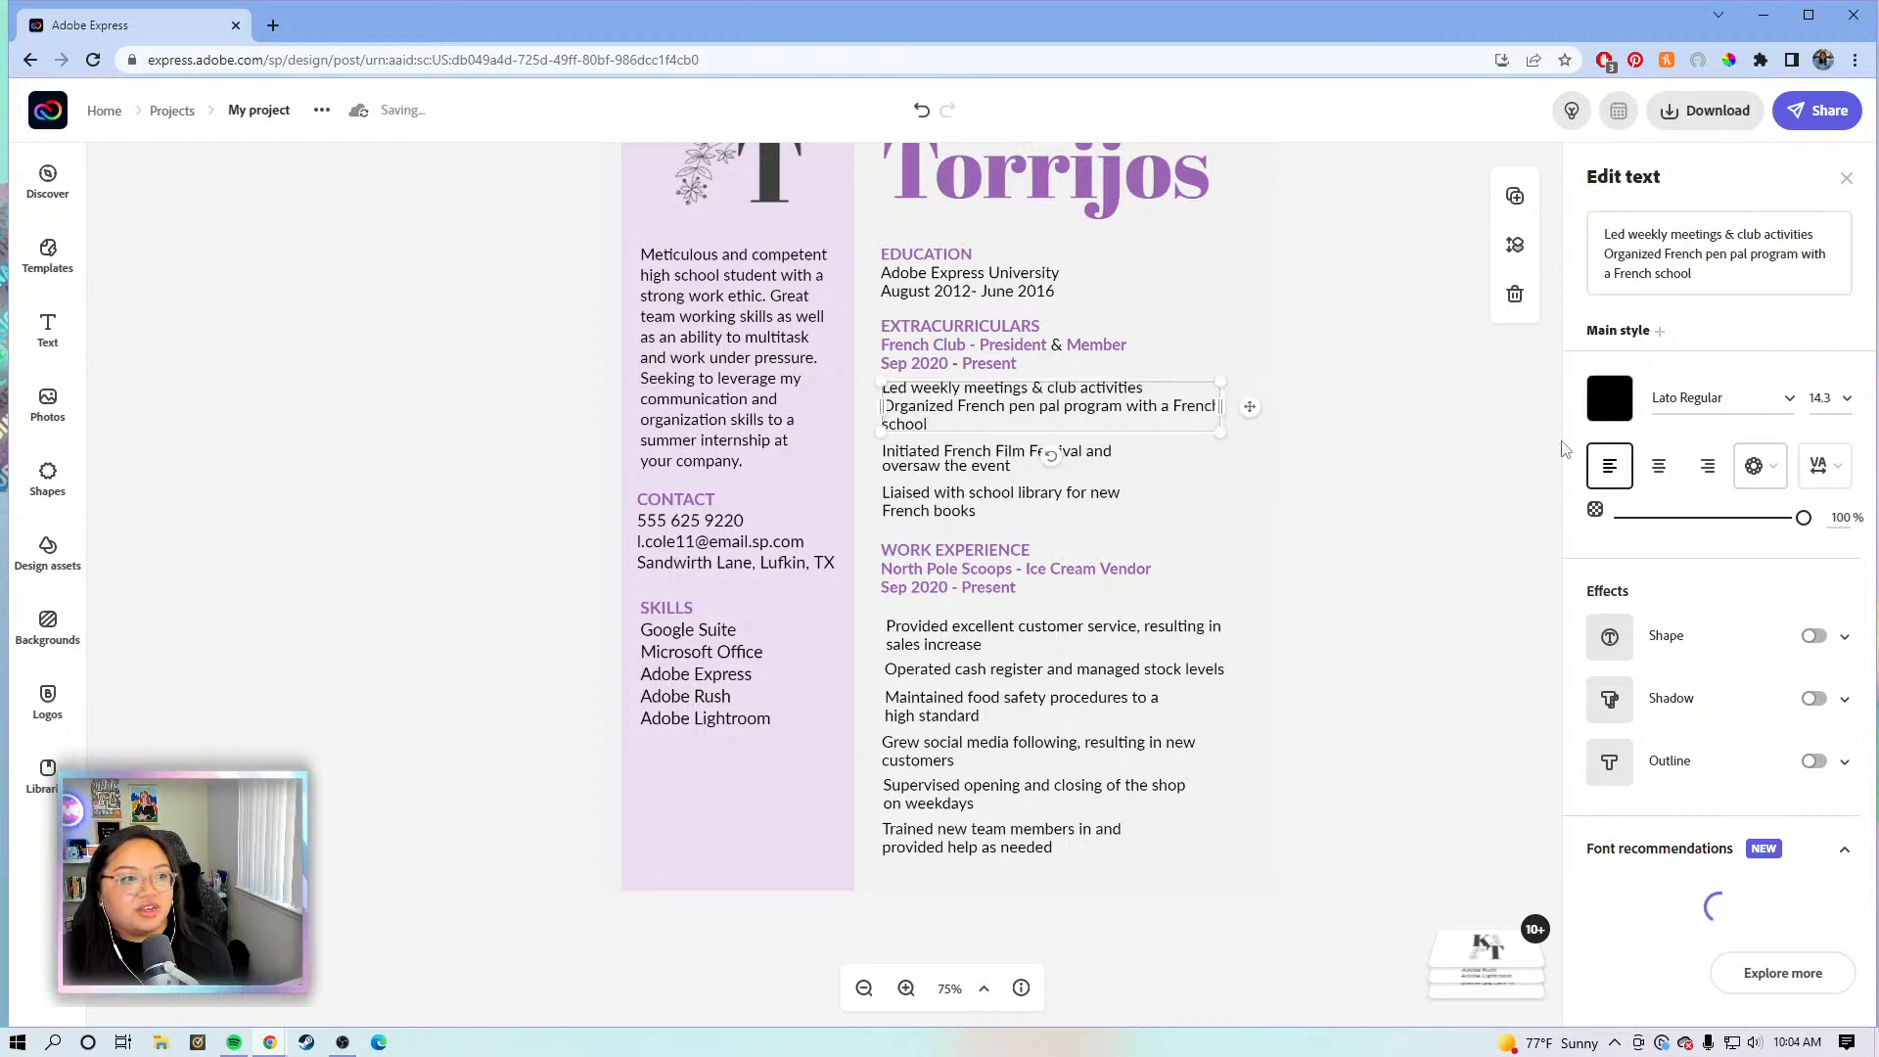
{"action": "left_click", "coordinate": [94, 59]}
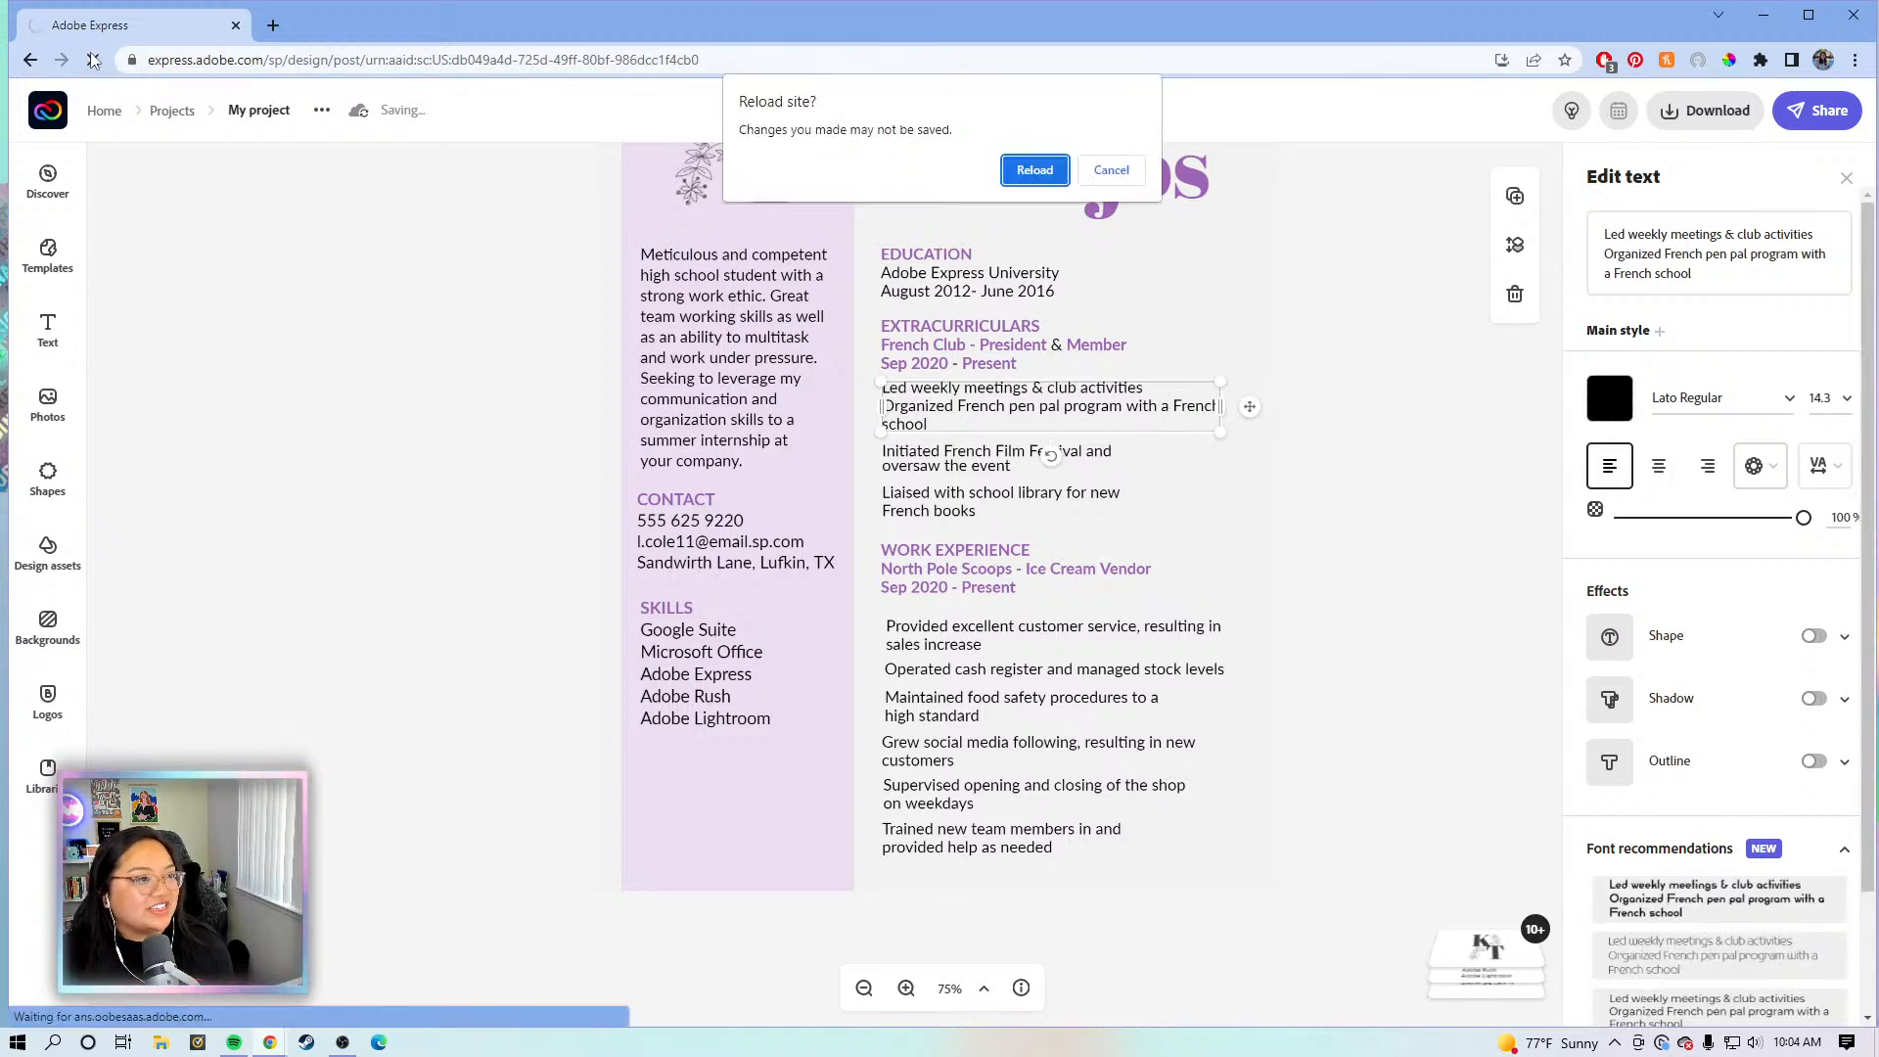
{"action": "left_click", "coordinate": [1106, 168]}
{"action": "mouse_move", "coordinate": [425, 123]}
{"action": "left_click", "coordinate": [93, 59]}
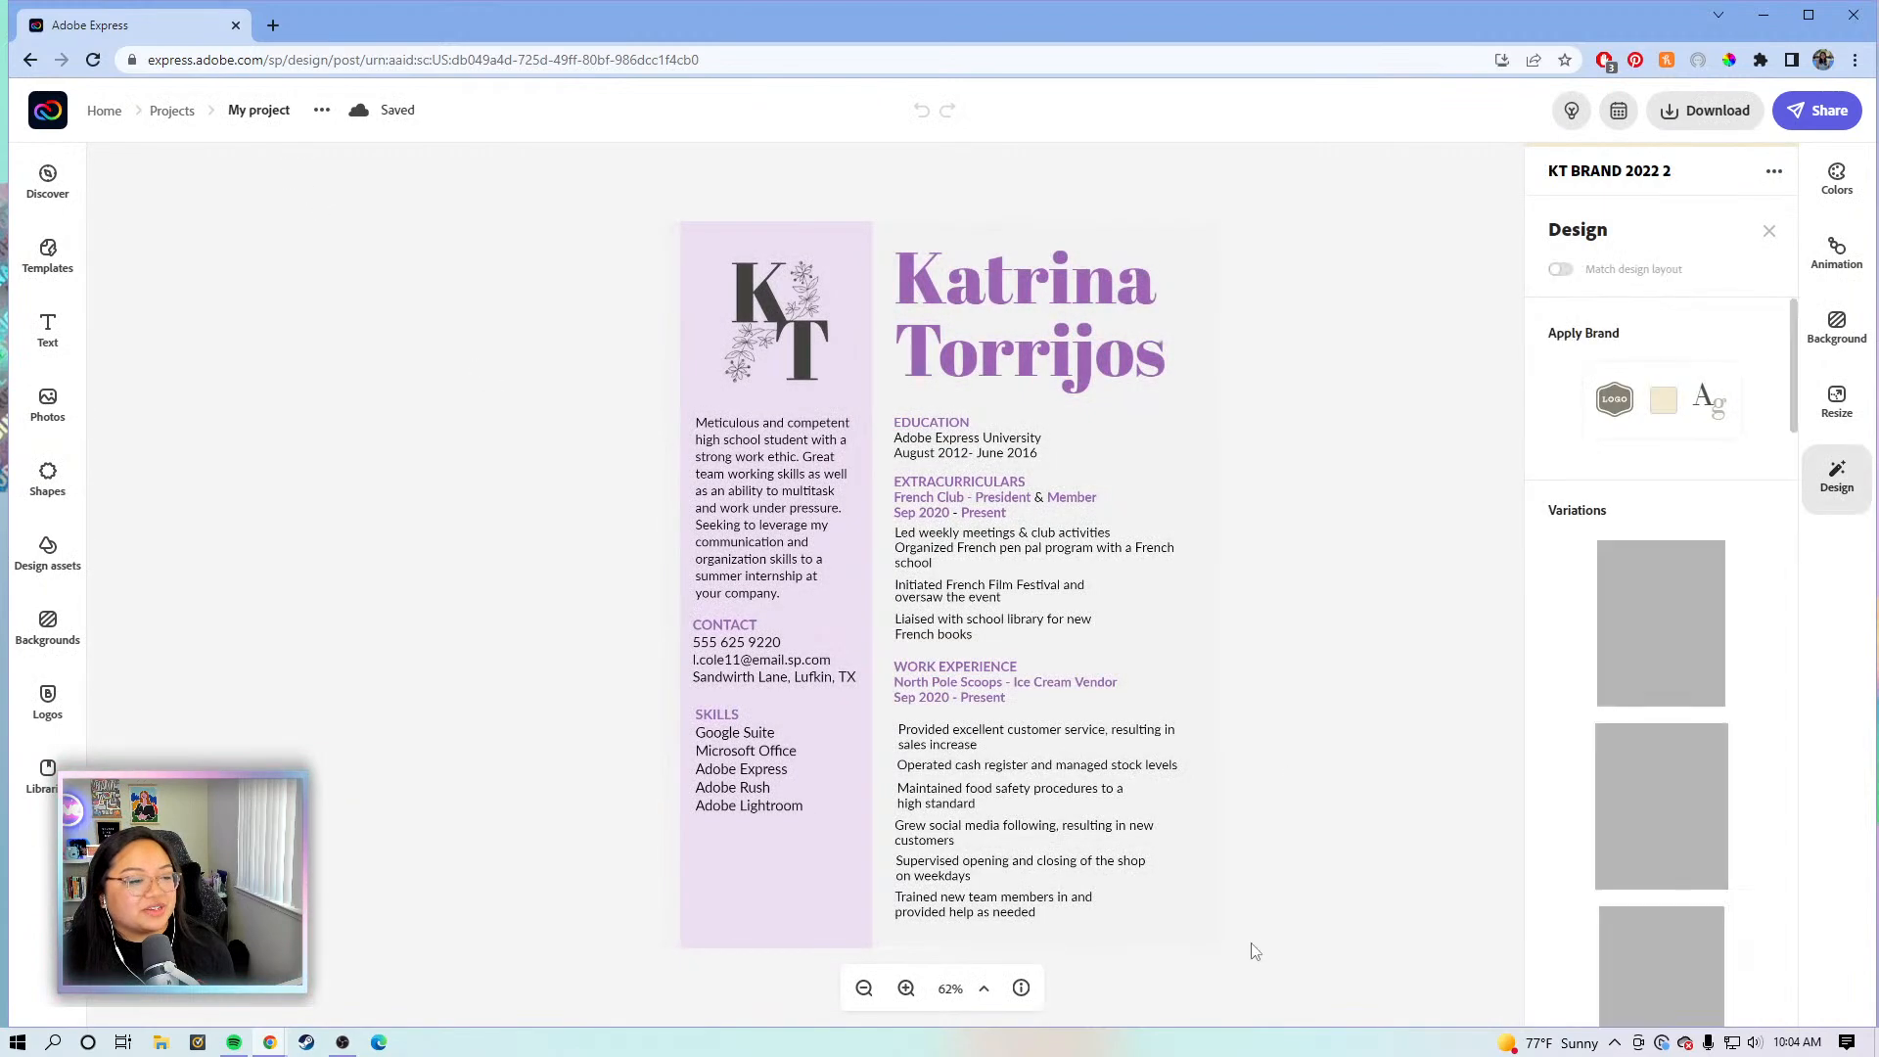
- Zoom to 100% and widen the Initiated French Film Festival bullet so it fits one line
{"action": "left_click", "coordinate": [903, 993]}
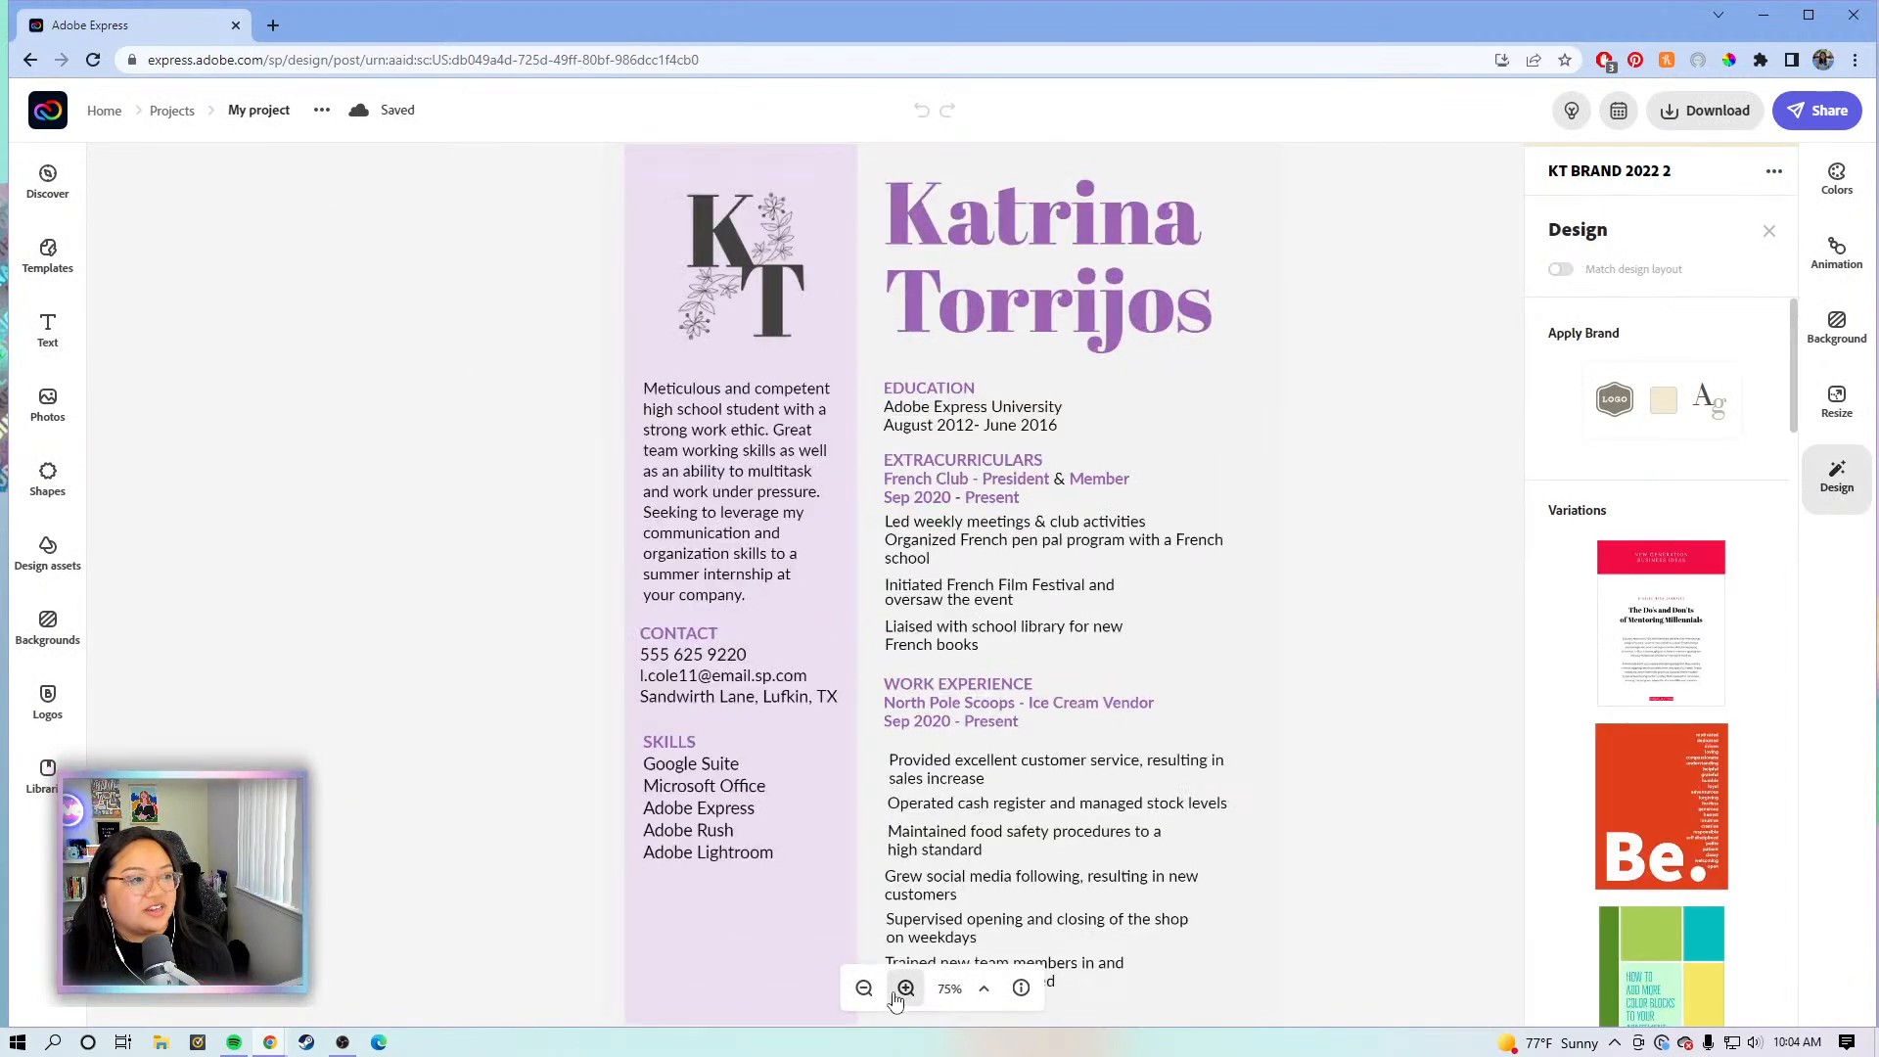
{"action": "left_click", "coordinate": [904, 991]}
{"action": "left_click", "coordinate": [1427, 677]}
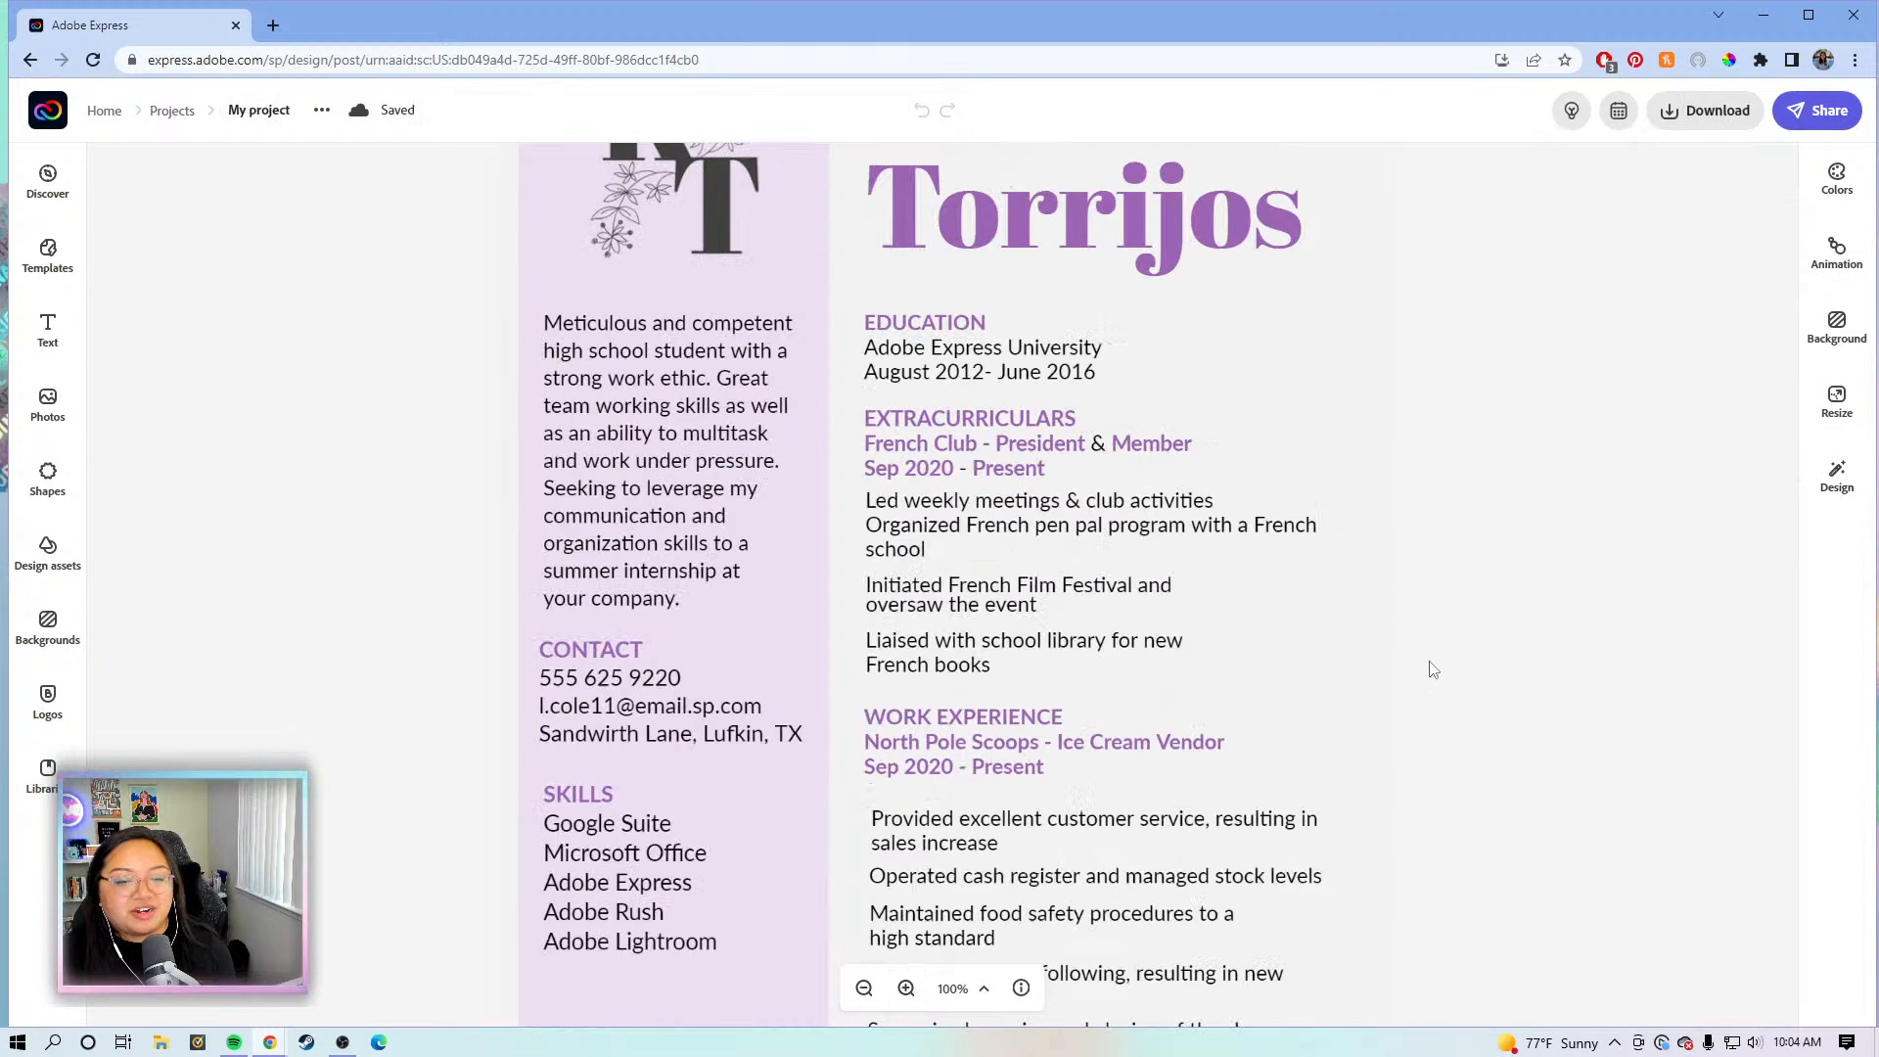
{"action": "scroll", "coordinate": [1434, 664], "scroll_direction": "down", "scroll_amount": 1}
{"action": "left_click", "coordinate": [1165, 395]}
{"action": "left_click", "coordinate": [1136, 411]}
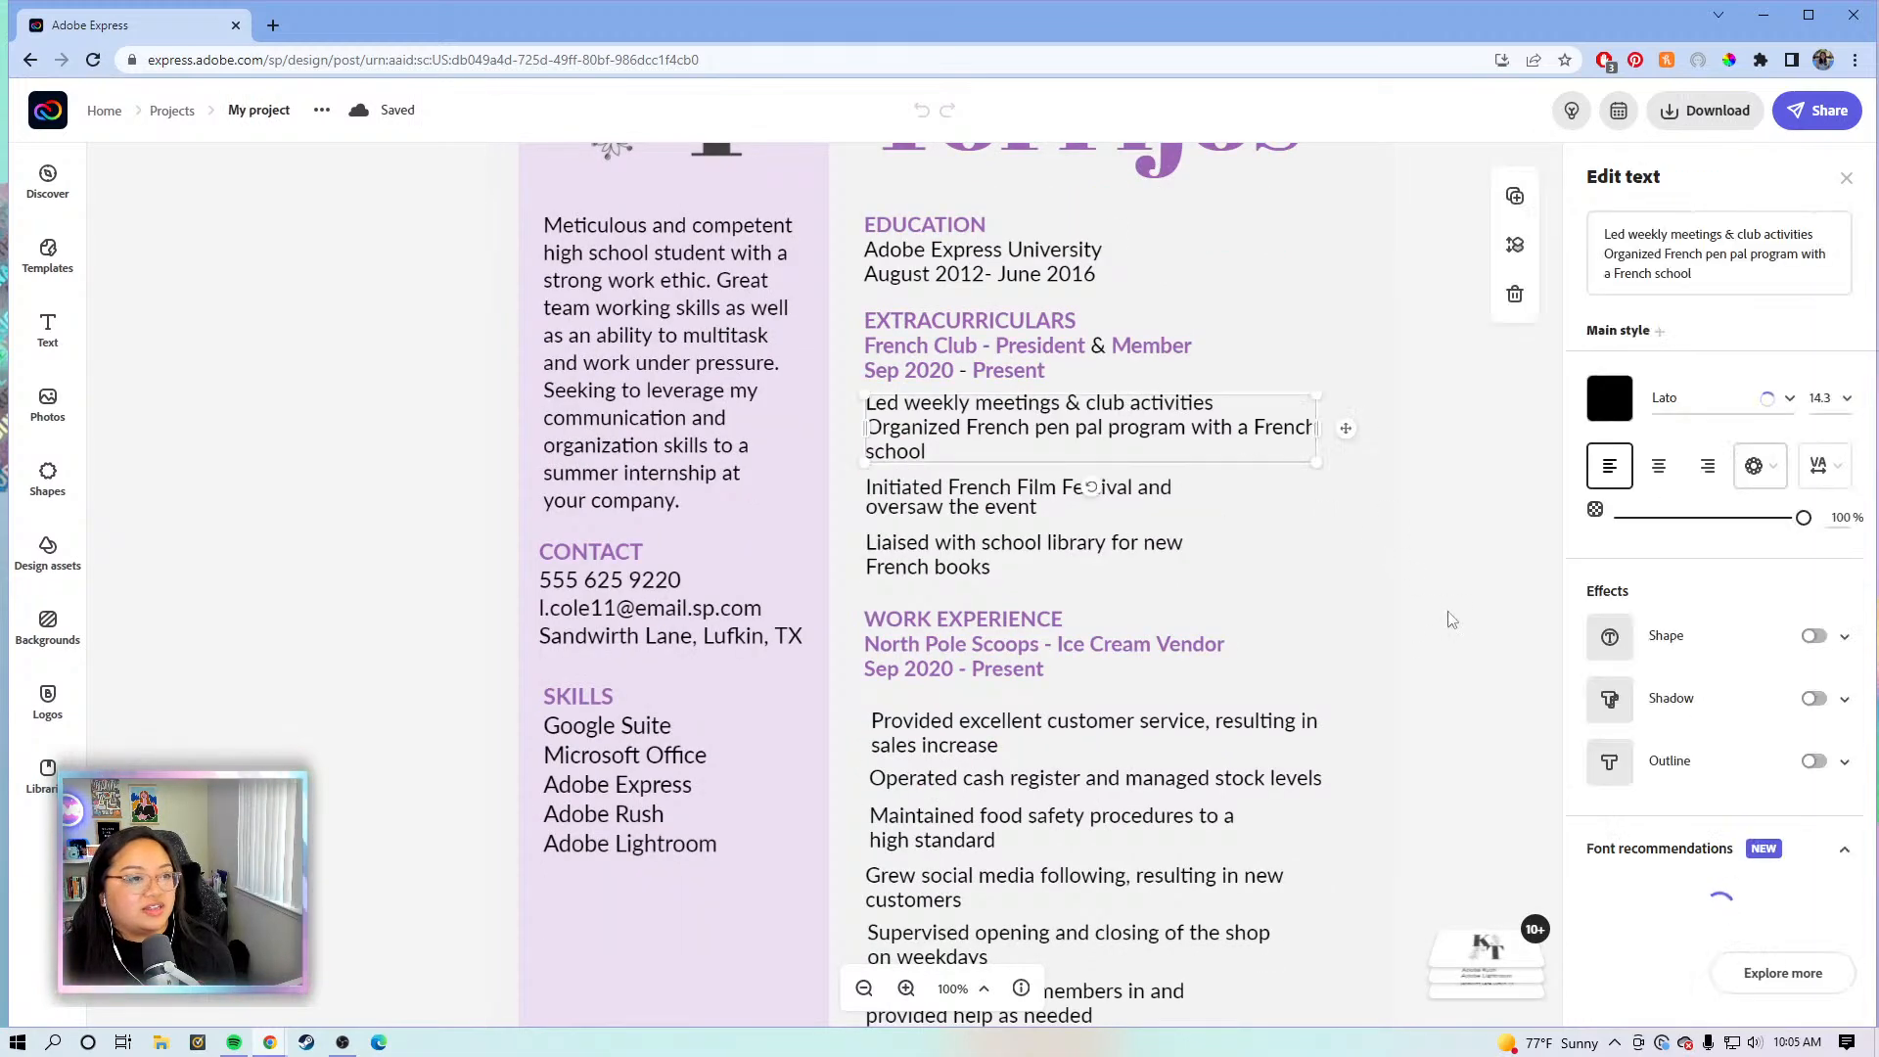
{"action": "scroll", "coordinate": [1350, 449], "scroll_direction": "down", "scroll_amount": 1}
{"action": "left_click", "coordinate": [1143, 392]}
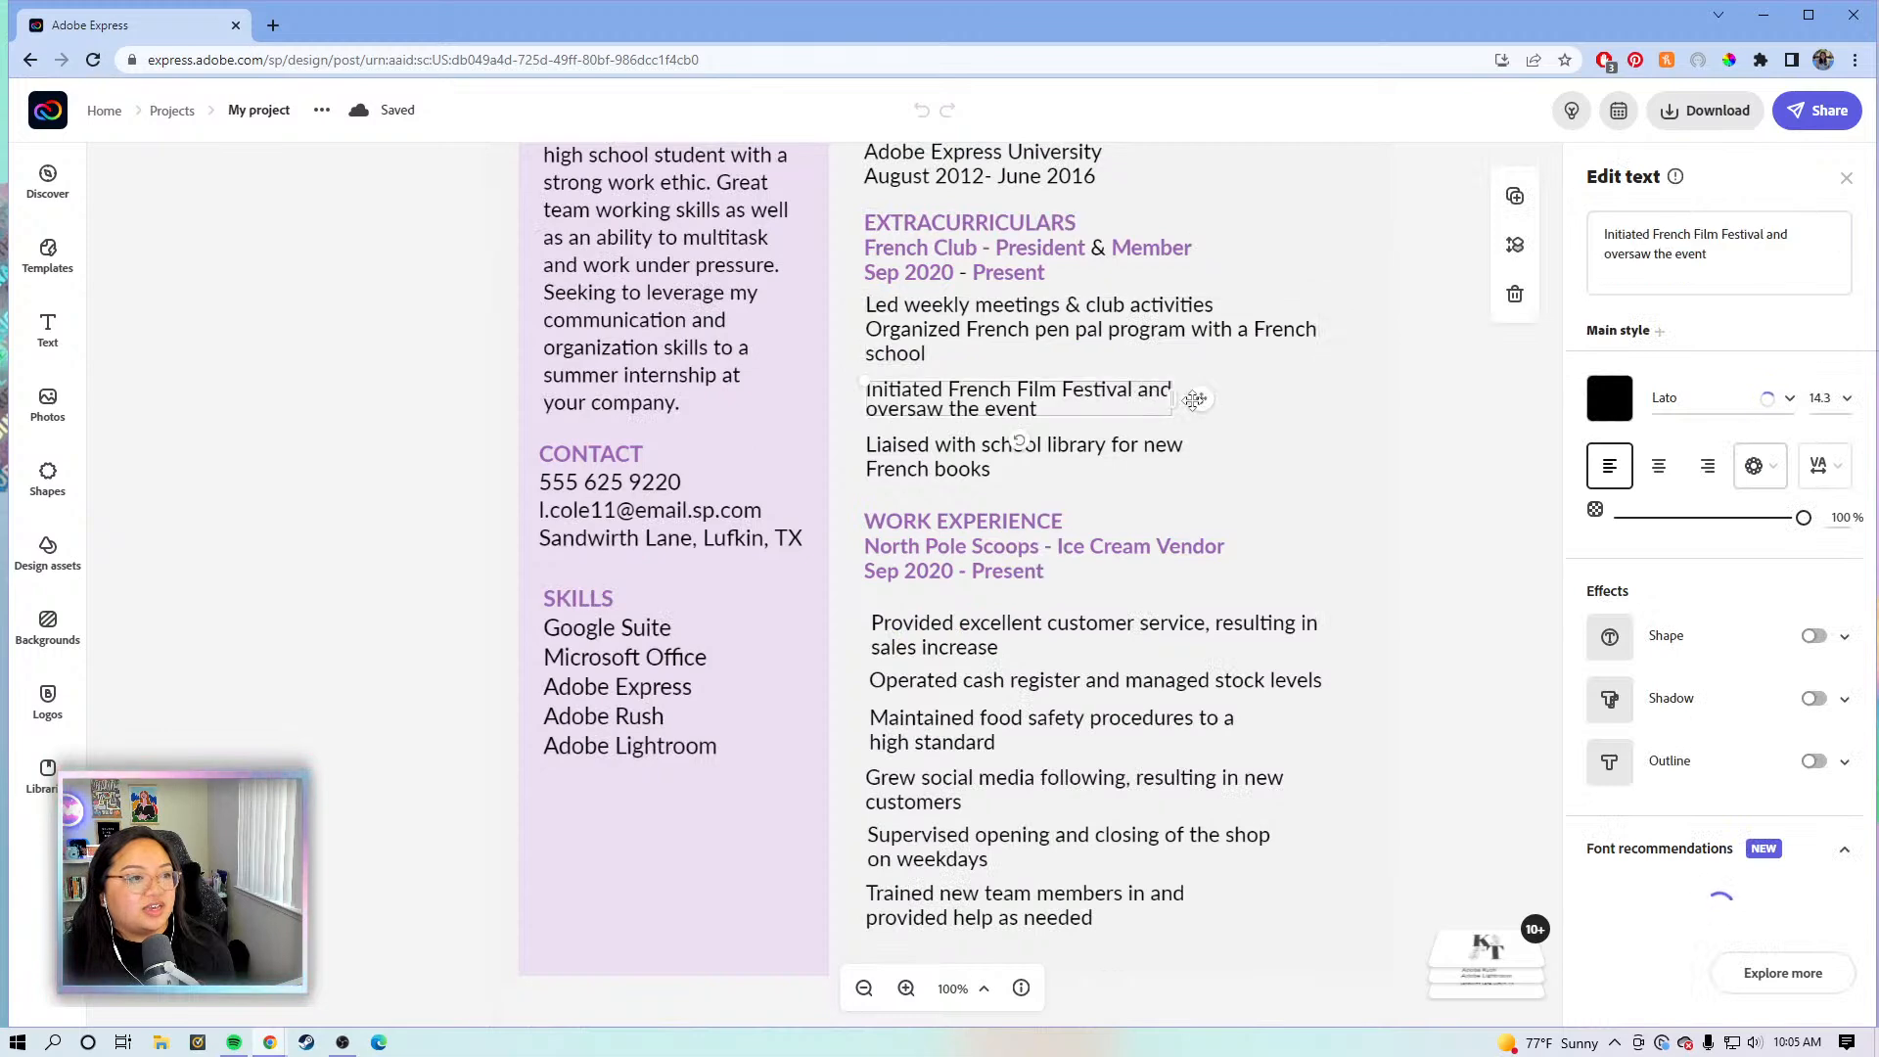
{"action": "left_click_drag", "start_coordinate": [1196, 397], "coordinate": [1353, 387]}
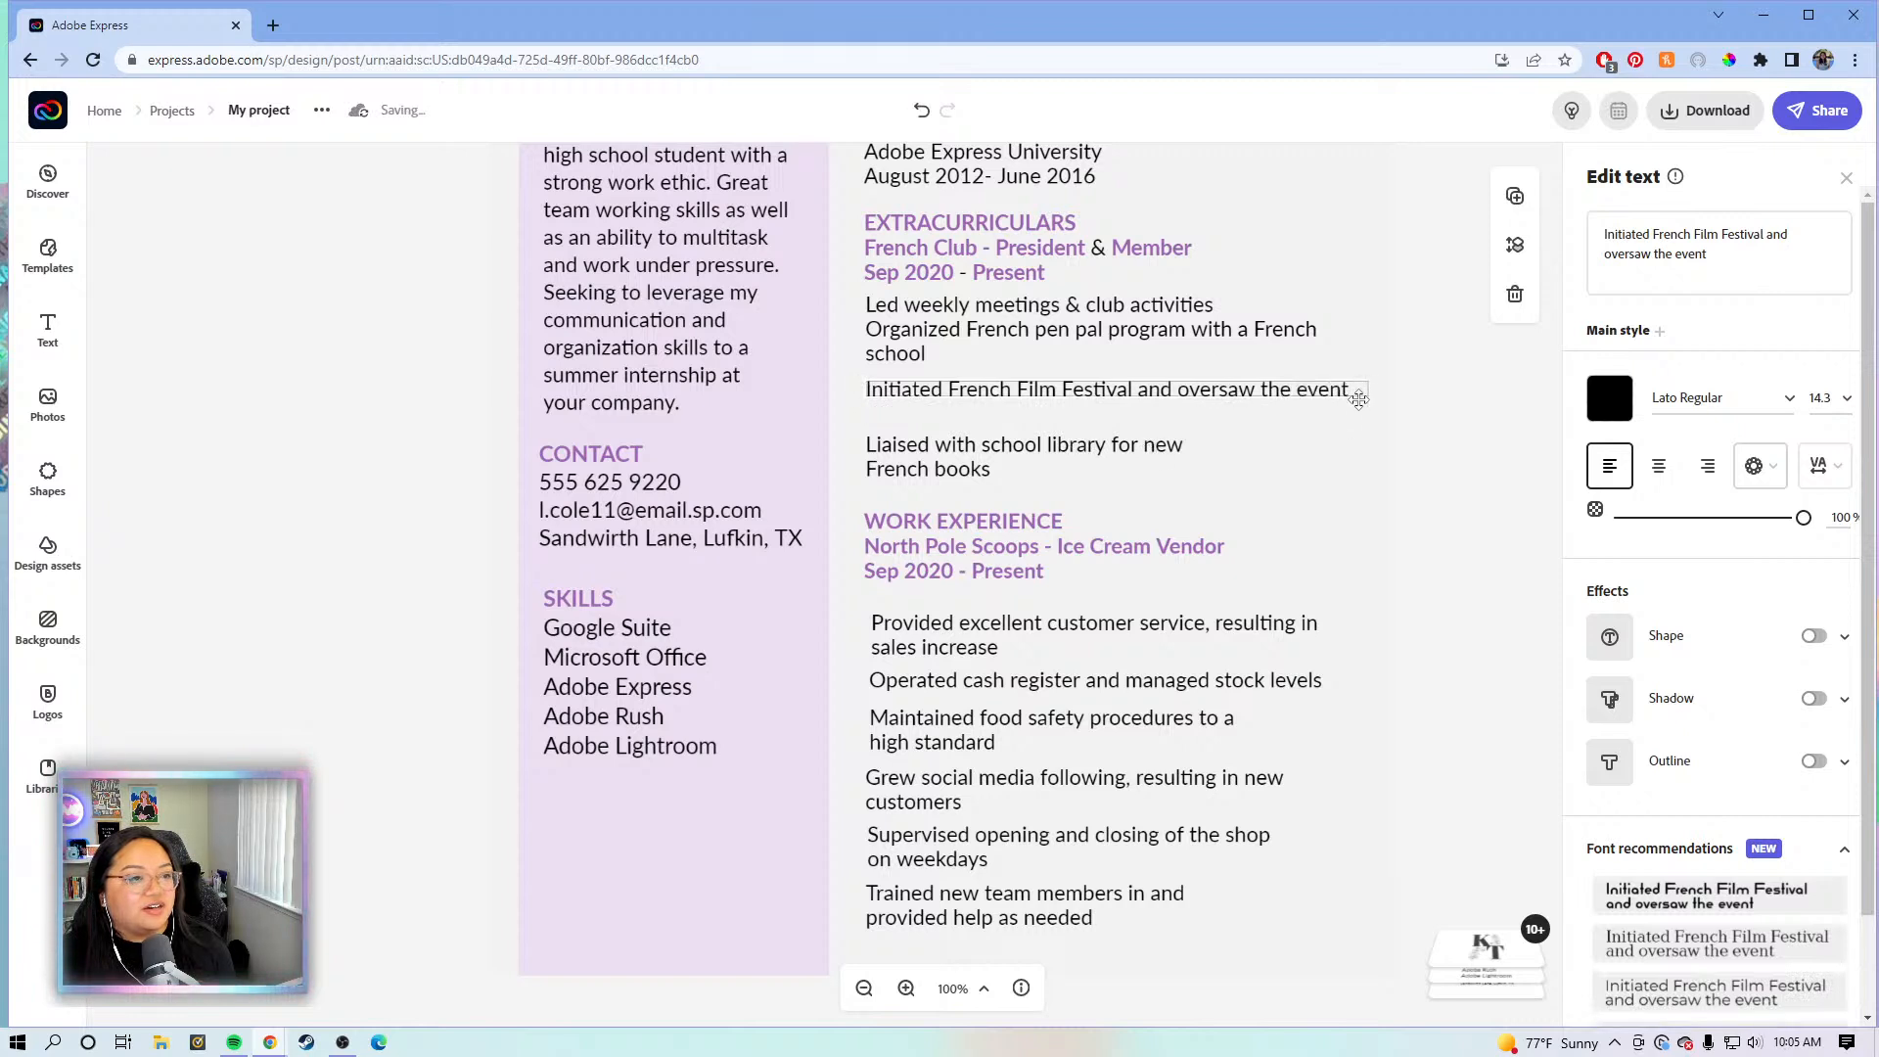
- Widen the Liaised with school library and customer service bullets so their text wraps later
{"action": "left_click", "coordinate": [1166, 457]}
{"action": "left_click_drag", "start_coordinate": [1187, 453], "coordinate": [1349, 452]}
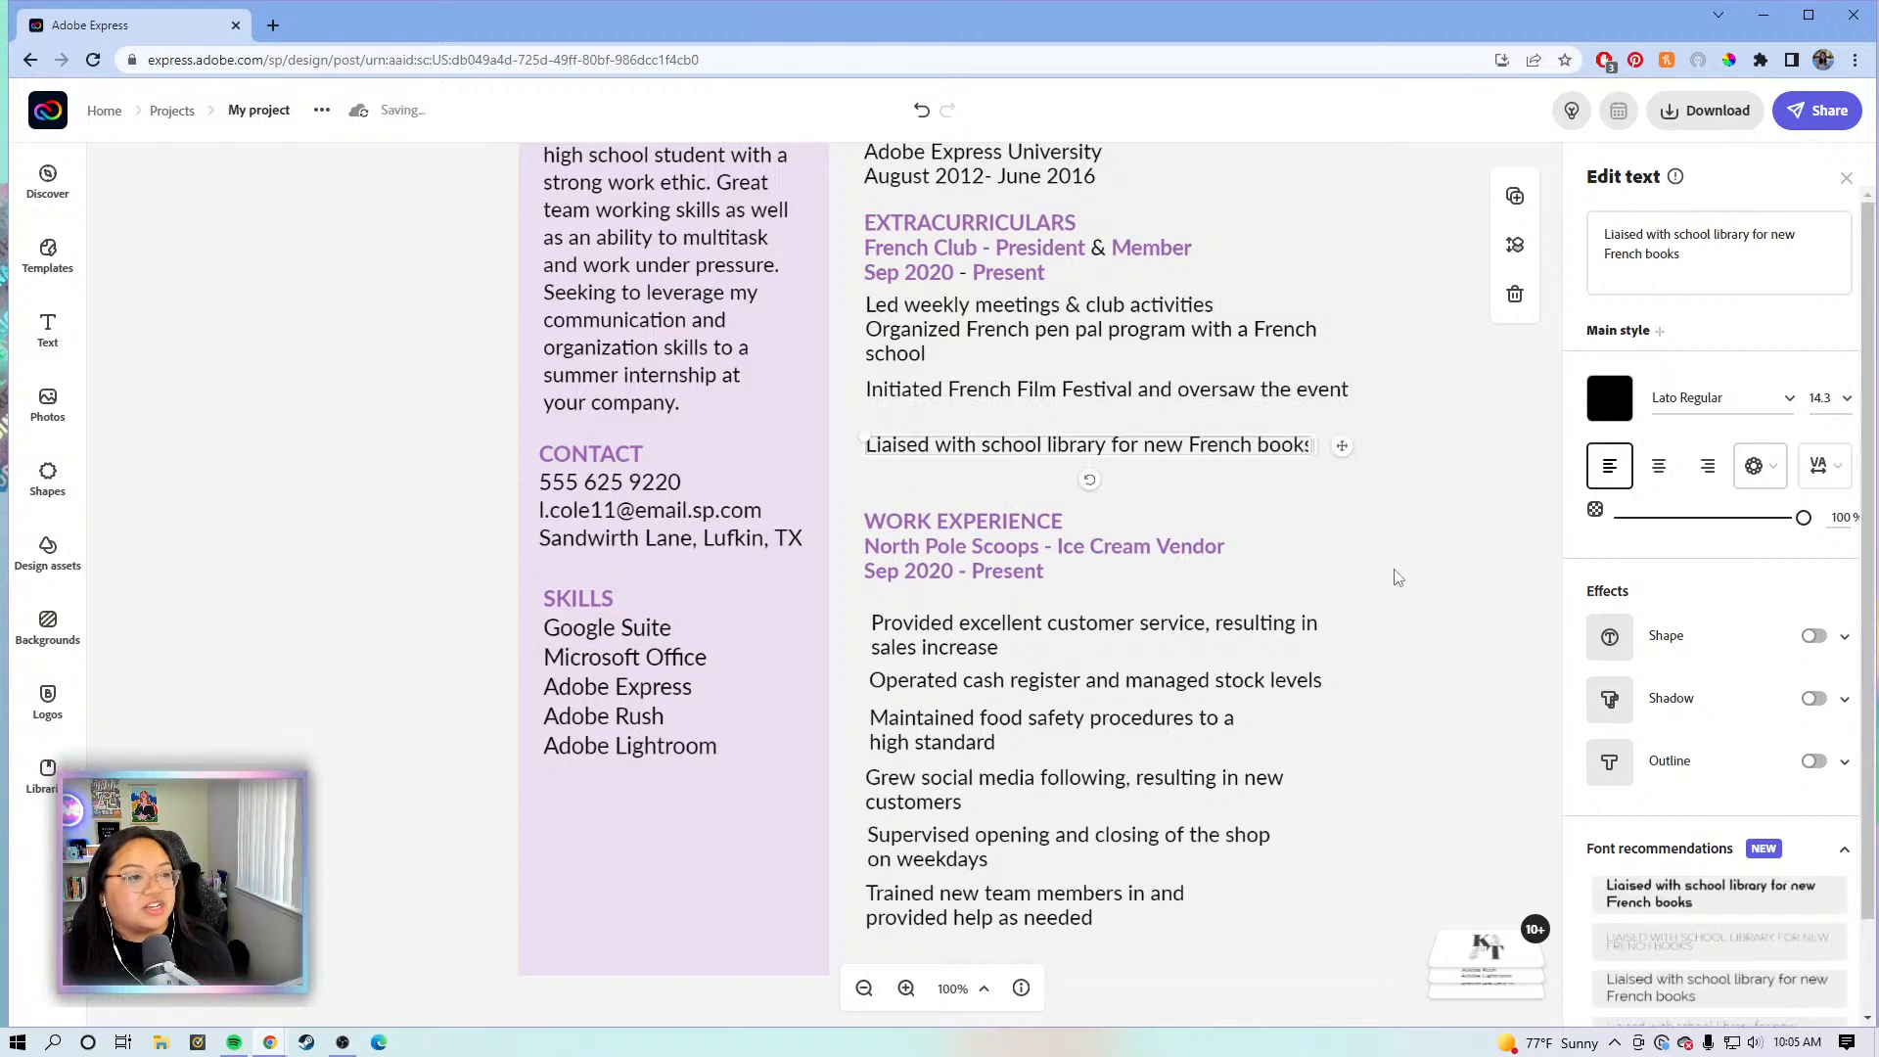
{"action": "scroll", "coordinate": [1273, 560], "scroll_direction": "down", "scroll_amount": 1}
{"action": "left_click", "coordinate": [1277, 532]}
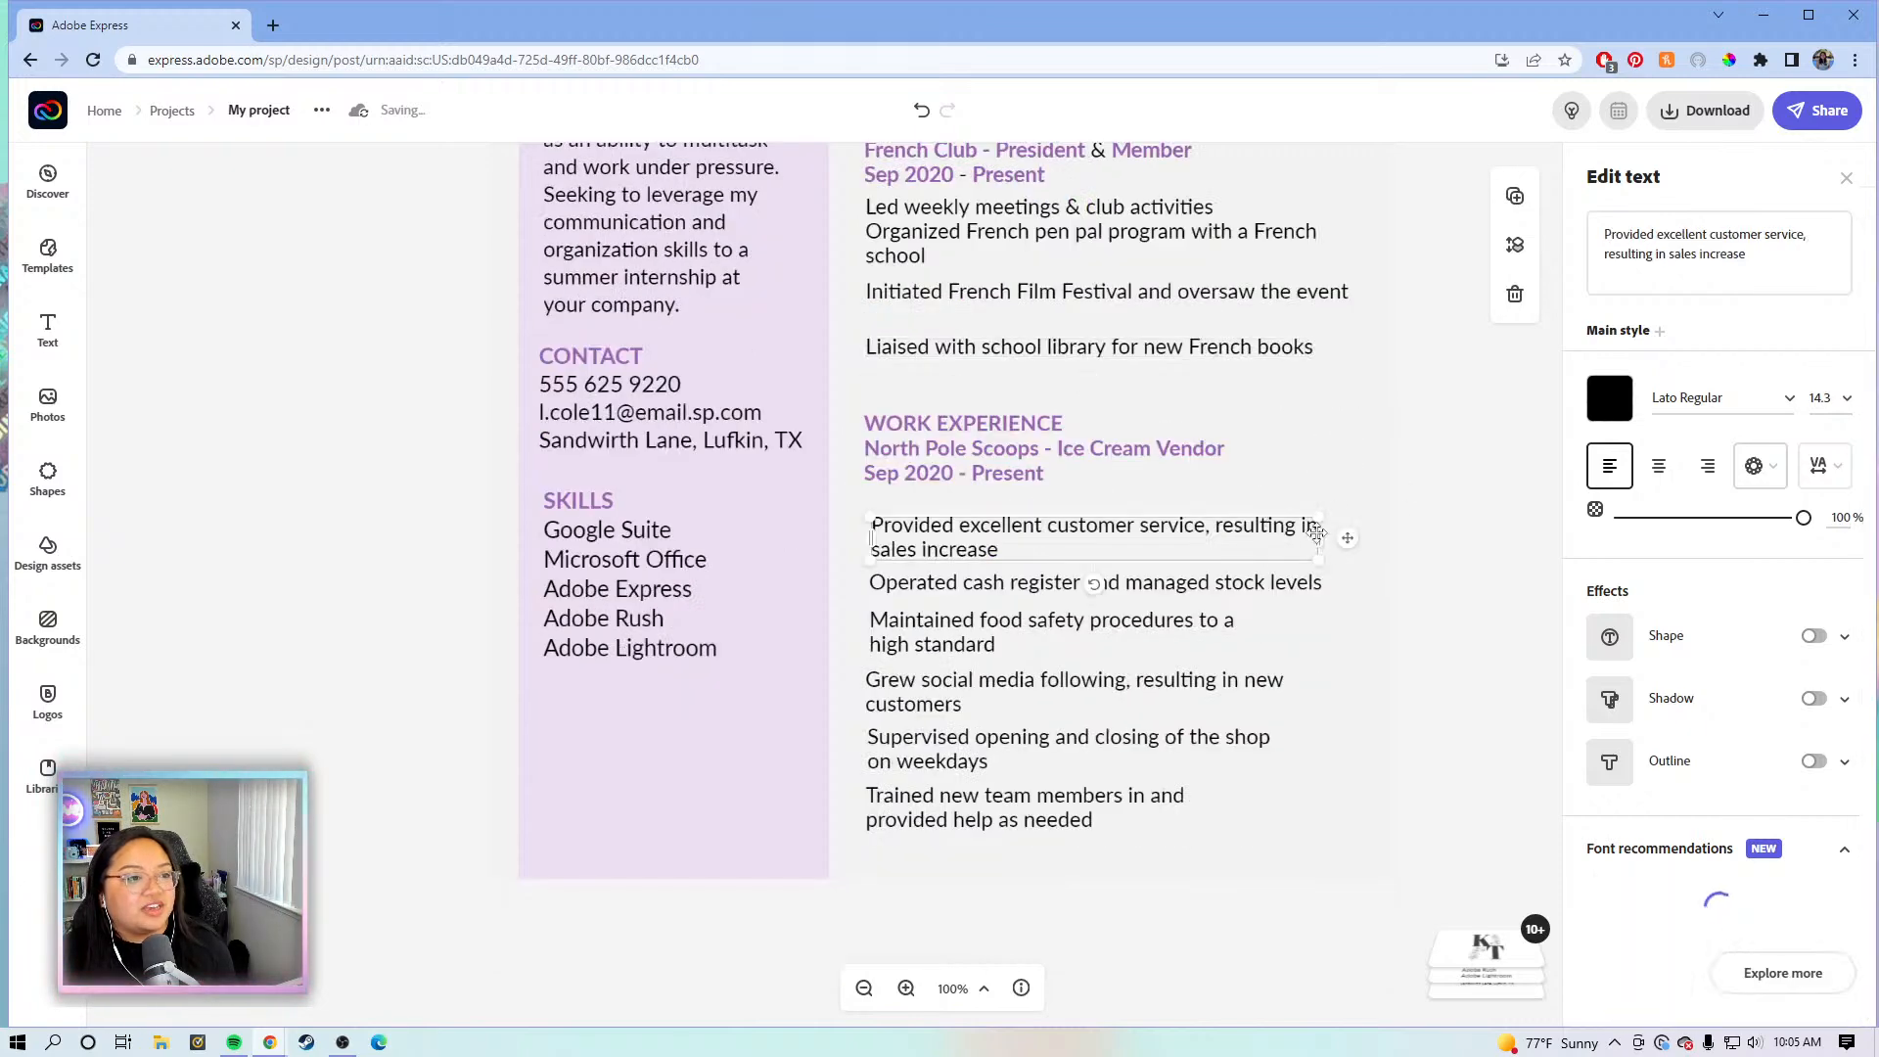
{"action": "left_click_drag", "start_coordinate": [1359, 535], "coordinate": [1371, 535]}
- Widen the food safety, Supervised opening and closing, and Trained new team members bullets; zoom to 75%
{"action": "left_click", "coordinate": [1243, 587]}
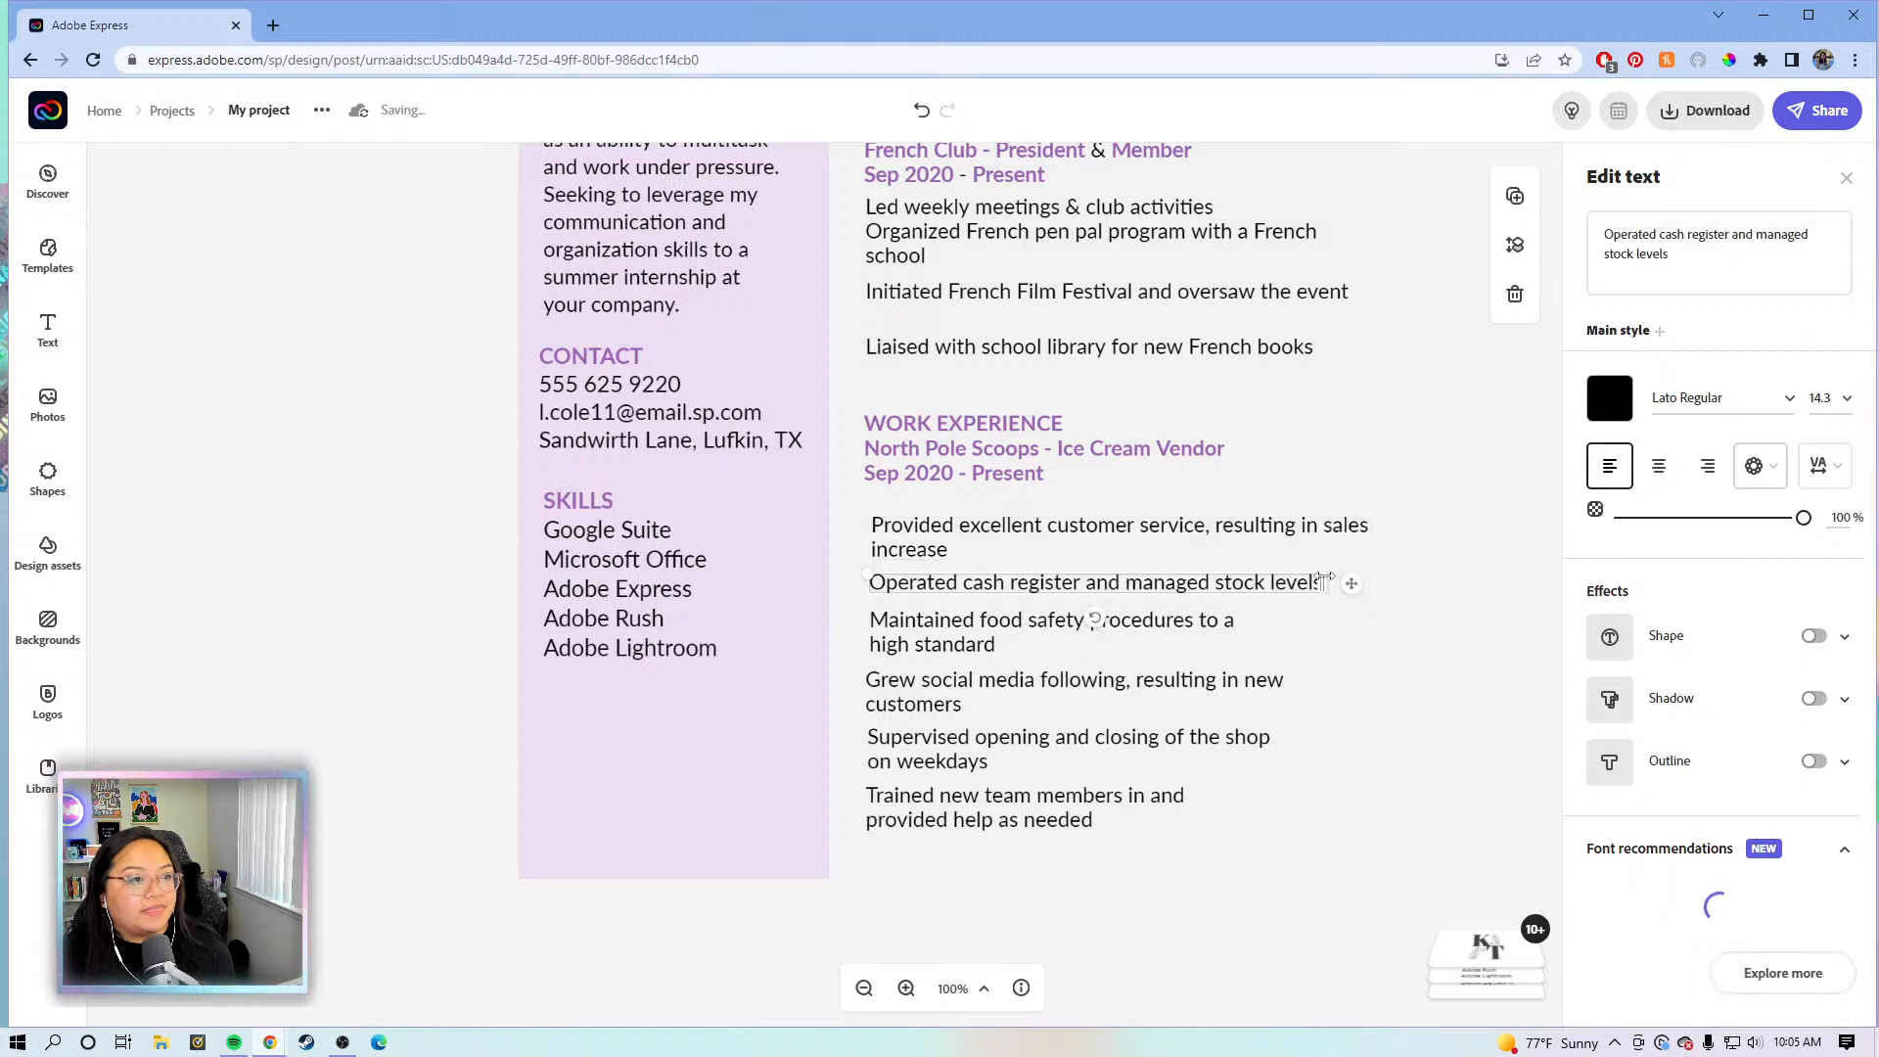
{"action": "left_click", "coordinate": [1229, 626]}
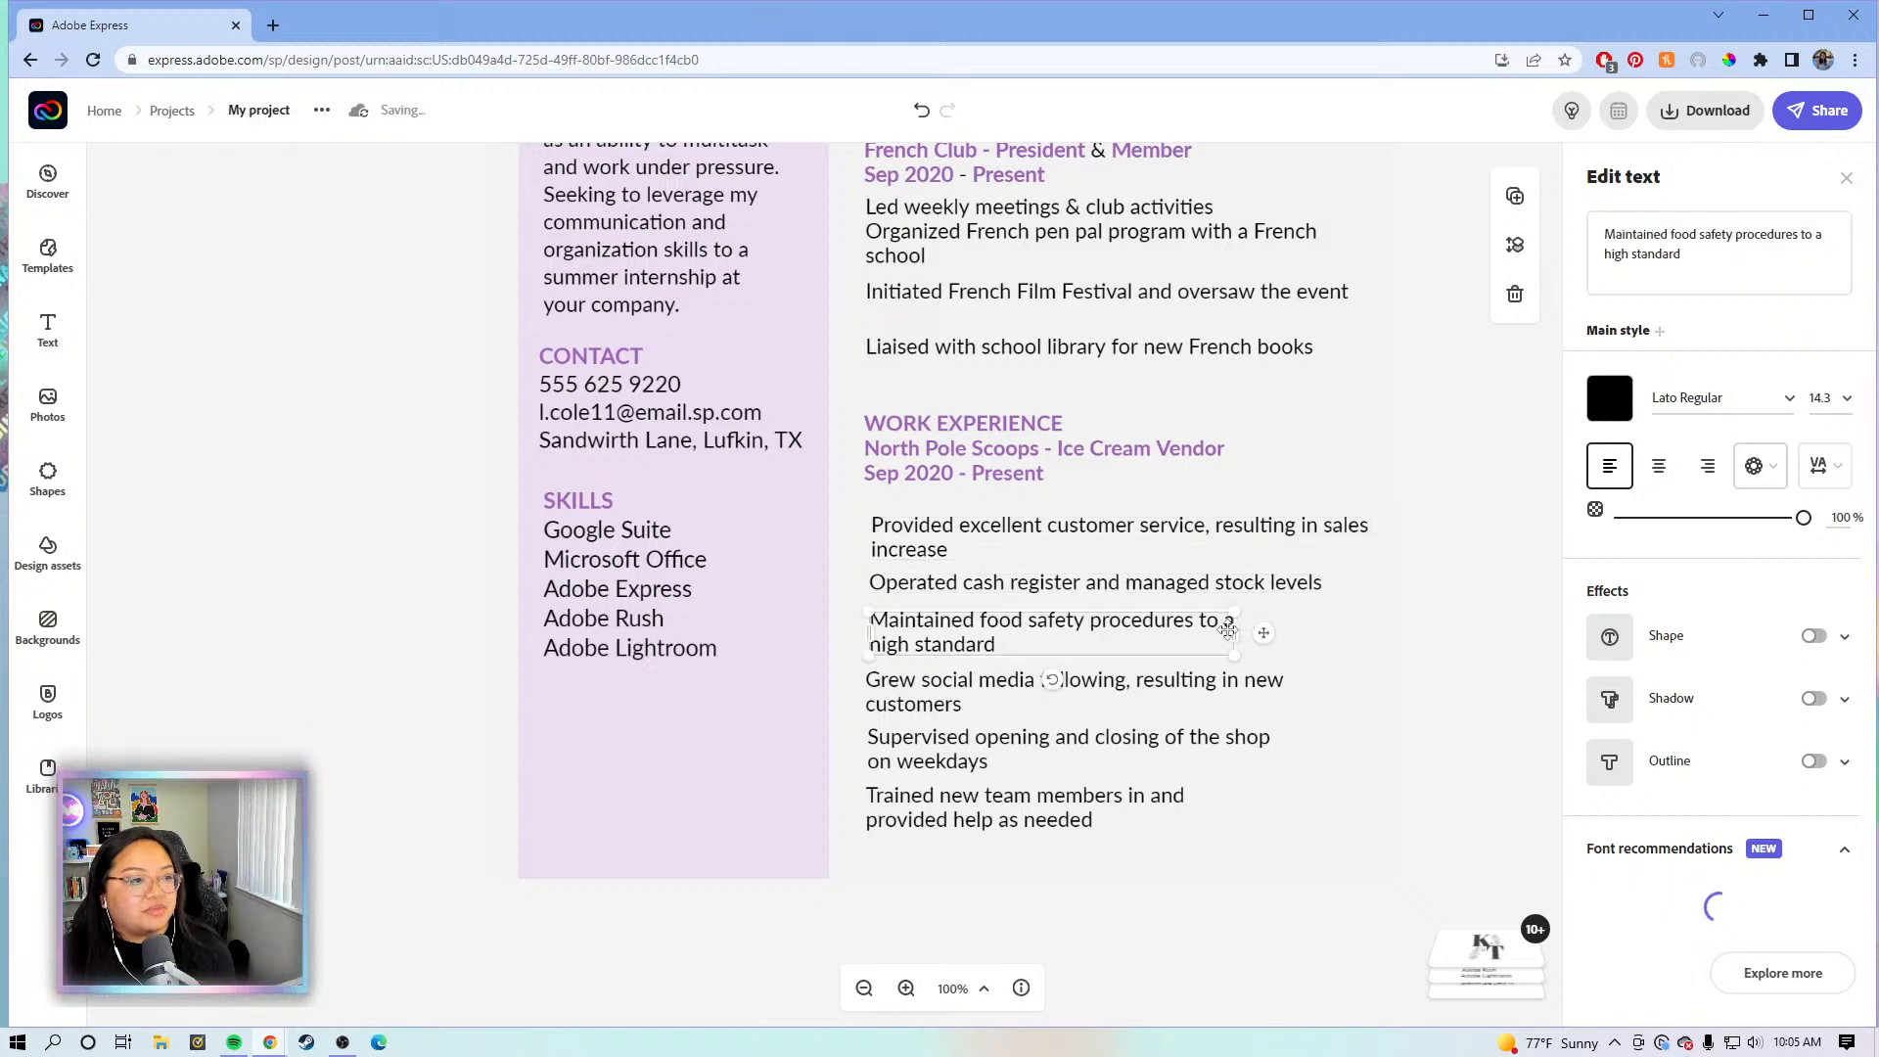
{"action": "left_click_drag", "start_coordinate": [1235, 627], "coordinate": [1386, 620]}
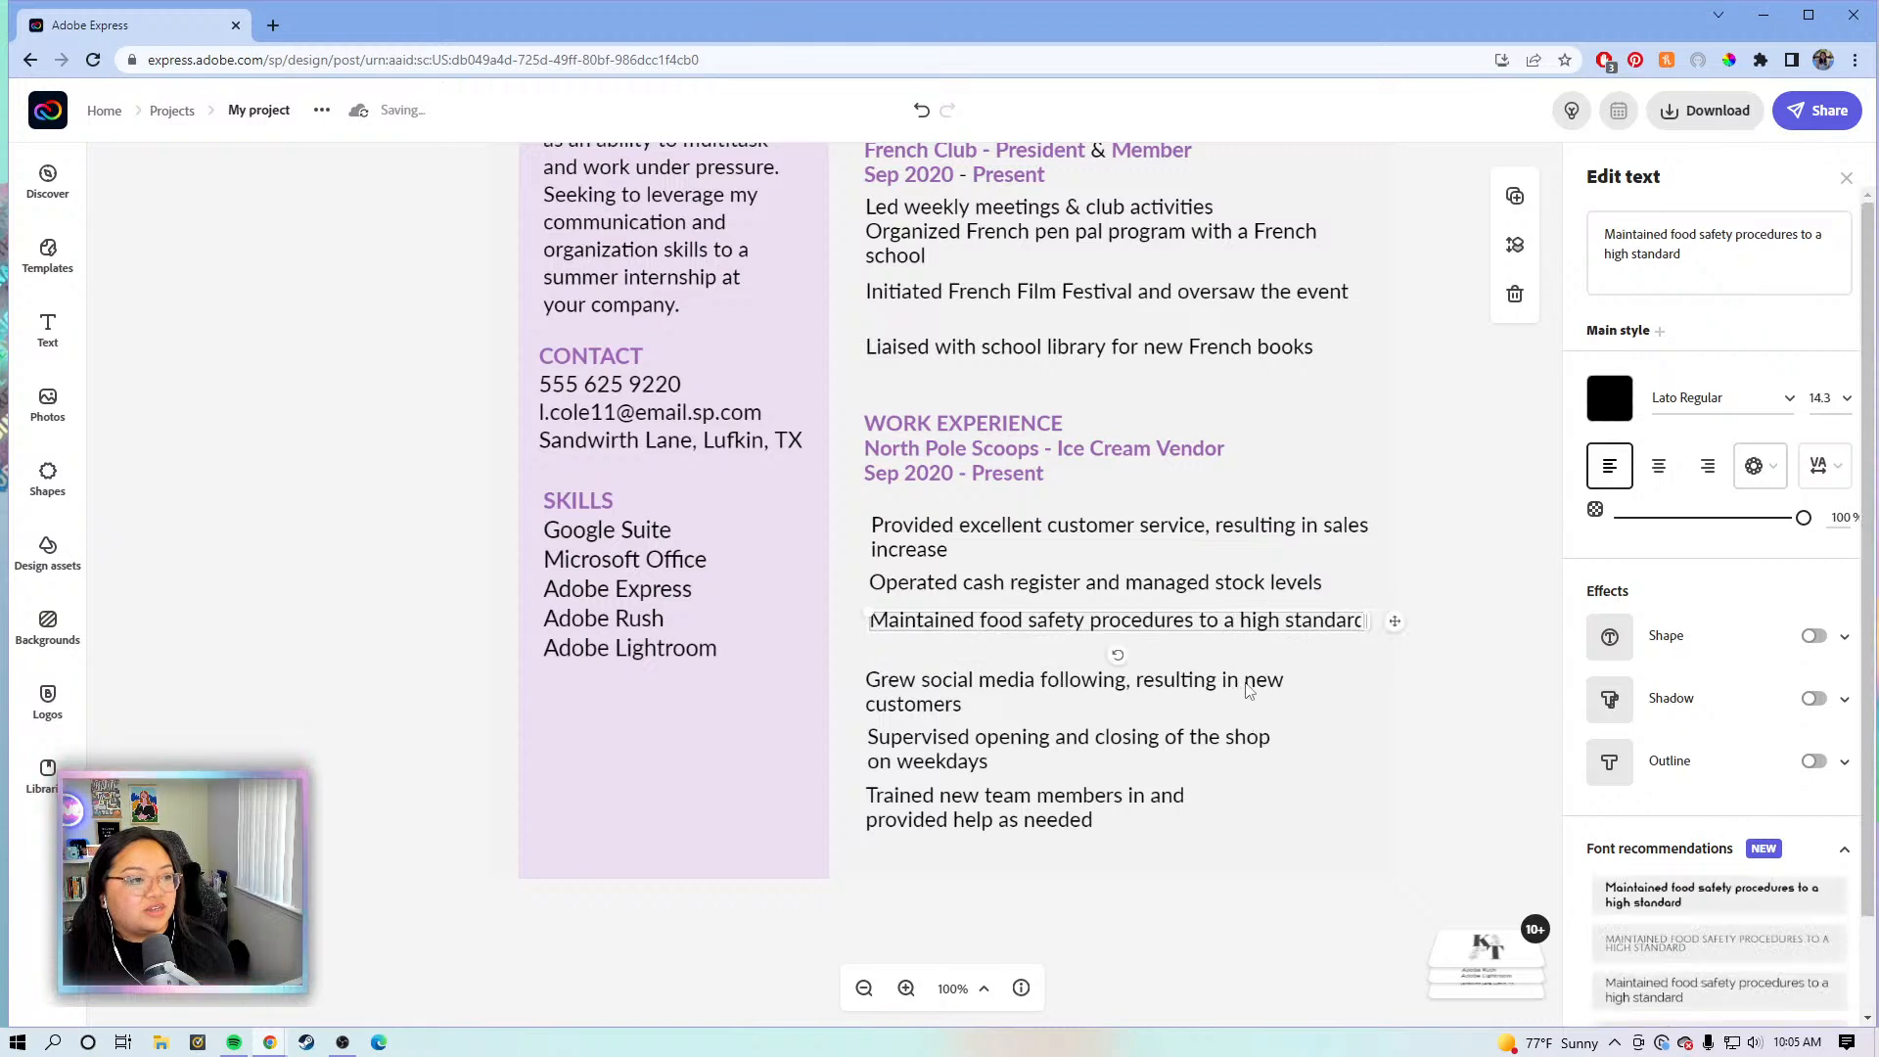
{"action": "left_click", "coordinate": [1264, 711]}
{"action": "left_click", "coordinate": [1225, 743]}
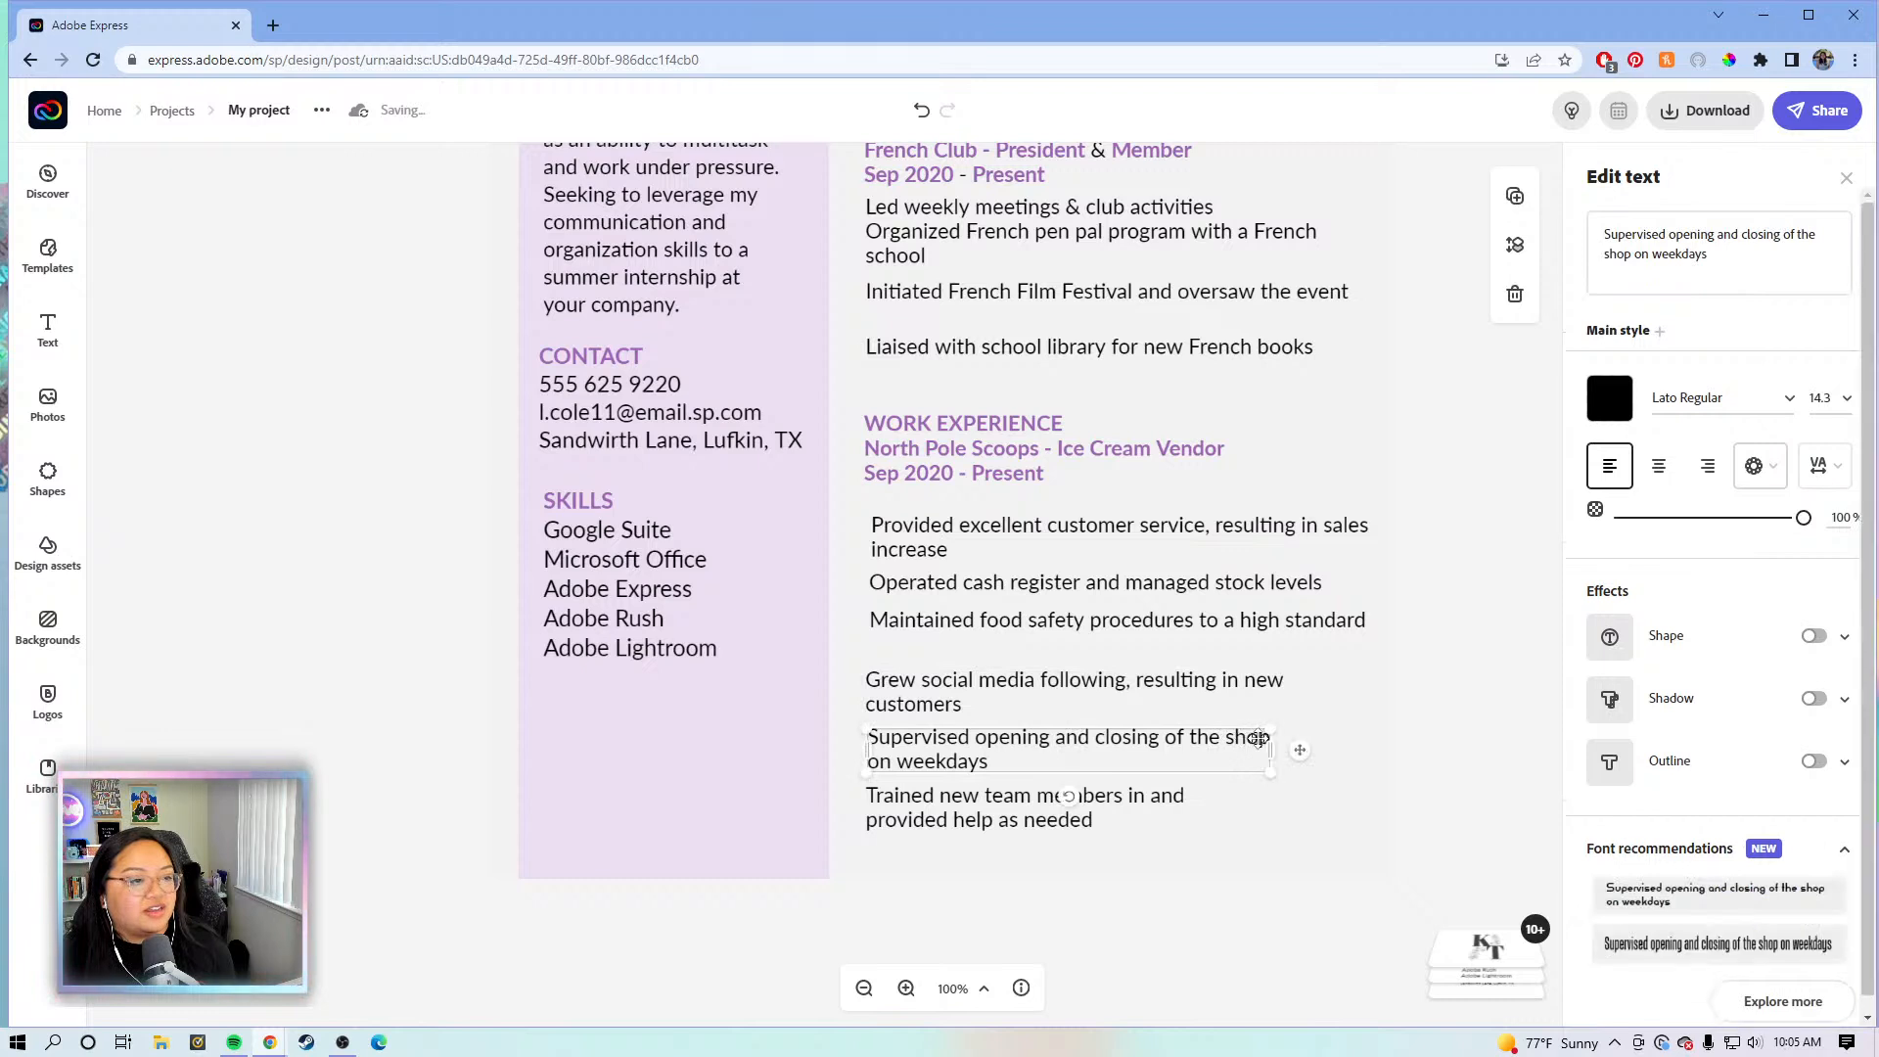
{"action": "left_click_drag", "start_coordinate": [1282, 749], "coordinate": [1365, 749]}
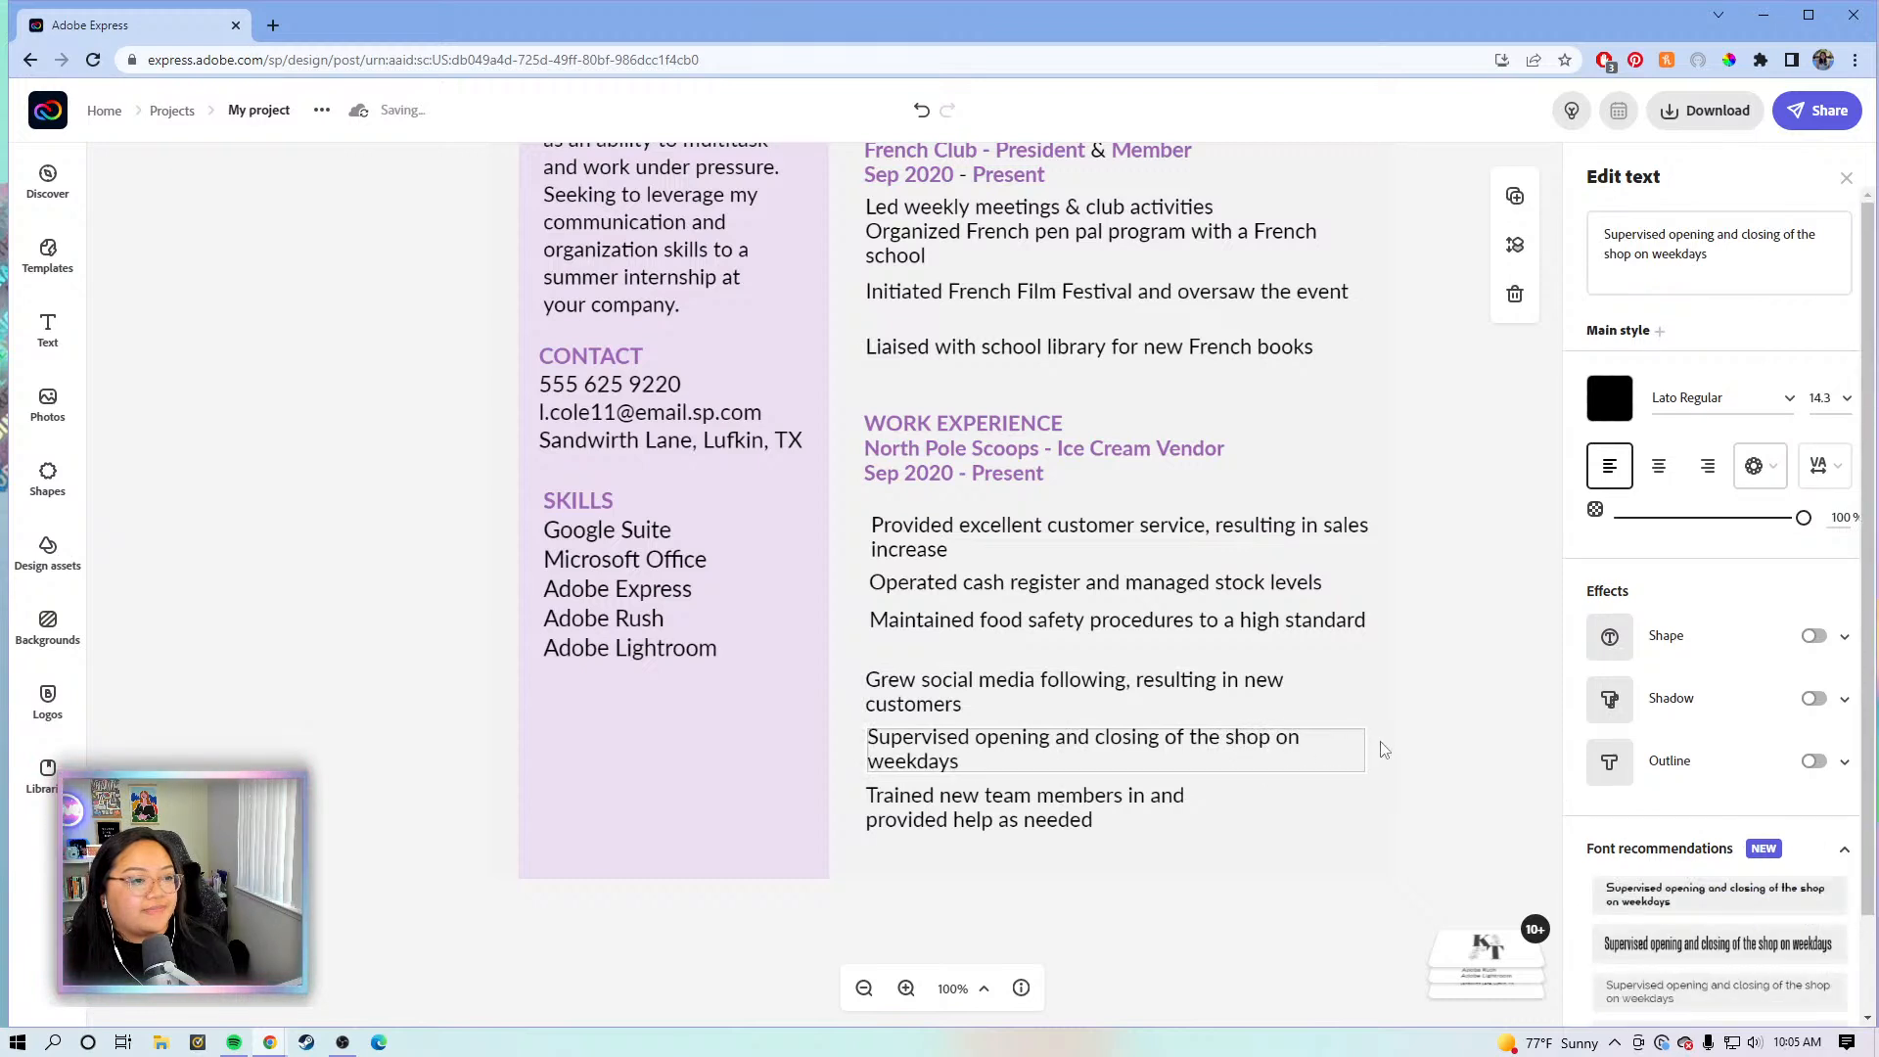
{"action": "left_click", "coordinate": [1146, 805]}
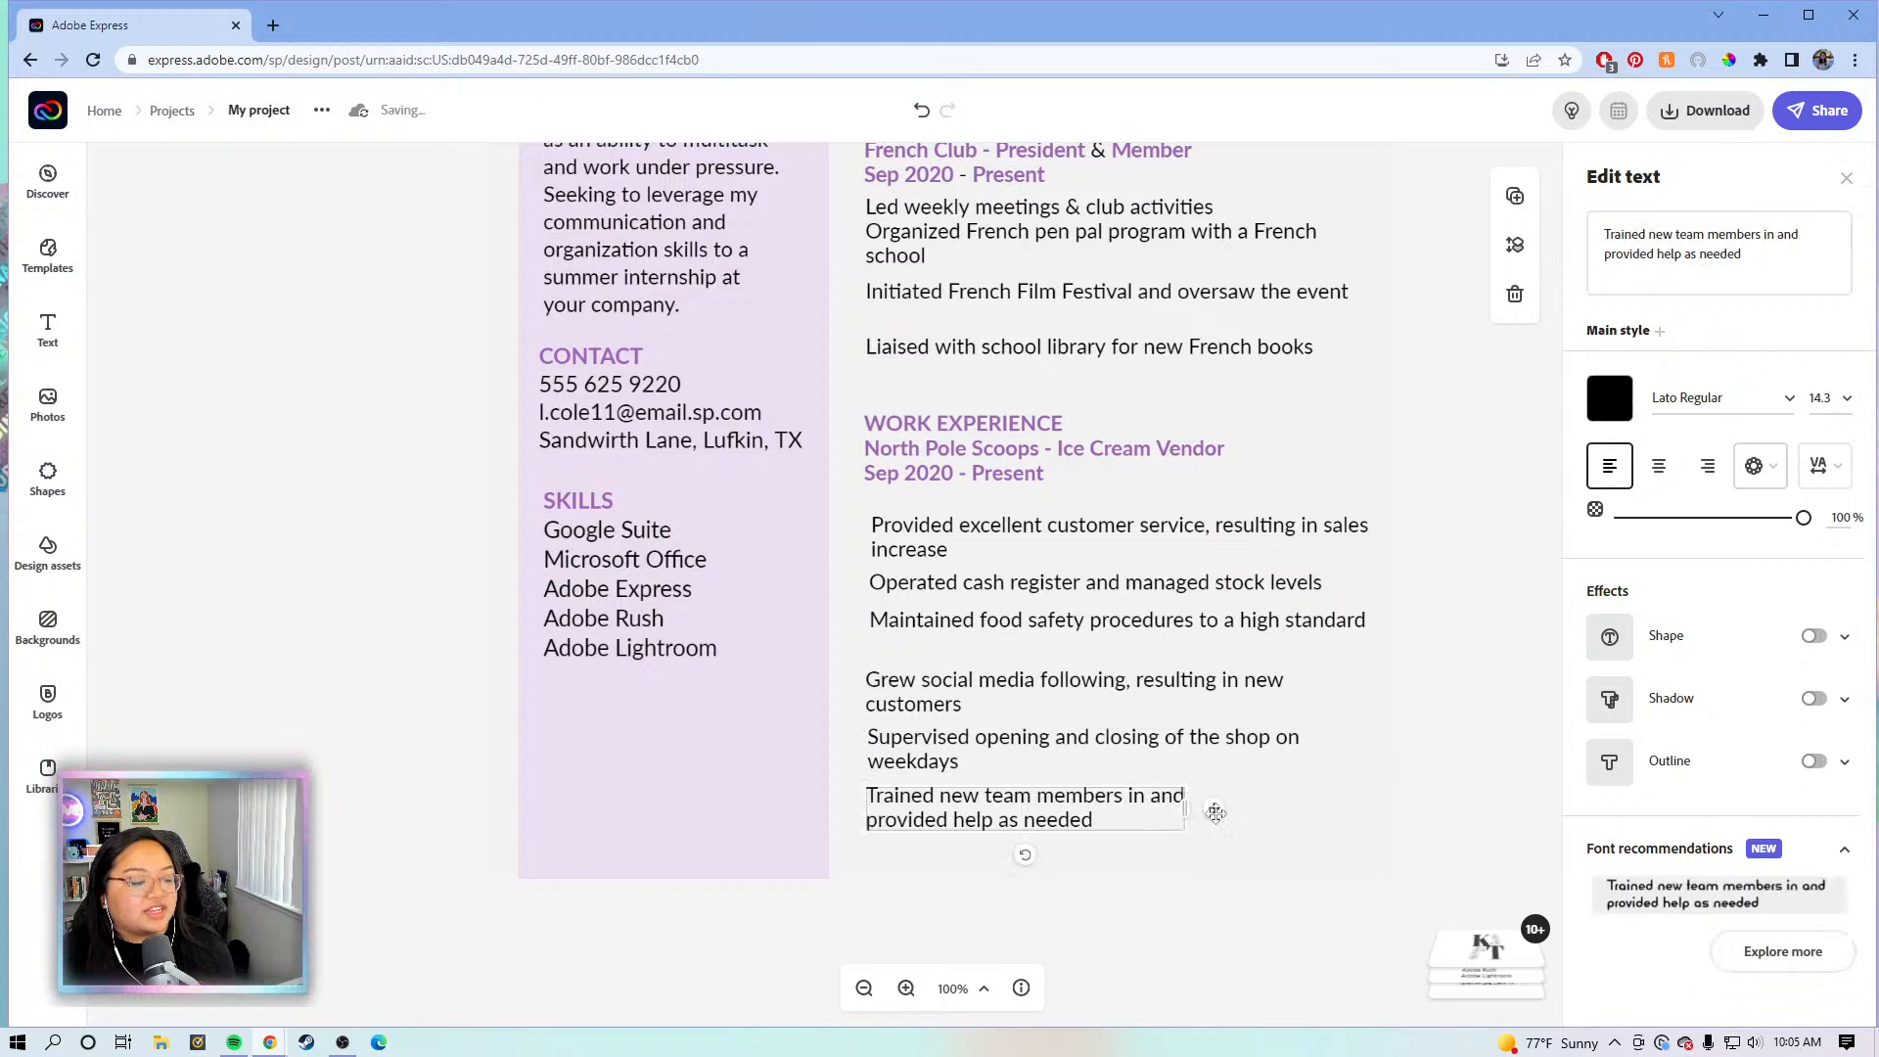
{"action": "left_click_drag", "start_coordinate": [1187, 807], "coordinate": [1363, 808]}
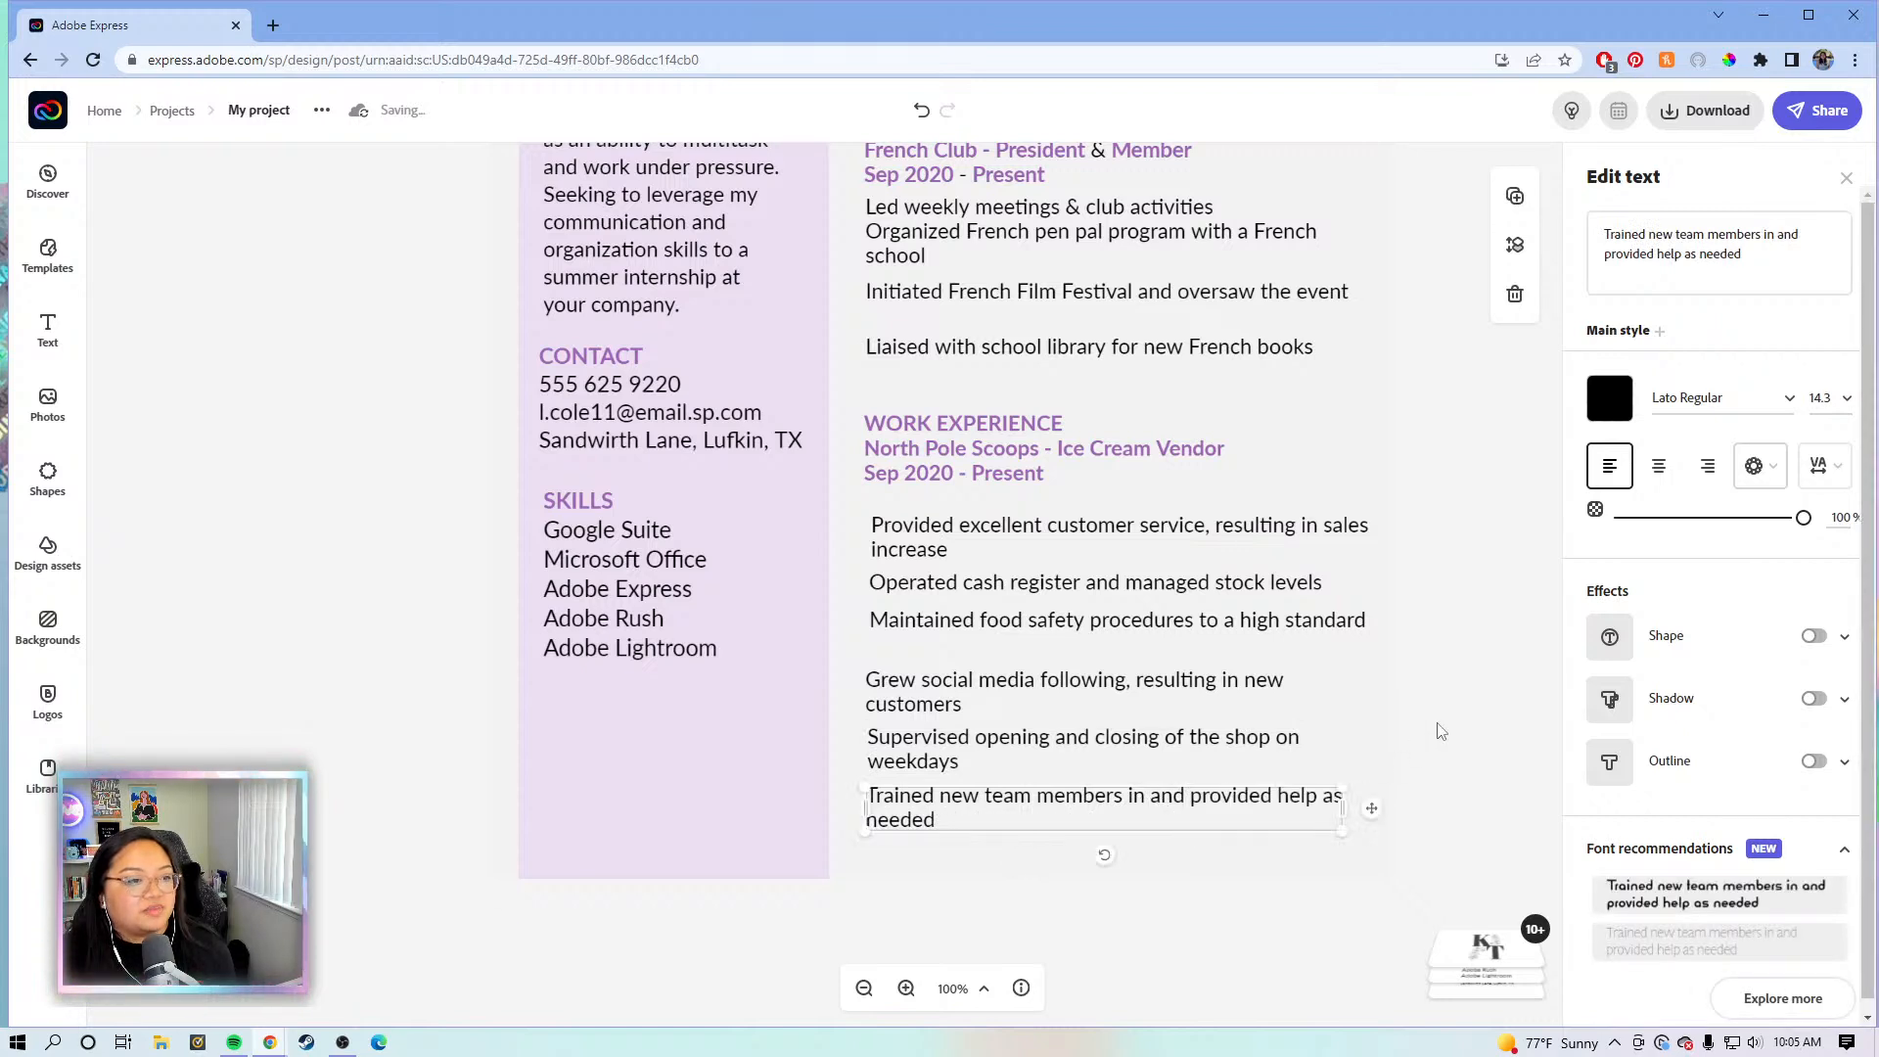
{"action": "left_click", "coordinate": [863, 988]}
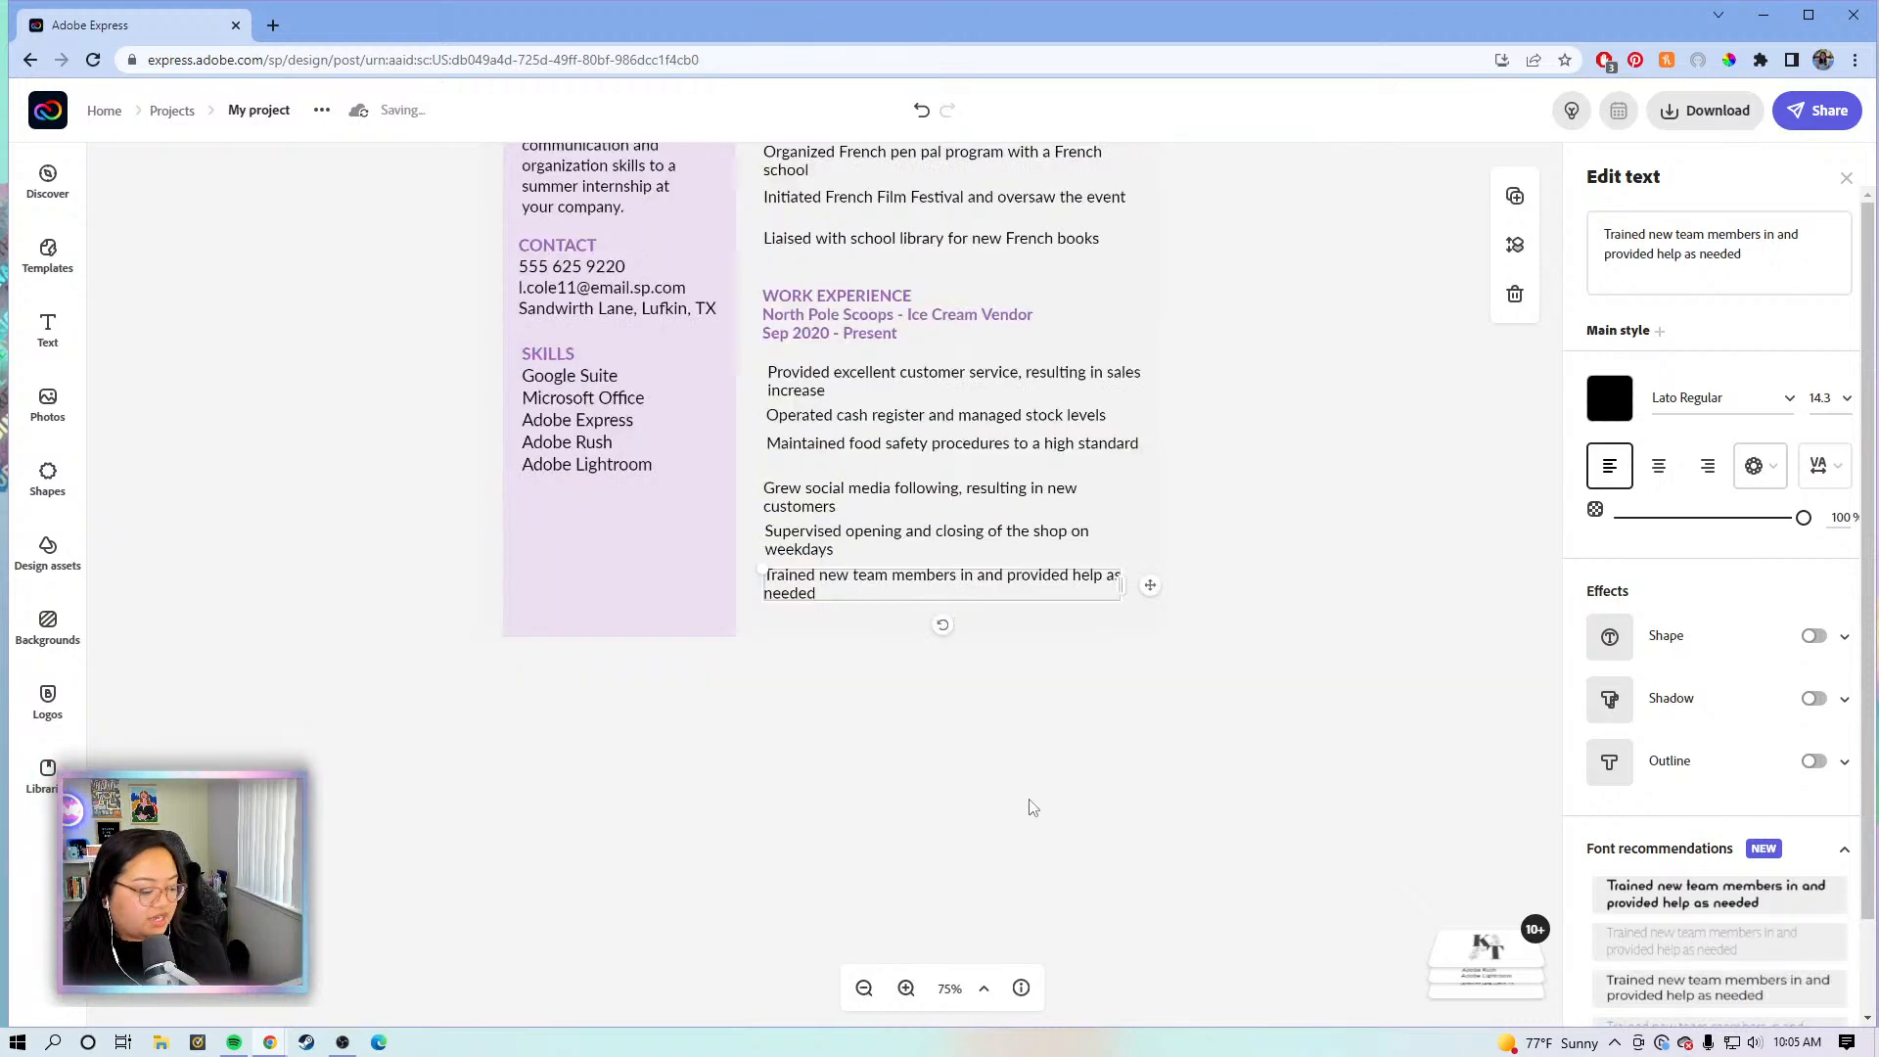
- Marquee-select all Work Experience text boxes and nudge them up two steps
{"action": "scroll", "coordinate": [1333, 612], "scroll_direction": "up", "scroll_amount": 5}
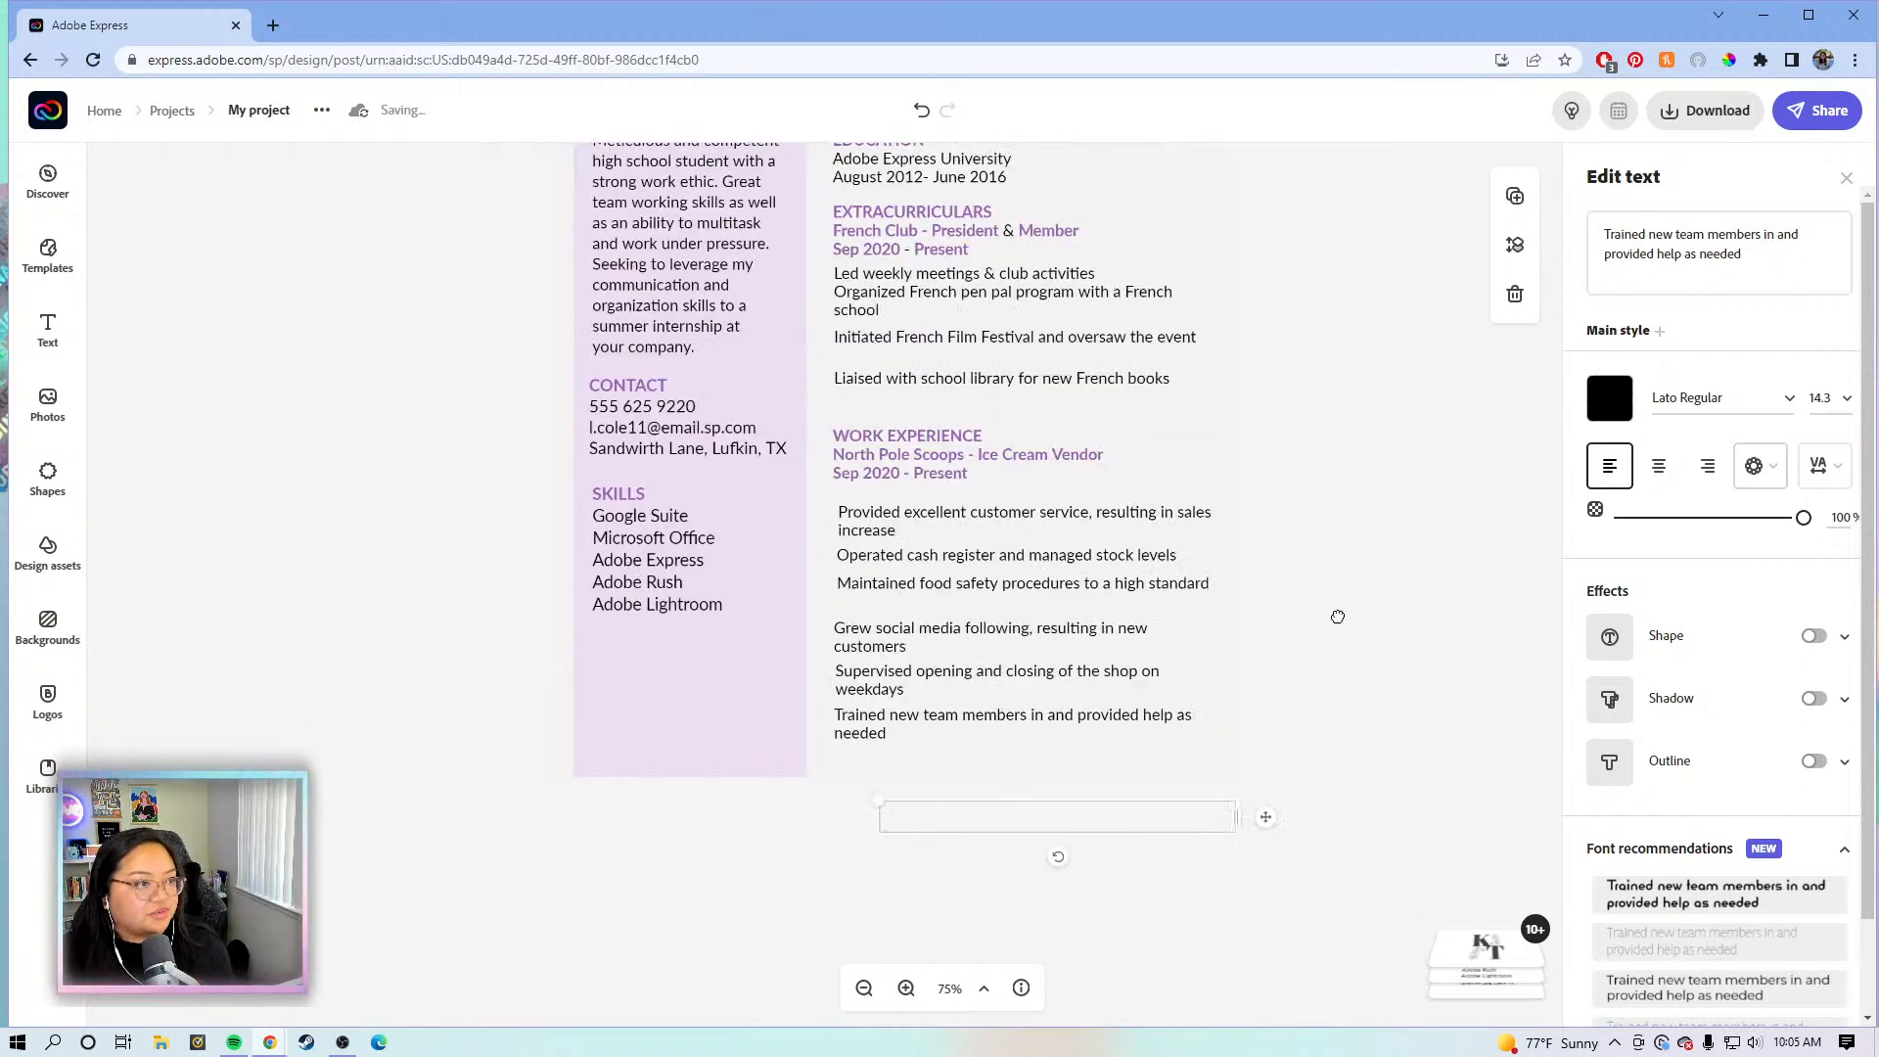
{"action": "scroll", "coordinate": [1337, 617], "scroll_direction": "up", "scroll_amount": 2}
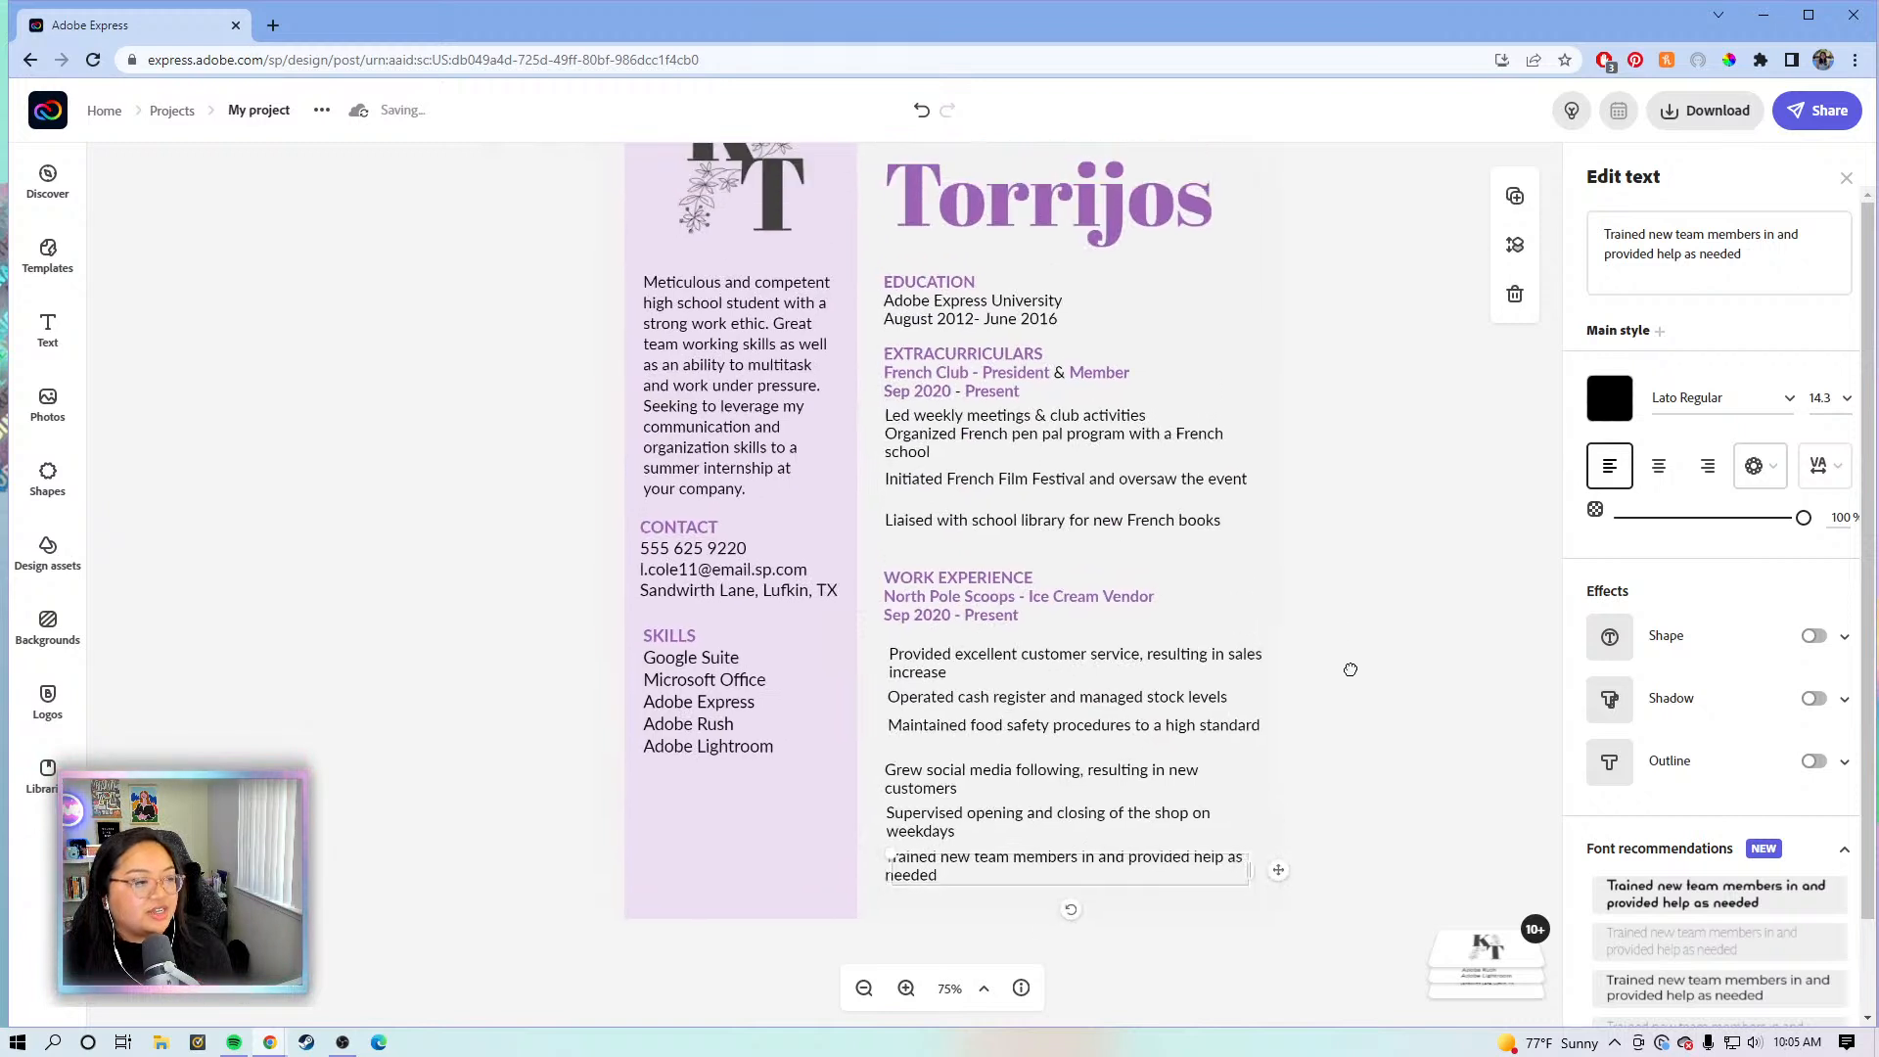
{"action": "scroll", "coordinate": [1359, 678], "scroll_direction": "up", "scroll_amount": 1}
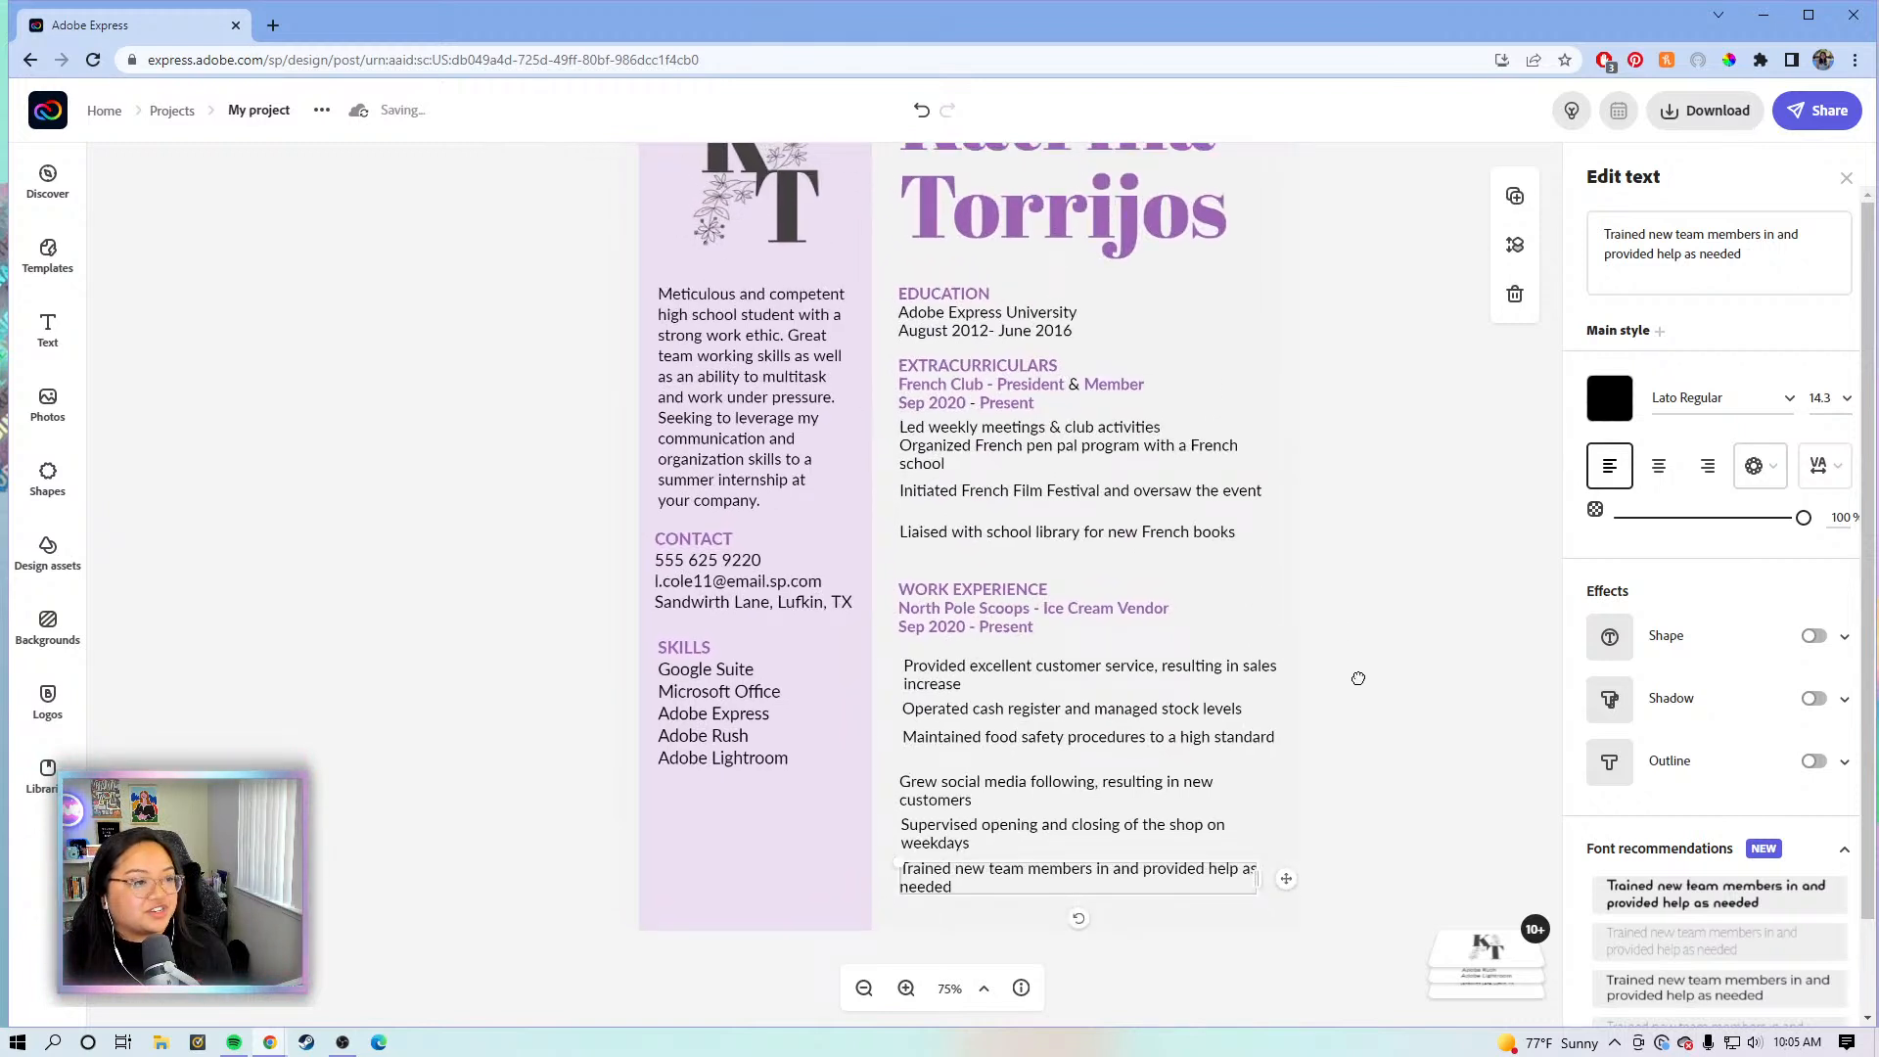
{"action": "left_click", "coordinate": [1206, 533]}
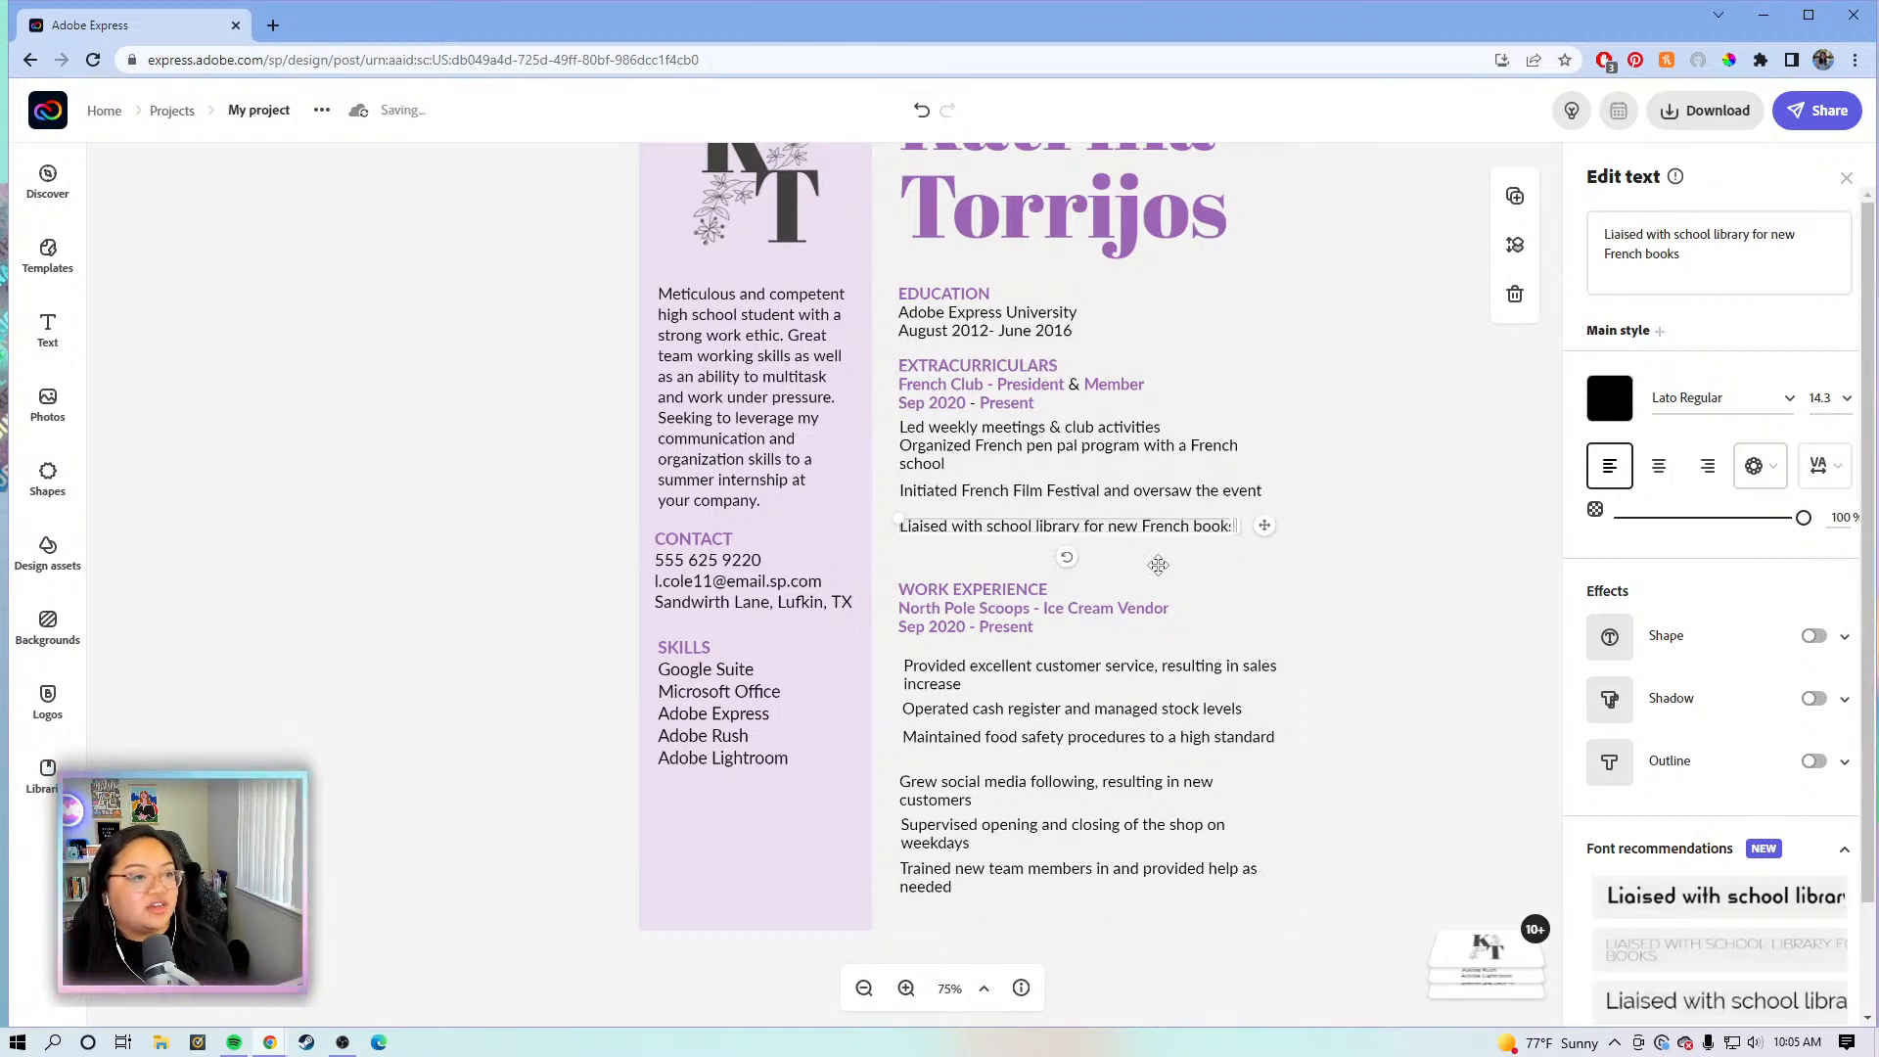
{"action": "left_click", "coordinate": [1419, 643]}
{"action": "left_click_drag", "start_coordinate": [1384, 912], "coordinate": [894, 579]}
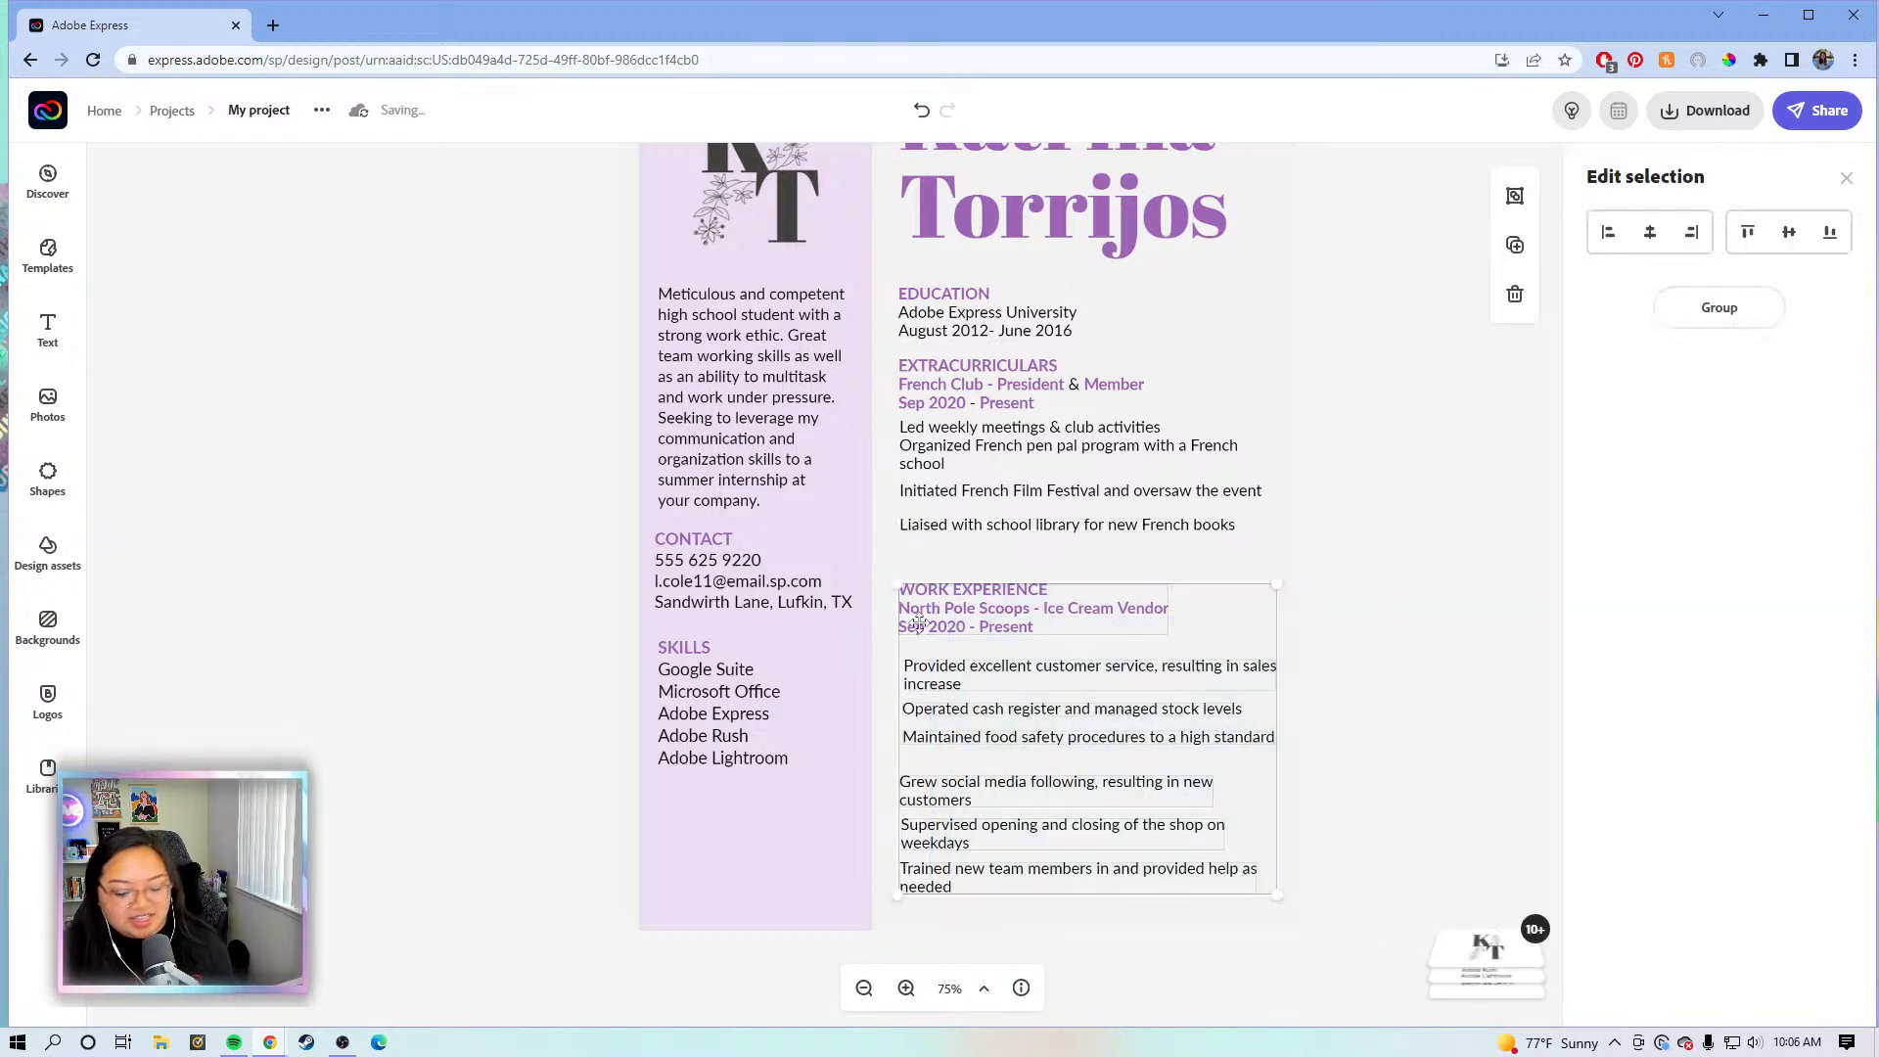
{"action": "key", "text": "Up"}
{"action": "key", "text": "Up"}
{"action": "key", "text": "Up"}
{"action": "key", "text": "Up"}
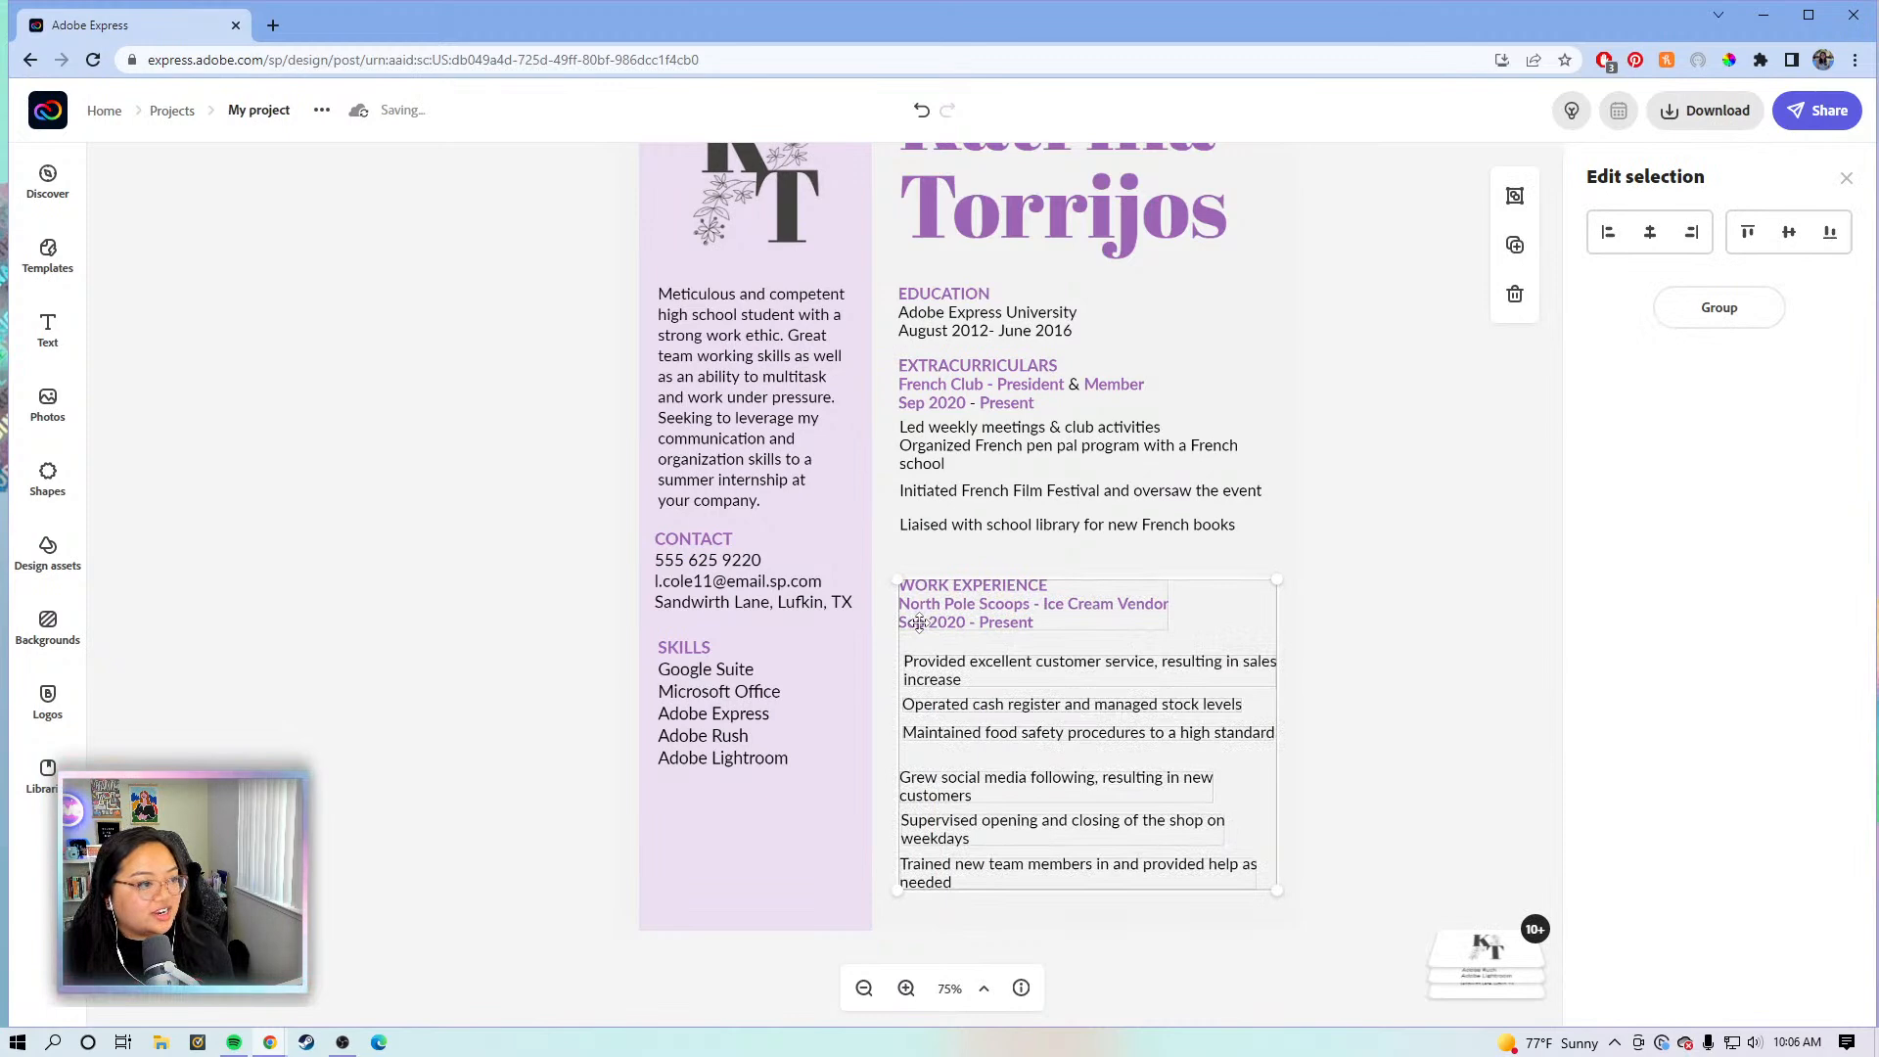
{"action": "key", "text": "Up"}
{"action": "key", "text": "Up"}
{"action": "key", "text": "Up"}
{"action": "key", "text": "Up"}
{"action": "key", "text": "Up"}
{"action": "key", "text": "Up"}
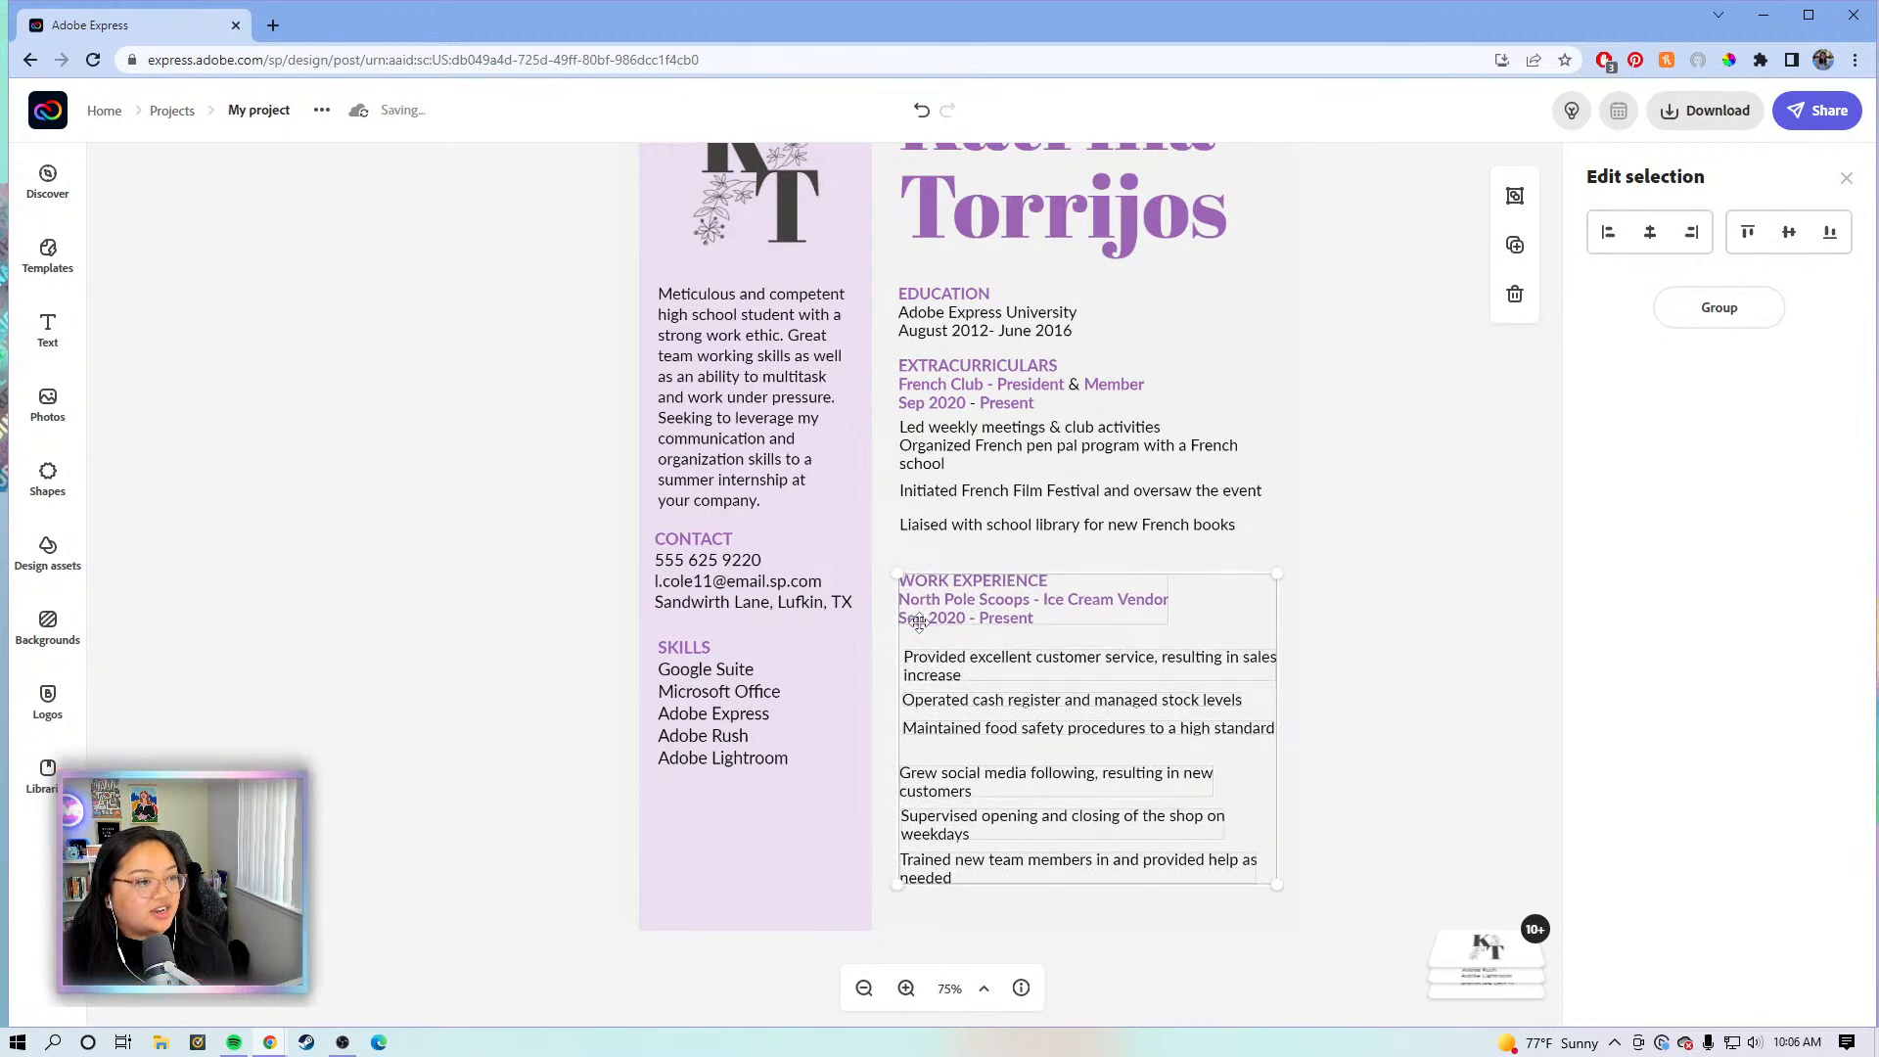
{"action": "left_click", "coordinate": [1355, 503]}
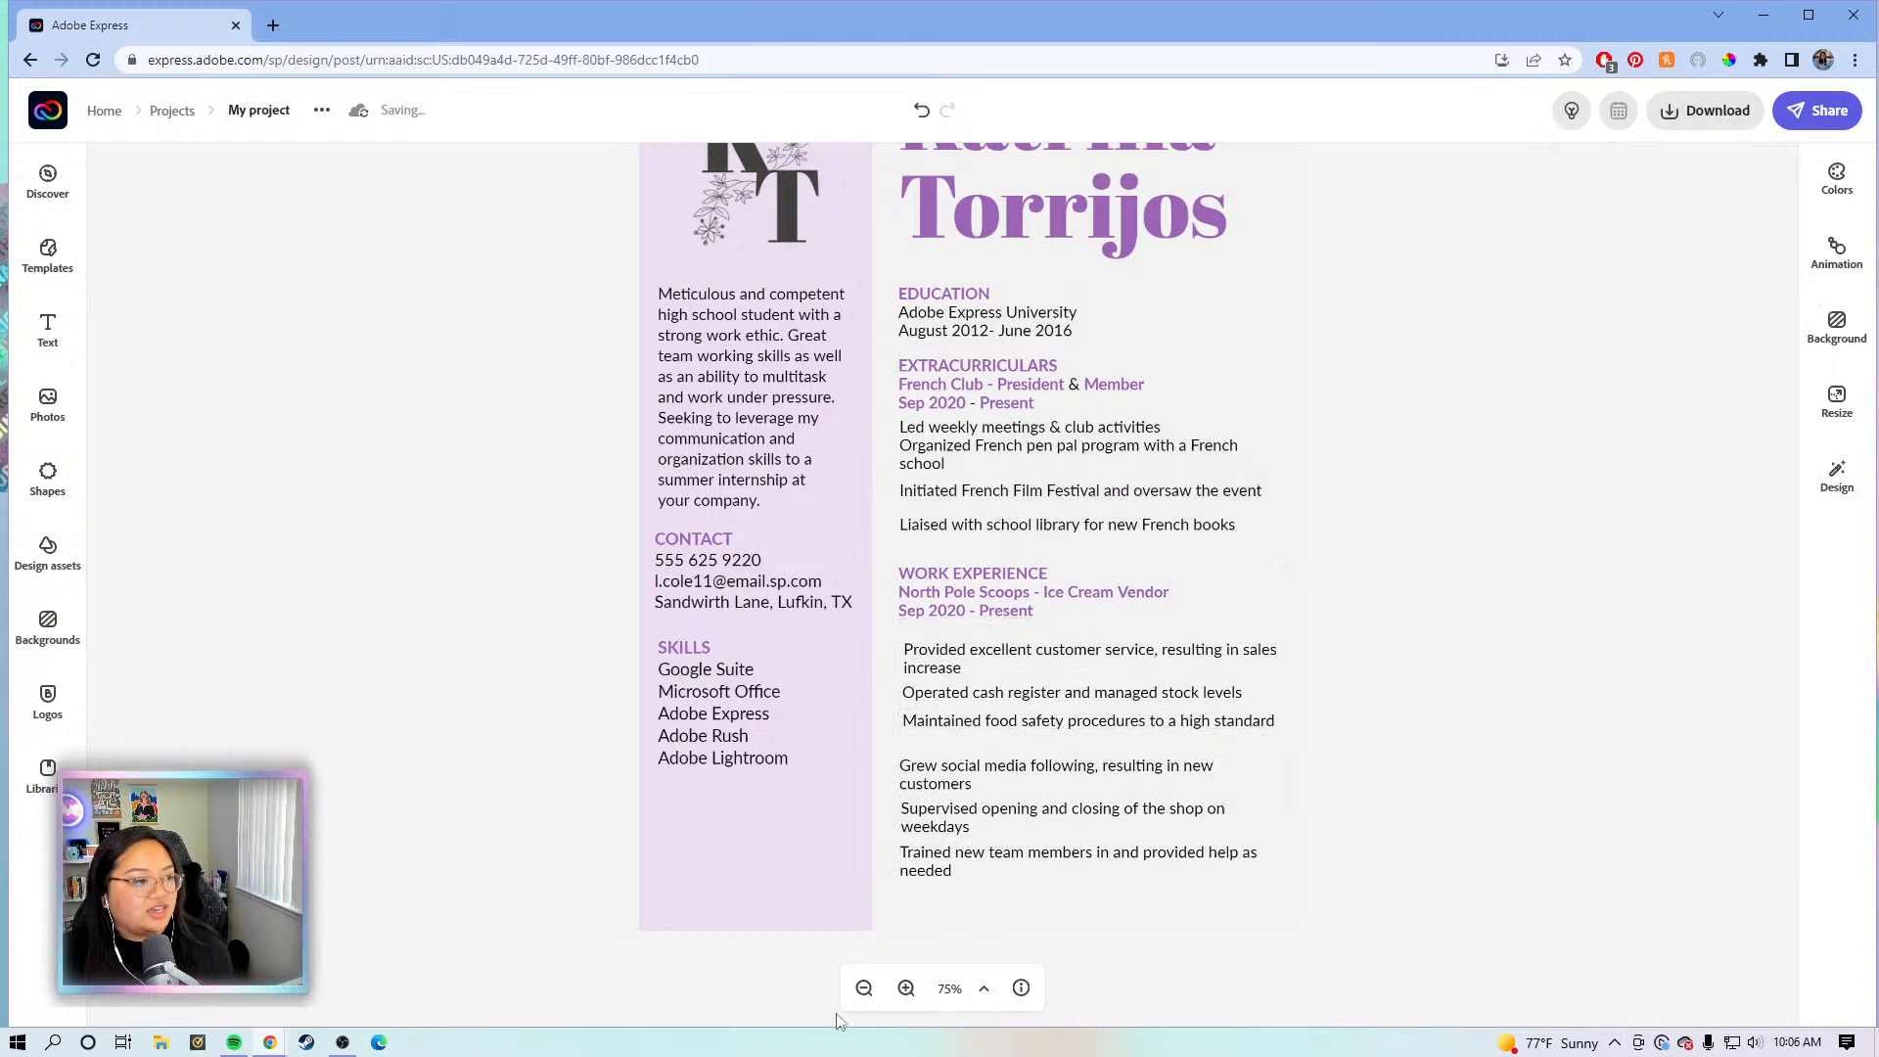
- Zoom out to 62% to view the whole résumé page with nothing selected
{"action": "left_click", "coordinate": [864, 988]}
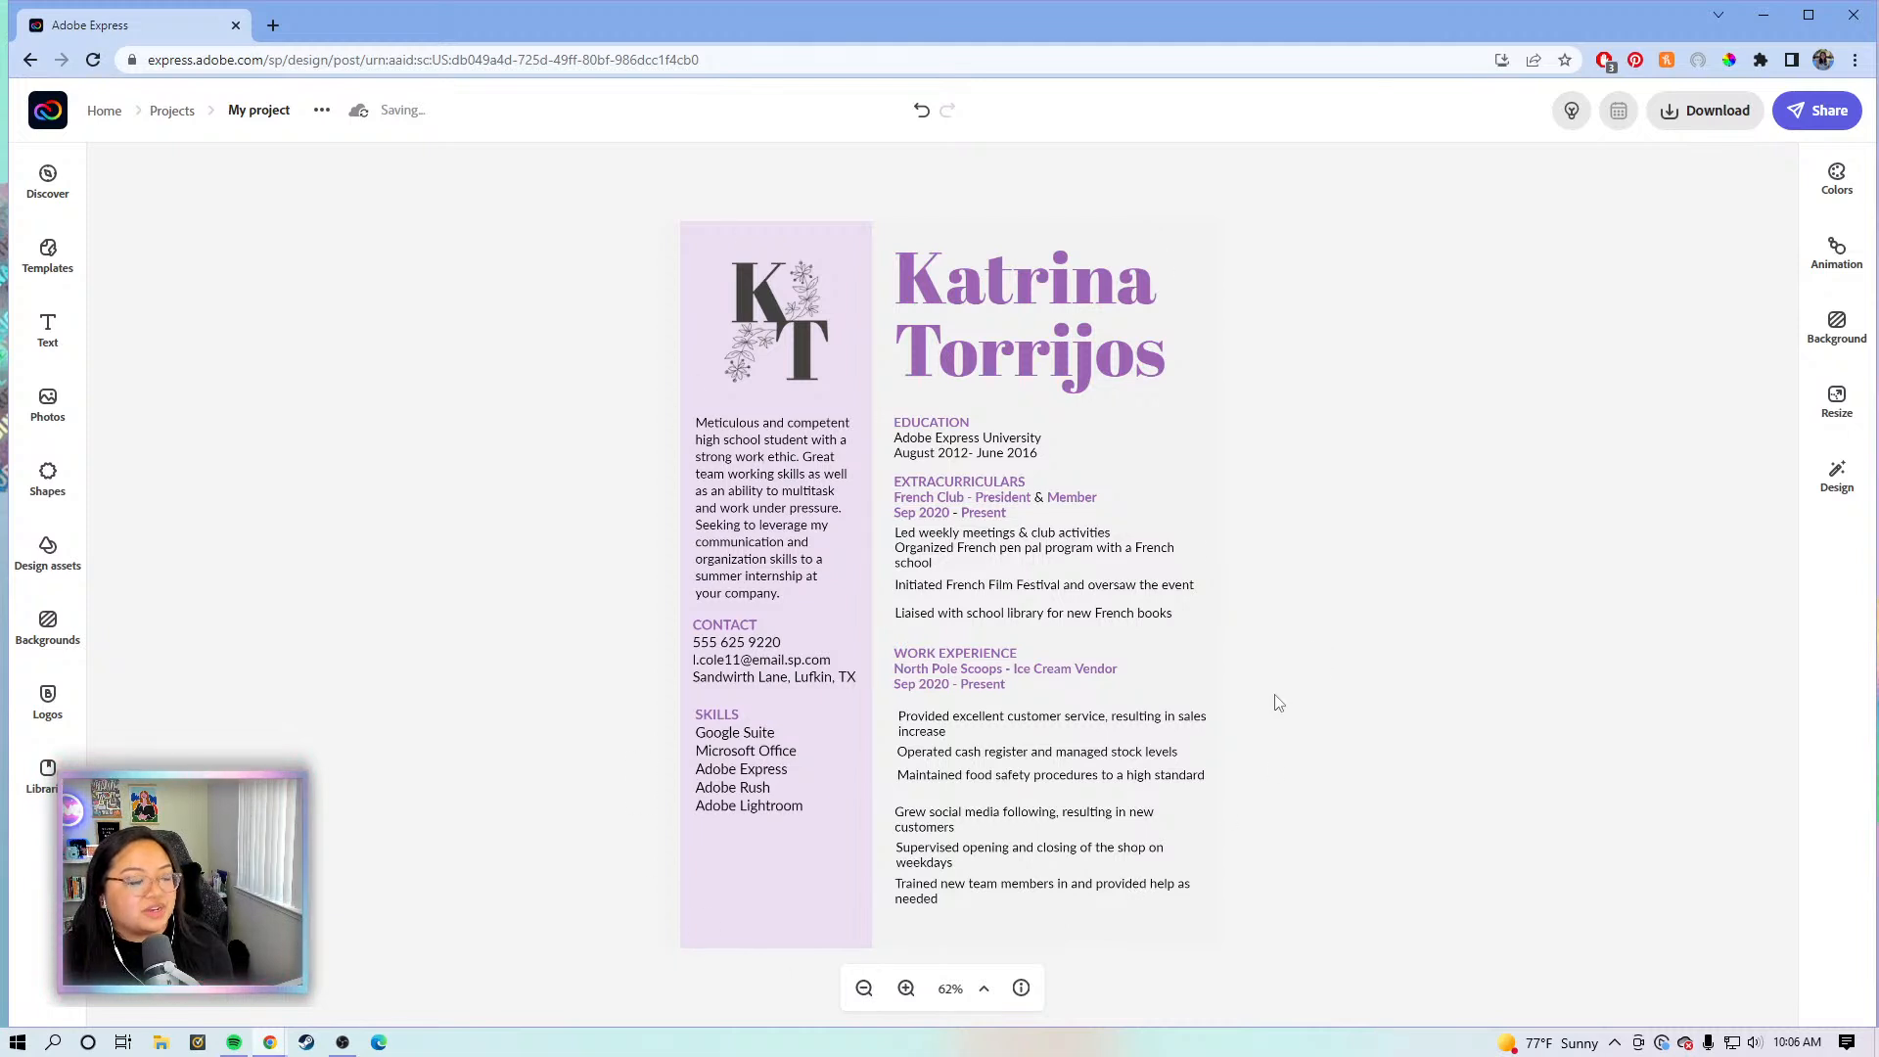
{"action": "left_click", "coordinate": [1198, 724]}
{"action": "left_click", "coordinate": [1378, 636]}
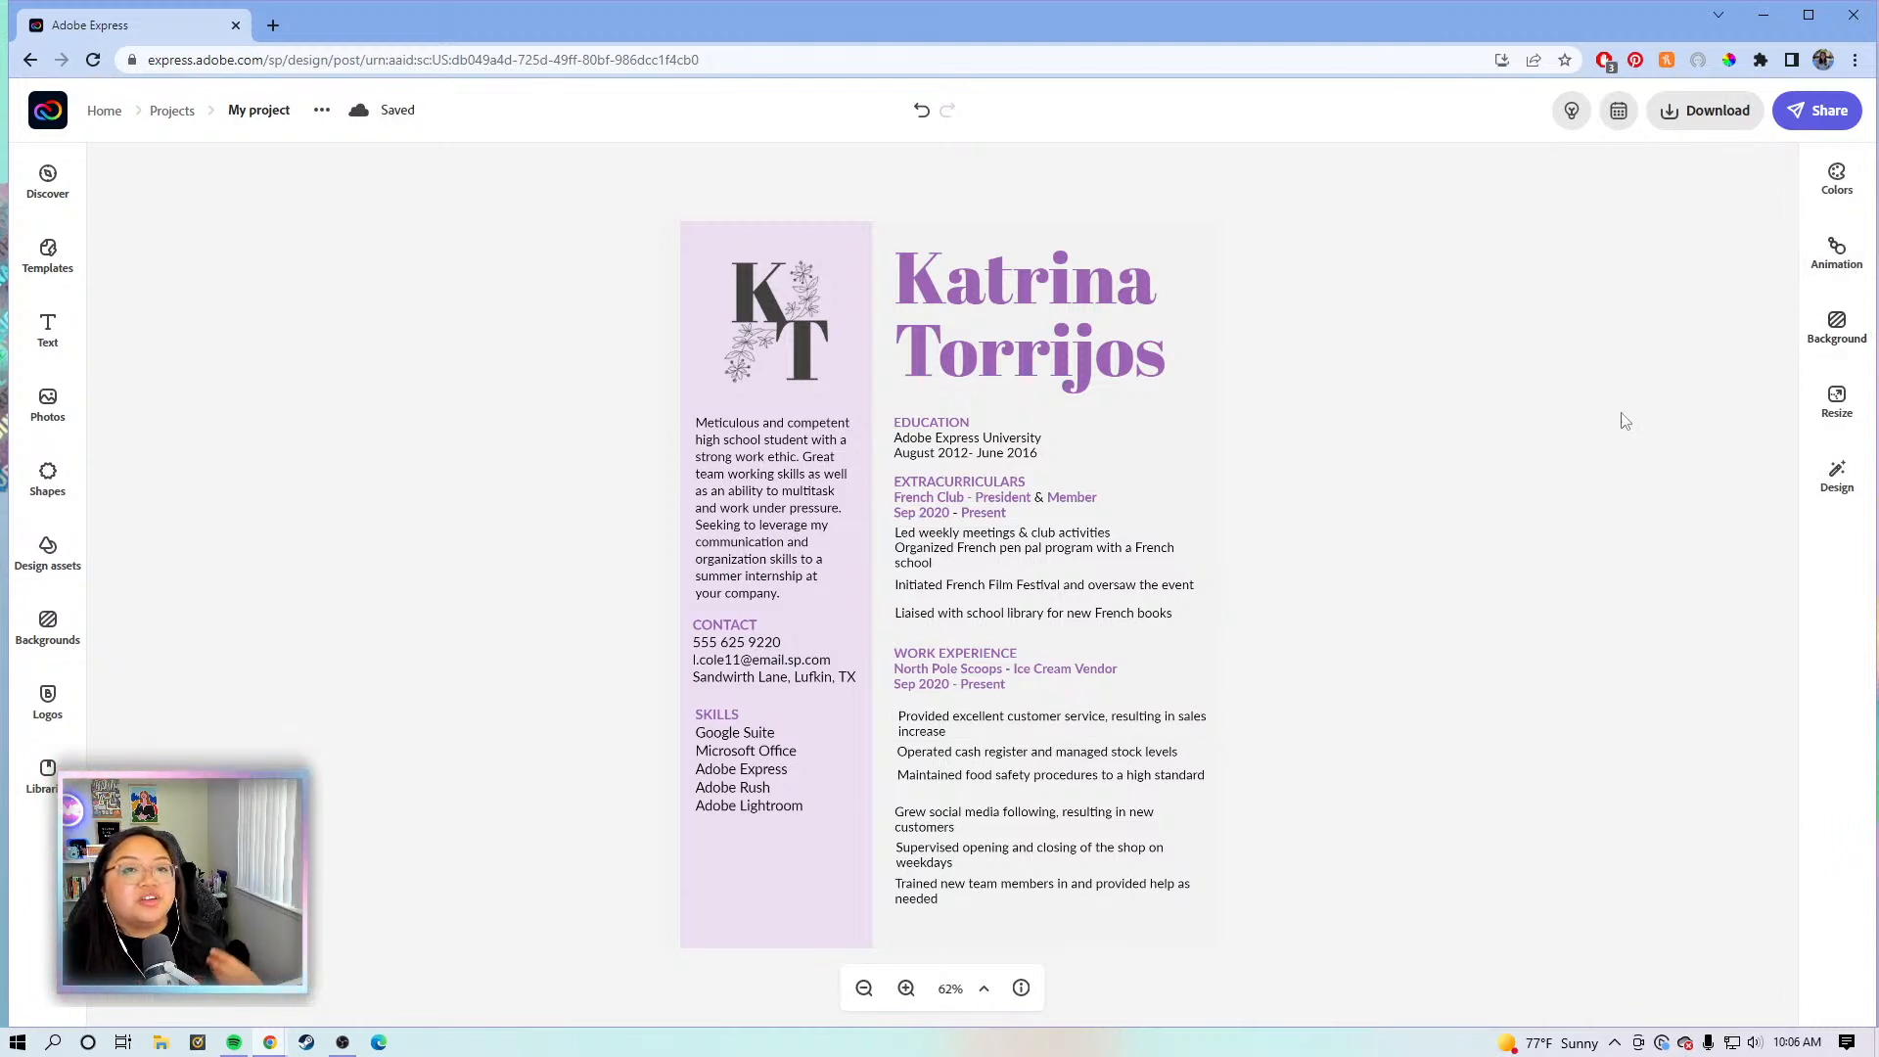
- Show the colour themes and scroll the palette list to the Pastel palettes
{"action": "left_click", "coordinate": [1809, 201]}
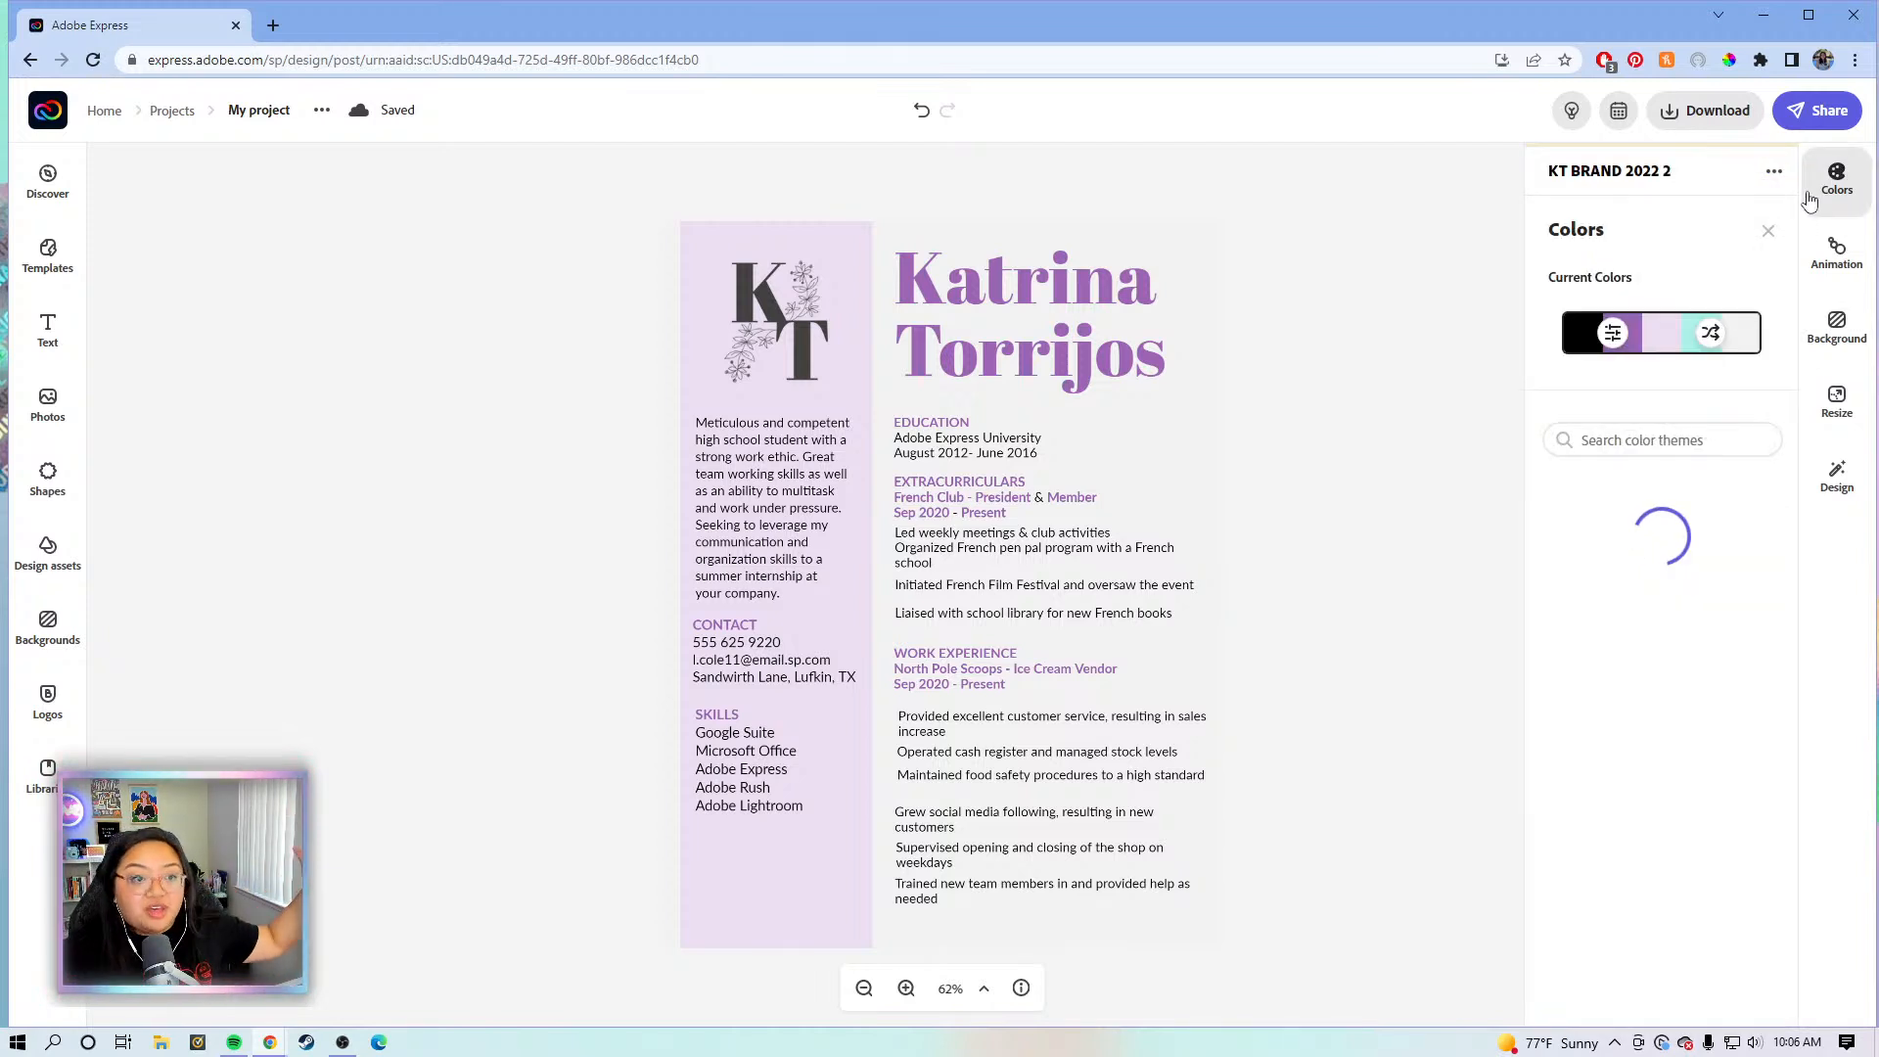
{"action": "scroll", "coordinate": [1634, 583], "scroll_direction": "down", "scroll_amount": 3}
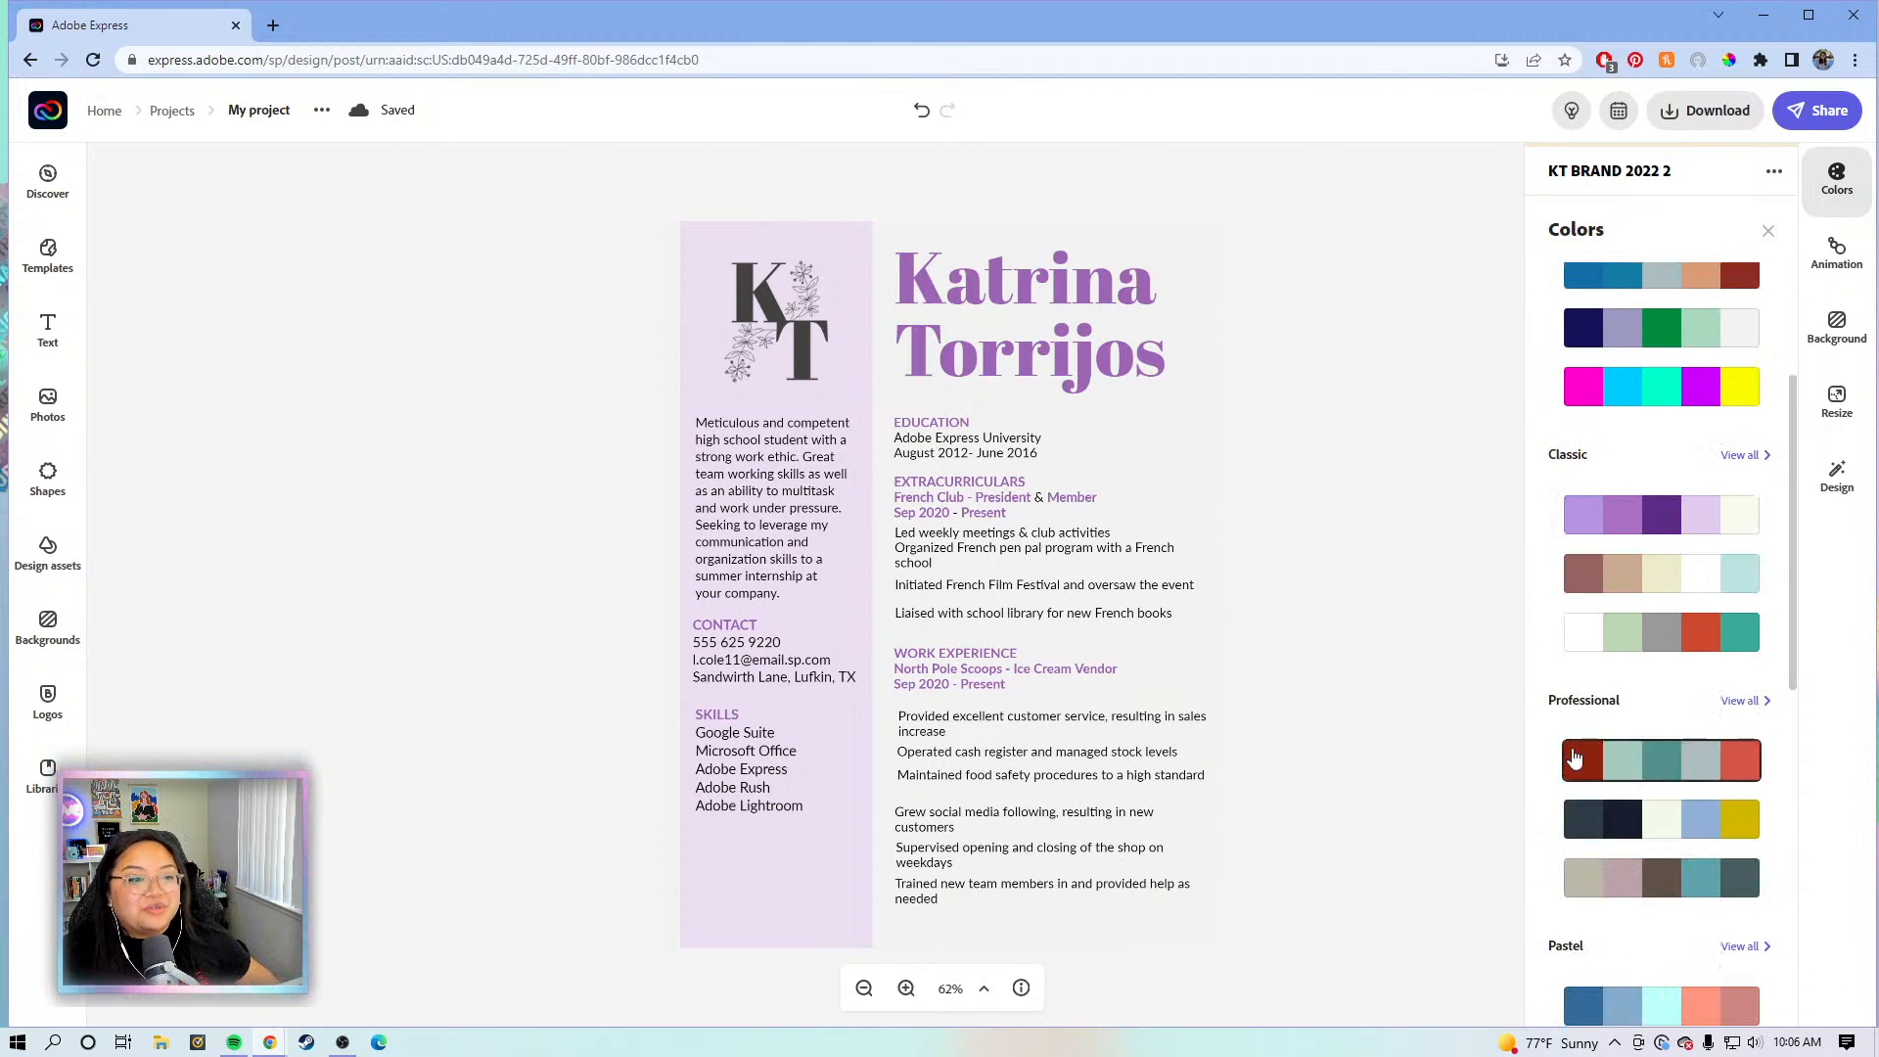
{"action": "scroll", "coordinate": [1576, 718], "scroll_direction": "down", "scroll_amount": 7}
{"action": "scroll", "coordinate": [1564, 574], "scroll_direction": "down", "scroll_amount": 4}
{"action": "scroll", "coordinate": [1589, 617], "scroll_direction": "up", "scroll_amount": 6}
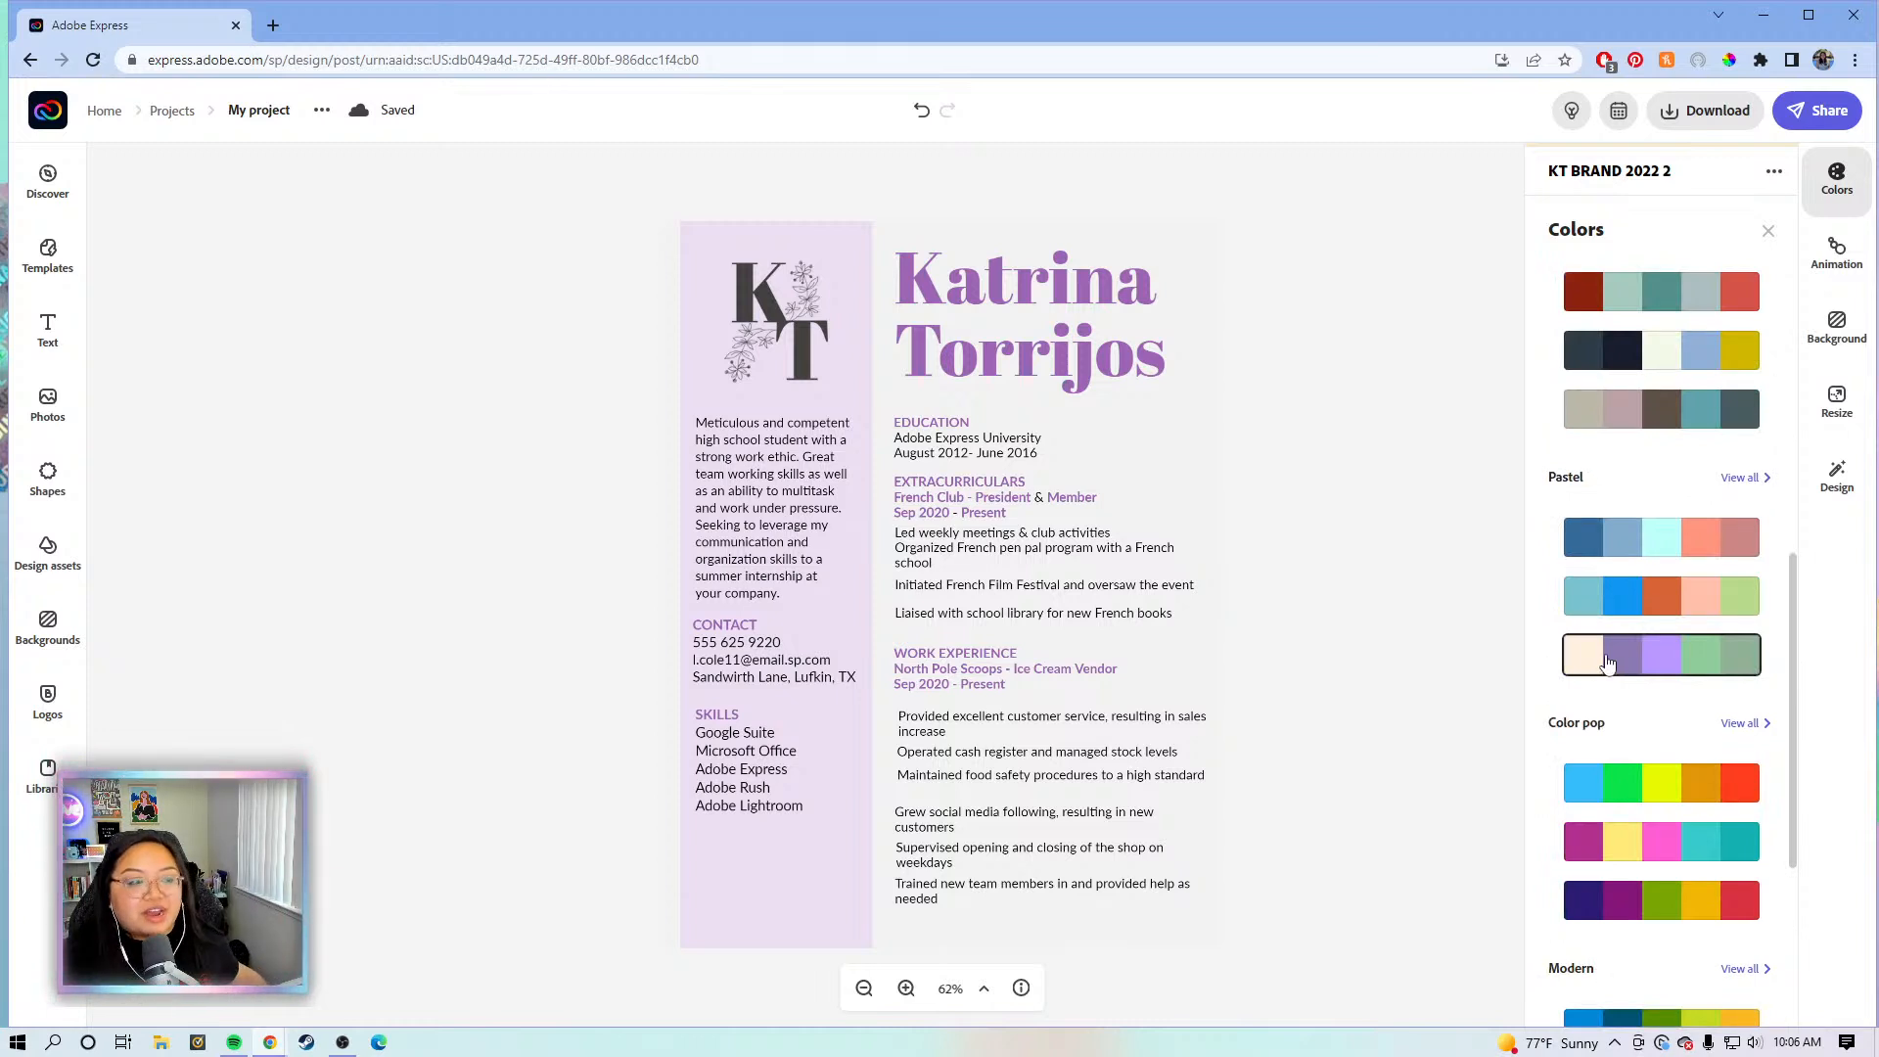
{"action": "scroll", "coordinate": [1610, 656], "scroll_direction": "up", "scroll_amount": 5}
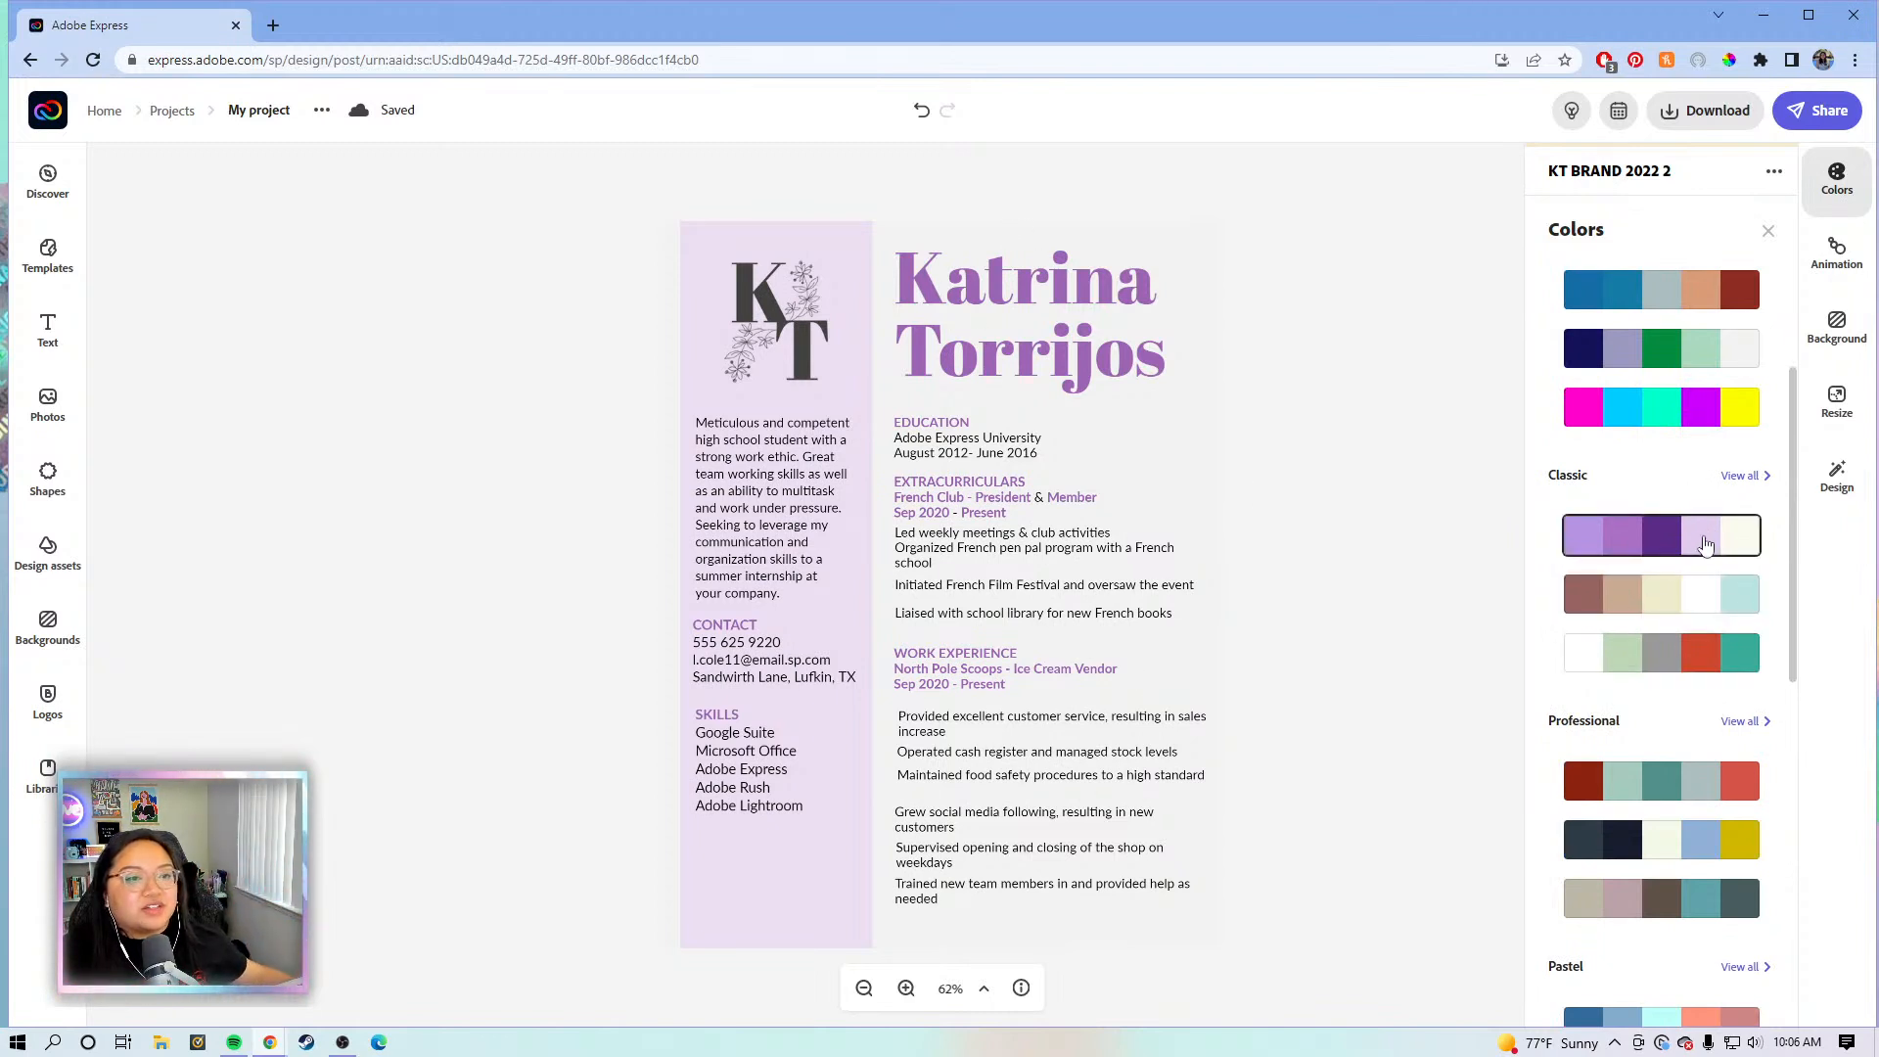
{"action": "scroll", "coordinate": [1705, 587], "scroll_direction": "down", "scroll_amount": 3}
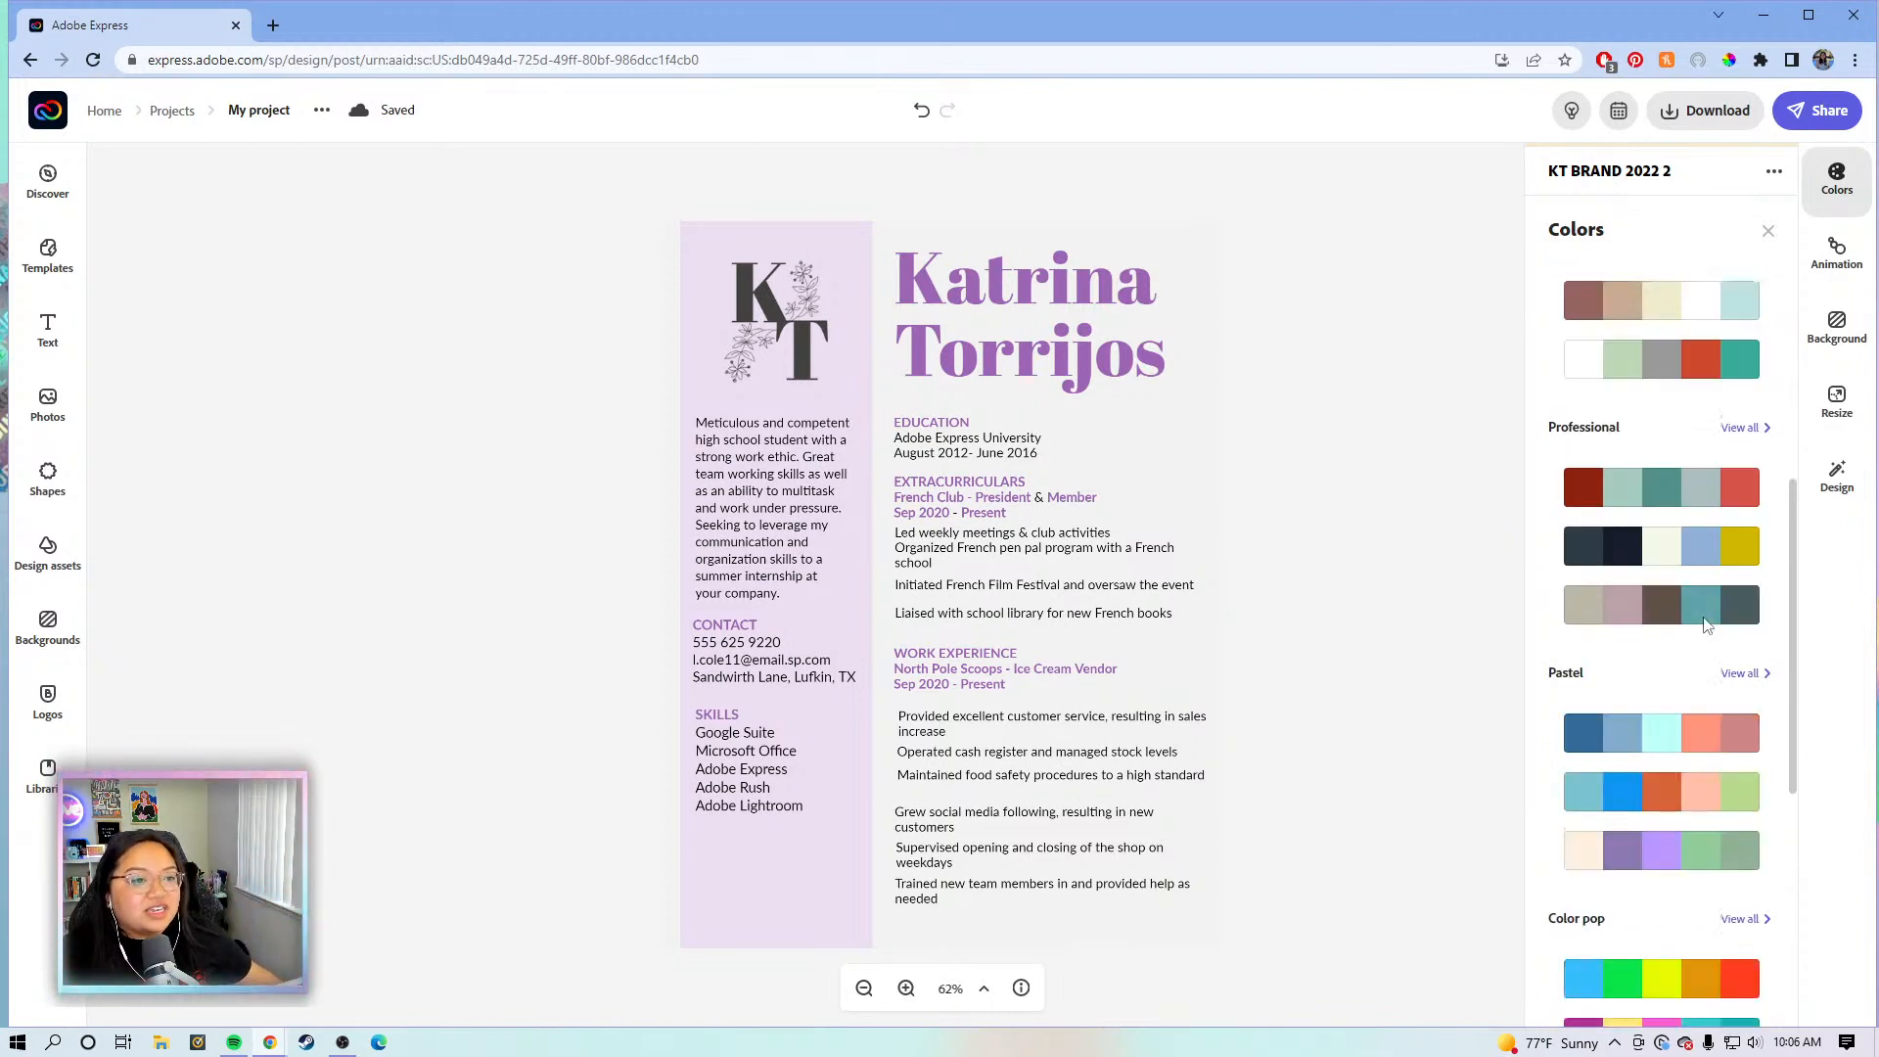
- Apply the first Pastel palette and shuffle its colours through several layouts
{"action": "left_click", "coordinate": [1703, 744]}
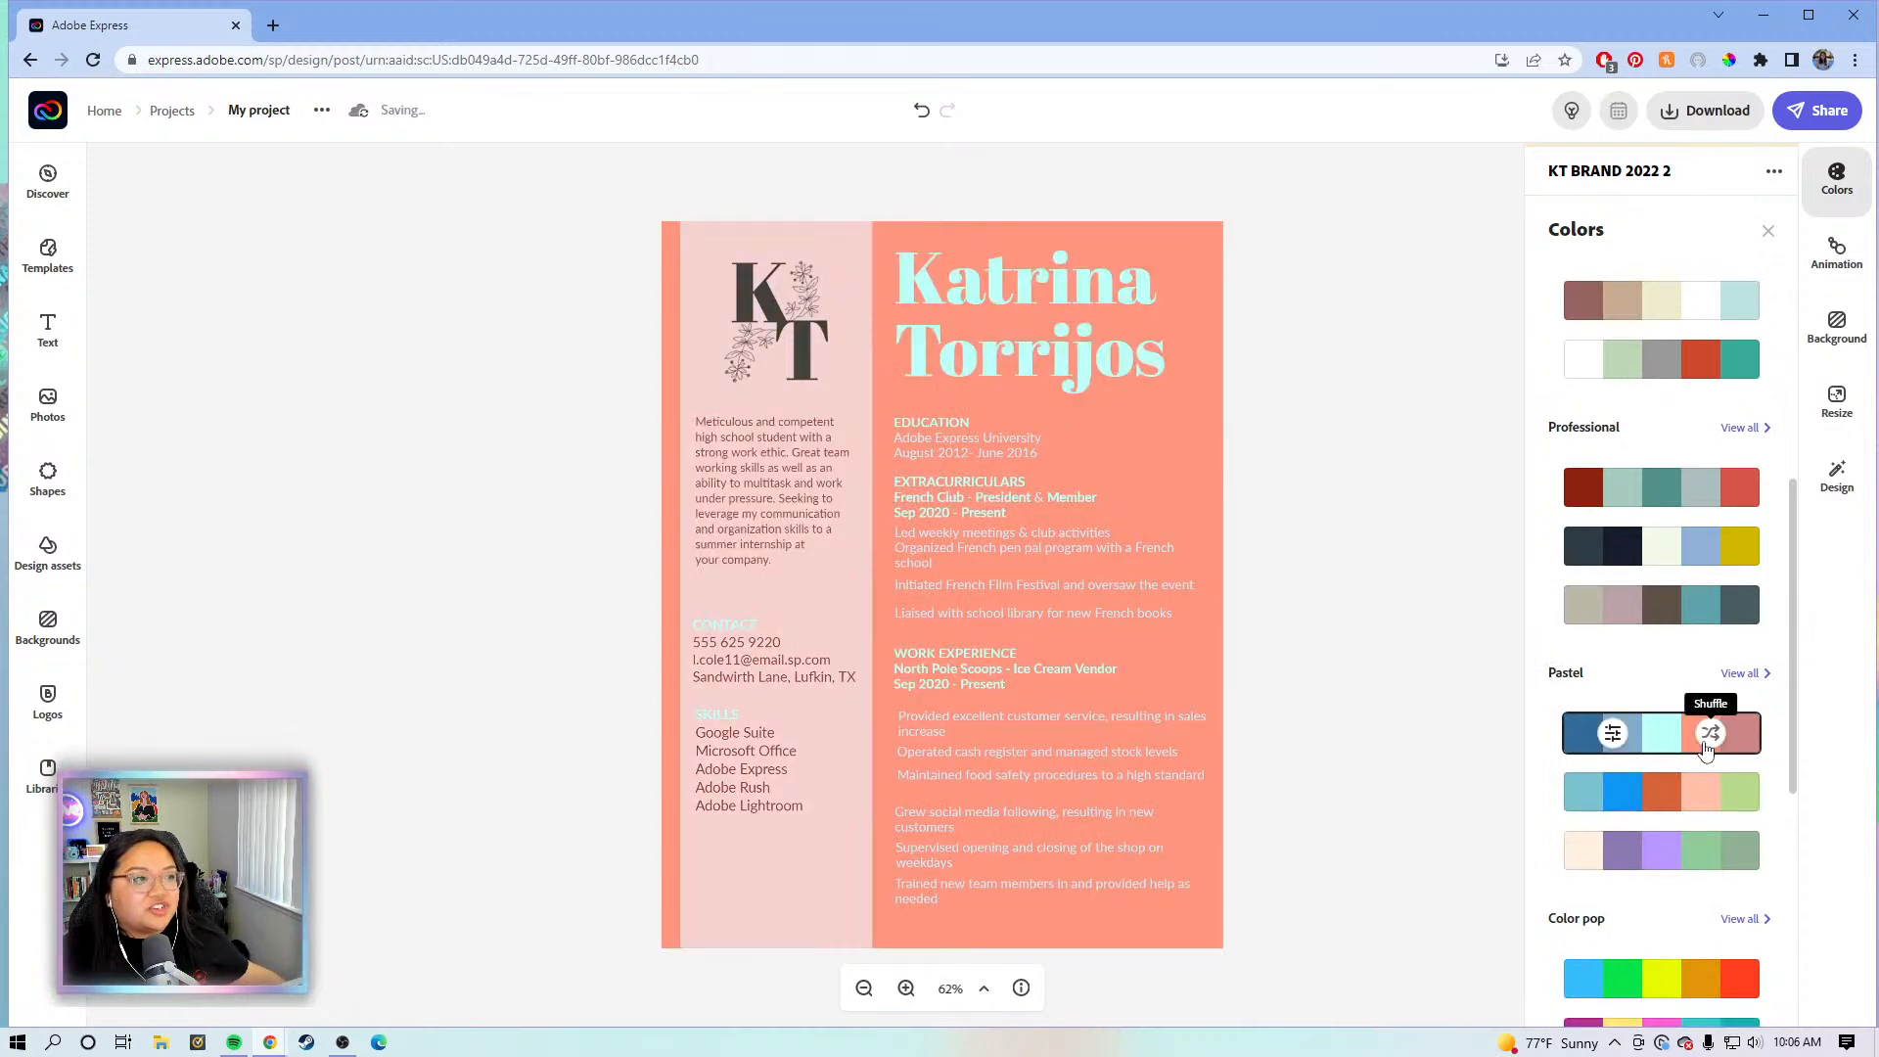
{"action": "left_click", "coordinate": [1705, 748]}
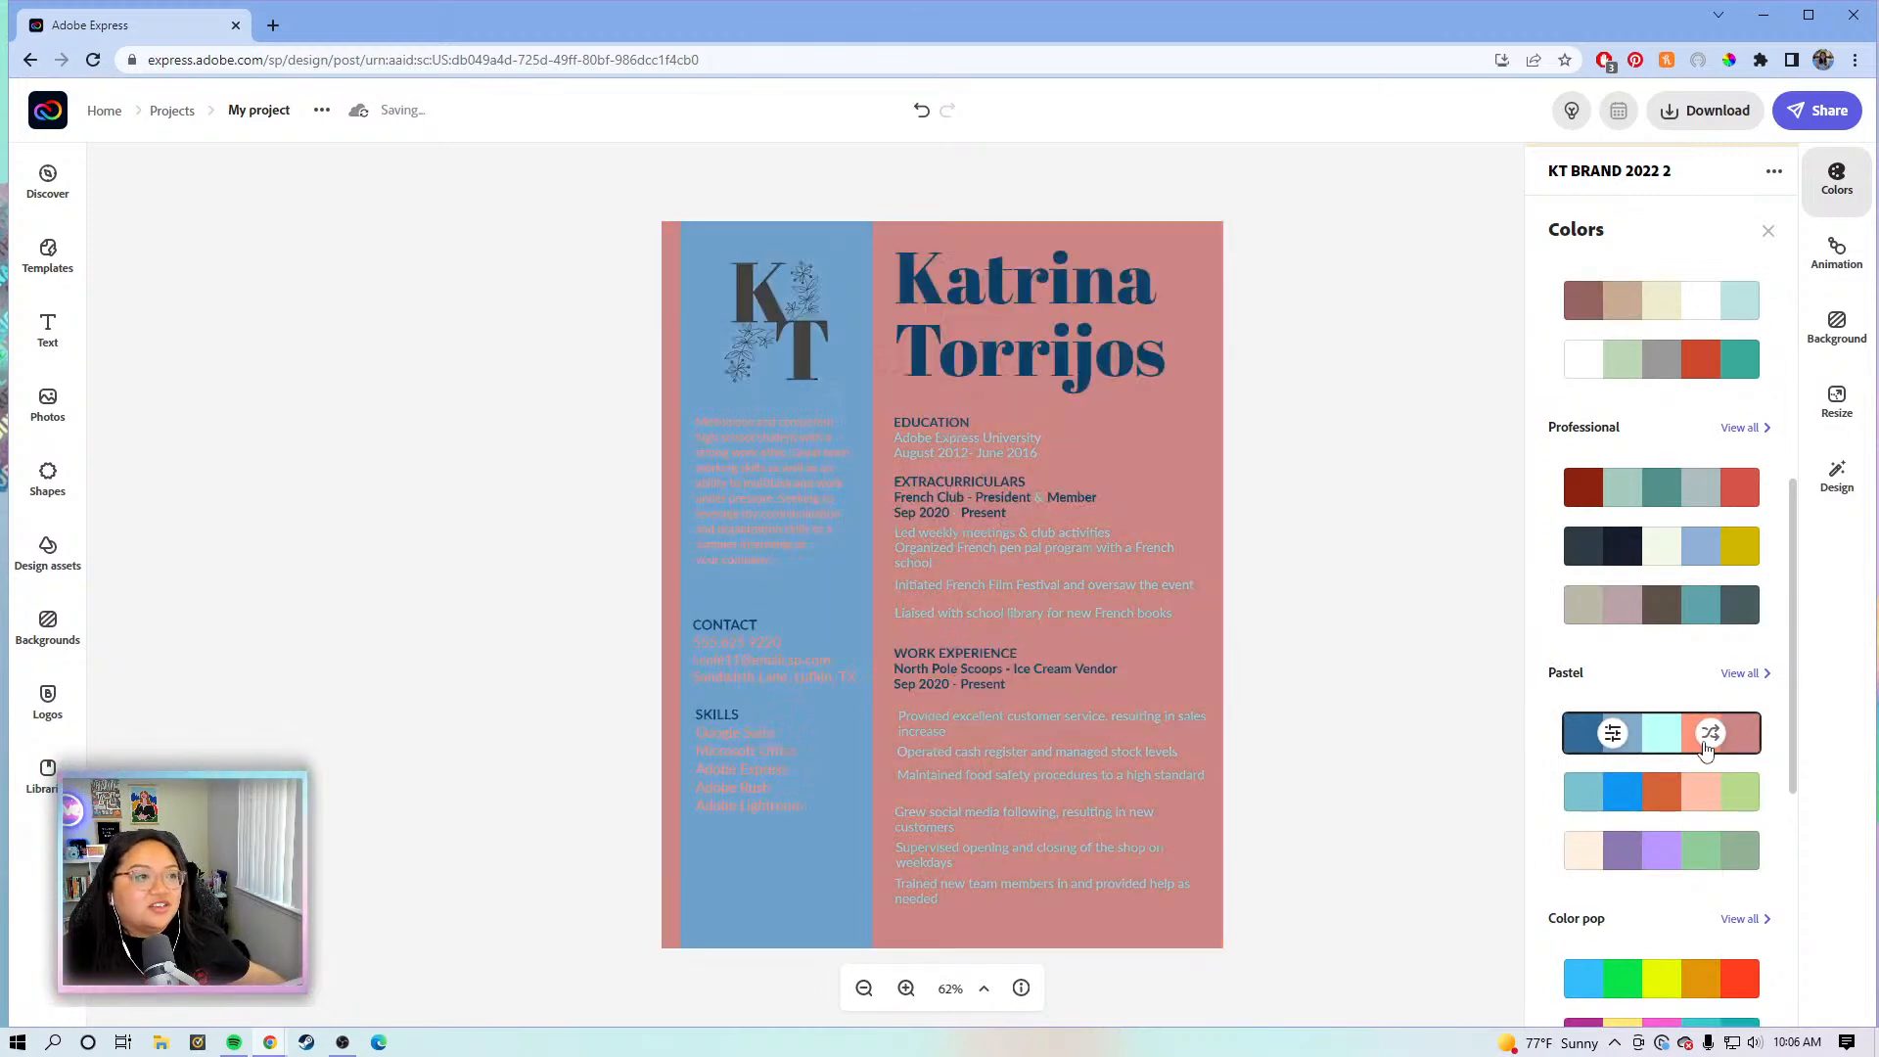
{"action": "left_click", "coordinate": [1704, 747]}
{"action": "left_click", "coordinate": [1705, 748]}
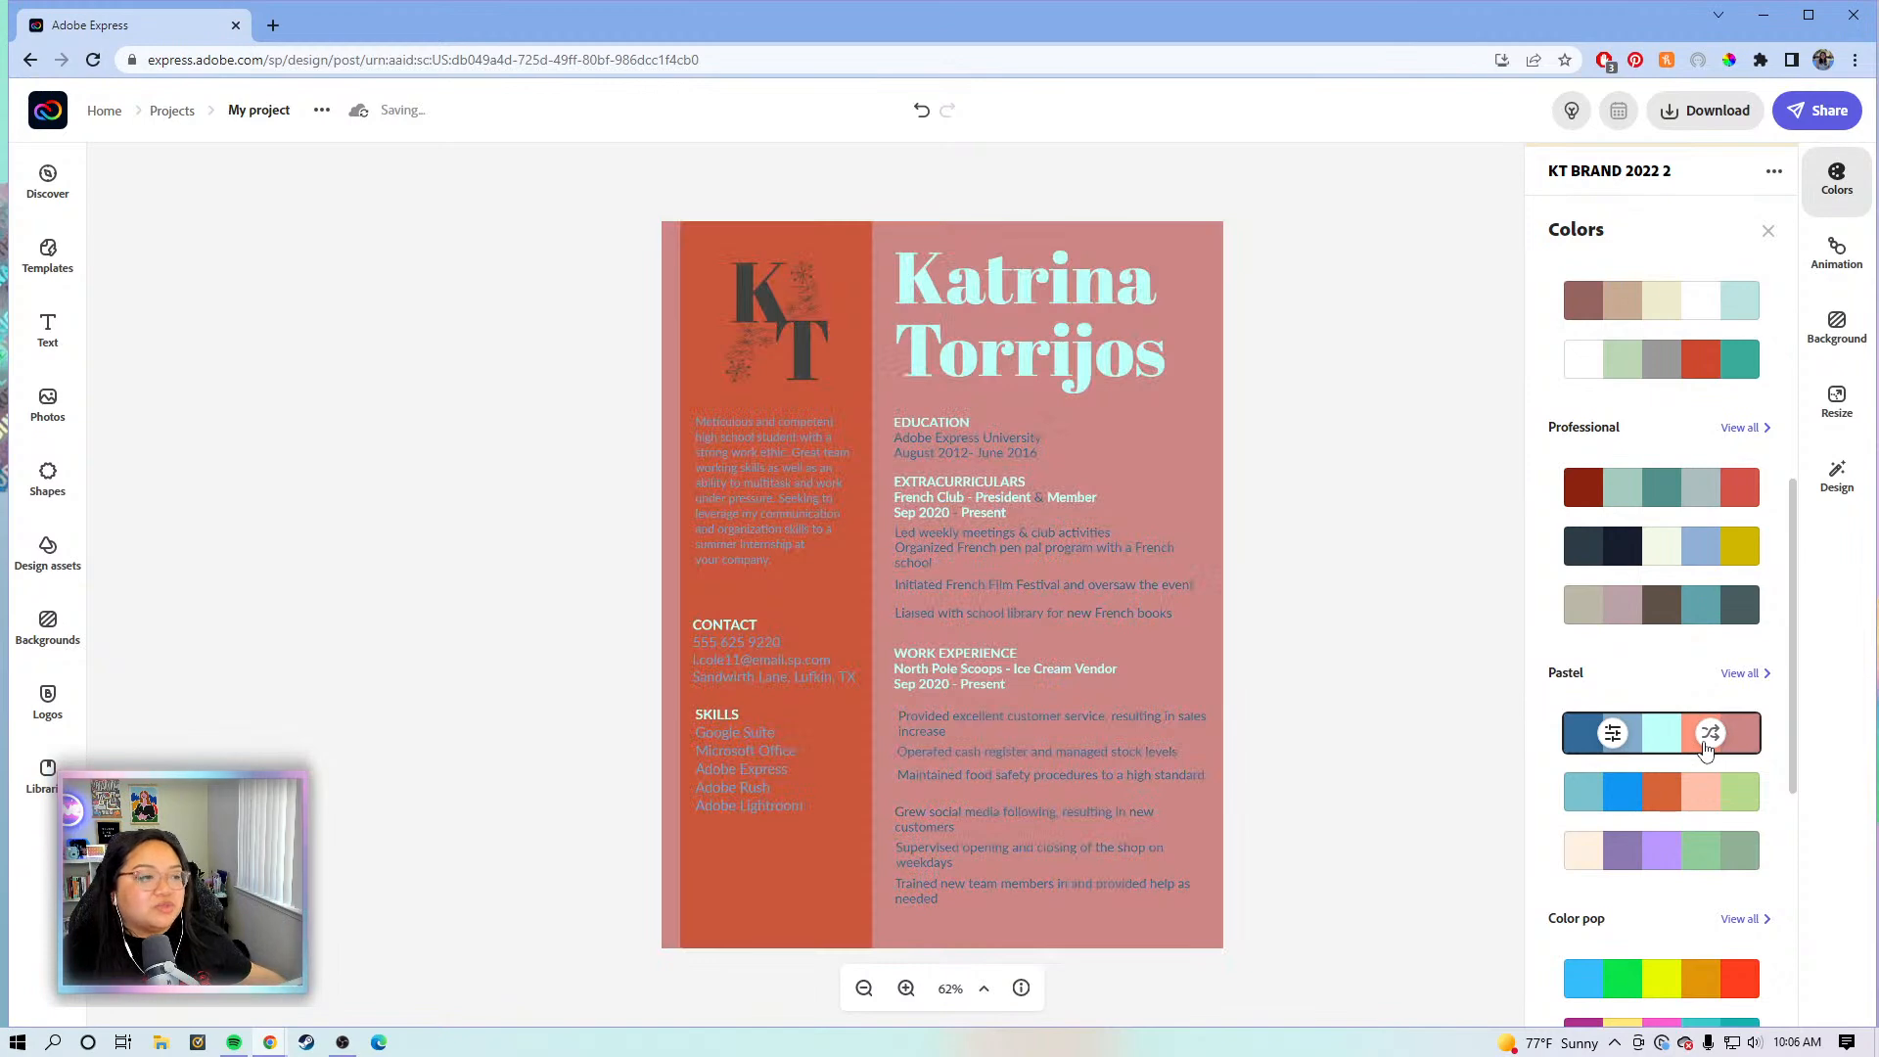
{"action": "left_click", "coordinate": [1705, 748]}
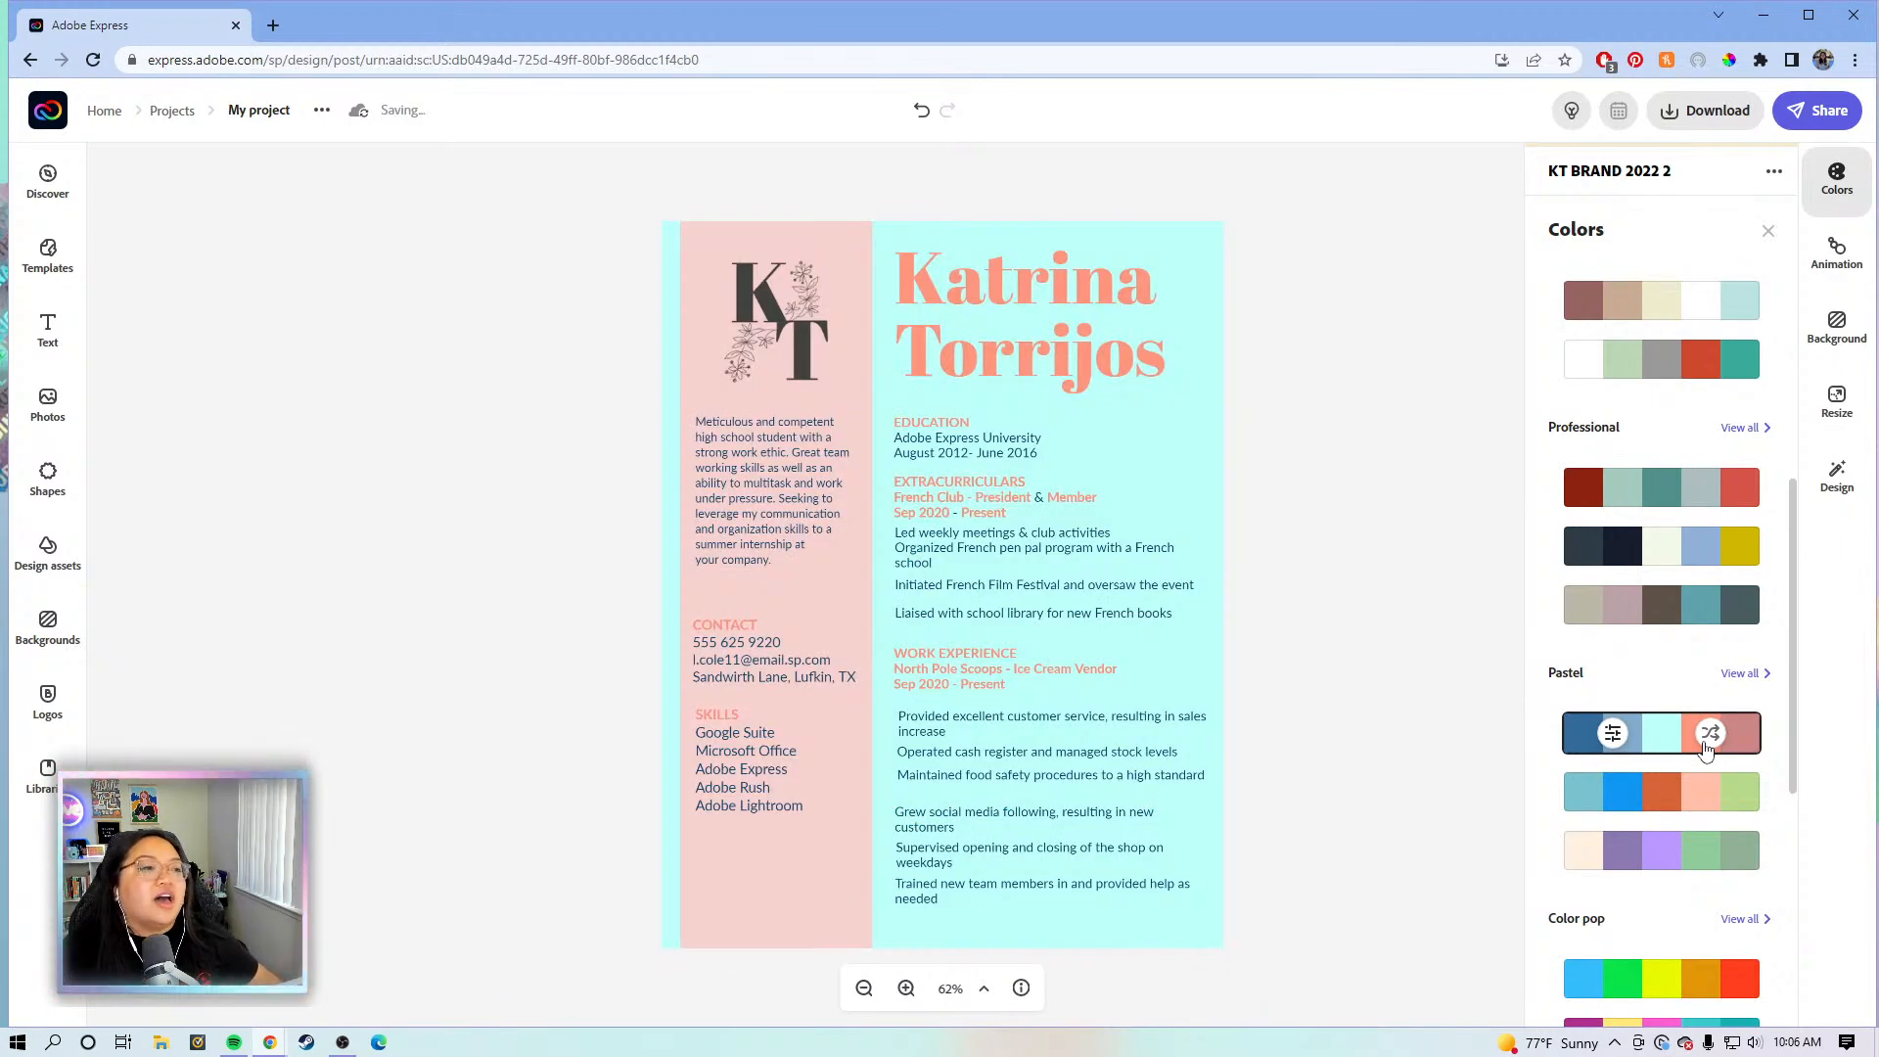
{"action": "left_click", "coordinate": [1705, 748]}
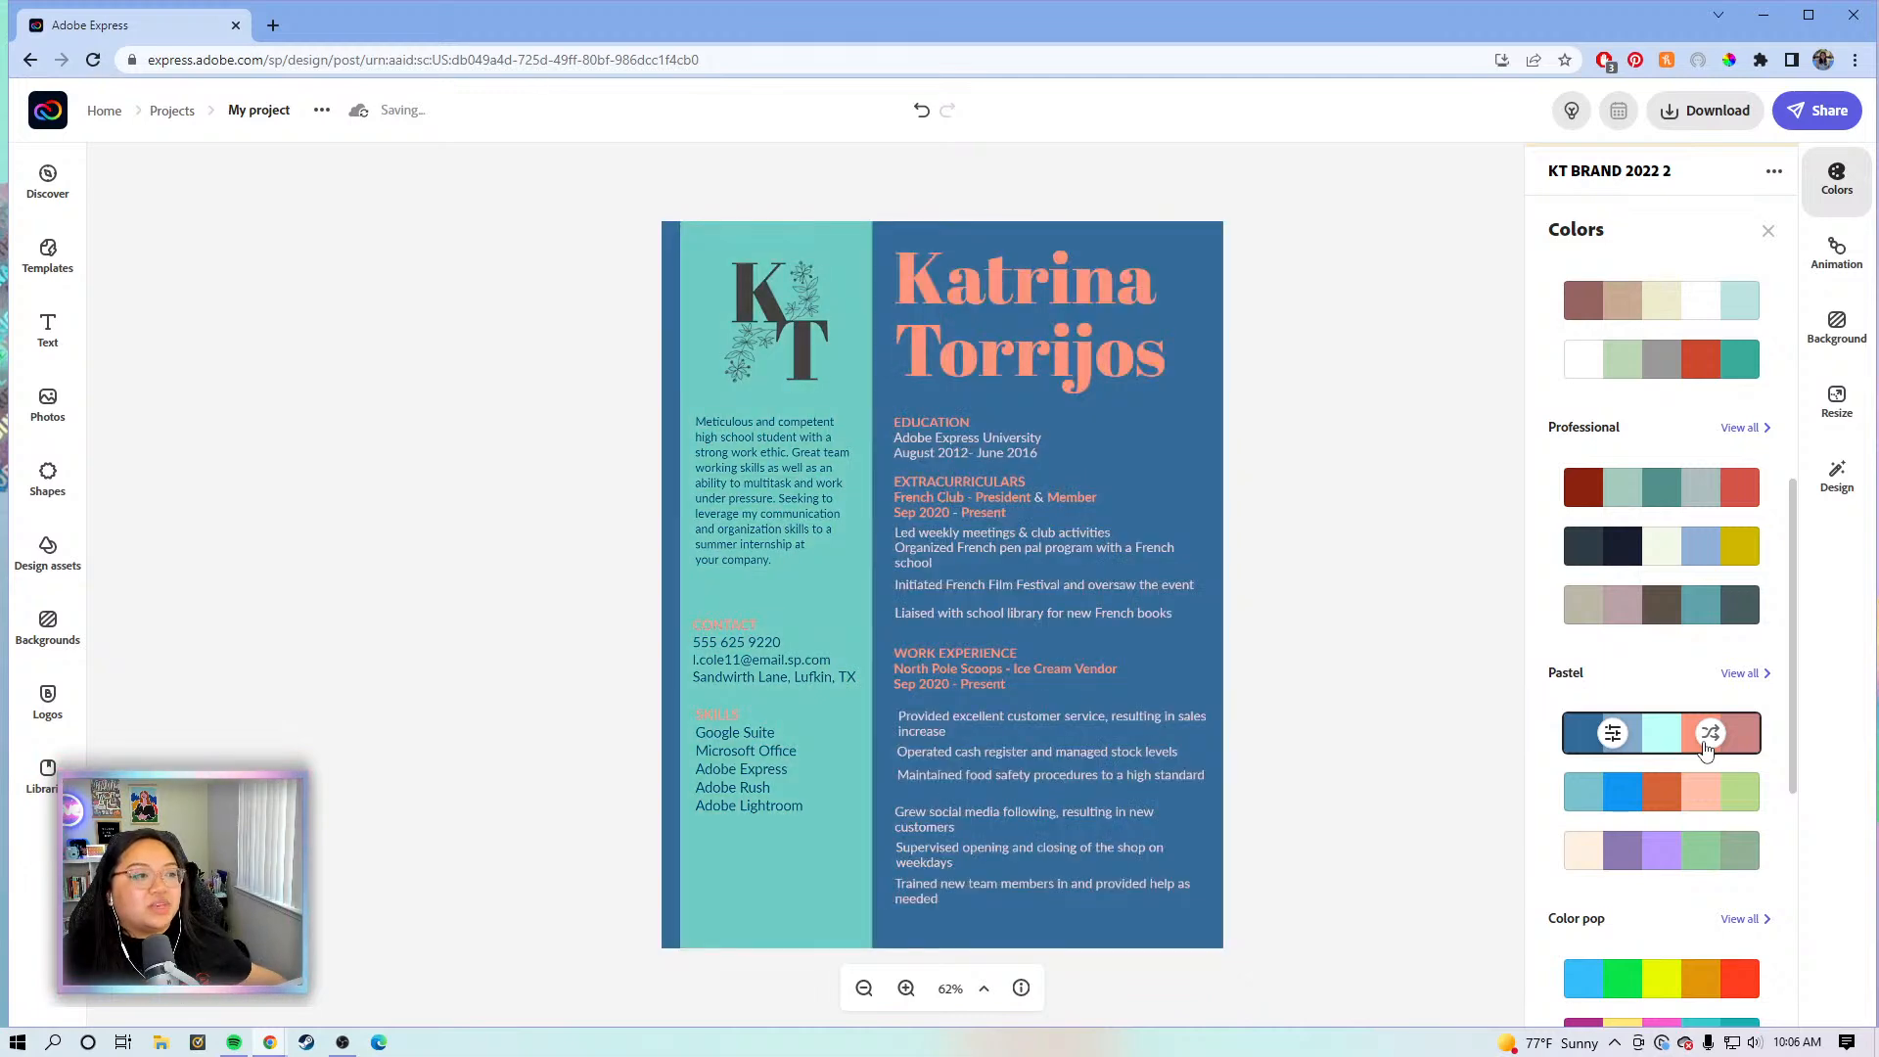
{"action": "left_click", "coordinate": [1705, 748]}
{"action": "left_click", "coordinate": [1705, 748]}
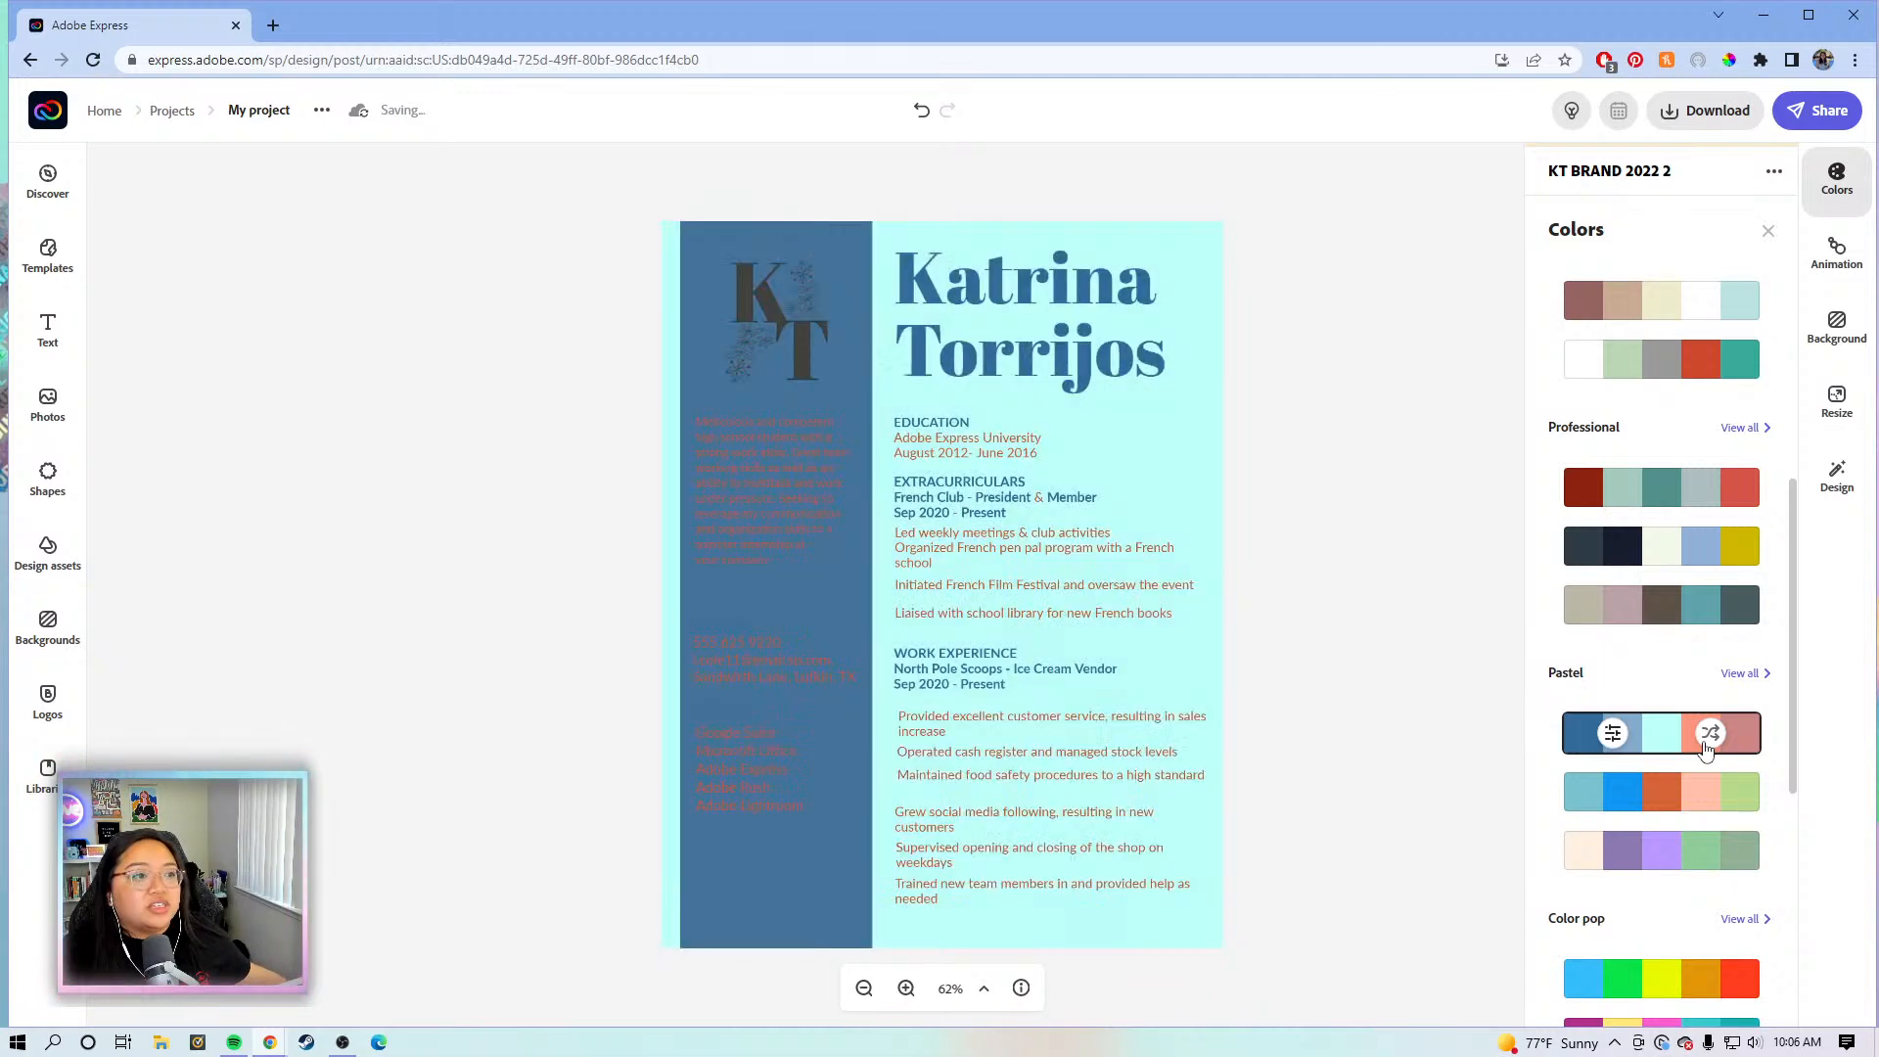
{"action": "left_click", "coordinate": [1705, 748]}
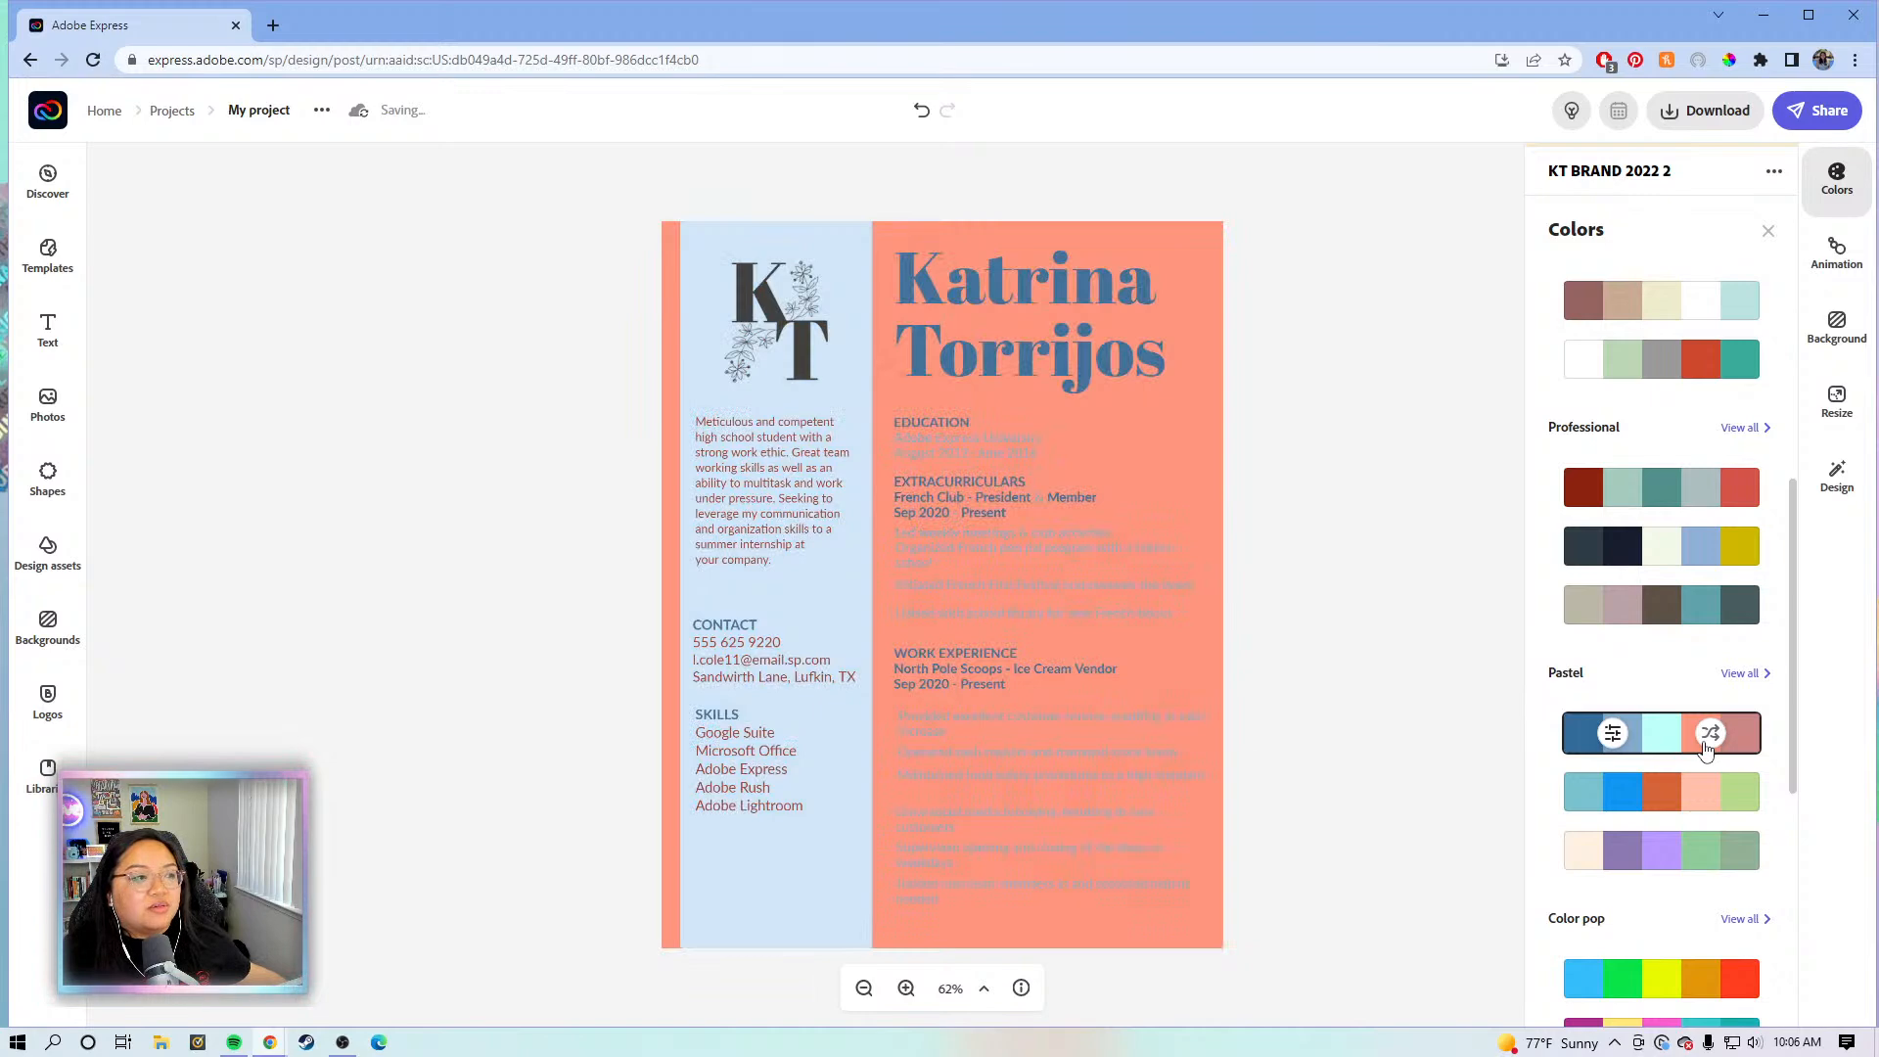
{"action": "left_click", "coordinate": [1705, 748]}
{"action": "scroll", "coordinate": [1703, 764], "scroll_direction": "down", "scroll_amount": 2}
{"action": "scroll", "coordinate": [1690, 780], "scroll_direction": "up", "scroll_amount": 1}
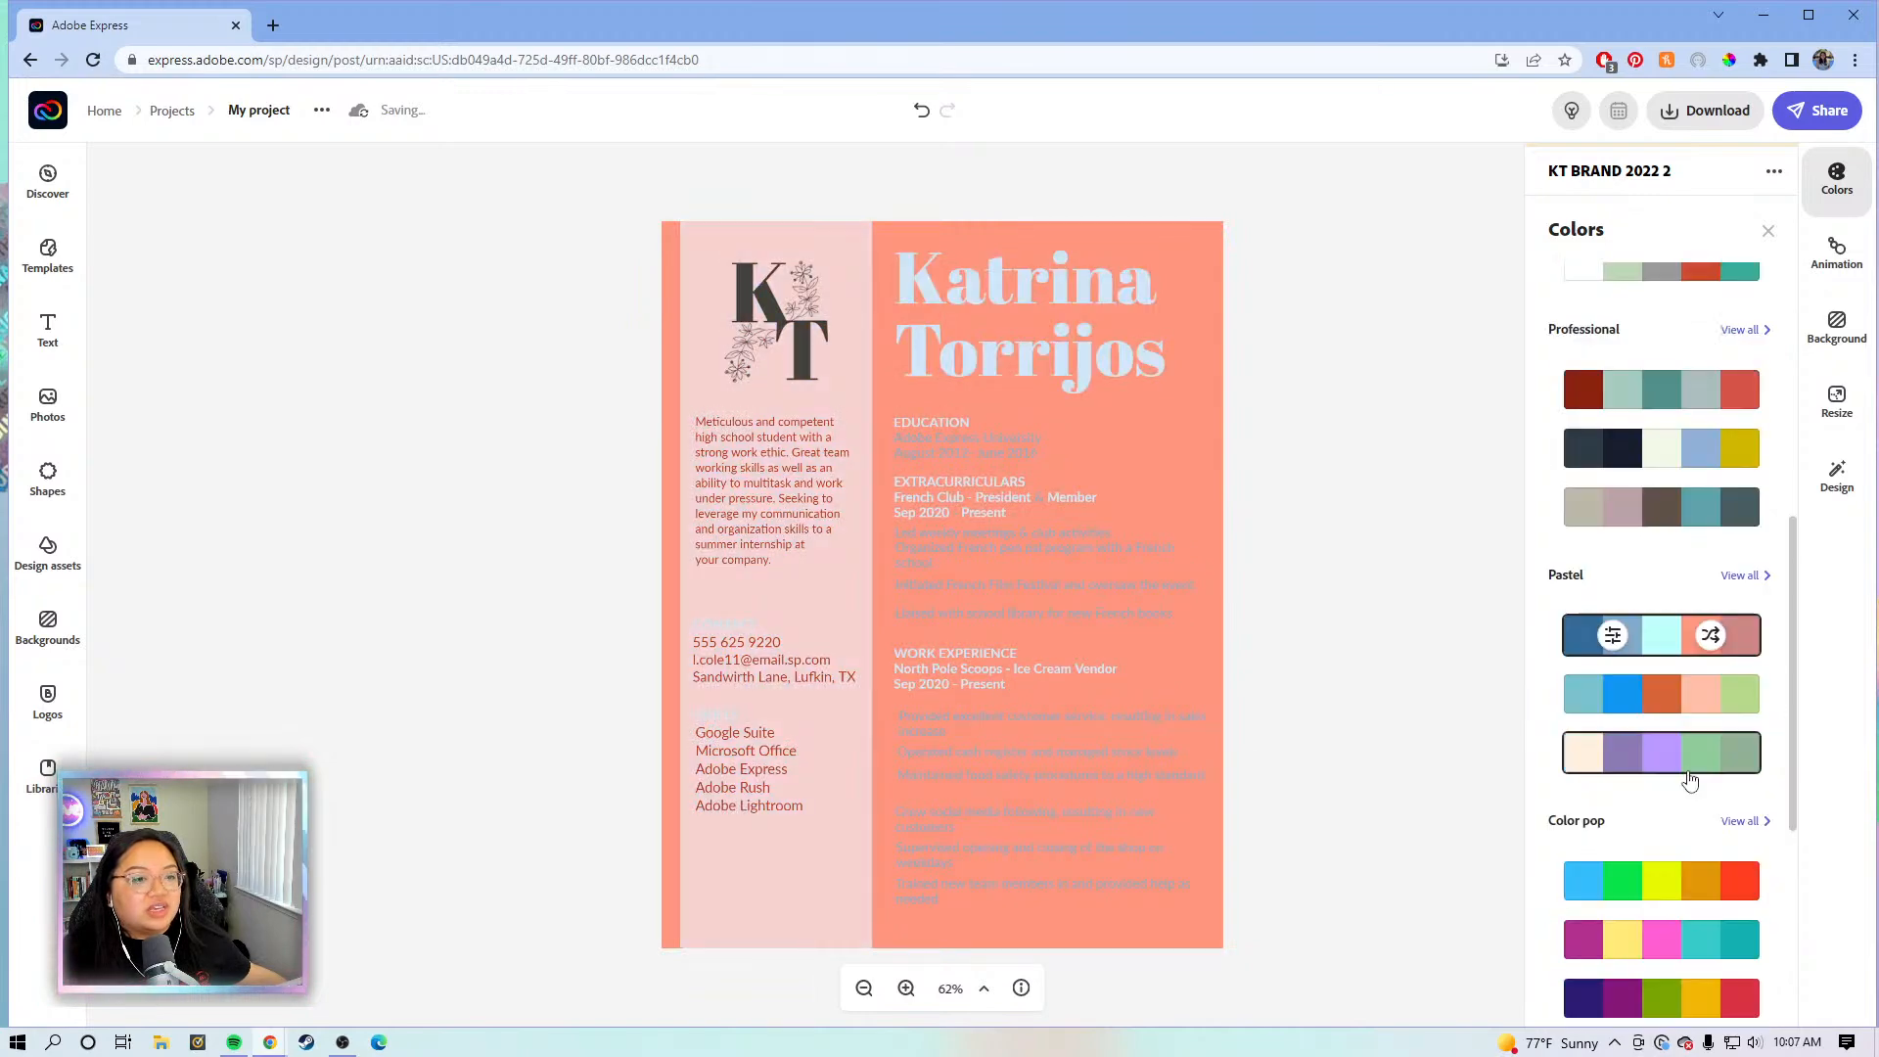
- Try the second Pastel and third Classic palettes, shuffling to a teal sidebar on white
{"action": "left_click", "coordinate": [1704, 704]}
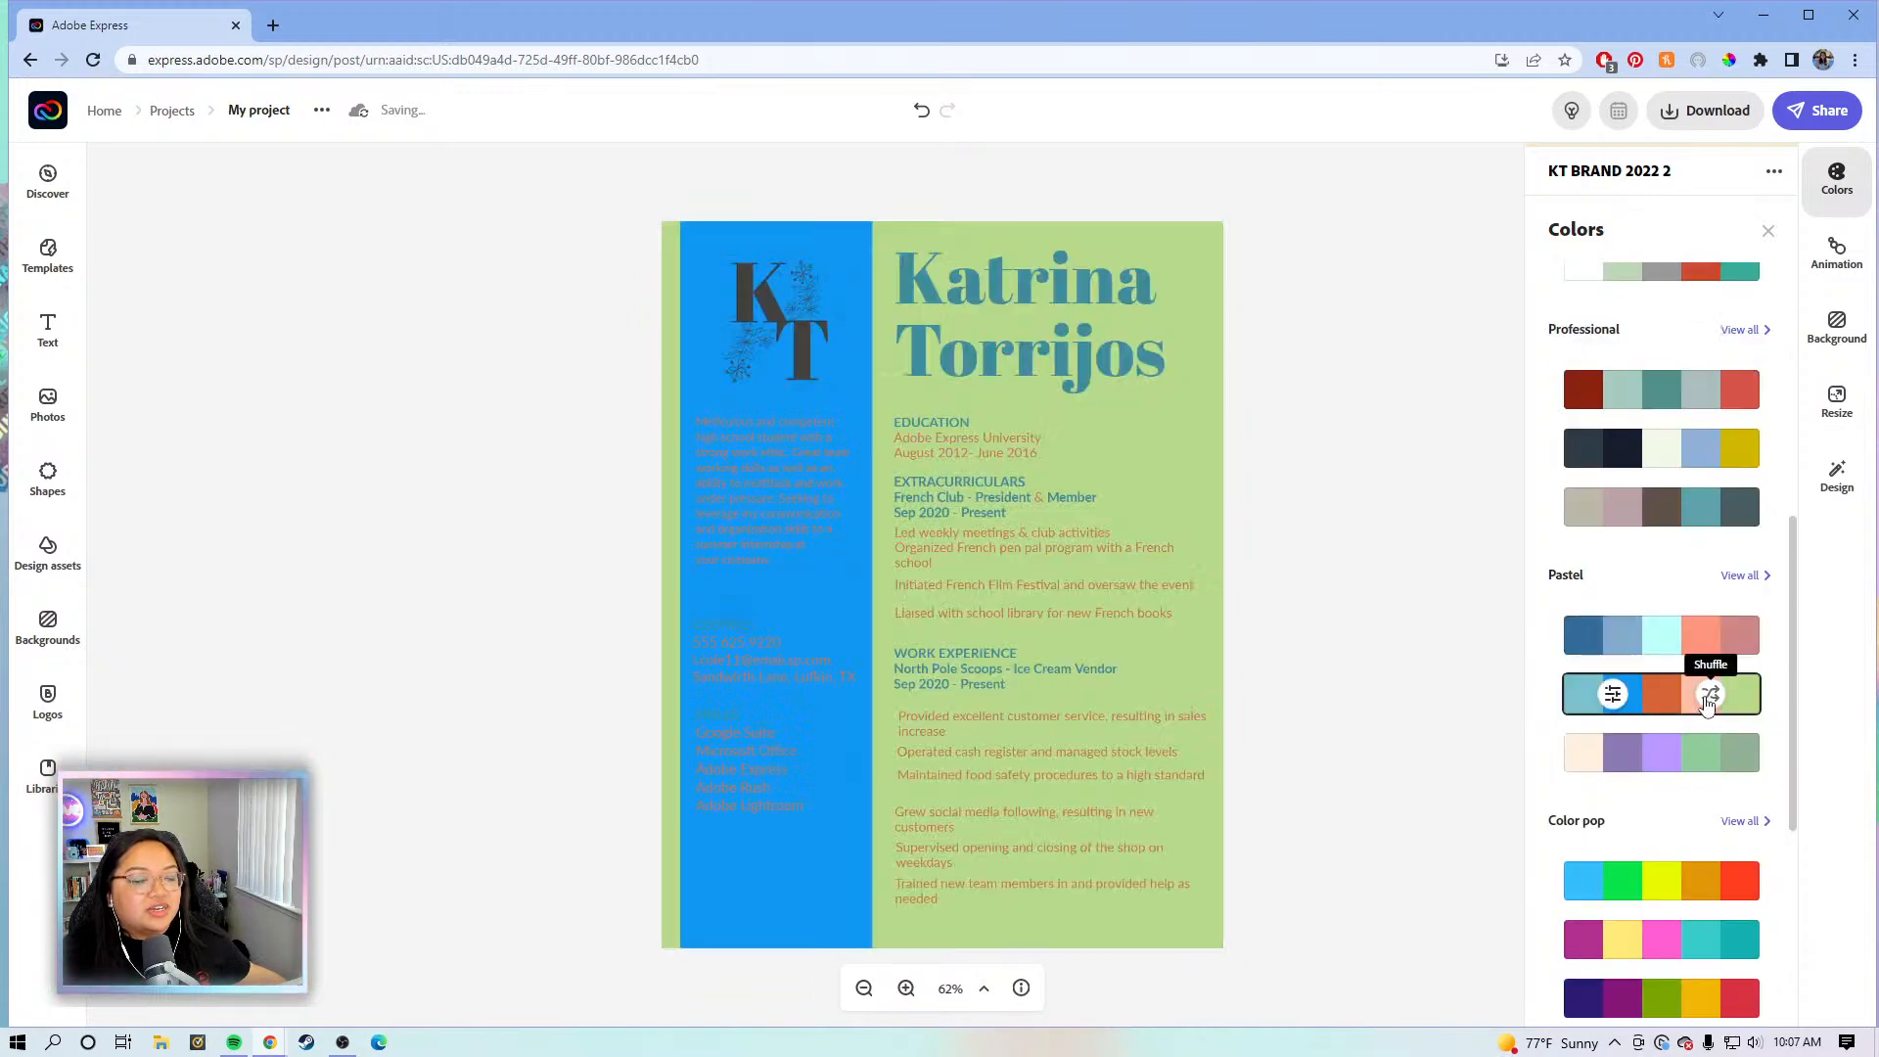
{"action": "left_click", "coordinate": [1708, 702]}
{"action": "scroll", "coordinate": [1705, 704], "scroll_direction": "up", "scroll_amount": 2}
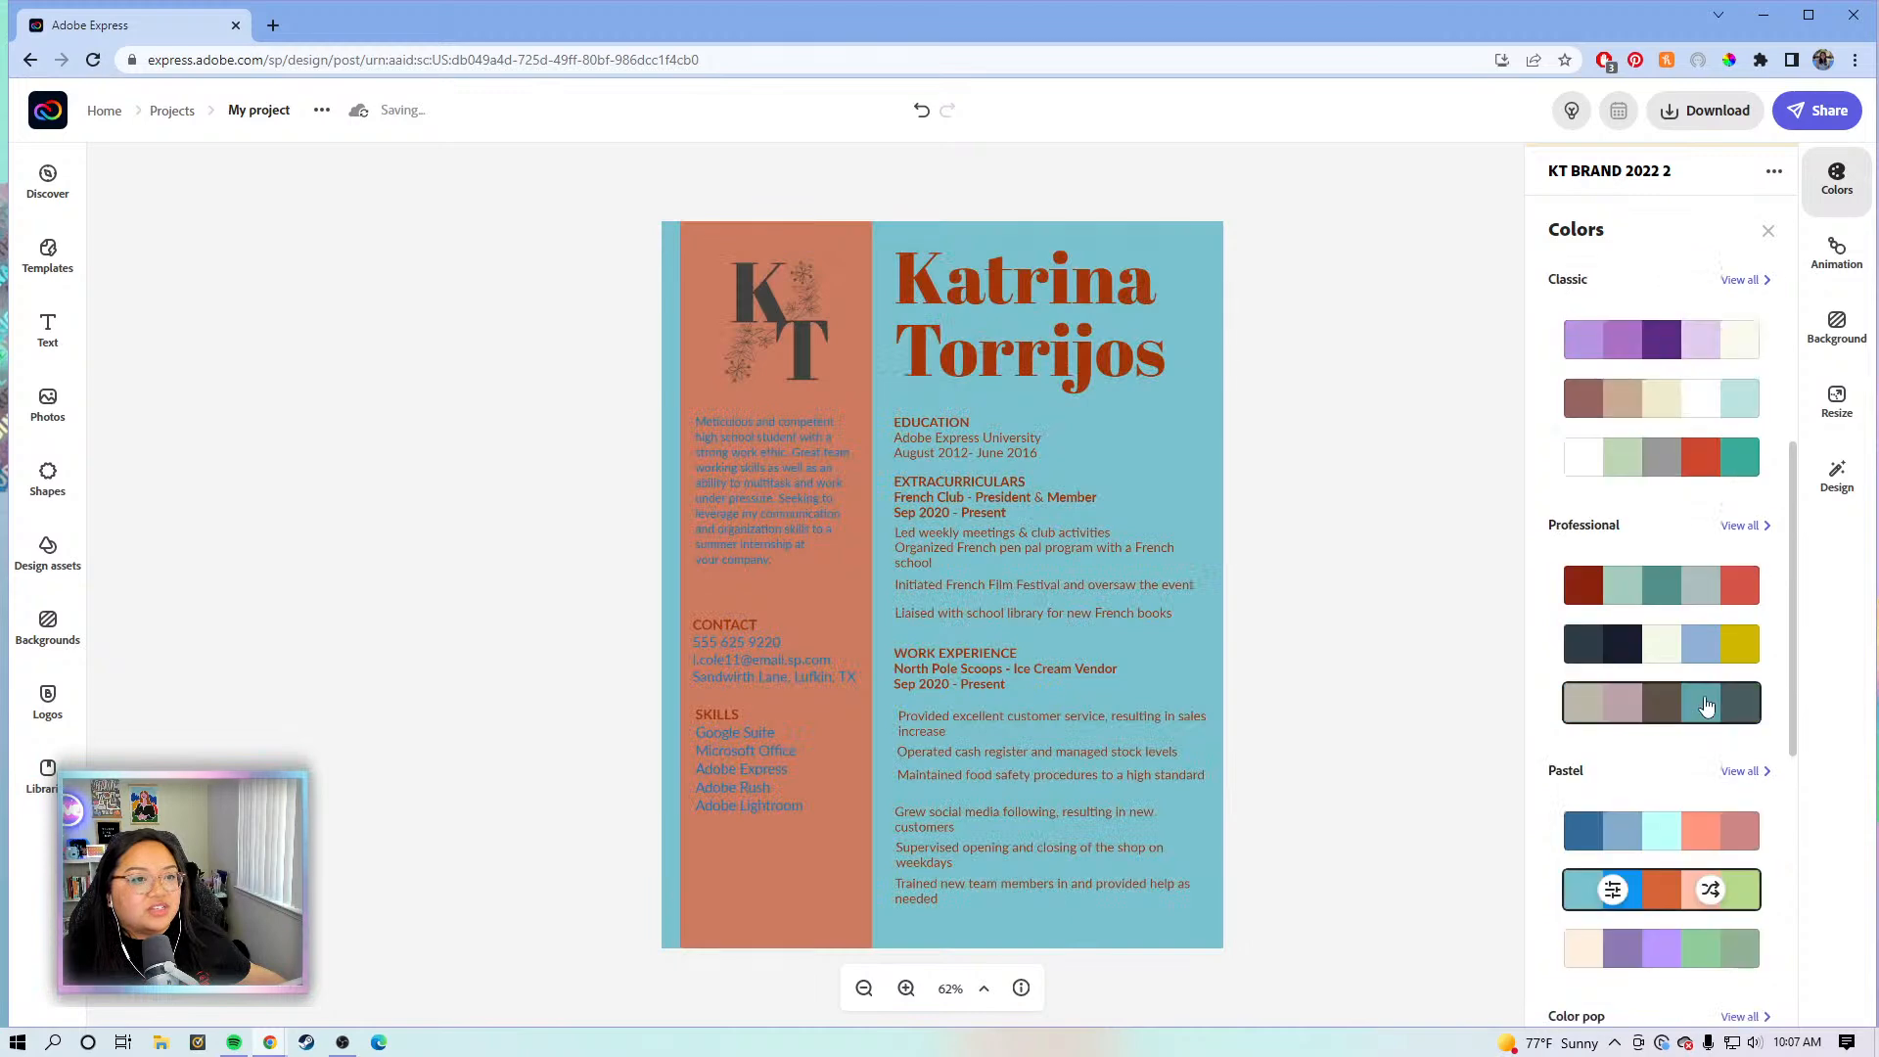
{"action": "left_click", "coordinate": [1713, 460]}
{"action": "left_click", "coordinate": [1712, 460]}
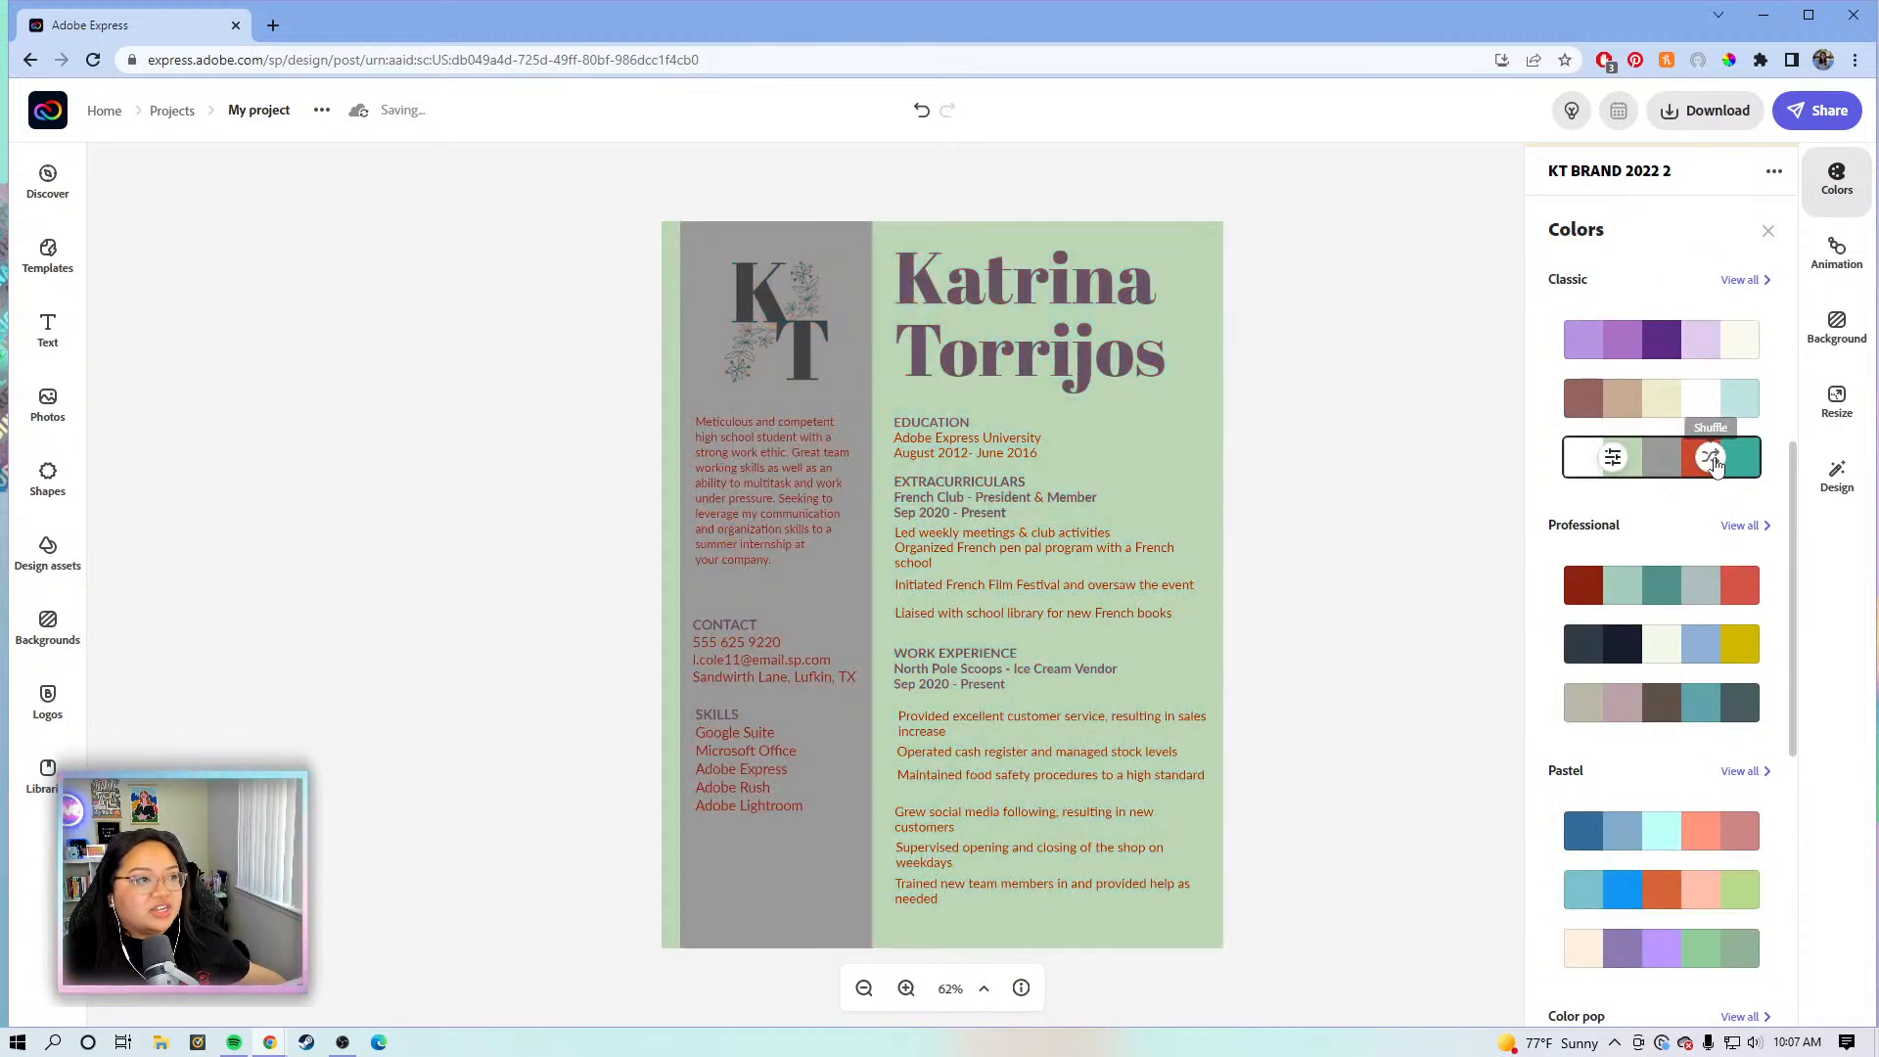
{"action": "left_click", "coordinate": [1712, 460]}
{"action": "left_click", "coordinate": [1713, 460]}
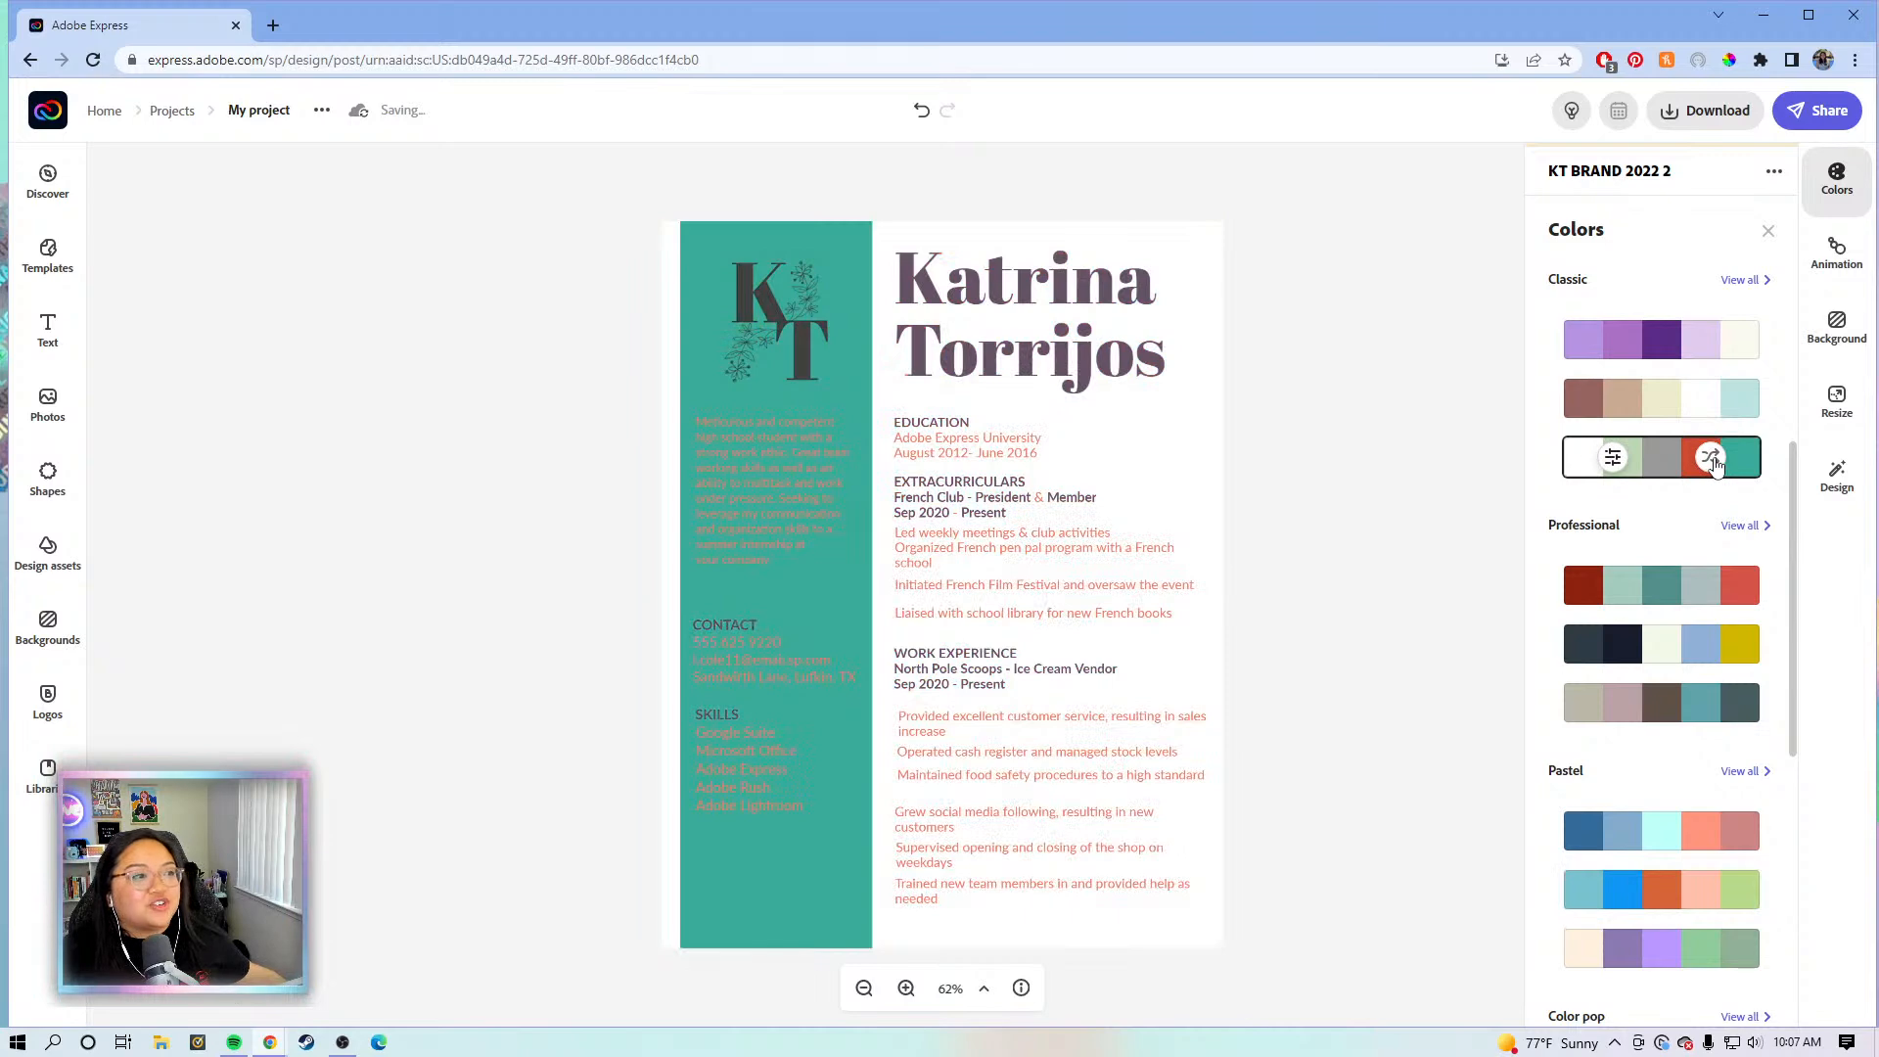
- Try the second Color pop palette, shuffled to a pink sidebar with teal body
{"action": "scroll", "coordinate": [1707, 489], "scroll_direction": "down", "scroll_amount": 6}
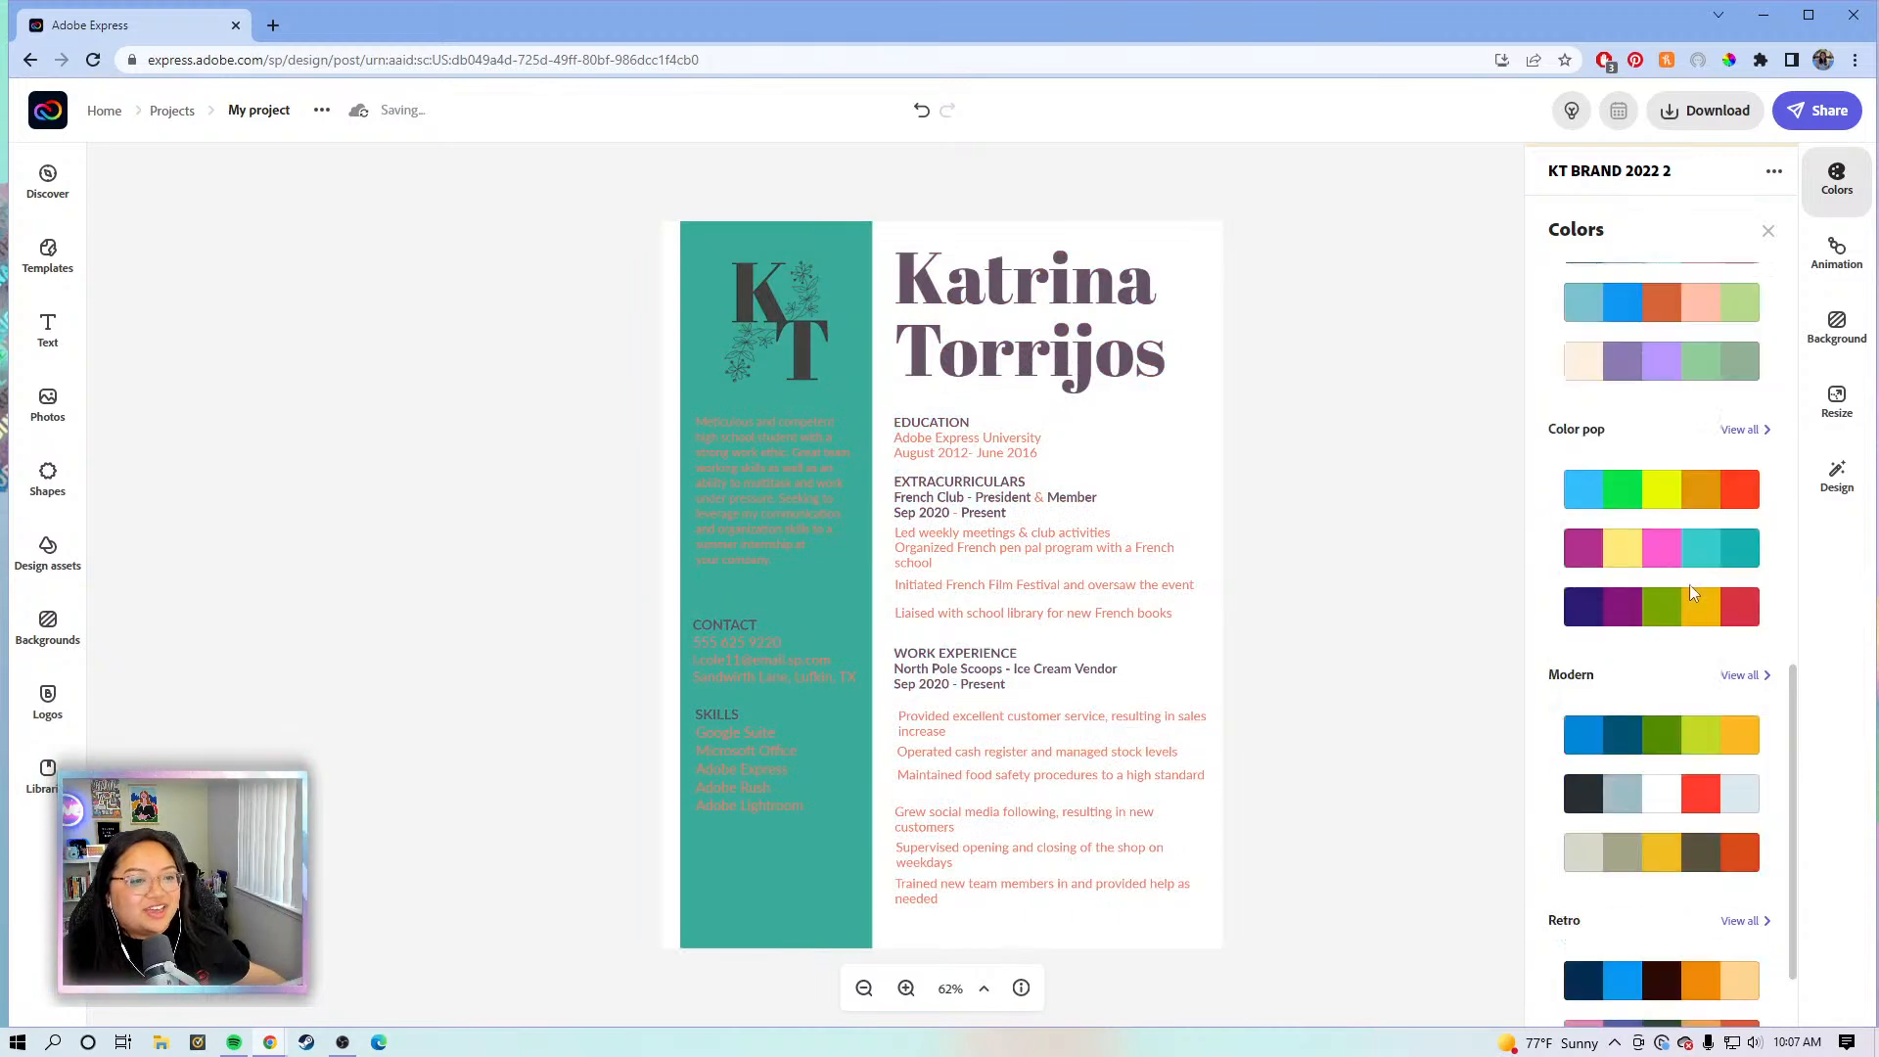
{"action": "left_click", "coordinate": [1710, 552]}
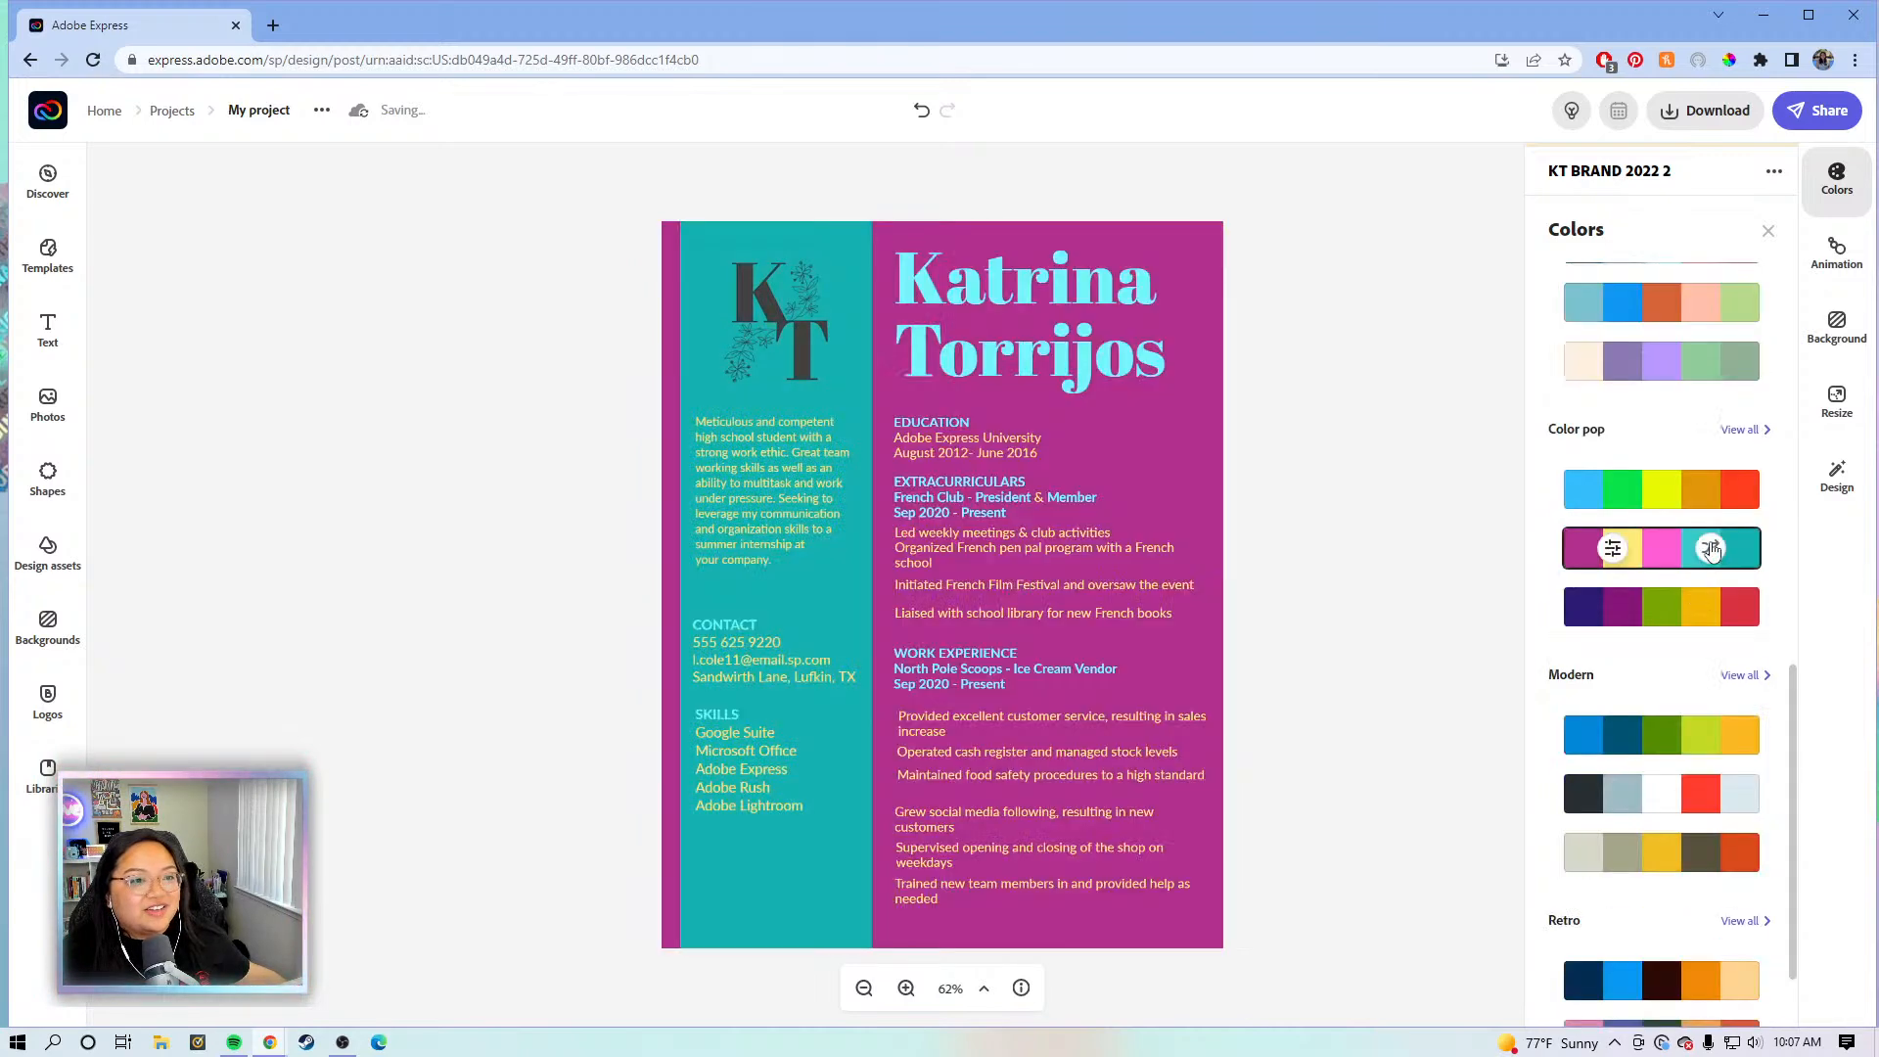
{"action": "left_click", "coordinate": [1711, 548]}
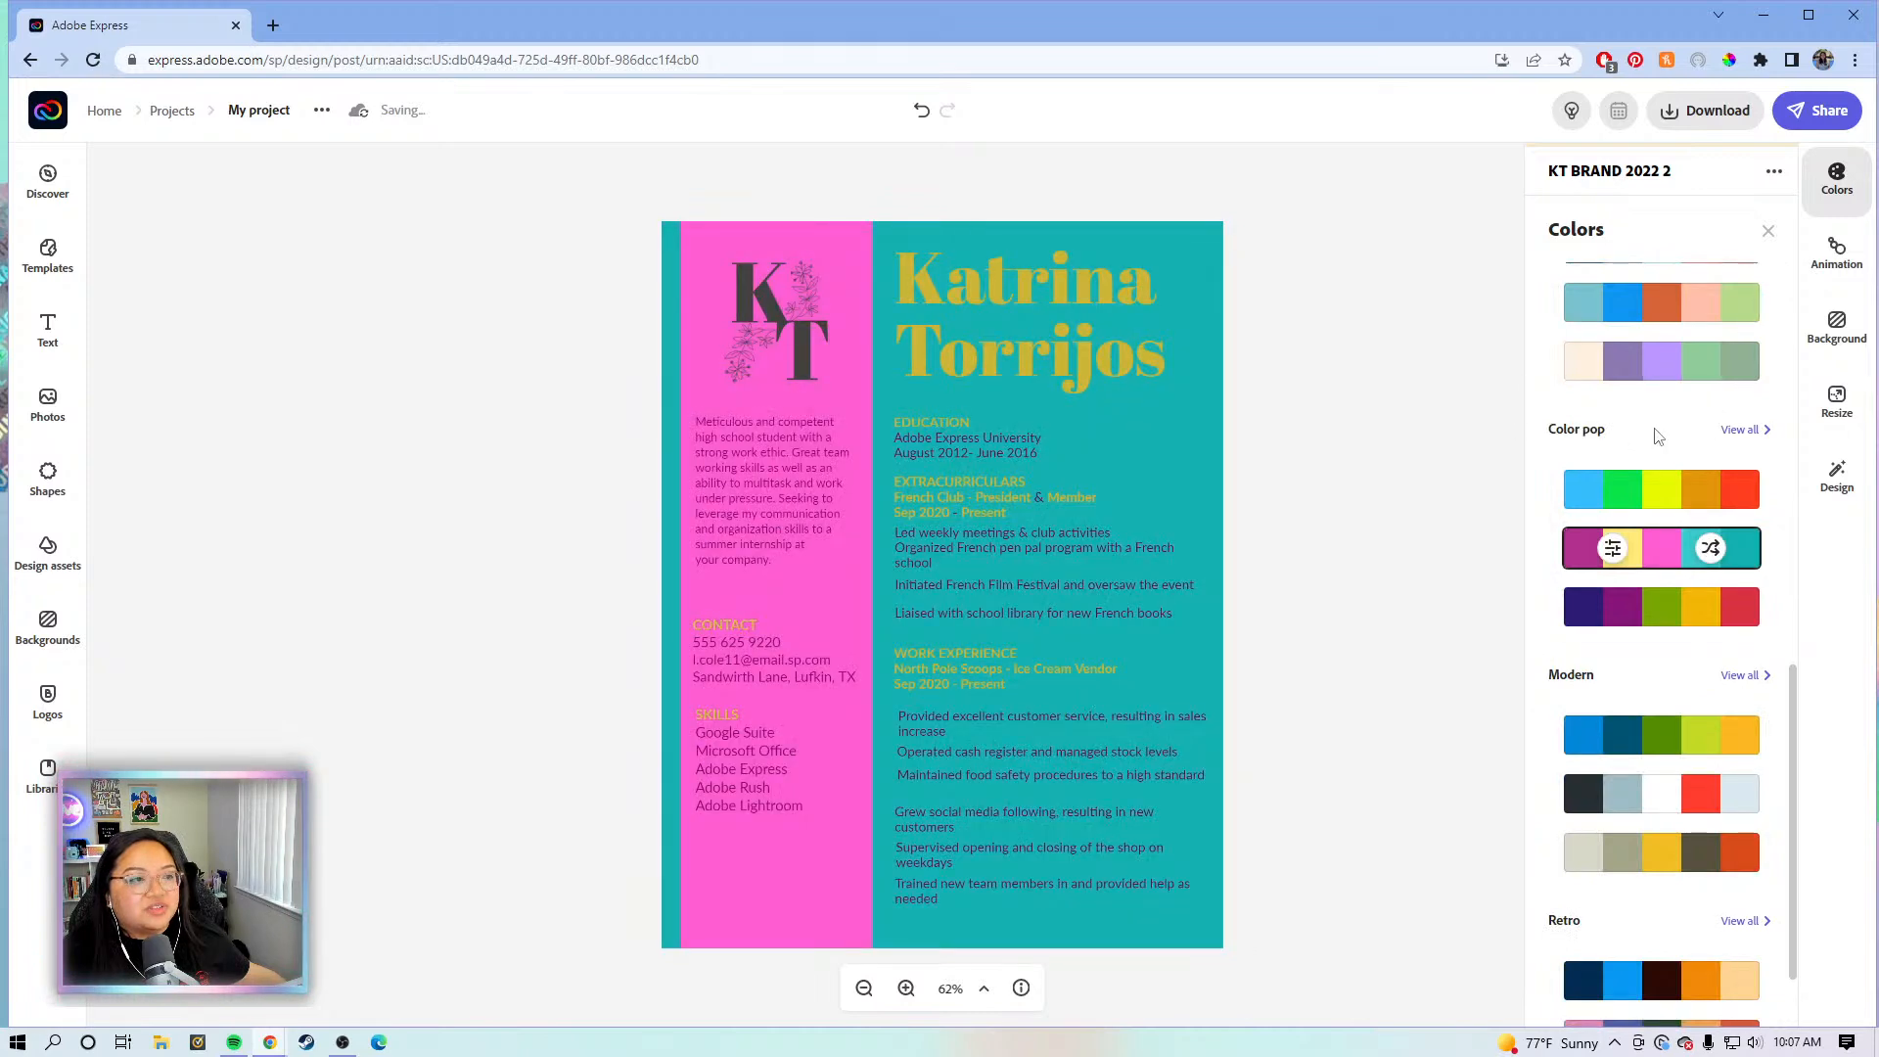
{"action": "scroll", "coordinate": [1558, 445], "scroll_direction": "down", "scroll_amount": 2}
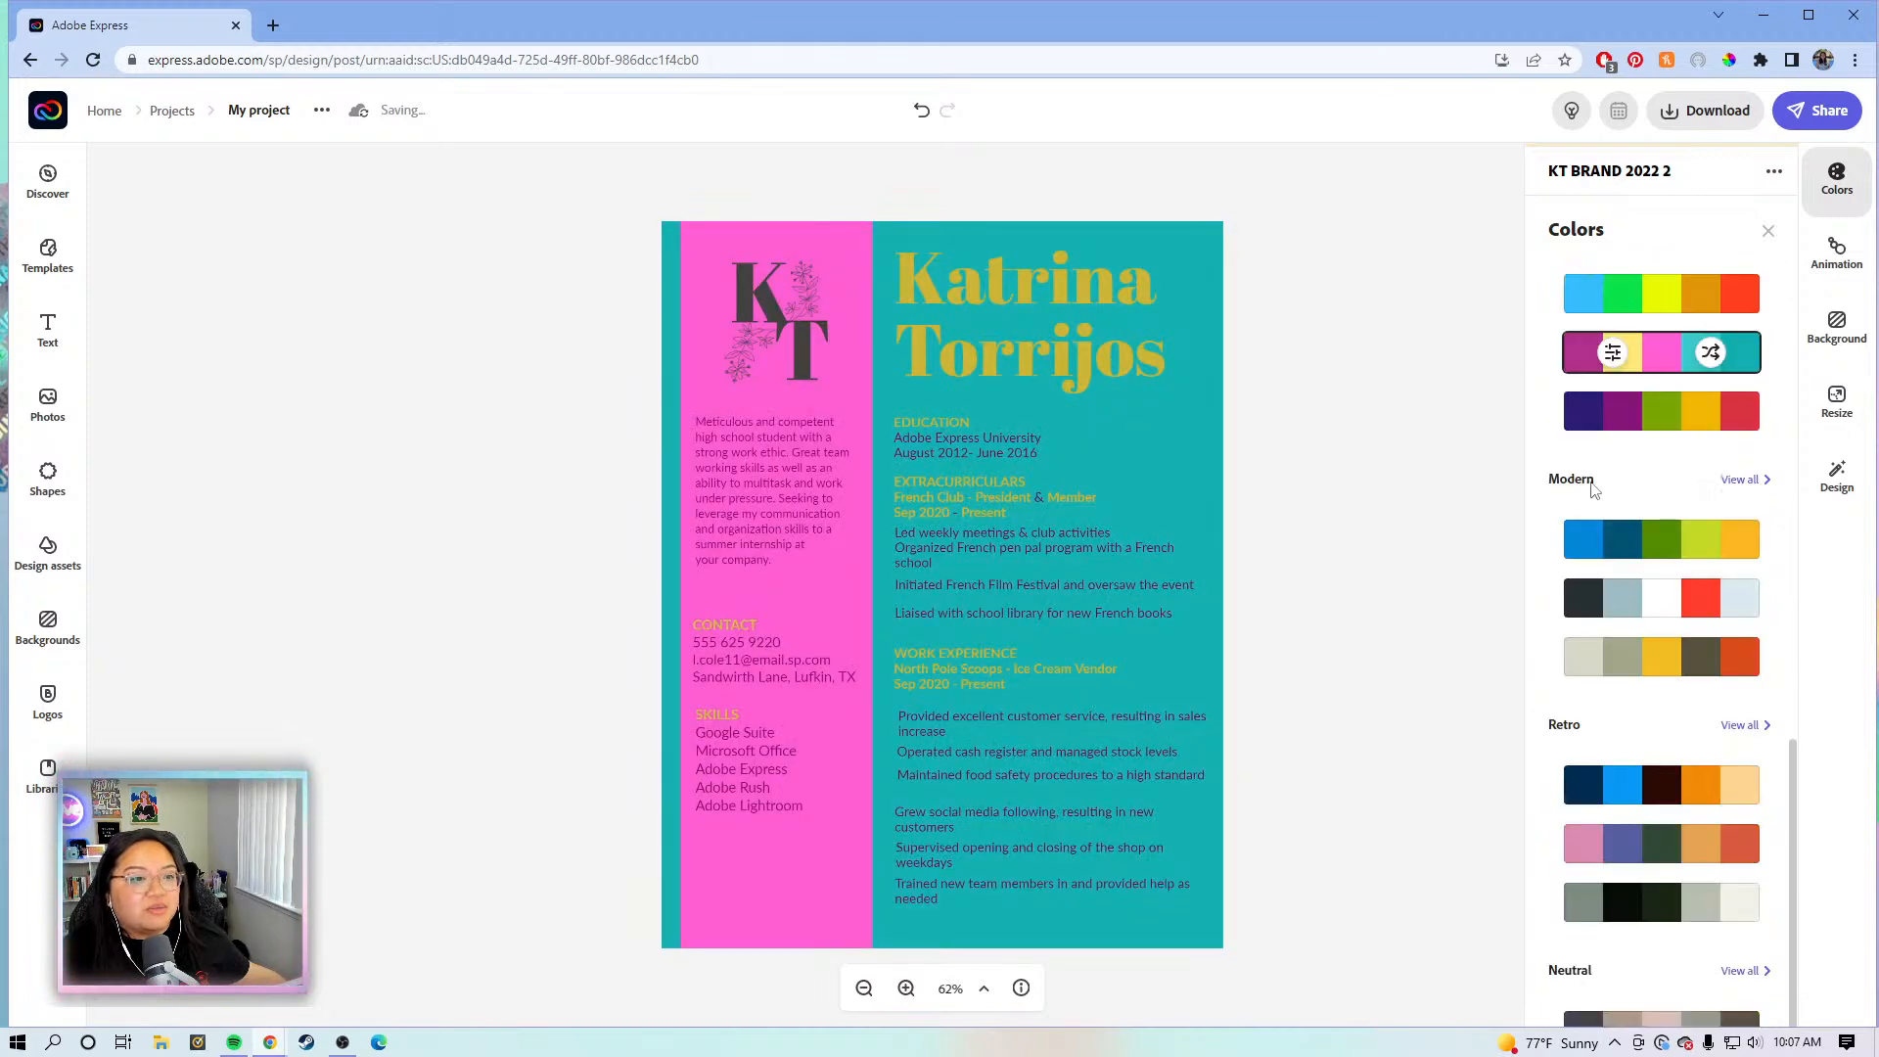
{"action": "scroll", "coordinate": [1590, 492], "scroll_direction": "down", "scroll_amount": 1}
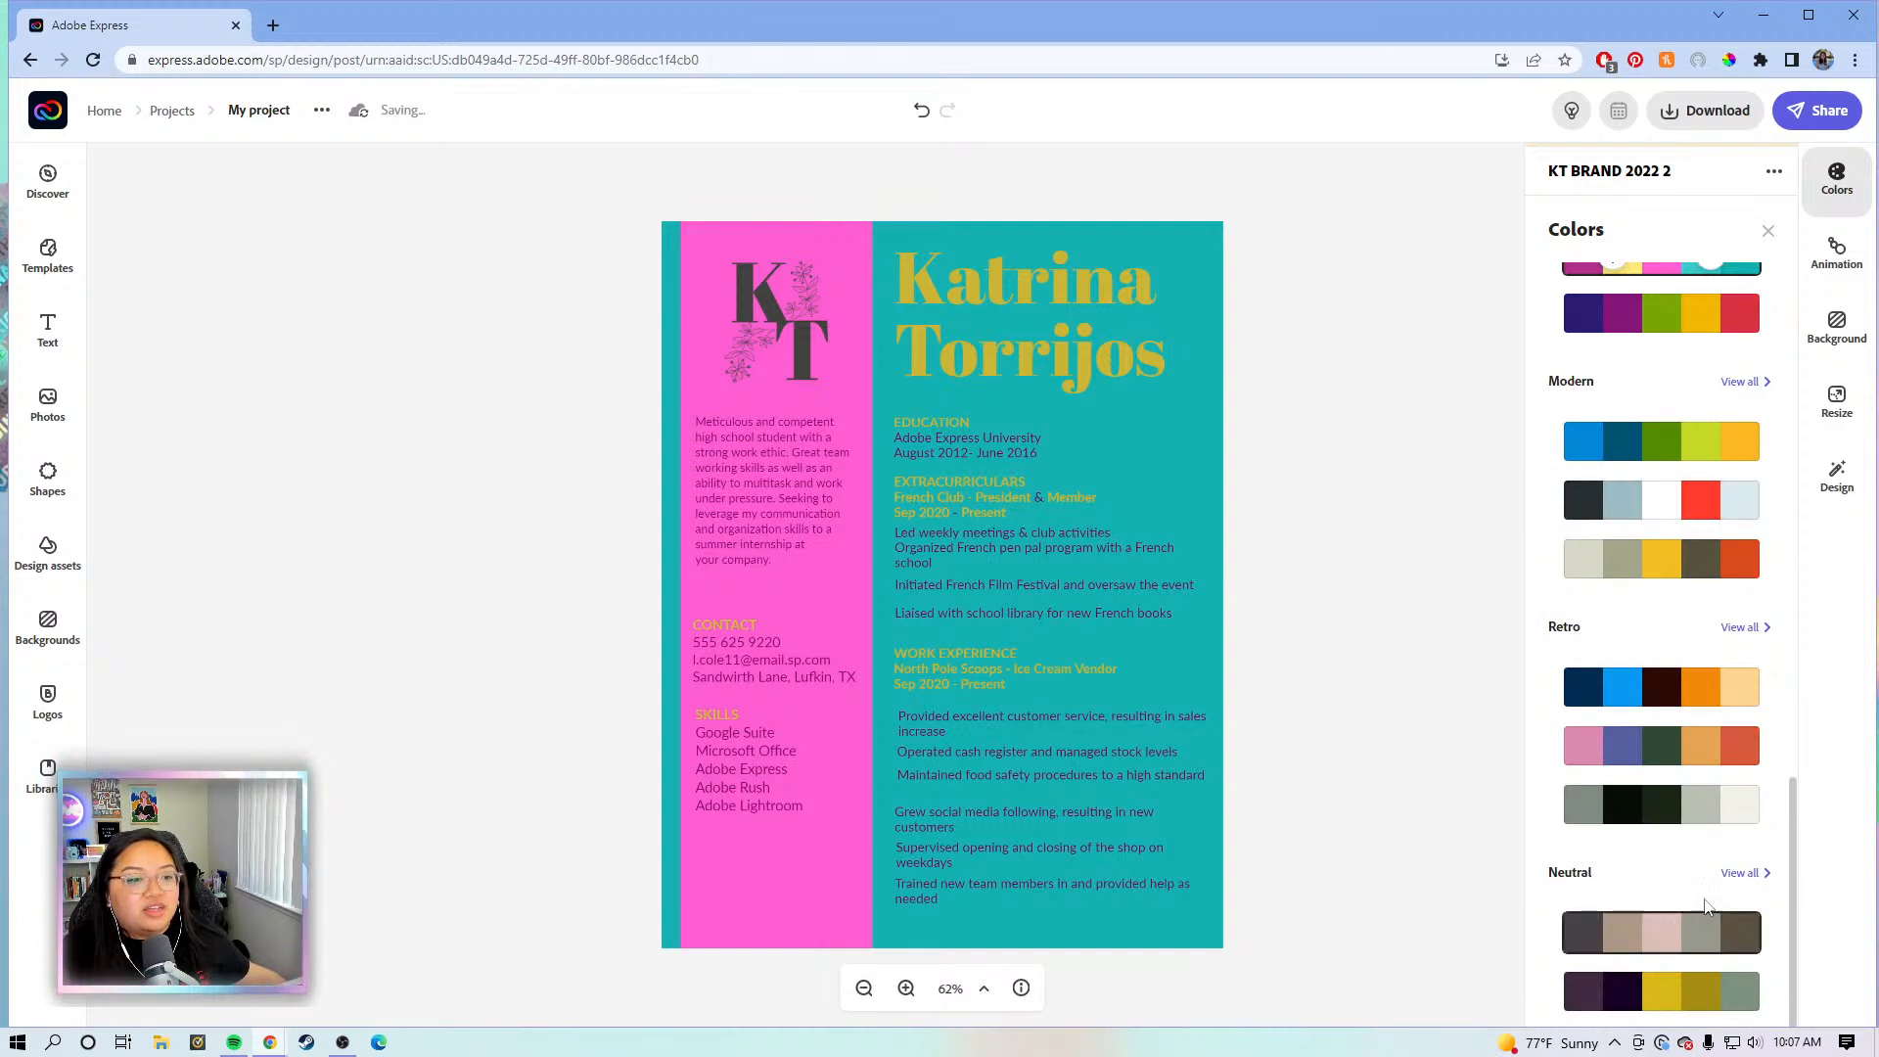
- Browse all Retro palettes, trying the maroon-beige and brown-orange-green-blue palettes with shuffles
{"action": "left_click", "coordinate": [1743, 630]}
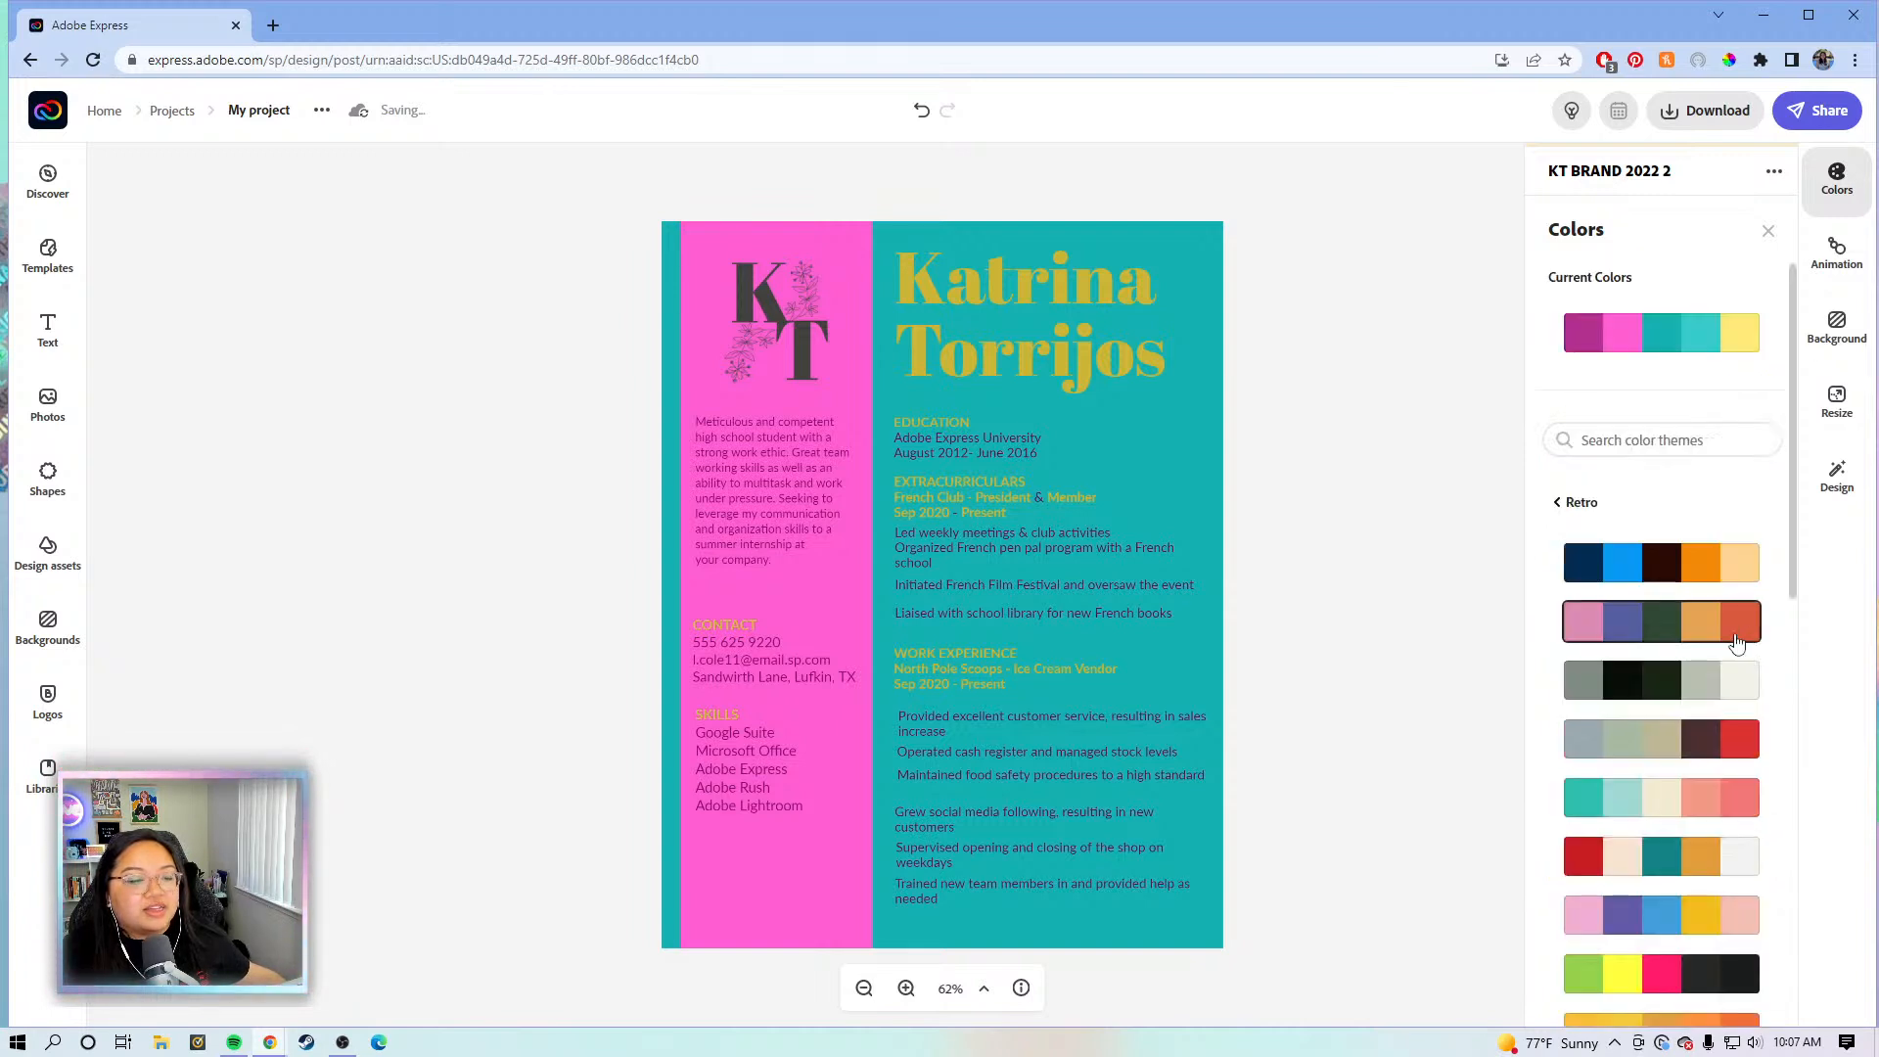
{"action": "scroll", "coordinate": [1635, 575], "scroll_direction": "down", "scroll_amount": 5}
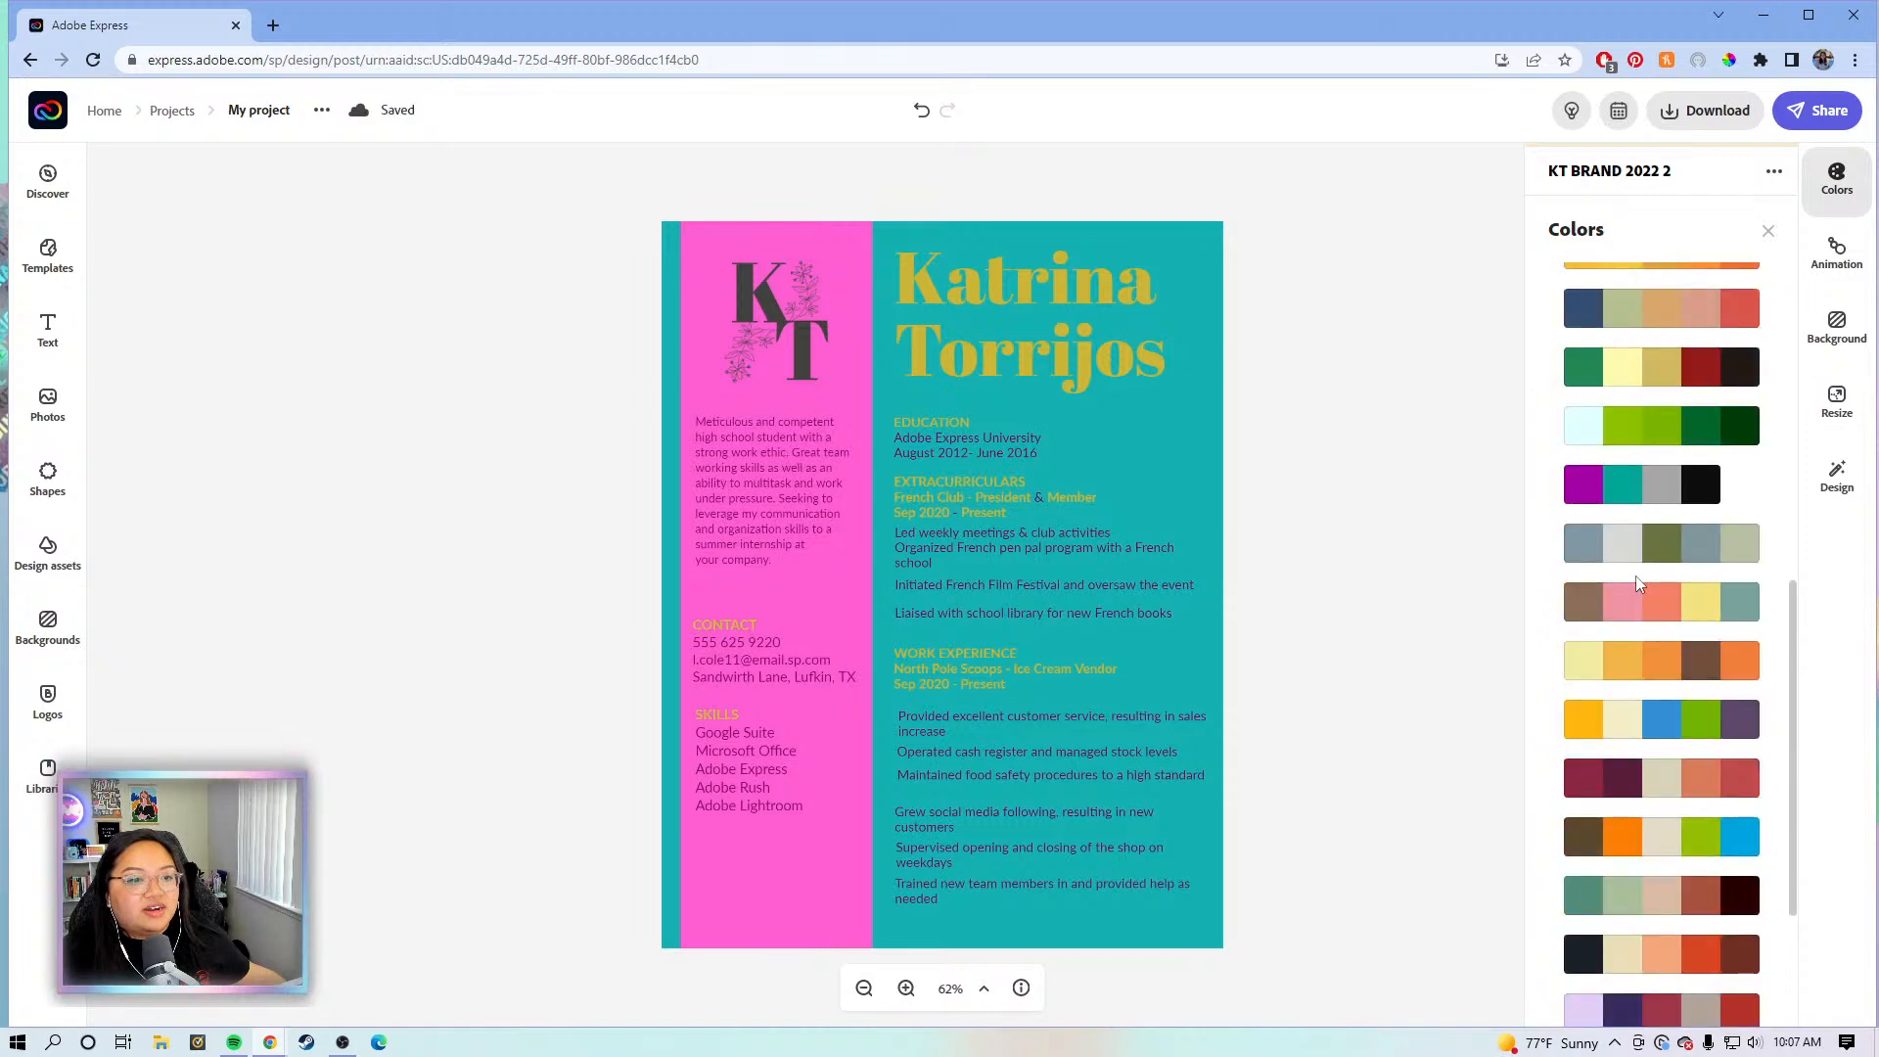
{"action": "left_click", "coordinate": [1709, 782]}
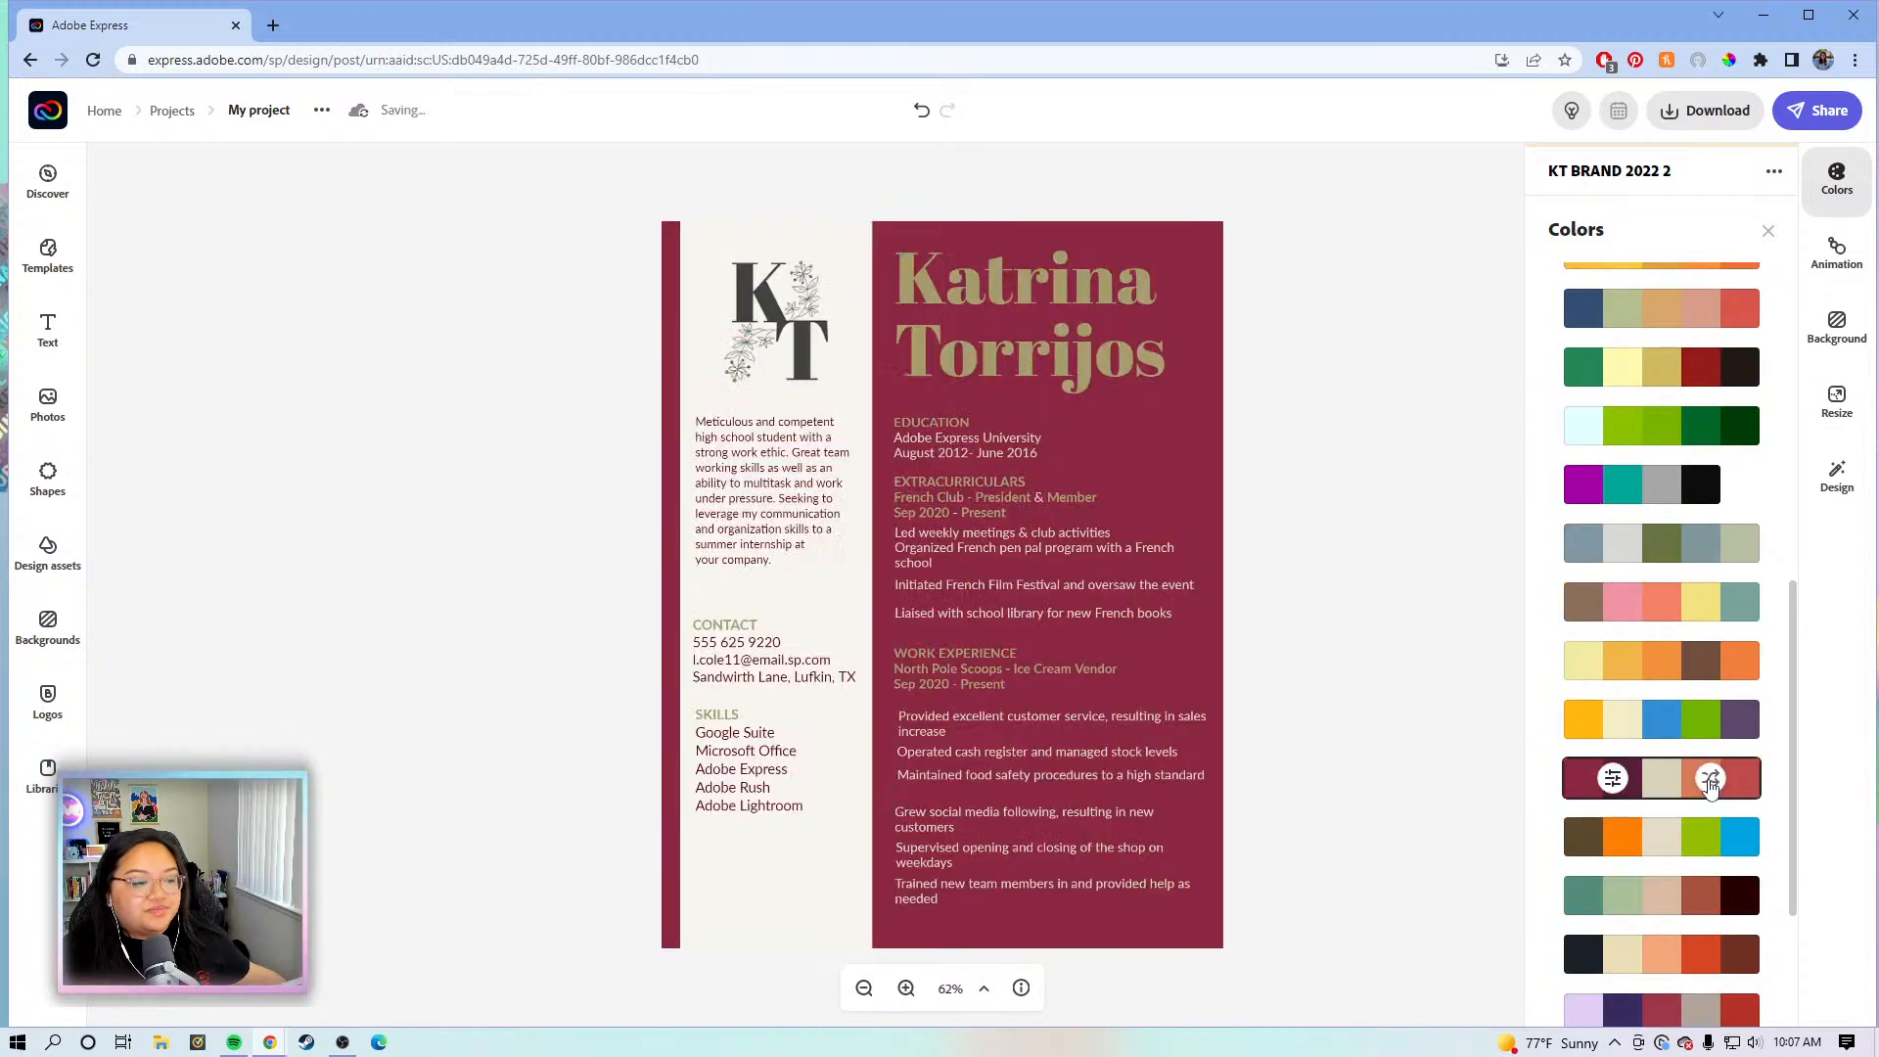
{"action": "left_click", "coordinate": [1710, 780]}
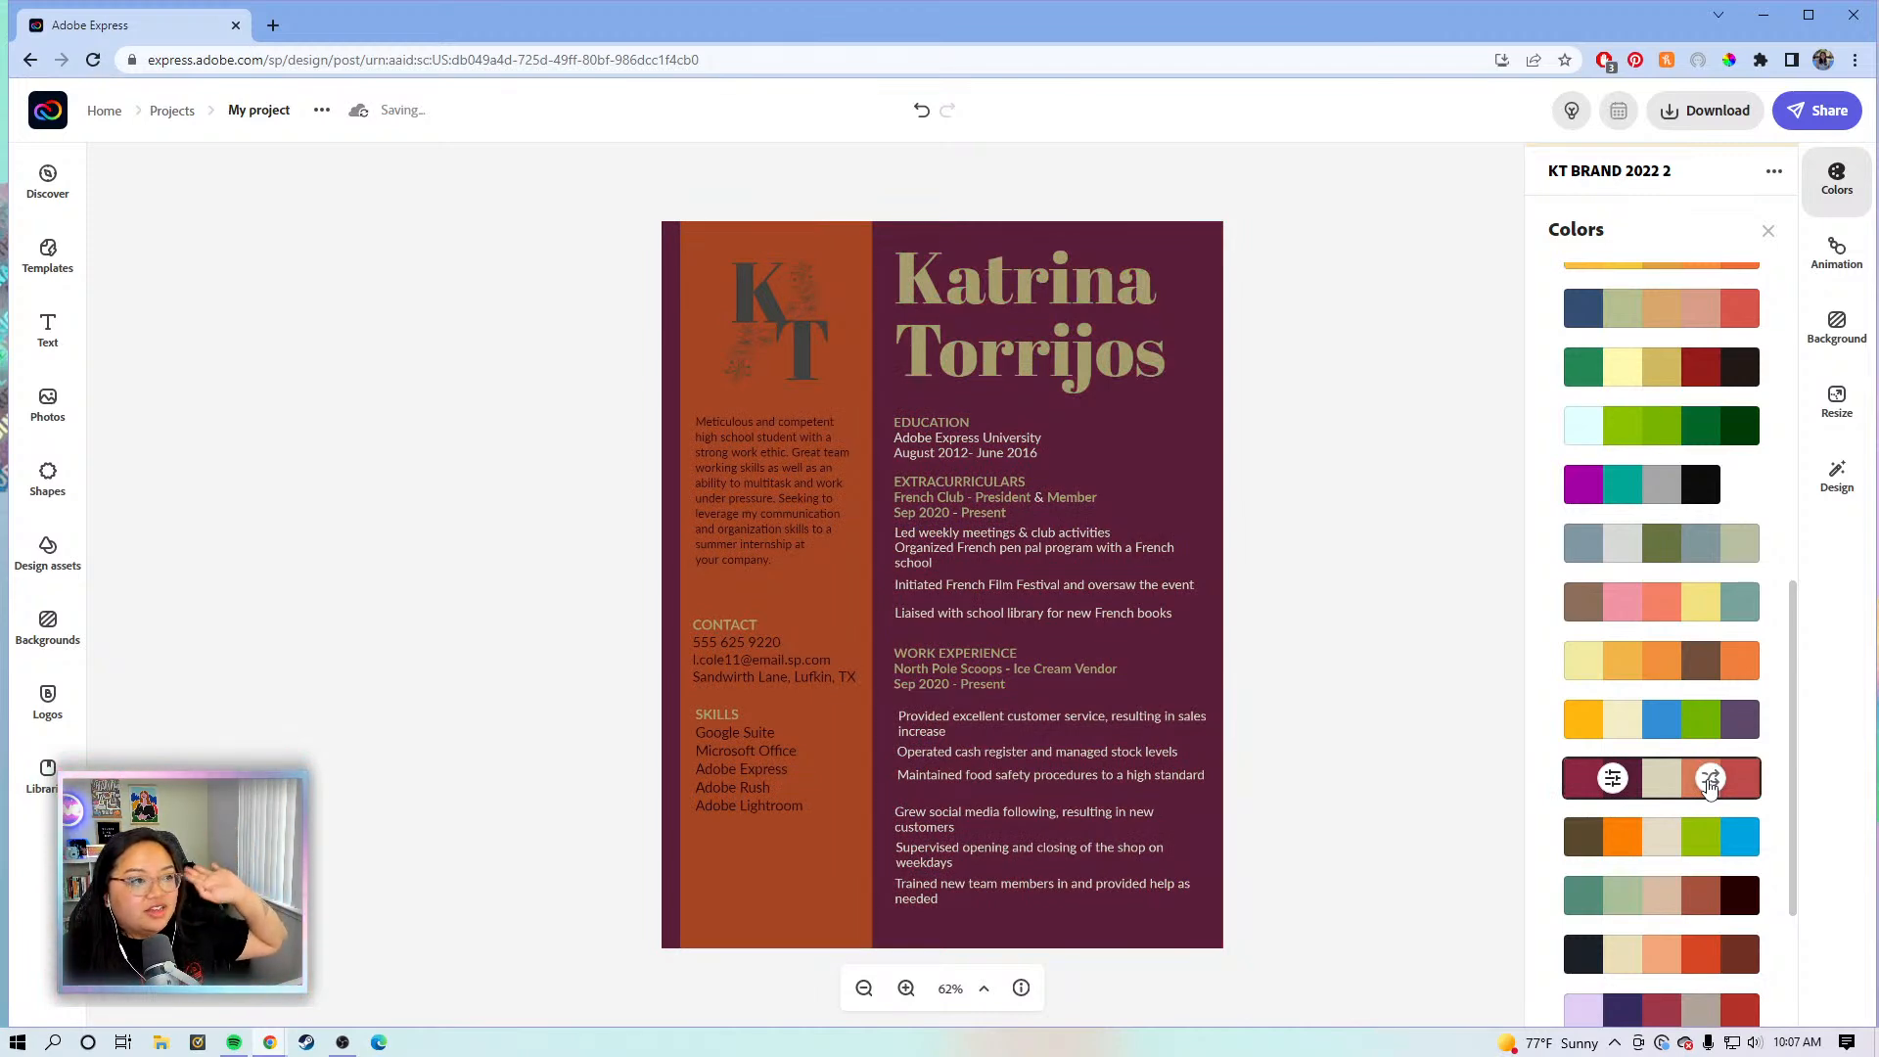
{"action": "left_click", "coordinate": [1709, 780]}
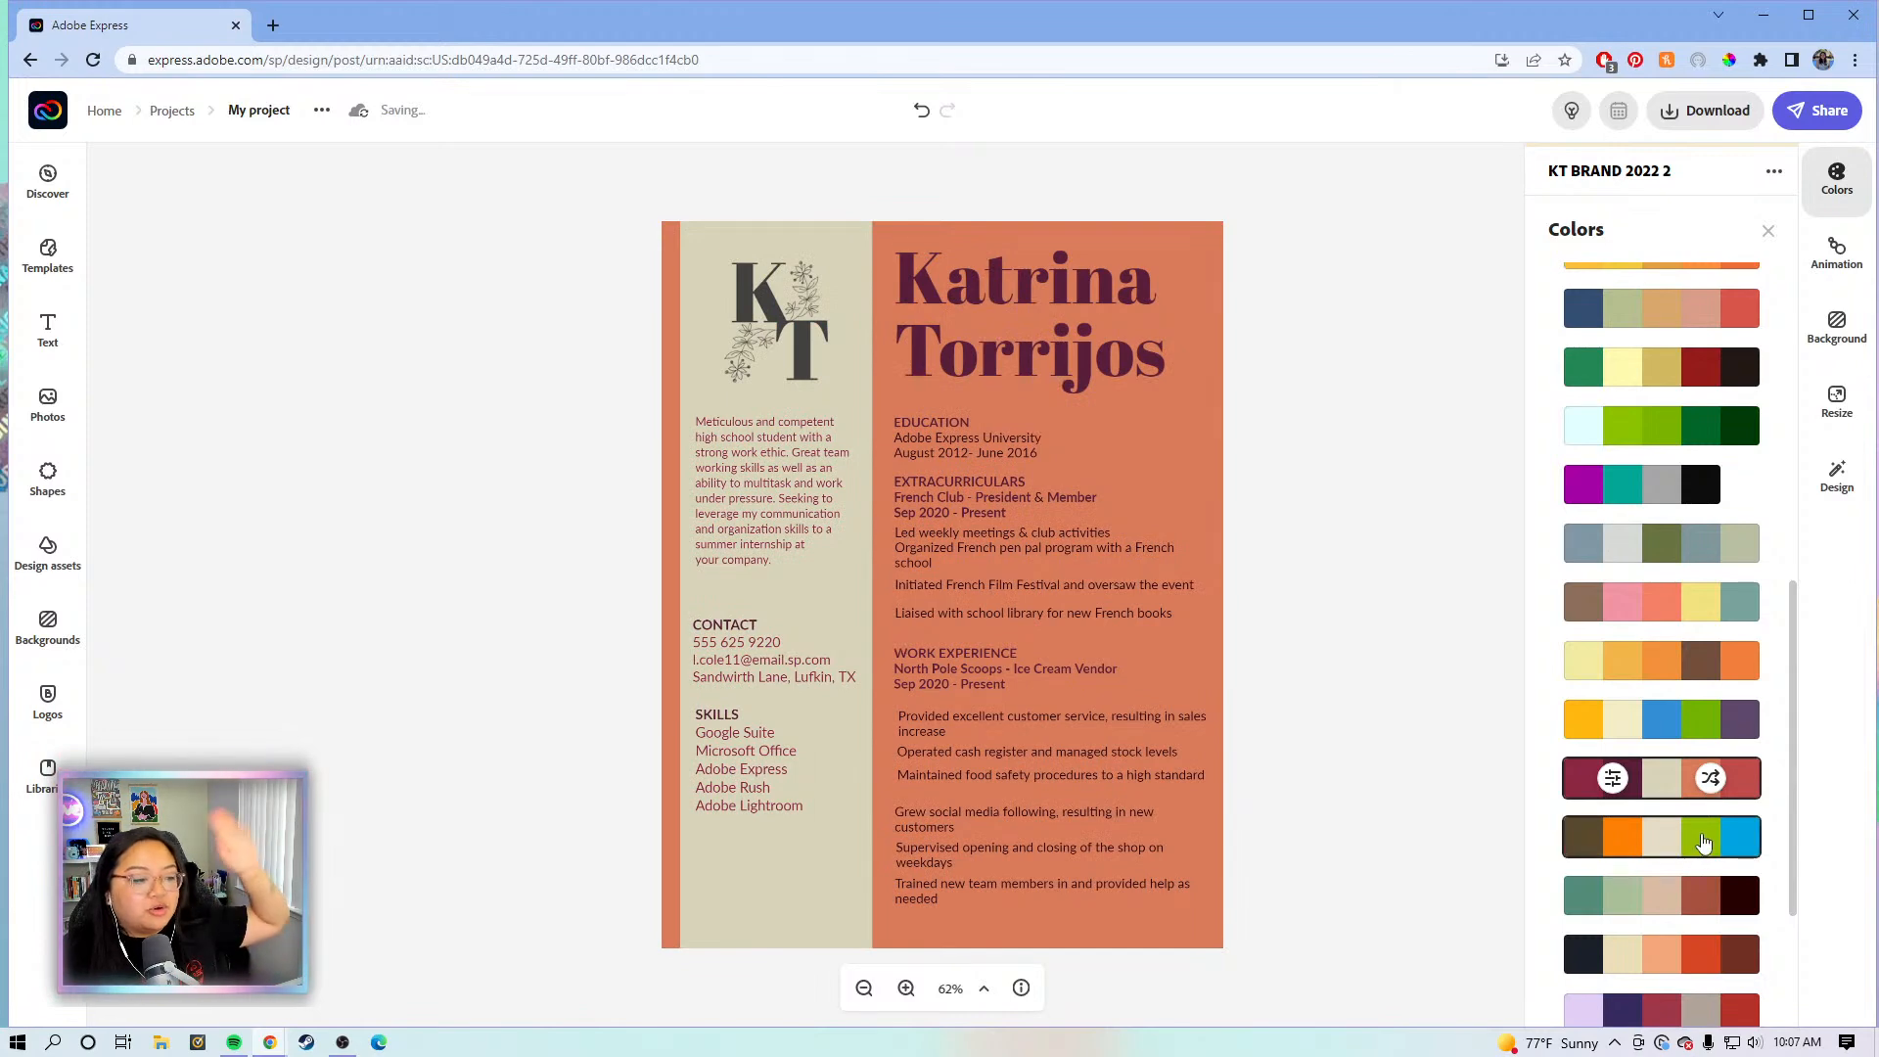
{"action": "left_click", "coordinate": [1704, 840]}
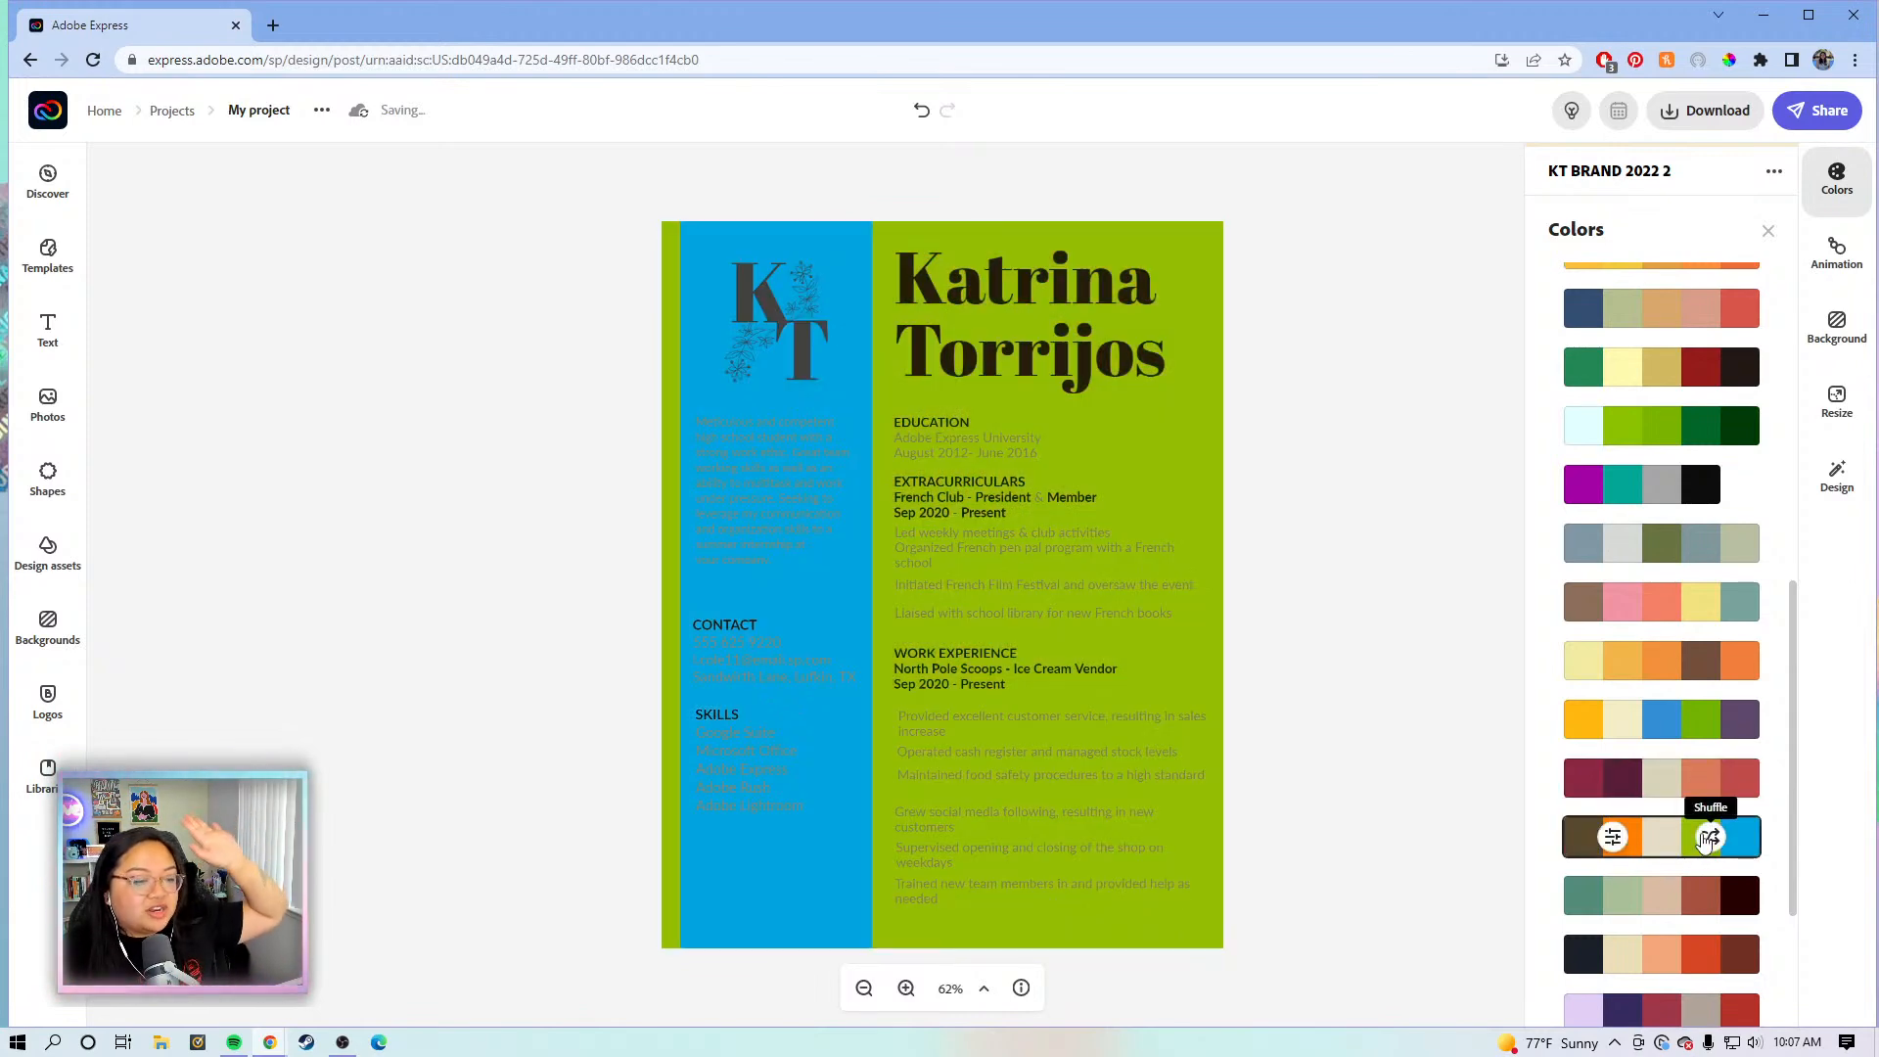
{"action": "left_click", "coordinate": [1708, 839]}
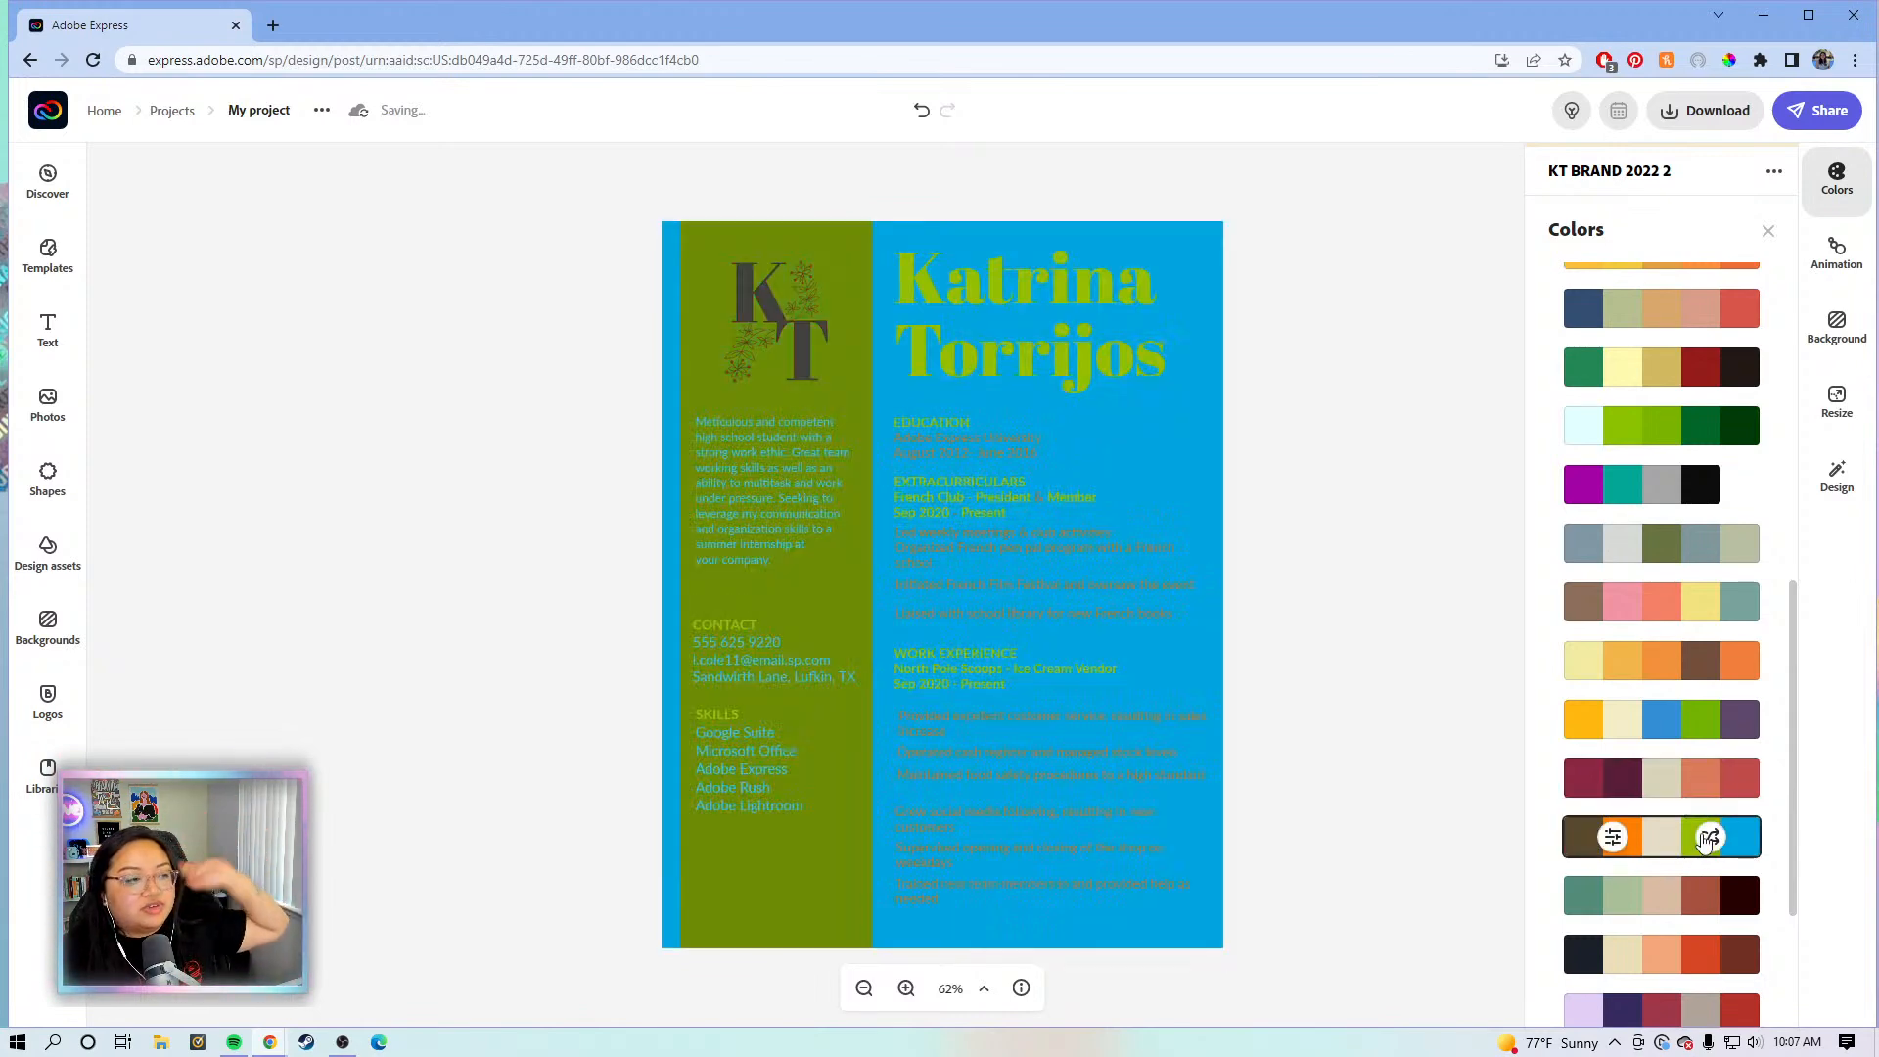
{"action": "left_click", "coordinate": [1707, 839]}
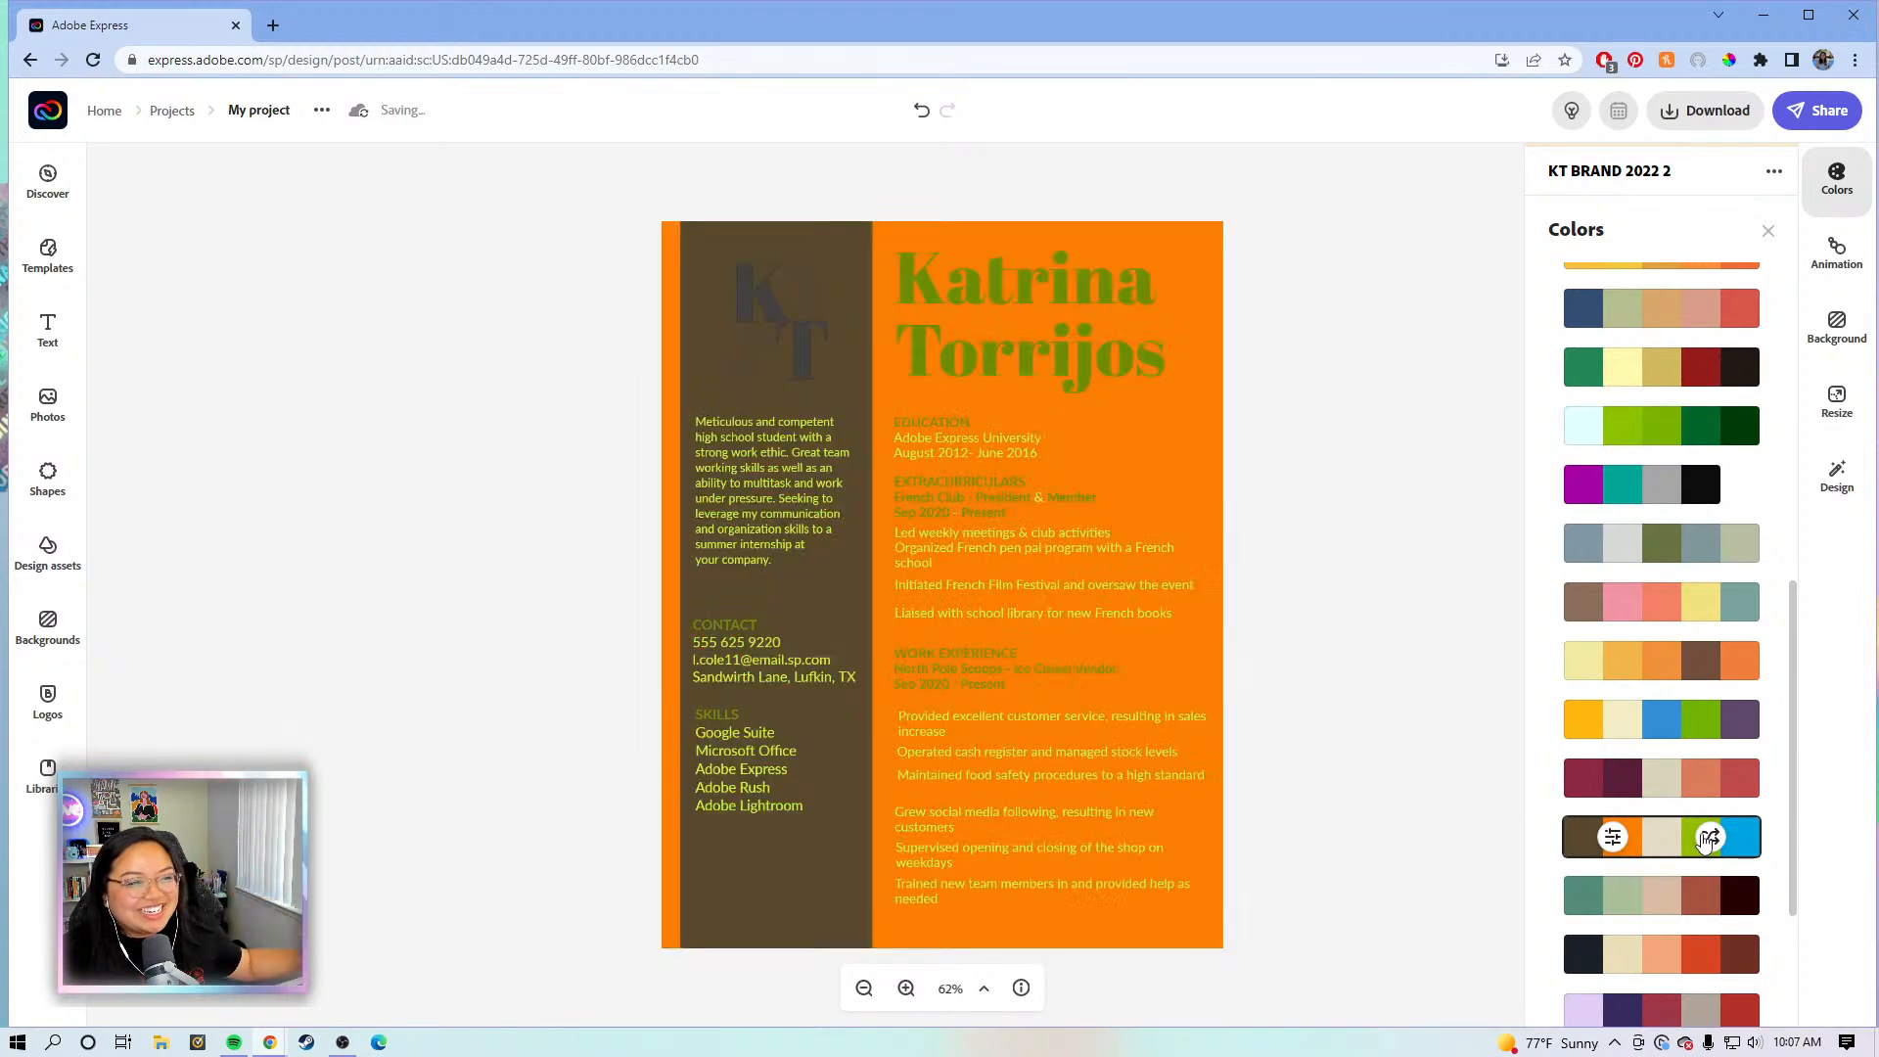
{"action": "left_click", "coordinate": [1707, 839]}
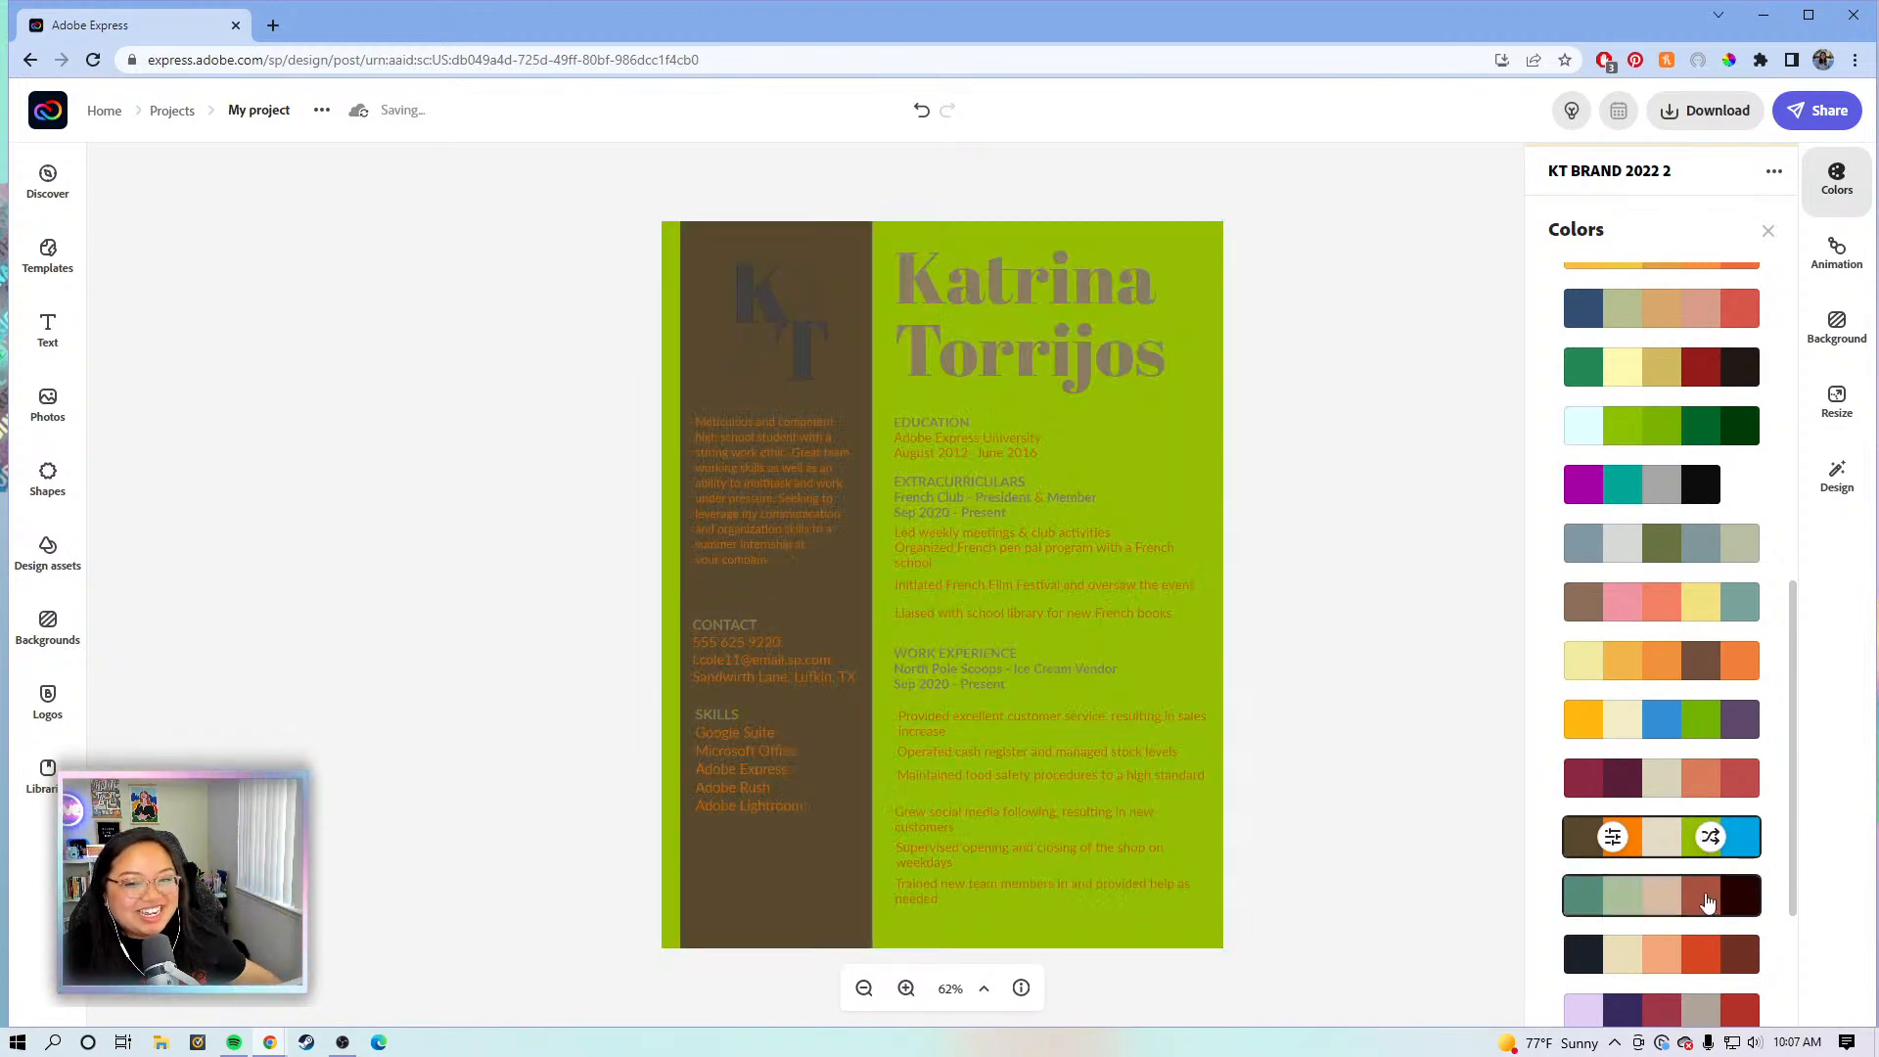
- Apply the pink, purple, green, orange and red Retro palette: sage sidebar, orange-red panel, pink name
{"action": "left_click", "coordinate": [1706, 898]}
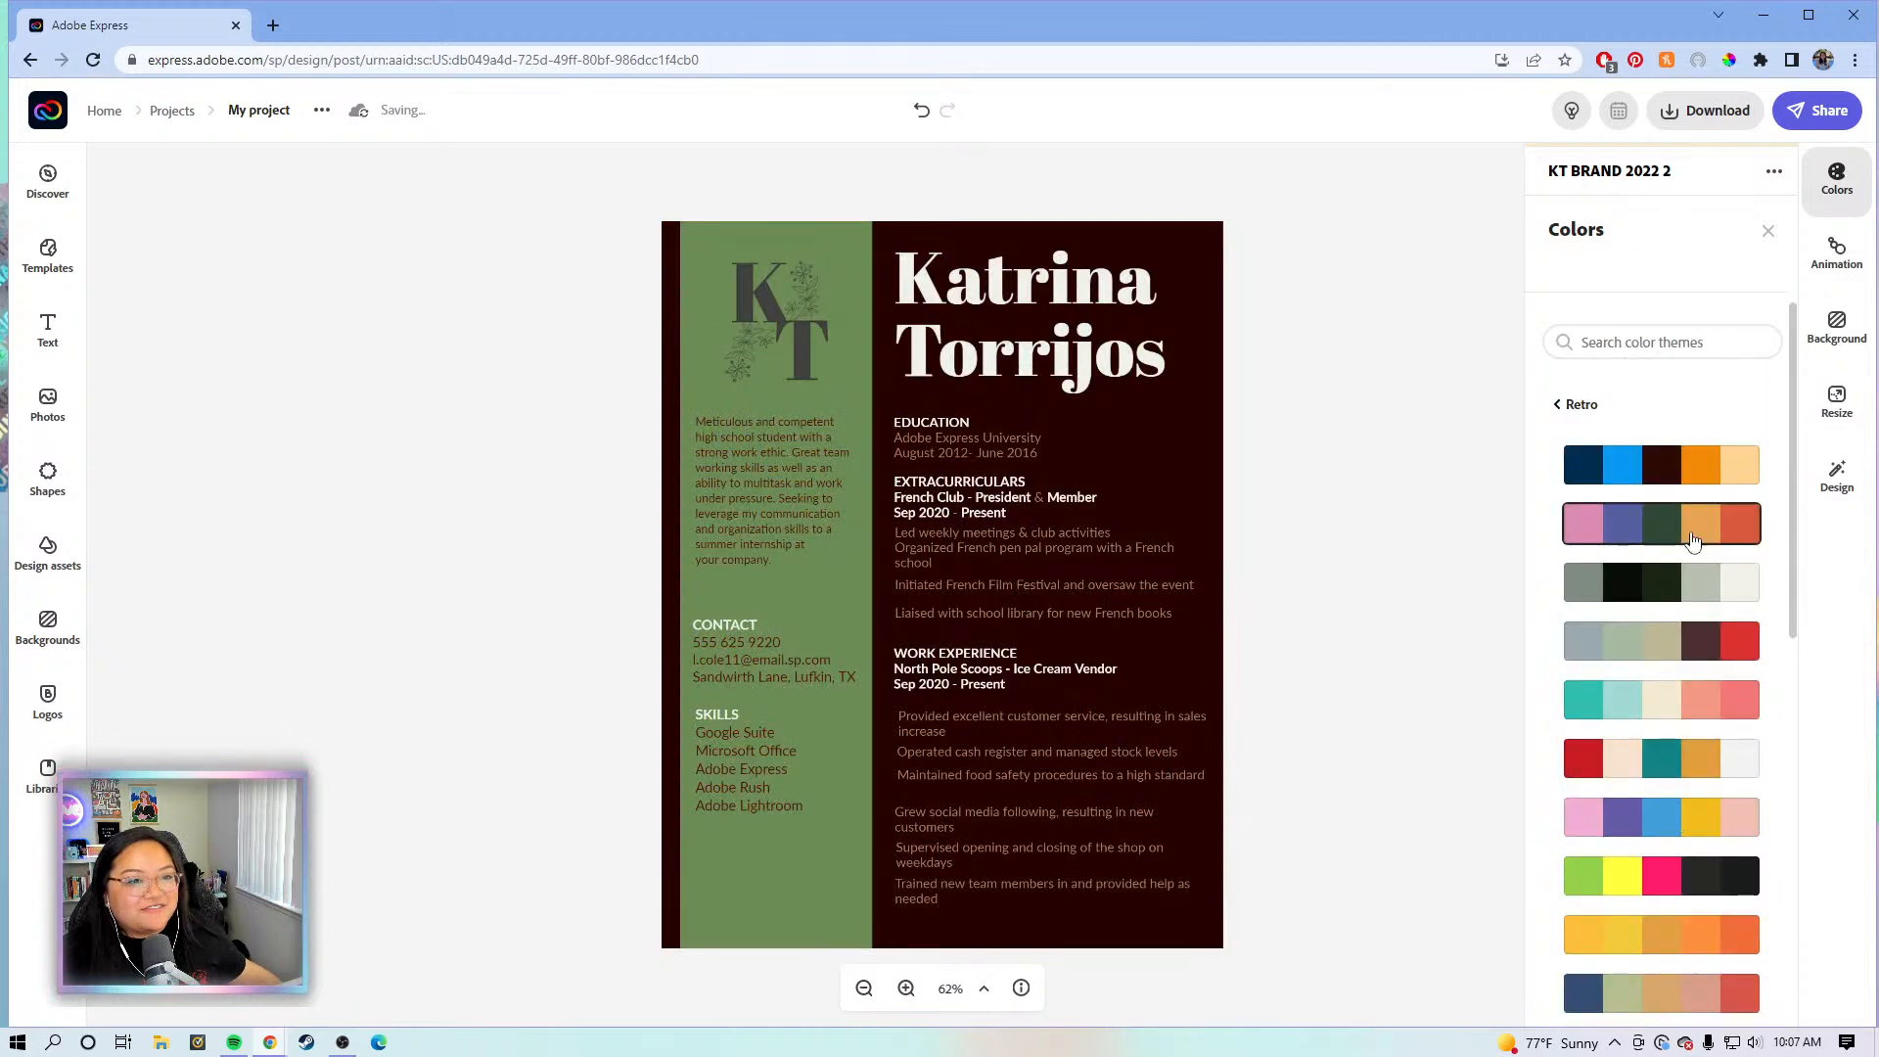
{"action": "left_click", "coordinate": [1703, 532]}
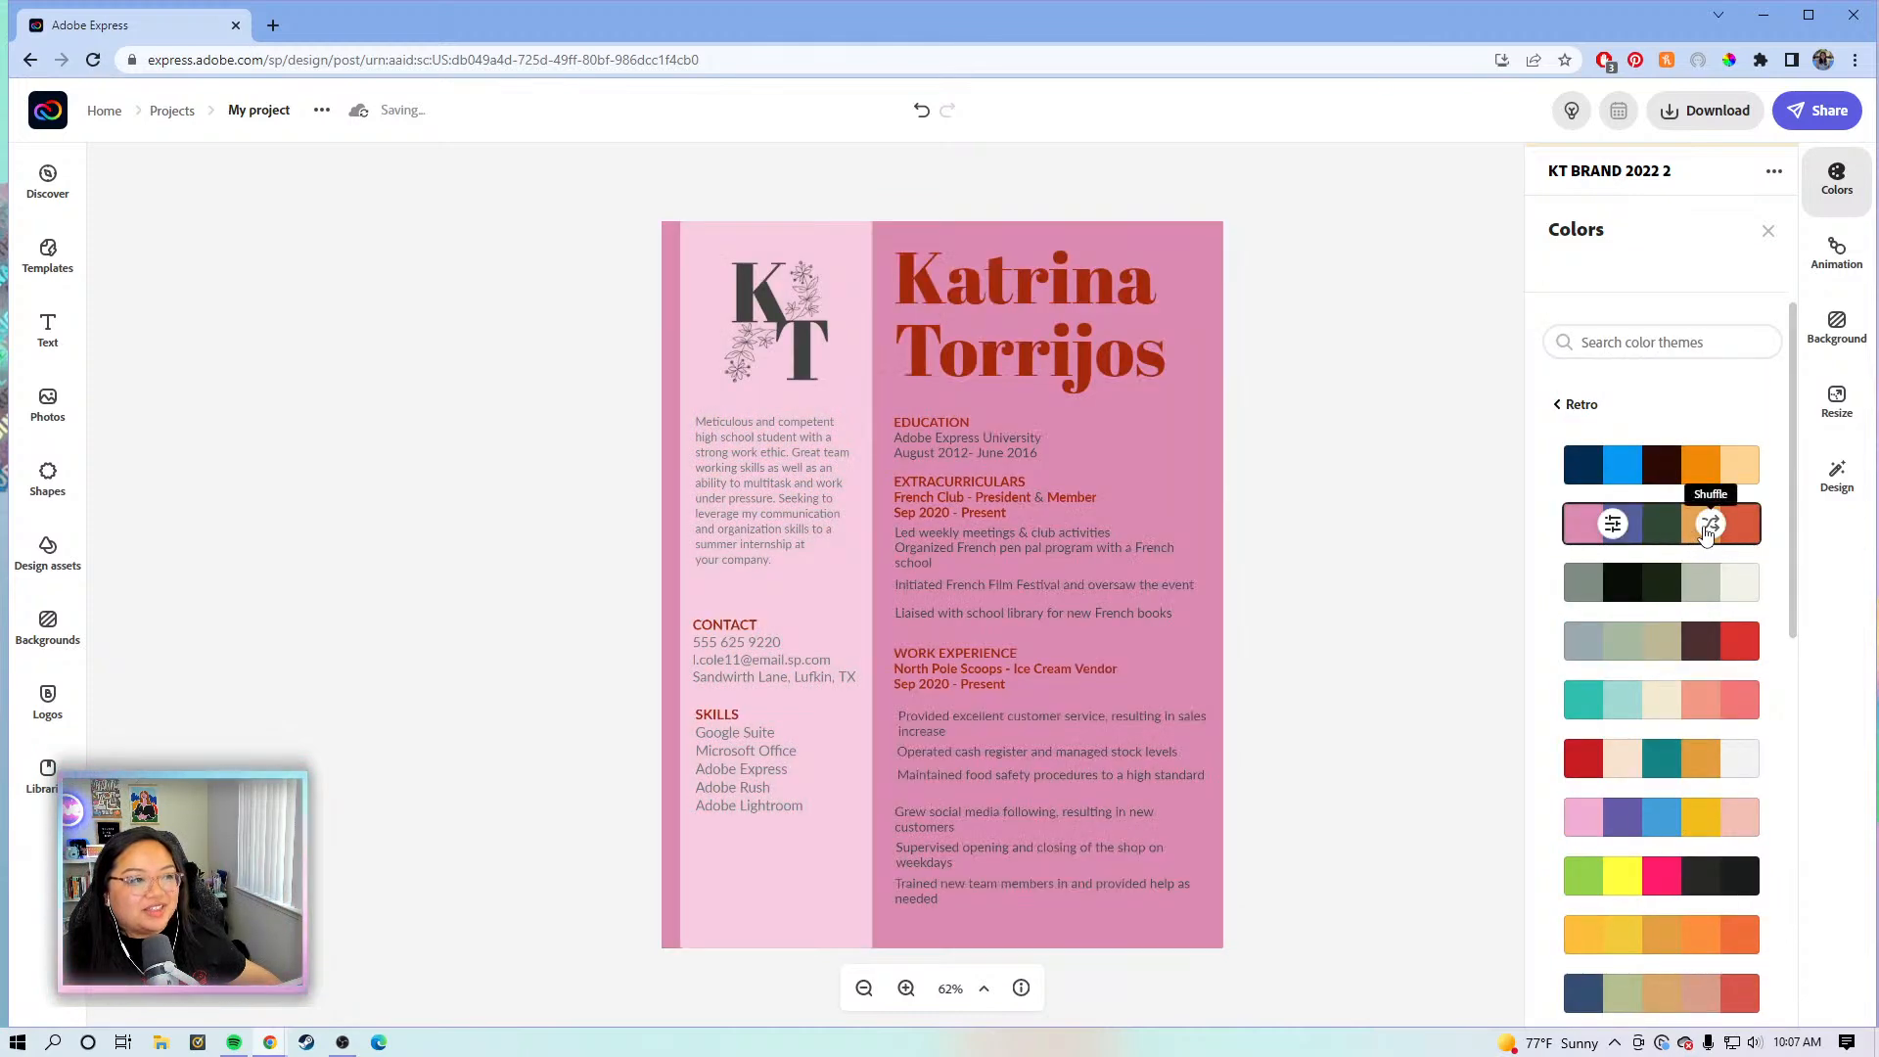
{"action": "left_click", "coordinate": [1706, 530]}
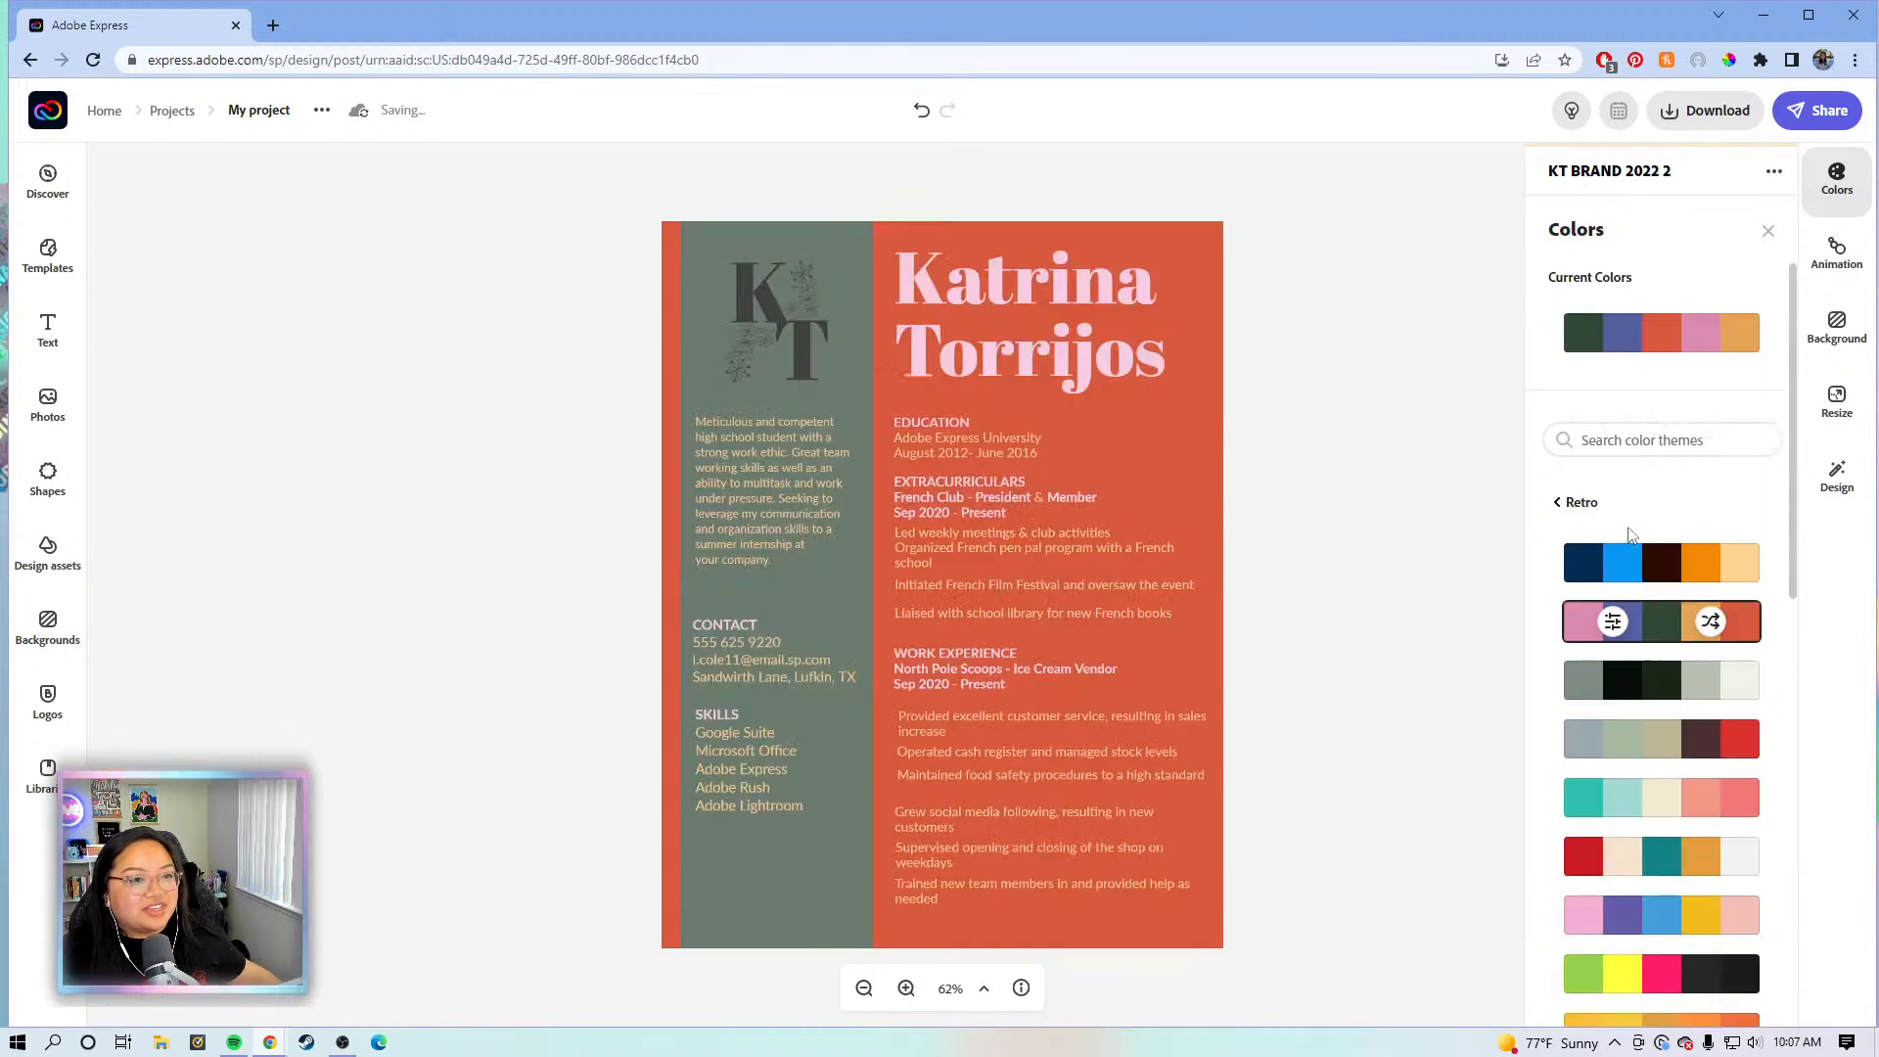
- Return to the palette categories and try the dark-yellow and red-teal Professional palettes
{"action": "left_click", "coordinate": [1559, 503]}
{"action": "scroll", "coordinate": [1654, 508], "scroll_direction": "down", "scroll_amount": 6}
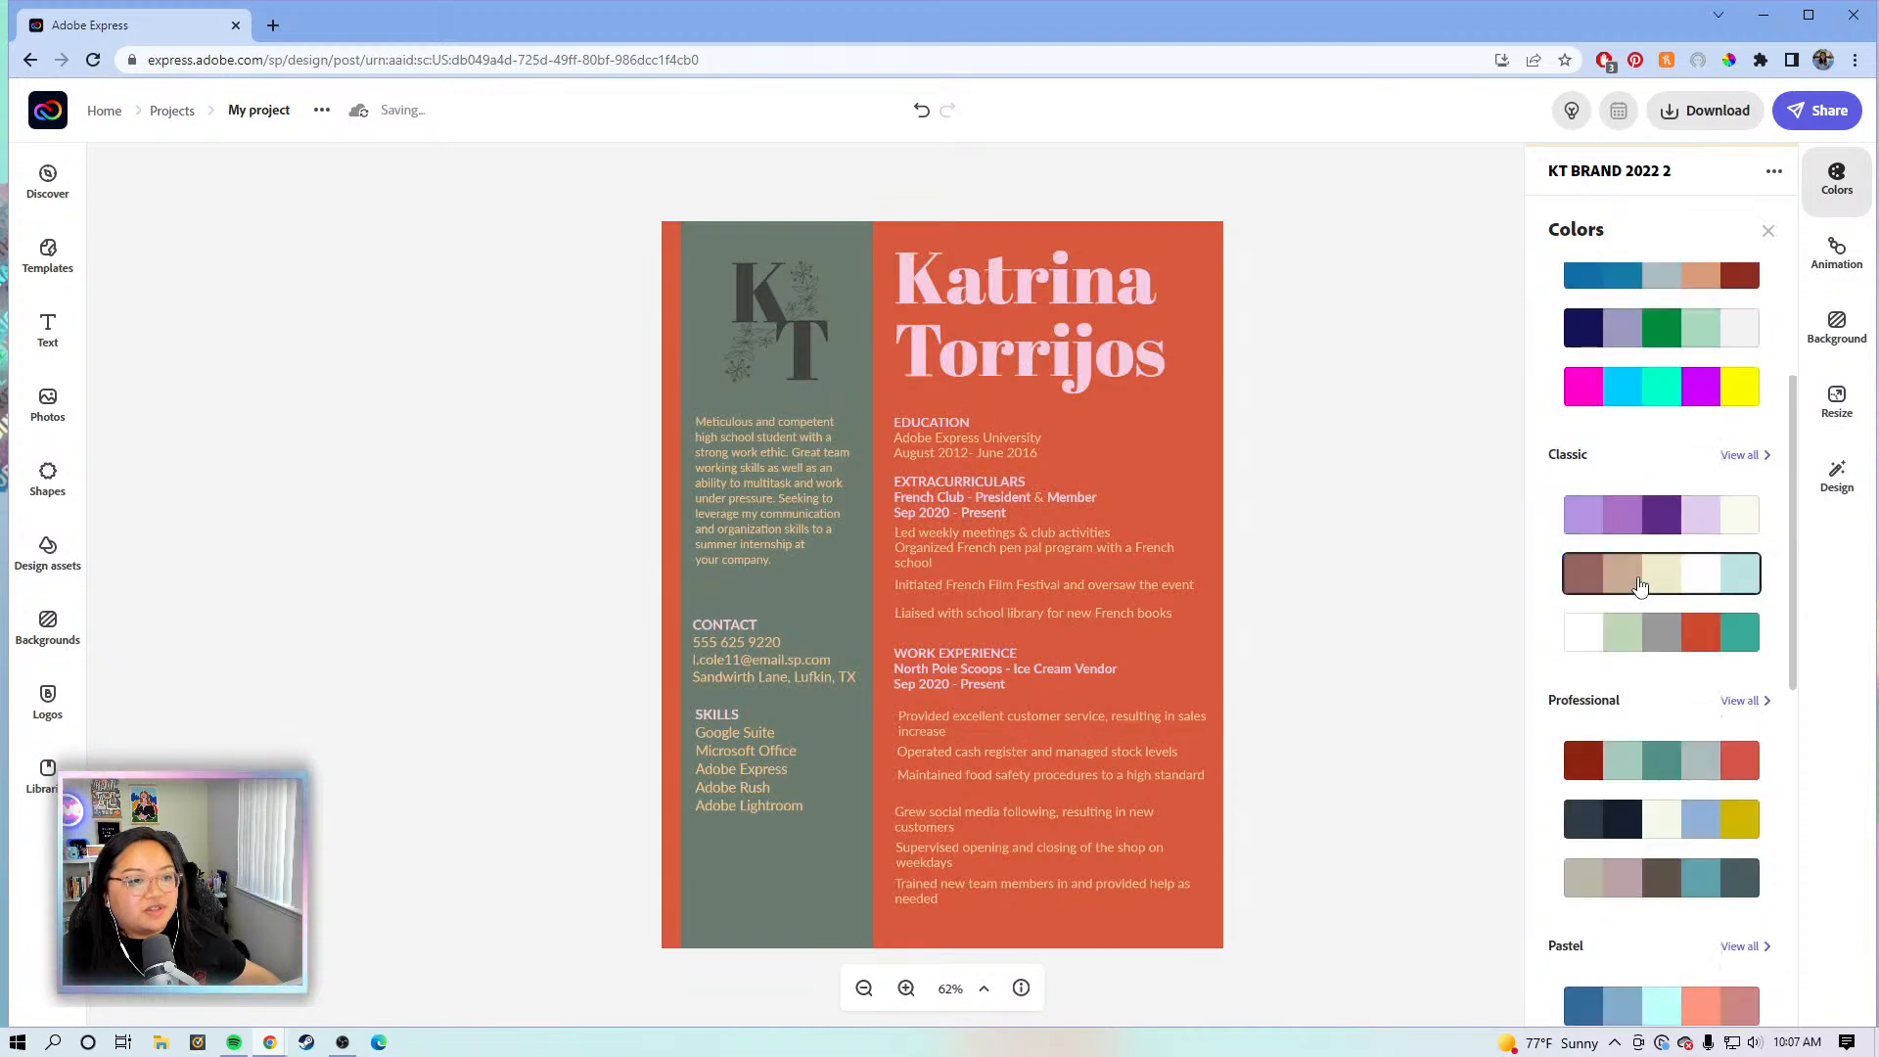
{"action": "left_click", "coordinate": [1695, 525]}
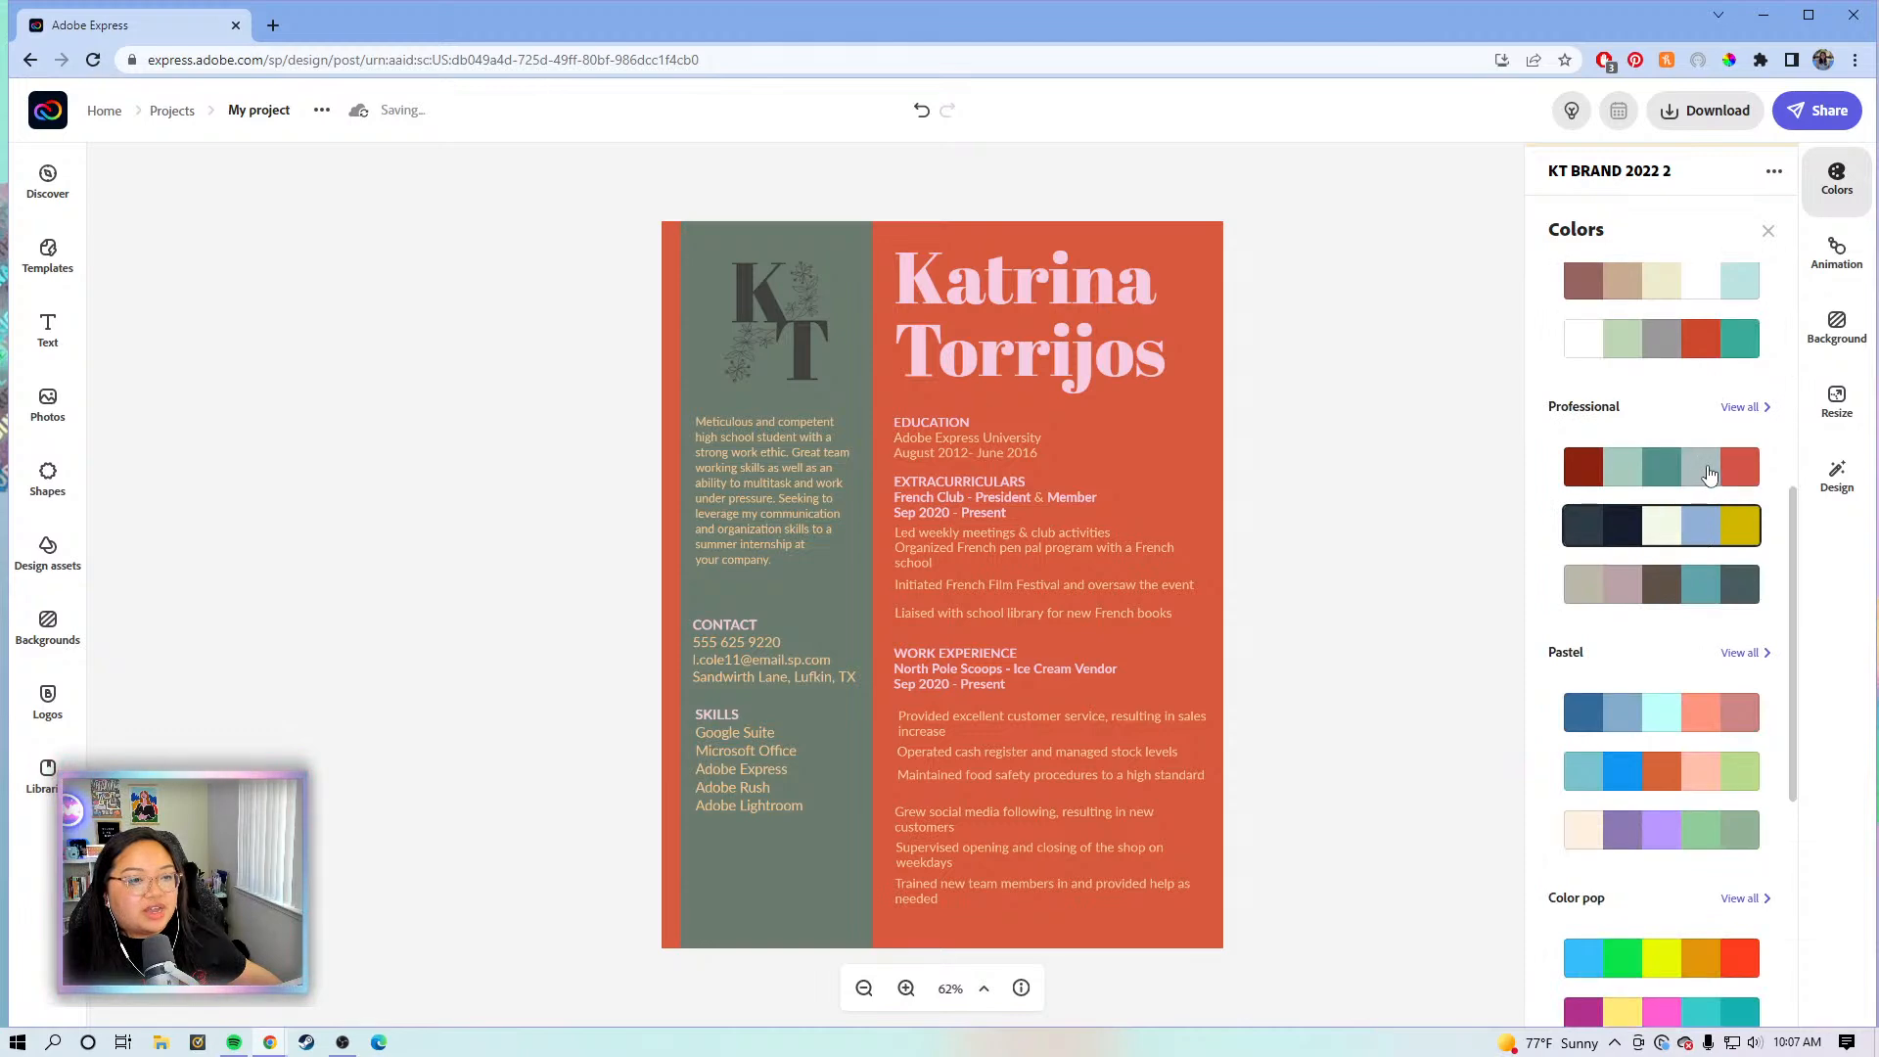
{"action": "left_click", "coordinate": [1708, 474]}
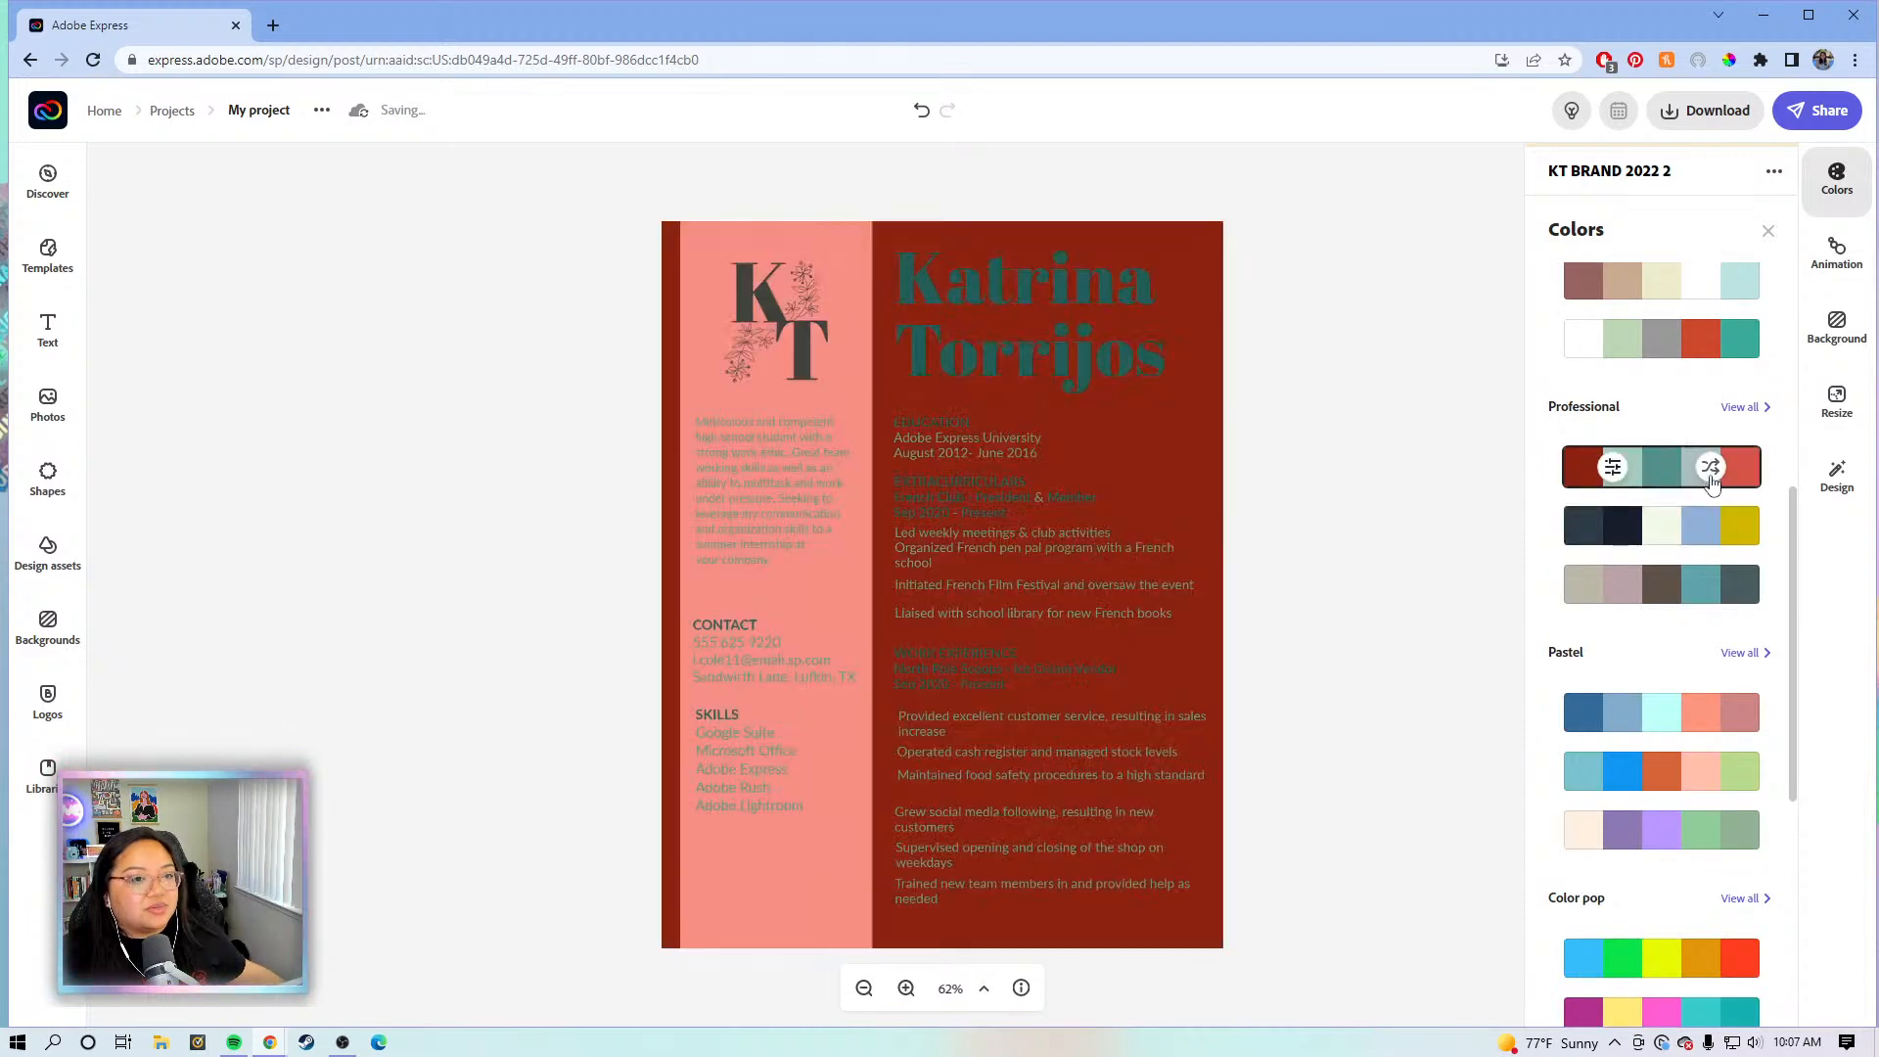
{"action": "left_click", "coordinate": [1710, 478]}
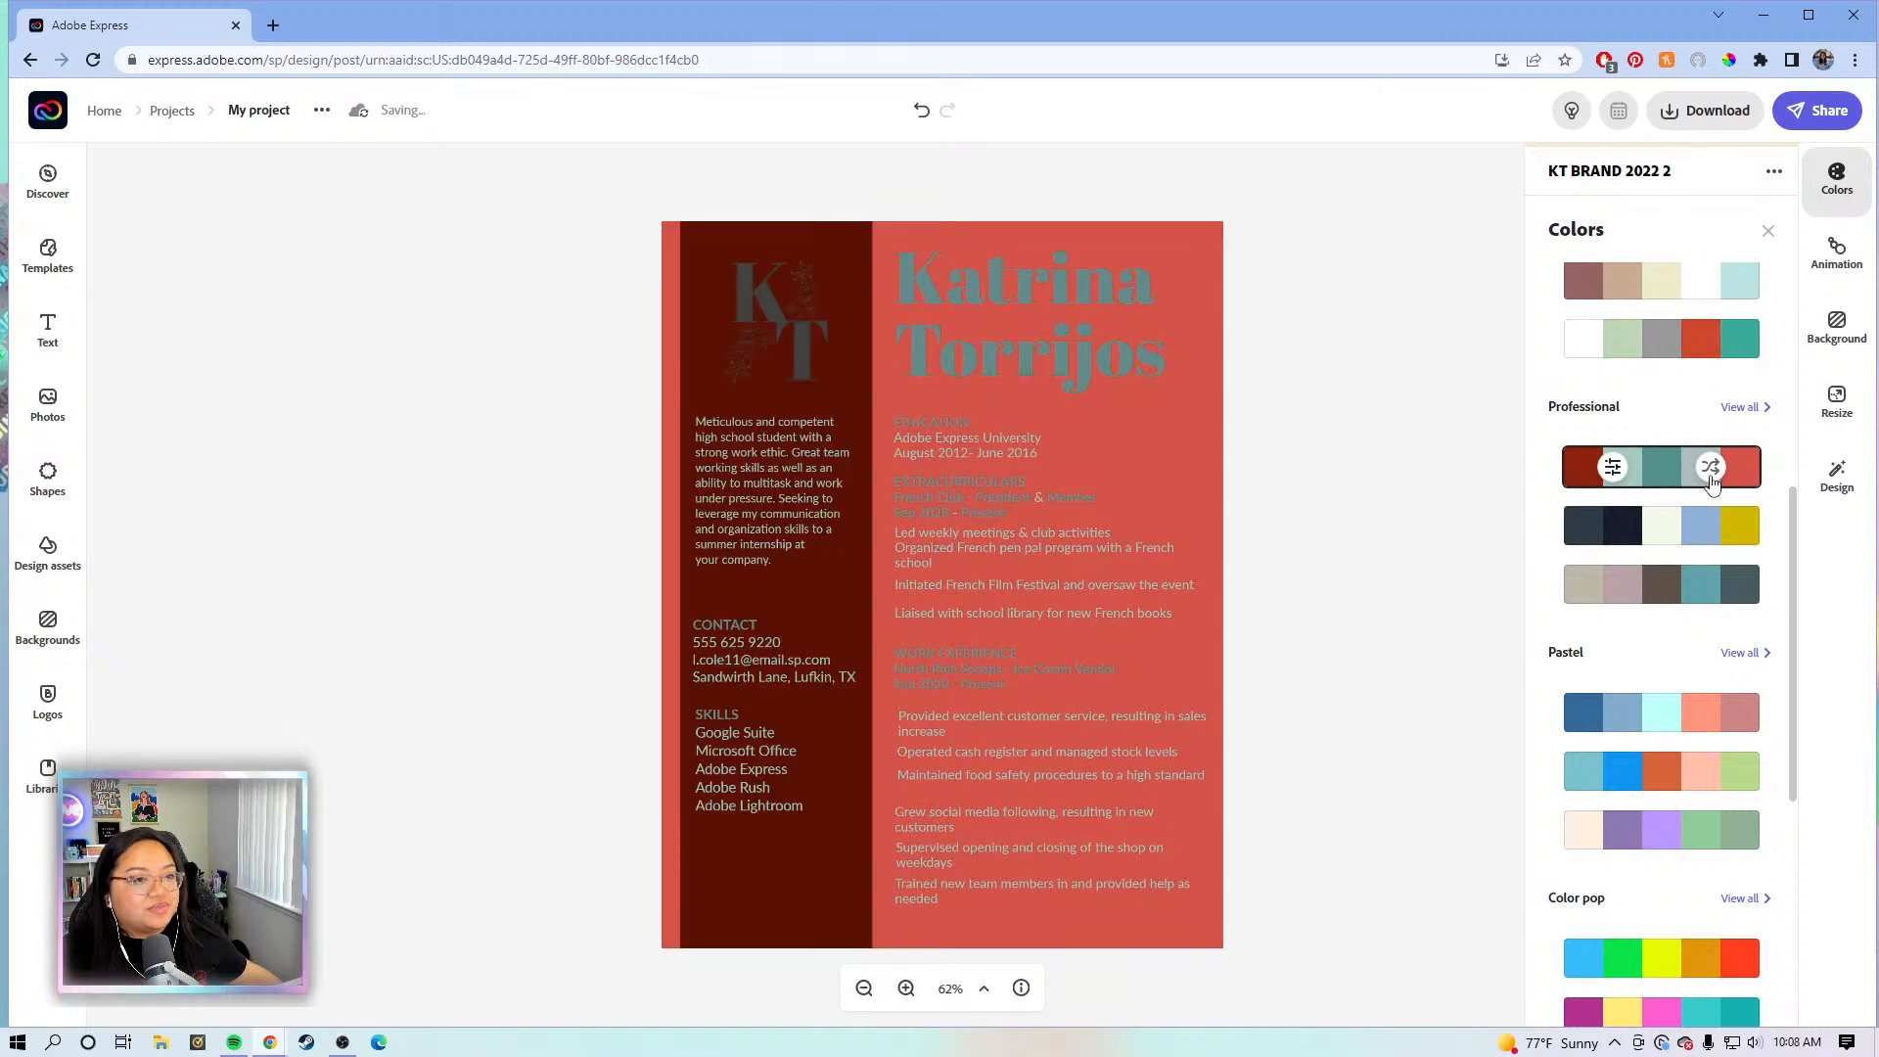
{"action": "left_click", "coordinate": [1711, 480]}
{"action": "left_click", "coordinate": [1710, 478]}
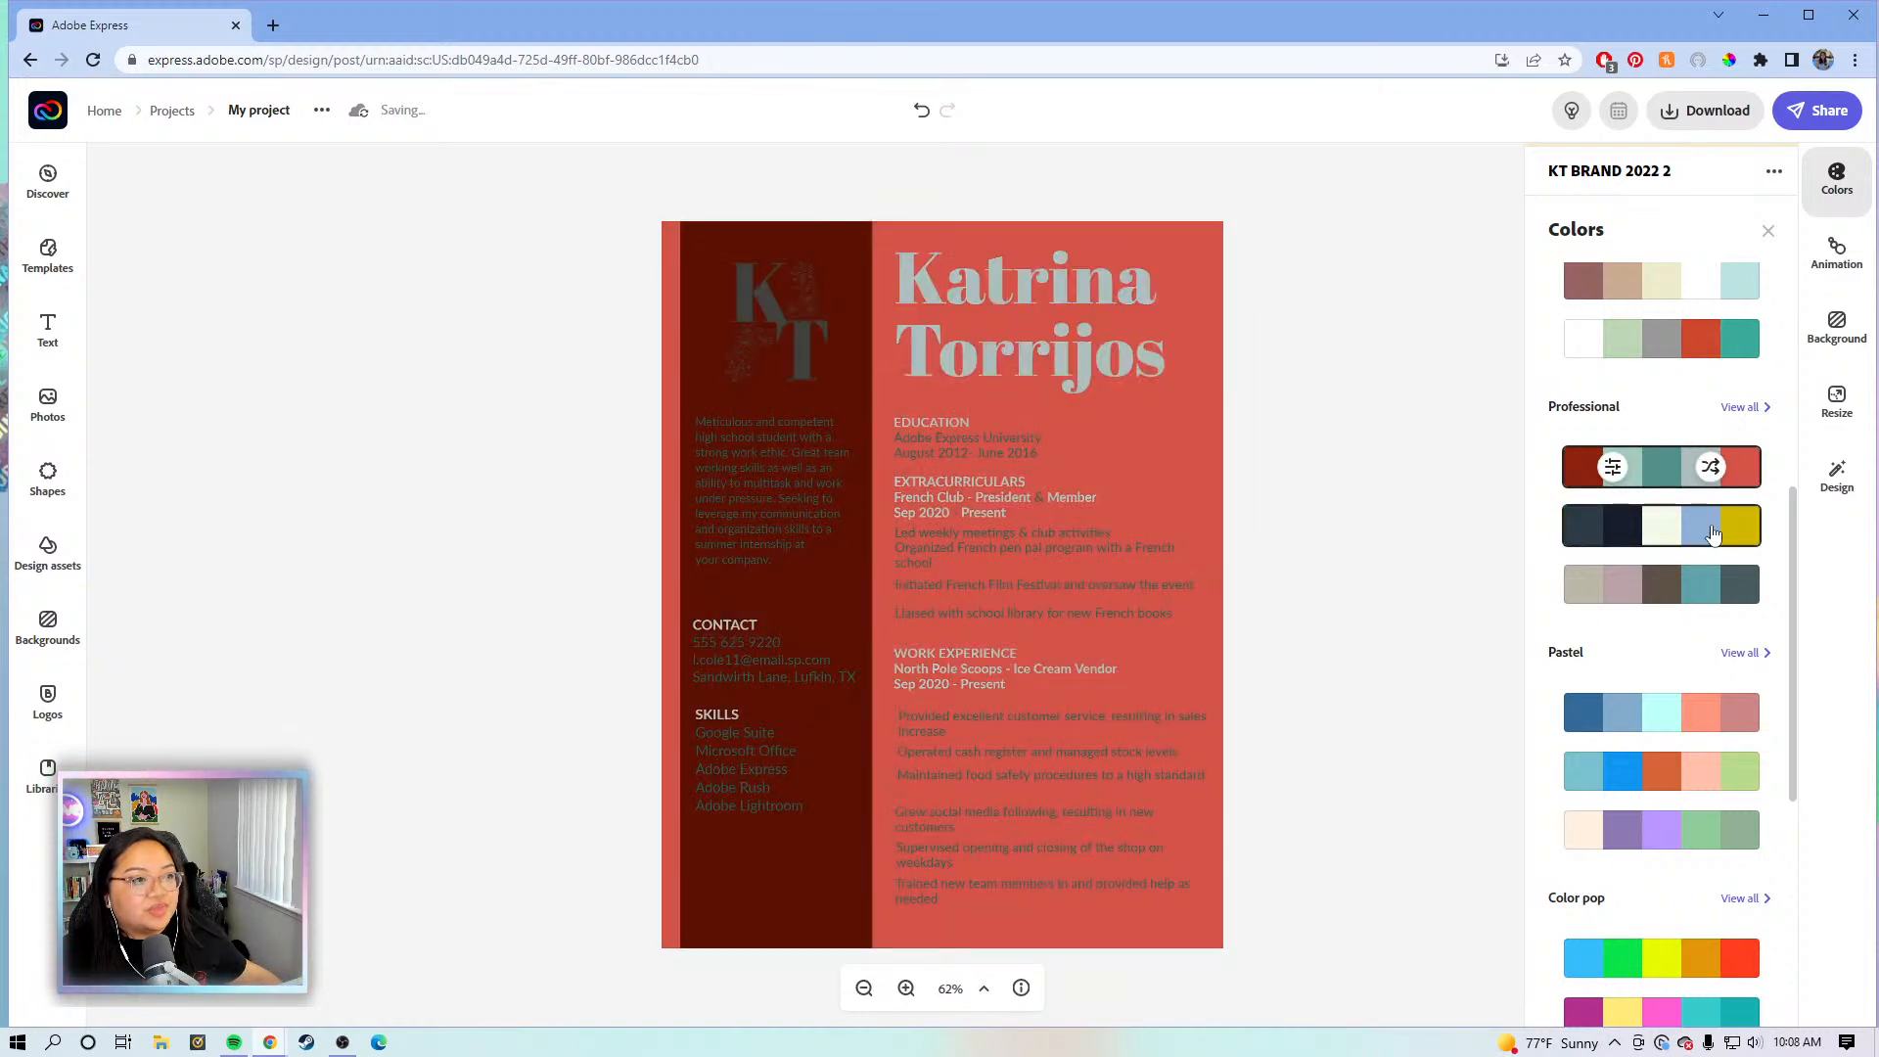
- Apply the dark and yellow Professional palette, shuffled to light and mid blue panels, and close the panel
{"action": "left_click", "coordinate": [1712, 534]}
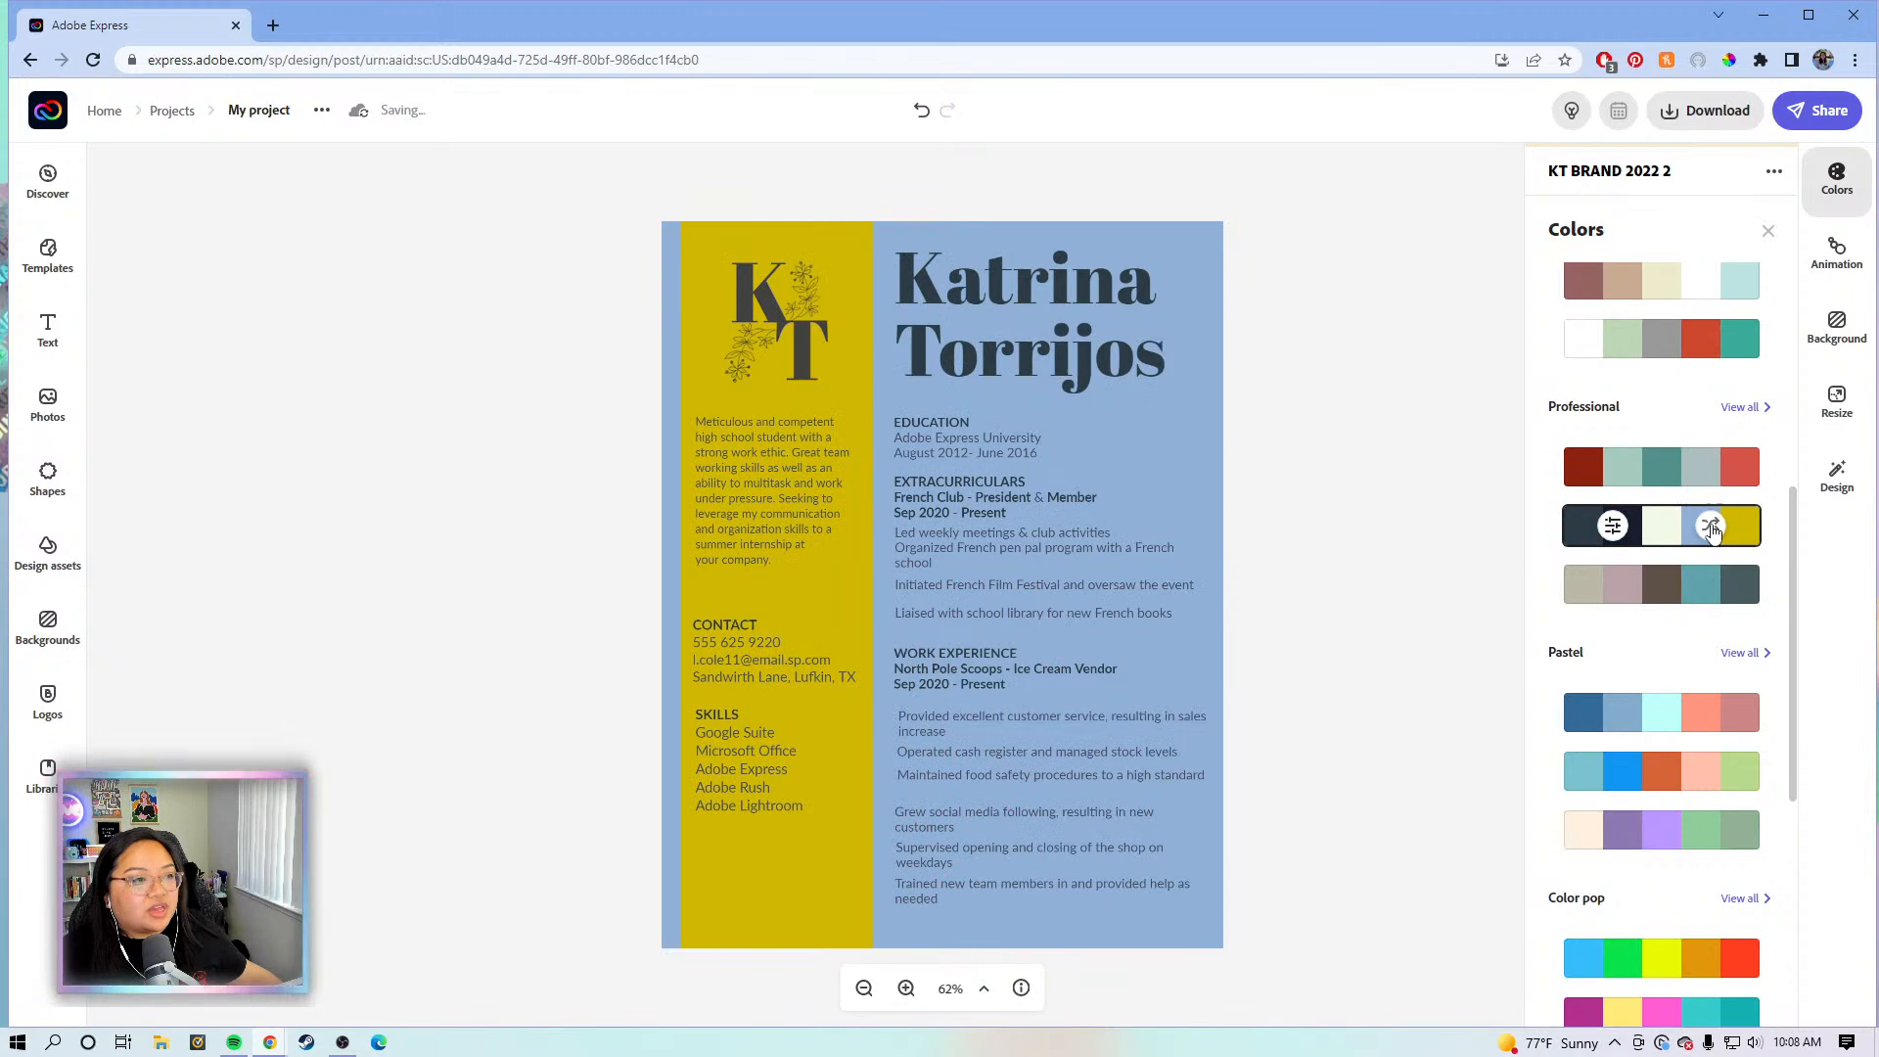
{"action": "left_click", "coordinate": [1711, 528]}
{"action": "left_click", "coordinate": [1711, 529]}
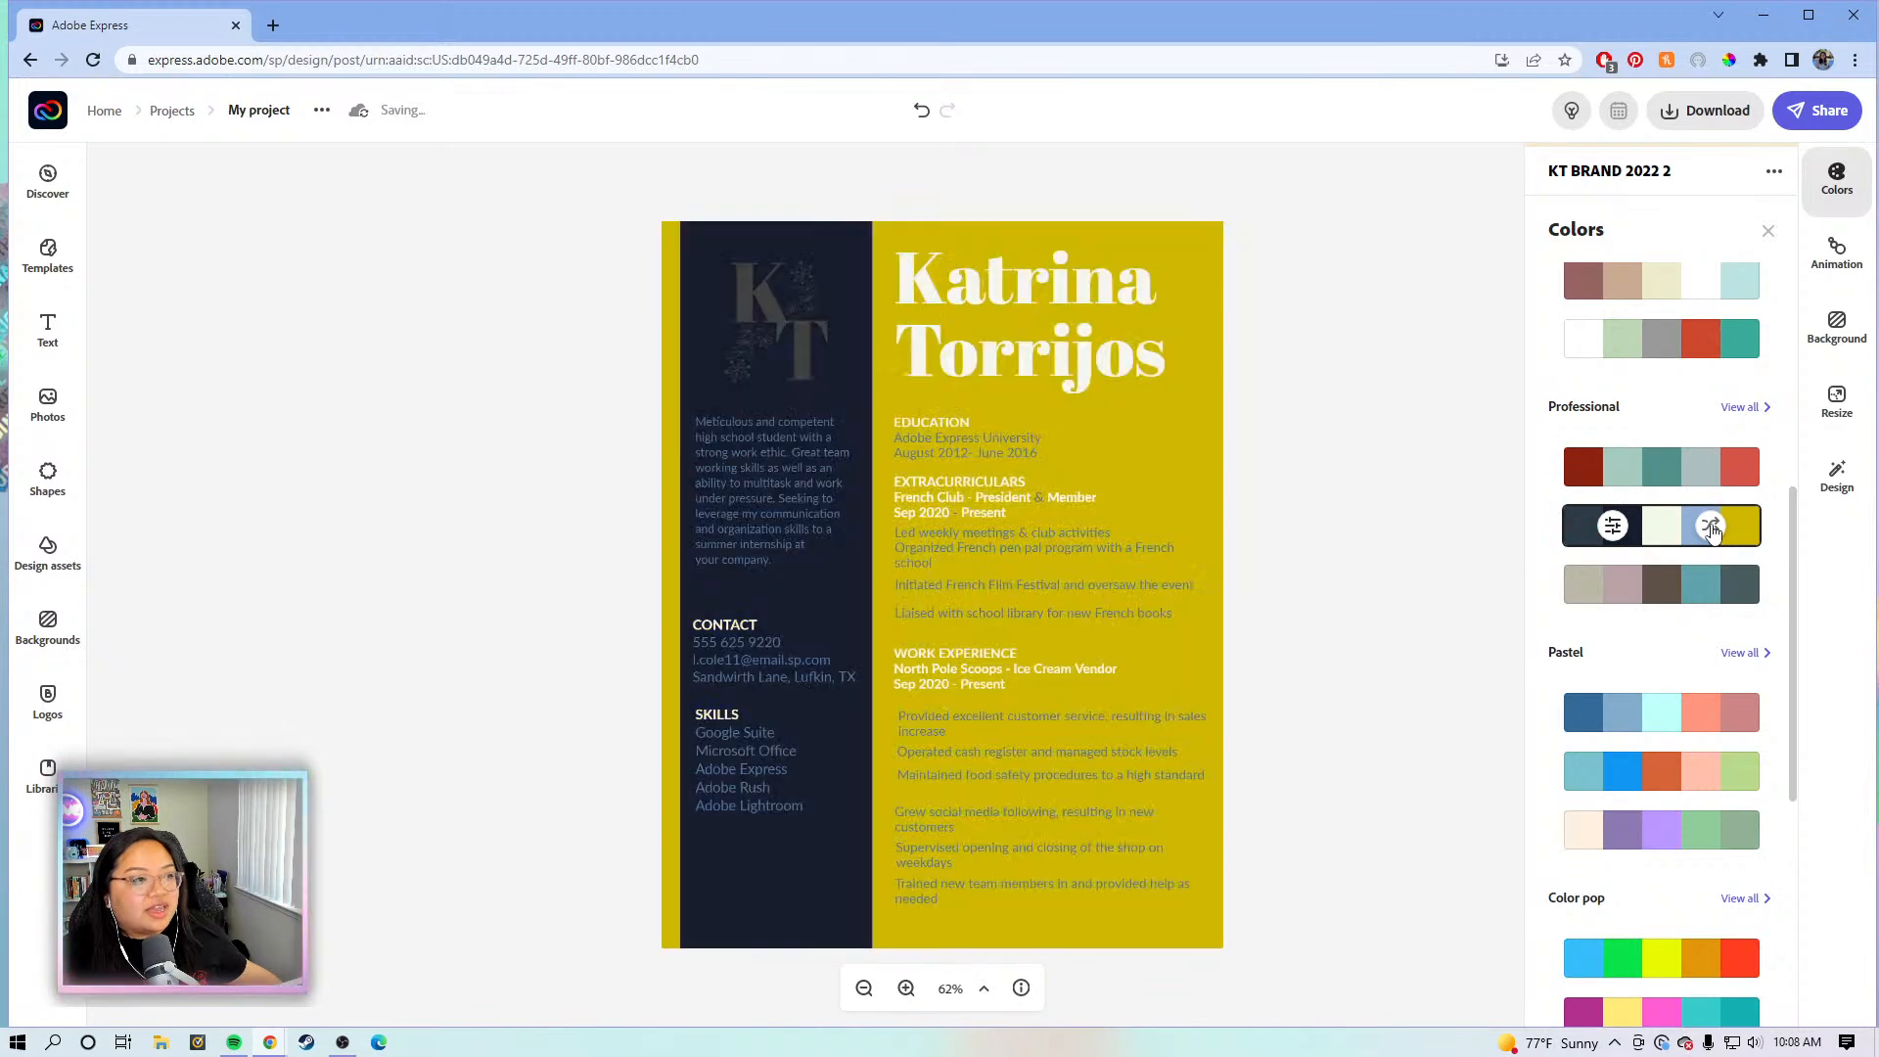
{"action": "left_click", "coordinate": [1711, 528]}
{"action": "left_click", "coordinate": [1711, 528]}
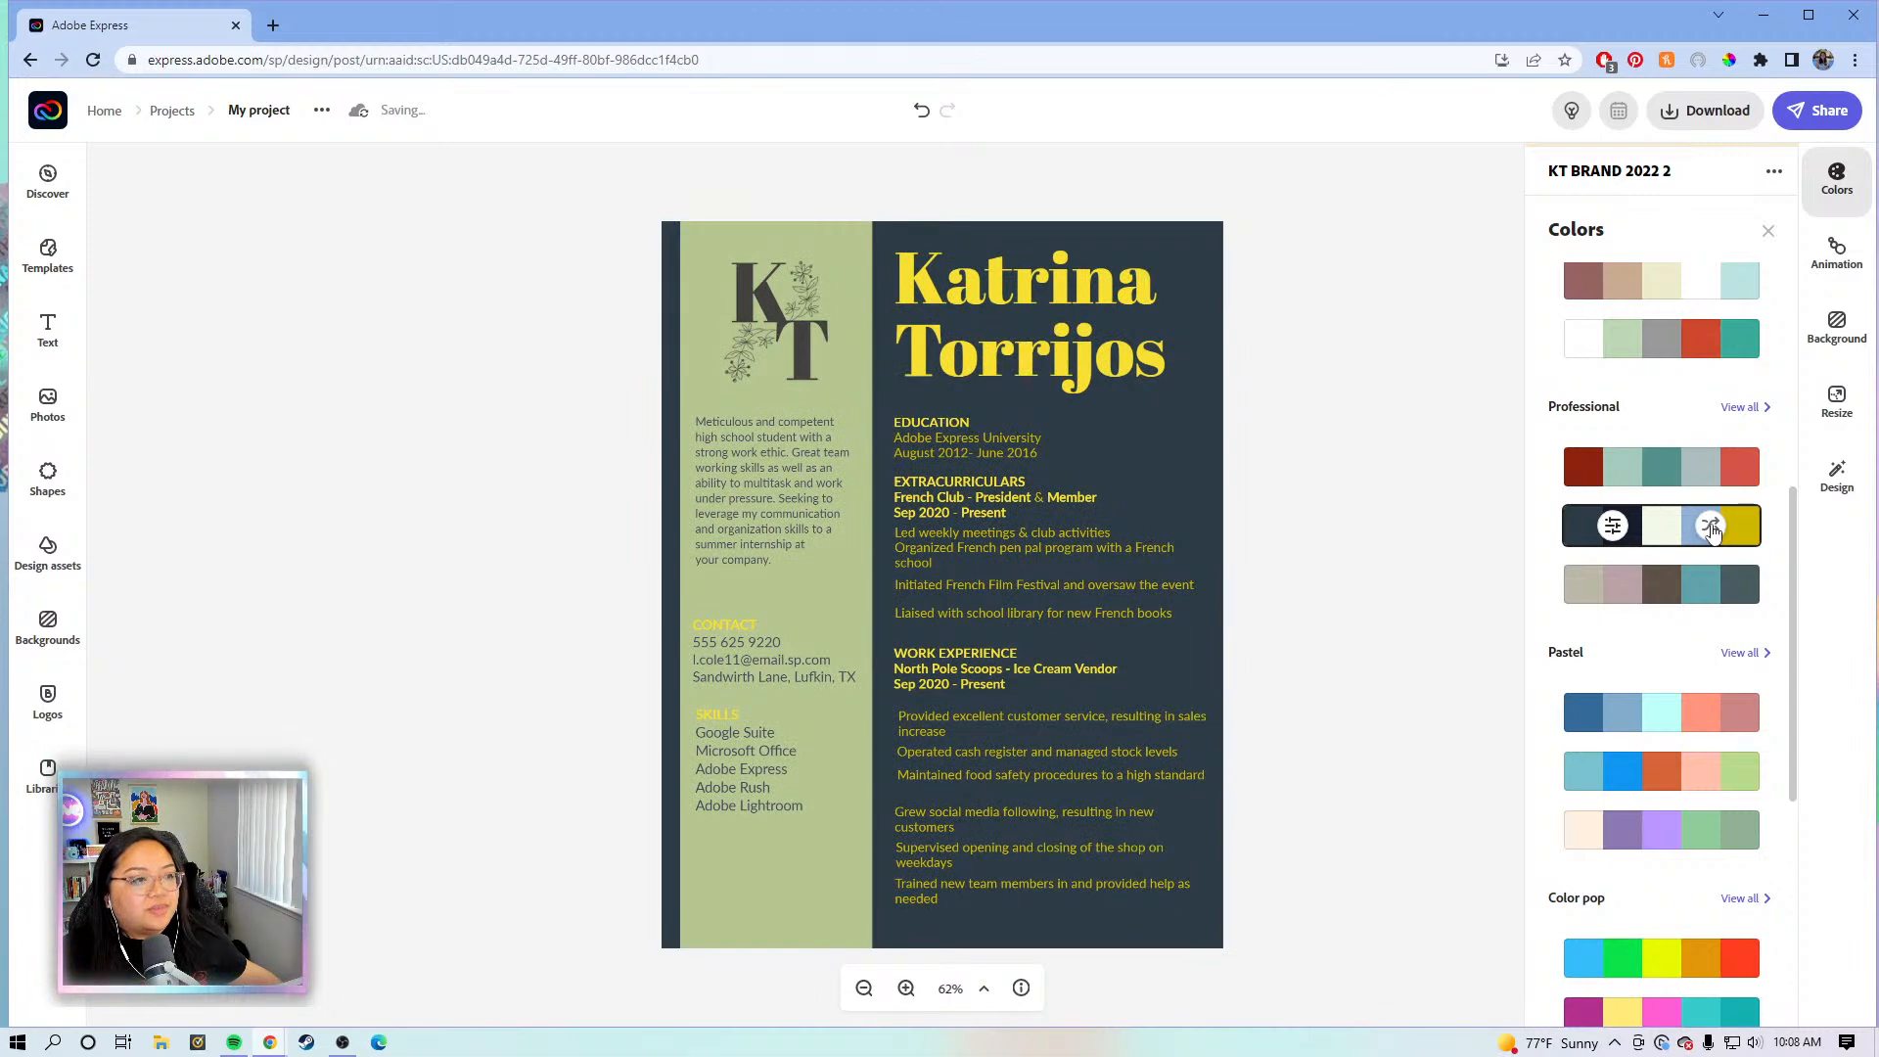
{"action": "left_click", "coordinate": [1711, 528]}
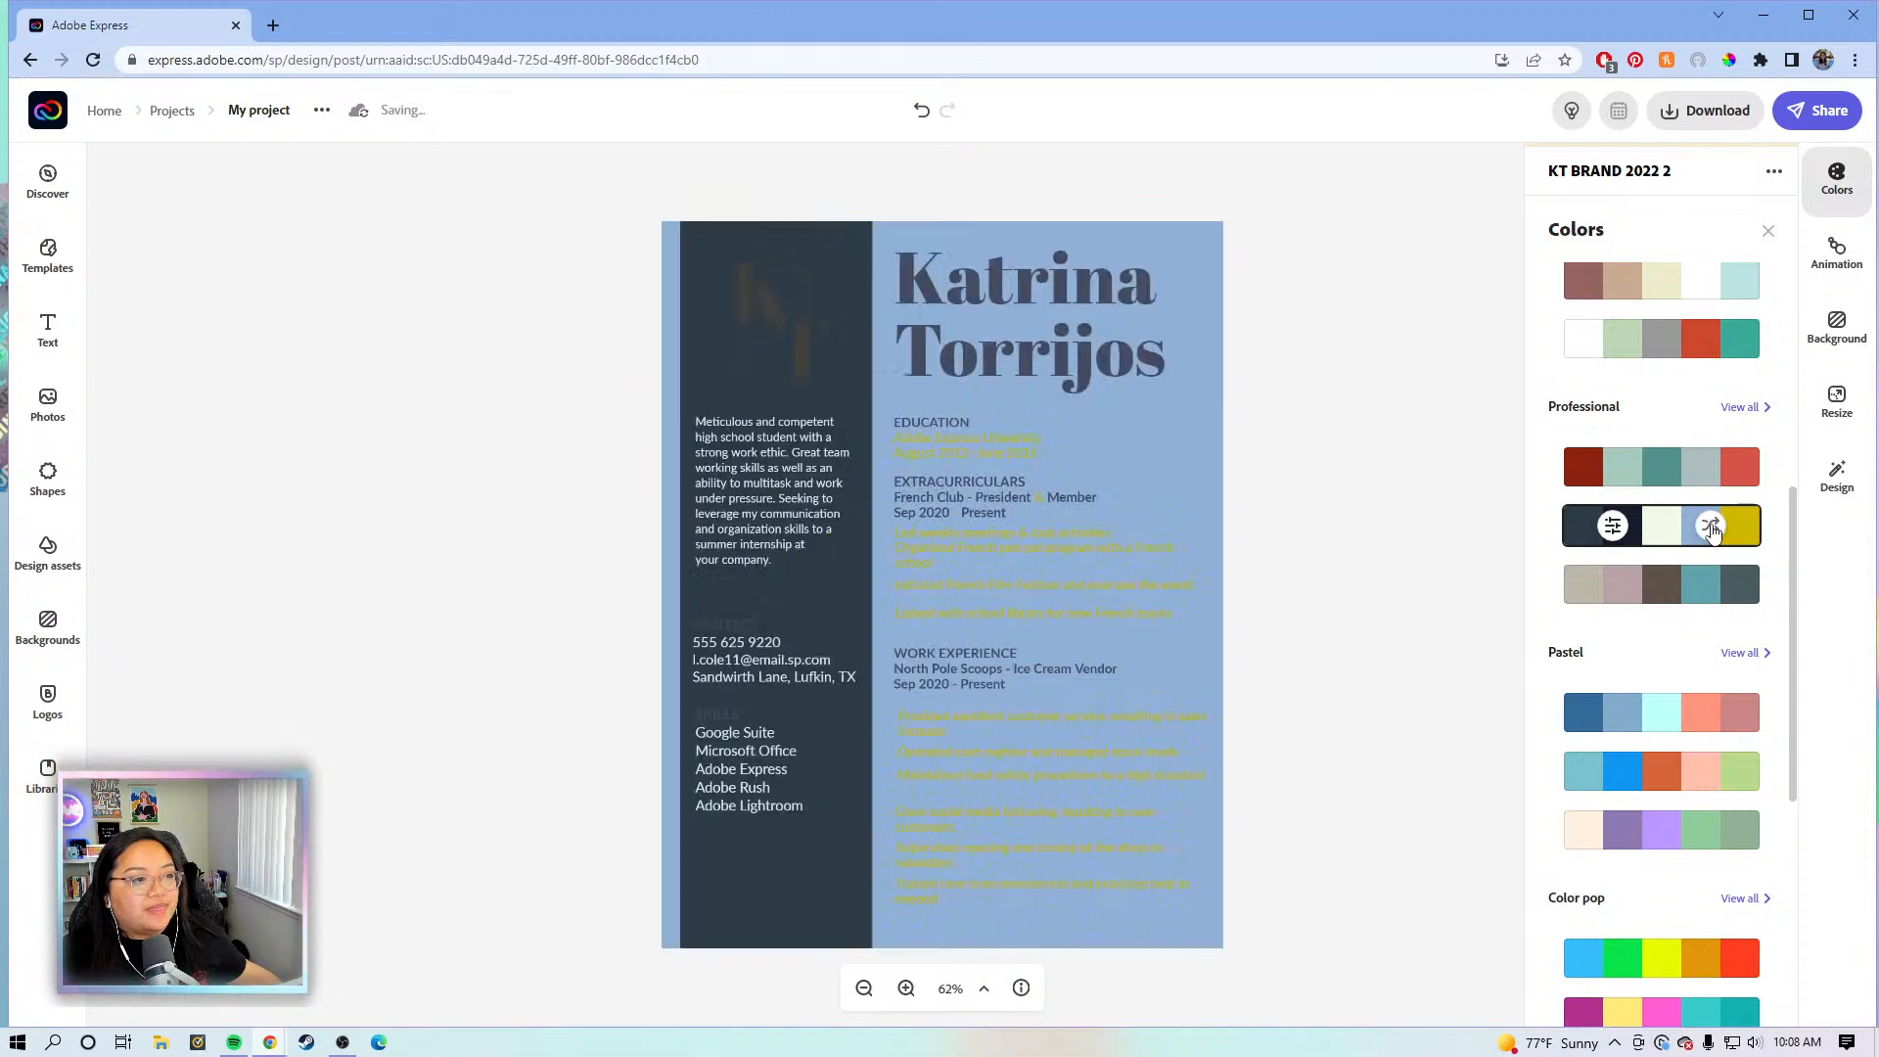
{"action": "left_click", "coordinate": [1710, 528]}
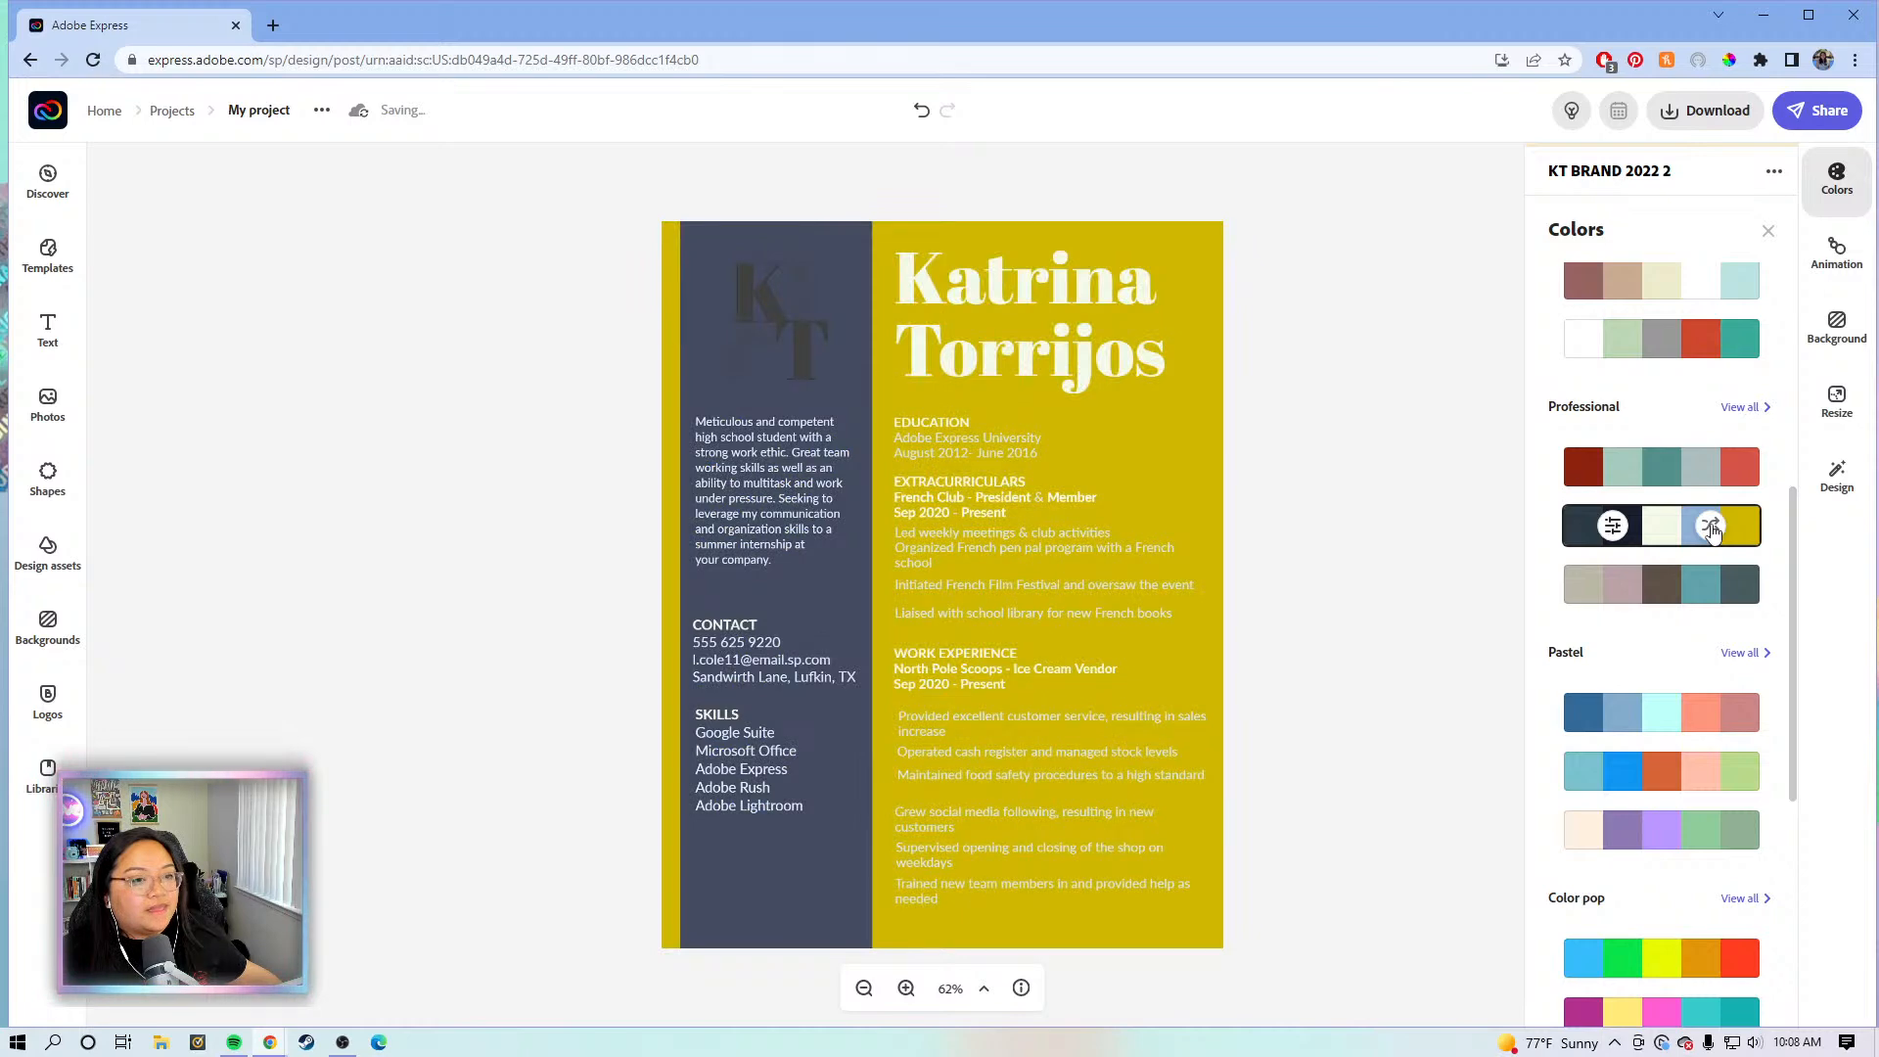
{"action": "left_click", "coordinate": [1711, 528]}
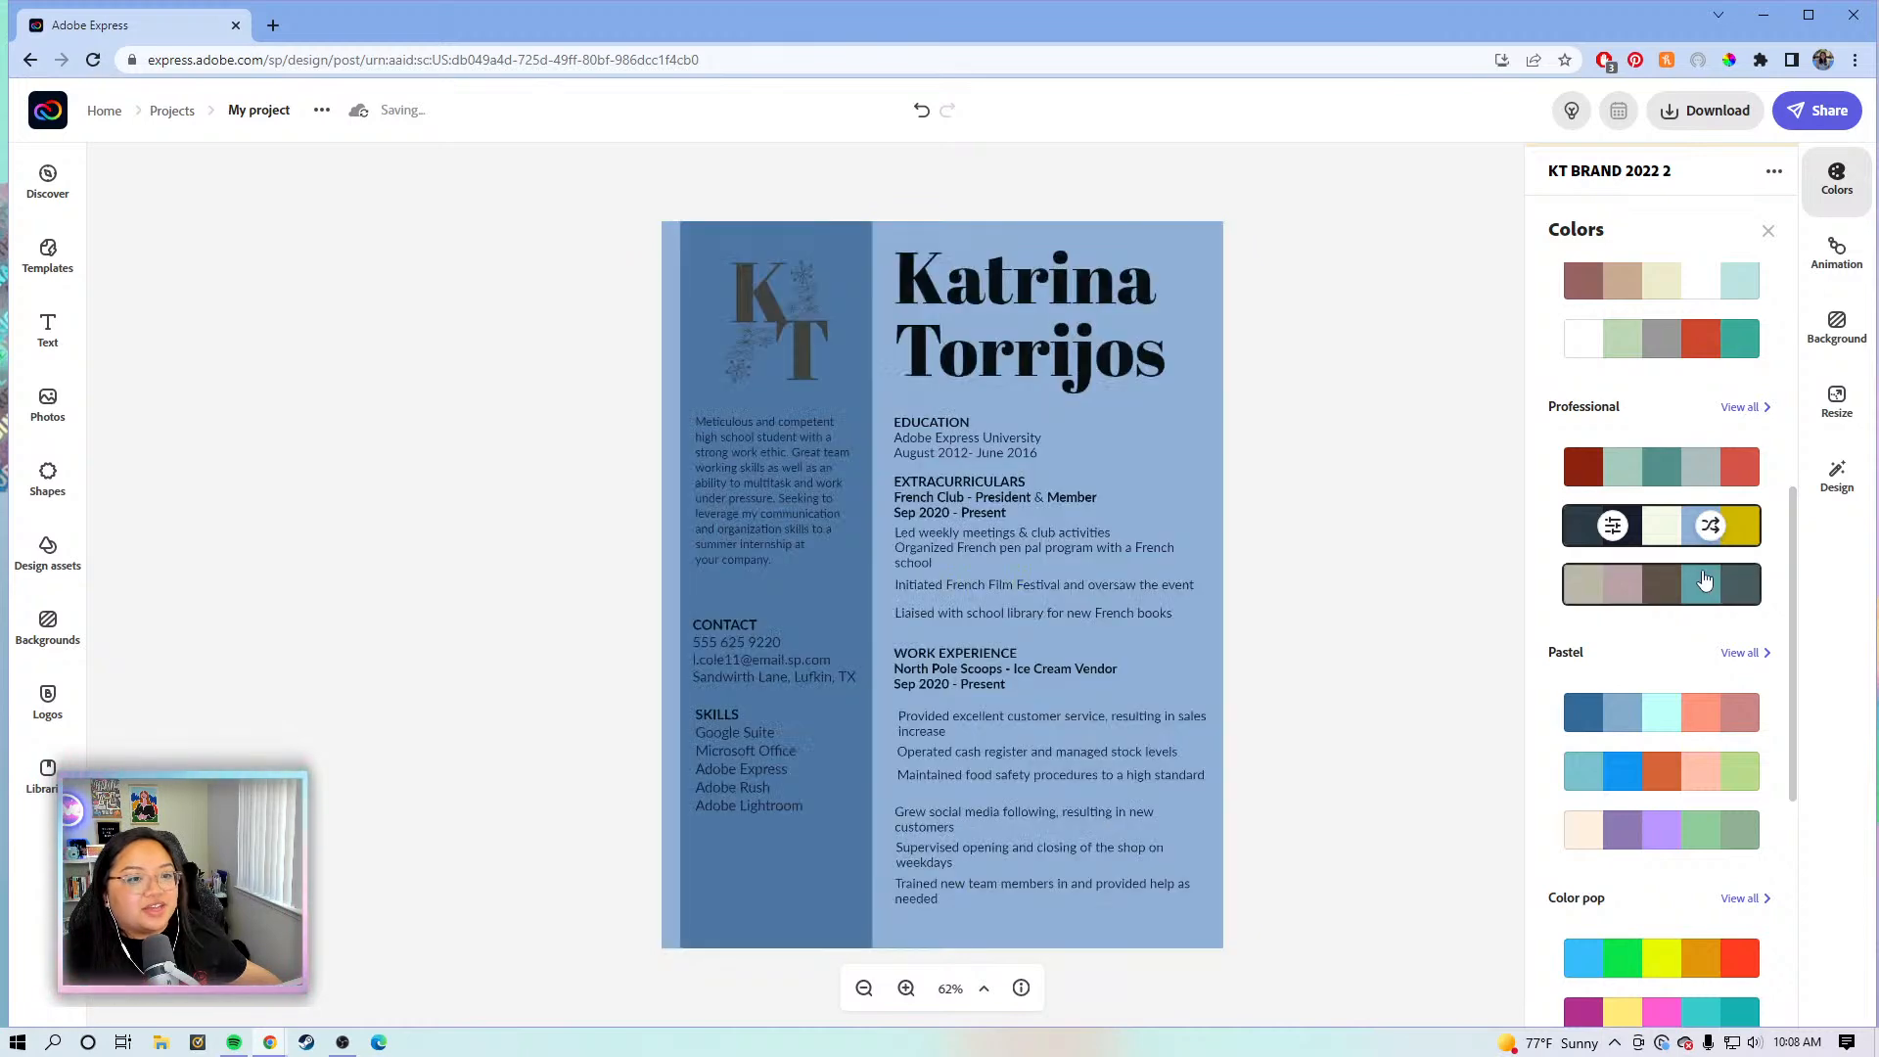
{"action": "left_click", "coordinate": [1366, 530]}
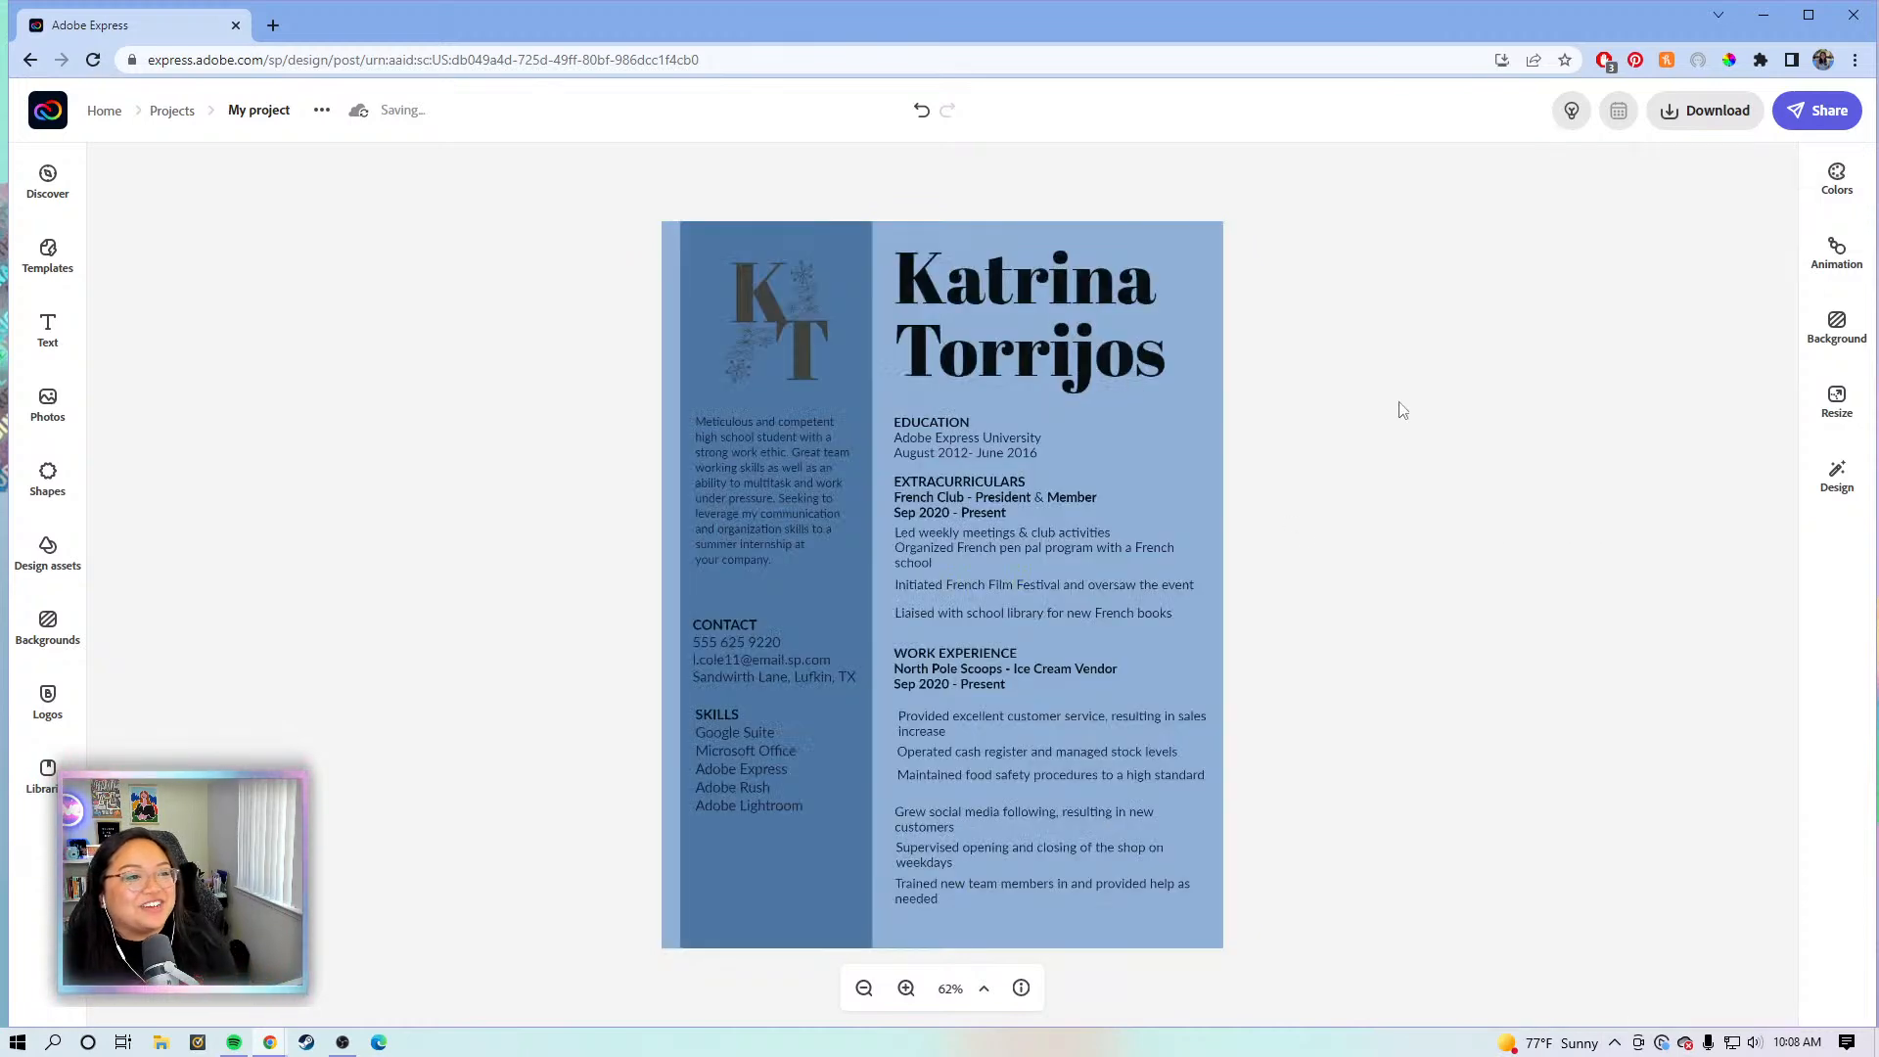
- Set the page background colour to the pale off-white #F4F9E8 palette swatch
{"action": "left_click", "coordinate": [1197, 420]}
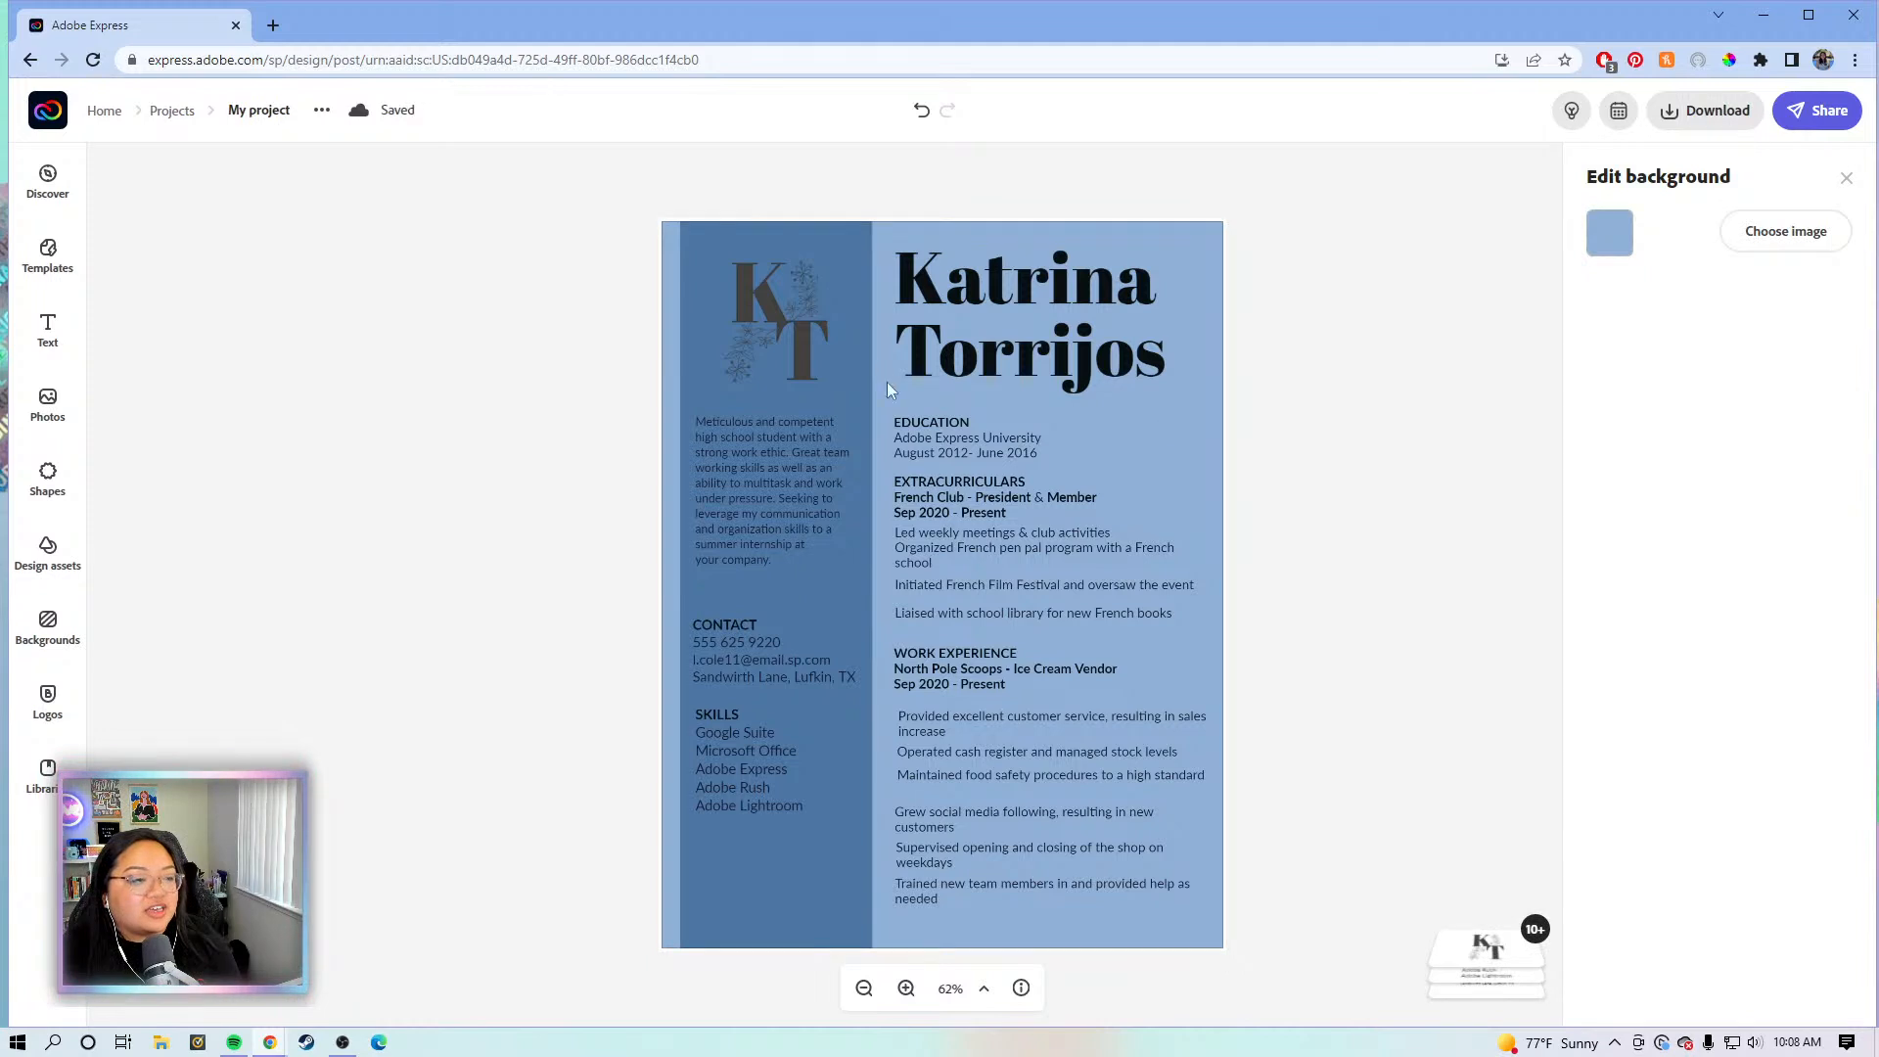
{"action": "left_click", "coordinate": [1609, 233]}
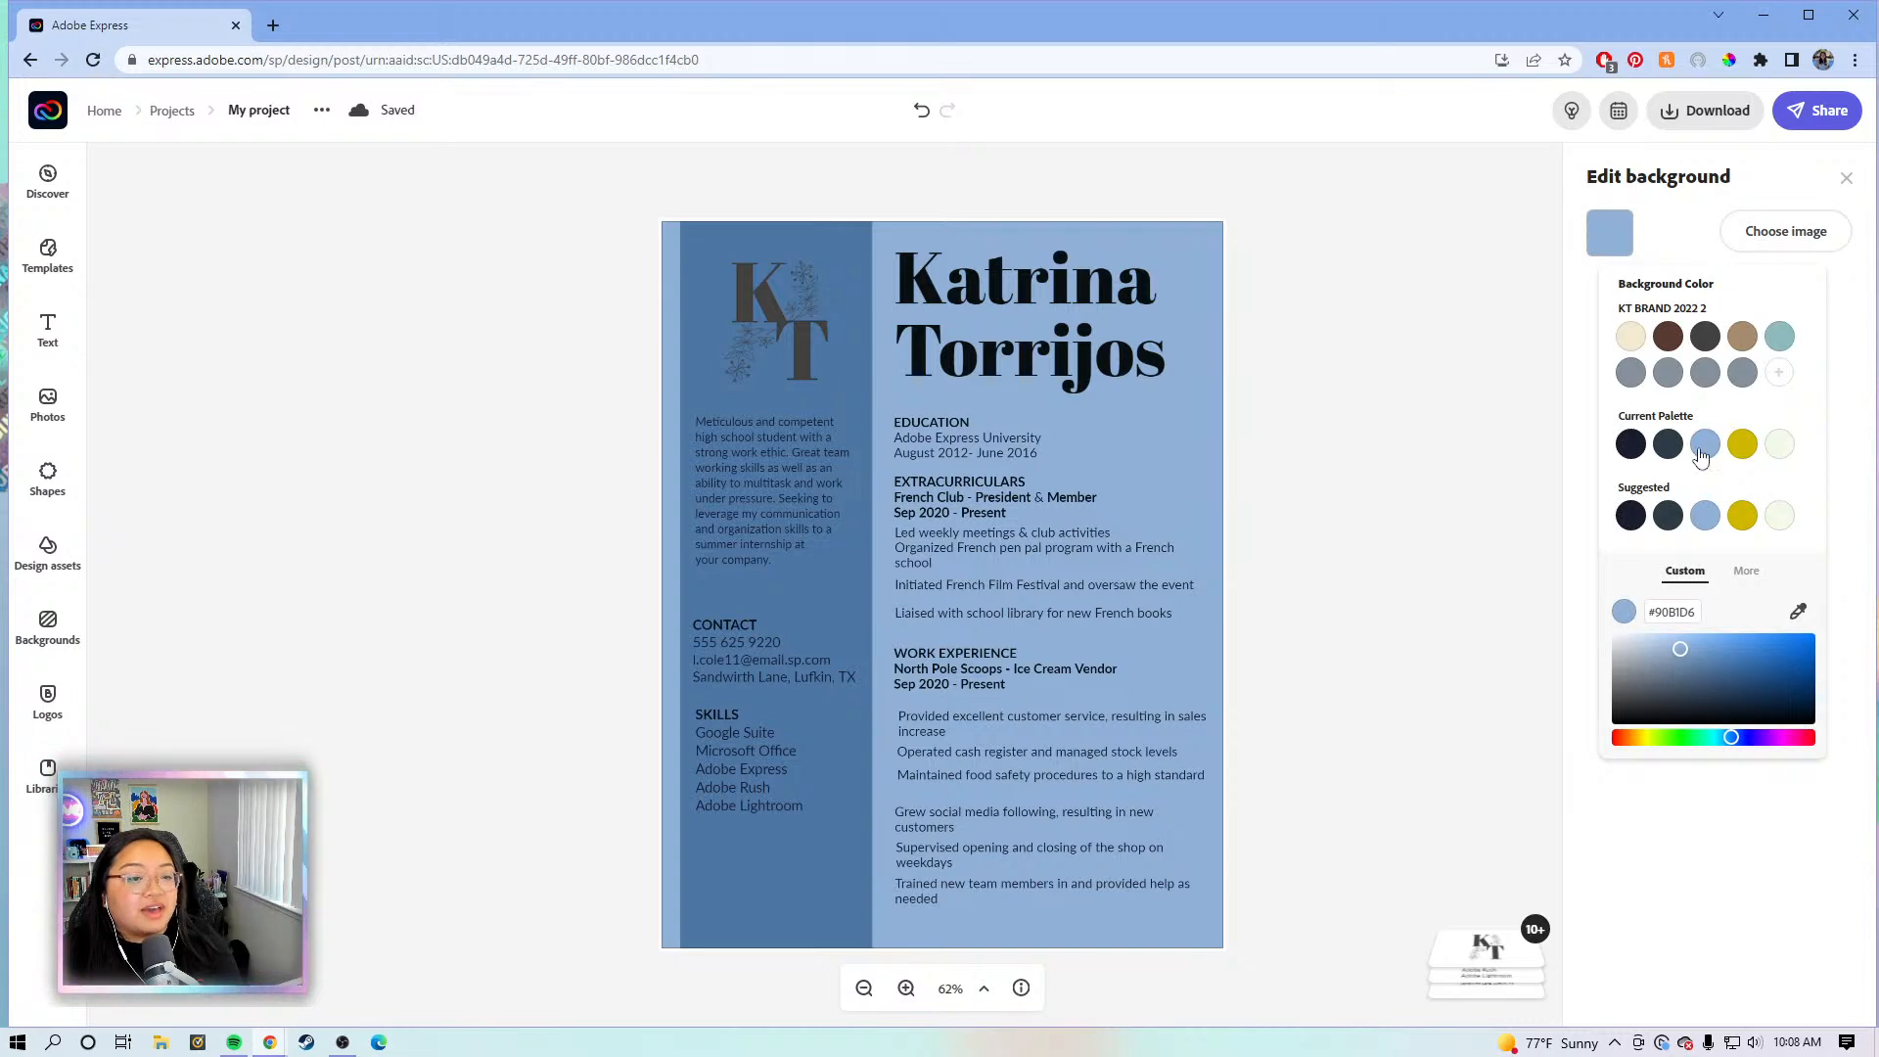
{"action": "left_click", "coordinate": [1782, 443]}
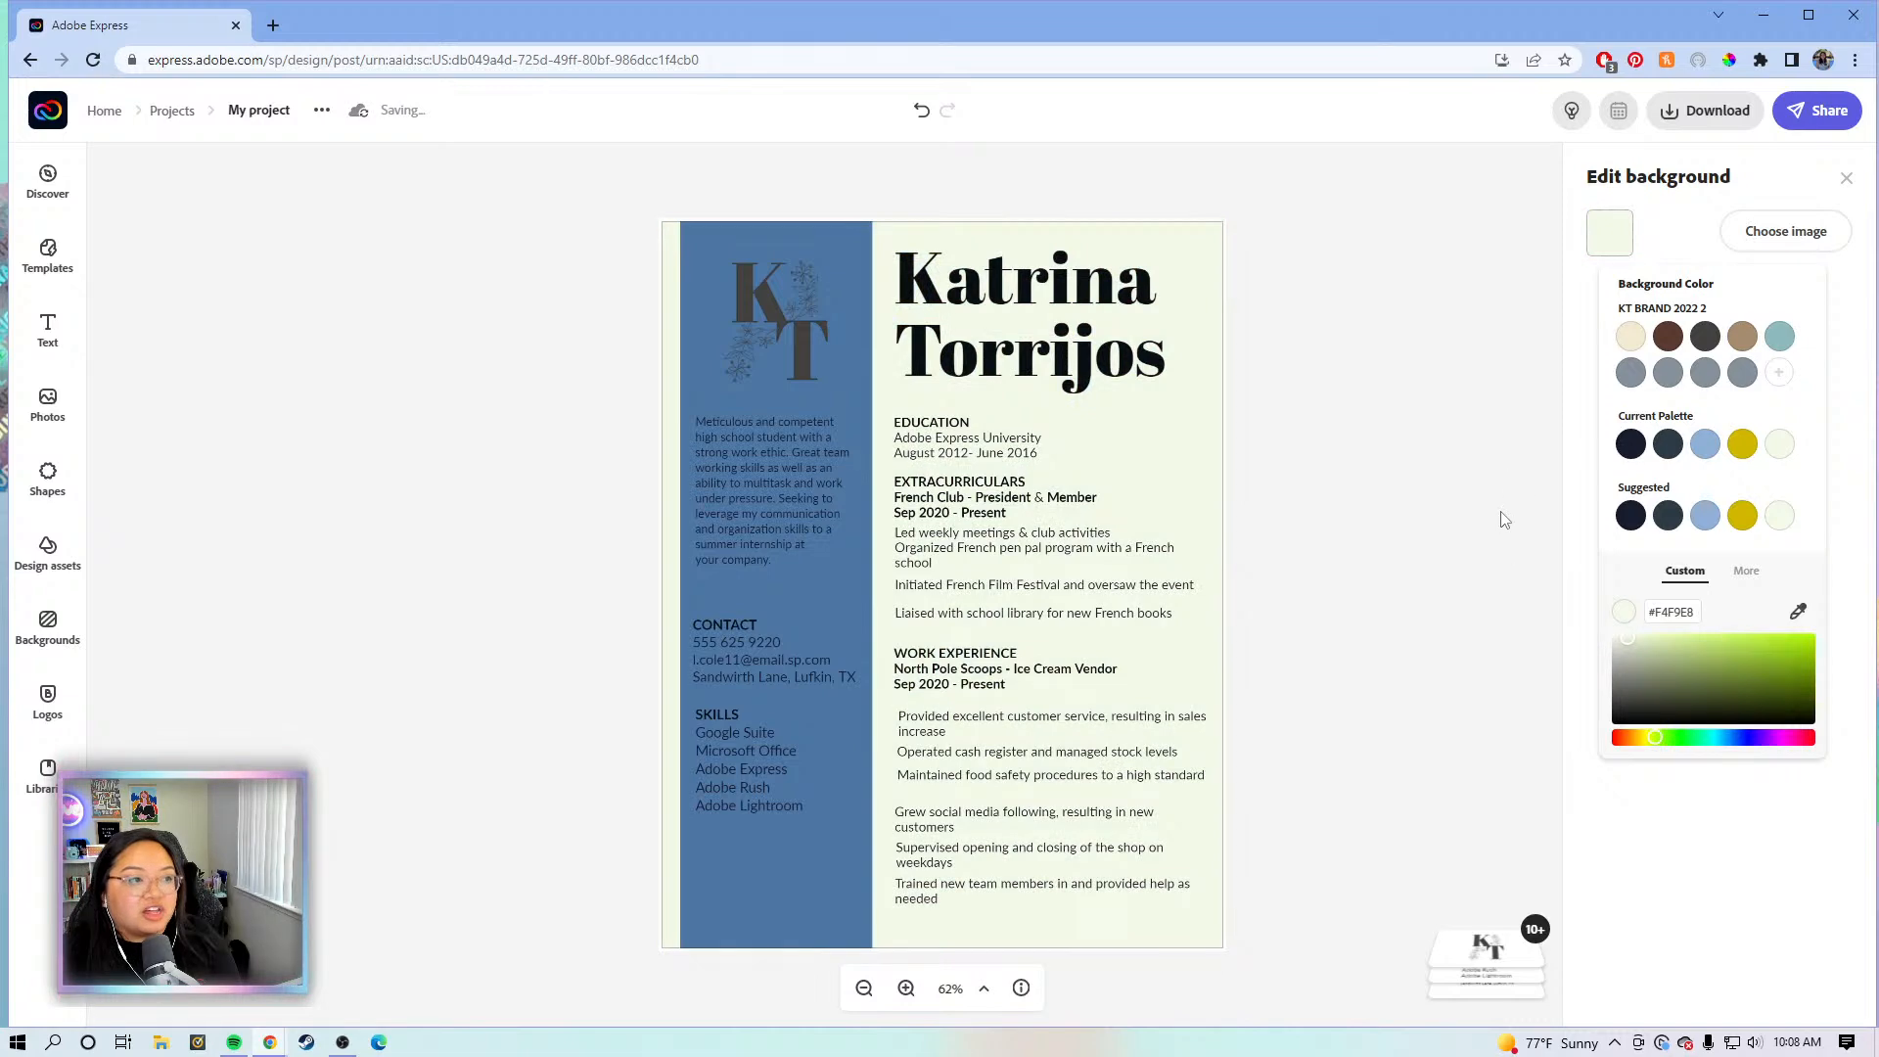
- Make the name heading text dark slate after trying yellow and navy
{"action": "left_click", "coordinate": [1071, 284]}
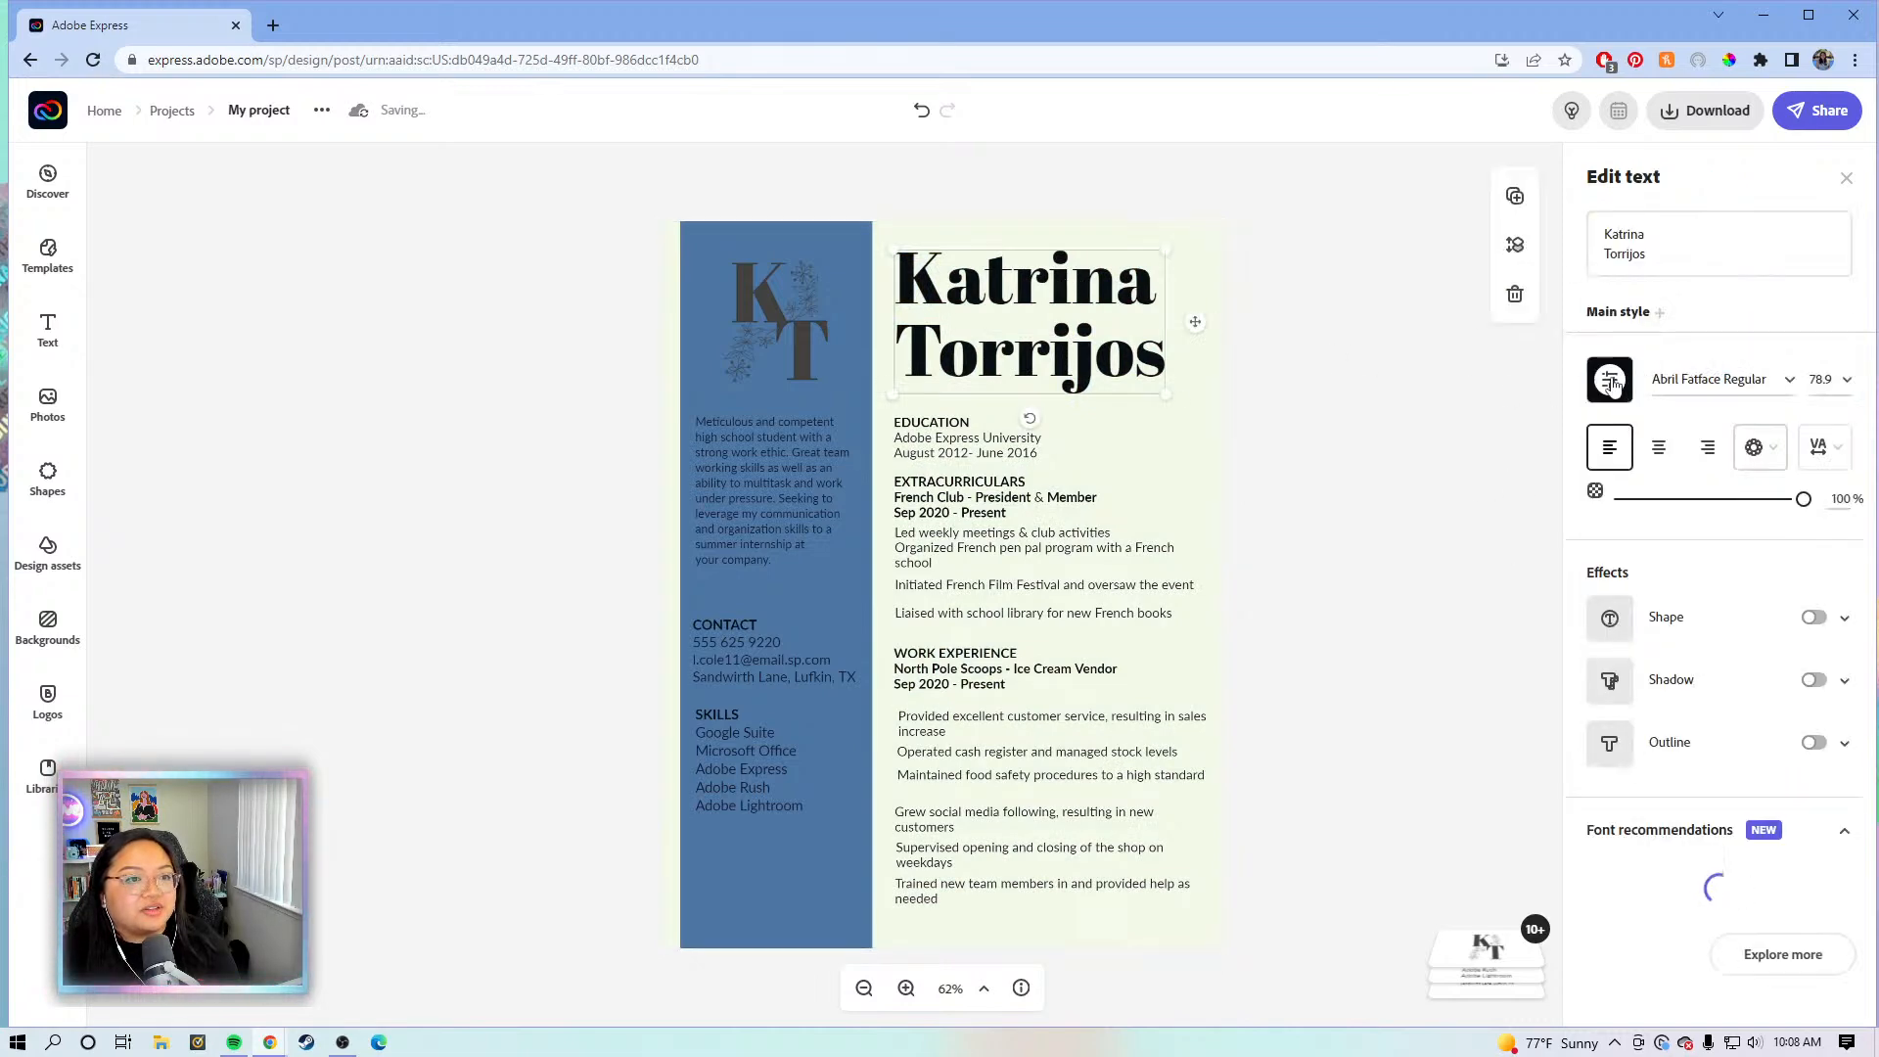
{"action": "left_click", "coordinate": [1610, 382]}
{"action": "left_click", "coordinate": [1743, 593]}
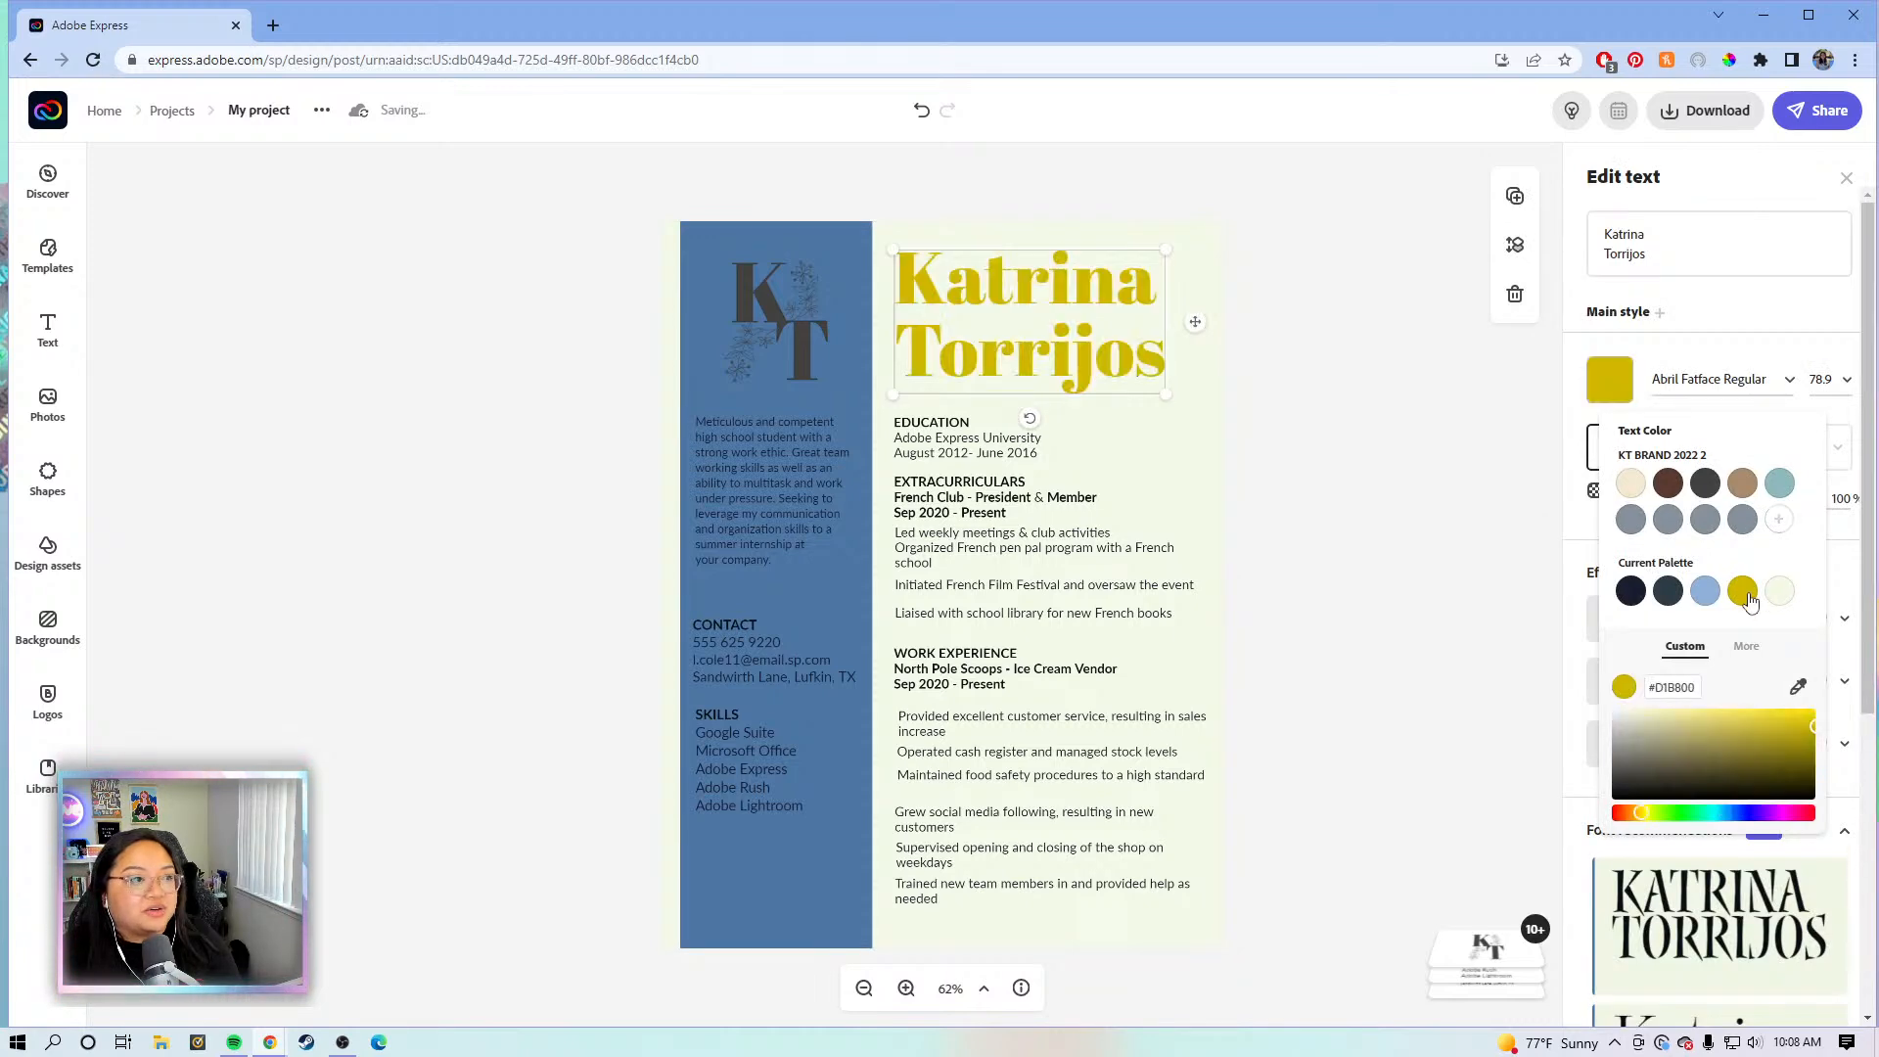
{"action": "left_click", "coordinate": [1661, 597]}
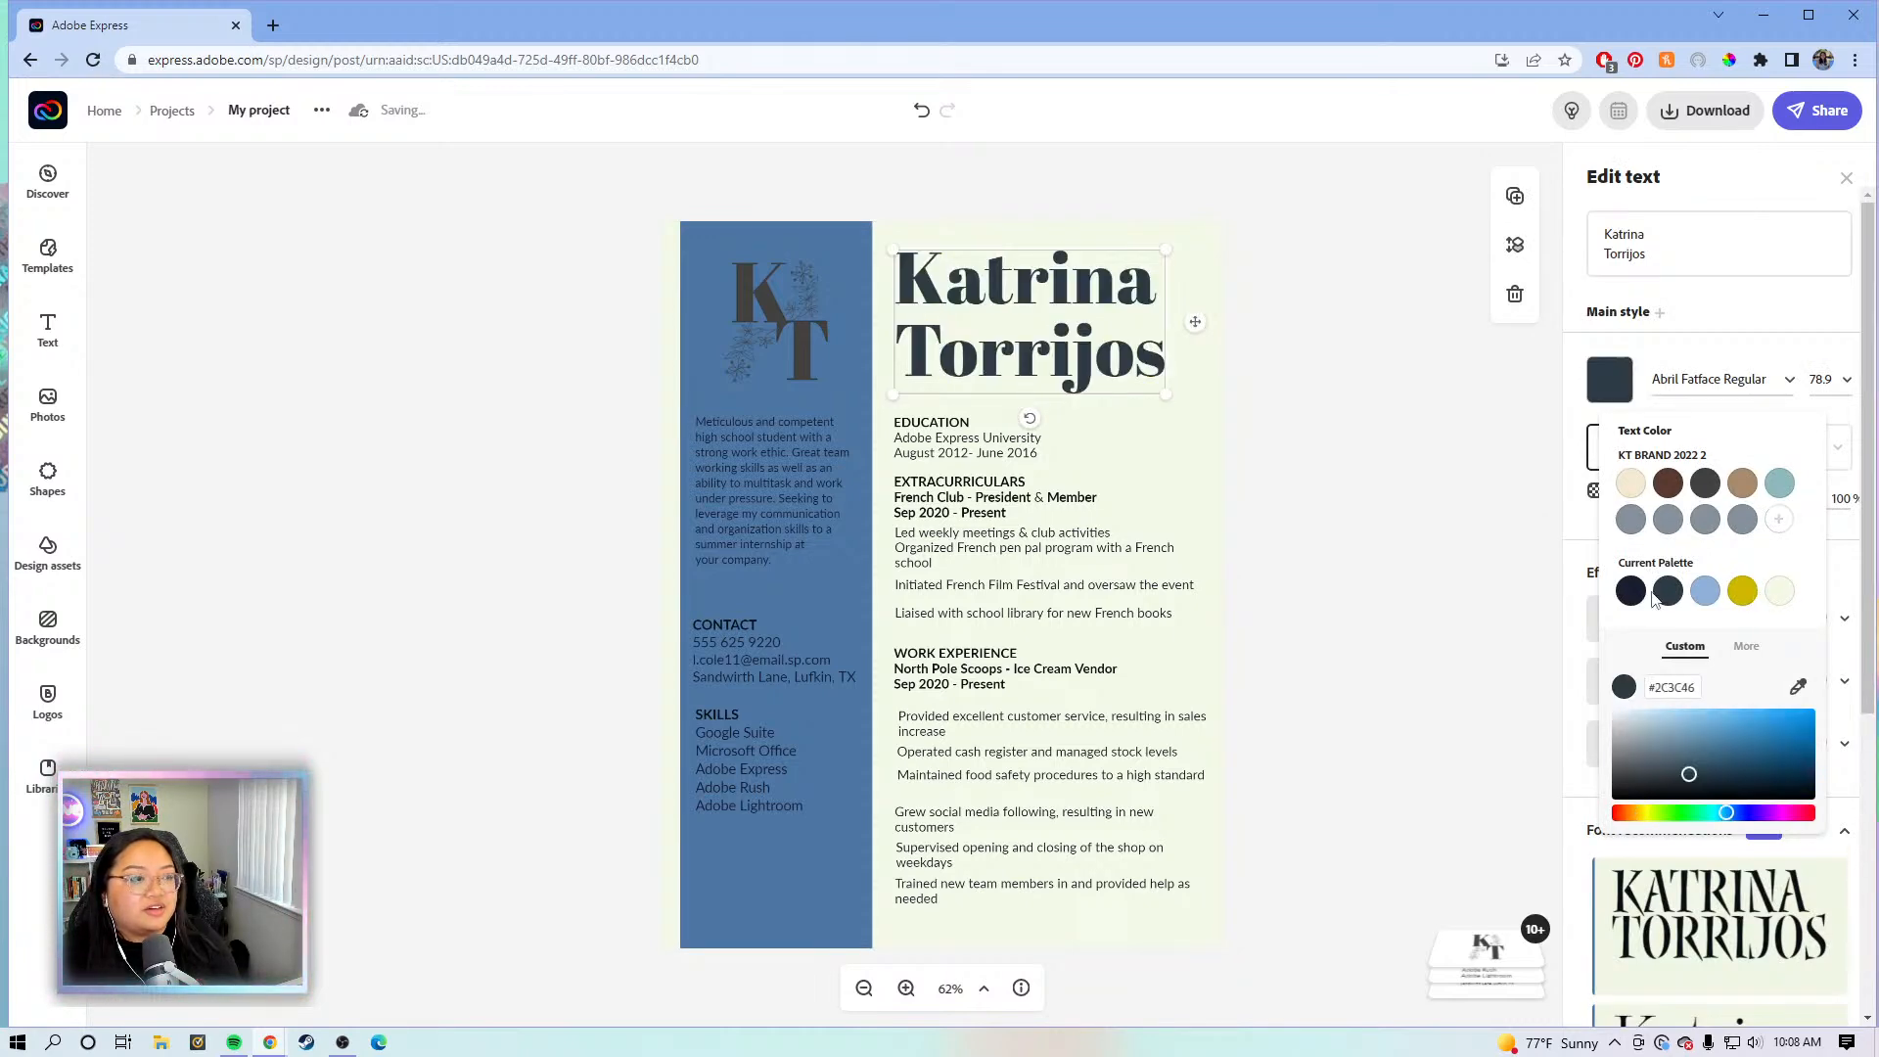
{"action": "left_click", "coordinate": [1633, 595]}
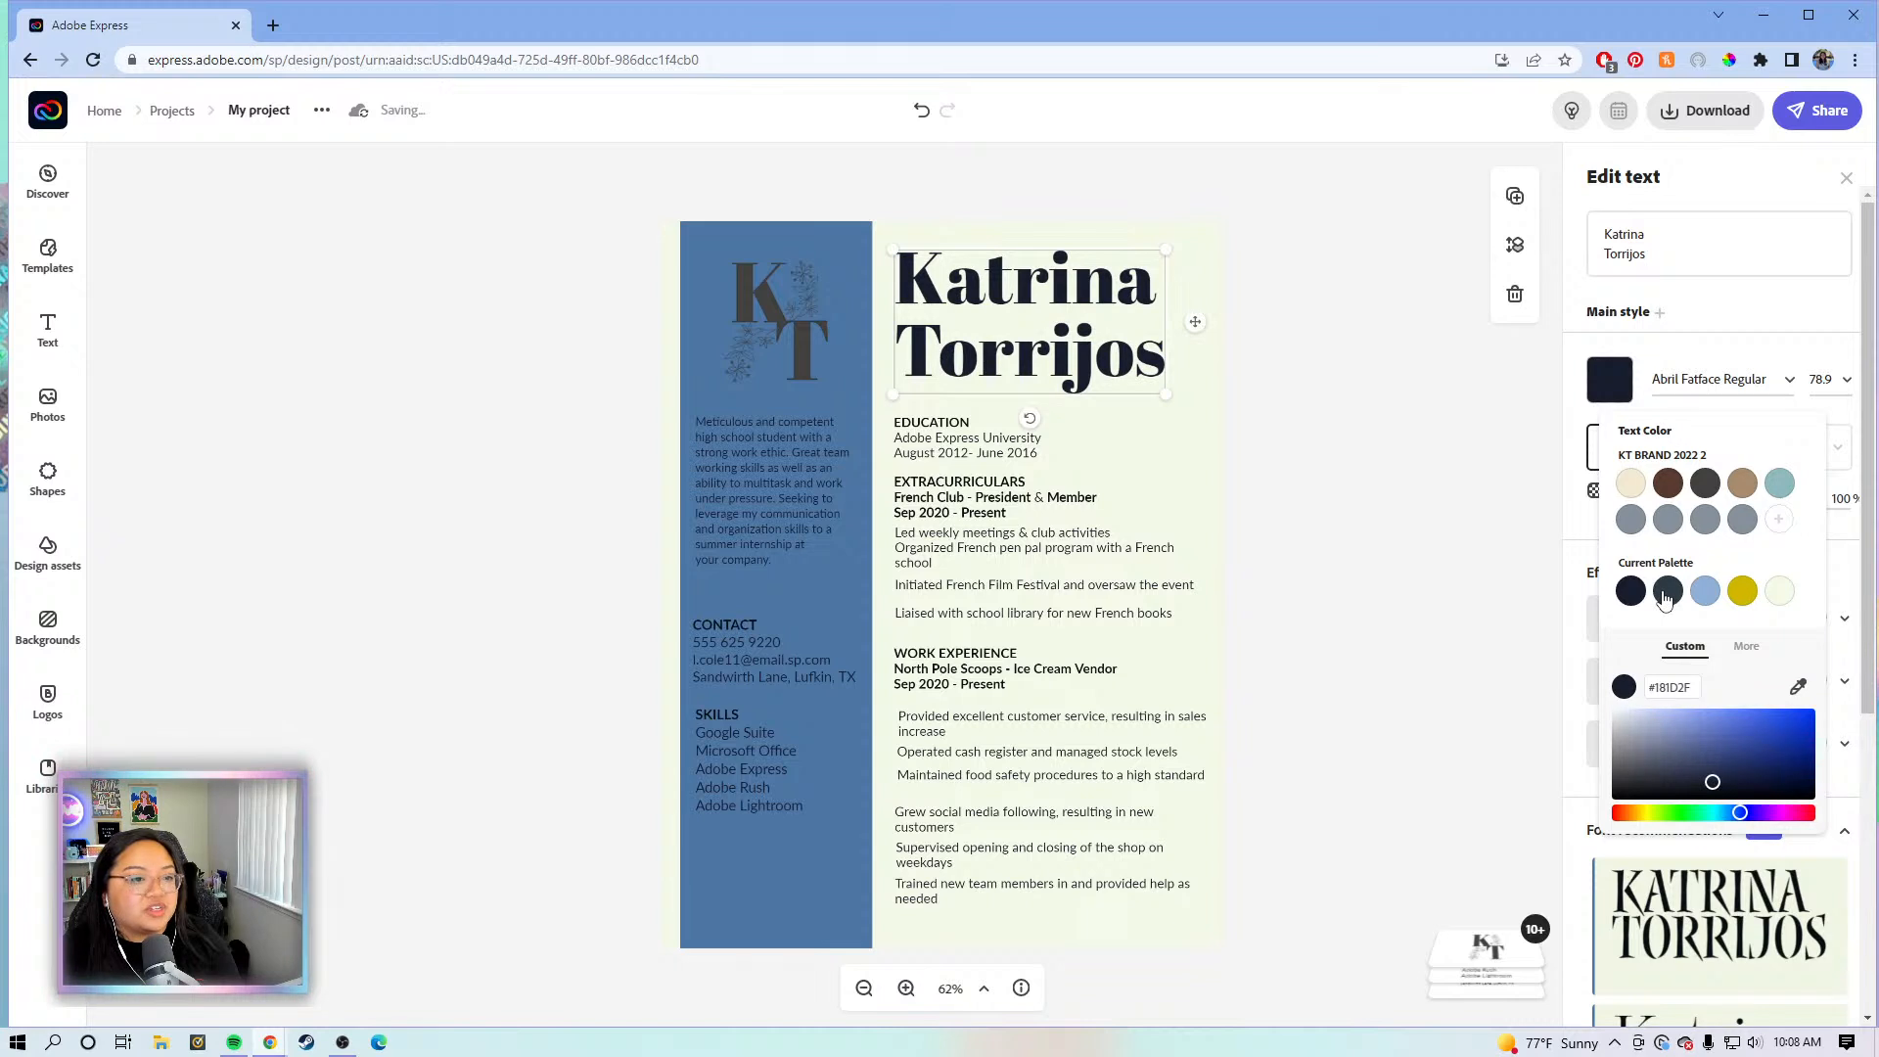
{"action": "left_click", "coordinate": [1663, 594]}
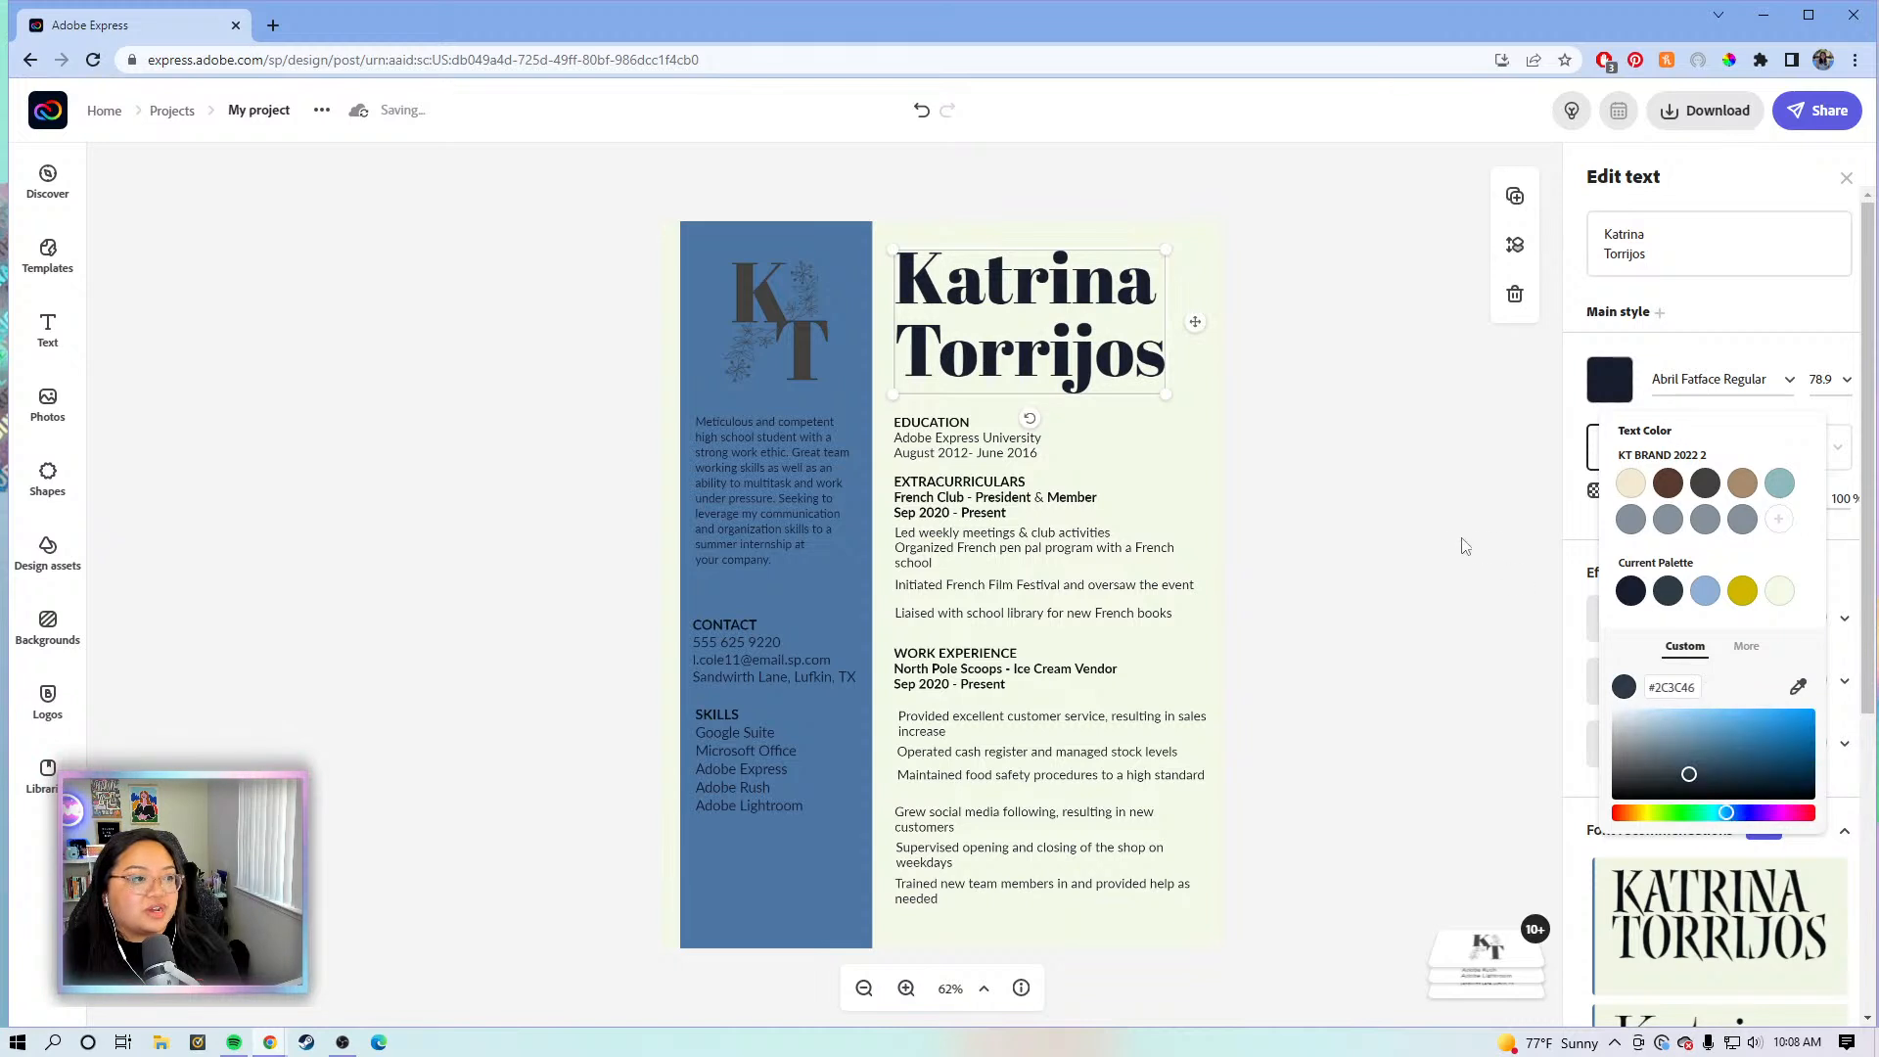
- Turn the left column's intro paragraph, CONTACT and SKILLS text pale cream
{"action": "left_click", "coordinate": [782, 481]}
{"action": "left_click", "coordinate": [1610, 397]}
{"action": "left_click", "coordinate": [1739, 611]}
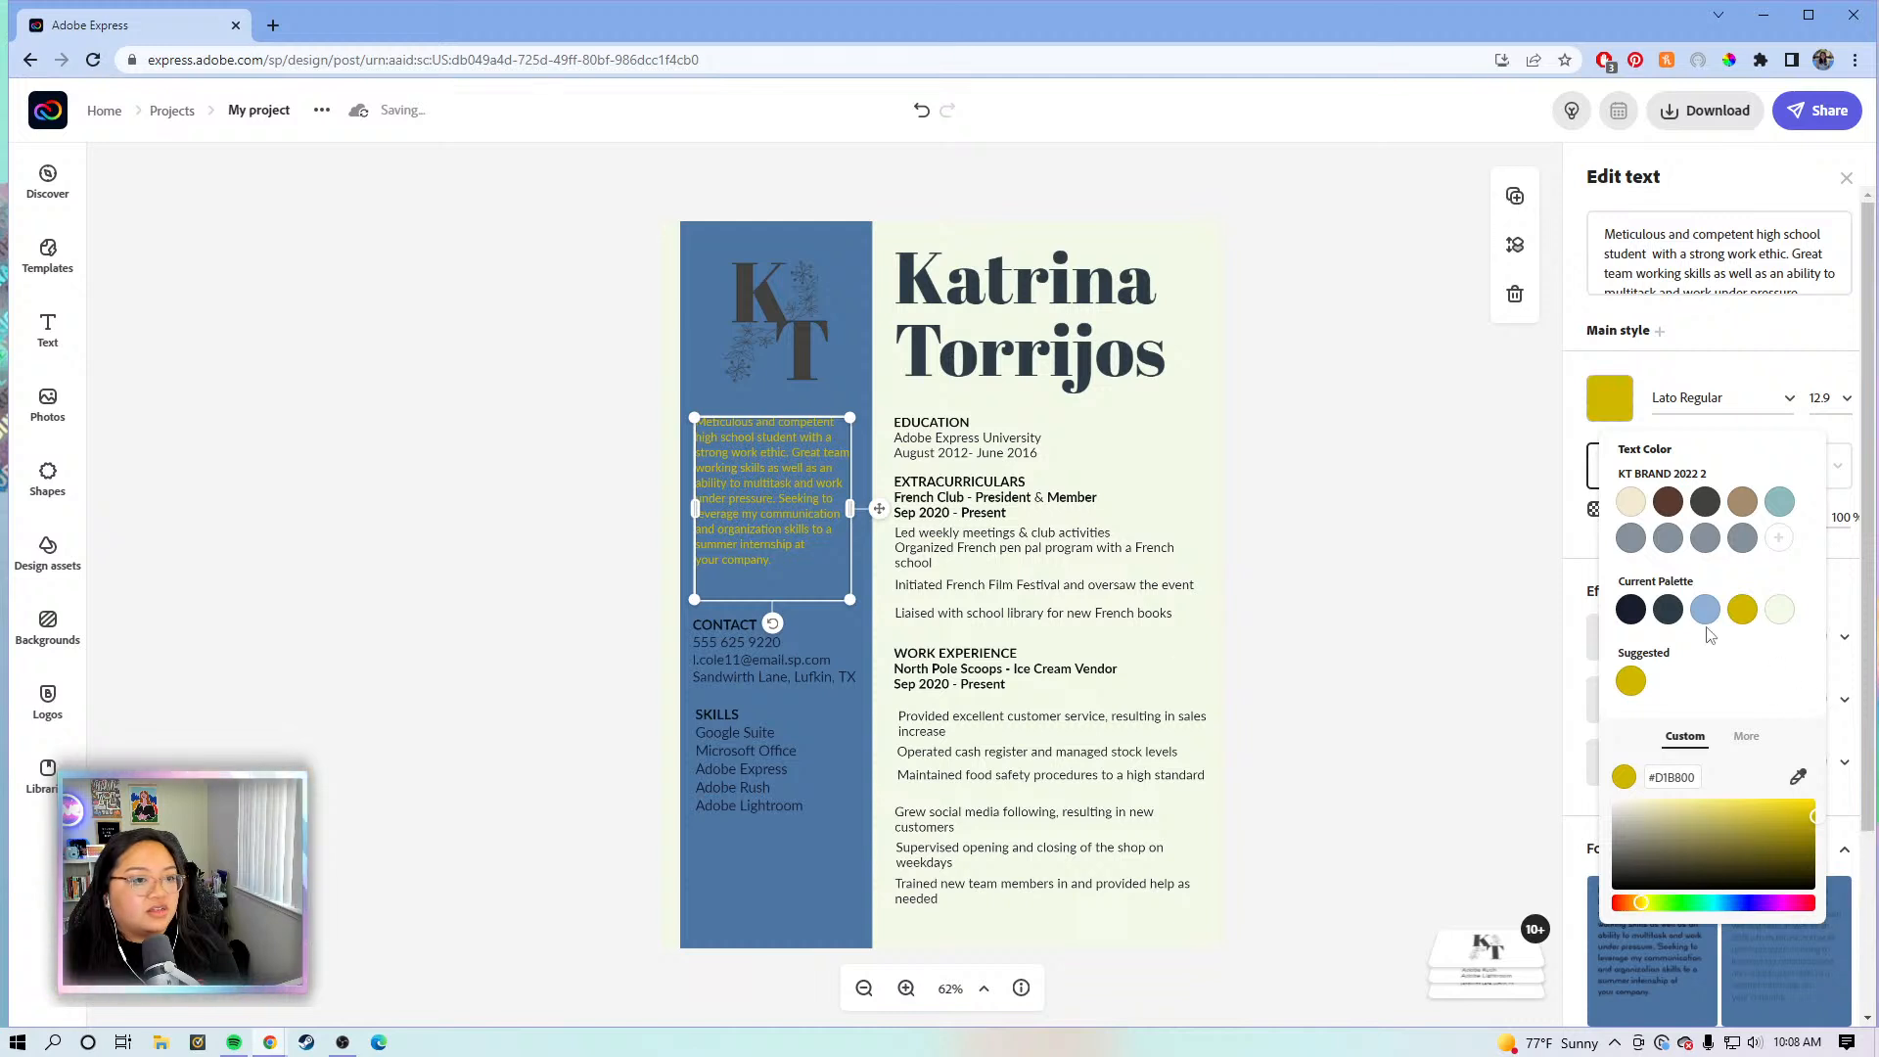
{"action": "left_click", "coordinate": [1775, 617]}
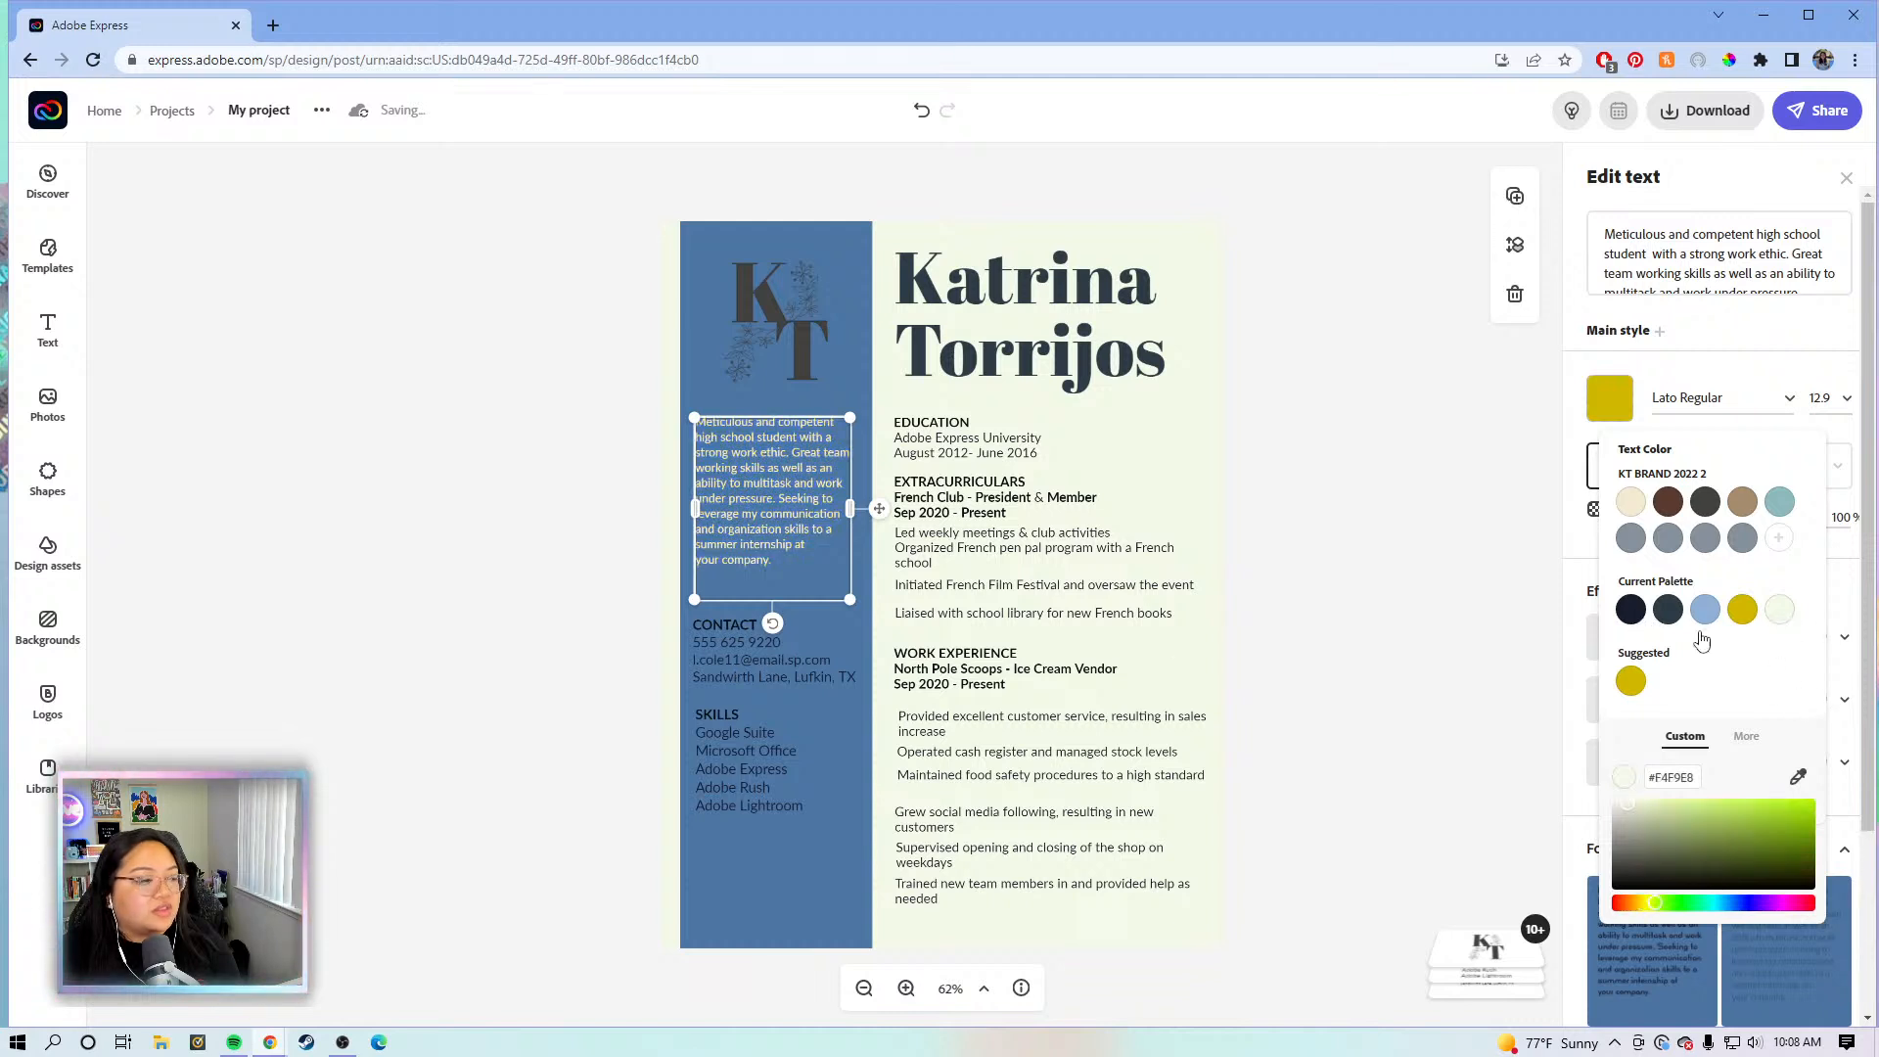
{"action": "left_click", "coordinate": [718, 668]}
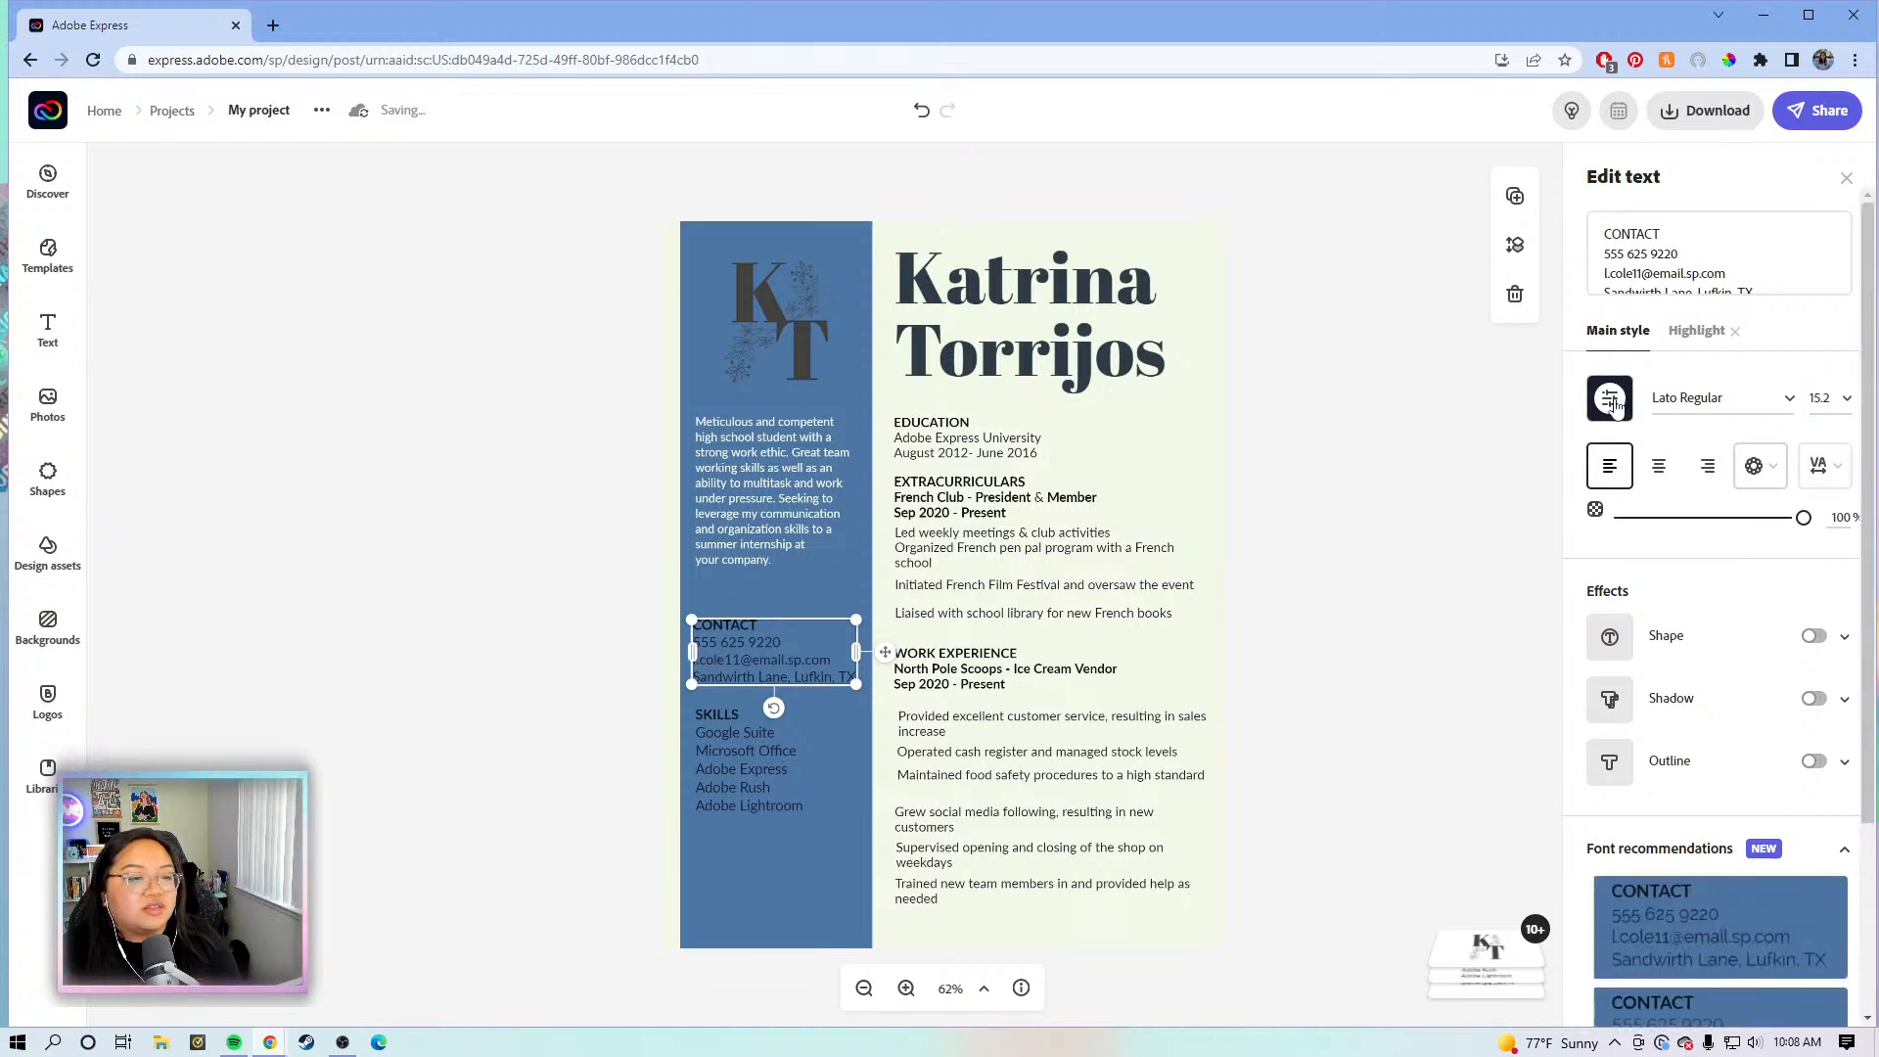
{"action": "left_click", "coordinate": [1613, 401]}
{"action": "left_click", "coordinate": [1779, 609]}
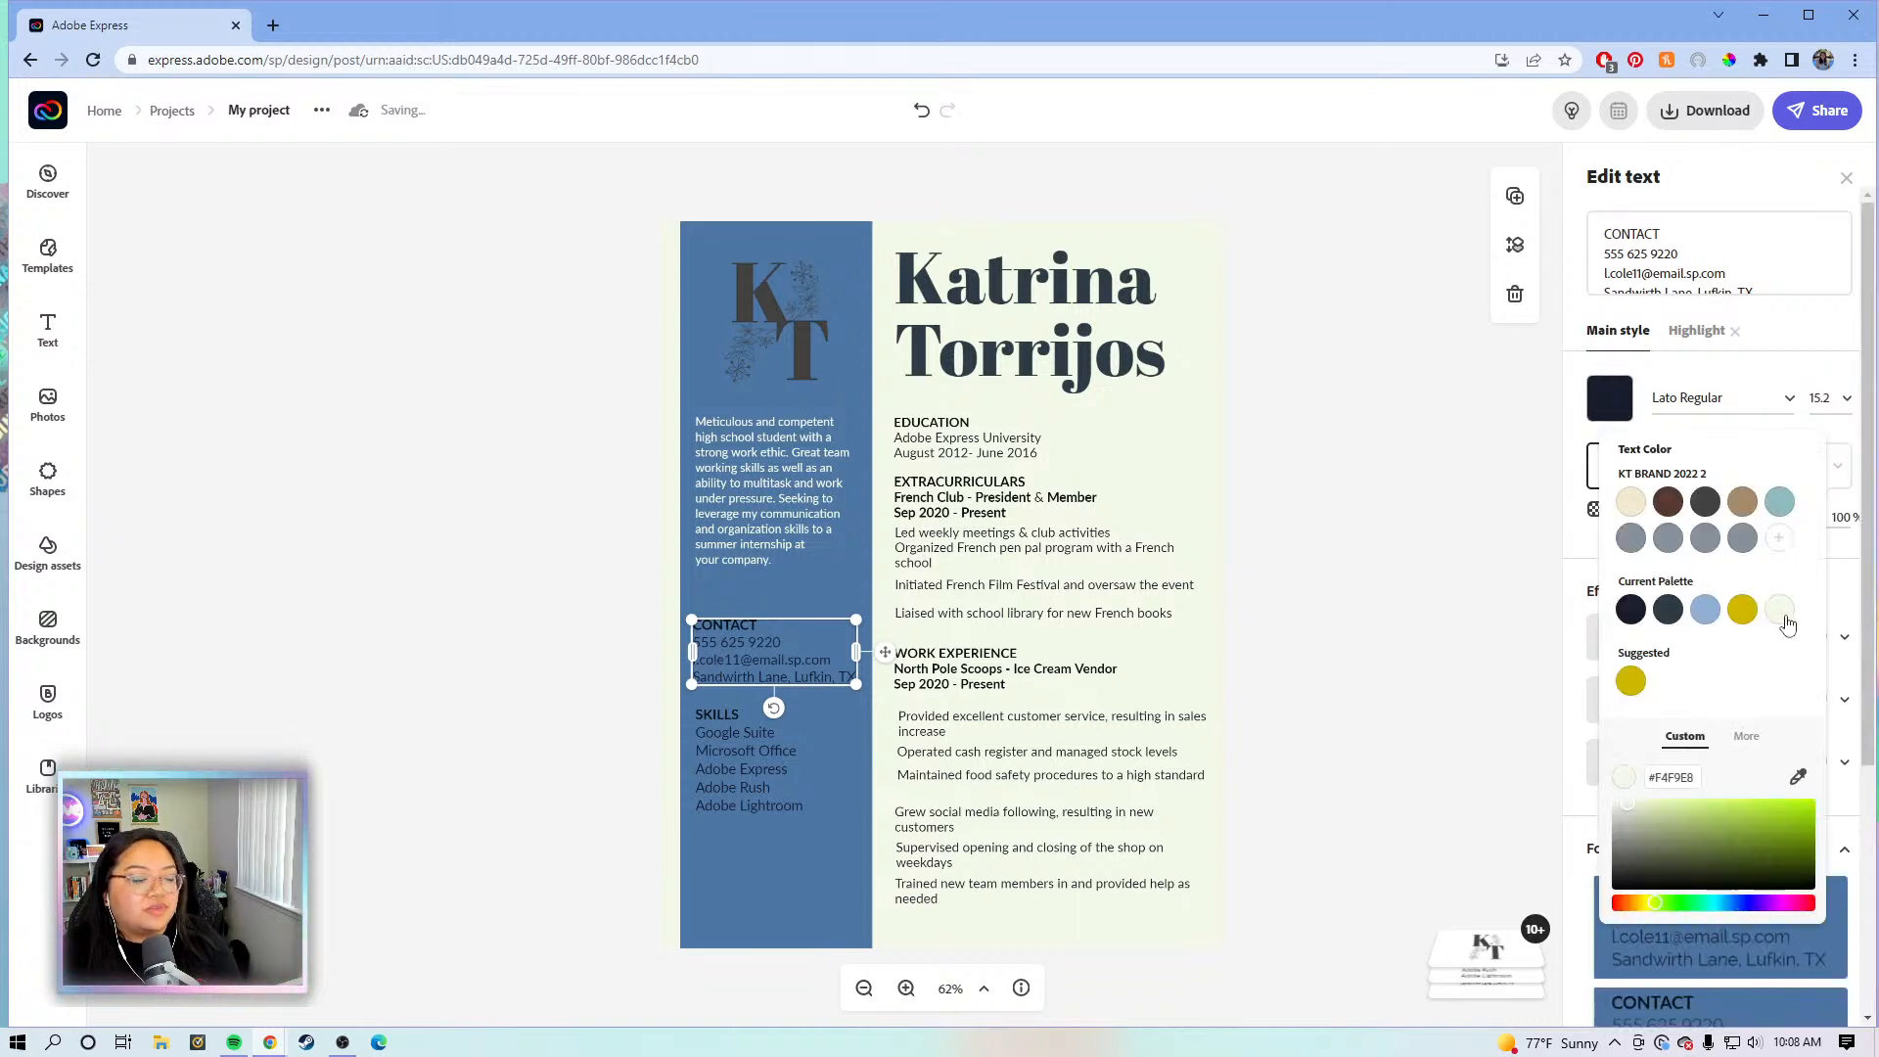
{"action": "left_click", "coordinate": [760, 772]}
{"action": "left_click", "coordinate": [1608, 399]}
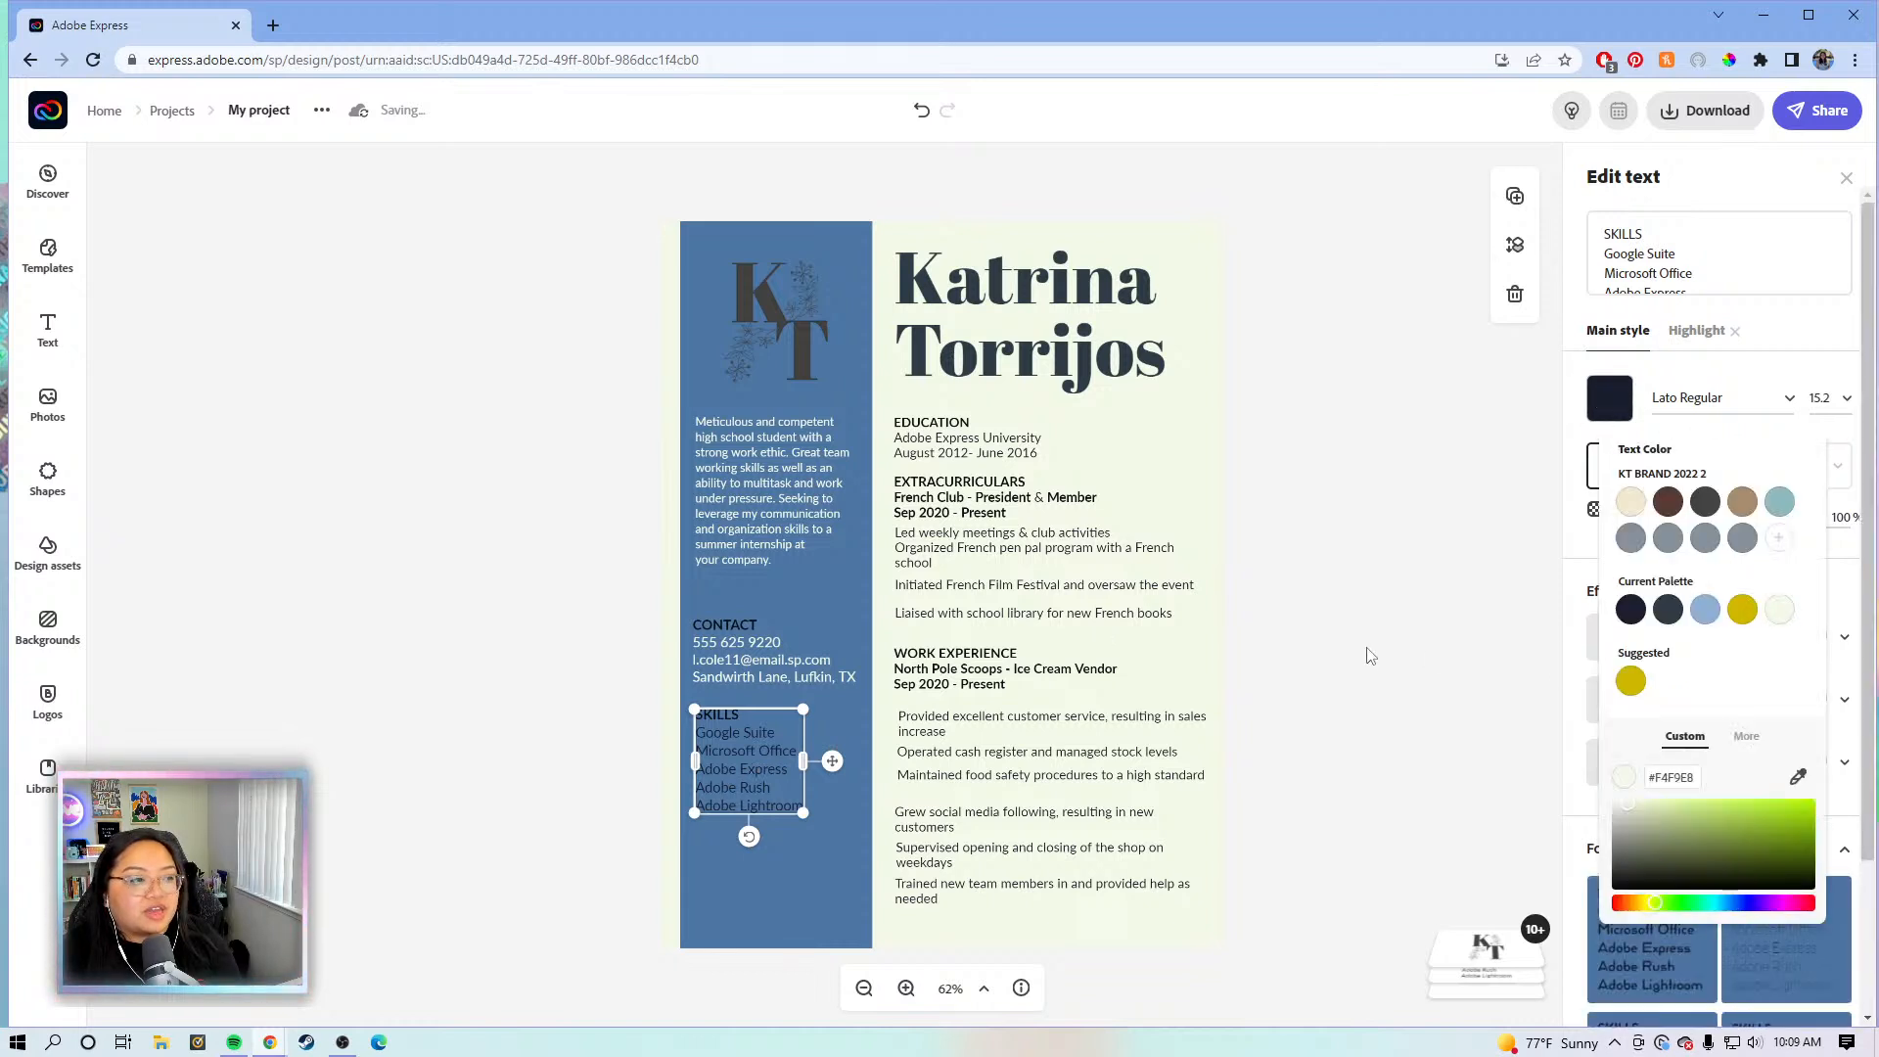
{"action": "left_click", "coordinate": [1324, 626]}
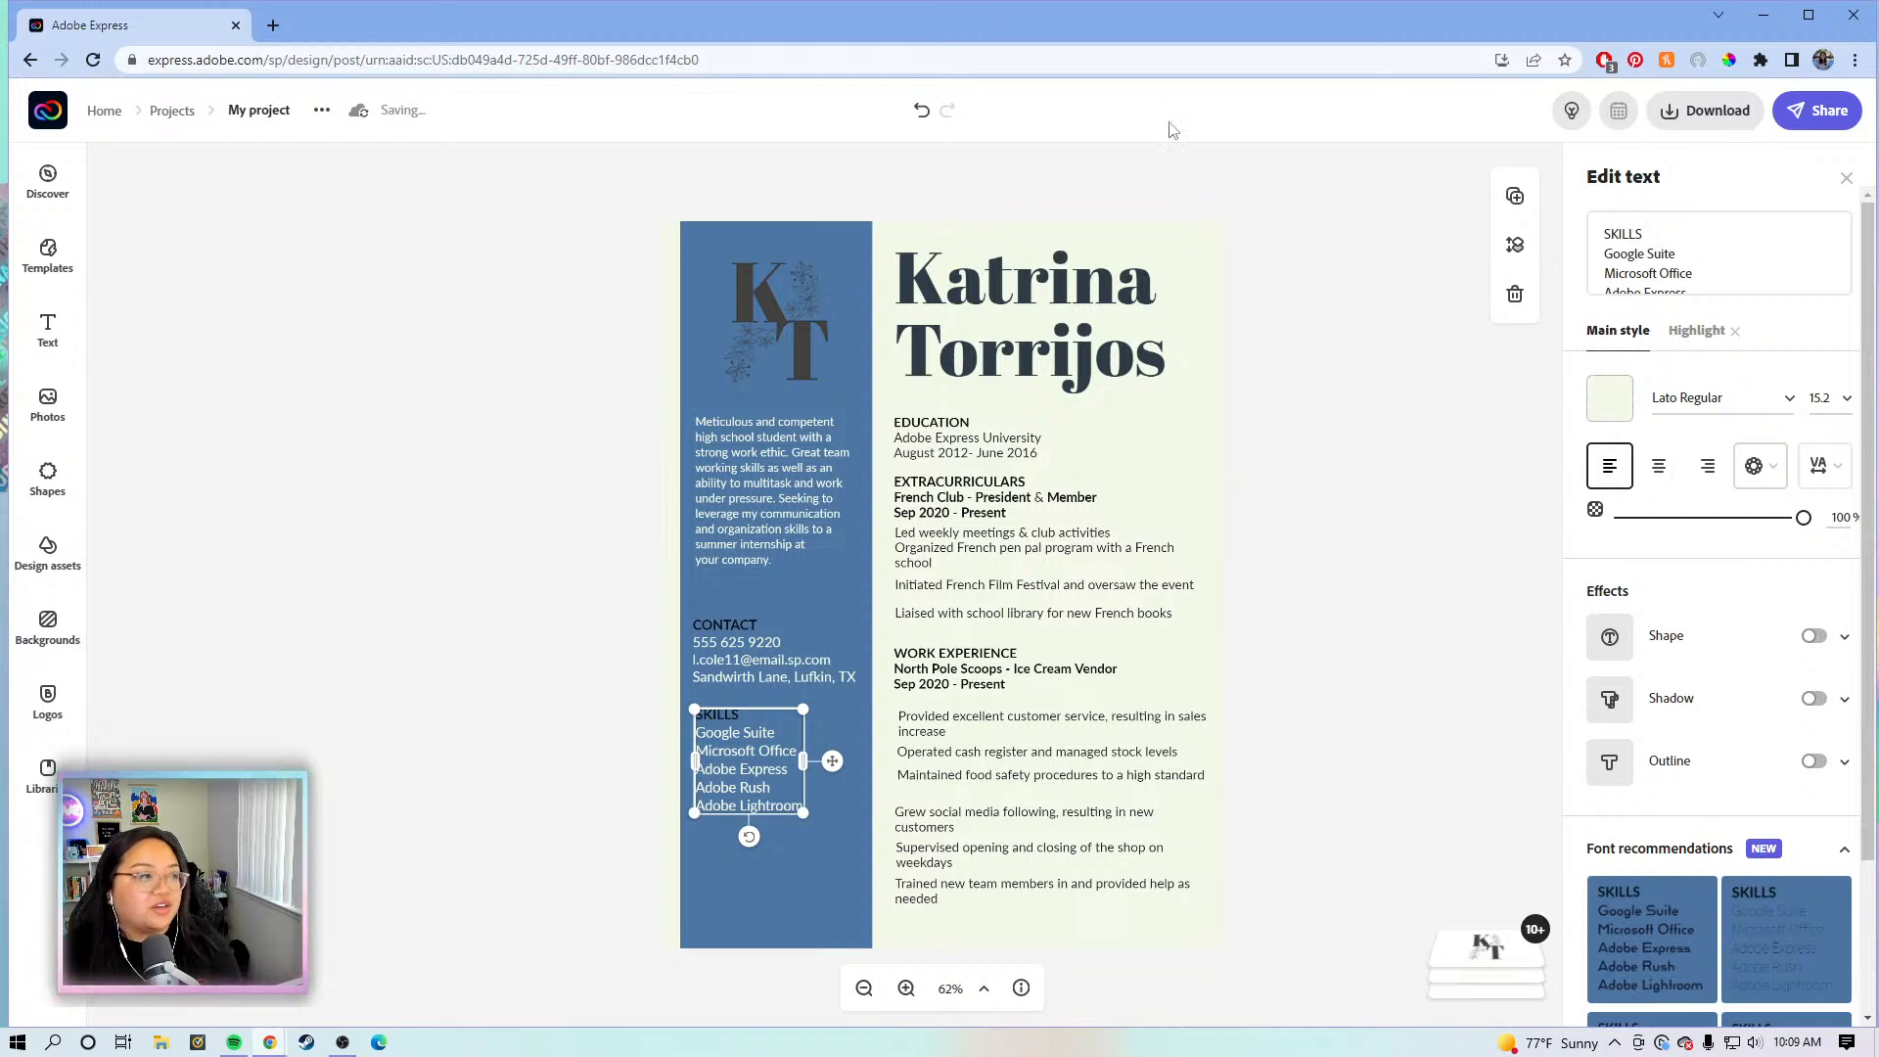
{"action": "left_click", "coordinate": [268, 110]}
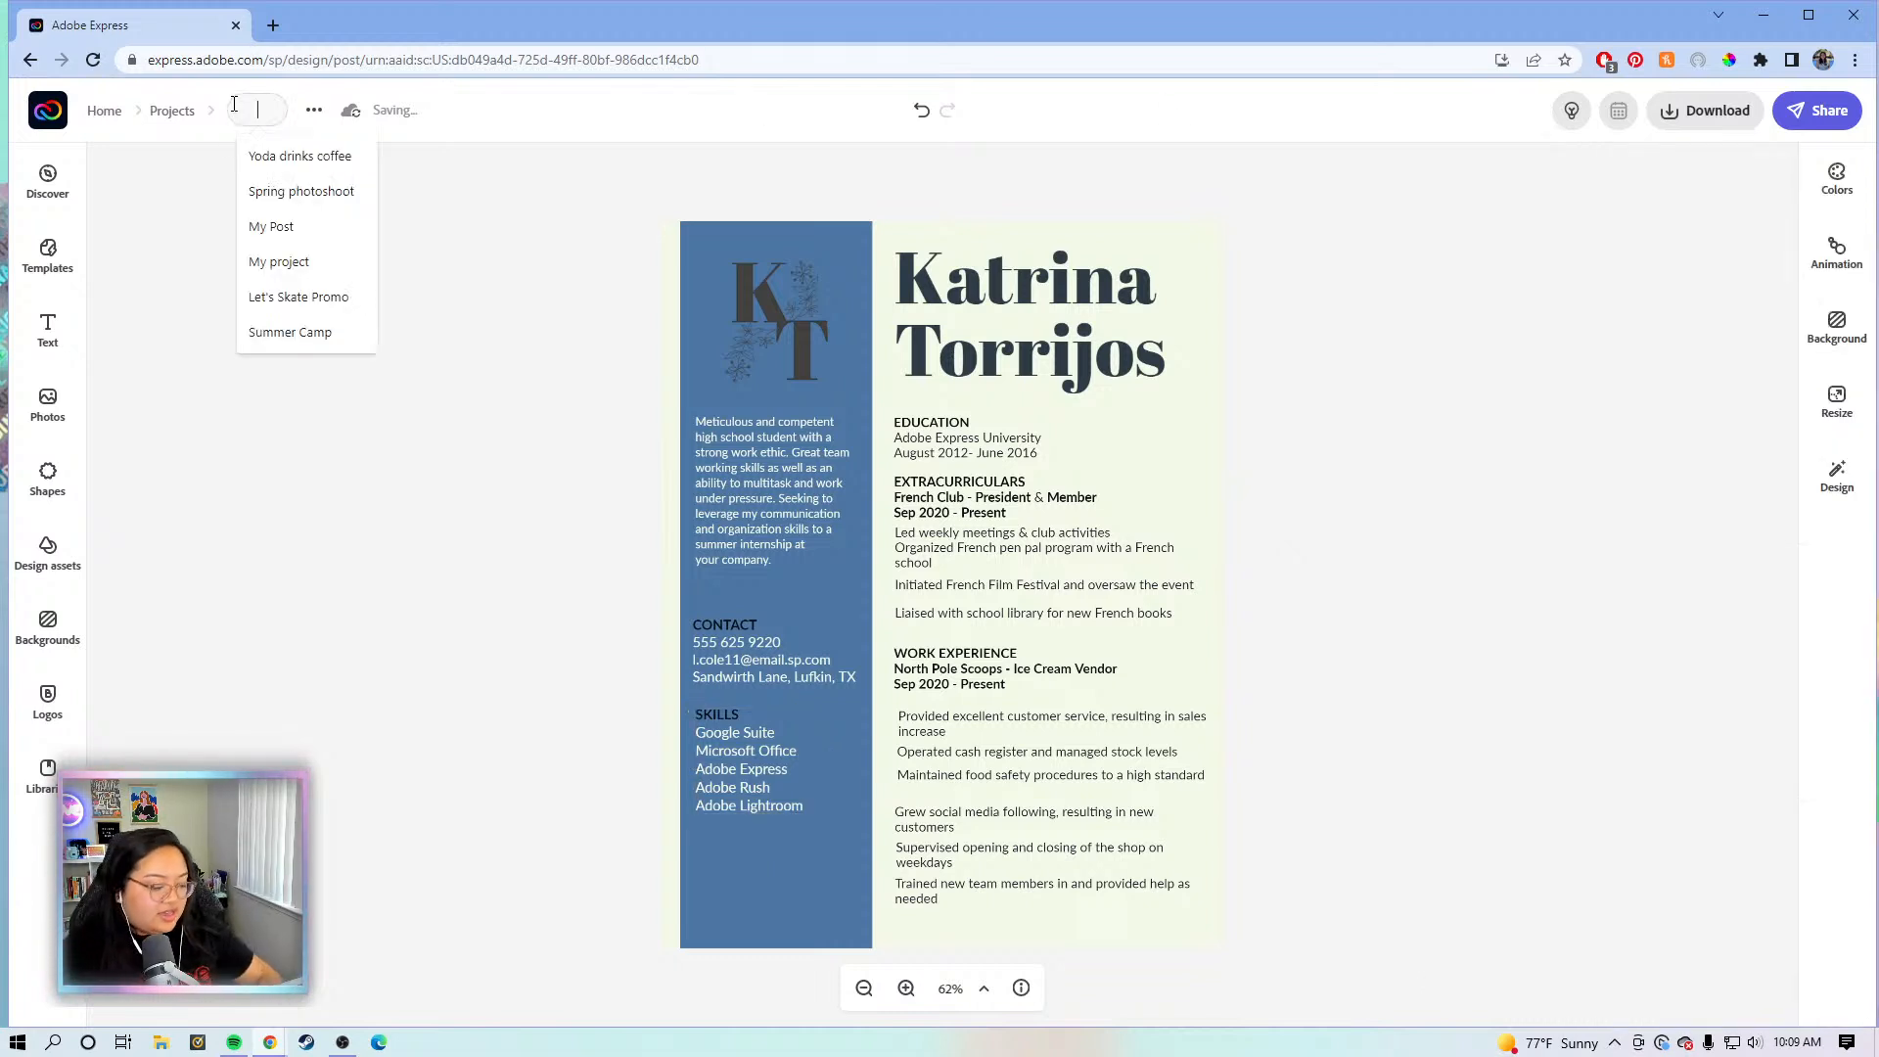
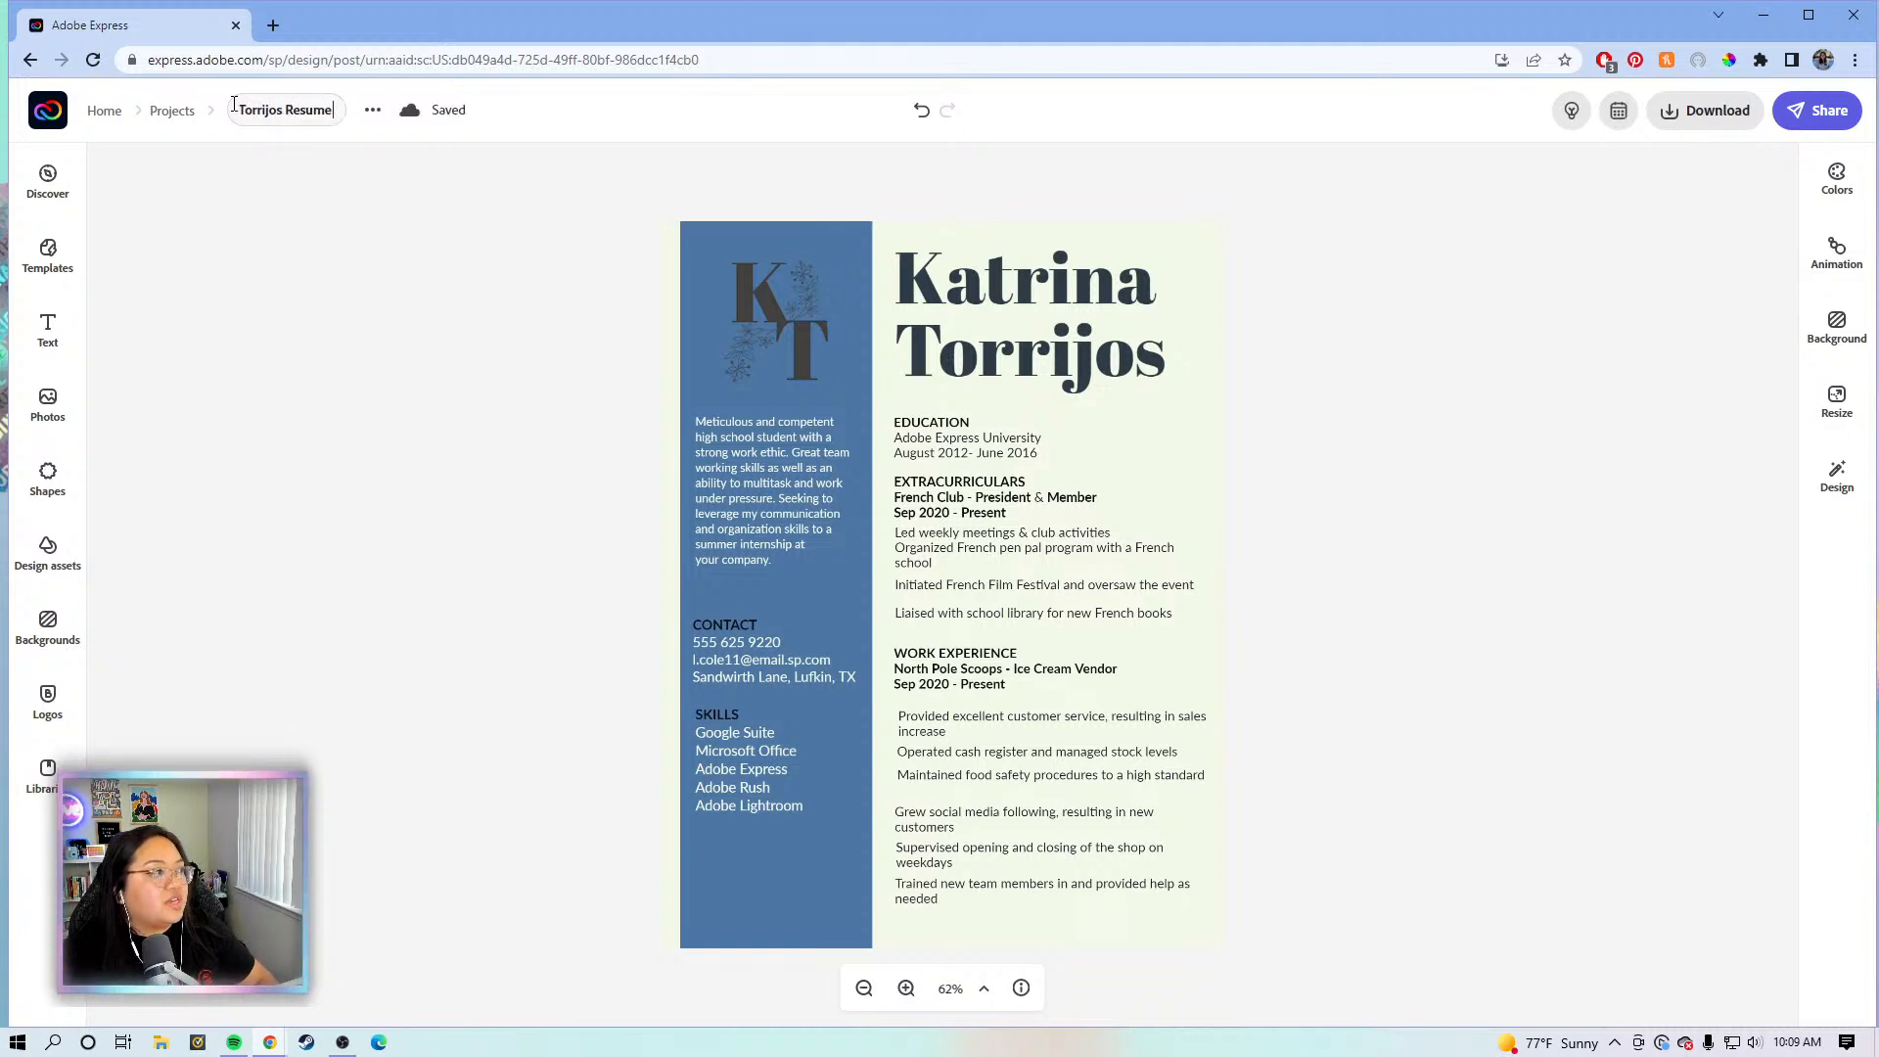
- Retitle the project as the owner's full name followed by 'Resume v2' and confirm it
{"action": "type", "text": " v2"}
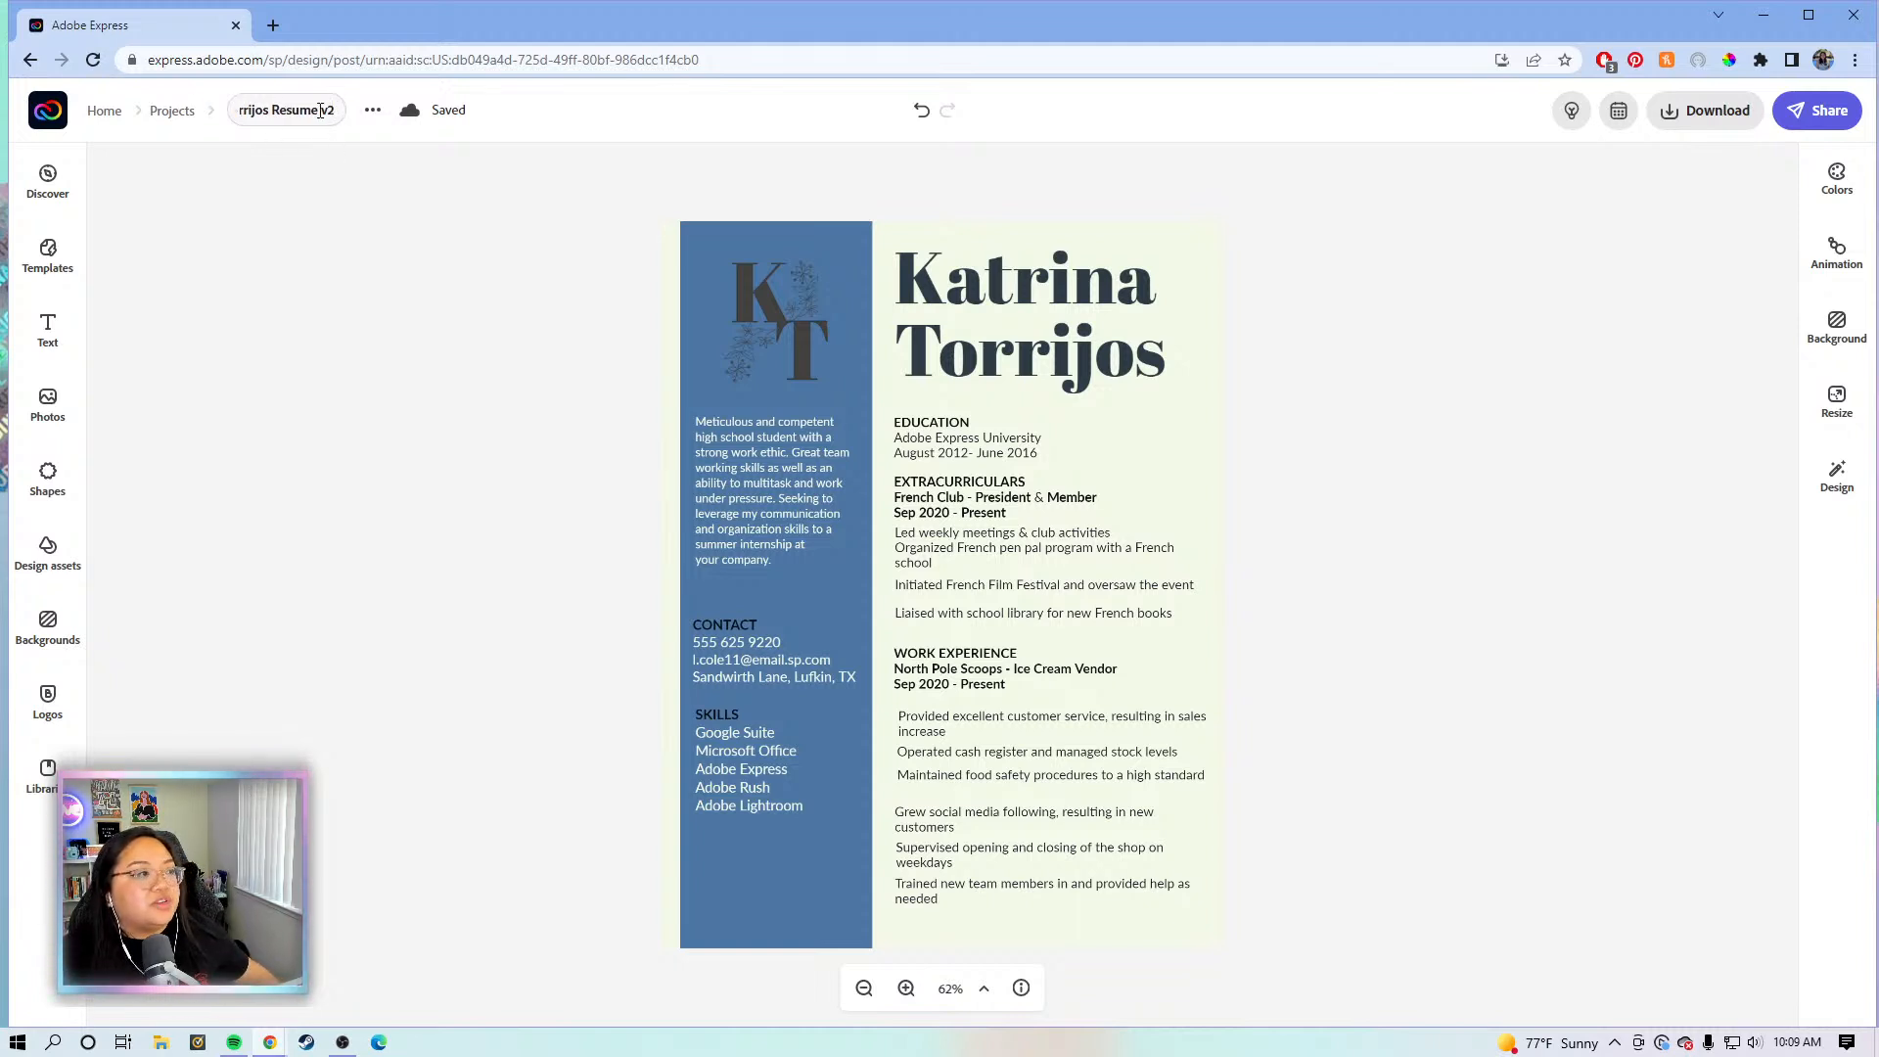
{"action": "left_click_drag", "start_coordinate": [330, 110], "coordinate": [186, 110]}
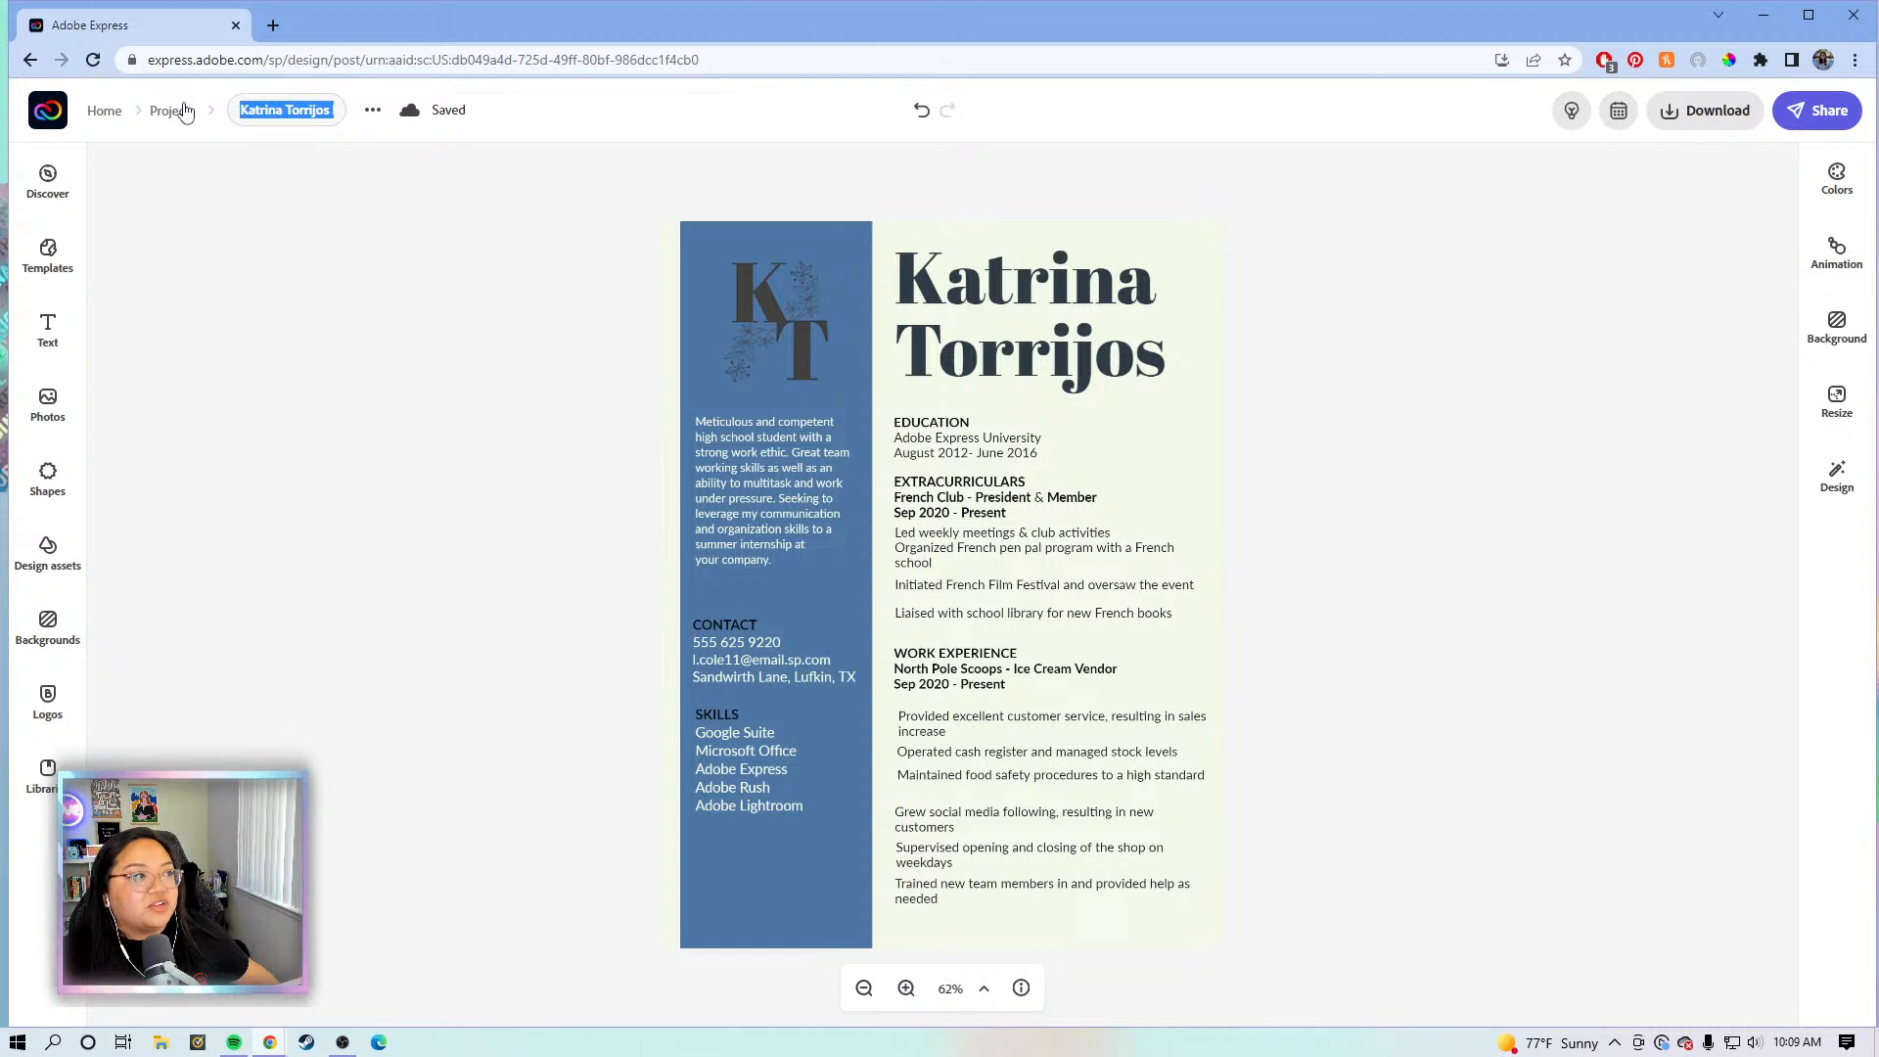
{"action": "left_click", "coordinate": [337, 227]}
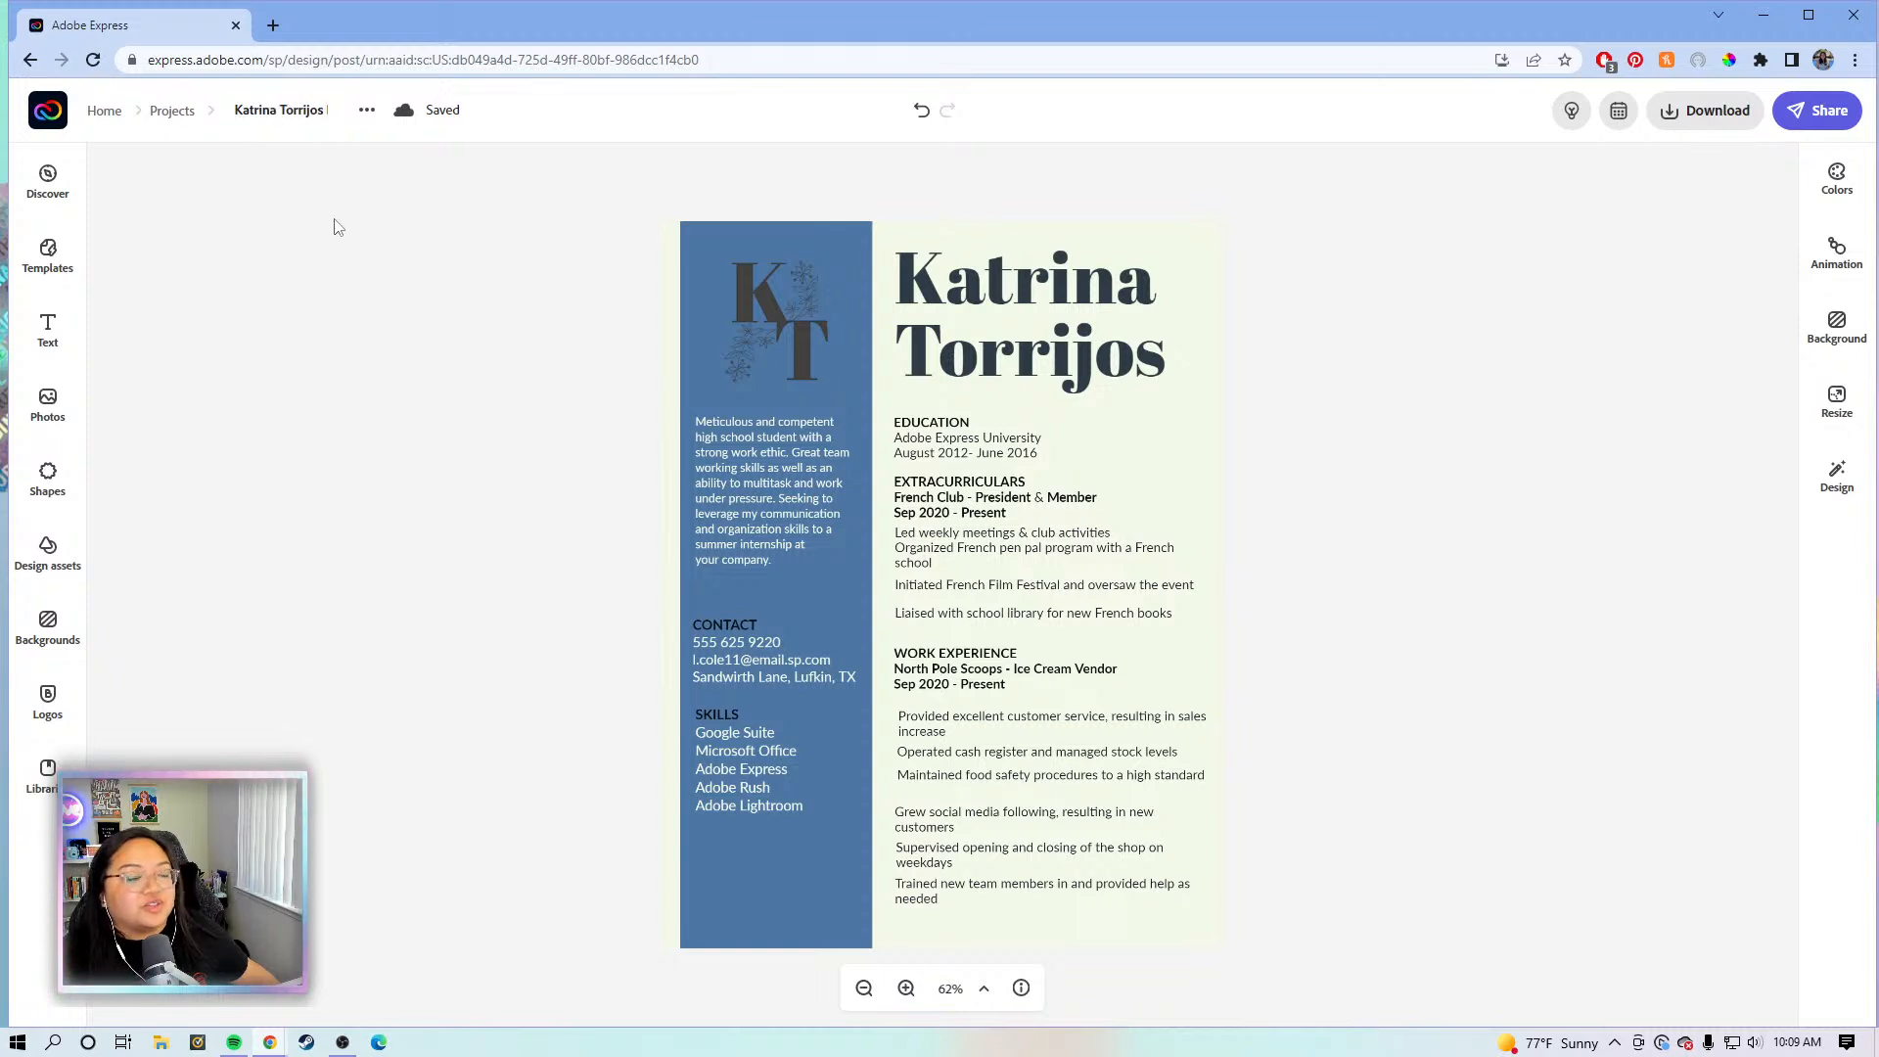
{"action": "left_click", "coordinate": [292, 110]}
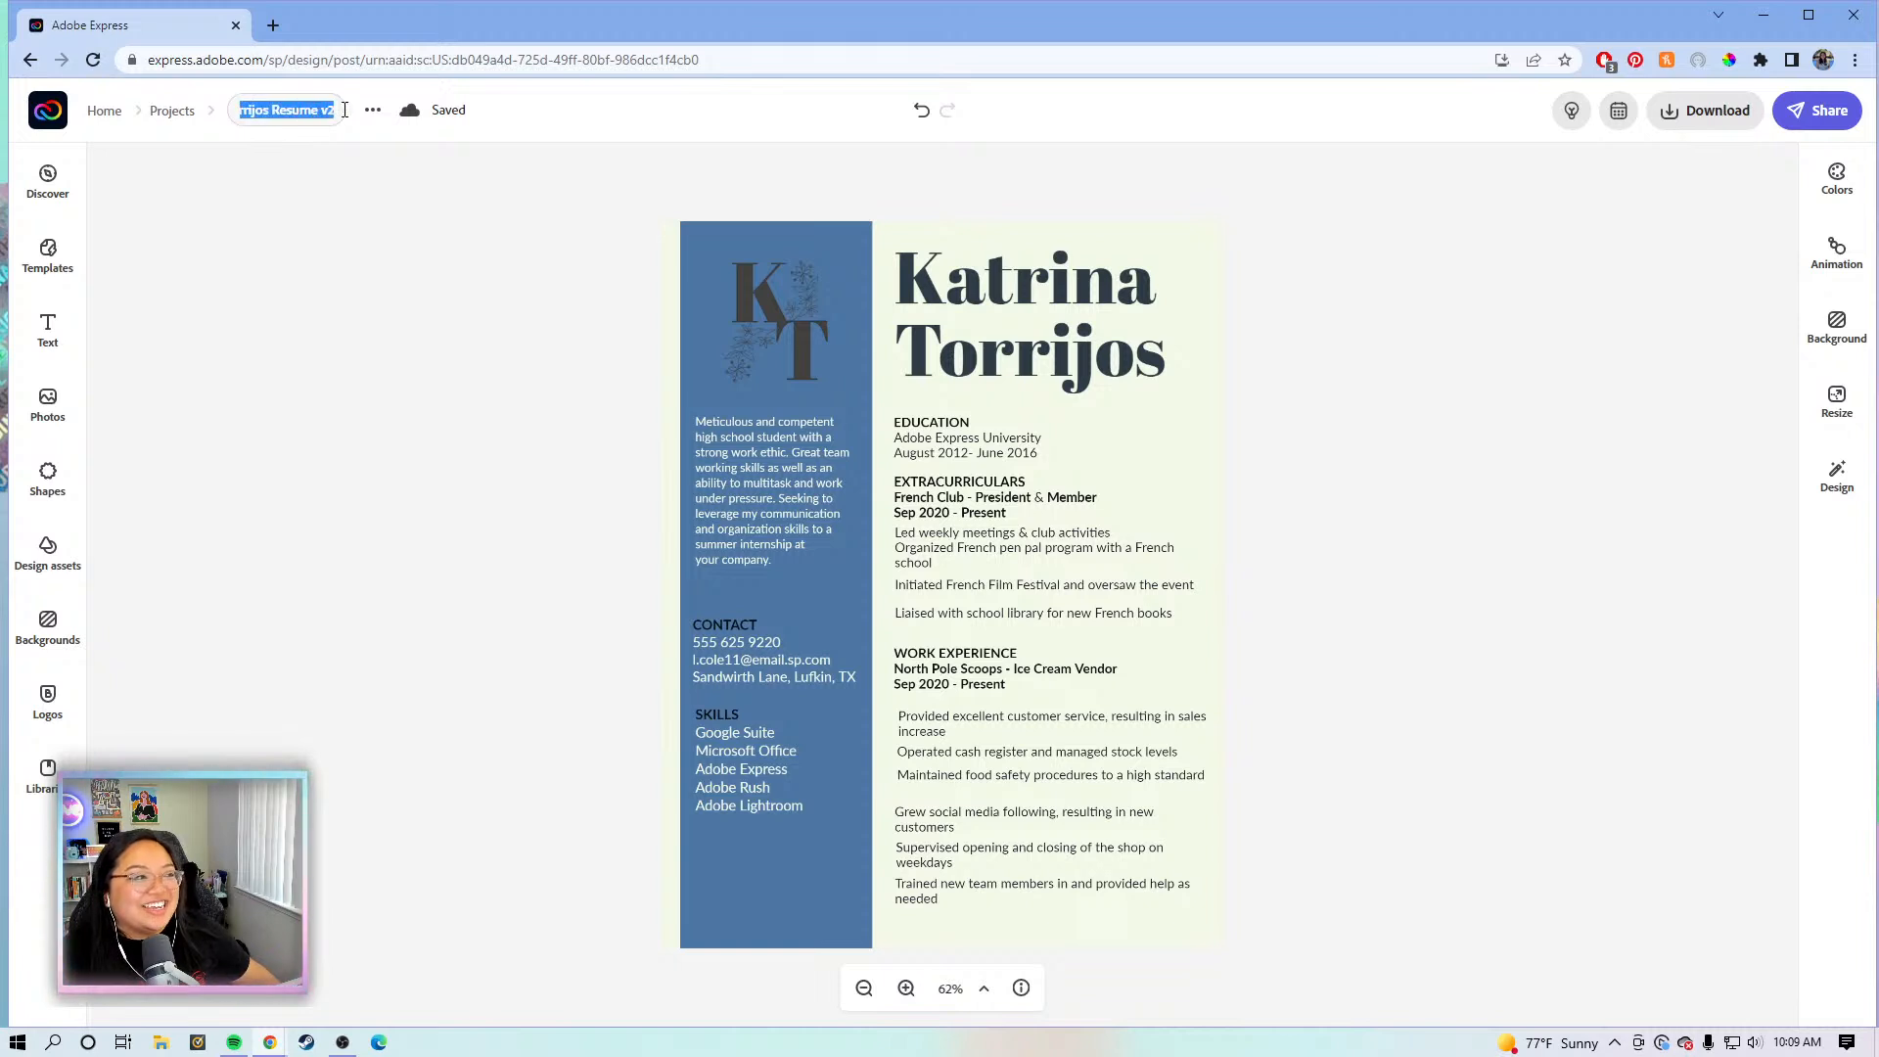
{"action": "left_click", "coordinate": [299, 108]}
{"action": "left_click", "coordinate": [270, 111]}
{"action": "left_click", "coordinate": [1314, 228]}
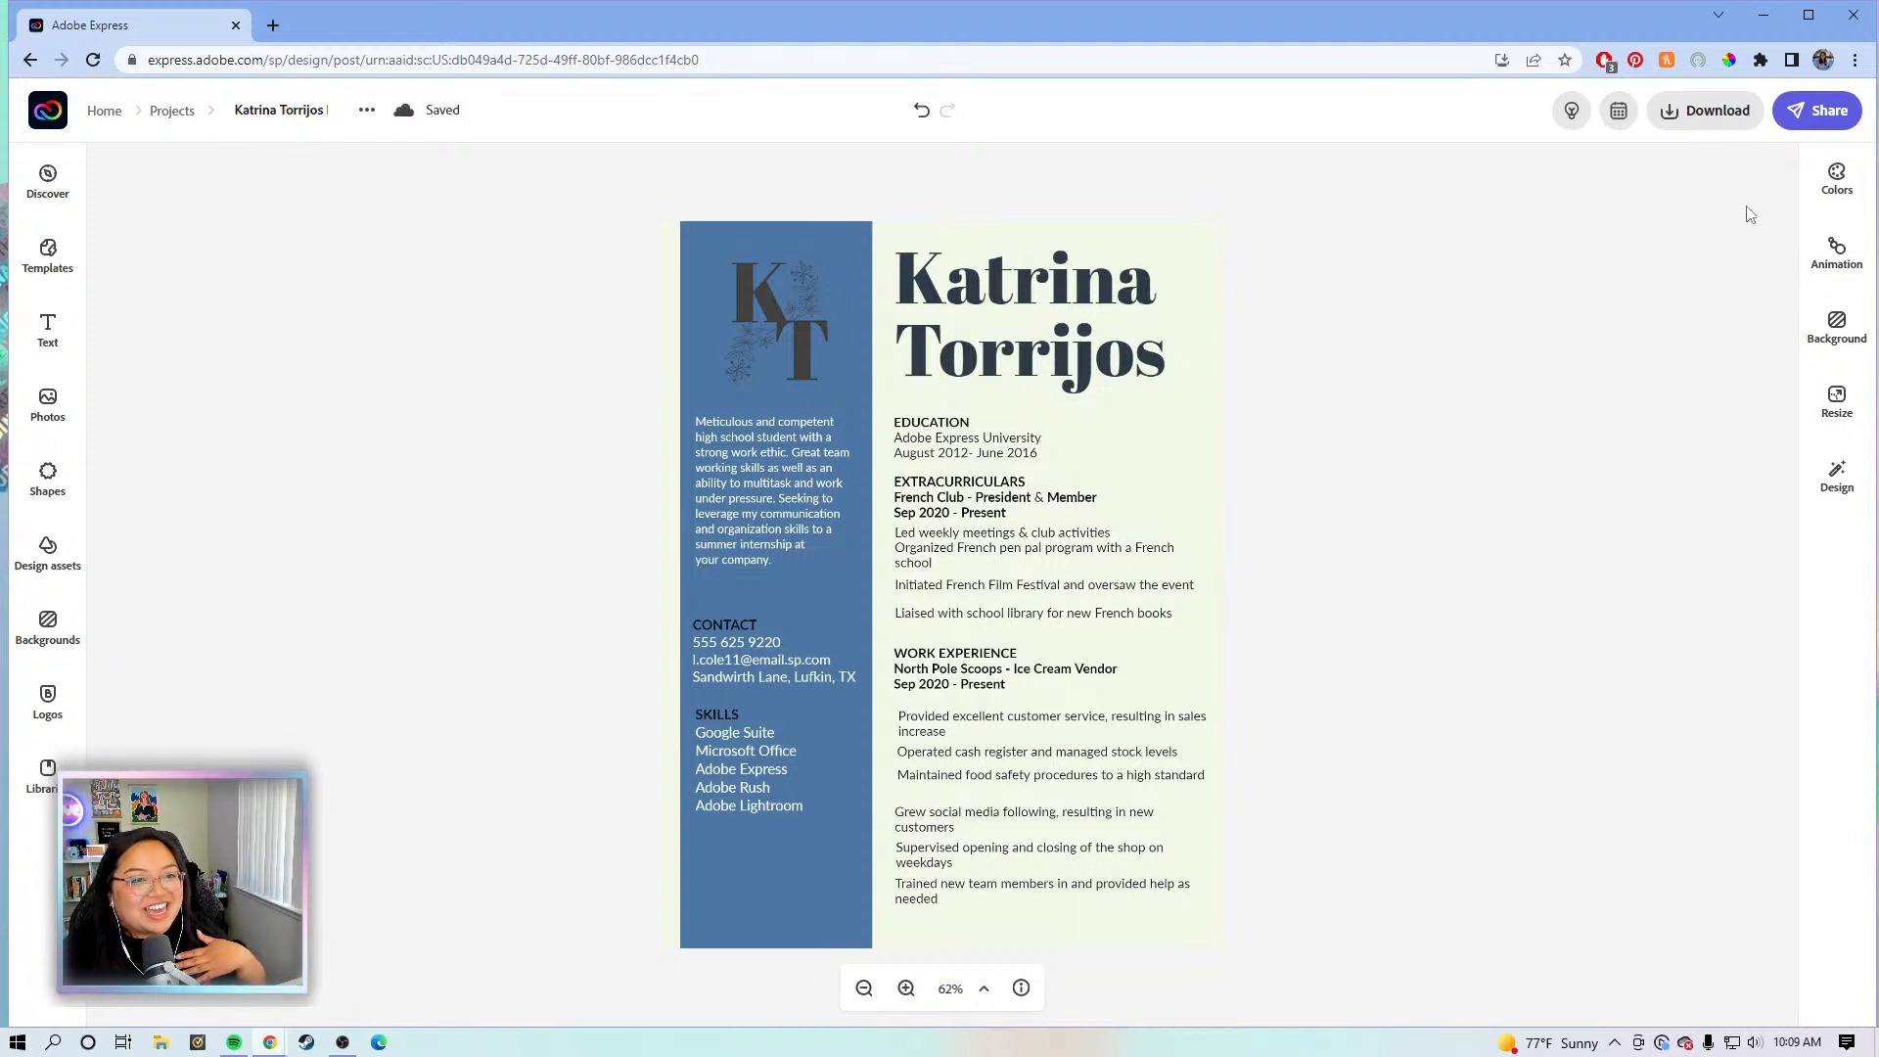
- Download the résumé as a PDF saved to the Desktop and dismiss the download notice
{"action": "left_click", "coordinate": [1730, 113]}
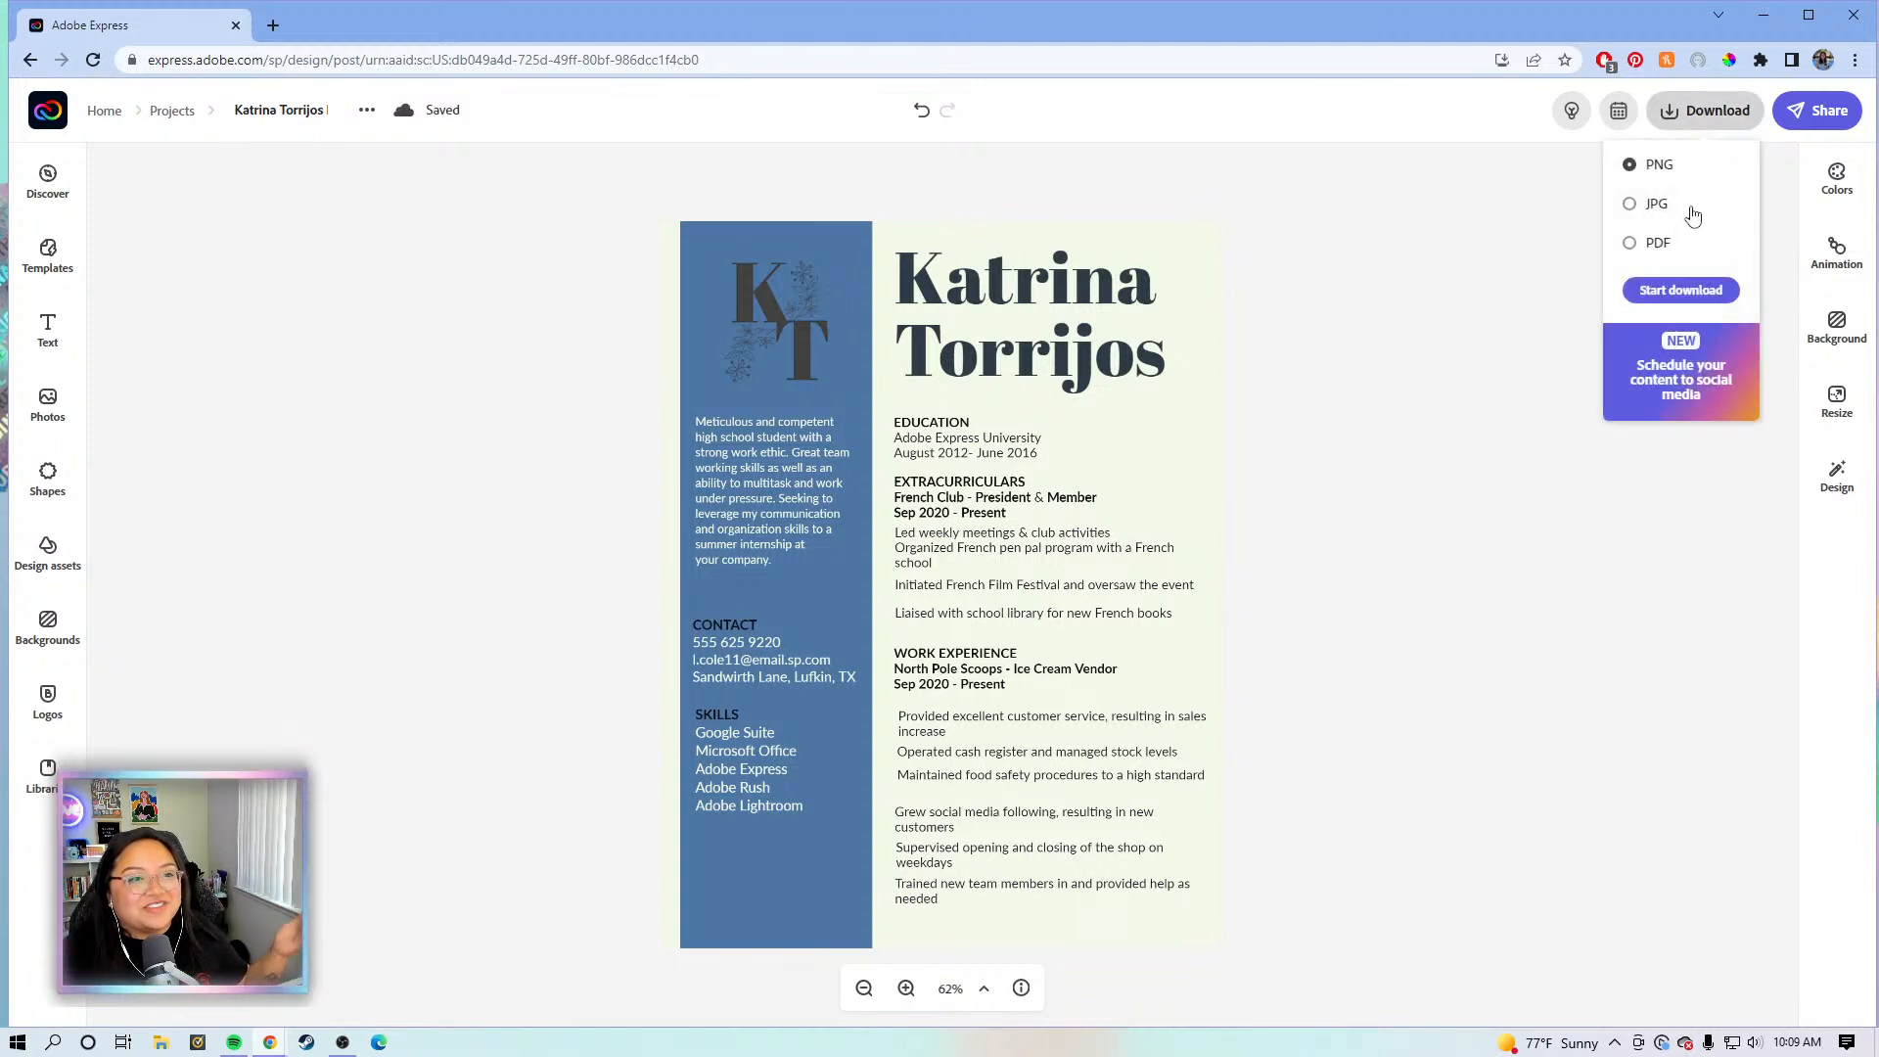
{"action": "left_click", "coordinate": [1660, 242]}
{"action": "left_click", "coordinate": [1660, 290]}
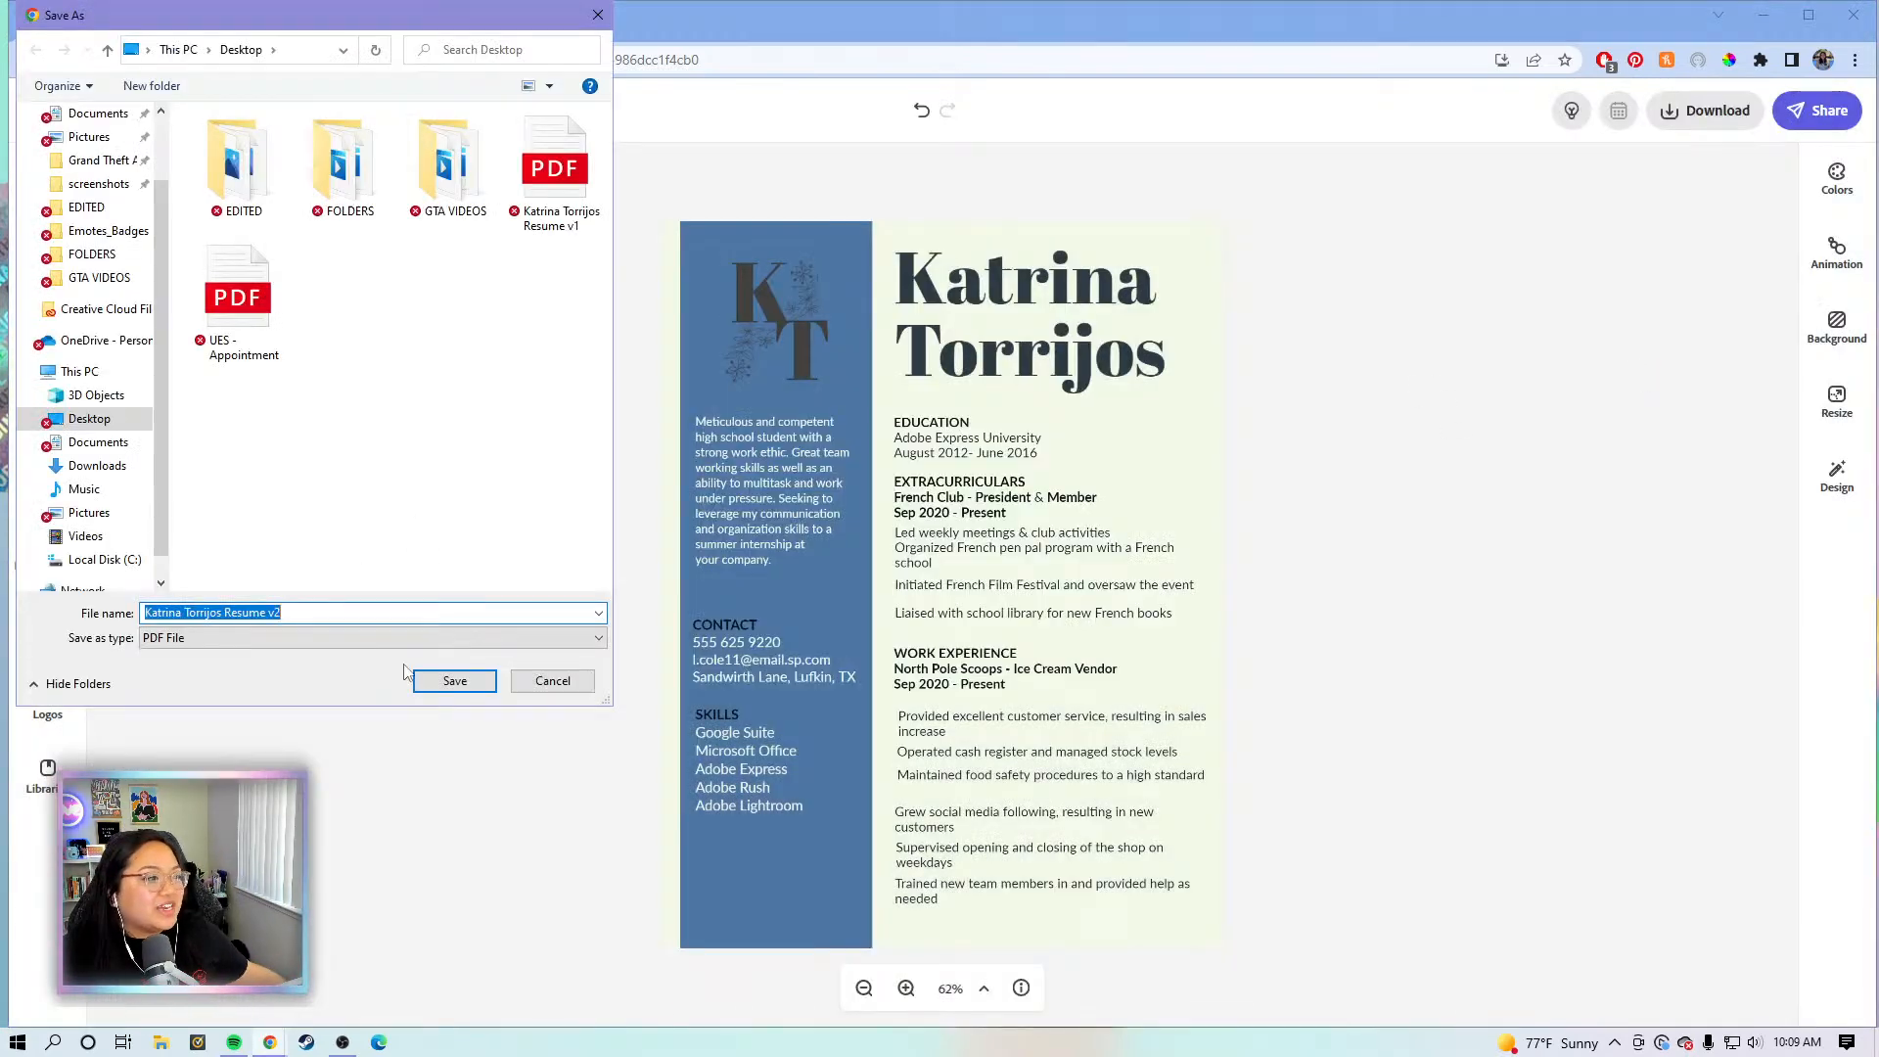
{"action": "left_click", "coordinate": [454, 680]}
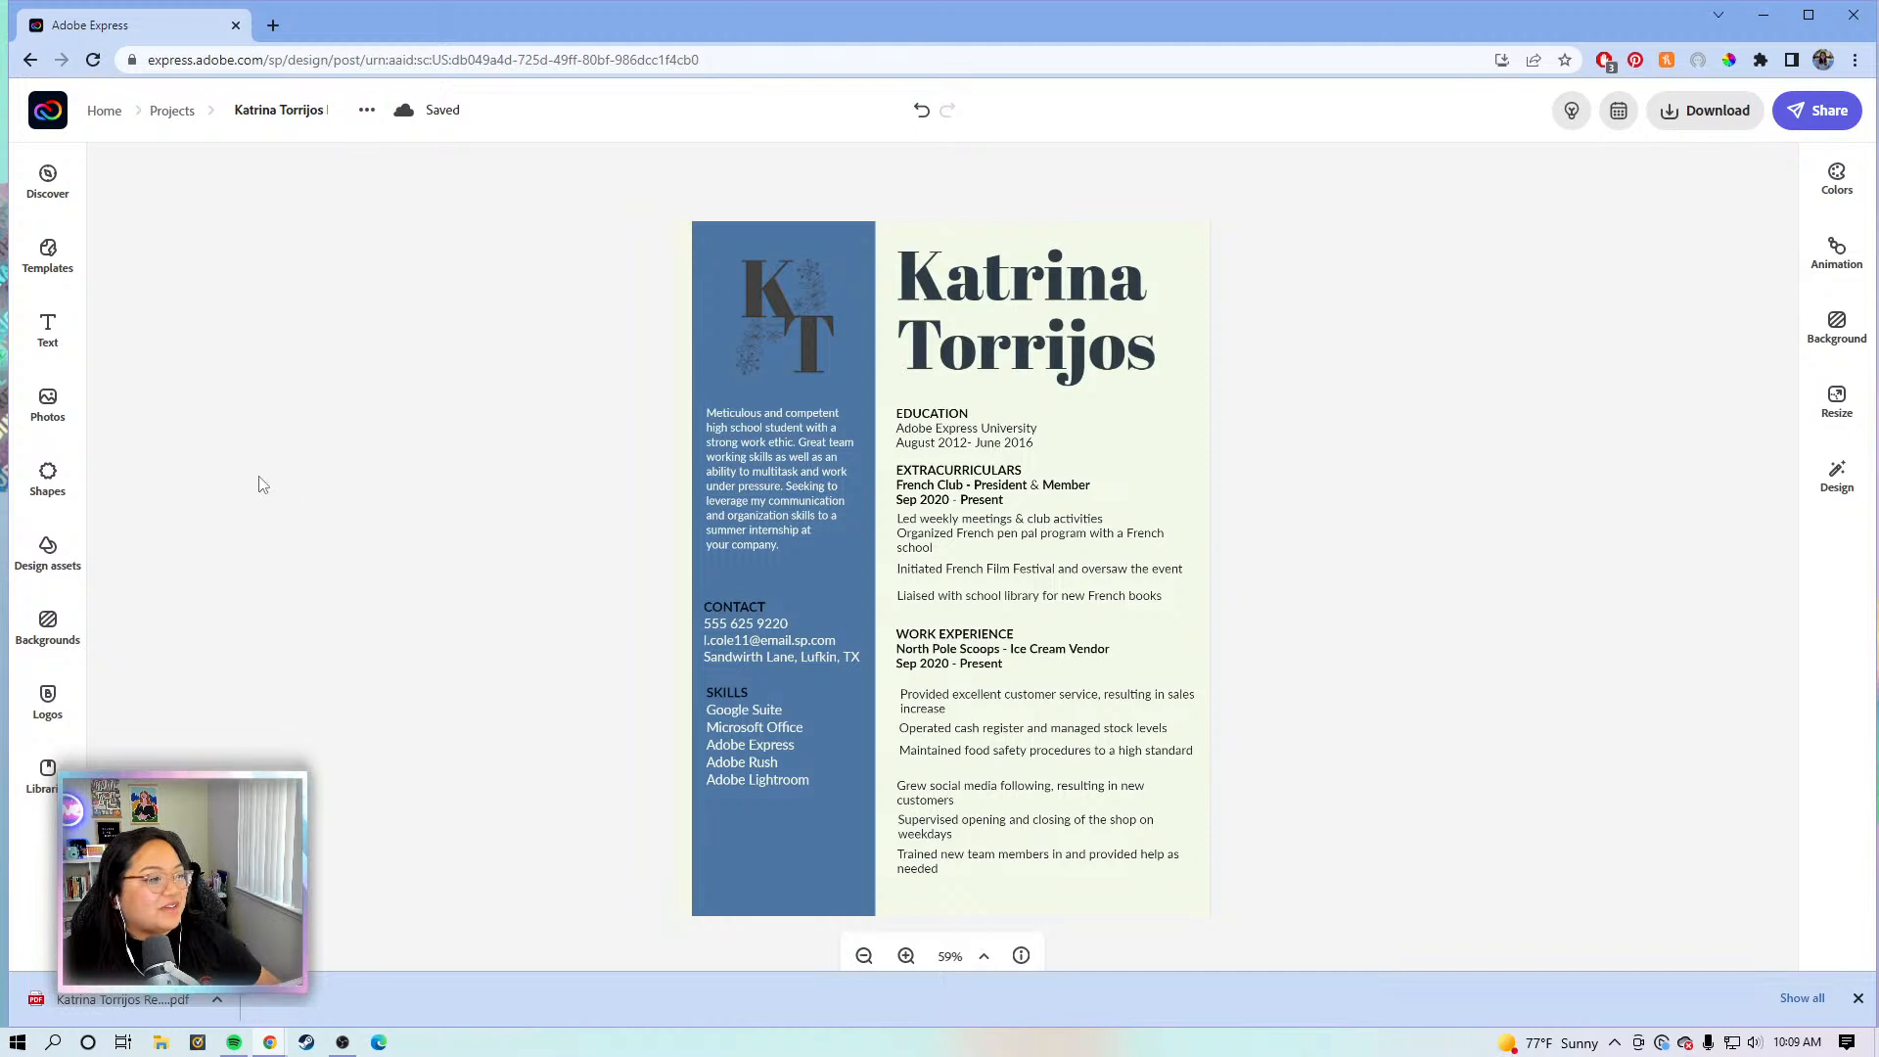
{"action": "left_click", "coordinate": [1857, 997]}
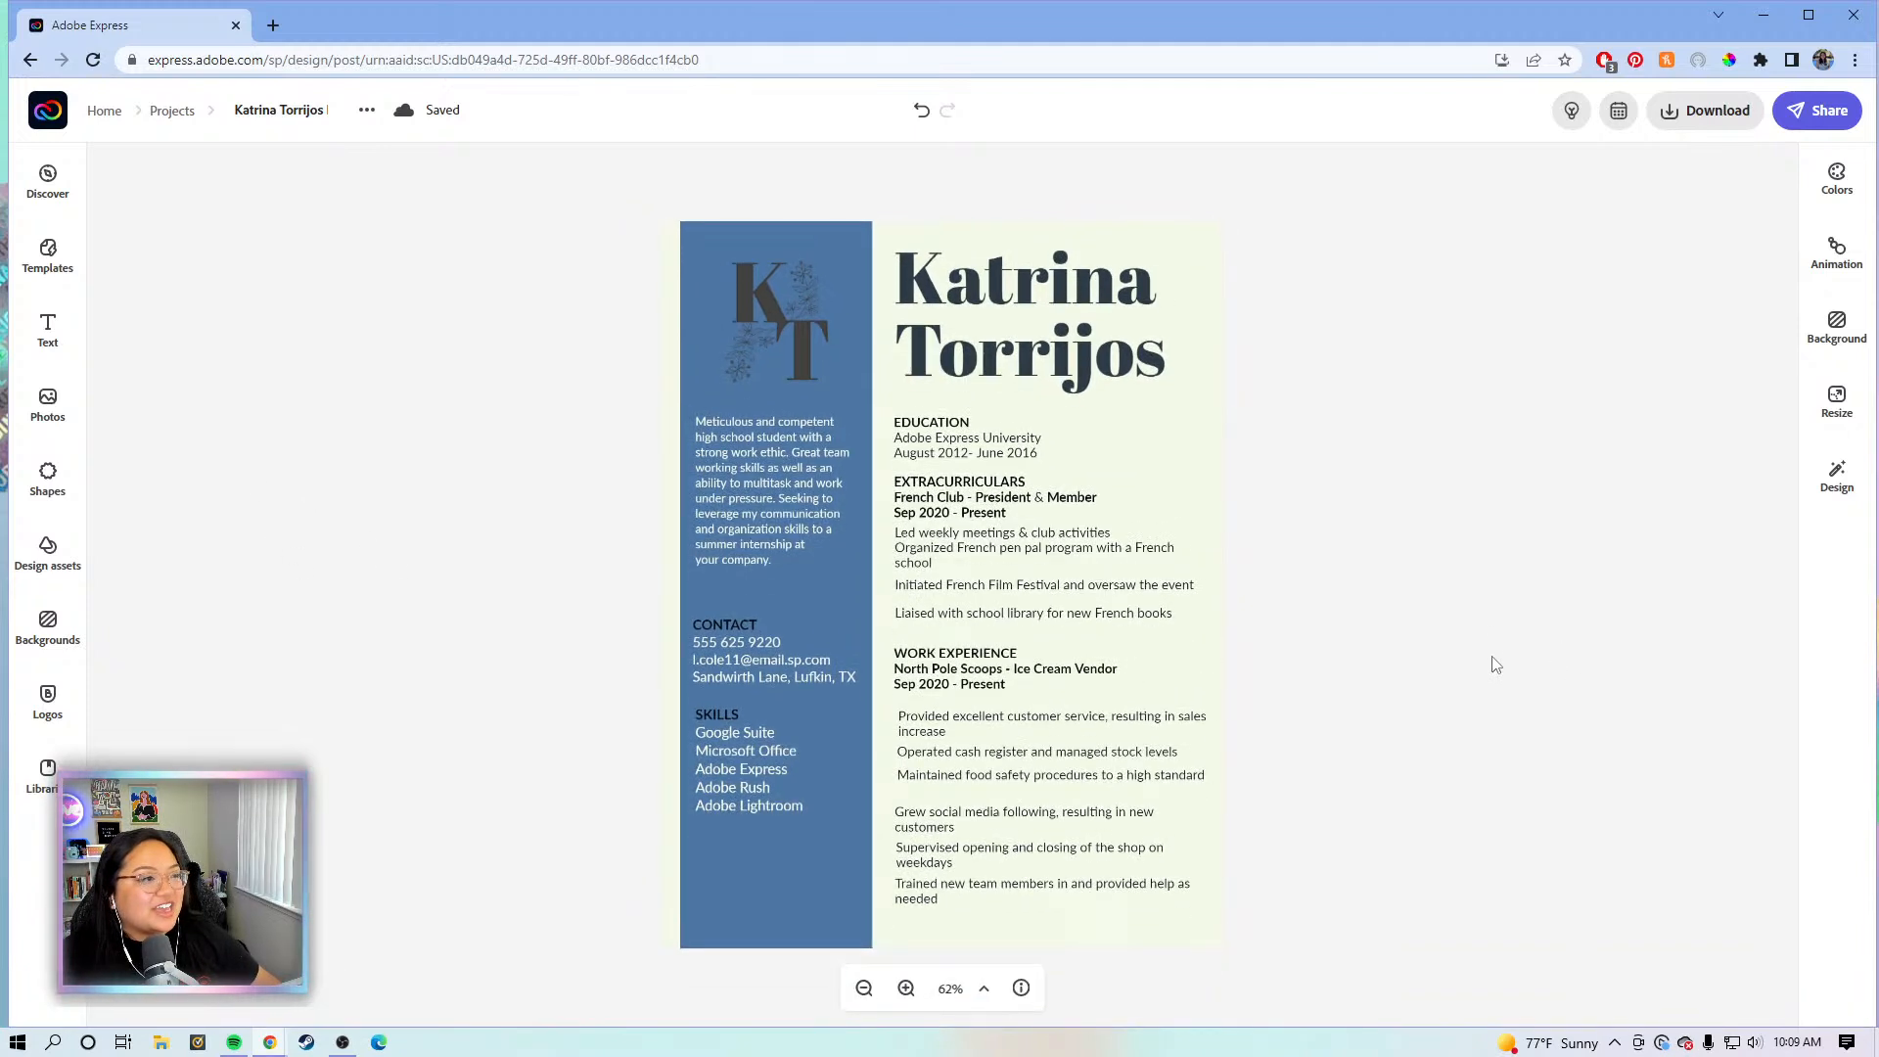
- From the home page, search all templates for 'cover letter templa'
{"action": "left_click", "coordinate": [51, 118]}
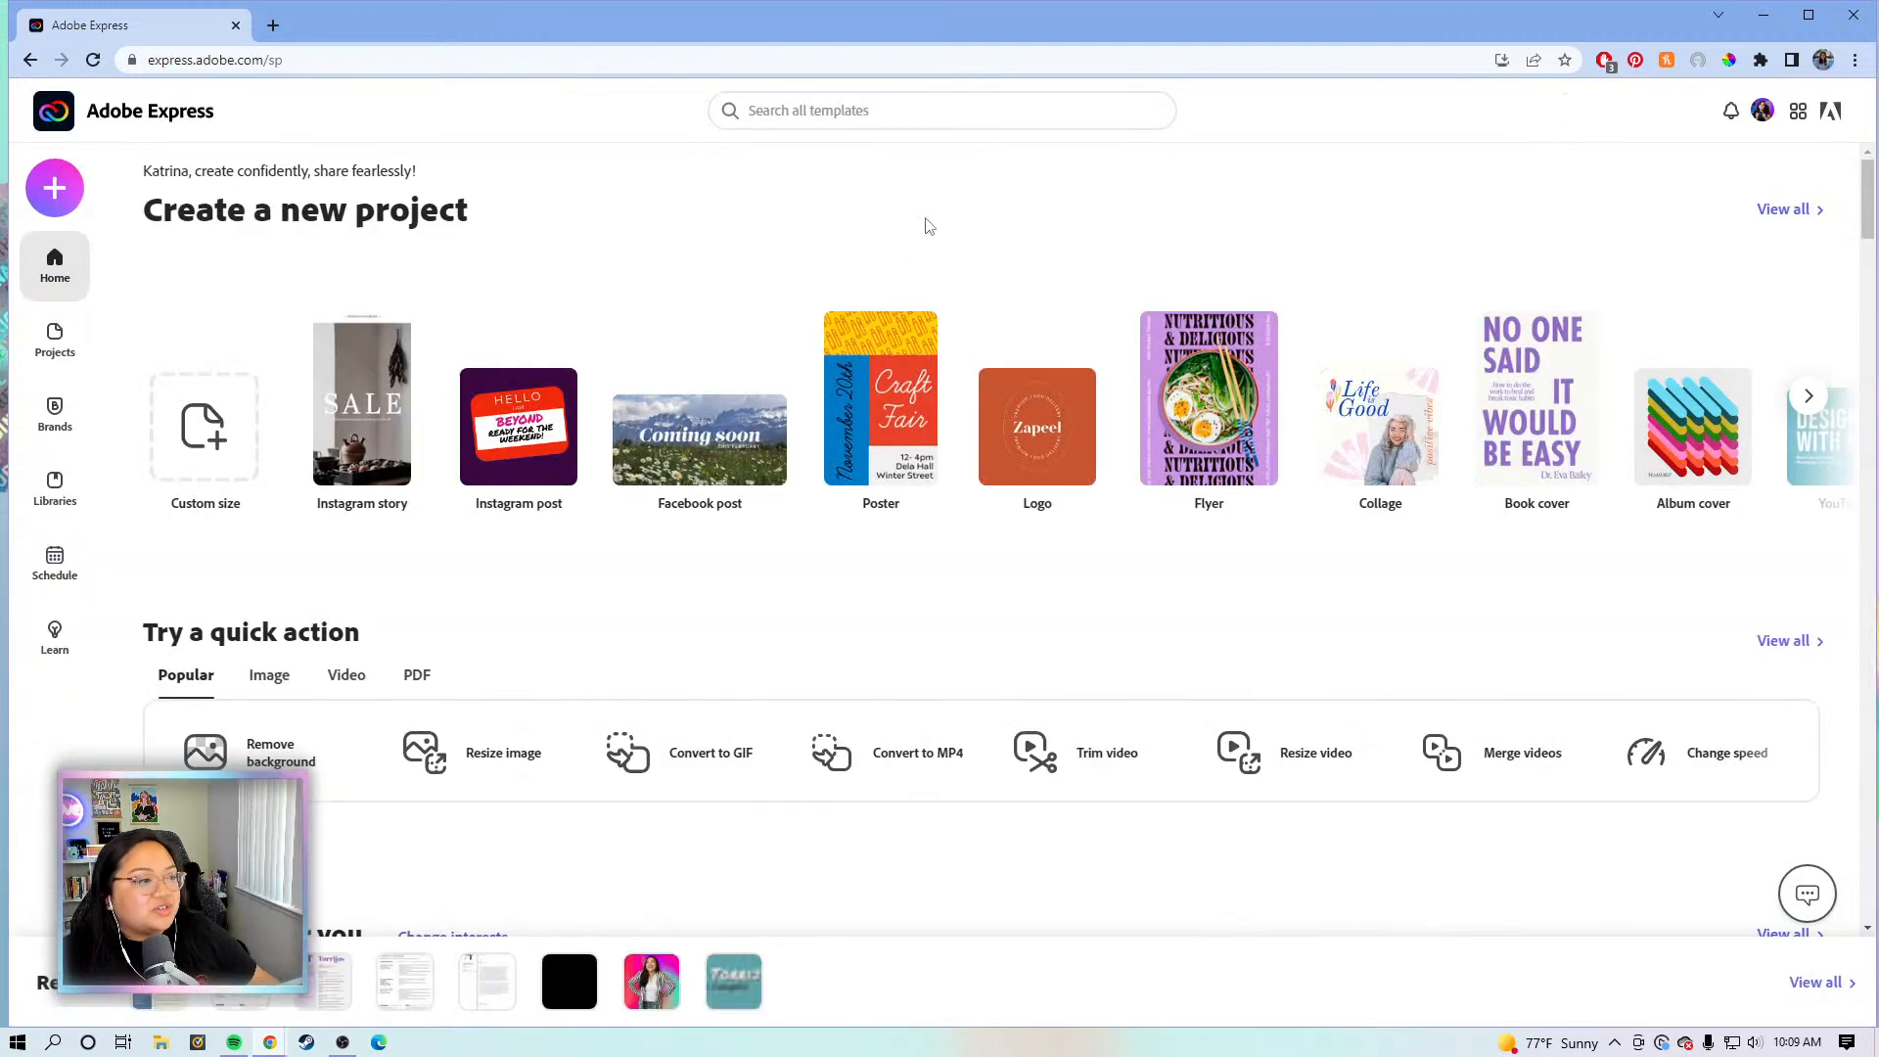
{"action": "left_click", "coordinate": [919, 110]}
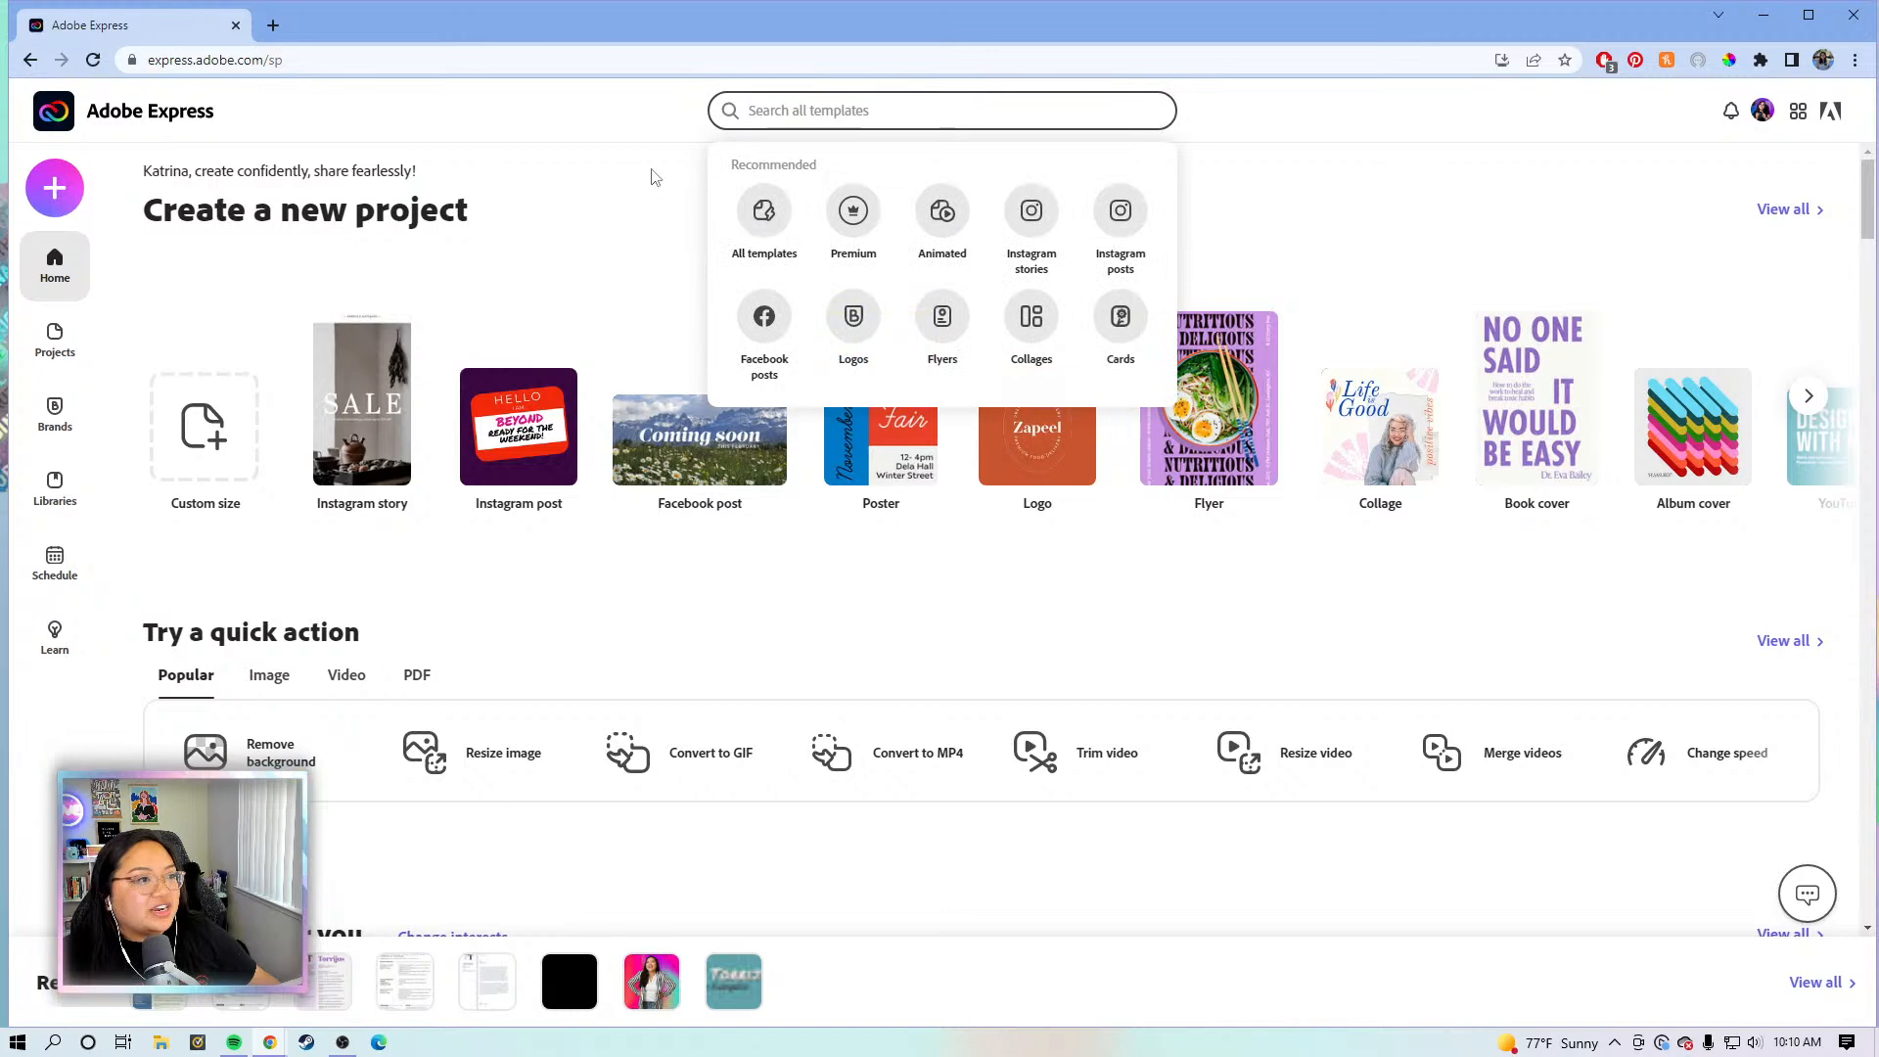
{"action": "type", "text": "c"}
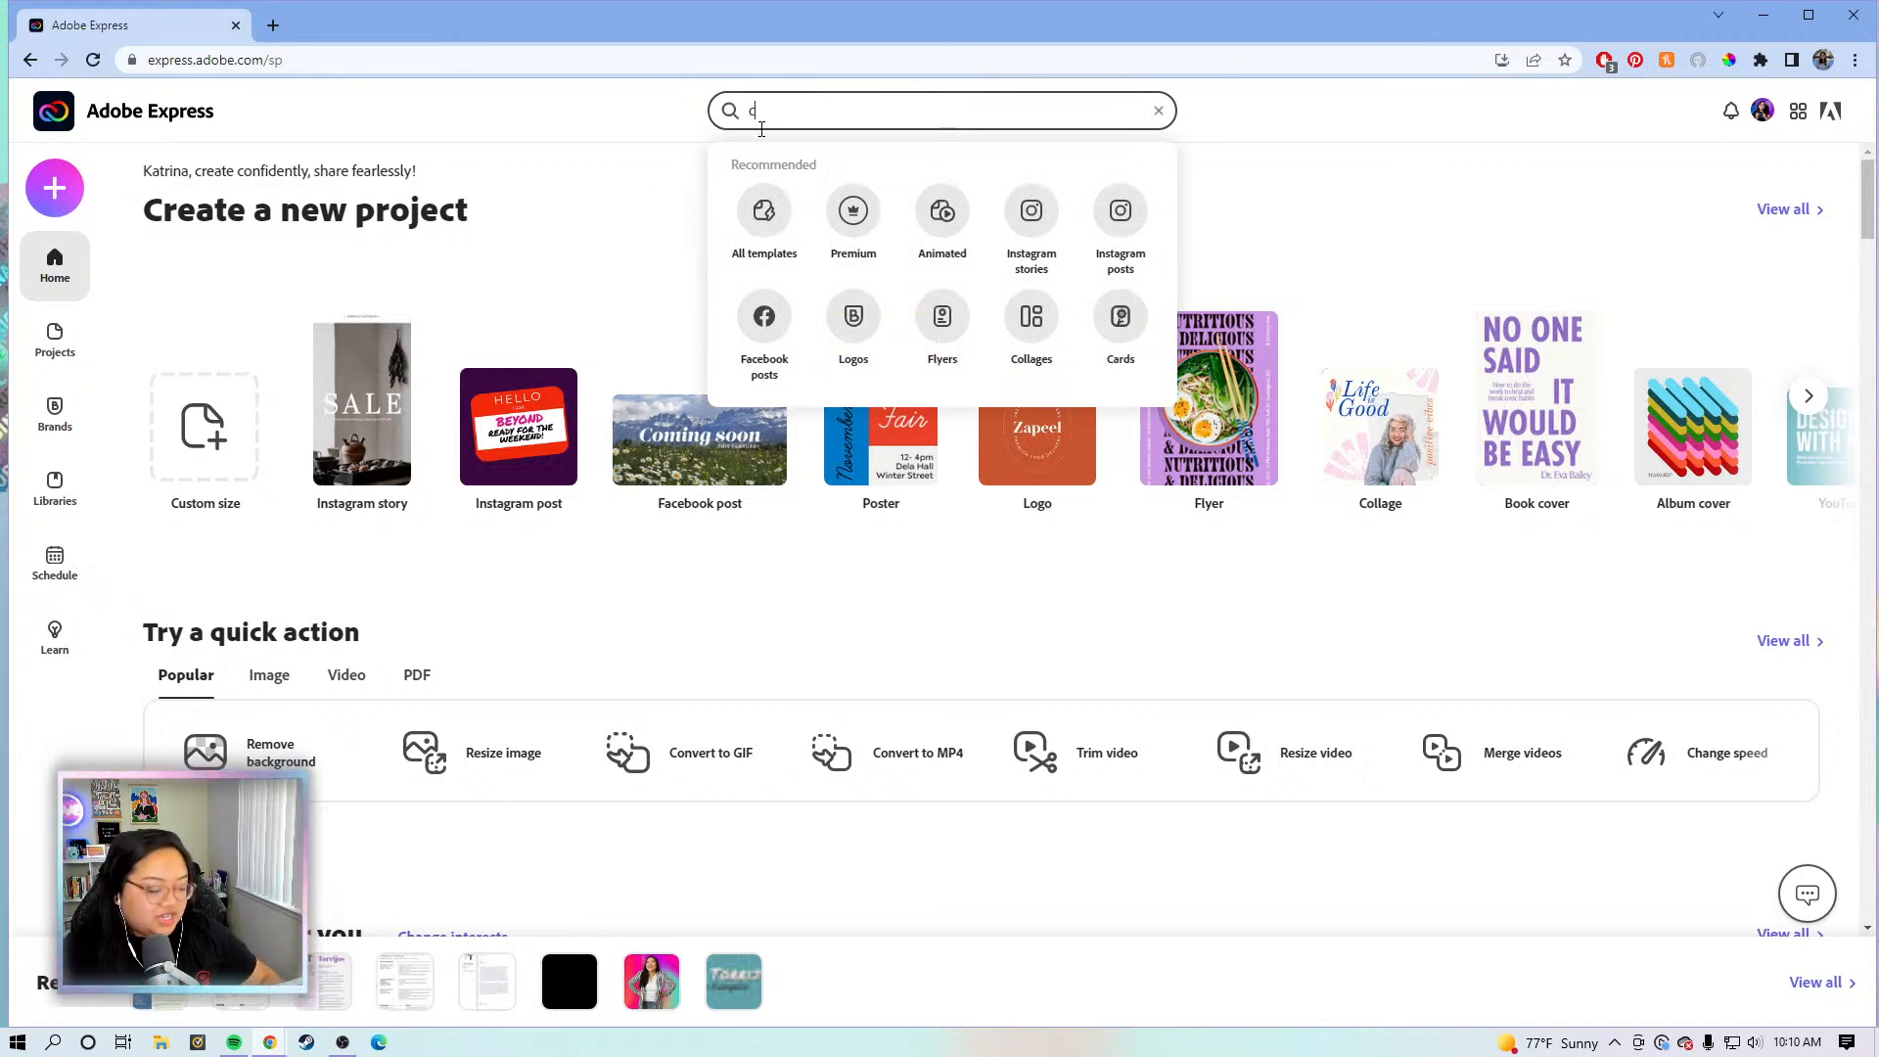
{"action": "type", "text": "over letter templa"}
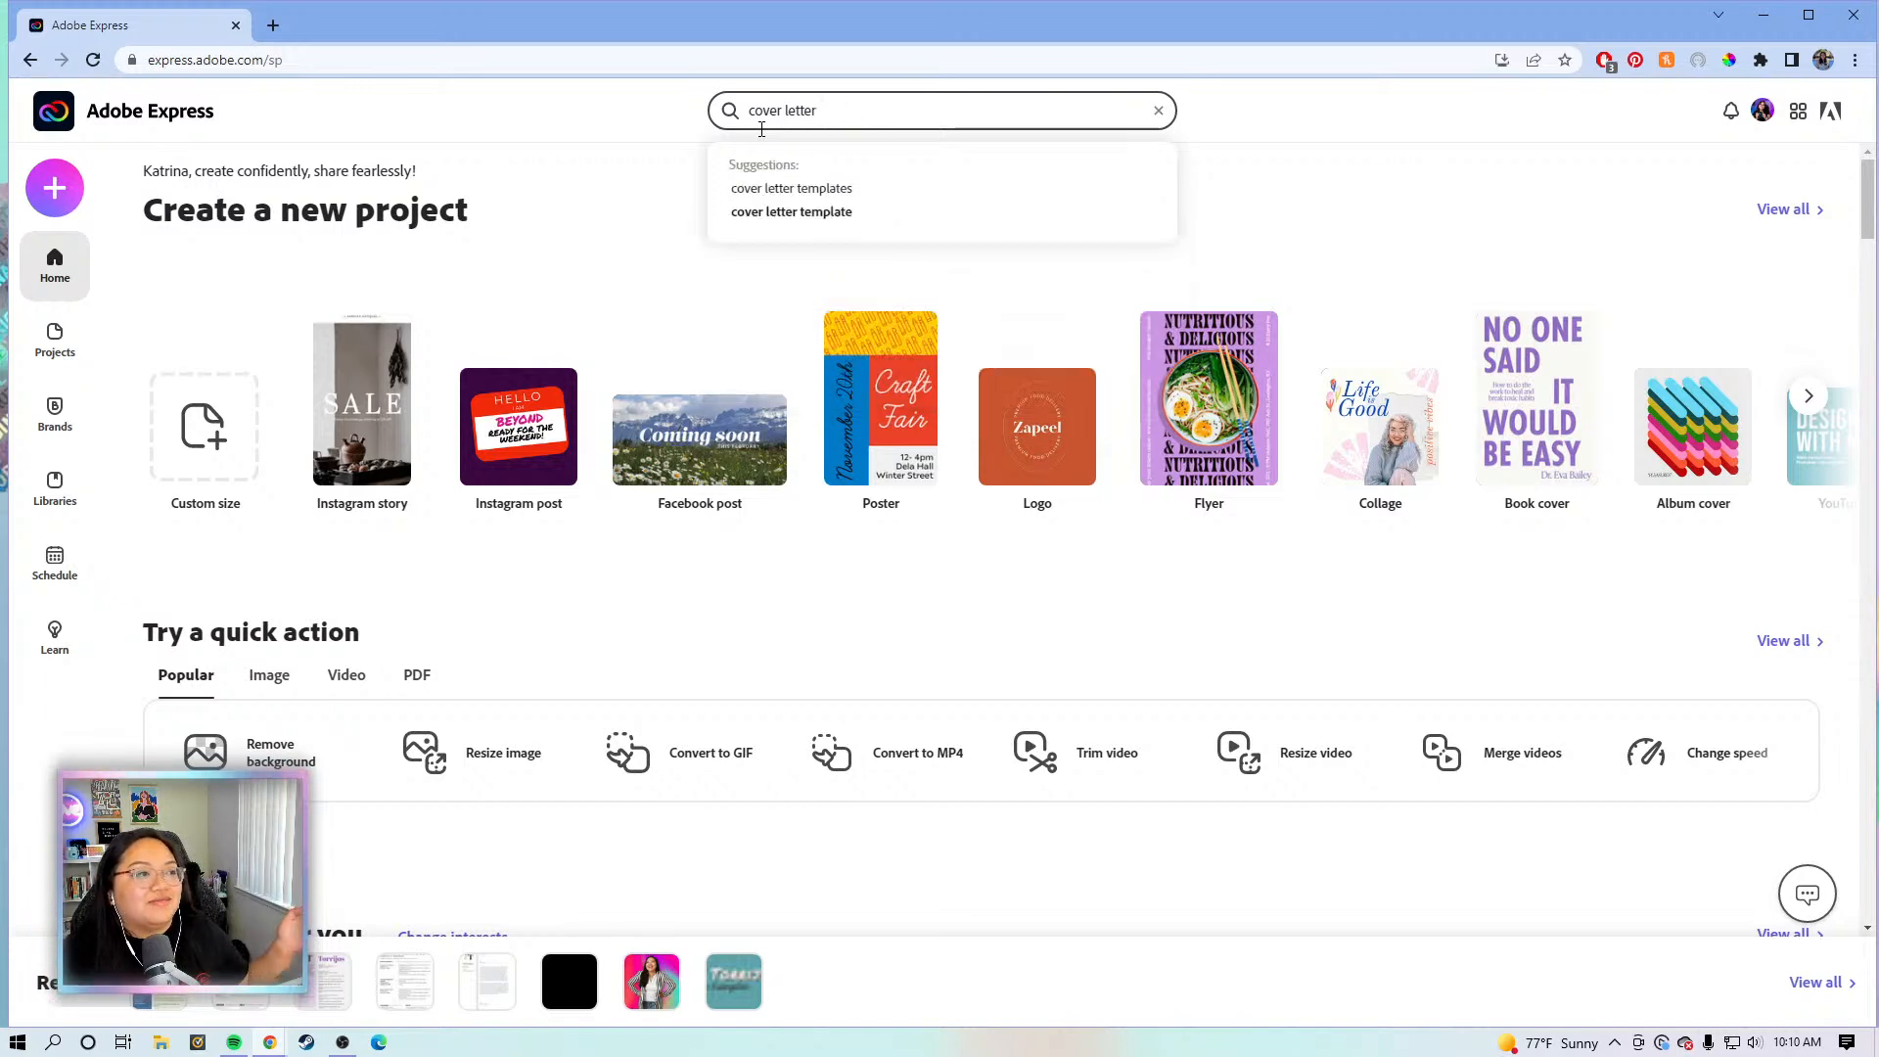
{"action": "key", "text": "Return"}
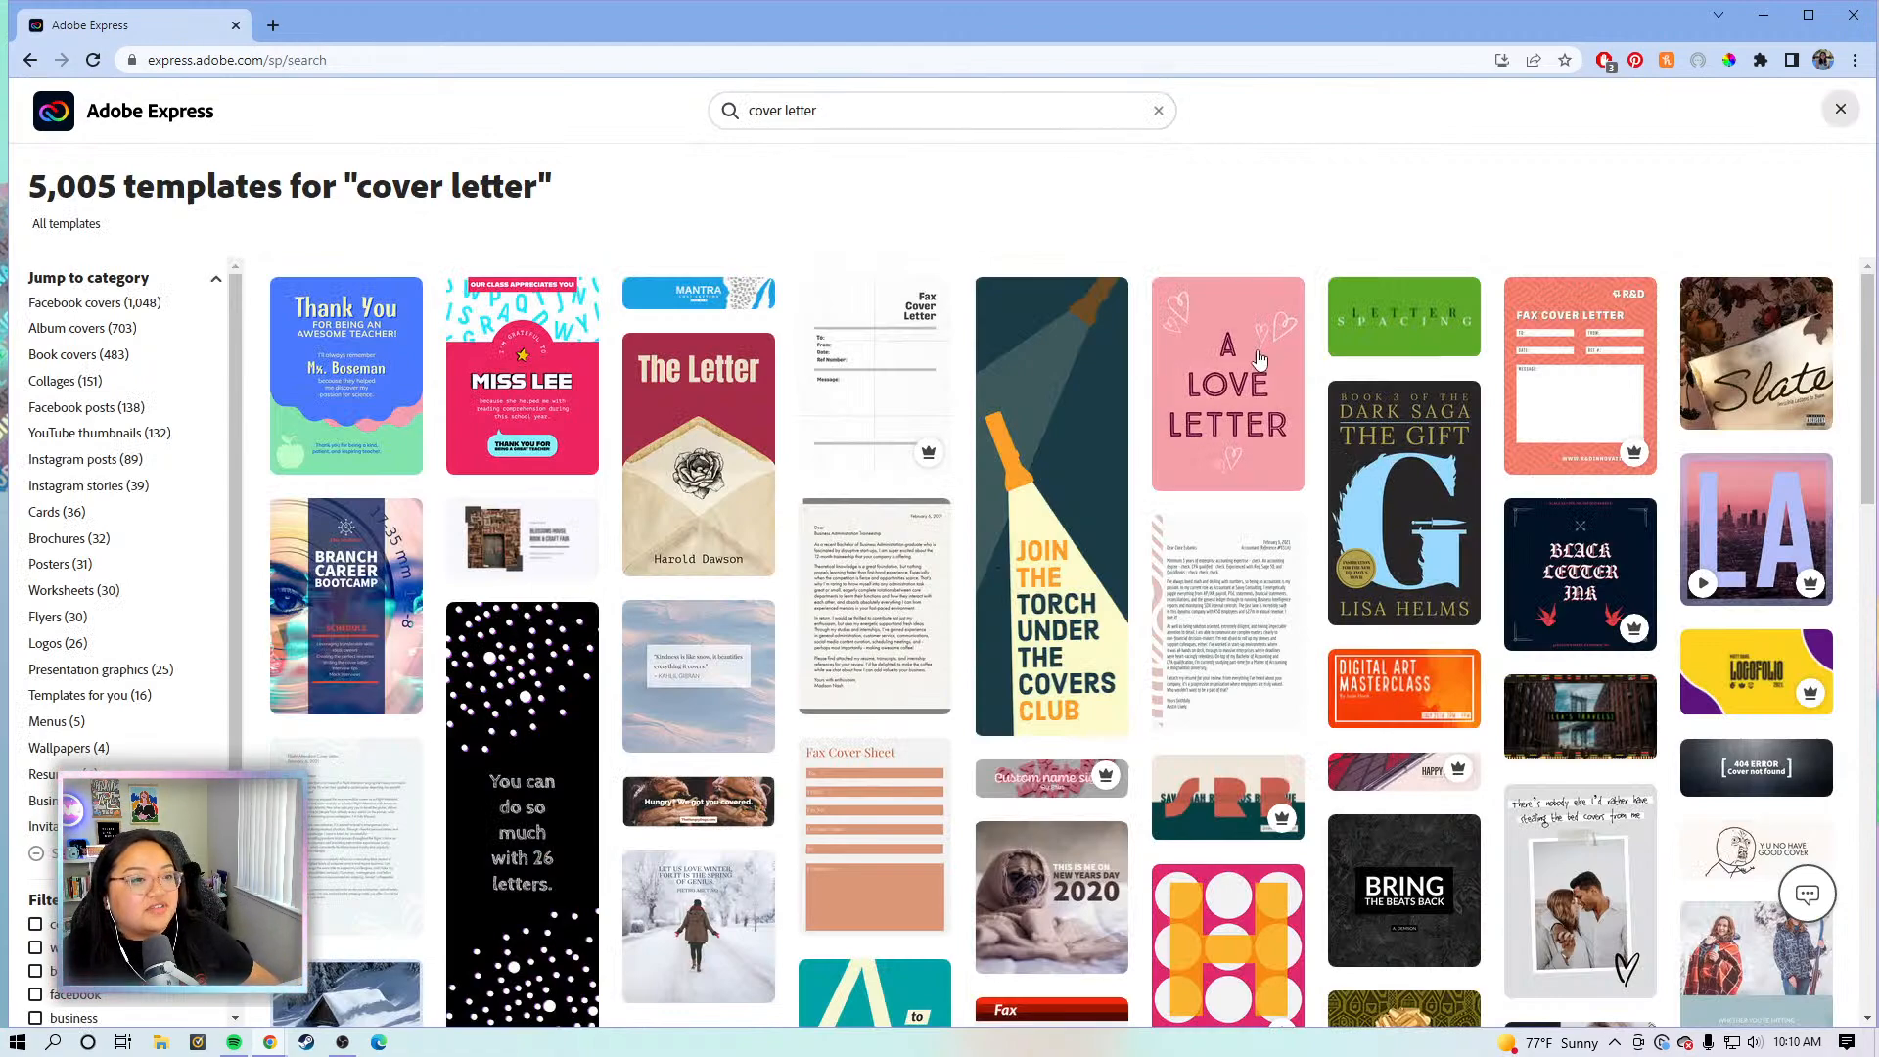
- Preview a plain single-page cover letter template and create a project from it
{"action": "scroll", "coordinate": [1258, 411], "scroll_direction": "down", "scroll_amount": 2}
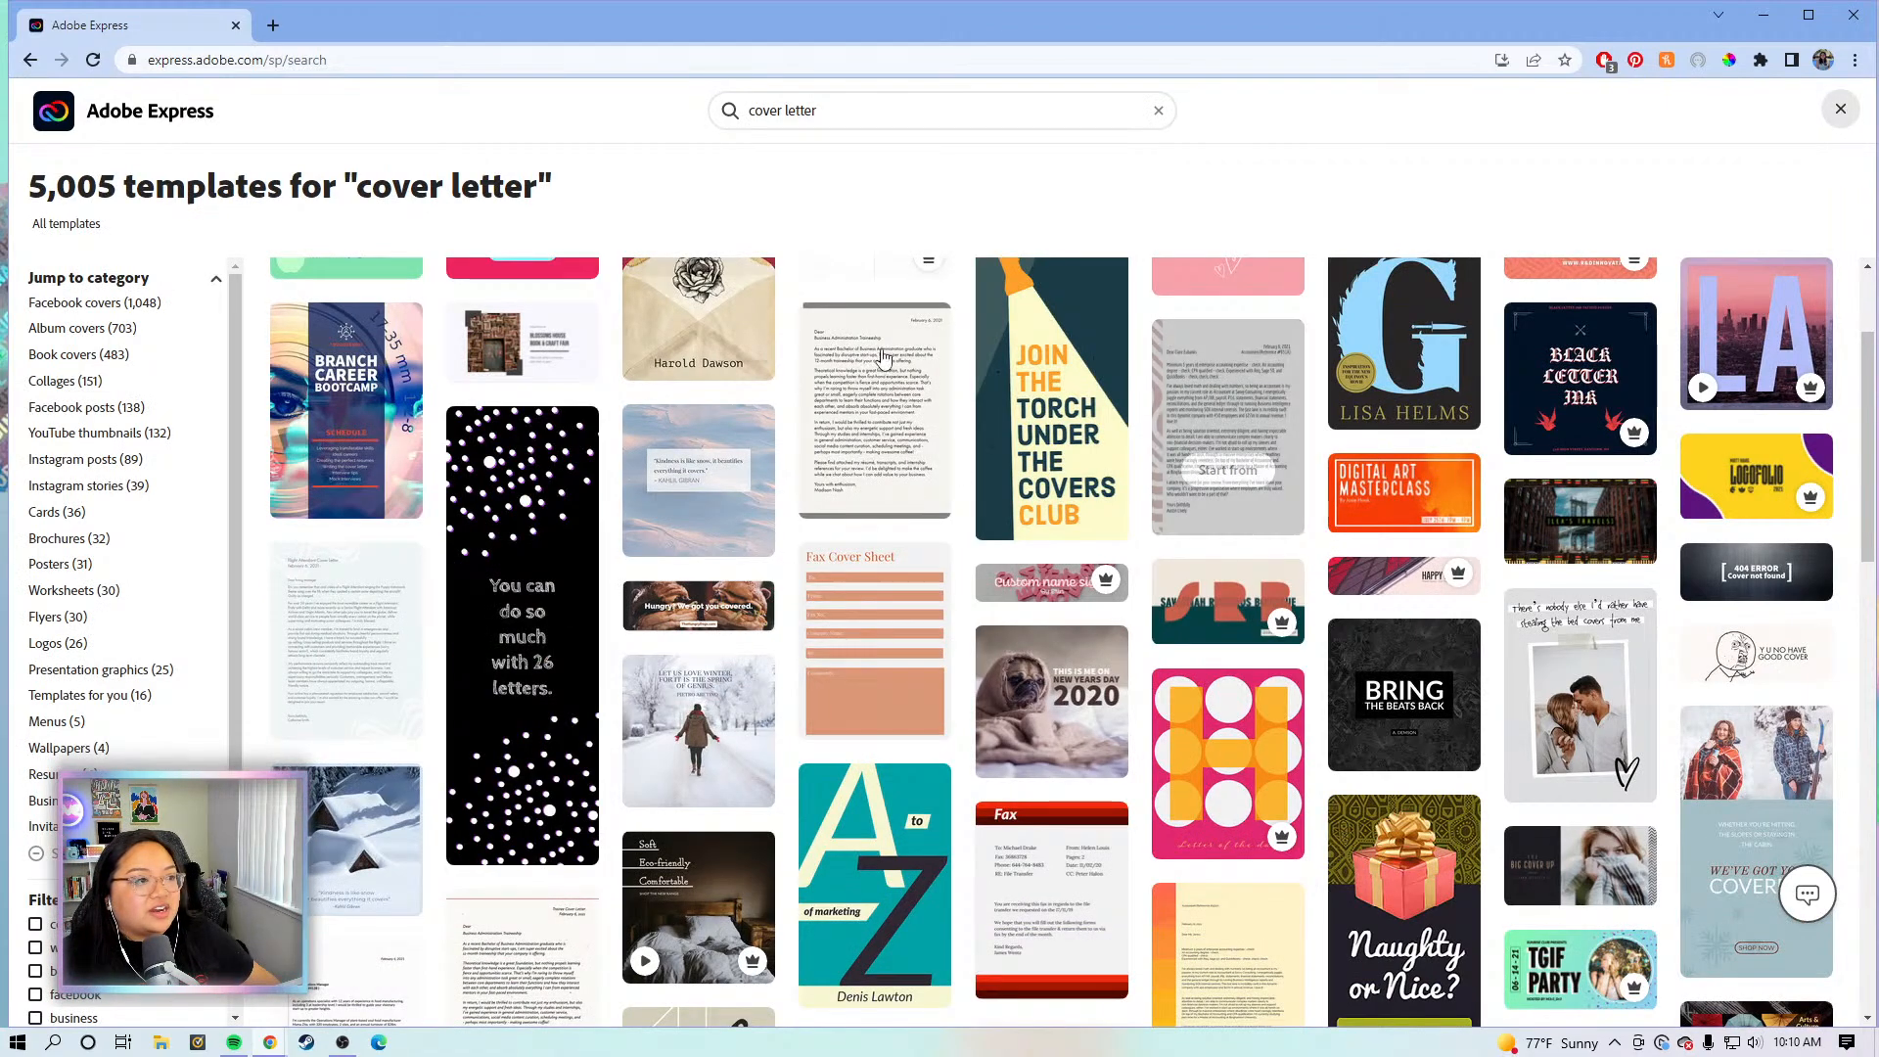
{"action": "scroll", "coordinate": [881, 476], "scroll_direction": "down", "scroll_amount": 2}
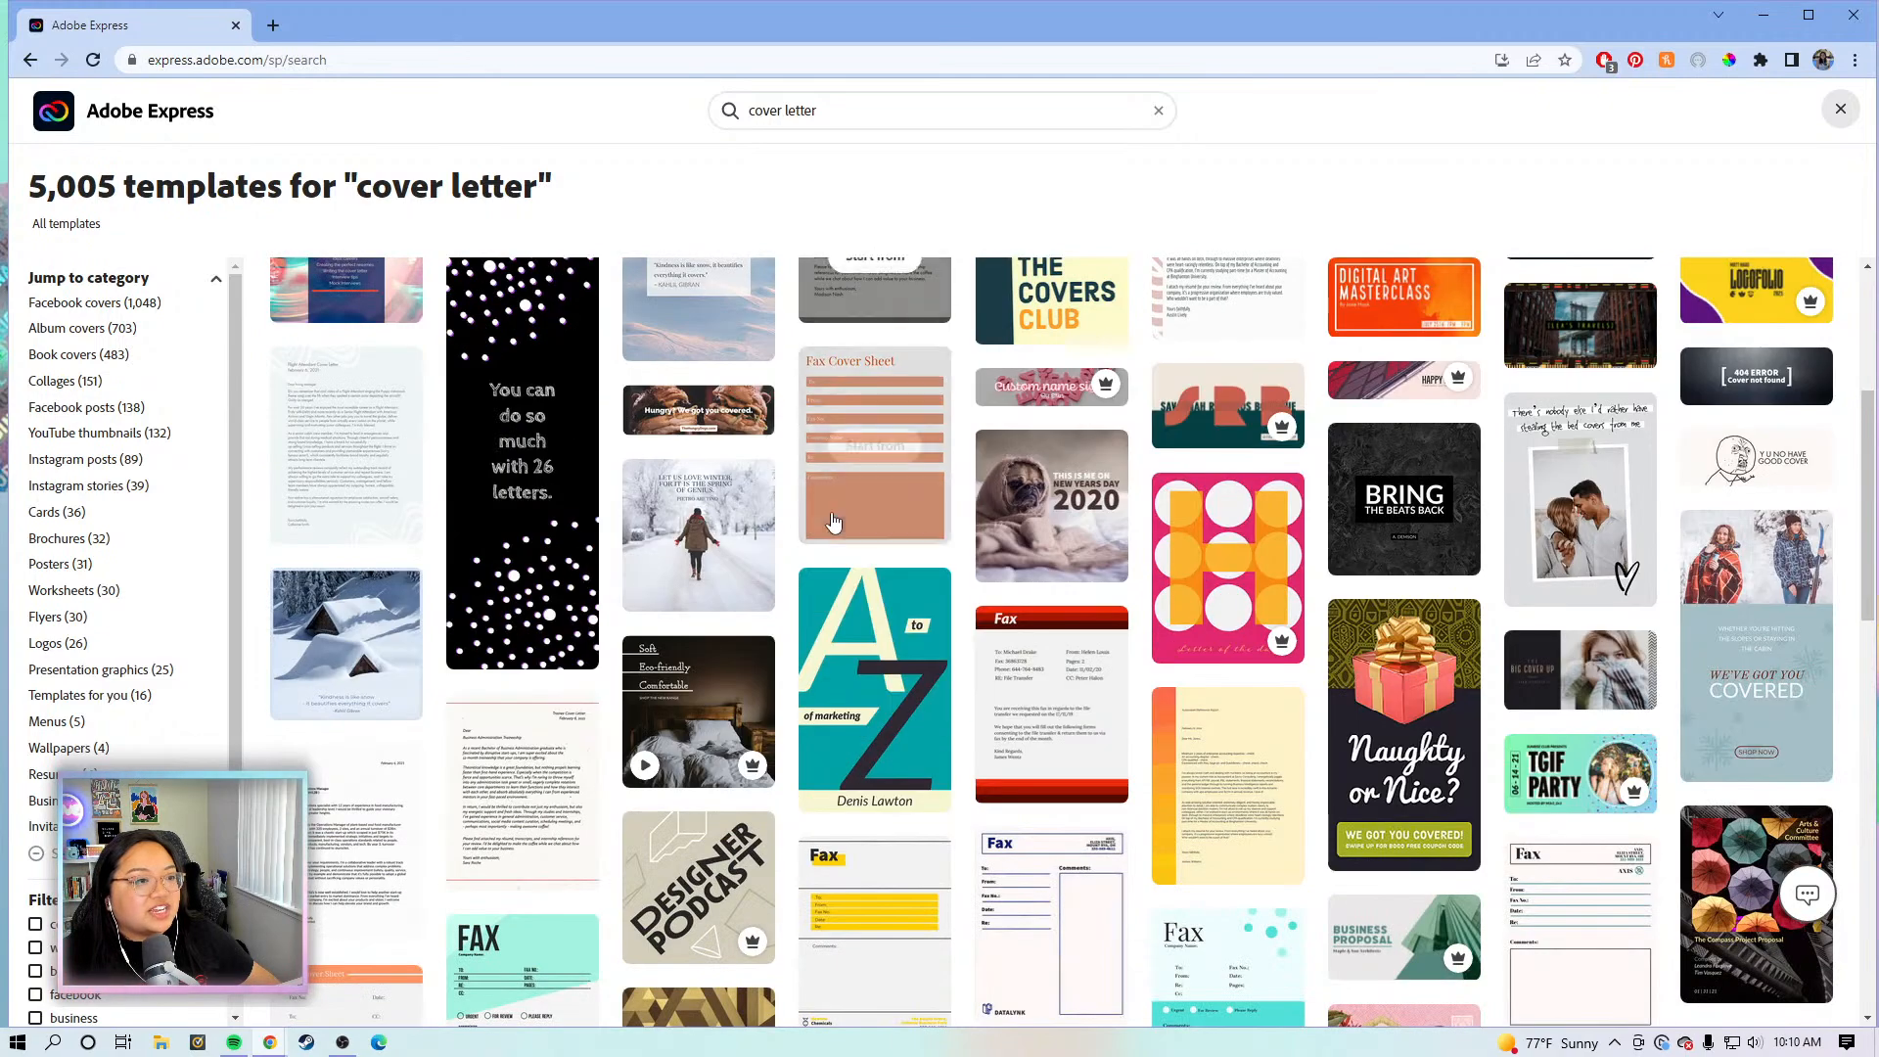
{"action": "scroll", "coordinate": [1065, 608], "scroll_direction": "down", "scroll_amount": 5}
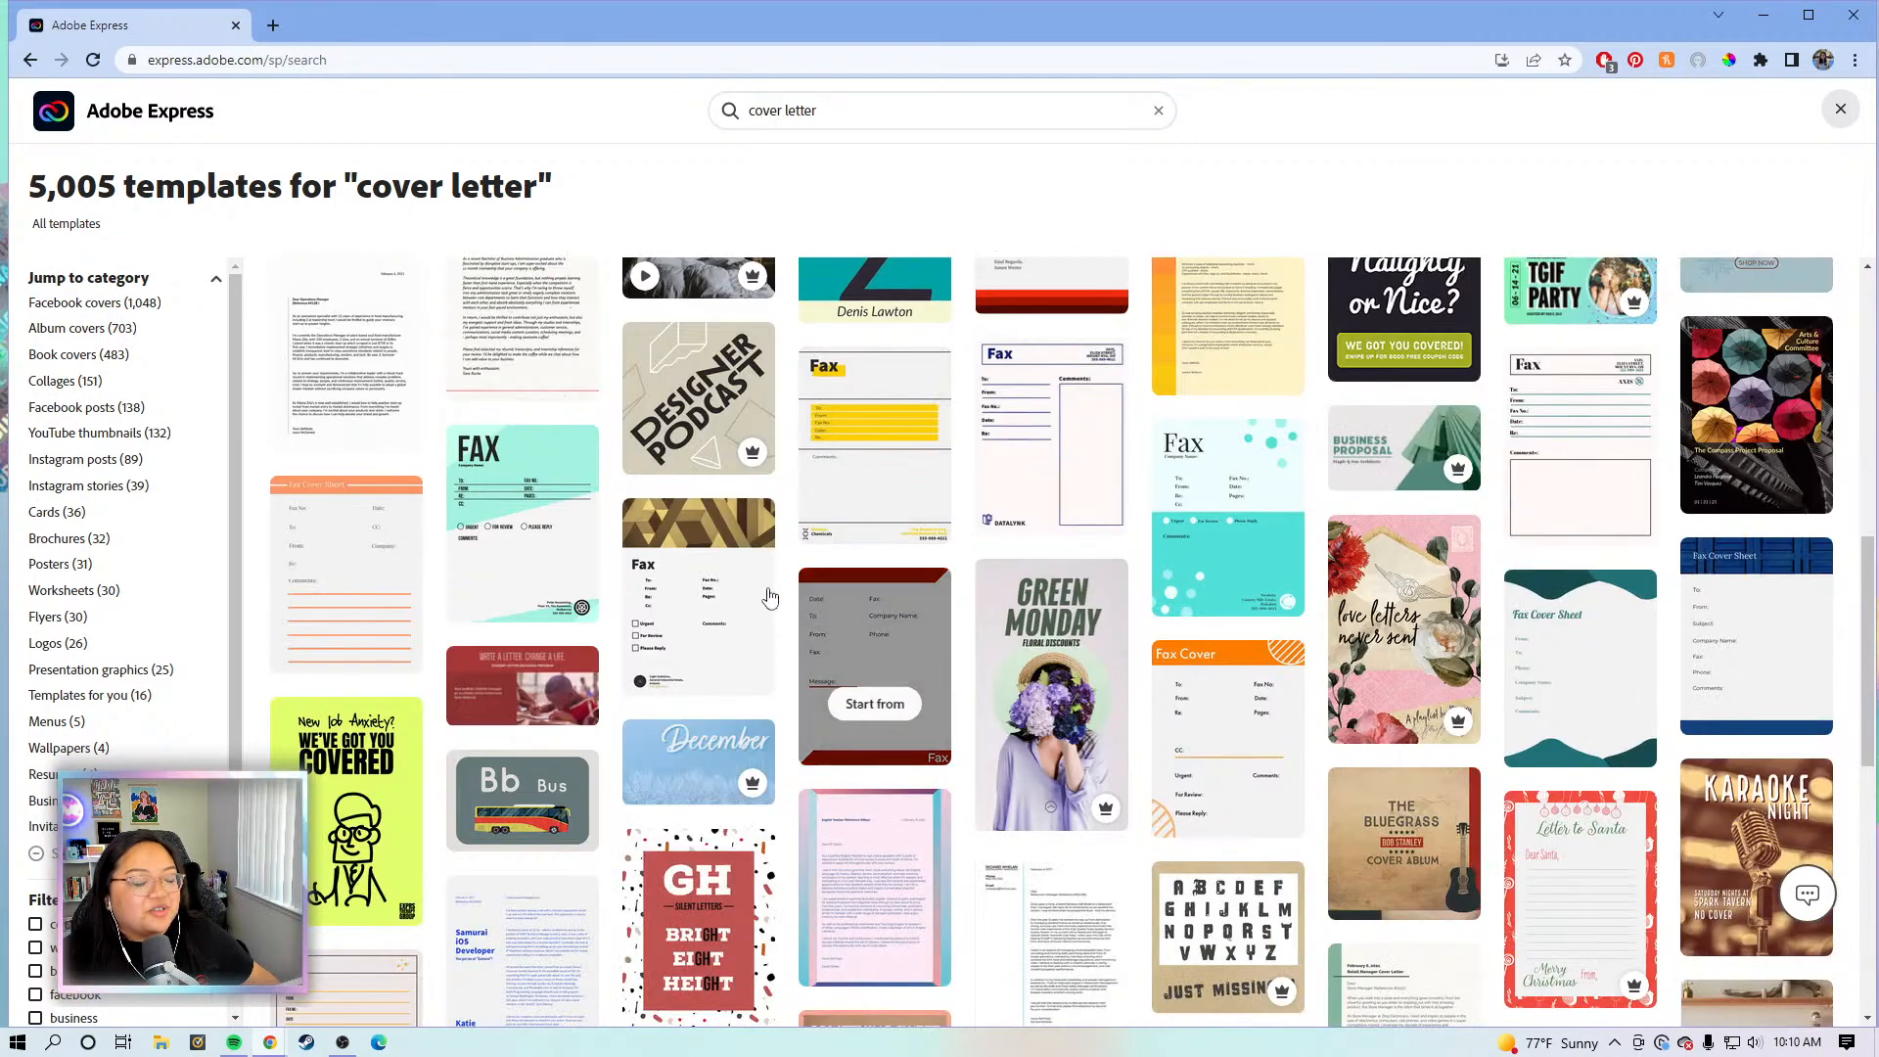
{"action": "scroll", "coordinate": [803, 605], "scroll_direction": "down", "scroll_amount": 5}
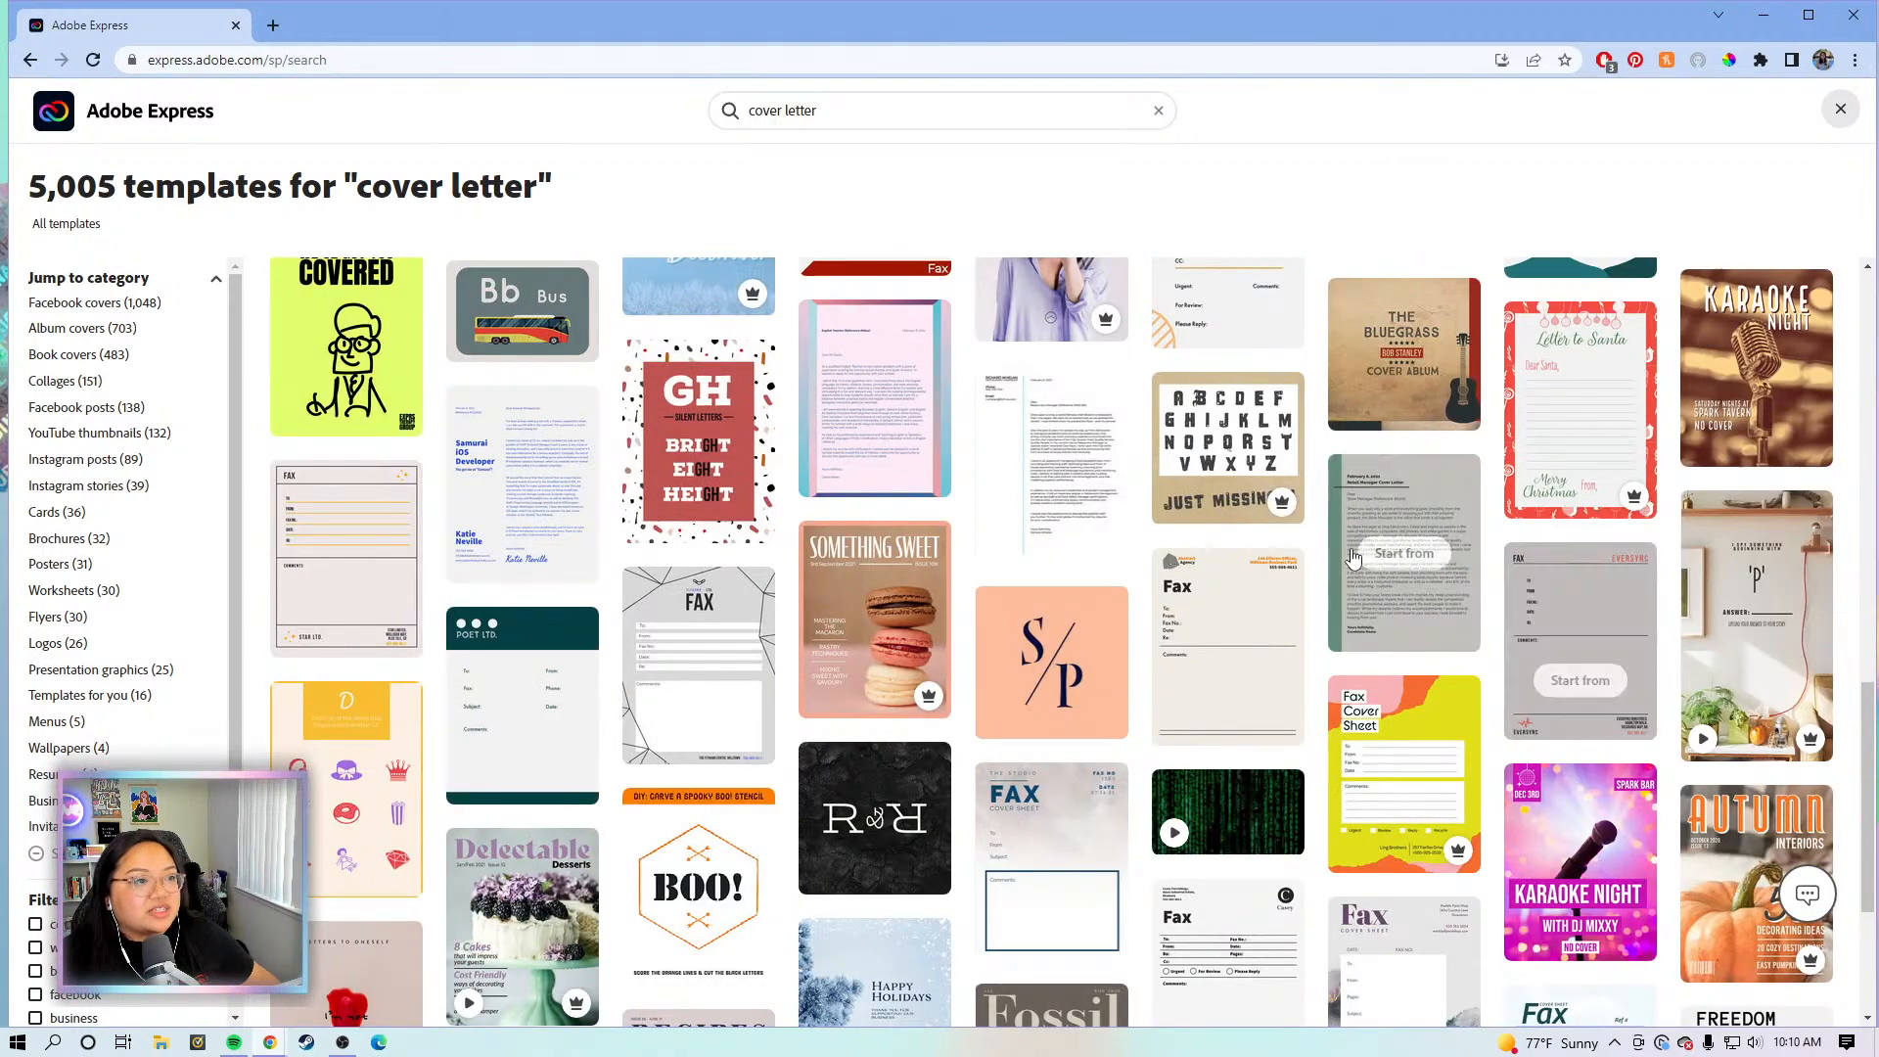
{"action": "left_click", "coordinate": [1052, 465]}
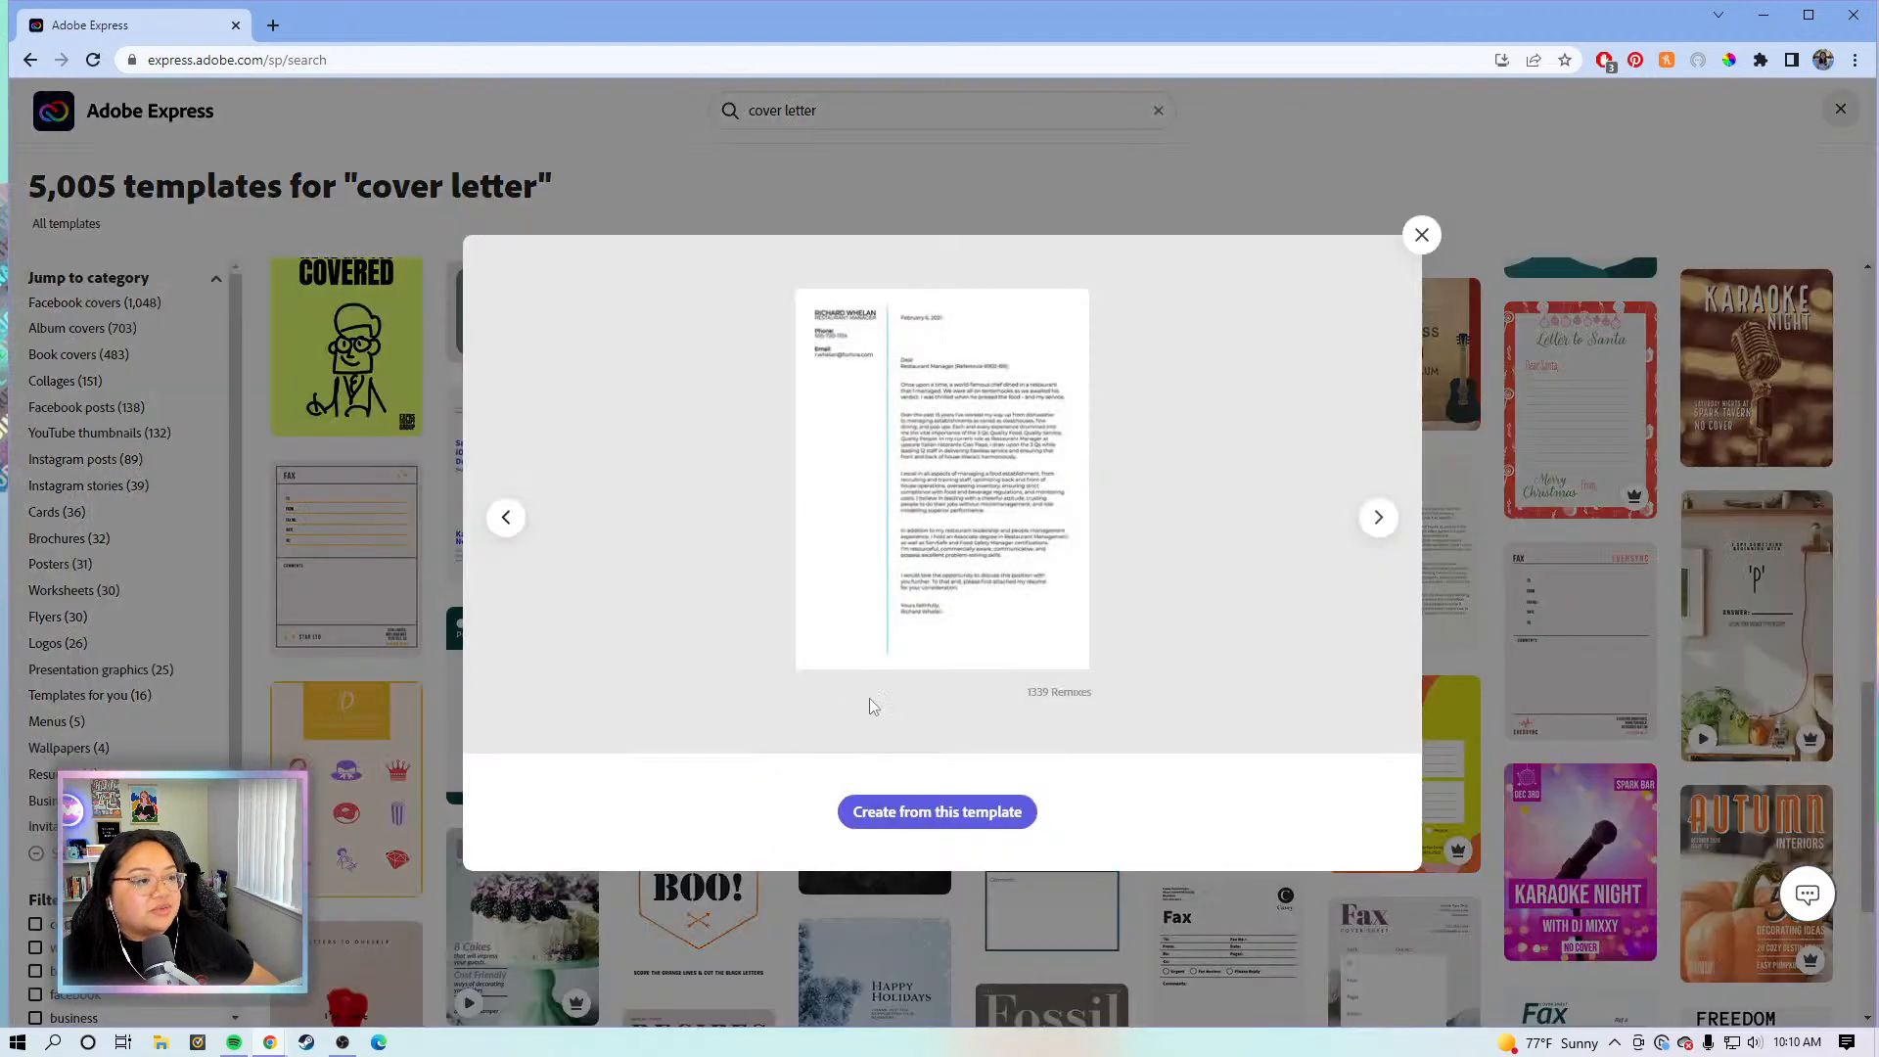
{"action": "left_click", "coordinate": [946, 815]}
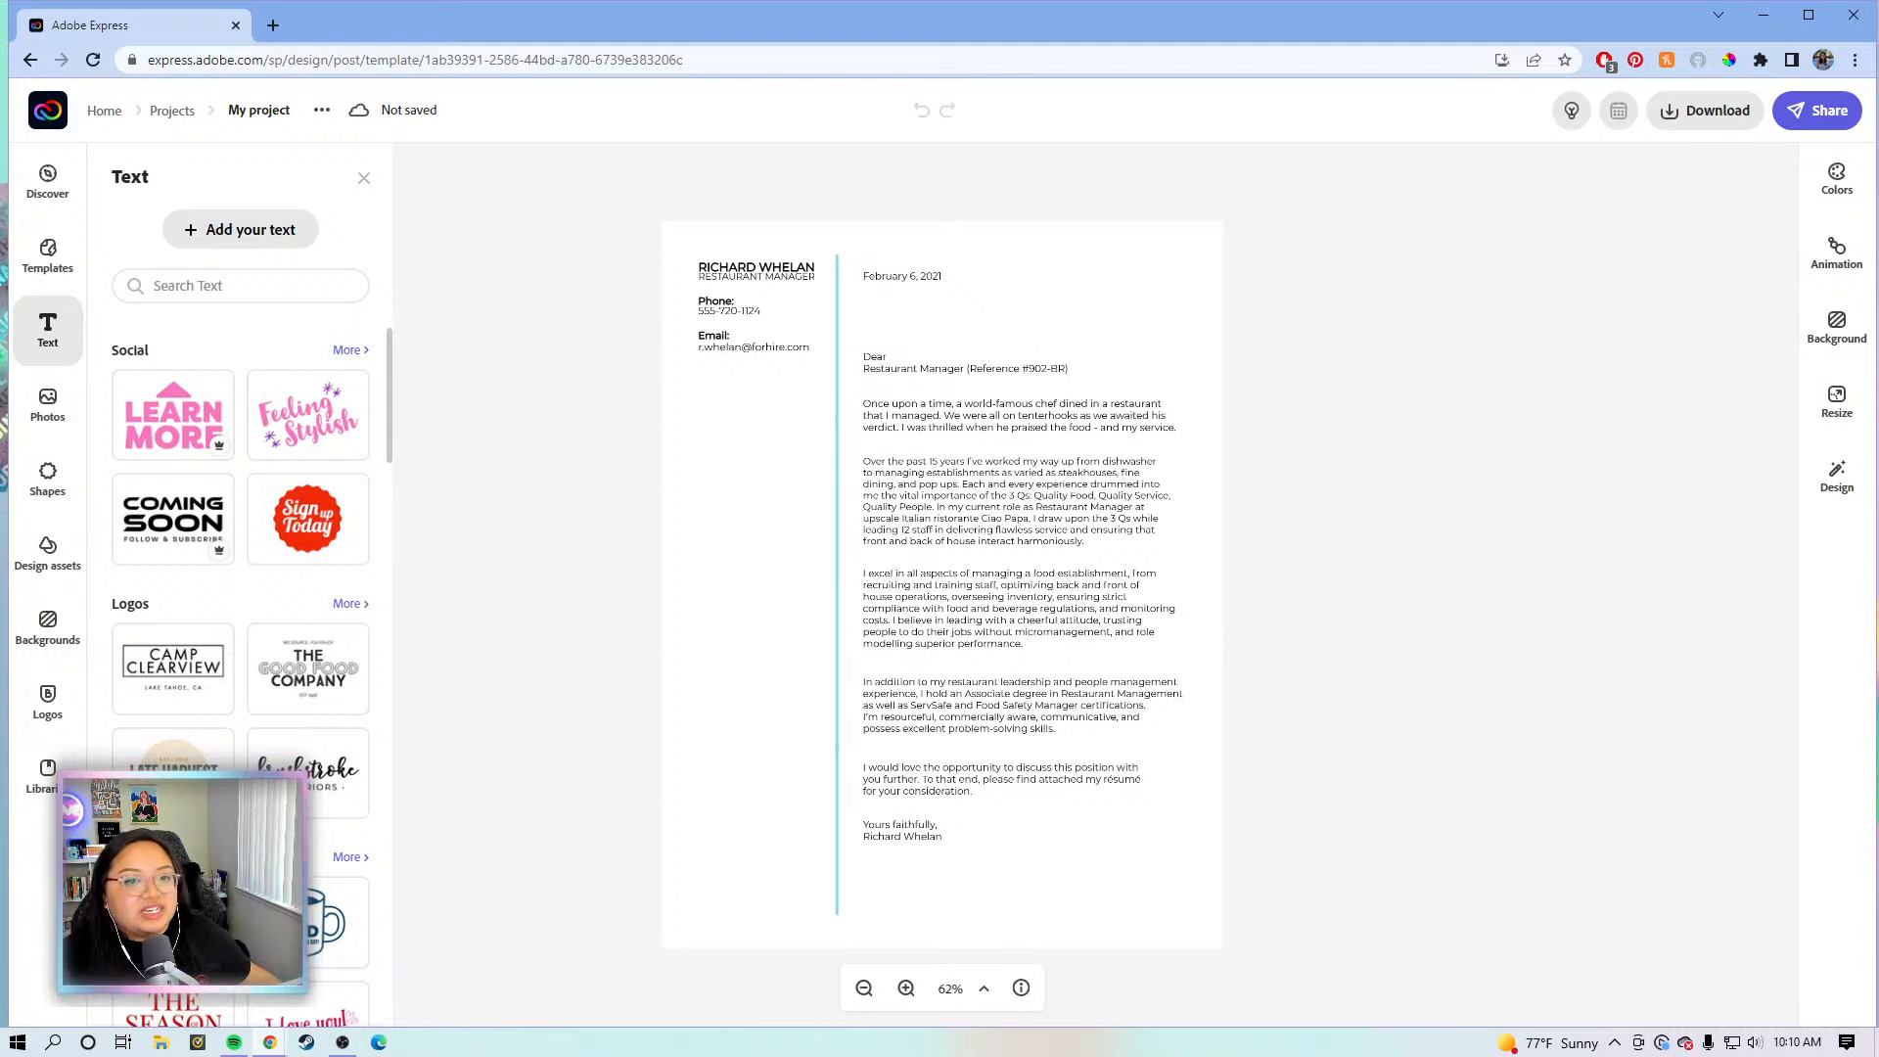
- Close the Text panel and drag the name, phone and email block down level with the greeting
{"action": "left_click", "coordinate": [1254, 437]}
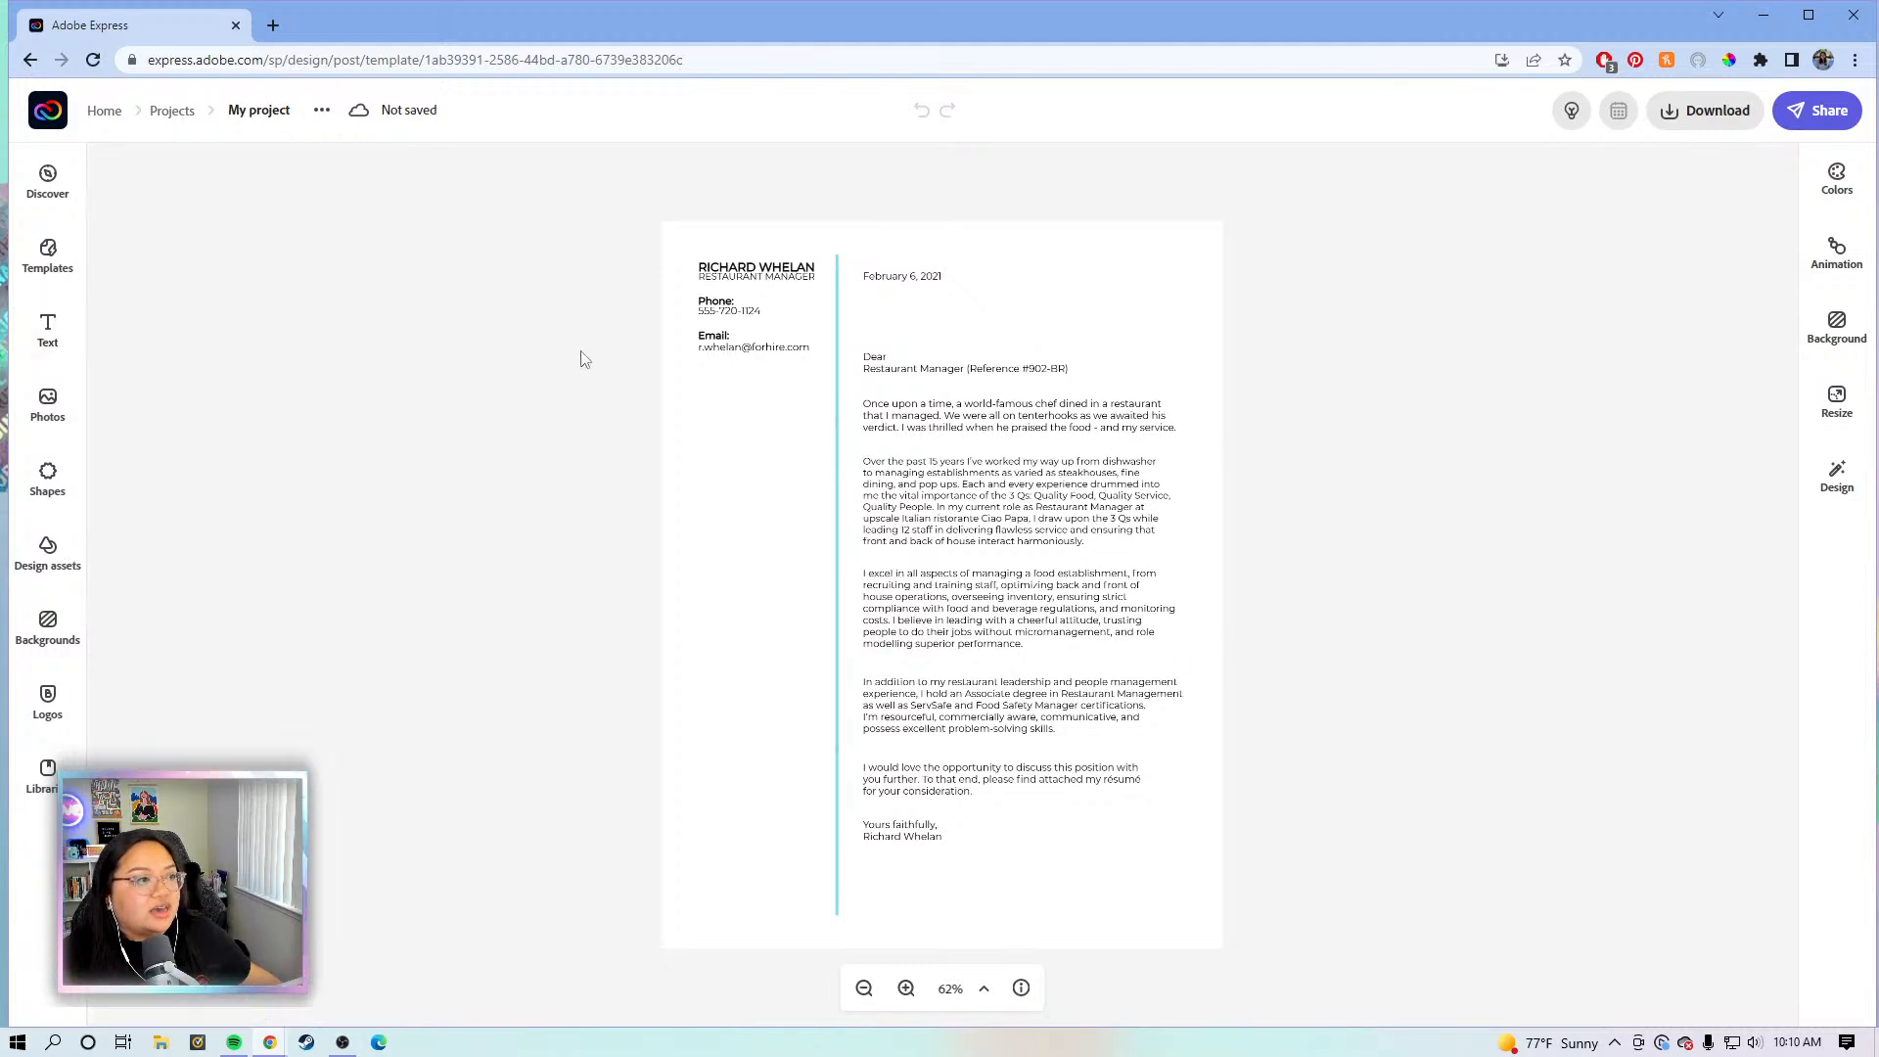
{"action": "left_click_drag", "start_coordinate": [602, 207], "coordinate": [790, 400]}
{"action": "left_click_drag", "start_coordinate": [744, 311], "coordinate": [749, 411]}
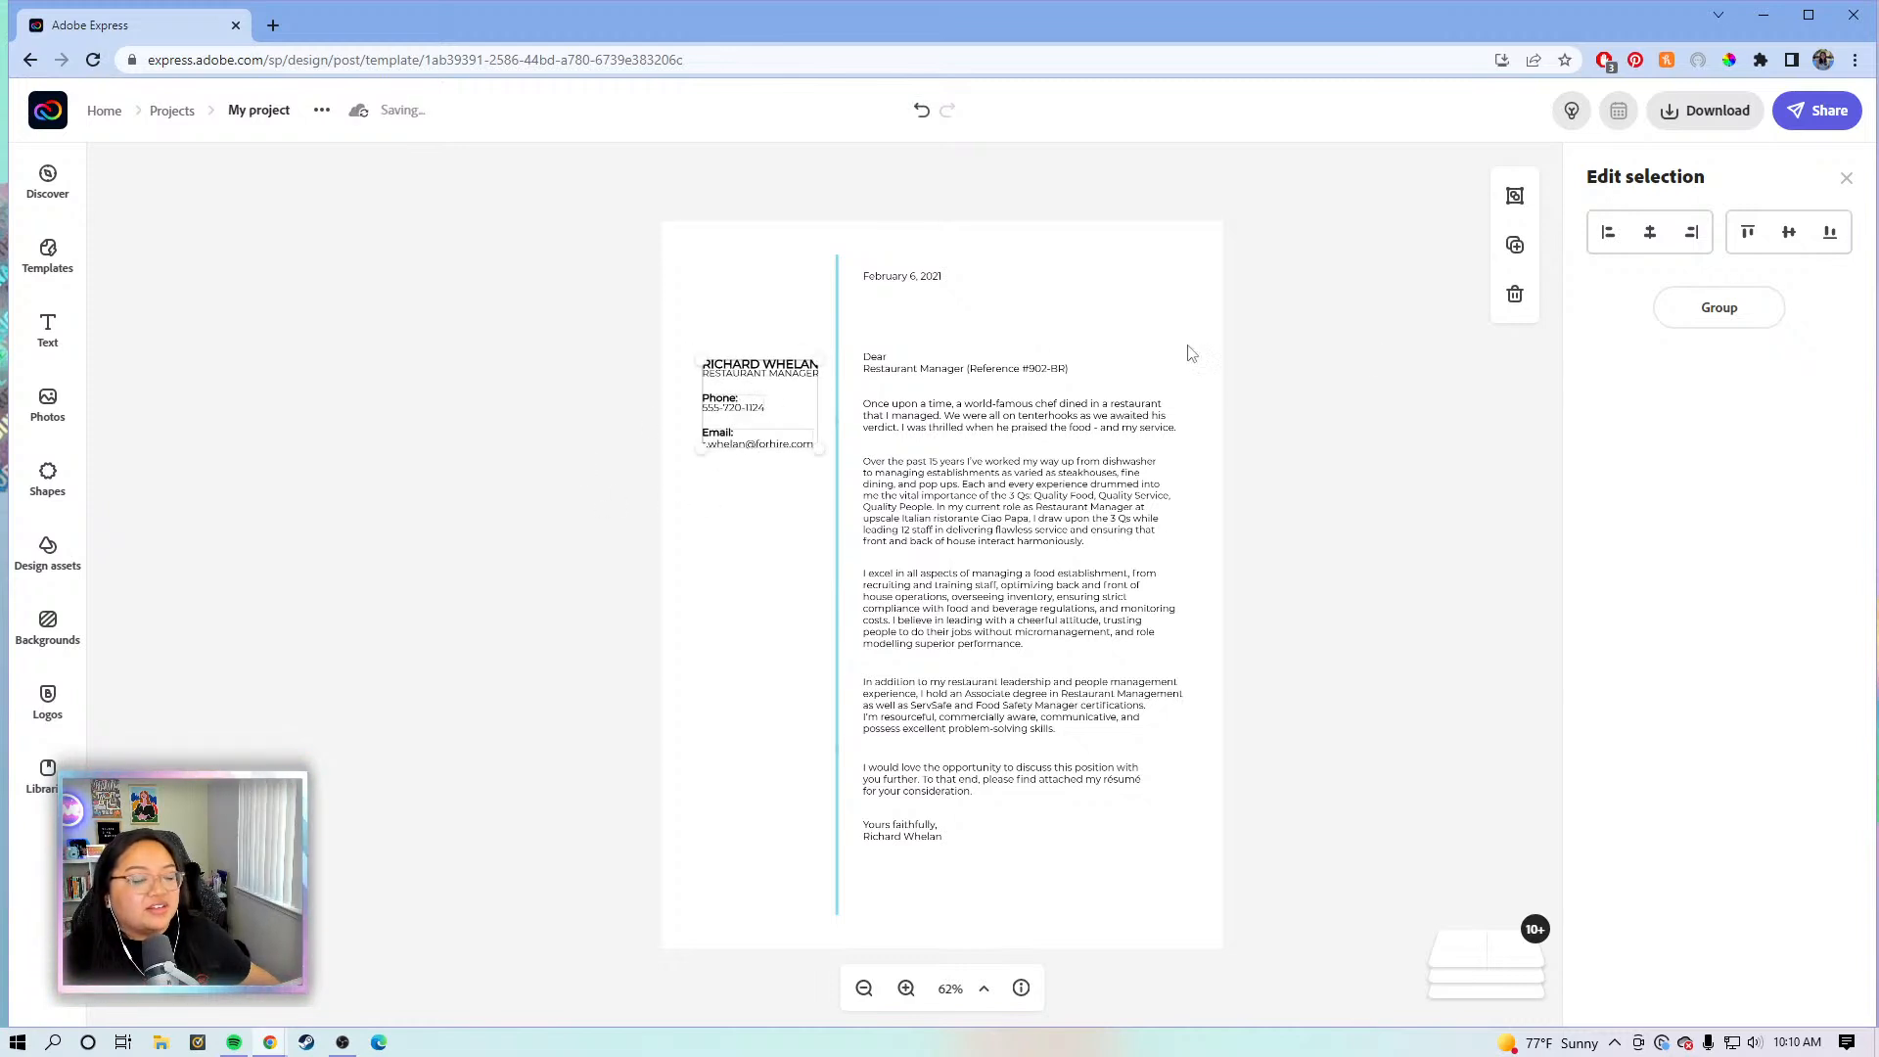
- Group then ungroup the contact block, and click through the letter's texts to select the name heading
{"action": "left_click", "coordinate": [1719, 308]}
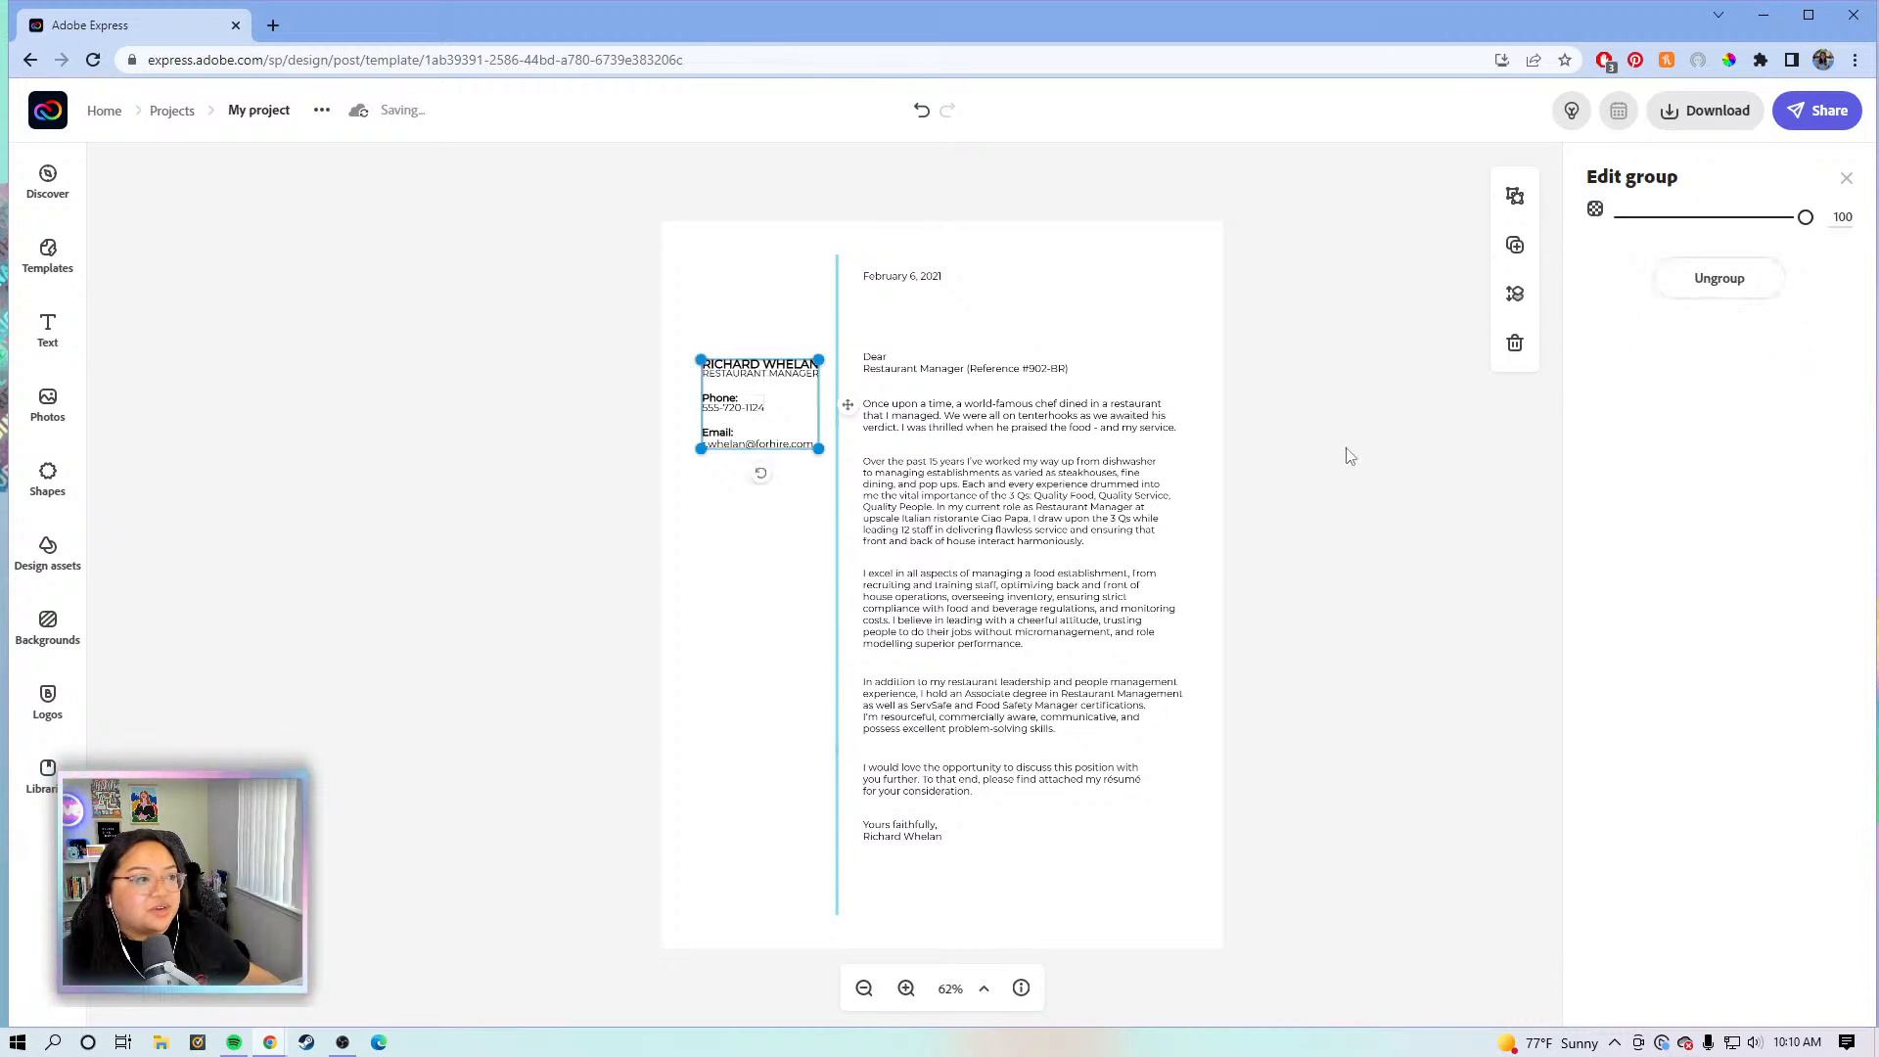
{"action": "left_click", "coordinate": [1720, 307]}
{"action": "left_click", "coordinate": [1409, 480]}
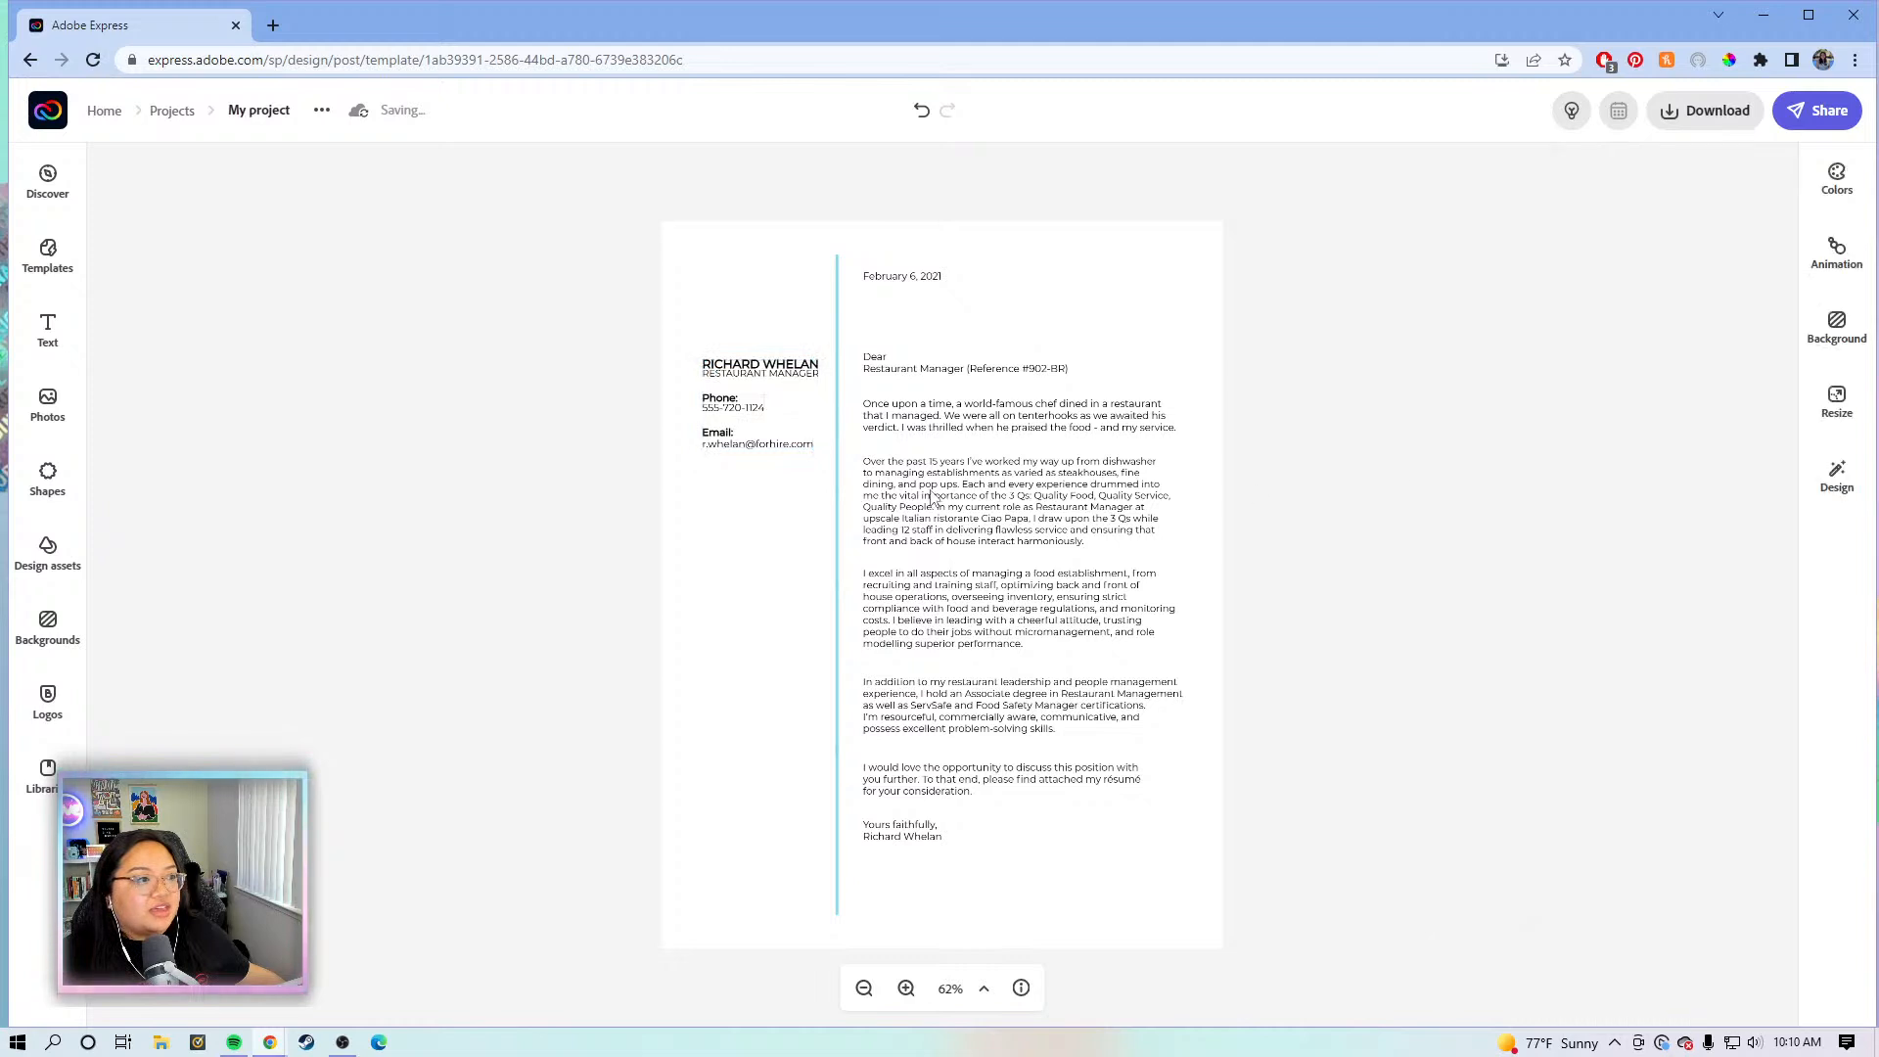
{"action": "left_click", "coordinate": [945, 497]}
{"action": "left_click", "coordinate": [946, 430]}
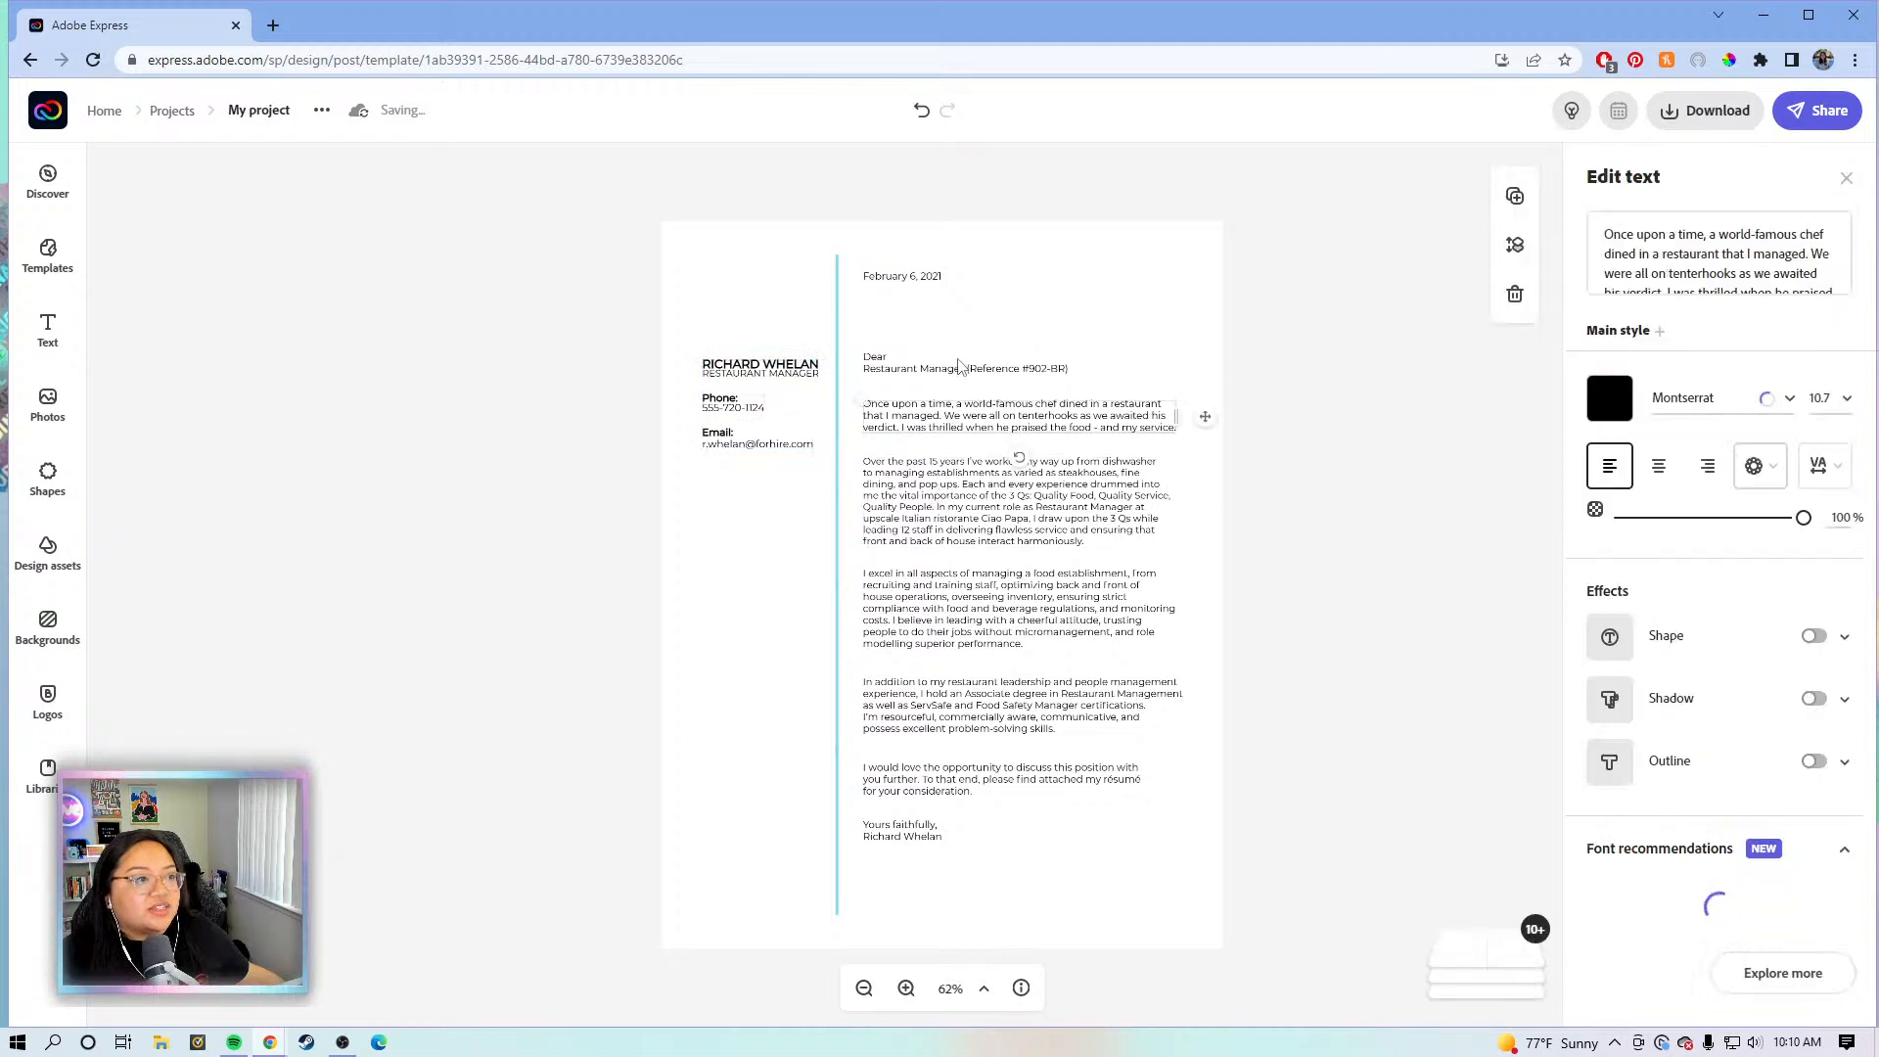
{"action": "left_click", "coordinate": [966, 367]}
{"action": "left_click", "coordinate": [1008, 606]}
{"action": "left_click", "coordinate": [976, 773]}
{"action": "left_click", "coordinate": [715, 366]}
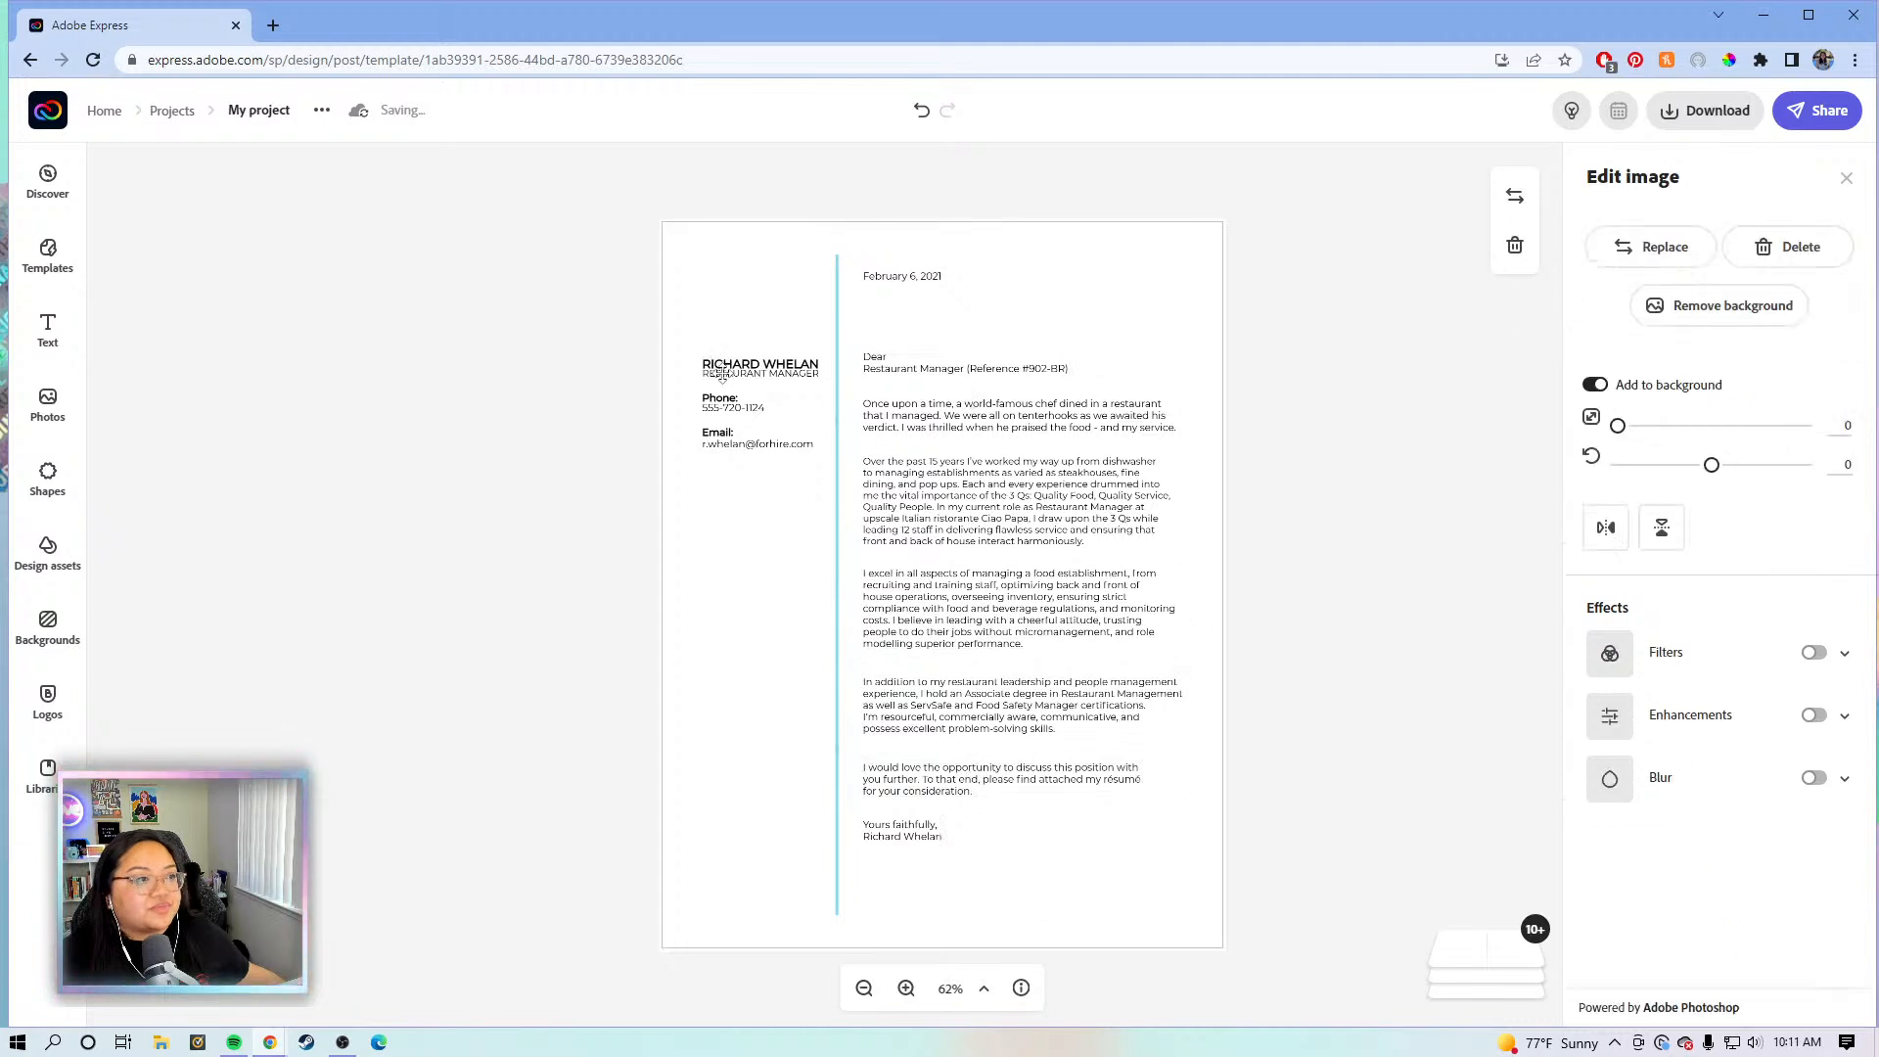
{"action": "left_click", "coordinate": [775, 359]}
- Replace the heading with the owner's name and 'Content Creator' on the next line, nudging it into place
{"action": "left_click", "coordinate": [1696, 233]}
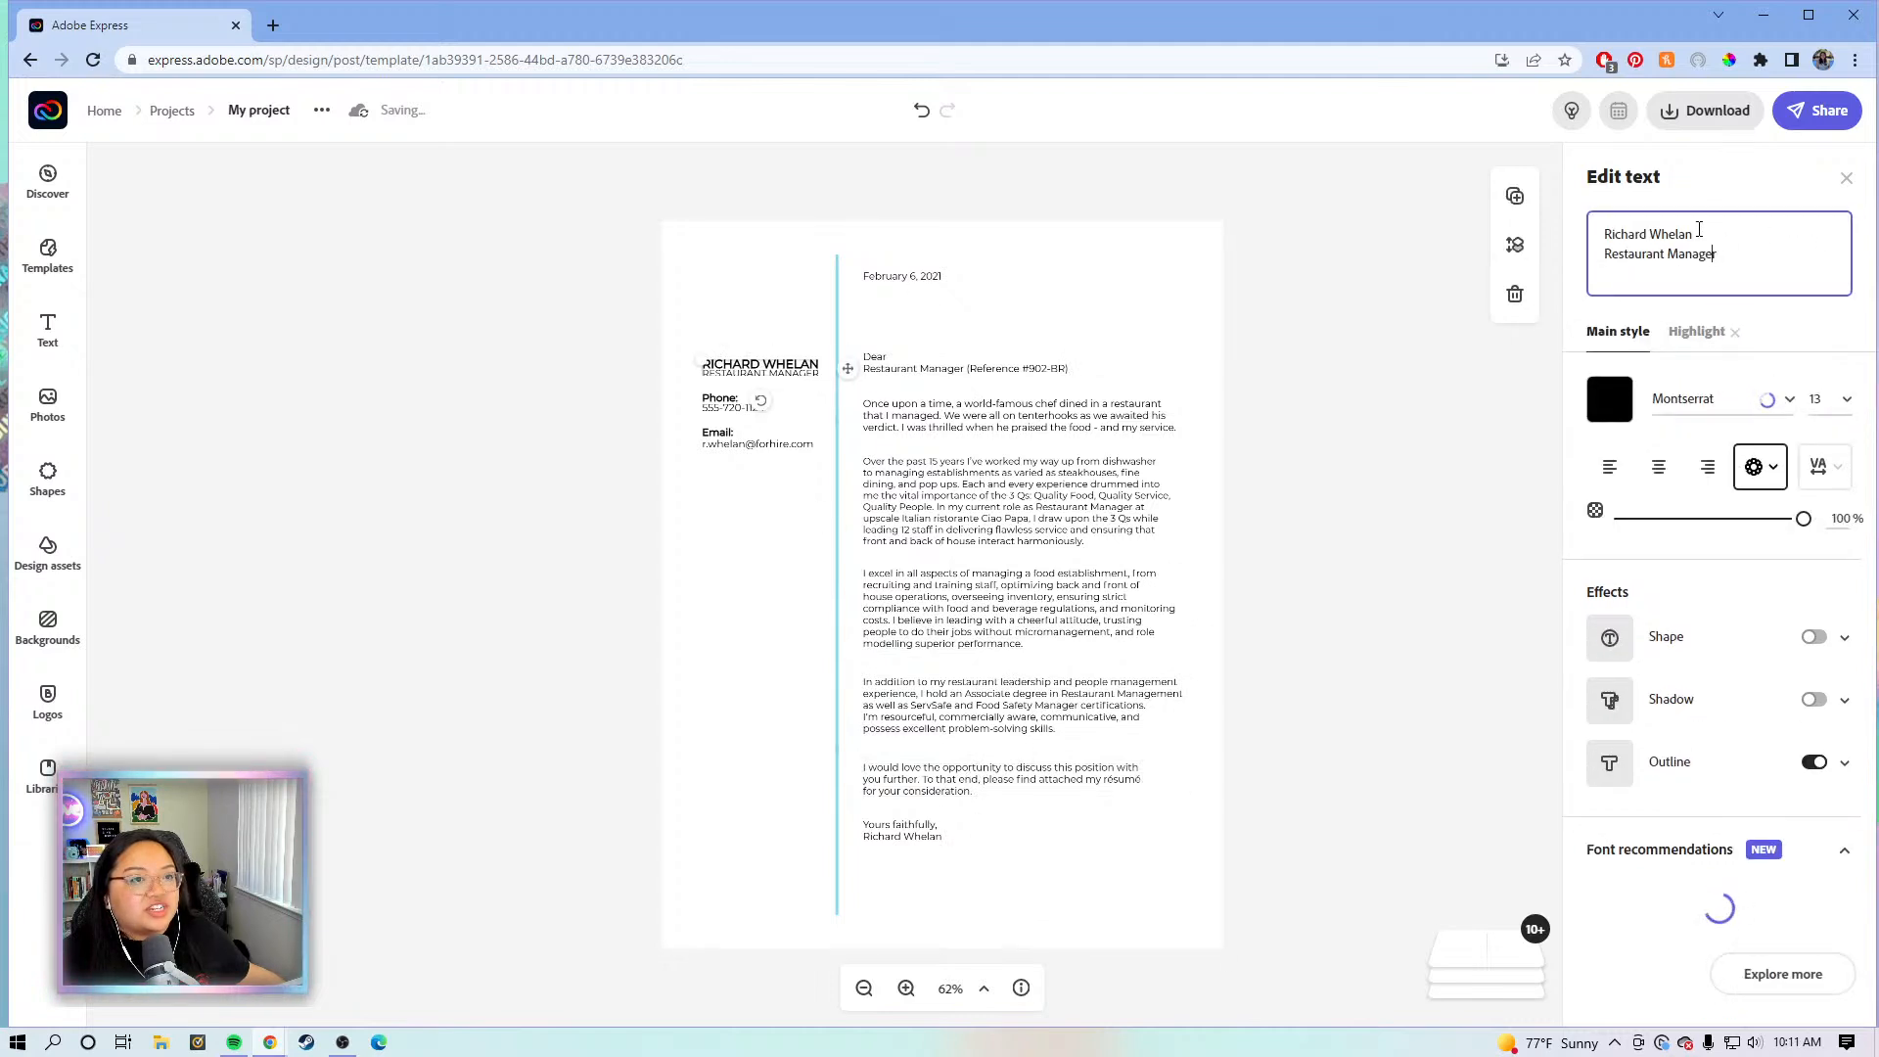
{"action": "left_click_drag", "start_coordinate": [1696, 233], "coordinate": [1602, 235]}
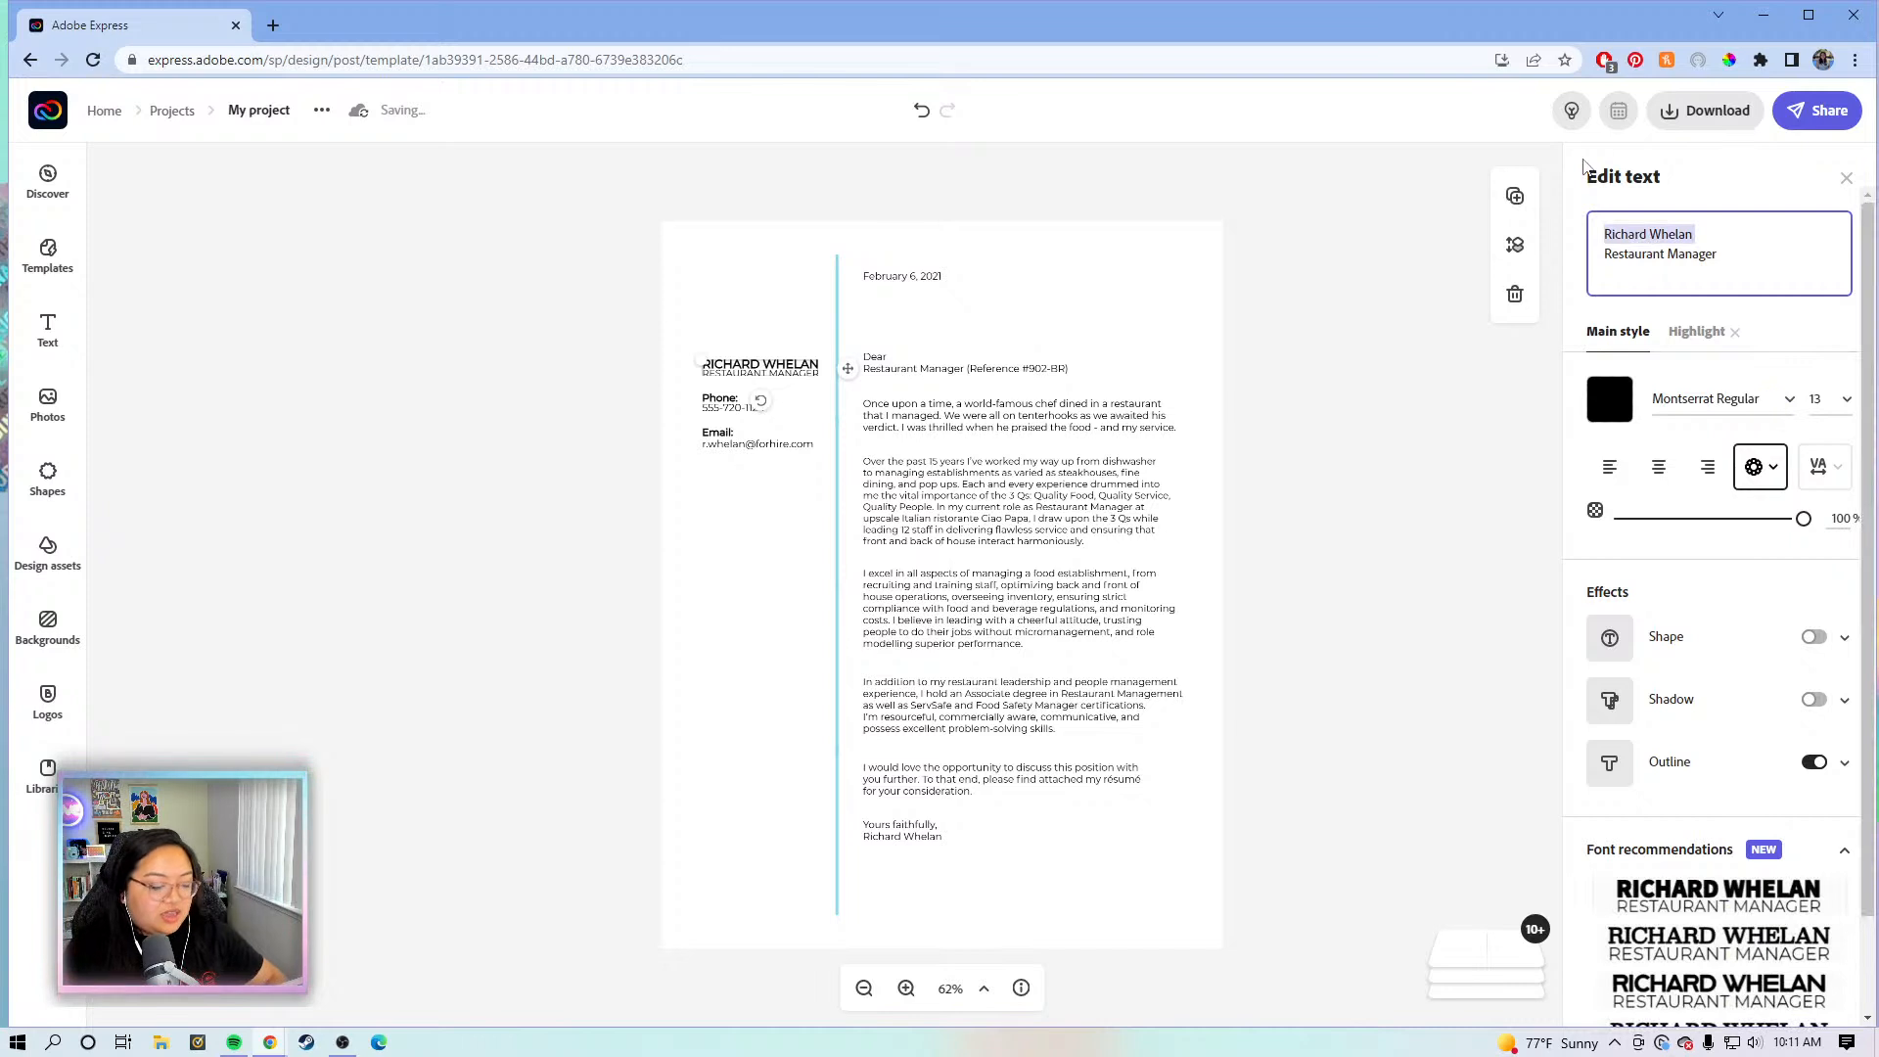
{"action": "key", "text": "BackSpace"}
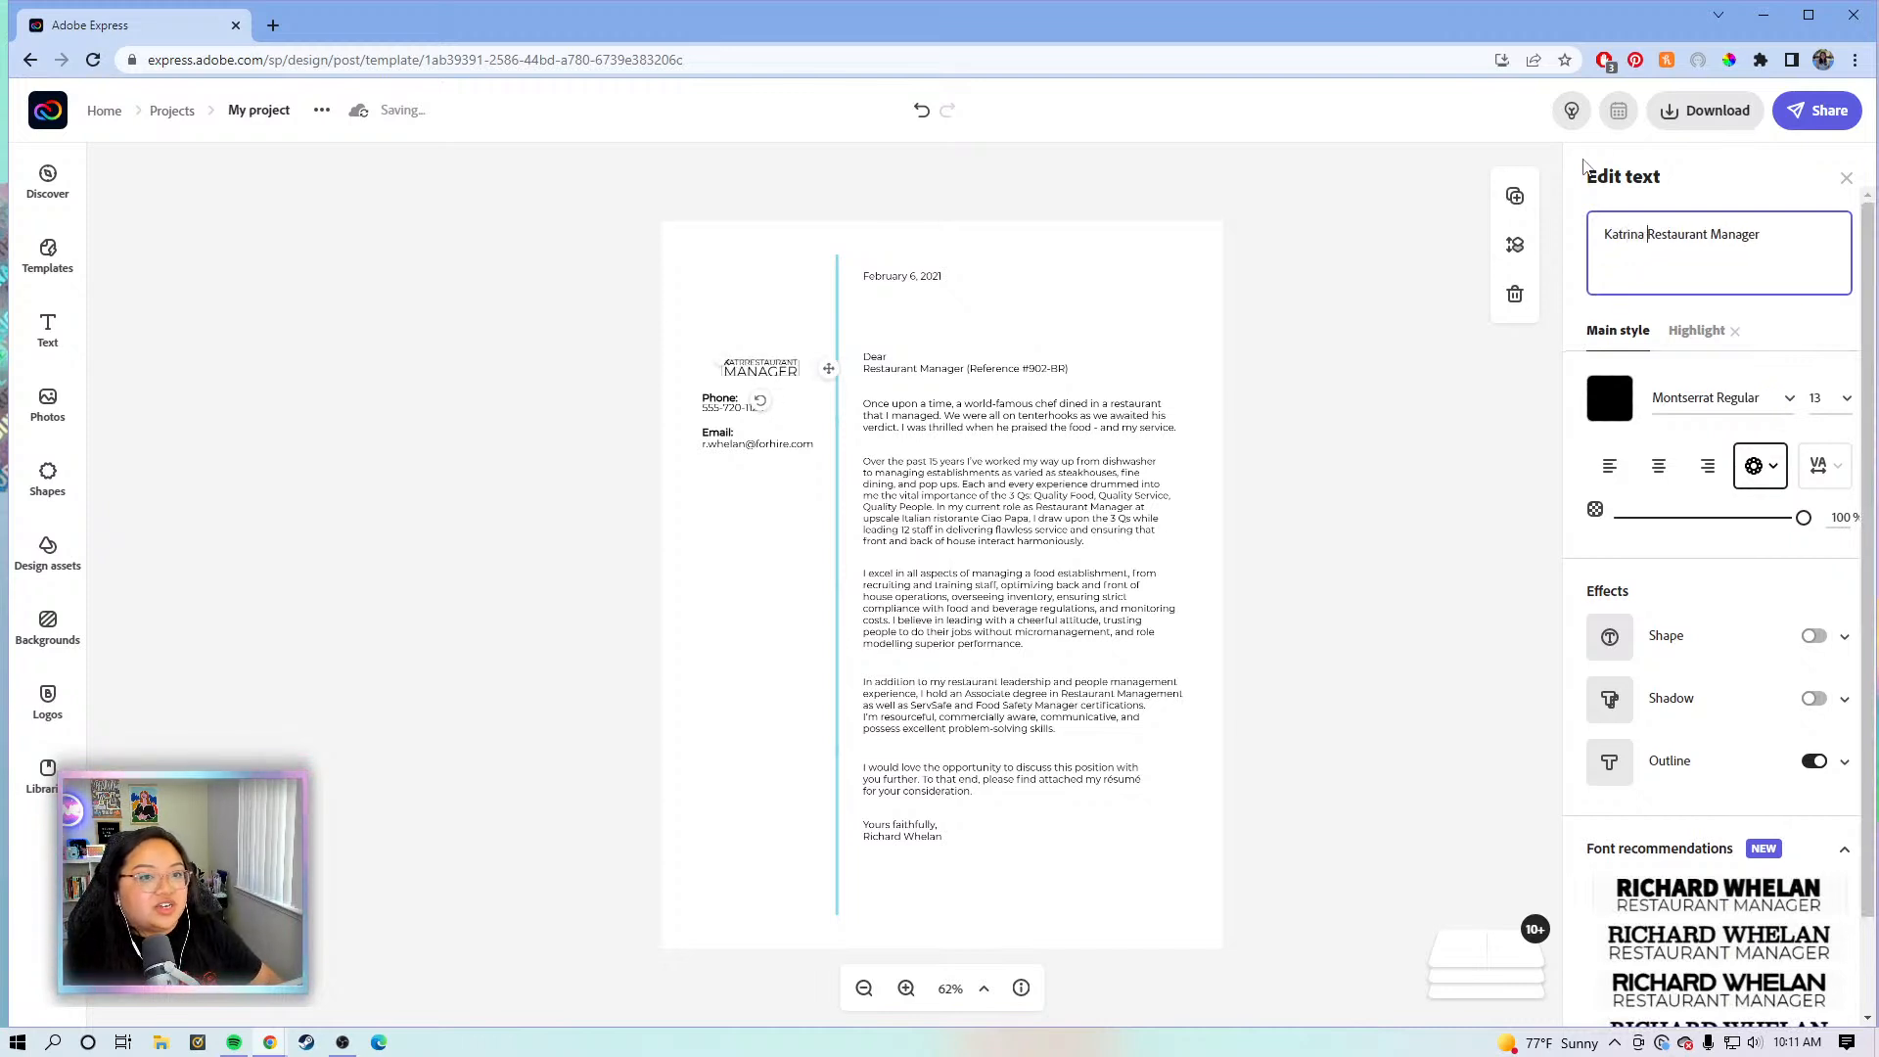
{"action": "key", "text": "Return"}
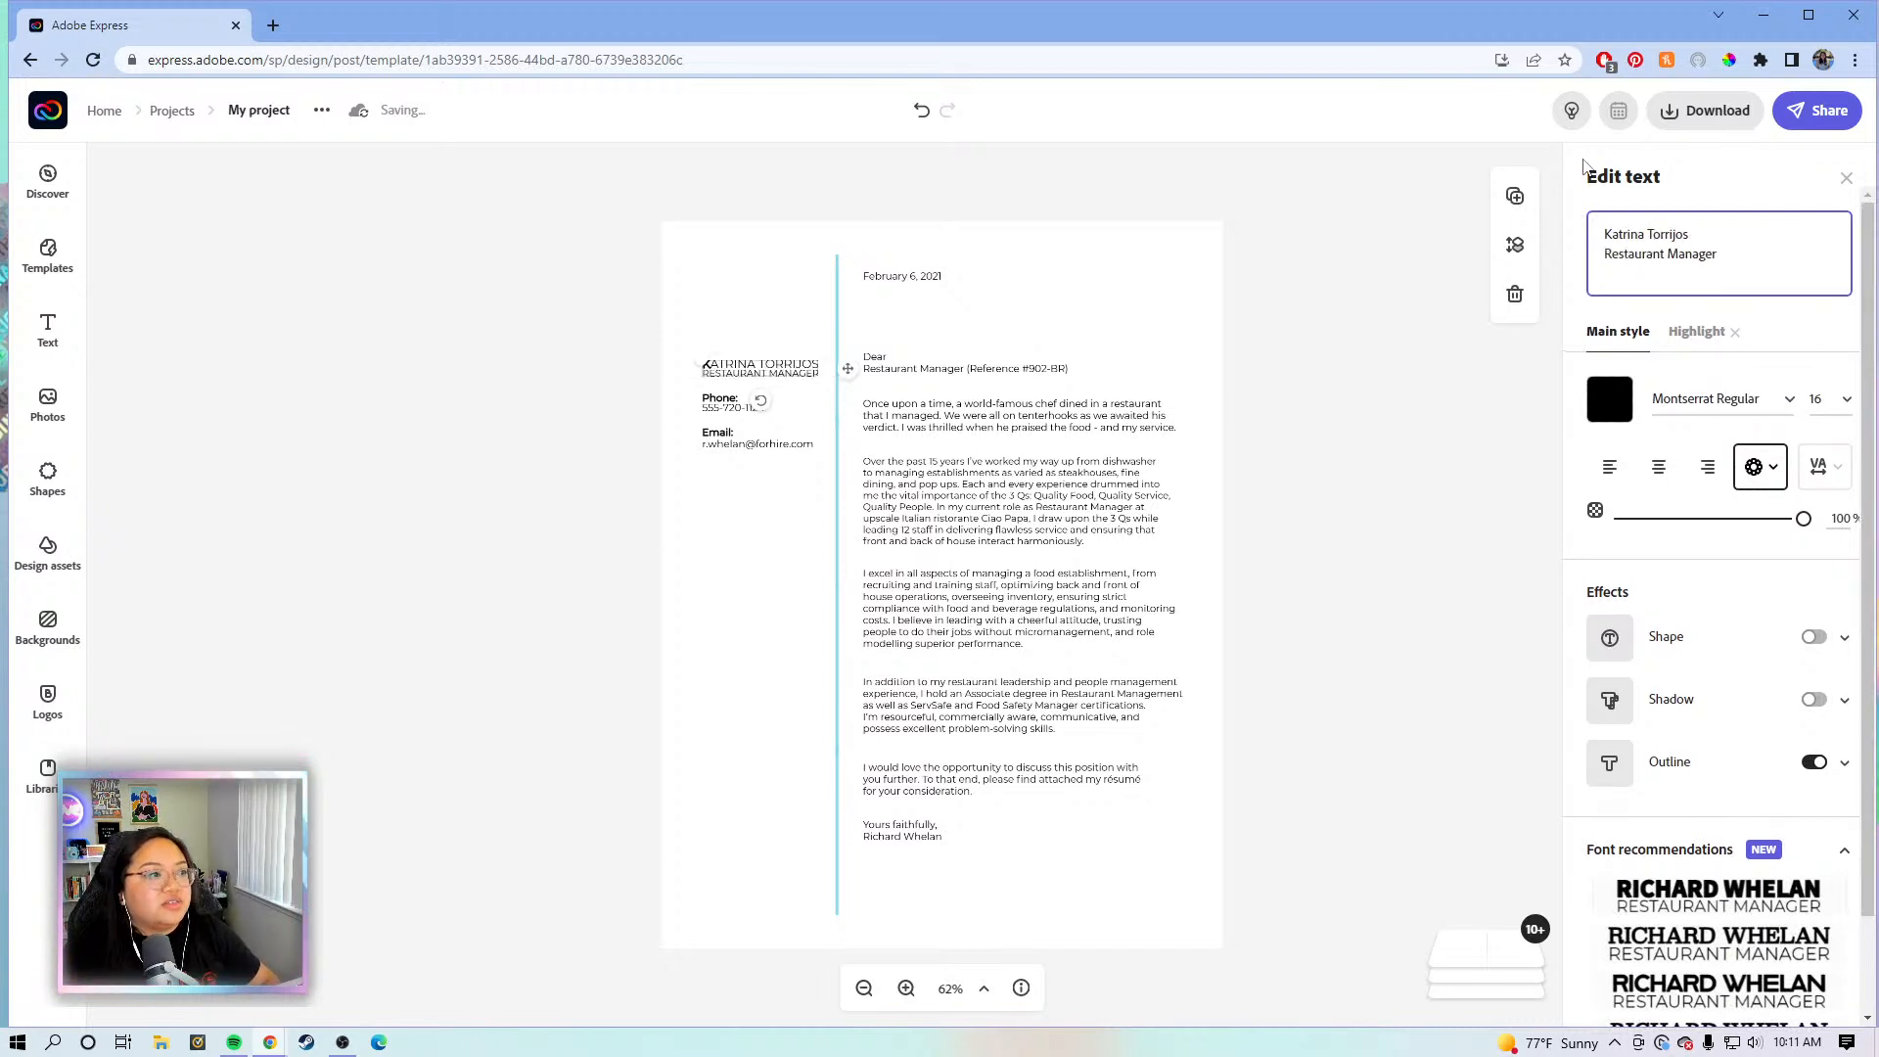
{"action": "left_click_drag", "start_coordinate": [1719, 253], "coordinate": [1606, 253]}
{"action": "type", "text": "Con"}
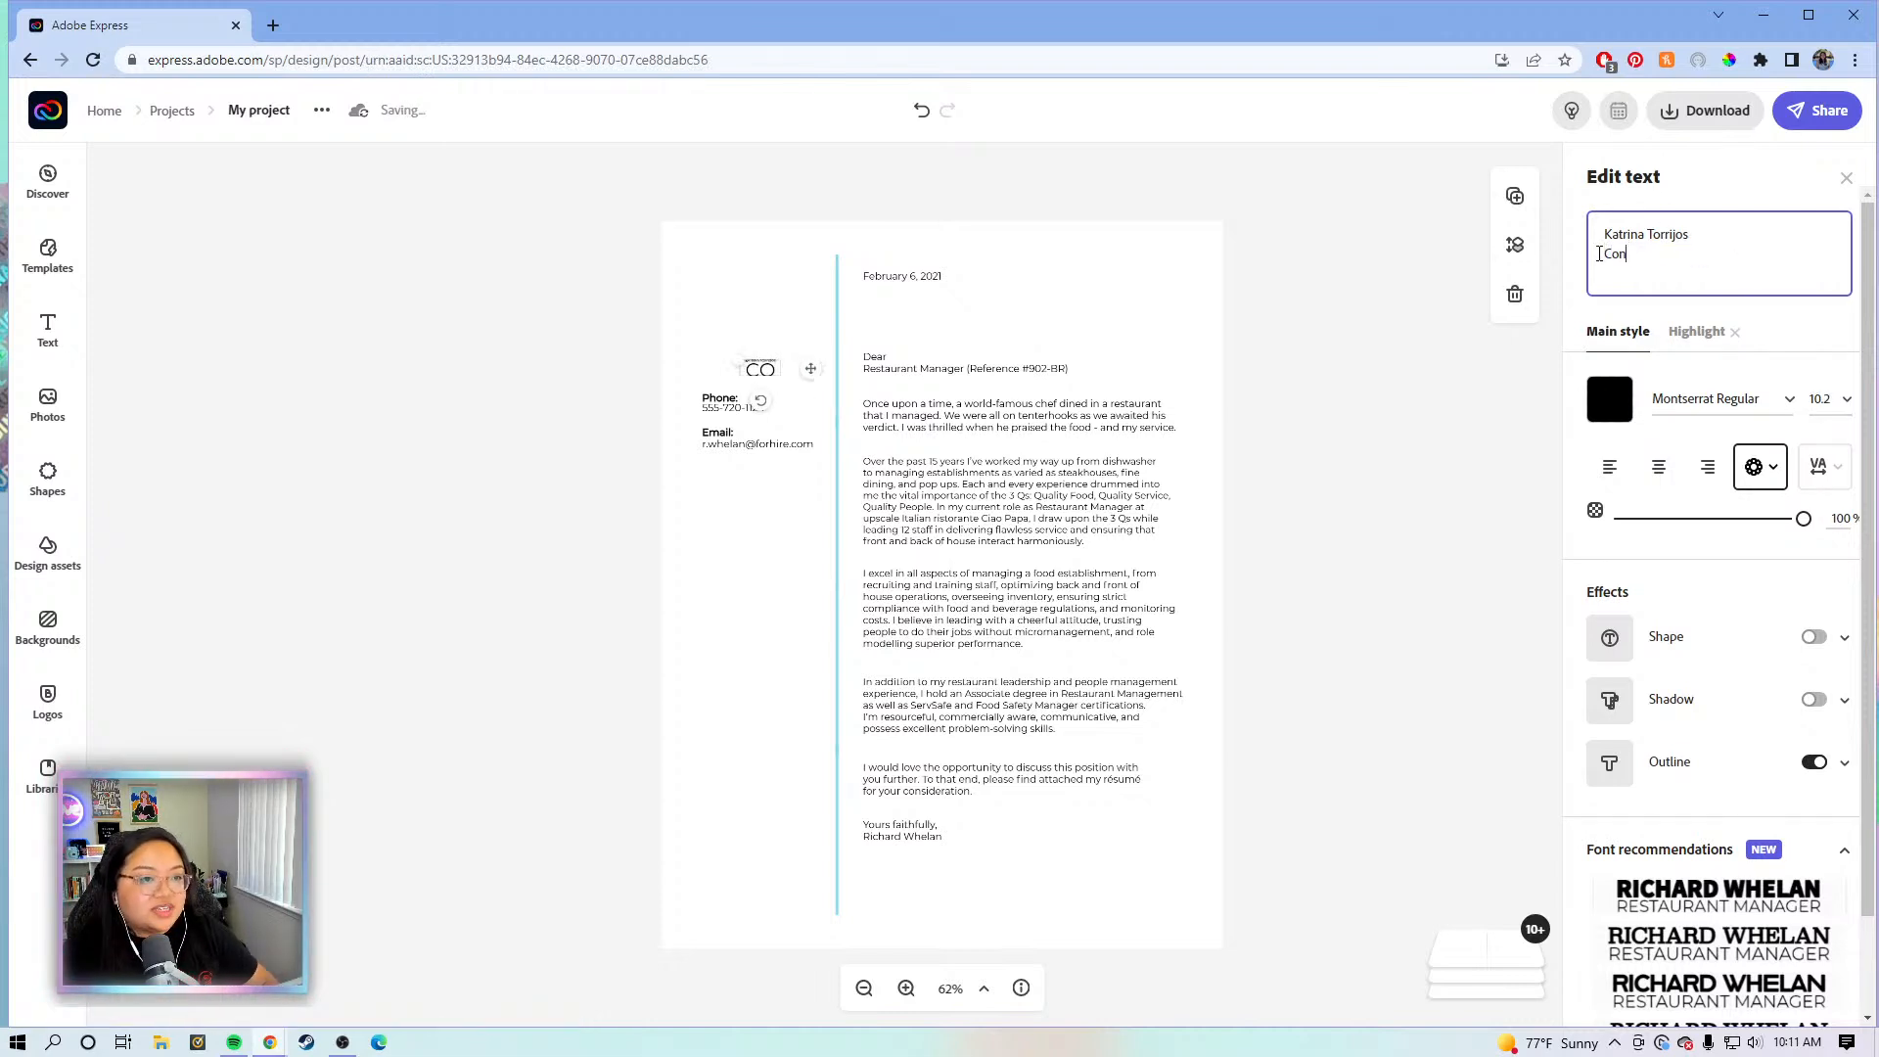
{"action": "type", "text": "tent Creator"}
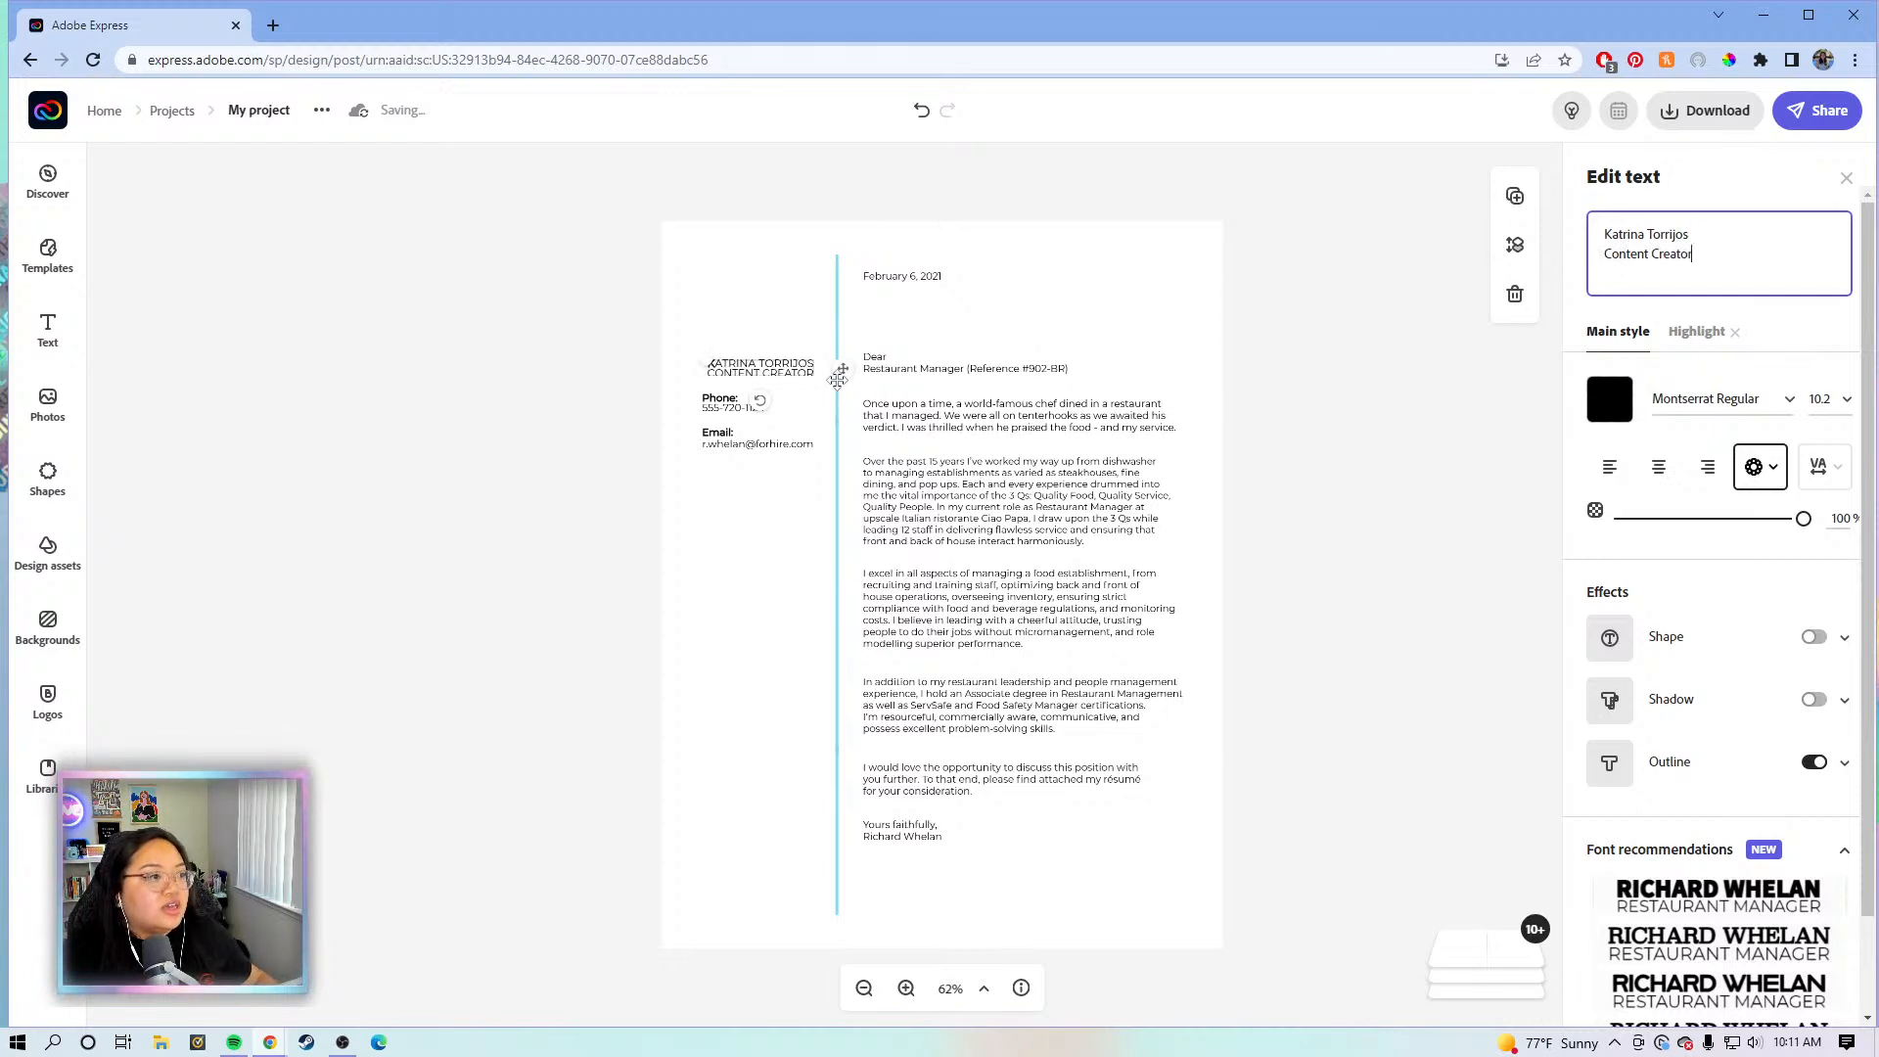
{"action": "left_click_drag", "start_coordinate": [833, 372], "coordinate": [829, 367]}
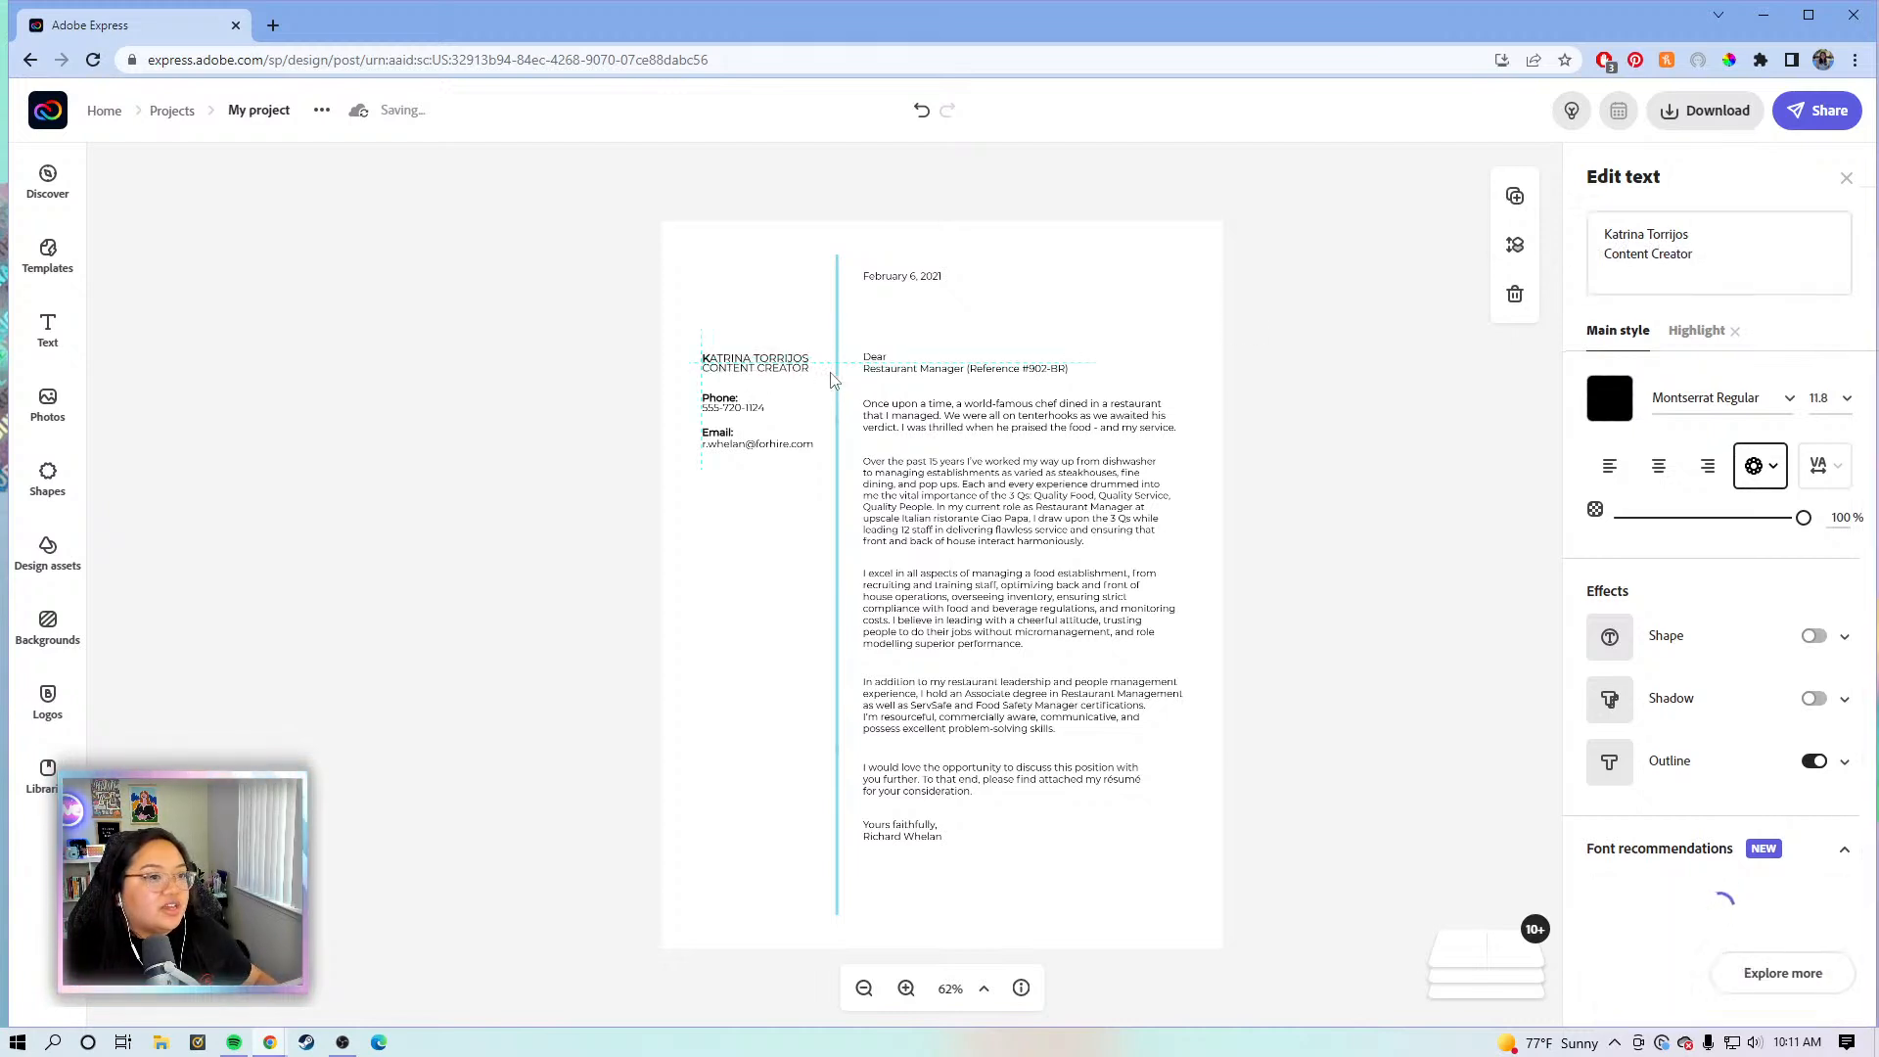
{"action": "left_click", "coordinate": [1698, 331]}
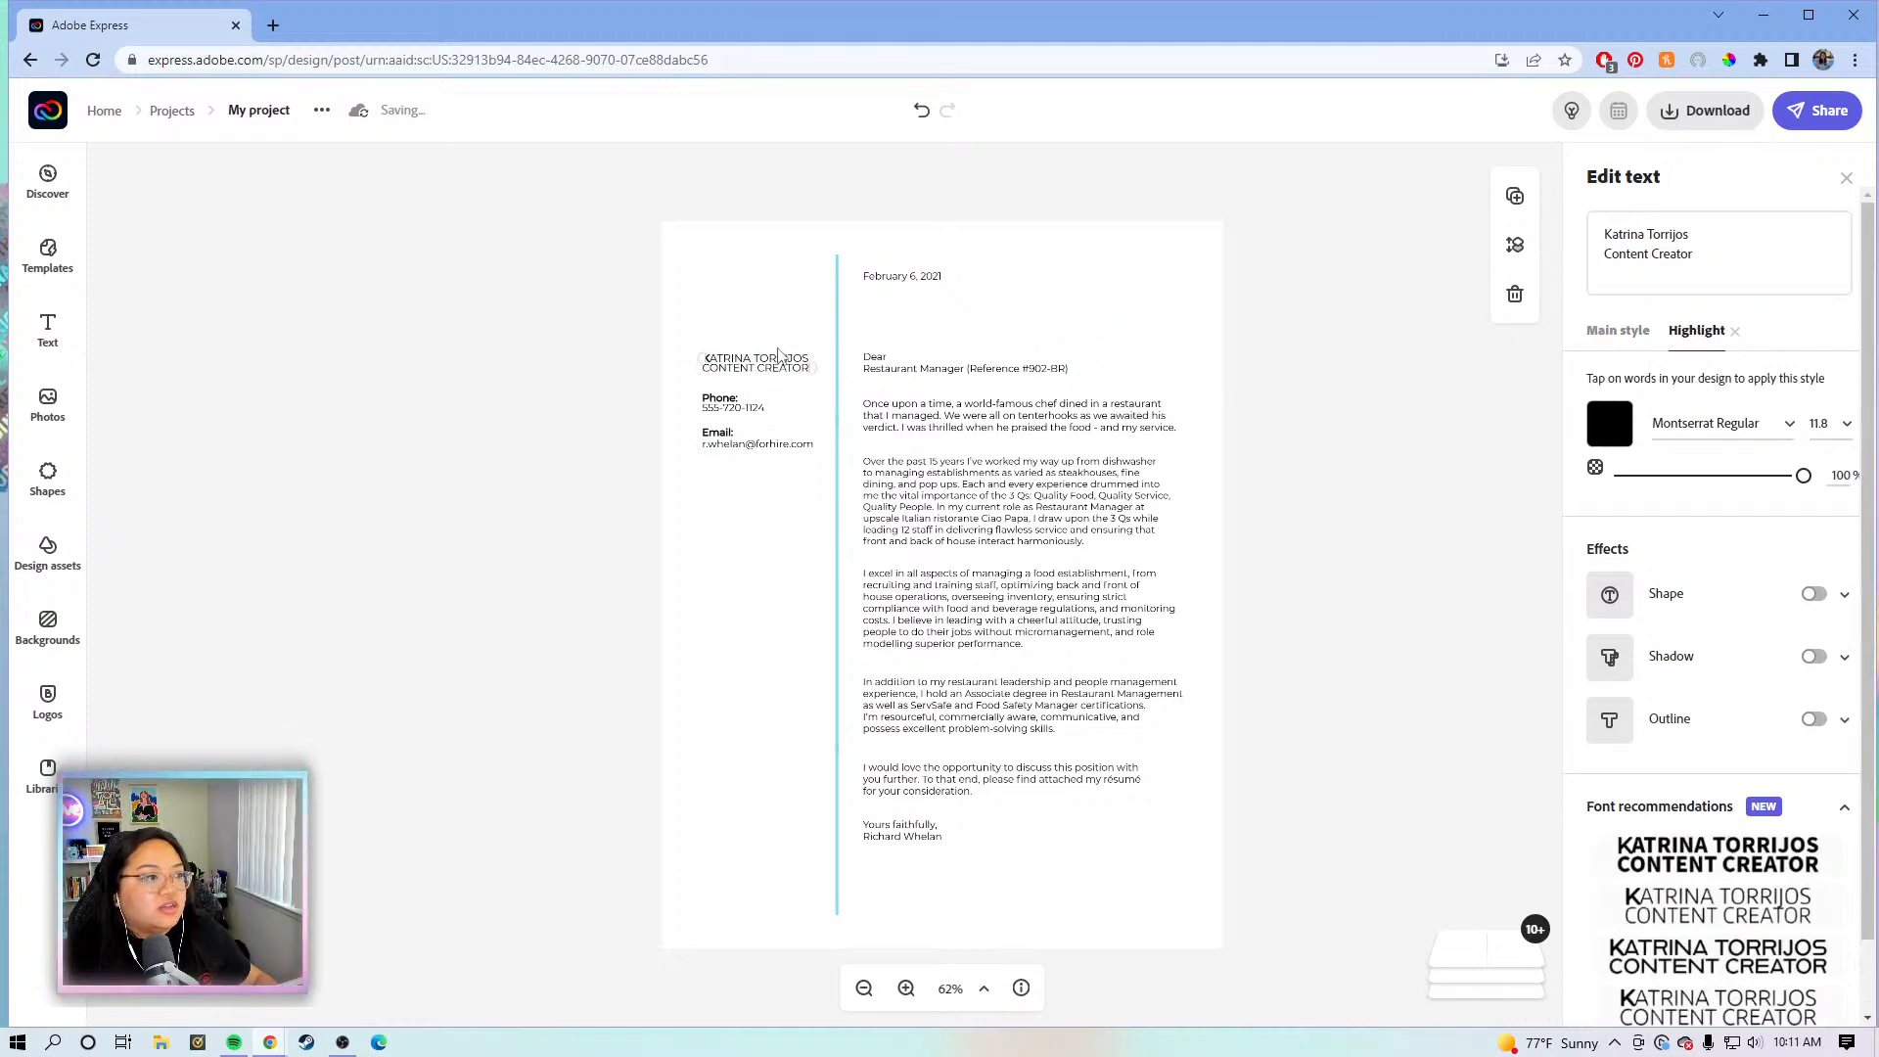
{"action": "left_click", "coordinate": [764, 367]}
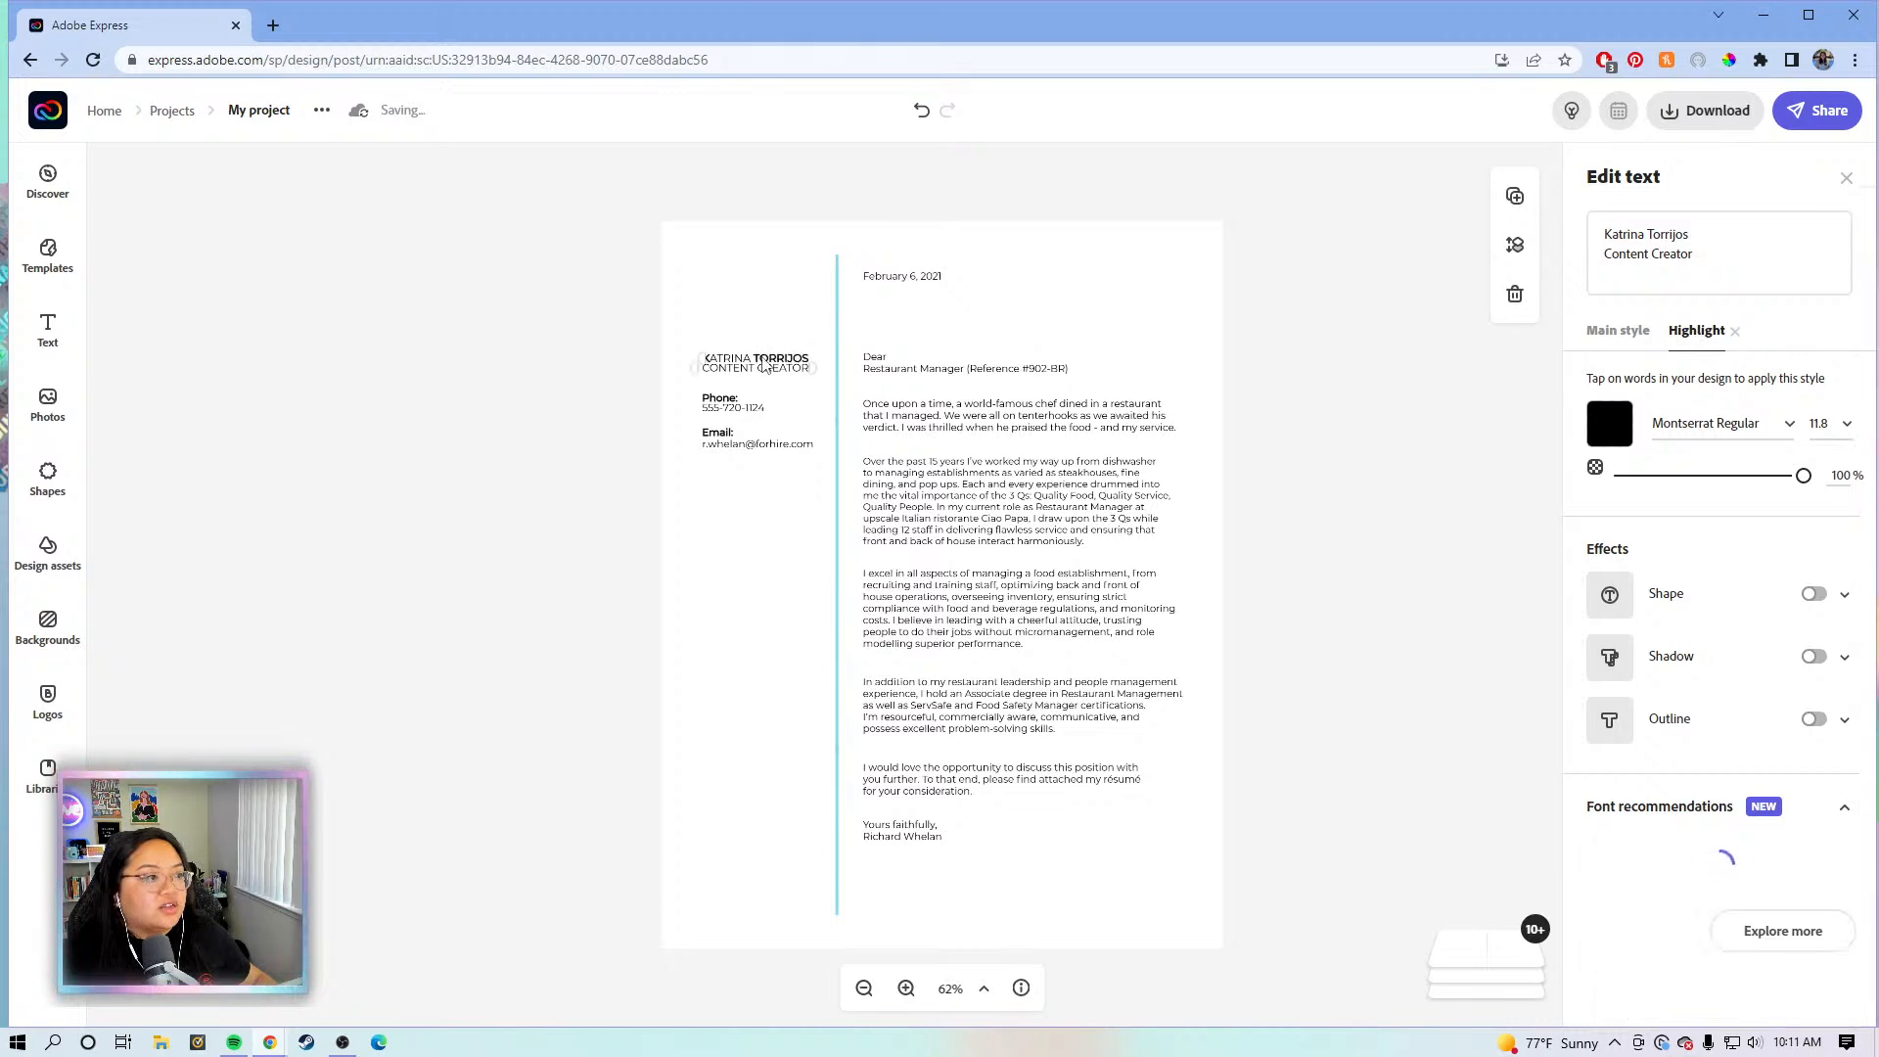
{"action": "left_click", "coordinate": [735, 363]}
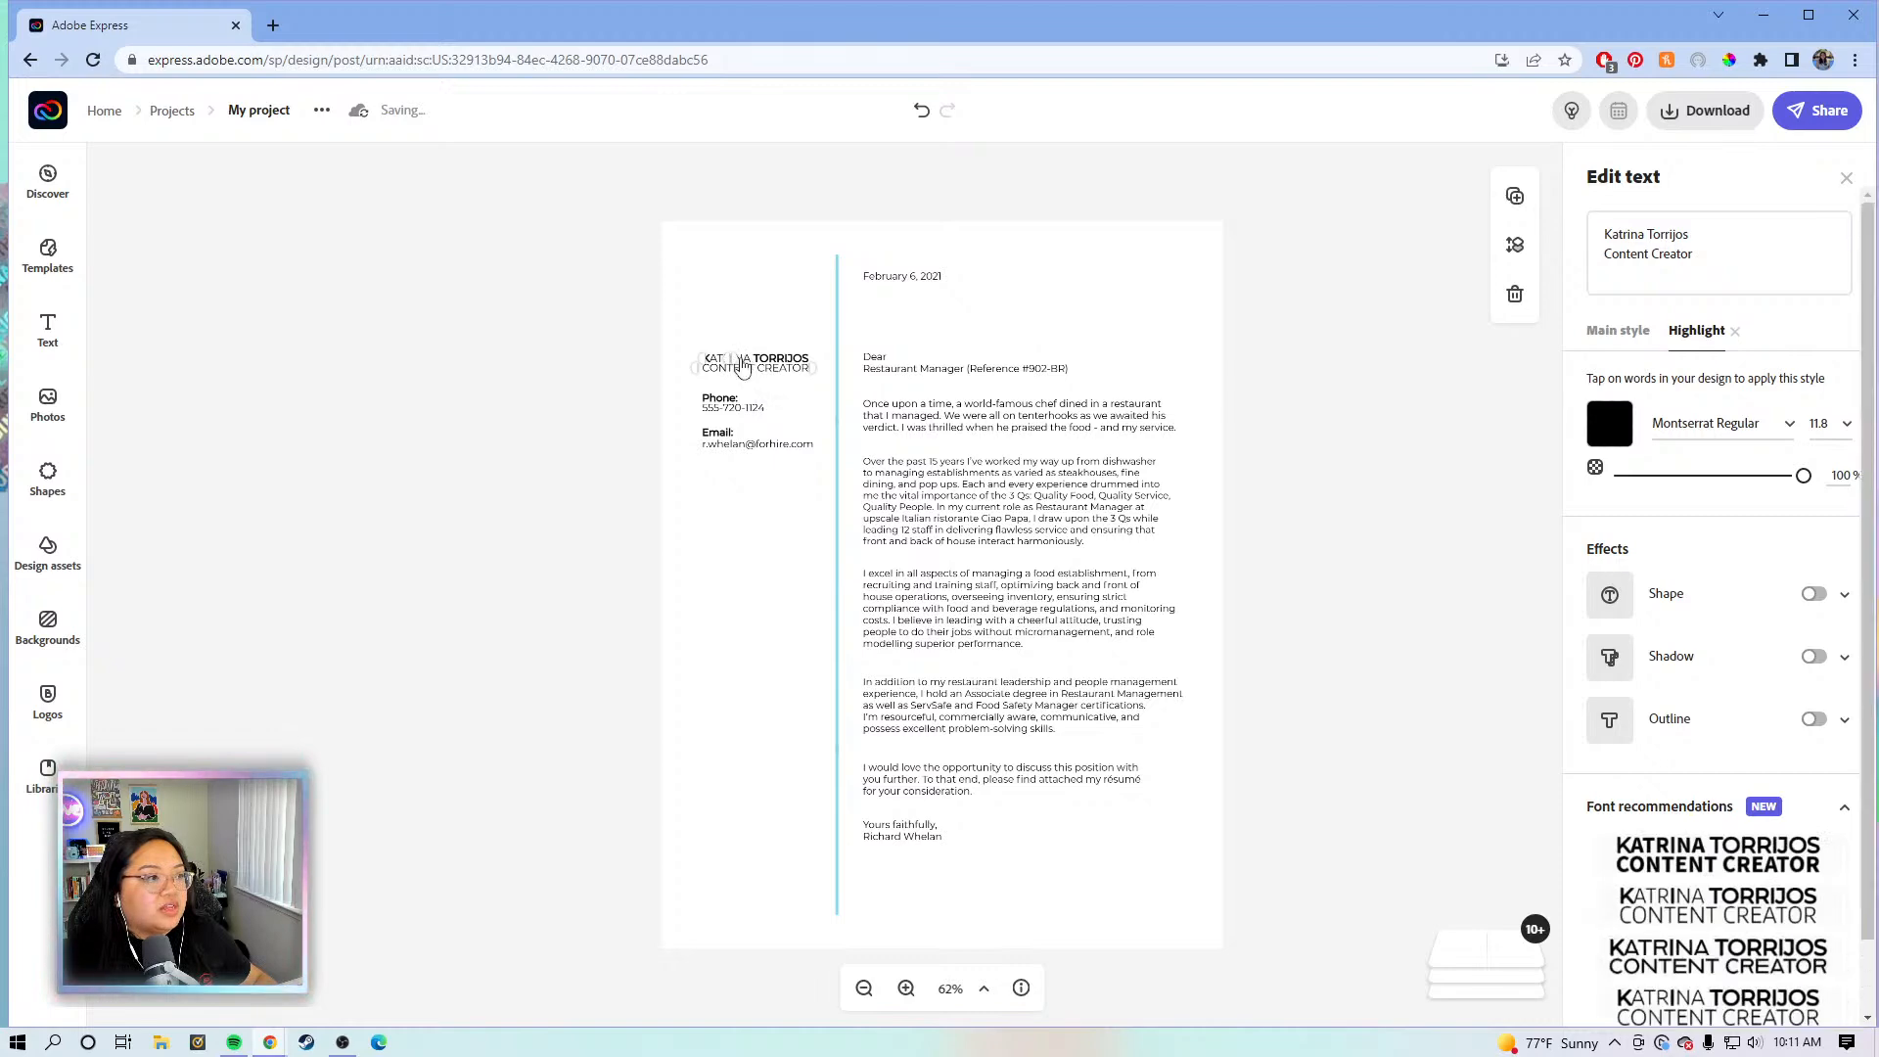
{"action": "left_click", "coordinate": [743, 364]}
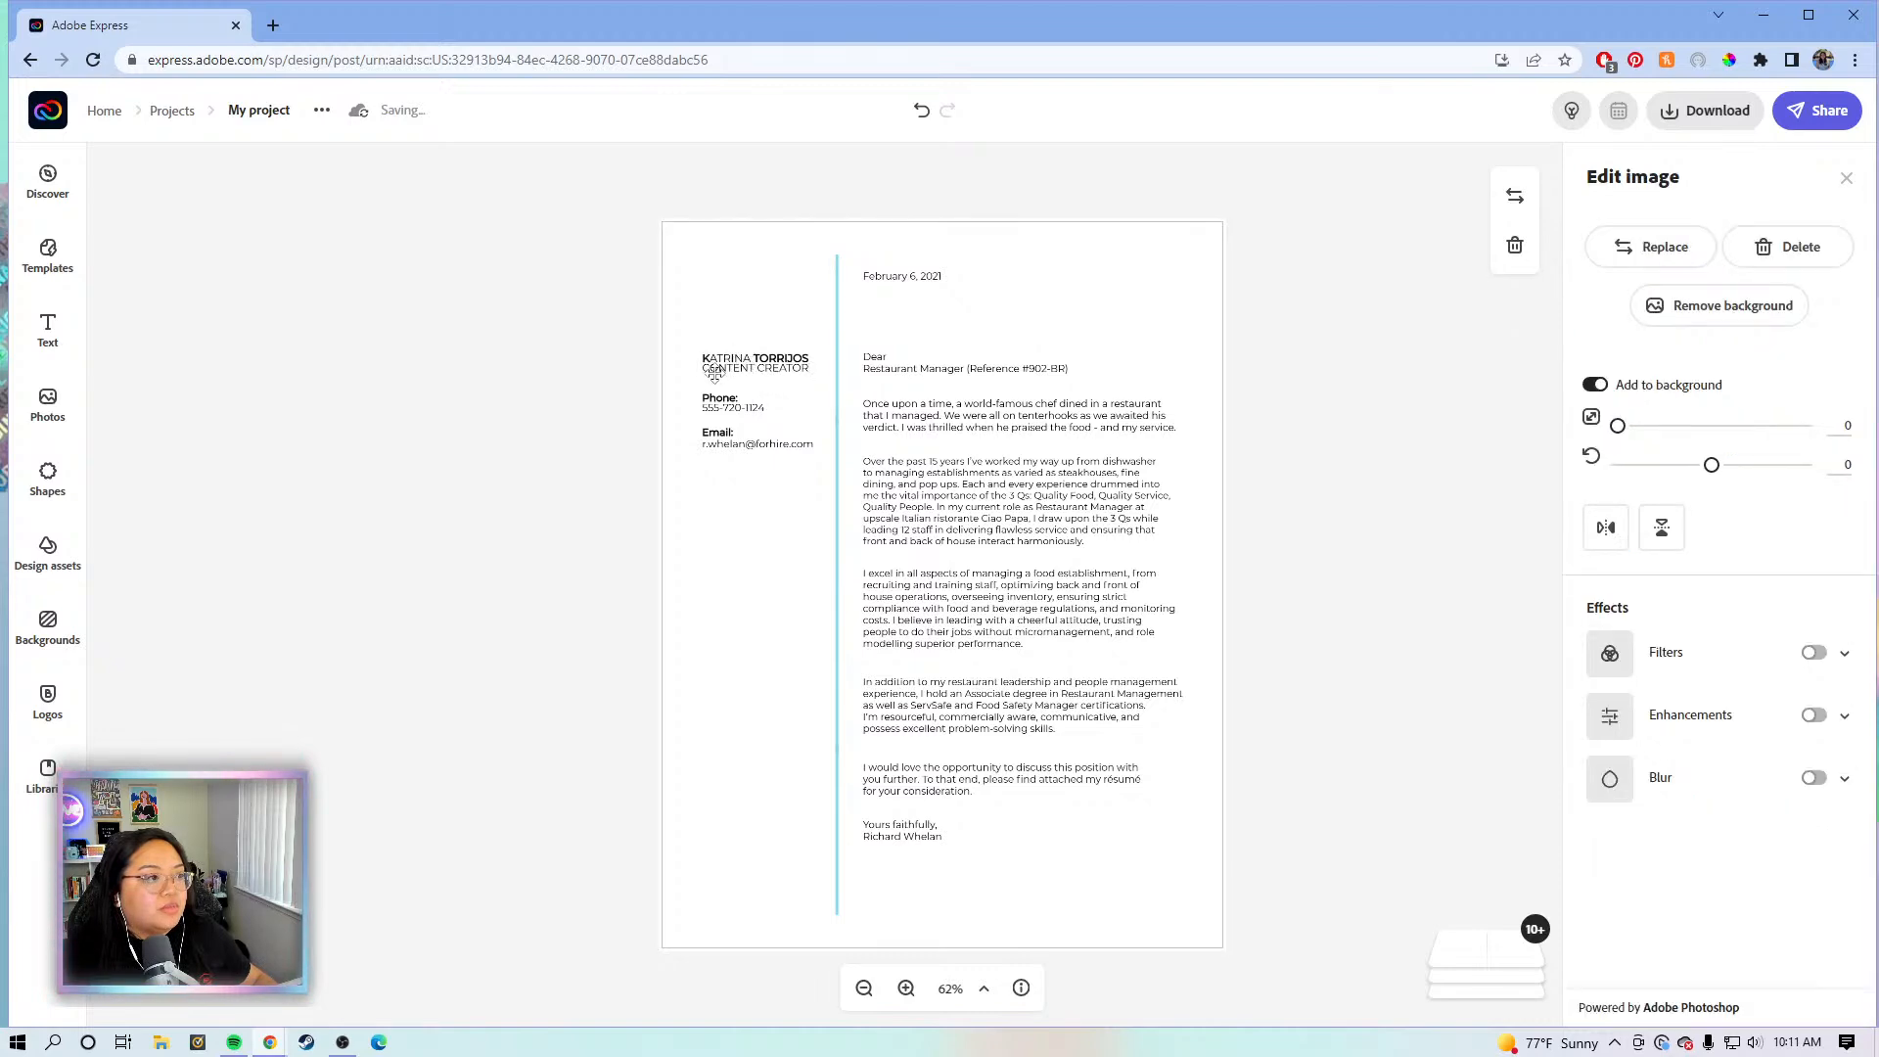
{"action": "left_click", "coordinate": [906, 991]}
{"action": "left_click", "coordinate": [904, 984]}
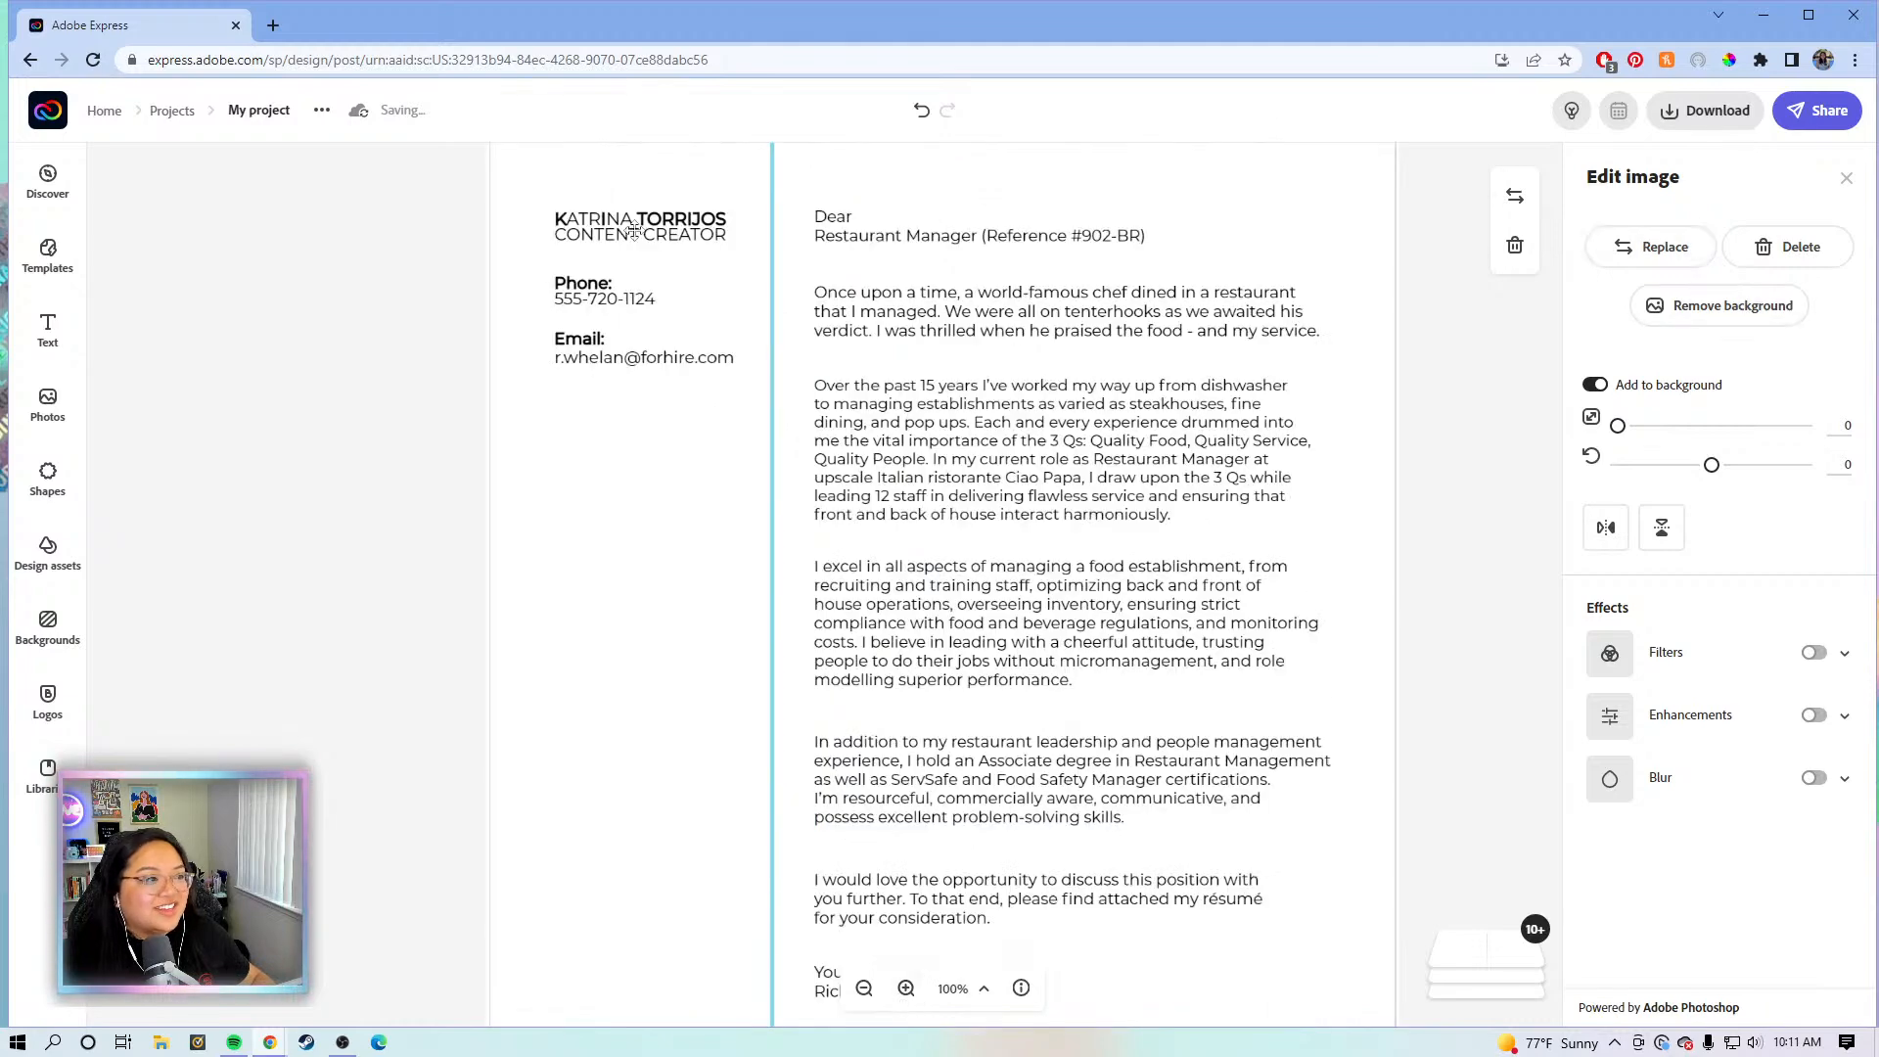
{"action": "left_click", "coordinate": [658, 229]}
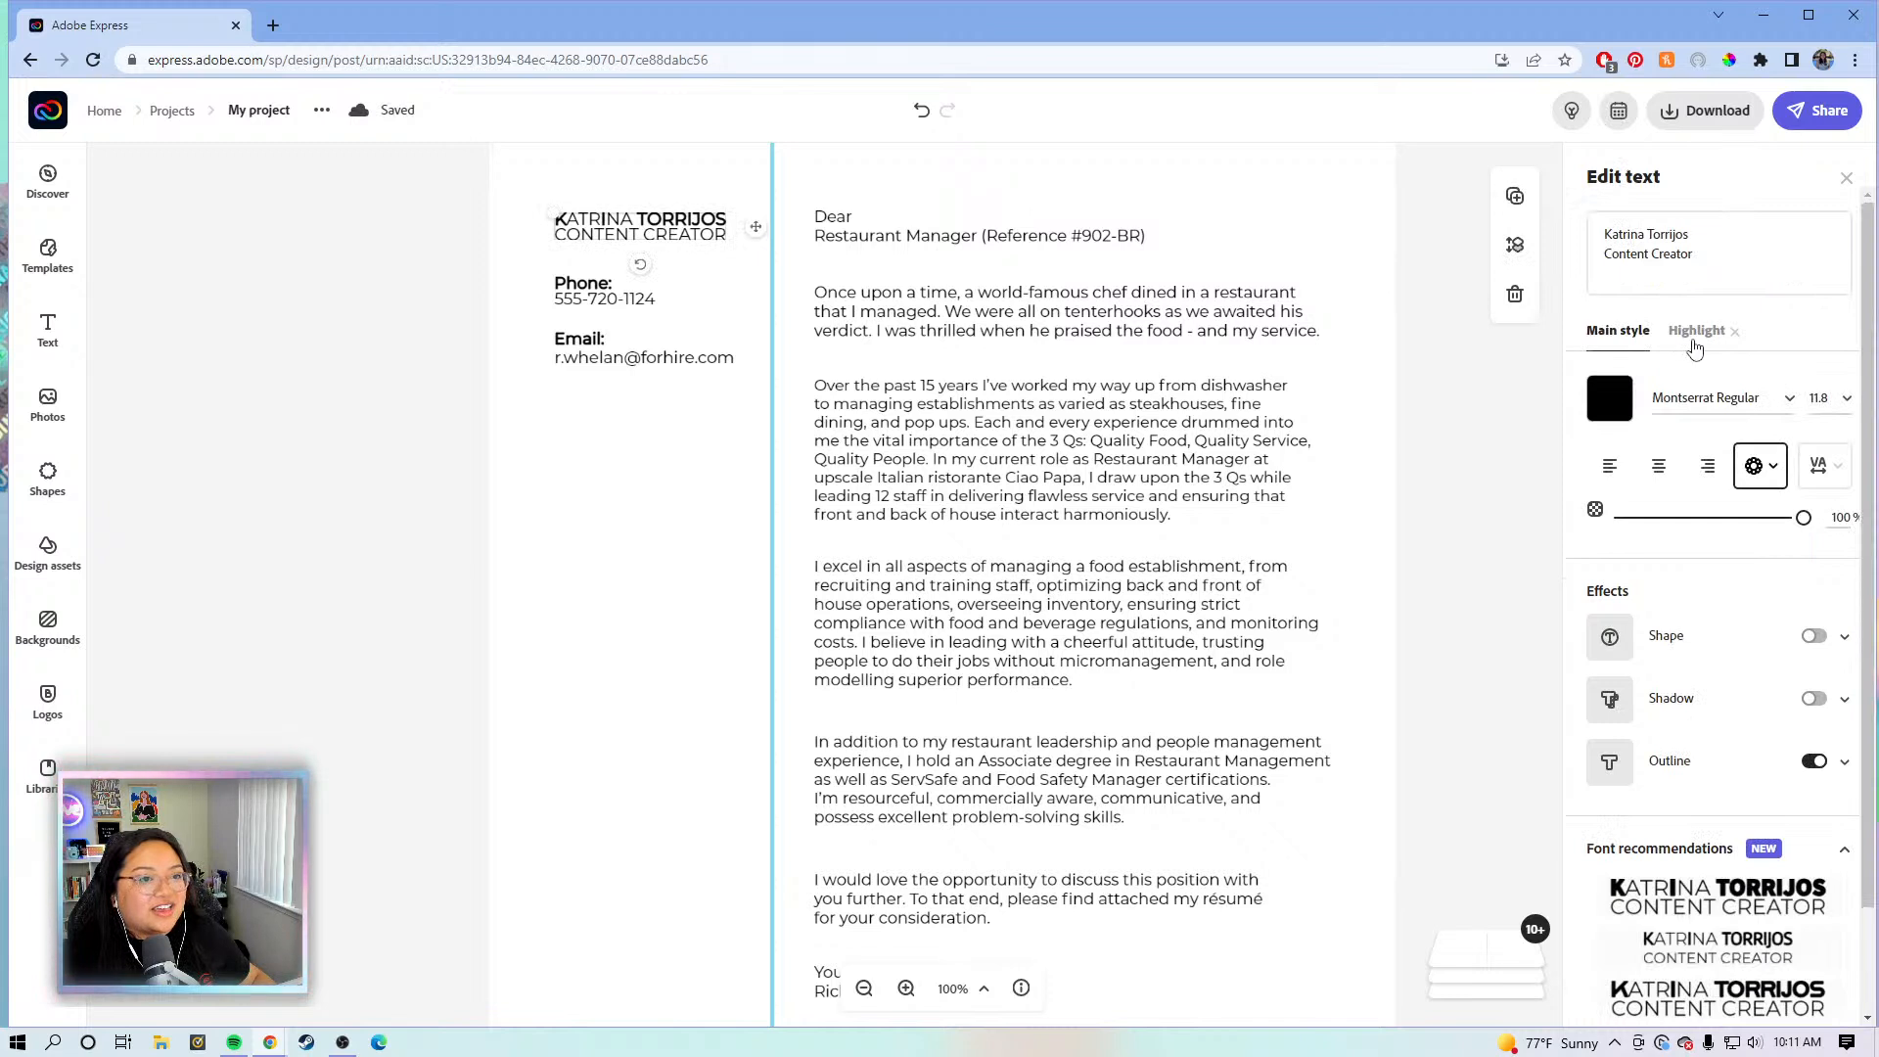
{"action": "left_click", "coordinate": [1694, 333]}
{"action": "left_click", "coordinate": [617, 223]}
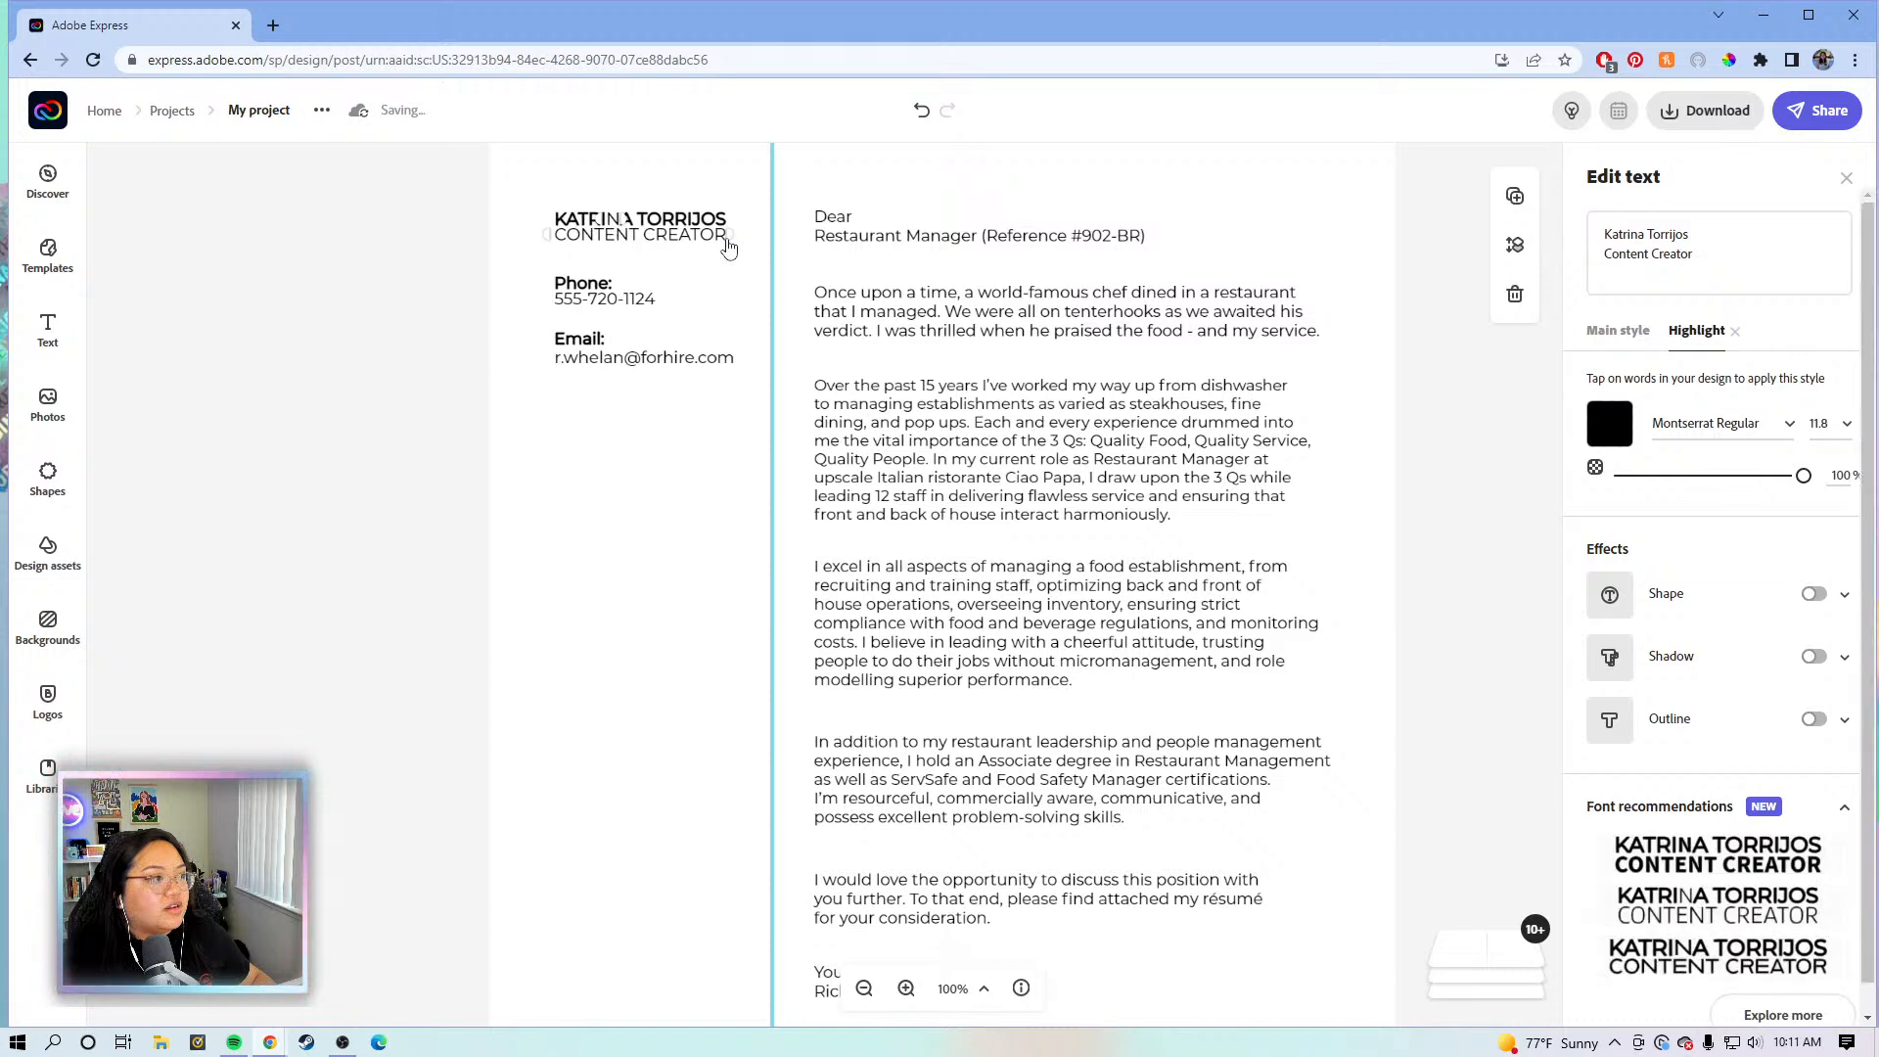
{"action": "left_click", "coordinate": [1438, 383]}
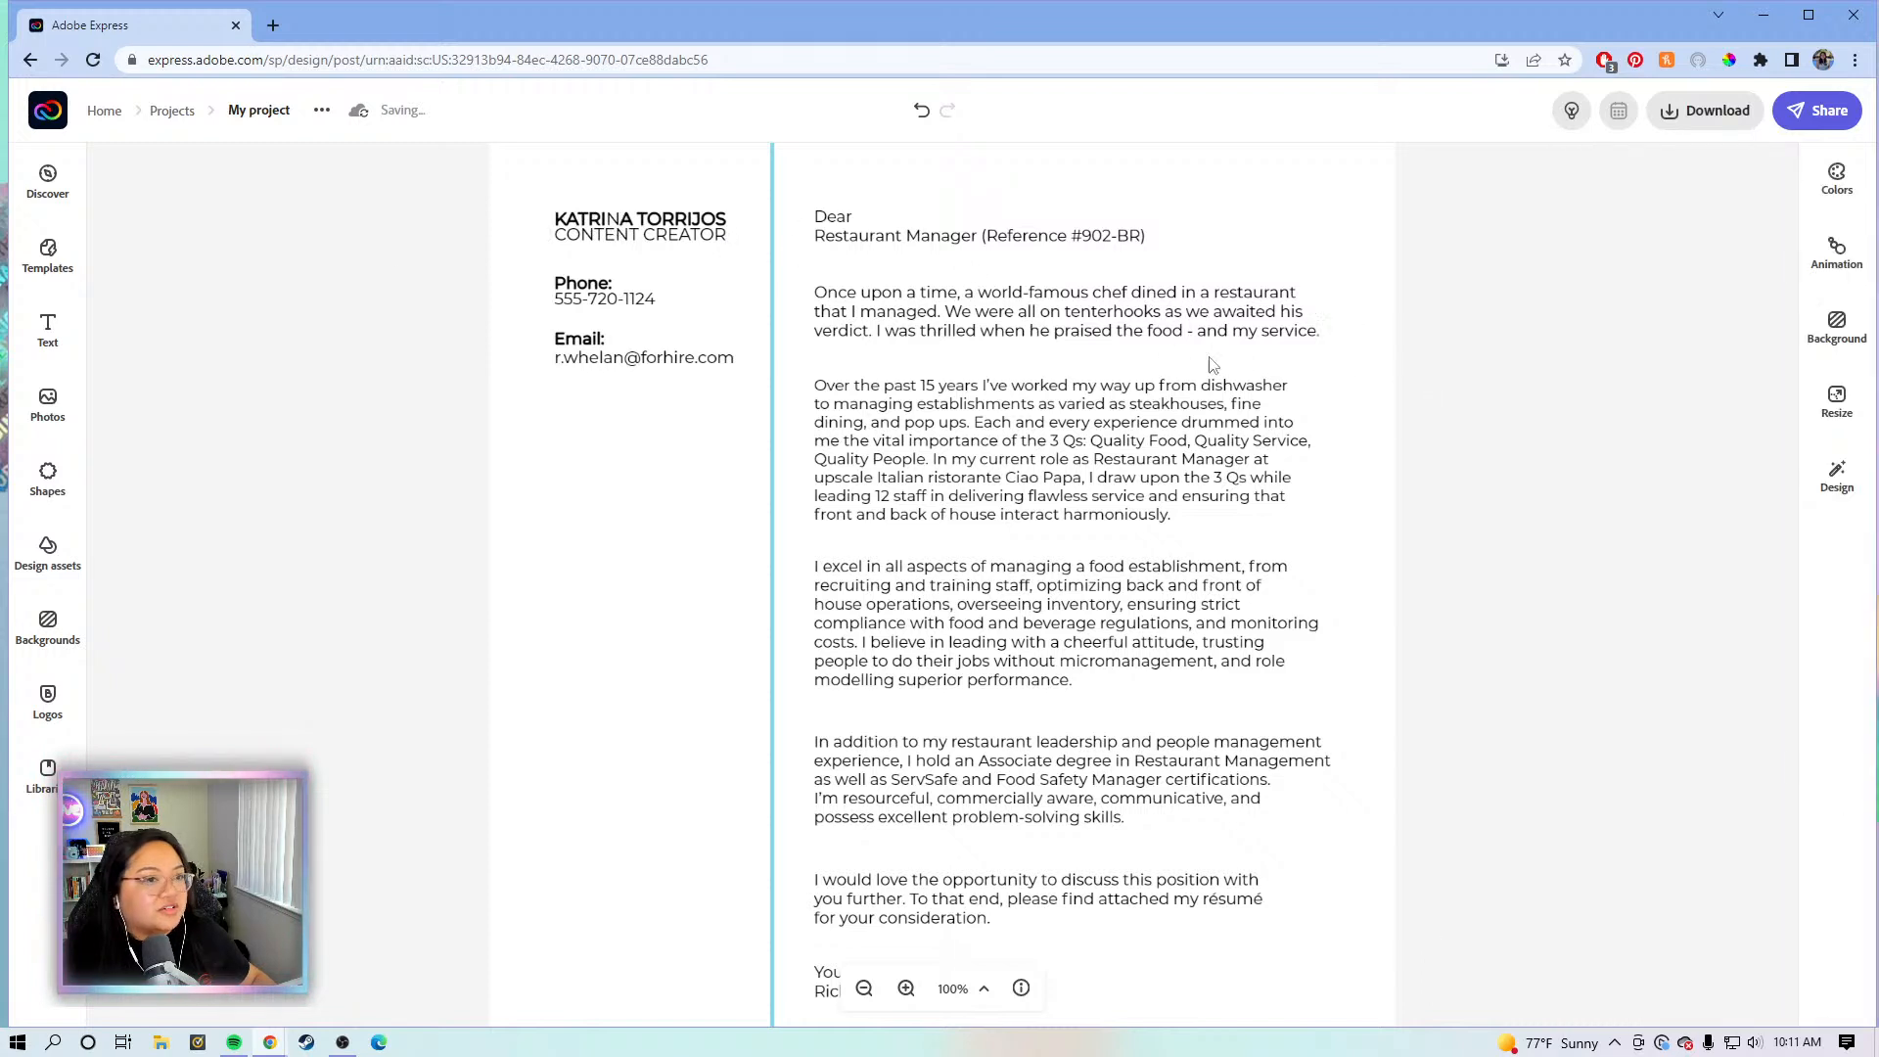
- Zoom the heading to 150% and reapply the bold word style to KATRINA
{"action": "left_click", "coordinate": [596, 227]}
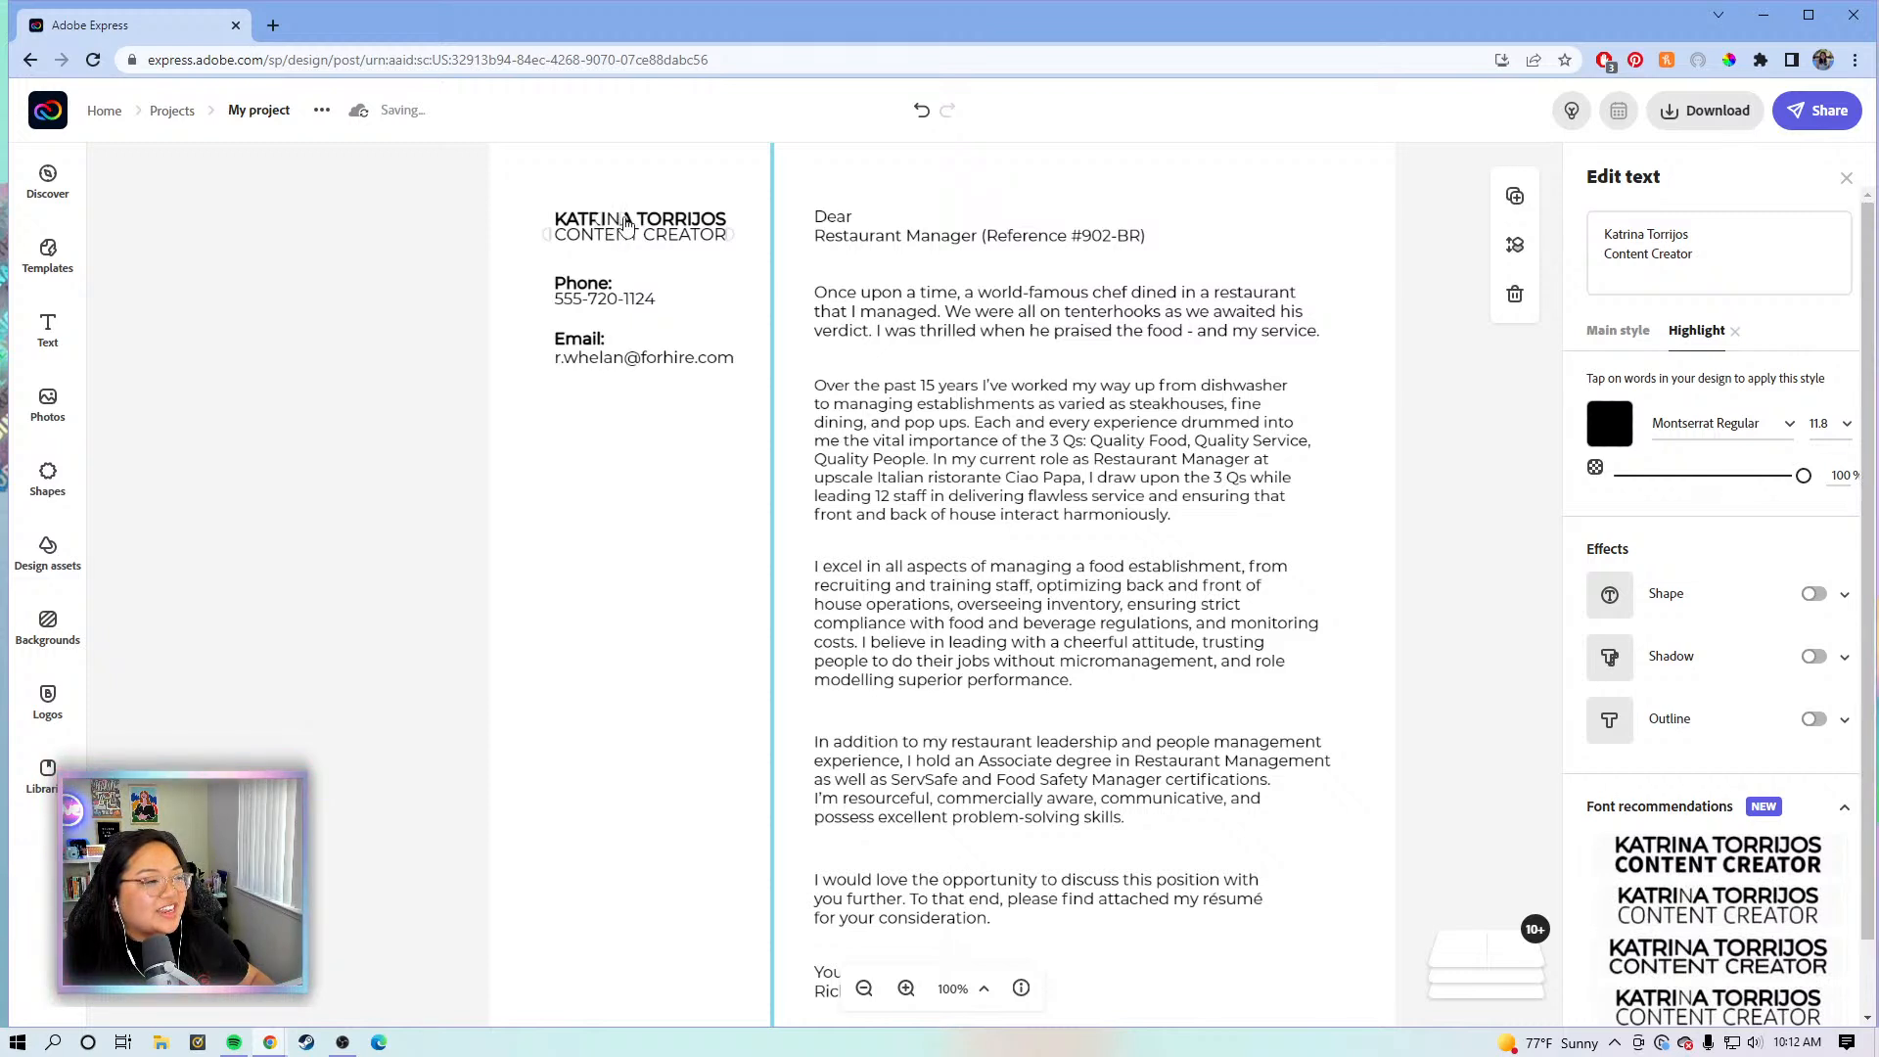
{"action": "left_click", "coordinate": [1402, 284]}
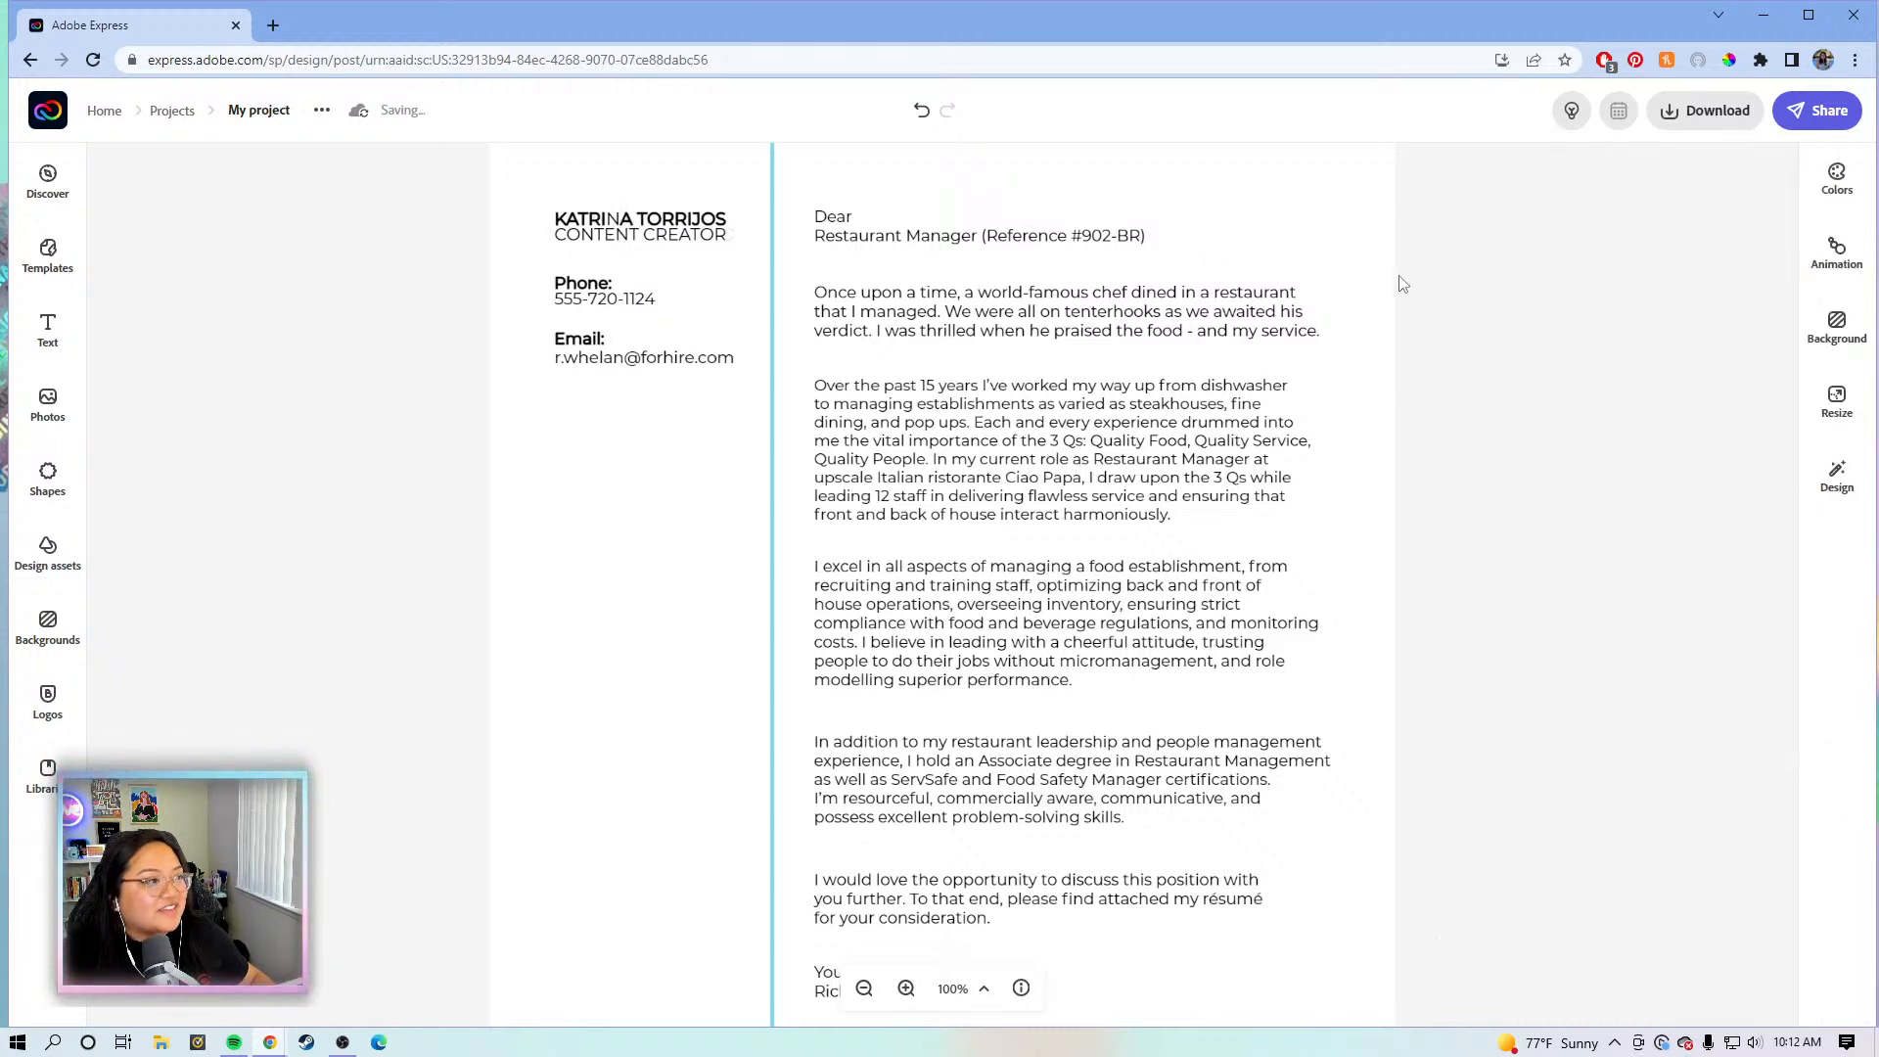
{"action": "left_click", "coordinate": [617, 225]}
{"action": "left_click", "coordinate": [906, 988]}
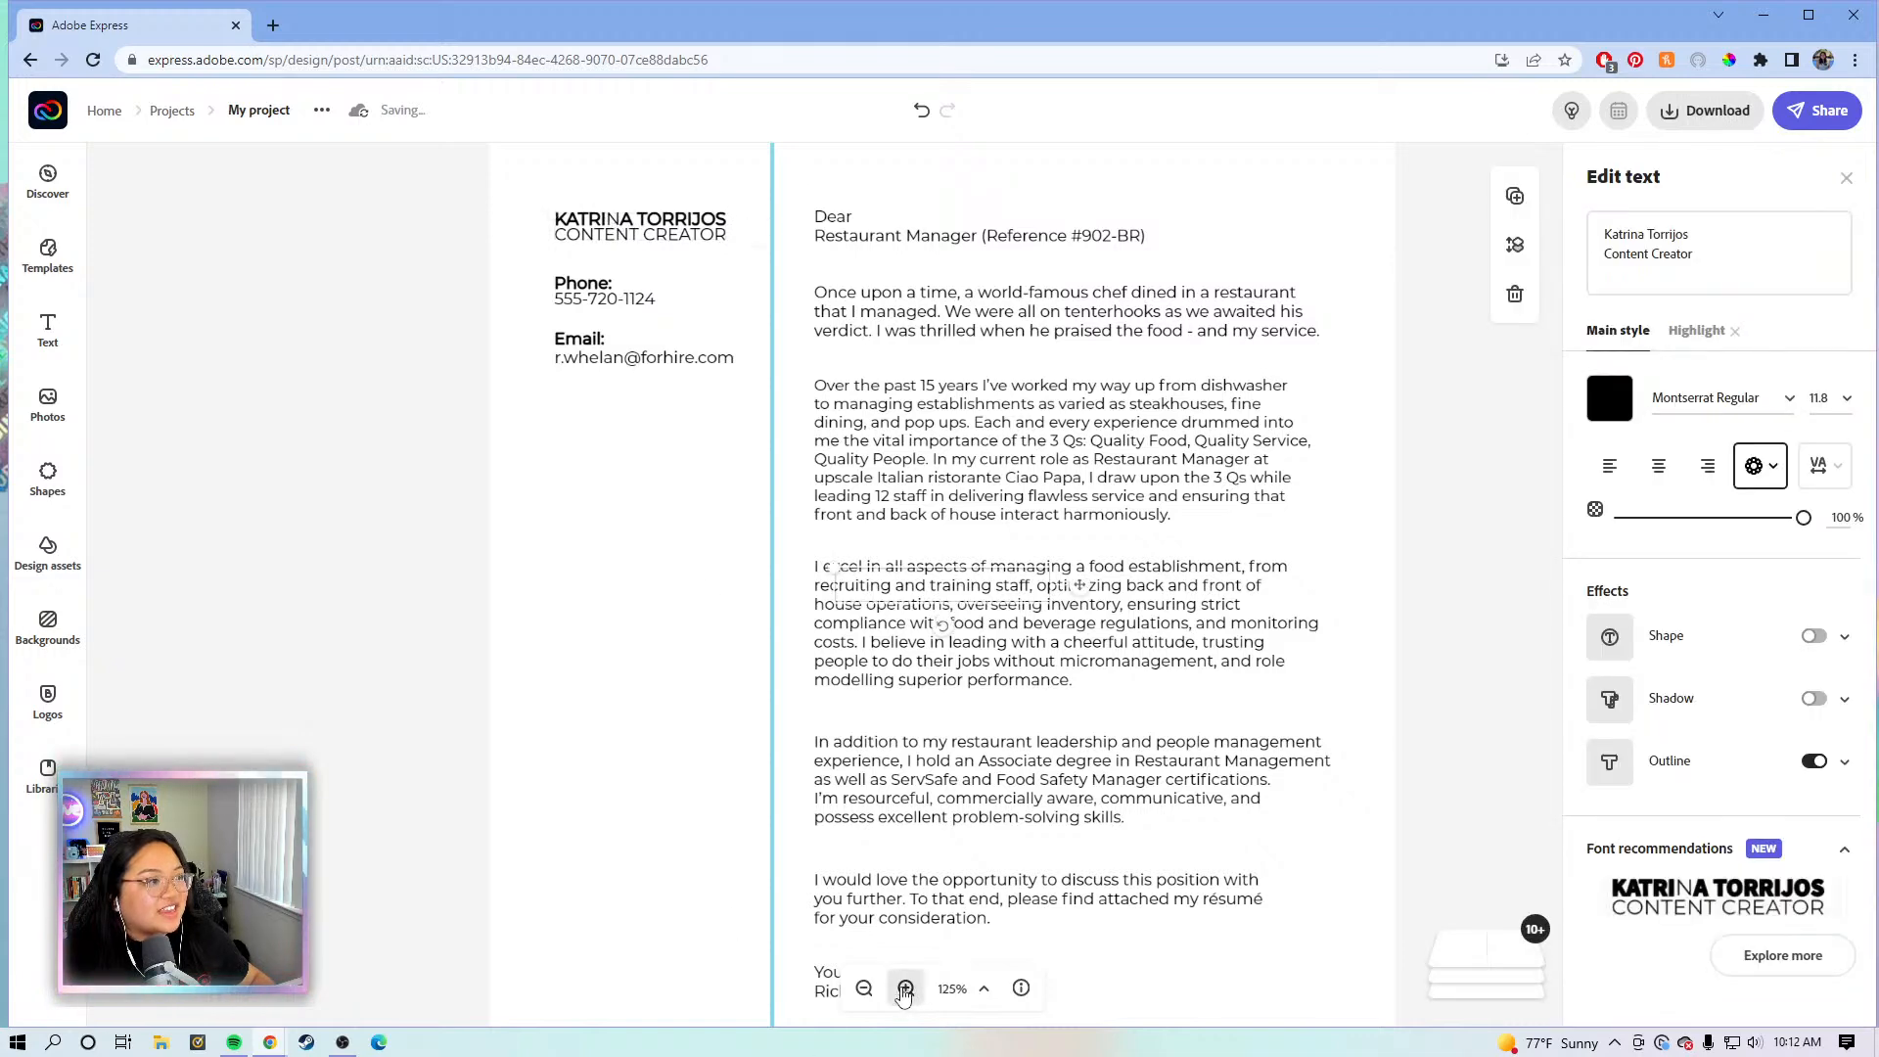
{"action": "left_click", "coordinate": [905, 989]}
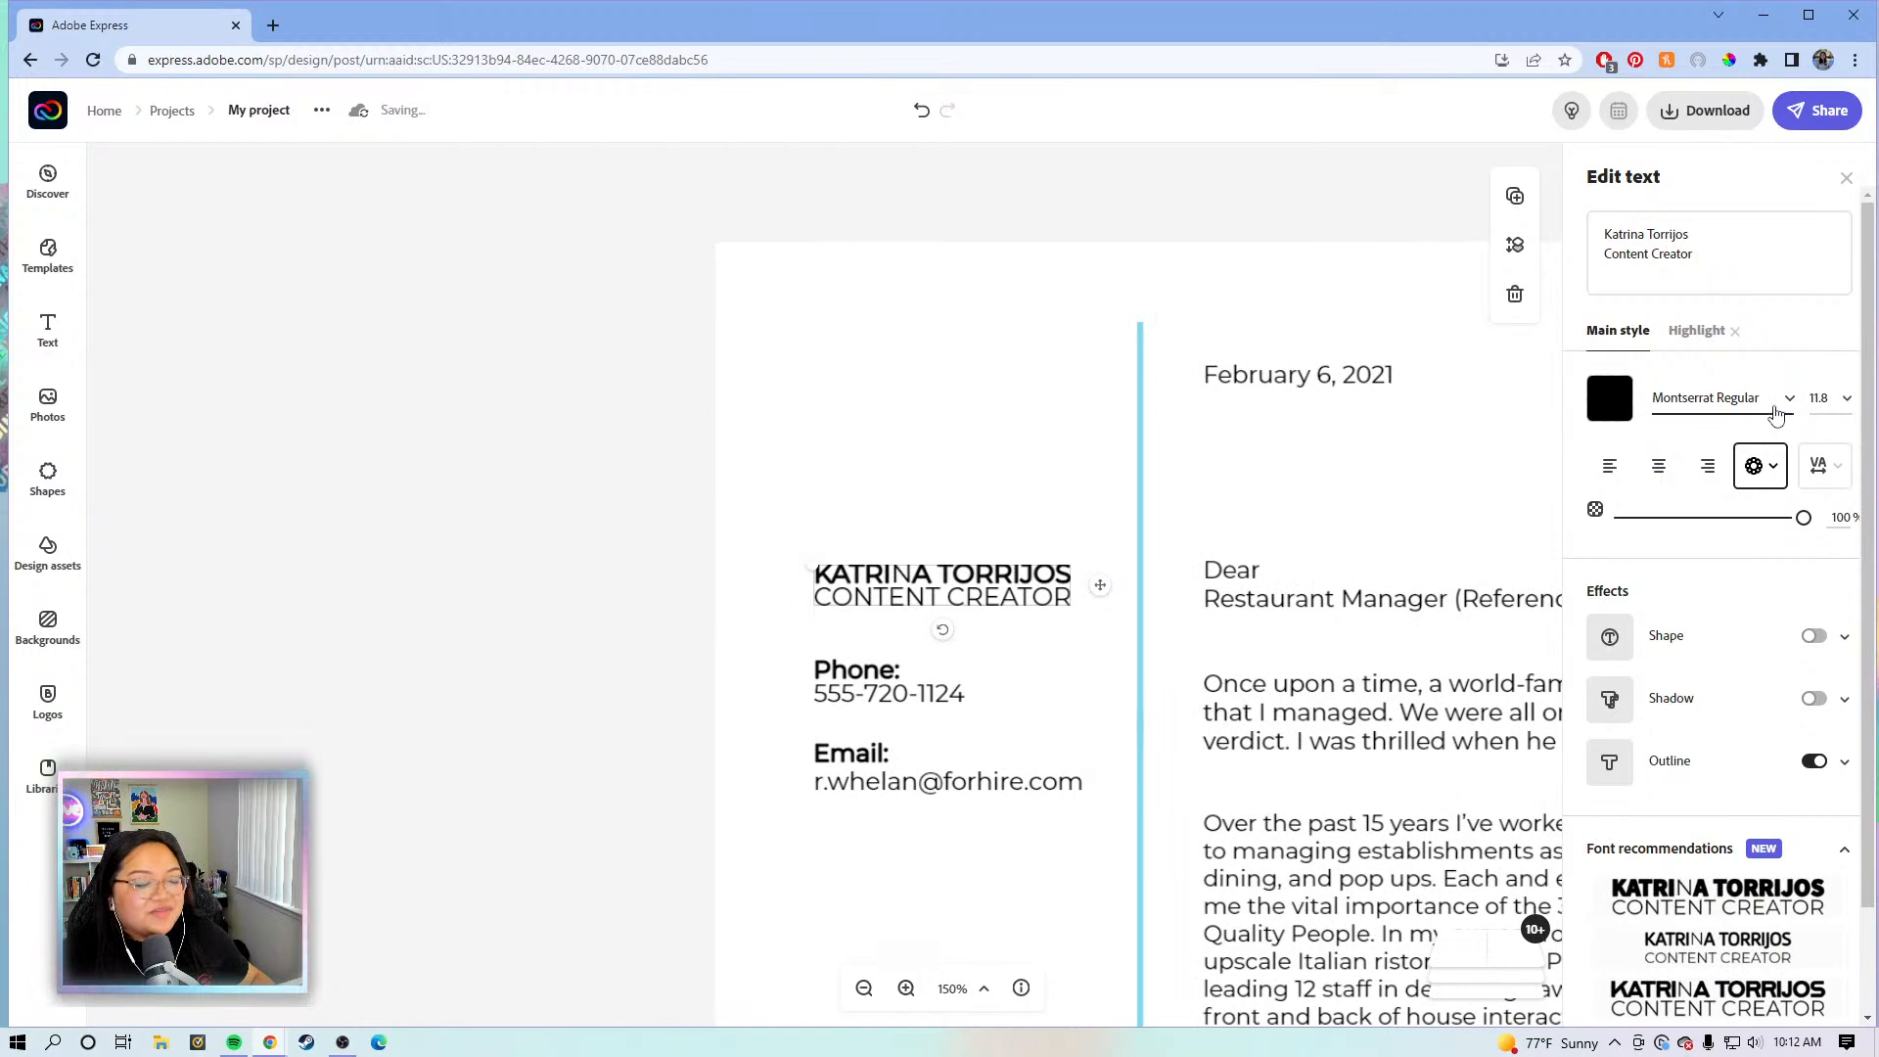
{"action": "left_click", "coordinate": [1700, 336]}
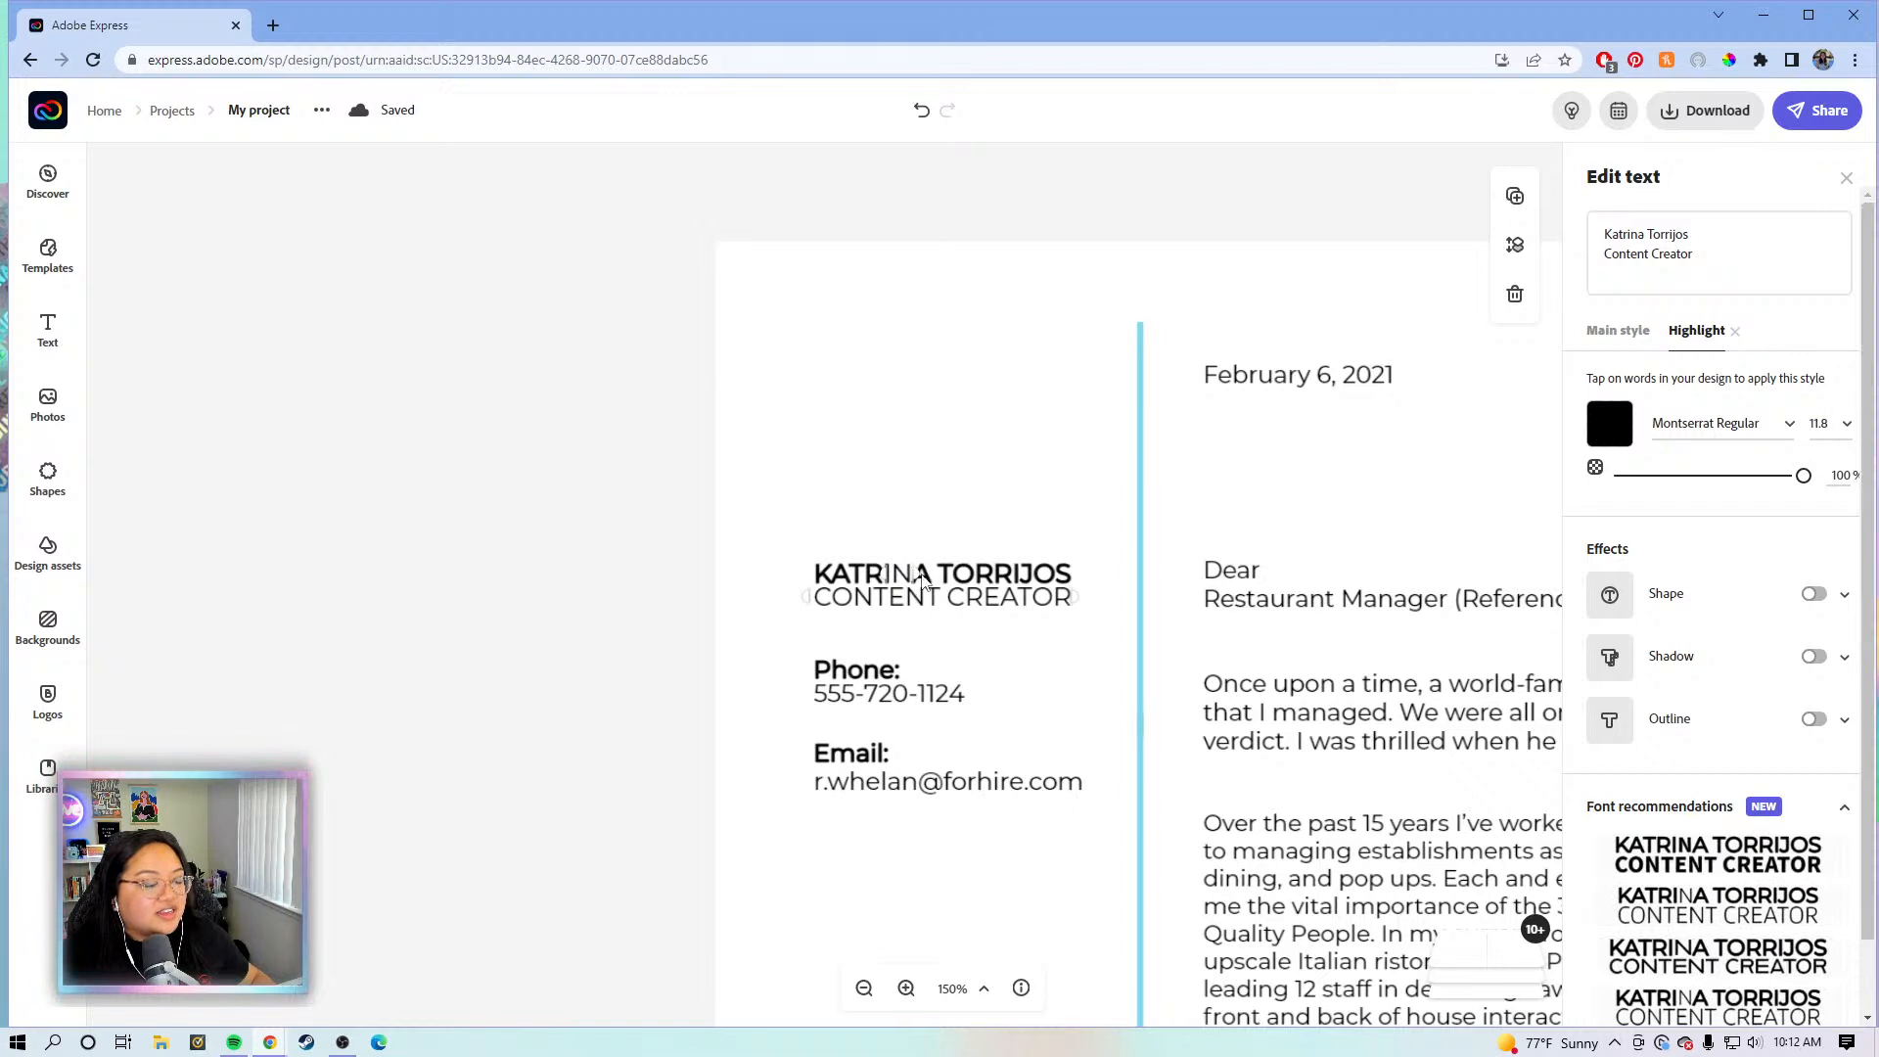
{"action": "left_click", "coordinate": [923, 577]}
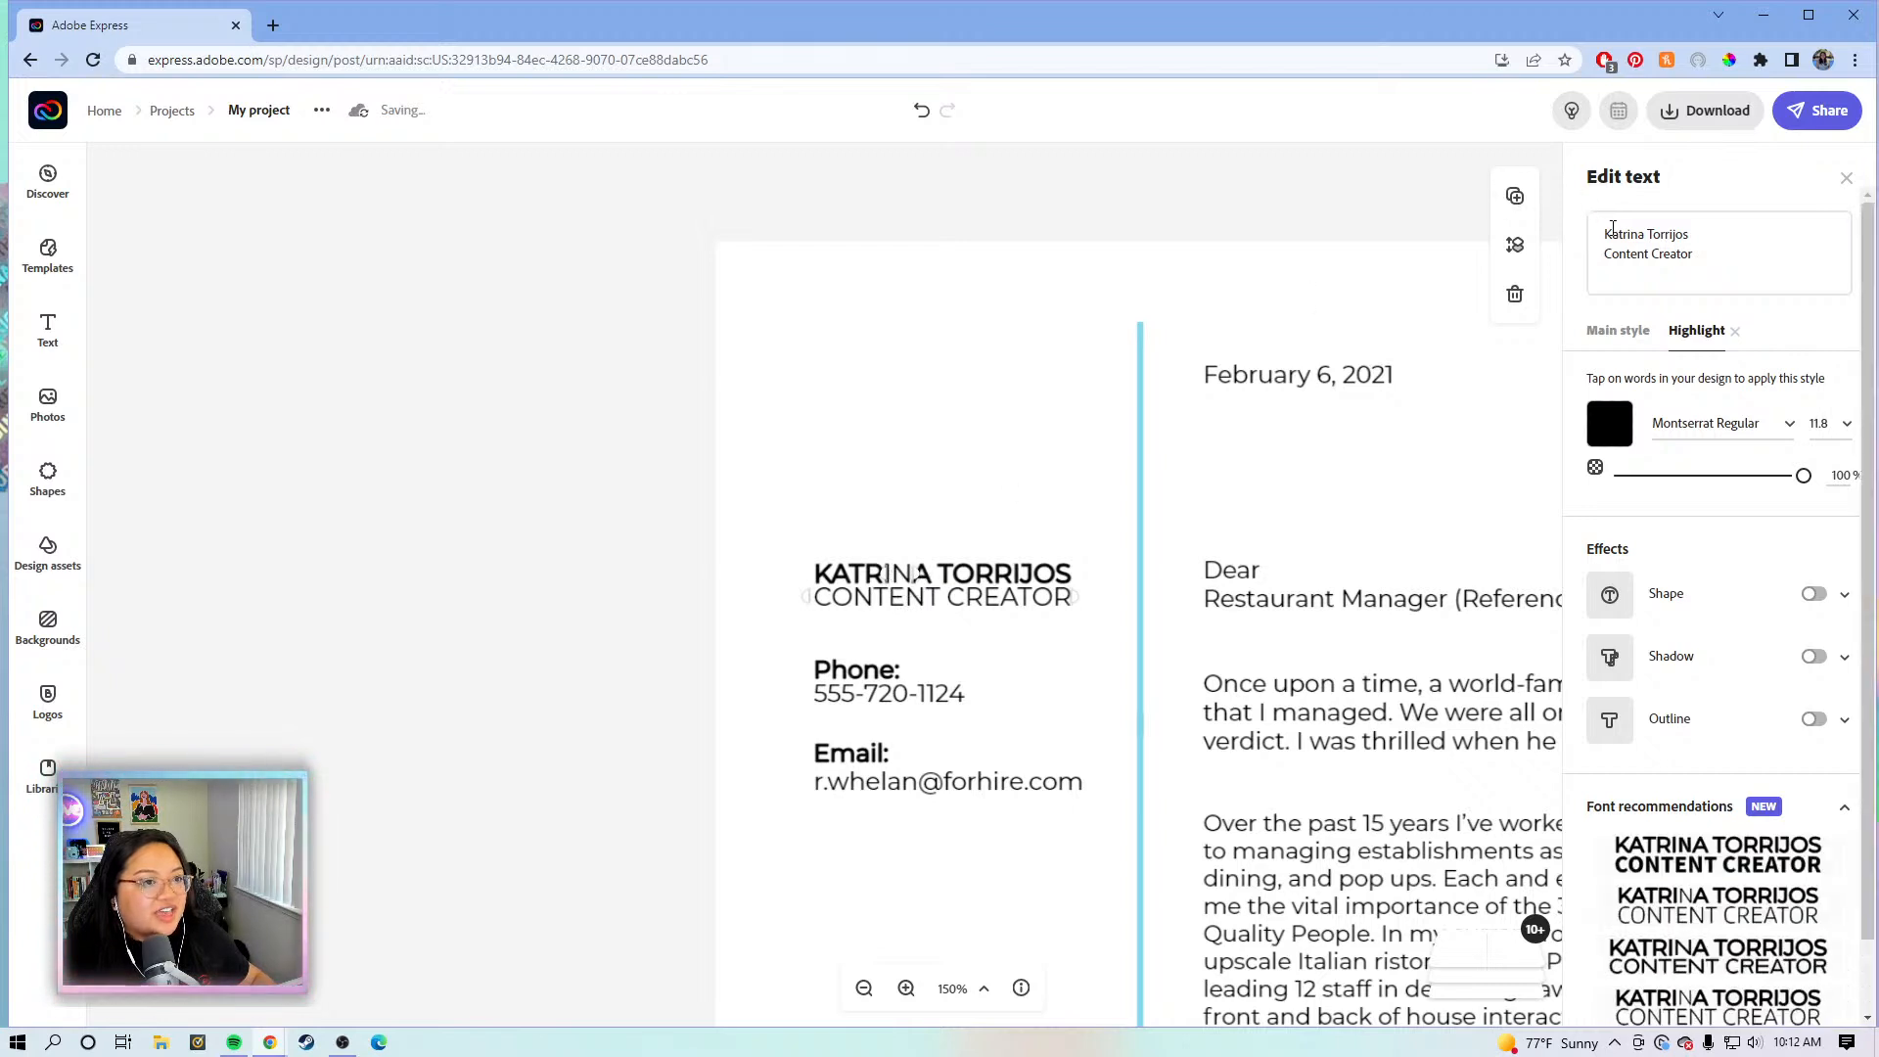
- Retype the first name as 'Katrina' and remove the Highlight word style so the whole heading is bold
{"action": "left_click_drag", "start_coordinate": [1646, 236], "coordinate": [1578, 235]}
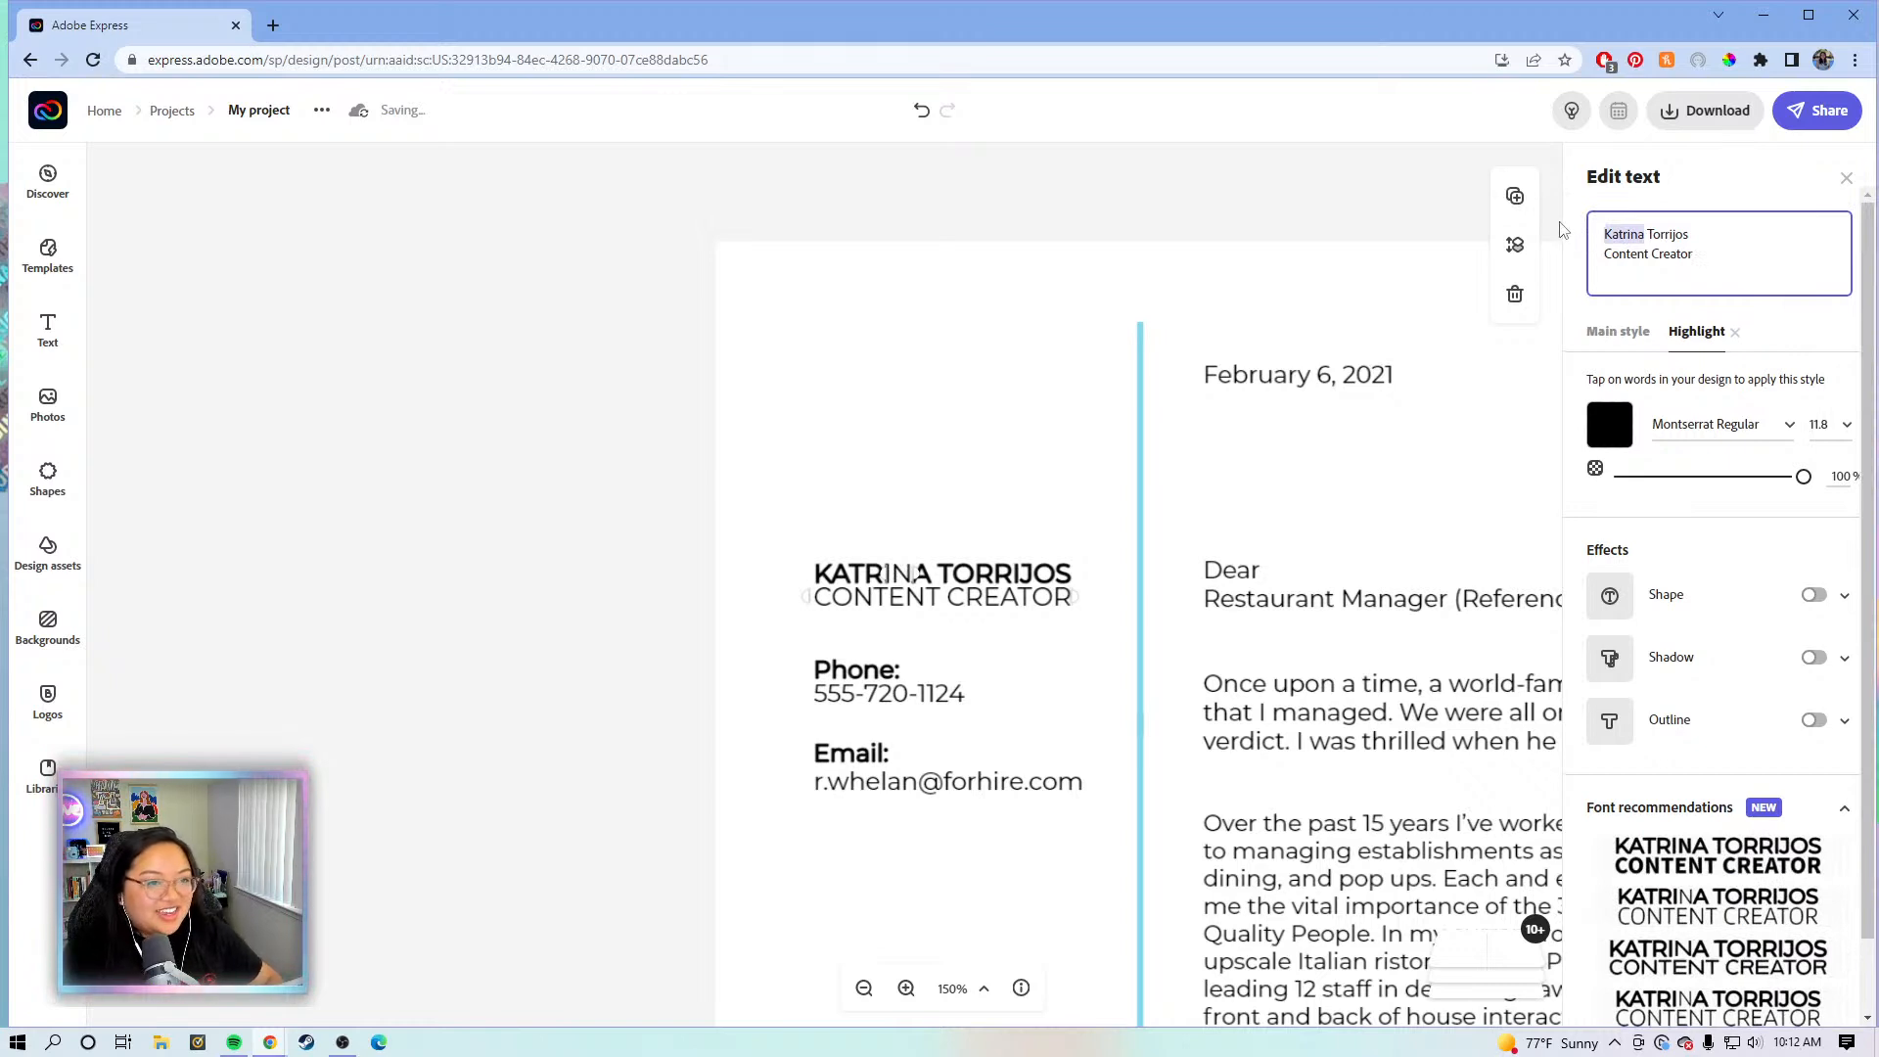
{"action": "type", "text": "Kat"}
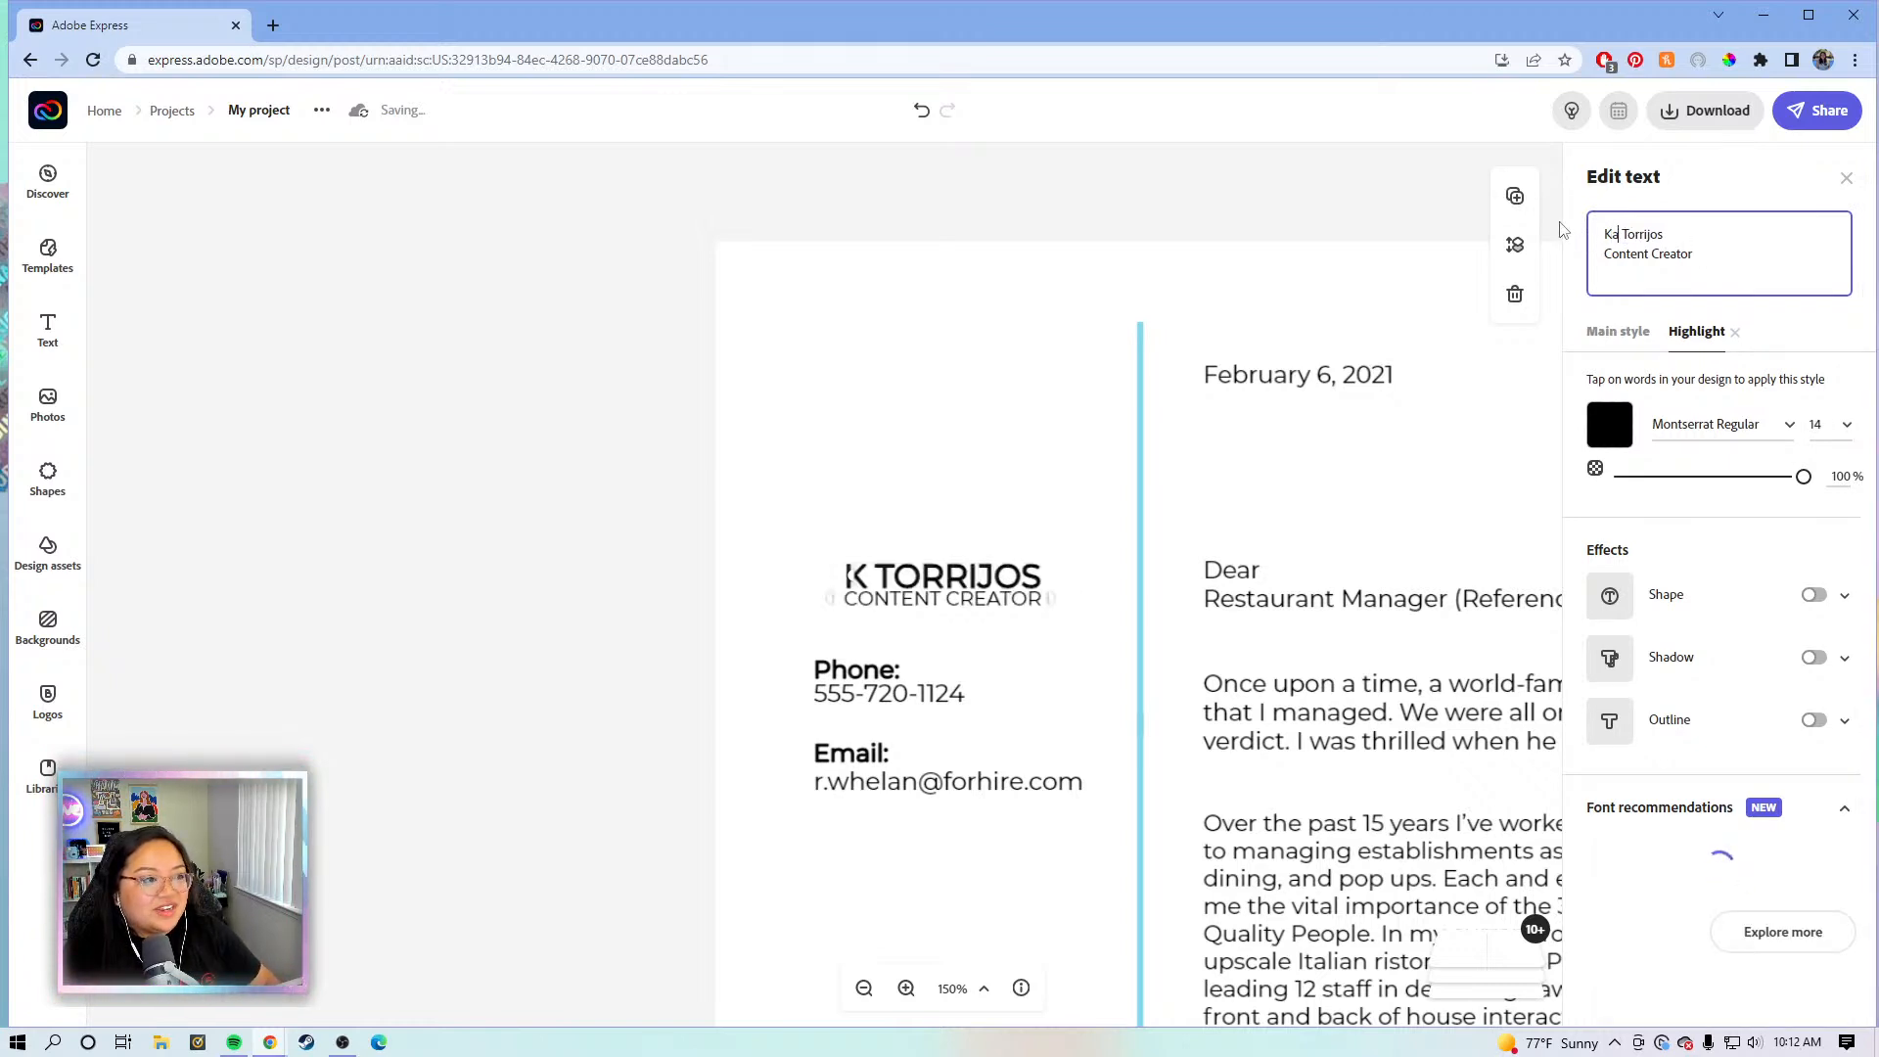
{"action": "type", "text": "rina"}
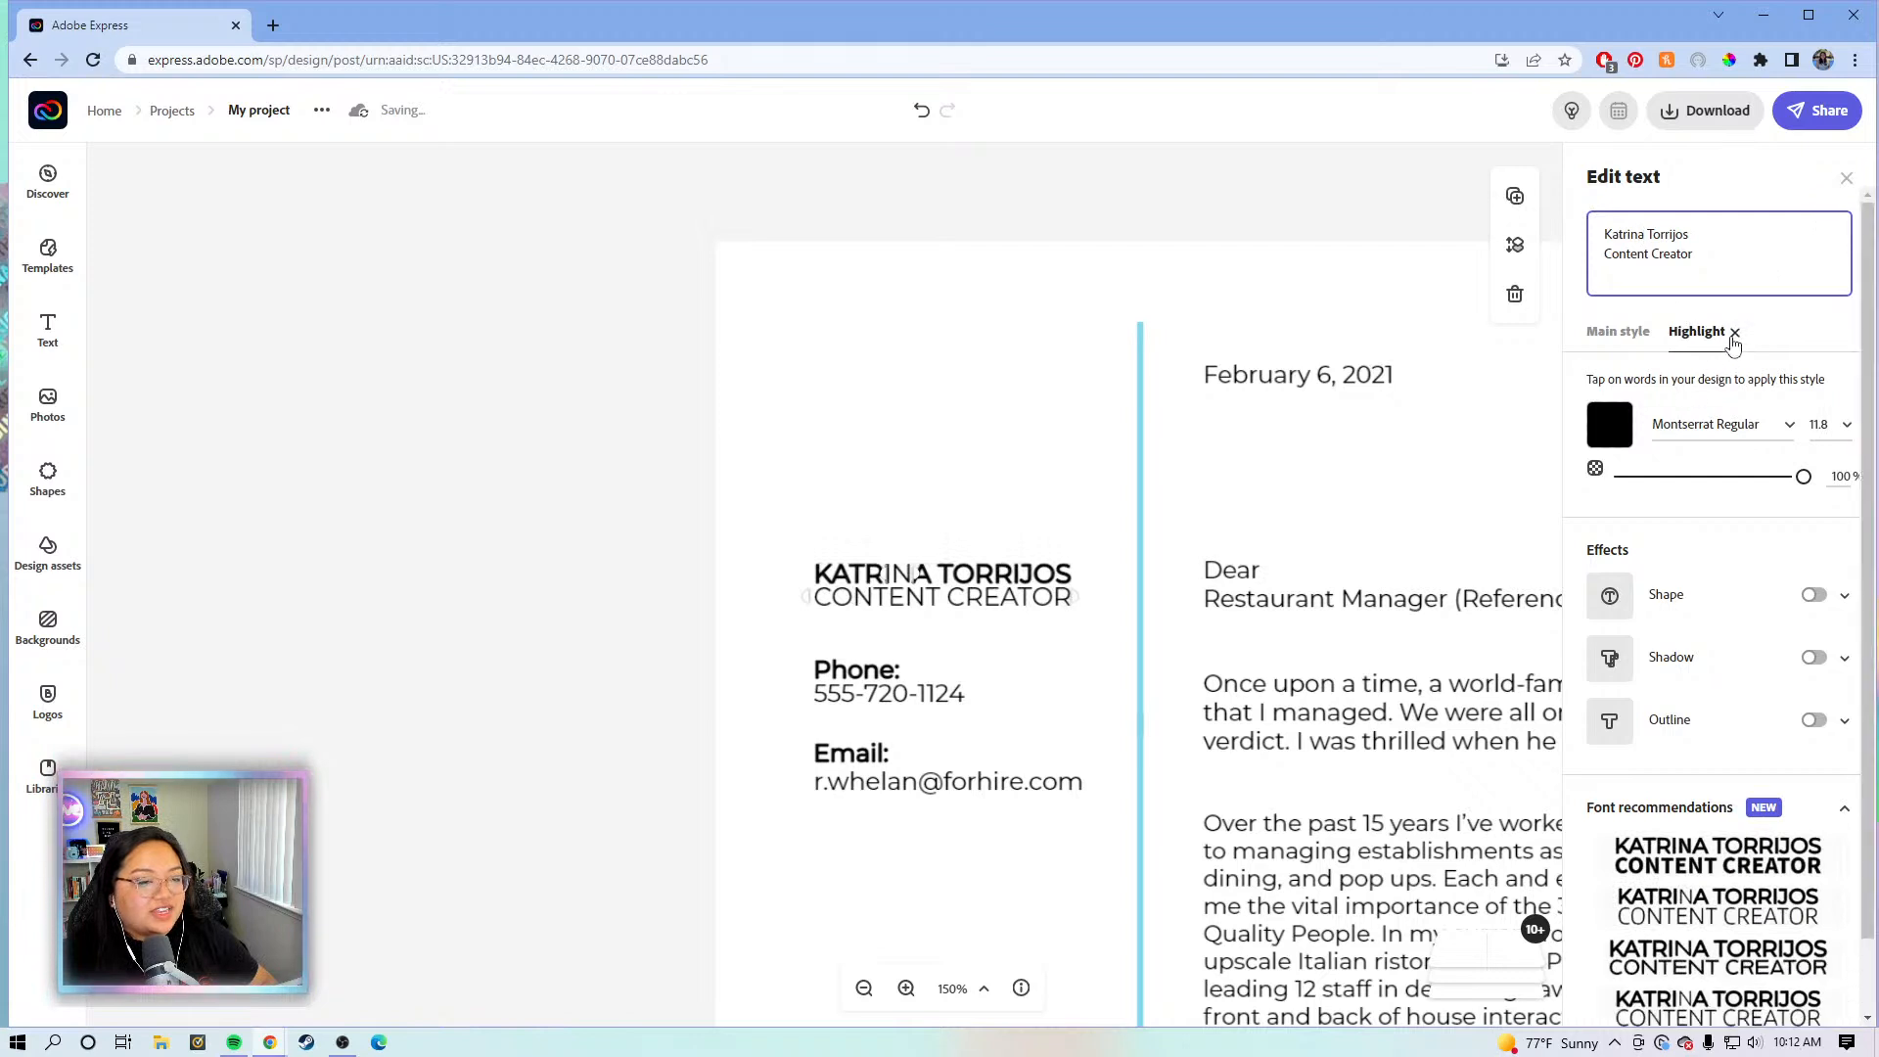
{"action": "left_click", "coordinate": [1736, 335]}
{"action": "left_click", "coordinate": [1736, 333]}
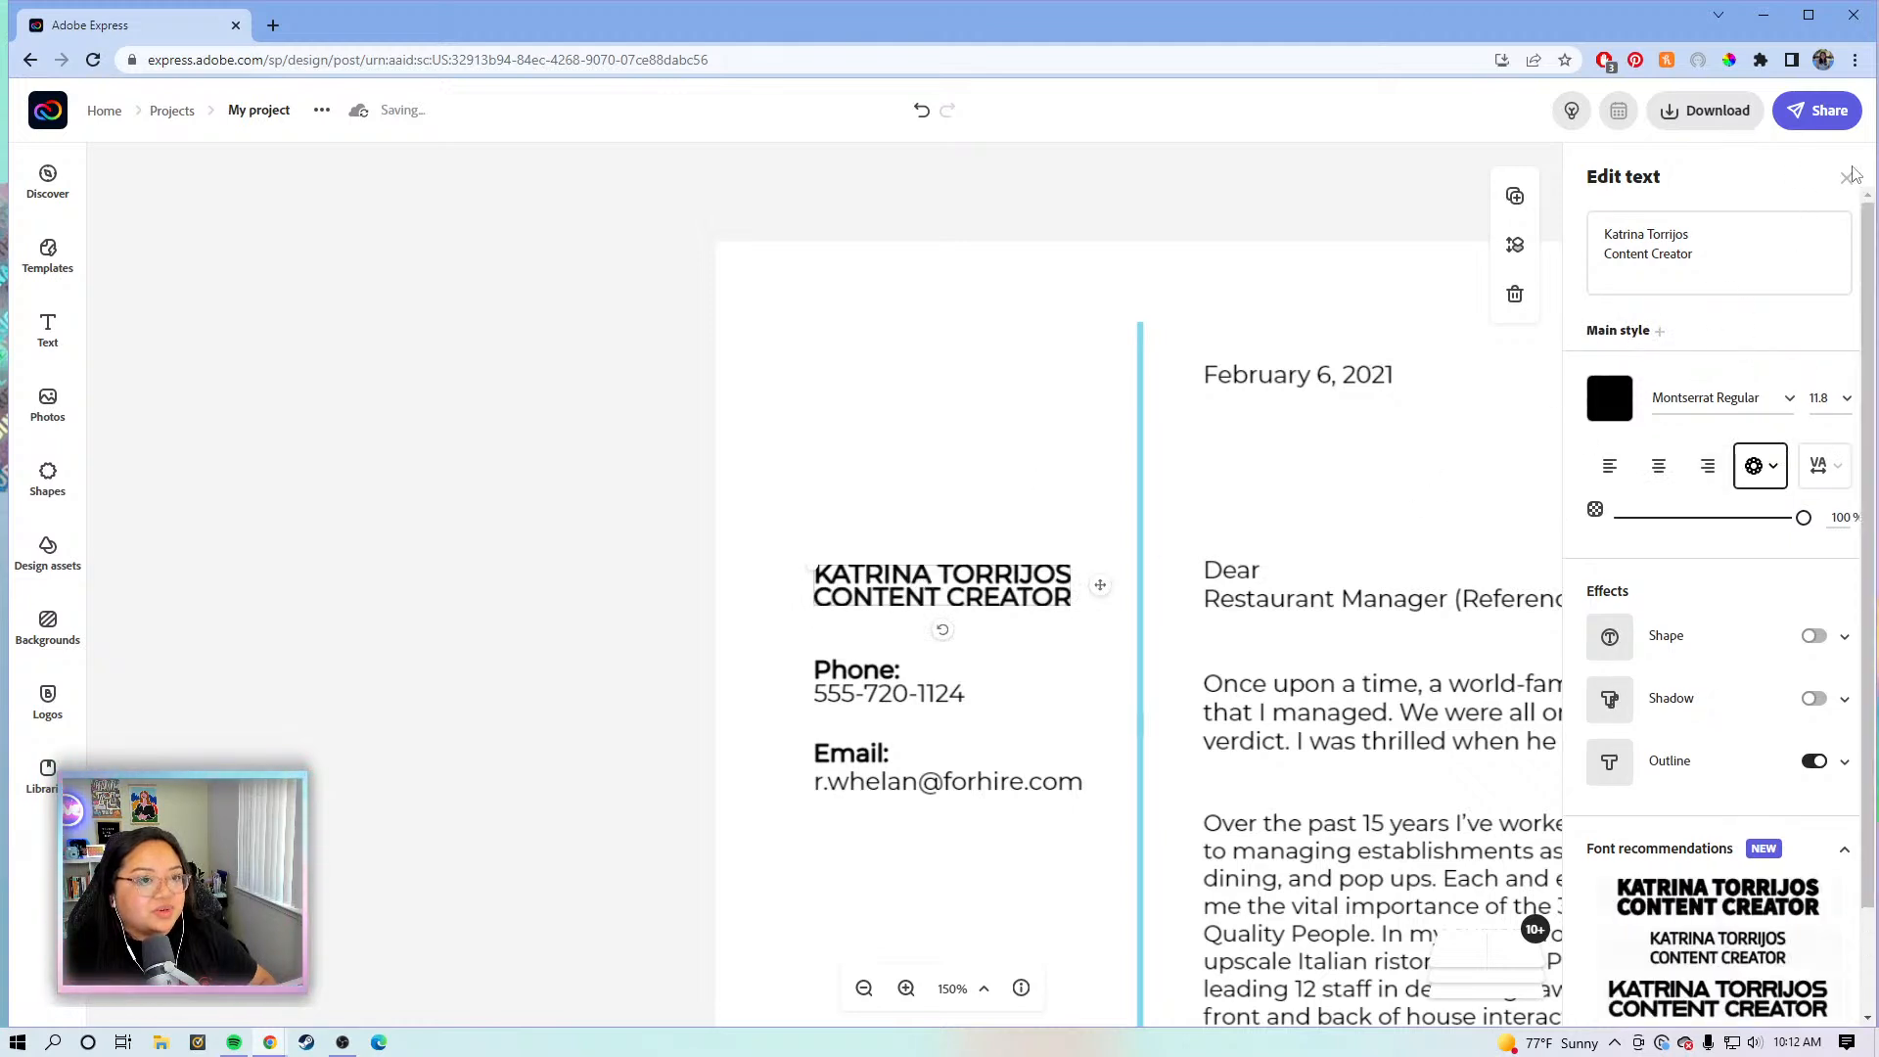
{"action": "left_click", "coordinate": [1100, 252]}
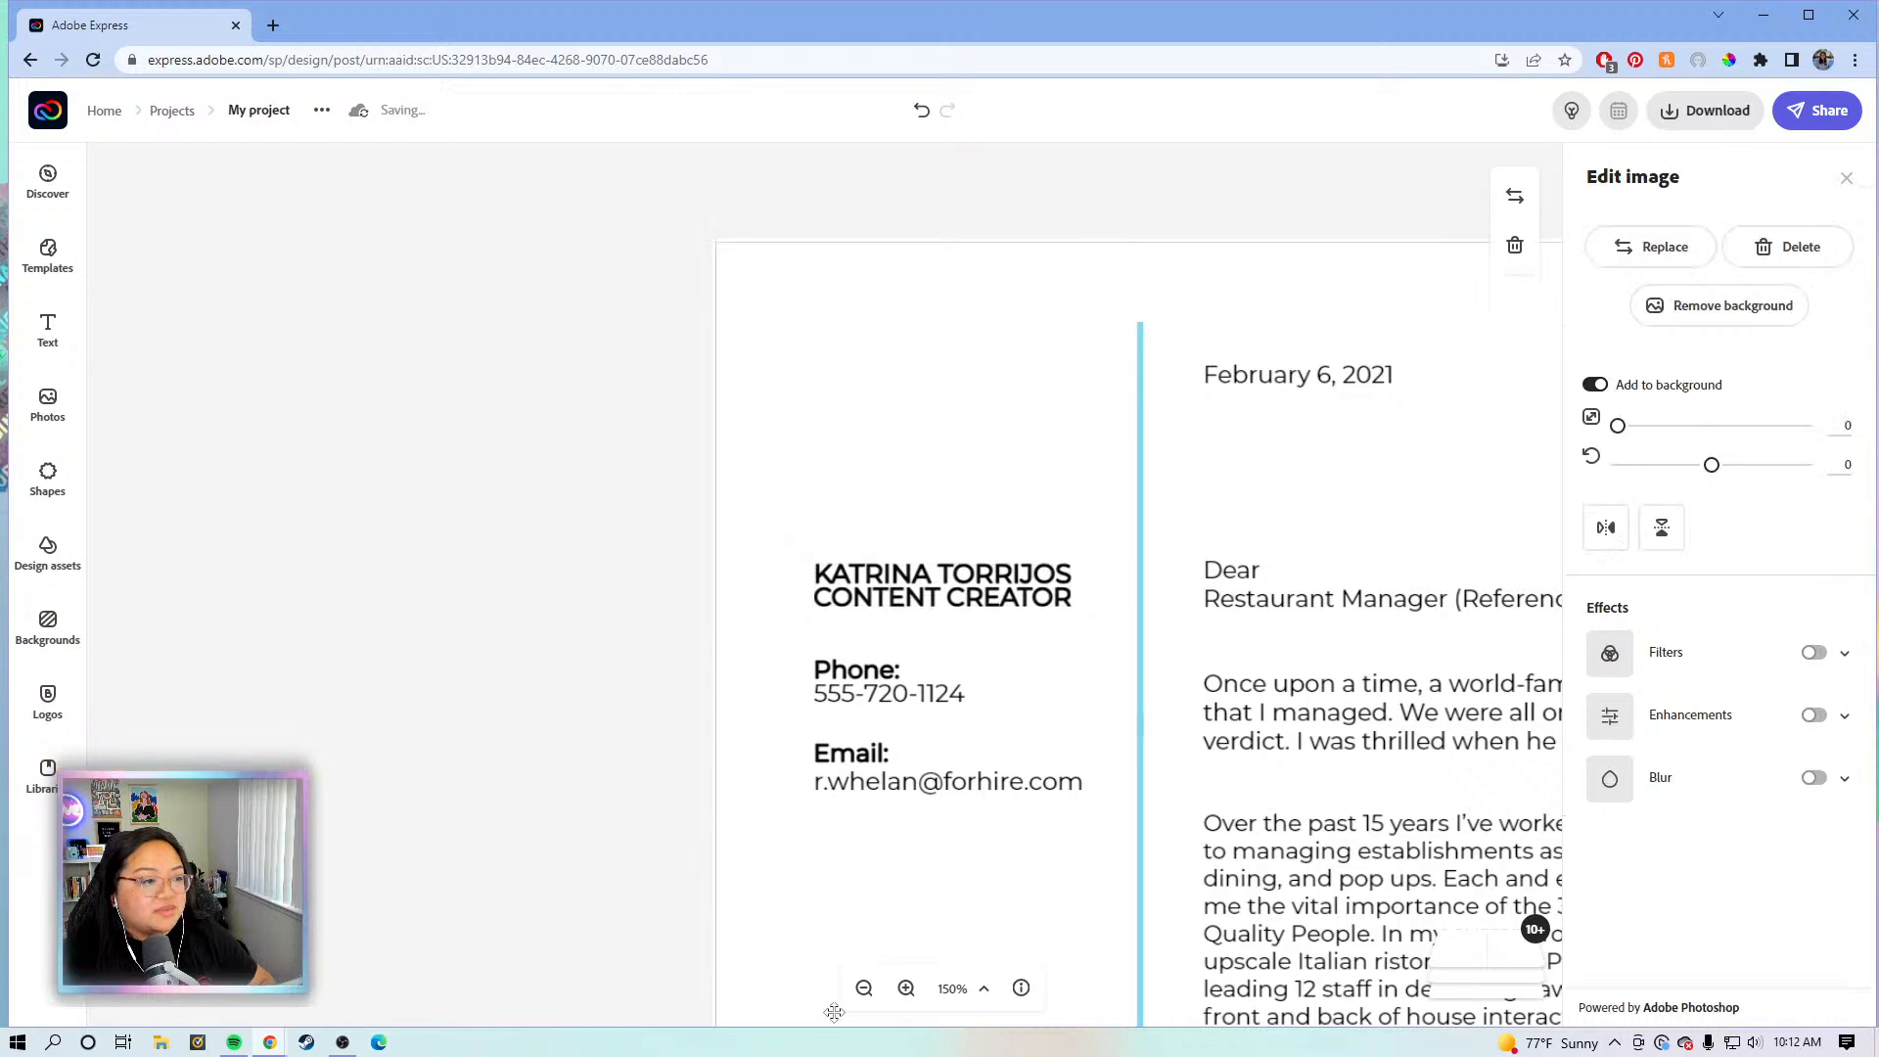
- Zoom the canvas back out to 100%
{"action": "left_click", "coordinate": [862, 996]}
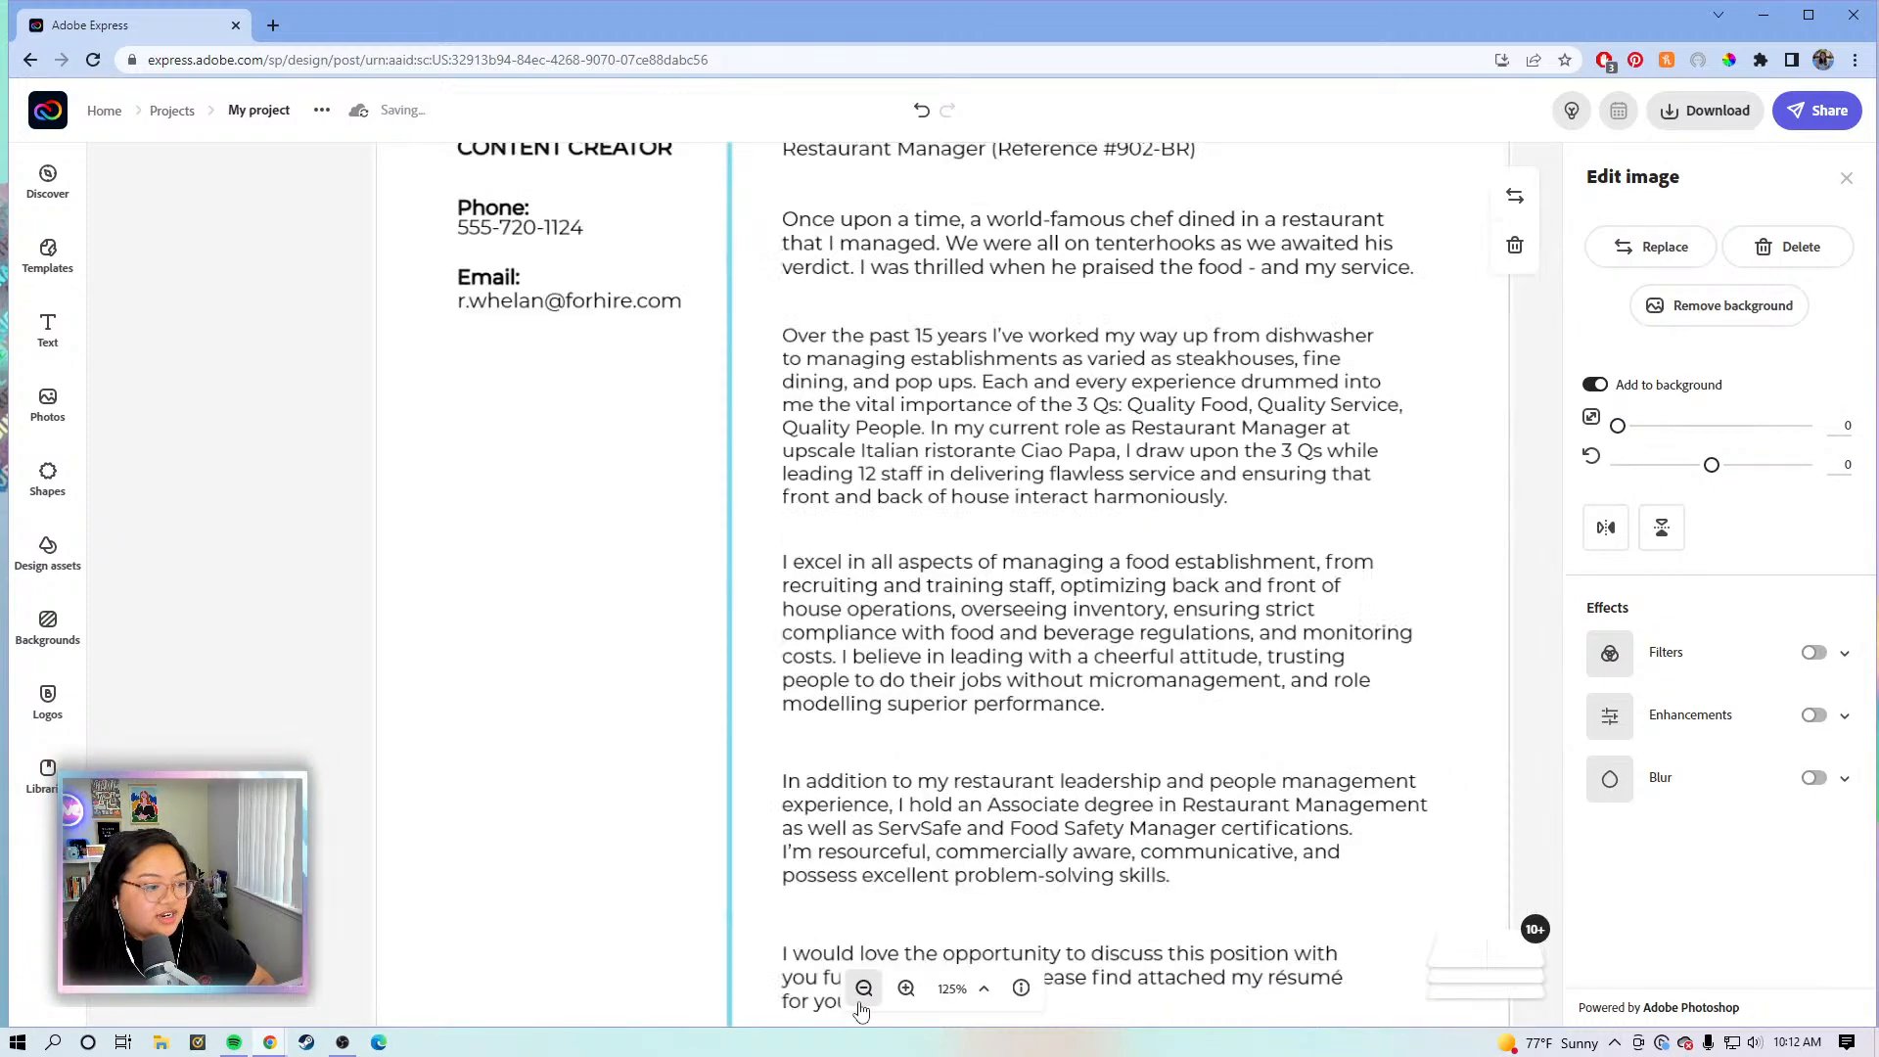
{"action": "left_click", "coordinate": [856, 1008]}
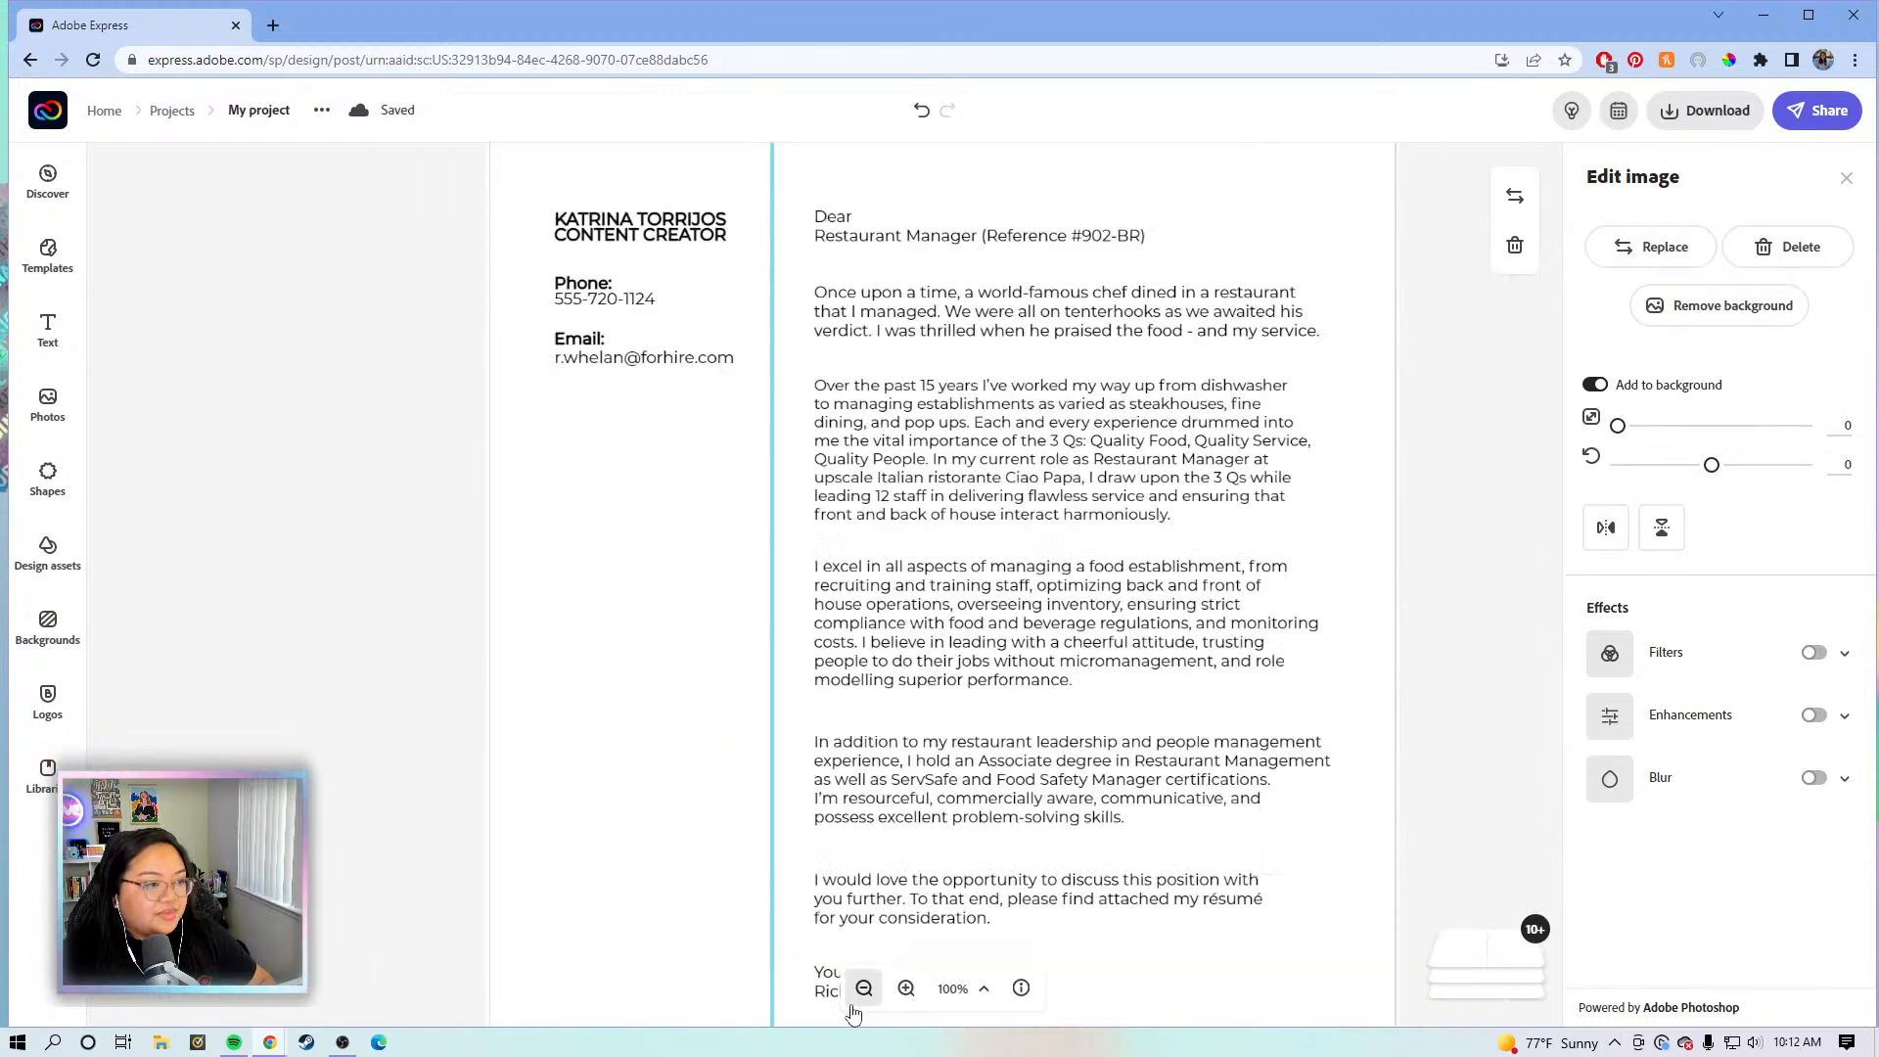
{"action": "left_click", "coordinate": [431, 396]}
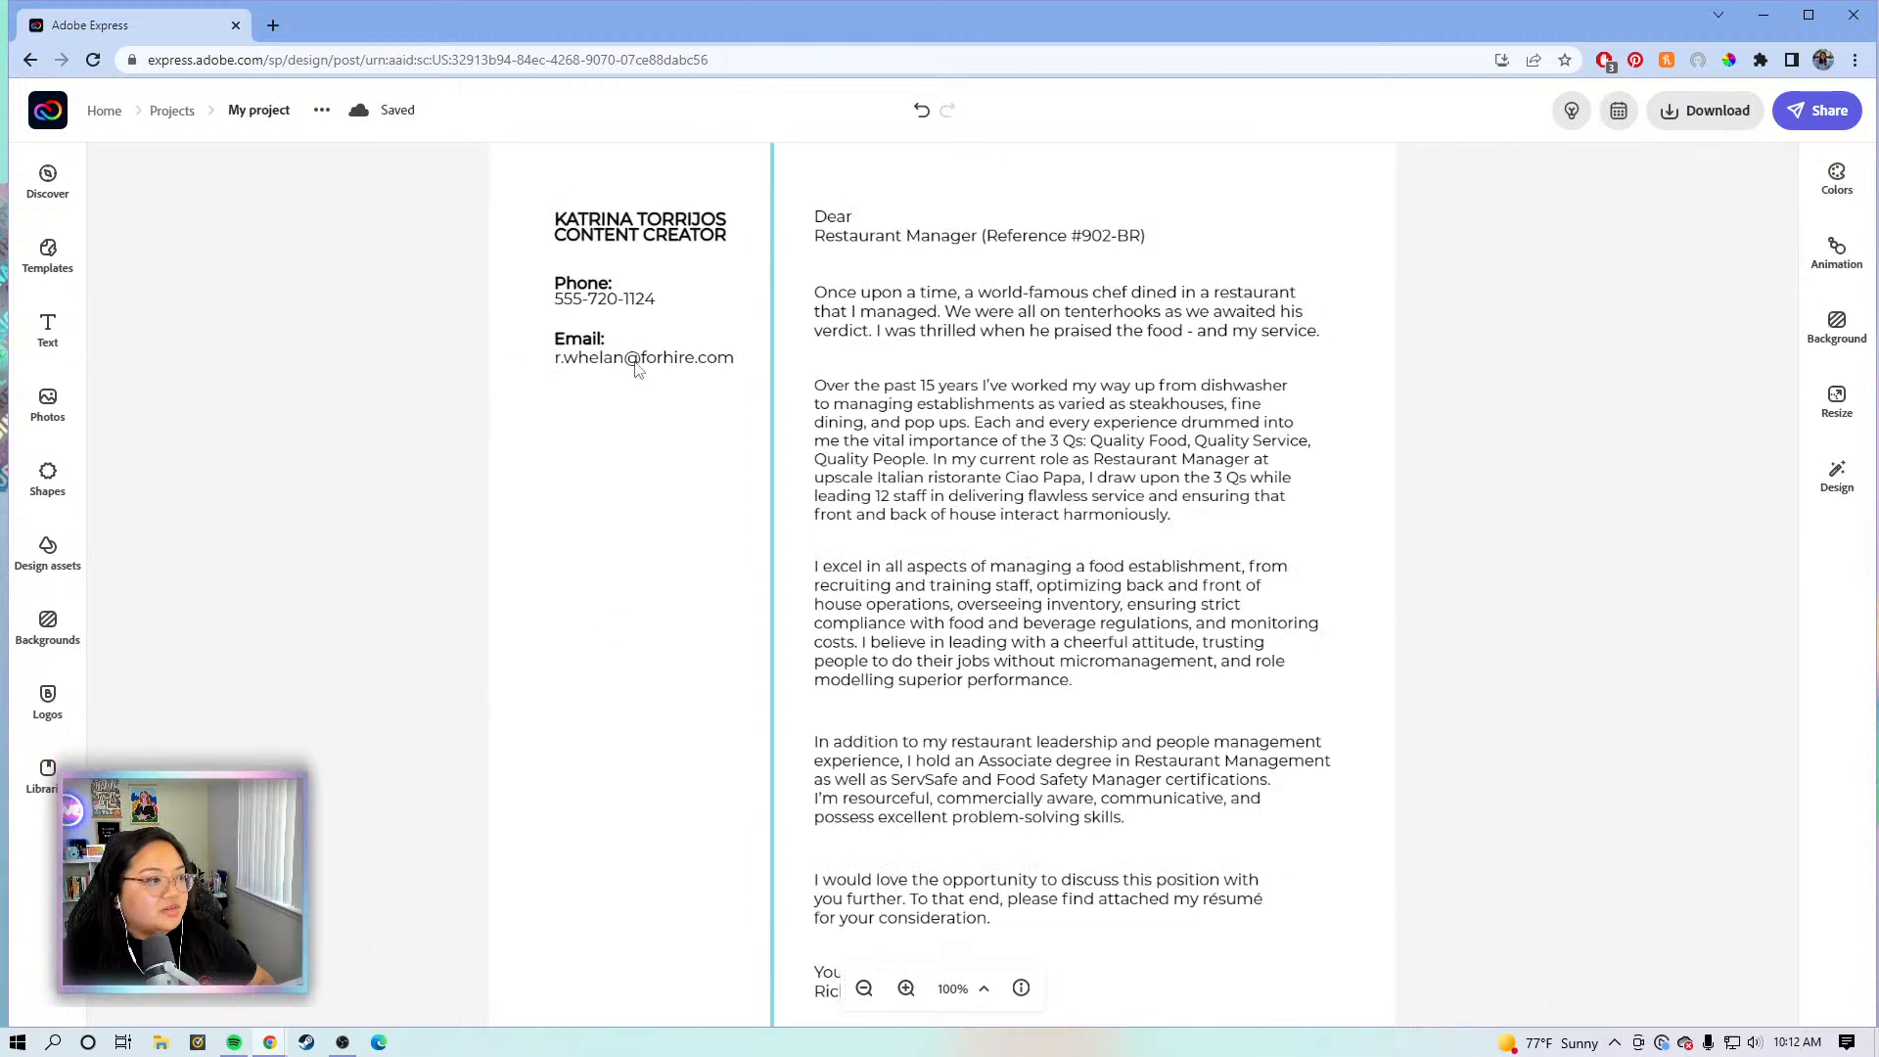
{"action": "left_click", "coordinate": [636, 364]}
{"action": "left_click", "coordinate": [1779, 235]}
{"action": "left_click_drag", "start_coordinate": [1779, 235], "coordinate": [1642, 240]}
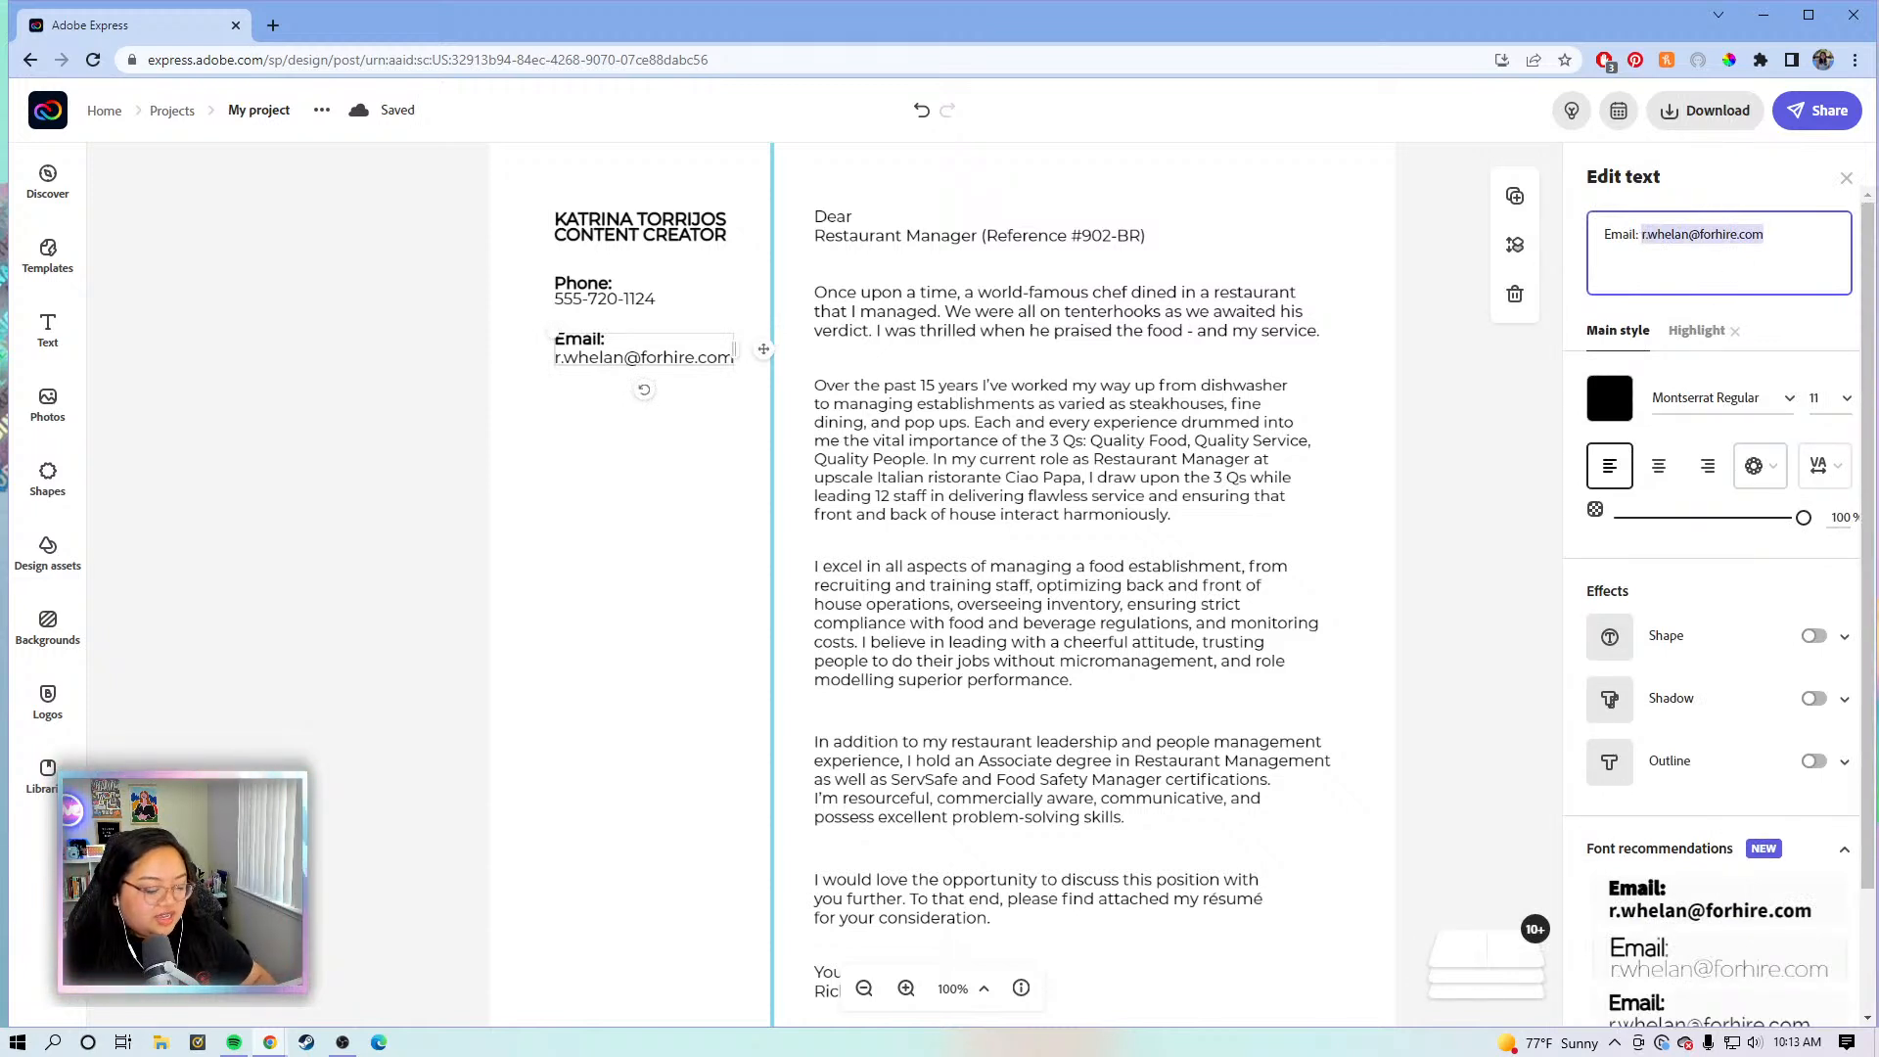
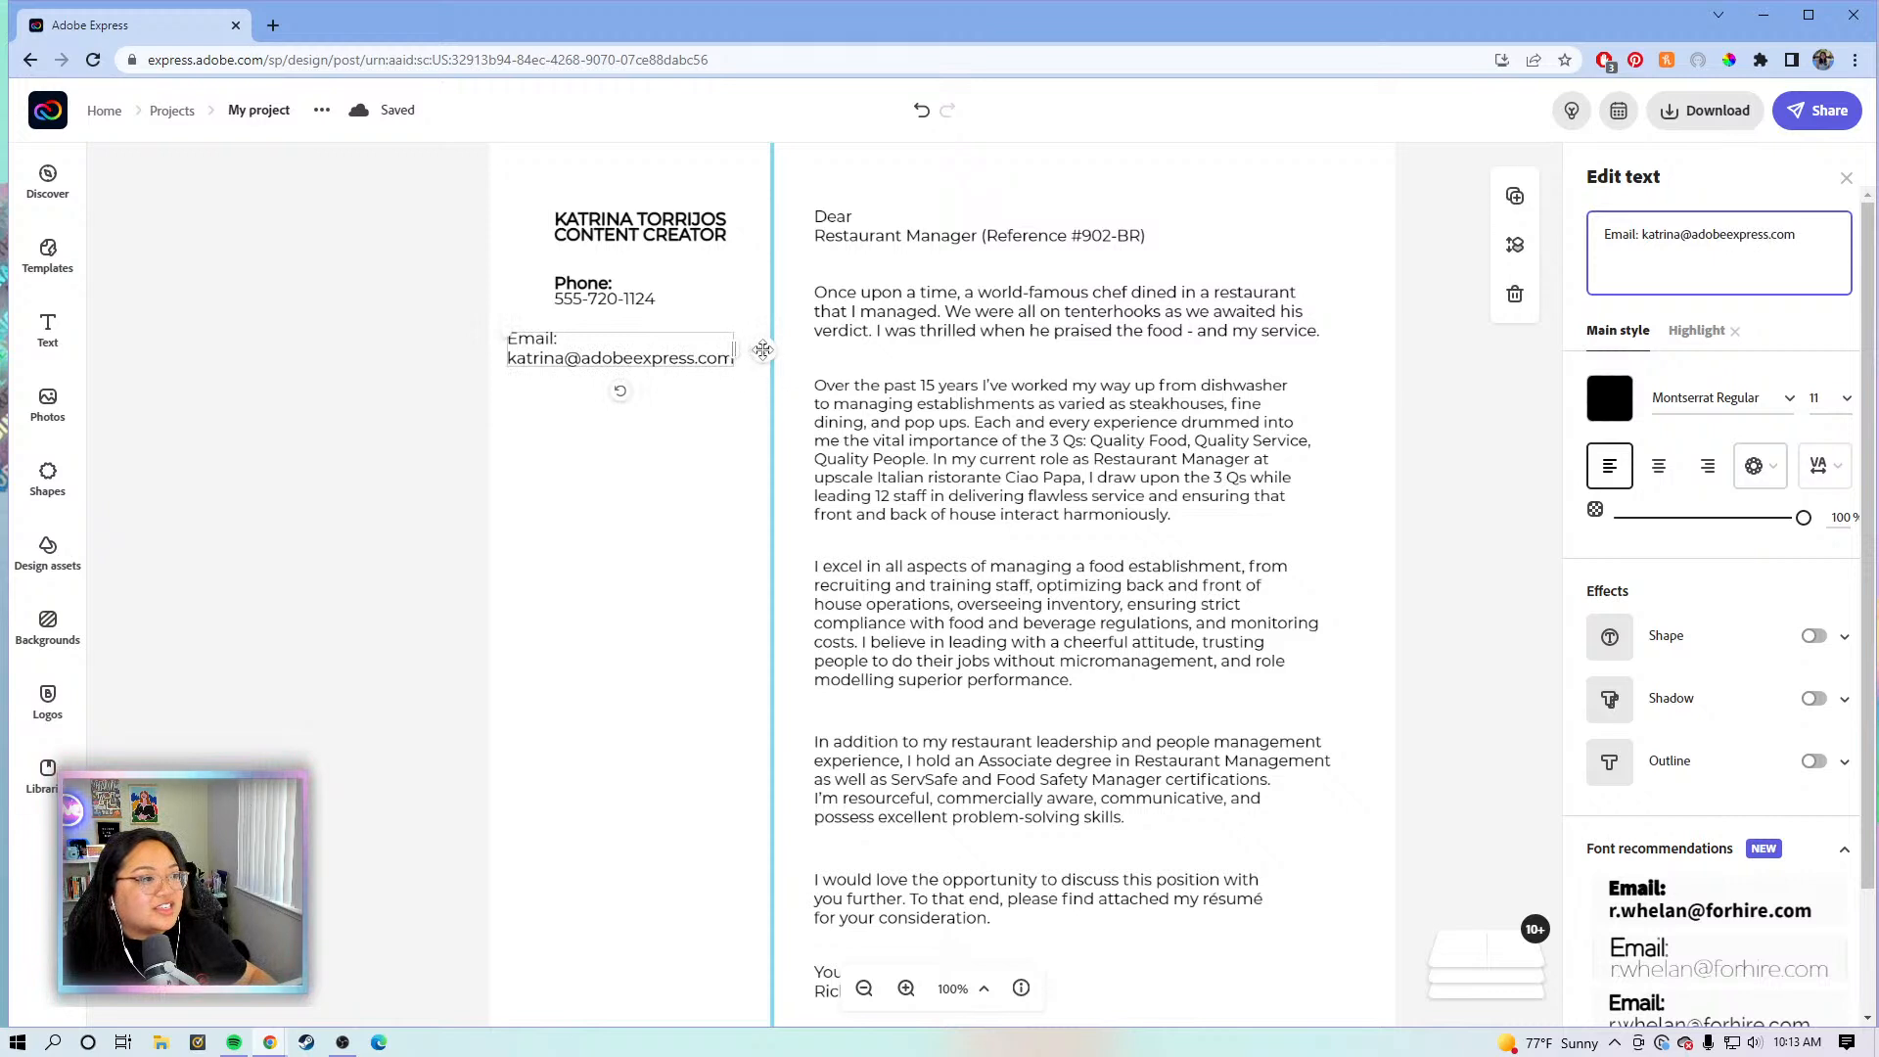
{"action": "left_click_drag", "start_coordinate": [768, 349], "coordinate": [790, 354]}
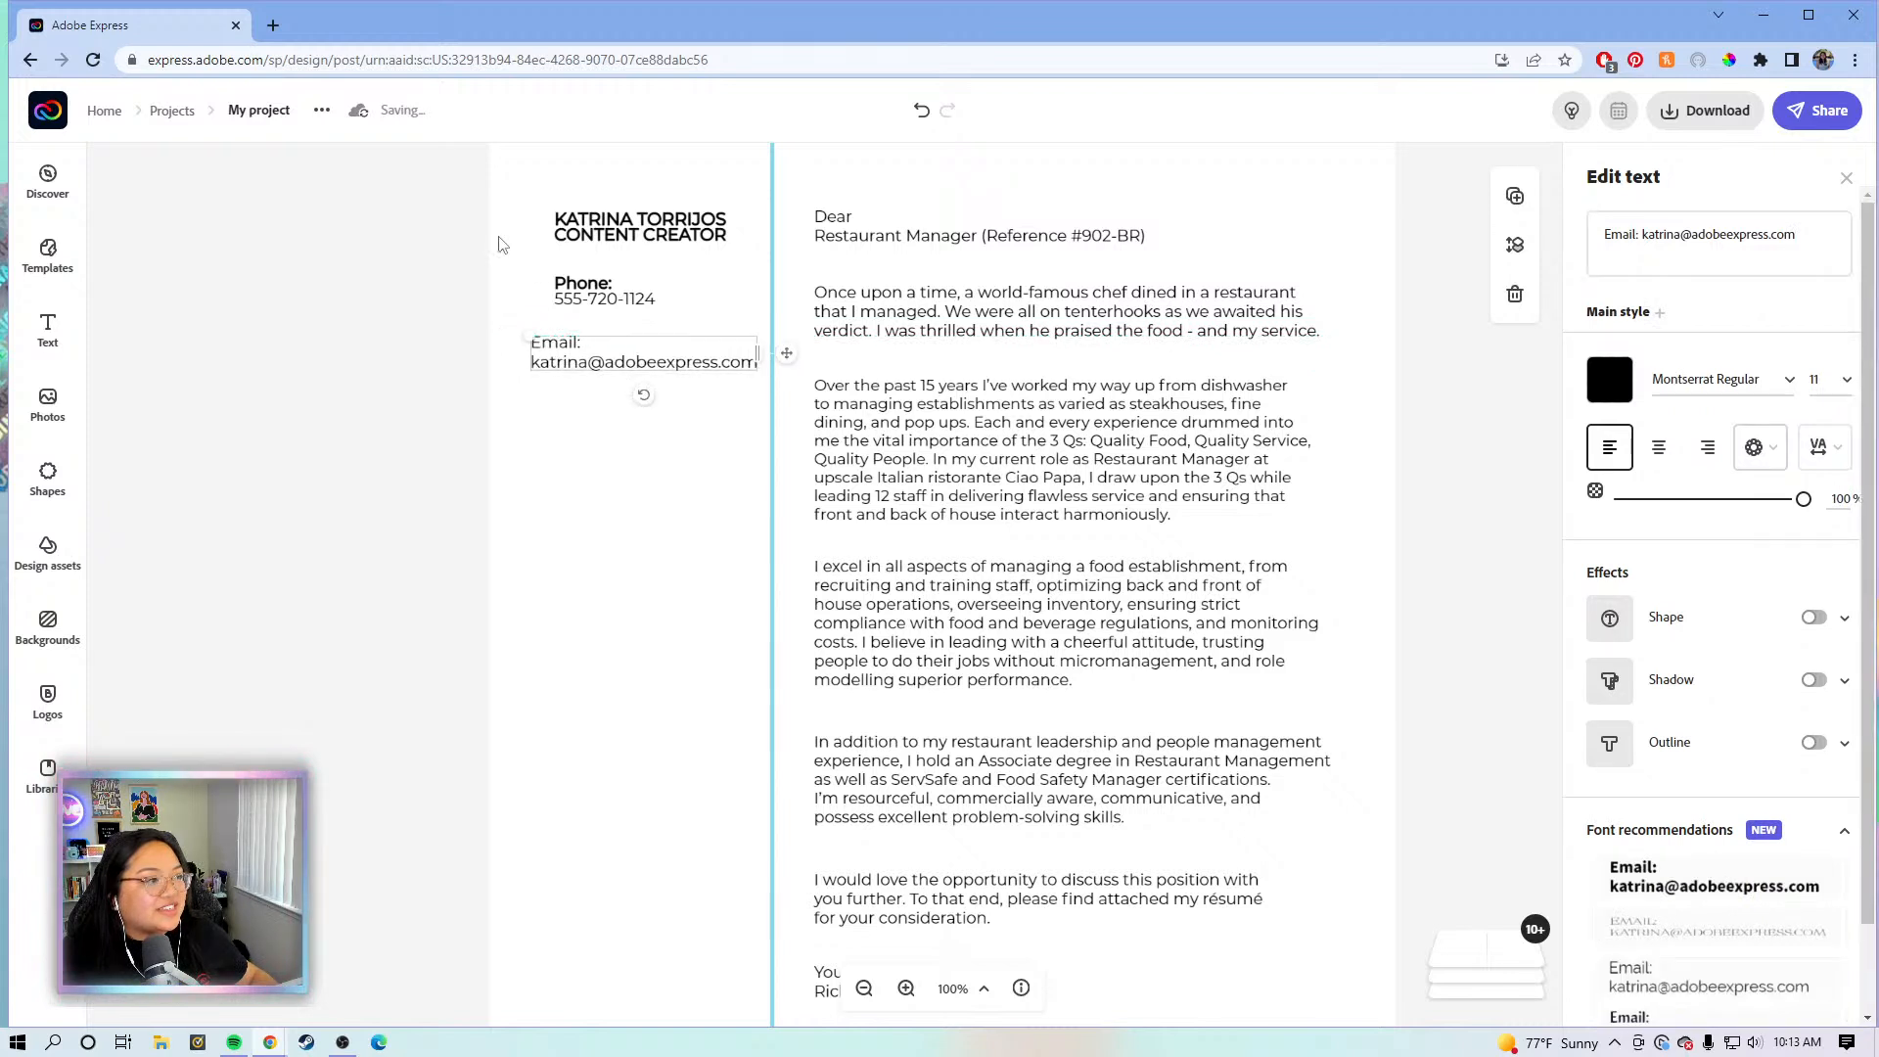
{"action": "left_click", "coordinate": [511, 248]}
{"action": "left_click_drag", "start_coordinate": [431, 196], "coordinate": [682, 264]}
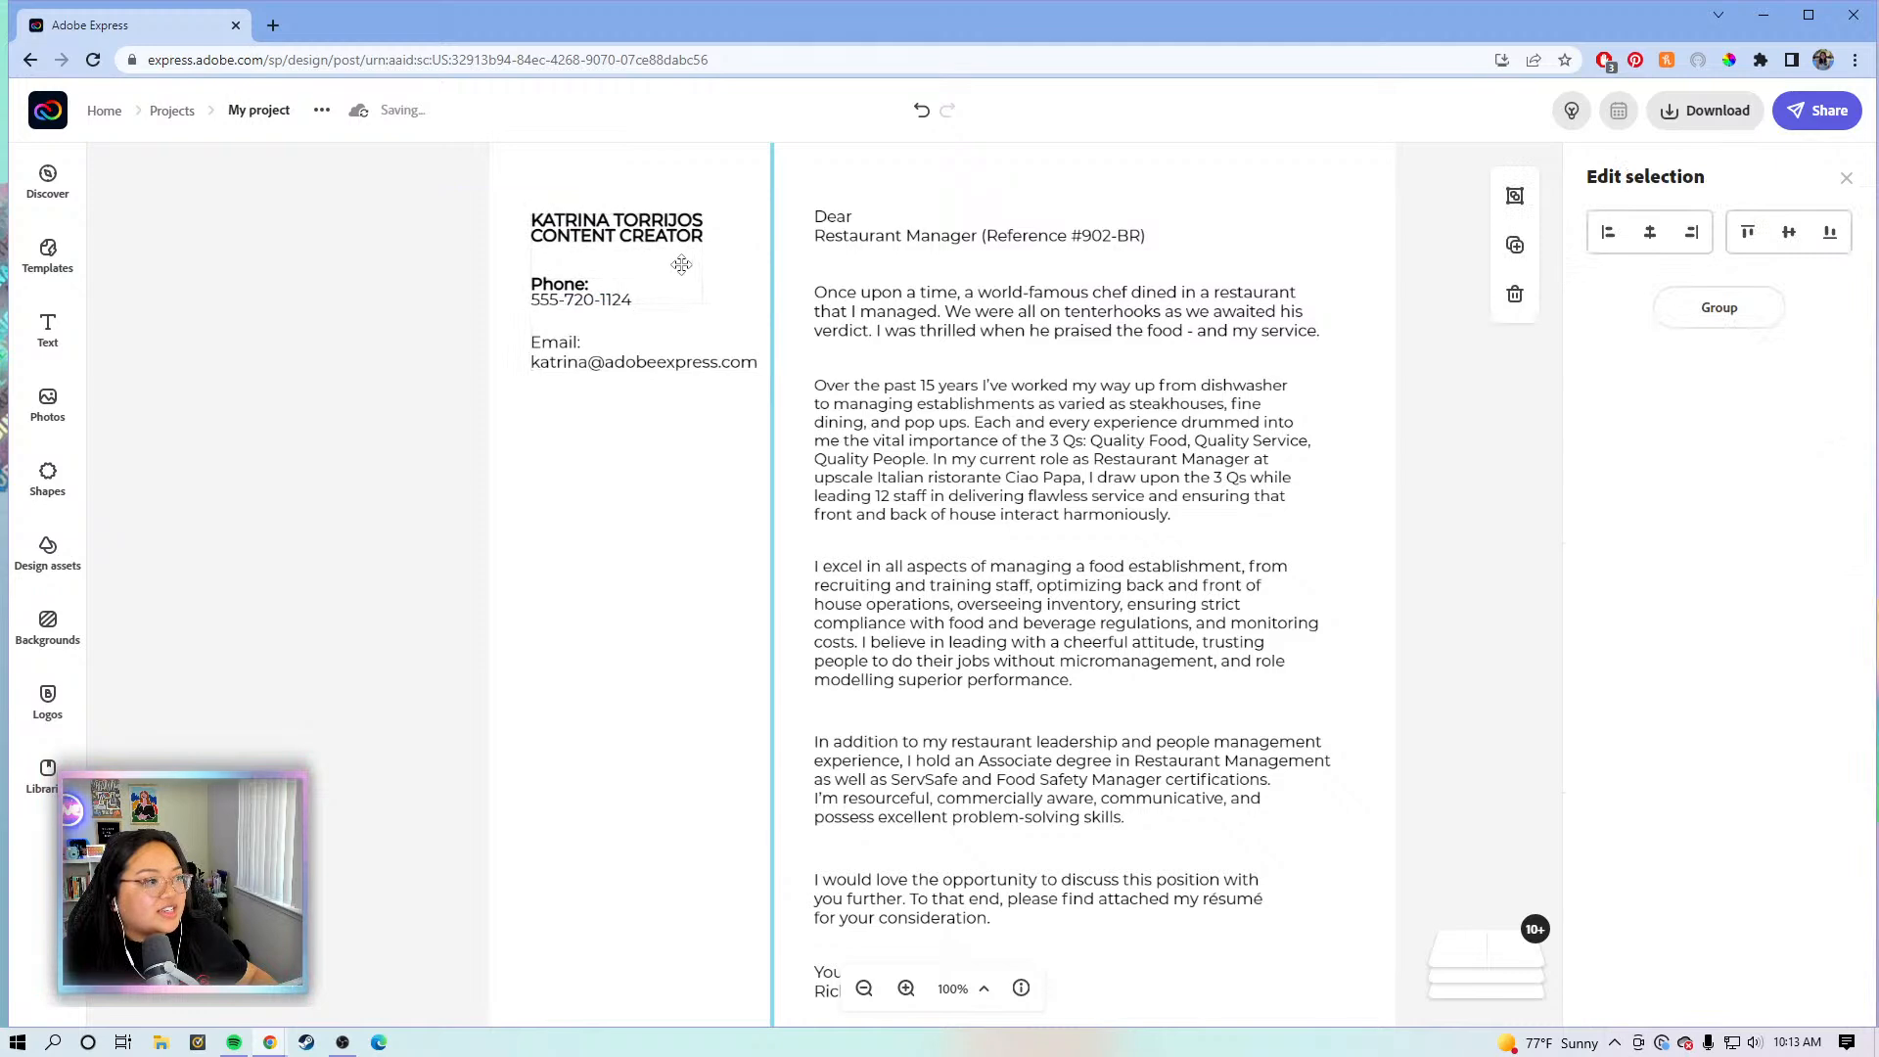
{"action": "left_click", "coordinate": [1393, 409]}
{"action": "scroll", "coordinate": [1468, 378], "scroll_direction": "up", "scroll_amount": 2}
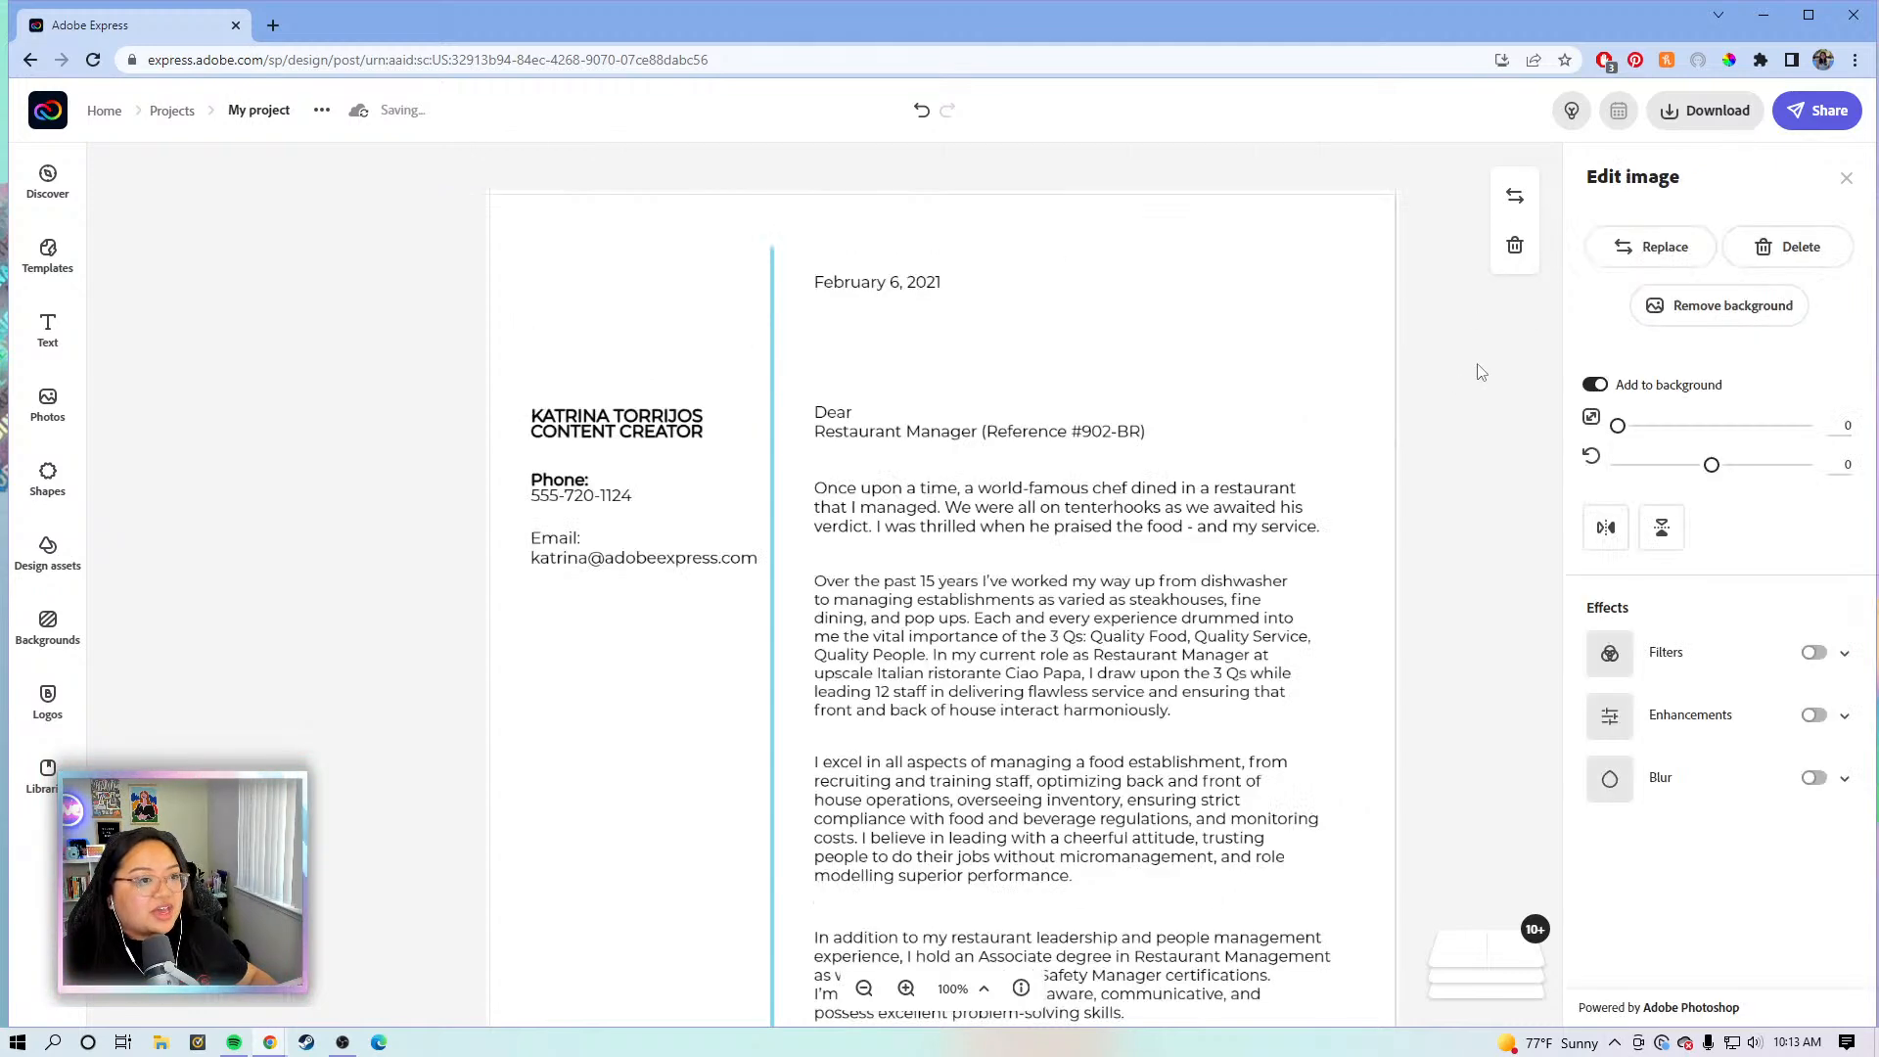
{"action": "scroll", "coordinate": [1354, 346], "scroll_direction": "down", "scroll_amount": 2}
{"action": "scroll", "coordinate": [1354, 347], "scroll_direction": "down", "scroll_amount": 1}
{"action": "scroll", "coordinate": [1116, 377], "scroll_direction": "up", "scroll_amount": 1}
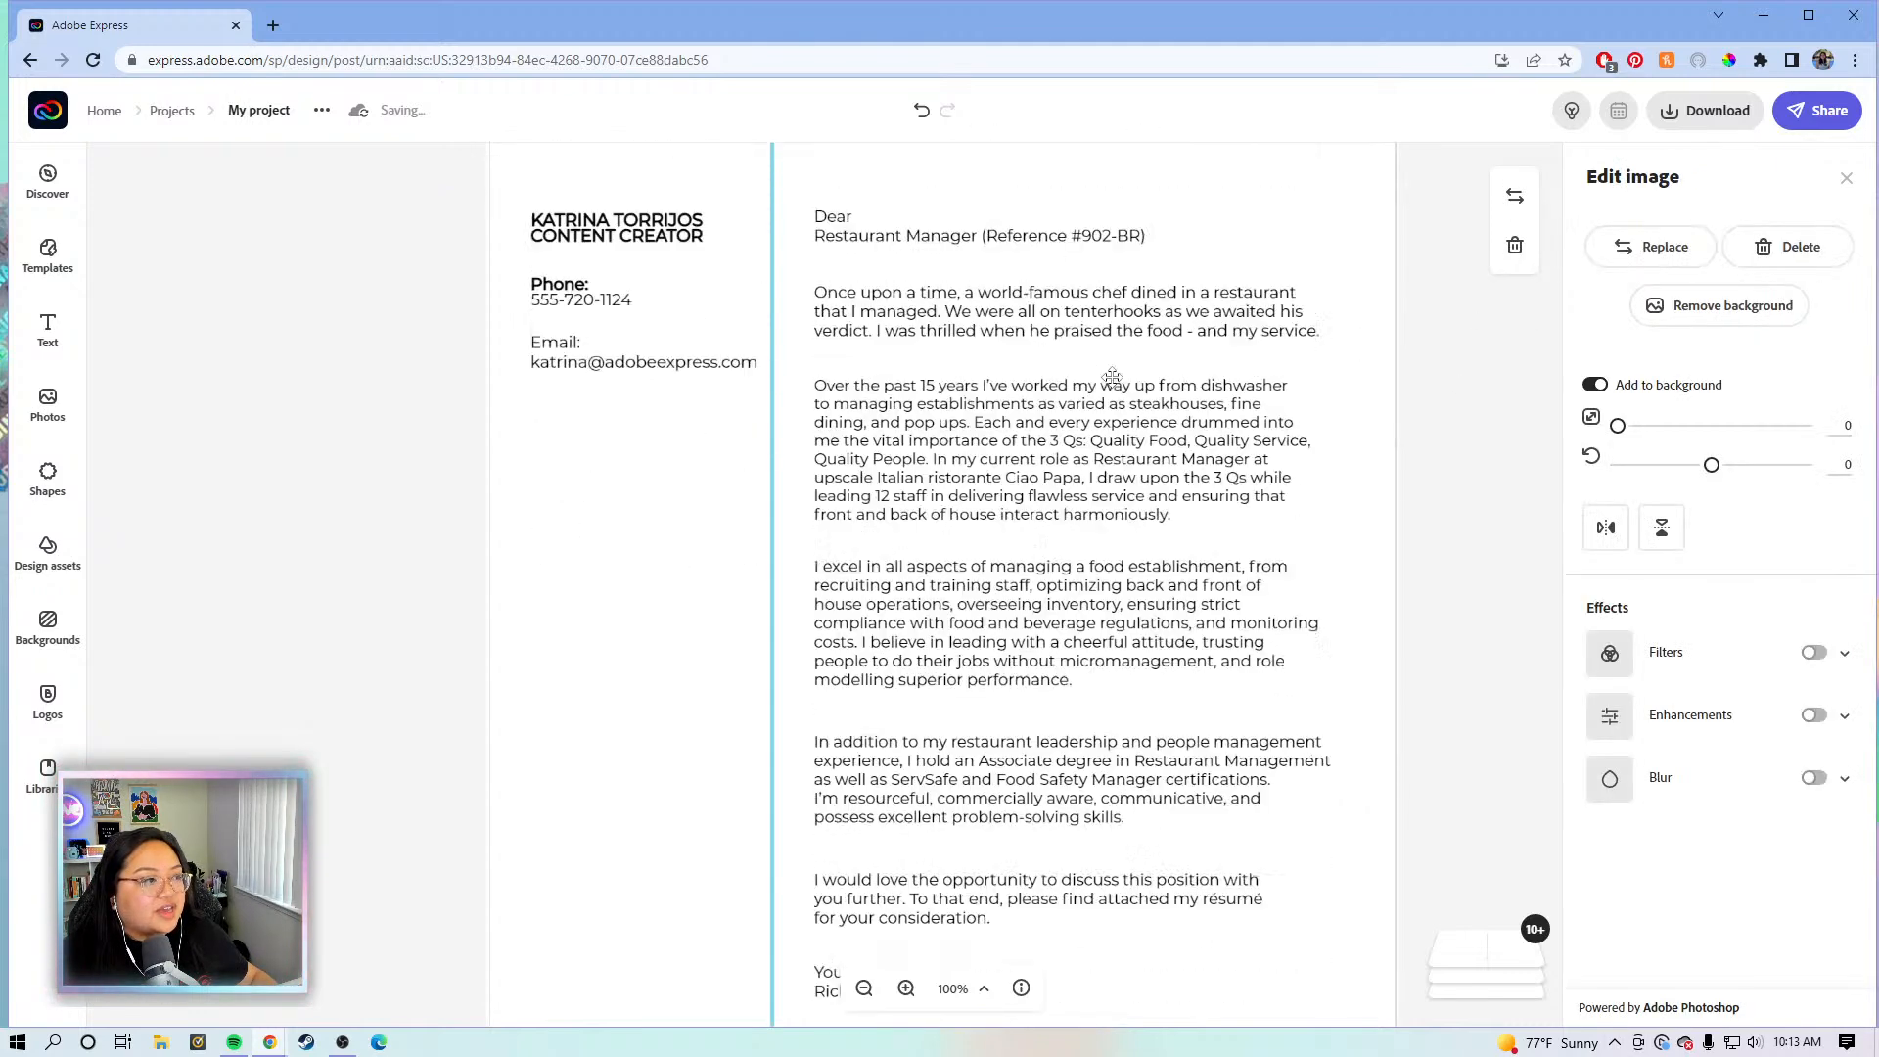
{"action": "scroll", "coordinate": [983, 327], "scroll_direction": "up", "scroll_amount": 1}
- Replace 'Restaurant Manager' with 'Hiring Manager' in the salutation and place a copy above it
{"action": "left_click", "coordinate": [946, 338]}
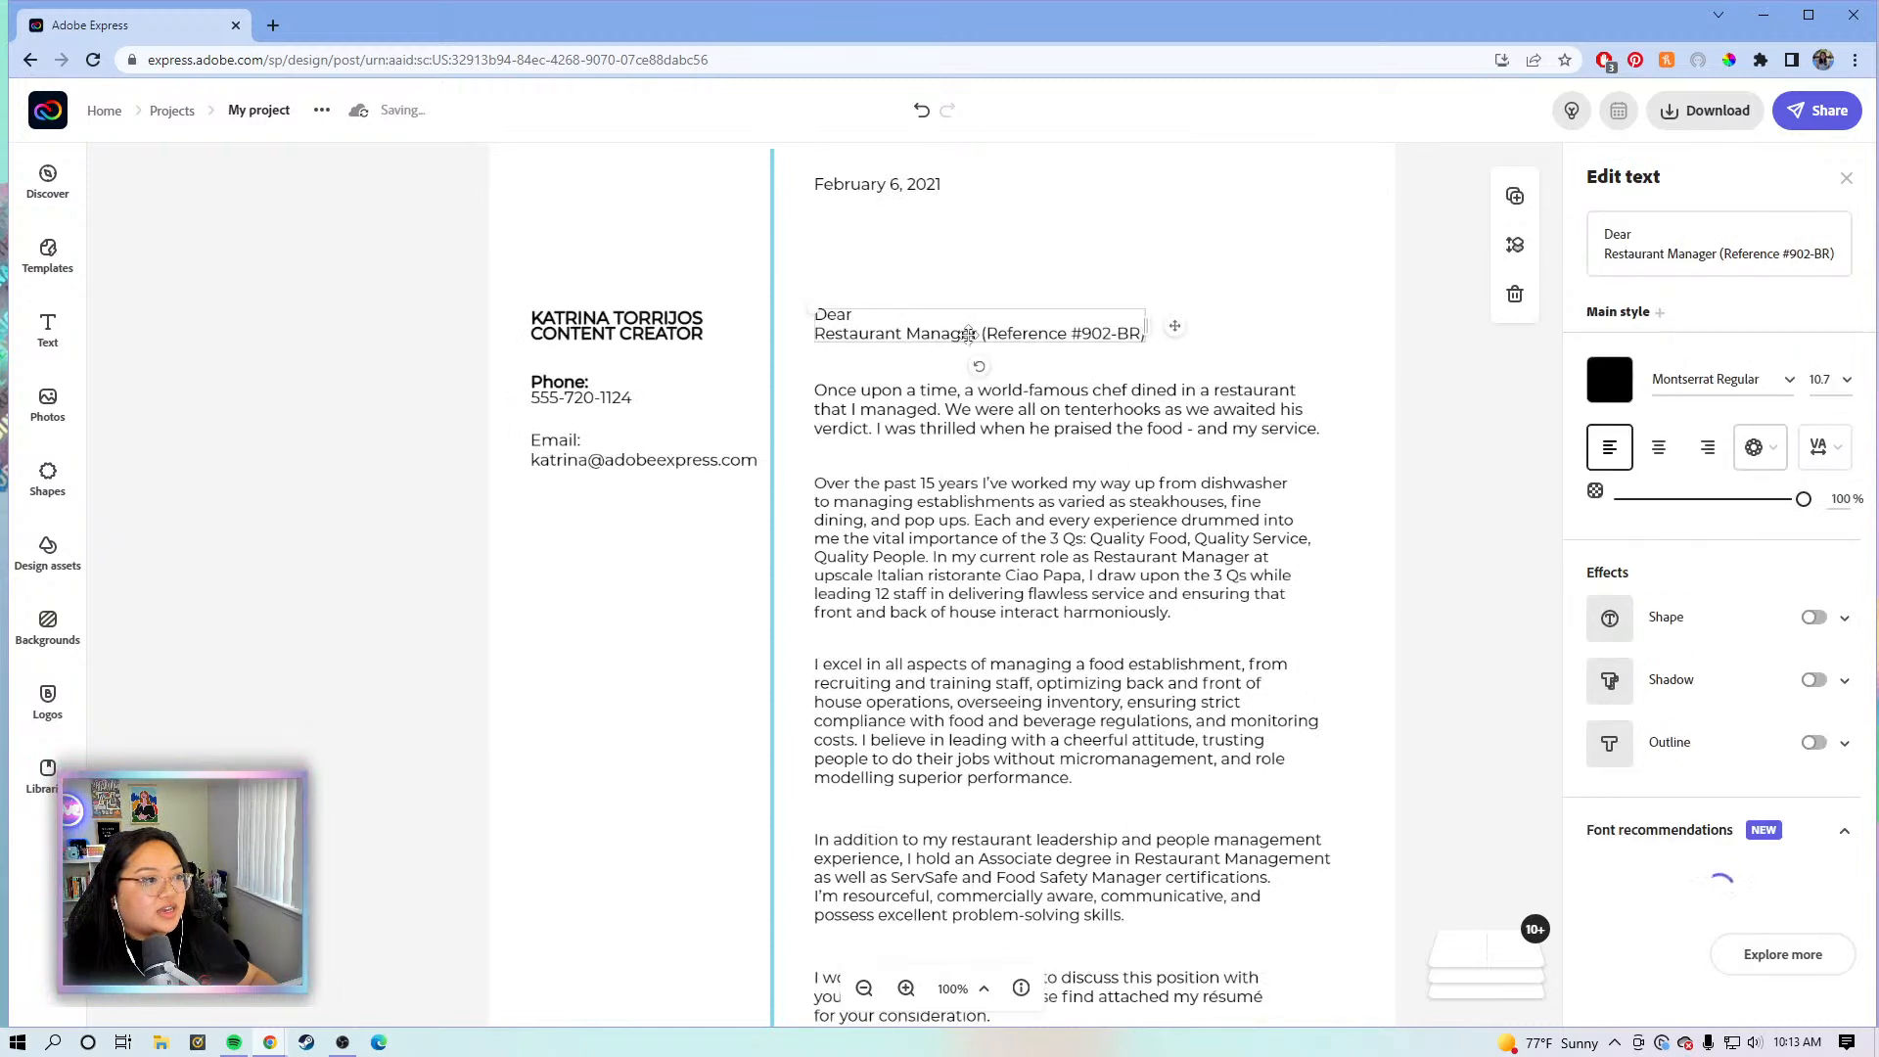
{"action": "left_click", "coordinate": [1669, 253]}
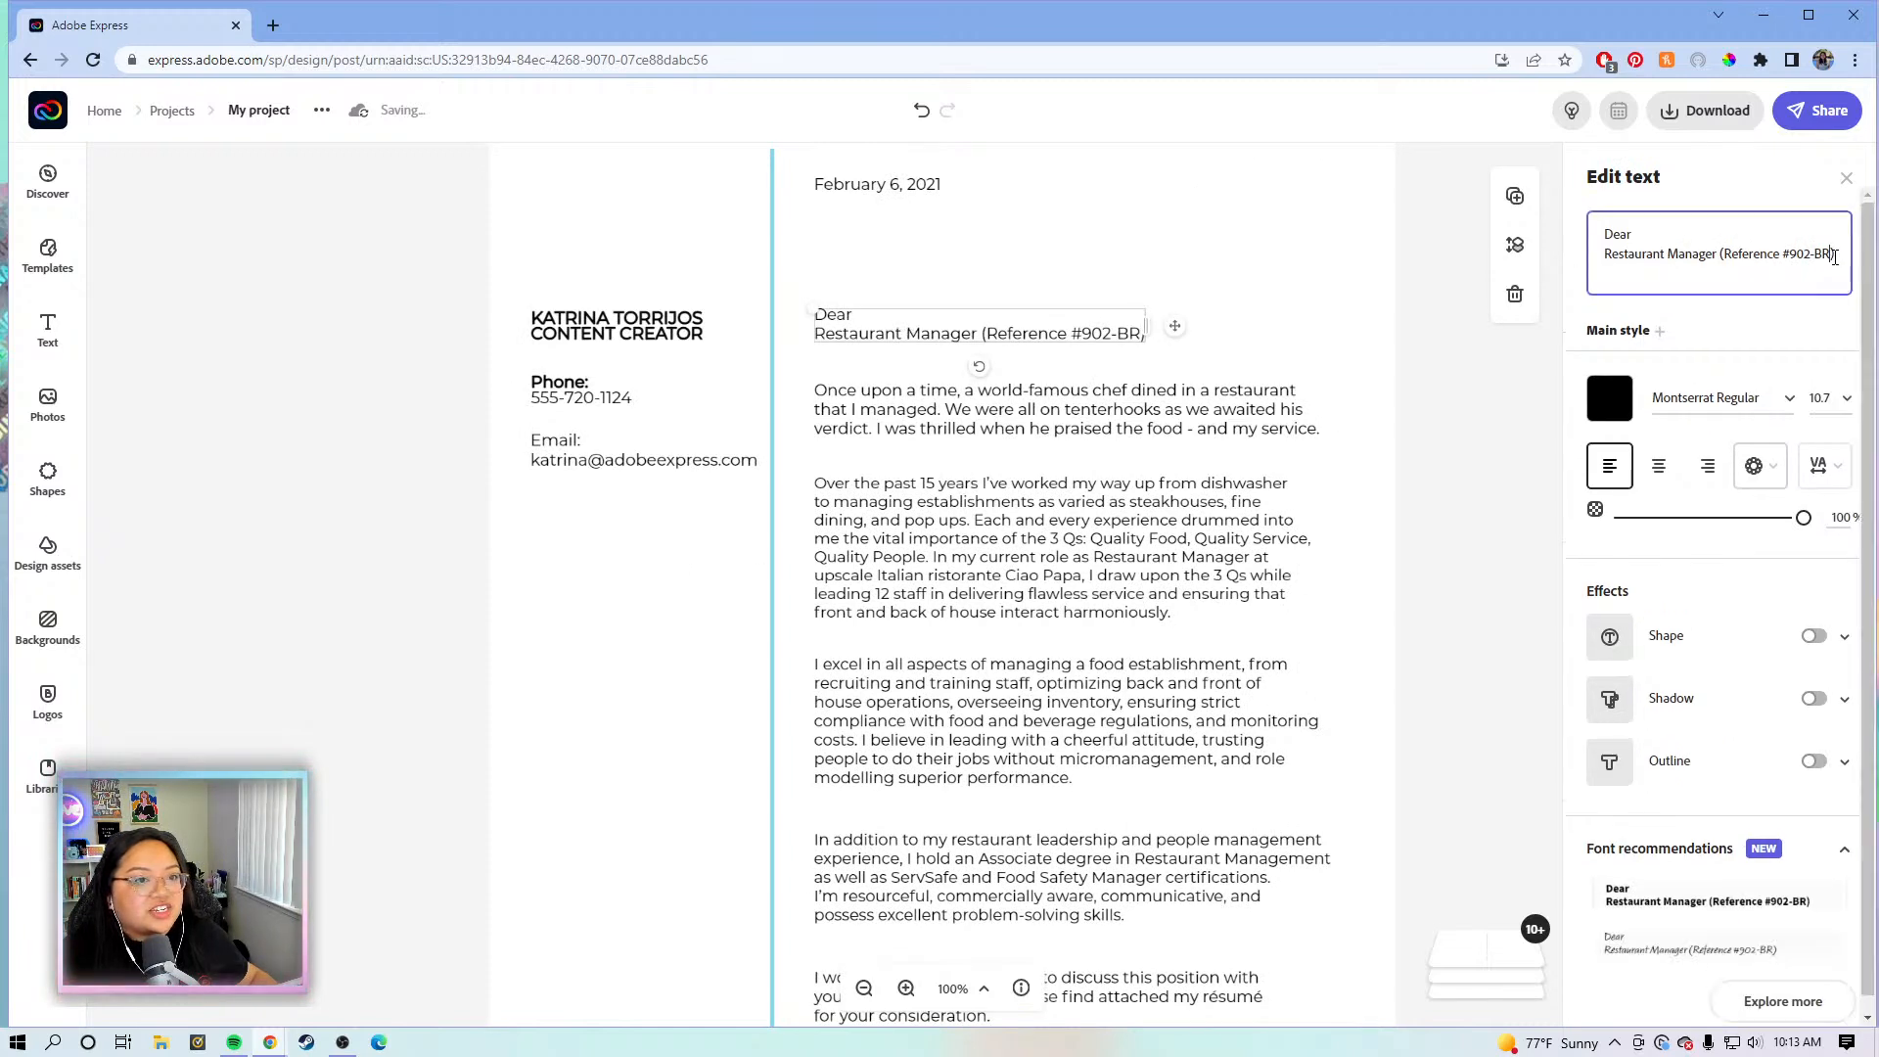
{"action": "left_click_drag", "start_coordinate": [1836, 253], "coordinate": [1610, 266]}
{"action": "type", "text": "H"}
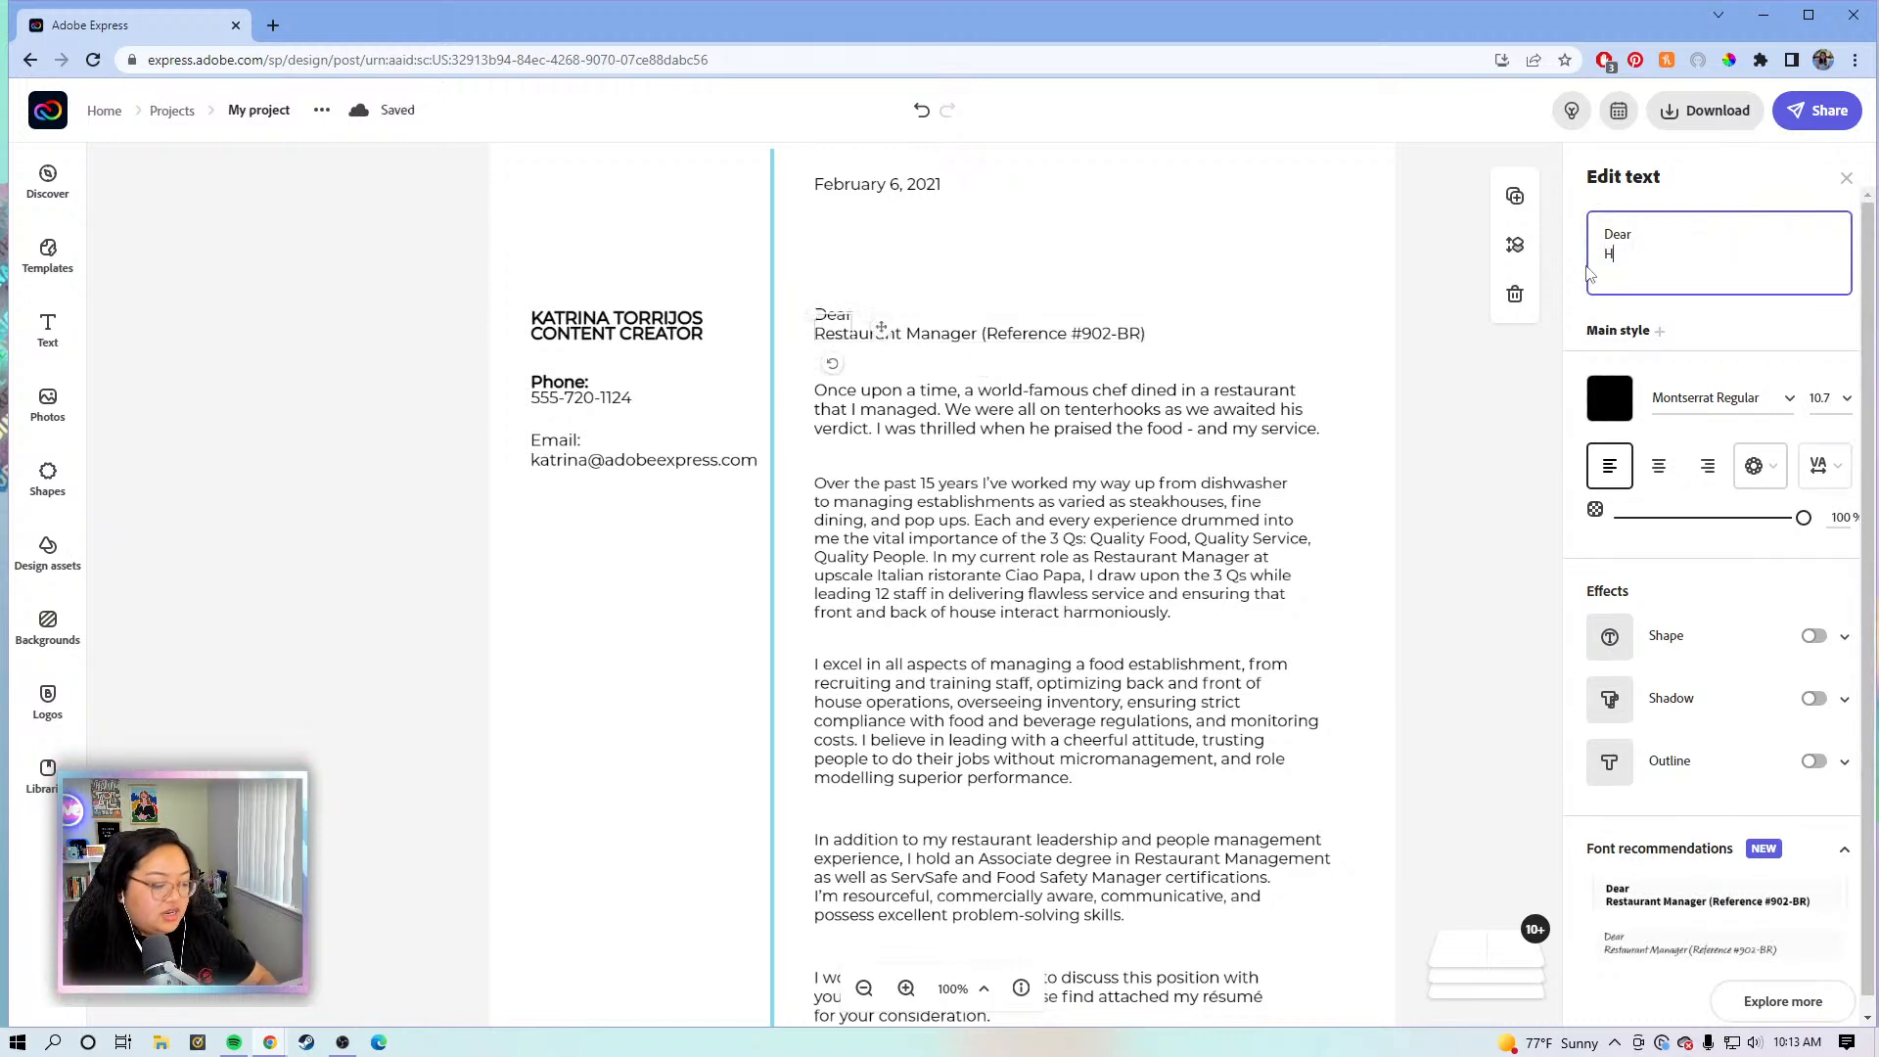
{"action": "type", "text": "iring Manager"}
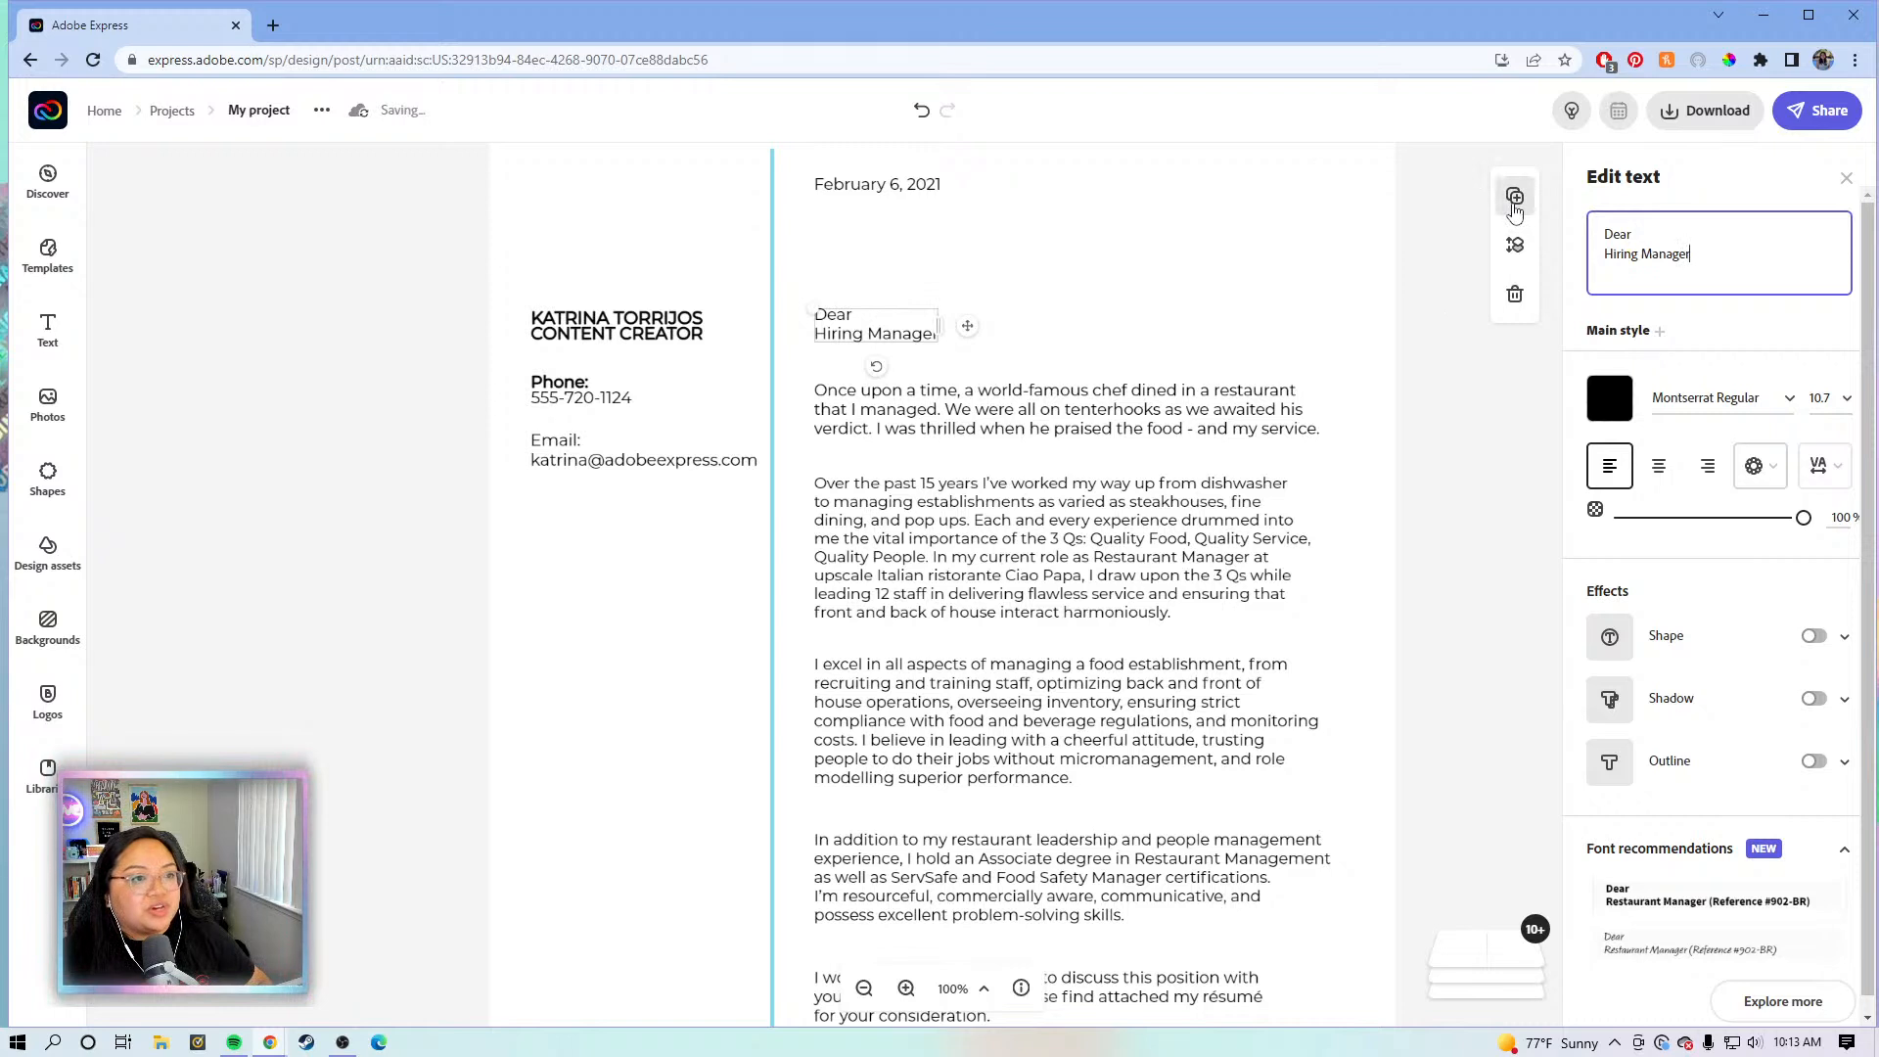
{"action": "left_click_drag", "start_coordinate": [963, 334], "coordinate": [963, 257]}
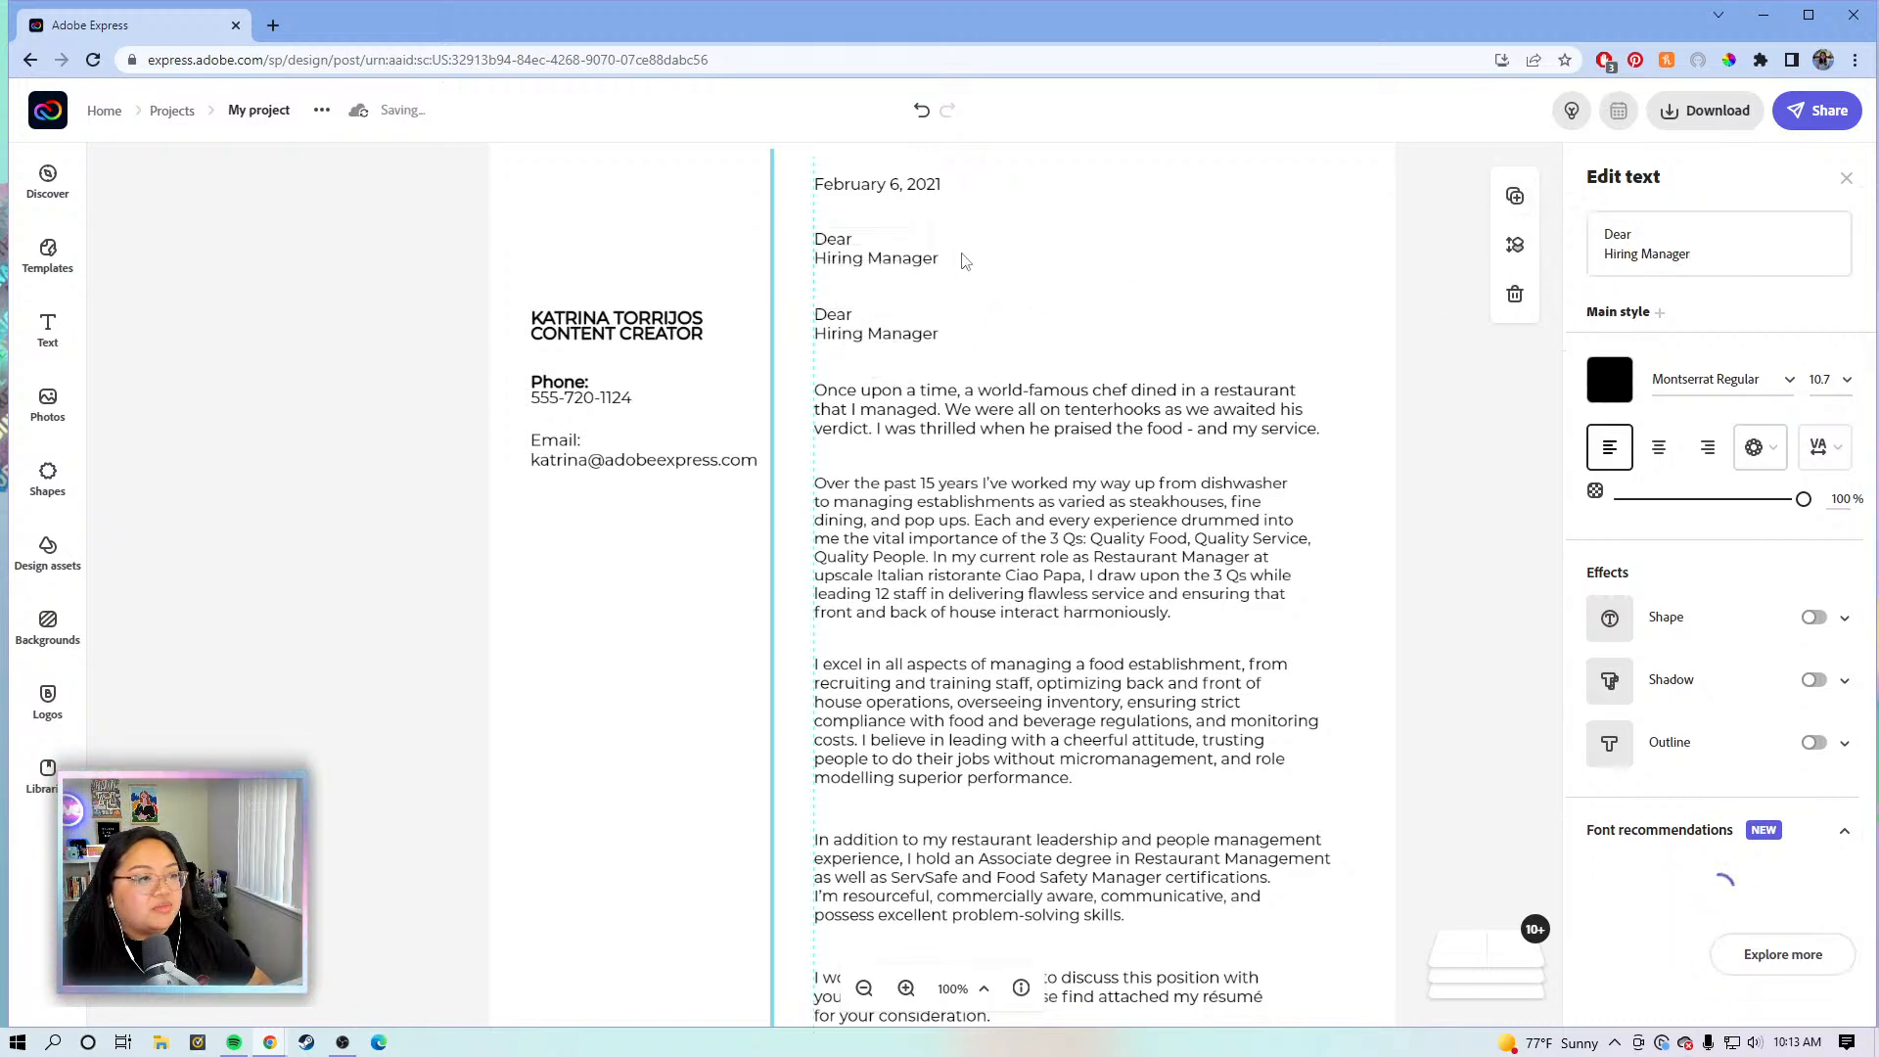
- Replace the copied text with lines 'Employer Address', '123 Address Dr.', 'City, State' and 'Zip'
{"action": "left_click", "coordinate": [1650, 241]}
{"action": "left_click_drag", "start_coordinate": [1691, 256], "coordinate": [1580, 223]}
{"action": "key", "text": "BackSpace"}
{"action": "type", "text": "[E"}
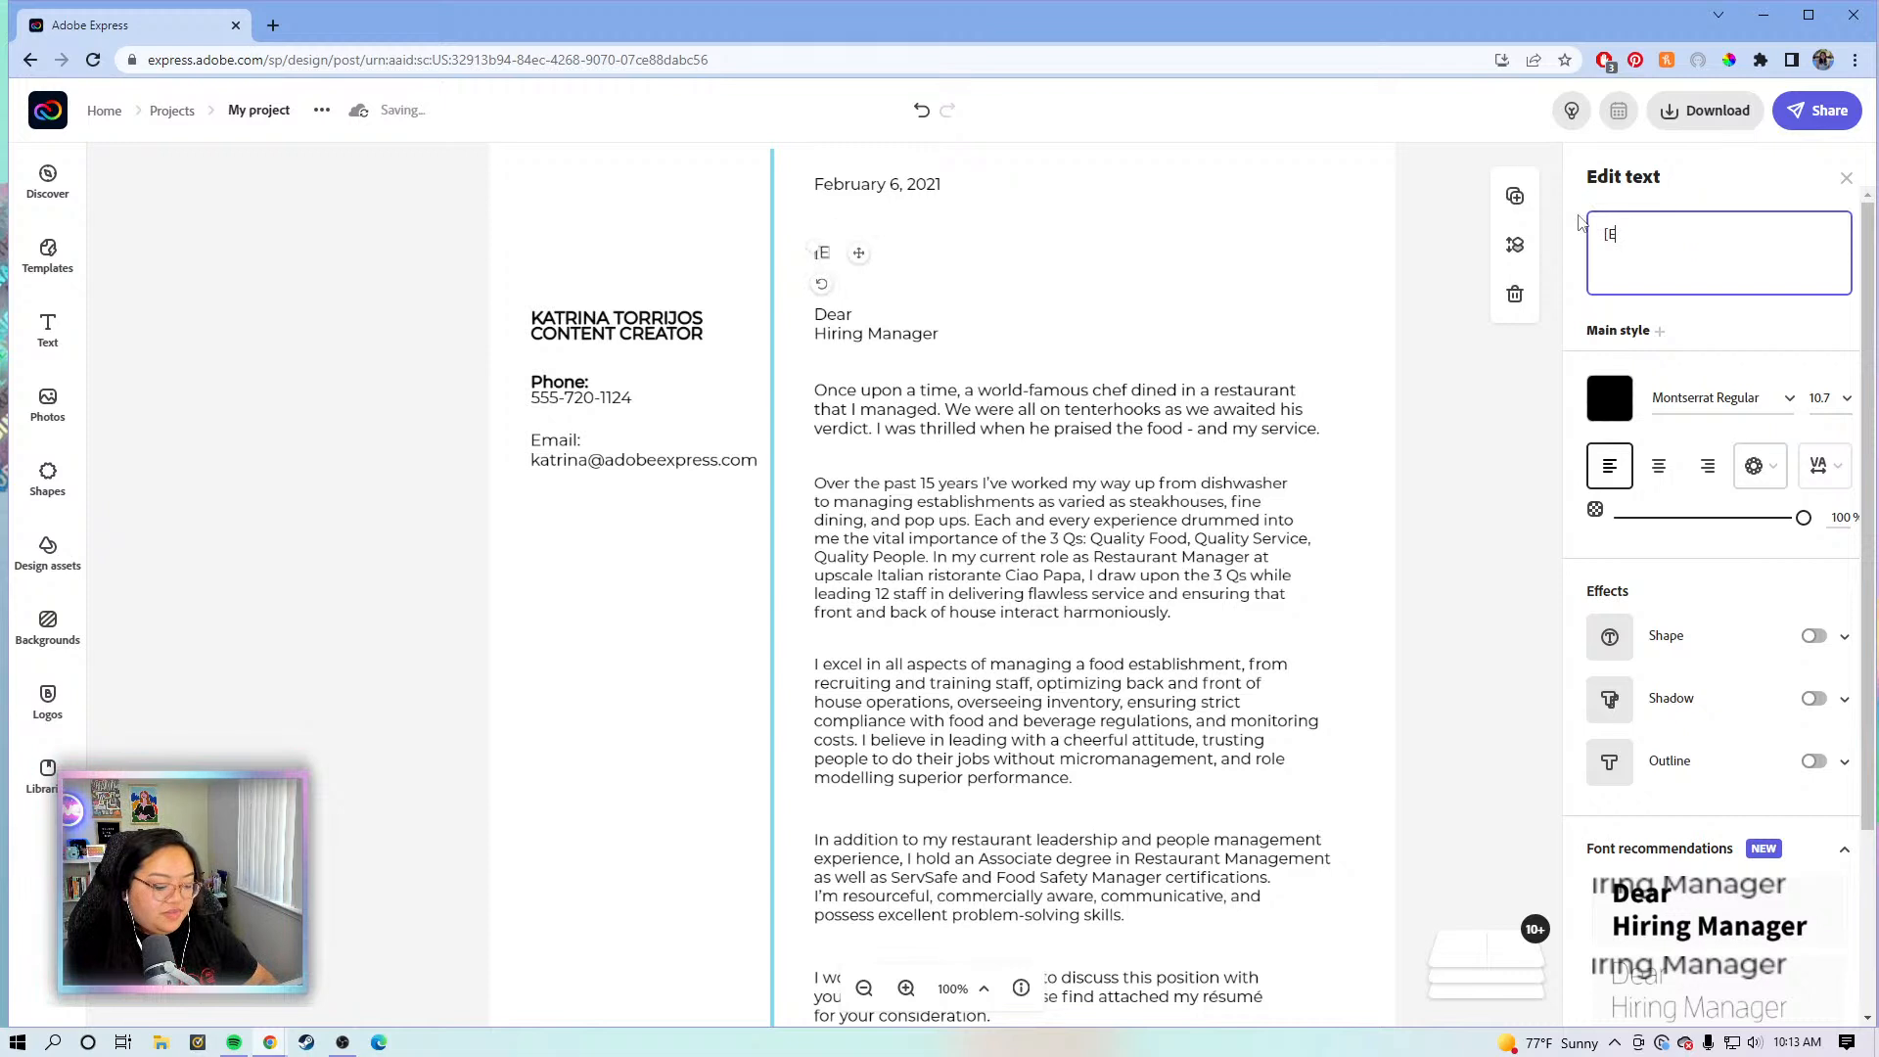
{"action": "type", "text": "m"}
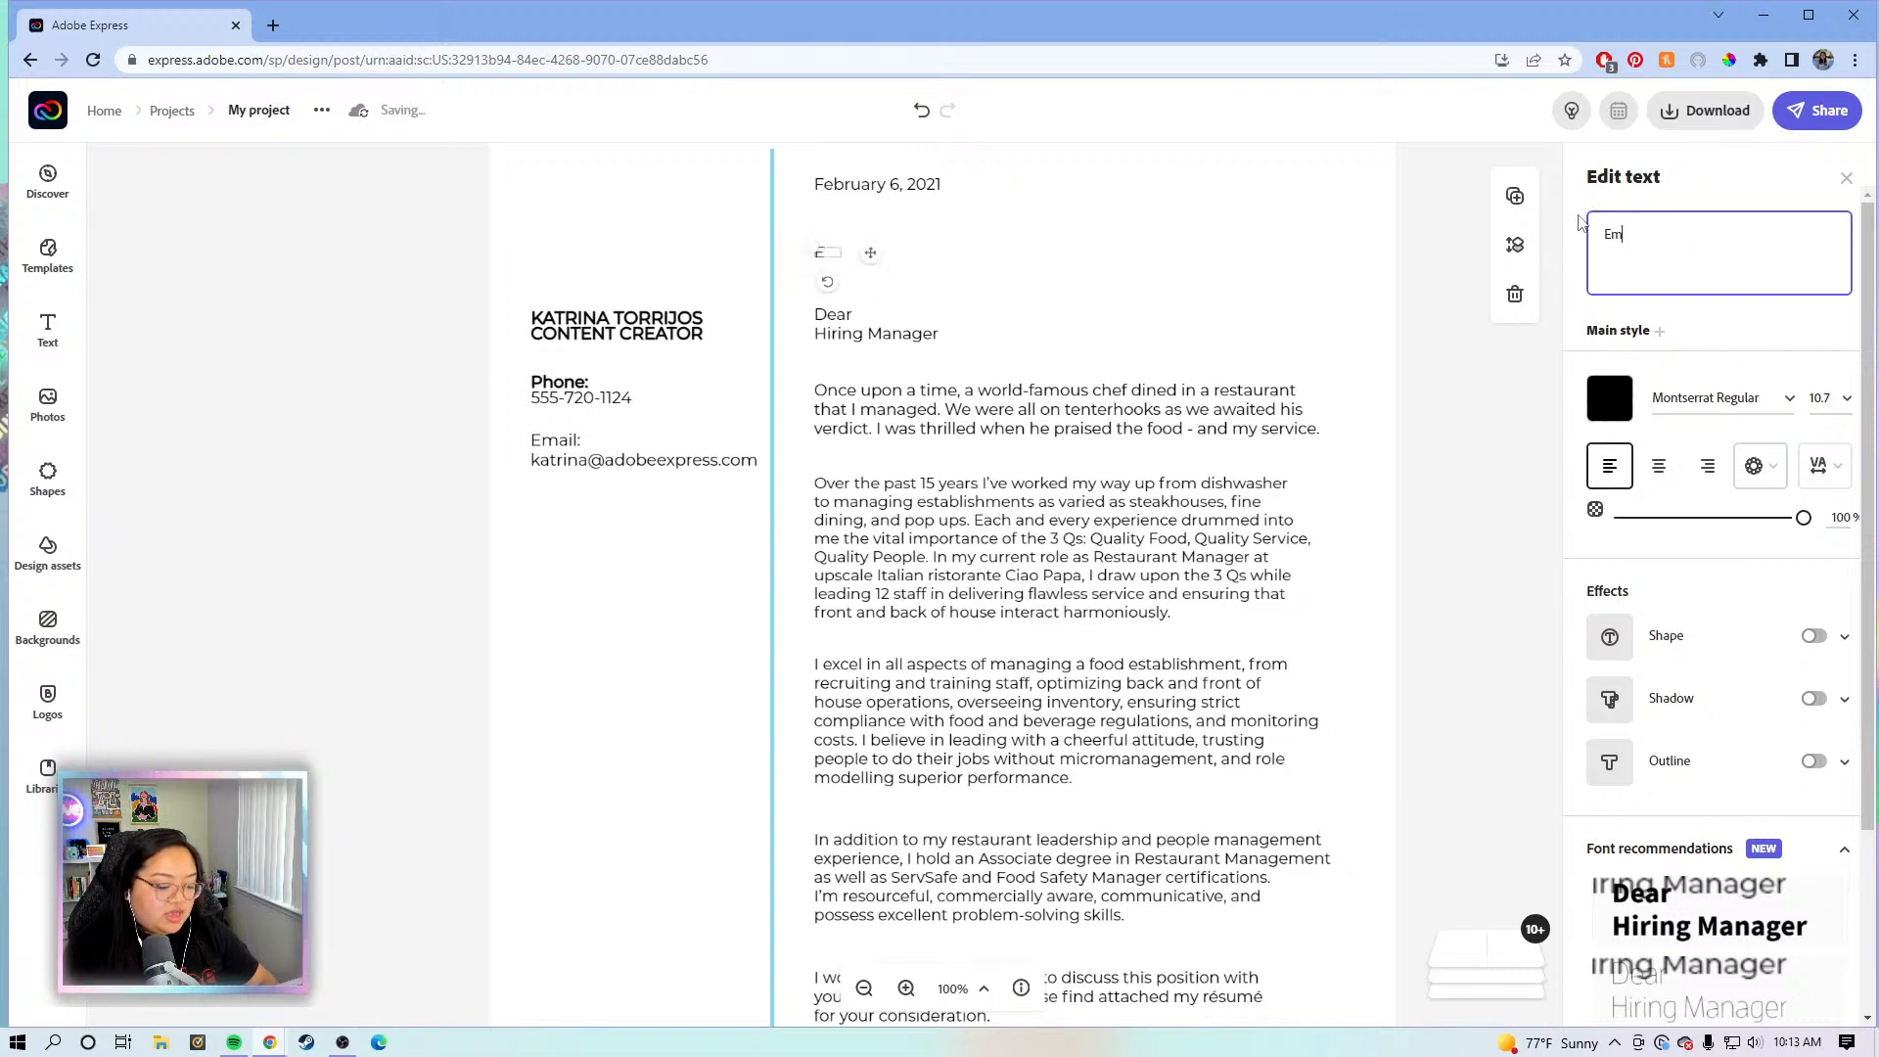
{"action": "type", "text": "ployer A"}
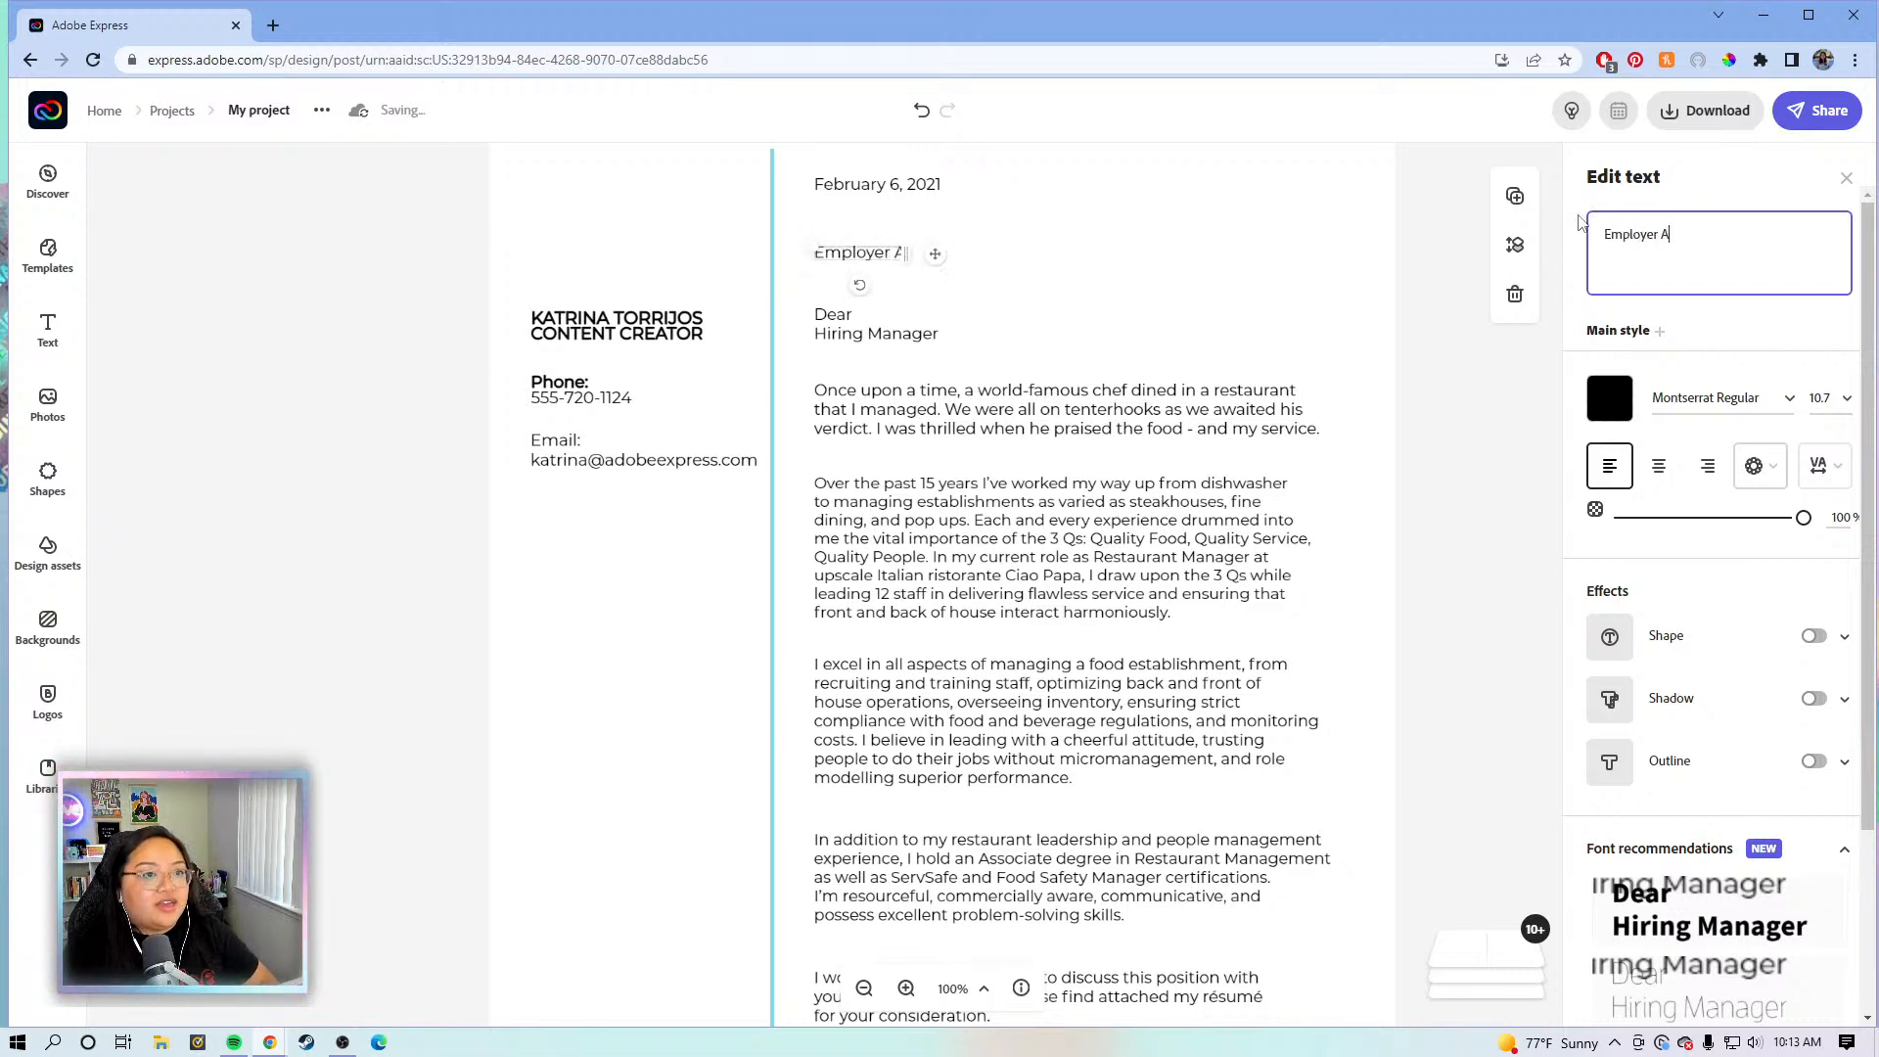
{"action": "type", "text": "dress"}
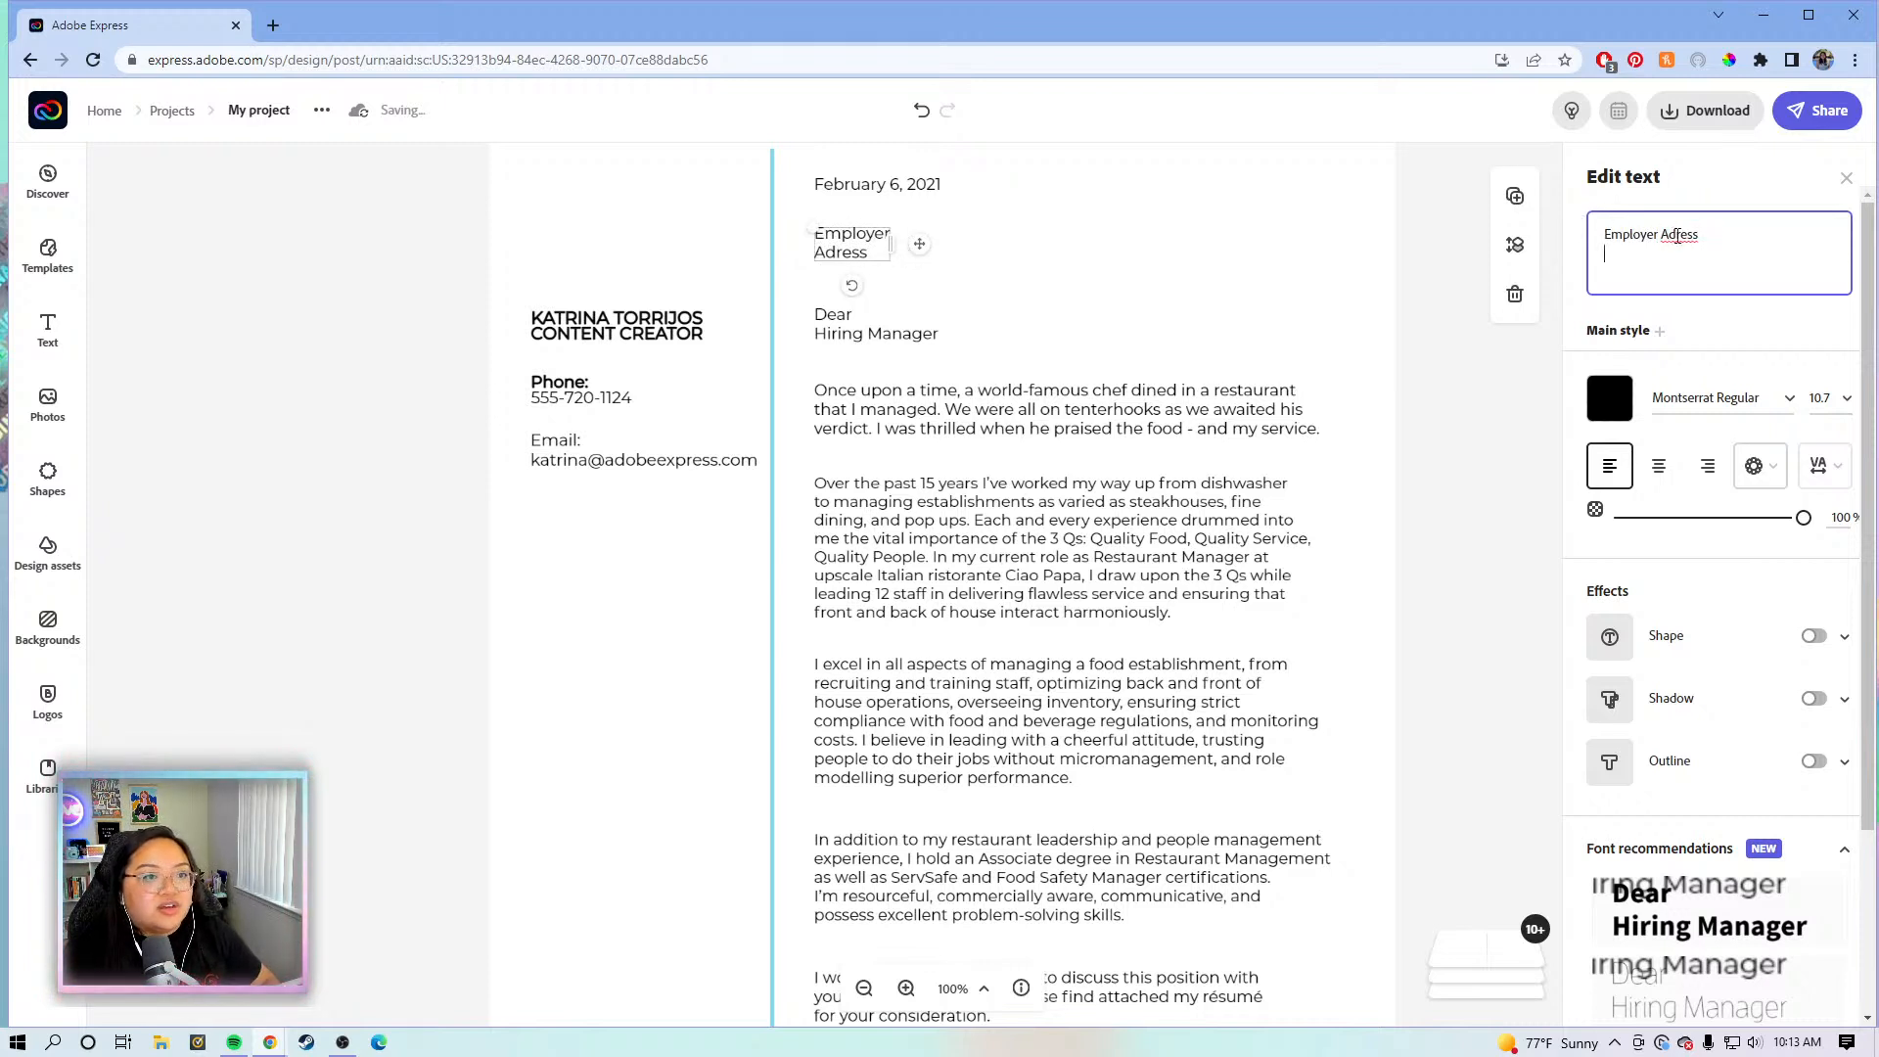
{"action": "type", "text": "d"}
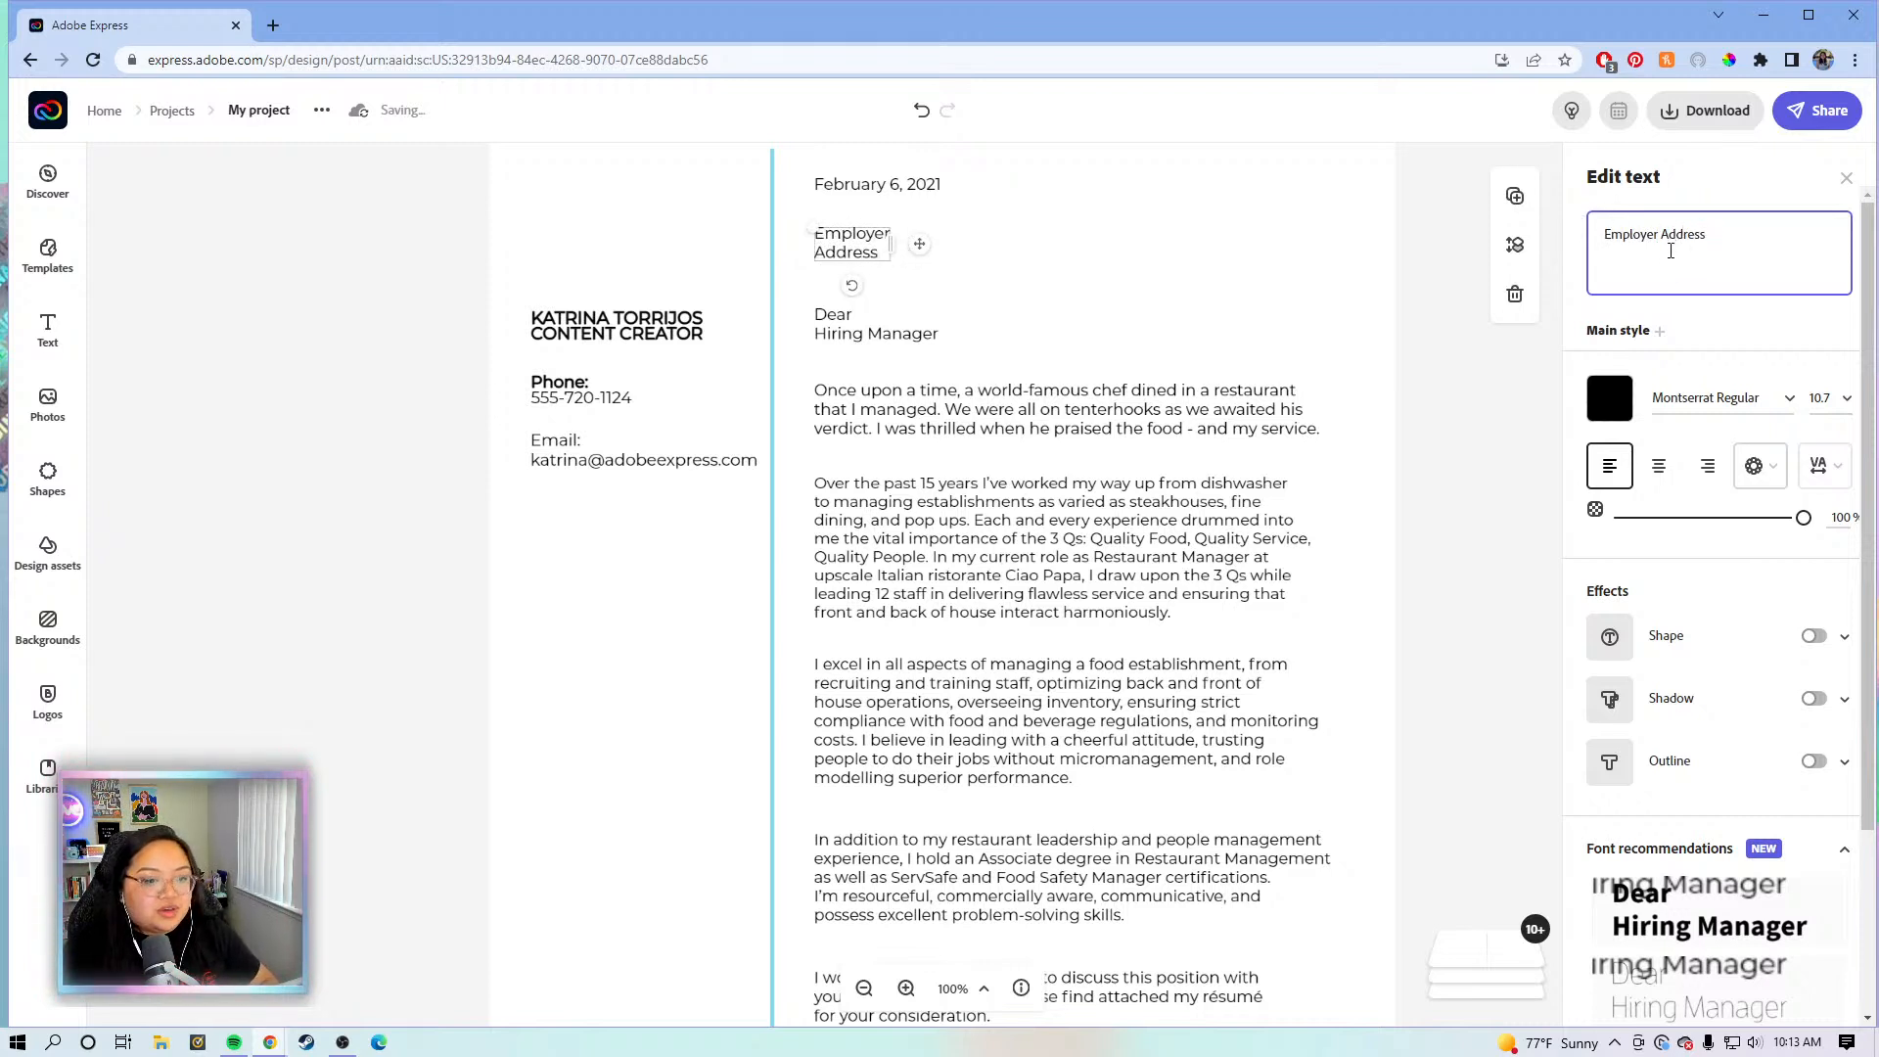
{"action": "key", "text": "Return"}
{"action": "type", "text": "123"}
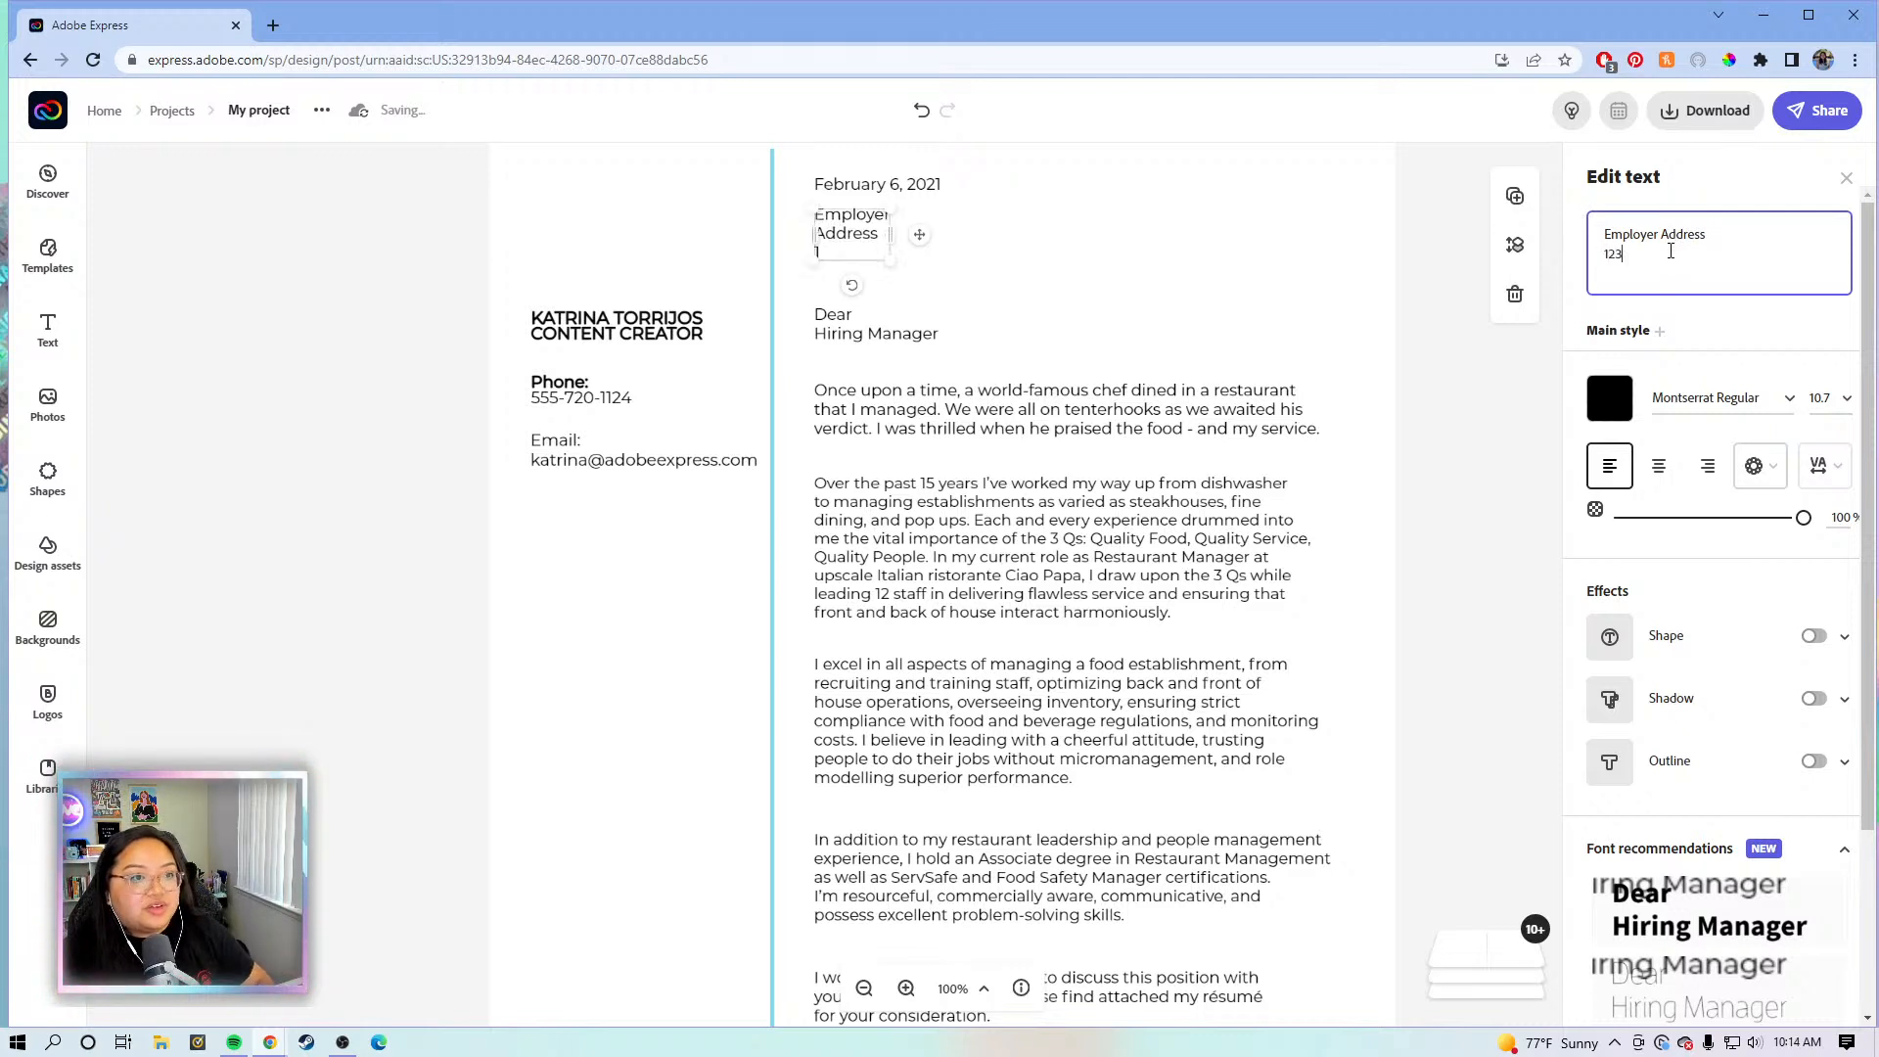
{"action": "type", "text": " Address"}
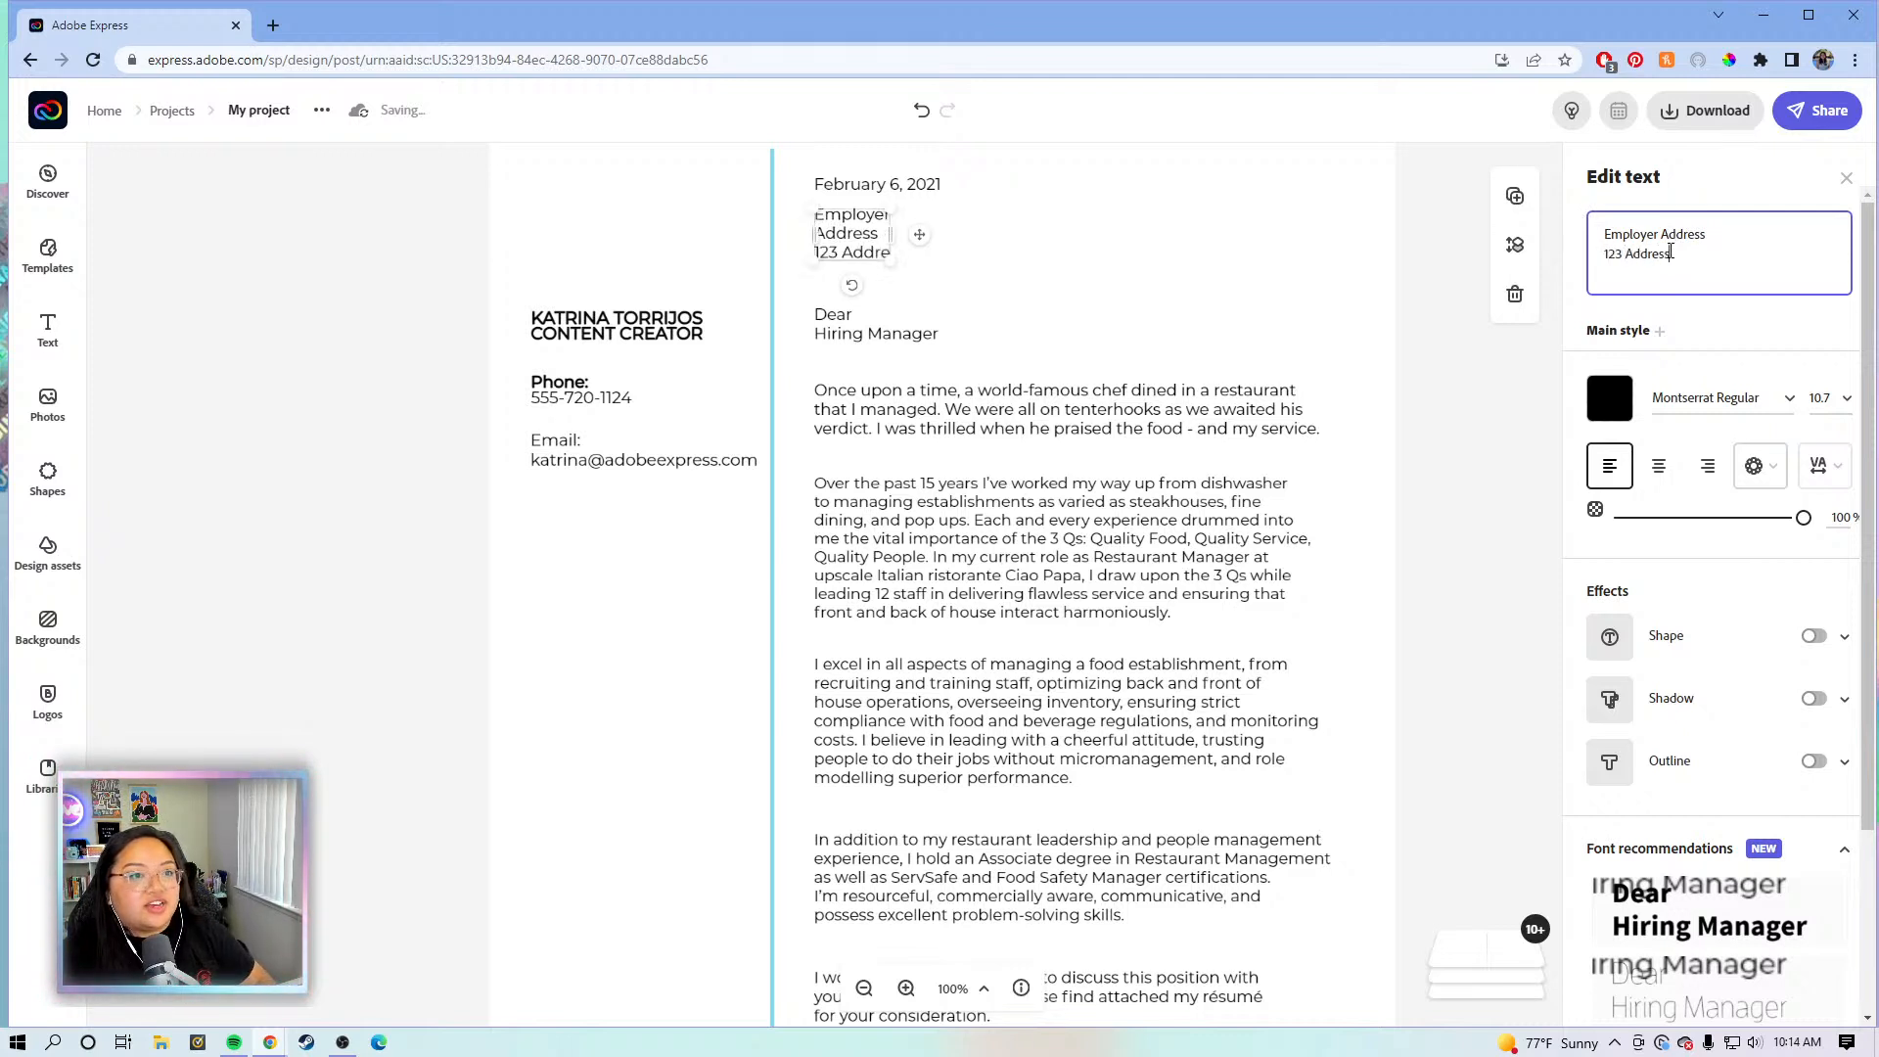
{"action": "type", "text": " Dr,"}
{"action": "key", "text": "Return"}
{"action": "key", "text": "BackSpace"}
{"action": "key", "text": "BackSpace"}
{"action": "type", "text": "."}
{"action": "key", "text": "Return"}
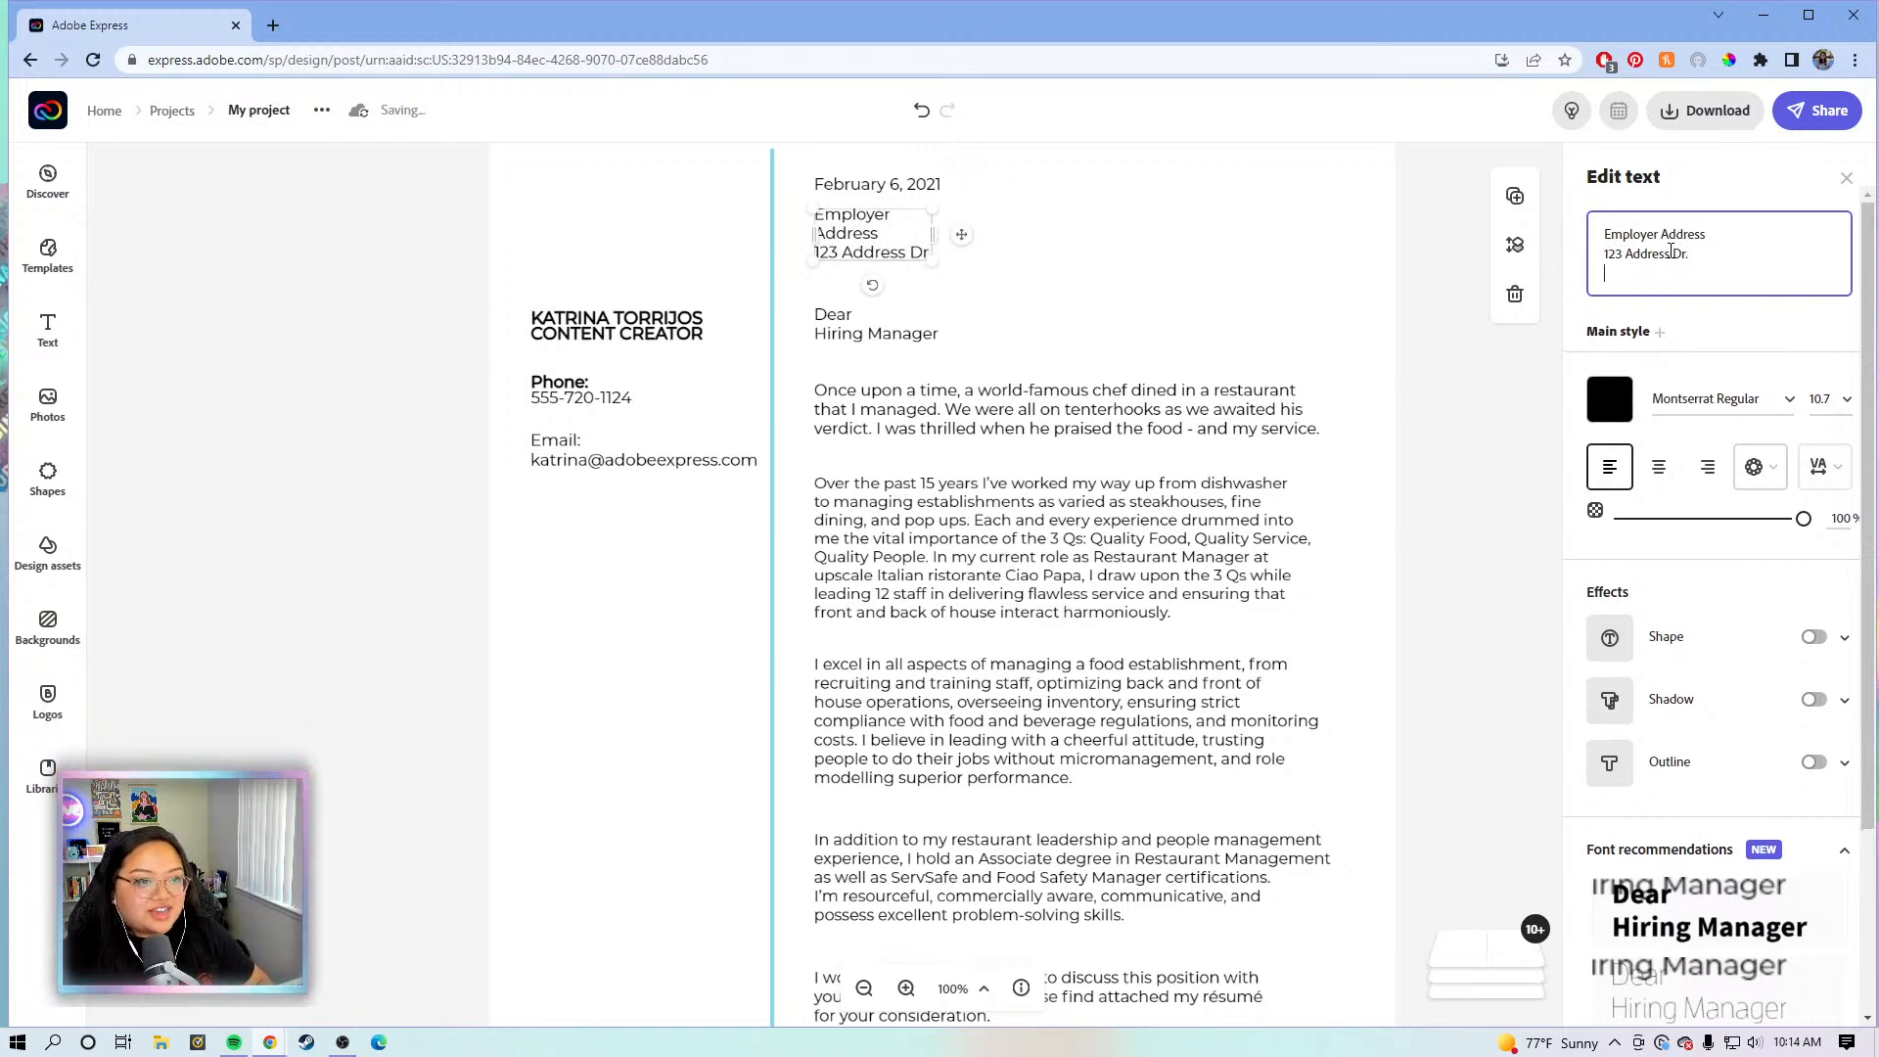
{"action": "type", "text": "C"}
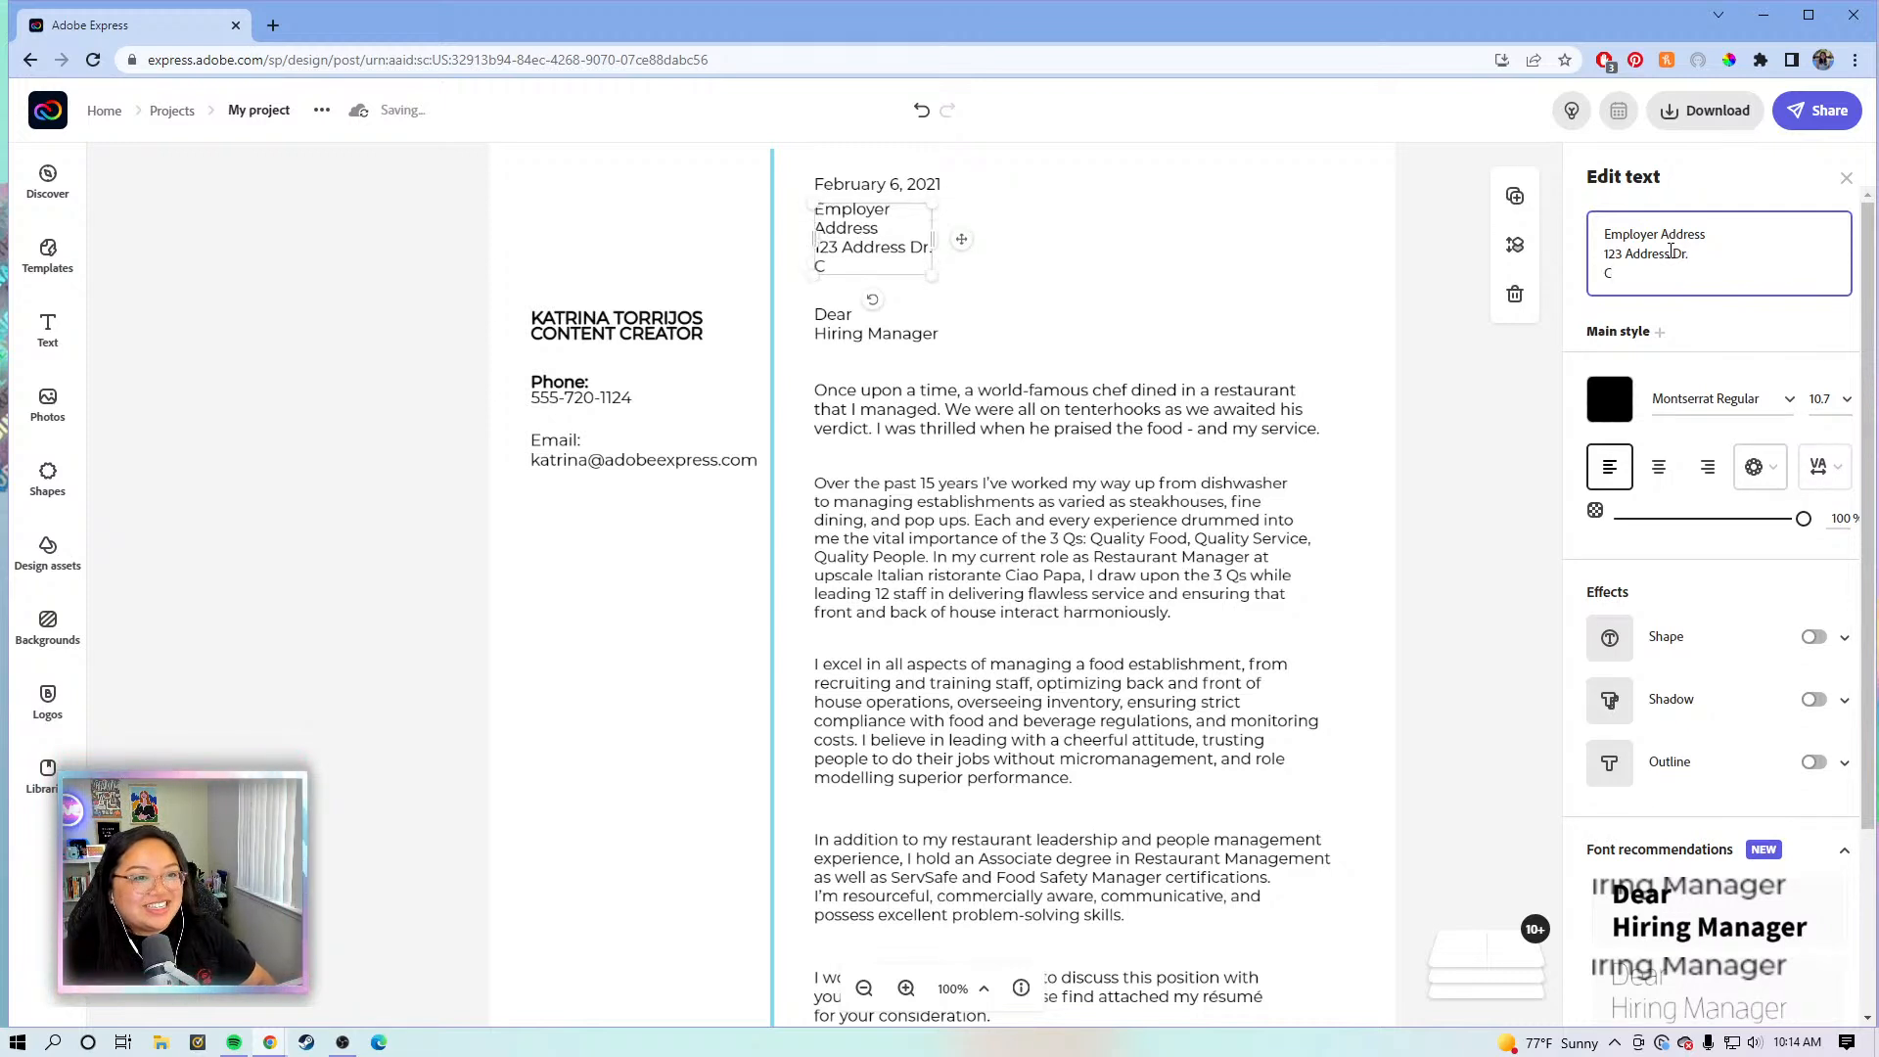
{"action": "type", "text": "ity, State"}
{"action": "key", "text": "Return"}
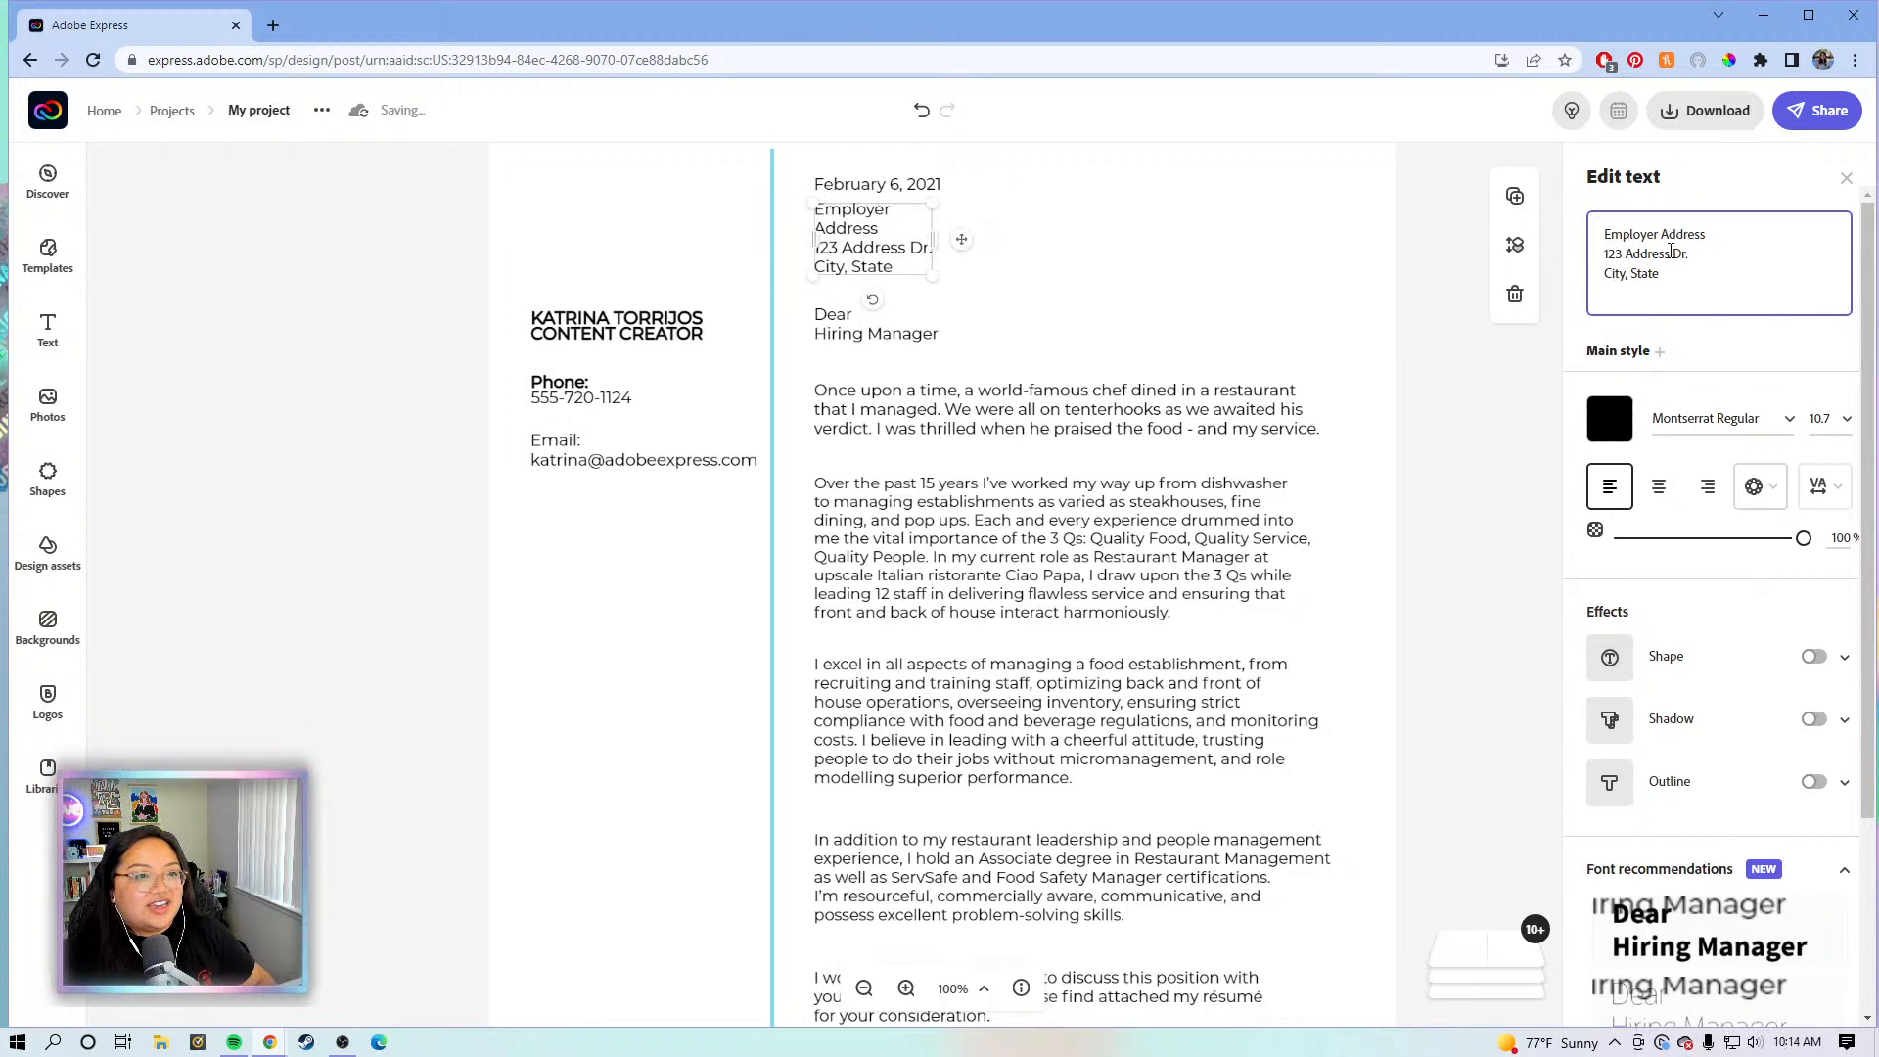
{"action": "key", "text": "BackSpace"}
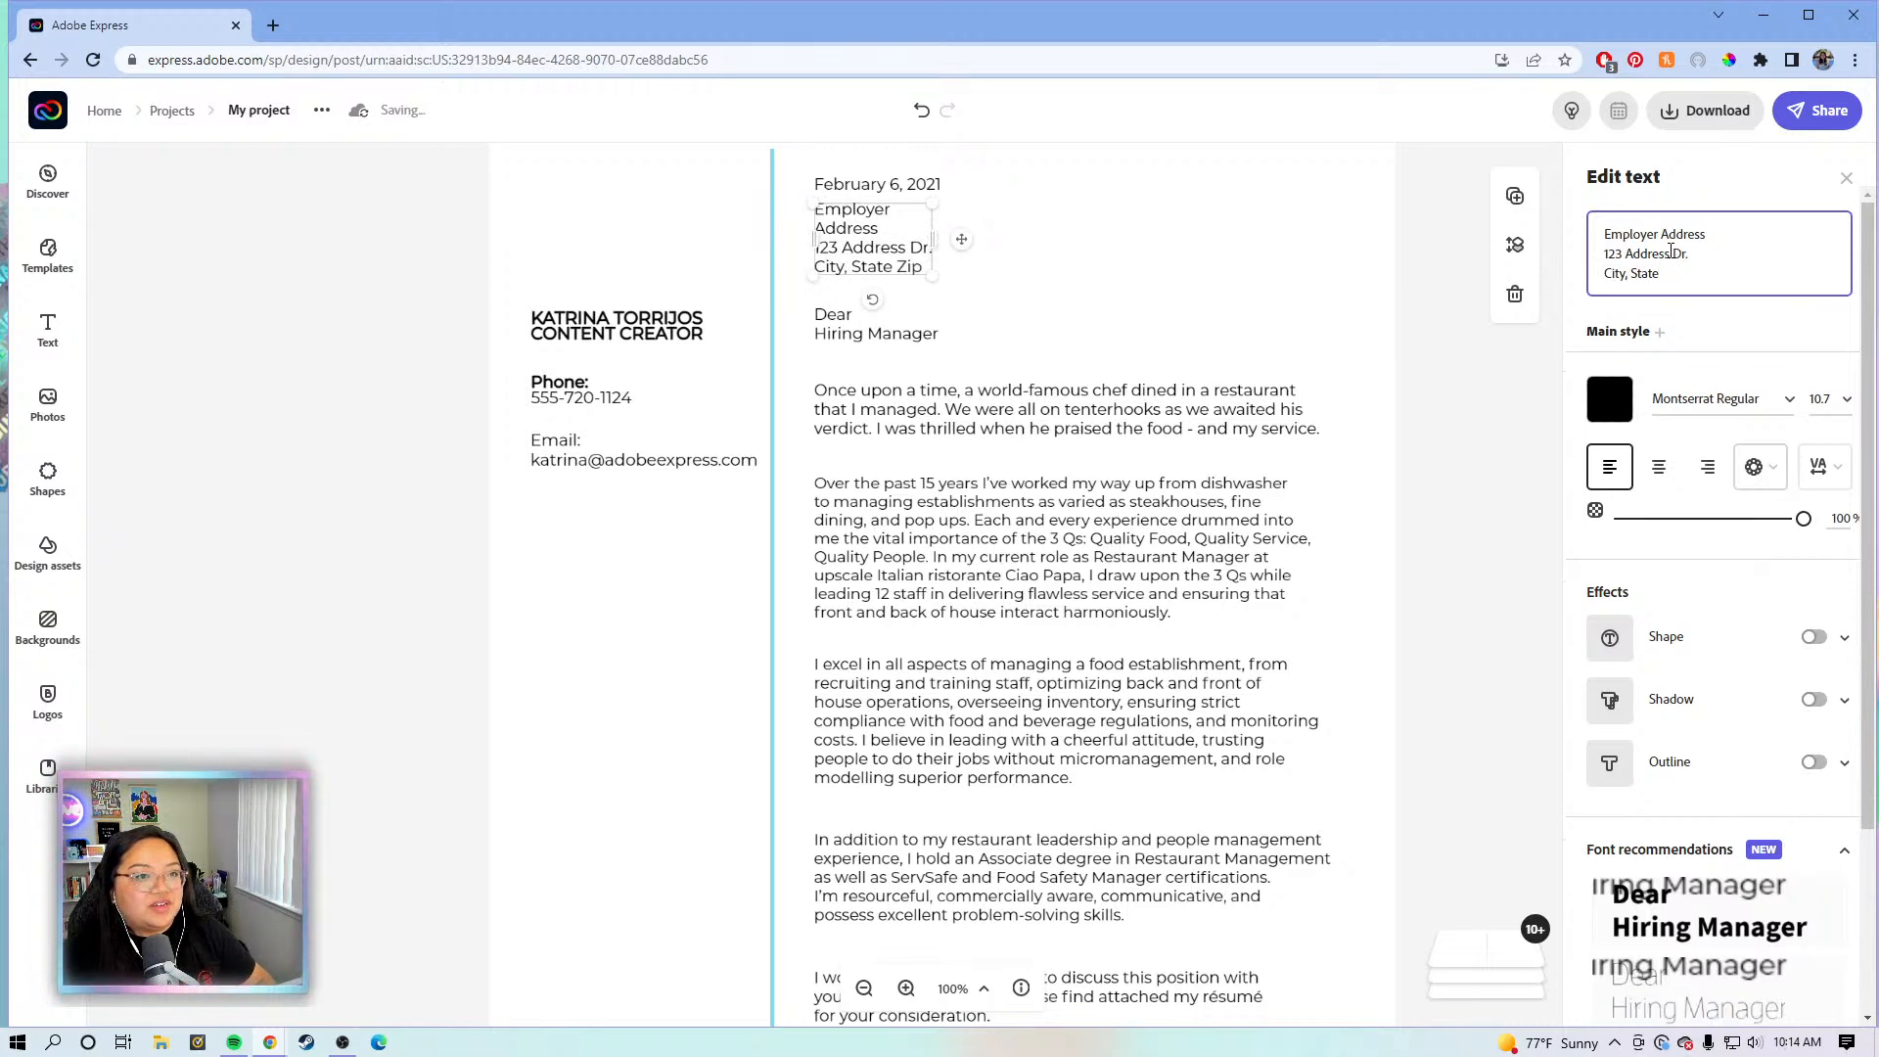
{"action": "key", "text": "Return"}
{"action": "type", "text": "Zip"}
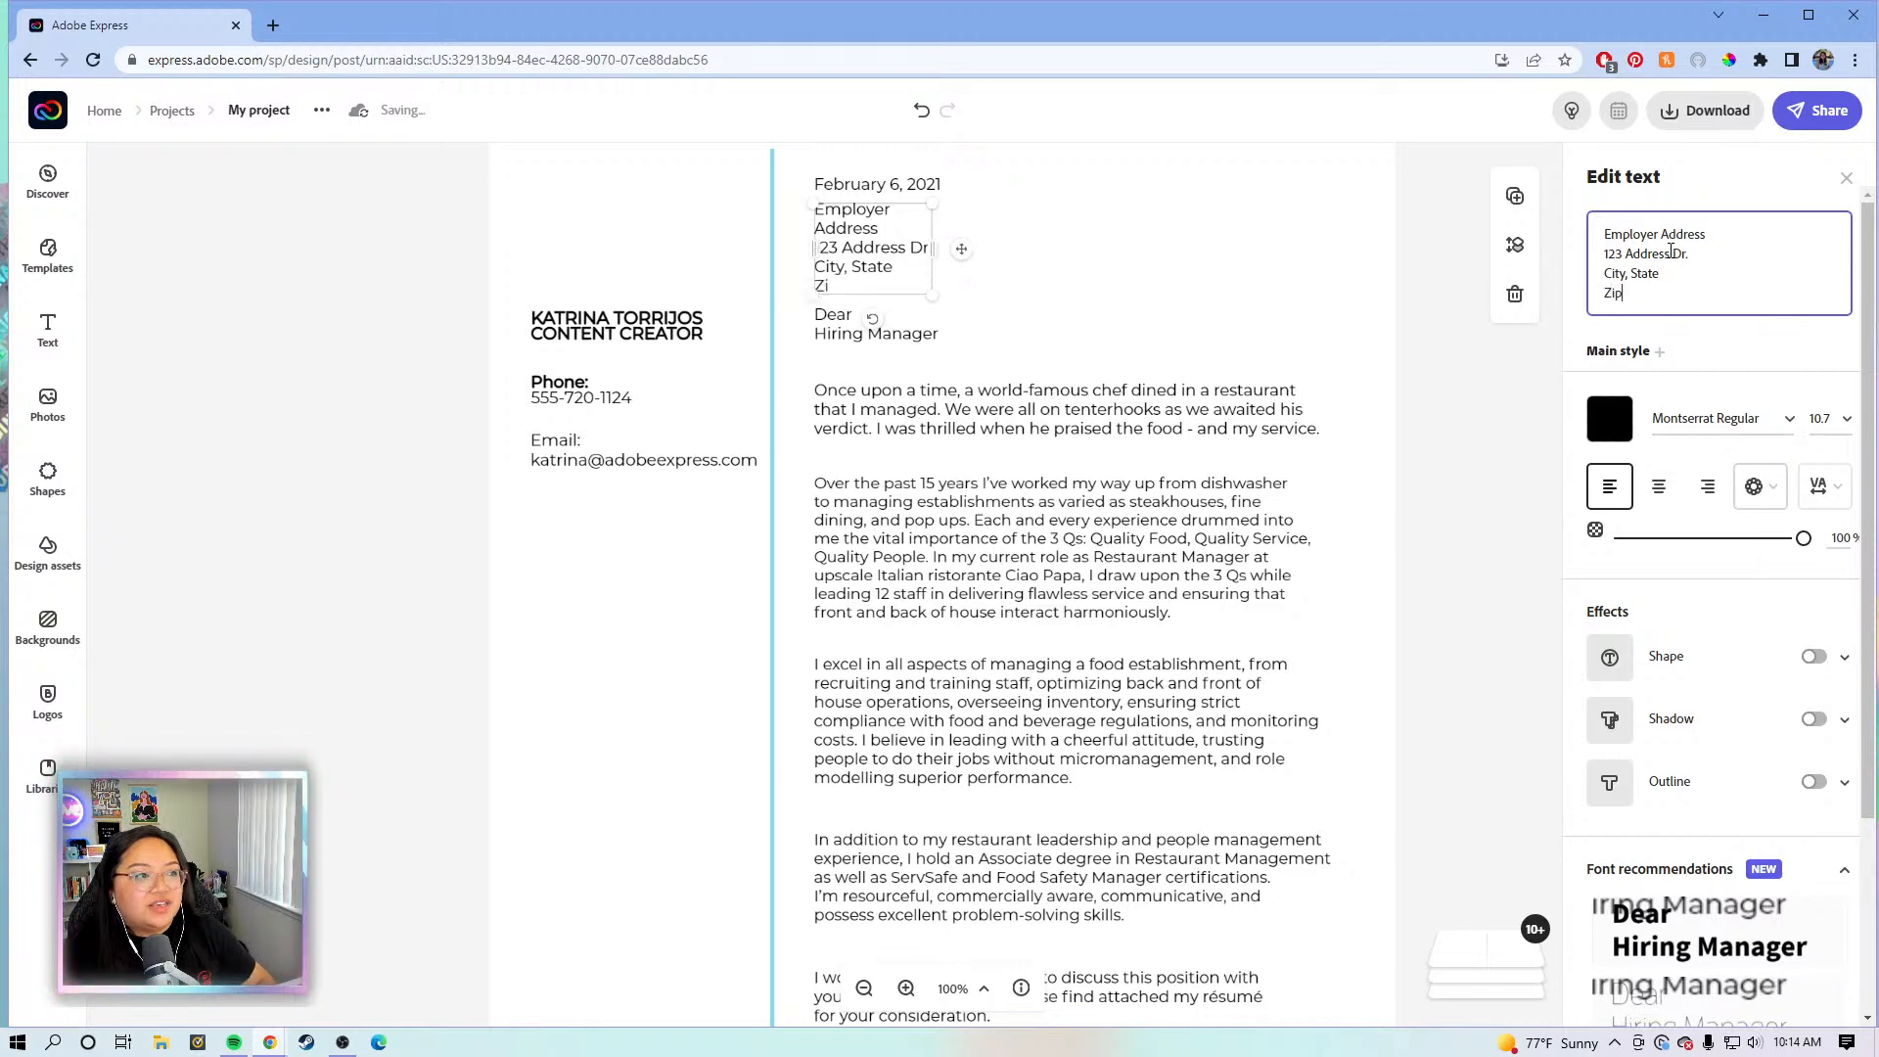
- Deselect the address block and zoom out to 75% to view more of the letter
{"action": "left_click", "coordinate": [1426, 409]}
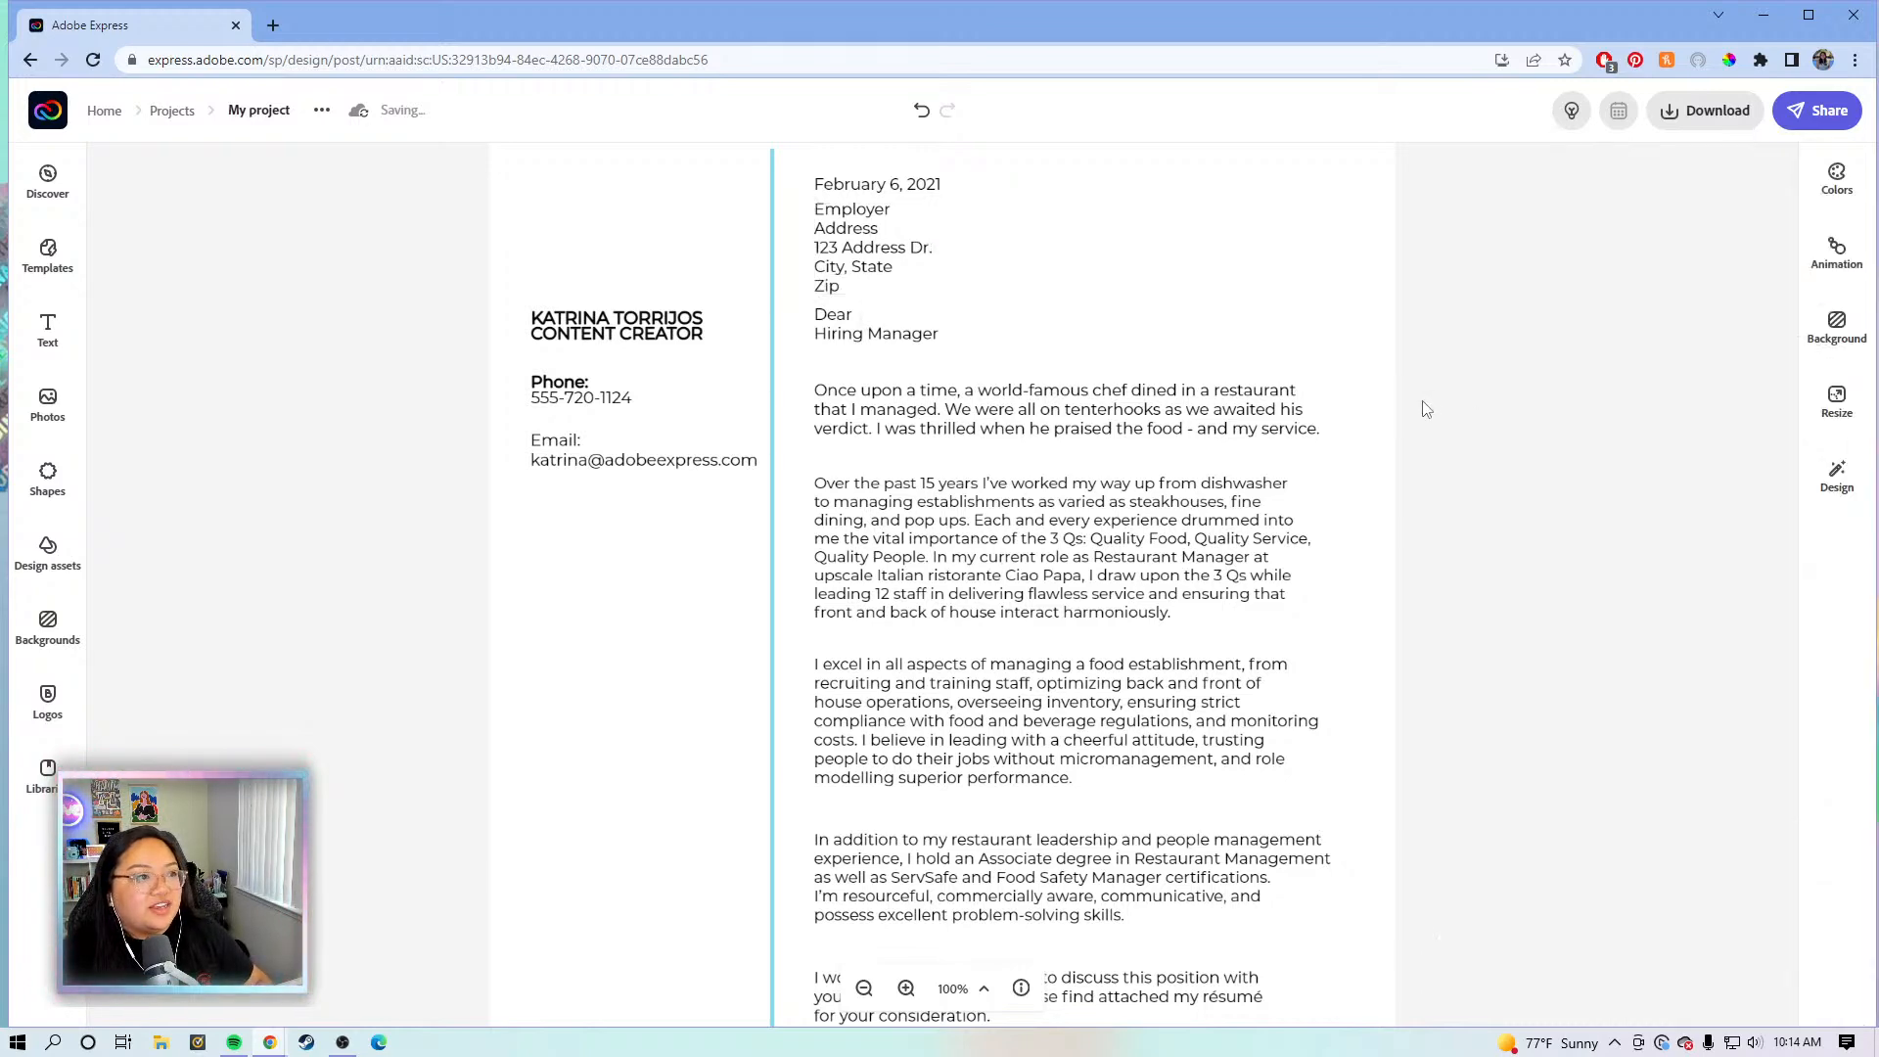
{"action": "scroll", "coordinate": [941, 349], "scroll_direction": "up", "scroll_amount": 1}
{"action": "left_click", "coordinate": [881, 345]}
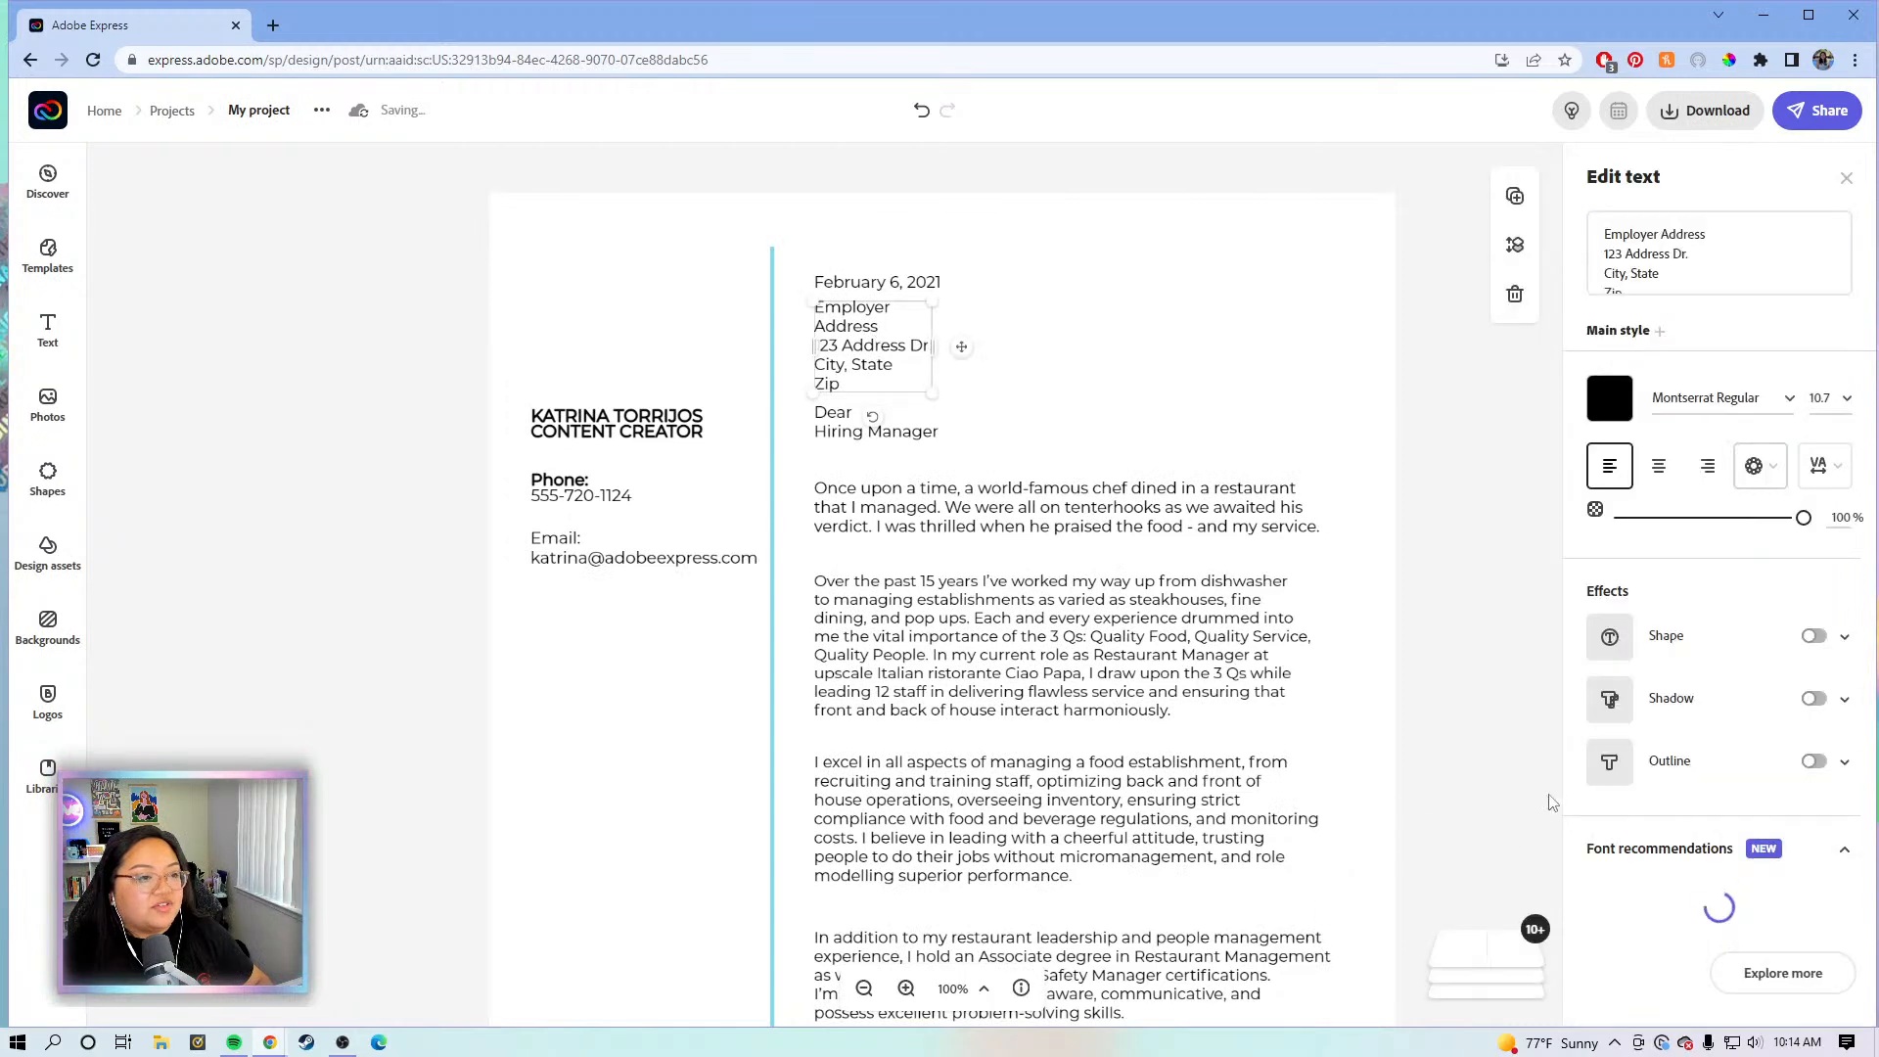
{"action": "left_click", "coordinate": [1440, 792]}
{"action": "scroll", "coordinate": [871, 936], "scroll_direction": "down", "scroll_amount": 1}
{"action": "left_click", "coordinate": [867, 989]}
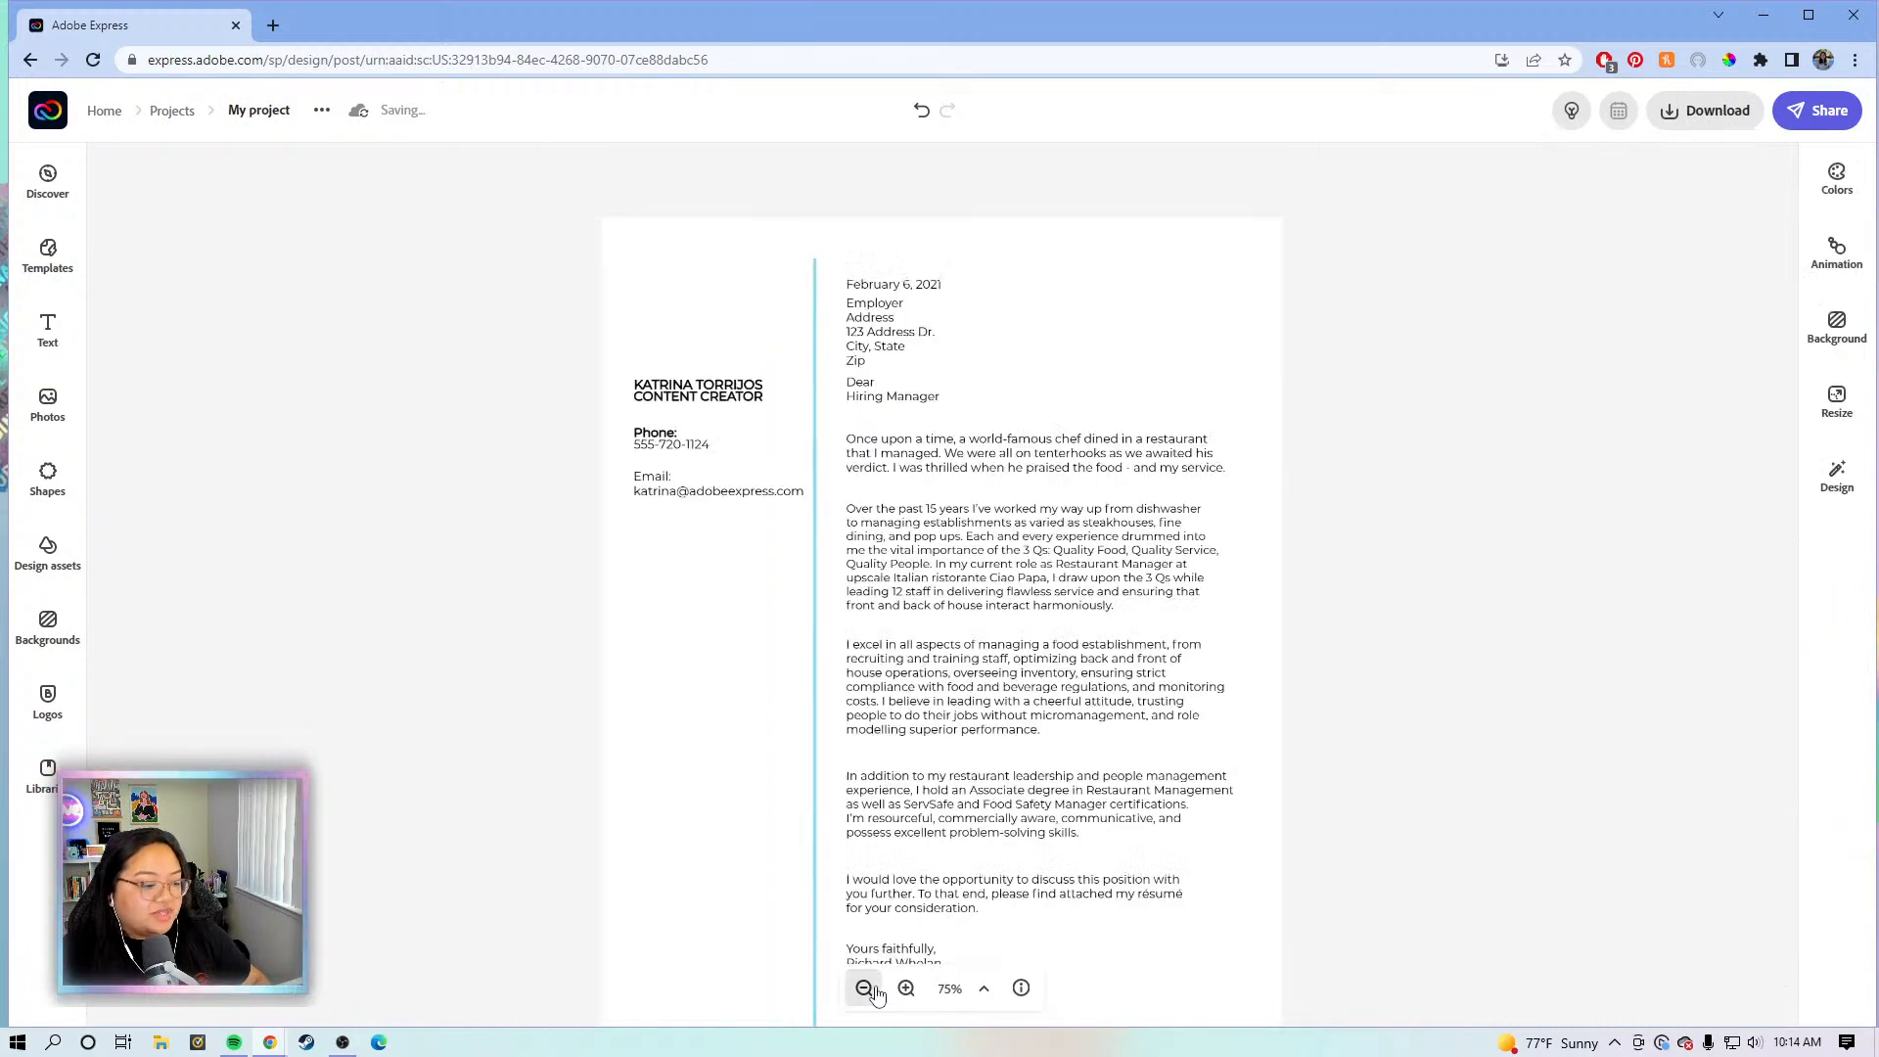
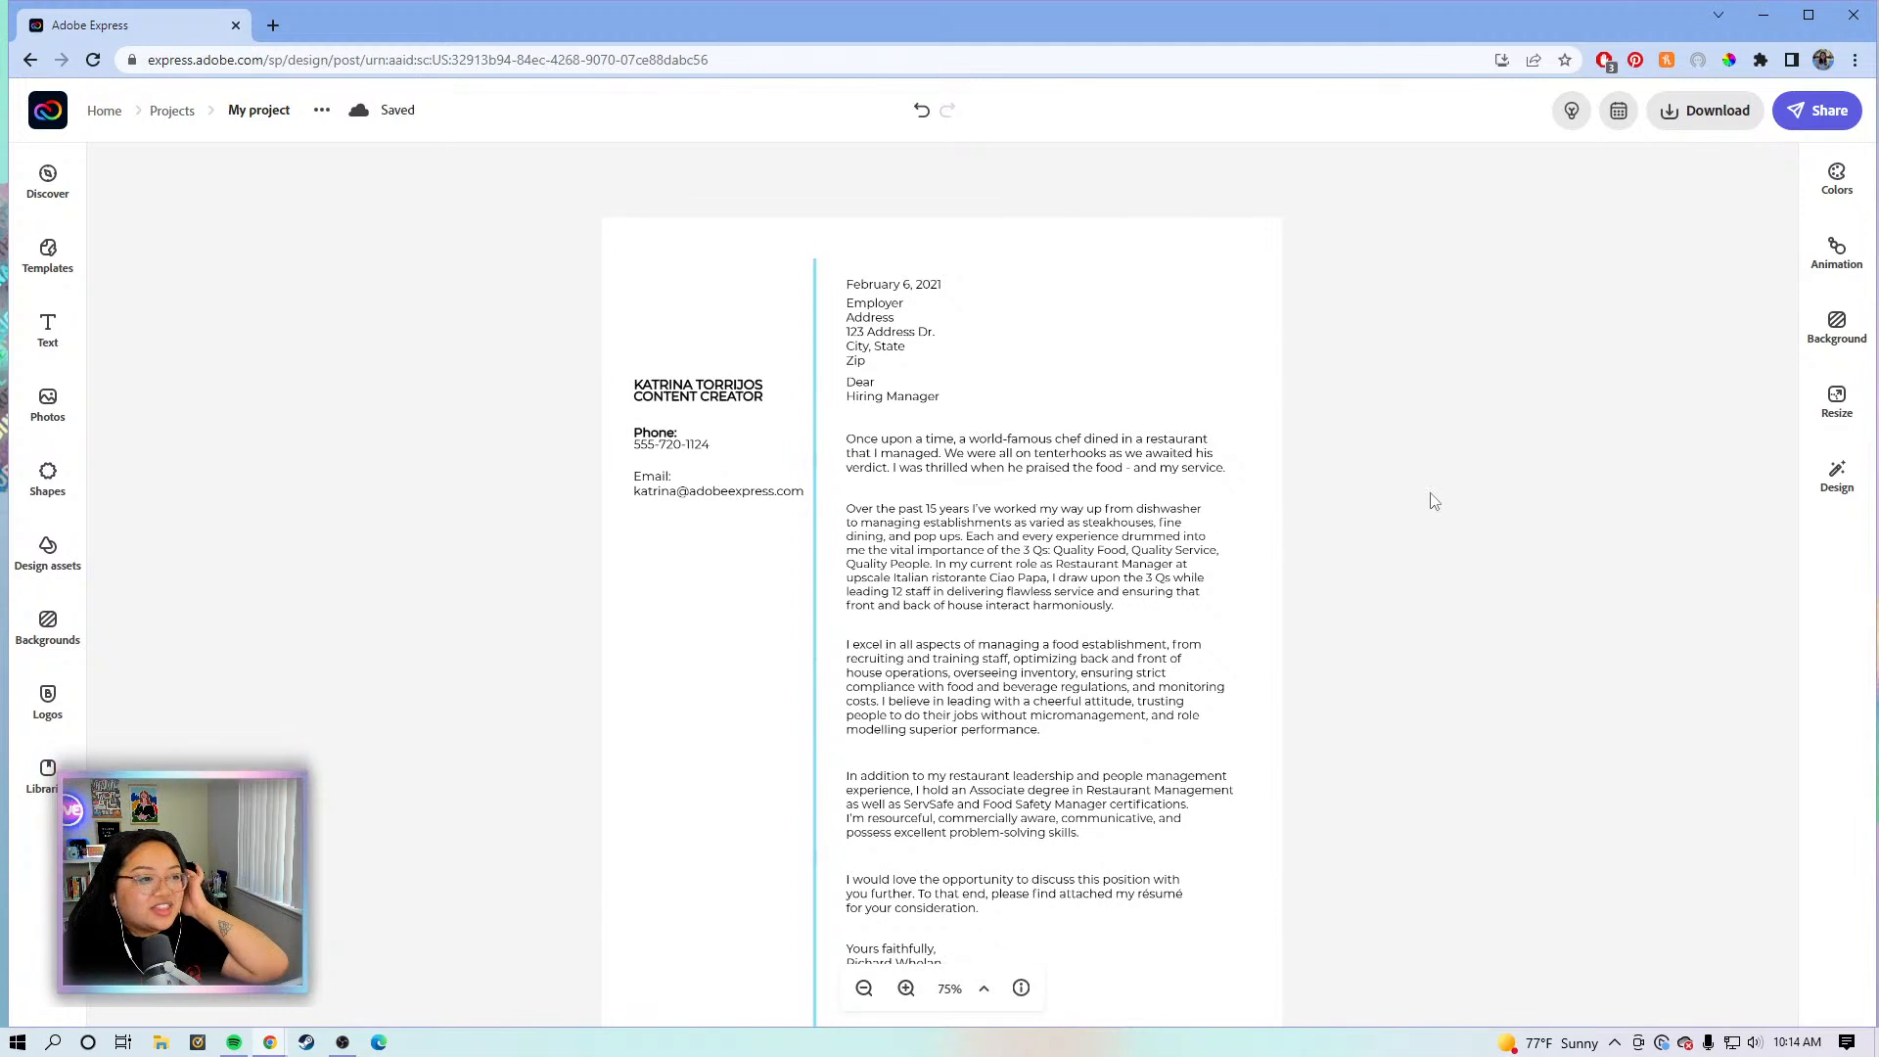
- Delete the 'In addition…' leadership paragraph and the 'I would love…' closing paragraph
{"action": "left_click", "coordinate": [1116, 808]}
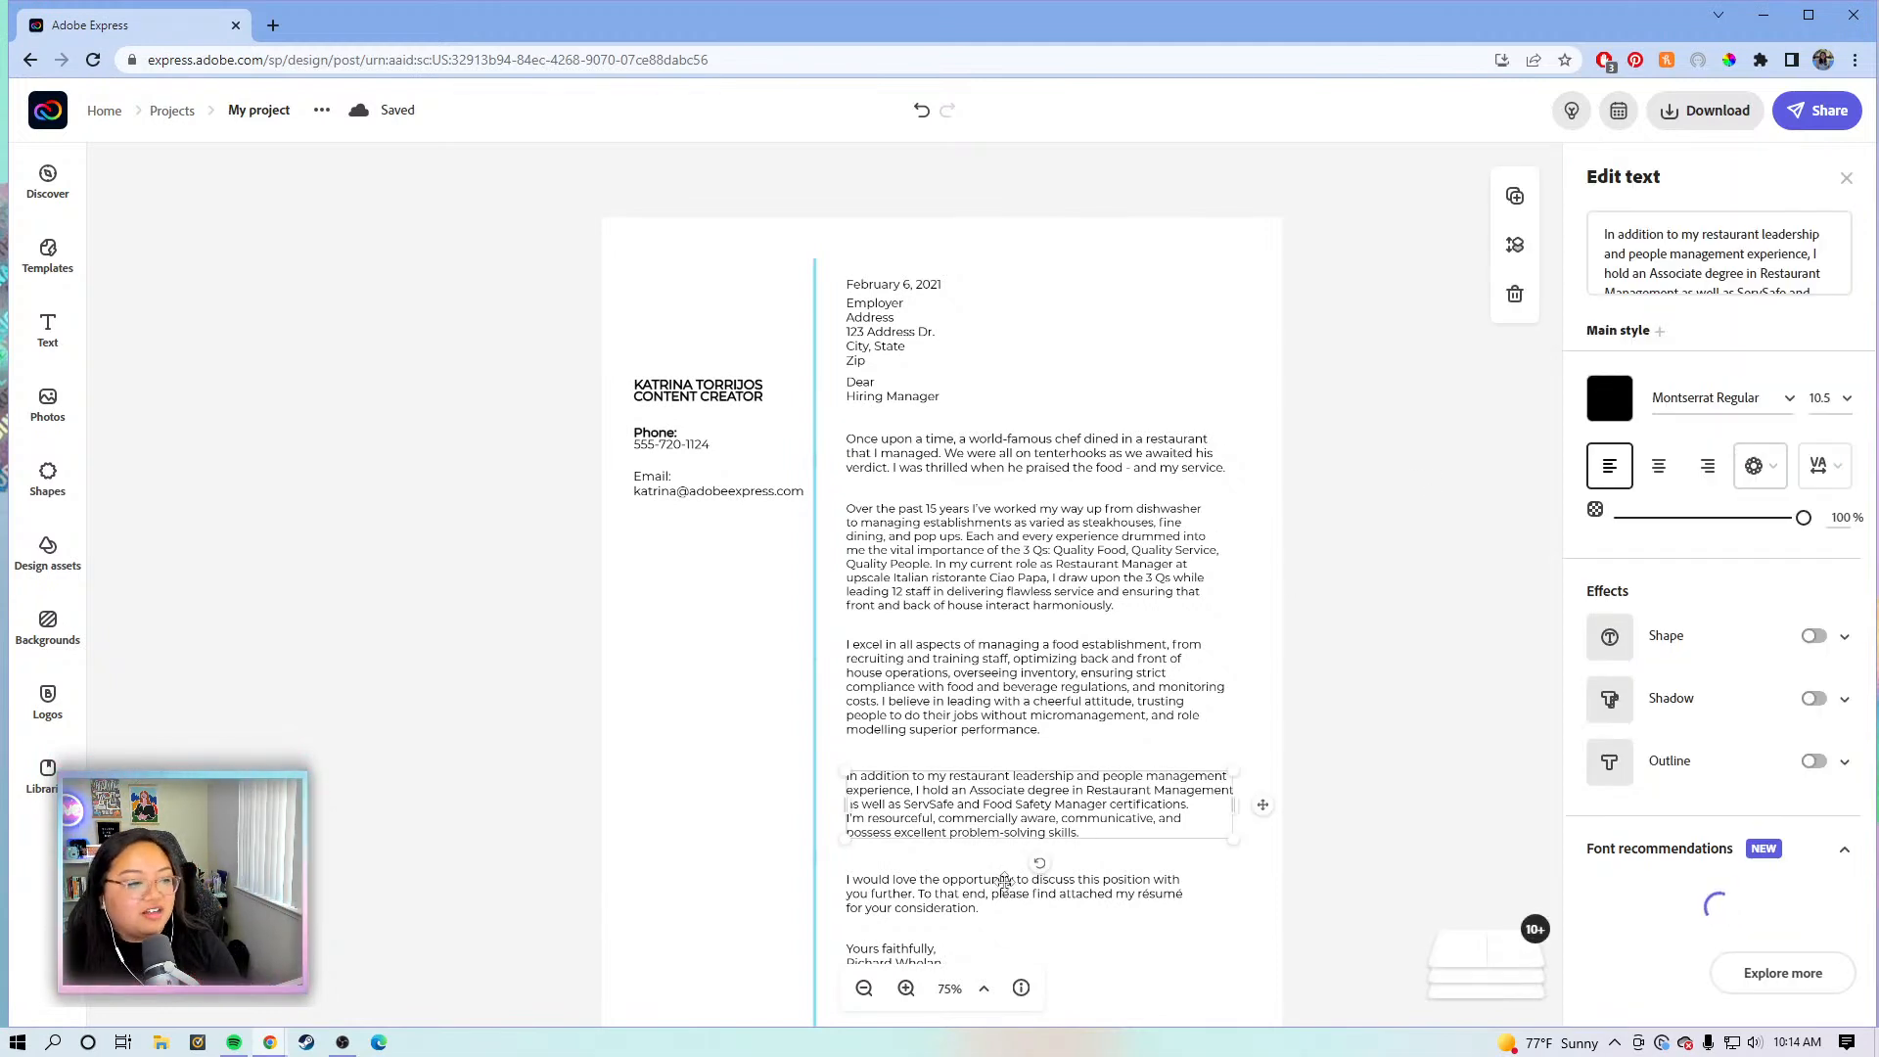
{"action": "left_click", "coordinate": [963, 894]}
{"action": "left_click", "coordinate": [963, 808]}
{"action": "left_click", "coordinate": [963, 809]}
{"action": "key", "text": "Delete"}
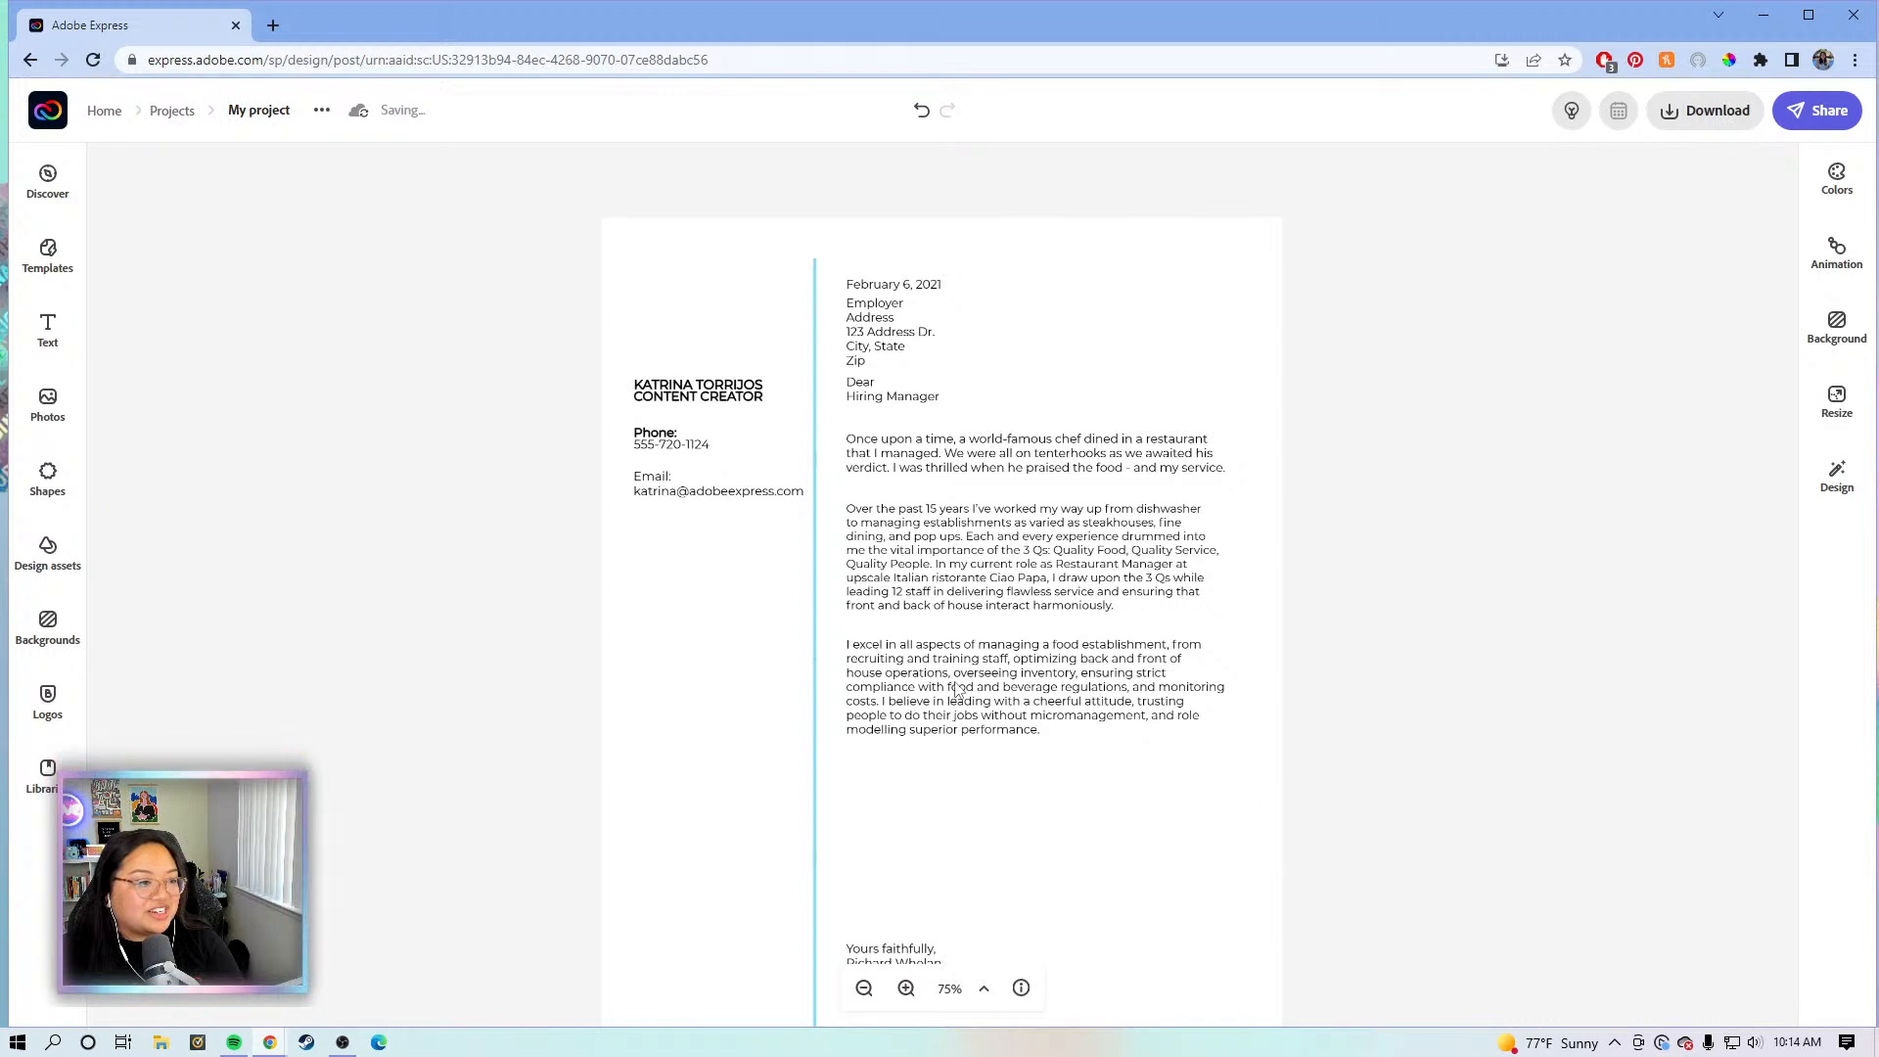
- Move the 'I excel', 'Over the past 15 years' and 'Once upon a time' paragraphs lower
{"action": "left_click", "coordinate": [947, 697]}
{"action": "left_click_drag", "start_coordinate": [949, 715], "coordinate": [954, 776]}
{"action": "left_click", "coordinate": [961, 587]}
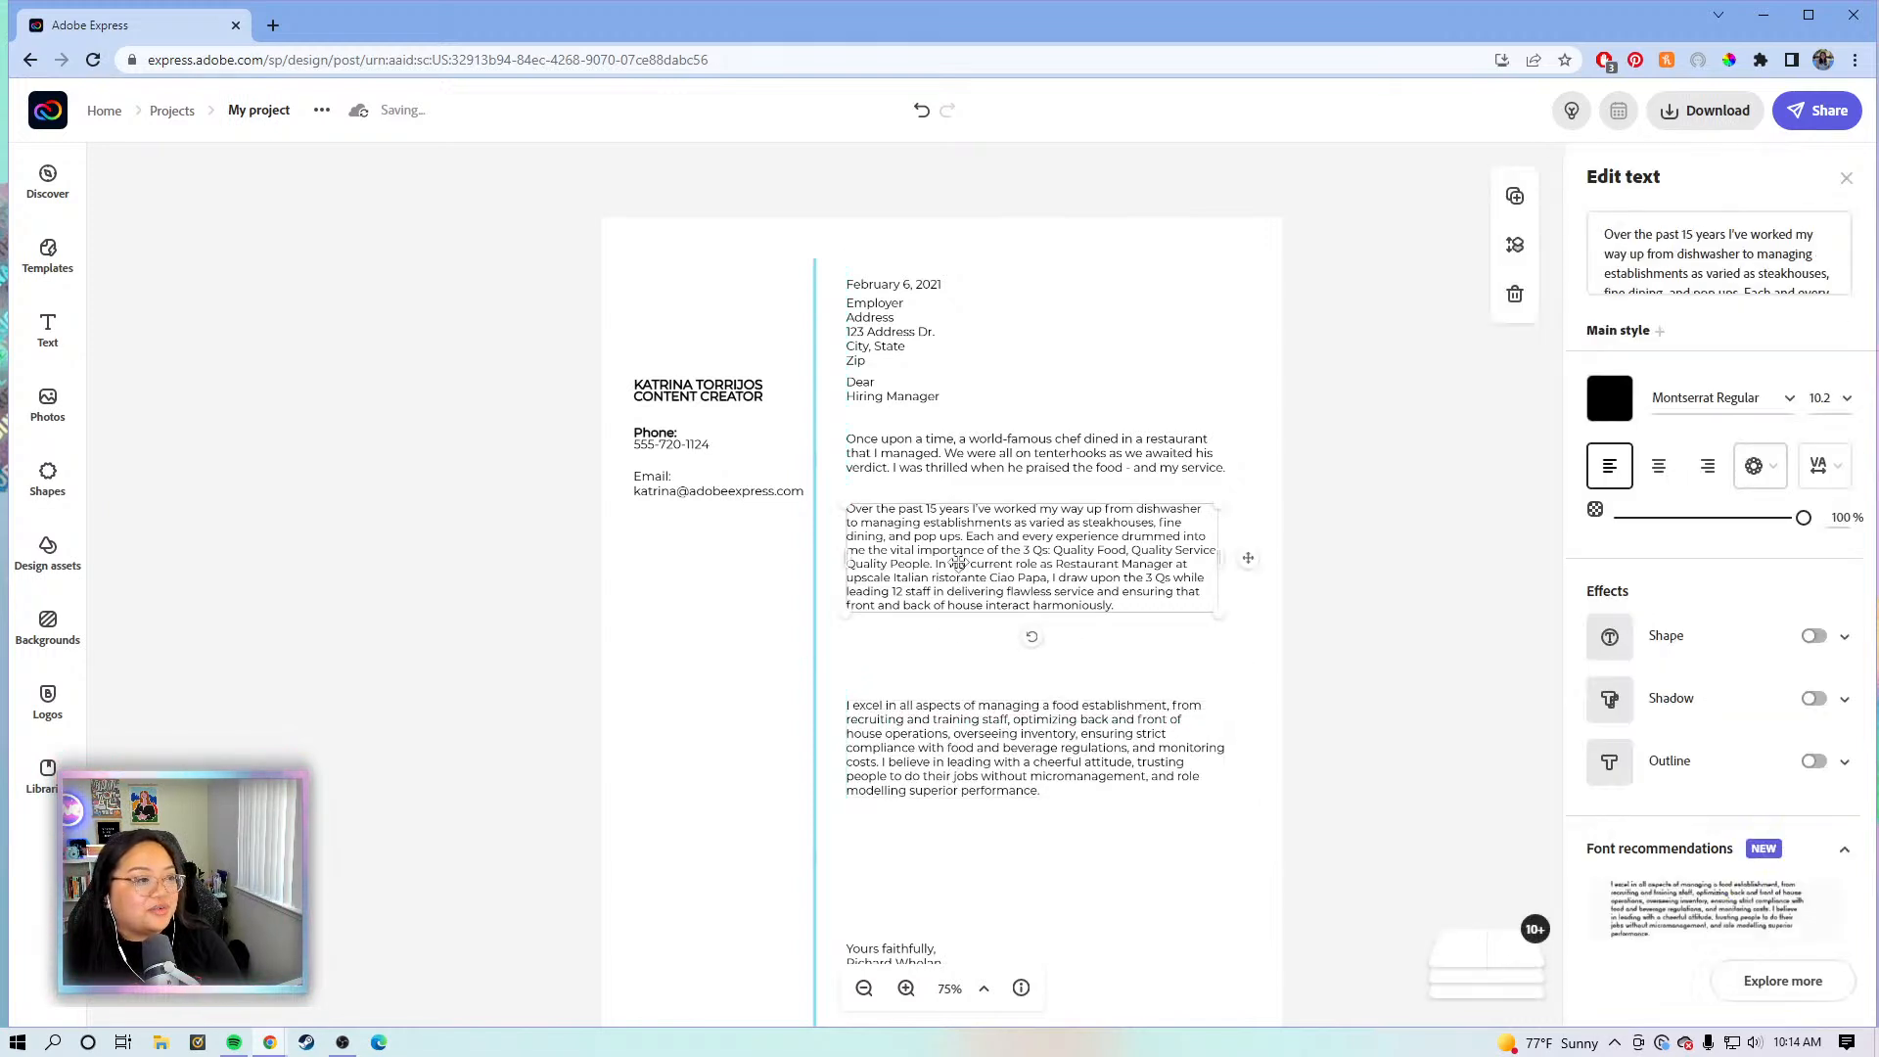
{"action": "left_click_drag", "start_coordinate": [951, 556], "coordinate": [952, 627]}
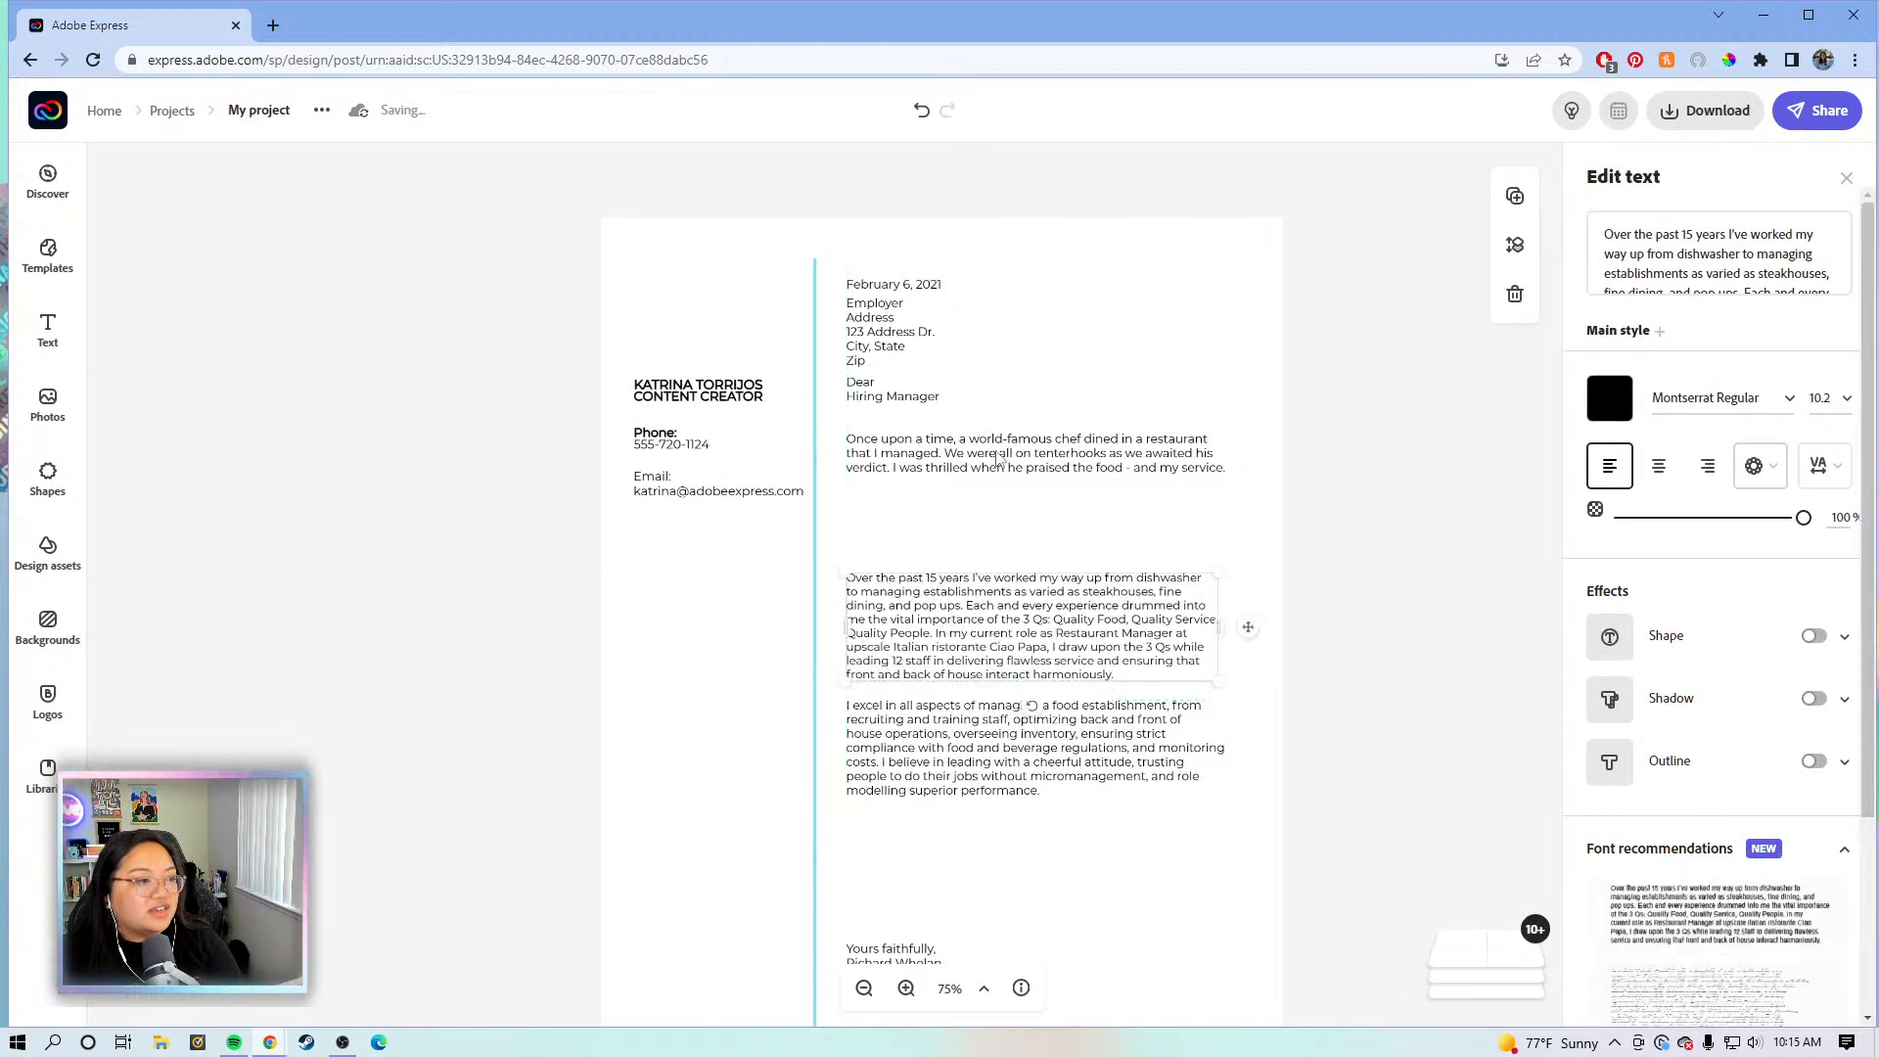
{"action": "left_click_drag", "start_coordinate": [999, 460], "coordinate": [1027, 539]}
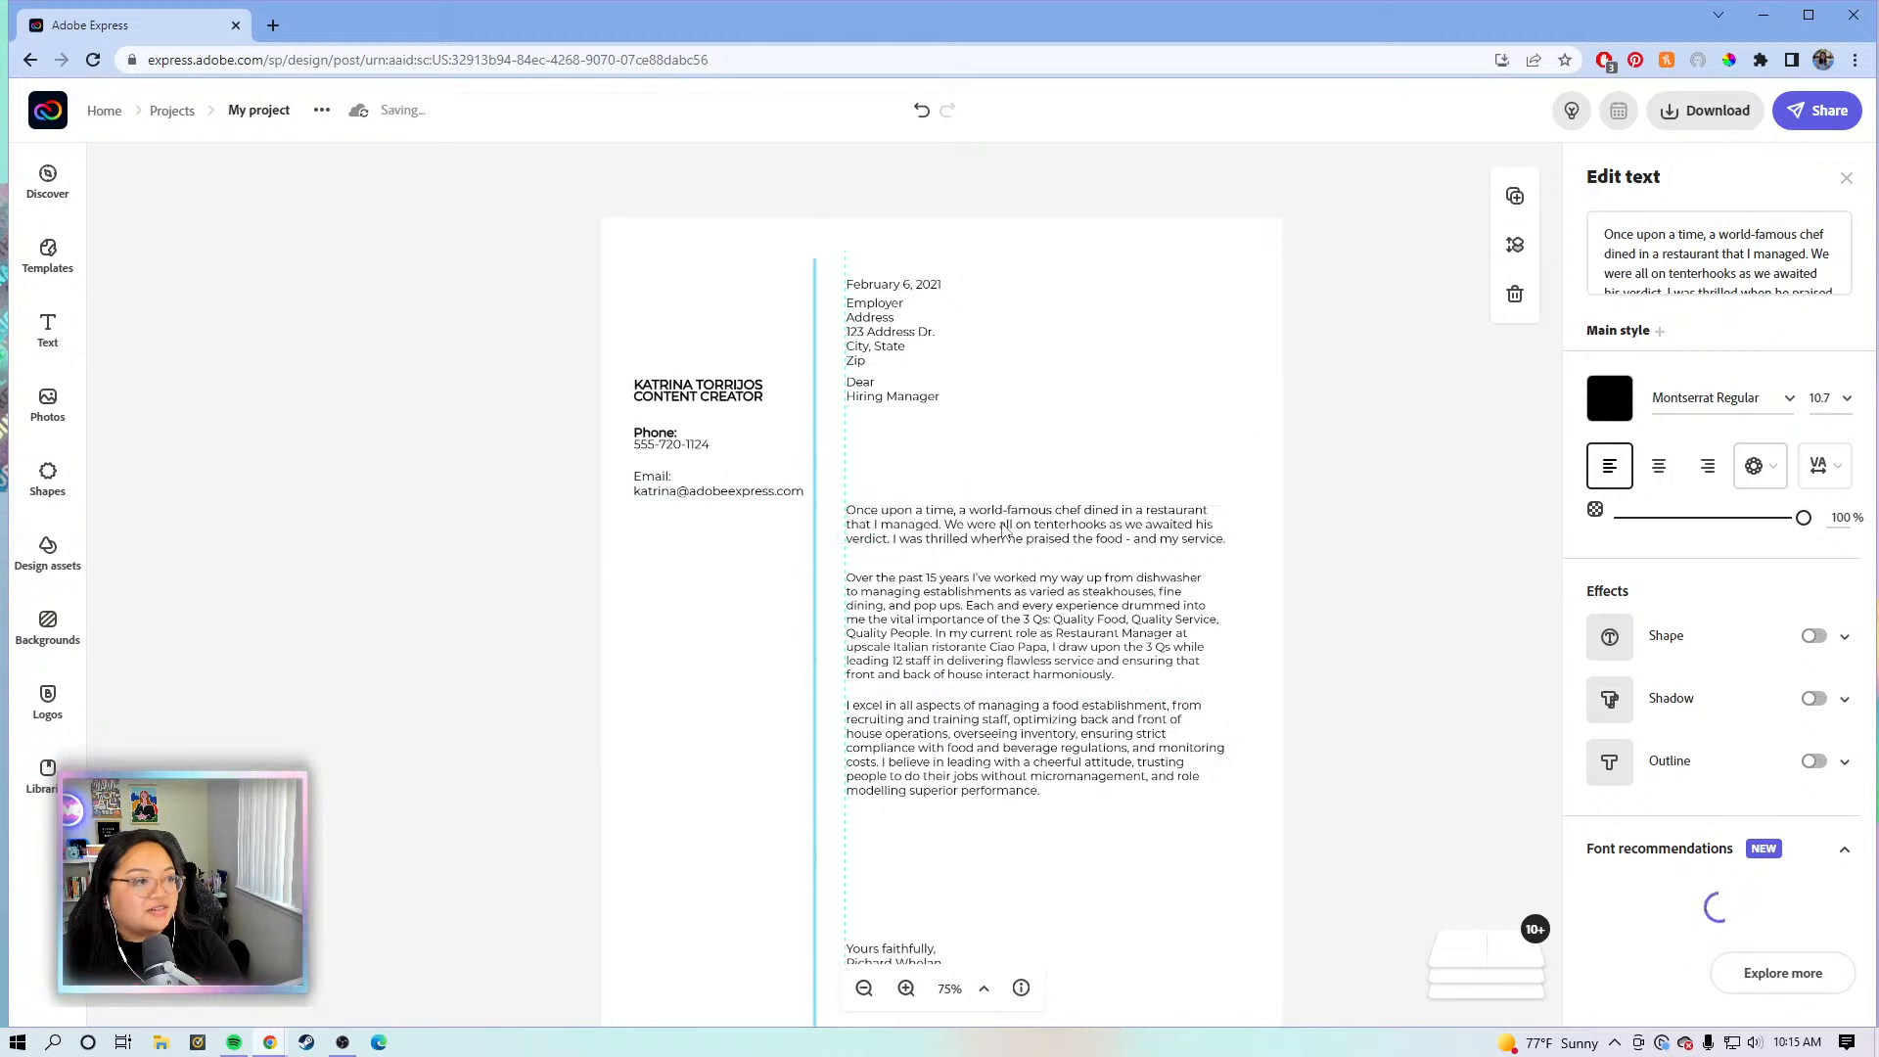
- Move the Dear Hiring Manager greeting and employer address block further down the page
{"action": "left_click", "coordinate": [862, 405]}
{"action": "left_click_drag", "start_coordinate": [861, 405], "coordinate": [874, 474]}
{"action": "left_click", "coordinate": [870, 338]}
{"action": "left_click_drag", "start_coordinate": [867, 344], "coordinate": [869, 382]}
{"action": "left_click", "coordinate": [902, 286]}
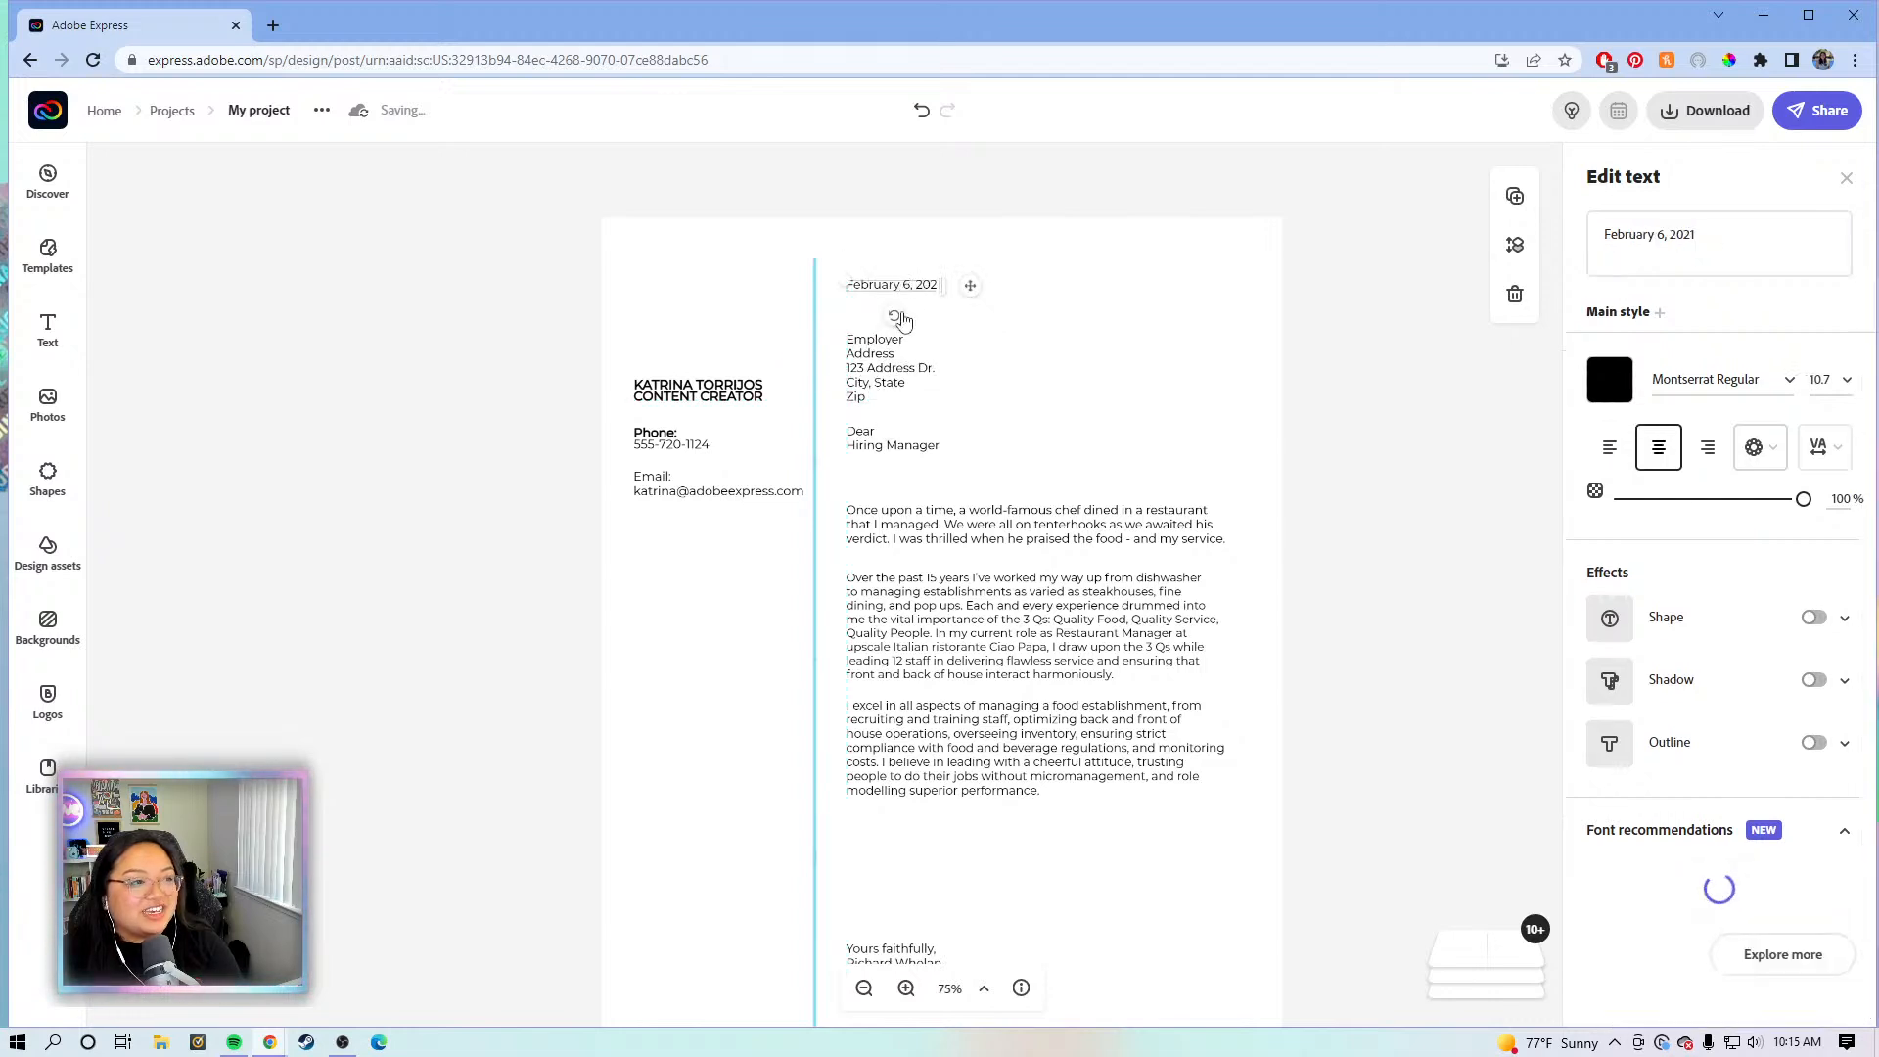
- Edit the date line from February 6, 2021 to June 10, 2022
{"action": "left_click", "coordinate": [1698, 235]}
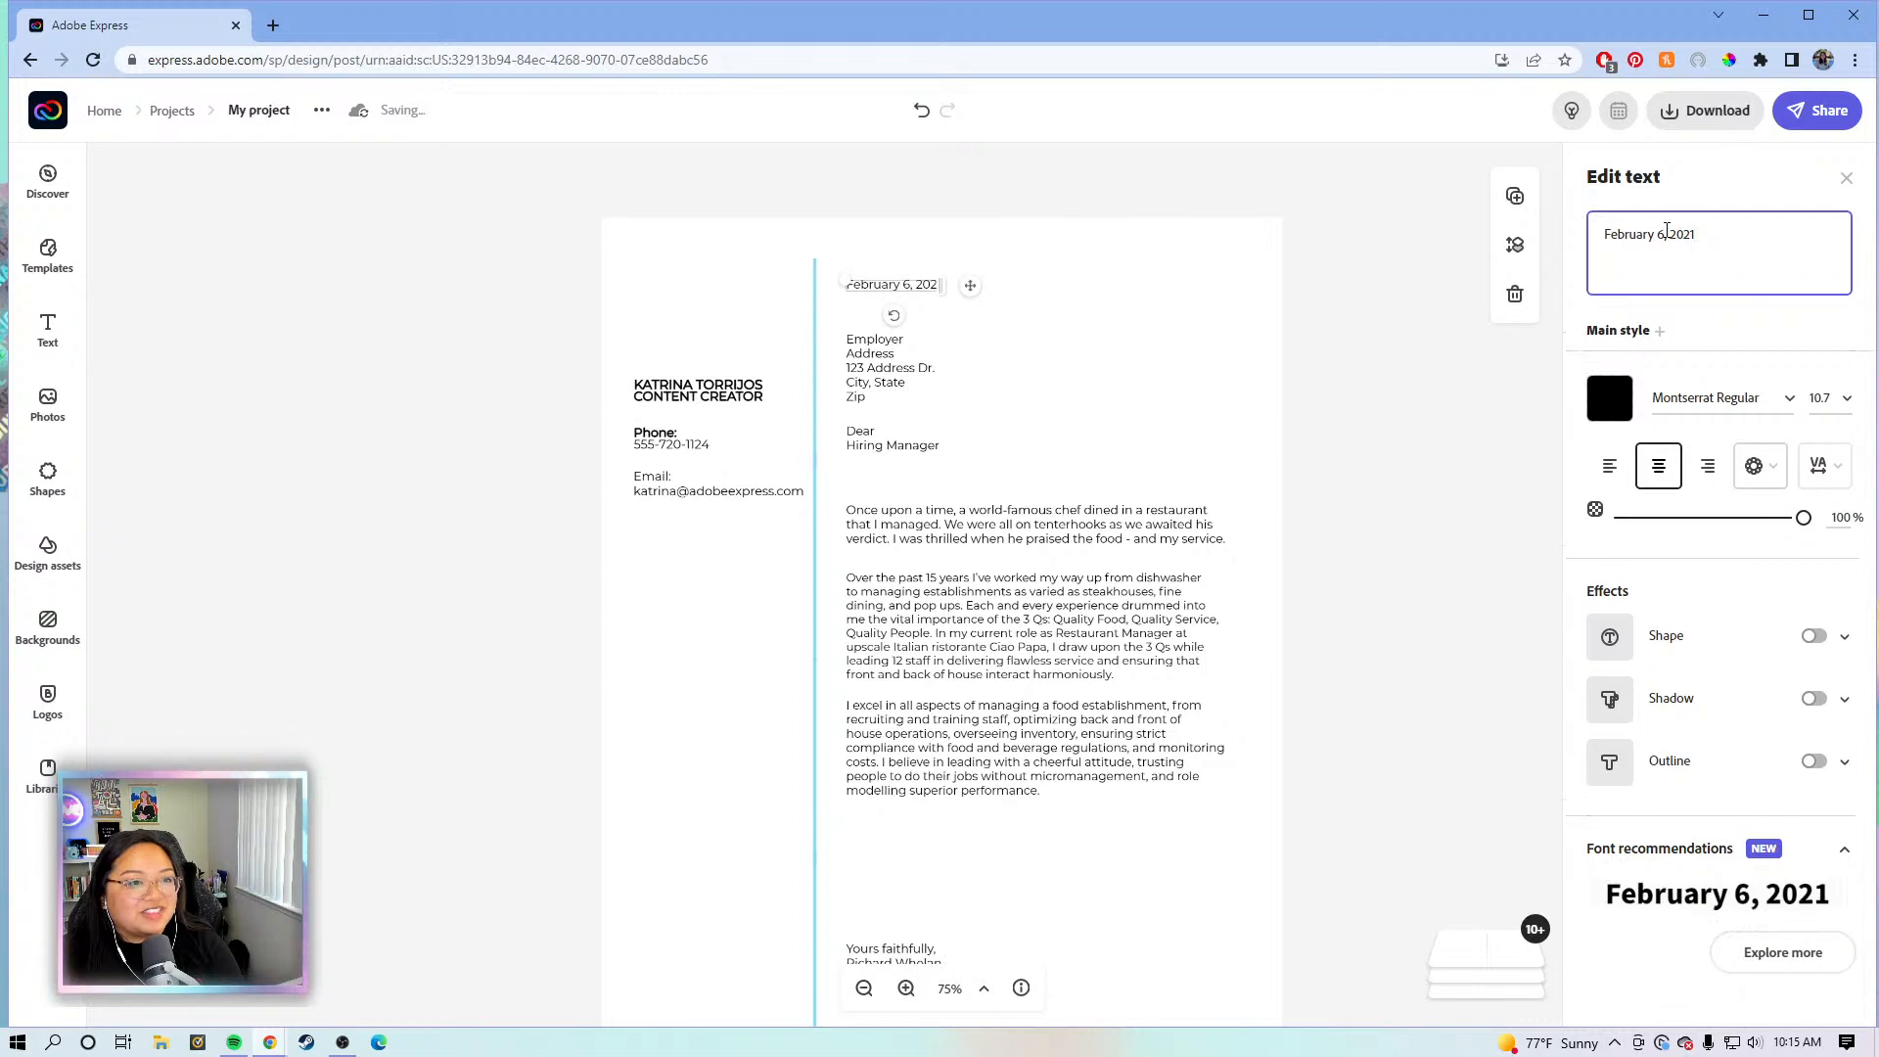
{"action": "key", "text": "BackSpace"}
{"action": "key", "text": "BackSpace"}
{"action": "key", "text": "BackSpace"}
{"action": "key", "text": "BackSpace"}
{"action": "key", "text": "BackSpace"}
{"action": "key", "text": "BackSpace"}
{"action": "key", "text": "BackSpace"}
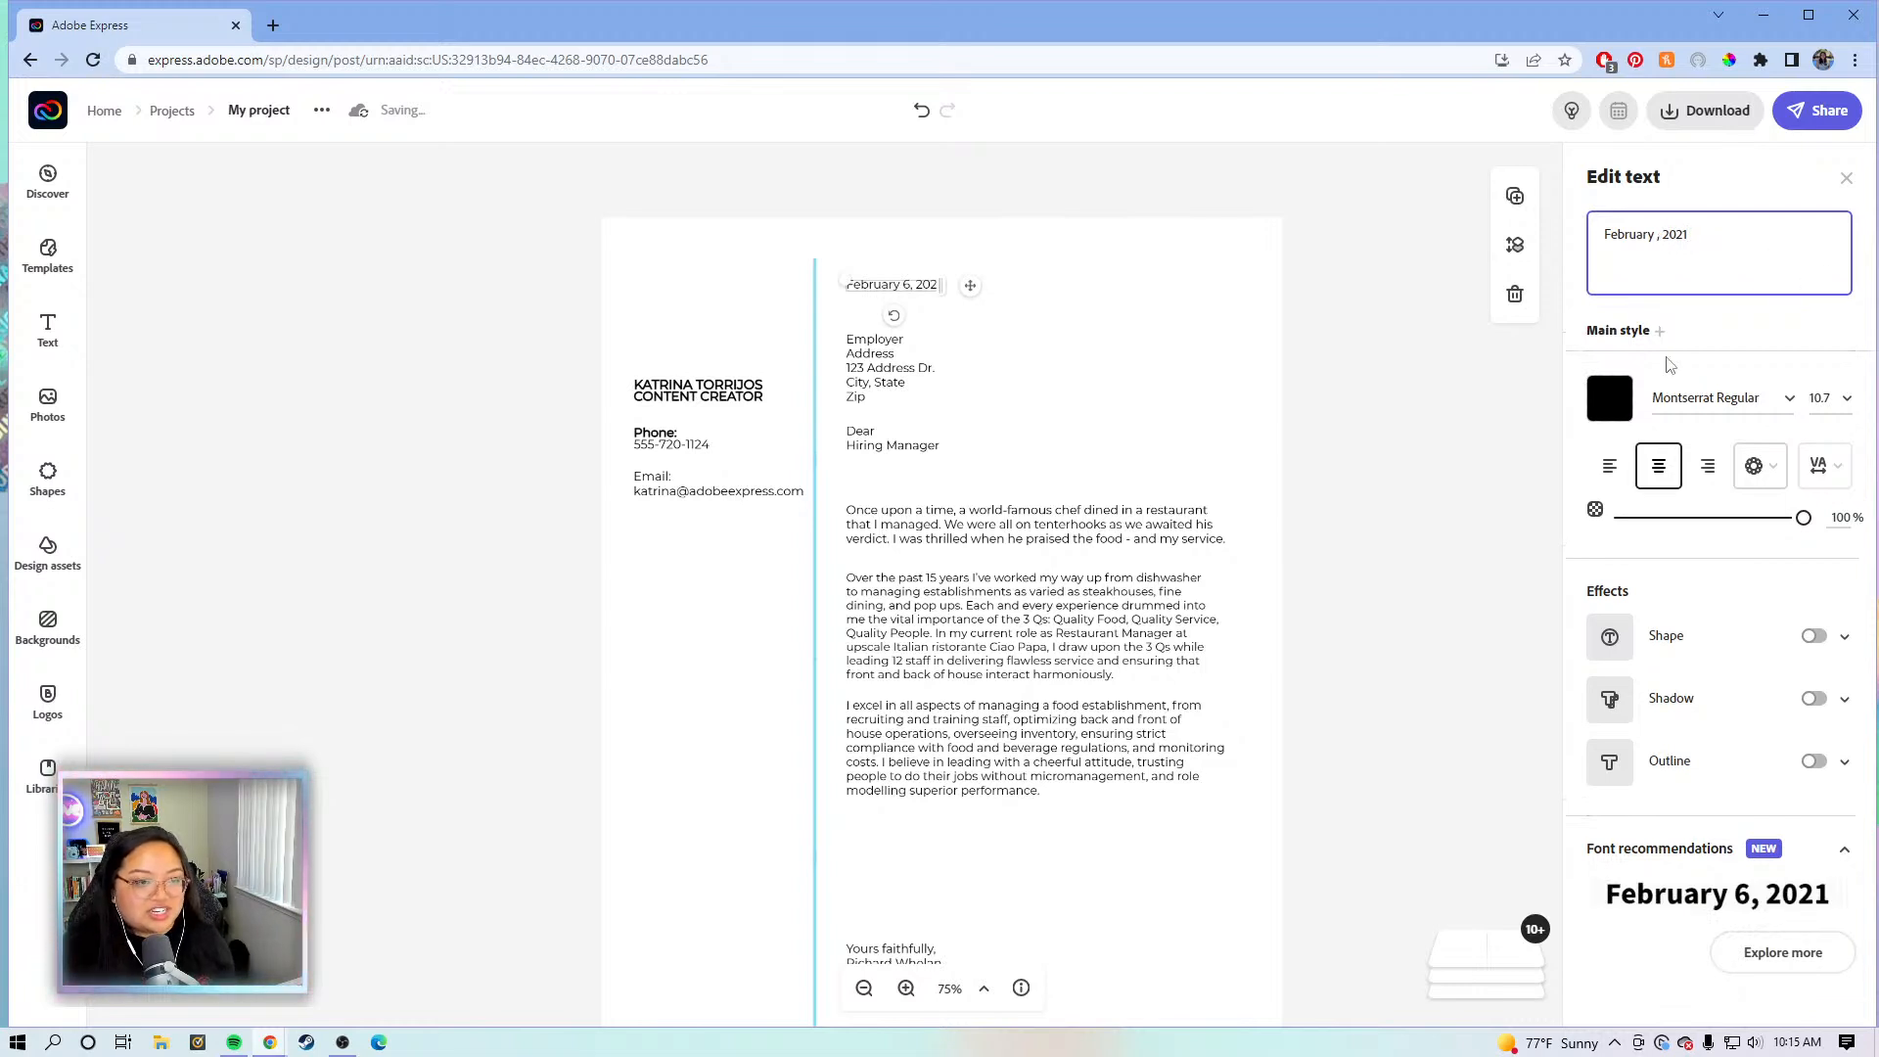
{"action": "key", "text": "BackSpace"}
{"action": "key", "text": "BackSpace"}
{"action": "key", "text": "BackSpace"}
{"action": "key", "text": "BackSpace"}
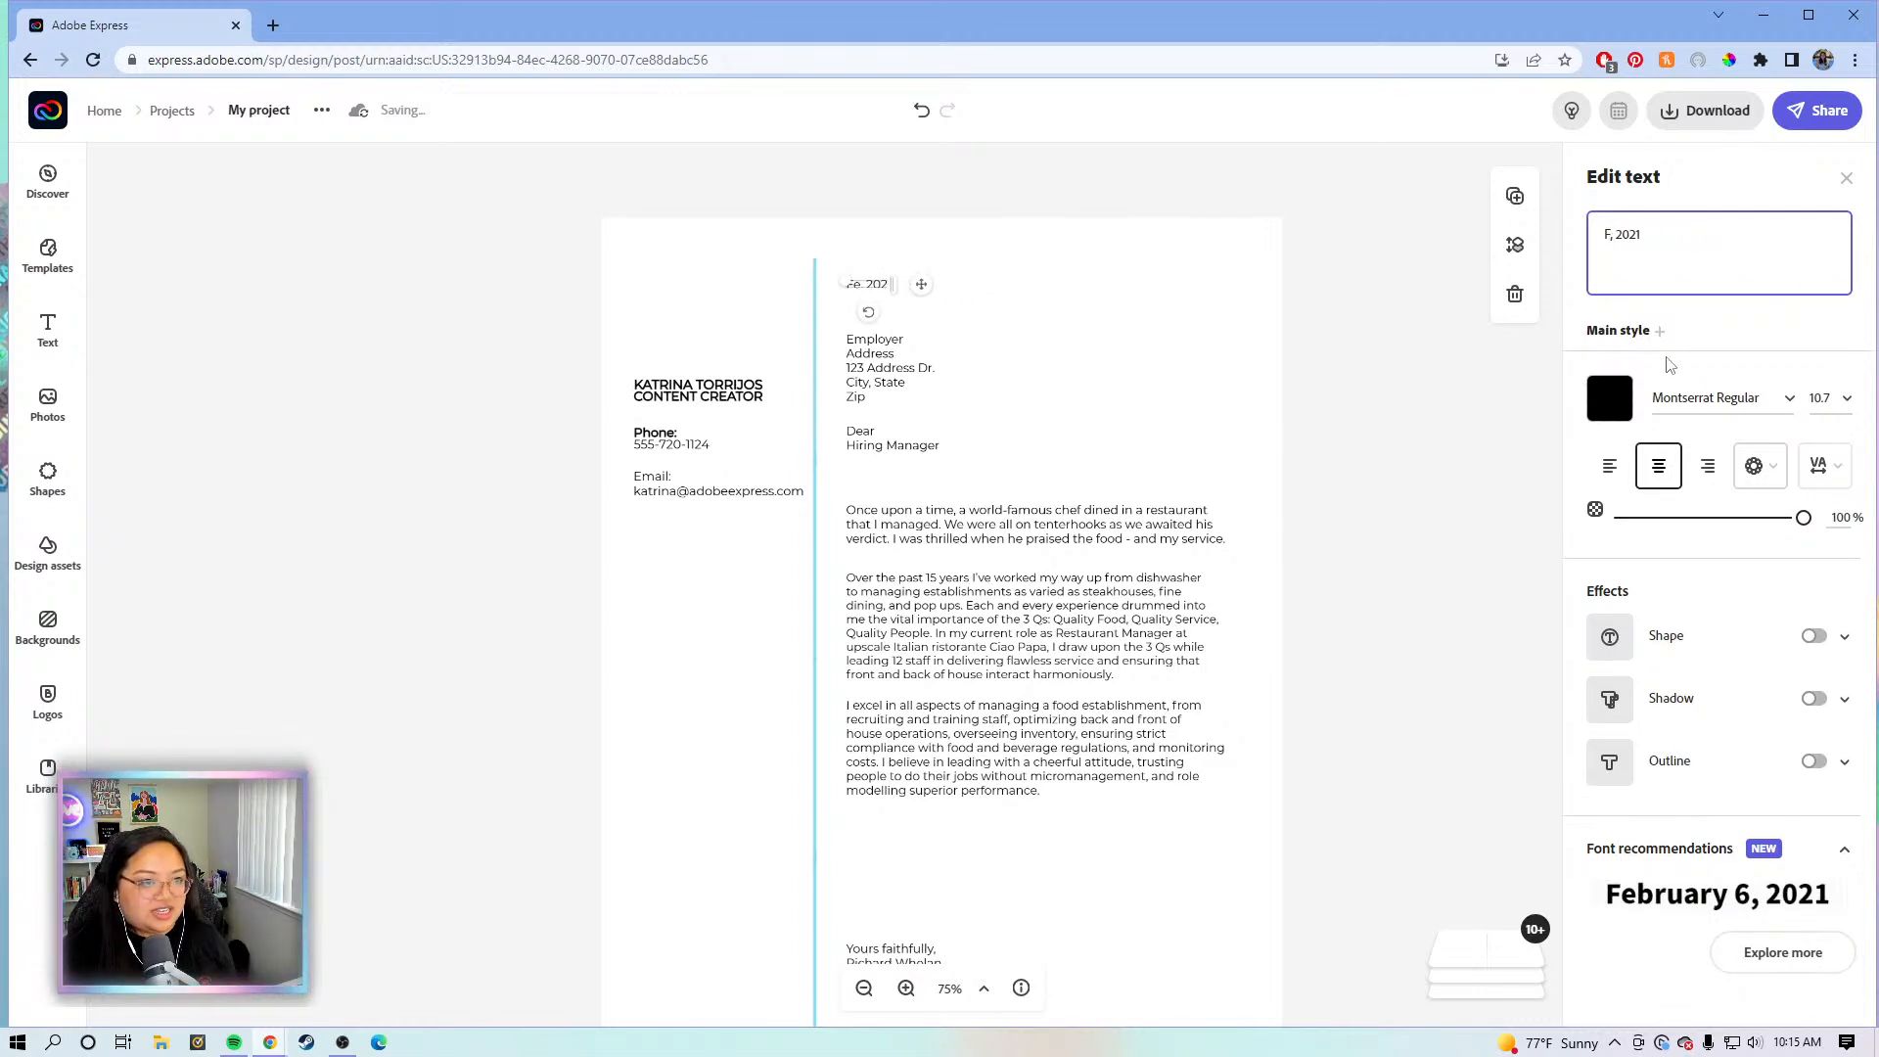
{"action": "type", "text": "Ju"}
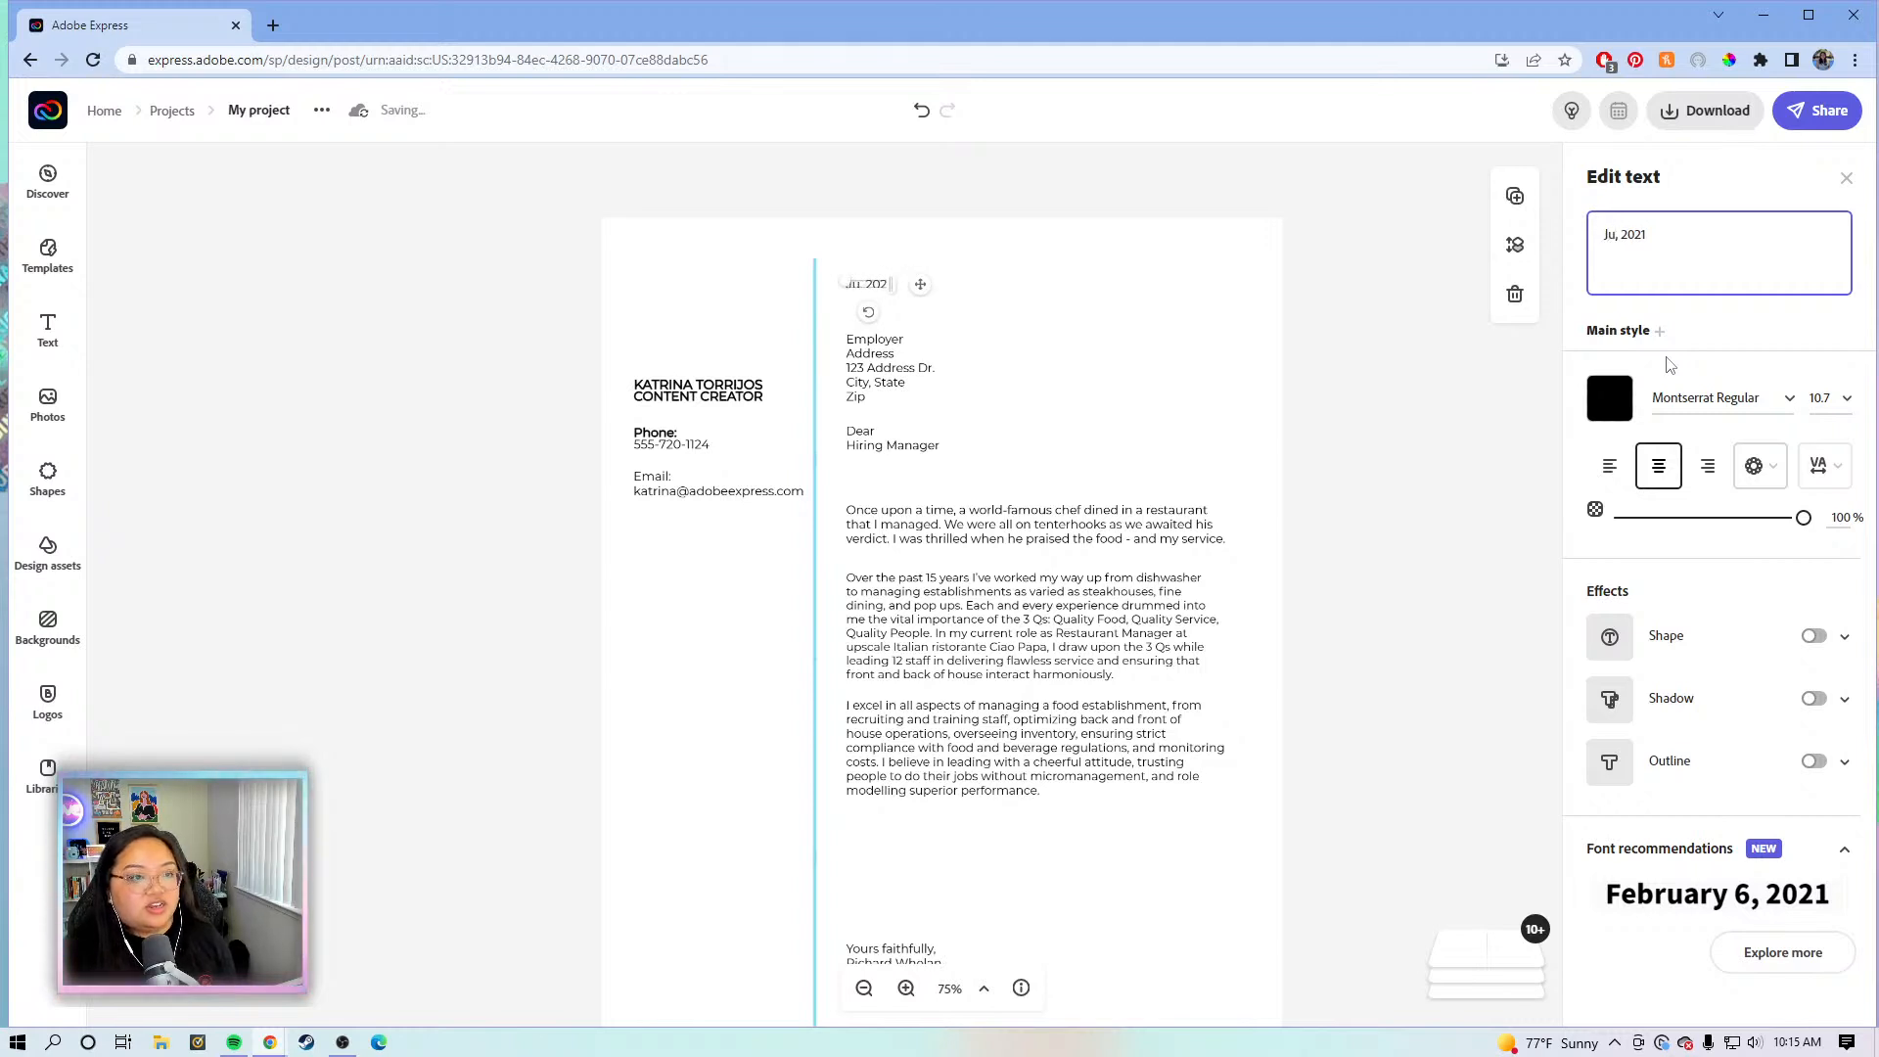
{"action": "type", "text": "ne"}
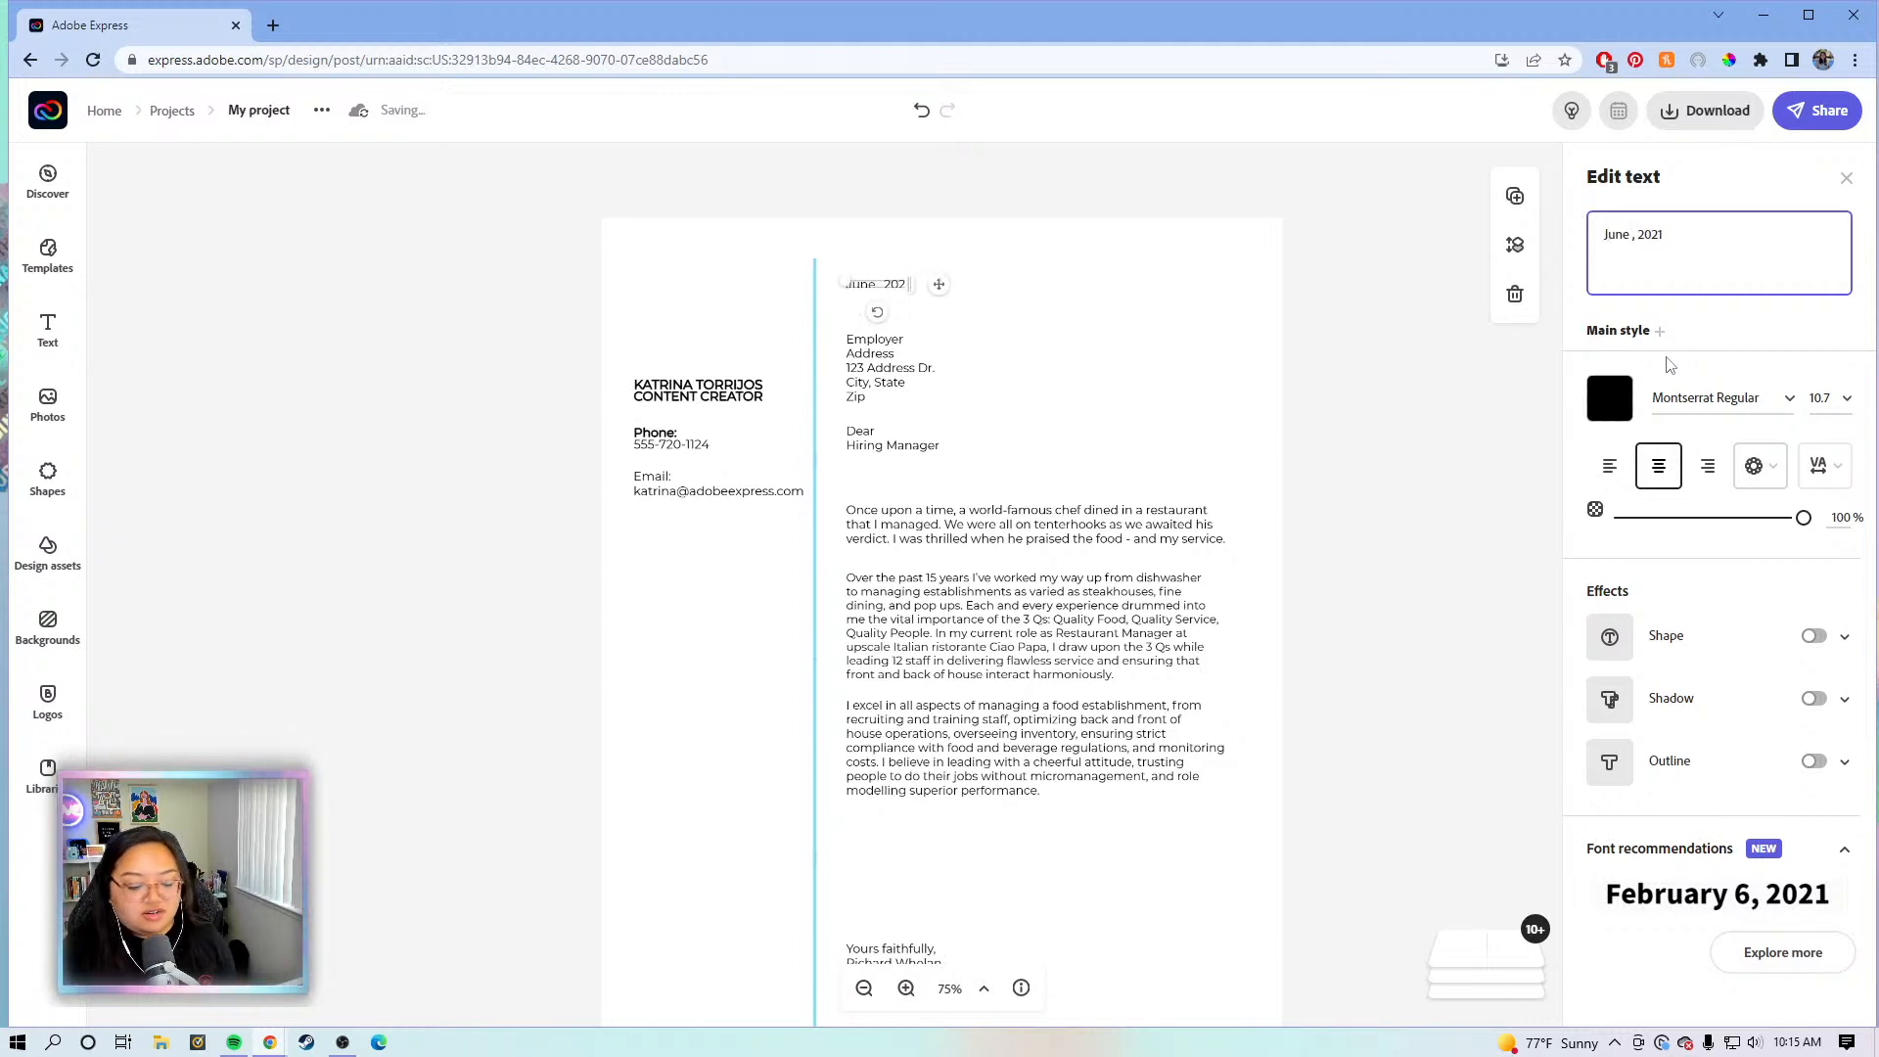
{"action": "type", "text": " 10"}
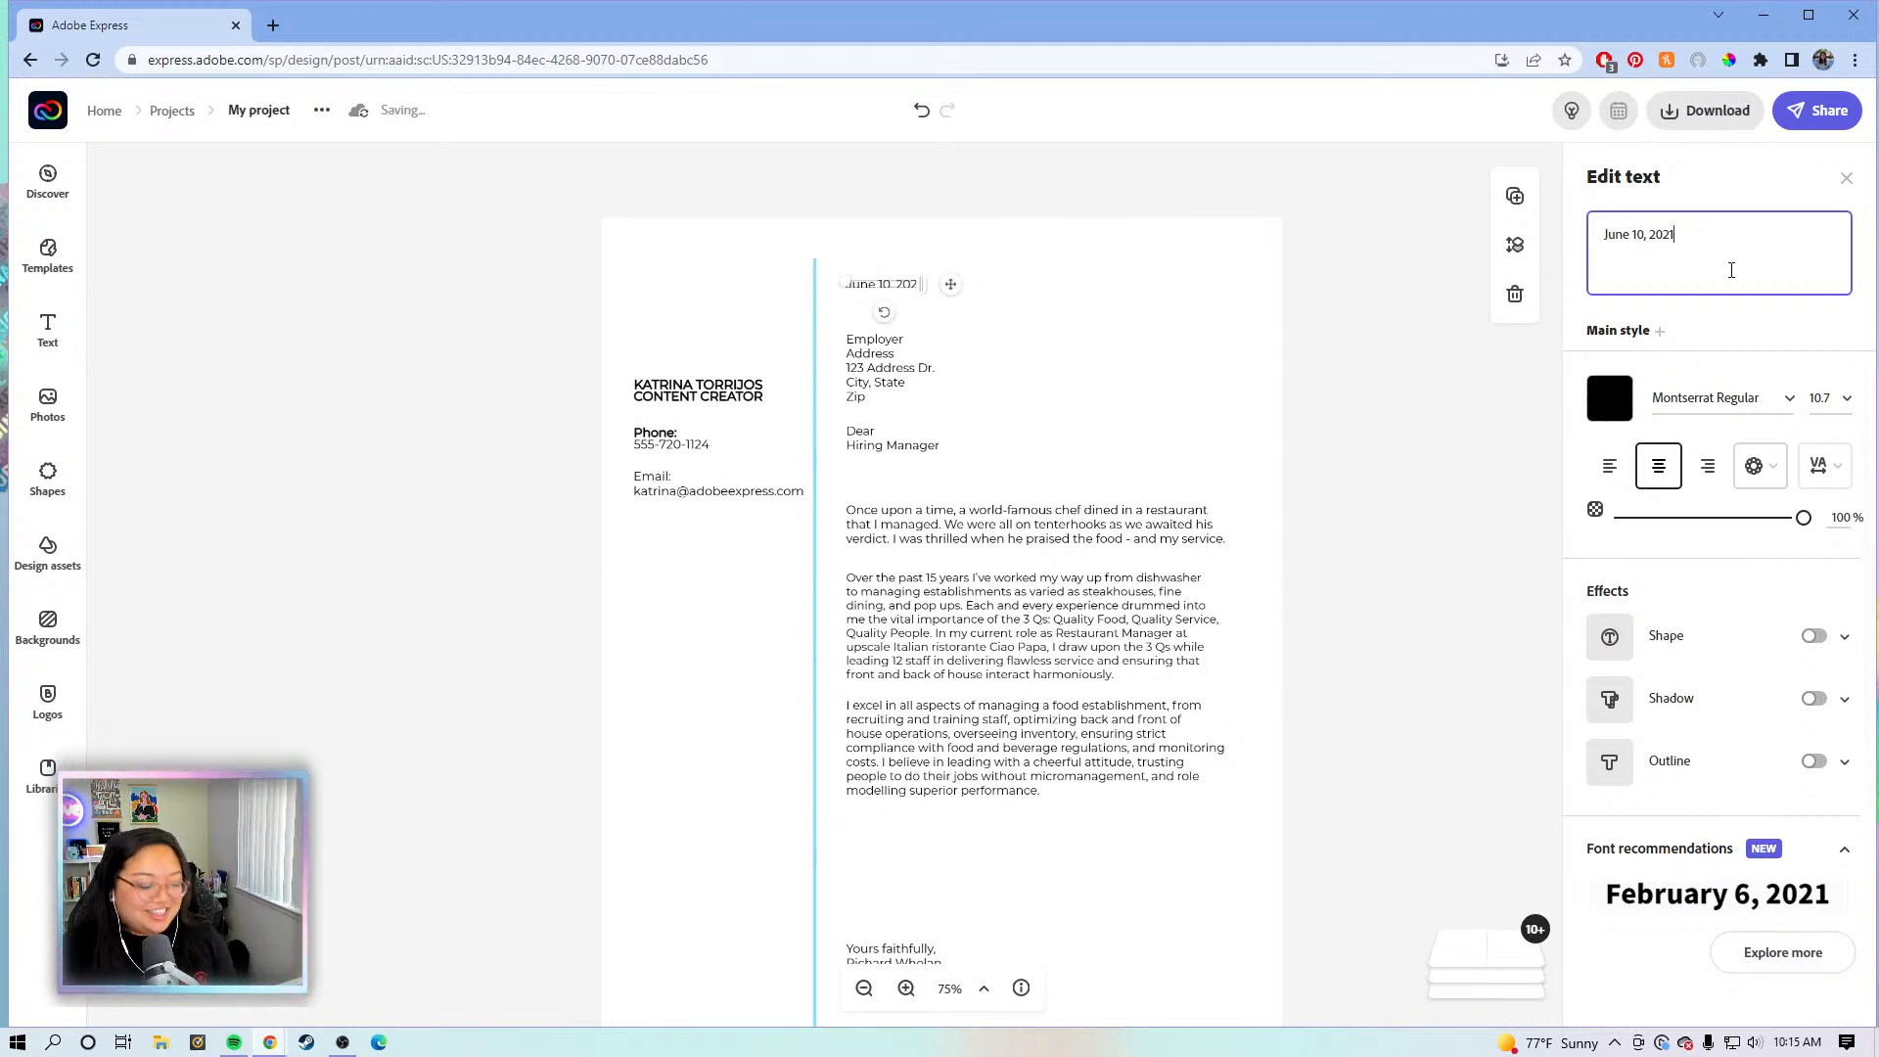
{"action": "key", "text": "BackSpace"}
{"action": "type", "text": "2"}
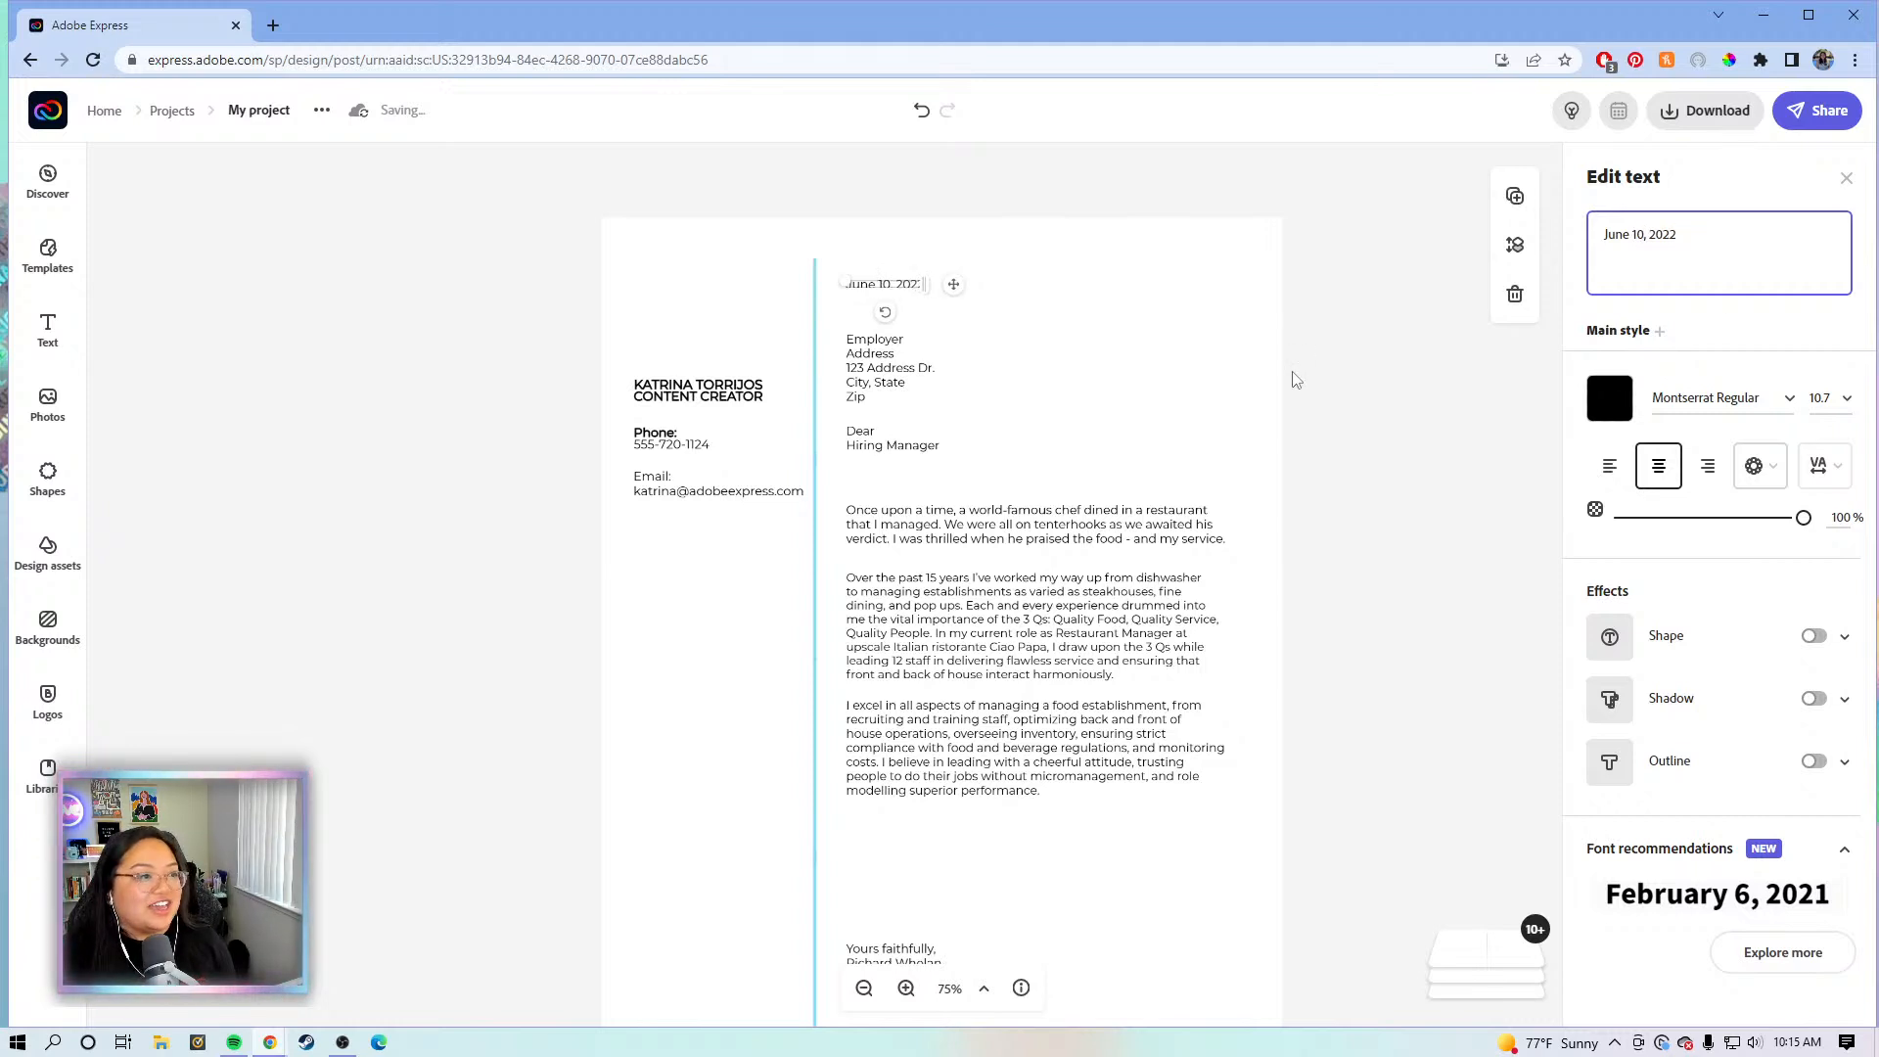
{"action": "left_click", "coordinate": [951, 328]}
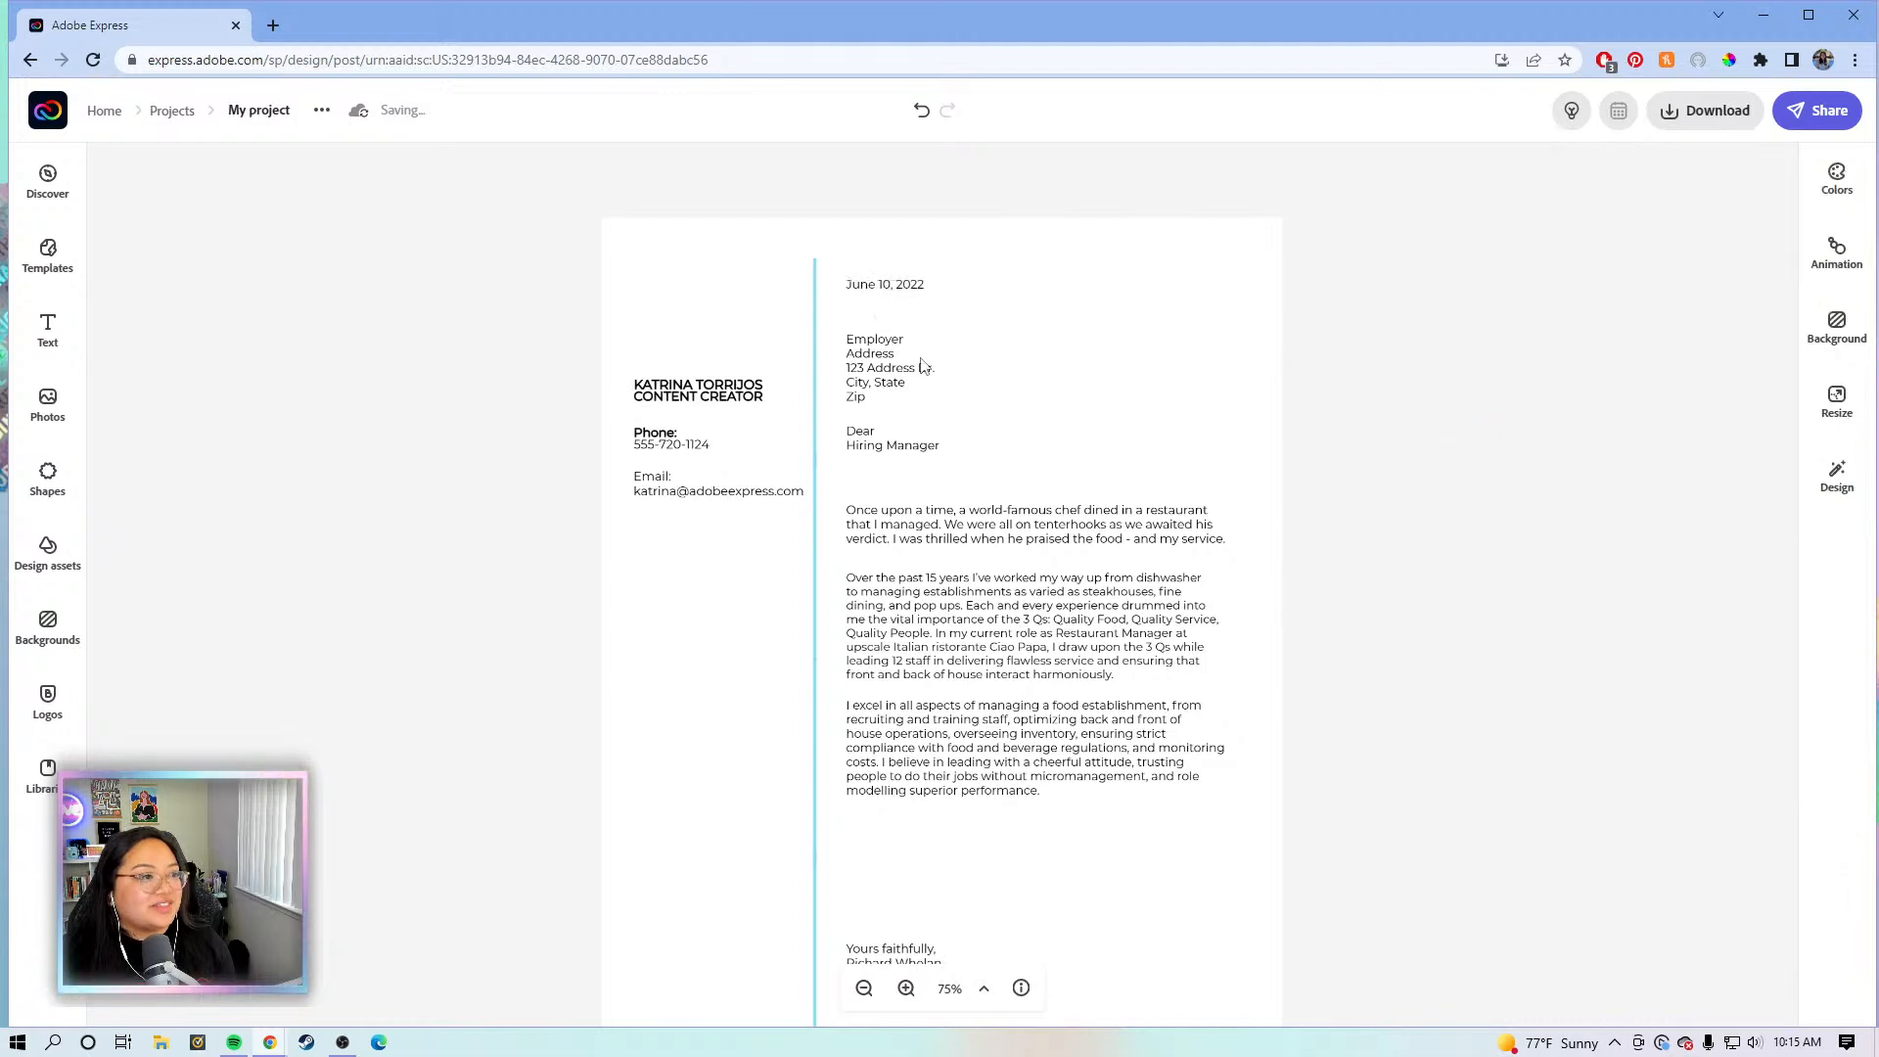
{"action": "left_click", "coordinate": [878, 287]}
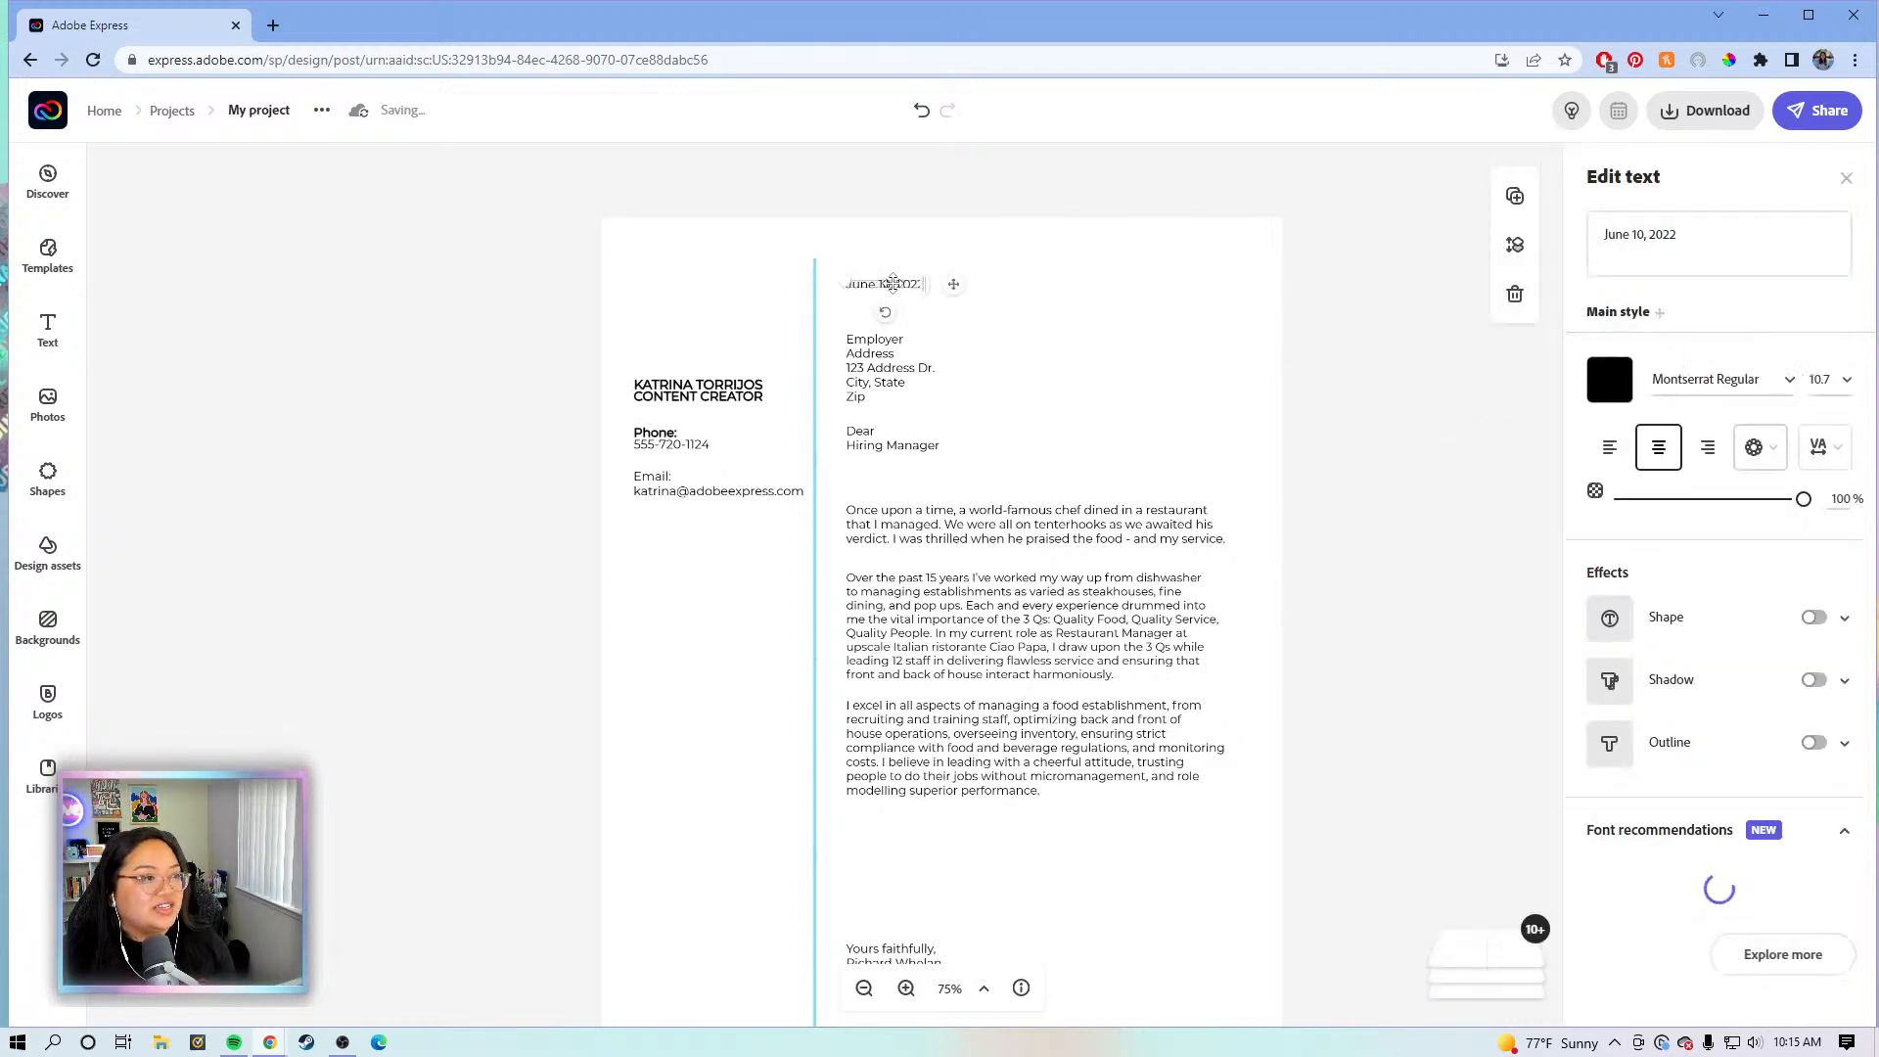
- Move the Dear Hiring Manager greeting down toward the opening paragraph
{"action": "left_click", "coordinate": [865, 368]}
{"action": "scroll", "coordinate": [859, 452], "scroll_direction": "down", "scroll_amount": 1}
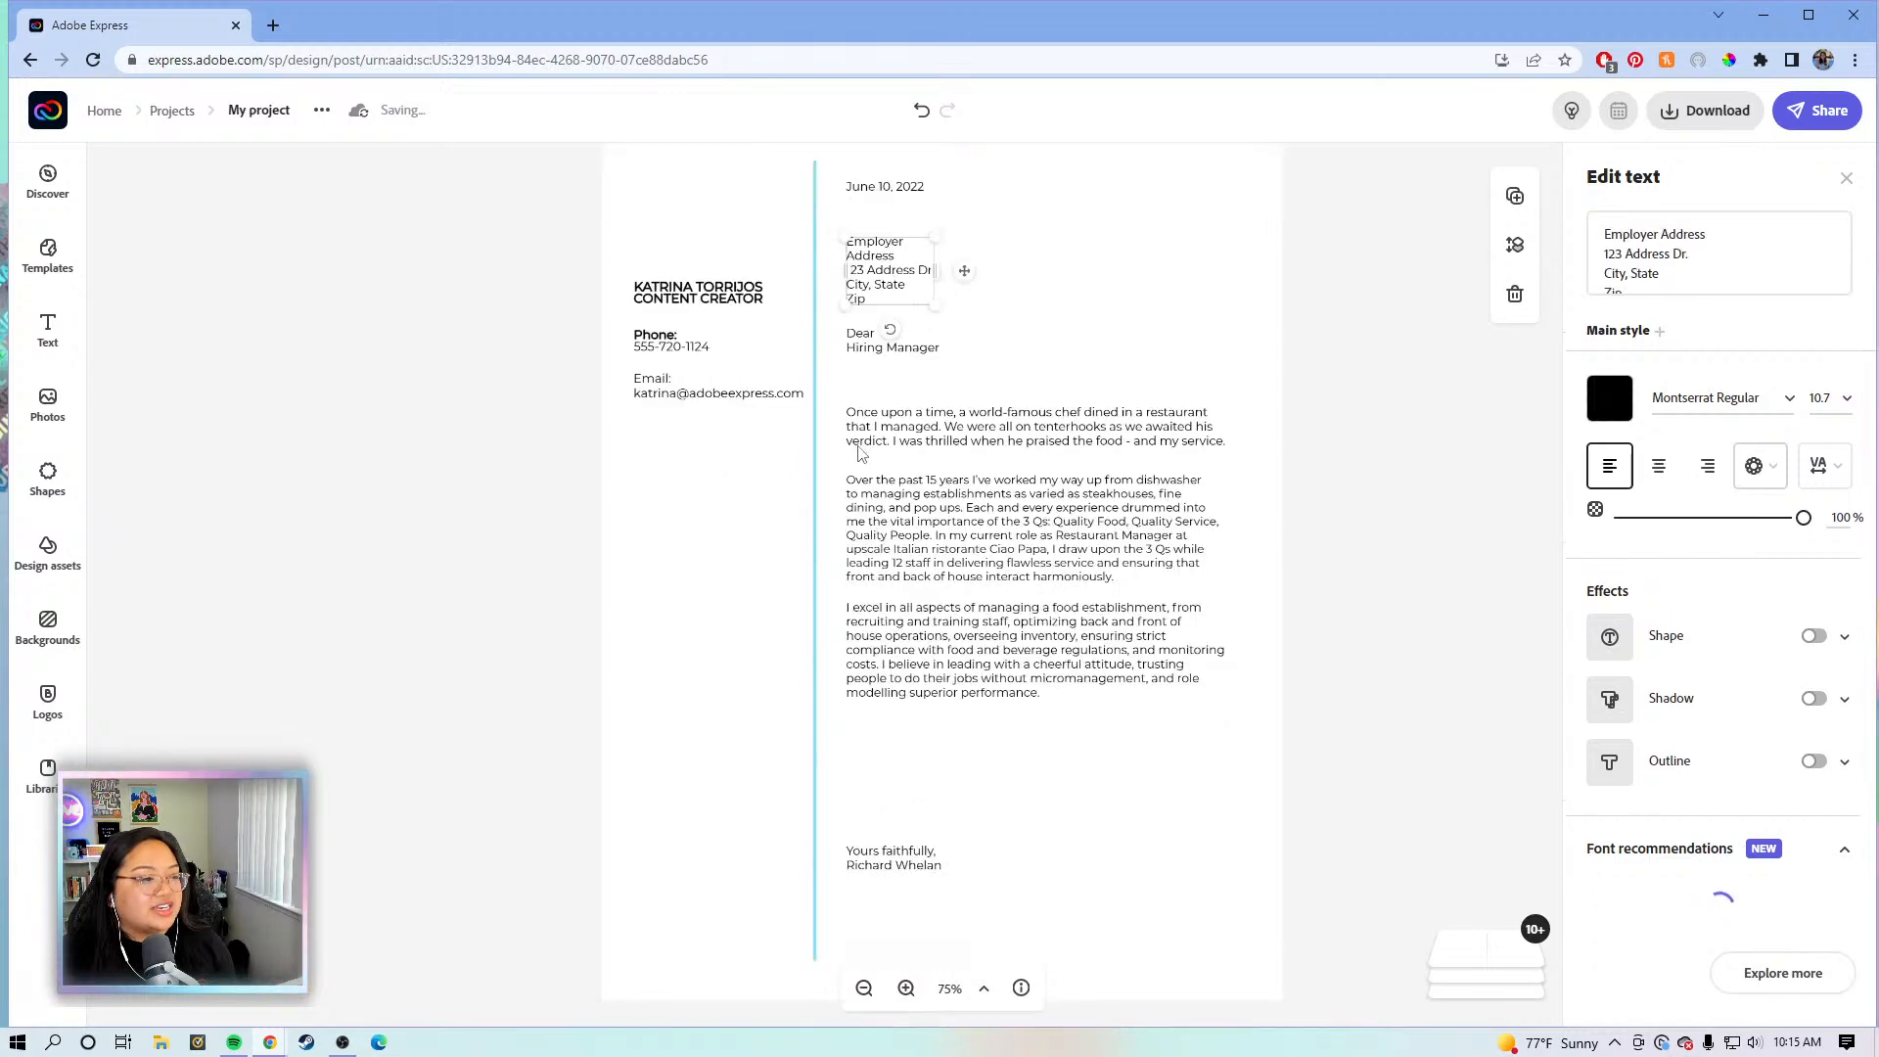
{"action": "left_click", "coordinate": [860, 364]}
{"action": "left_click", "coordinate": [865, 345]}
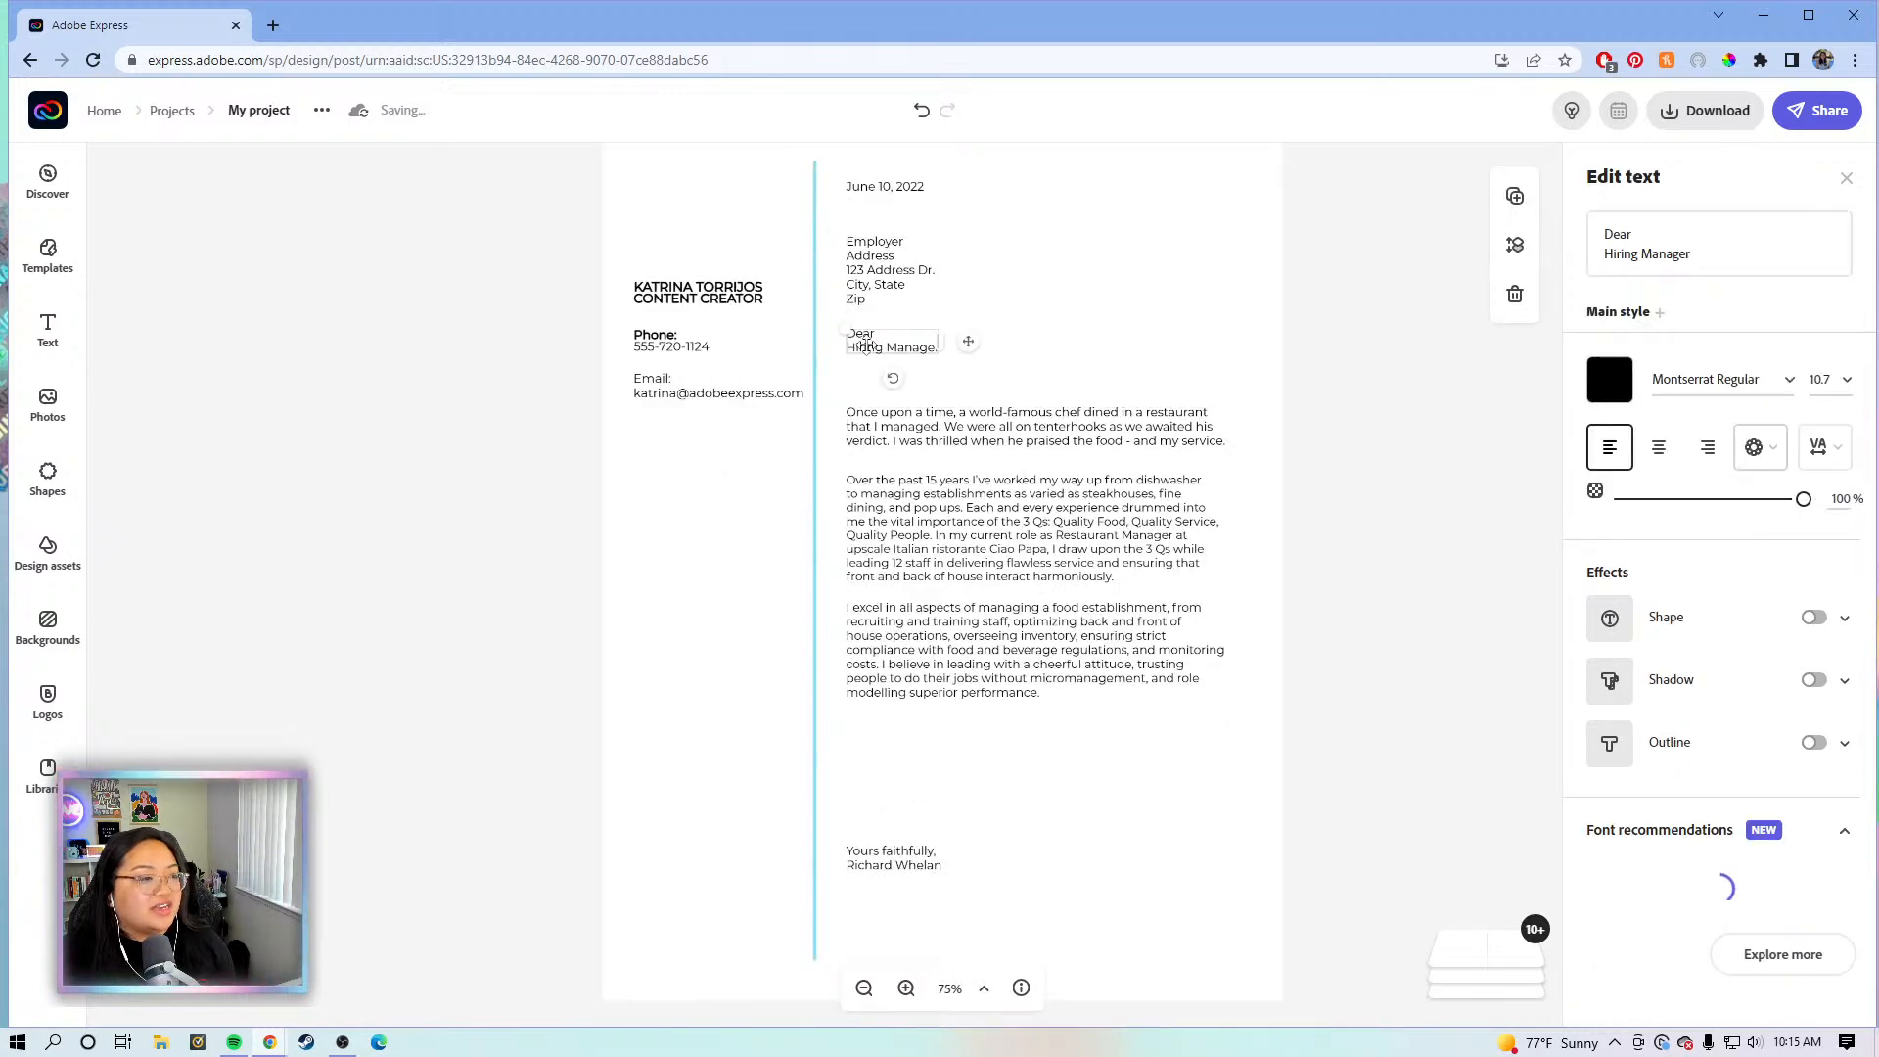
{"action": "left_click_drag", "start_coordinate": [971, 341], "coordinate": [970, 357]}
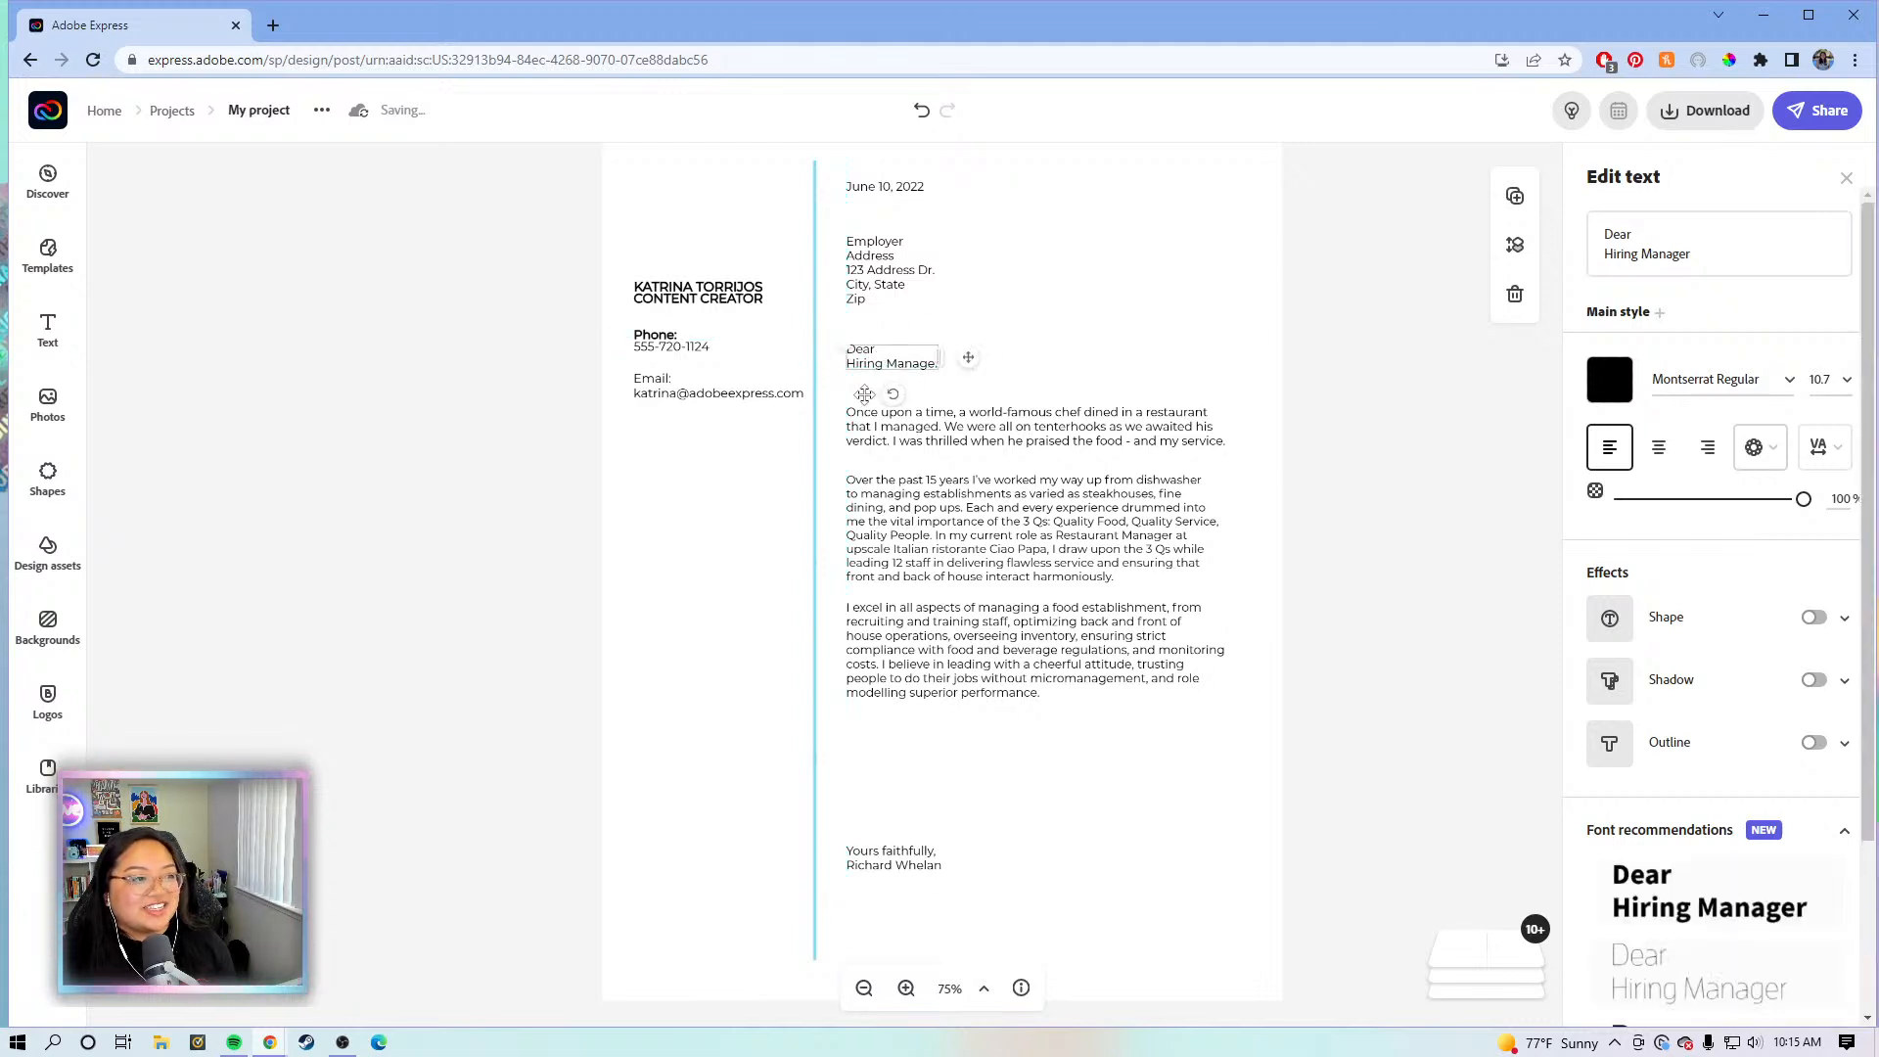
- Raise the signature block and shift the left-column name, phone and email slightly lower
{"action": "left_click", "coordinate": [969, 656]}
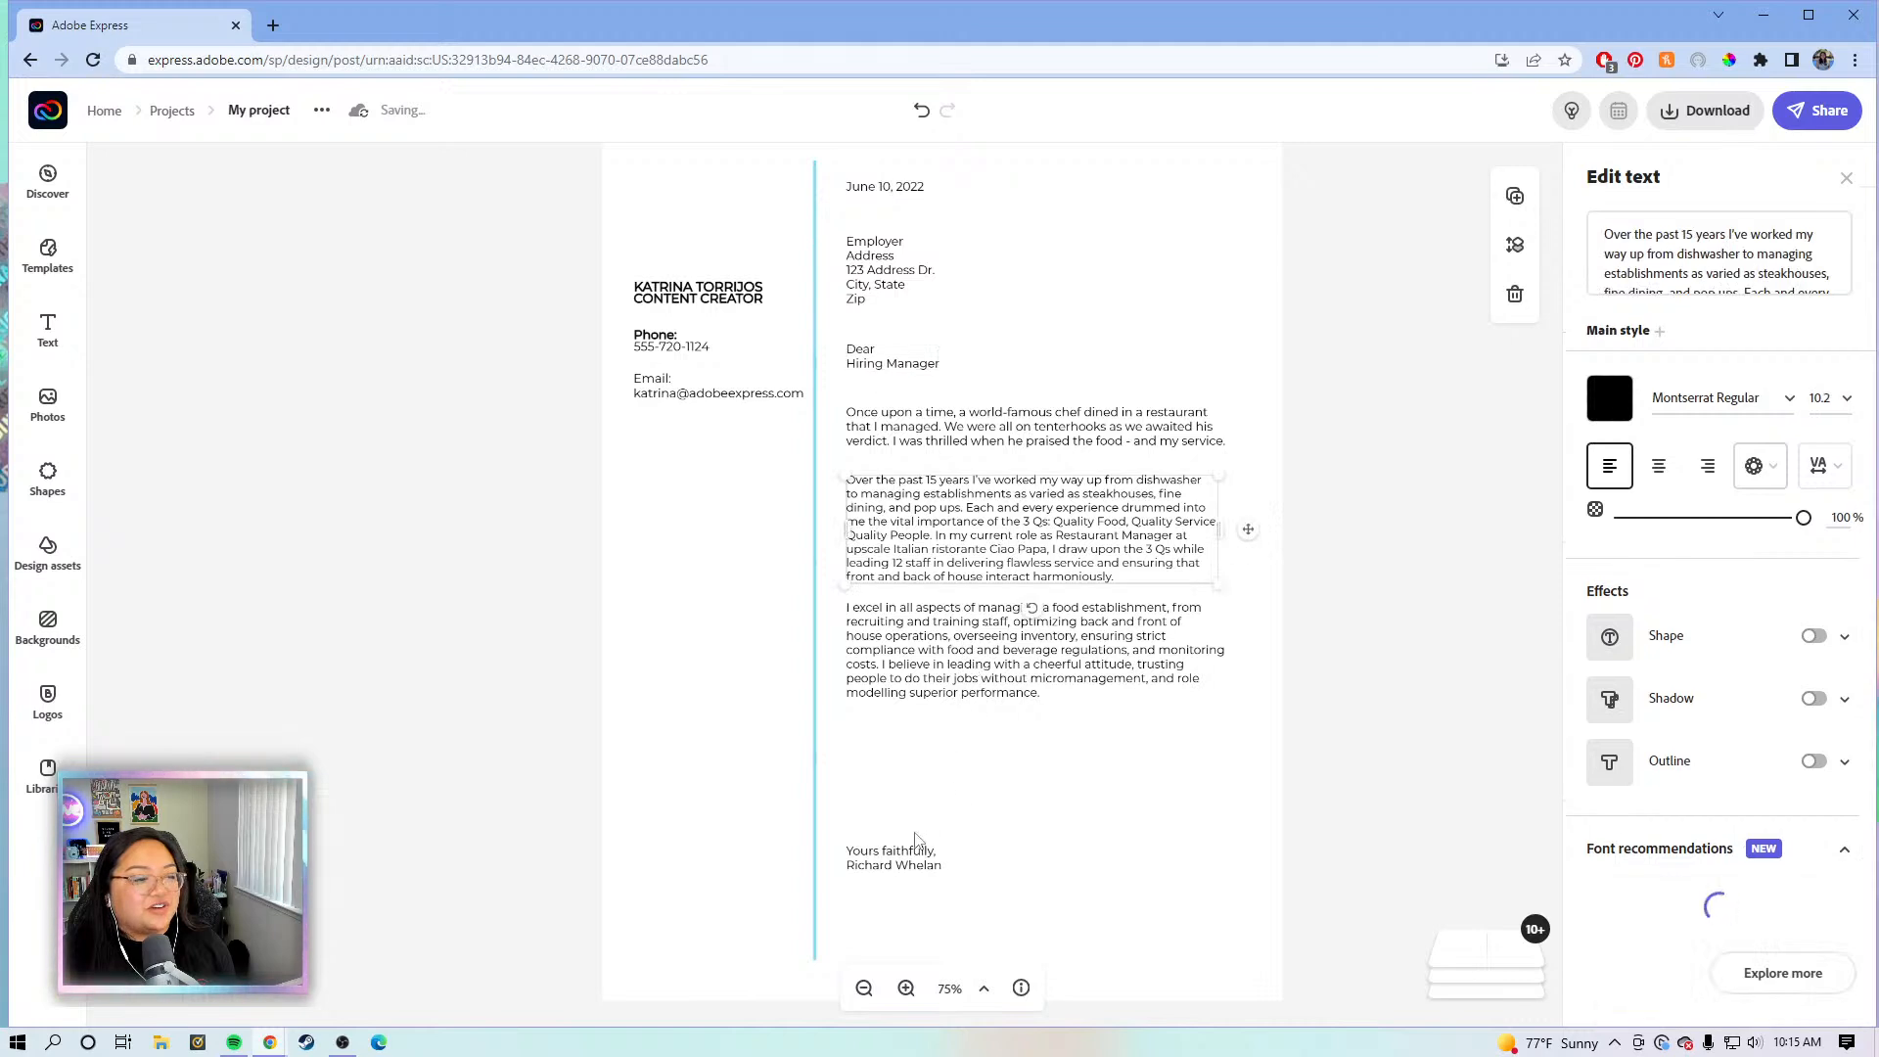
{"action": "left_click", "coordinate": [887, 866]}
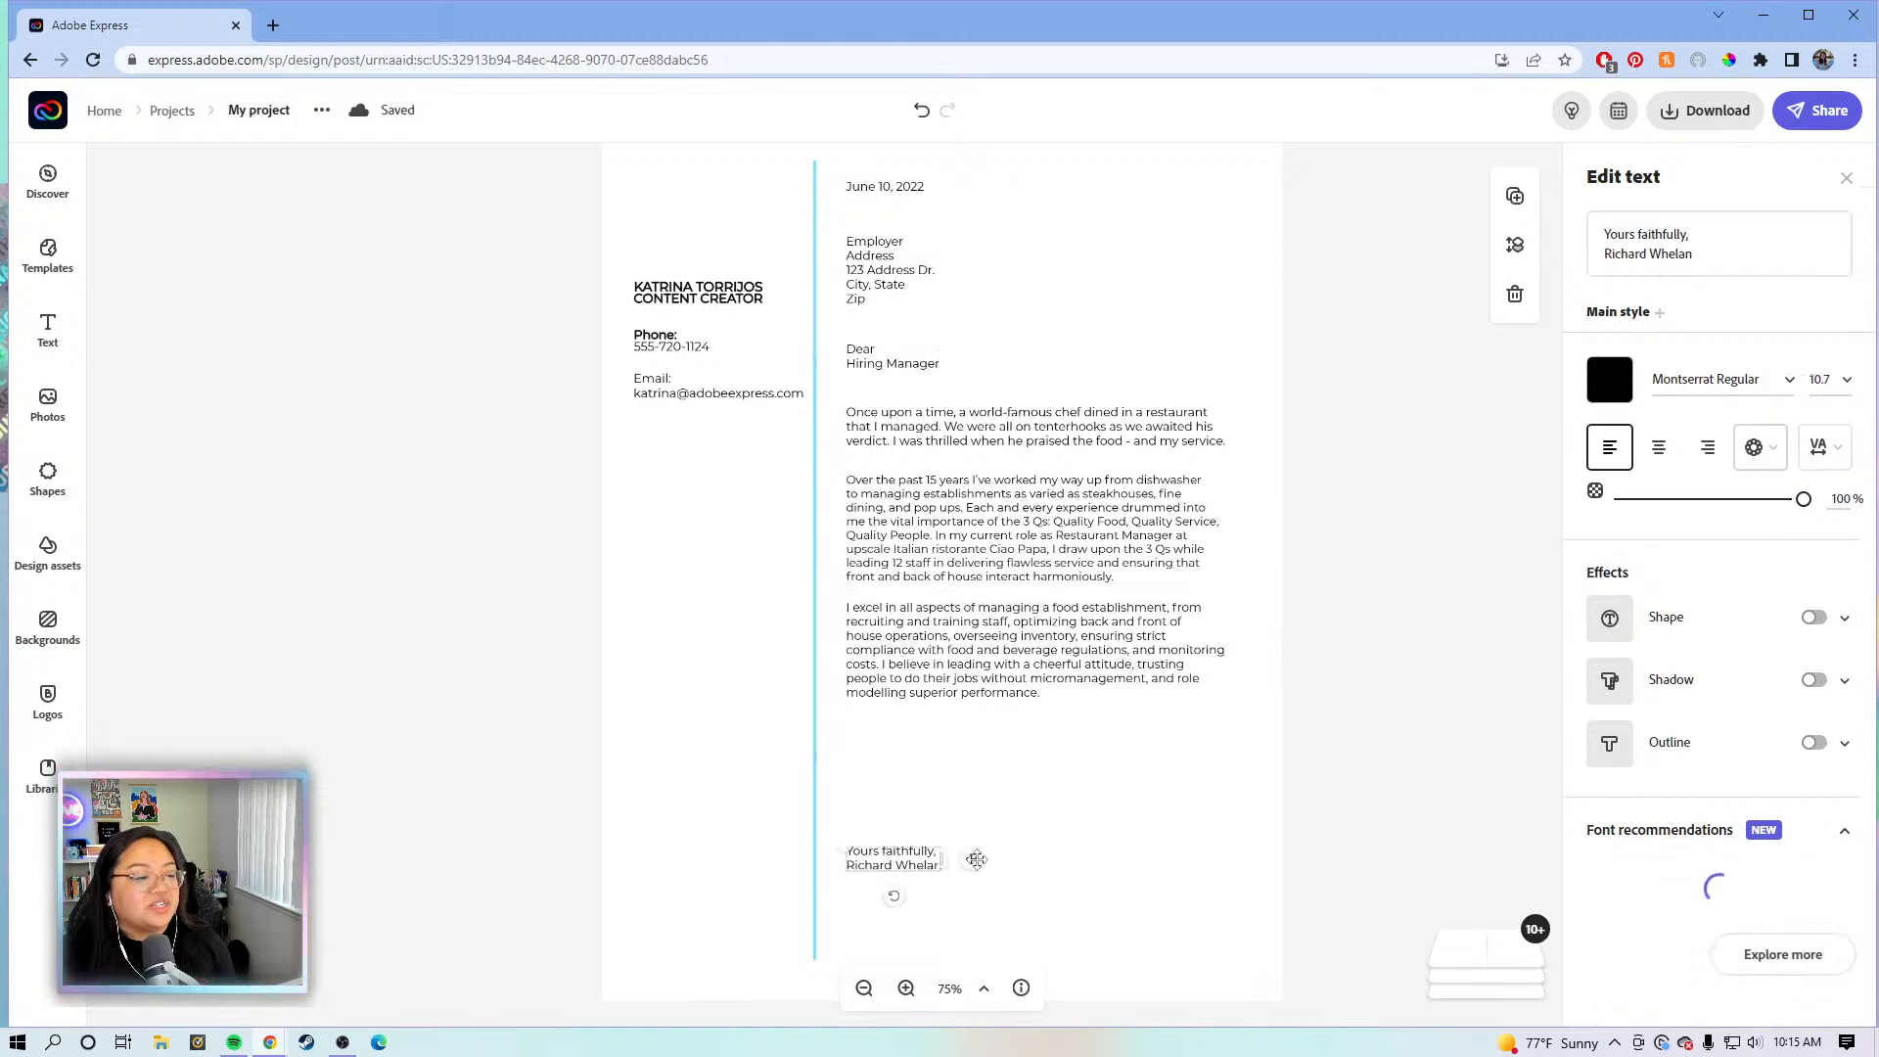
{"action": "left_click_drag", "start_coordinate": [976, 831], "coordinate": [939, 795]}
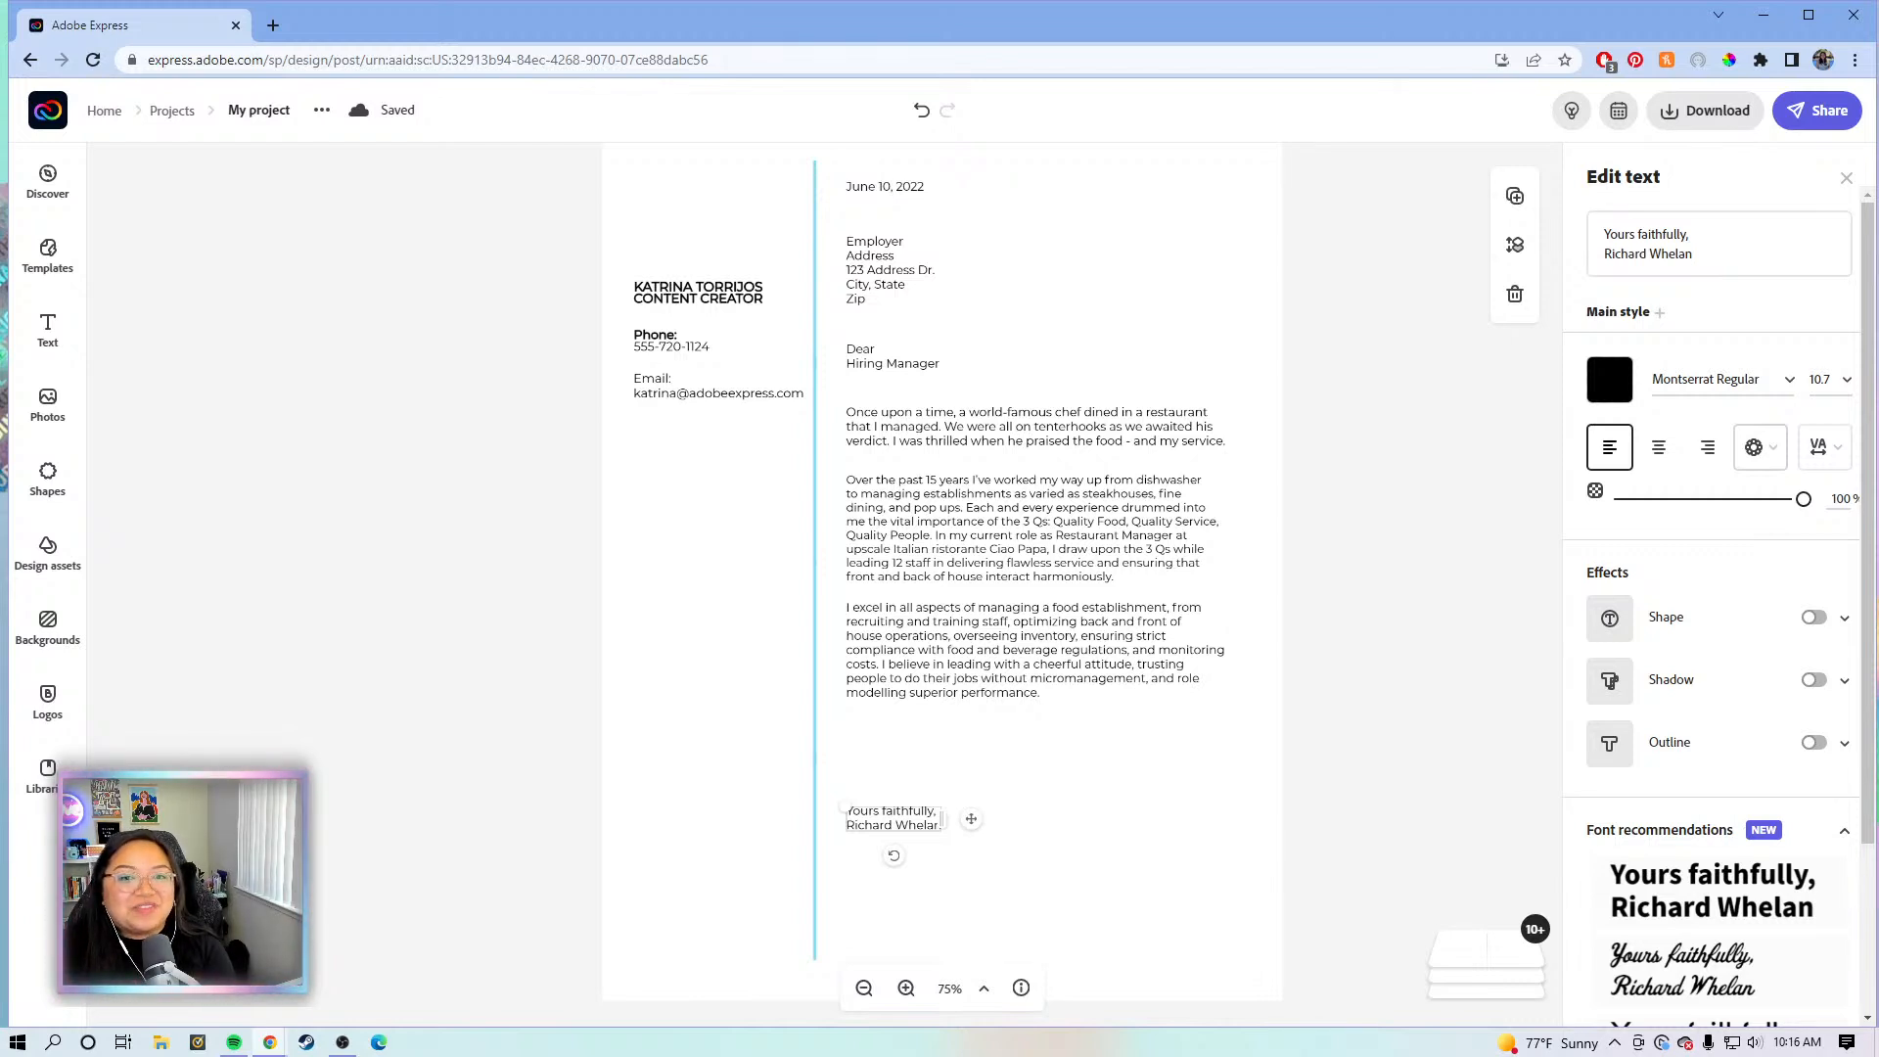
{"action": "left_click", "coordinate": [1292, 769]}
{"action": "left_click", "coordinate": [885, 830]}
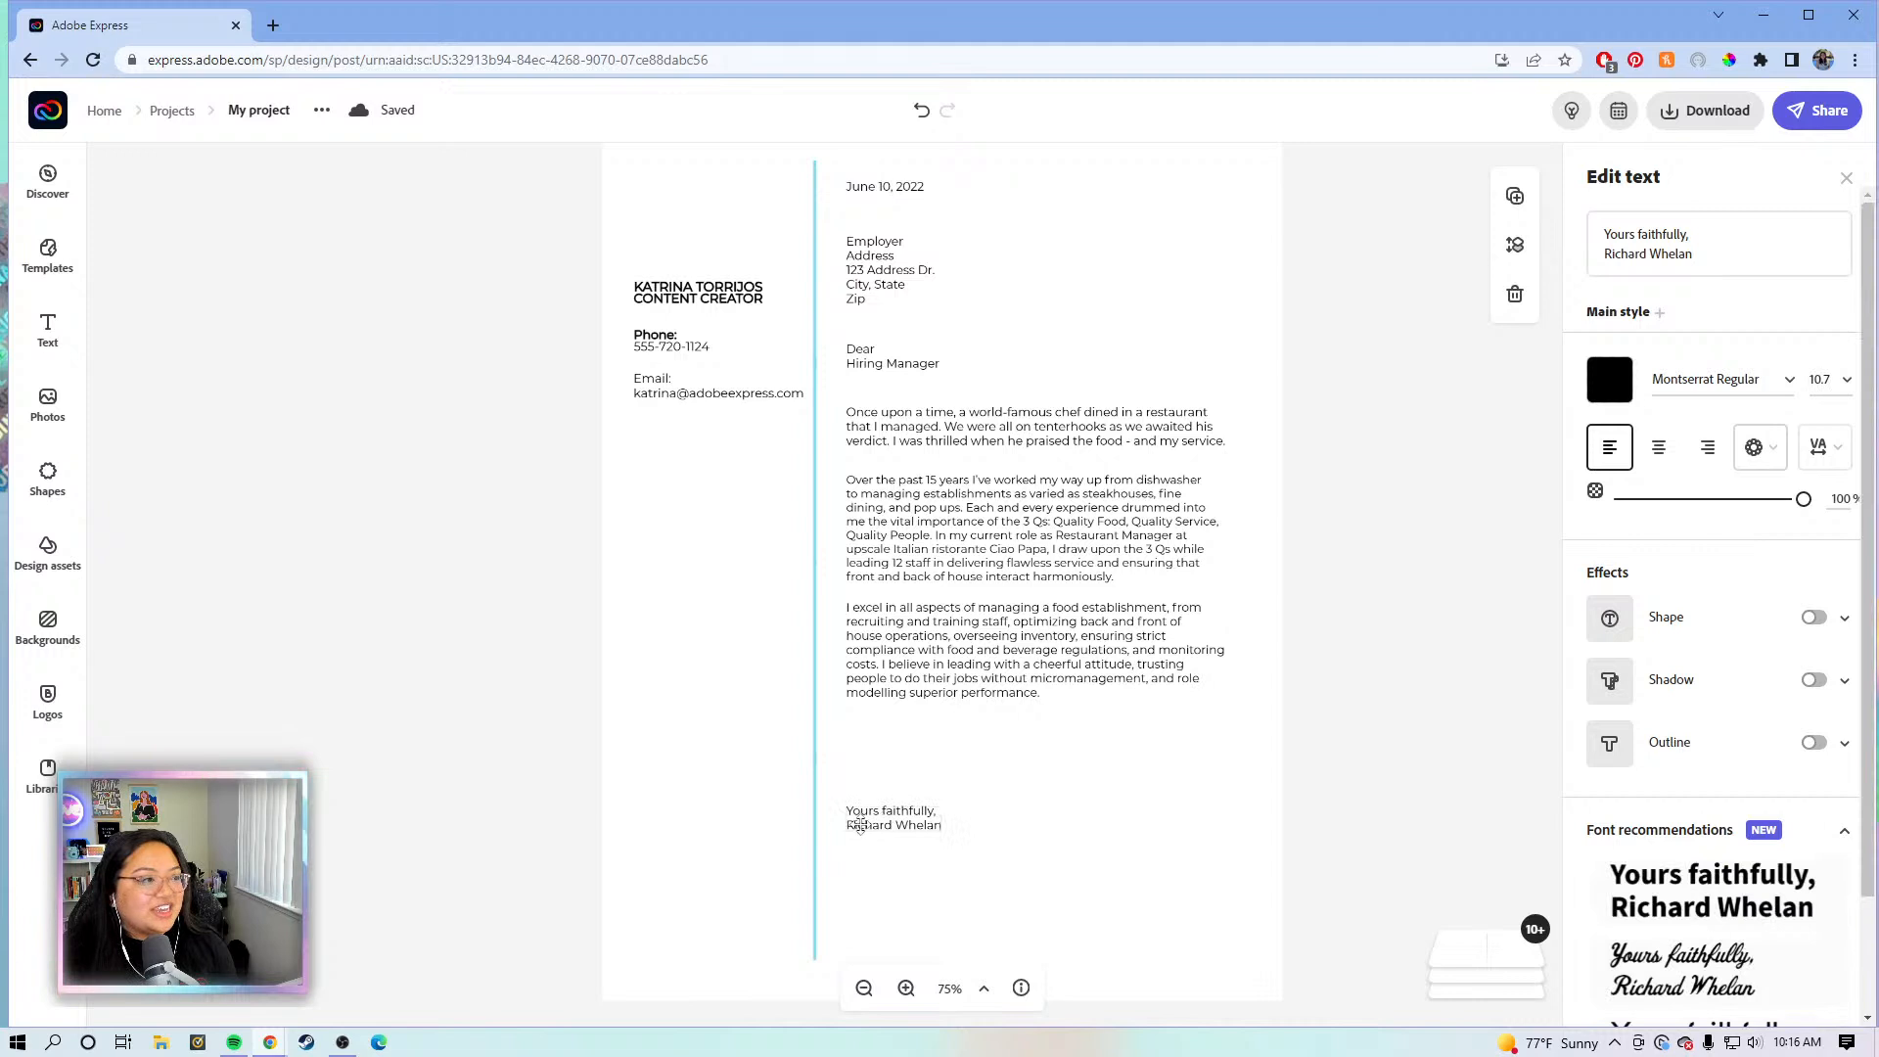
{"action": "scroll", "coordinate": [1162, 646], "scroll_direction": "up", "scroll_amount": 1}
{"action": "left_click_drag", "start_coordinate": [569, 361], "coordinate": [763, 533]}
{"action": "left_click_drag", "start_coordinate": [675, 445], "coordinate": [671, 494]}
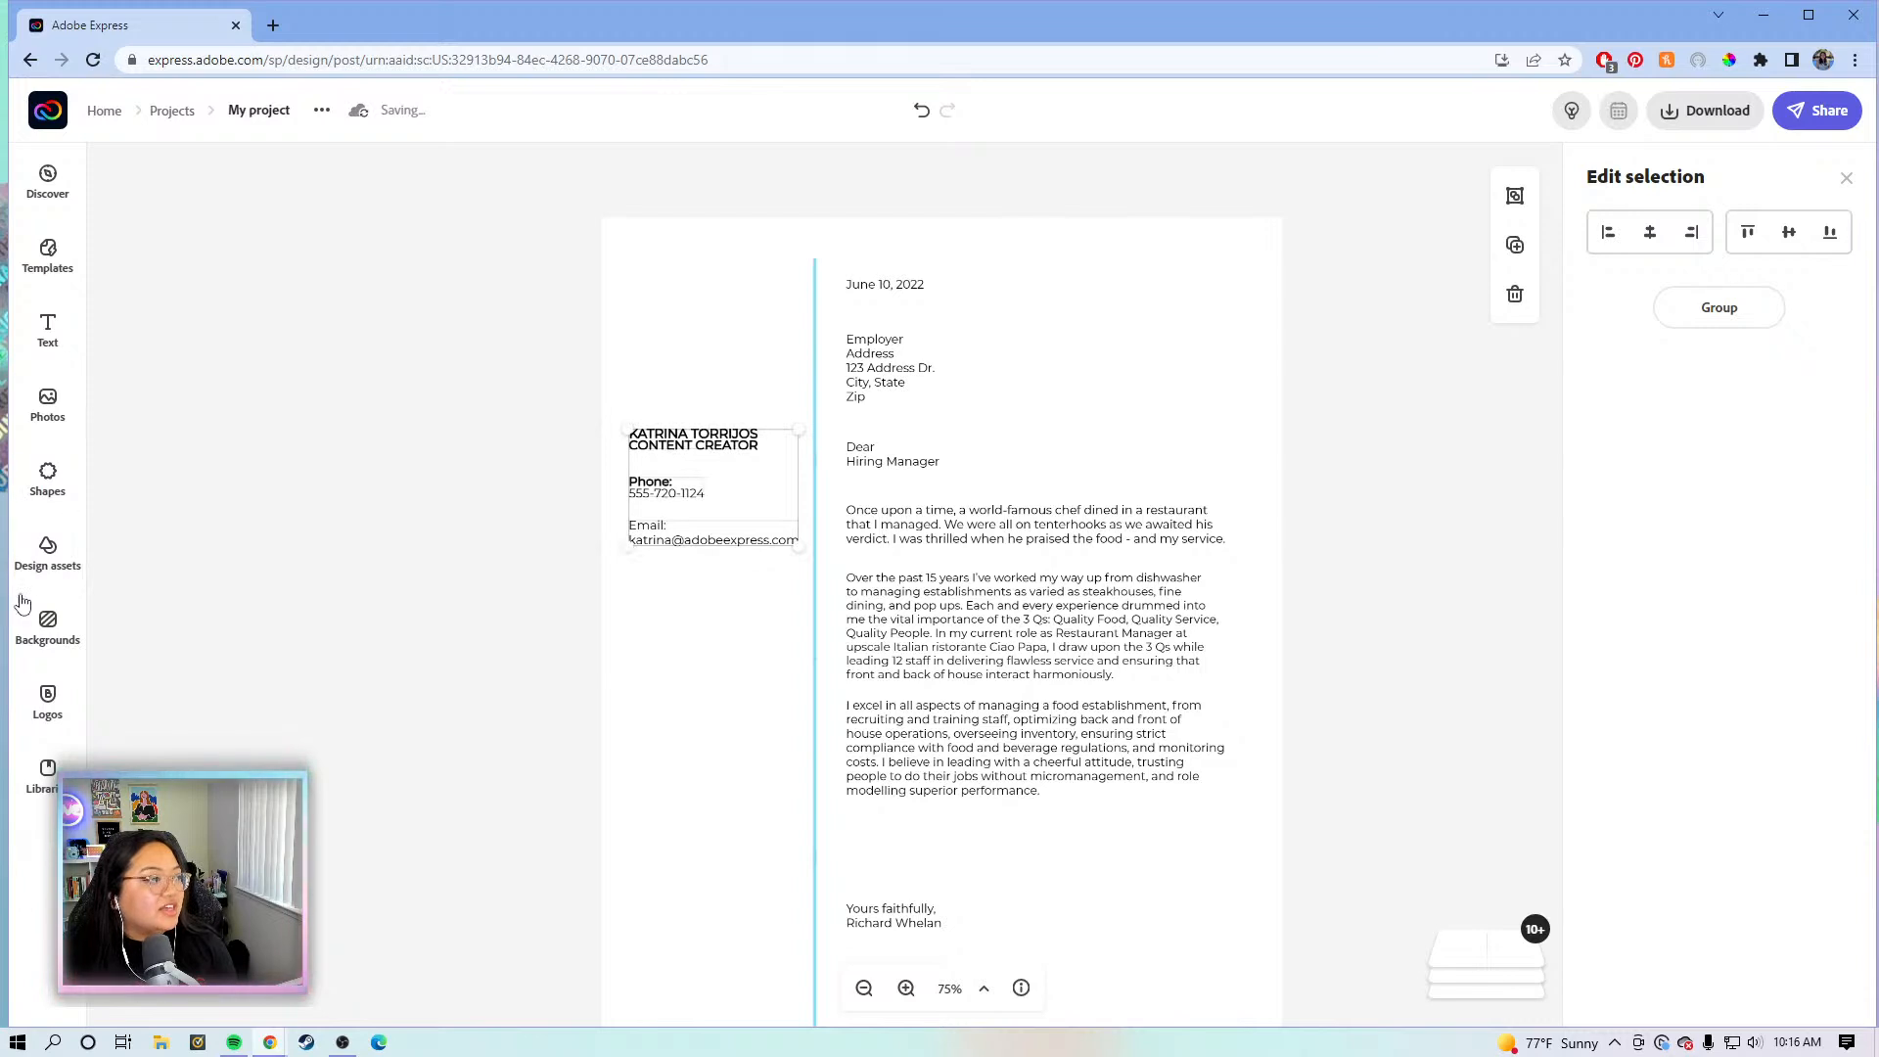
- Add the KT logo from brand logos and place it above the name at top left
{"action": "left_click", "coordinate": [61, 714]}
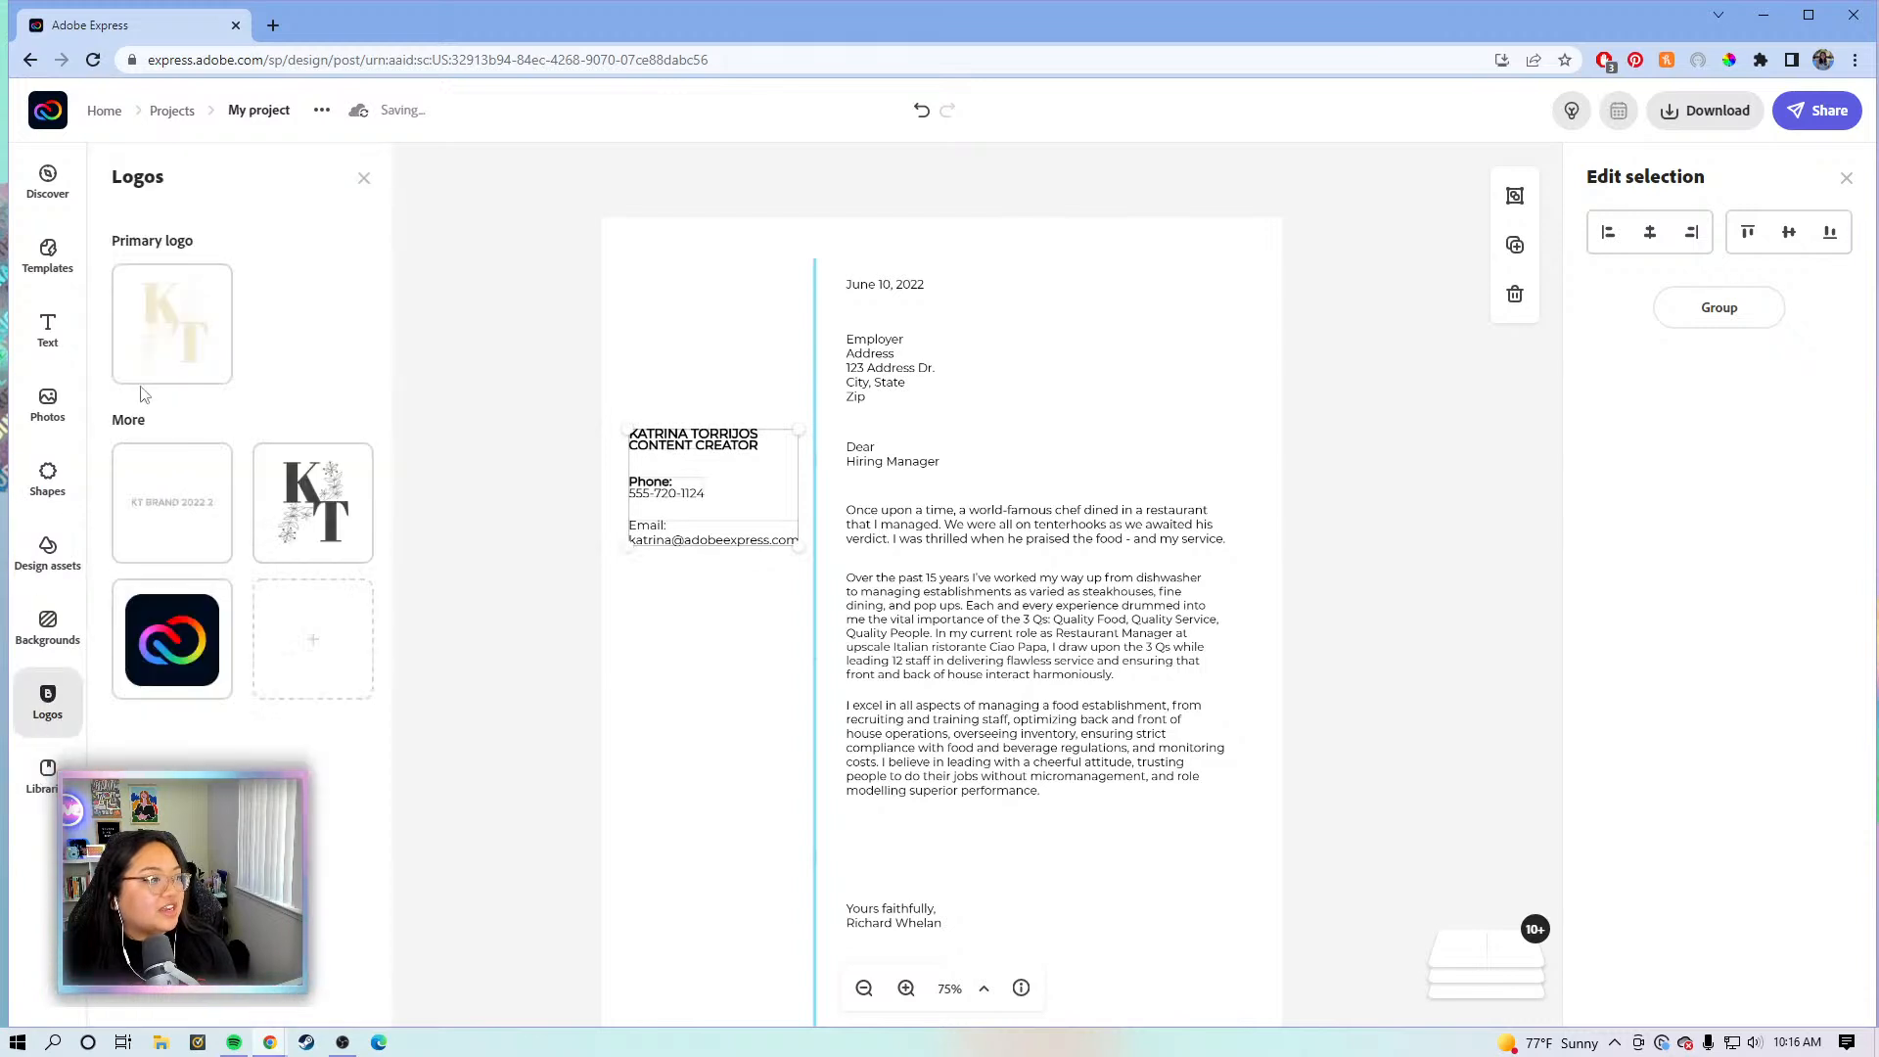
{"action": "left_click", "coordinate": [328, 517]}
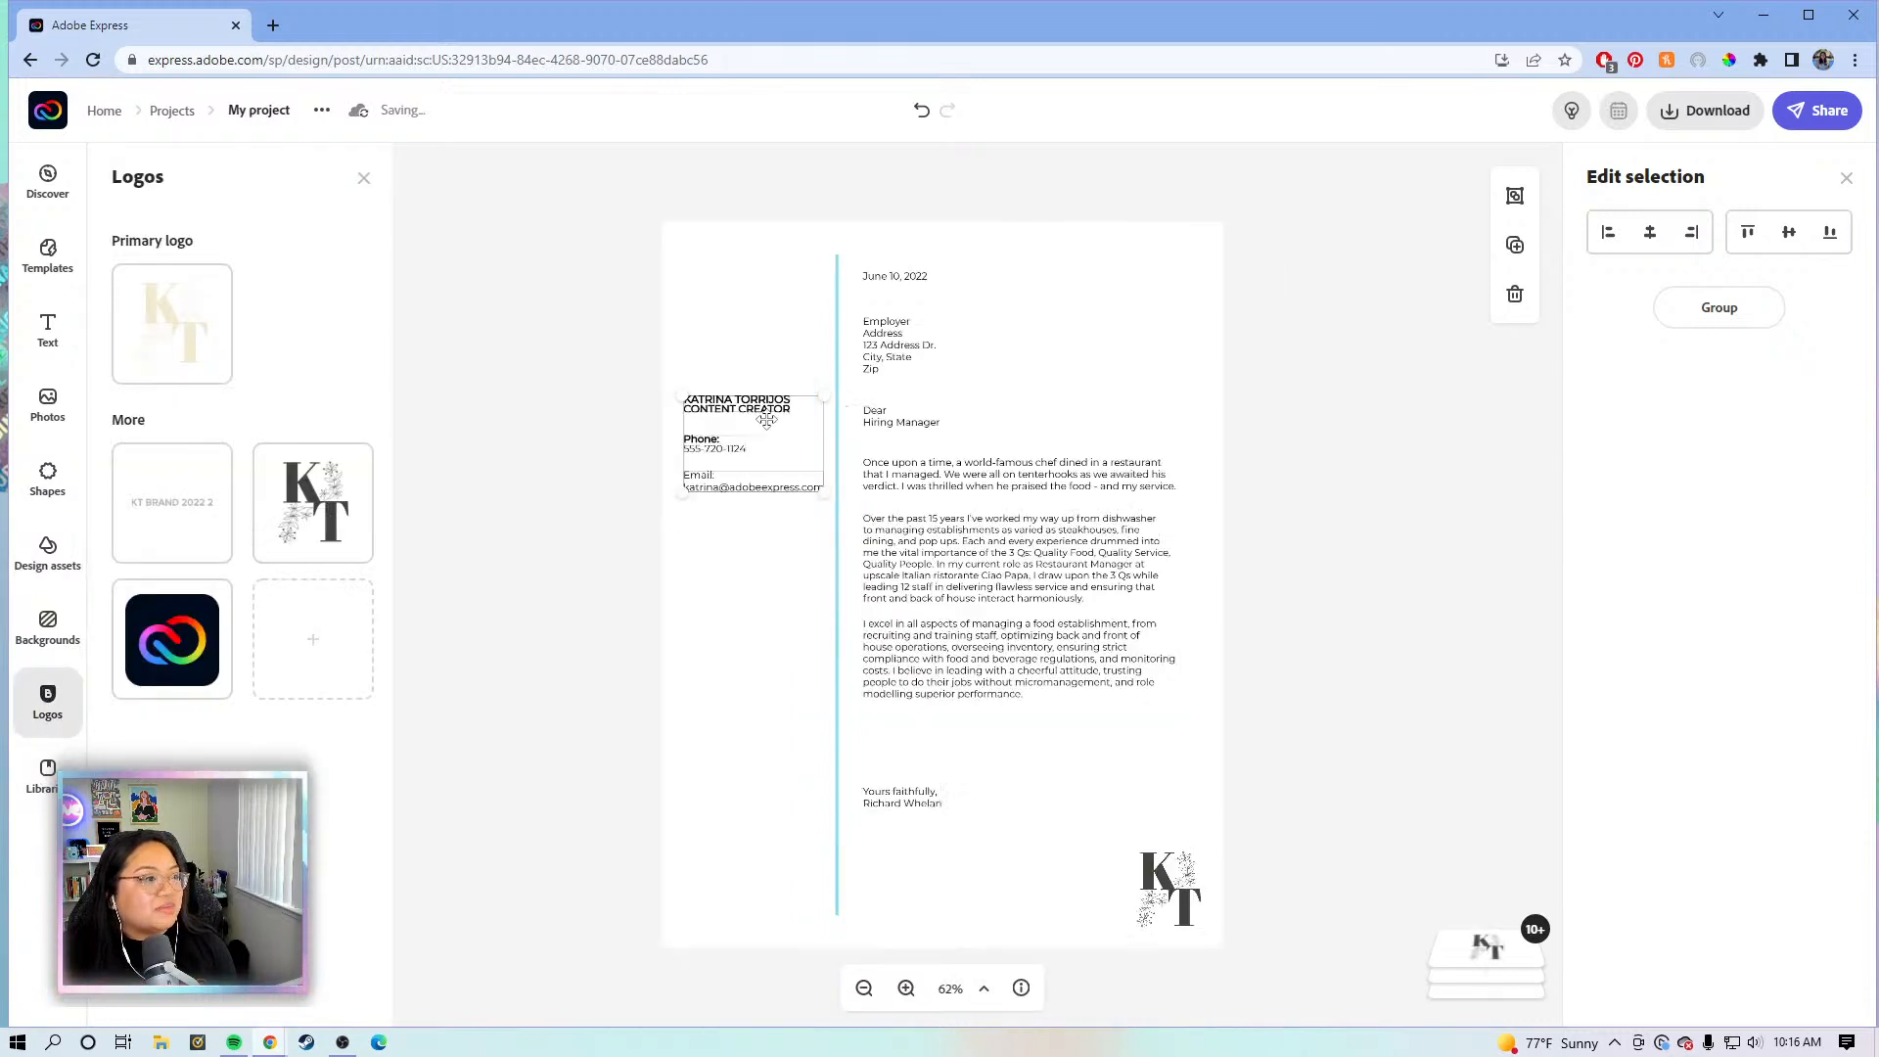
{"action": "left_click", "coordinate": [1155, 903]}
{"action": "left_click_drag", "start_coordinate": [1155, 902], "coordinate": [736, 352]}
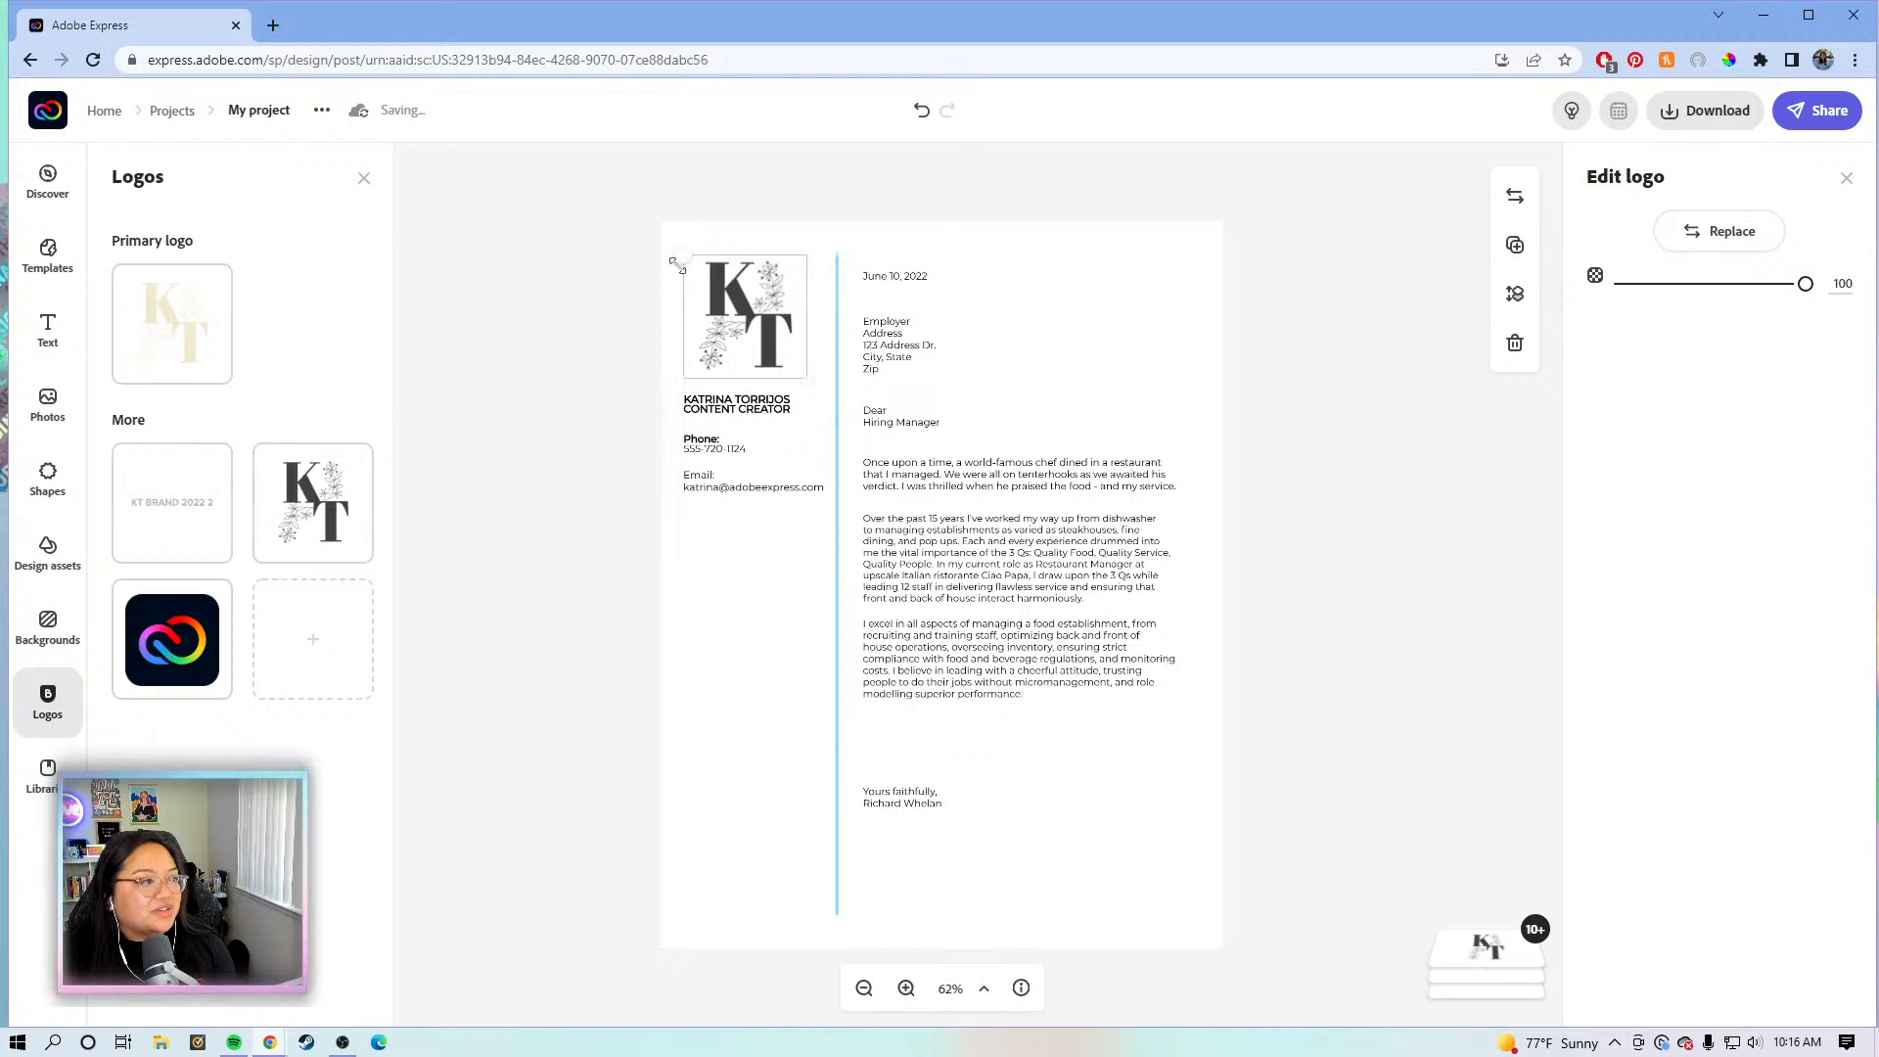
{"action": "left_click", "coordinate": [530, 305]}
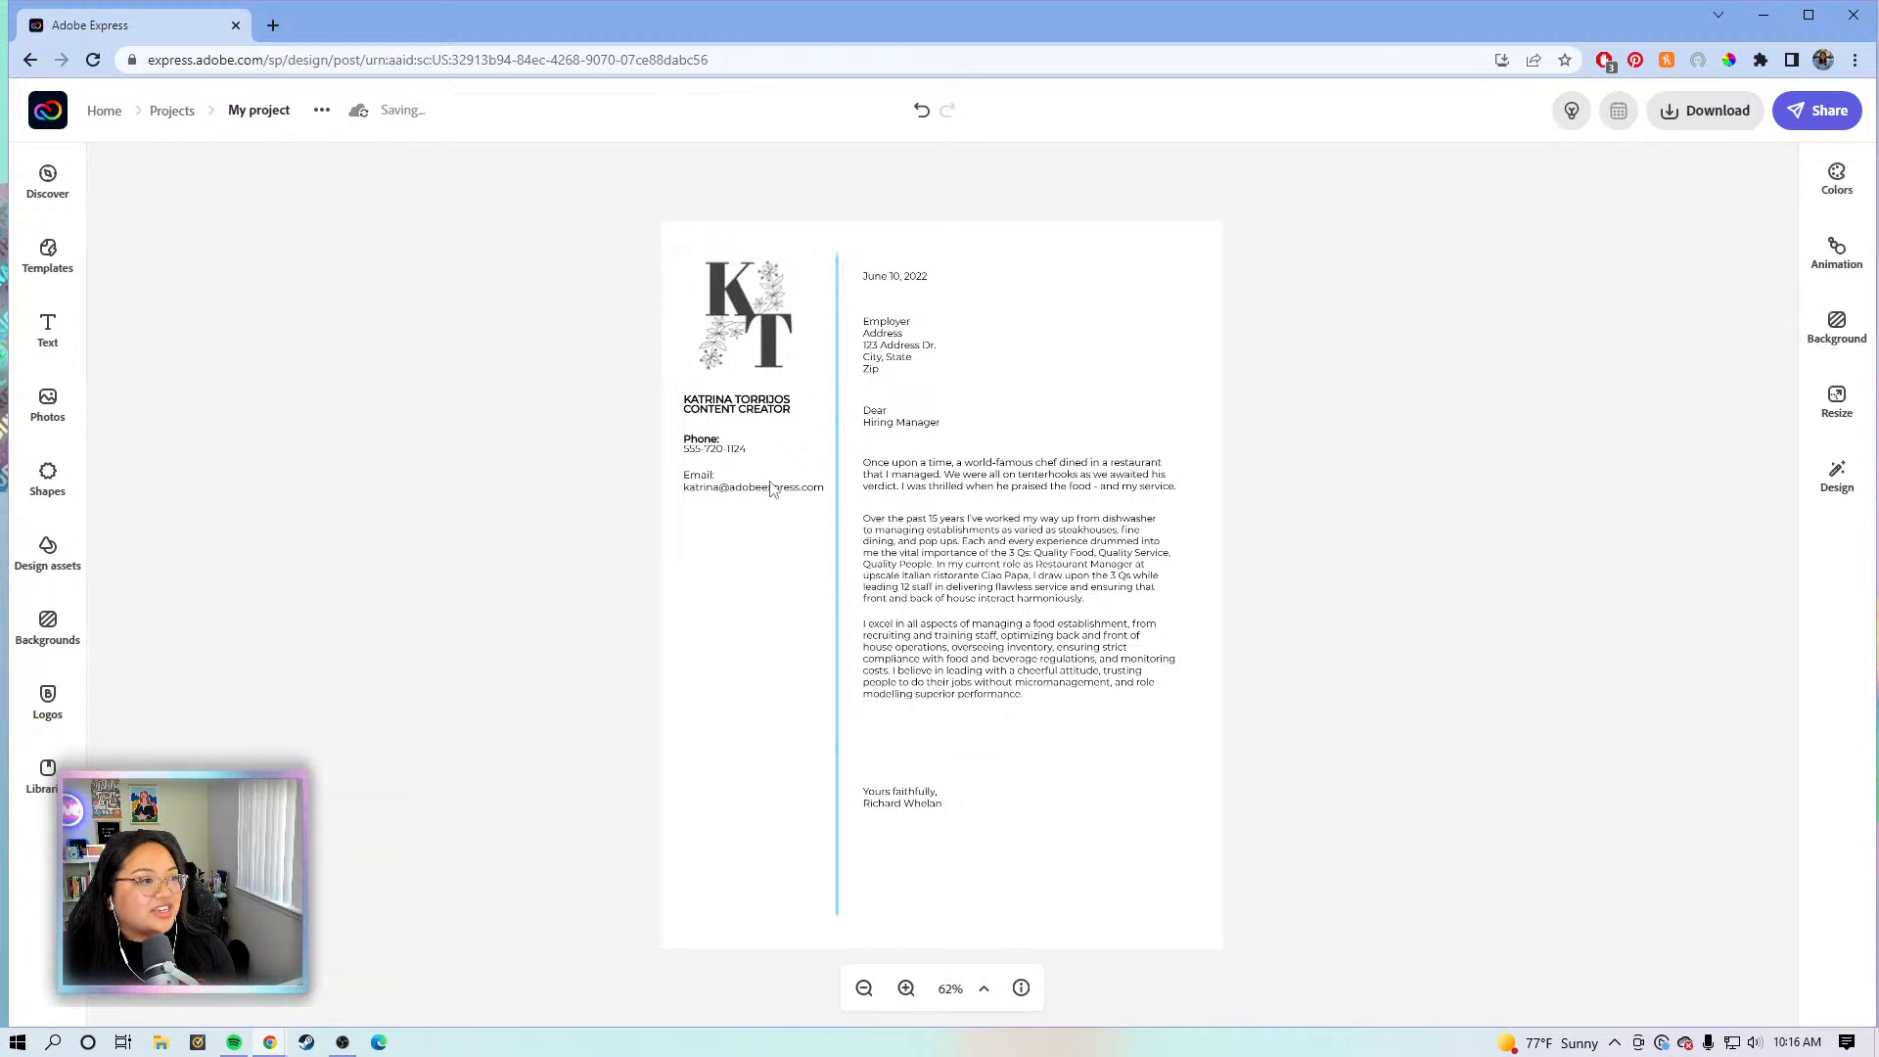
- Nudge the KT monogram logo slightly lower in the left column
{"action": "left_click_drag", "start_coordinate": [630, 410], "coordinate": [736, 472]}
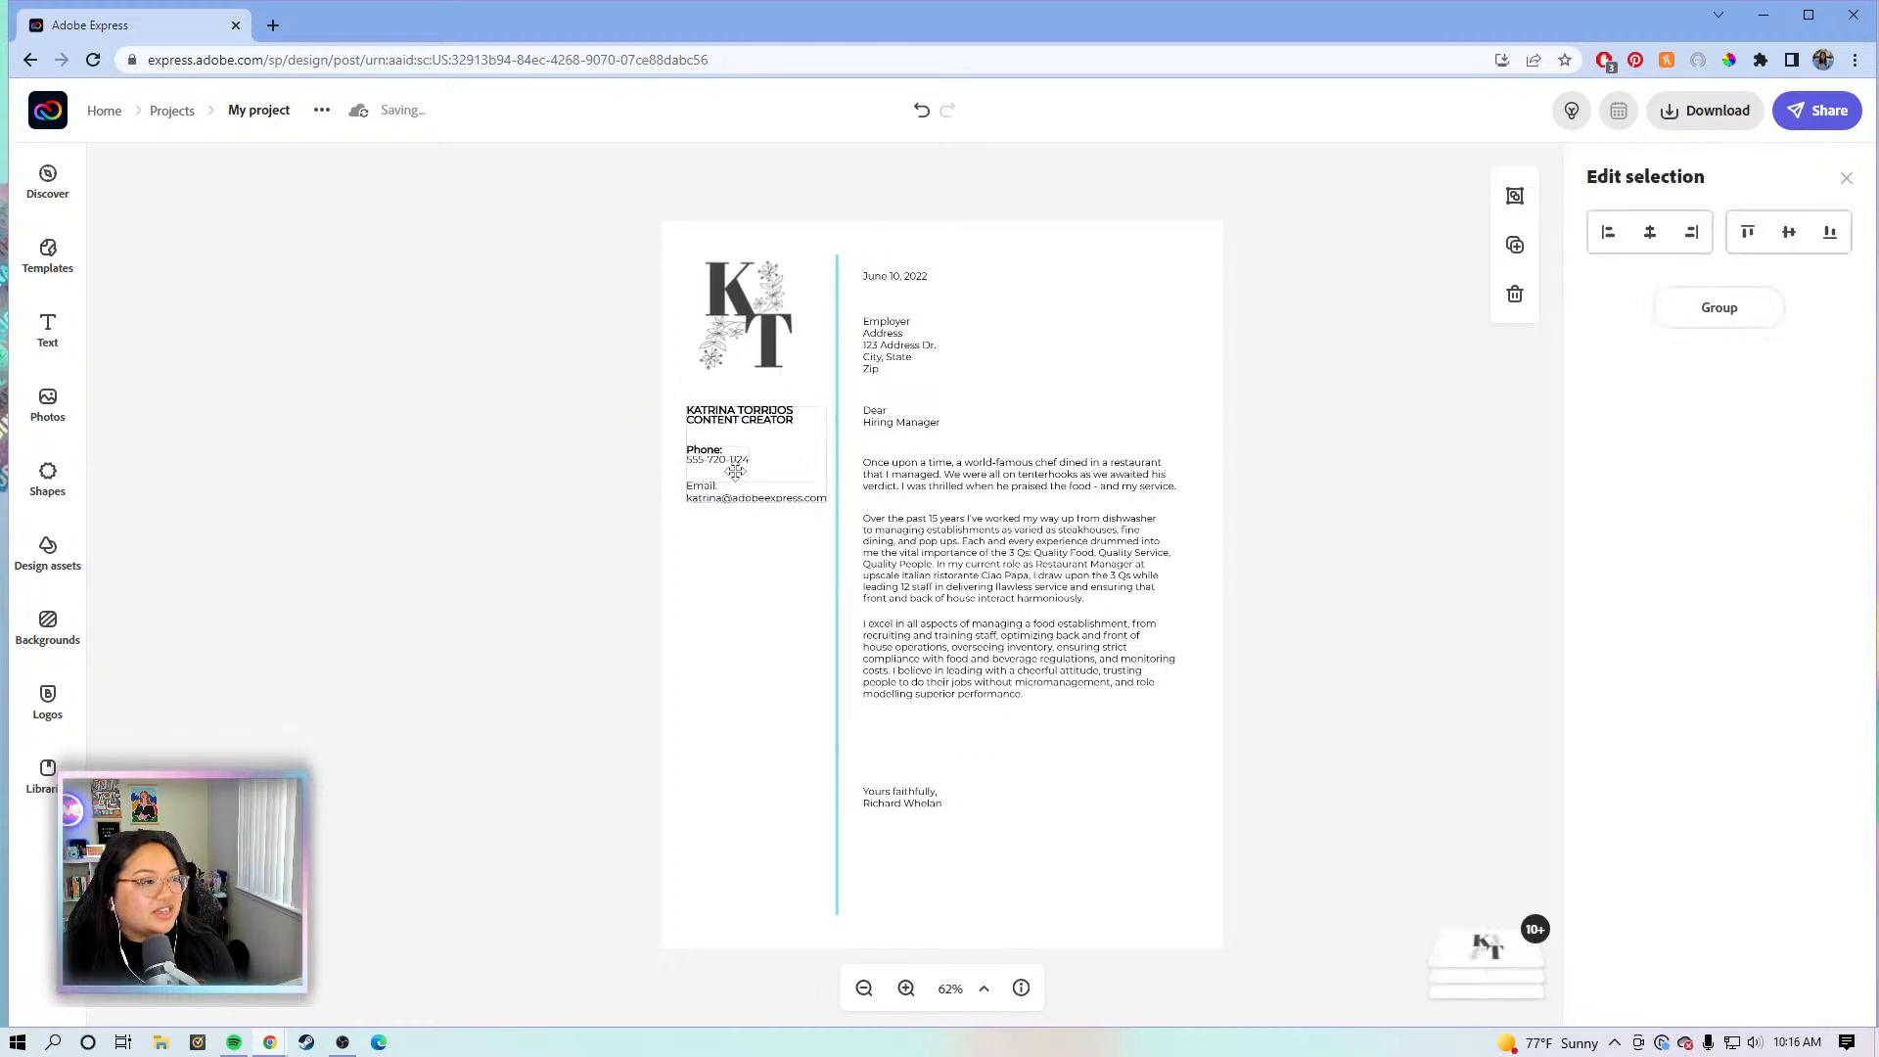
{"action": "left_click", "coordinate": [734, 333]}
{"action": "mouse_move", "coordinate": [736, 319]}
{"action": "left_mouse_down"}
{"action": "mouse_move", "coordinate": [738, 337]}
{"action": "mouse_move", "coordinate": [738, 318]}
{"action": "left_mouse_up"}
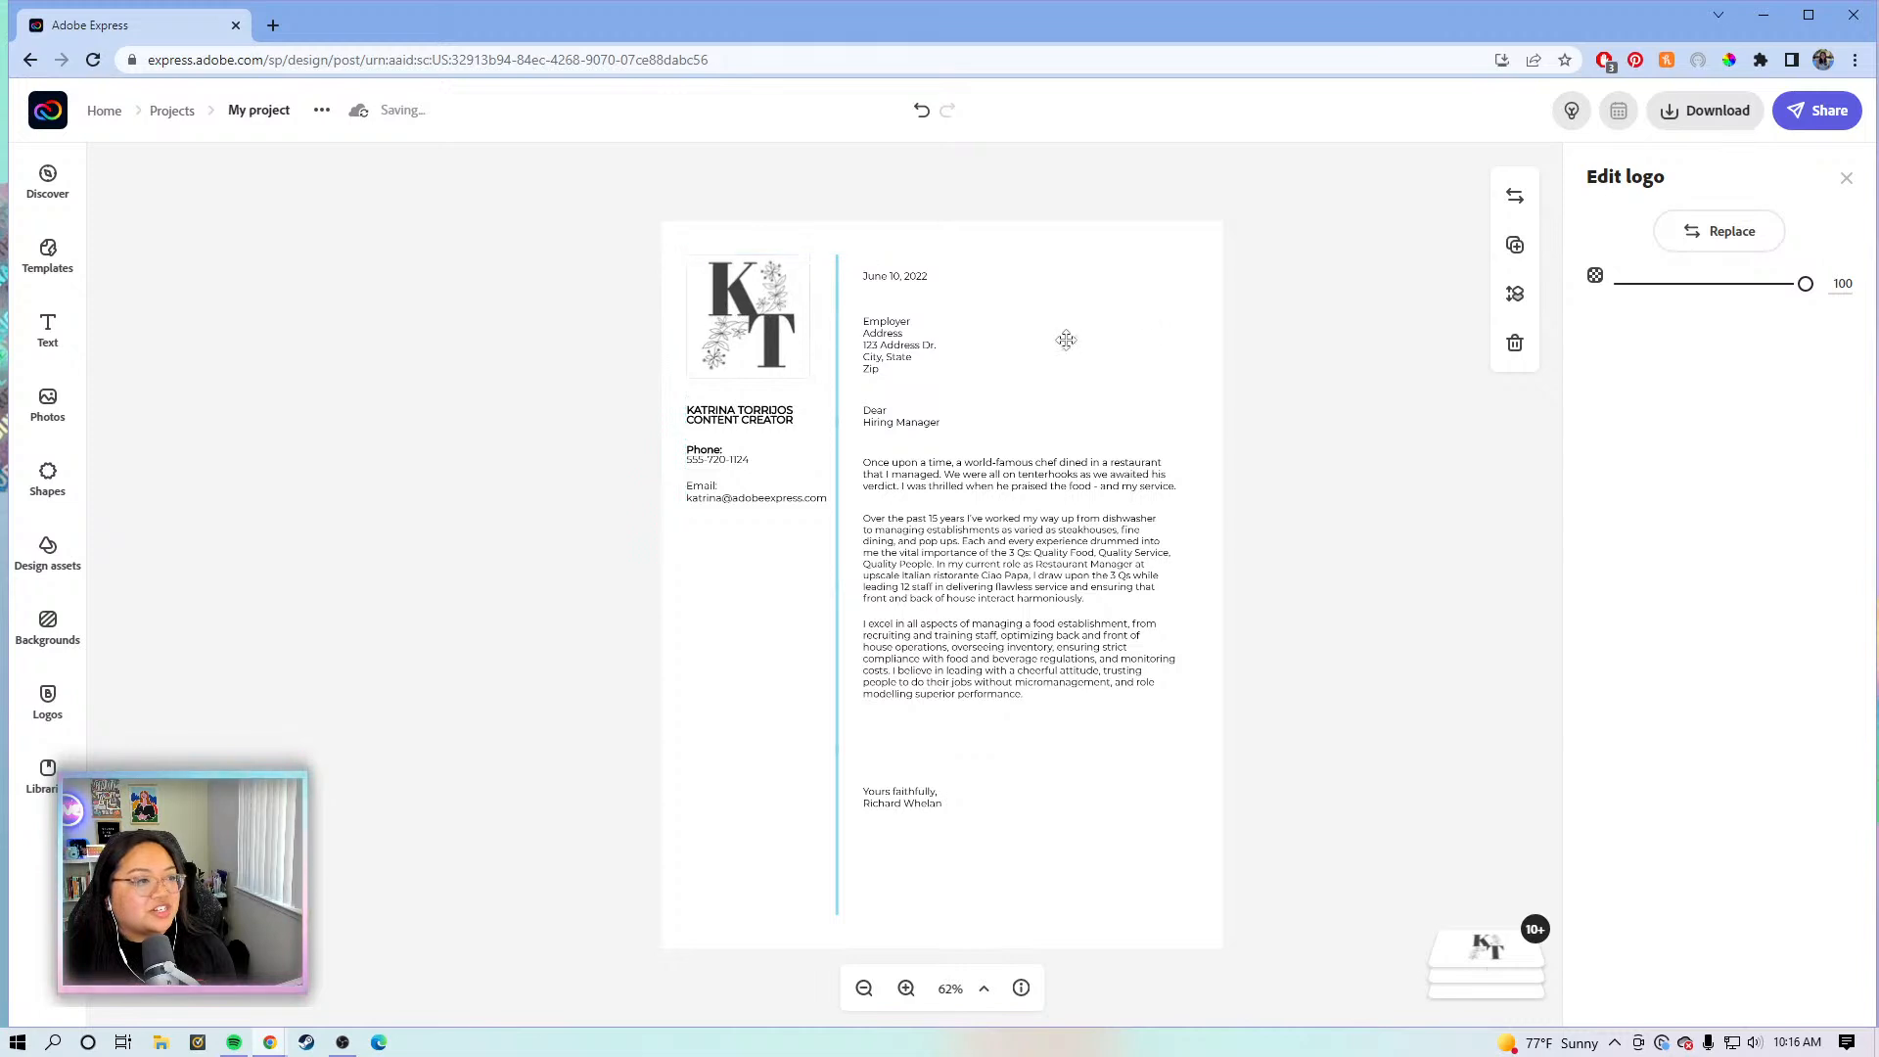
{"action": "left_click", "coordinate": [1330, 385]}
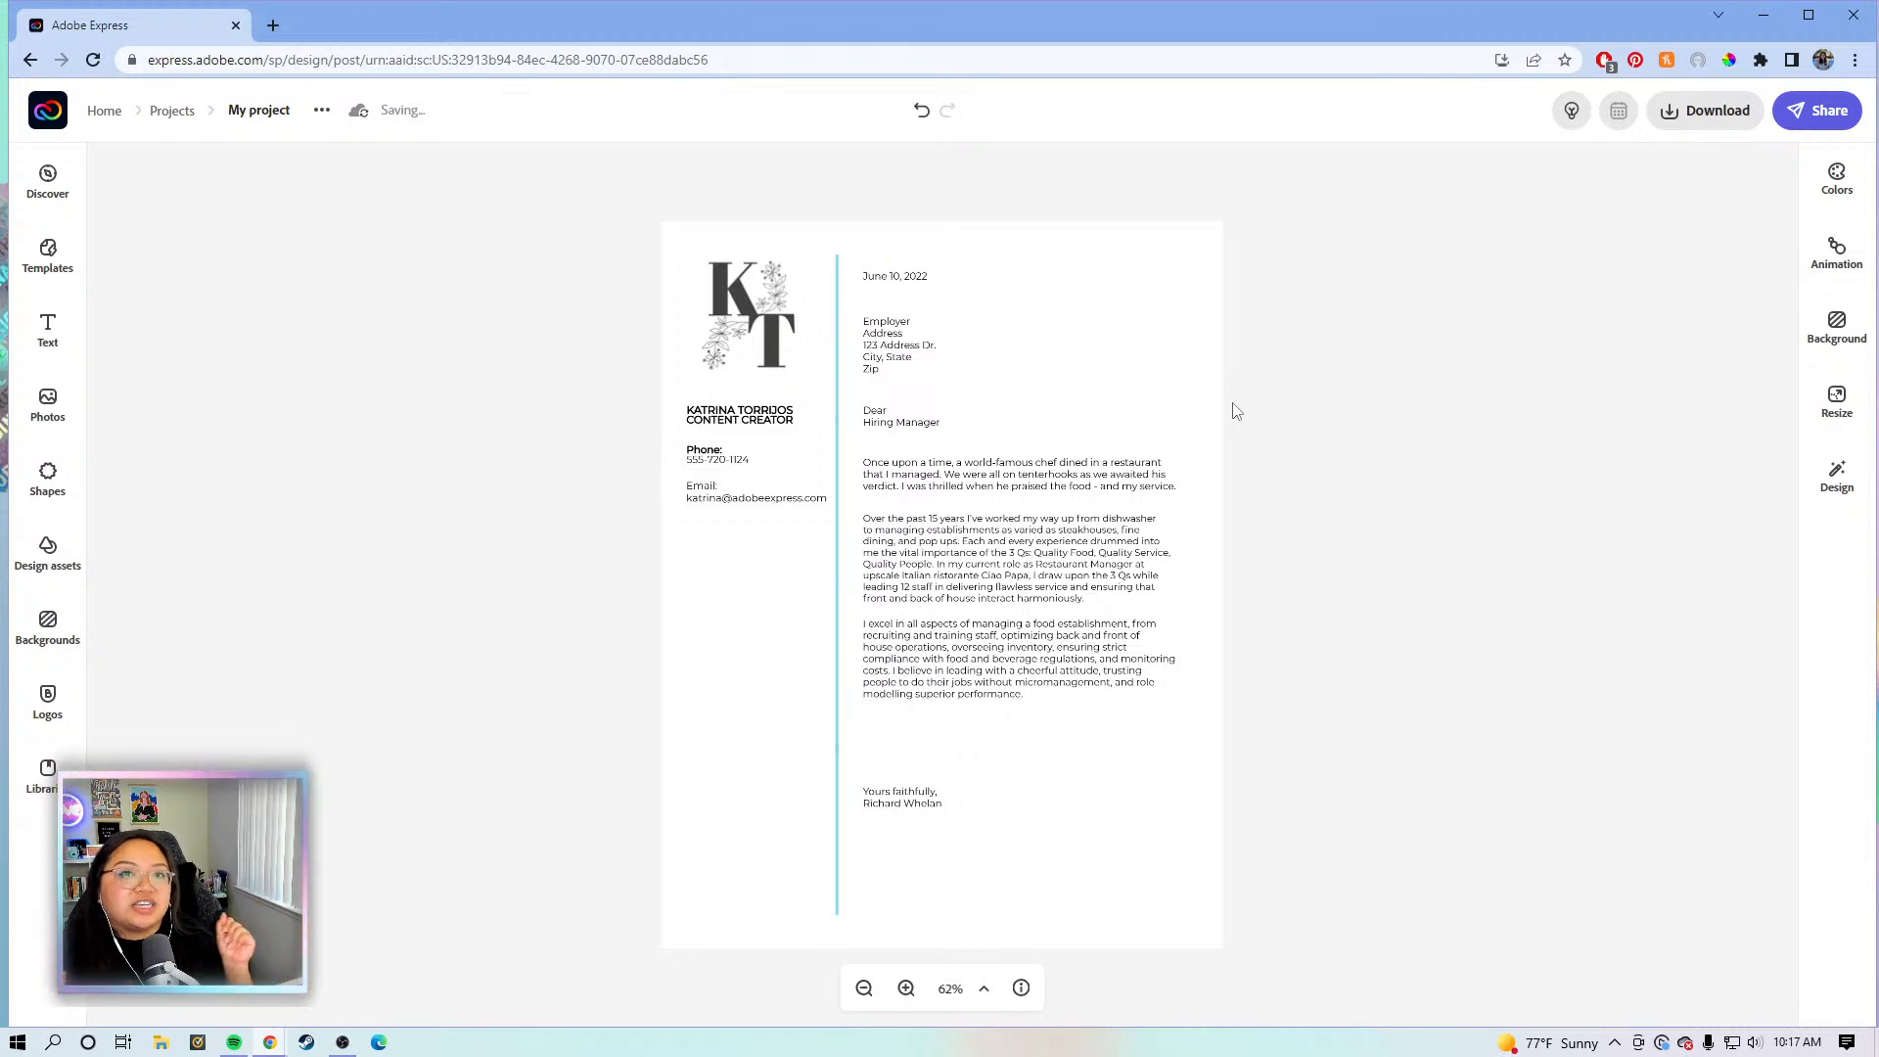
- Select the teal vertical divider line and delete it
{"action": "left_click", "coordinate": [837, 380]}
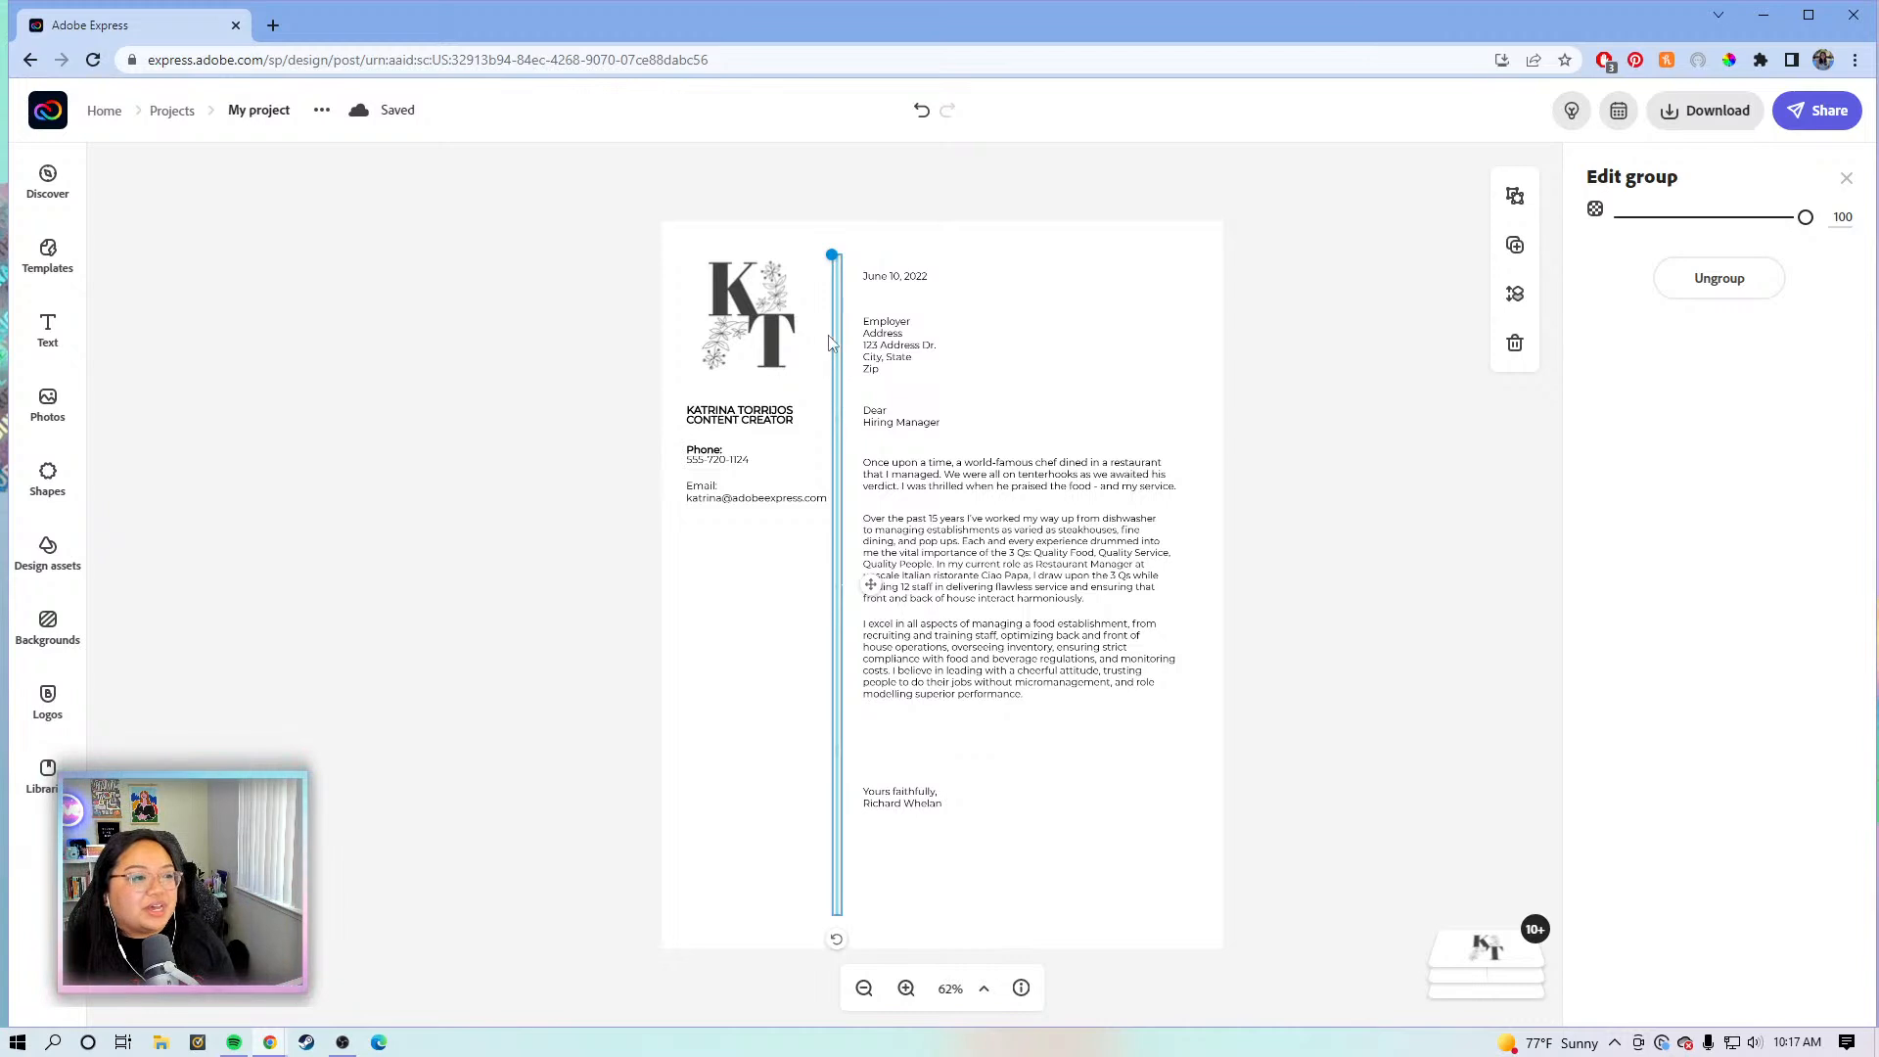
{"action": "left_click", "coordinate": [1002, 382]}
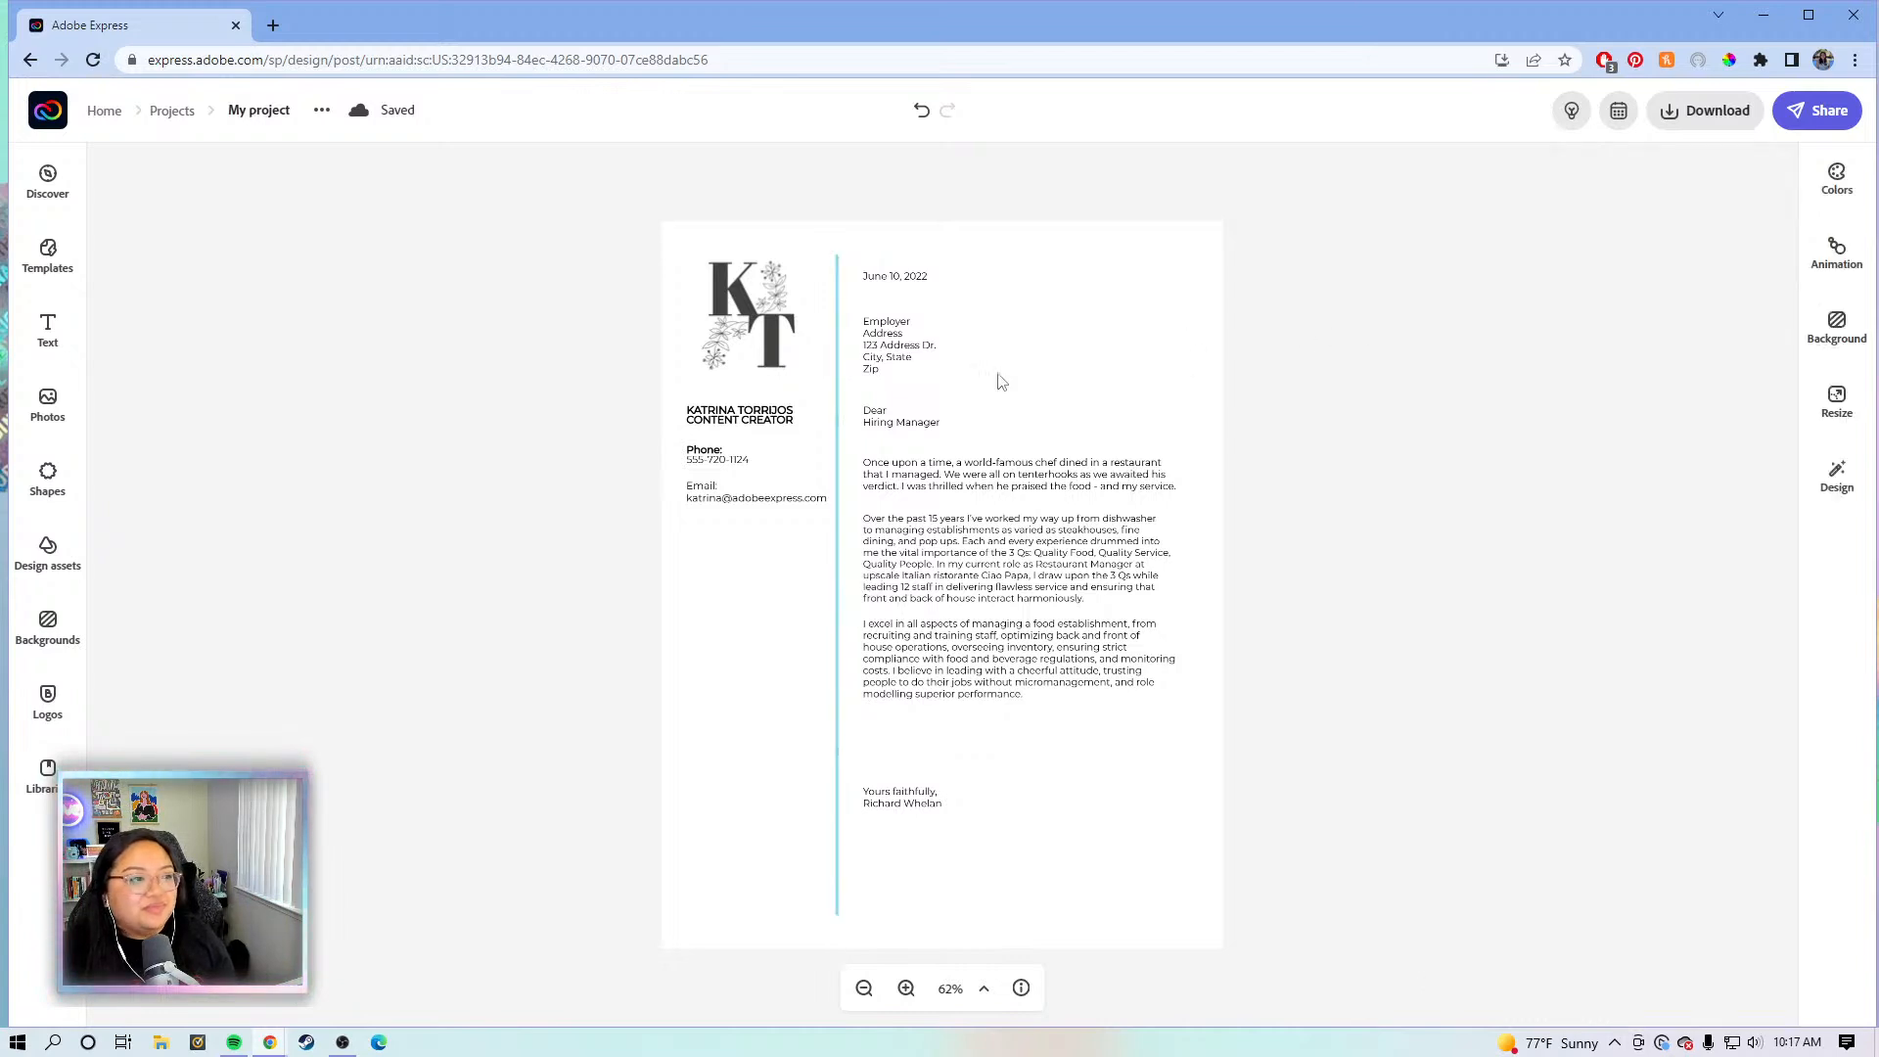
{"action": "left_click", "coordinate": [837, 324]}
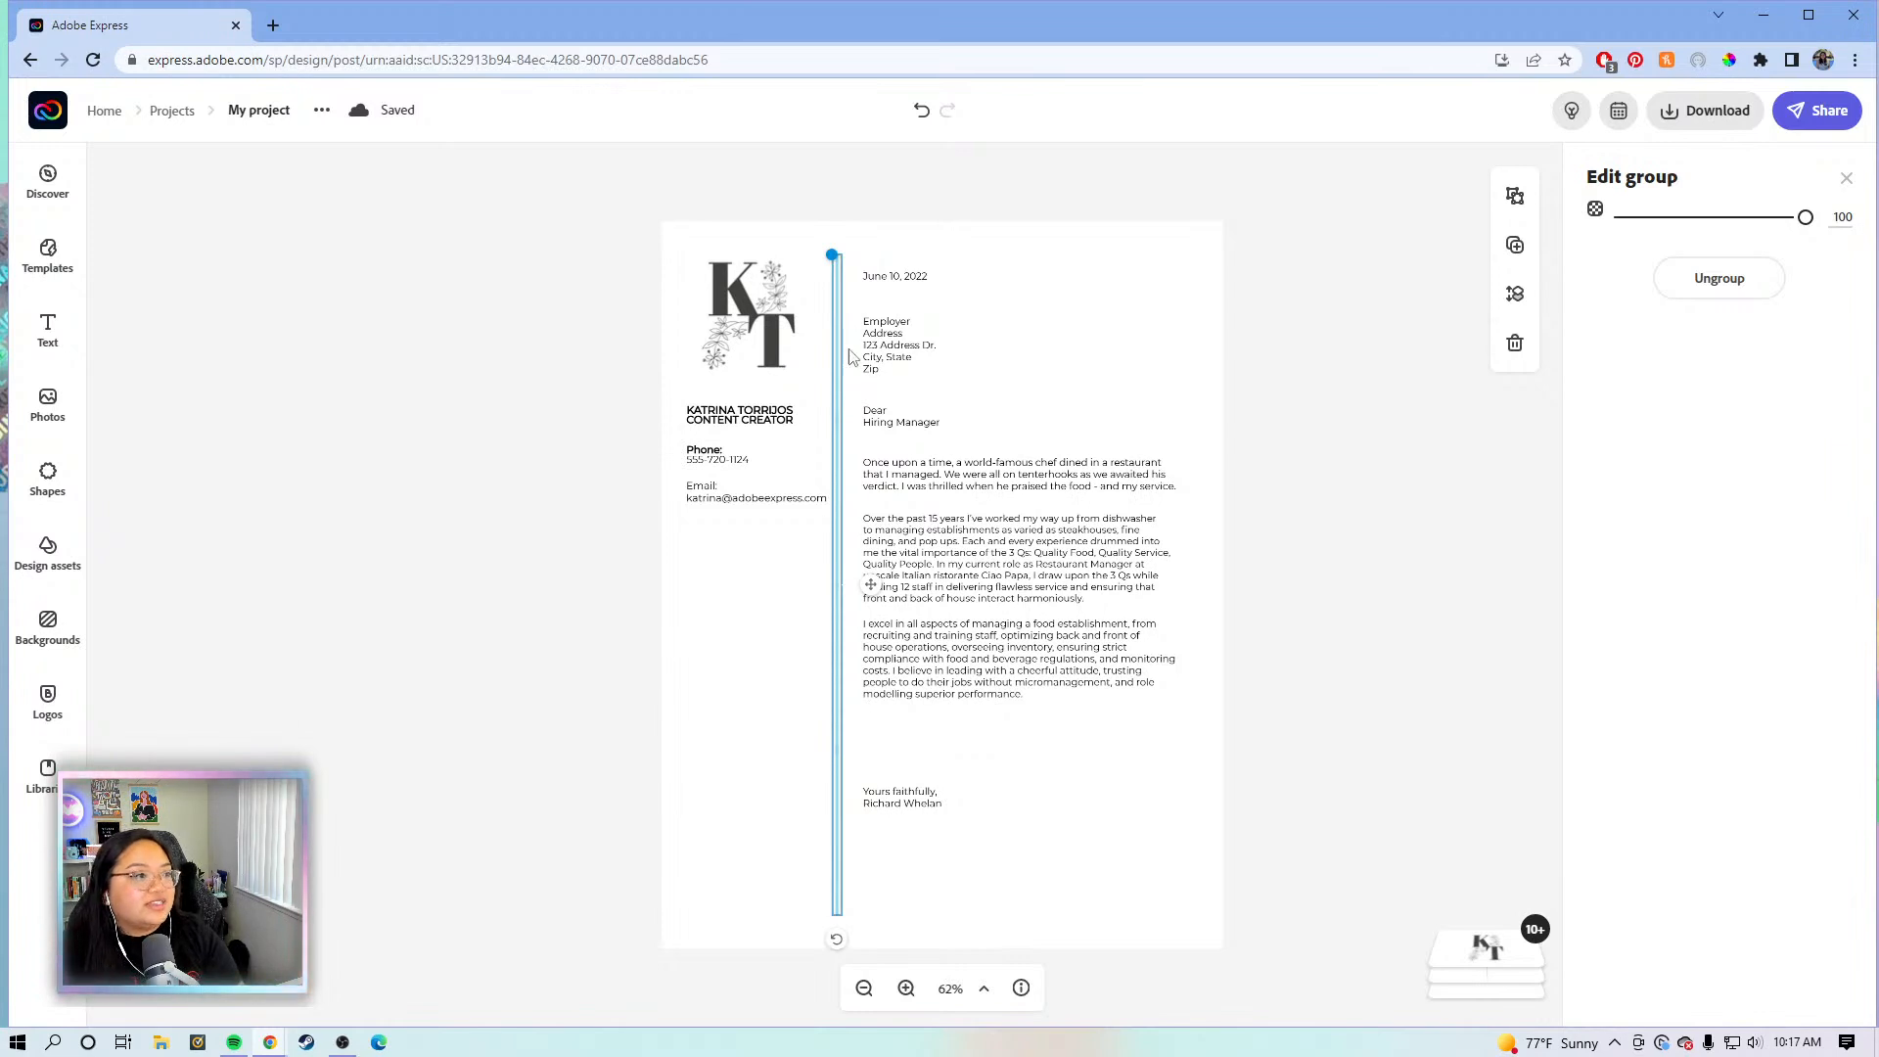
{"action": "key", "text": "Delete"}
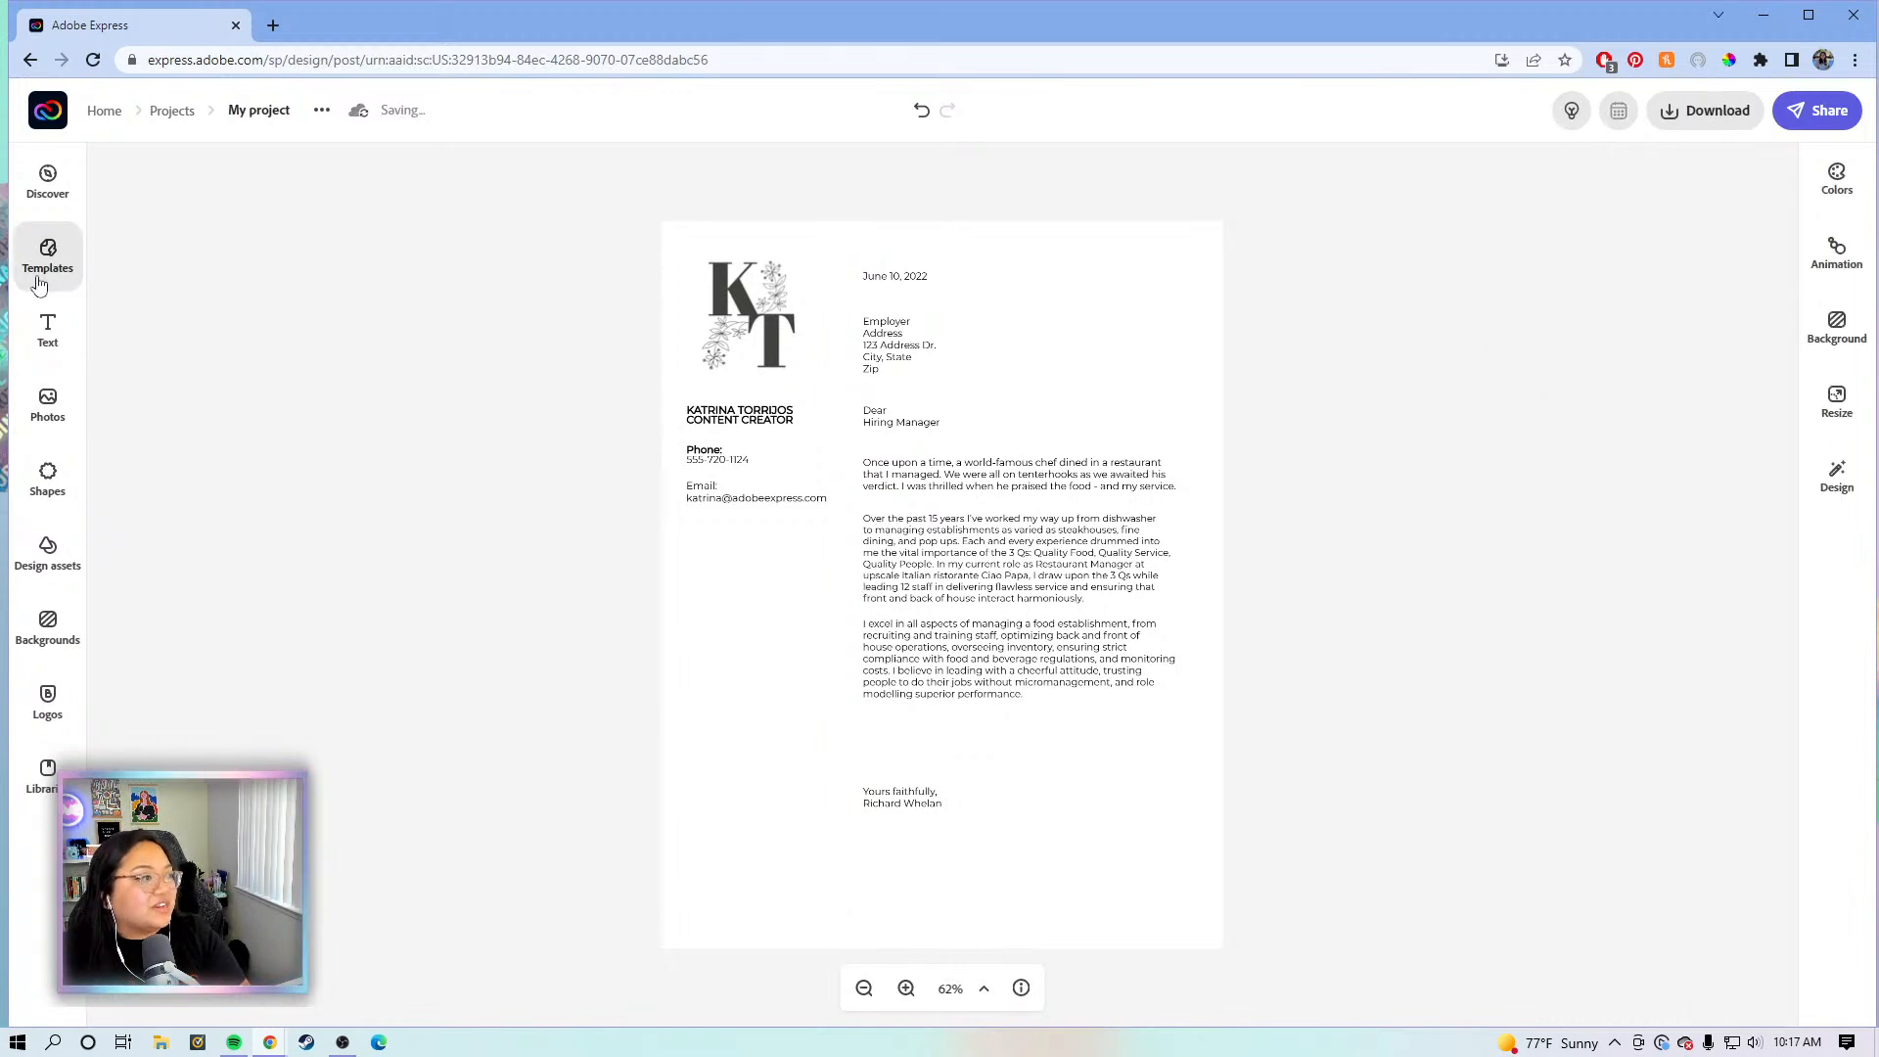
- Add a straight line, rotate it vertical beside the contact column, stroke width 4, extended downward
{"action": "left_click", "coordinate": [46, 475]}
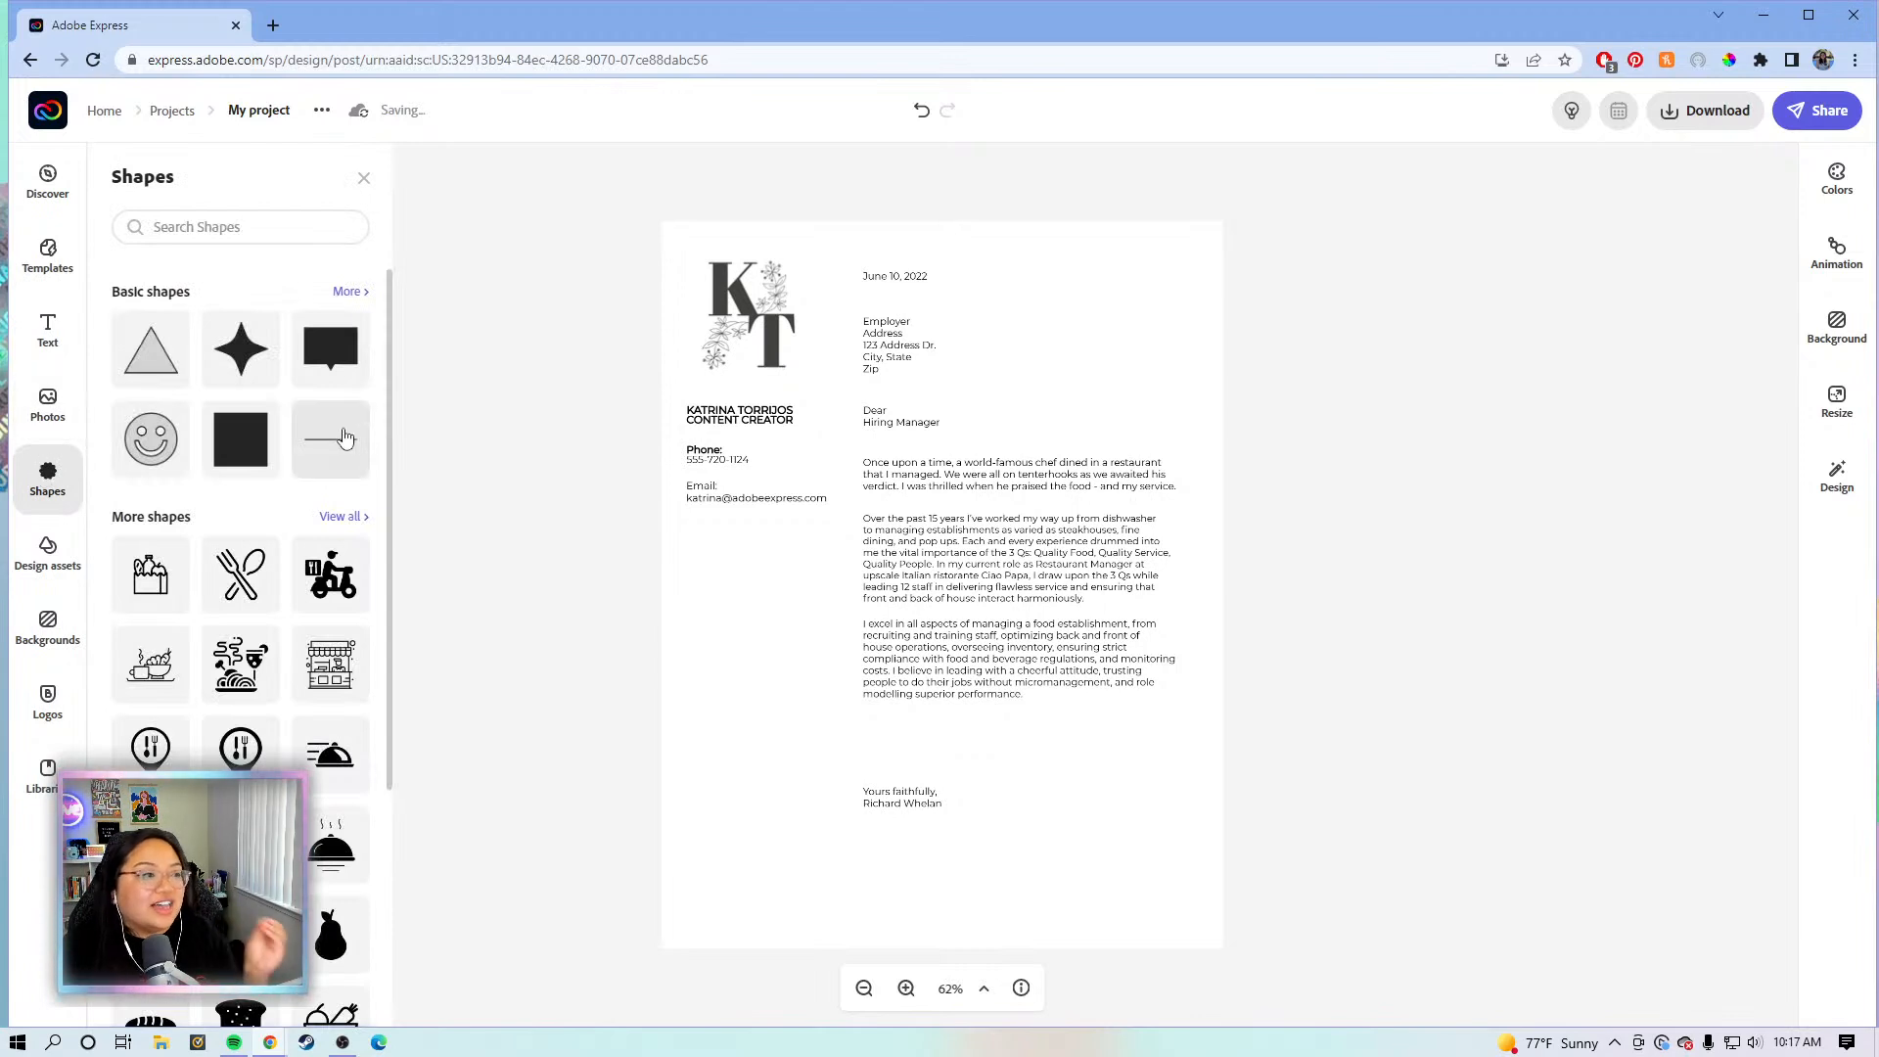
{"action": "left_click", "coordinate": [344, 438]}
{"action": "left_click", "coordinate": [763, 735]}
{"action": "left_click_drag", "start_coordinate": [942, 762], "coordinate": [754, 706]}
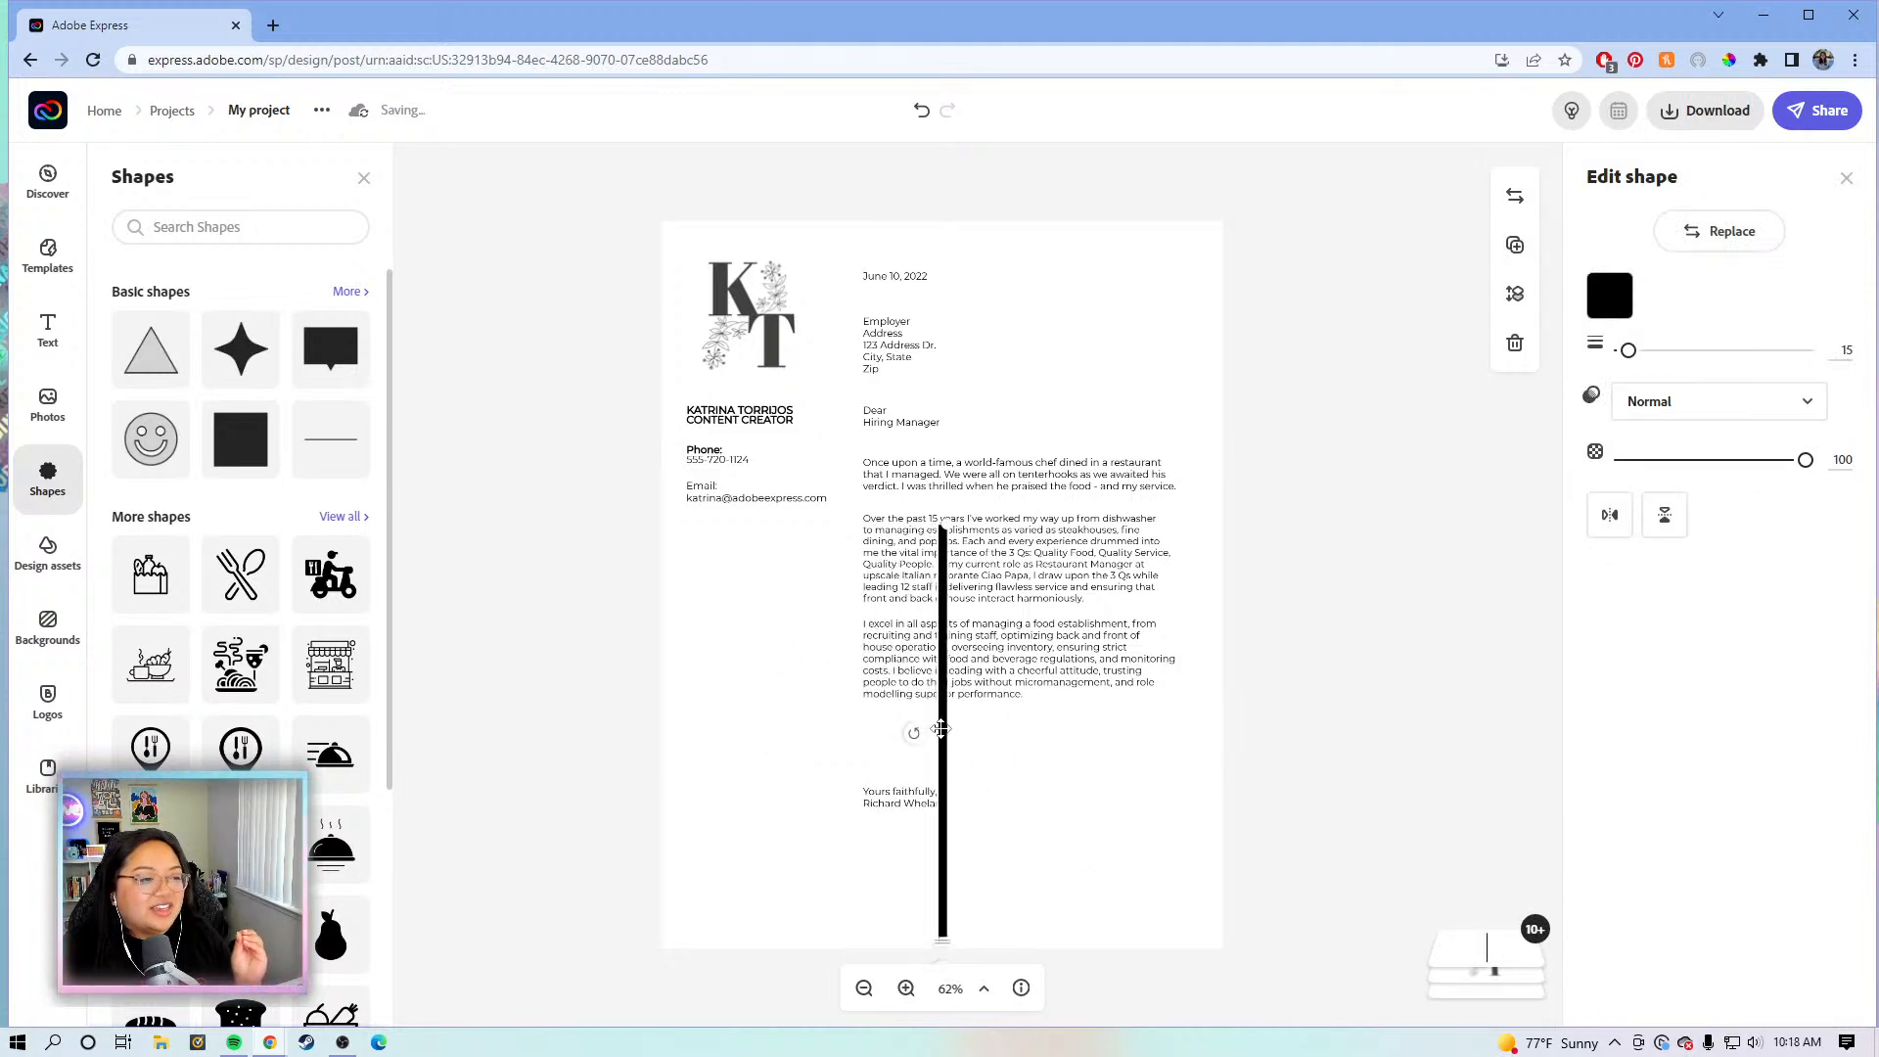
{"action": "mouse_move", "coordinate": [905, 690]}
{"action": "left_mouse_down"}
{"action": "mouse_move", "coordinate": [818, 579]}
{"action": "mouse_move", "coordinate": [806, 464]}
{"action": "mouse_move", "coordinate": [844, 486]}
{"action": "left_mouse_up"}
{"action": "left_click_drag", "start_coordinate": [1628, 349], "coordinate": [1580, 351]}
{"action": "left_click_drag", "start_coordinate": [842, 691], "coordinate": [823, 926]}
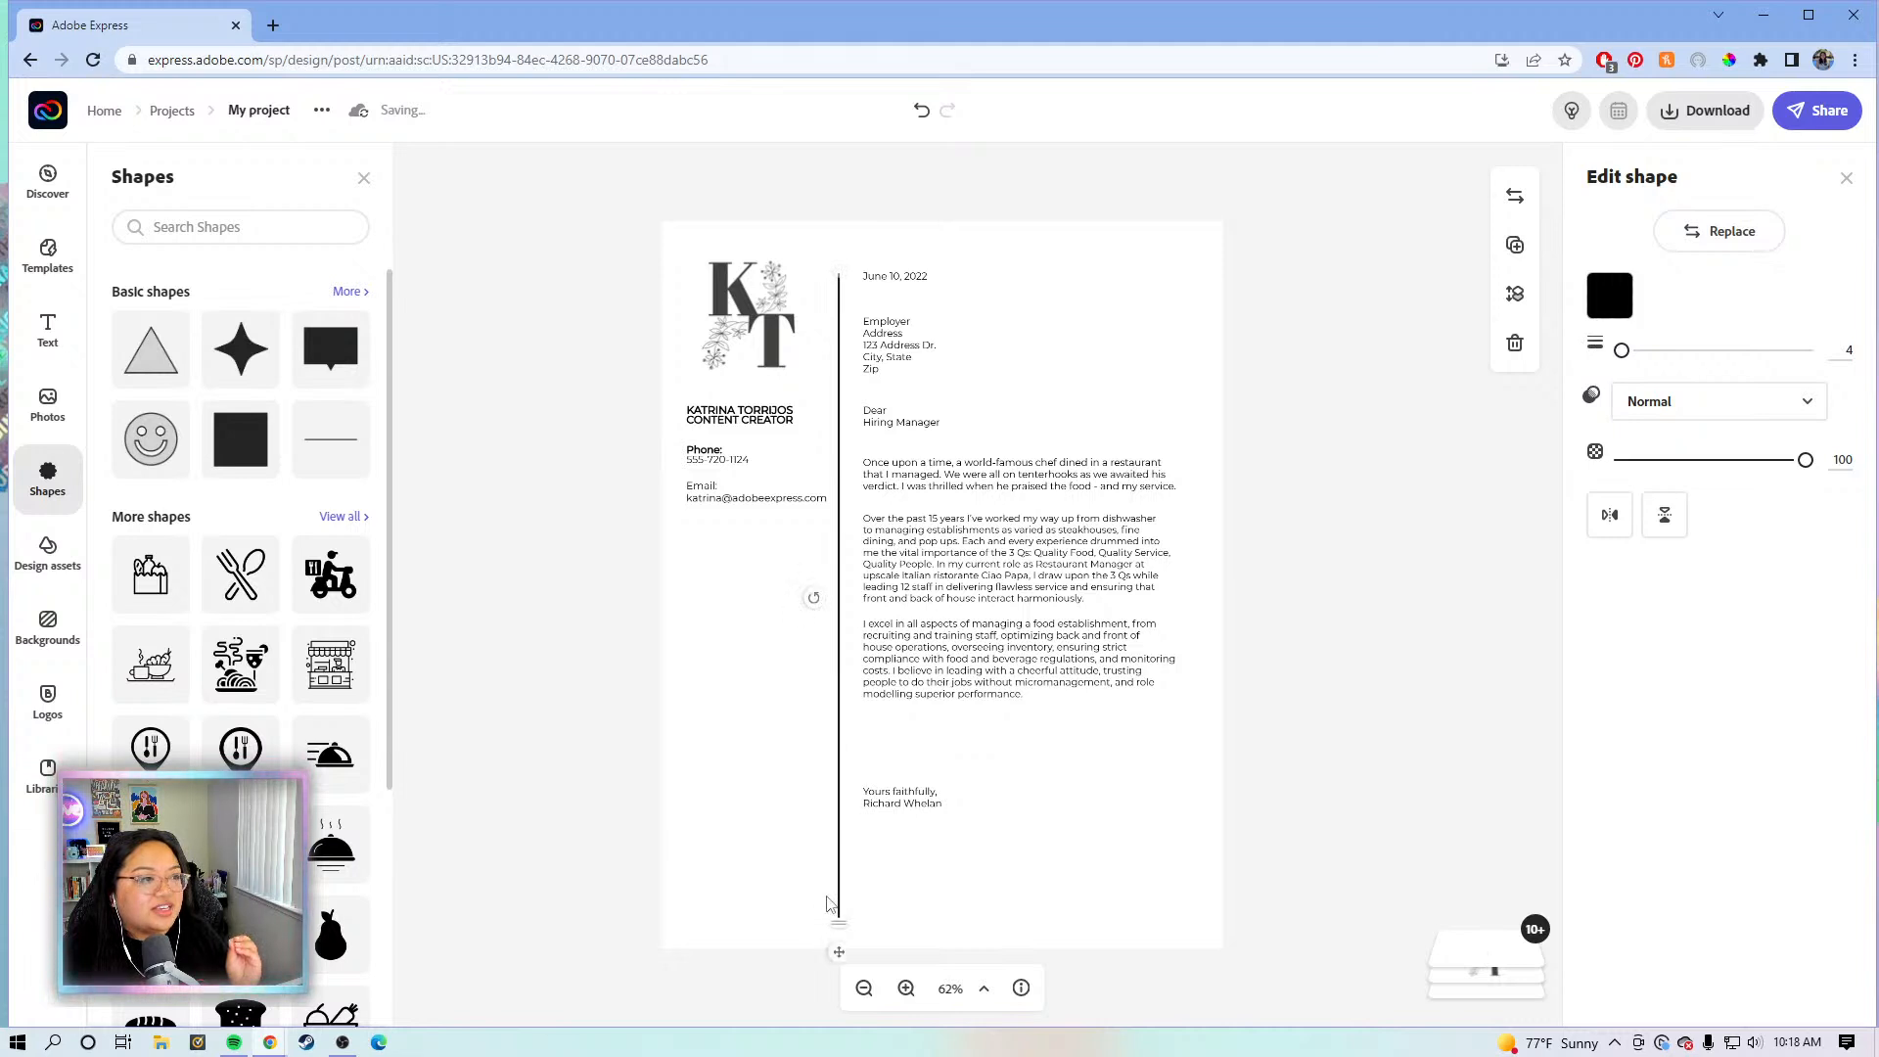
- Shift the logo and contact details together slightly to the right
{"action": "left_click_drag", "start_coordinate": [592, 281], "coordinate": [763, 499]}
{"action": "left_click_drag", "start_coordinate": [764, 360], "coordinate": [766, 370]}
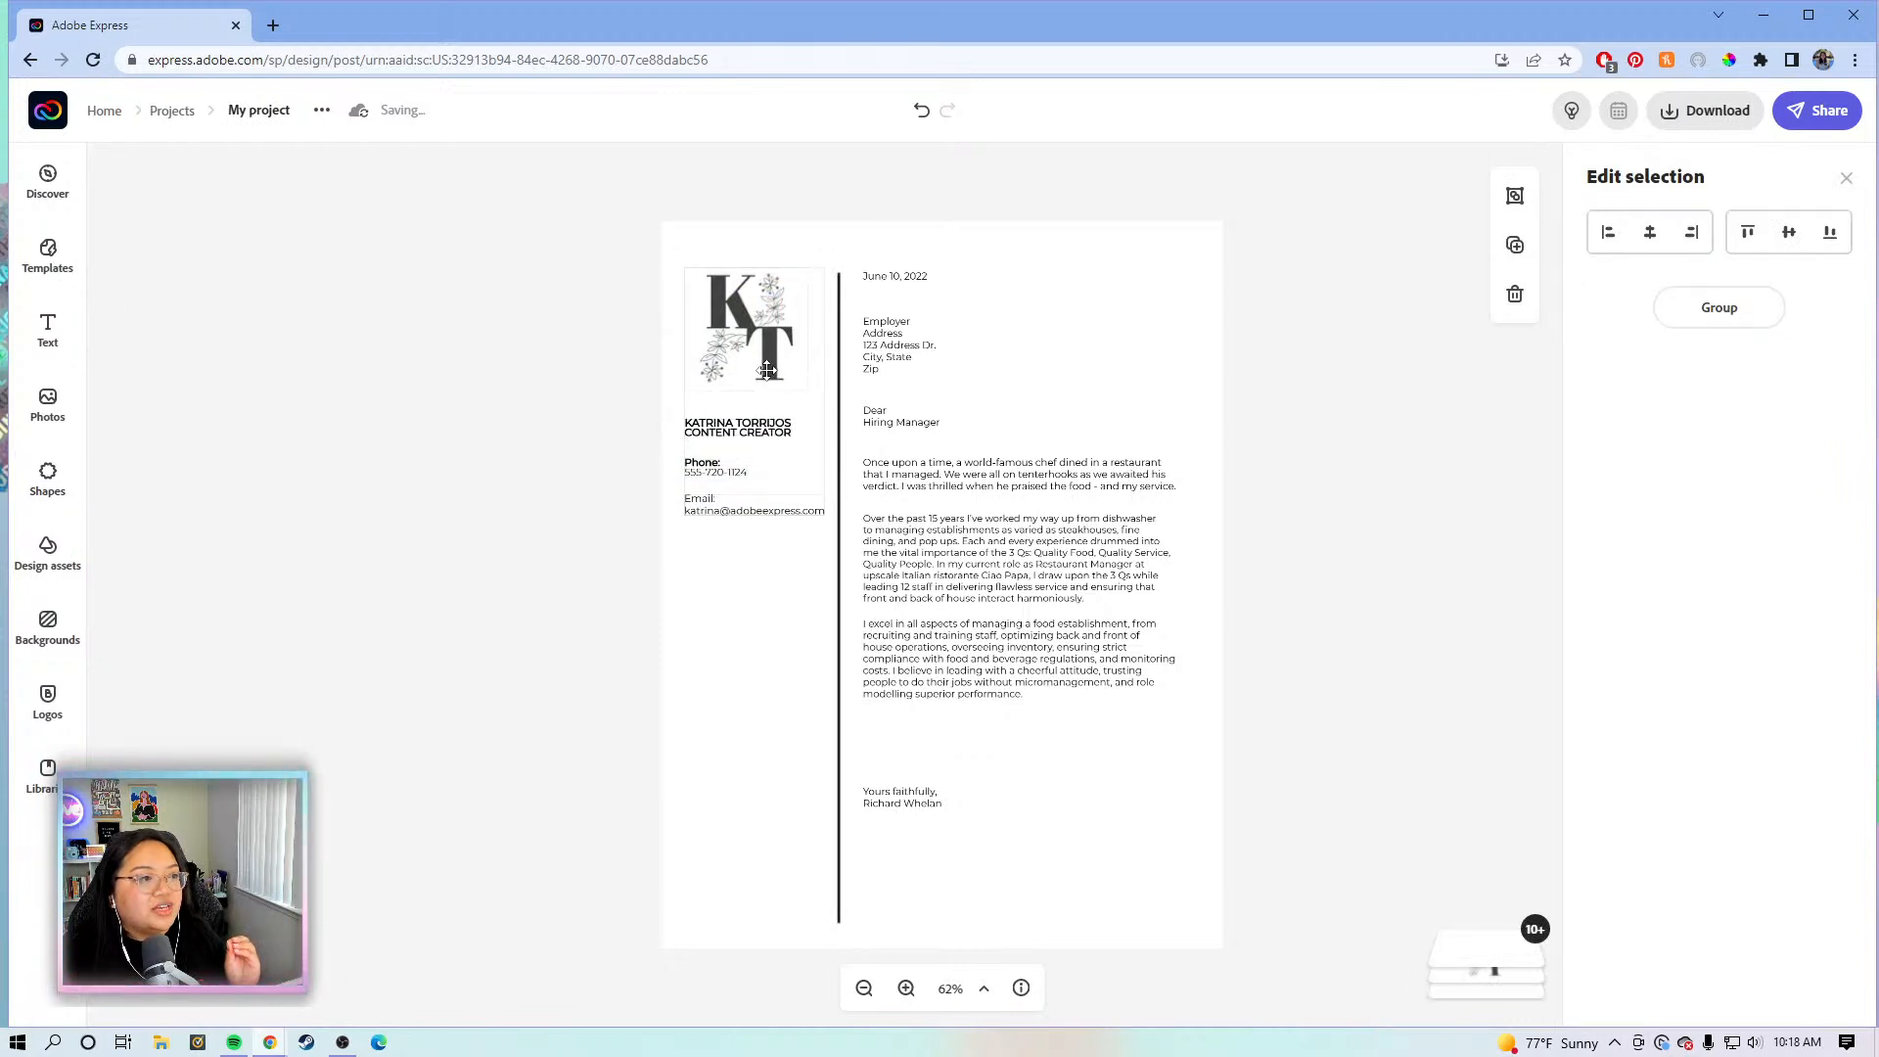
{"action": "left_click_drag", "start_coordinate": [766, 371], "coordinate": [766, 372]}
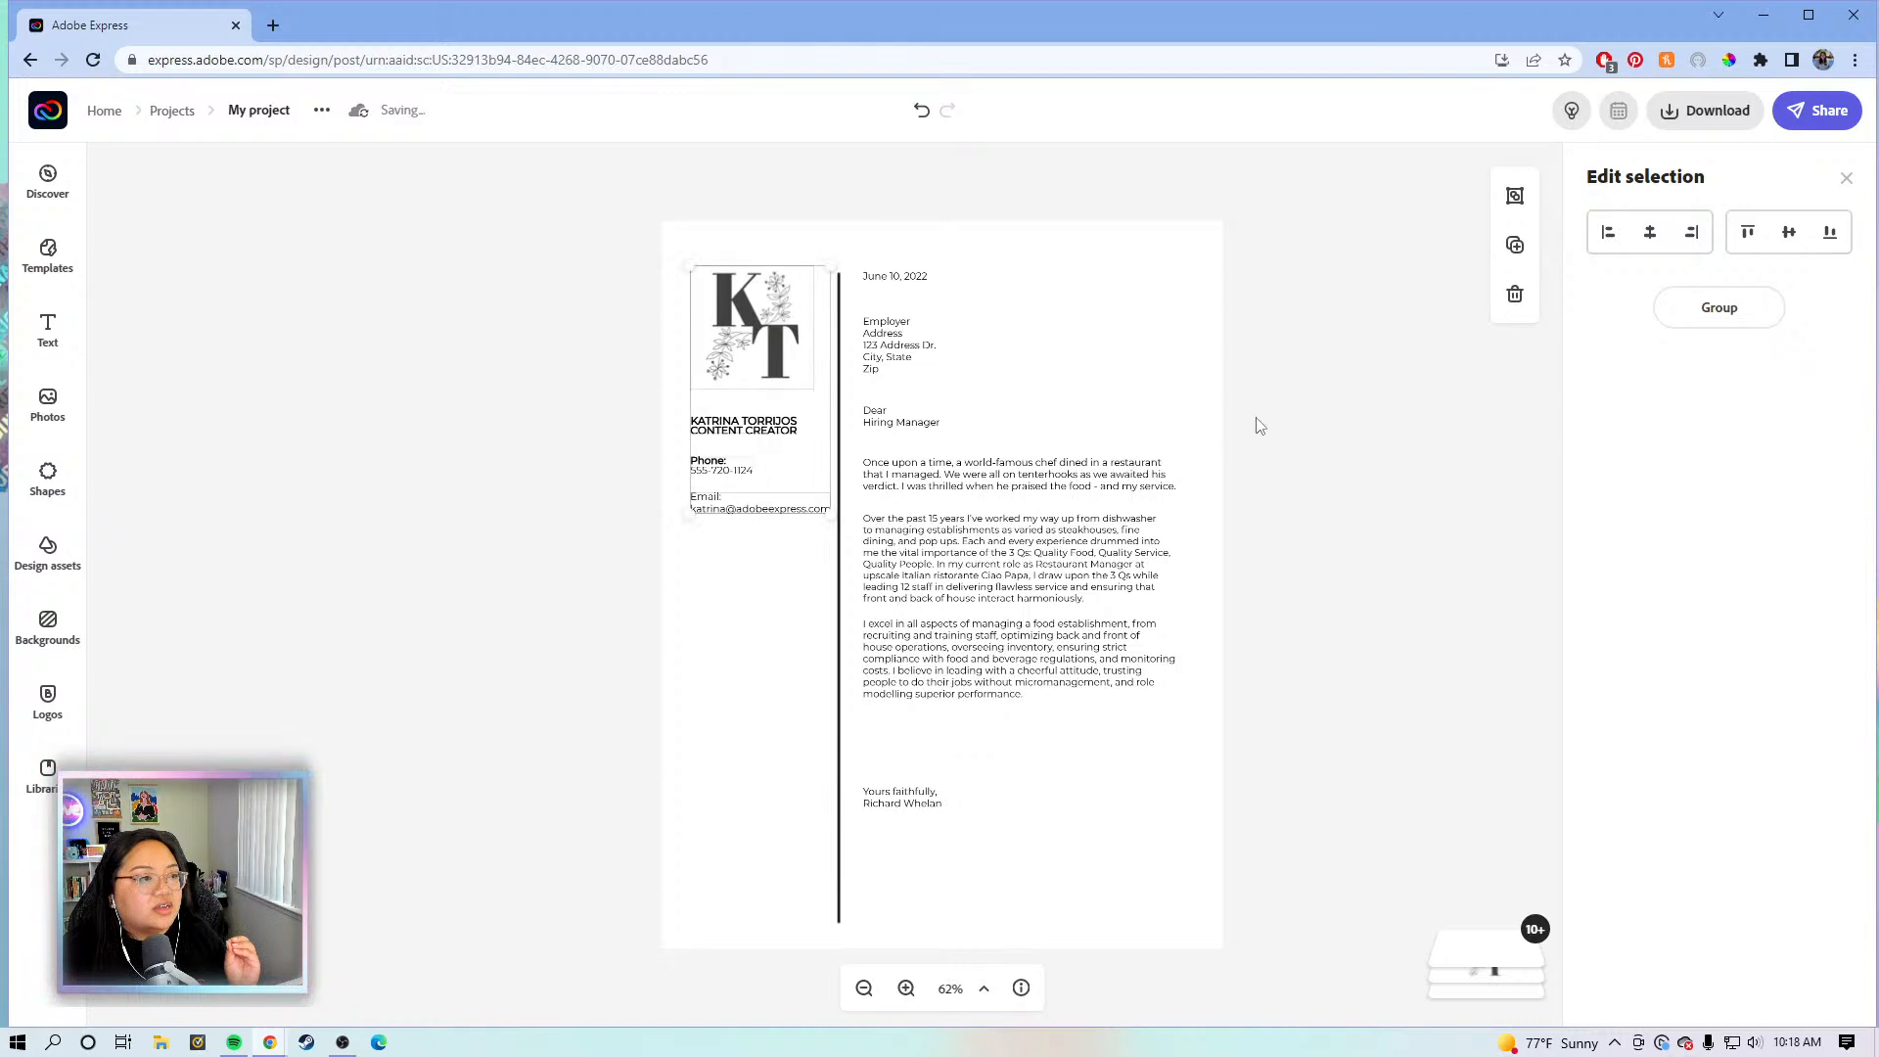
{"action": "left_click", "coordinate": [1260, 419]}
{"action": "left_click", "coordinate": [906, 989]}
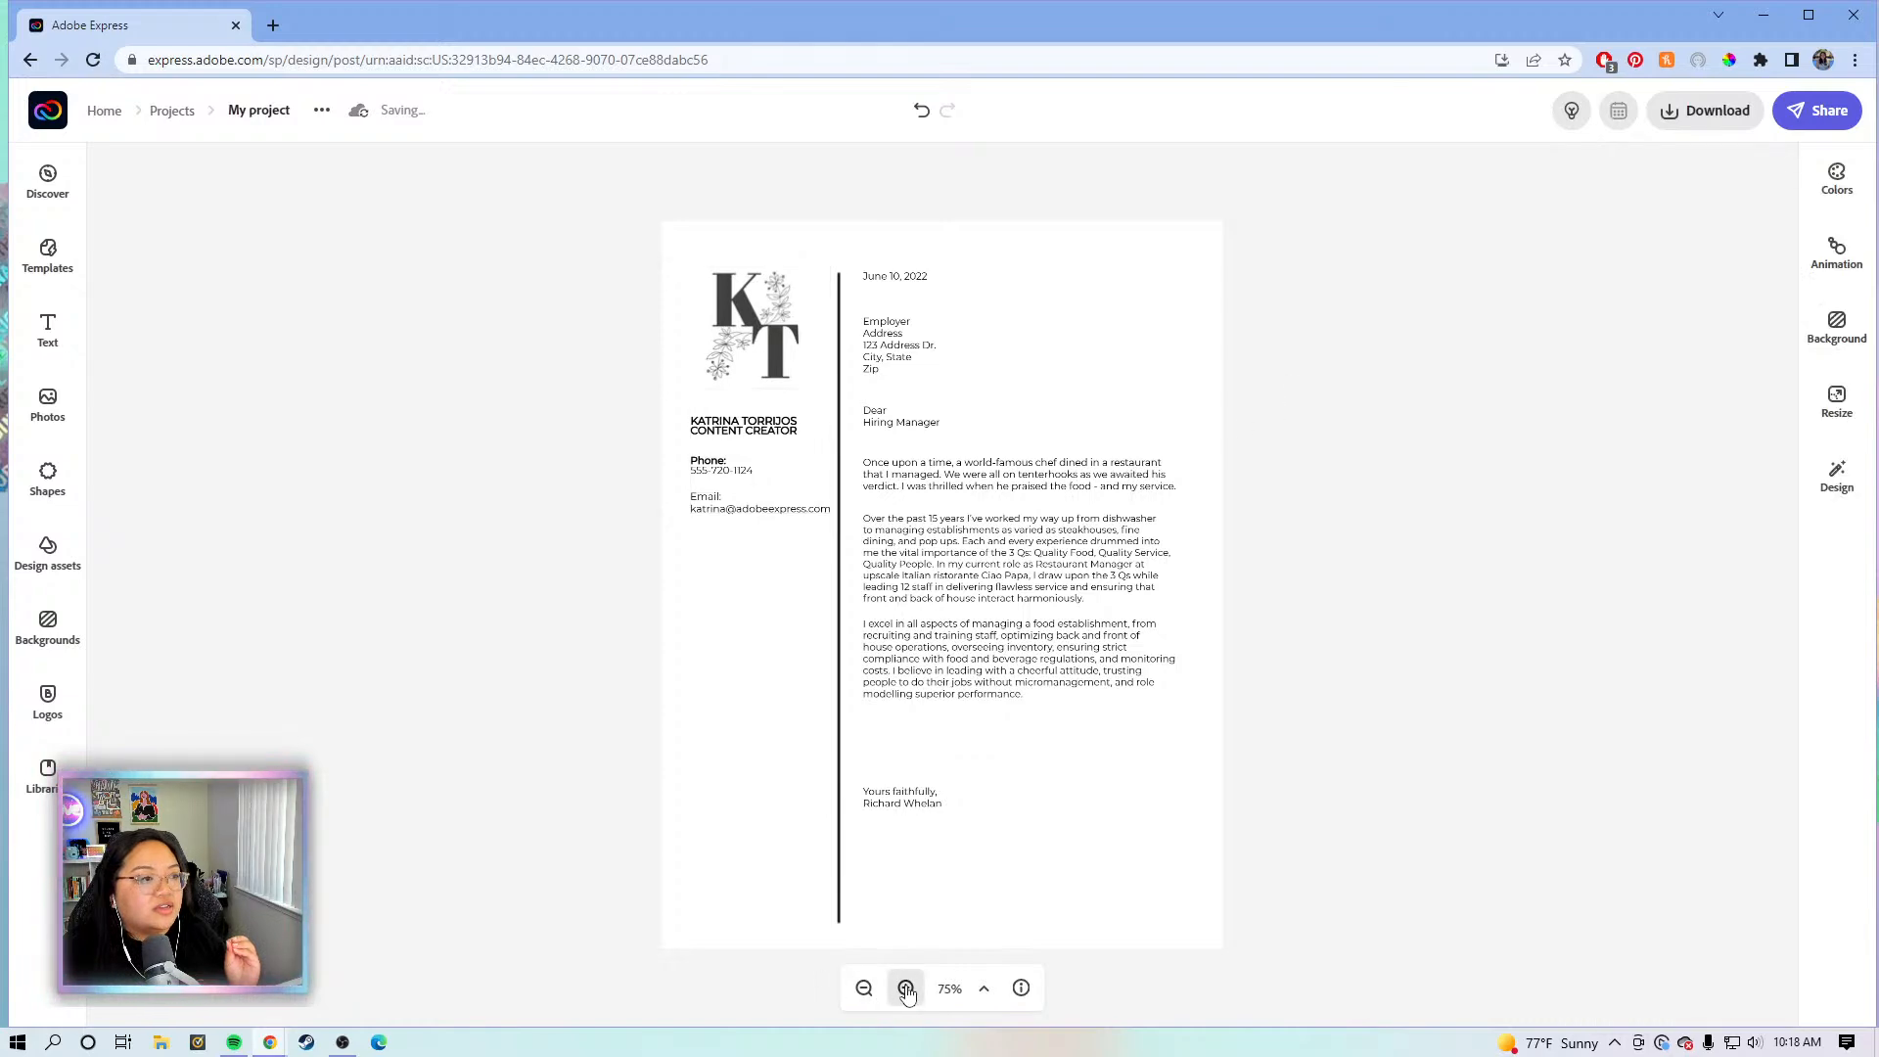
{"action": "left_click", "coordinate": [906, 989]}
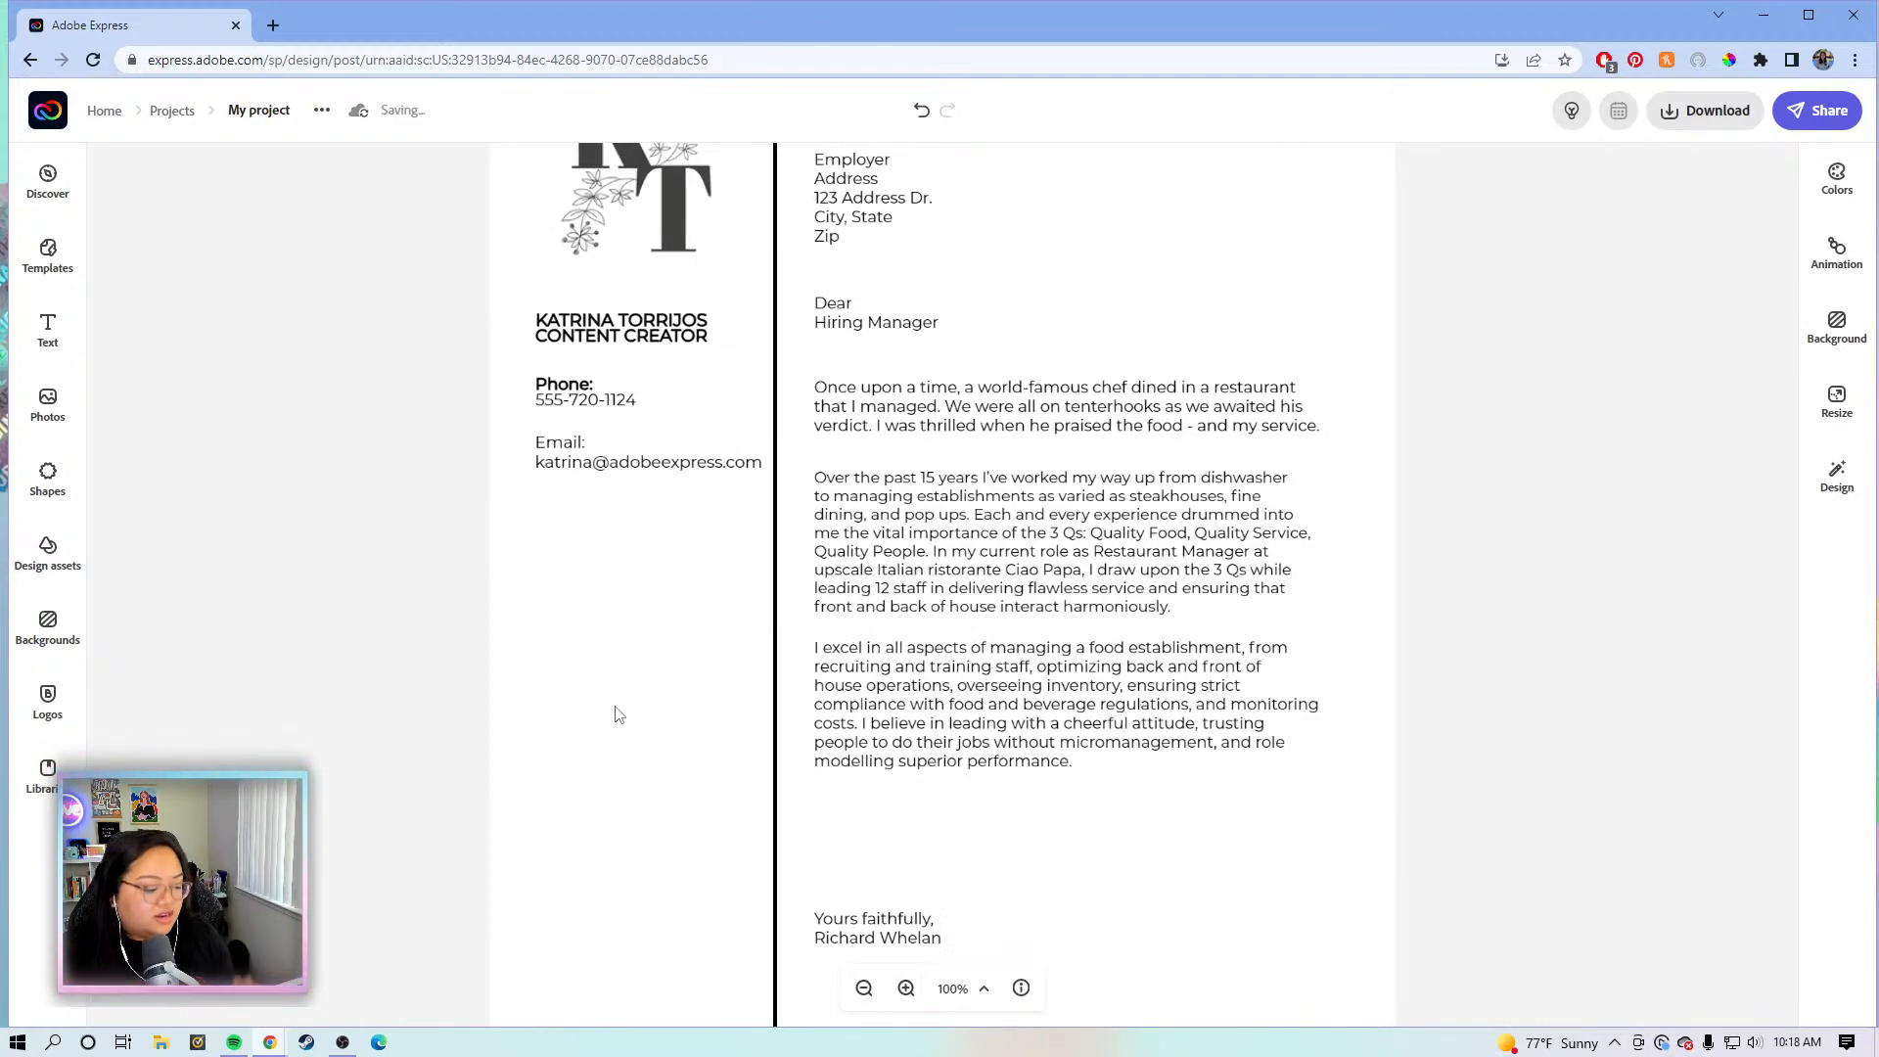
{"action": "key", "text": "space"}
{"action": "left_click_drag", "start_coordinate": [621, 600], "coordinate": [650, 869]}
{"action": "left_click", "coordinate": [658, 378]}
{"action": "left_click_drag", "start_coordinate": [660, 372], "coordinate": [661, 373]}
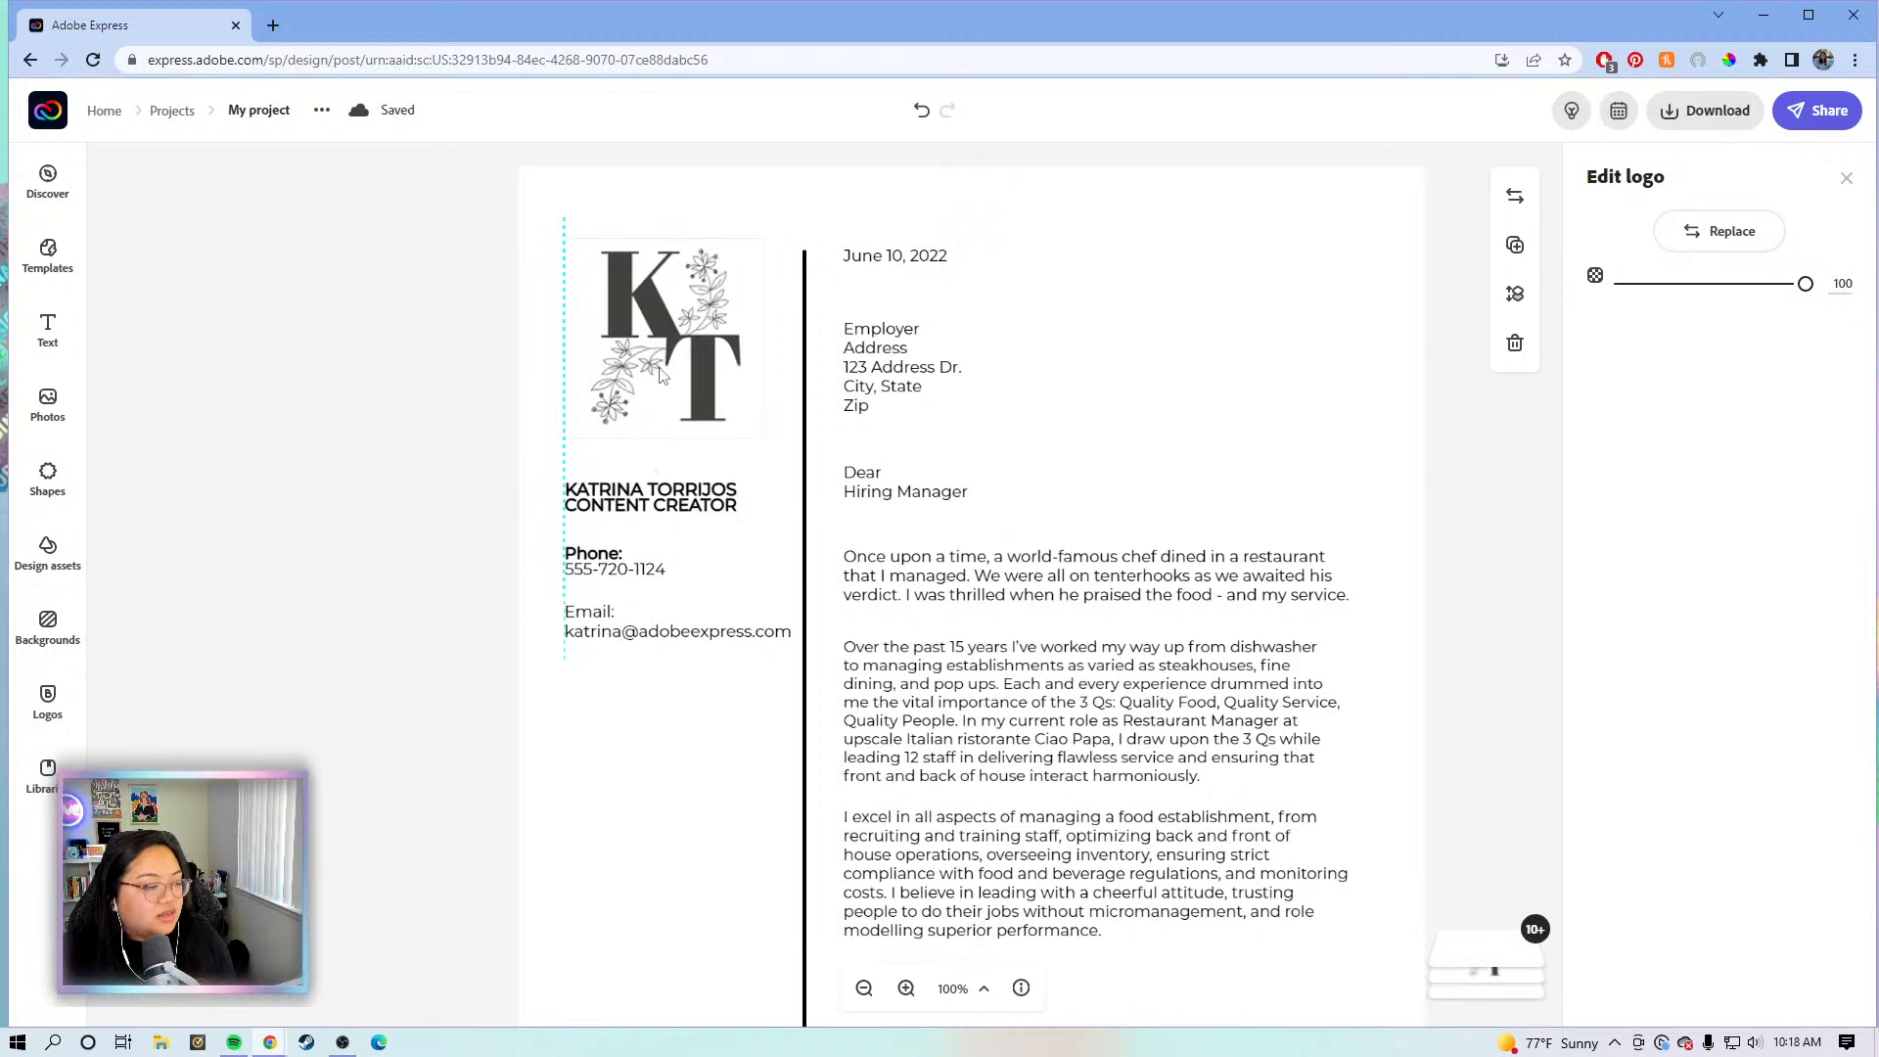
{"action": "left_click", "coordinate": [449, 659]}
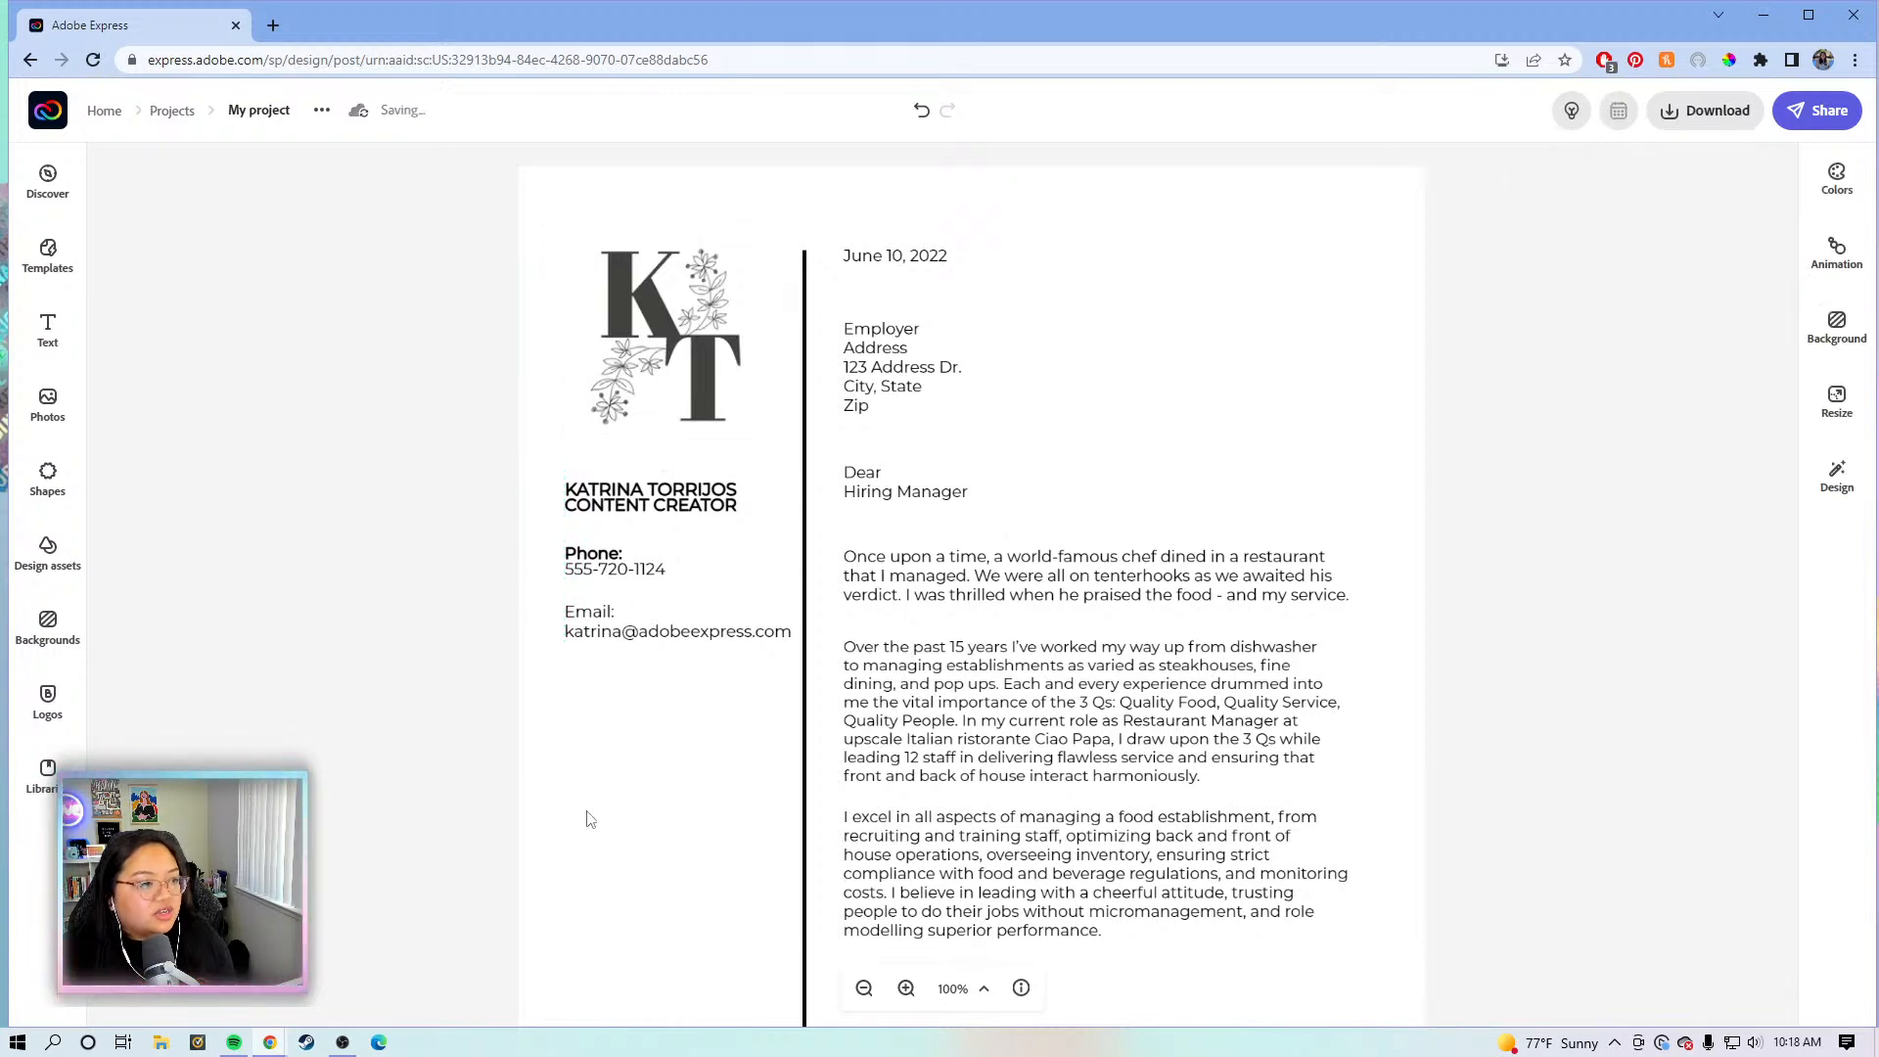
{"action": "left_click", "coordinate": [862, 987]}
{"action": "left_click", "coordinate": [862, 988]}
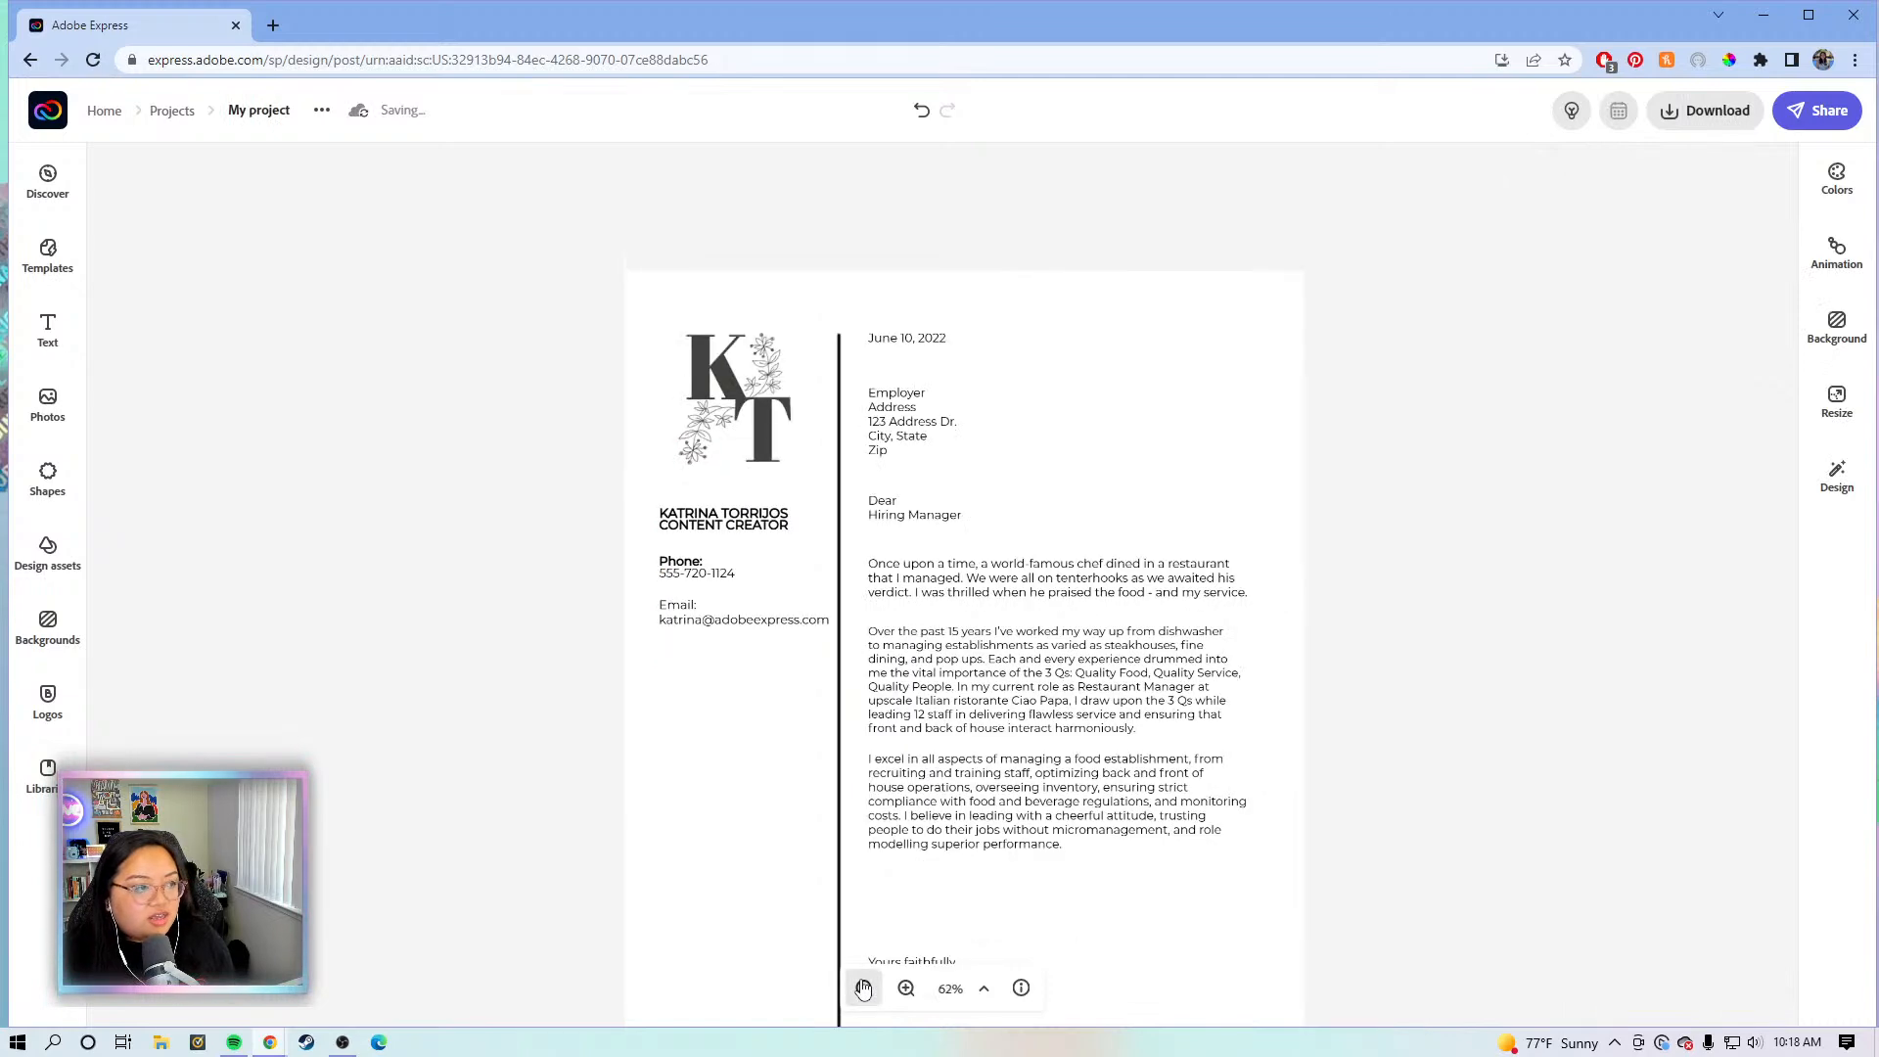
{"action": "left_click", "coordinate": [840, 763]}
- Change the closing 'Yours faithfully,' to 'Best,'
{"action": "left_click", "coordinate": [895, 801]}
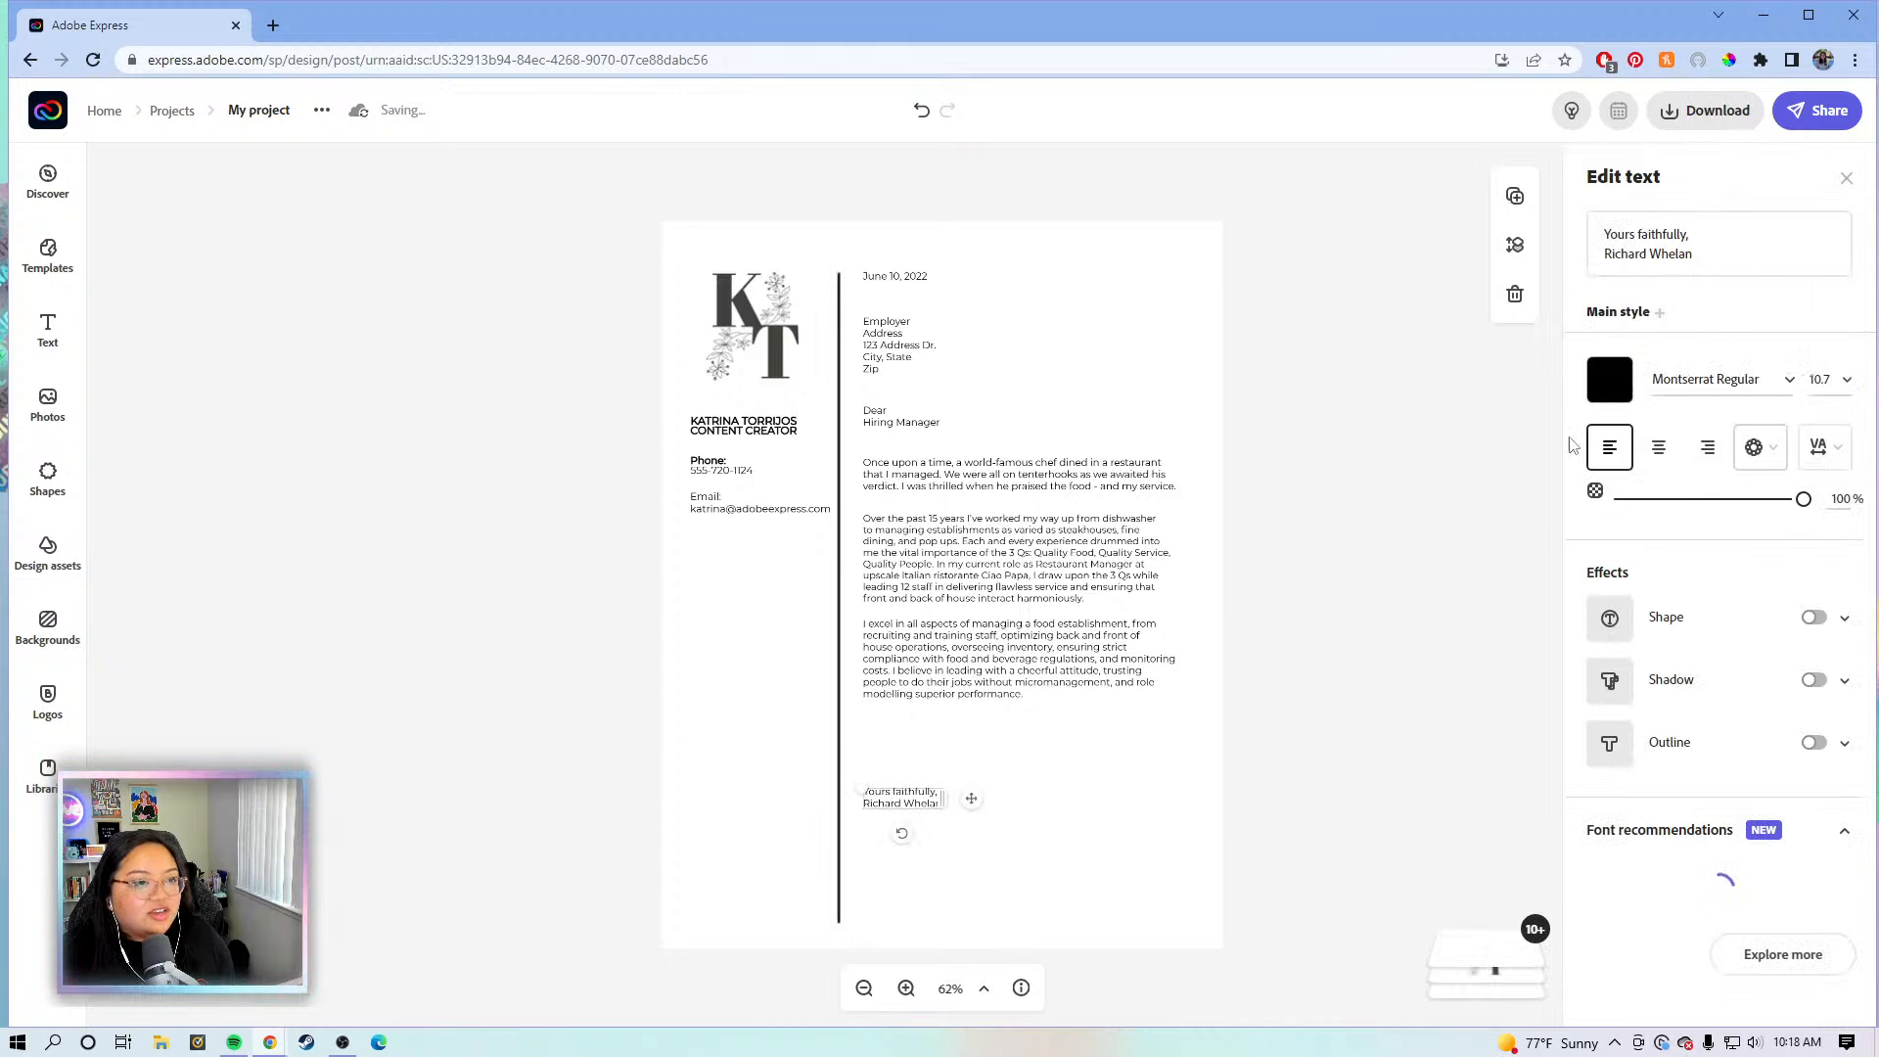
{"action": "left_click", "coordinate": [1677, 272]}
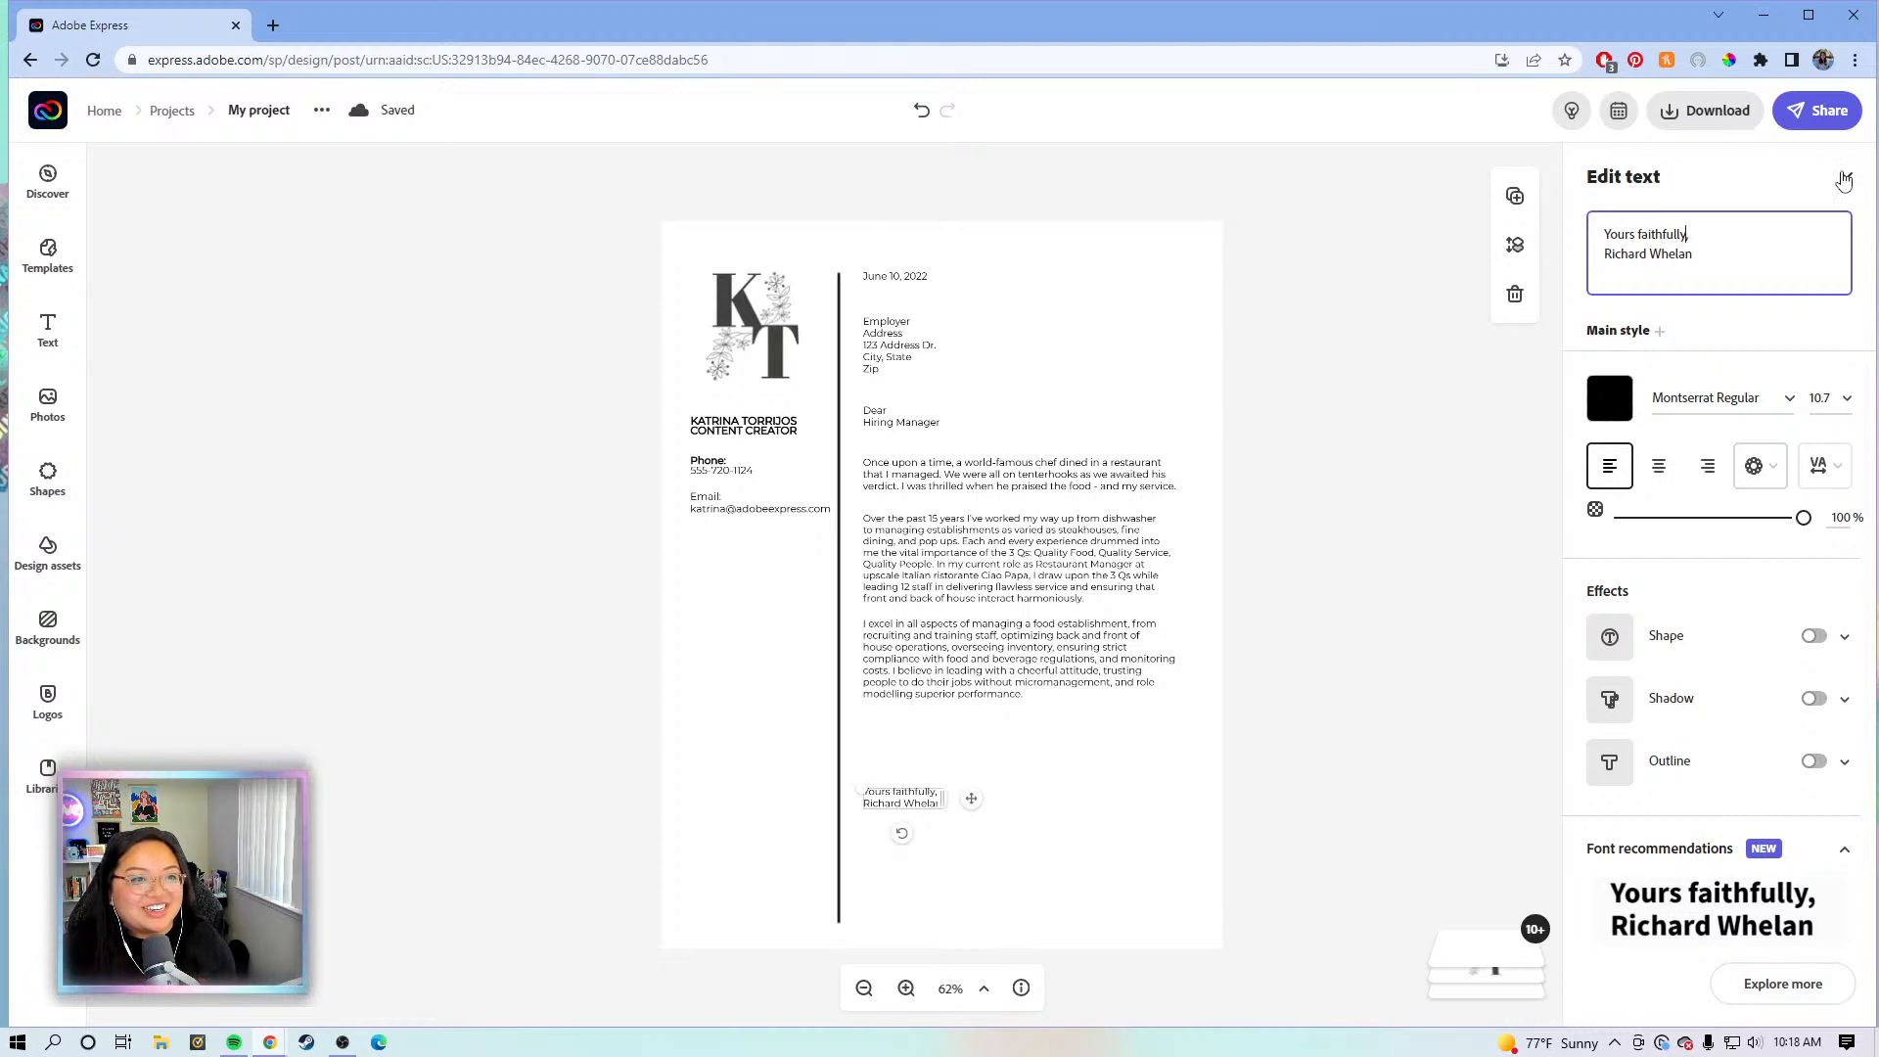
{"action": "key", "text": "BackSpace"}
{"action": "key", "text": "BackSpace"}
{"action": "key", "text": "BackSpace"}
{"action": "key", "text": "BackSpace"}
{"action": "key", "text": "BackSpace"}
{"action": "key", "text": "BackSpace"}
{"action": "key", "text": "BackSpace"}
{"action": "key", "text": "BackSpace"}
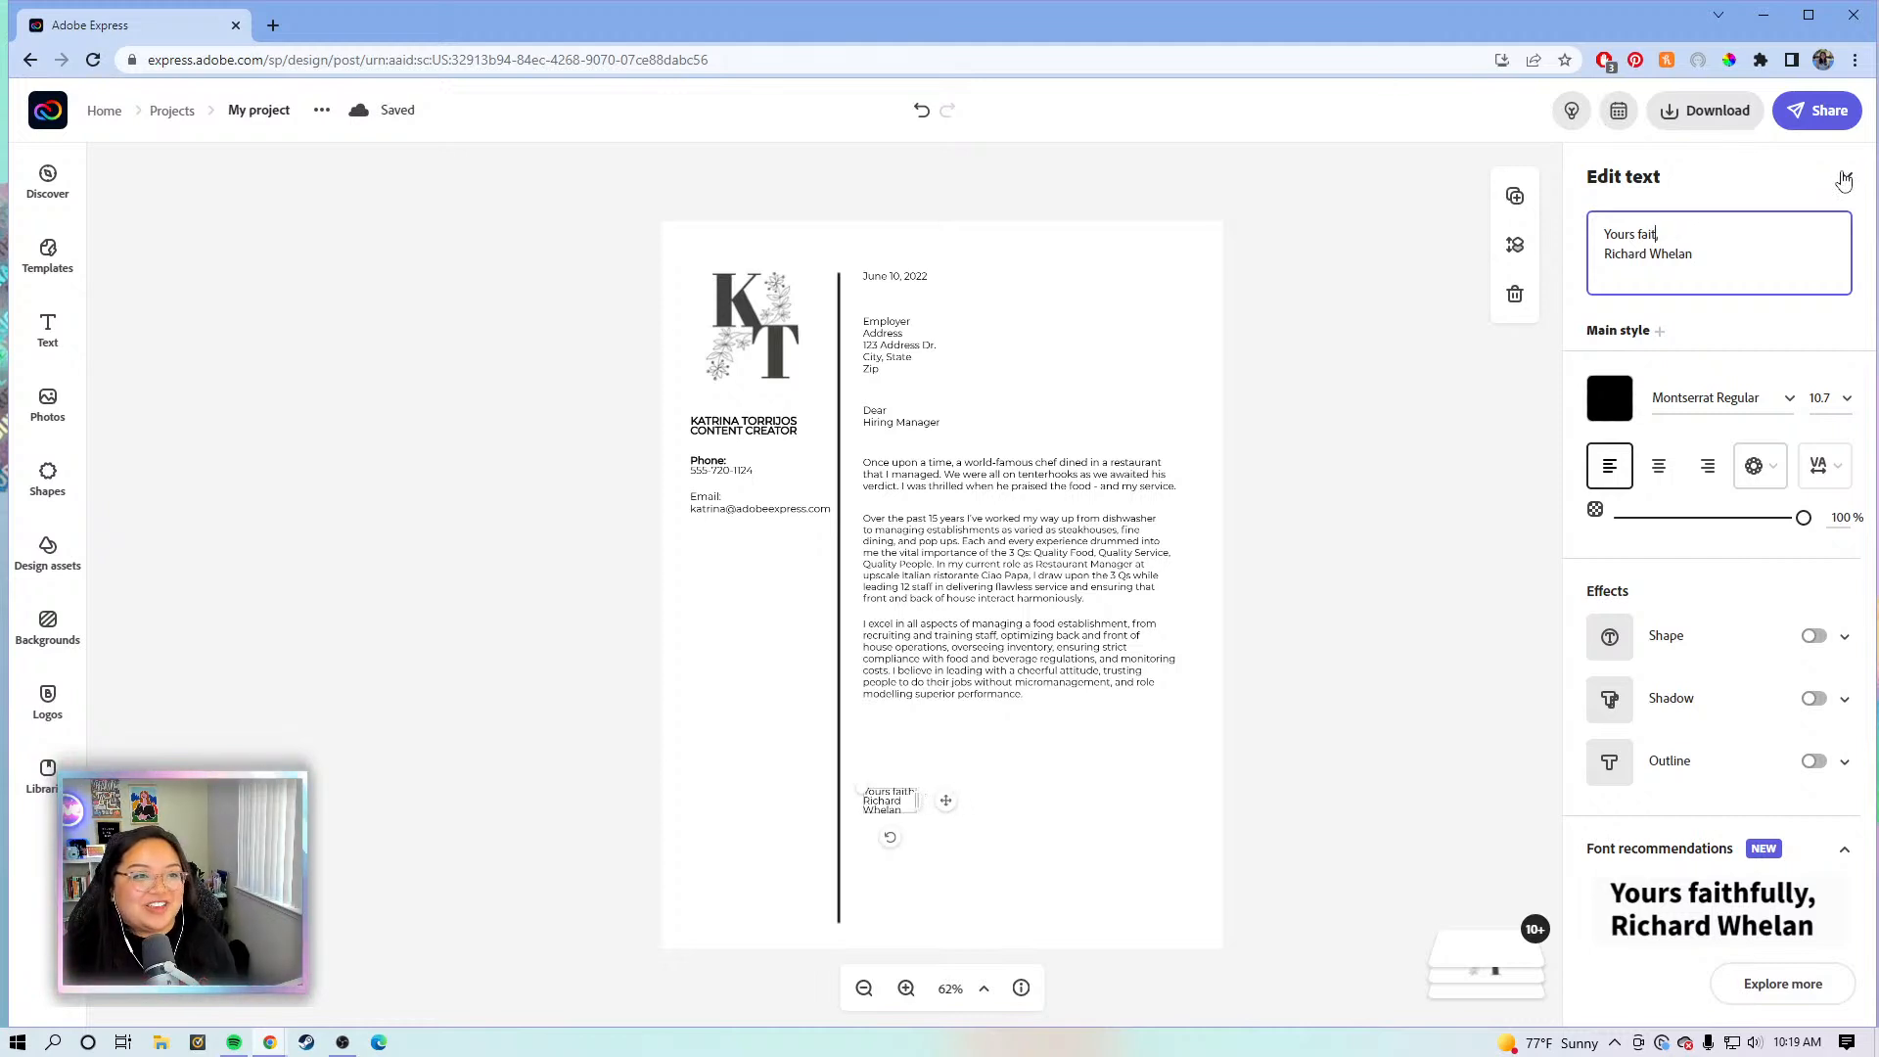
{"action": "key", "text": "BackSpace"}
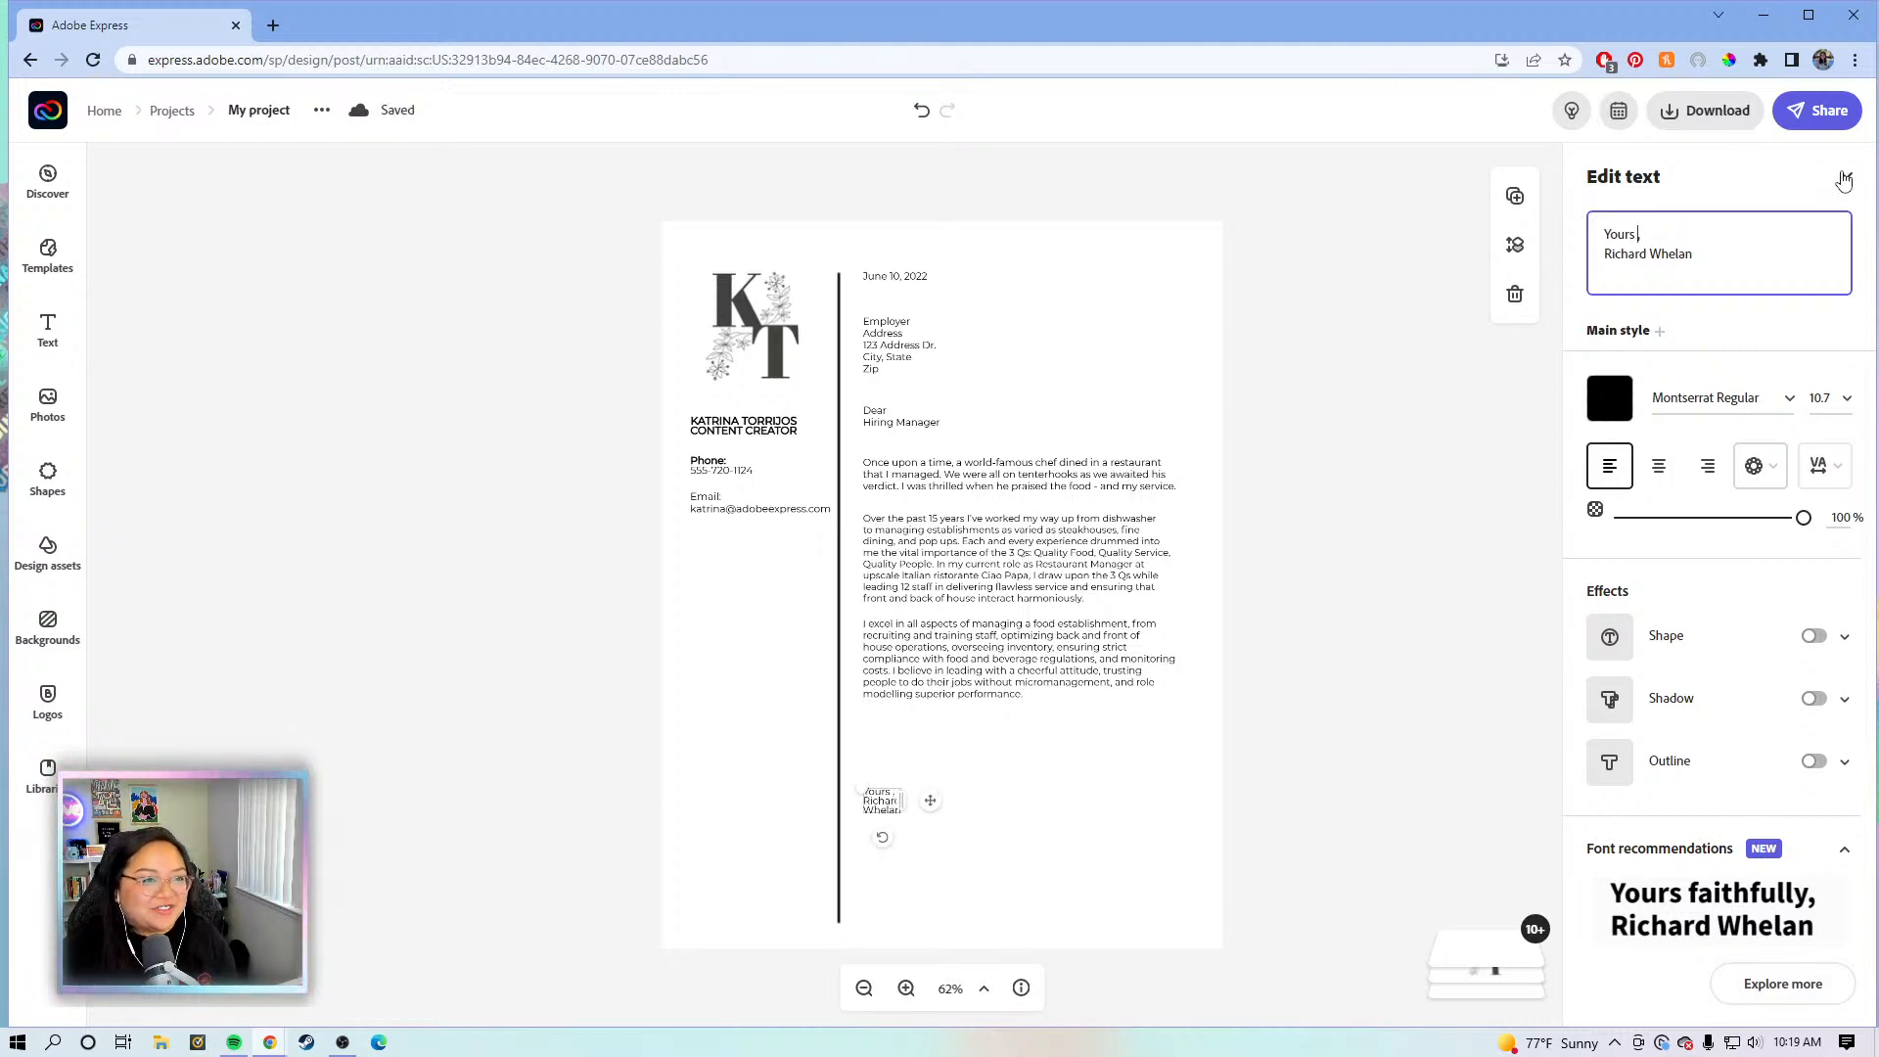
{"action": "key", "text": "BackSpace"}
{"action": "key", "text": "BackSpace"}
{"action": "key", "text": "BackSpace"}
{"action": "type", "text": "Best,"}
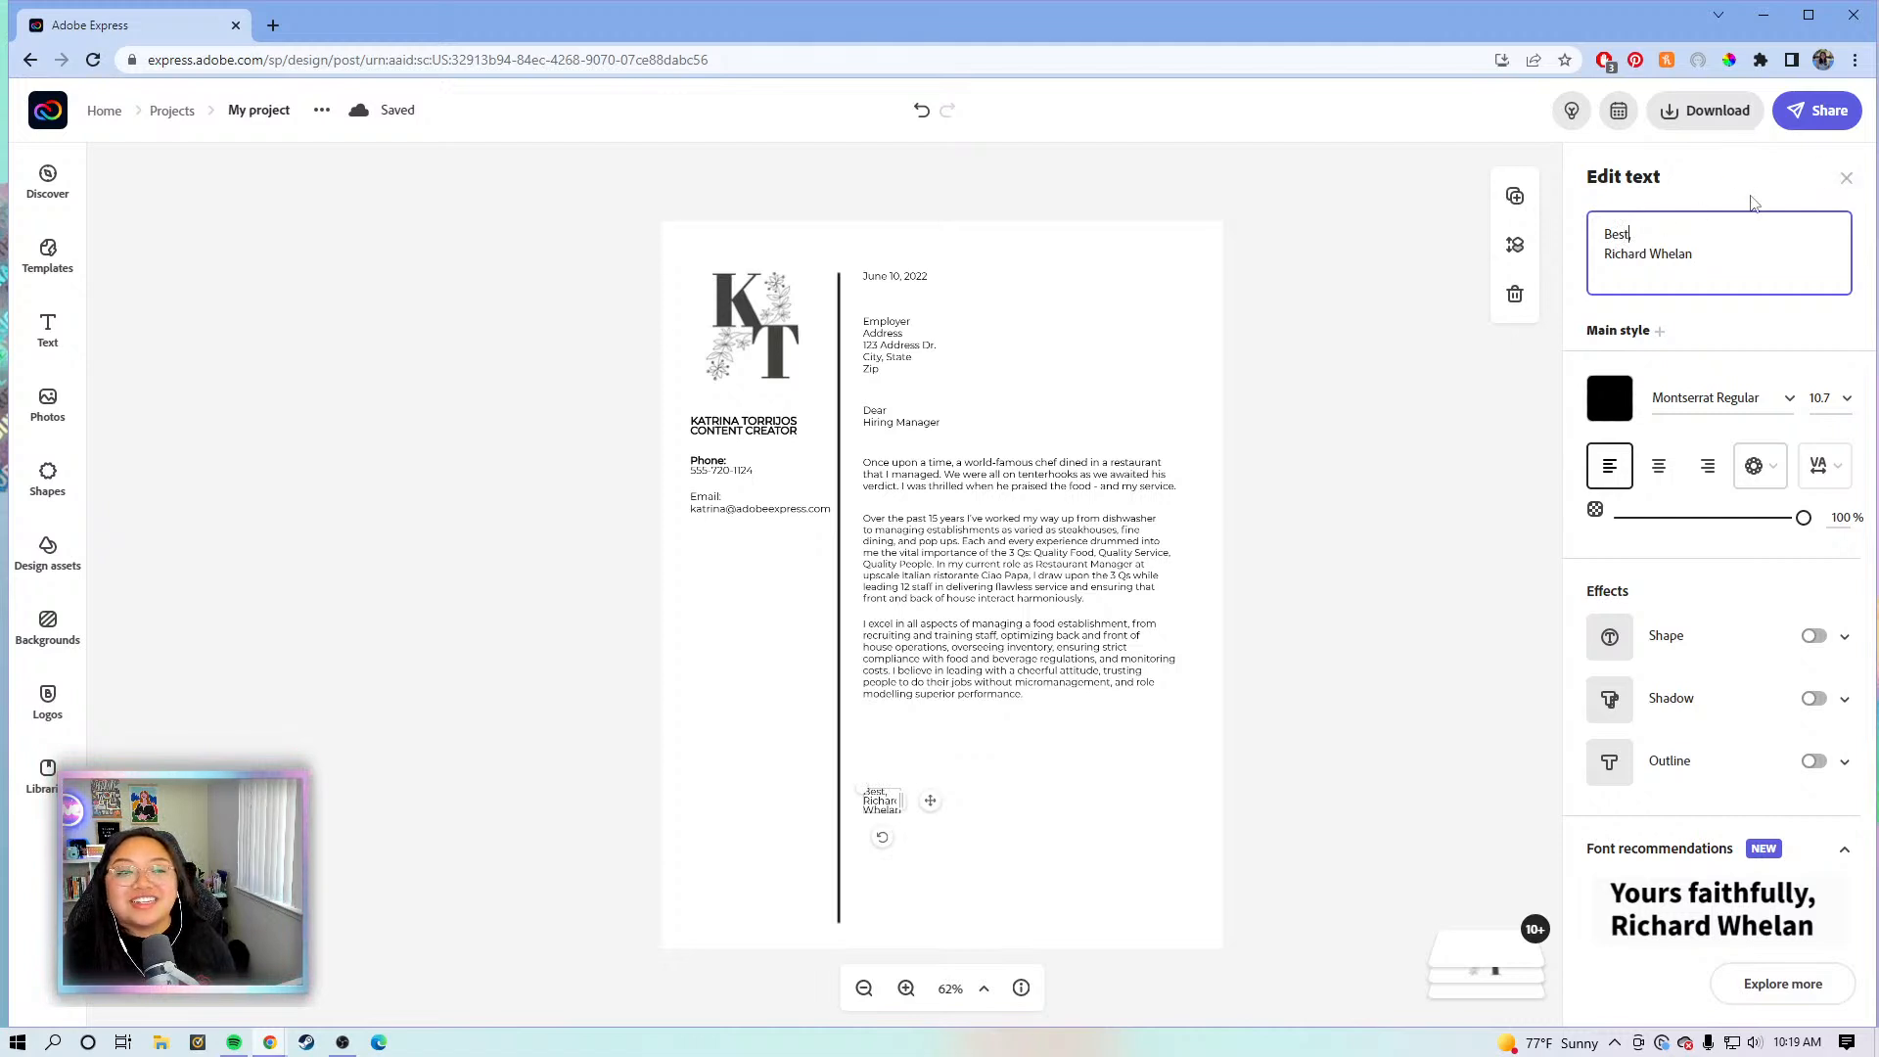
- Replace the old signer's name below 'Best,' with the sender's full name
{"action": "left_click_drag", "start_coordinate": [1735, 251], "coordinate": [1592, 259]}
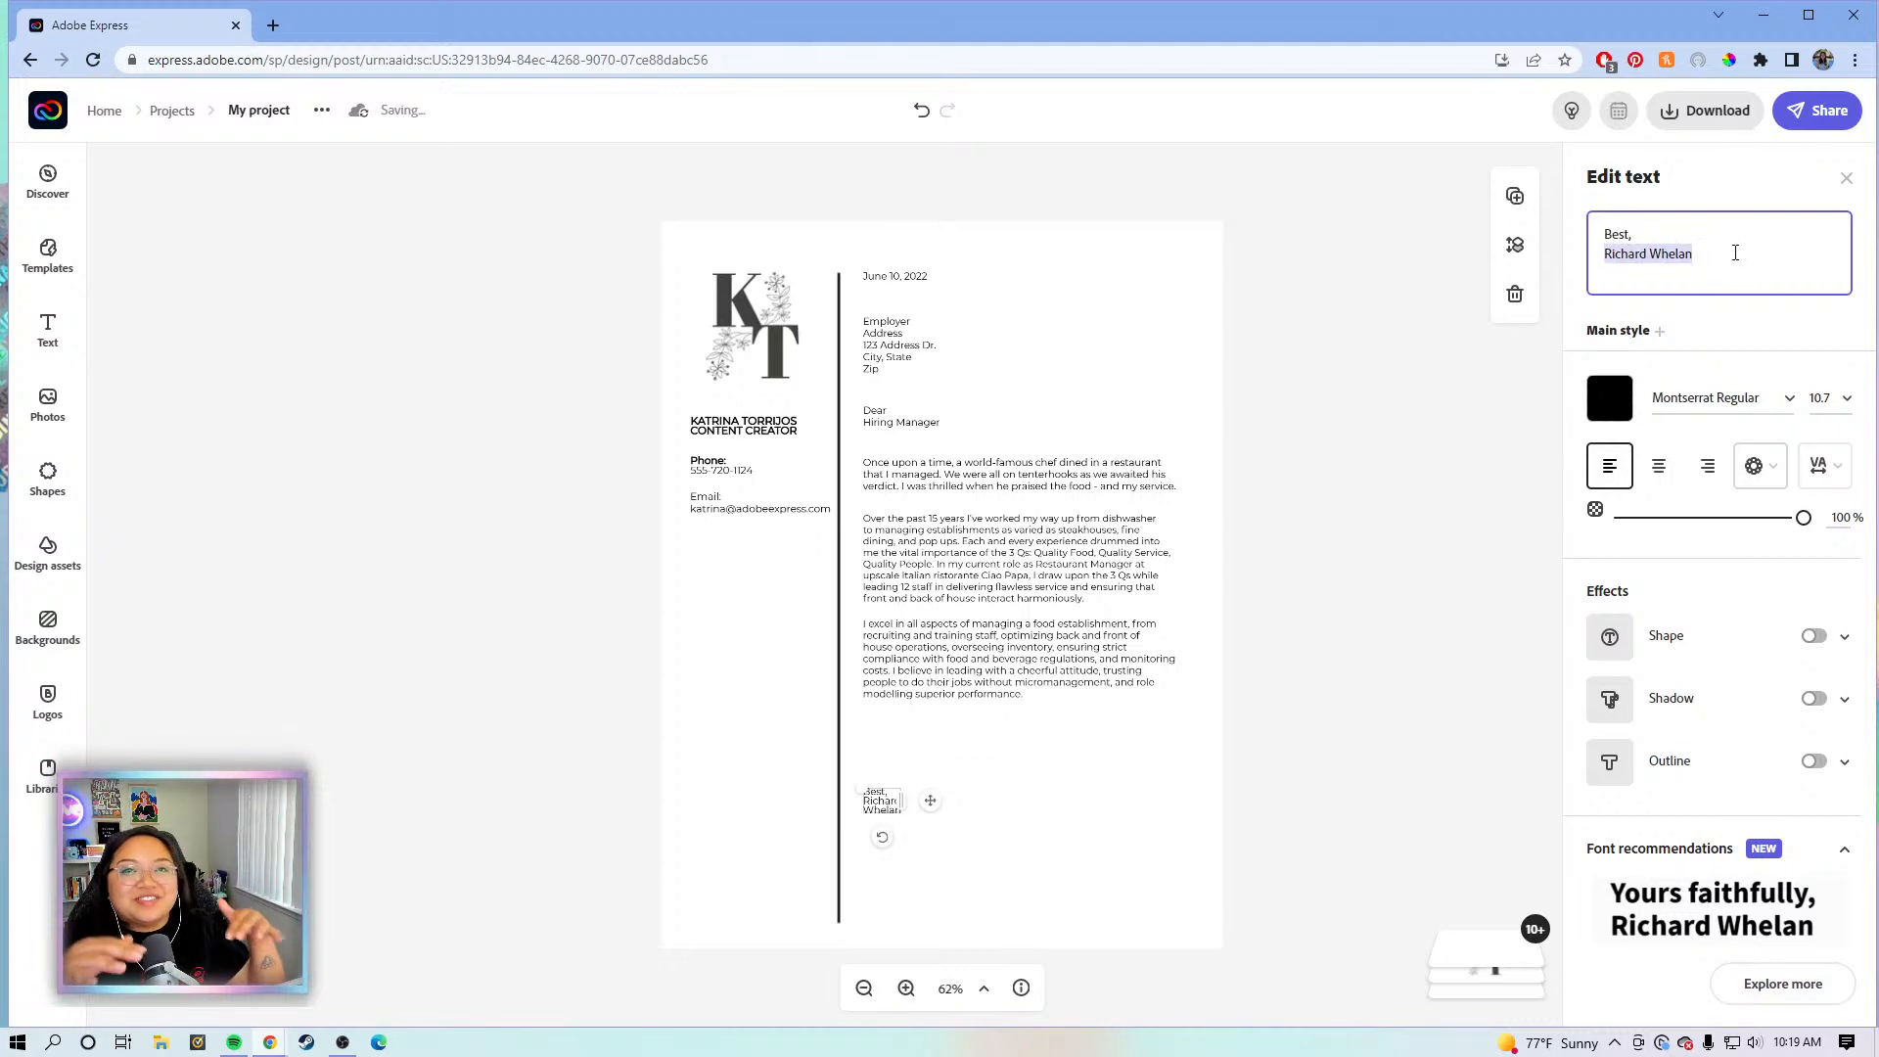
{"action": "left_click", "coordinate": [1657, 224]}
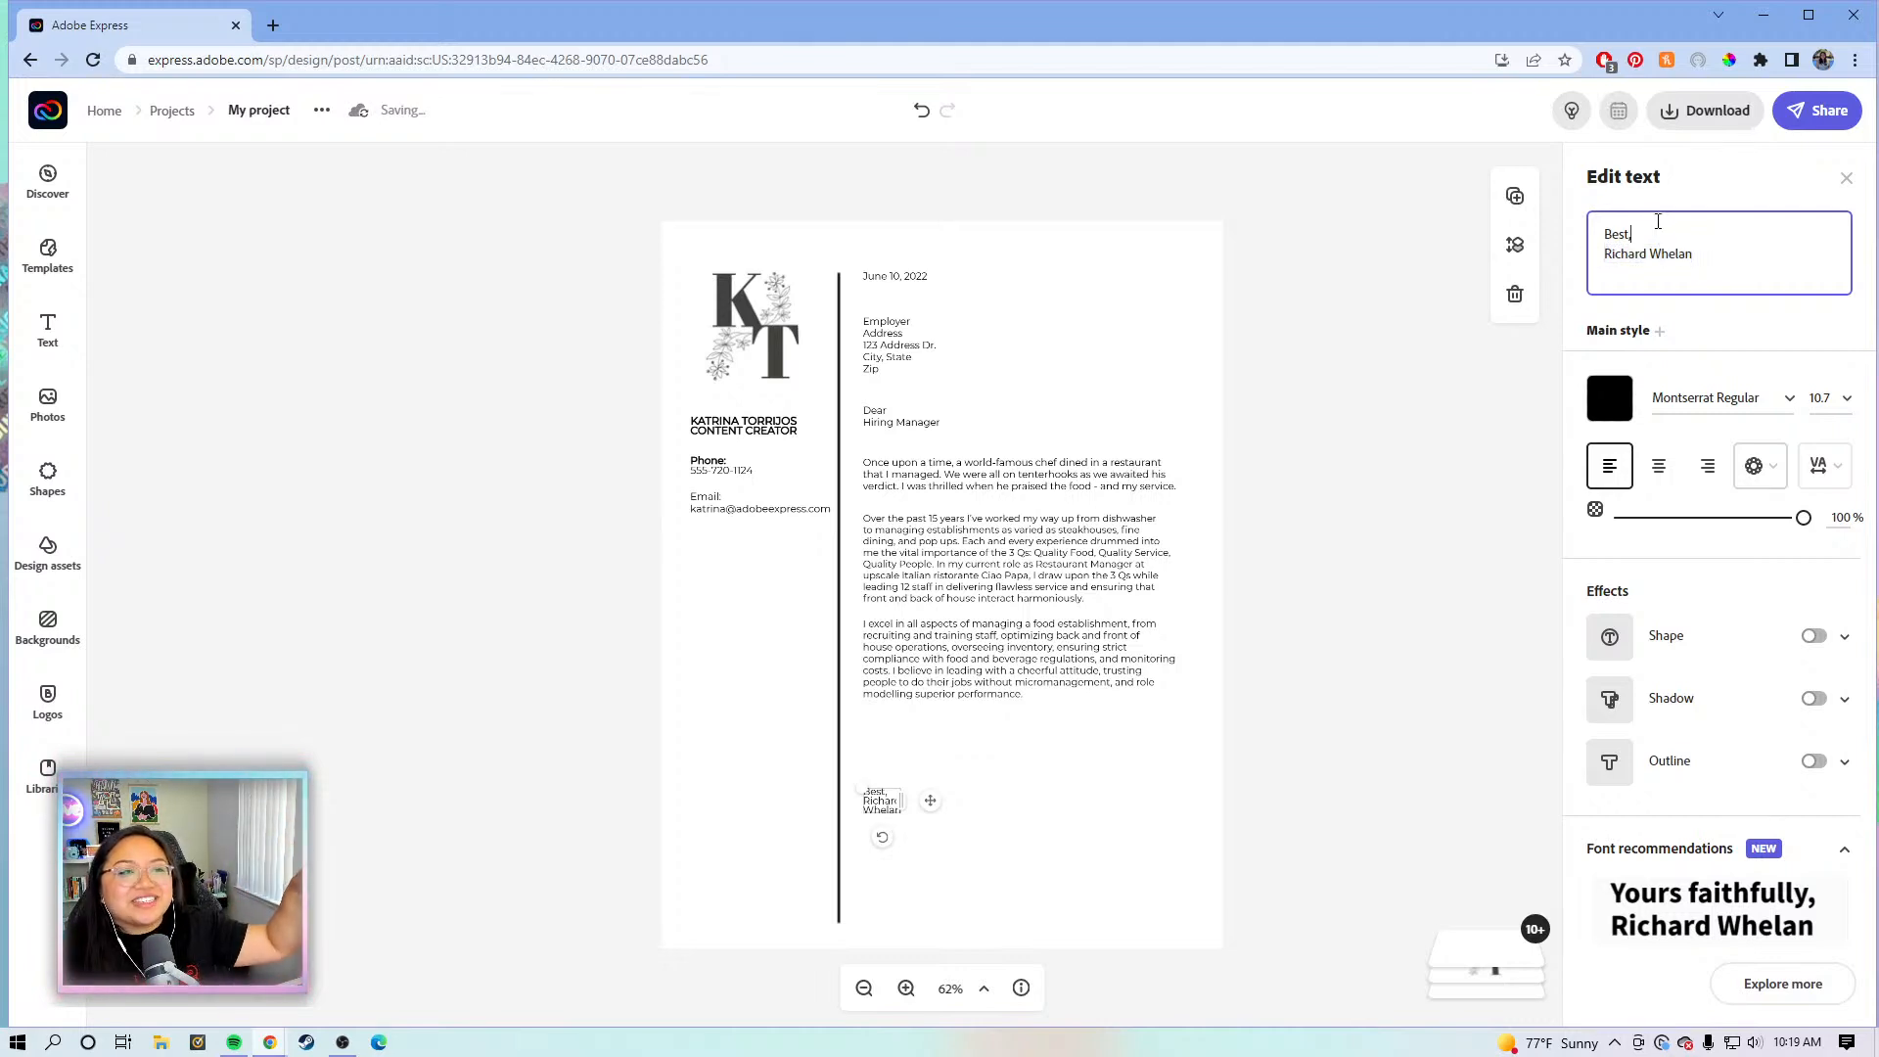
{"action": "left_click_drag", "start_coordinate": [1655, 238], "coordinate": [1594, 239]}
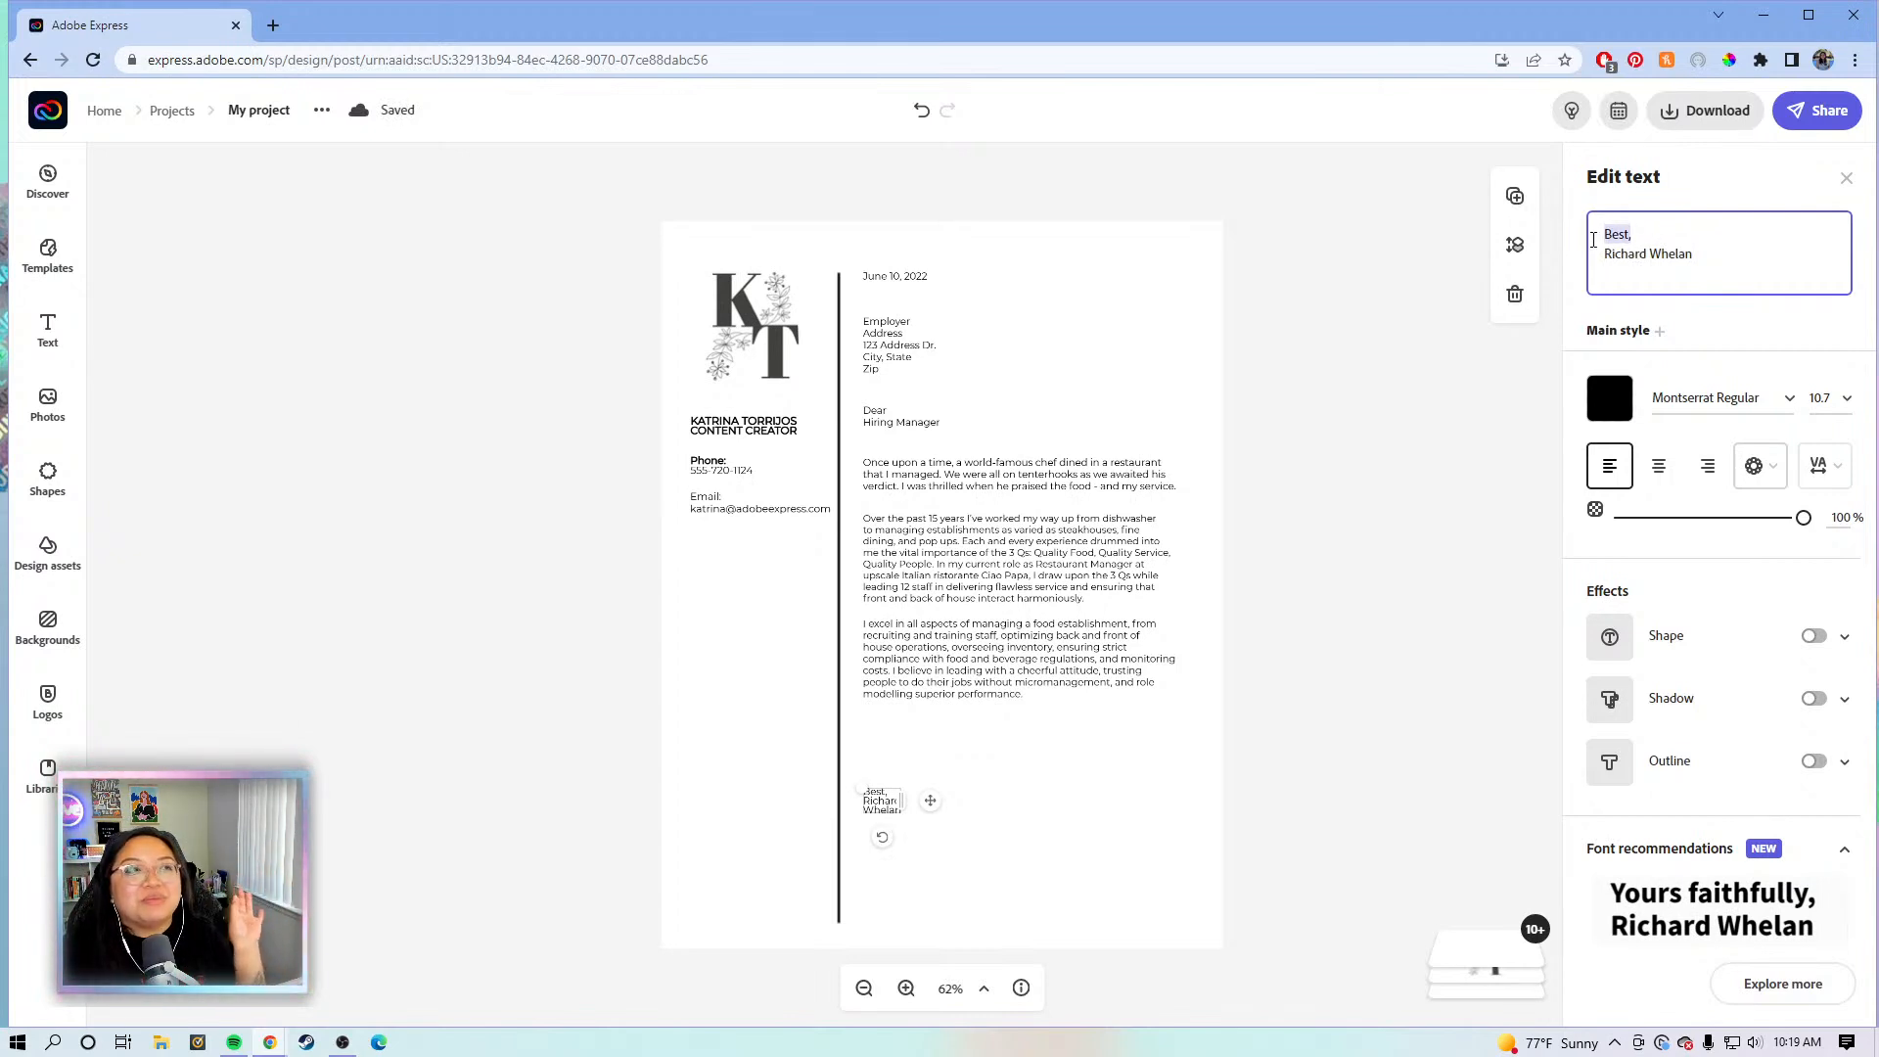
{"action": "left_click", "coordinate": [1661, 245]}
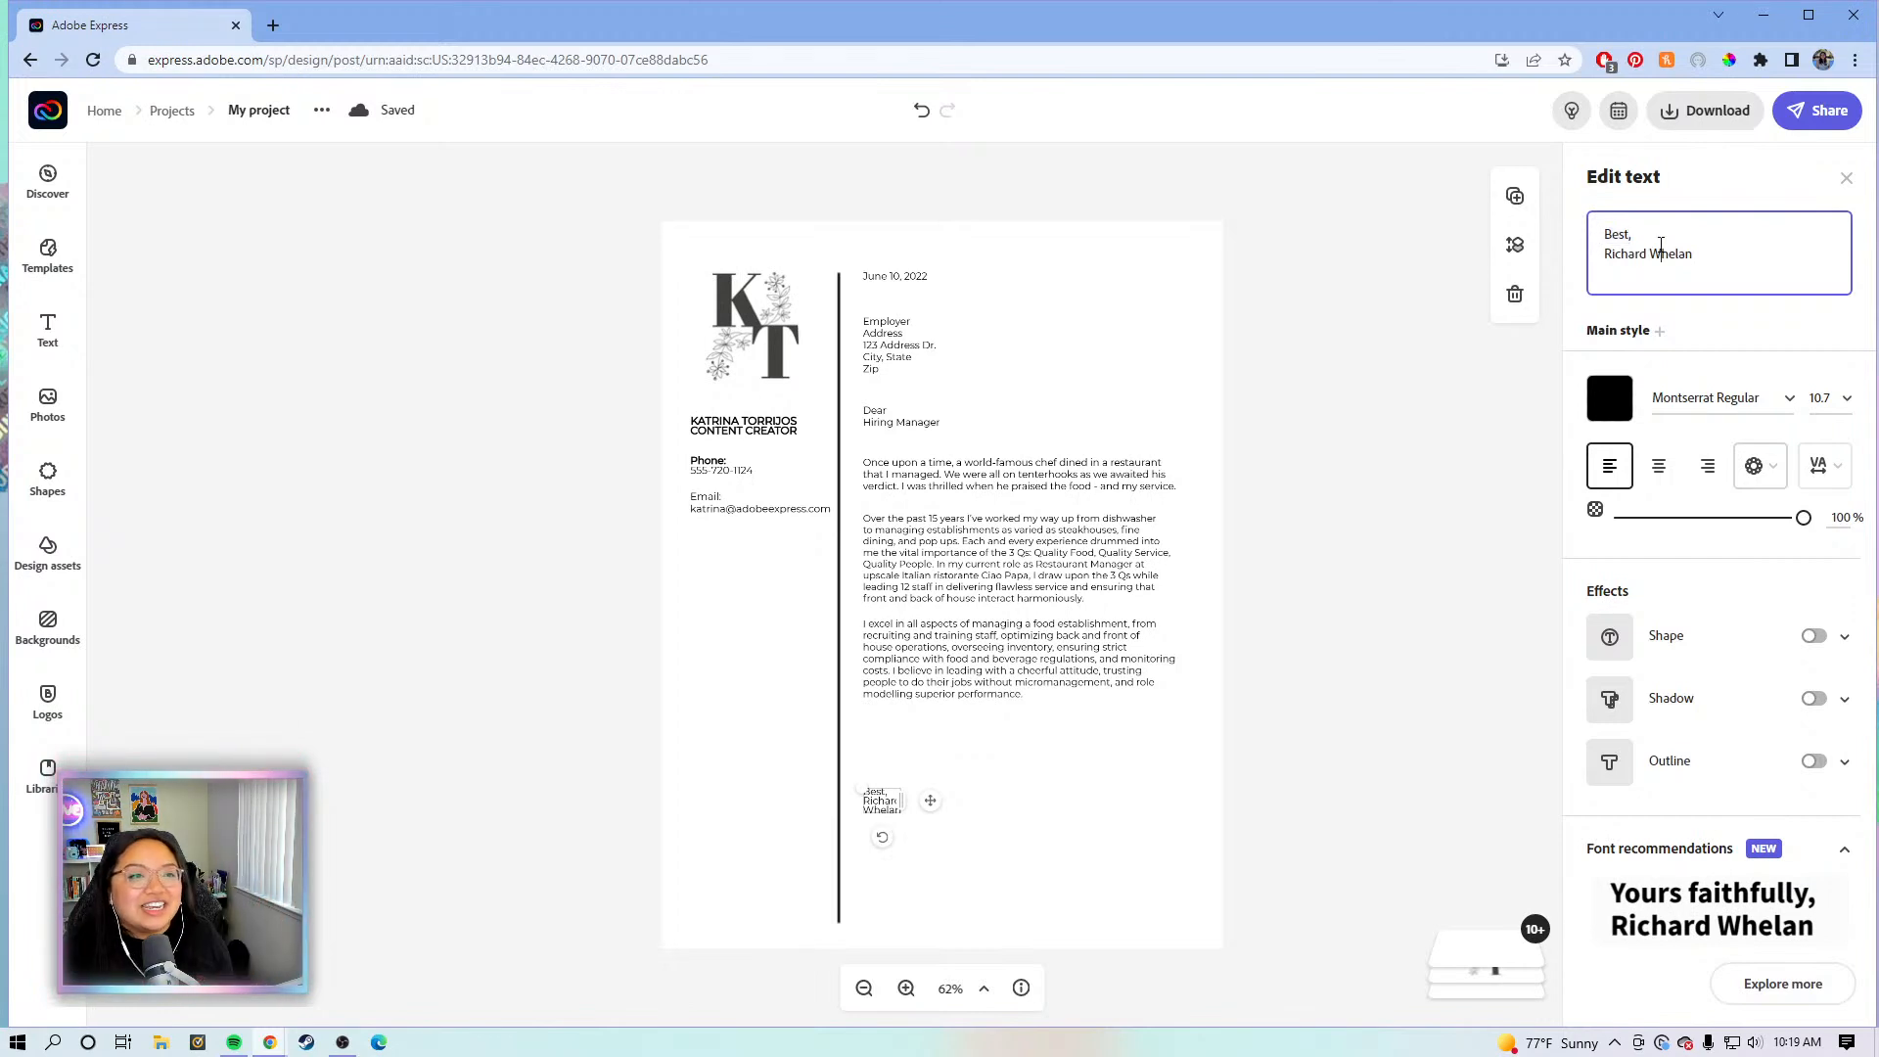
{"action": "left_click", "coordinate": [1707, 258]}
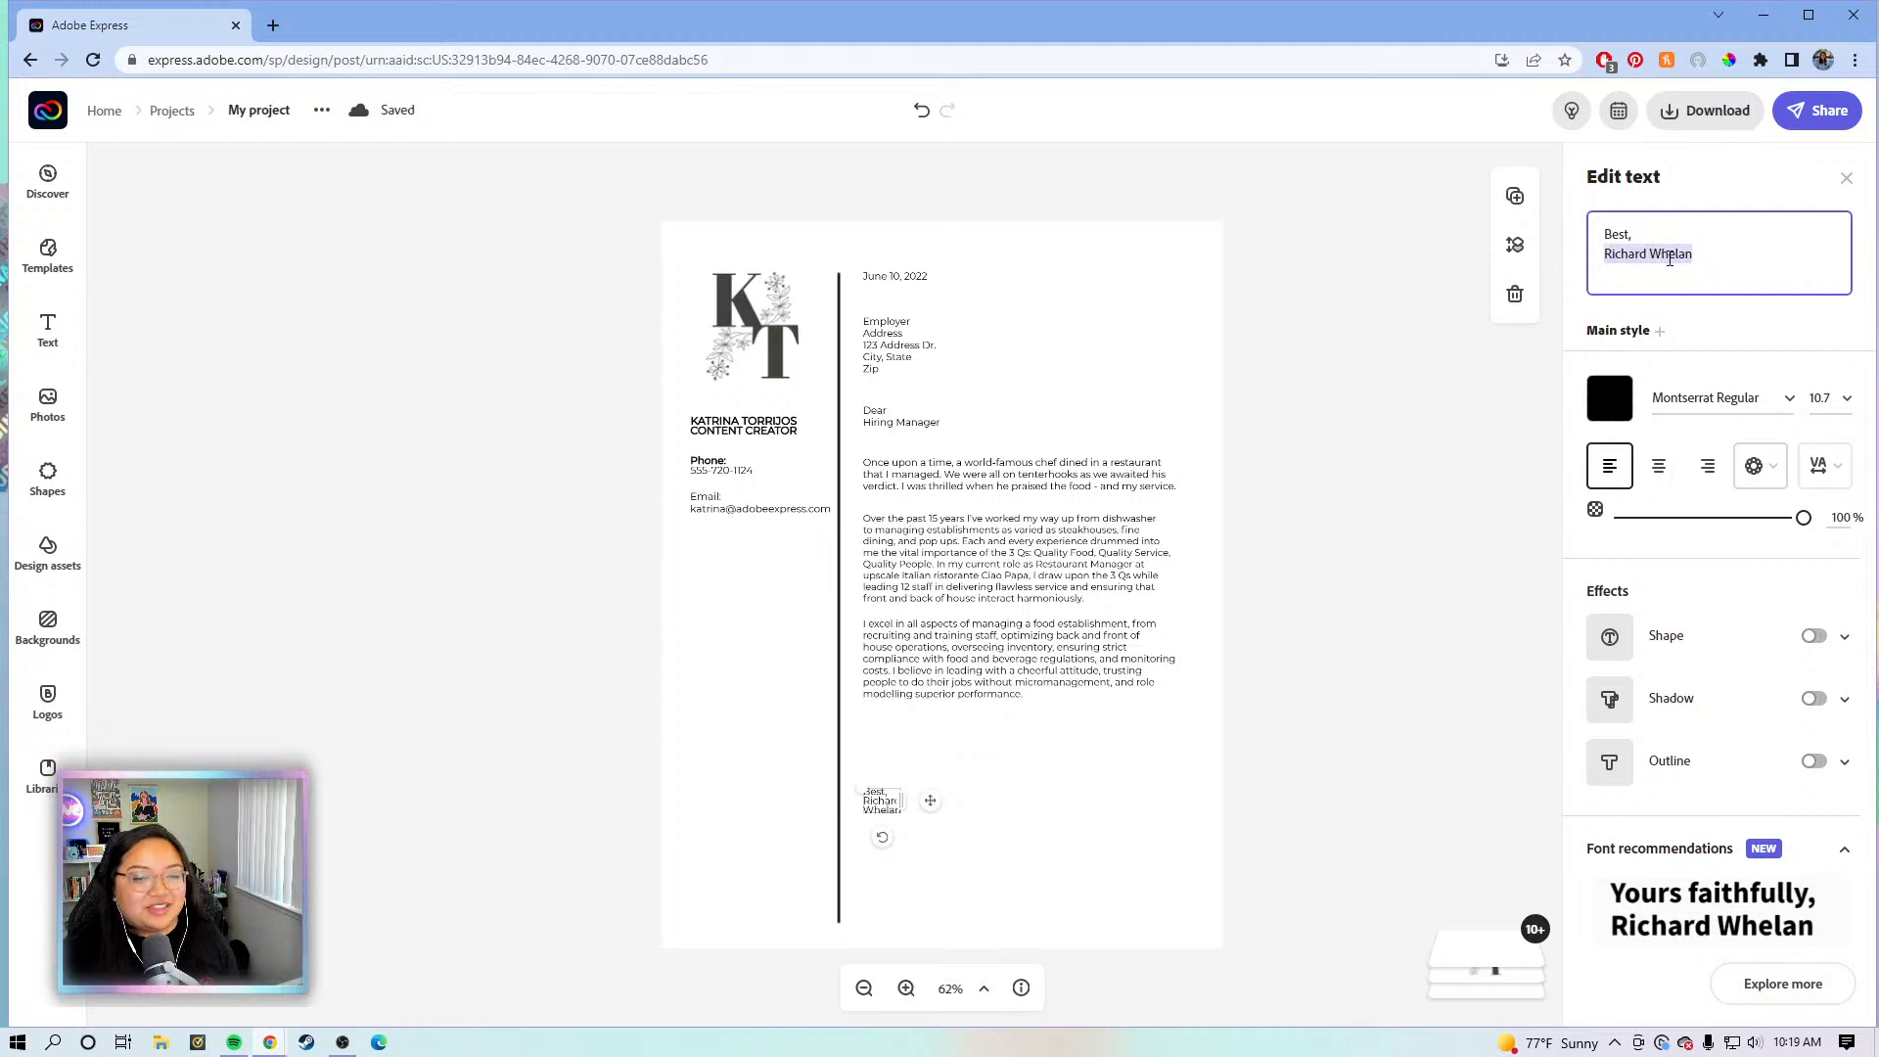
{"action": "key", "text": "BackSpace"}
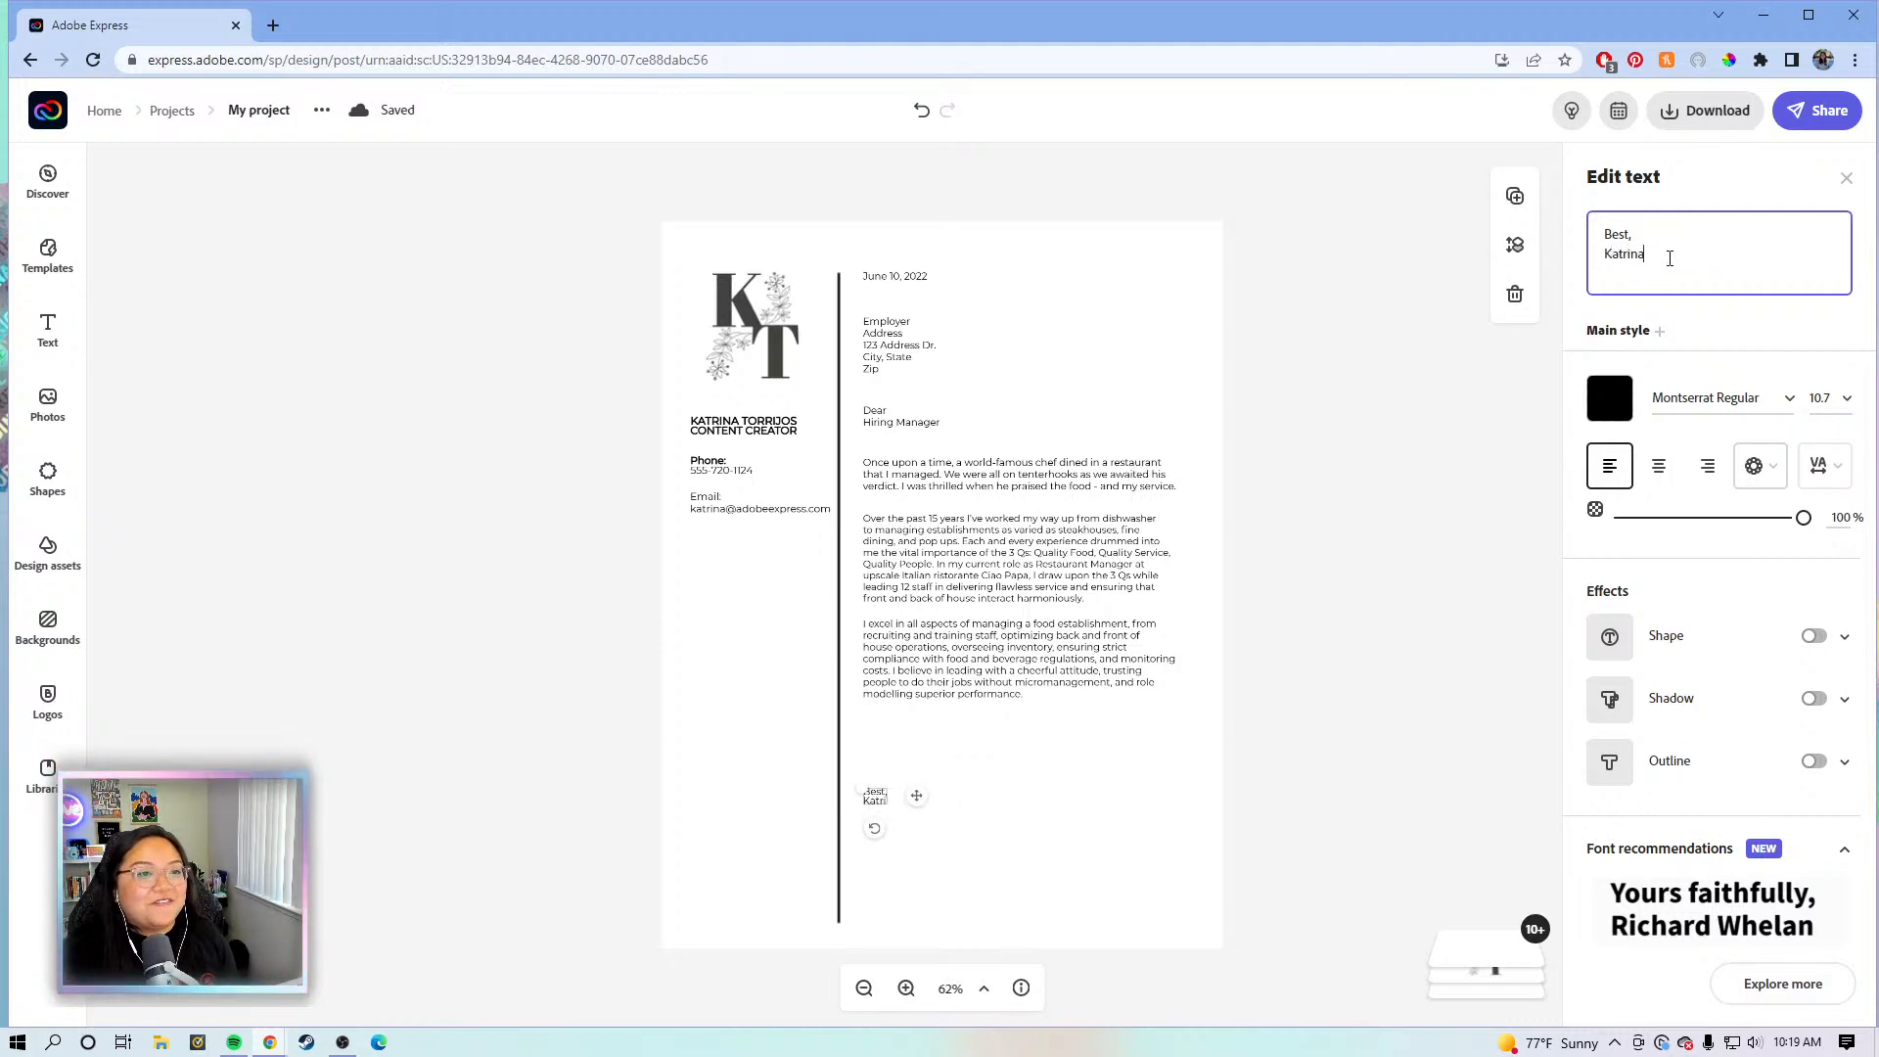
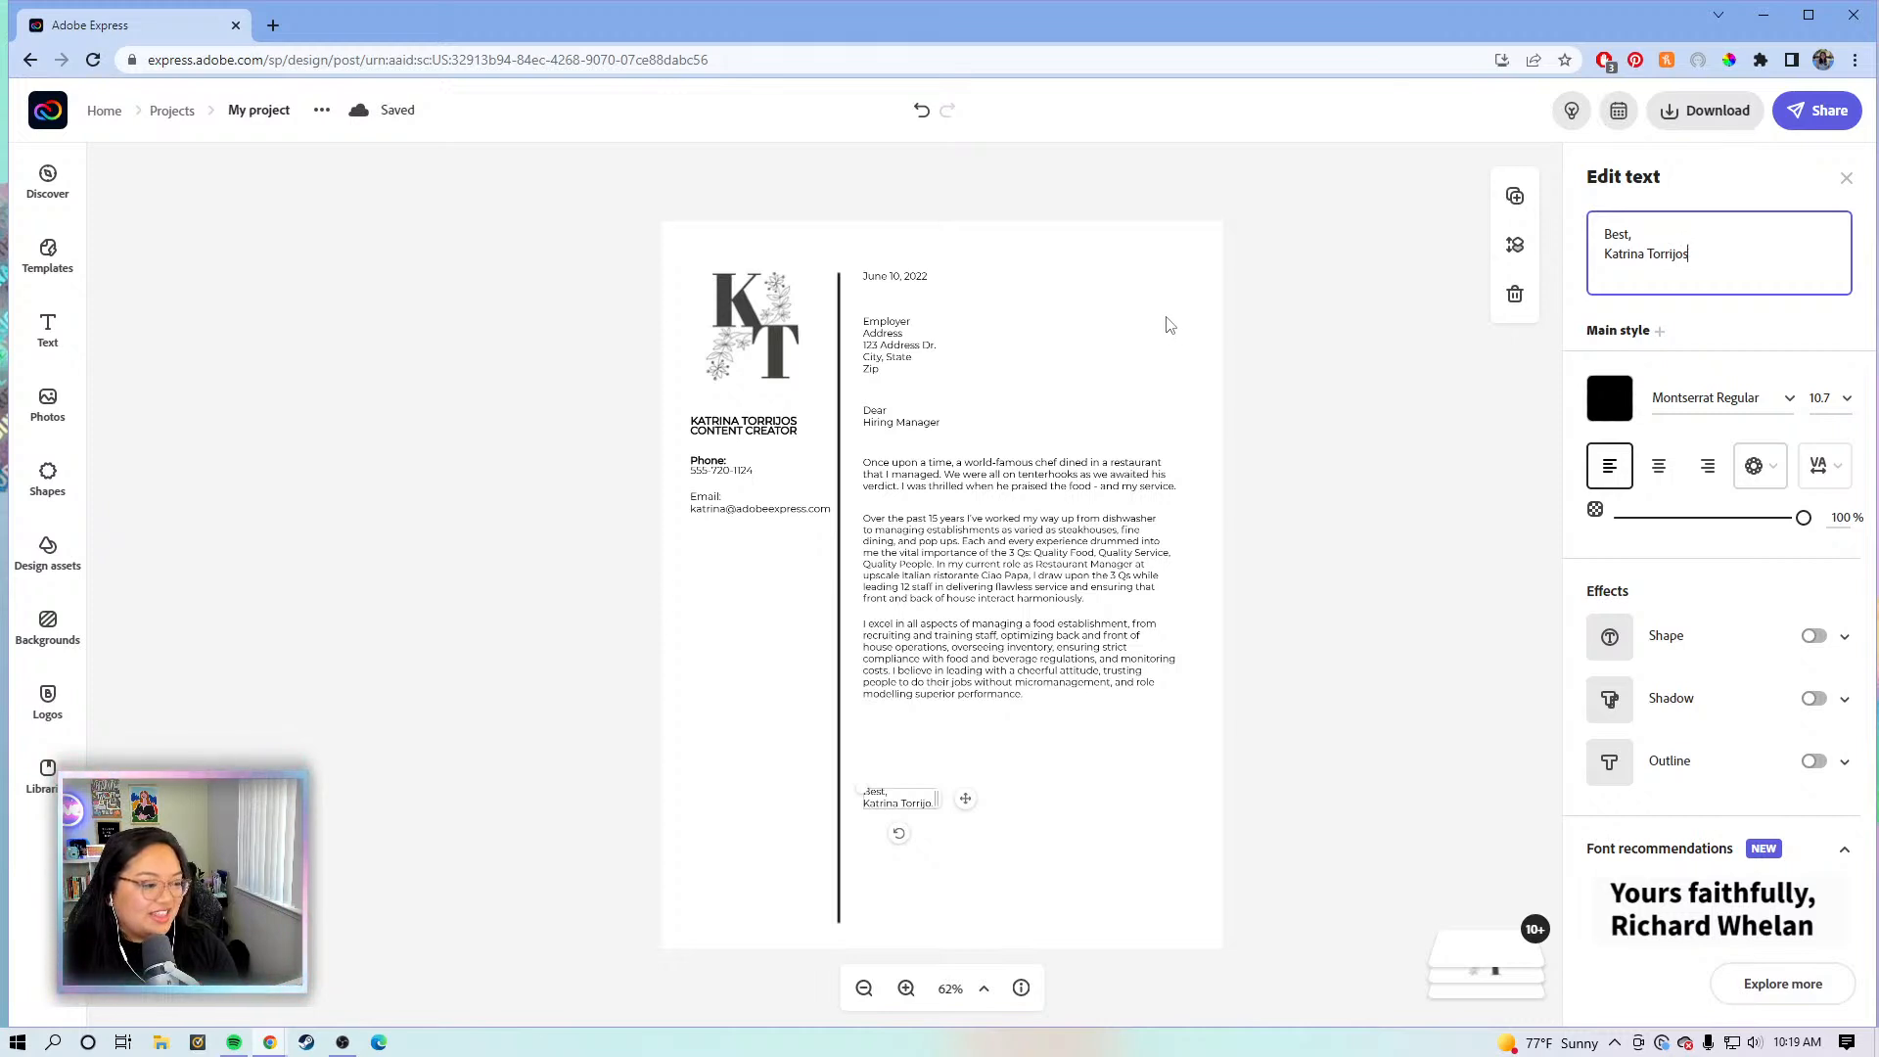
{"action": "left_click", "coordinate": [1385, 387]}
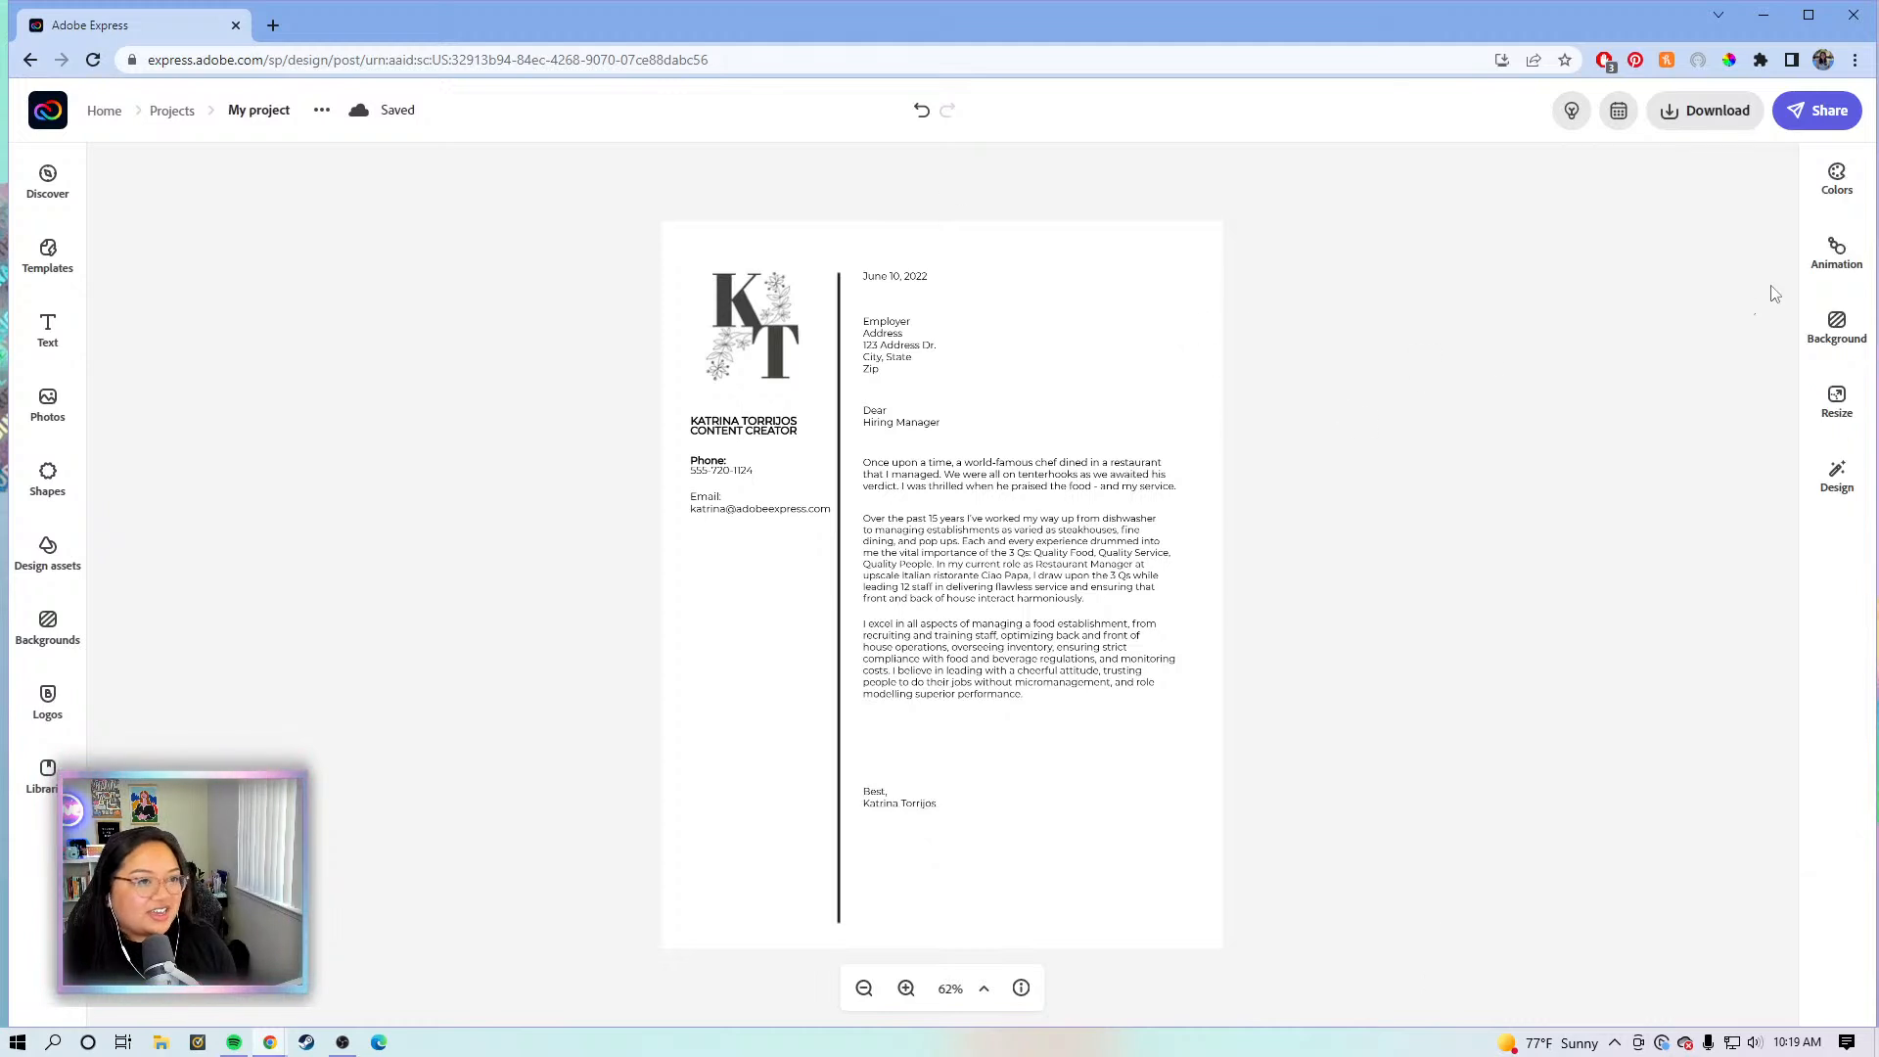
- Adjust the sign-off position and move the three body paragraphs slightly lower
{"action": "left_click", "coordinate": [869, 797]}
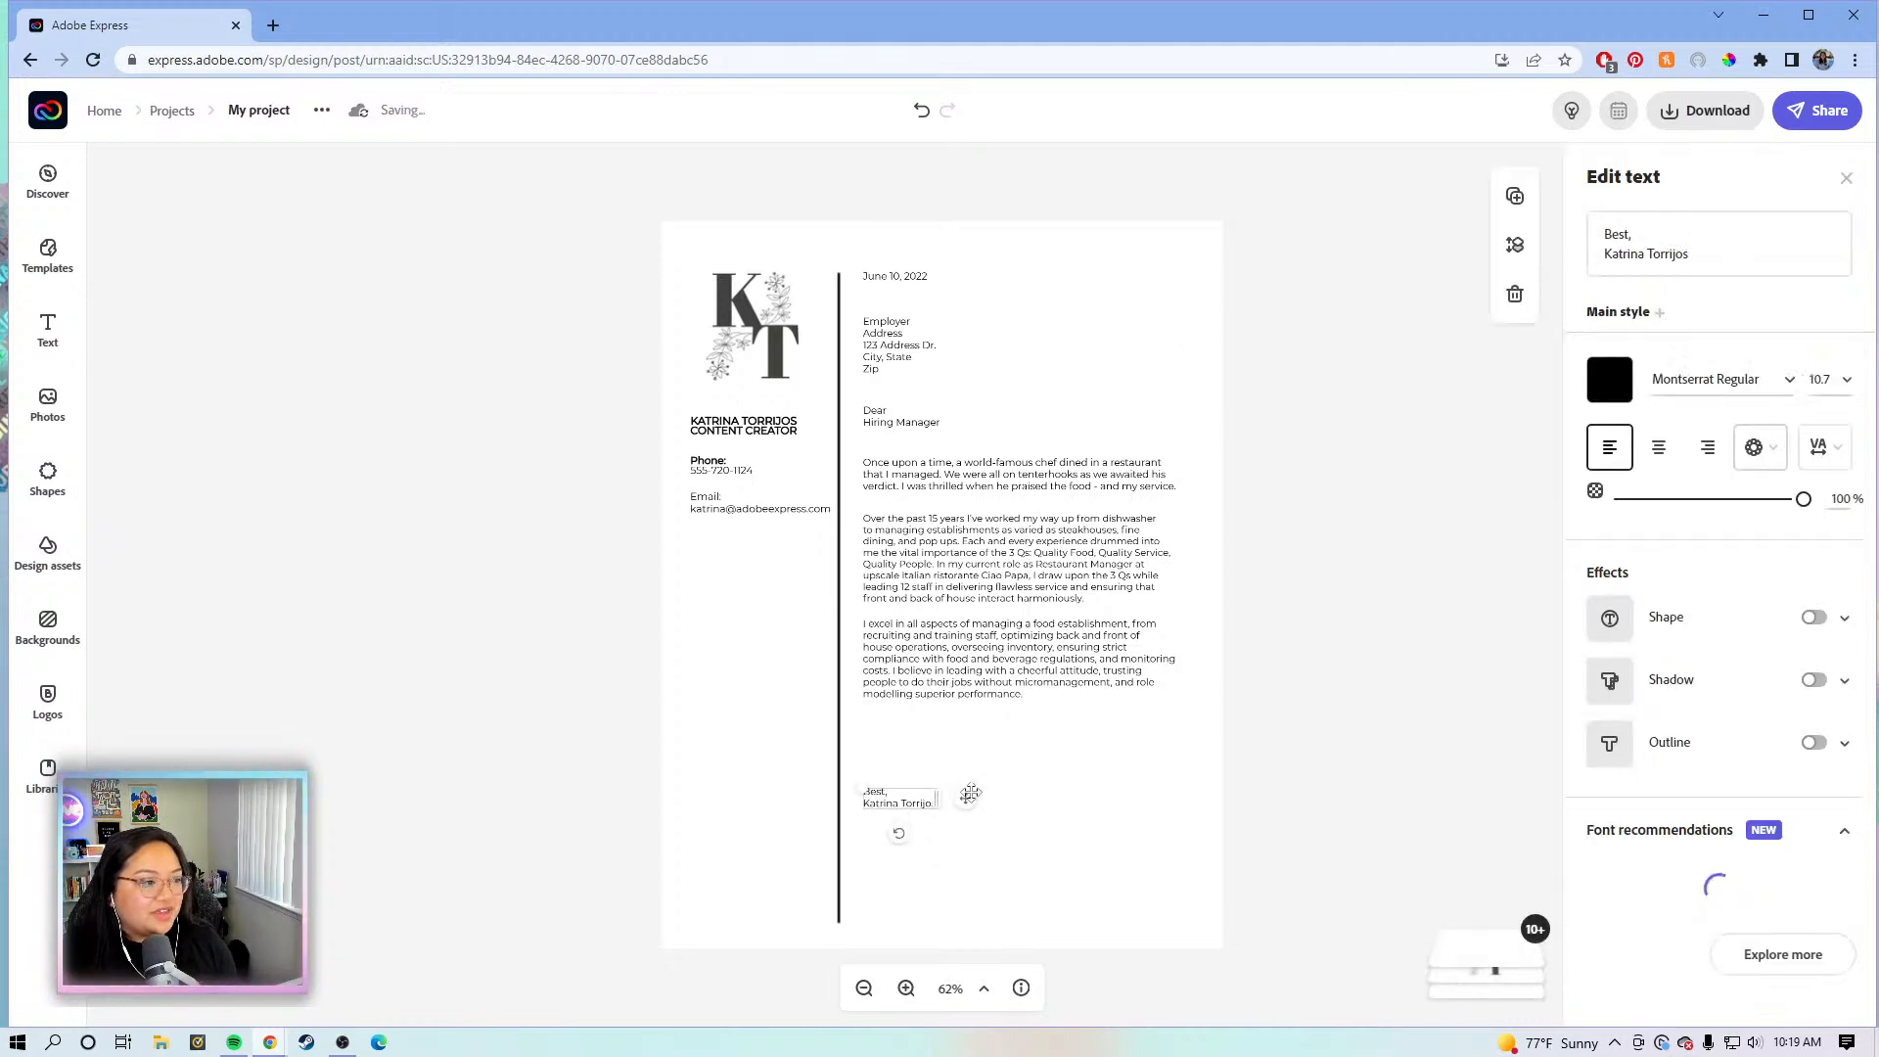
{"action": "mouse_move", "coordinate": [967, 797]}
{"action": "left_mouse_down"}
{"action": "mouse_move", "coordinate": [965, 780]}
{"action": "mouse_move", "coordinate": [975, 824]}
{"action": "mouse_move", "coordinate": [967, 798]}
{"action": "left_mouse_up"}
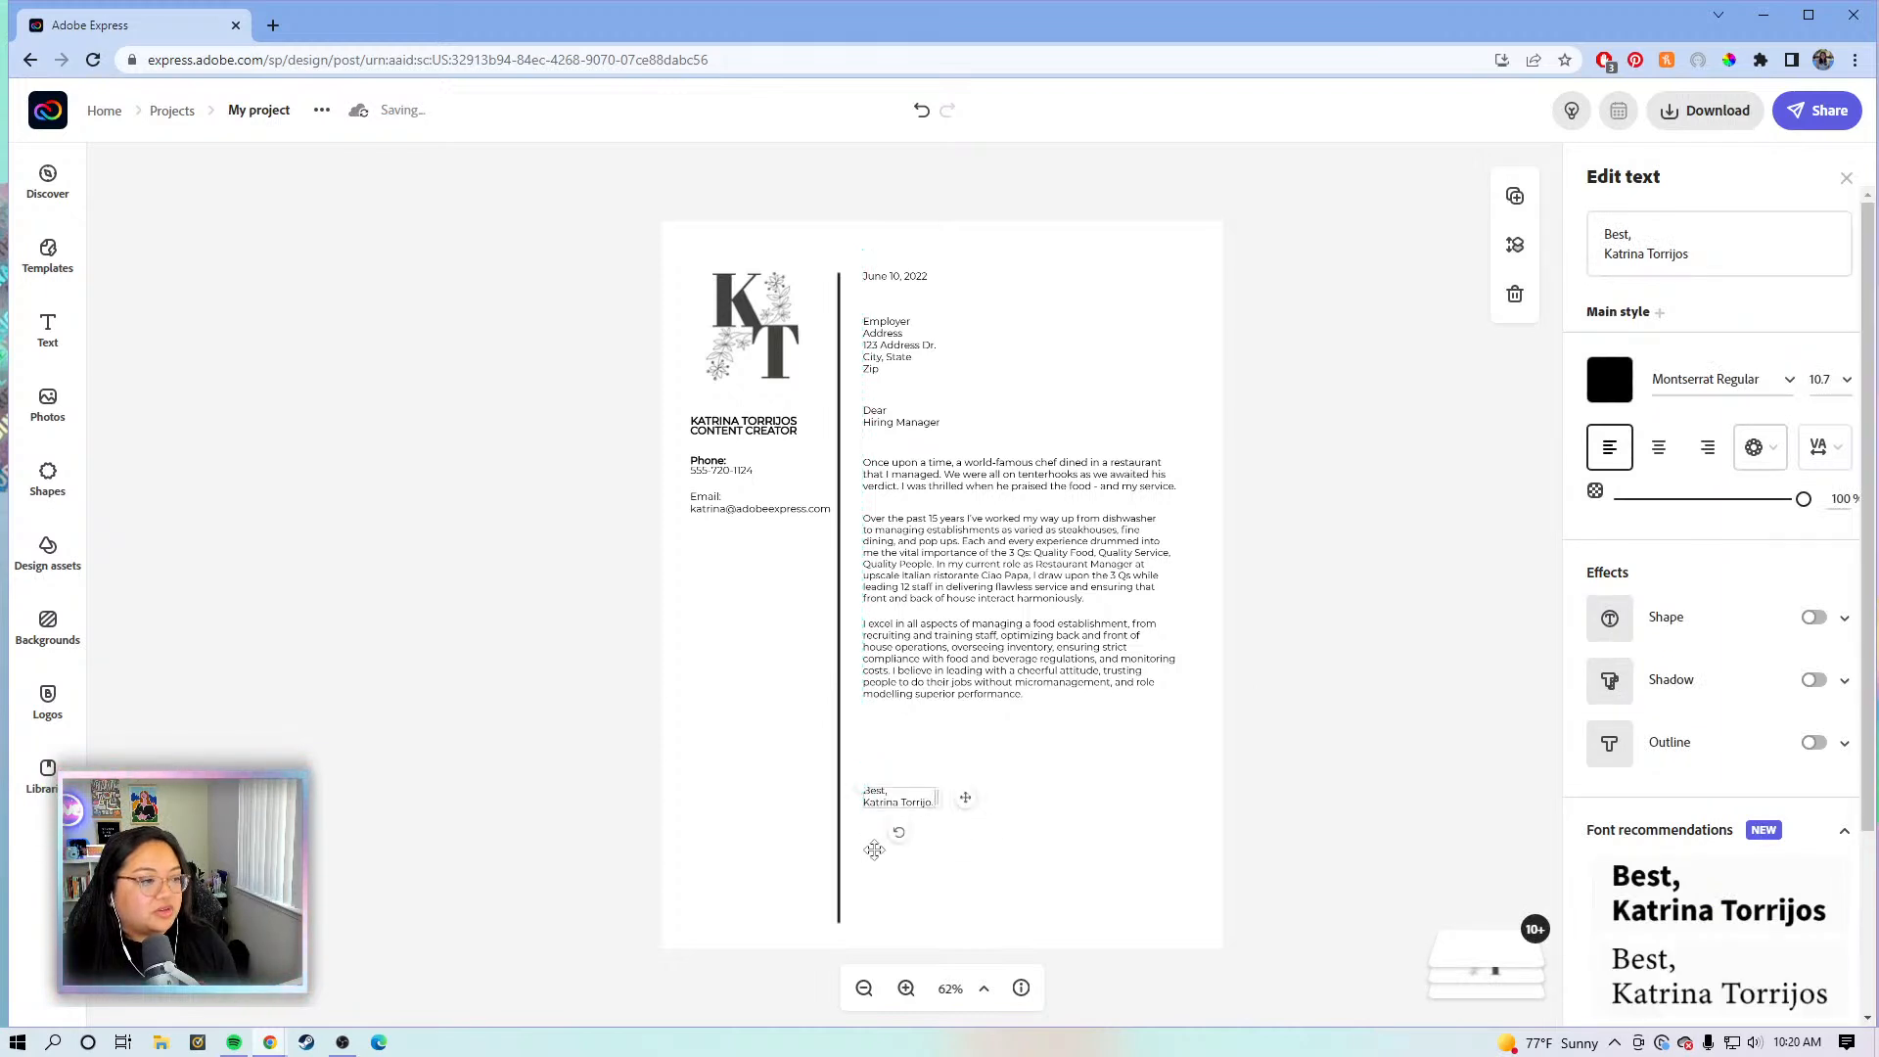
{"action": "left_click", "coordinate": [1329, 736]}
{"action": "left_click_drag", "start_coordinate": [1329, 726], "coordinate": [966, 441]}
{"action": "left_click_drag", "start_coordinate": [932, 597], "coordinate": [979, 623]}
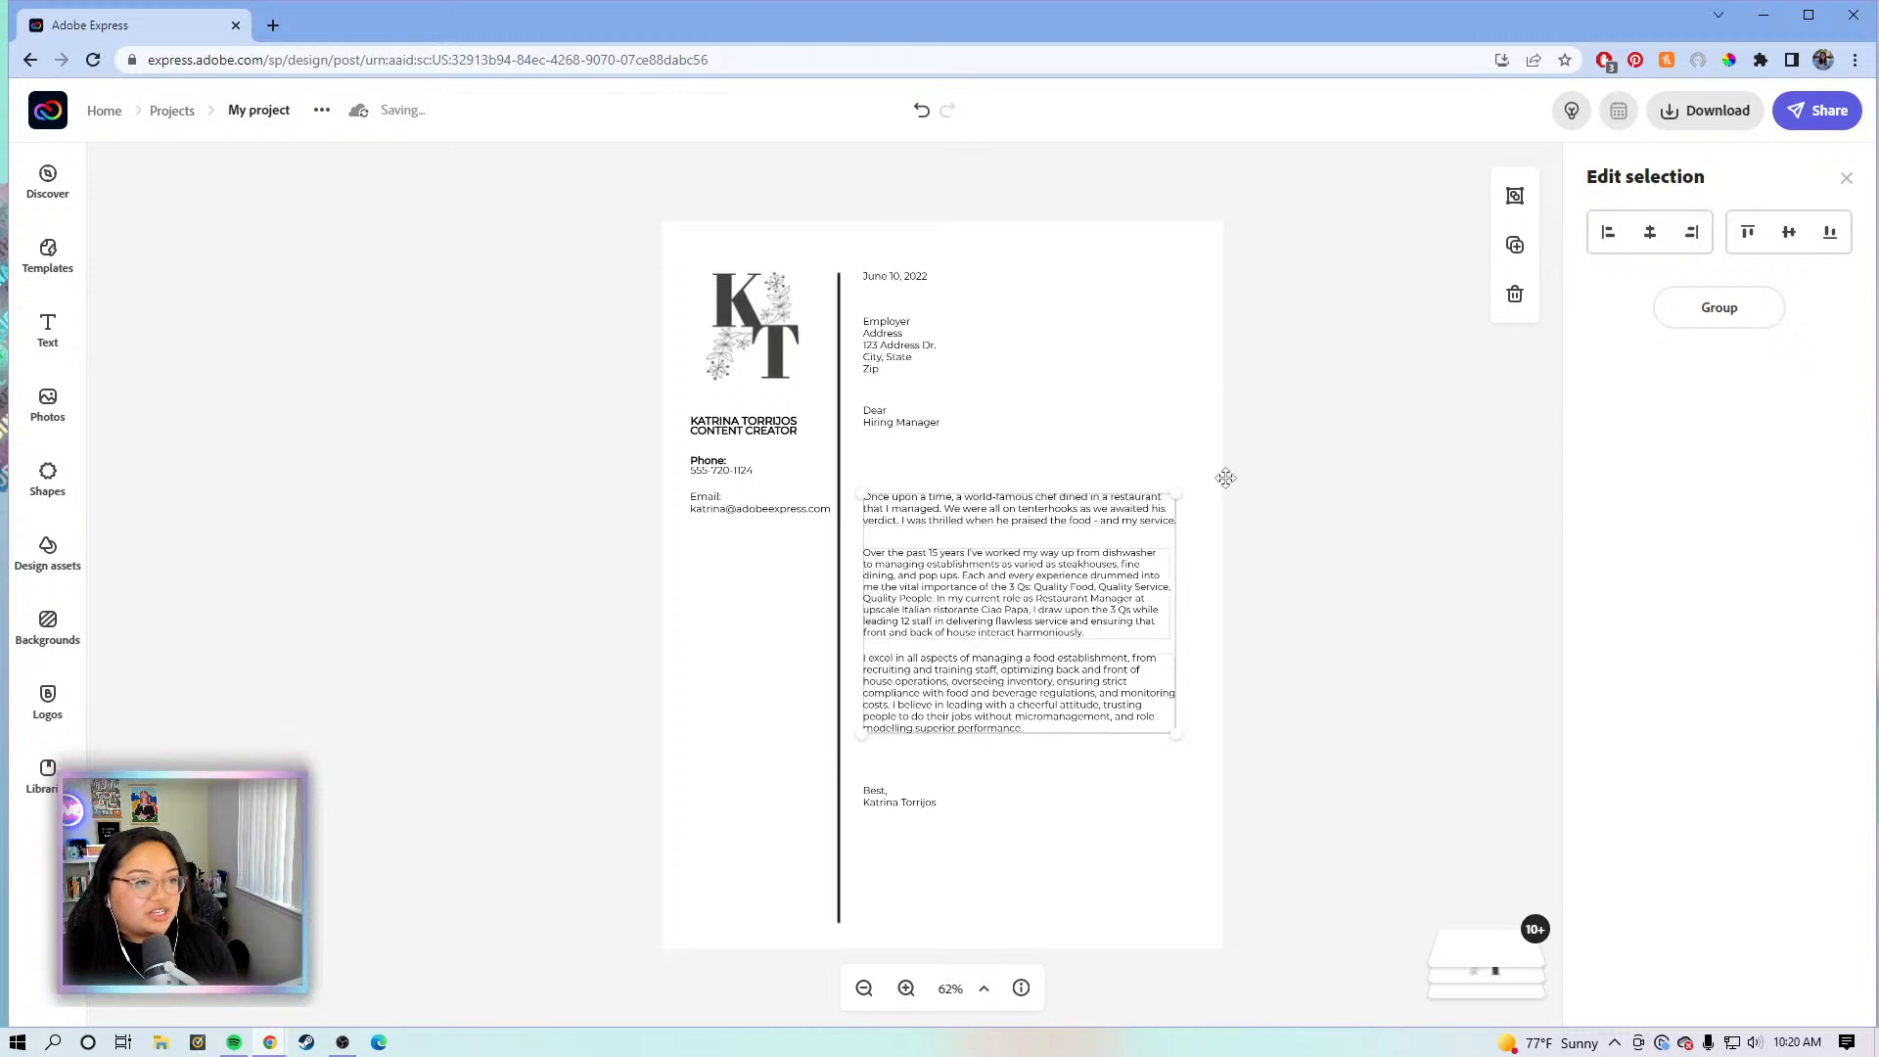
- Move the greeting lower and reposition the employer address block, nudging it back up slightly
{"action": "left_click", "coordinate": [1247, 479]}
{"action": "left_click", "coordinate": [918, 436]}
{"action": "left_click_drag", "start_coordinate": [965, 415], "coordinate": [969, 458]}
{"action": "left_click_drag", "start_coordinate": [895, 359], "coordinate": [892, 372]}
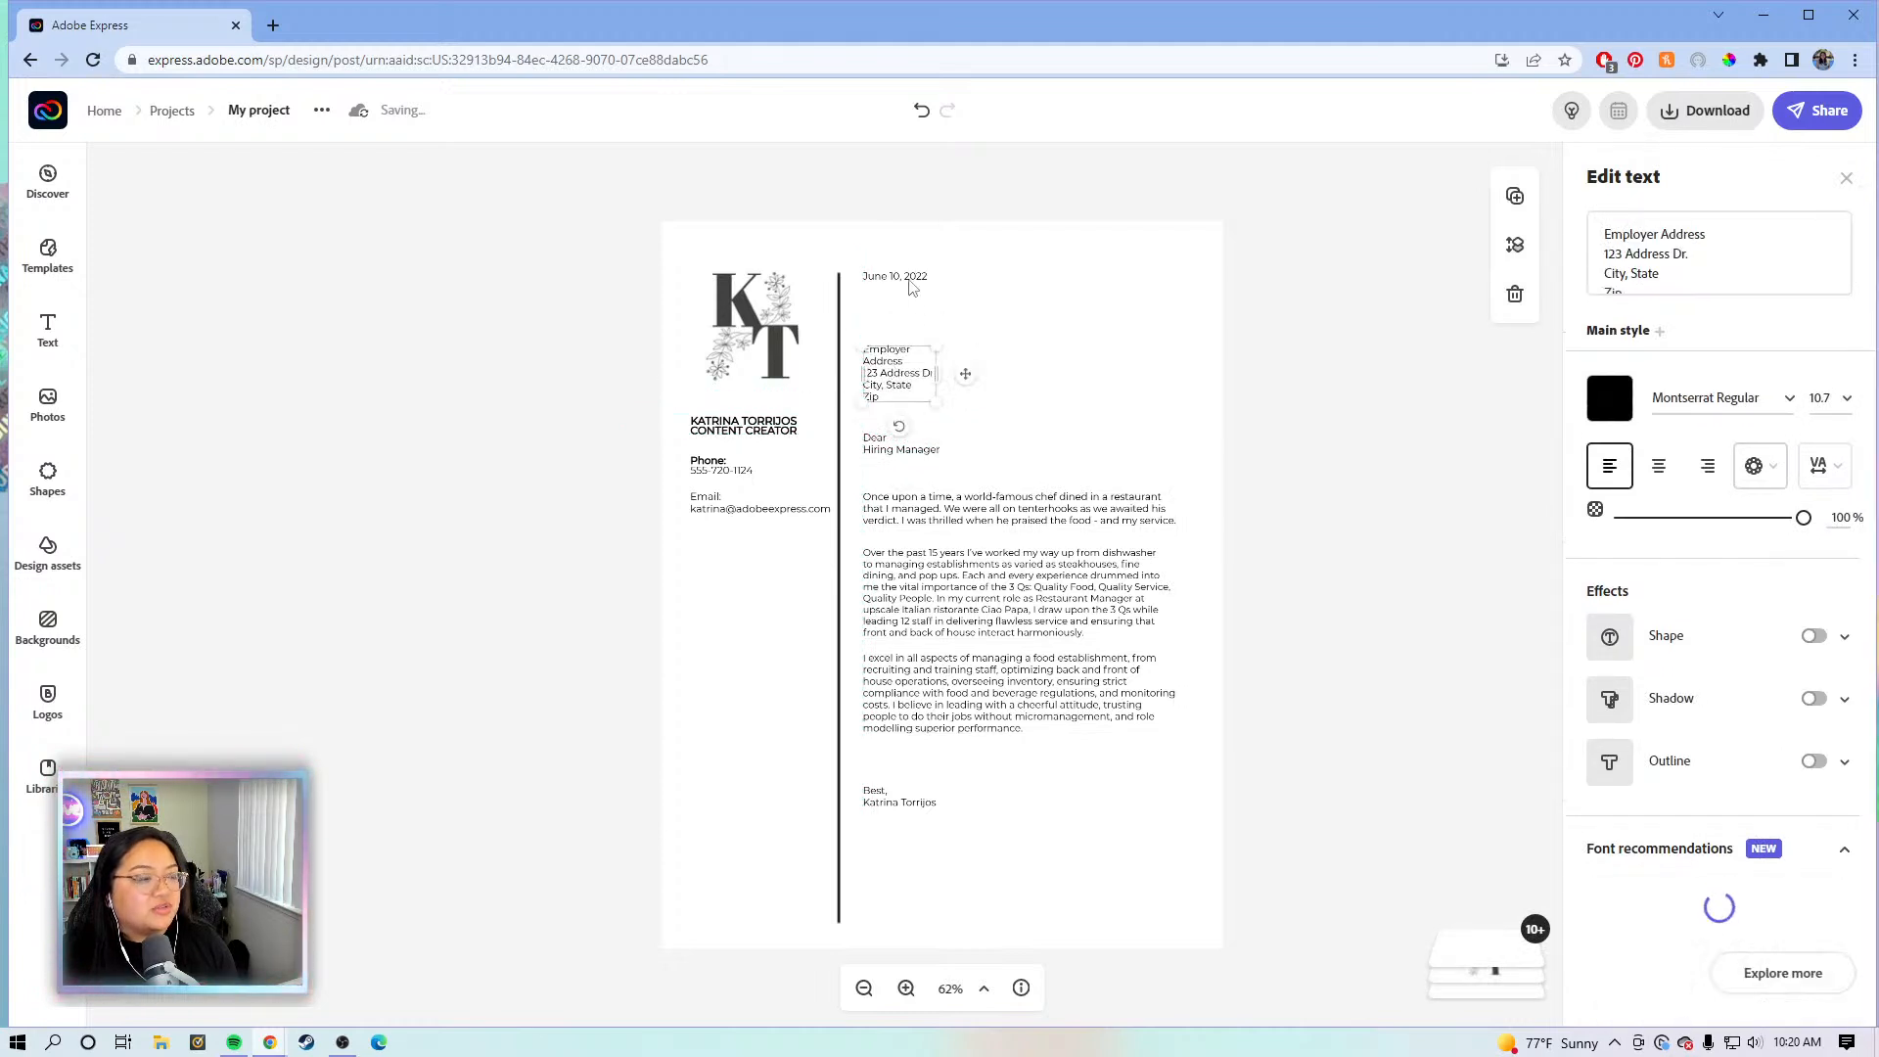
{"action": "left_click", "coordinate": [1316, 401]}
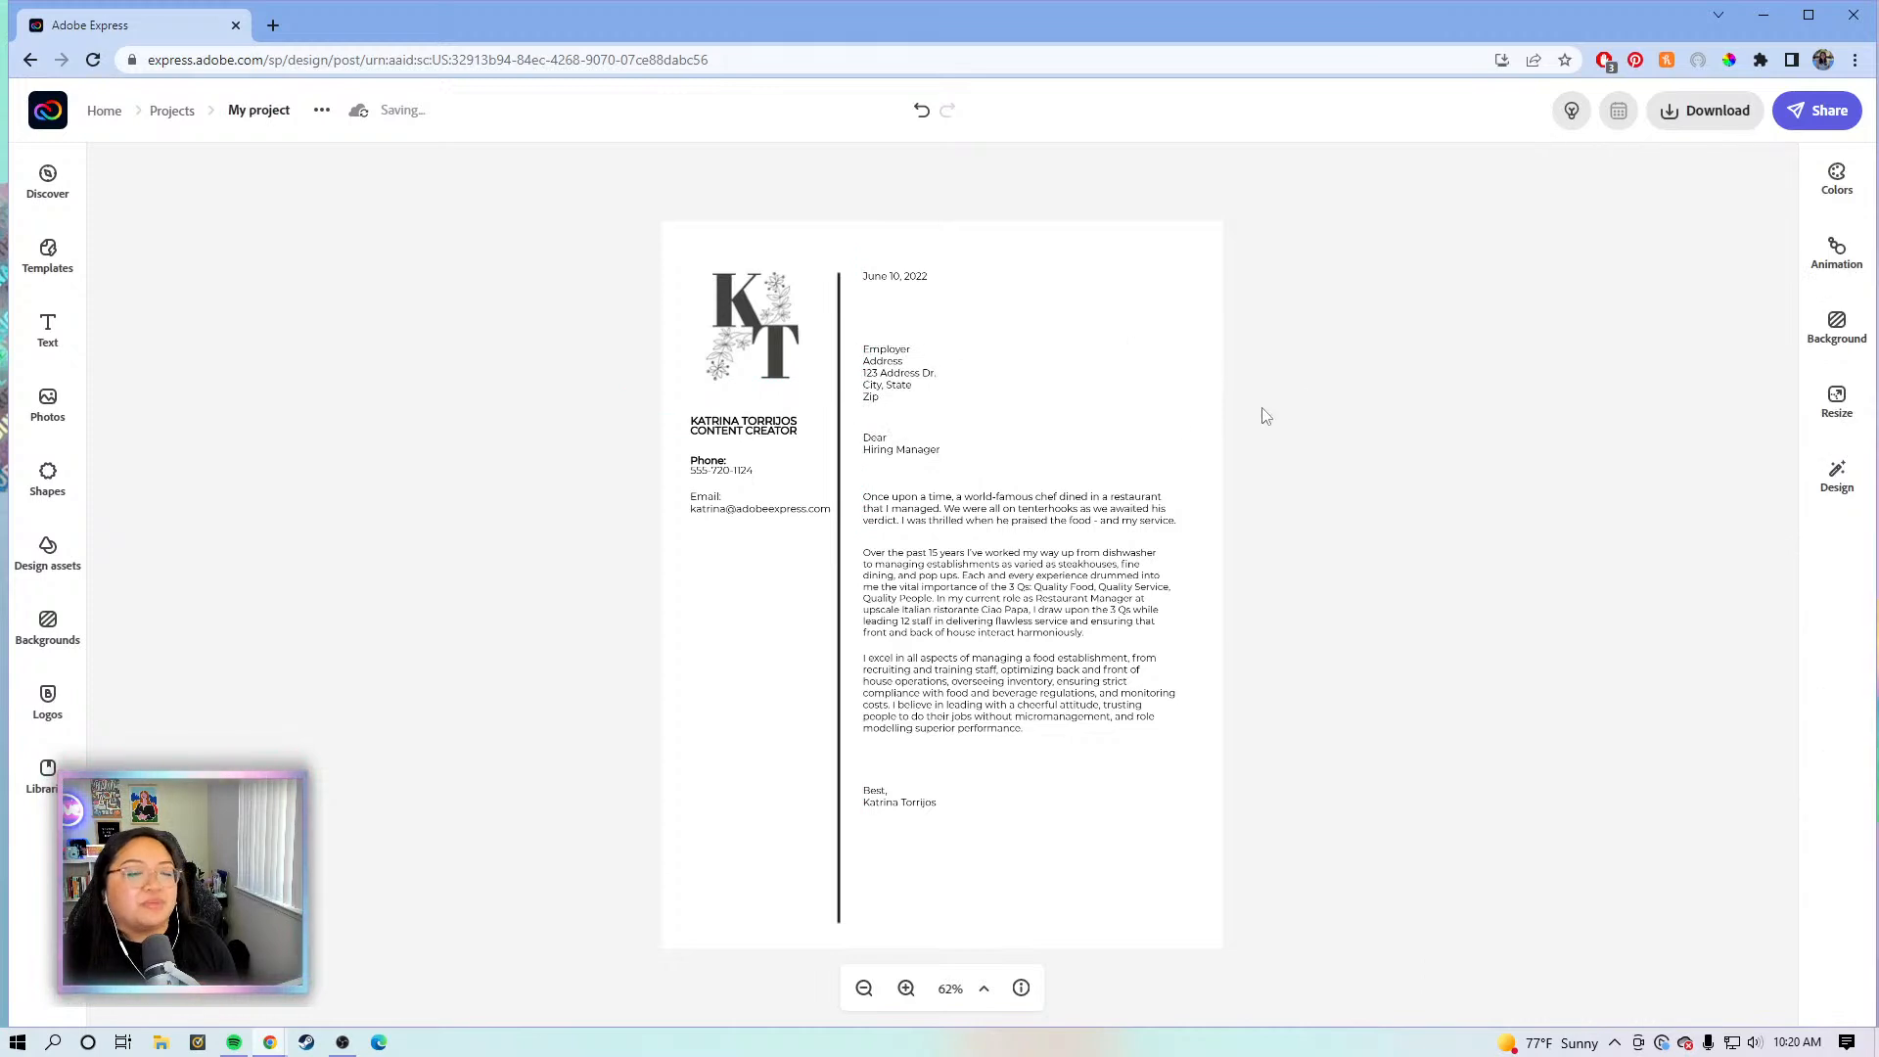
{"action": "left_click_drag", "start_coordinate": [892, 379], "coordinate": [898, 373]}
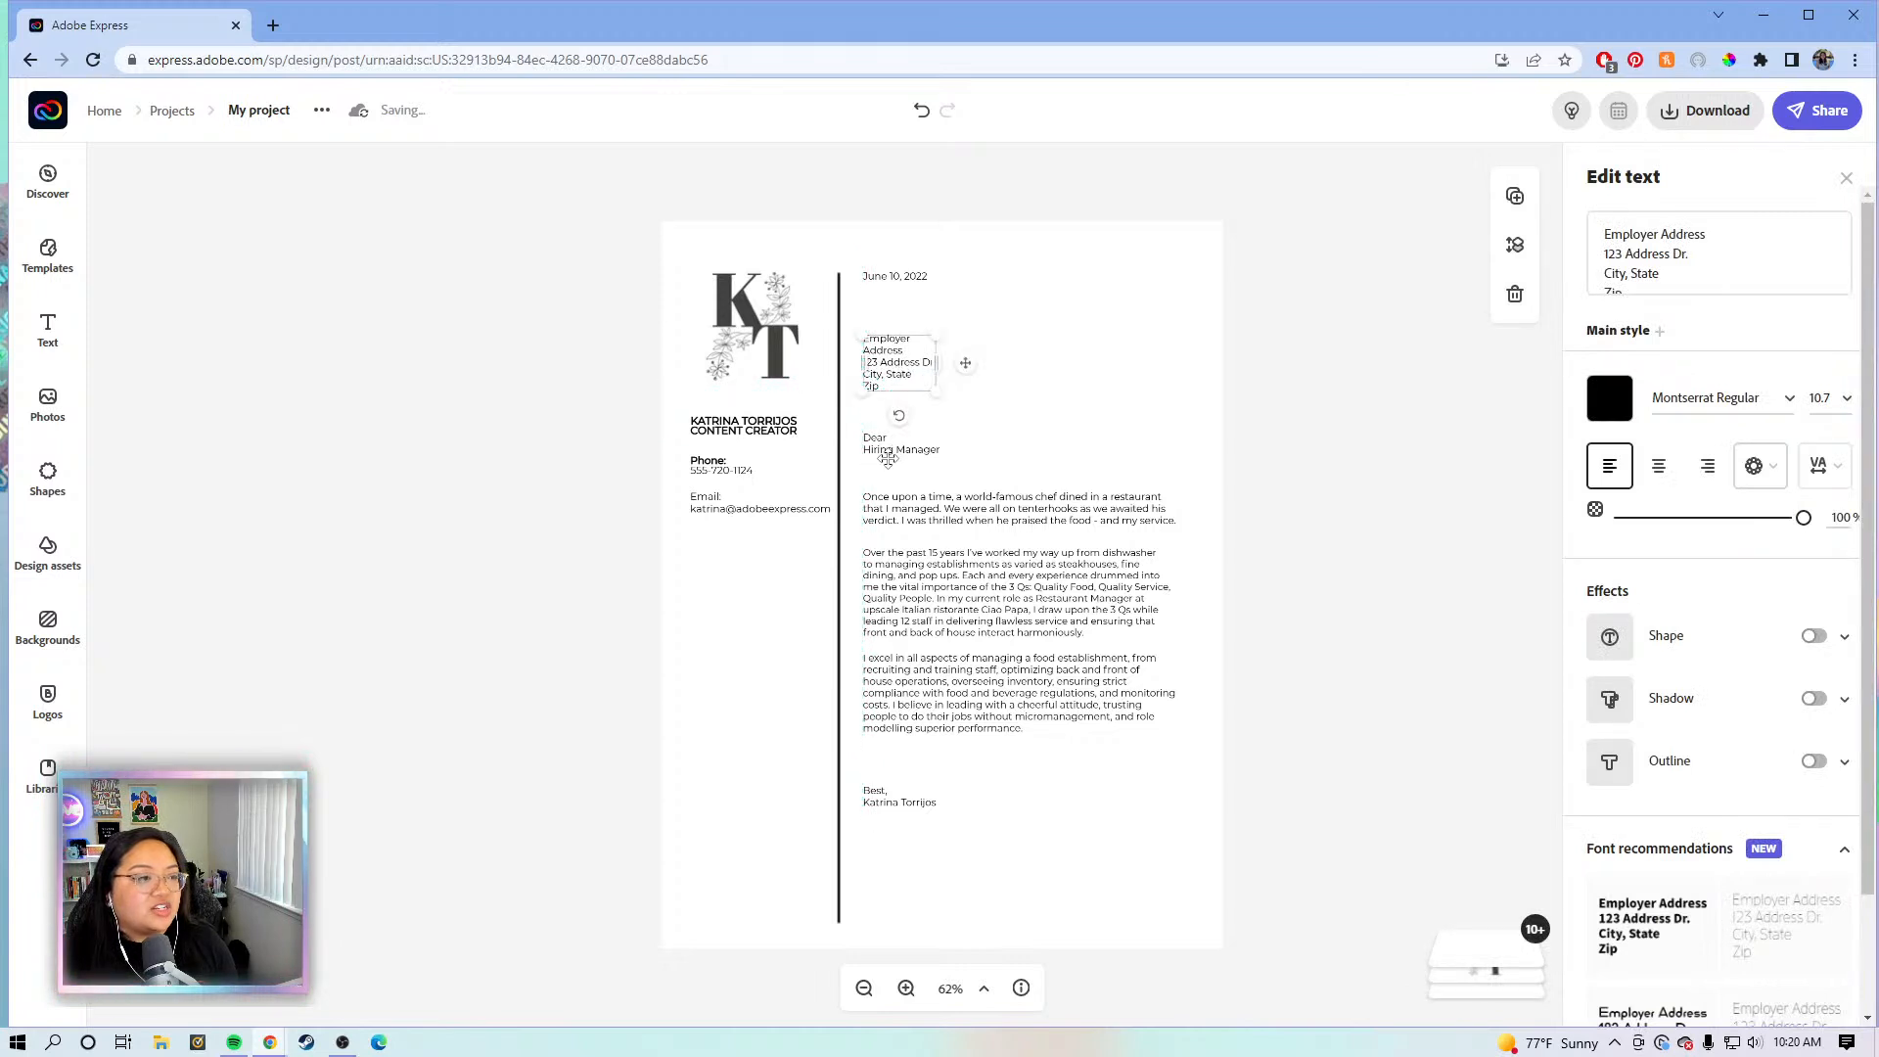
{"action": "left_click", "coordinate": [1028, 659]}
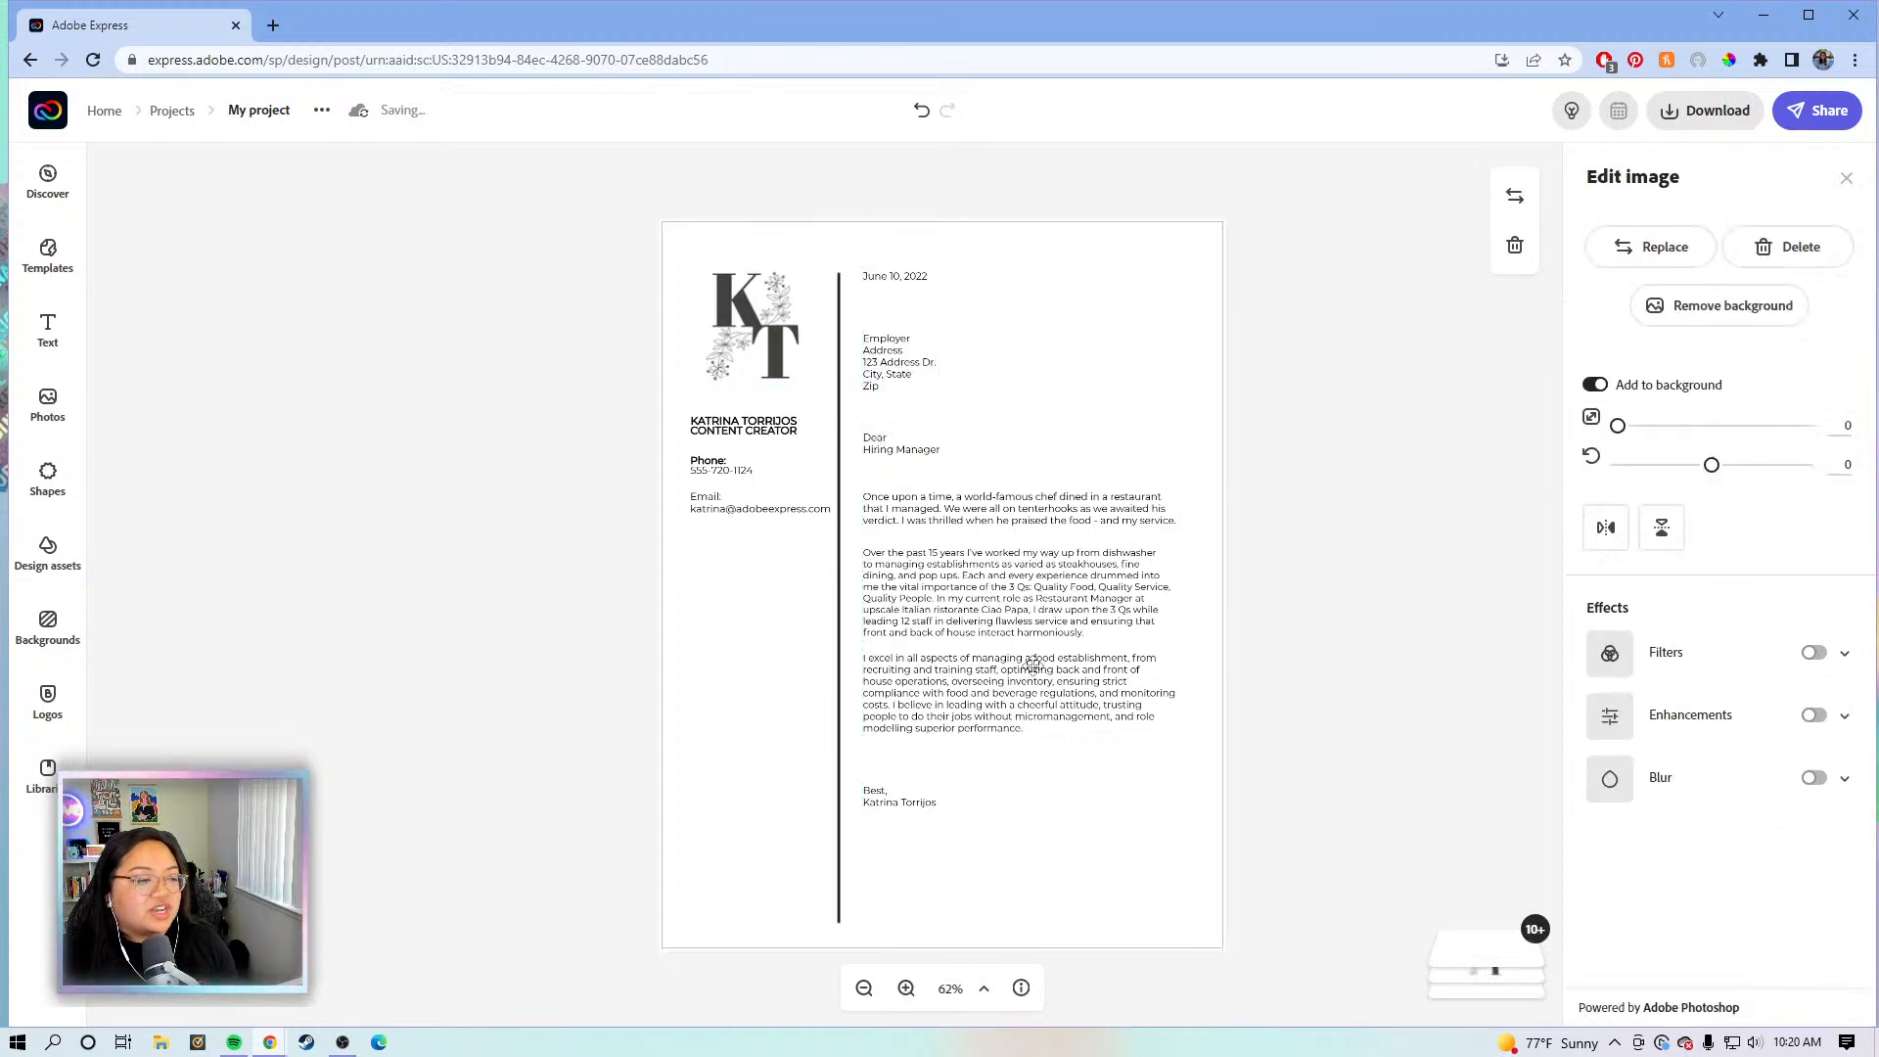
{"action": "left_click", "coordinate": [1055, 577]}
{"action": "left_click", "coordinate": [1112, 511]}
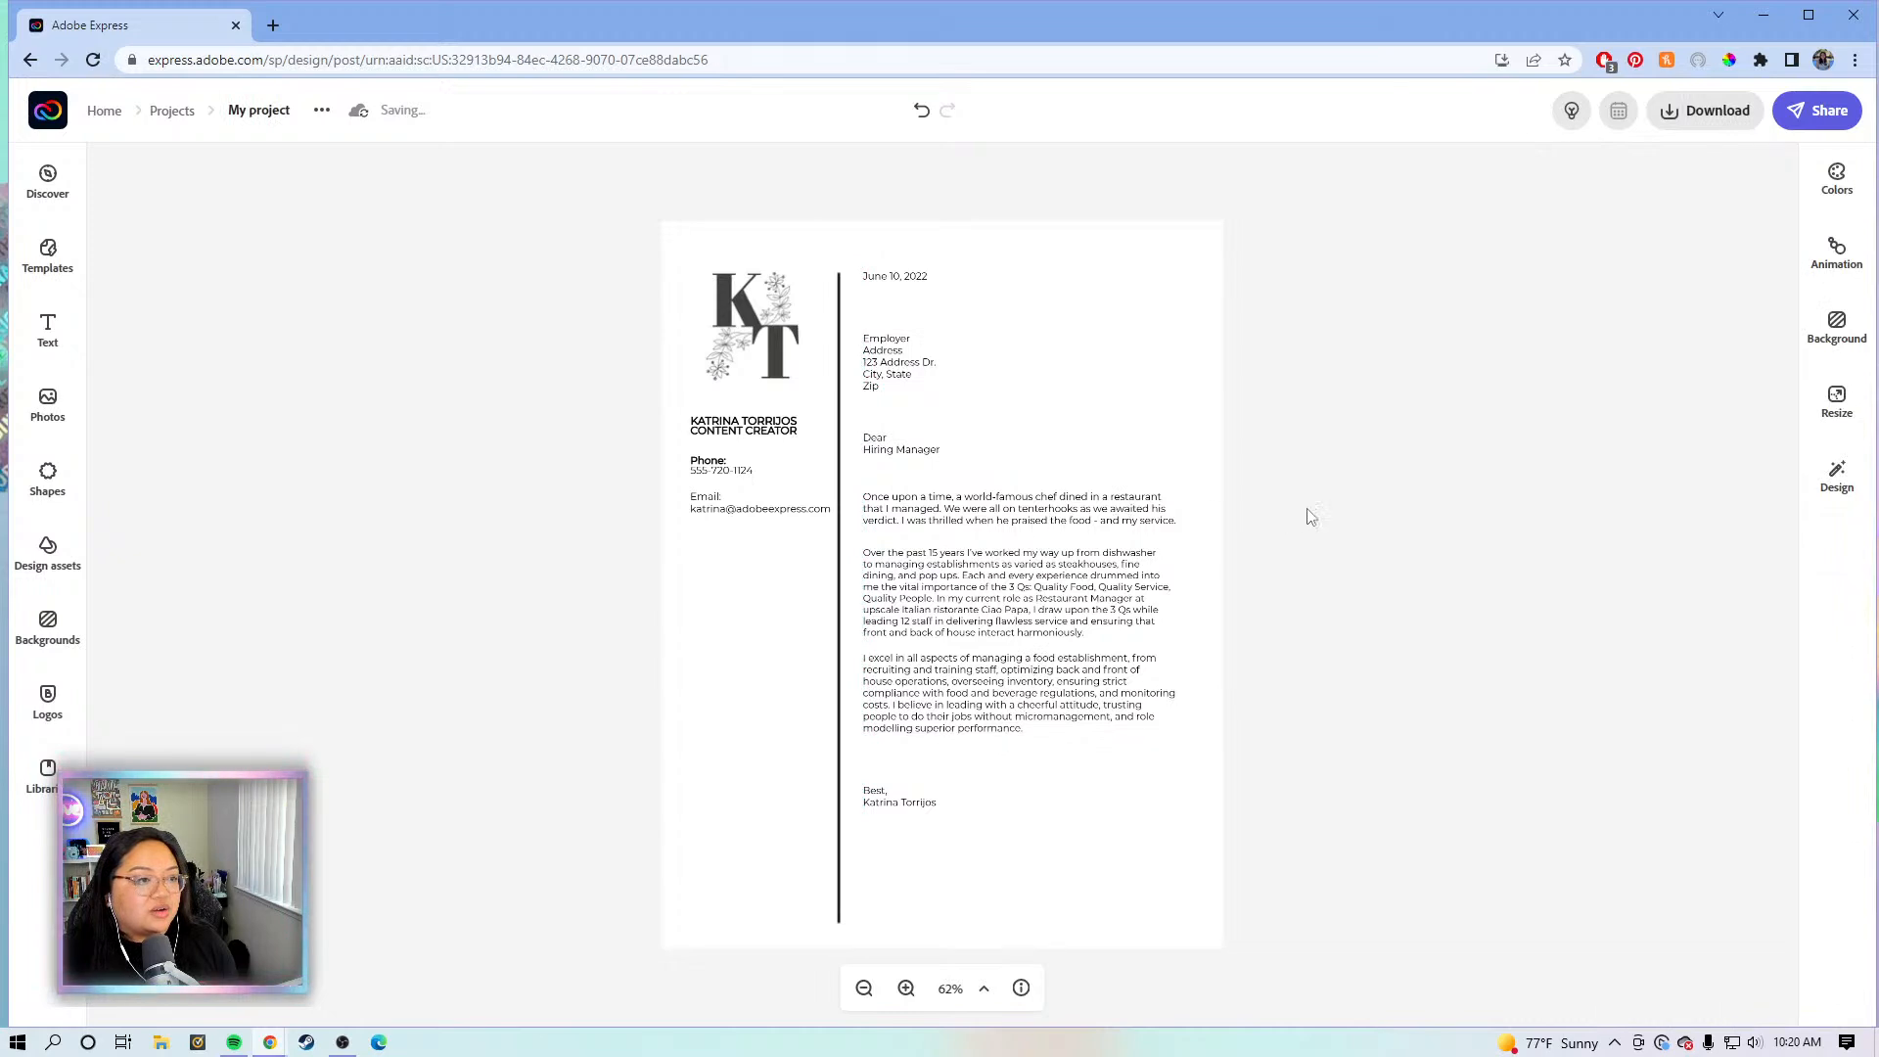
{"action": "left_click", "coordinate": [1321, 510]}
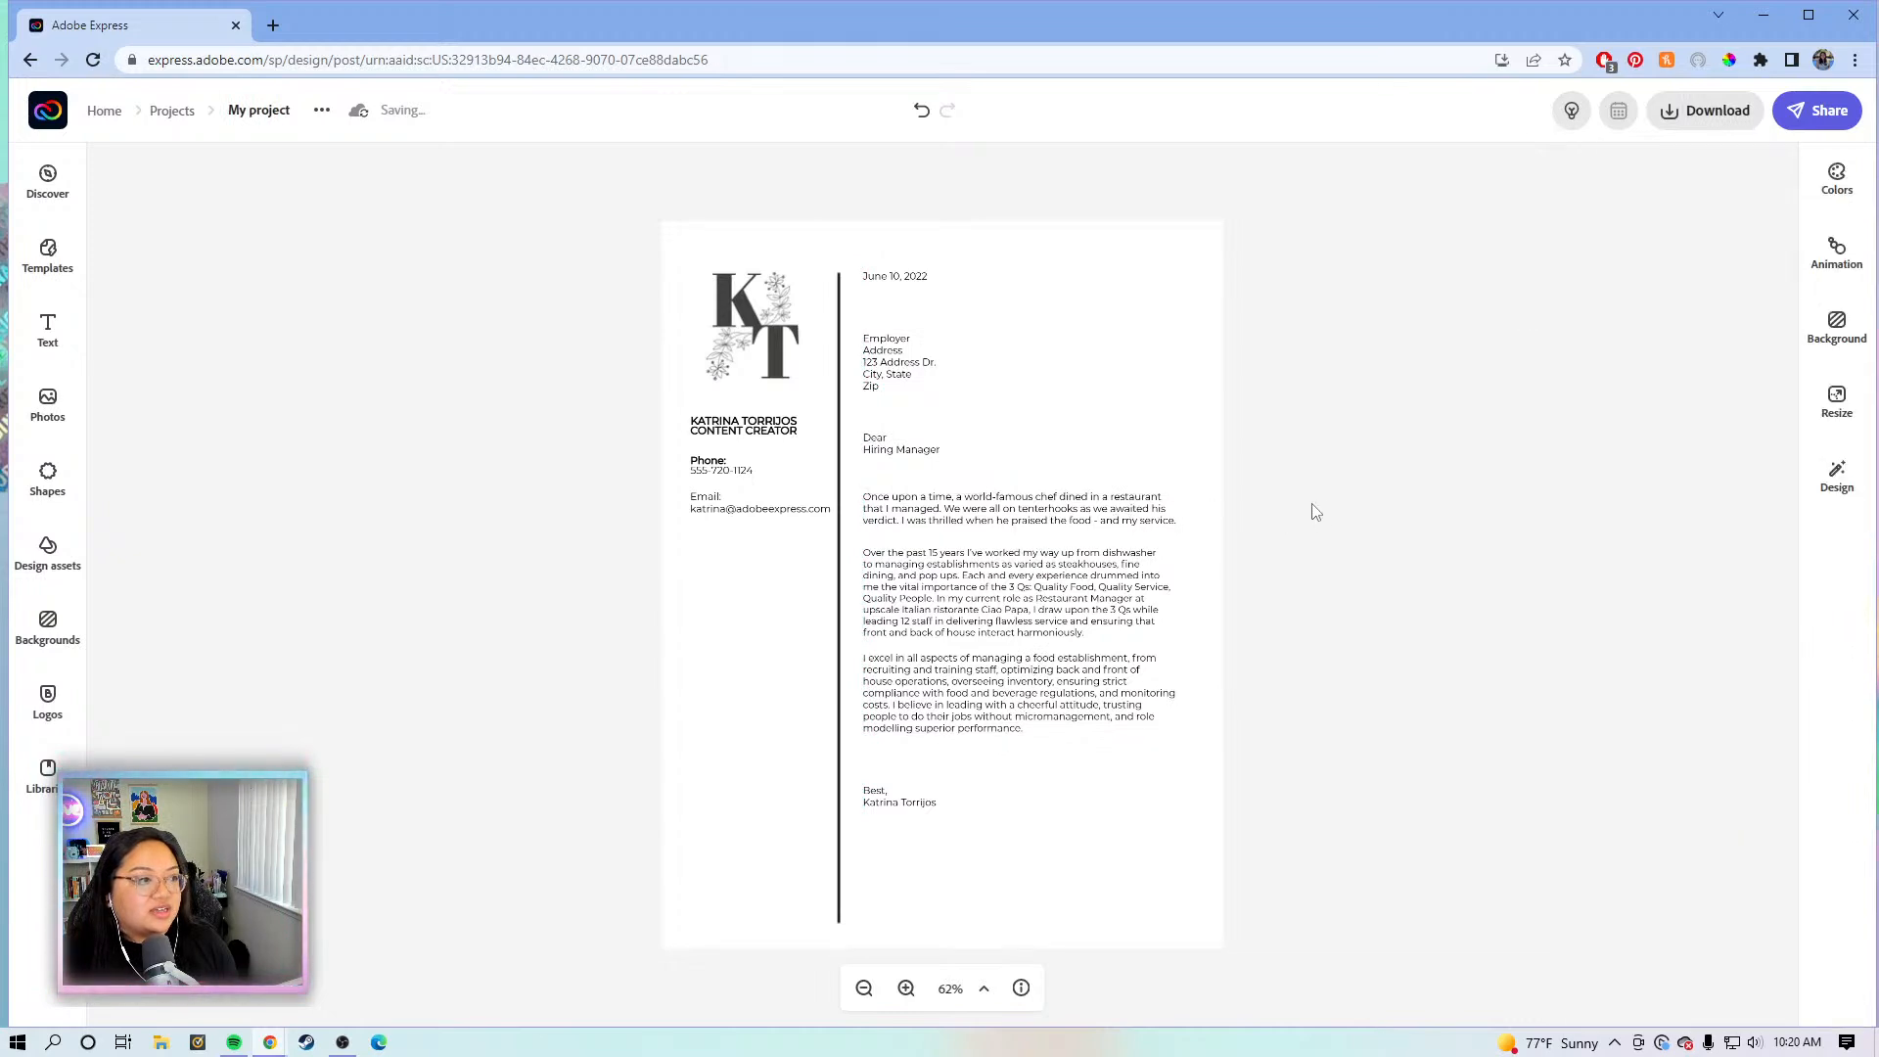
- Recolour the vertical divider line from black to soft purple #A78DB6
{"action": "left_click", "coordinate": [839, 600]}
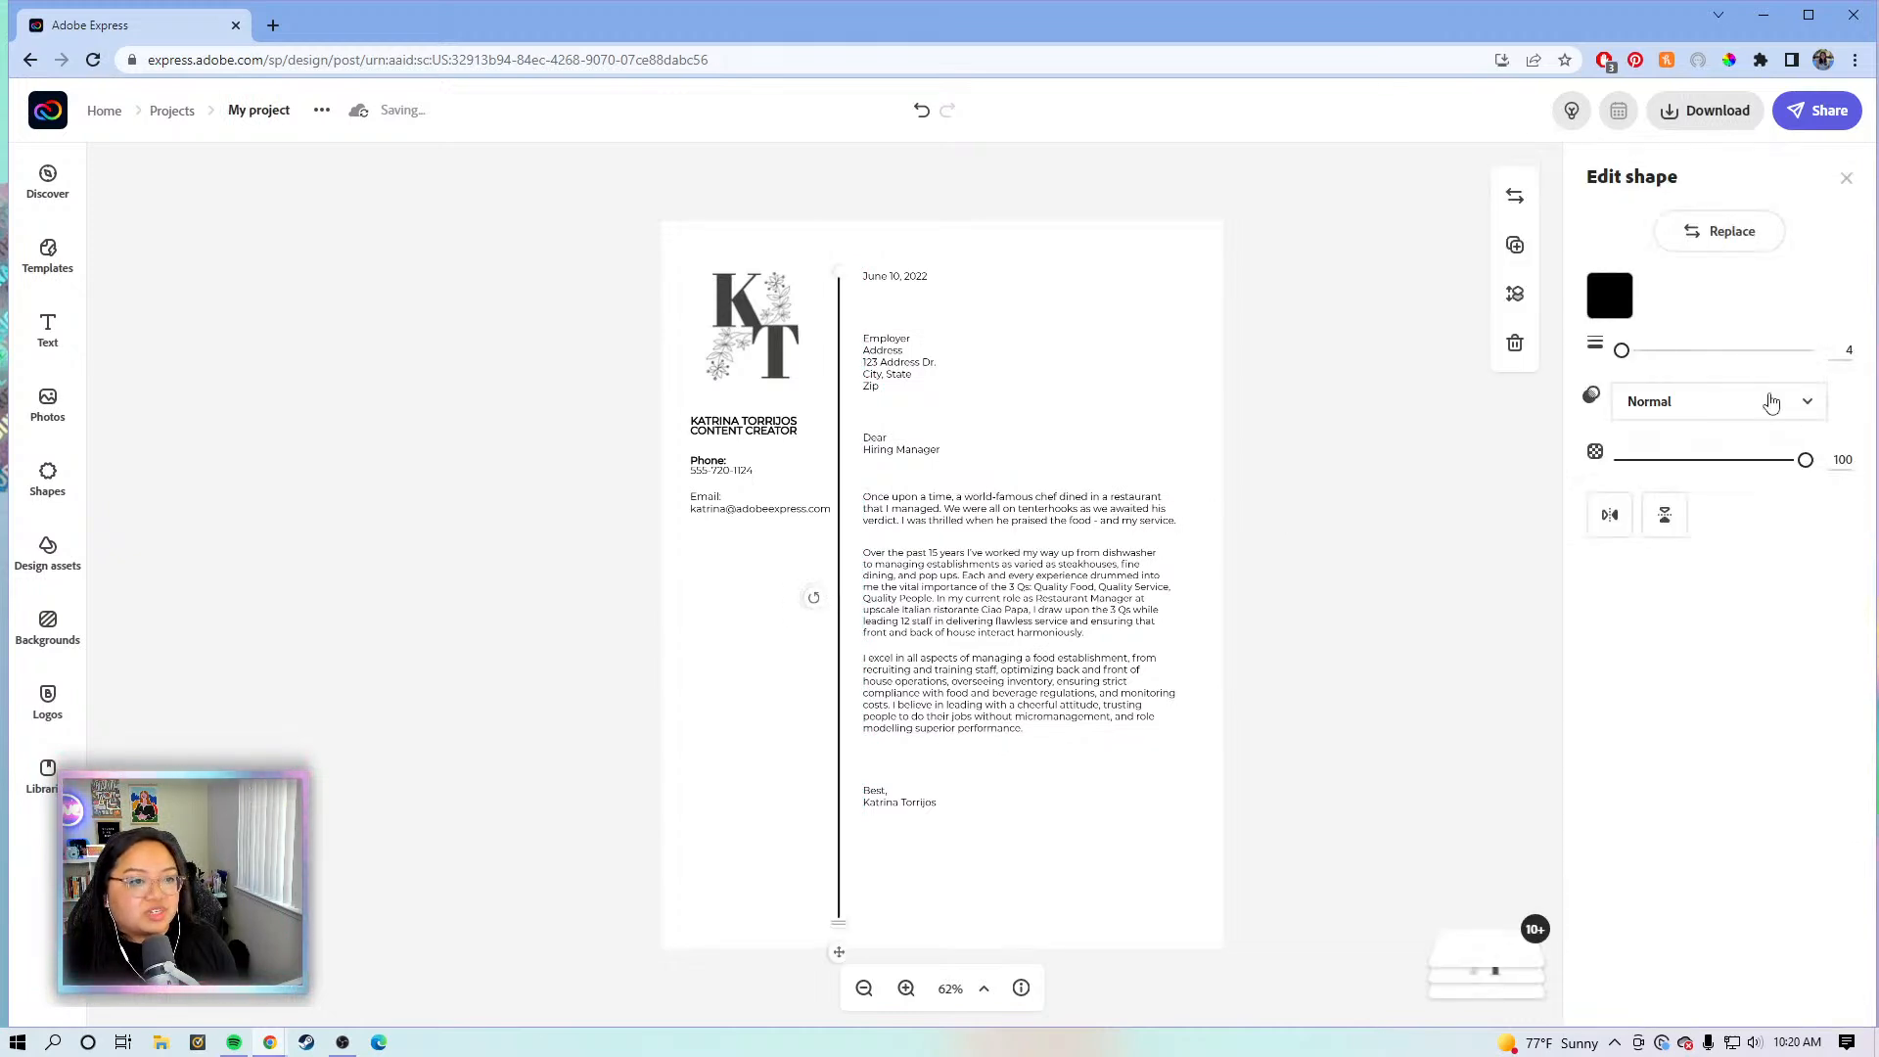
{"action": "left_click", "coordinate": [1610, 296]}
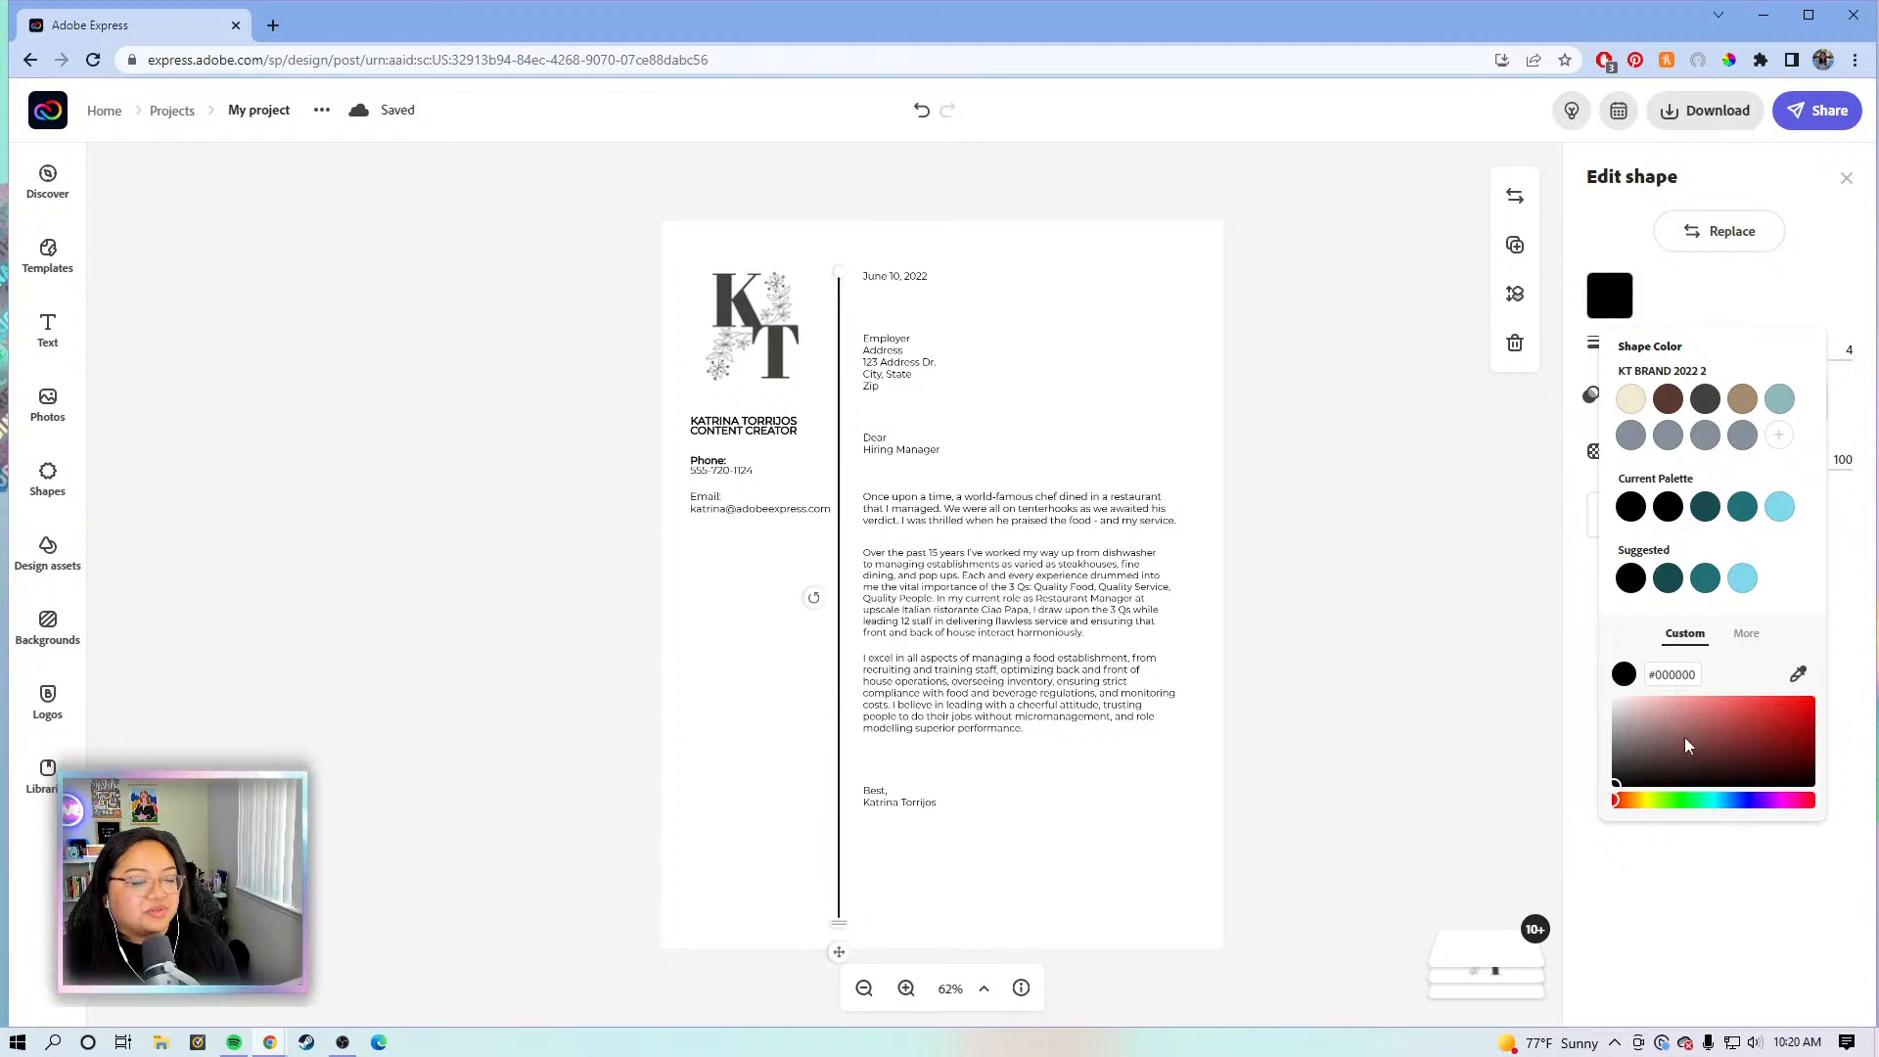
{"action": "left_click_drag", "start_coordinate": [1759, 801], "coordinate": [1771, 801]}
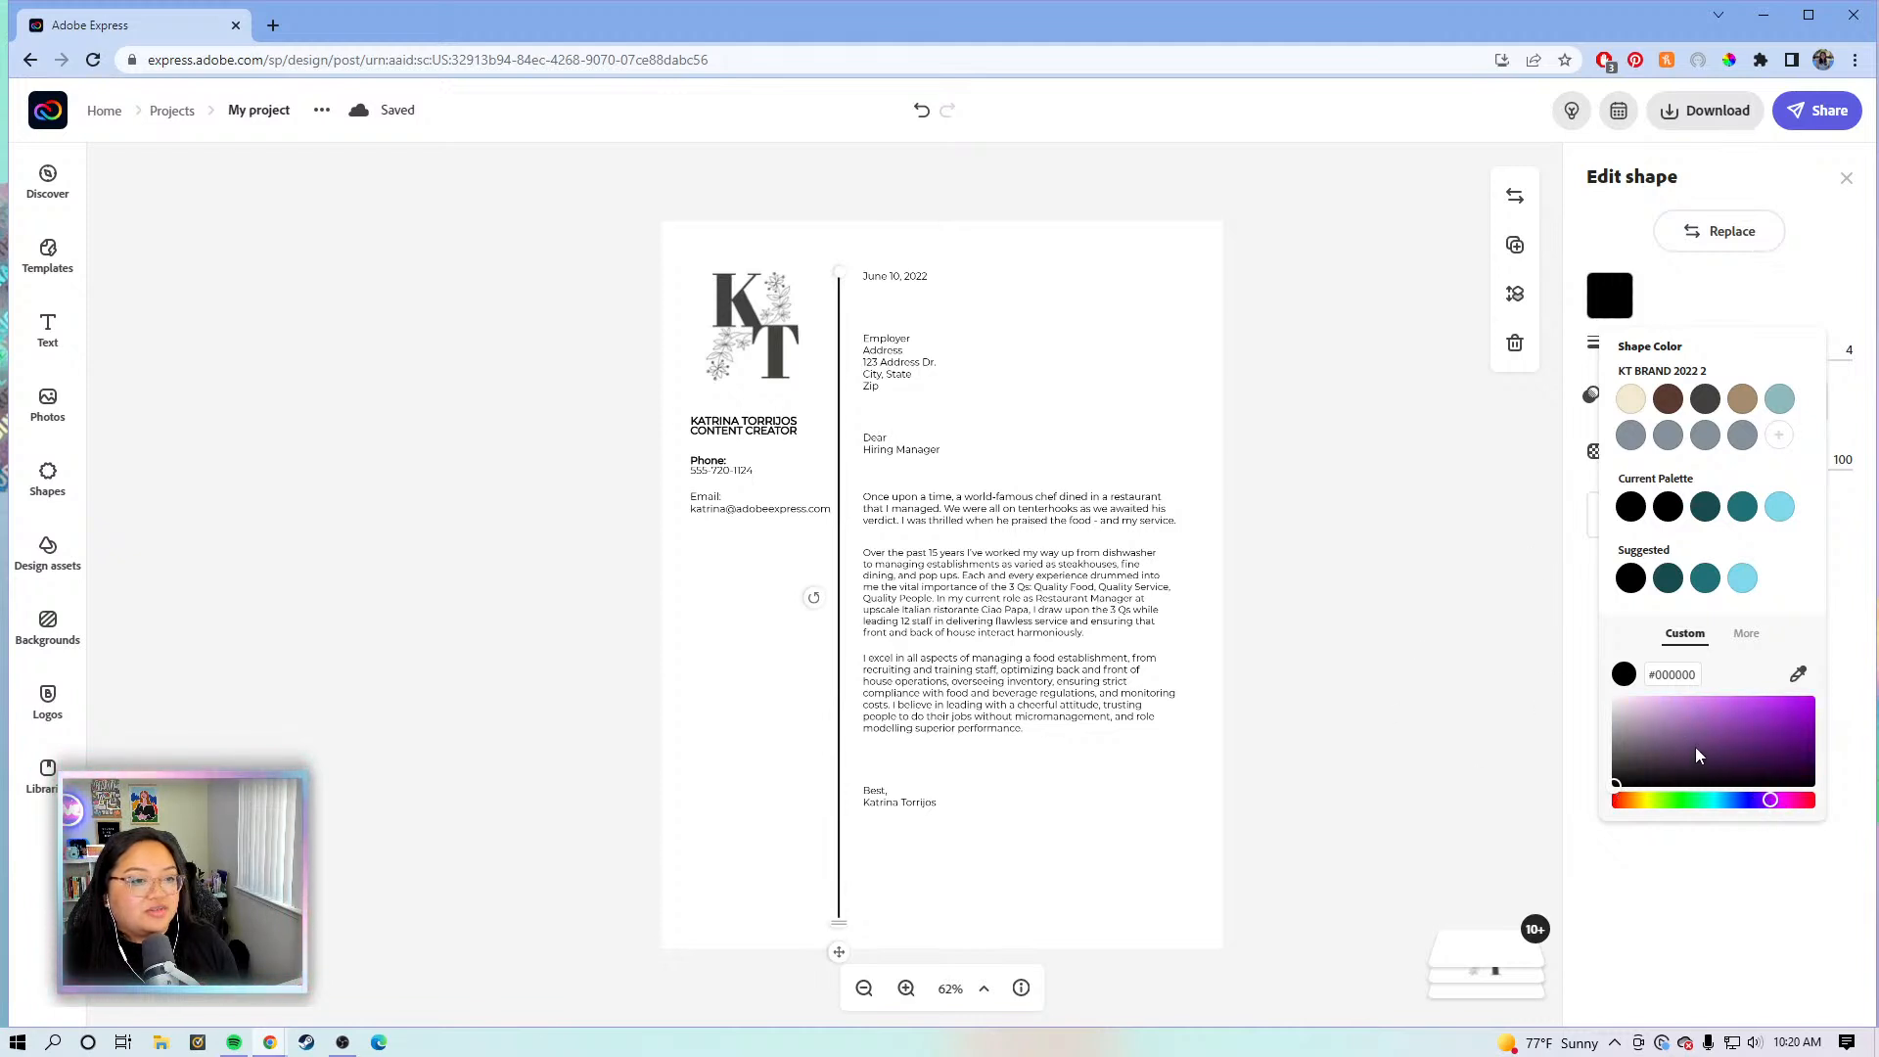
{"action": "left_click", "coordinate": [1674, 717]}
{"action": "left_click_drag", "start_coordinate": [1677, 720], "coordinate": [1664, 734]}
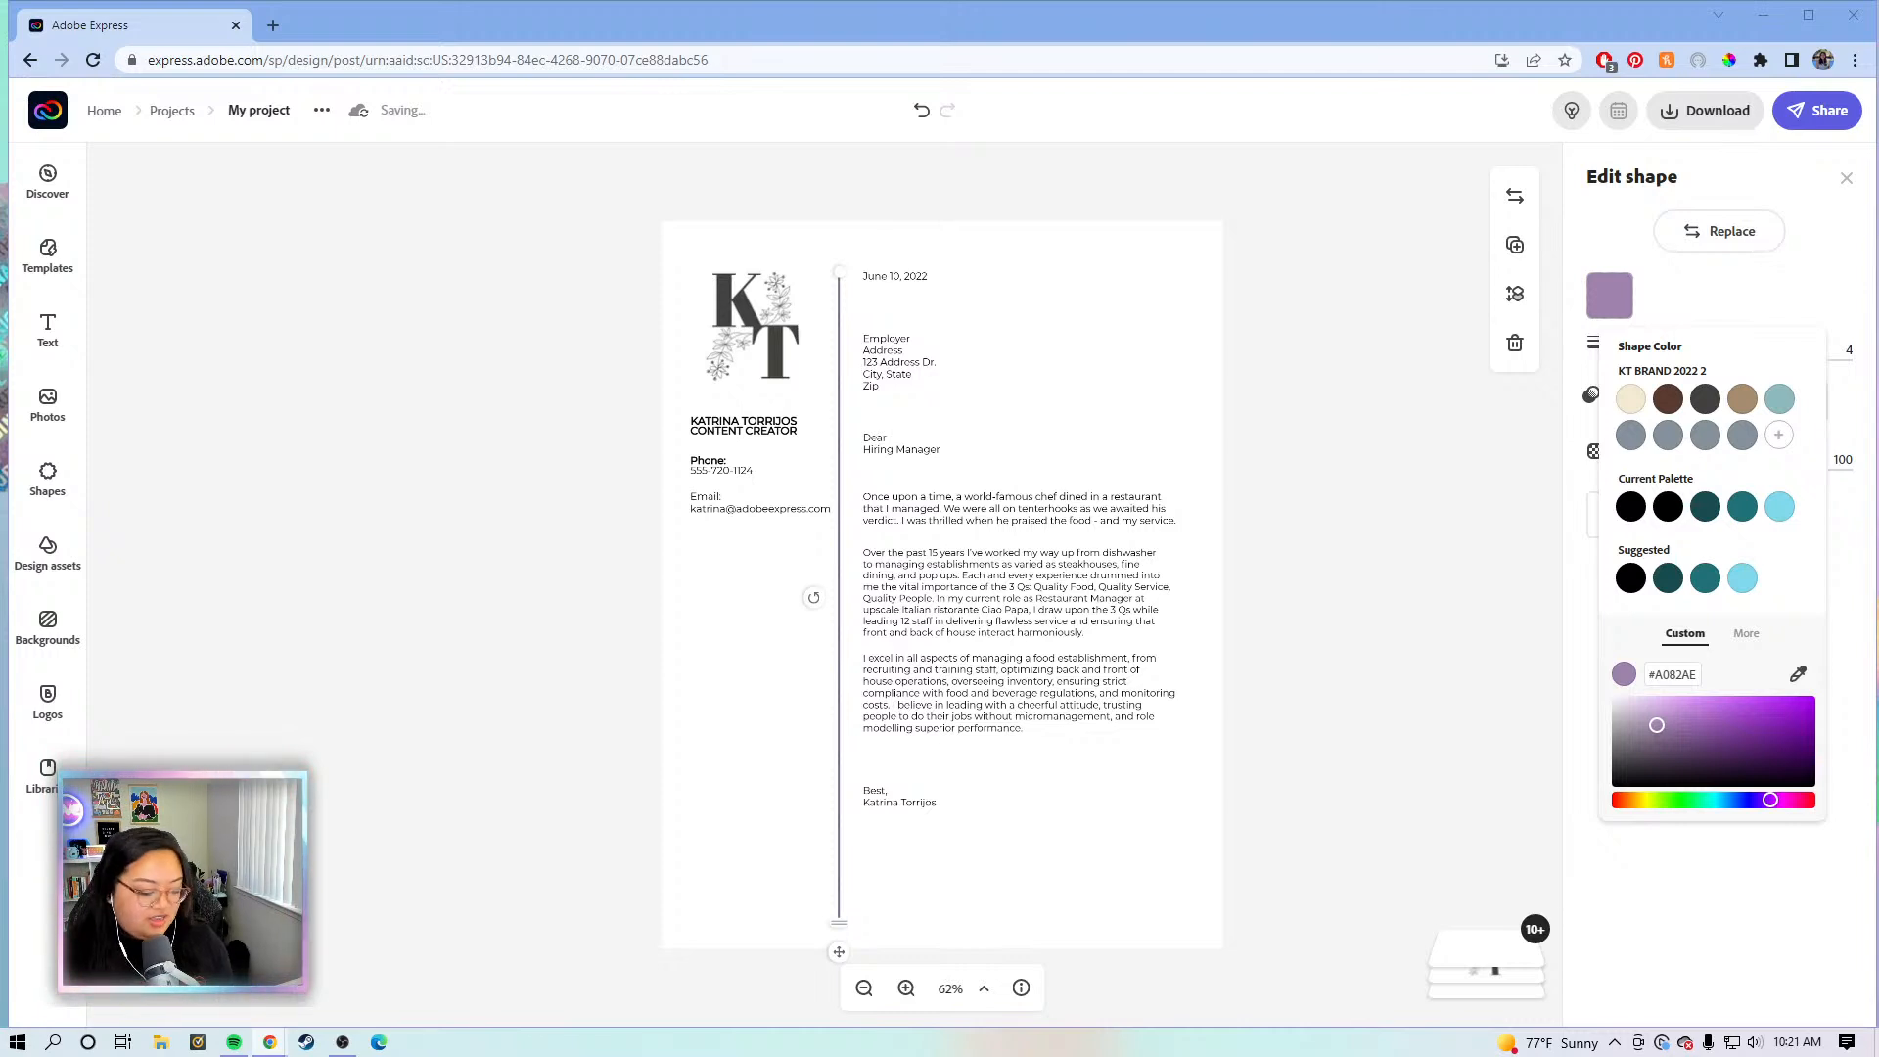
{"action": "left_click_drag", "start_coordinate": [1699, 675], "coordinate": [1644, 678]}
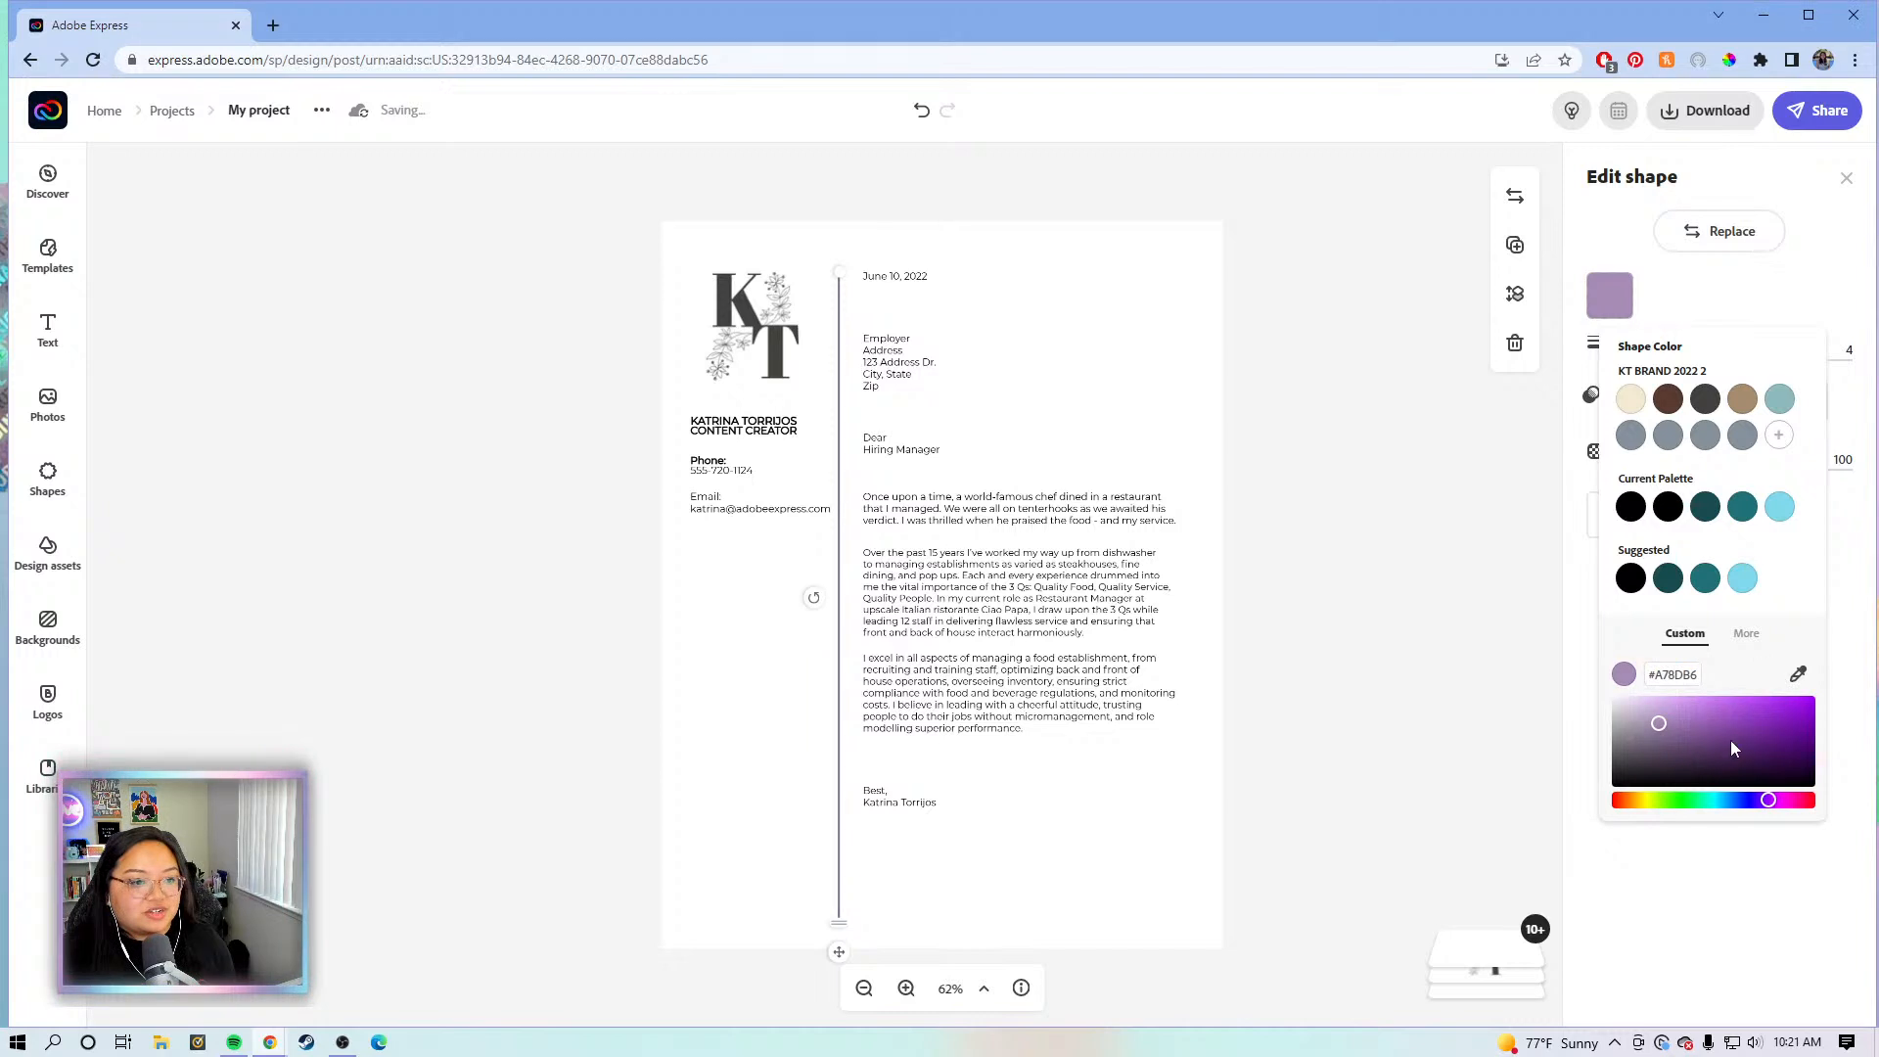
{"action": "left_click", "coordinate": [1516, 678]}
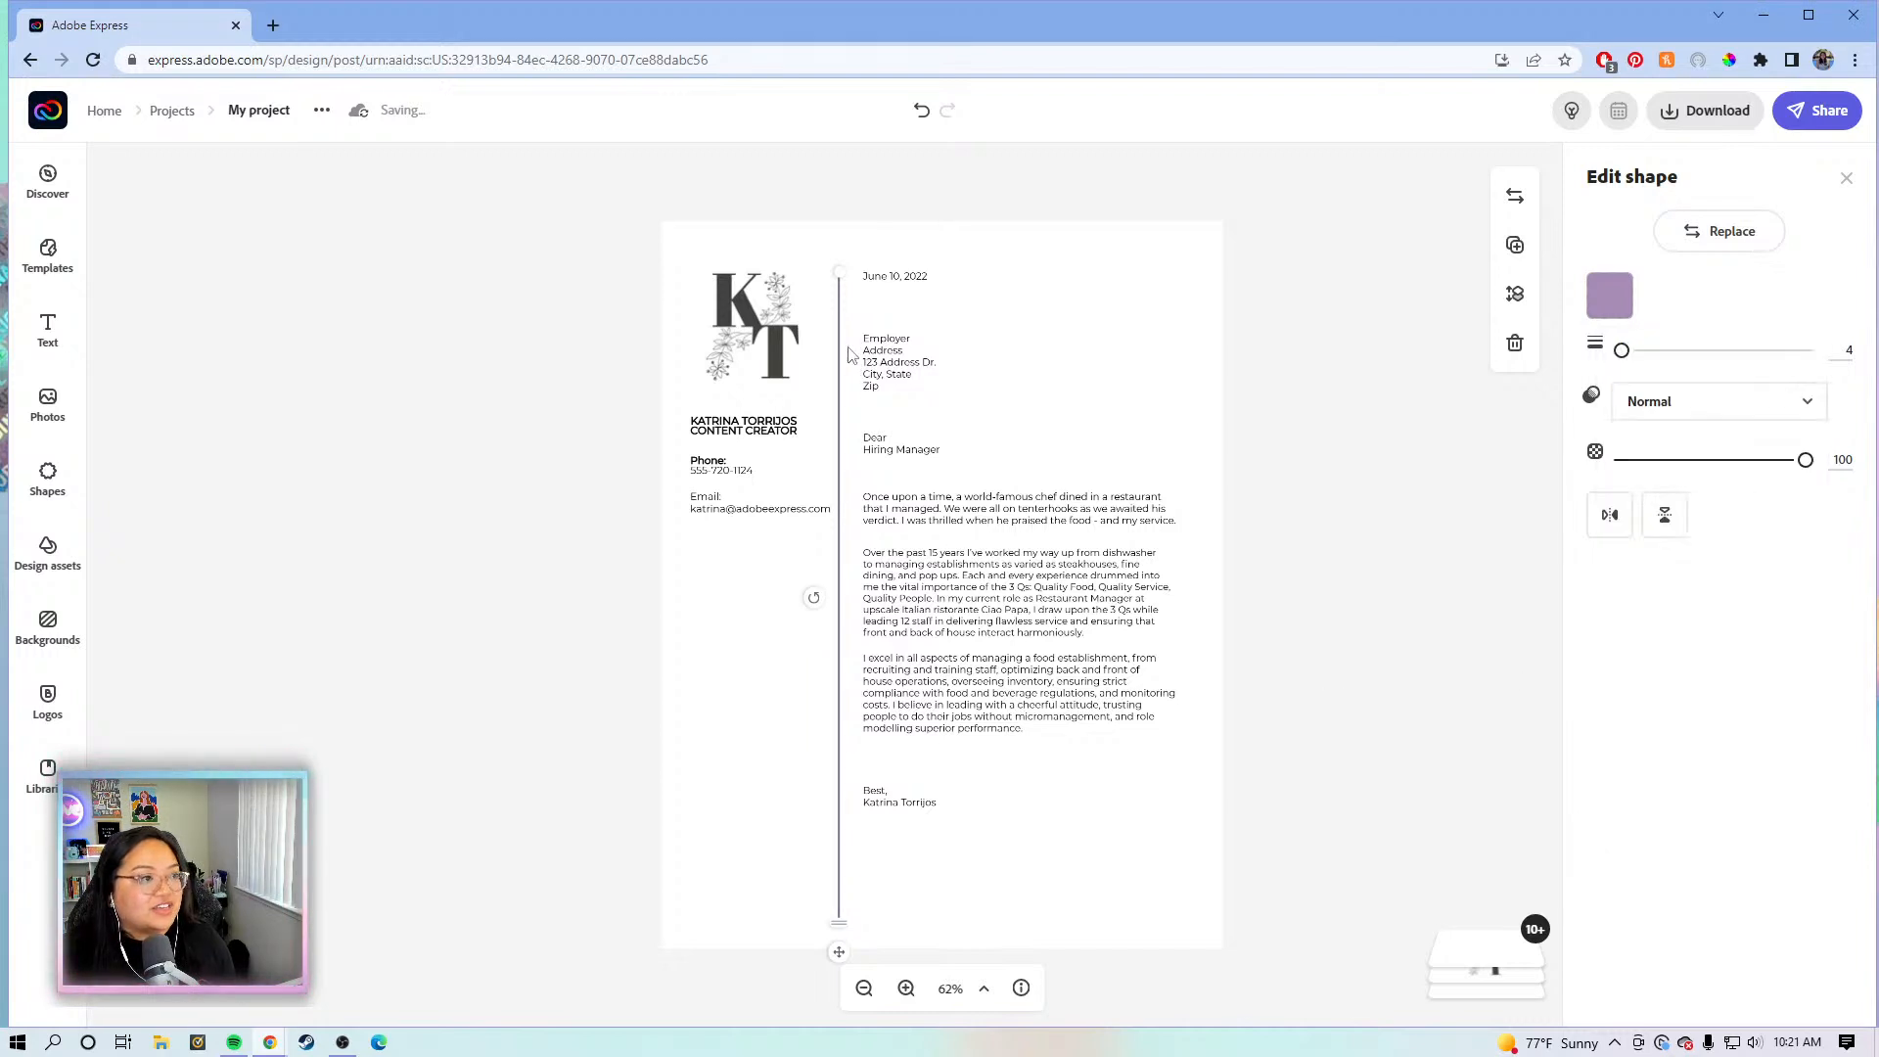
{"action": "left_click", "coordinate": [1284, 494]}
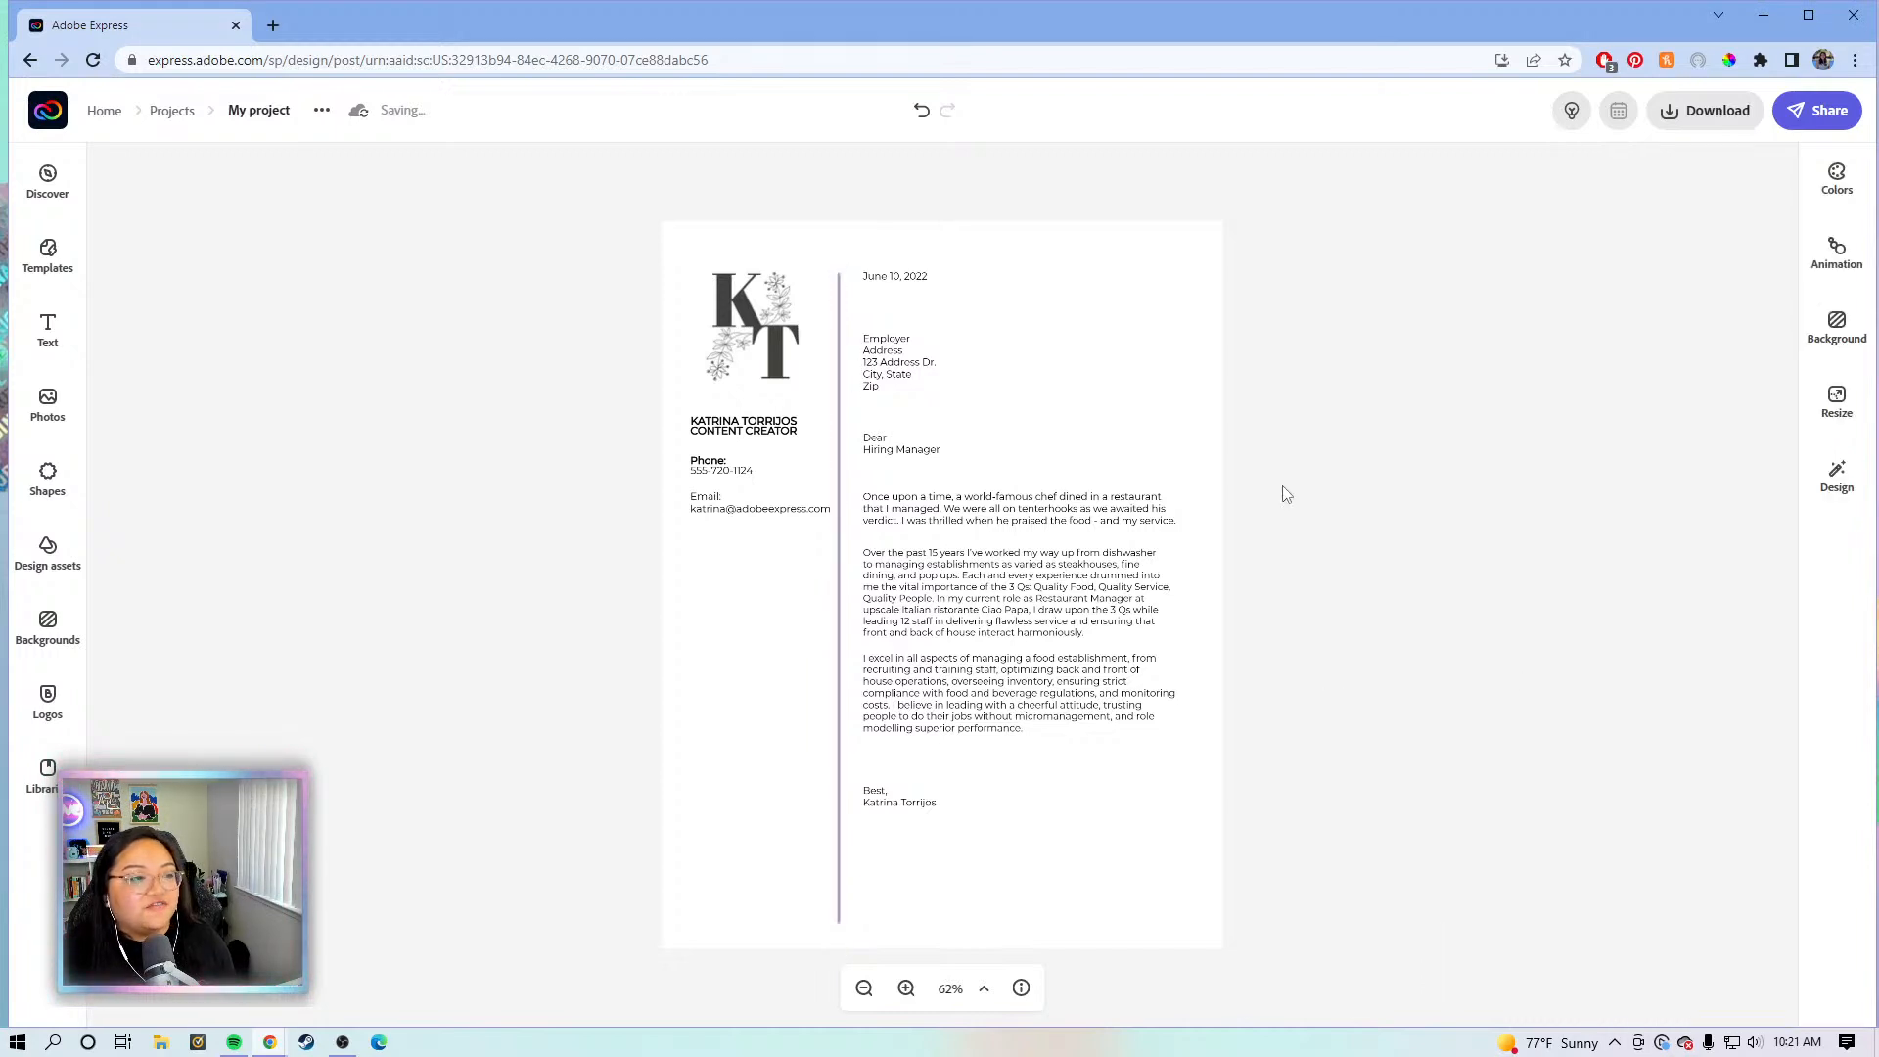
{"action": "left_click", "coordinate": [282, 110]}
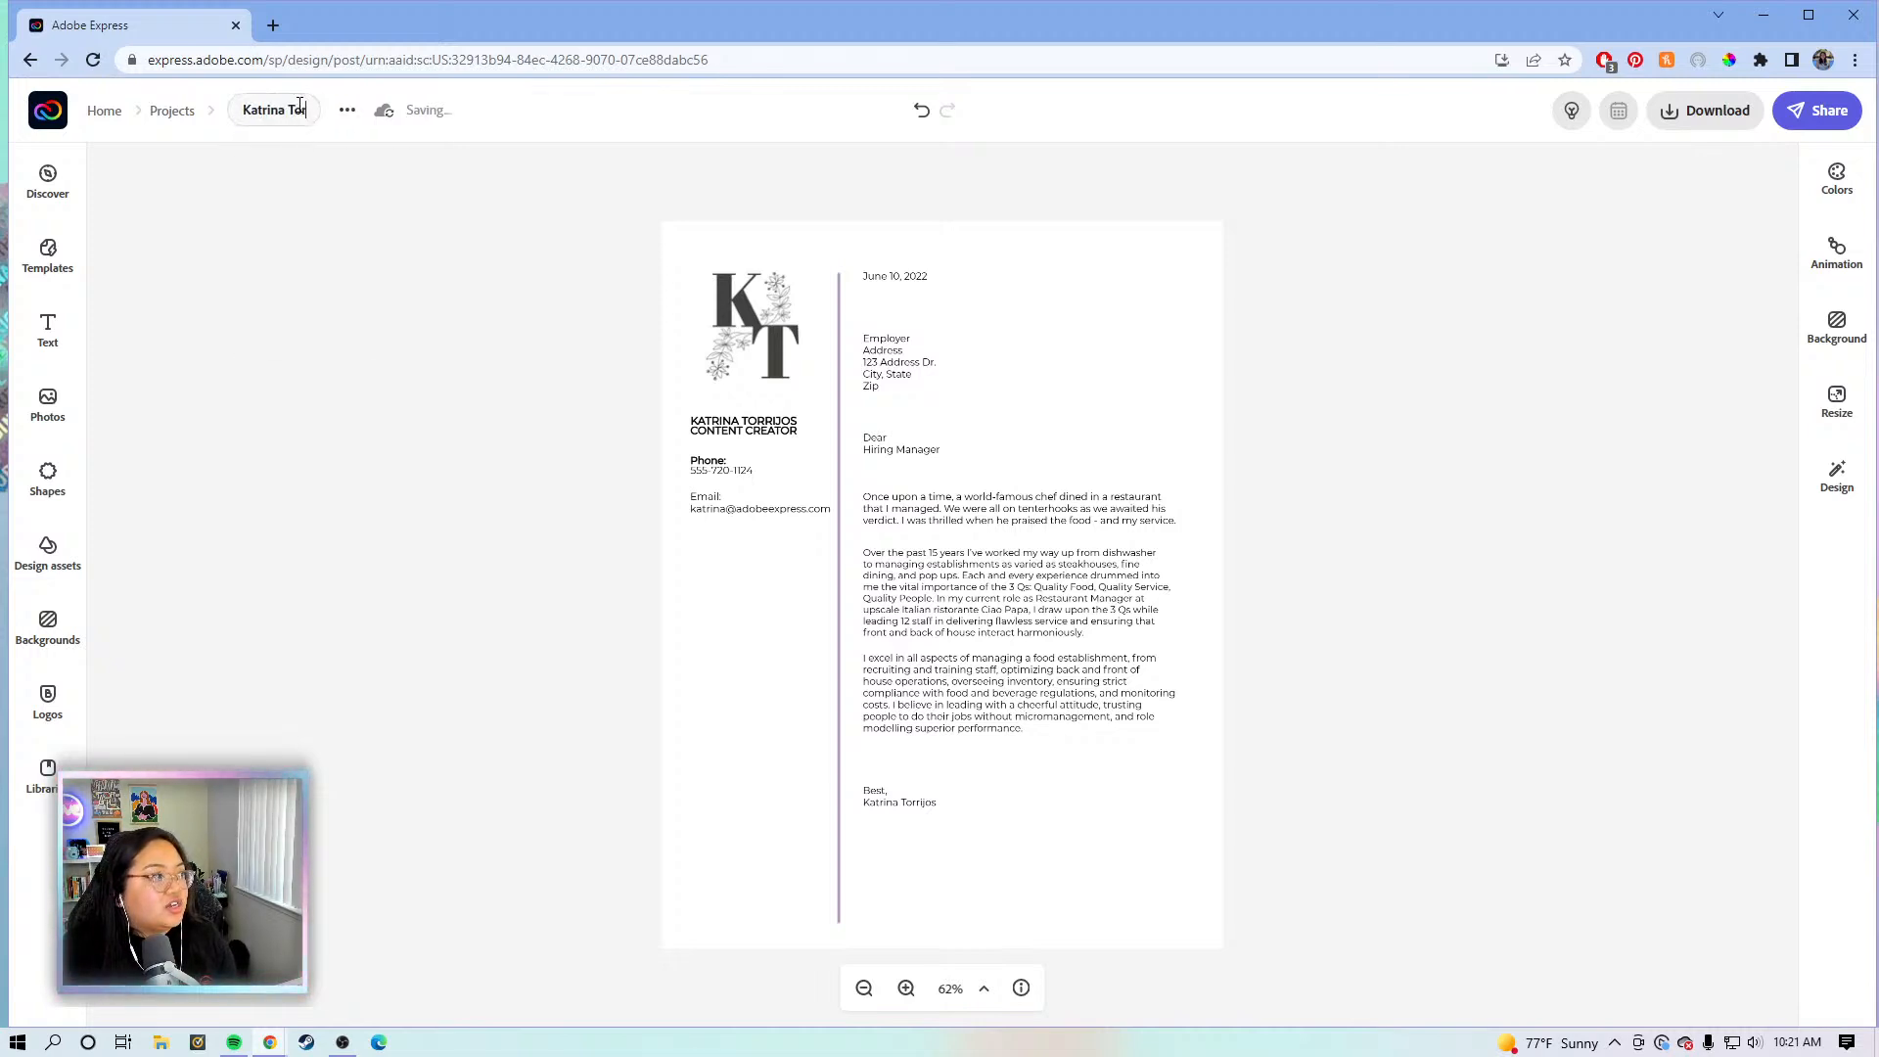
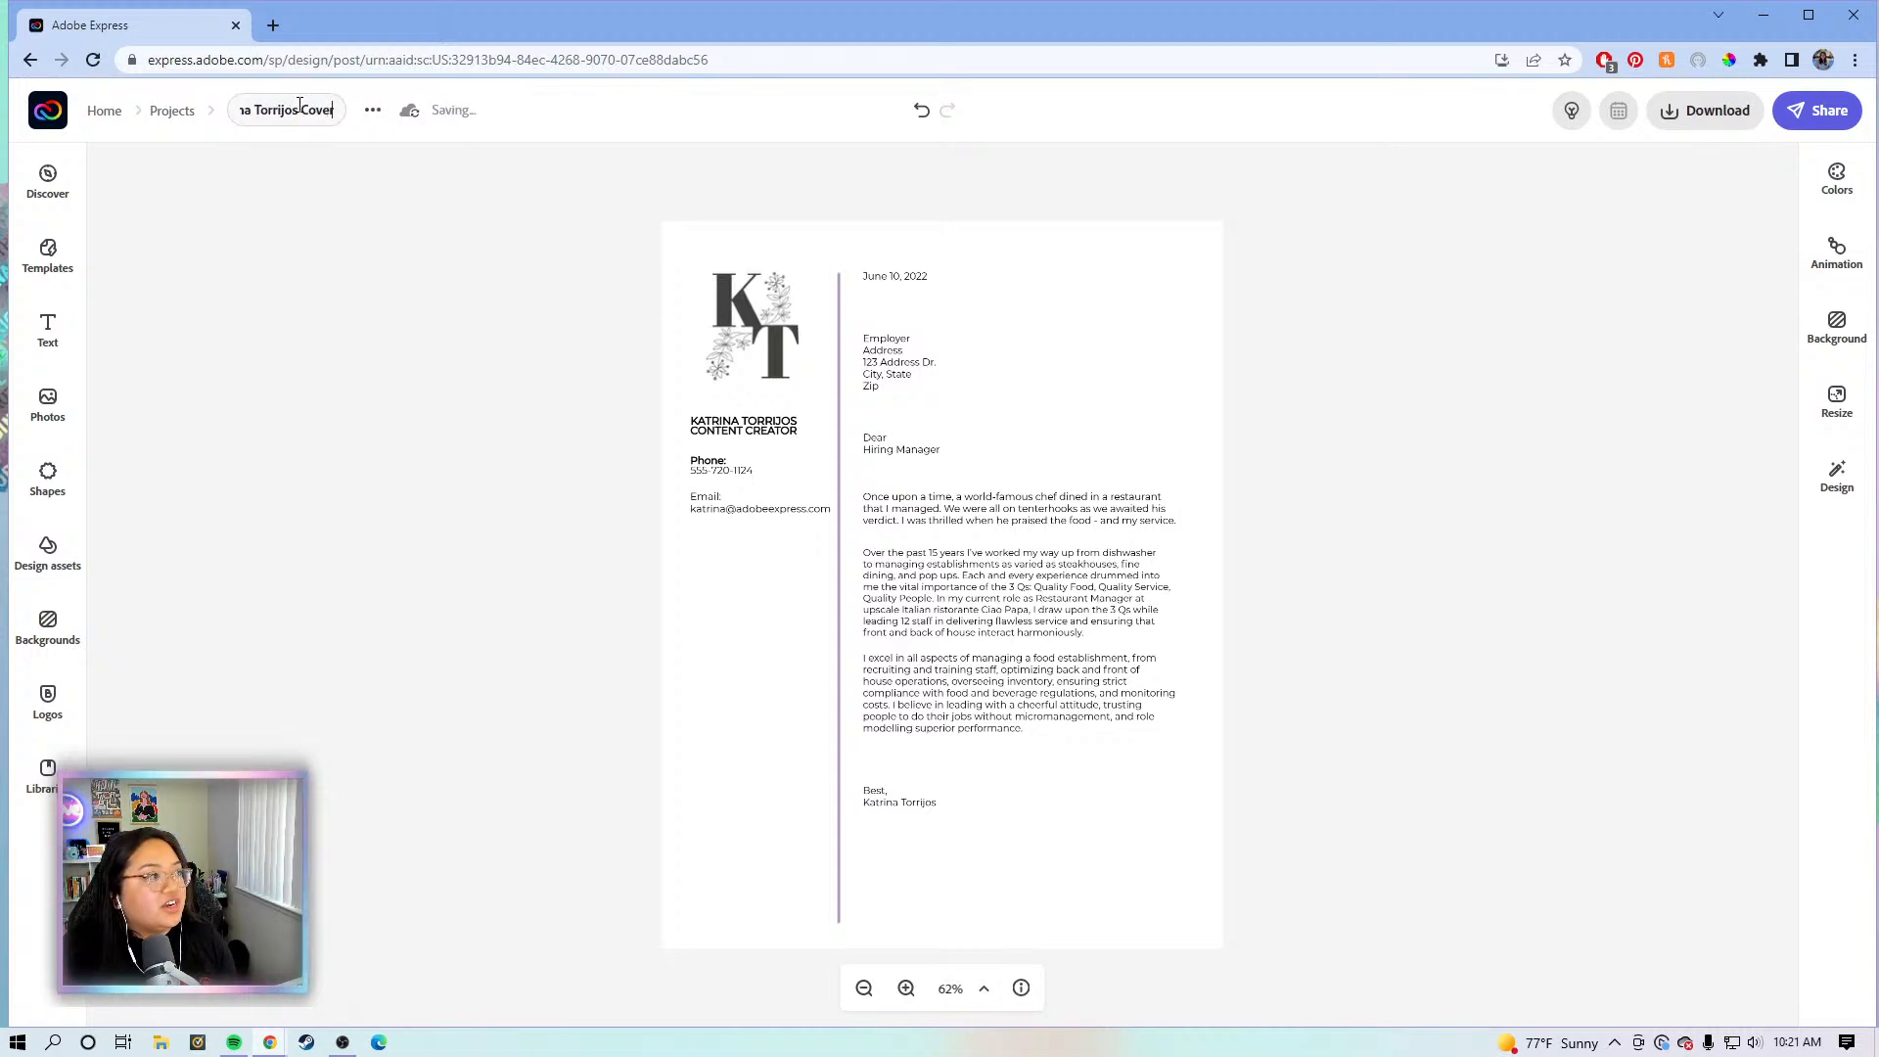
- Name the project with the sender's name plus 'Cover Letter' and show download formats
{"action": "type", "text": " Letter"}
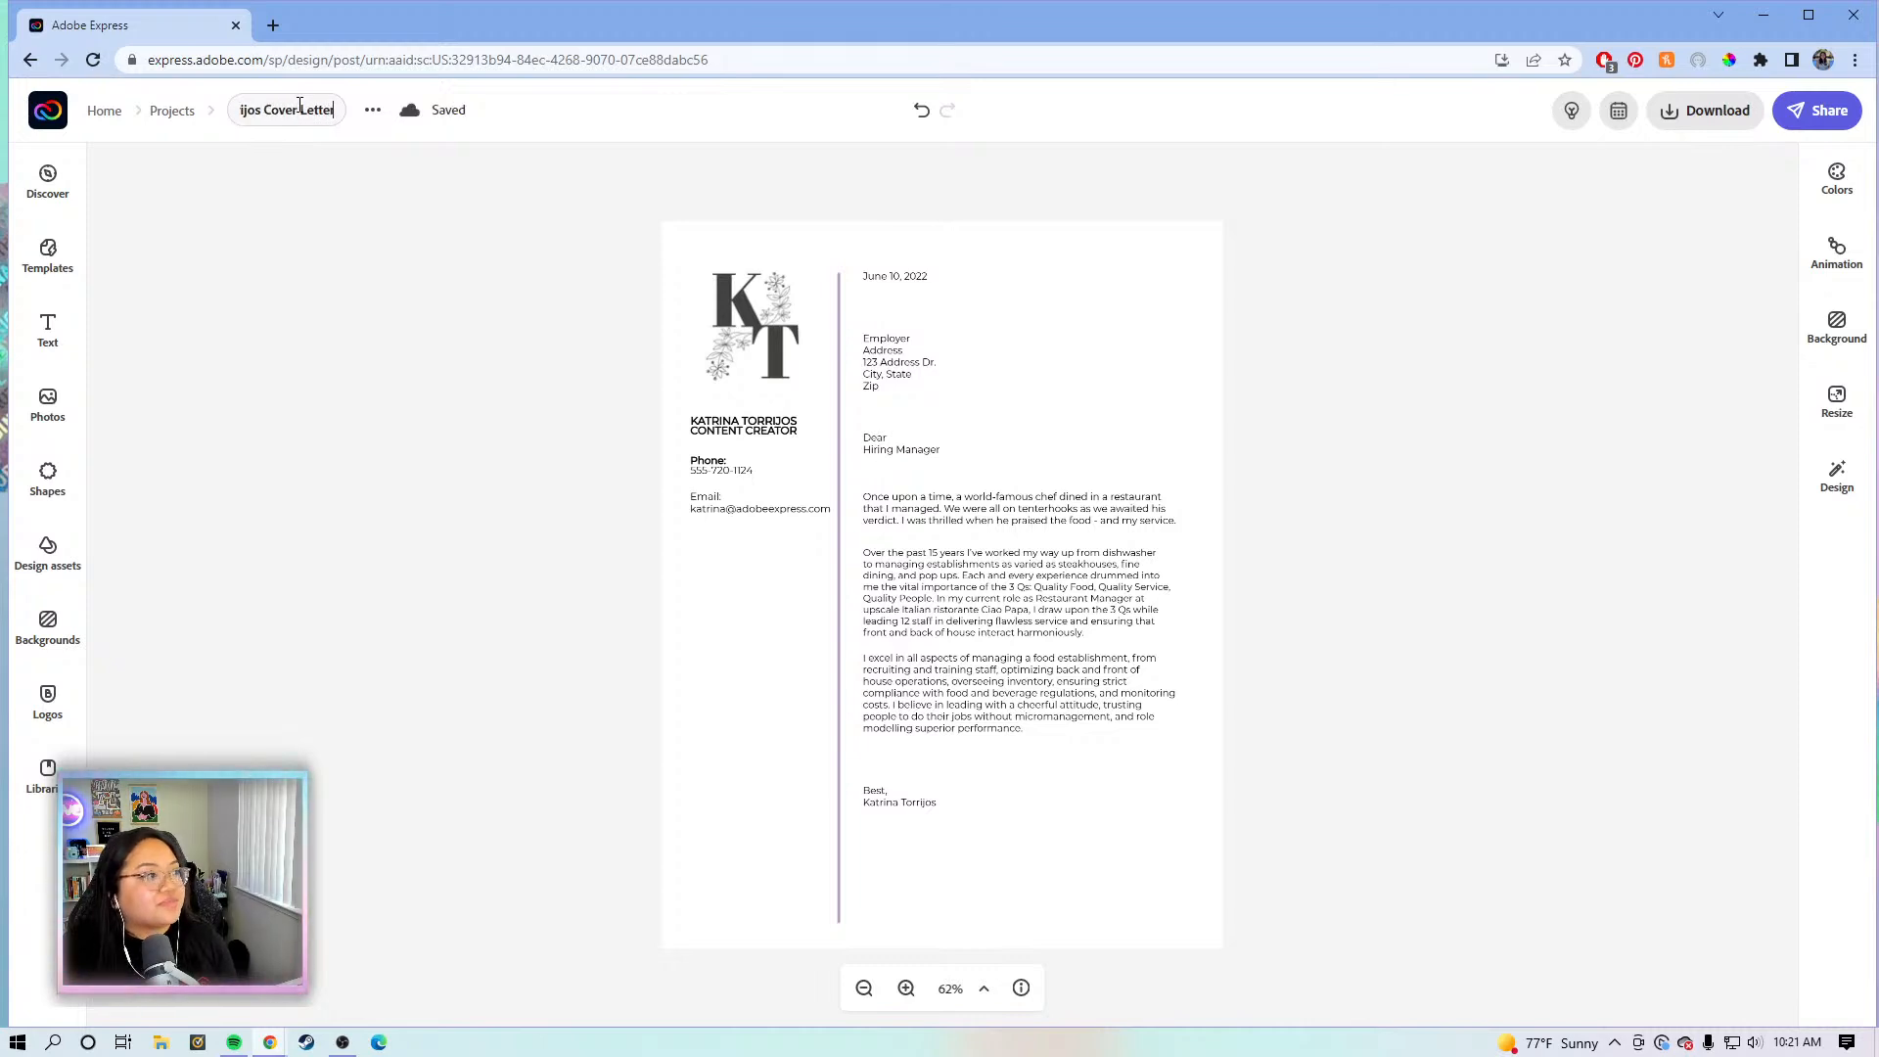
{"action": "left_click", "coordinate": [1478, 217]}
{"action": "left_click", "coordinate": [1700, 112]}
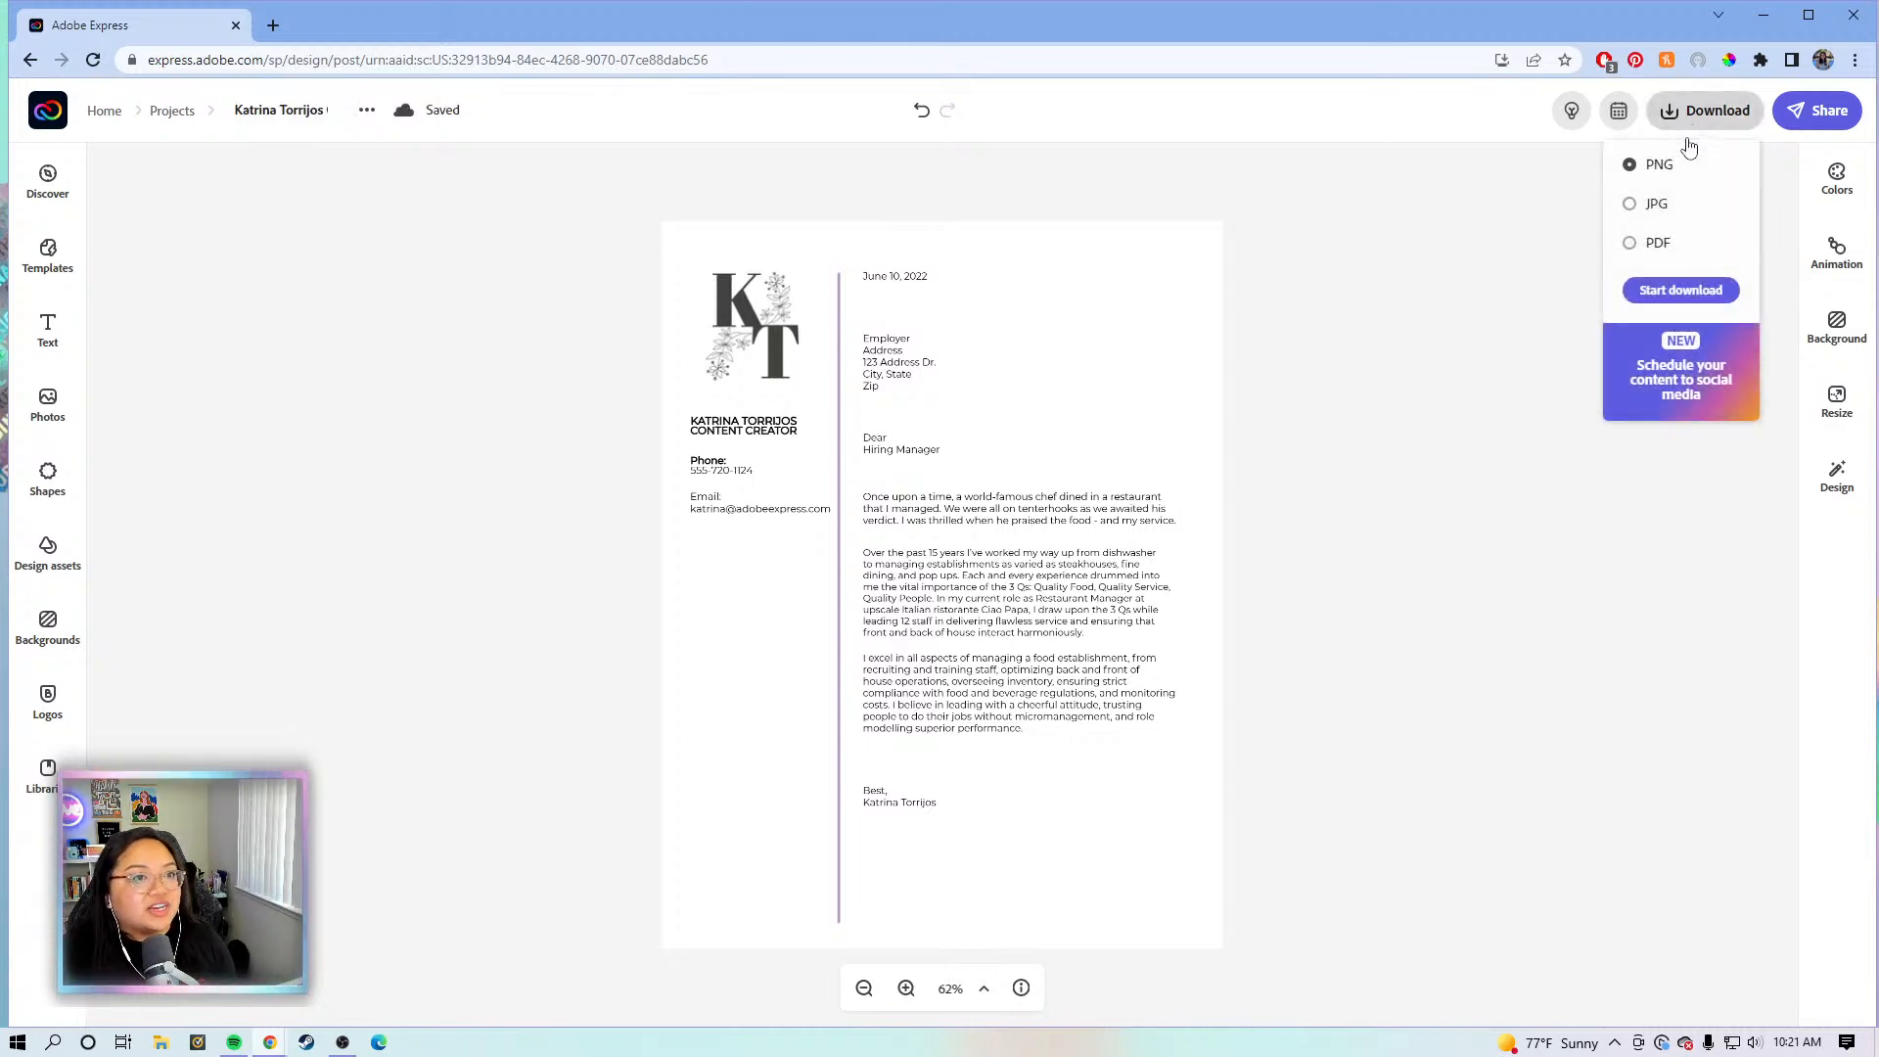
- Download the cover letter as a PDF to the Desktop, then return to the Adobe Express home page
{"action": "left_click", "coordinate": [1647, 243]}
{"action": "left_click", "coordinate": [1669, 289]}
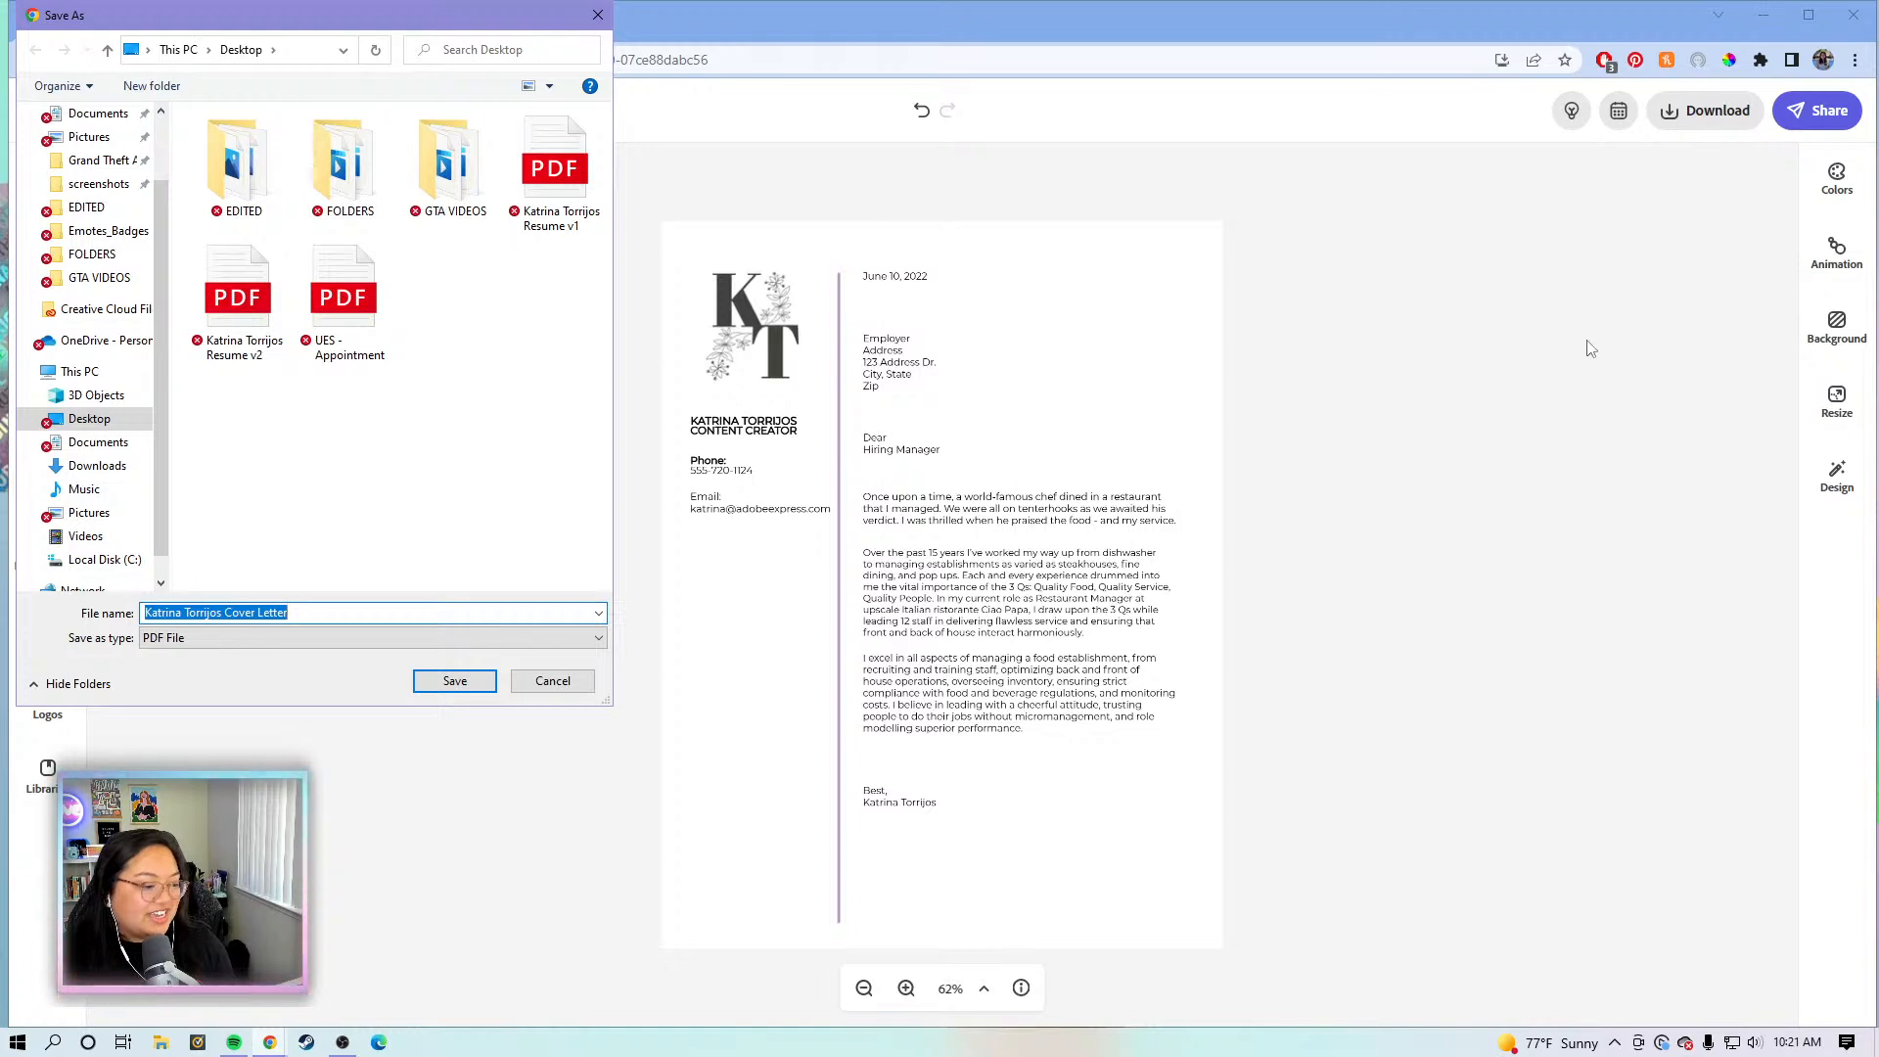
{"action": "left_click", "coordinate": [445, 683]}
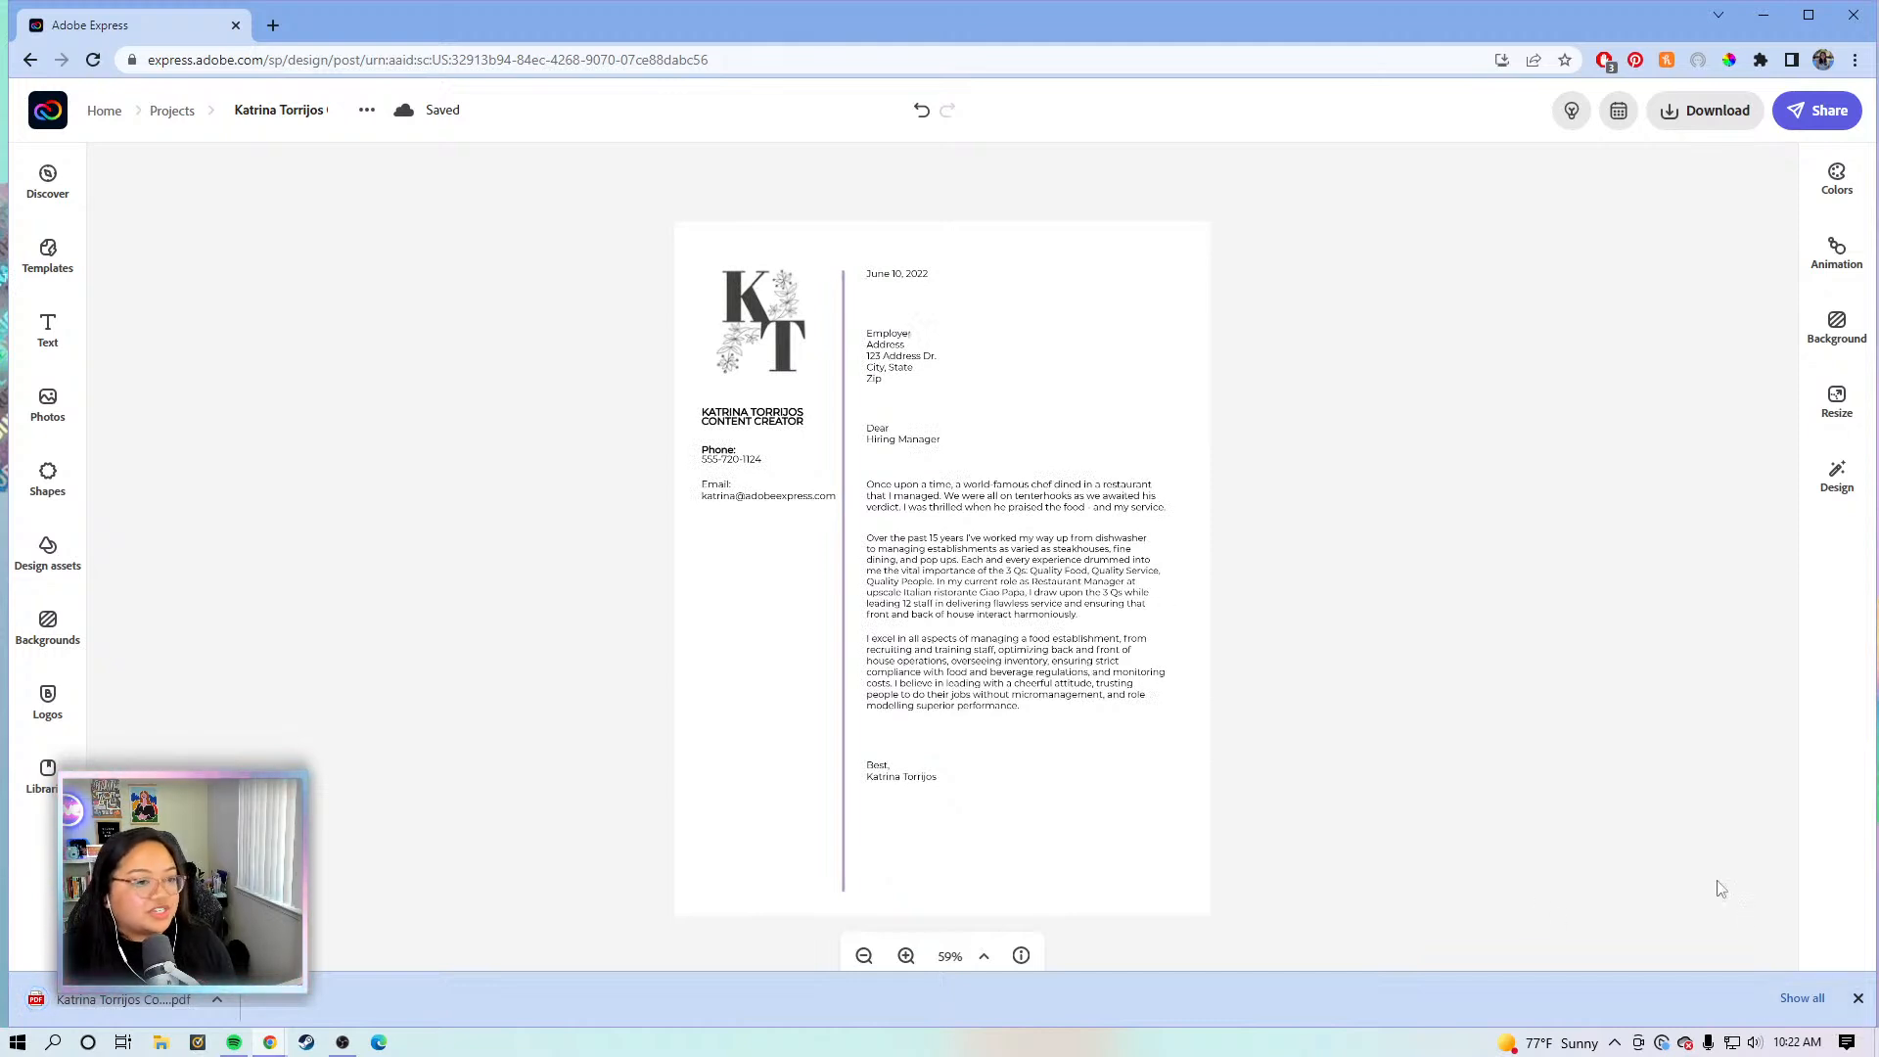
{"action": "left_click", "coordinate": [1857, 997]}
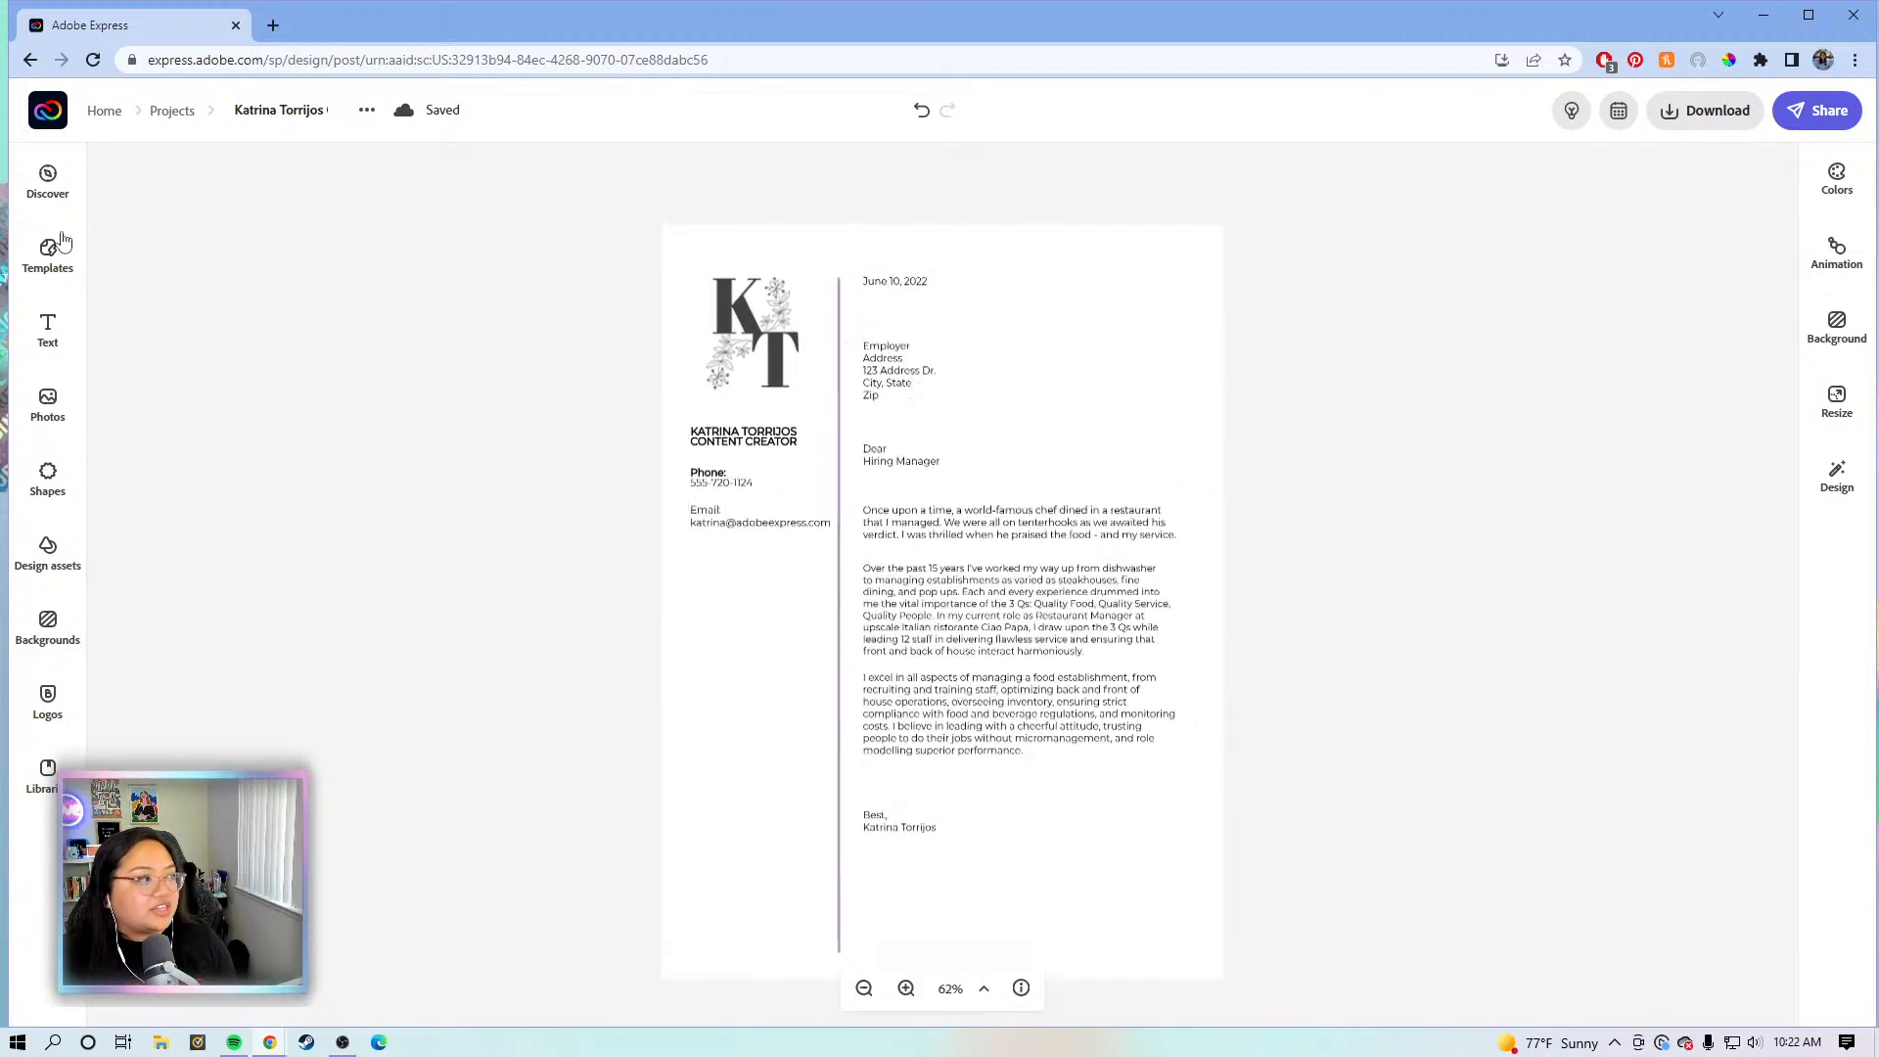
{"action": "left_click", "coordinate": [65, 118]}
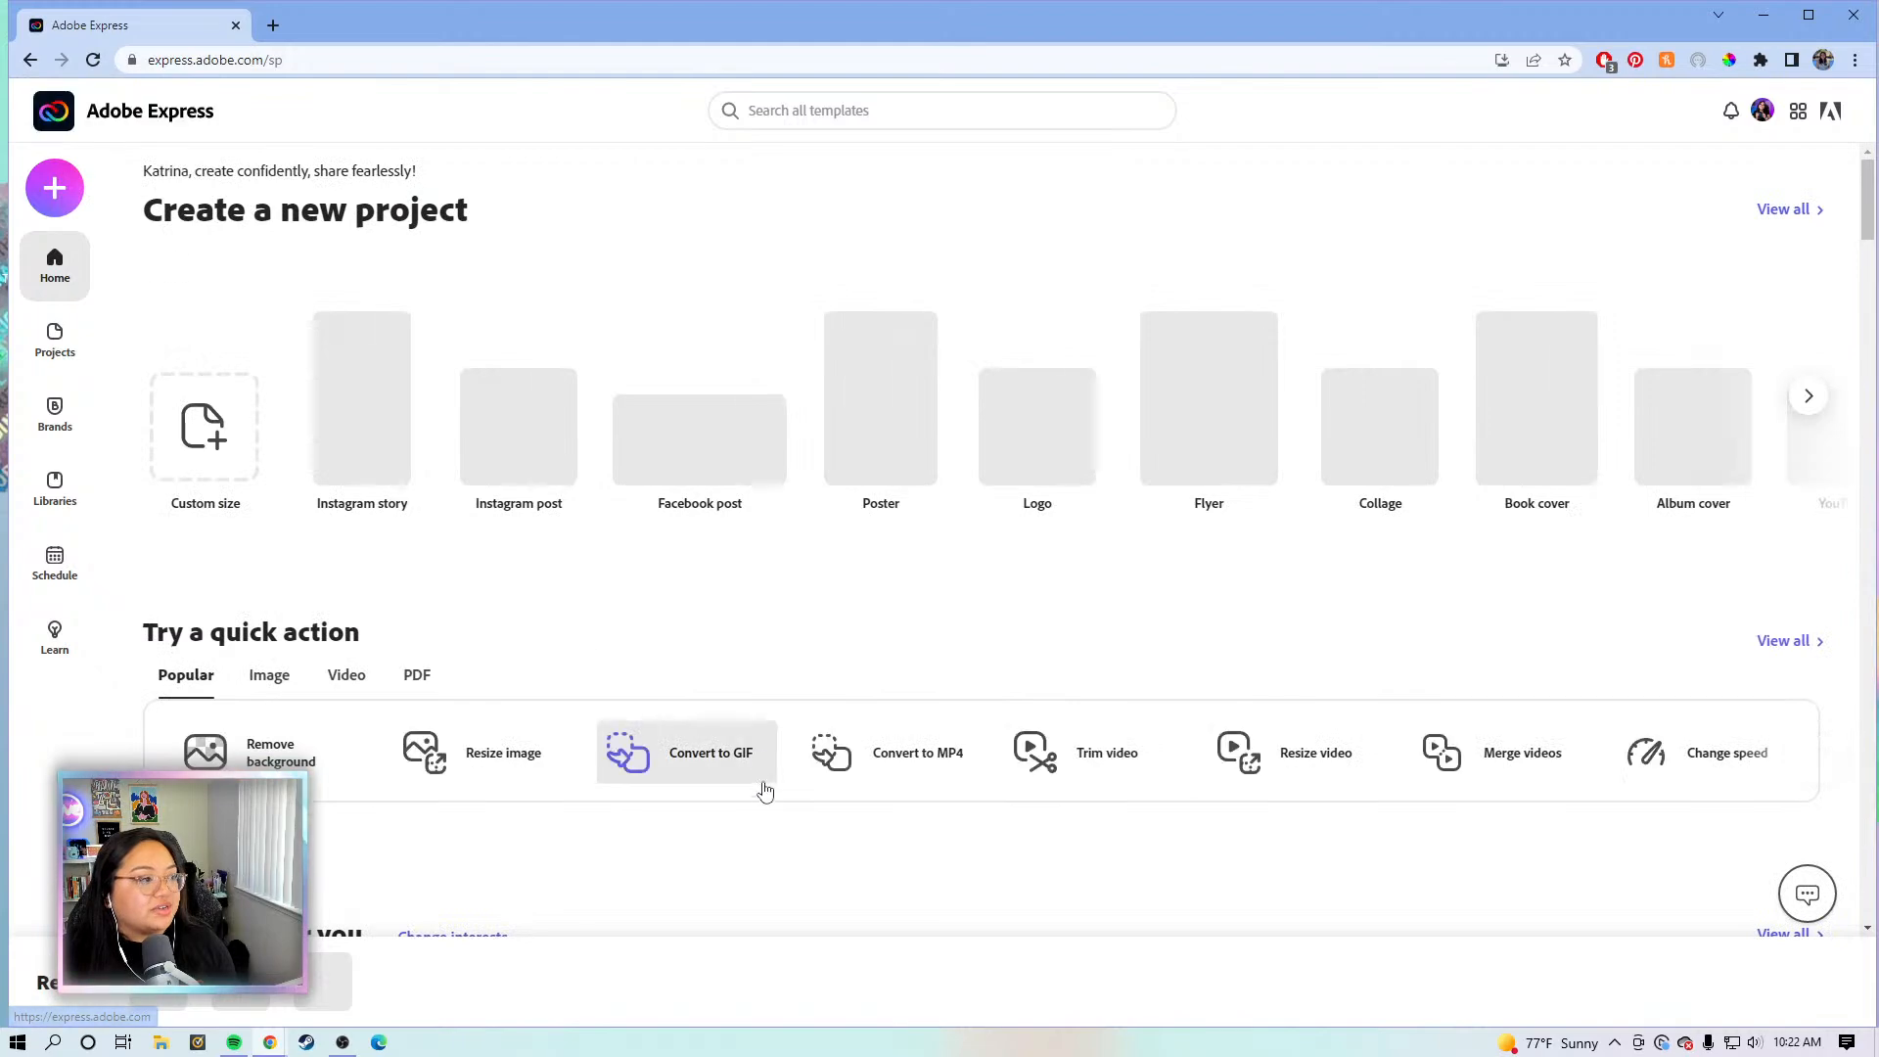
- Launch the Combine files tool from the PDF quick actions
{"action": "left_click", "coordinate": [421, 676]}
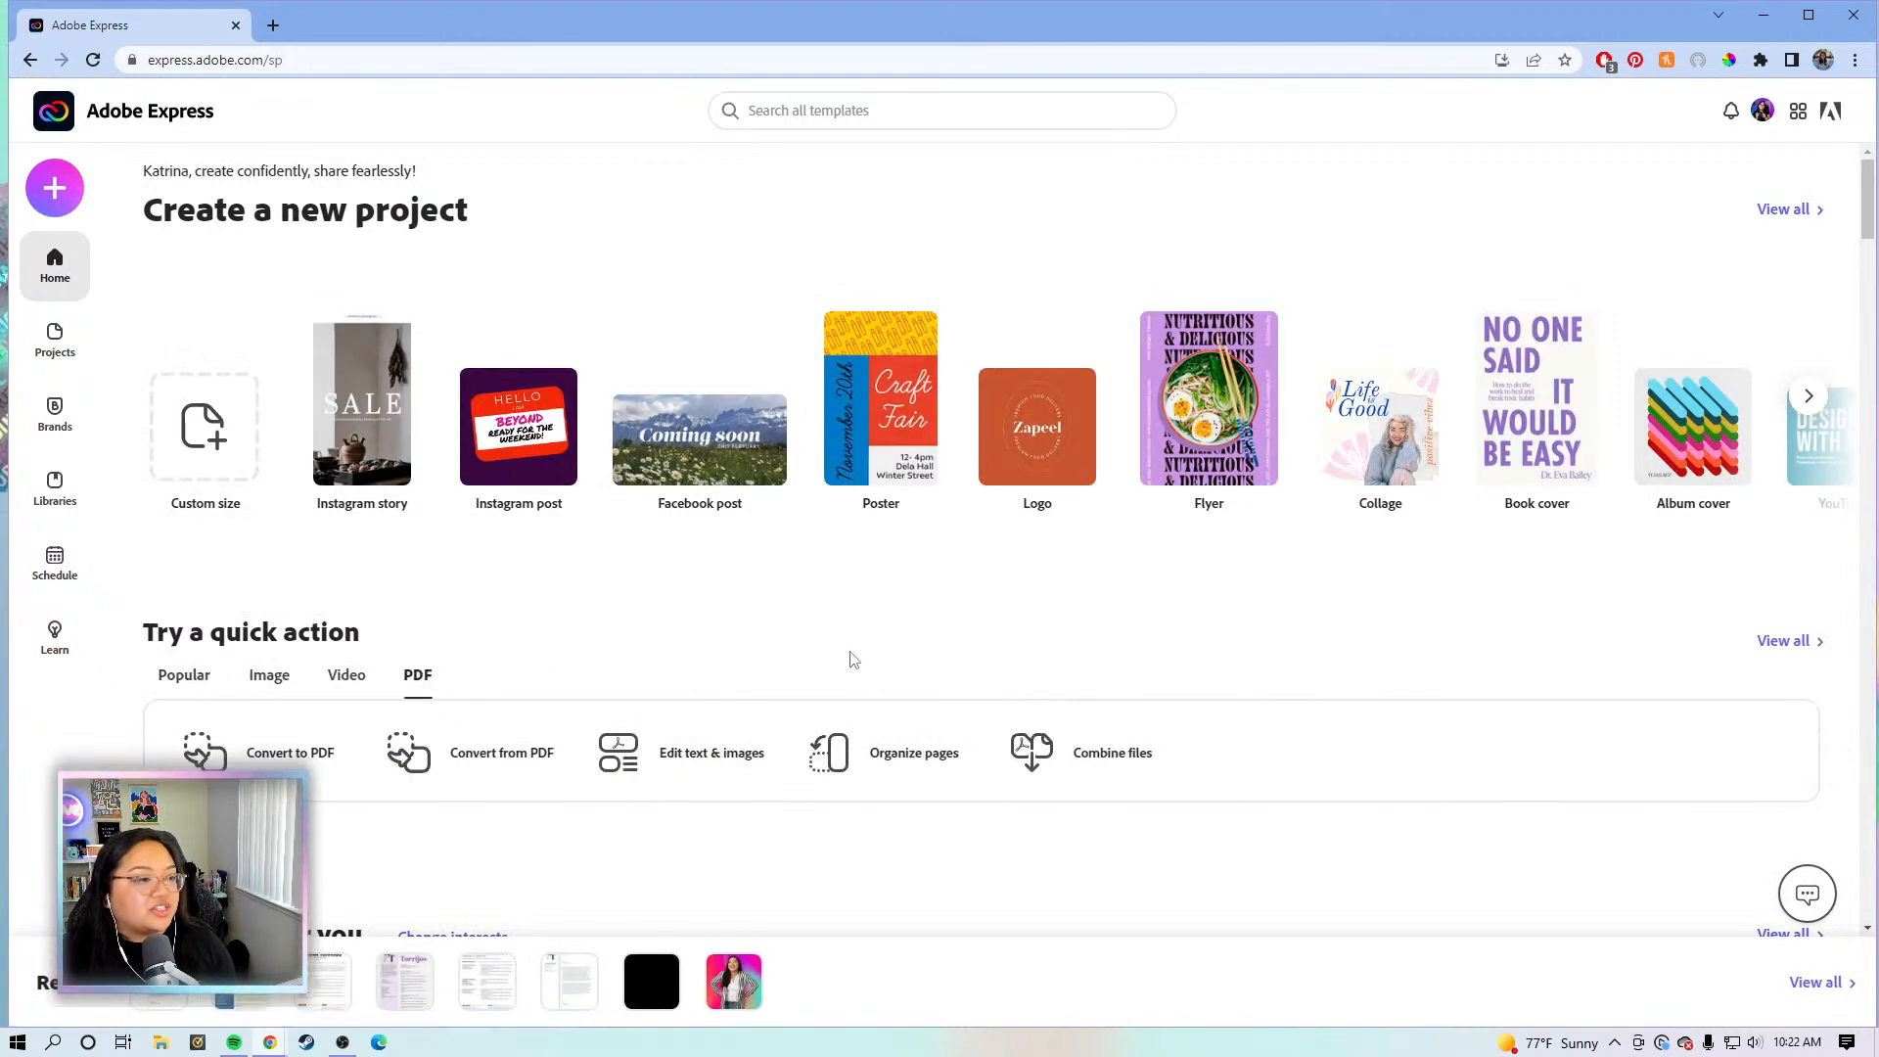
{"action": "scroll", "coordinate": [852, 661], "scroll_direction": "down", "scroll_amount": 1}
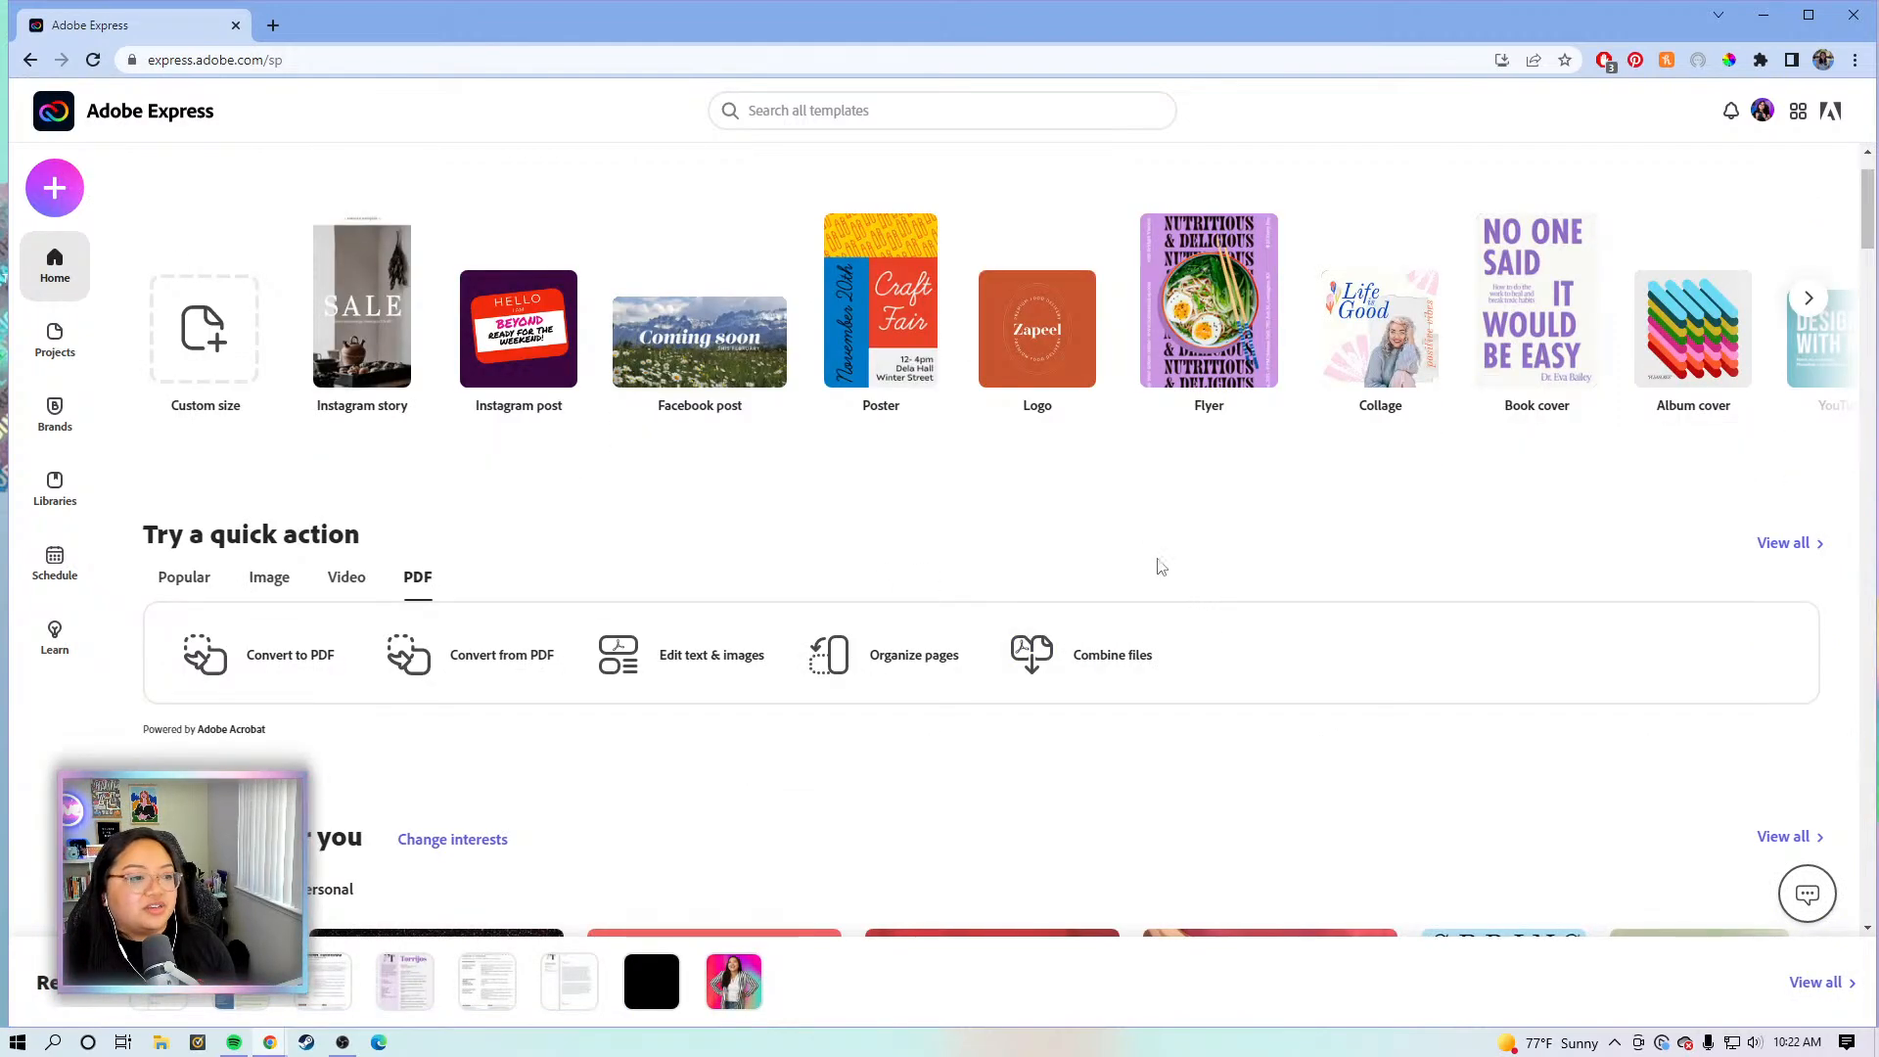
{"action": "left_click", "coordinate": [1064, 654]}
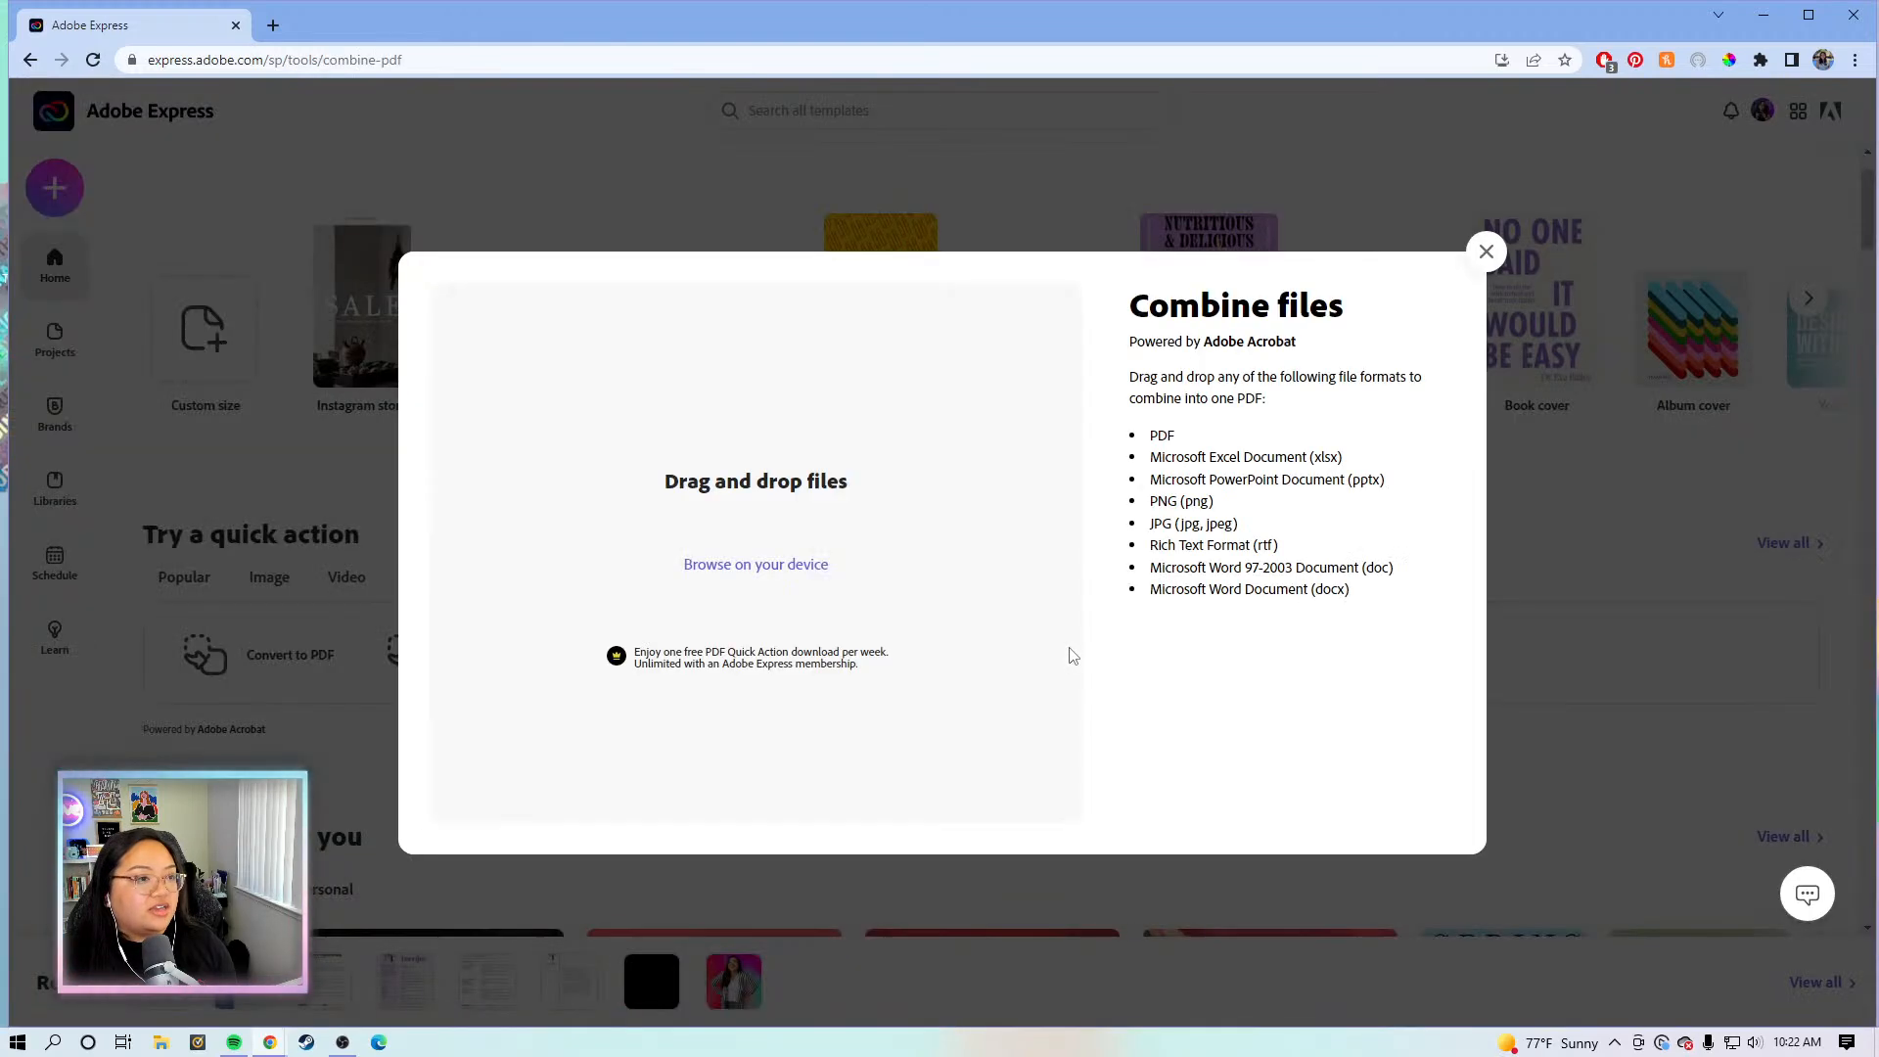
- Upload the Cover Letter, Resume v1 and Resume v2 PDFs from the Desktop, in that order
{"action": "left_click", "coordinate": [762, 565]}
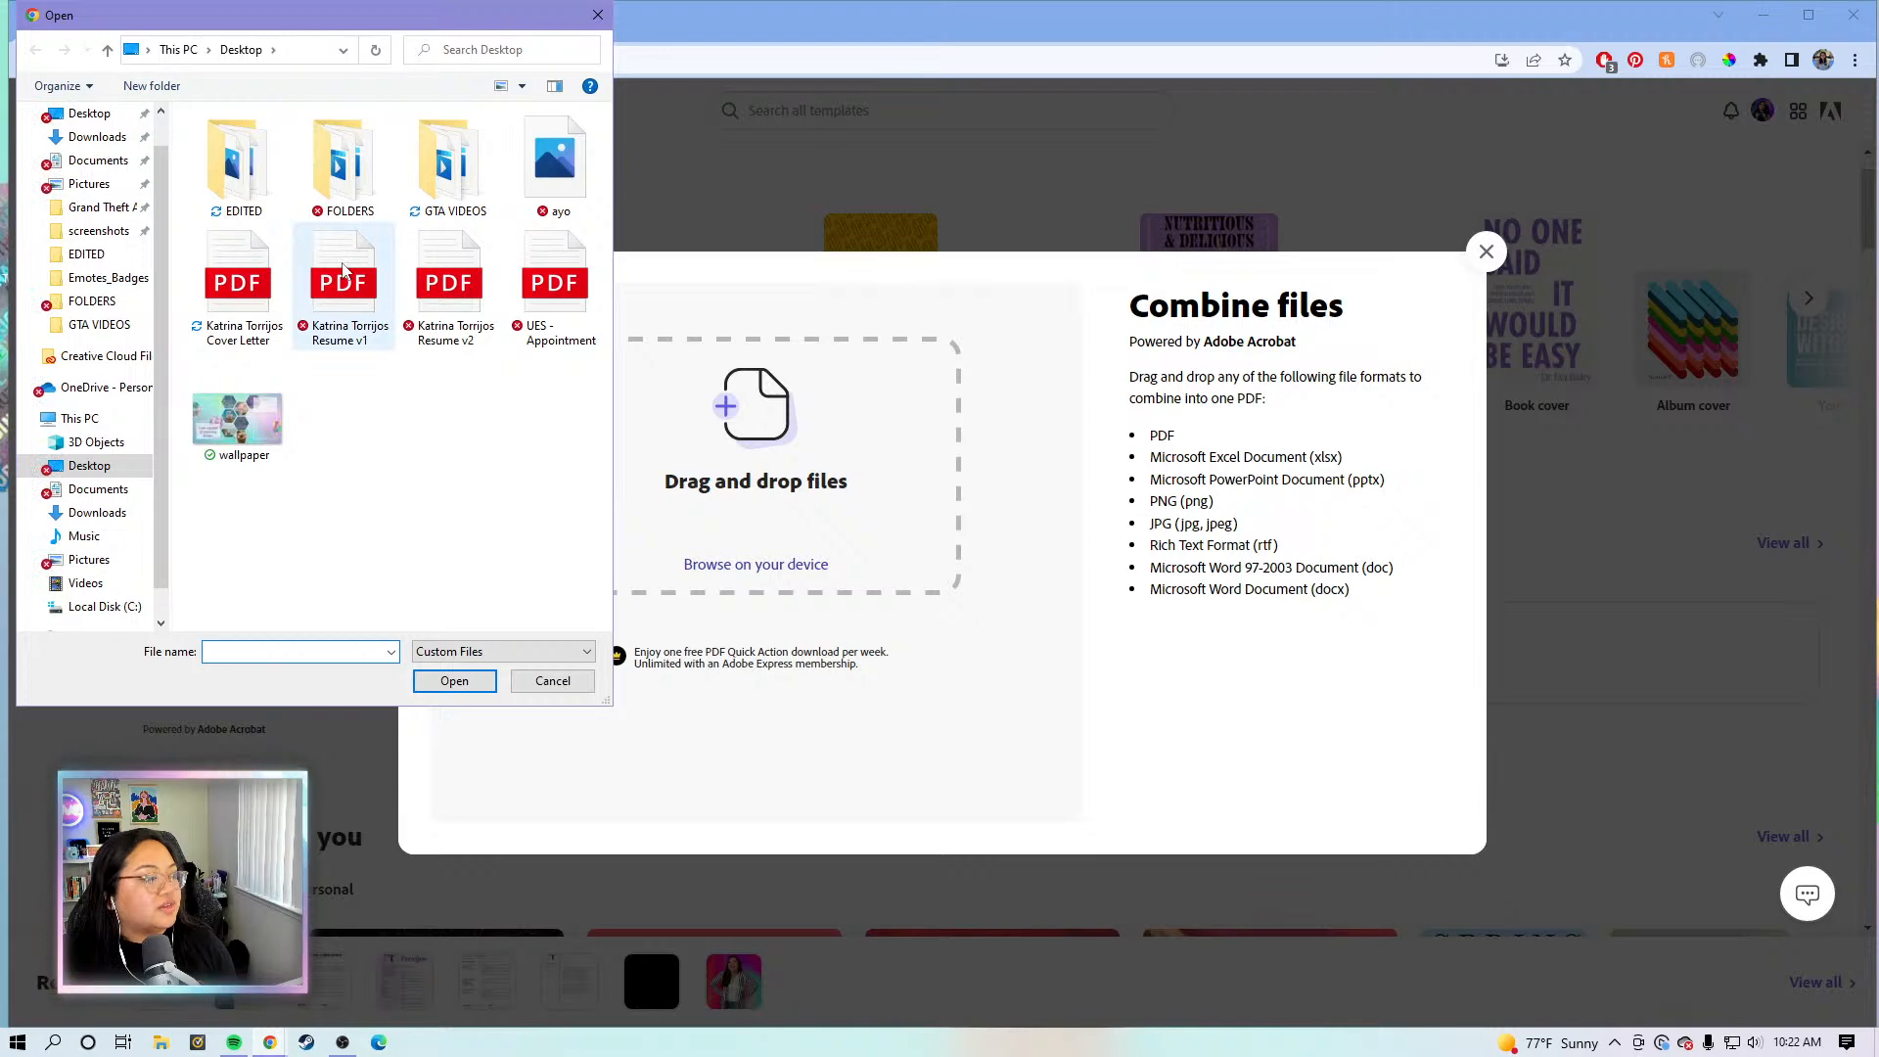
{"action": "left_click", "coordinate": [210, 289]}
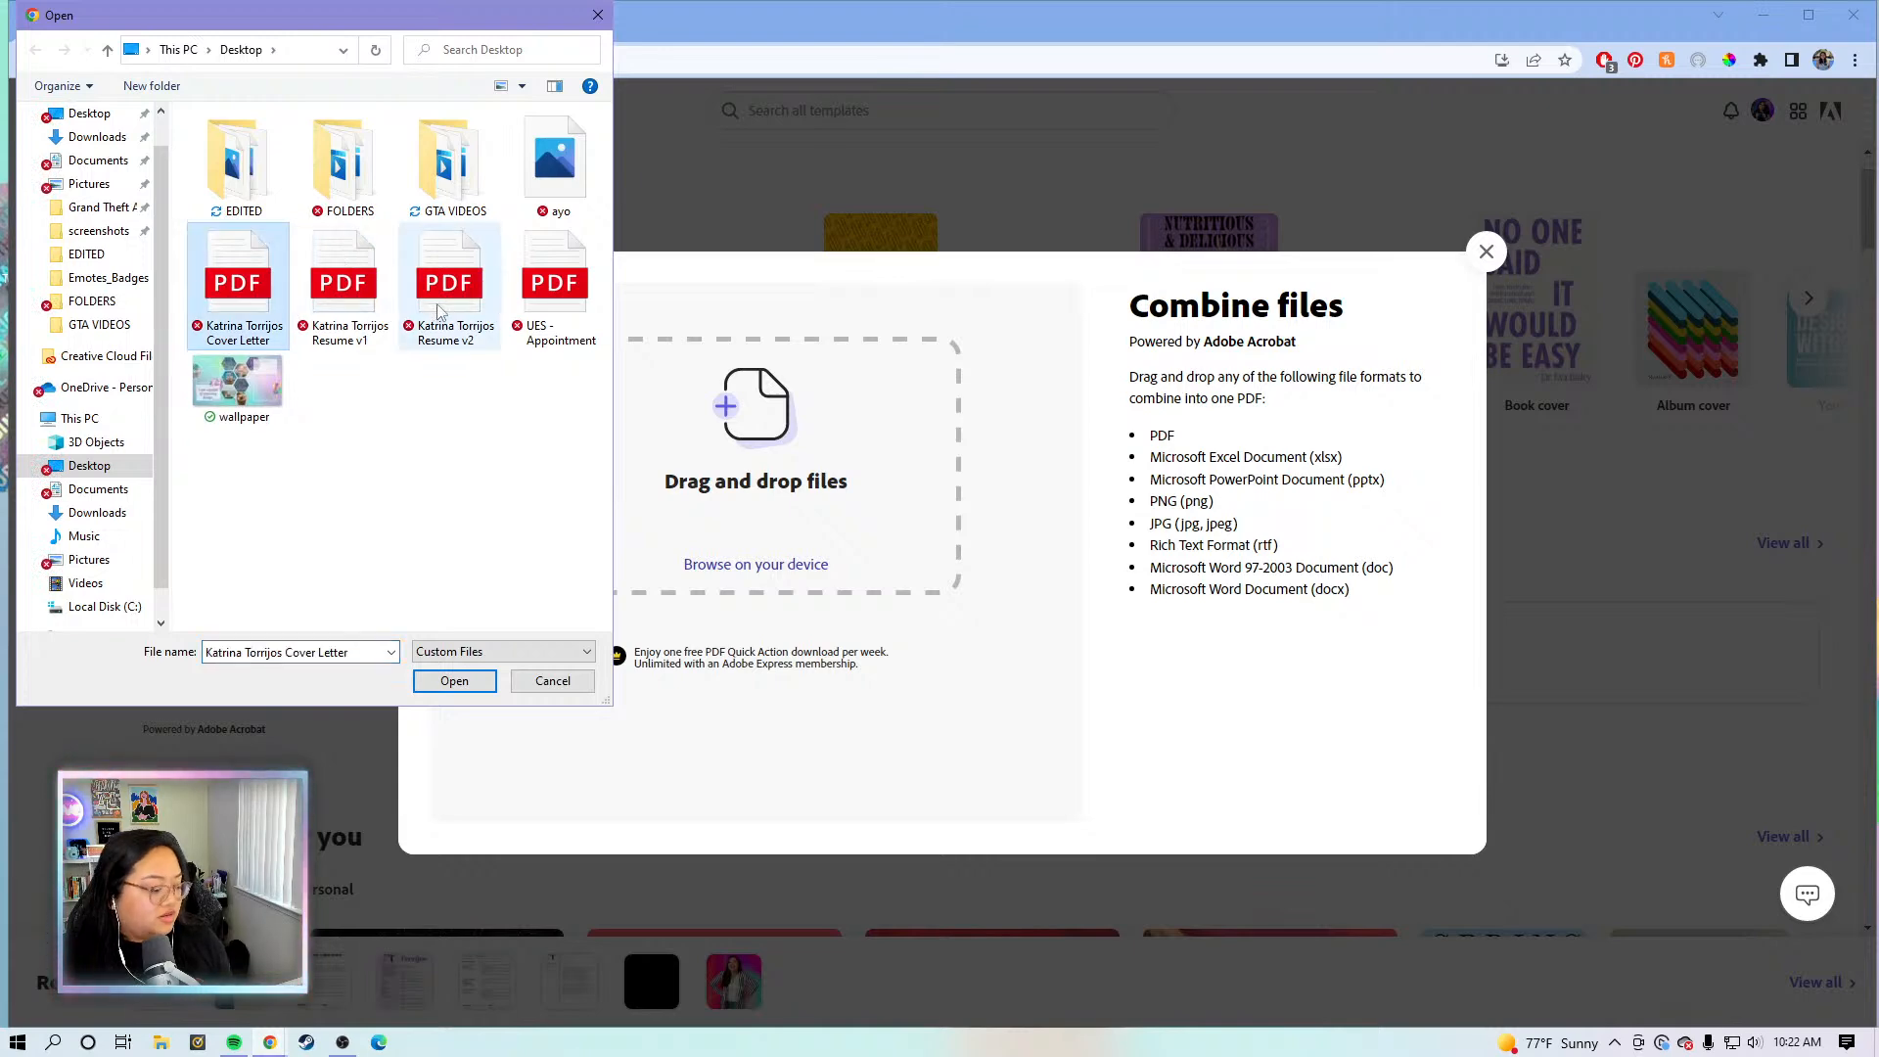
{"action": "left_click", "coordinate": [446, 305], "text": "shift"}
{"action": "left_click", "coordinate": [481, 681]}
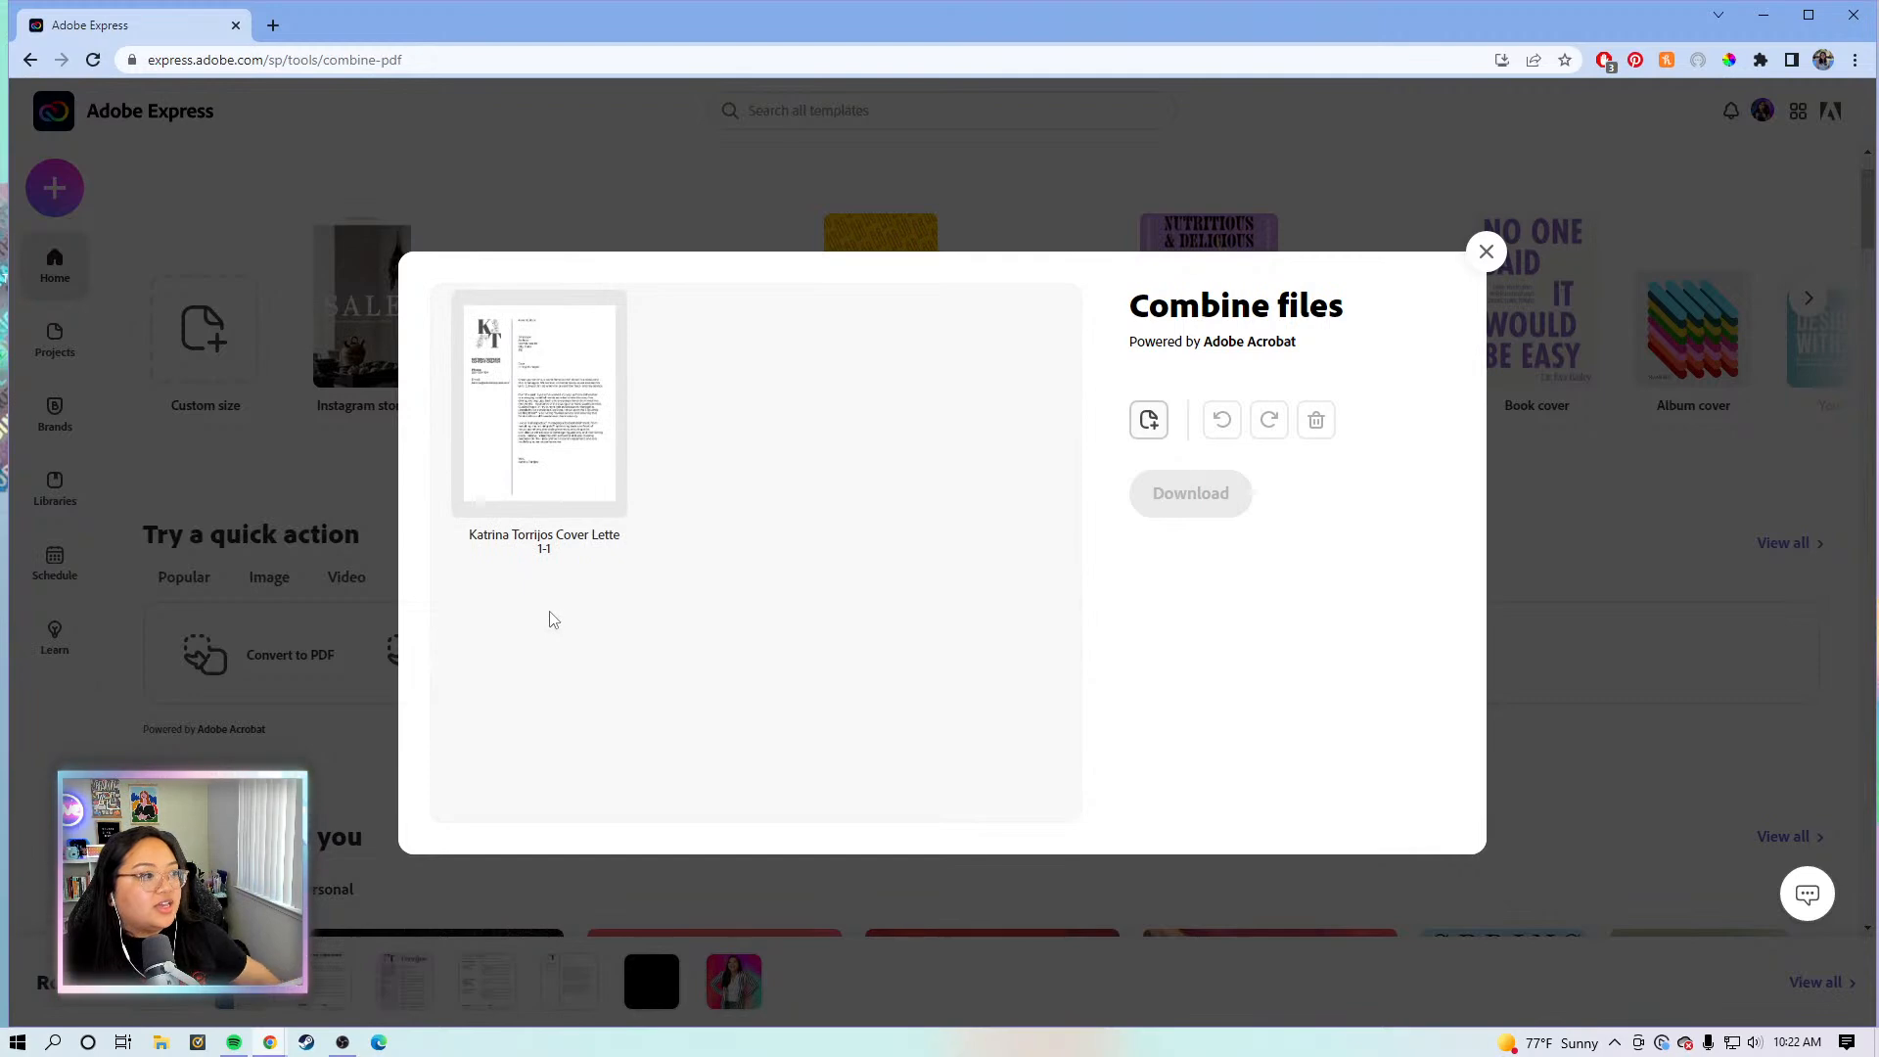
{"action": "left_click", "coordinate": [553, 448]}
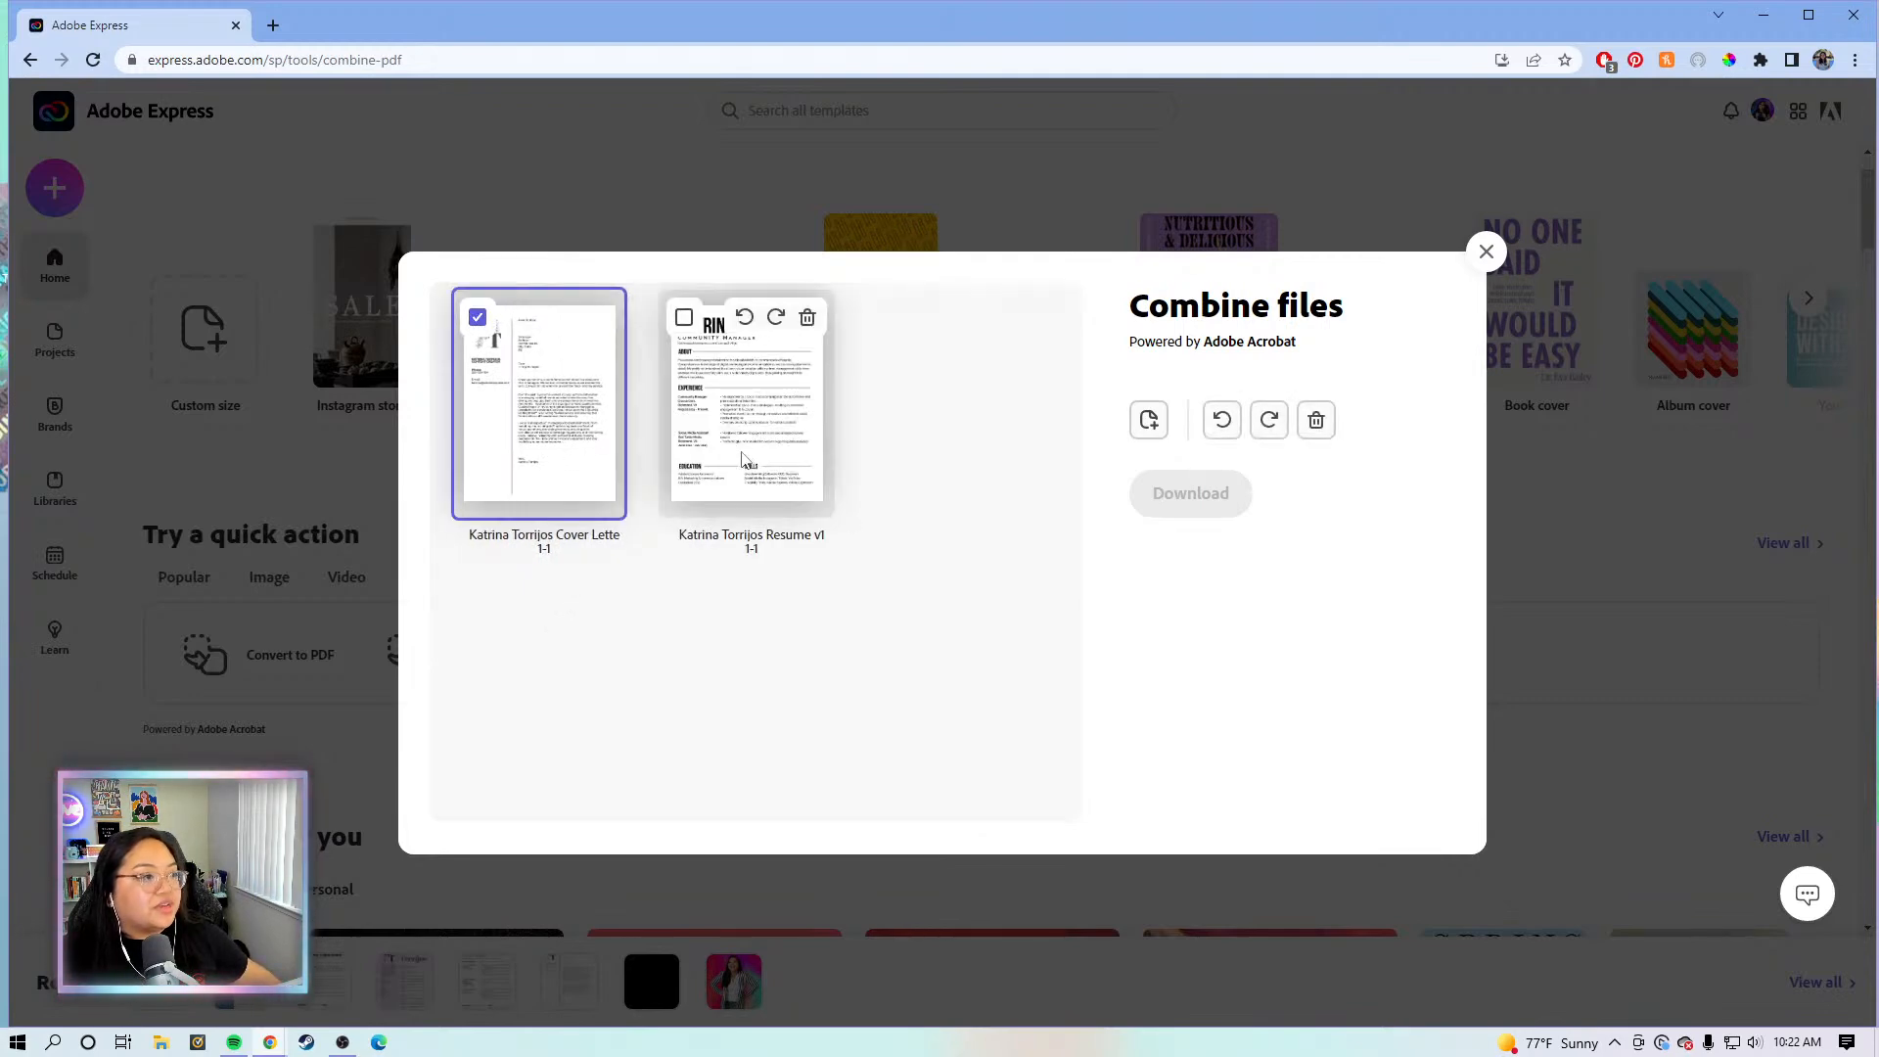
{"action": "left_click", "coordinate": [554, 446]}
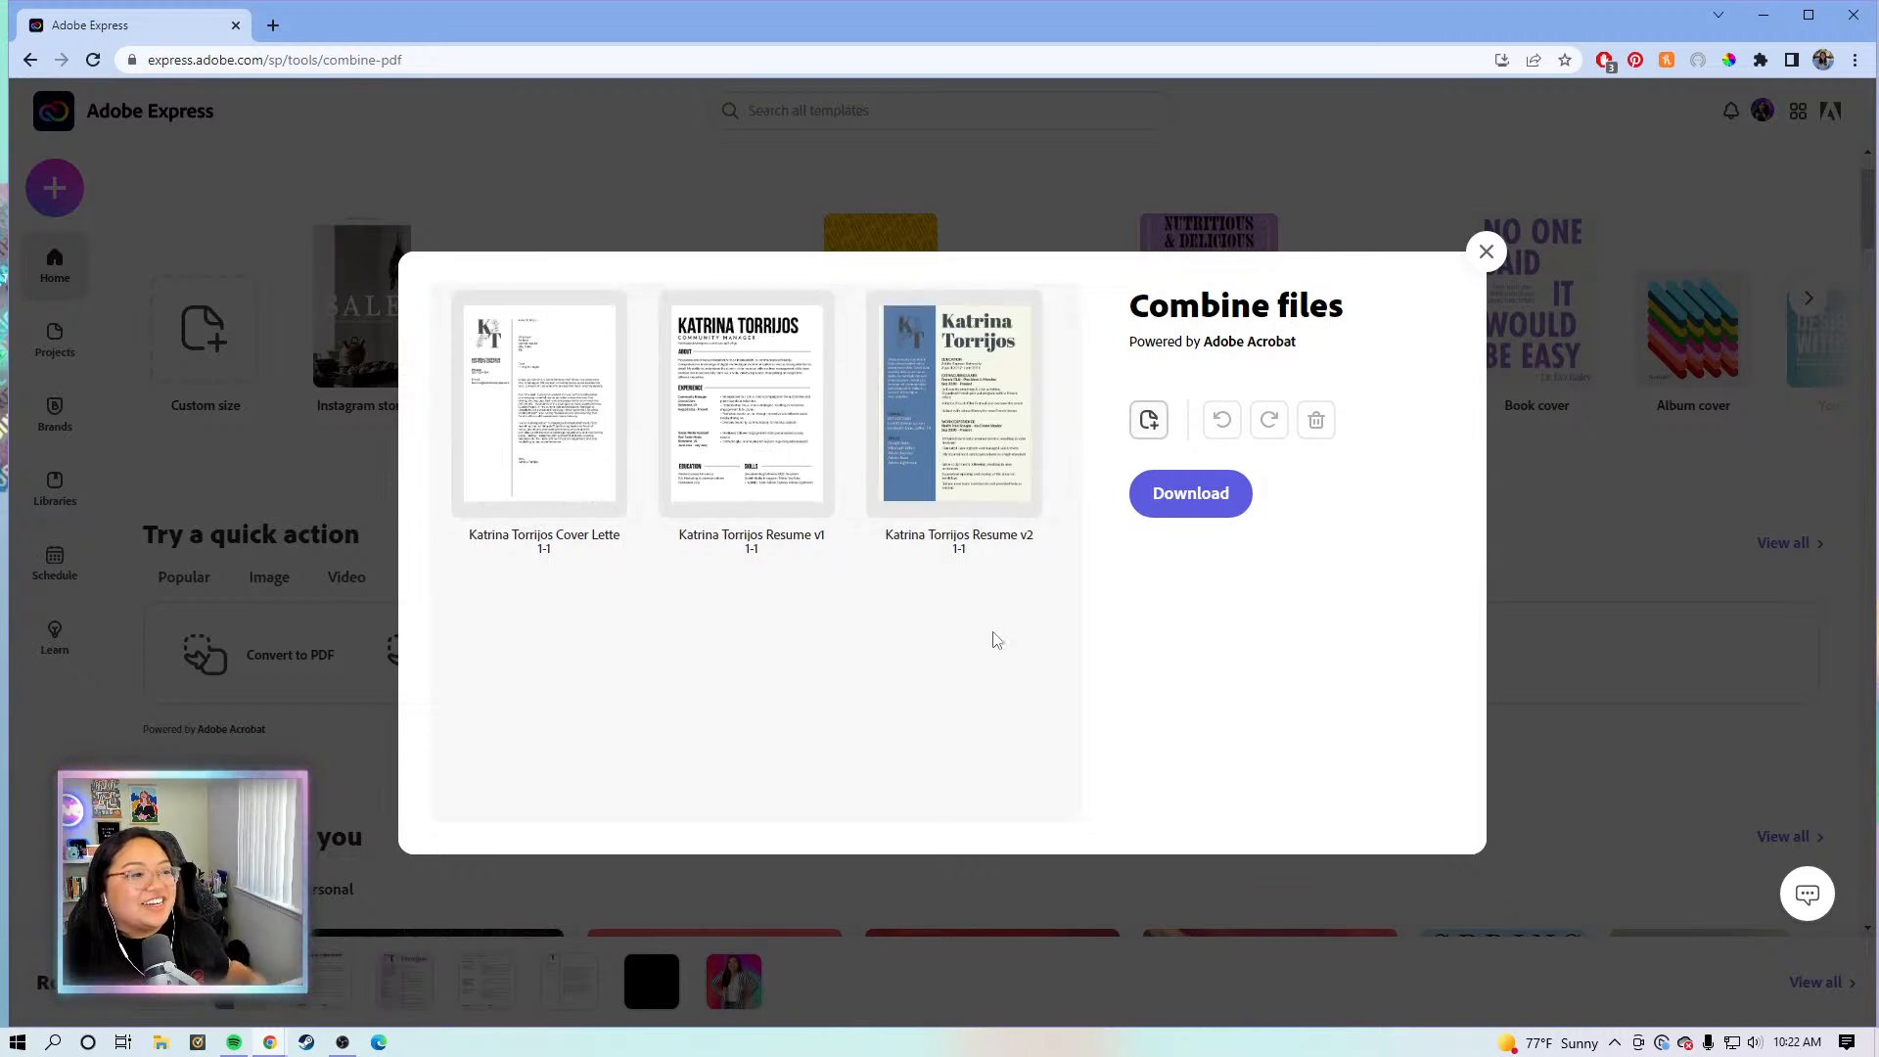
{"action": "left_click", "coordinate": [753, 450]}
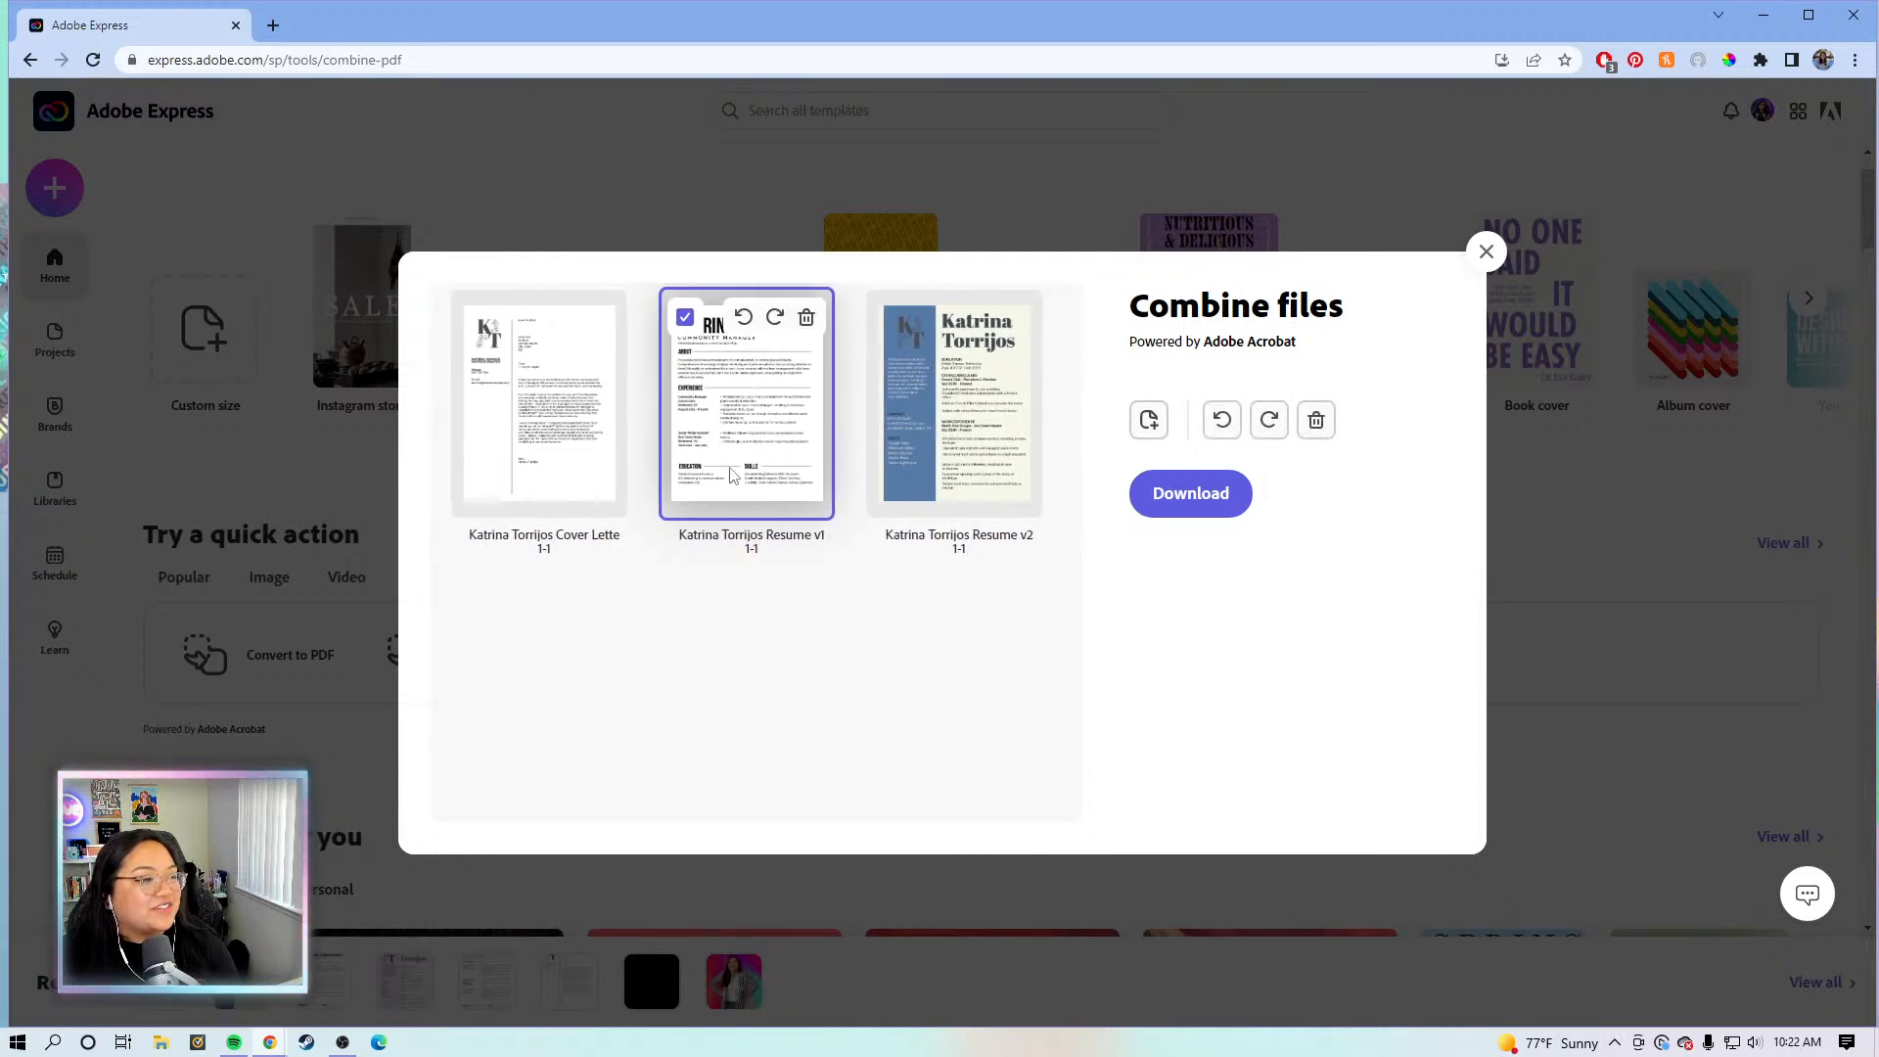
{"action": "left_click_drag", "start_coordinate": [593, 452], "coordinate": [512, 440]}
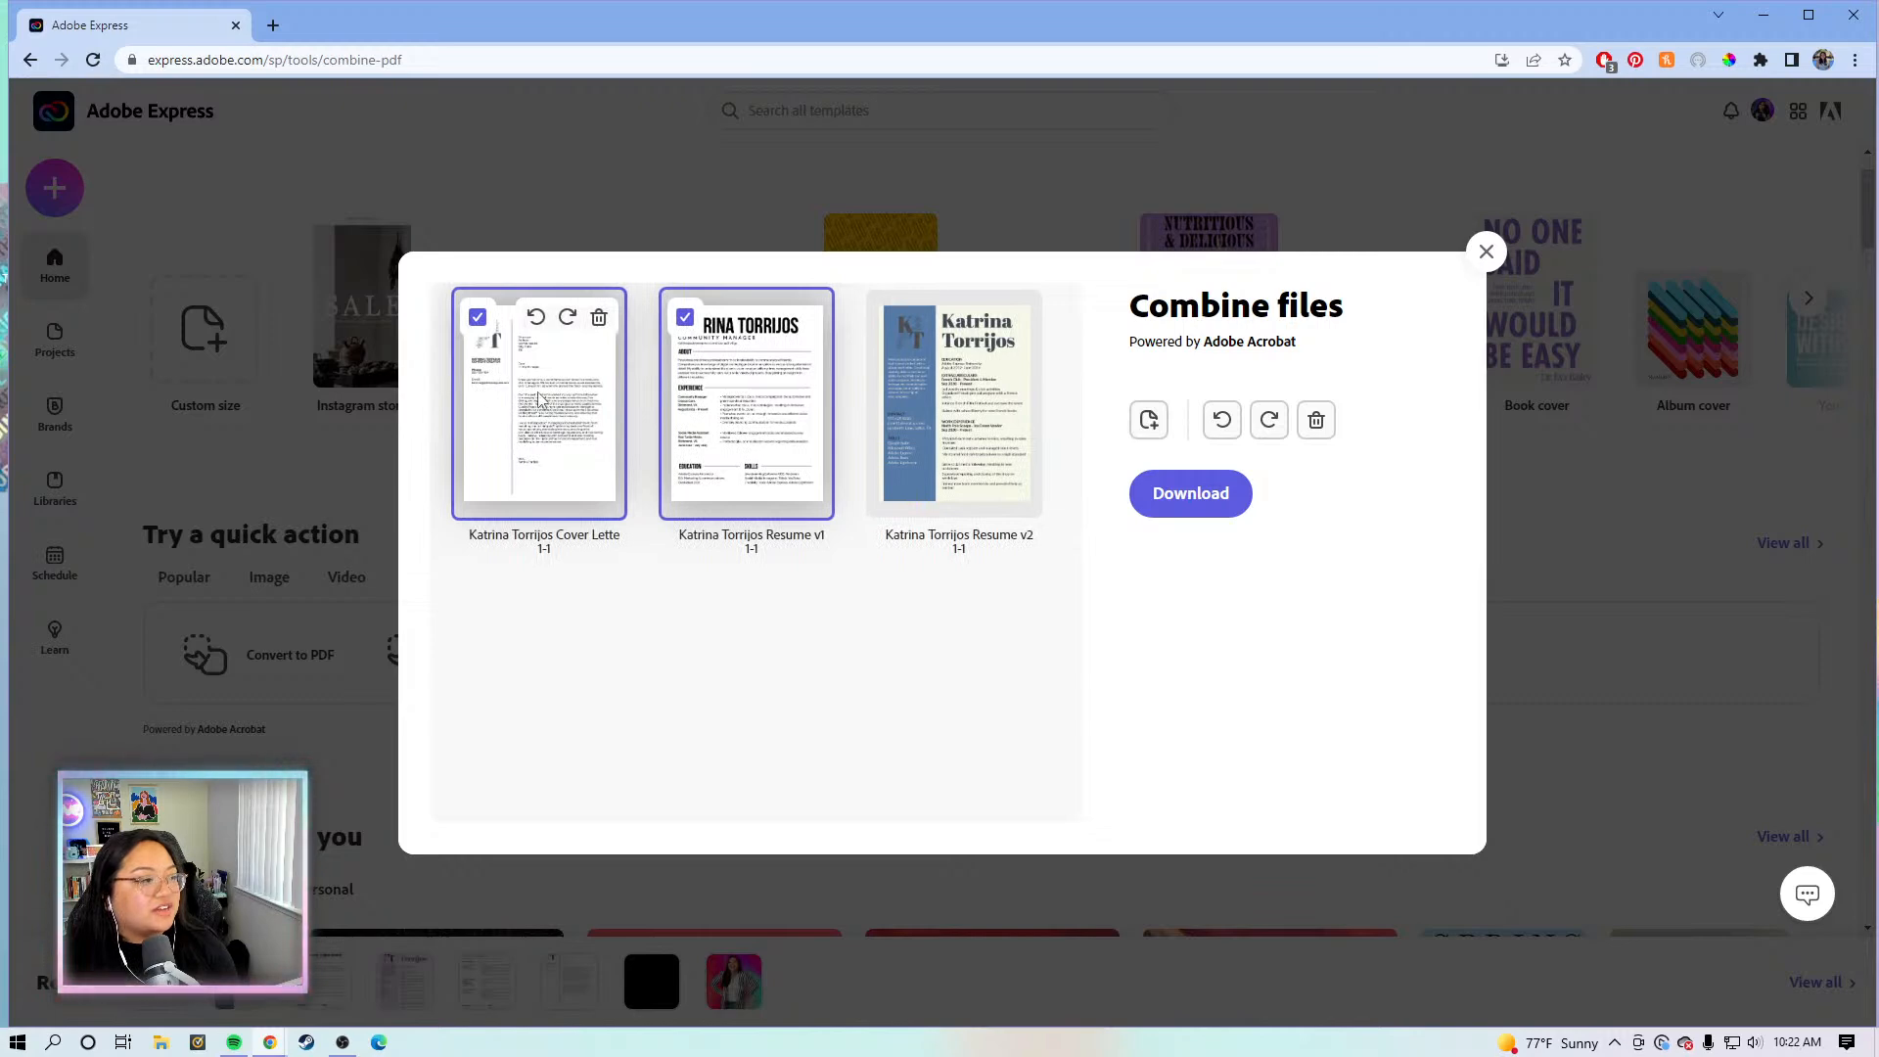
{"action": "left_click_drag", "start_coordinate": [734, 422], "coordinate": [989, 430]}
{"action": "left_click_drag", "start_coordinate": [749, 429], "coordinate": [504, 415]}
{"action": "left_click", "coordinate": [947, 364]}
{"action": "left_click", "coordinate": [685, 321]}
{"action": "left_click", "coordinate": [477, 317]}
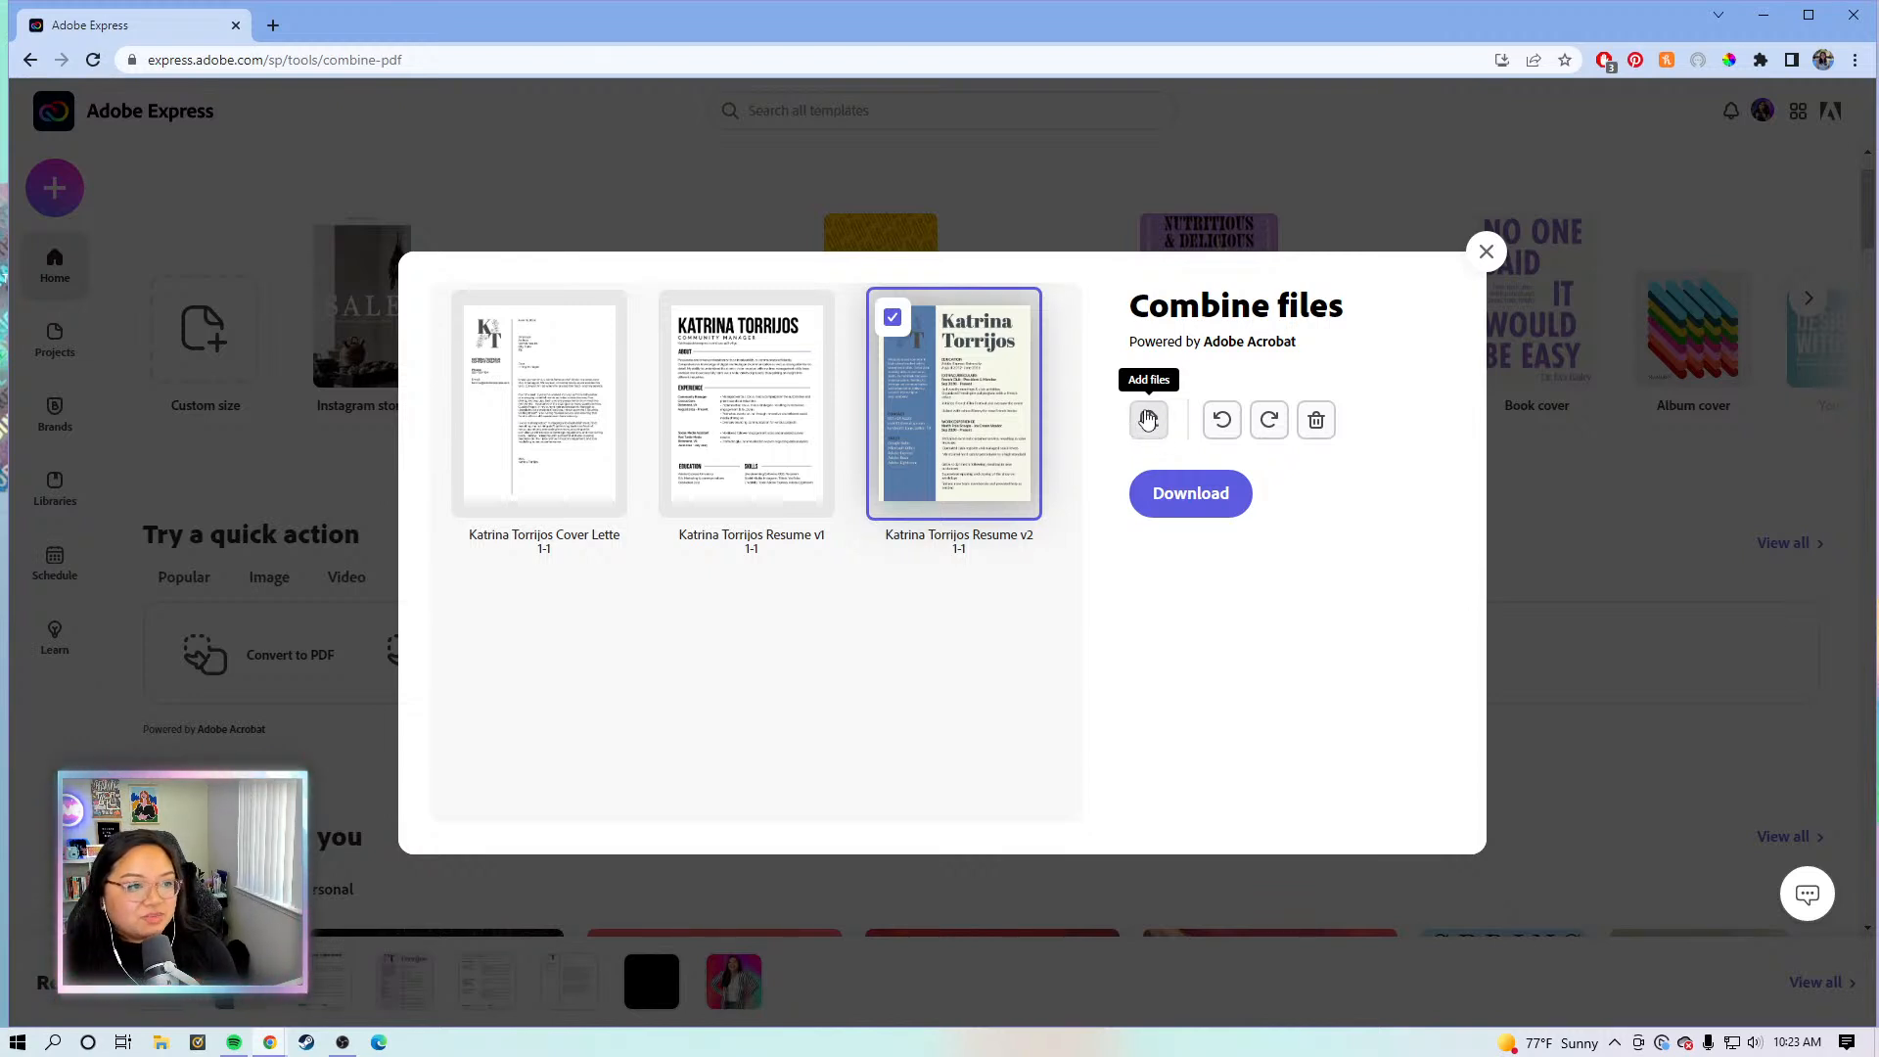
{"action": "left_click", "coordinate": [578, 423]}
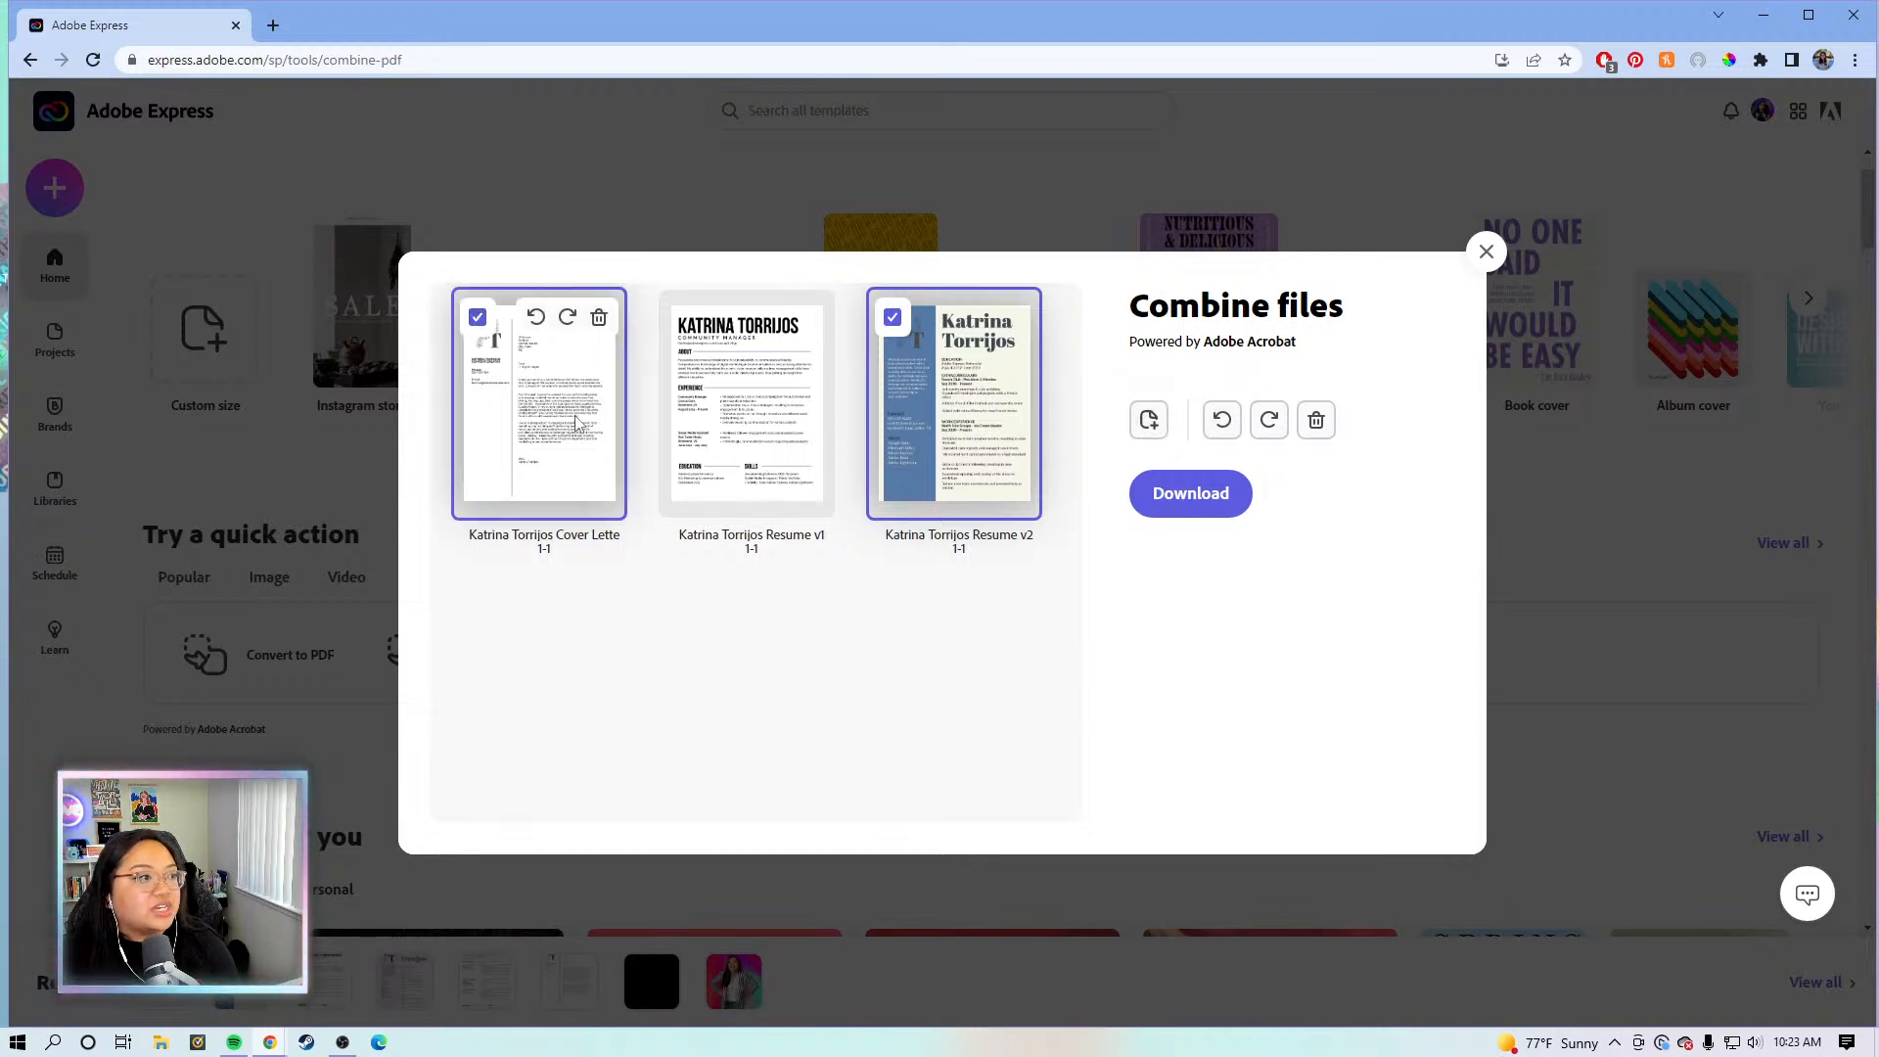
{"action": "left_click", "coordinate": [892, 317]}
{"action": "left_click", "coordinate": [1216, 423]}
{"action": "left_click", "coordinate": [1215, 423]}
{"action": "left_click", "coordinate": [1216, 423]}
{"action": "left_click", "coordinate": [1216, 423]}
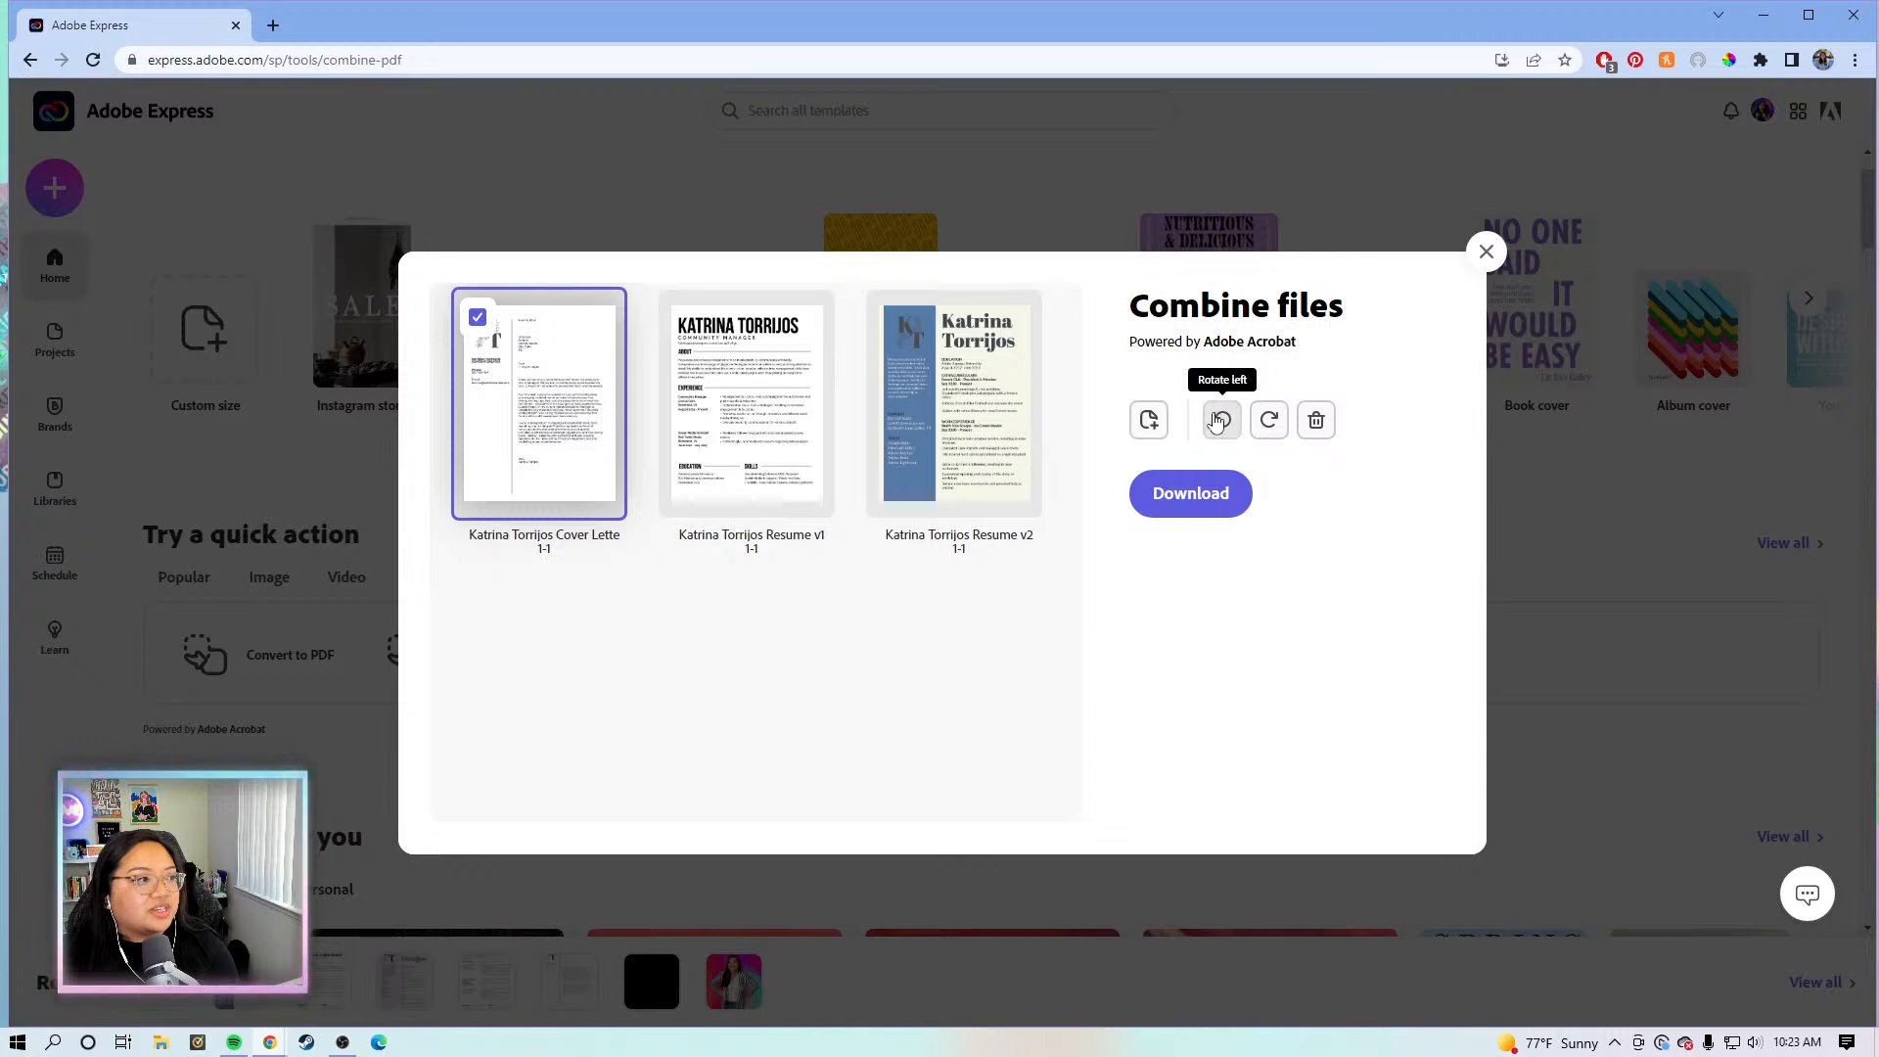
{"action": "left_click", "coordinate": [478, 317]}
{"action": "mouse_move", "coordinate": [773, 450]}
{"action": "mouse_move", "coordinate": [765, 452]}
{"action": "left_mouse_down"}
{"action": "mouse_move", "coordinate": [685, 362]}
{"action": "mouse_move", "coordinate": [872, 431]}
{"action": "mouse_move", "coordinate": [969, 416]}
{"action": "mouse_move", "coordinate": [722, 445]}
{"action": "mouse_move", "coordinate": [791, 461]}
{"action": "left_mouse_up"}
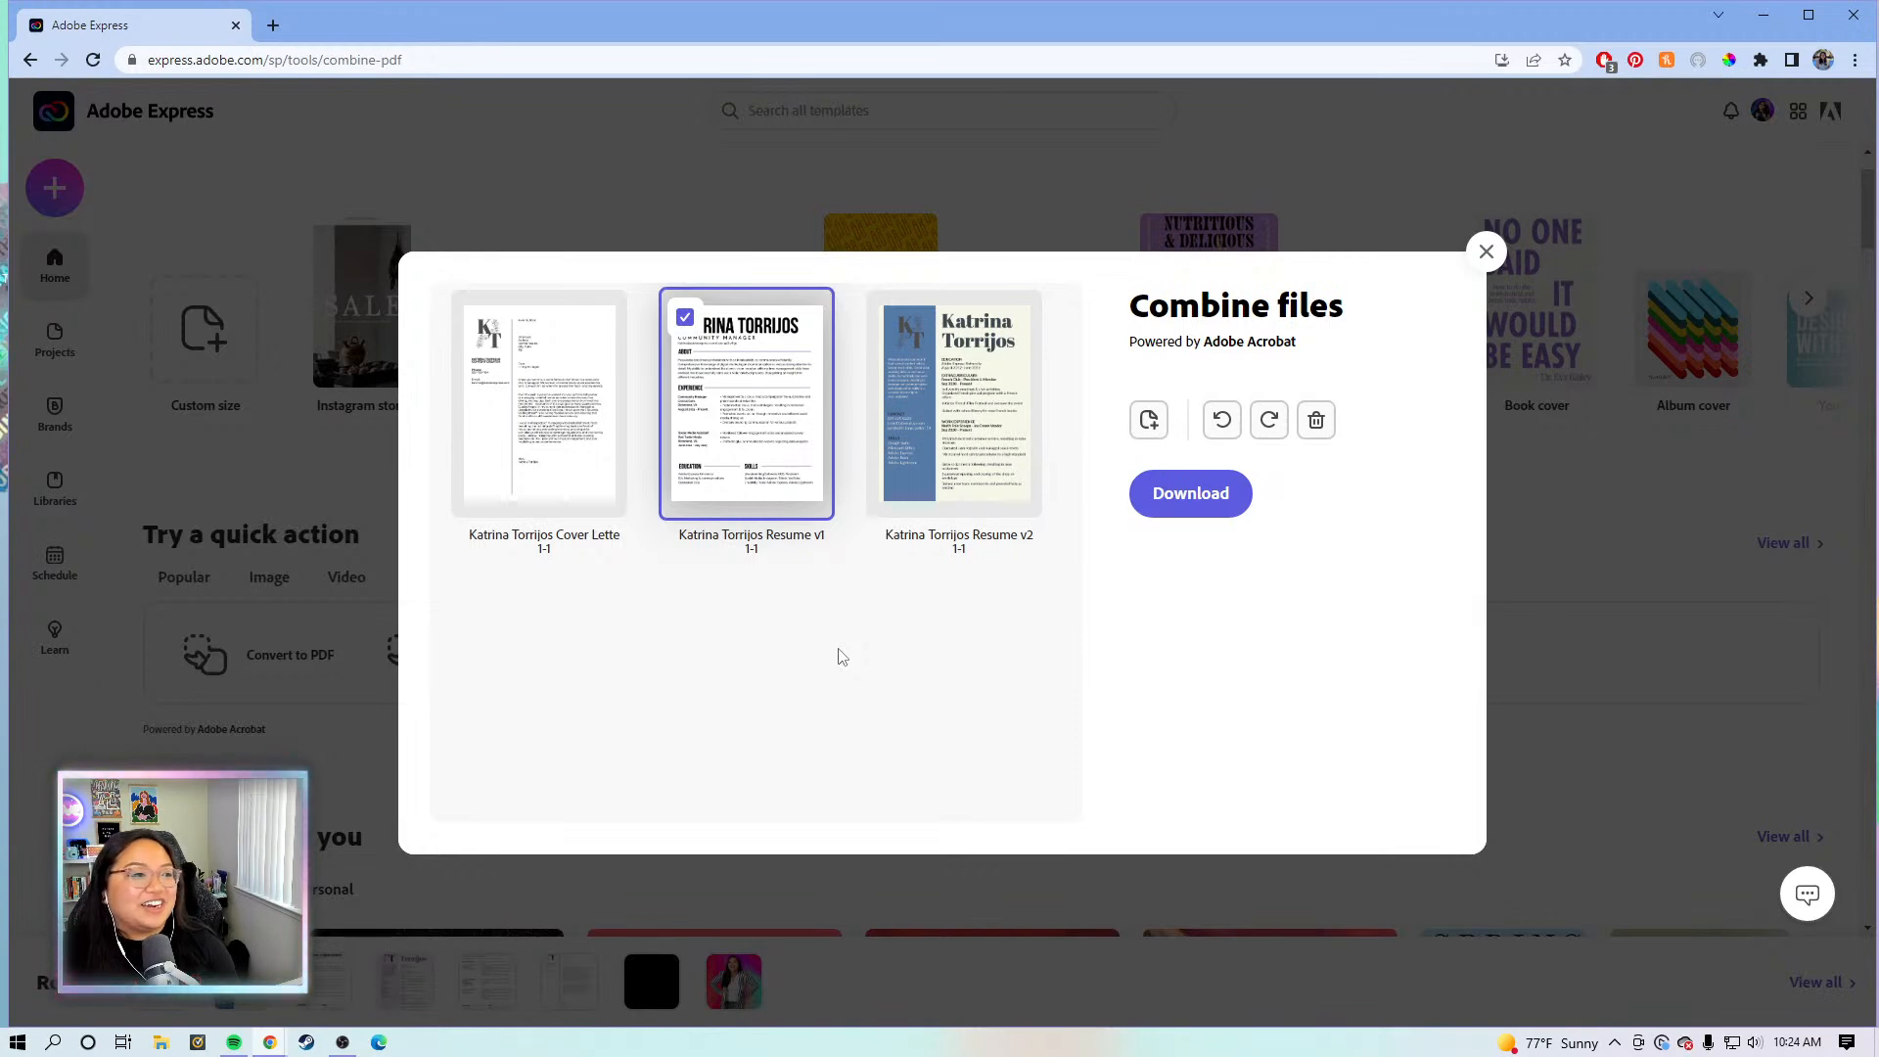
{"action": "left_click", "coordinate": [684, 317]}
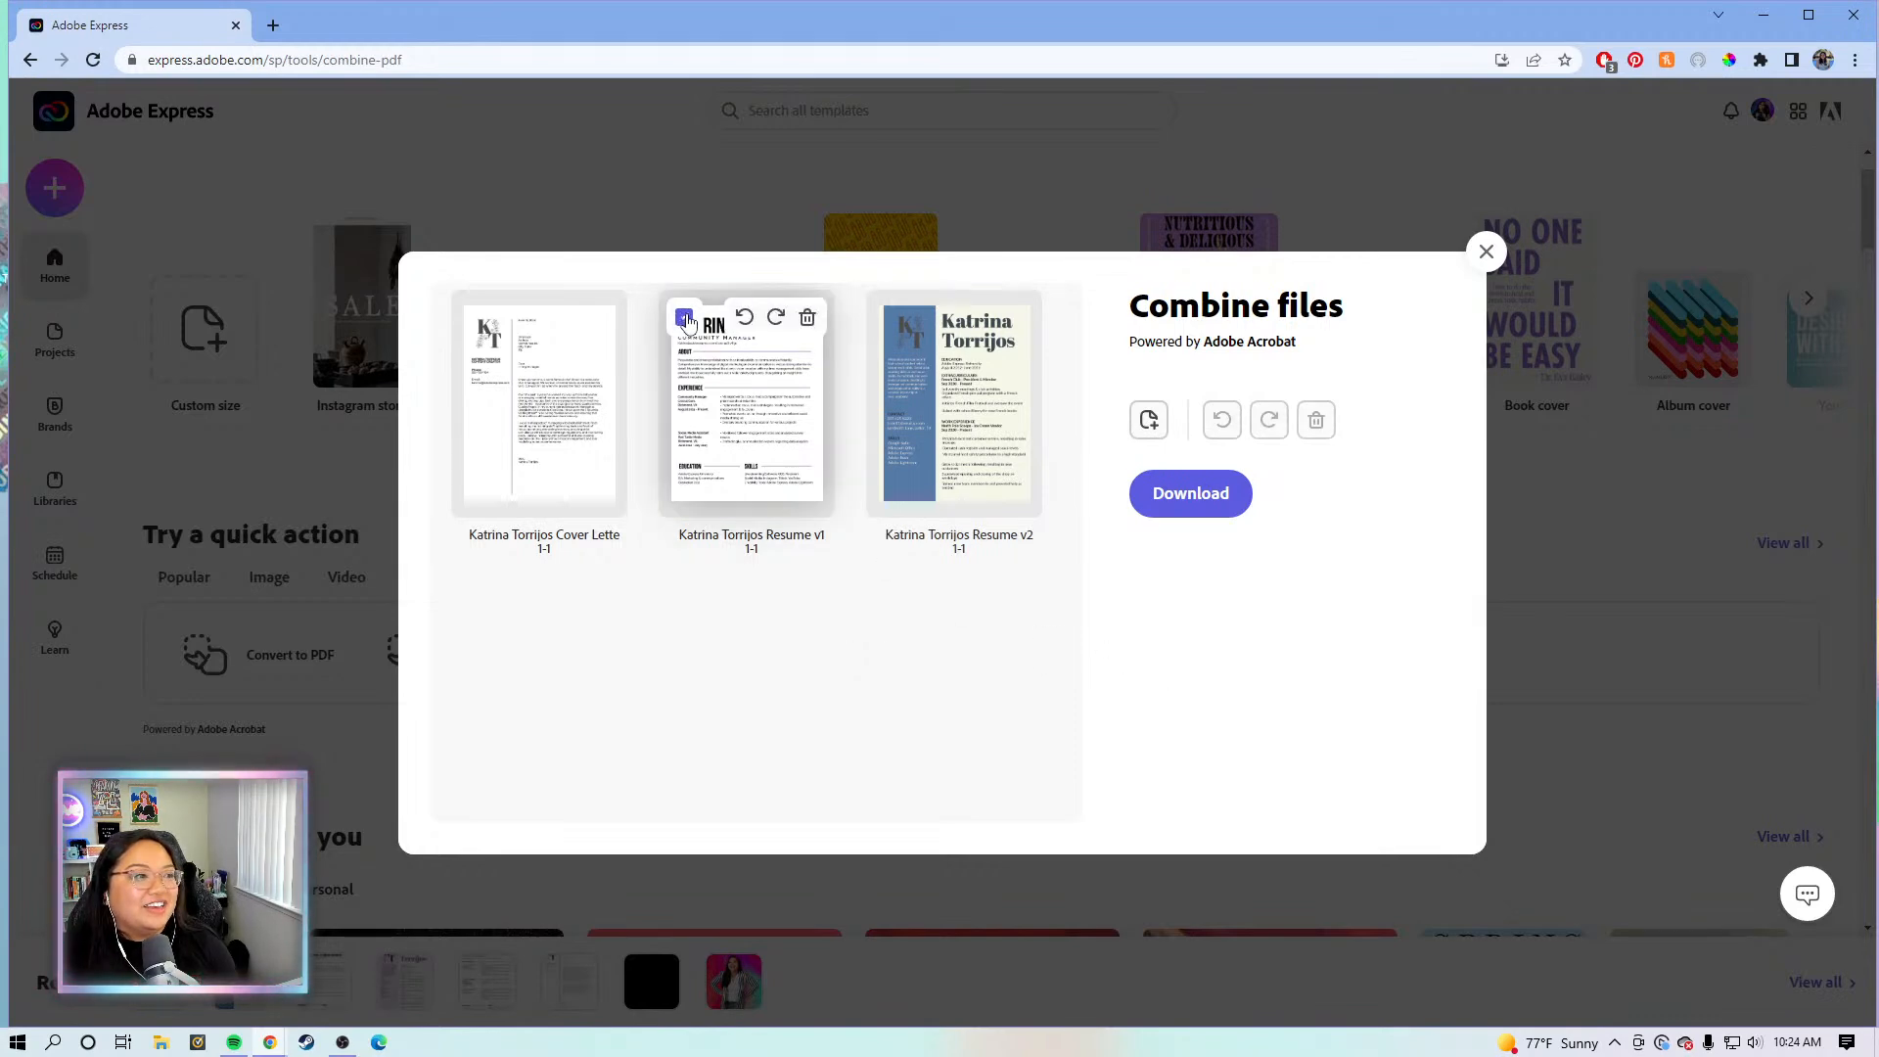
- Save the combined PDF to the Desktop, replacing the file name's cover letter suffix with 'Application'
{"action": "left_click", "coordinate": [1176, 502]}
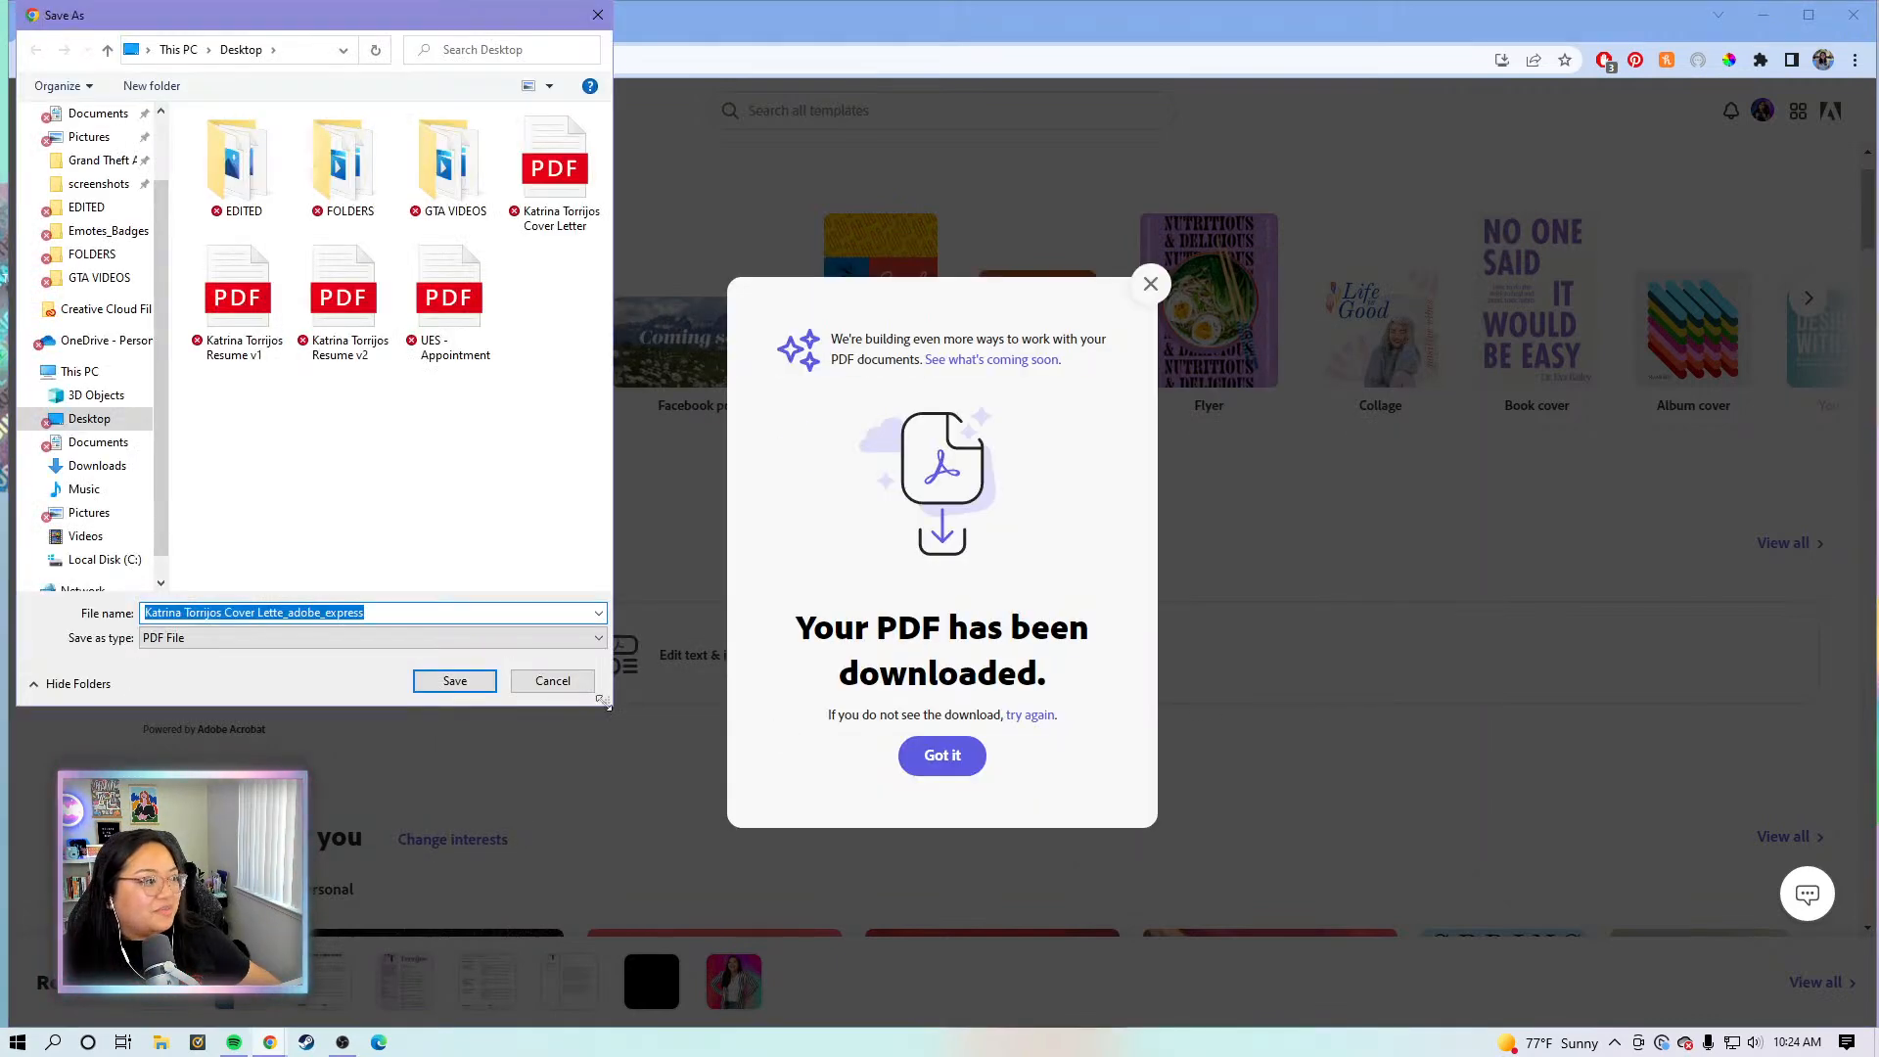
{"action": "left_click", "coordinate": [416, 613]}
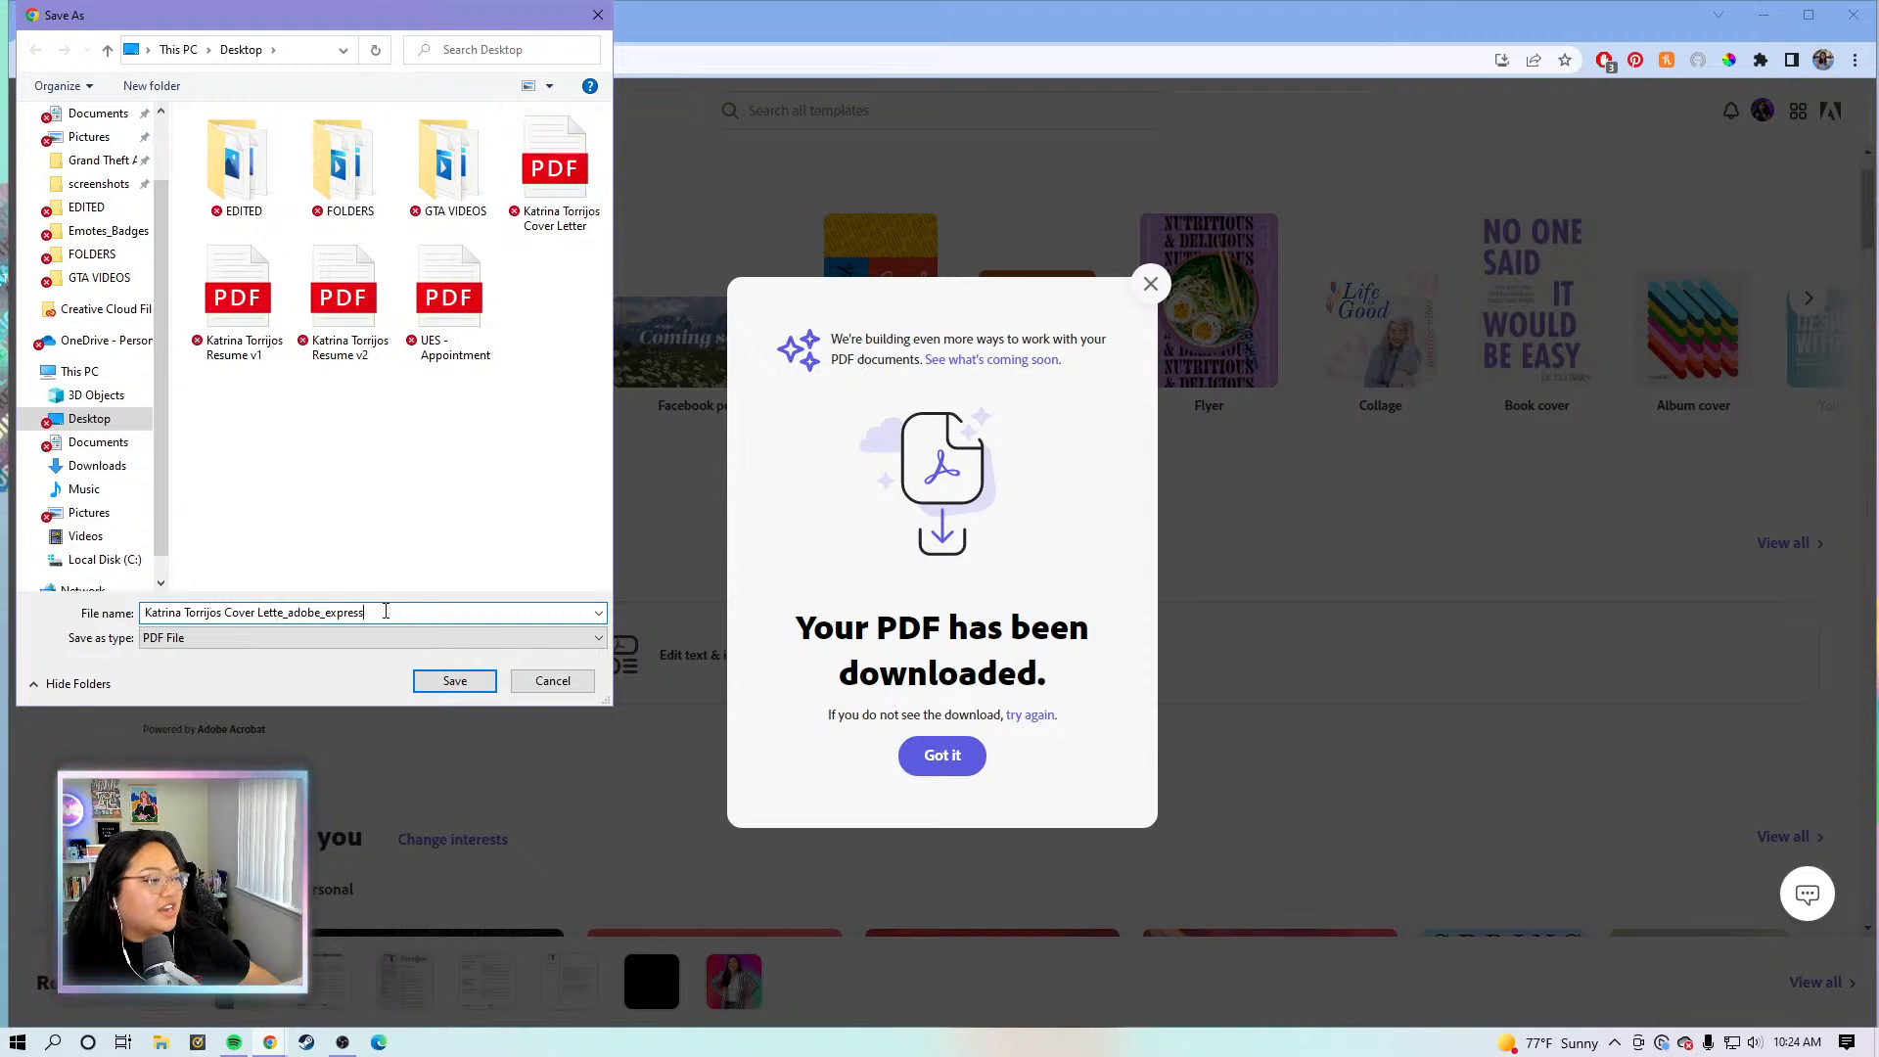
{"action": "left_click_drag", "start_coordinate": [376, 613], "coordinate": [224, 613]}
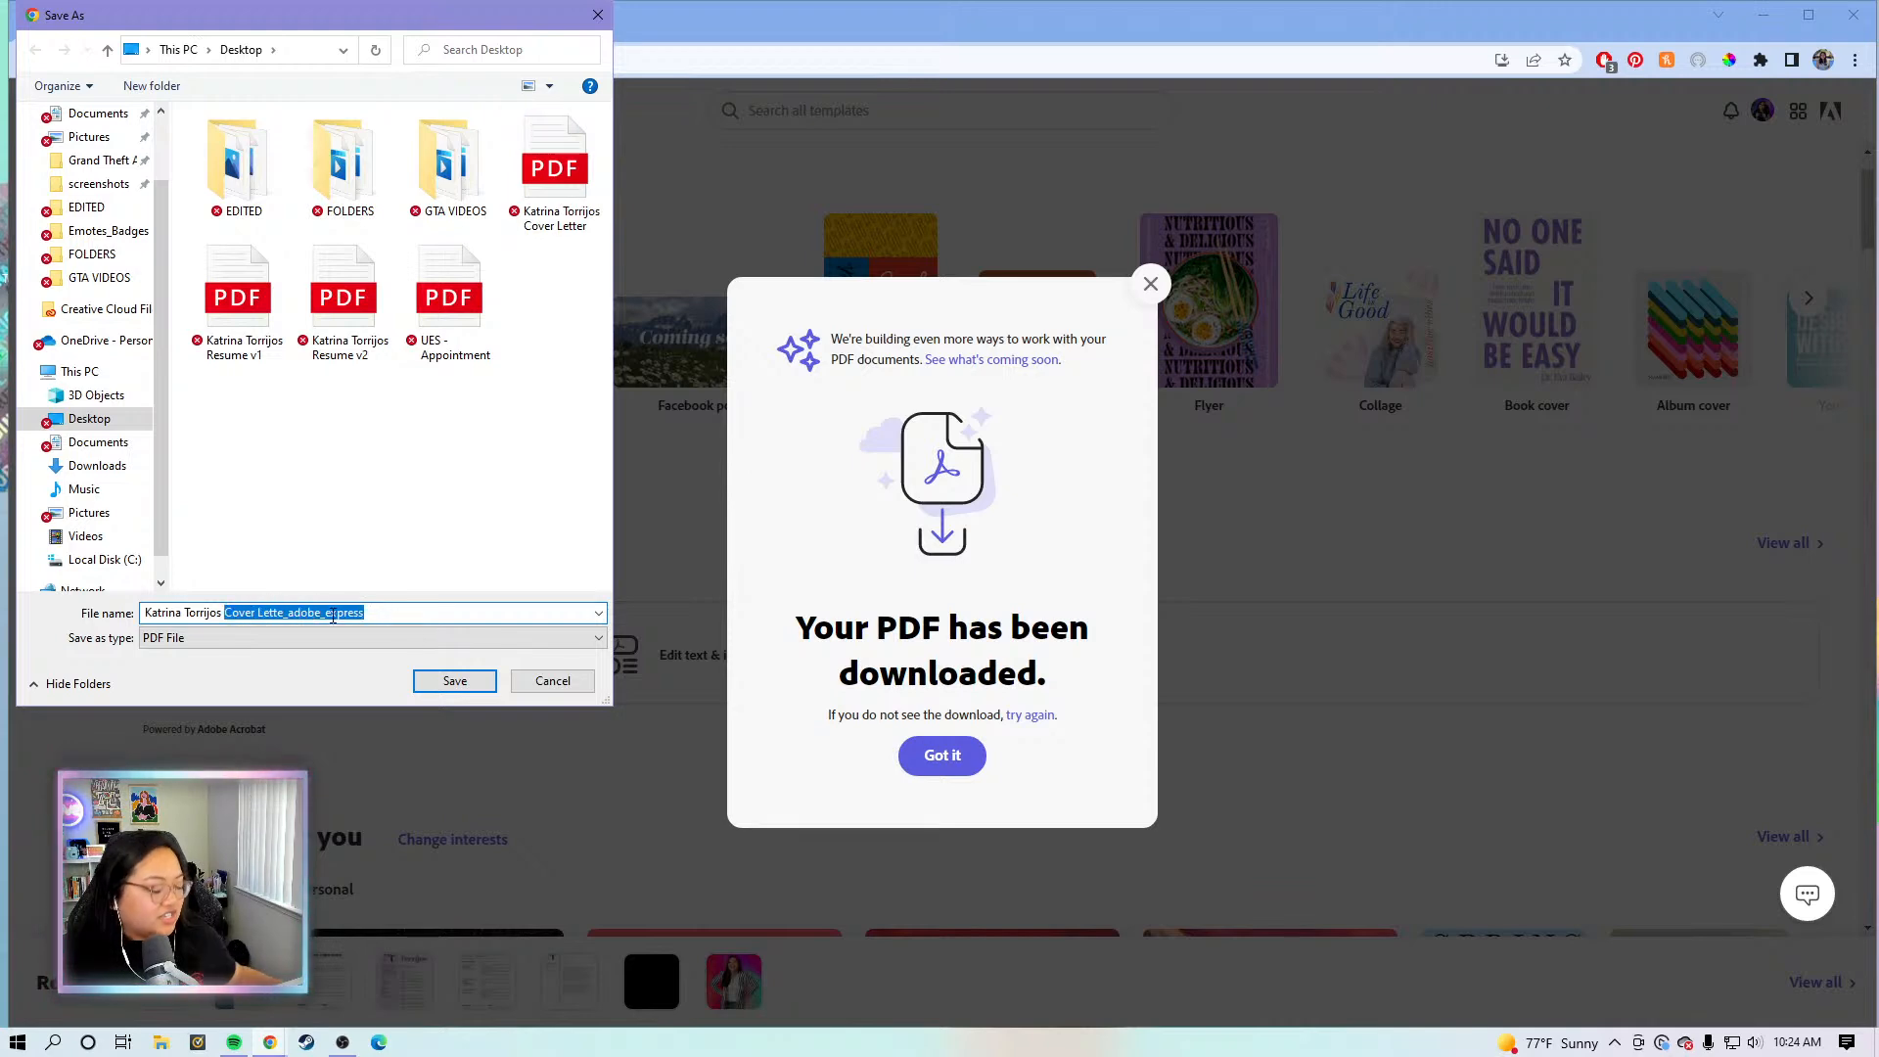
{"action": "type", "text": "Application"}
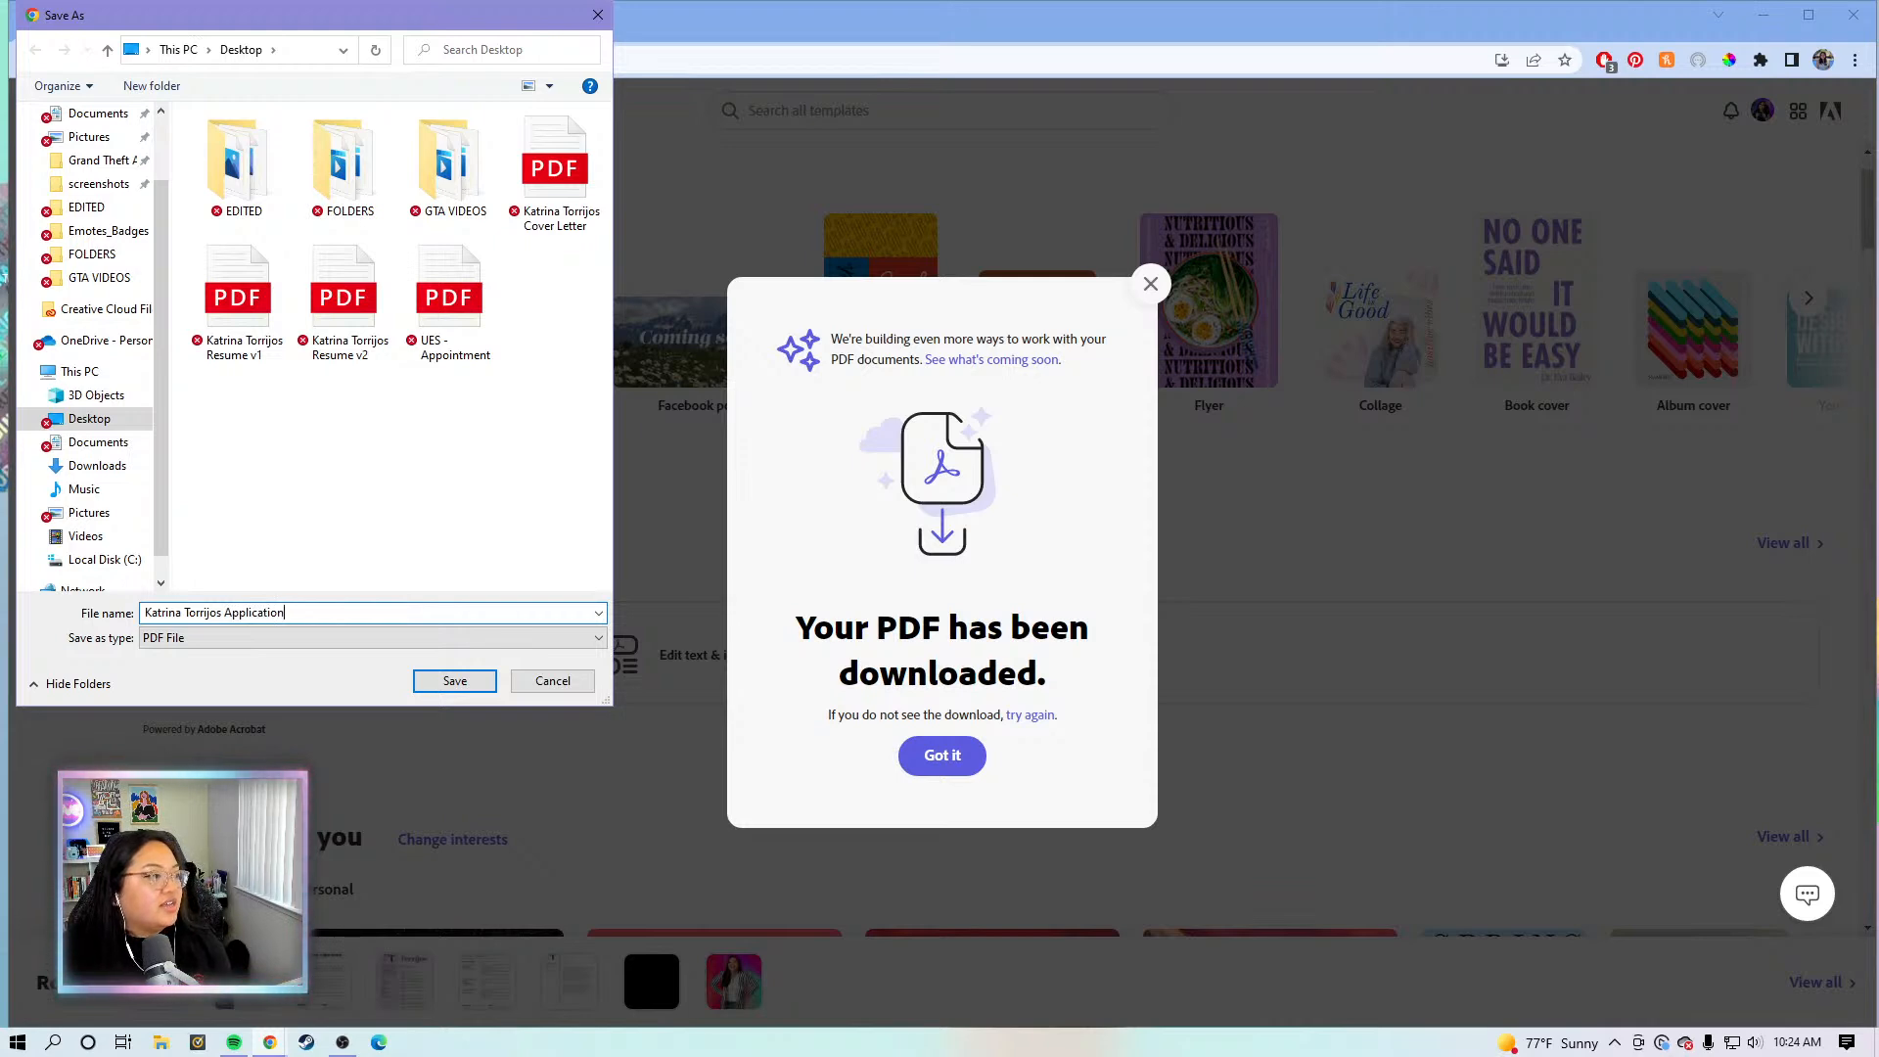
{"action": "left_click", "coordinate": [455, 680]}
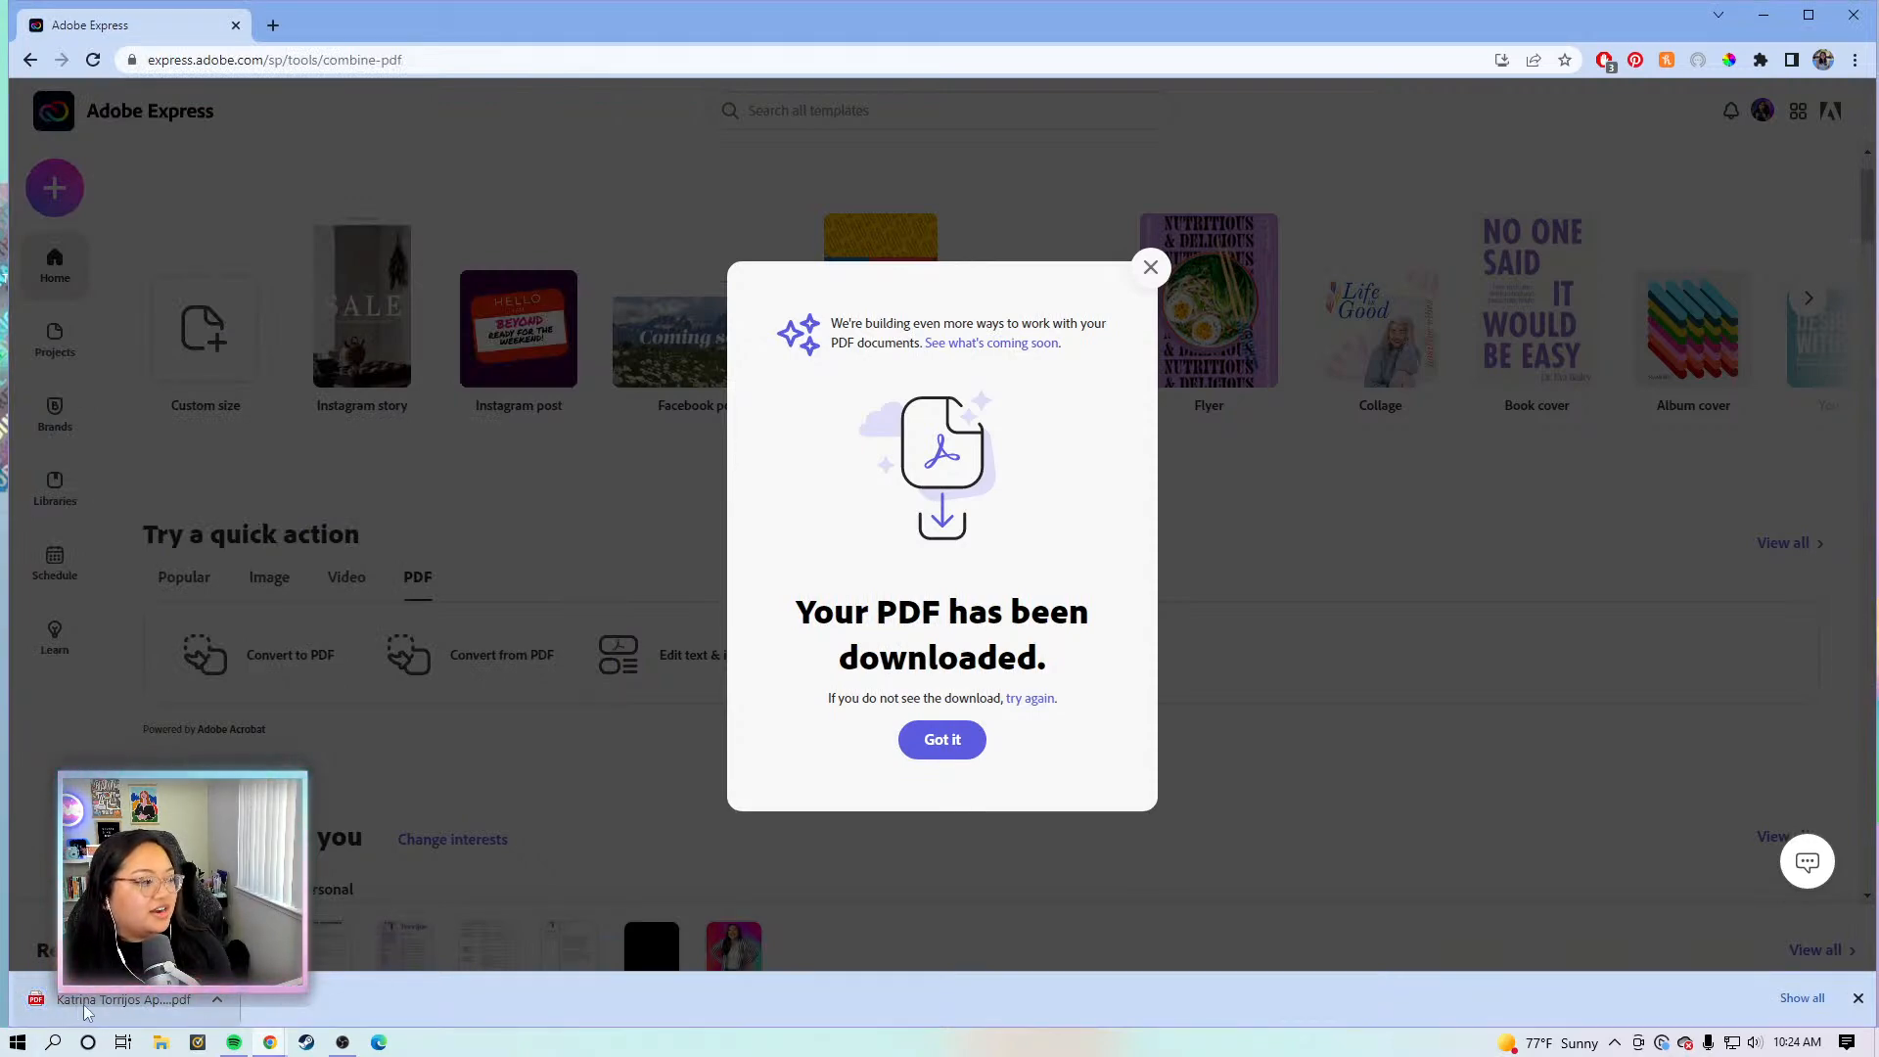
- View all three pages of the downloaded application PDF in Chrome, then switch back to Adobe Express
{"action": "left_click", "coordinate": [207, 1005]}
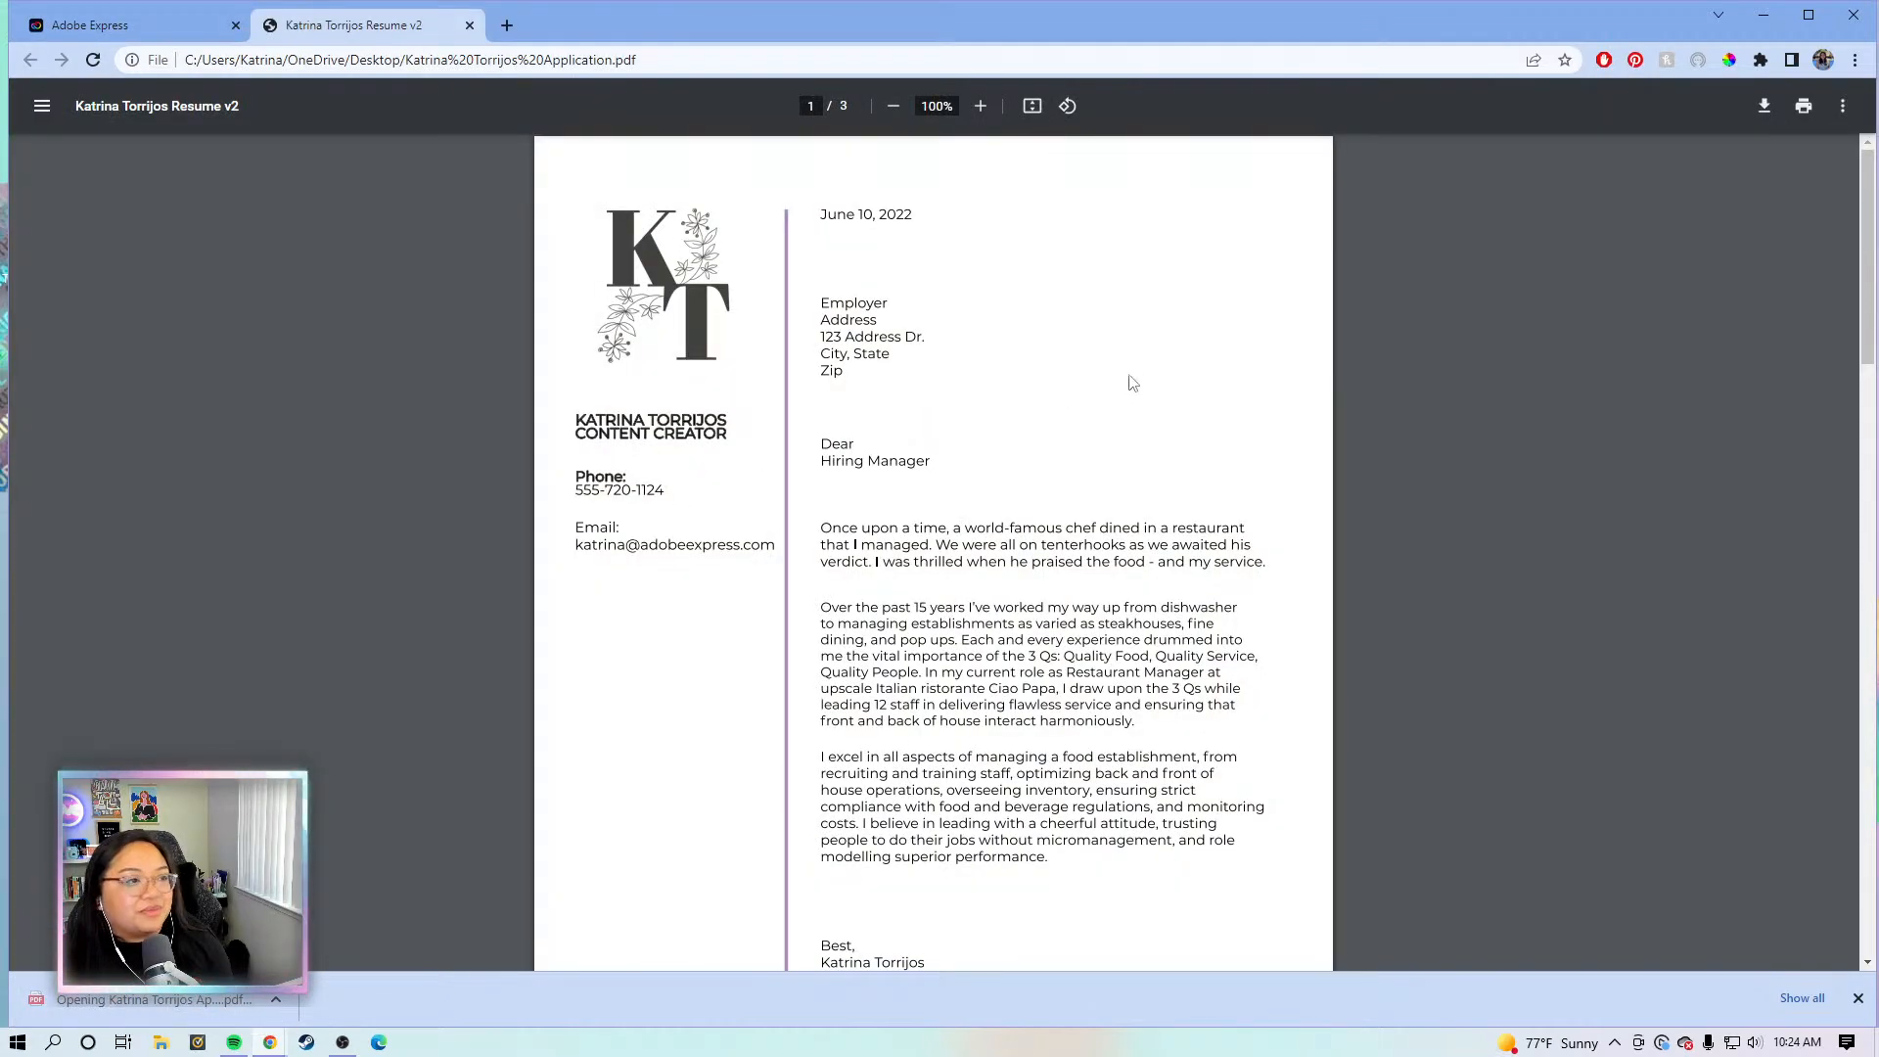
{"action": "scroll", "coordinate": [1132, 381], "scroll_direction": "down", "scroll_amount": 6}
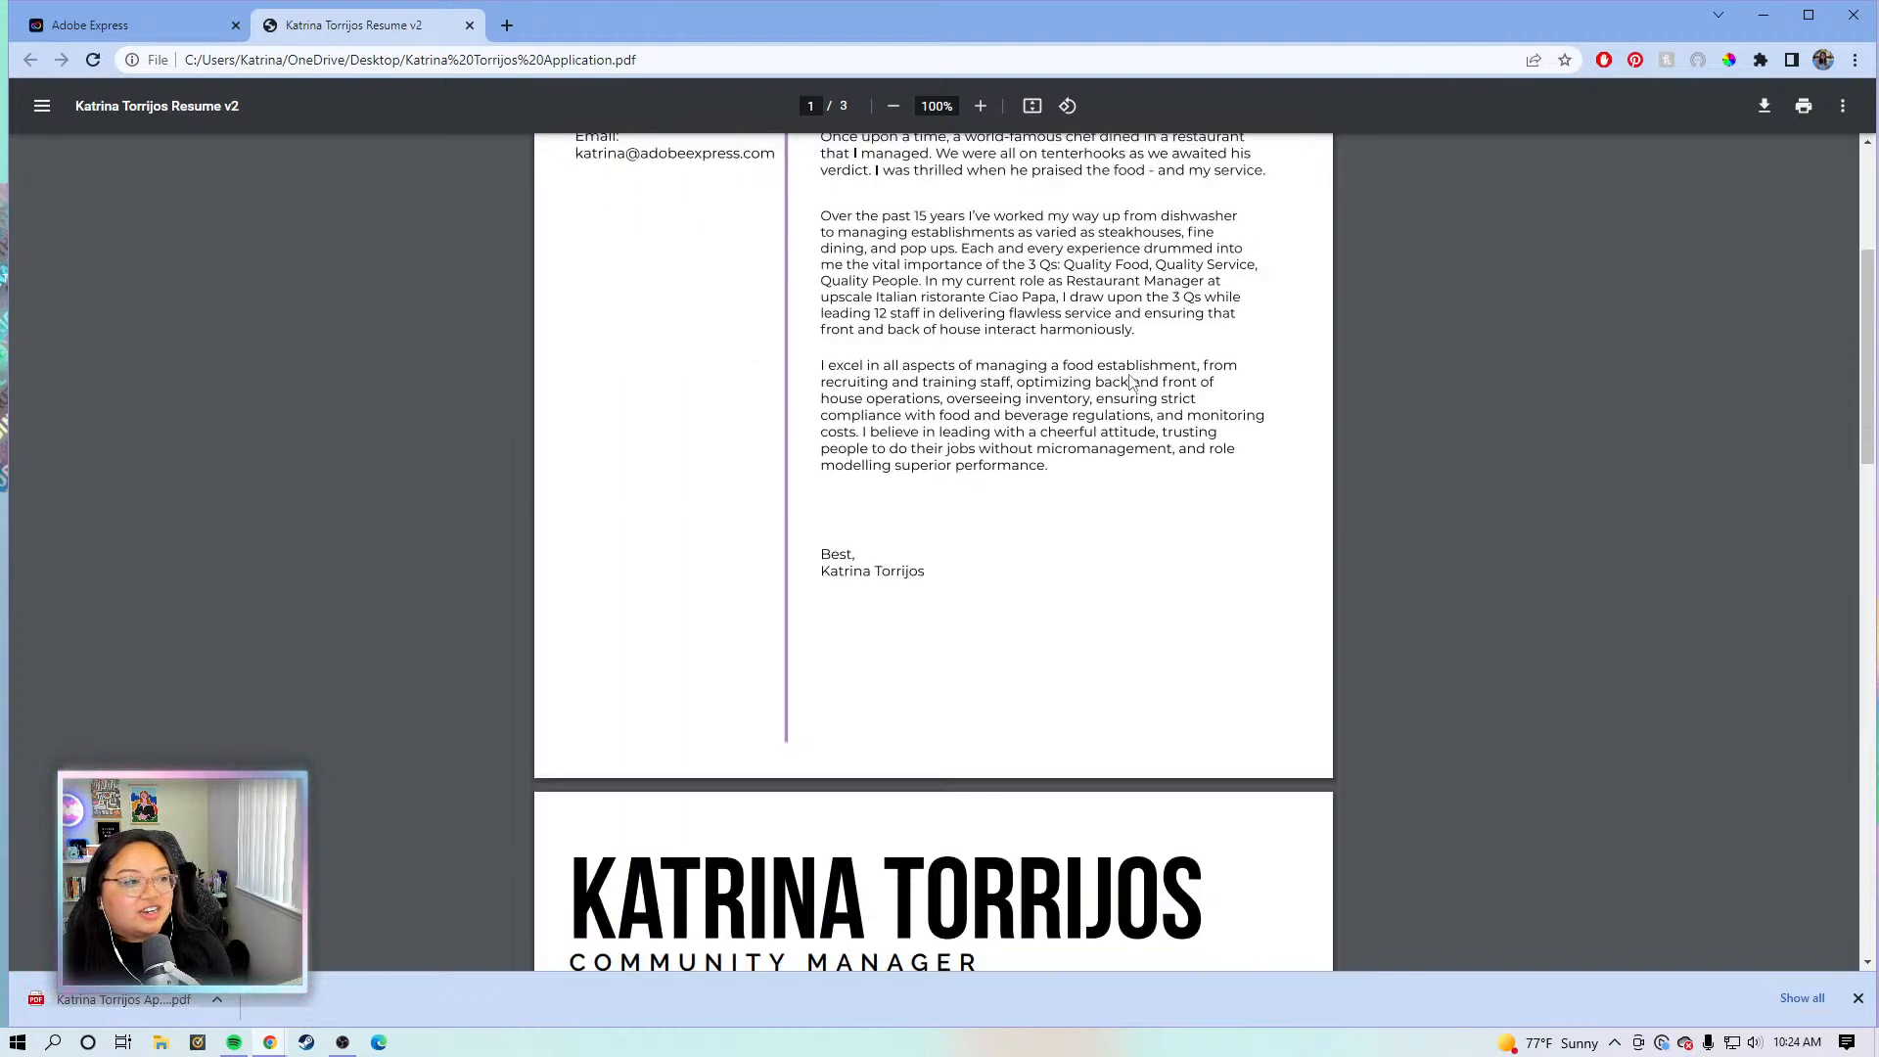
{"action": "scroll", "coordinate": [1132, 381], "scroll_direction": "down", "scroll_amount": 10}
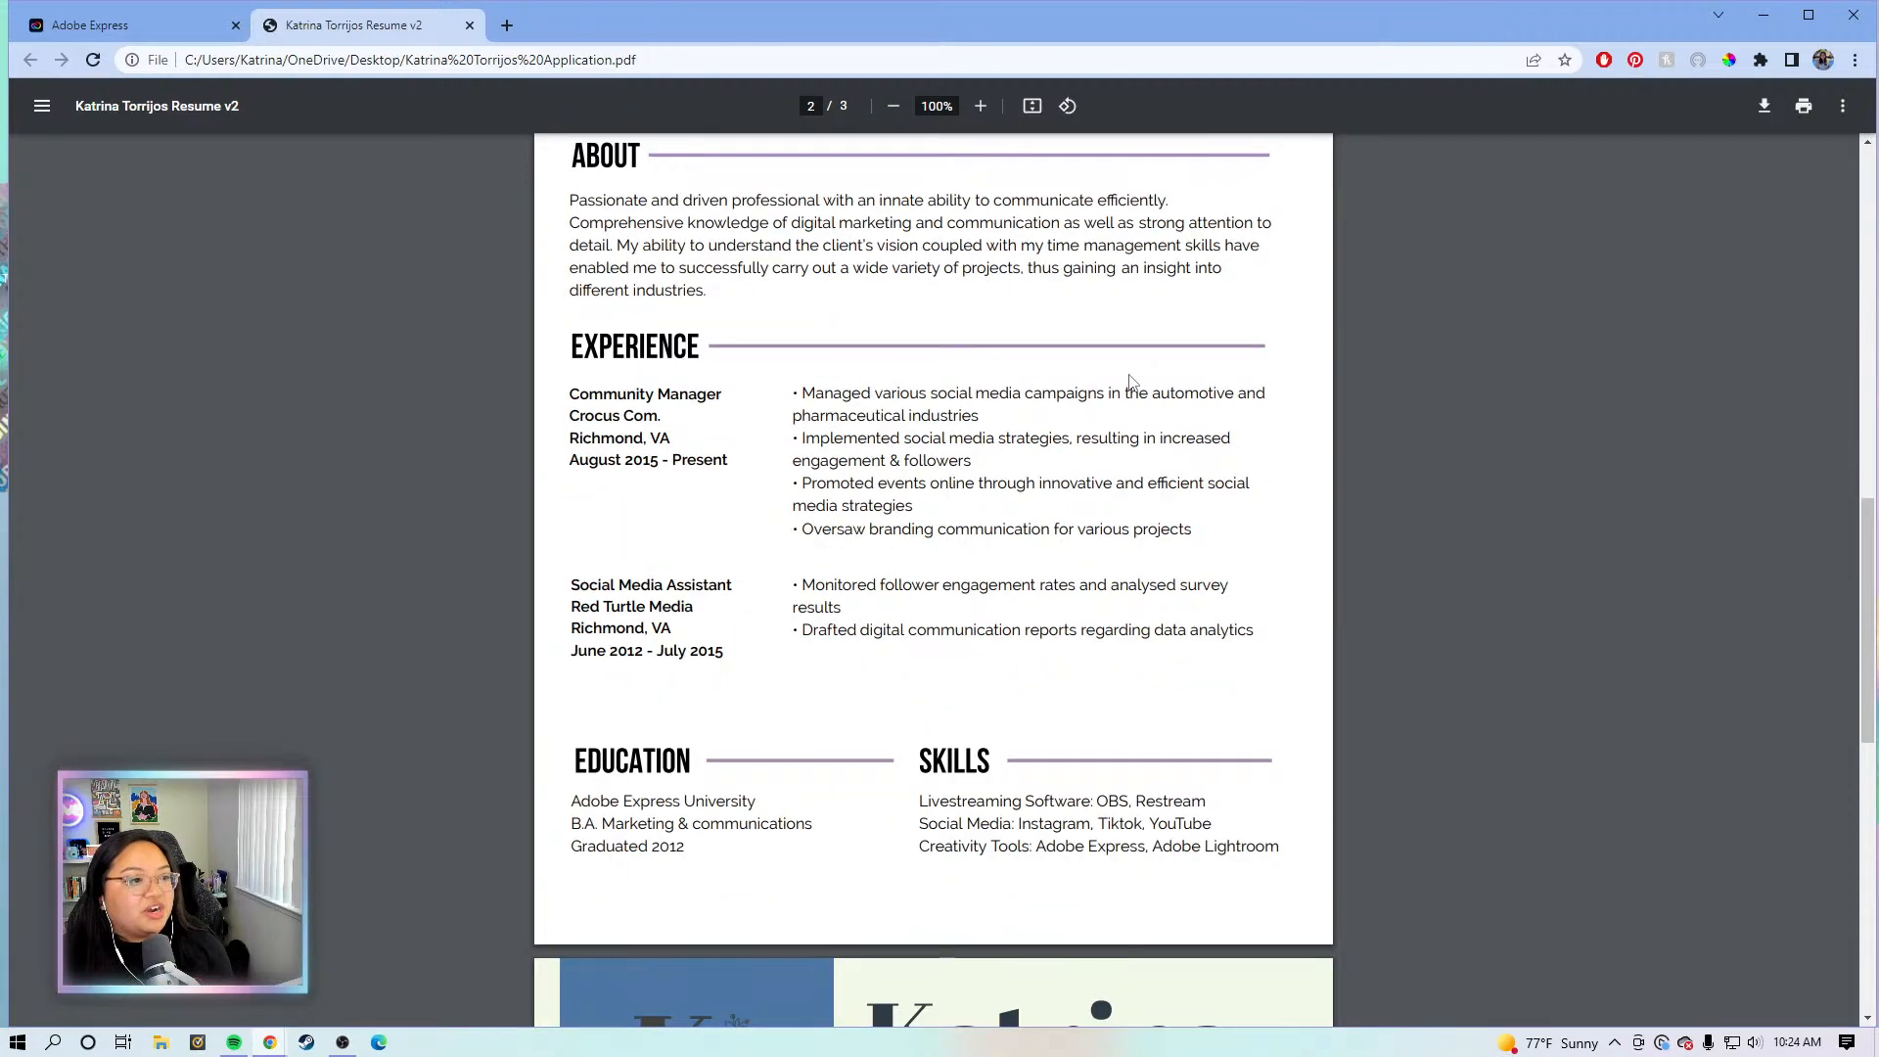
{"action": "scroll", "coordinate": [1132, 382], "scroll_direction": "down", "scroll_amount": 8}
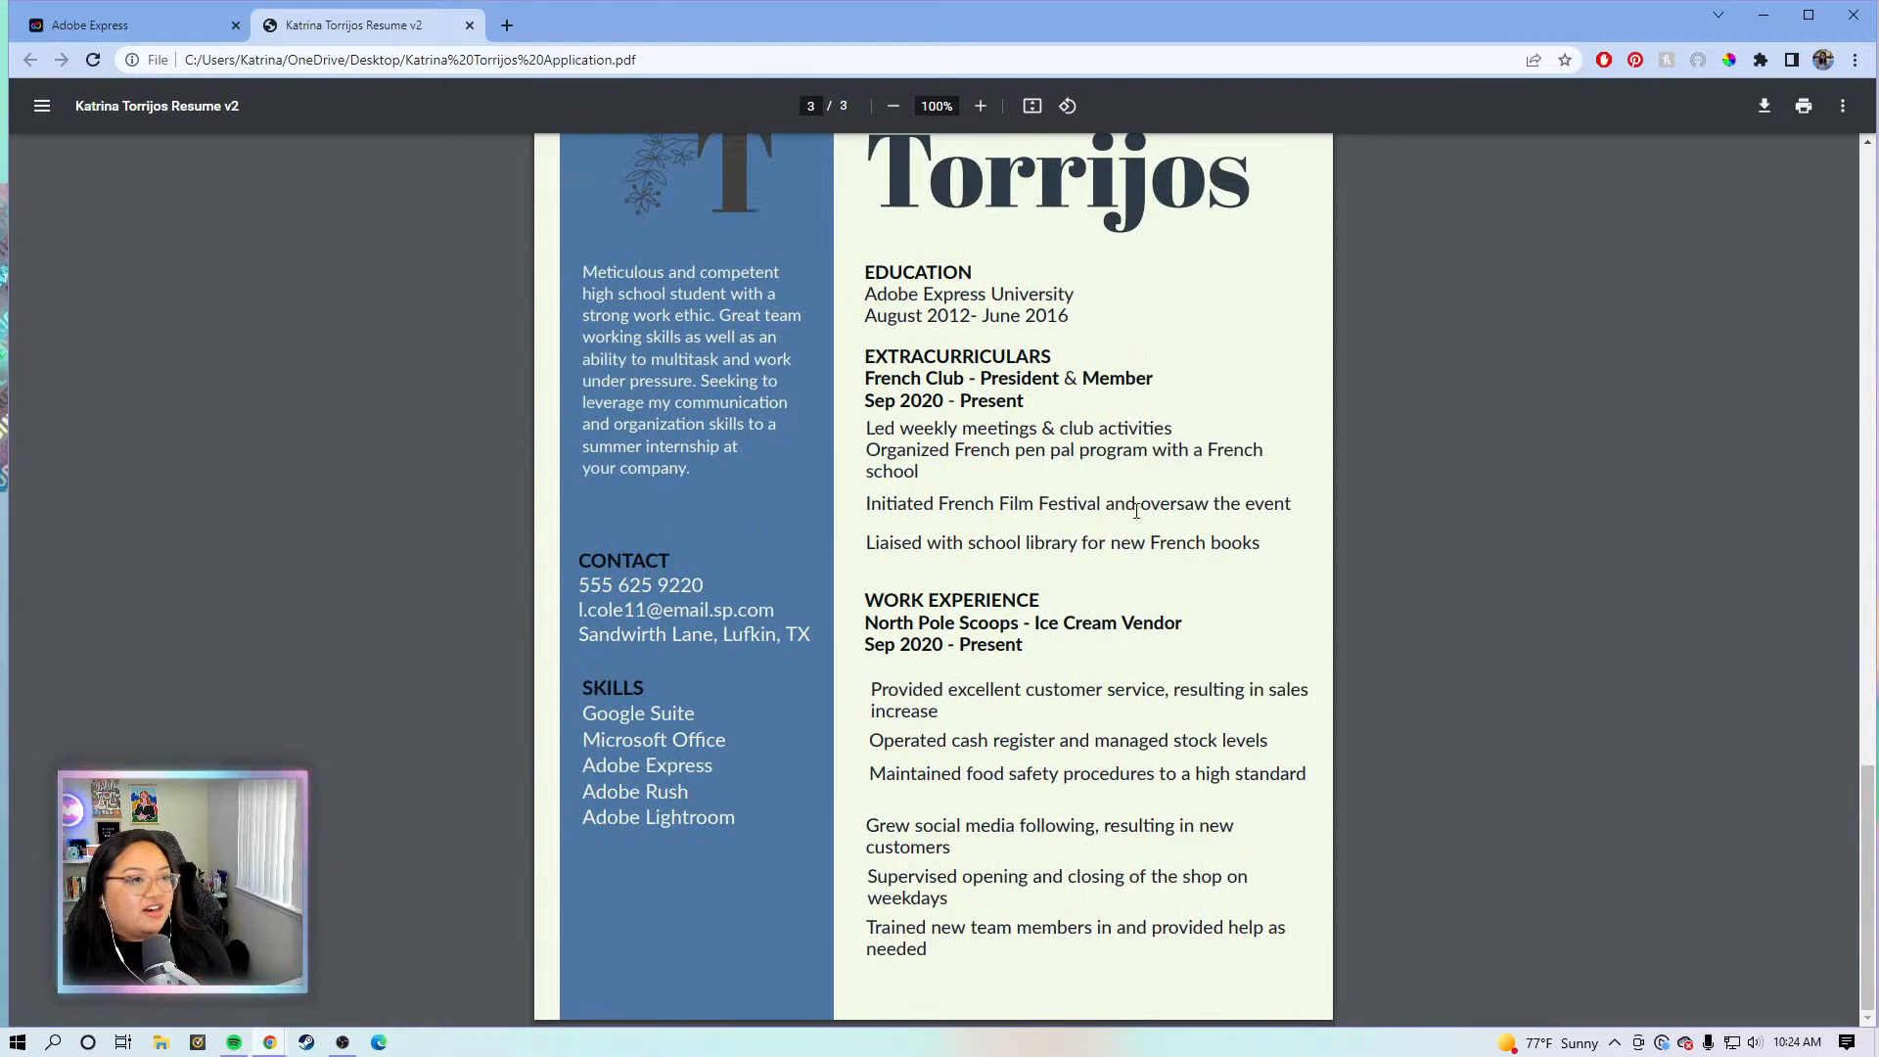
{"action": "scroll", "coordinate": [1130, 547], "scroll_direction": "up", "scroll_amount": 10}
{"action": "scroll", "coordinate": [1124, 548], "scroll_direction": "up", "scroll_amount": 7}
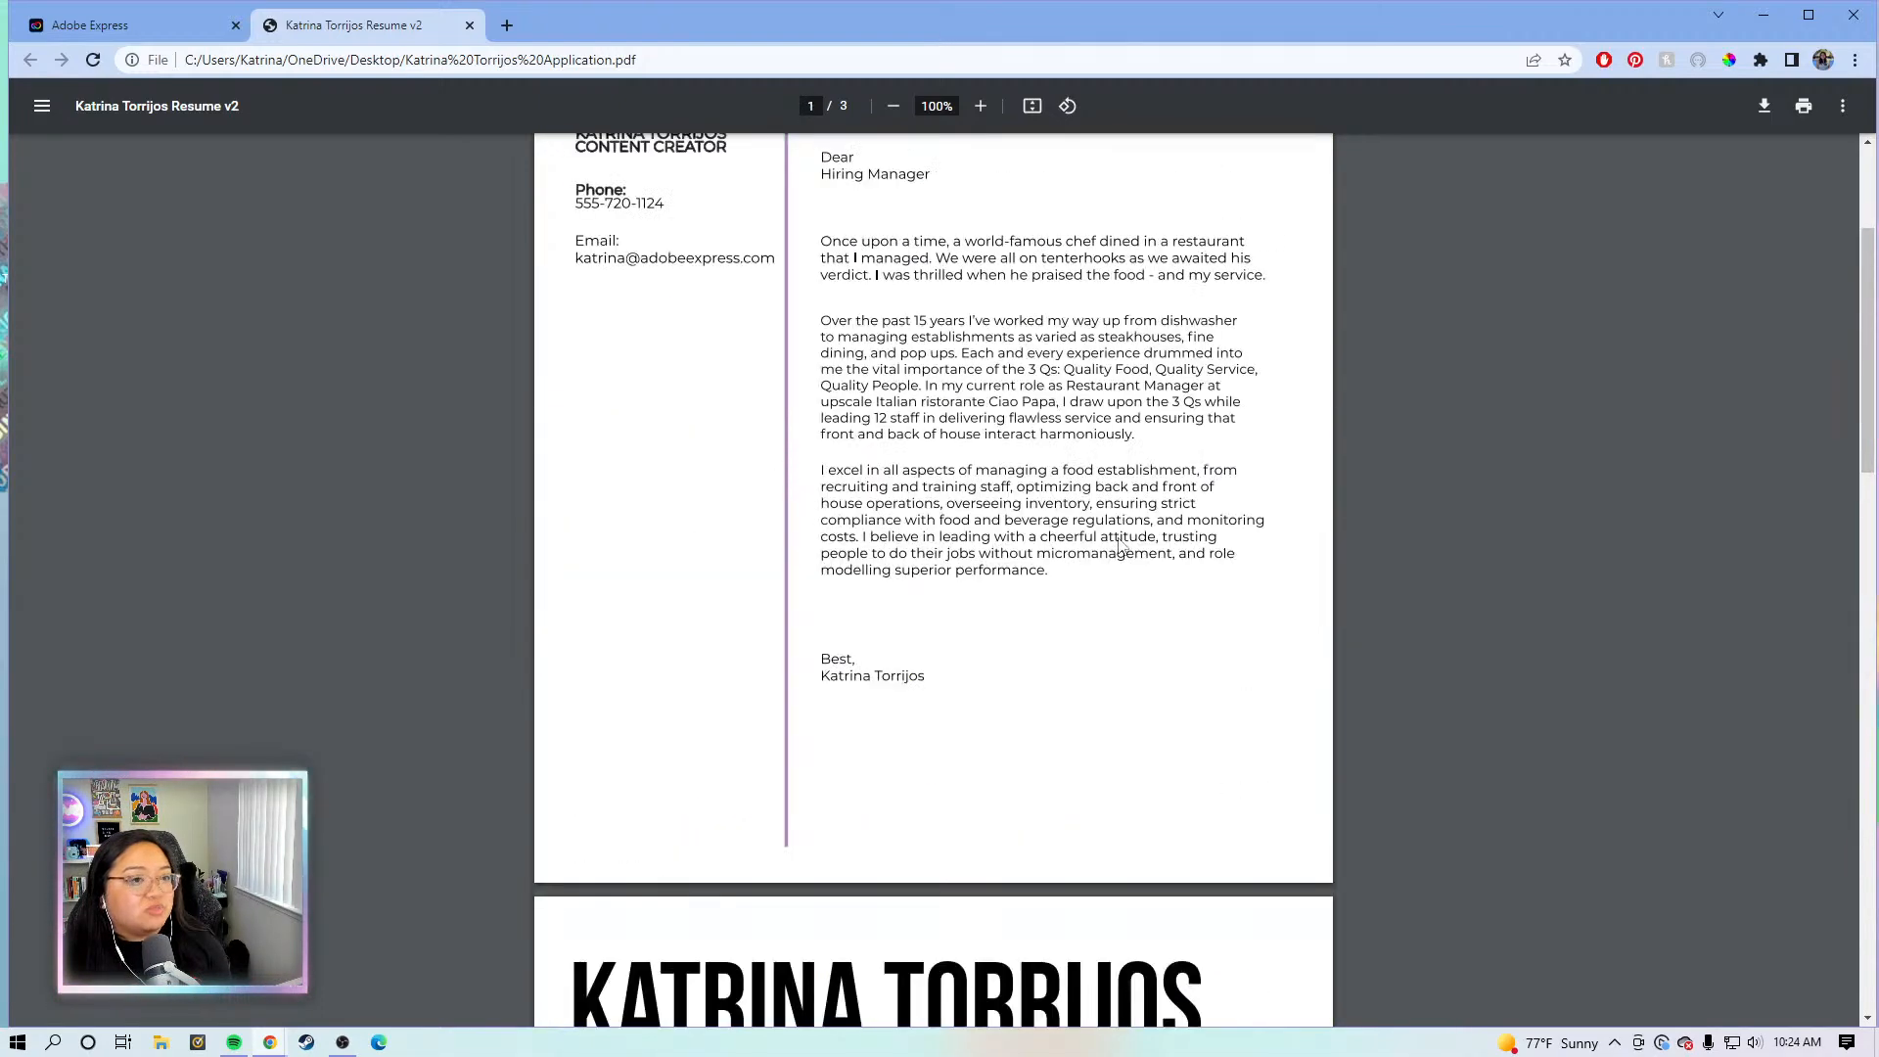
{"action": "scroll", "coordinate": [773, 466], "scroll_direction": "down", "scroll_amount": 4}
{"action": "scroll", "coordinate": [773, 466], "scroll_direction": "down", "scroll_amount": 14}
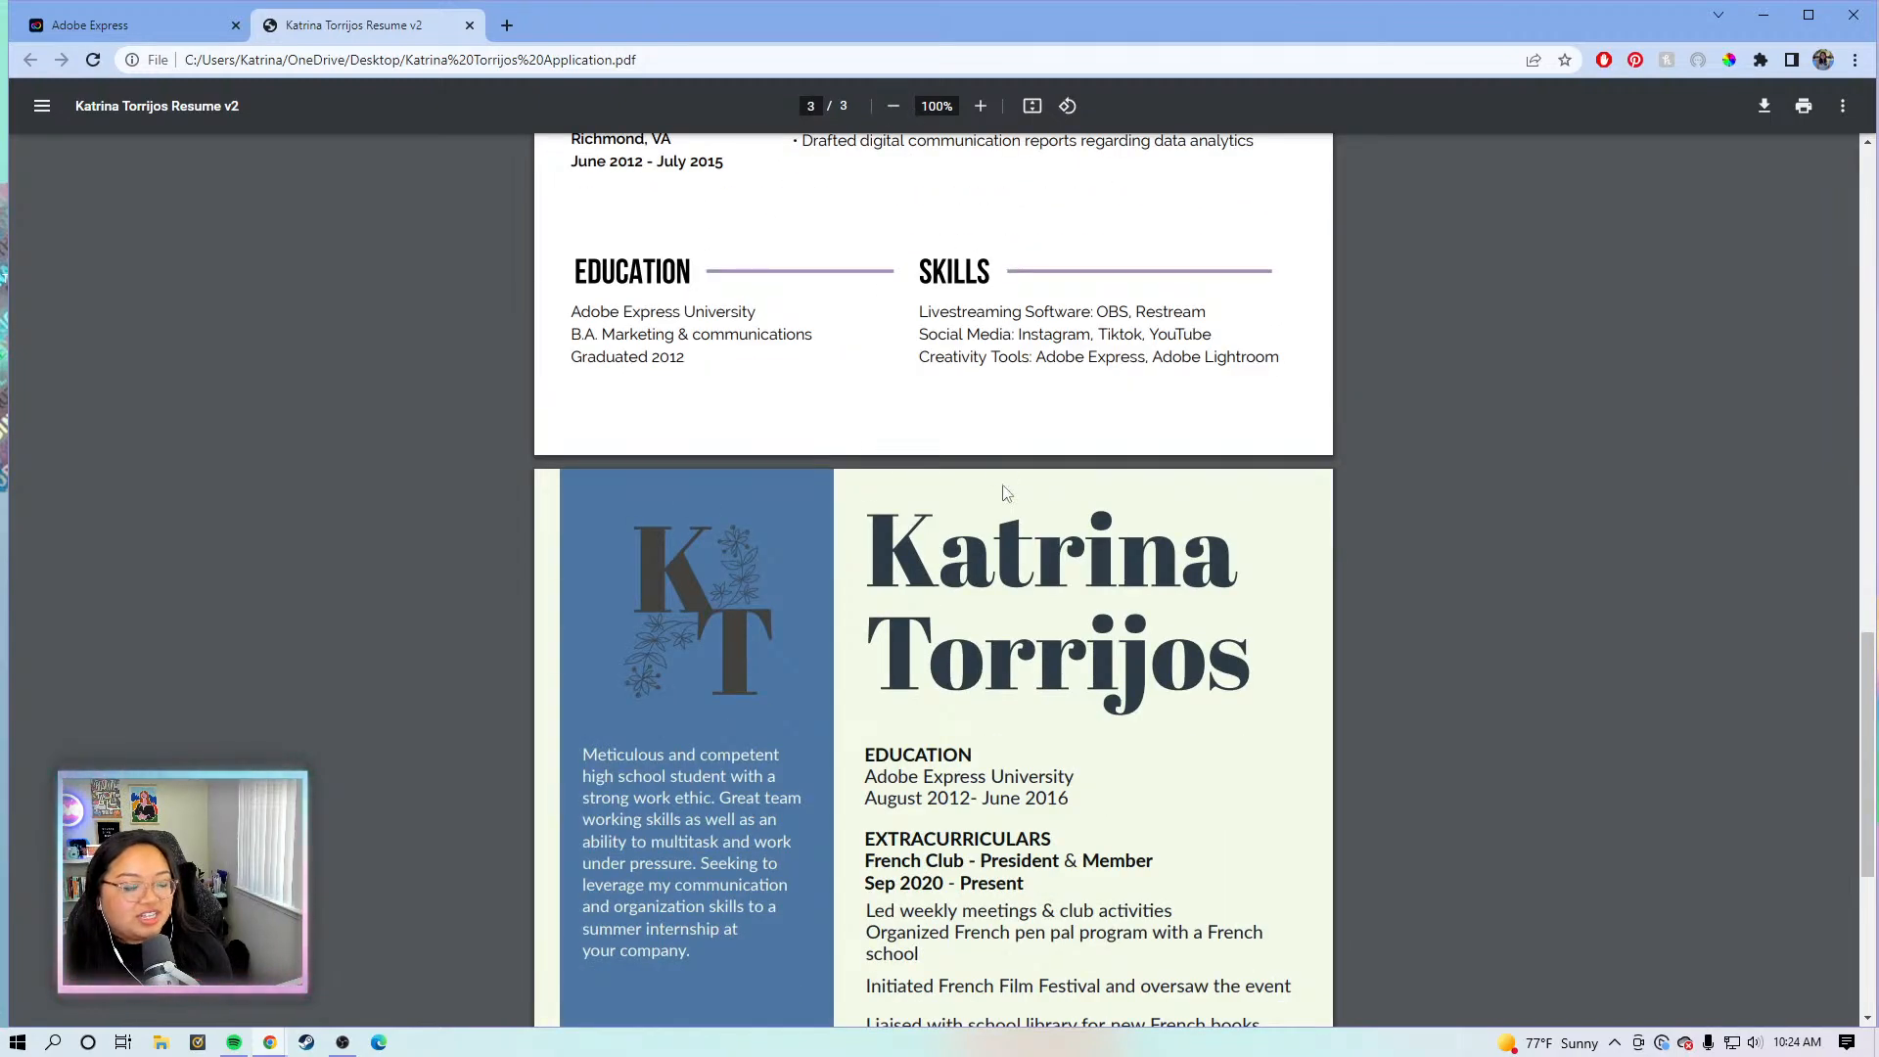
{"action": "scroll", "coordinate": [1006, 492], "scroll_direction": "down", "scroll_amount": 5}
{"action": "scroll", "coordinate": [802, 773], "scroll_direction": "up", "scroll_amount": 20}
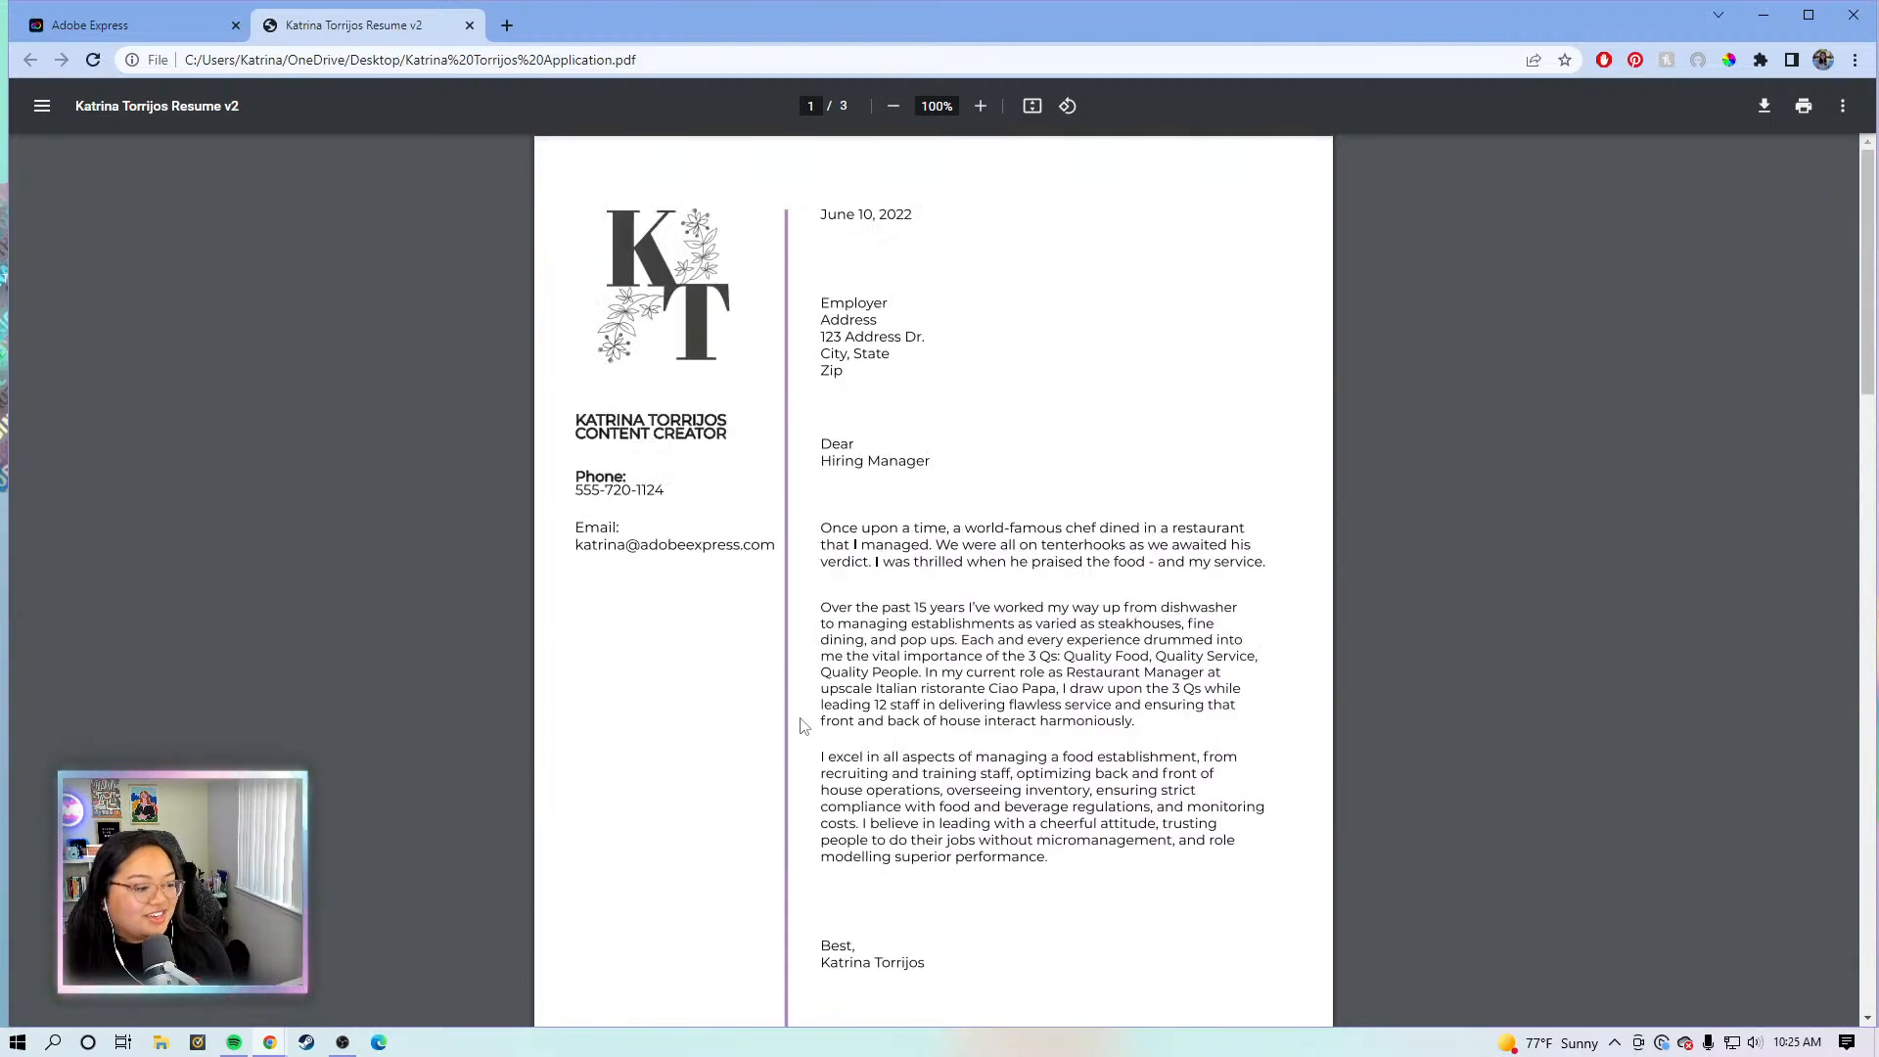
{"action": "left_click", "coordinate": [127, 25]}
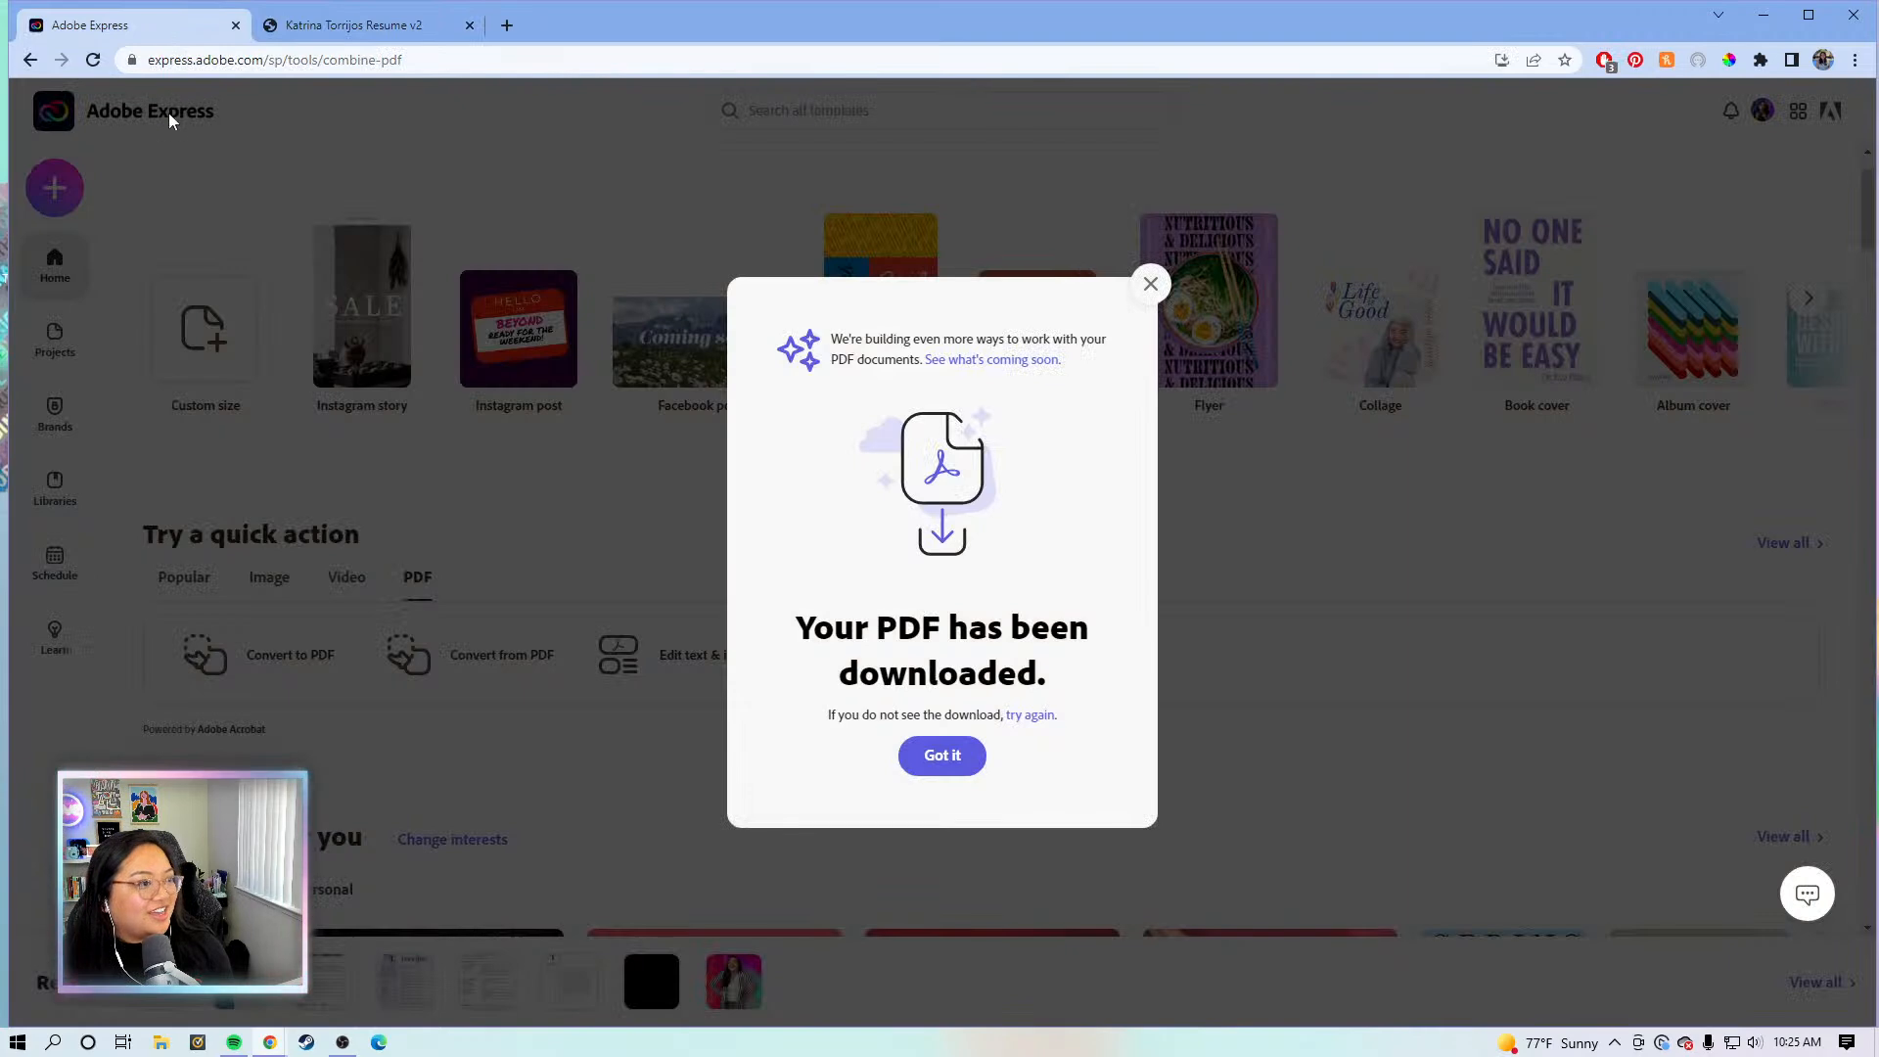